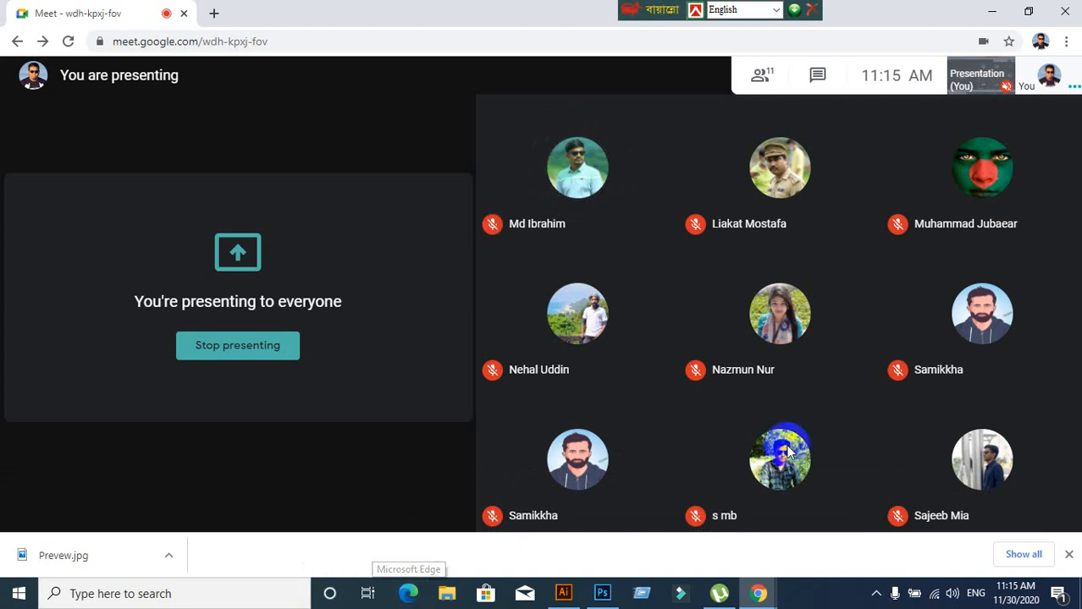
Glance at Illustrator, return to the meeting, and nudge the language switcher right
click(562, 596)
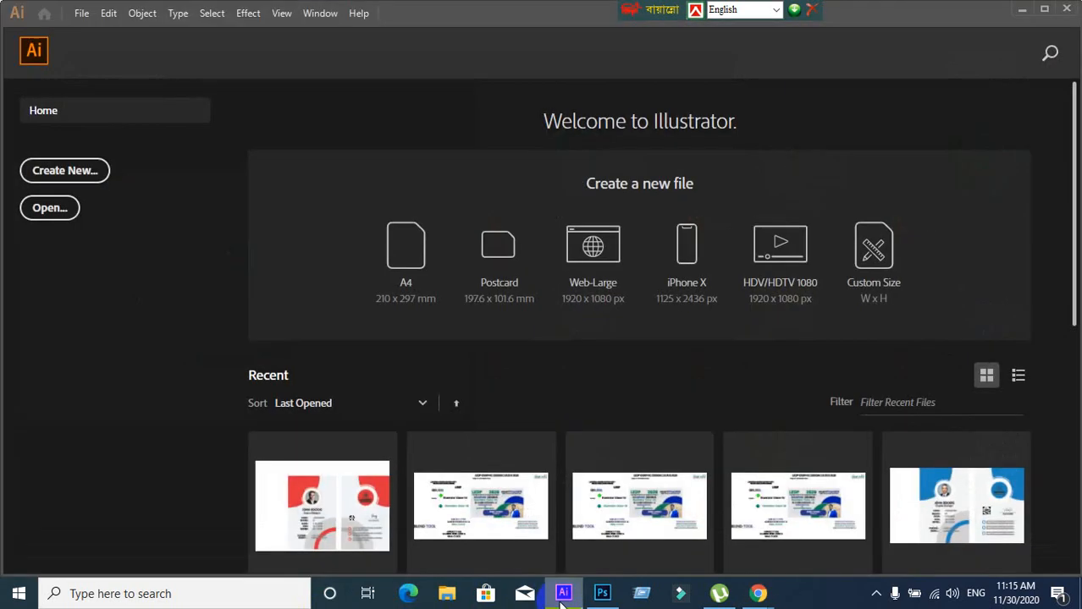
click(562, 598)
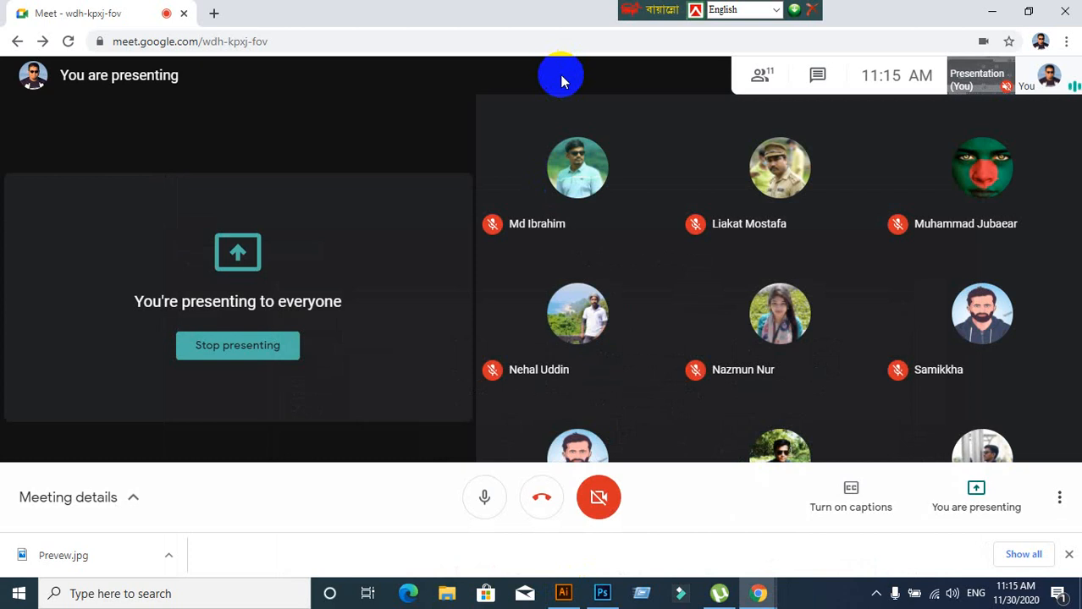
drag(635, 12, 737, 10)
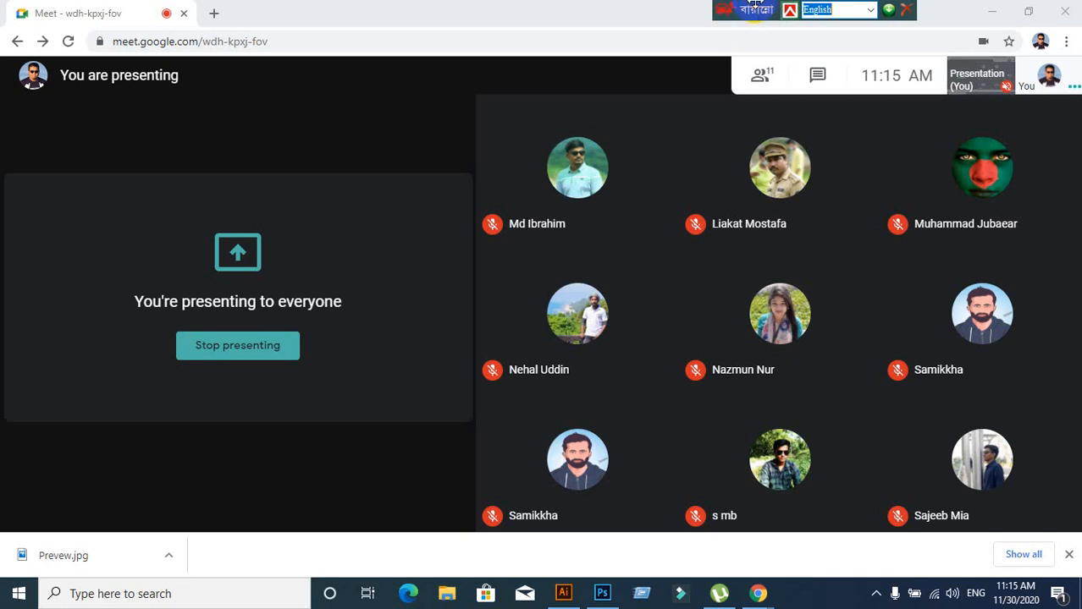
Load graphicriver.net in a new Chrome tab
click(213, 12)
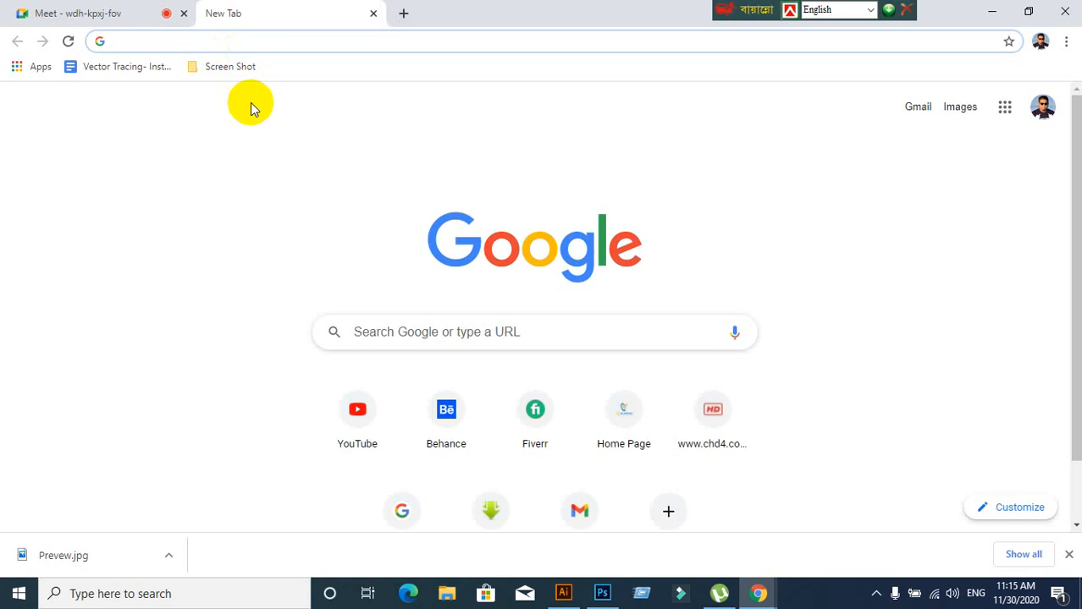
click(95, 19)
click(241, 19)
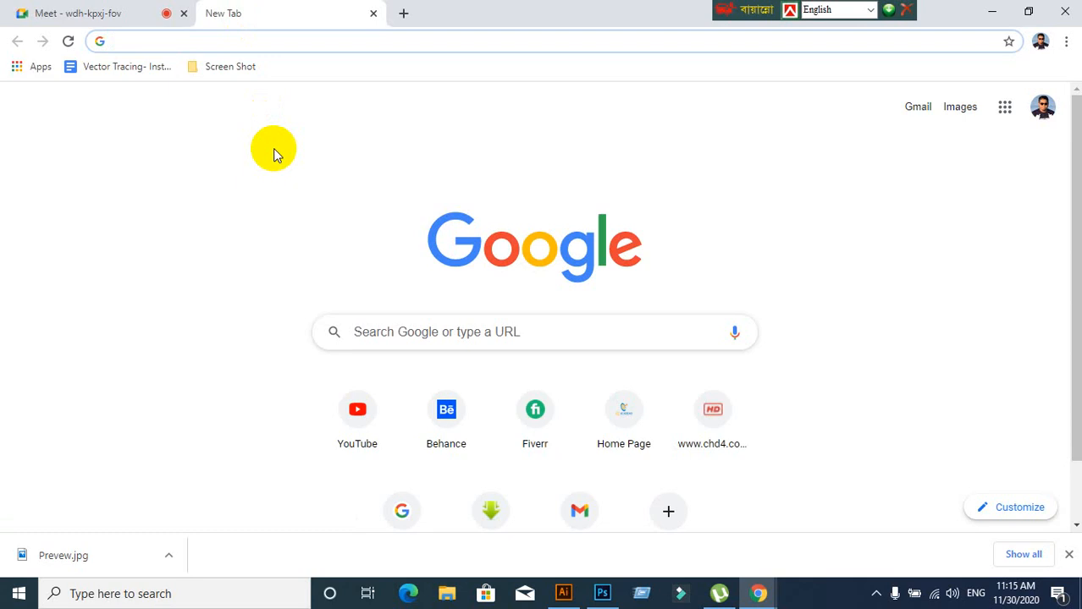
text(www.)
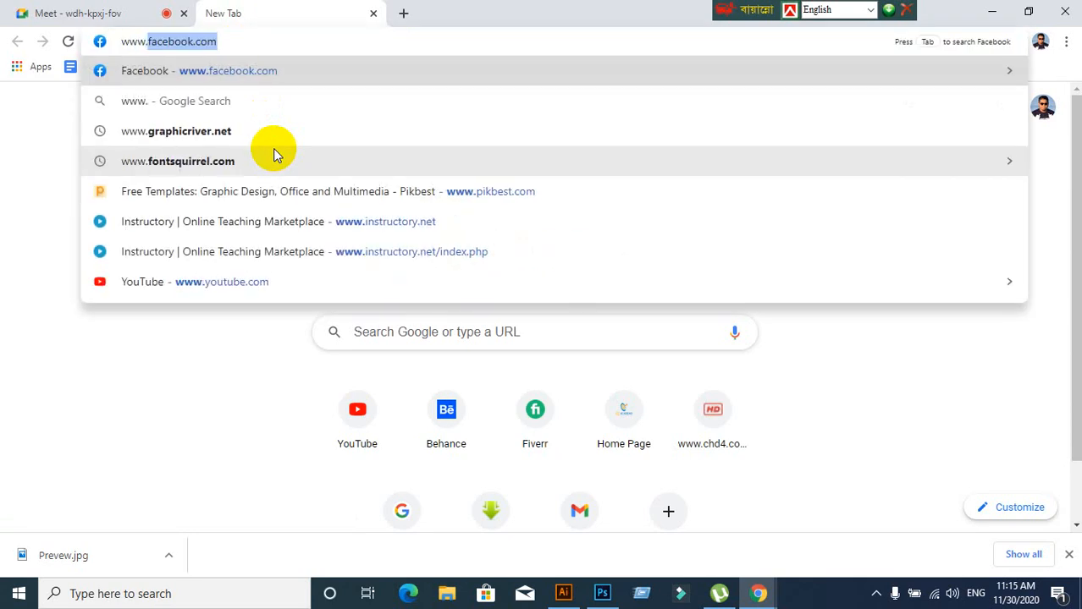
text(grap)
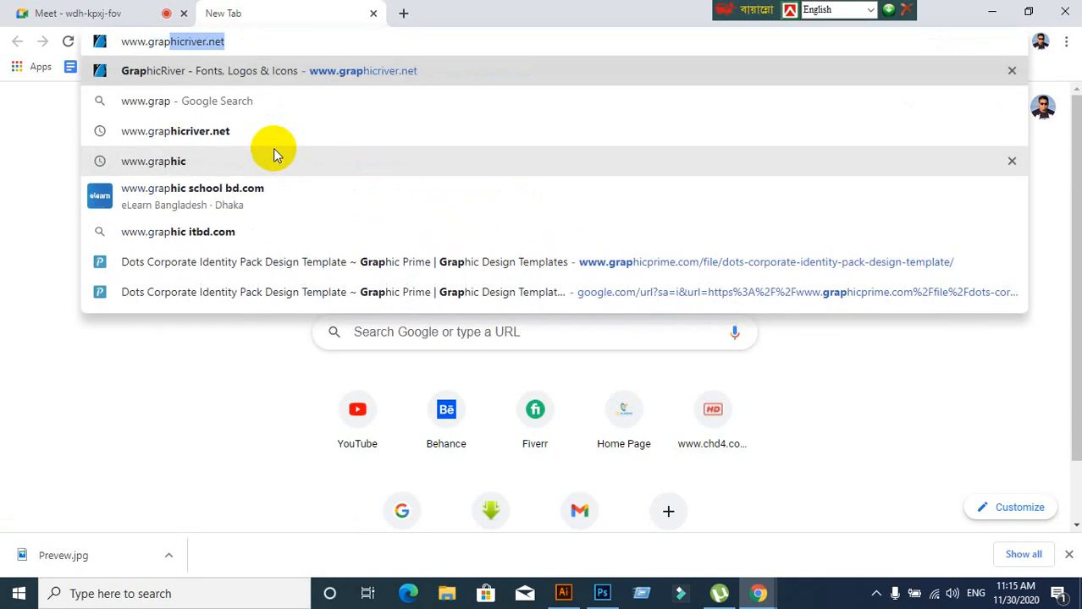
key(Return)
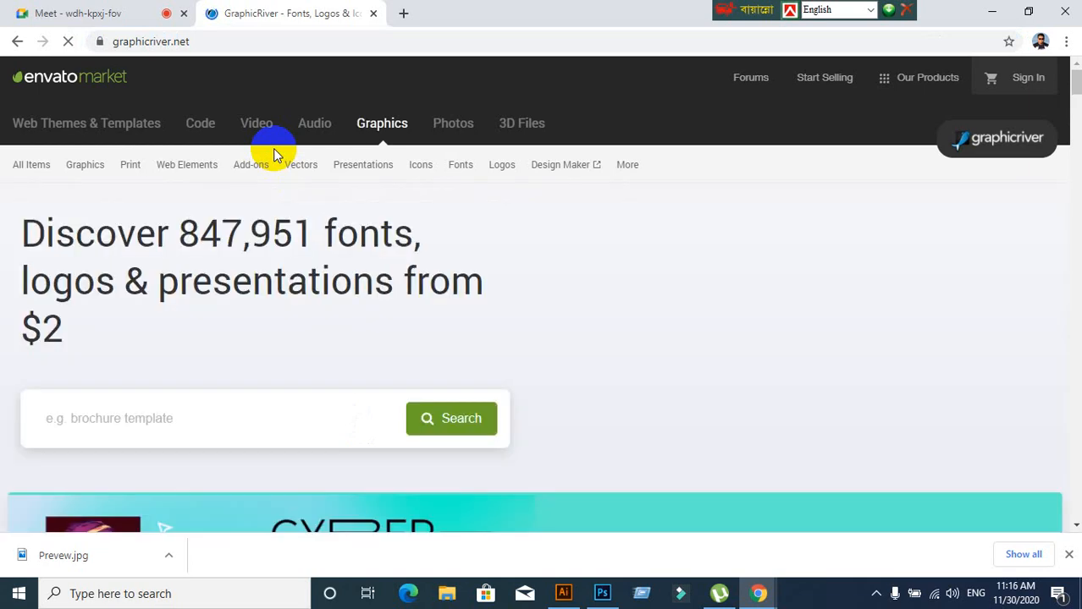
Open the Business Cards category from GraphicRiver's Print menu
mouse_move(241, 206)
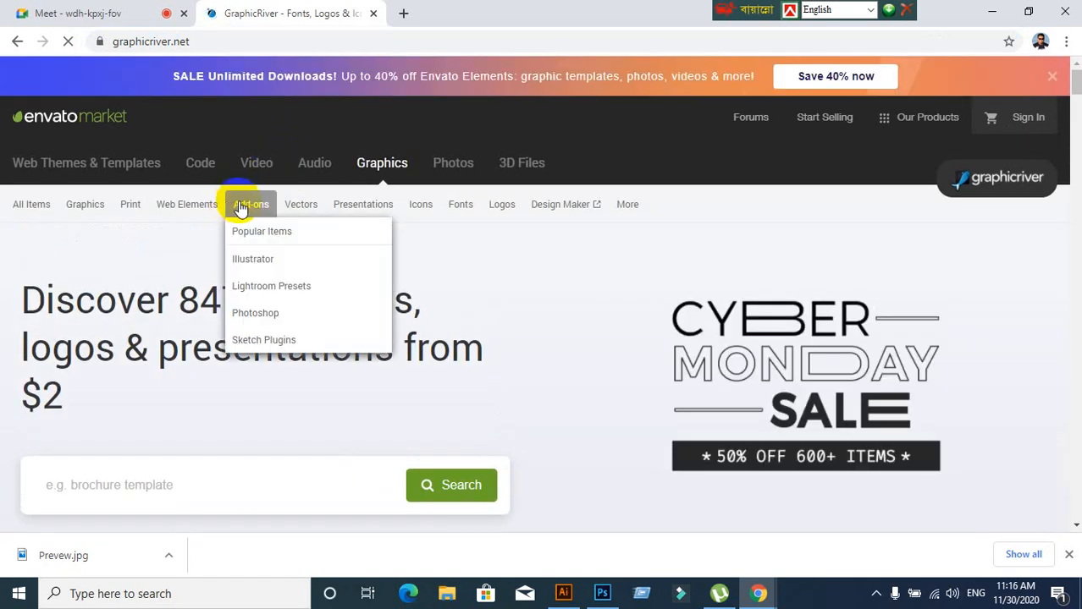
mouse_move(133, 212)
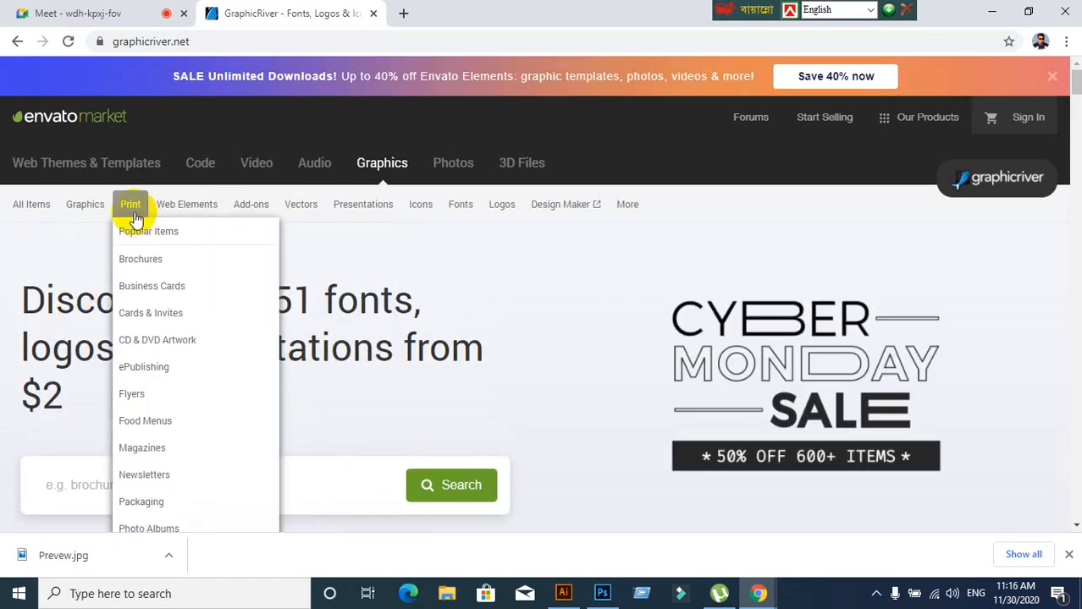
click(172, 288)
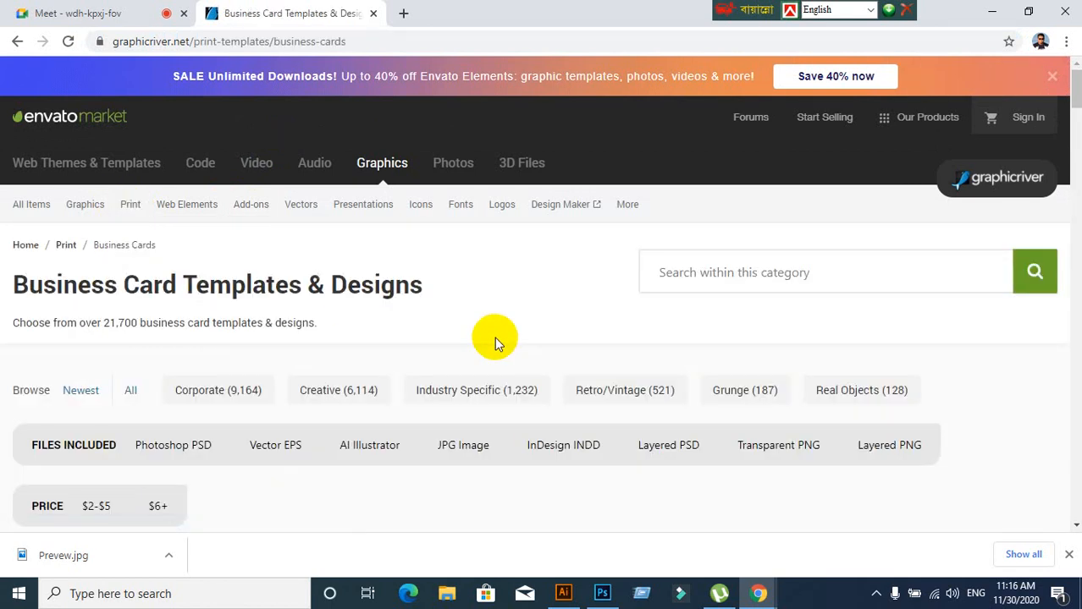
scroll(494, 337, down, 3)
scroll(494, 337, up, 3)
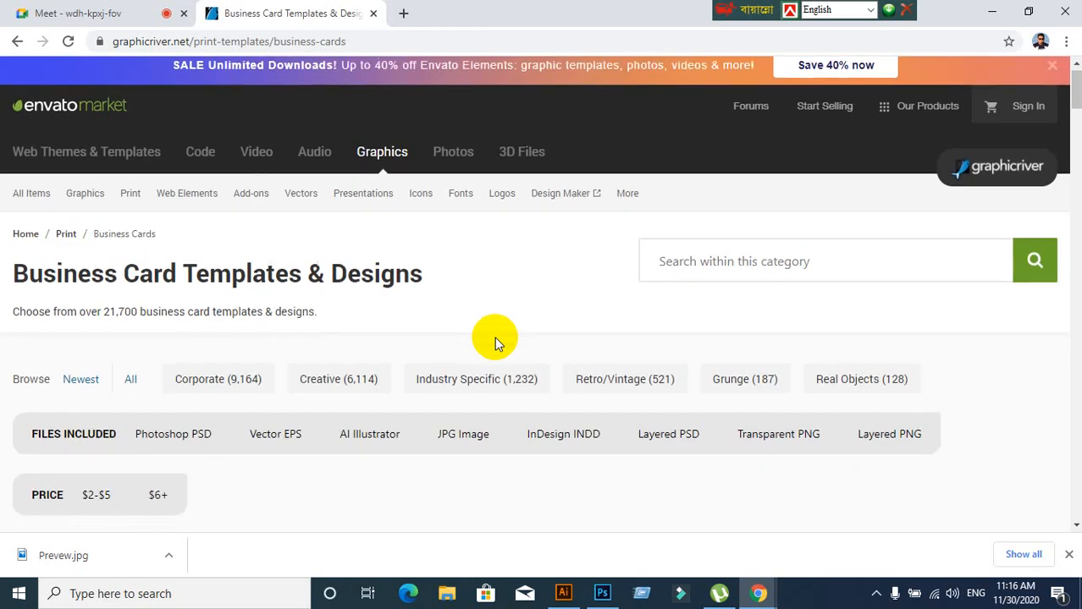
Go back to the marketplace home page and reopen Print > Business Cards
click(72, 125)
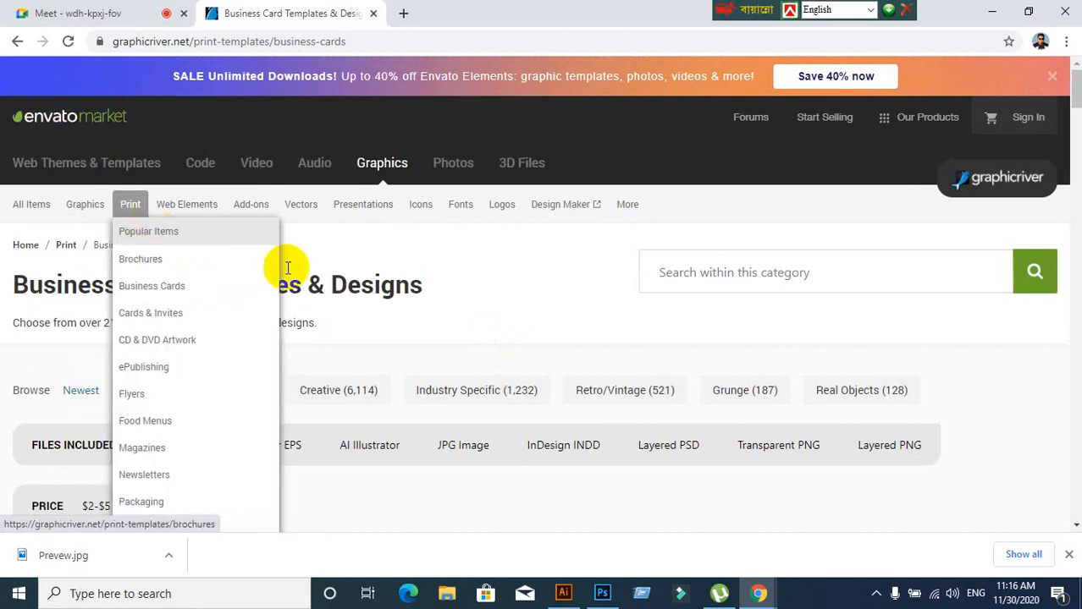
click(95, 118)
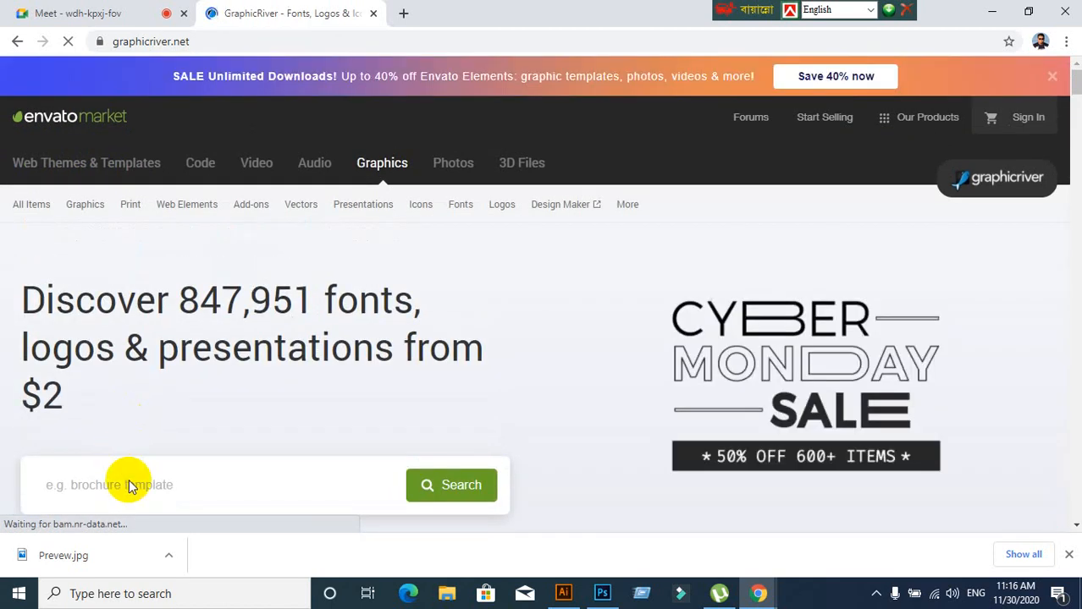
click(131, 482)
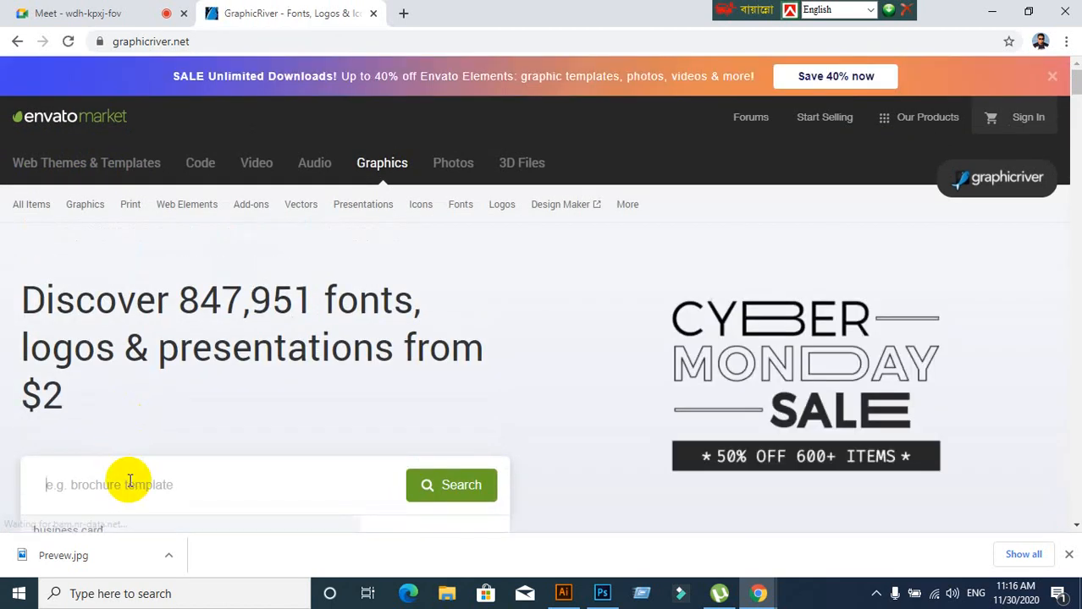
mouse_move(132, 211)
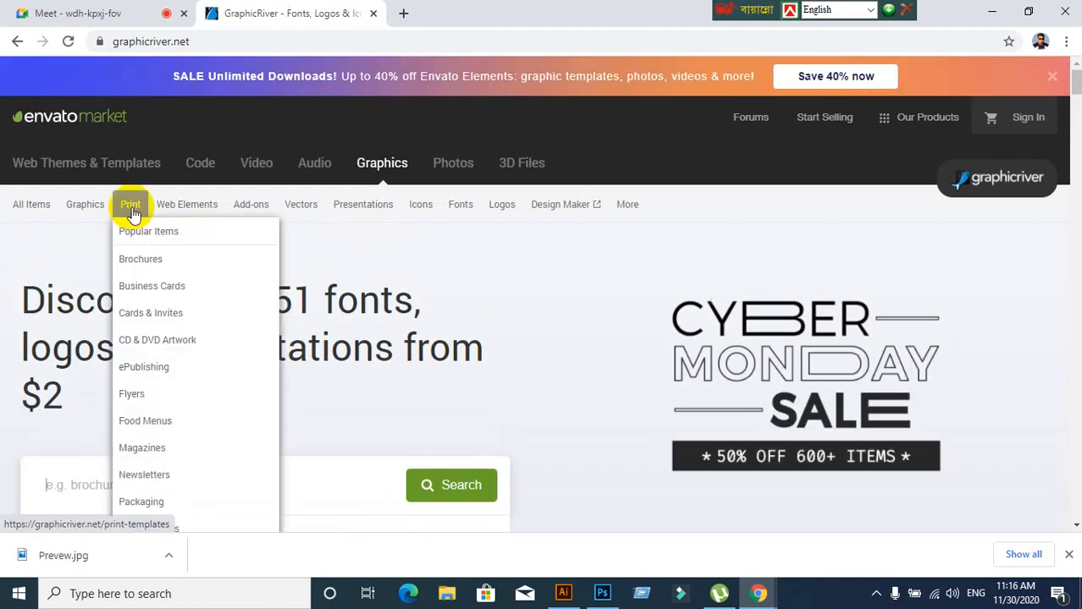
click(161, 291)
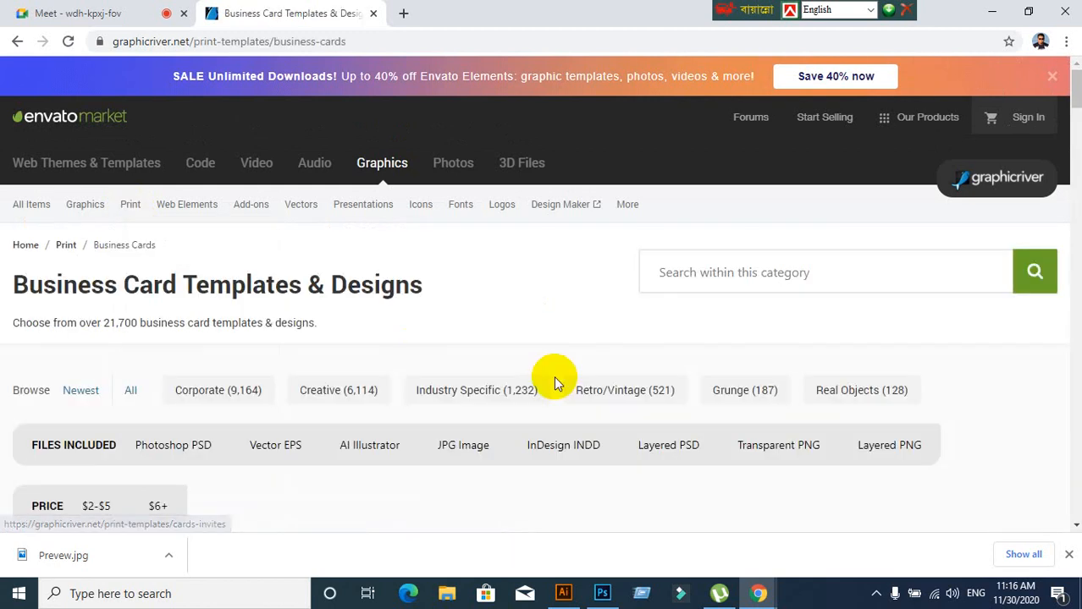
scroll(356, 438, down, 2)
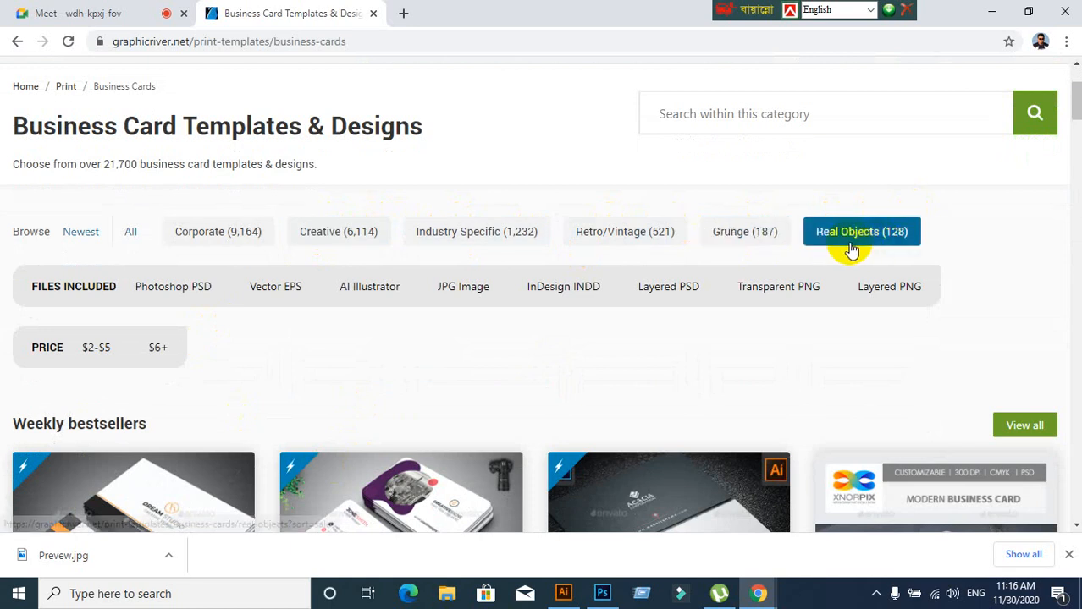
Filter the business cards to Corporate designs and sort them by trending
click(215, 236)
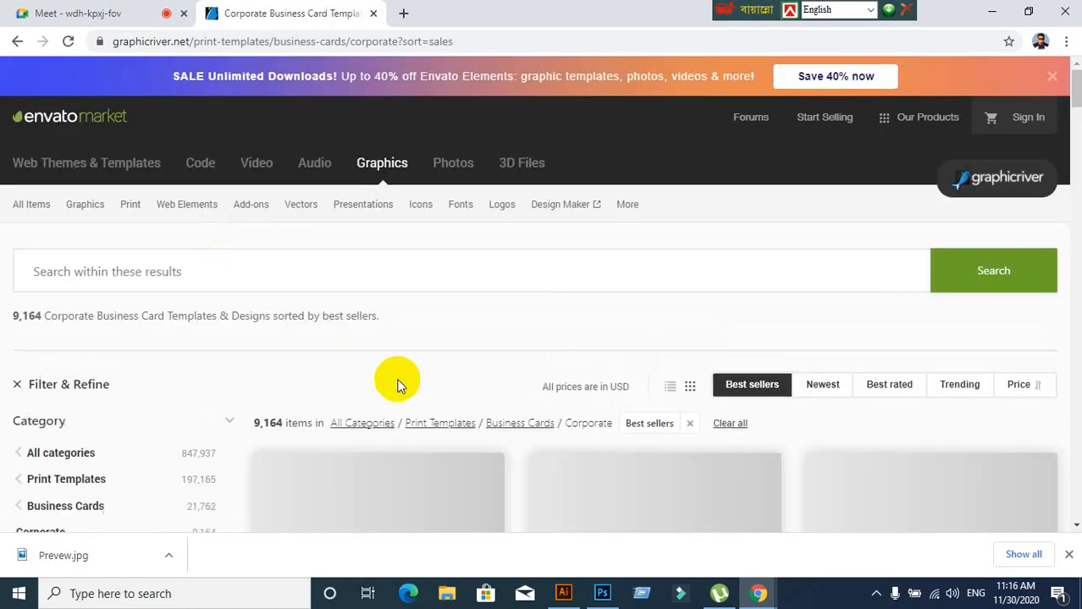
scroll(428, 397, down, 4)
scroll(640, 362, up, 4)
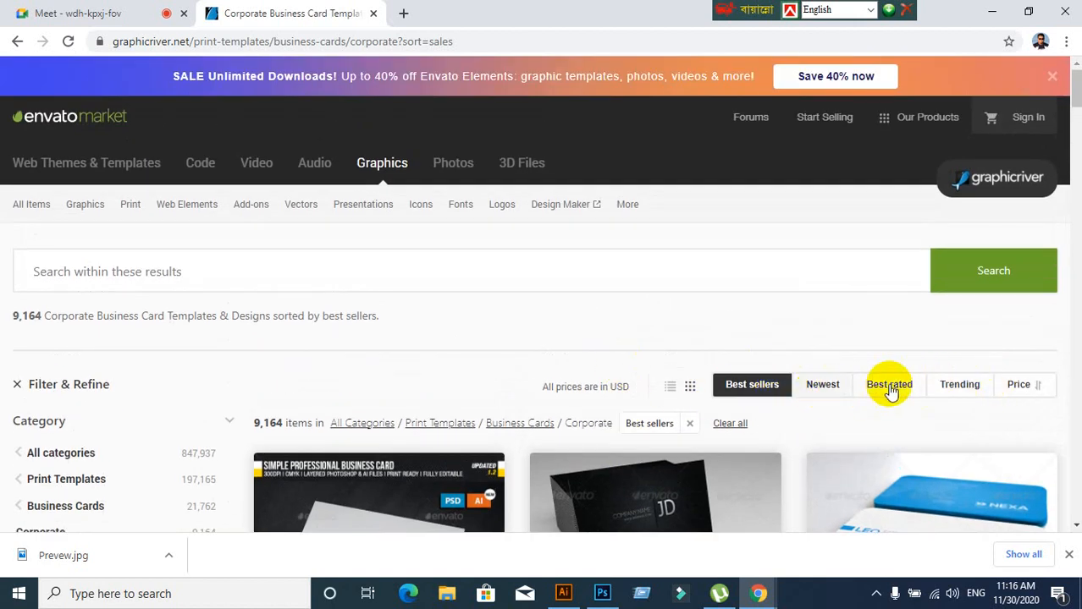
click(959, 386)
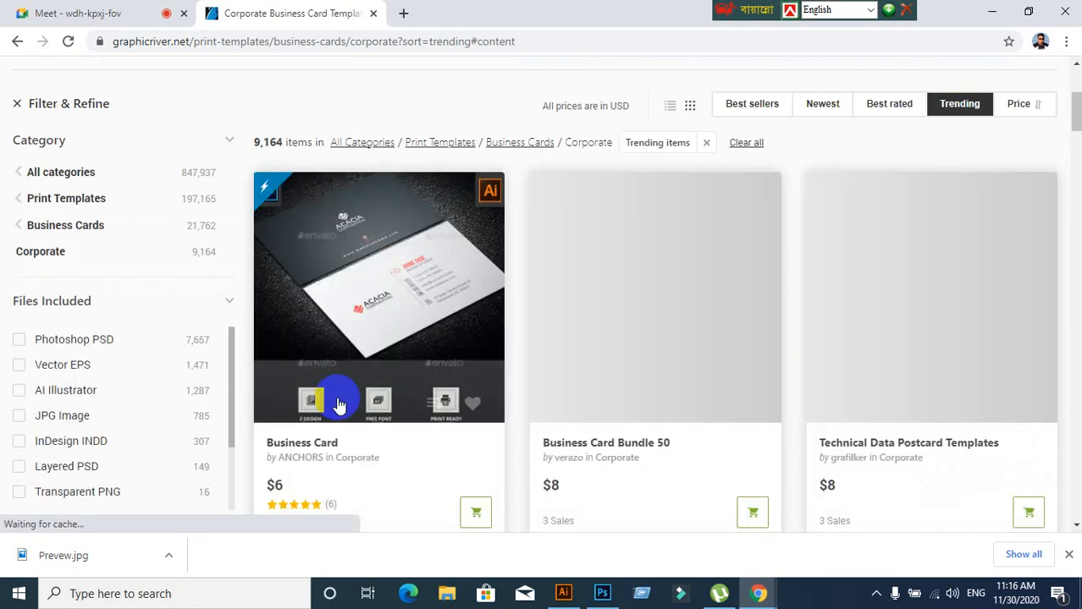
Browse the first page of Corporate results and move to page 2
scroll(338, 403, down, 3)
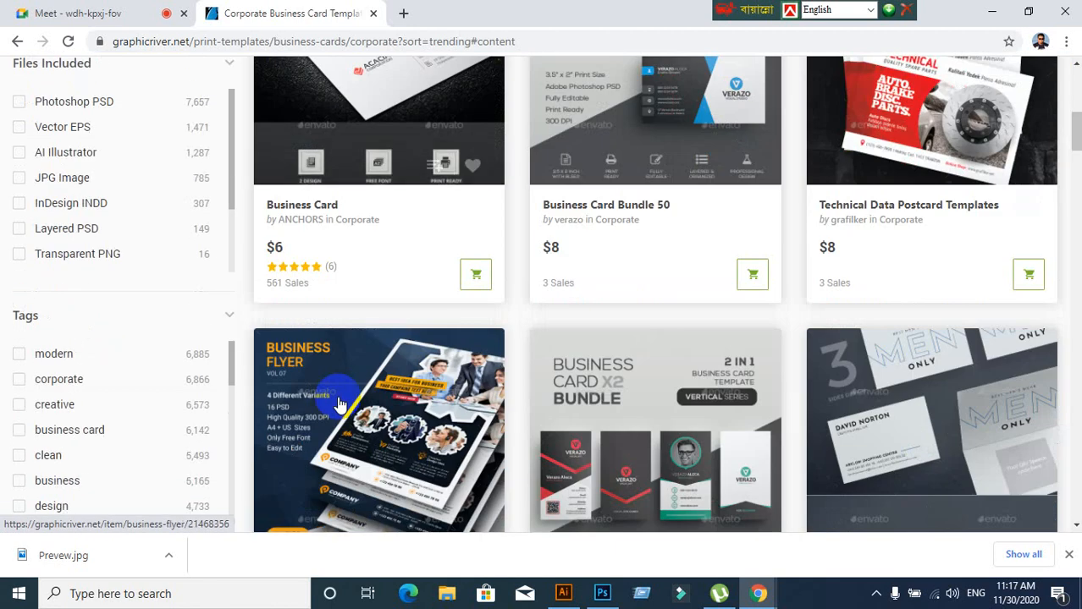
scroll(338, 403, down, 8)
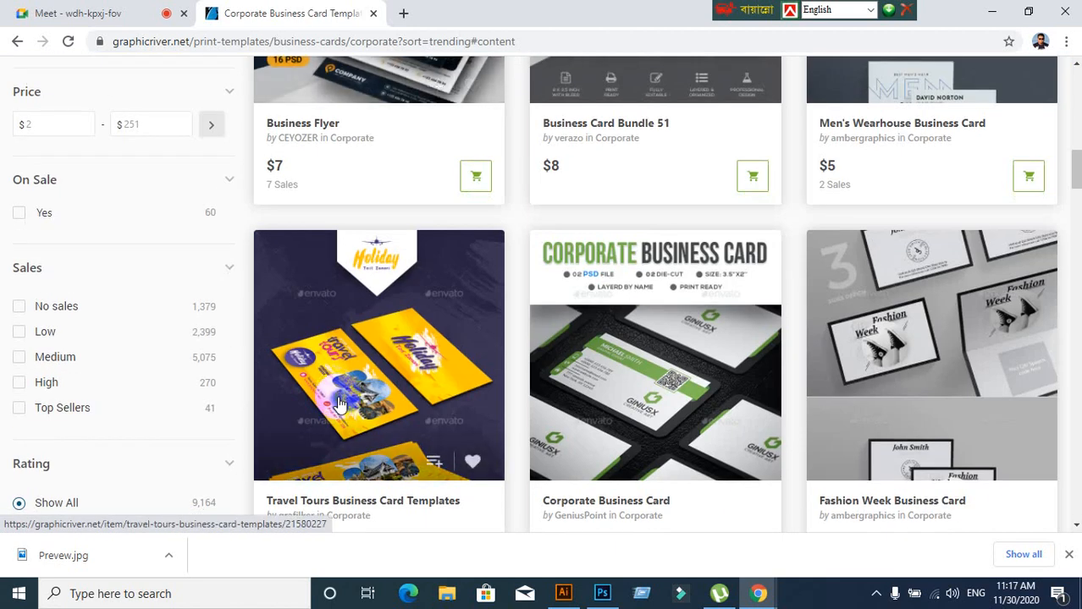
scroll(339, 403, down, 5)
scroll(431, 375, down, 6)
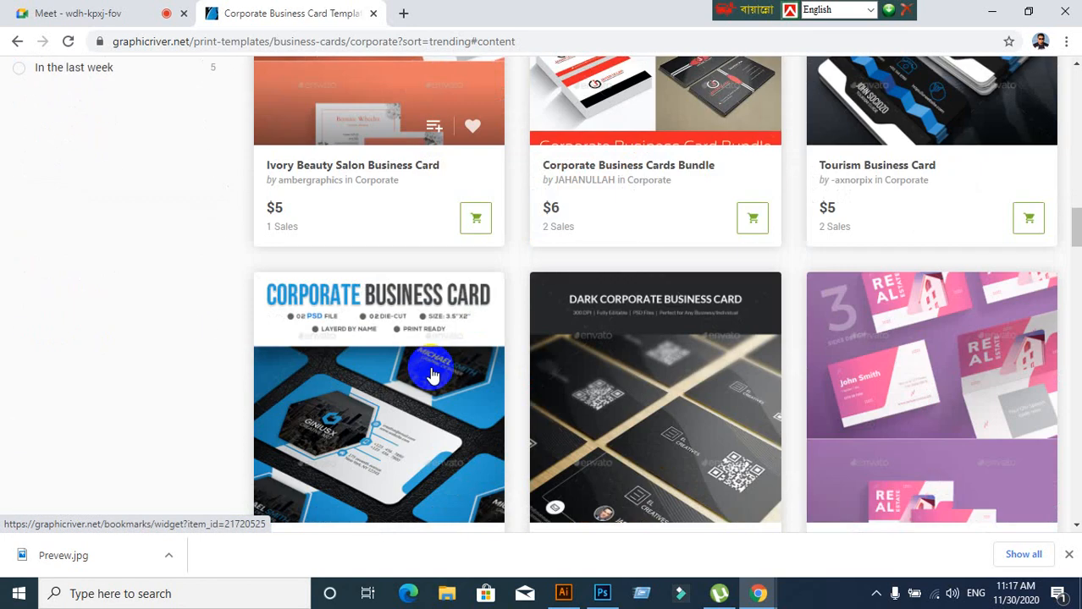
scroll(432, 375, up, 2)
scroll(432, 375, down, 9)
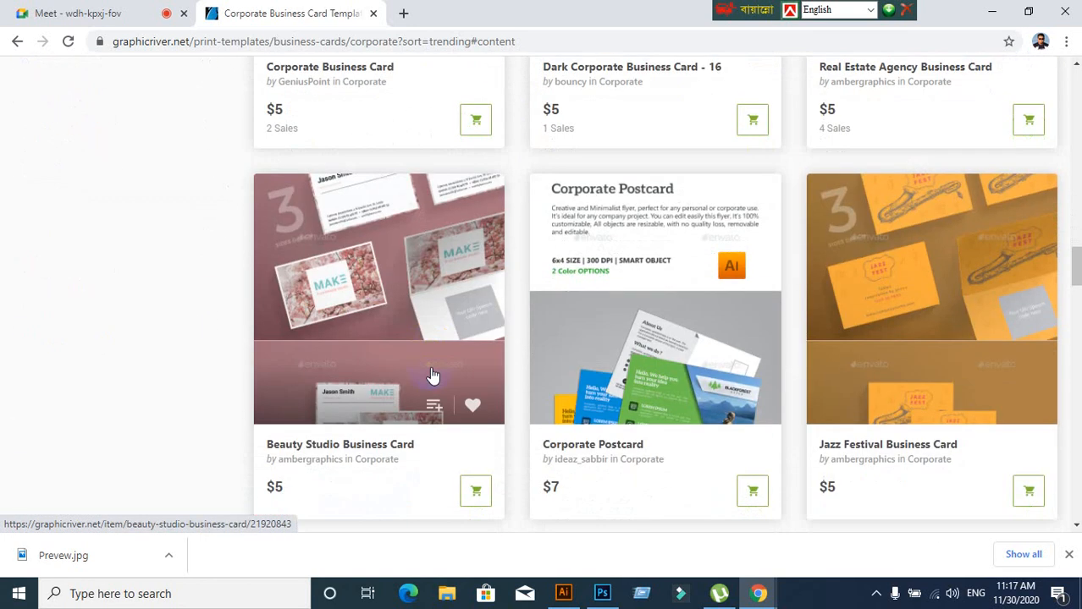
scroll(432, 375, down, 9)
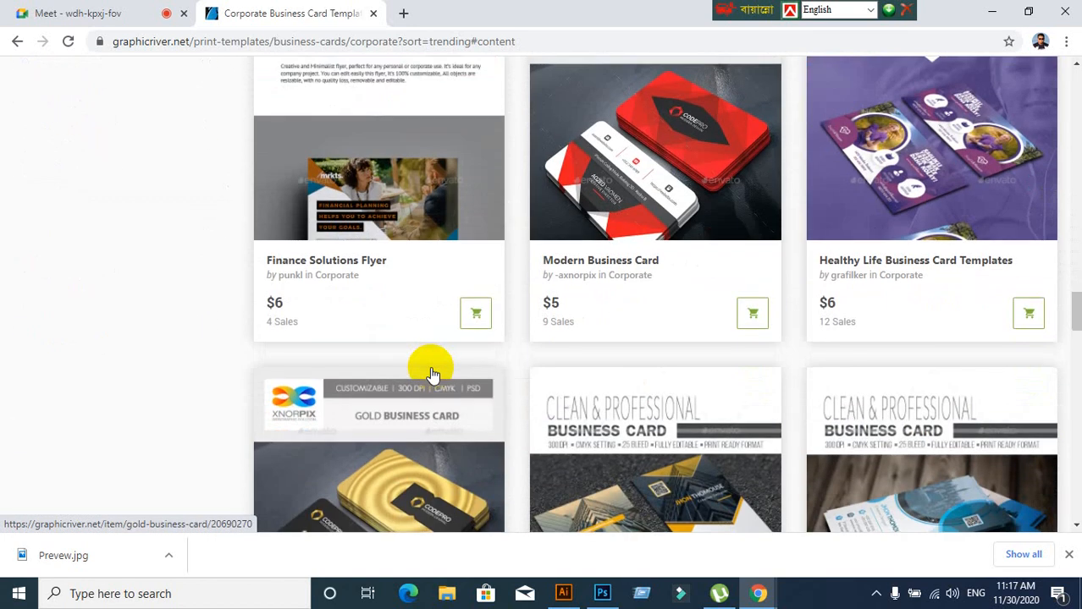
scroll(432, 375, down, 6)
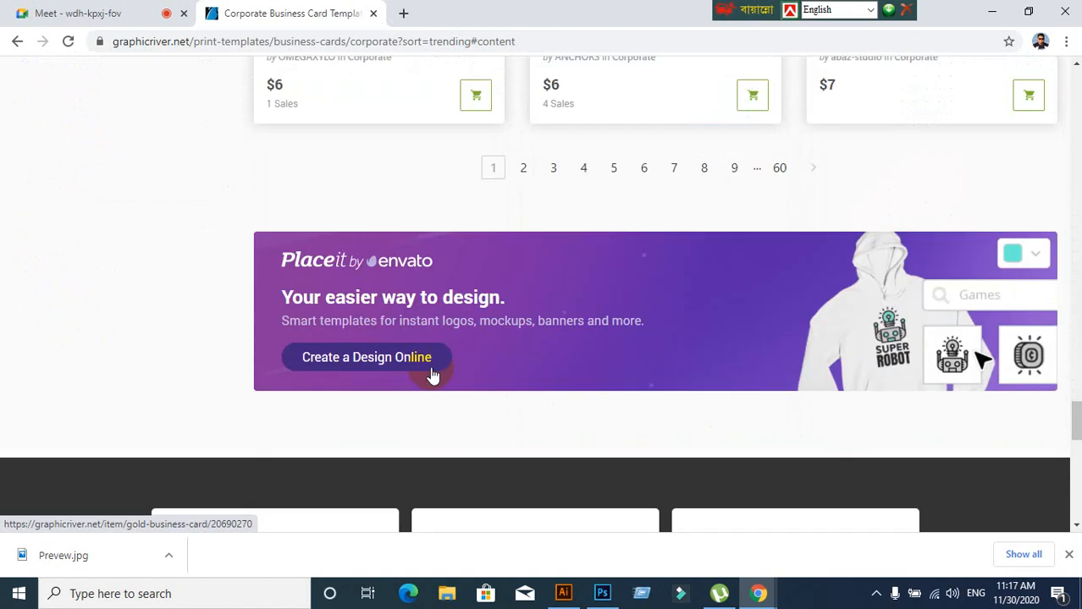
scroll(429, 367, up, 3)
click(524, 411)
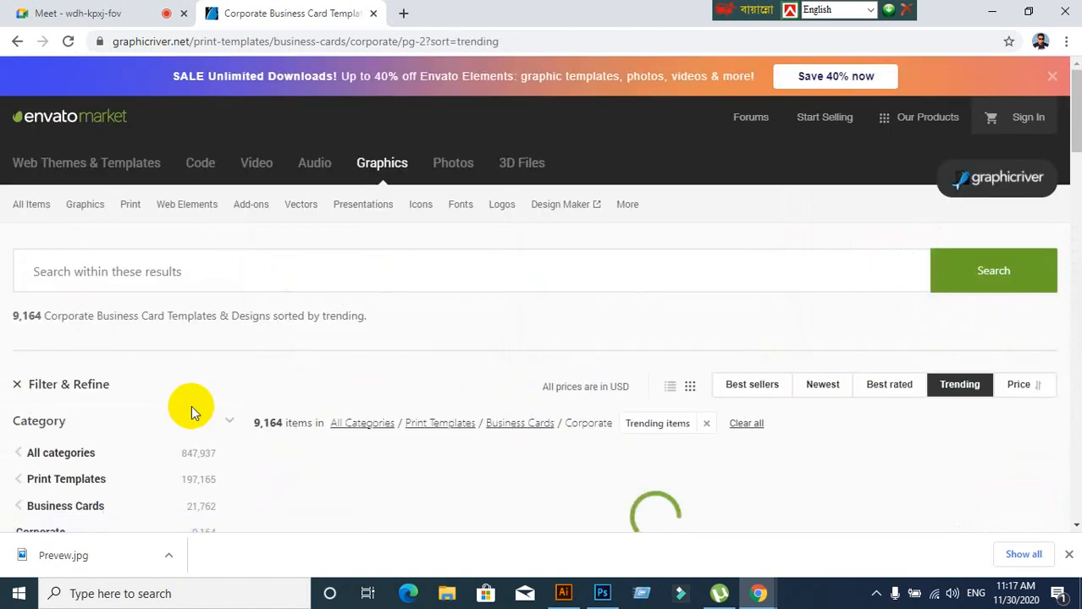
Scroll page 2 and open the green Business Card Bundle 2 In 1 template
scroll(339, 366, down, 4)
scroll(339, 372, down, 5)
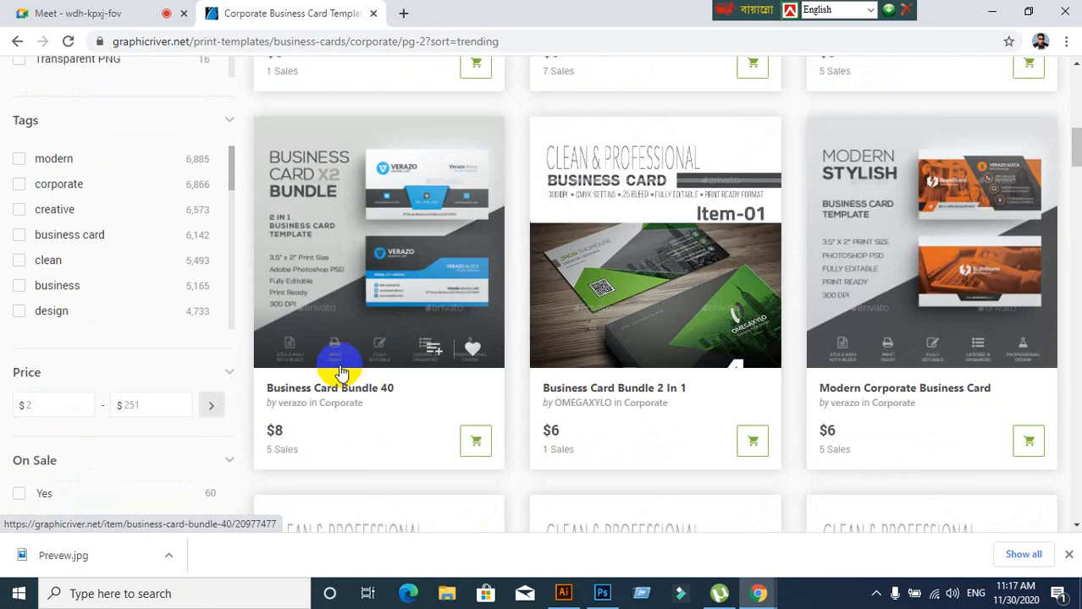
scroll(342, 373, down, 3)
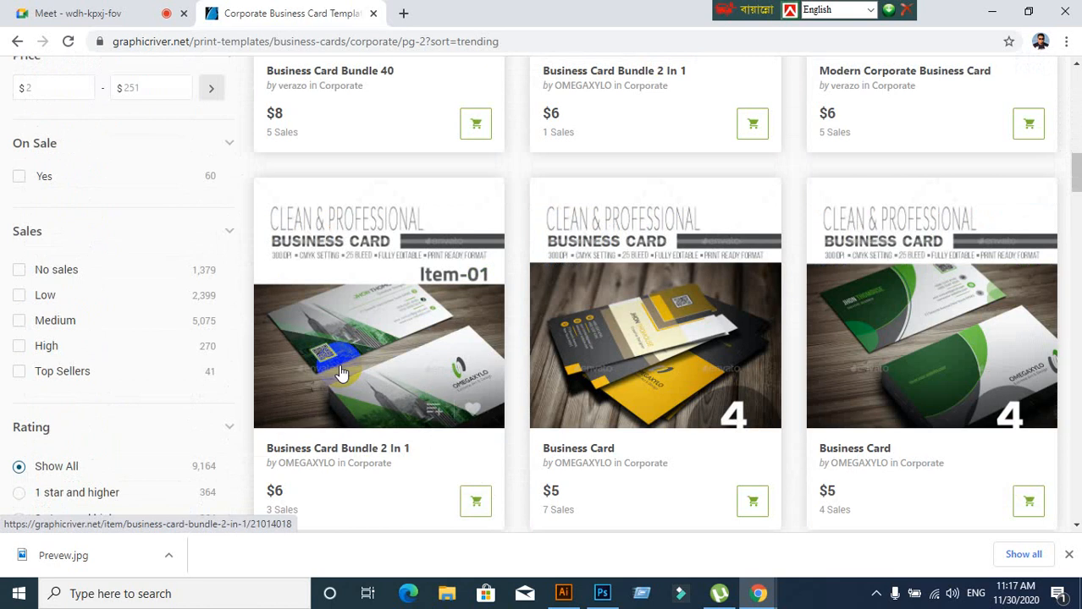
scroll(356, 364, up, 4)
click(567, 368)
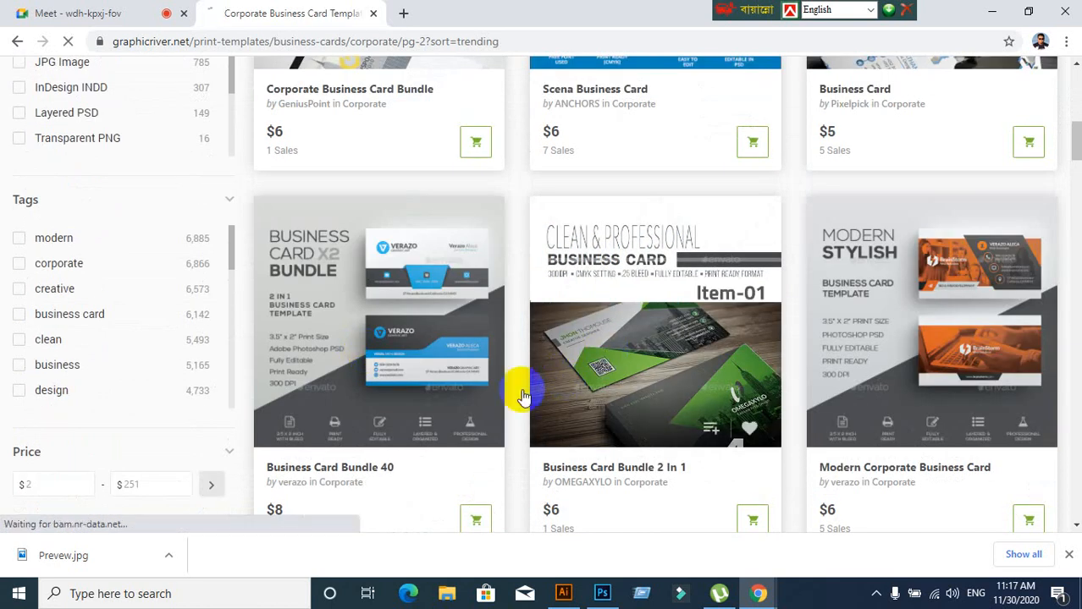
Scroll through the Business Card Bundle 2 In 1 previews, then go back to page 2 of Corporate results
scroll(237, 376, down, 5)
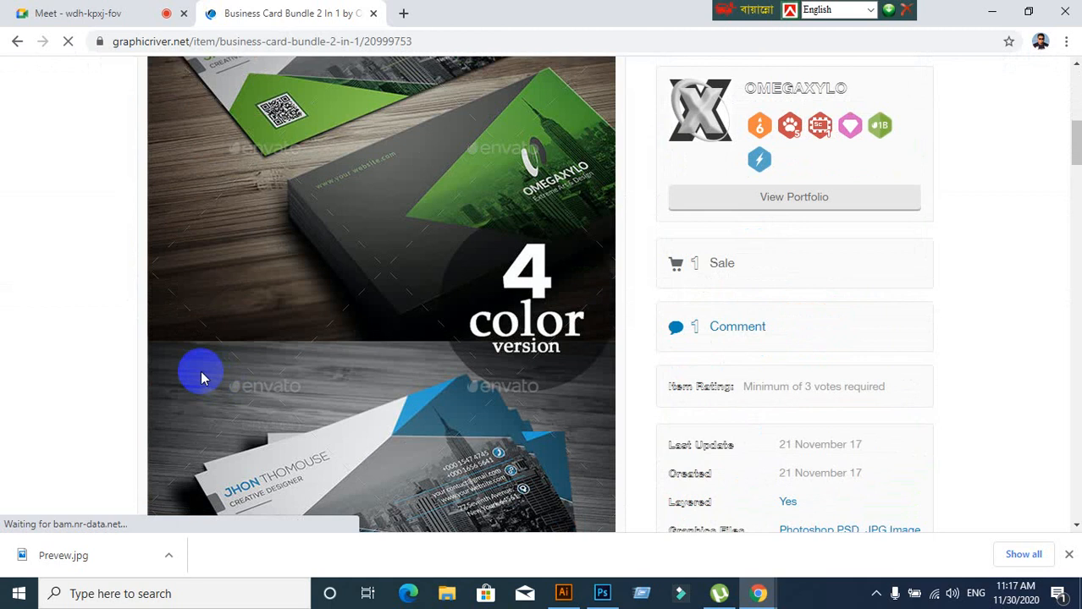
scroll(201, 377, up, 3)
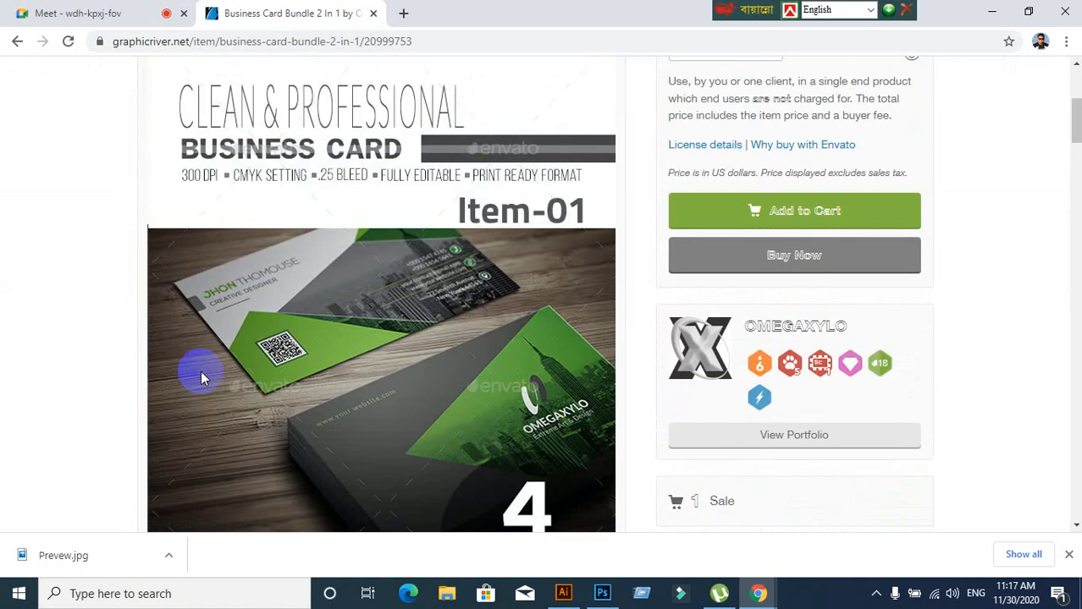
scroll(202, 377, down, 1)
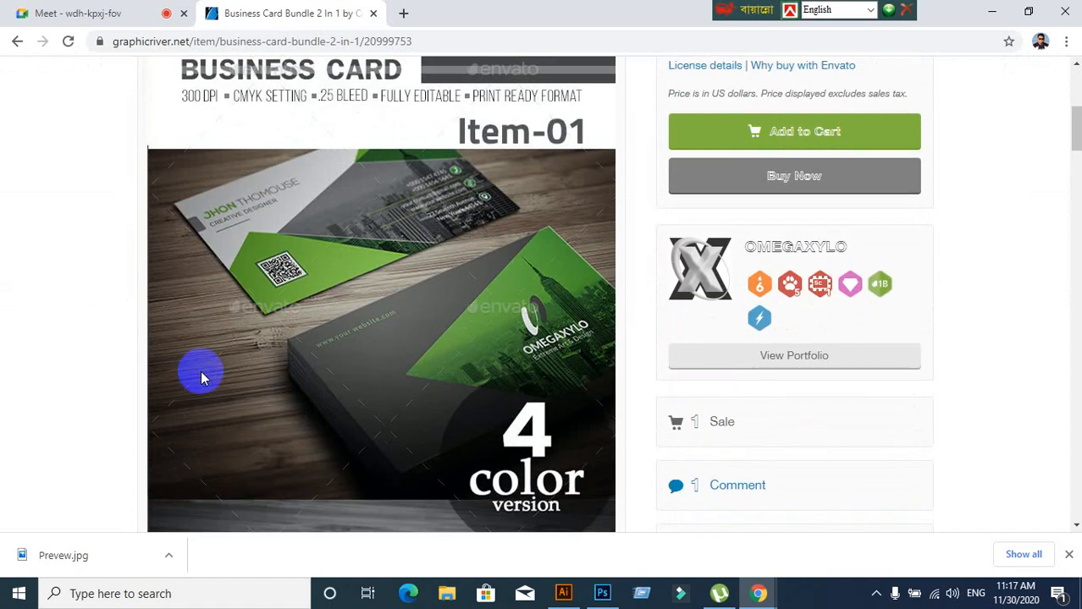
scroll(201, 377, down, 6)
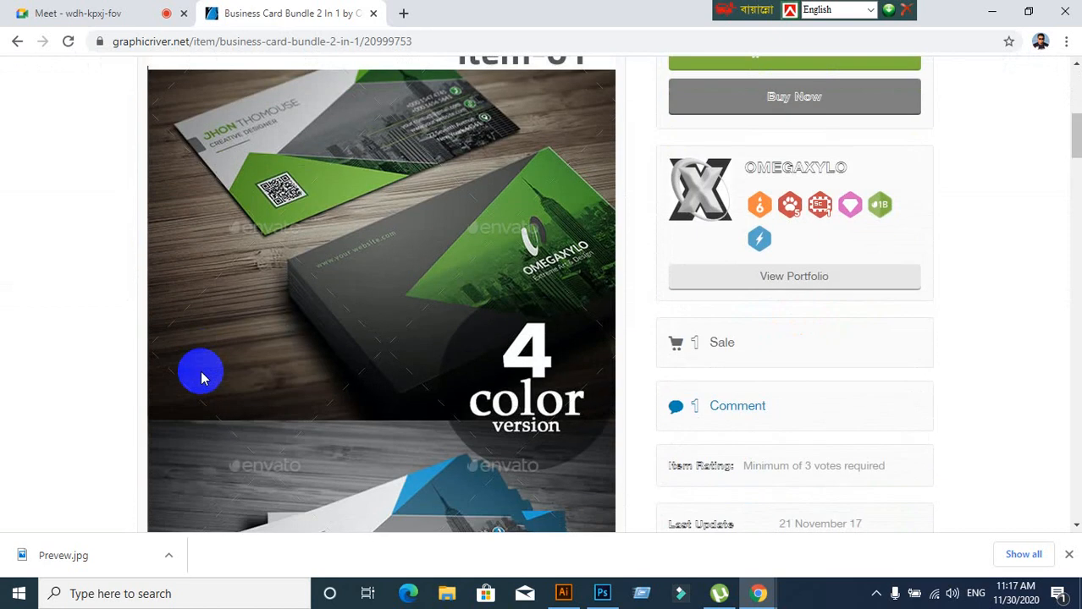
scroll(201, 376, down, 2)
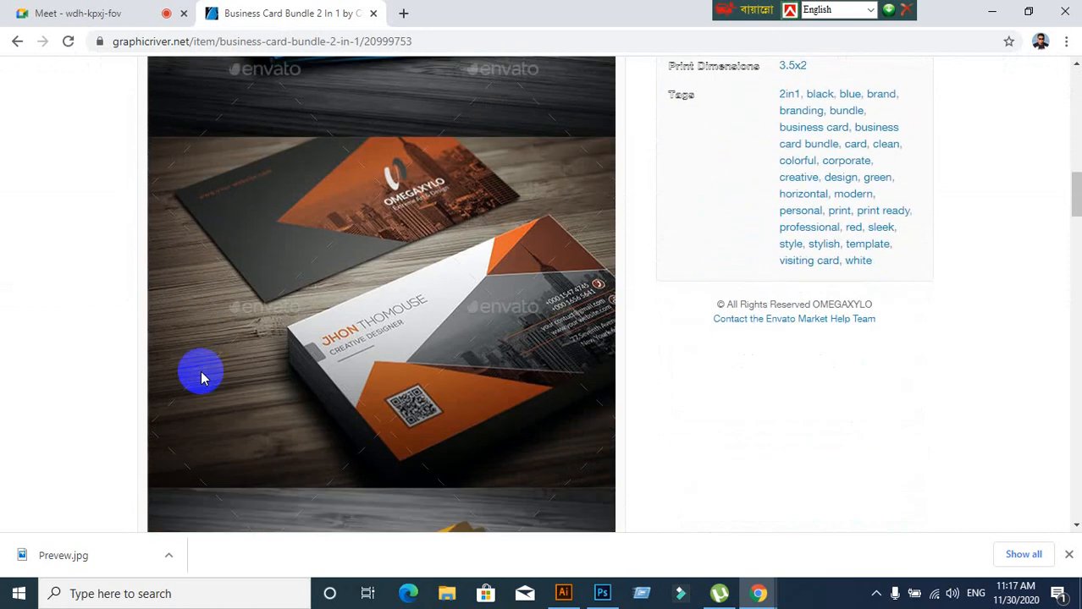
scroll(201, 371, up, 8)
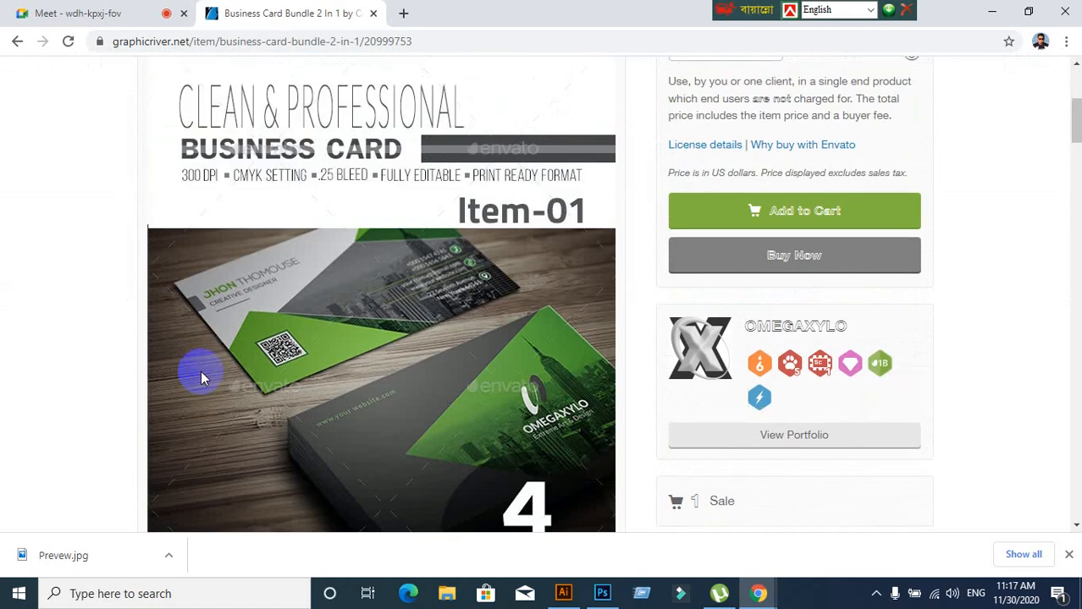
scroll(200, 370, down, 1)
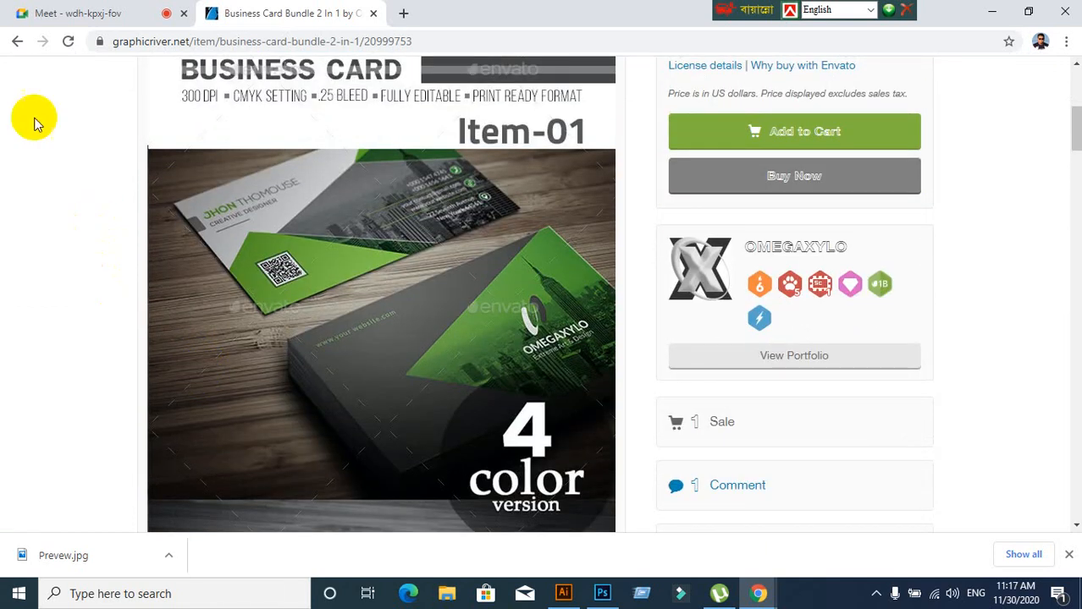
click(16, 43)
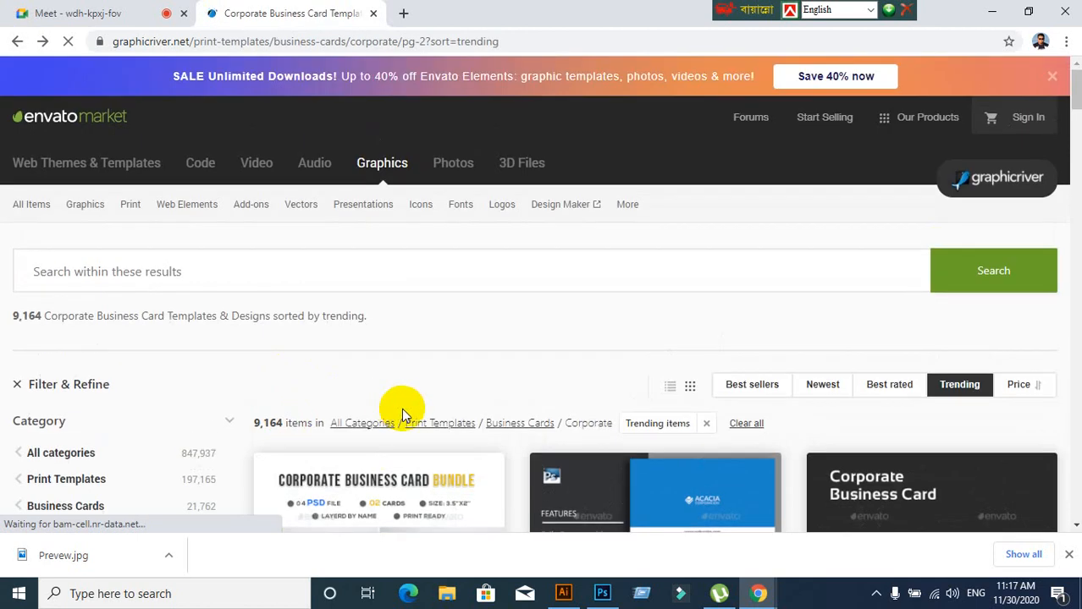
Open the Creative Modern Business Card Template and scroll through its yellow-and-grey previews
scroll(401, 408, down, 7)
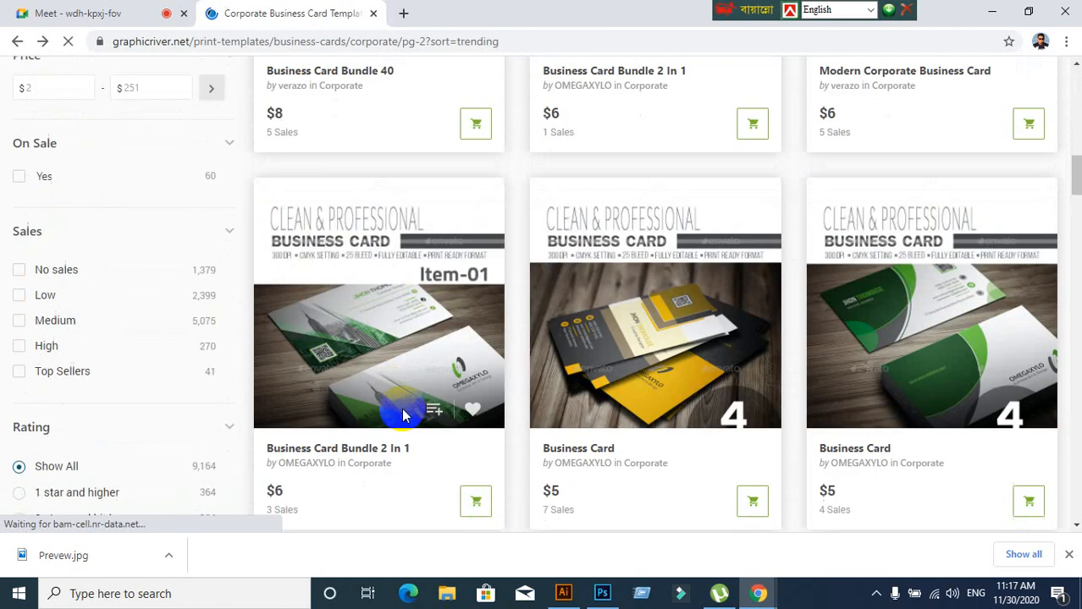
scroll(403, 415, down, 5)
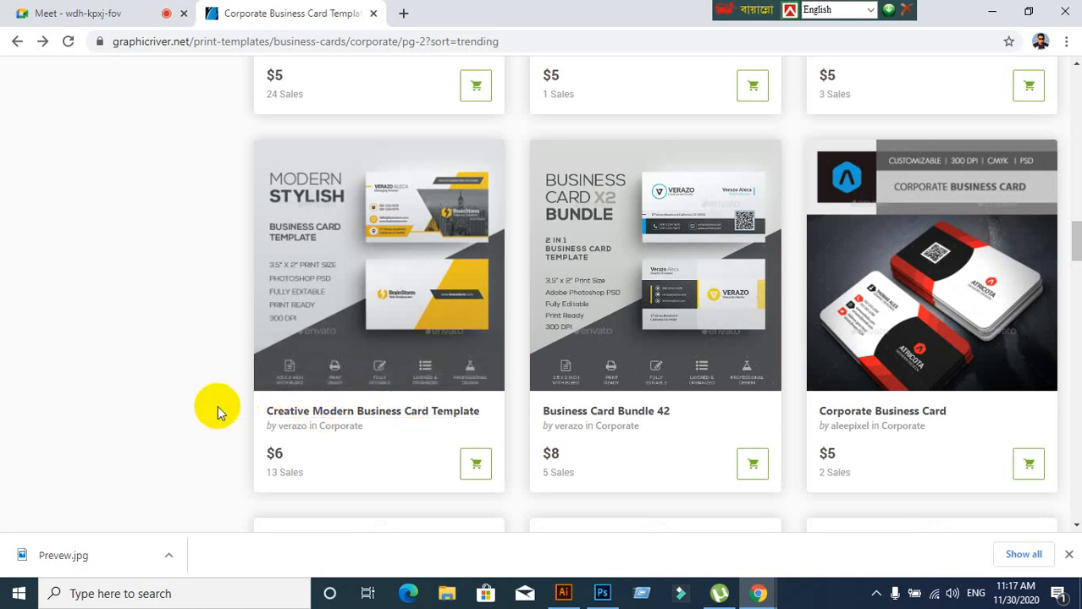
click(383, 238)
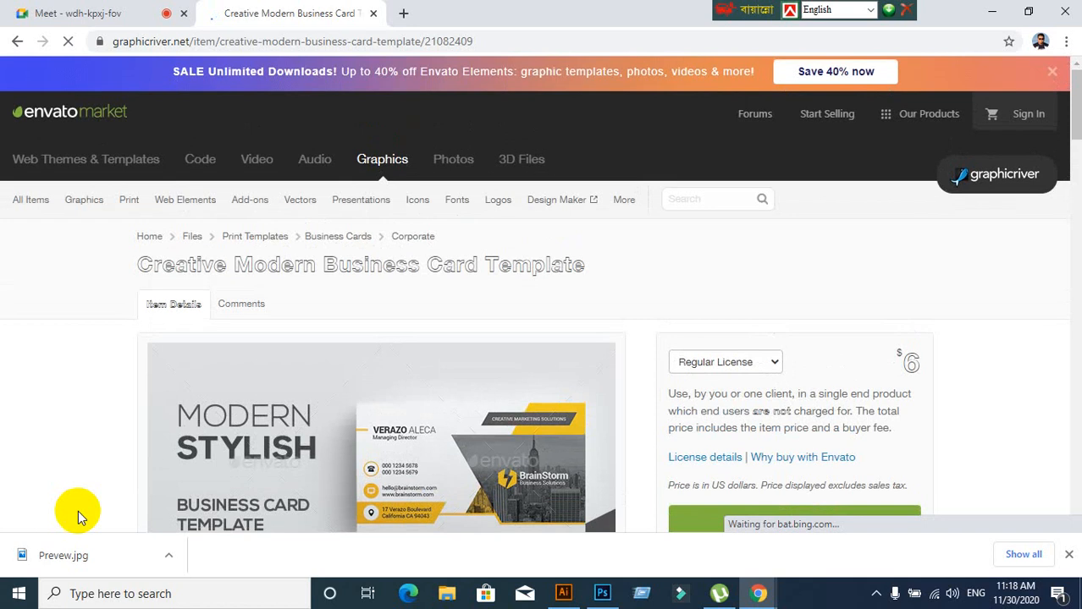
scroll(77, 511, down, 3)
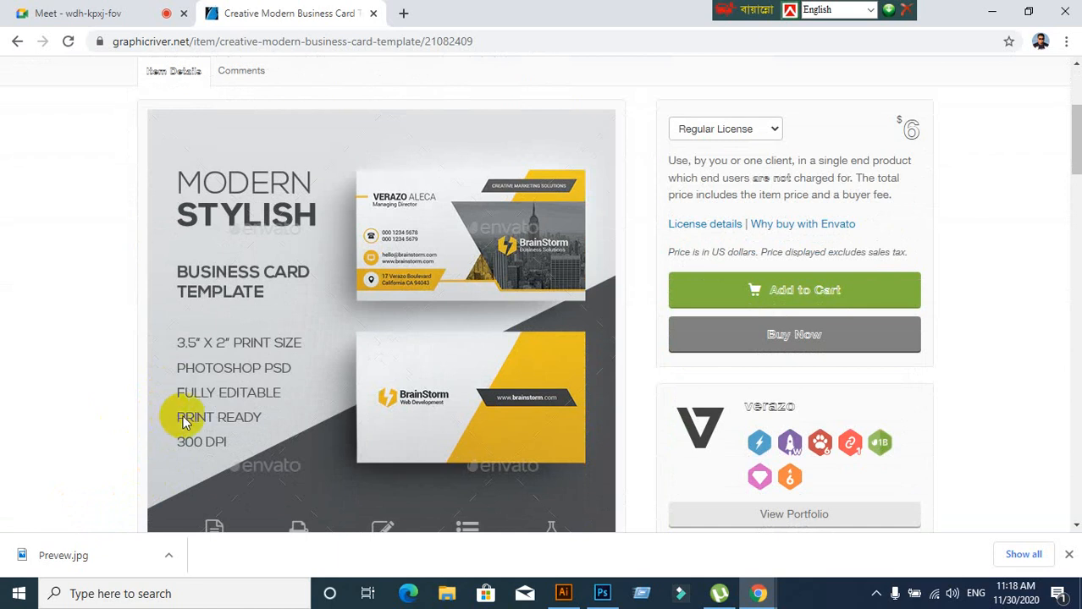
scroll(181, 415, down, 5)
scroll(141, 343, down, 10)
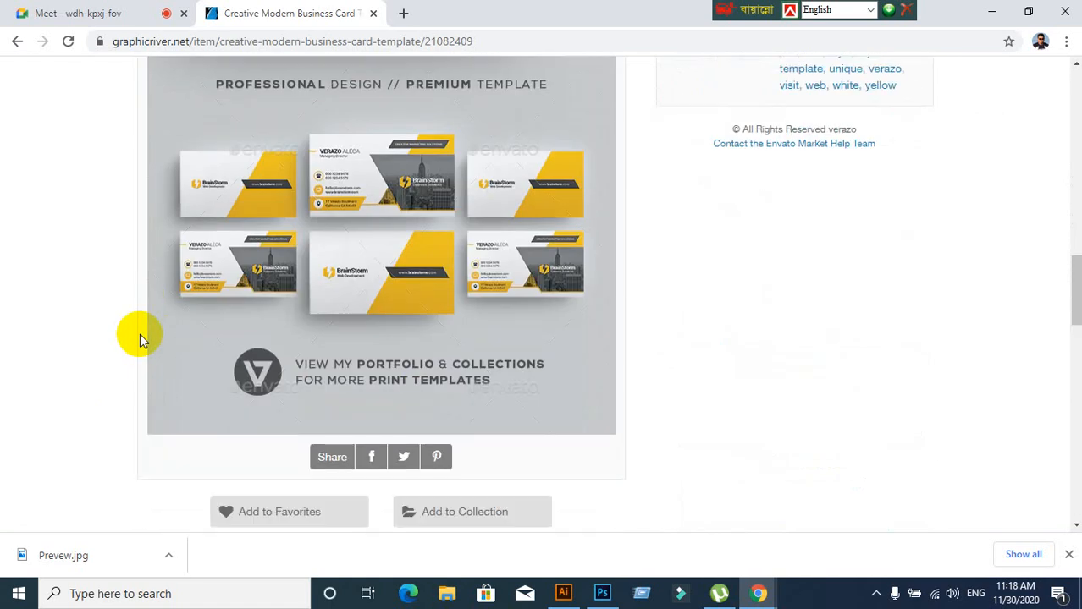
scroll(140, 336, up, 8)
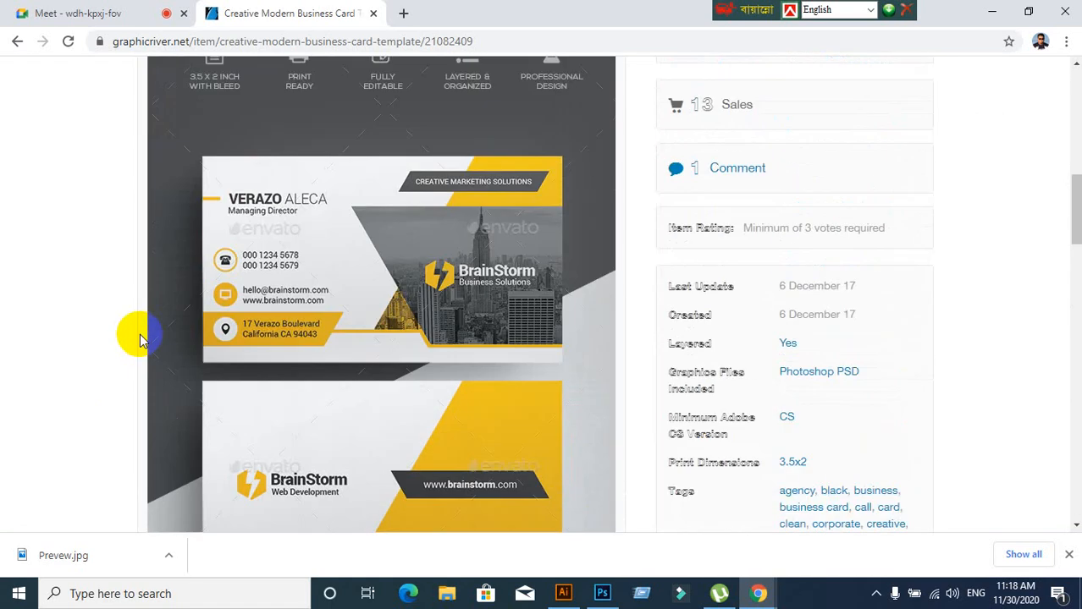
scroll(141, 339, up, 3)
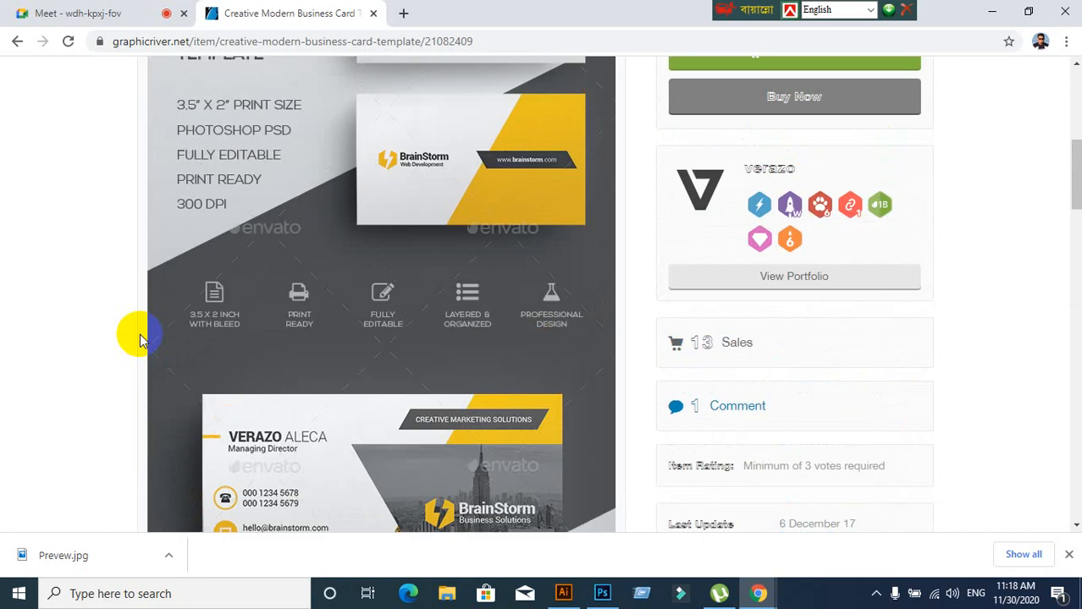
scroll(132, 286, up, 1)
scroll(131, 286, up, 2)
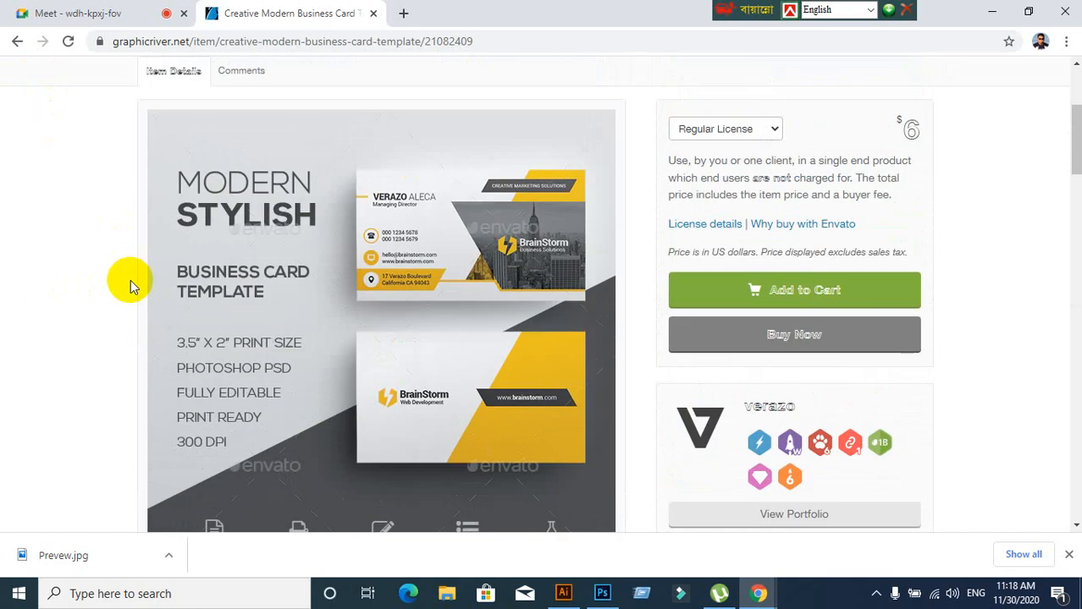
scroll(131, 283, down, 5)
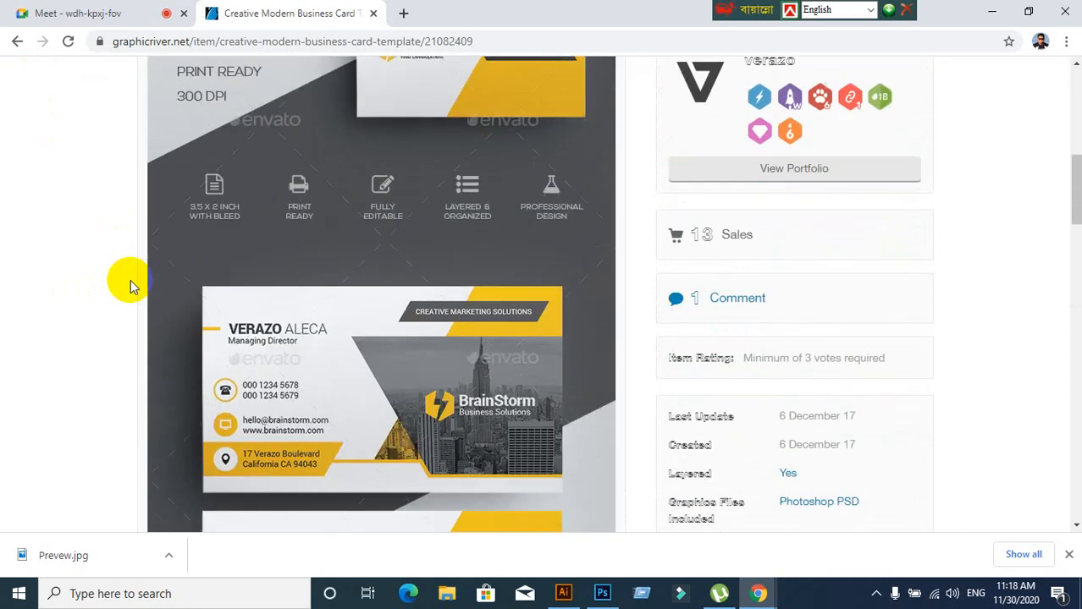
Return to page 2 of Corporate results and scroll to the $6 Modern Corporate Business Card Template
click(18, 44)
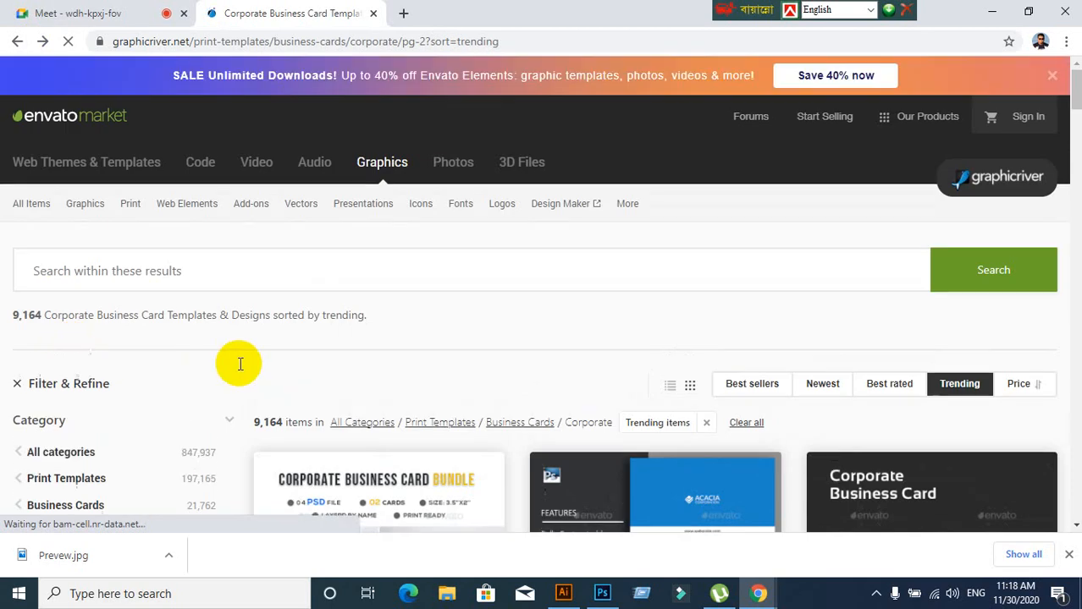
scroll(237, 363, down, 10)
scroll(237, 368, down, 7)
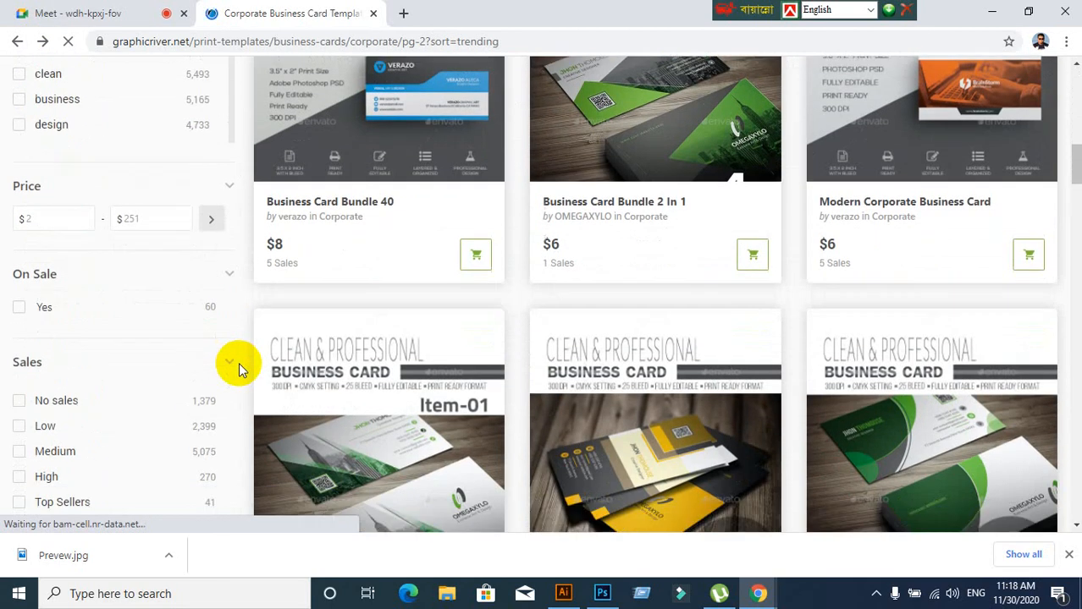
scroll(238, 370, down, 3)
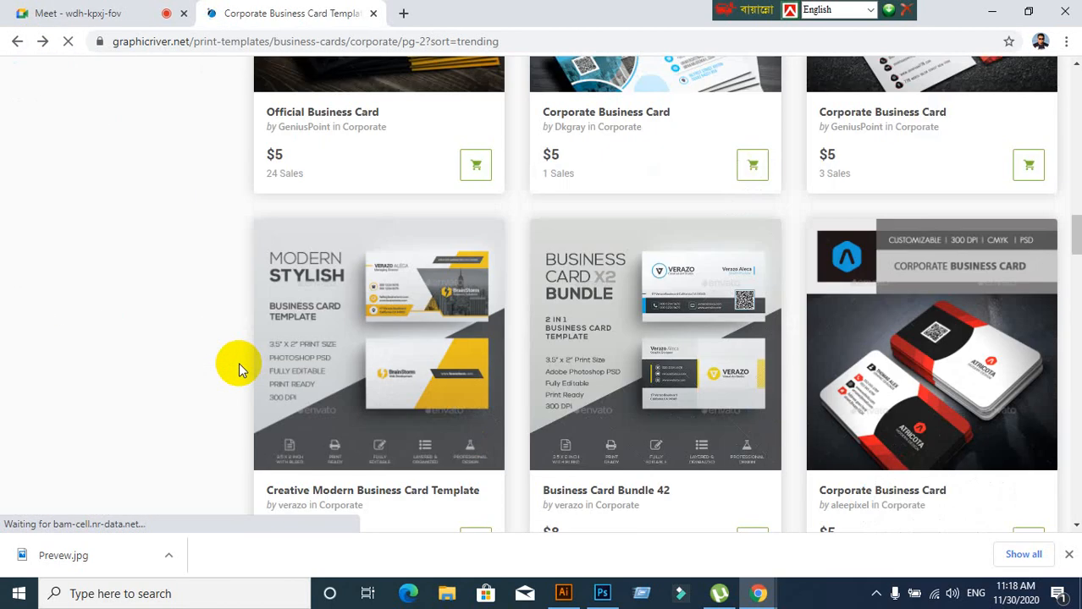
scroll(239, 370, down, 4)
scroll(239, 370, up, 2)
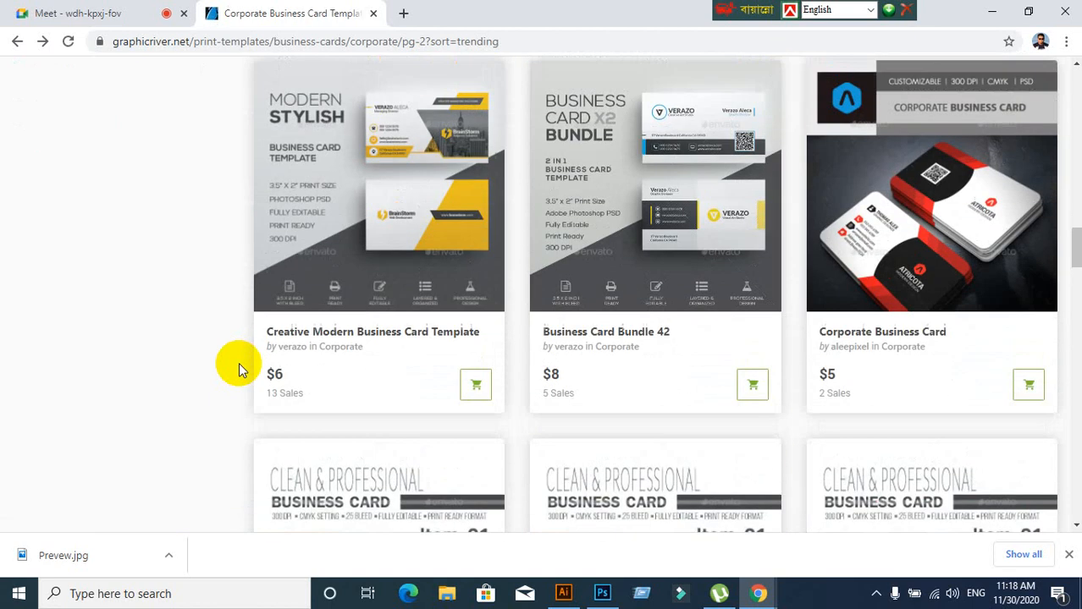
scroll(239, 370, down, 5)
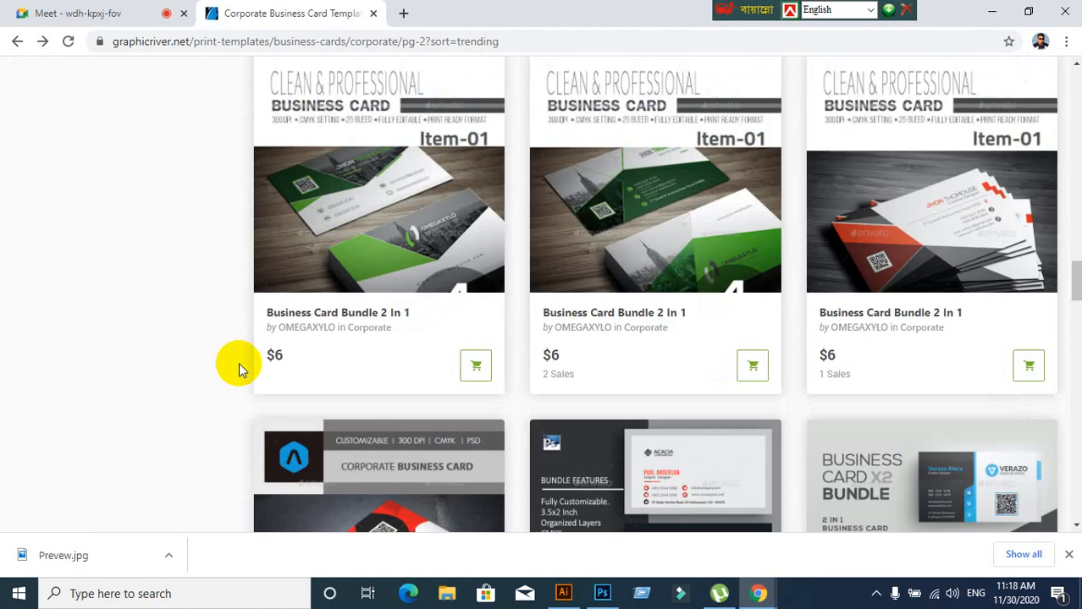
scroll(238, 370, down, 5)
scroll(239, 370, down, 5)
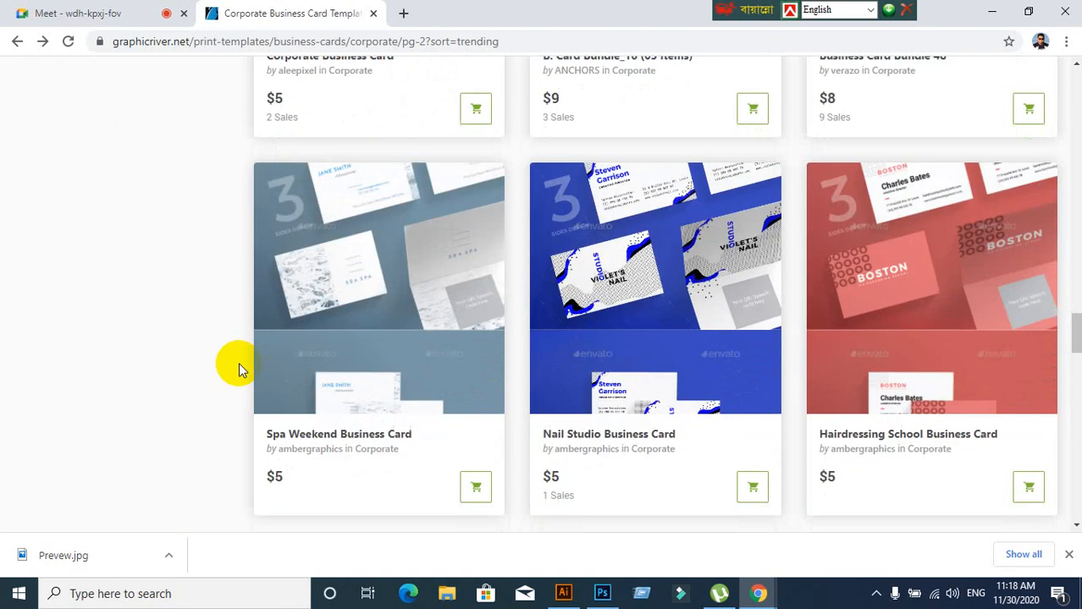
scroll(239, 370, down, 10)
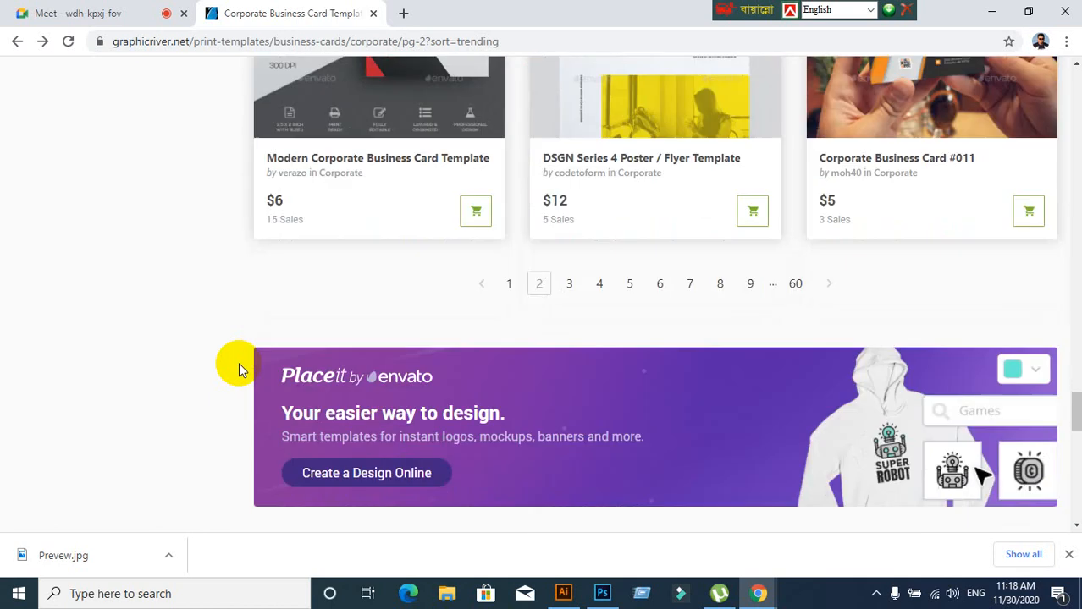
scroll(238, 369, up, 3)
scroll(239, 370, down, 3)
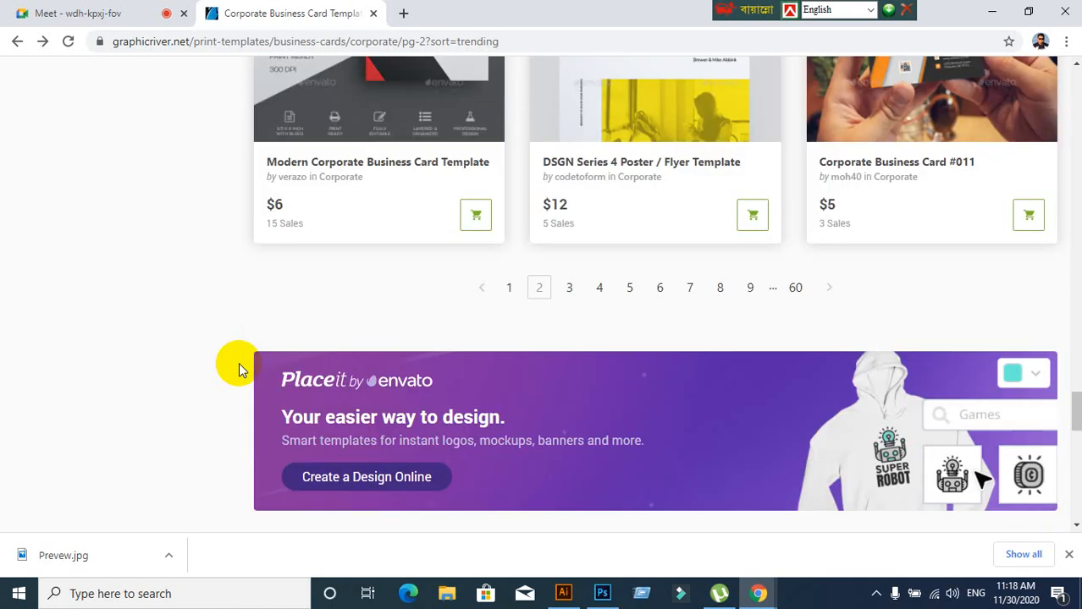
scroll(239, 369, up, 3)
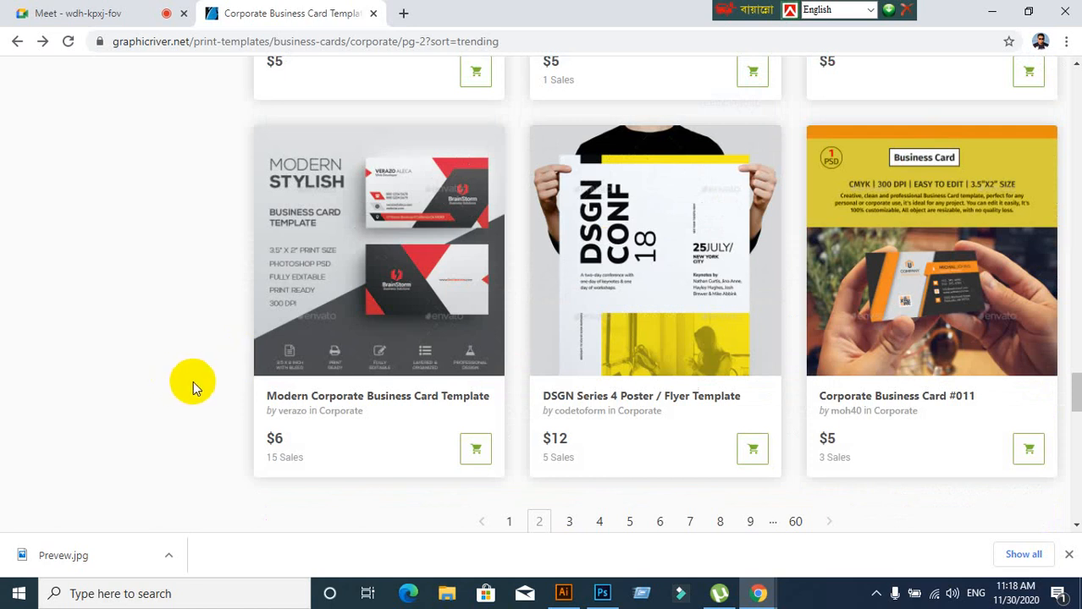
View the Modern Corporate Business Card Template page (PSD, 3.5x2), then go back to the listing
click(396, 230)
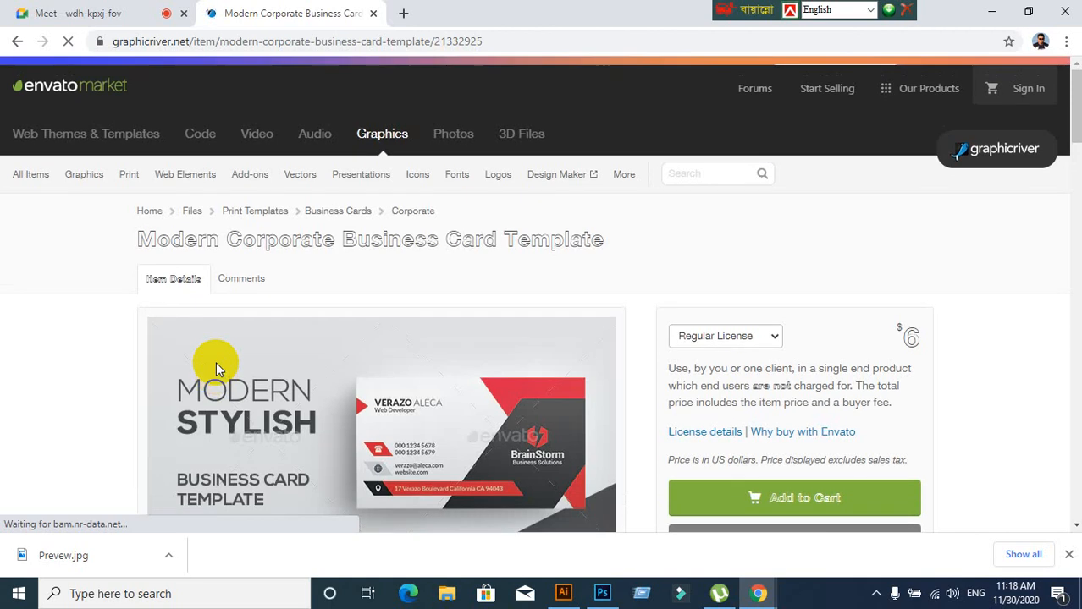
scroll(218, 362, down, 5)
scroll(131, 369, down, 8)
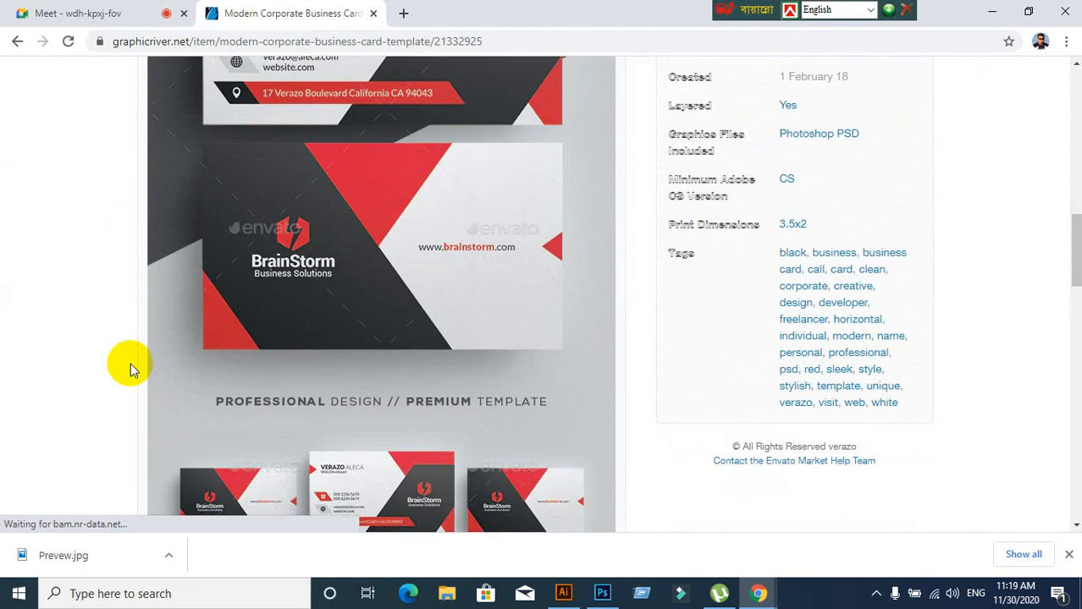
scroll(131, 369, down, 1)
scroll(131, 366, up, 3)
click(250, 333)
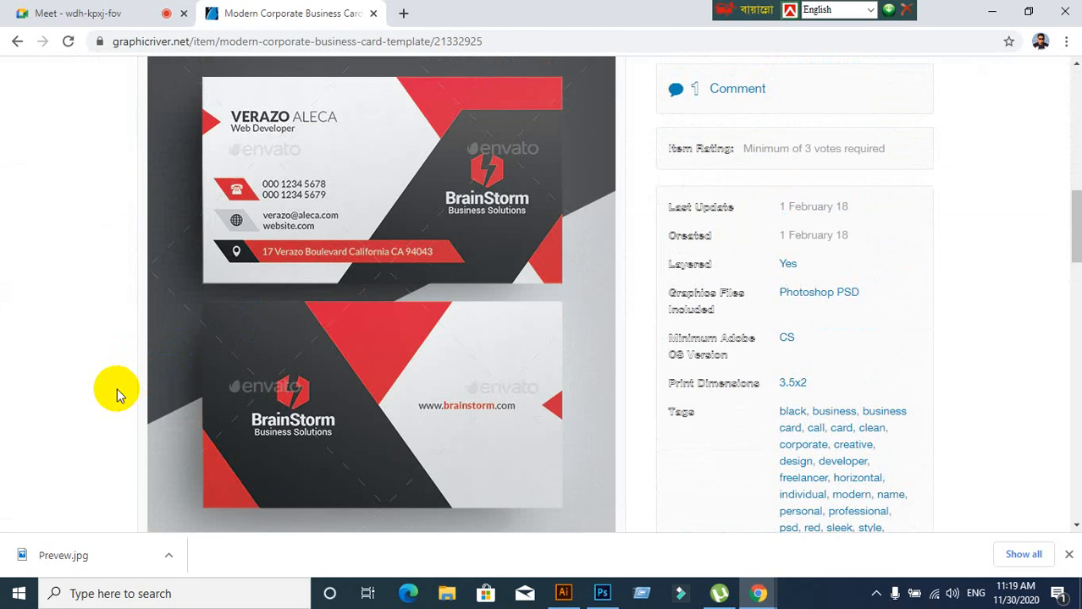
click(15, 41)
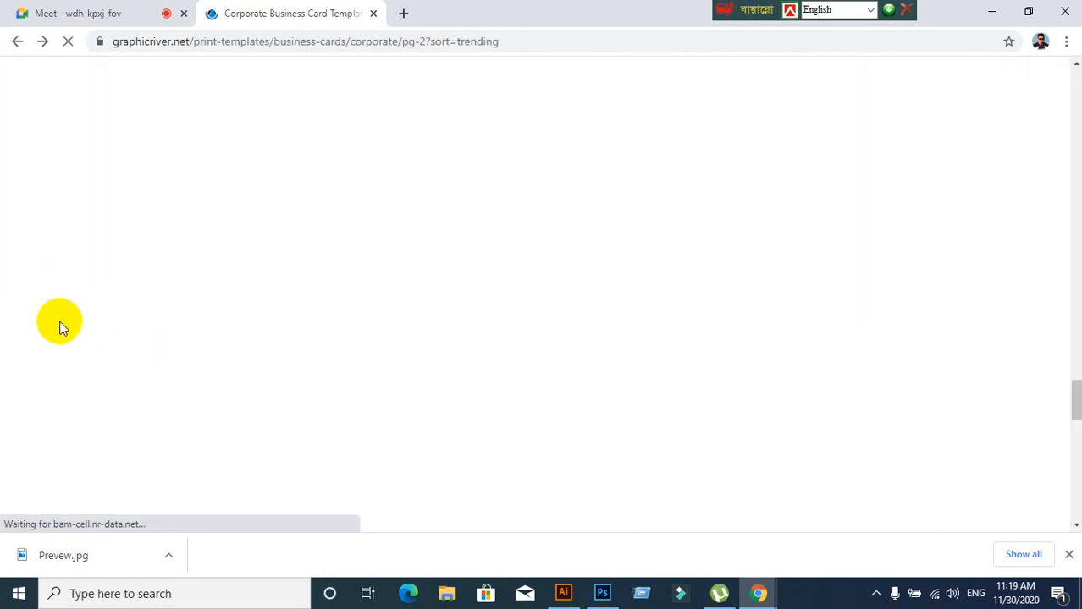
Scroll through page 2 of Corporate results and move on to page 3
scroll(181, 350, down, 7)
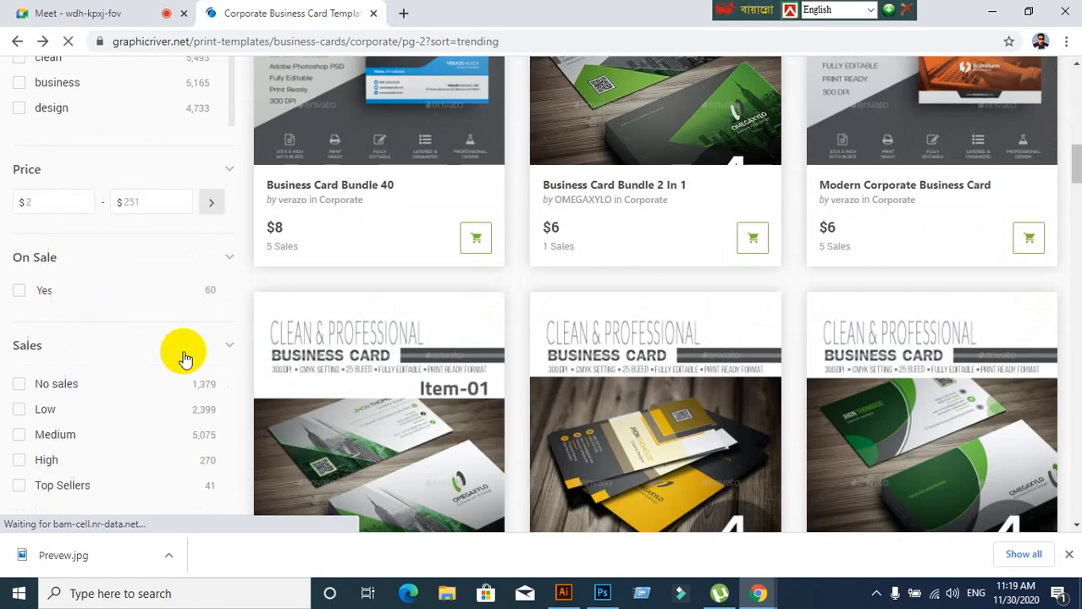
scroll(186, 359, down, 15)
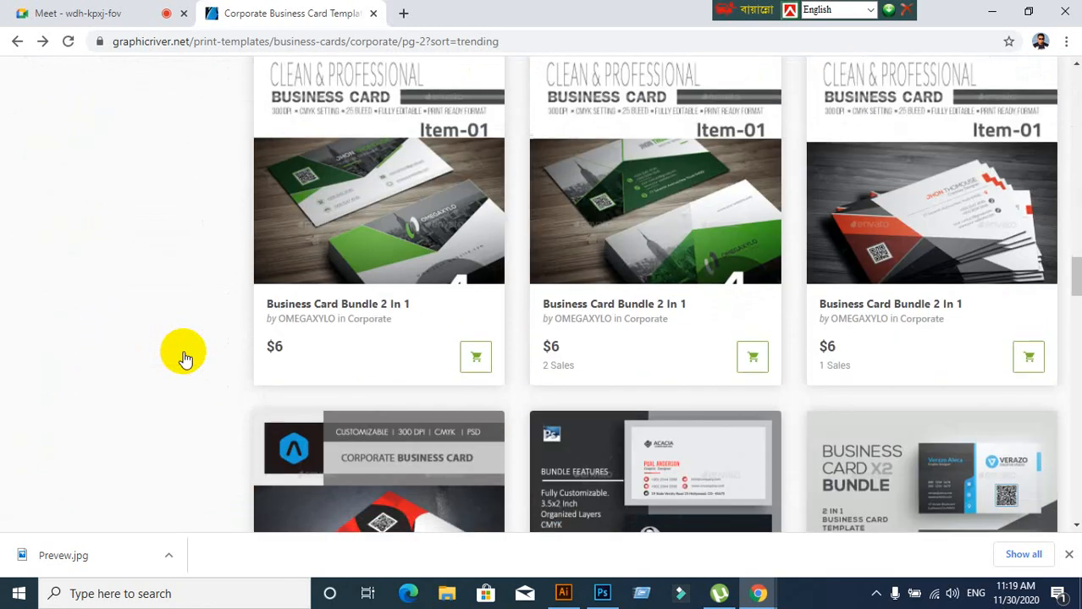
scroll(185, 359, down, 15)
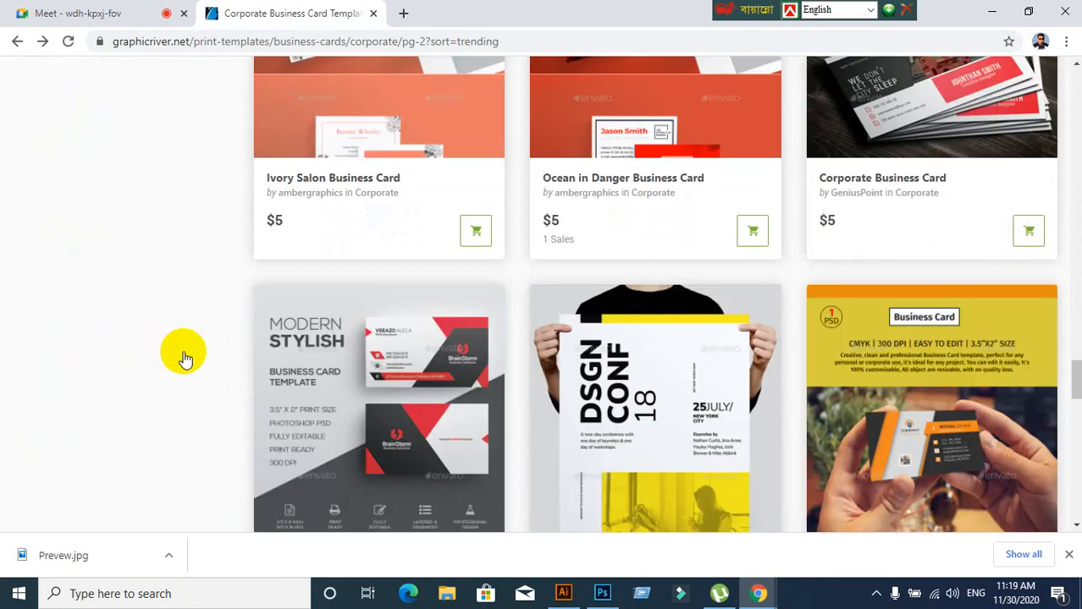
scroll(184, 355, down, 8)
scroll(186, 359, up, 4)
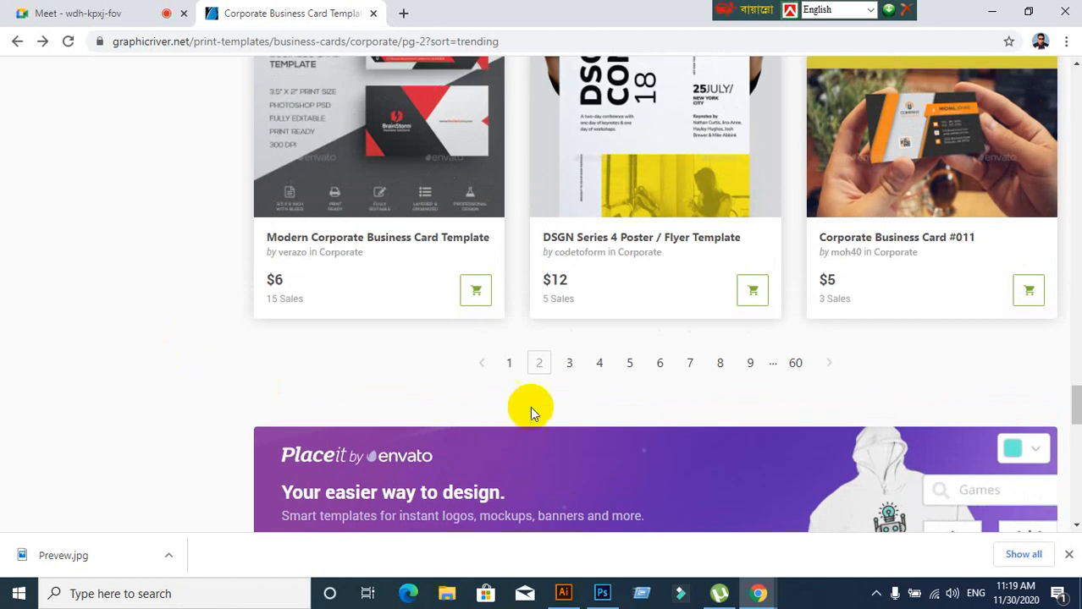
click(569, 363)
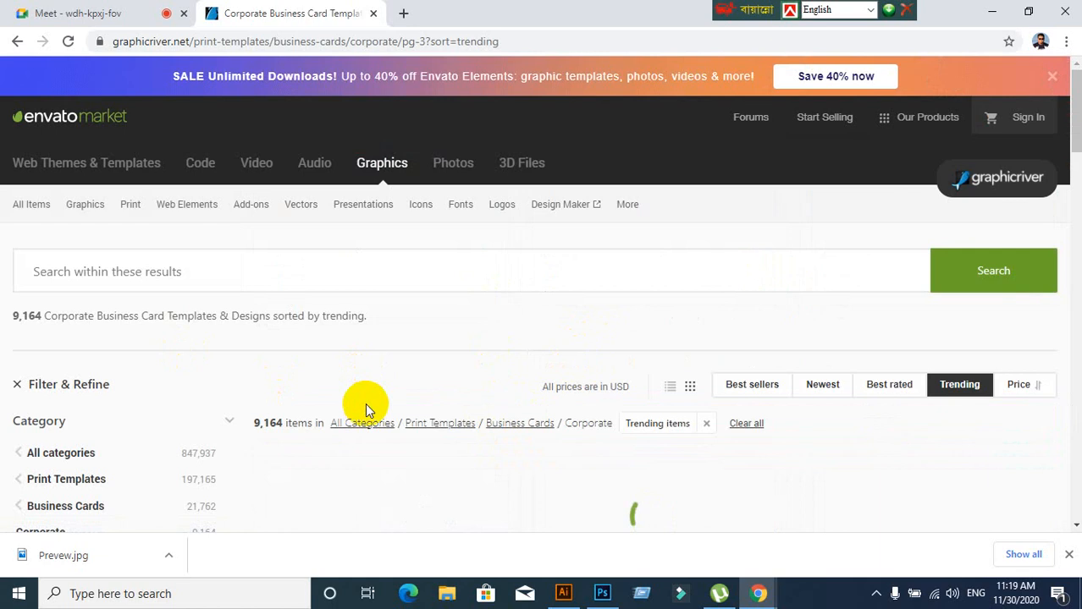
Browse the page 3 Corporate business cards priced $5–$13
scroll(365, 403, down, 5)
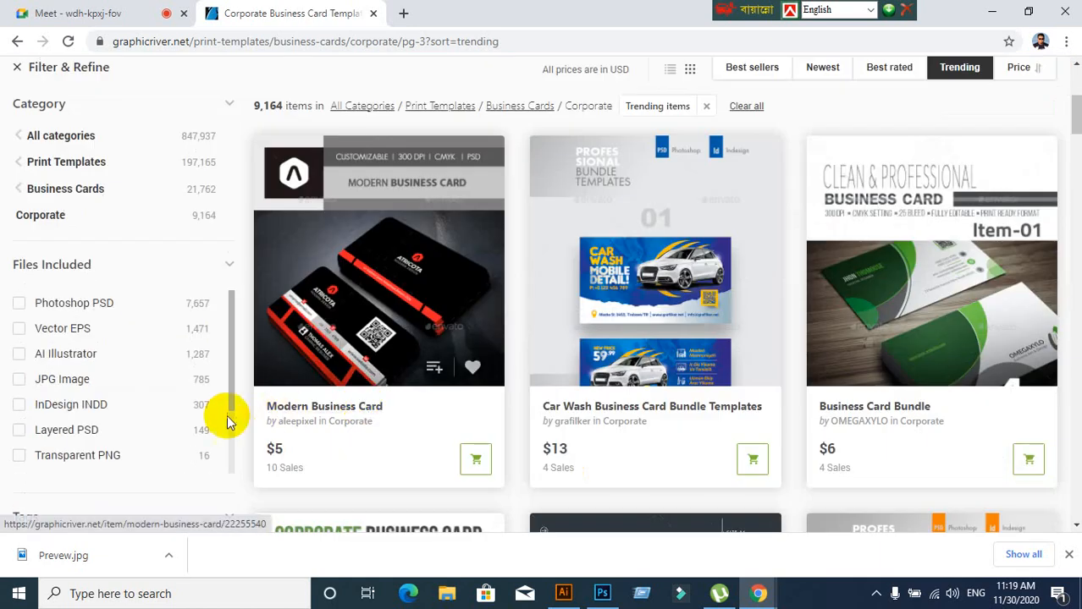
scroll(227, 415, down, 2)
scroll(458, 408, down, 10)
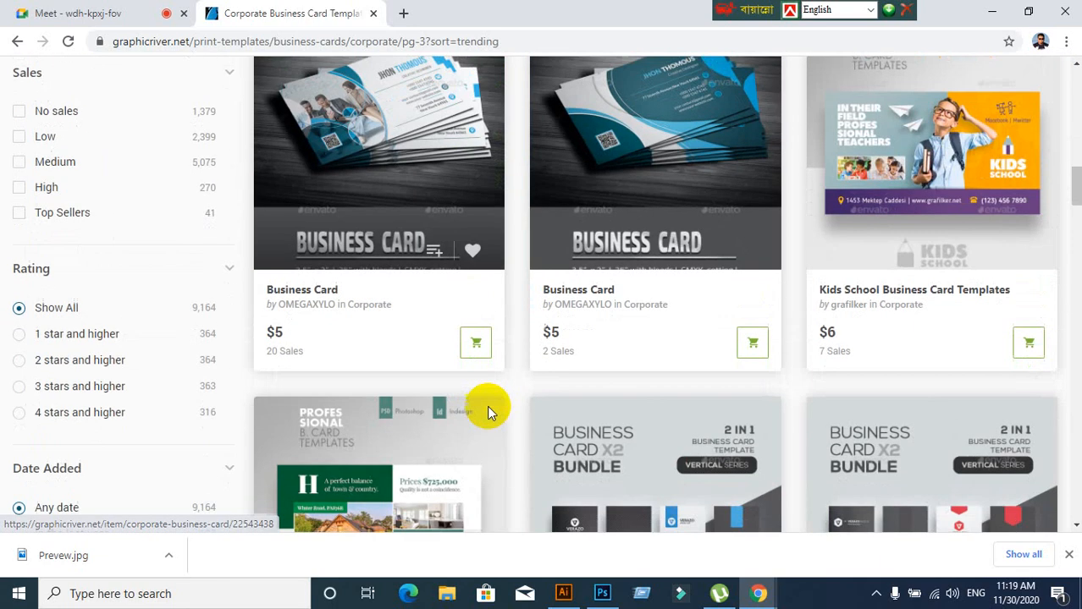
scroll(487, 408, down, 9)
scroll(488, 412, up, 2)
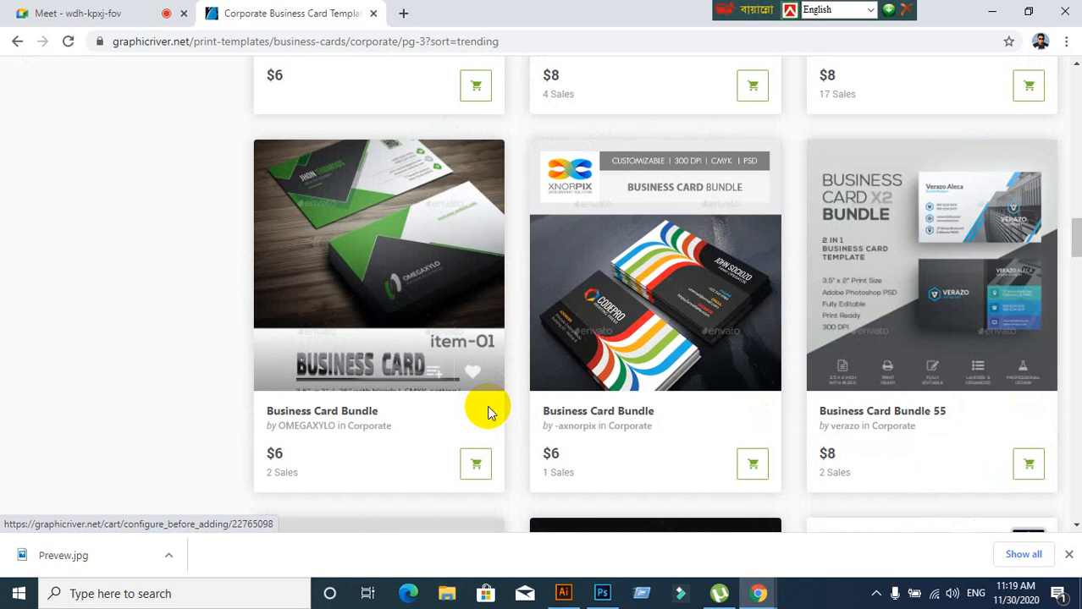
scroll(387, 375, down, 10)
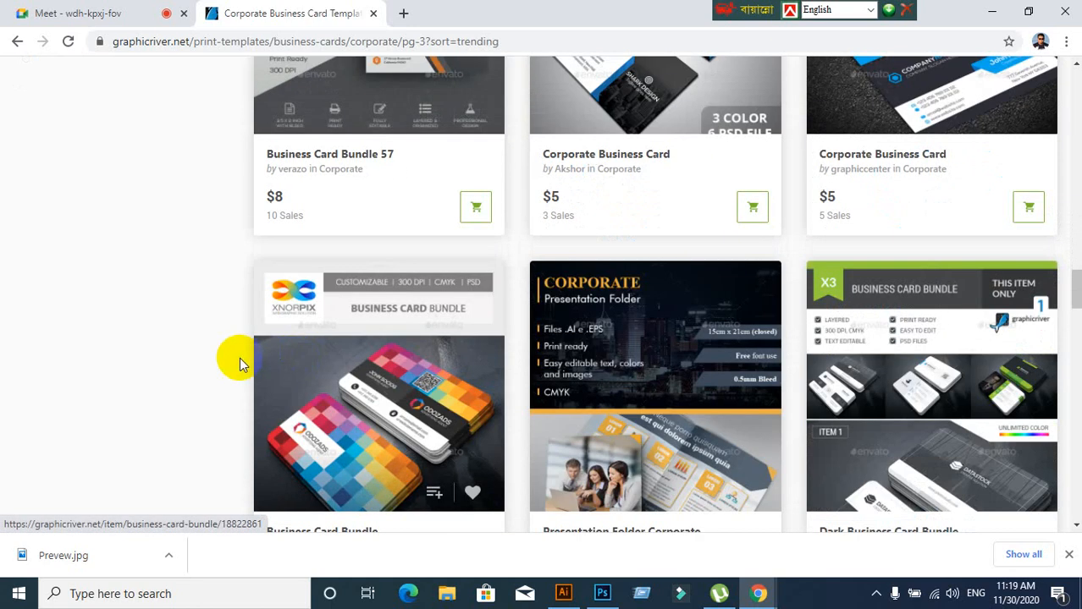
scroll(240, 364, down, 10)
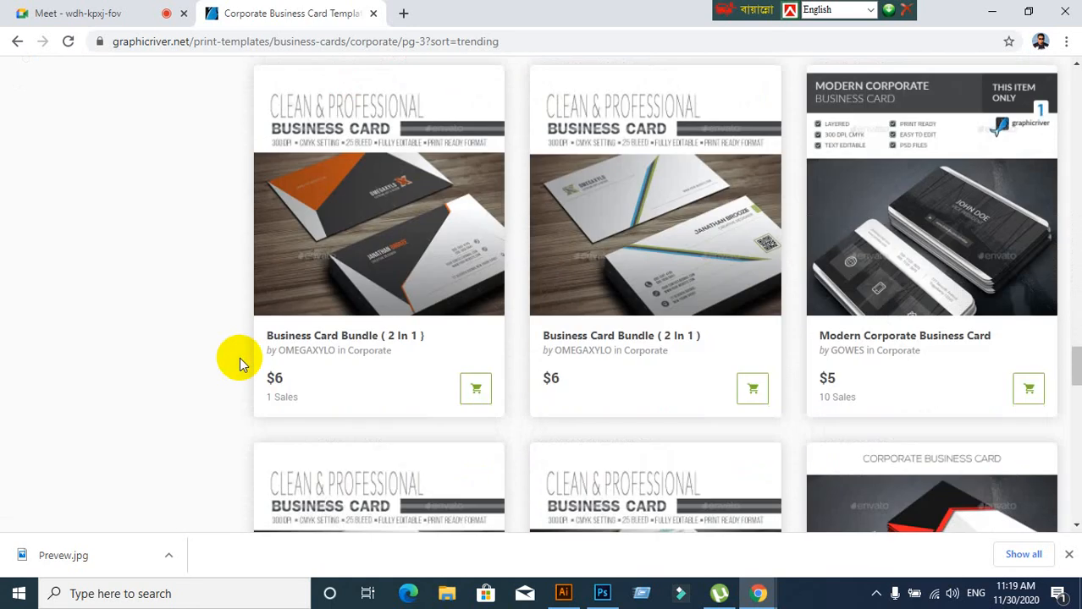
scroll(239, 362, down, 10)
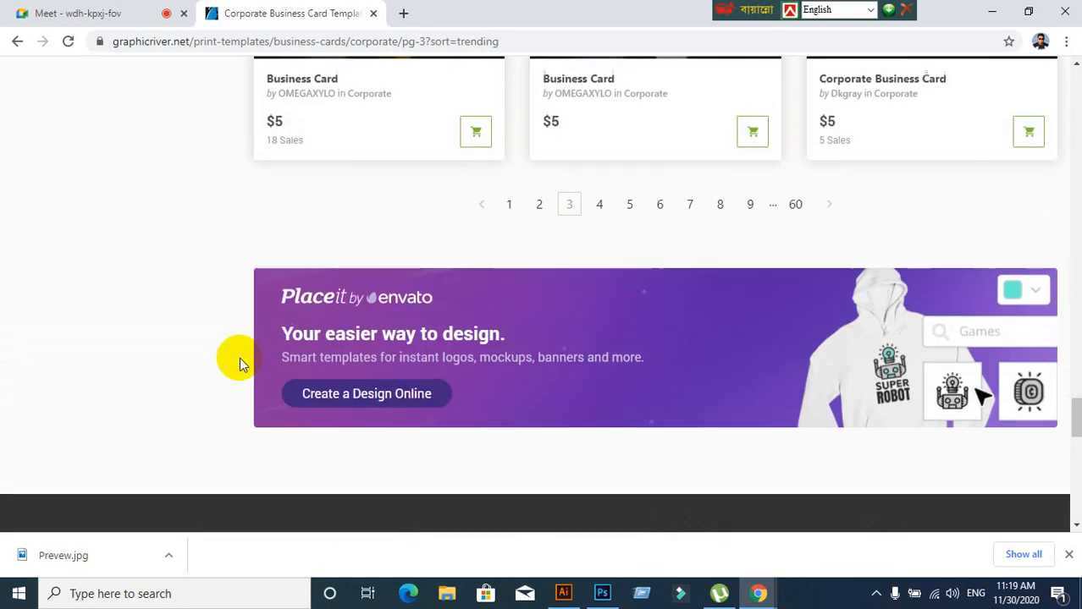
scroll(239, 362, up, 5)
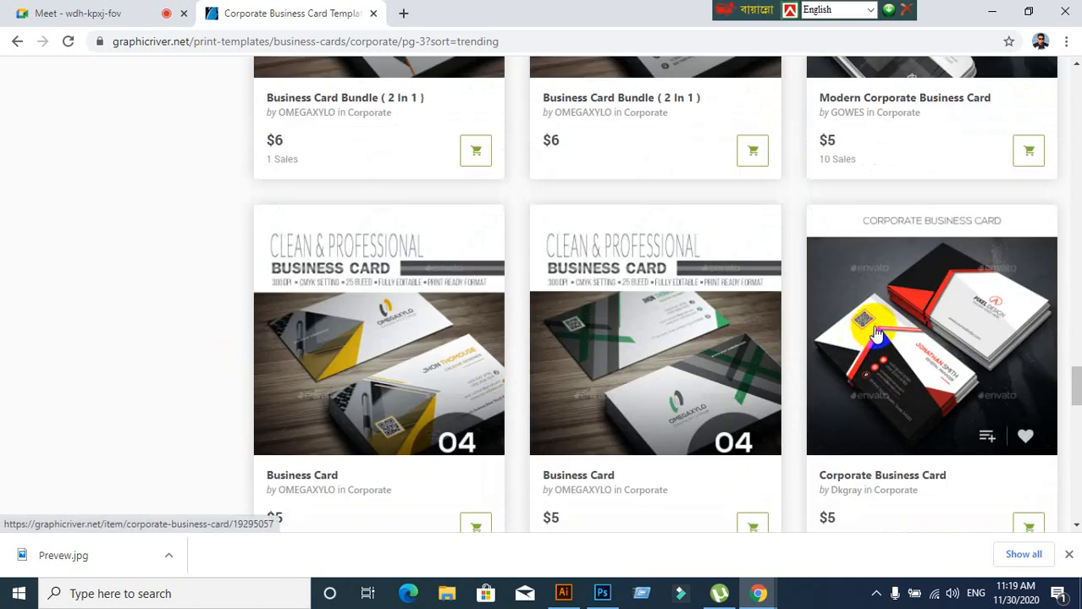
Open the red-and-black Corporate Business Card item and look over its previews
click(876, 335)
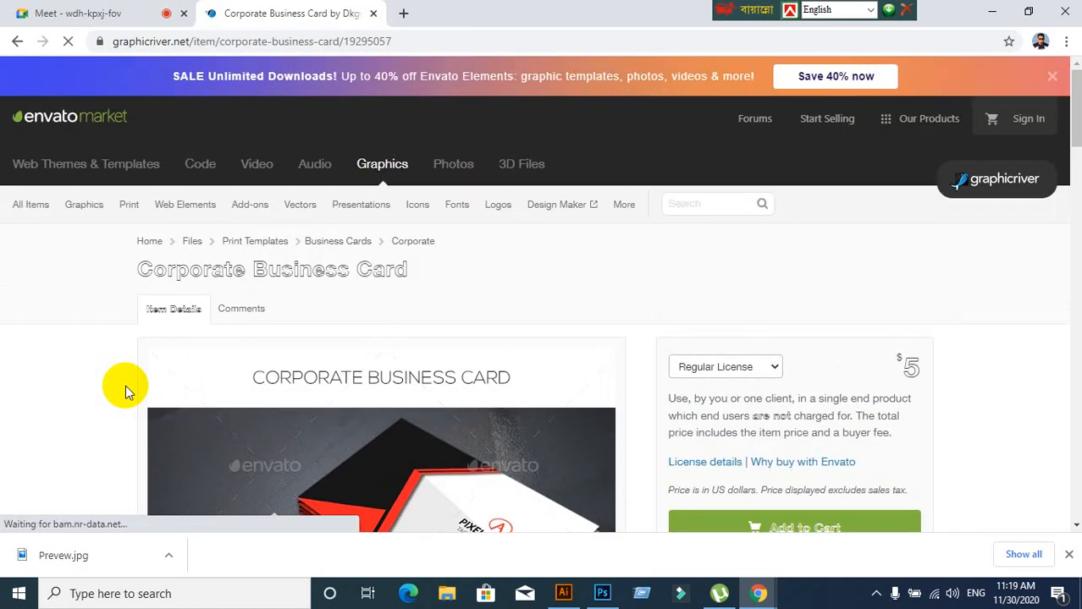
scroll(125, 392, down, 4)
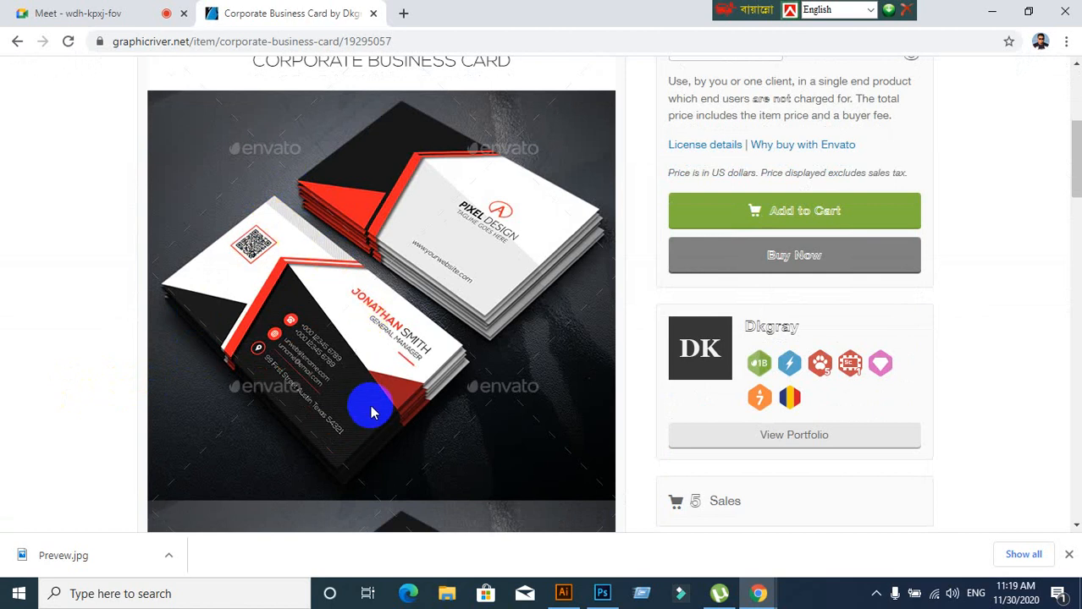
scroll(380, 394, down, 2)
scroll(382, 393, up, 2)
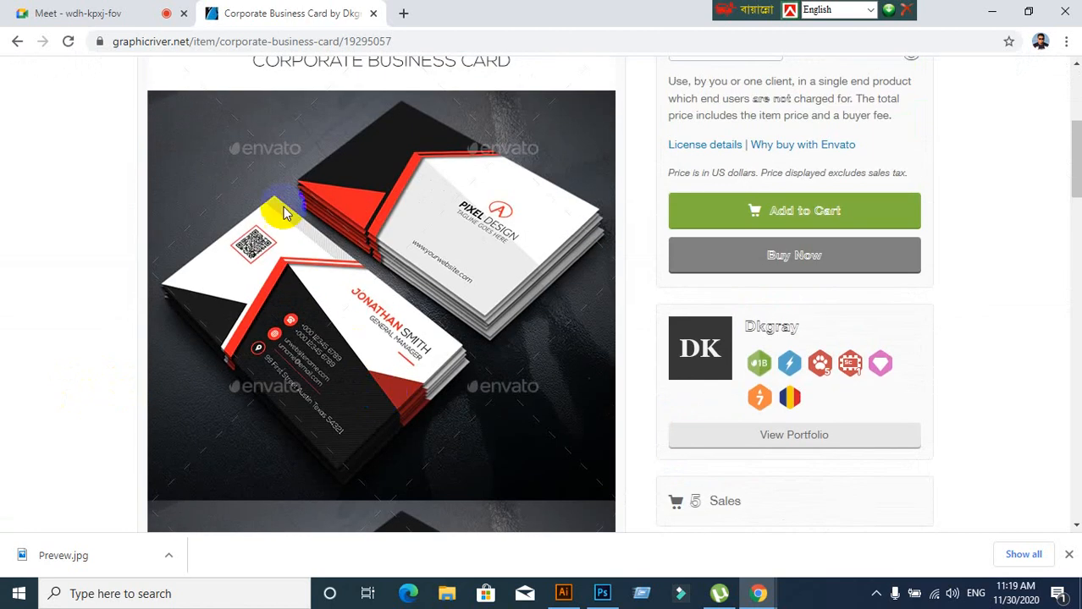
scroll(377, 372, down, 2)
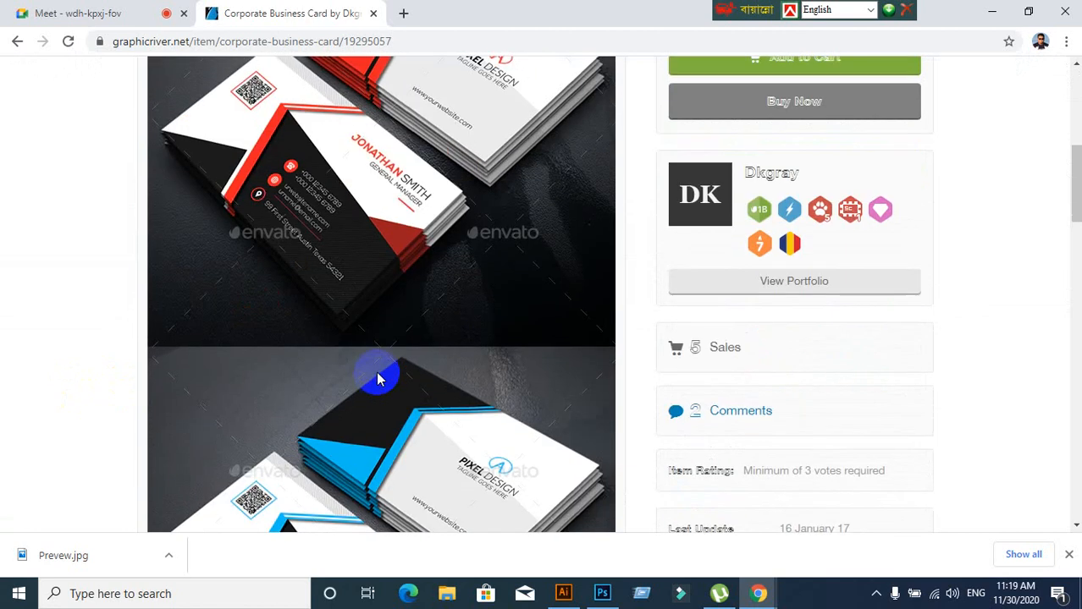
scroll(377, 394, up, 3)
scroll(355, 404, down, 3)
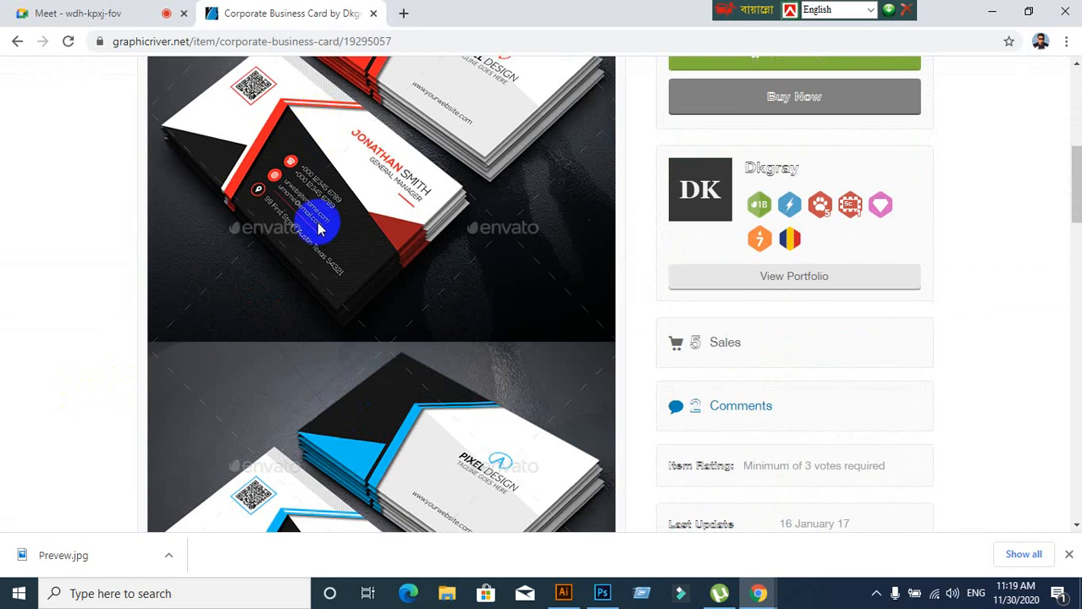
Save the card's preview image to the Desktop as Preview
right_click(314, 160)
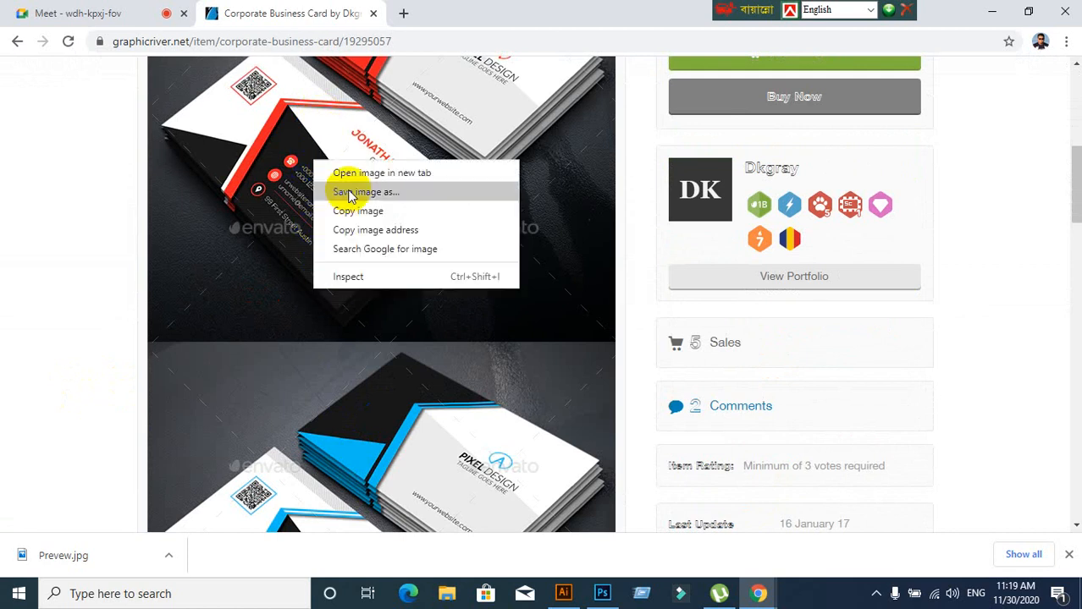
click(349, 194)
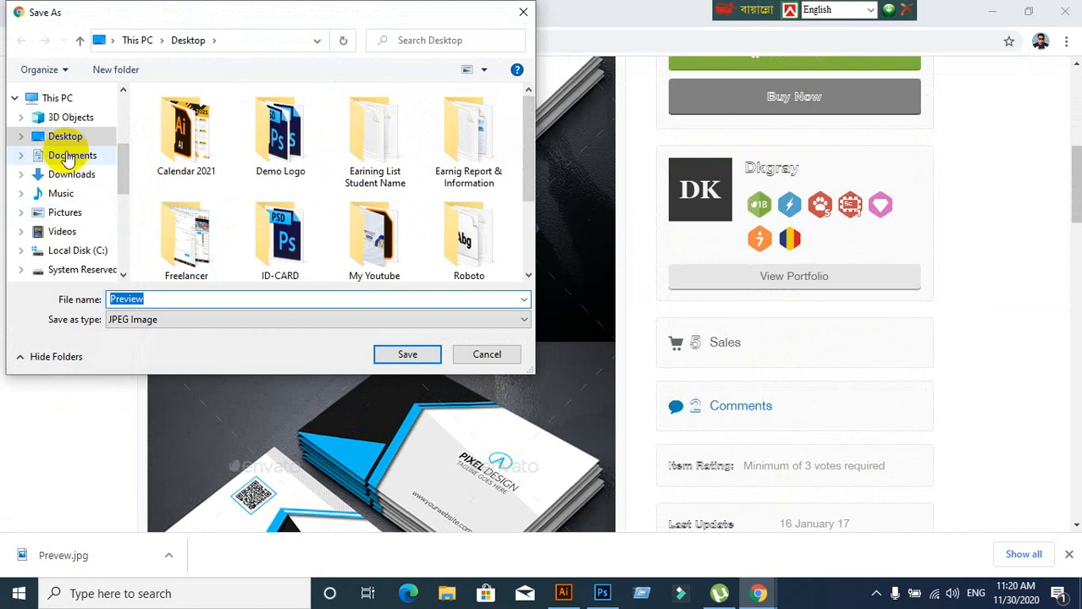
scroll(70, 144, up, 3)
click(69, 126)
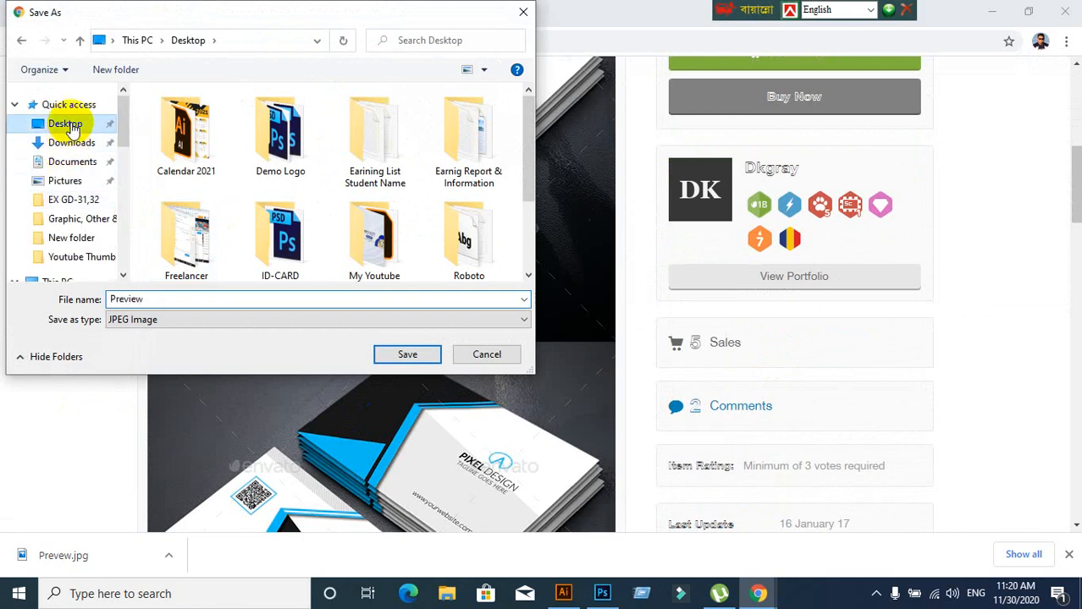
click(419, 353)
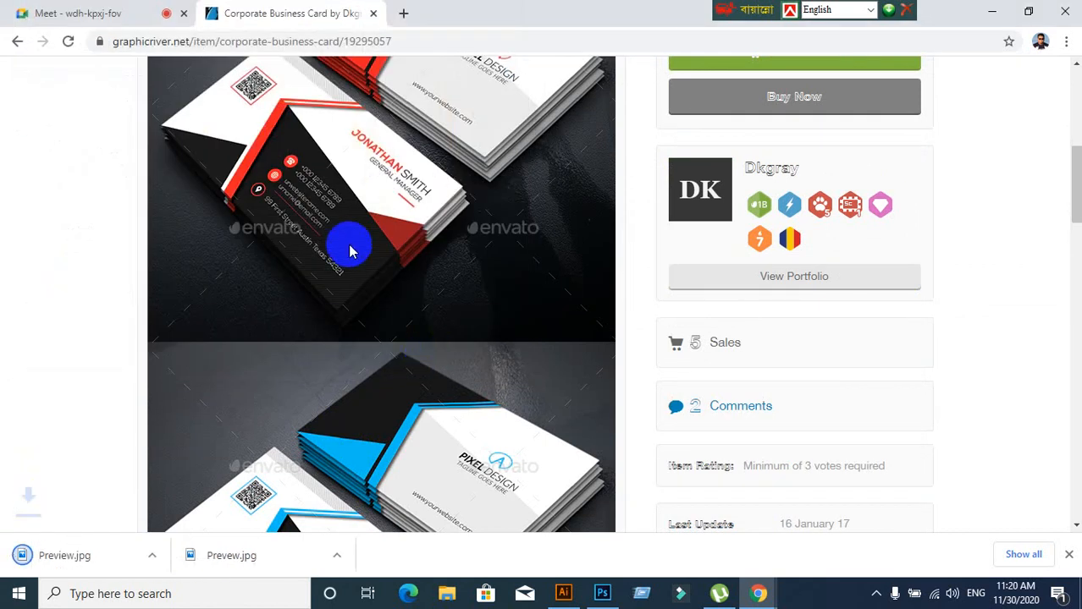
Show Preview.jpg in File Explorer, cut it, minimise Explorer and close the GraphicRiver tab
right_click(97, 561)
click(149, 530)
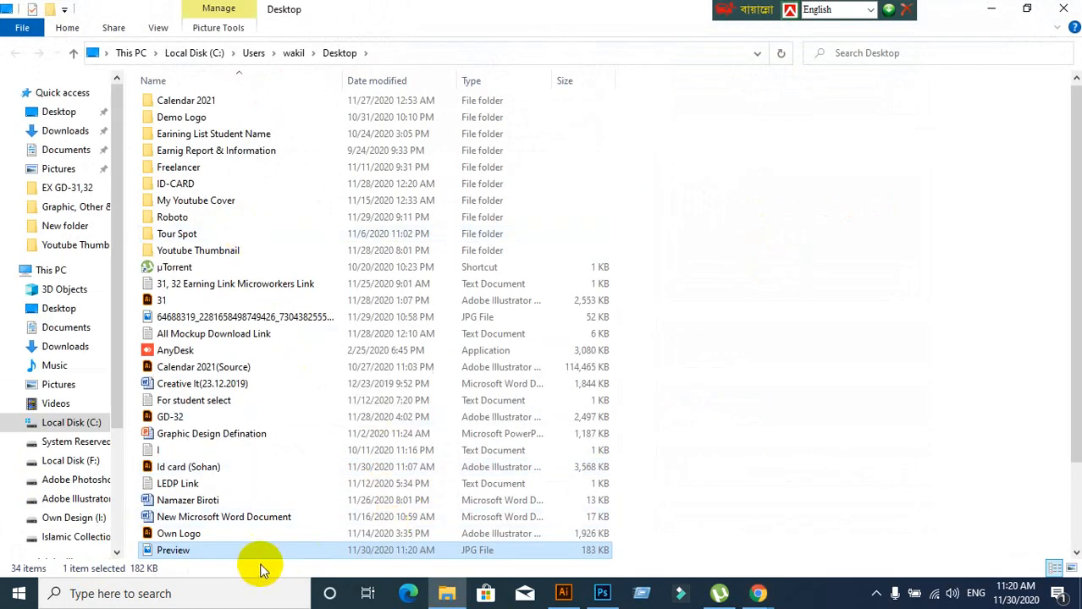
right_click(258, 552)
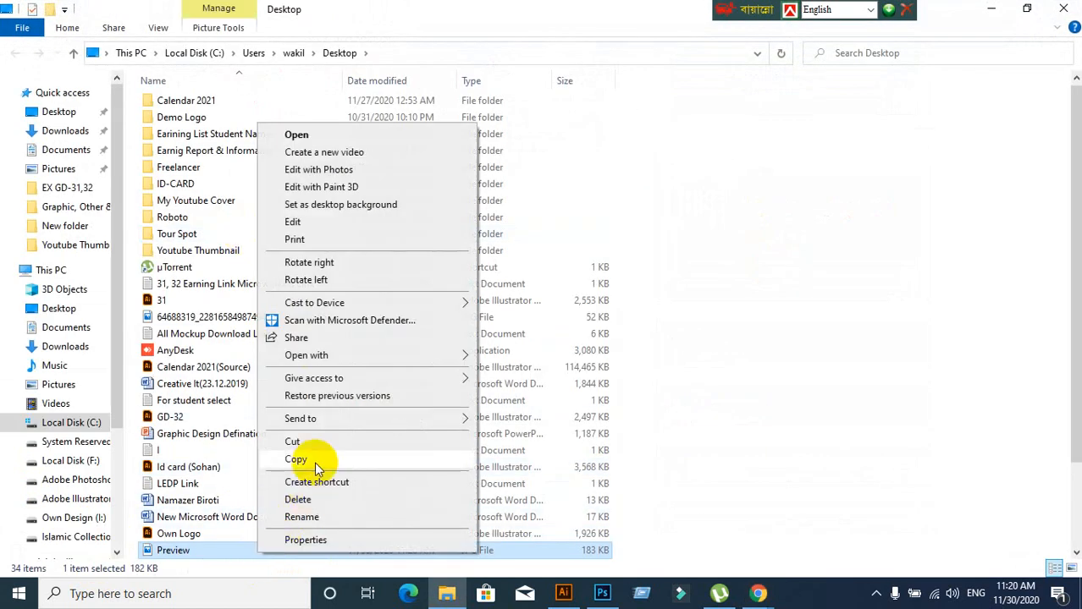
click(319, 442)
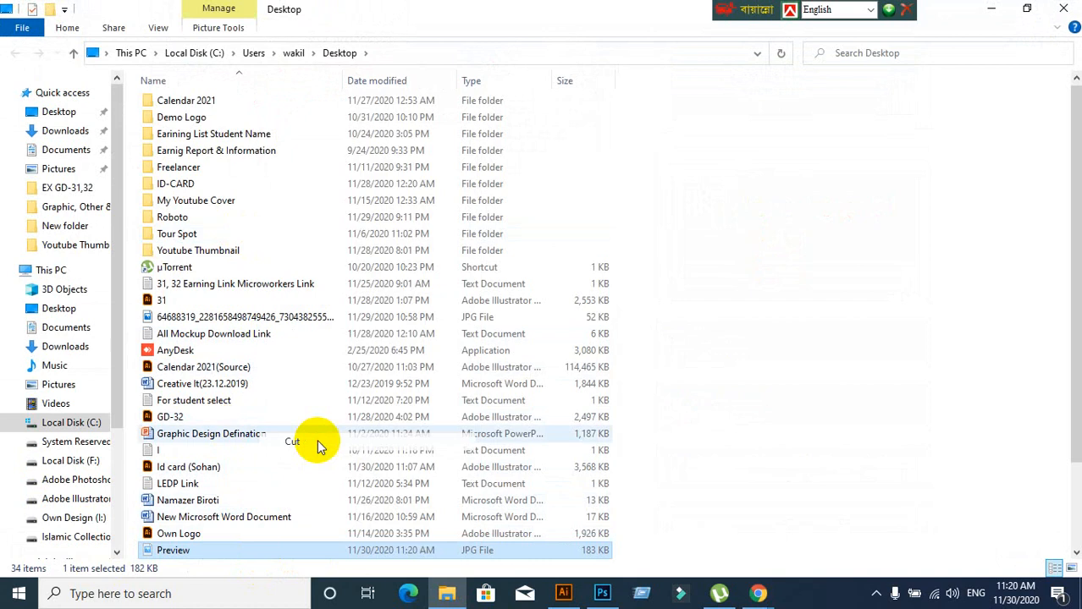
click(997, 10)
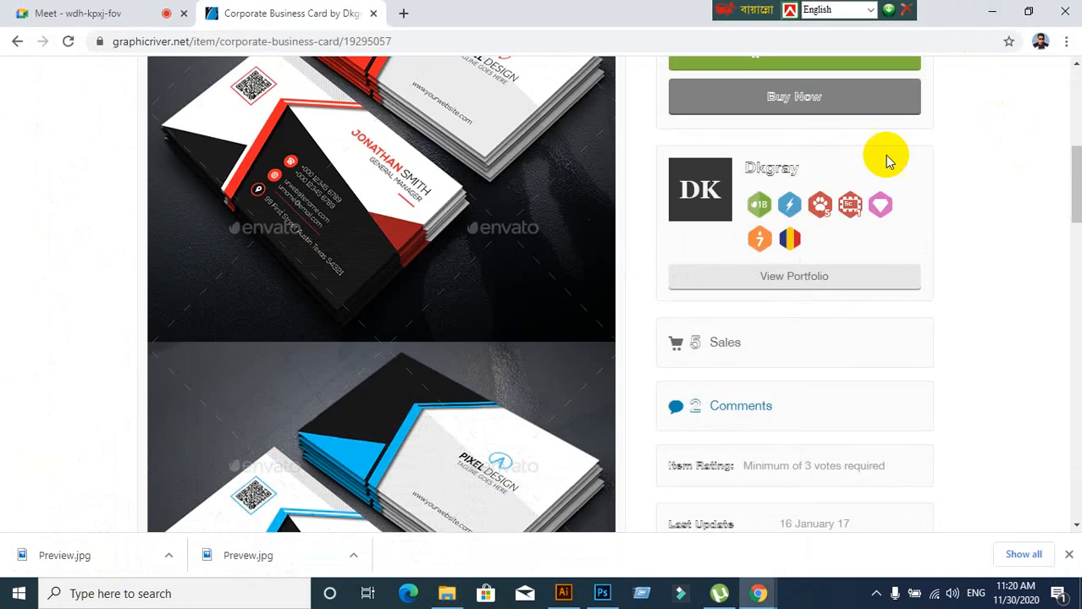
click(375, 15)
Paste the cut Preview file onto the desktop, skipping the same-name conflict
click(990, 12)
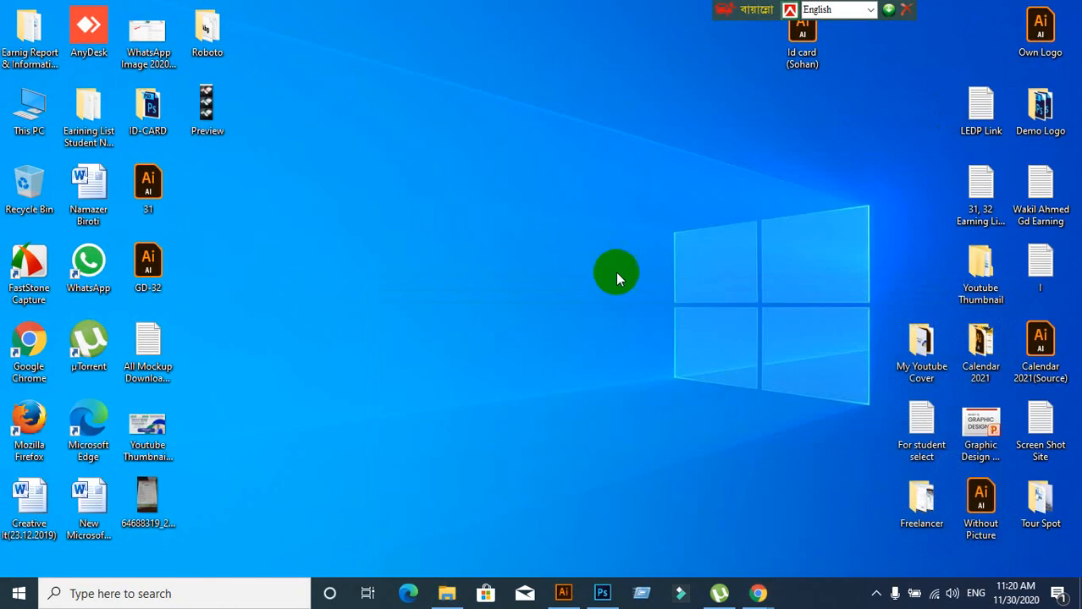
right_click(429, 121)
click(472, 188)
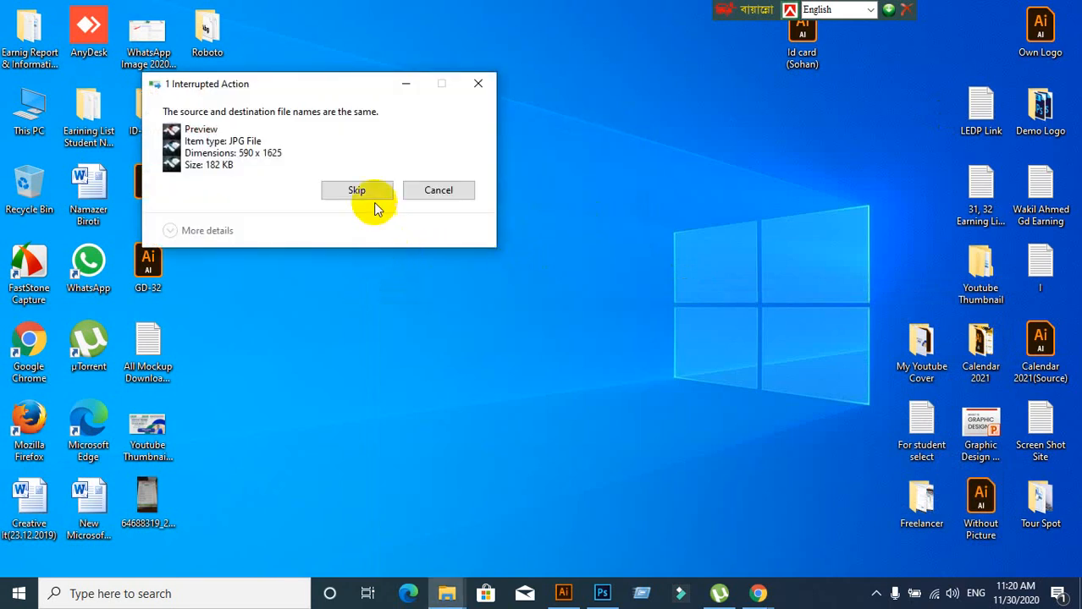
click(372, 192)
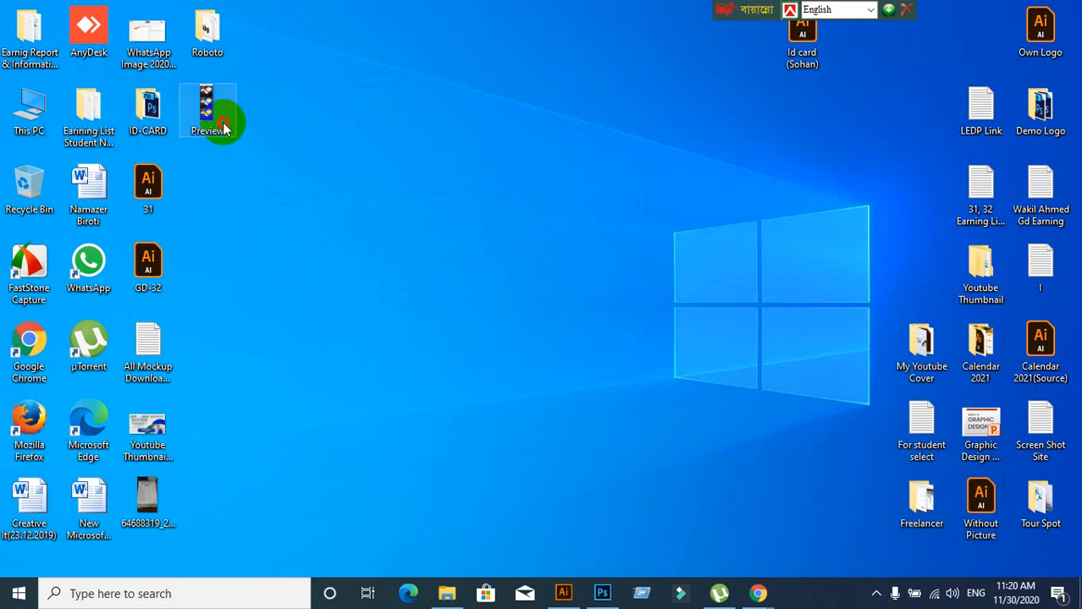
View Preview.jpg in Photos, then move its icon and drag it into Photoshop
double_click(223, 126)
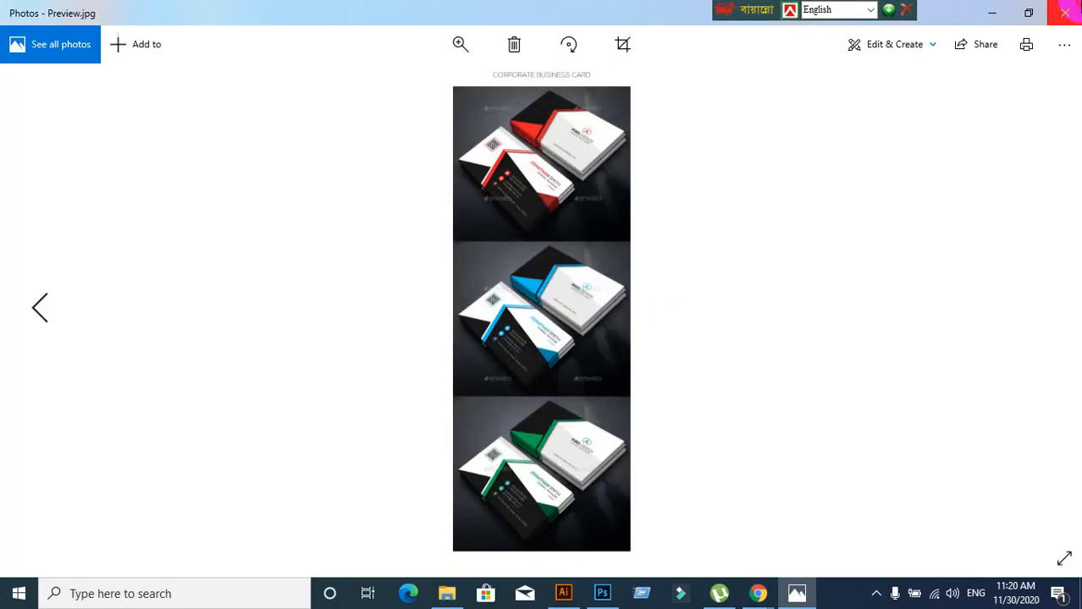
click(1064, 13)
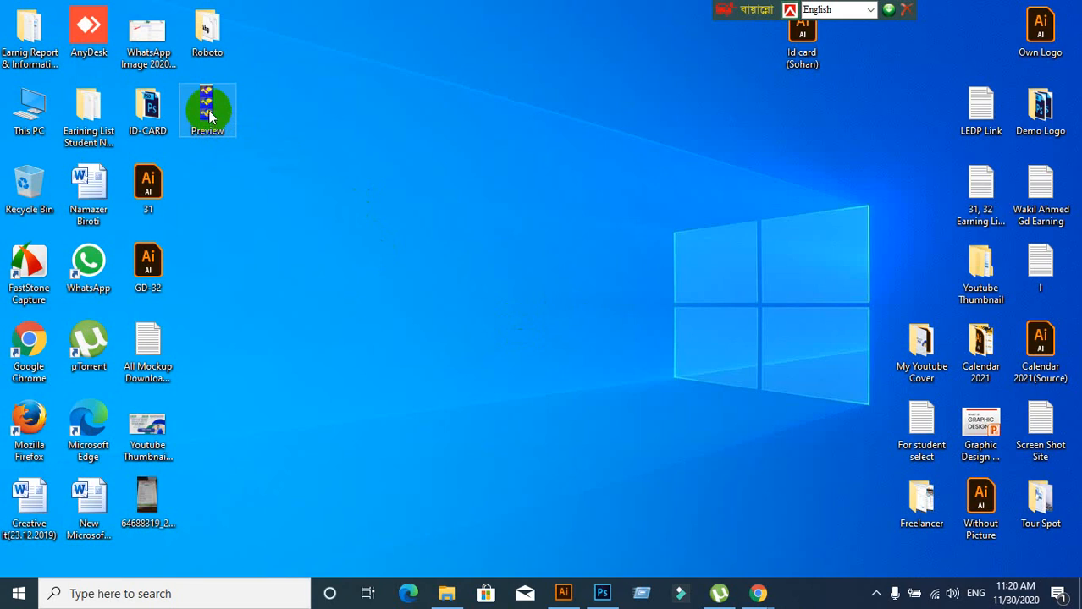
drag(209, 116, 507, 116)
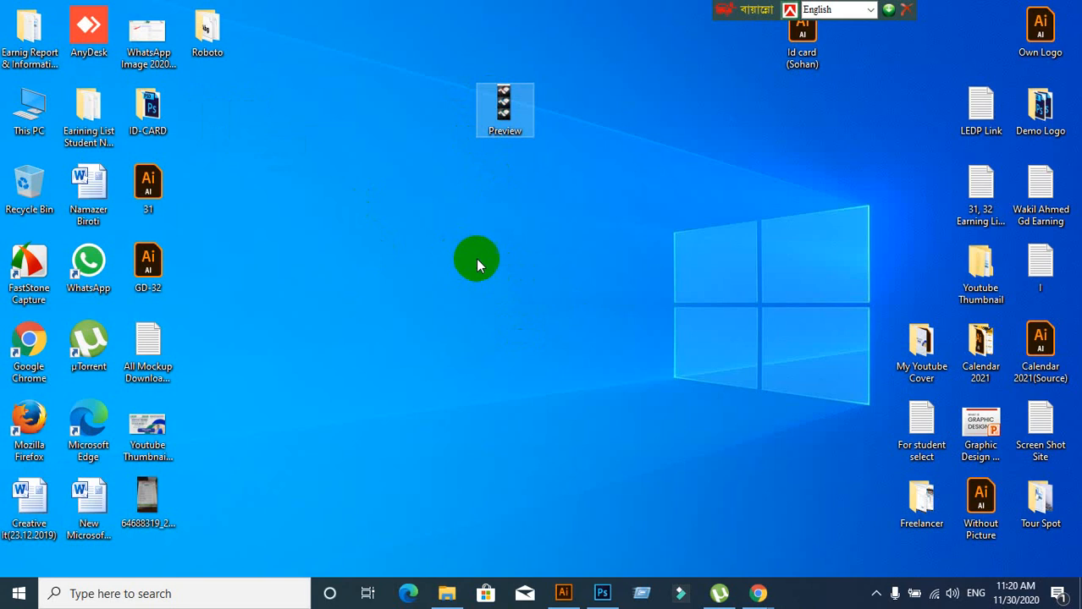
drag(507, 81, 450, 133)
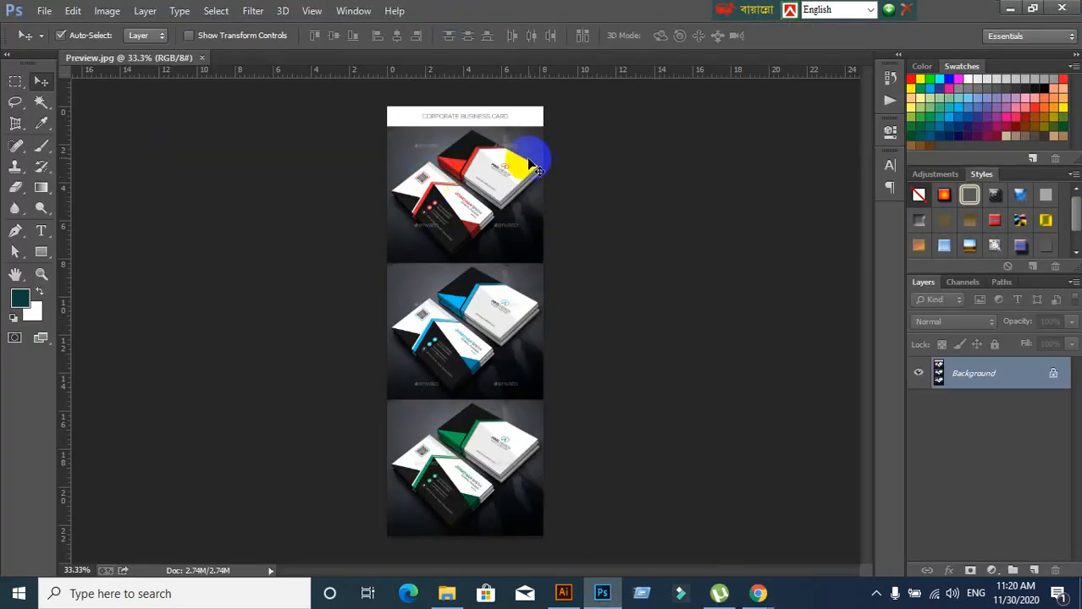
scroll(503, 169, up, 4)
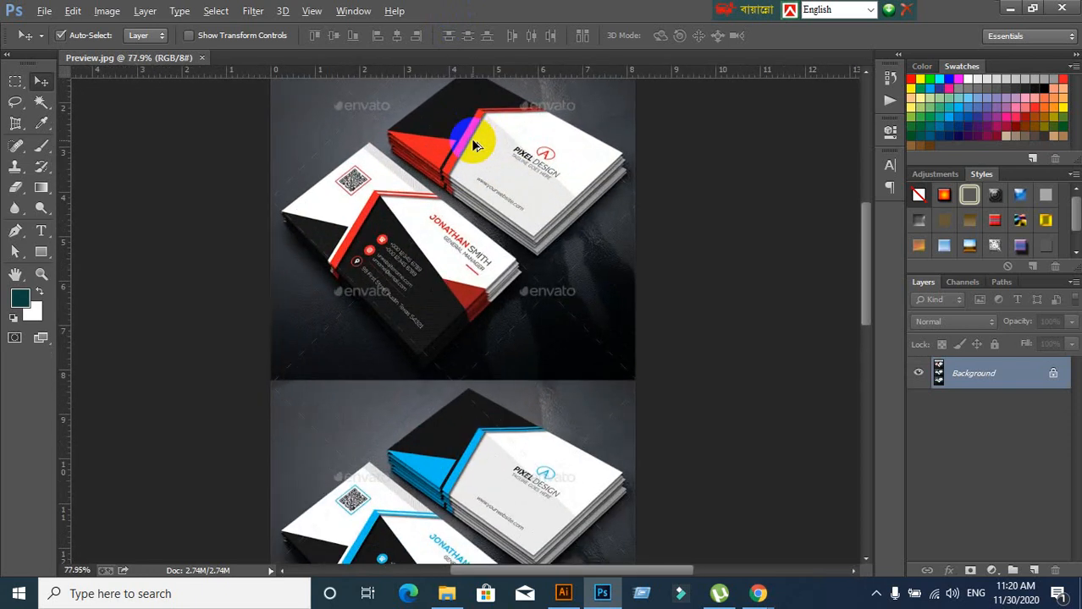
Perspective-crop Preview.jpg to the red Pixel Design card by marking its four corners
click(15, 126)
click(65, 138)
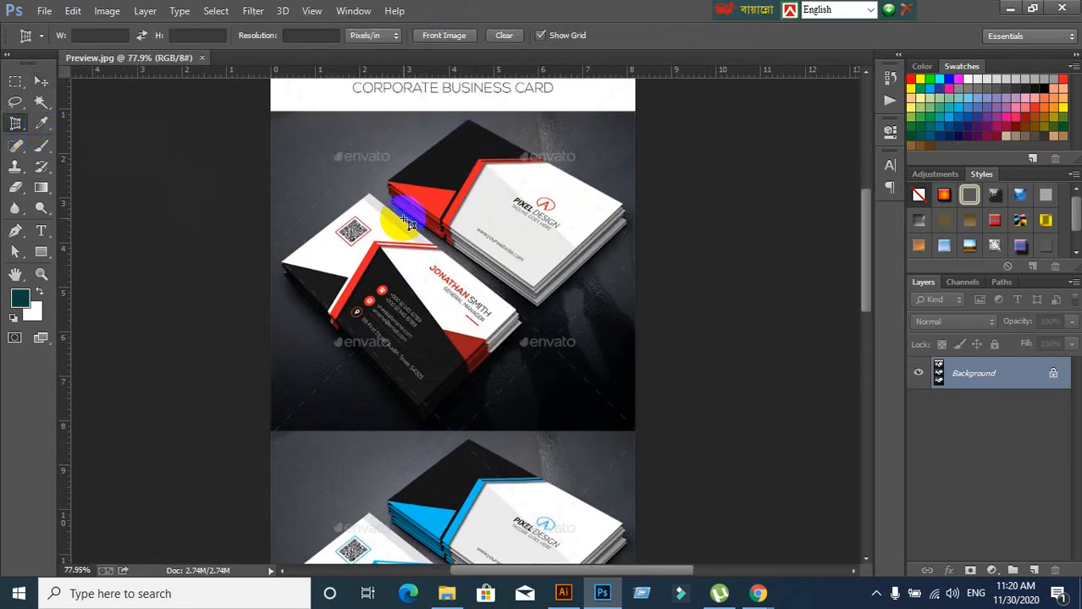
click(470, 119)
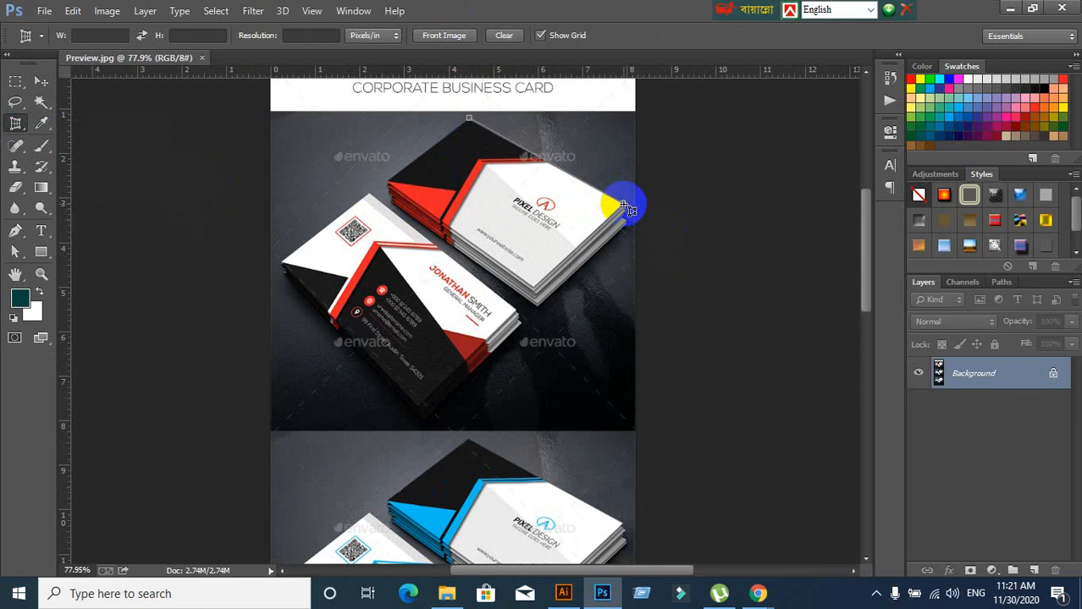
click(624, 206)
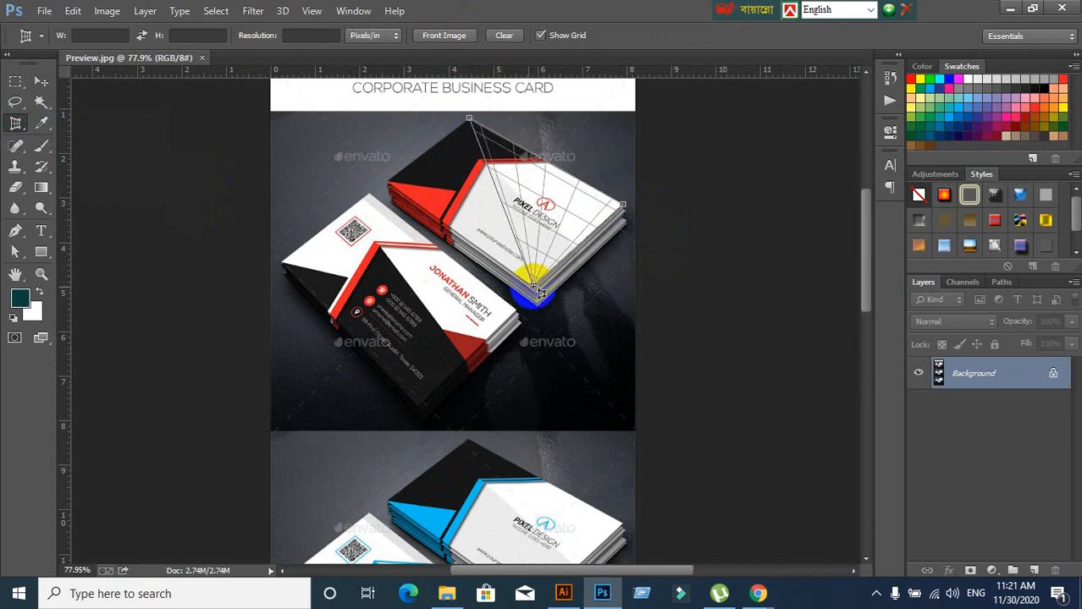
click(535, 288)
click(391, 182)
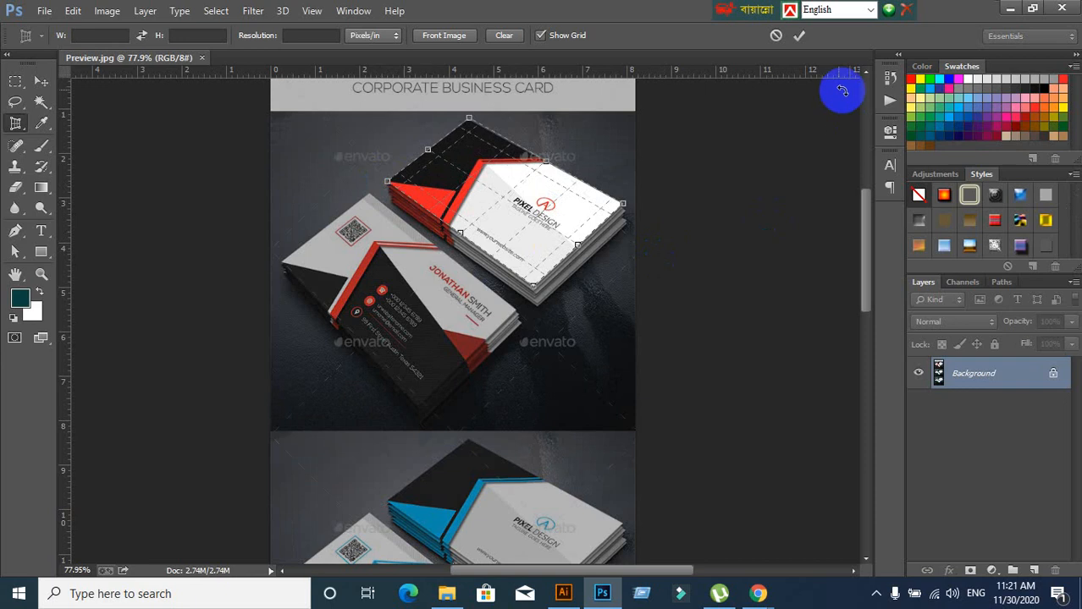
click(798, 36)
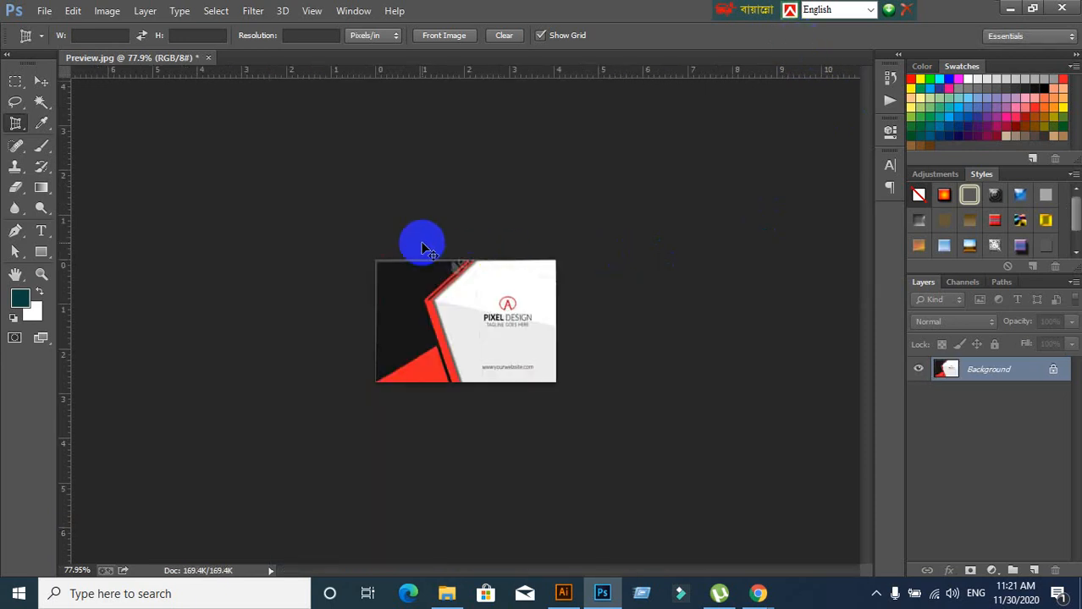
Undo the red crop and perspective-crop the green card's four corners instead, nudging the left corner
key(ctrl+z)
scroll(568, 314, down, 2)
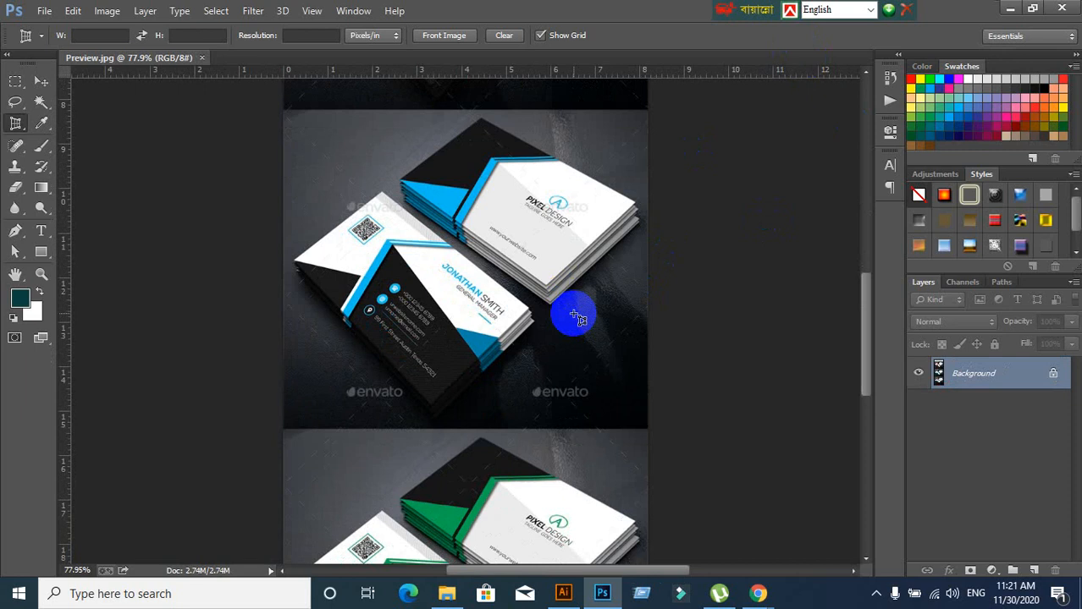
scroll(578, 318, down, 6)
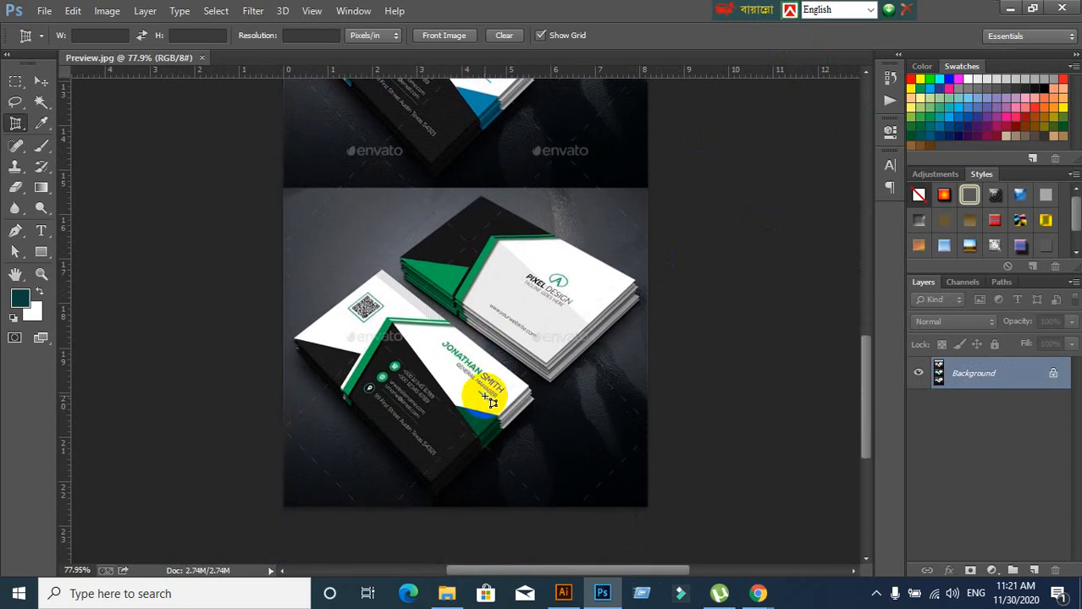
scroll(485, 396, down, 1)
scroll(485, 396, up, 1)
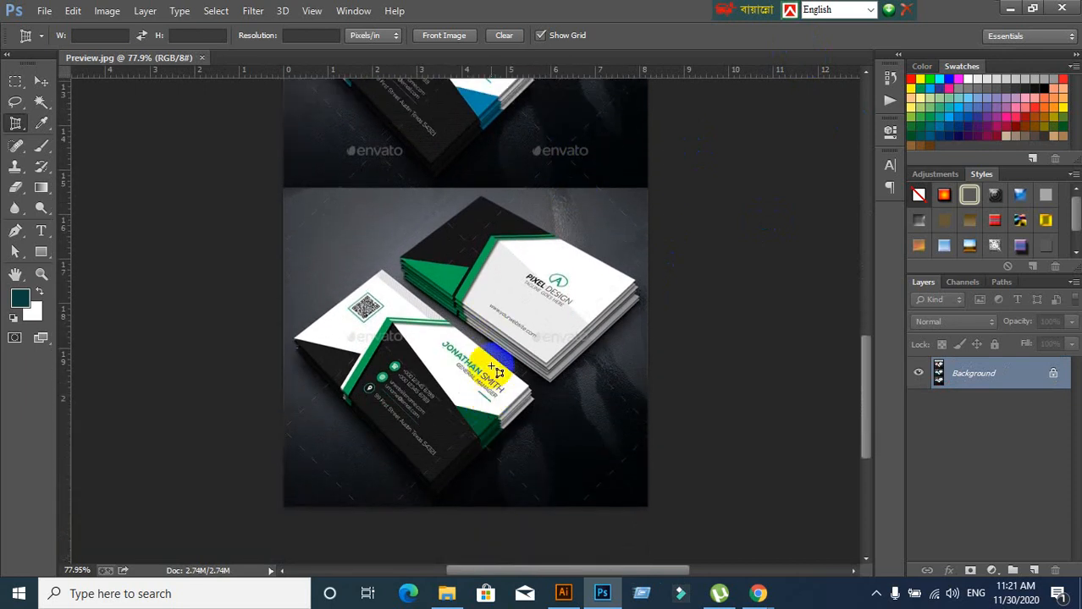
click(481, 197)
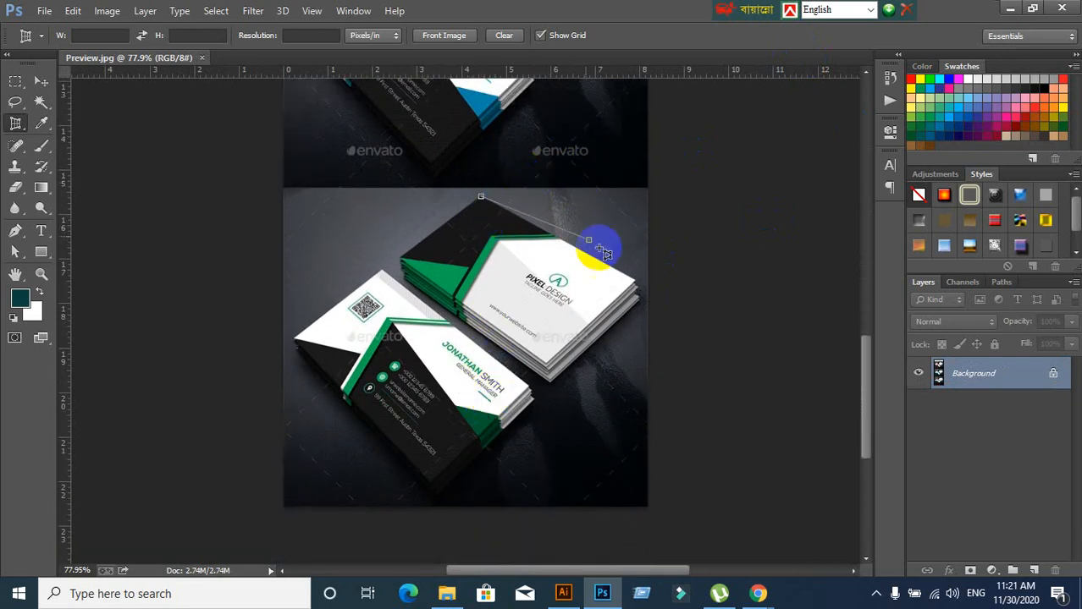
click(633, 281)
click(543, 364)
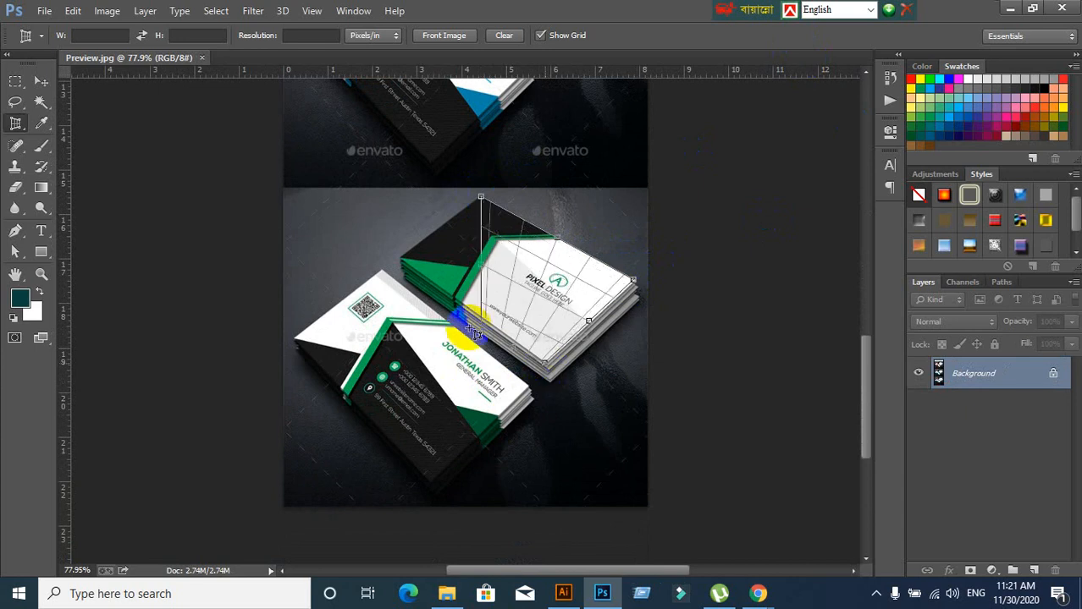
click(403, 253)
drag(403, 253, 405, 259)
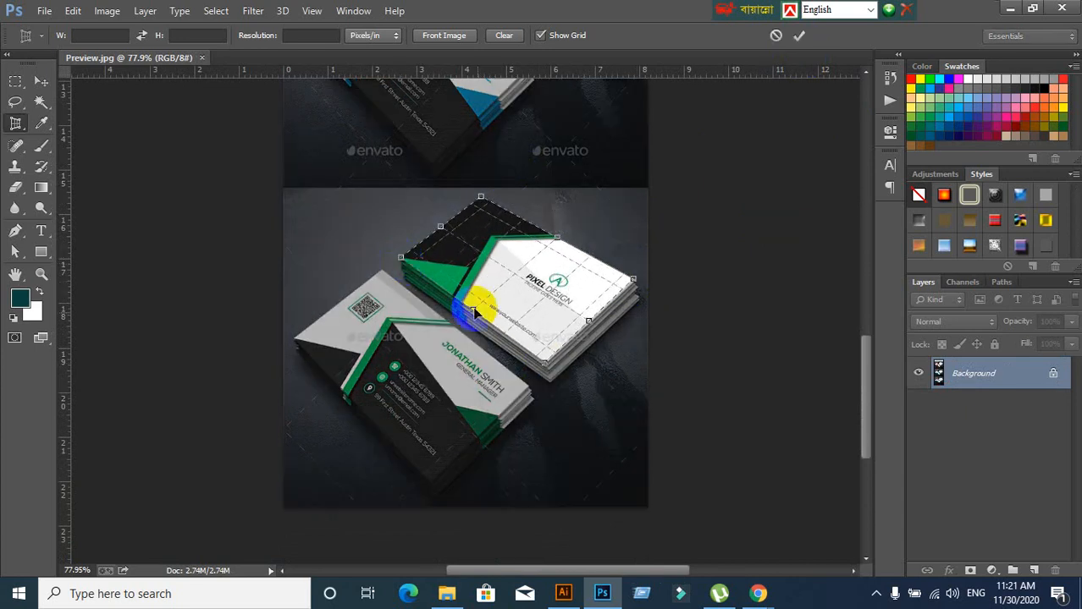
key(Return)
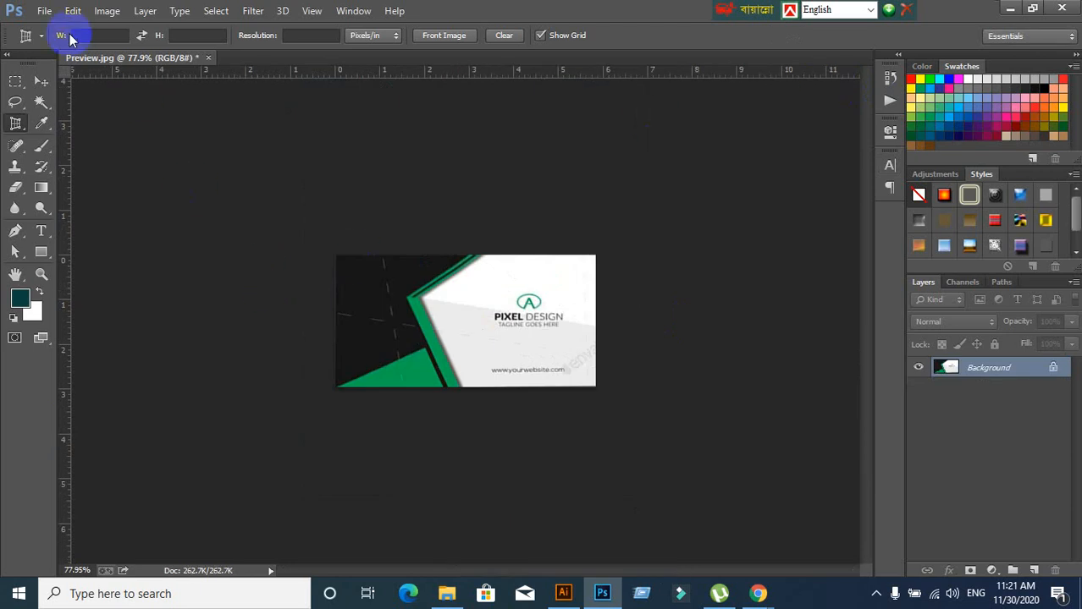
Admit the waiting participant into the Google Meet call
click(44, 12)
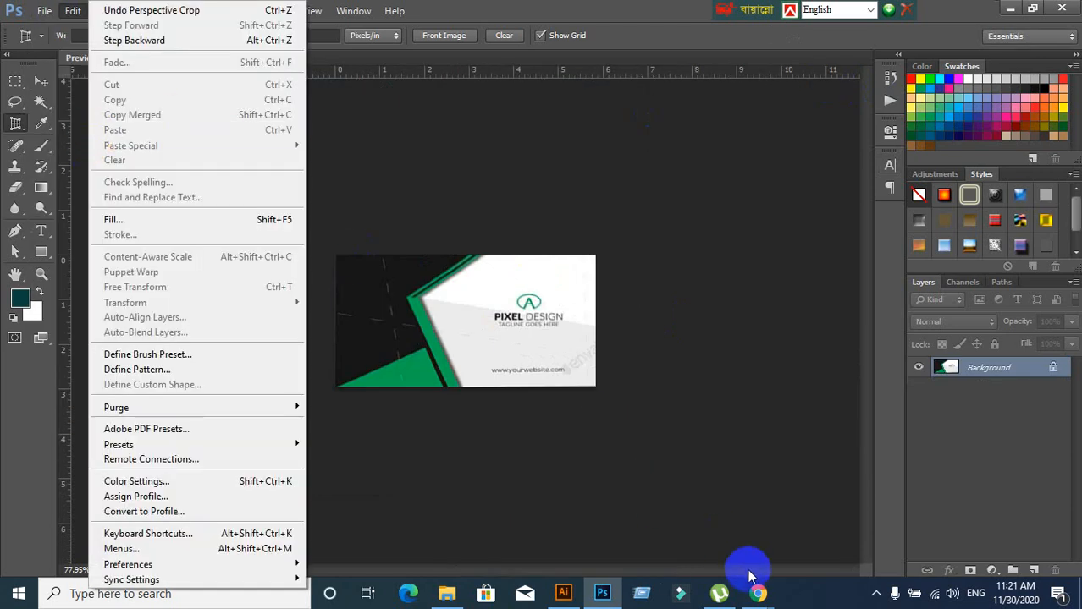
click(758, 593)
click(701, 561)
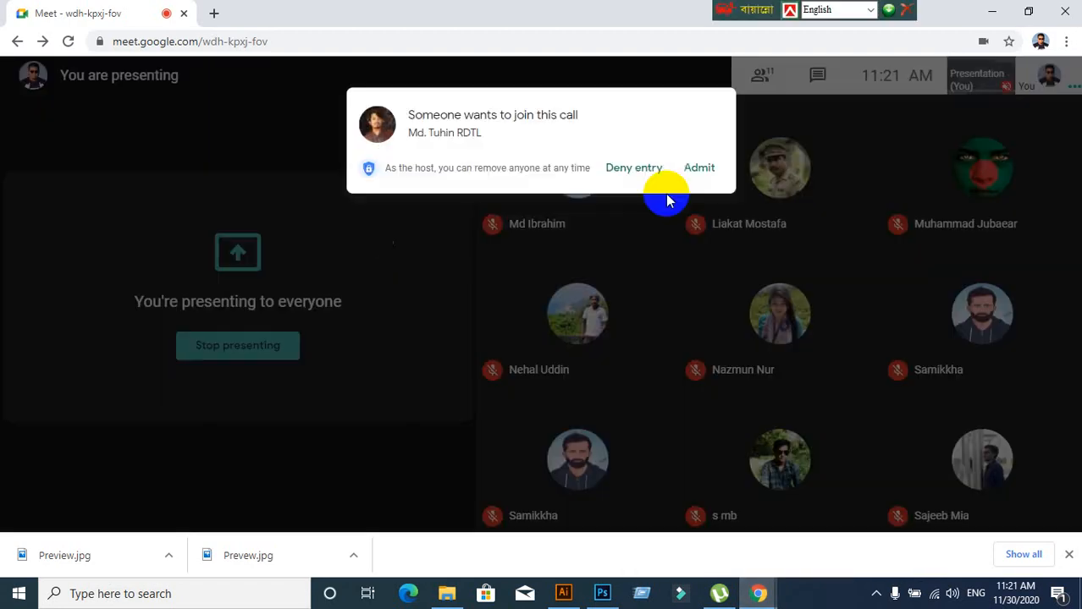
click(703, 152)
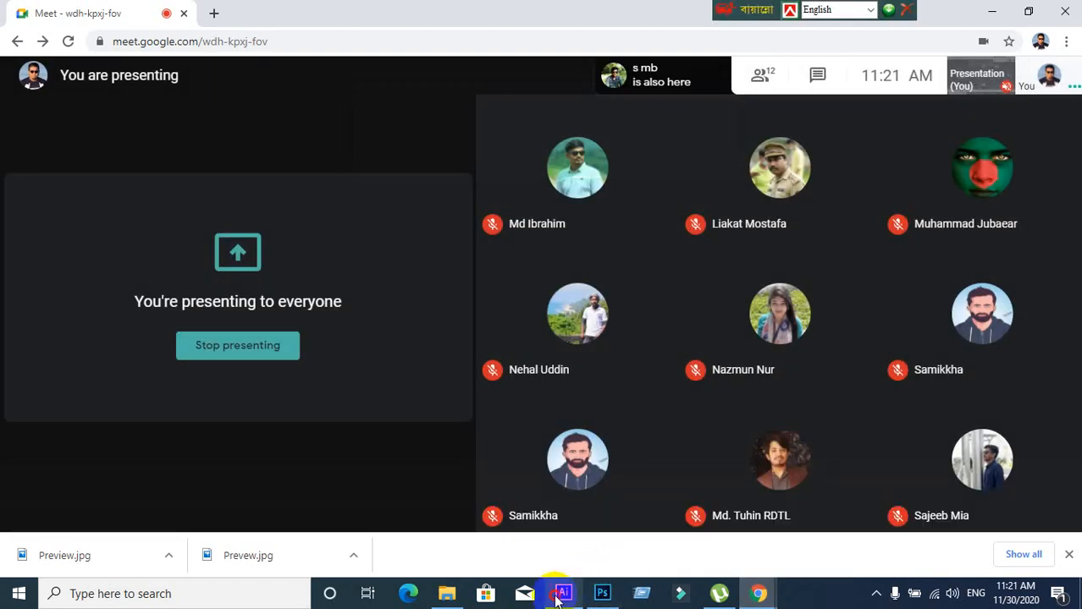
Return to Photoshop and bring up its File menu
click(562, 592)
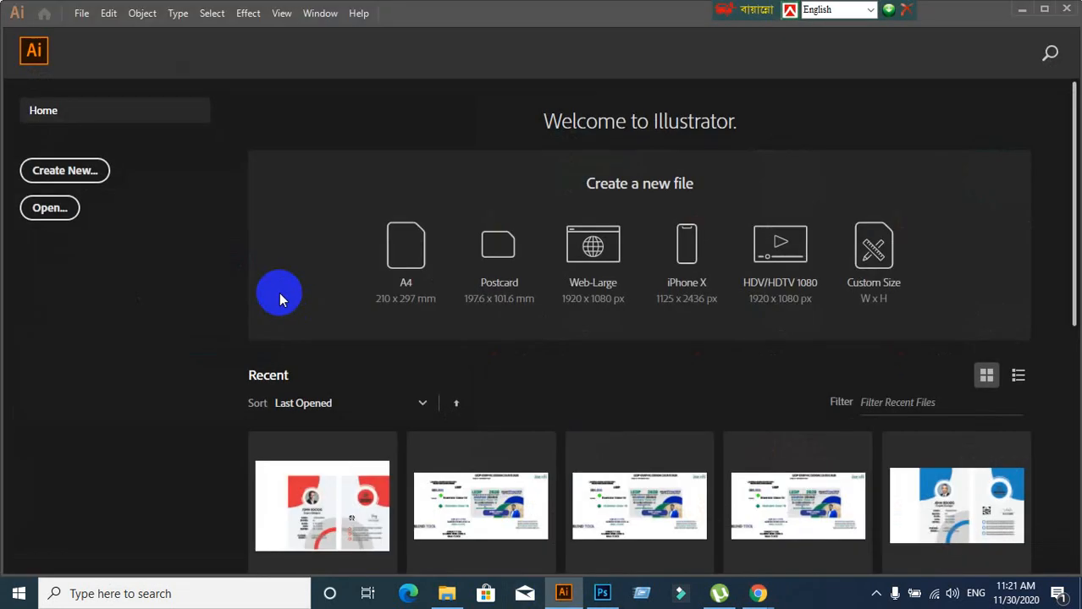
click(602, 592)
click(46, 12)
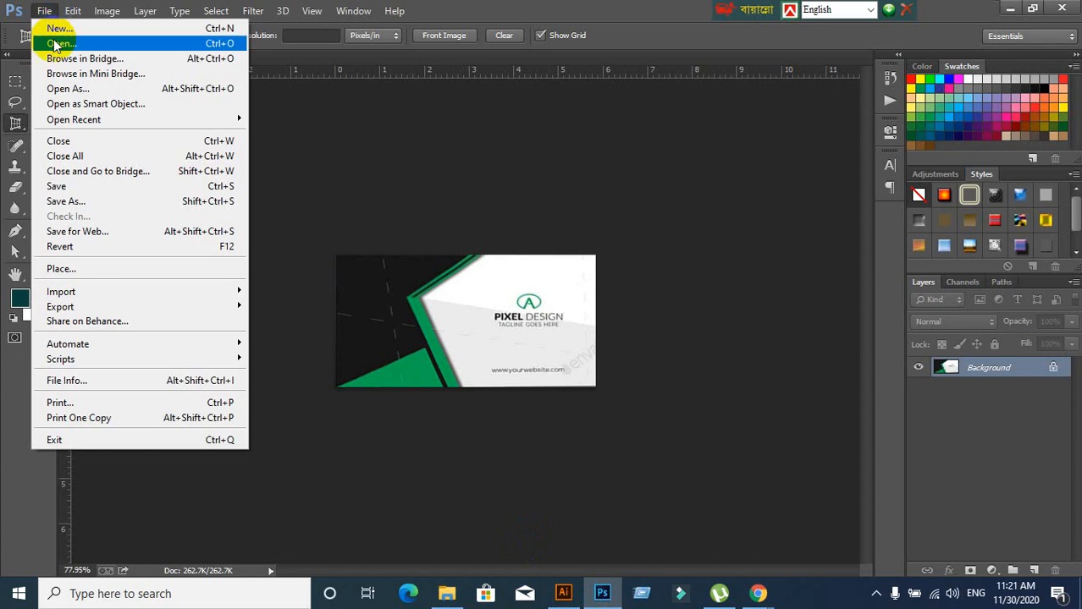
Save for Web the green card as a quality-100 JPEG named 1 on the Desktop
click(69, 231)
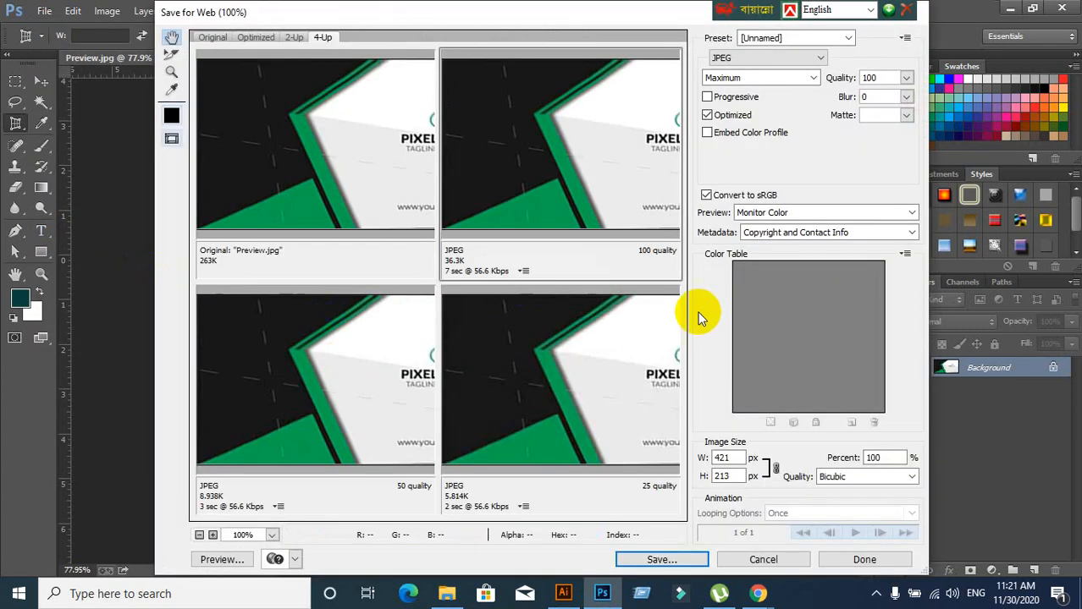
click(674, 560)
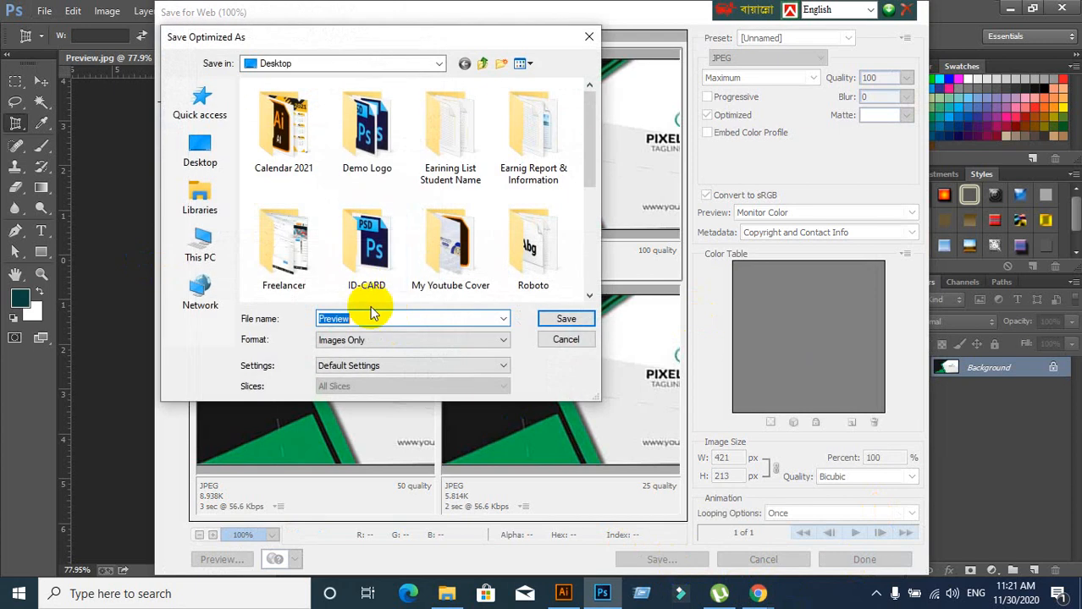
text(1)
click(197, 150)
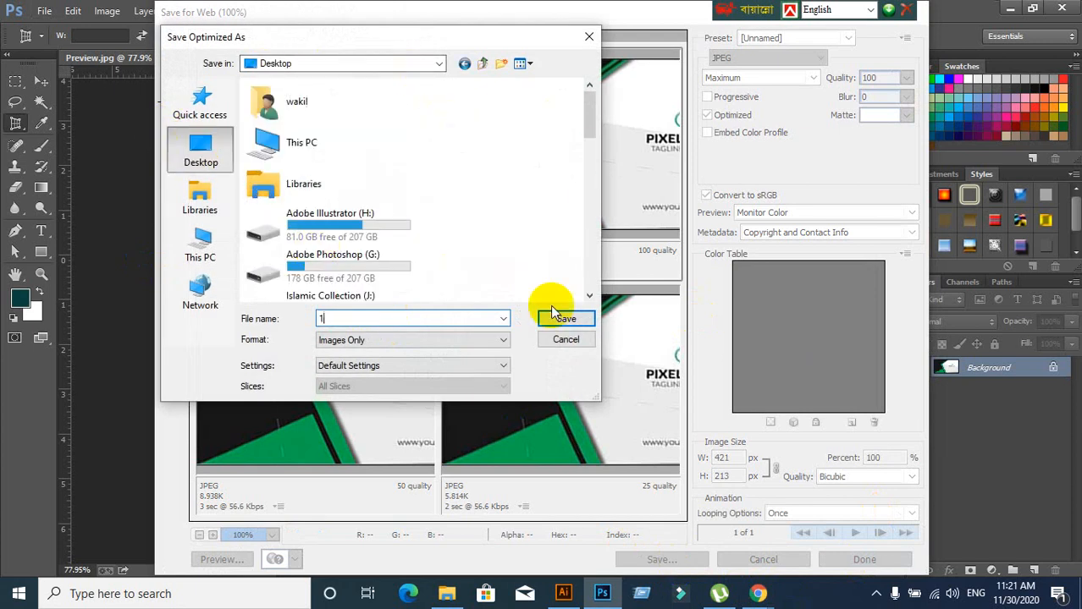
click(566, 320)
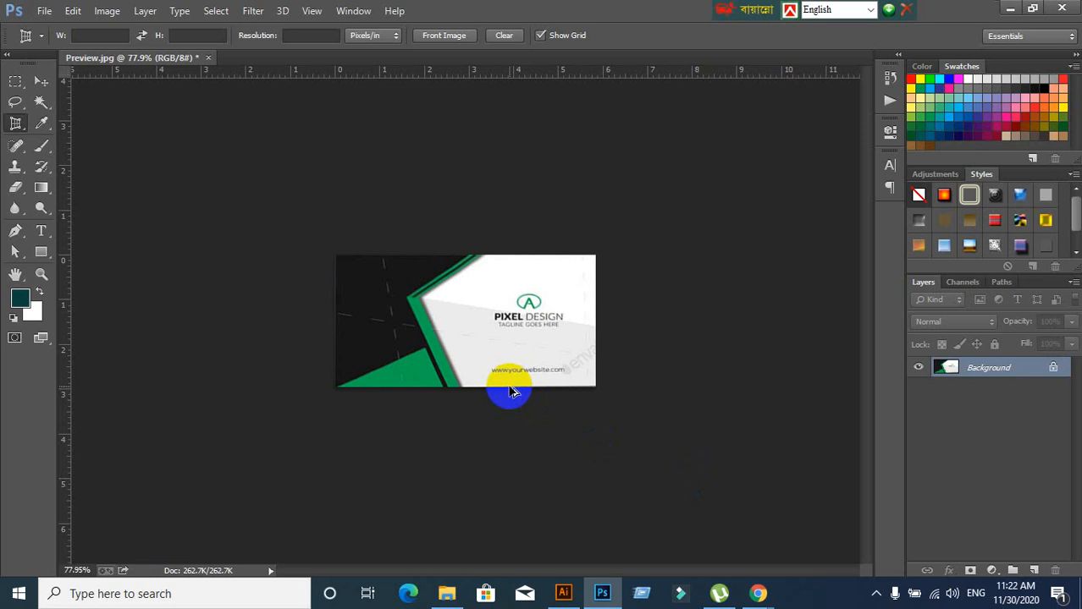
Undo the crop to restore the full three-card mockup
key(ctrl+z)
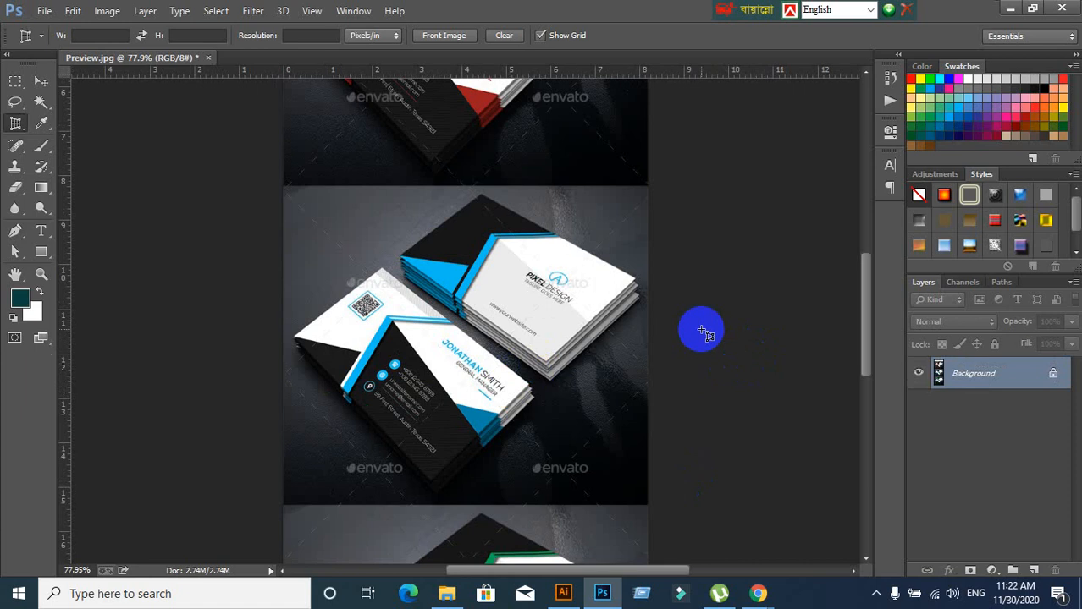
scroll(701, 331, up, 2)
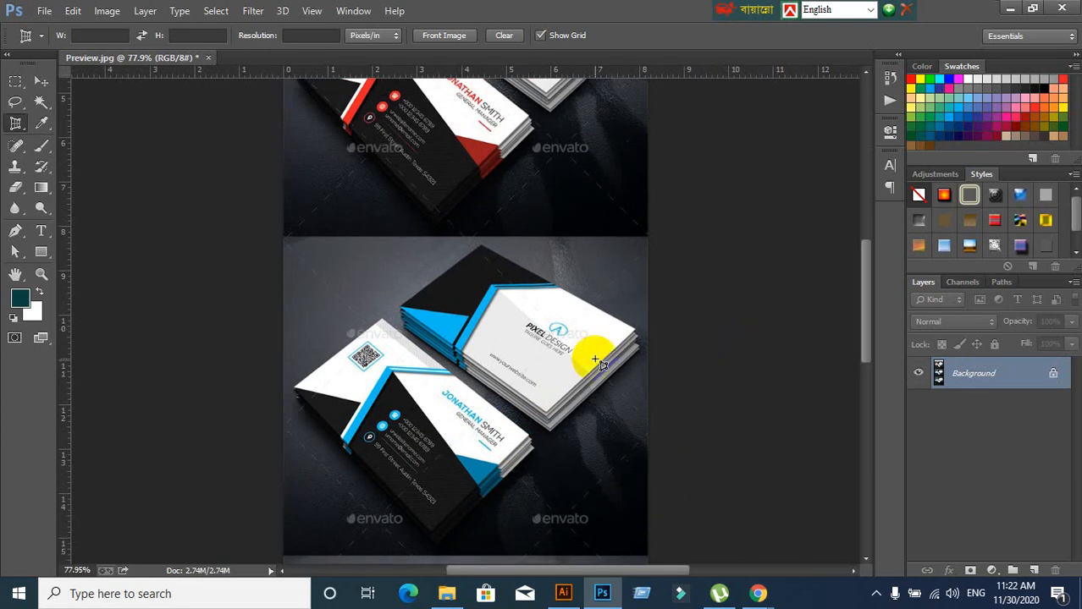
scroll(586, 345, down, 2)
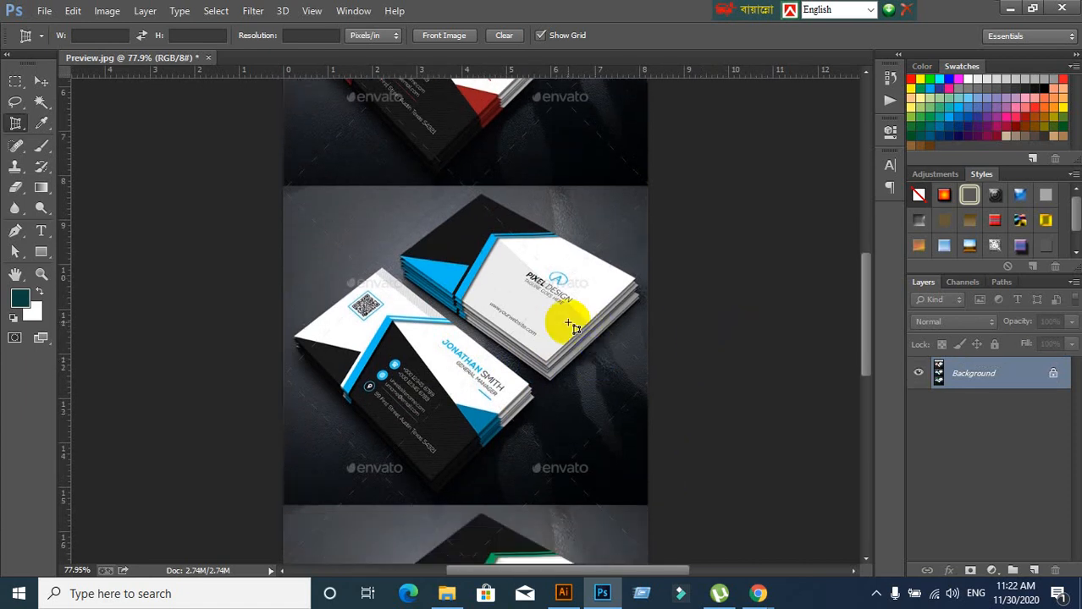
Minimise windows to the desktop, view 1.jpg in Photos, then return to Photoshop
click(1007, 10)
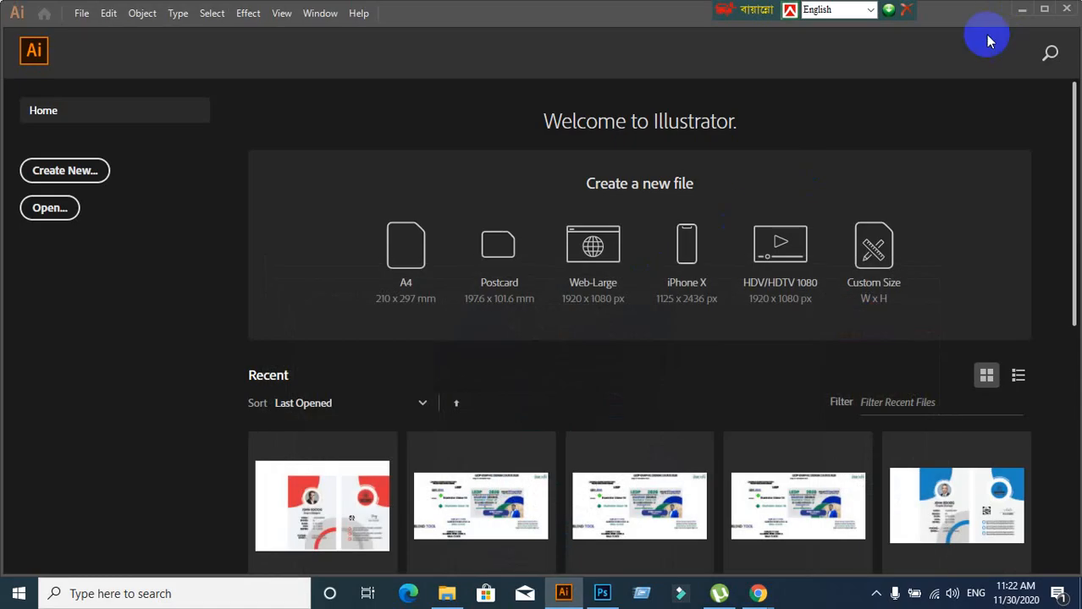
click(1028, 9)
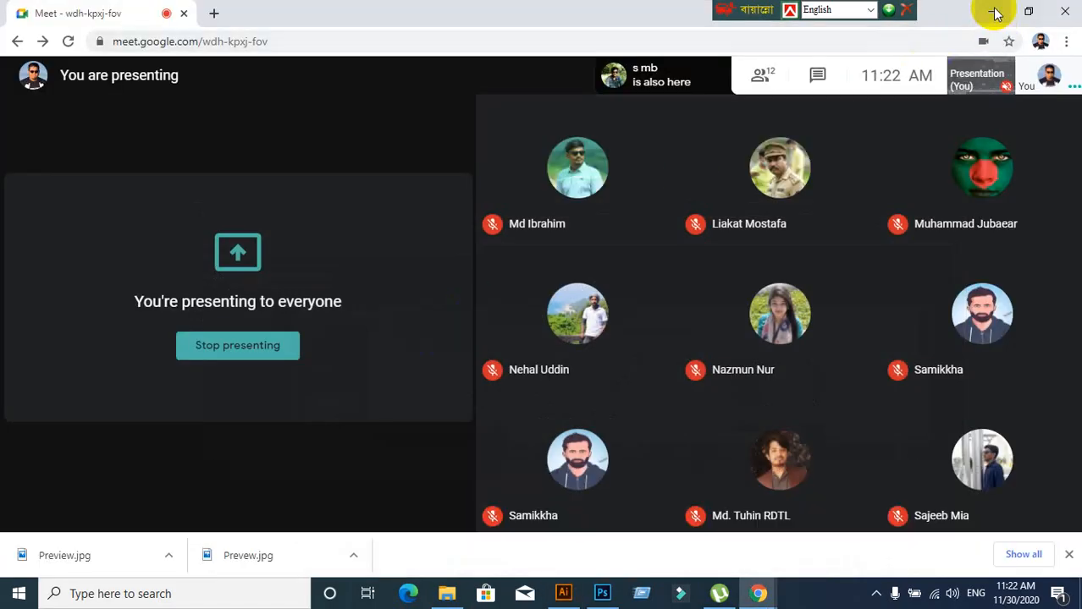
click(995, 11)
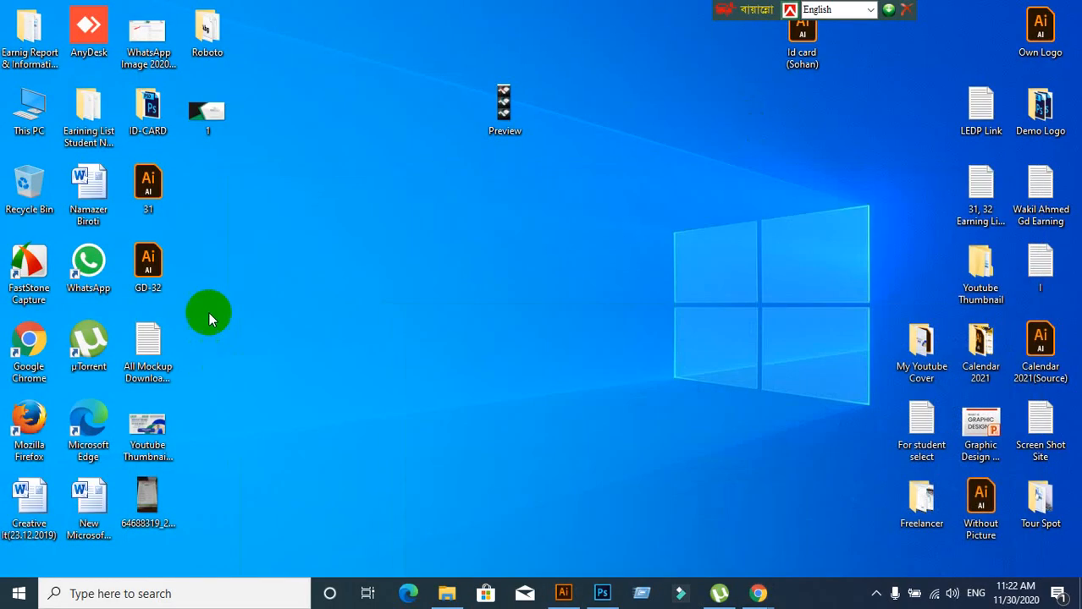
double_click(219, 116)
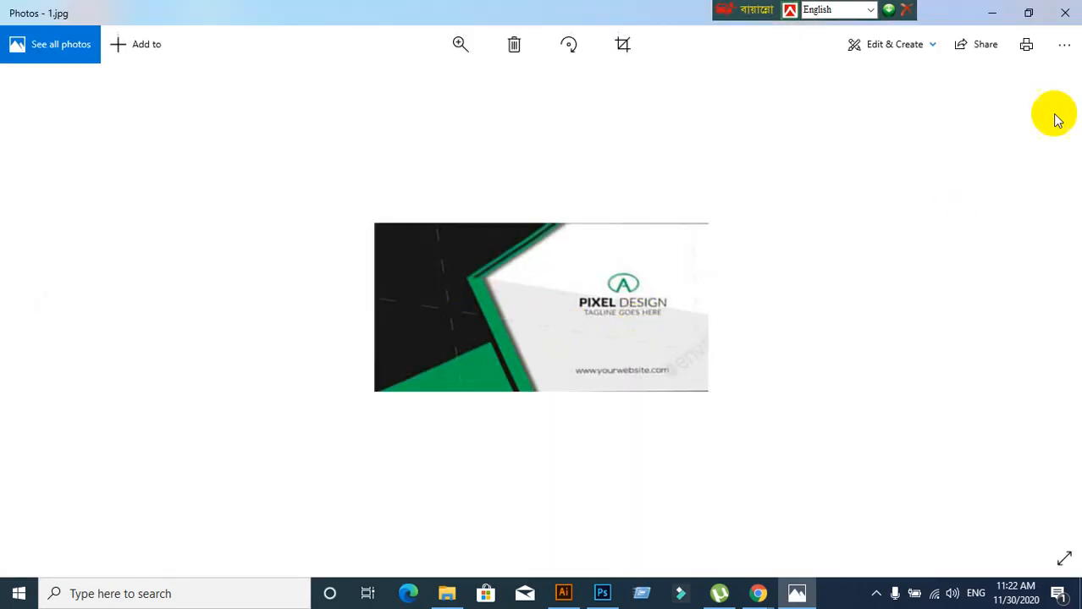
click(1064, 13)
click(601, 594)
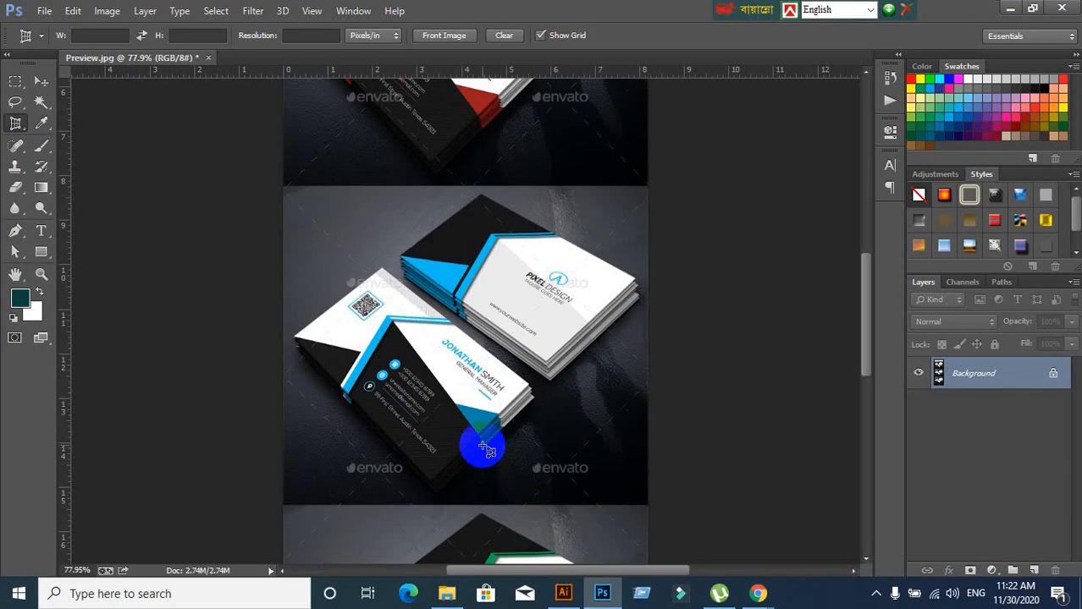
Perspective-crop the green card back by its four corners, adjusting the left corner
scroll(478, 448, down, 5)
scroll(487, 449, down, 3)
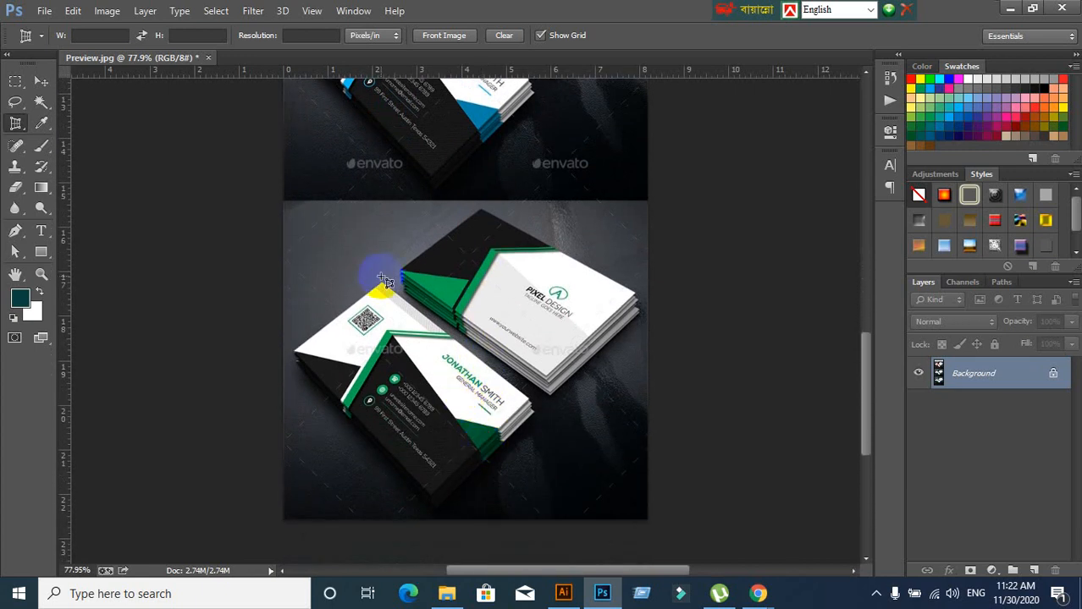
click(380, 282)
click(529, 402)
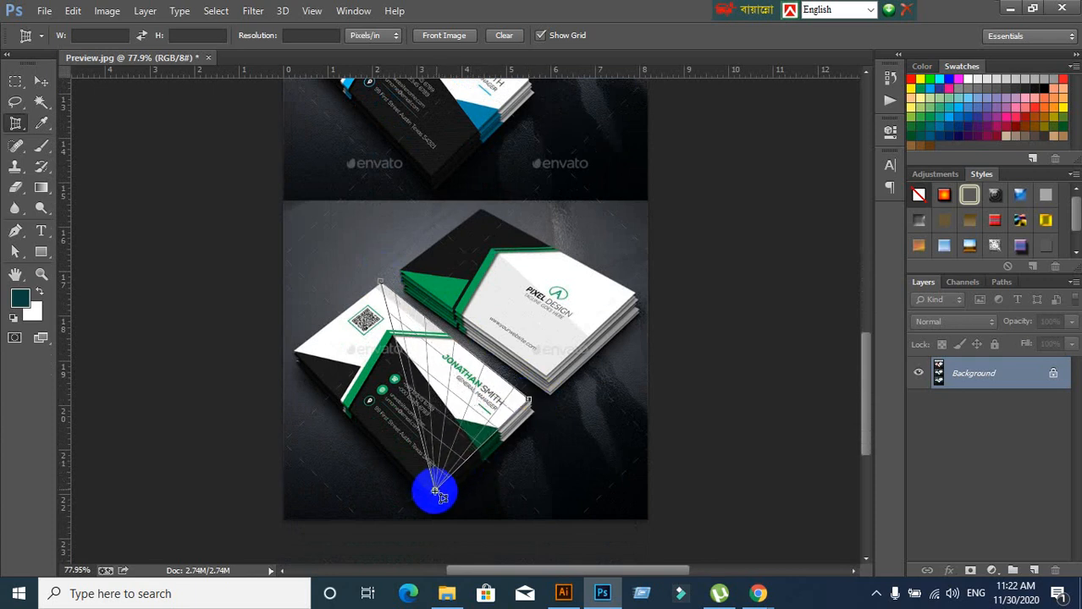
click(431, 495)
click(292, 362)
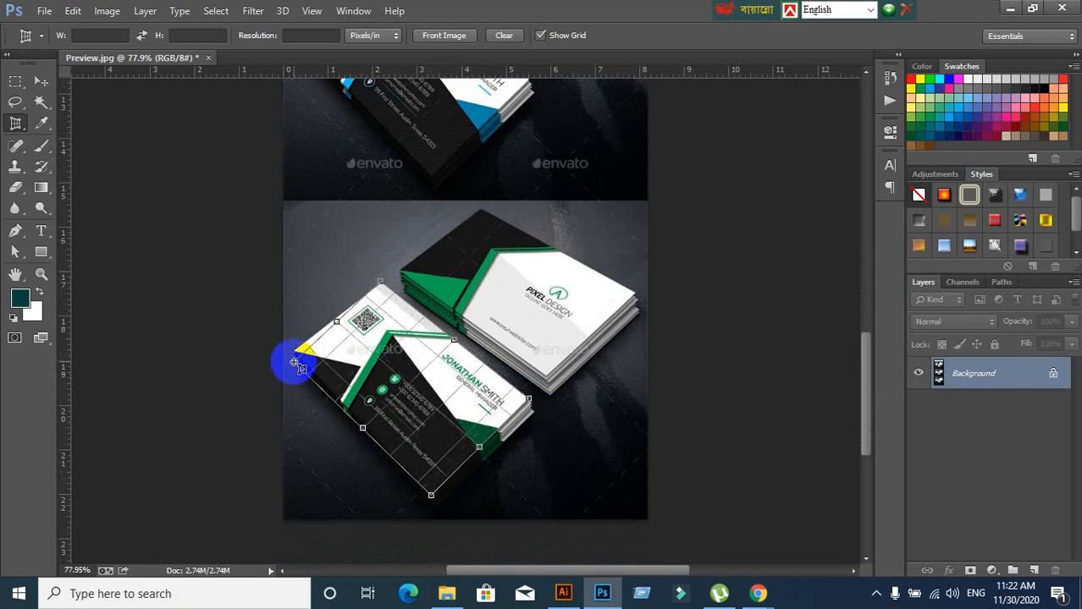
drag(294, 362, 296, 350)
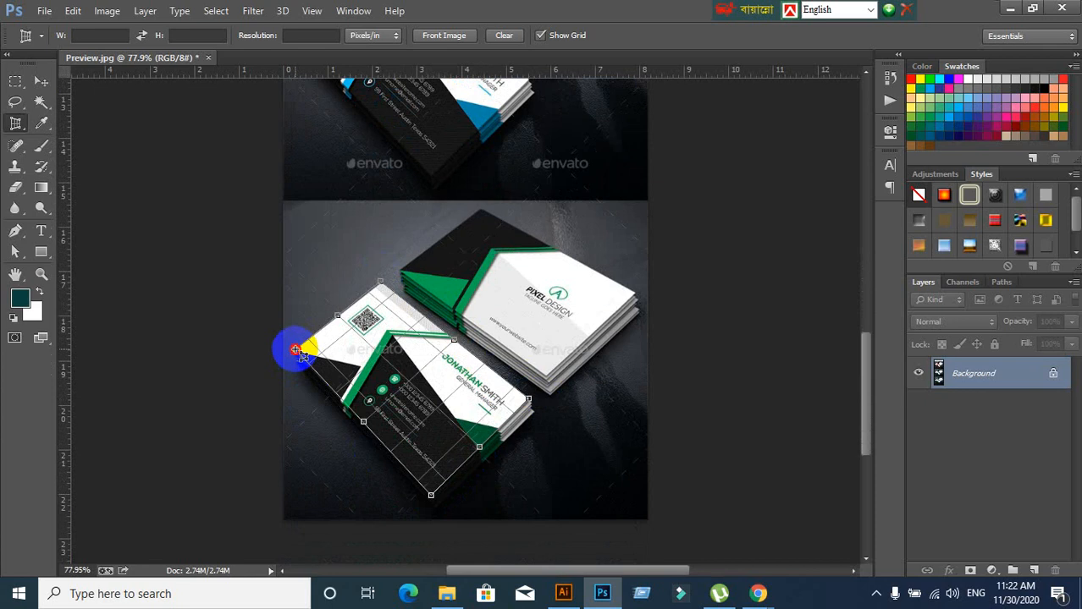
click(799, 34)
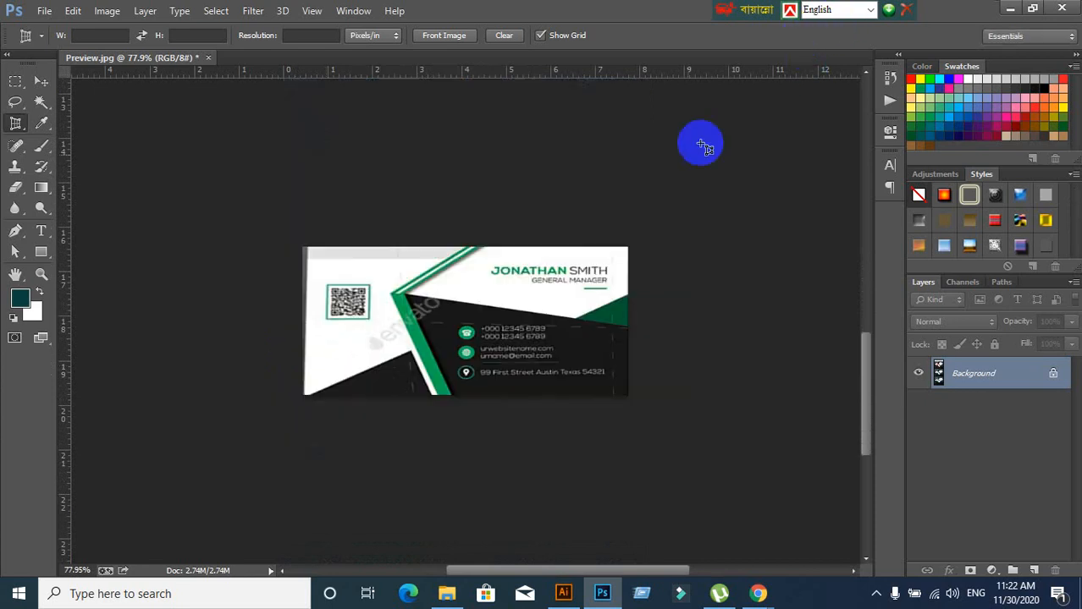
Crop again along the card's four corners to straighten it into a flat rectangle
scroll(338, 419, up, 2)
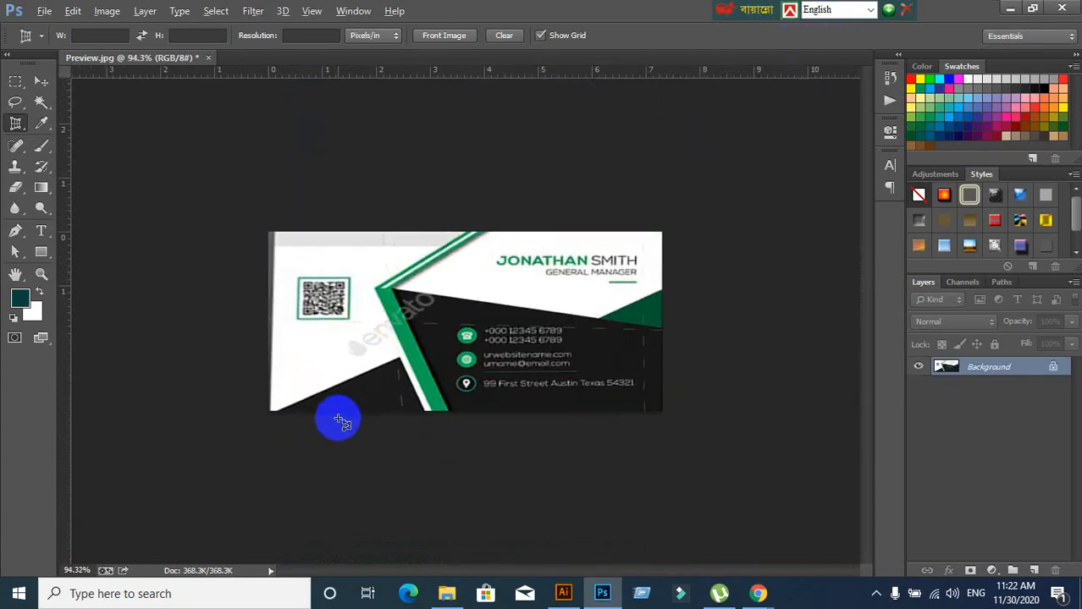
scroll(337, 418, up, 2)
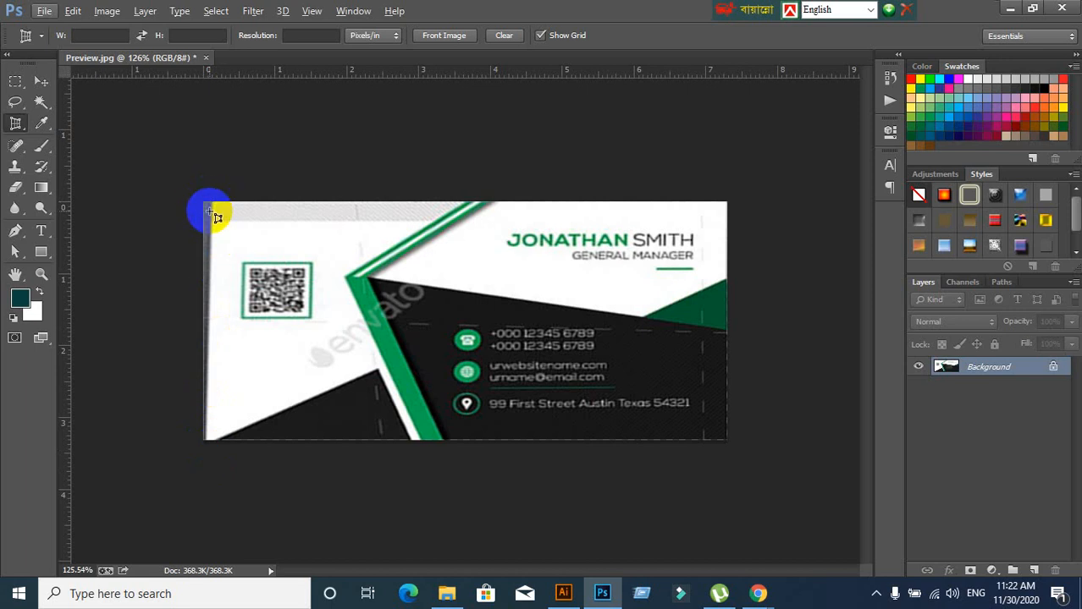
click(205, 444)
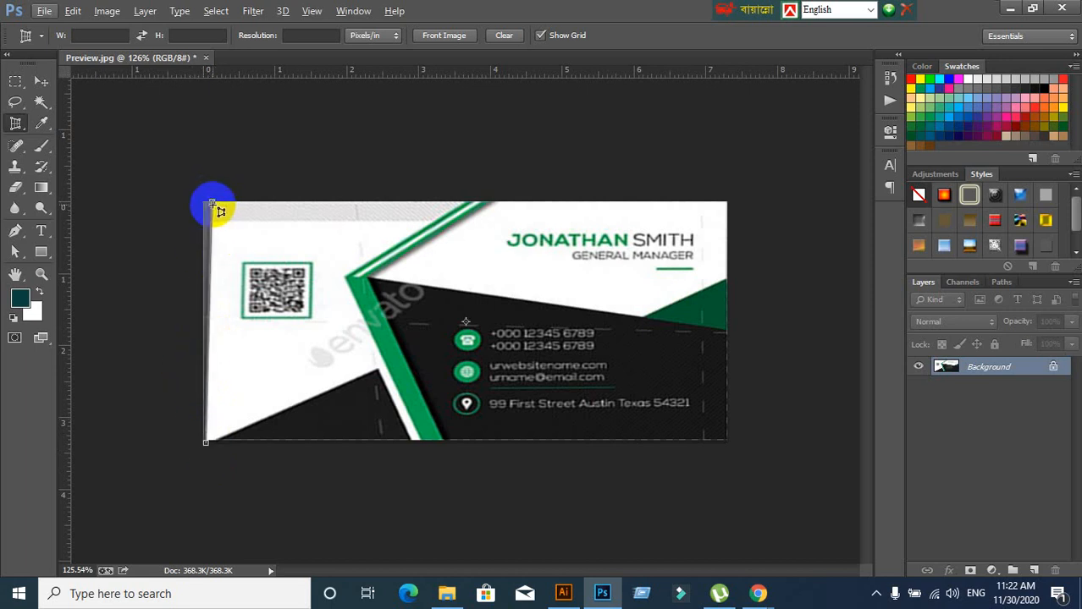
click(211, 205)
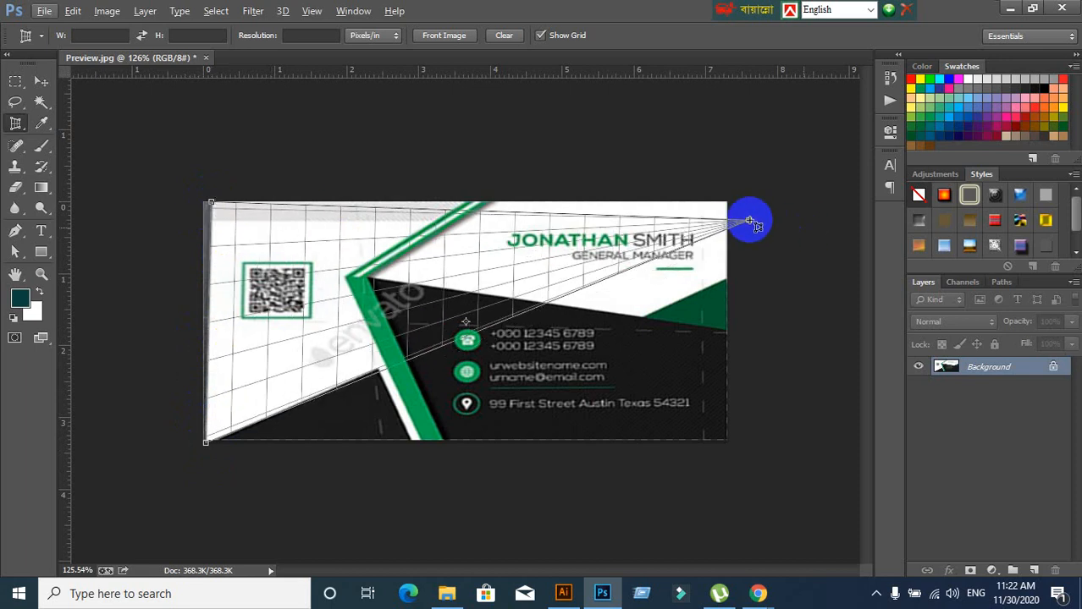
click(726, 204)
click(727, 440)
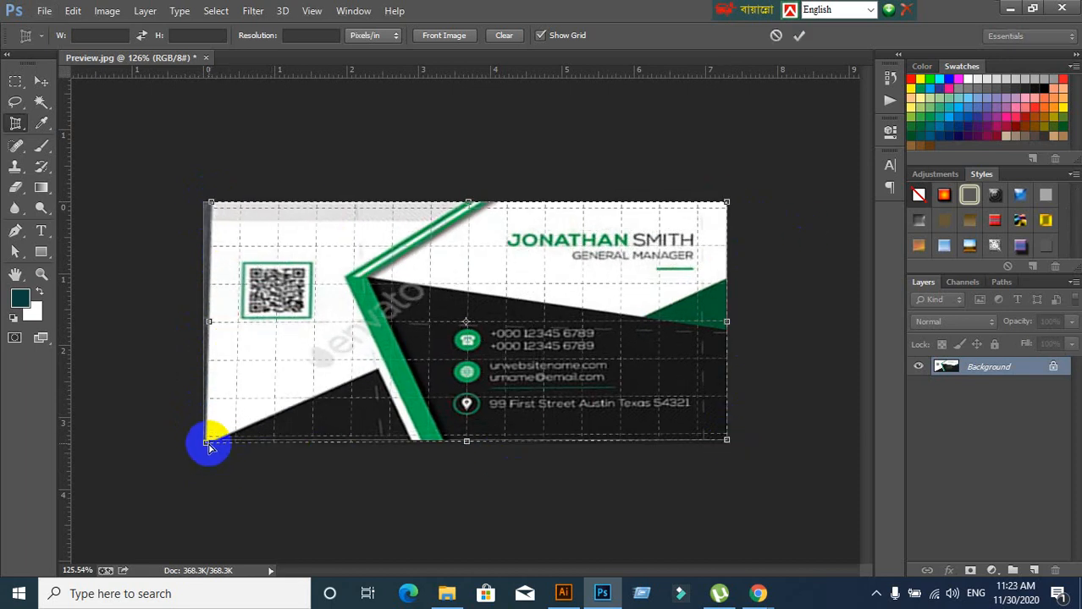
key(Return)
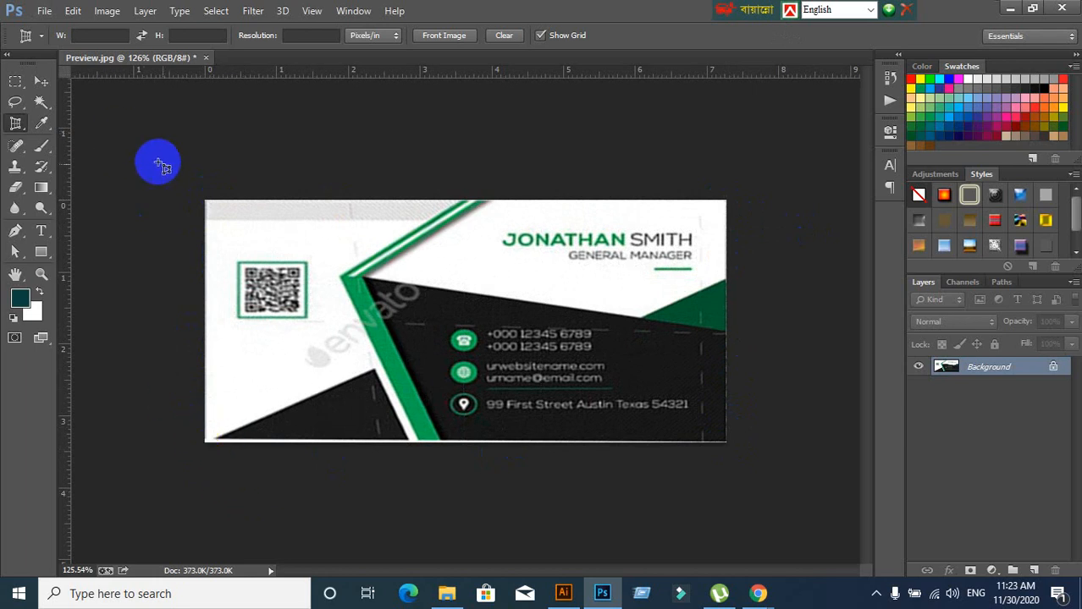
click(40, 84)
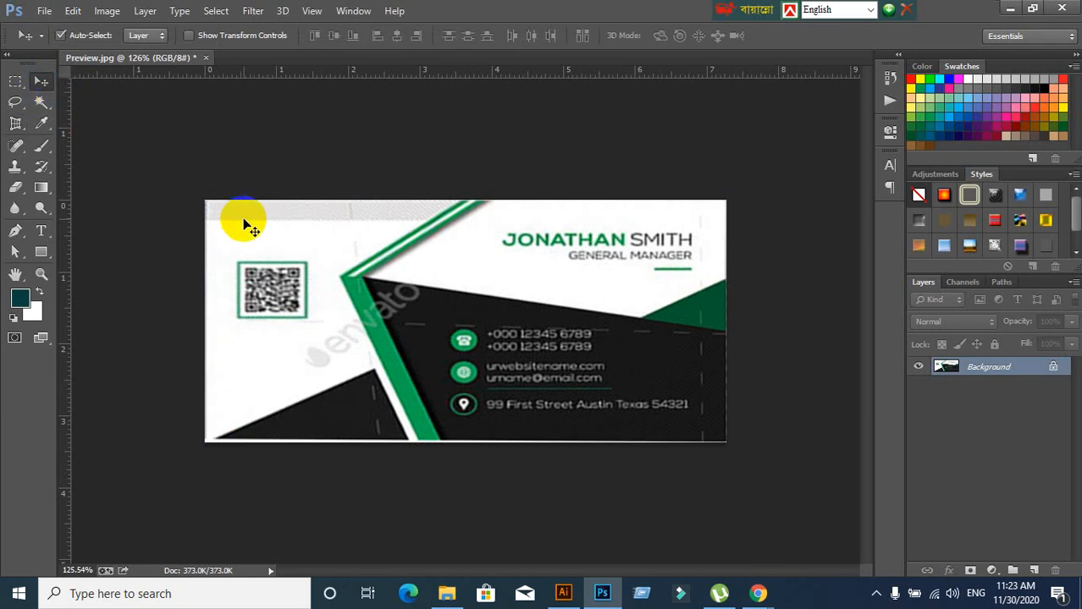
Undo and redo the crop to compare it against the original mockup
key(ctrl+z)
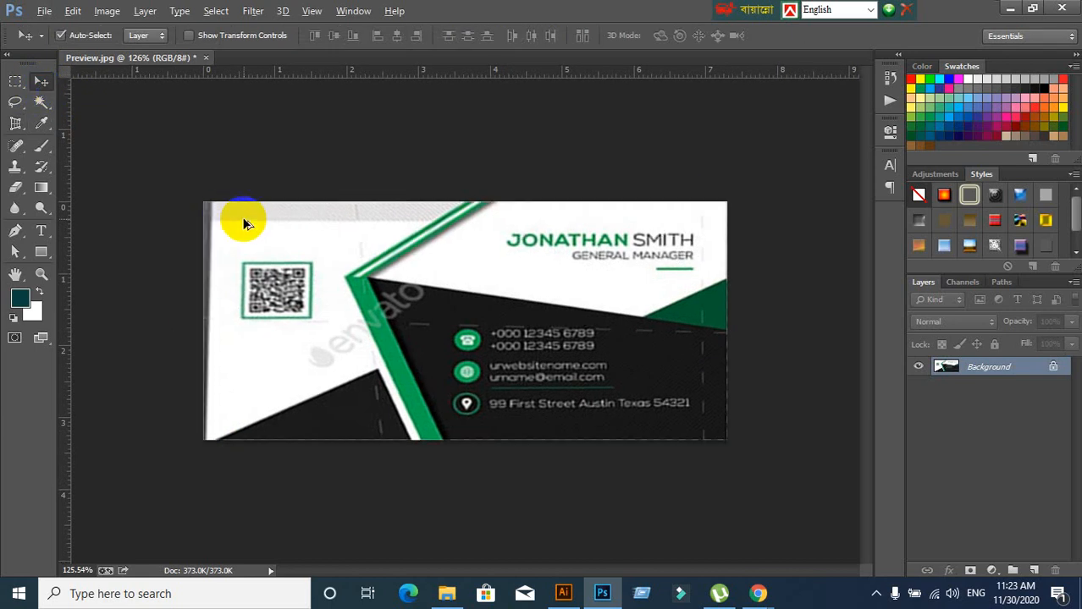
key(ctrl+alt+z)
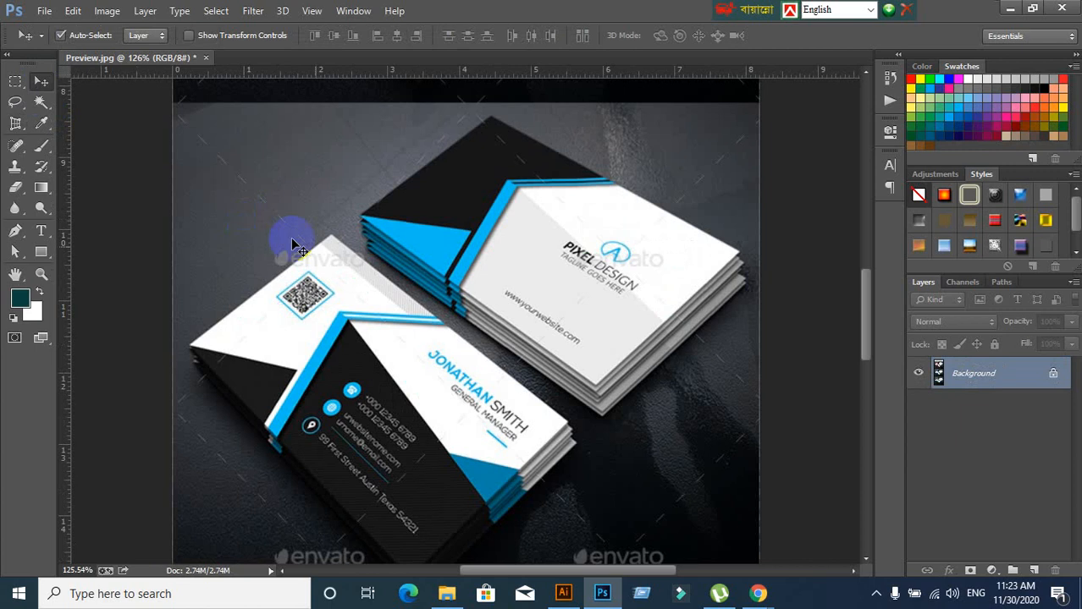
scroll(469, 365, down, 3)
scroll(470, 366, down, 3)
drag(499, 455, 513, 279)
scroll(515, 339, down, 5)
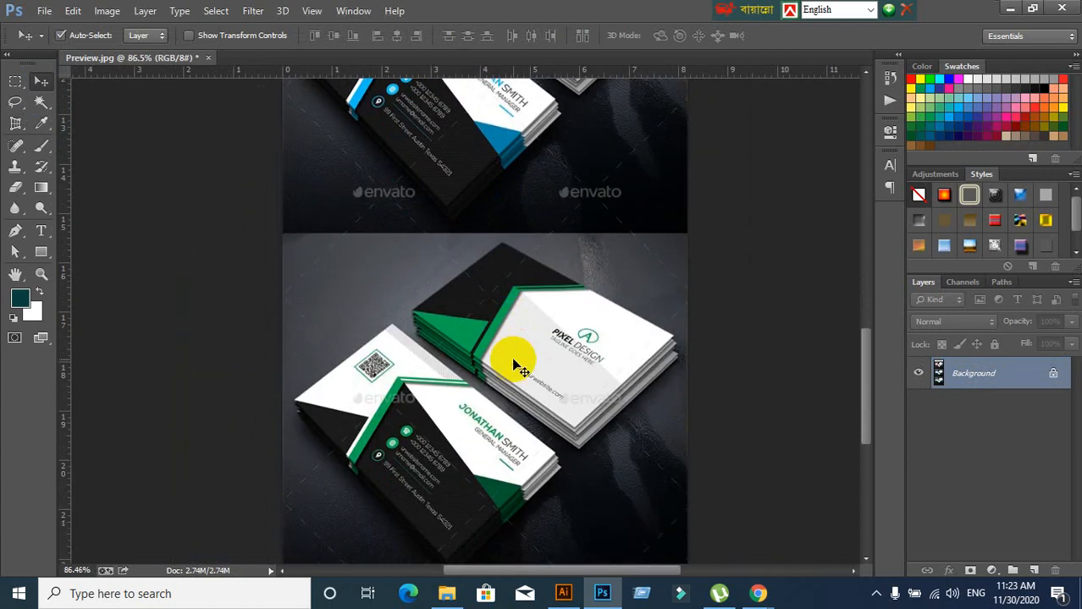
key(ctrl+shift+z)
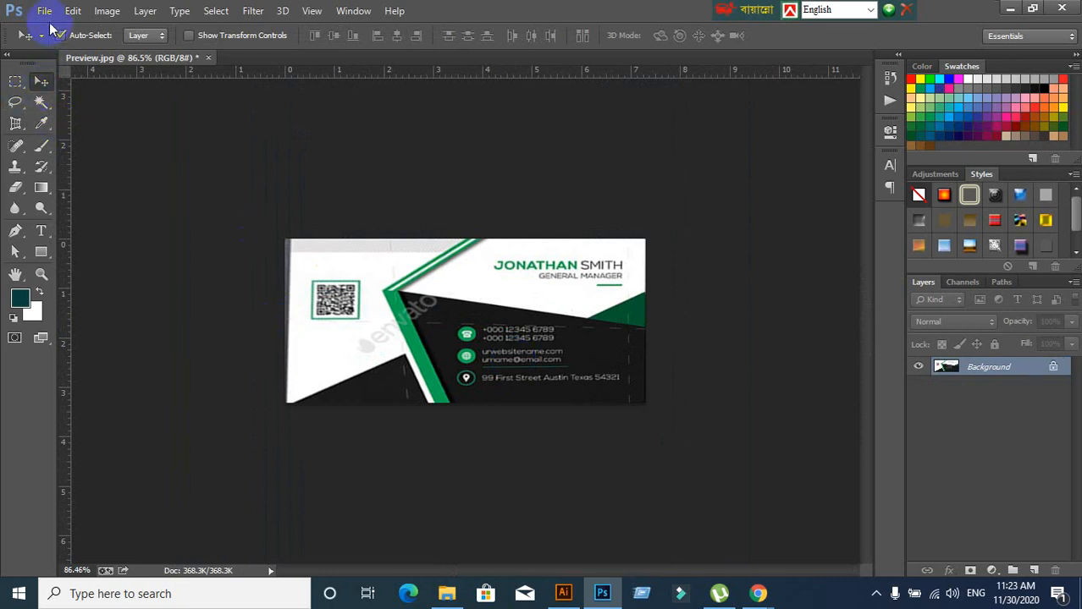
Export the flattened card with Save for Web as a JPEG named 2 on the Desktop
click(44, 11)
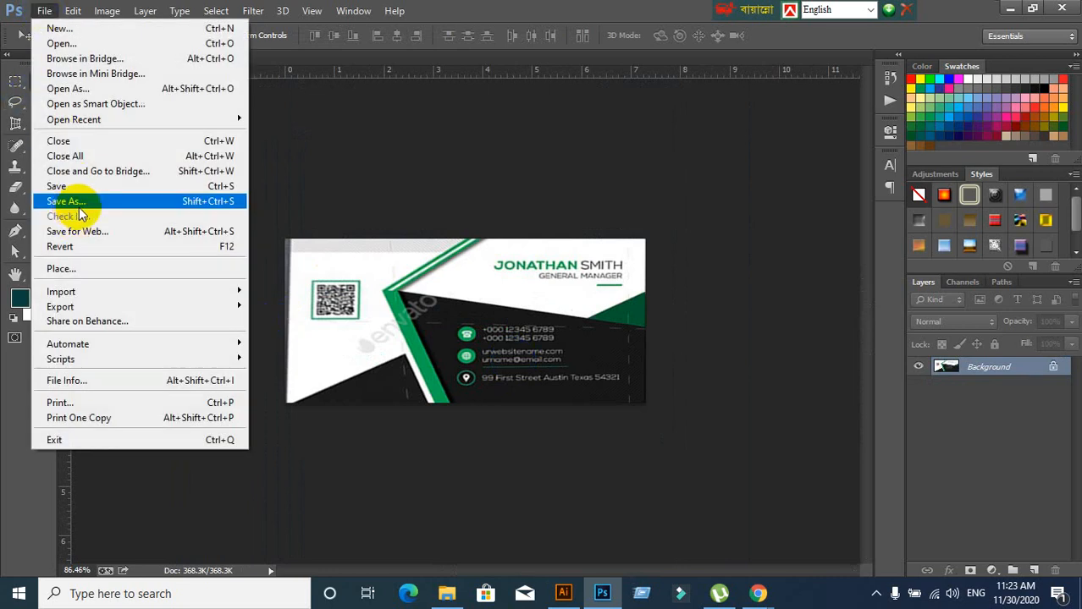
click(84, 231)
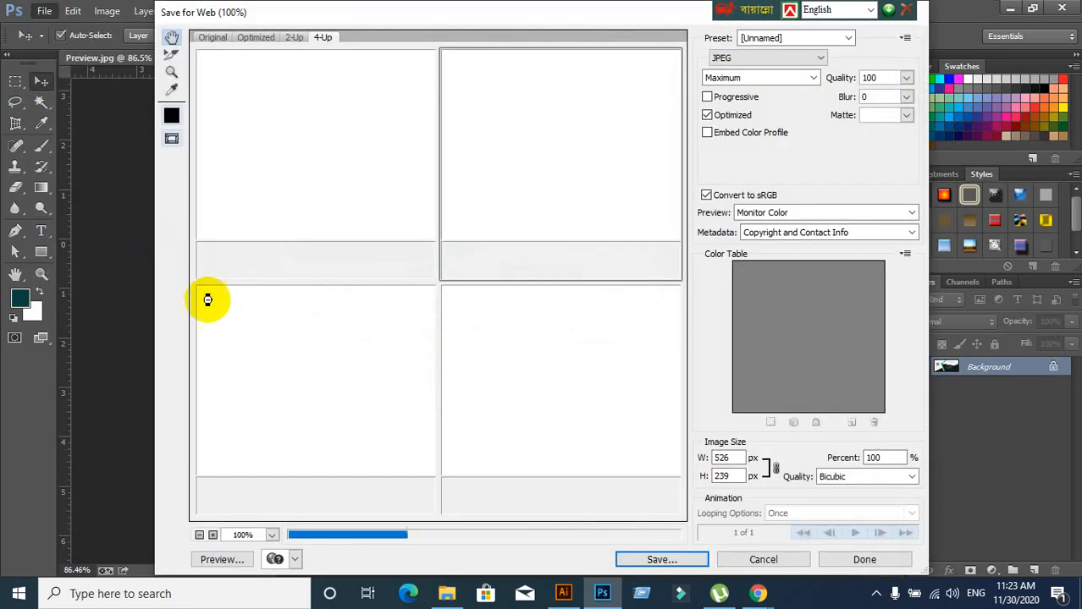
click(660, 559)
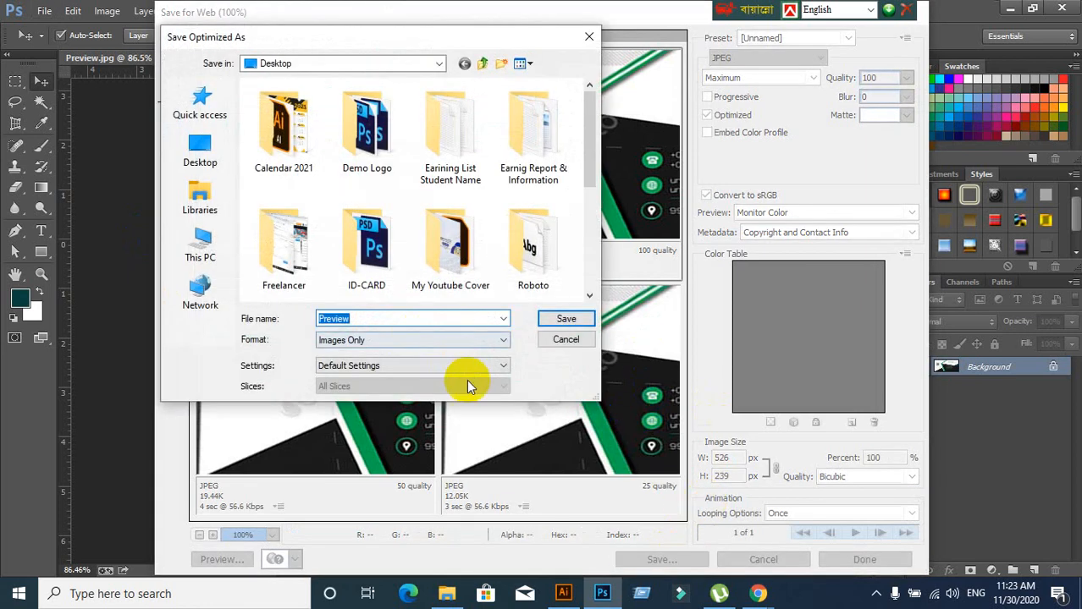
text(2)
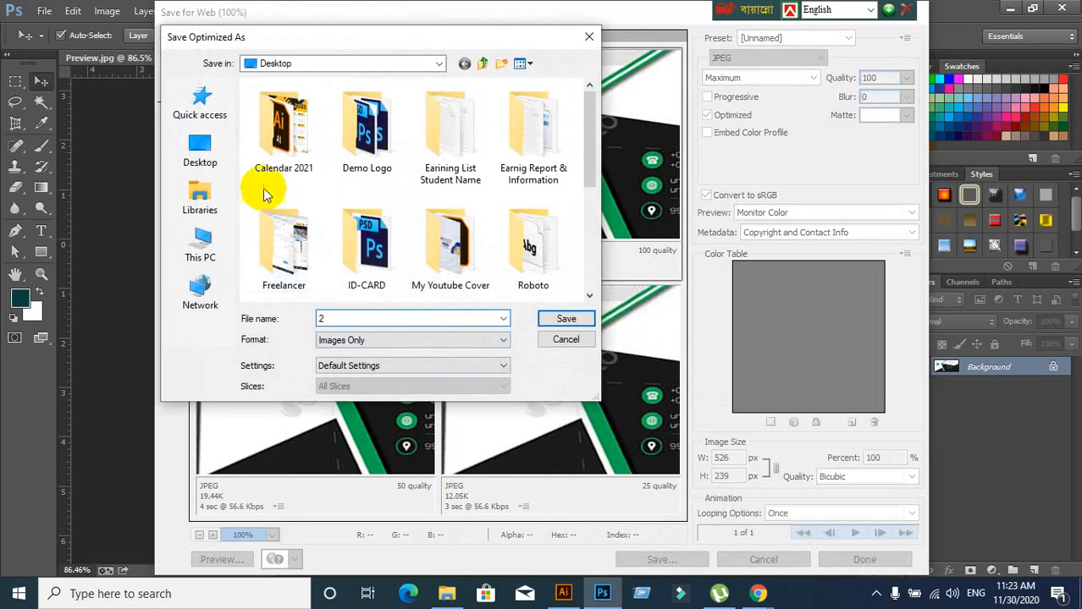
click(203, 152)
click(572, 319)
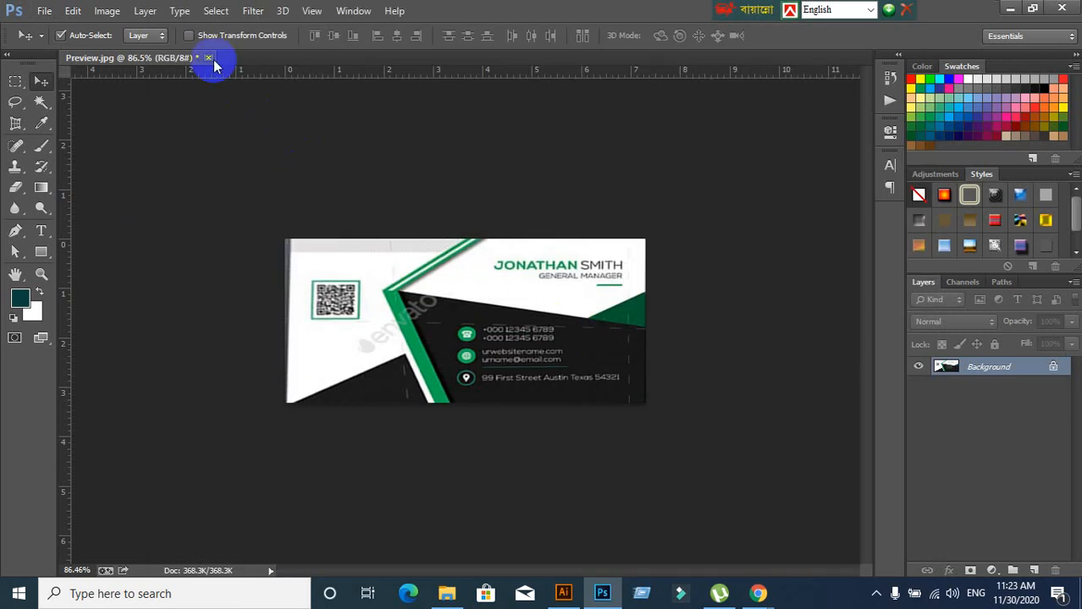
Close Preview.jpg without saving changes and minimise Photoshop
click(207, 58)
click(546, 234)
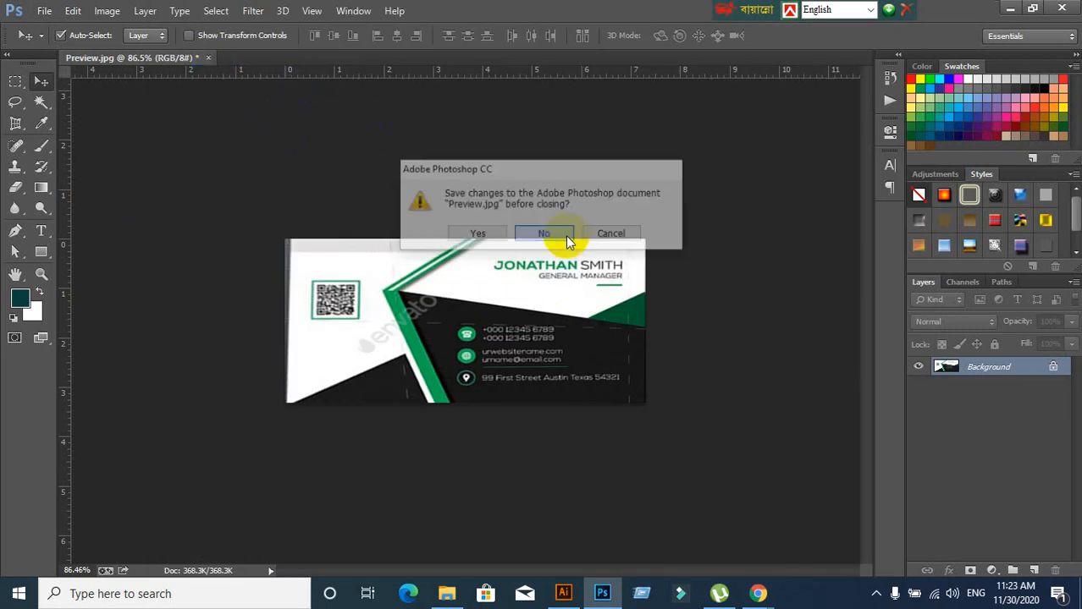
click(1007, 10)
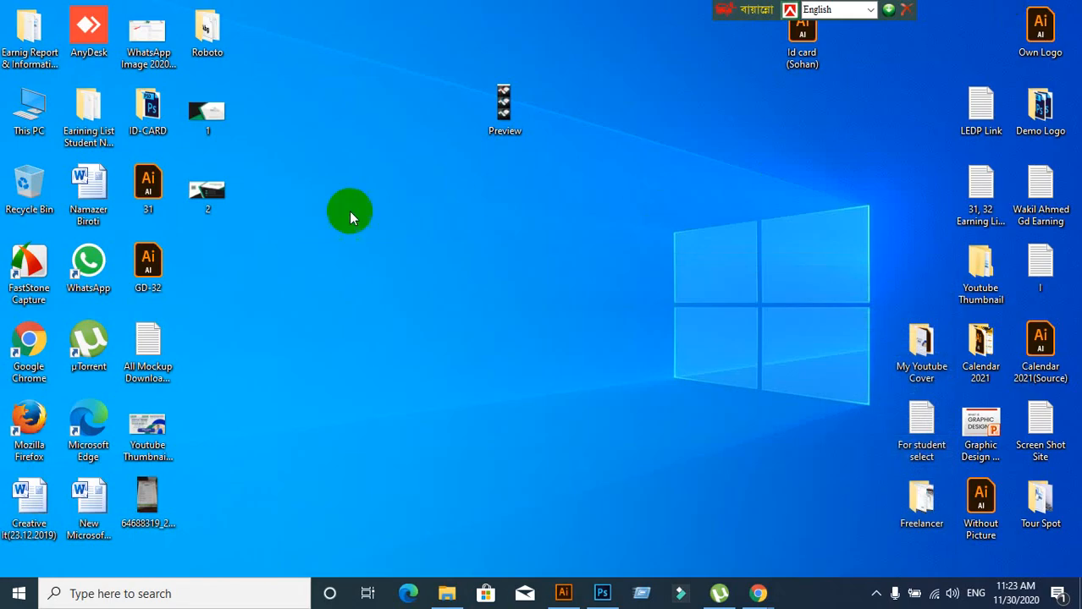
Browse 1.jpg, Preview.jpg and 2.jpg in Photos, then drag Preview.jpg into Photoshop
click(218, 118)
double_click(220, 119)
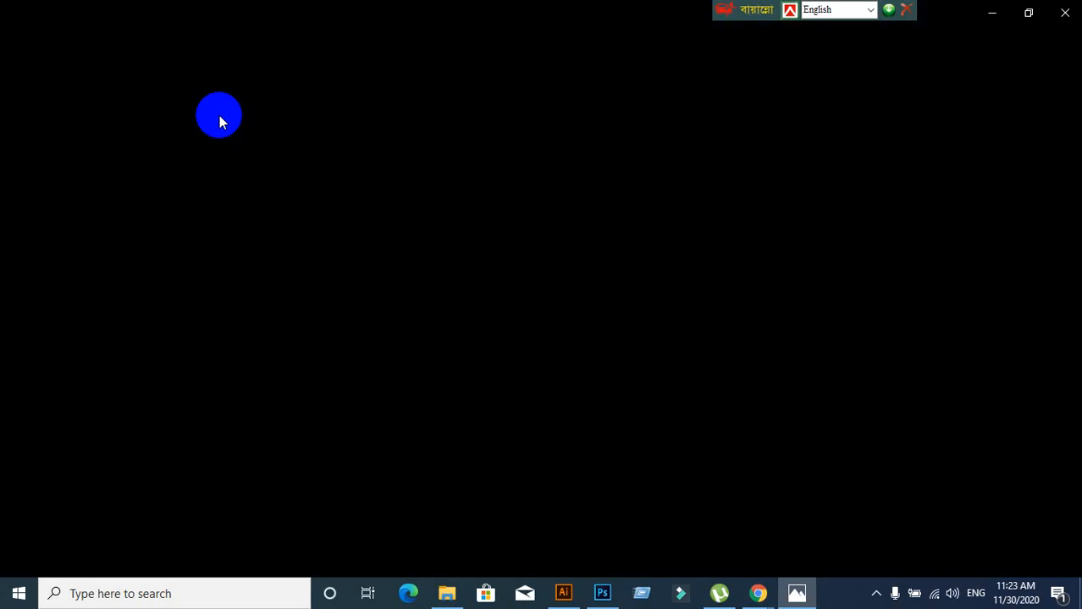
key(Right)
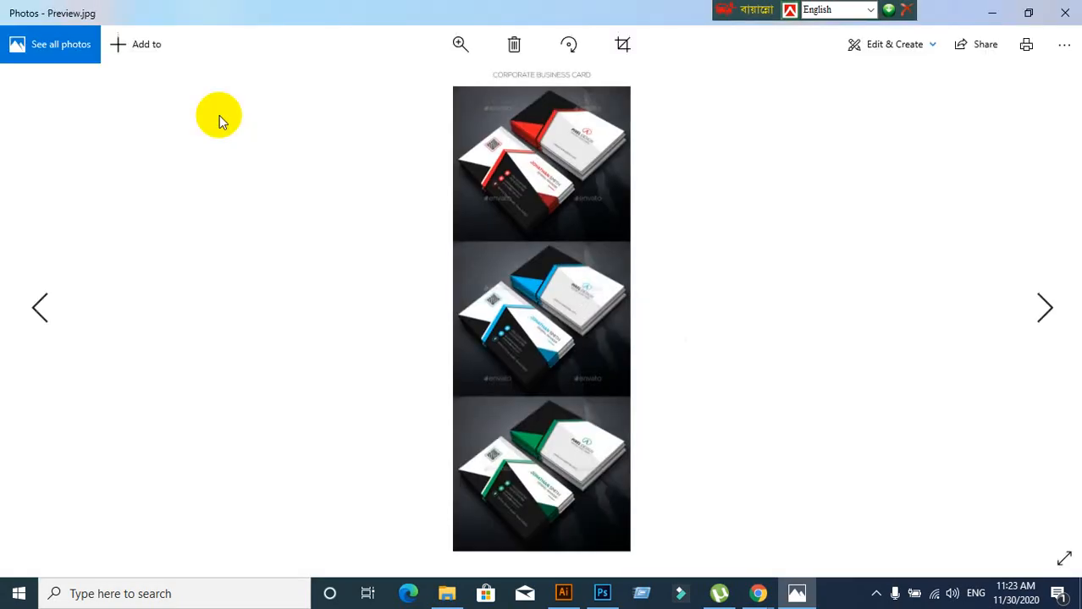
key(Right)
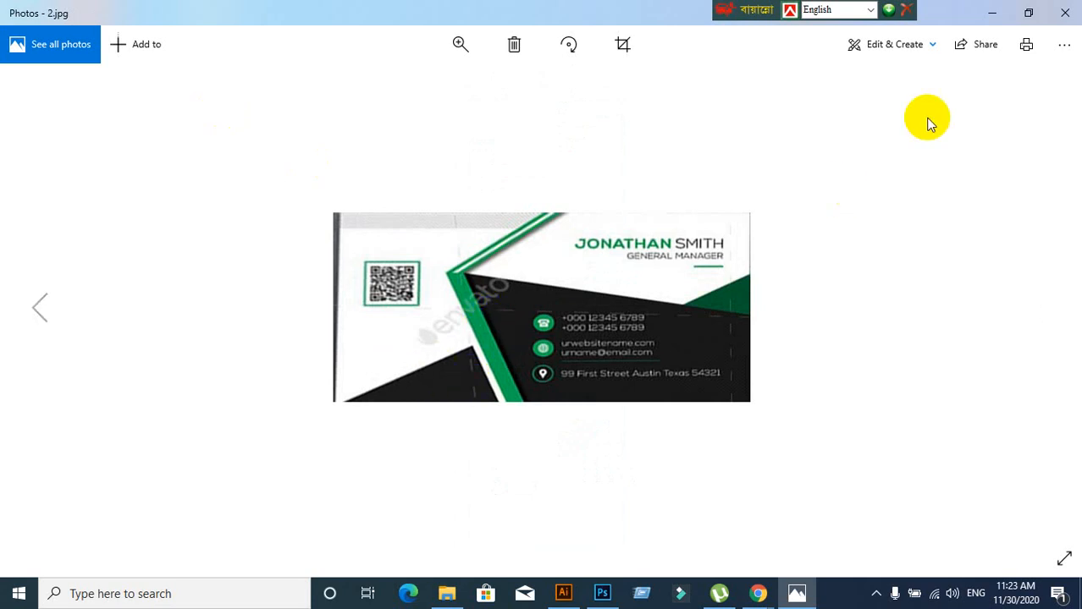
click(1064, 12)
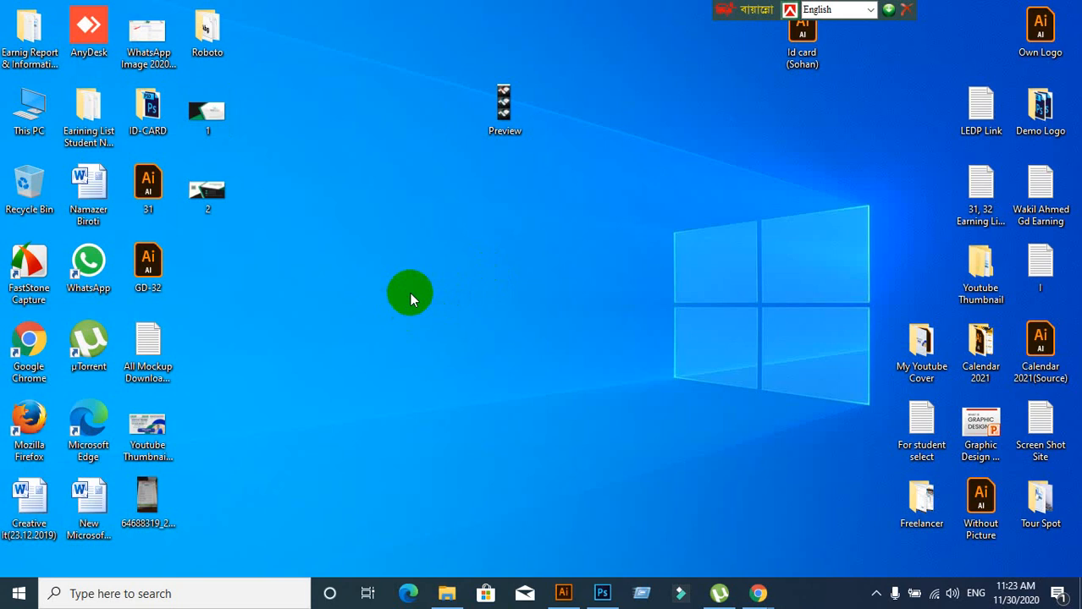
drag(504, 105, 468, 176)
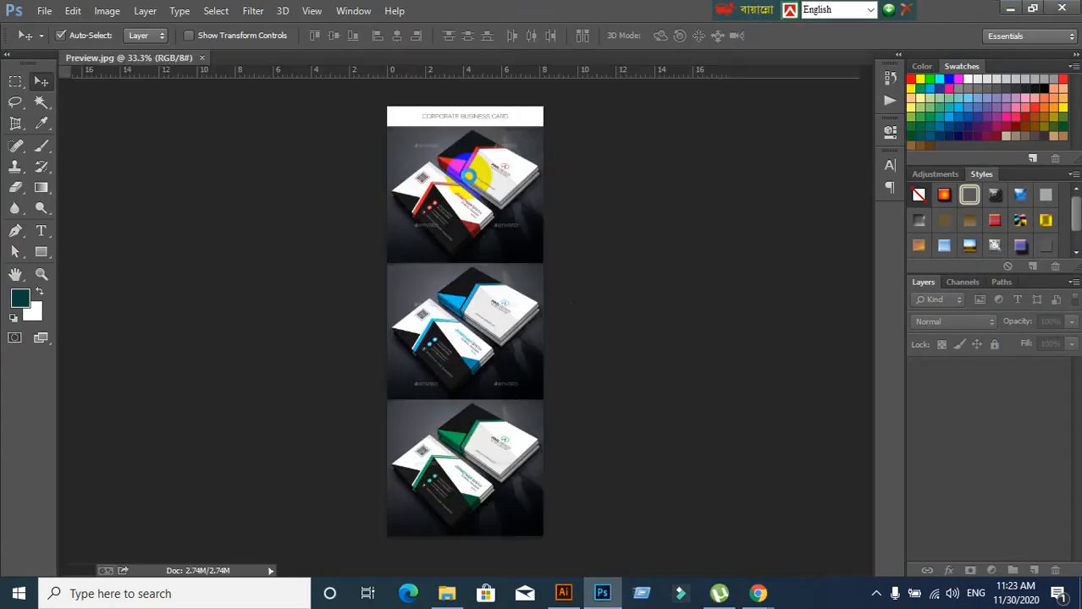
Perspective-crop the lower green card's contact-details side by marking and adjusting its four corners
scroll(463, 482, up, 3)
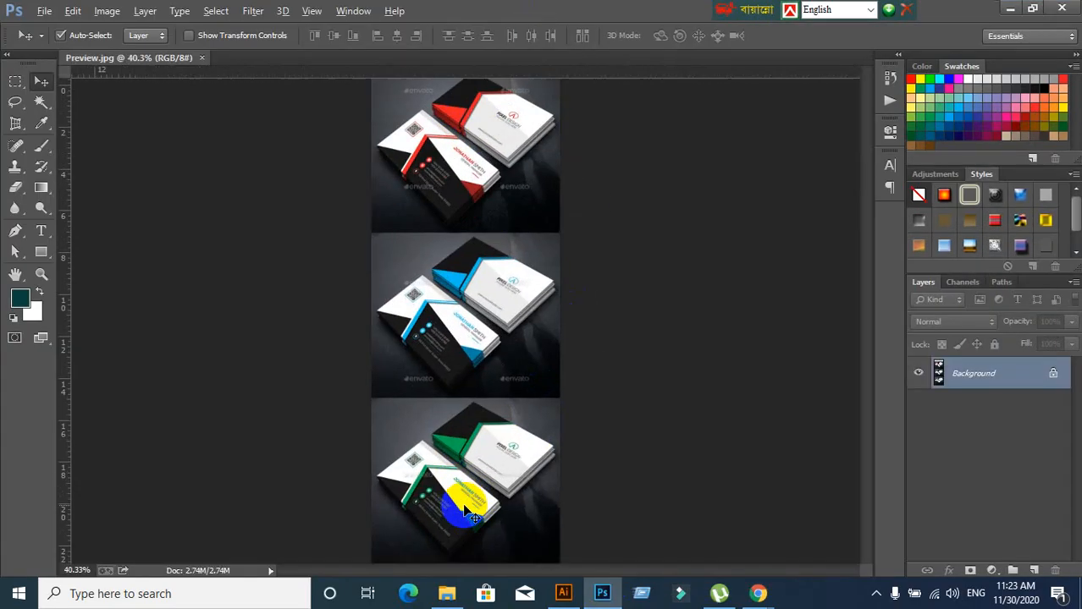
scroll(462, 503, down, 4)
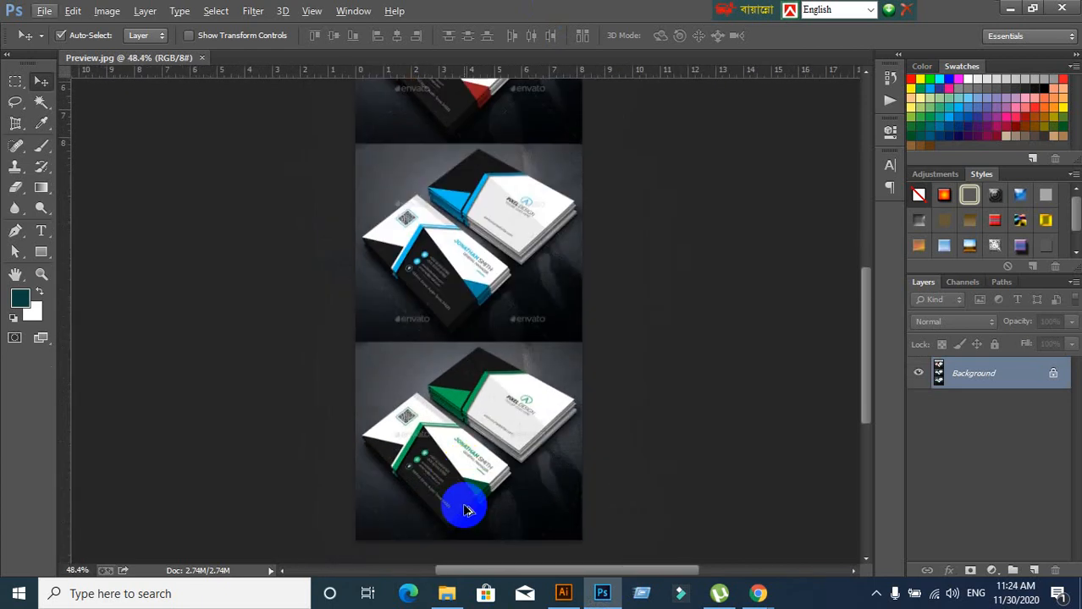
click(14, 122)
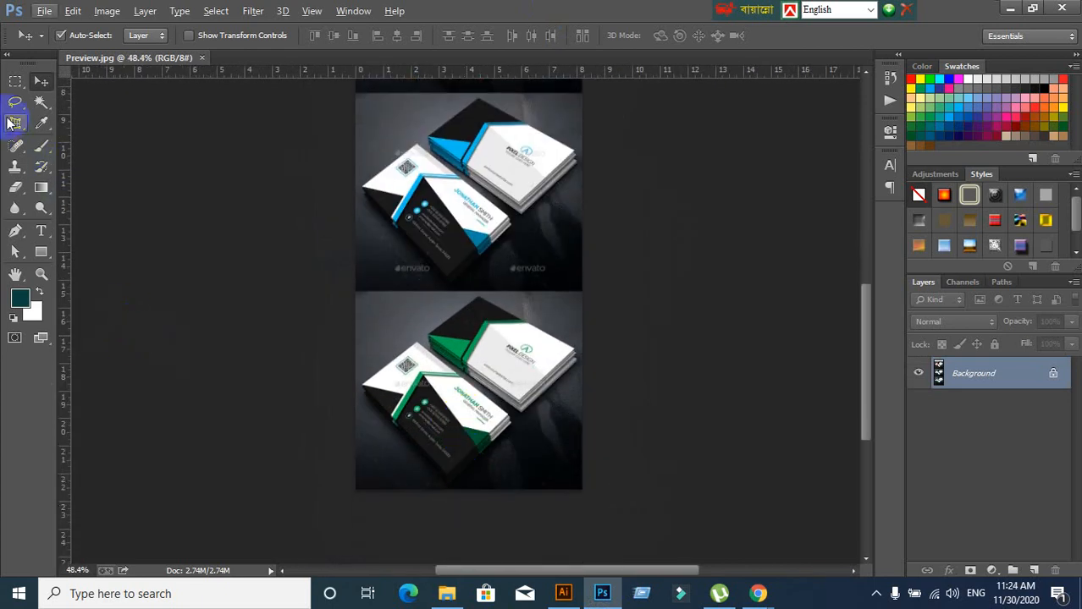
scroll(447, 435, up, 3)
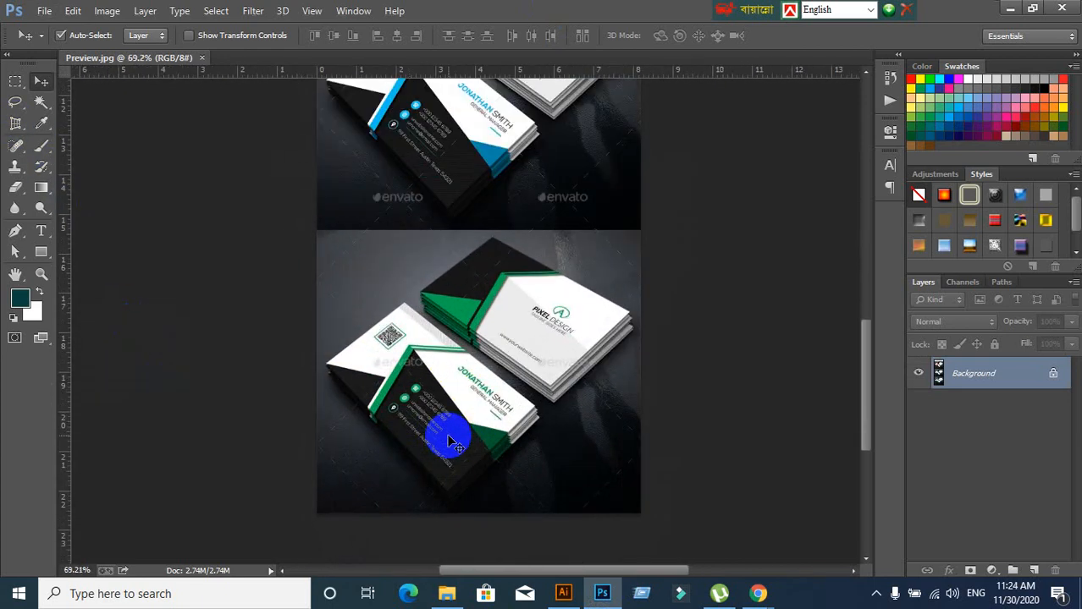
click(16, 122)
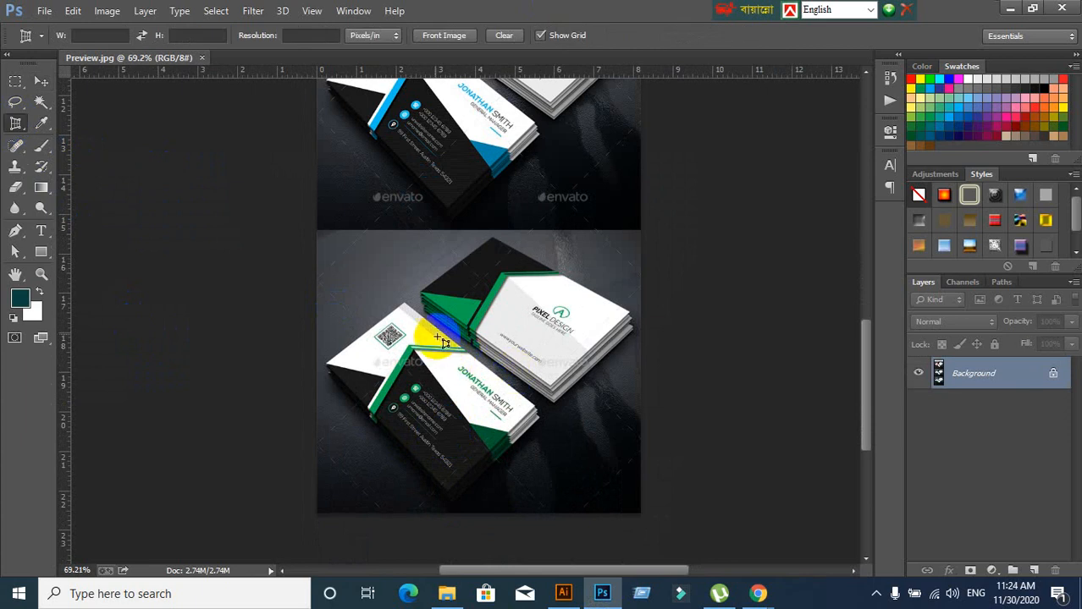
click(403, 304)
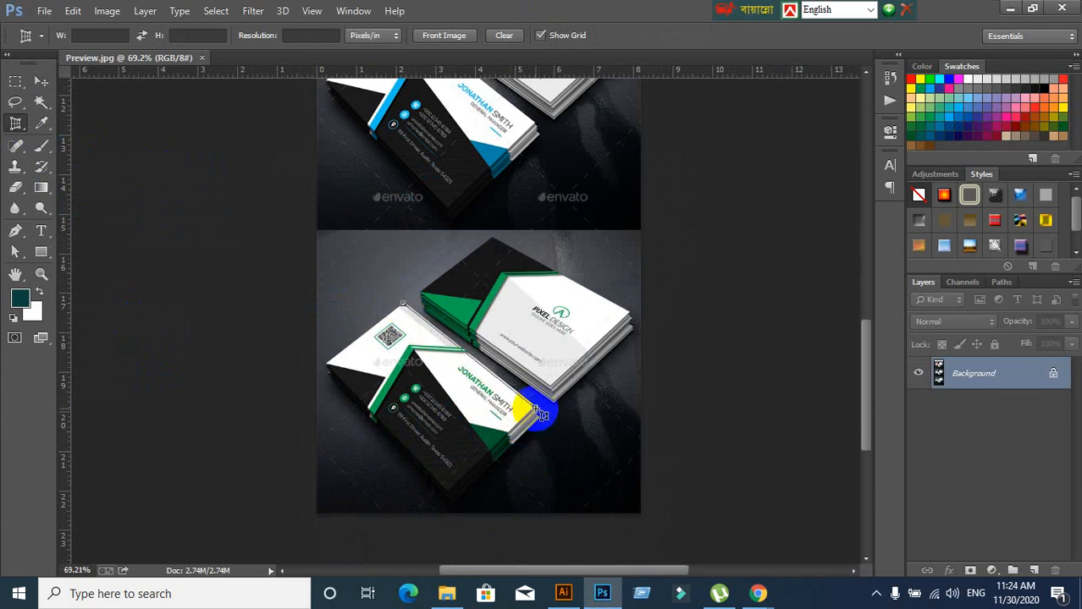
click(535, 408)
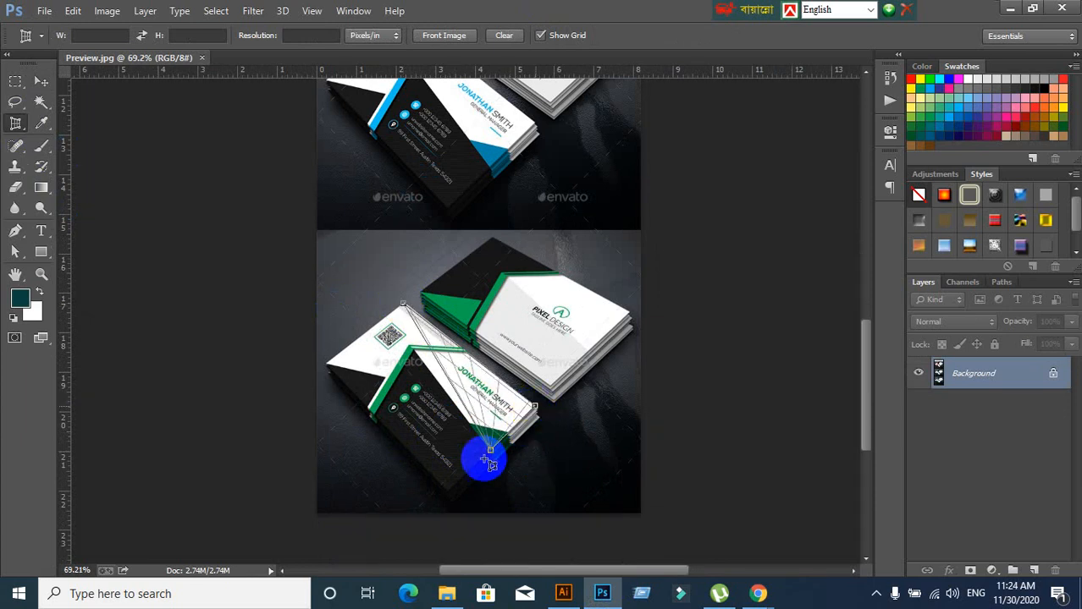
click(445, 494)
click(362, 335)
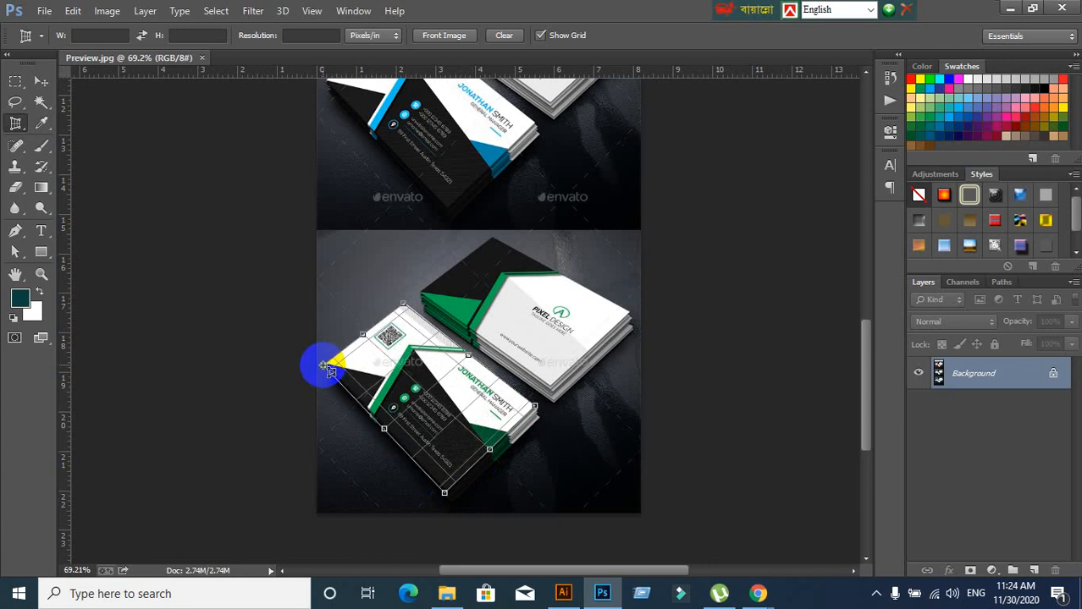
click(323, 366)
double_click(482, 343)
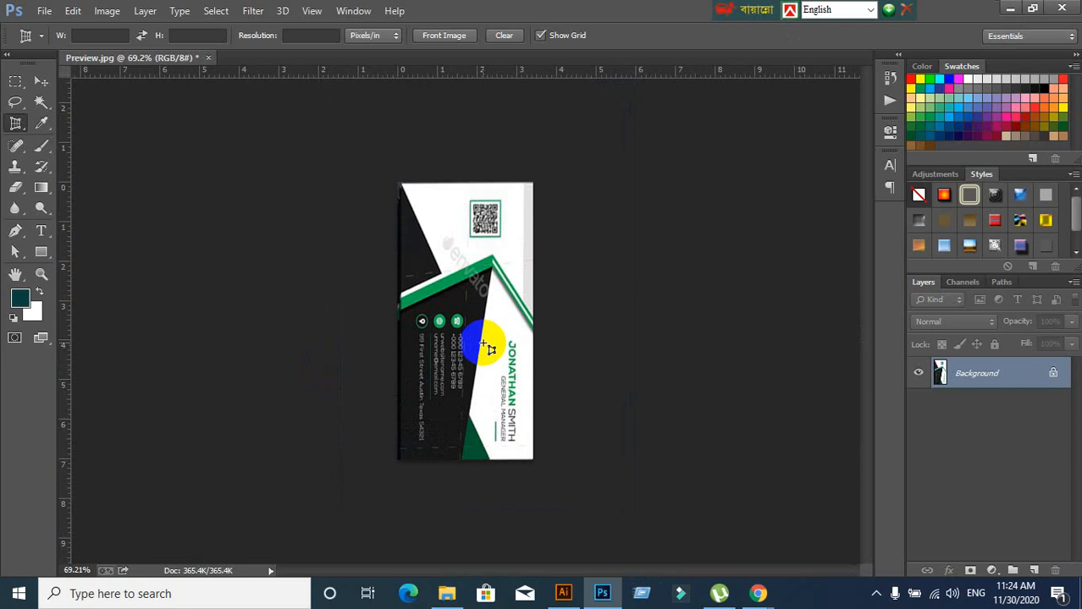
click(108, 11)
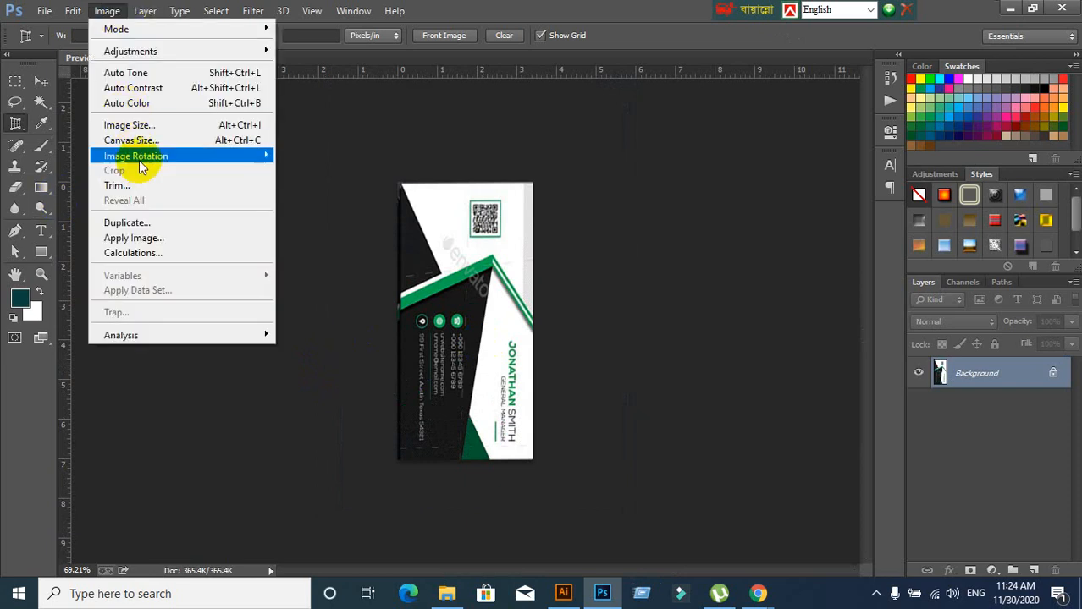
Rotate the cropped green card 90° clockwise three times so it is landscape with upright text
mouse_move(139, 161)
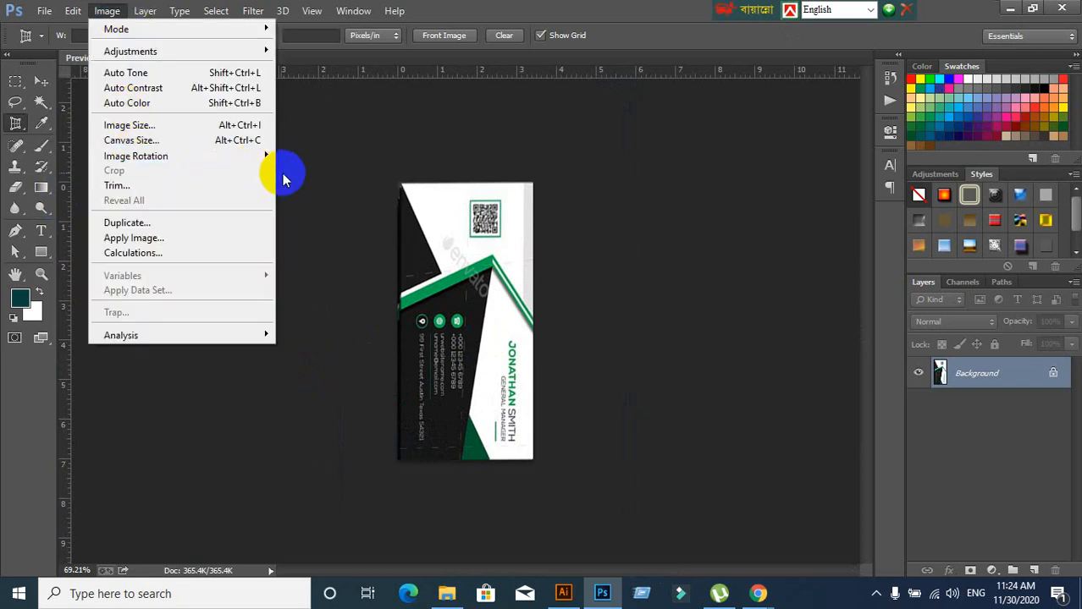
mouse_move(189, 163)
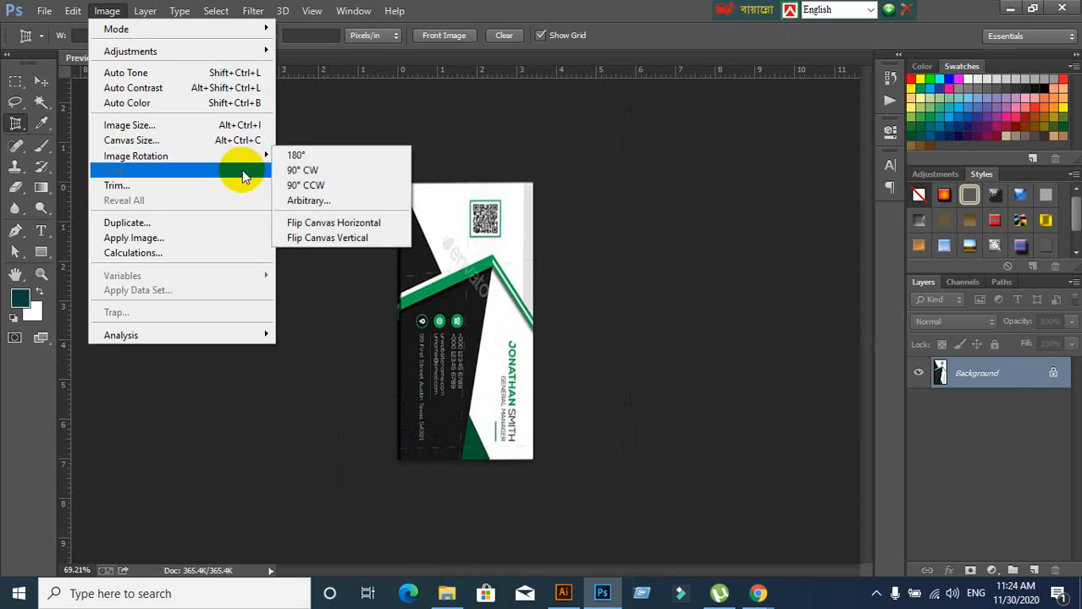
click(311, 174)
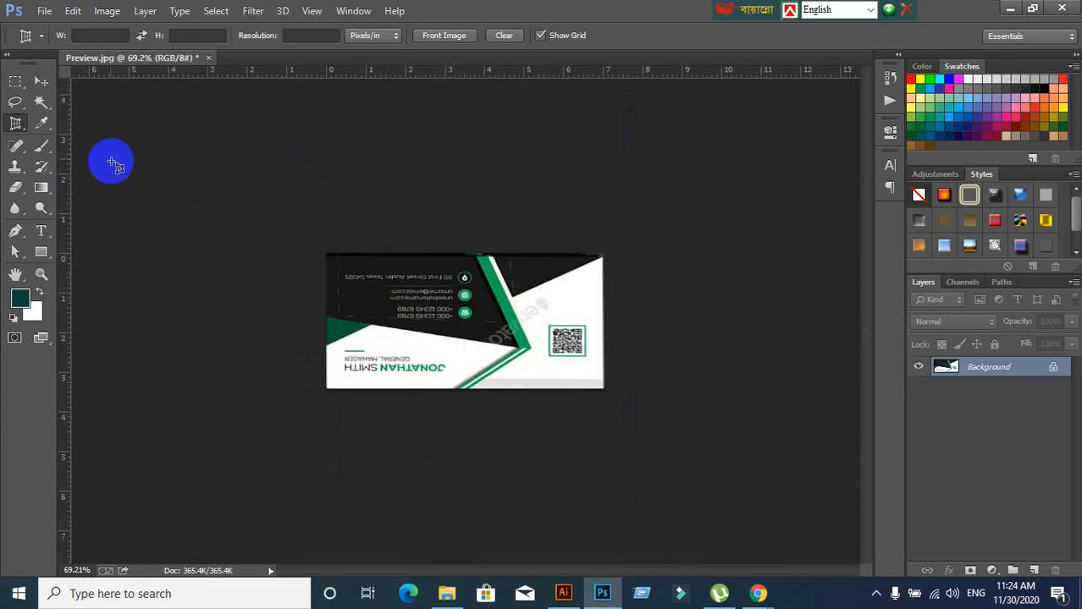
click(106, 12)
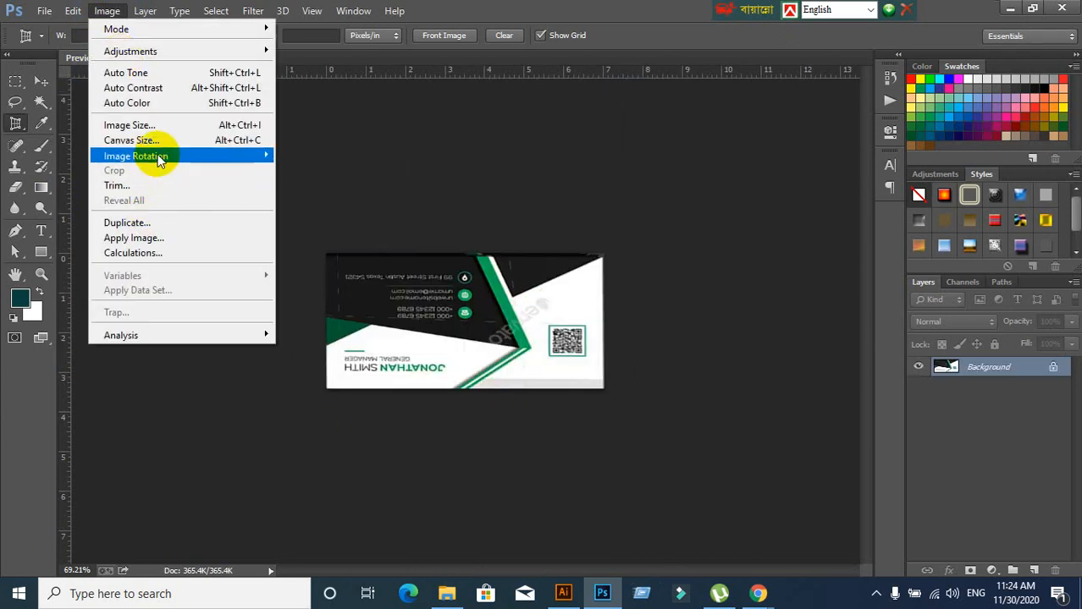
mouse_move(156, 157)
click(313, 178)
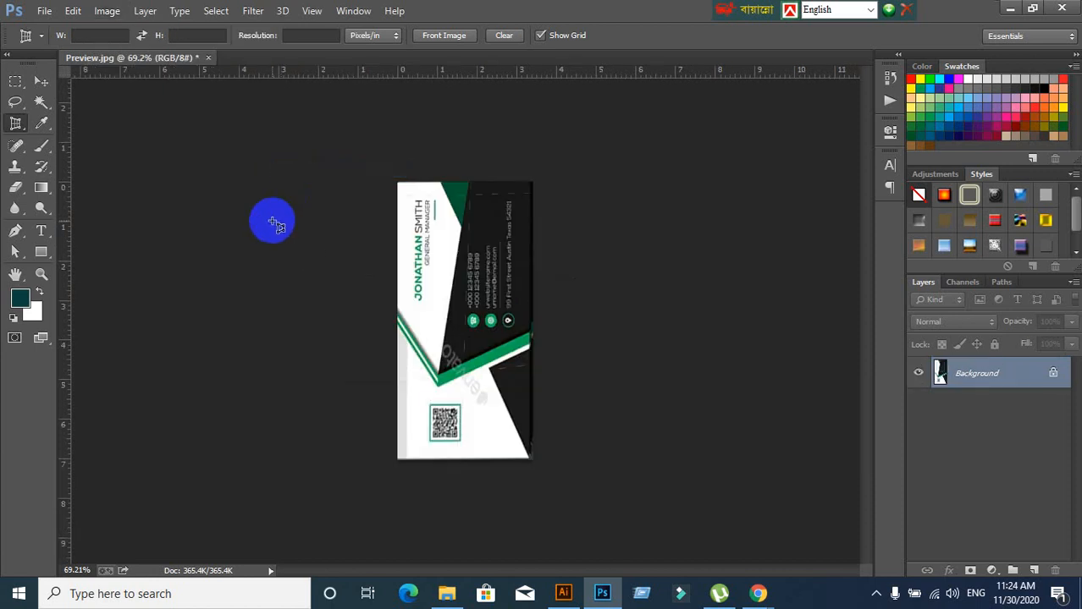
click(108, 11)
mouse_move(153, 157)
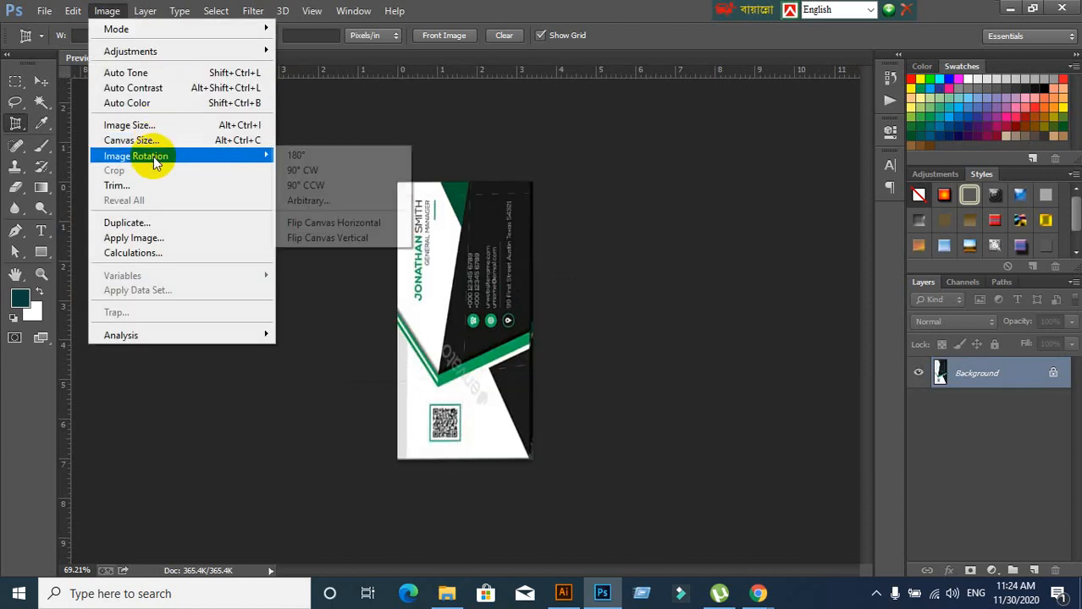
click(294, 176)
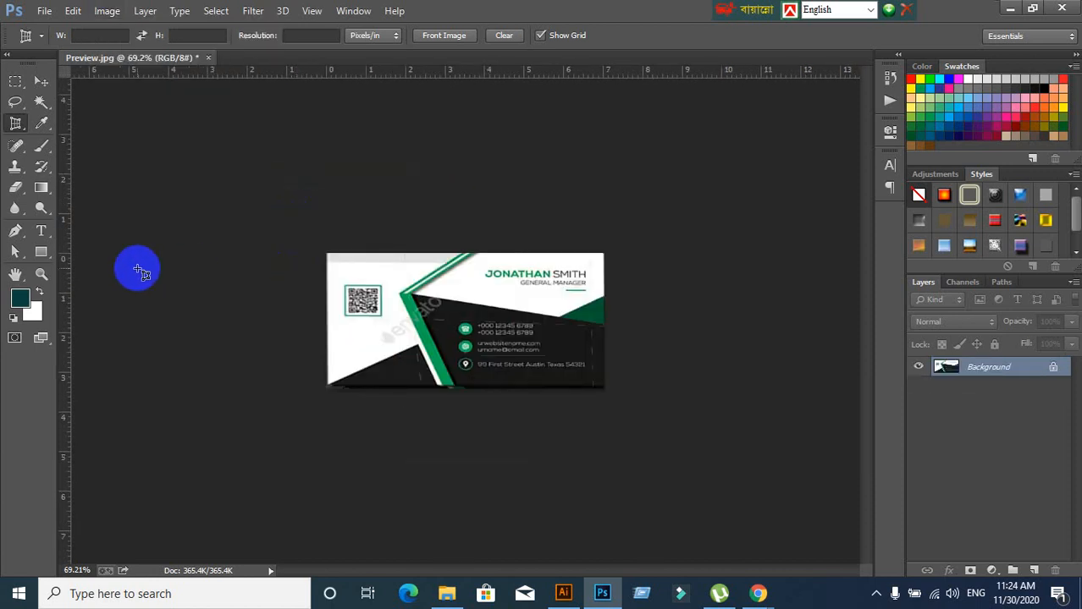
Close Preview.jpg without saving and minimize Photoshop to show the desktop
click(209, 59)
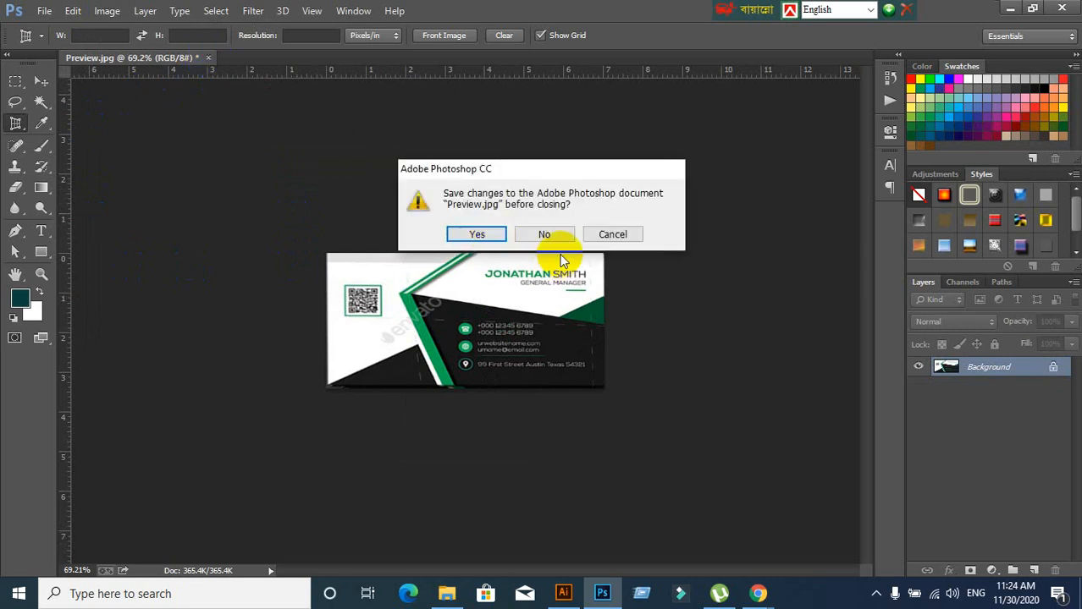
click(549, 233)
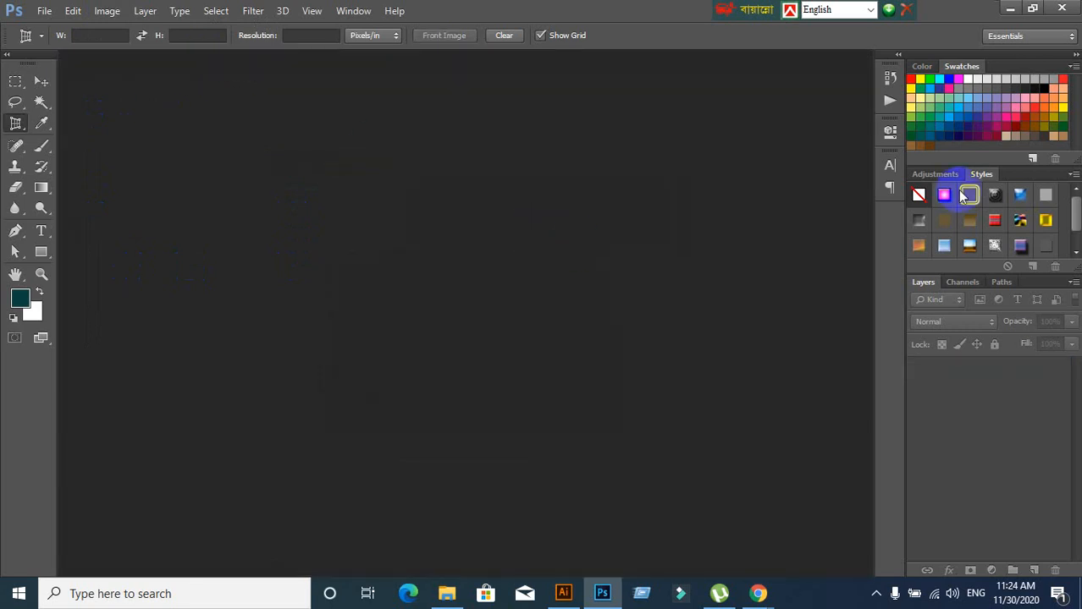
click(1010, 9)
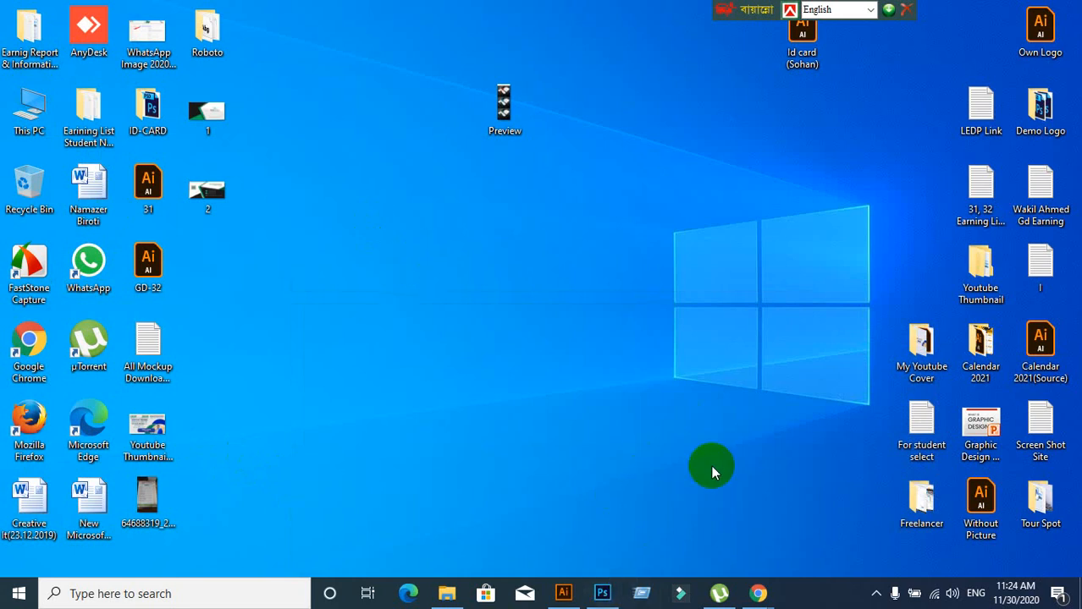
Open graphicriver.net in a new browser tab
click(703, 524)
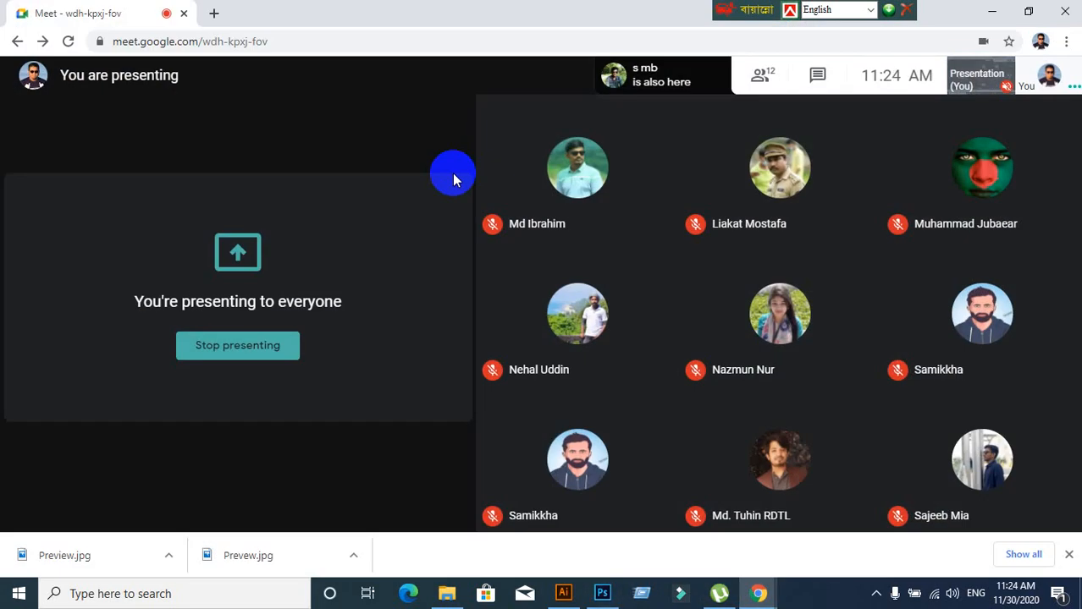
click(213, 12)
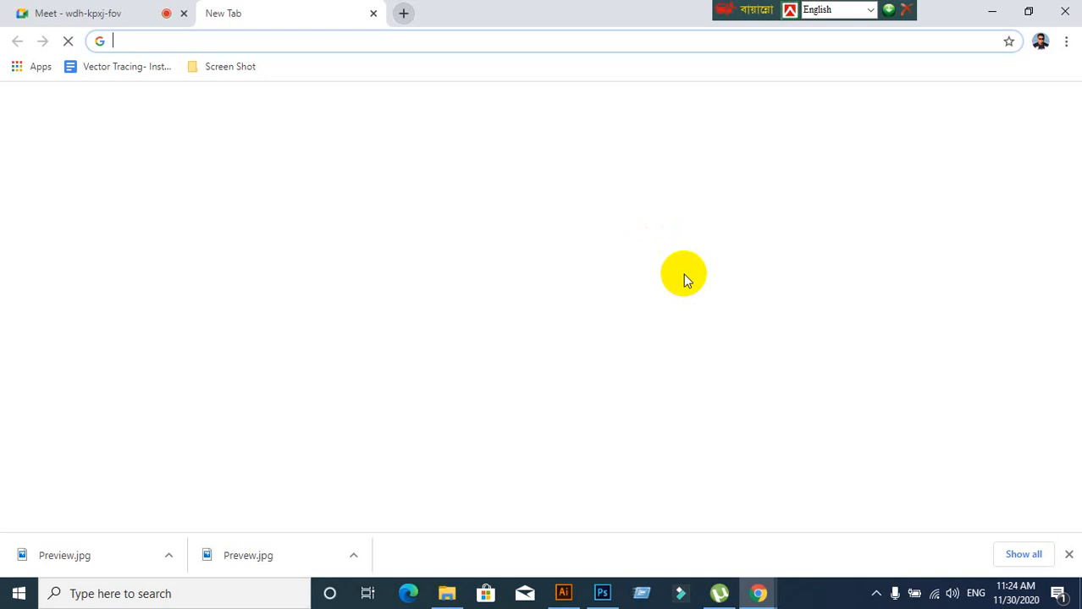
text(www.)
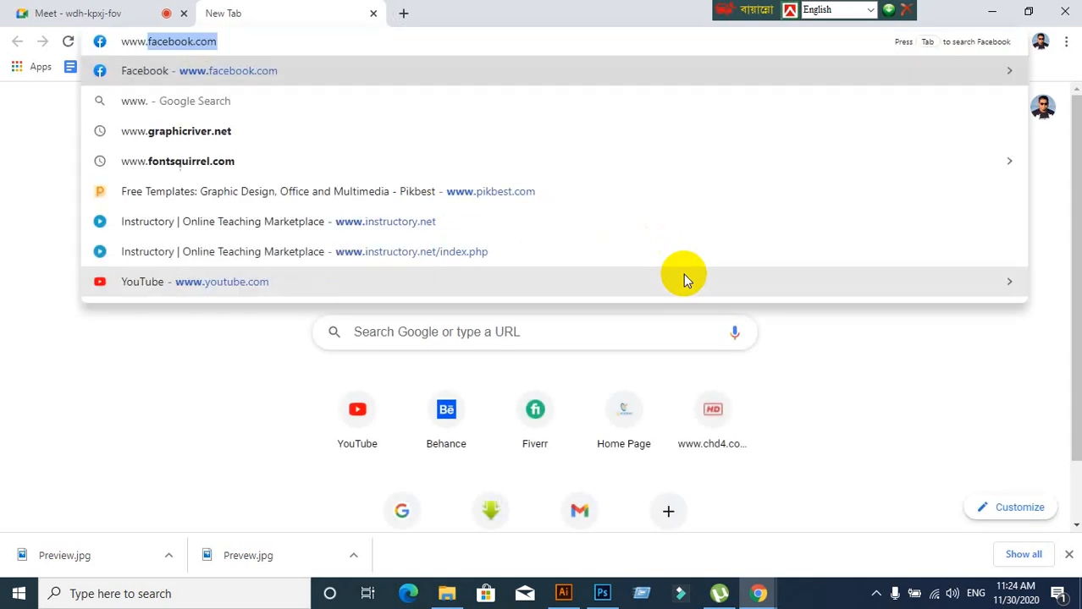
text(graph)
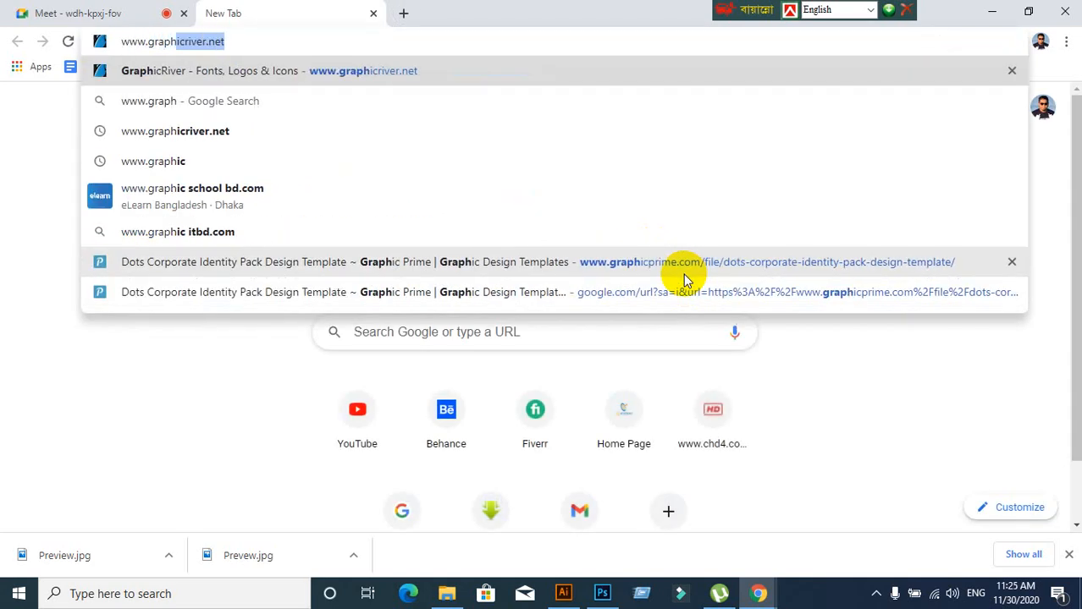
key(Return)
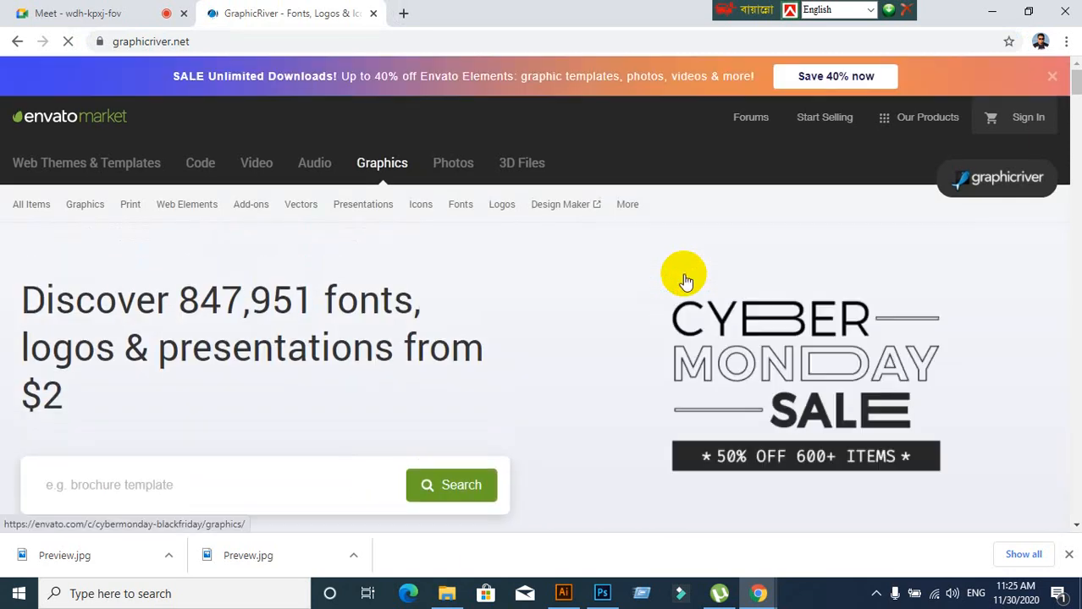
Browse to Business Cards print templates, filter to Corporate, and sort by trending
mouse_move(134, 219)
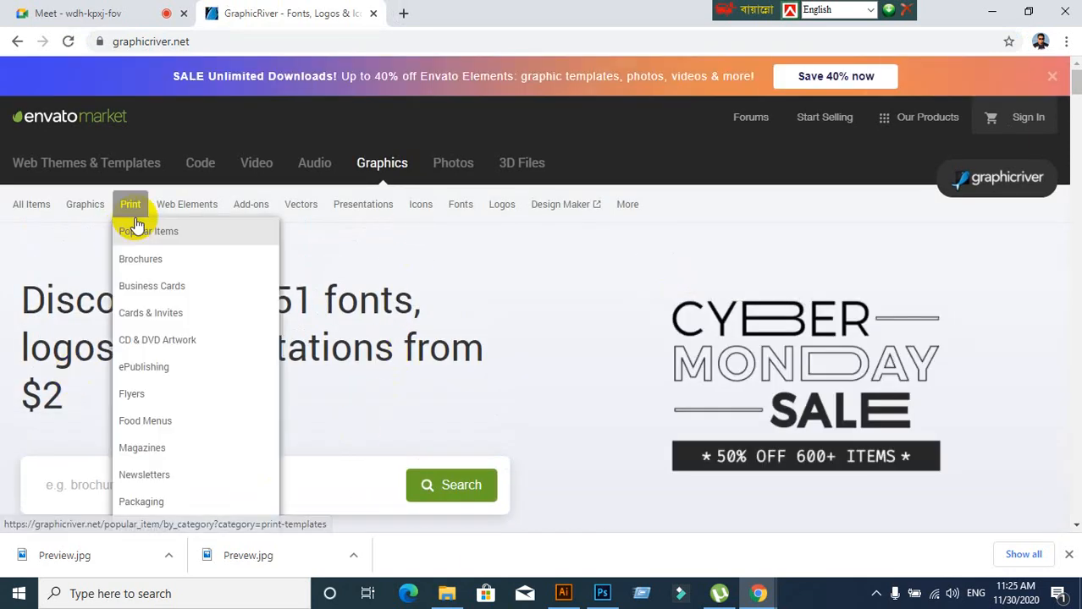
click(152, 286)
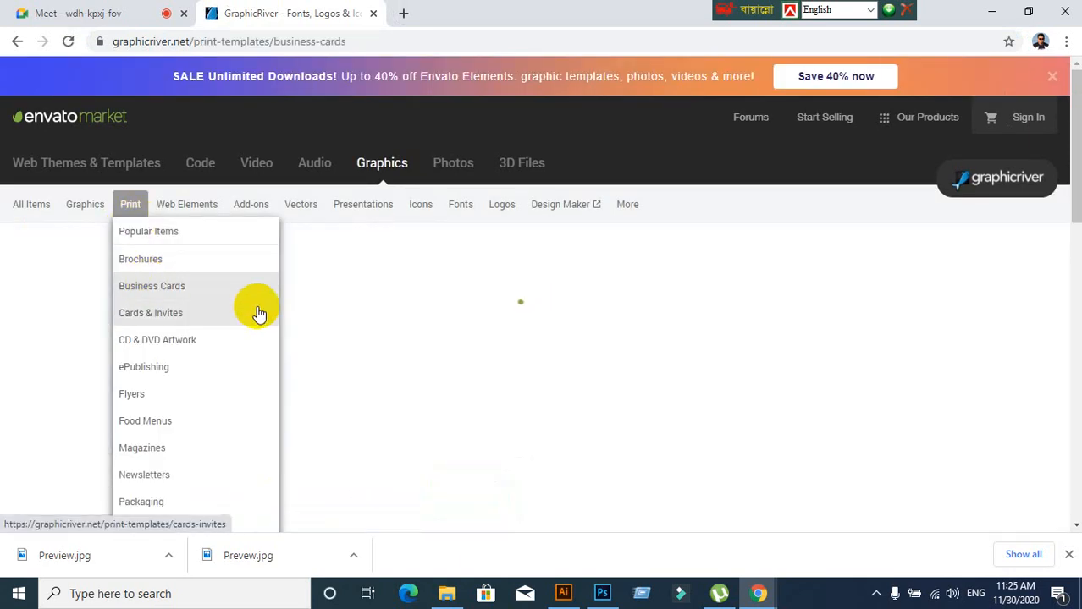
scroll(381, 372, down, 1)
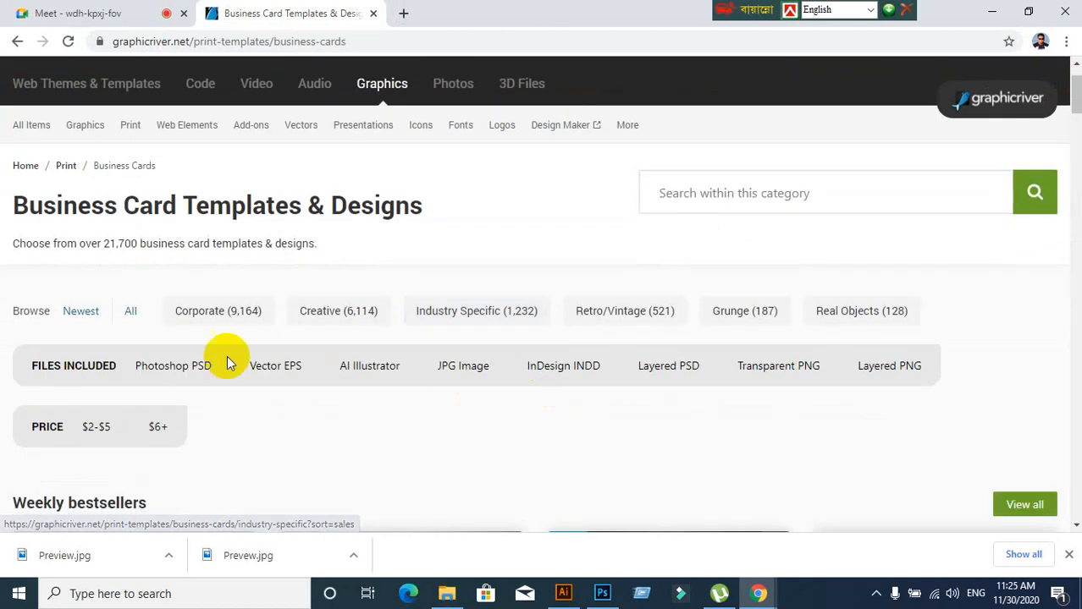
click(213, 313)
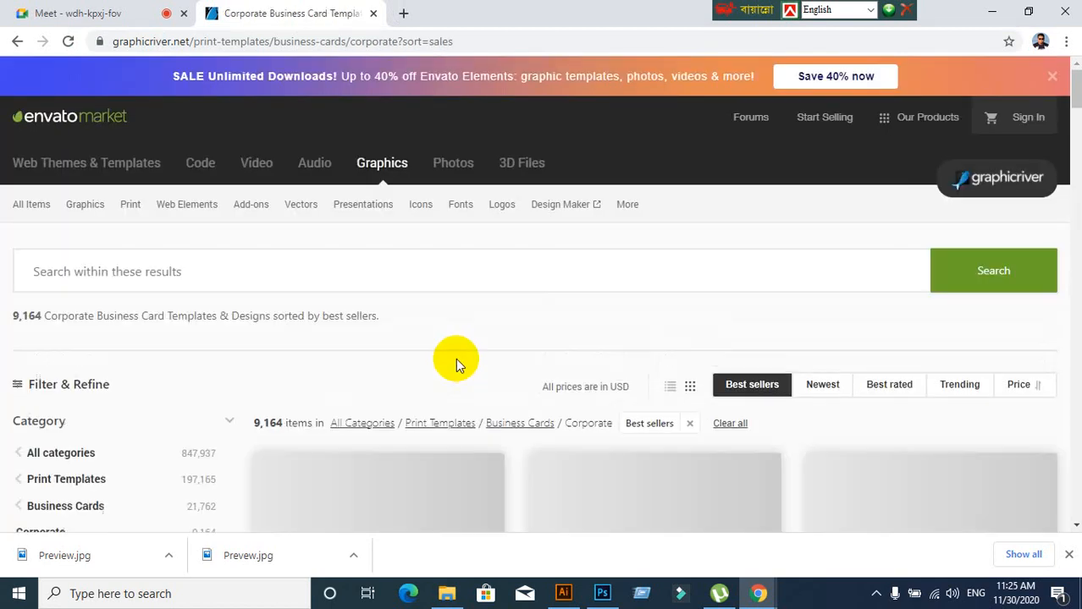
scroll(491, 360, down, 2)
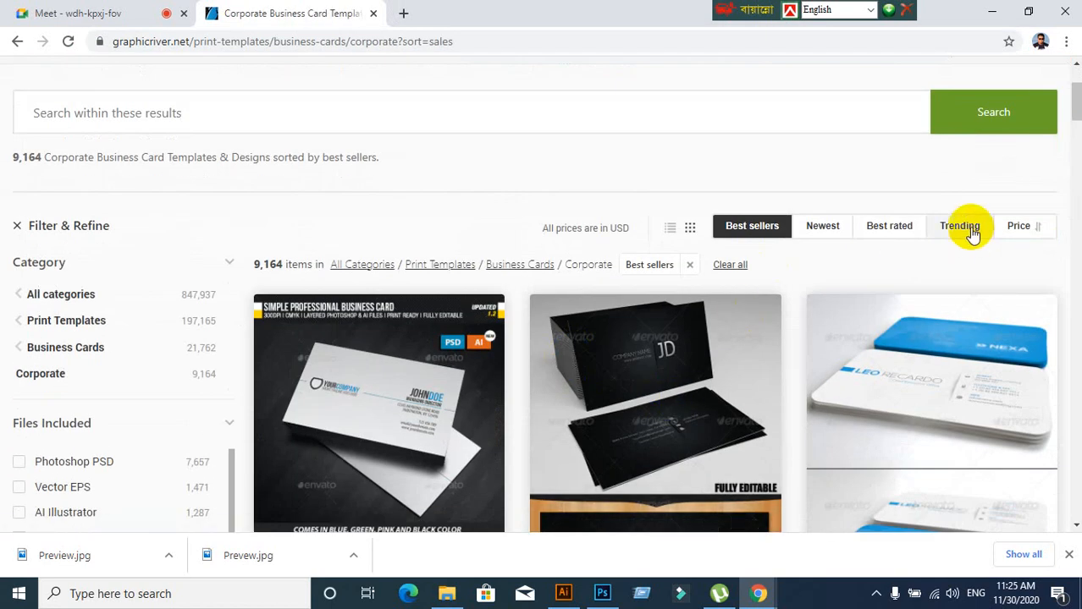
click(965, 228)
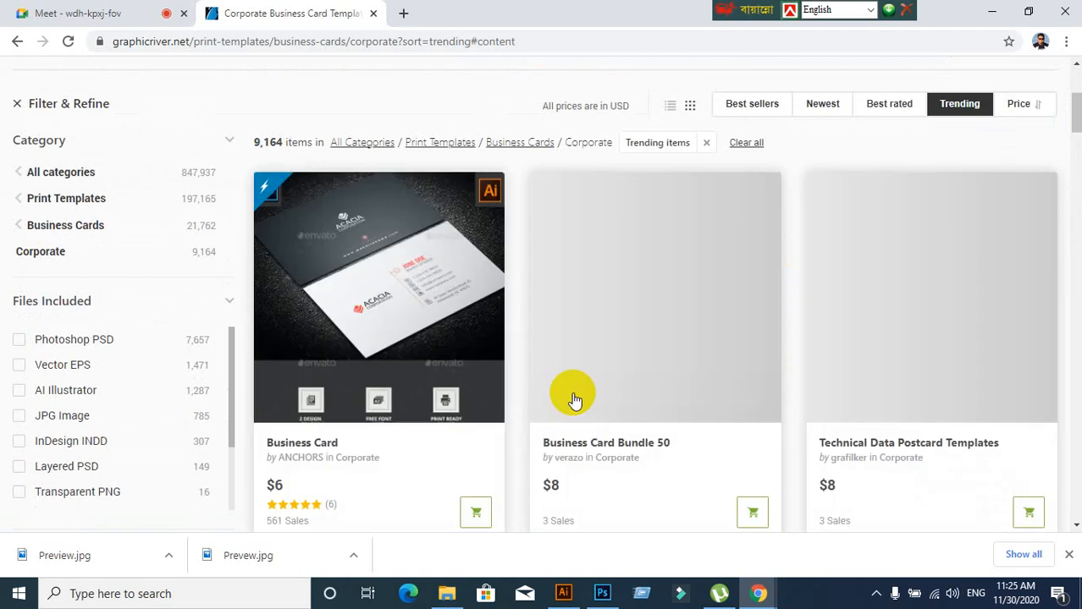
Go to page 3 of the results and open the Corporate Business Card item
scroll(573, 398, down, 15)
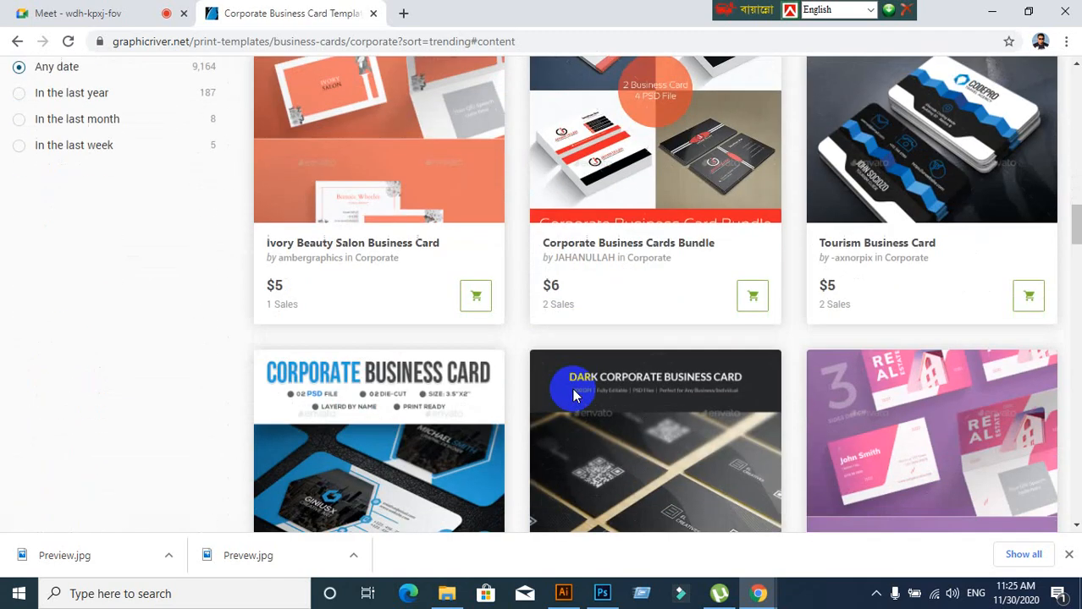
scroll(573, 395, down, 20)
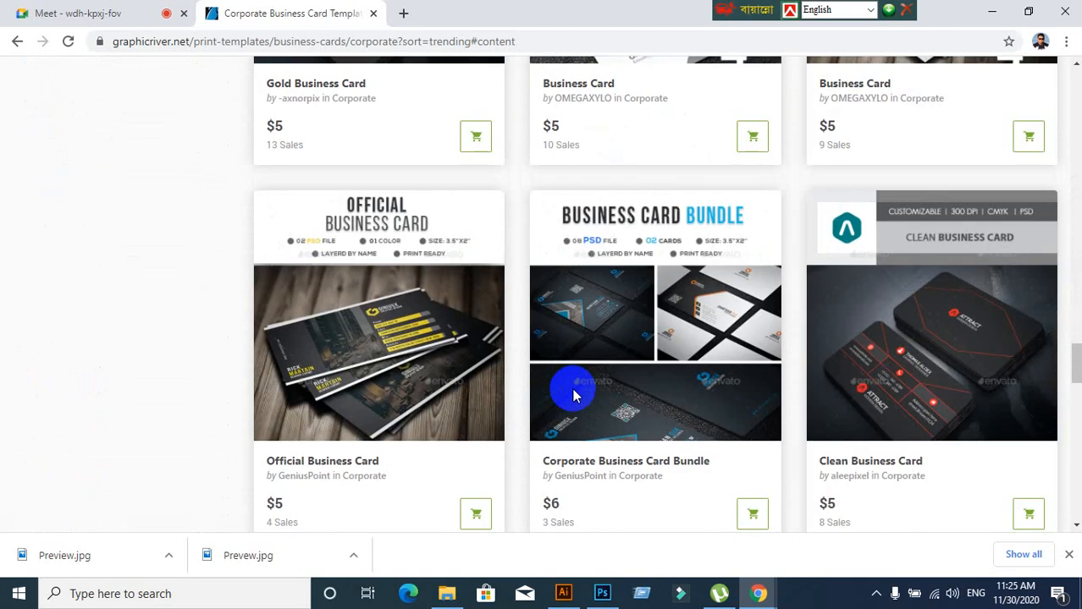
scroll(573, 396, down, 10)
scroll(573, 391, up, 2)
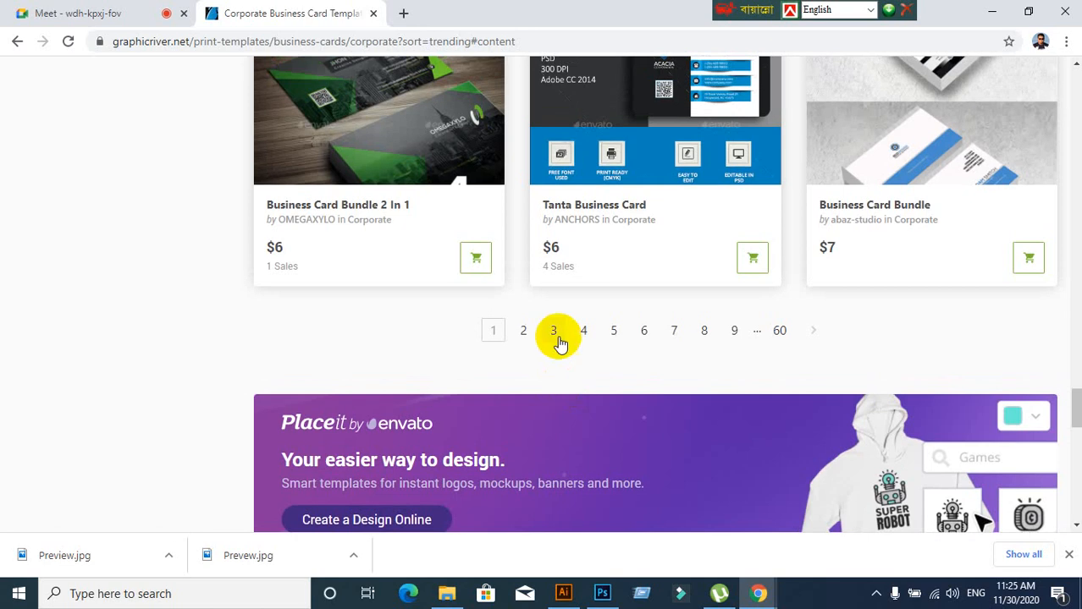
click(555, 337)
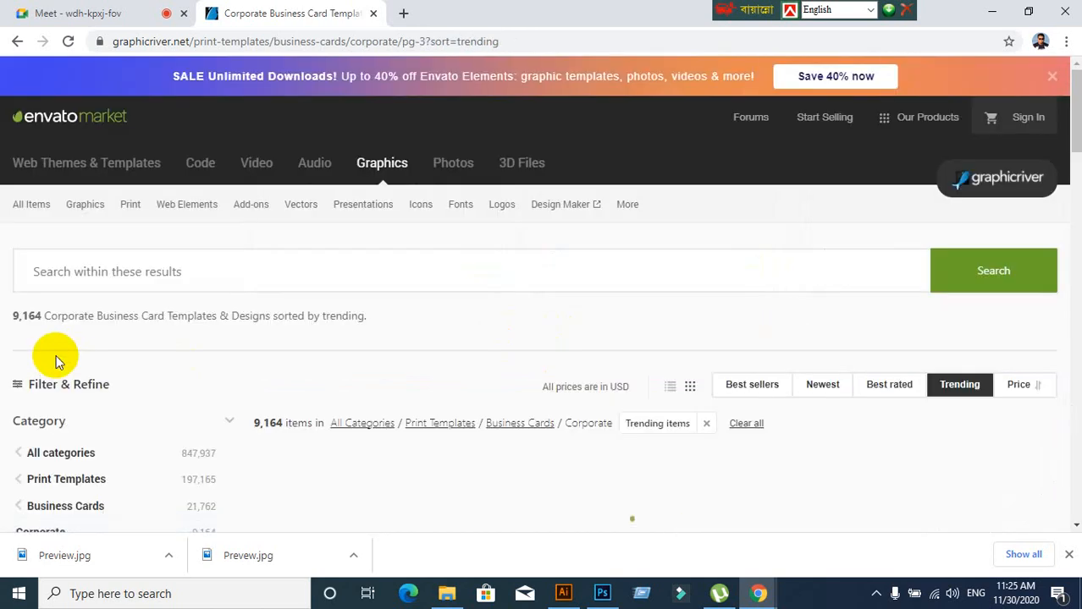
scroll(572, 434, down, 9)
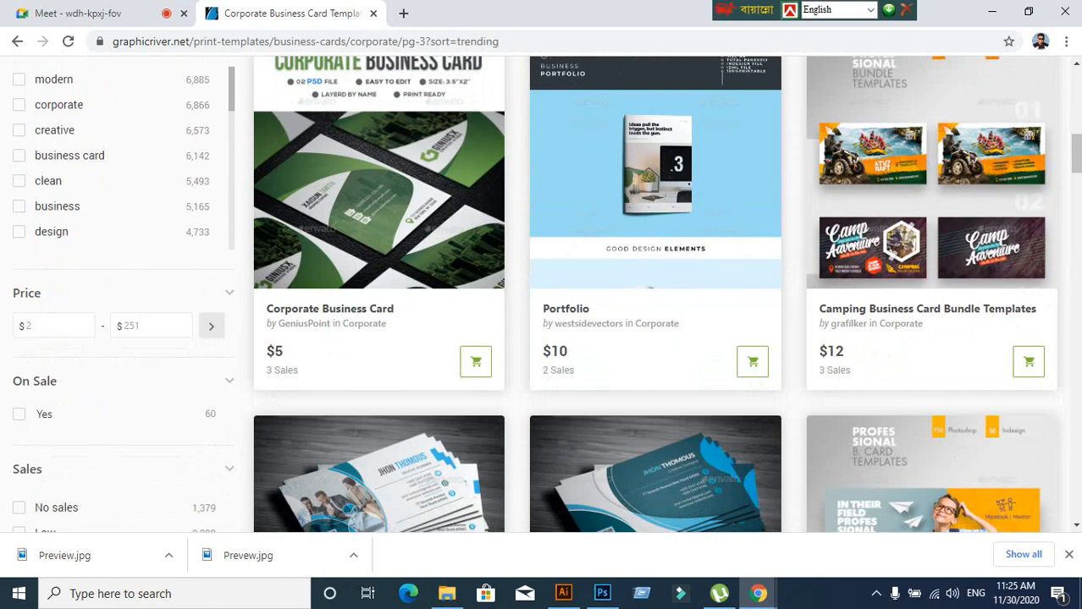
drag(1075, 153, 1075, 442)
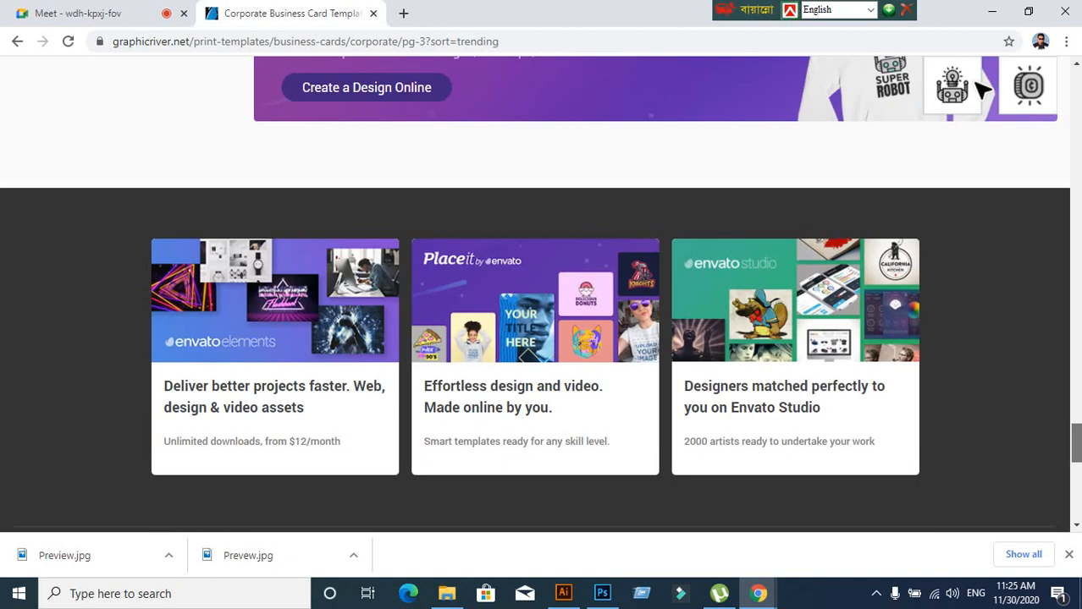
scroll(982, 89, up, 5)
click(948, 381)
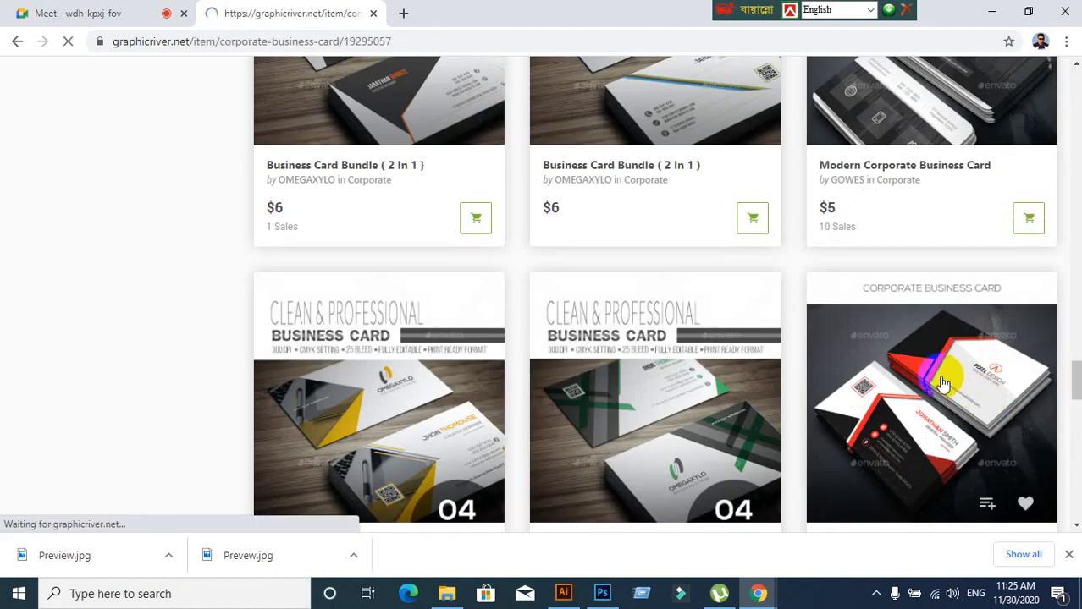
Review the item's specs, visit the Nexa font download page, then return to the item
scroll(686, 384, down, 4)
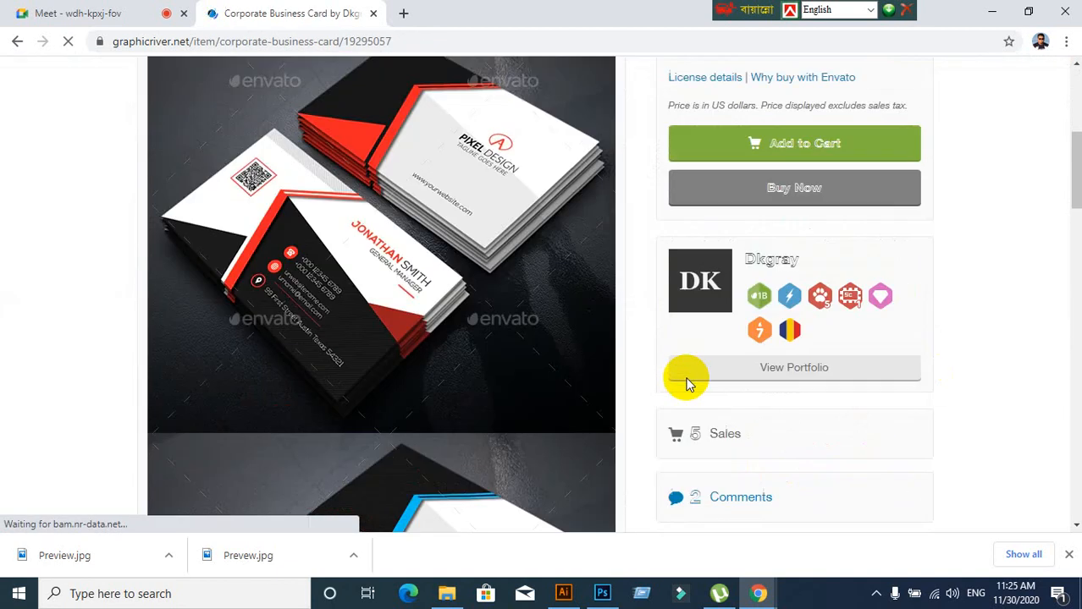
scroll(669, 385, down, 5)
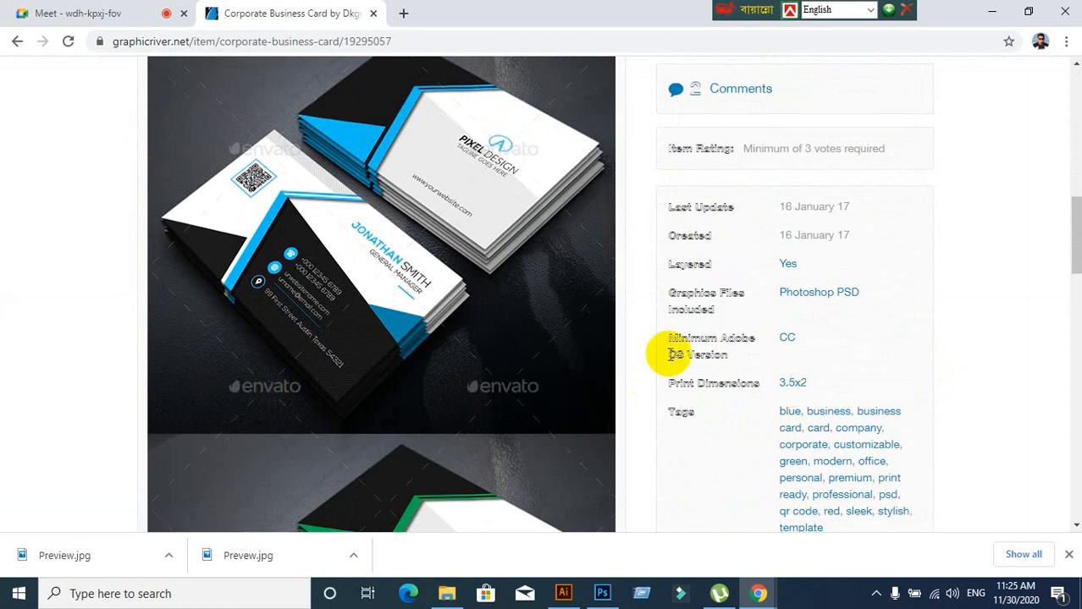
scroll(670, 354, down, 2)
scroll(643, 368, down, 8)
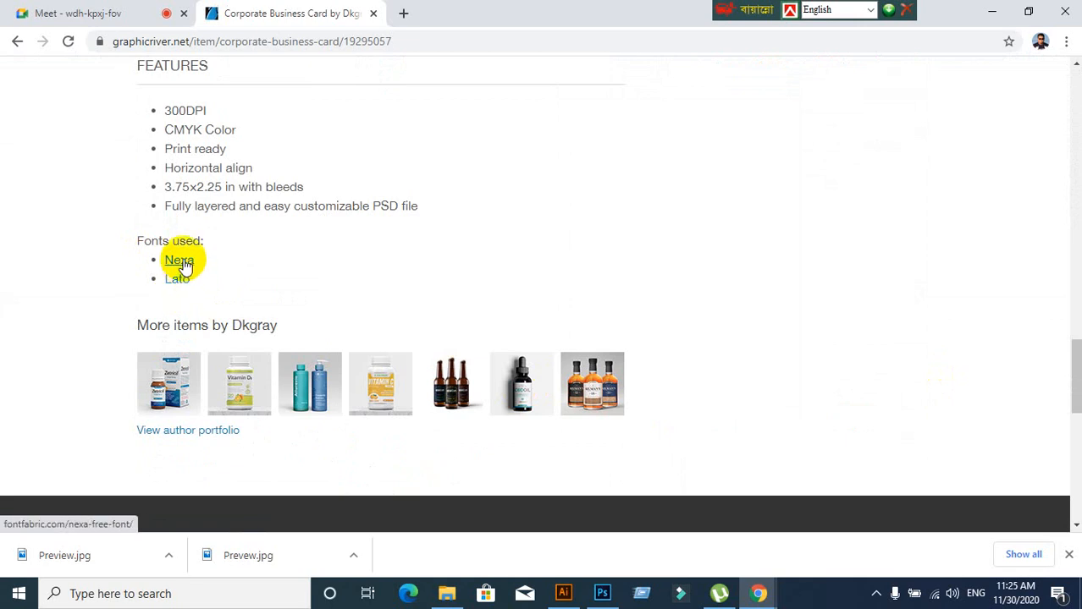
click(185, 264)
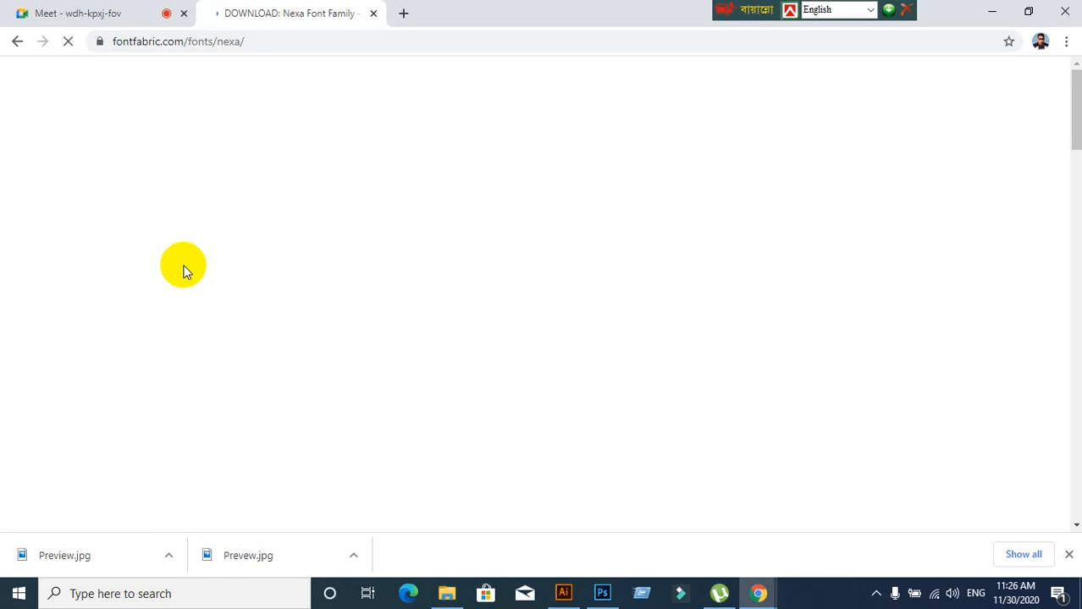
click(17, 44)
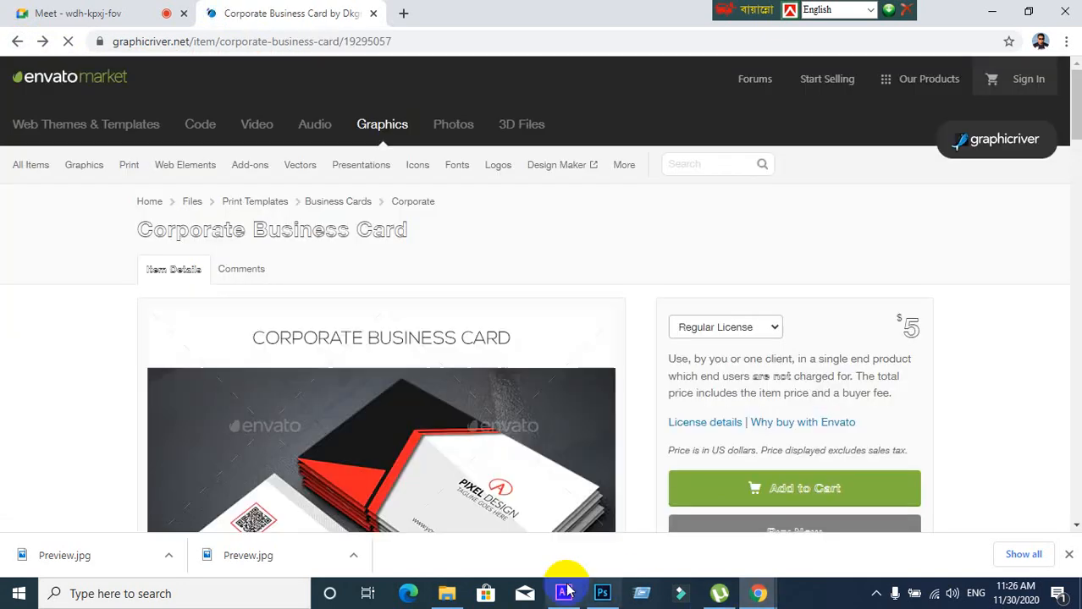
Bring up and minimise Illustrator, then scroll through the Corporate Business Card item page
click(565, 592)
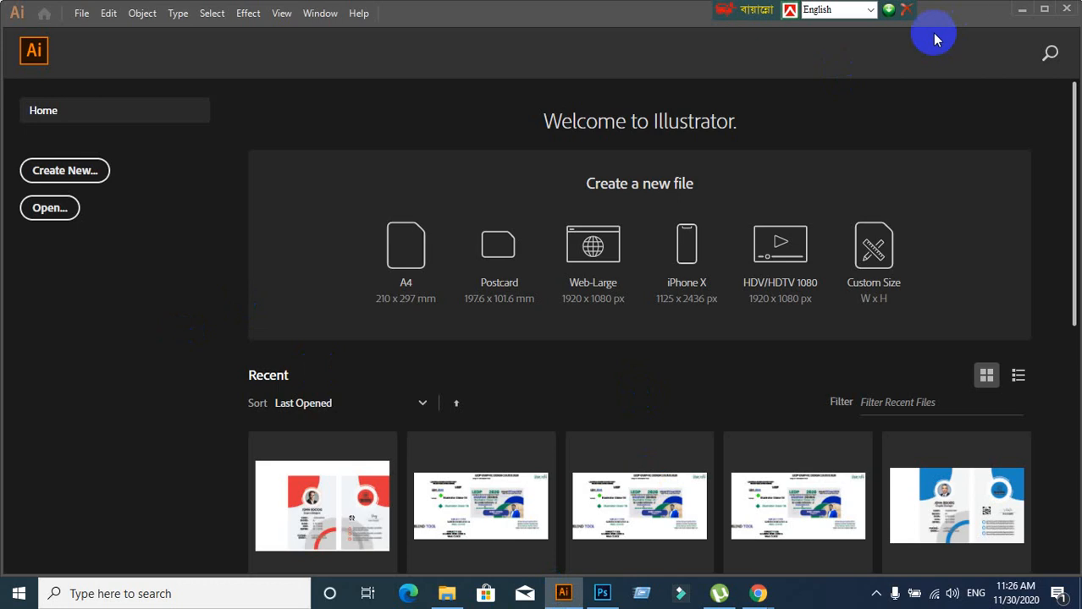
click(1022, 9)
scroll(496, 347, down, 2)
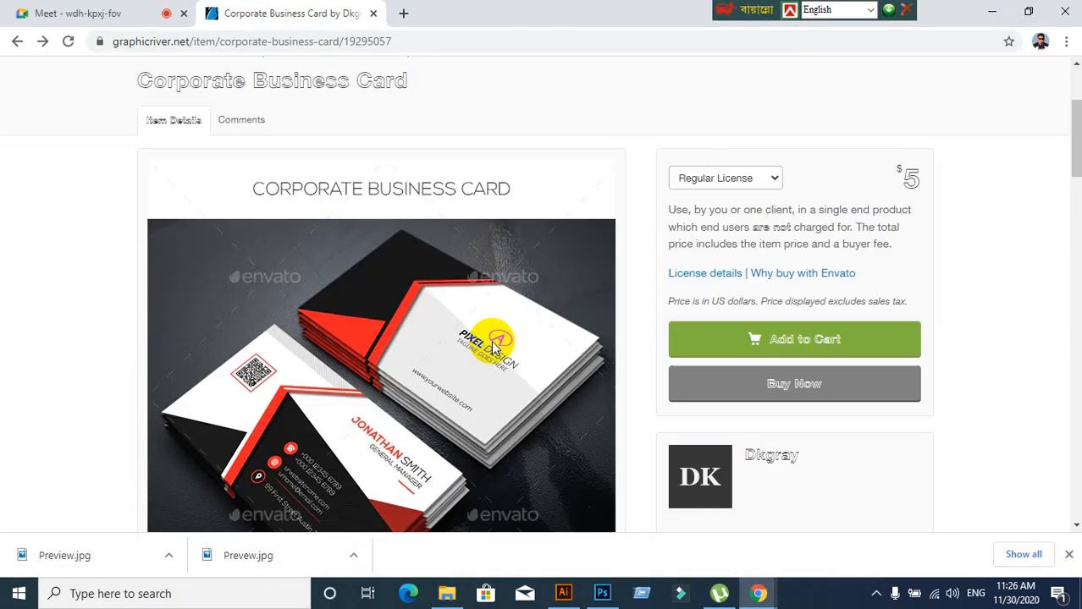
scroll(495, 347, down, 10)
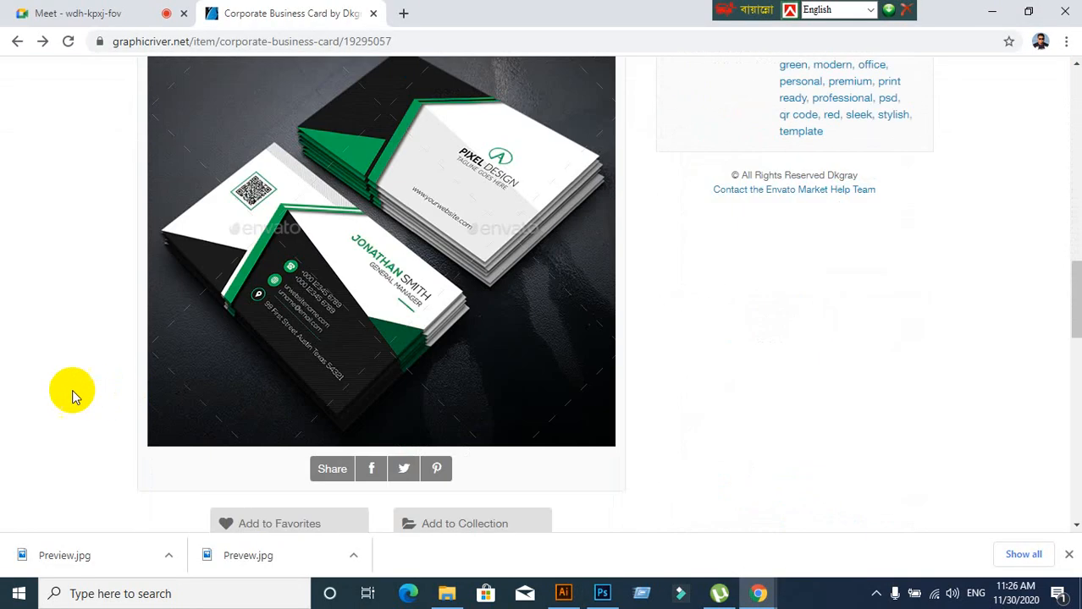
scroll(73, 386, down, 6)
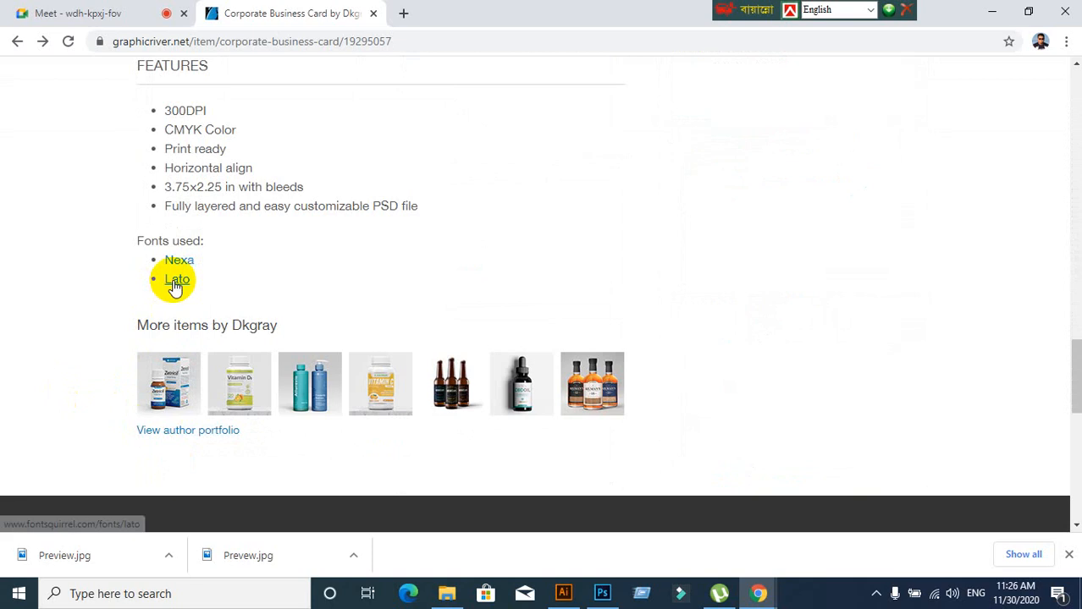
scroll(101, 306, up, 15)
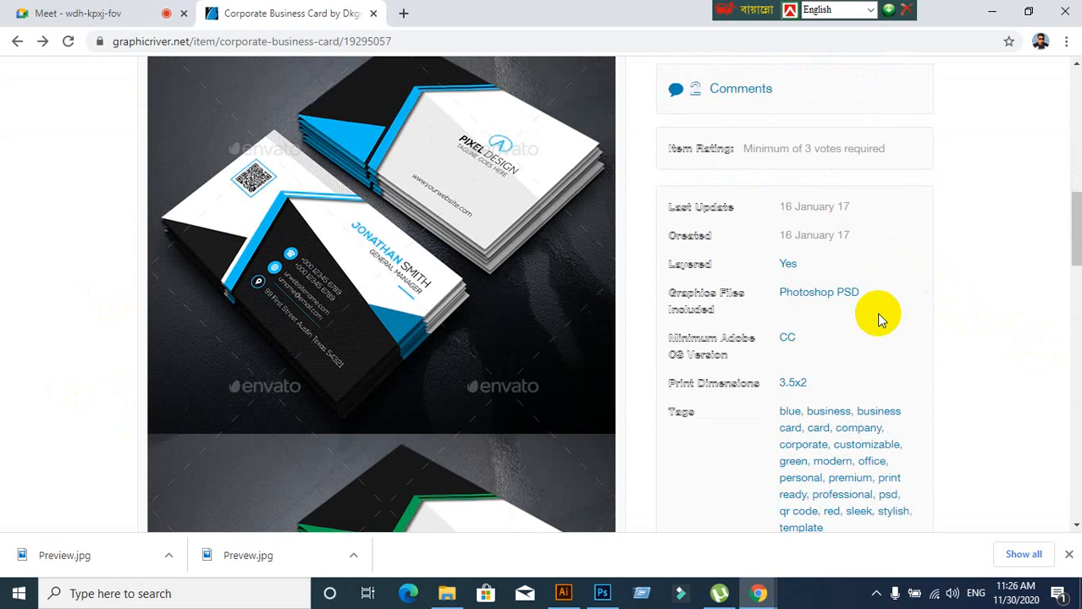
Return to page 3 of the trending corporate results and scroll down the listings
click(8, 42)
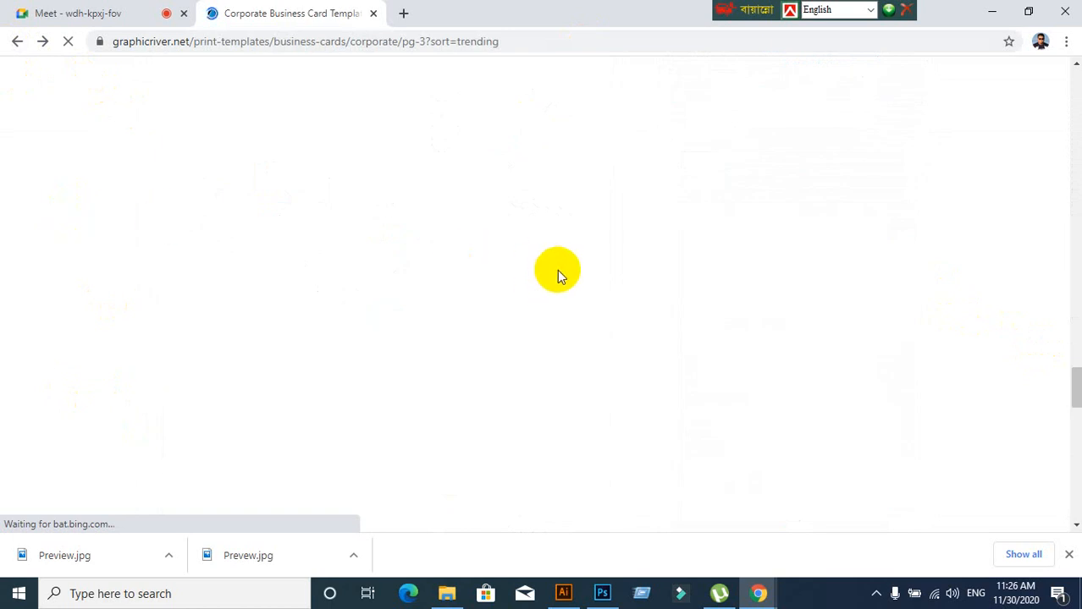
scroll(523, 273, down, 5)
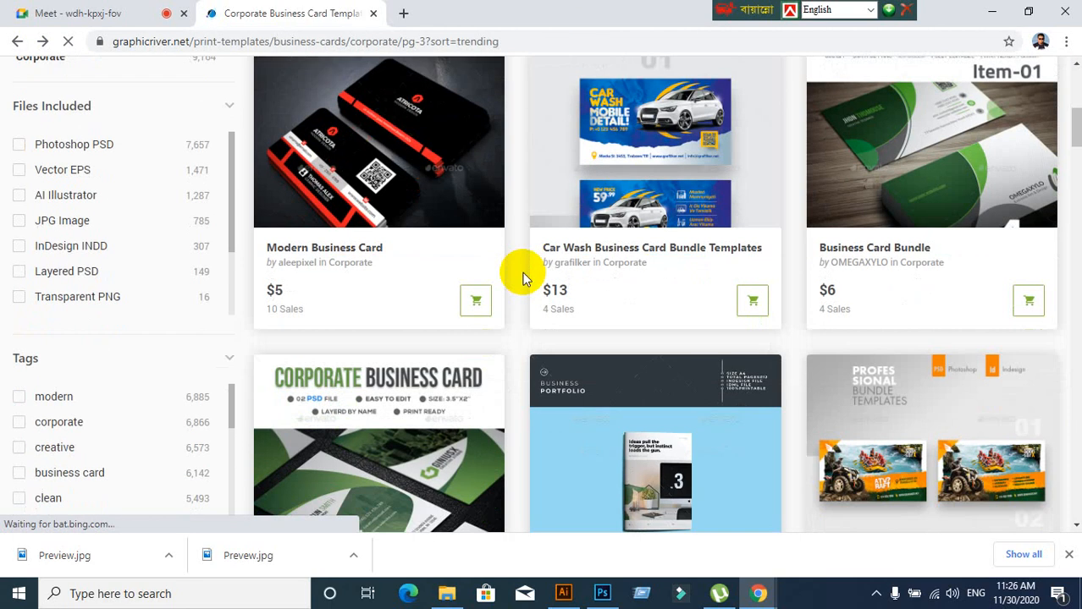
scroll(523, 279, down, 3)
scroll(519, 321, down, 4)
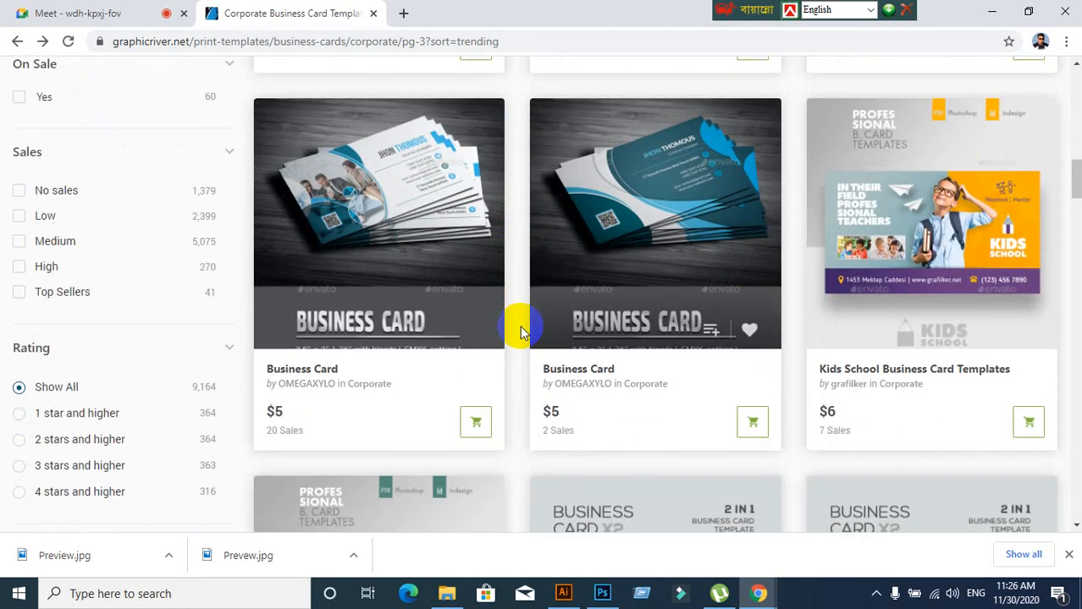
scroll(519, 330, down, 3)
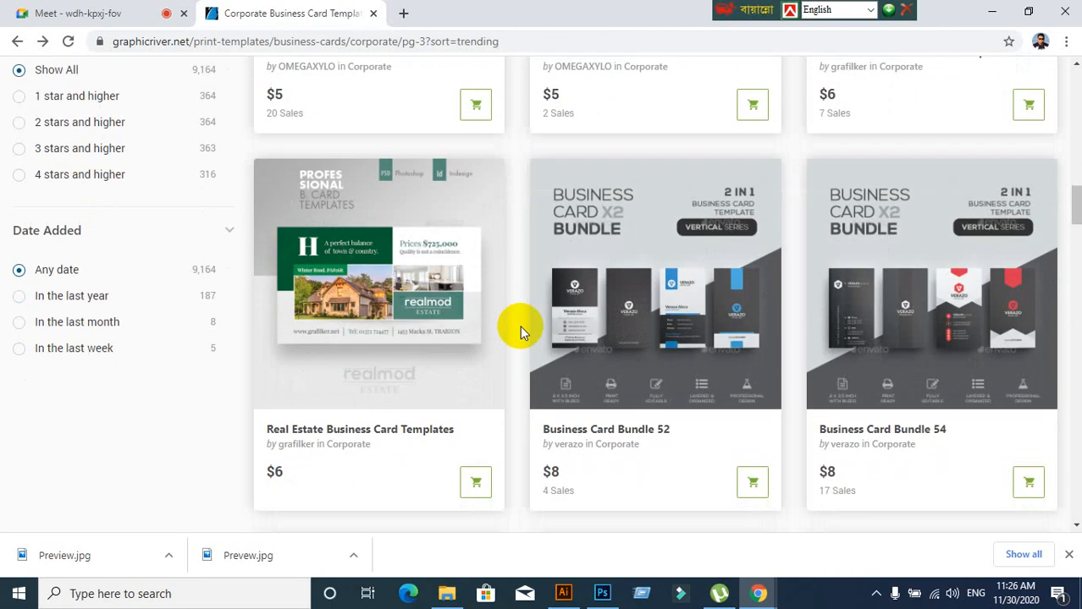
Open Business Card Bundle 52 ($8, PSD, 2x3.5) and scroll through its previews and details
click(647, 277)
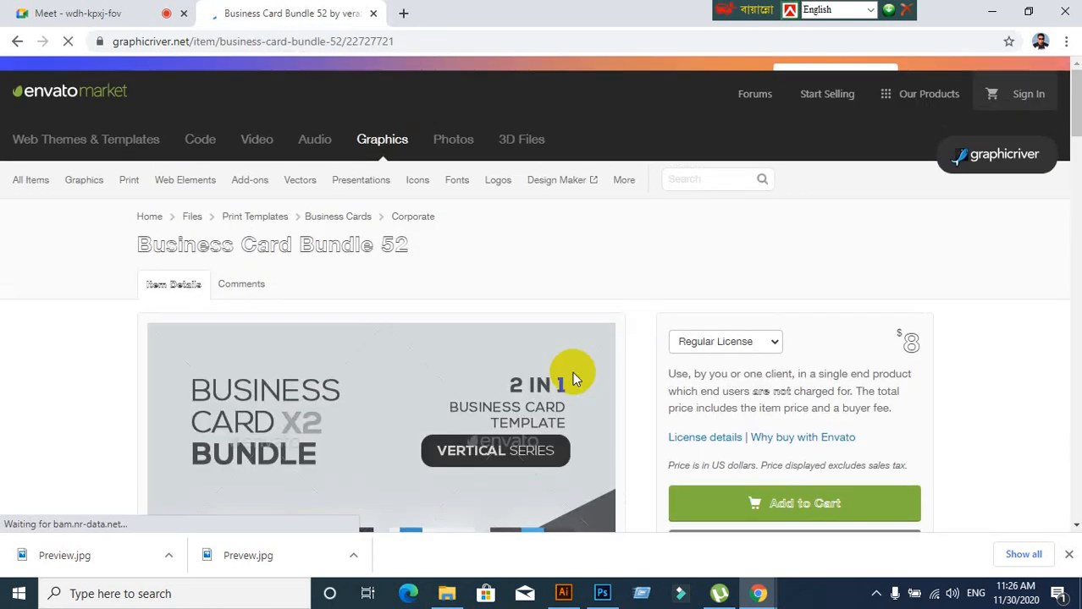
scroll(550, 369, down, 6)
scroll(461, 343, up, 3)
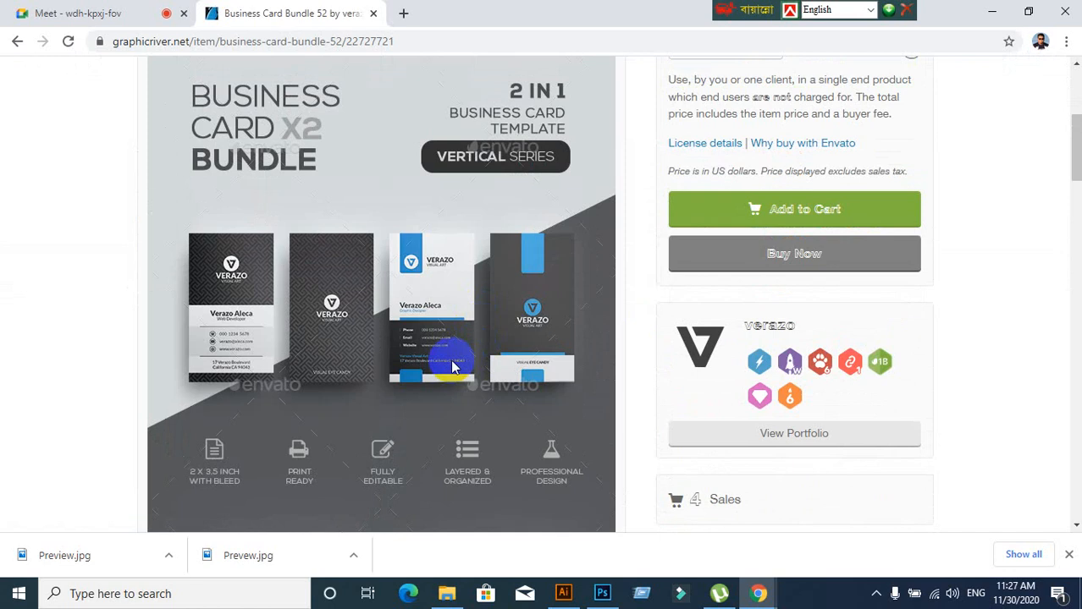
scroll(452, 366, down, 3)
scroll(452, 366, down, 1)
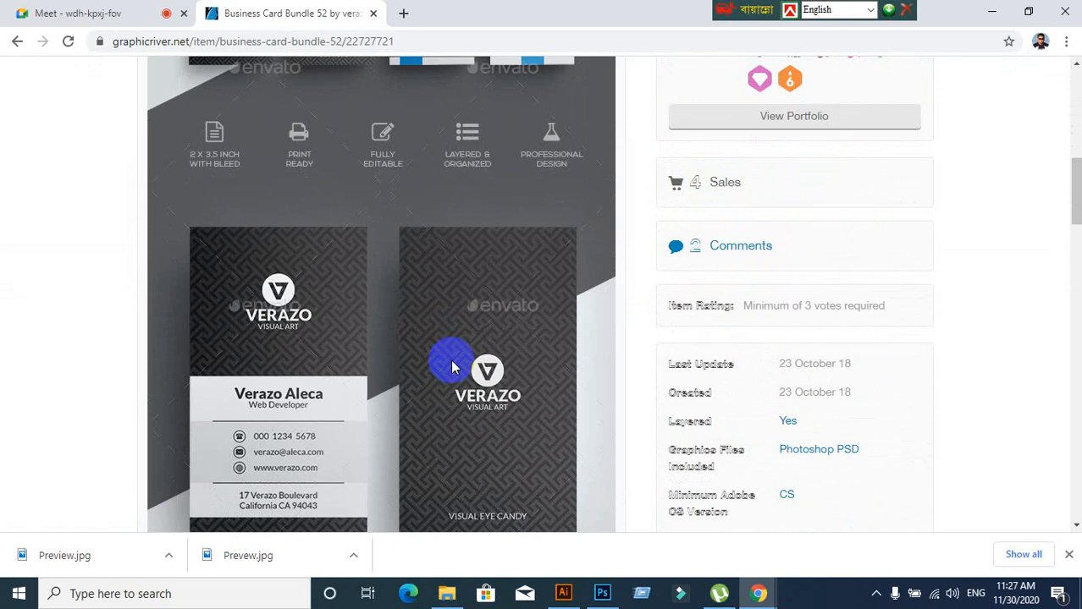
scroll(452, 365, down, 3)
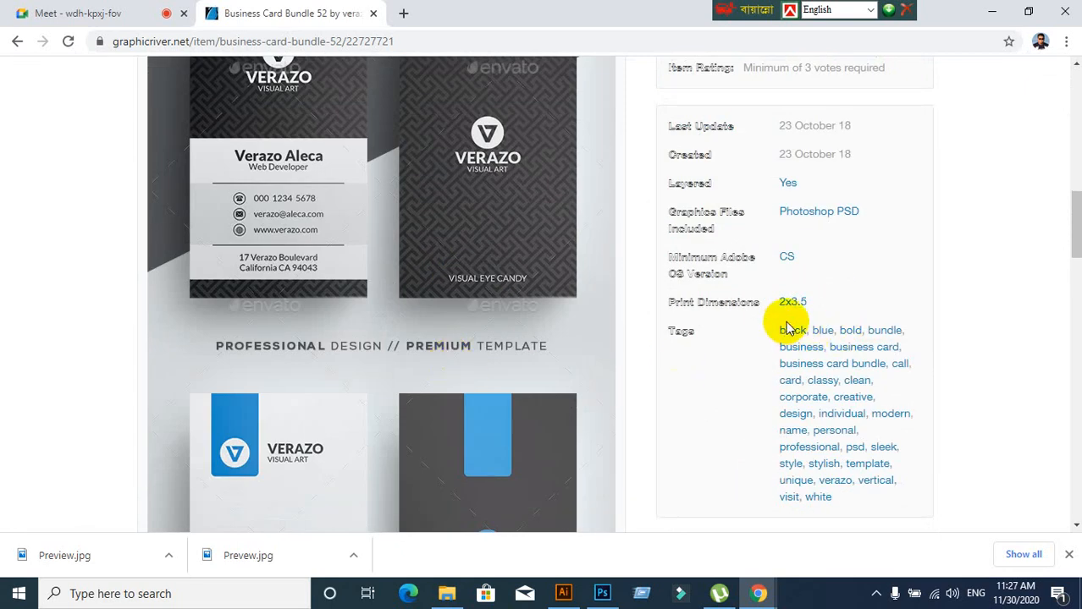
scroll(556, 404, down, 12)
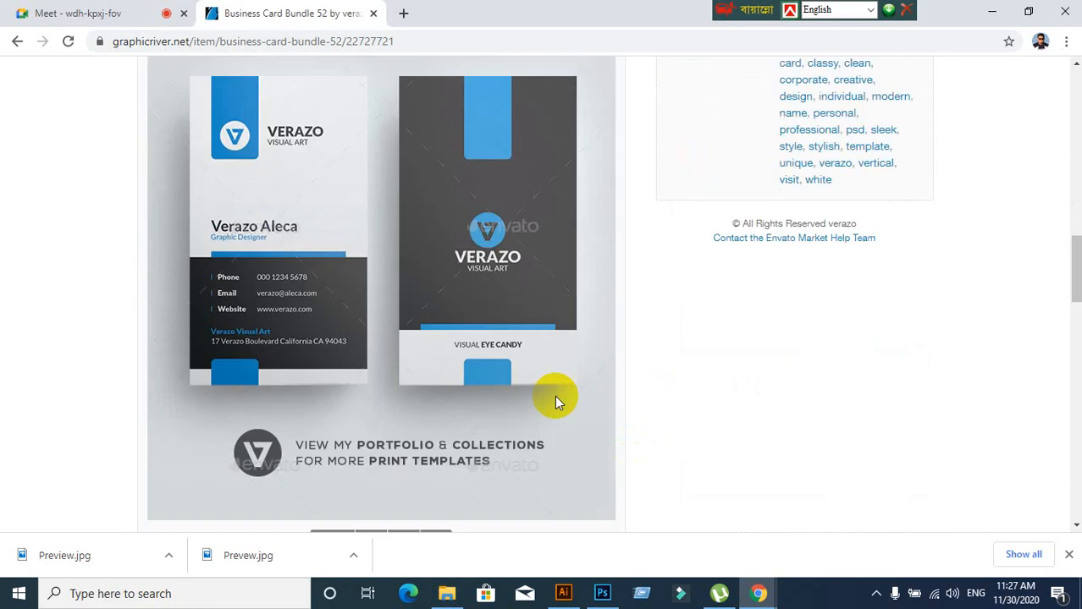
scroll(555, 395, up, 15)
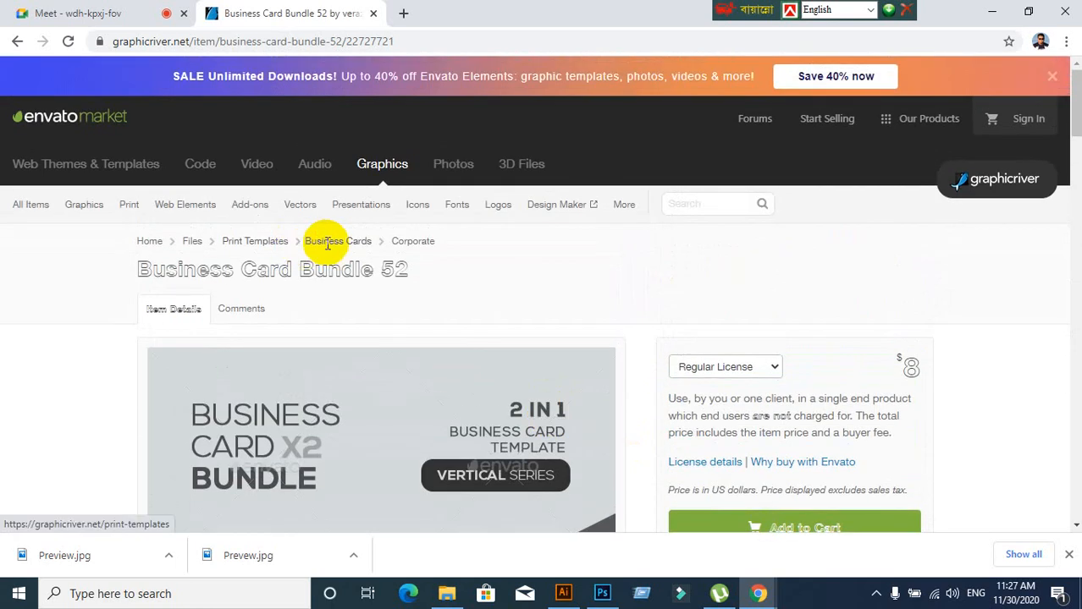
scroll(321, 254, down, 4)
click(563, 595)
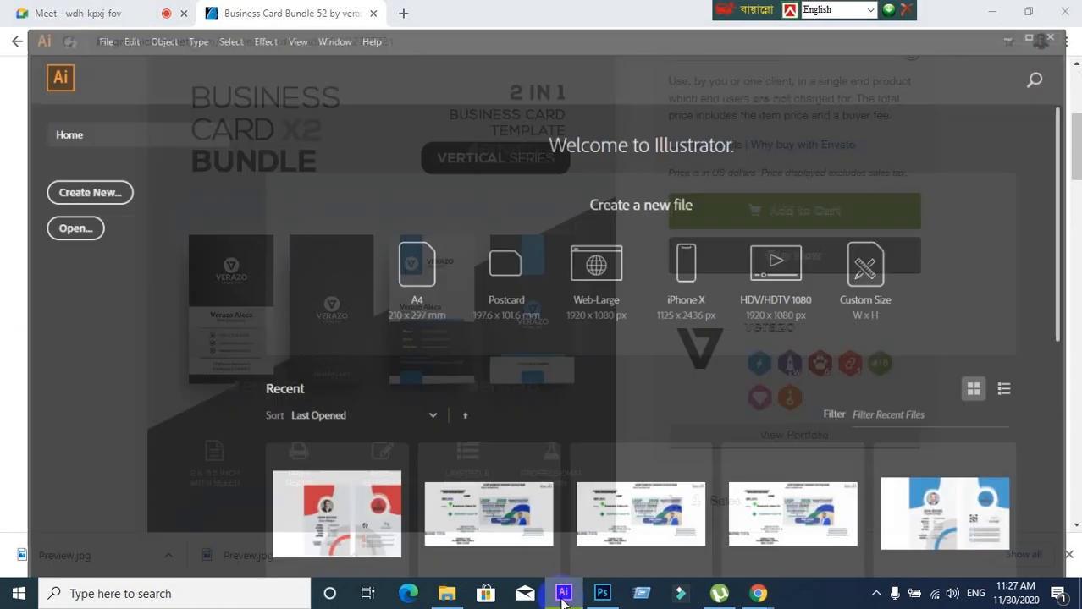
Start a new document sized 3.5 in wide by 2 in high, checking the bleed
click(96, 177)
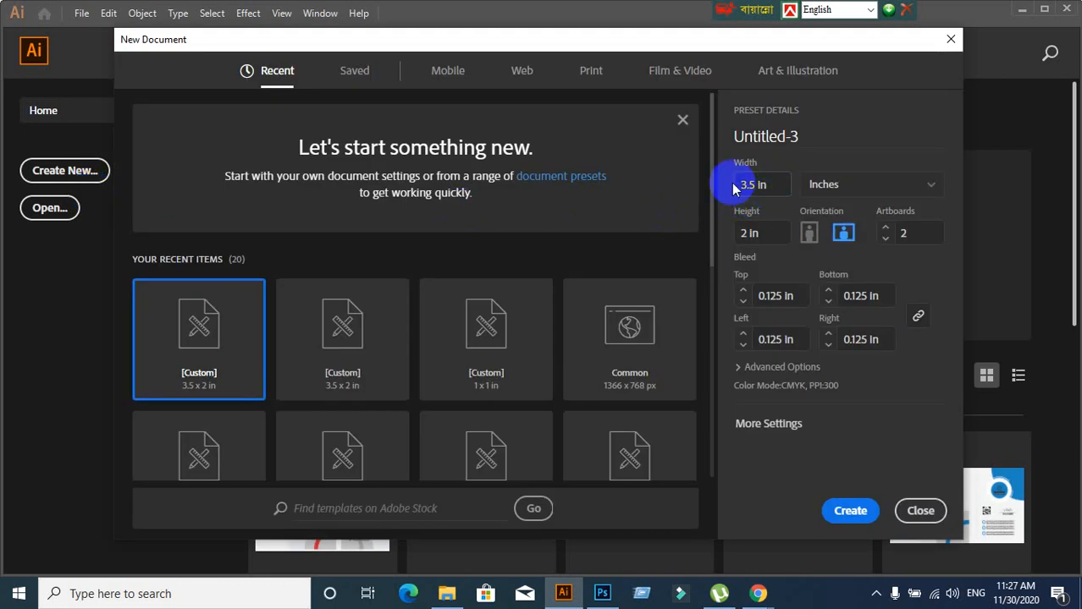
click(761, 184)
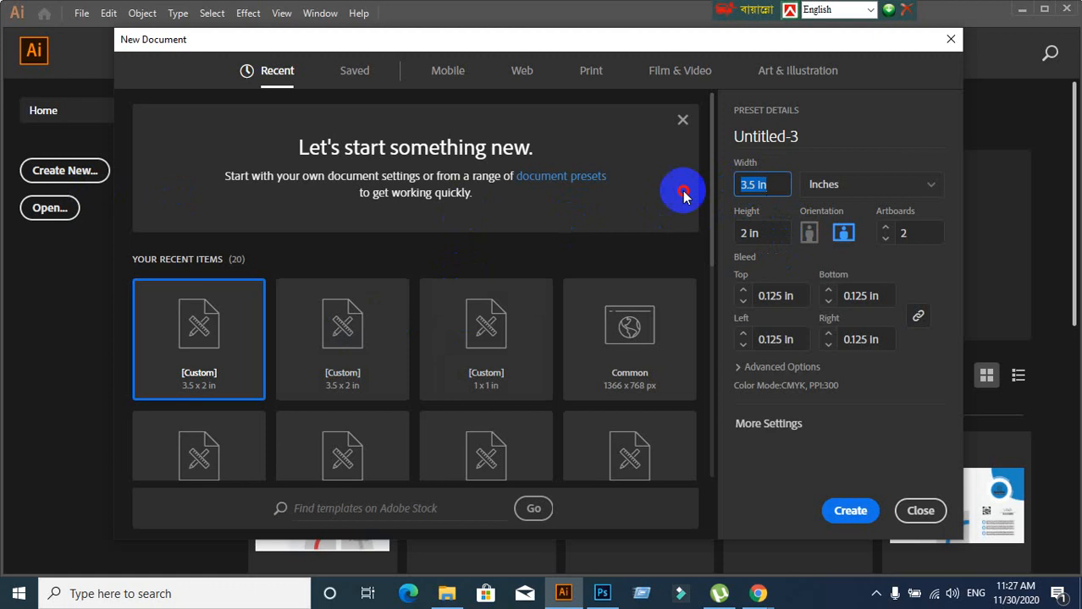
text(3.5)
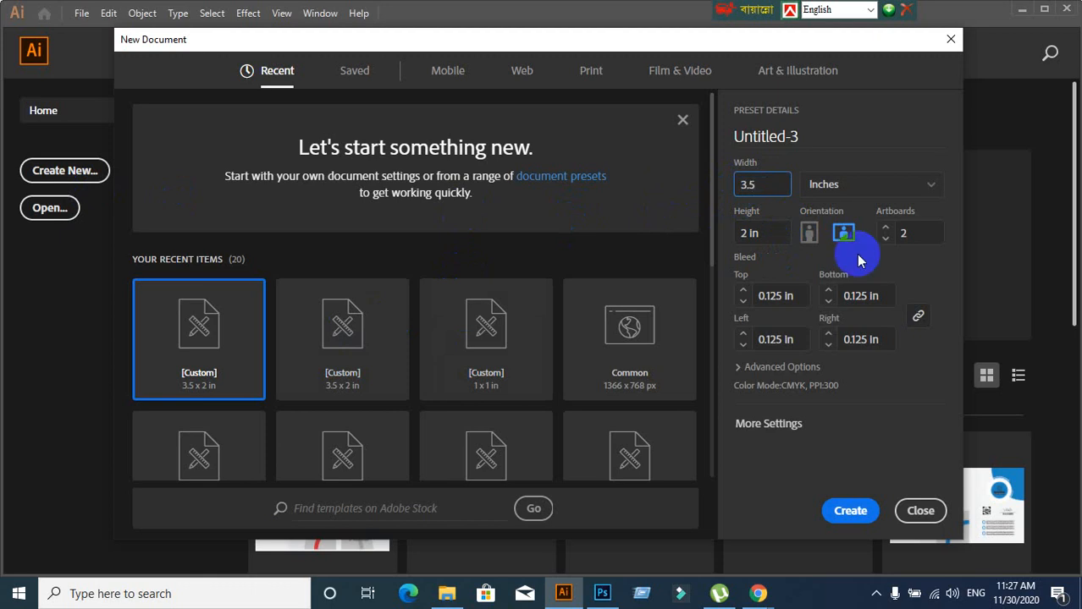
click(764, 234)
text(2)
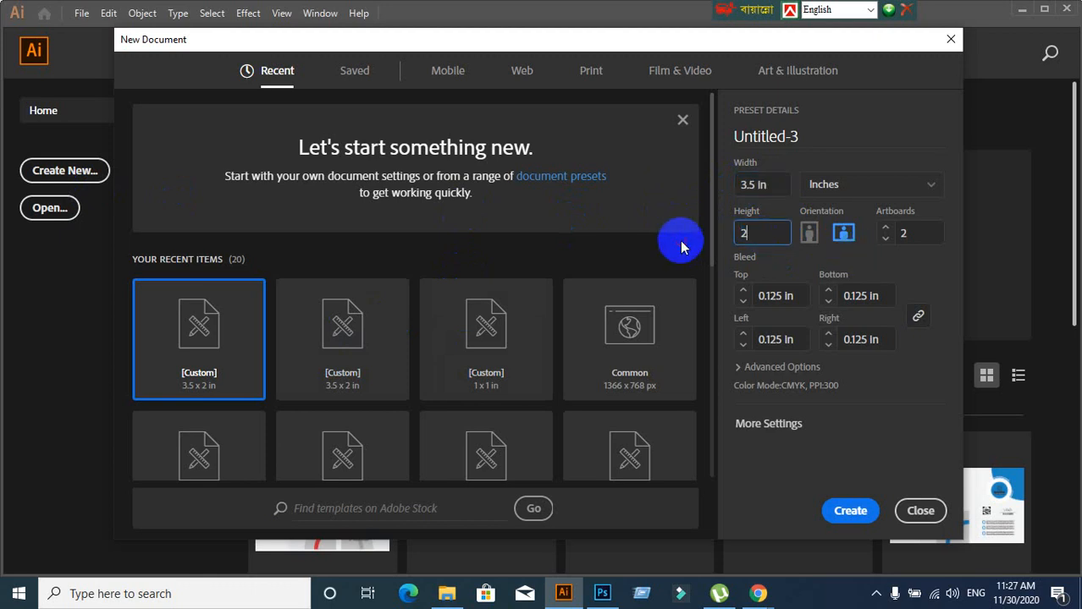
click(766, 296)
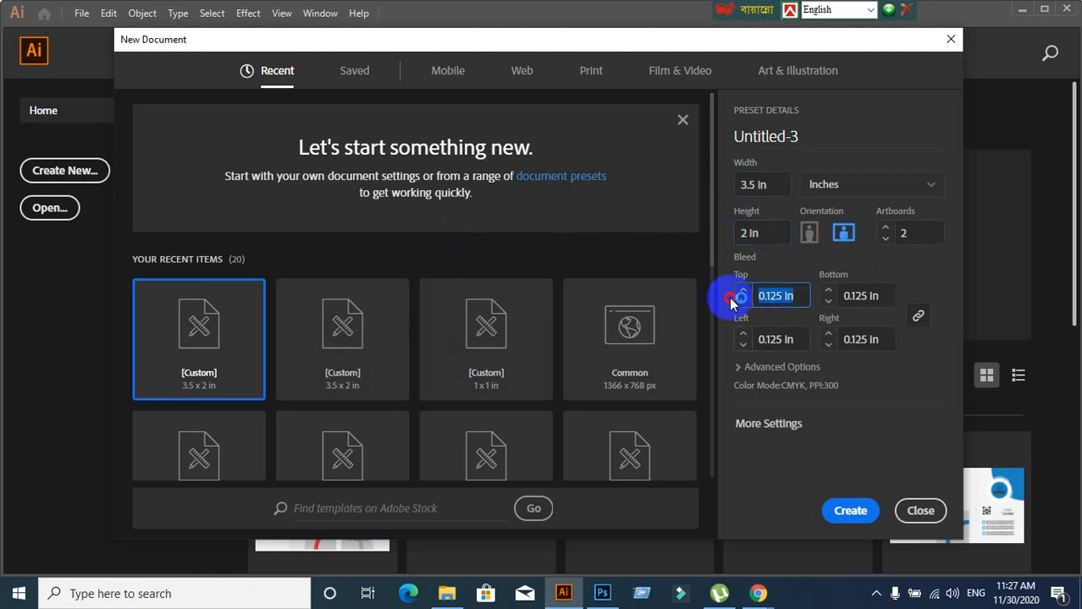
Set the document colour mode to CMYK Color
click(744, 368)
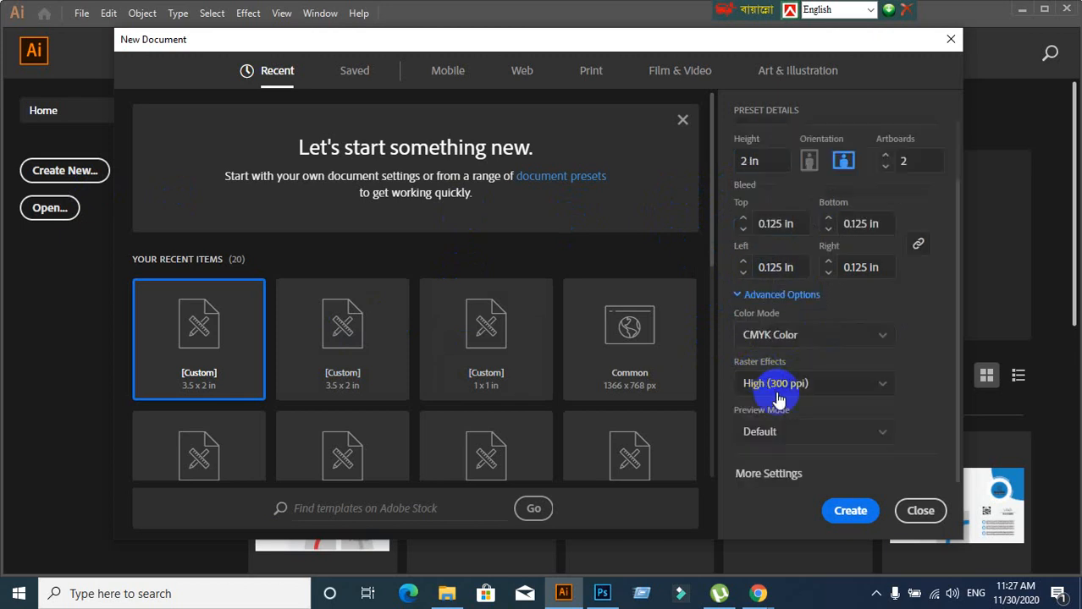
click(775, 338)
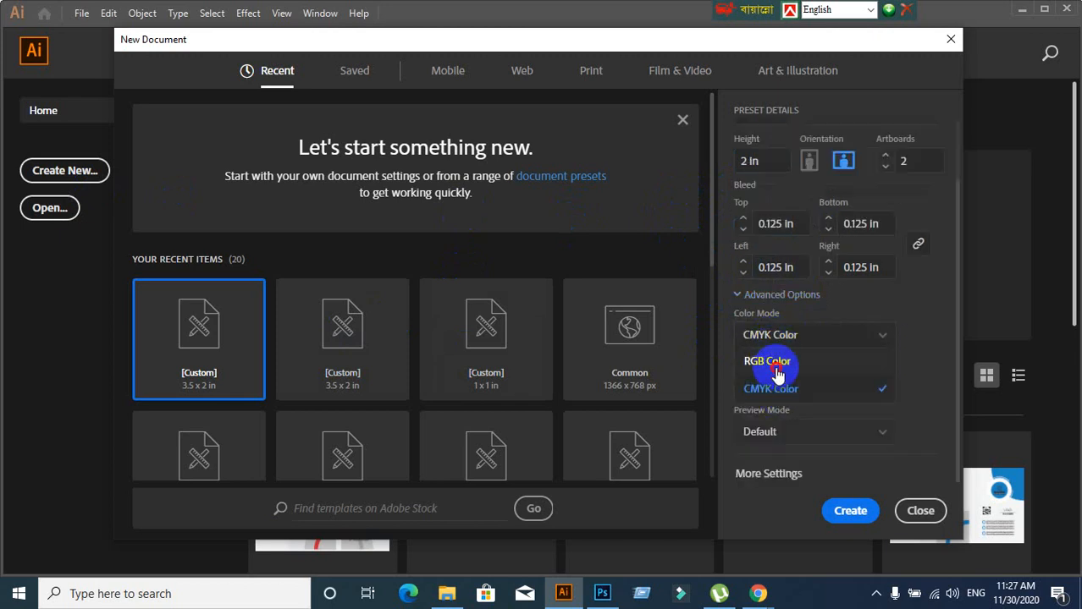
click(778, 359)
click(787, 338)
click(772, 387)
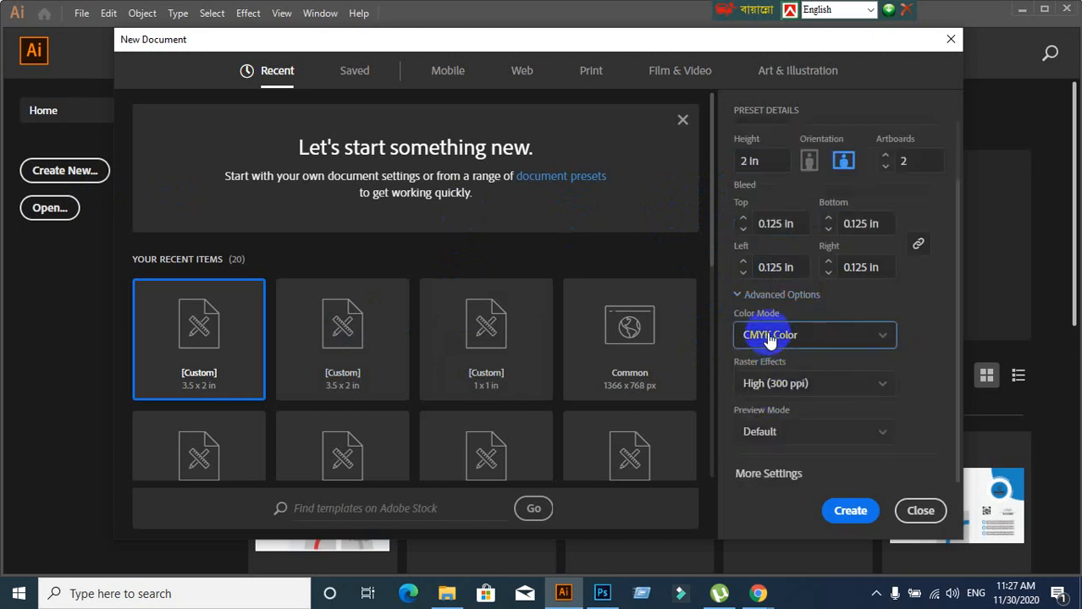
click(772, 333)
click(778, 388)
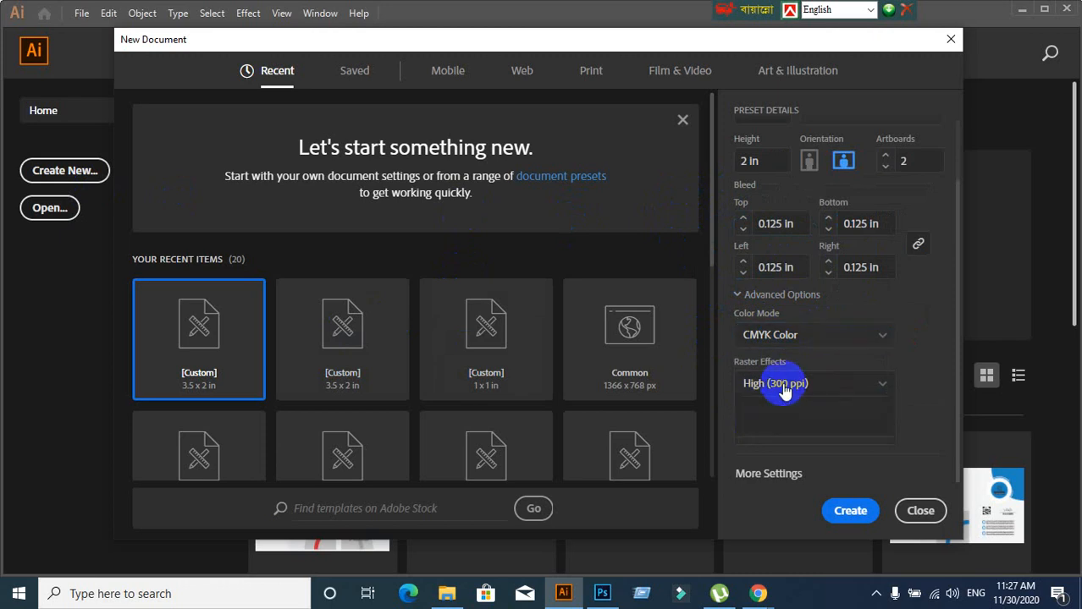
Set Raster Effects resolution to High (300 ppi)
click(764, 386)
click(778, 413)
click(786, 385)
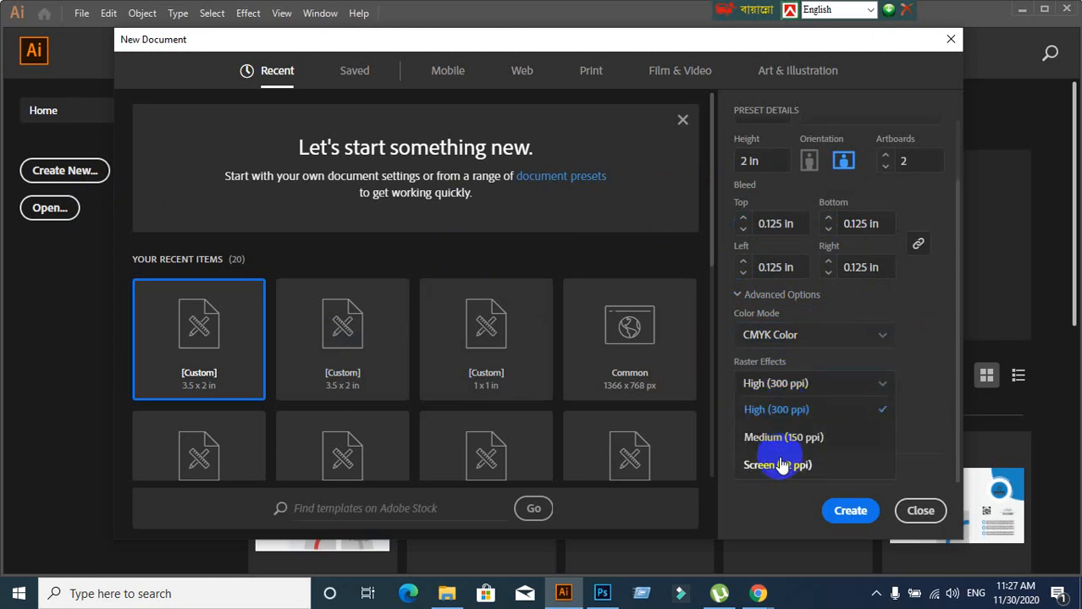
click(779, 460)
click(772, 383)
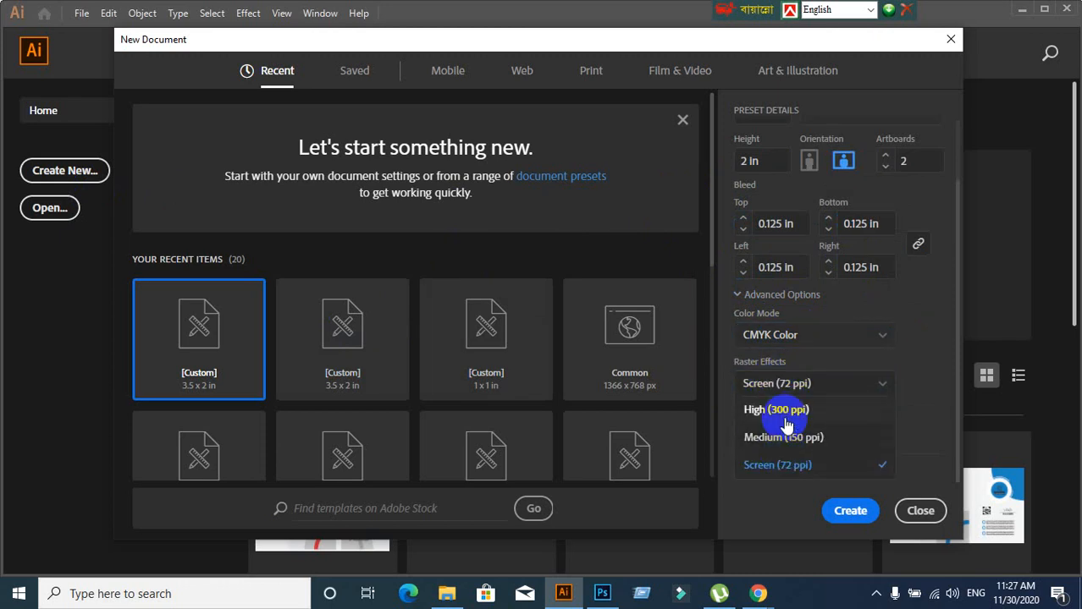
click(787, 412)
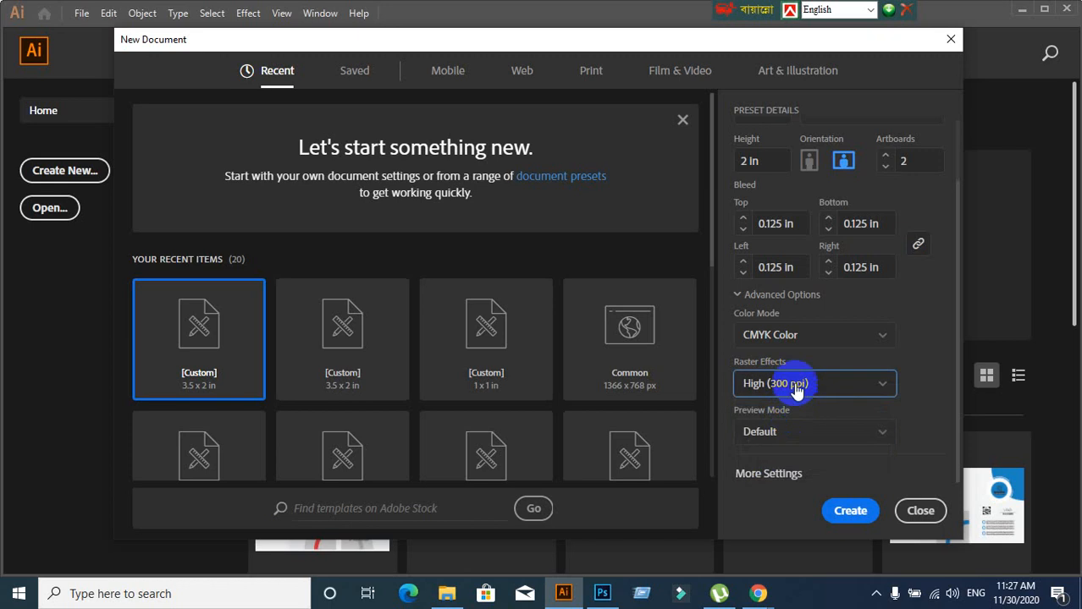
click(795, 385)
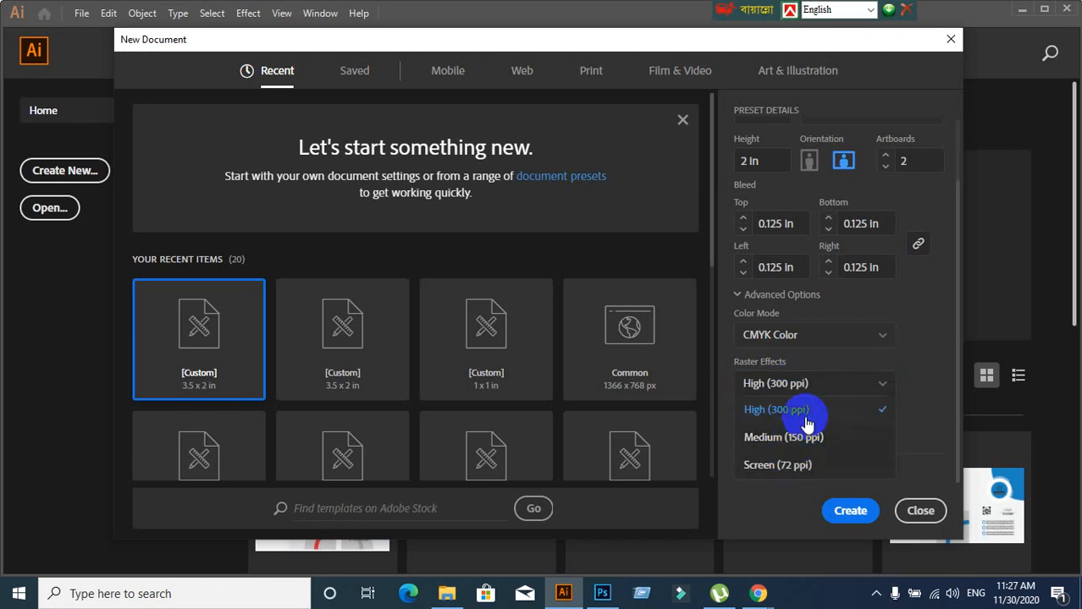
click(816, 387)
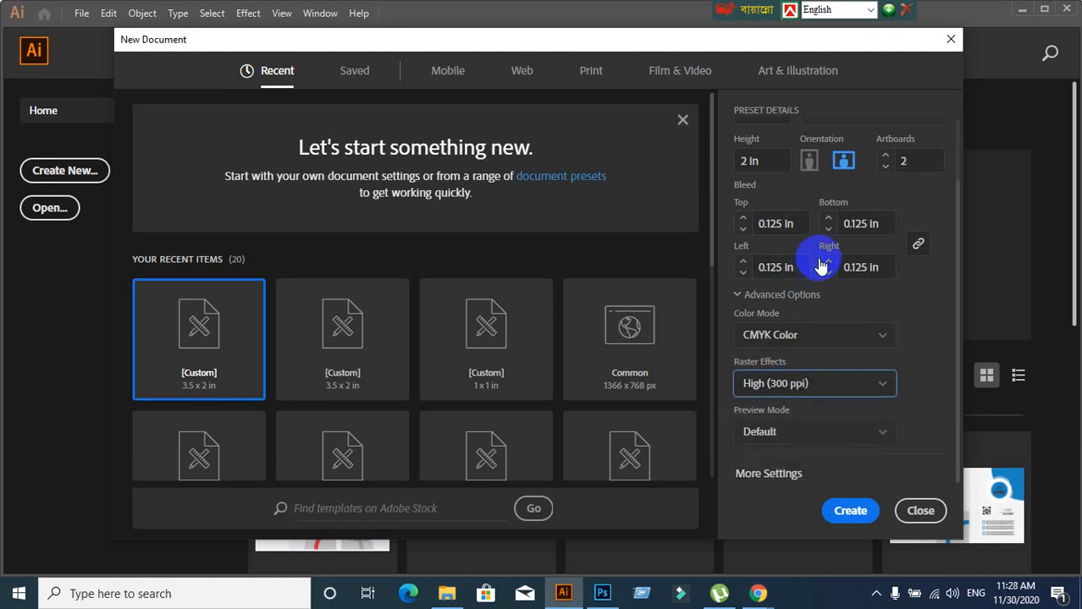
scroll(816, 266, up, 2)
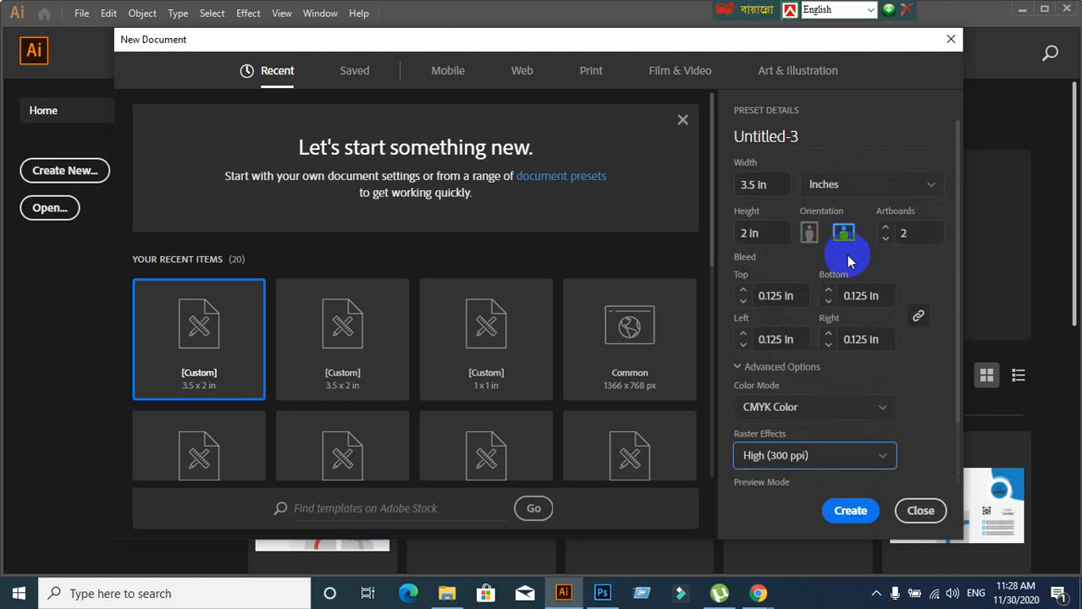
Compare portrait and landscape orientation for the artboards, settling on landscape
click(845, 237)
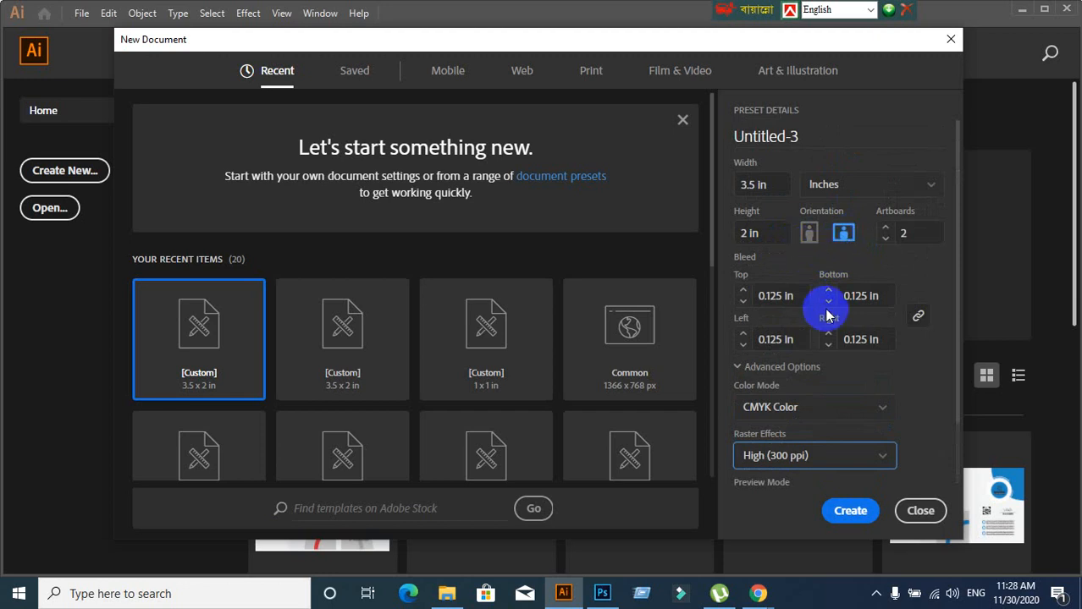
click(807, 233)
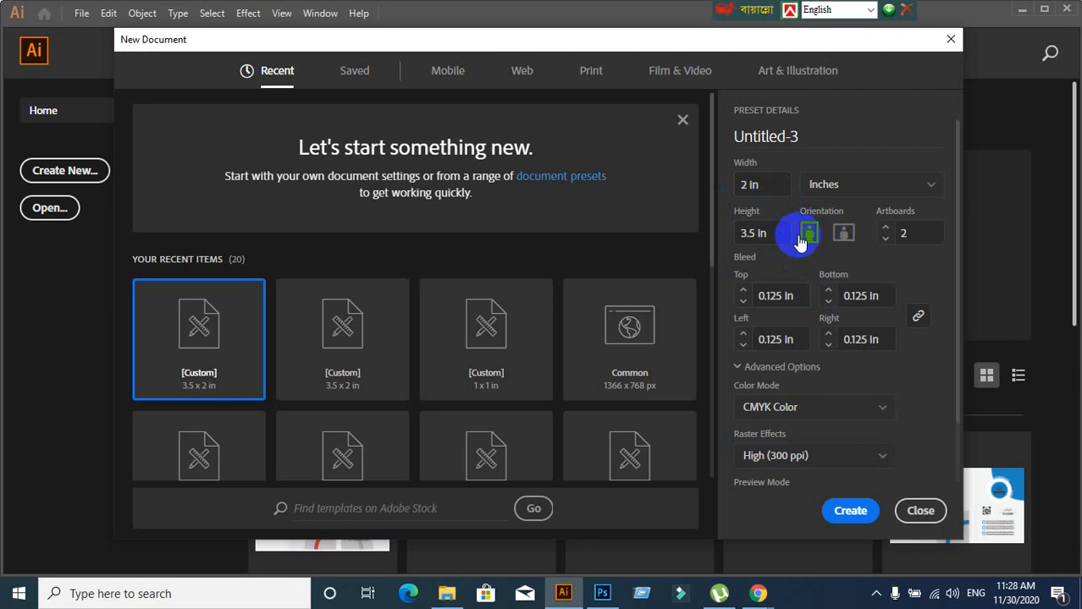
click(840, 237)
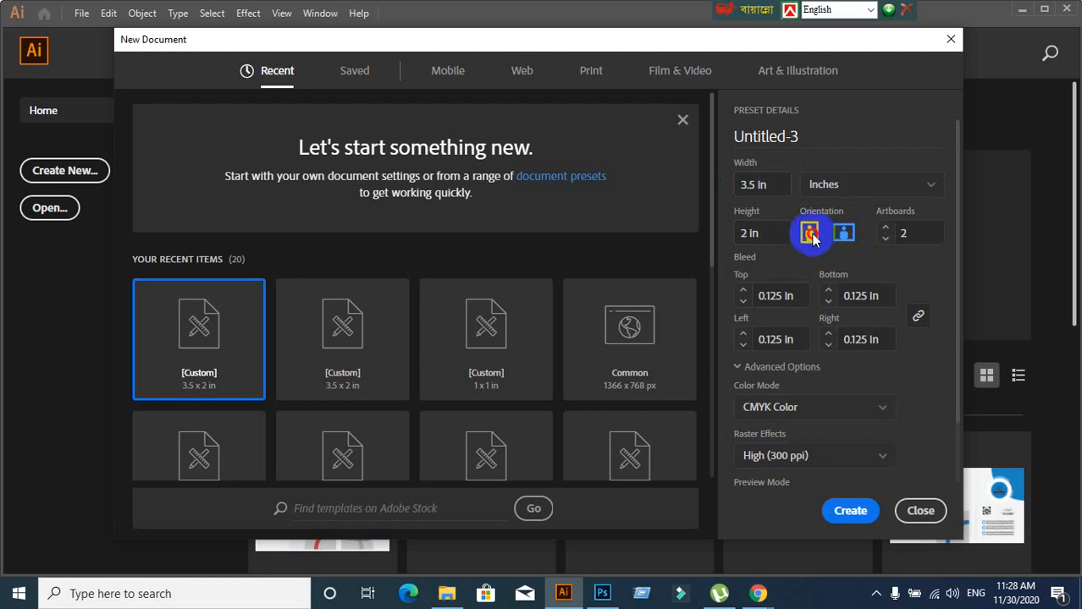
click(809, 234)
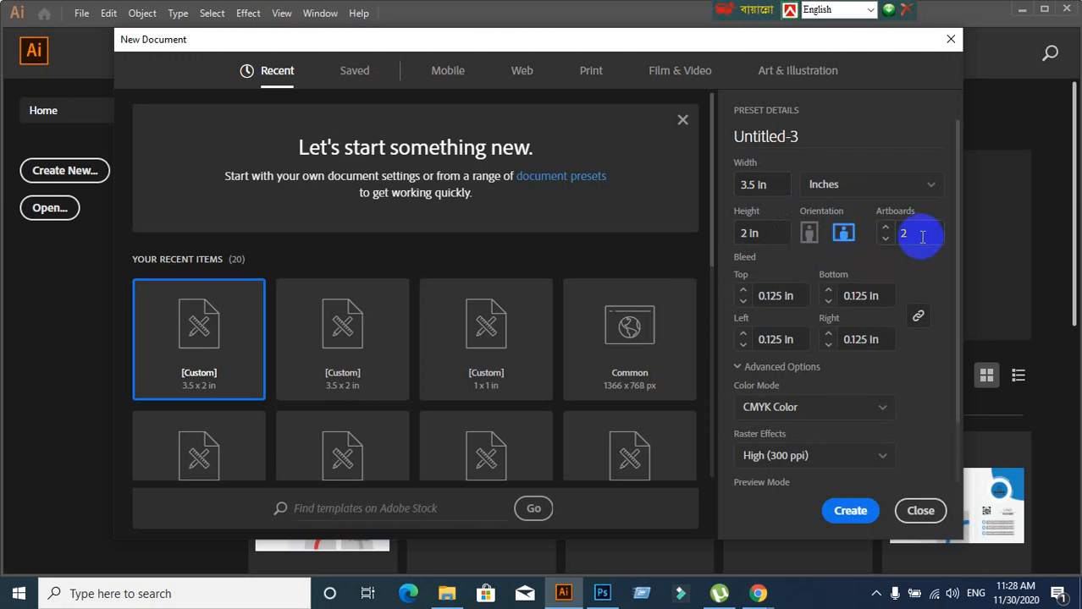
Confirm the artboard count of 2 and create the document
click(881, 233)
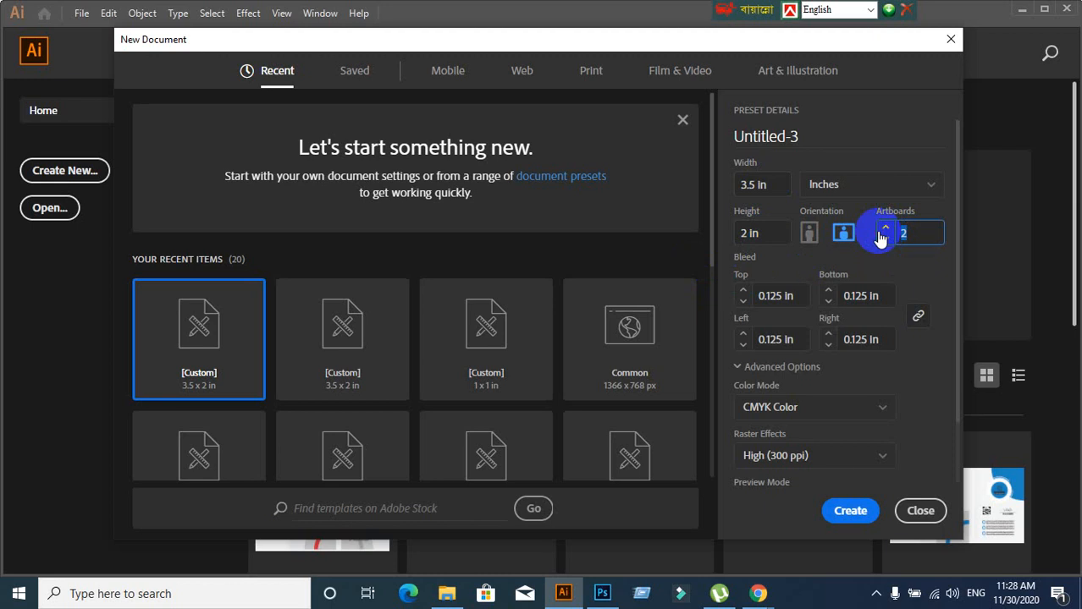
click(904, 235)
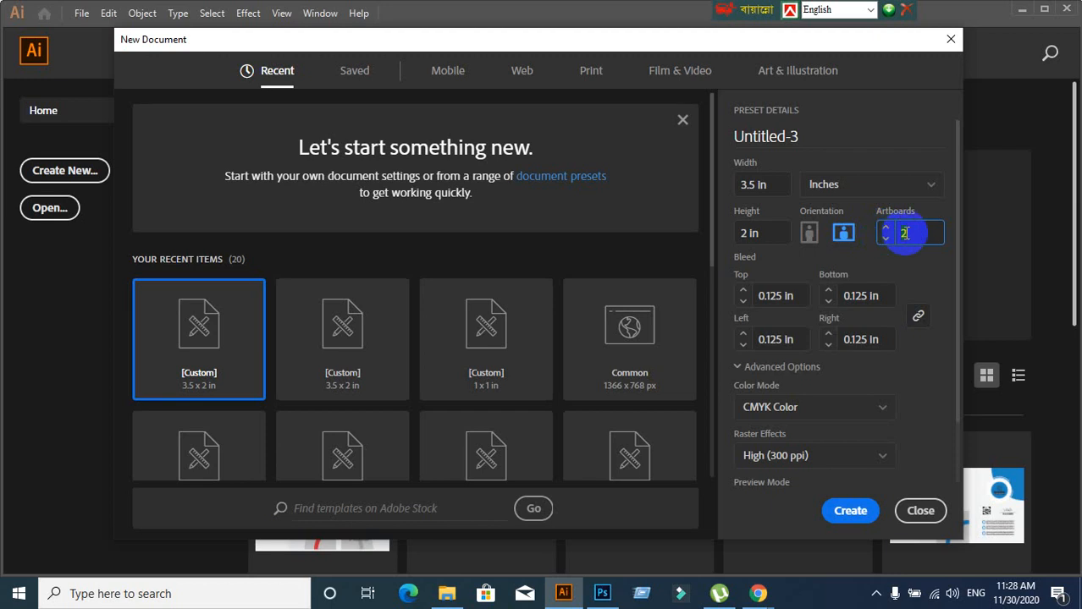
drag(904, 234, 919, 233)
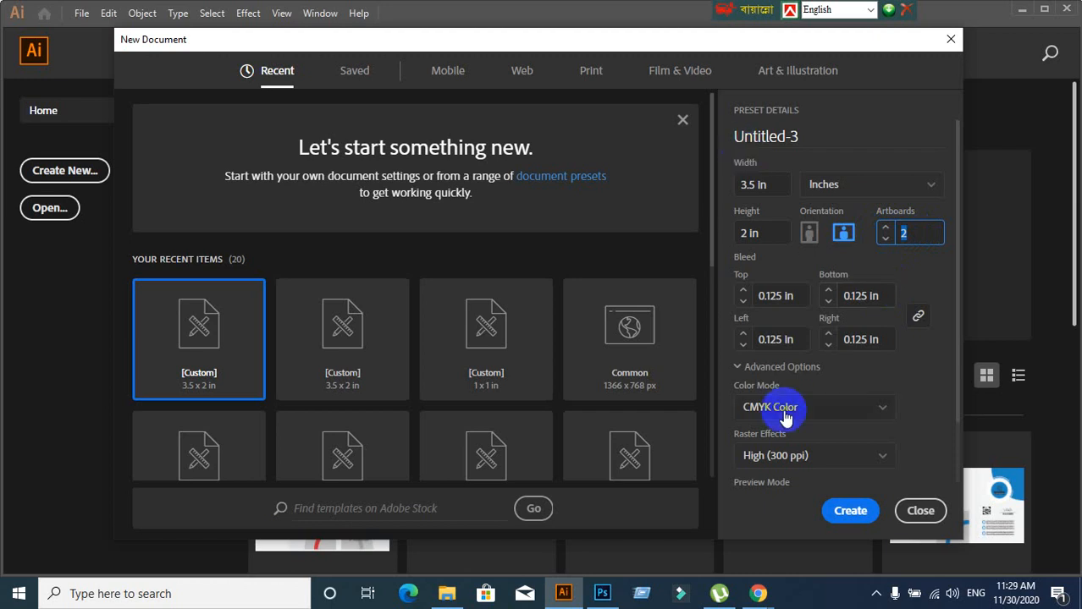
click(841, 511)
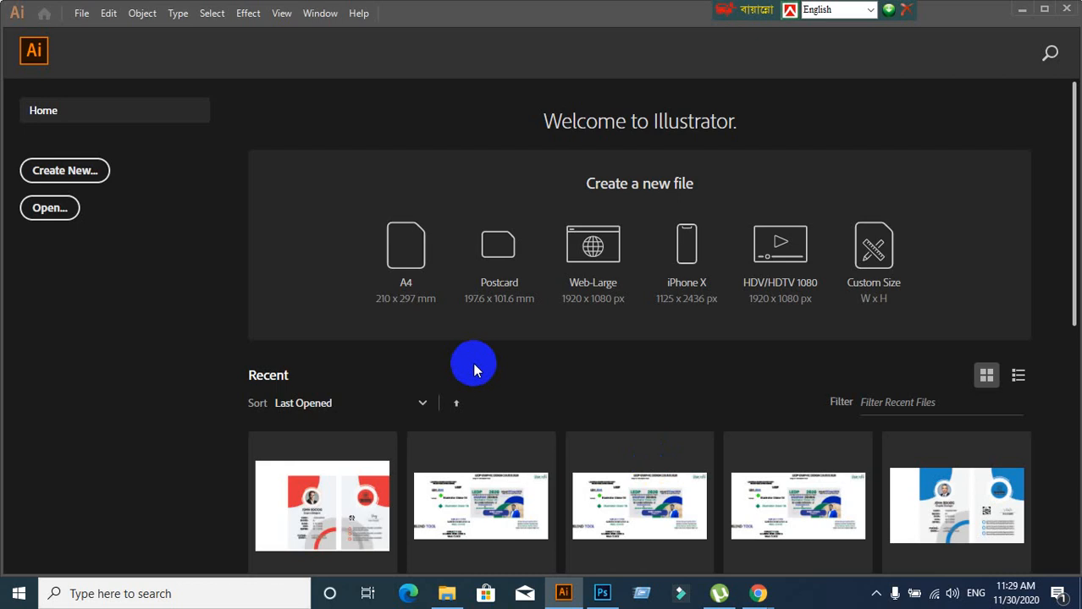
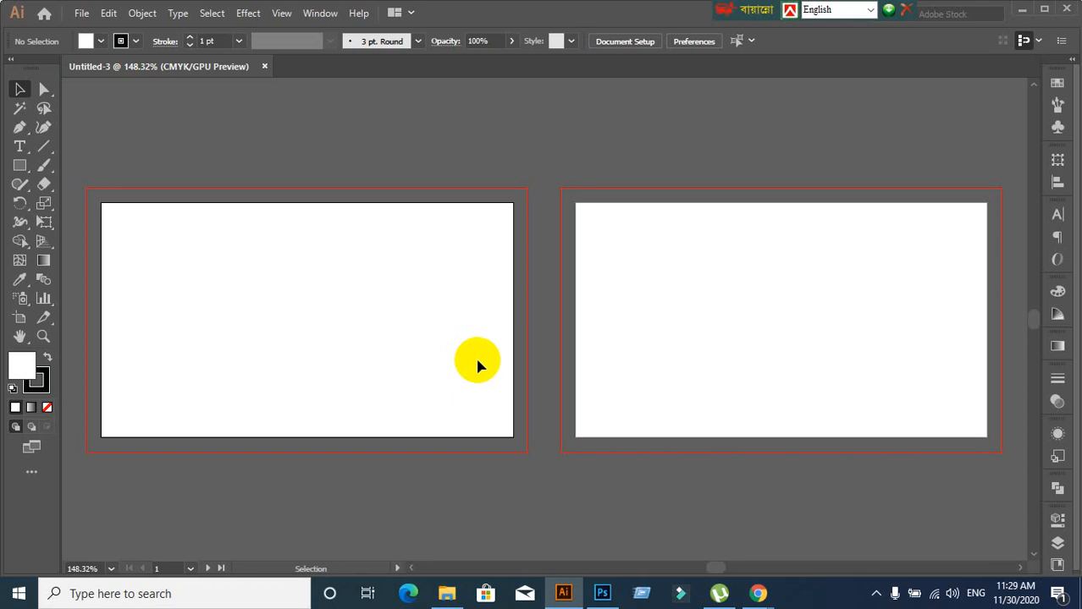
Set the stroke to None while keeping the white fill colour
scroll(449, 360, down, 1)
key(ctrl+1)
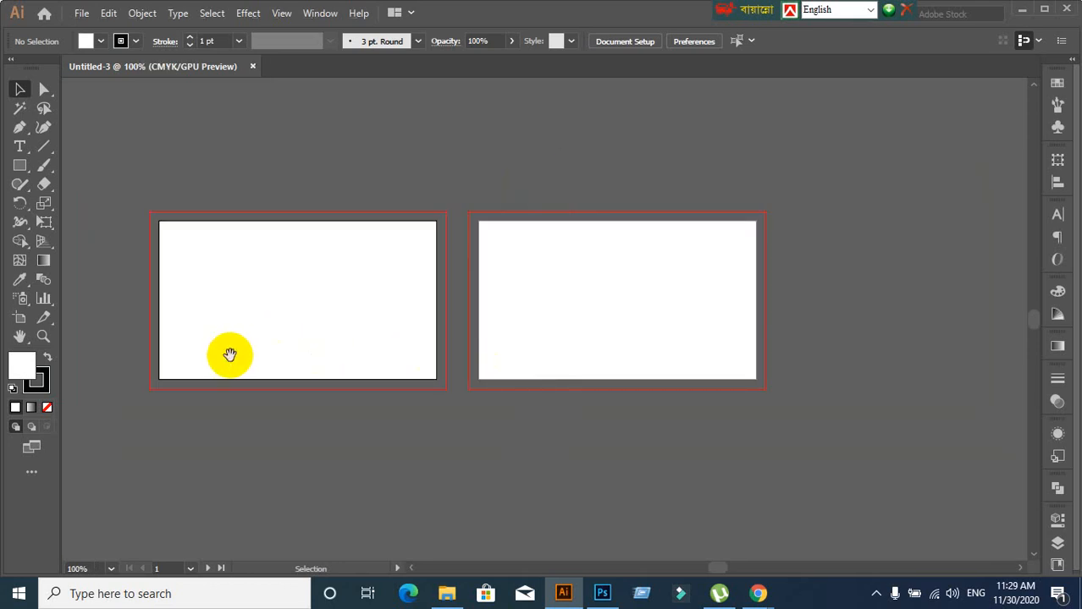
drag(230, 355, 285, 323)
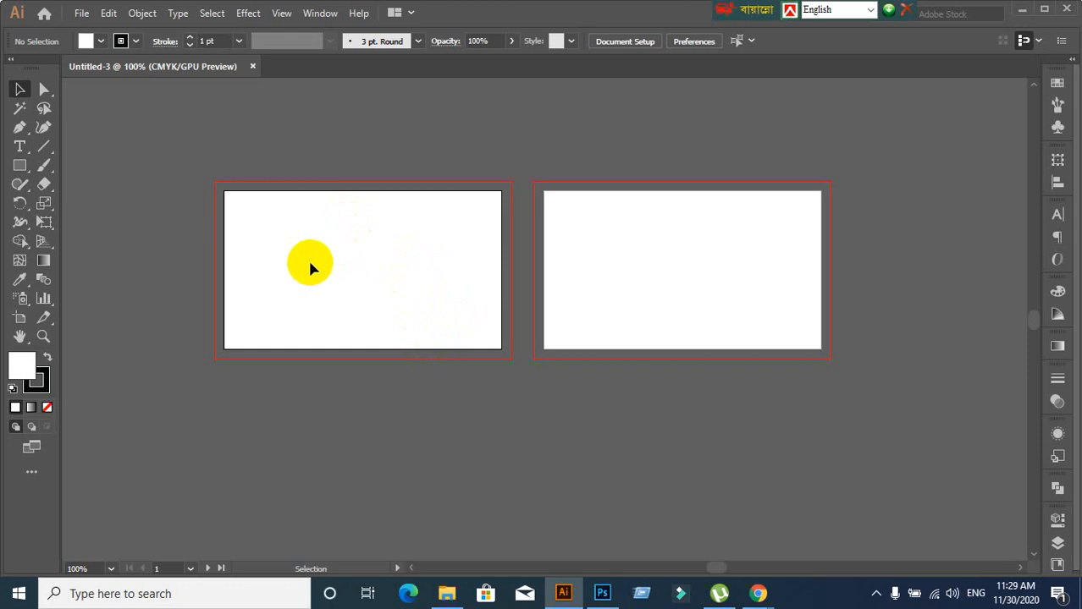
scroll(433, 275, up, 1)
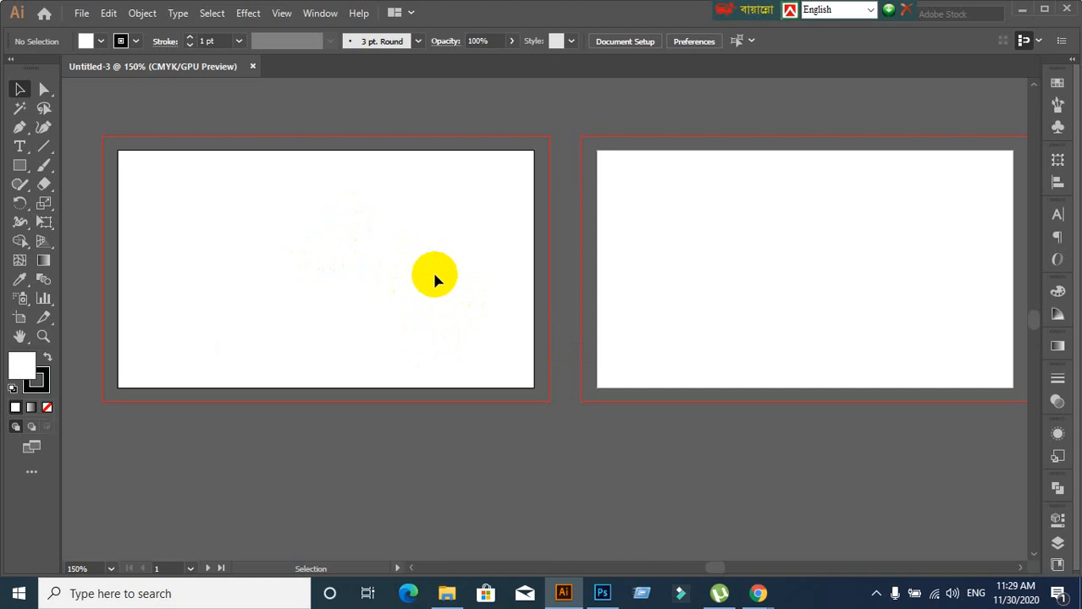
click(35, 380)
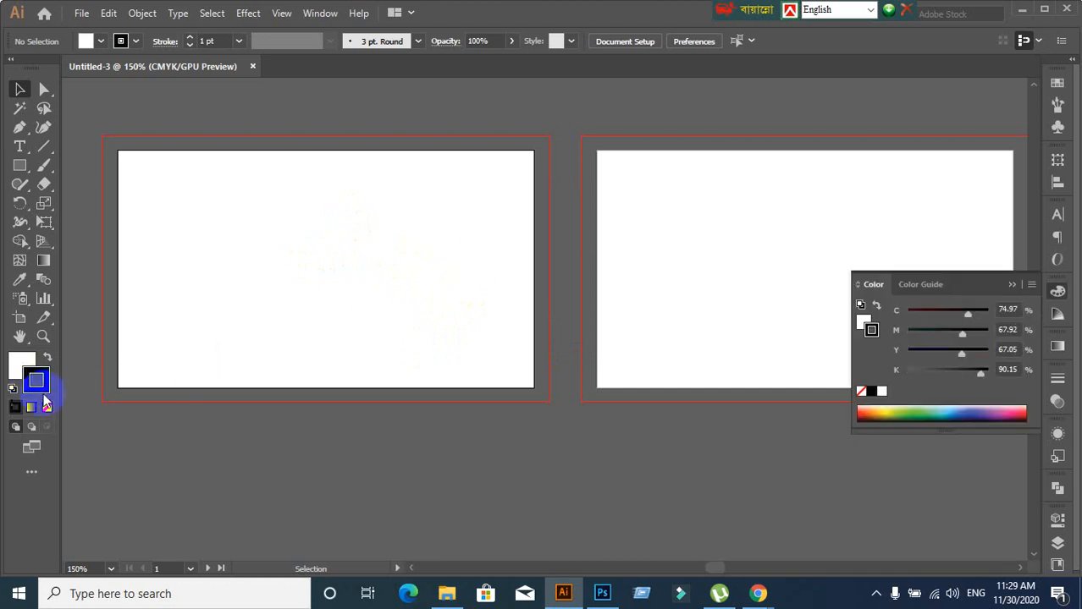
click(46, 408)
click(20, 365)
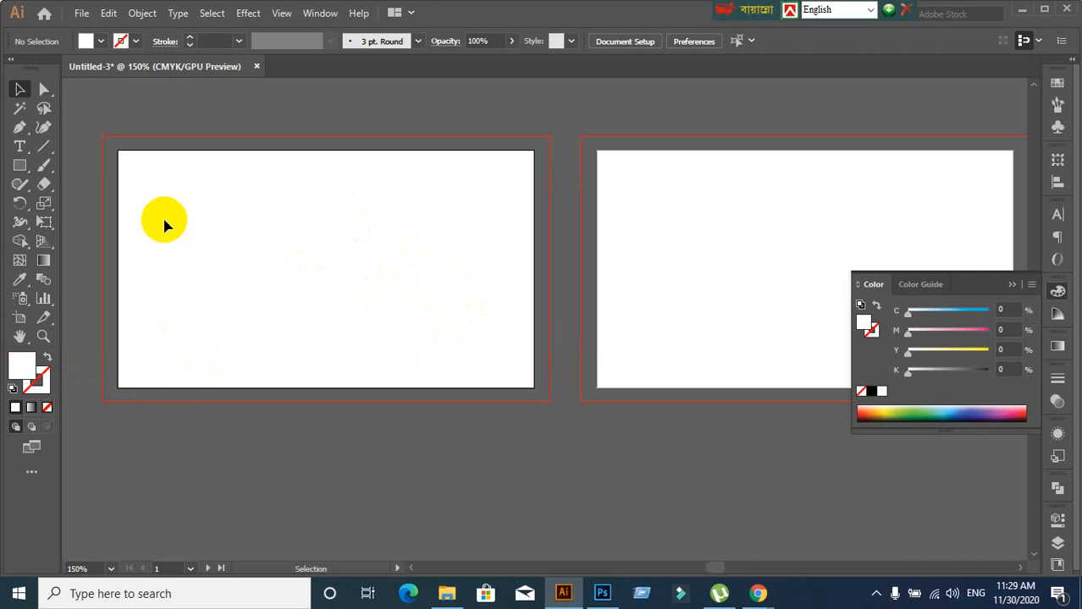
Draw a rectangle exactly 3.5 in wide by 2 in high
click(19, 165)
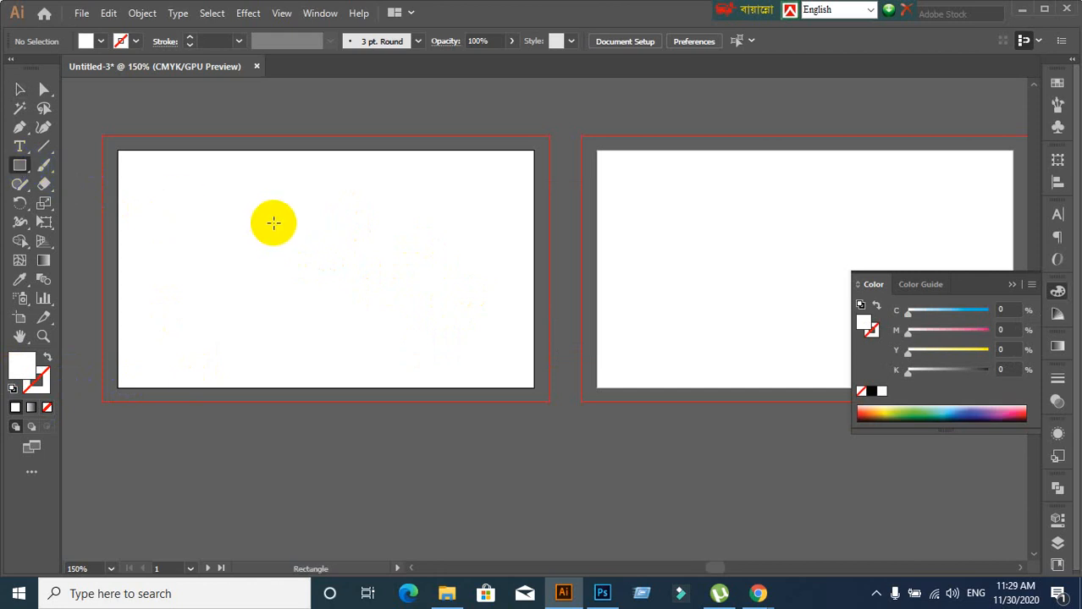
scroll(336, 258, down, 2)
scroll(336, 259, down, 5)
click(350, 380)
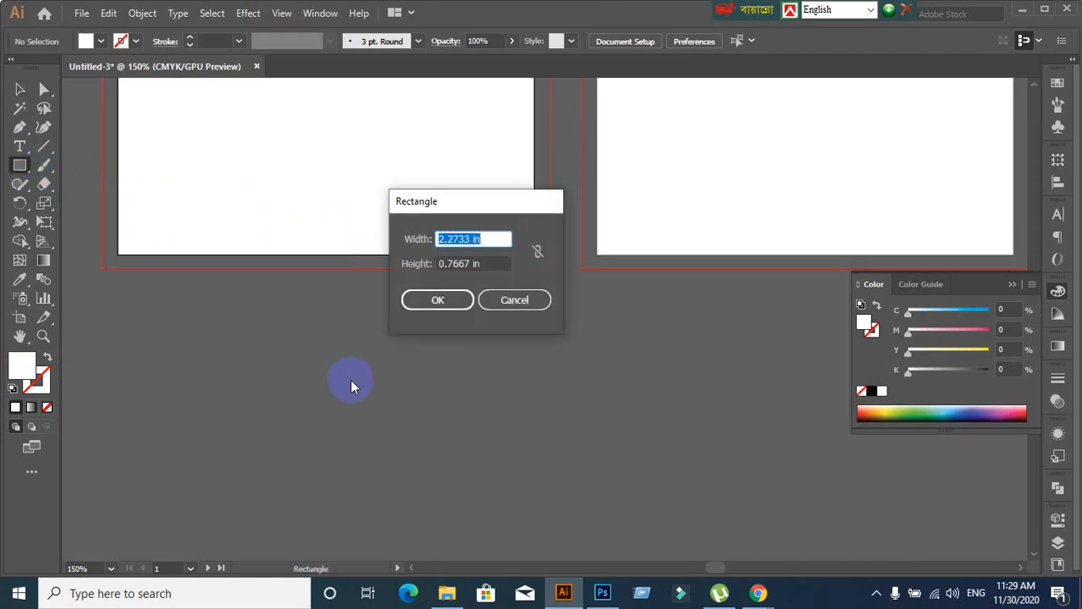
text(3.5)
key(Tab)
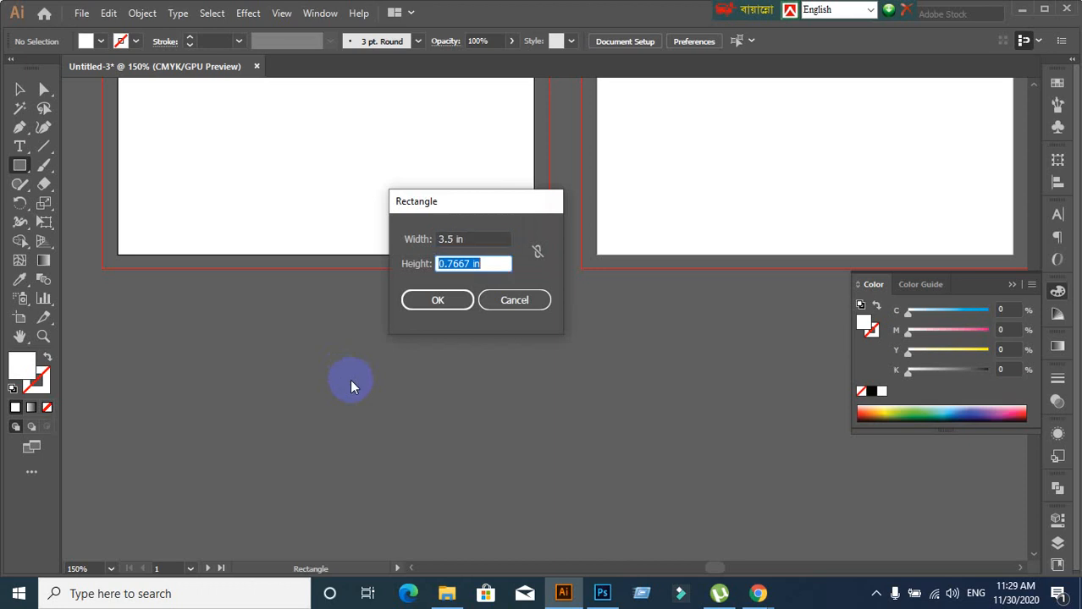
text(2)
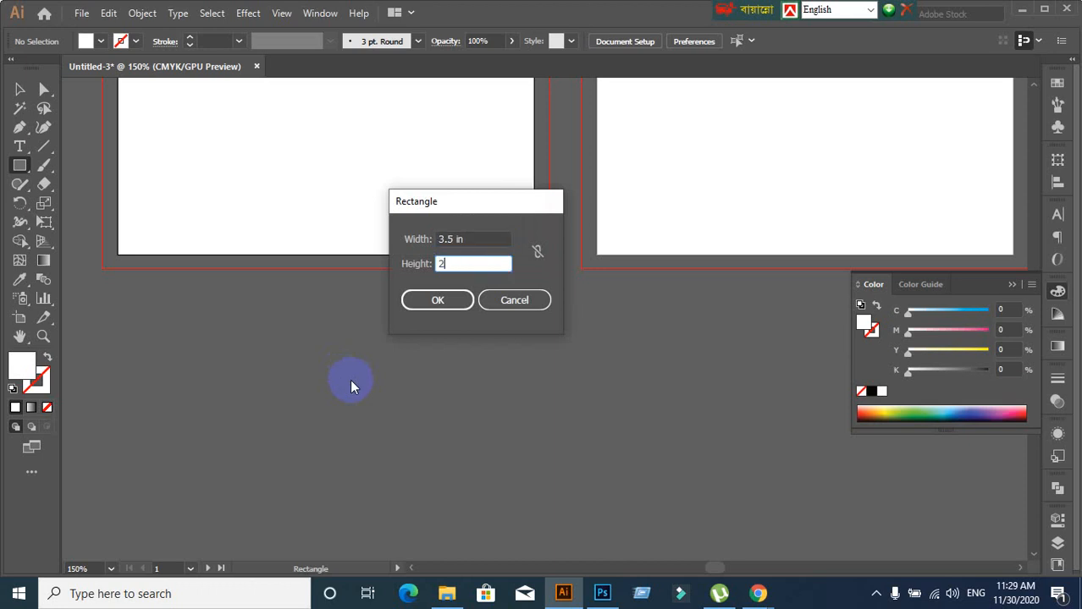
click(416, 307)
Centre the rectangle vertically and horizontally relative to the left artboard
click(20, 89)
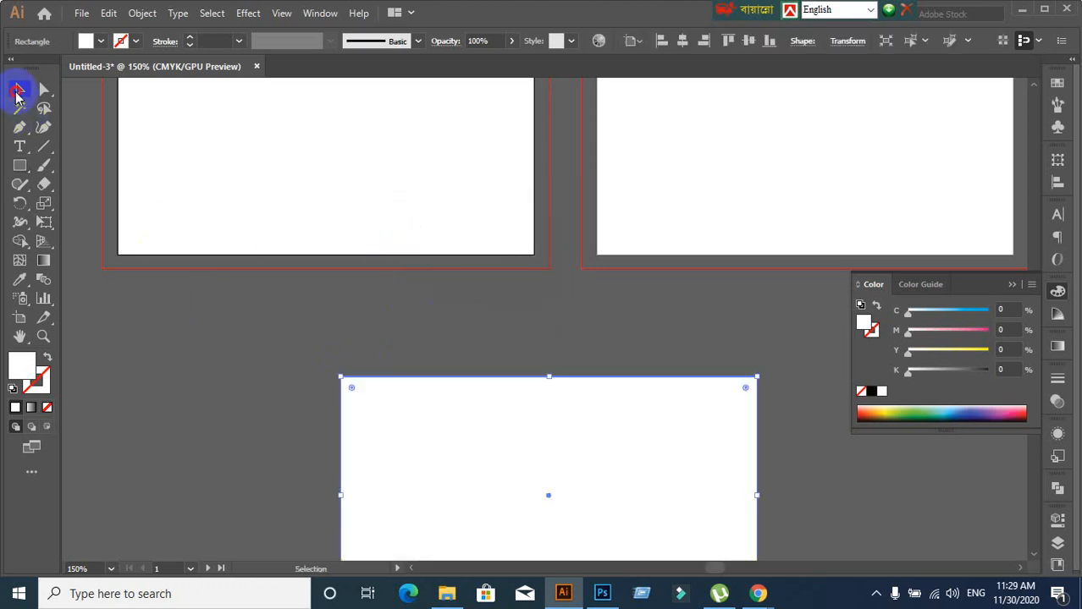
scroll(450, 400, down, 2)
click(1057, 182)
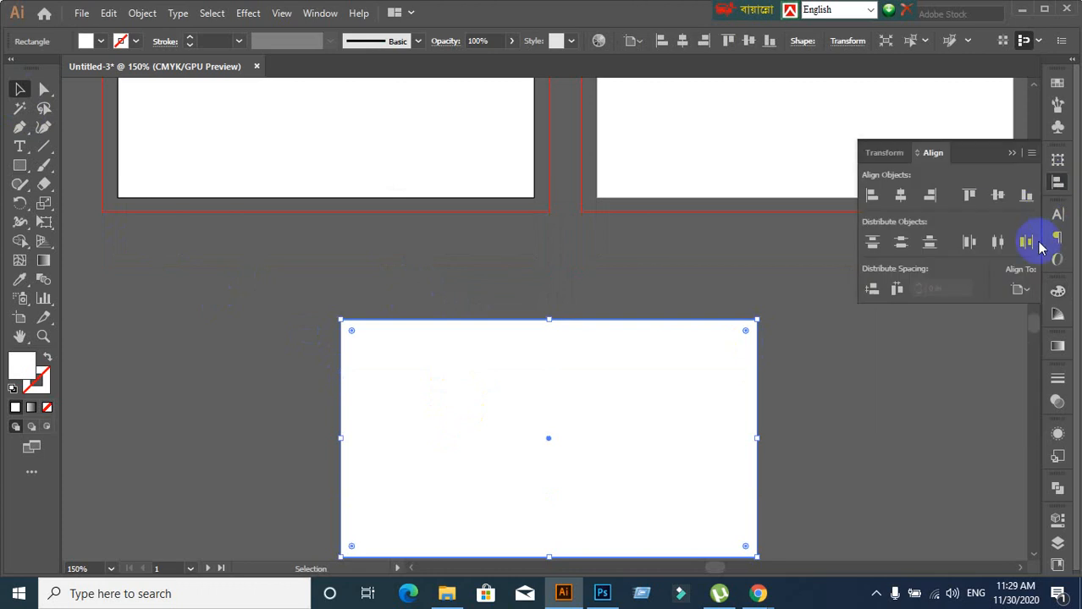
click(1020, 292)
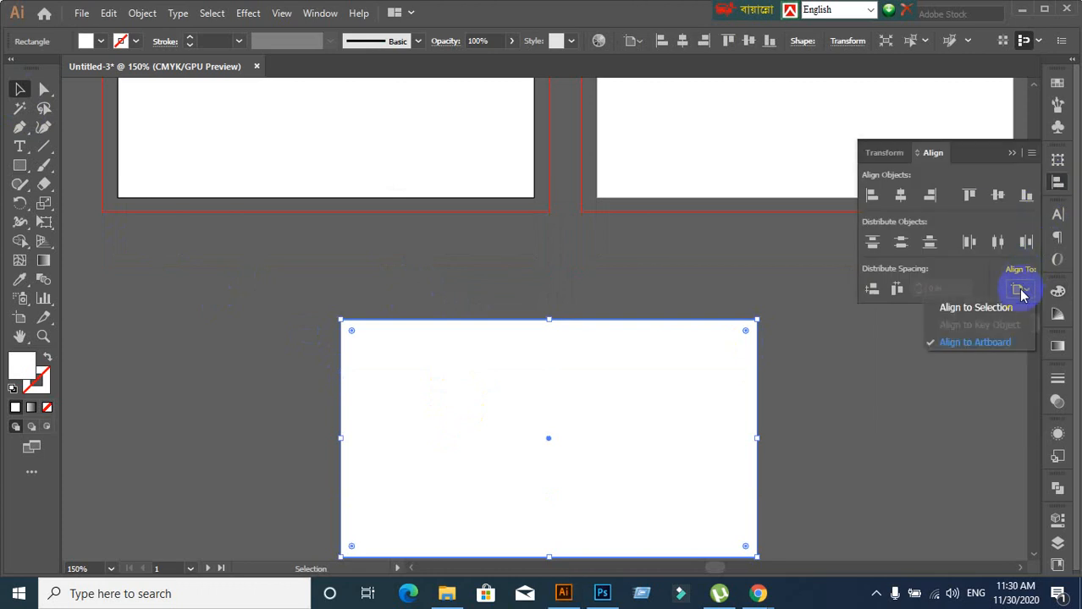
click(1001, 339)
click(997, 194)
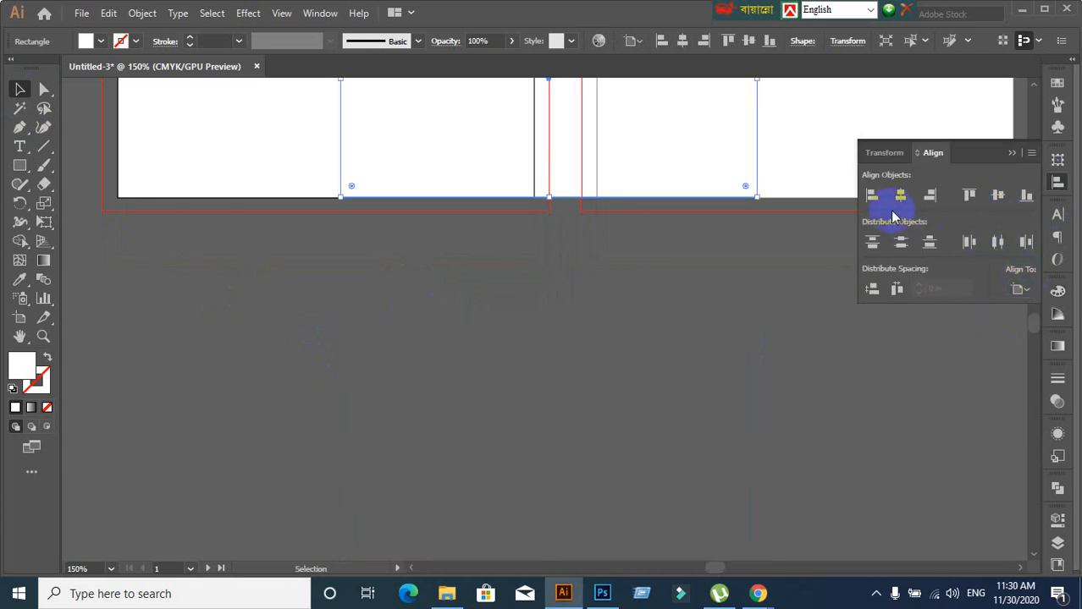
click(901, 196)
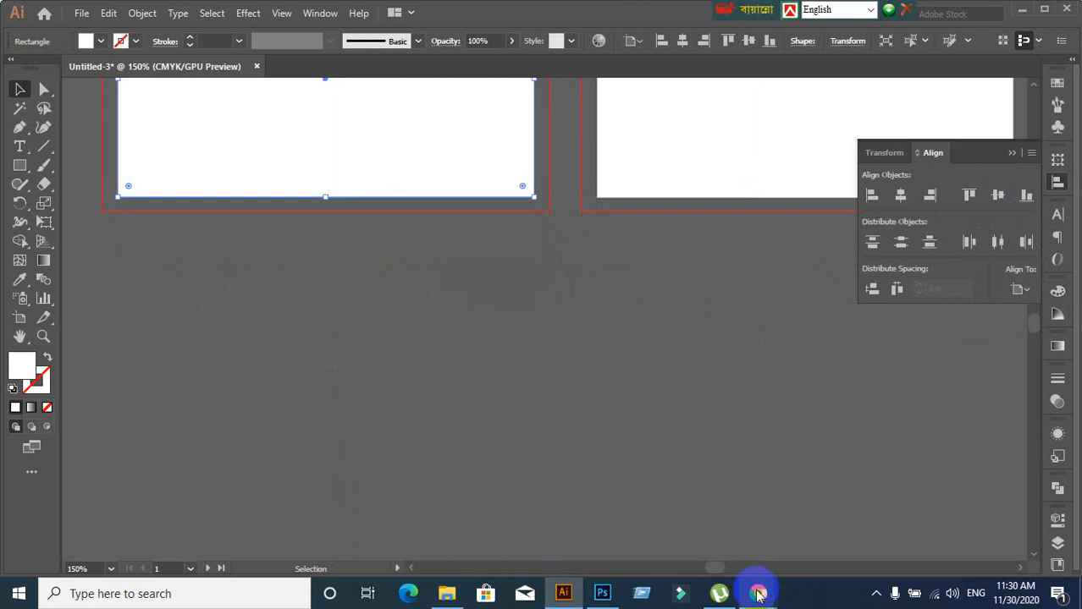
Admit the waiting participant to the browser video call, then return to Illustrator
mouse_move(759, 590)
click(707, 533)
click(38, 11)
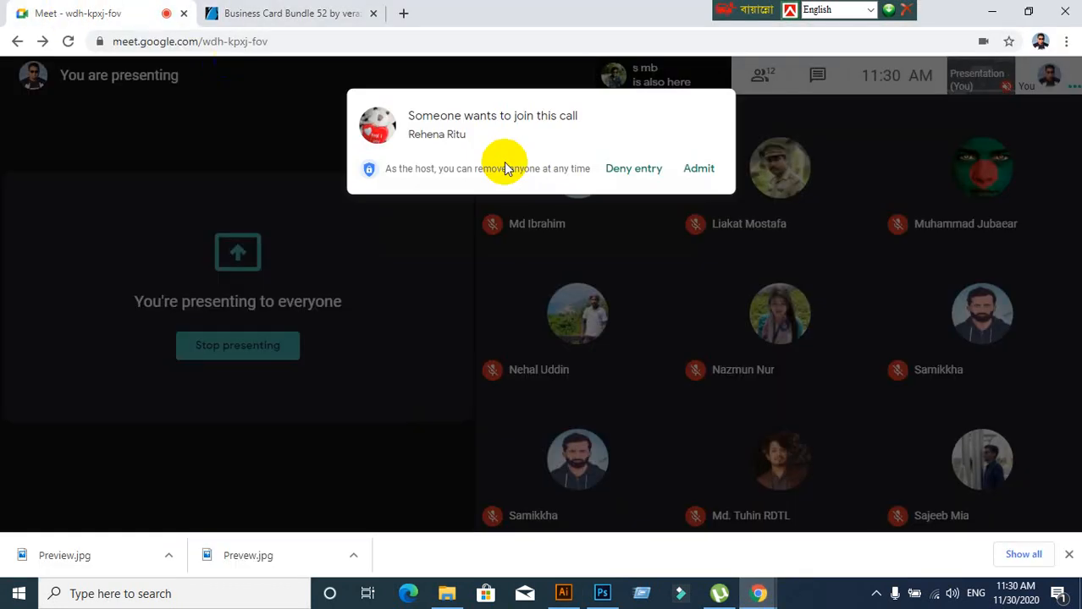
click(706, 155)
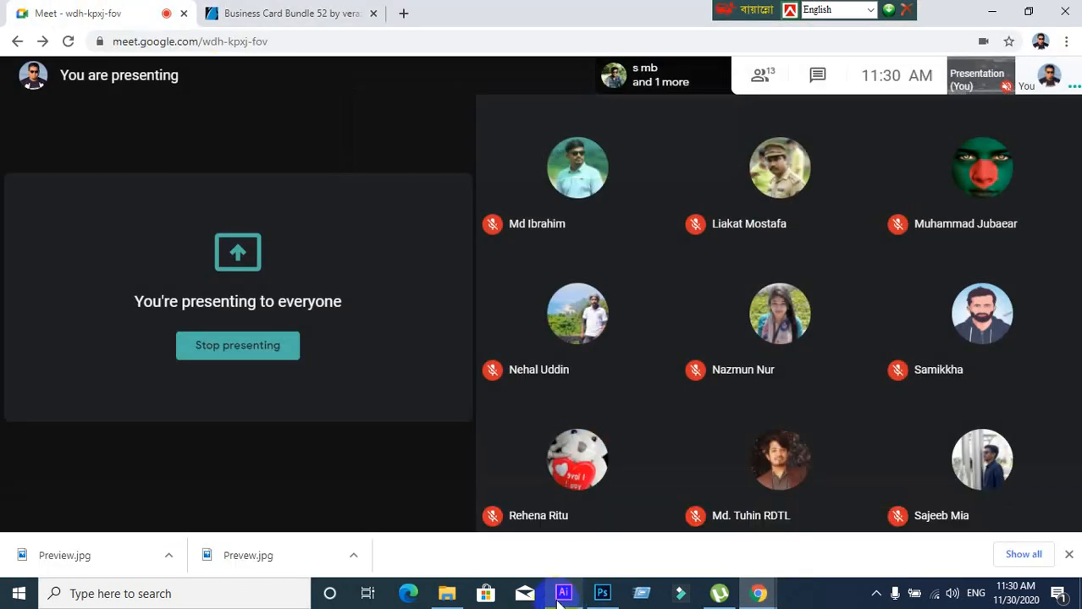
click(563, 593)
scroll(445, 387, up, 3)
alt+scroll(432, 423, down, 1)
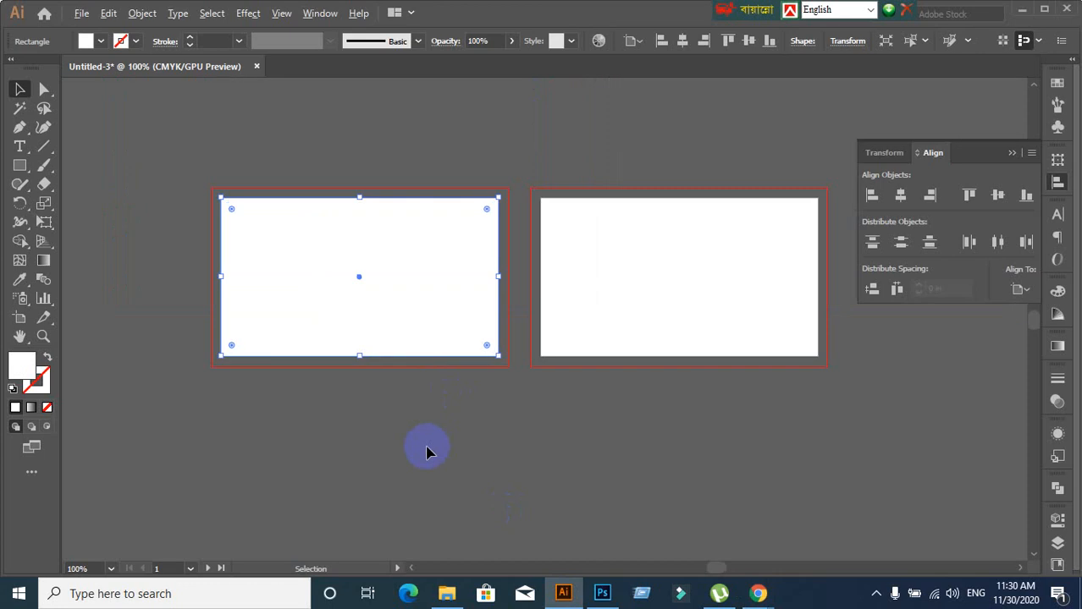
Centre the left artboard in view and select the white card rectangle
alt+scroll(398, 439, up, 1)
drag(379, 424, 445, 516)
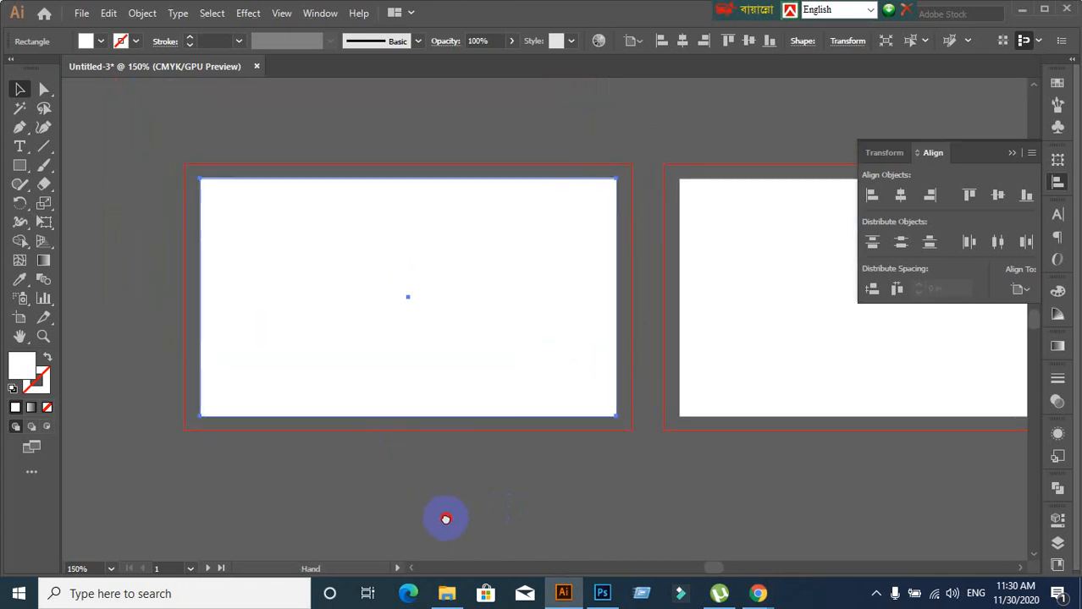
click(121, 287)
click(288, 269)
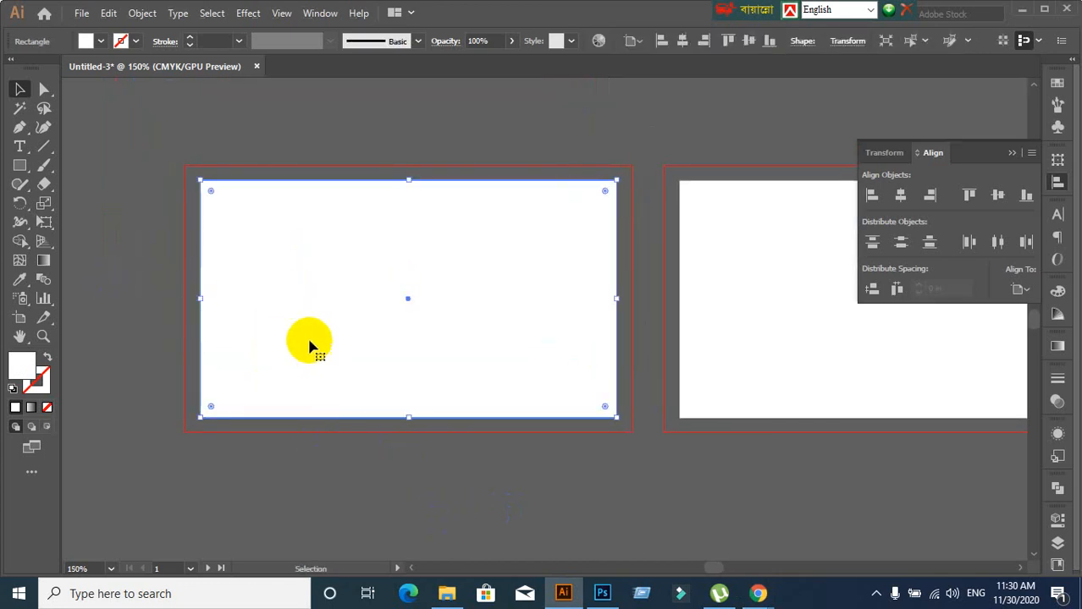
click(142, 15)
click(121, 111)
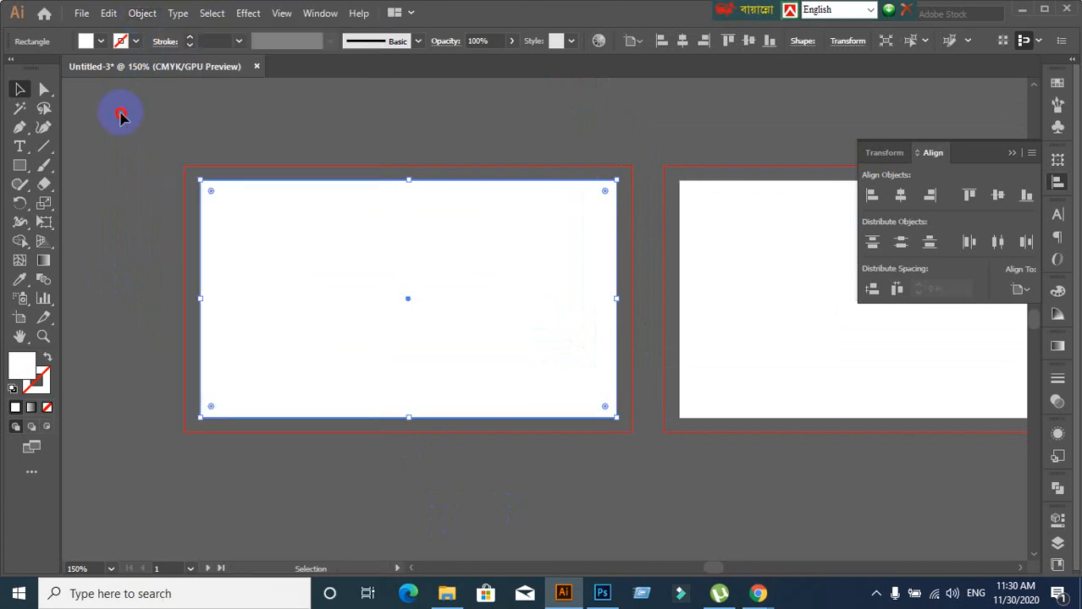
click(184, 290)
click(312, 314)
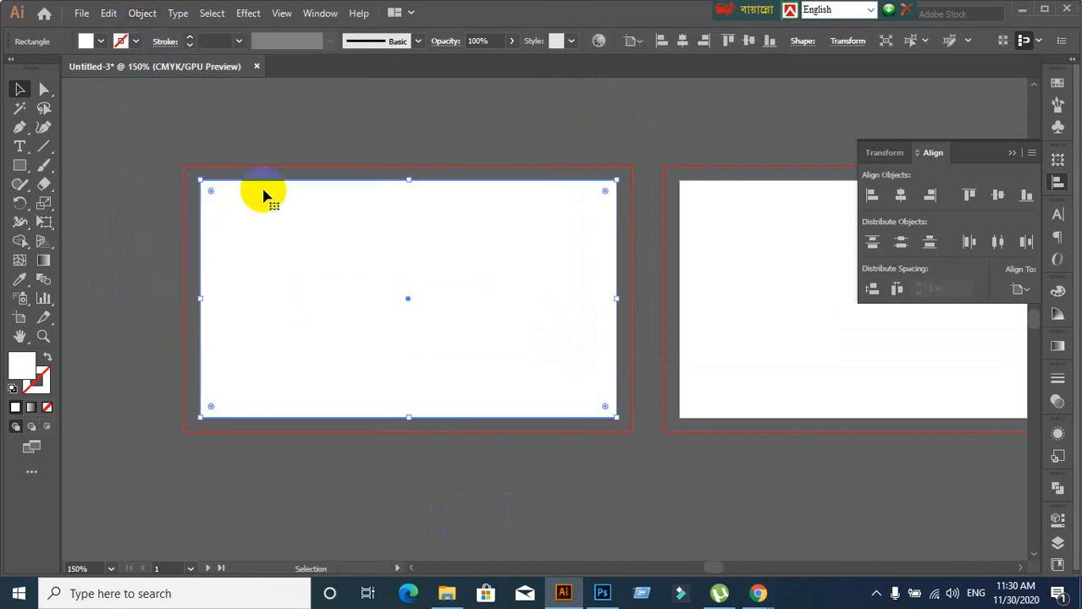
Apply Offset Path of 0.125 in to the rectangle, then deselect
click(142, 13)
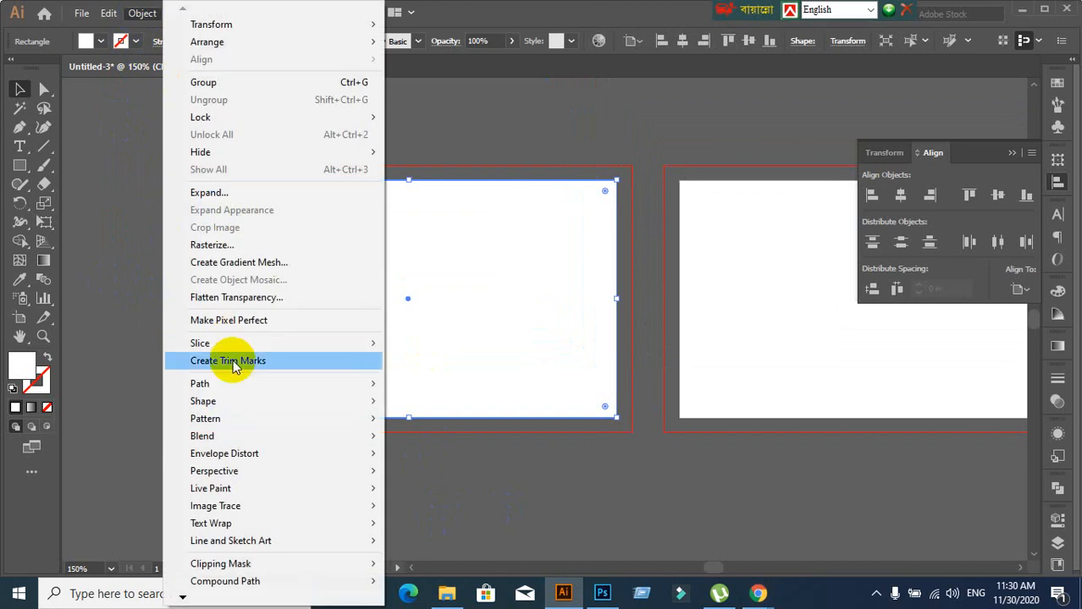
mouse_move(230, 382)
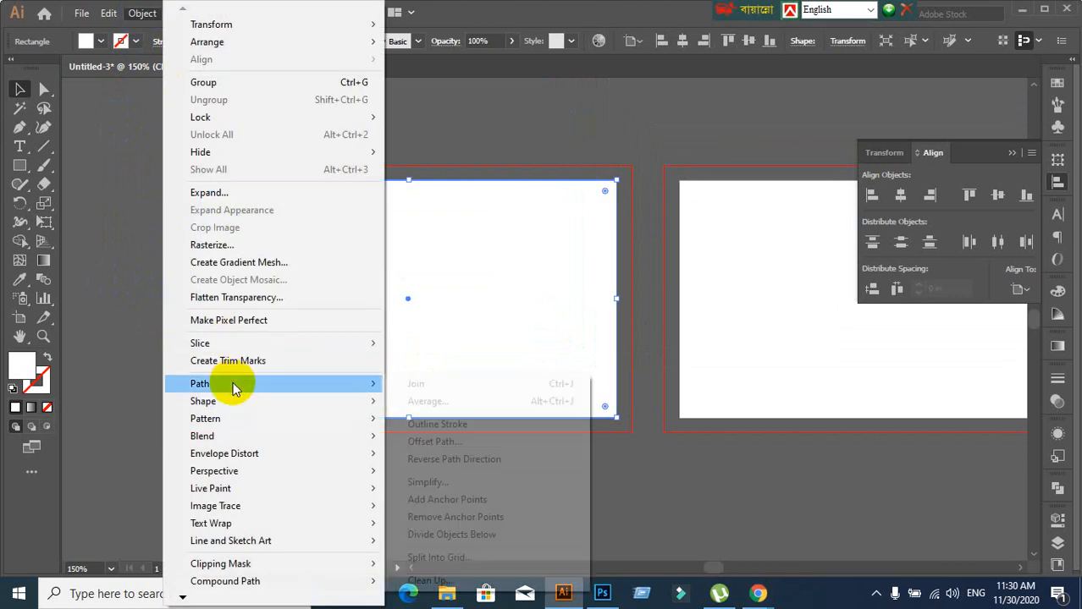
click(423, 442)
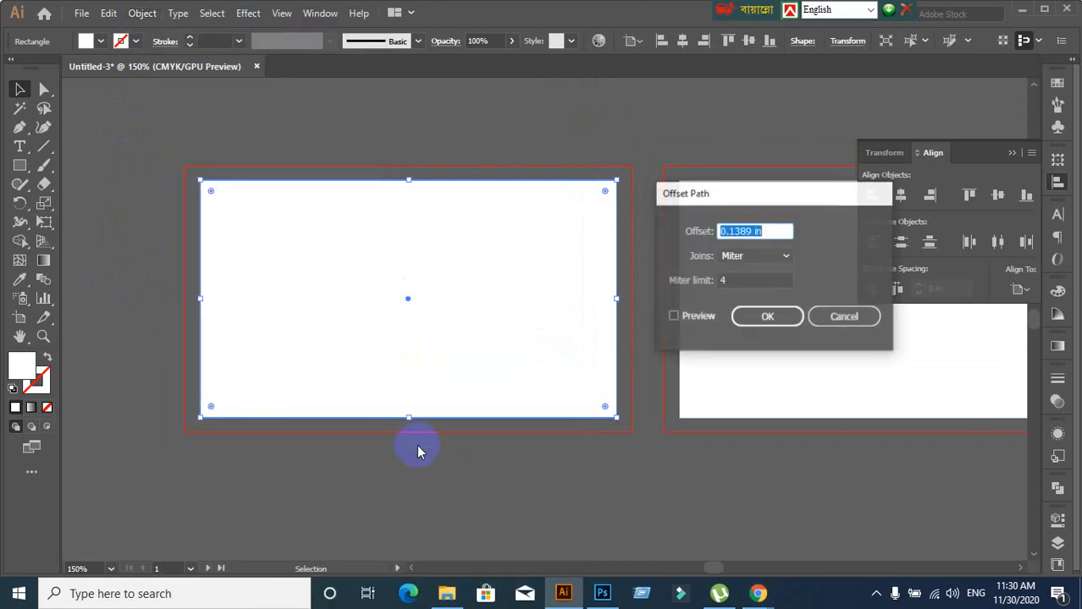
click(673, 316)
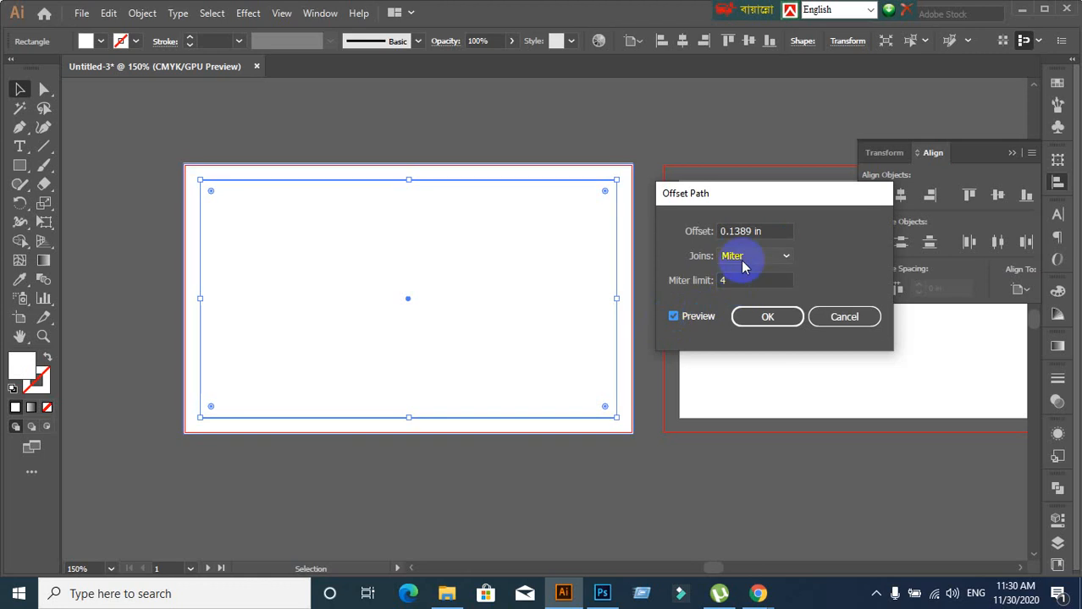
click(779, 232)
text(0.)
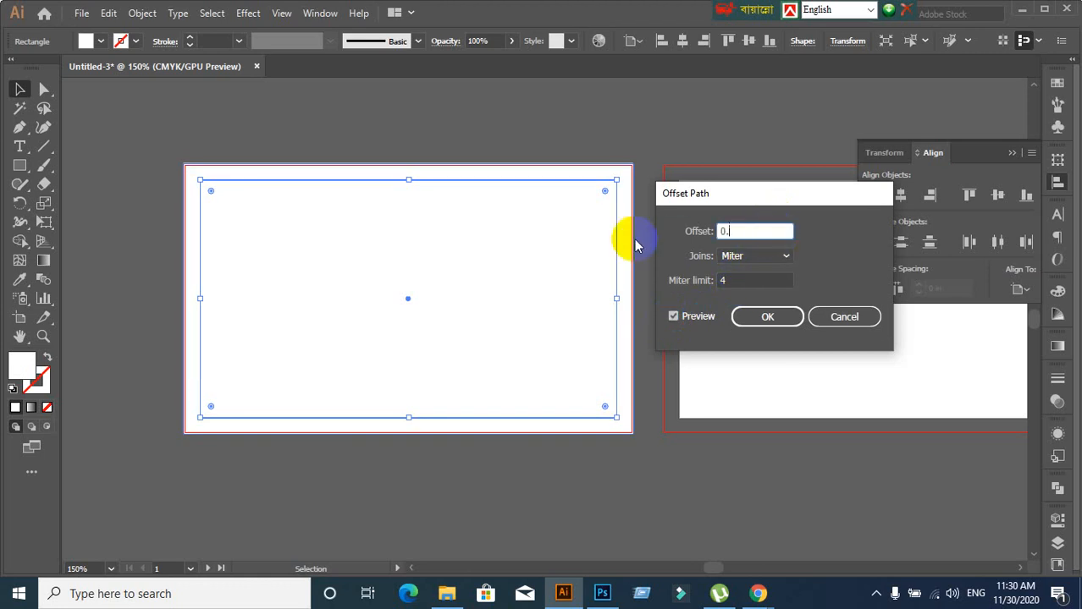
text(125)
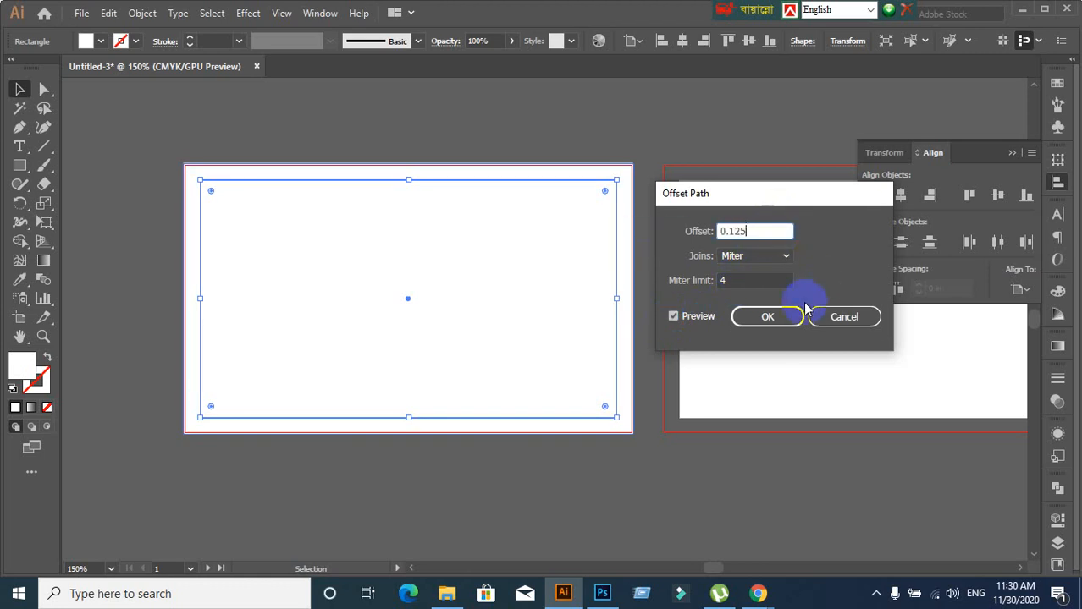
click(767, 316)
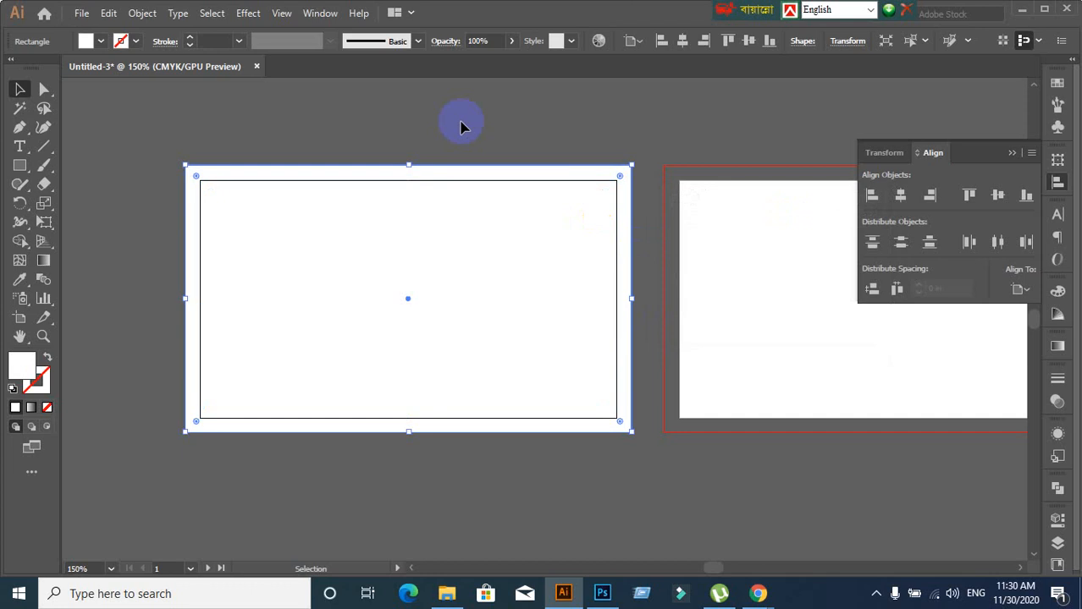
key(ctrl+shift+a)
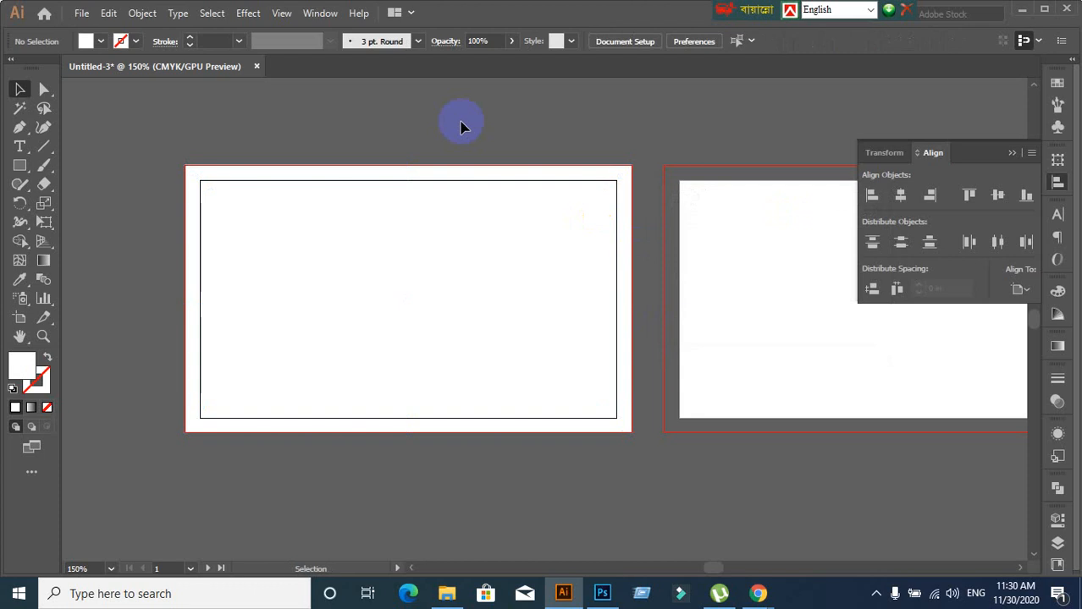
Offset the card rectangle inward by -0.125 in with Offset Path
click(392, 272)
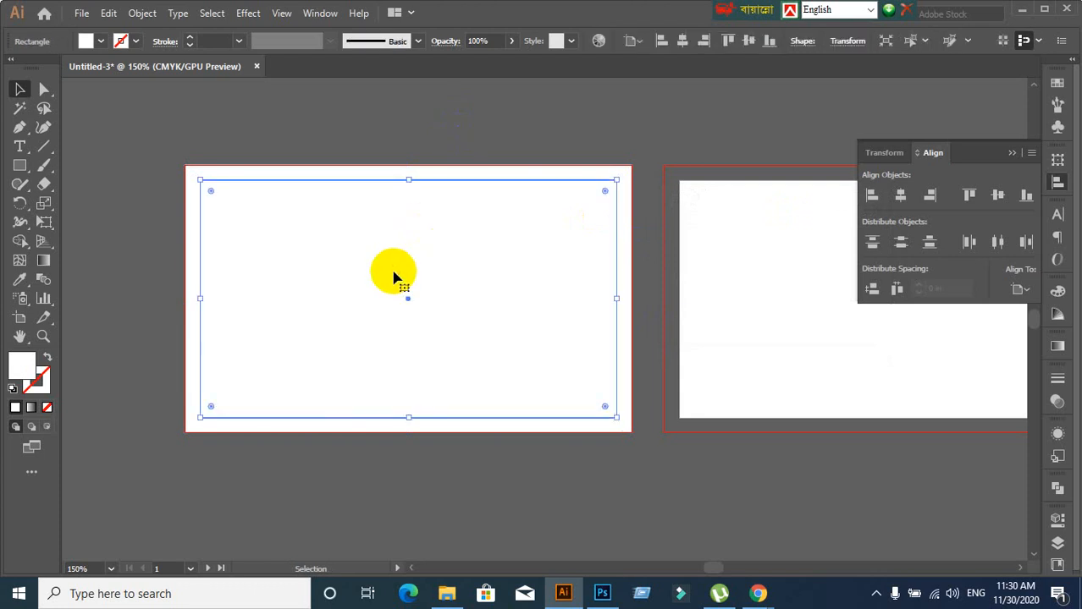
click(140, 14)
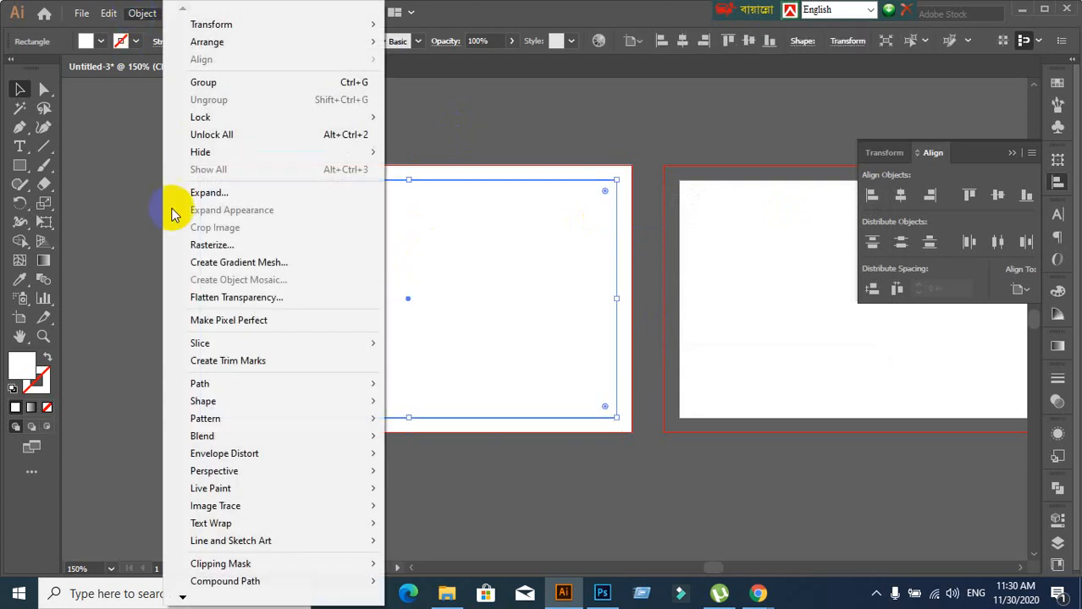
mouse_move(197, 383)
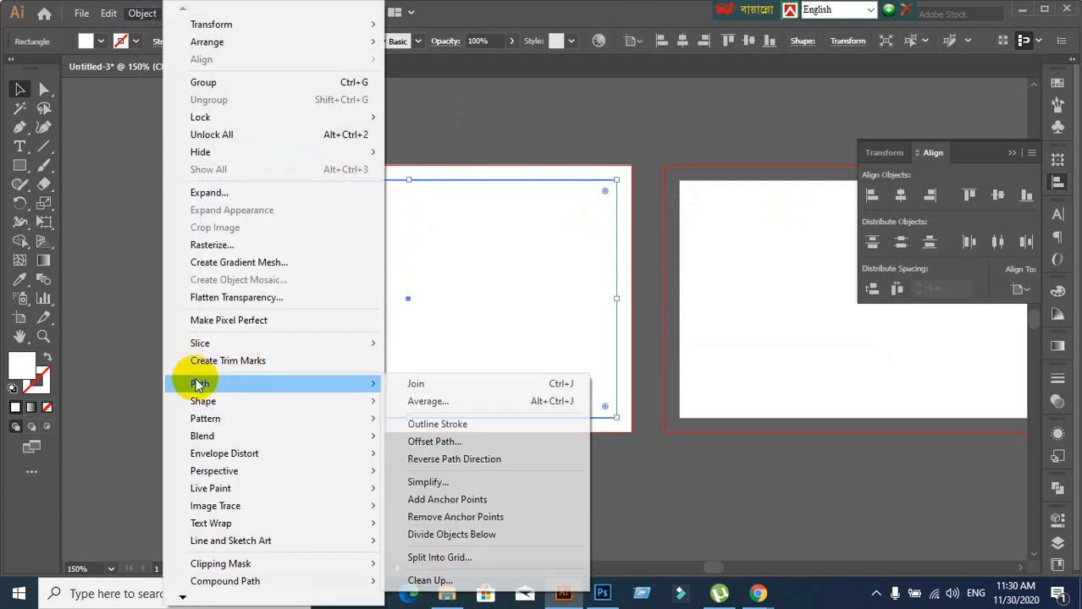
click(477, 449)
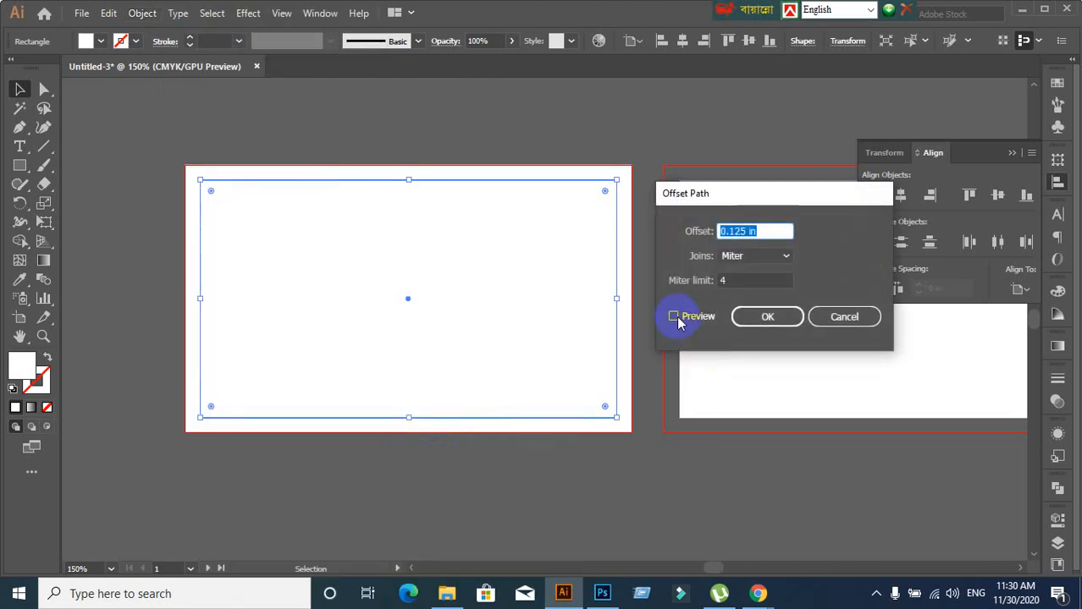
click(677, 318)
click(719, 231)
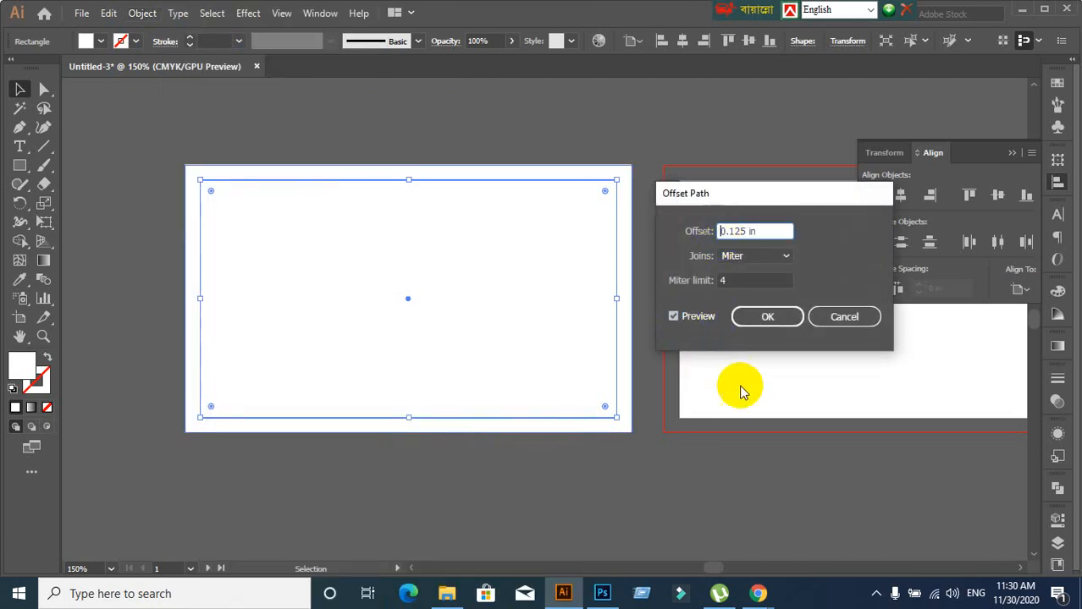
text(-)
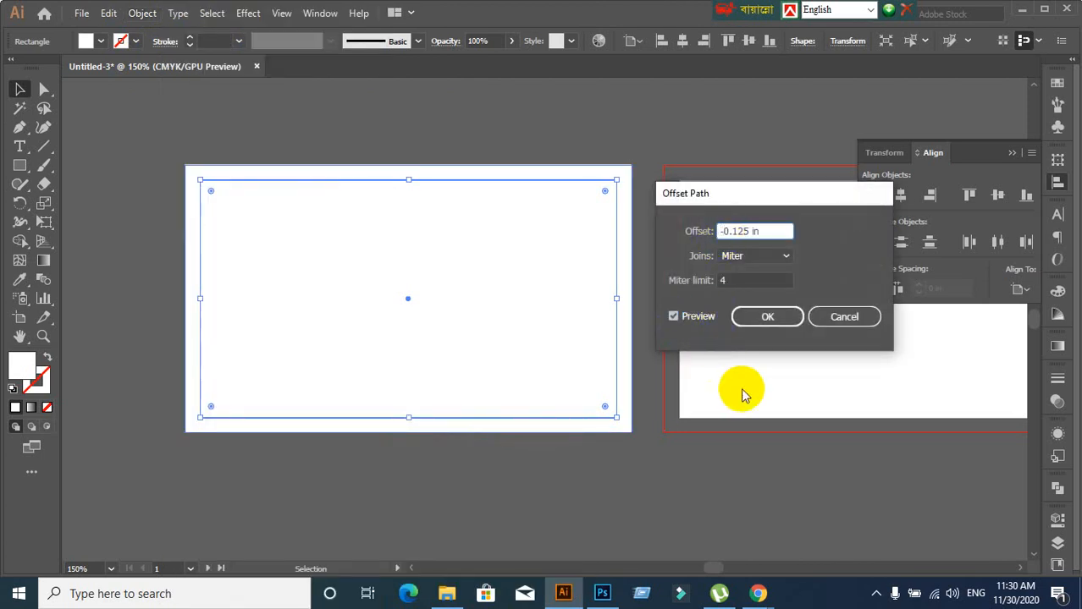
click(789, 317)
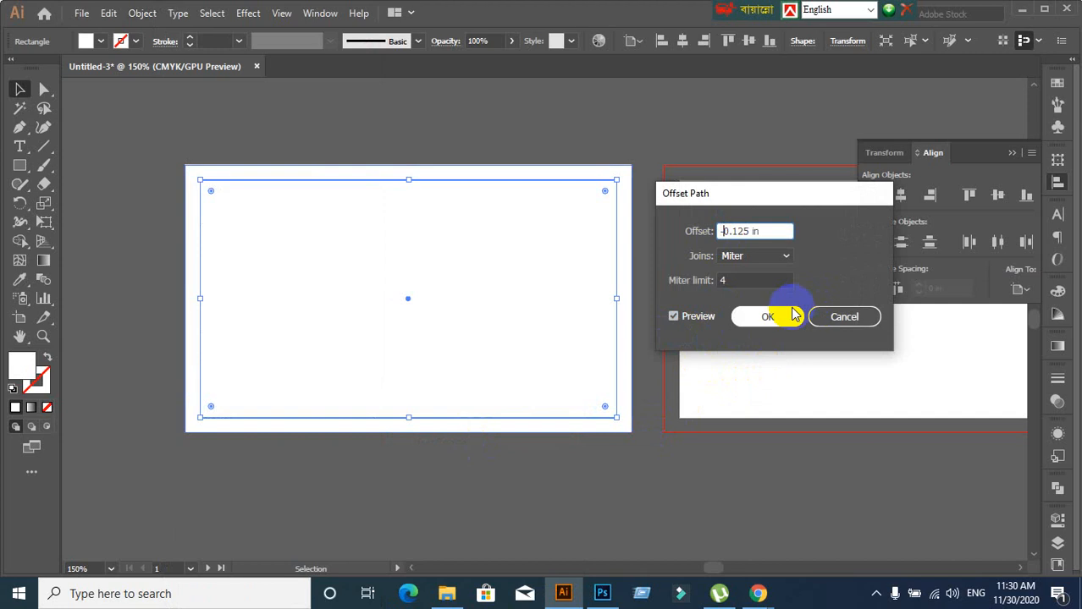
Select both offset rectangles together and convert them into guides
click(325, 192)
click(346, 149)
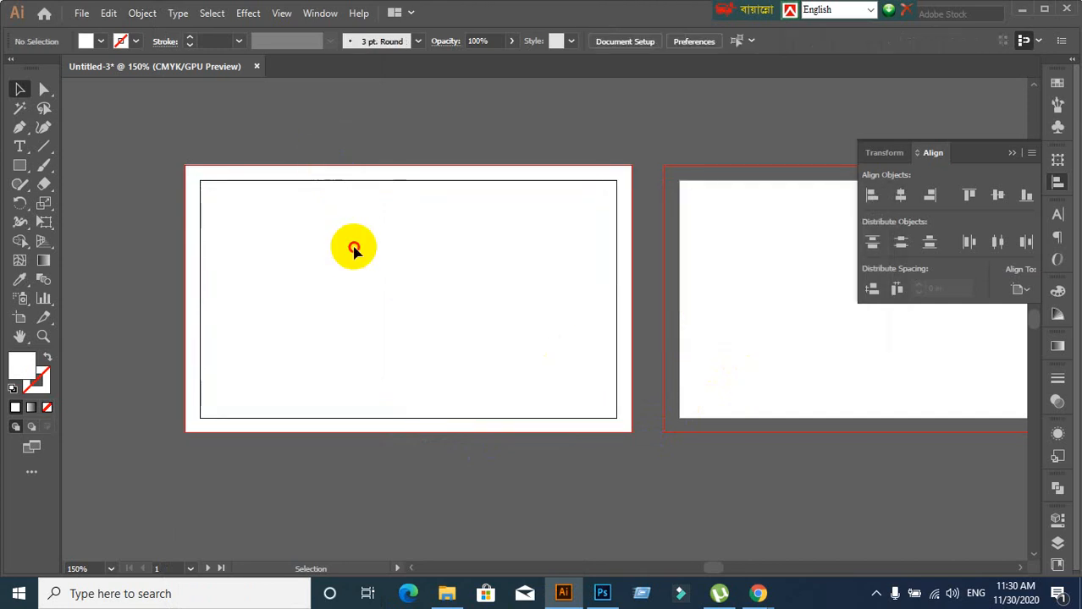
click(354, 247)
click(170, 461)
drag(290, 145, 381, 334)
right_click(360, 291)
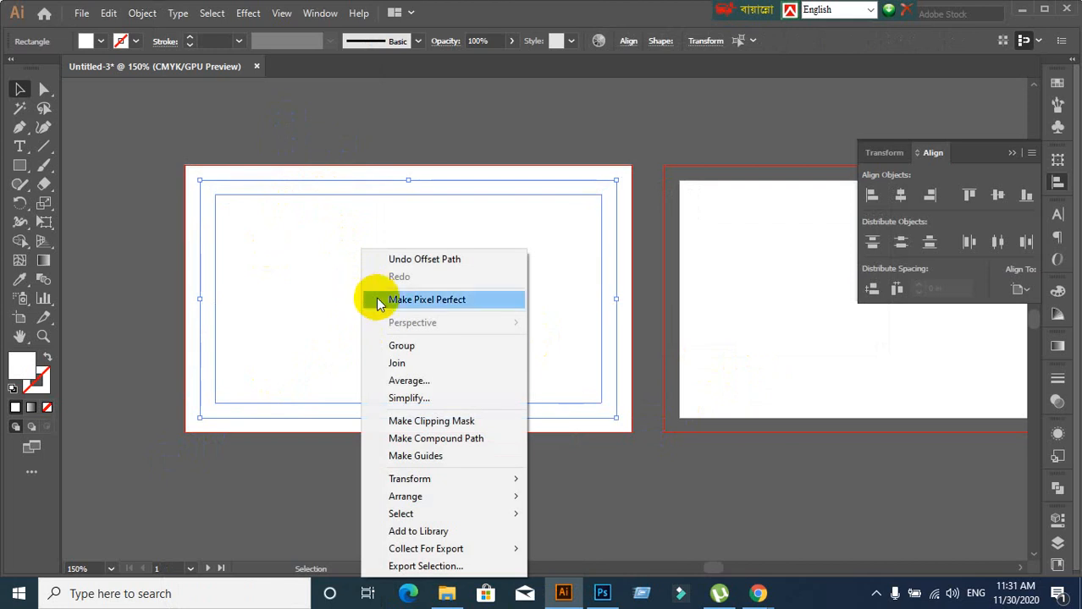
click(436, 462)
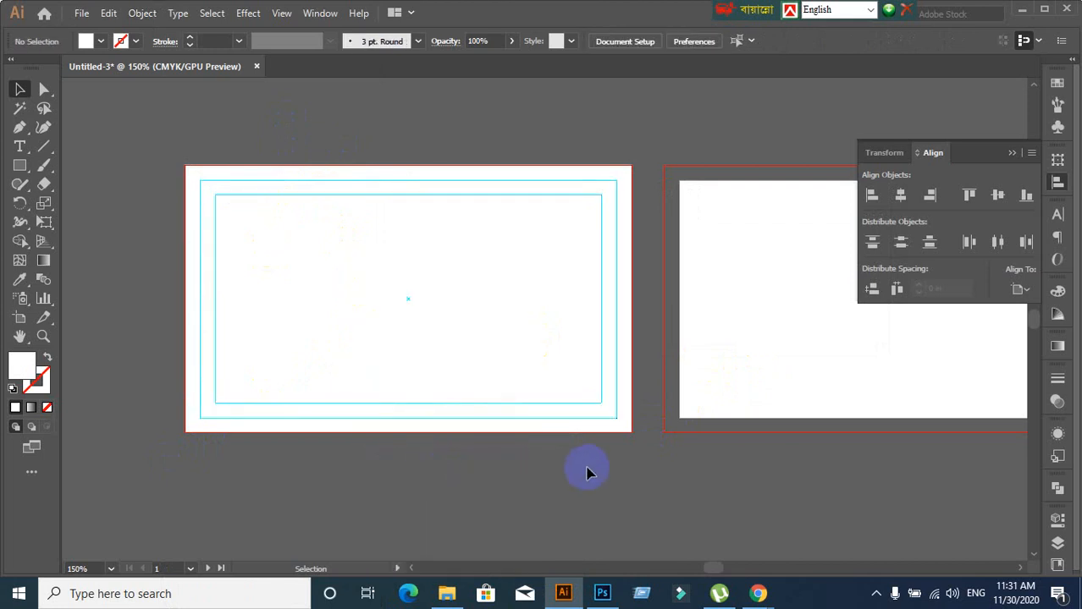
scroll(590, 473, down, 2)
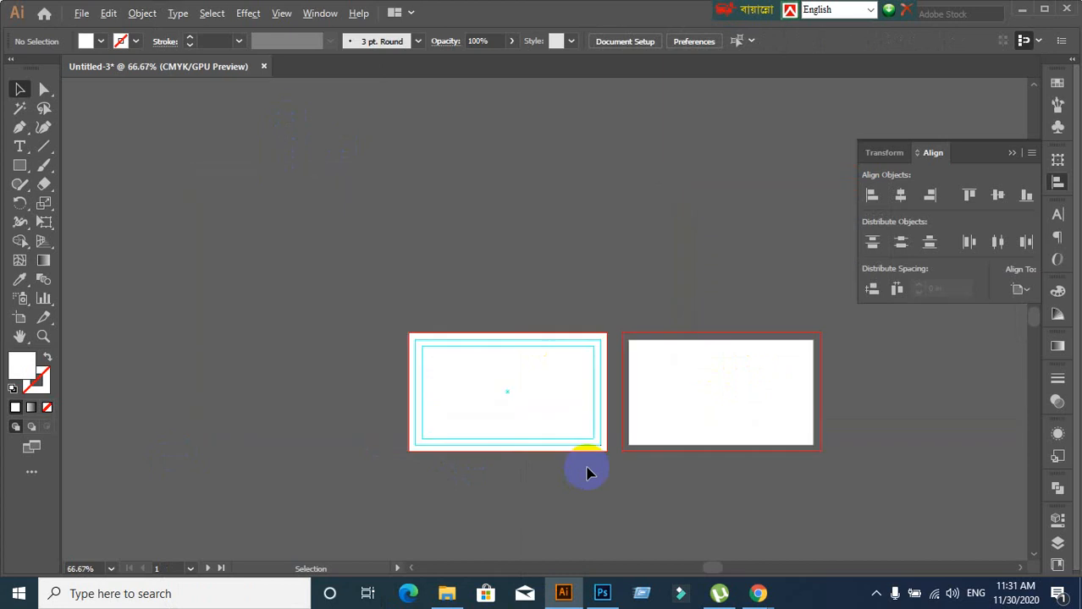
scroll(598, 475, up, 2)
drag(585, 474, 548, 462)
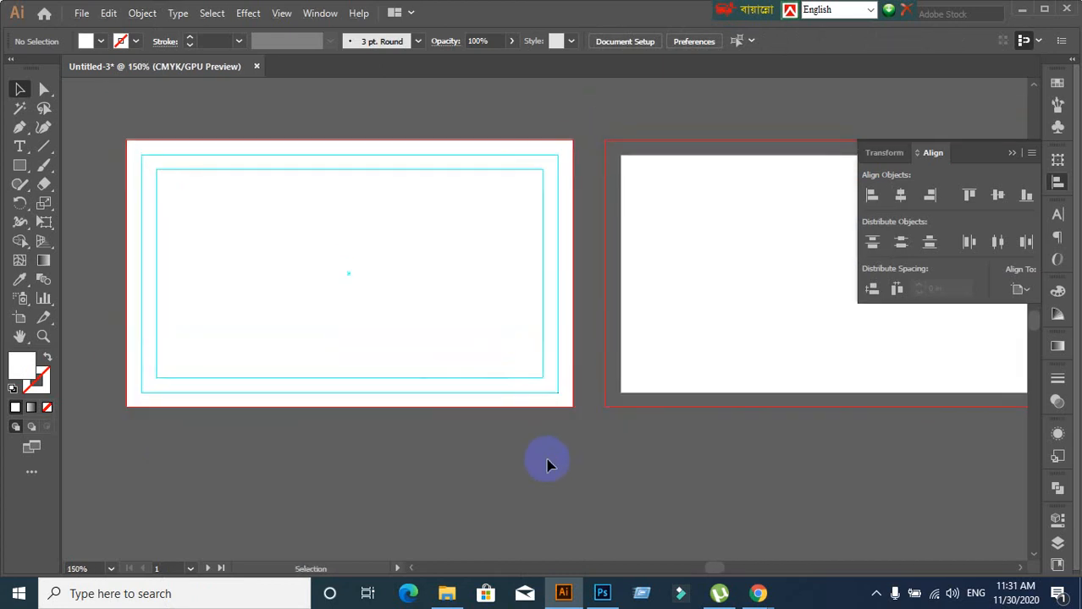
key(ctrl)
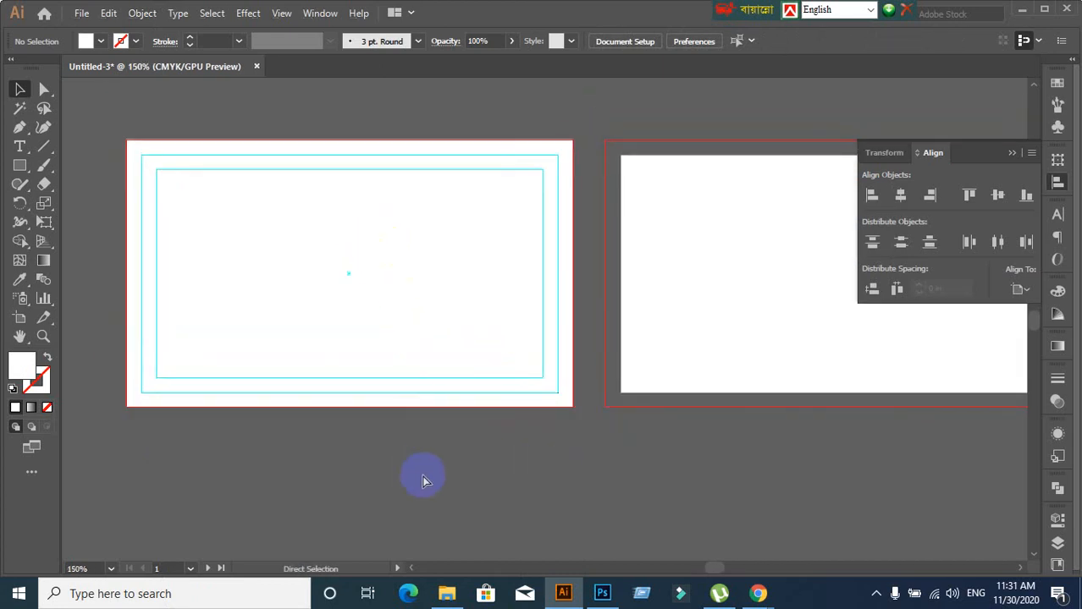
key(alt)
Unlock guides, then marquee-select the card rectangle and both guide outlines on the left artboard
key(ctrl+alt+2)
click(422, 475)
right_click(291, 269)
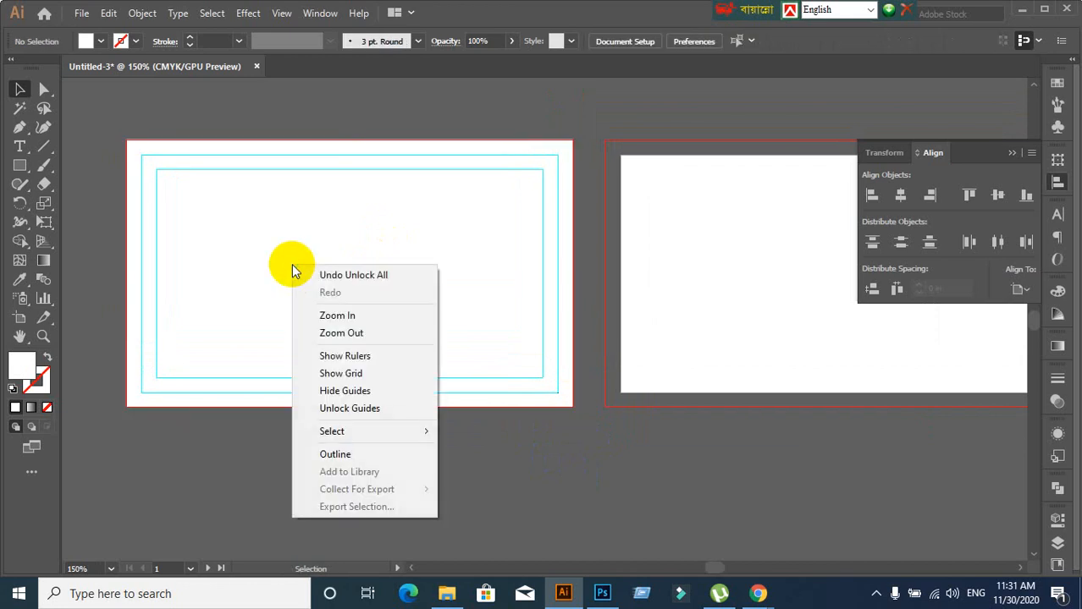
click(363, 409)
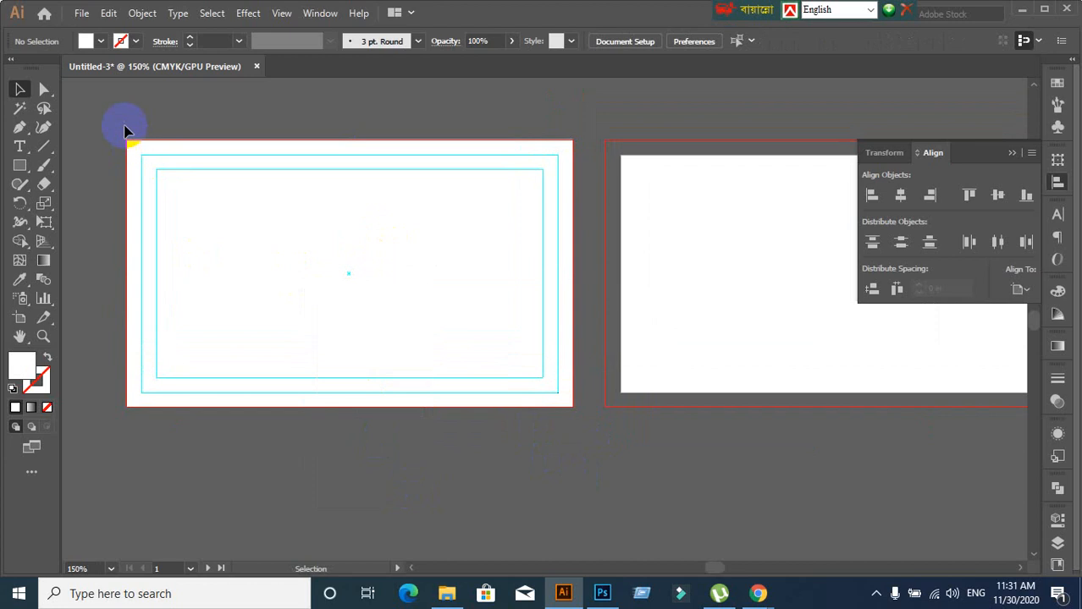
drag(157, 148, 550, 451)
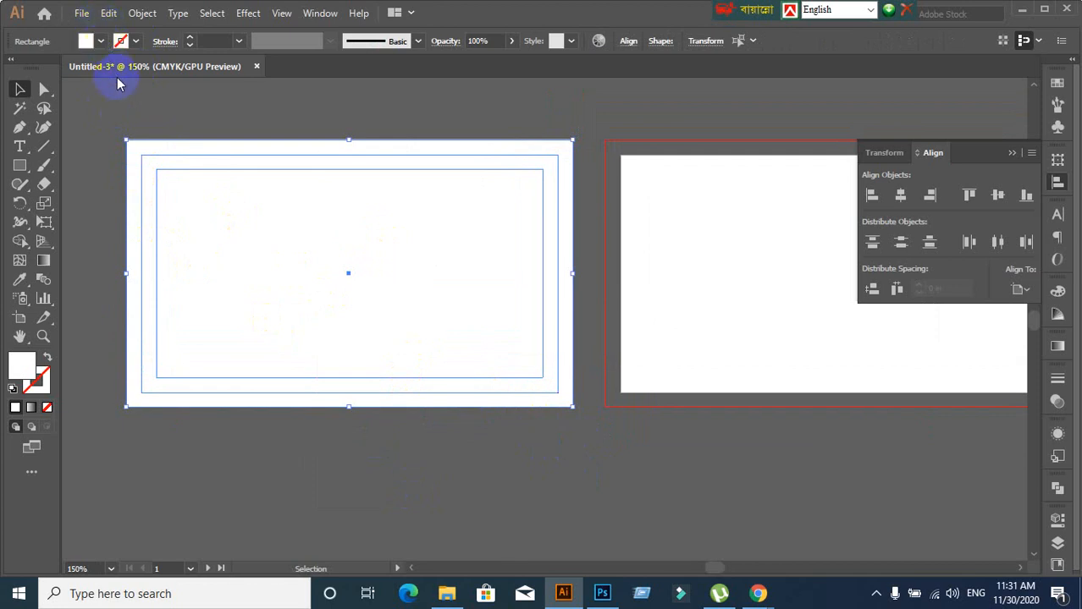
Drag a trial copy of the left card's guides onto the right artboard, then undo it
click(108, 13)
click(108, 14)
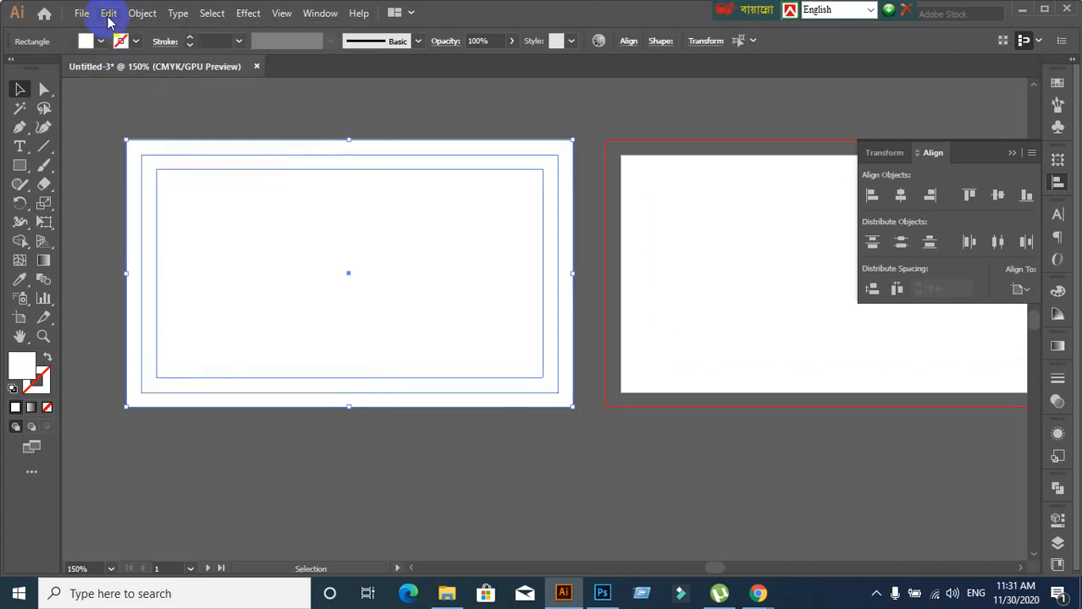
click(108, 14)
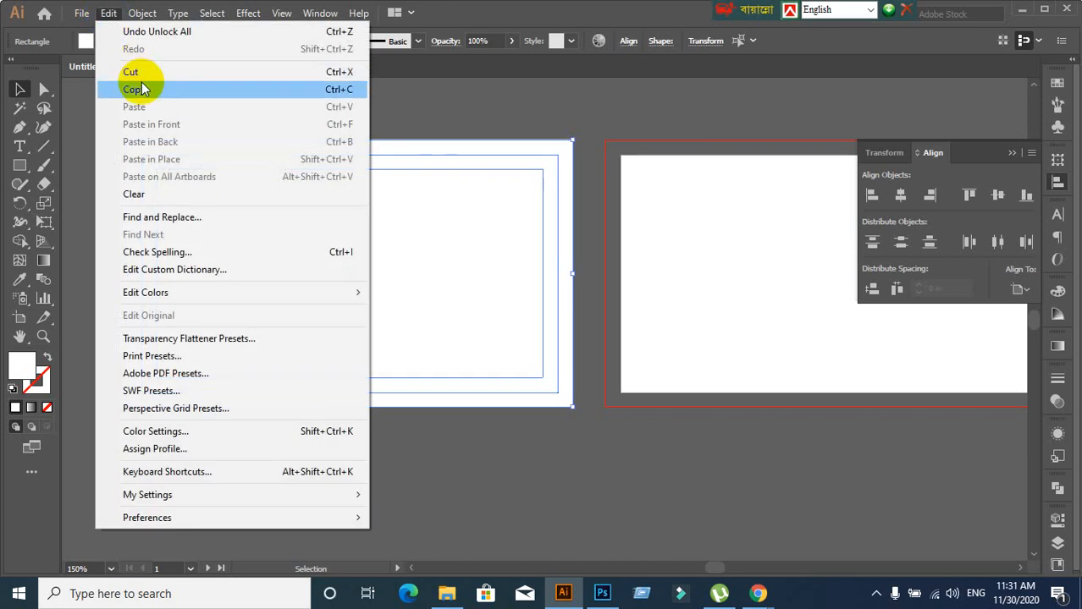
click(533, 8)
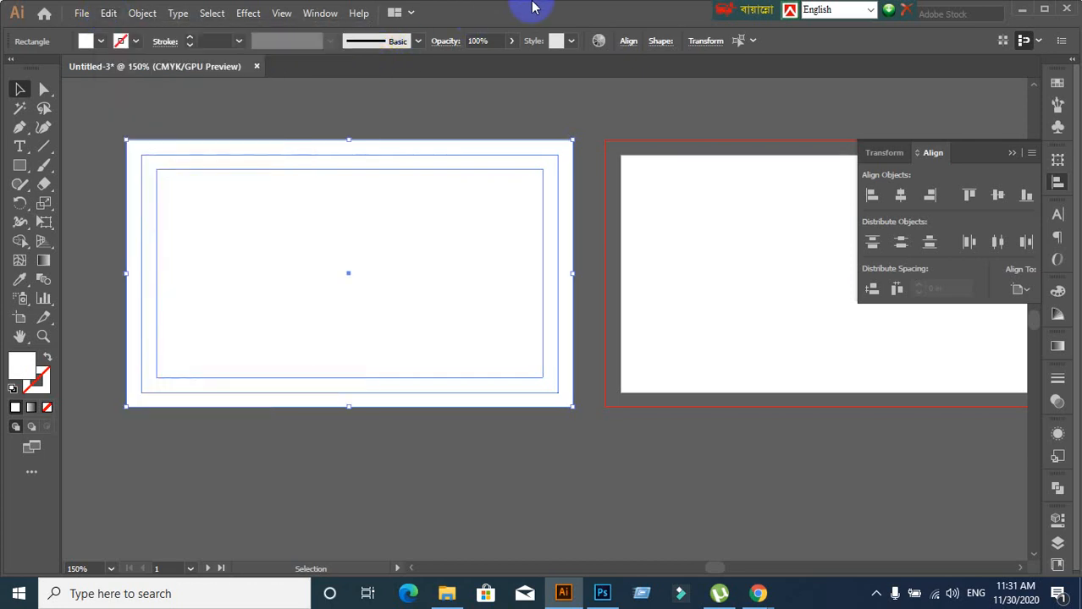
click(554, 470)
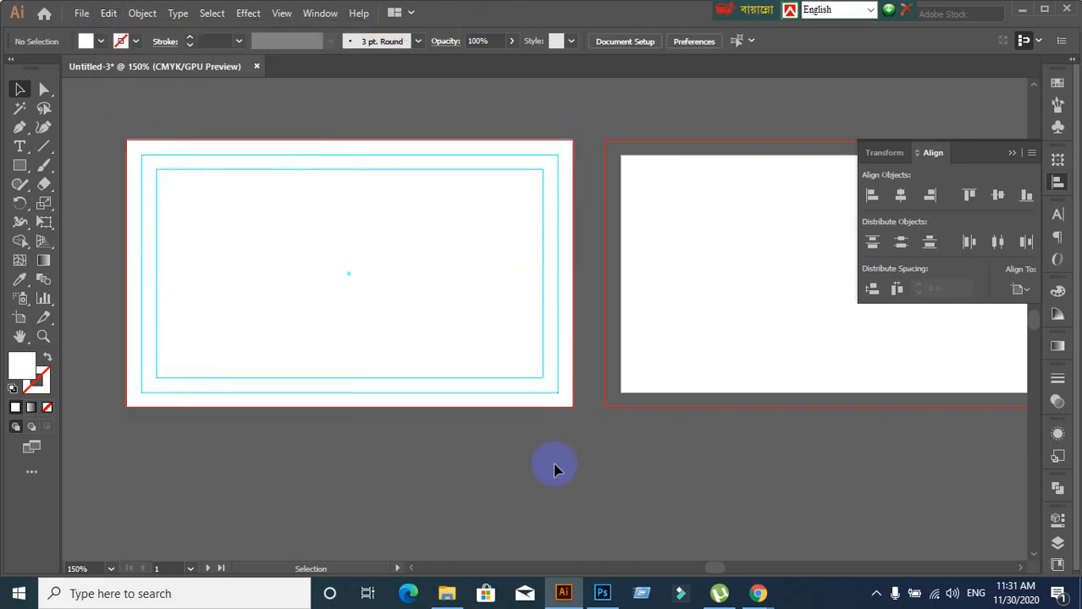
drag(112, 113, 526, 440)
drag(418, 311, 888, 318)
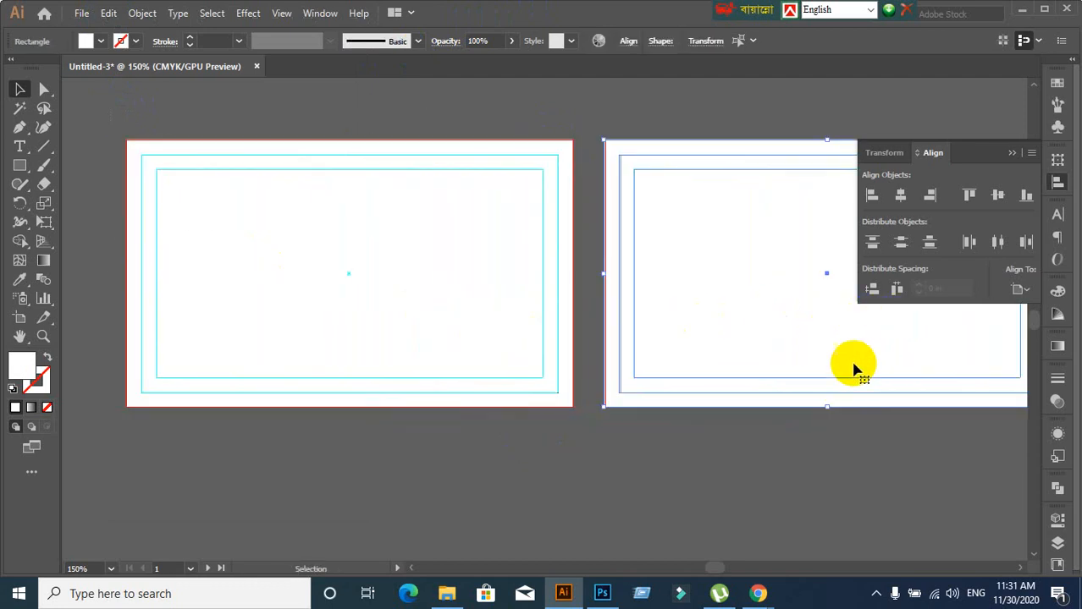
click(653, 457)
key(ctrl+z)
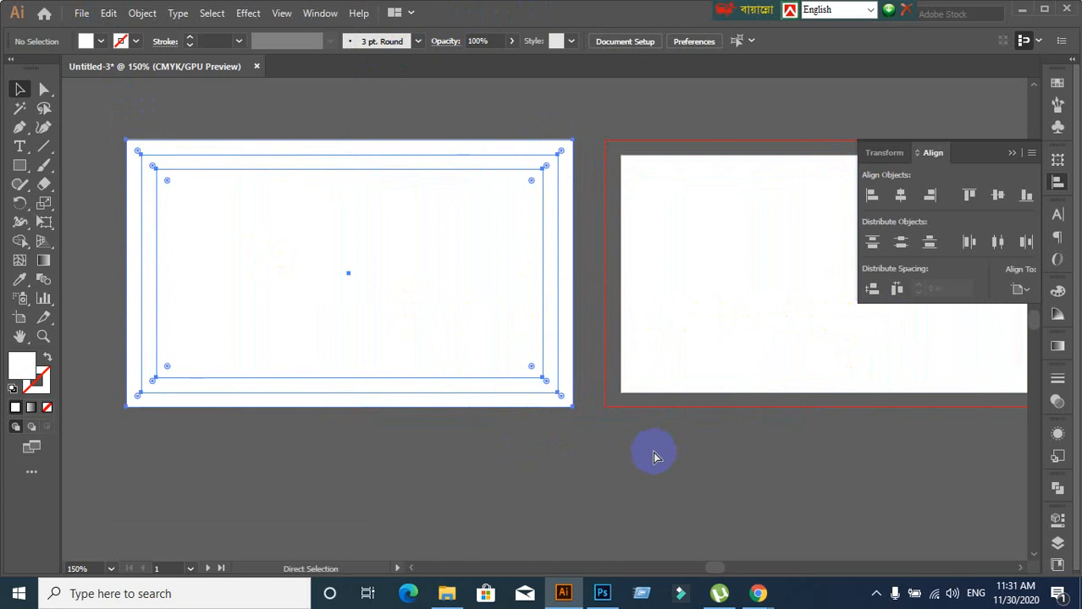
Shift both artboards up-left in view and open the View menu
click(594, 456)
scroll(582, 456, down, 1)
drag(581, 459, 519, 382)
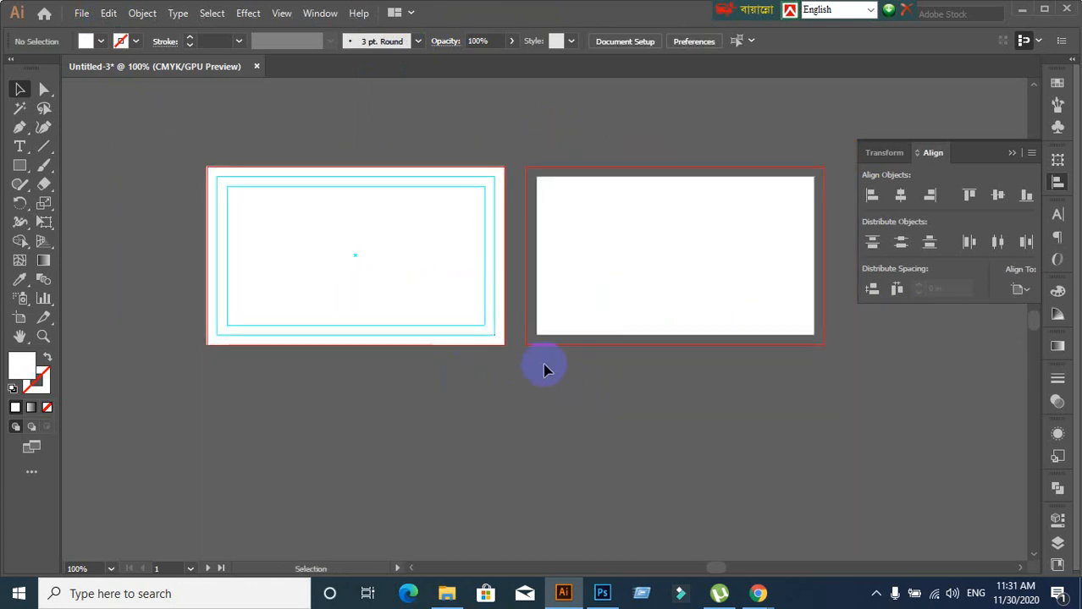
click(281, 14)
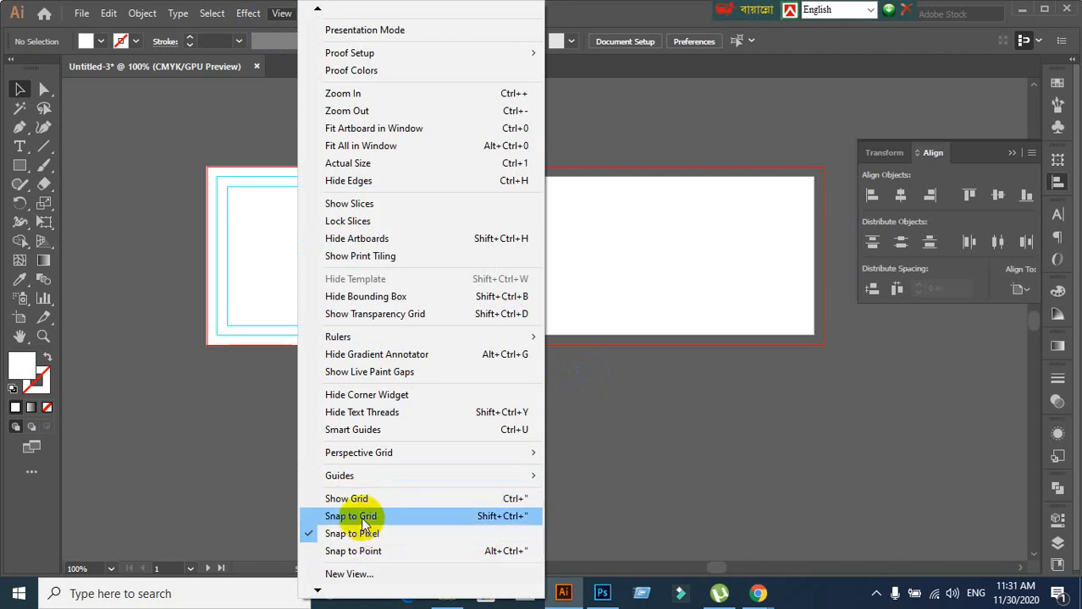
Turn on Snap to Point and turn the inner rectangles back into guides
click(340, 551)
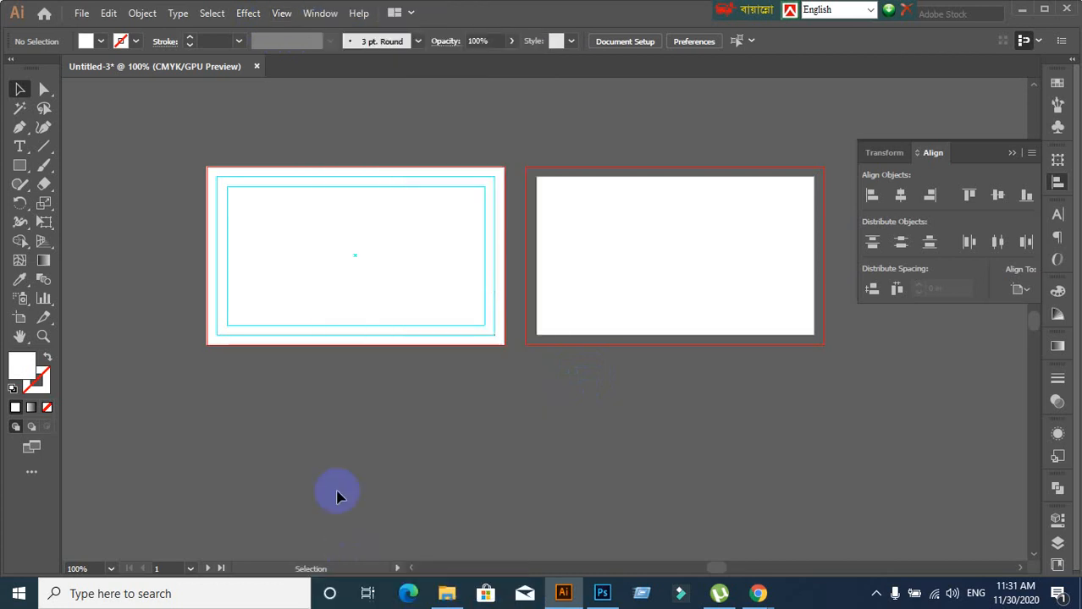
scroll(487, 396, up, 1)
scroll(487, 398, down, 1)
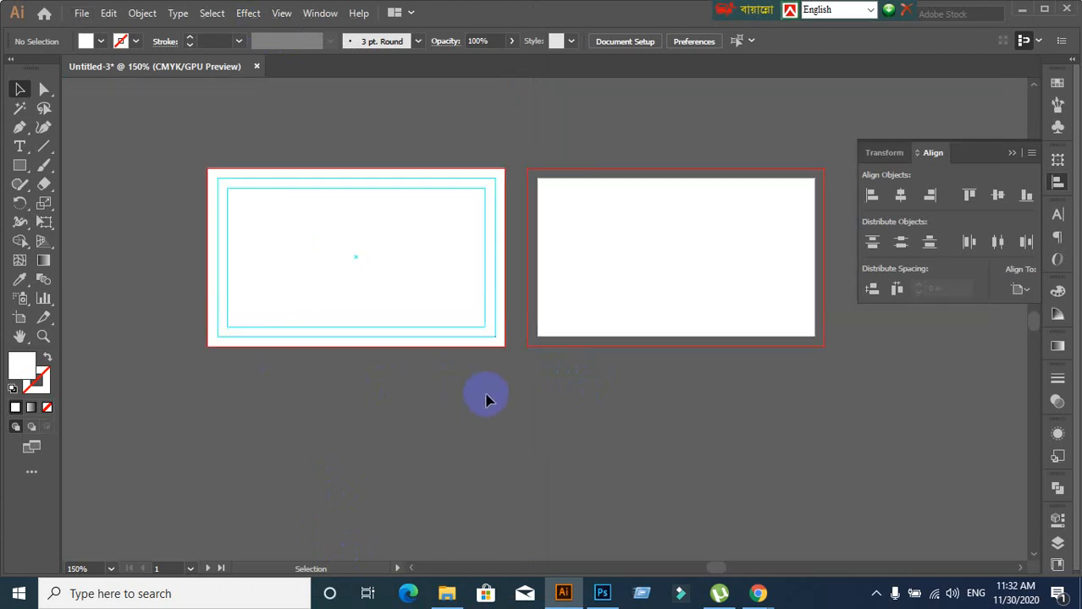
key(space)
drag(486, 401, 450, 379)
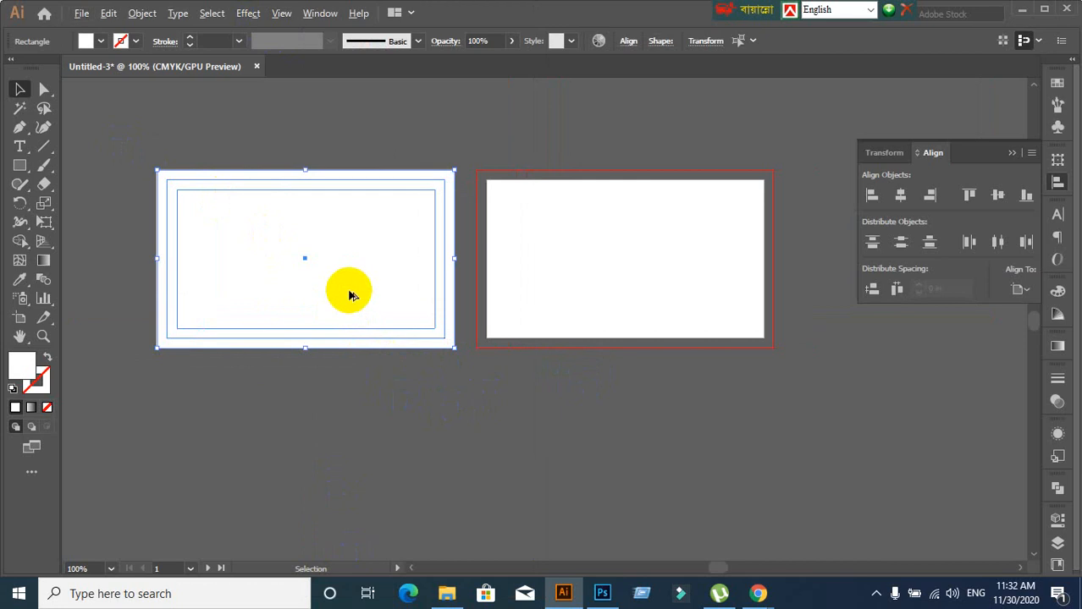
key(ctrl+5)
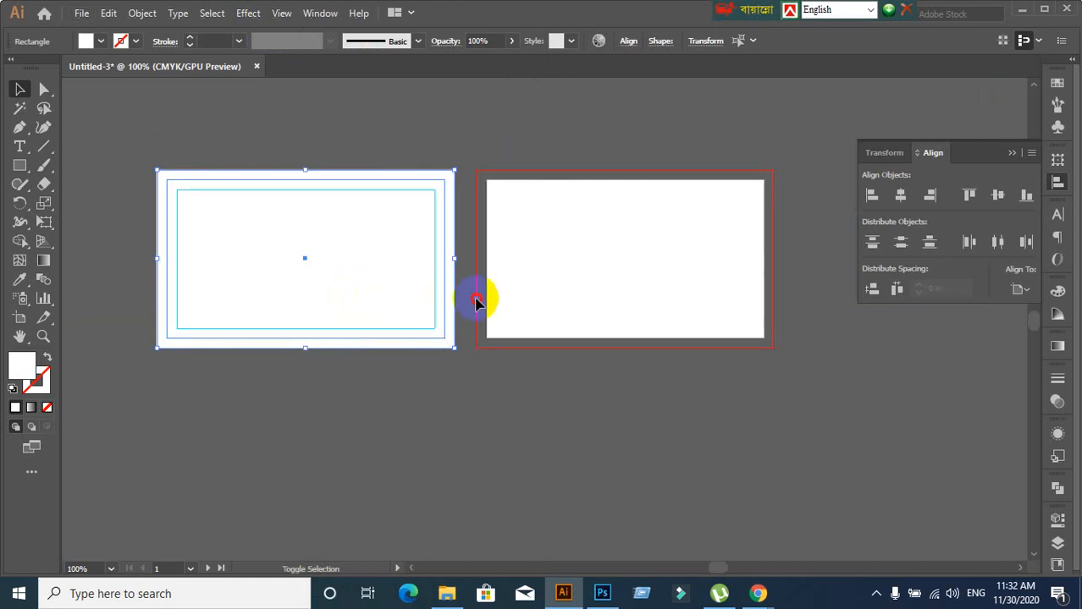
Duplicate the card frame from the first artboard onto the second and align it there
click(354, 296)
click(375, 409)
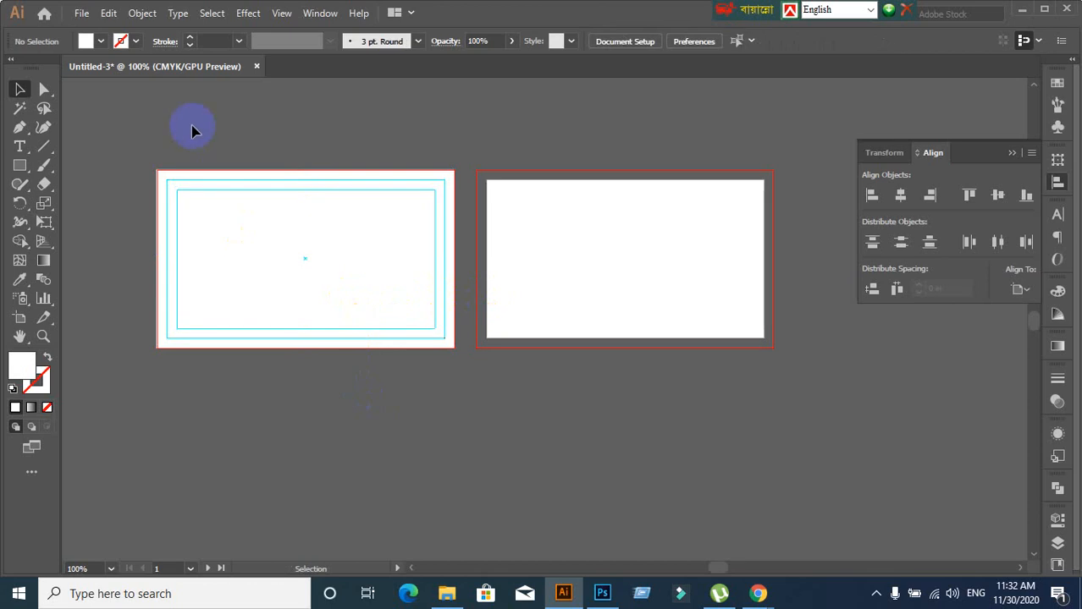
click(352, 347)
drag(361, 286, 683, 303)
click(589, 462)
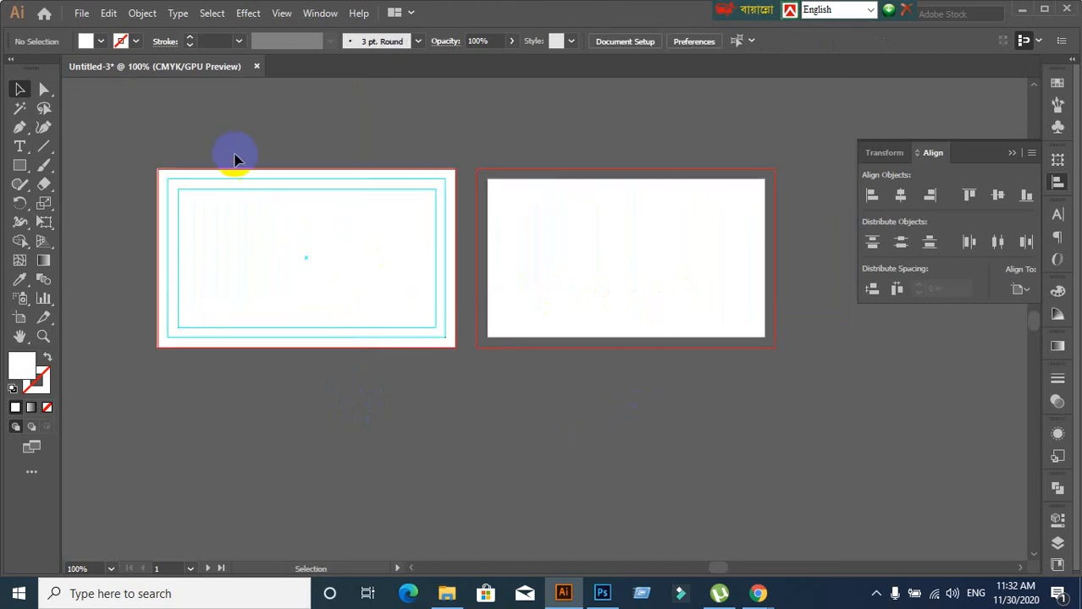
click(287, 276)
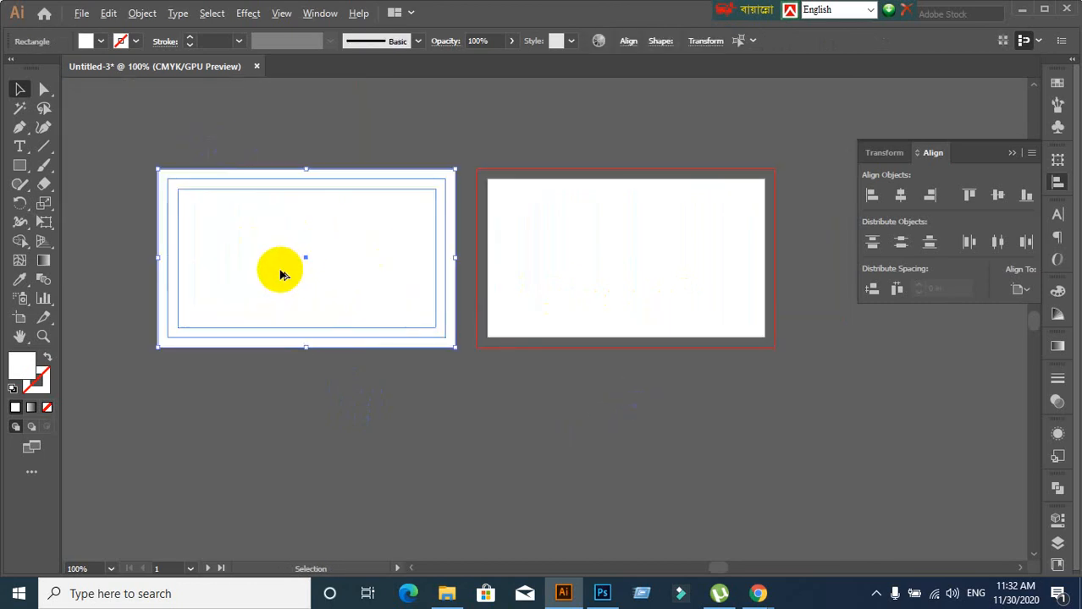
drag(282, 272, 598, 369)
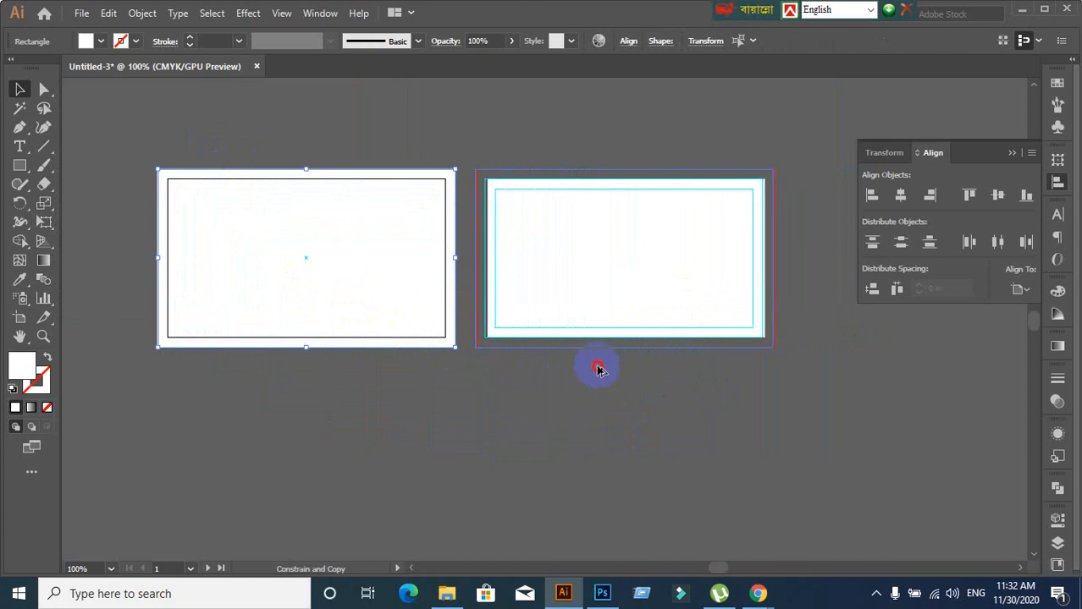
drag(597, 369, 594, 381)
click(596, 439)
scroll(804, 406, up, 1)
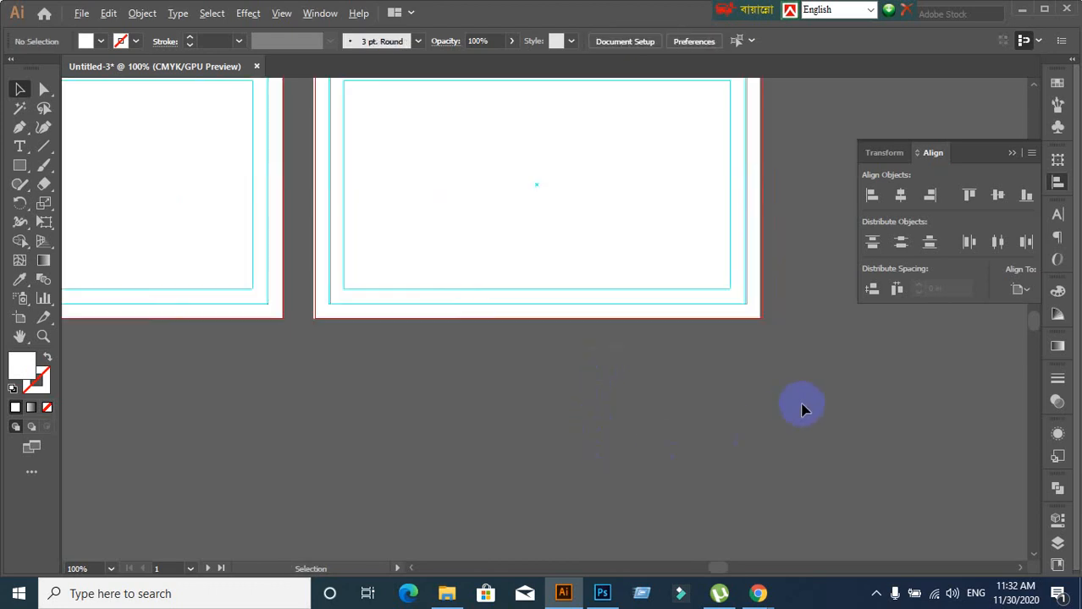
scroll(512, 457, up, 3)
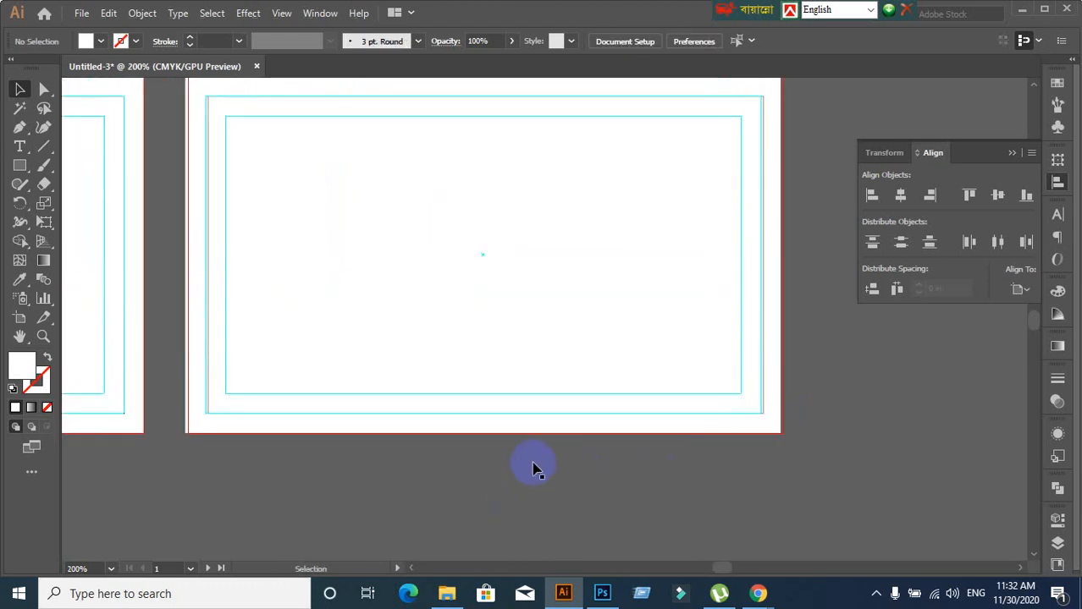
Bring the second artboard into view and undo an accidental move of the inner guide
click(288, 16)
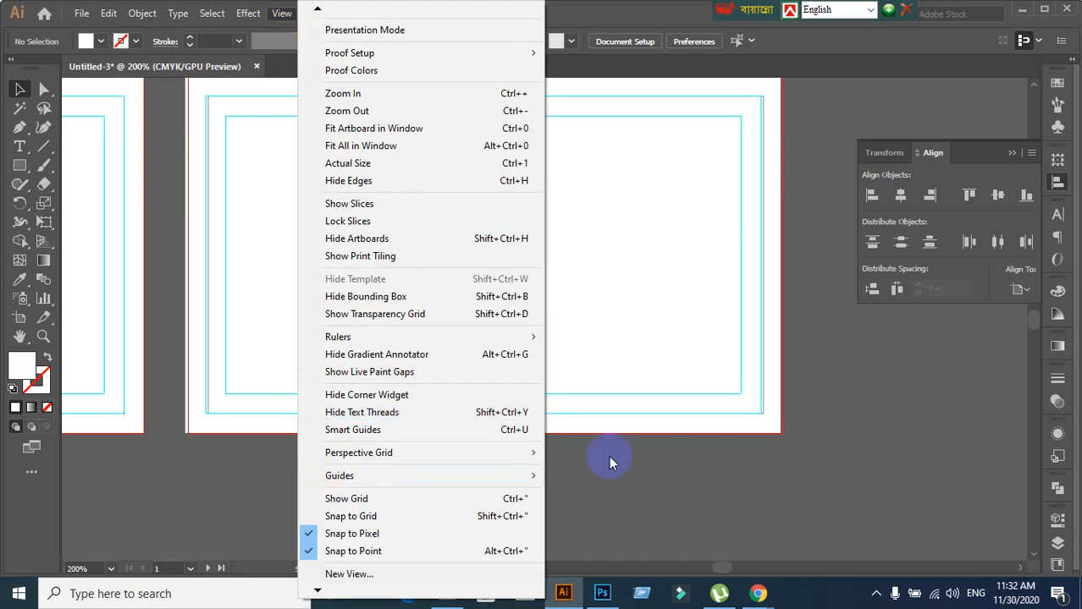
click(726, 479)
scroll(701, 461, down, 1)
drag(701, 461, 583, 427)
drag(514, 315, 682, 421)
key(ctrl+z)
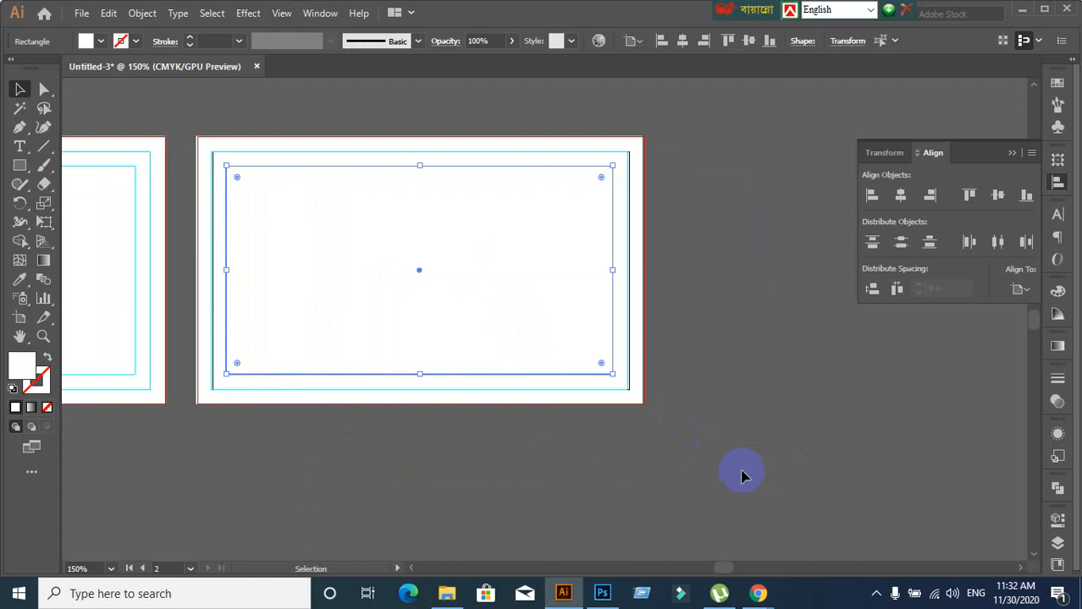
Marquee-select the copied guide frame on the second artboard to clear it away
click(708, 467)
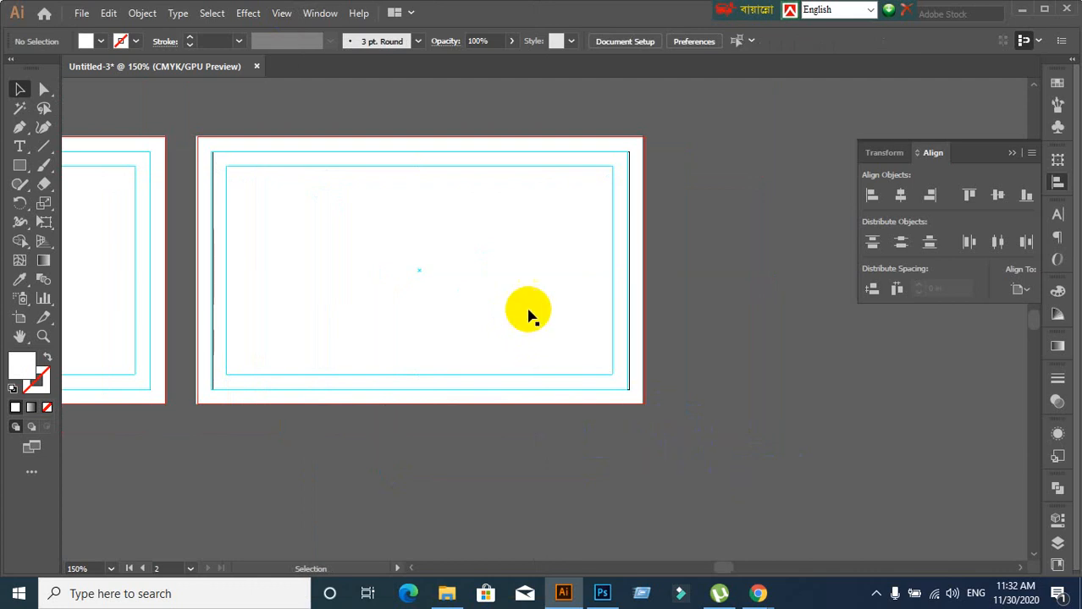
click(497, 322)
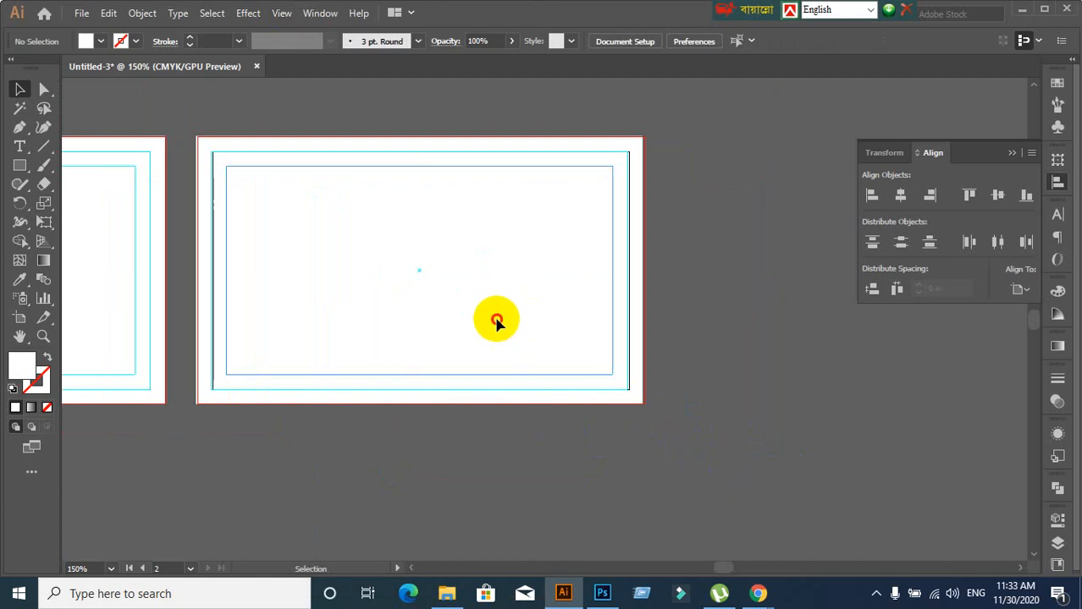
click(753, 363)
drag(359, 122, 519, 305)
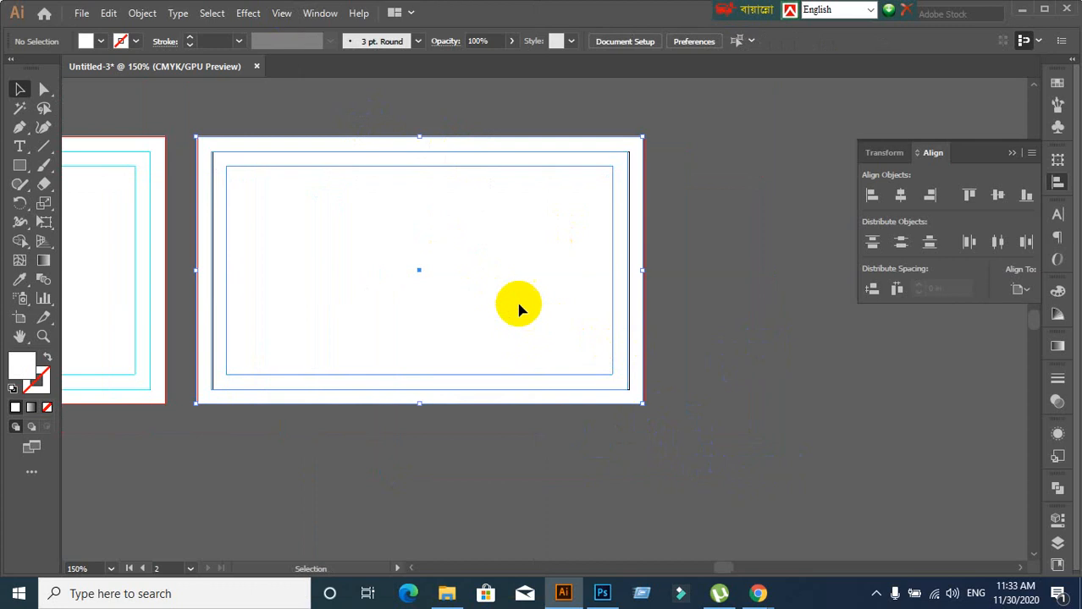
click(704, 366)
alt+scroll(627, 355, down, 1)
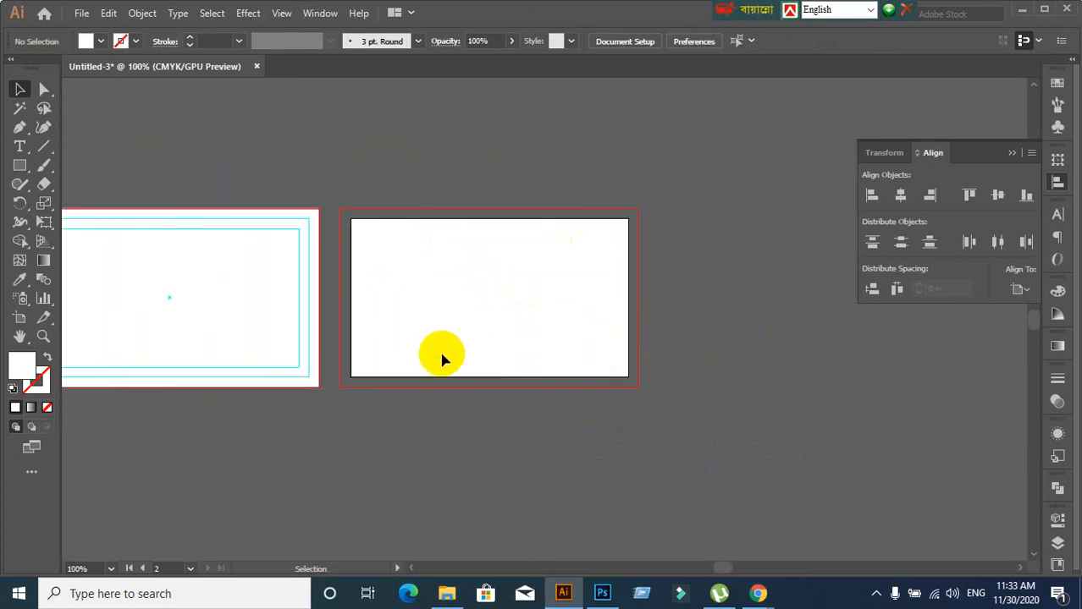
Draw a 3.5 × 2 in rectangle and select it
click(19, 167)
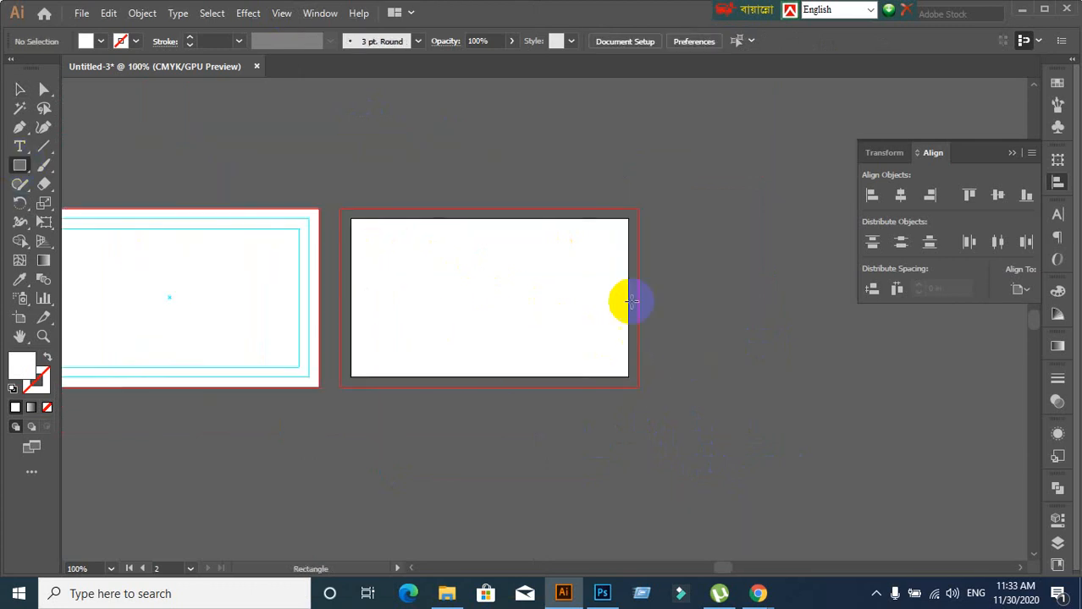
click(737, 235)
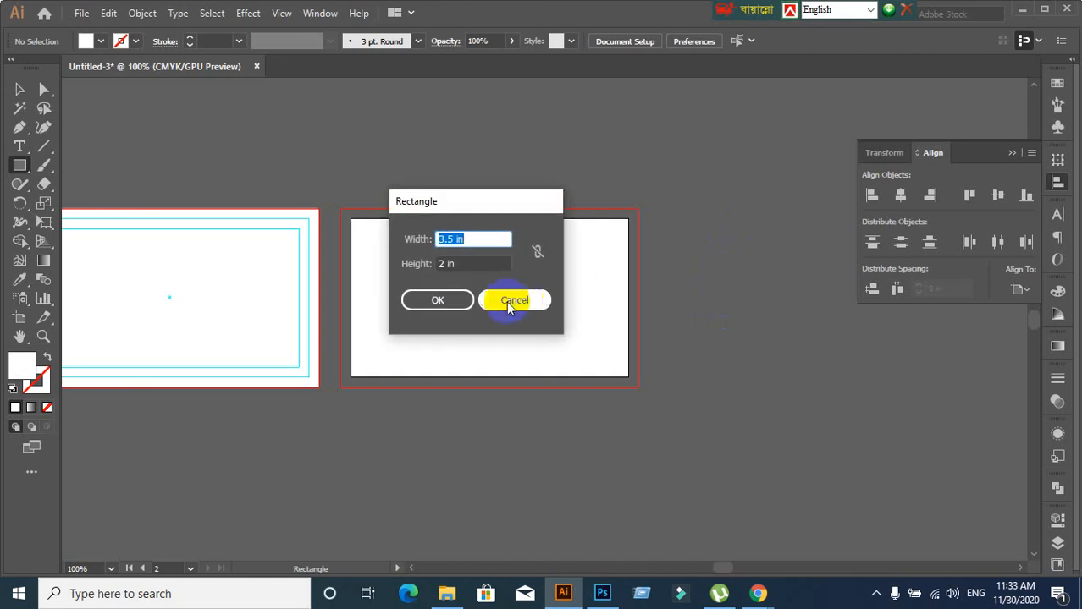
click(464, 302)
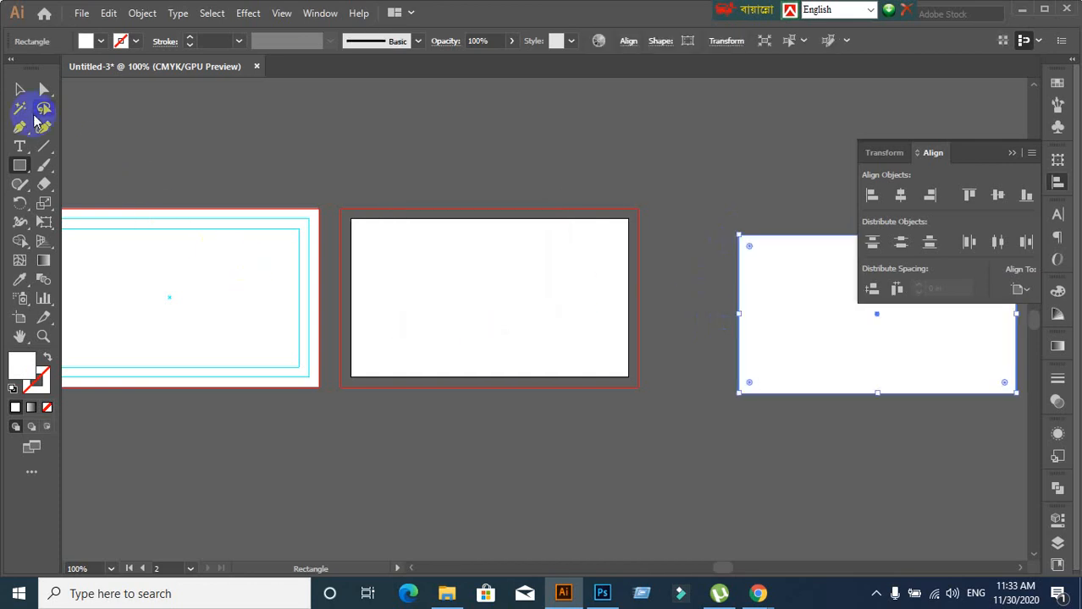
click(20, 90)
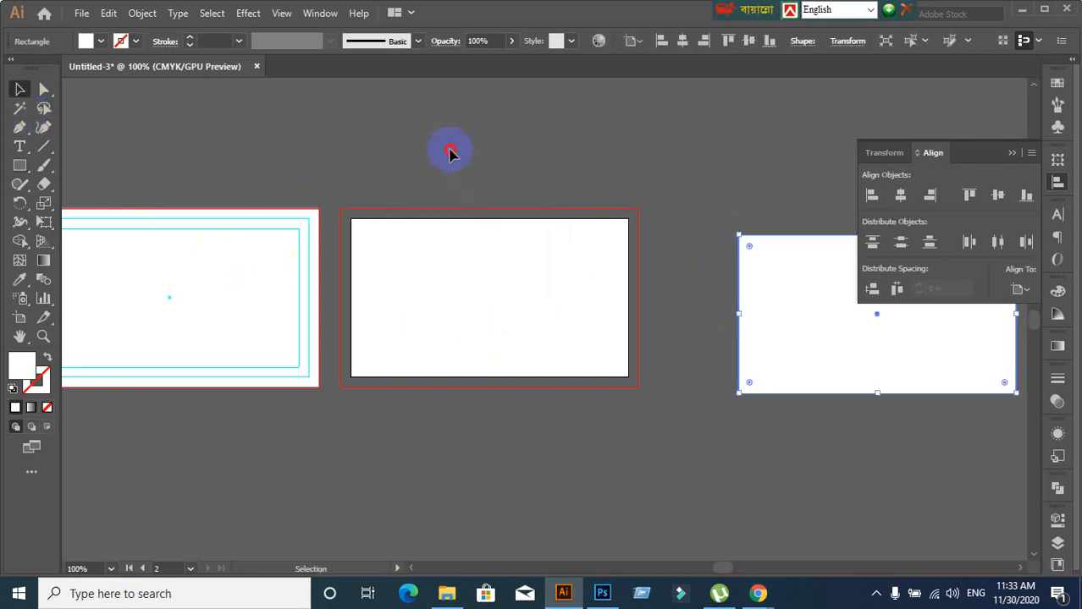
drag(462, 174, 537, 458)
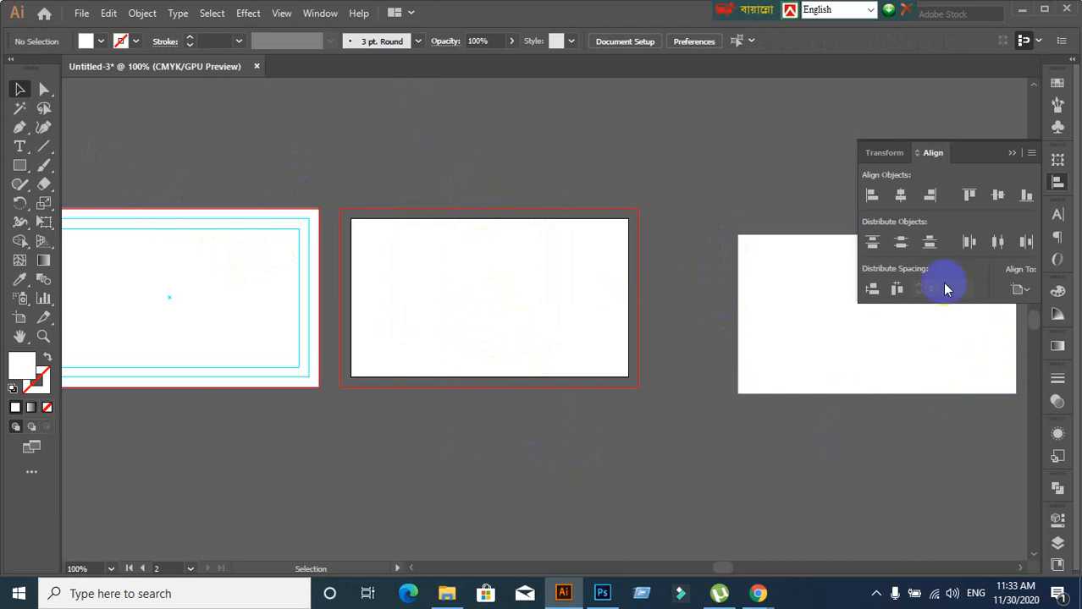
click(804, 368)
Align the rectangle to the artboard, centred horizontally and vertically, and check its placement
click(1019, 291)
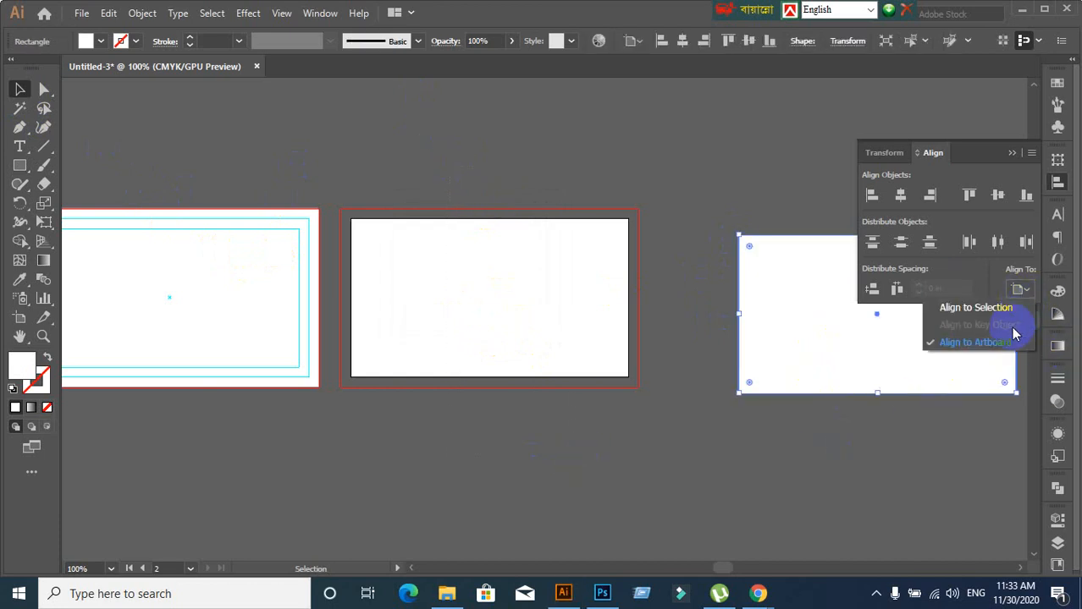
click(998, 196)
click(900, 196)
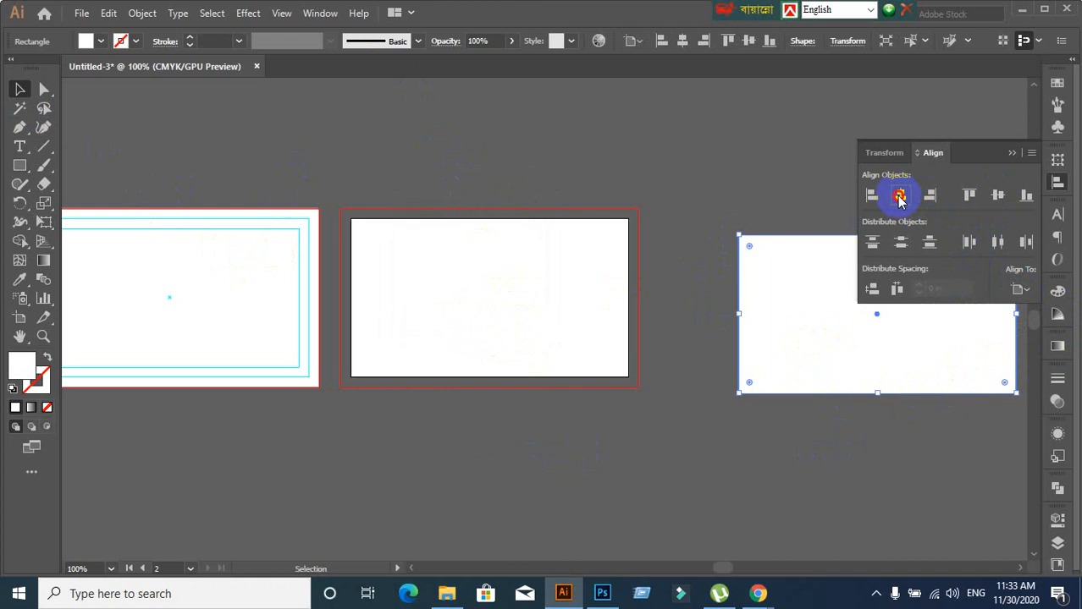
click(1001, 198)
click(715, 372)
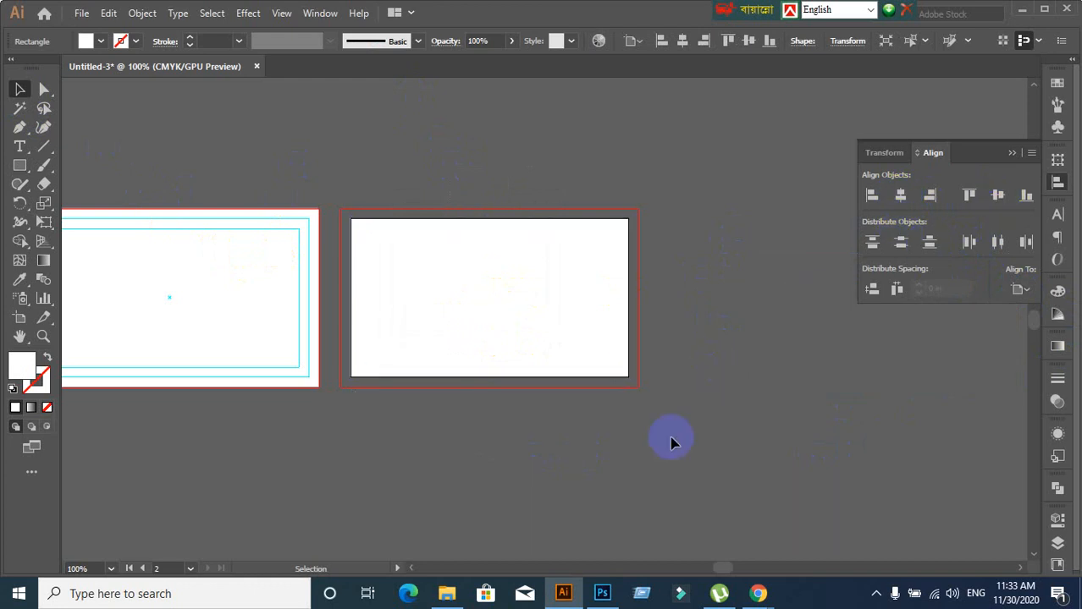
click(522, 360)
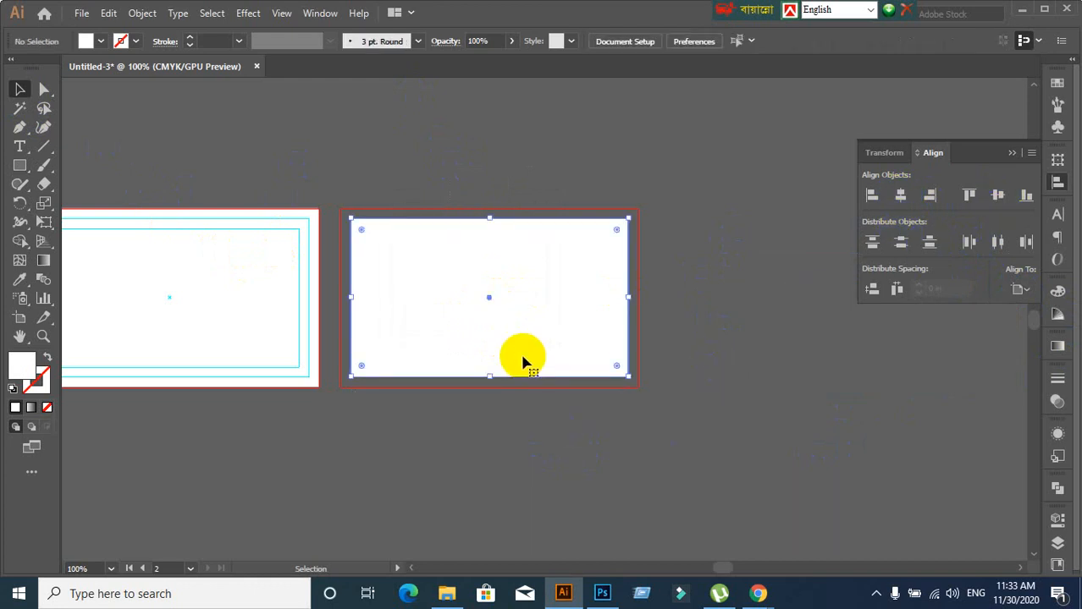
click(762, 381)
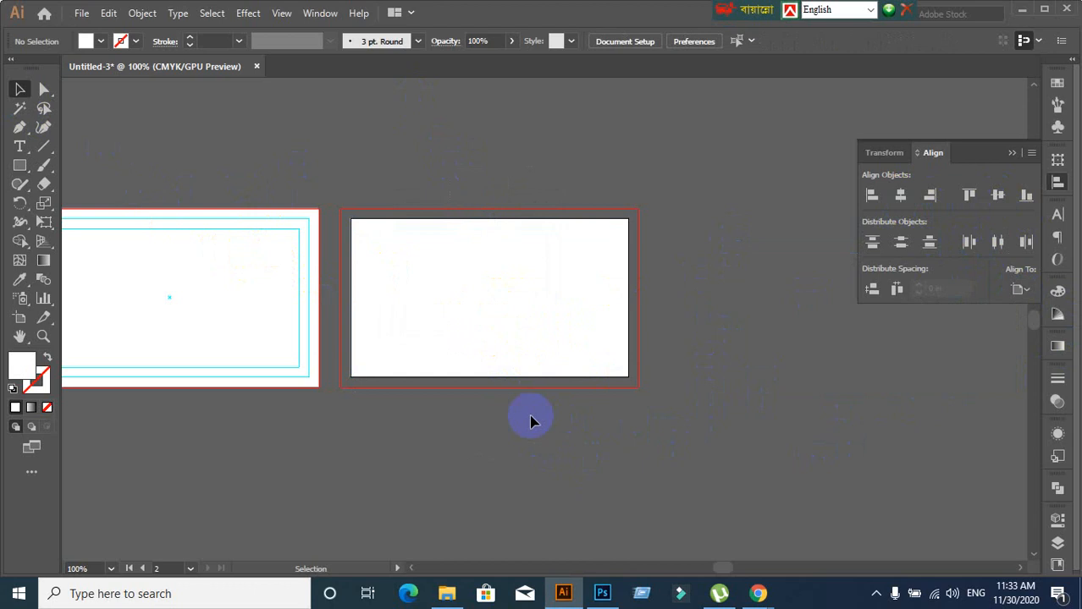
click(505, 364)
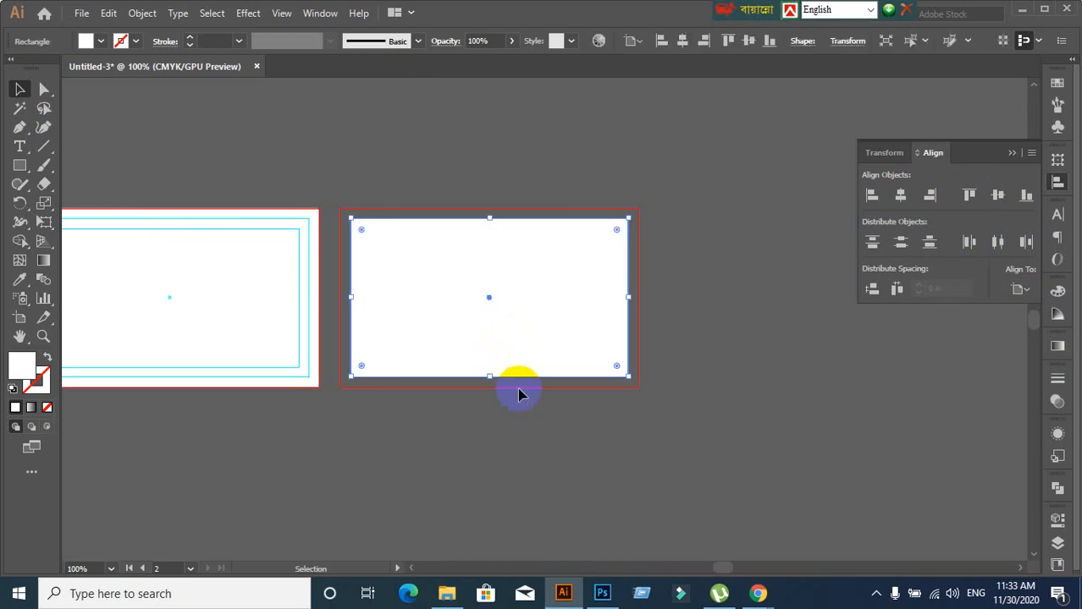
Try duplicating the first card's frame onto the second artboard, then undo the misplaced copy
click(437, 177)
click(452, 231)
click(440, 185)
scroll(440, 186, down, 1)
scroll(325, 372, up, 1)
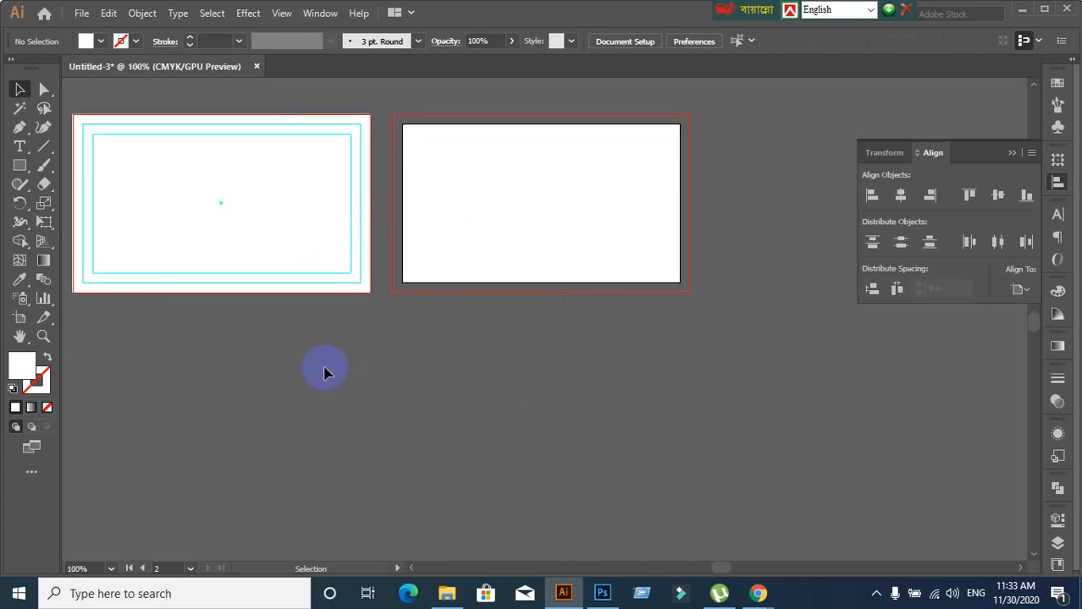
click(257, 285)
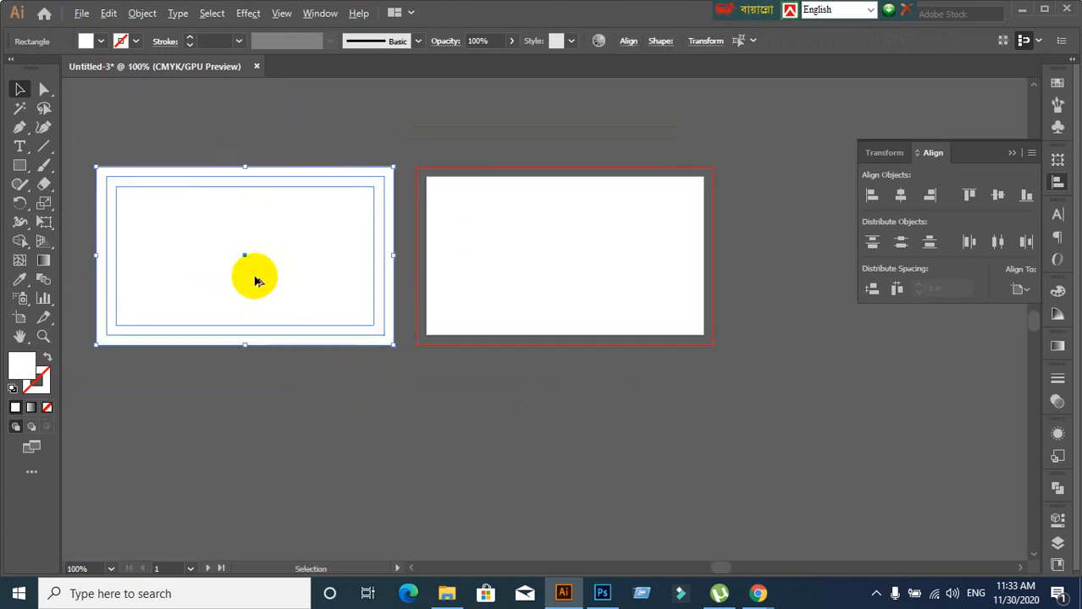
drag(255, 279, 574, 298)
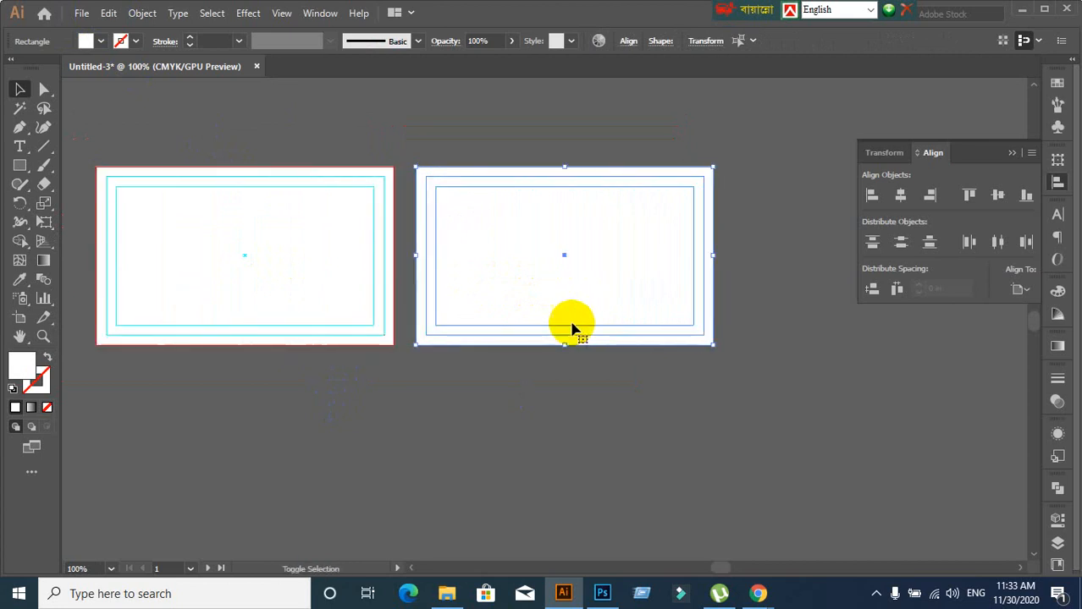
click(543, 462)
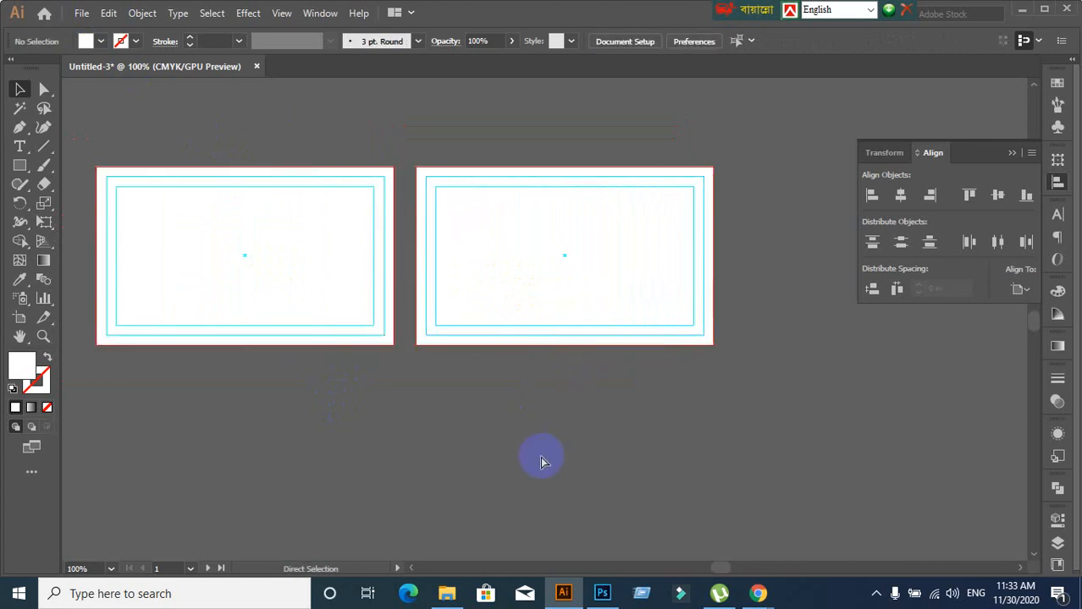
key(ctrl+z)
click(541, 456)
Copy the card frame across and line it up over the second artboard
click(235, 175)
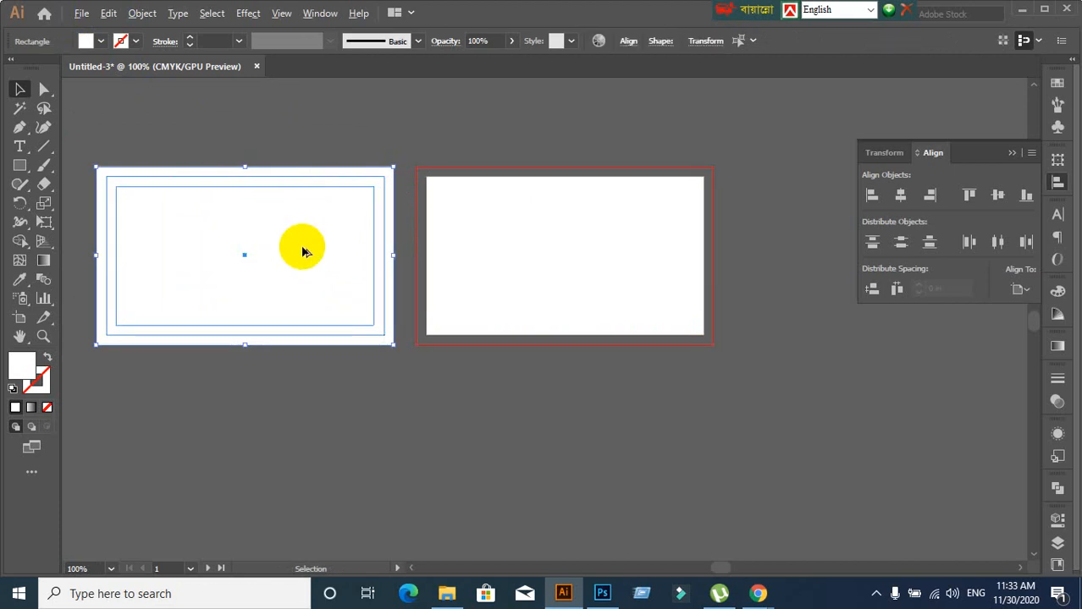
drag(304, 251, 622, 277)
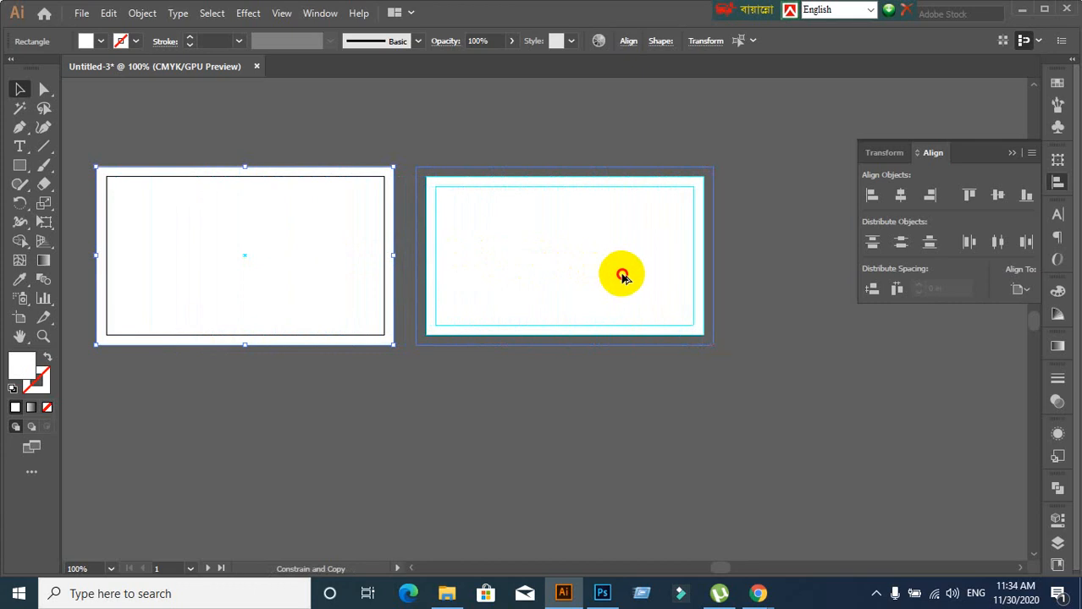
mouse_move(622, 277)
mouse_down()
mouse_move(612, 276)
mouse_move(622, 277)
mouse_up()
drag(622, 277, 621, 277)
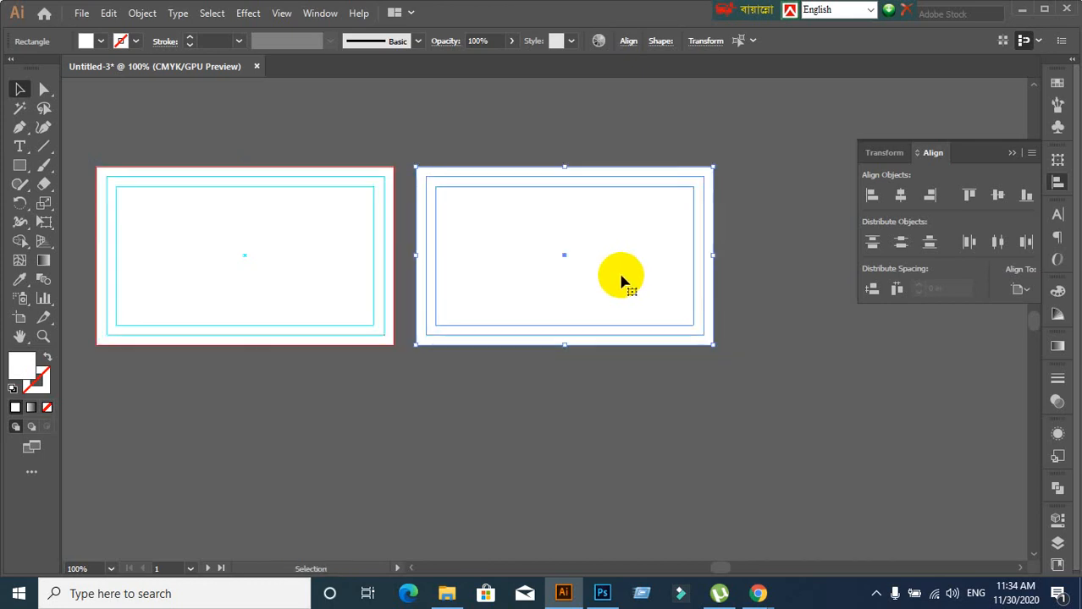
click(518, 426)
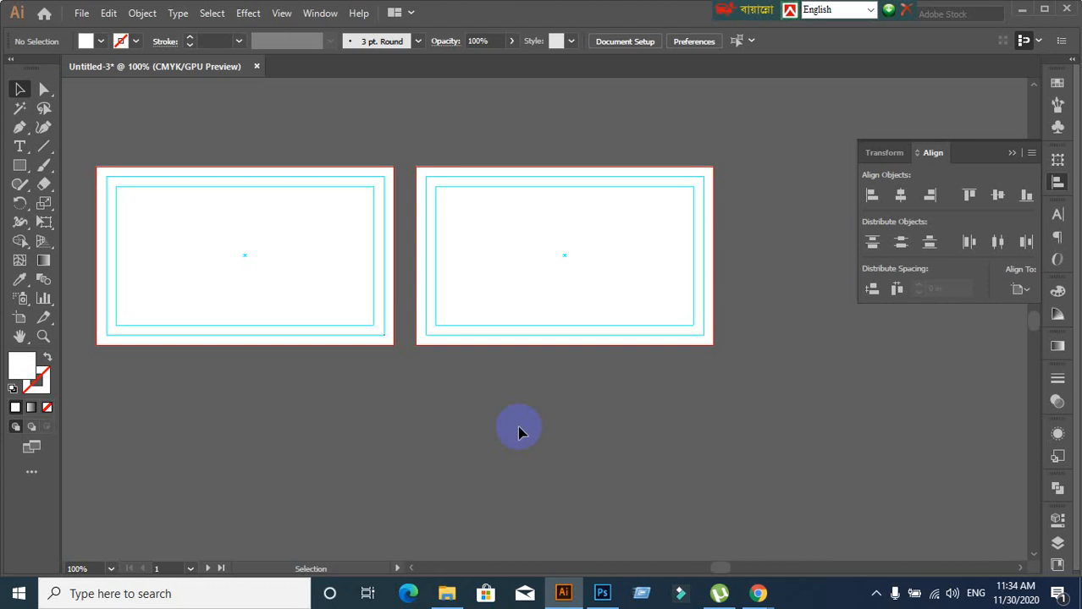
Delete the right artboard's white rectangle and guides, then select the left artboard's set
scroll(430, 353, down, 2)
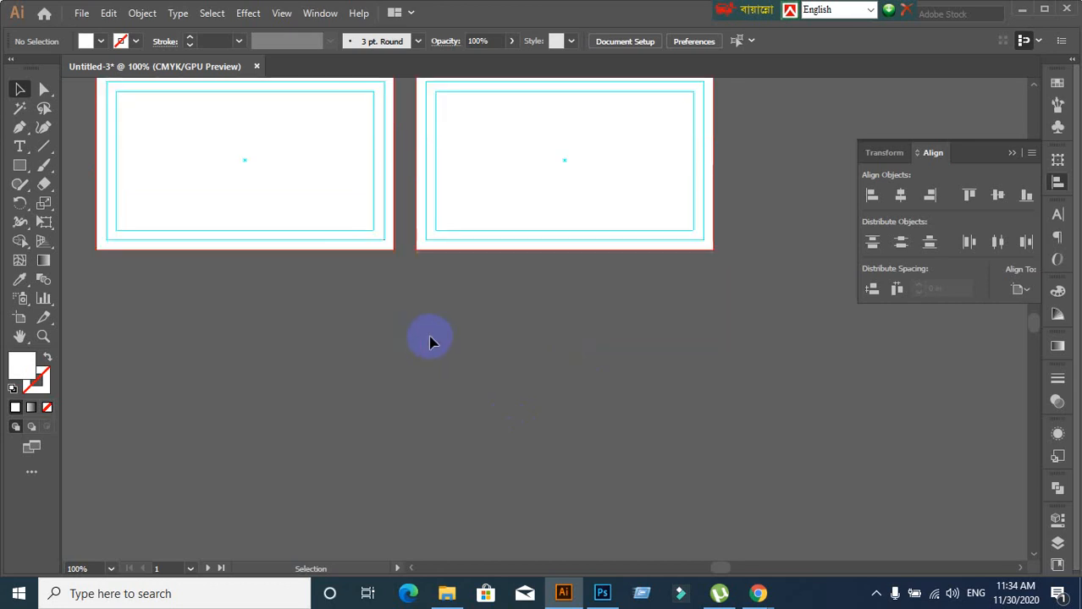
scroll(429, 356, up, 1)
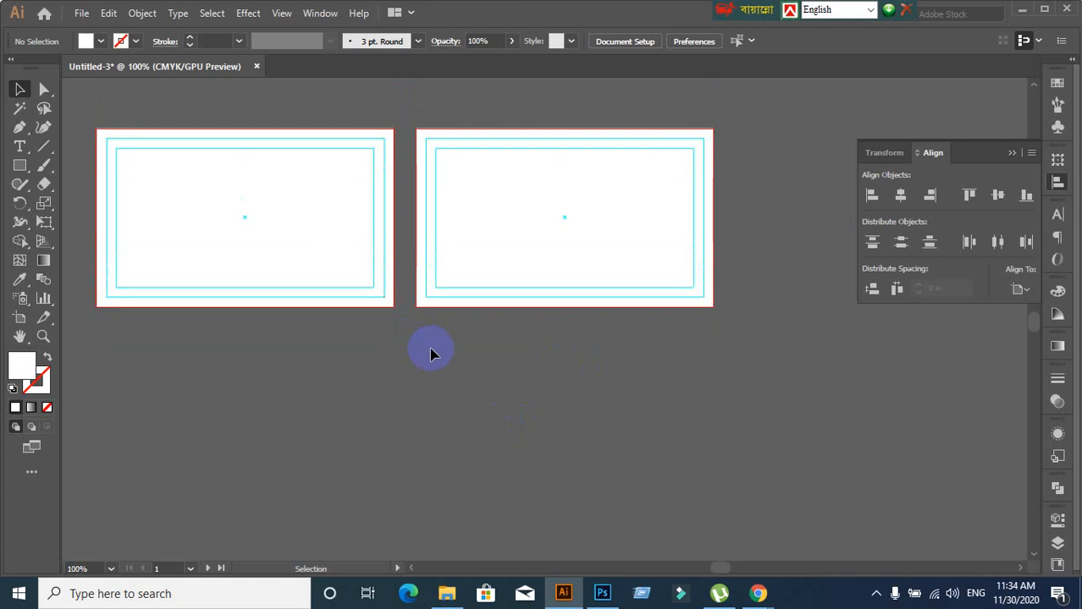
drag(401, 382, 475, 429)
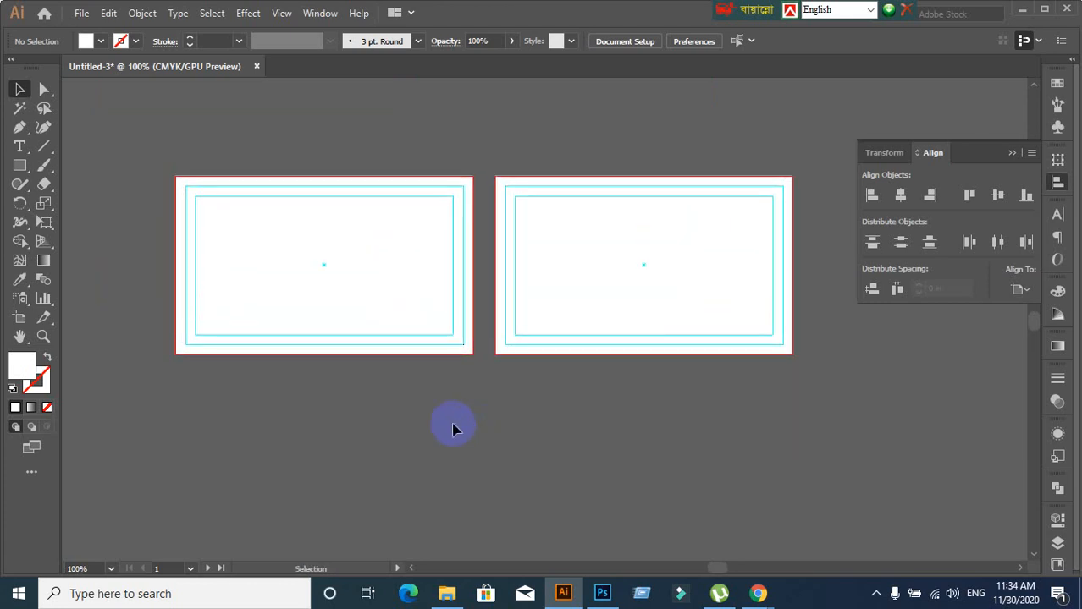
drag(514, 179, 583, 256)
click(519, 148)
drag(517, 133, 705, 393)
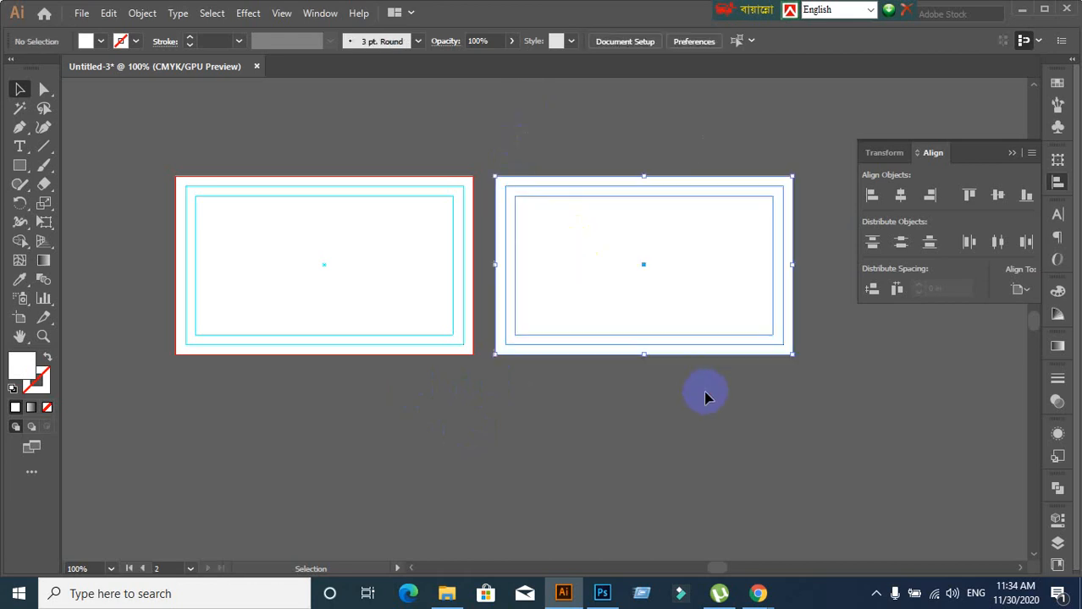
key(Delete)
drag(152, 135, 342, 341)
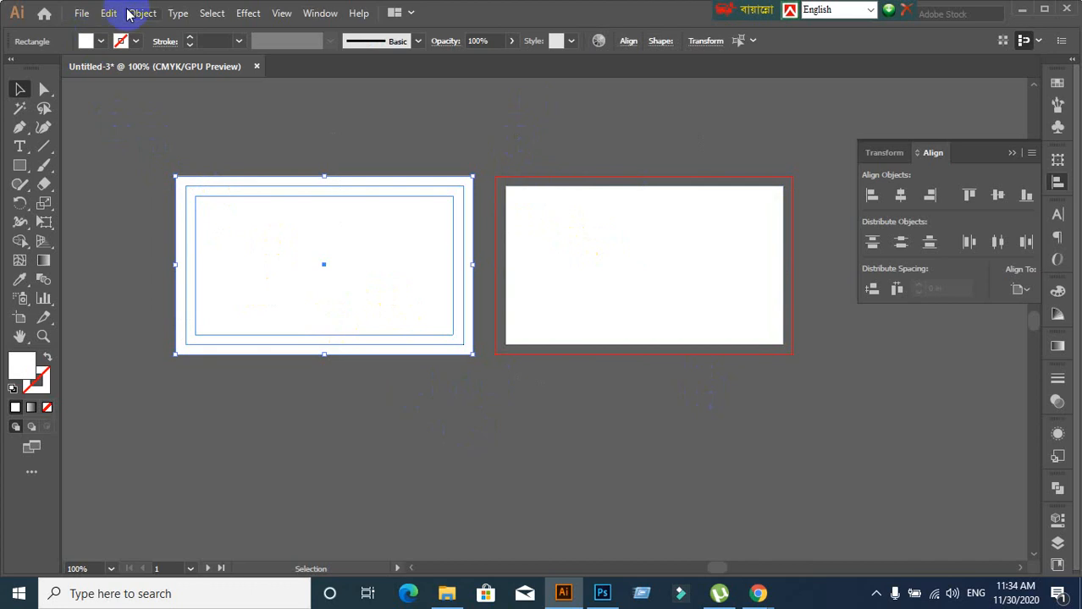
Copy the left artboard's rectangle and guides and paste them on all artboards
click(109, 13)
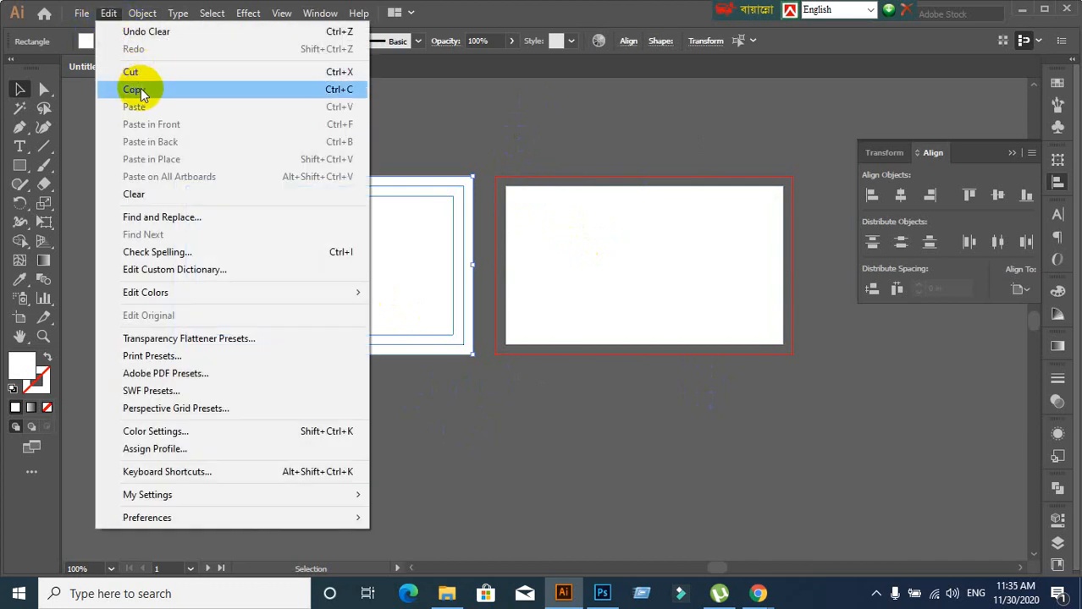
click(139, 86)
click(108, 13)
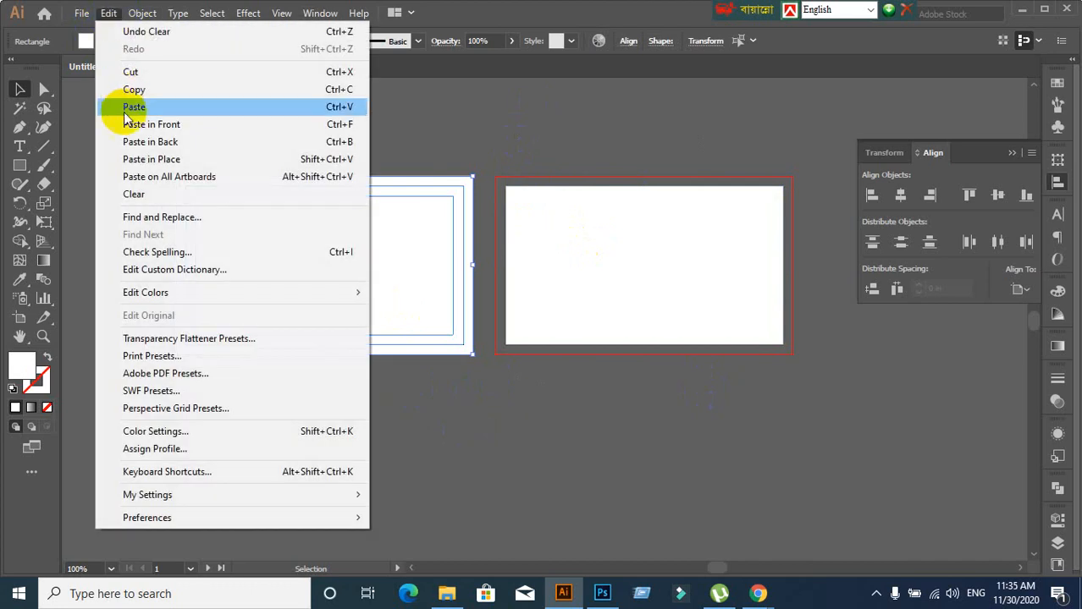
click(159, 175)
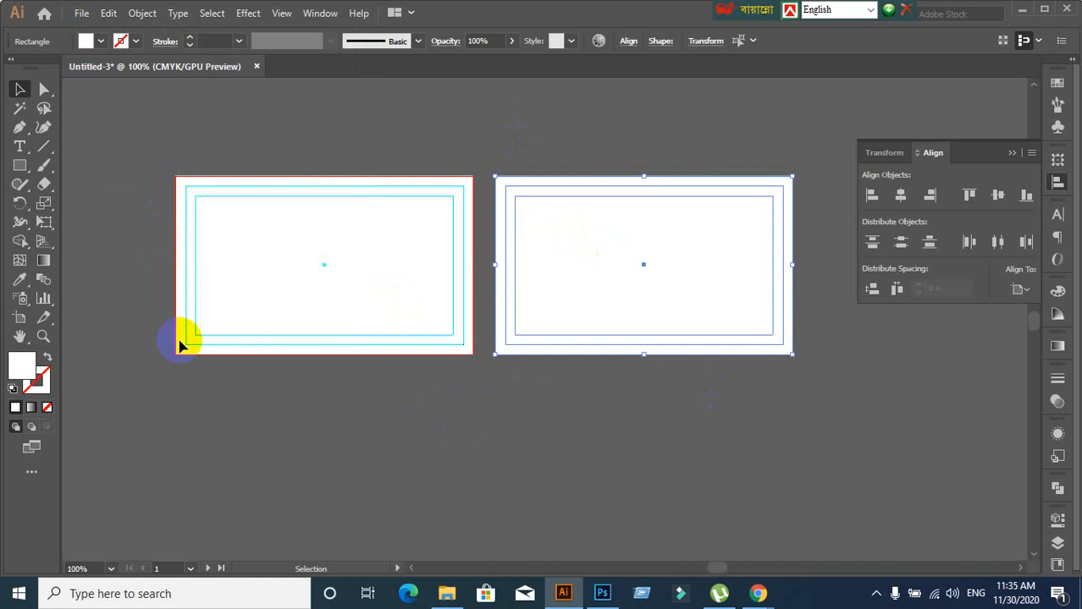
click(205, 254)
Delete the duplicate inner, outer and white rectangles pasted onto the left artboard
scroll(205, 254, up, 2)
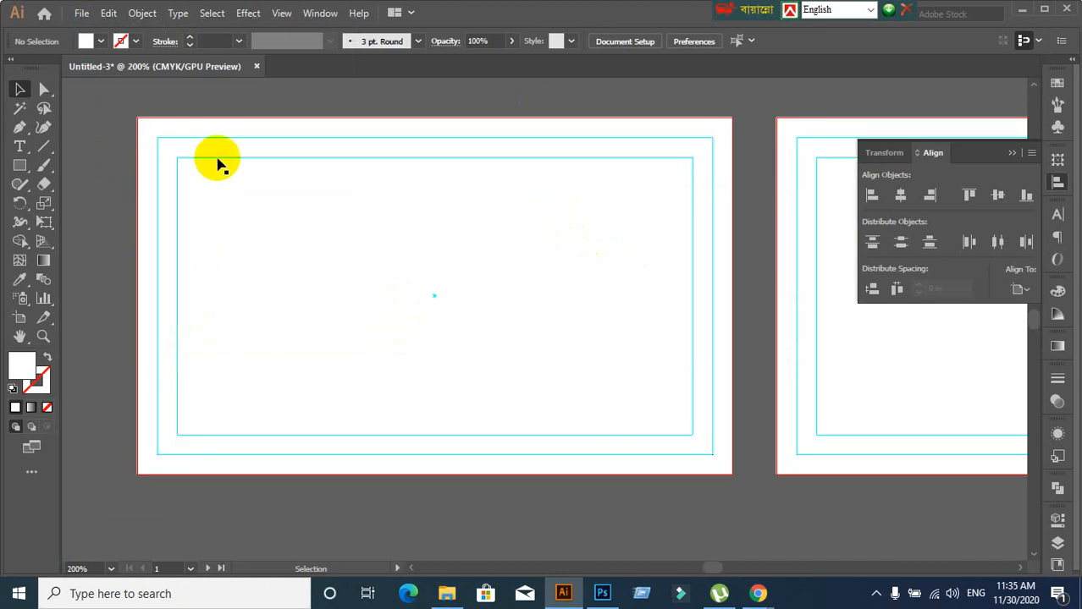
click(217, 159)
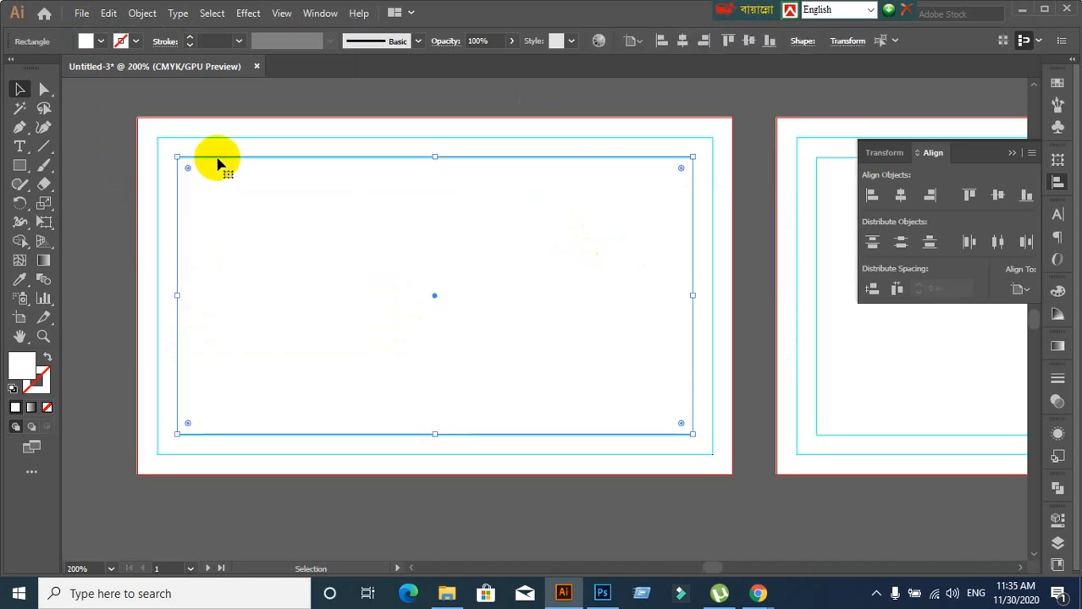
key(Delete)
click(213, 140)
key(Delete)
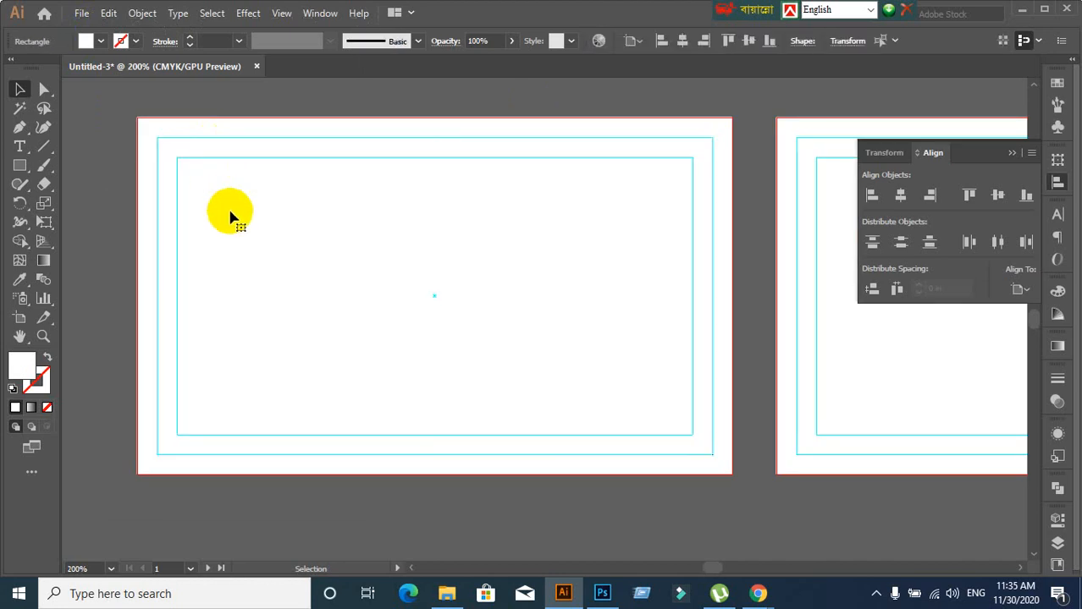
click(437, 302)
drag(434, 290, 417, 330)
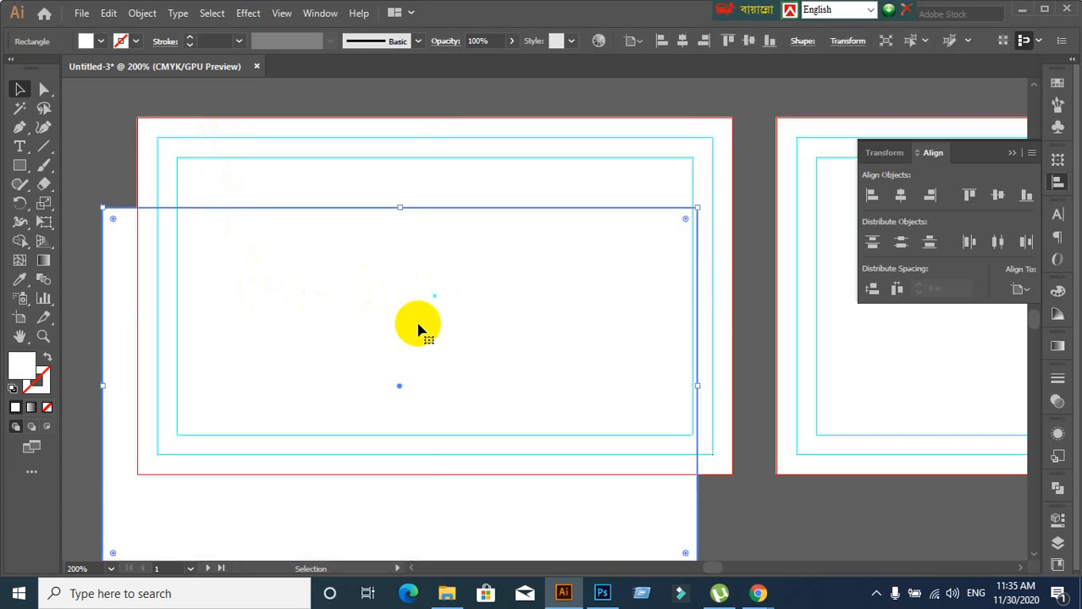
key(Delete)
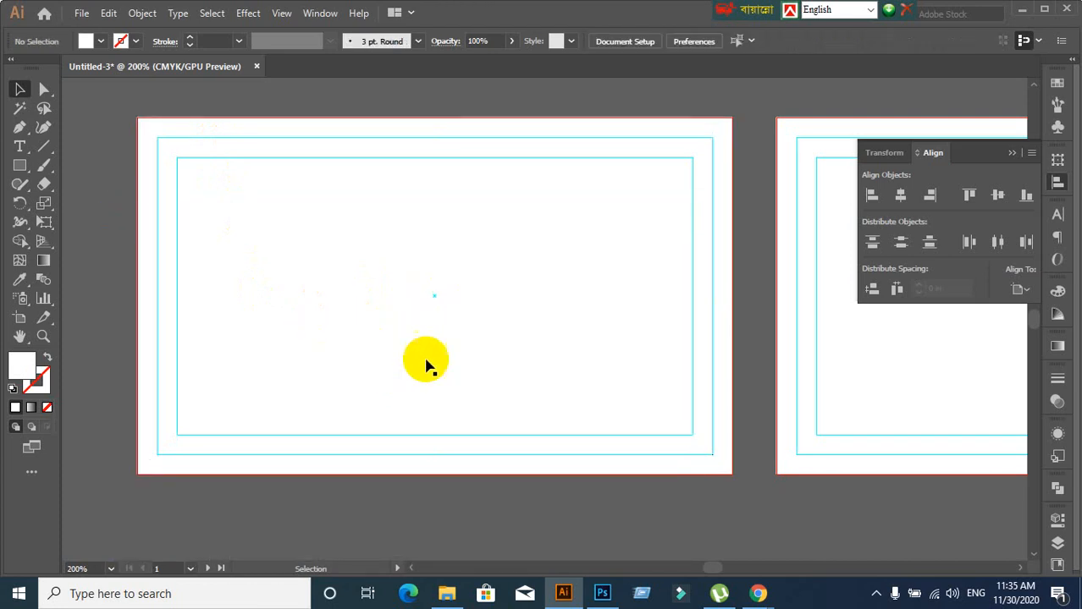
scroll(427, 364, down, 1)
scroll(431, 362, down, 1)
drag(537, 393, 456, 357)
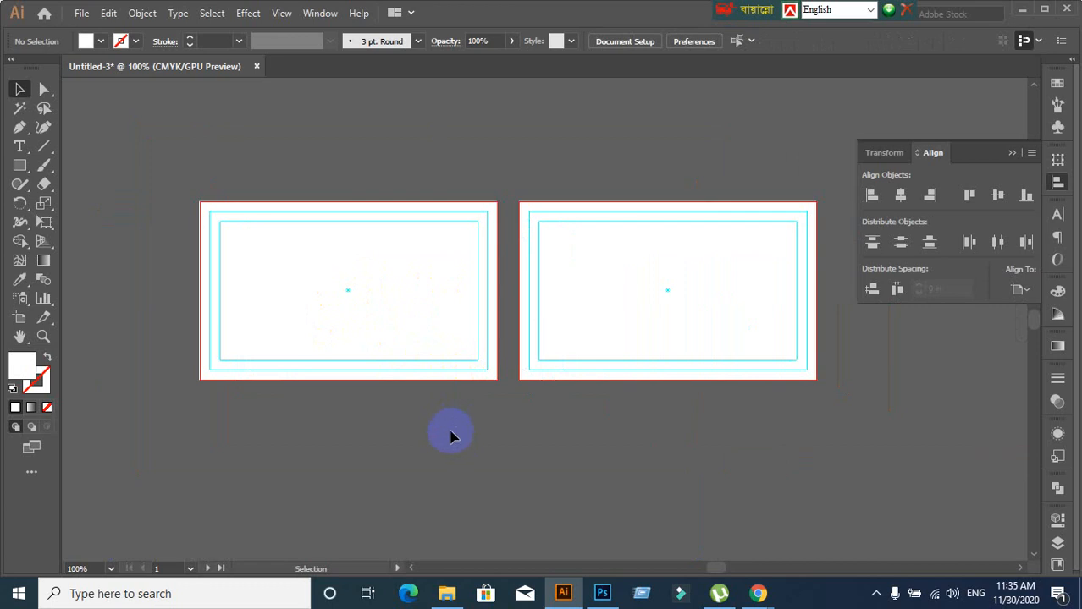
Lock all guides from the canvas context menu
scroll(457, 432, down, 1)
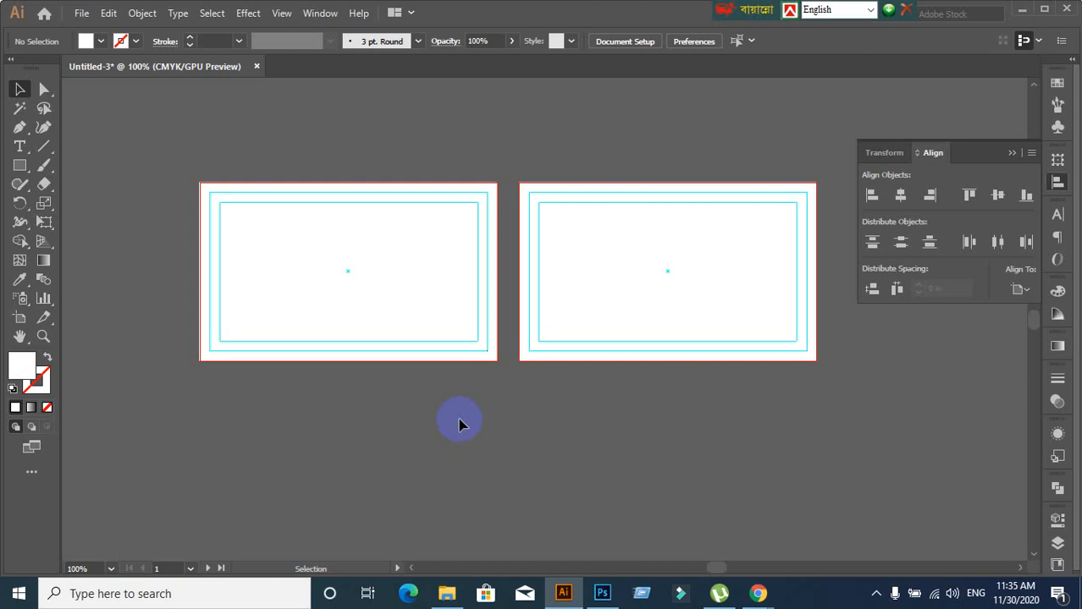
drag(527, 429, 493, 428)
scroll(295, 376, up, 1)
scroll(295, 376, up, 1)
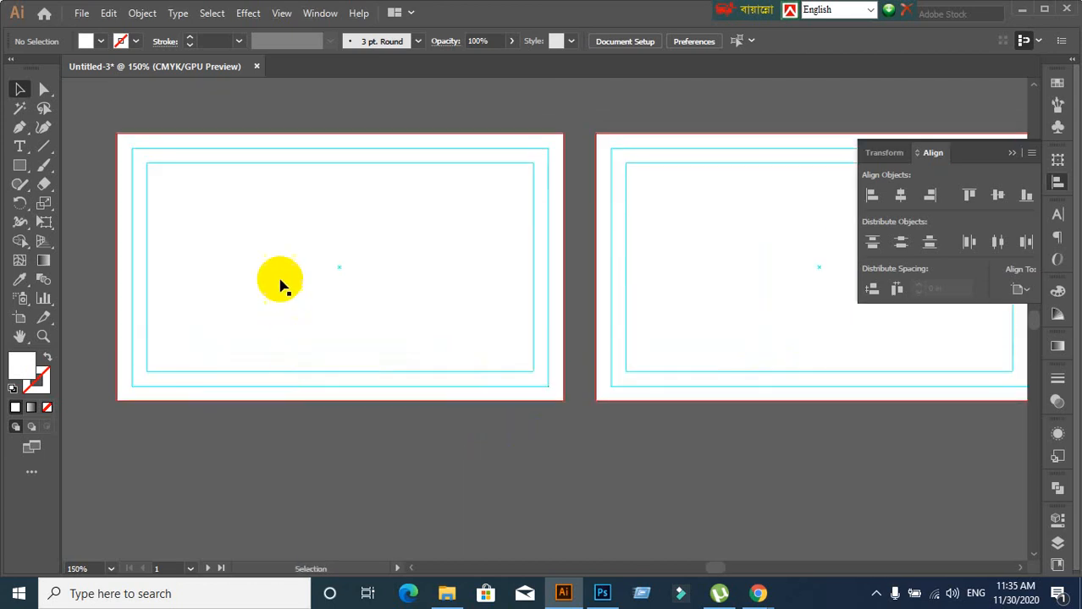
click(280, 281)
click(260, 484)
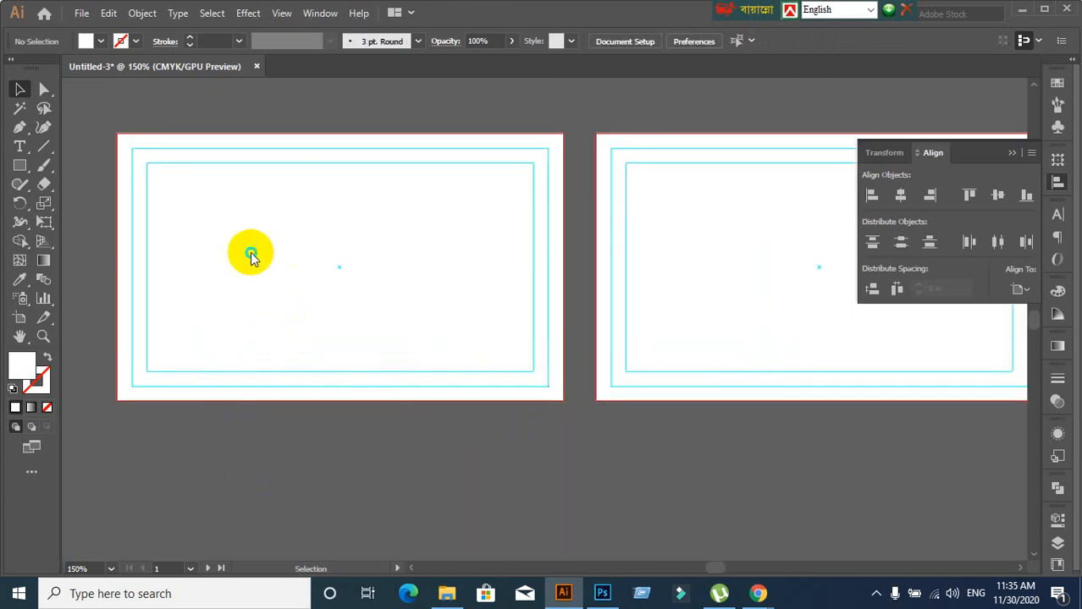
right_click(251, 250)
click(293, 398)
Lock the white background rectangle with Ctrl+2 and confirm it can't be selected
click(293, 401)
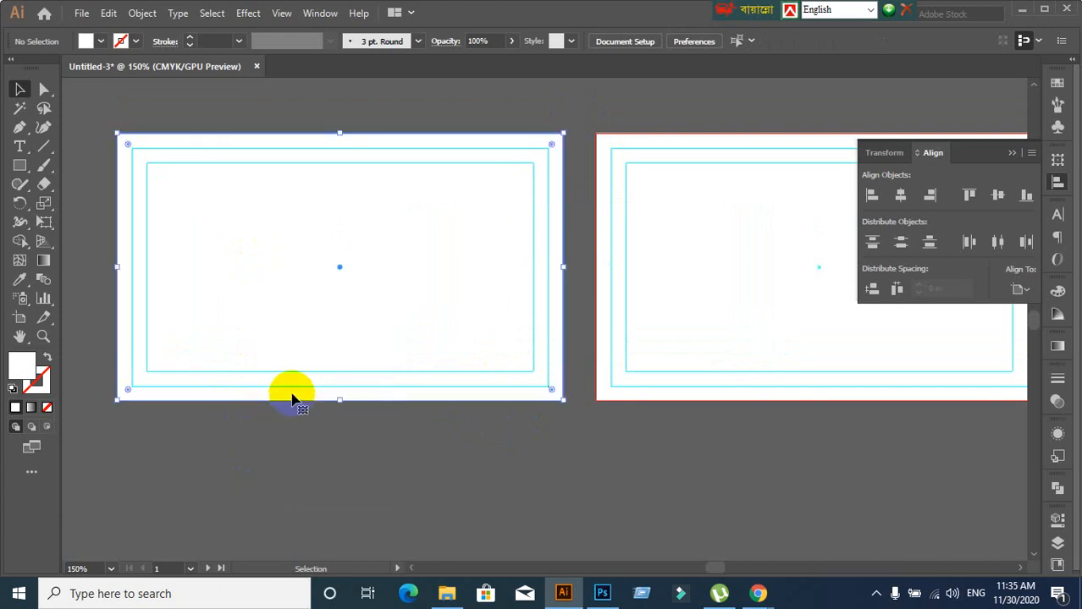
click(314, 490)
click(277, 302)
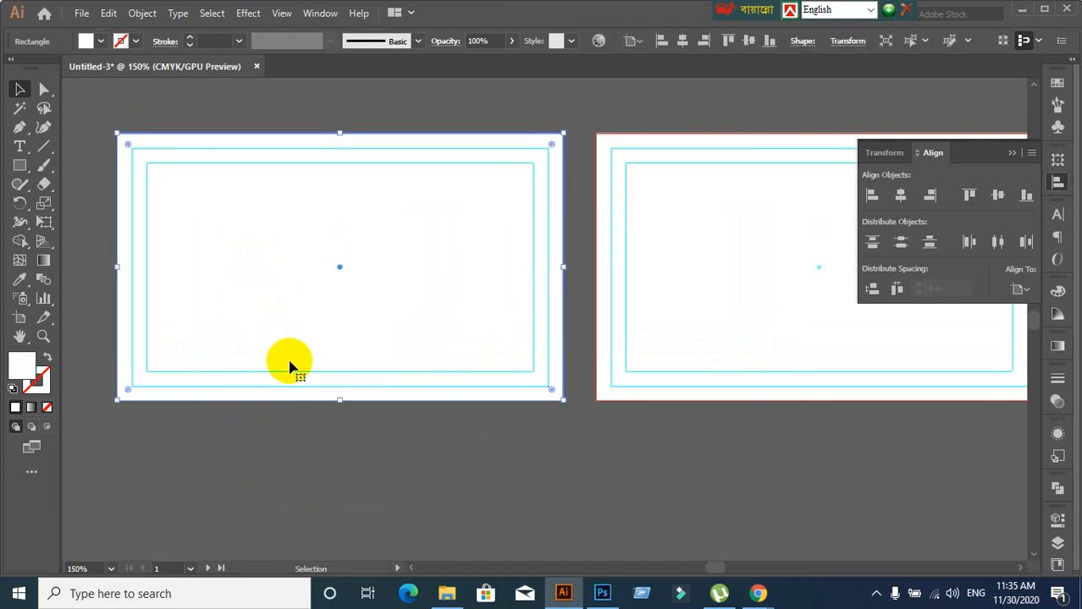
key(ctrl+2)
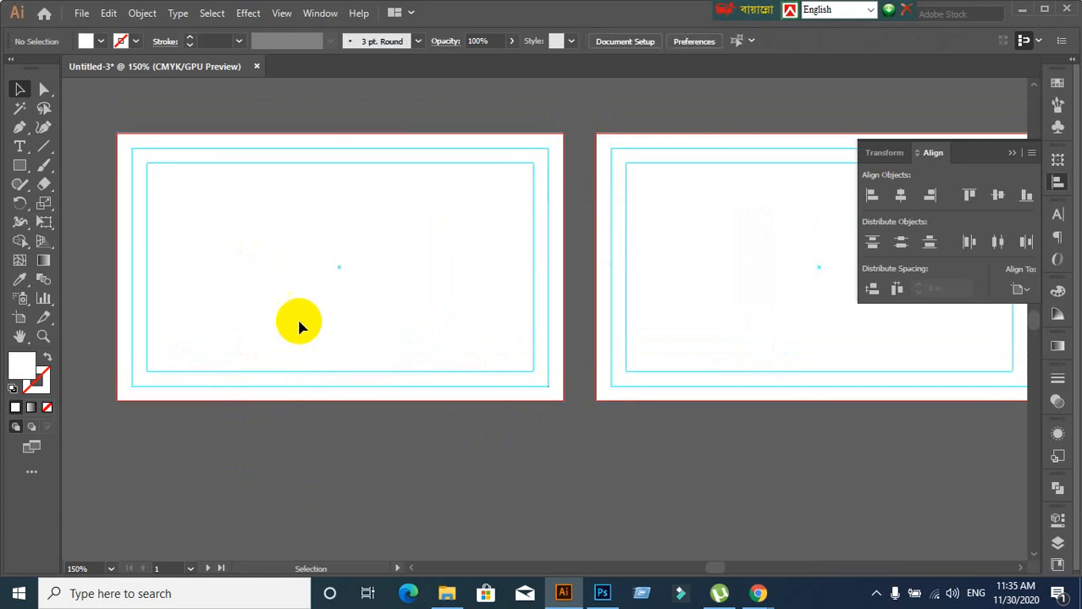
click(292, 288)
click(294, 270)
scroll(281, 258, down, 2)
scroll(282, 259, up, 1)
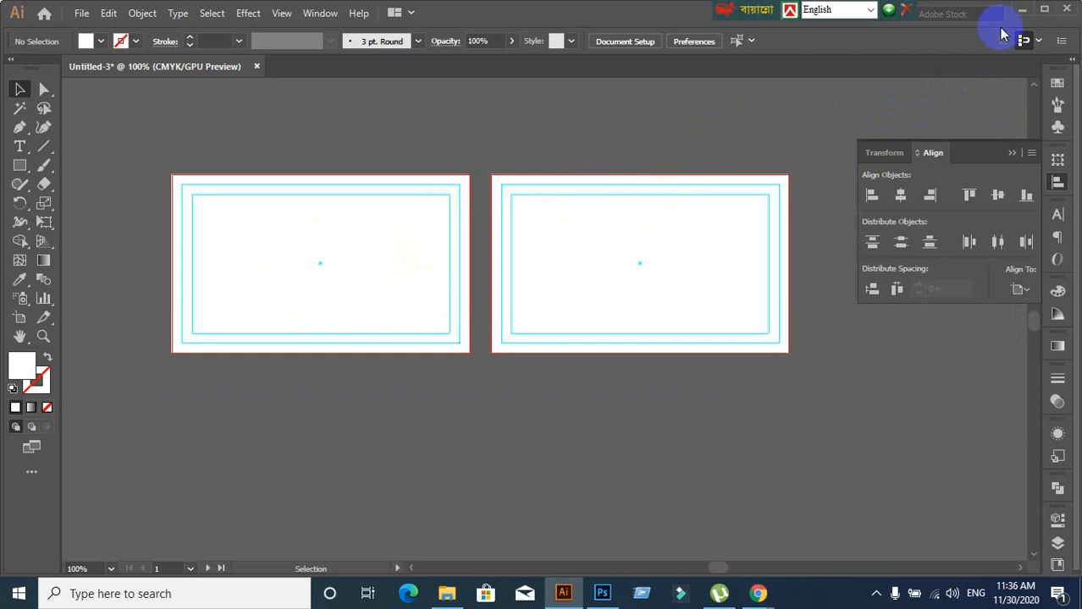
Minimize Illustrator and the meeting window, then drag desktop image '2' into Illustrator
click(1021, 9)
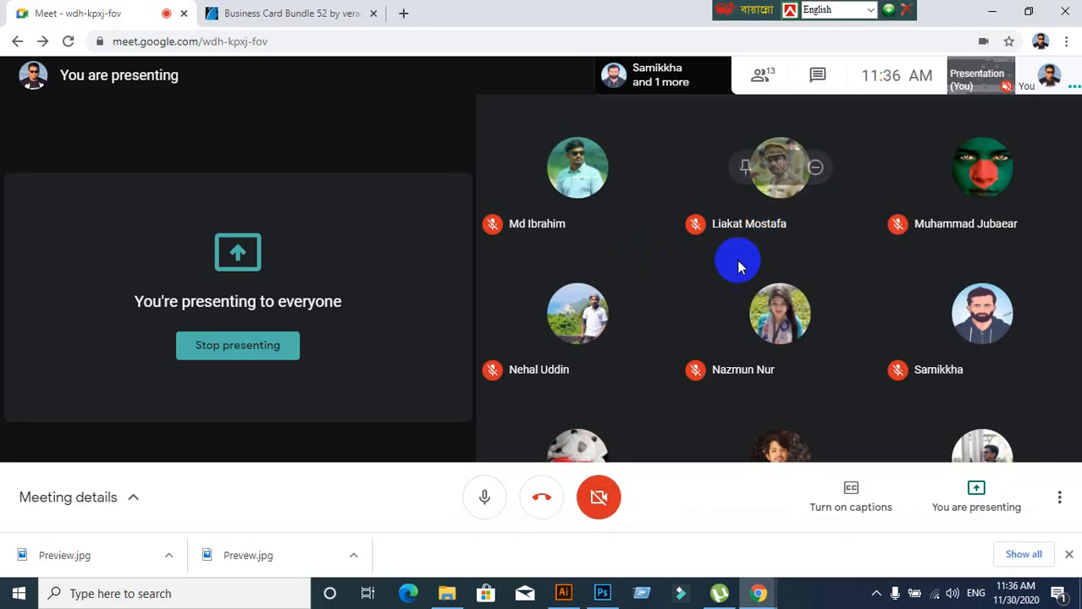
click(991, 11)
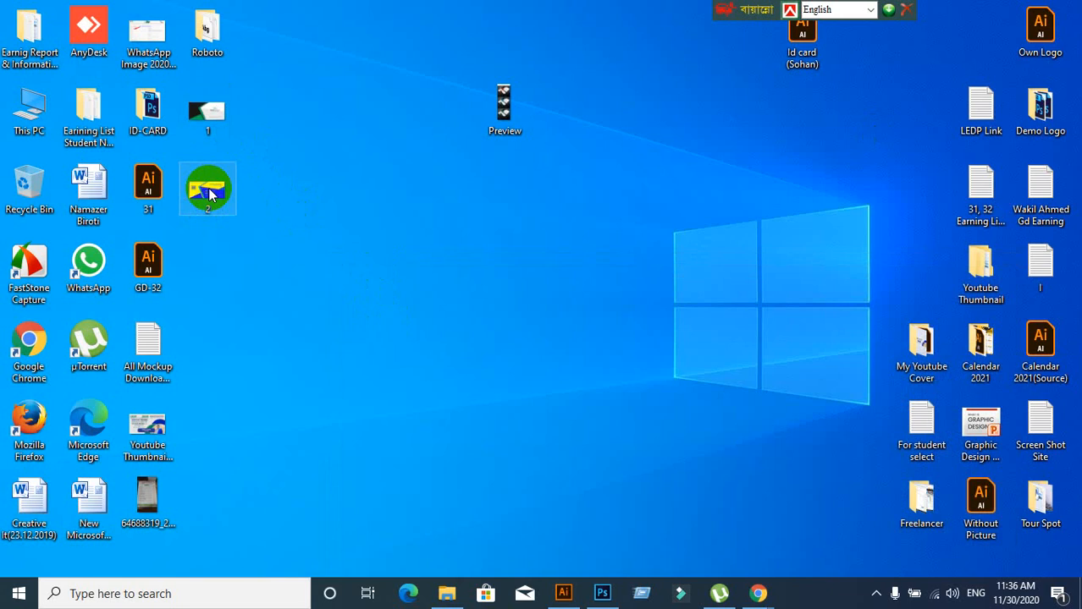
drag(208, 191, 286, 254)
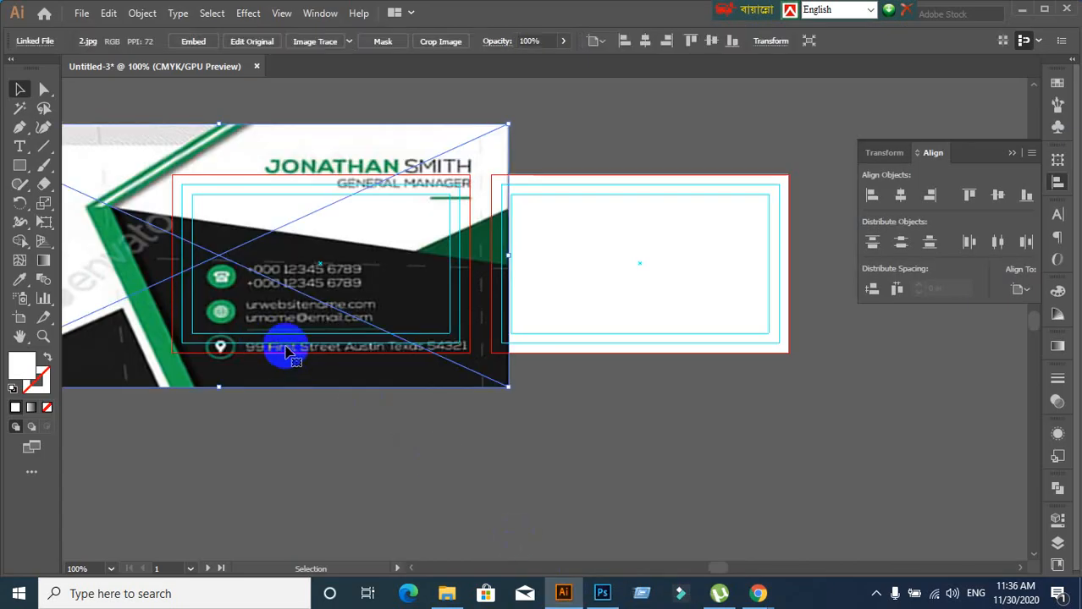
Embed the placed card image and size and position it over the left artboard
click(193, 42)
drag(290, 271, 483, 345)
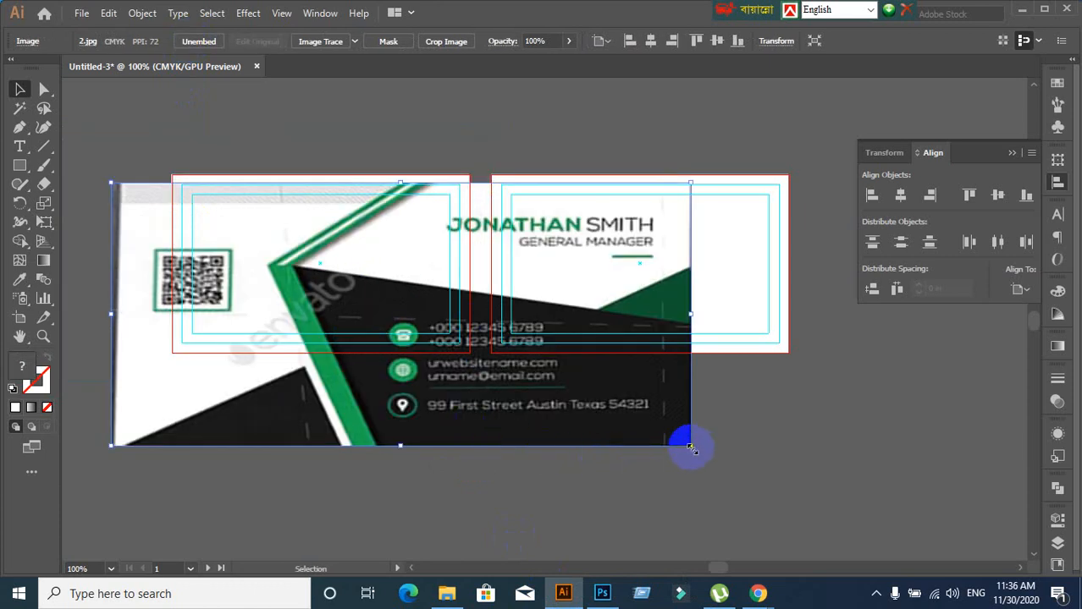
scroll(362, 413, down, 2)
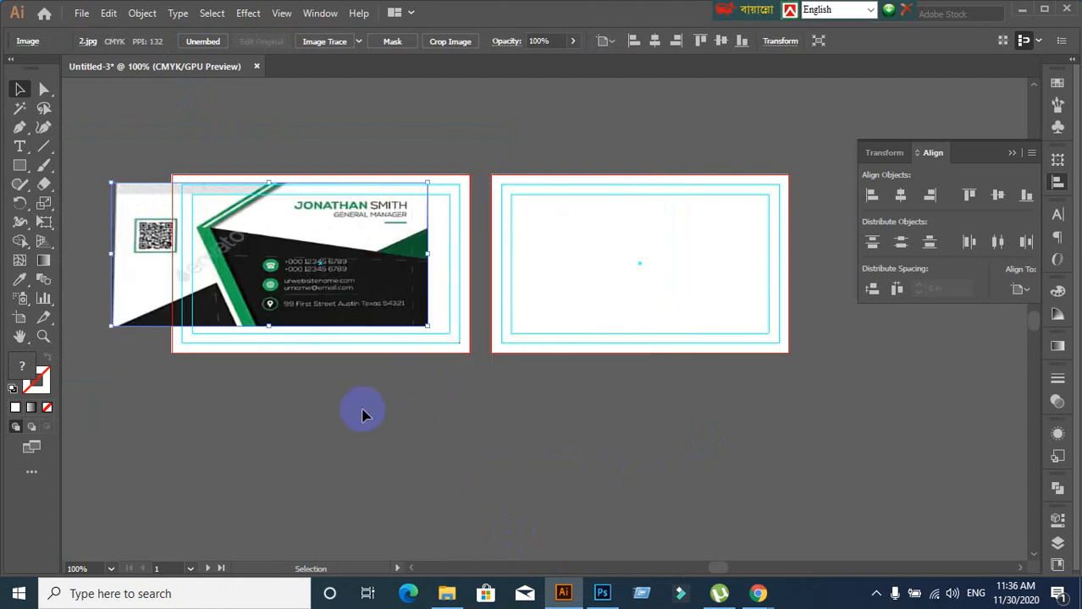
scroll(351, 411, up, 4)
drag(350, 411, 587, 537)
drag(405, 267, 514, 307)
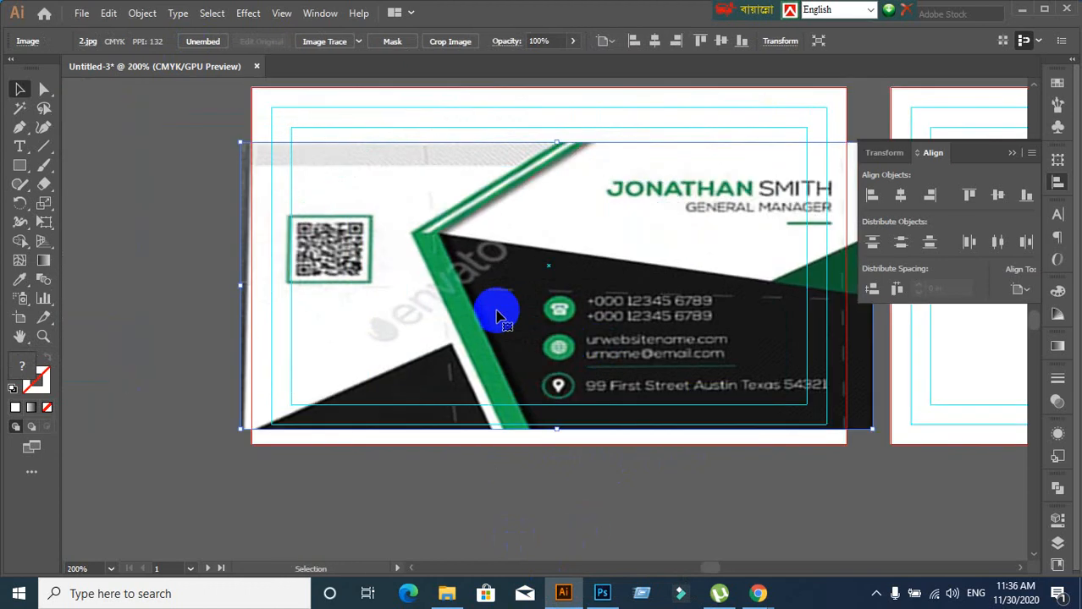
drag(485, 265, 482, 265)
drag(526, 331, 256, 332)
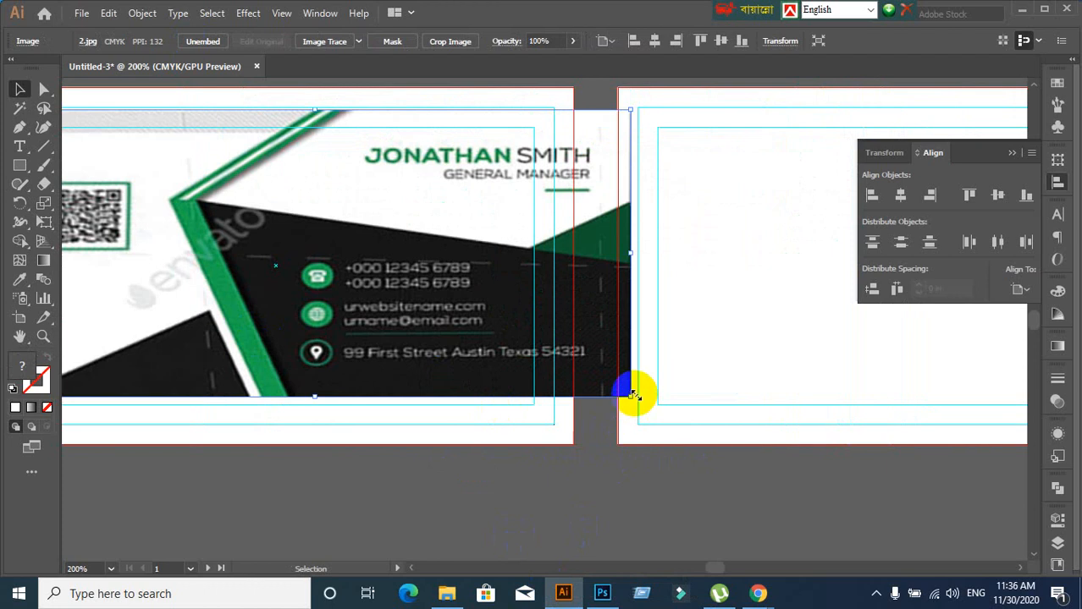
drag(630, 394, 554, 363)
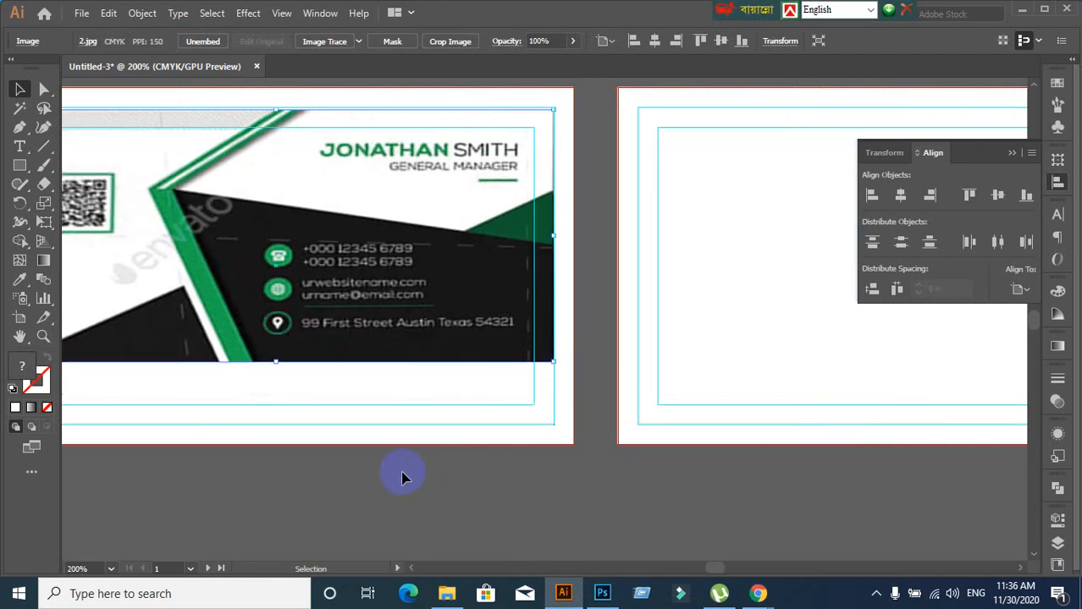
Stretch the image down to the left artboard's bottom edge and minimize Illustrator
scroll(407, 474, down, 1)
drag(364, 481, 467, 402)
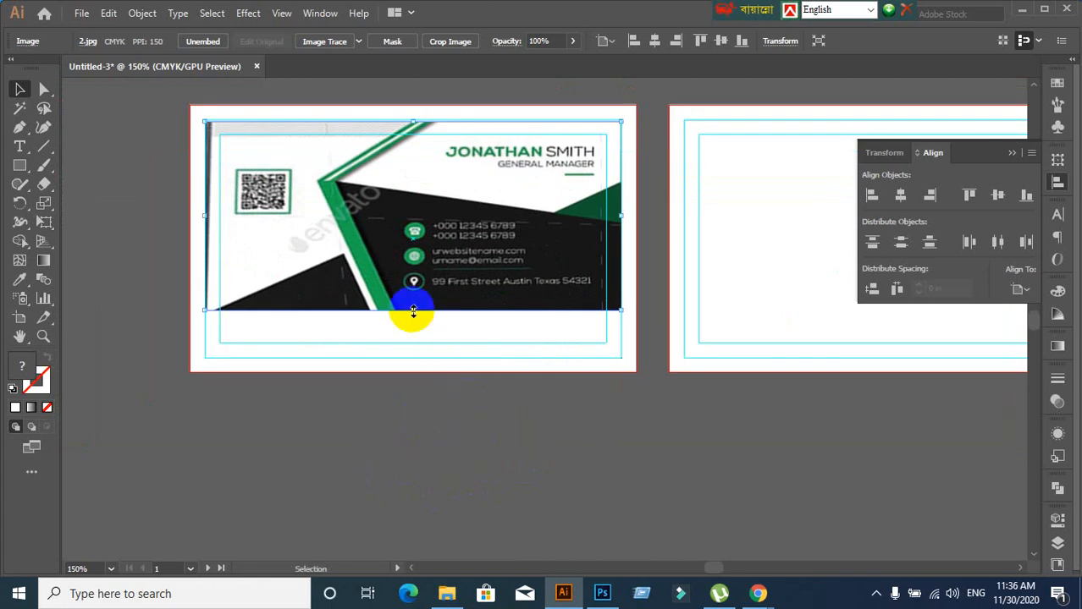
drag(413, 312, 413, 359)
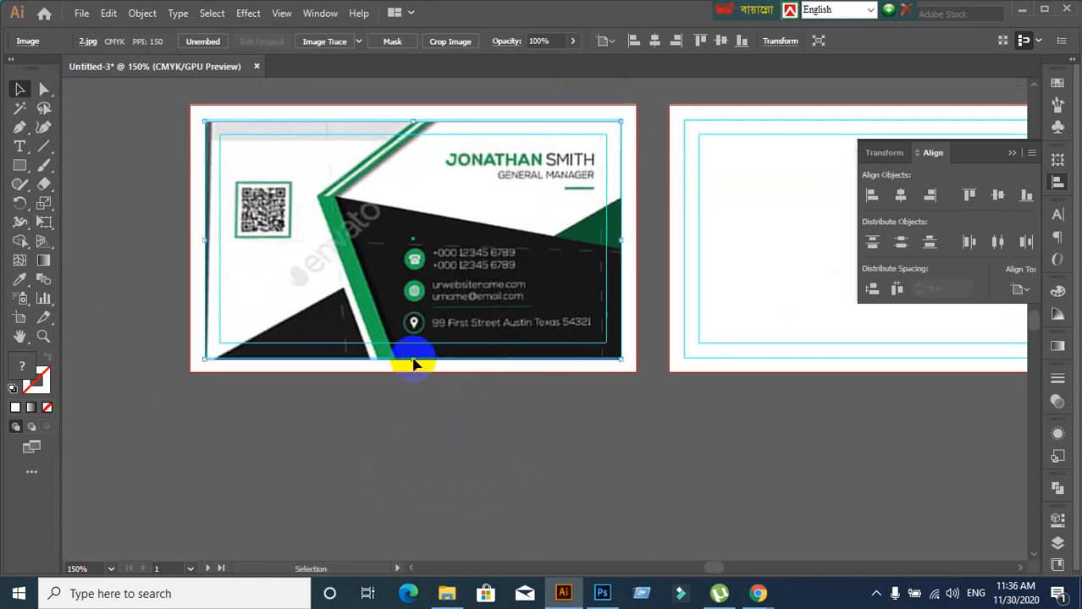
click(508, 508)
click(434, 291)
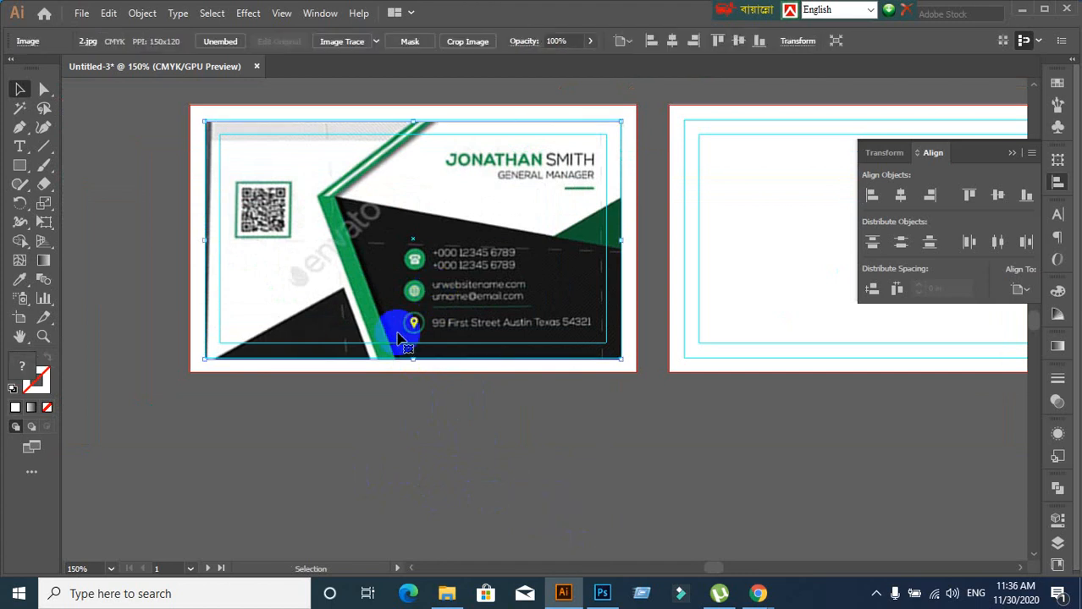
click(461, 476)
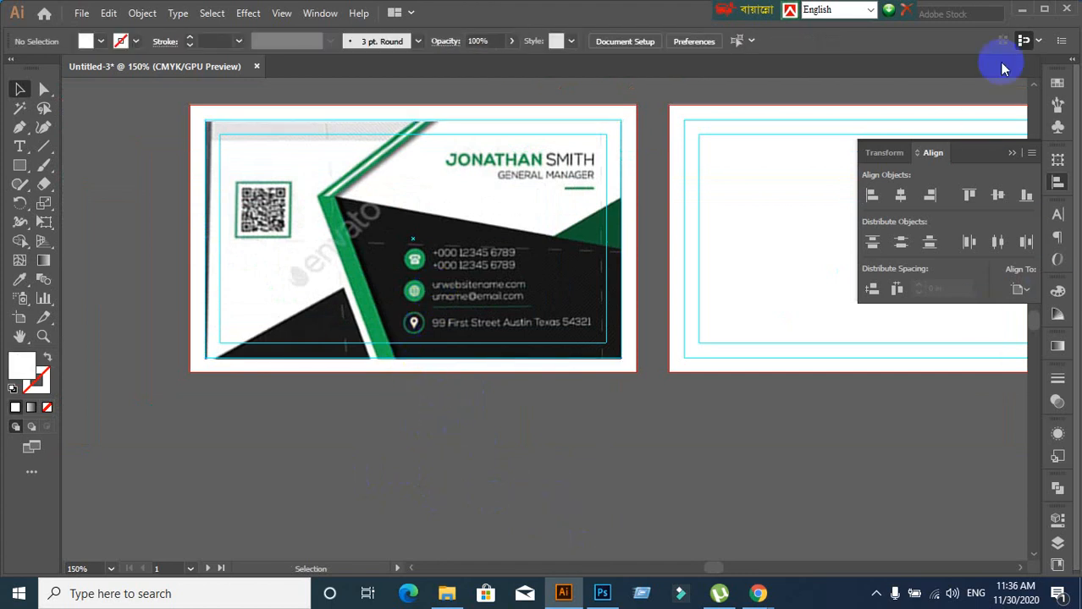
click(1022, 10)
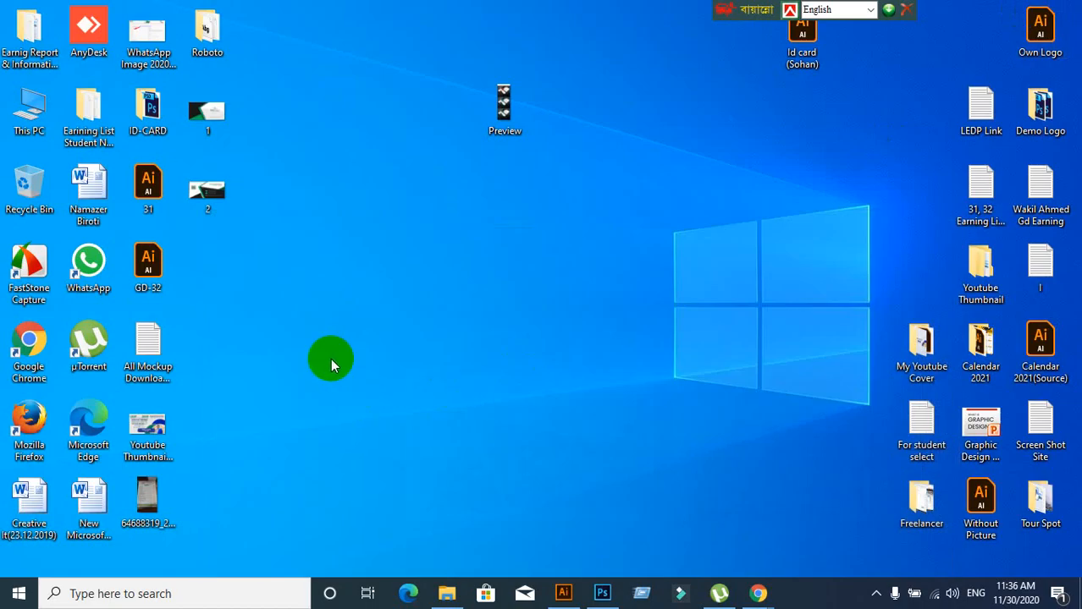
Place desktop image '1' into Illustrator, embed it, and scale it down
drag(208, 111, 454, 443)
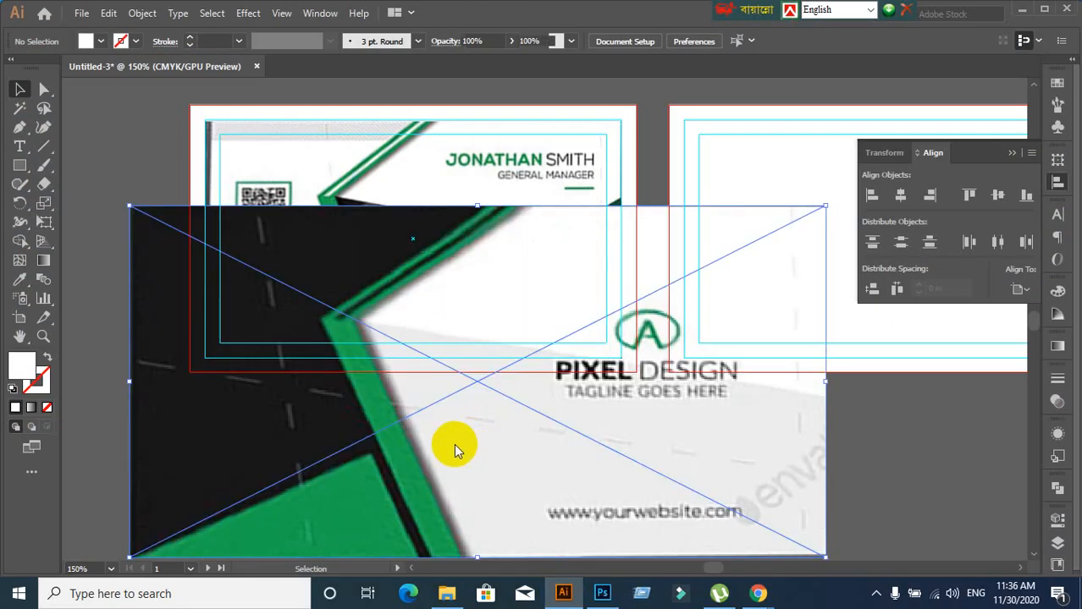
click(356, 374)
click(194, 40)
click(353, 403)
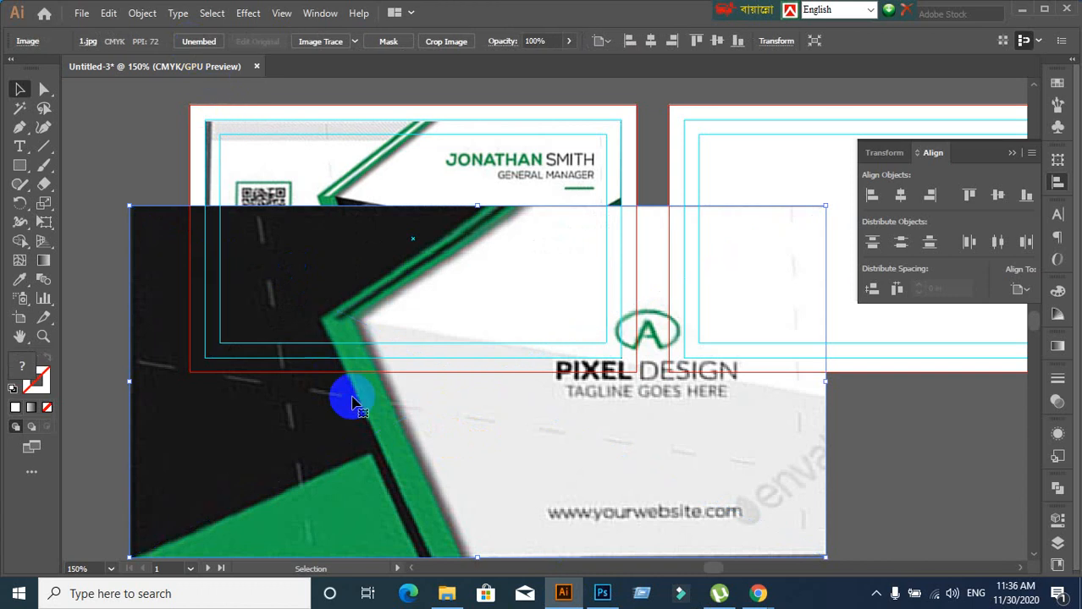
scroll(353, 403, down, 1)
drag(666, 493, 382, 362)
click(446, 478)
Move the image onto the right artboard, aligned to its top-left corner
scroll(447, 476, up, 1)
drag(403, 421, 290, 449)
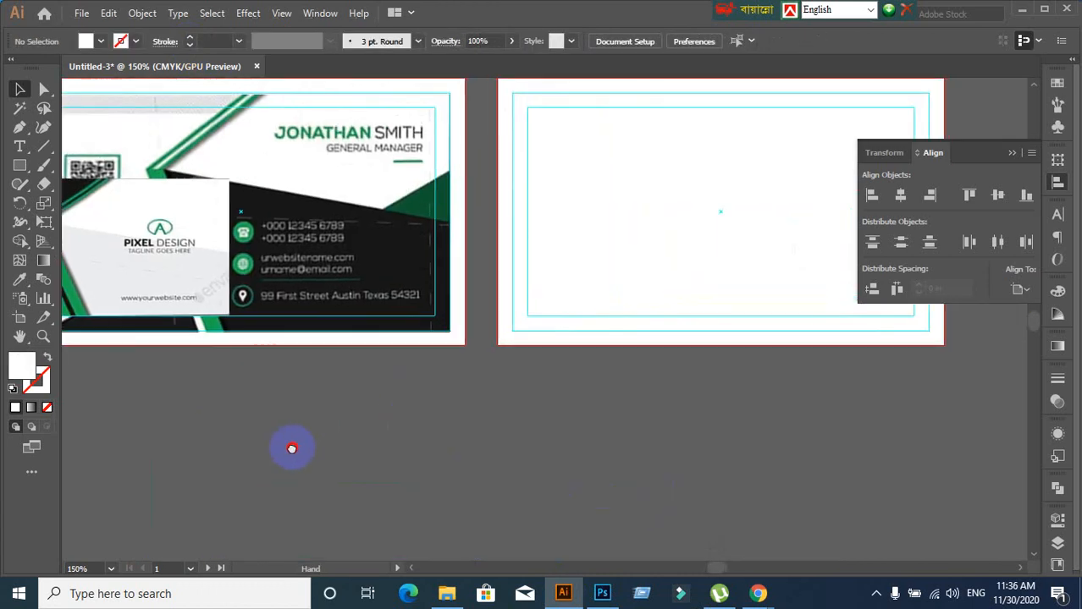
drag(140, 266, 797, 233)
drag(730, 317, 478, 414)
drag(468, 348, 374, 254)
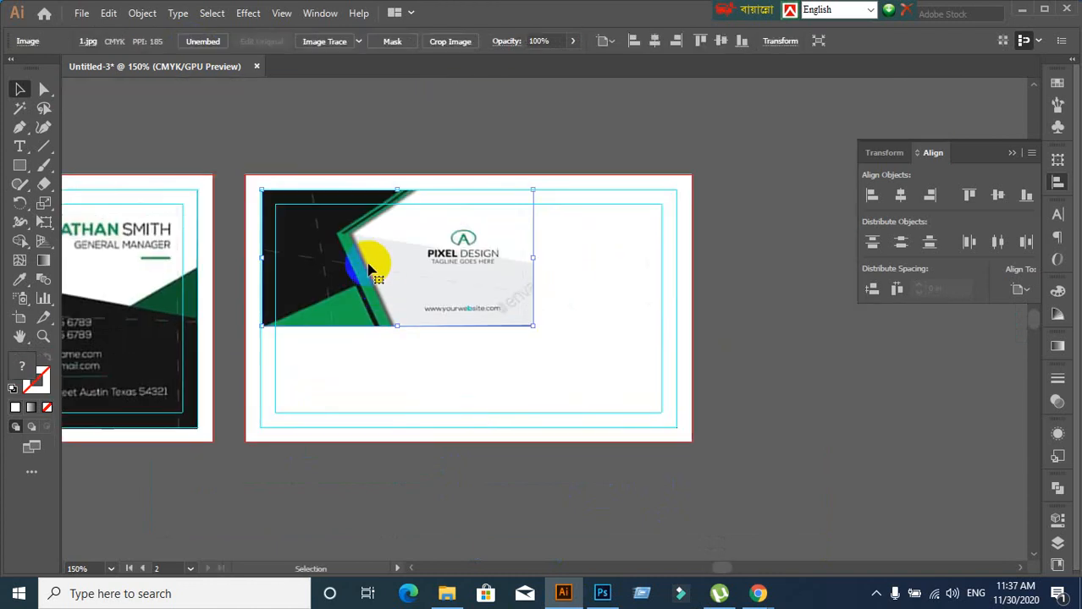
click(281, 15)
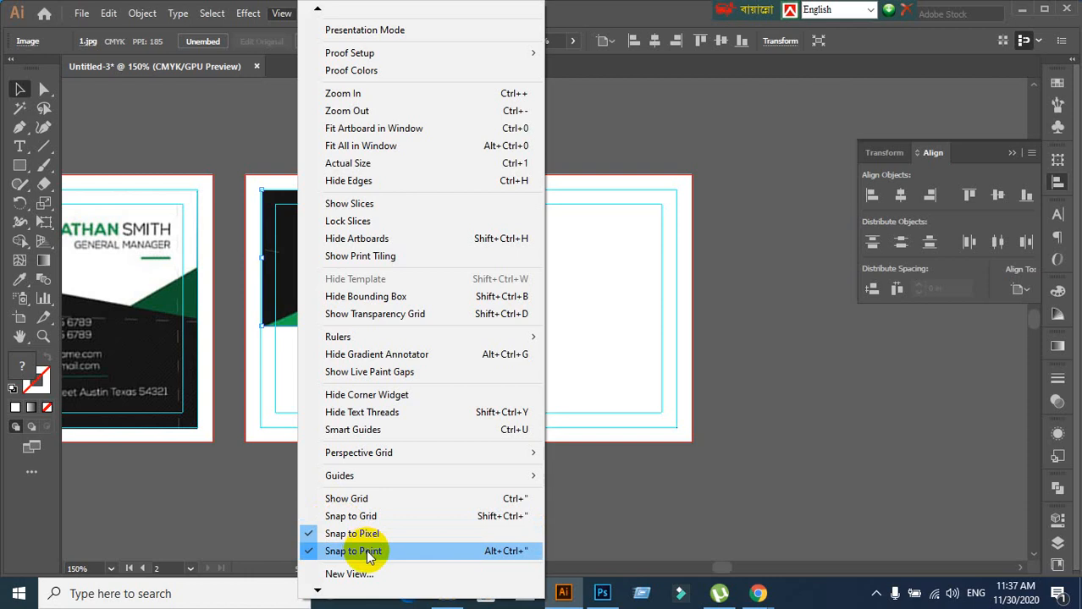
mouse_move(389, 482)
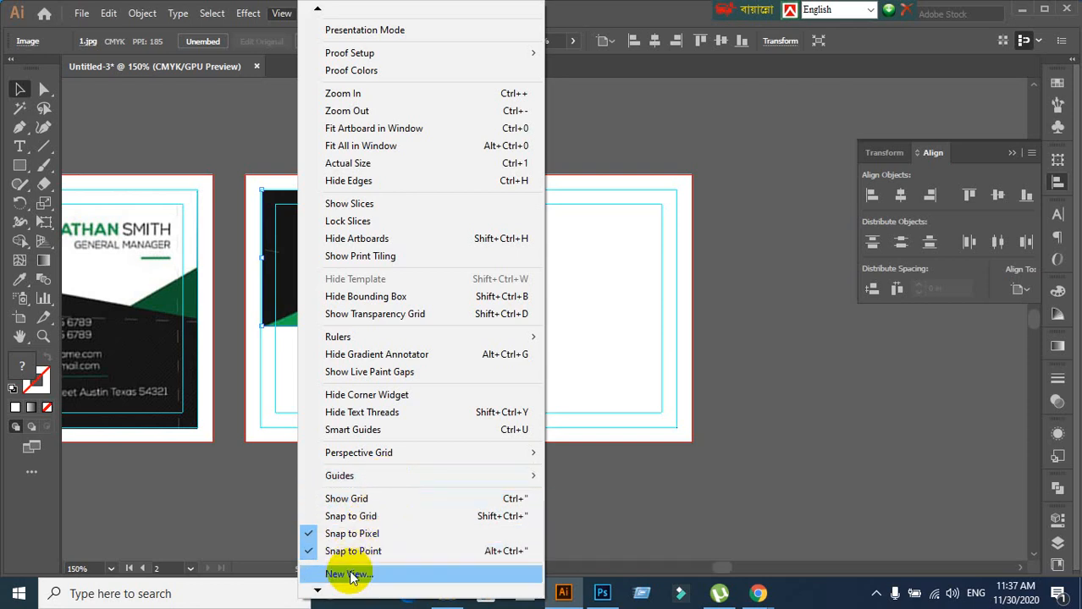
mouse_move(369, 453)
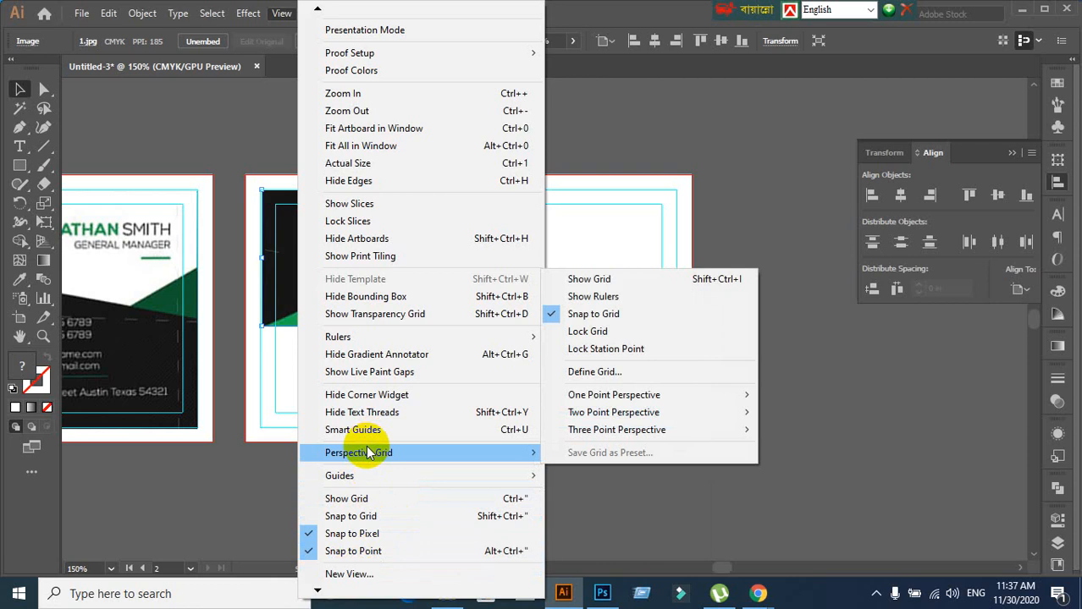
click(750, 513)
Draw two white test rectangles near the right artboard and move one below its corner
click(767, 529)
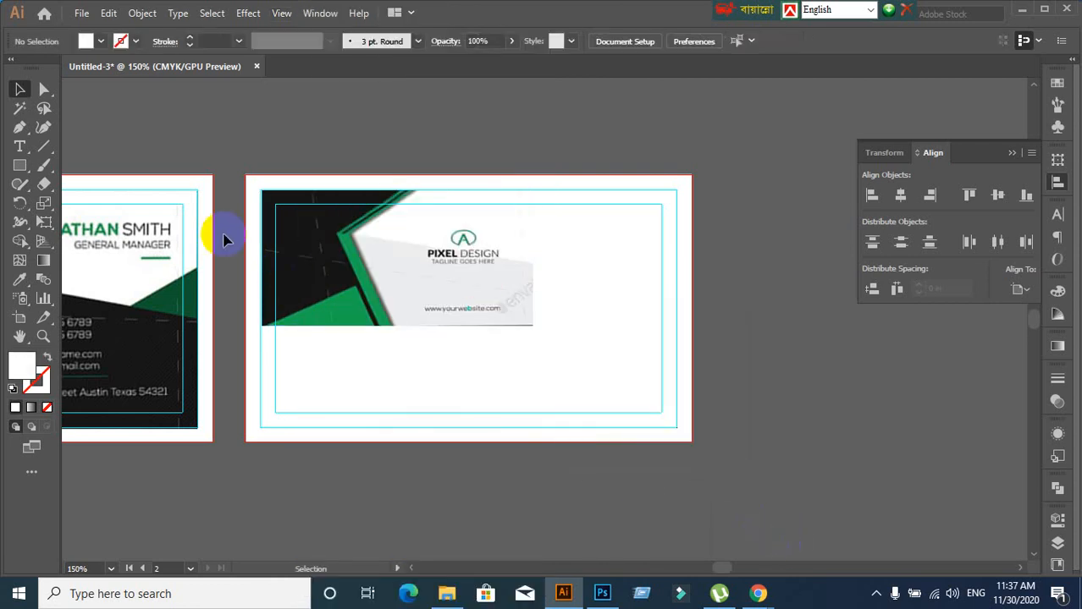
click(19, 166)
drag(554, 97, 726, 176)
drag(650, 139, 784, 260)
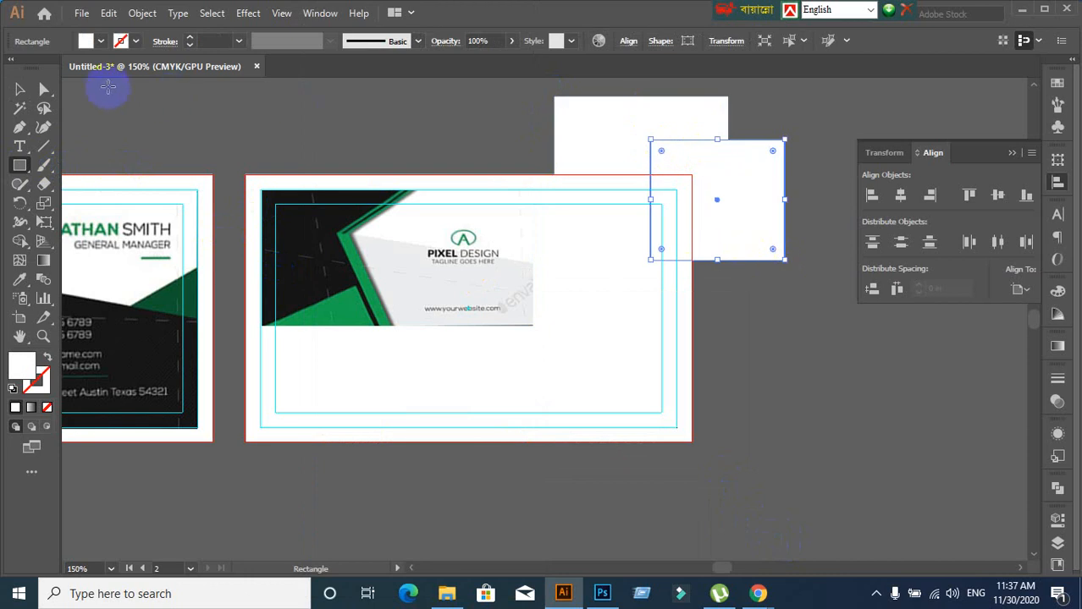
click(20, 89)
drag(728, 211, 770, 499)
click(343, 110)
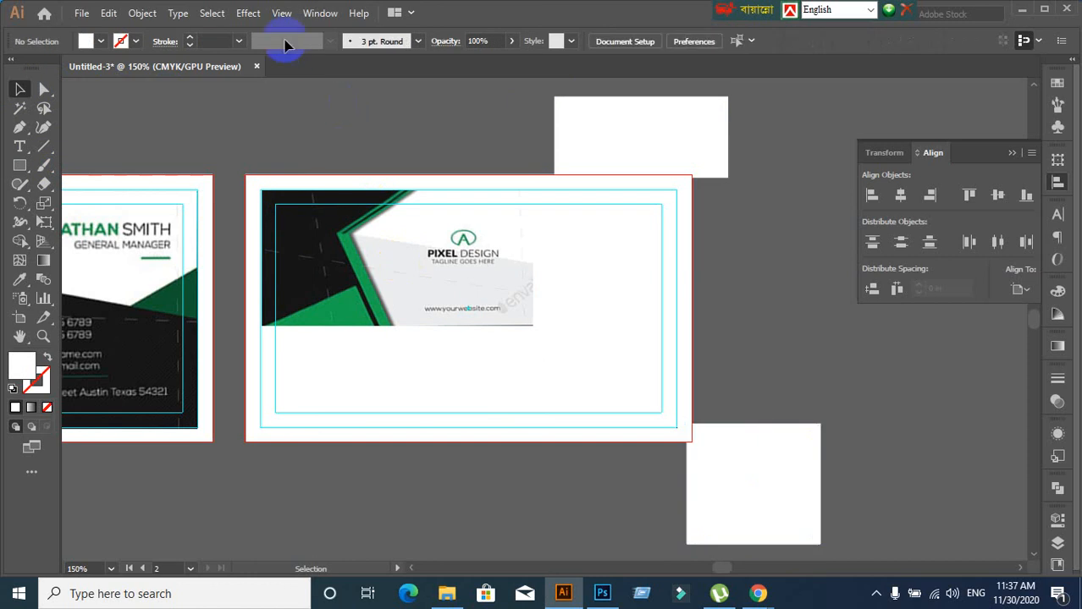
Turn on View > Smart Guides and snap the rectangle to the artboard's bottom-right corner
click(281, 13)
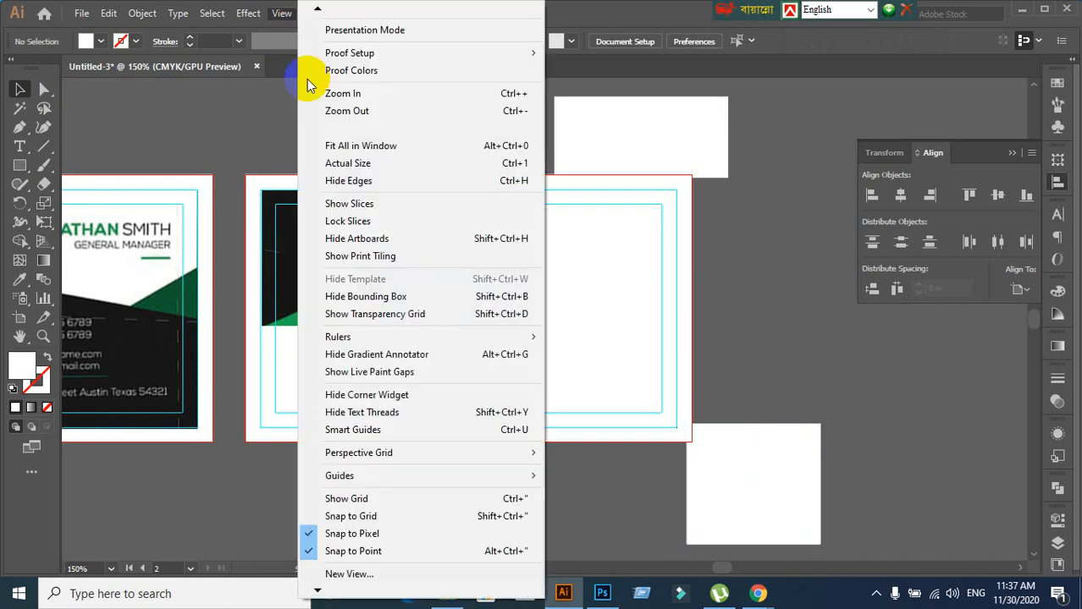
click(318, 593)
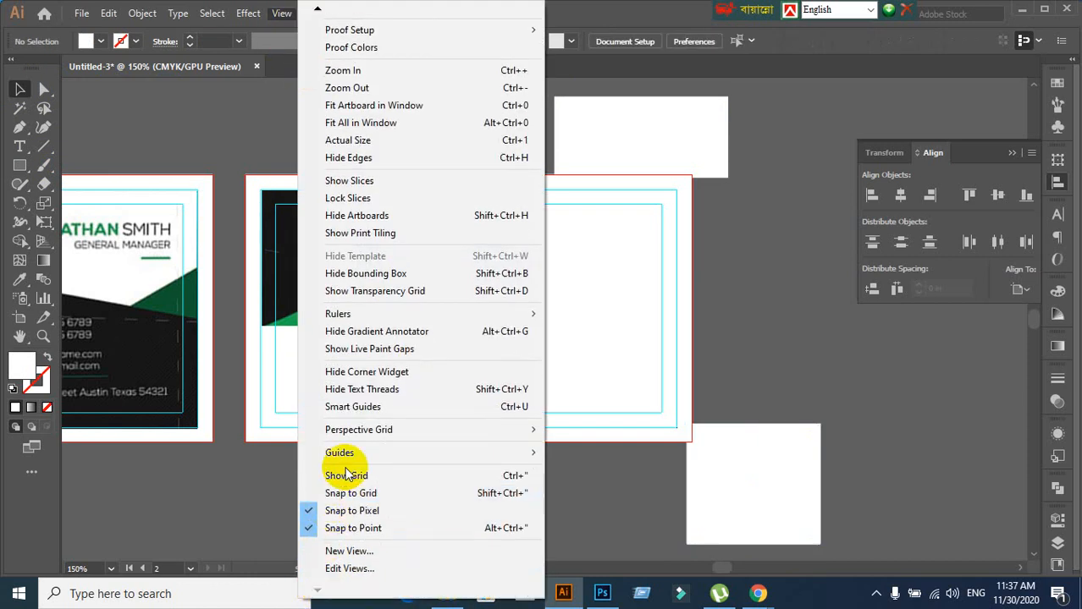
mouse_move(350, 458)
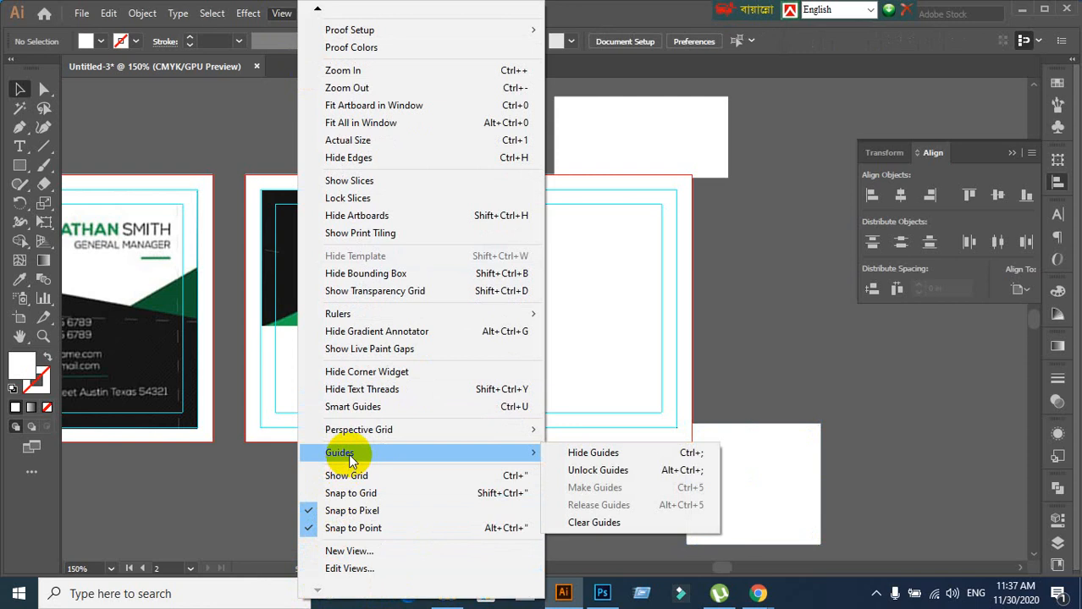
click(354, 408)
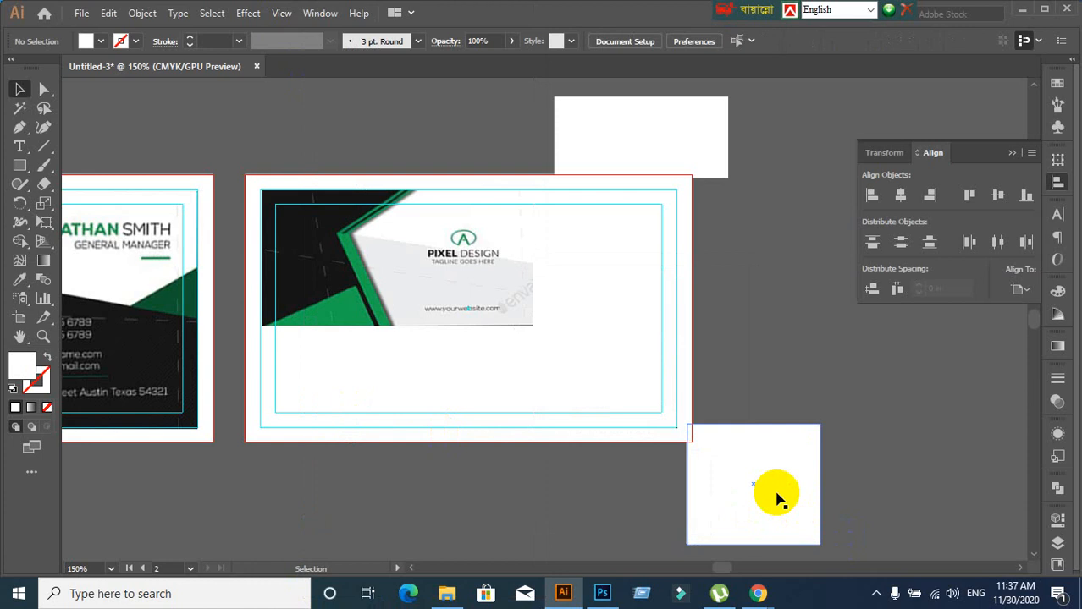
mouse_move(772, 496)
mouse_down()
mouse_move(795, 442)
mouse_move(758, 515)
mouse_move(763, 496)
mouse_up()
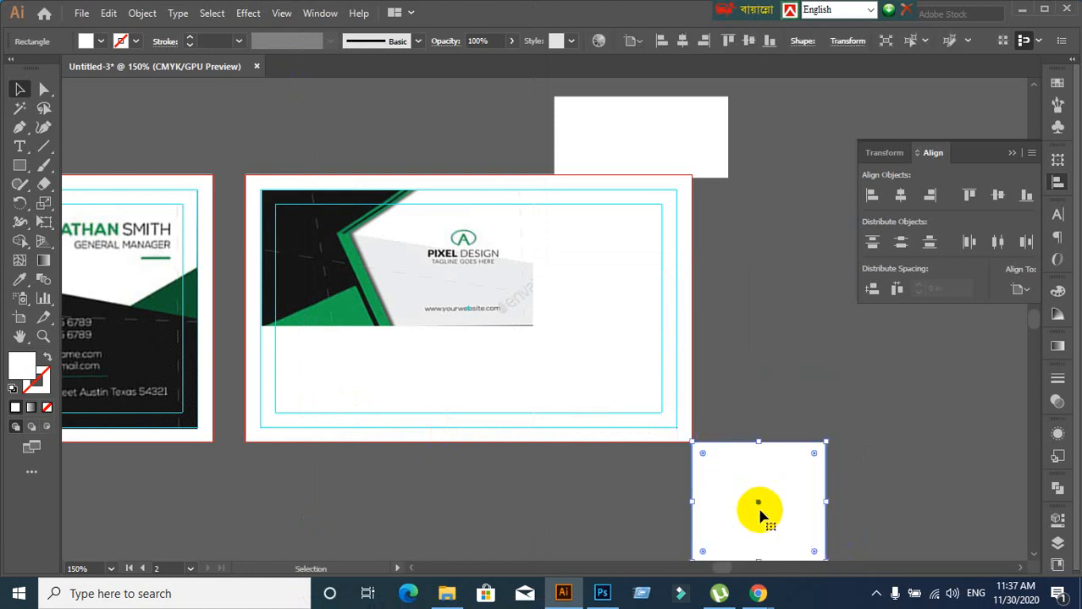
Test the snapping by moving the rectangle, then delete both test rectangles
scroll(756, 510, down, 5)
mouse_move(742, 410)
mouse_down()
mouse_move(763, 451)
mouse_move(744, 428)
mouse_up()
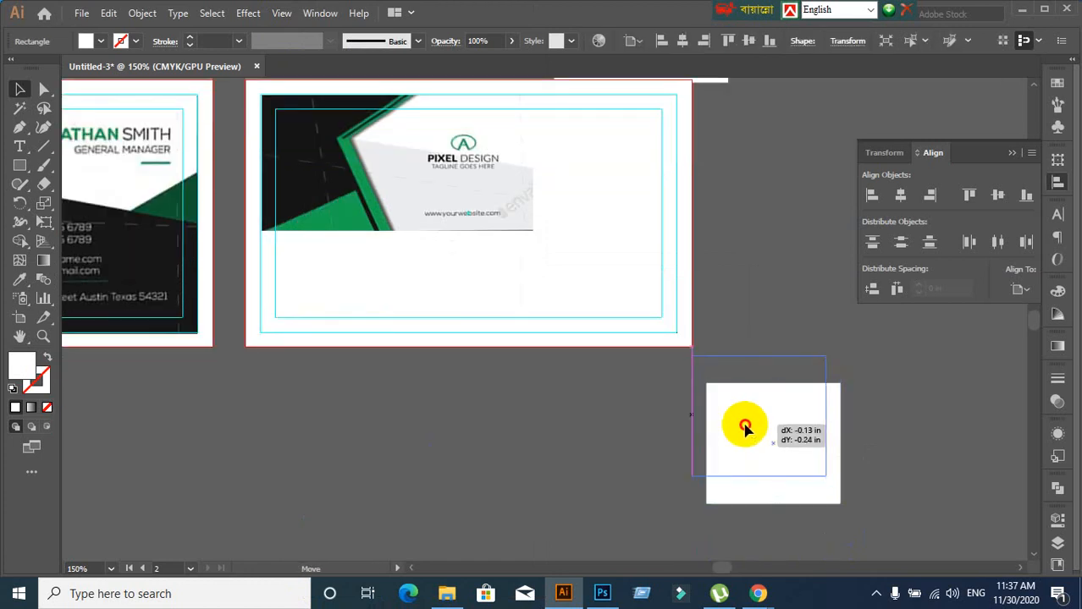
drag(744, 428, 756, 422)
key(Delete)
scroll(500, 436, up, 4)
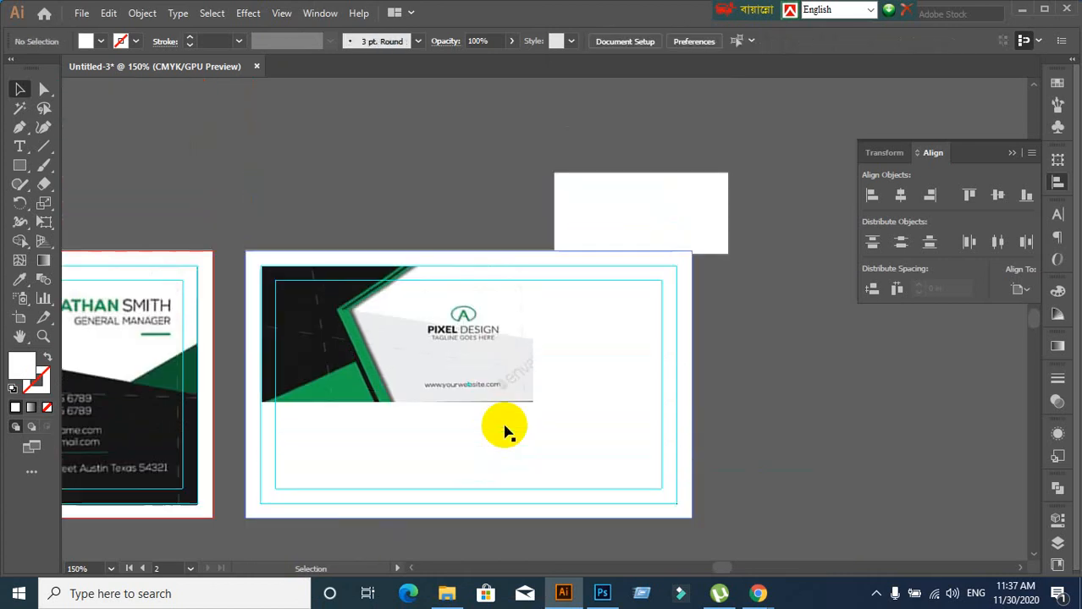
click(682, 203)
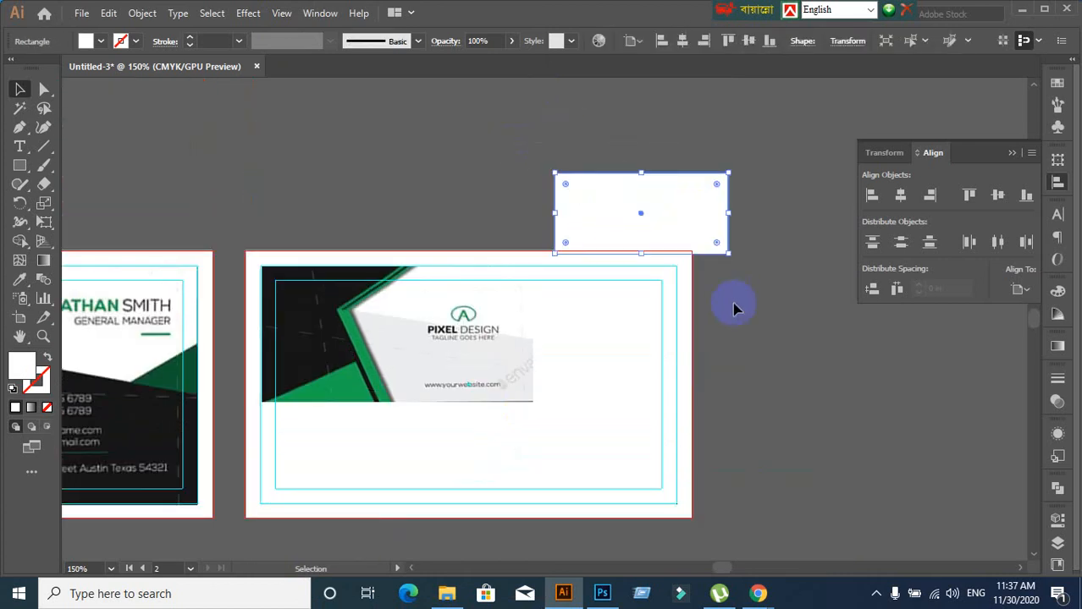
key(Delete)
scroll(379, 391, down, 1)
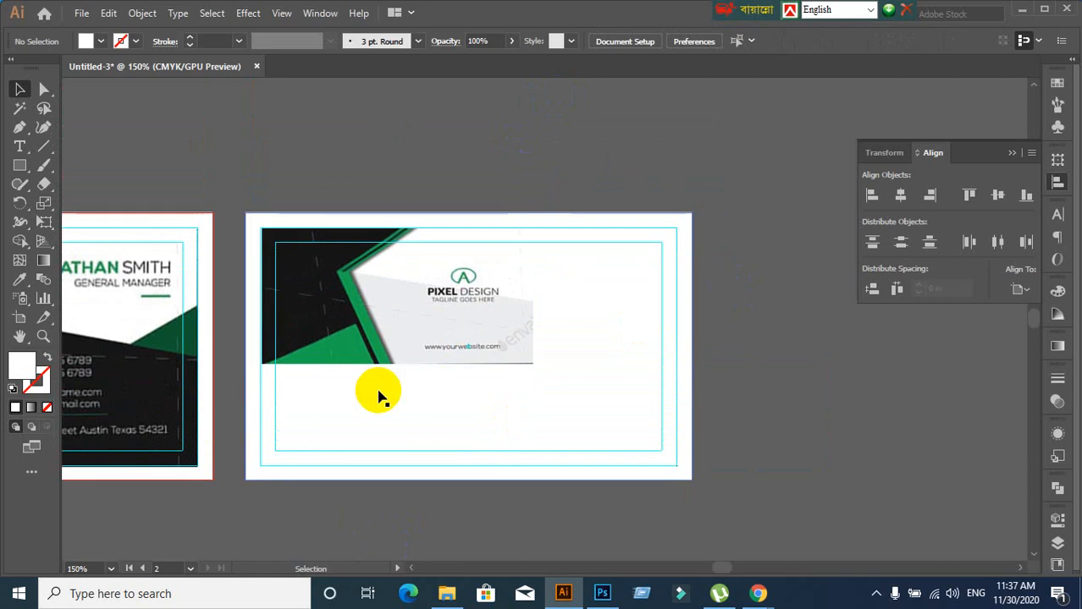
Scale the PIXEL DESIGN image by its corner and bottom edge out to the right artboard's bleed
click(450, 321)
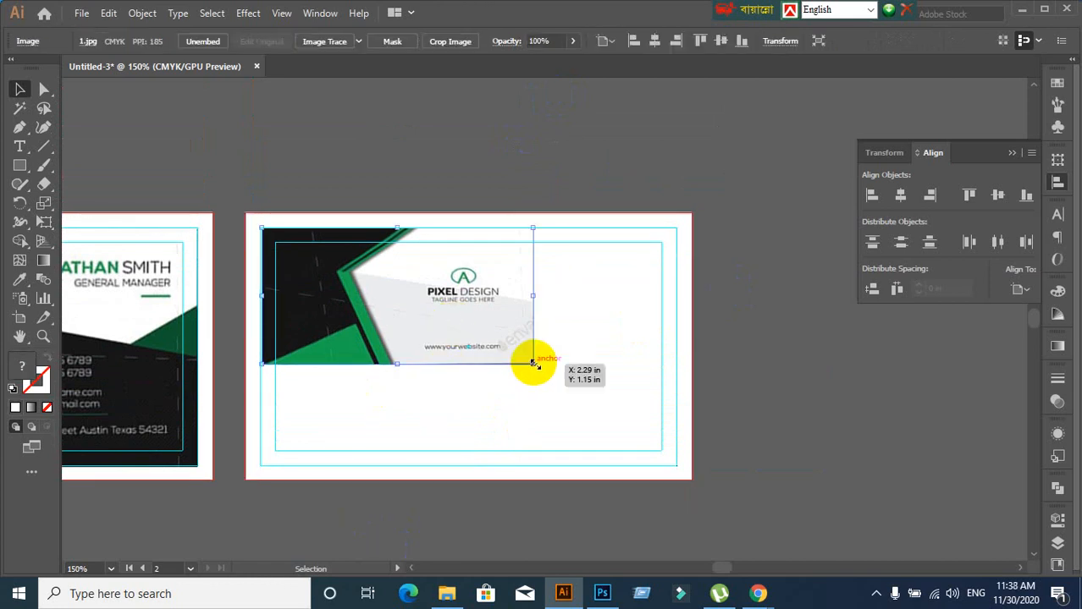
drag(533, 363, 681, 496)
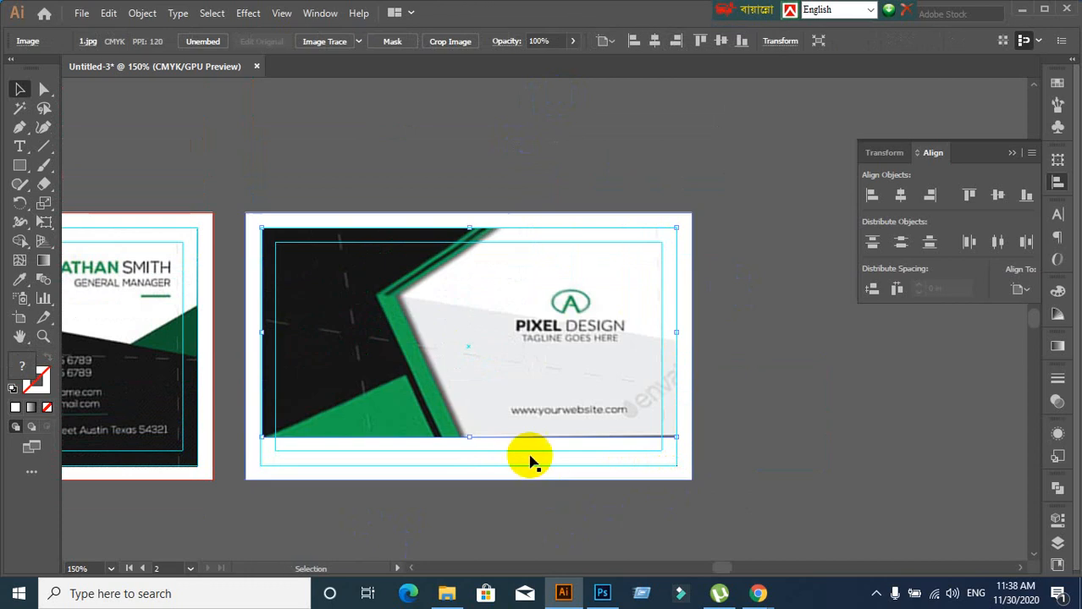
drag(470, 434, 467, 466)
click(467, 512)
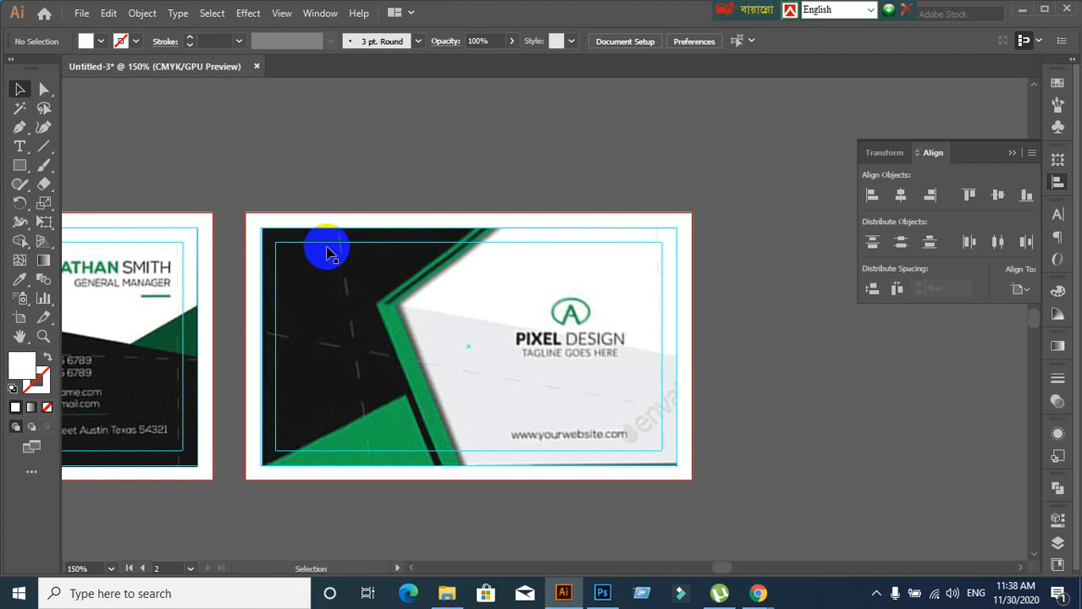
Open File > Place and cancel it without placing anything
click(81, 12)
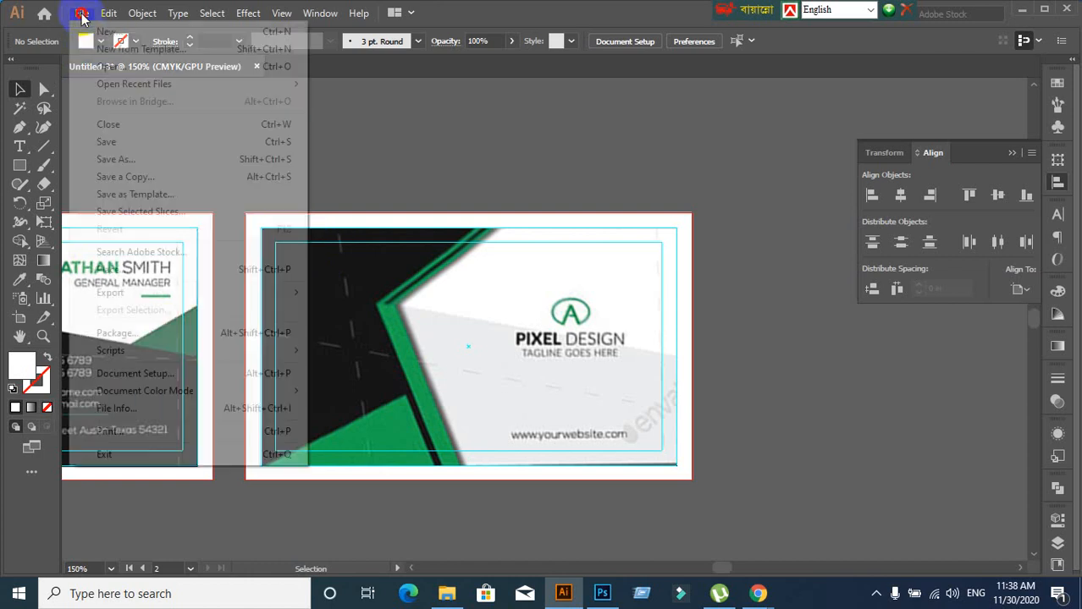
click(102, 269)
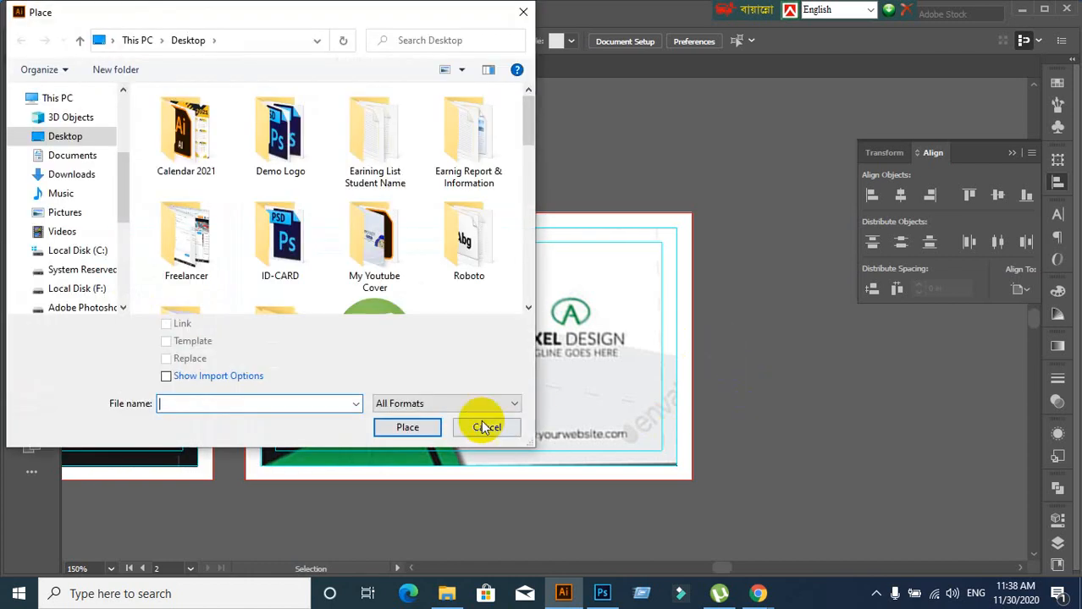
click(487, 427)
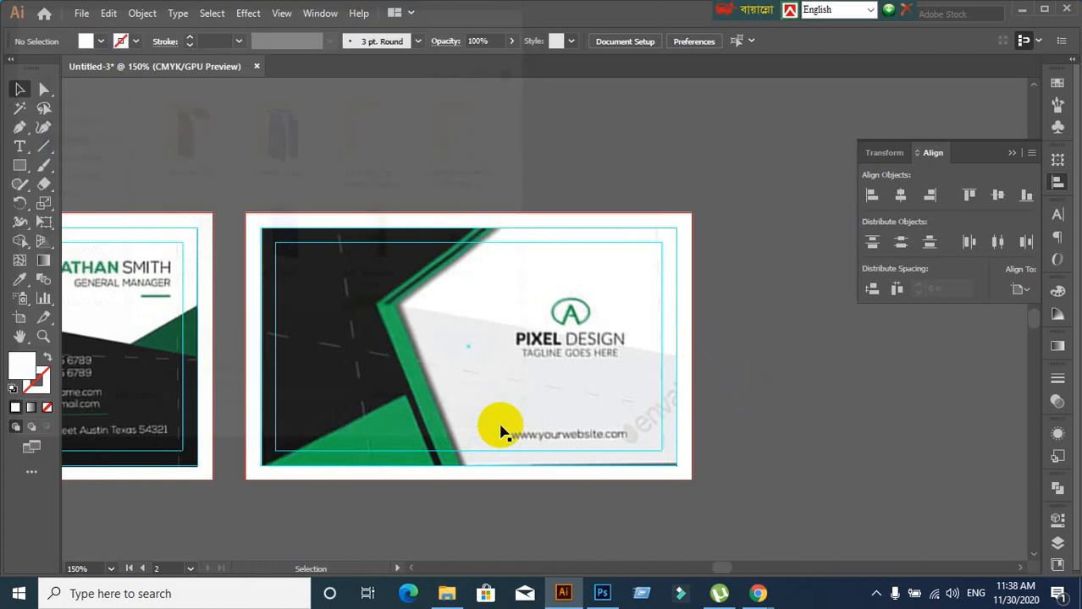
scroll(604, 424, down, 2)
drag(430, 441, 551, 349)
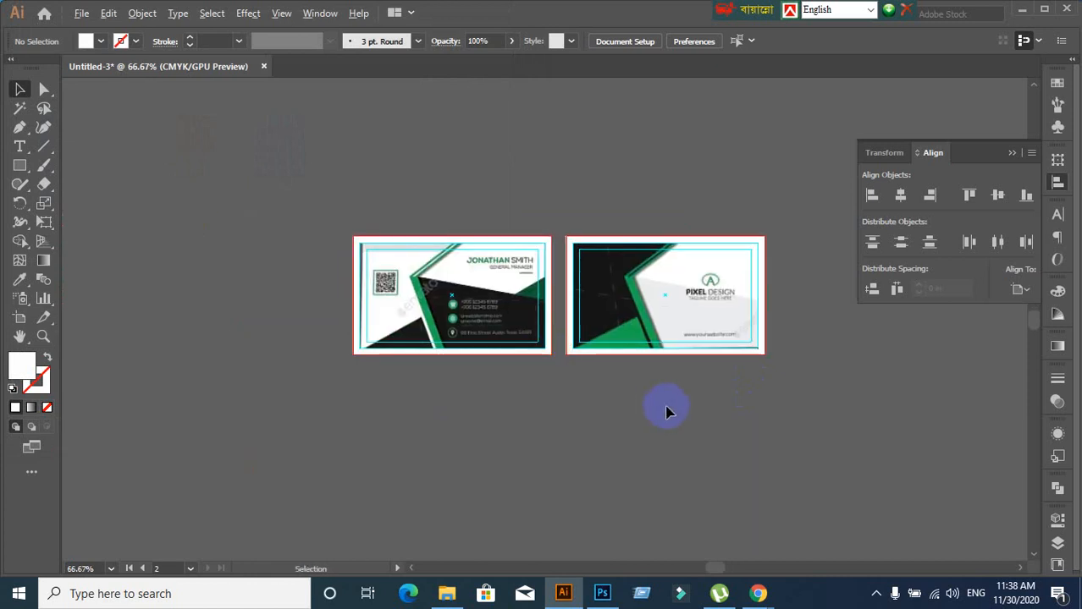
scroll(666, 408, up, 2)
Select the right card's reference image to check it, then clear the selection
click(626, 230)
scroll(603, 386, down, 1)
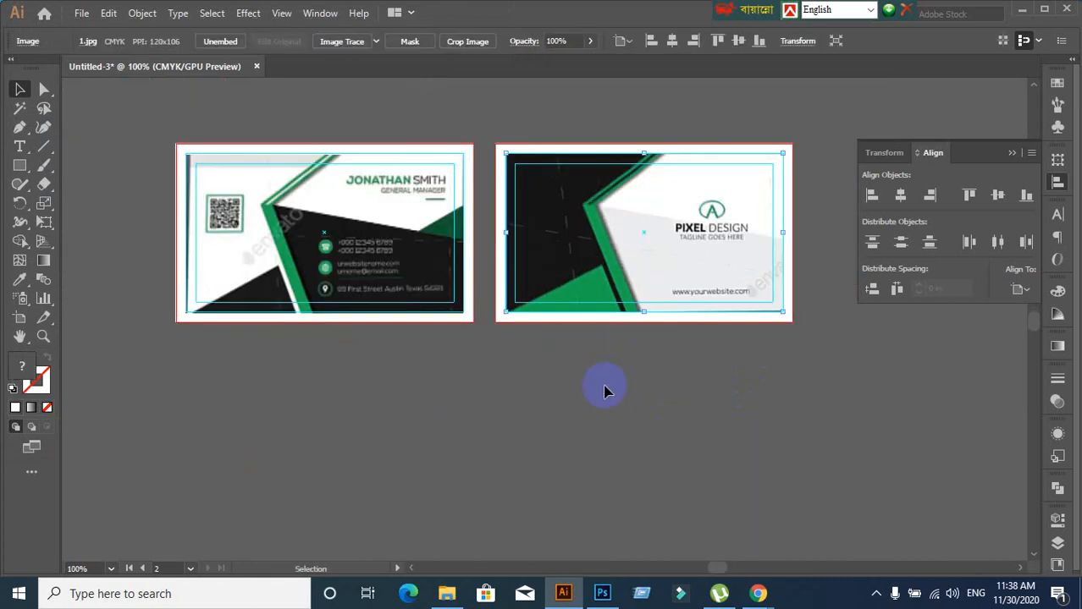
scroll(571, 403, up, 1)
click(82, 14)
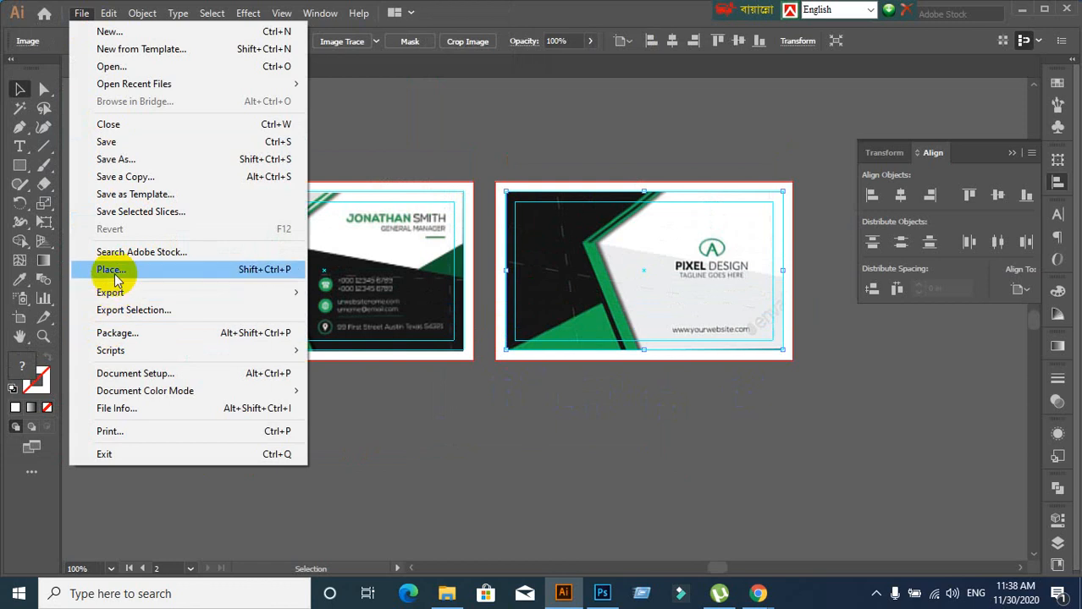
click(489, 459)
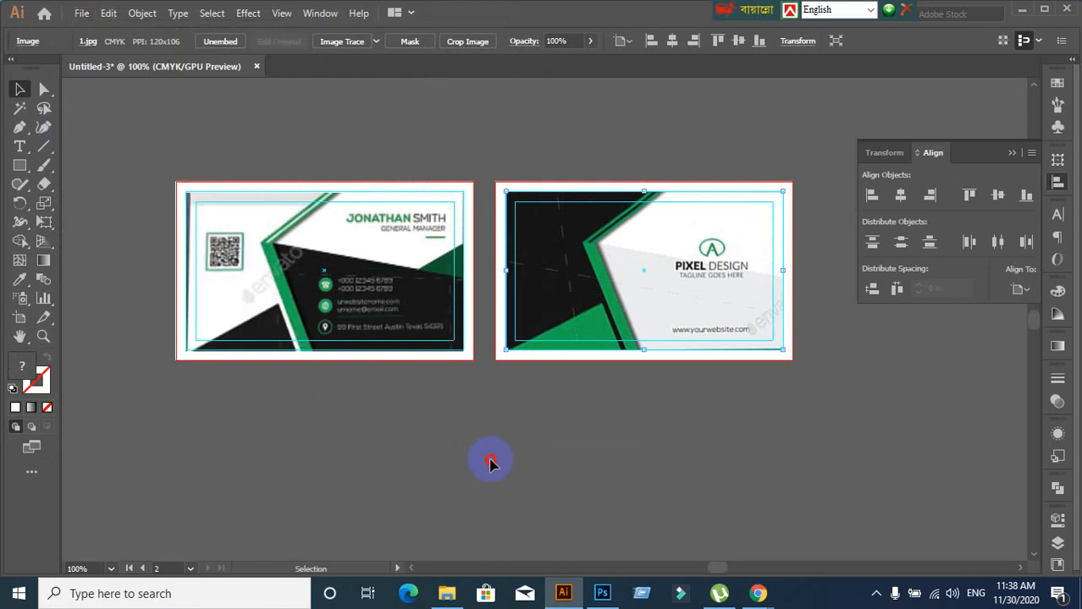
click(489, 459)
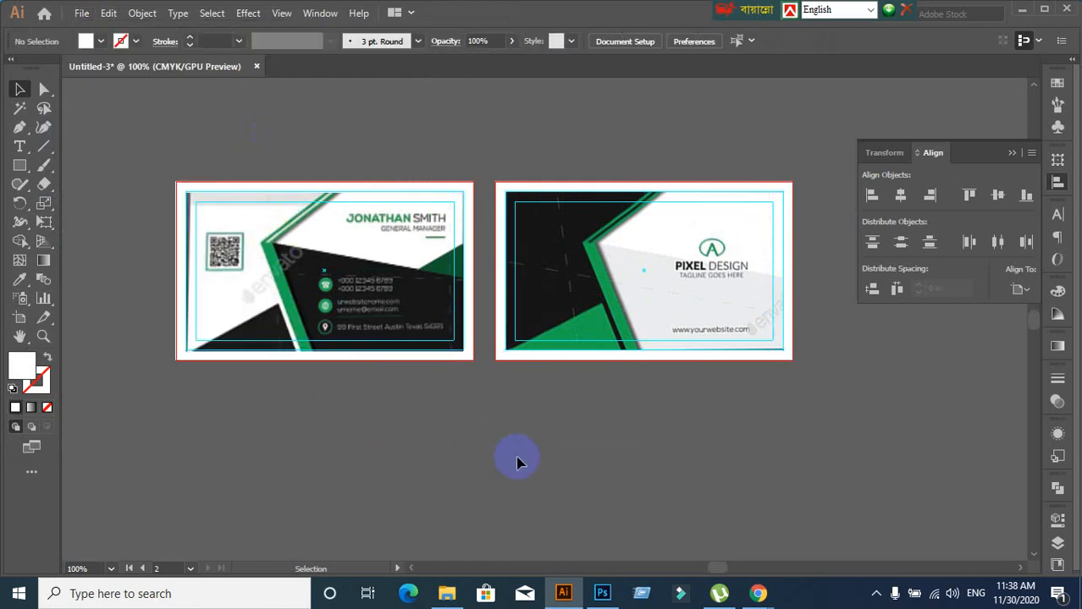
click(597, 288)
click(596, 386)
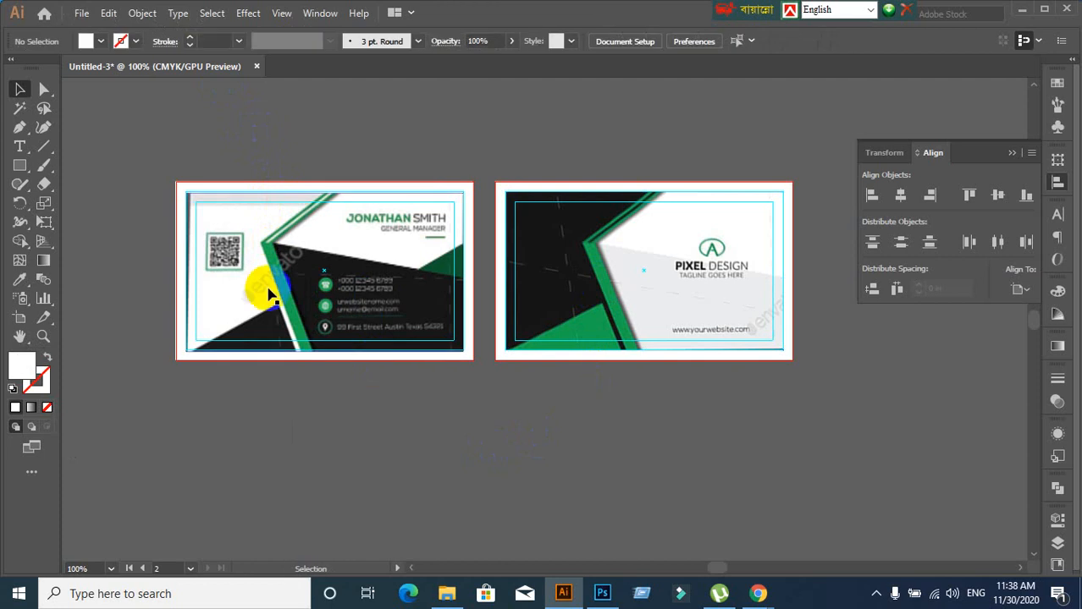
scroll(122, 297, up, 1)
scroll(165, 300, up, 1)
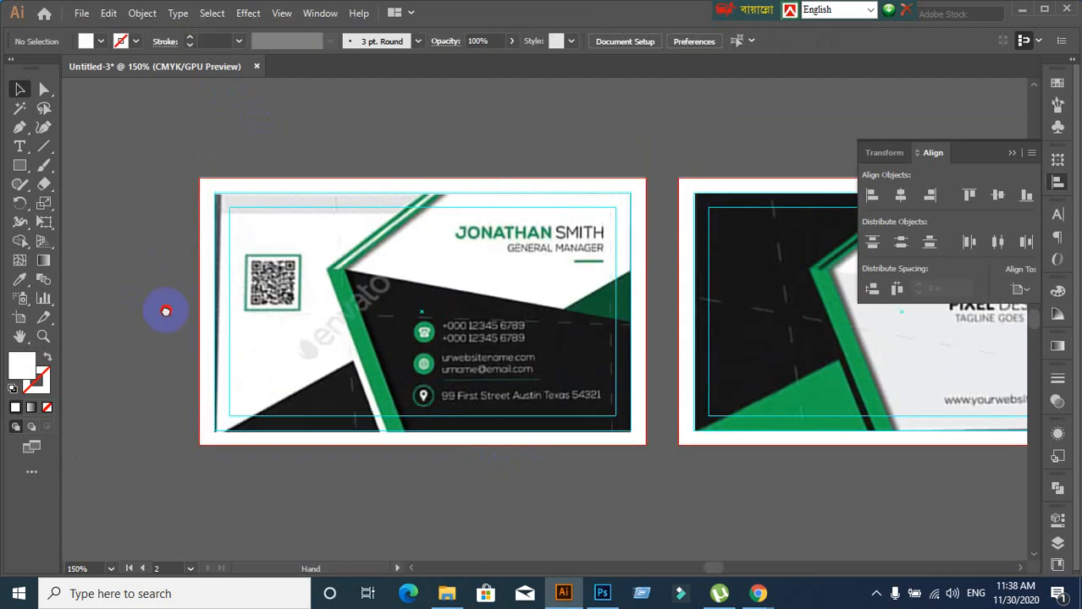
Lock the left reference card image with Ctrl+2 and zoom to 200% on it
scroll(363, 399, up, 2)
scroll(364, 381, down, 1)
click(360, 330)
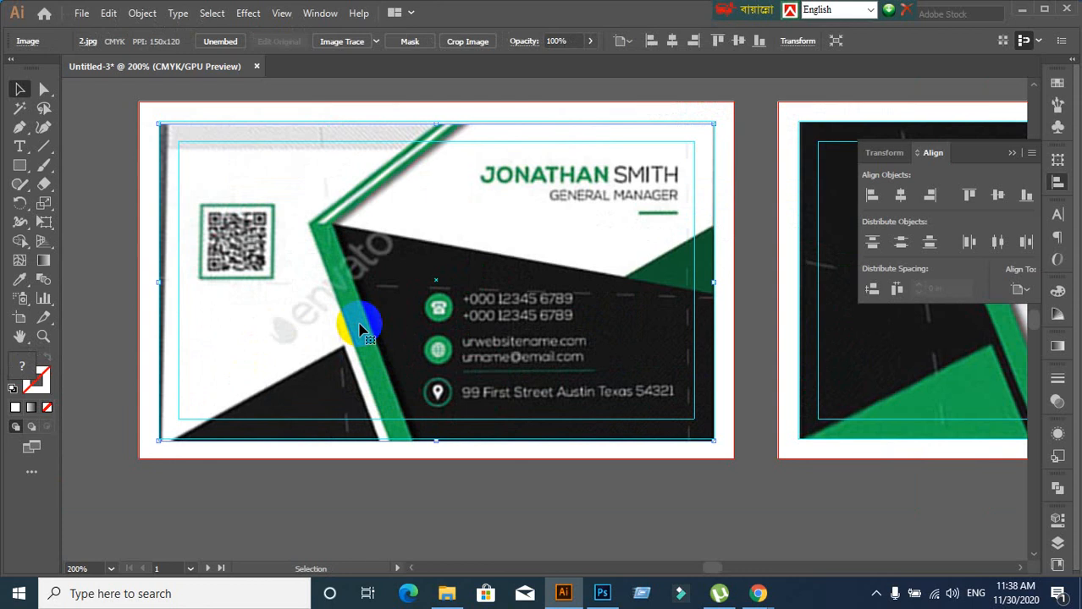
key(ctrl+2)
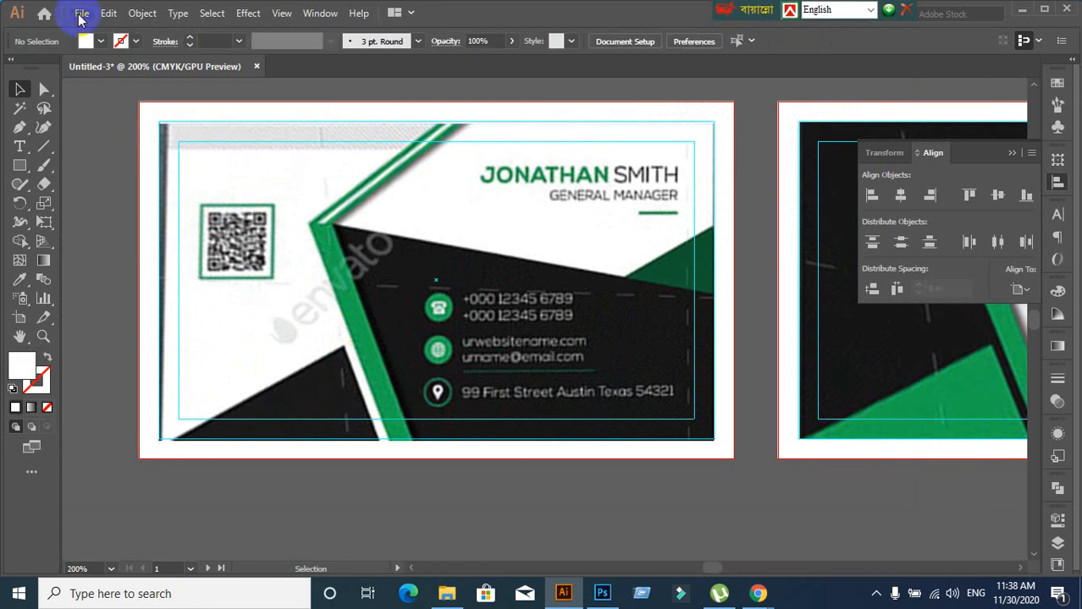
click(81, 15)
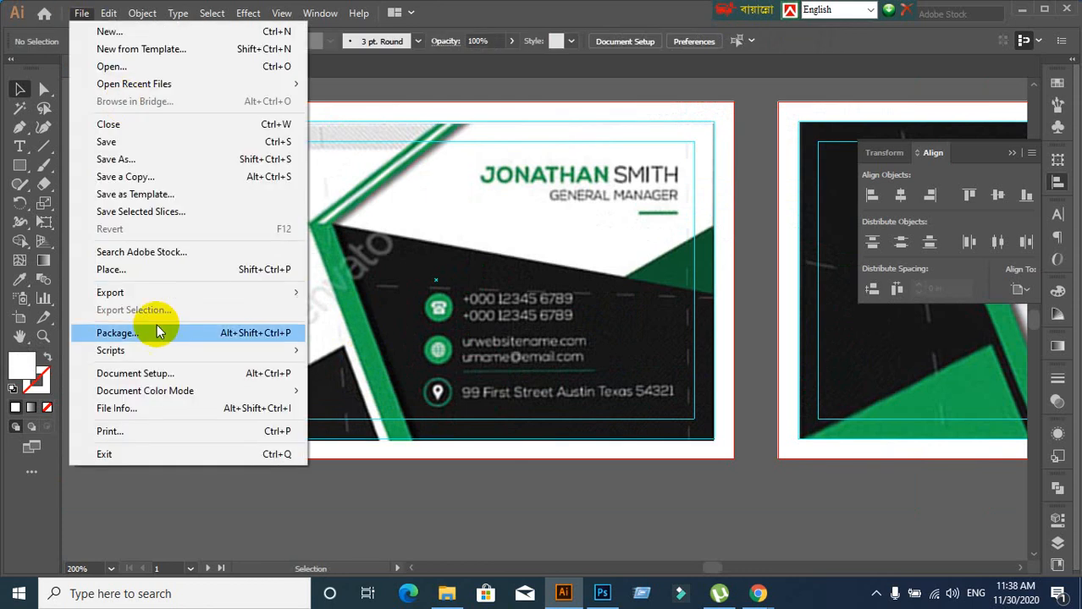
click(510, 250)
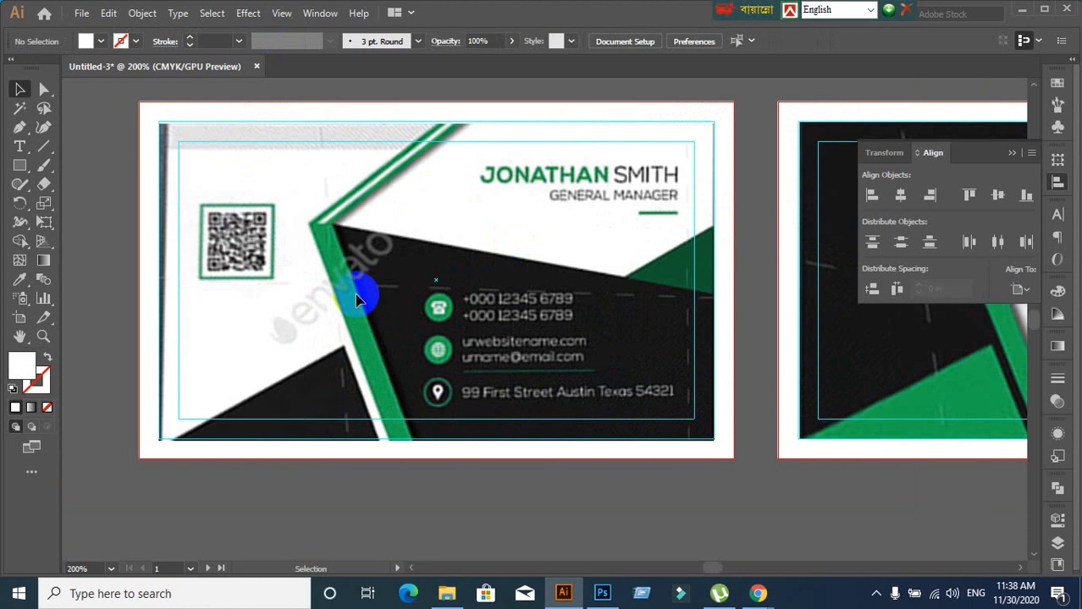
scroll(421, 325, down, 1)
drag(450, 333, 418, 306)
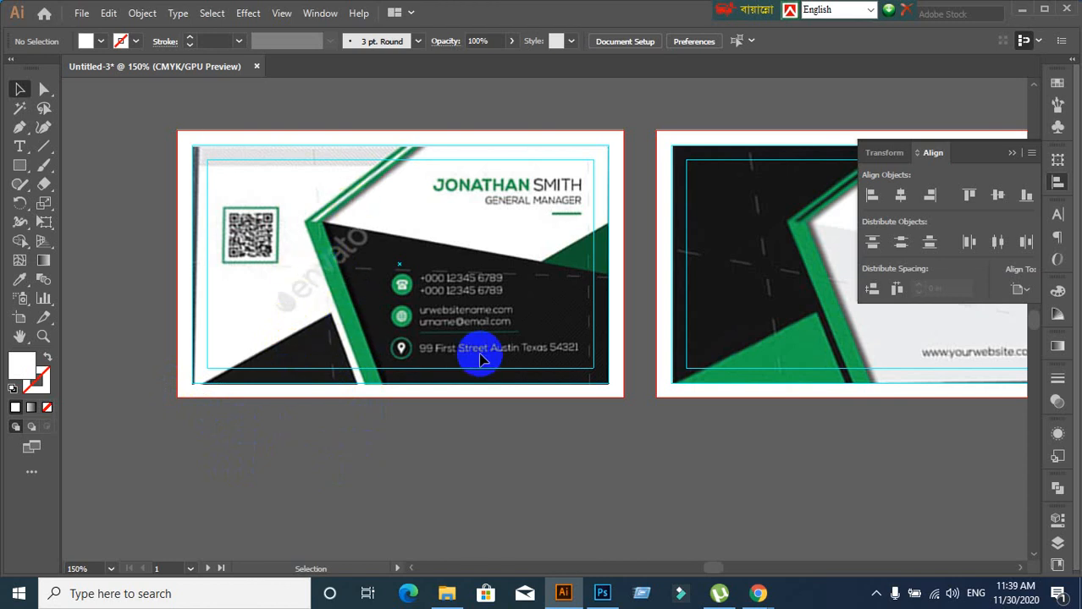
key(ctrl+equal)
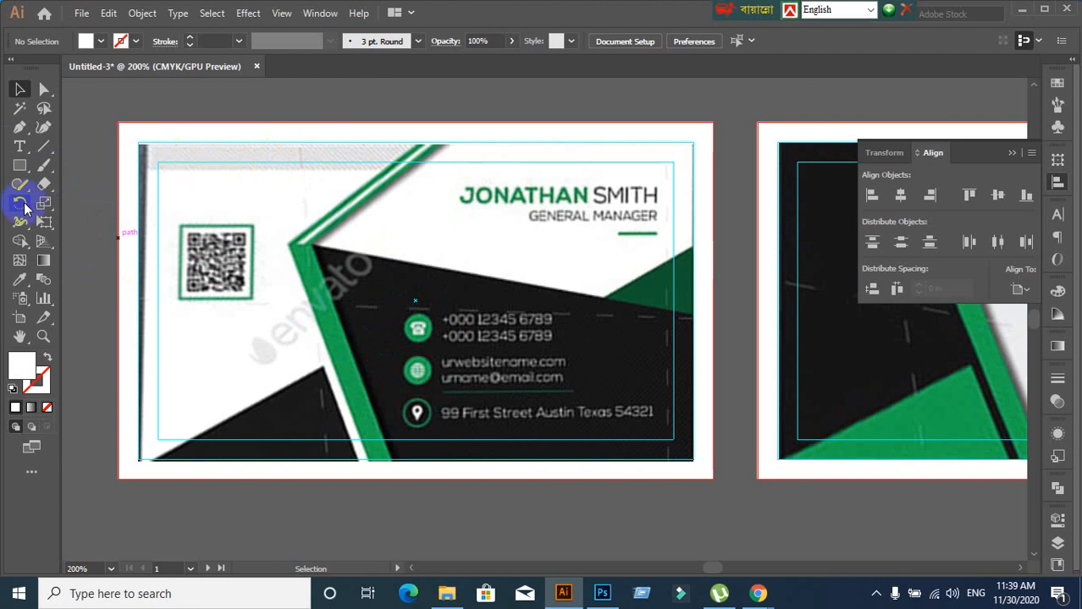
click(26, 169)
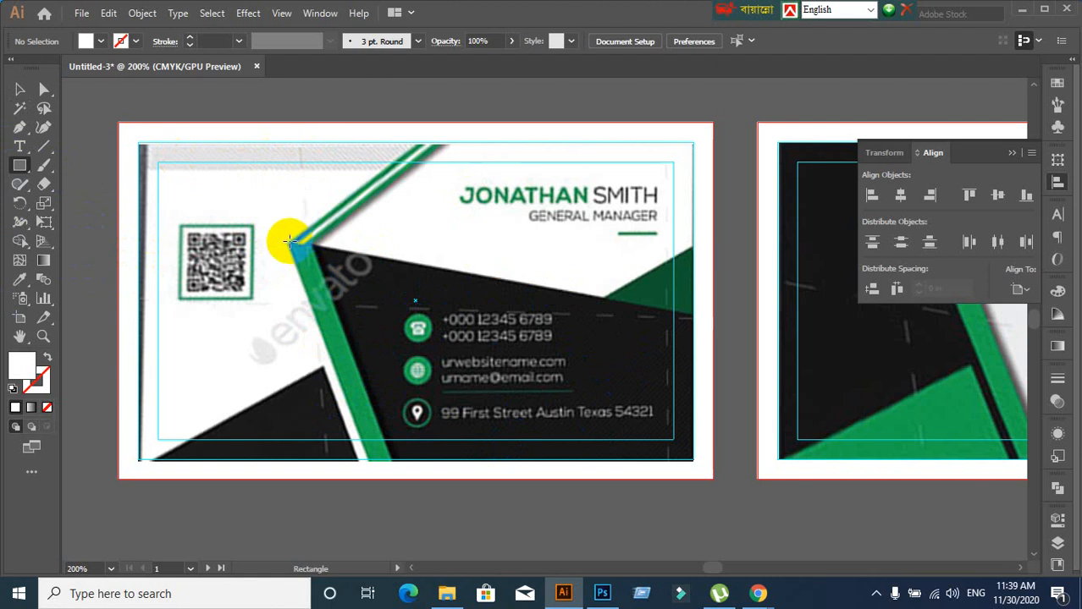
Draw a rectangle from the green stripe's corner to the card's lower right and fill it yellow
drag(289, 242, 693, 458)
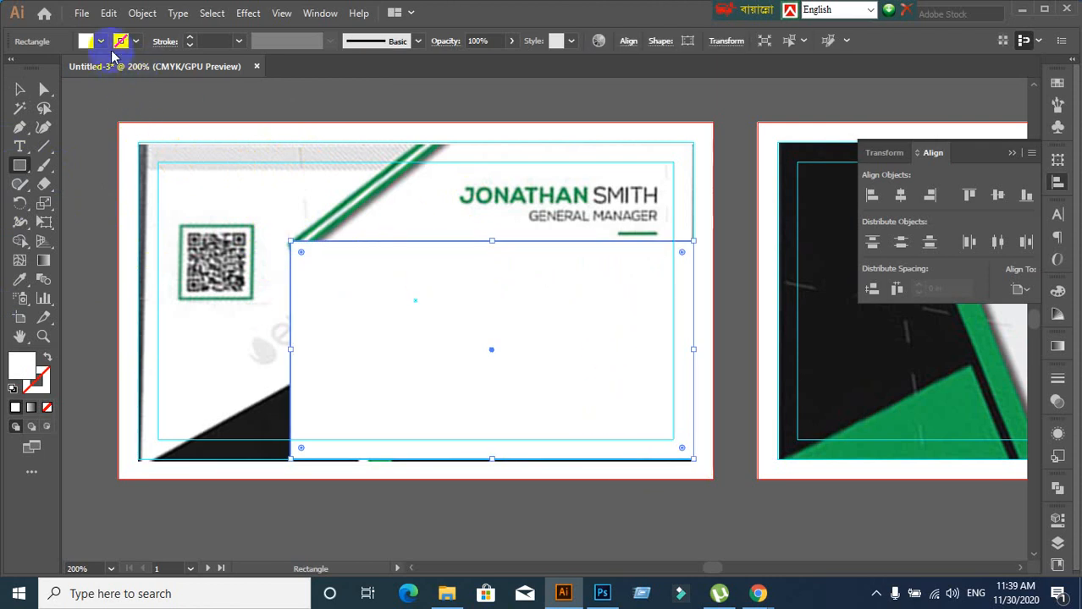
click(101, 40)
click(65, 66)
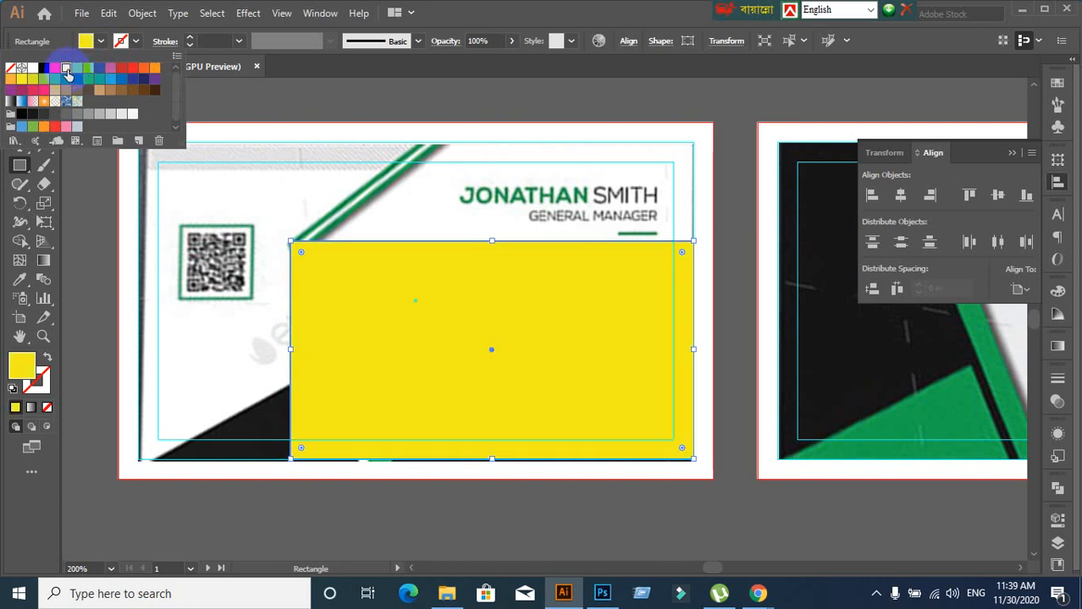
click(135, 196)
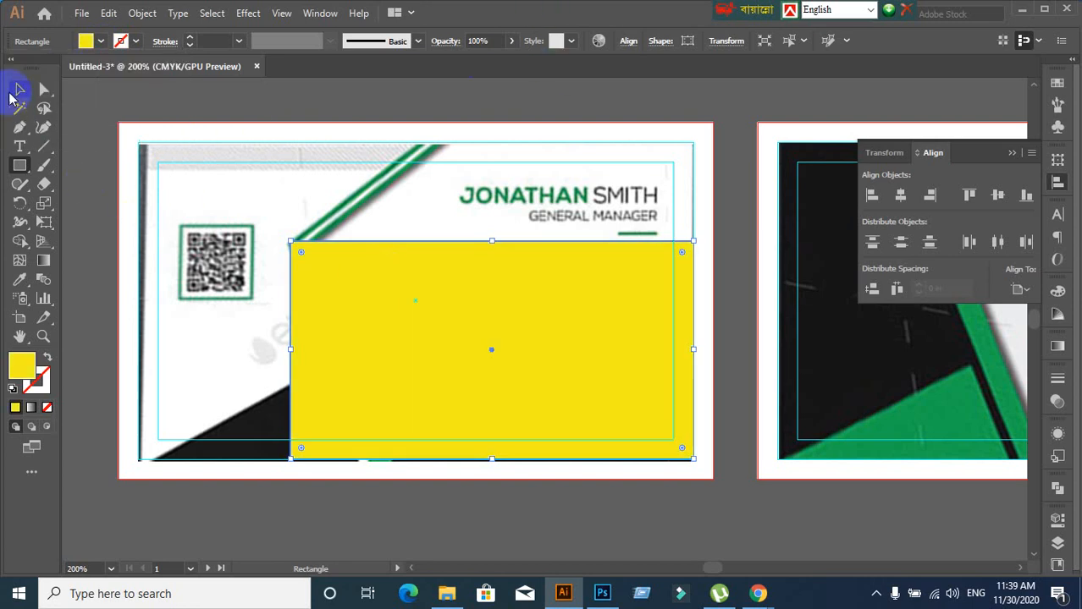
click(17, 91)
scroll(442, 380, down, 3)
click(478, 515)
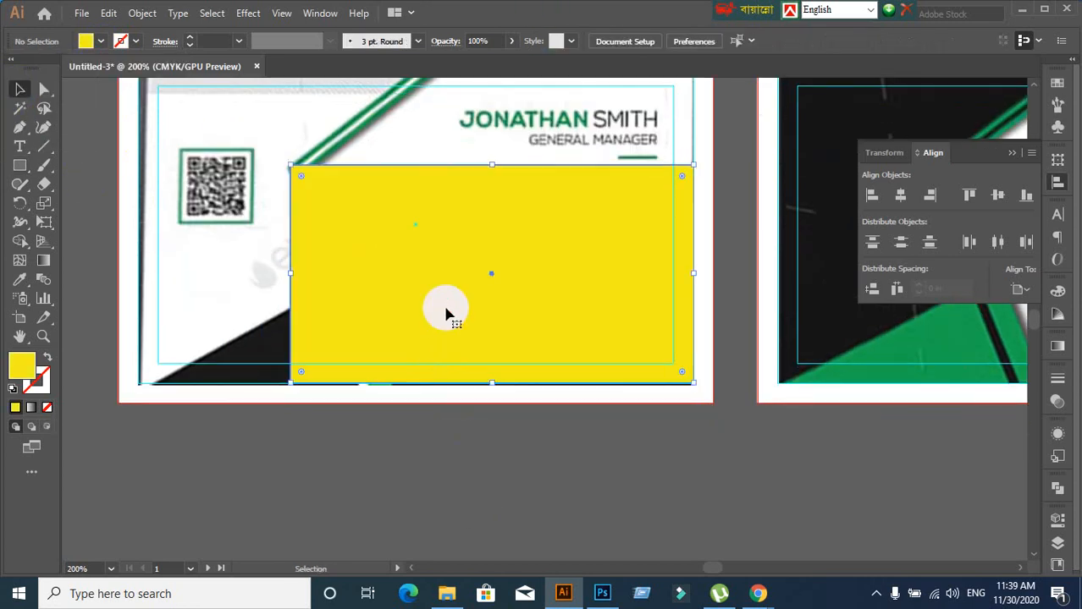
click(446, 330)
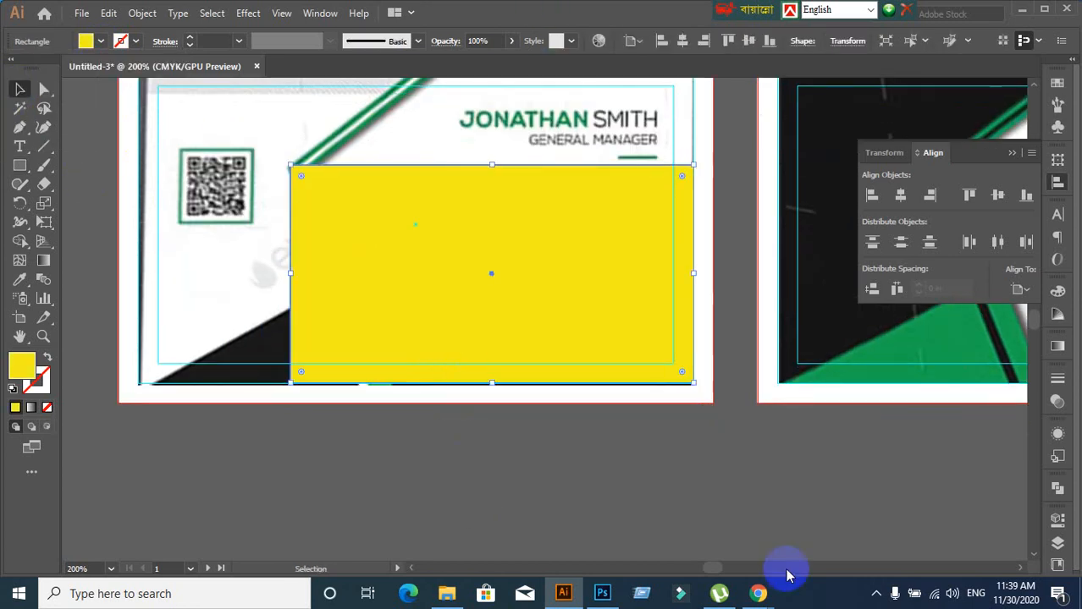
Lower the yellow rectangle's opacity to 80% in the Transparency panel
click(1057, 401)
click(986, 396)
text(90)
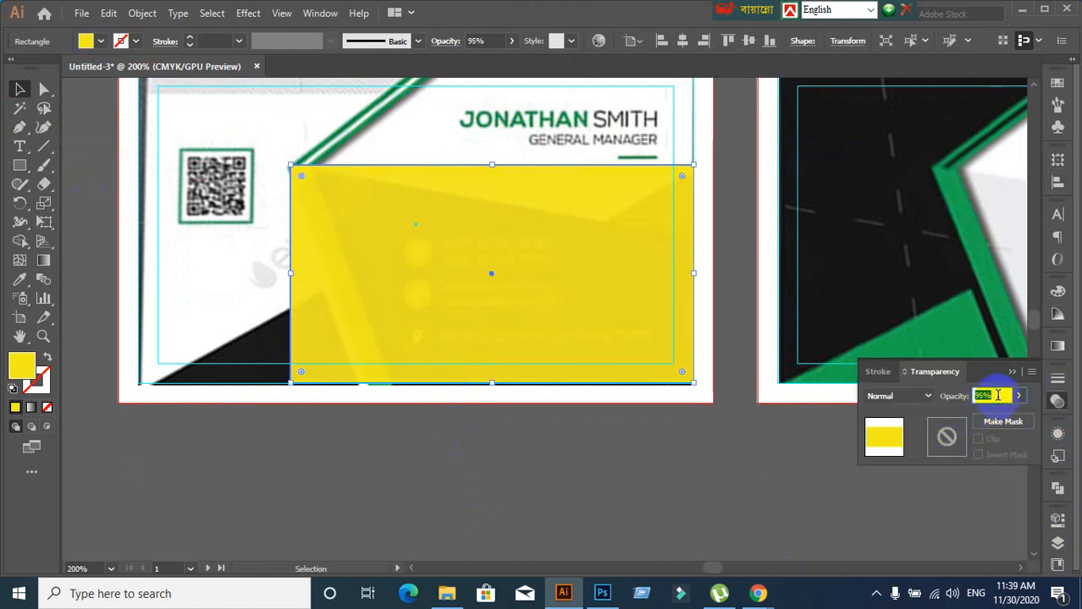
key(Return)
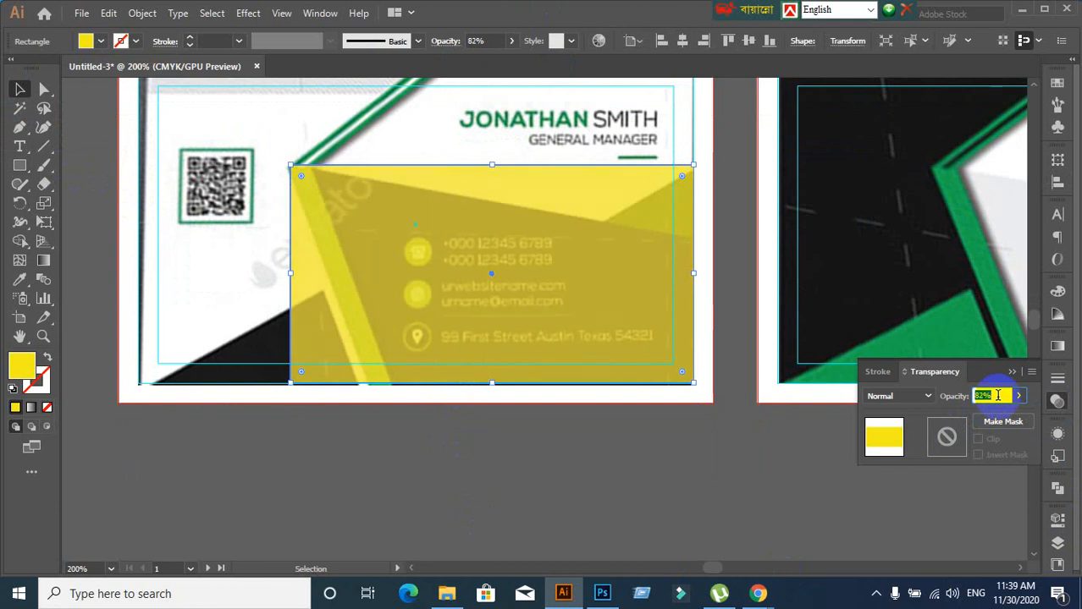
click(518, 495)
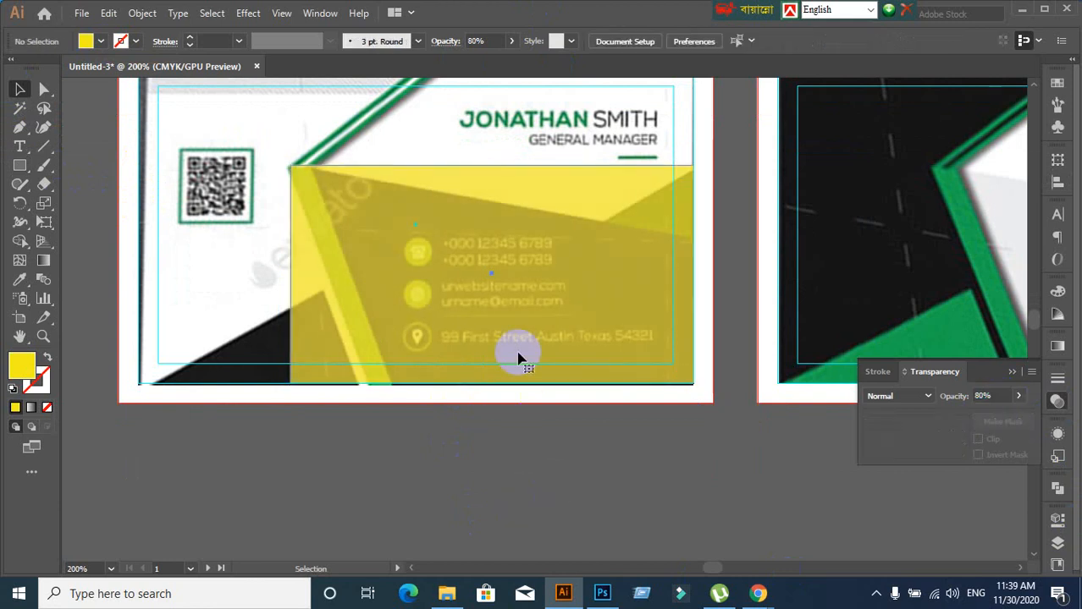
click(518, 357)
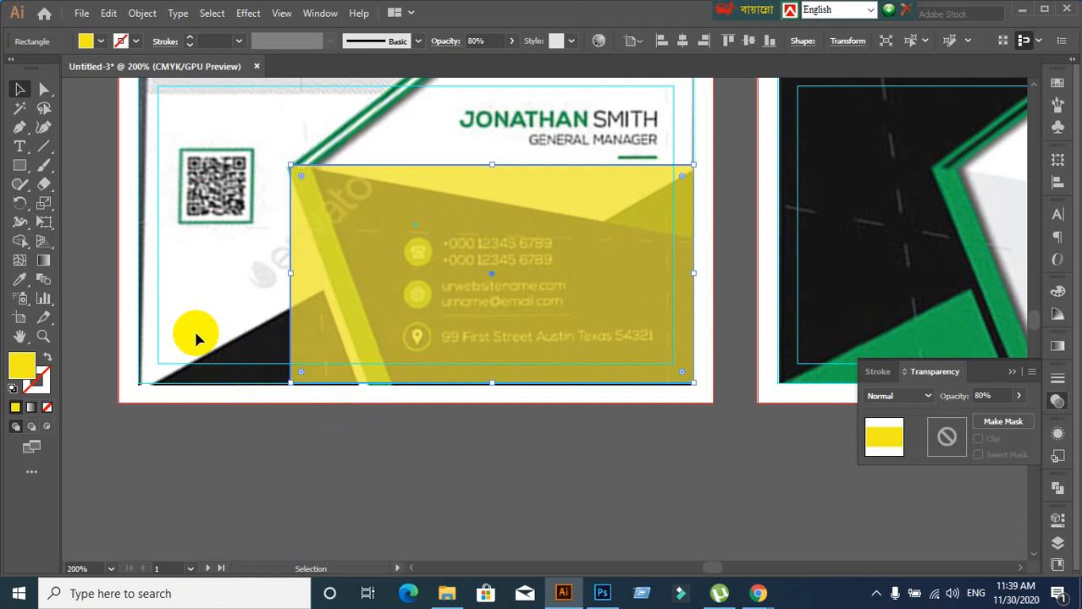
click(43, 90)
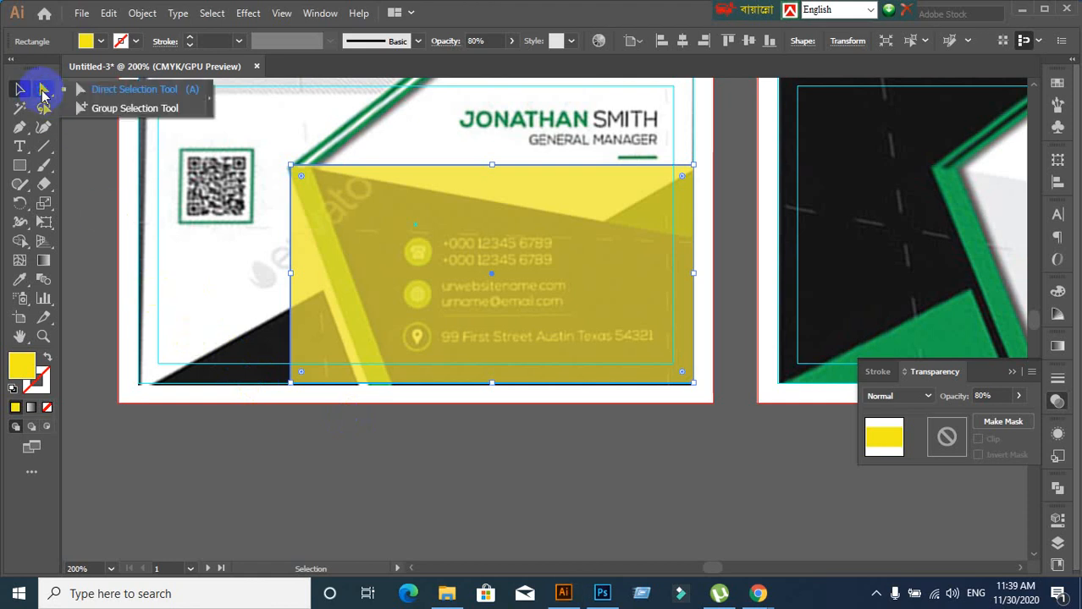
click(333, 504)
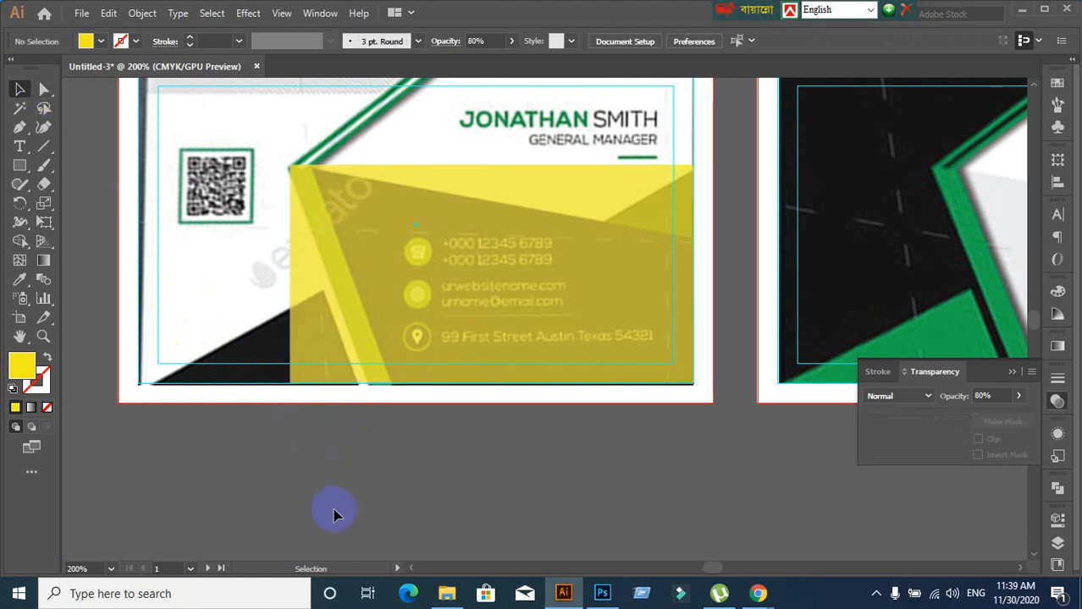
click(478, 379)
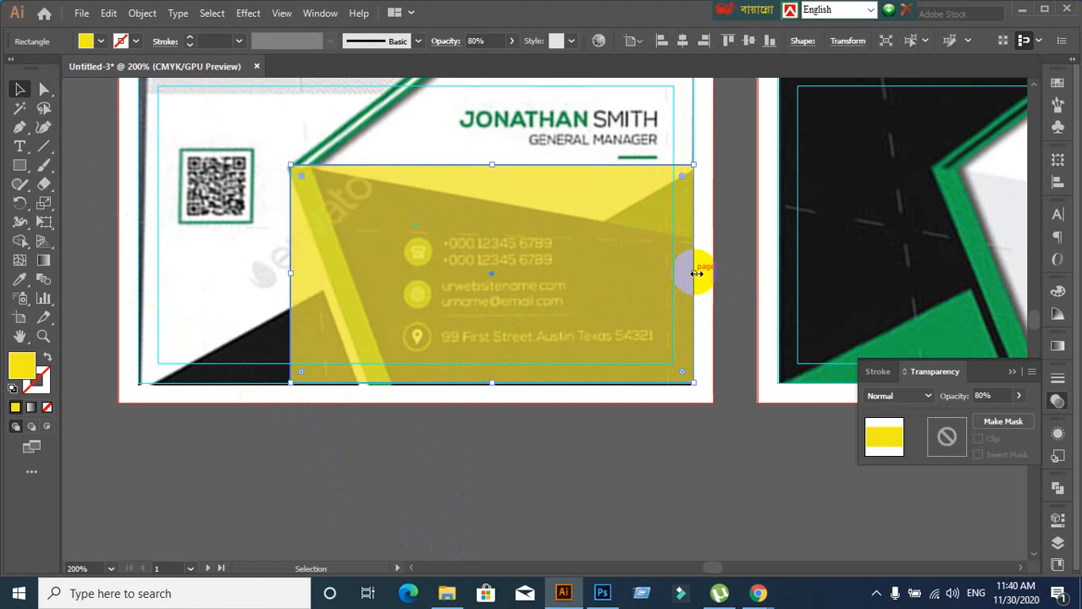
drag(694, 273, 713, 273)
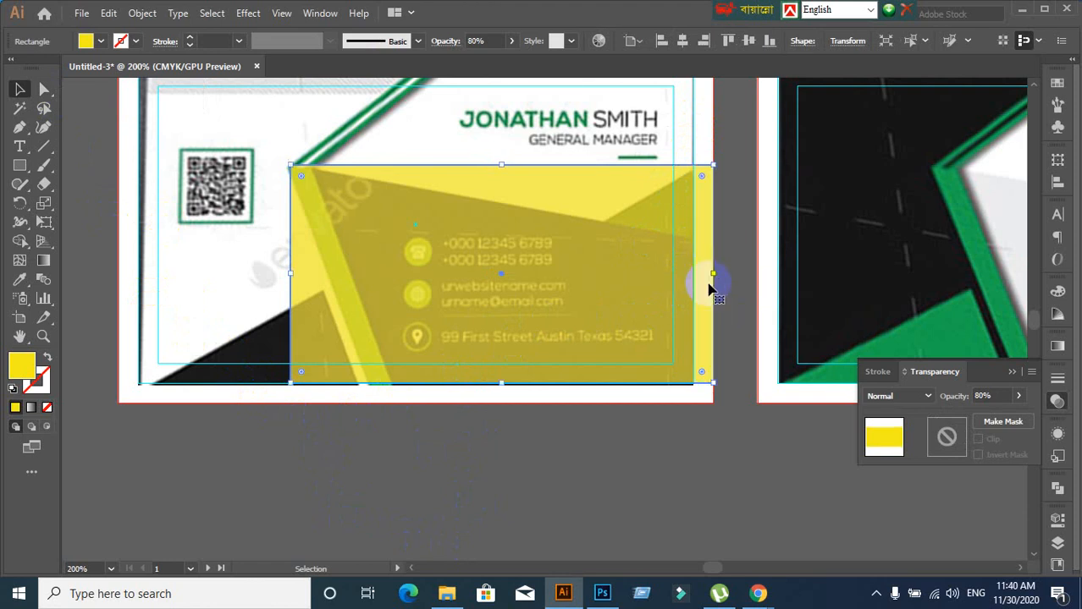
drag(504, 383, 506, 404)
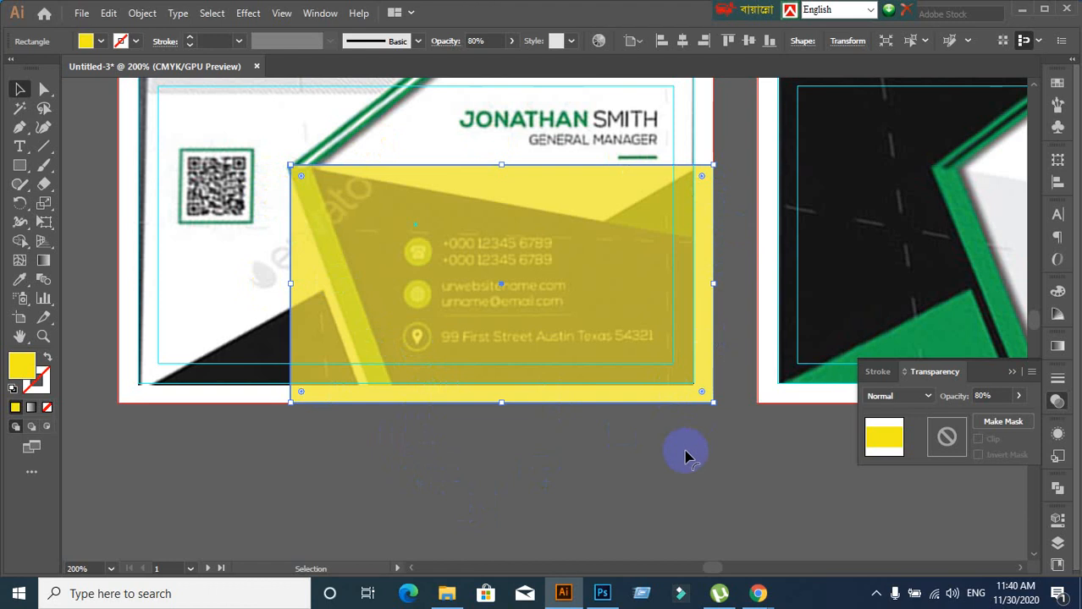
click(671, 472)
click(454, 307)
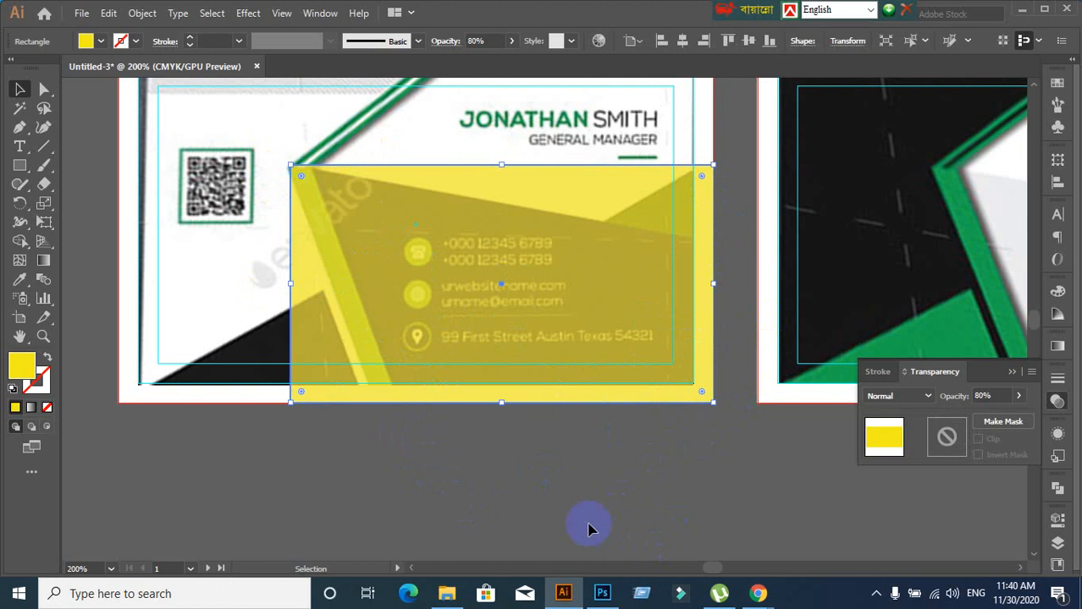
click(588, 518)
click(454, 368)
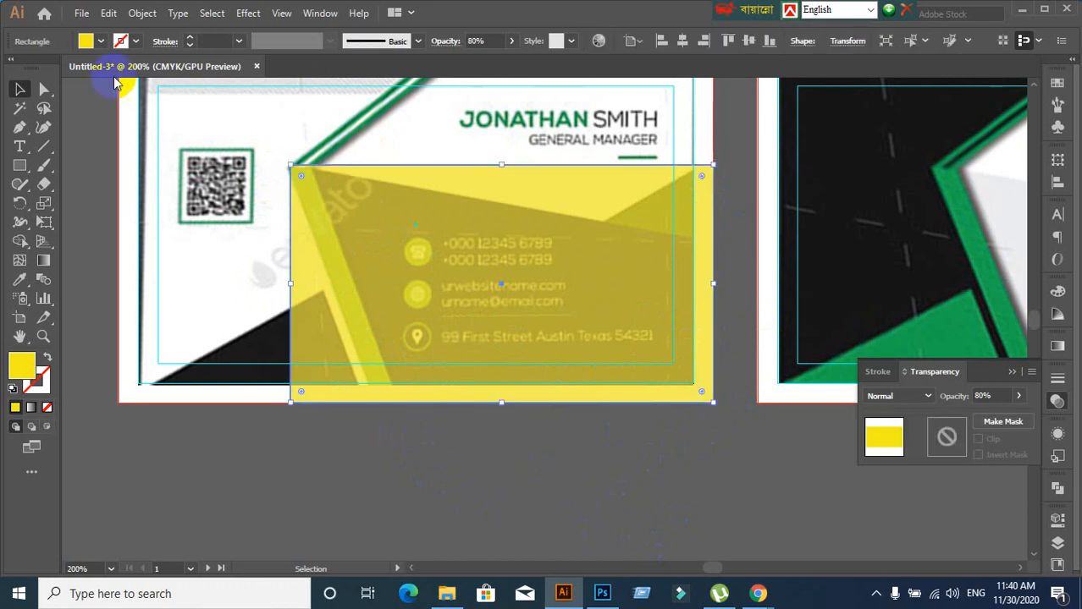
drag(44, 89, 93, 100)
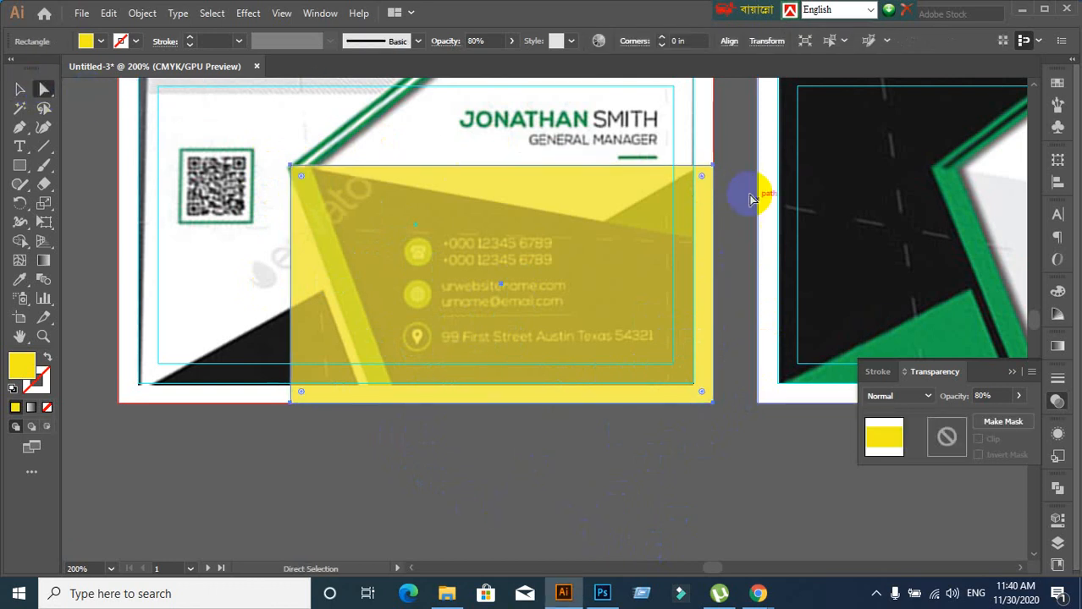
Drag the top-right anchor down and the bottom-left anchor right to slant the shape
drag(712, 168, 713, 245)
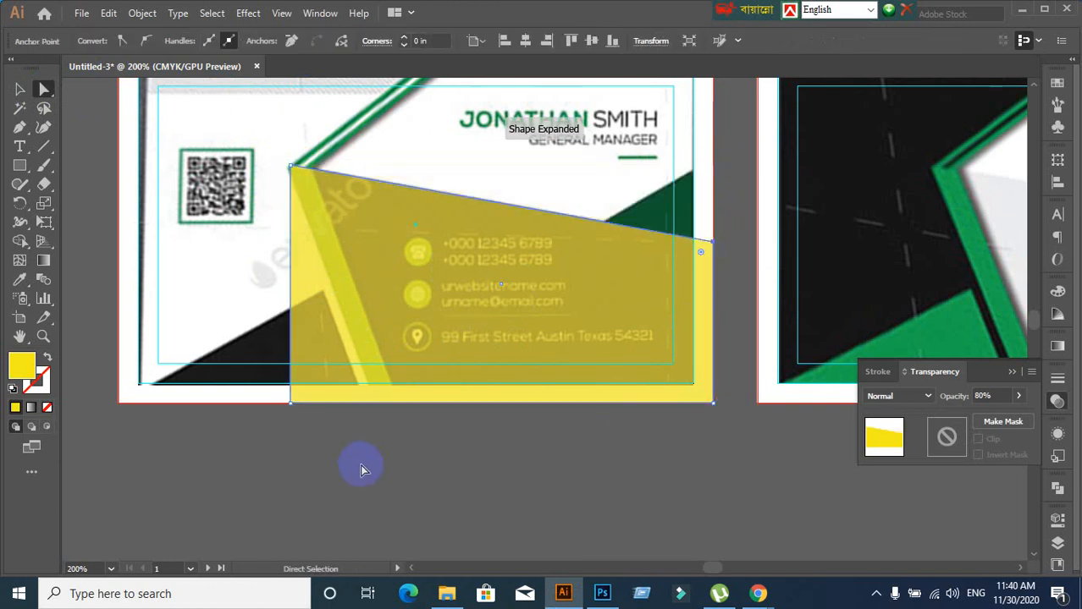
click(290, 402)
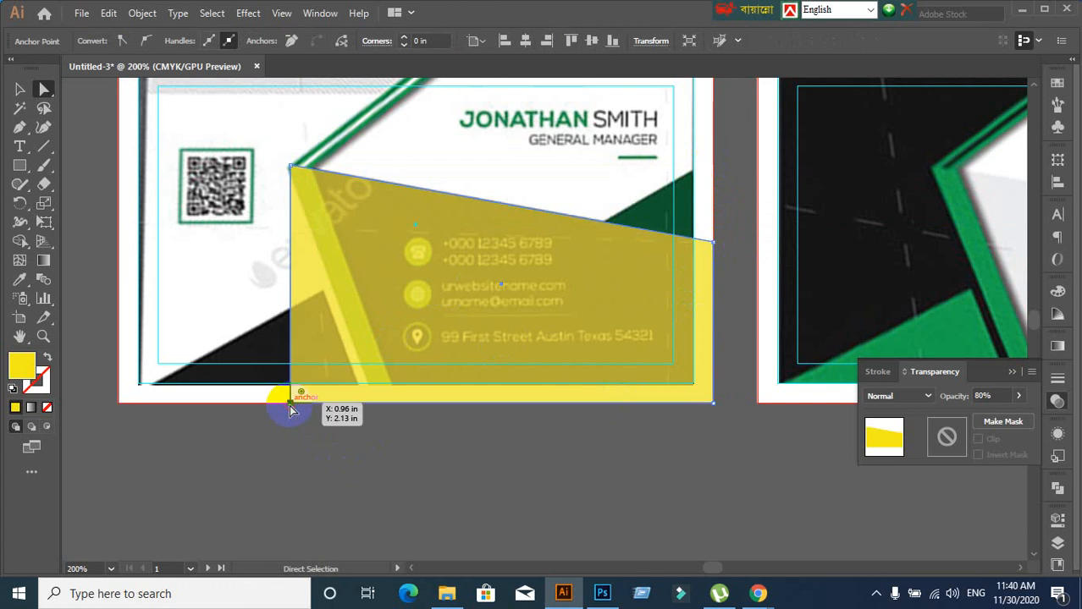
drag(289, 410, 403, 406)
click(291, 168)
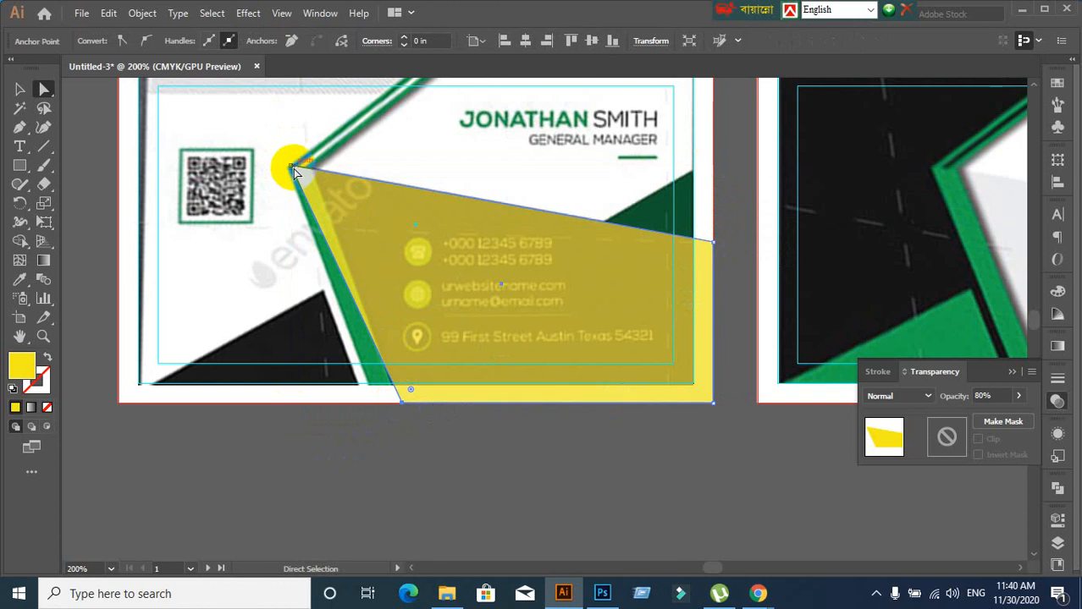
mouse_move(293, 170)
mouse_down()
mouse_move(315, 169)
mouse_move(290, 170)
mouse_up()
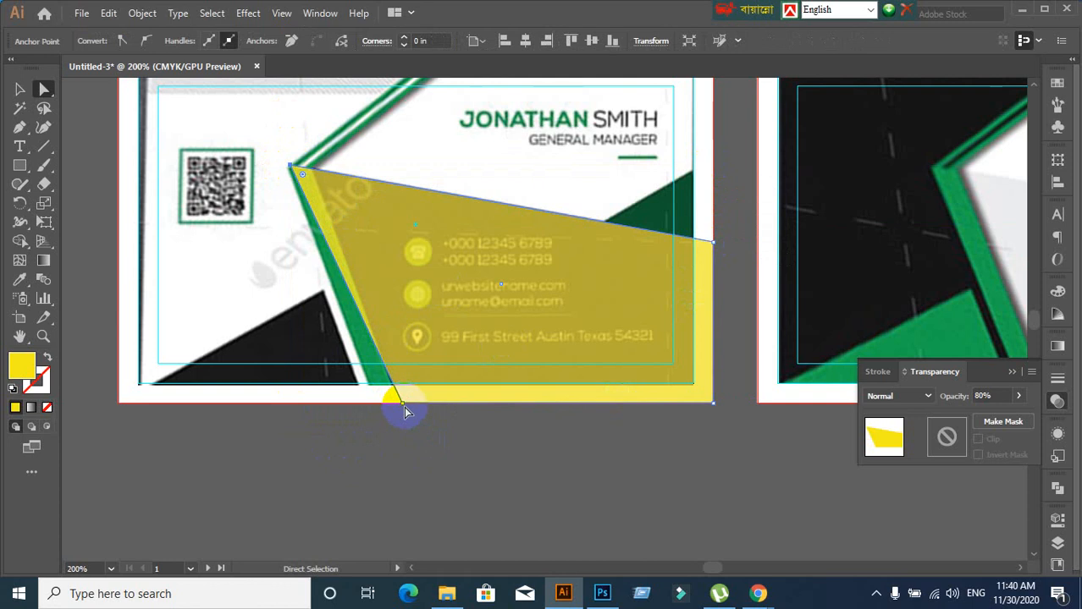
Pull the bottom-left anchor back left to match the reference's slanted edge
click(404, 412)
click(405, 409)
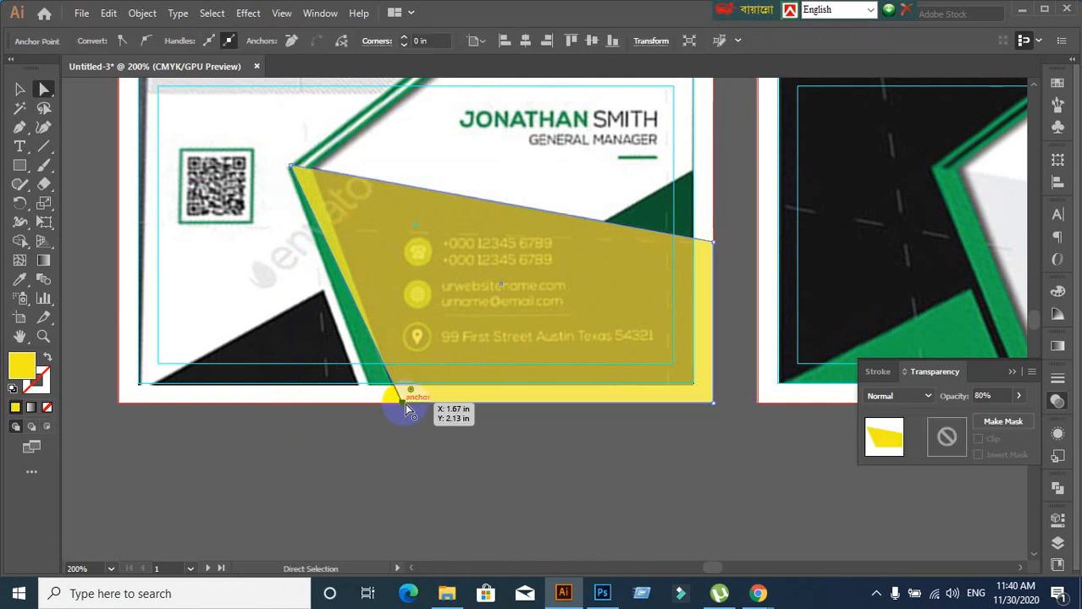
drag(406, 409, 362, 407)
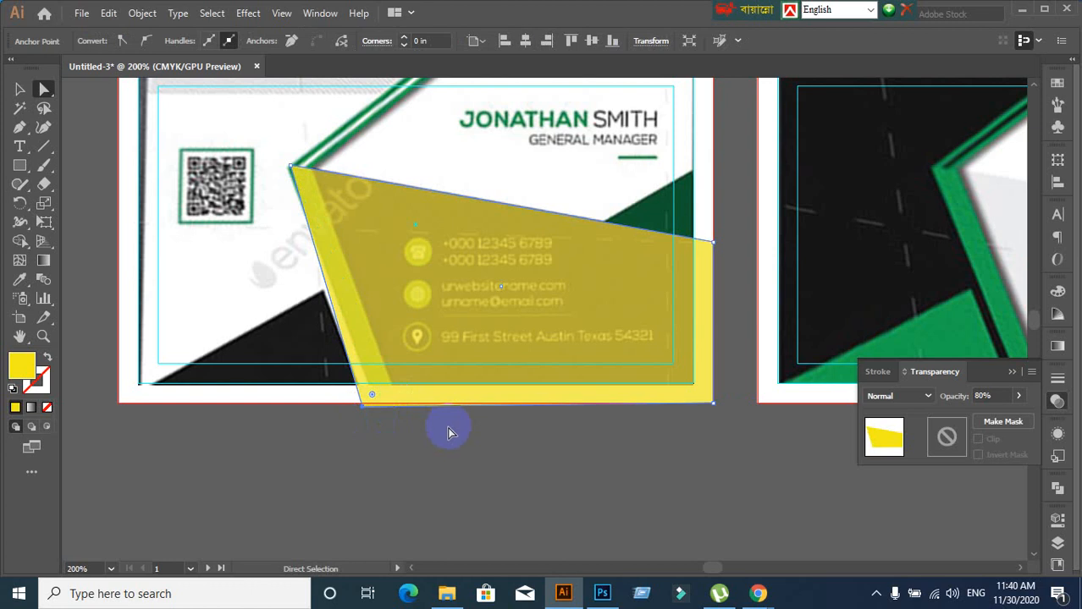
scroll(593, 449, up, 2)
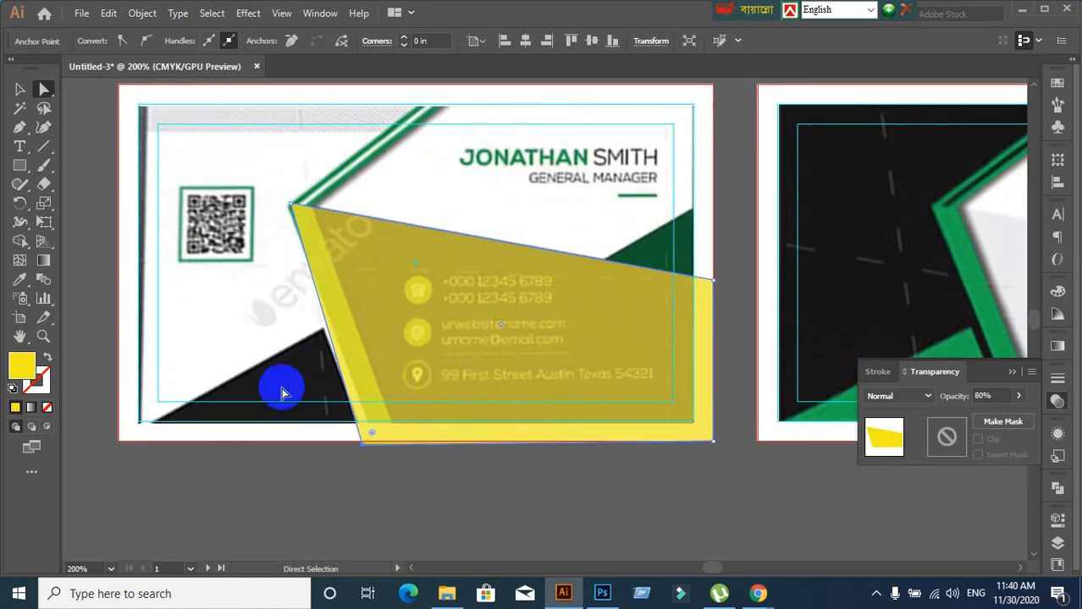
click(16, 90)
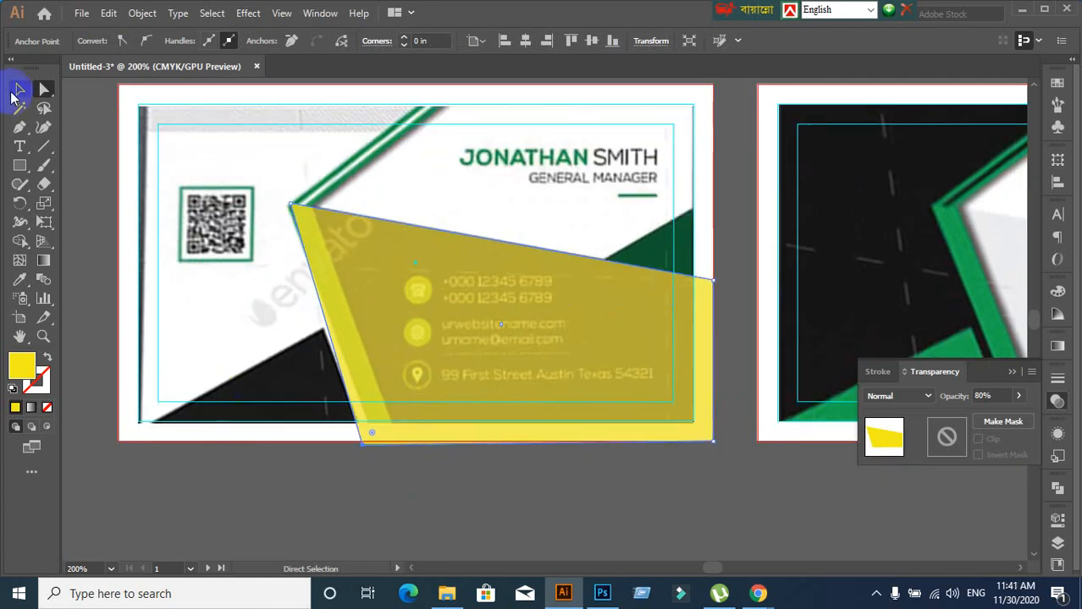
click(416, 520)
click(434, 446)
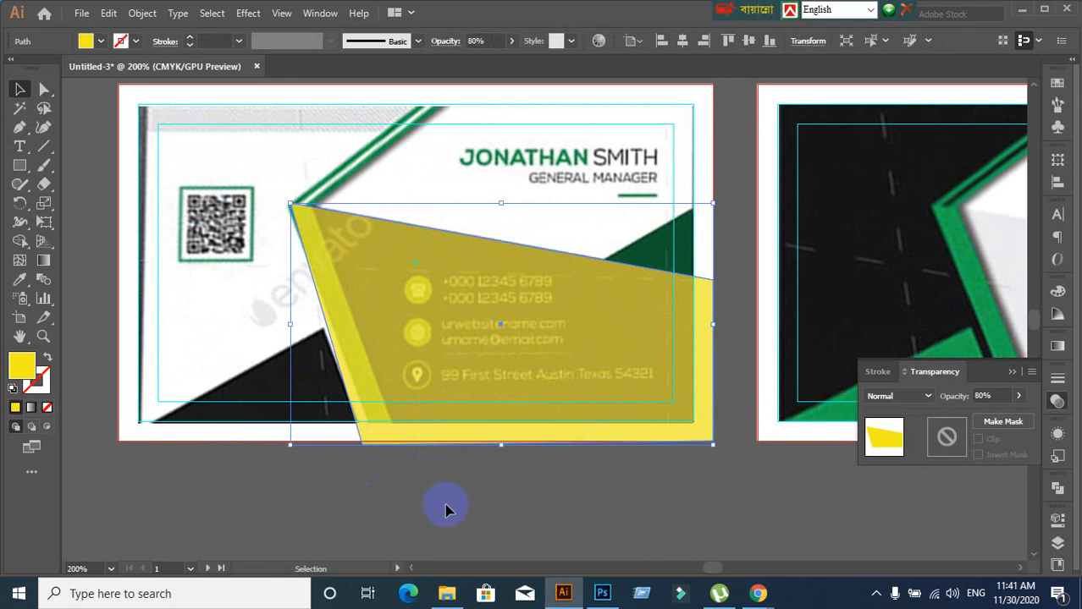
click(398, 506)
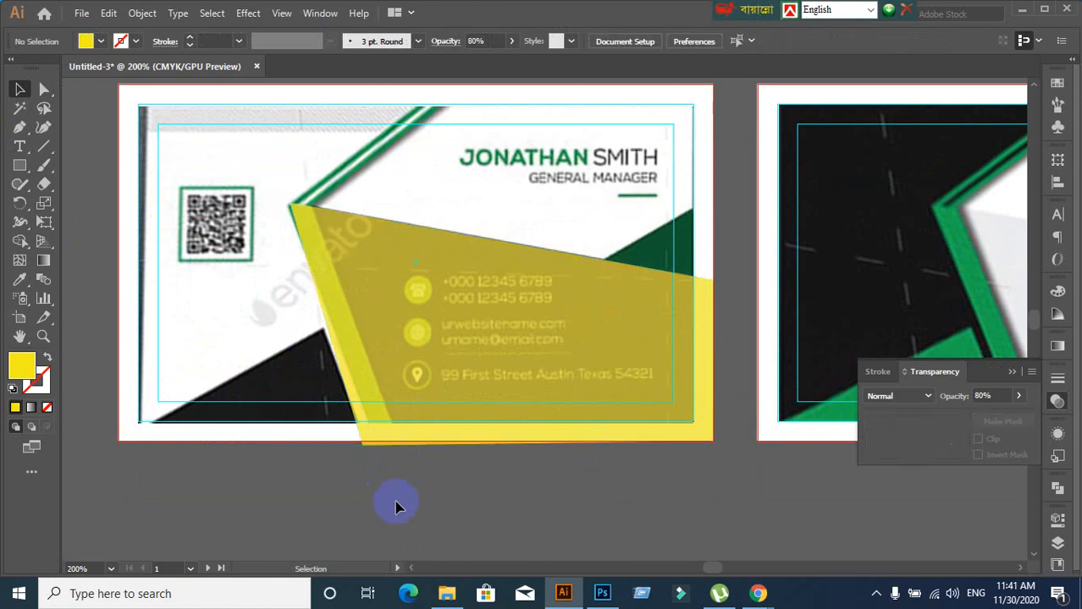
click(398, 408)
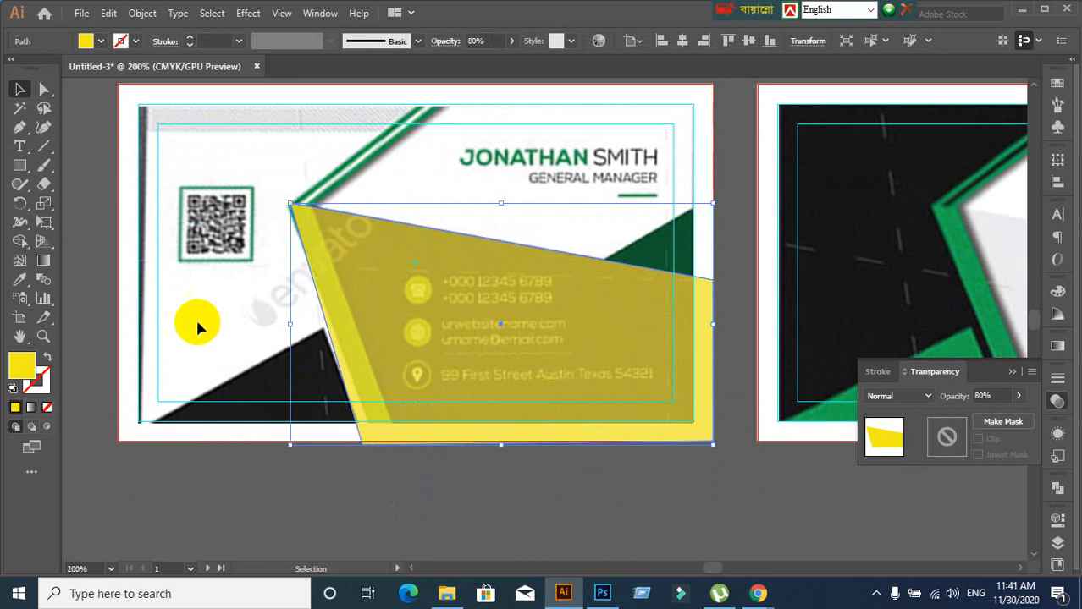
Fine-tune the bottom-left anchor's position, then reselect the whole yellow shape
click(45, 89)
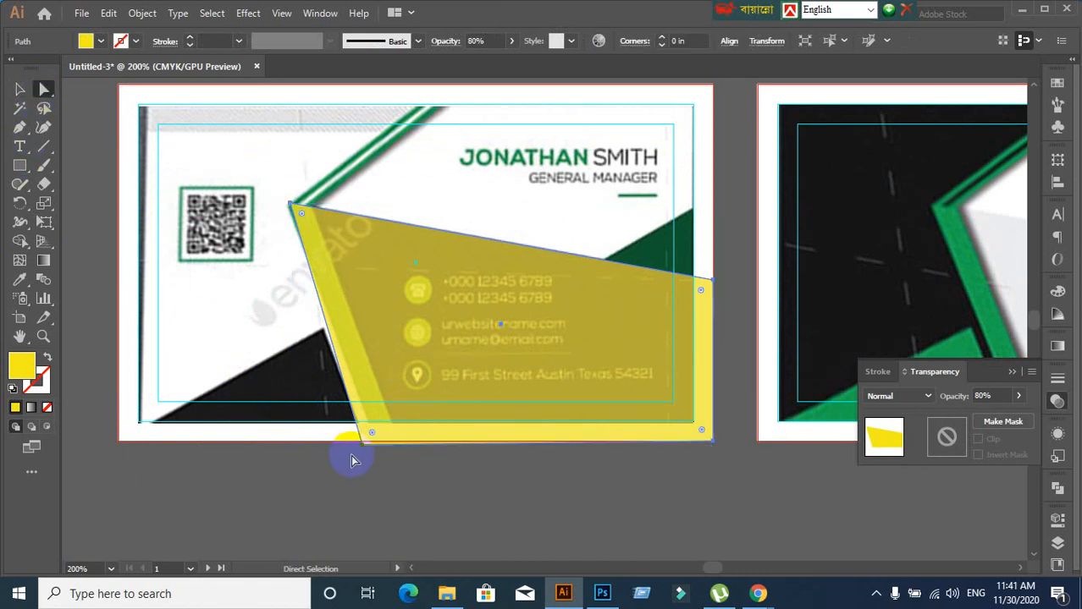
drag(359, 447, 359, 441)
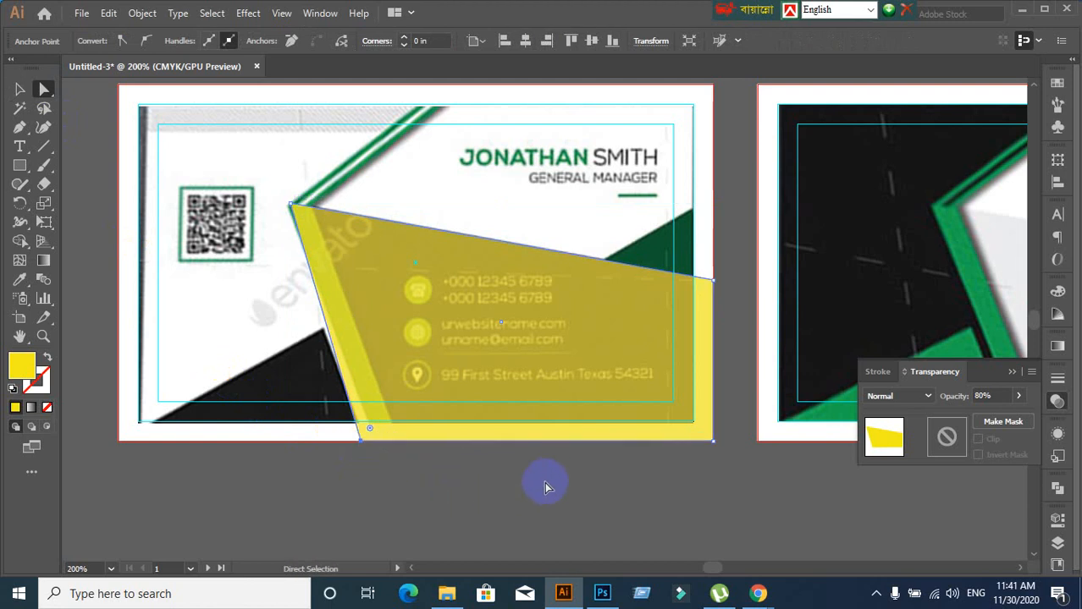
click(23, 90)
click(449, 492)
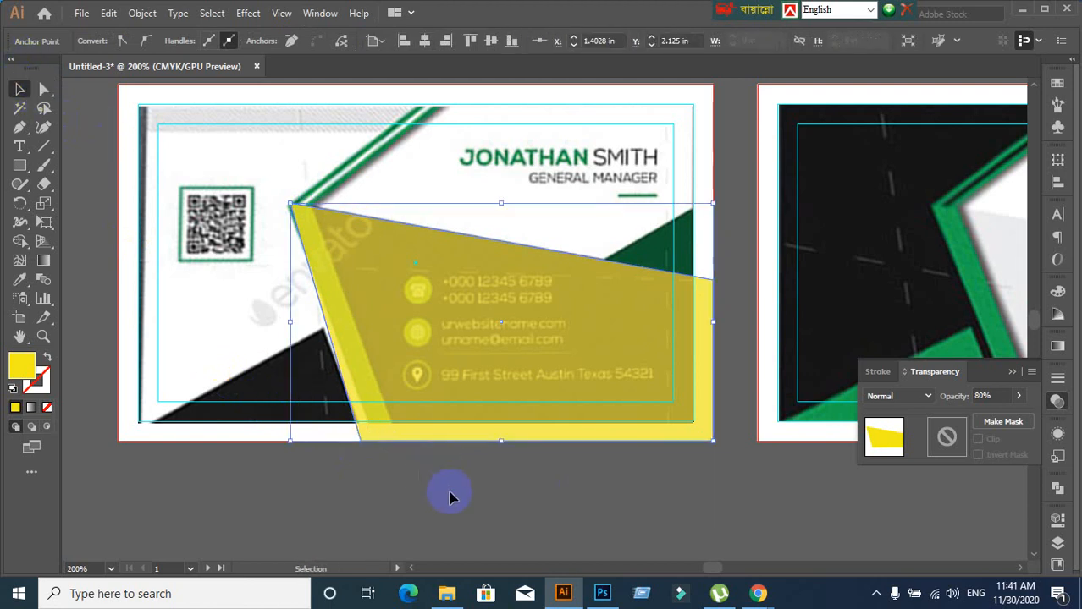
click(440, 372)
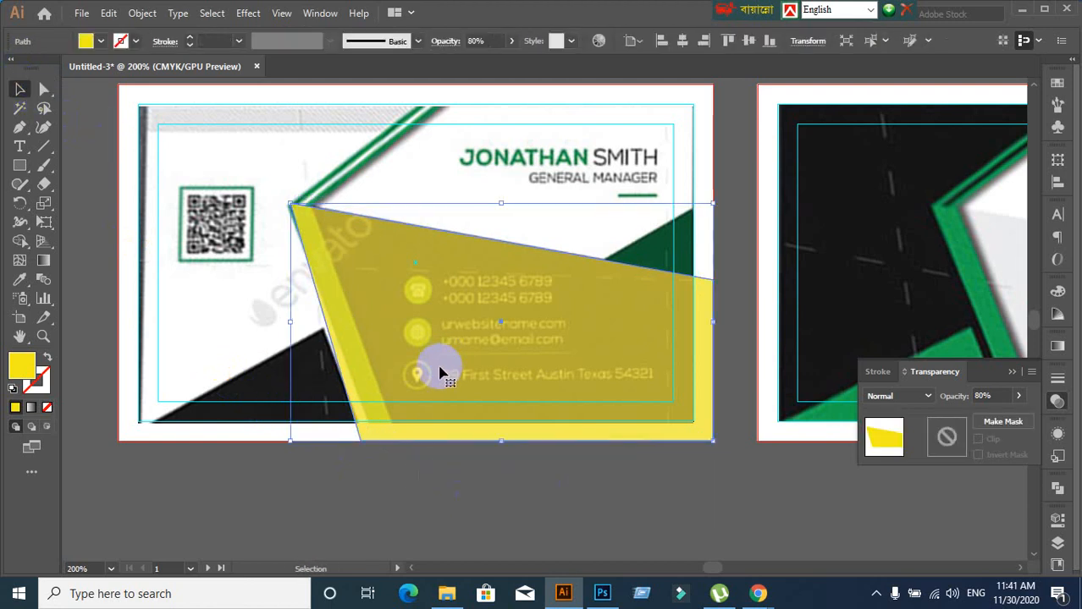
click(990, 396)
Set the angled yellow shape's opacity to 100% and collapse the Transparency panel
key(Return)
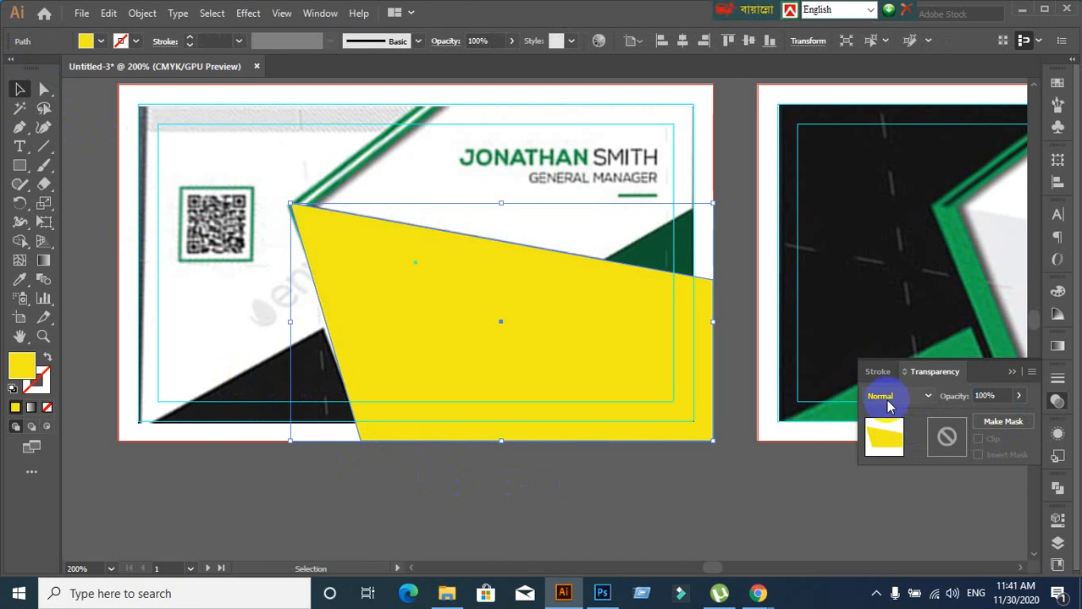
click(1011, 371)
click(668, 520)
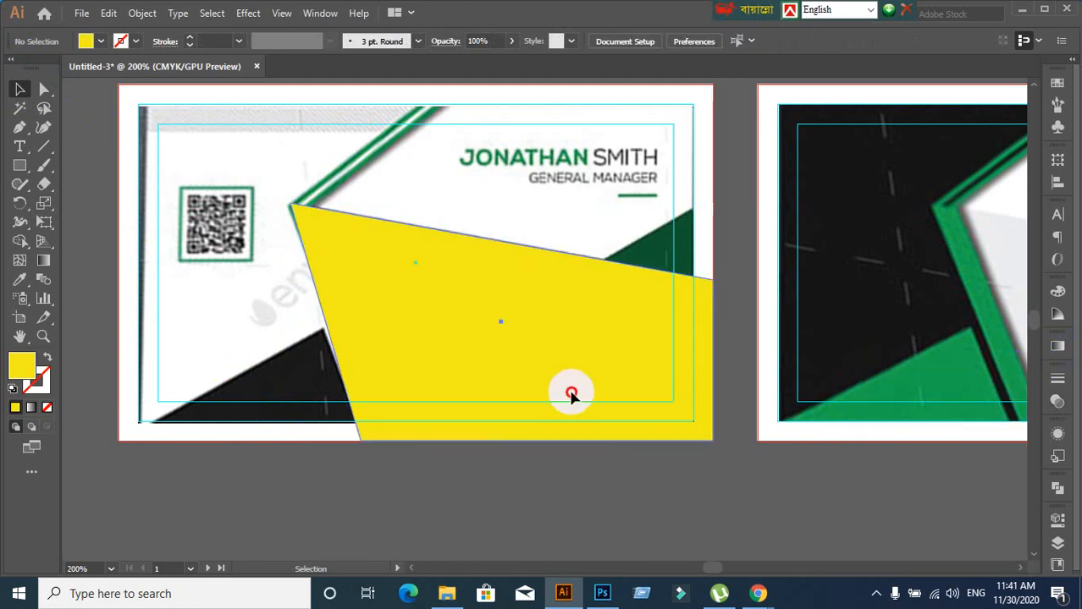
click(569, 391)
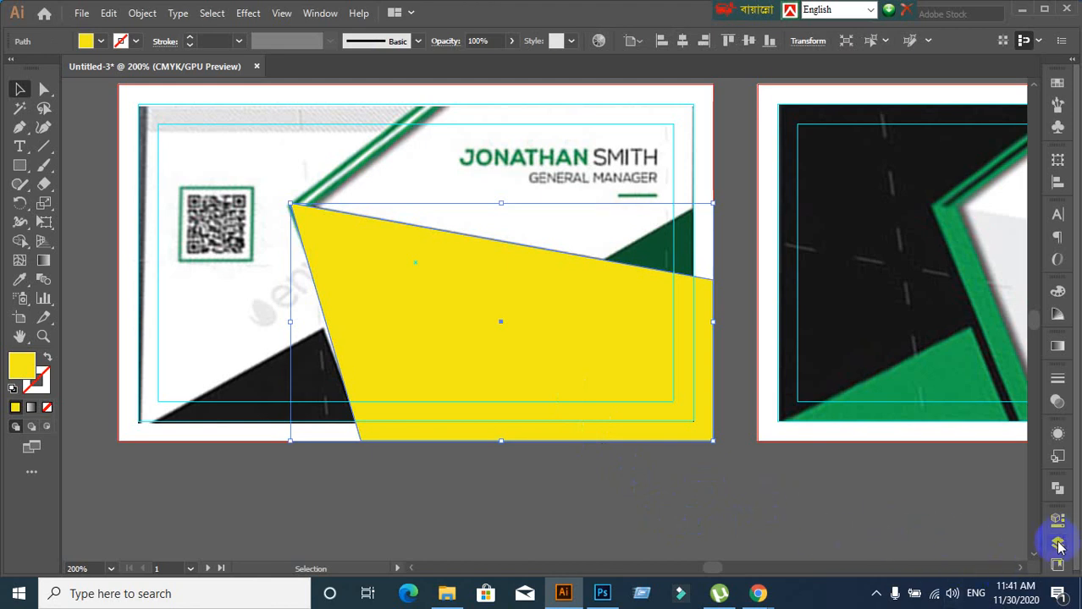
click(628, 510)
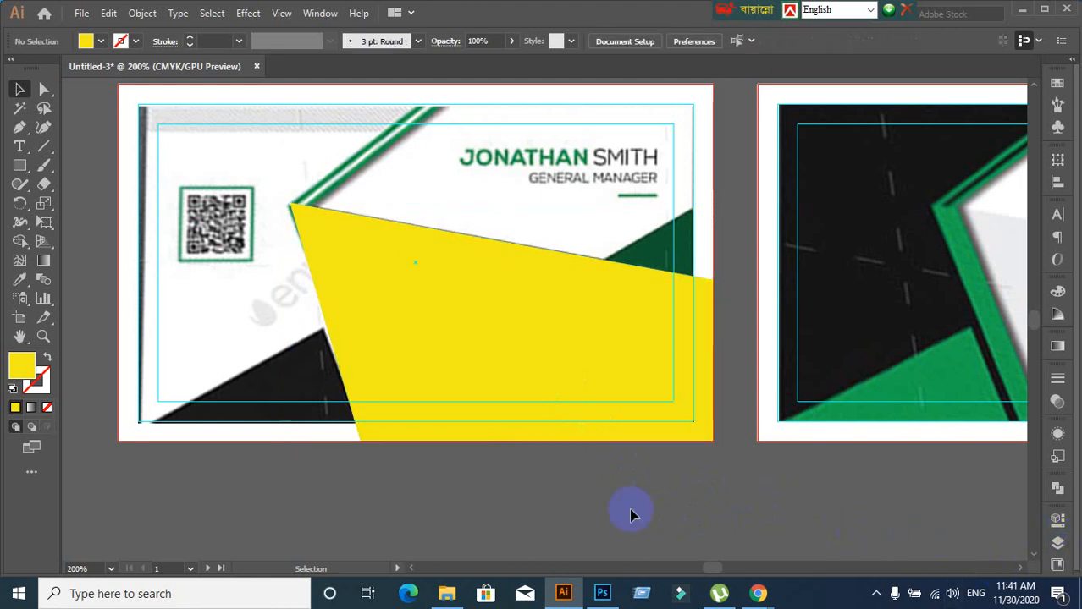
click(479, 359)
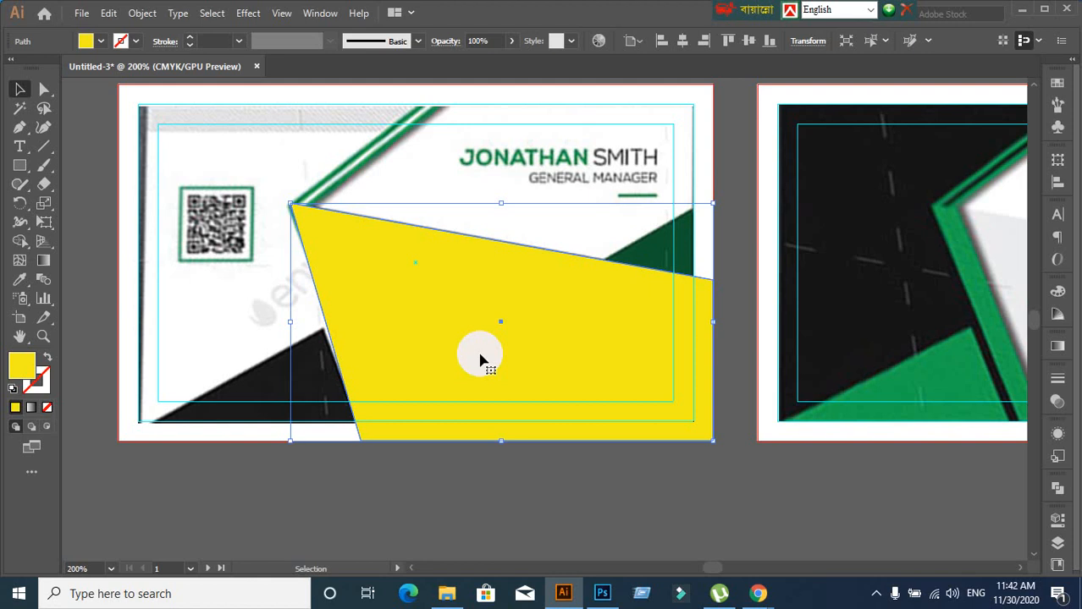
Expand Layer 1 in the Layers panel to show its image and path layers
click(1056, 547)
click(835, 428)
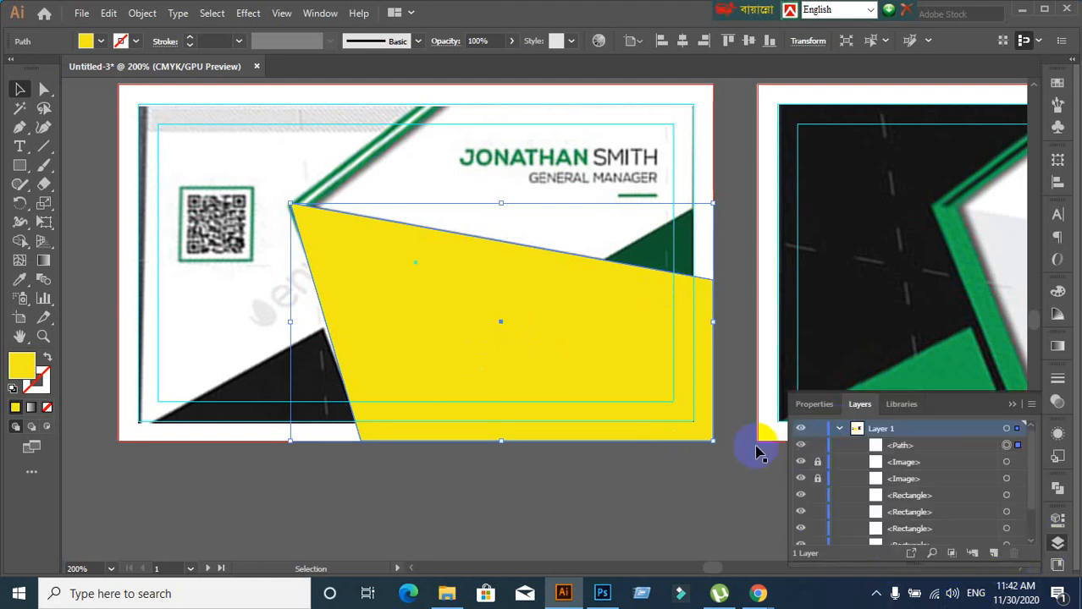
scroll(930, 470, down, 3)
scroll(919, 453, up, 3)
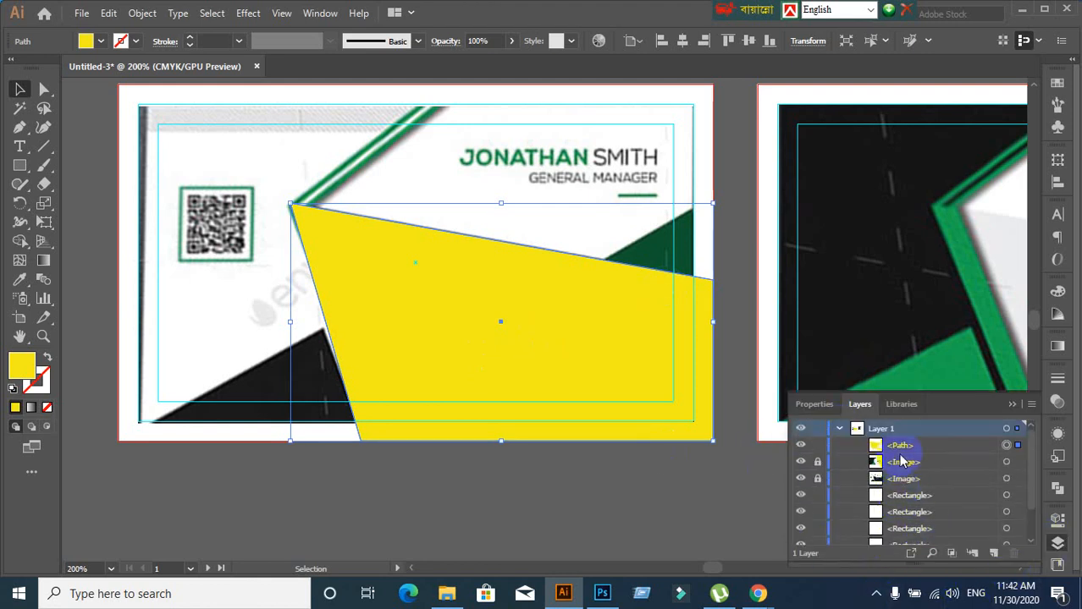
scroll(920, 489, down, 1)
scroll(918, 483, up, 3)
click(575, 515)
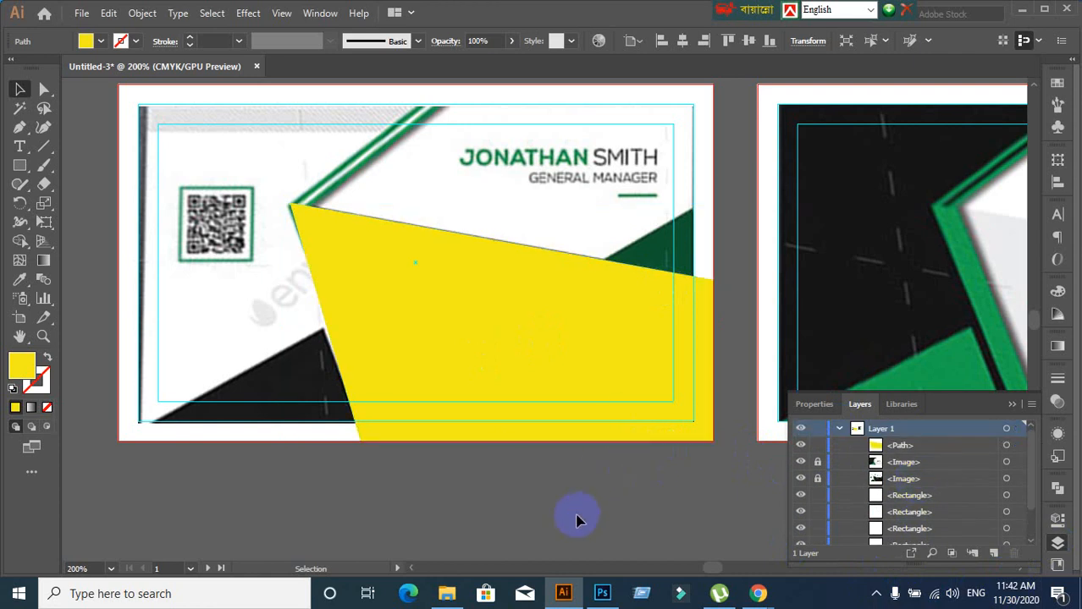
click(512, 347)
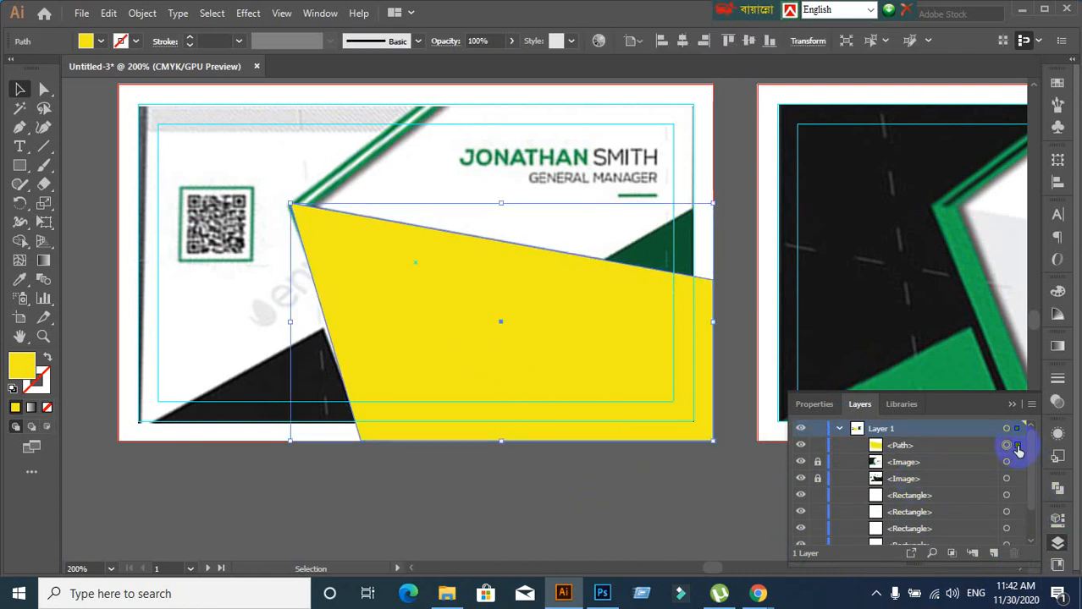
click(959, 460)
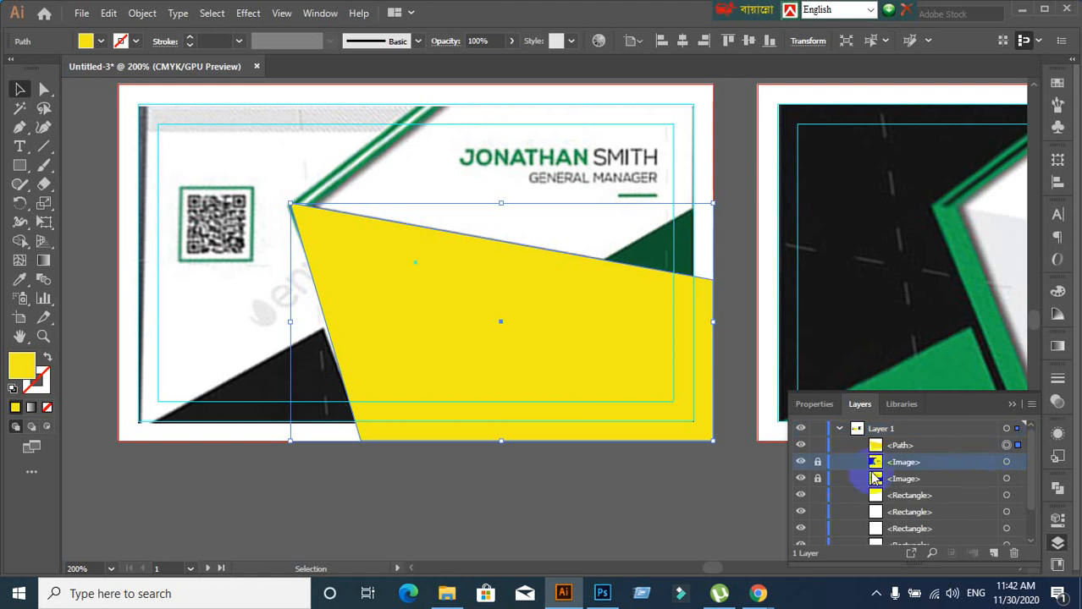
click(753, 529)
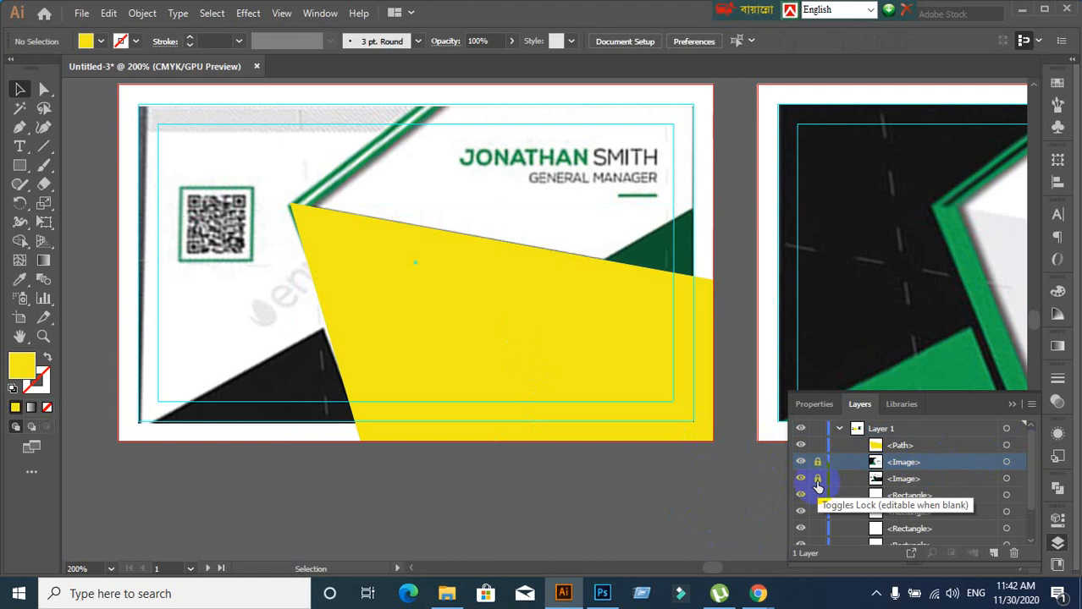
Lock the second <Image> layer and toggle the yellow <Path>'s visibility to compare with the card
click(818, 479)
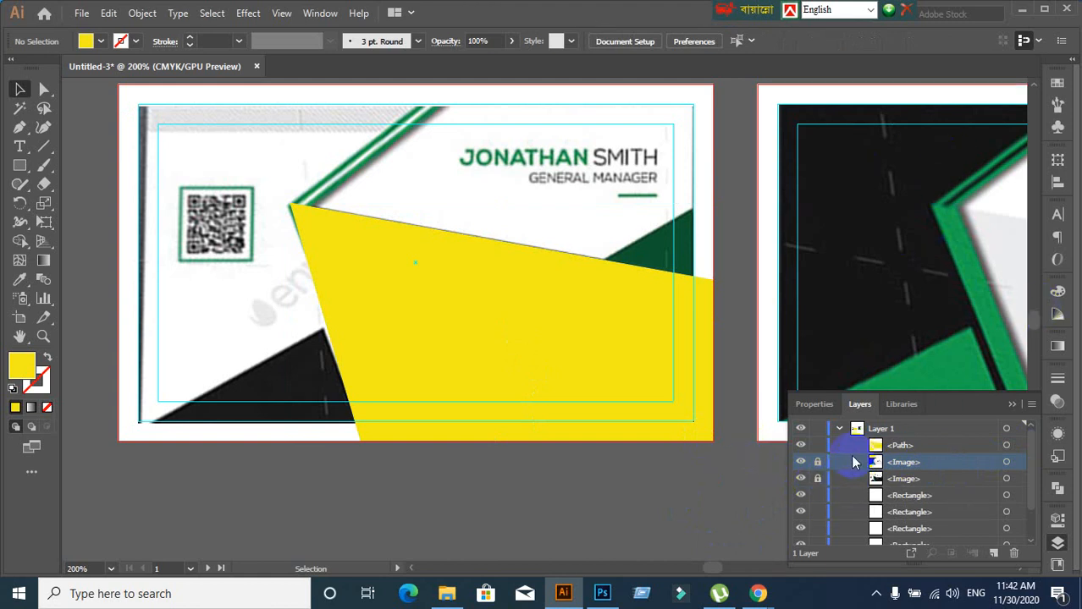
click(917, 446)
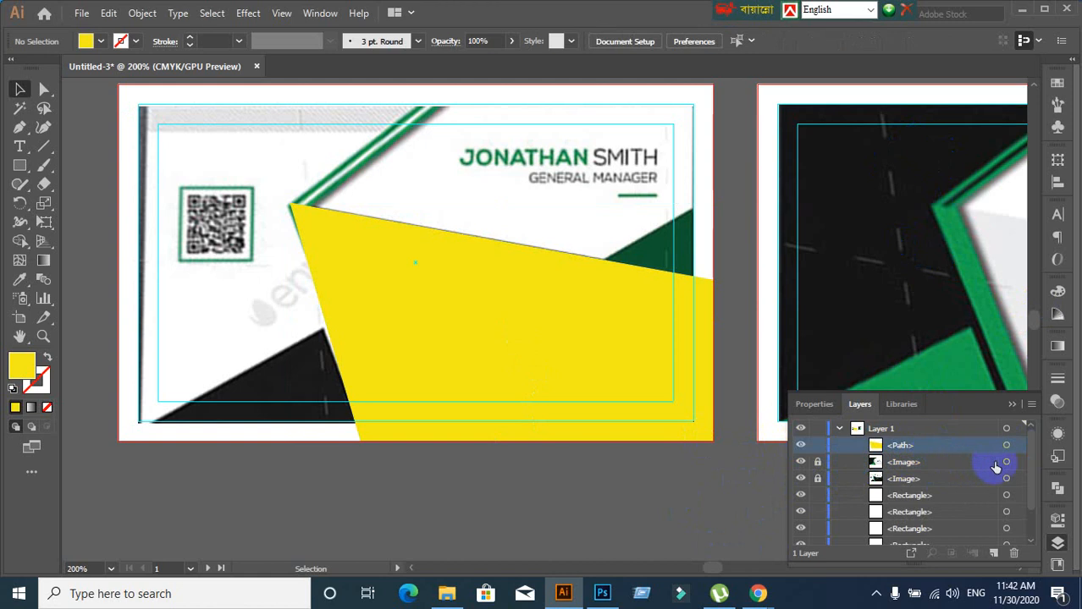
click(800, 445)
click(800, 445)
click(800, 445)
click(800, 446)
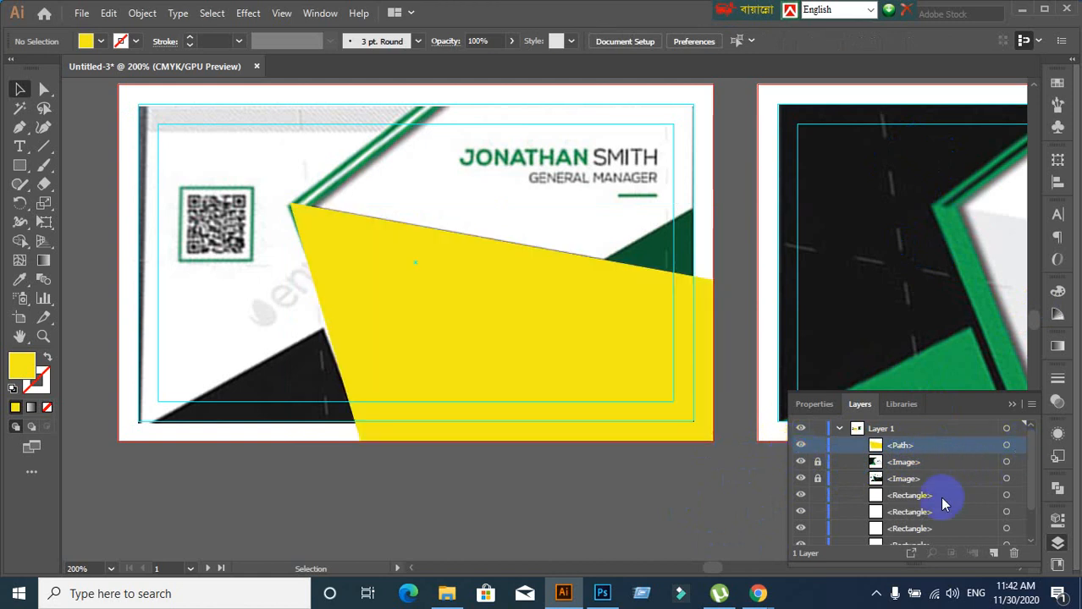
click(1015, 448)
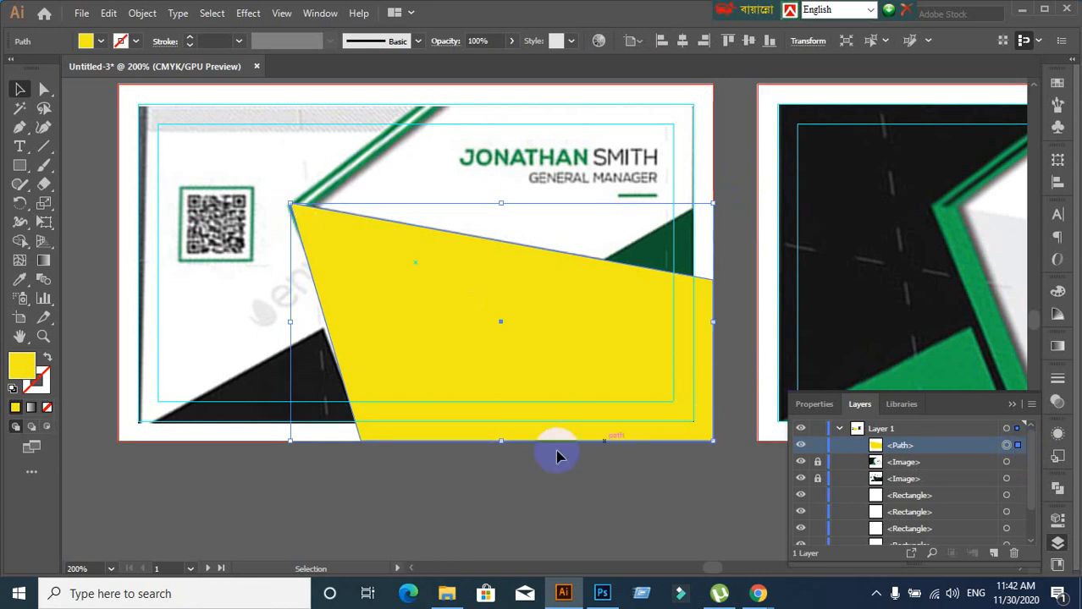
click(412, 543)
click(425, 351)
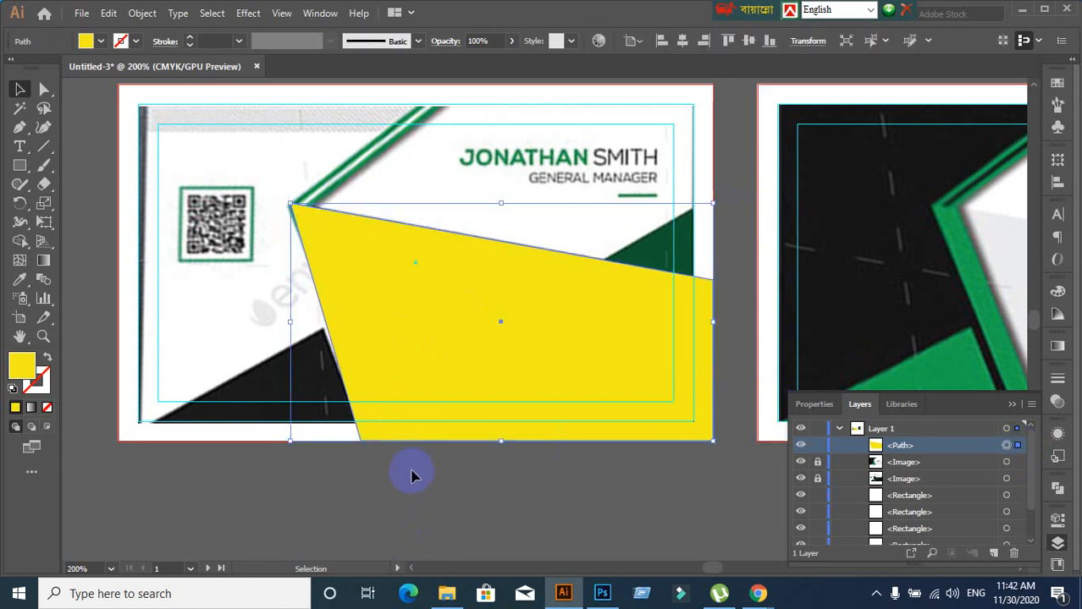
click(800, 446)
click(799, 446)
click(800, 446)
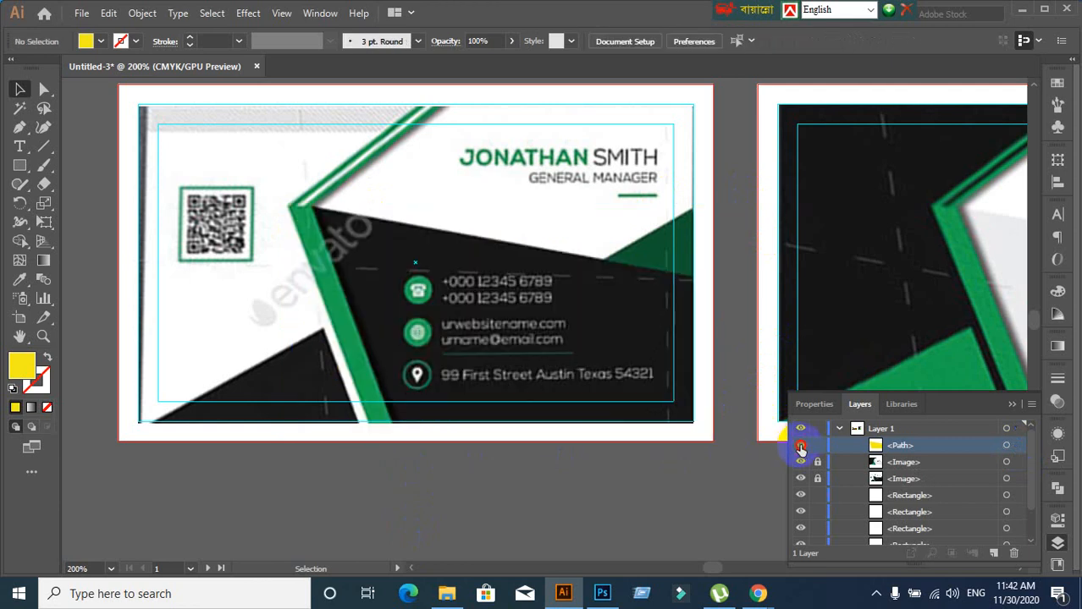
click(800, 446)
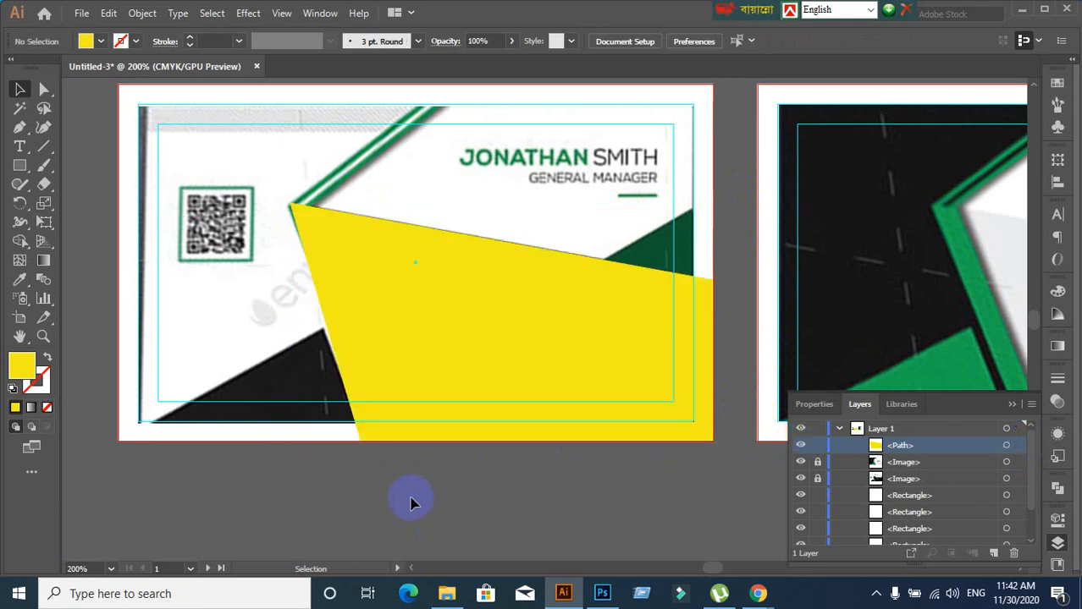
click(801, 446)
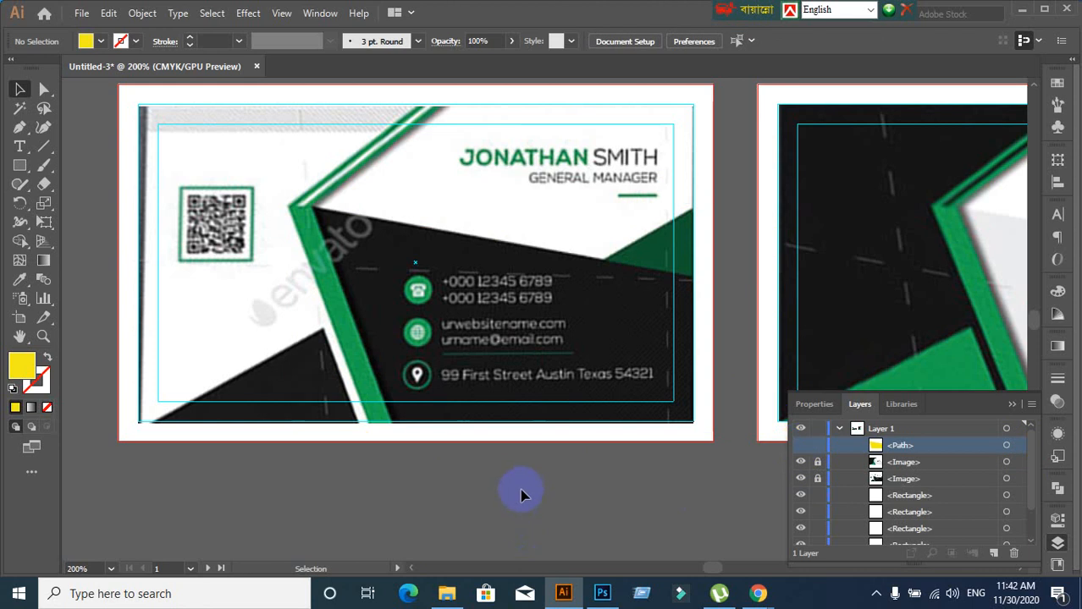
click(800, 446)
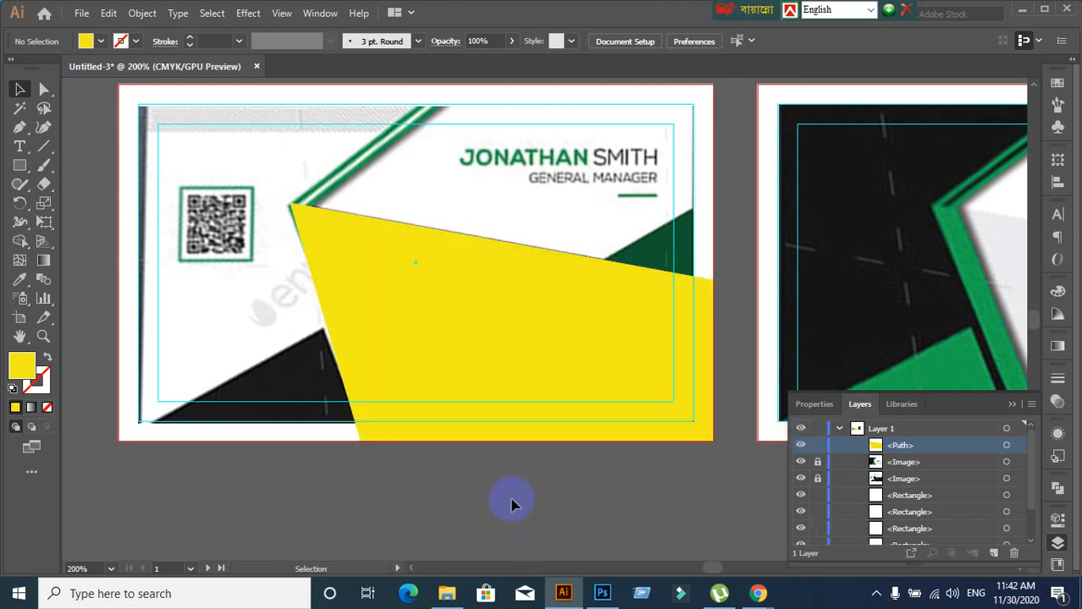
Place a copy of the yellow shape below the card
scroll(507, 499, down, 2)
click(489, 324)
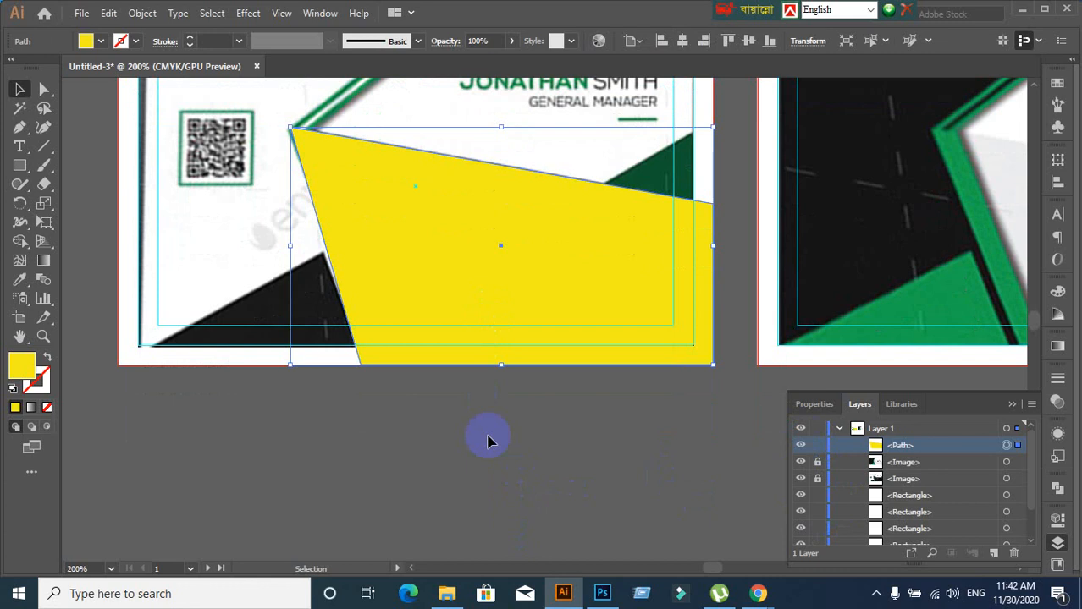
scroll(486, 440, down, 1)
scroll(487, 435, down, 1)
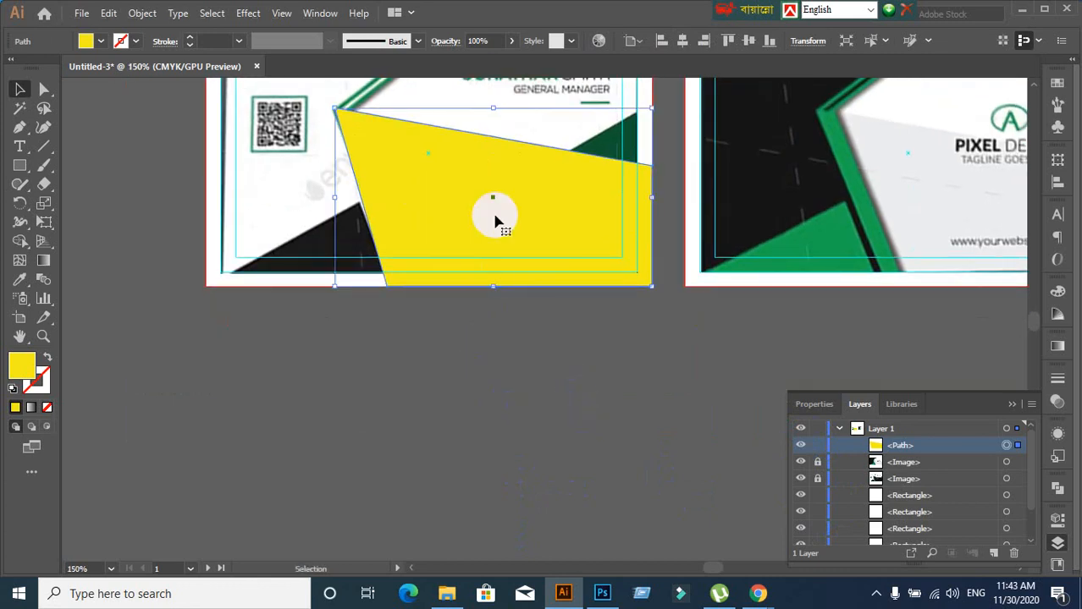
drag(495, 220, 394, 466)
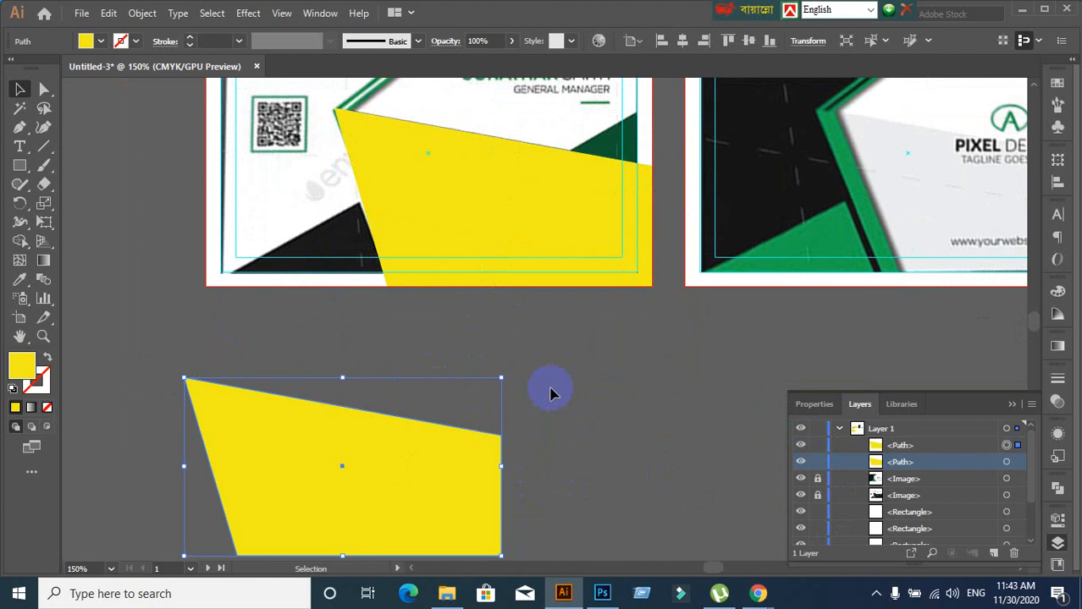
click(550, 391)
drag(511, 224, 612, 289)
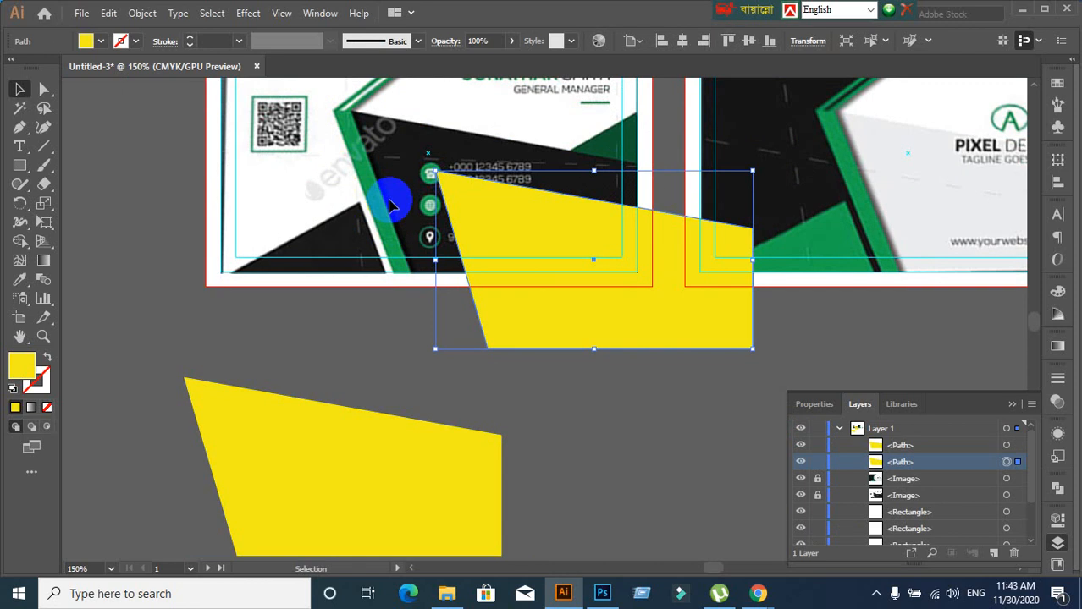
key(ctrl+z)
scroll(254, 300, down, 1)
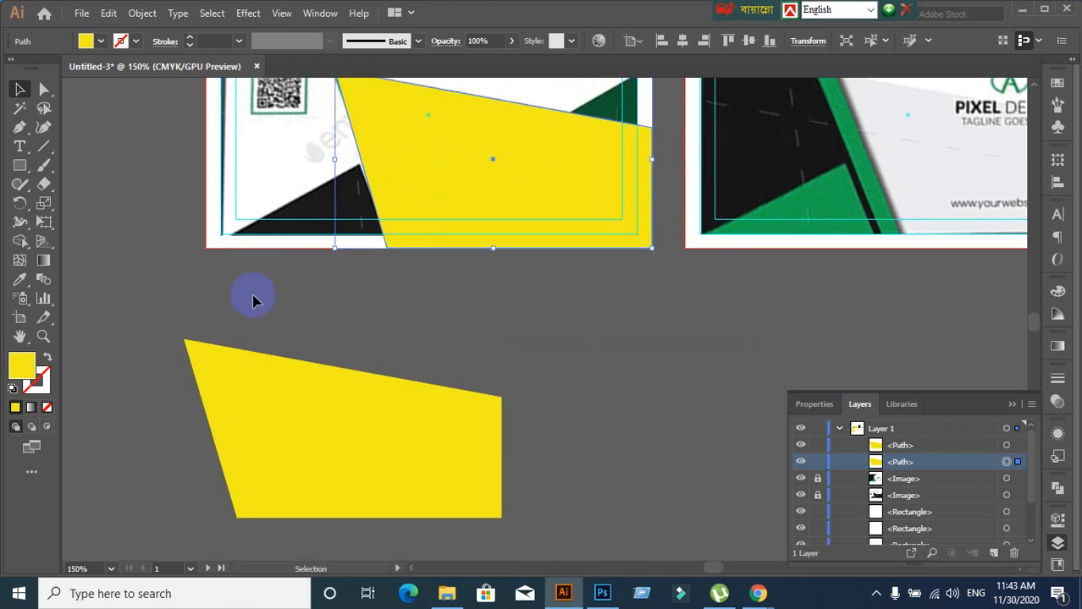
scroll(246, 322, down, 3)
click(183, 380)
scroll(168, 388, up, 5)
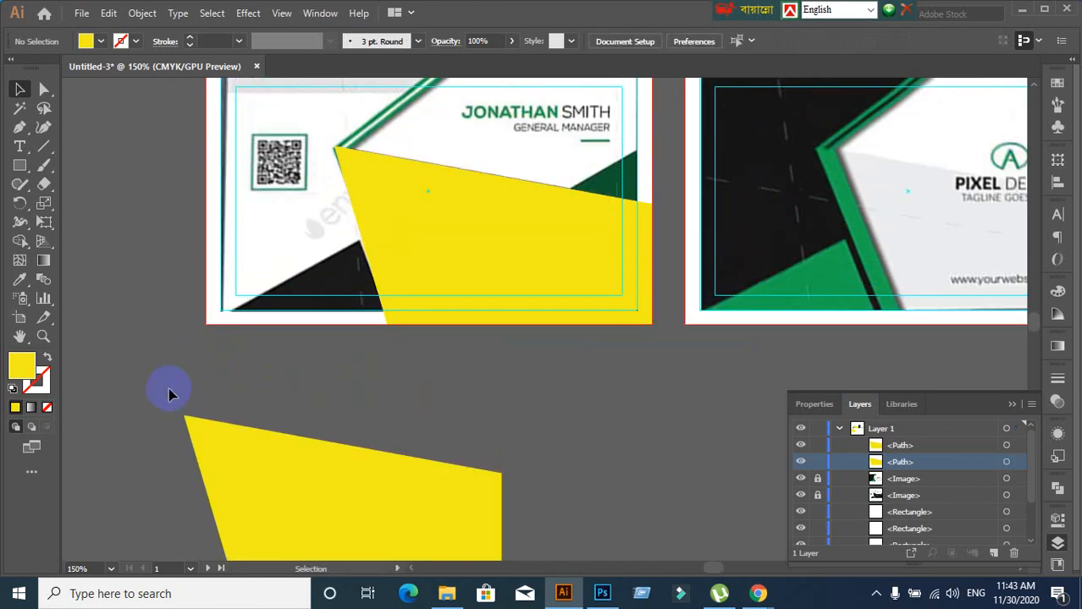
scroll(168, 388, down, 2)
click(321, 440)
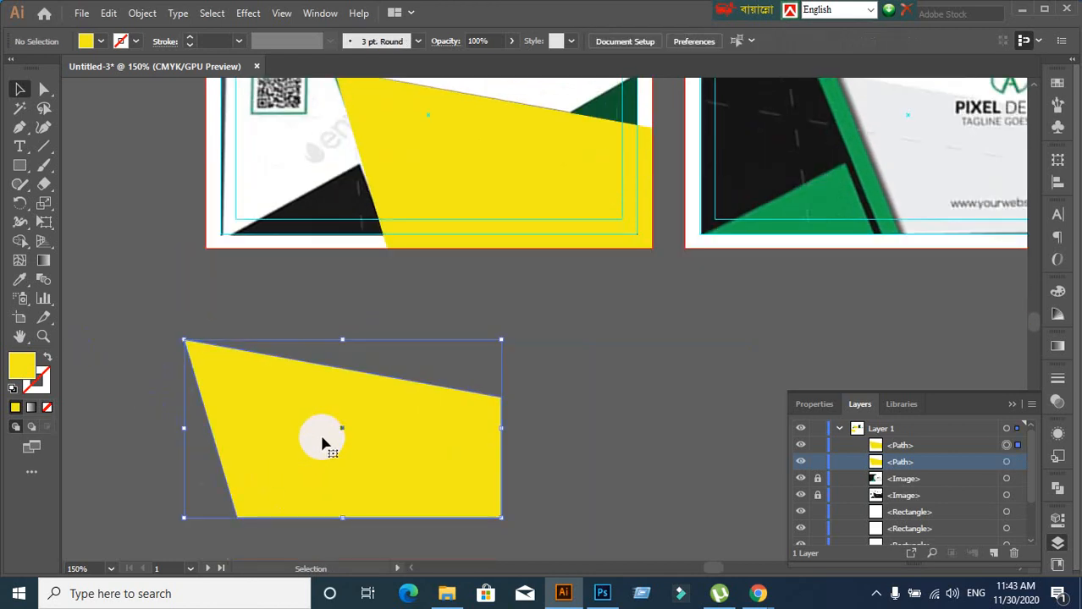
mouse_move(324, 441)
mouse_down()
mouse_move(357, 442)
mouse_move(346, 441)
mouse_up()
click(567, 367)
click(337, 453)
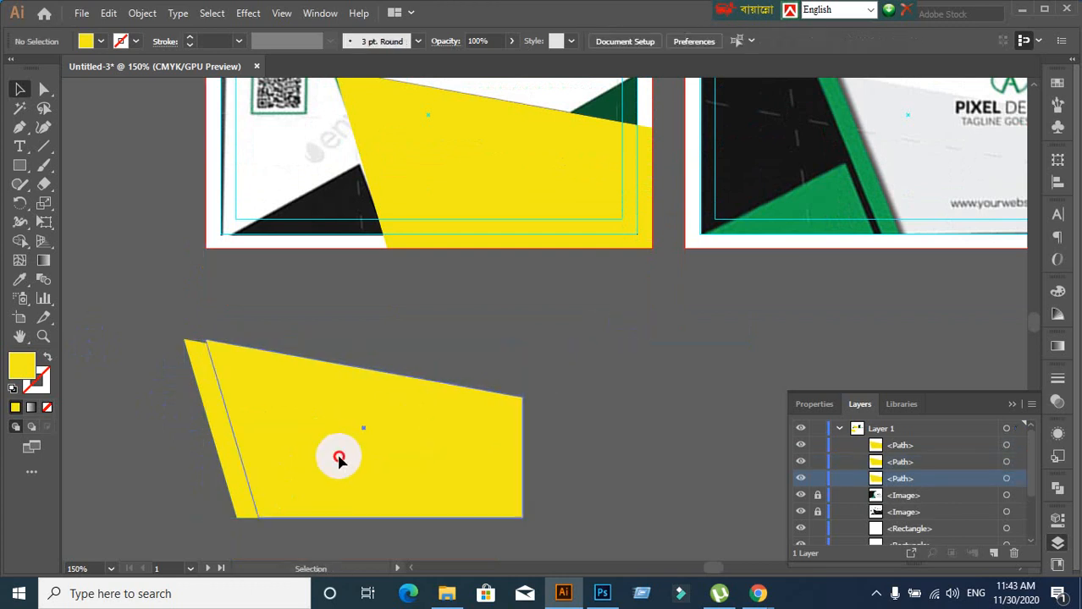
click(167, 356)
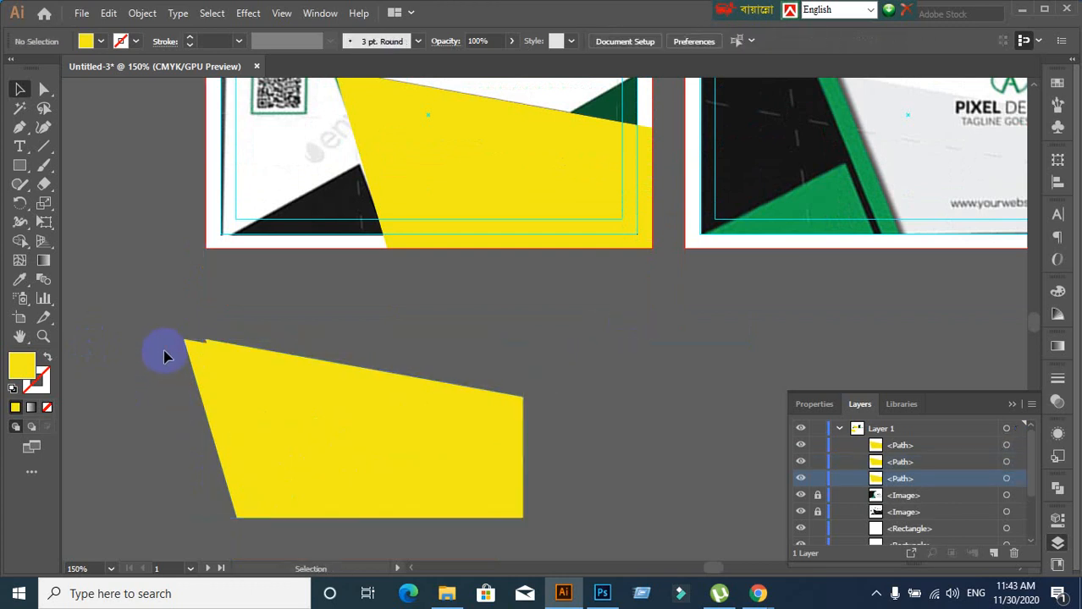
click(203, 387)
drag(147, 391, 381, 489)
key(Delete)
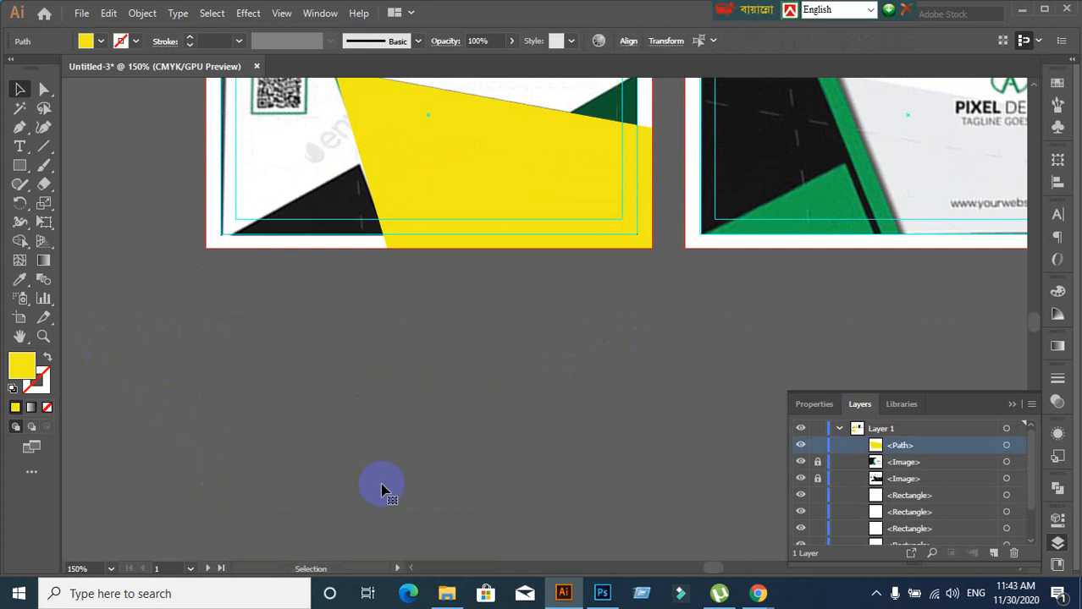
scroll(377, 466, up, 3)
Set the yellow shape's opacity to 86% in the Transparency panel
click(438, 211)
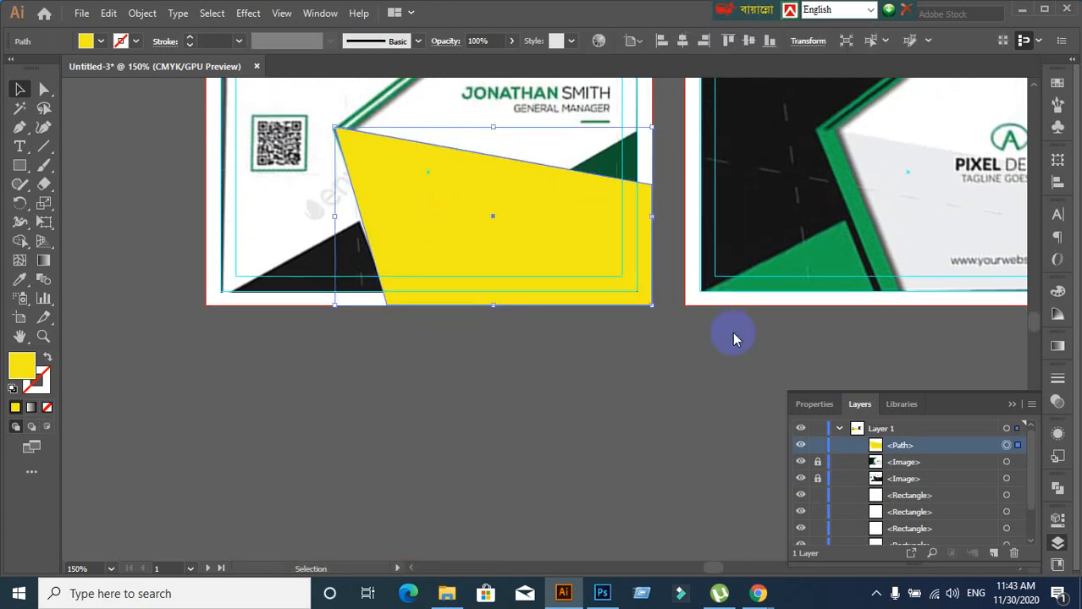
click(1057, 433)
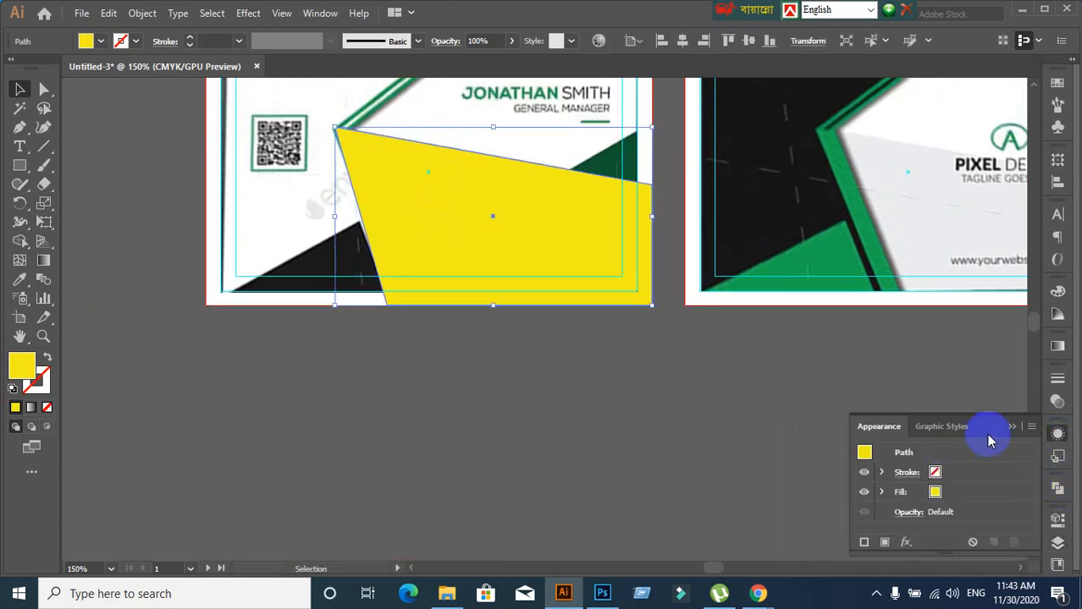
click(1057, 433)
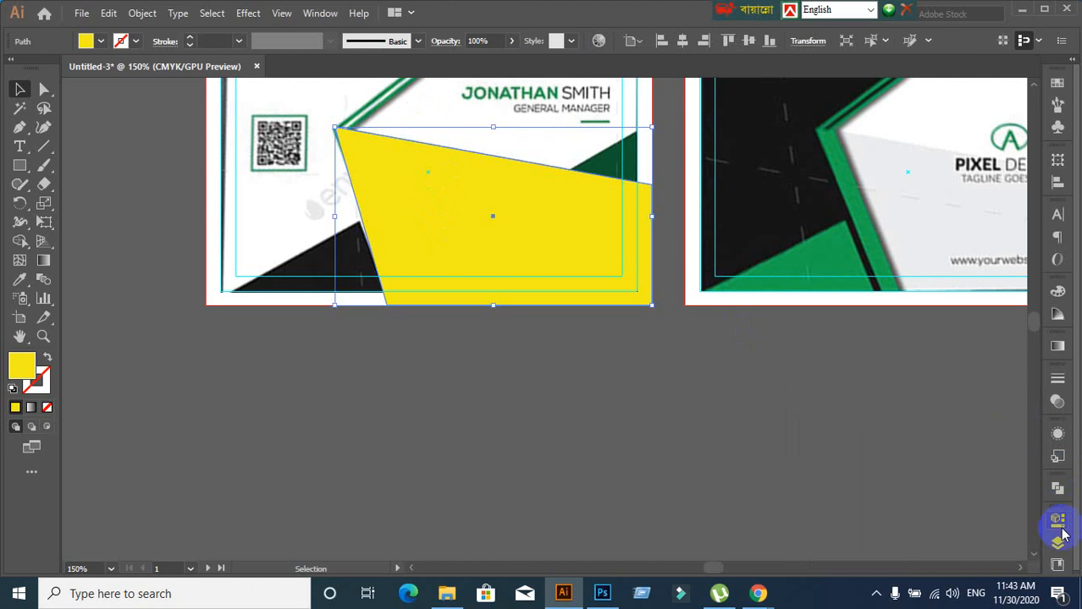
click(1056, 404)
click(1007, 395)
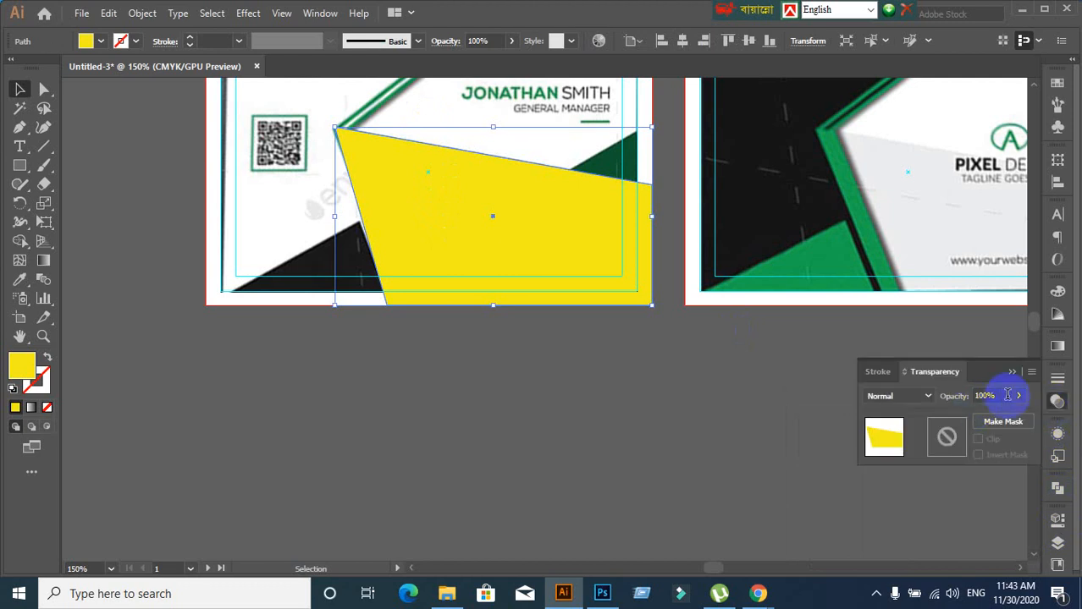
scroll(1007, 395, down, 9)
click(495, 439)
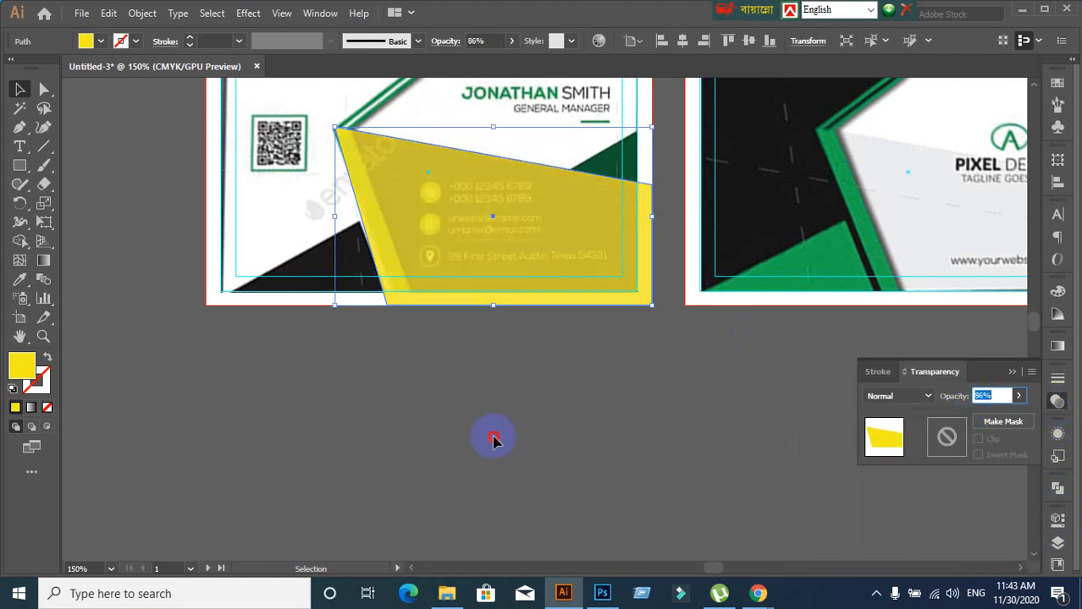
scroll(415, 271, up, 2)
Undo an accidental move and shift the shape's bottom-left anchor slightly right
drag(435, 243, 516, 338)
key(ctrl+z)
key(v)
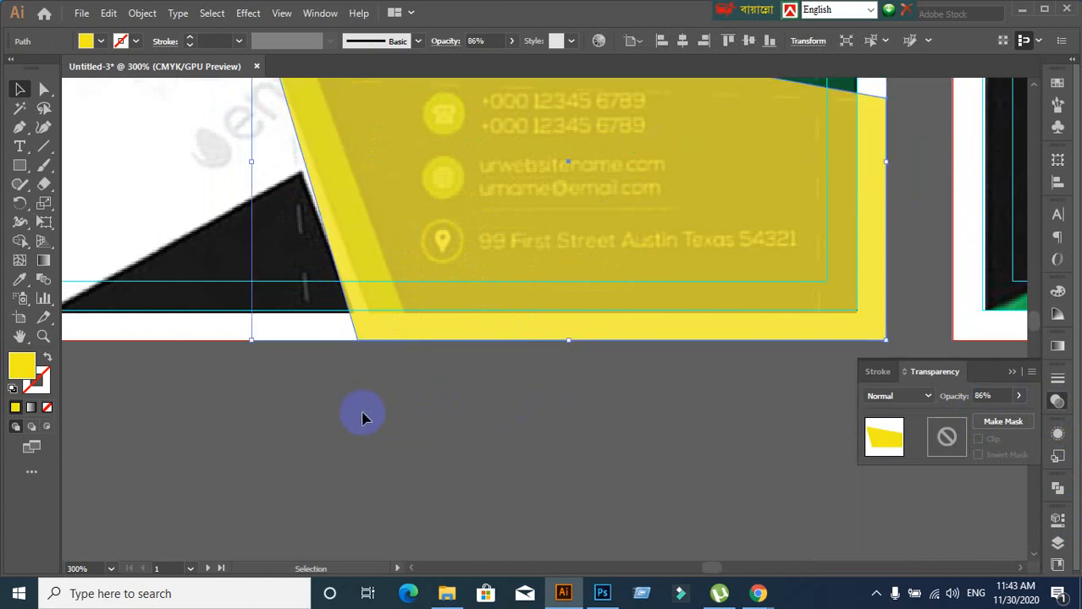
click(44, 89)
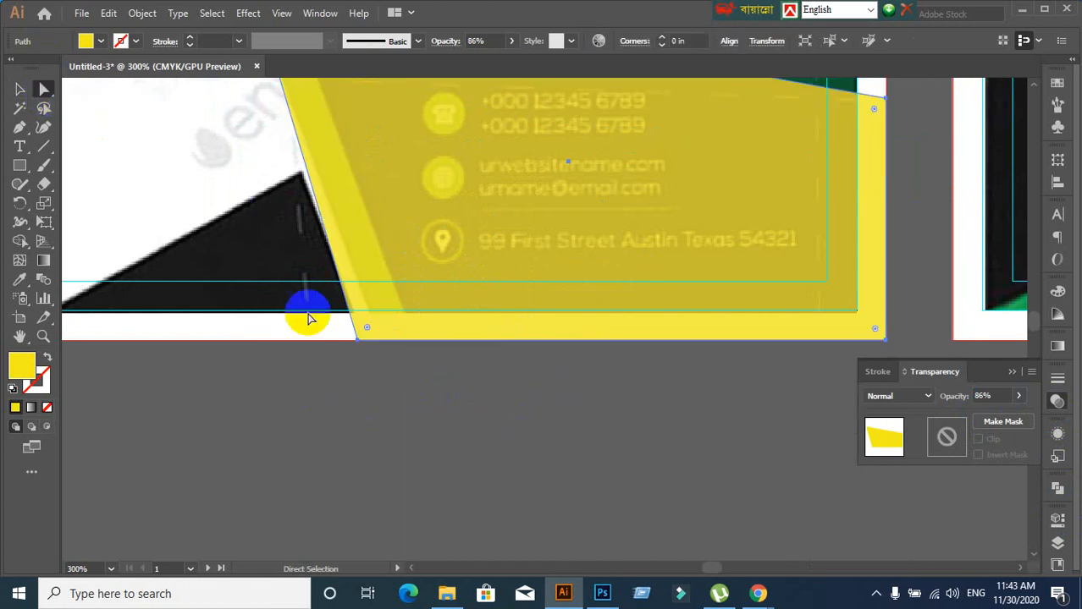
click(357, 341)
drag(359, 343, 380, 340)
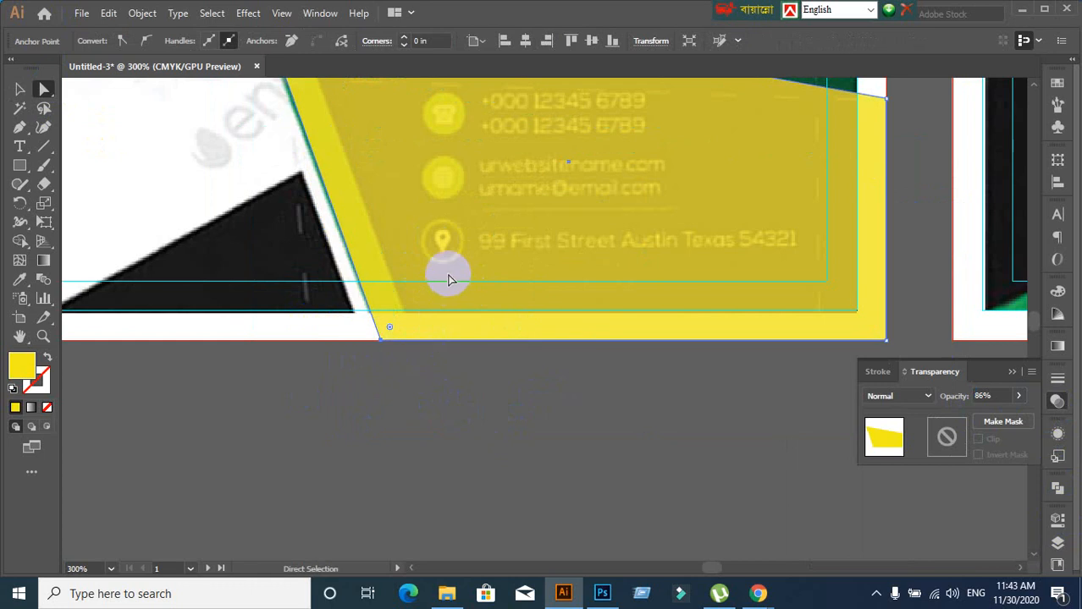
Move the top-left anchor onto the reference stripe's corner and clear the selection
scroll(443, 286, down, 2)
scroll(432, 226, up, 1)
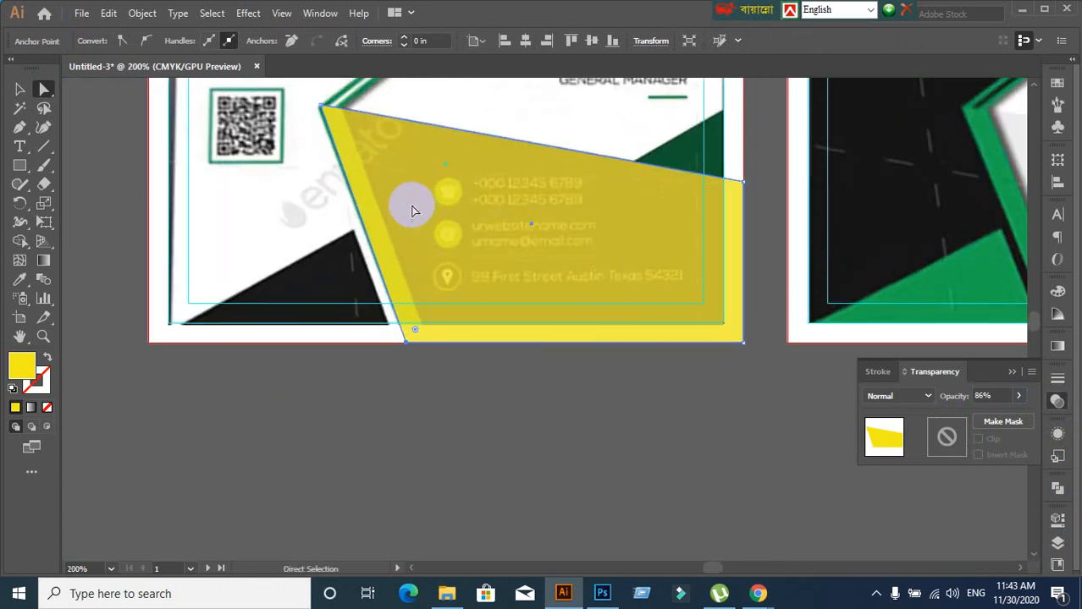
drag(402, 192, 402, 231)
scroll(356, 185, up, 1)
click(302, 125)
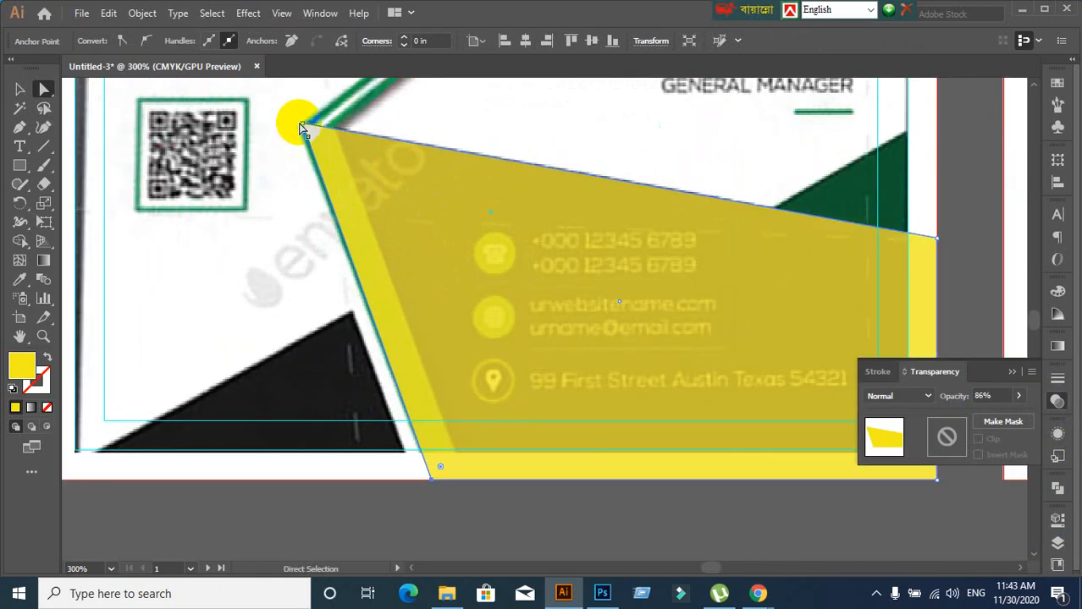
drag(307, 125, 297, 124)
scroll(440, 273, down, 1)
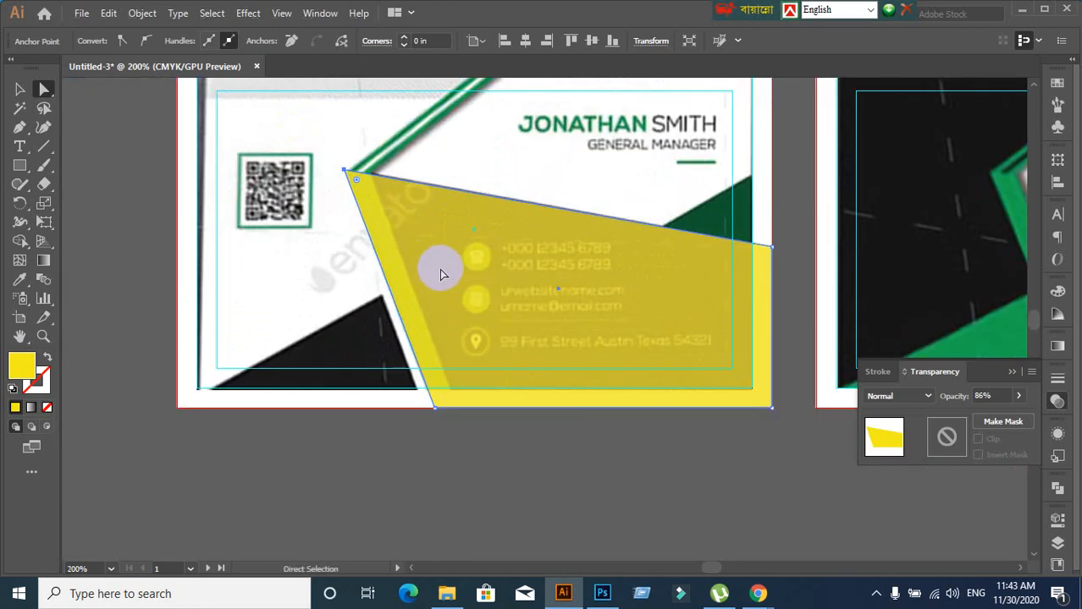
click(18, 91)
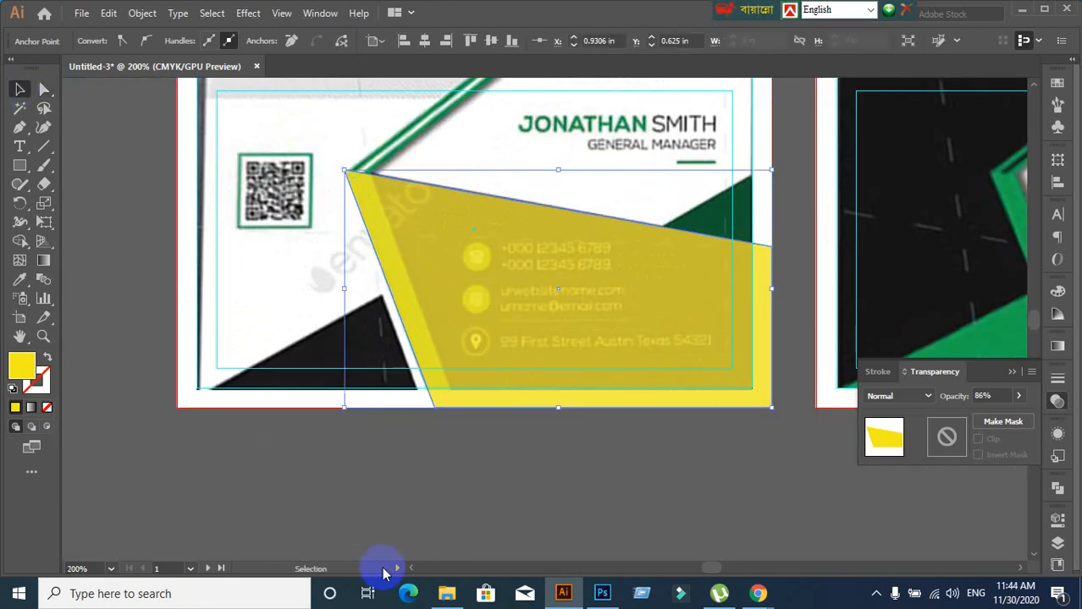
click(415, 518)
scroll(498, 452, up, 1)
drag(455, 474, 378, 568)
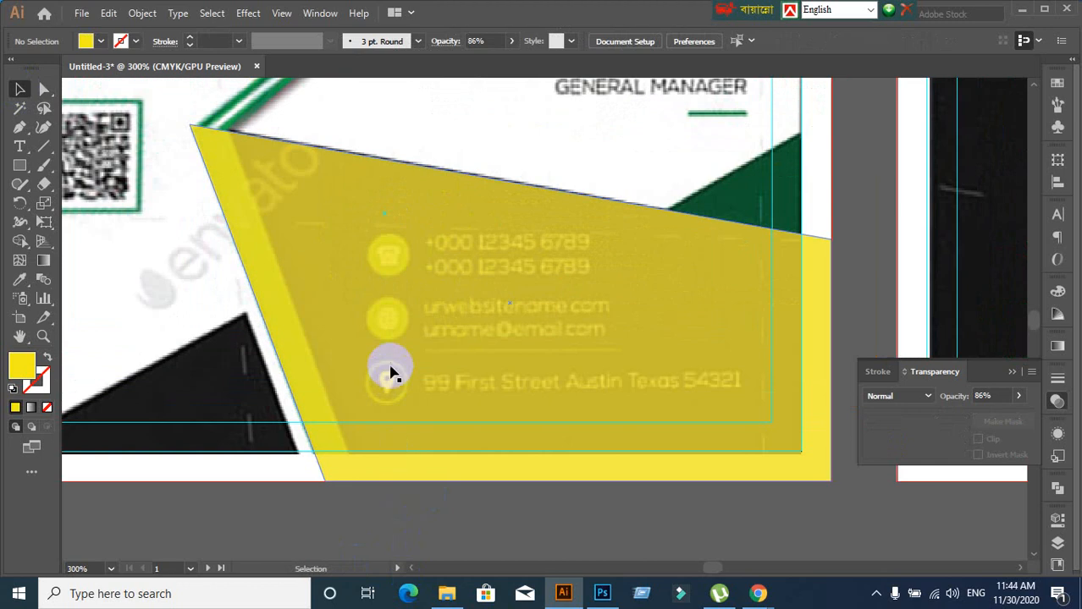
Alt-drag duplicates of the yellow shape, placing one copy below the card
click(391, 372)
drag(391, 371, 428, 367)
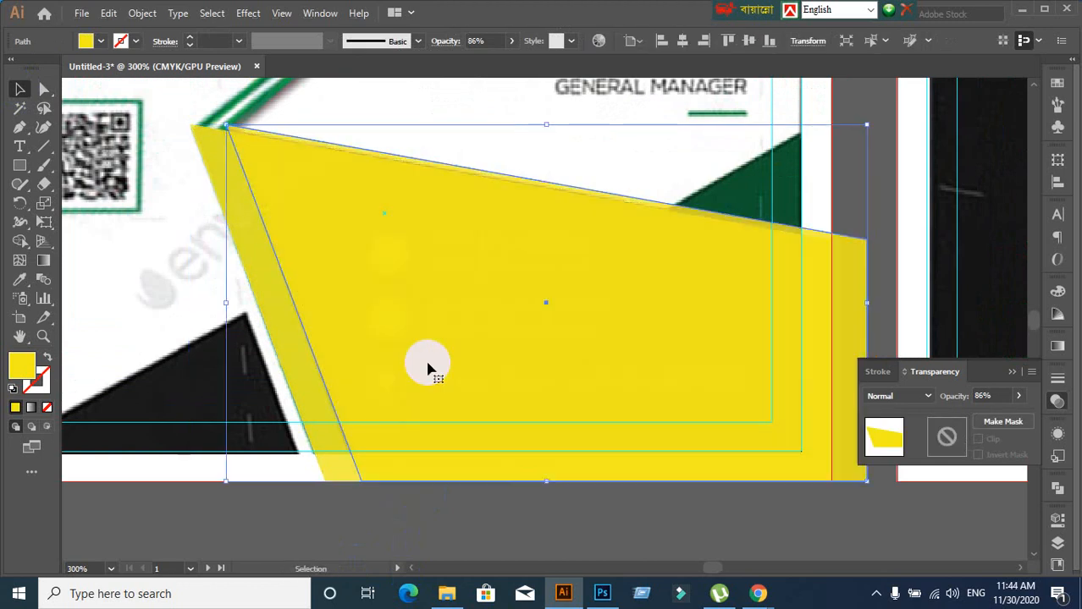
scroll(413, 491, down, 2)
drag(415, 521, 439, 273)
click(416, 364)
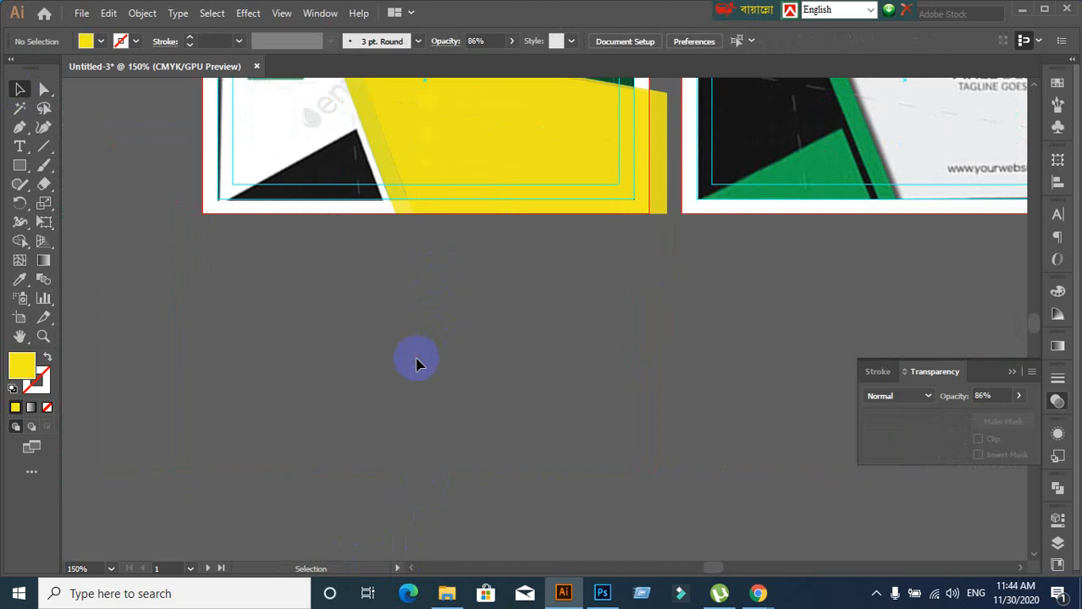
click(484, 190)
drag(484, 188, 394, 430)
click(260, 422)
click(287, 400)
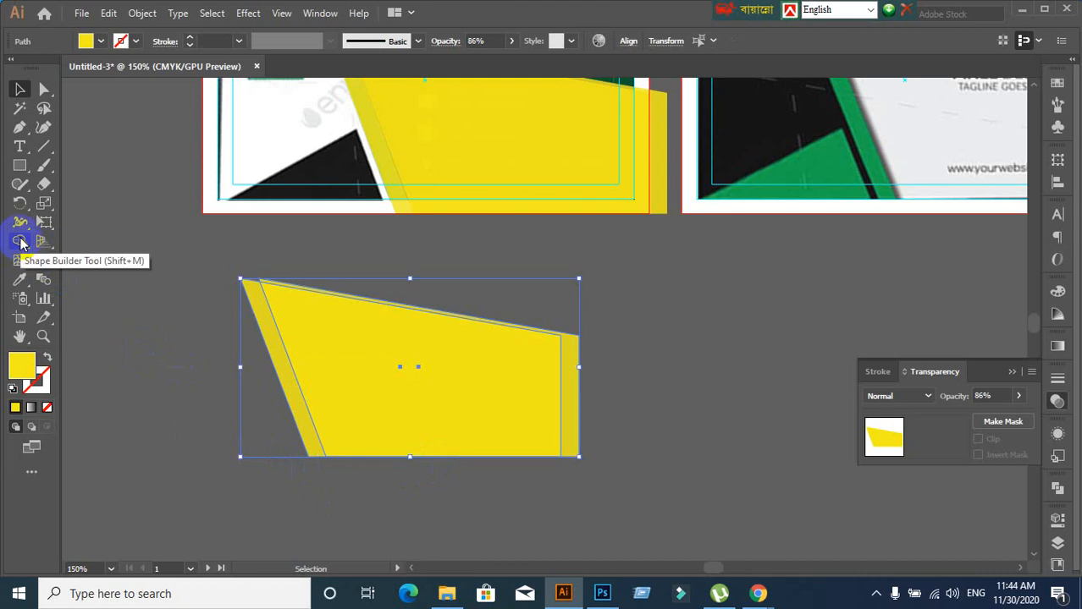
Delete the large region with Shape Builder, keeping only the thin left sliver
click(21, 242)
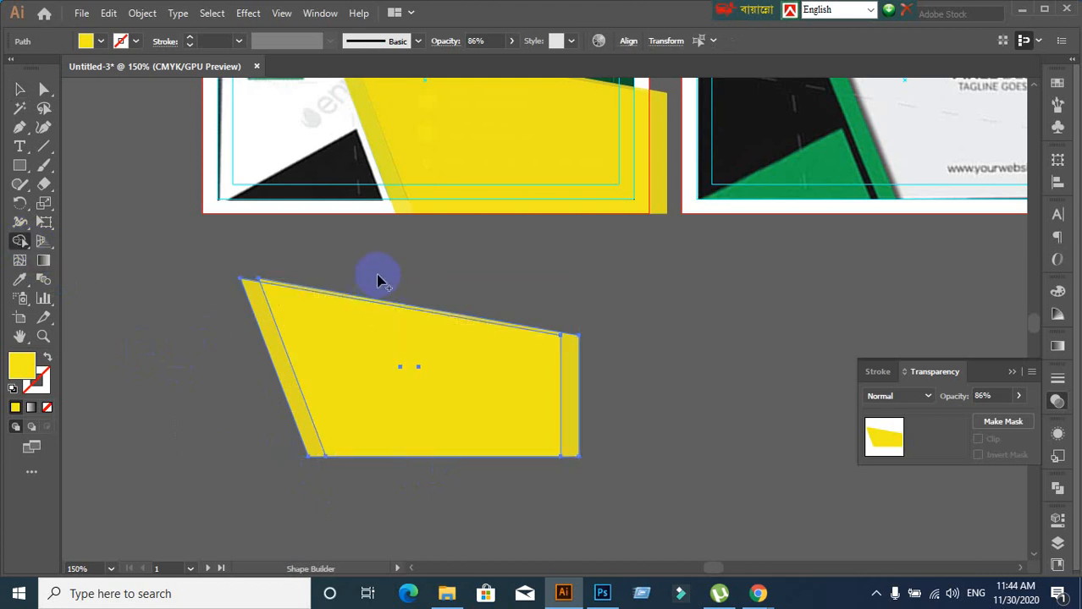
alt+click(413, 402)
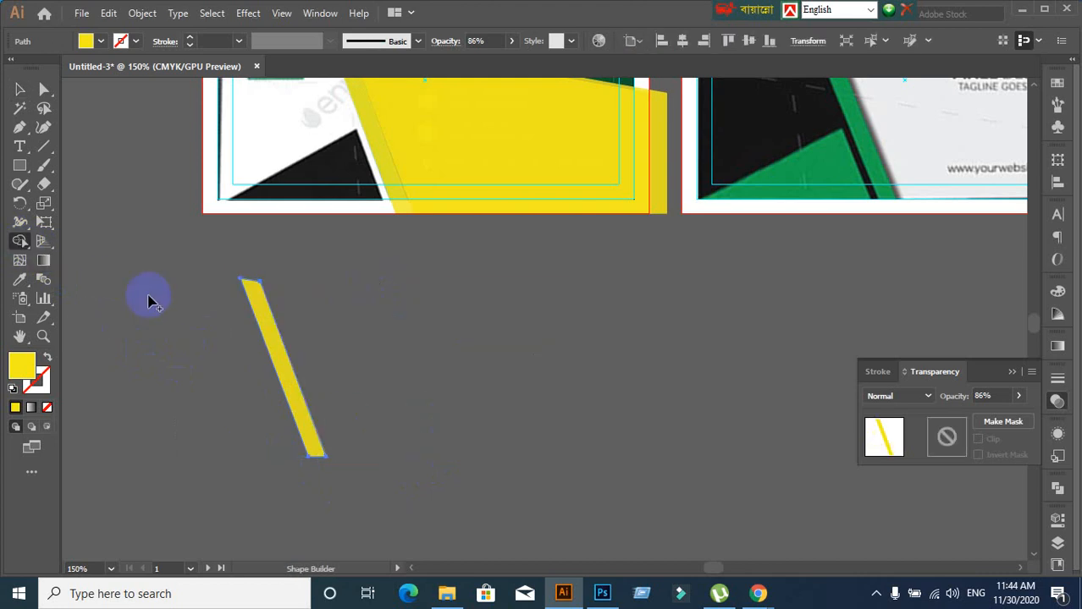
click(19, 89)
click(220, 359)
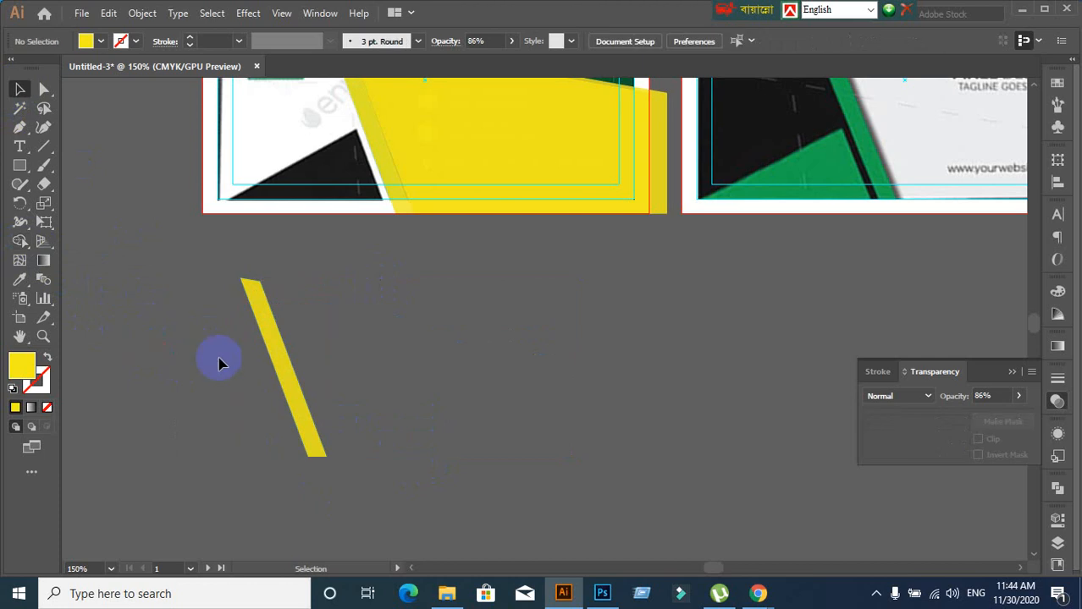
Fill the sliver red and delete the leftover yellow copy
click(271, 320)
click(99, 40)
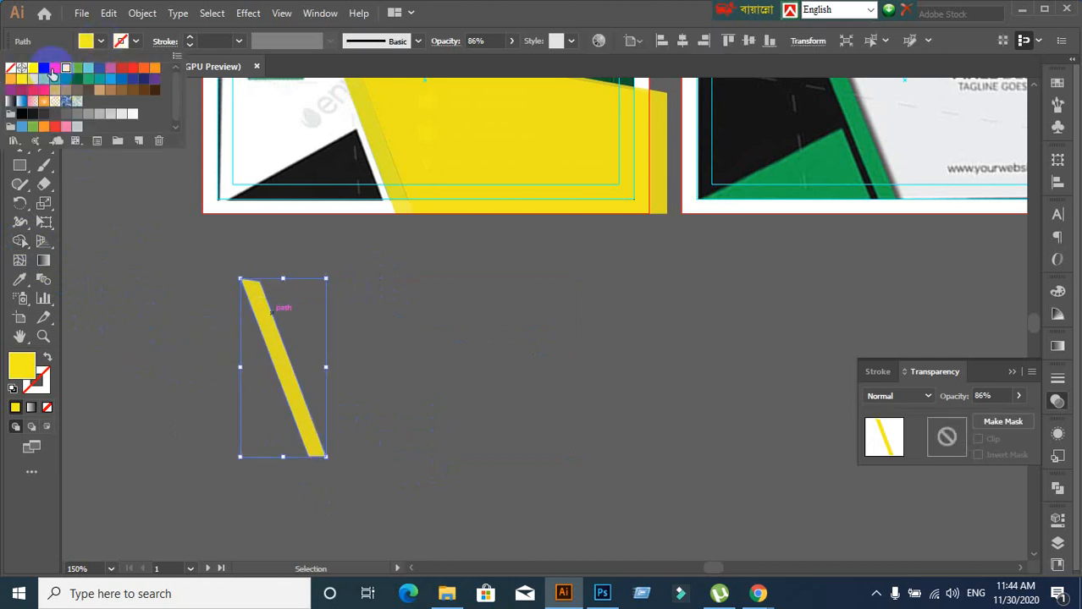
click(55, 126)
click(145, 295)
scroll(423, 348, up, 2)
click(445, 363)
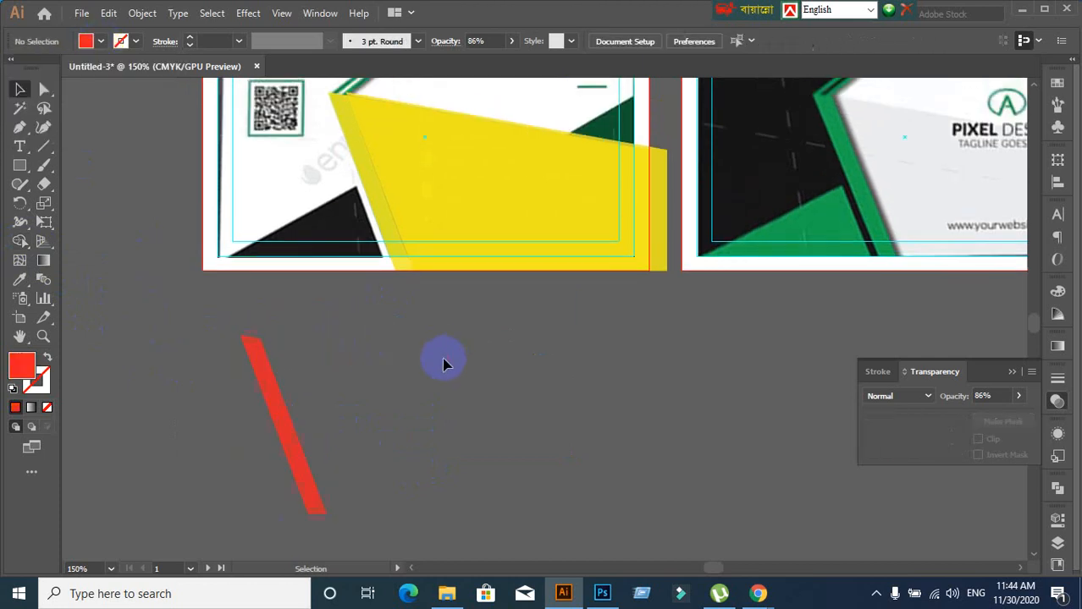
drag(468, 212, 663, 457)
key(Delete)
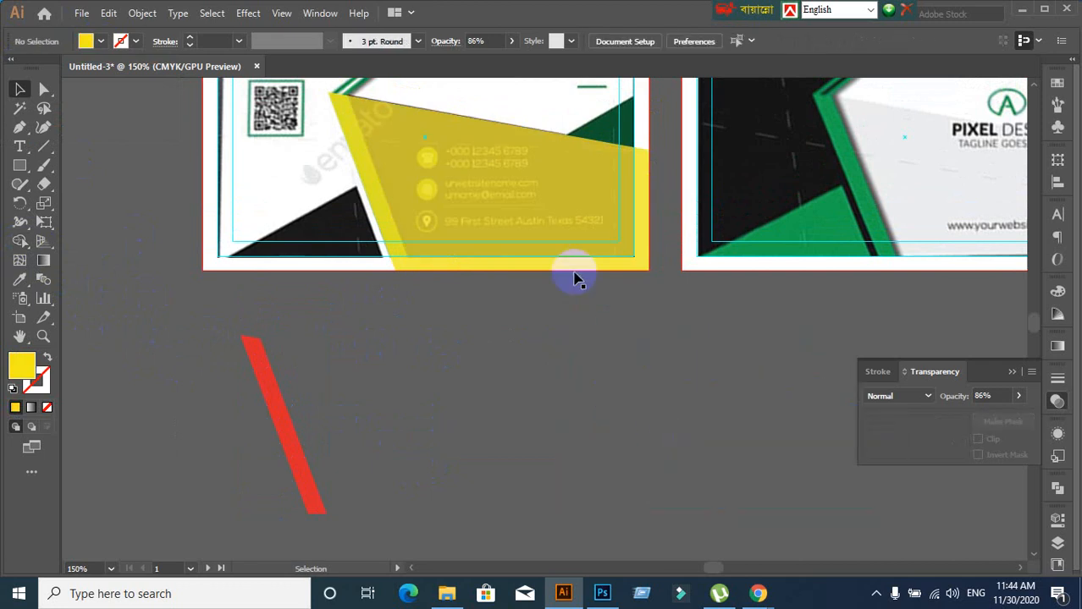
Set the yellow shape's opacity back to 100%
click(546, 220)
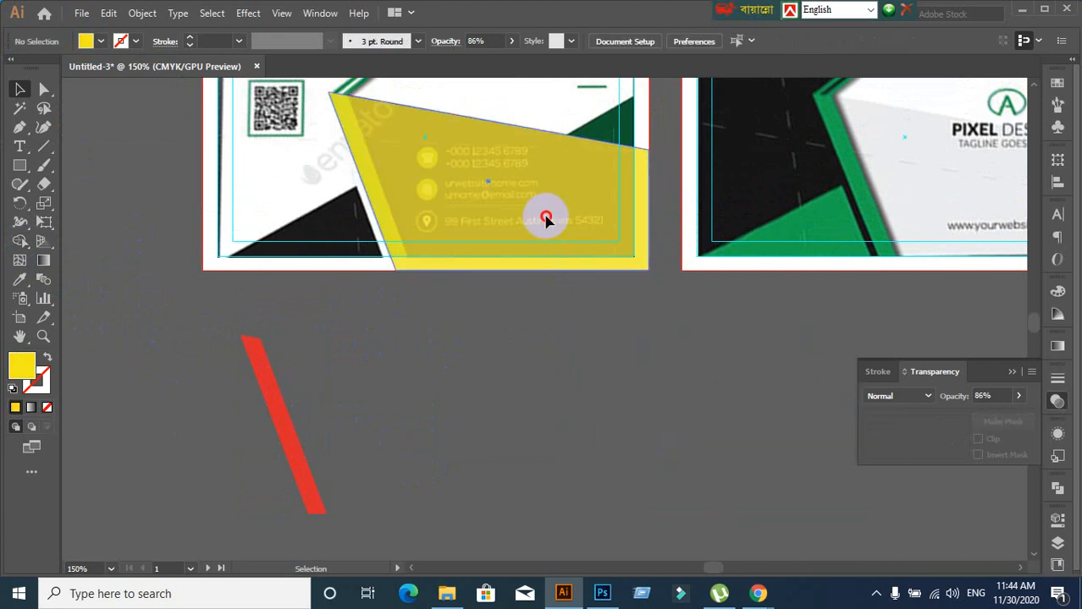
click(997, 395)
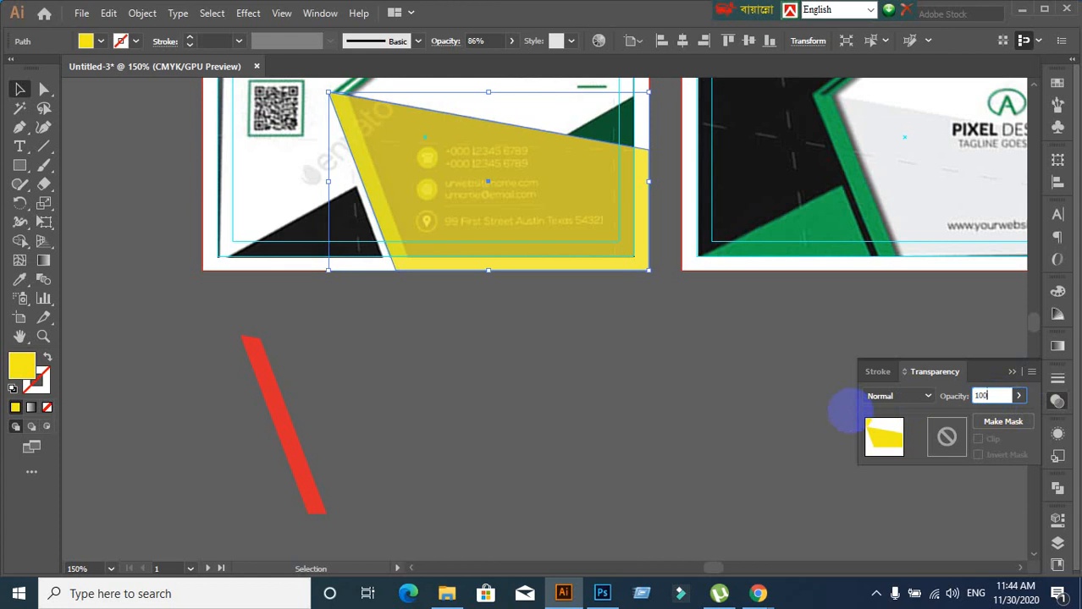
key(Return)
click(391, 362)
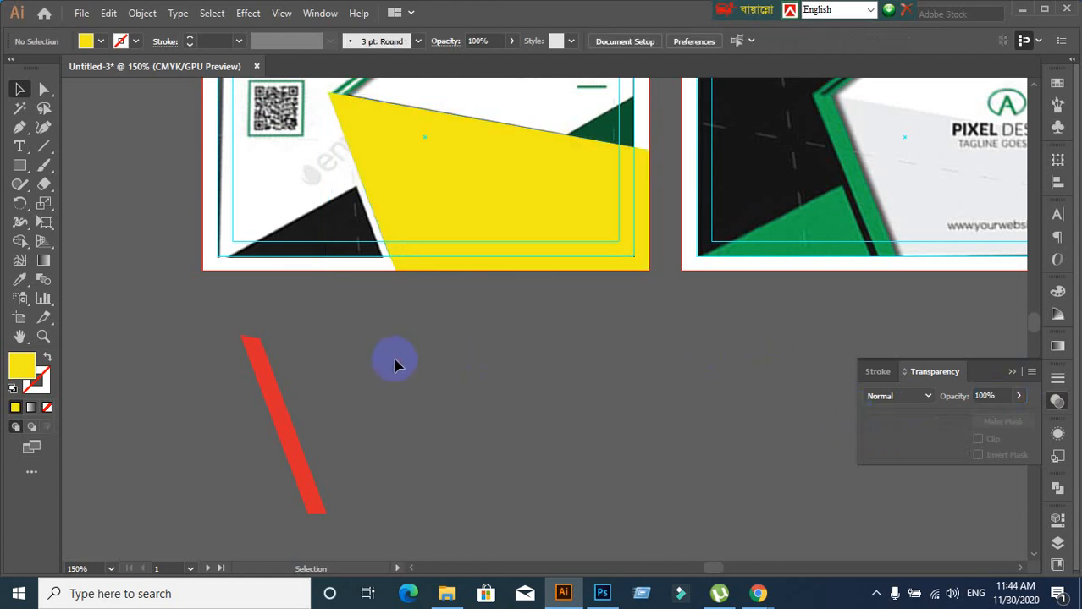
Move the red strip onto the card and align it with the yellow shape's left edge
drag(402, 364, 325, 430)
mouse_move(217, 505)
mouse_down()
mouse_move(370, 294)
mouse_move(309, 271)
mouse_up()
key(ctrl+=)
key(ctrl+=)
key(ctrl+=)
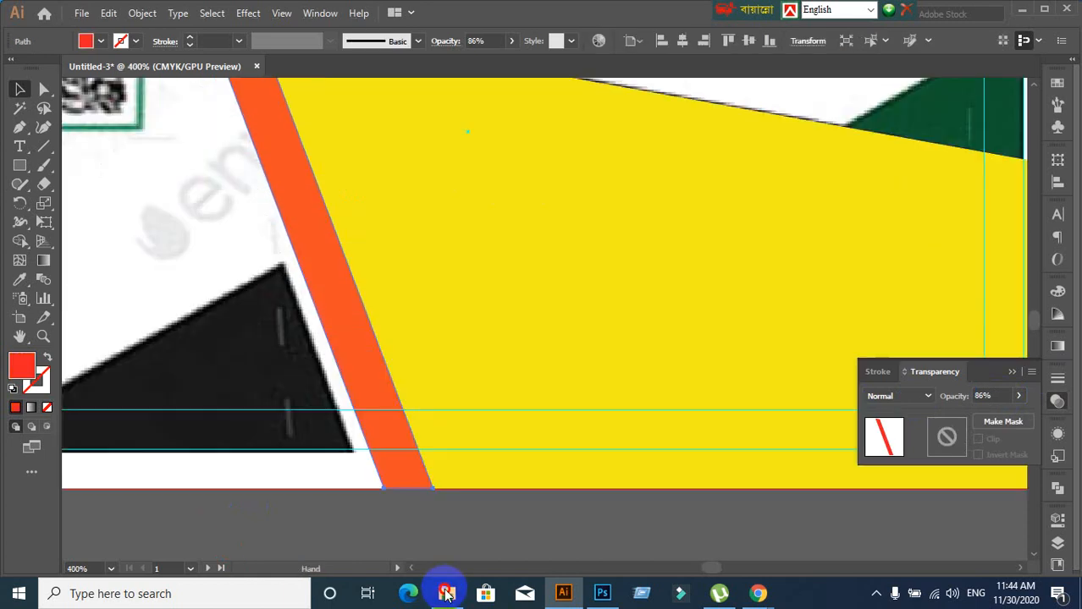
key(ctrl+minus)
click(439, 547)
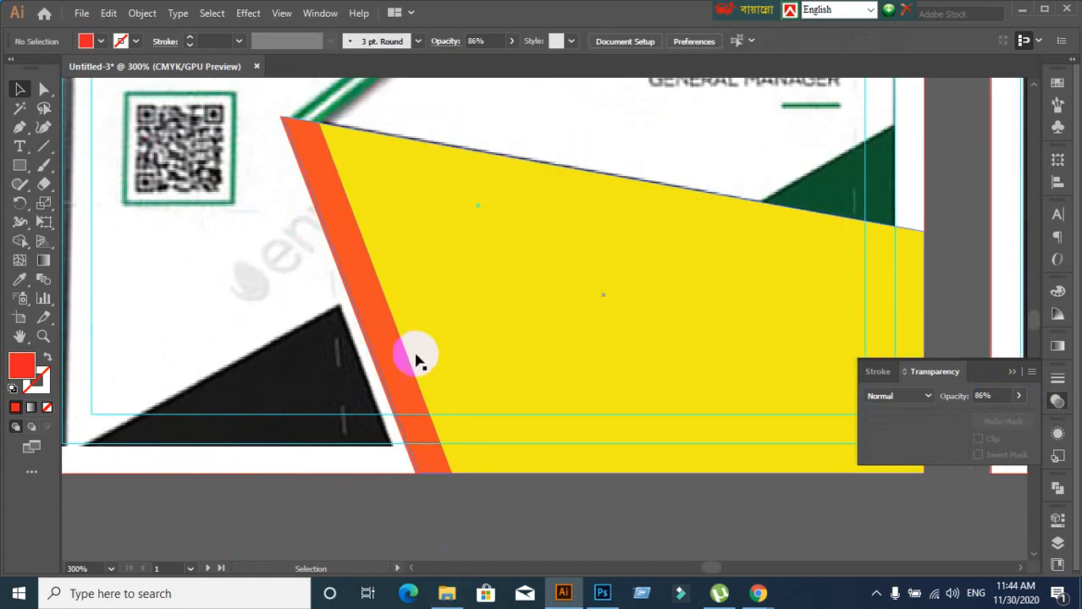
mouse_move(406, 365)
mouse_down()
mouse_move(425, 358)
mouse_move(419, 379)
mouse_move(403, 372)
mouse_up()
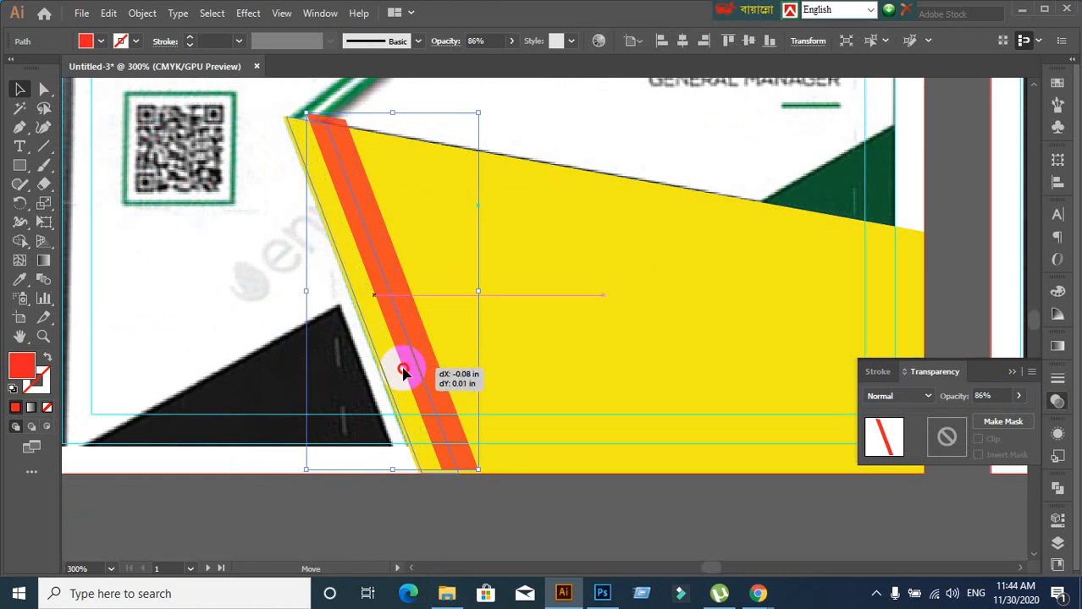
drag(404, 372, 402, 378)
click(466, 512)
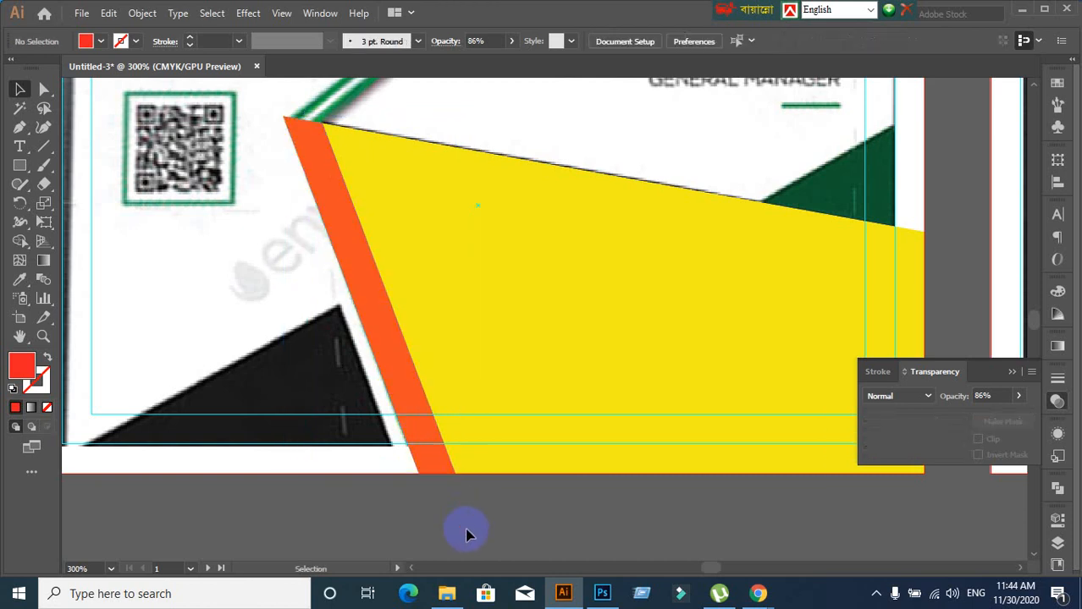
scroll(405, 333, down, 2)
scroll(446, 455, up, 1)
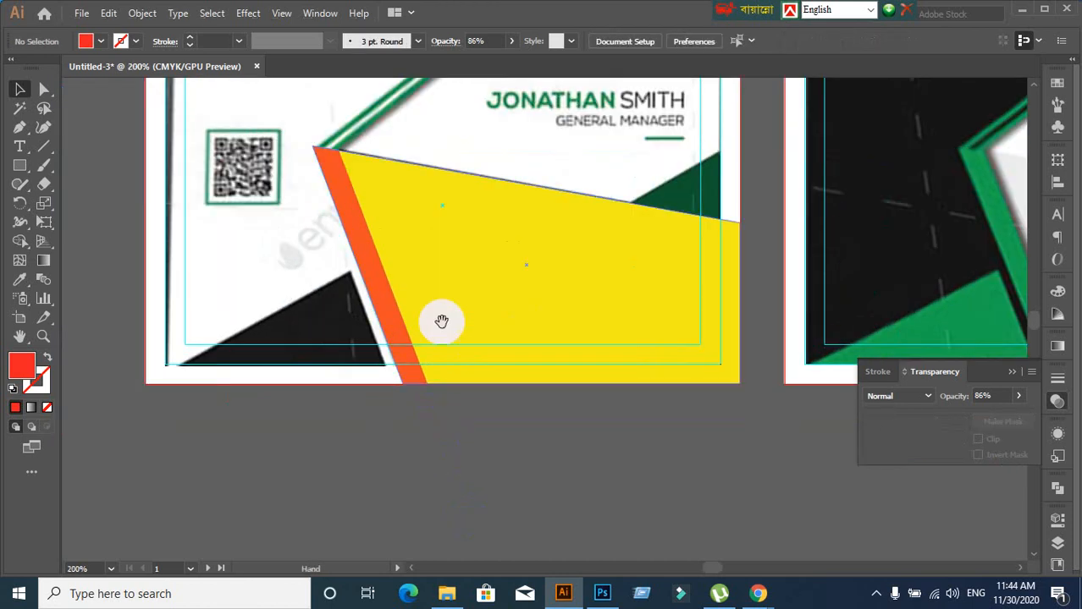
drag(439, 321, 405, 441)
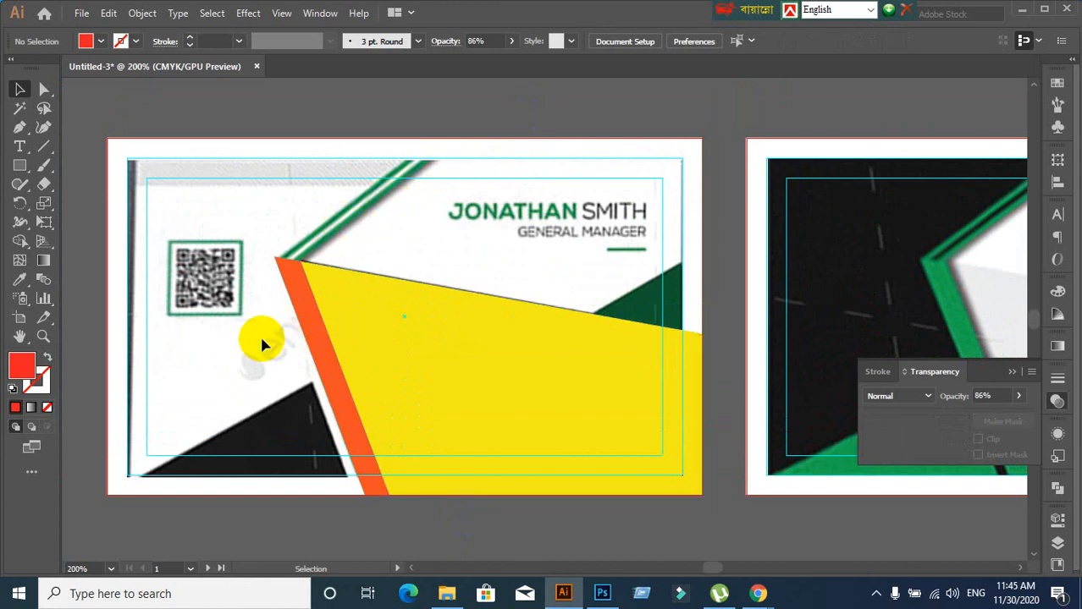
Delete the yellow shape and then the red strip from the card
click(461, 372)
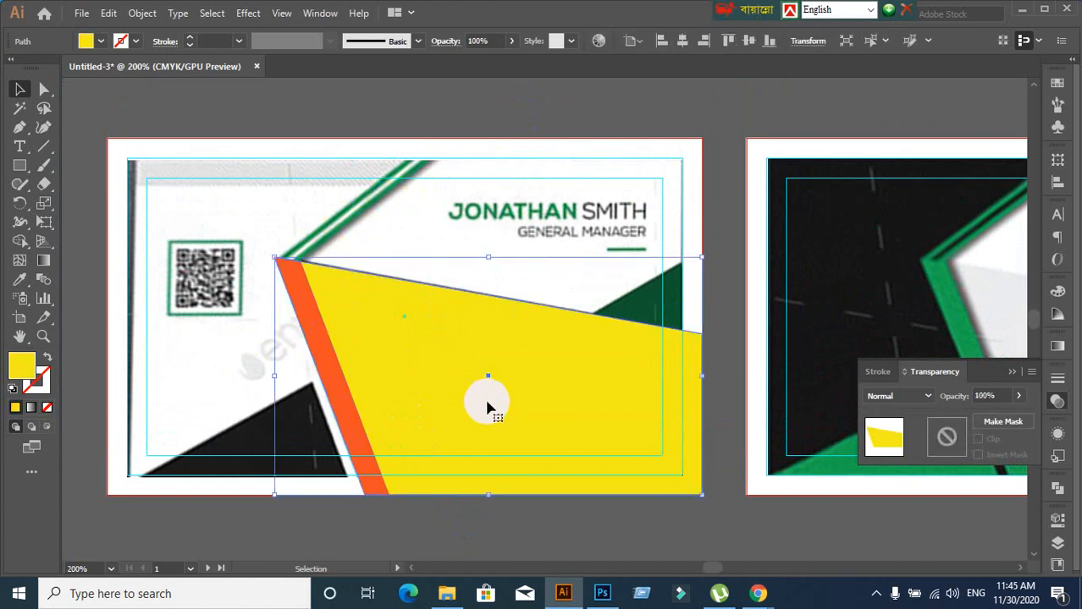
key(Delete)
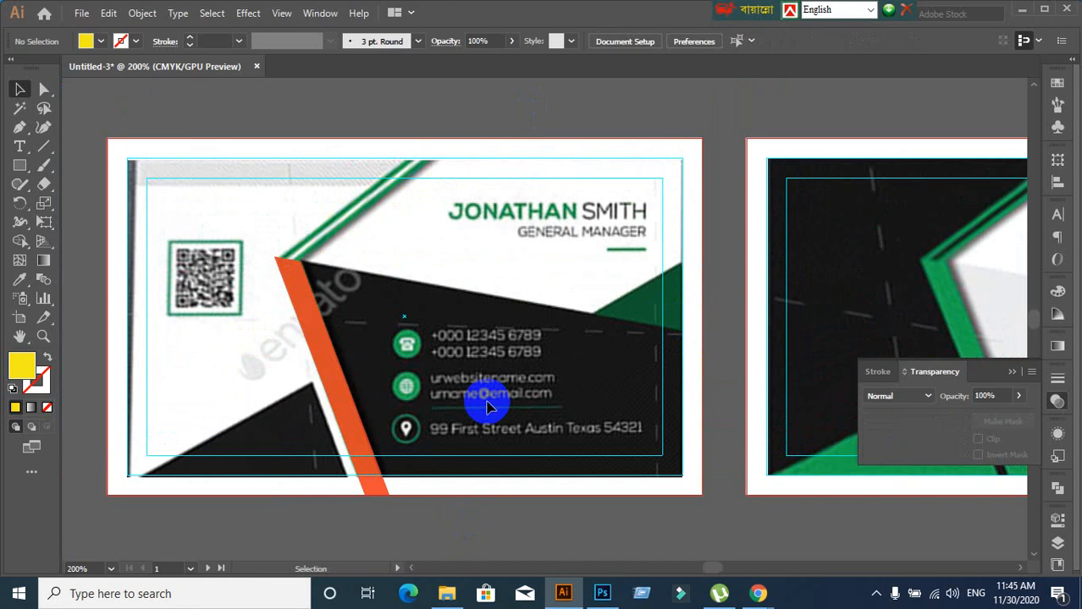
click(344, 406)
key(Delete)
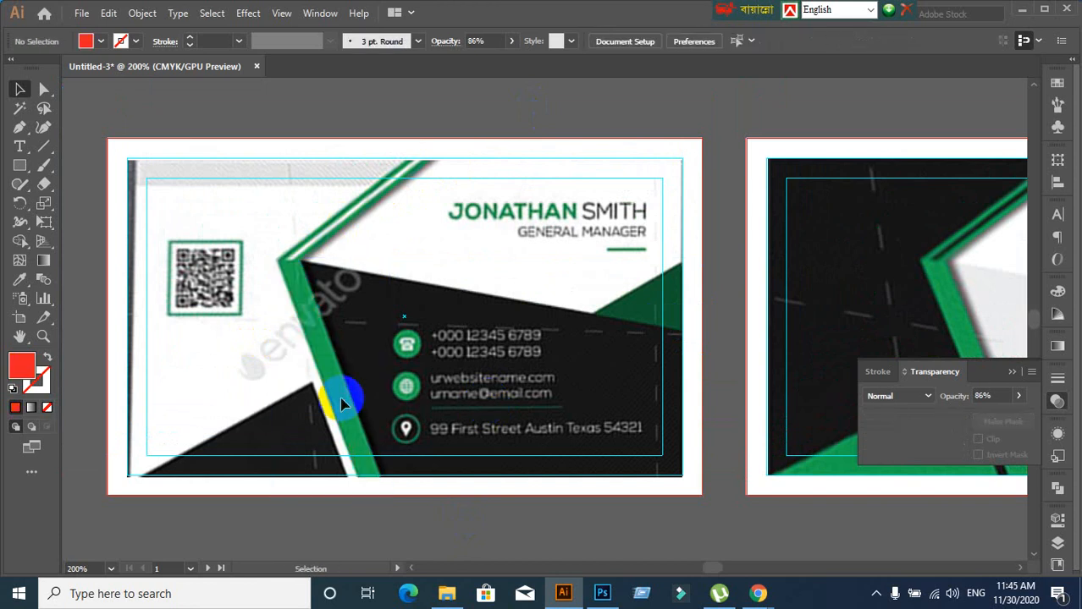
scroll(344, 405, up, 1)
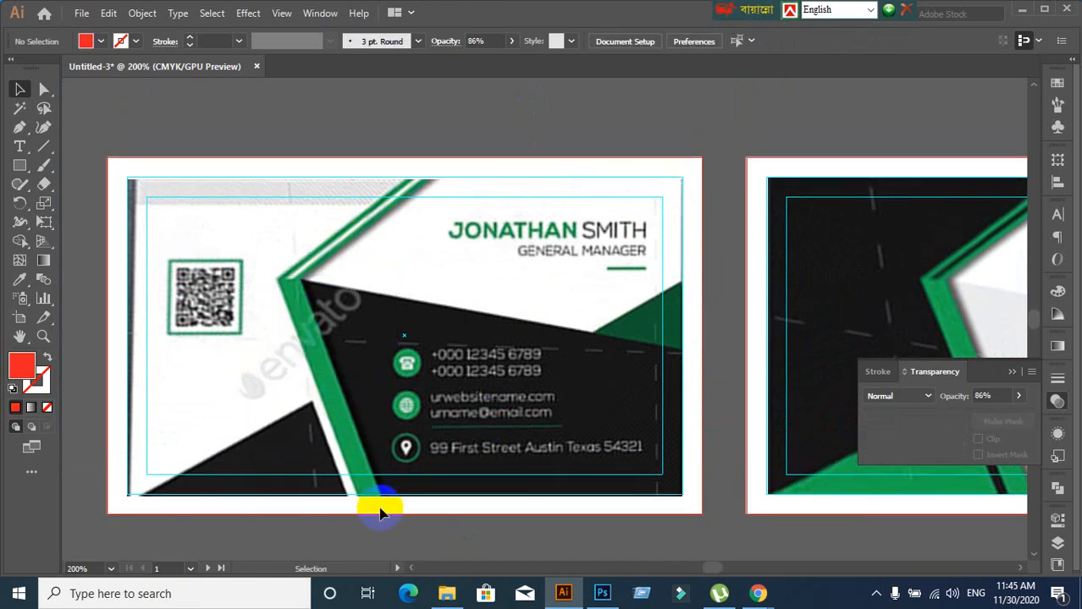
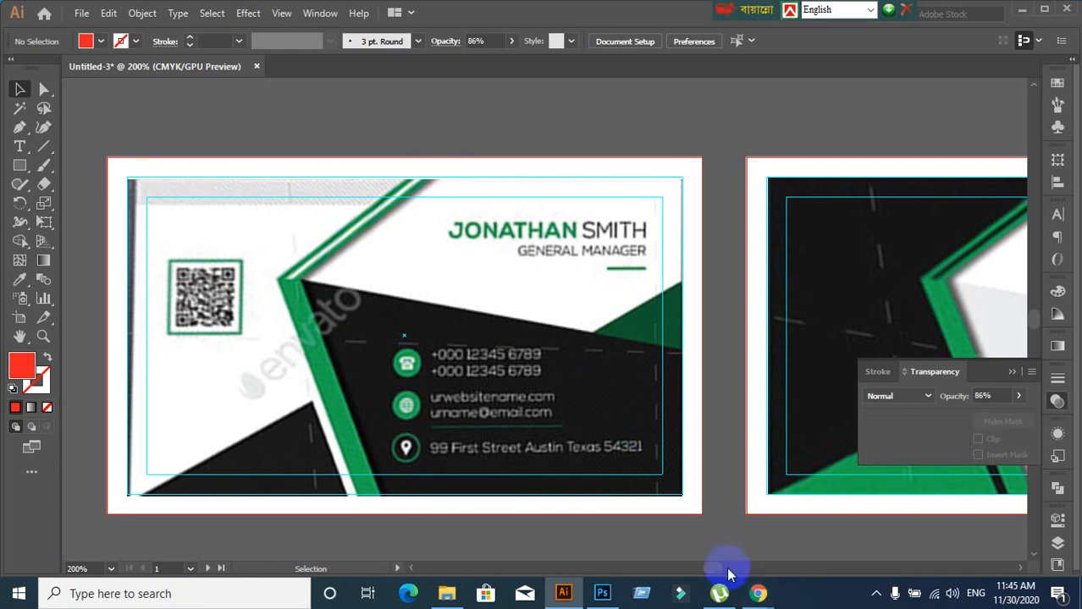
Unhide both hidden <Path> layers so the orange stripe covers the green diagonal
click(1057, 543)
click(799, 446)
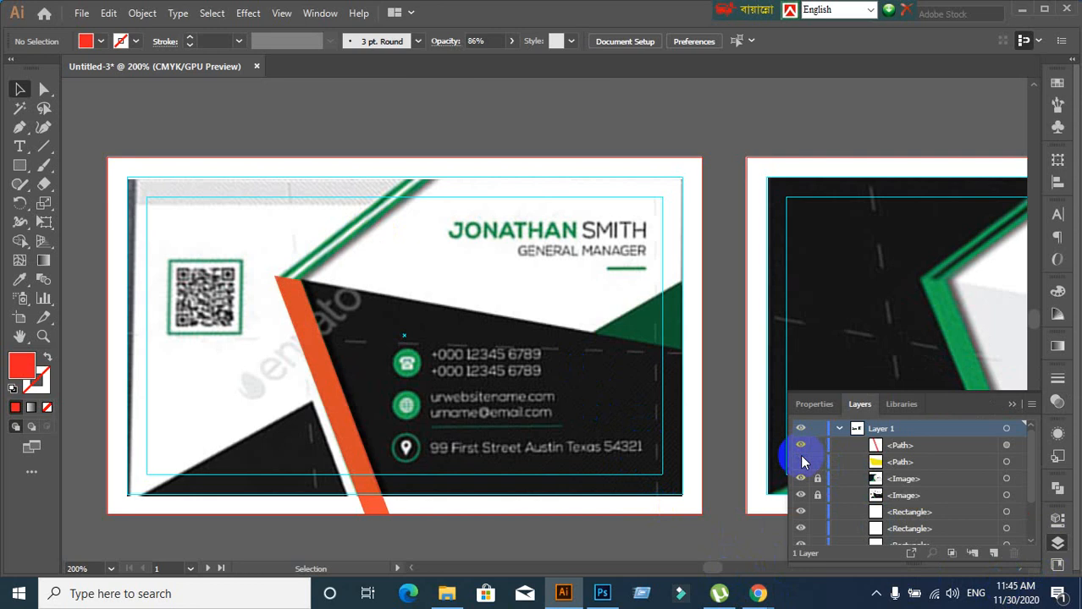
click(800, 462)
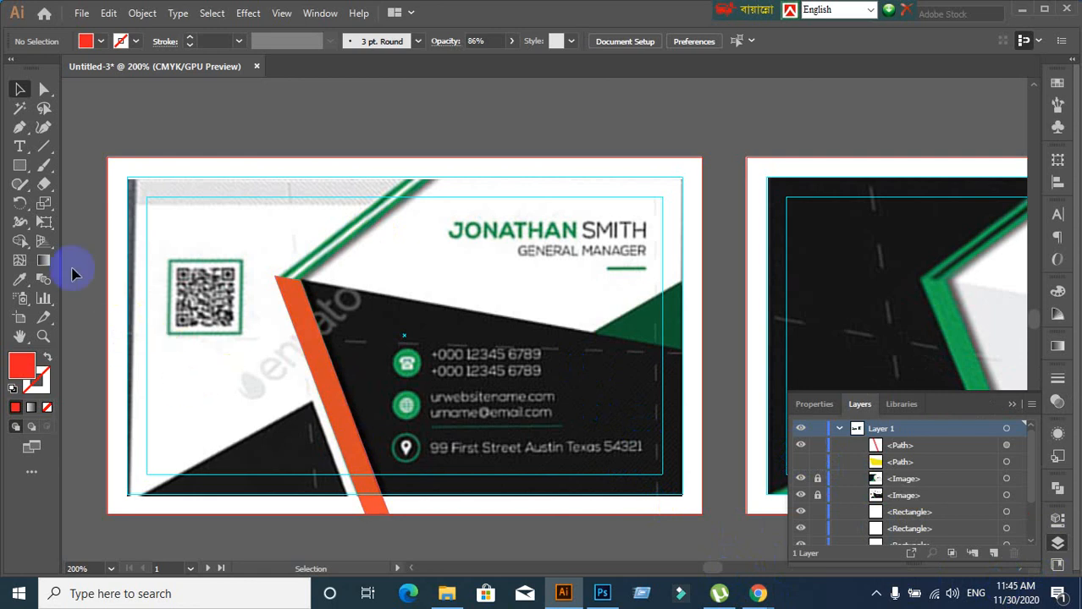
click(19, 166)
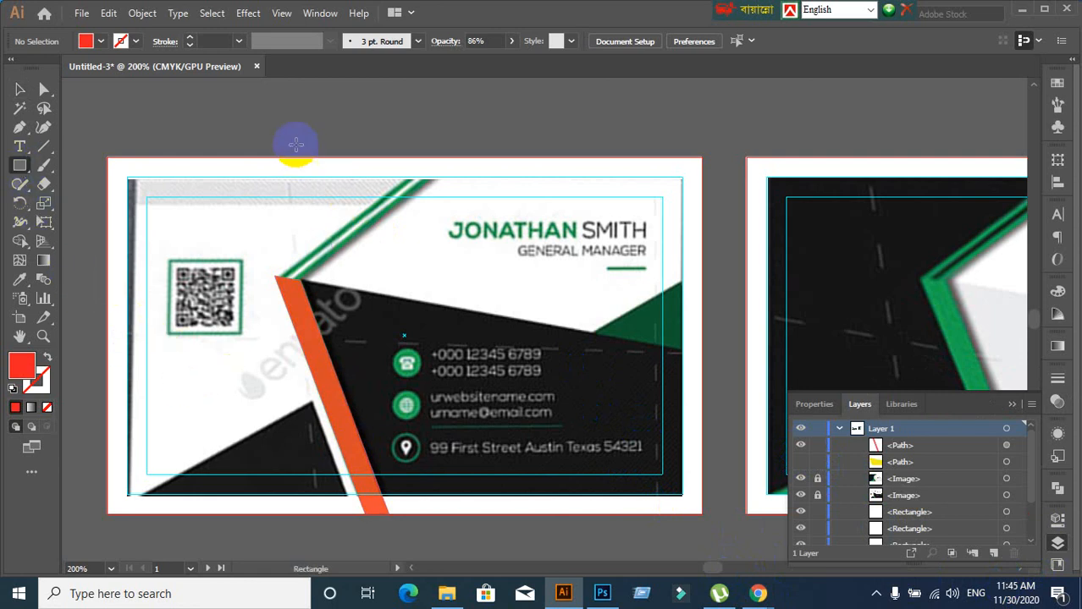
Draw a thin rectangle above the orange stripe and rotate it along the upper diagonal edge
drag(295, 127, 308, 305)
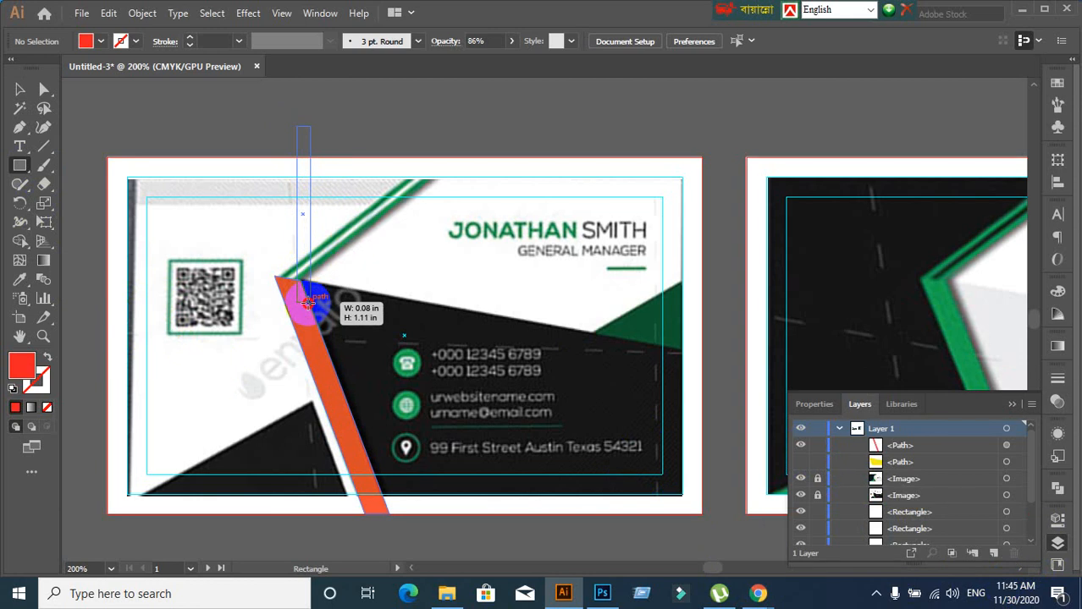
drag(309, 305, 310, 302)
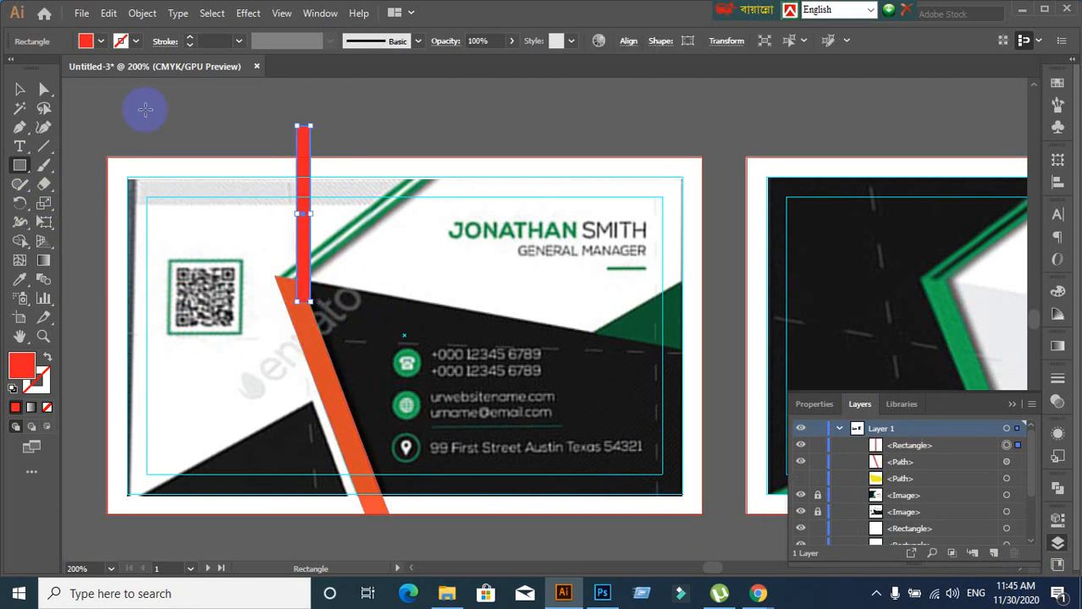
click(20, 90)
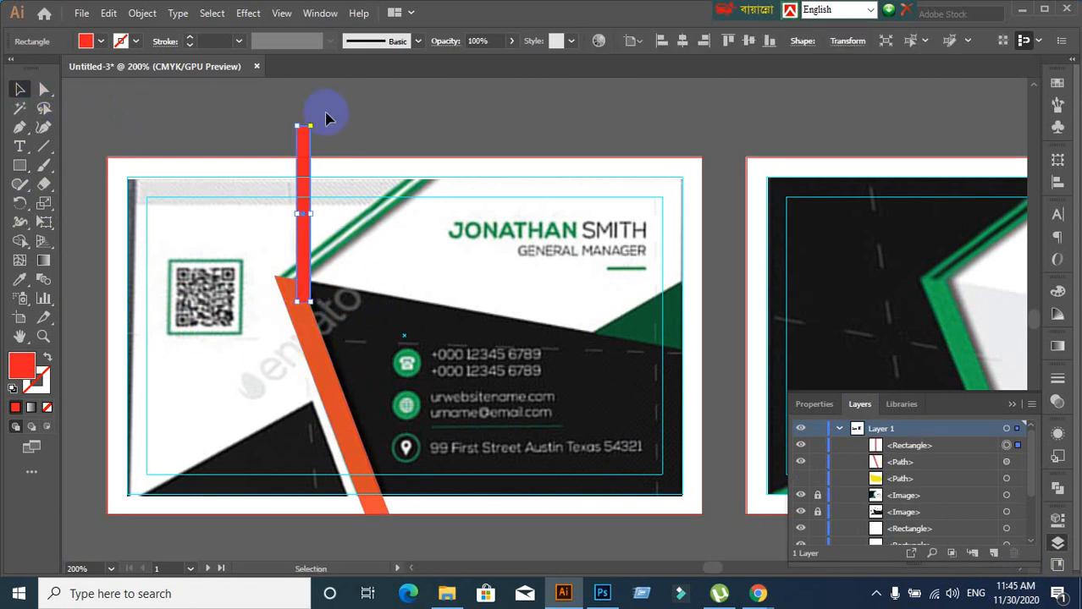
drag(320, 119, 372, 211)
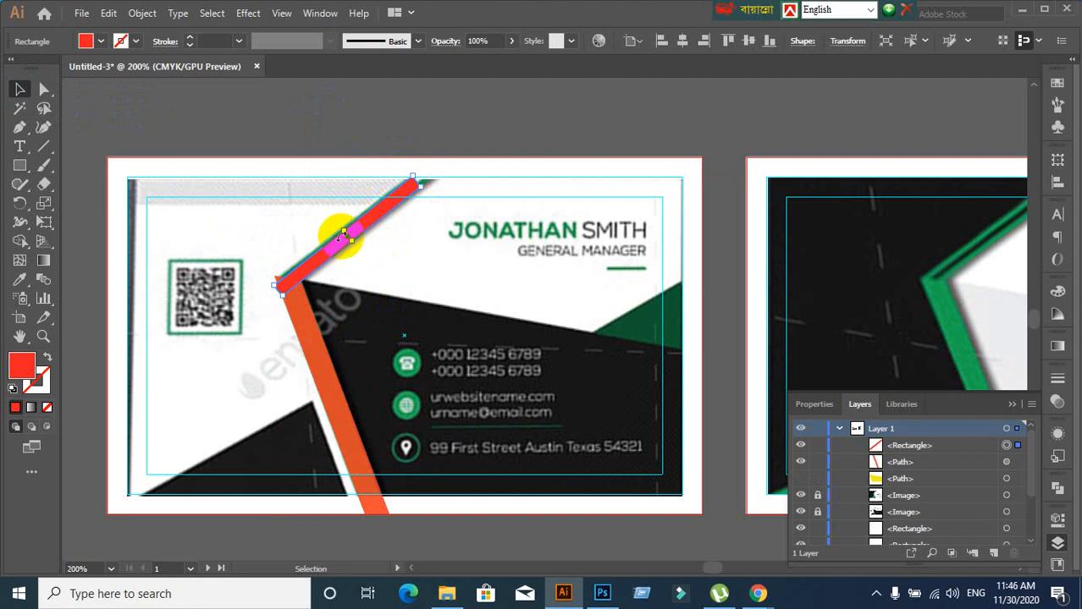
drag(341, 229, 344, 234)
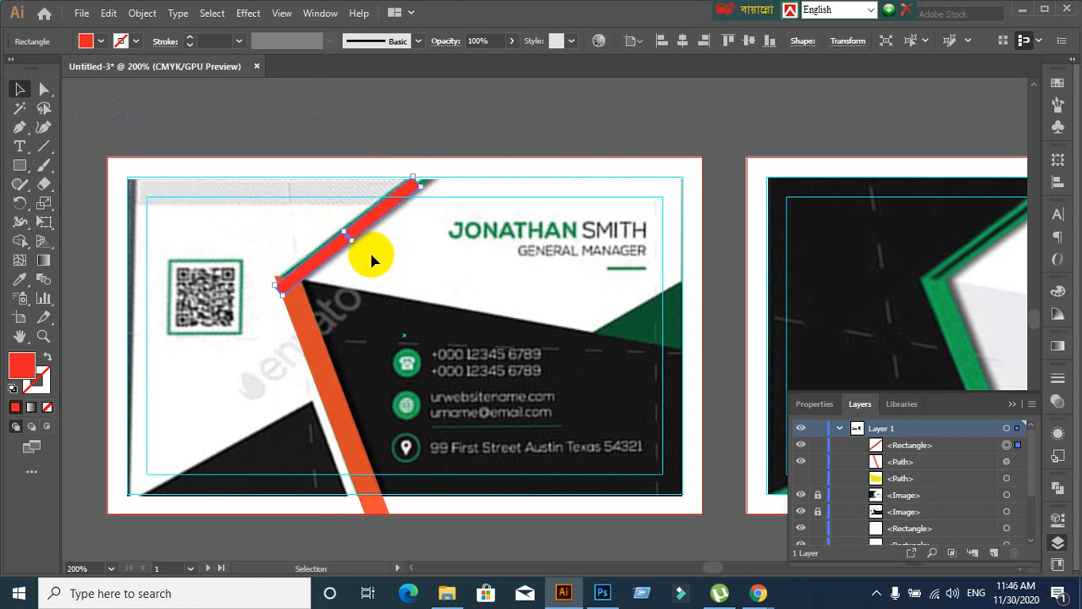
Widen the bar to match the edge and lengthen it up to the card's top edge
scroll(370, 254, up, 4)
drag(255, 144, 246, 137)
scroll(355, 215, down, 3)
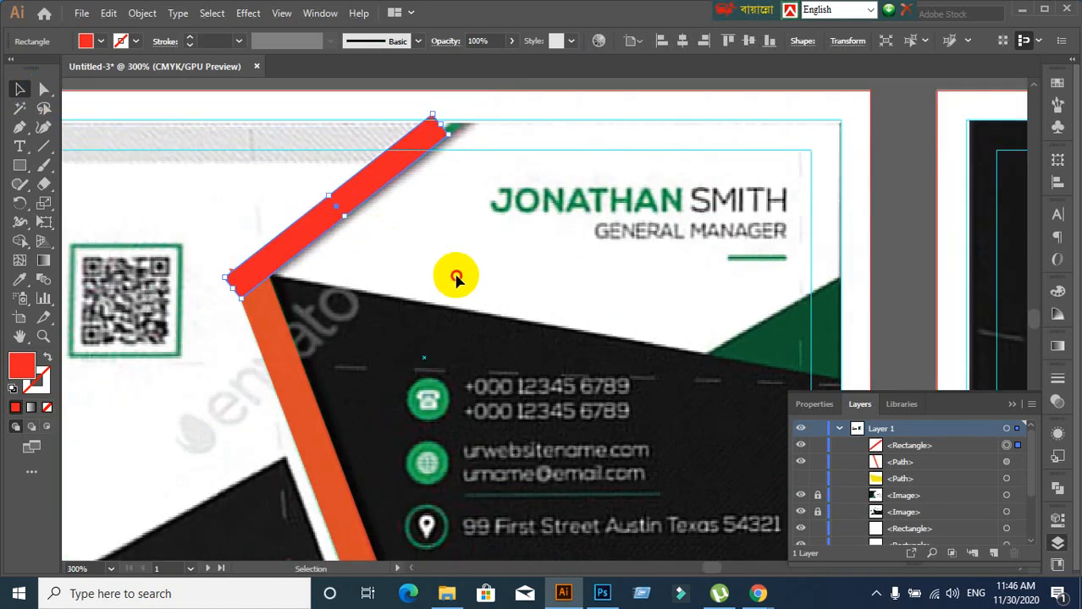
click(455, 279)
click(316, 233)
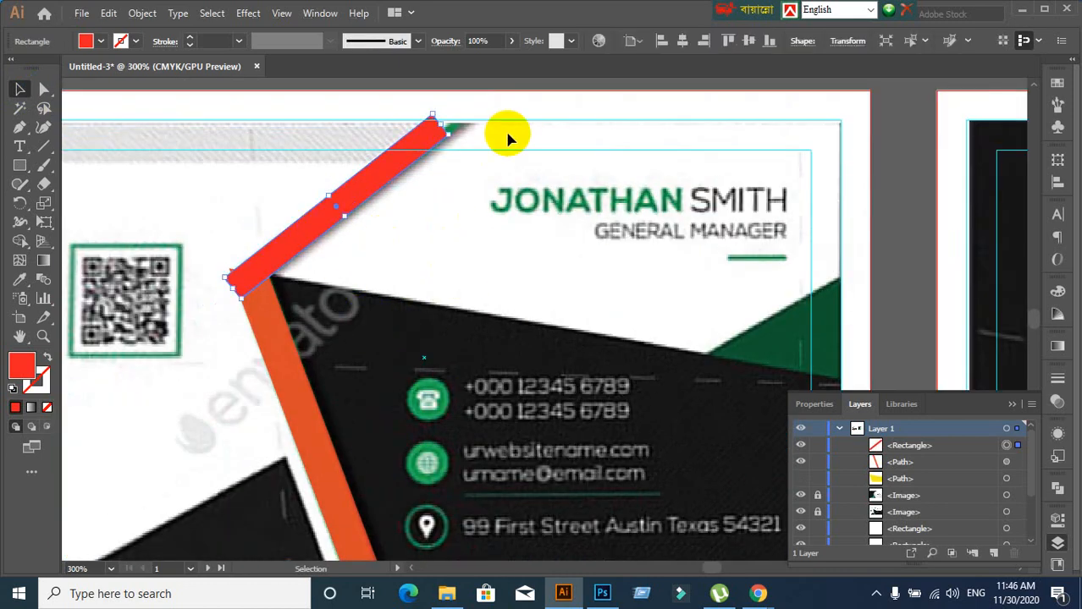
scroll(474, 169, up, 1)
drag(439, 167, 507, 105)
scroll(485, 283, down, 2)
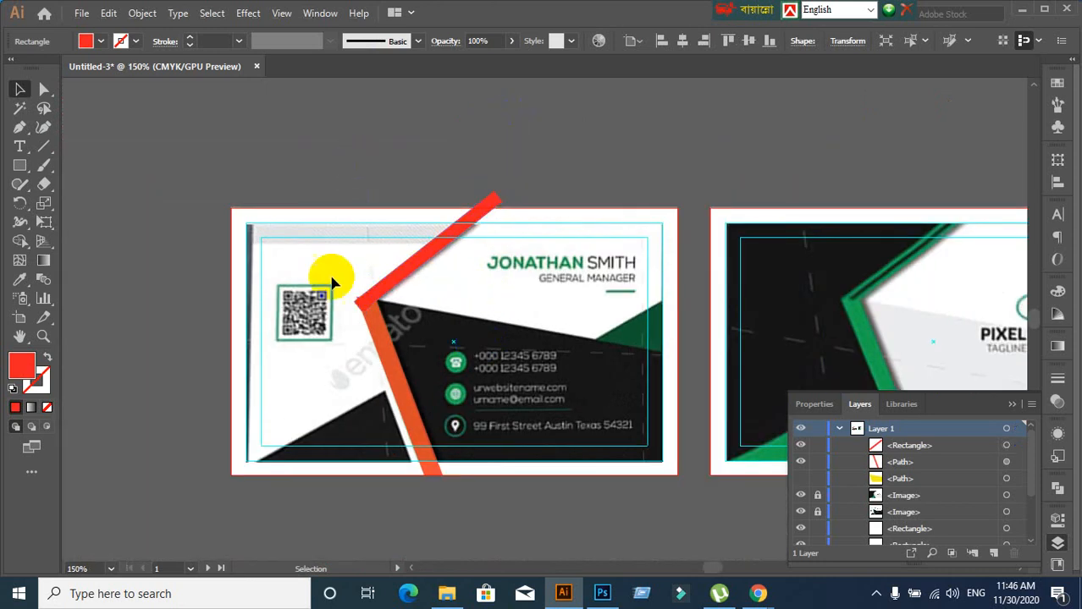
Fill the upper bar with a blue swatch from the Fill dropdown
click(205, 354)
scroll(205, 352, up, 2)
click(555, 323)
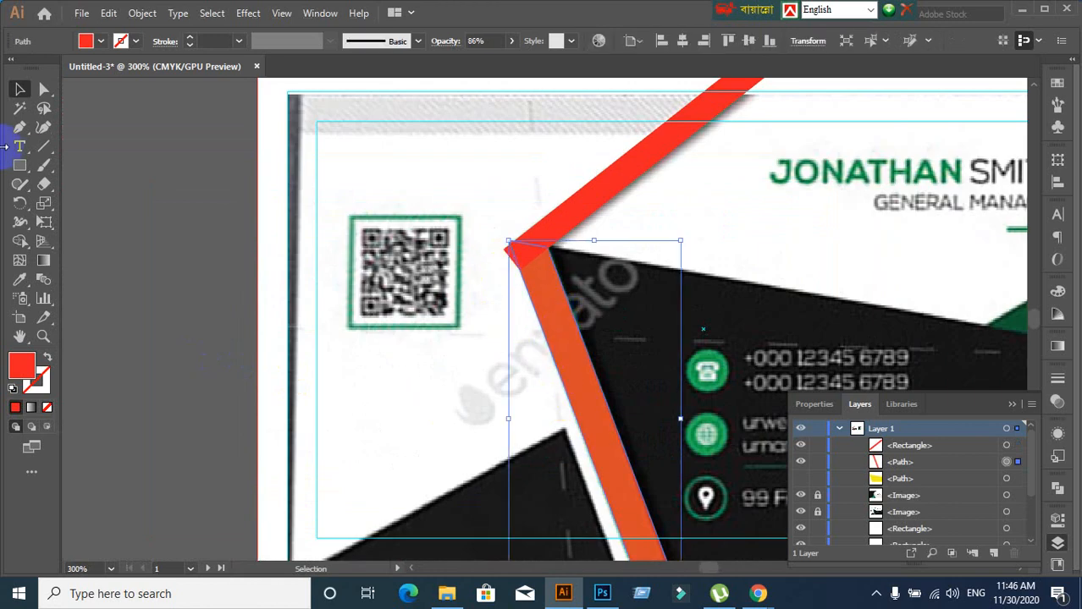
click(26, 88)
click(574, 215)
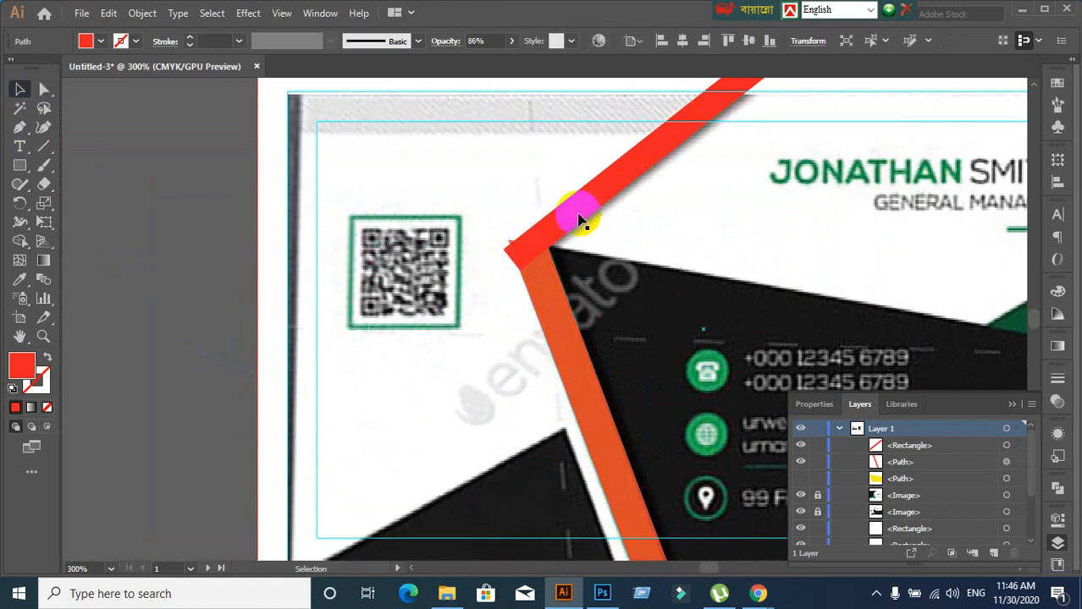
click(101, 41)
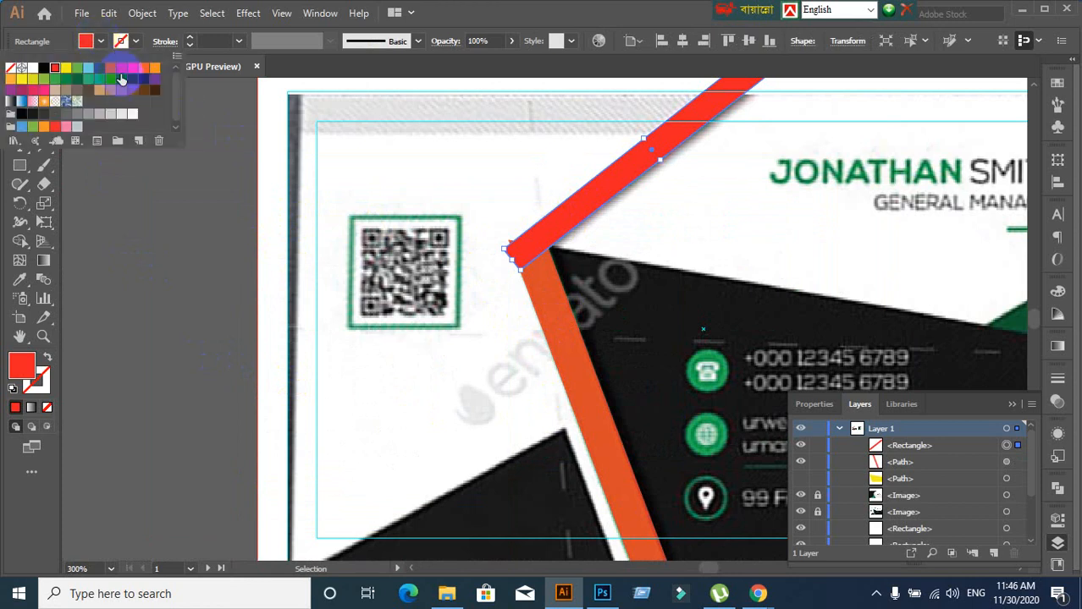
click(112, 80)
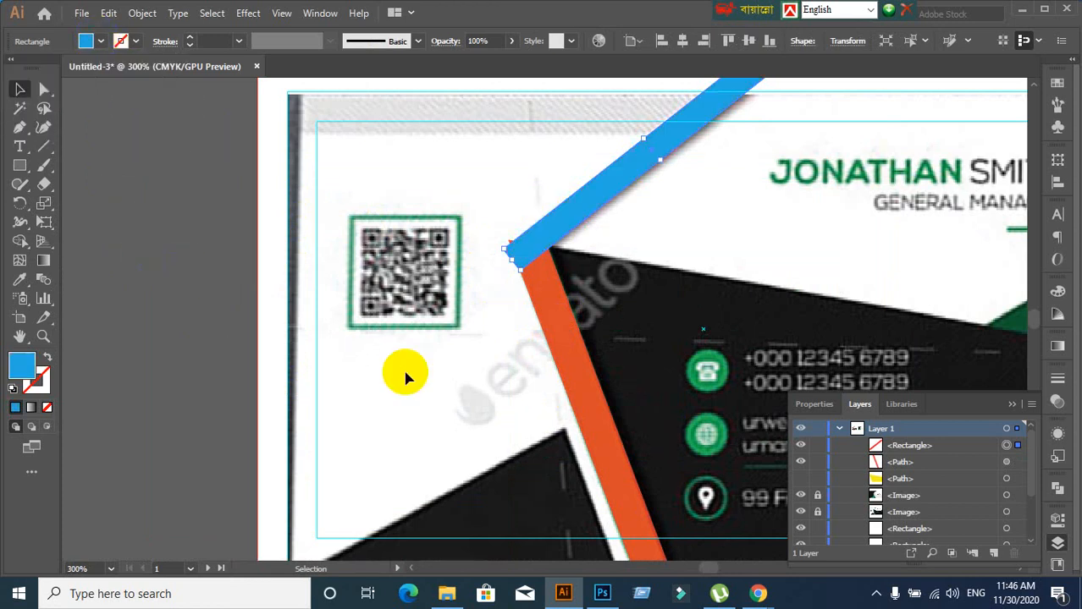
click(571, 342)
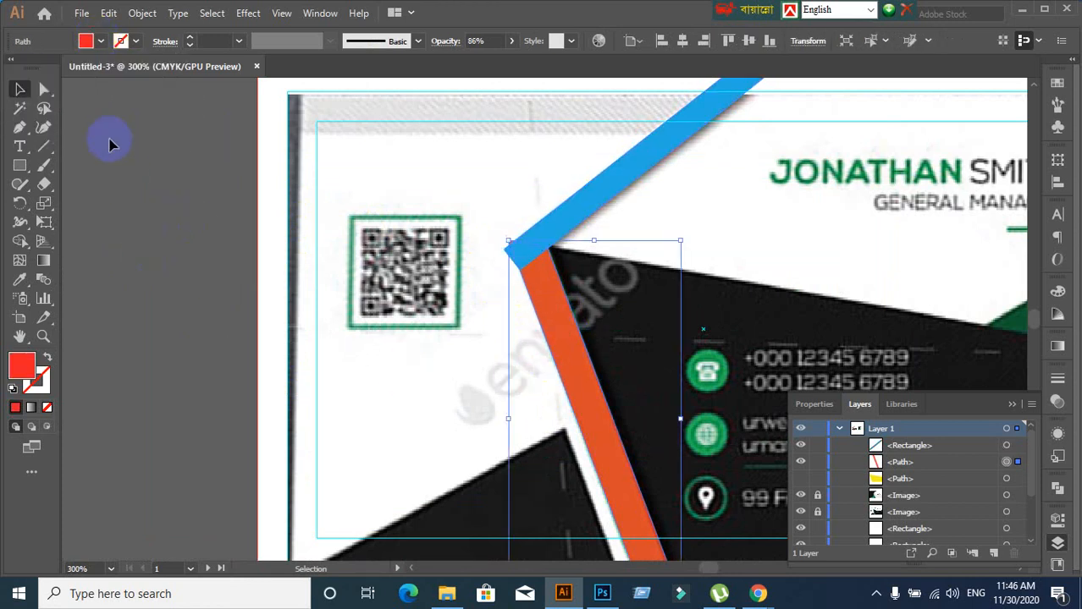
With Direct Selection, move the orange stripe's top corner down to meet the blue bar
click(44, 89)
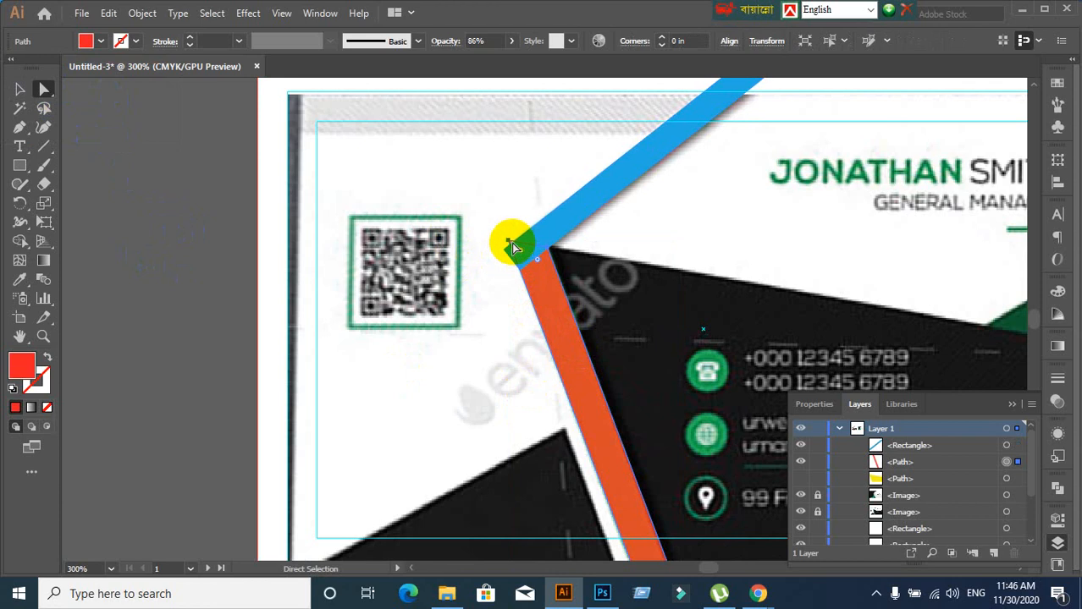
drag(511, 249, 513, 256)
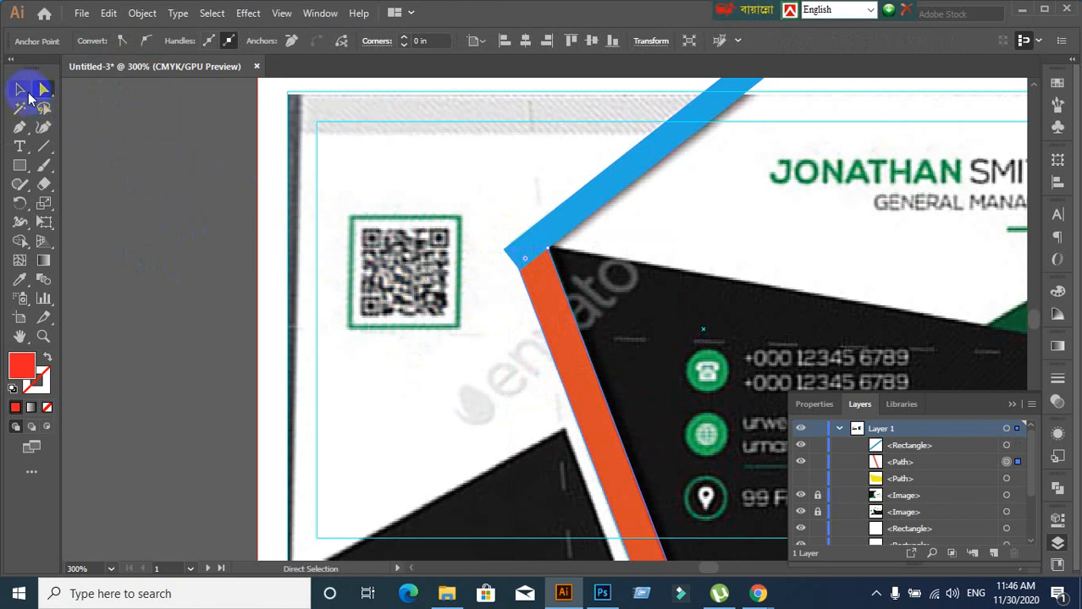
key(ctrl+z)
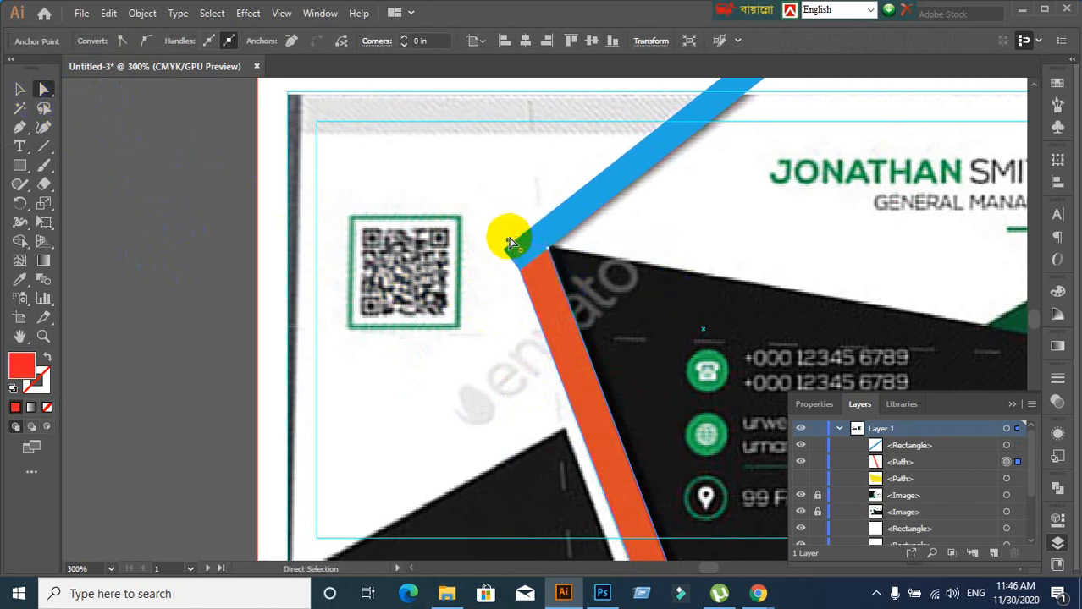
drag(511, 245, 512, 255)
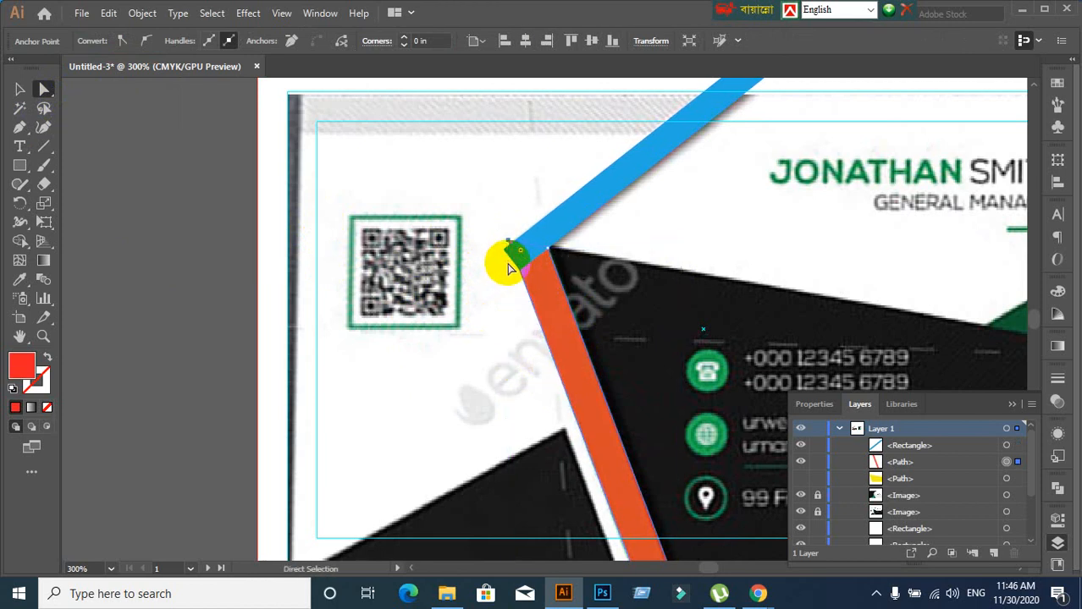
drag(509, 245, 519, 259)
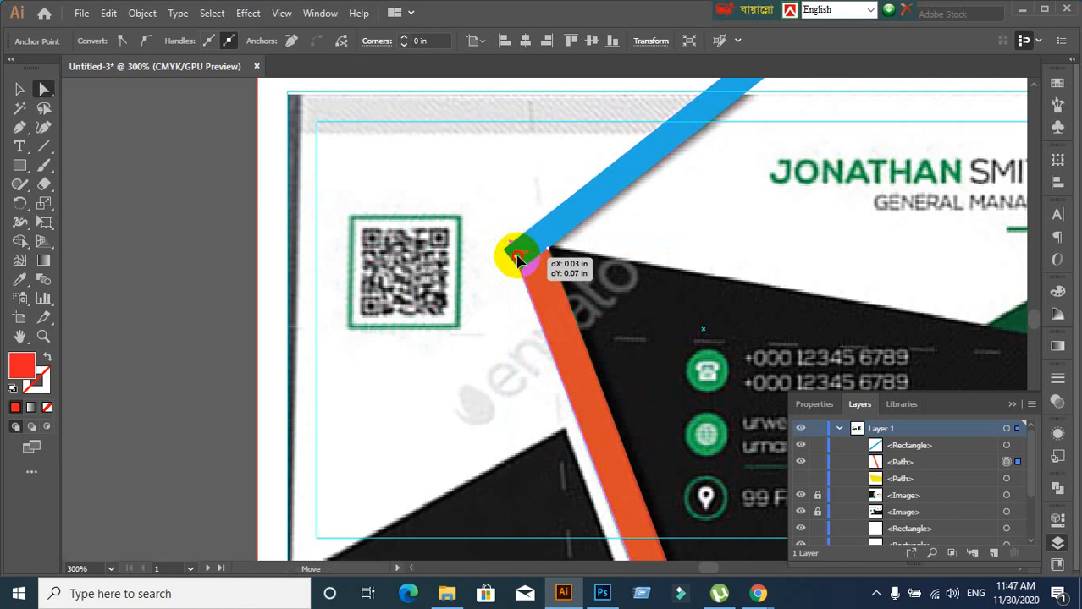
drag(519, 259, 519, 257)
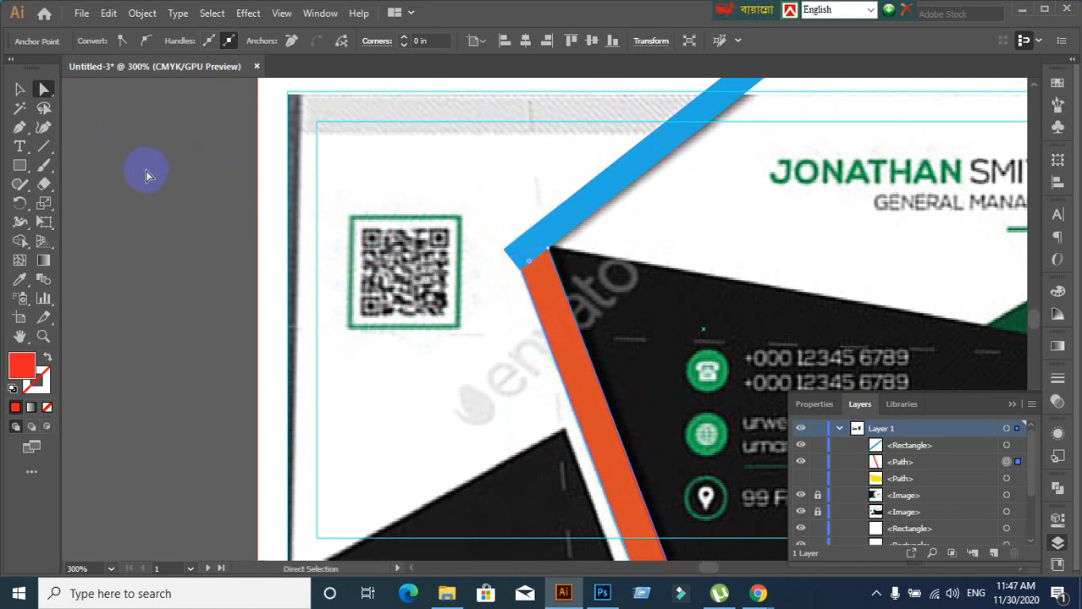
Extend the orange stripe's top corner point up past the blue bar
click(22, 89)
click(211, 283)
scroll(564, 334, down, 2)
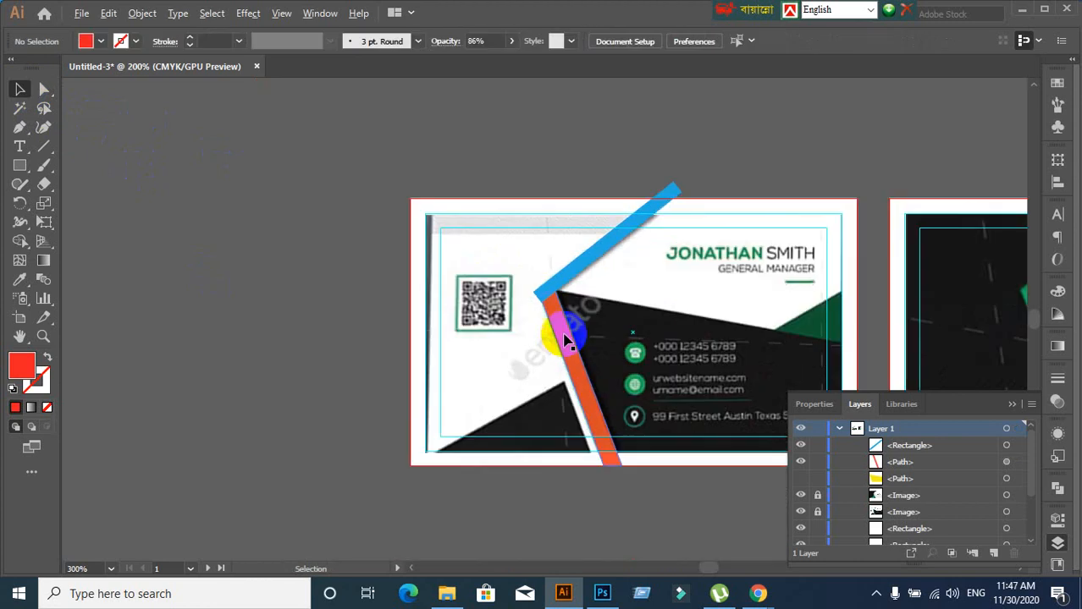
scroll(743, 411, down, 1)
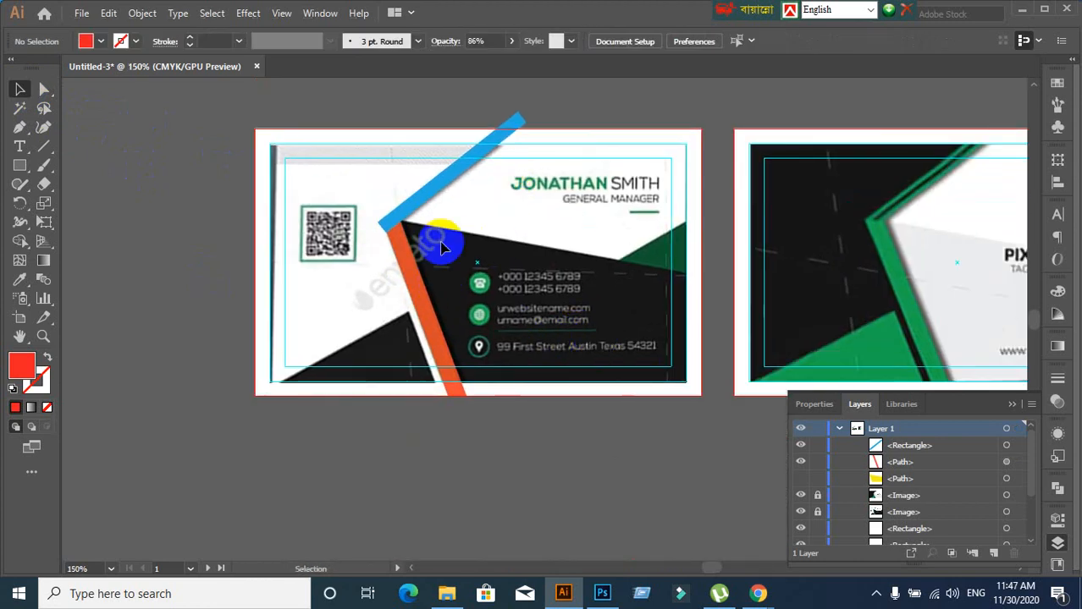
click(440, 246)
scroll(436, 247, up, 4)
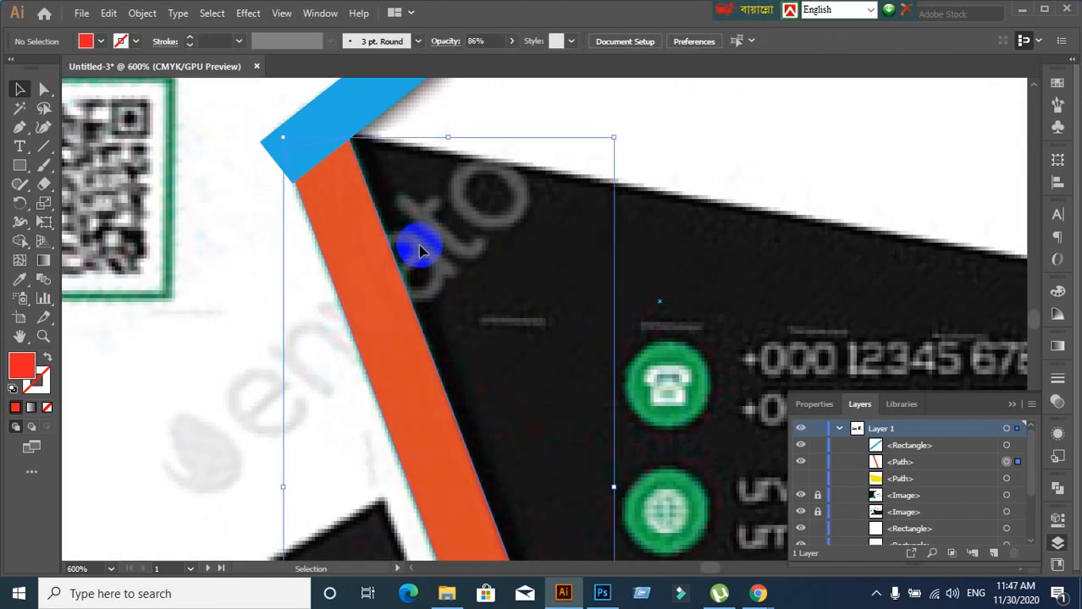
scroll(421, 251, up, 1)
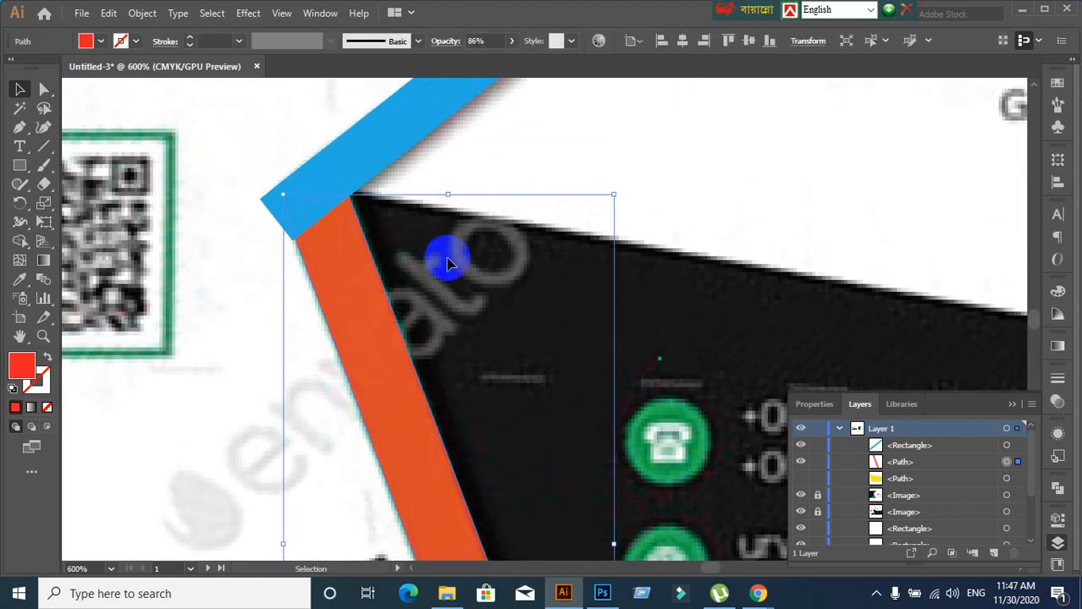
click(187, 133)
click(331, 251)
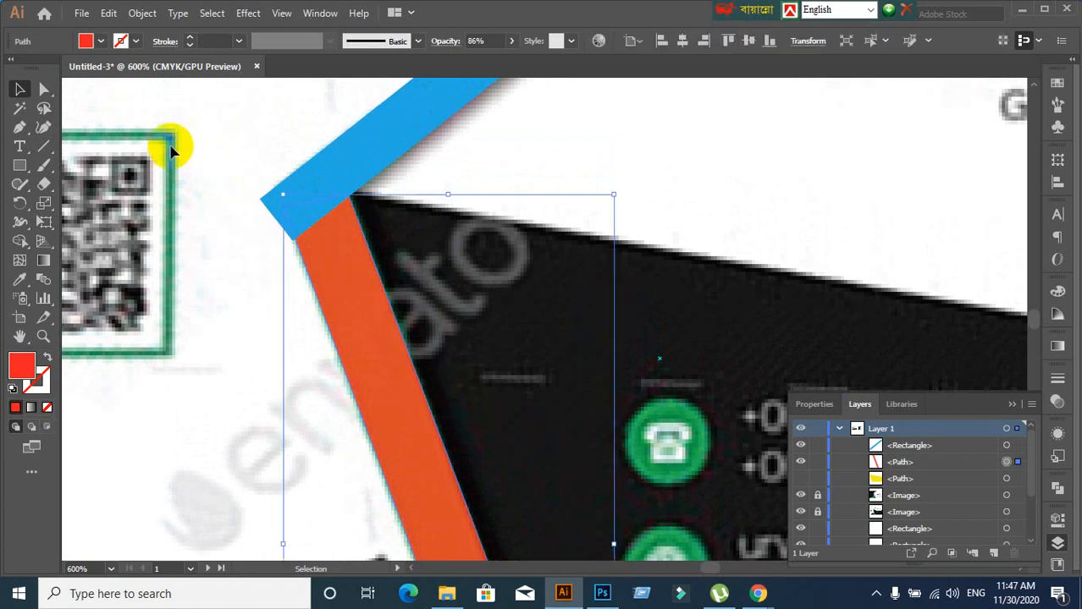
click(170, 150)
click(44, 88)
click(362, 307)
click(320, 234)
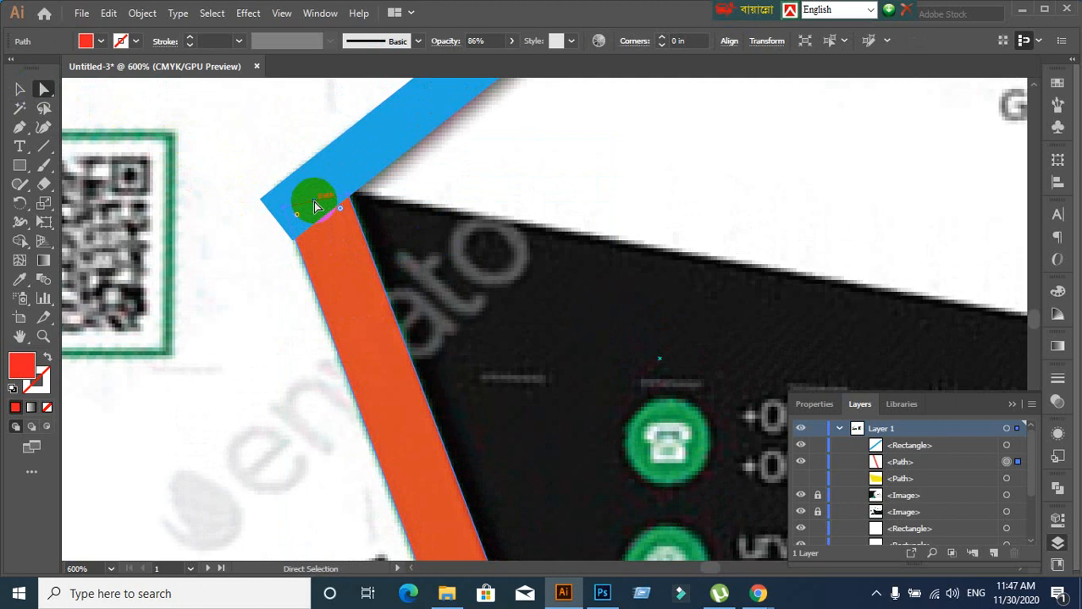
drag(315, 206, 282, 116)
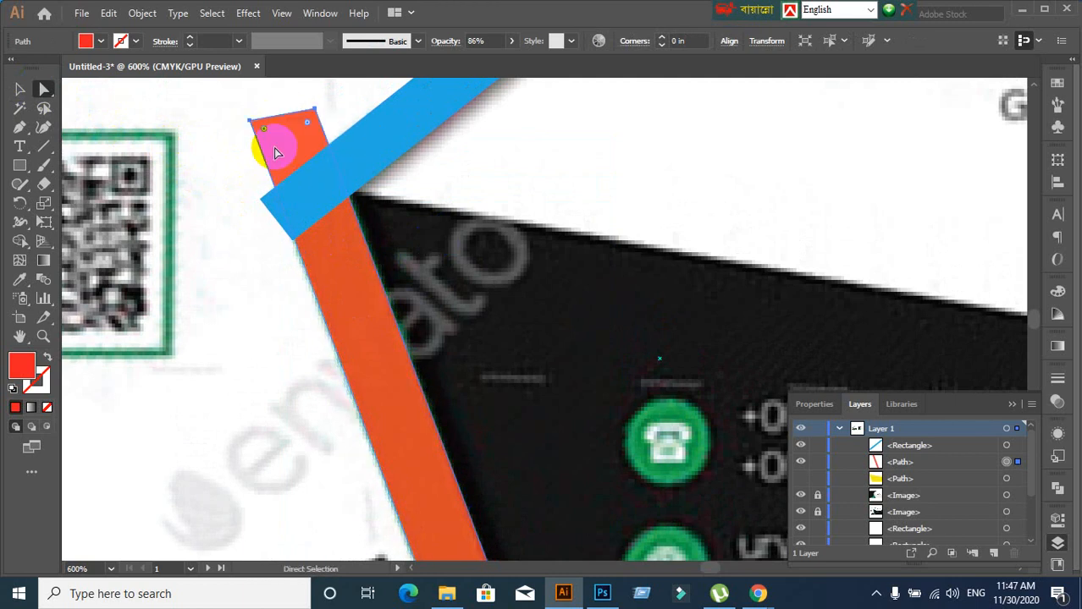
Move the blue bar's lower corner onto the orange stripe, then marquee-select both bars
scroll(265, 166, down, 1)
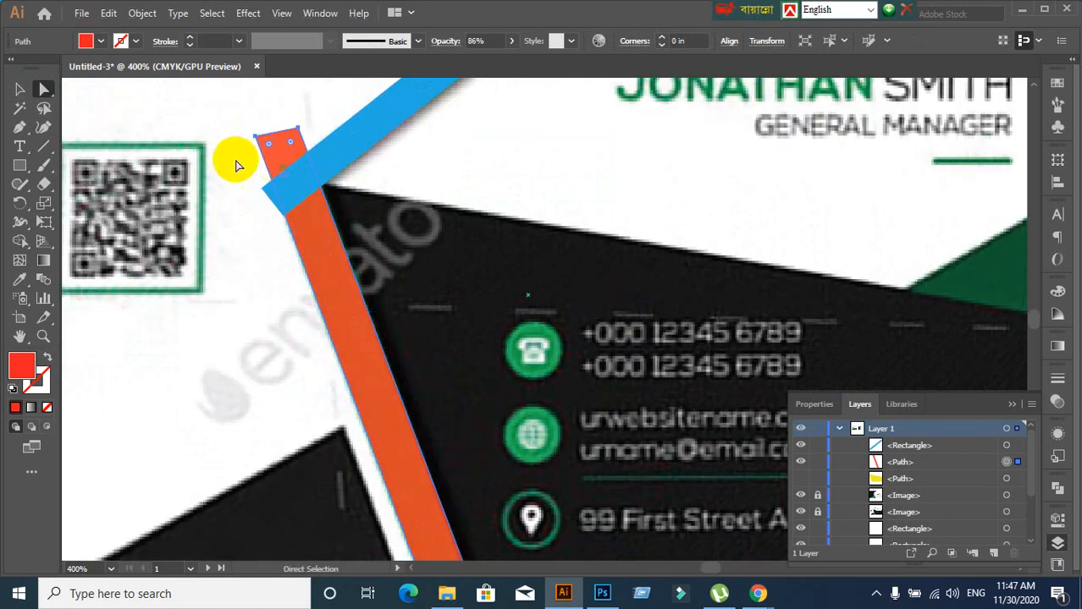
click(301, 181)
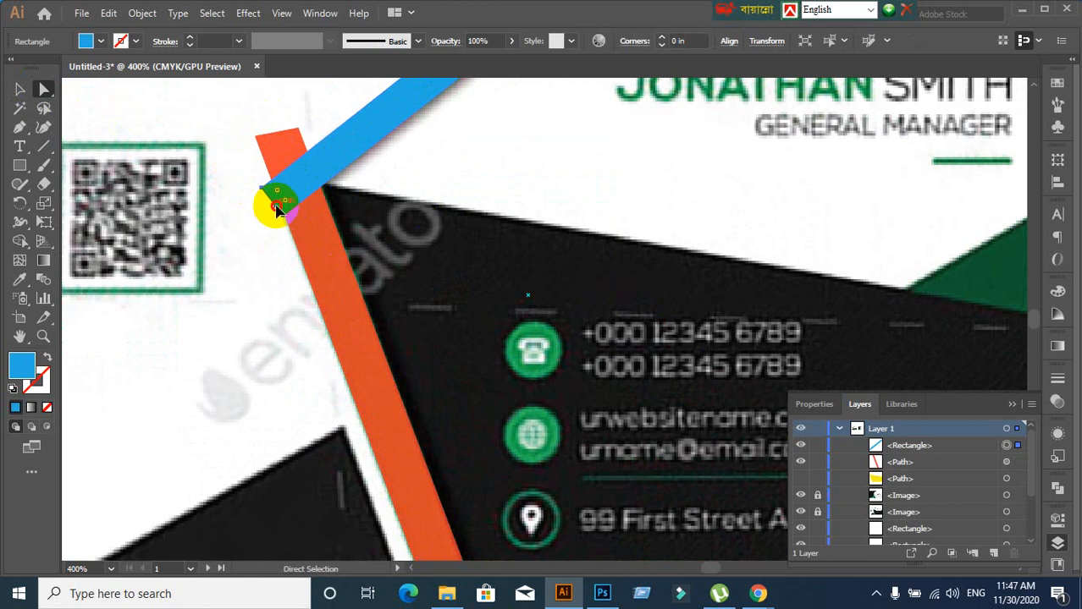
drag(277, 208, 269, 208)
click(20, 89)
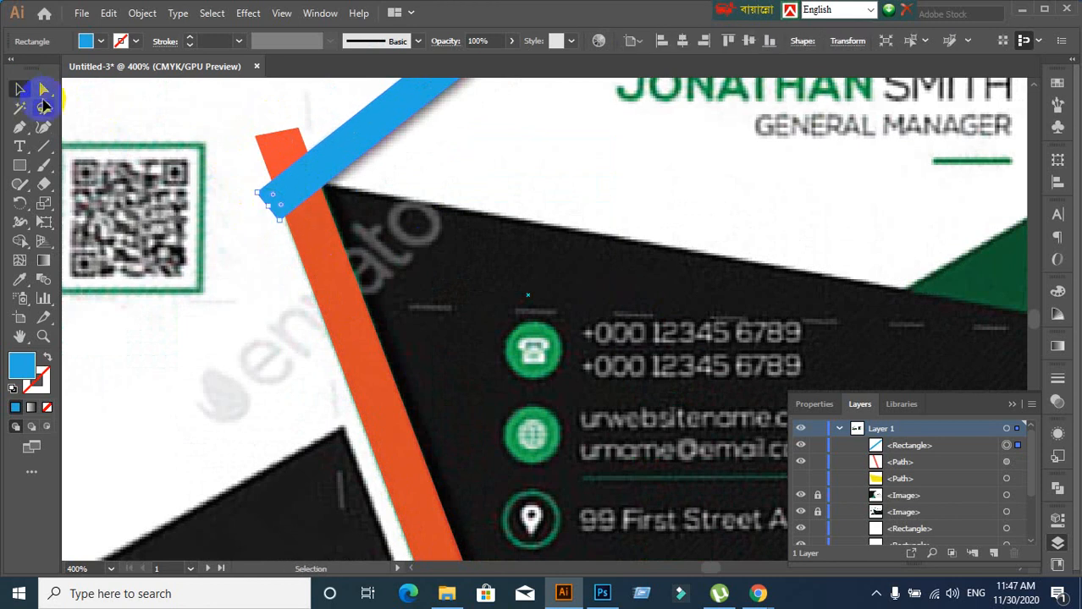
click(539, 155)
drag(244, 155, 348, 240)
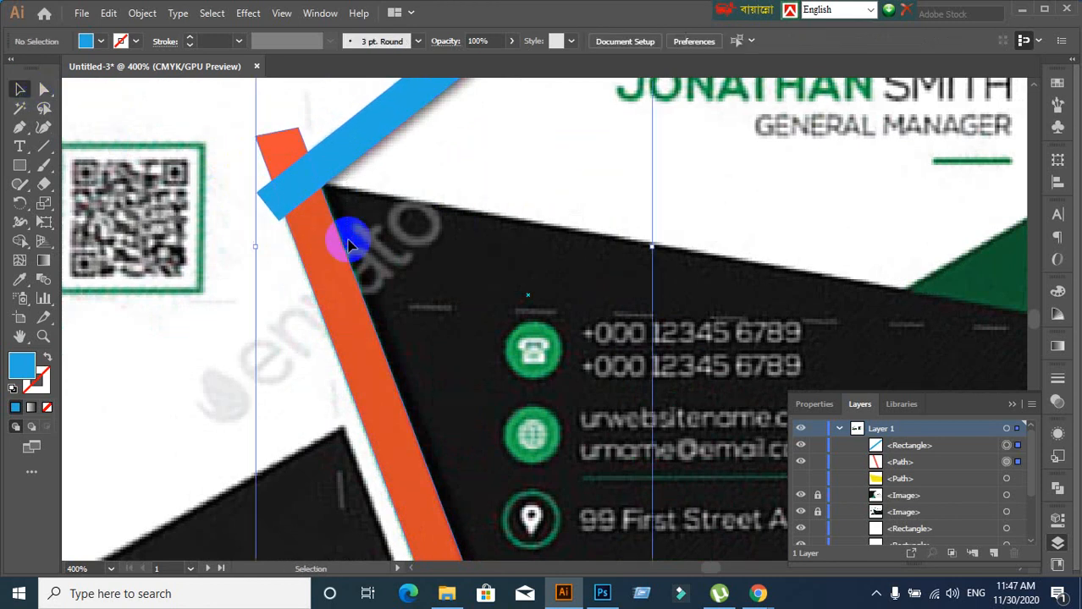
scroll(348, 245, down, 1)
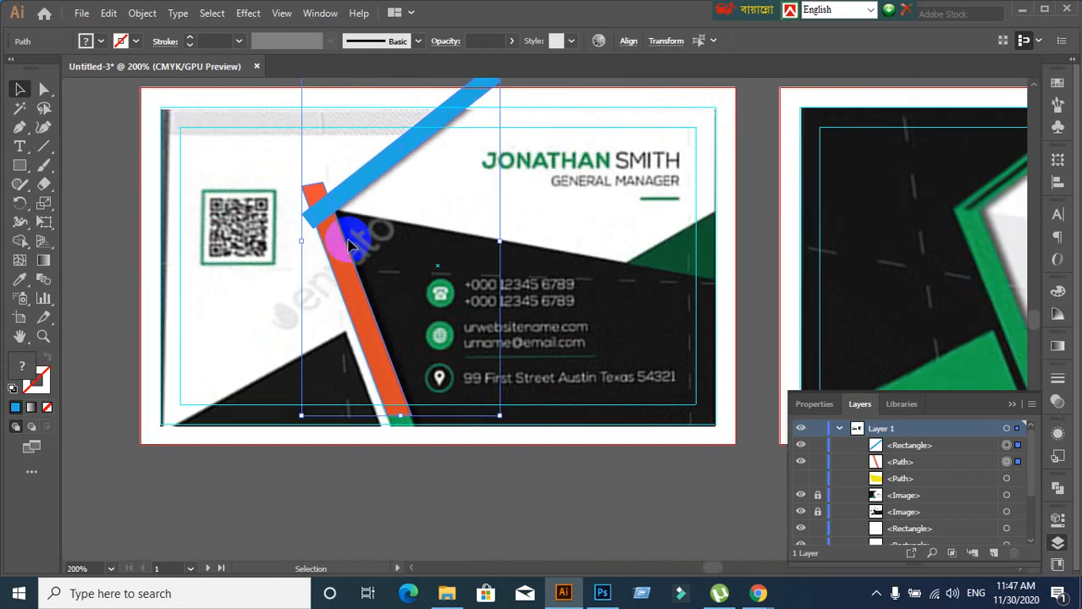
scroll(347, 245, up, 1)
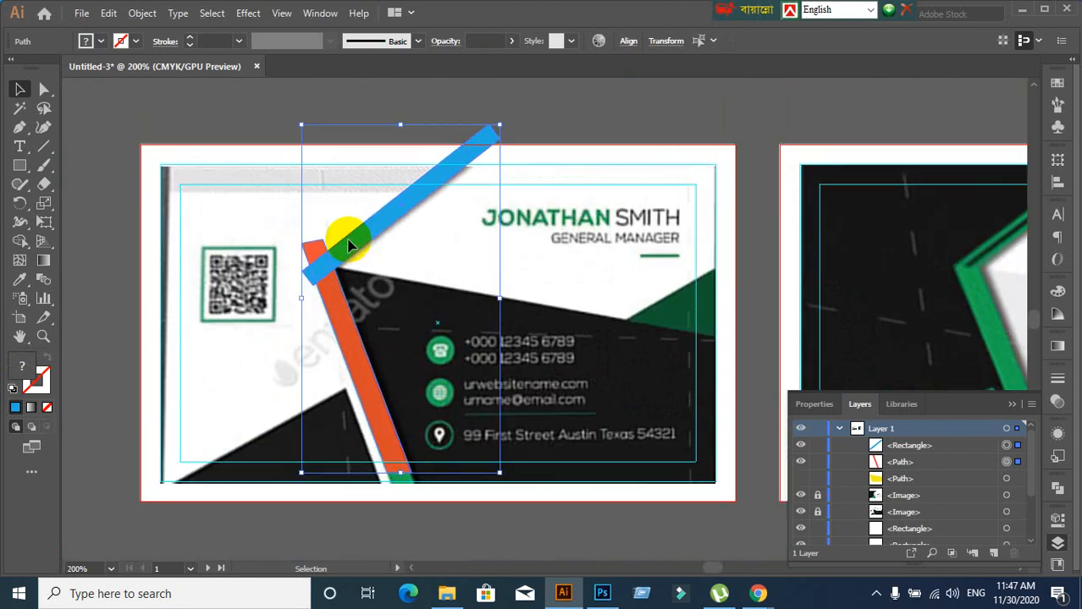
Use Shape Builder to merge the blue bar's tip and delete the orange overhang
click(376, 536)
drag(292, 230, 340, 298)
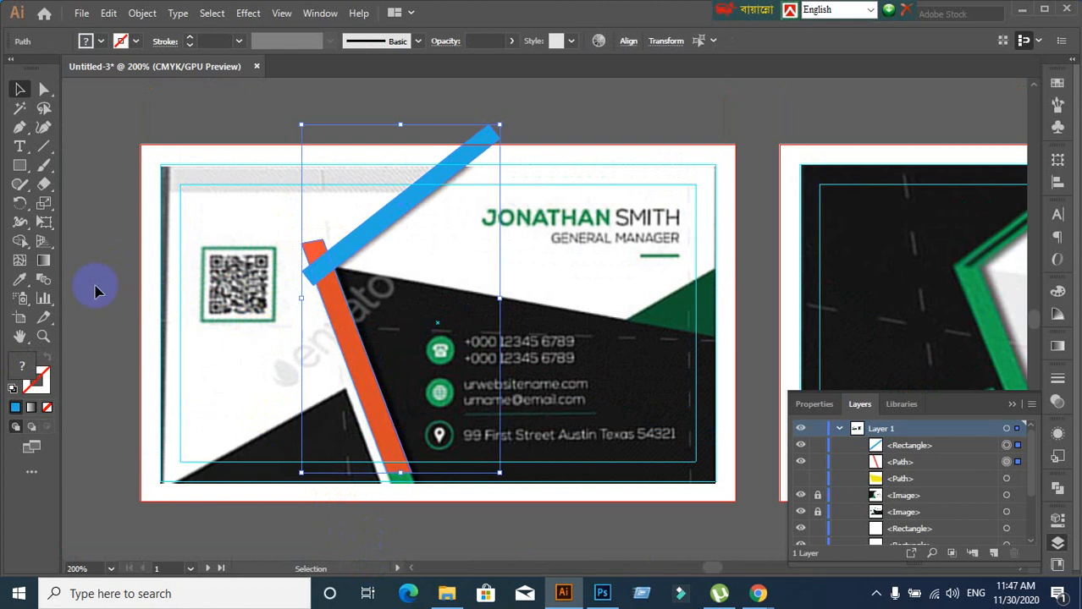
click(20, 242)
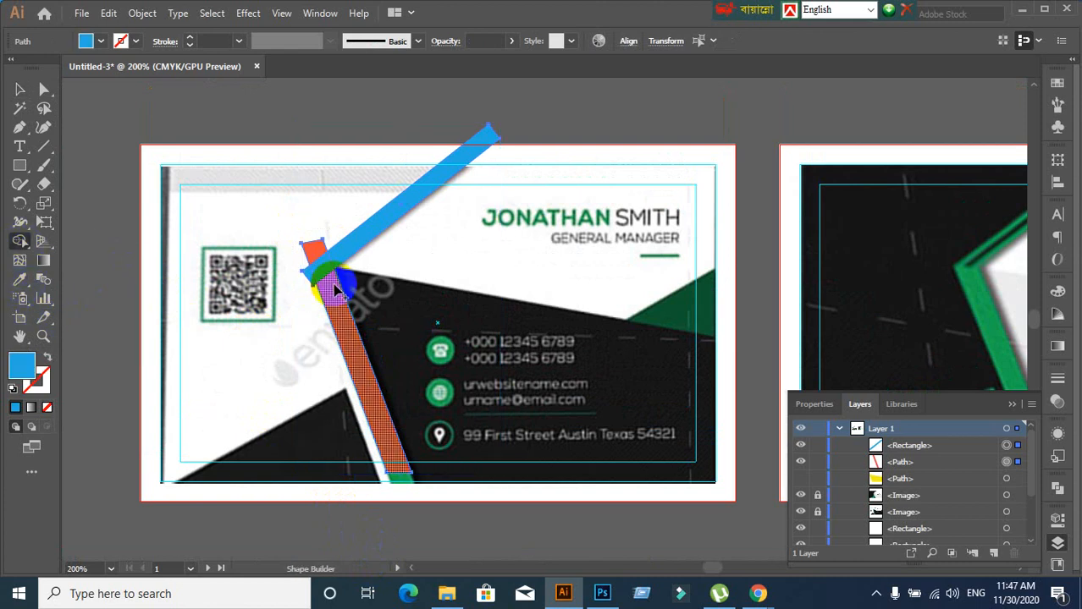
scroll(298, 318, up, 3)
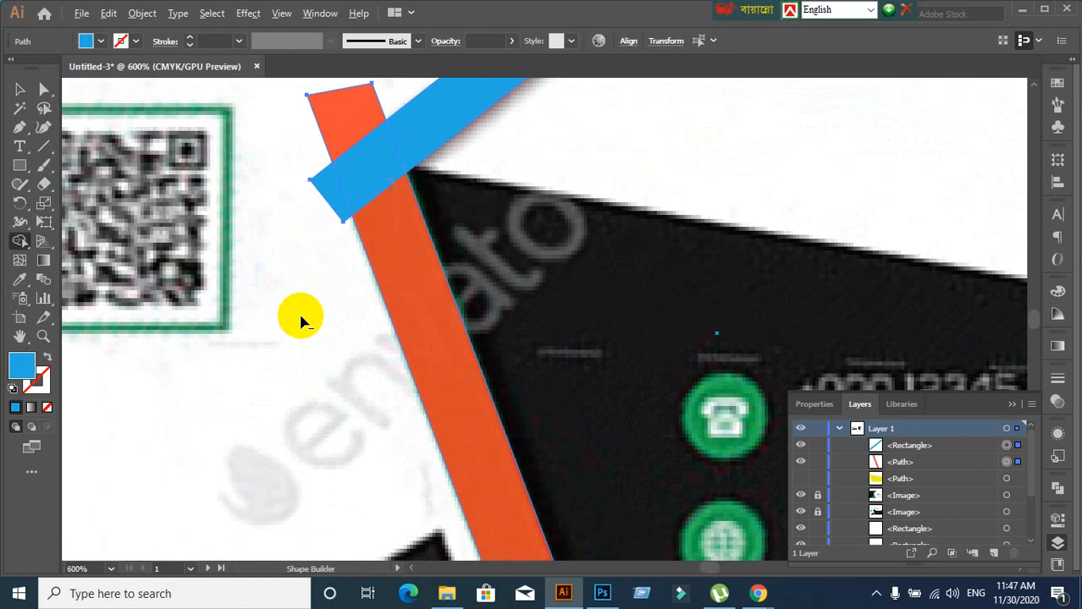
click(326, 191)
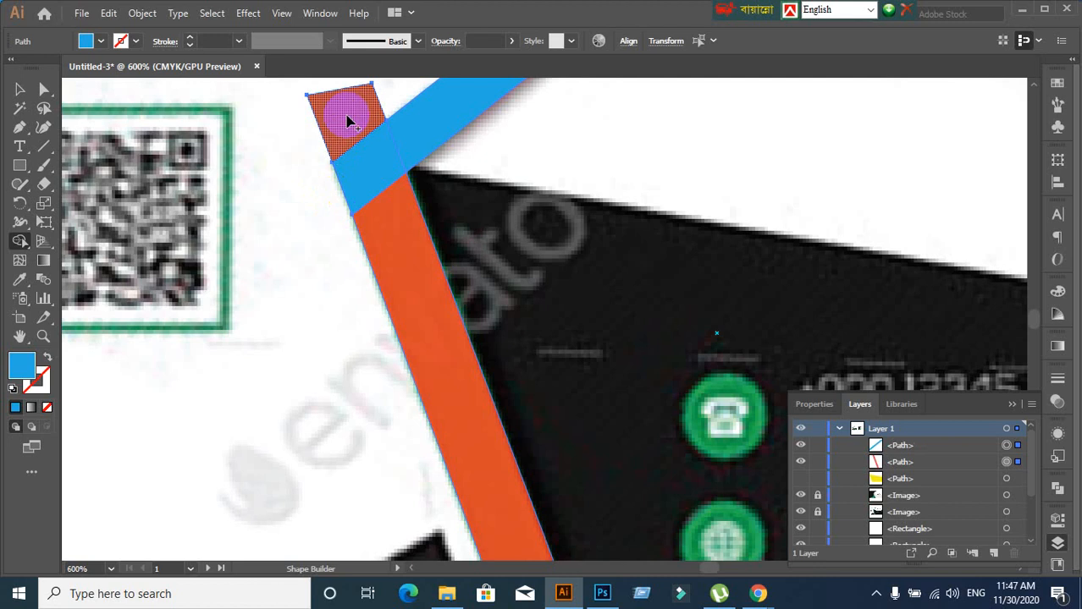
alt+click(351, 110)
scroll(394, 281, down, 3)
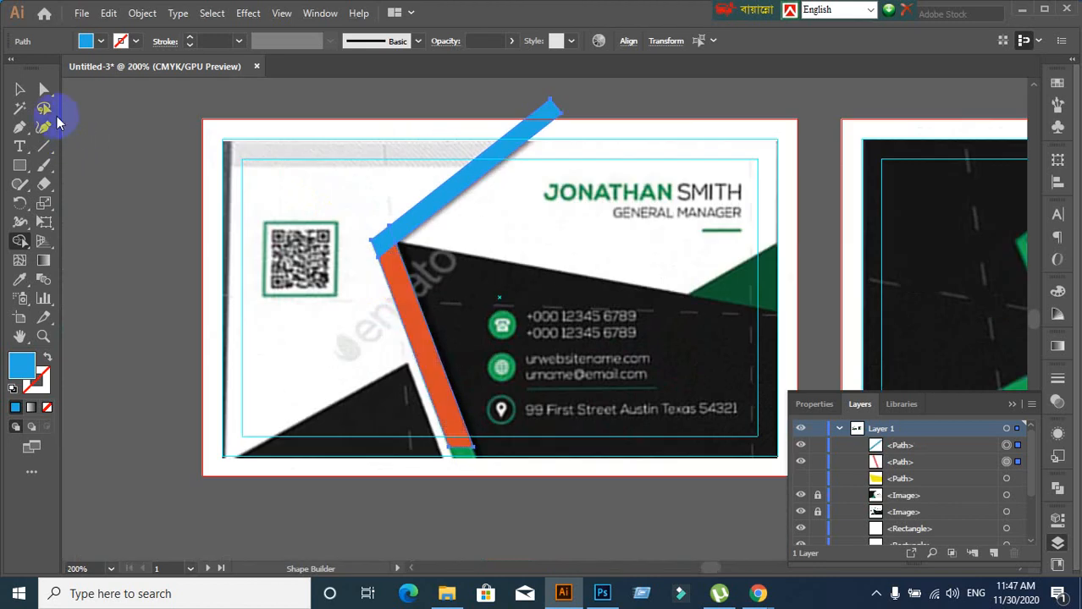
Alt-drag a copy of the joined bars to the left of the card
click(20, 89)
click(286, 325)
scroll(357, 320, down, 1)
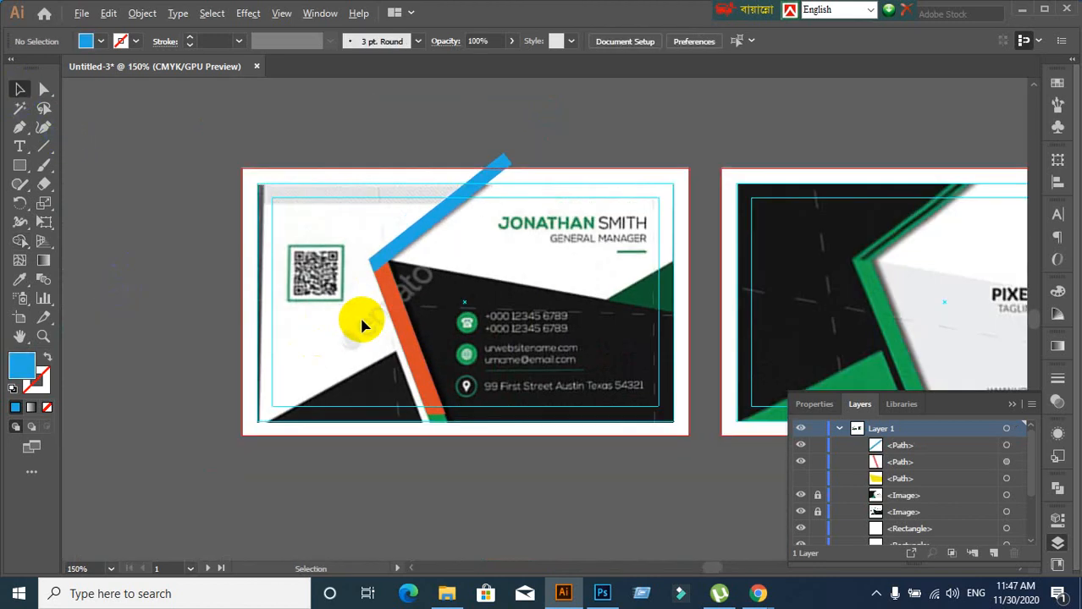
click(408, 319)
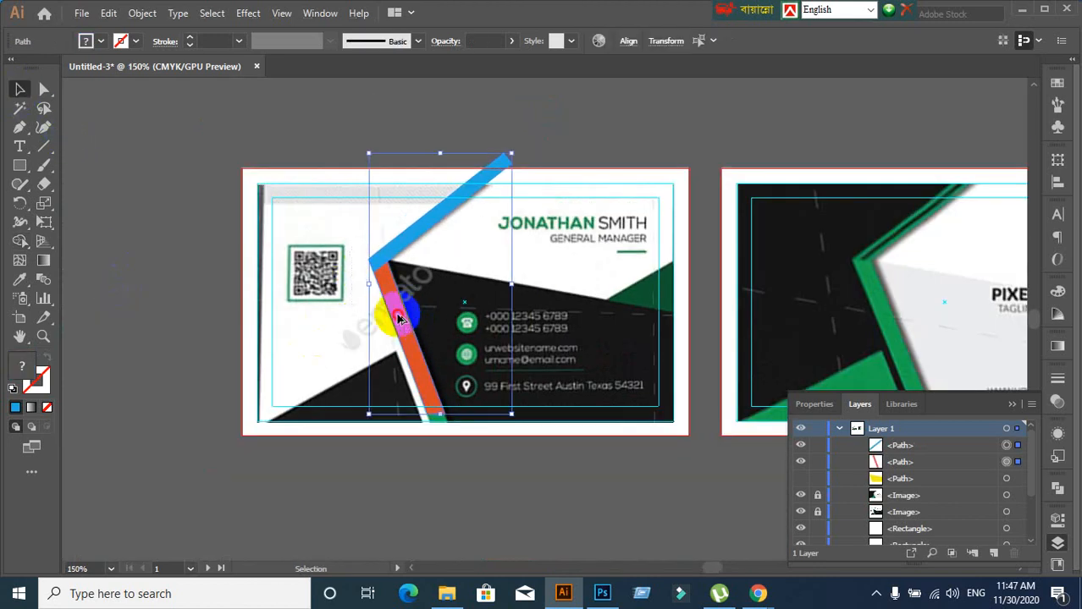
drag(408, 320, 84, 389)
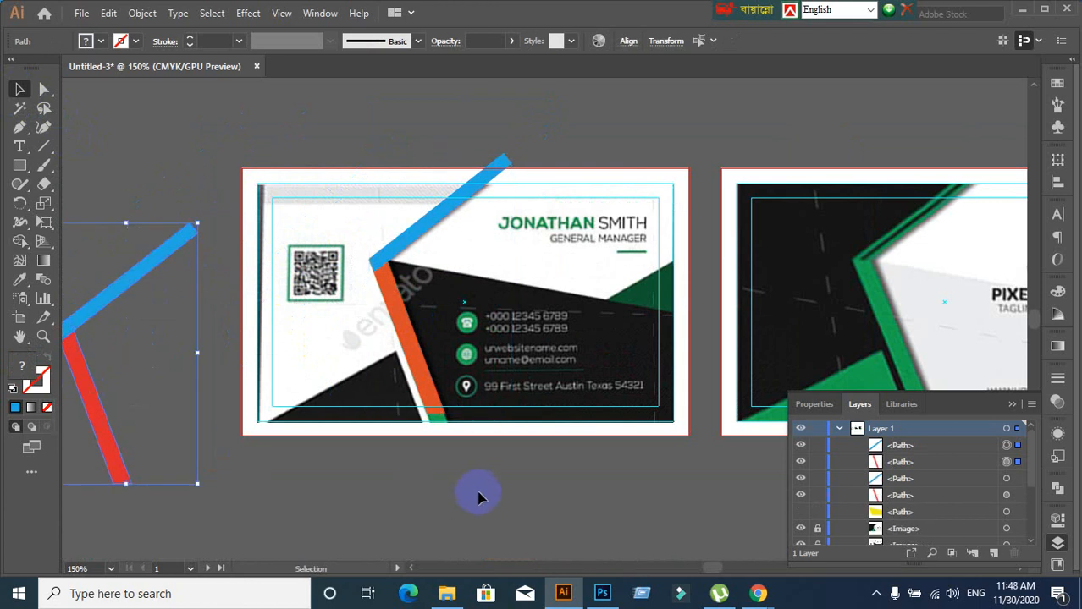
click(479, 498)
click(411, 302)
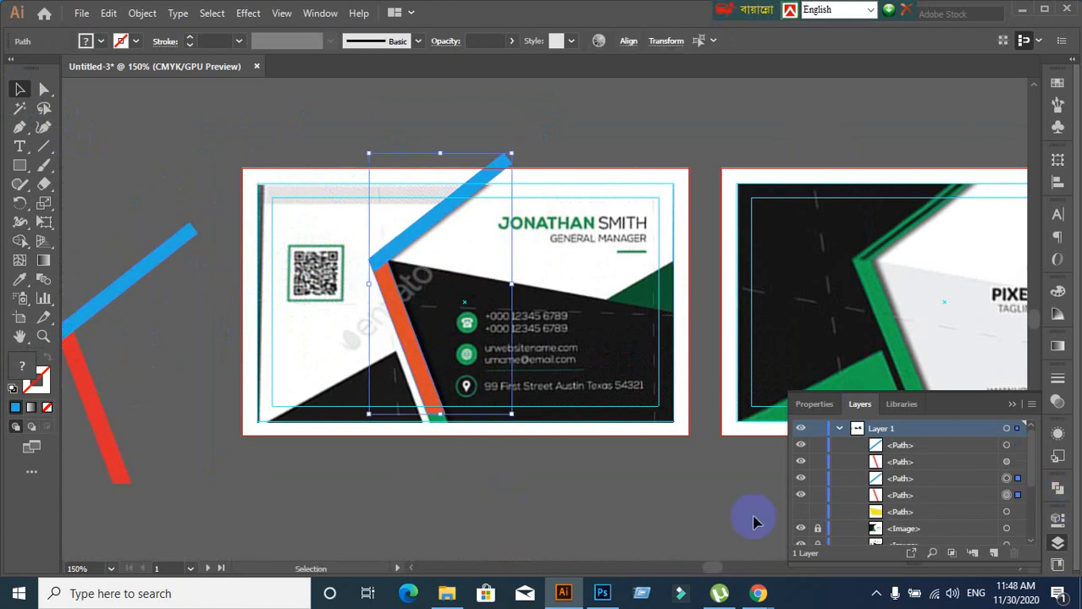
Try Pathfinder Unite on the orange and blue bars, then undo it
scroll(544, 466, up, 1)
scroll(457, 338, up, 1)
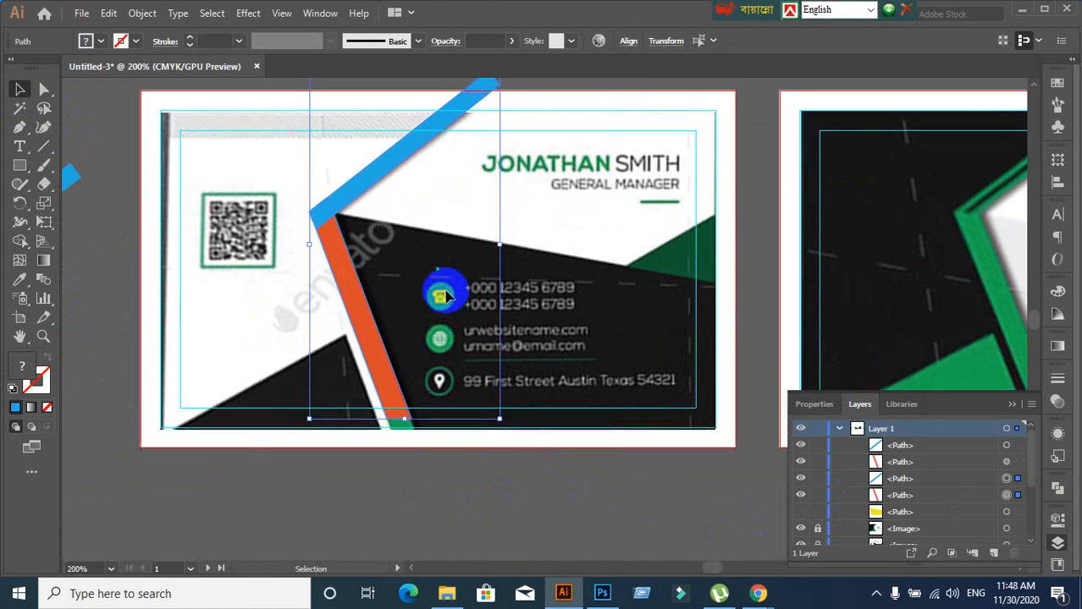
click(1058, 488)
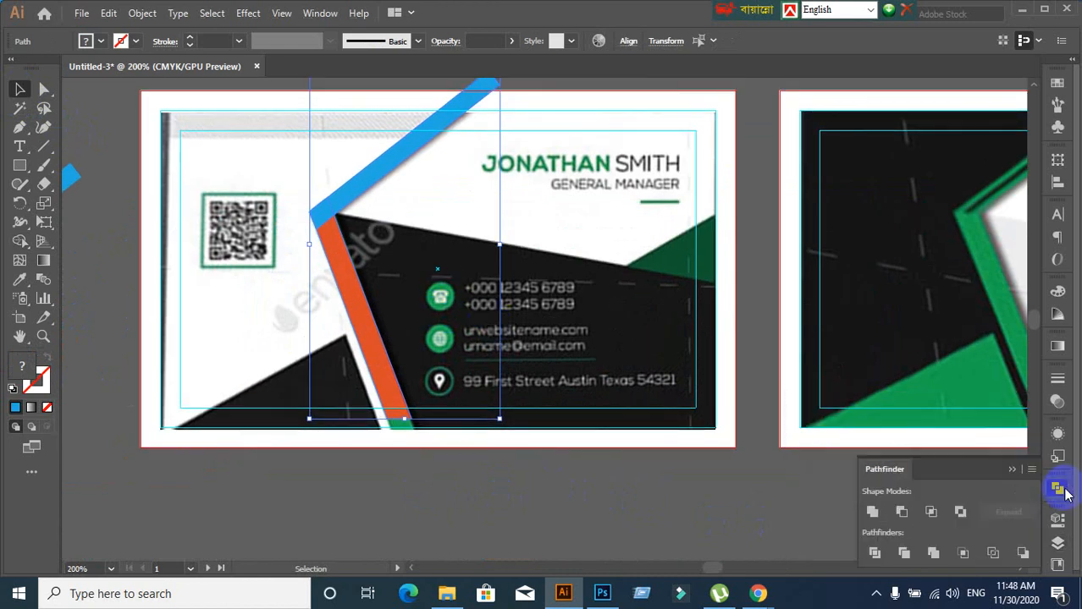
click(872, 513)
click(1007, 513)
key(a)
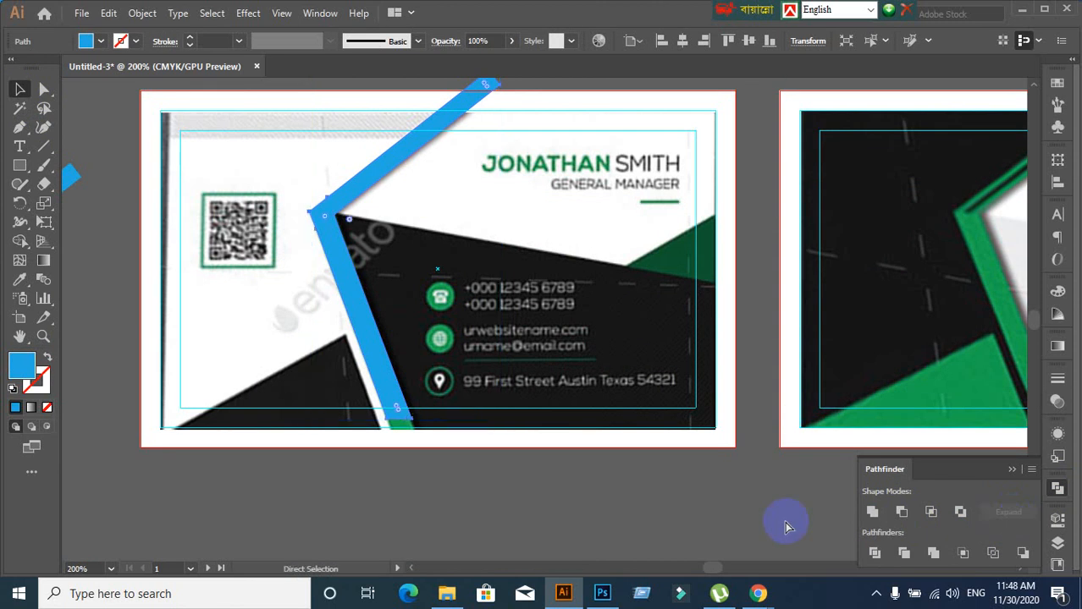
key(ctrl+z)
key(ctrl+z)
key(v)
click(705, 509)
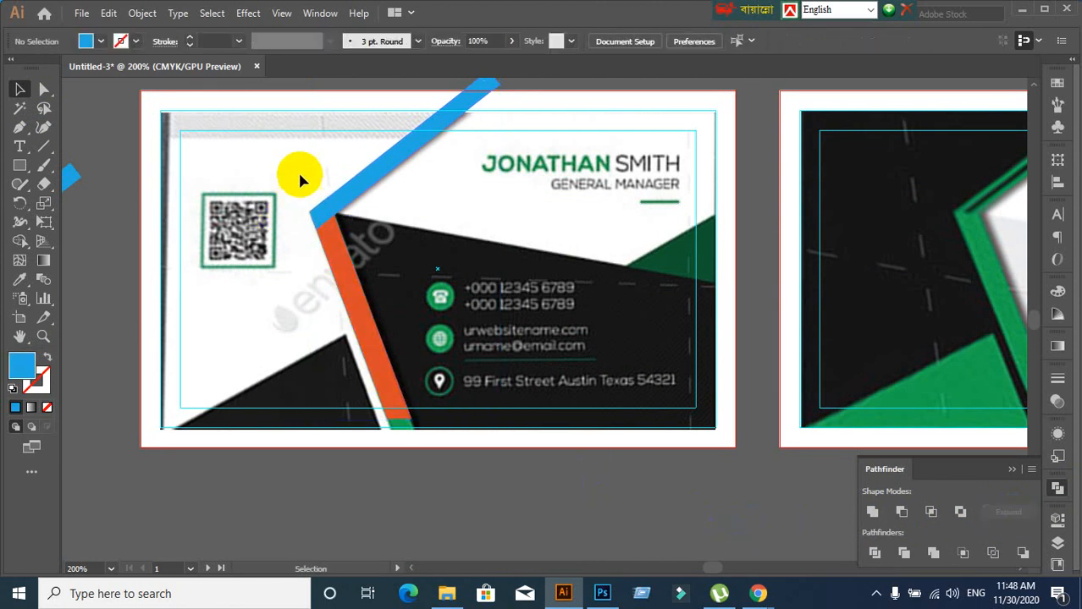
click(446, 334)
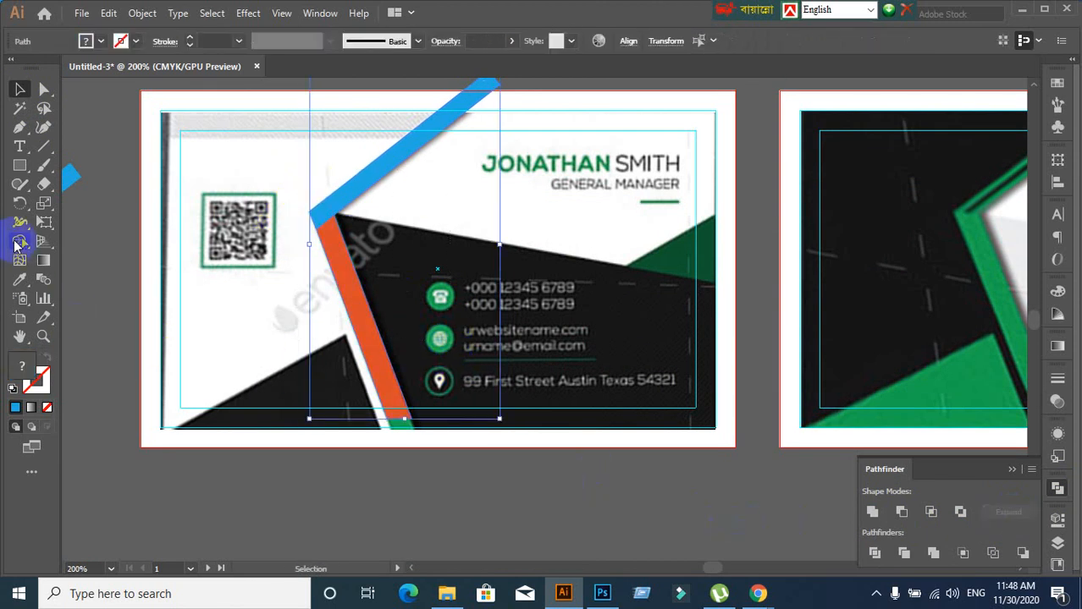
Merge the orange bar into the blue bar with a Shape Builder drag, forming one blue shape
click(20, 243)
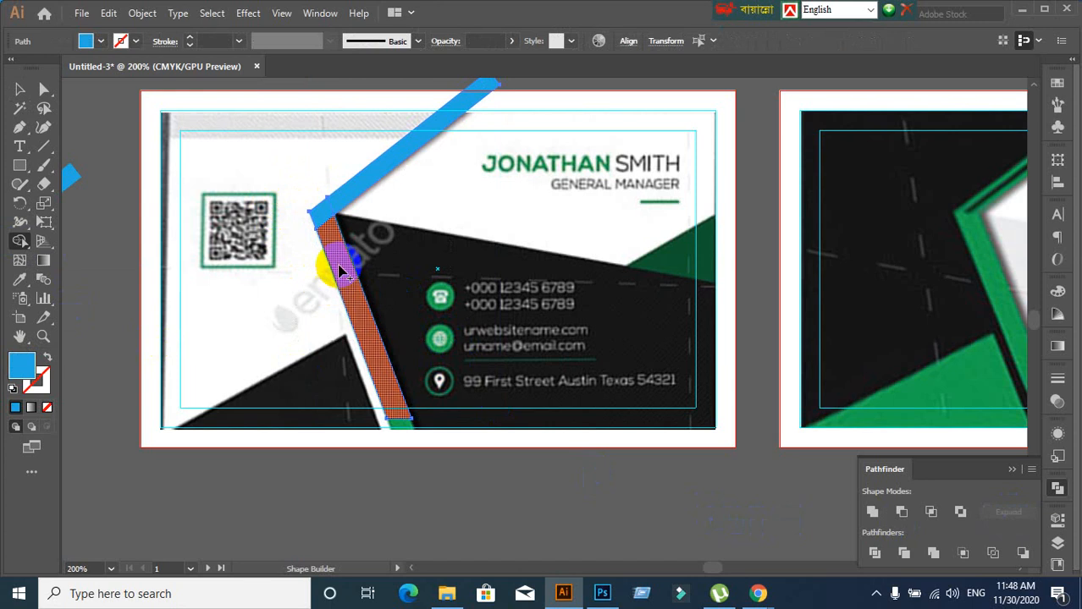
mouse_move(338, 269)
mouse_down()
mouse_move(327, 203)
mouse_move(399, 164)
mouse_up()
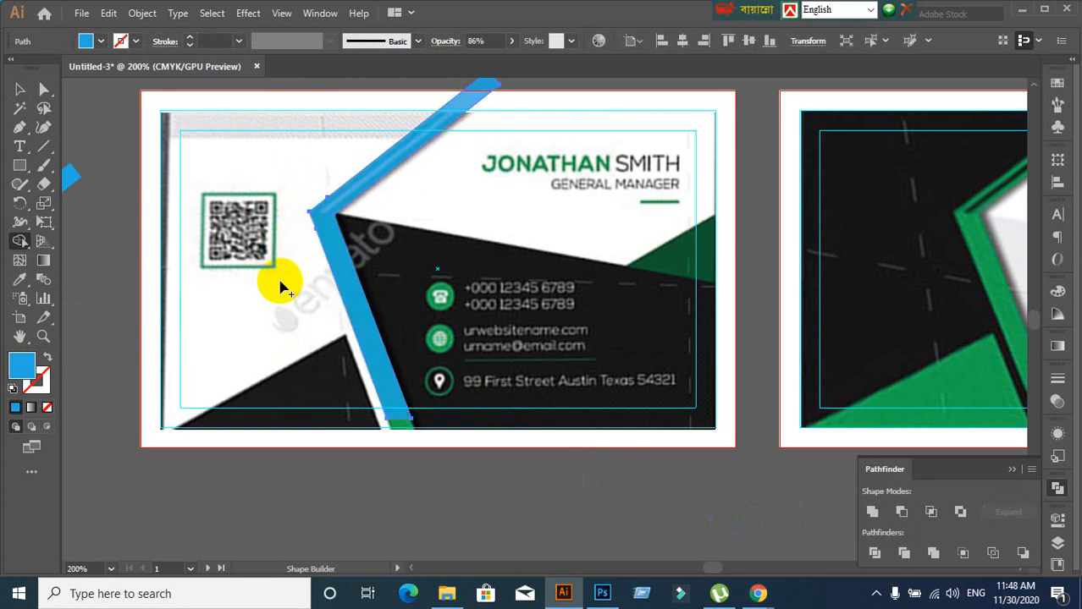
key(ctrl+z)
mouse_move(334, 290)
mouse_down()
mouse_move(339, 241)
mouse_move(319, 206)
mouse_move(345, 203)
mouse_move(353, 178)
mouse_up()
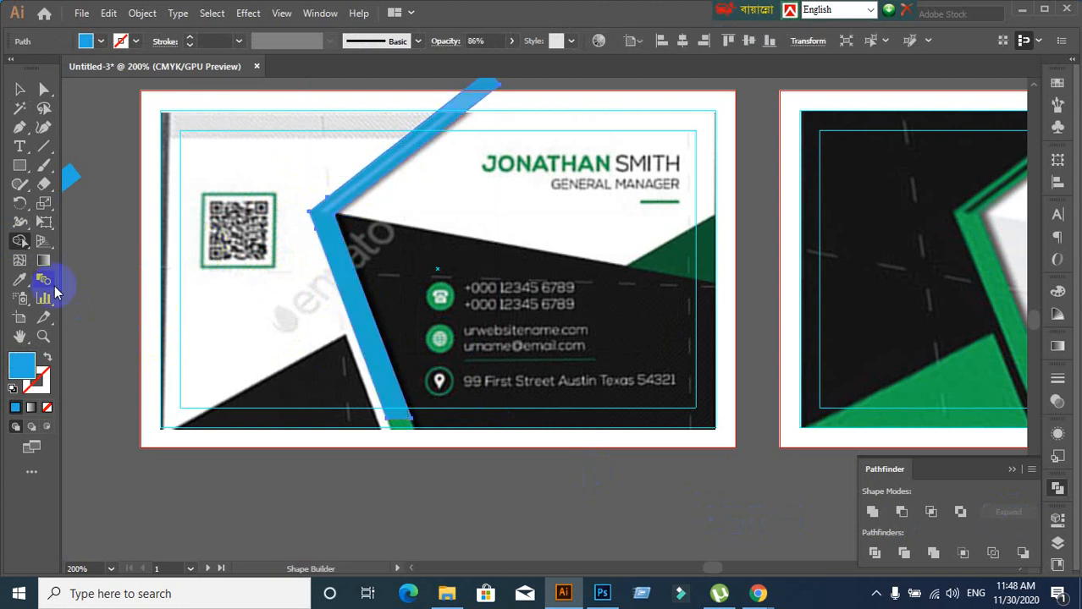
click(19, 89)
click(213, 281)
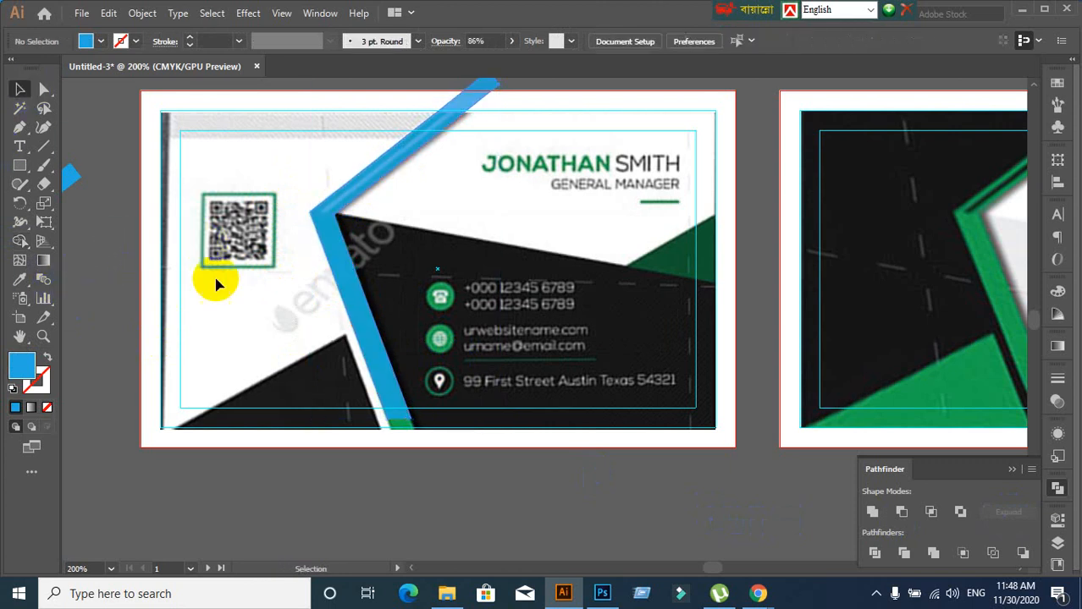
click(336, 197)
drag(335, 197, 386, 259)
key(ctrl+z)
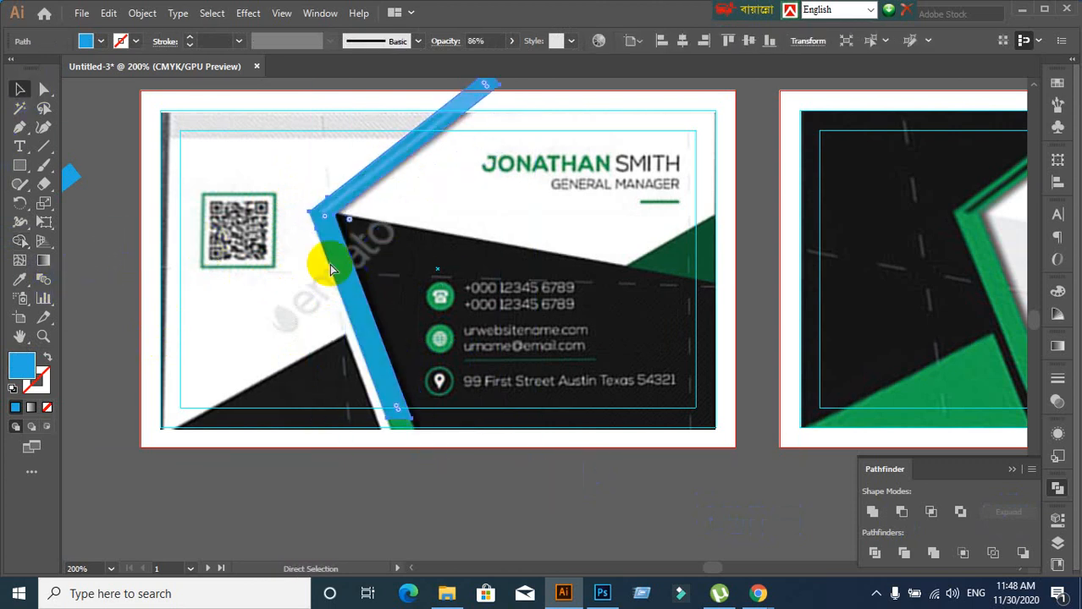
scroll(136, 301, down, 3)
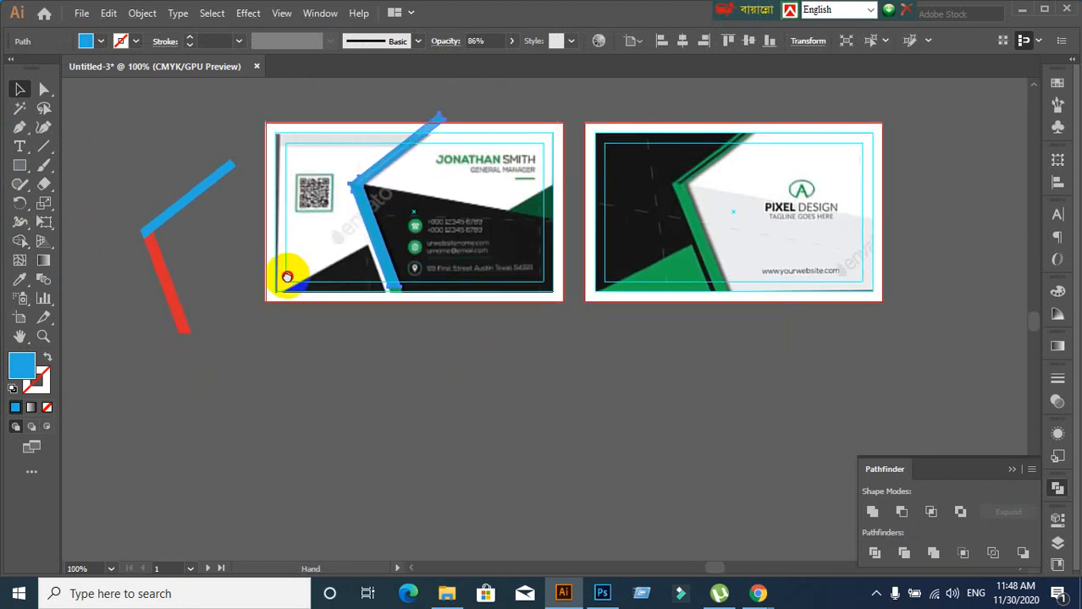
Set the blue angled shape's opacity to 100% in the Transparency panel
scroll(347, 339, down, 1)
scroll(452, 385, up, 1)
drag(341, 432, 343, 466)
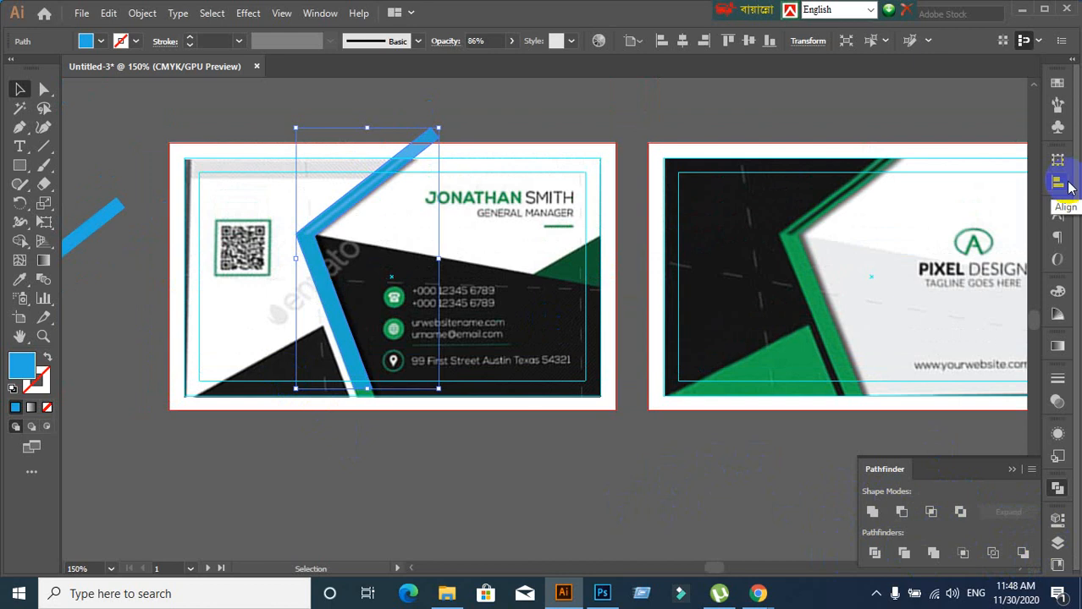
click(1057, 402)
click(1004, 395)
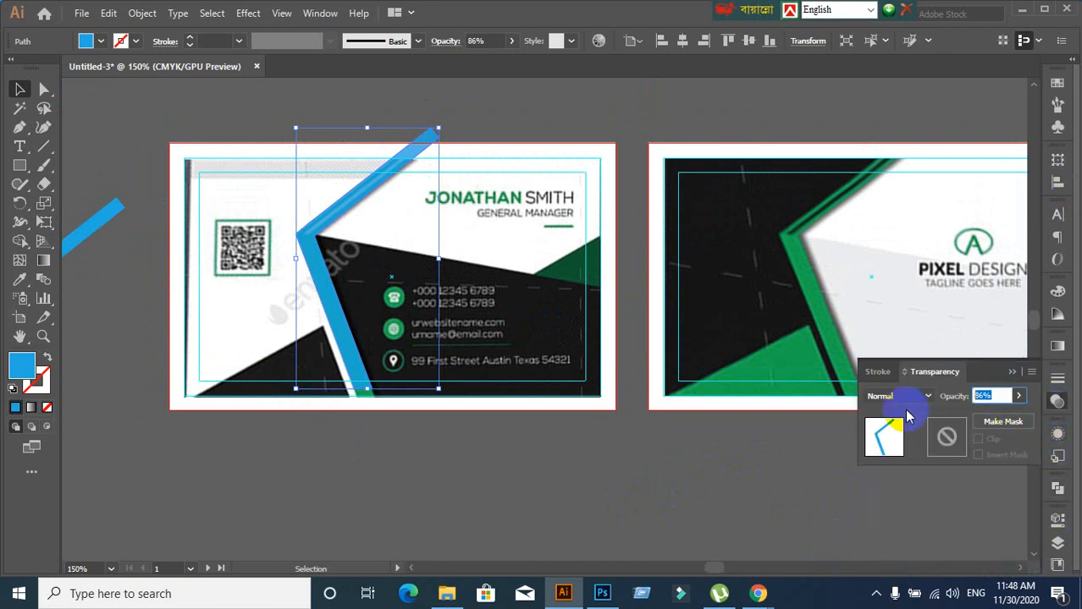
text(100)
key(Return)
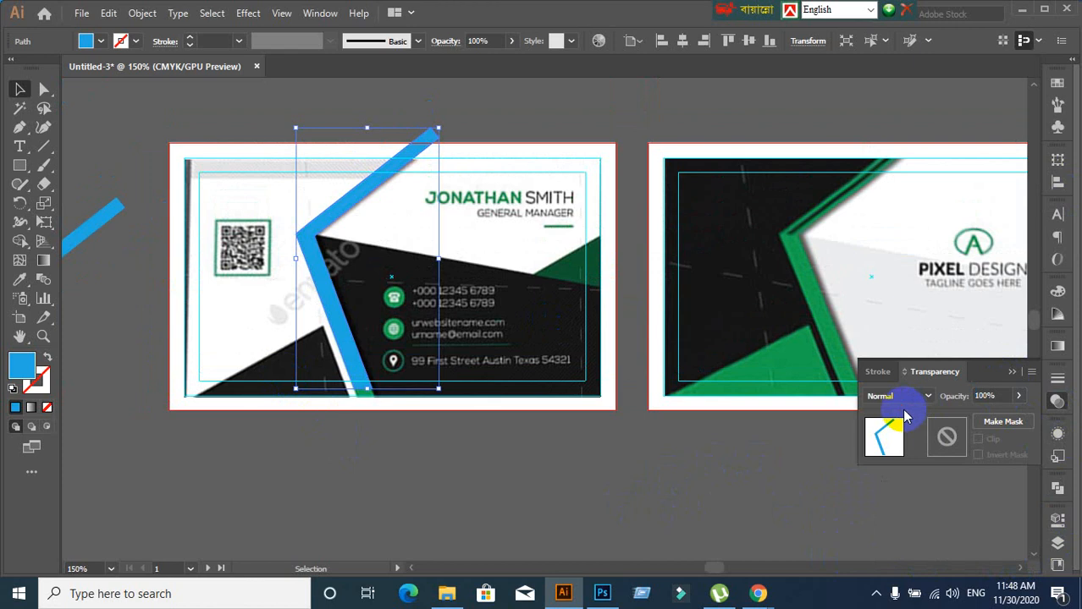
Test-move the blue stroke down-right several times, undoing each move back onto the green edge
click(372, 437)
scroll(351, 290, up, 1)
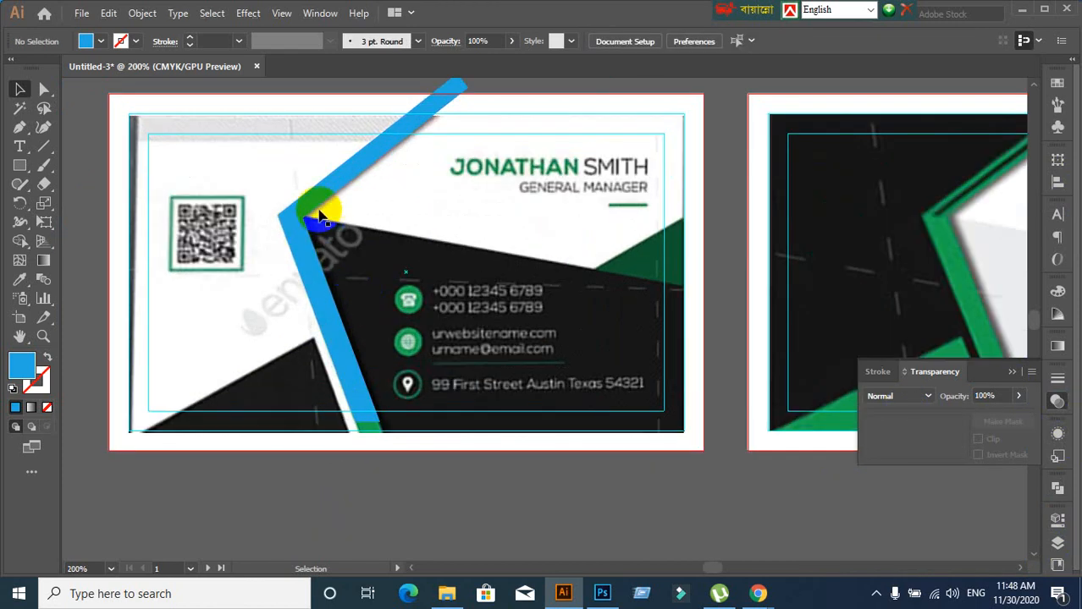
mouse_move(320, 216)
mouse_down()
mouse_move(458, 302)
mouse_move(449, 303)
mouse_up()
key(ctrl+z)
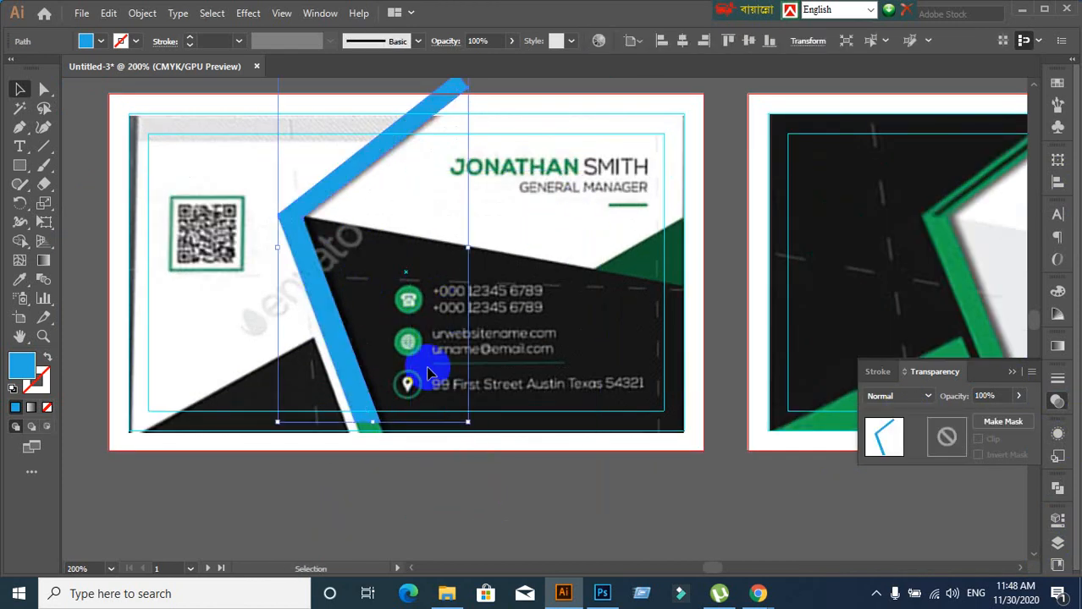
click(393, 466)
drag(292, 243, 415, 396)
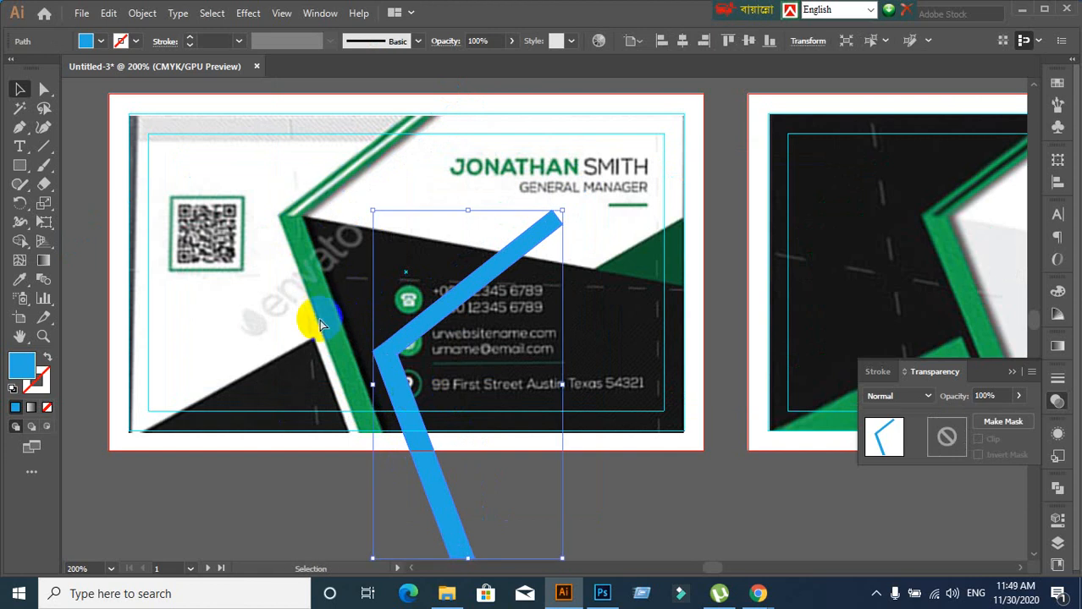
key(ctrl+z)
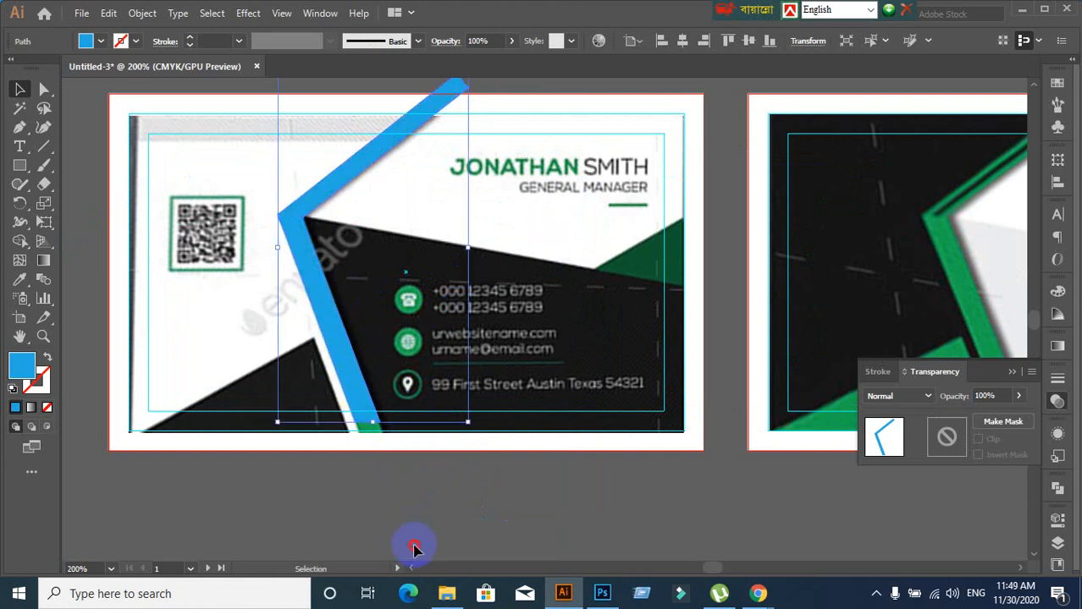
click(414, 548)
drag(309, 271, 415, 408)
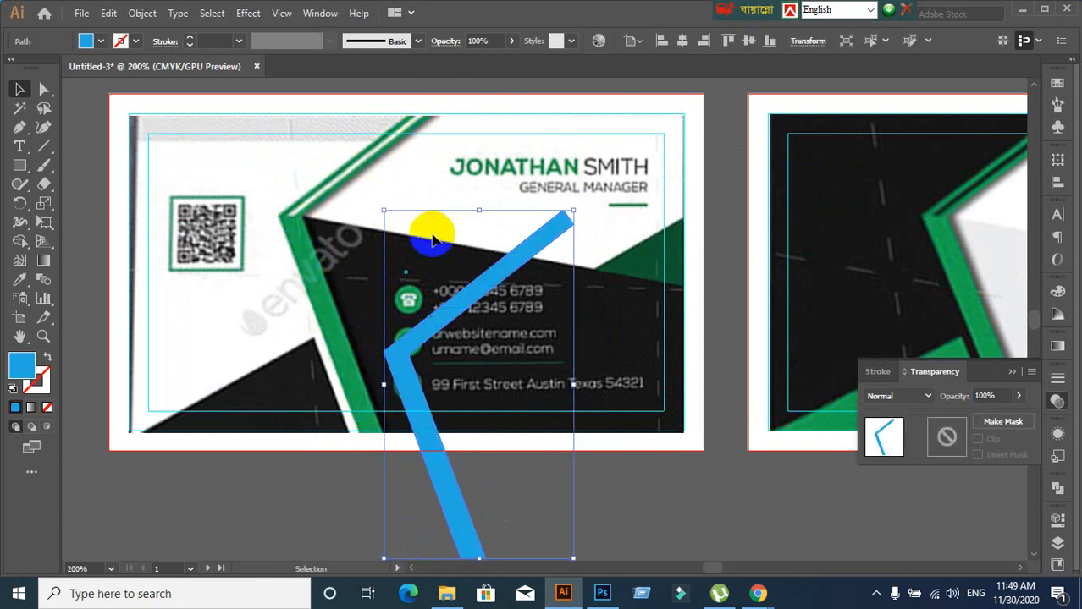
key(ctrl+z)
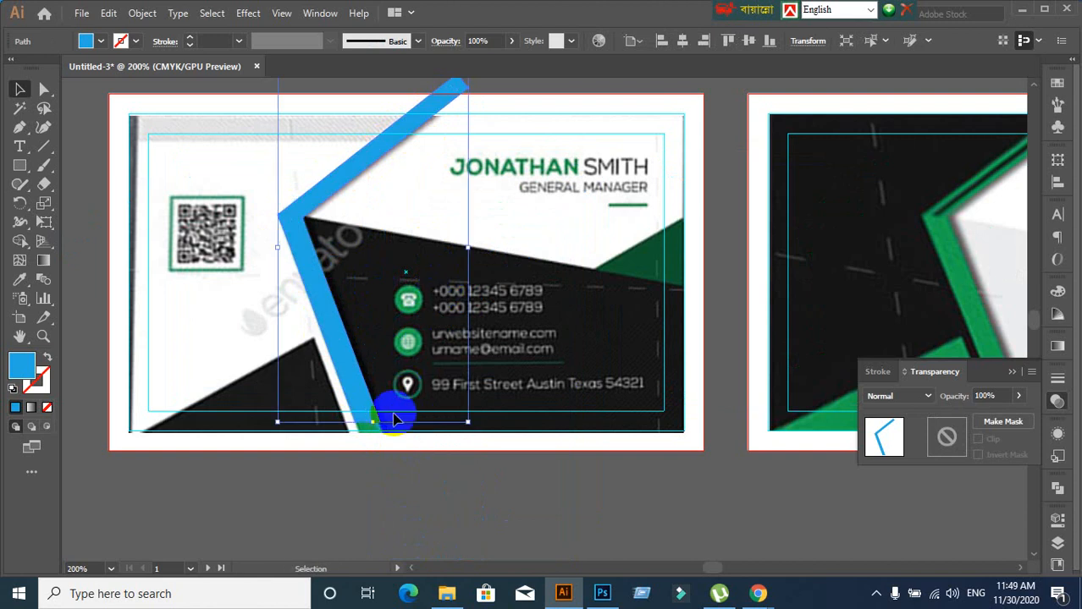
Reselect the blue angled stroke and click into its Opacity field
click(395, 492)
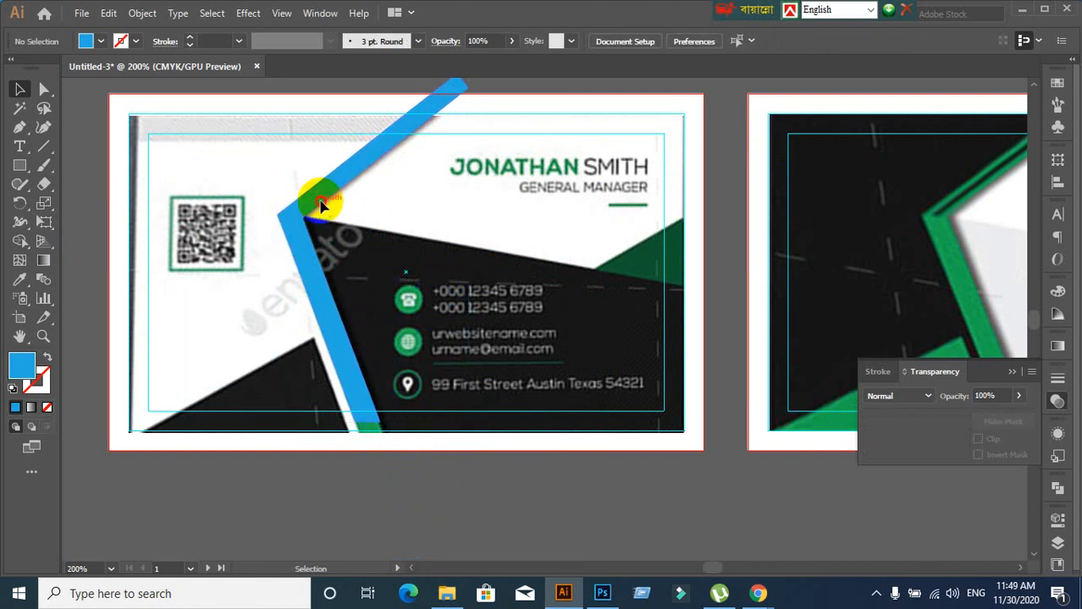
click(321, 209)
click(1000, 393)
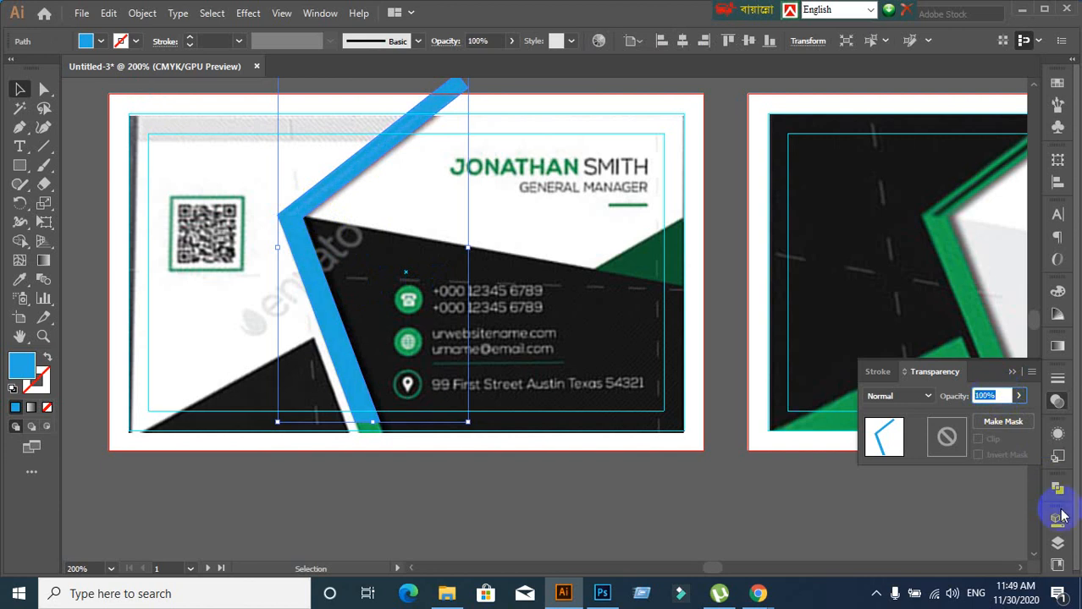
Show the Layers panel and select the blue angled path on the card
click(1057, 543)
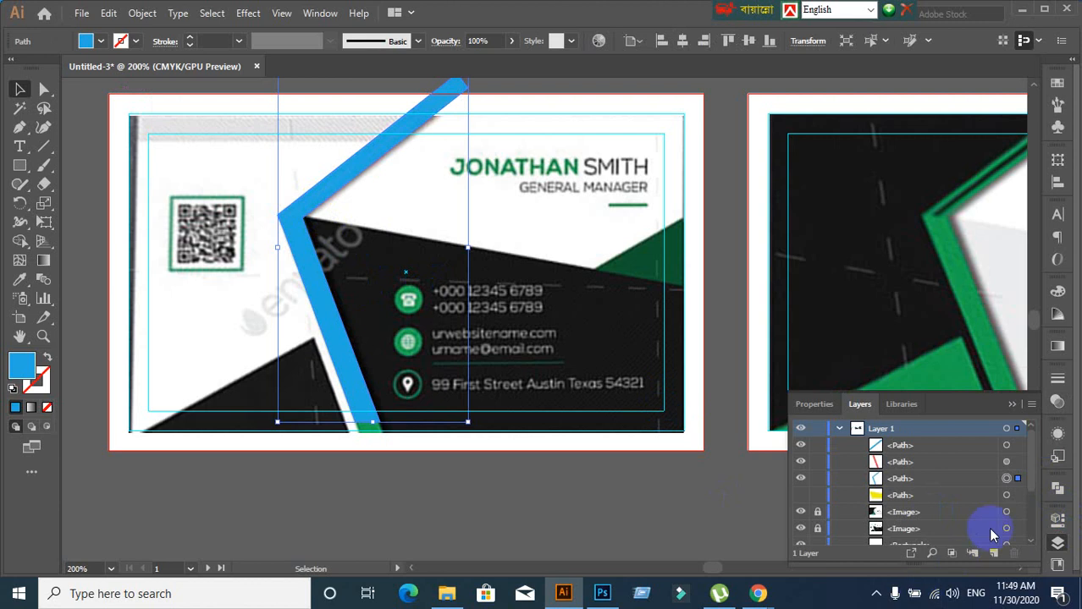
click(520, 505)
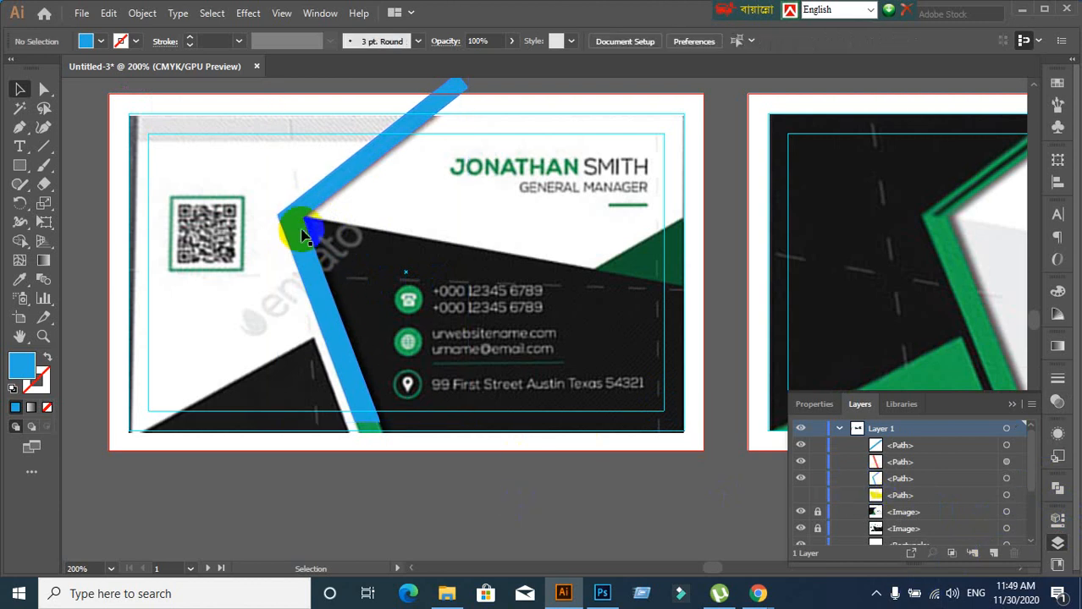
click(298, 225)
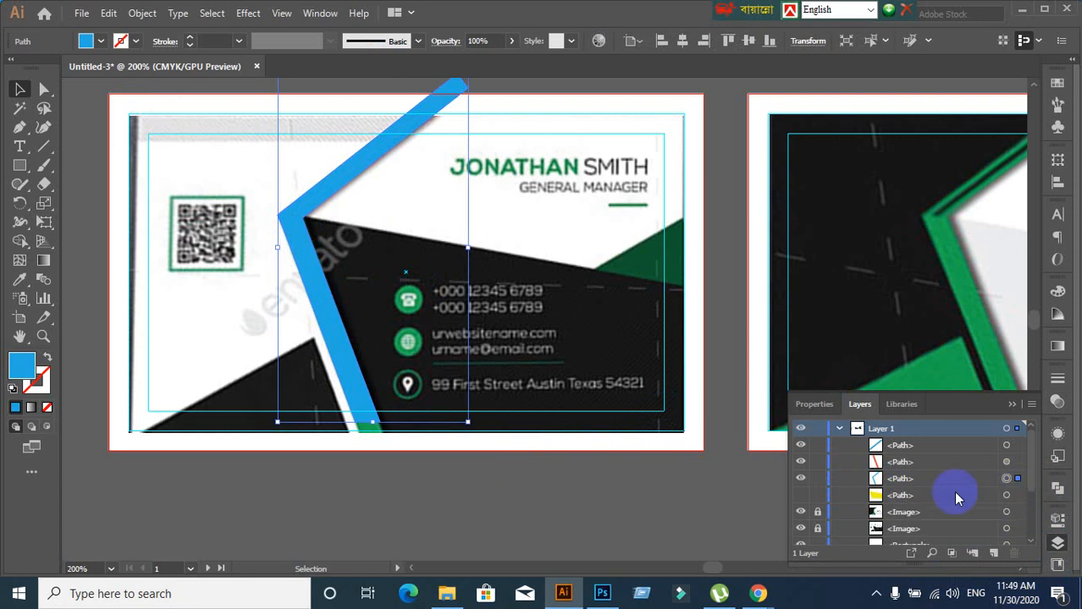
click(484, 527)
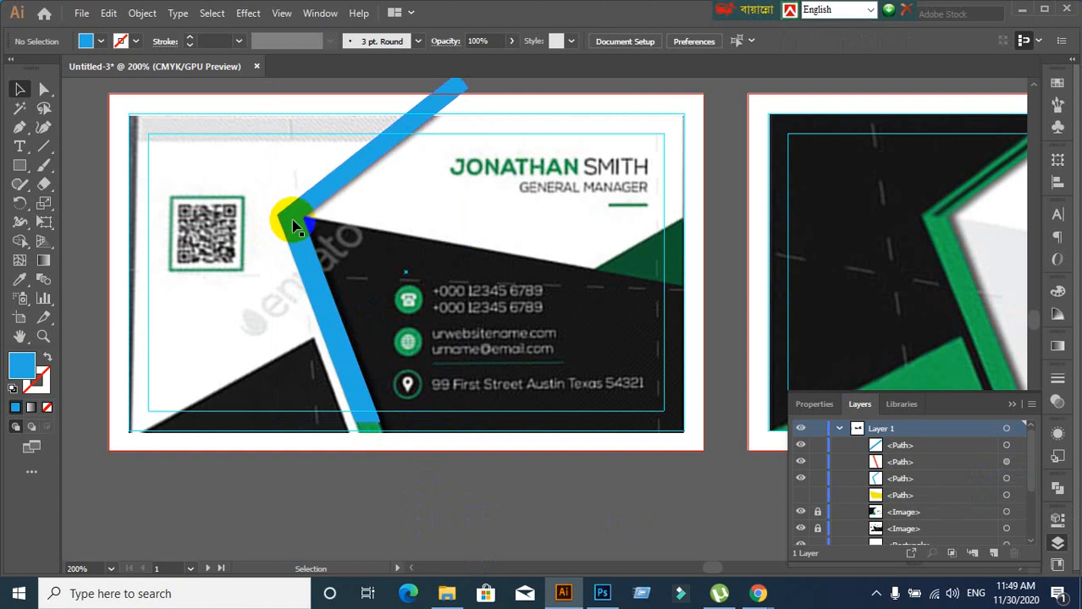
click(293, 224)
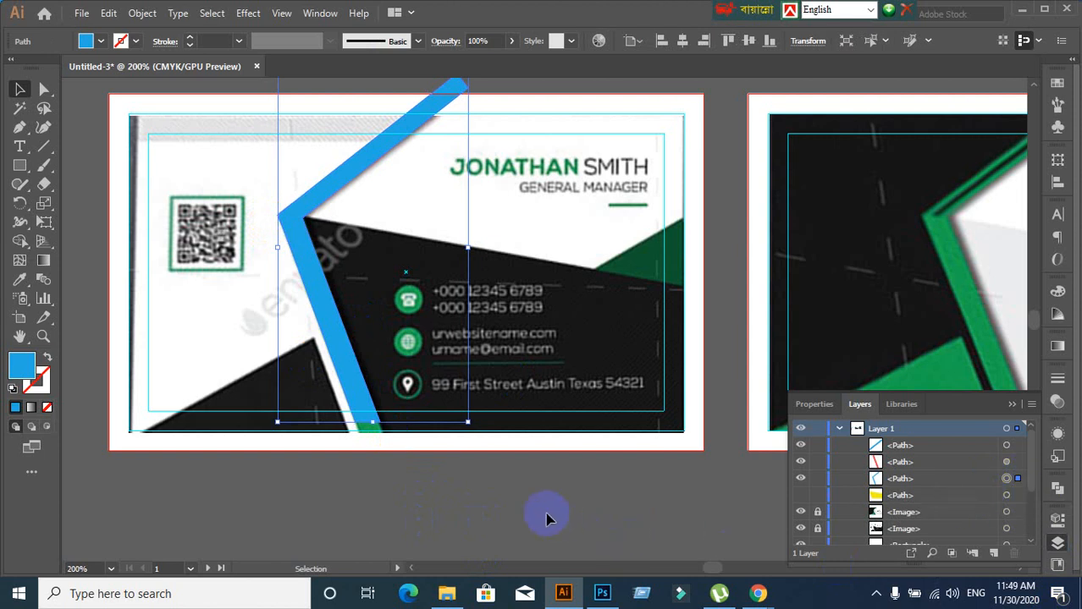
Bring the separate blue and red bars on the pasteboard into view and select them
scroll(549, 514, down, 1)
drag(315, 502, 410, 413)
click(396, 429)
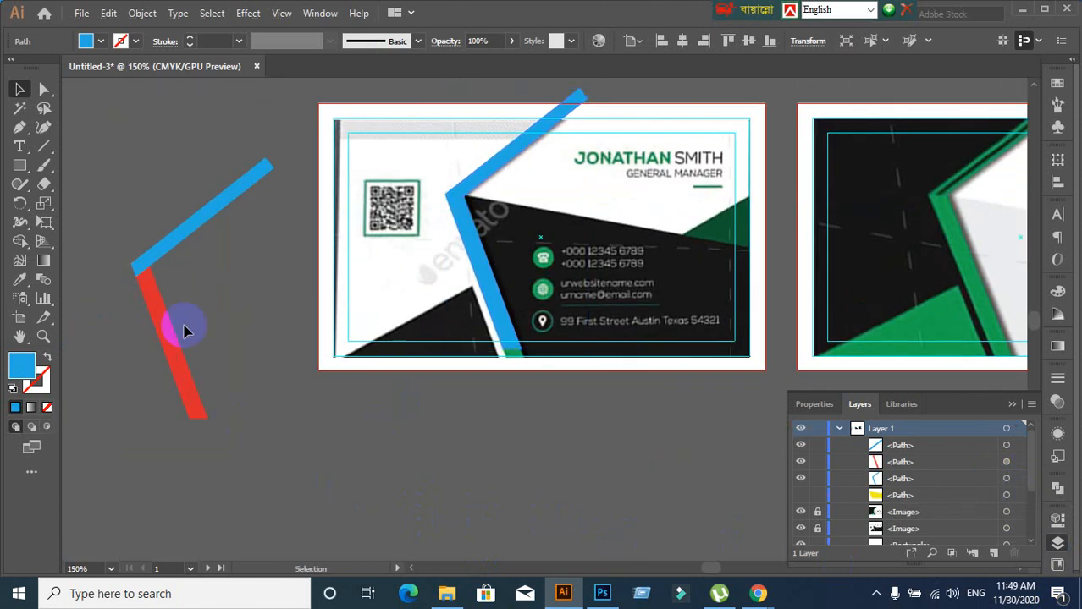
click(171, 243)
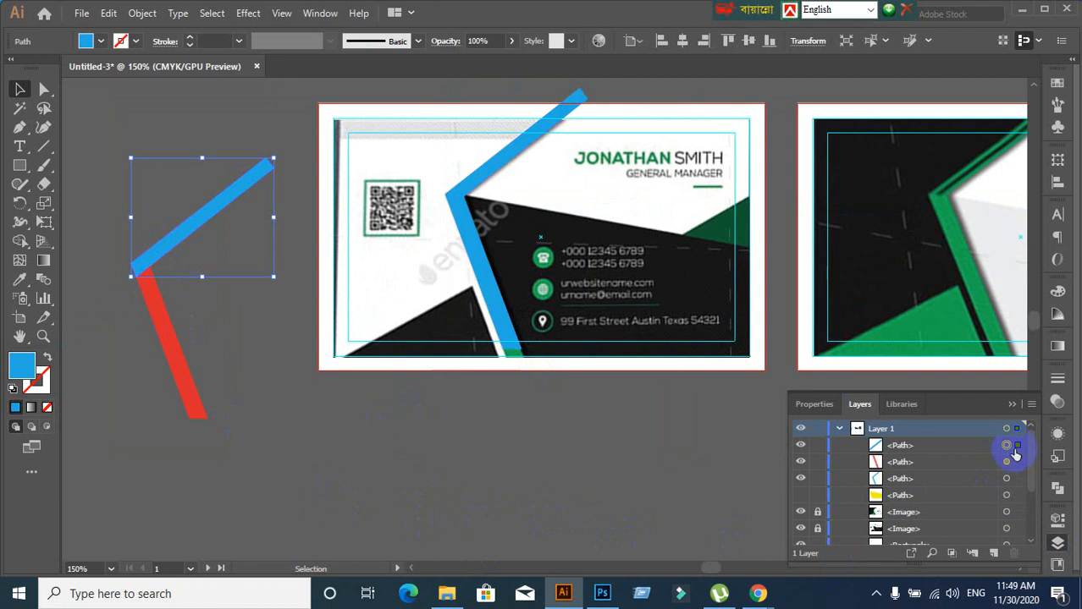
click(187, 447)
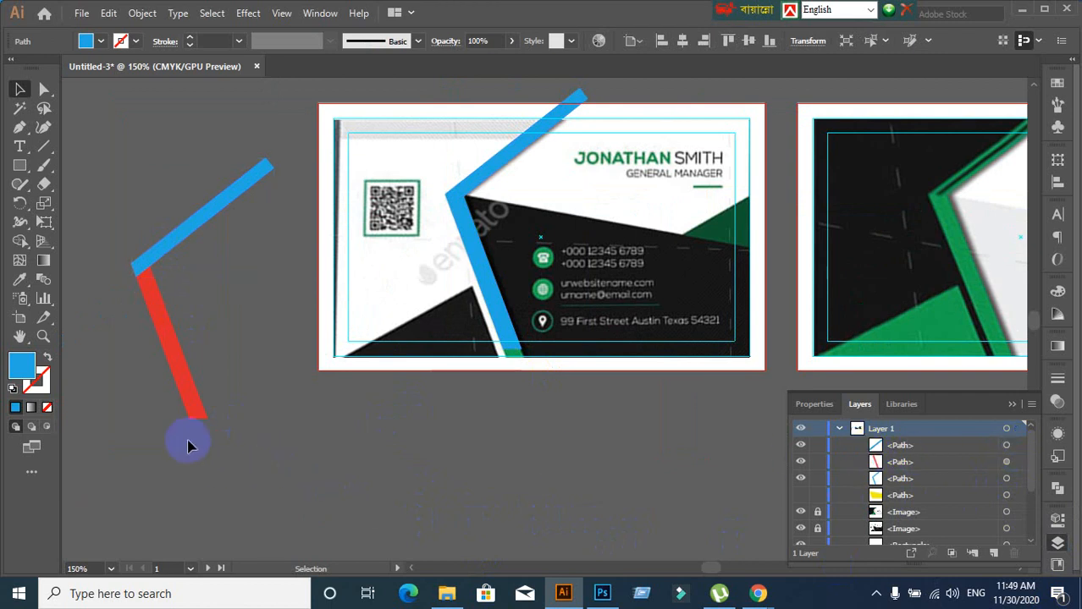
click(191, 406)
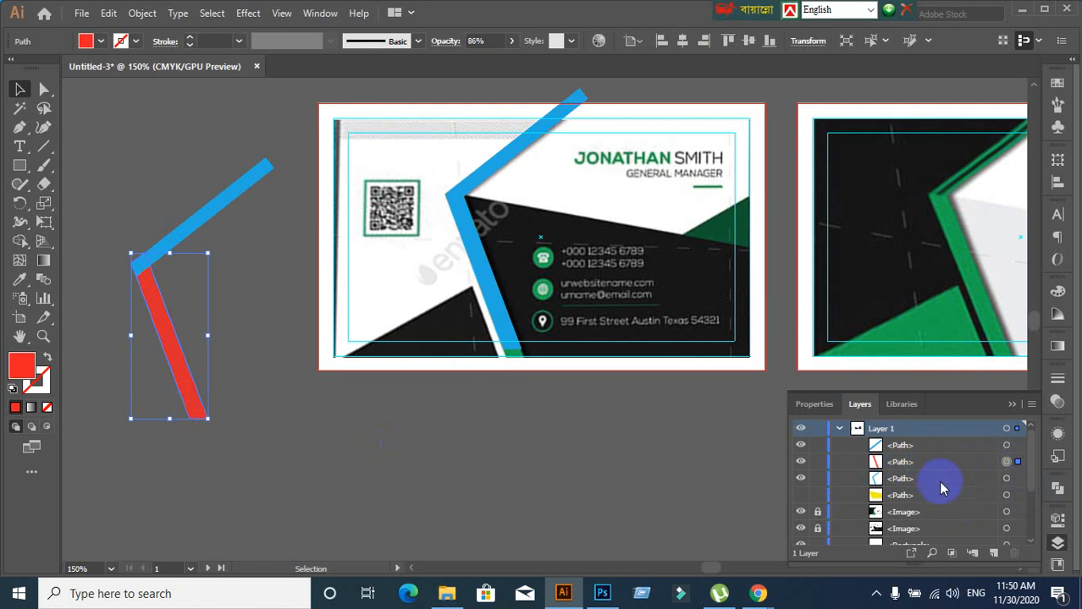
click(665, 489)
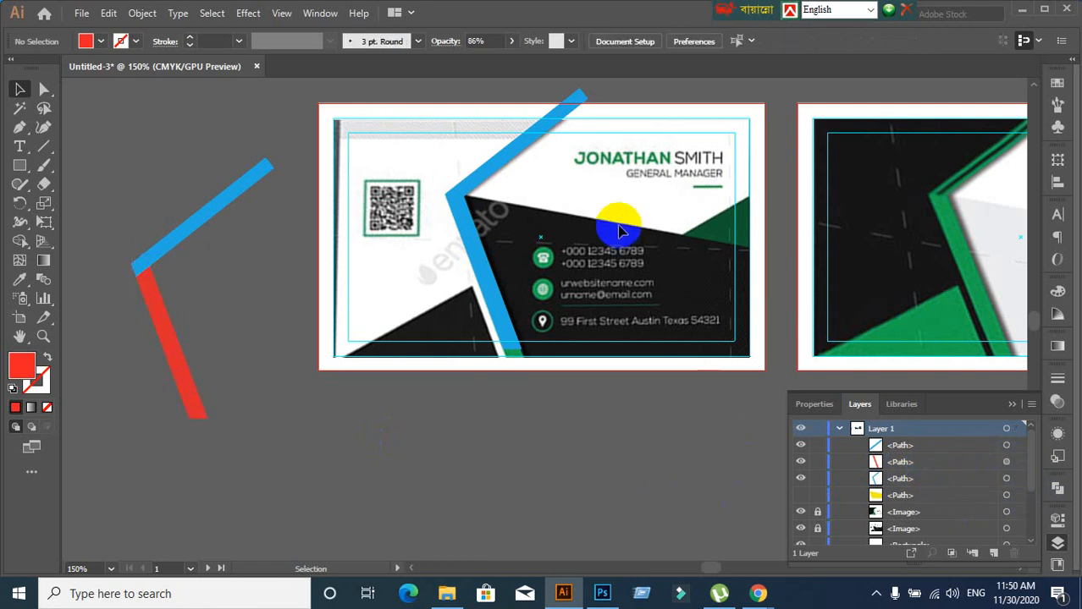
scroll(618, 226, up, 1)
scroll(618, 226, down, 1)
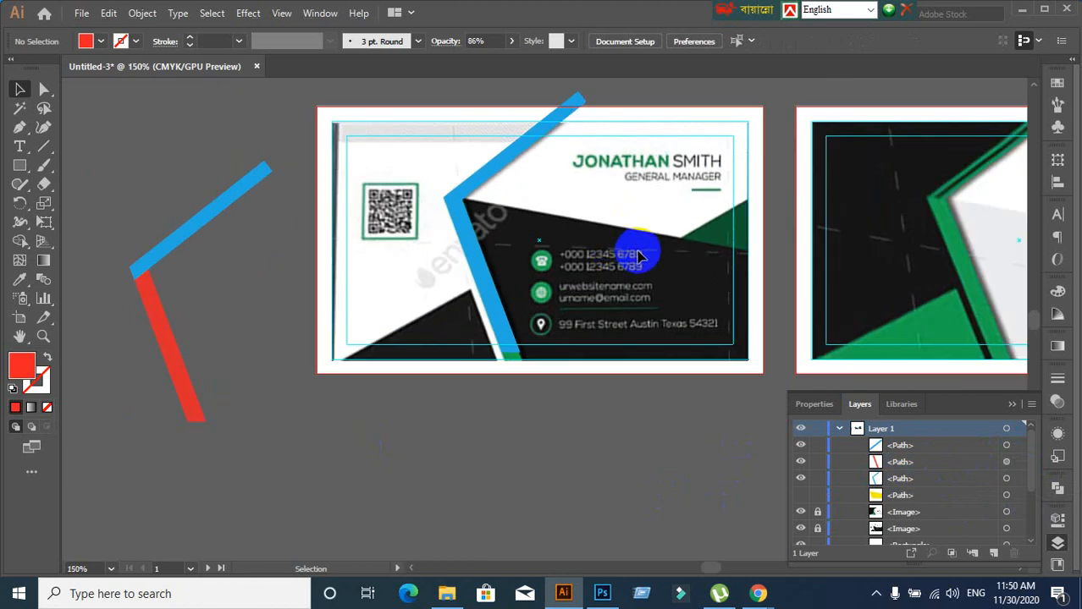
drag(659, 257, 624, 271)
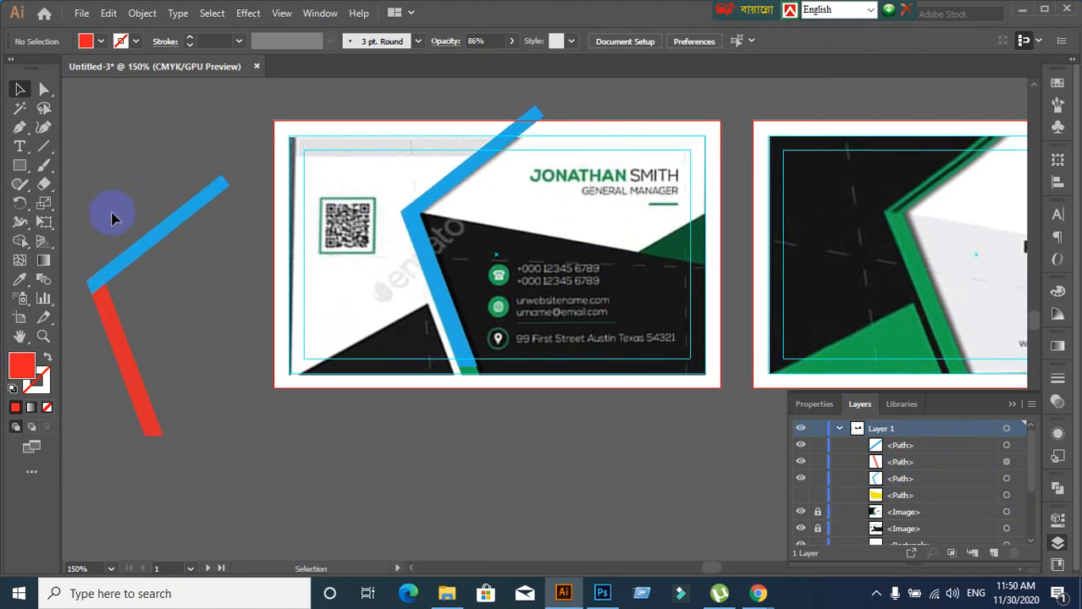
Move the blue and red bars up together and deselect them
drag(113, 212, 145, 275)
click(218, 442)
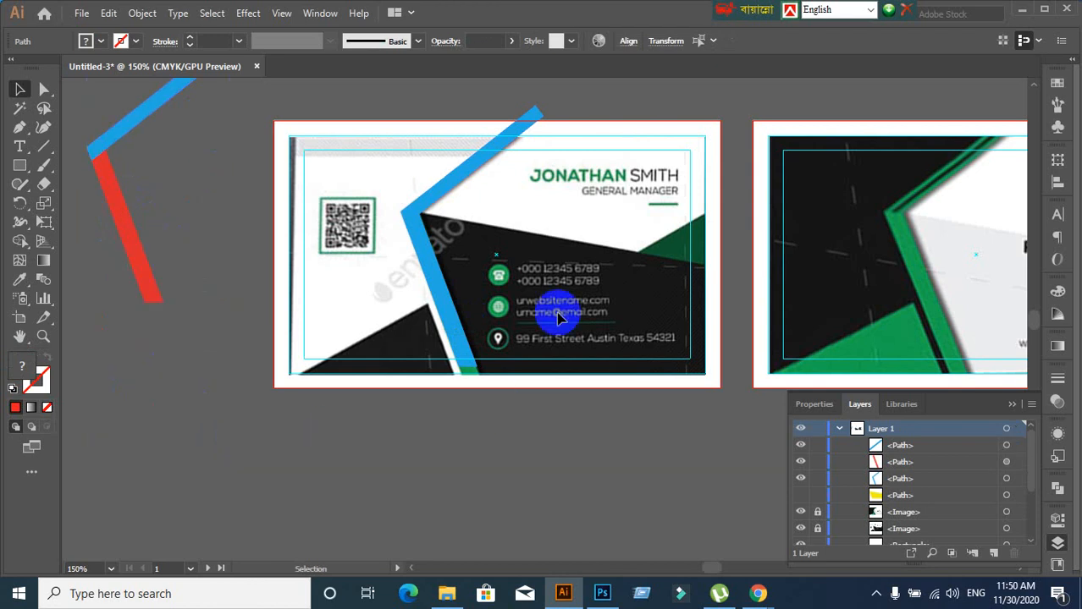
scroll(560, 295, up, 1)
scroll(560, 292, down, 2)
scroll(611, 342, up, 1)
scroll(611, 345, down, 1)
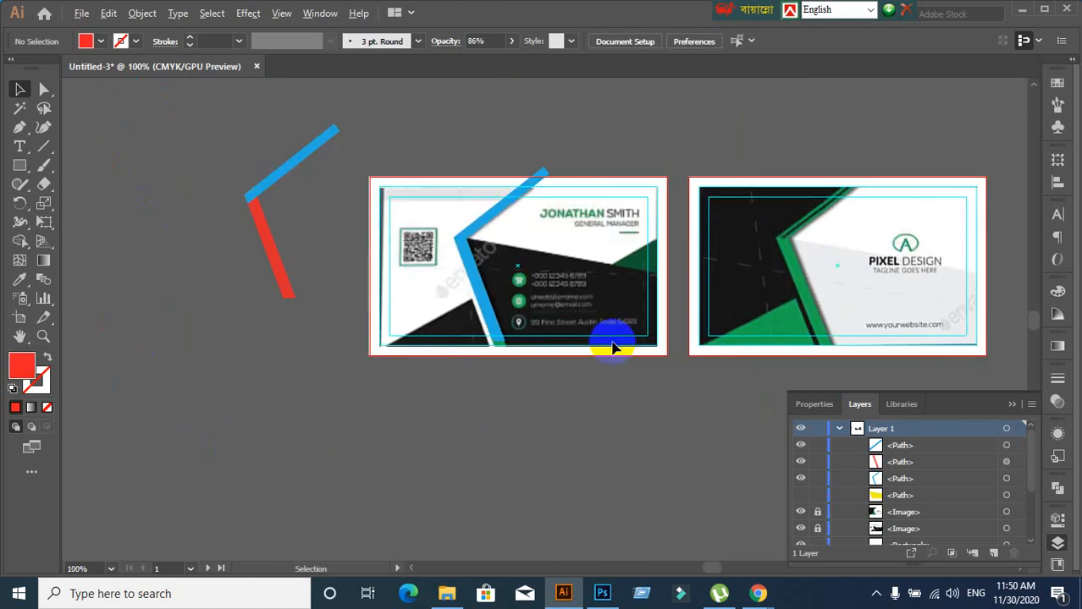
scroll(569, 346, right, 3)
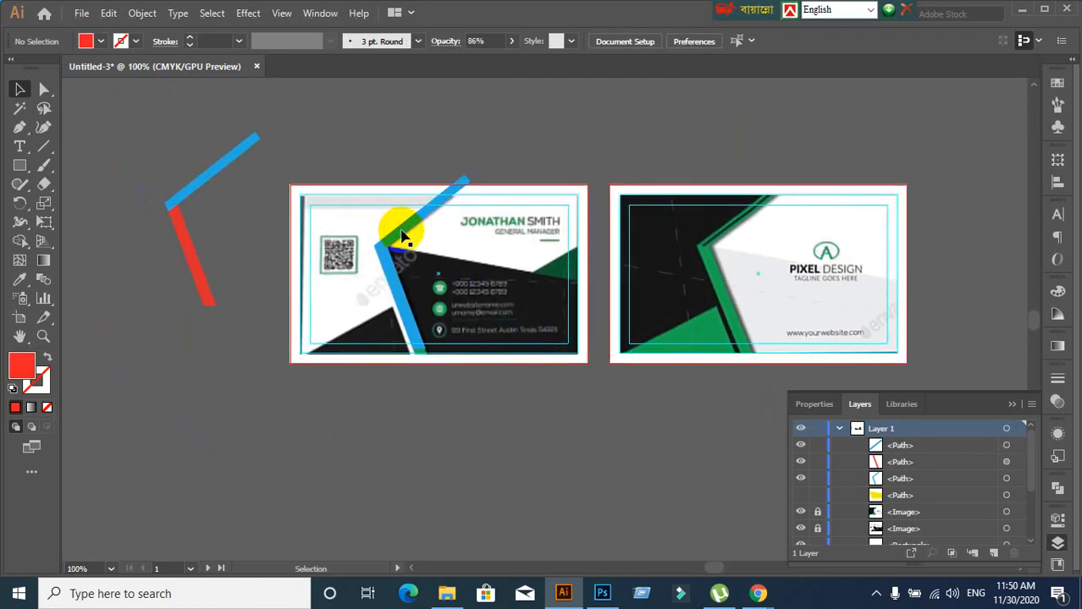
Hide the blue angled path and yellow shape so the card's green lines show
click(402, 235)
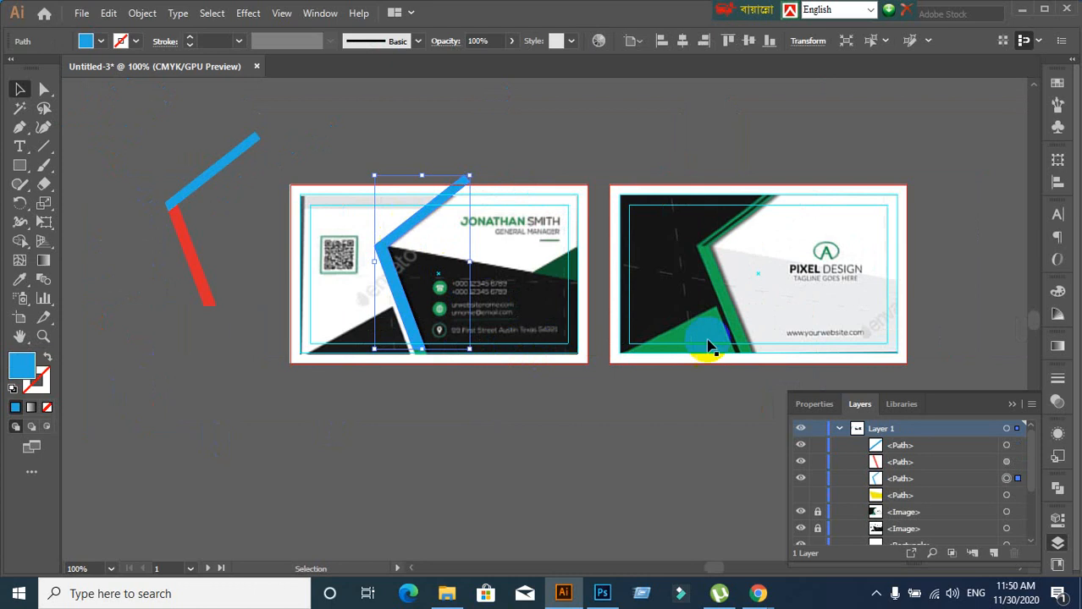
click(800, 481)
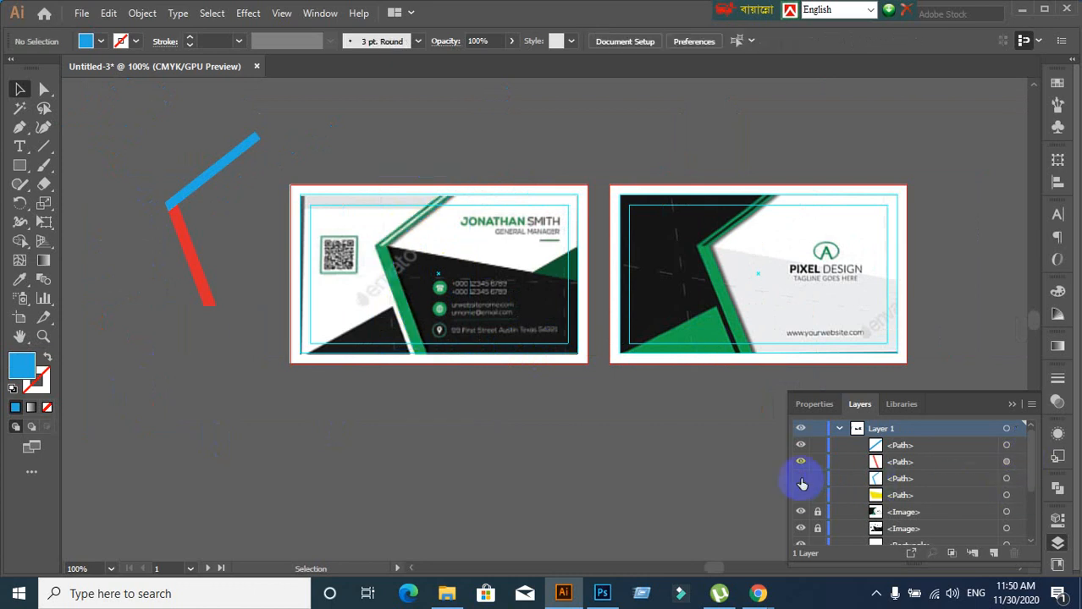
scroll(533, 420, down, 1)
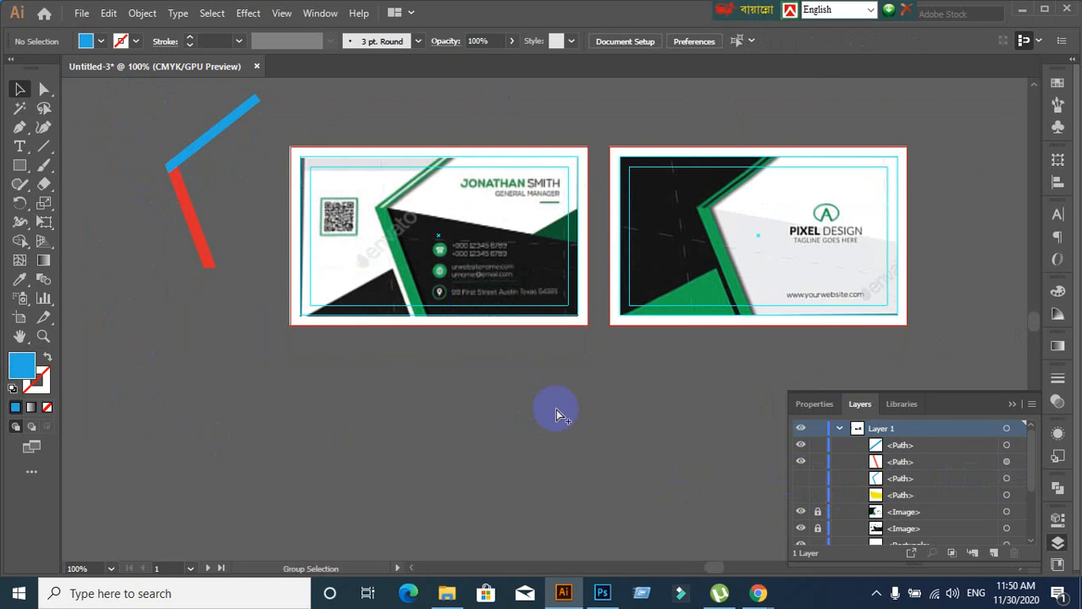
key(ctrl+alt+3)
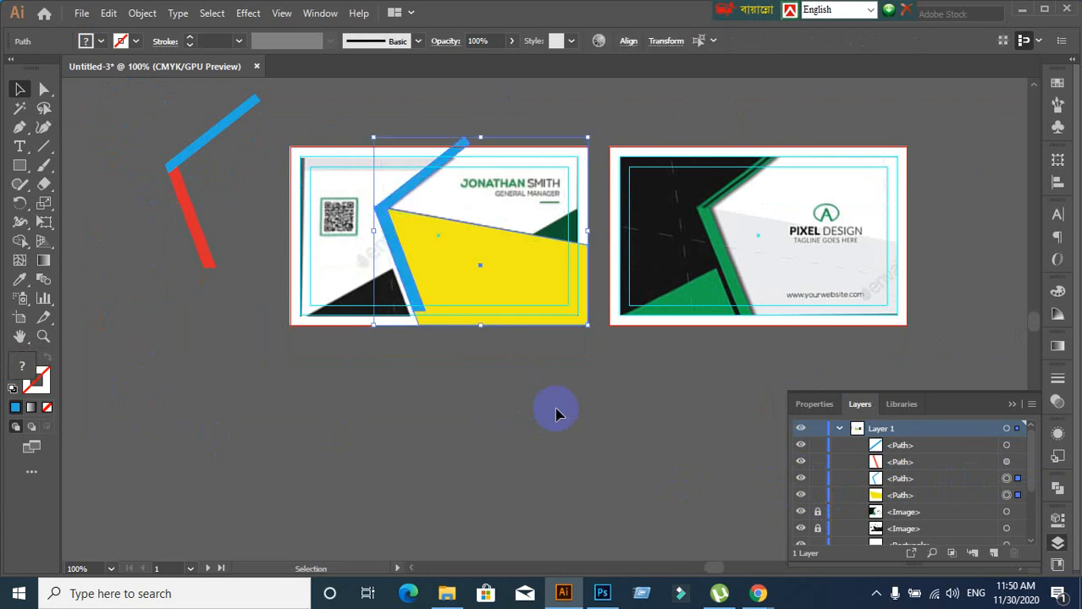
key(ctrl+3)
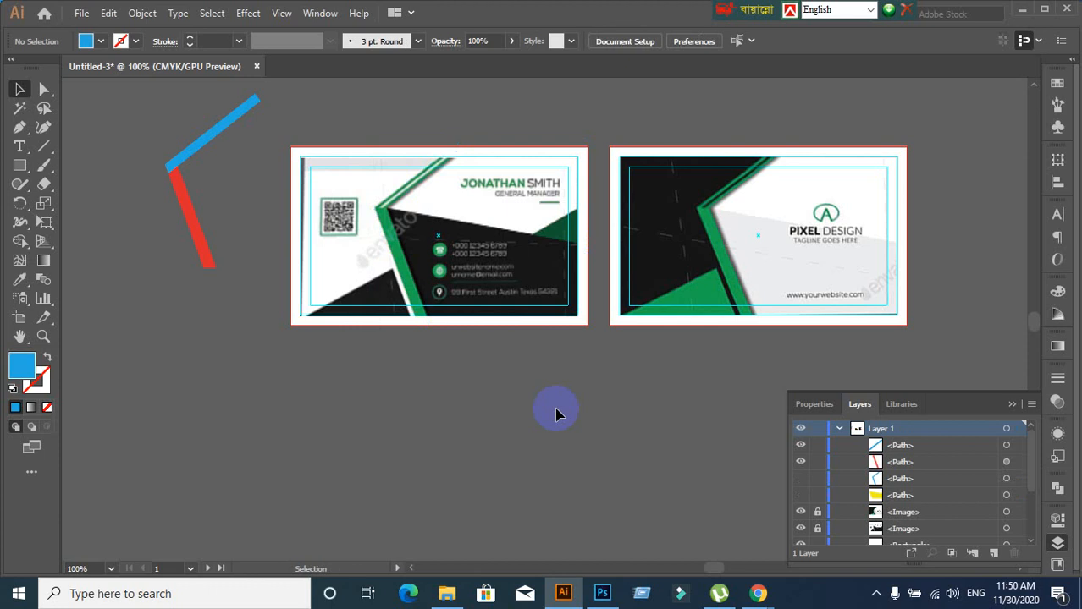
click(801, 479)
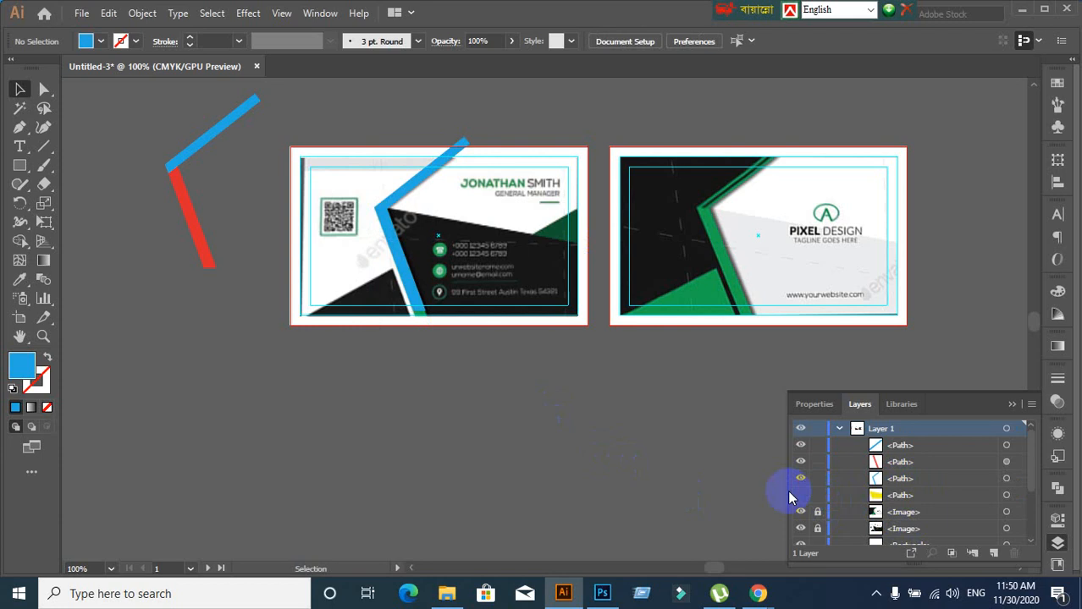
click(801, 479)
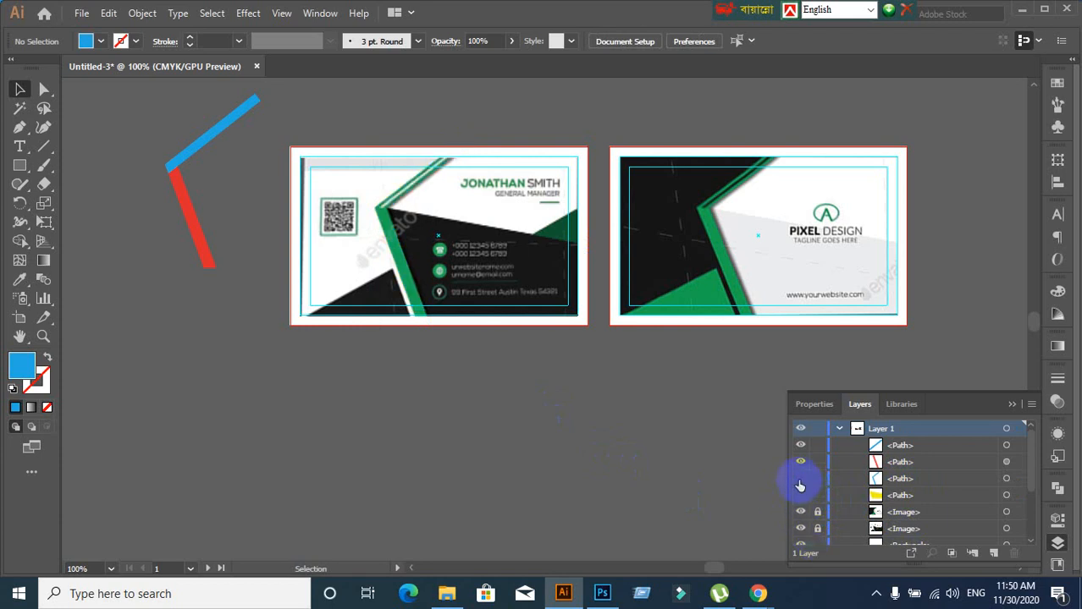
click(800, 480)
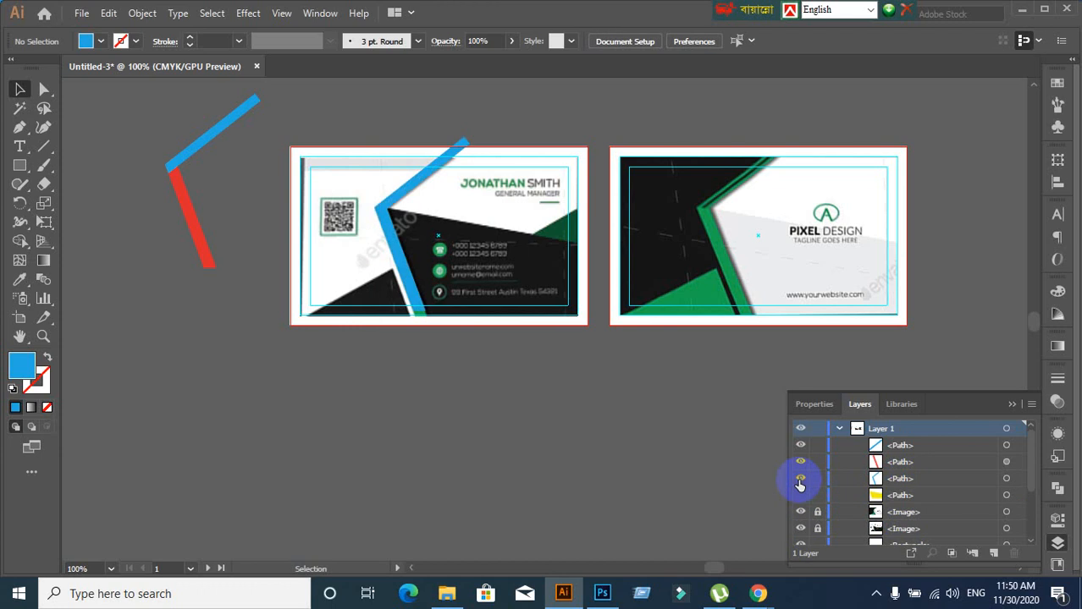
click(799, 480)
Bring the pasteboard bars into view and select the blue bar
scroll(447, 164, up, 1)
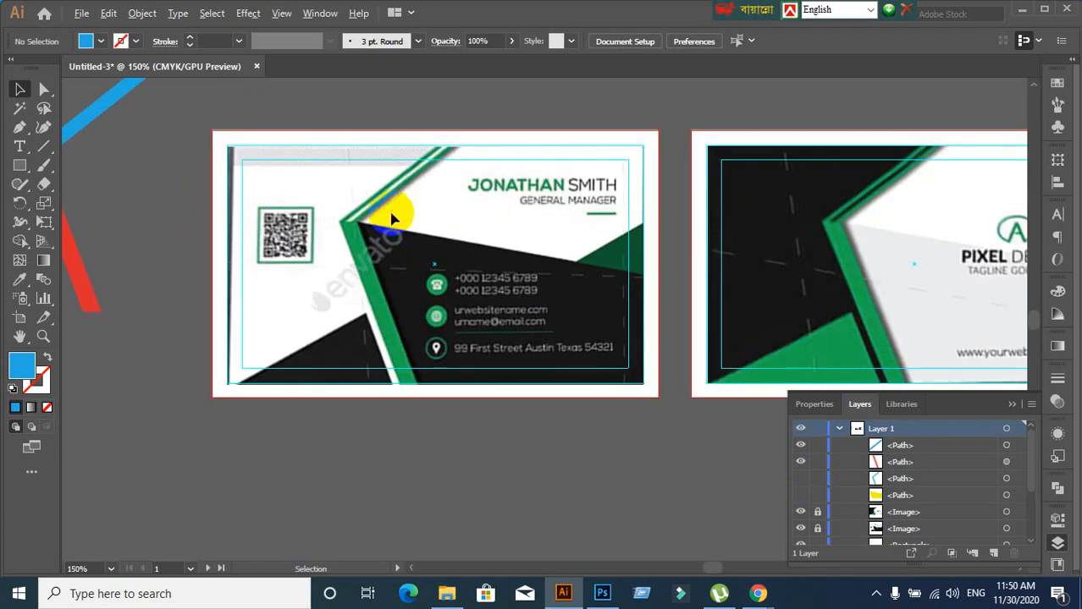
scroll(356, 212, up, 2)
scroll(347, 205, down, 3)
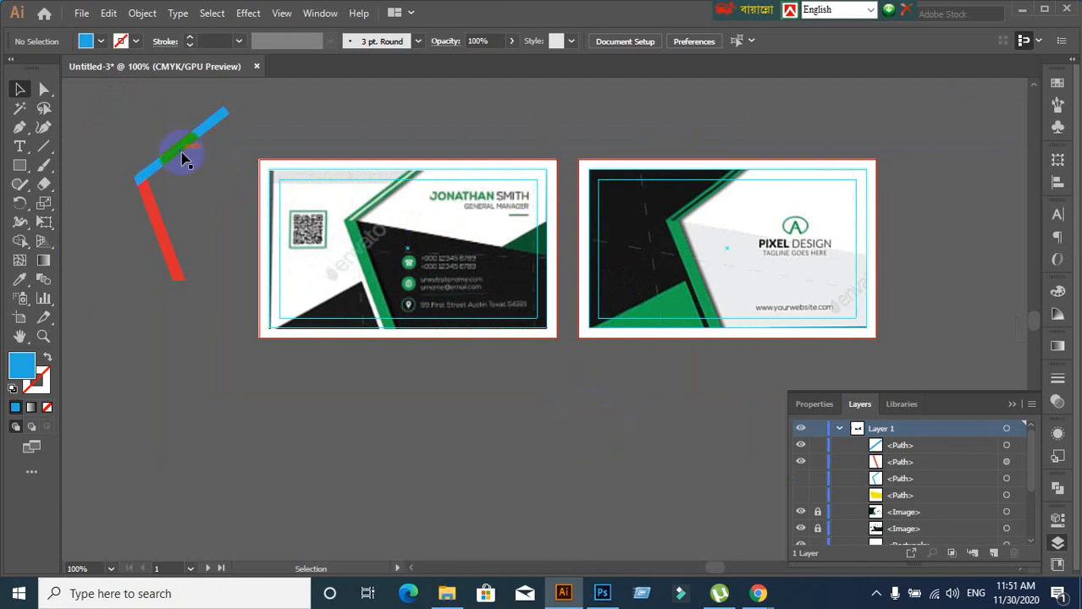
scroll(325, 159, up, 1)
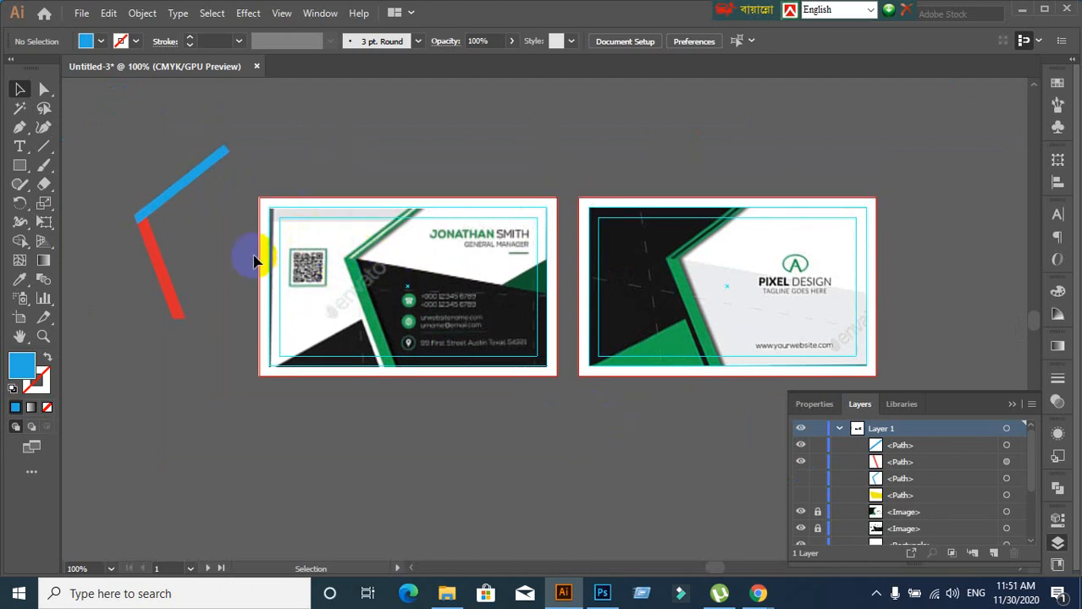
scroll(307, 271, up, 2)
drag(286, 261, 430, 342)
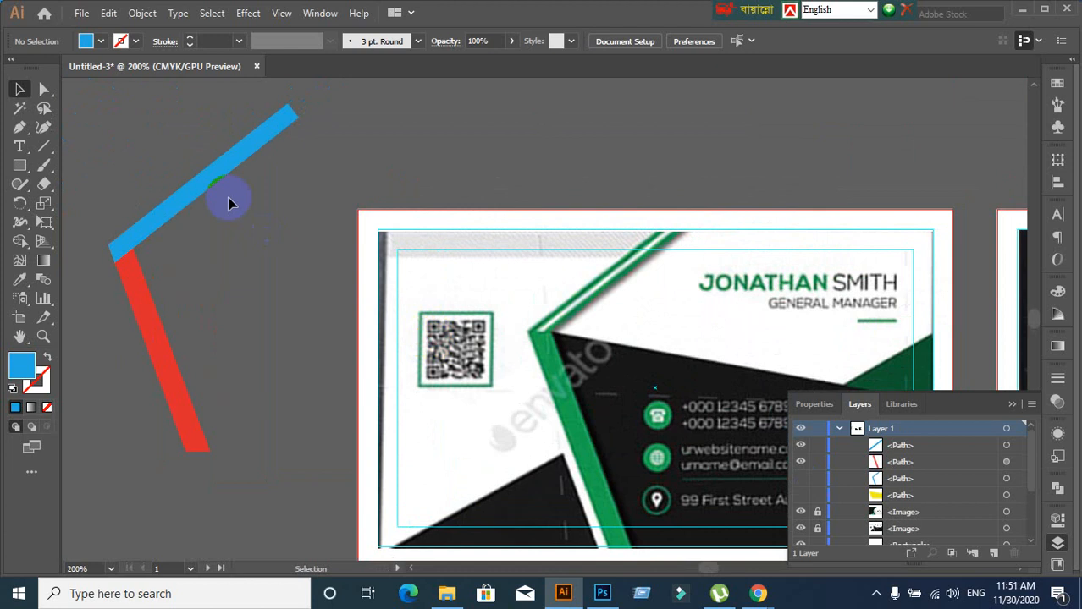
click(203, 191)
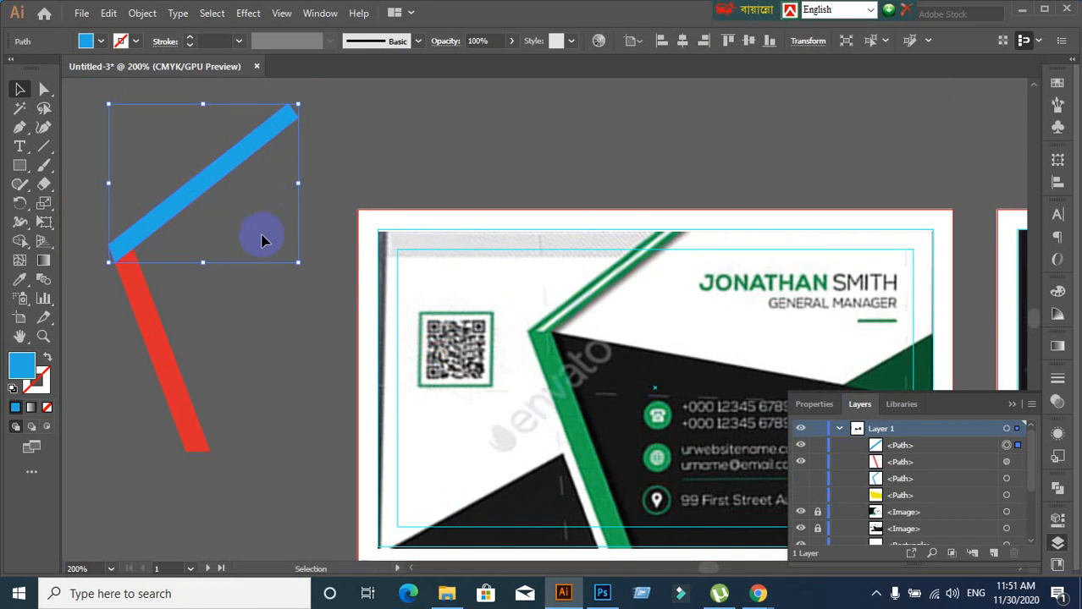
Join the blue path's open ends with Object > Path > Join
click(143, 15)
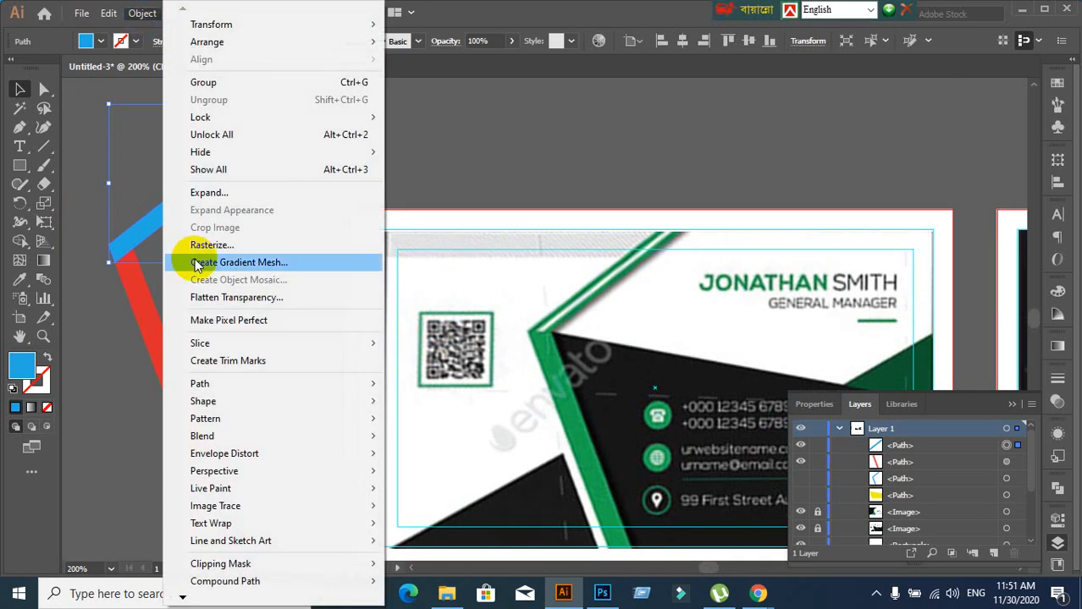
mouse_move(198, 385)
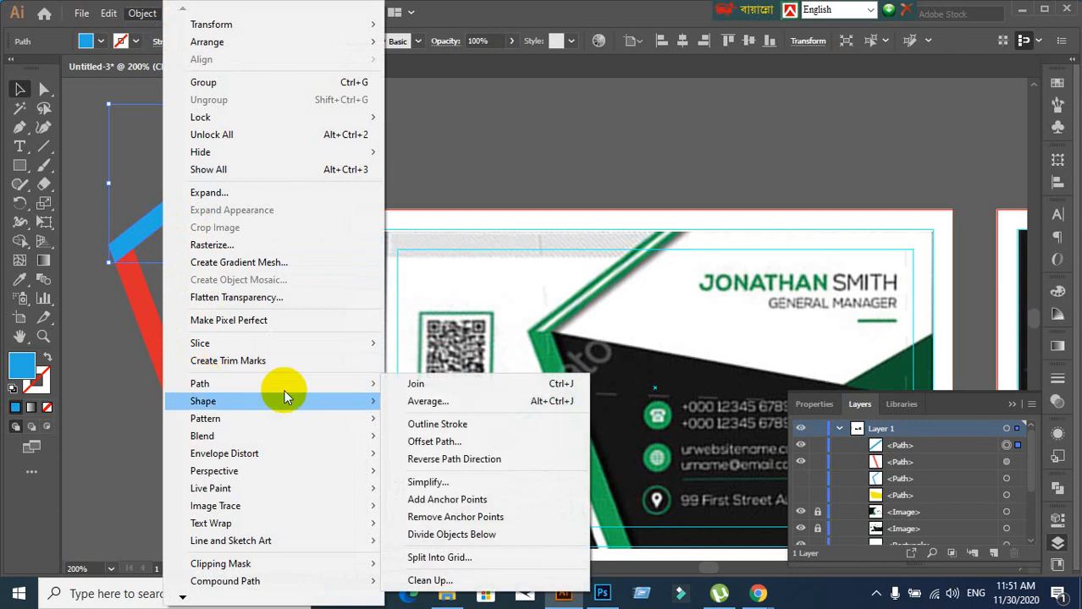
click(493, 130)
click(393, 153)
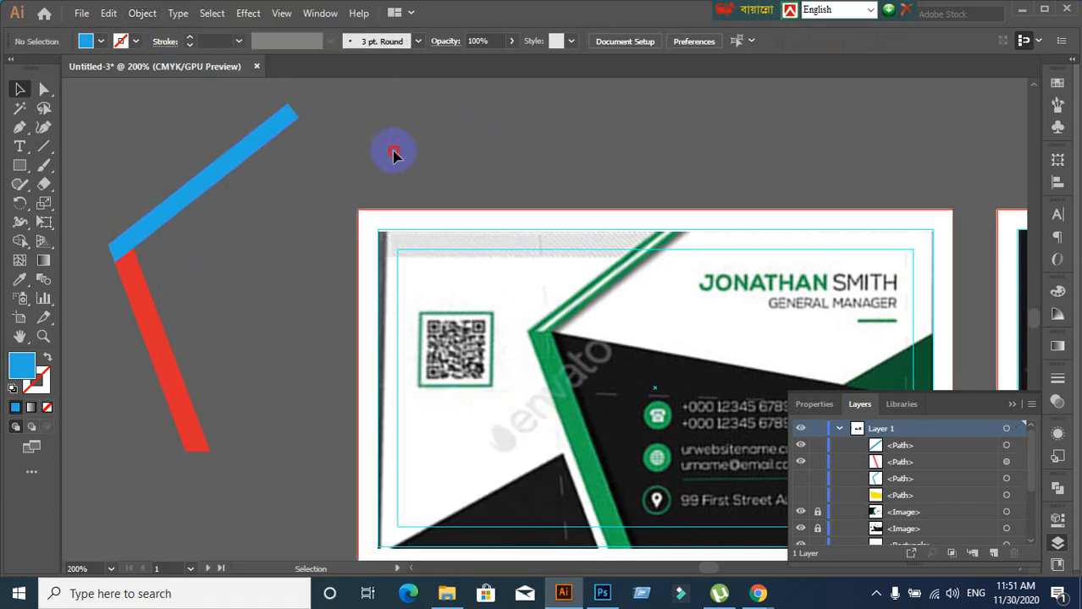
click(230, 161)
click(133, 17)
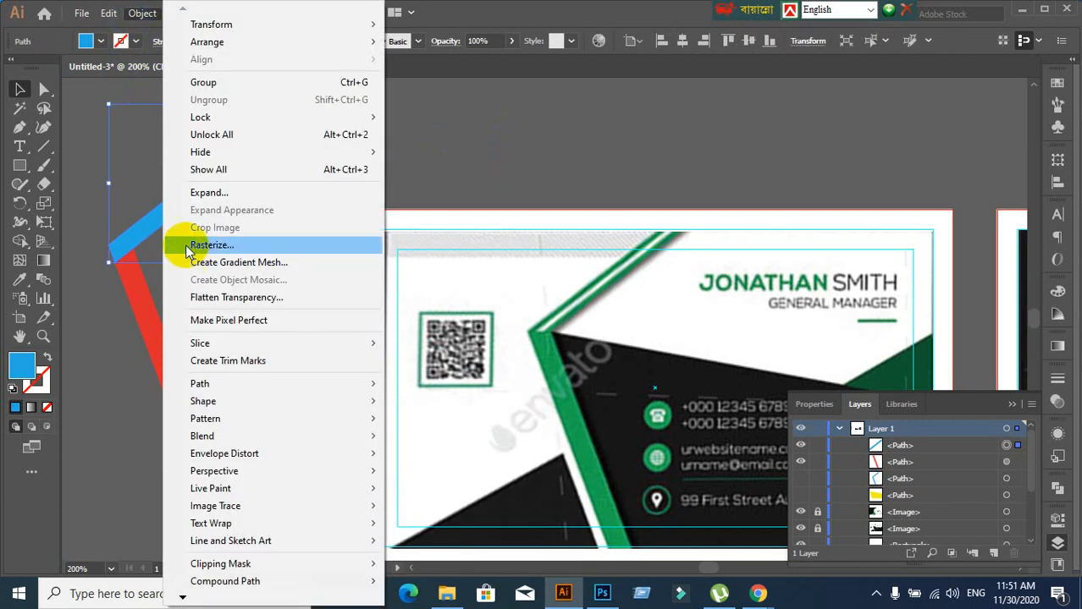
mouse_move(225, 387)
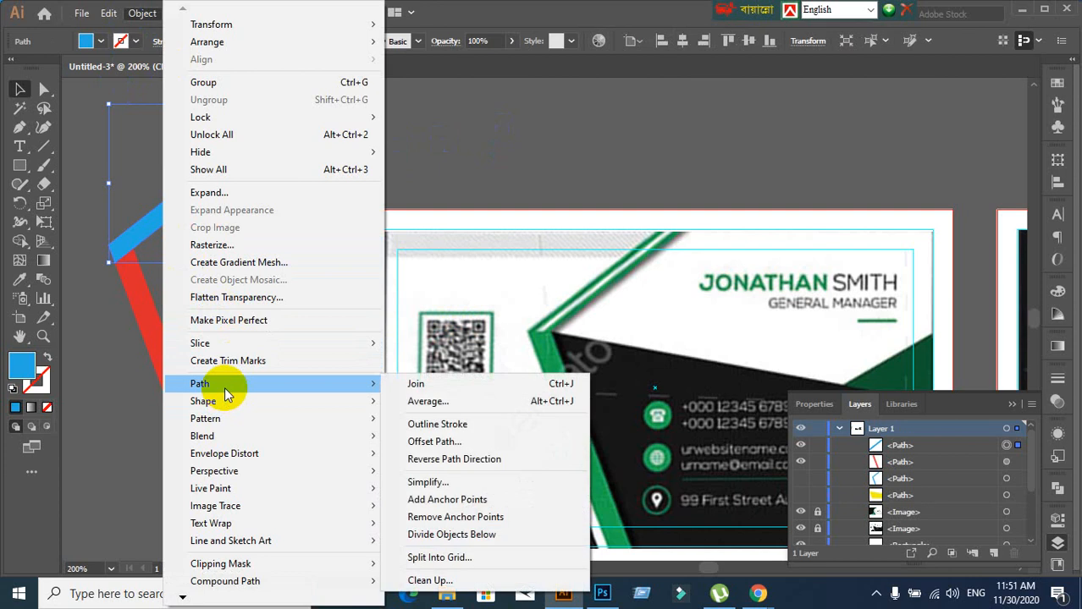
click(406, 381)
Preview an Offset Path on the blue path, then cancel it
click(519, 108)
click(236, 175)
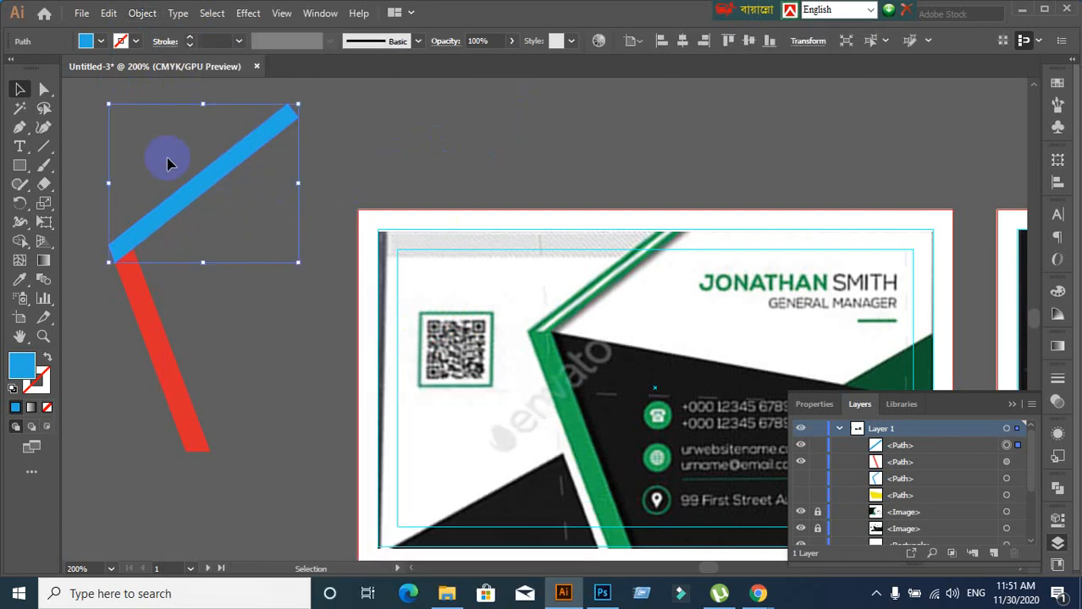
click(142, 14)
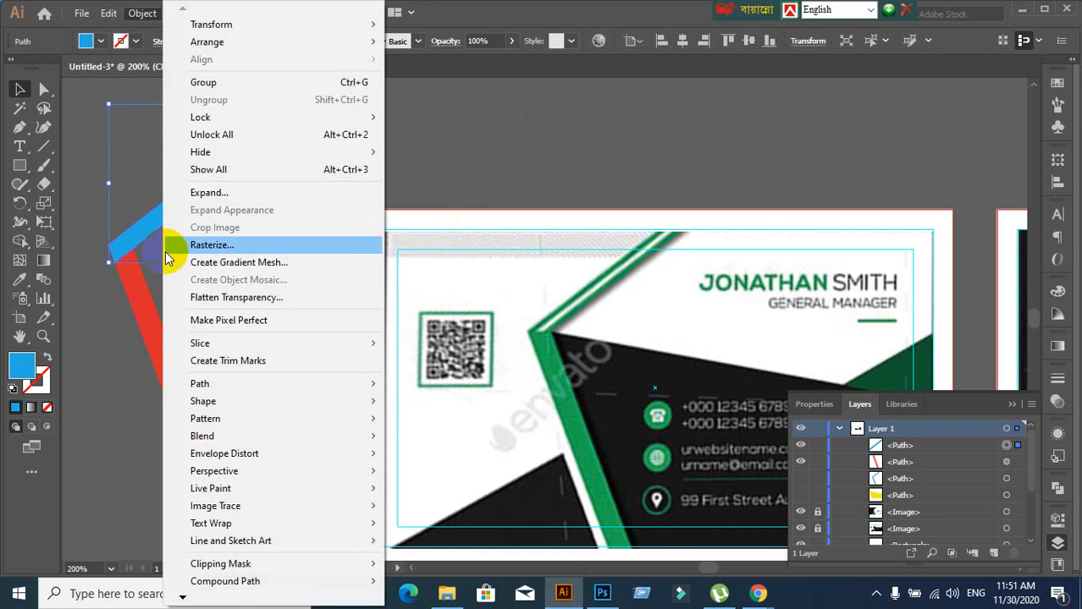
mouse_move(210, 385)
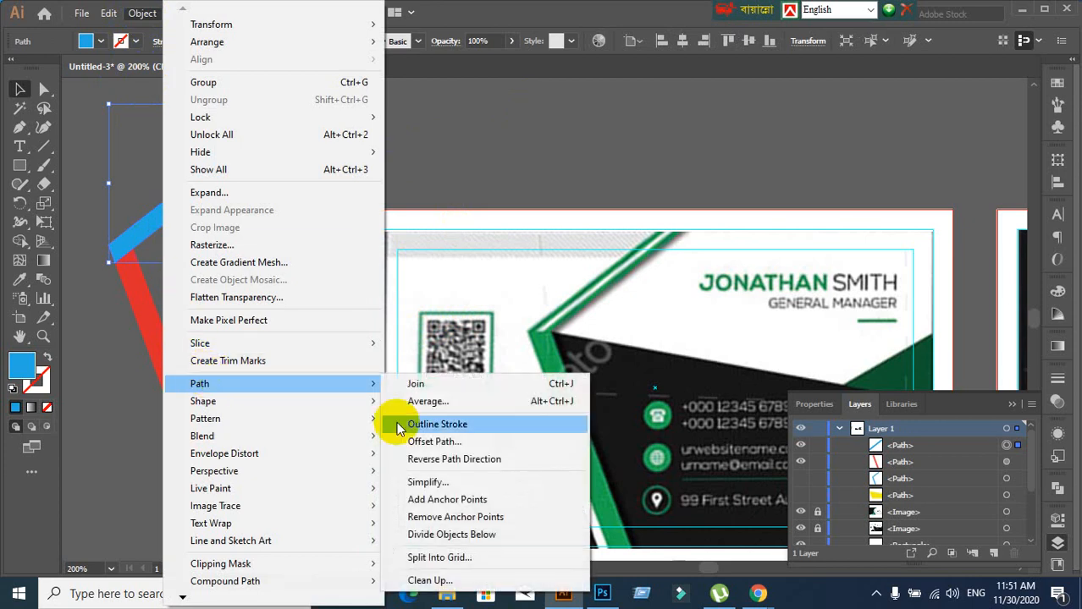
click(441, 442)
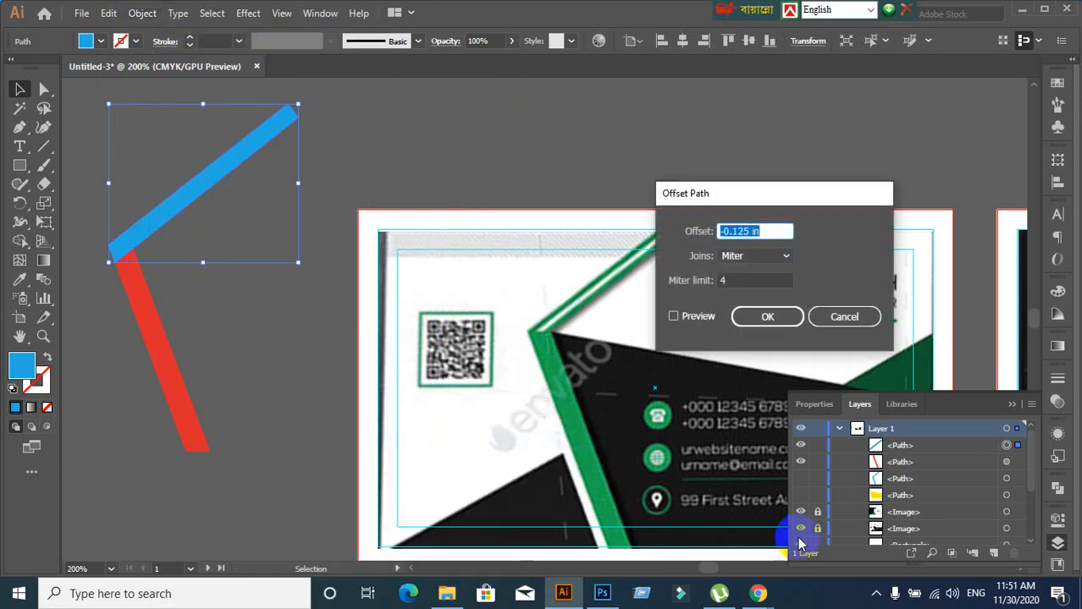
click(674, 315)
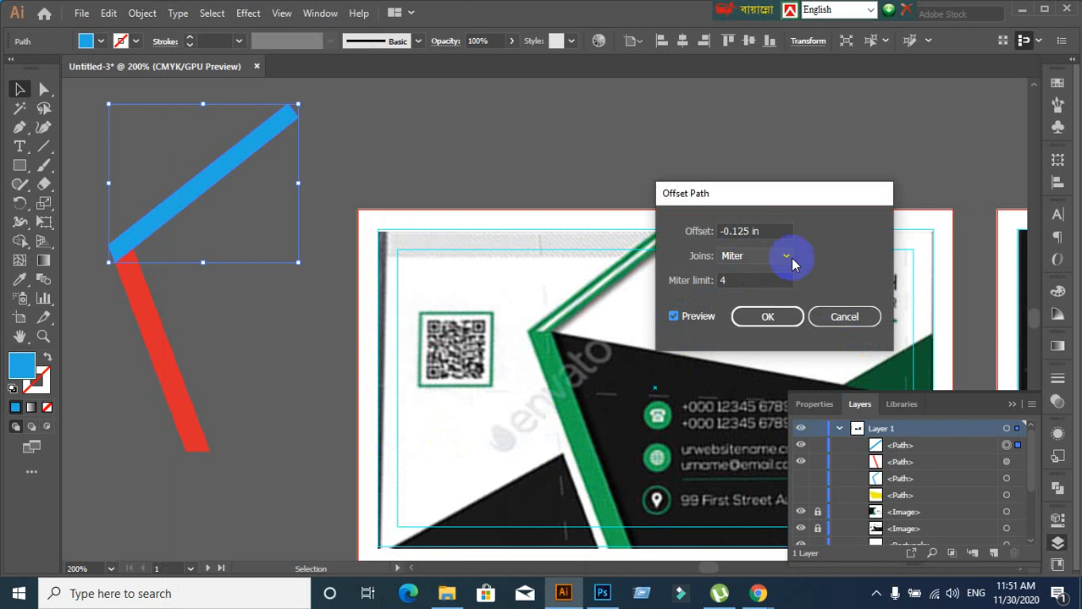
click(763, 233)
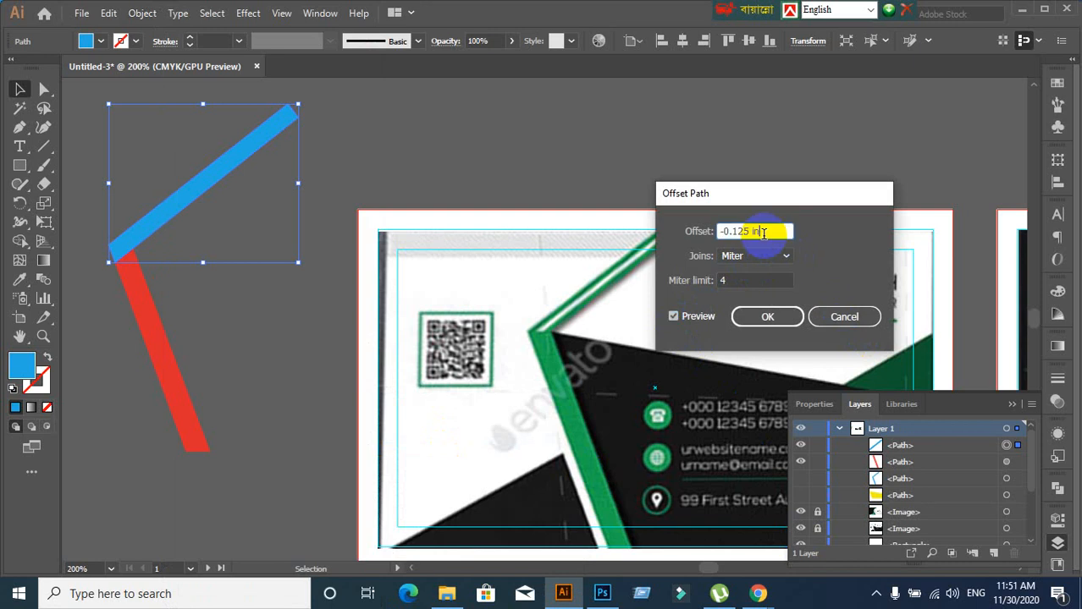
scroll(763, 234, down, 2)
scroll(763, 234, down, 2)
scroll(763, 233, down, 2)
click(840, 326)
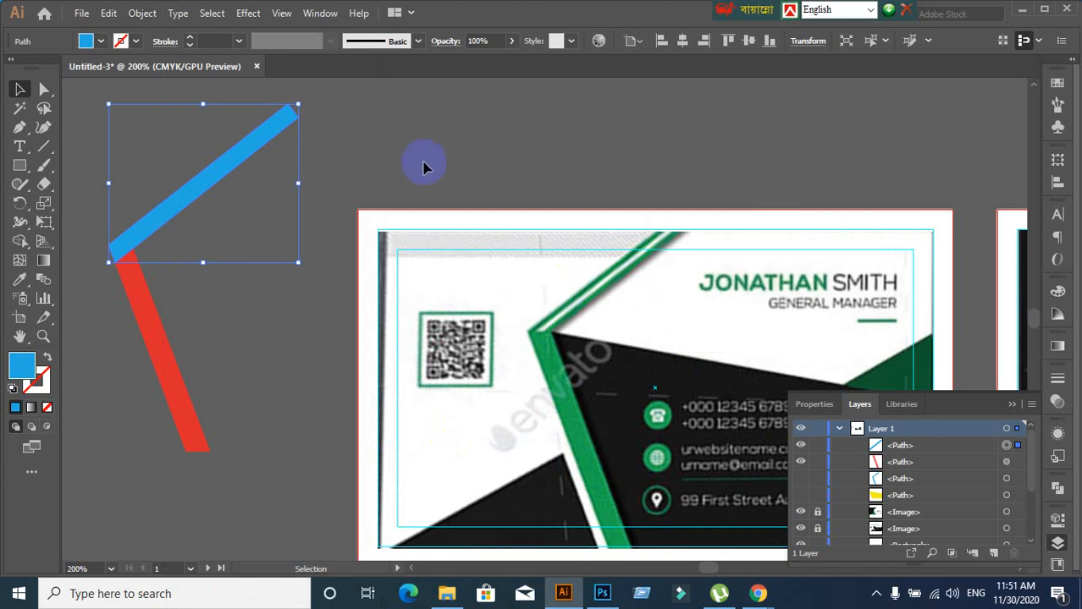
Show the rulers and set their units to pixels
click(543, 198)
key(ctrl+r)
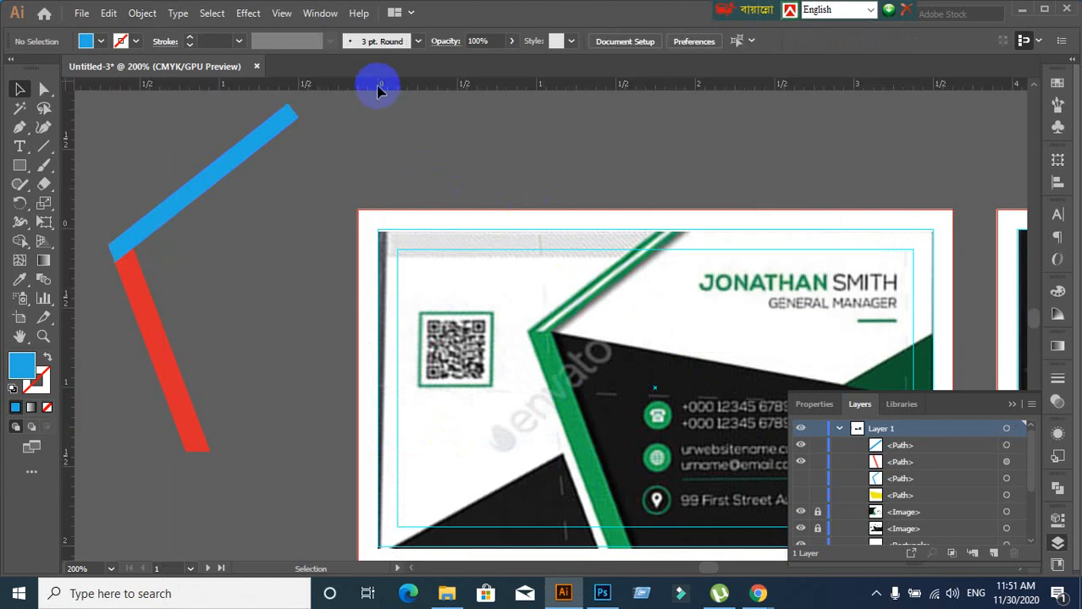
right_click(379, 84)
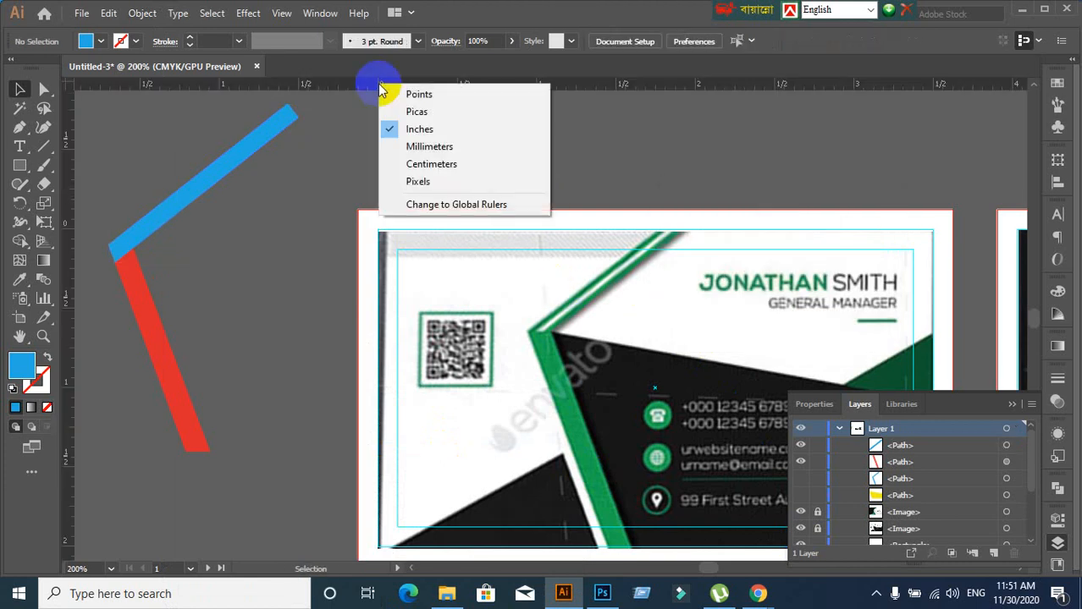
click(417, 183)
Preview a -9 px Offset Path on the blue path and discard it
click(249, 145)
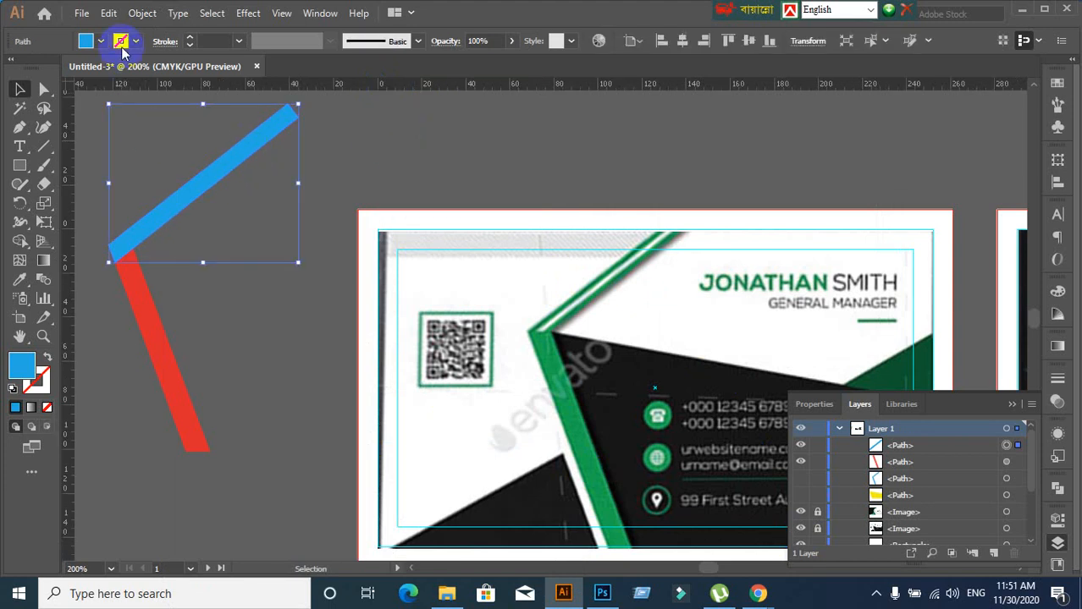
click(135, 14)
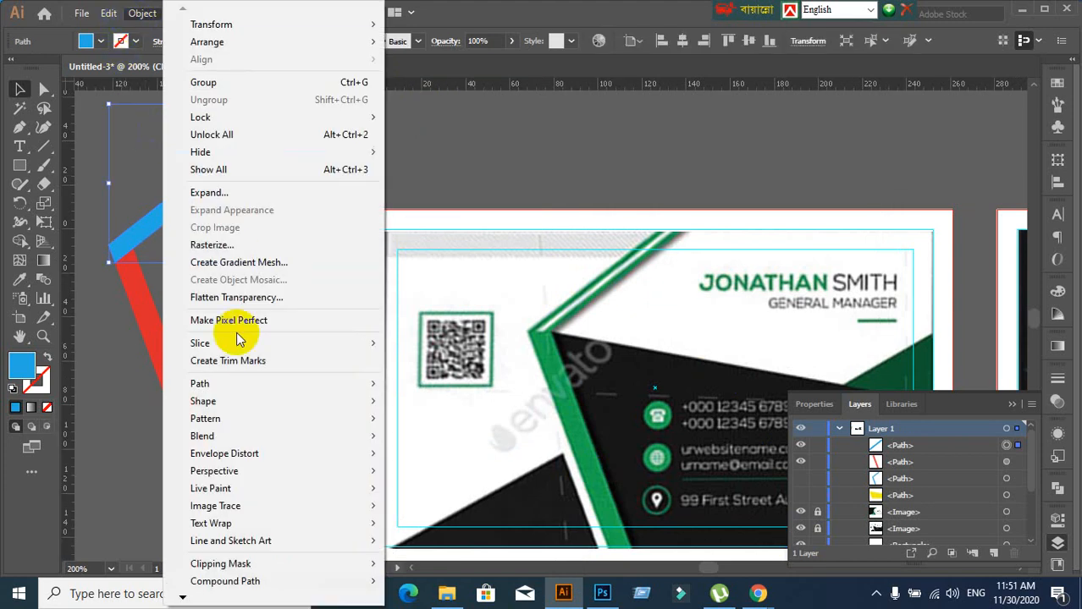
mouse_move(241, 383)
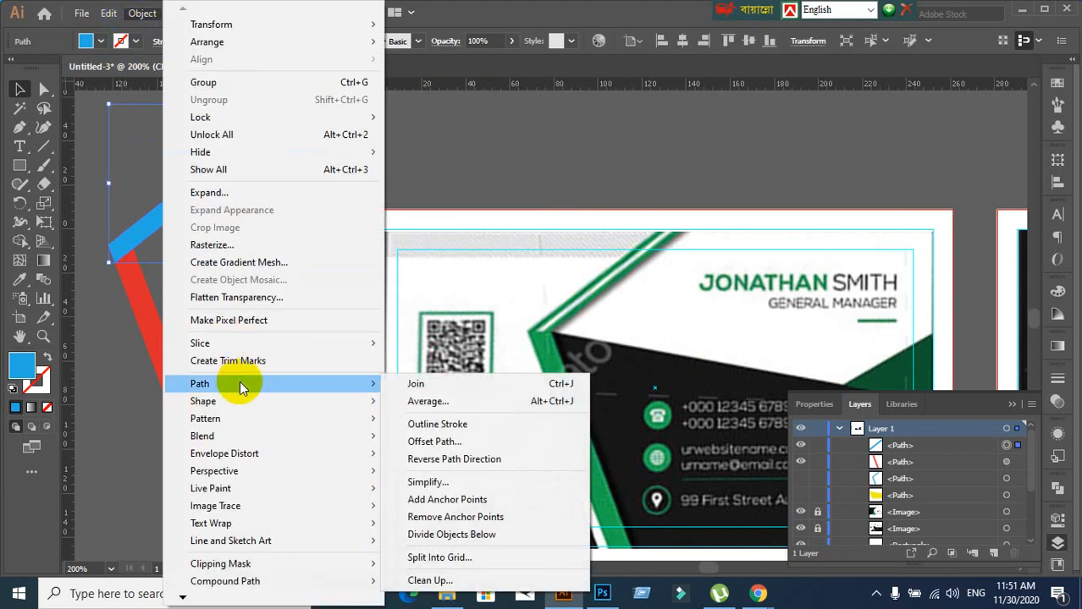
click(436, 441)
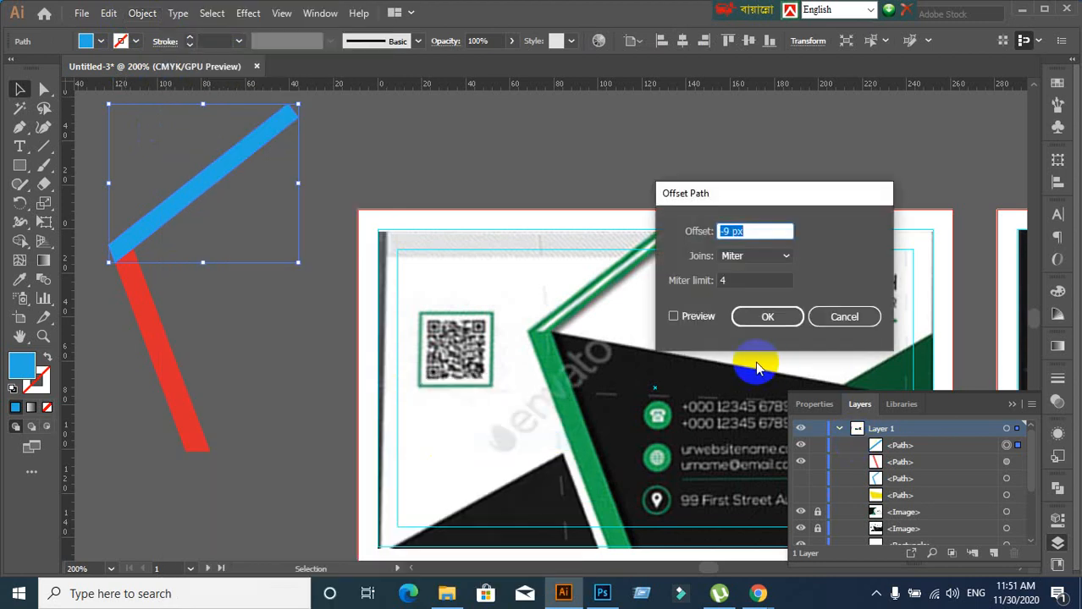
click(673, 316)
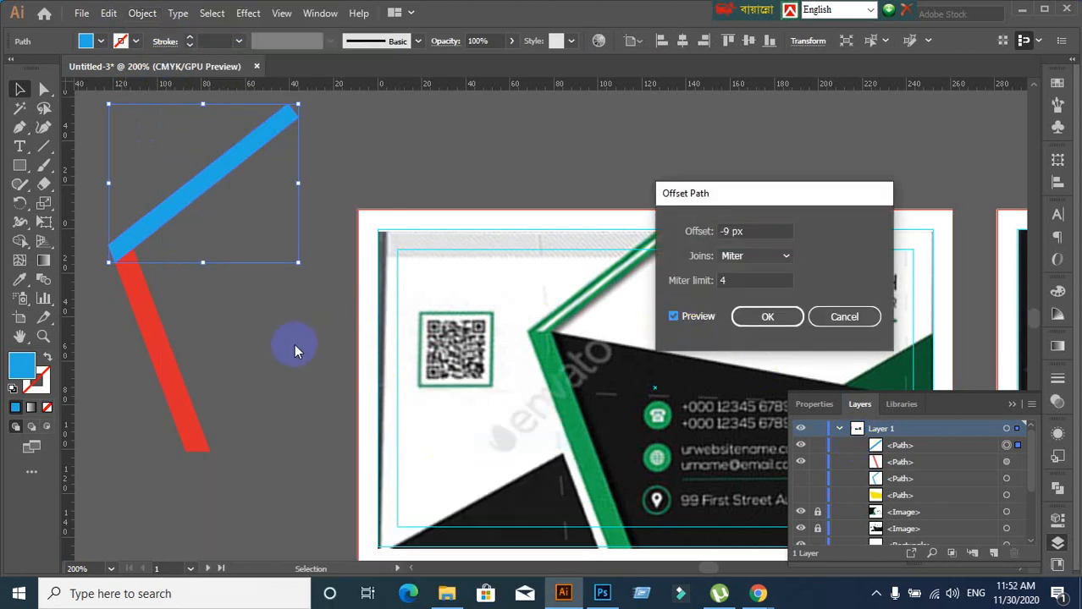
click(825, 318)
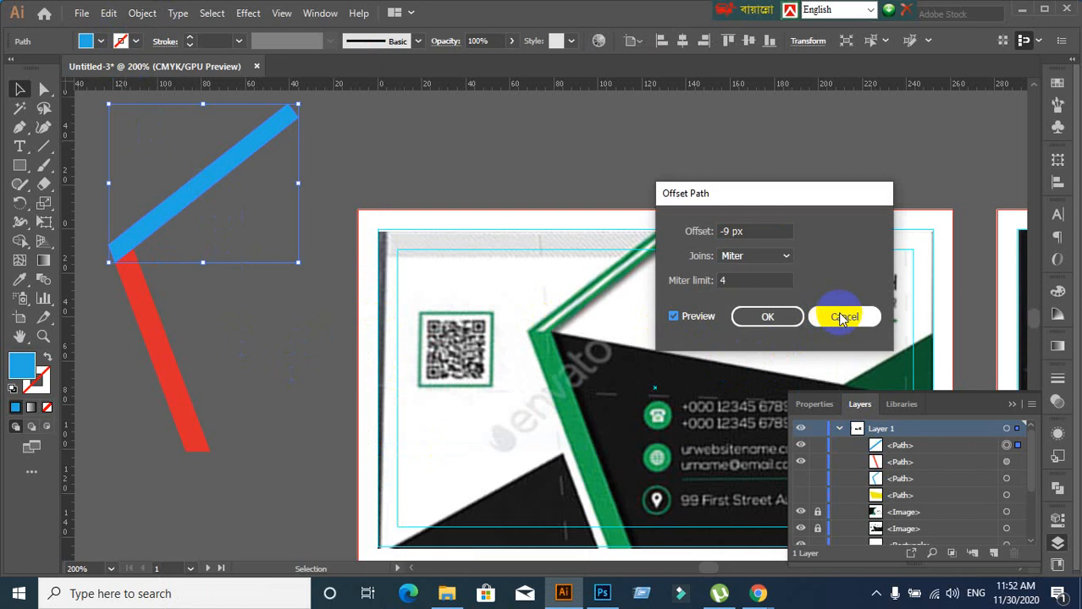
click(841, 318)
click(292, 359)
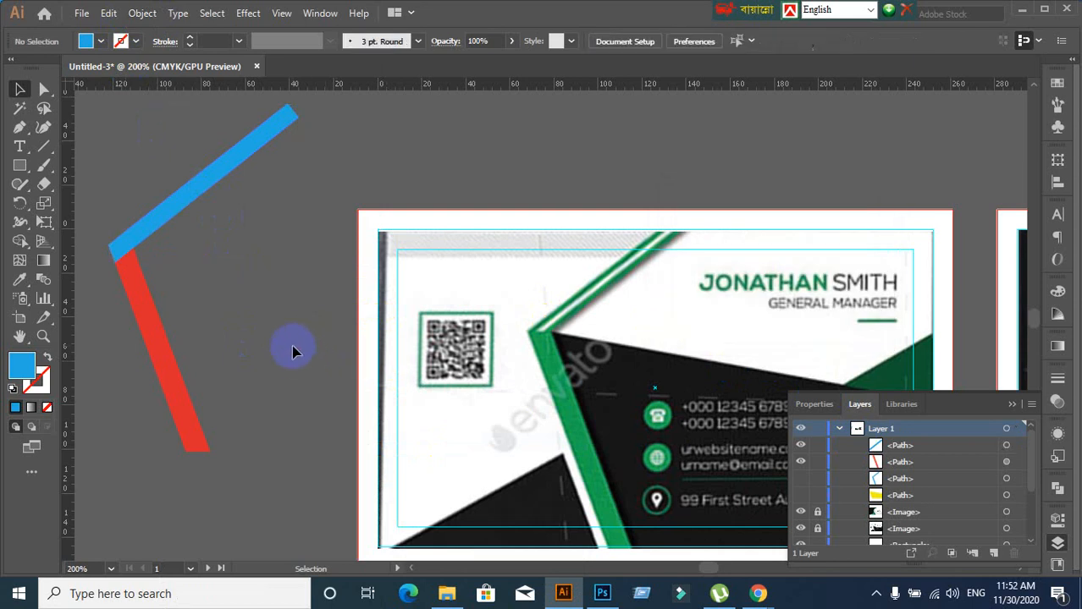
scroll(292, 352, down, 2)
drag(241, 269, 373, 364)
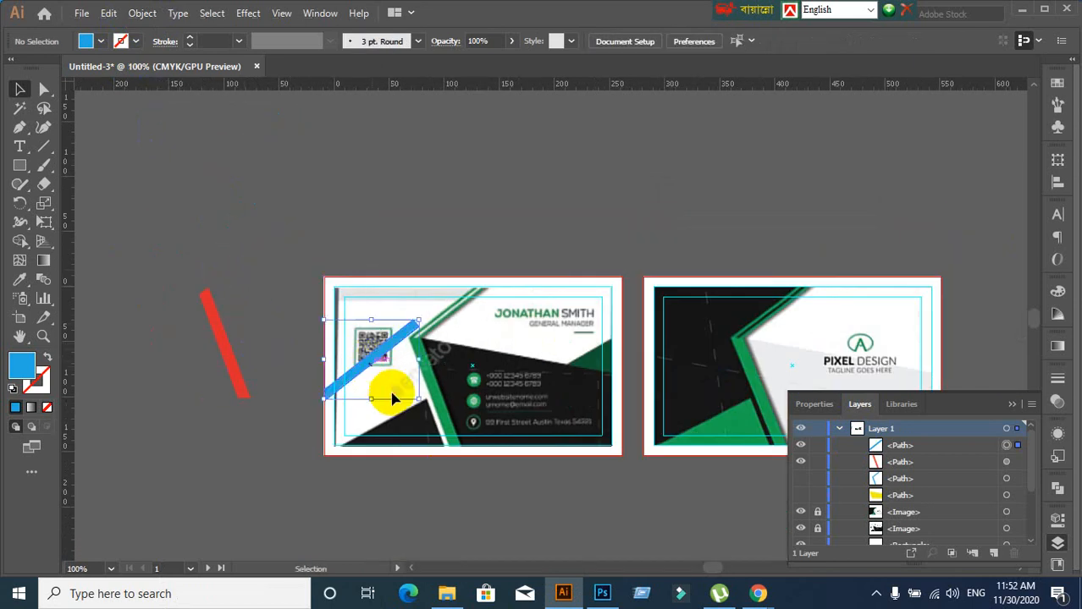
scroll(399, 423, up, 3)
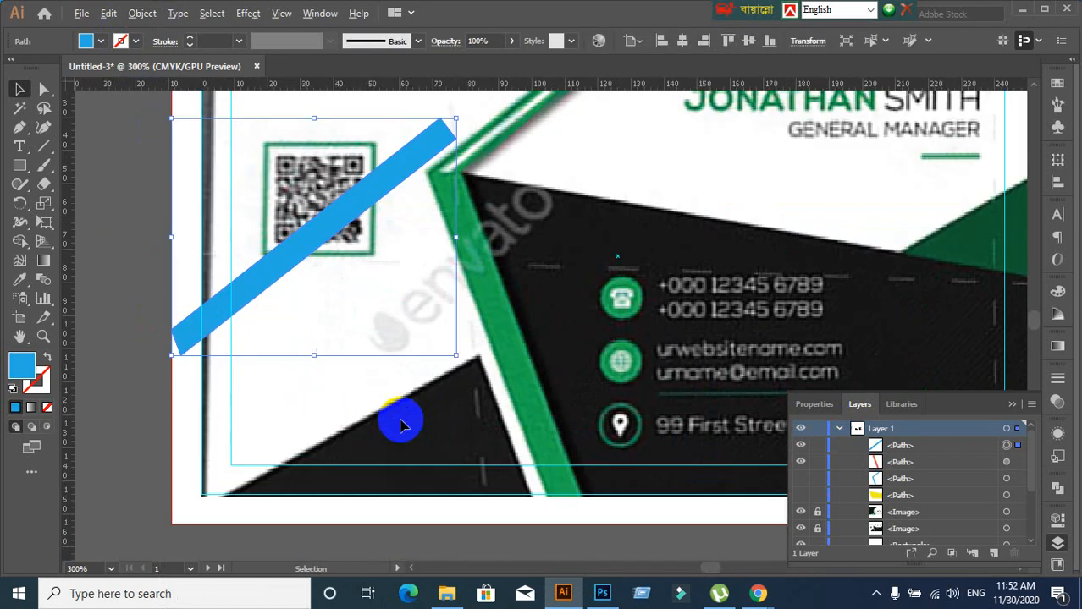
click(144, 16)
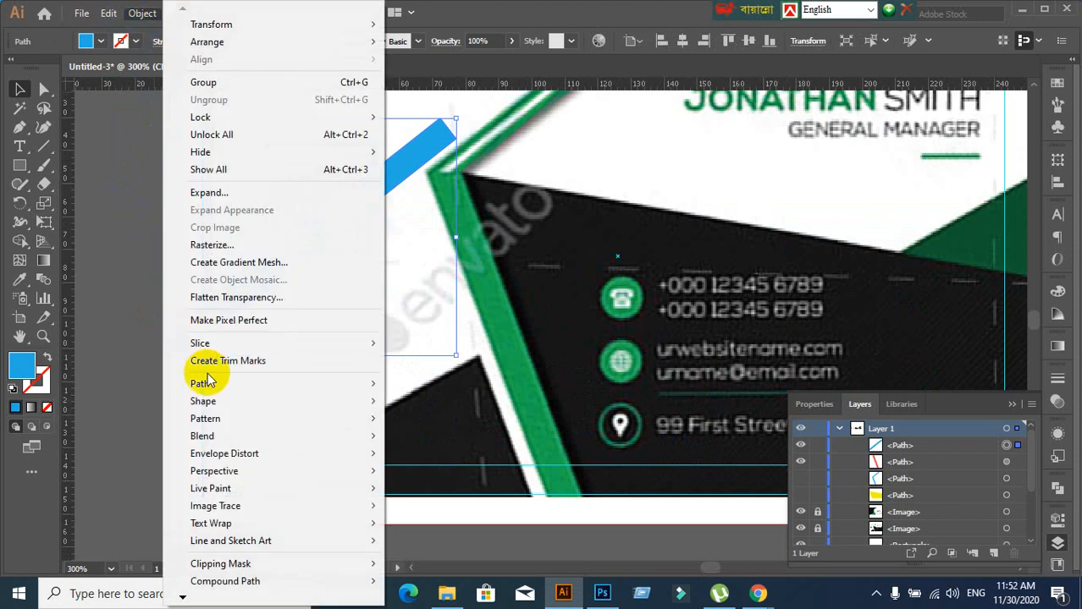
mouse_move(208, 393)
click(427, 441)
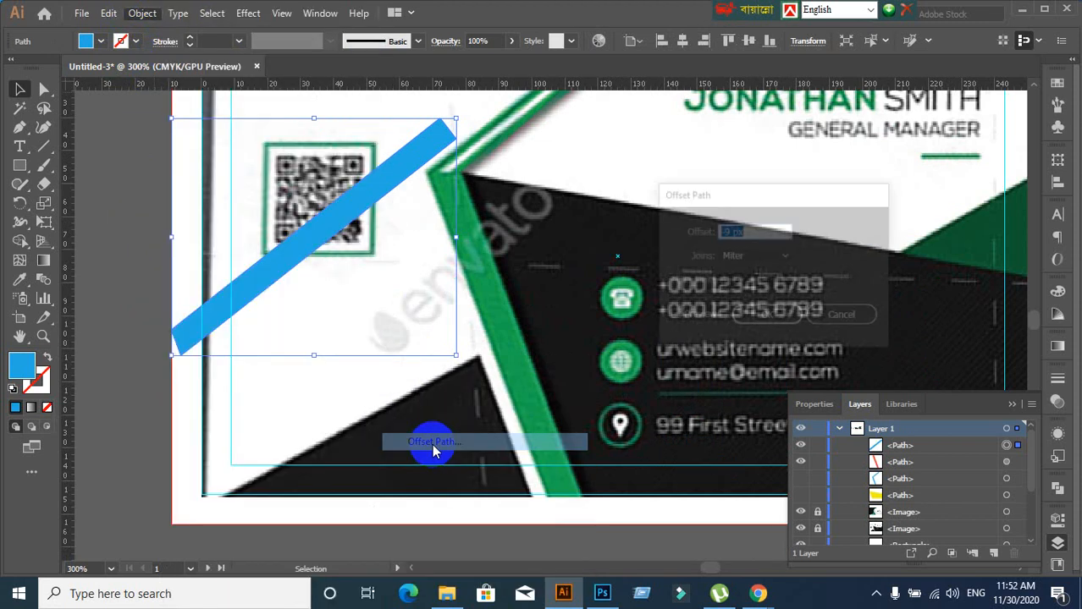
click(673, 315)
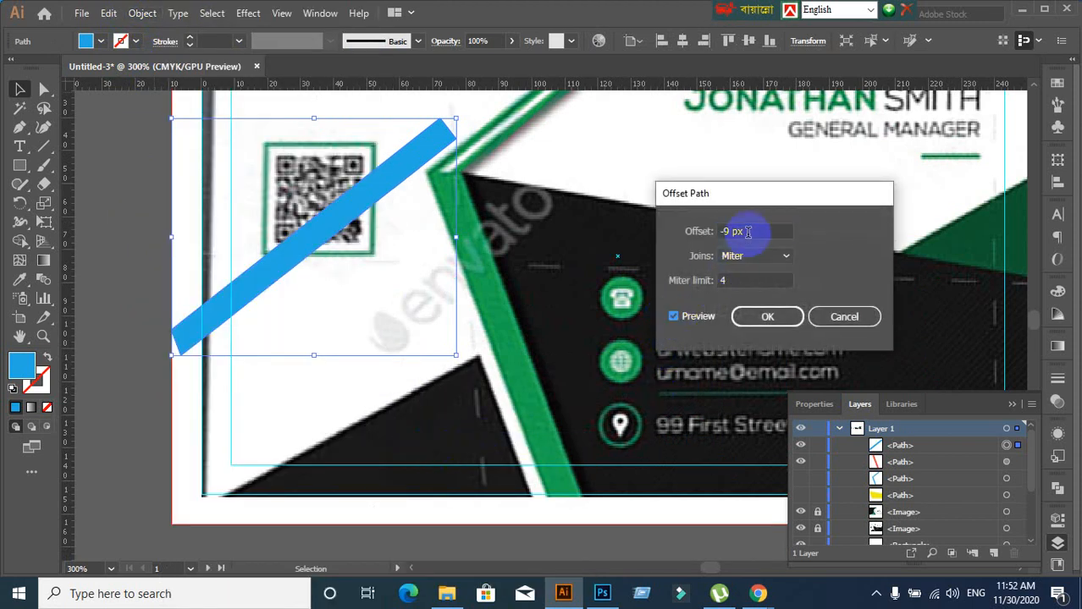
double_click(747, 232)
key(Up)
key(Up)
key(Up)
key(Up)
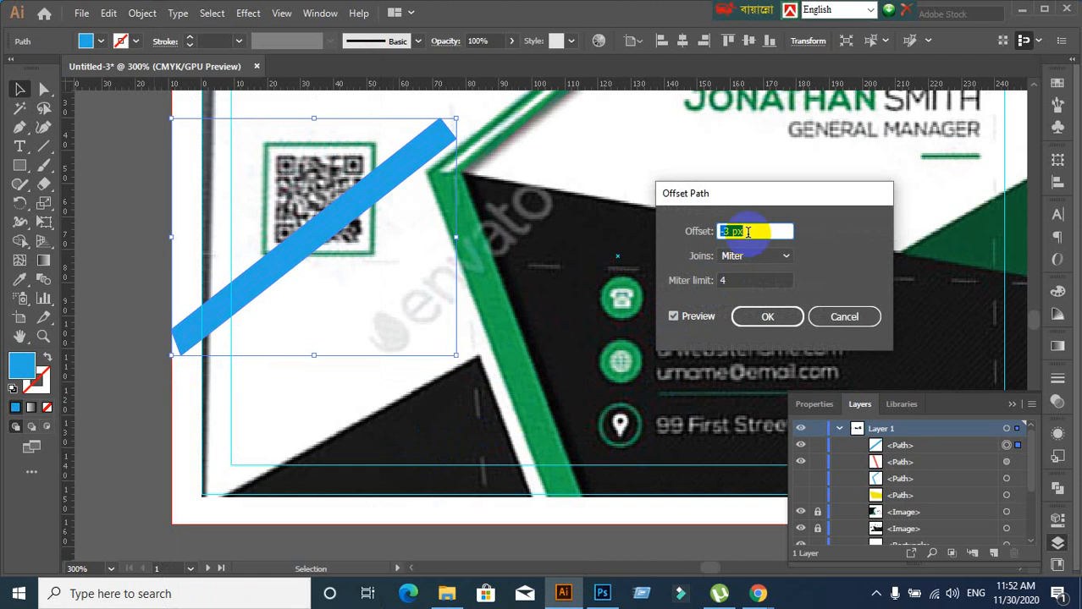
click(768, 318)
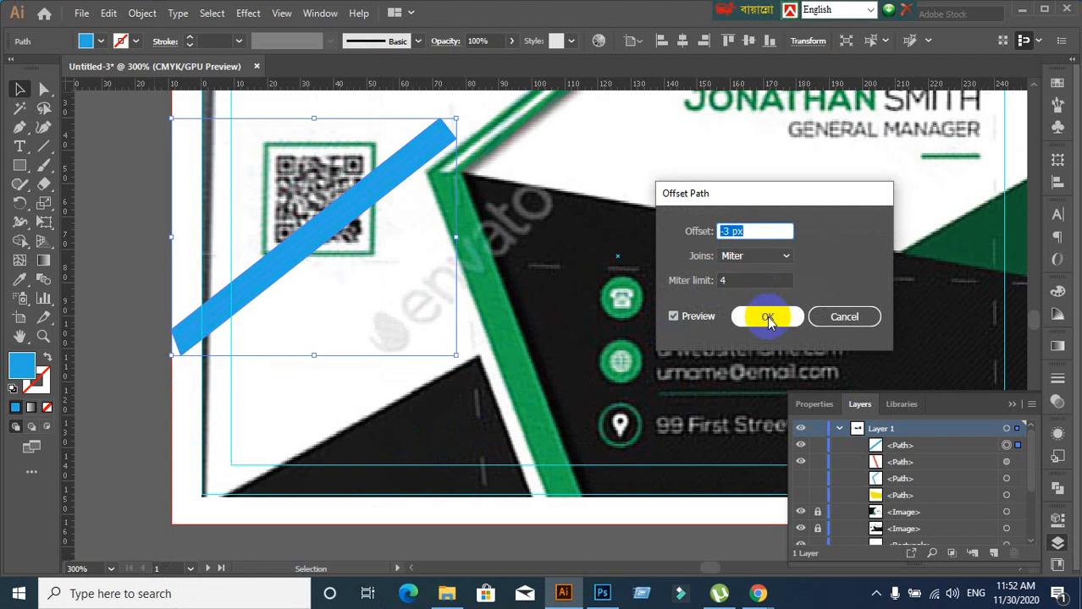
click(844, 317)
click(164, 282)
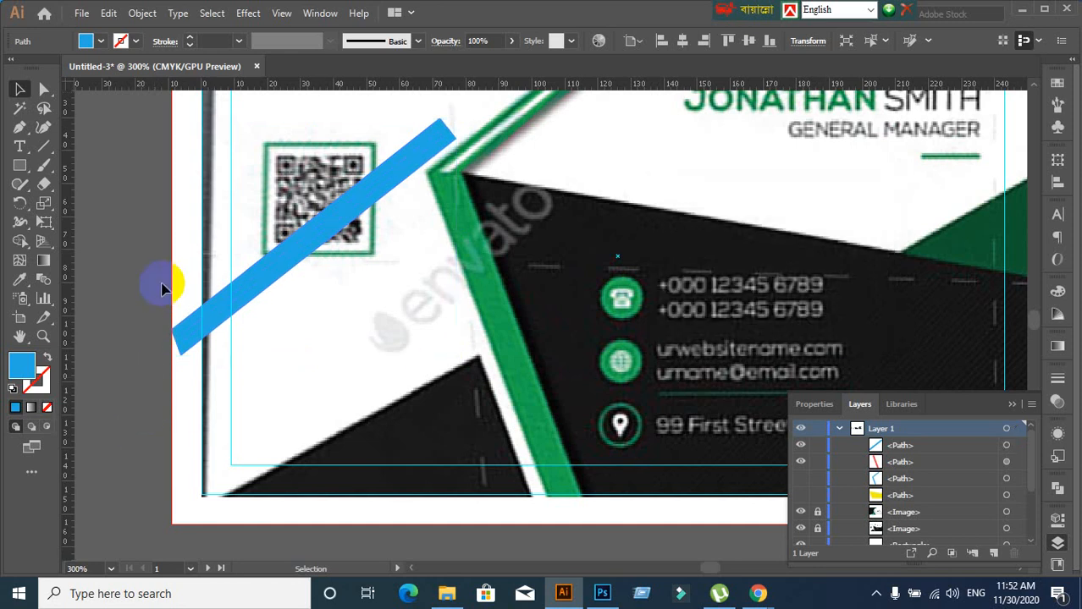
scroll(199, 330, down, 3)
drag(200, 330, 102, 208)
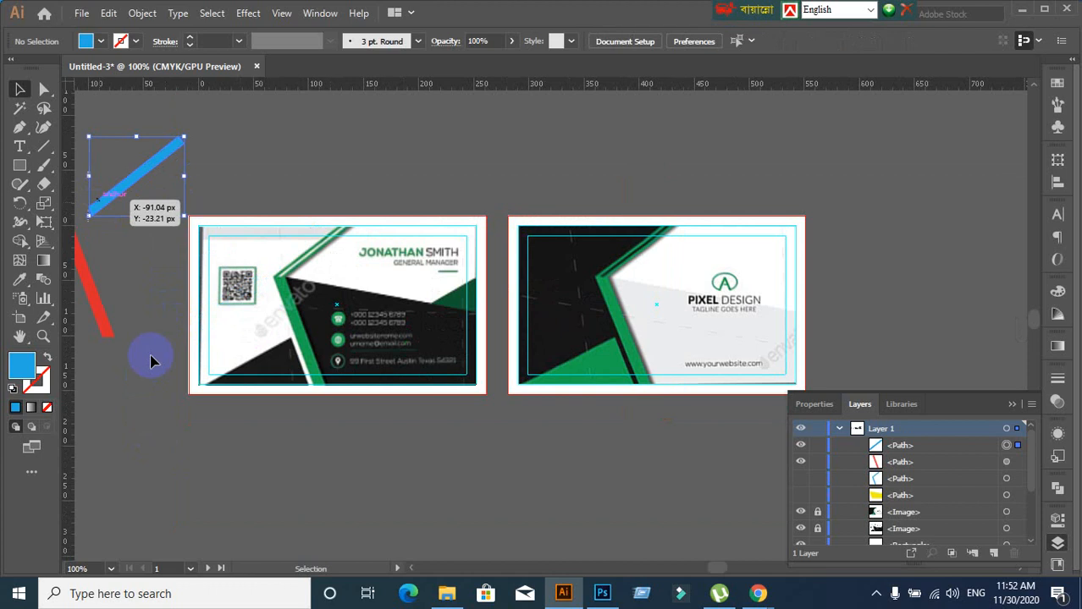
Show the blue traced stripe over the card again
click(151, 357)
scroll(349, 406, up, 2)
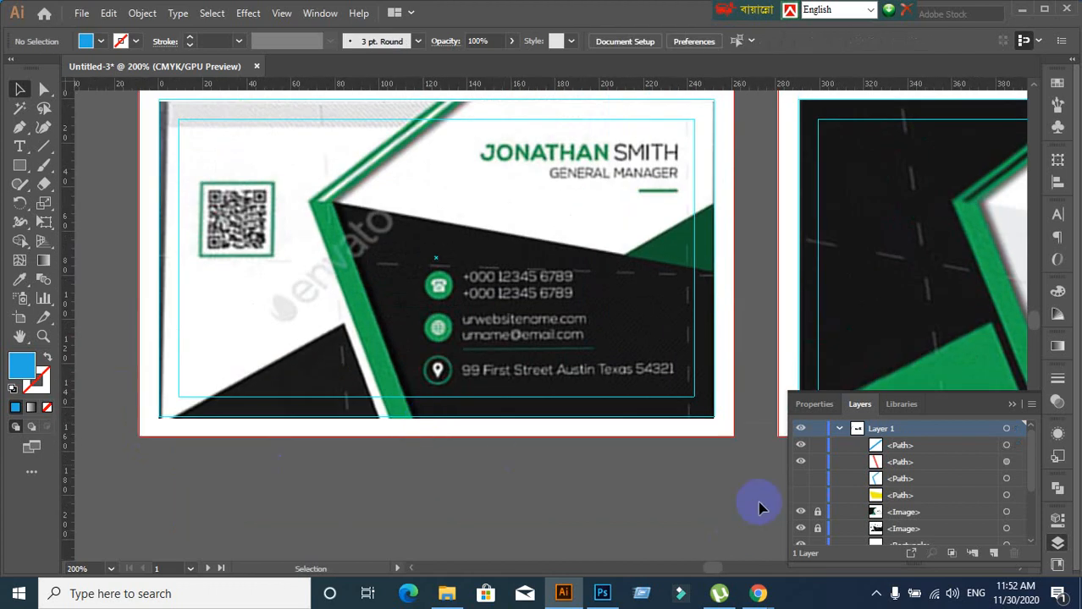
click(800, 479)
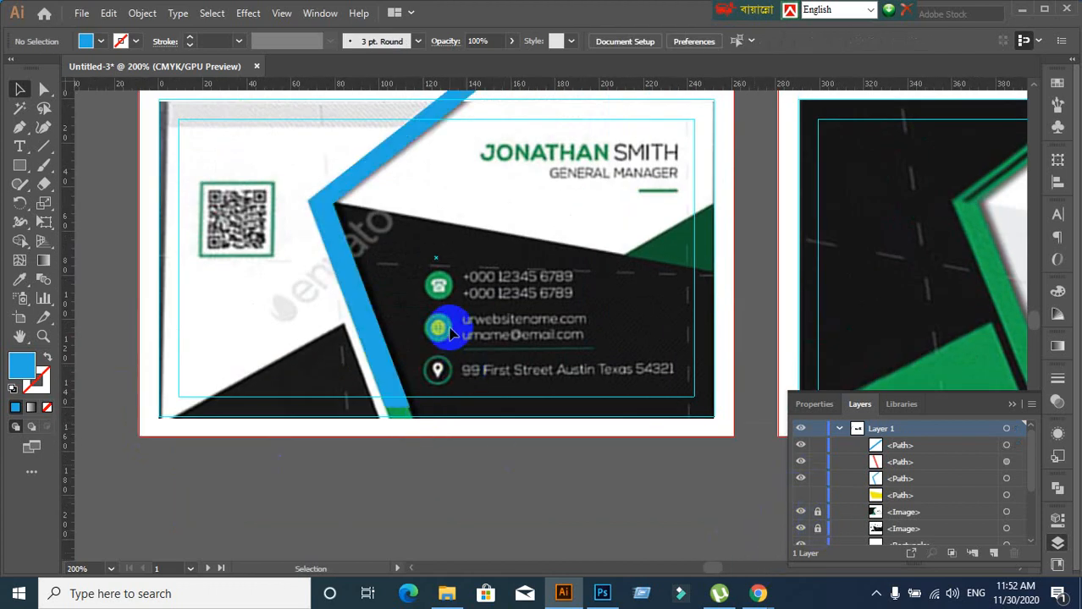
scroll(410, 176, up, 2)
scroll(402, 271, up, 1)
scroll(402, 271, down, 1)
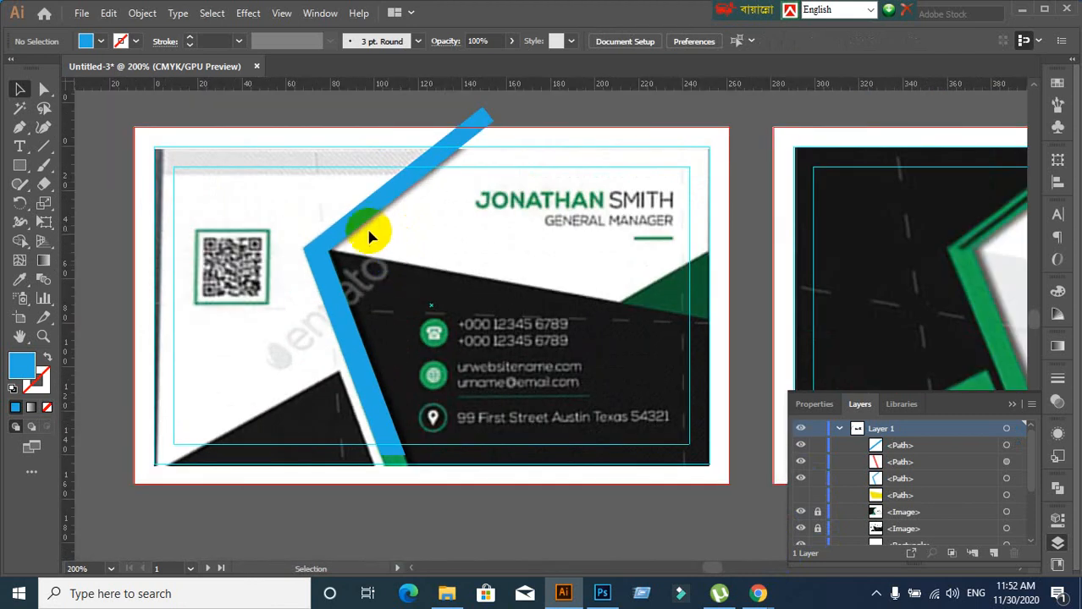
Select the blue diagonal stripe and duplicate it in place with Ctrl+F
click(361, 221)
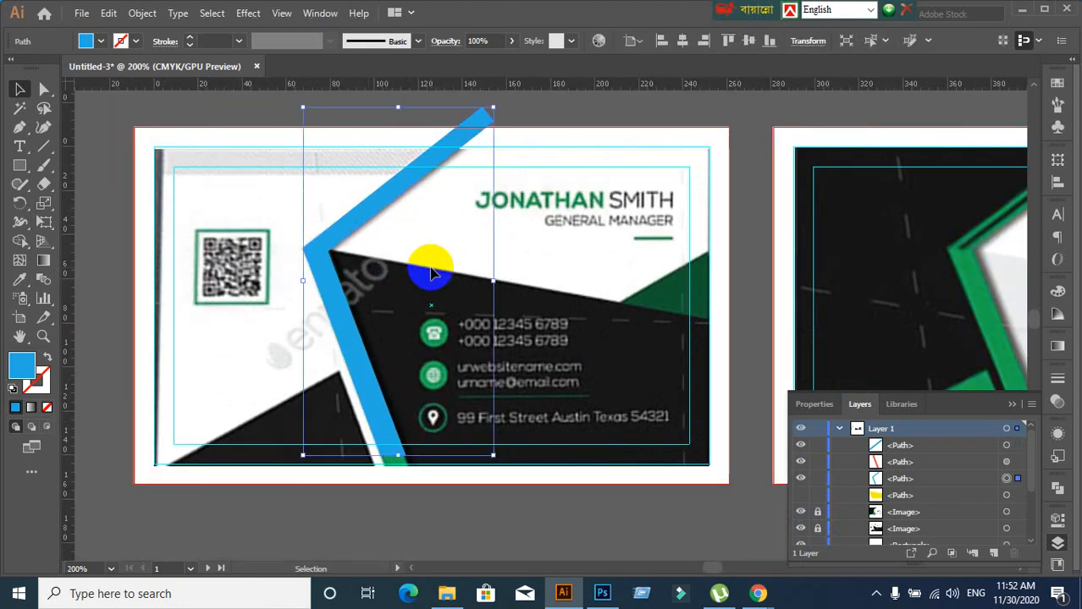
key(ctrl+f)
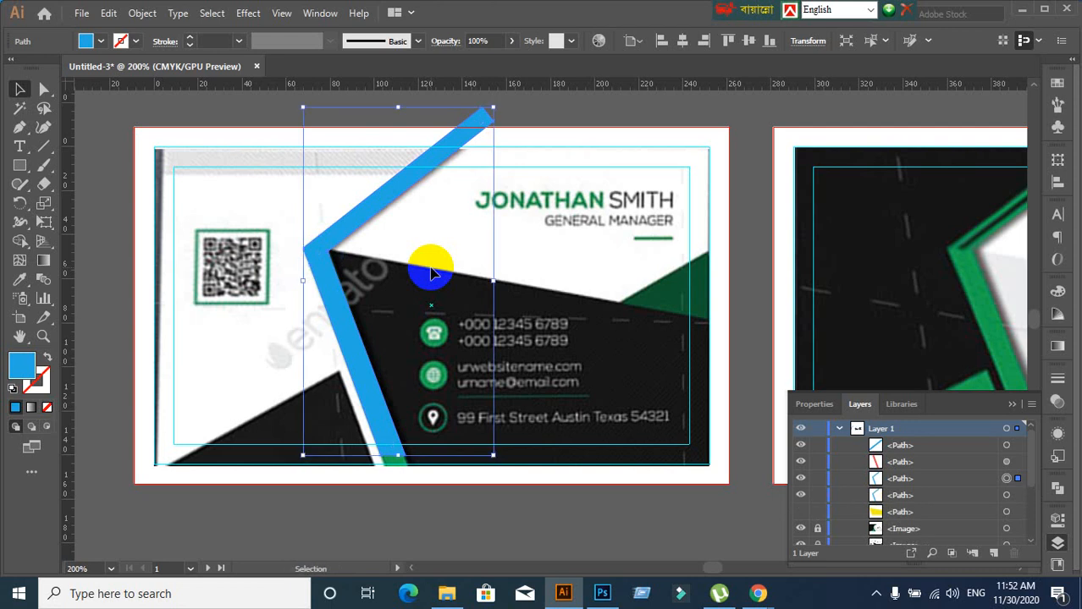
scroll(391, 240, up, 1)
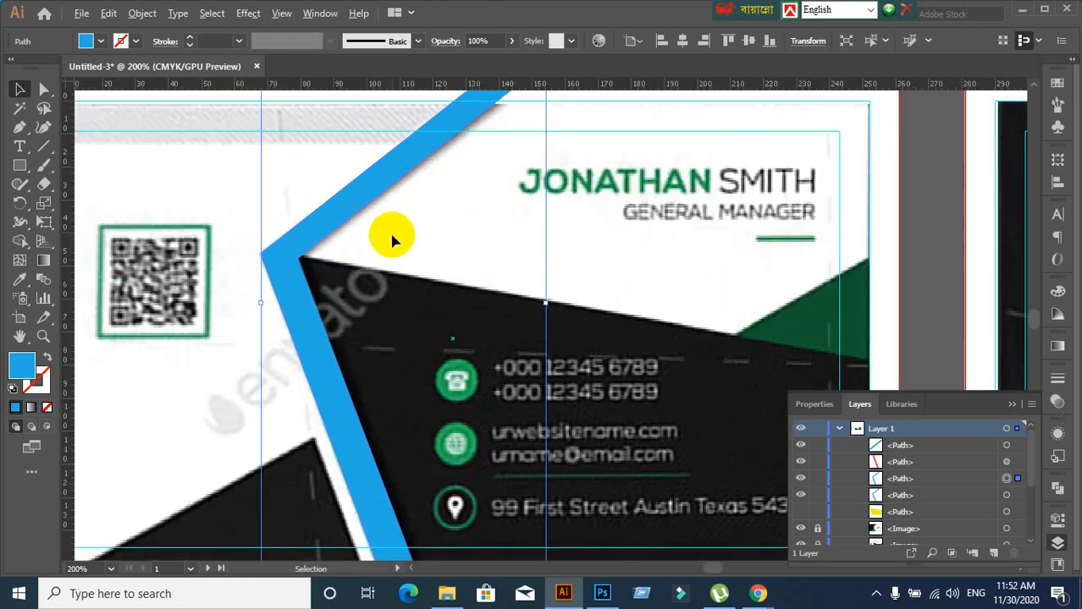
scroll(391, 241, down, 1)
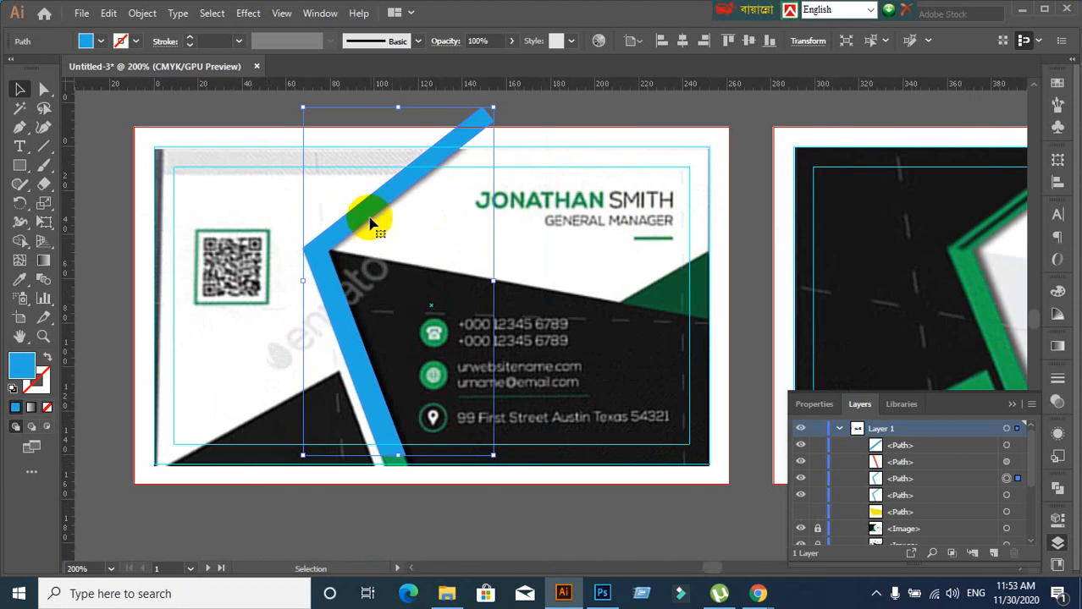
click(142, 12)
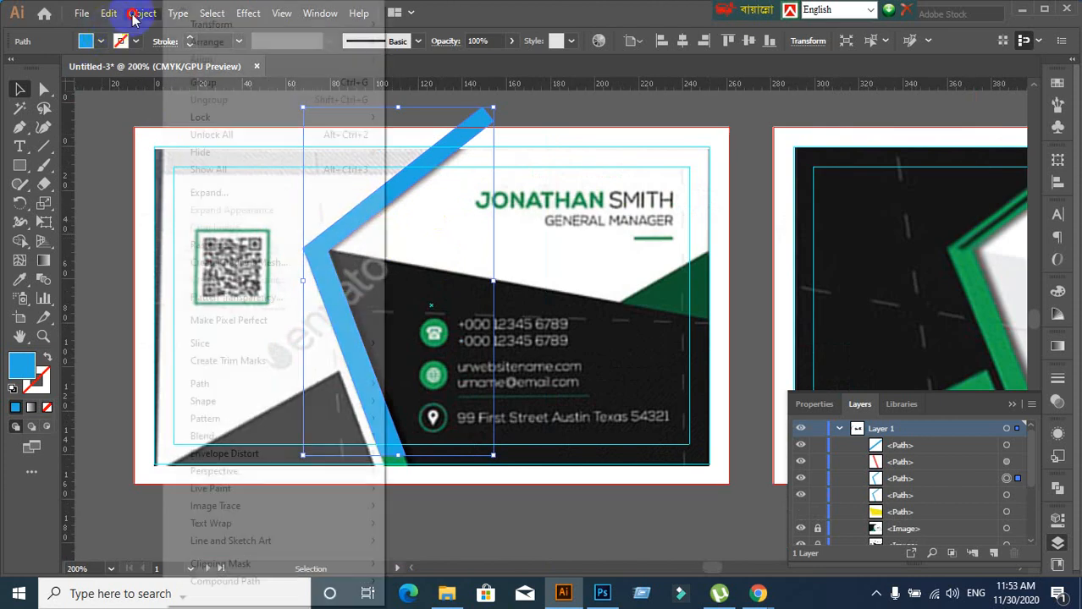
Apply a -2 px Offset Path to the blue stripe copy with preview on
mouse_move(223, 380)
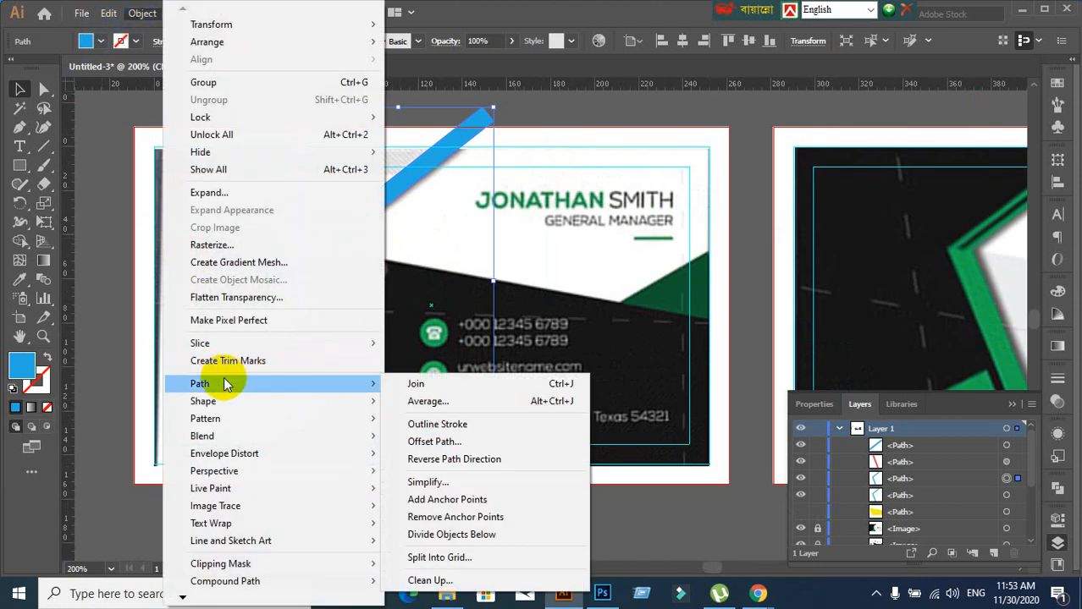
click(432, 446)
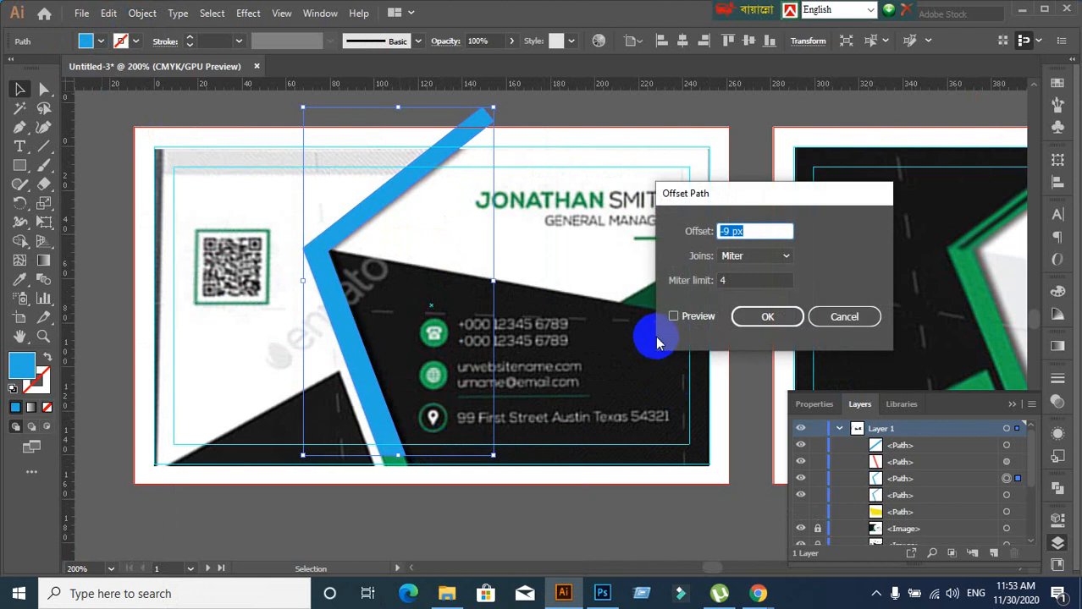
click(673, 319)
click(762, 231)
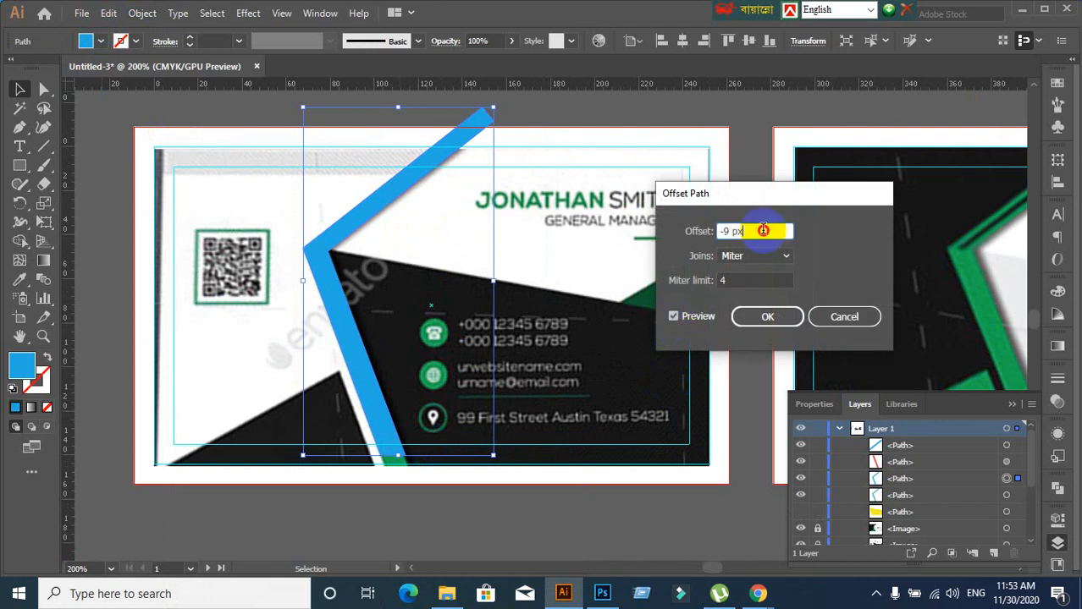
scroll(762, 229, down, 2)
click(764, 314)
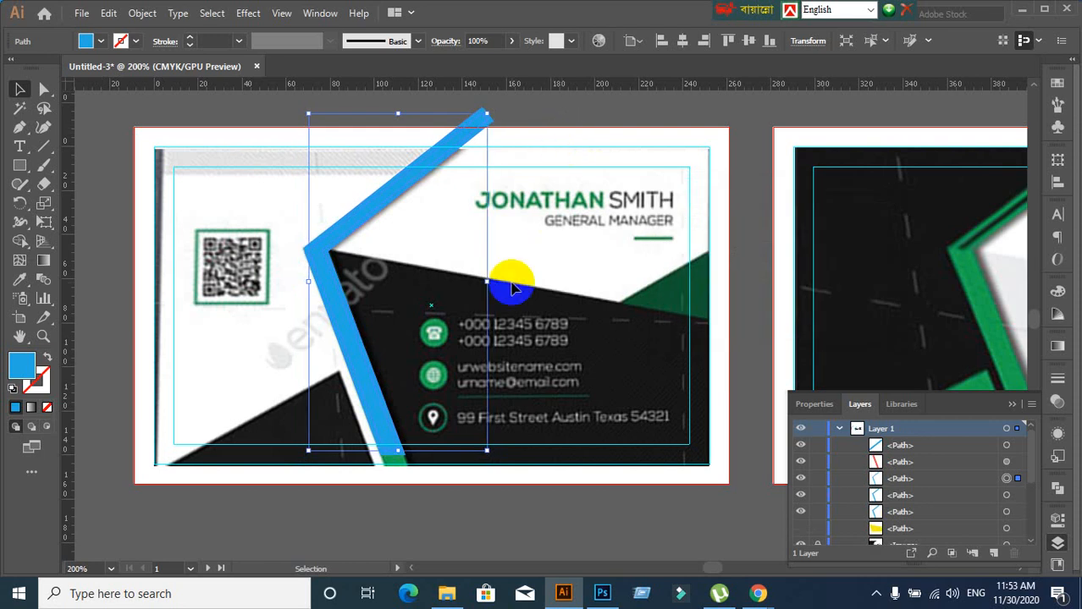
Select both stripe paths and merge their regions at the corner with Shape Builder
scroll(511, 288, up, 1)
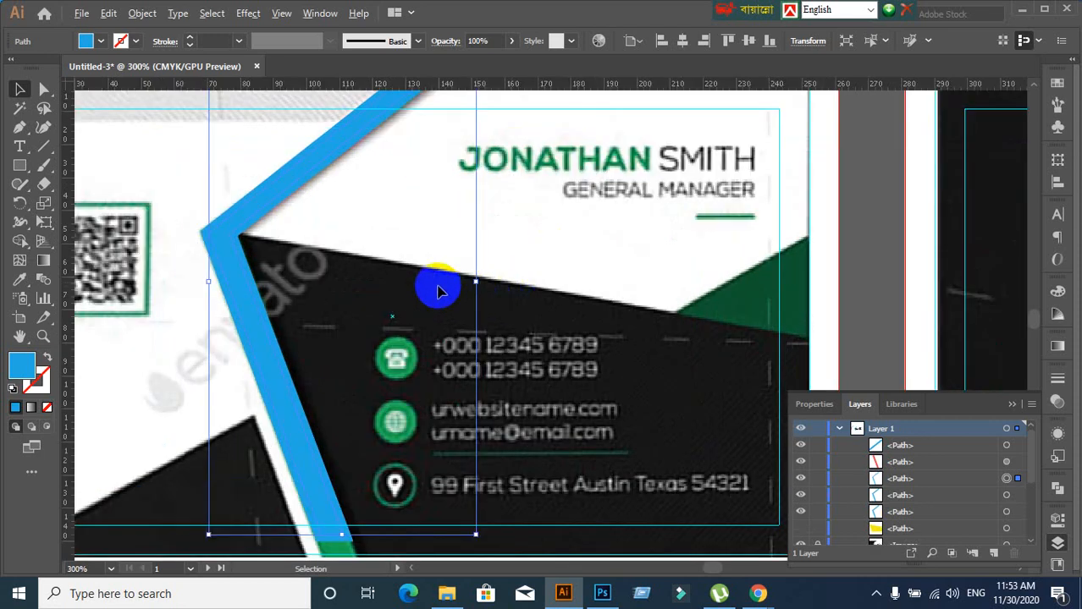
scroll(424, 269, down, 1)
scroll(483, 132, up, 3)
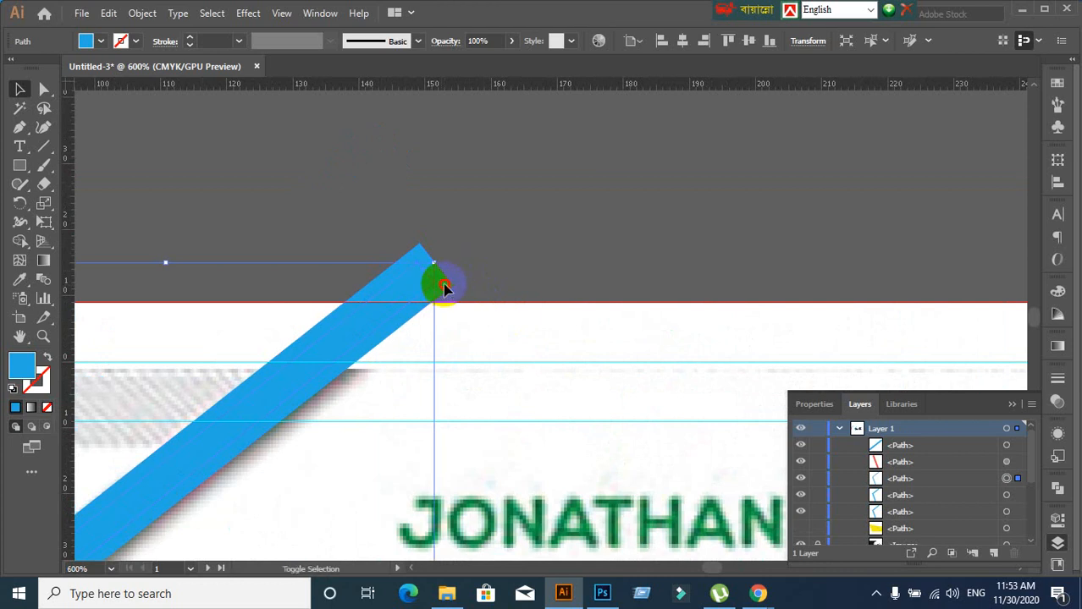
shift+click(443, 286)
scroll(514, 315, down, 2)
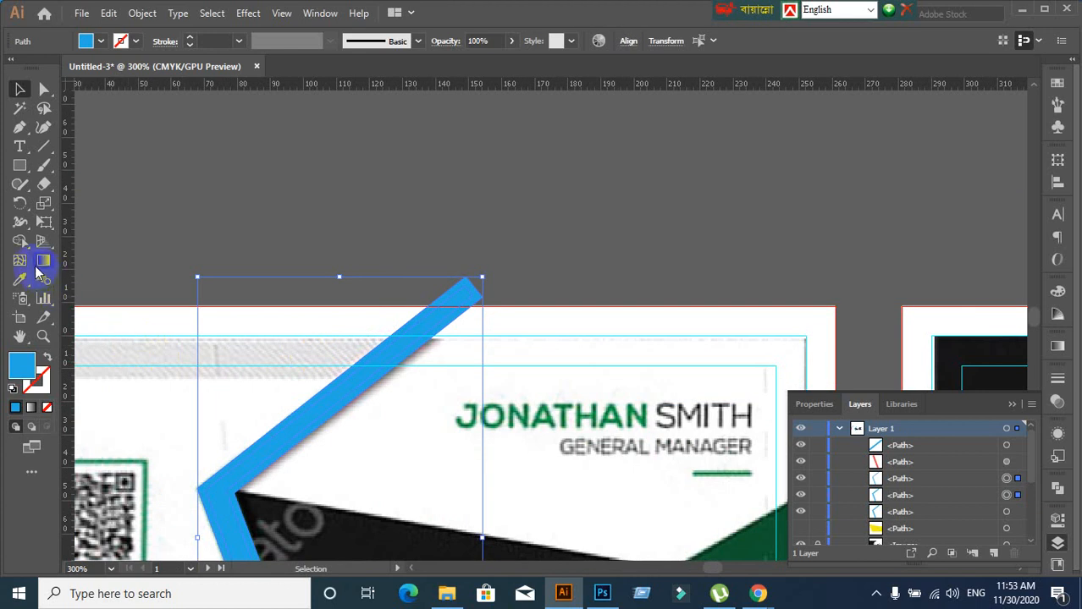
click(20, 243)
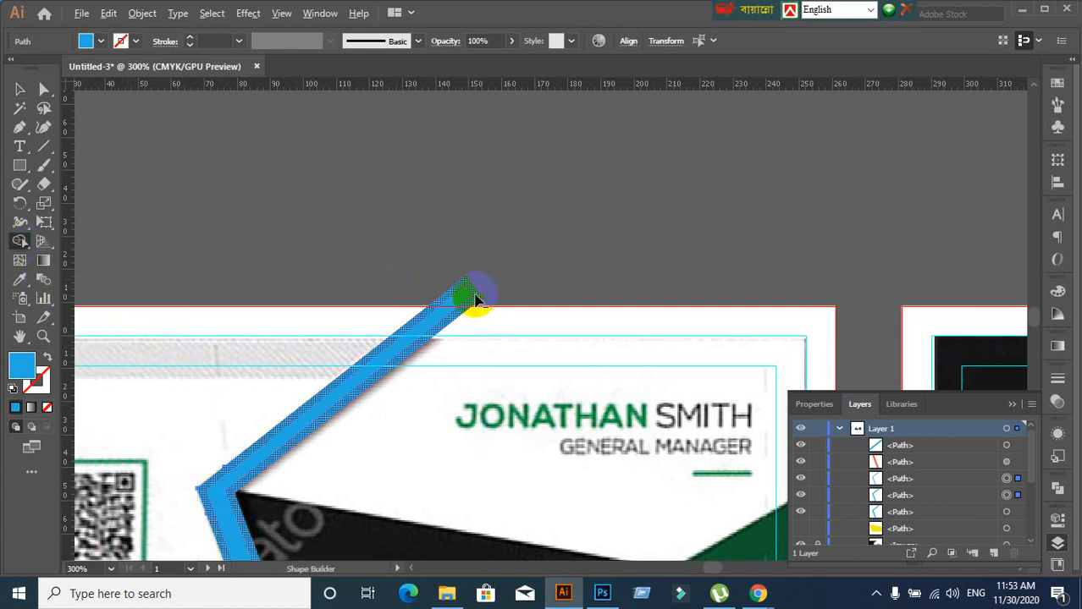
scroll(478, 338, down, 4)
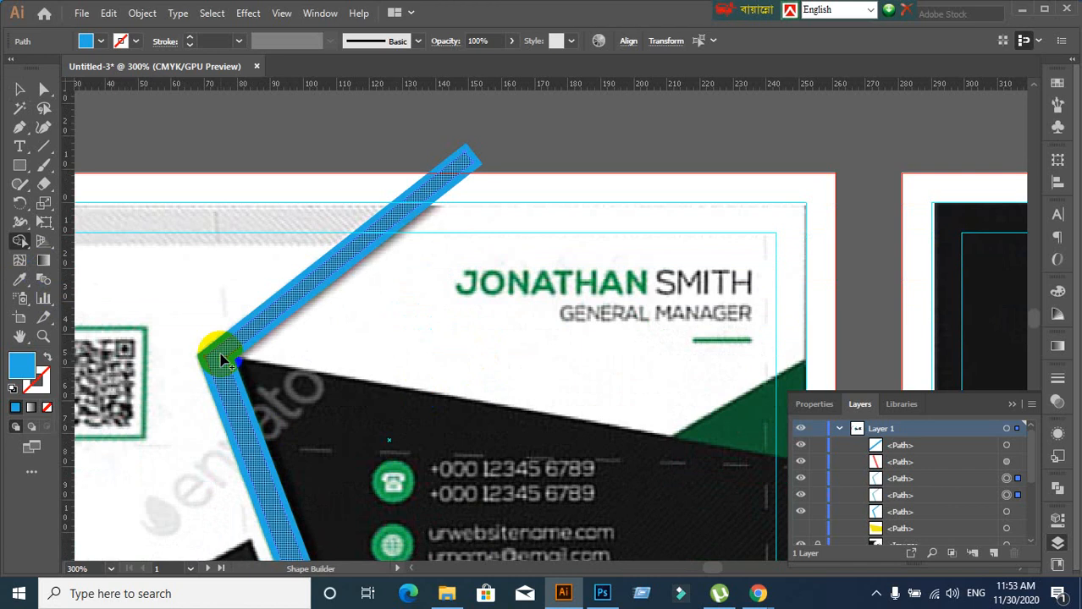
click(220, 360)
click(19, 89)
click(576, 135)
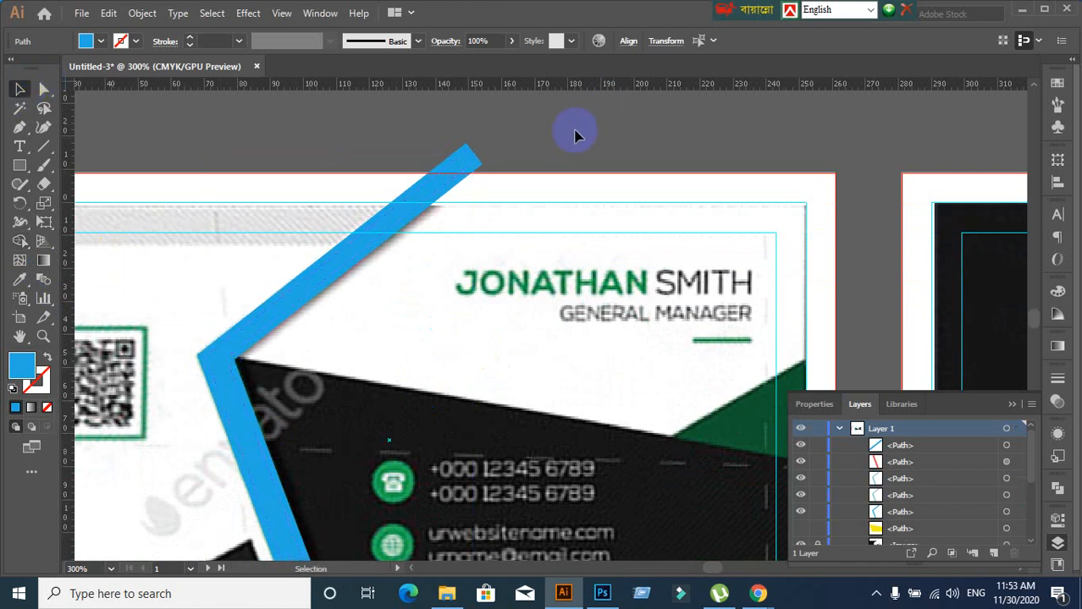
click(447, 167)
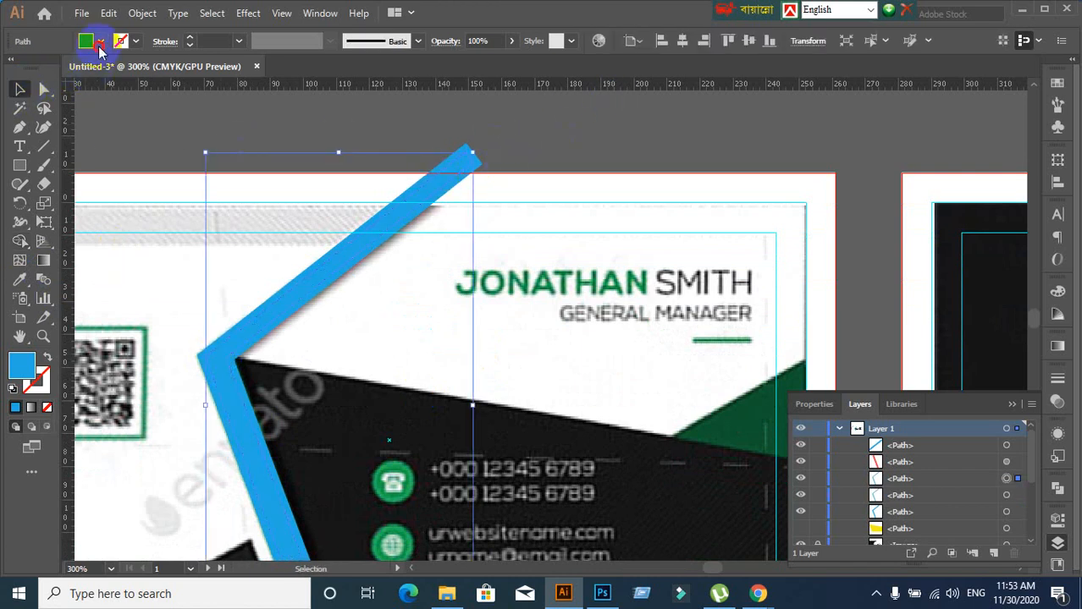
Fill the inner stripe with the yellow swatch
click(100, 46)
click(69, 69)
click(678, 138)
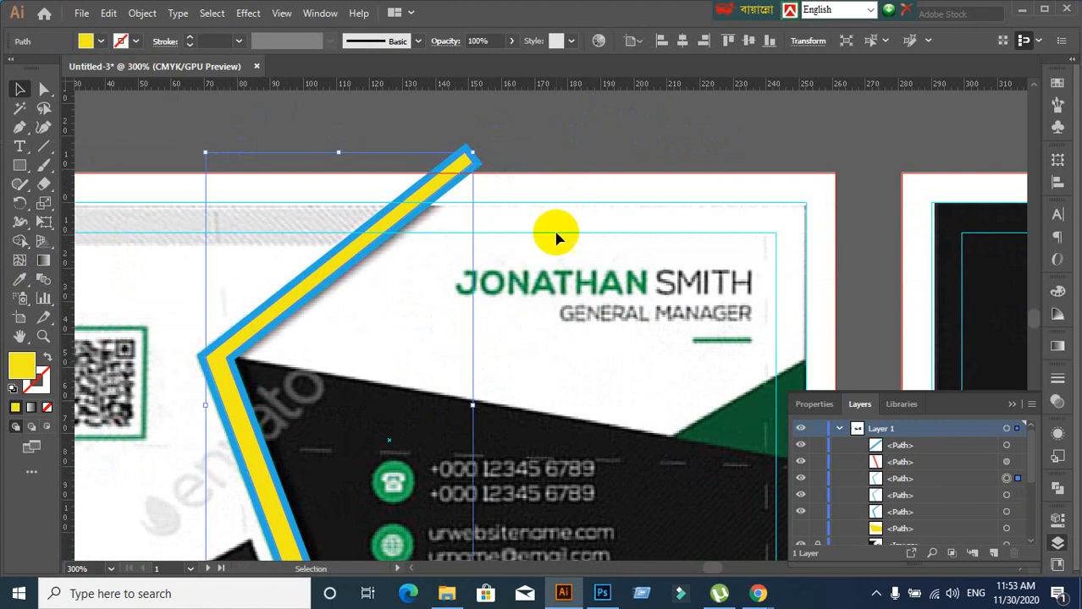
scroll(556, 238, down, 1)
click(331, 150)
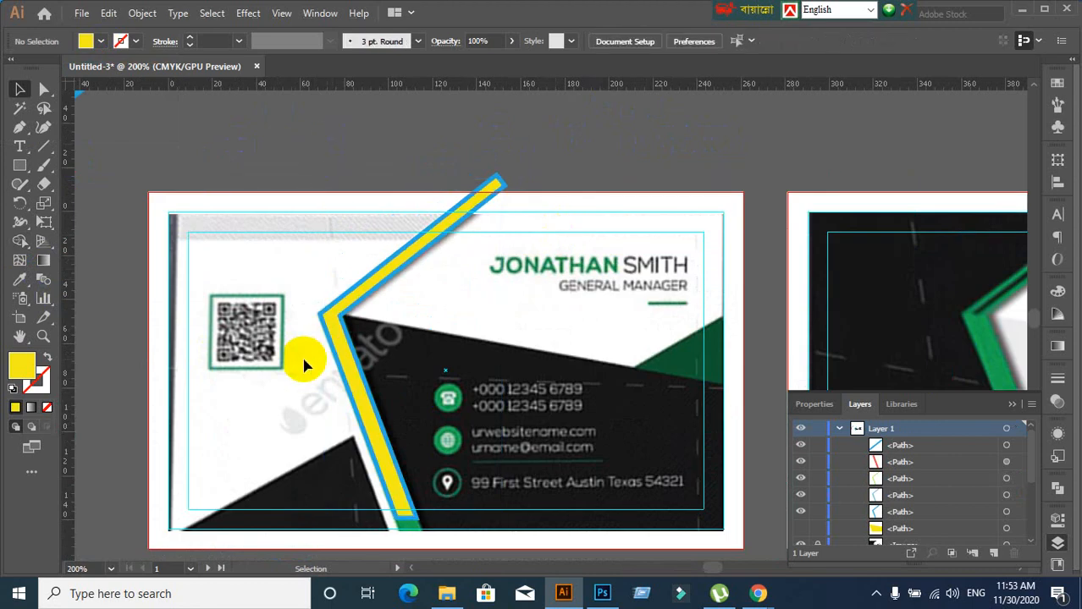
Pan to the stripe's lower section and select the yellow-and-blue stripe
scroll(304, 360, up, 3)
scroll(357, 312, down, 2)
drag(340, 316, 406, 225)
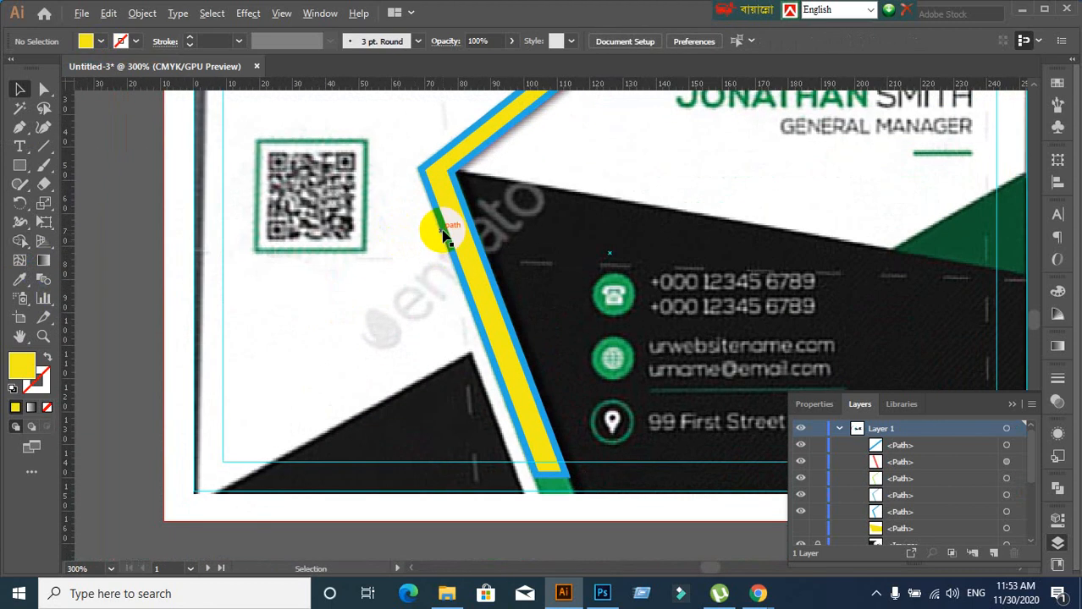
scroll(441, 237, up, 1)
scroll(355, 218, down, 1)
click(406, 201)
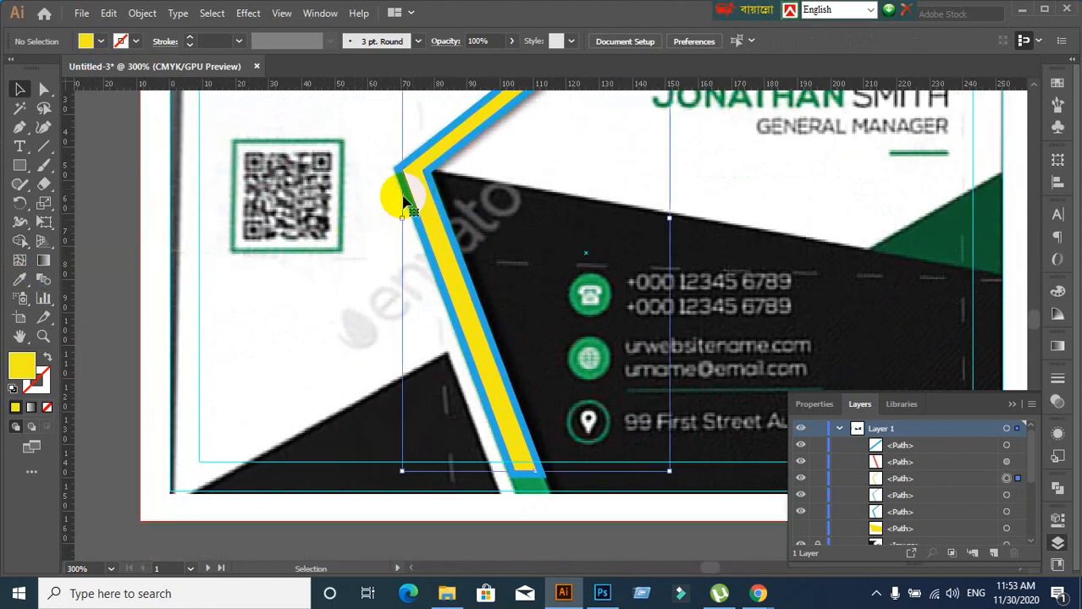
scroll(333, 292, up, 2)
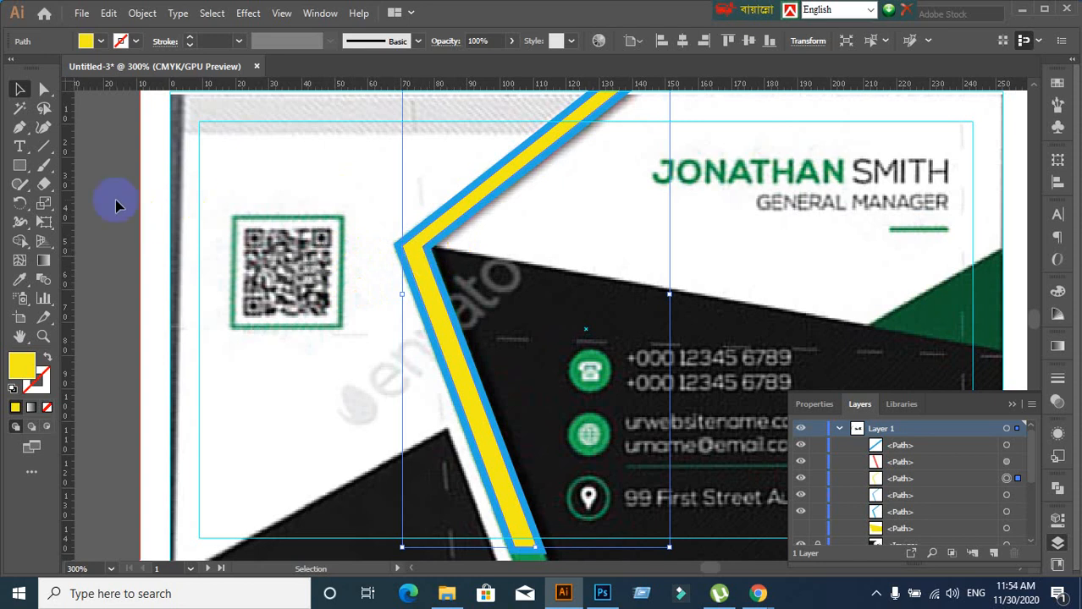
click(43, 148)
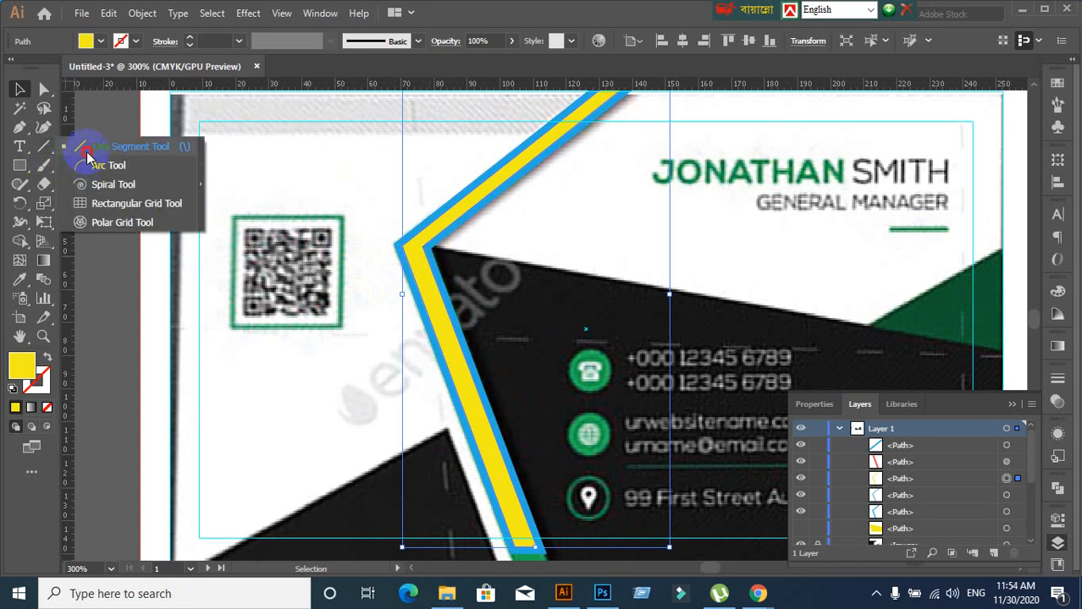
click(85, 148)
drag(444, 245, 333, 250)
click(18, 90)
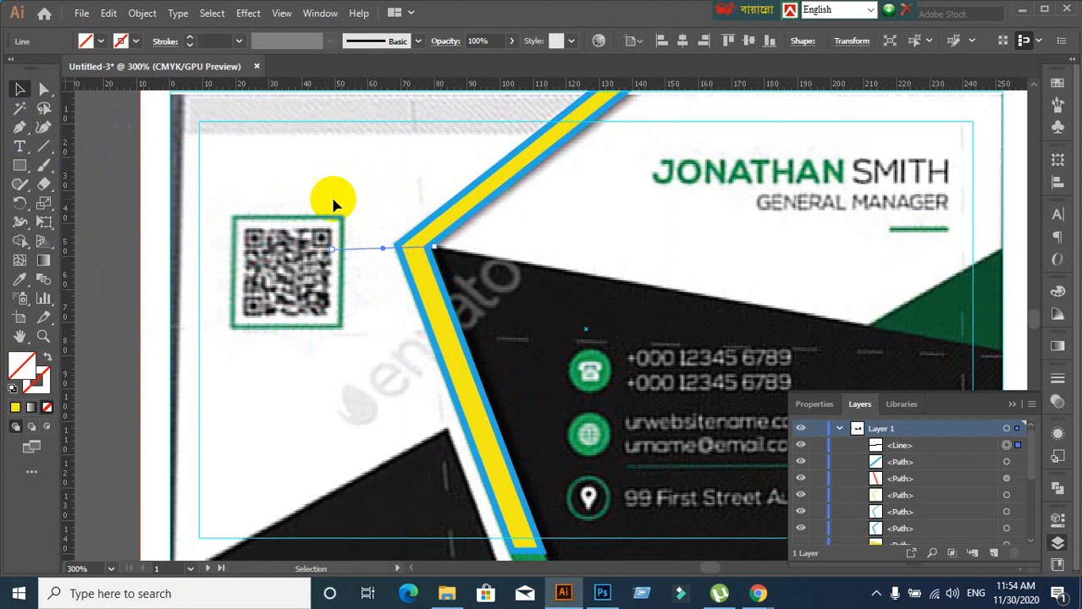
shift+click(473, 338)
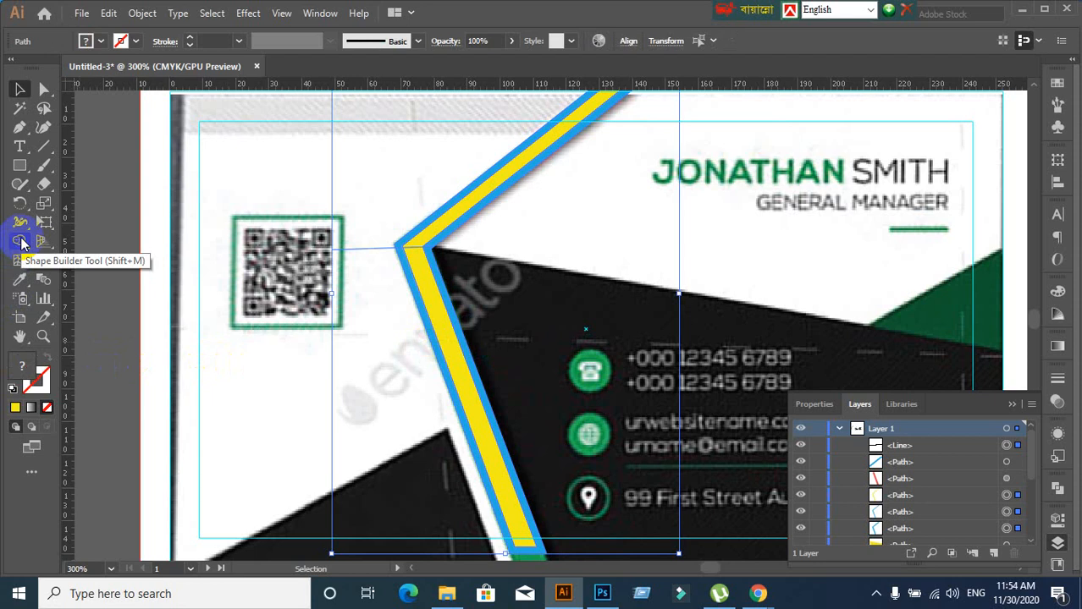
click(21, 242)
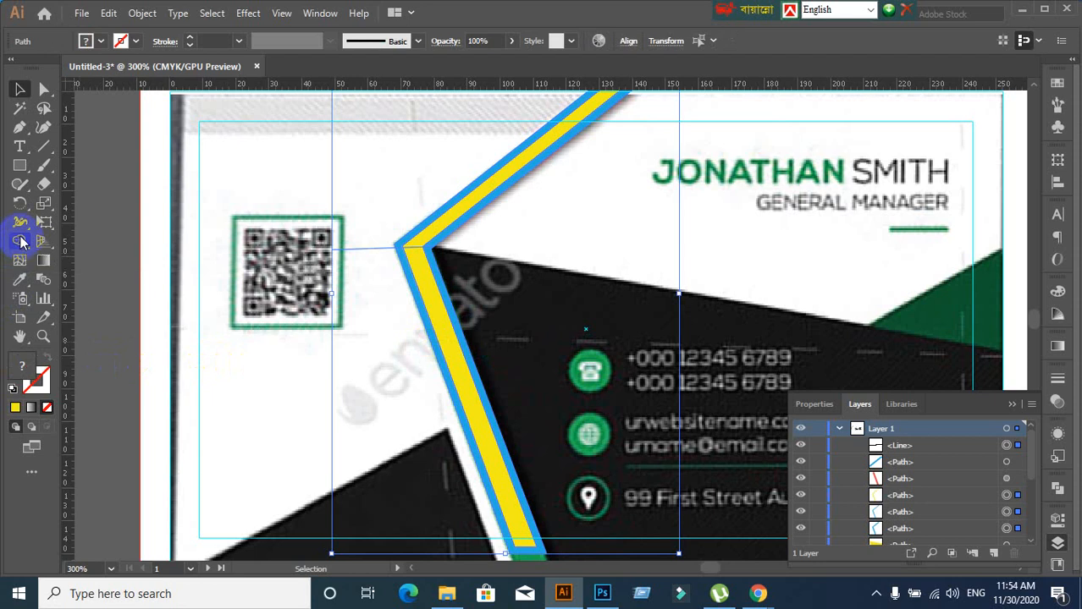
click(21, 242)
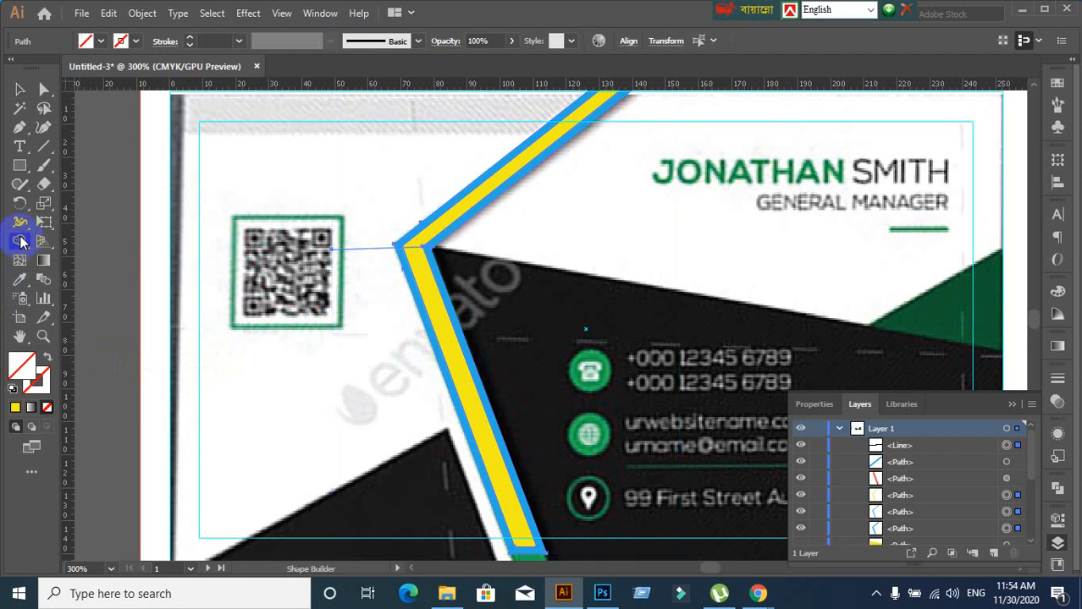
click(415, 273)
drag(373, 227, 366, 279)
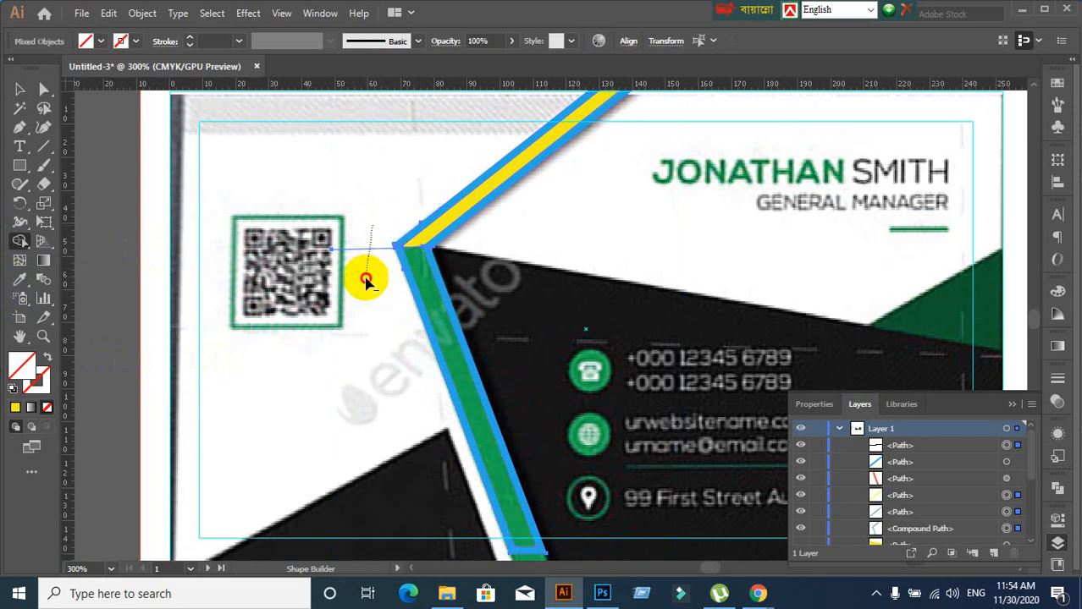
key(v)
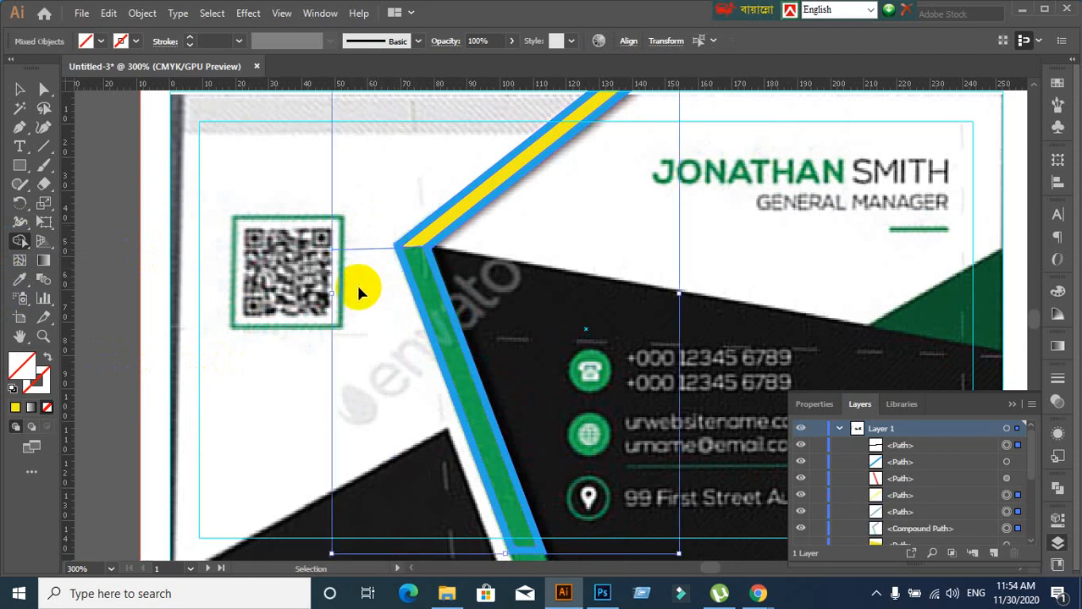
key(ctrl+z)
key(Delete)
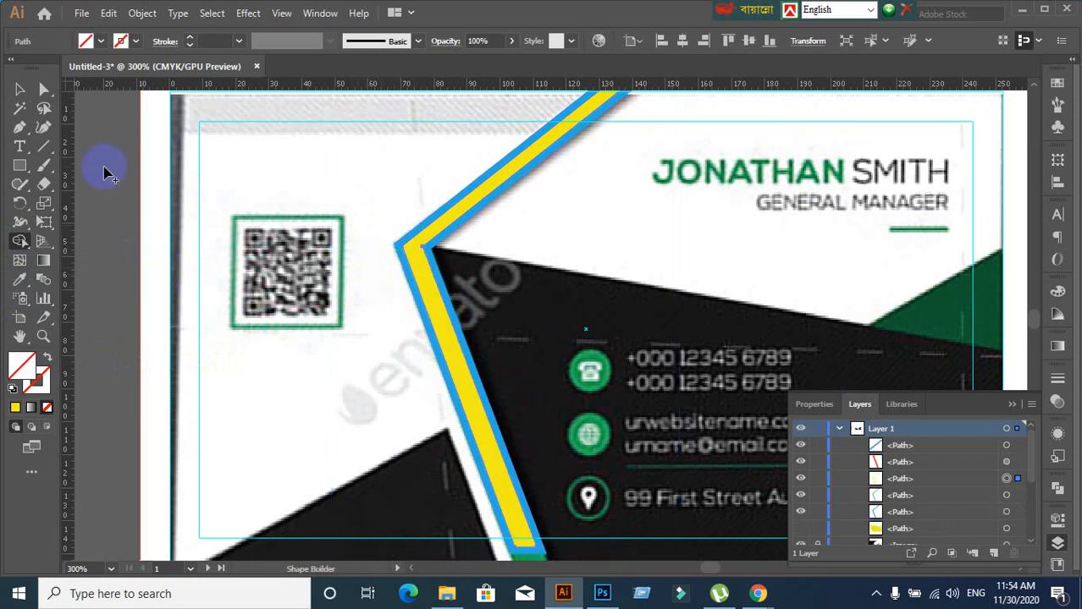
Select the yellow inner stripe, undoing an accidental move of it
click(19, 90)
click(96, 271)
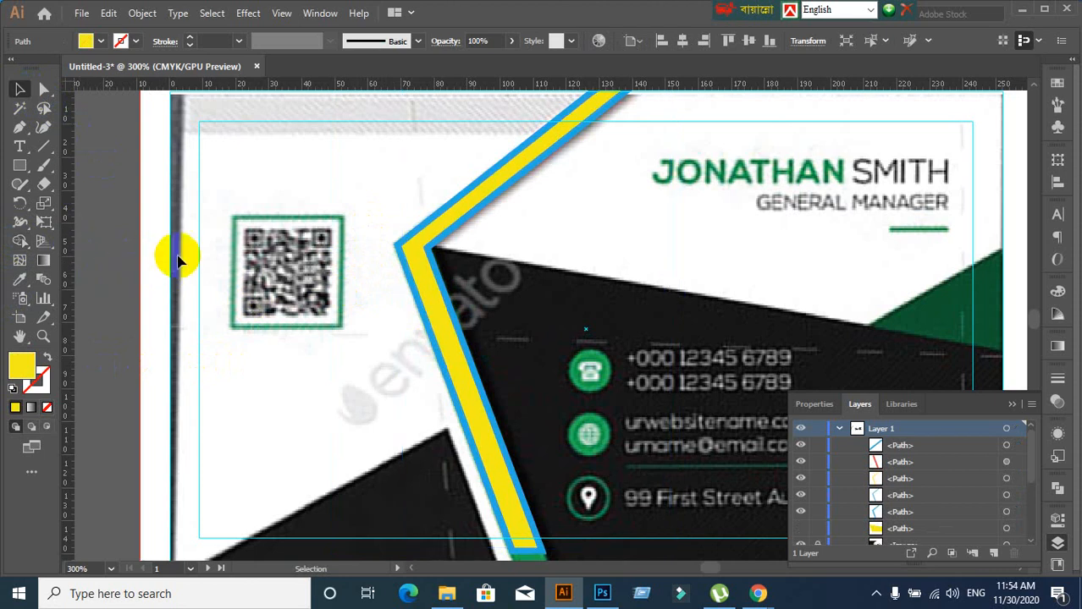
drag(441, 338, 546, 400)
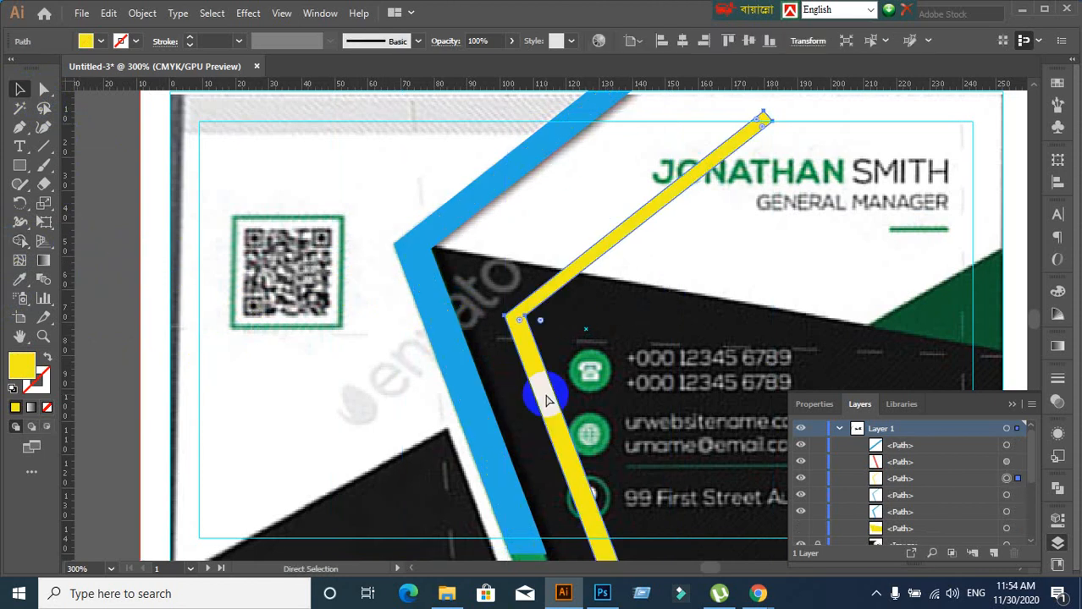
key(ctrl+z)
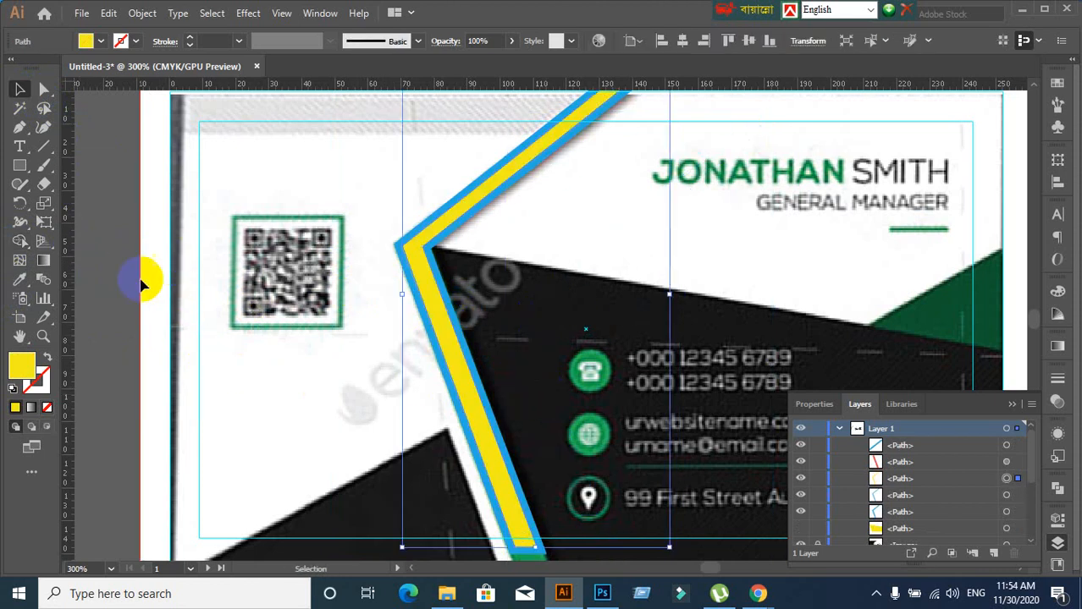
click(127, 282)
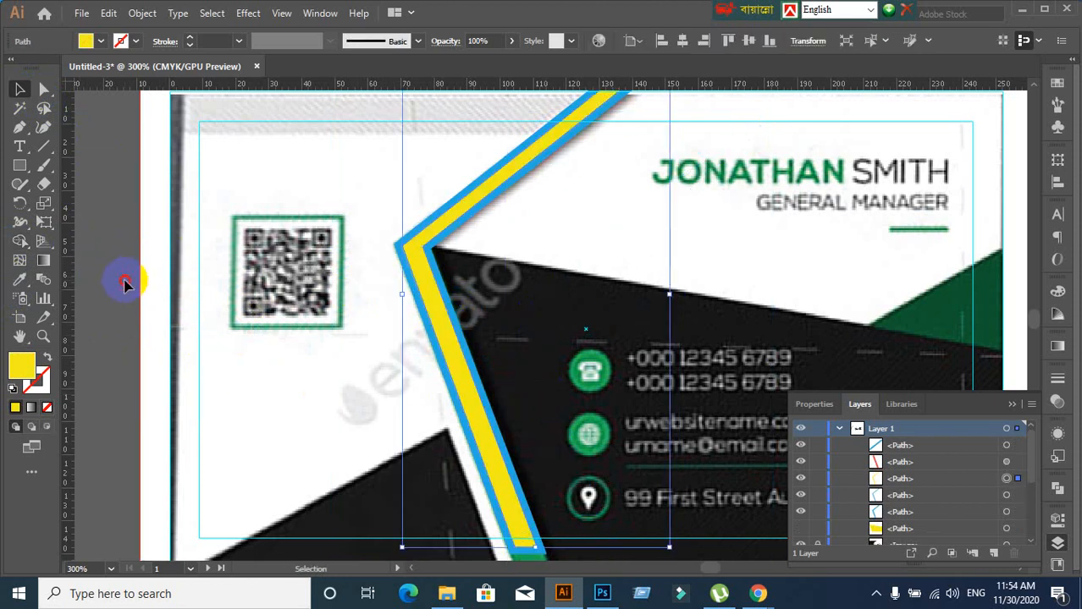
click(432, 313)
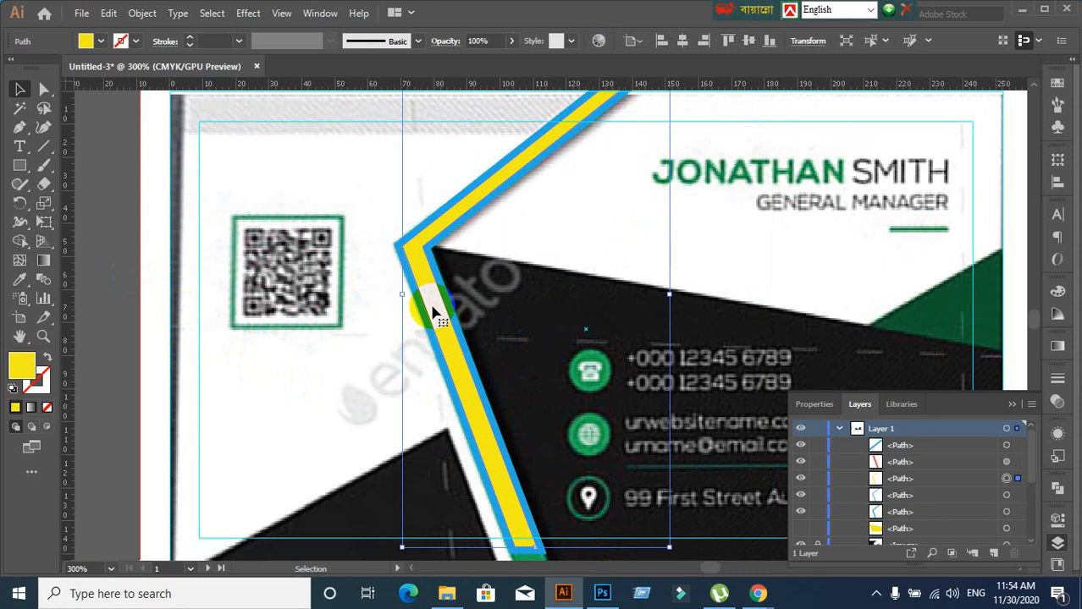
scroll(125, 241, down, 2)
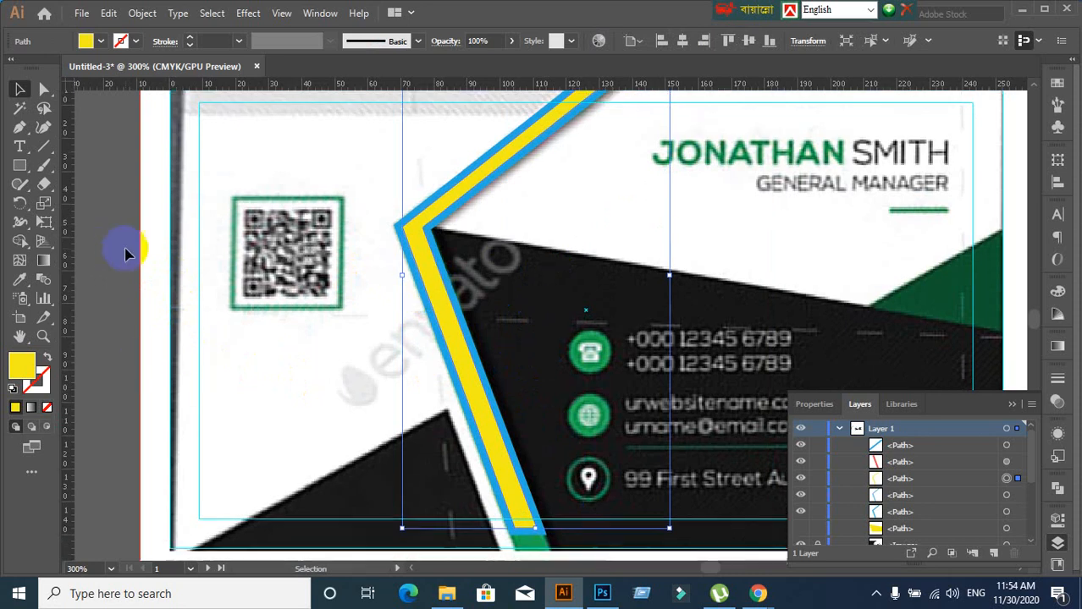
Erase across the yellow stripe near its corner with a smaller Eraser brush
click(43, 184)
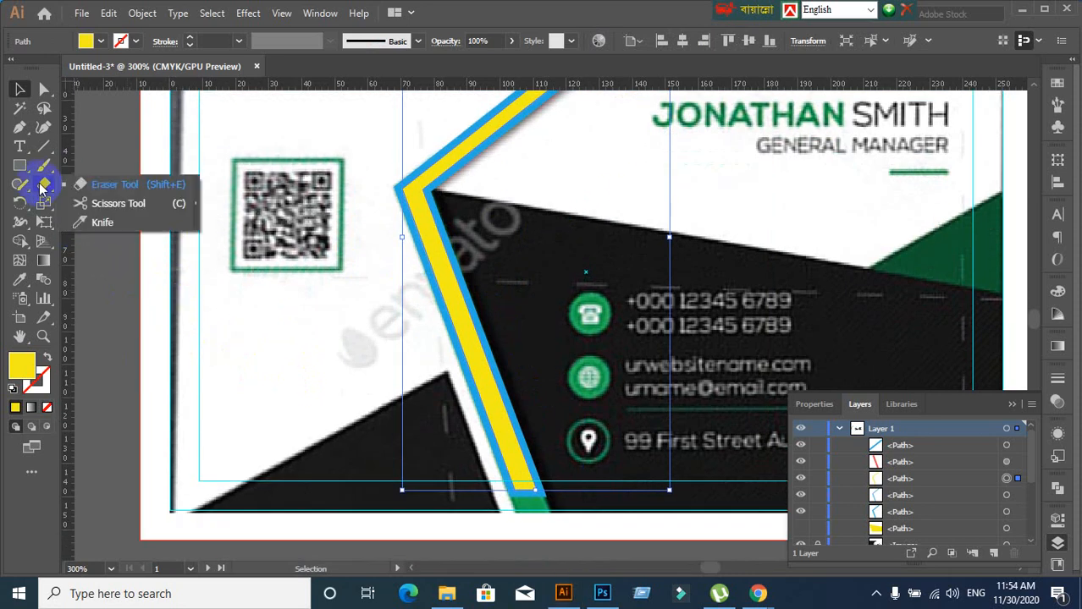
click(103, 194)
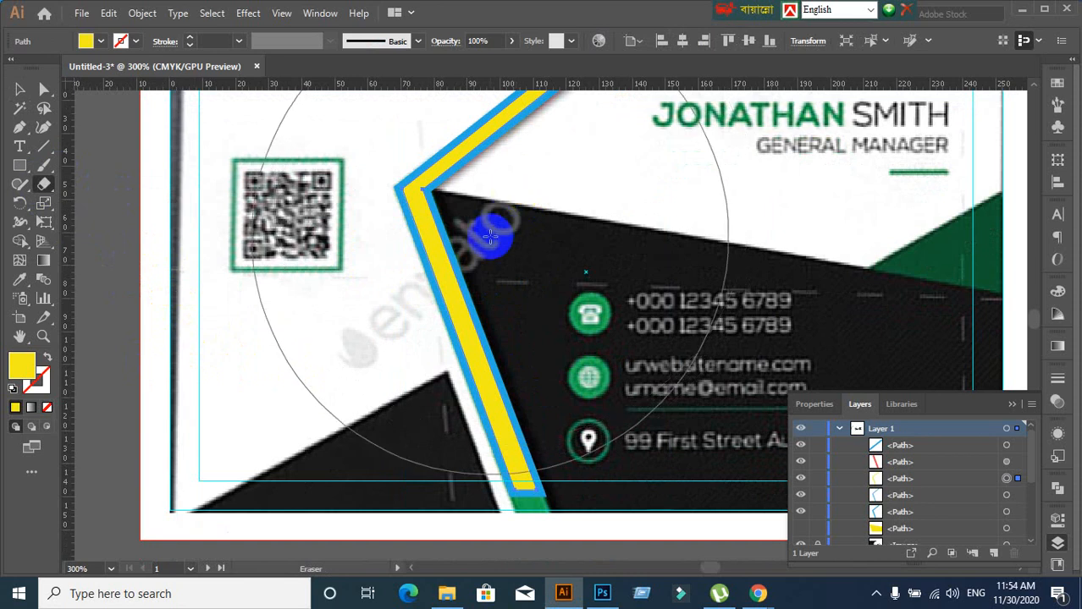
key(bracketleft)
key(bracketleft)
key(bracketleft)
key(bracketleft)
key(bracketleft)
key(bracketleft)
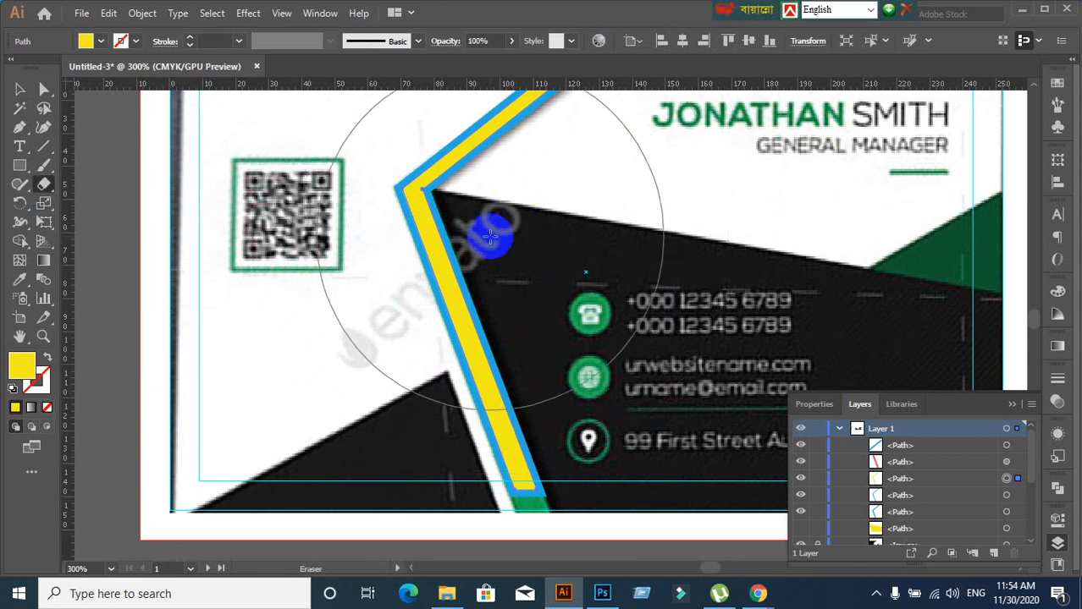
mouse_move(481, 209)
mouse_down()
mouse_move(376, 213)
mouse_move(372, 191)
mouse_up()
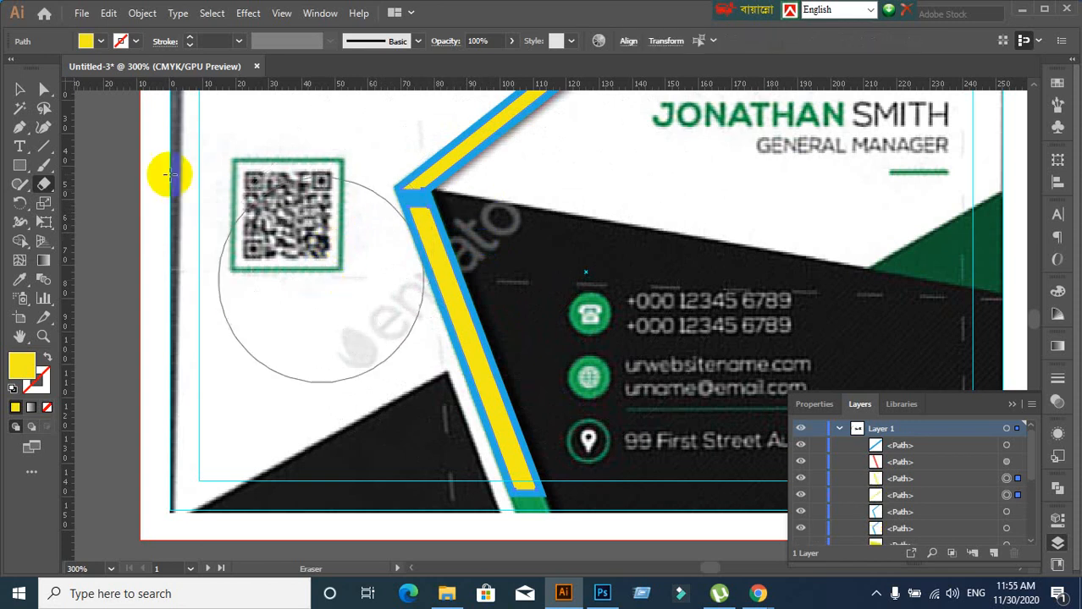
Select the lower yellow stripe piece and delete it
click(21, 90)
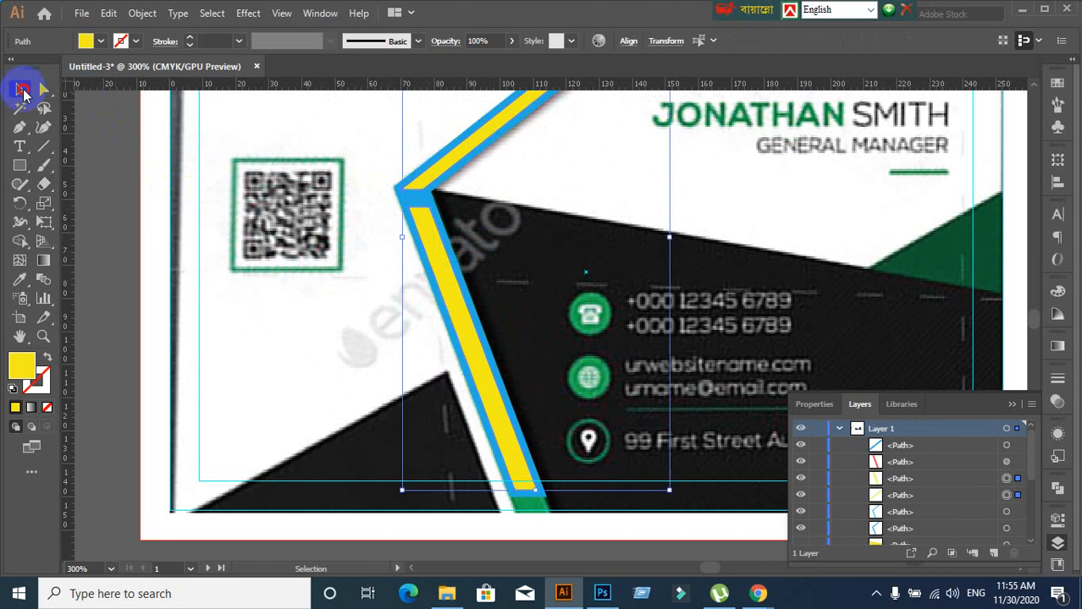
click(398, 298)
click(440, 269)
key(Delete)
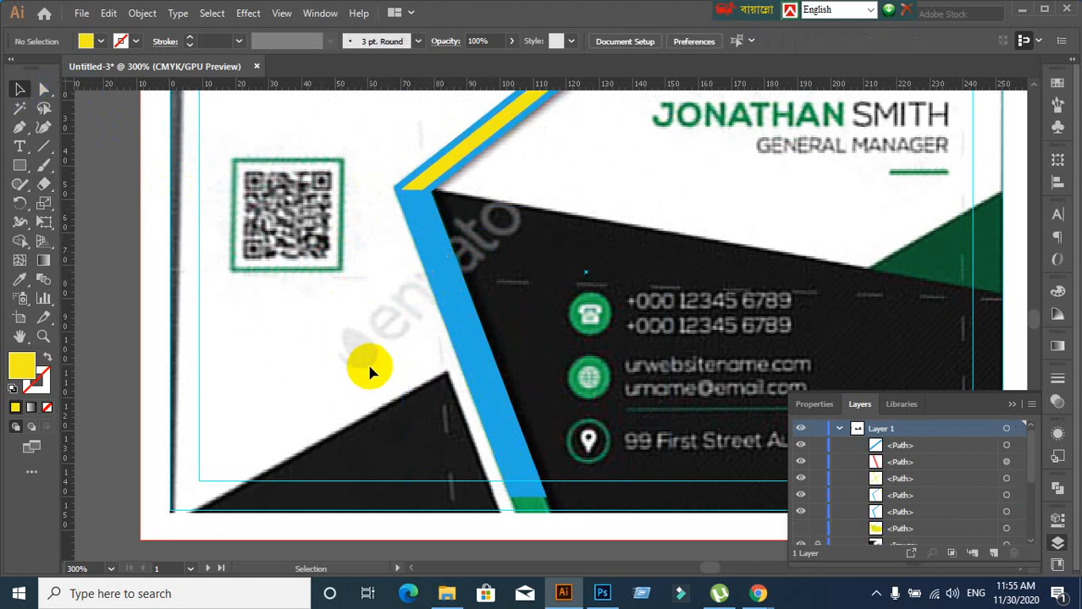
Undo the cut, then bring the corner into view and reselect the yellow stripe
scroll(658, 268, down, 2)
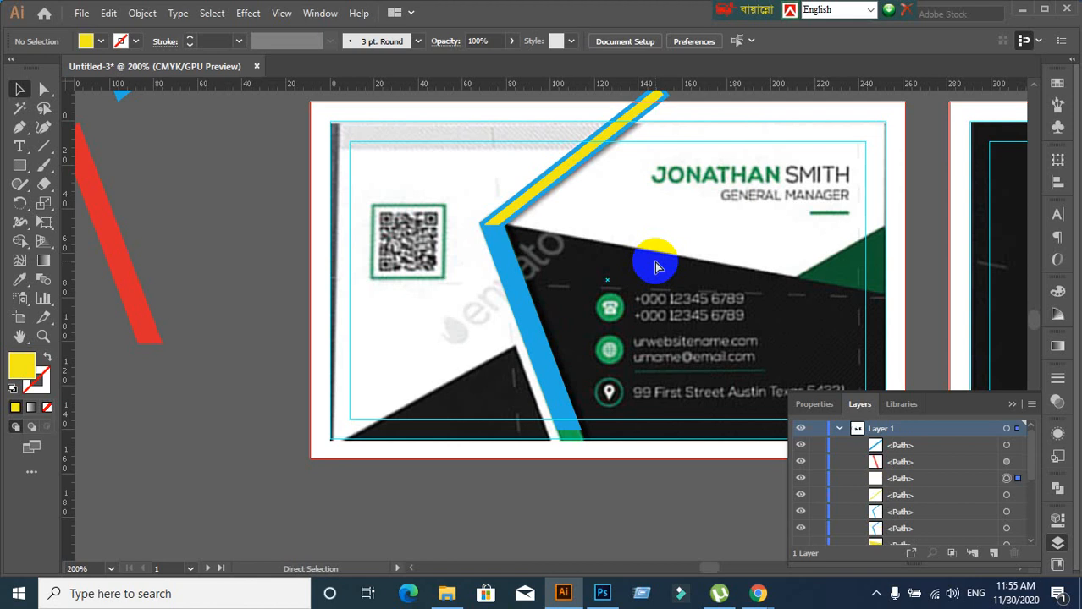
key(ctrl+z)
key(ctrl+z)
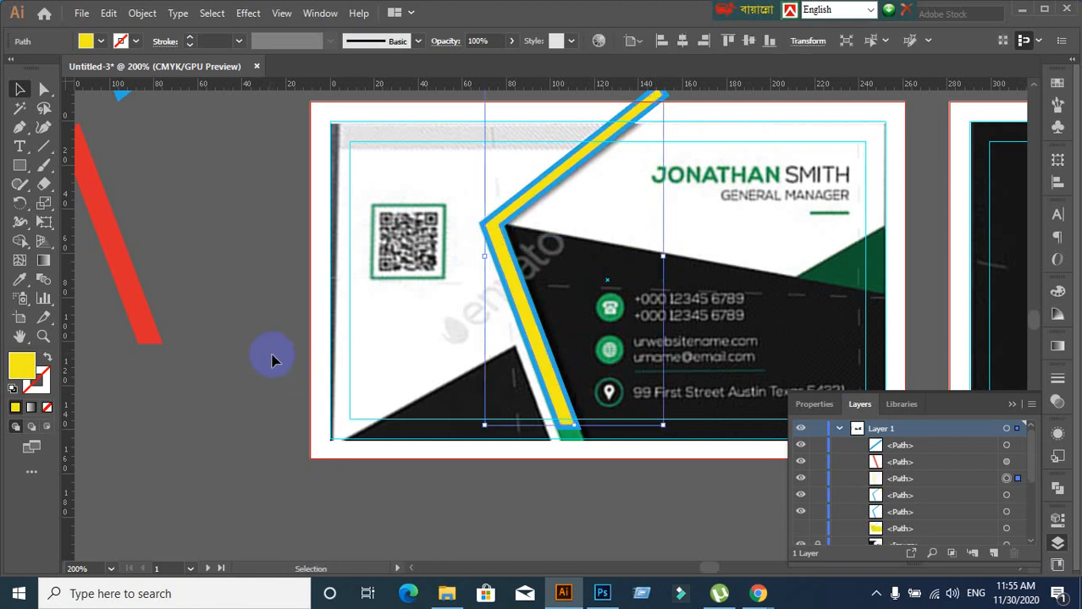
click(271, 356)
scroll(483, 263, up, 3)
drag(475, 200, 470, 321)
click(505, 281)
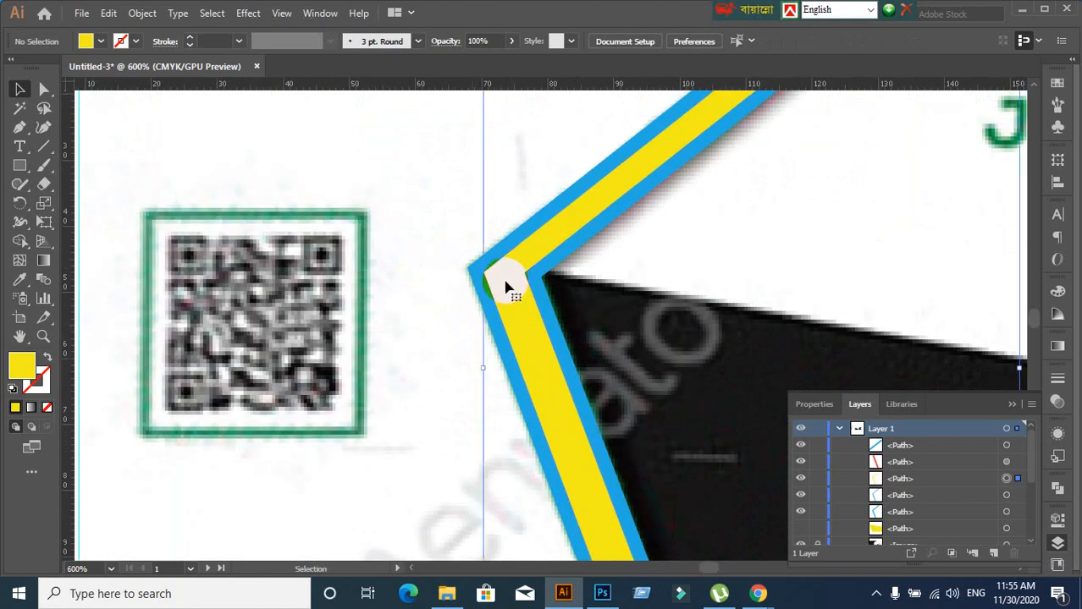
click(498, 315)
scroll(497, 324, down, 2)
scroll(497, 321, down, 1)
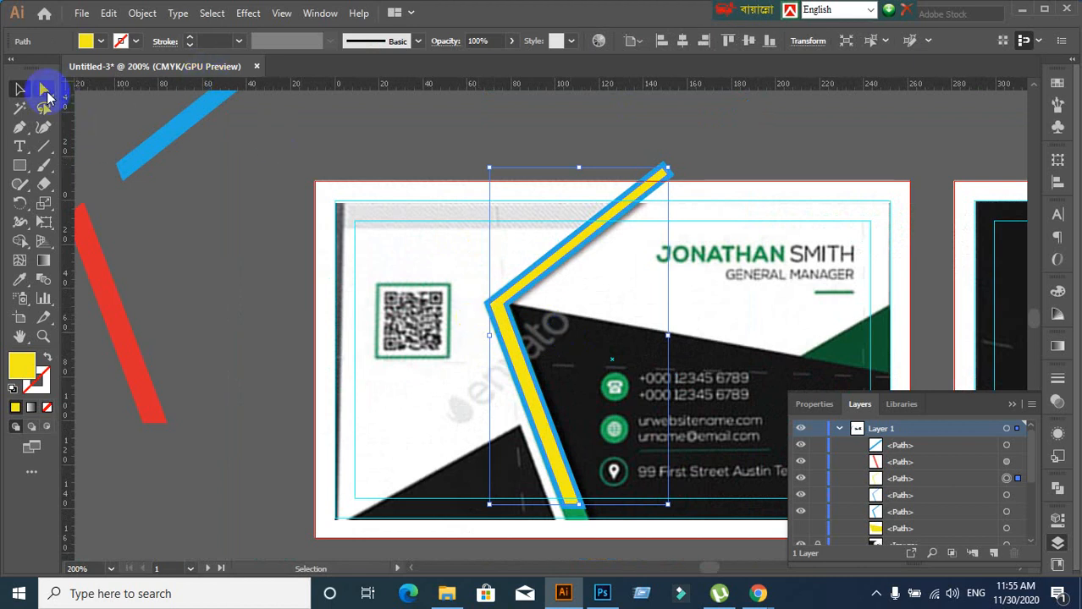
drag(43, 90, 126, 109)
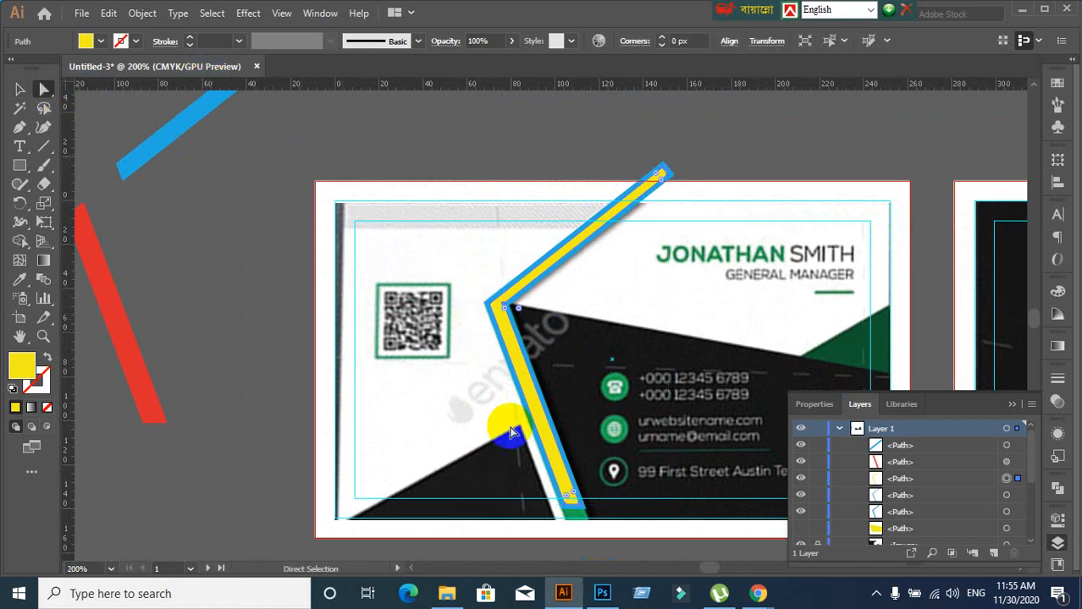
scroll(516, 424, up, 3)
scroll(555, 279, down, 2)
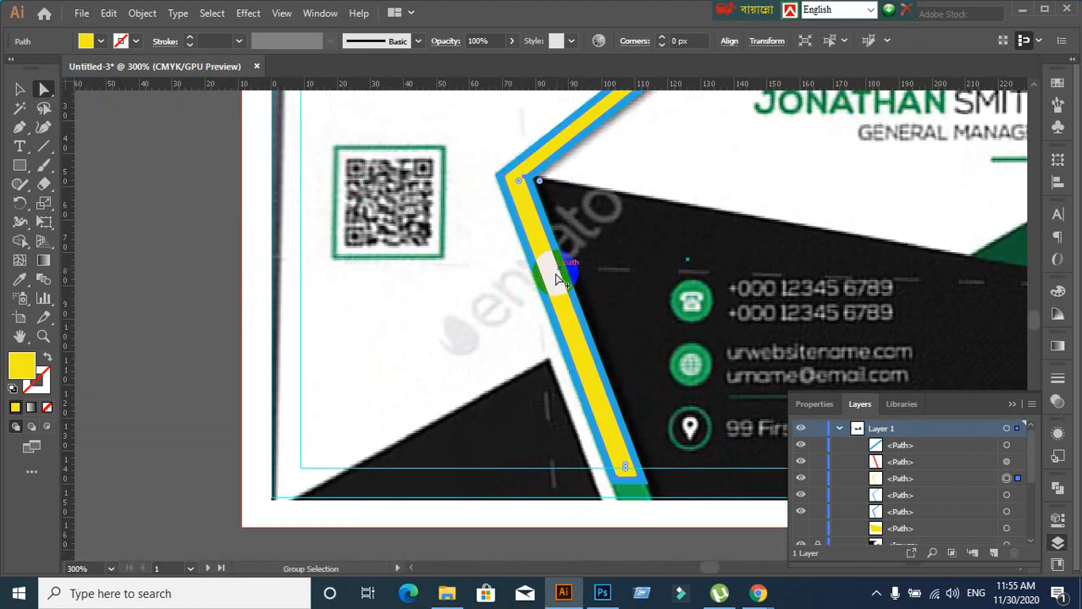
click(525, 180)
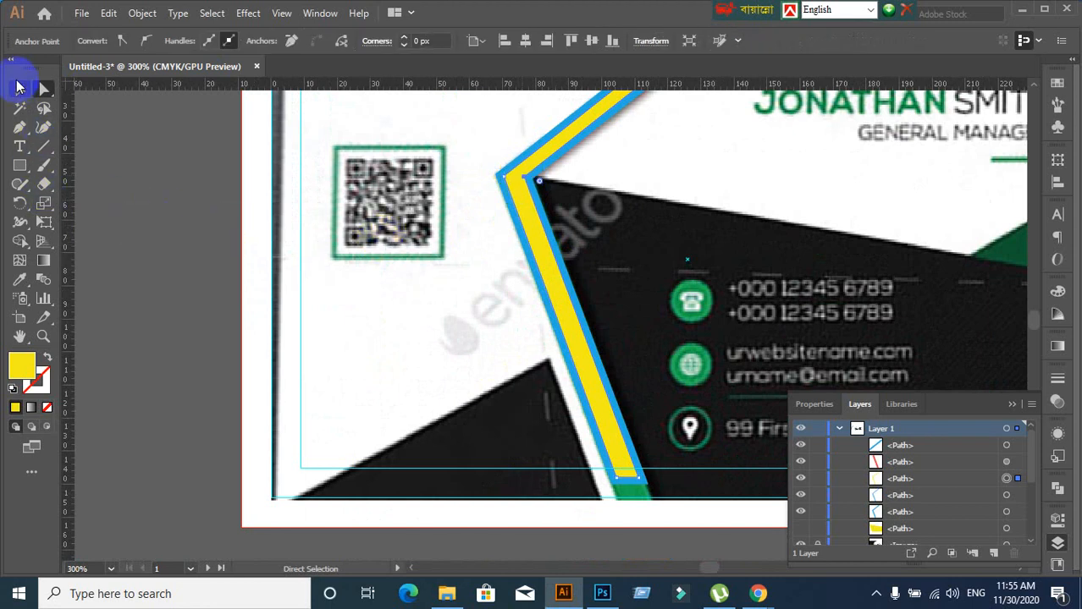
click(18, 90)
click(138, 226)
scroll(140, 226, down, 2)
scroll(276, 215, up, 2)
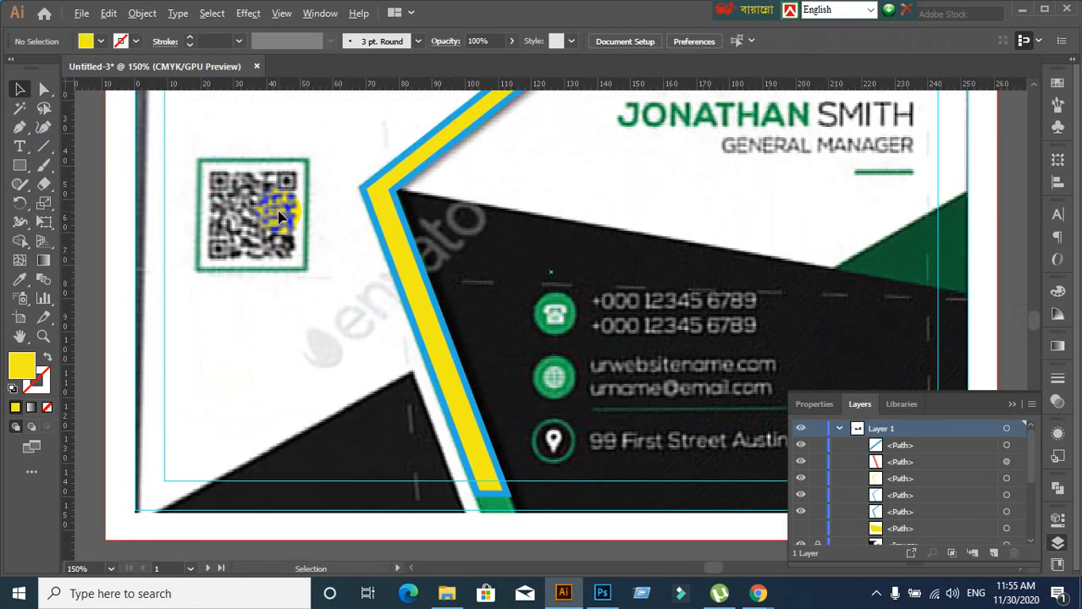
Select the yellow stripe and erase across its corner beside the QR code
click(45, 184)
click(118, 185)
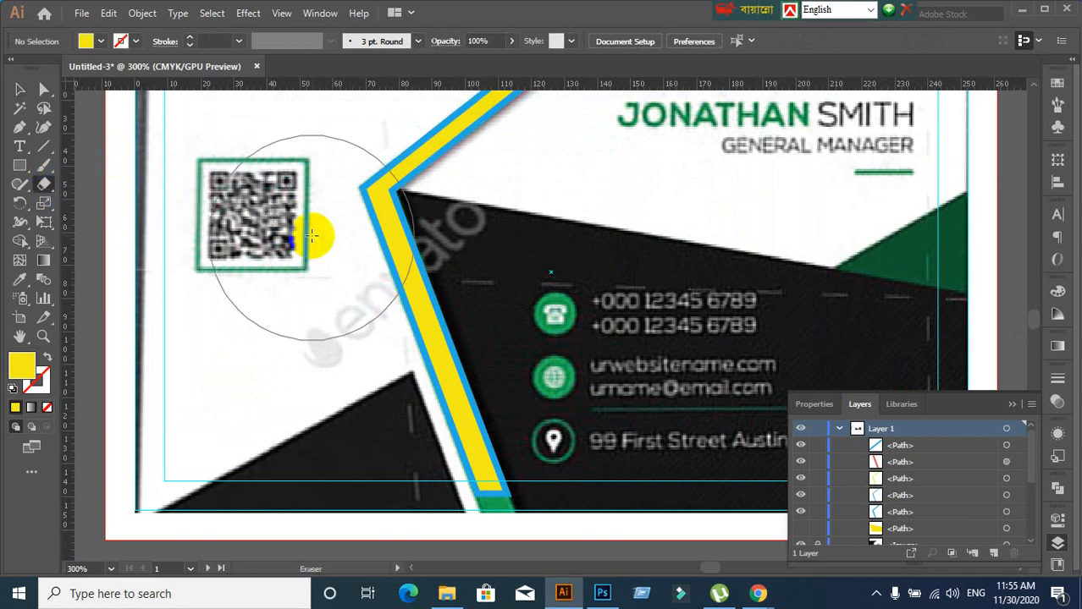
click(19, 89)
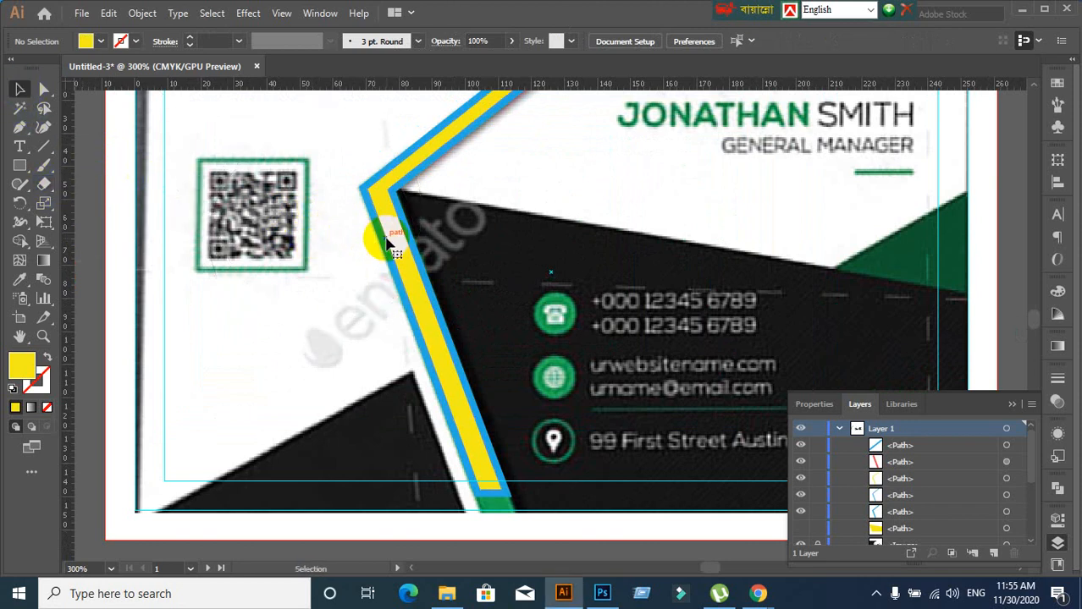
click(375, 240)
click(44, 183)
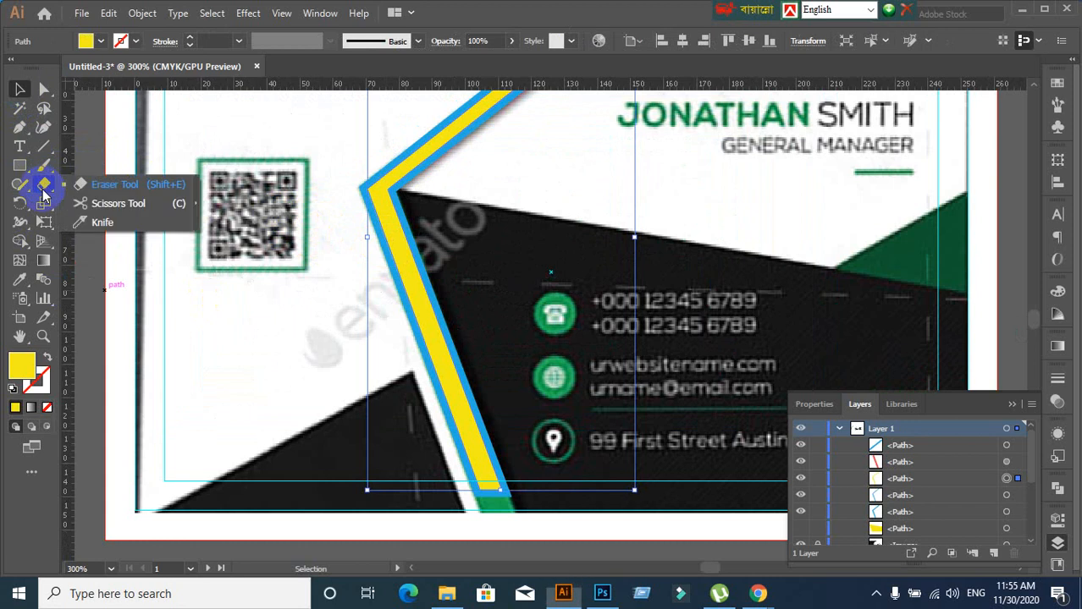
click(135, 187)
key(bracketleft)
key(bracketleft)
key(bracketleft)
key(bracketleft)
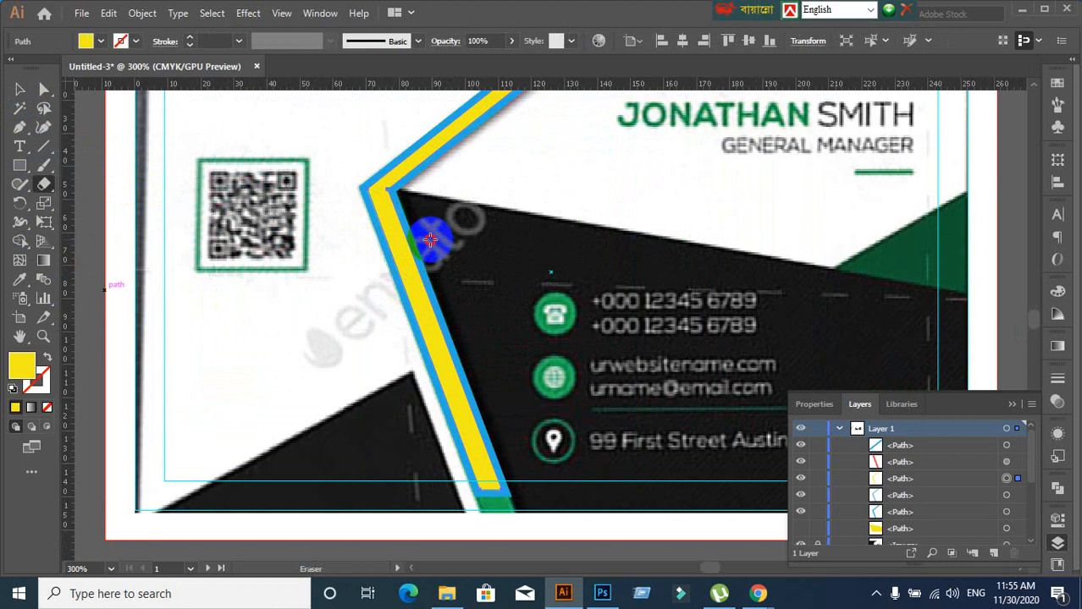
mouse_move(430, 240)
mouse_down()
mouse_move(345, 239)
mouse_move(338, 190)
mouse_up()
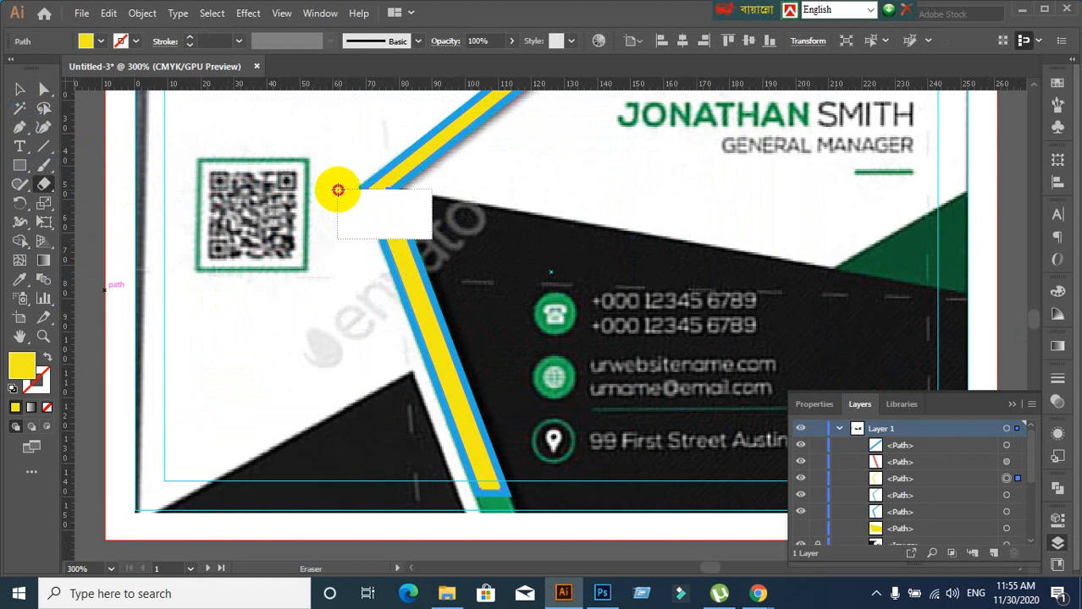
Select the lower yellow stripe piece and delete it
click(20, 89)
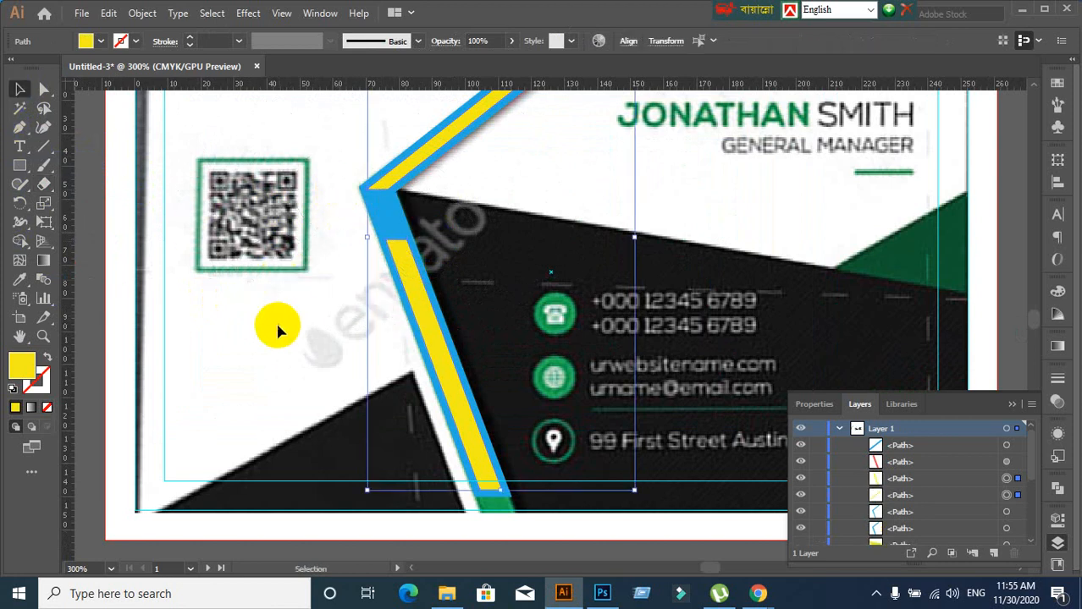
click(384, 303)
key(Delete)
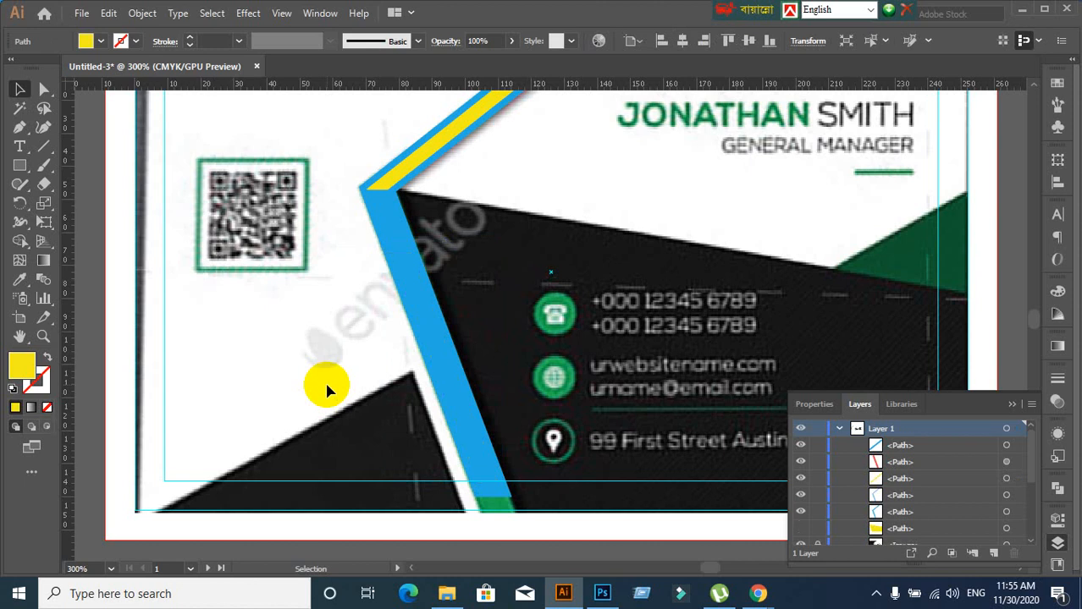
Drag the thin bent blue path out from under the stripe, undoing an accidental band move
click(328, 389)
scroll(350, 338, down, 2)
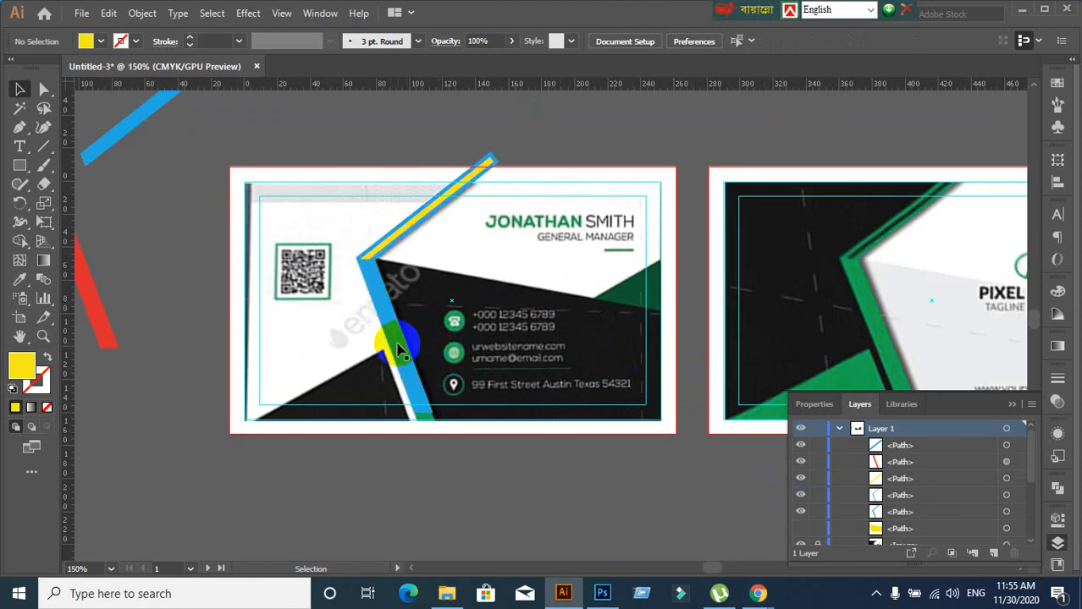
drag(397, 345, 487, 391)
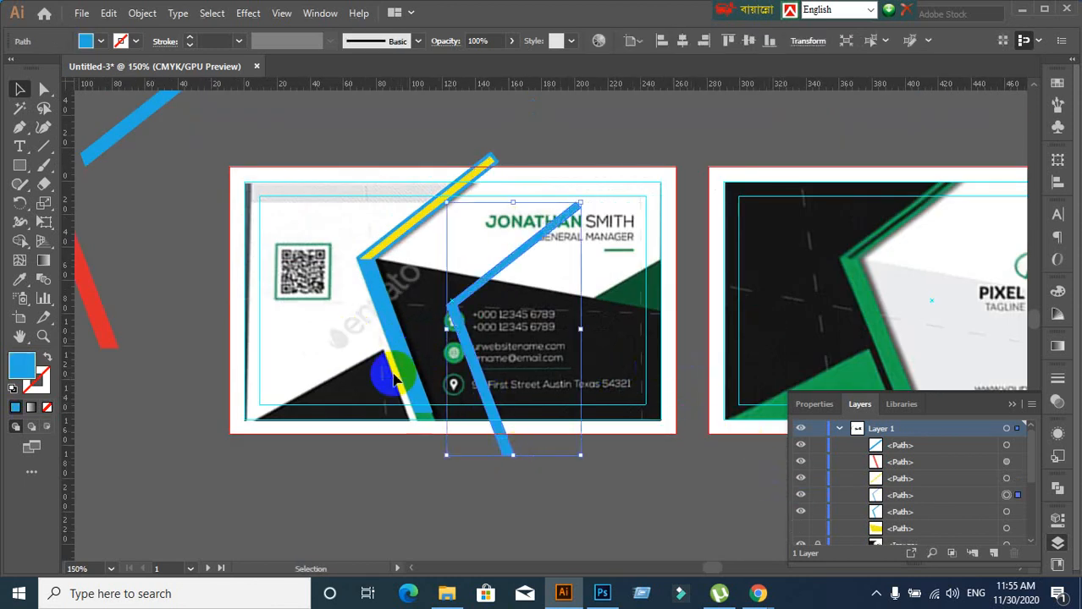
drag(398, 360, 330, 465)
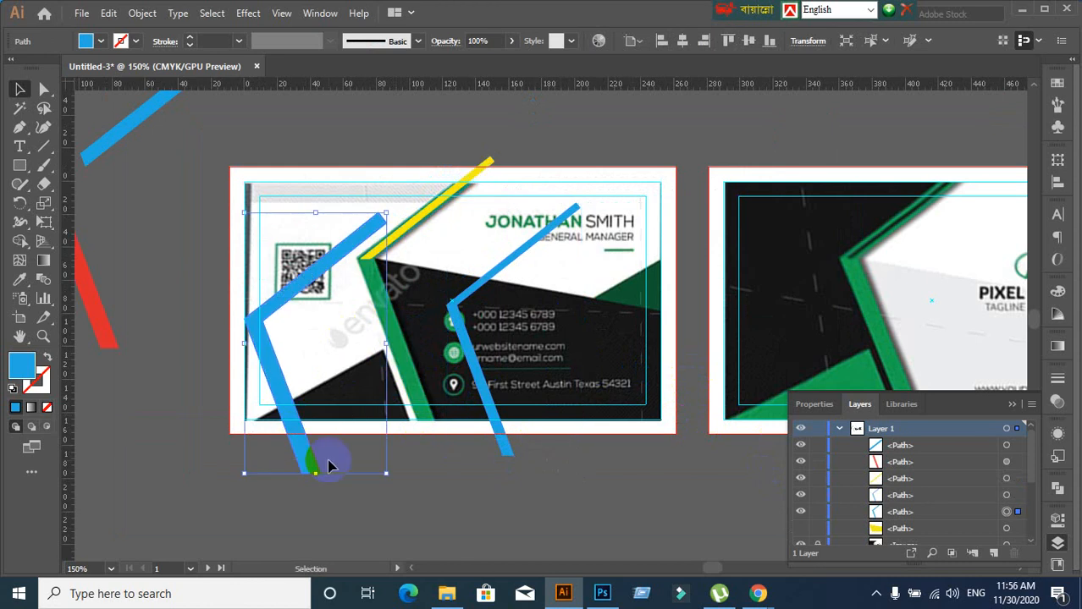
key(ctrl+z)
Select the thin bent blue path and delete it
click(438, 512)
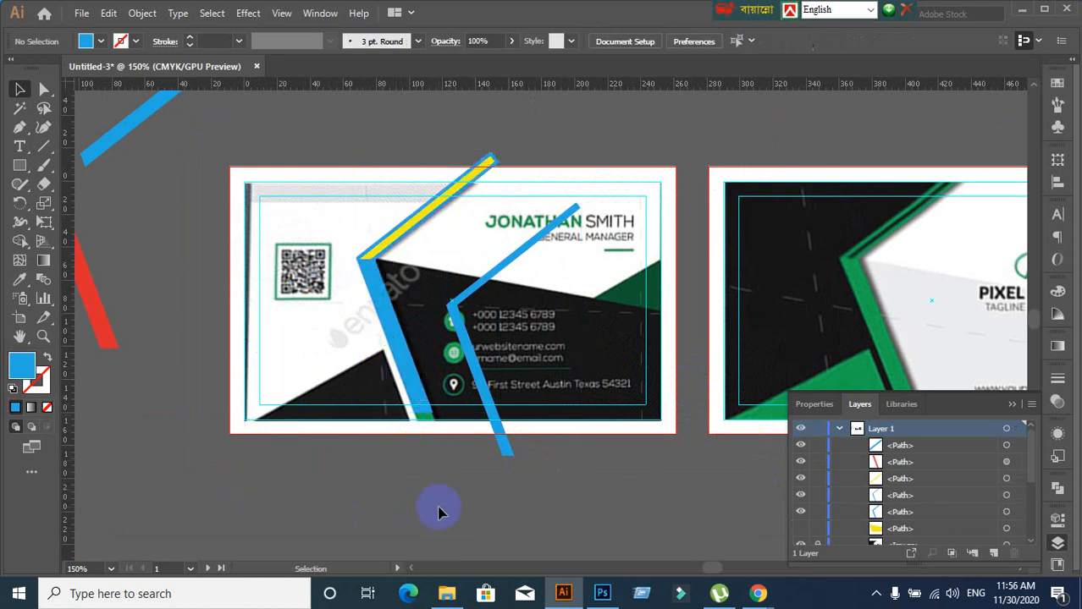
scroll(440, 506, down, 1)
scroll(442, 504, up, 2)
click(498, 361)
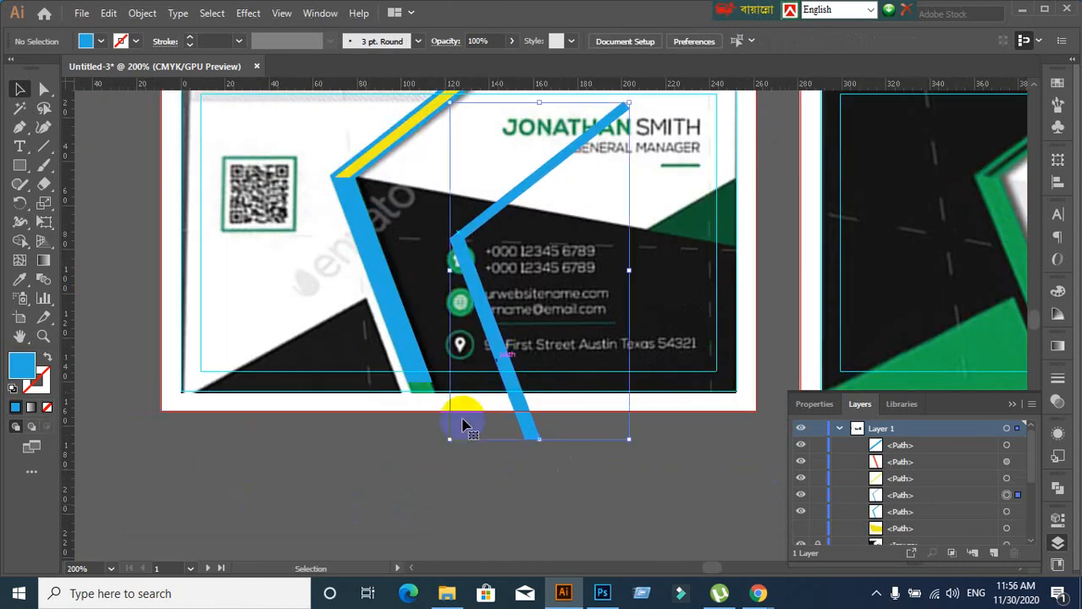
key(Delete)
Select the blue stripe and bring its lower end into view
scroll(468, 379, up, 1)
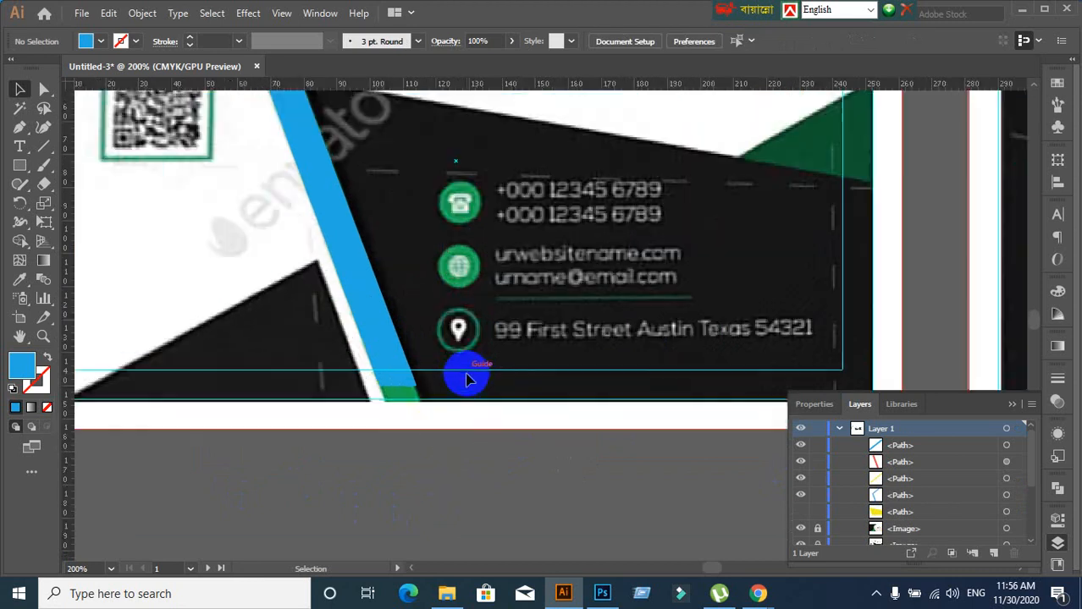
scroll(465, 373, up, 1)
scroll(465, 373, down, 2)
drag(448, 375, 384, 556)
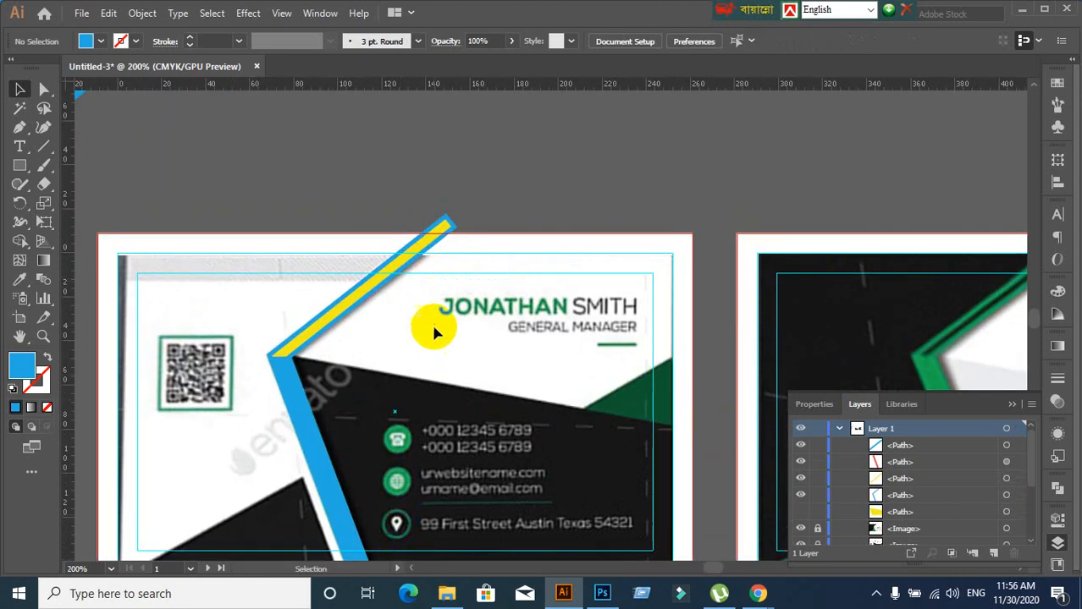
scroll(430, 491, down, 3)
scroll(355, 486, up, 3)
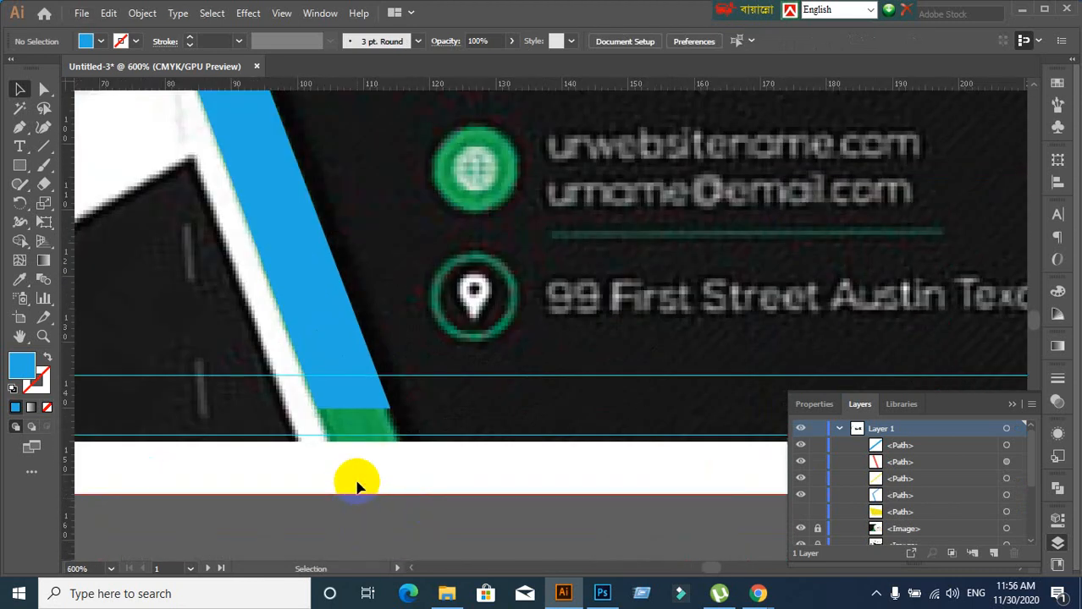
click(351, 387)
scroll(374, 471, down, 3)
drag(374, 471, 376, 433)
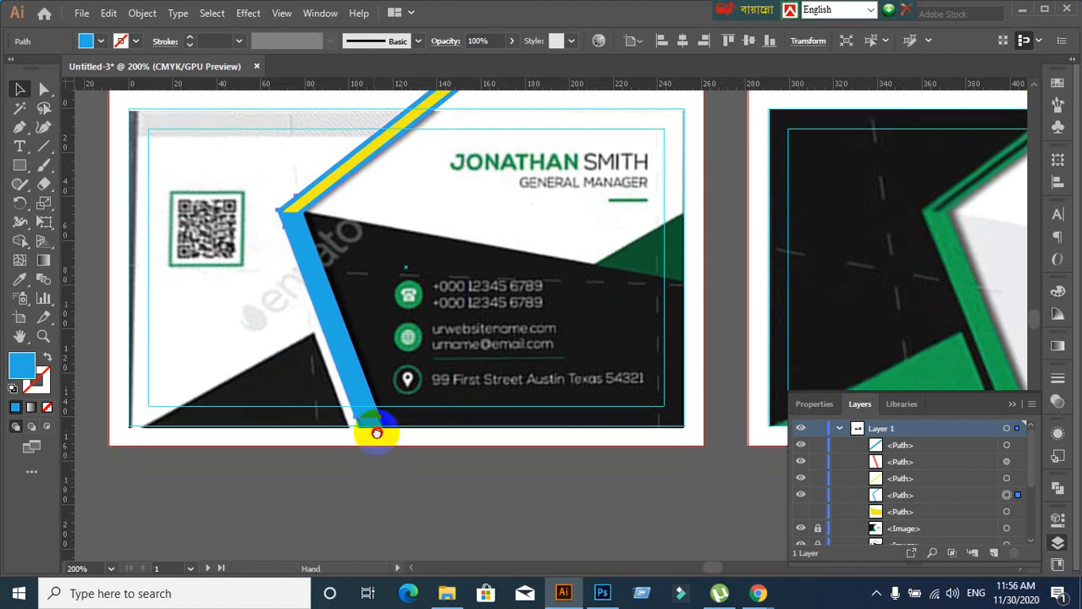
Drag the blue stripe's bottom anchor down past the card's bottom edge with Direct Selection
click(300, 423)
click(46, 91)
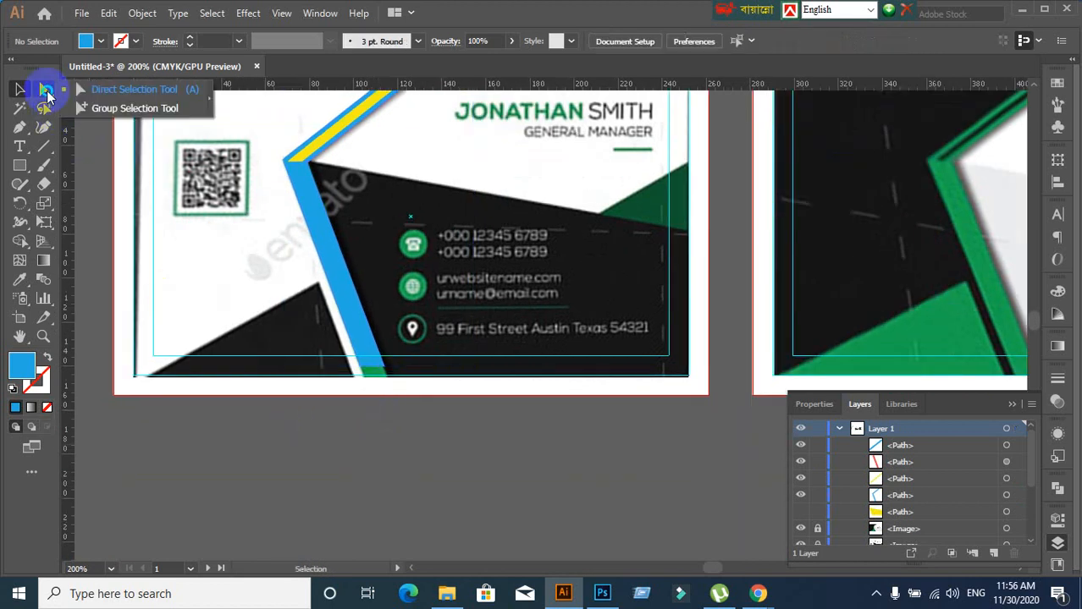
click(127, 89)
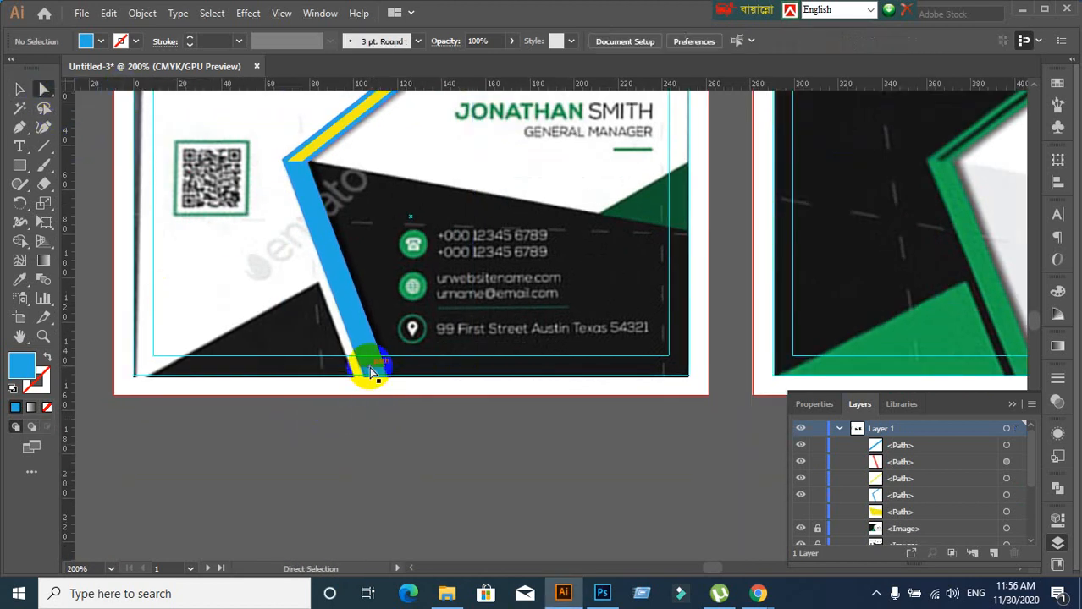
drag(371, 372, 382, 397)
scroll(339, 364, up, 5)
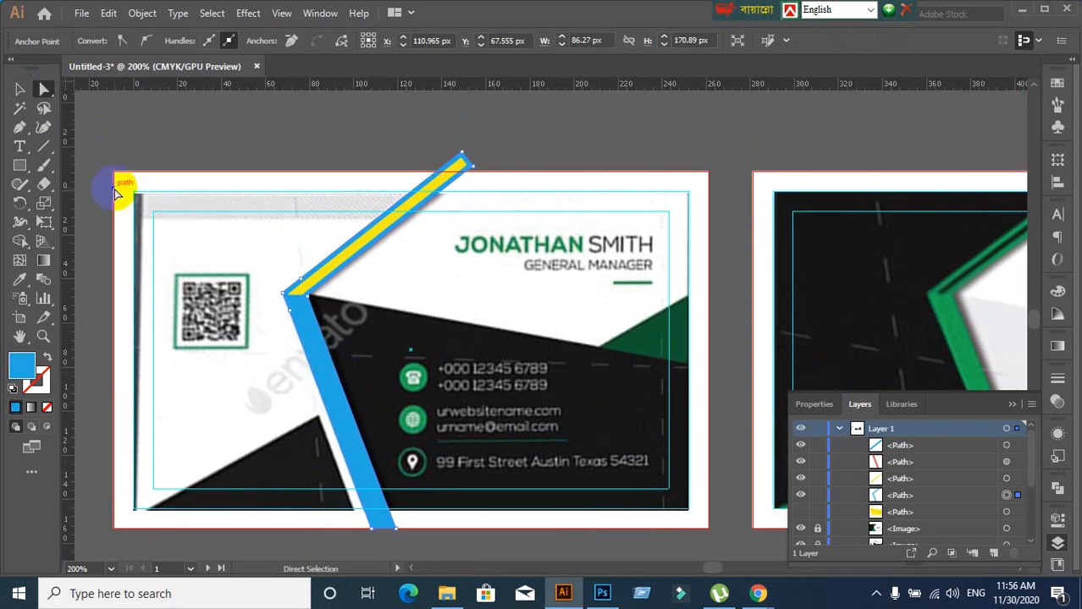
Select the blue and yellow stripes and hide them with Ctrl+3
click(20, 89)
click(273, 118)
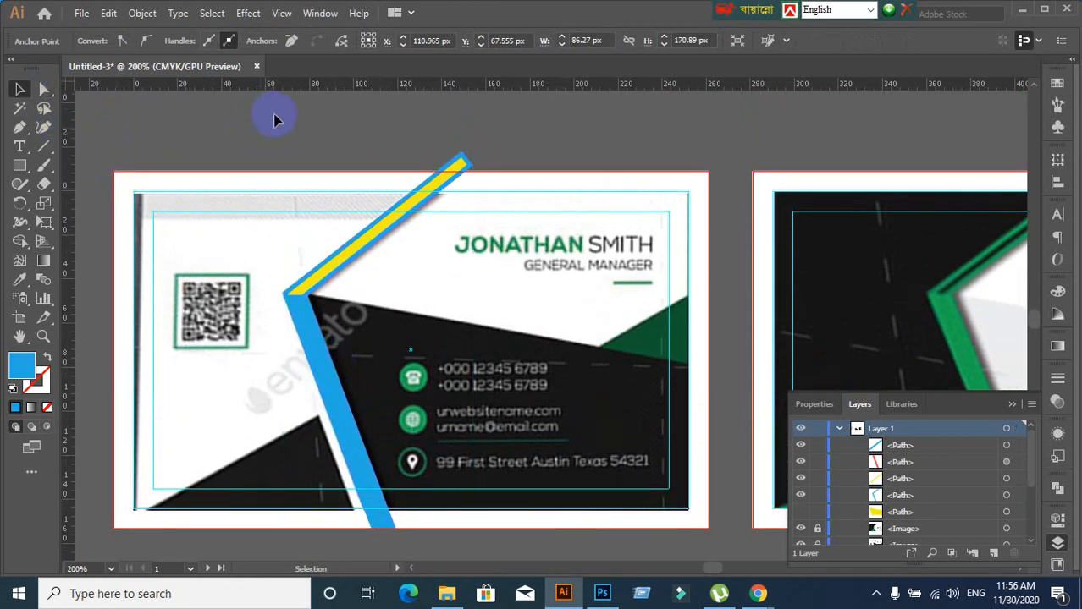
click(354, 310)
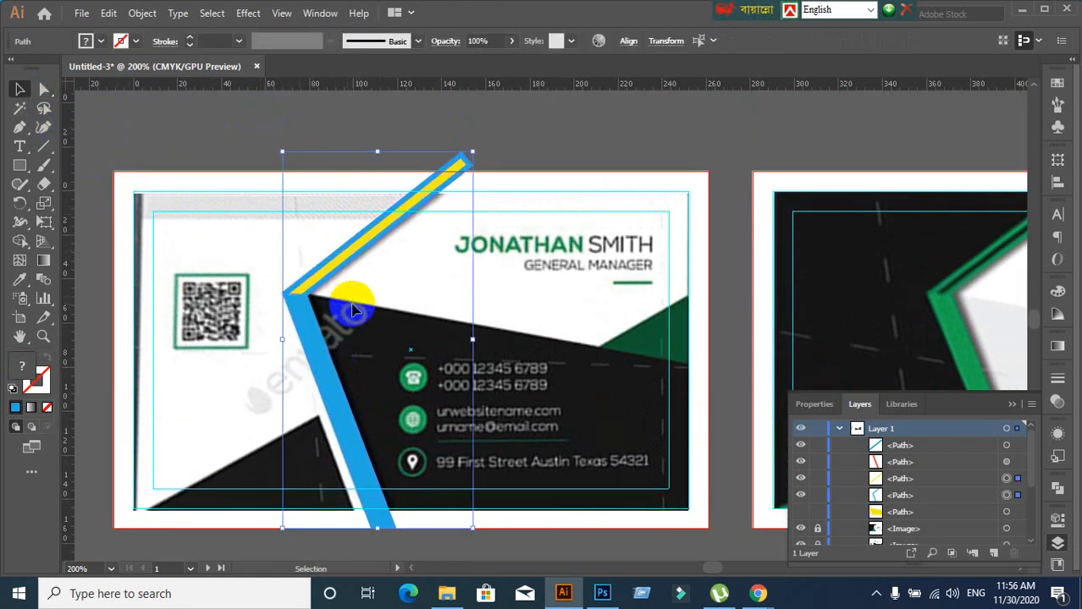
key(ctrl+3)
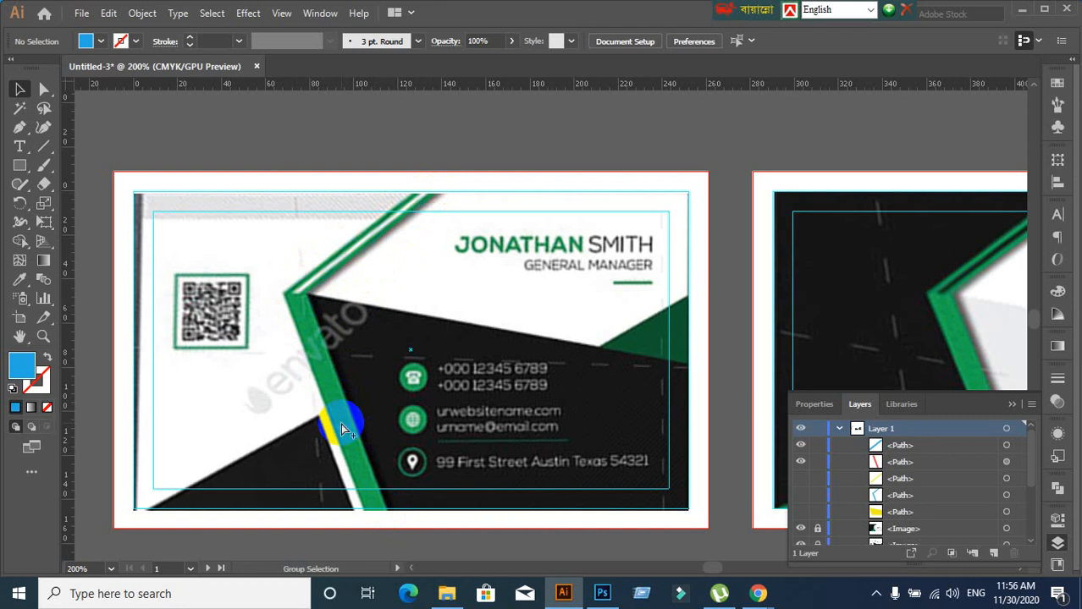
Show all hidden shapes again with Alt+Ctrl+3
key(ctrl+alt+3)
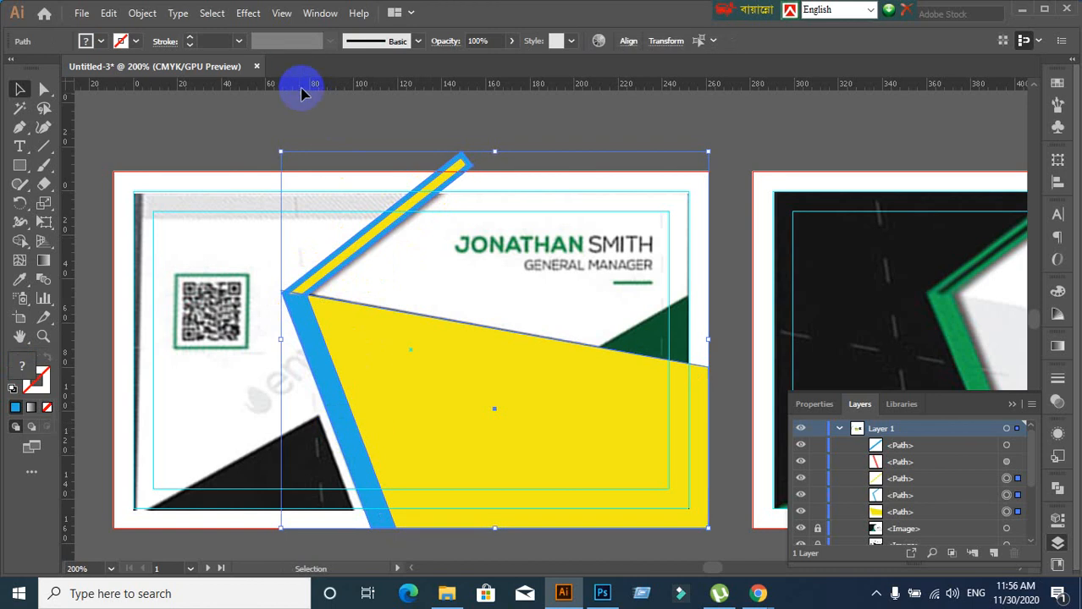
click(310, 144)
scroll(417, 321, down, 2)
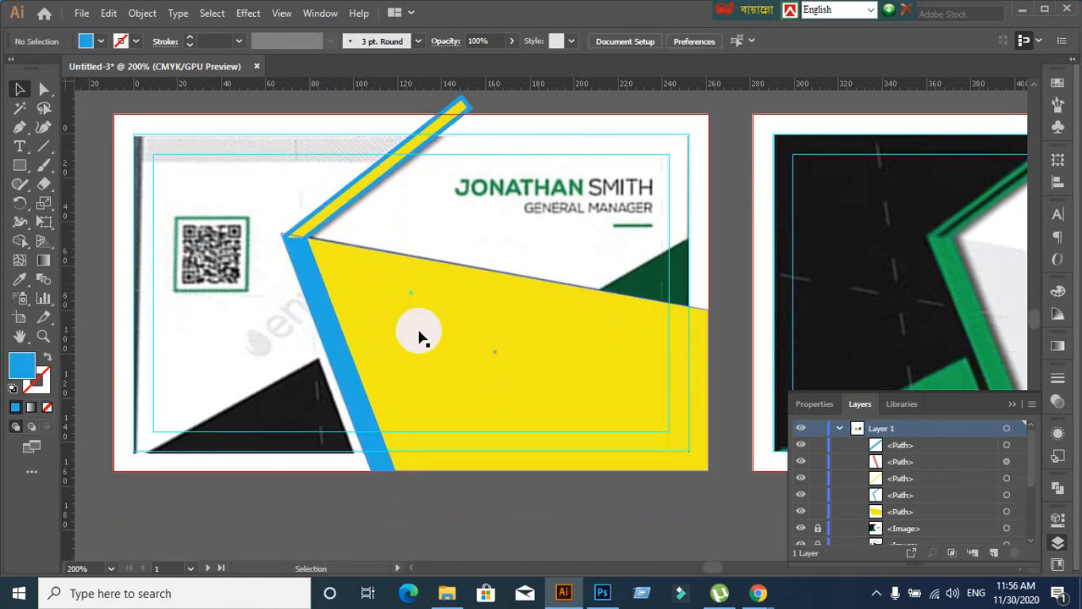
scroll(419, 335, down, 2)
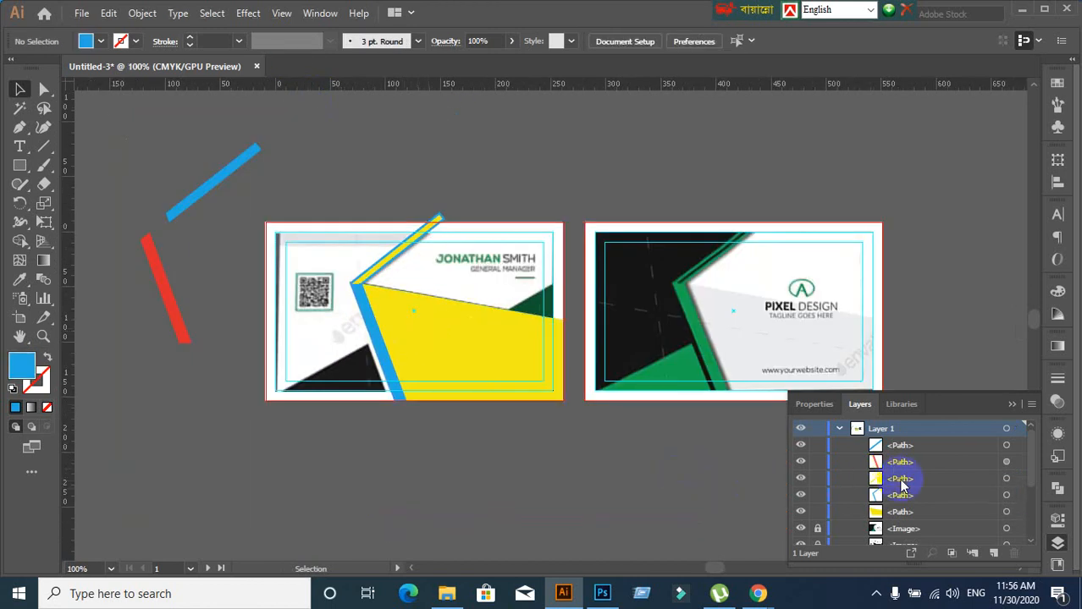
scroll(565, 483, up, 2)
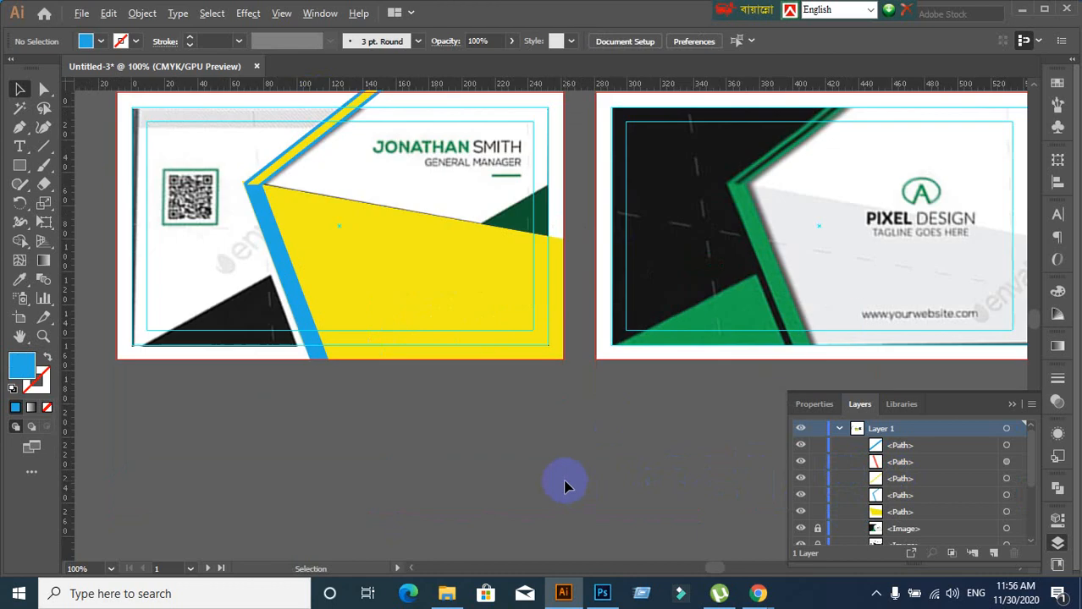
scroll(565, 480, down, 2)
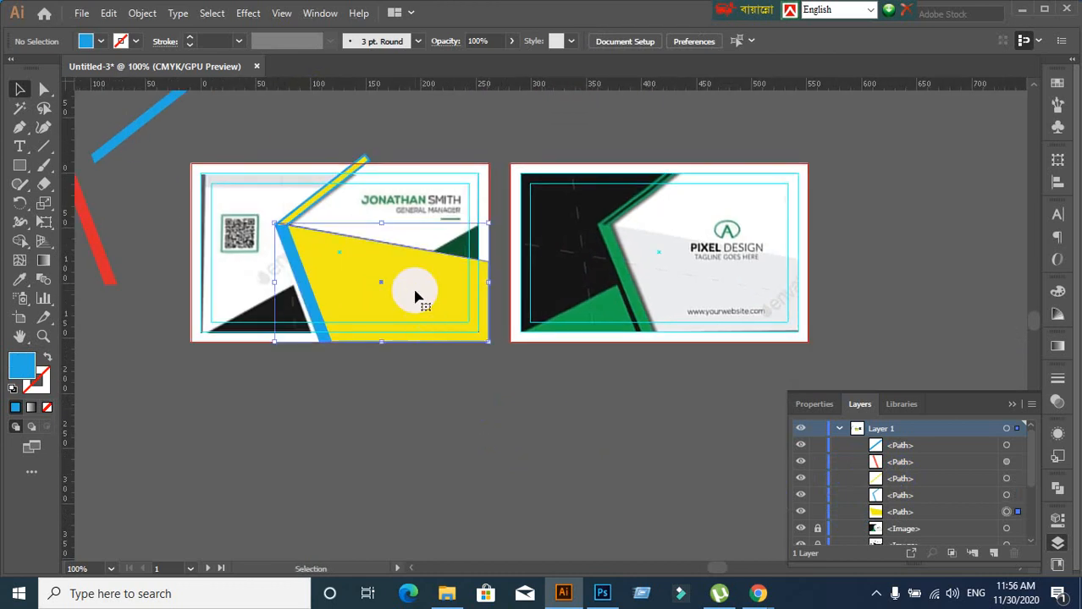
Select the large yellow shape and toggle the blue stripe's visibility off and on to check
click(416, 297)
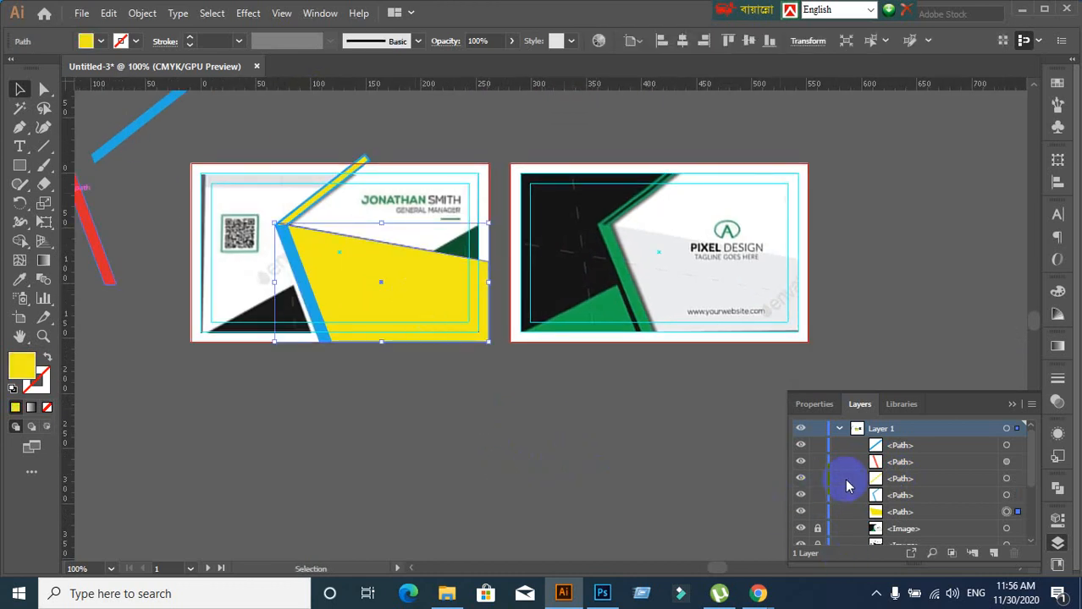
click(801, 446)
click(801, 446)
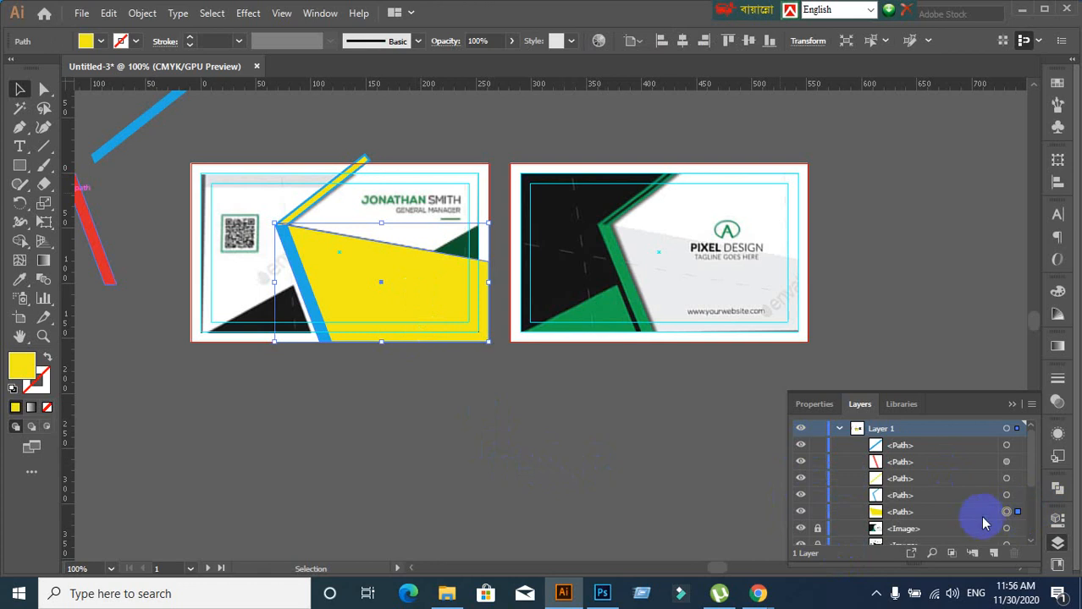
click(480, 328)
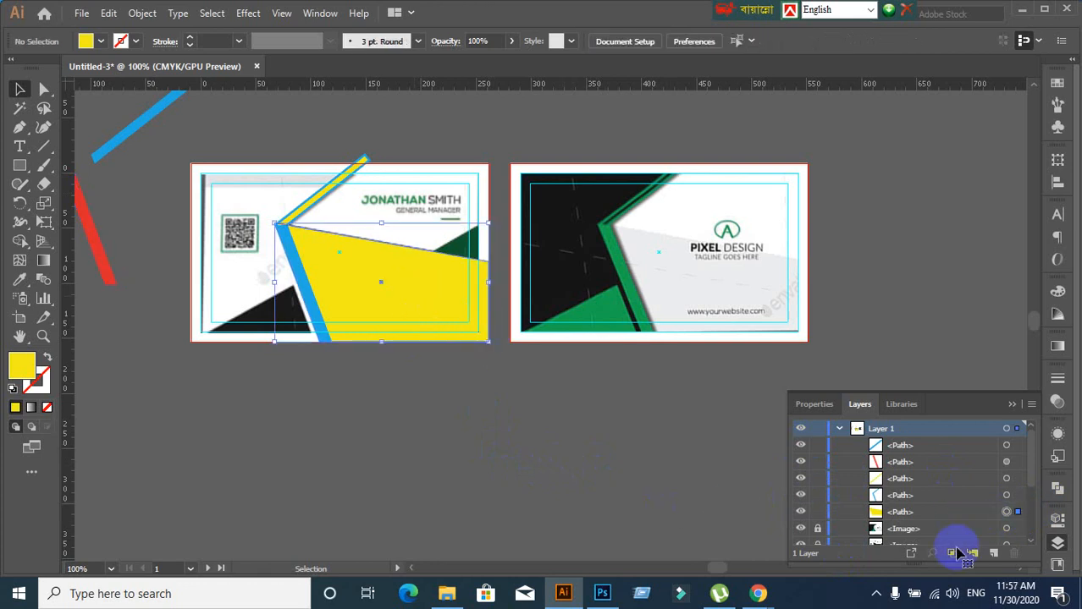
Hide the large yellow shape in the Layers panel
click(1006, 512)
click(798, 512)
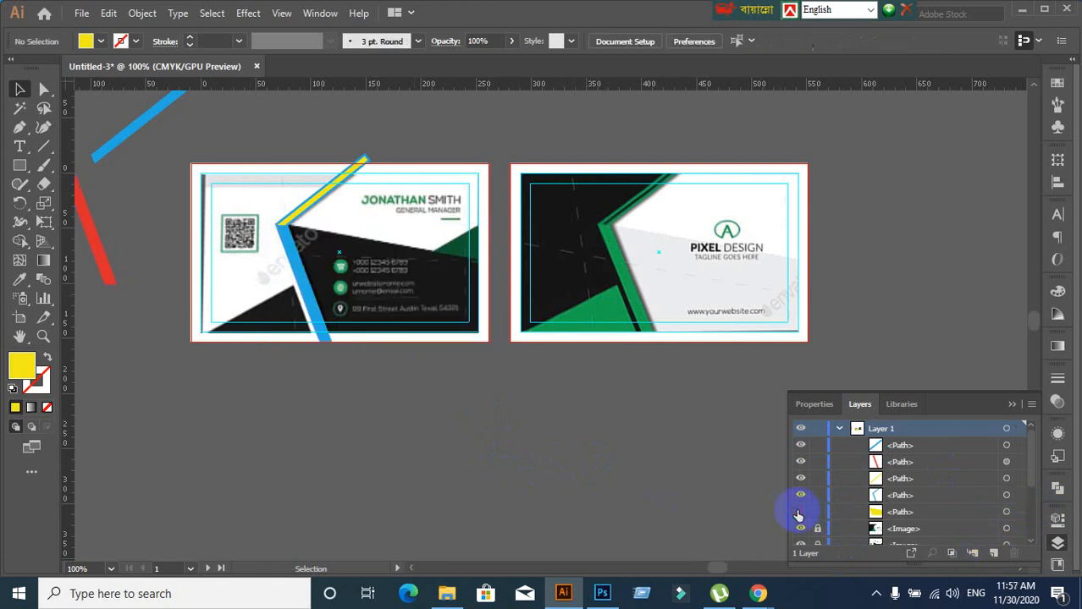
click(797, 514)
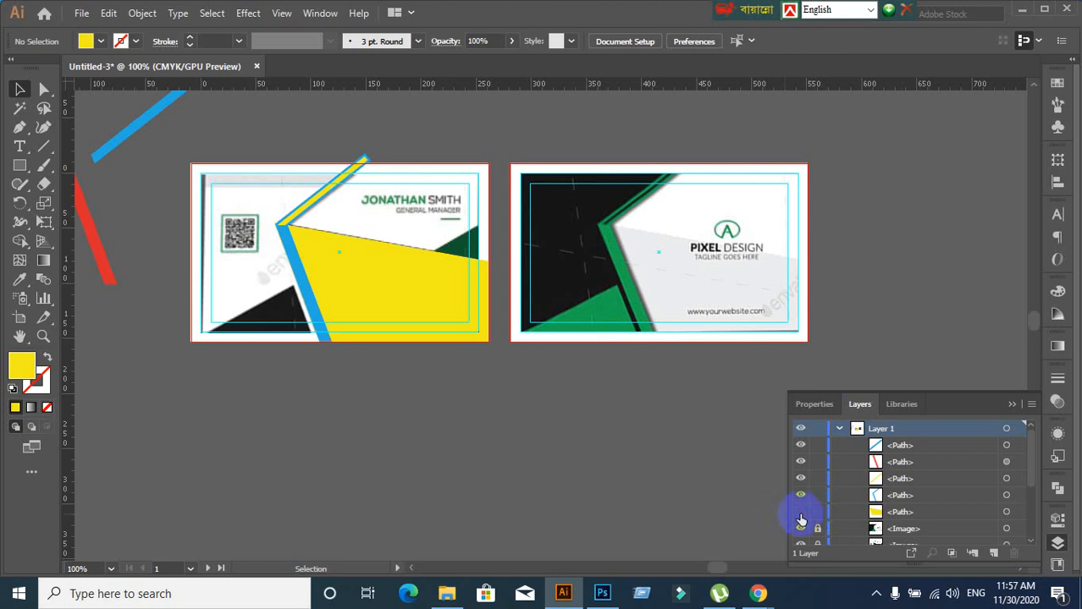
click(800, 512)
Select and hide the blue stripe and the yellow stripe paths
click(302, 308)
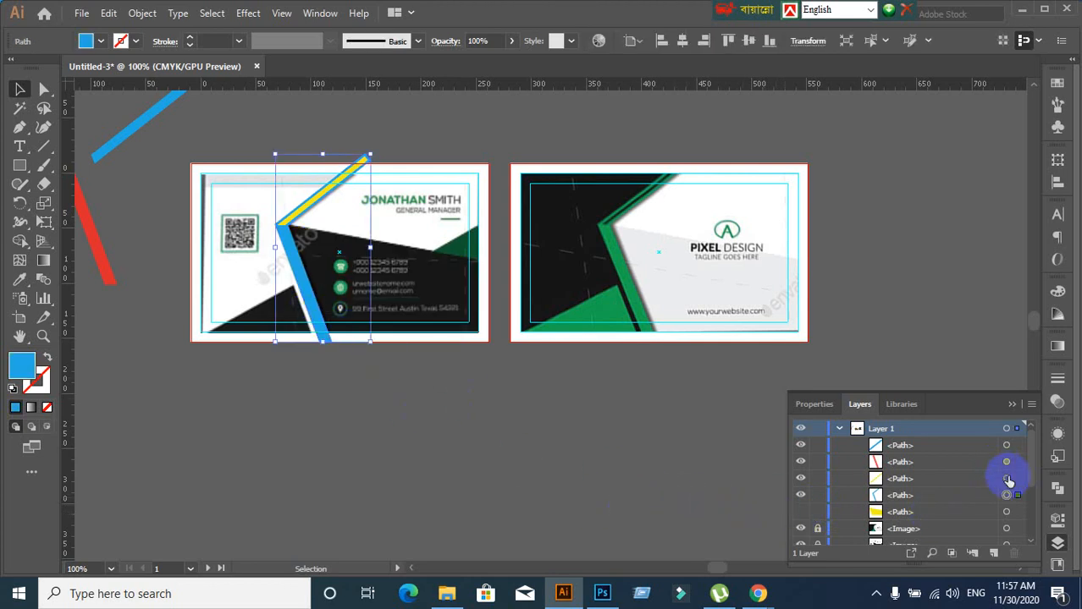
click(800, 496)
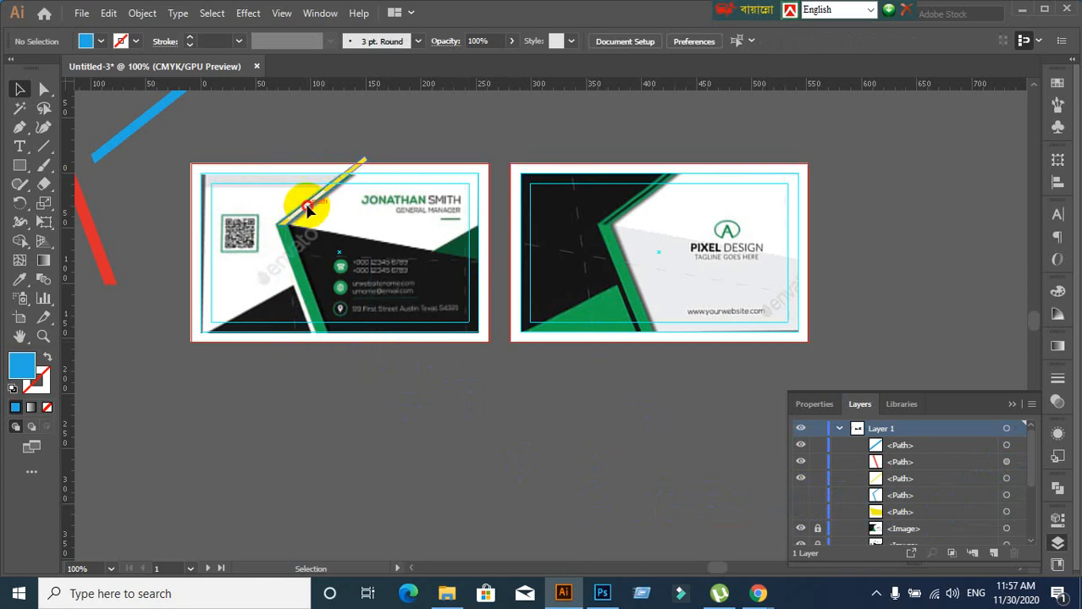
click(309, 212)
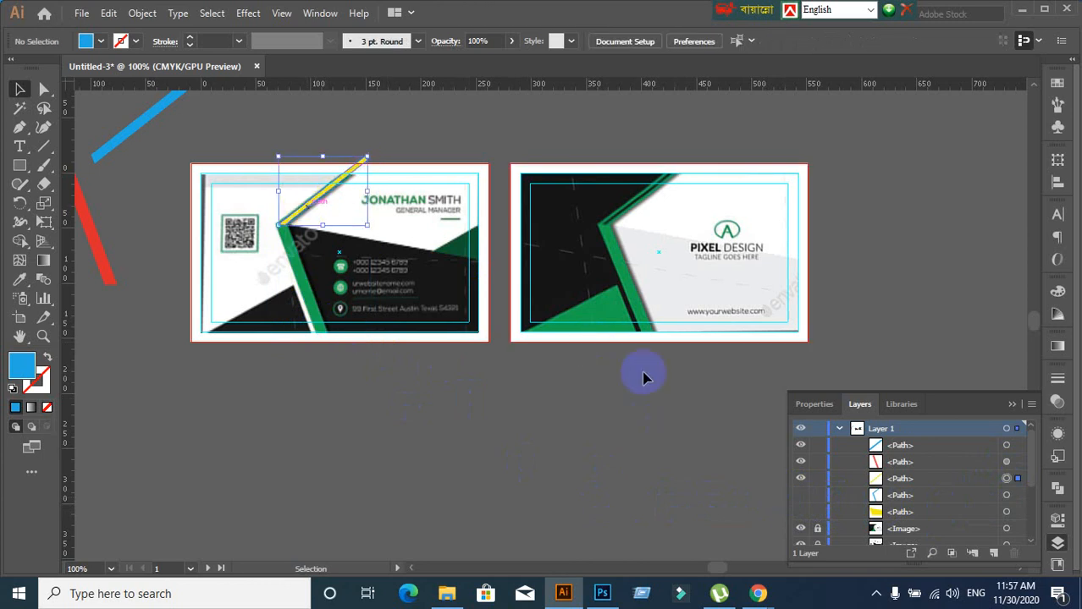
click(800, 478)
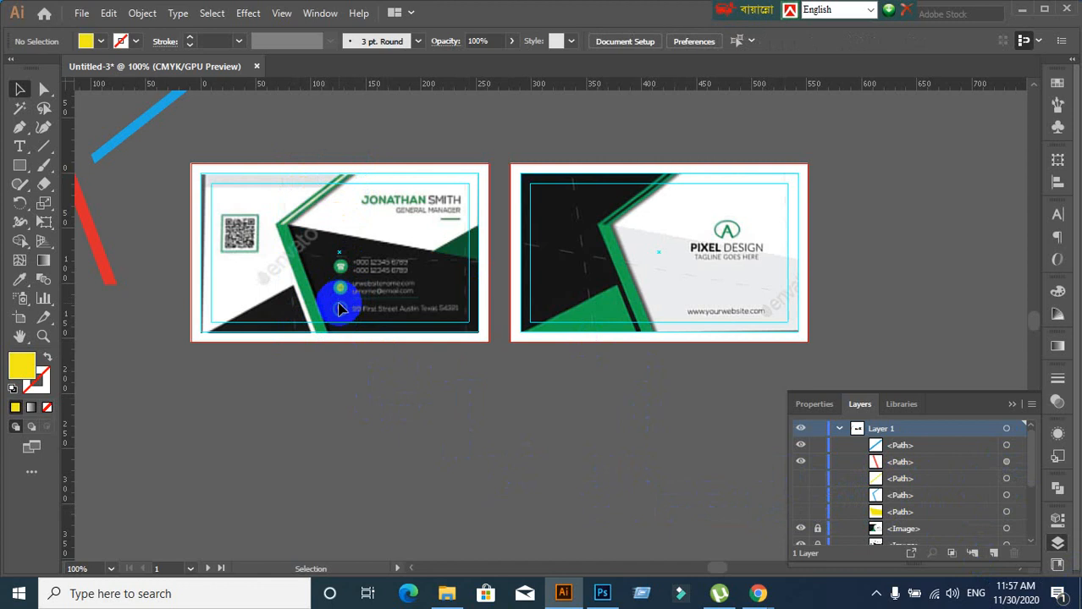
Turn the large yellow shape's visibility back on and select it
scroll(339, 296, up, 2)
scroll(339, 296, down, 1)
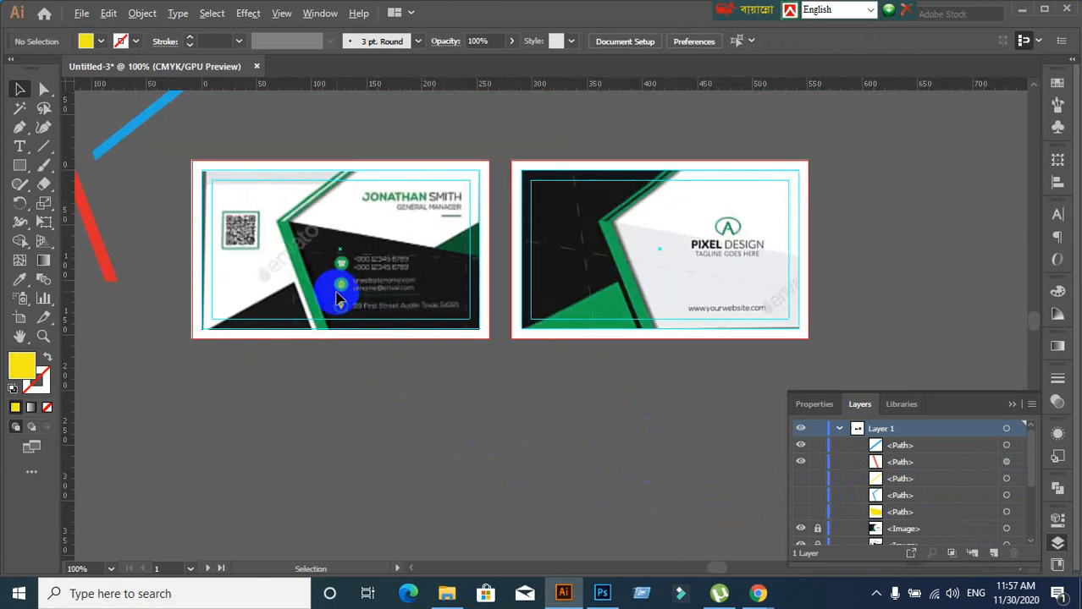
scroll(339, 296, up, 1)
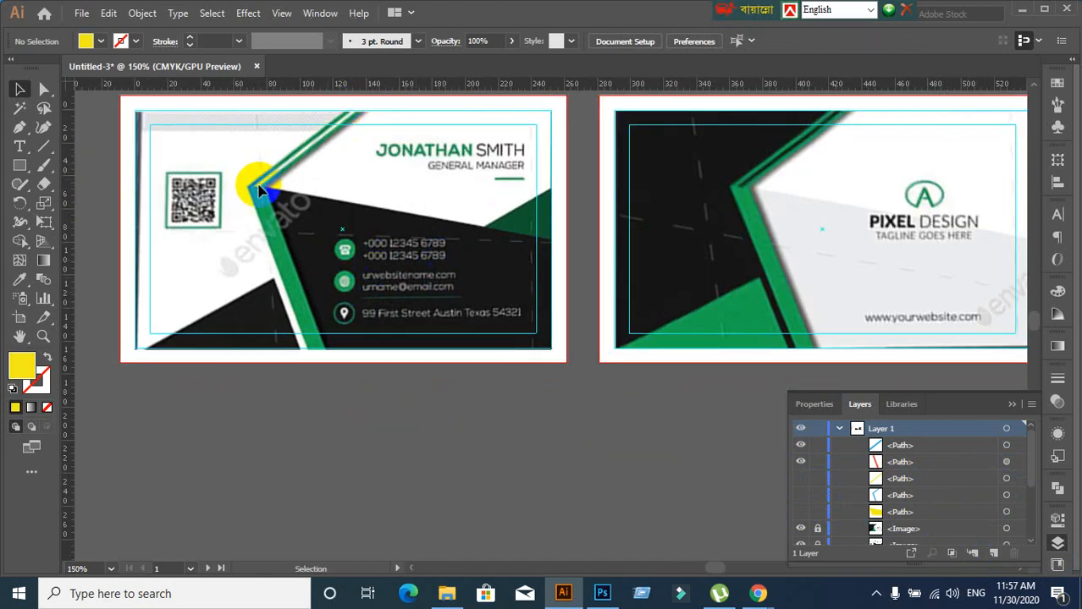
scroll(283, 451, up, 1)
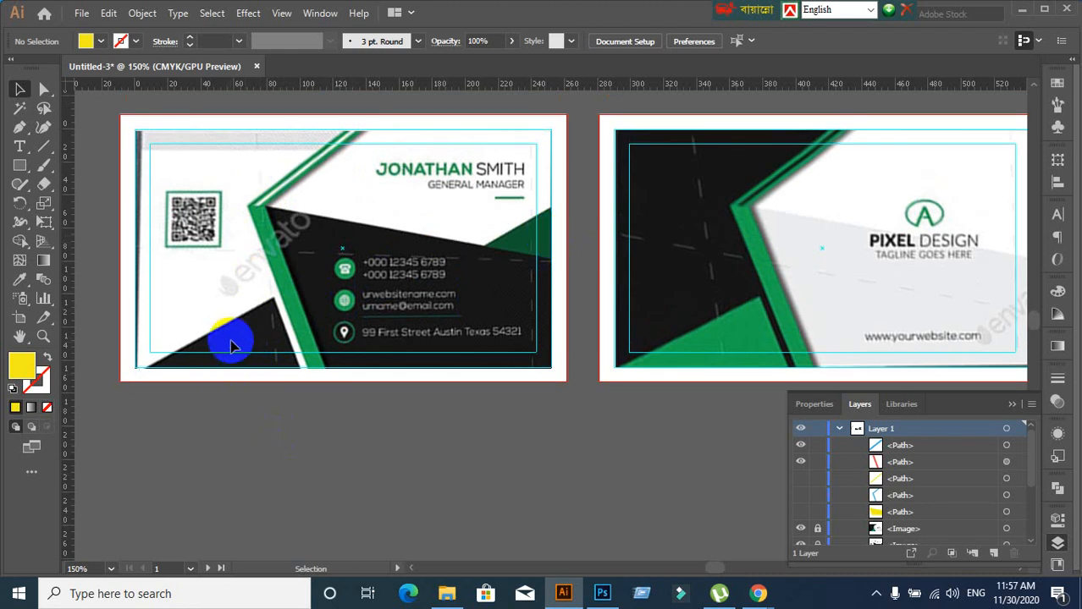
scroll(177, 428, down, 1)
scroll(177, 429, up, 2)
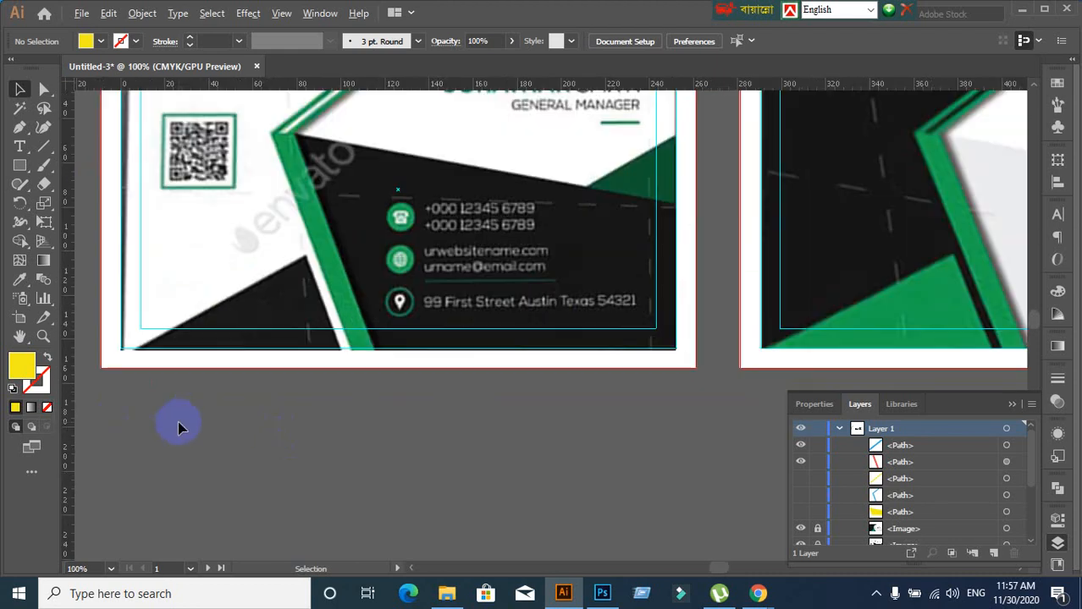
drag(177, 428, 235, 421)
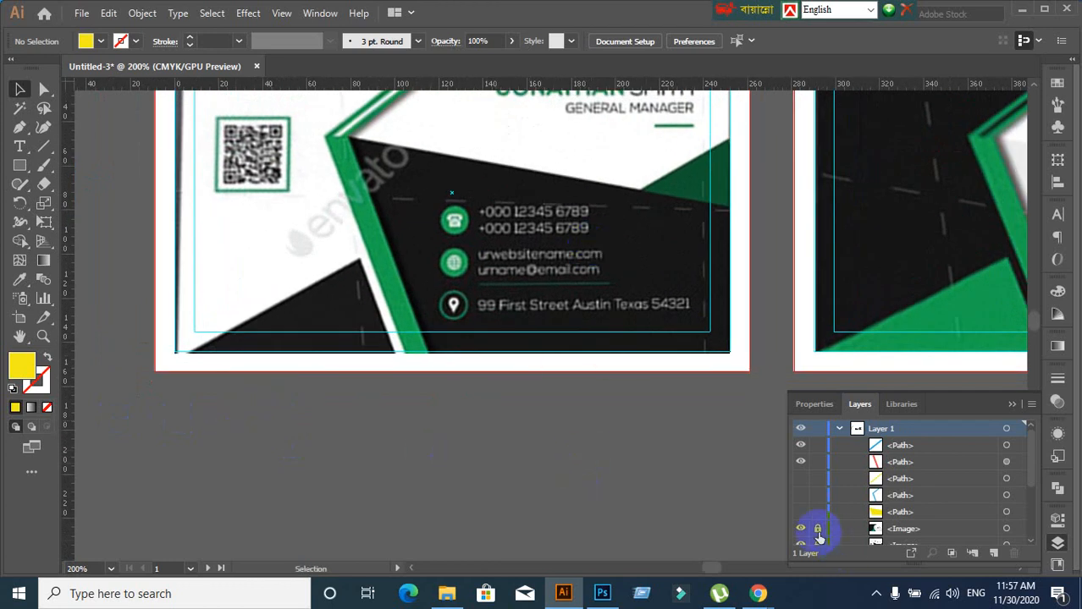
click(800, 512)
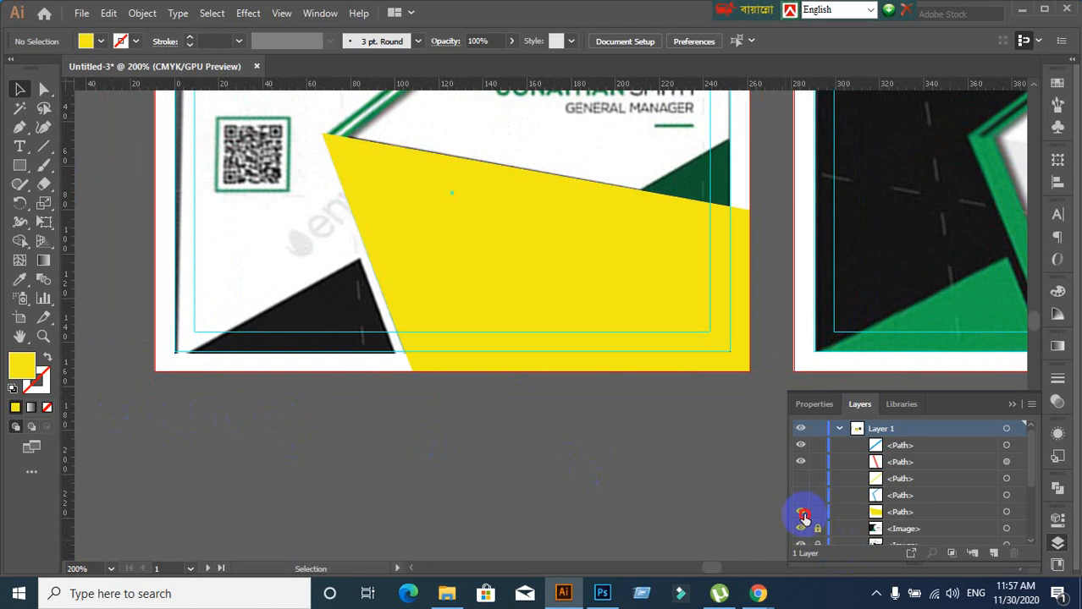
click(801, 514)
click(802, 515)
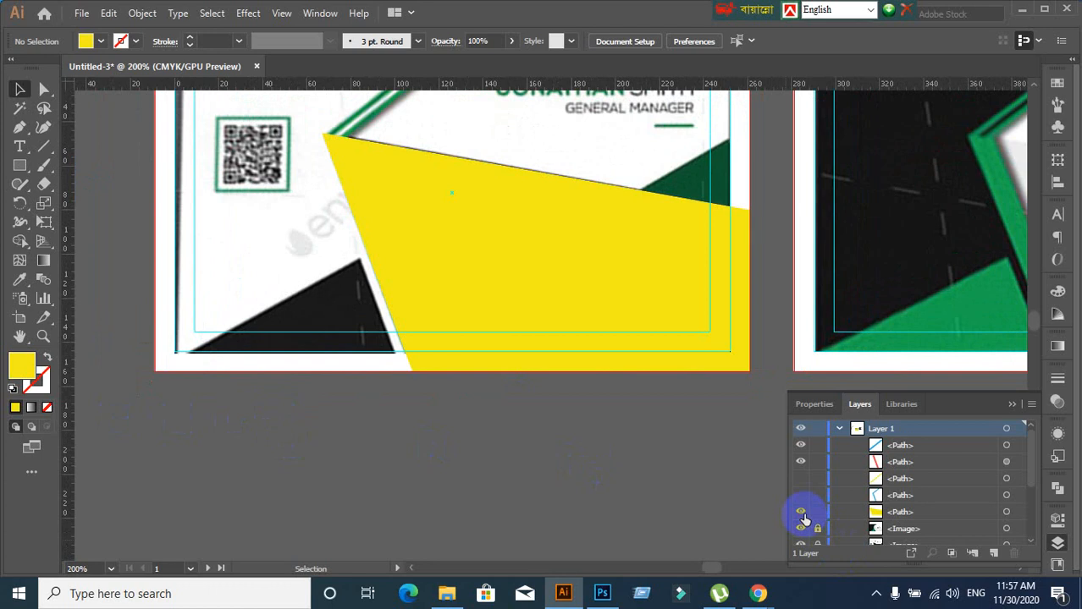
click(974, 513)
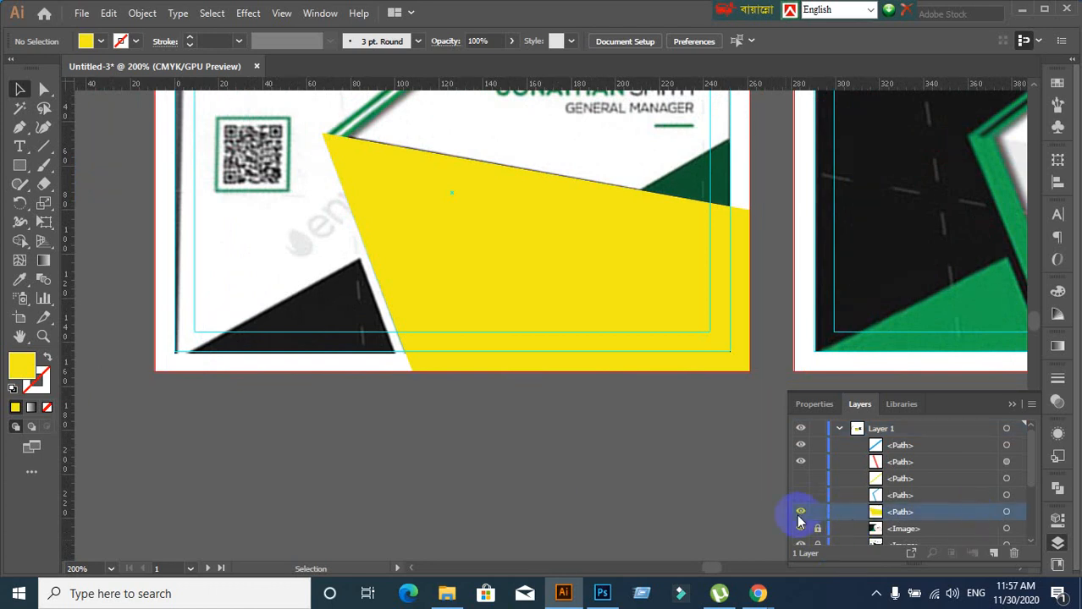
click(548, 333)
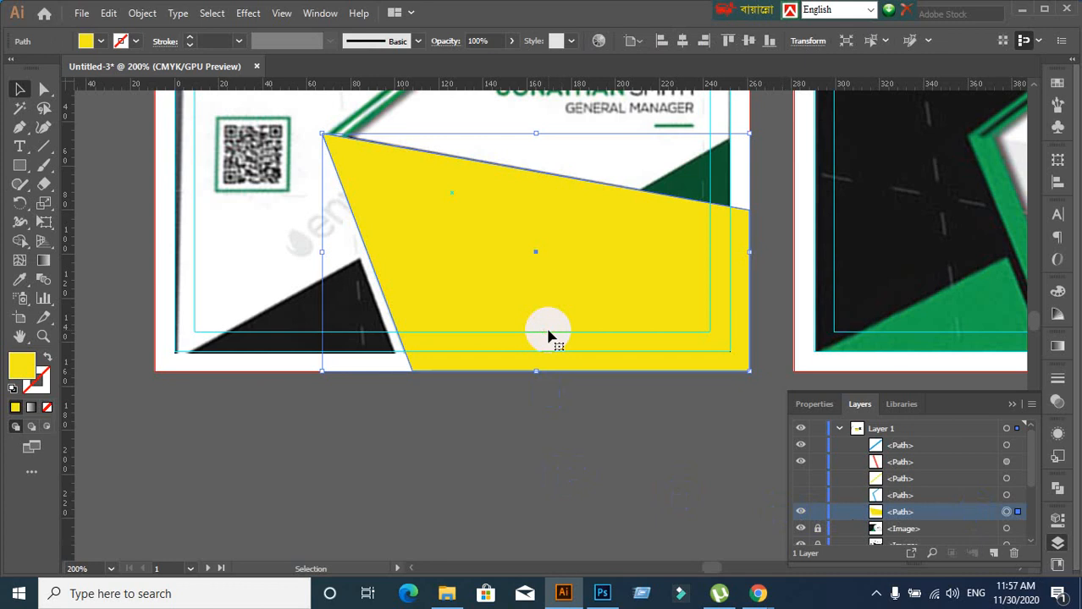
Drag a copy of the yellow shape to the left of the card
drag(543, 317, 94, 430)
drag(553, 437, 769, 405)
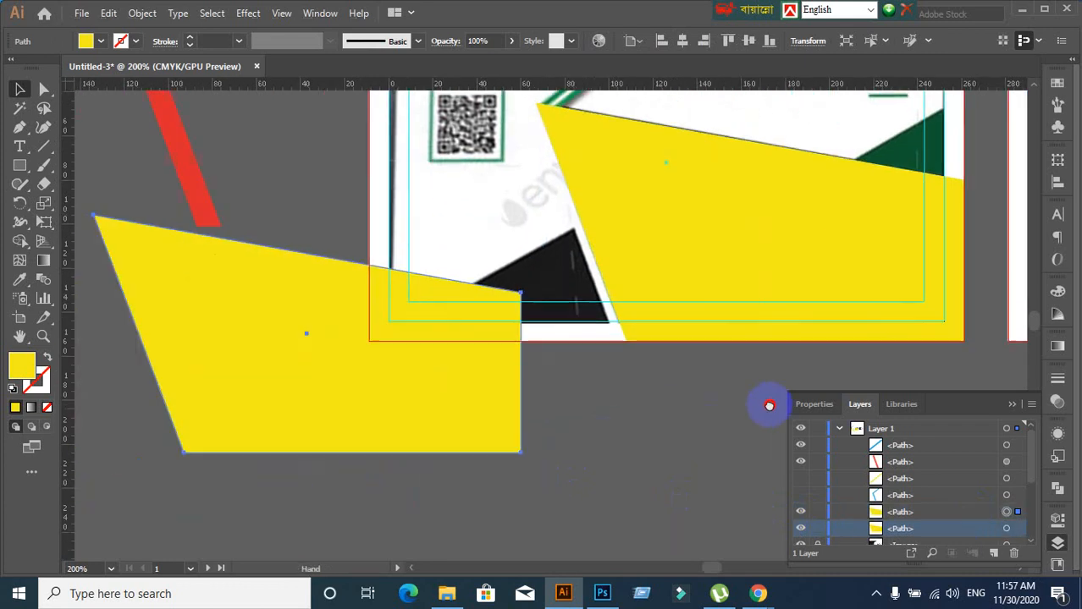
scroll(603, 418, down, 1)
drag(603, 417, 480, 418)
Reflect the yellow copy horizontally via Transform > Reflect
right_click(254, 389)
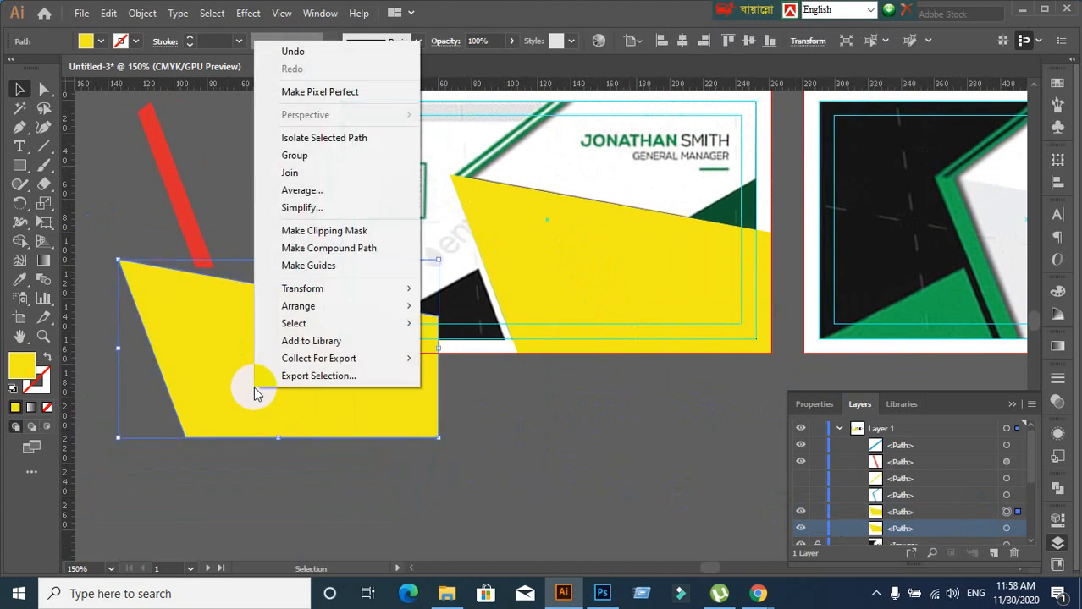
mouse_move(275, 291)
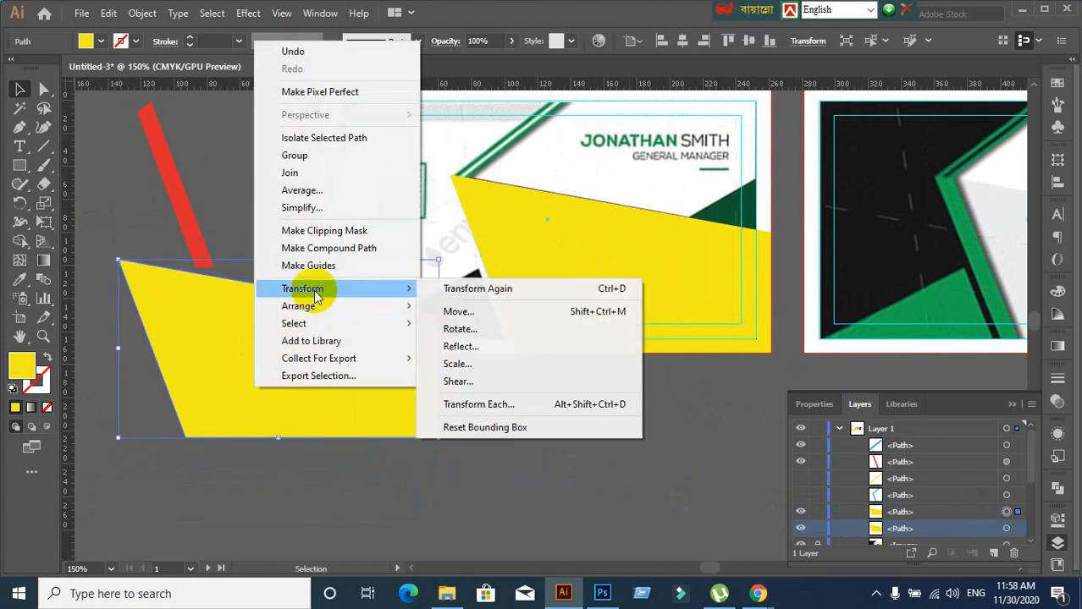
click(459, 346)
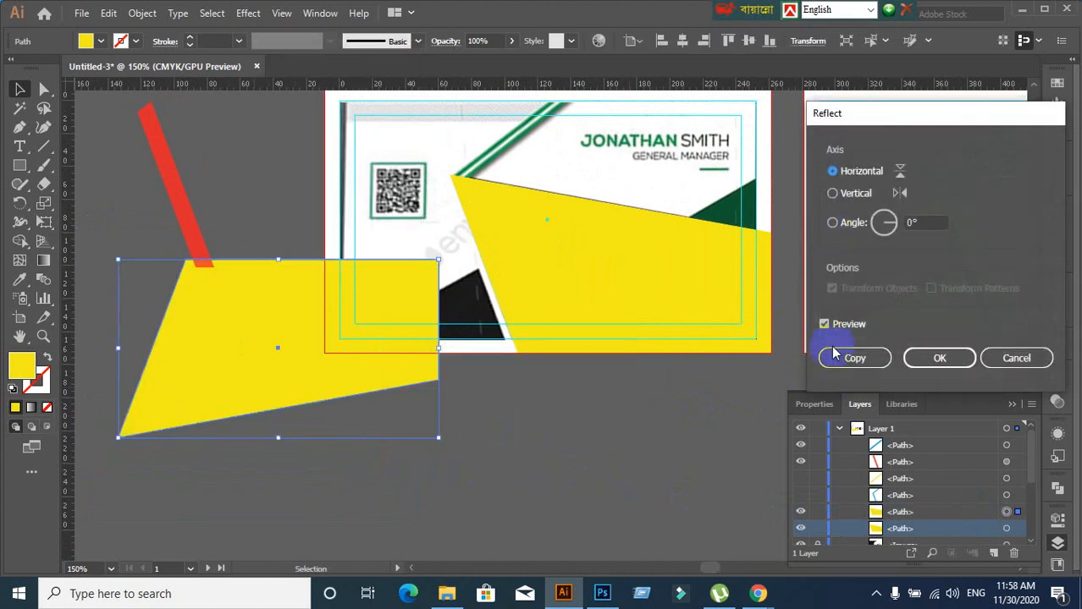
click(851, 196)
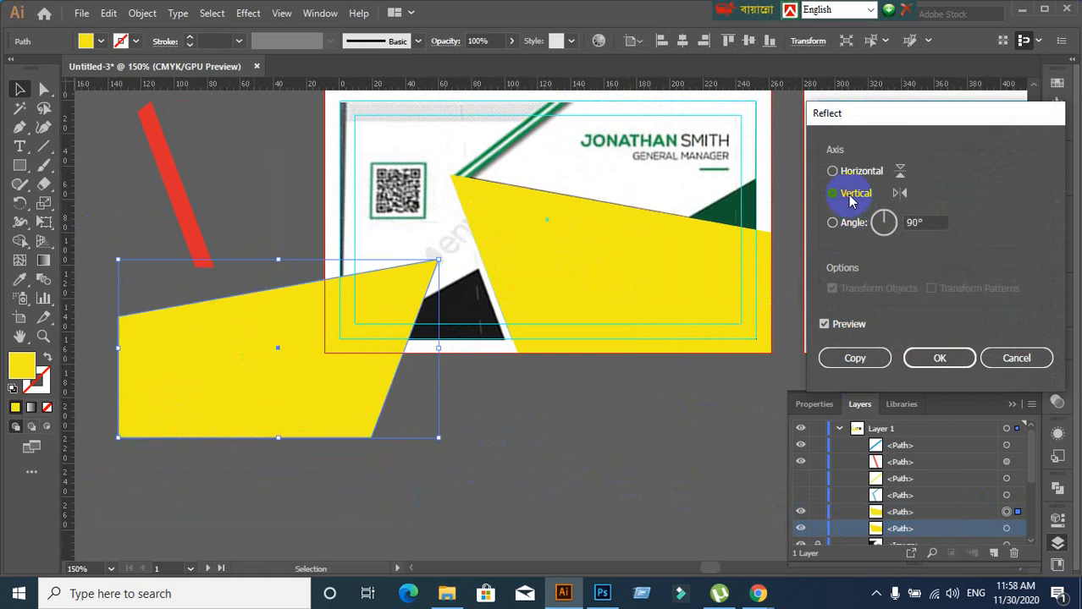
click(833, 171)
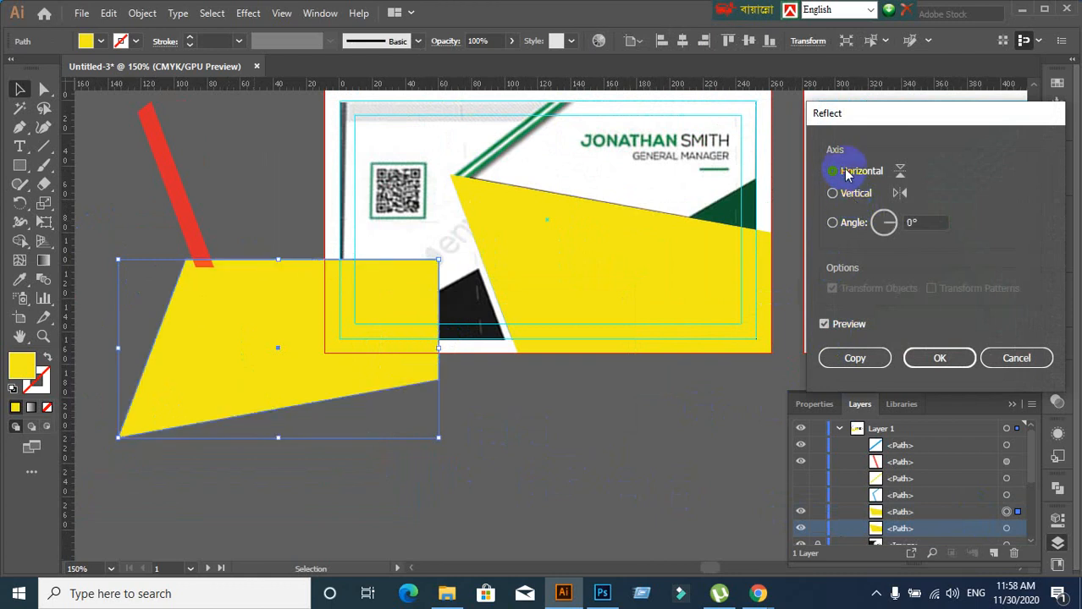
click(940, 358)
Reflect it vertically and move it up onto the card's lower-left area
right_click(258, 360)
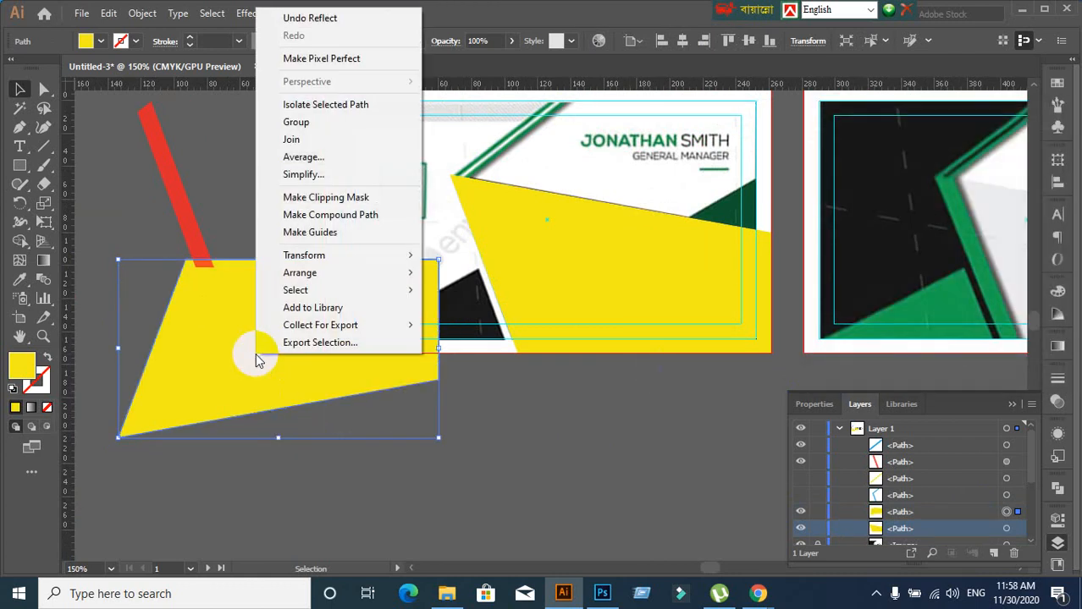
mouse_move(339, 254)
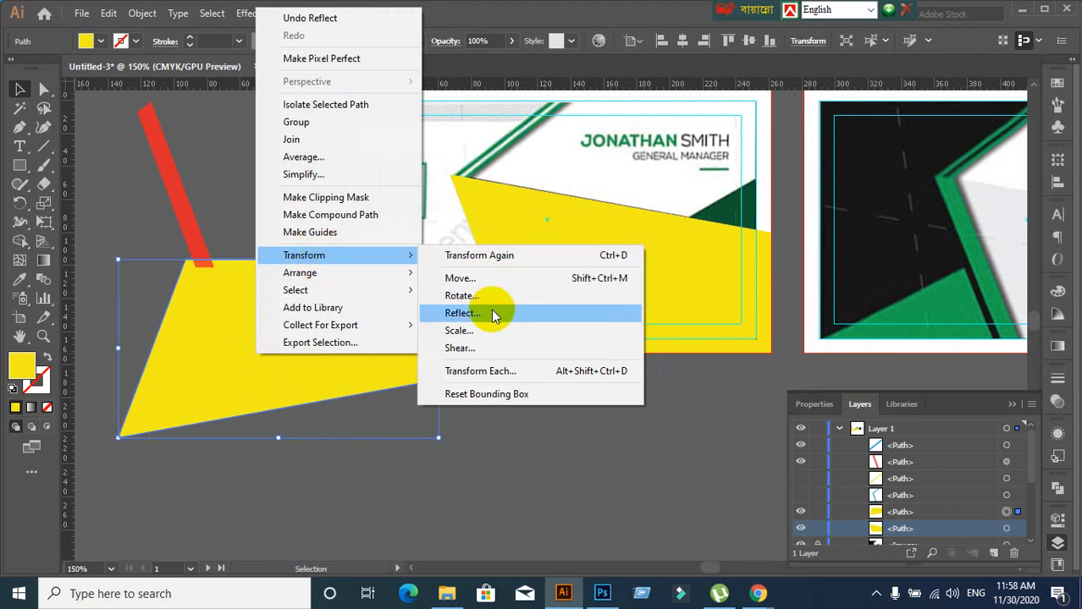
click(463, 313)
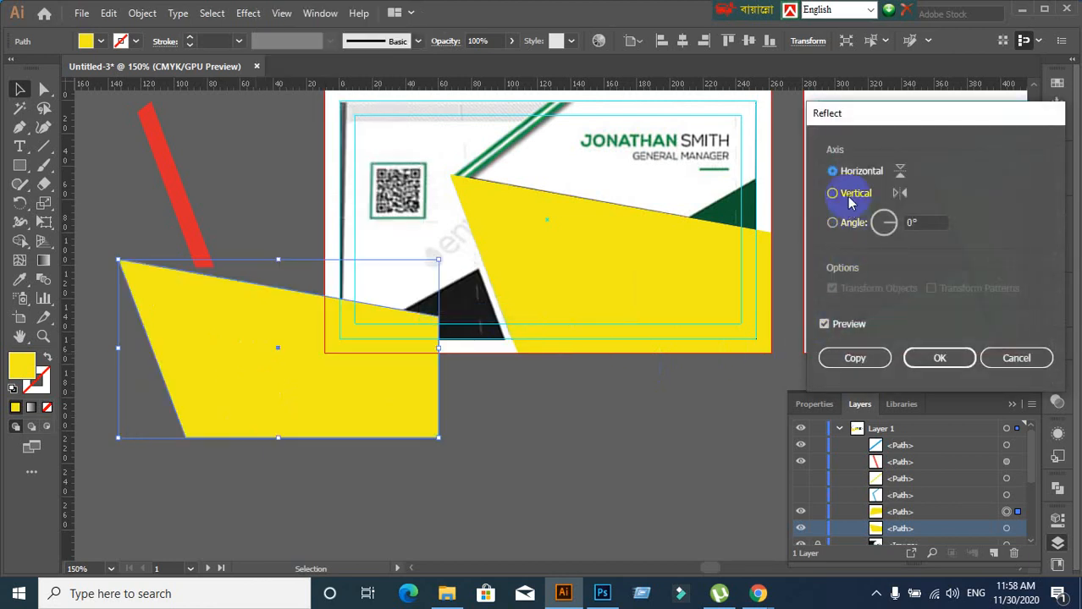
click(850, 195)
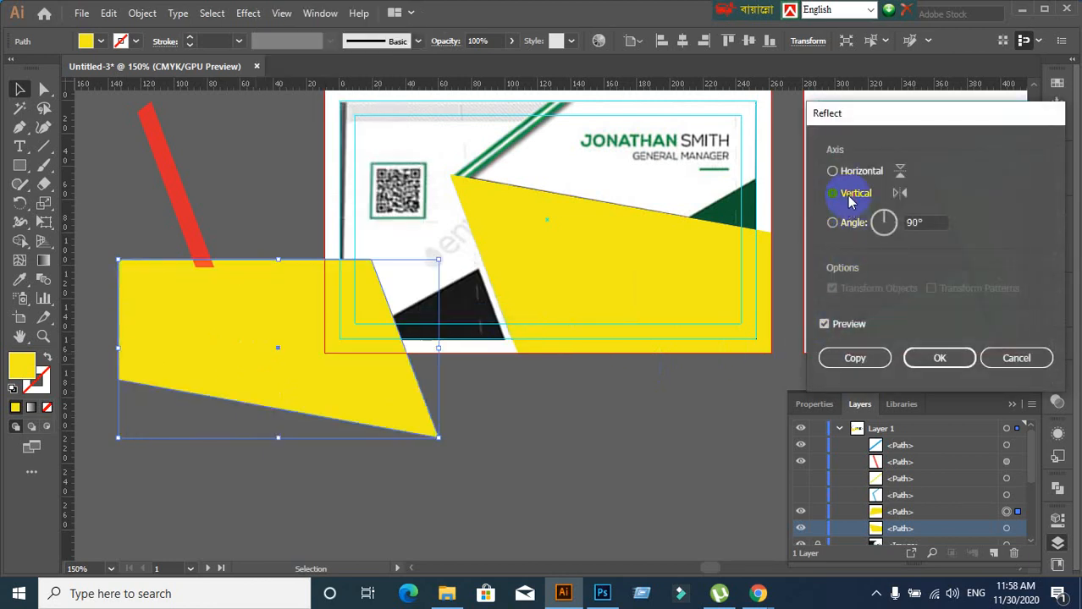
click(956, 358)
click(563, 495)
drag(354, 408, 447, 332)
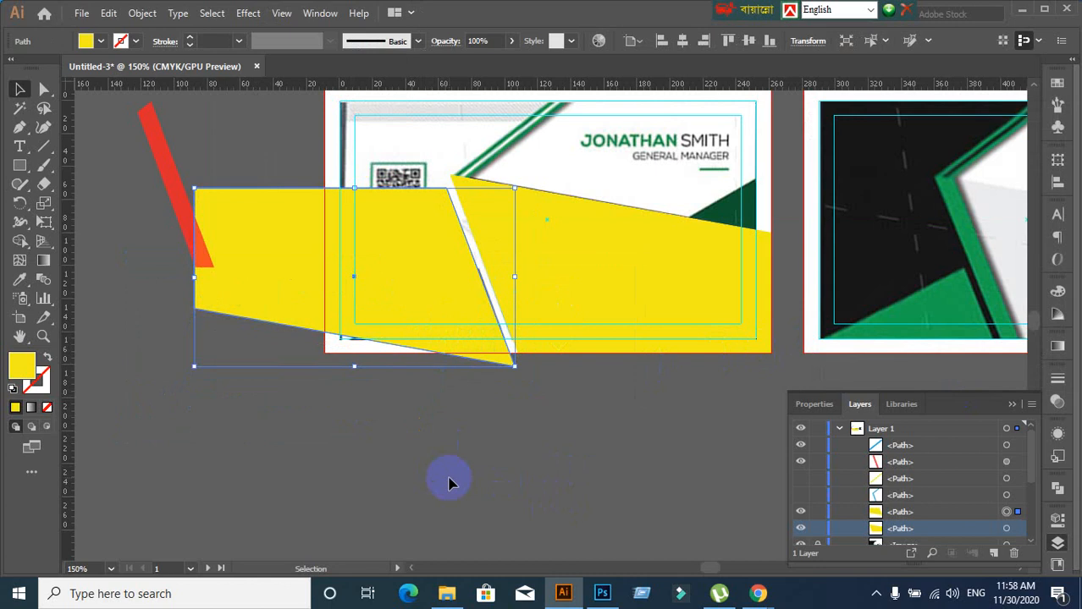
Nudge the flipped yellow shape about 10 px left so its slanted edge sits beside the white stripe
click(449, 482)
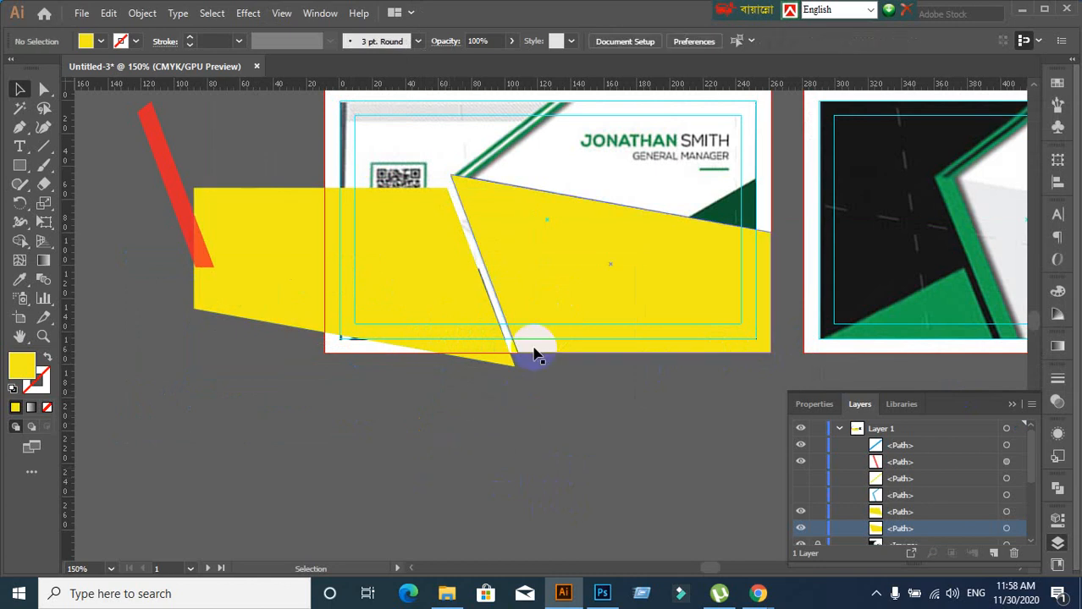
scroll(531, 356, up, 1)
drag(332, 288, 384, 330)
drag(436, 364, 428, 364)
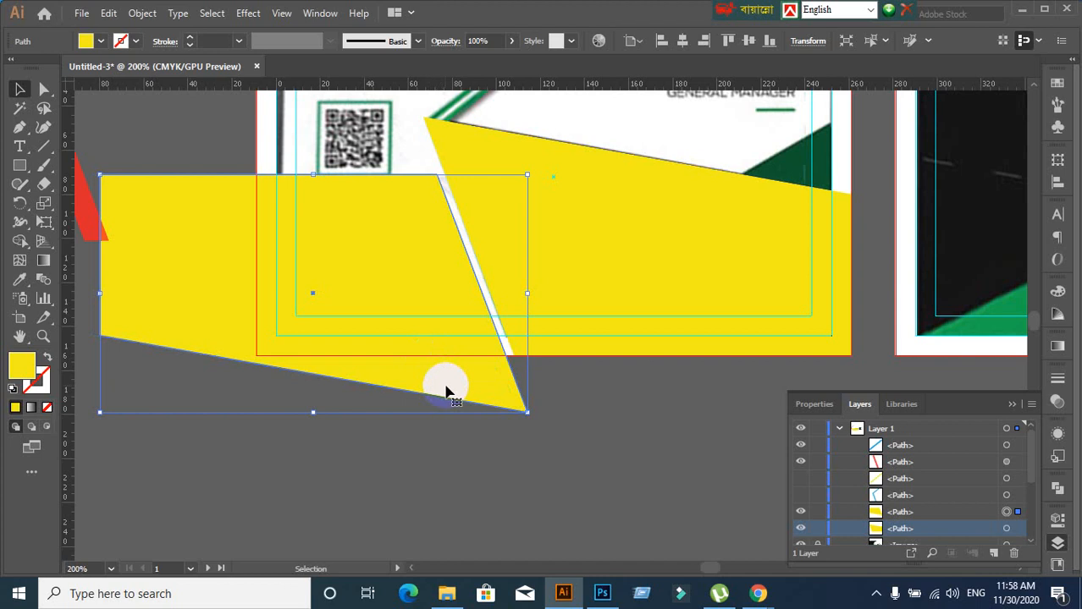
drag(477, 372, 476, 374)
scroll(470, 321, up, 3)
drag(397, 227, 419, 241)
scroll(423, 270, down, 2)
scroll(426, 288, down, 2)
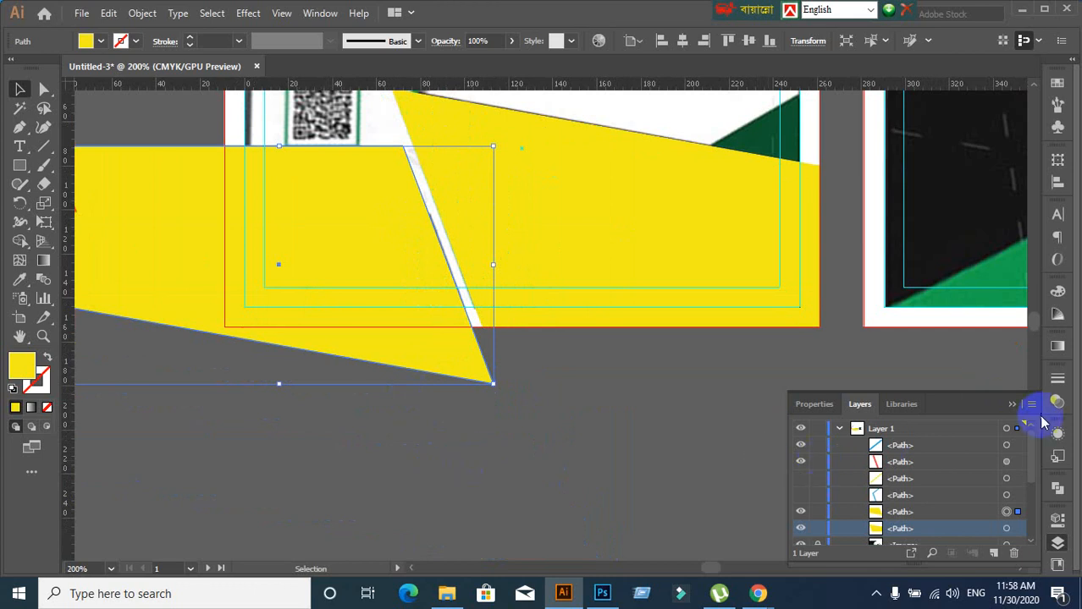
Set the flipped yellow shape's opacity to 85%
click(1056, 402)
click(1005, 394)
text(85)
key(Return)
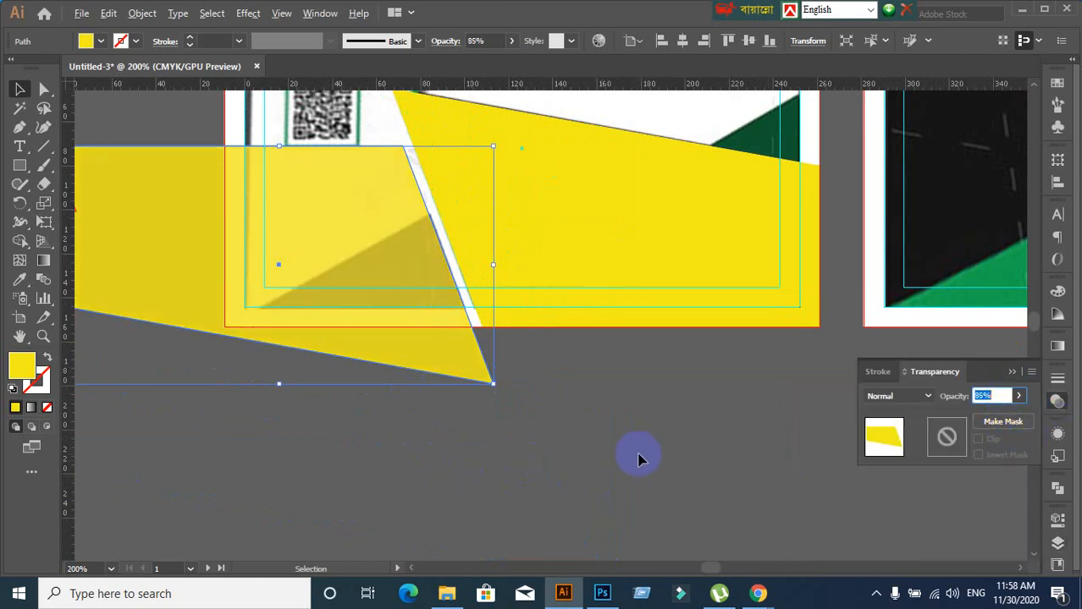
scroll(639, 459, down, 1)
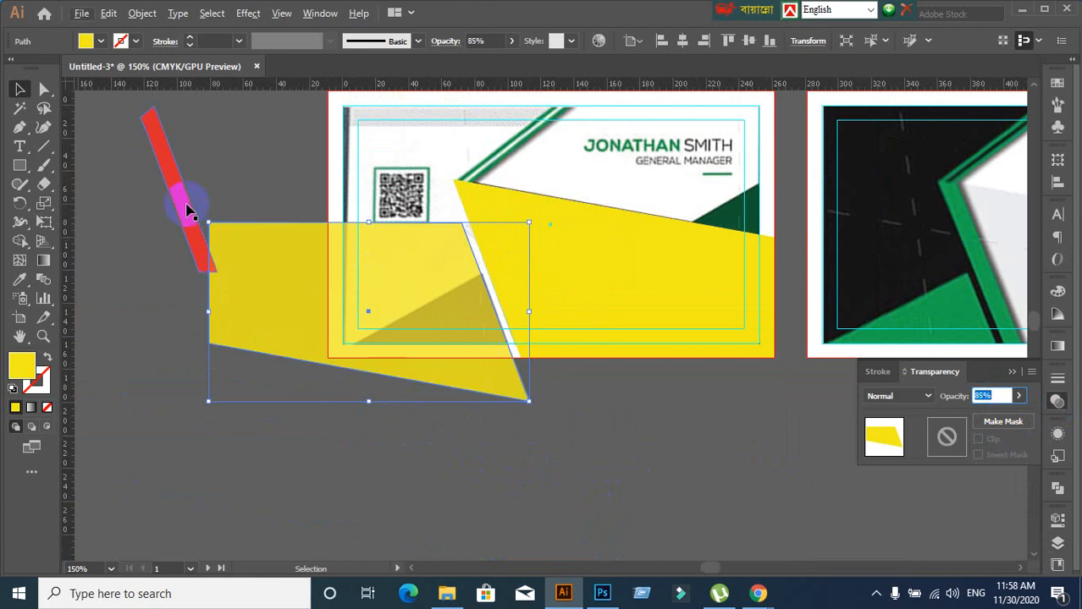
Delete the red slanted bar, then reselect the yellow shape with the Direct Selection tool
drag(188, 200, 133, 165)
key(Delete)
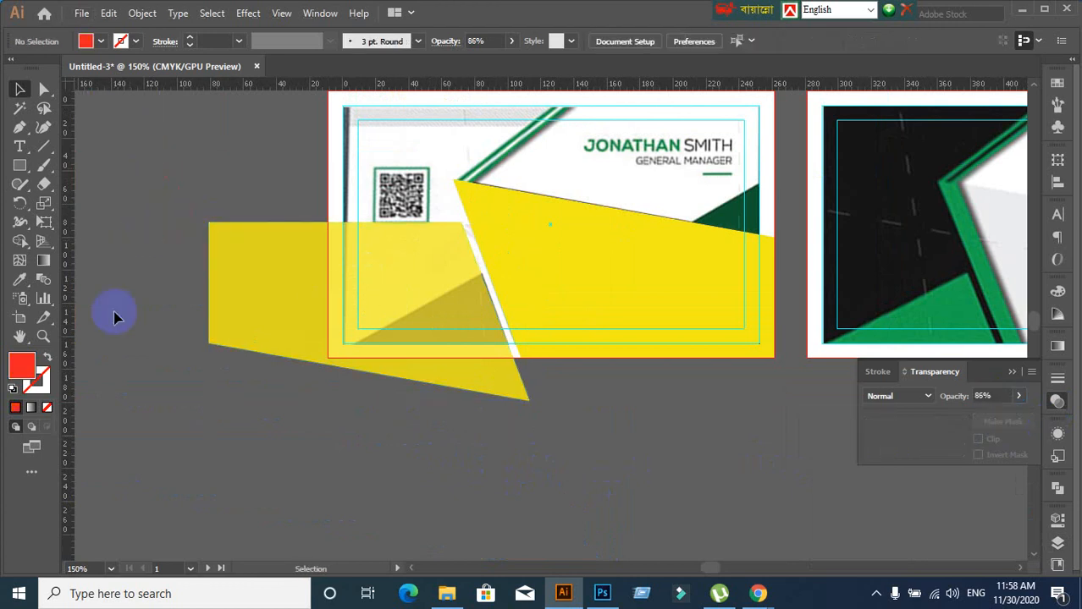
click(245, 272)
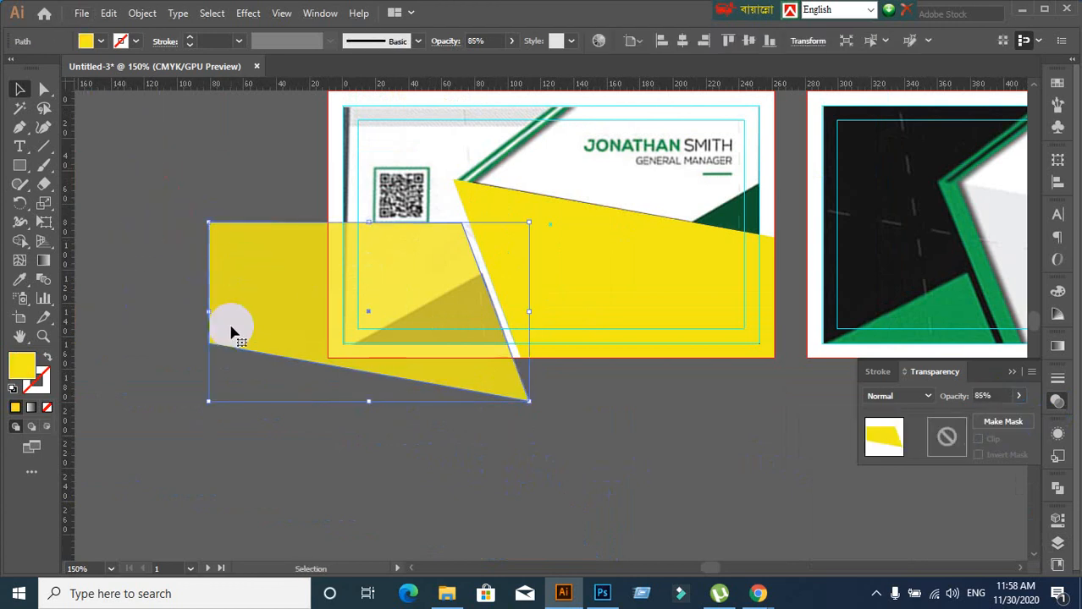
click(155, 336)
click(224, 292)
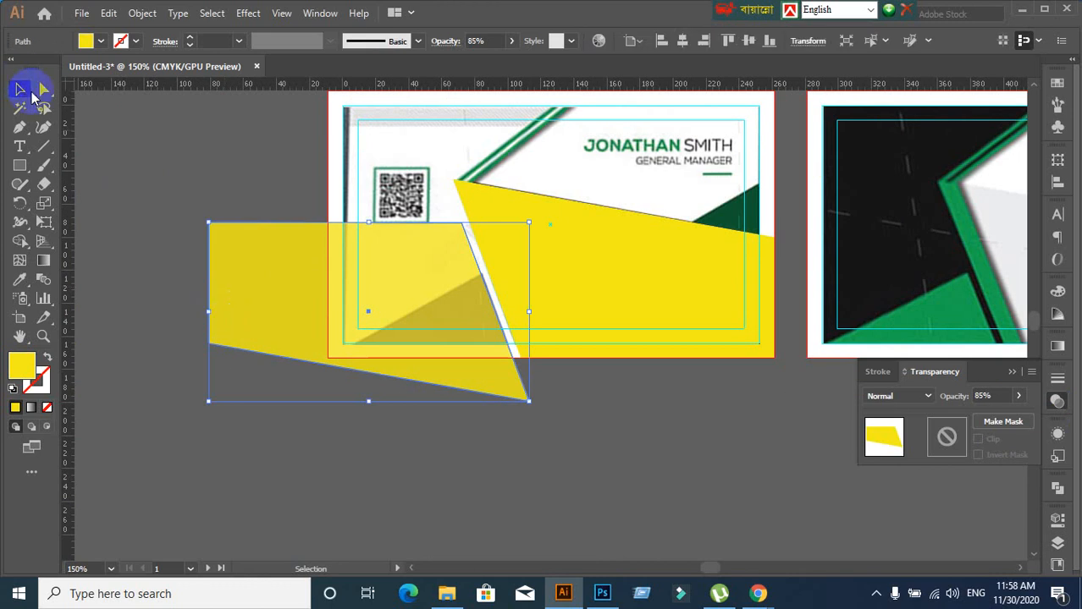
click(44, 89)
click(119, 97)
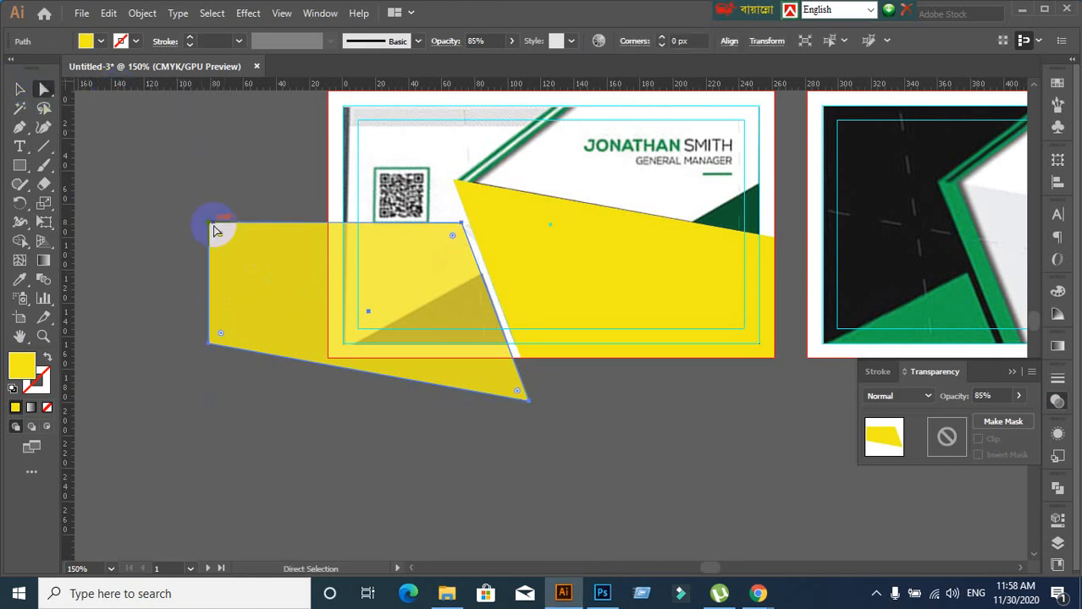
Drag the yellow path's top-left, top and bottom anchors to form two triangles, then switch to the meeting
drag(215, 230, 270, 442)
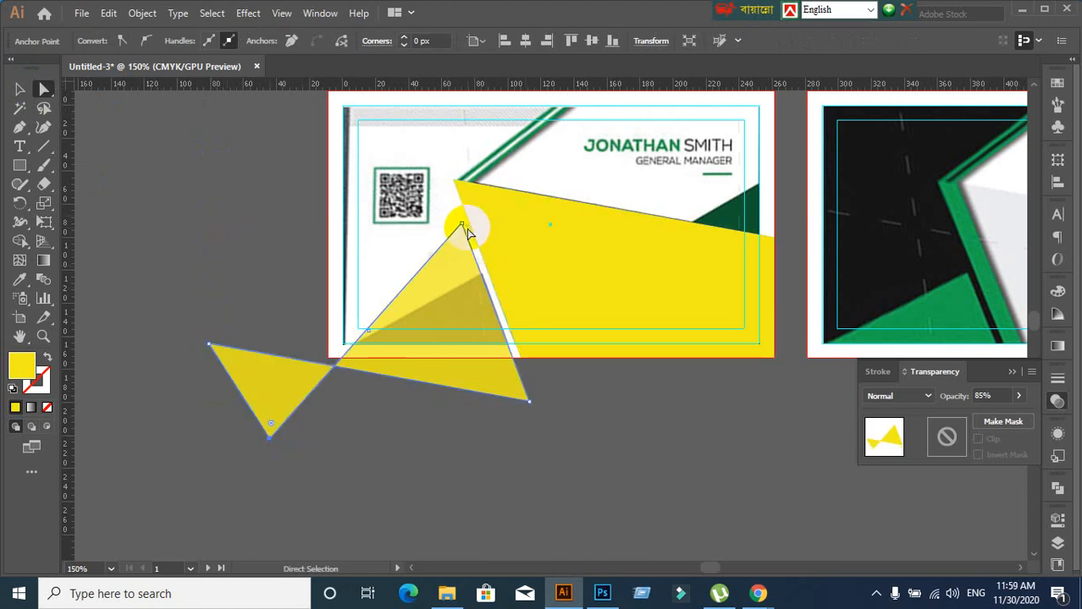
drag(462, 228, 481, 277)
drag(270, 449, 252, 380)
click(759, 593)
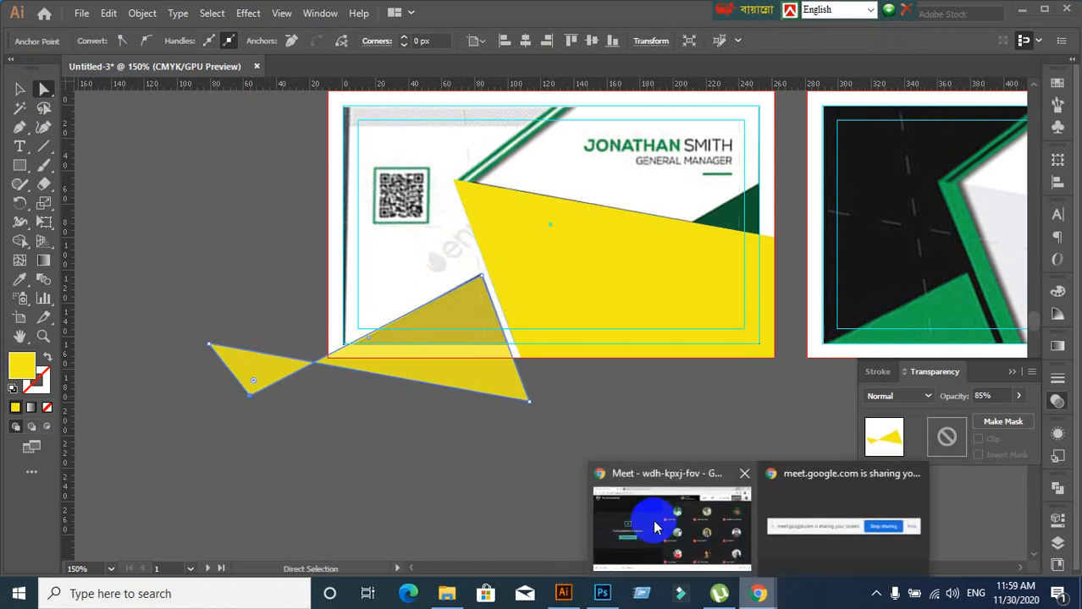
click(654, 528)
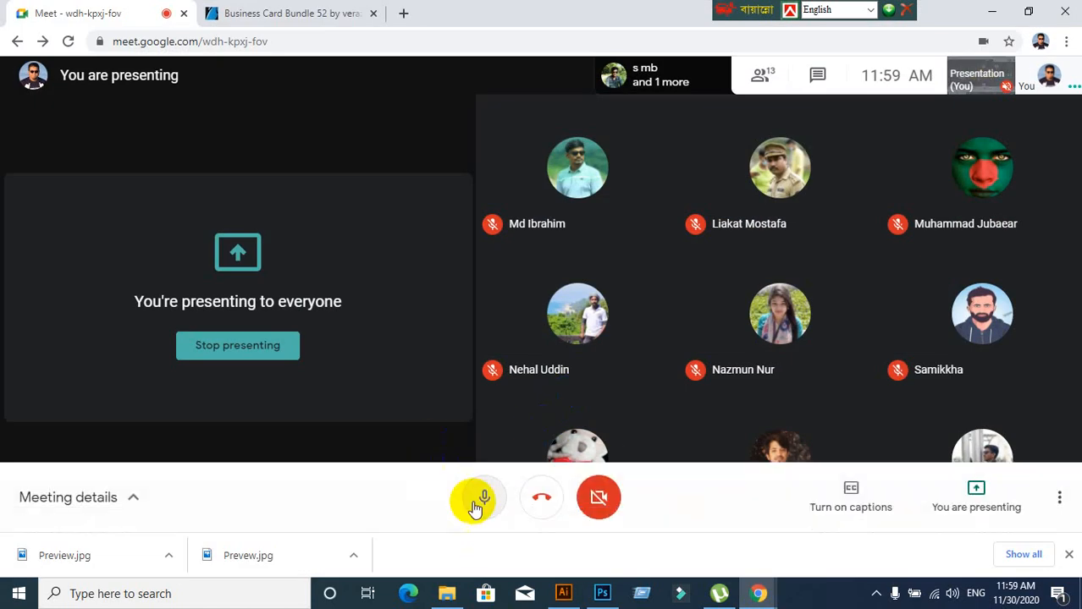
click(477, 507)
click(991, 13)
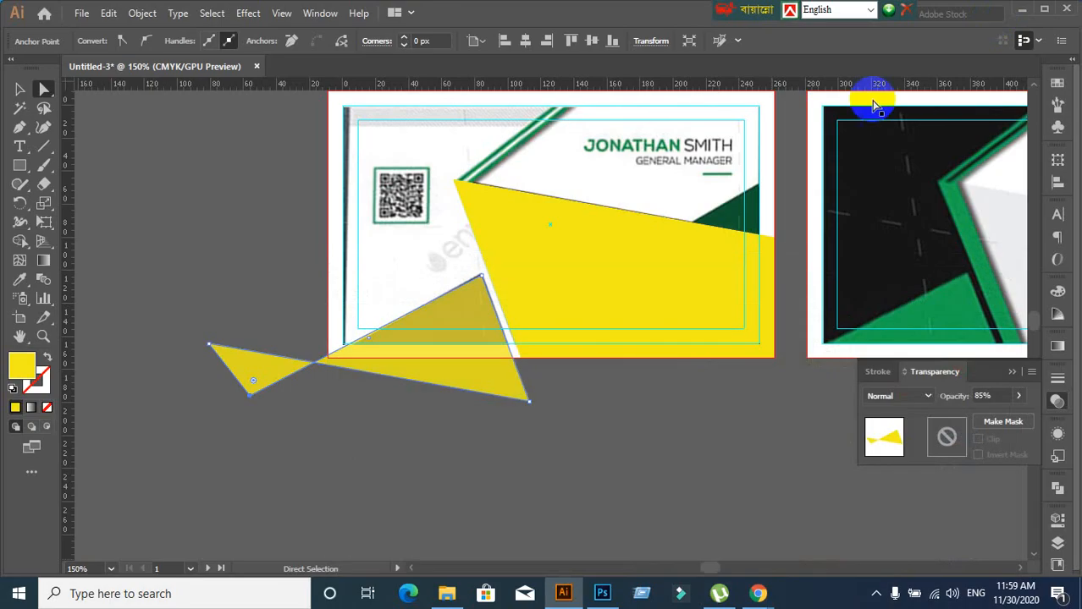
click(1021, 9)
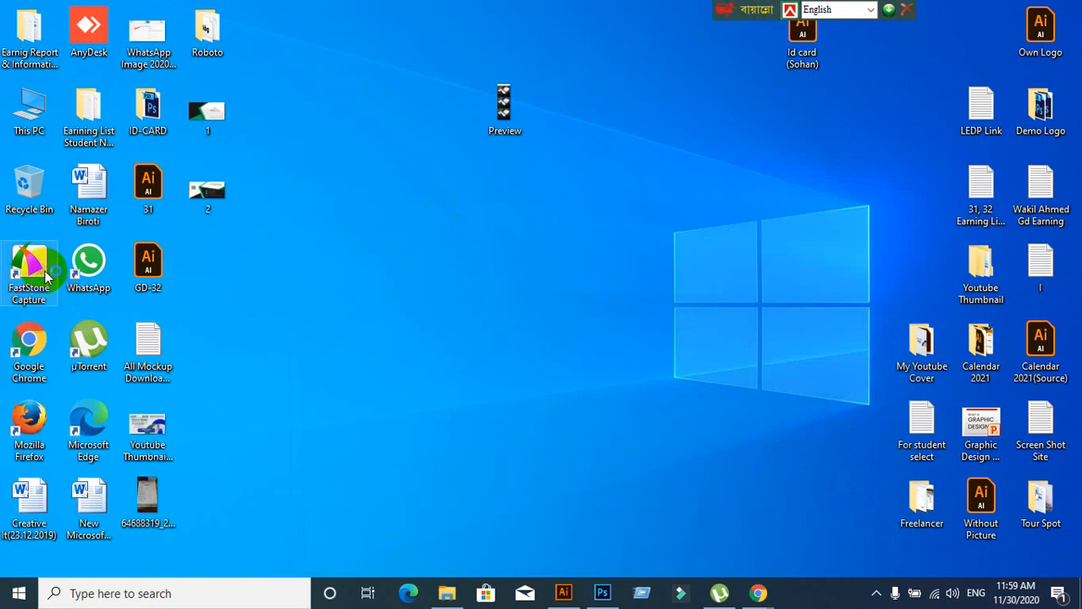
mouse_move(757, 593)
click(656, 525)
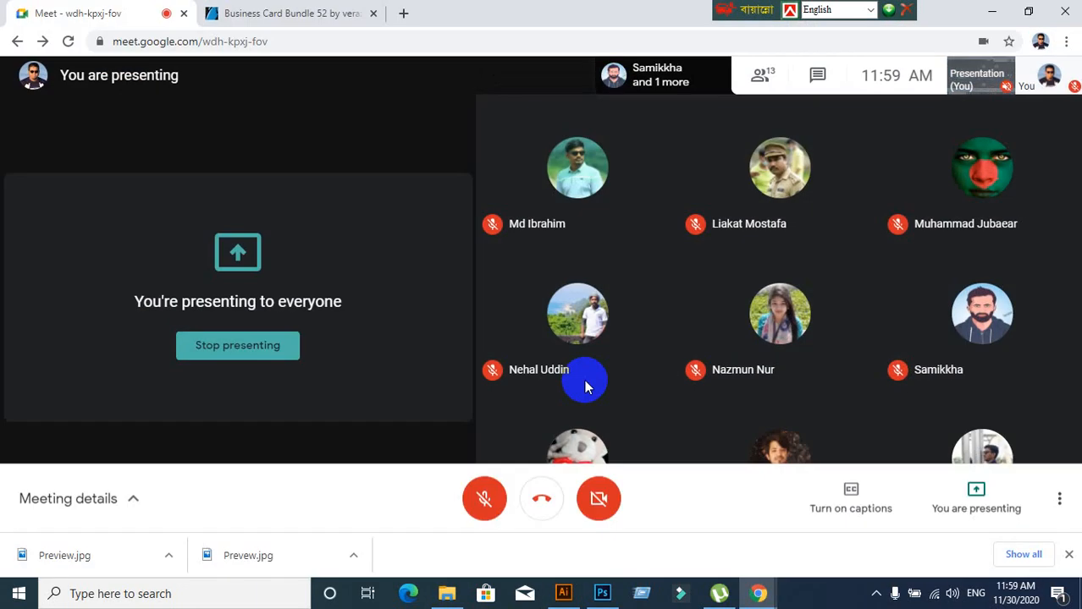
click(478, 507)
mouse_move(565, 594)
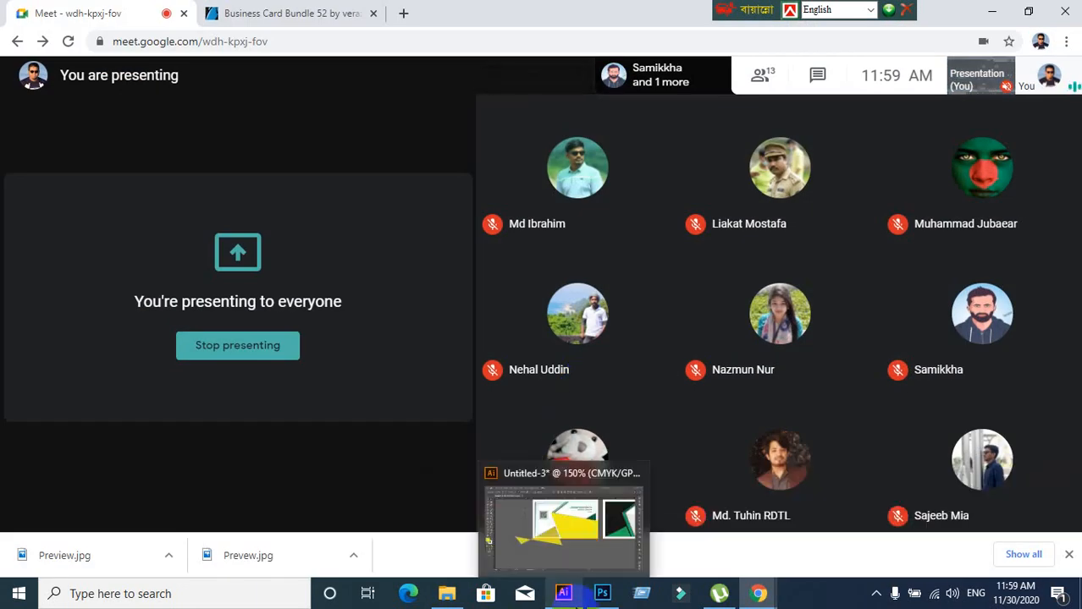
click(484, 493)
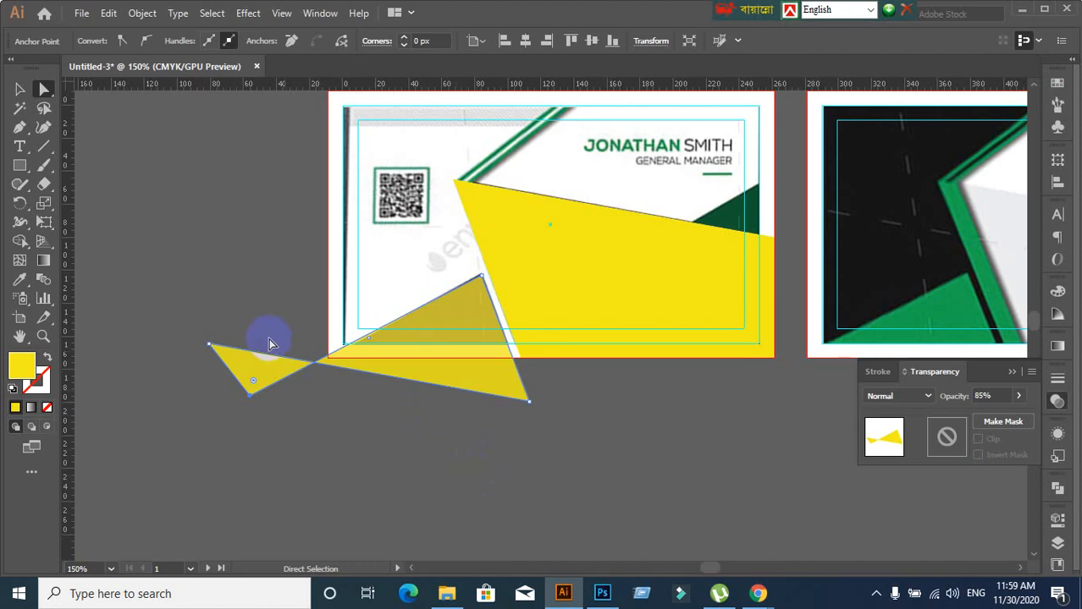
Select the whole triangle shape with the Selection tool and bring the Google Meet window forward
click(21, 88)
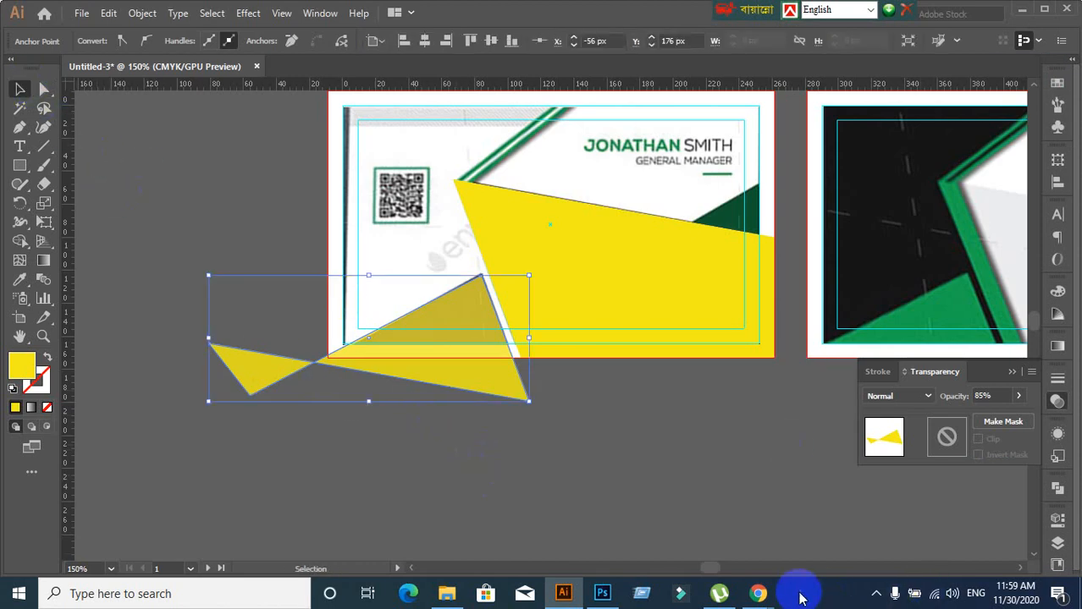
click(755, 596)
click(671, 548)
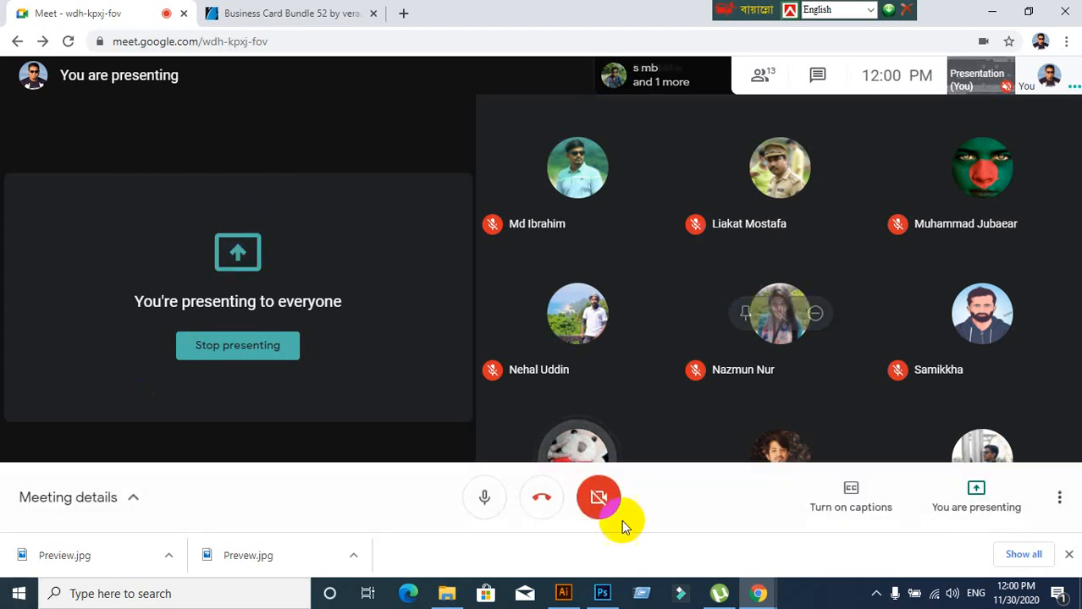
click(563, 593)
click(489, 457)
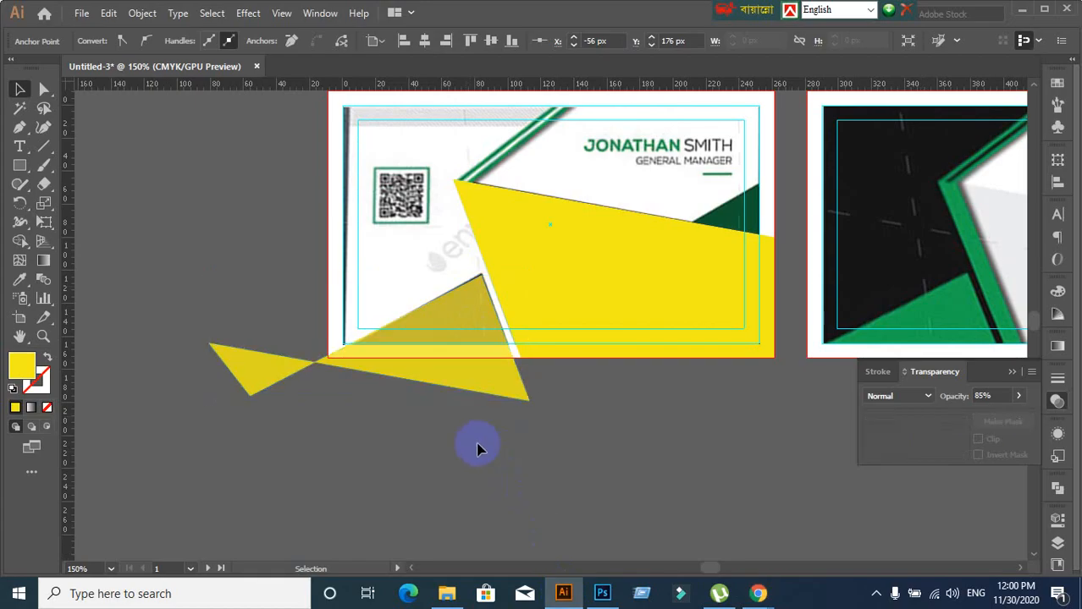
scroll(470, 417, up, 1)
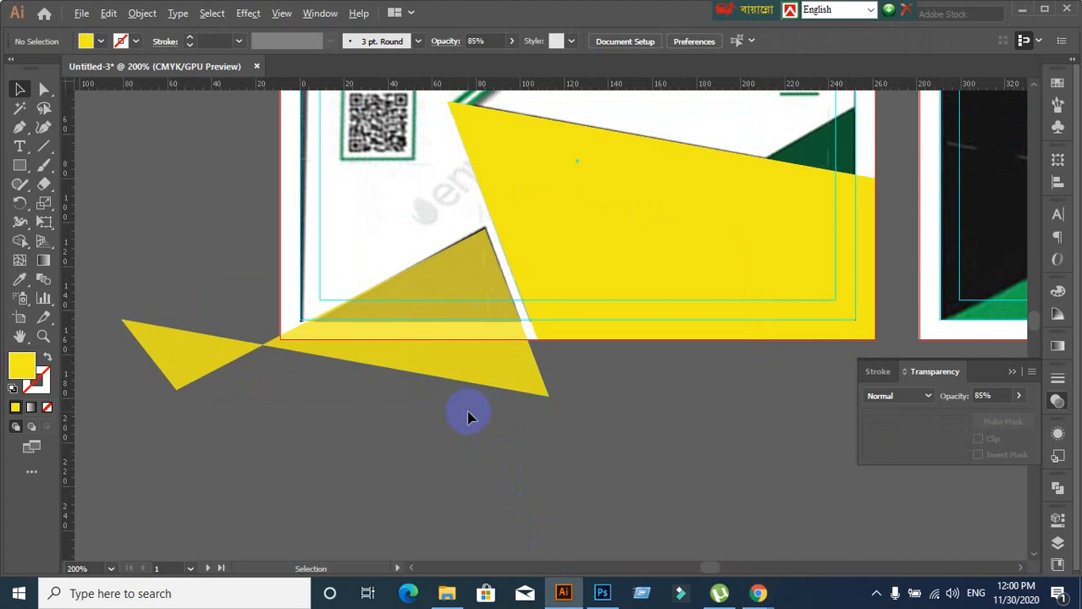
mouse_move(759, 594)
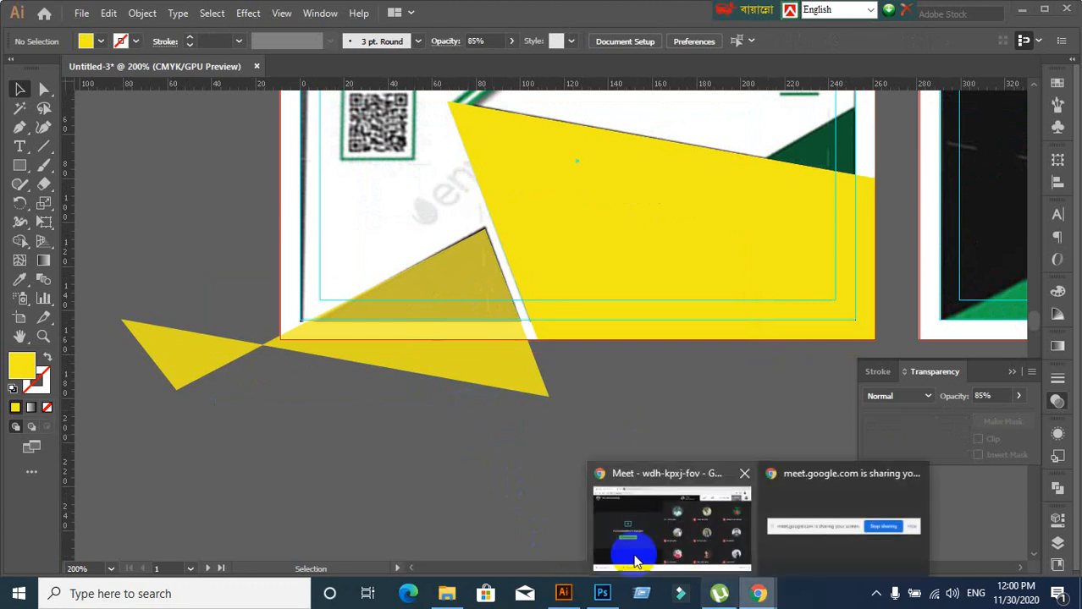
click(636, 561)
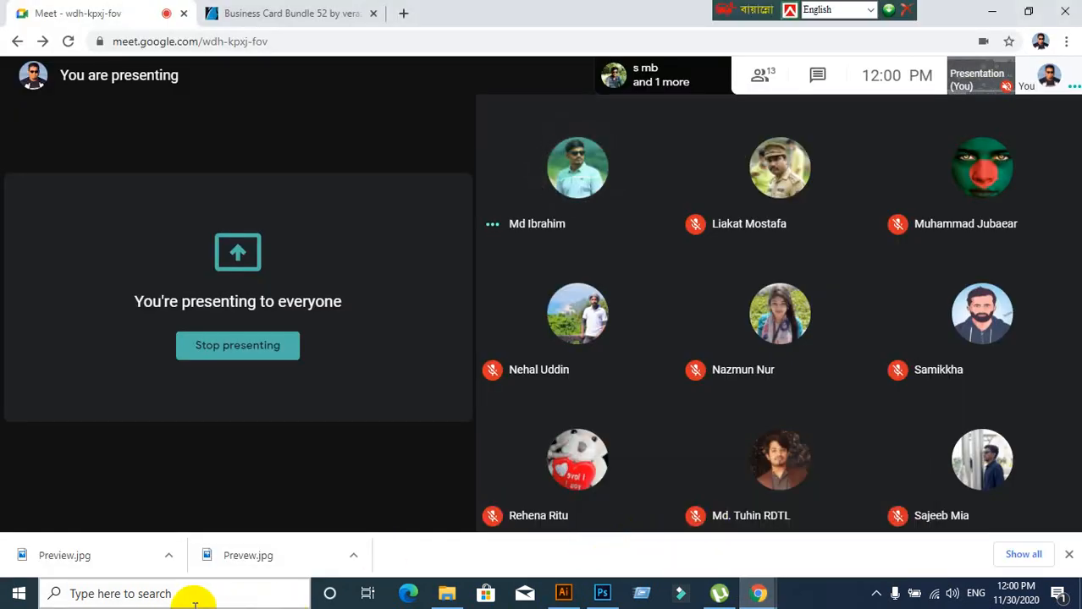
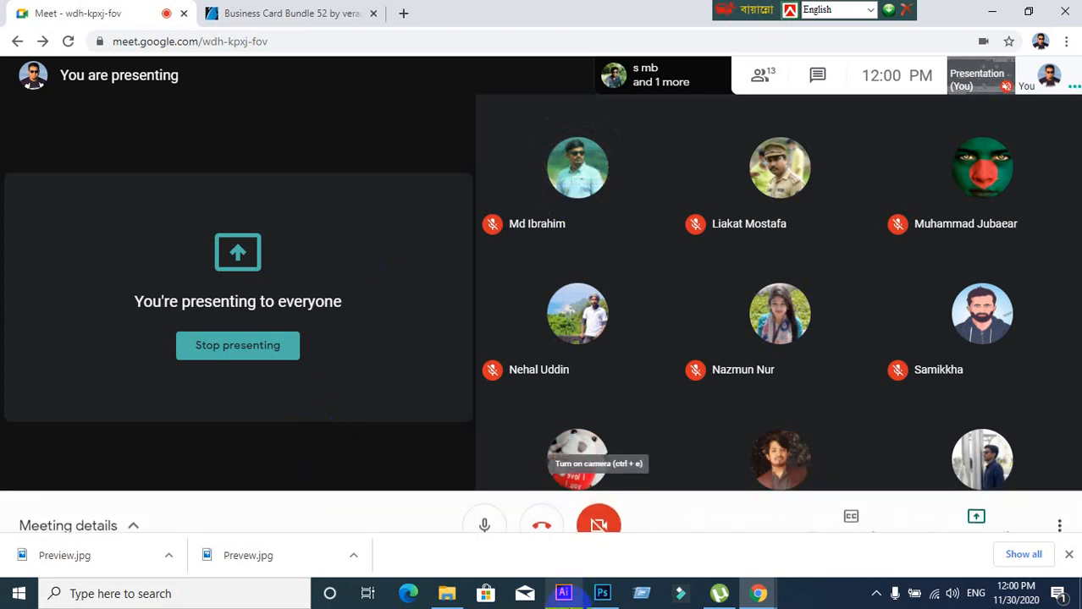
Switch from the Google Meet window back to the Illustrator business card document
click(564, 592)
scroll(368, 388, up, 1)
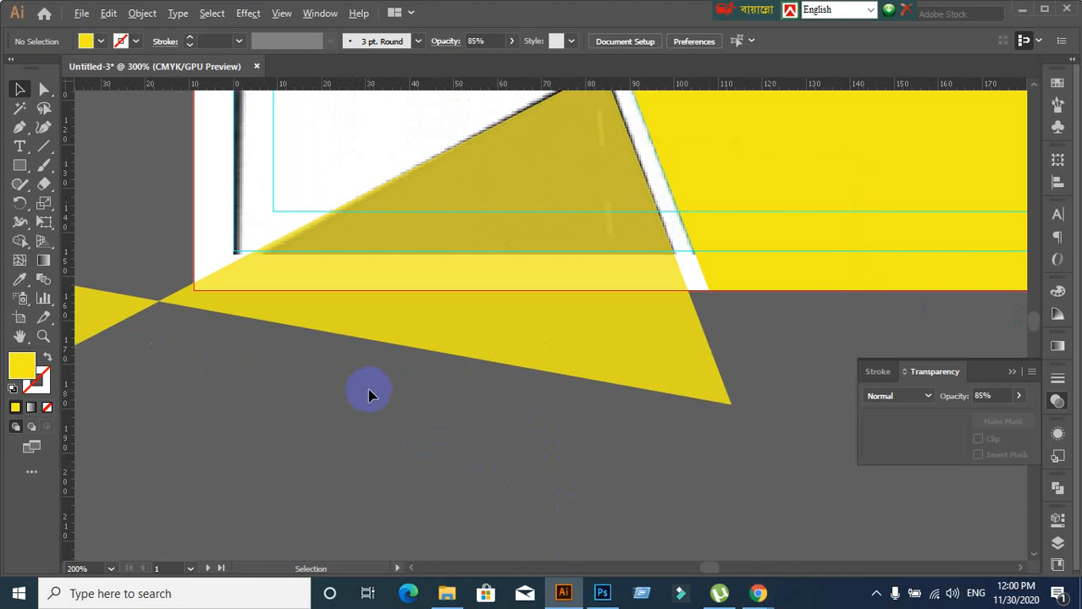
Inspect the yellow bow-tie shape, briefly bringing the meeting forward before returning to Illustrator
scroll(367, 388, down, 3)
click(392, 364)
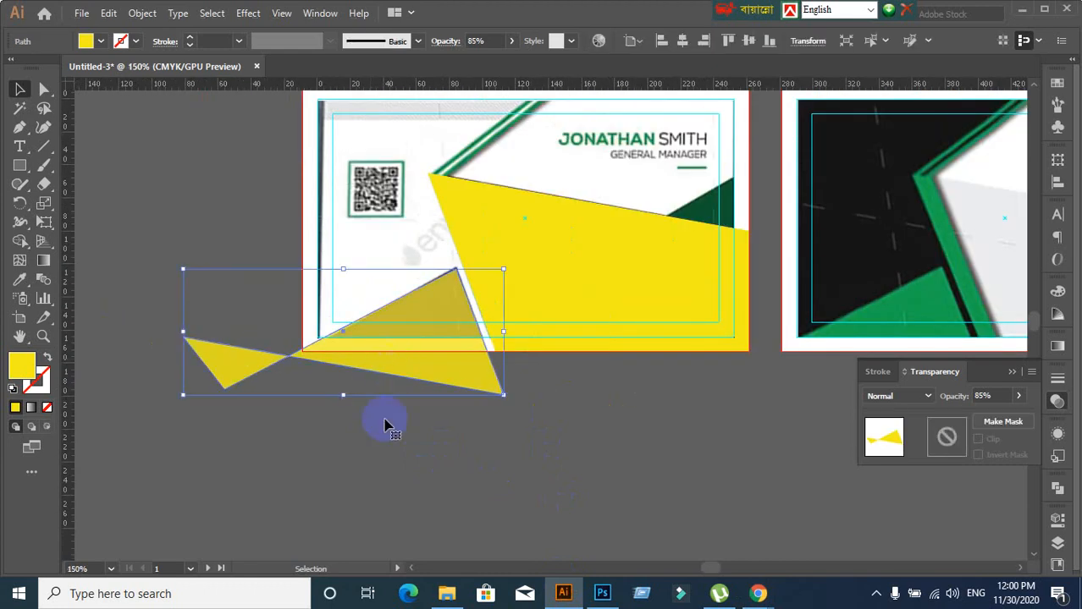
click(429, 461)
click(399, 362)
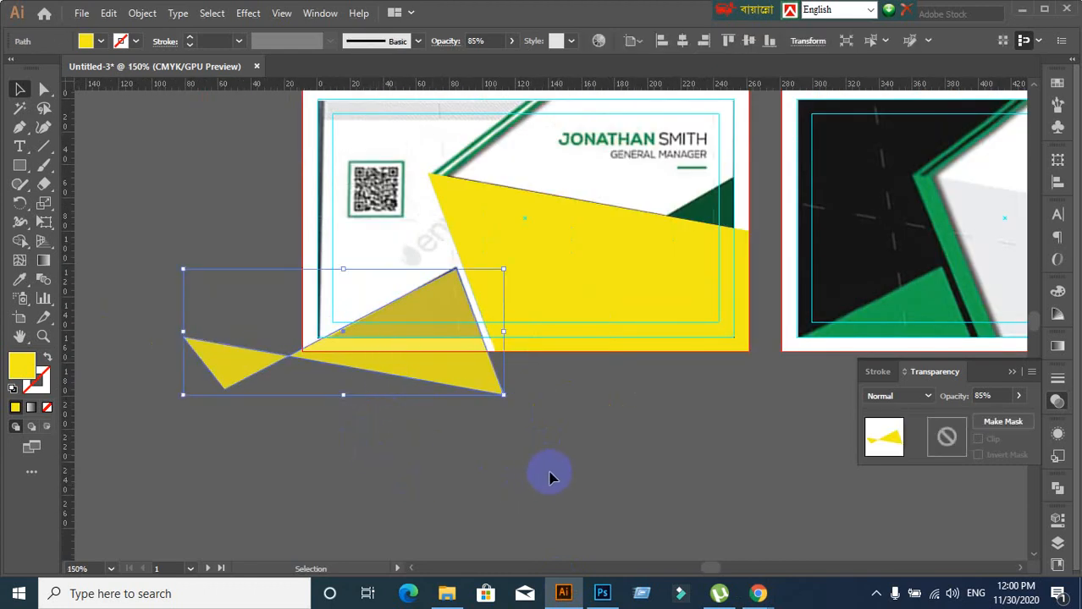
click(577, 462)
scroll(254, 401, up, 2)
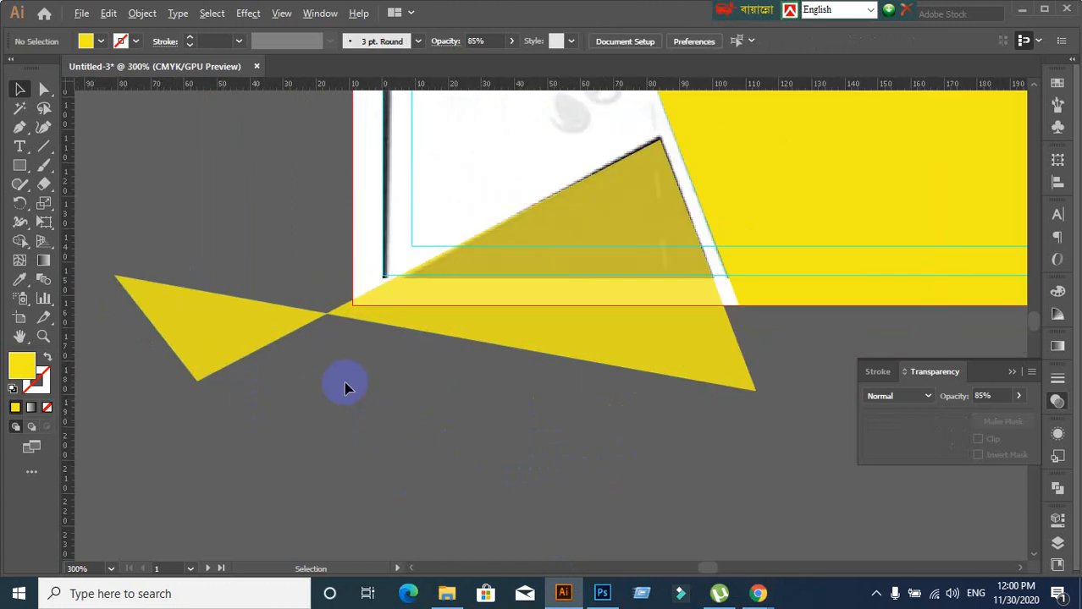
mouse_move(759, 591)
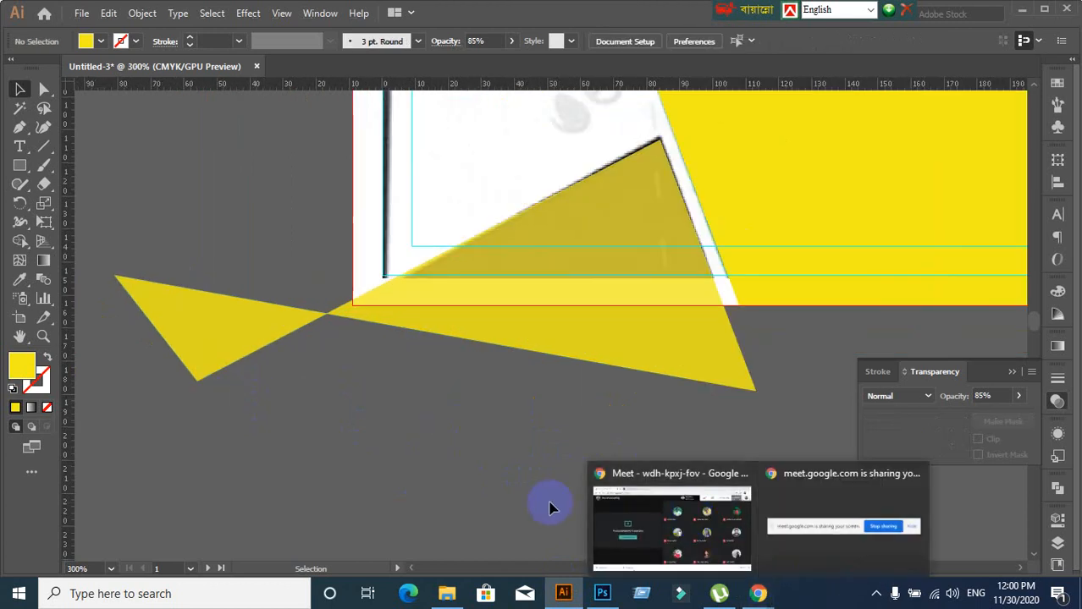
click(726, 560)
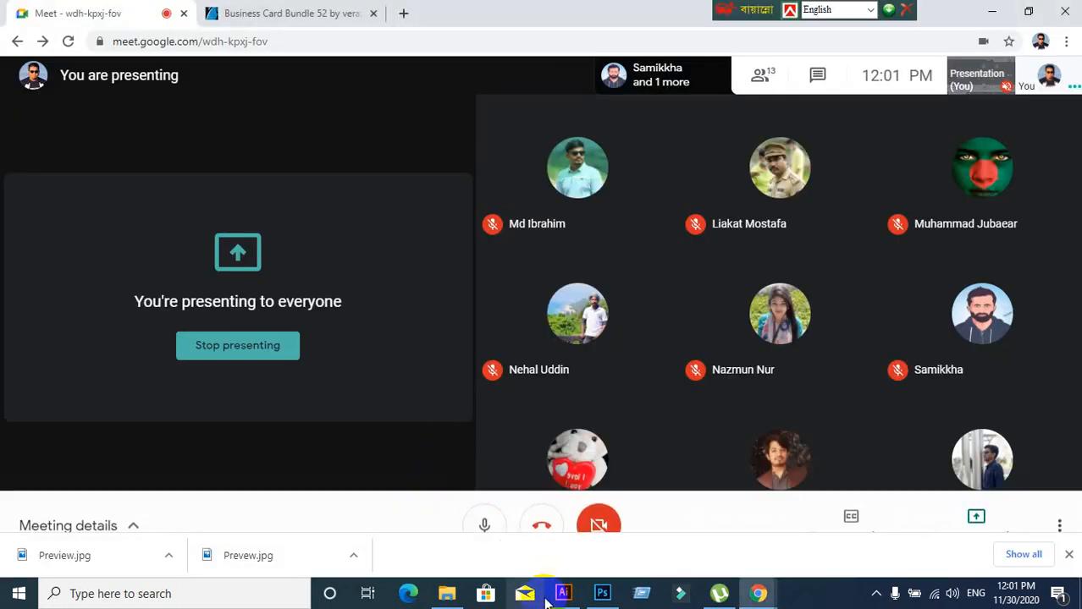
click(563, 597)
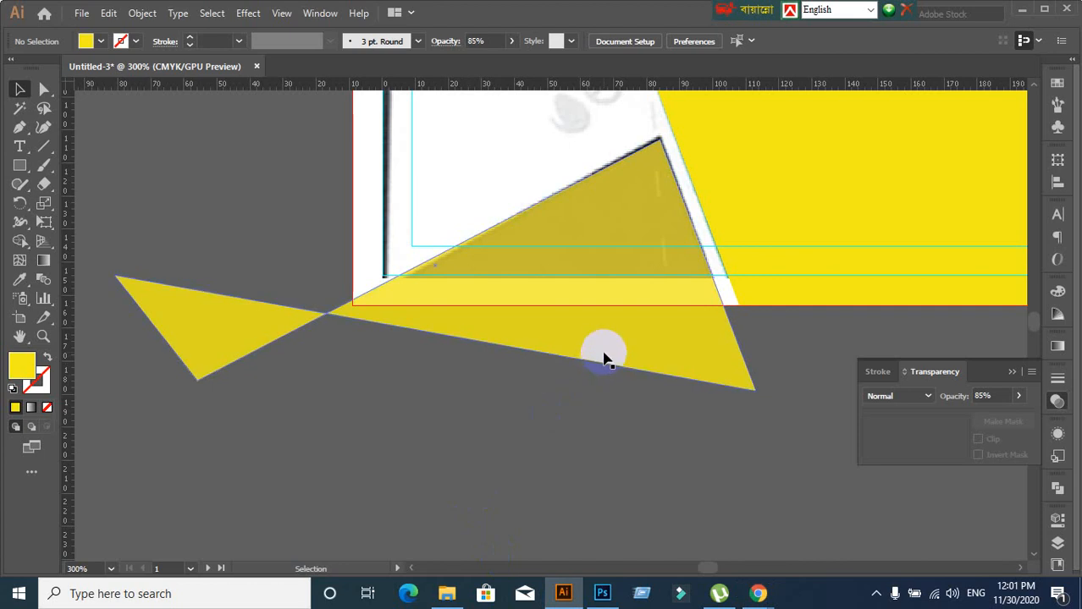
Select the yellow bow-tie shape and set its opacity to 100%
scroll(519, 471, down, 1)
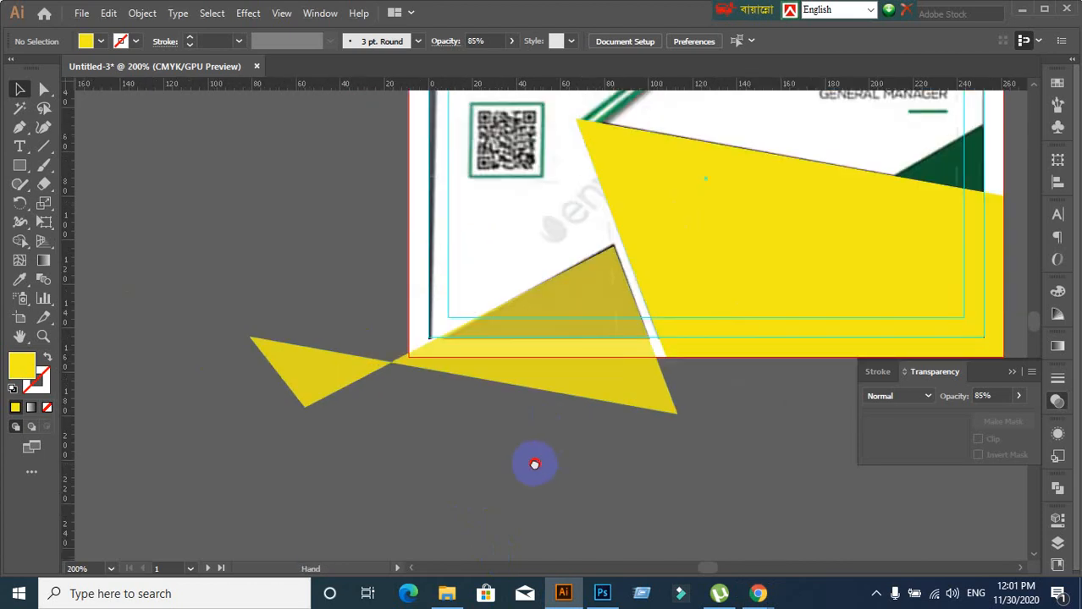
drag(534, 464, 564, 415)
scroll(675, 339, up, 1)
click(529, 305)
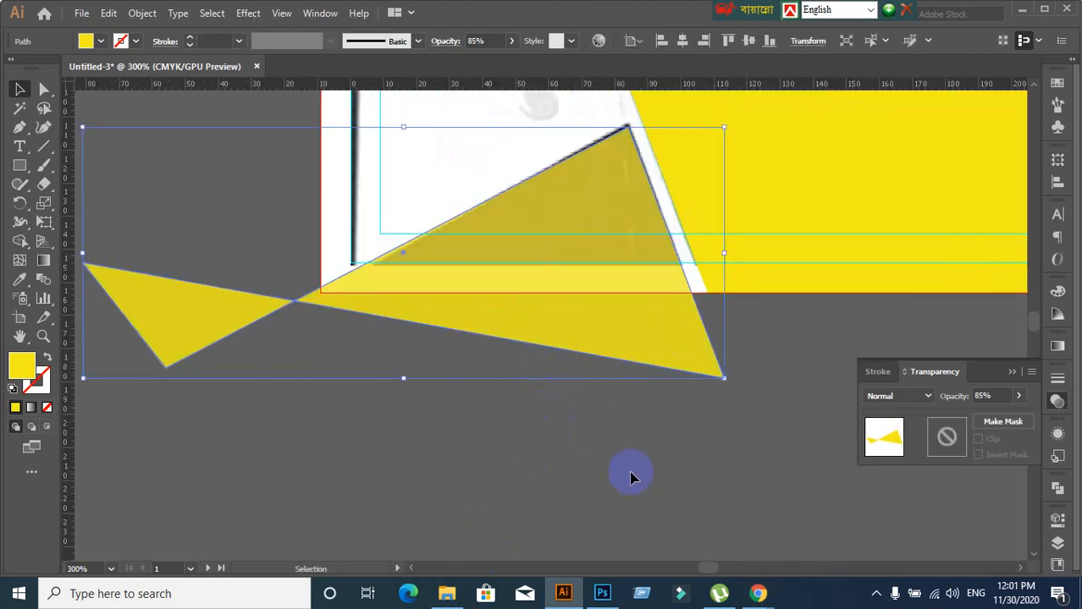
click(1003, 395)
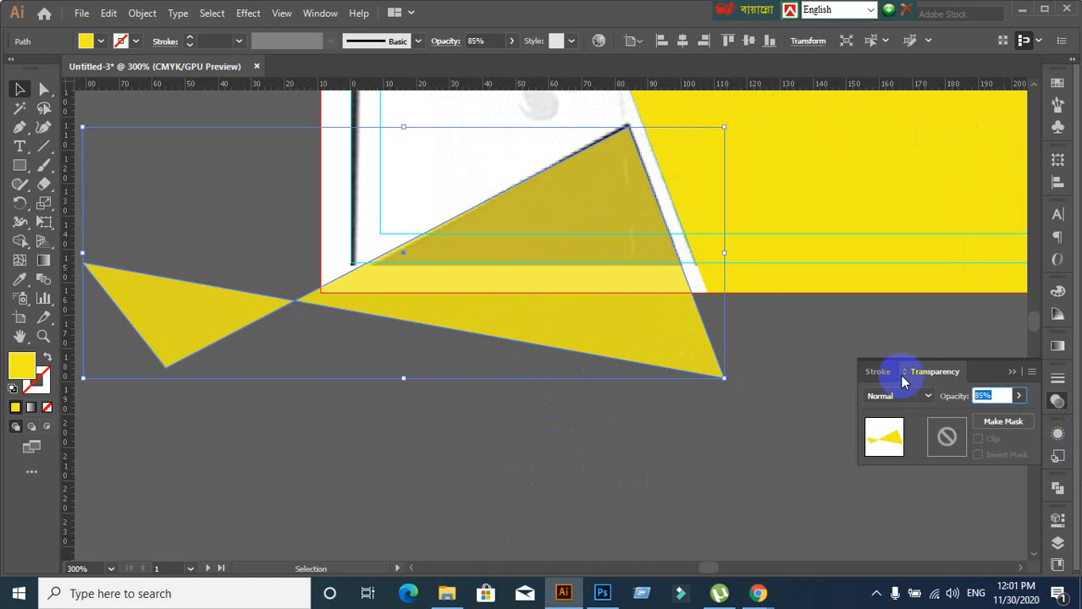
text(100)
click(902, 380)
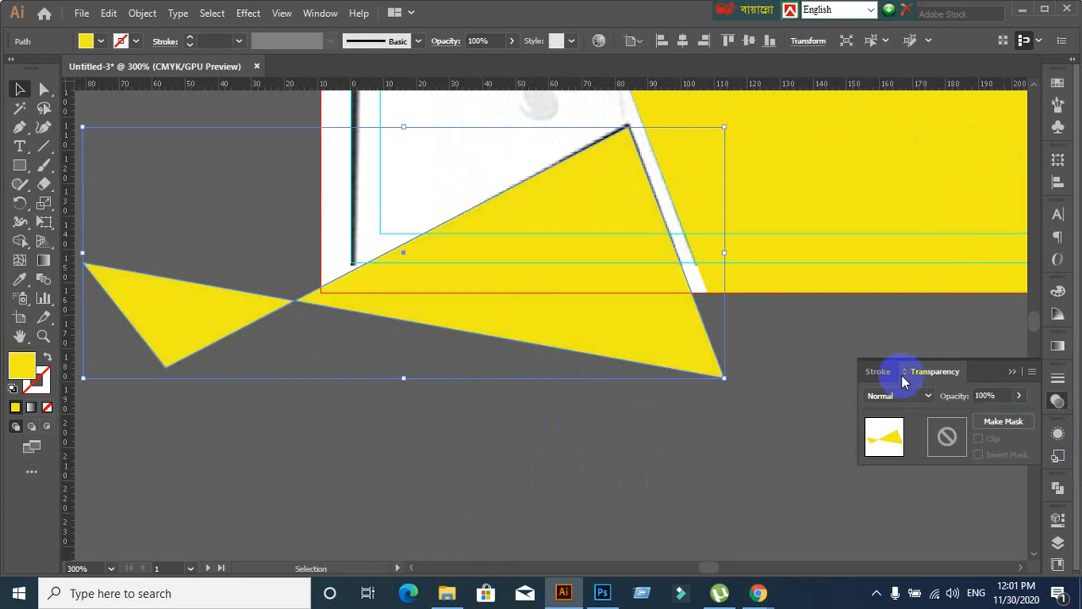
Check the fully opaque bow-tie against the whole business card, then reselect it
click(564, 478)
click(584, 314)
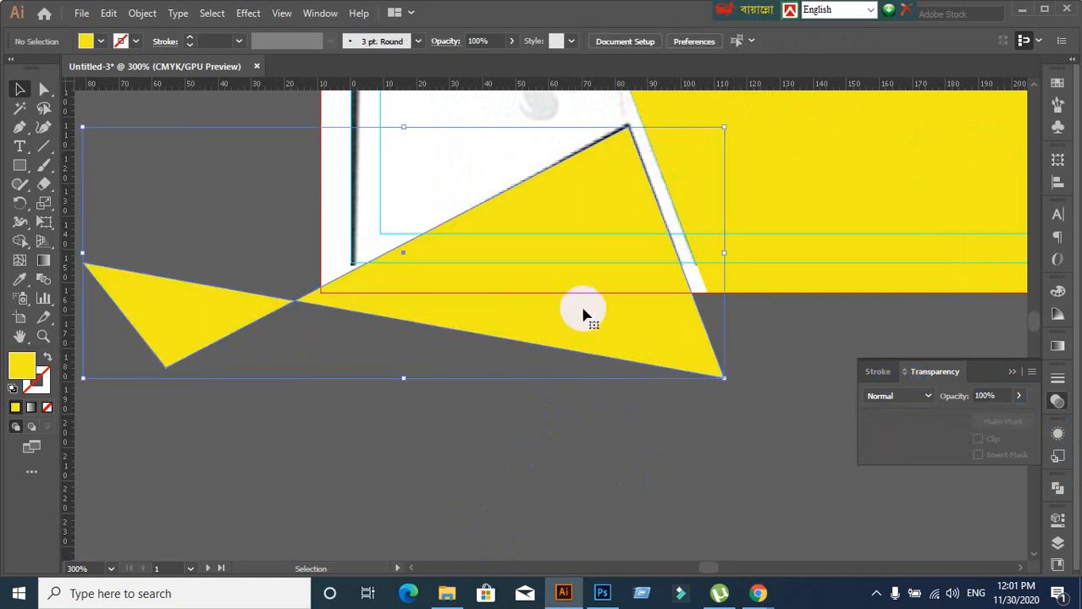
click(563, 467)
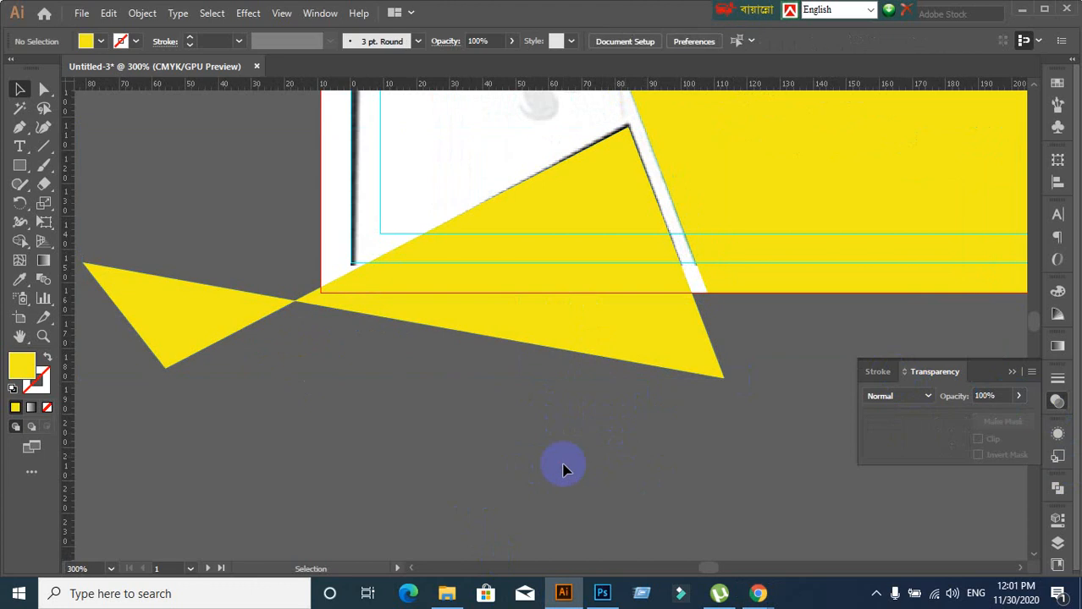
click(449, 309)
click(597, 484)
scroll(597, 484, down, 2)
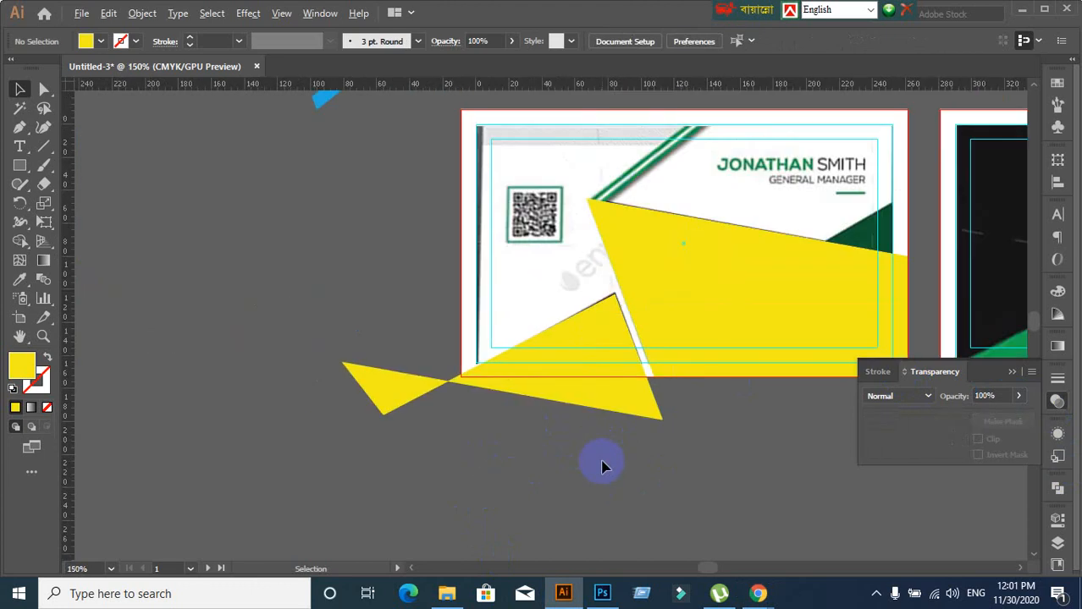
drag(834, 501, 725, 427)
click(433, 310)
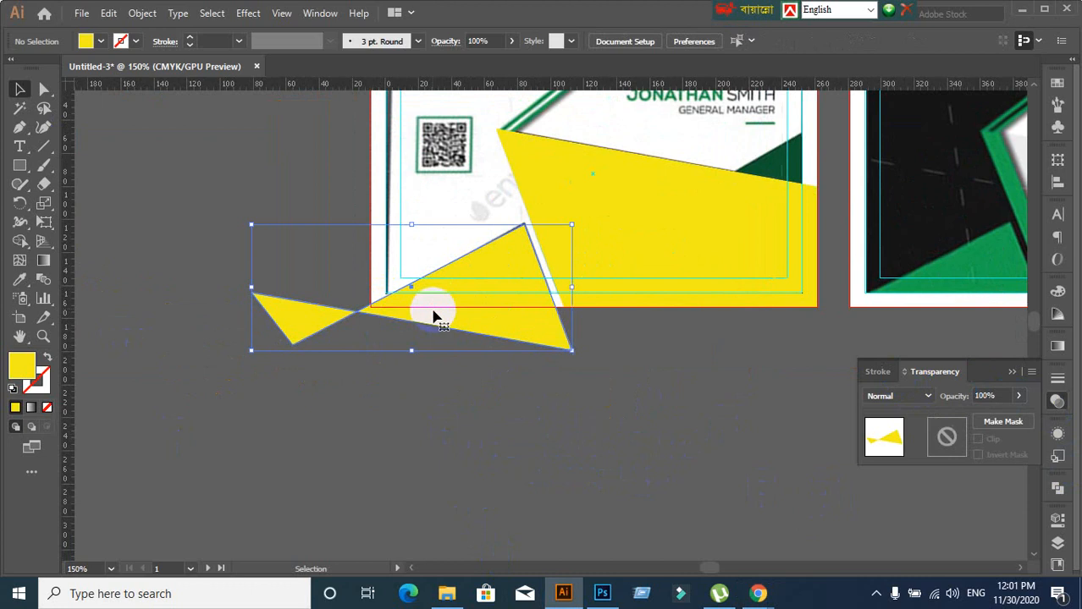
click(44, 186)
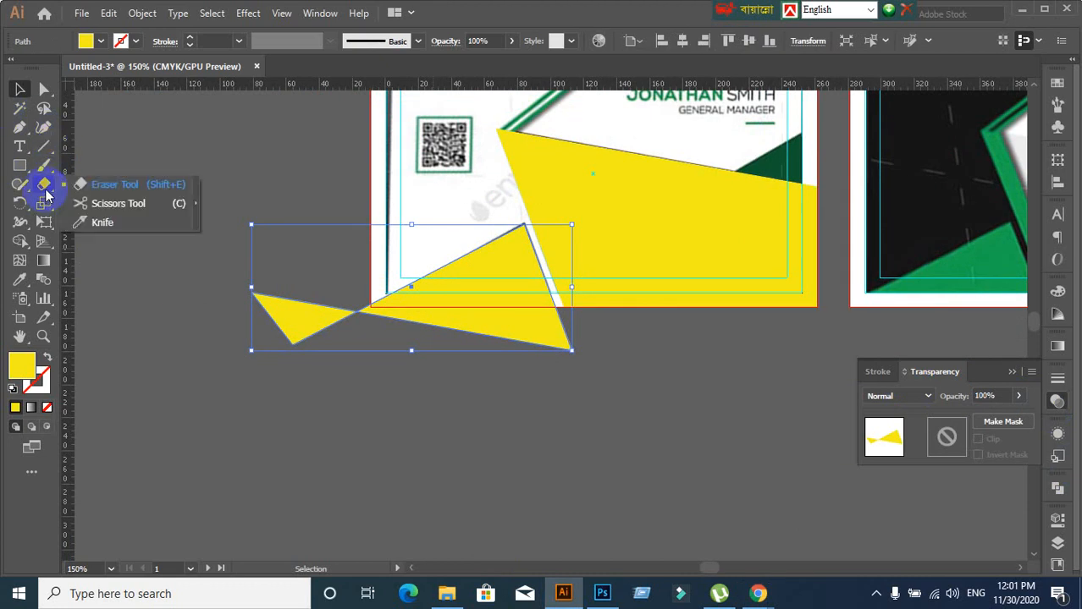
Erase the bow-tie's left wing with the Eraser Tool, leaving one yellow triangle
click(93, 181)
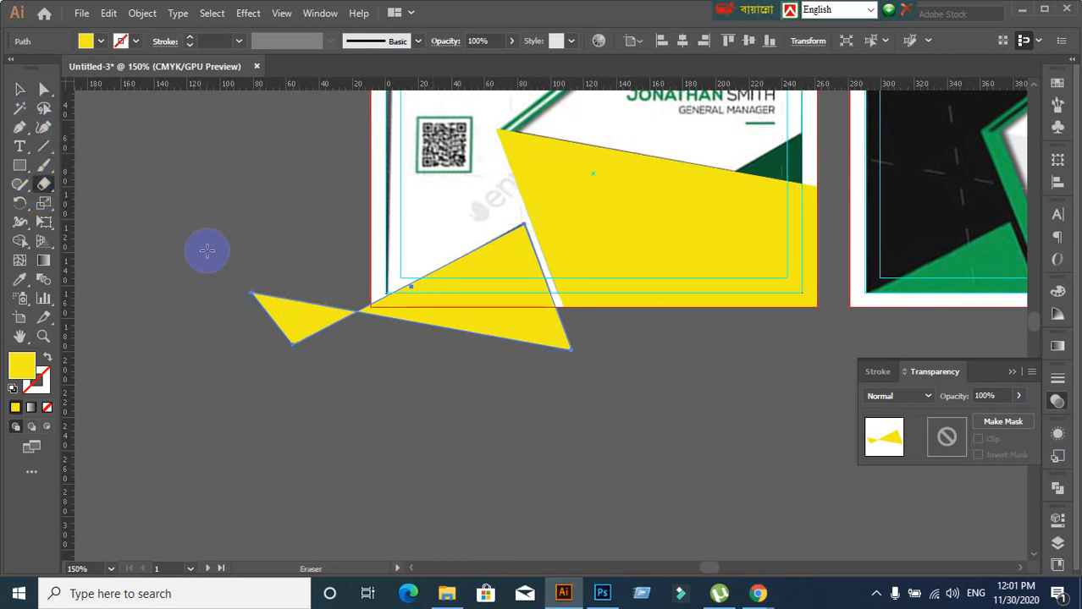
drag(207, 250, 331, 393)
drag(228, 272, 341, 374)
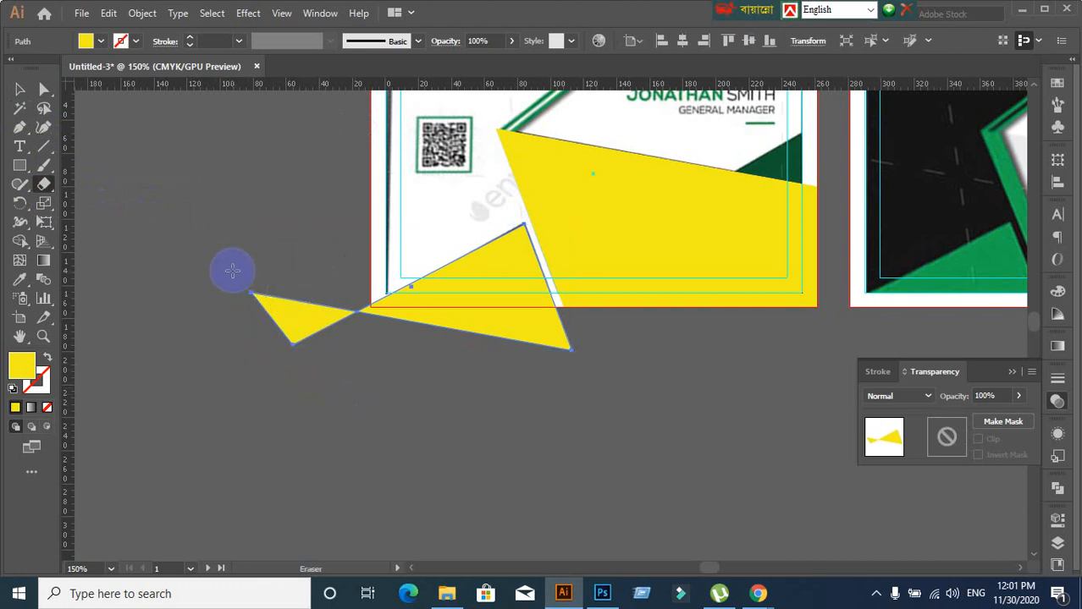
mouse_move(233, 271)
mouse_down()
mouse_move(292, 317)
mouse_move(369, 407)
mouse_up()
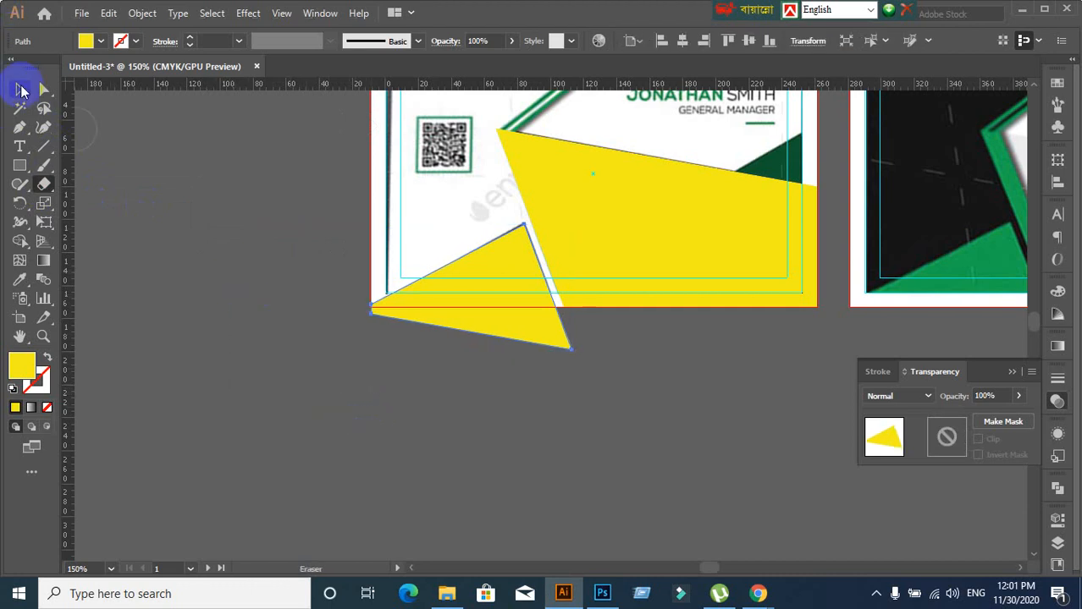
click(19, 89)
click(221, 259)
Select the small yellow triangle at the card's lower edge
scroll(656, 433, up, 1)
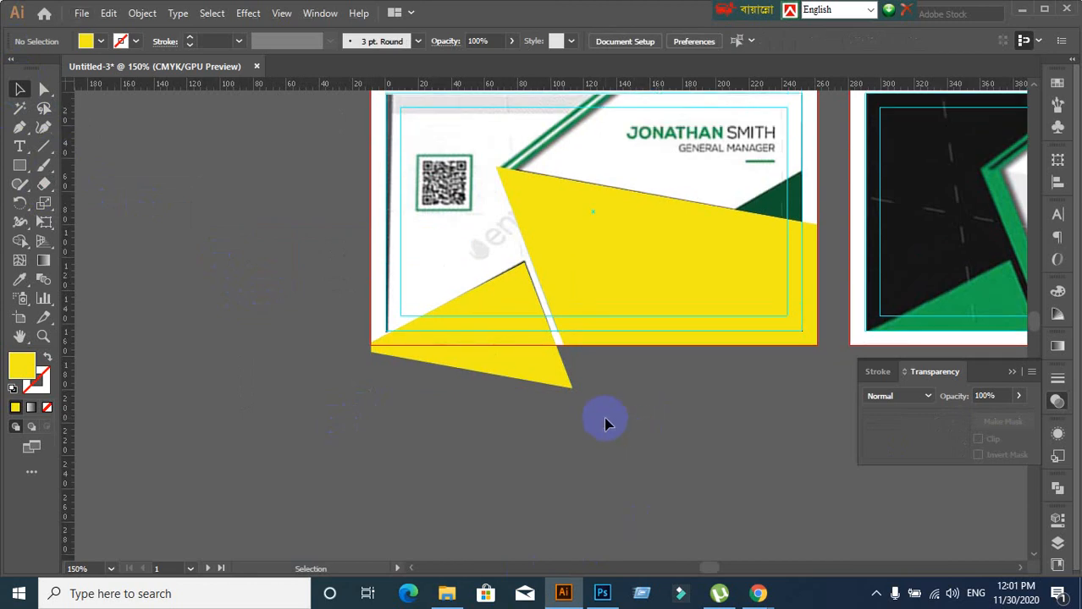
scroll(606, 422, up, 2)
scroll(769, 416, up, 1)
scroll(567, 429, up, 2)
scroll(263, 438, down, 3)
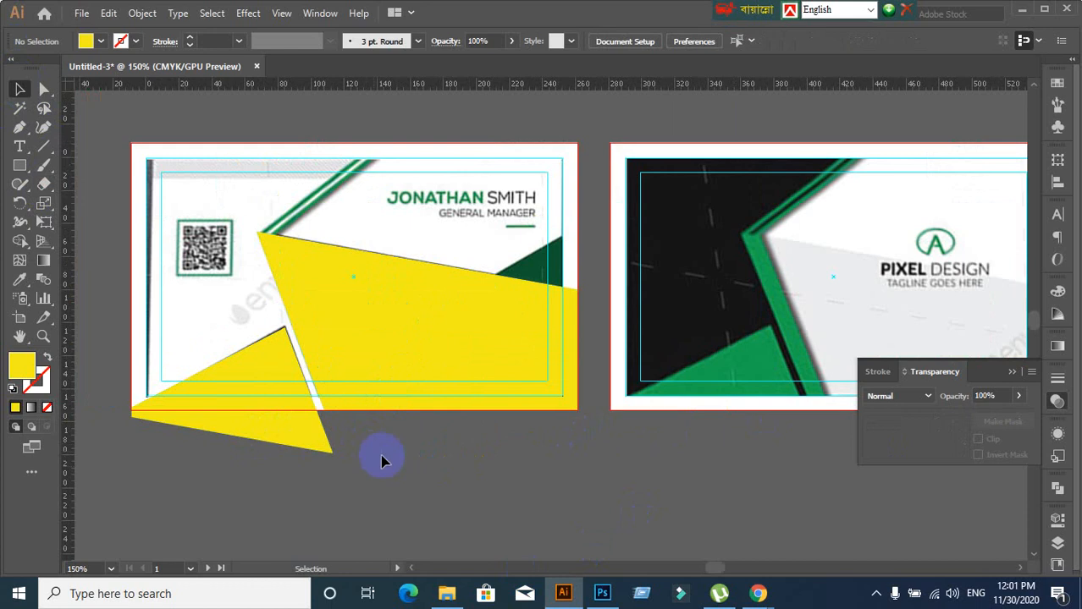
click(272, 430)
click(470, 489)
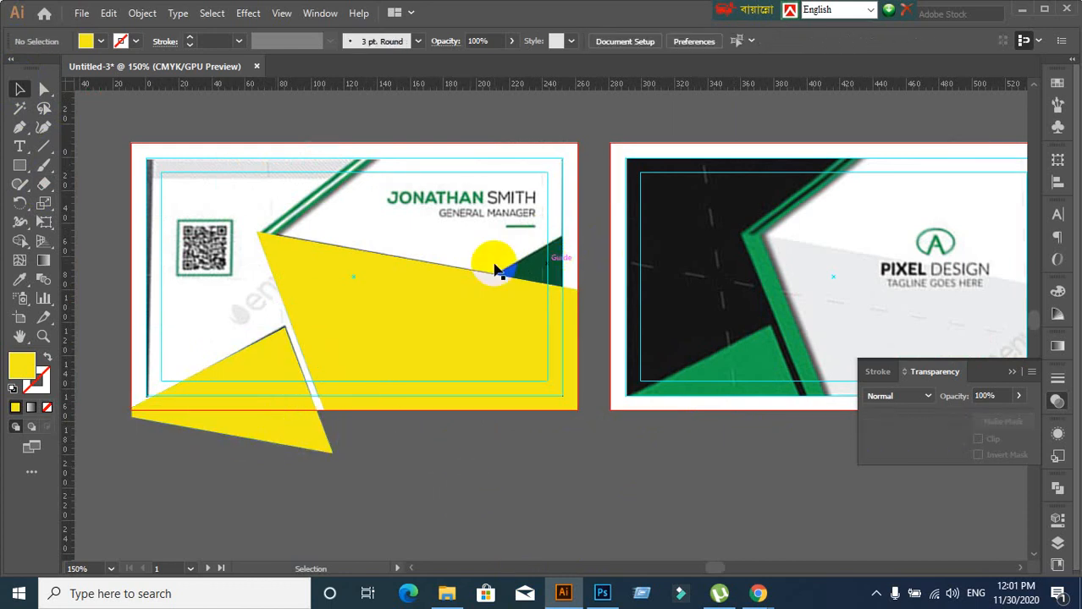
click(276, 413)
click(100, 41)
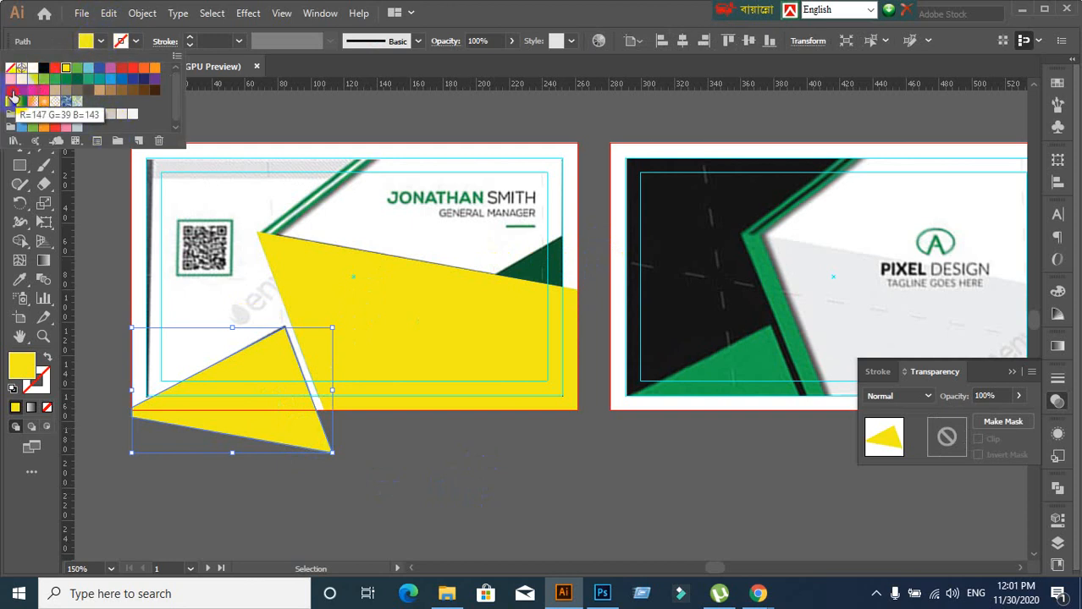
Fill the triangle purple and move it over the right end of the yellow shape
click(15, 100)
click(465, 508)
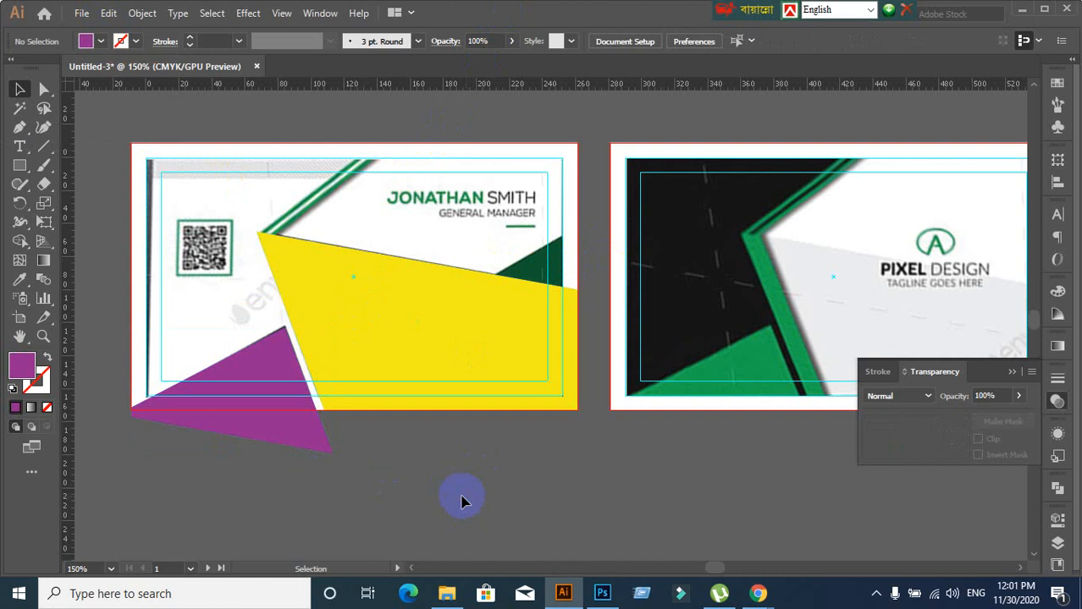
scroll(461, 504, down, 2)
click(313, 385)
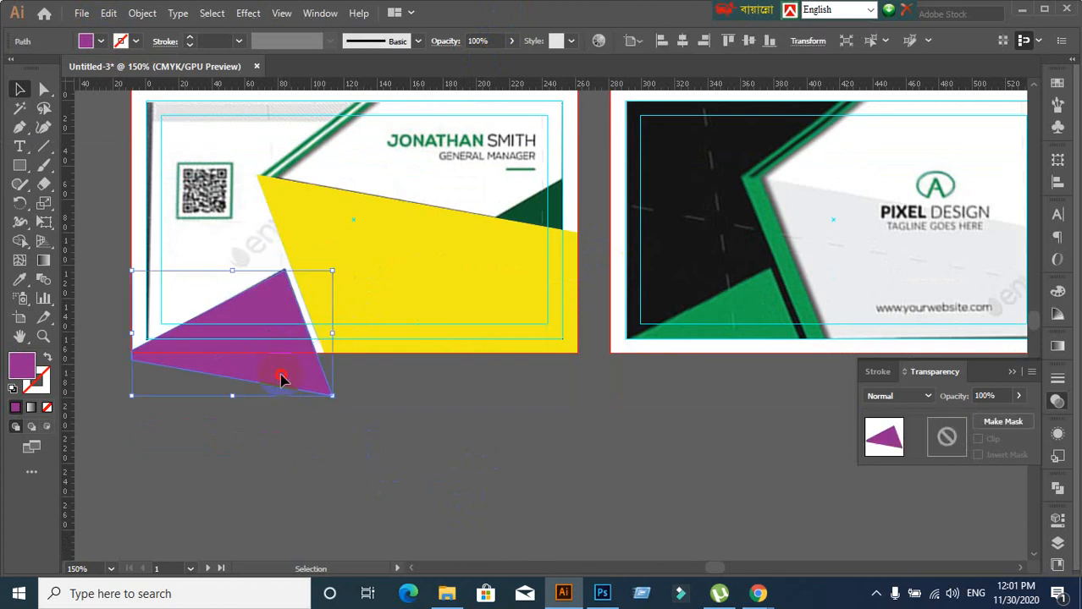
drag(283, 382, 556, 288)
drag(555, 288, 559, 287)
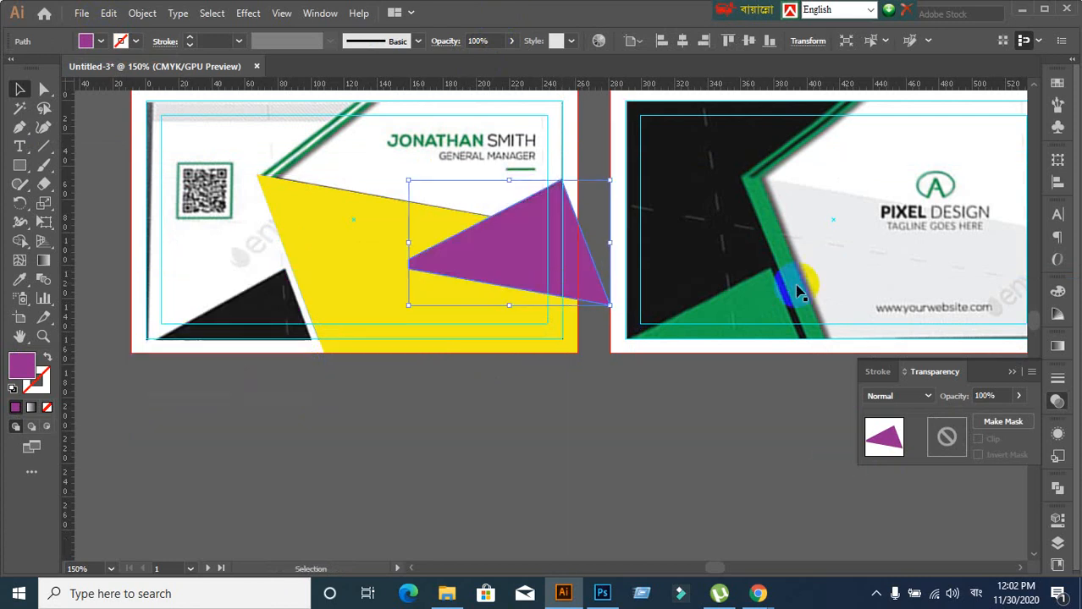
click(590, 449)
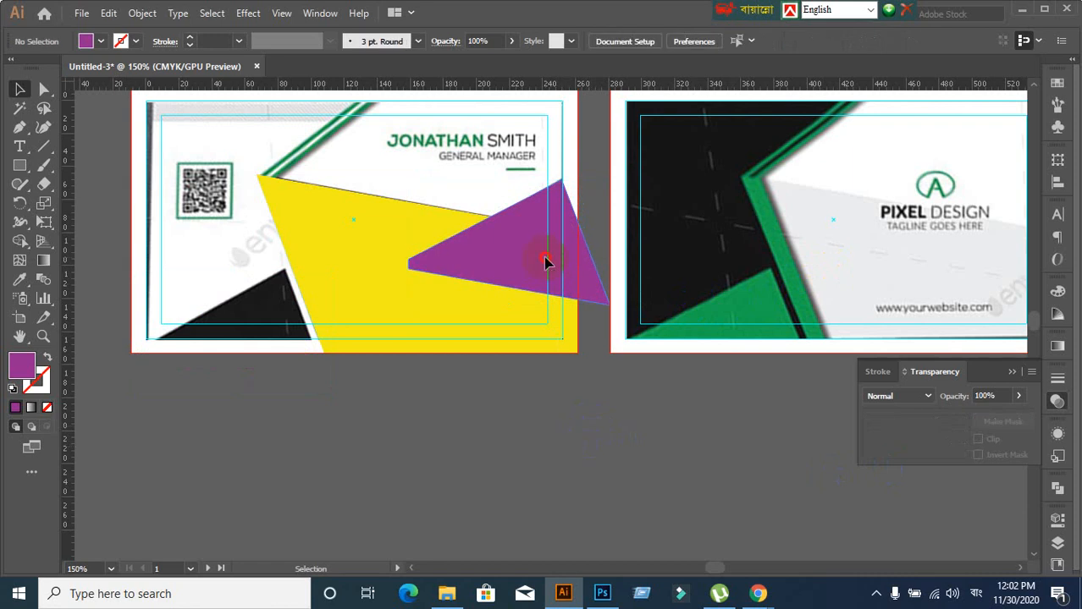
mouse_move(548, 260)
mouse_down()
mouse_move(549, 280)
mouse_move(545, 251)
mouse_up()
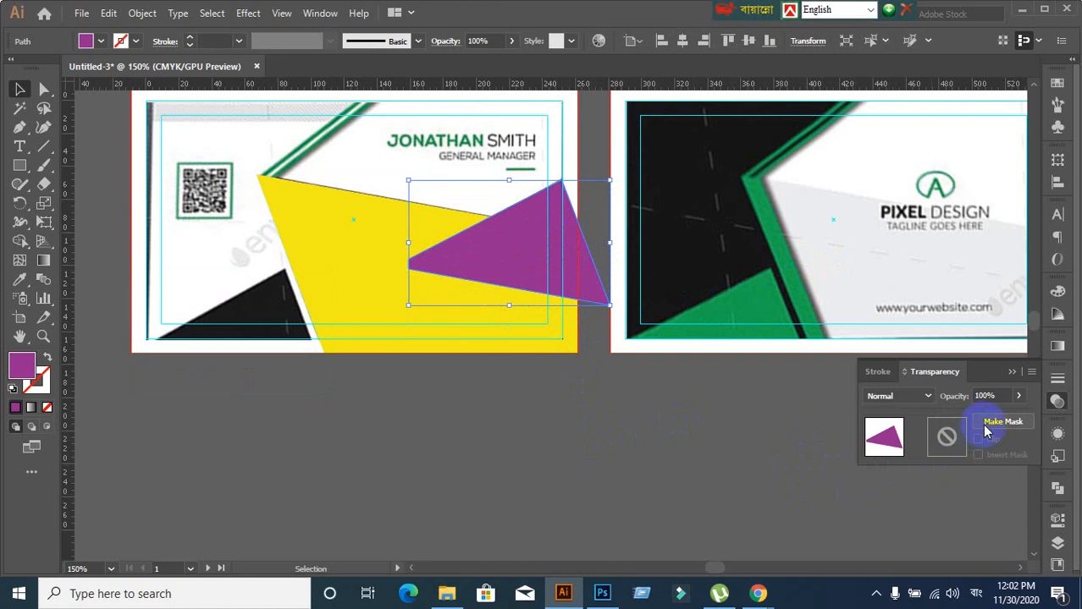
Lower the purple triangle's opacity to 61% and judge its transparency
key(Down)
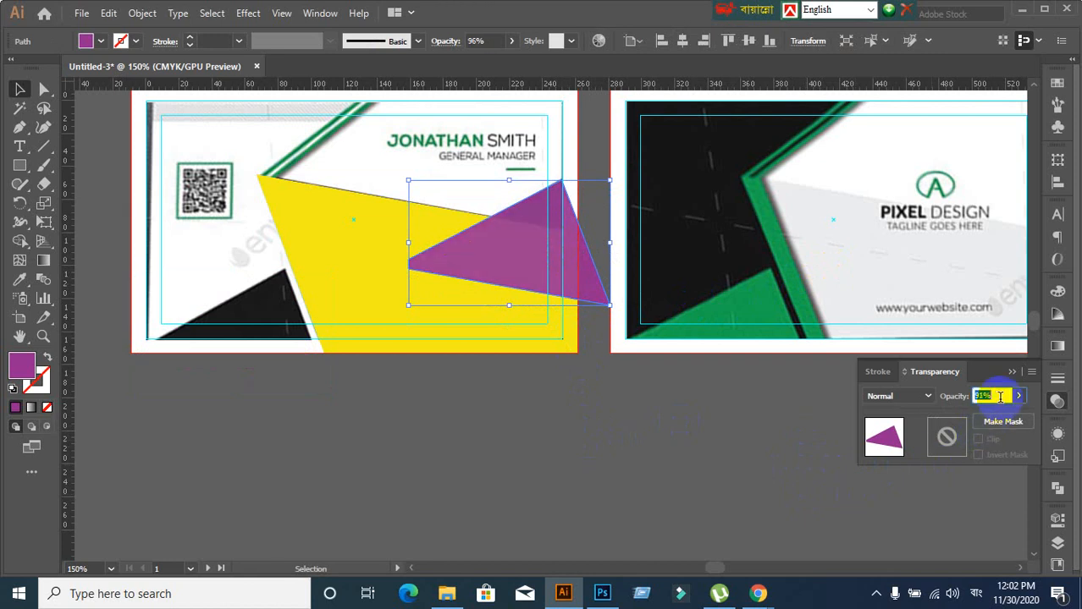
key(Down)
key(Down)
key(Down)
key(Down)
key(Down)
key(Down)
key(Down)
key(Down)
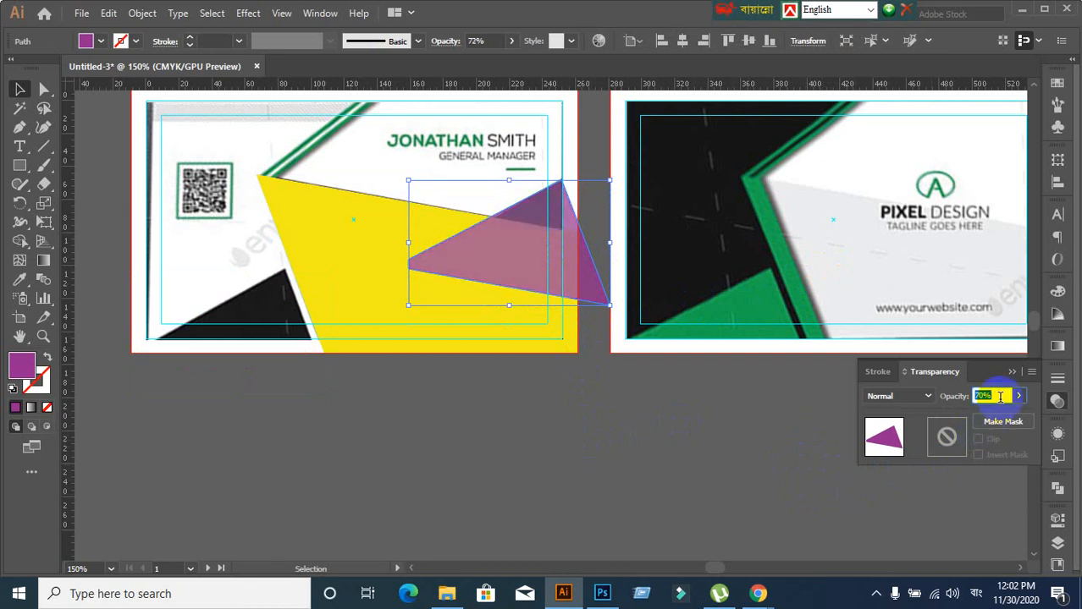
key(Down)
key(Down)
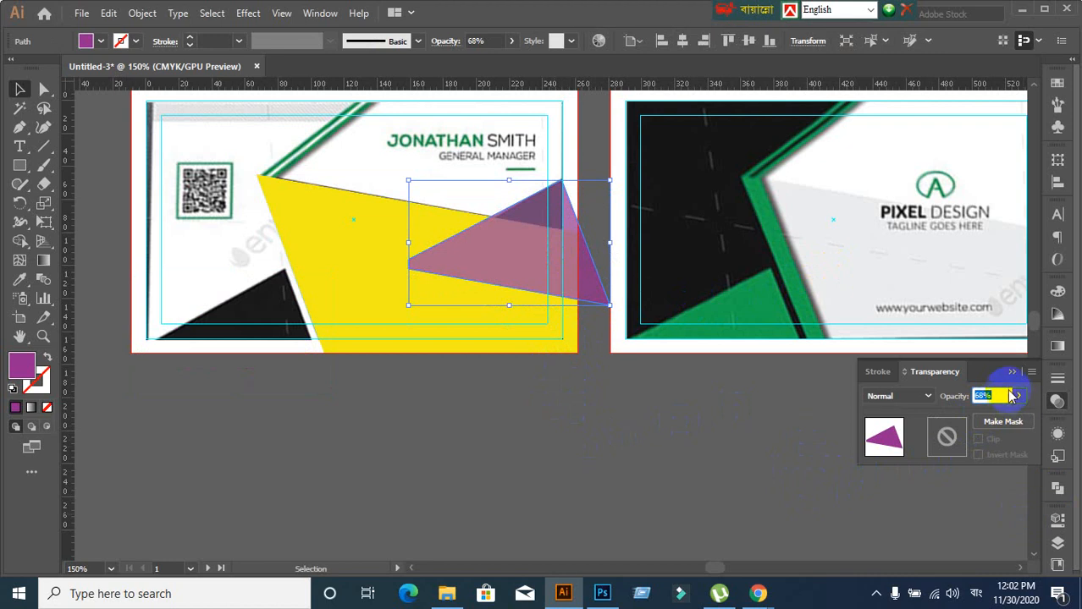
scroll(1004, 395, down, 3)
click(700, 428)
scroll(631, 221, up, 3)
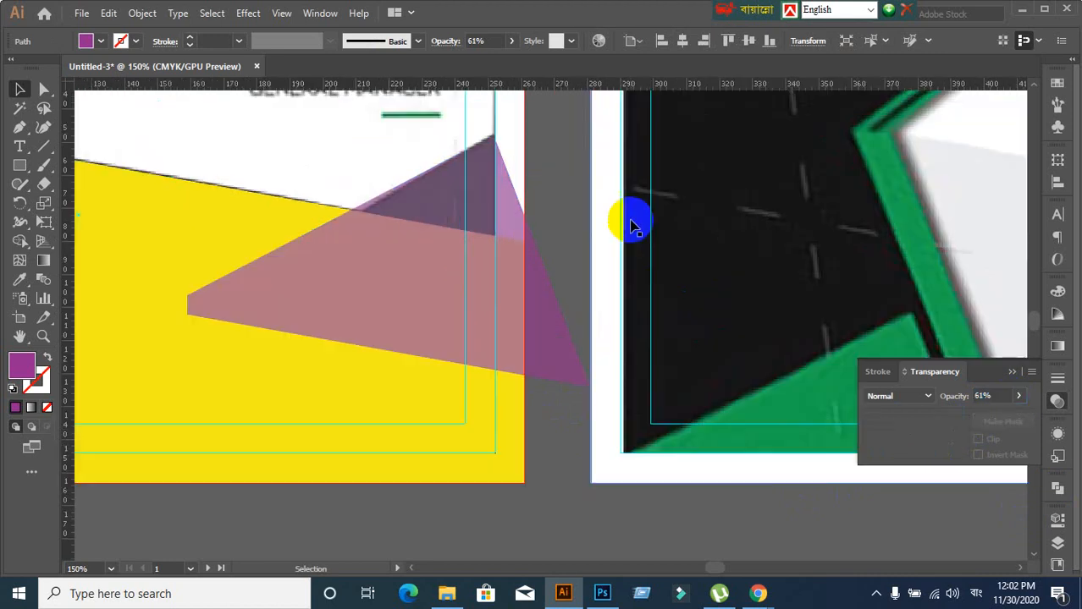
scroll(550, 271, down, 1)
scroll(551, 271, down, 2)
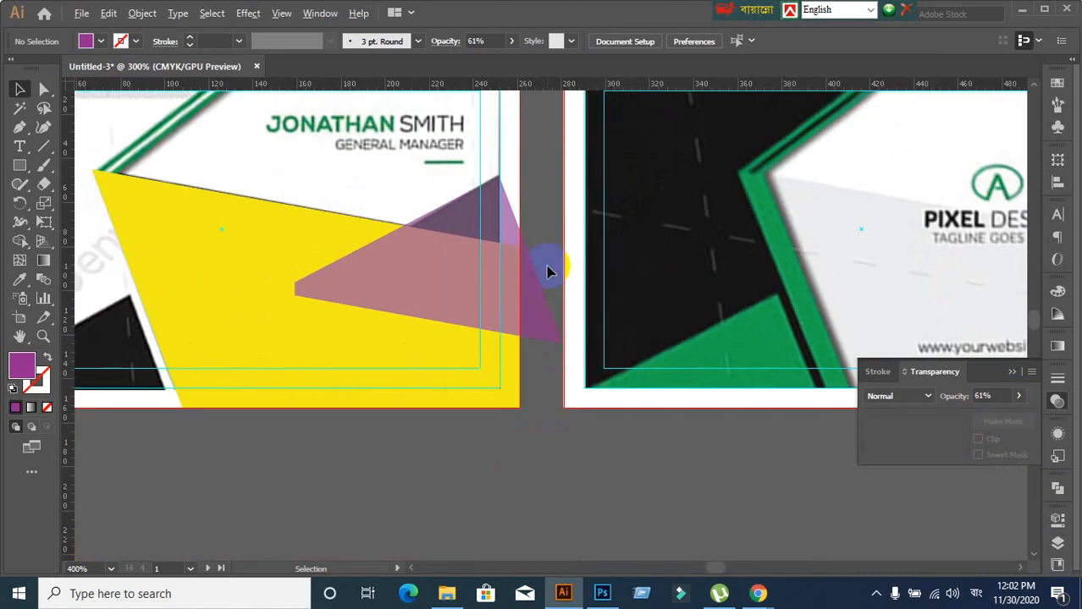
Drag the triangle's tip anchor left, reshaping it into a wedge ending at the card's right edge
click(43, 89)
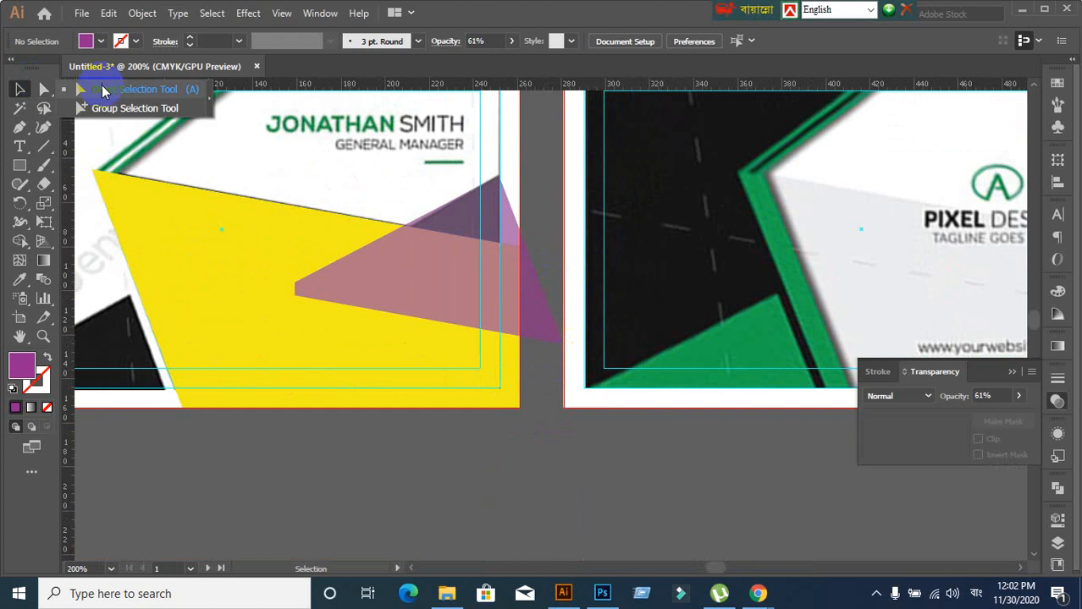
drag(560, 347, 499, 379)
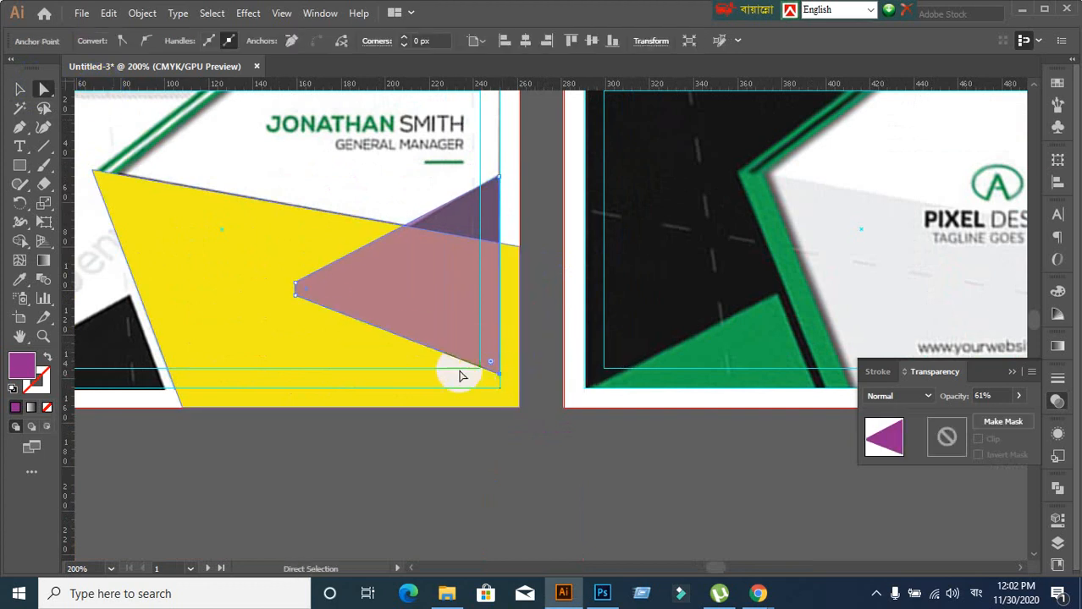
click(19, 89)
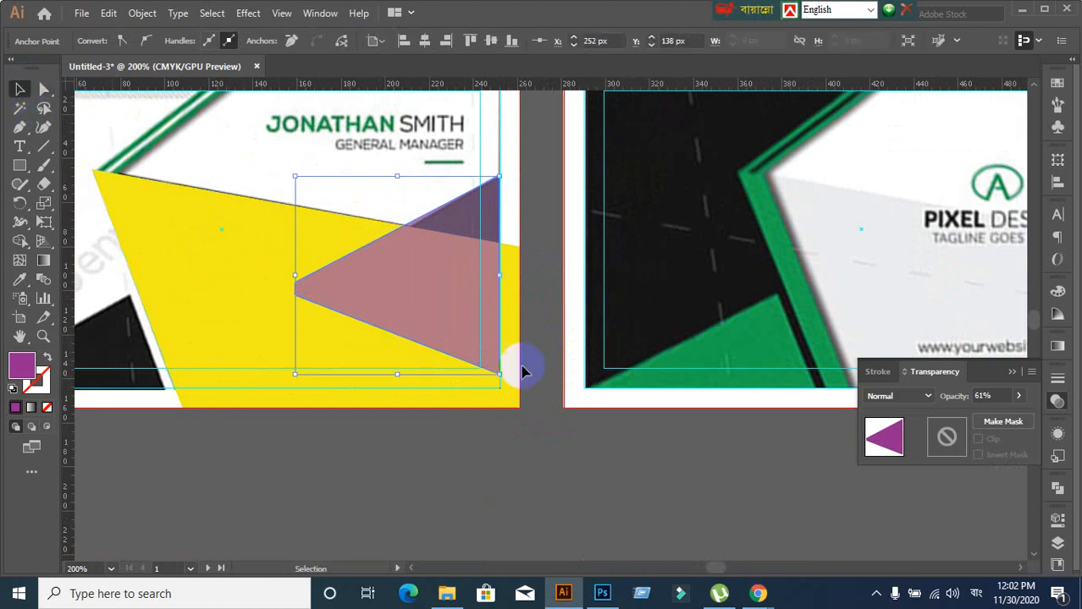
click(570, 437)
click(410, 295)
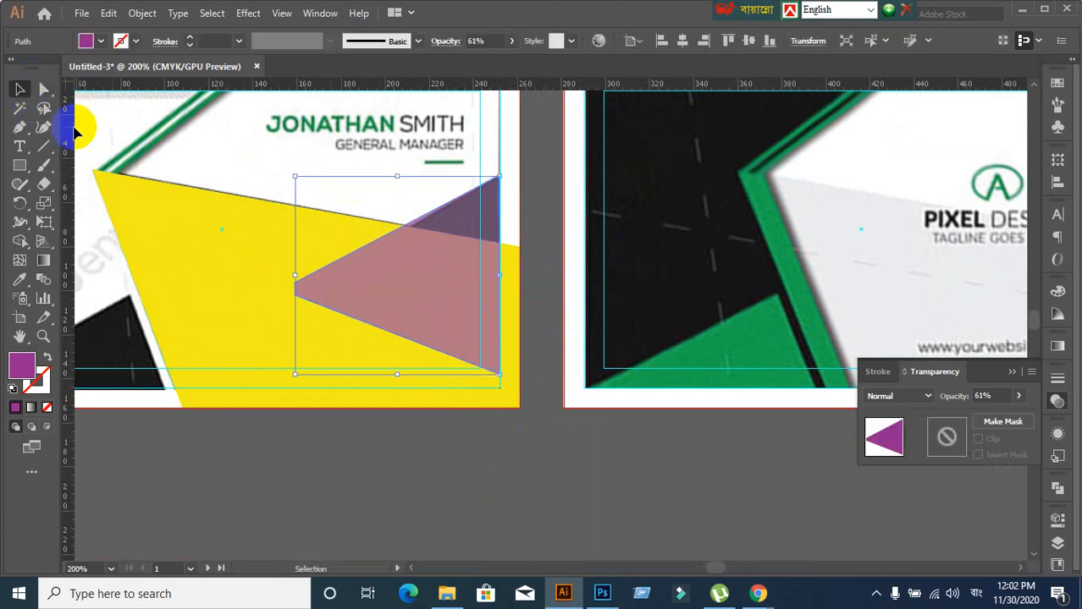
click(44, 89)
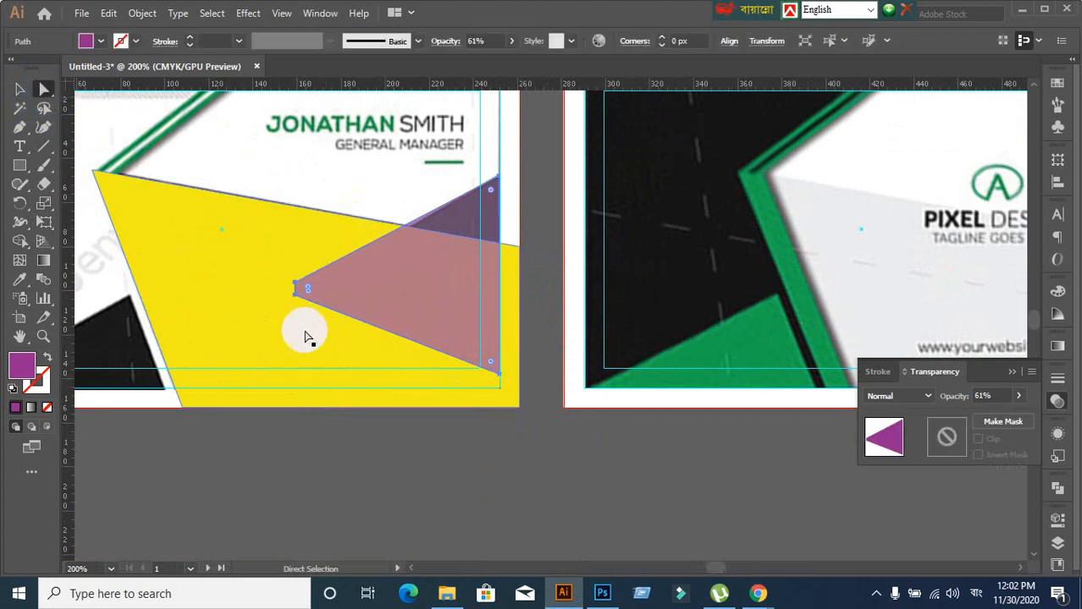
drag(295, 289, 296, 291)
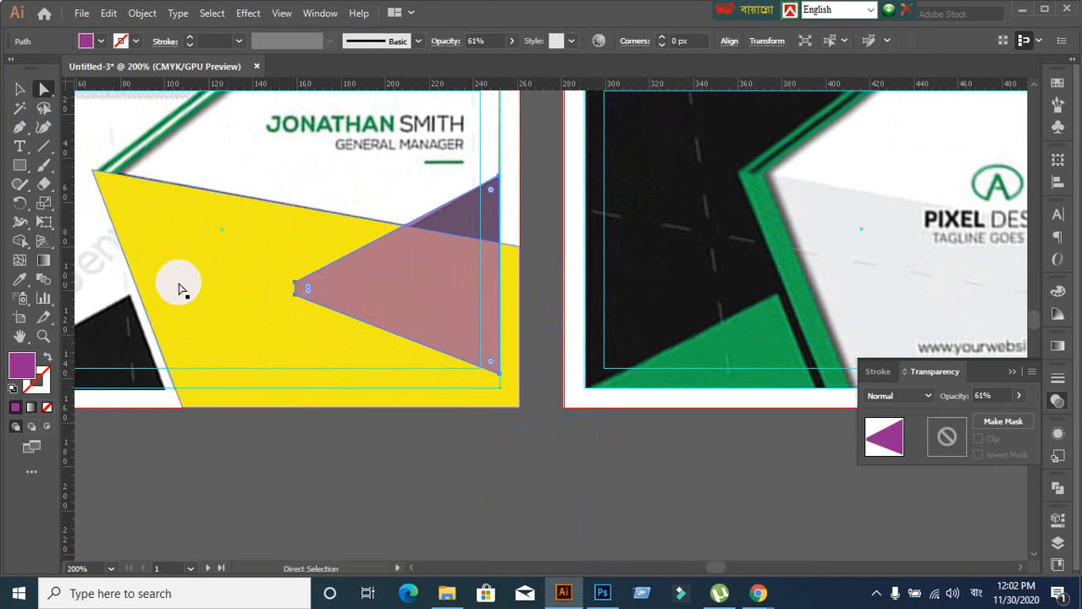
click(20, 89)
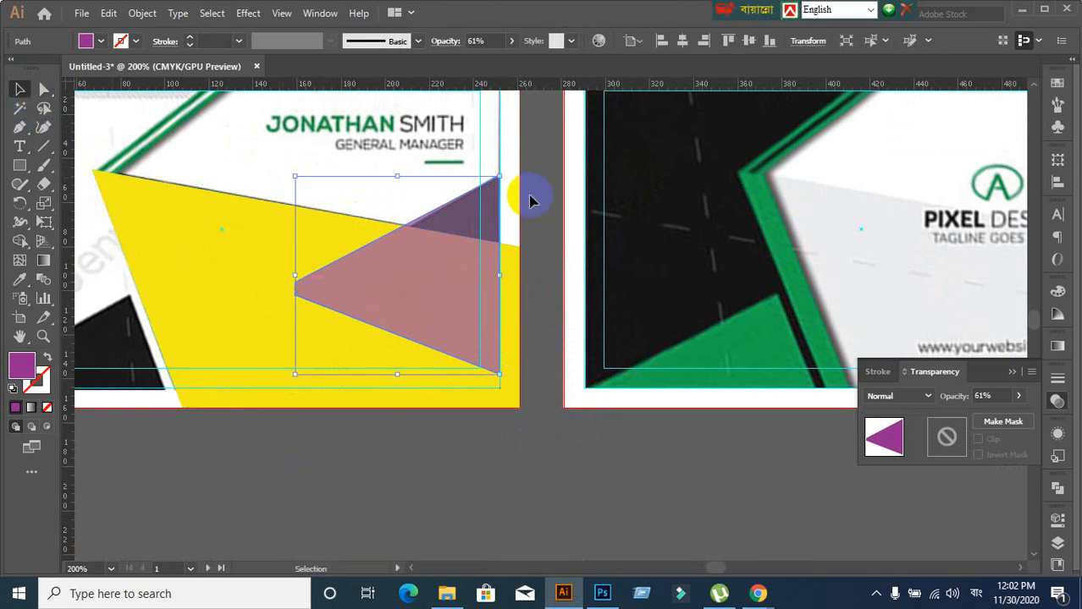
click(292, 455)
Review the yellow shape and triangle selections, then show the Layers panel
scroll(292, 454, down, 3)
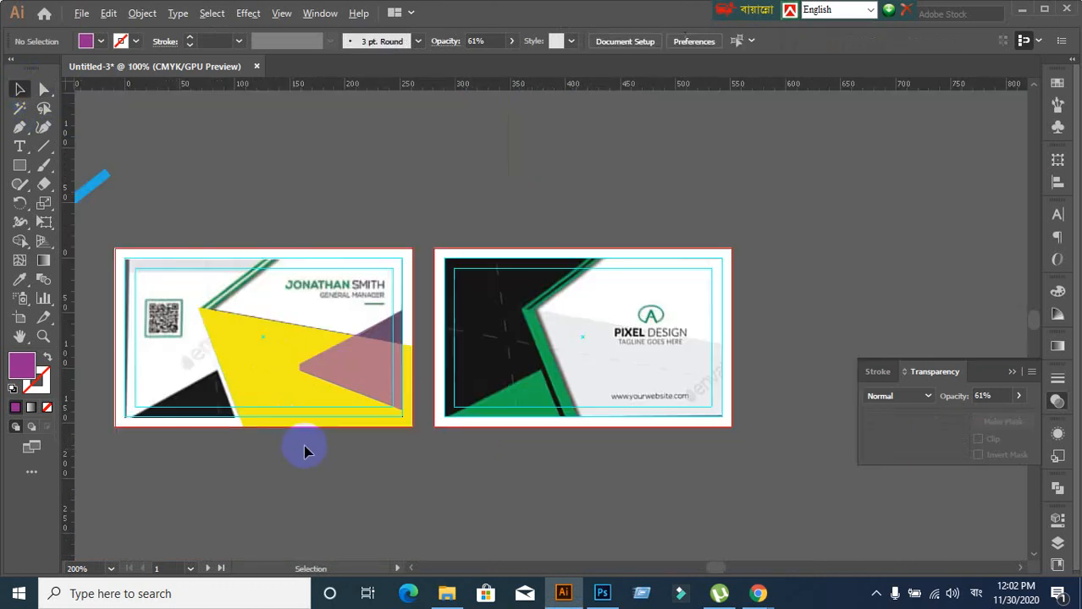
click(329, 386)
click(366, 460)
drag(312, 473, 421, 367)
click(475, 256)
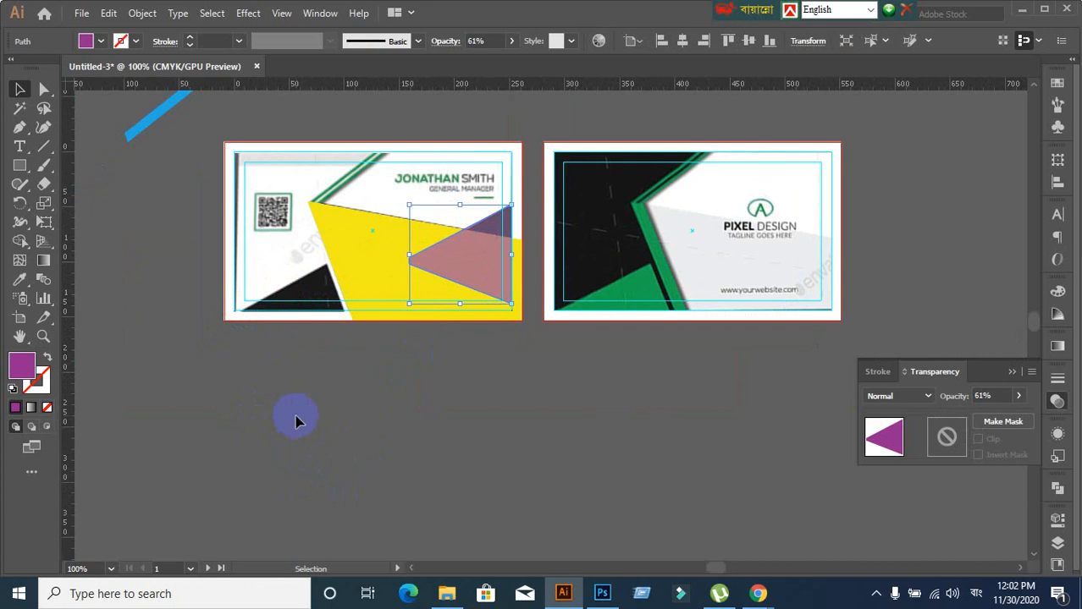
scroll(411, 222, up, 2)
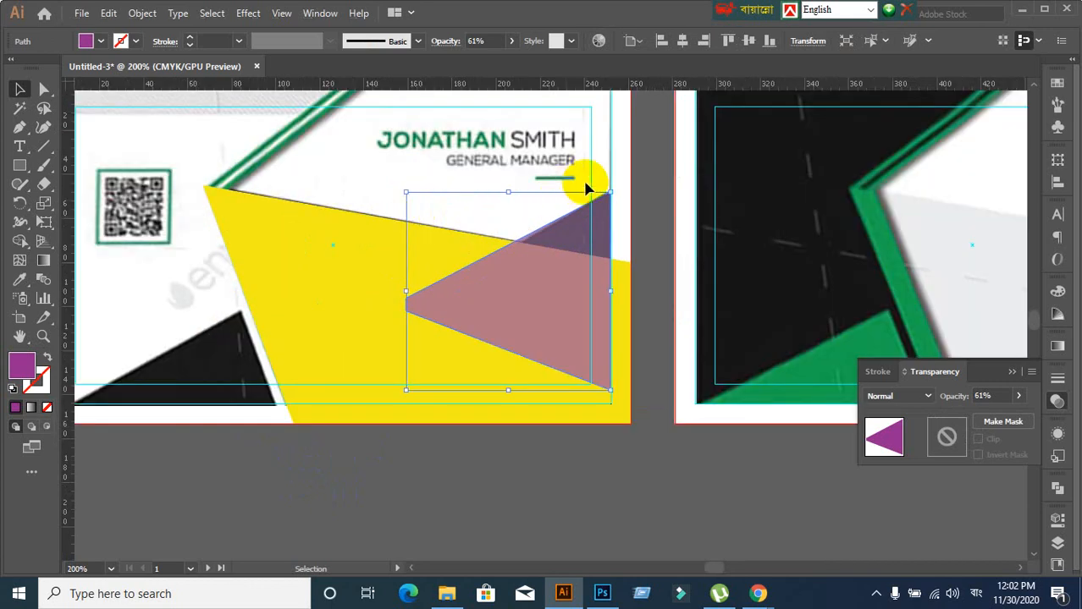
scroll(457, 426, down, 1)
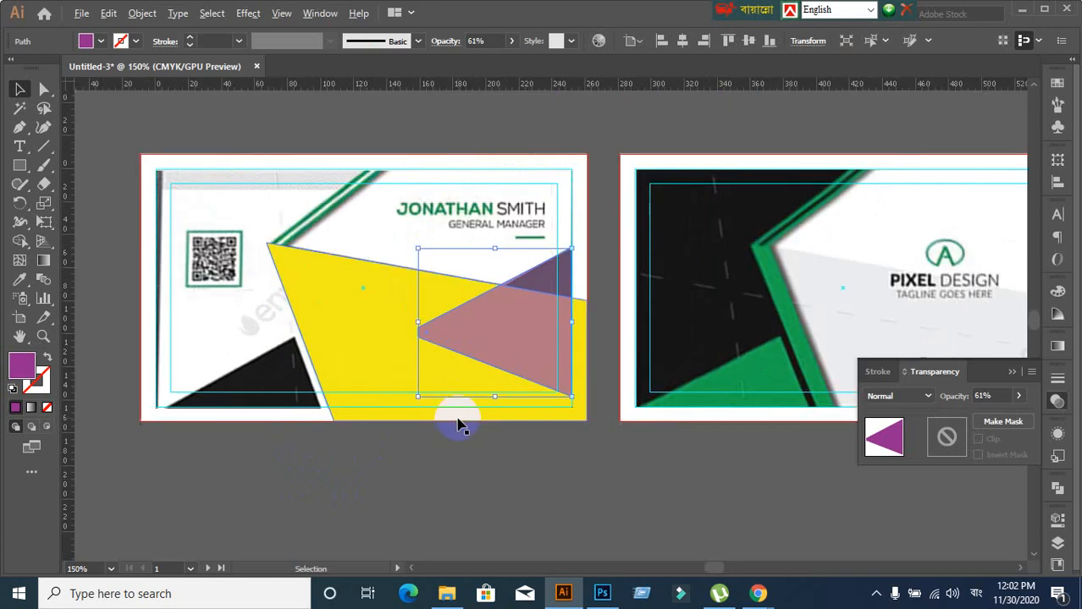
click(516, 482)
click(478, 310)
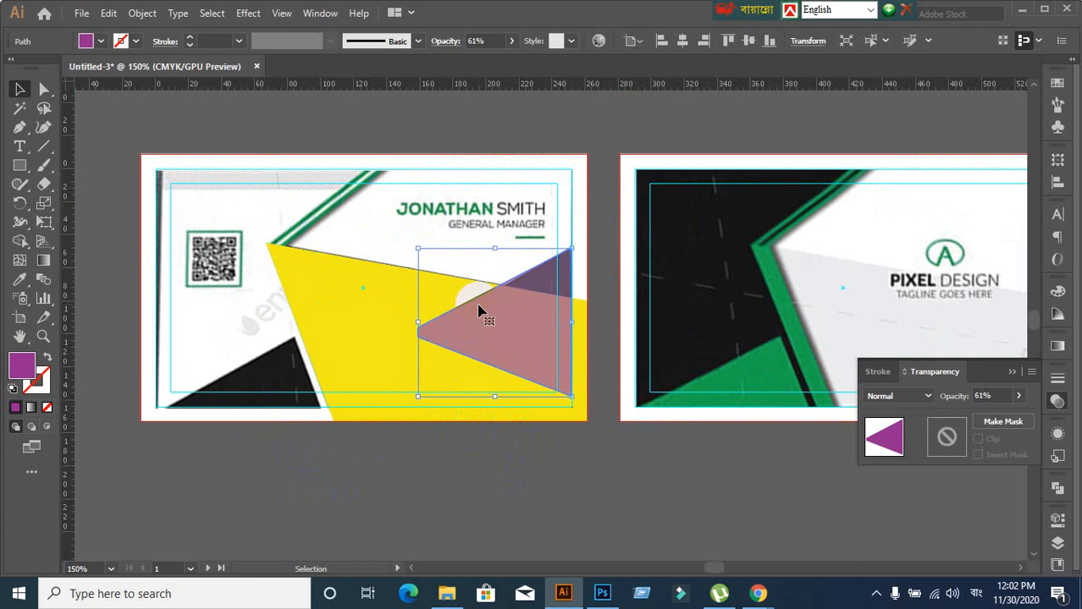
click(268, 359)
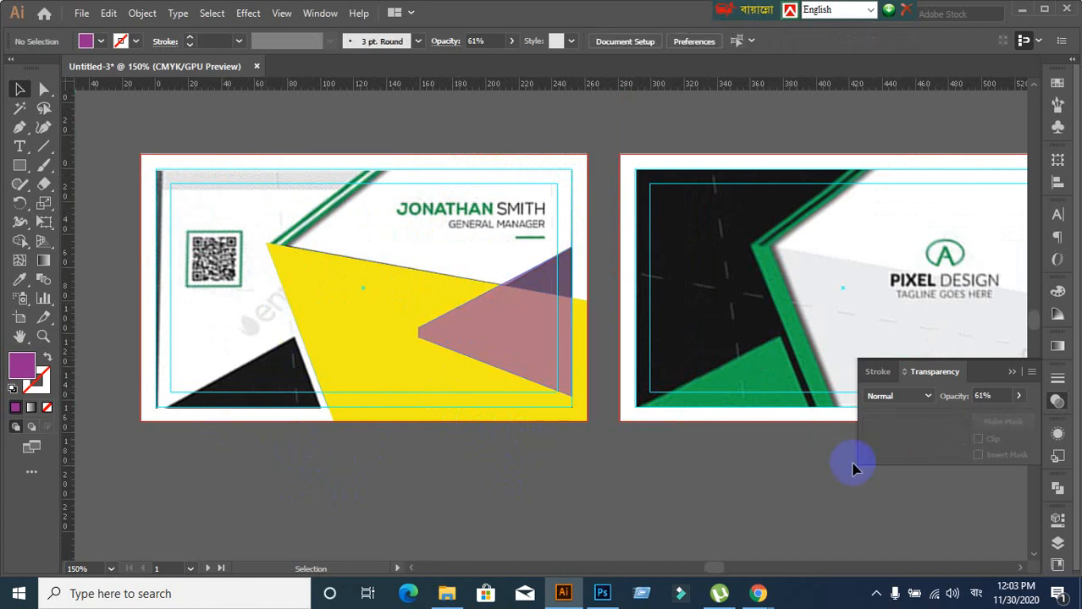
click(1057, 546)
scroll(922, 525, down, 3)
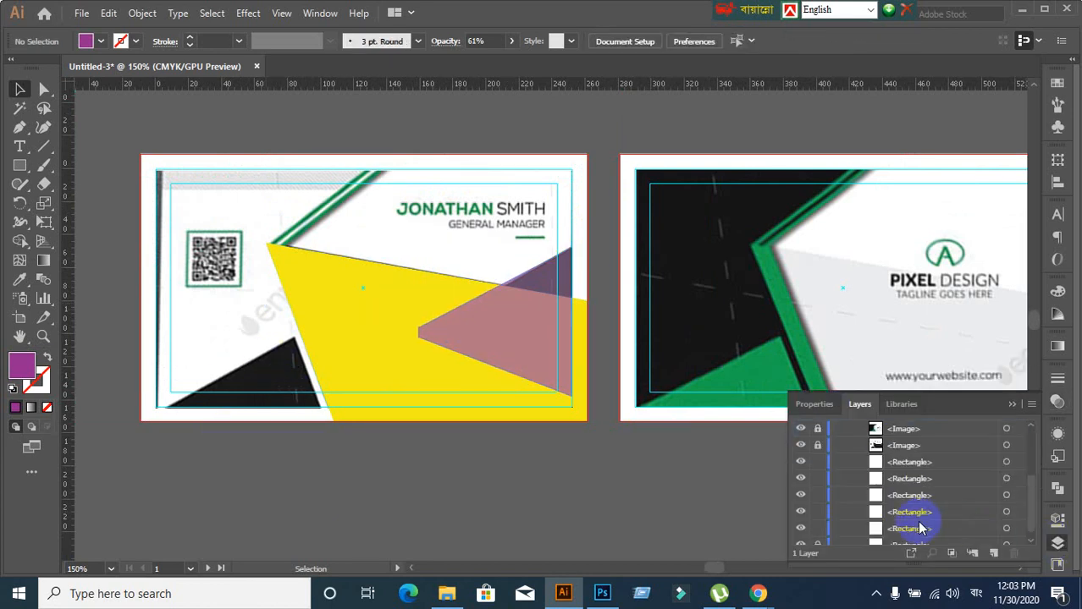
Undo the recent edits to restore the triangle's earlier, nearly opaque shape
scroll(902, 519, up, 3)
key(ctrl+alt+3)
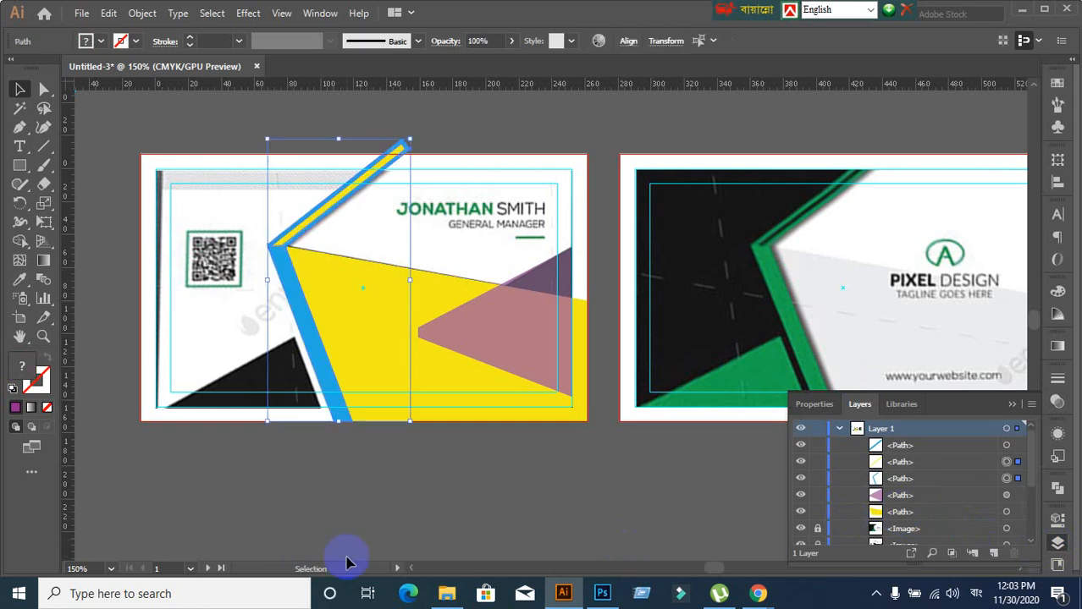
click(334, 489)
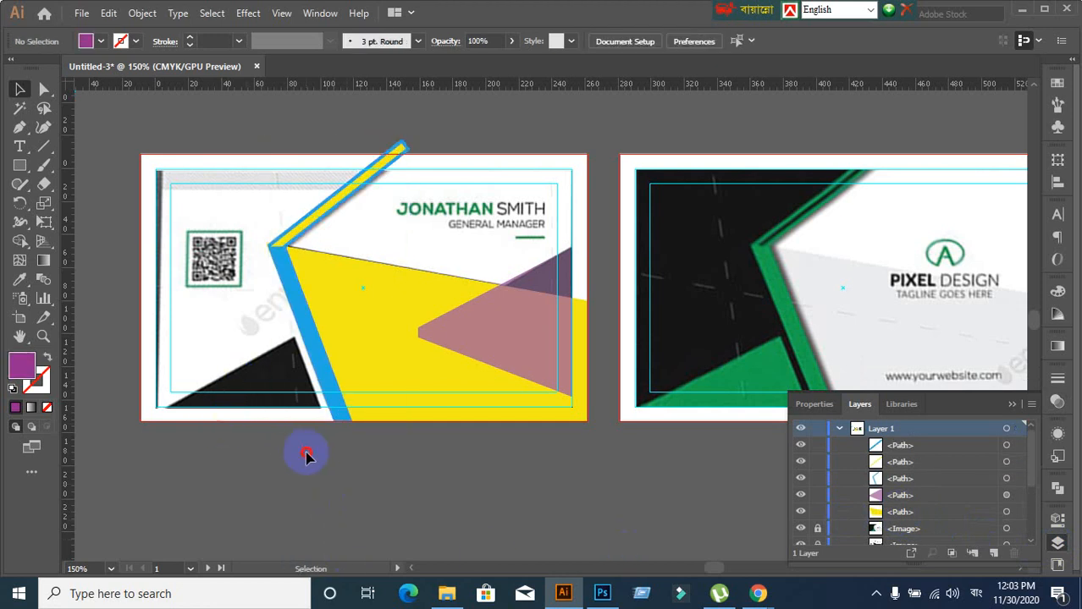
scroll(347, 455, down, 2)
drag(353, 470, 419, 348)
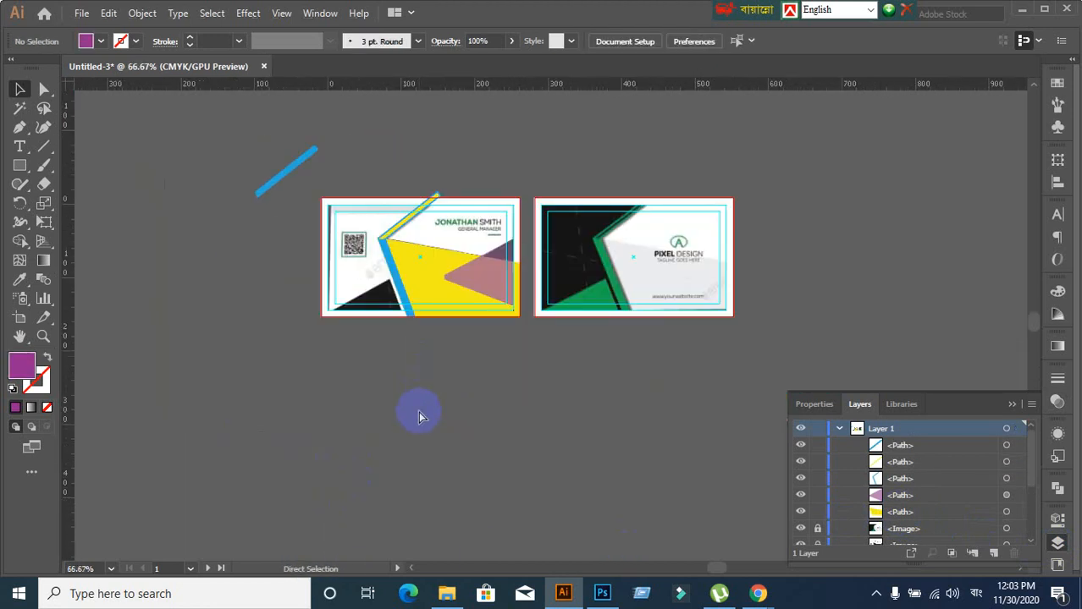
key(ctrl+z)
key(ctrl+z)
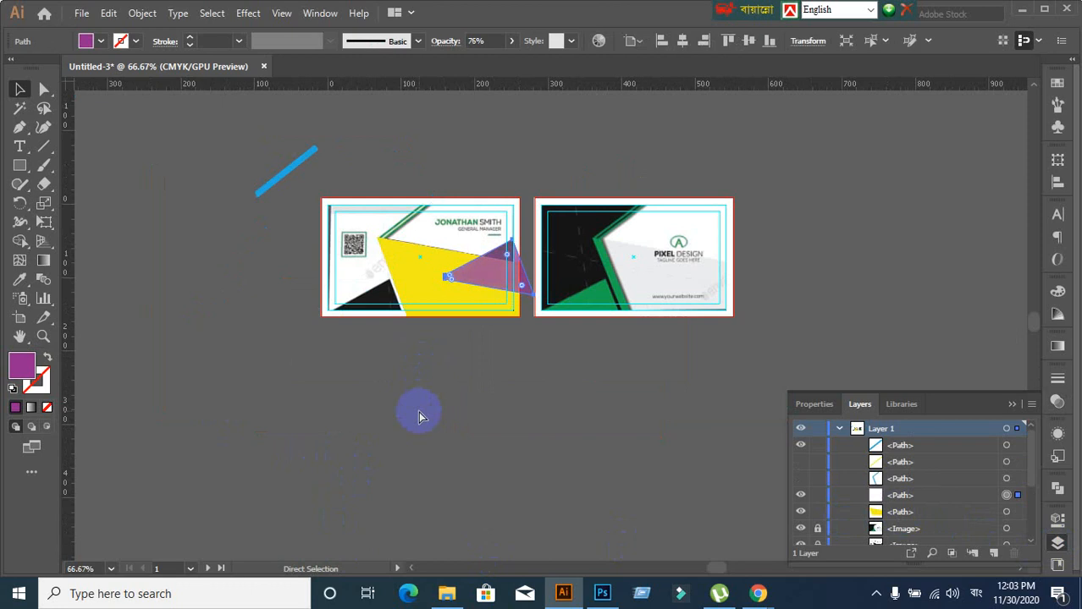
key(ctrl+z)
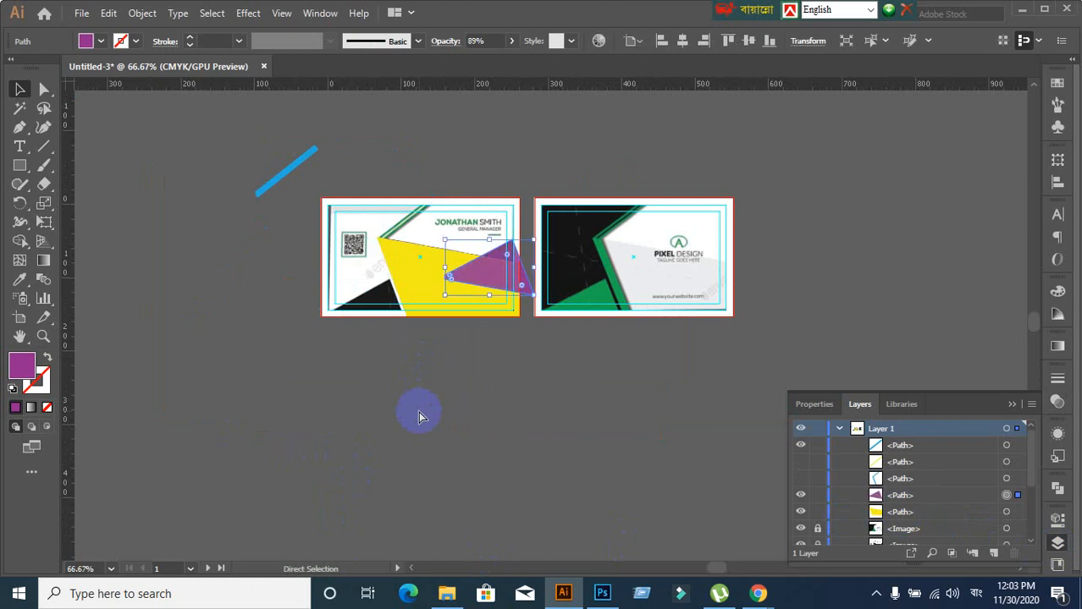
key(ctrl+z)
click(572, 310)
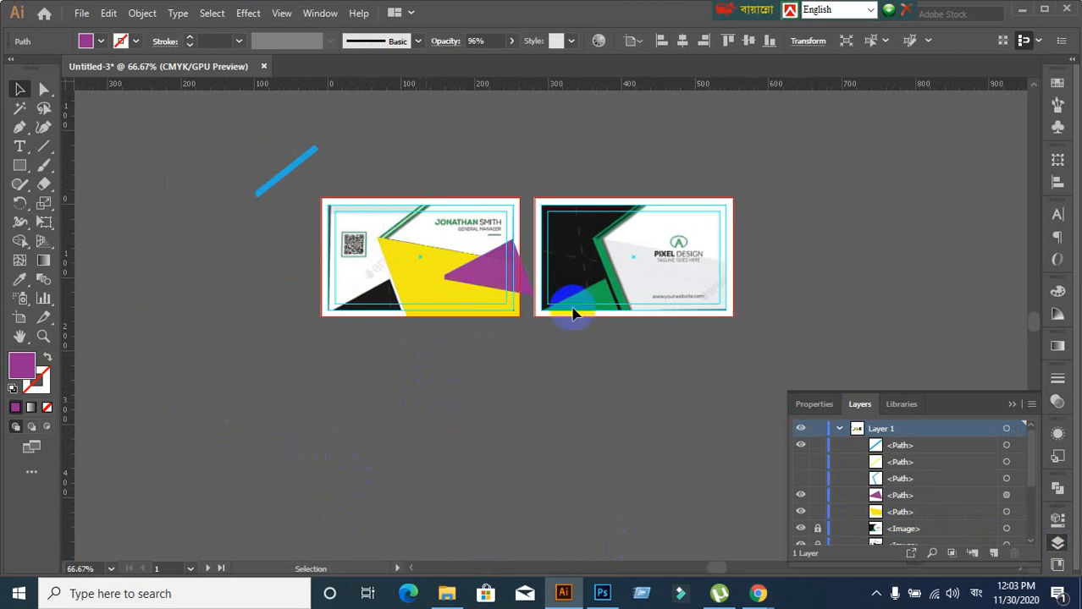
Alt-drag a copy of the purple triangle to the card's bottom-left corner and nudge it down
scroll(572, 310, up, 1)
drag(405, 388, 535, 382)
drag(606, 252, 420, 296)
scroll(429, 374, up, 3)
scroll(430, 350, up, 3)
key(Down)
key(Down)
key(Down)
key(Down)
key(Down)
key(Down)
key(Down)
key(Down)
key(Down)
key(Down)
key(Down)
key(Down)
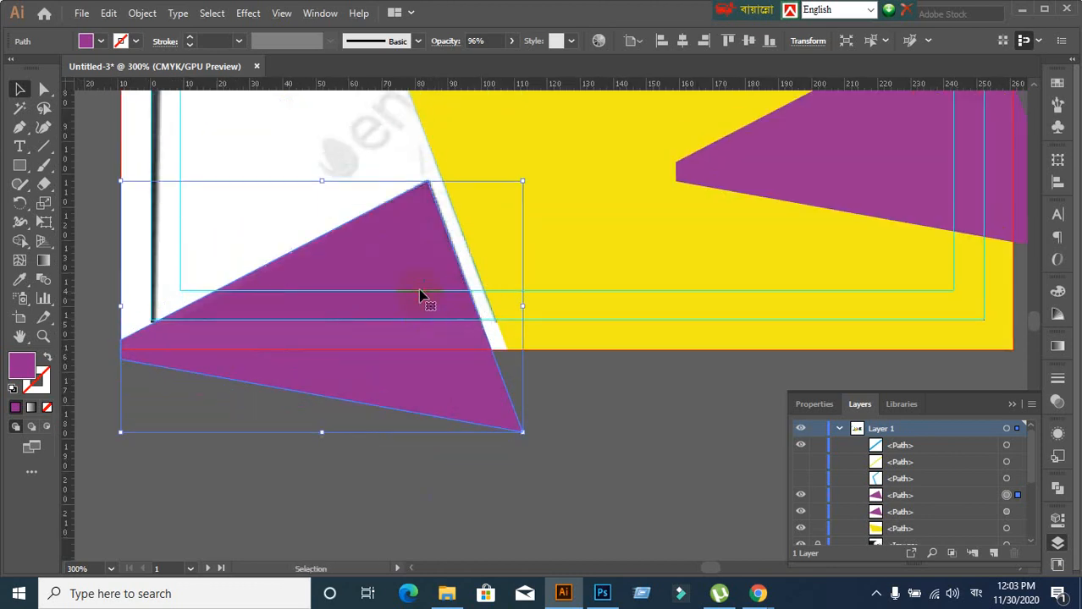
click(639, 449)
scroll(634, 431, down, 1)
drag(675, 344, 437, 371)
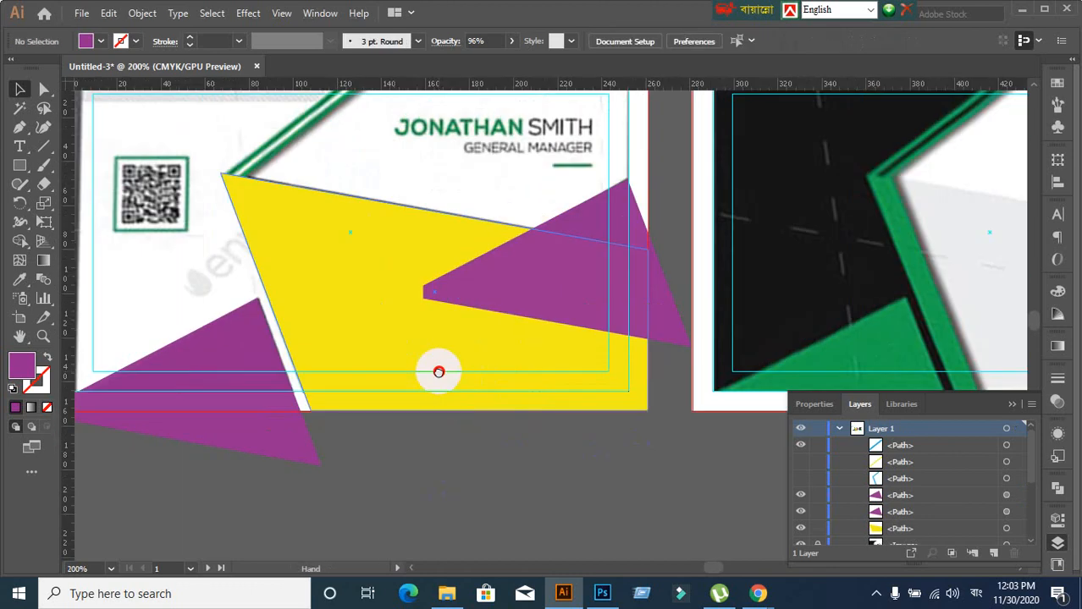
Set the right purple triangle's opacity to 75%
click(524, 297)
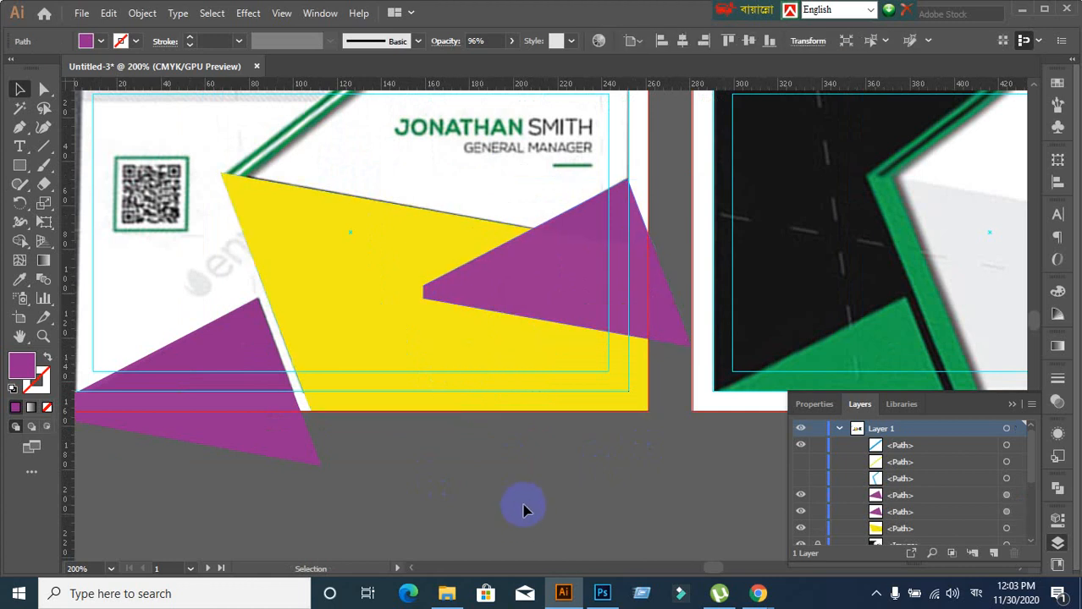
click(566, 306)
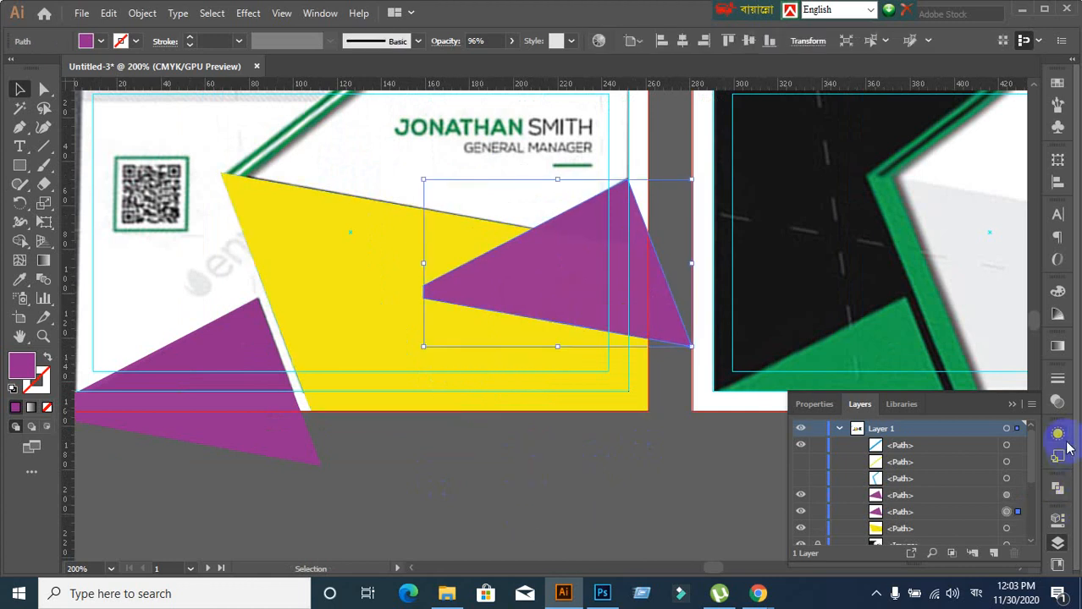
click(1056, 405)
click(1003, 395)
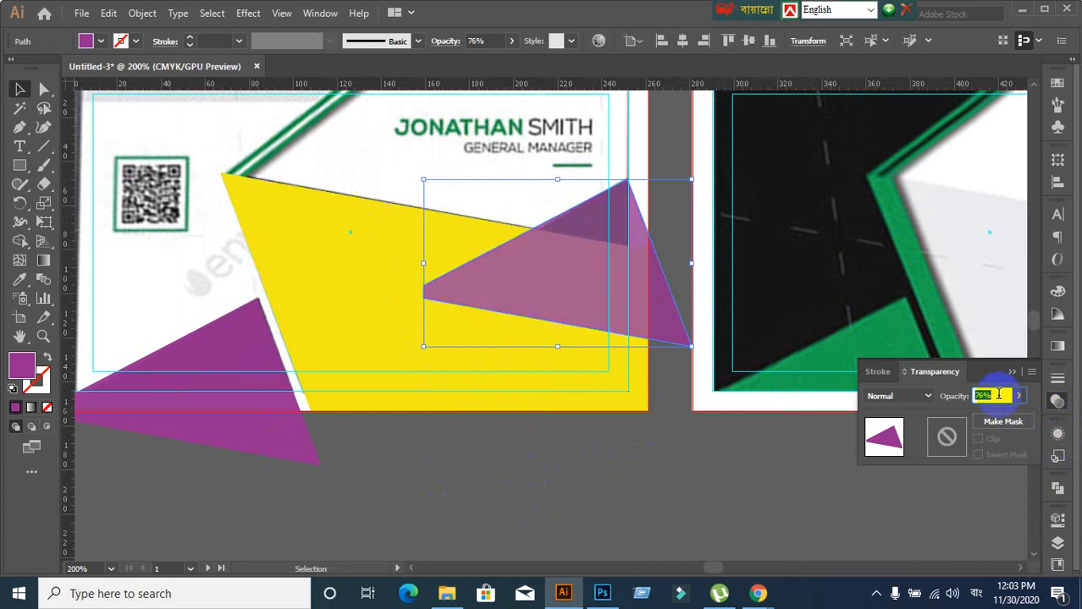
text(75)
key(Return)
click(534, 321)
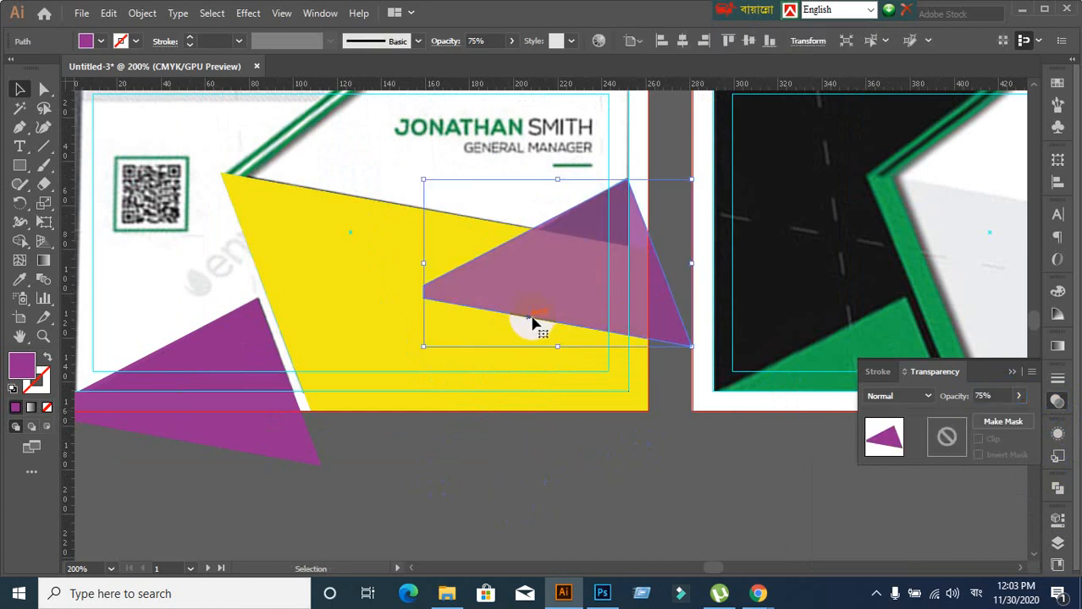
Reposition the triangle's left corner anchor with Direct Selection
click(44, 89)
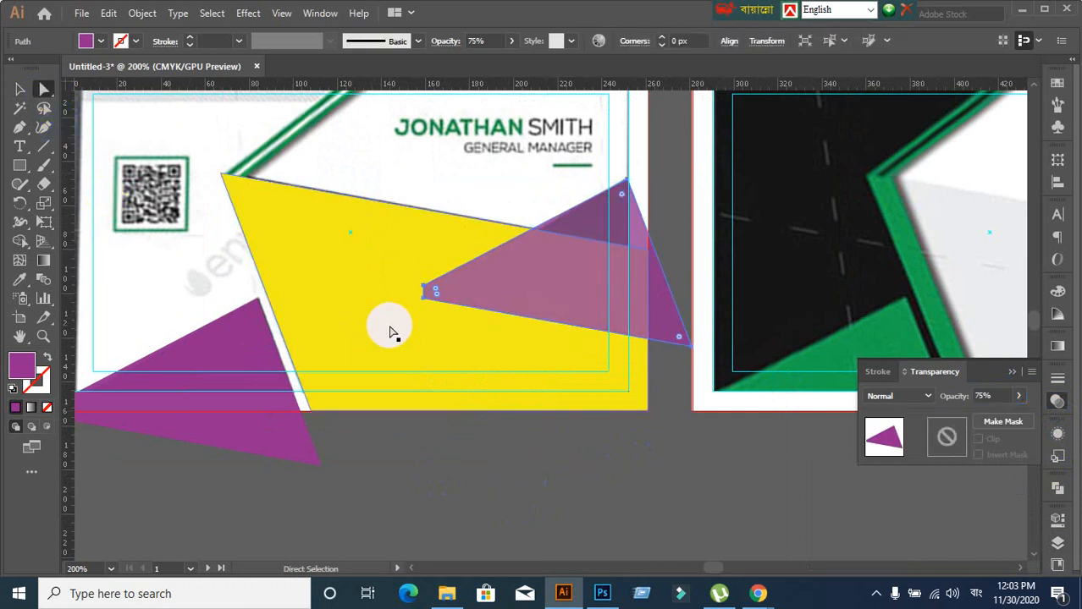
scroll(459, 338, up, 3)
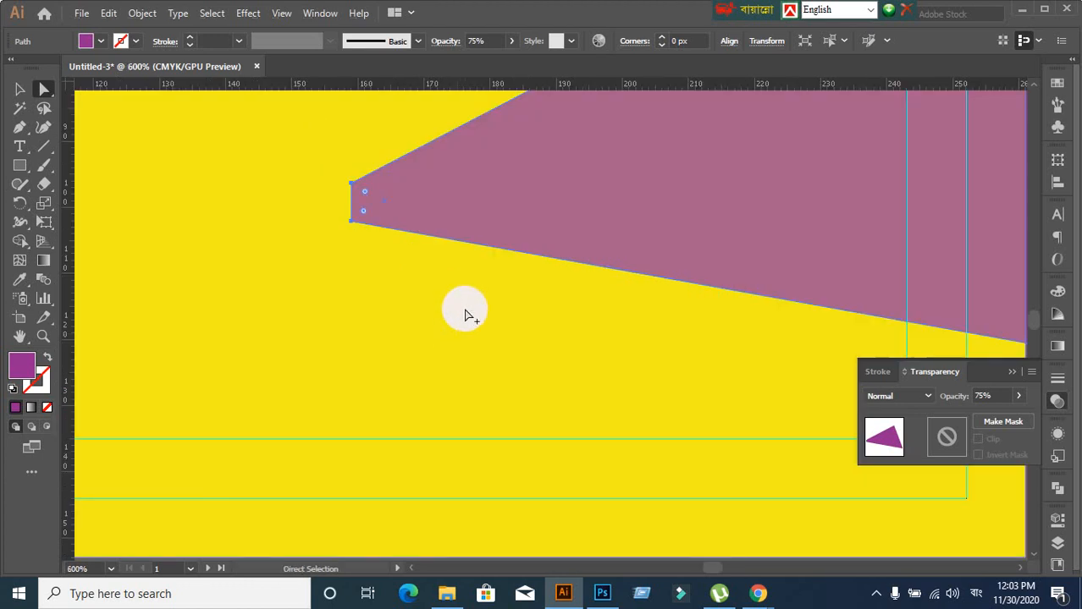
scroll(465, 315, down, 2)
drag(466, 282, 434, 330)
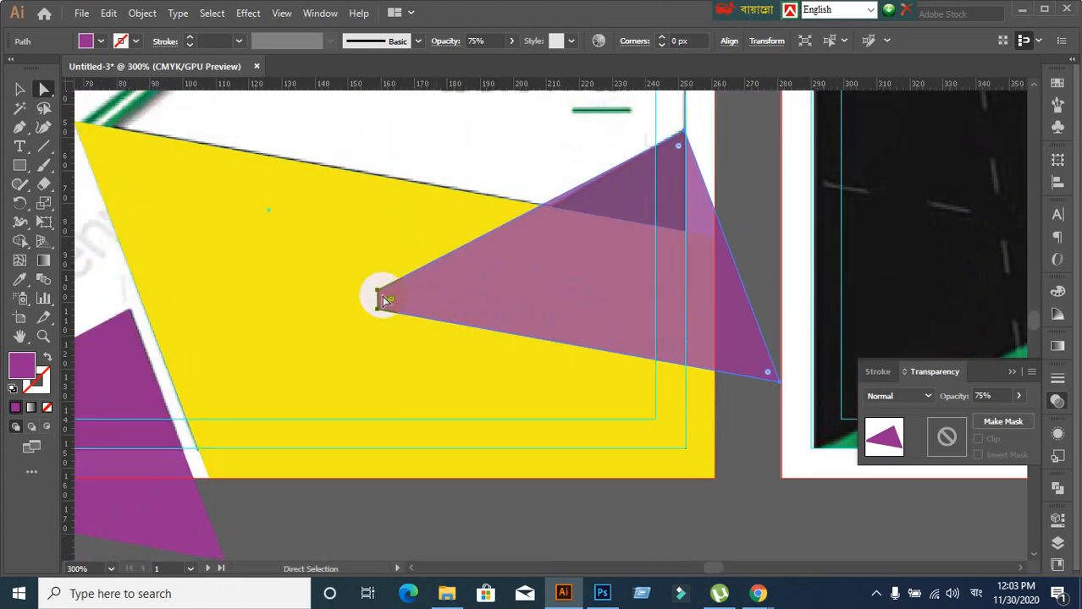
drag(381, 297, 377, 299)
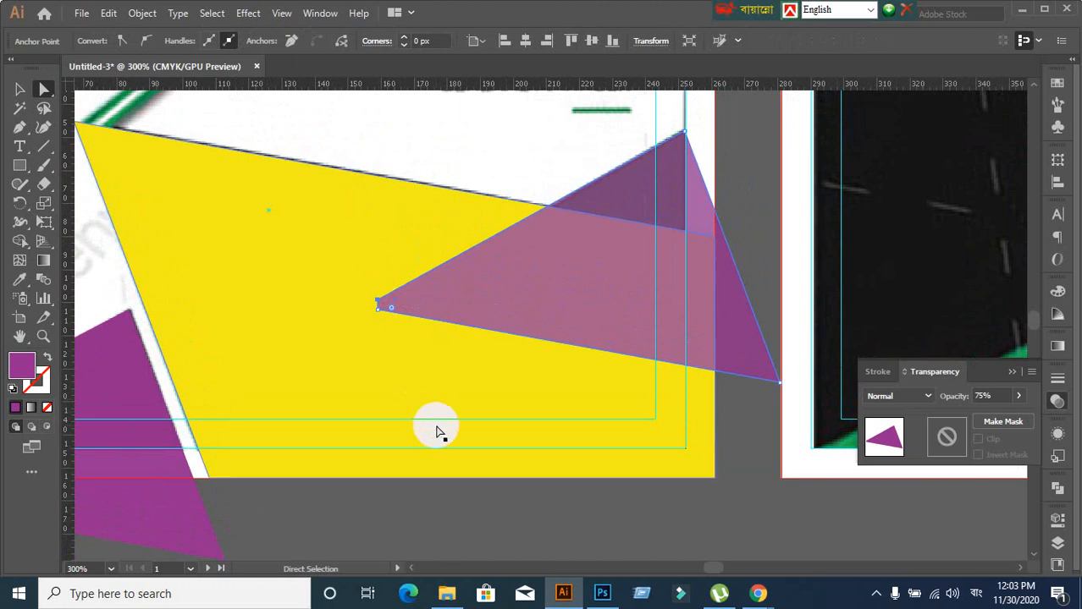
key(ctrl+z)
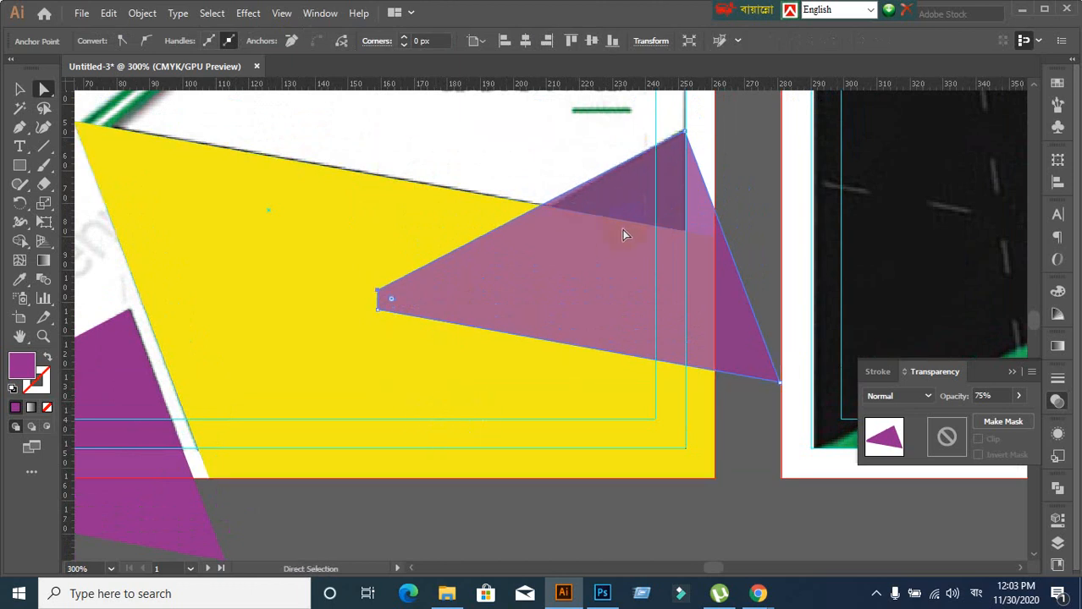
drag(378, 292, 381, 293)
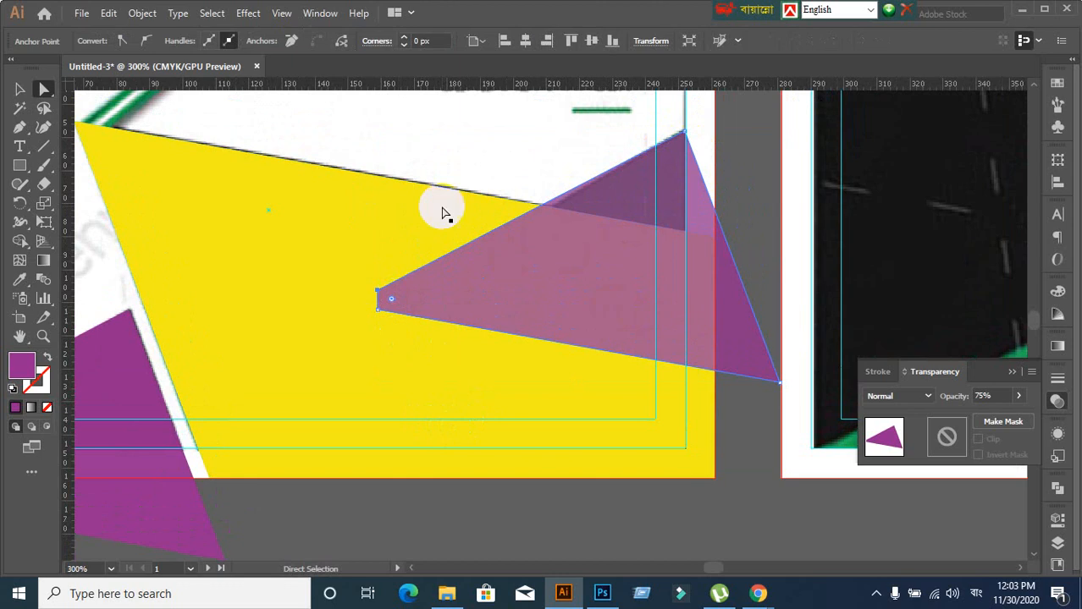
Delete the purple triangle overlapping the yellow shape
click(19, 89)
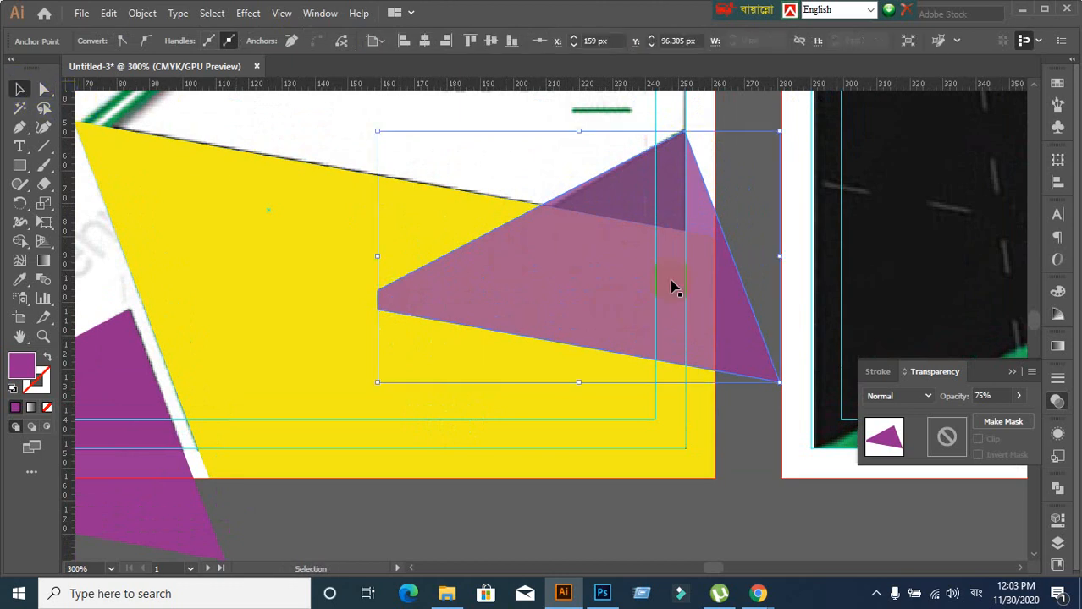
click(671, 385)
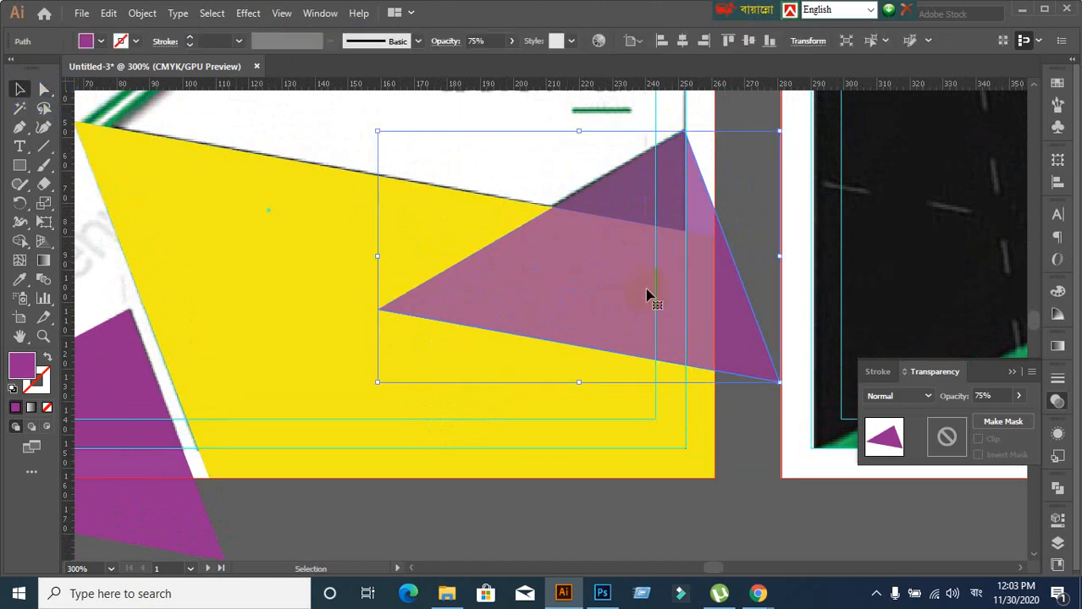
key(Delete)
click(126, 423)
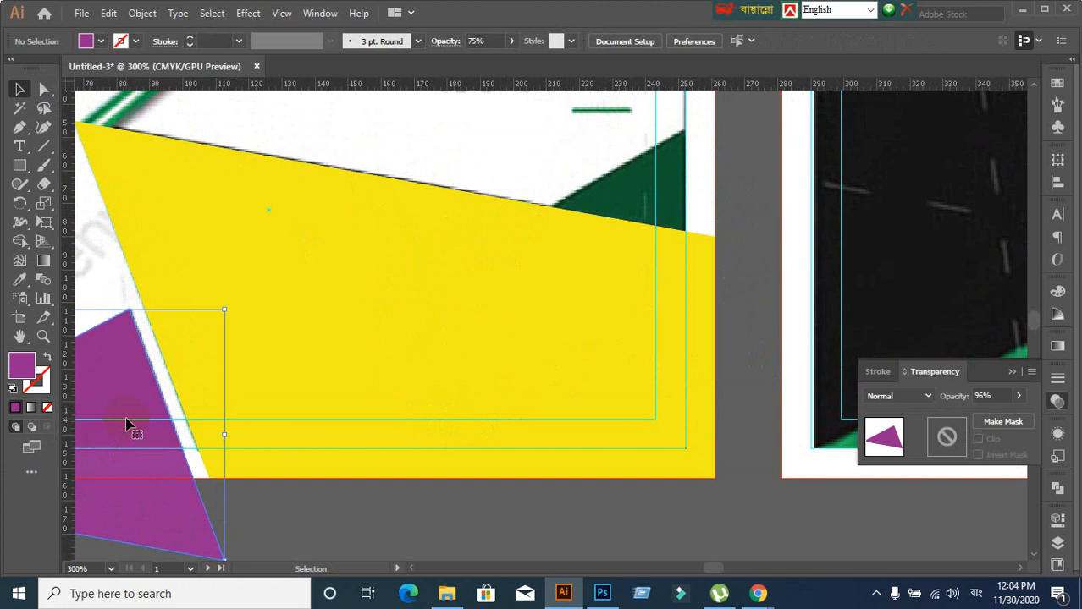
Drag a purple triangle back over the yellow shape and set its opacity to 70%
drag(126, 423, 686, 238)
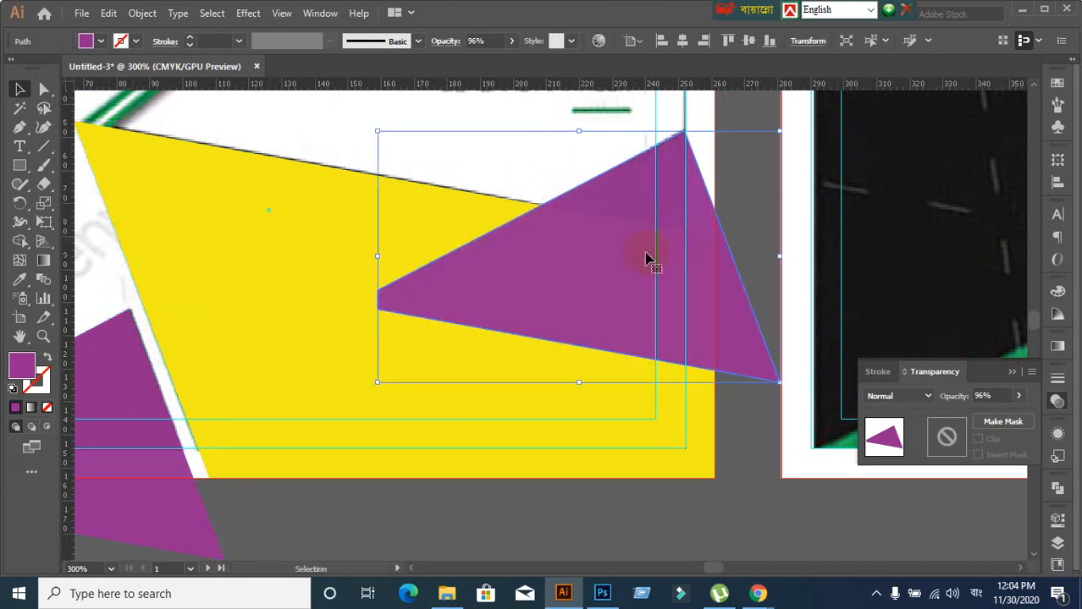
click(1007, 396)
text(84)
key(Return)
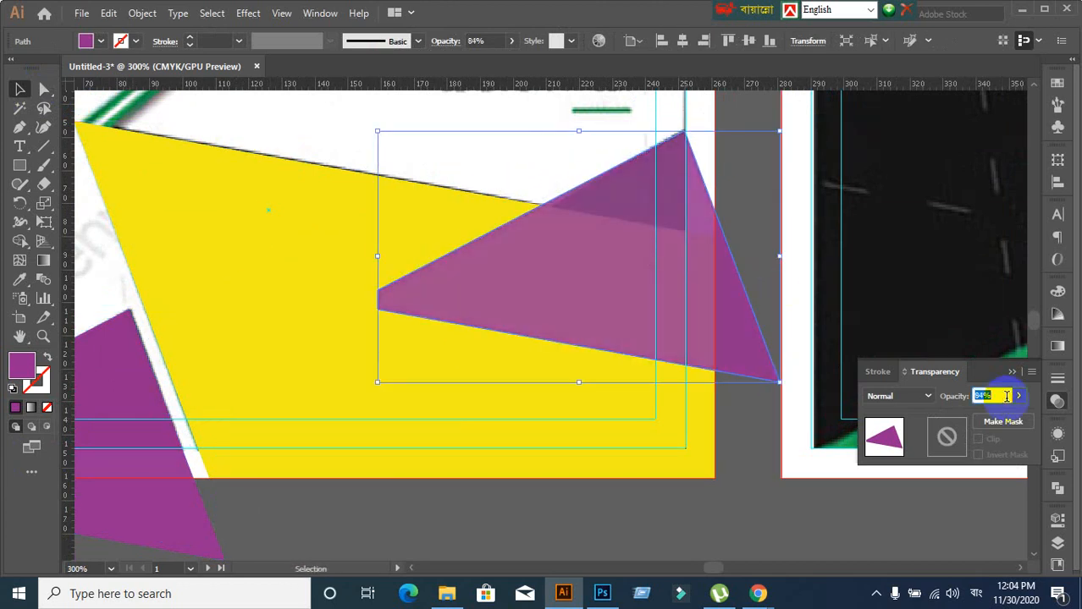
text(70)
key(Return)
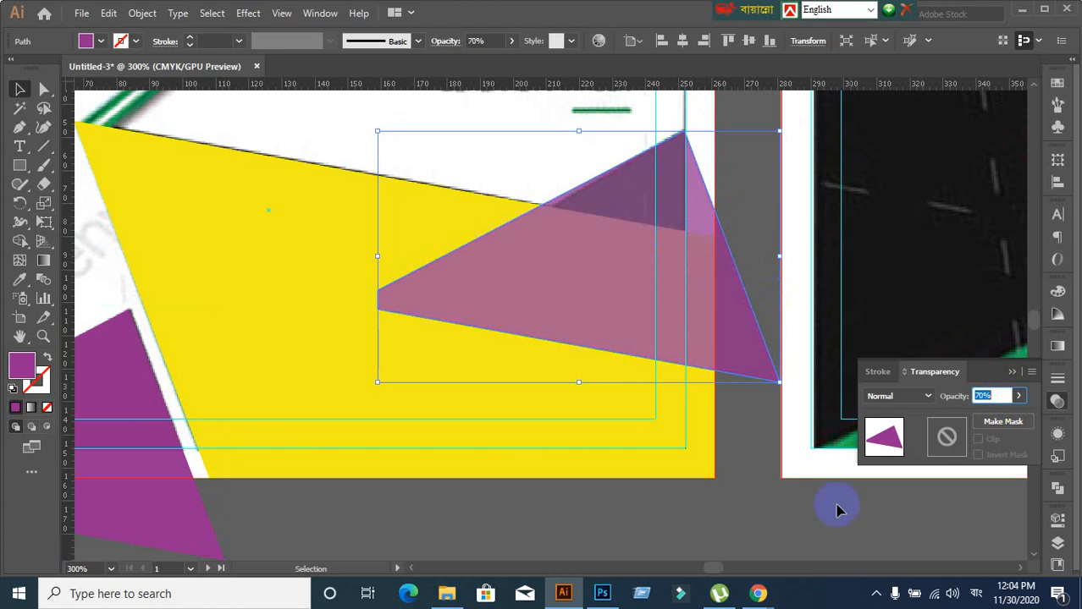
click(703, 526)
click(709, 350)
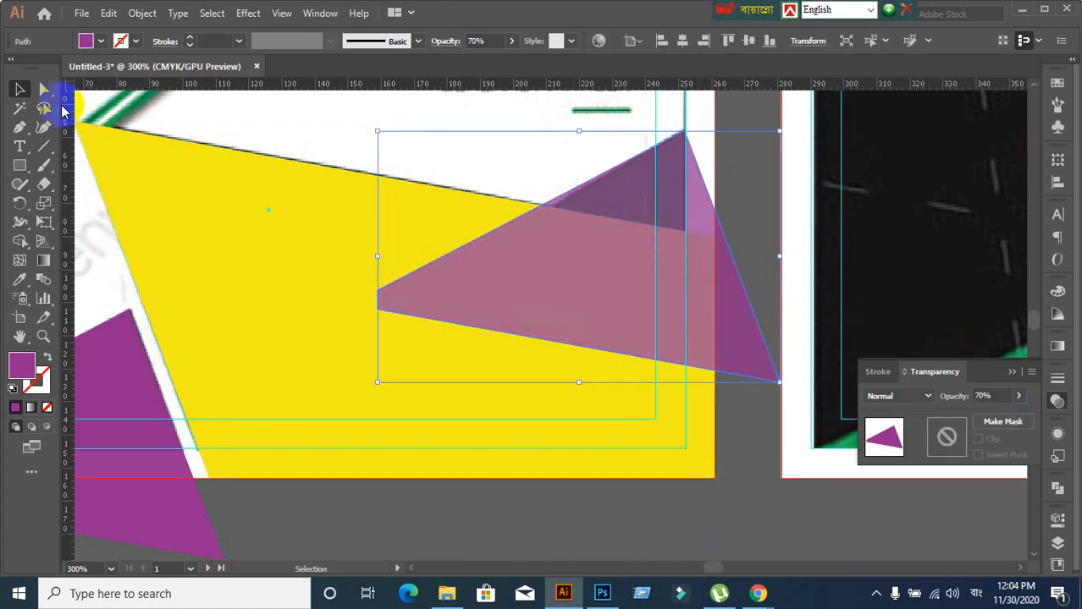
Pull the triangle's right corner in to the card's right edge, then zoom out
click(43, 89)
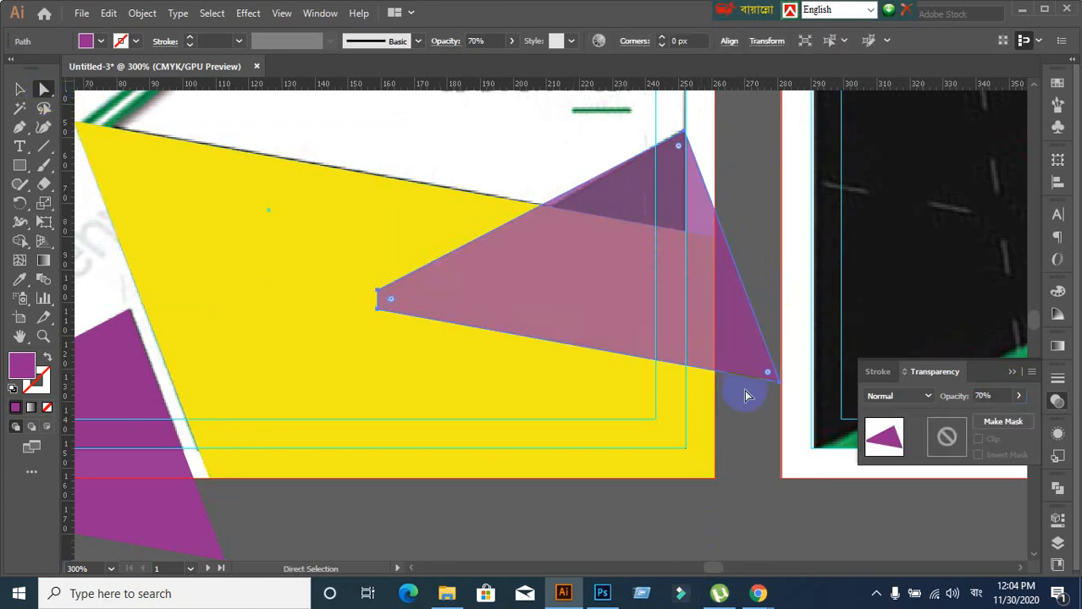
click(784, 387)
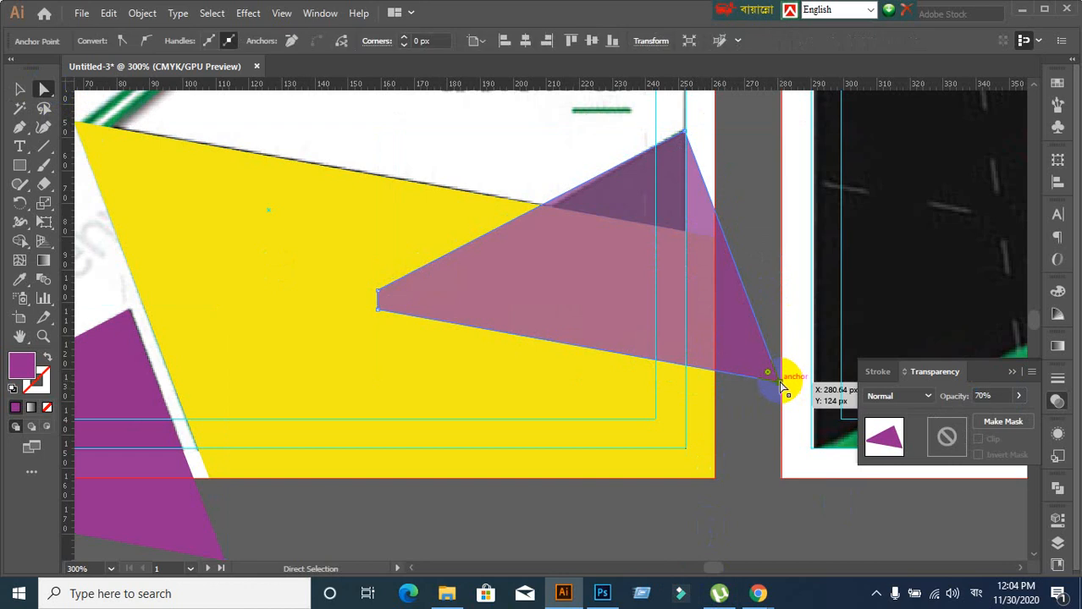
drag(784, 388, 684, 388)
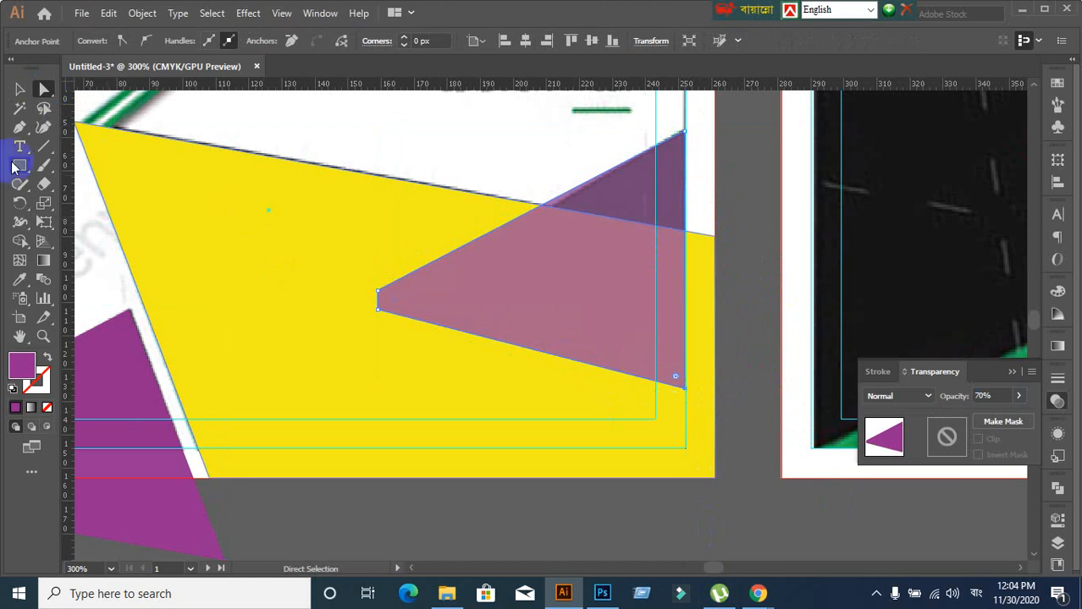
click(20, 89)
click(415, 284)
key(ctrl+1)
click(555, 483)
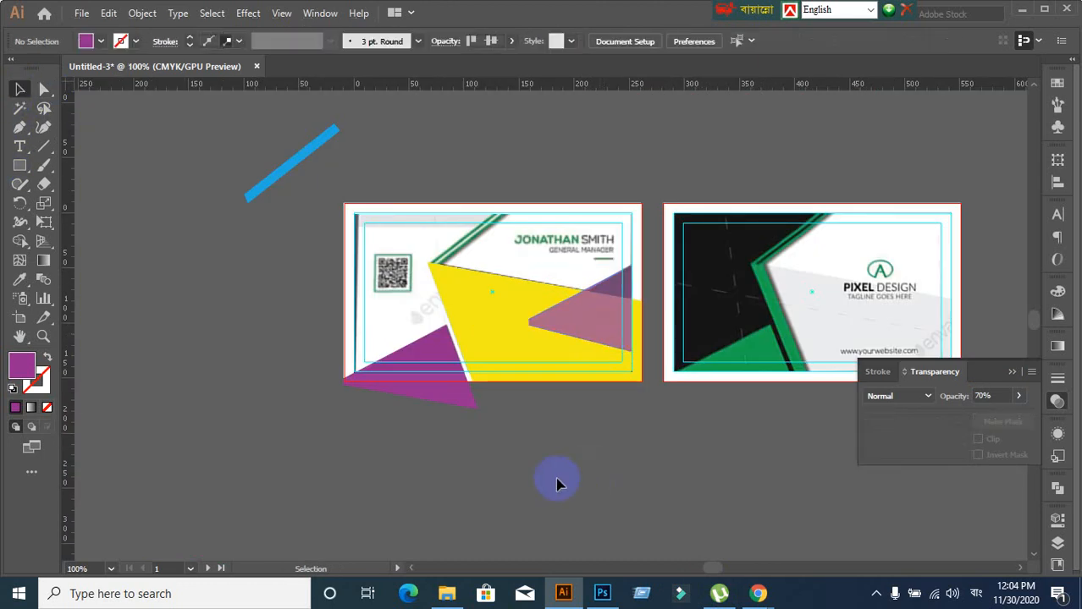
Set the bottom-left purple triangle and the purple shape over the yellow to 100% opacity
click(447, 379)
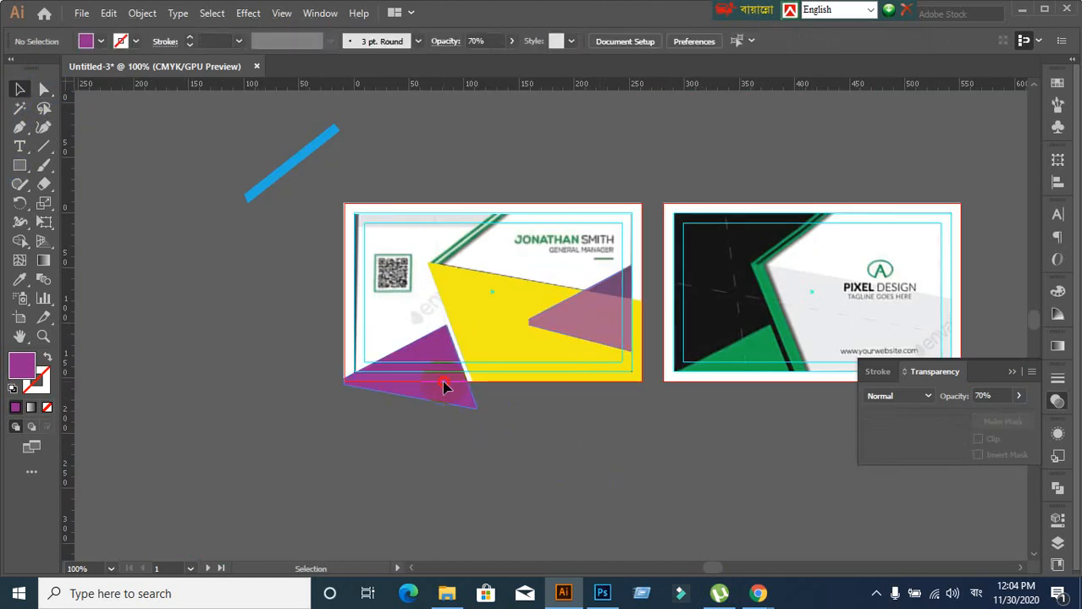
click(1005, 397)
key(Return)
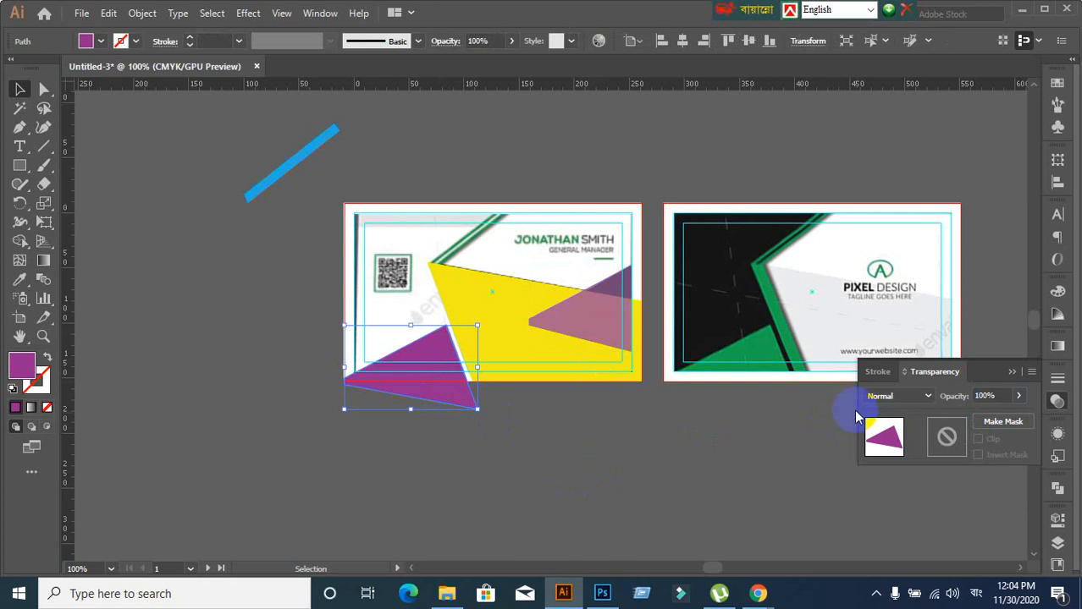
click(632, 309)
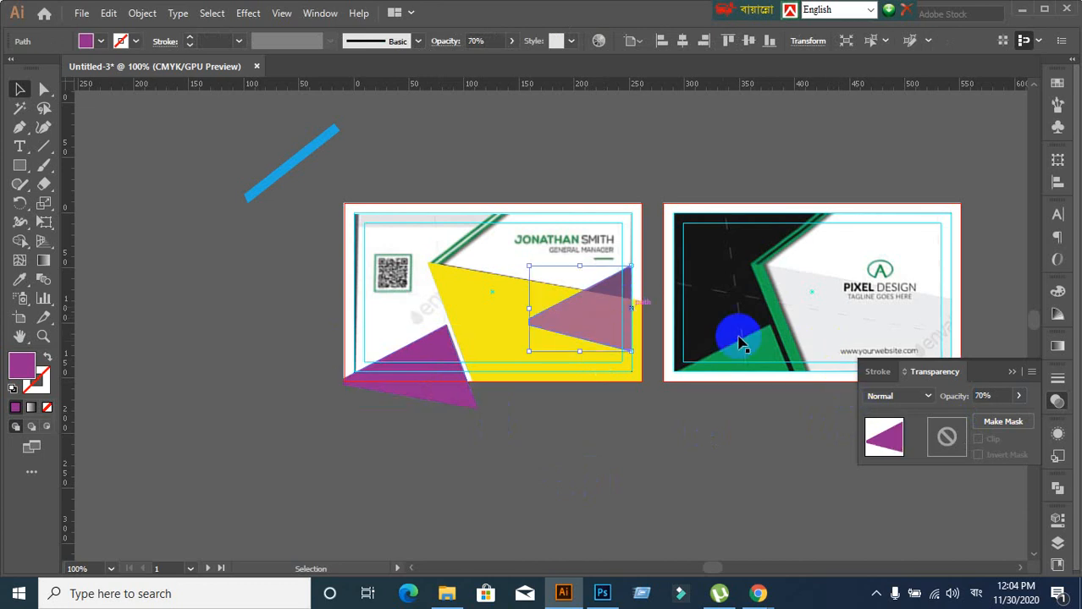
click(987, 395)
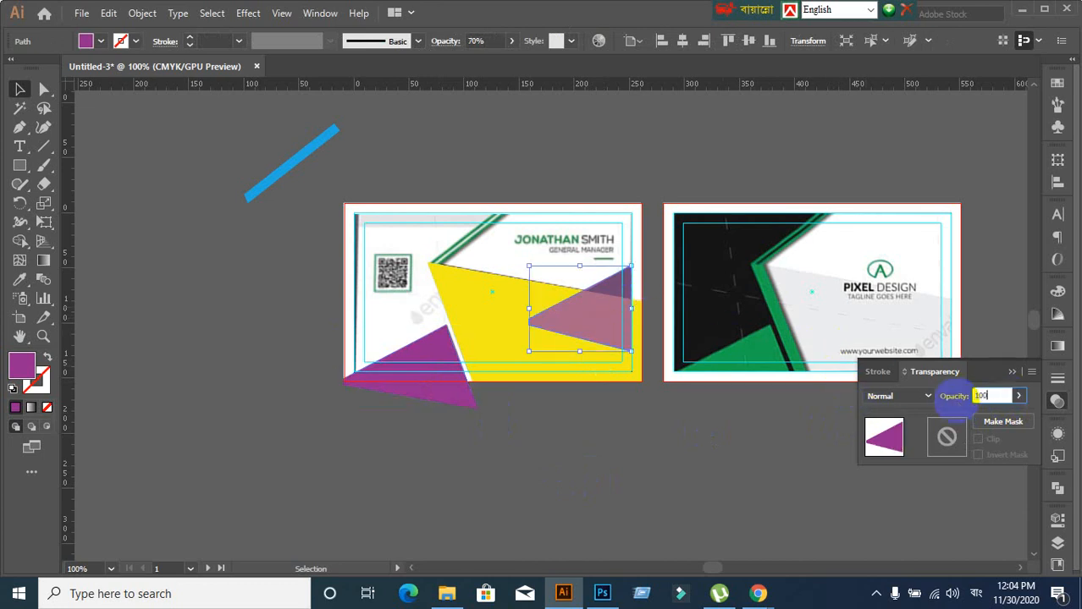
key(Return)
Zoom in on the purple shape over the yellow and select it for point editing
click(724, 489)
scroll(683, 453, up, 1)
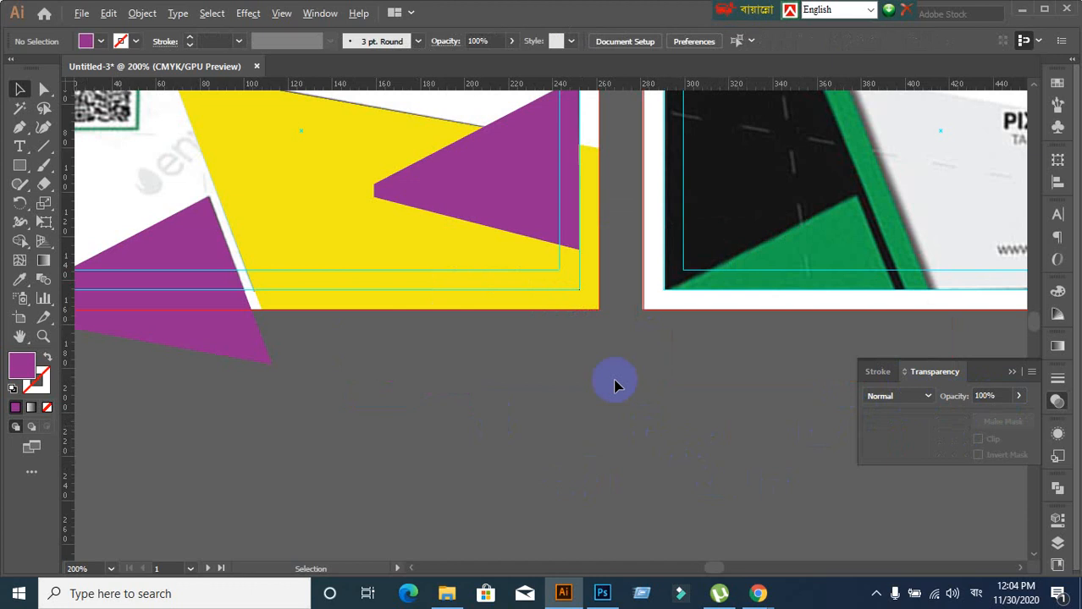
drag(596, 366, 517, 476)
click(462, 317)
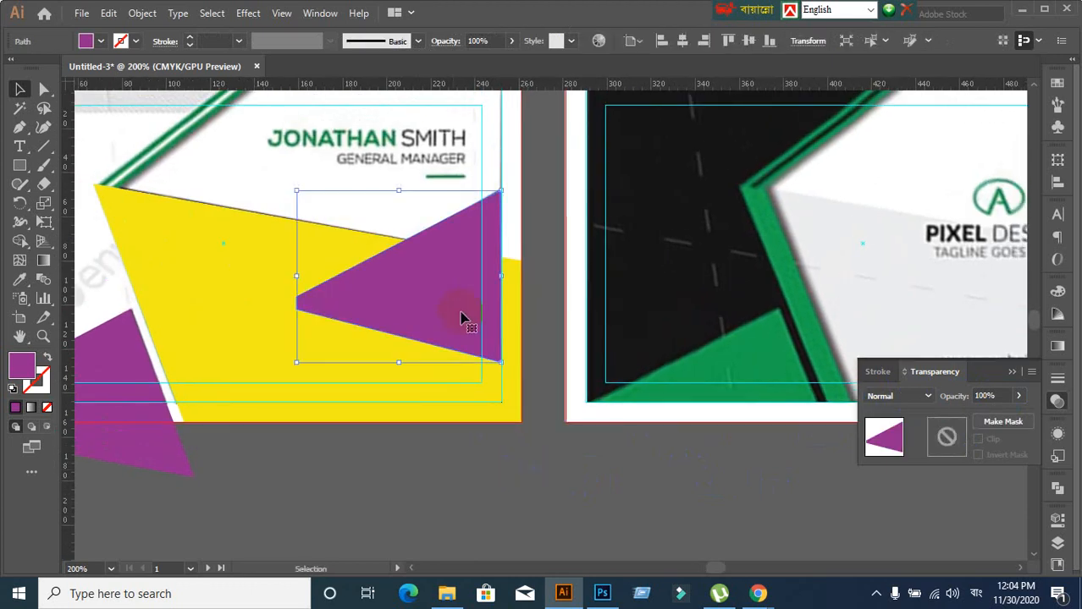
click(44, 89)
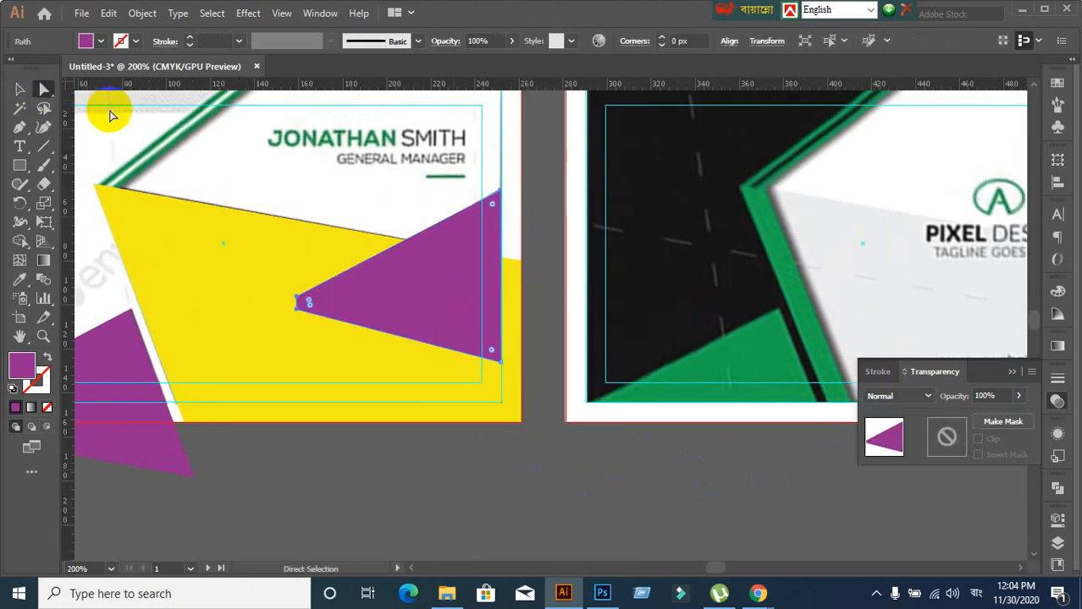
Drag the purple shape's top-right corner up and outward and its bottom corner slightly right
click(499, 195)
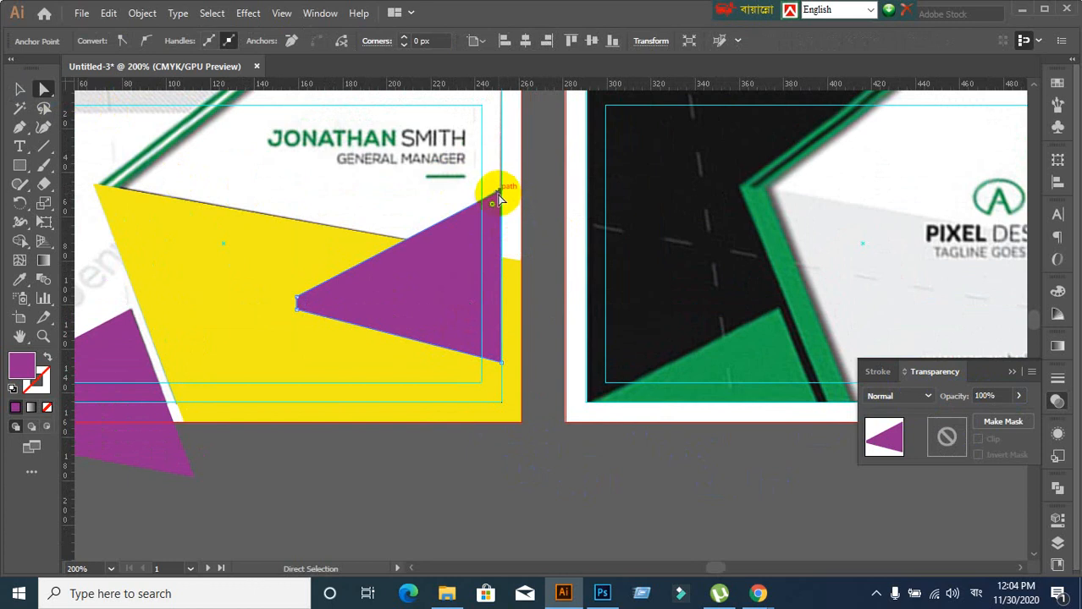
drag(503, 192, 527, 182)
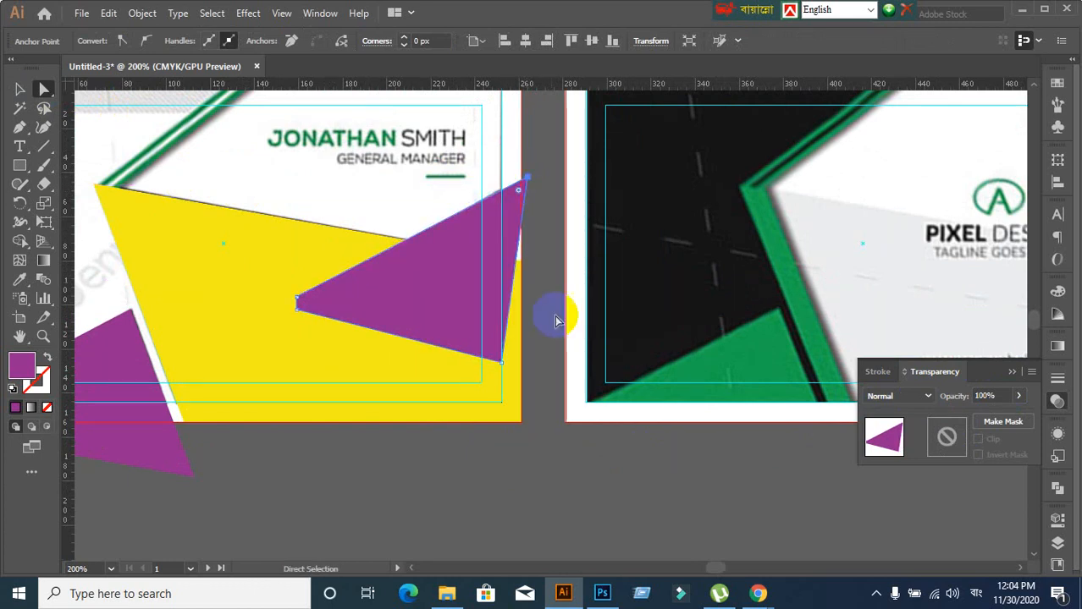
click(503, 365)
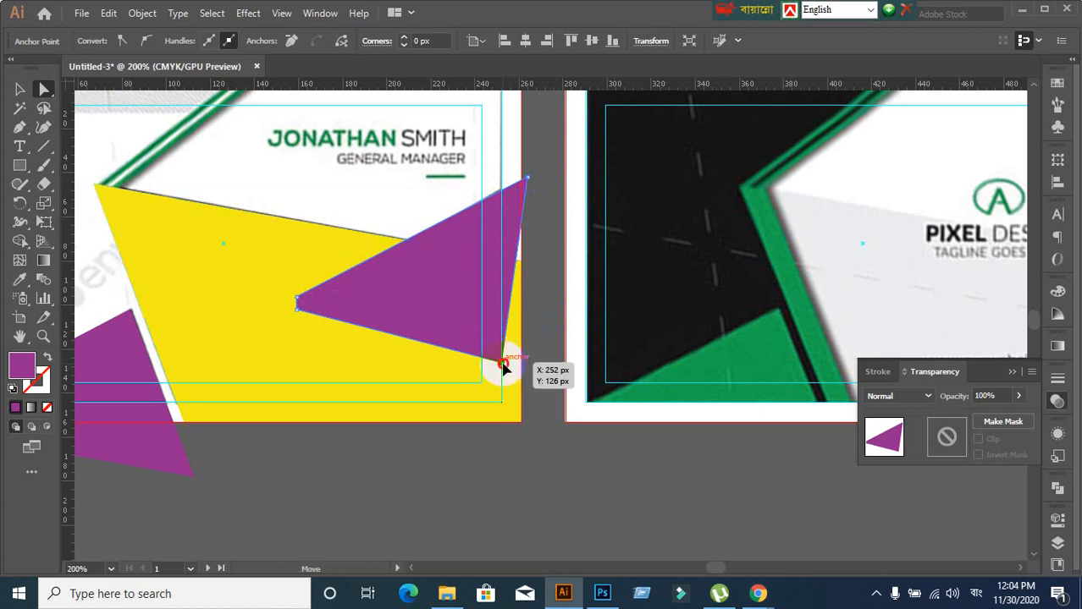
mouse_move(502, 365)
mouse_down()
mouse_move(527, 375)
mouse_move(526, 362)
mouse_move(525, 379)
mouse_move(519, 369)
mouse_up()
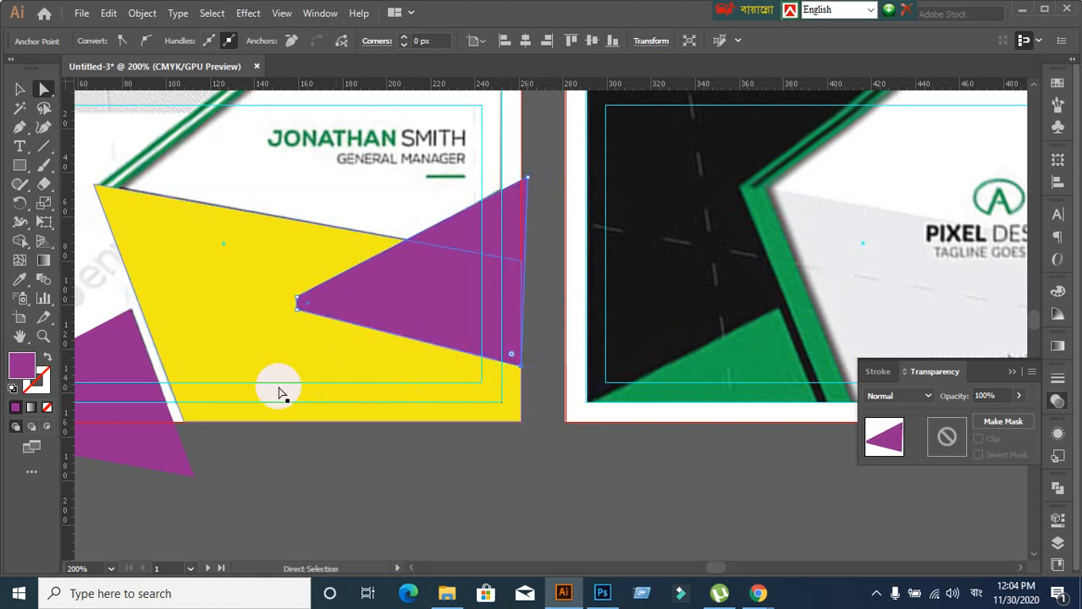
Send the purple triangle backward twice so it sits behind the yellow shape
click(19, 89)
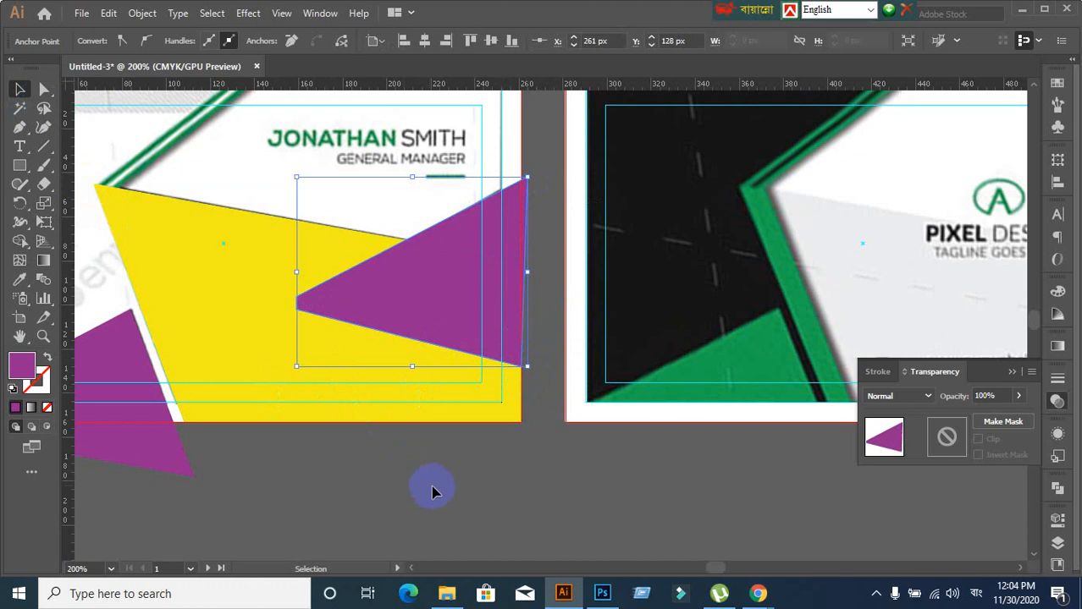
click(458, 506)
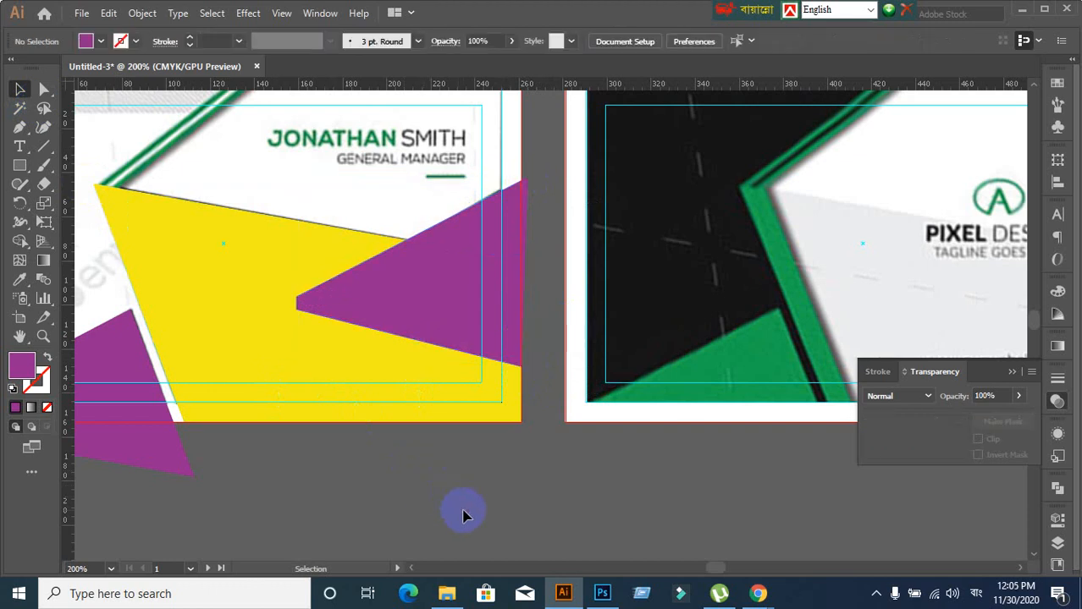
click(449, 266)
right_click(451, 263)
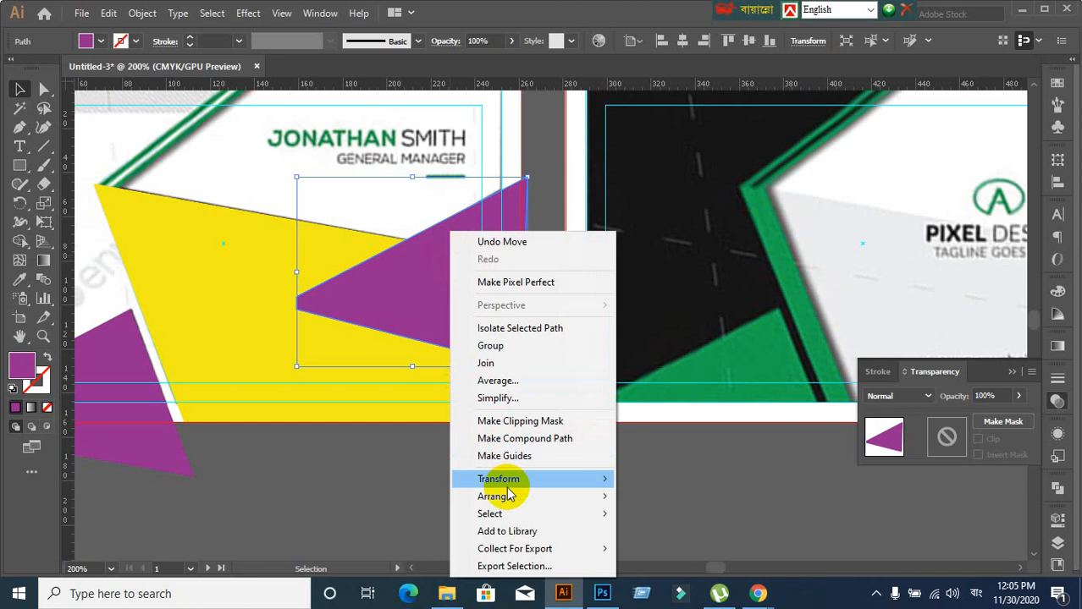
mouse_move(510, 505)
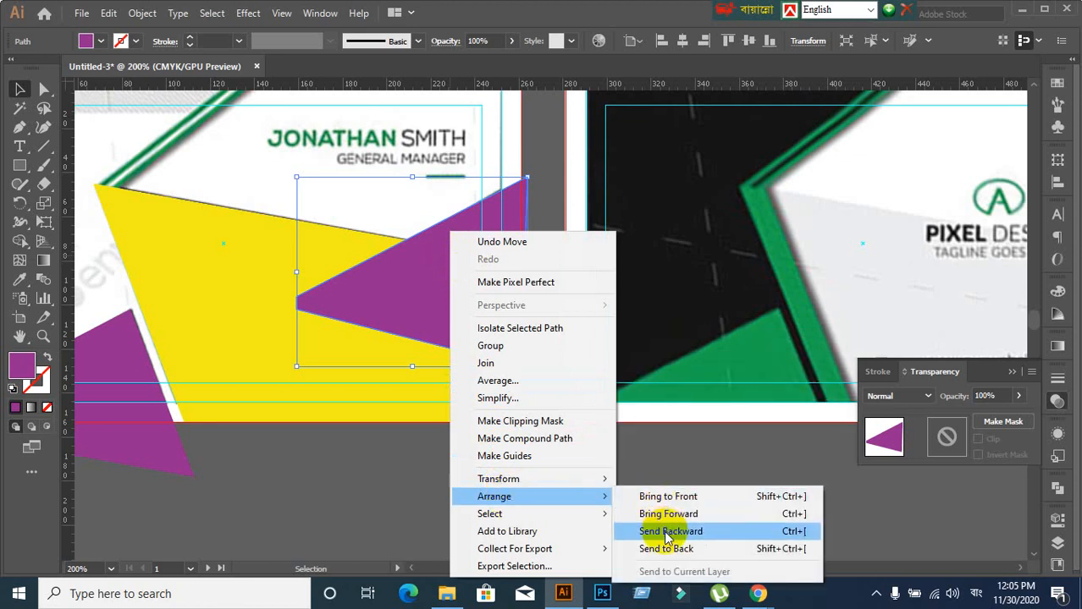
click(637, 530)
right_click(433, 326)
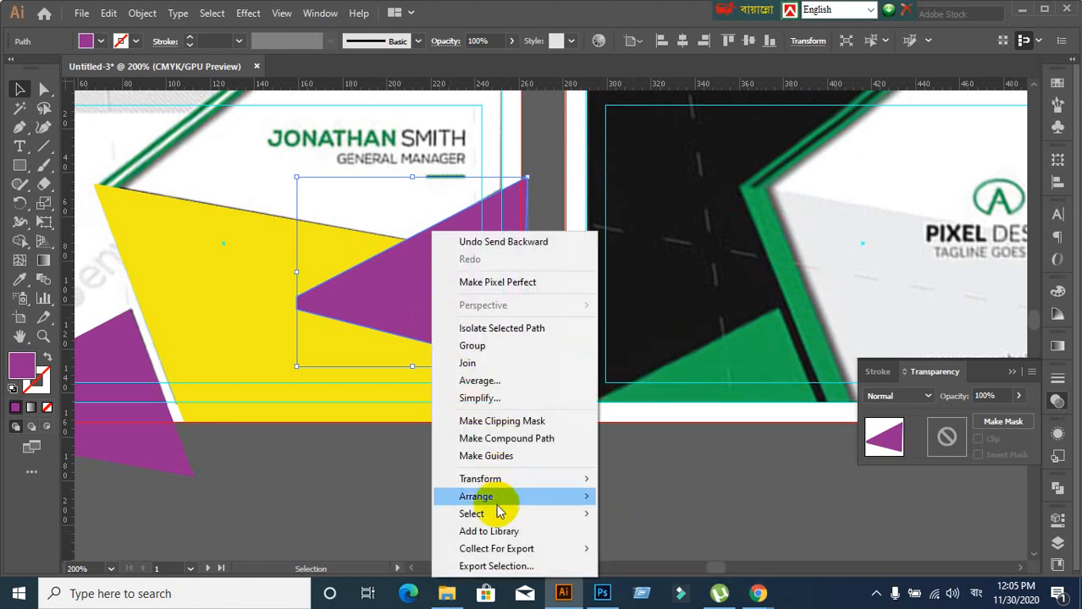
mouse_move(497, 506)
click(652, 528)
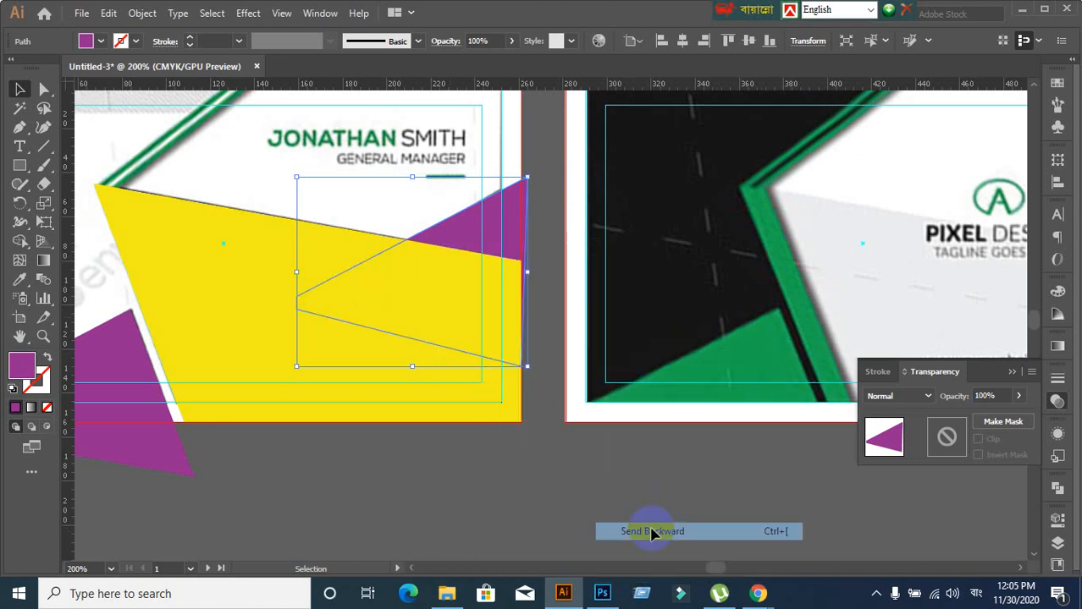
click(521, 498)
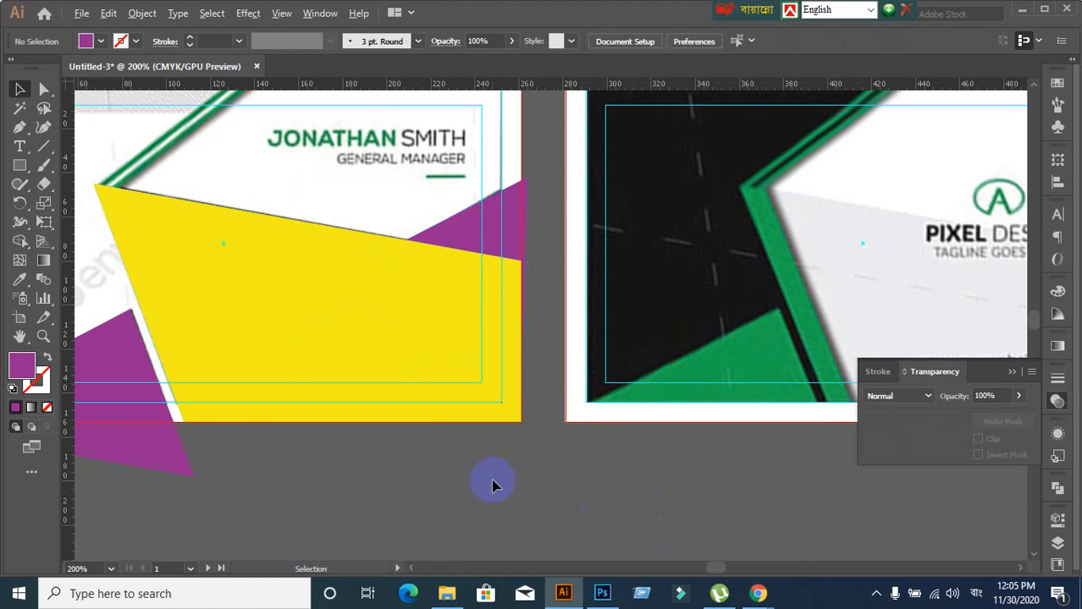
scroll(495, 485, down, 2)
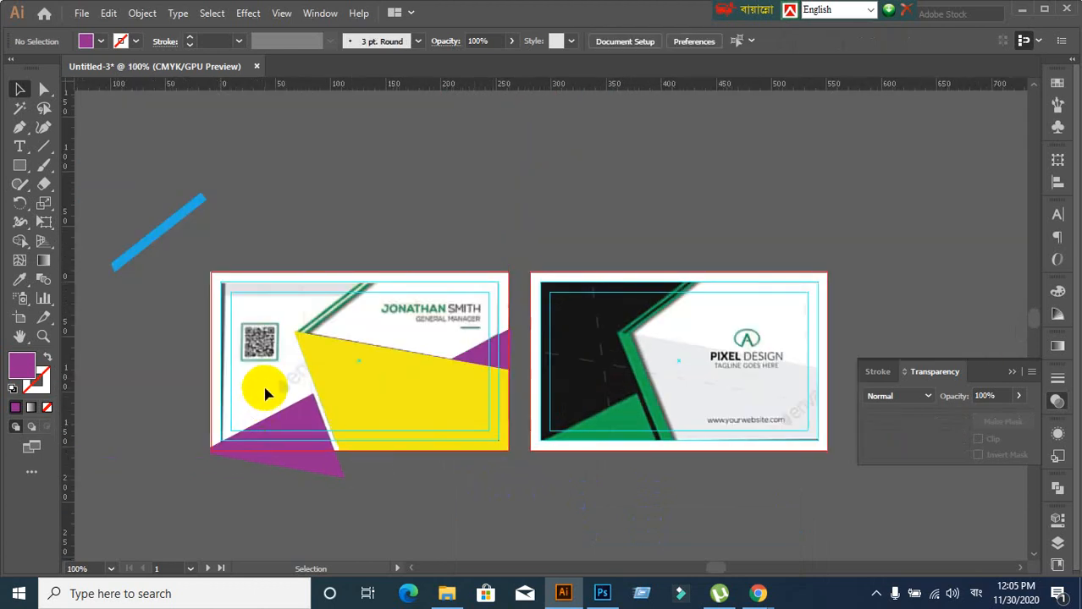
Marquee-select both cards, then select and deselect the purple-and-yellow shape group
drag(265, 379, 559, 458)
click(503, 515)
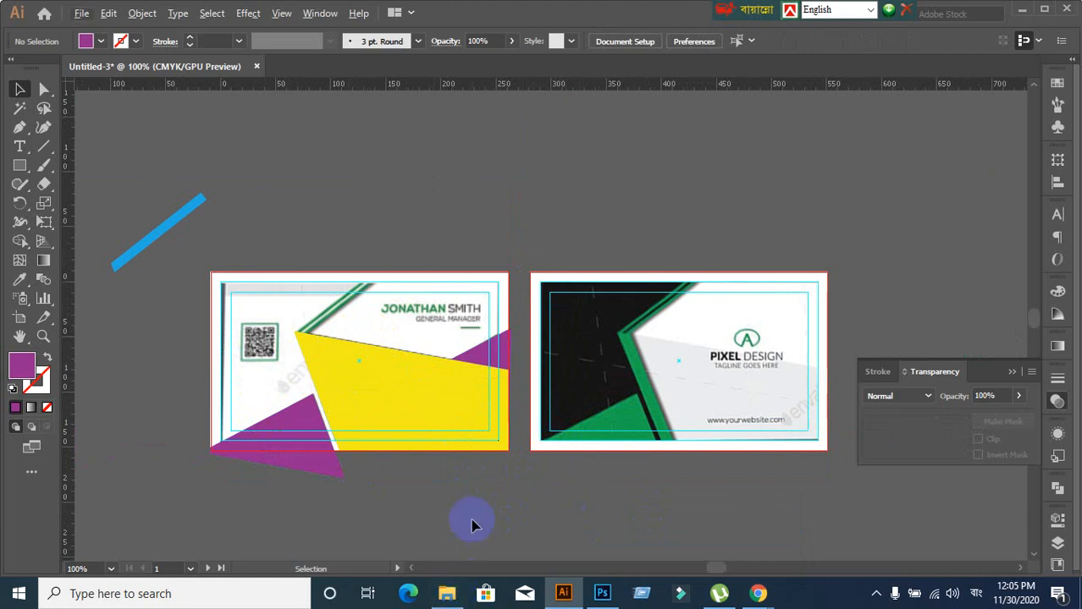
scroll(473, 526, up, 2)
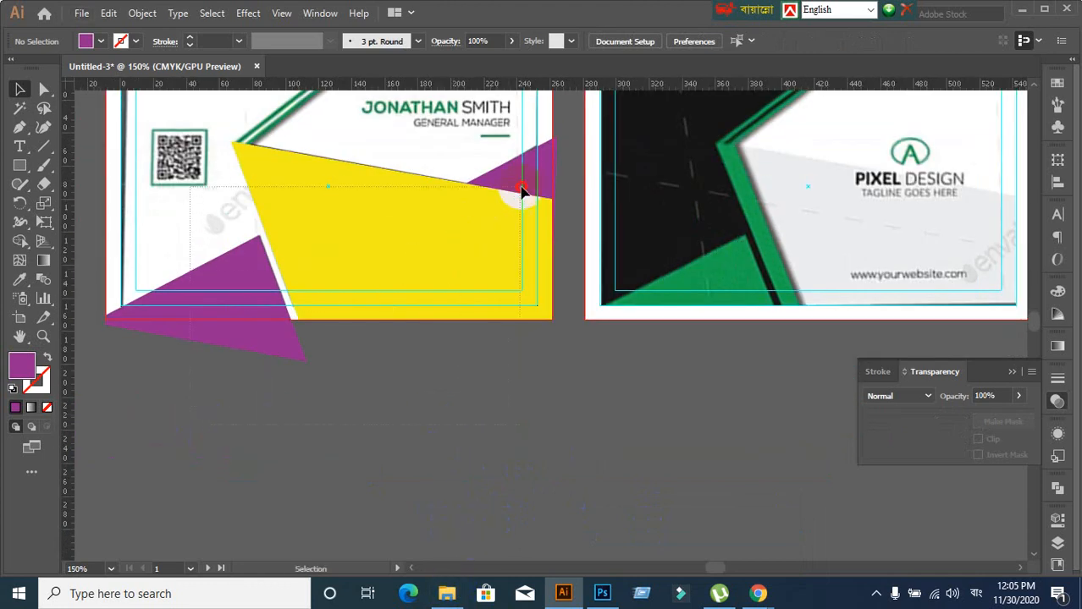
click(522, 192)
click(555, 441)
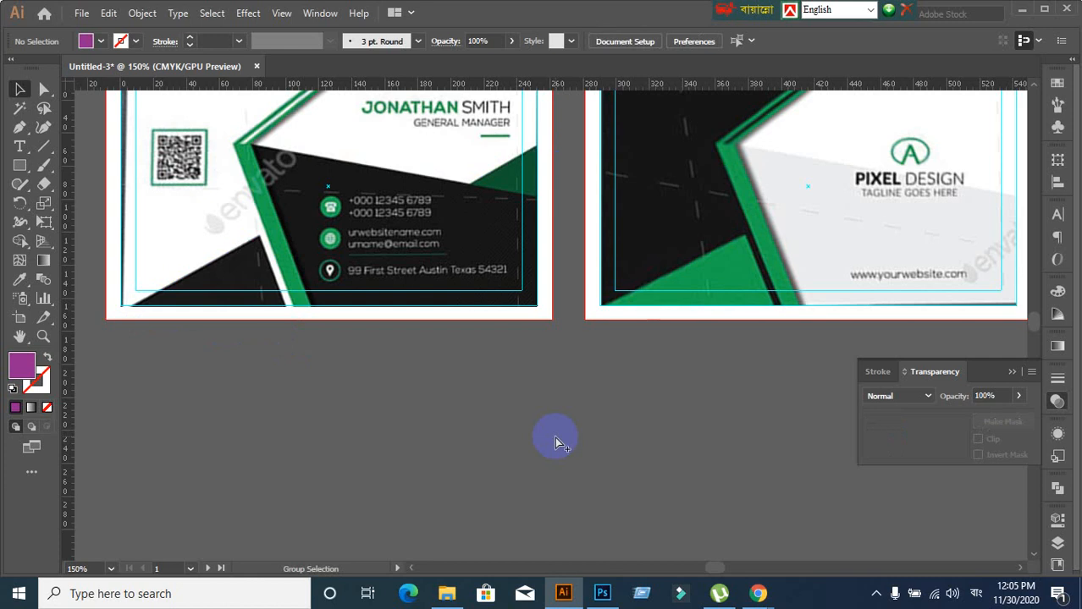
Zoom in and pan to the reference card's top-left corner and top edge
scroll(423, 265, up, 2)
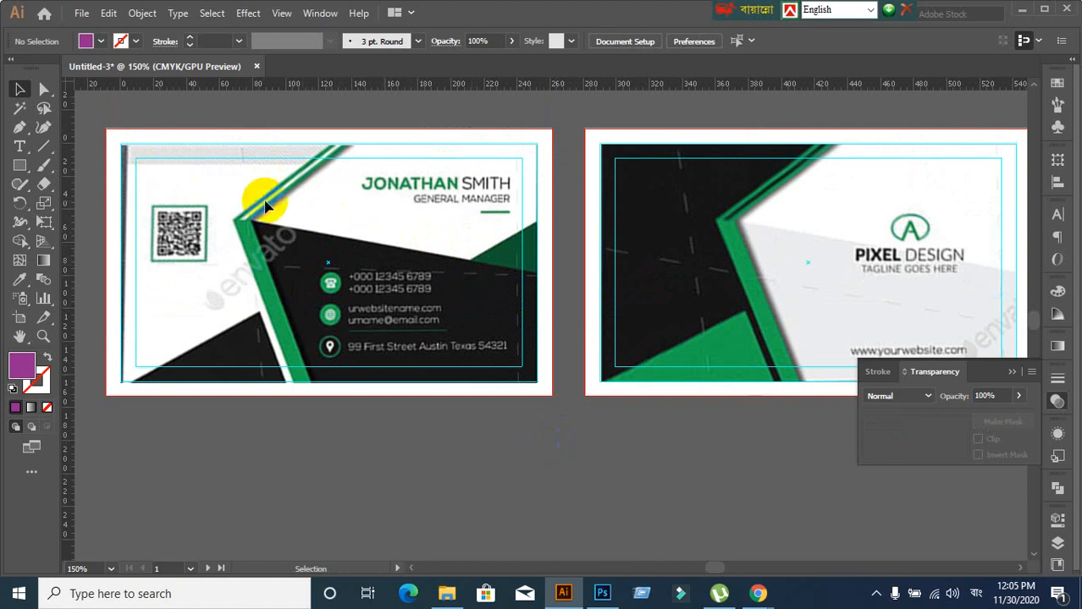
scroll(132, 172, up, 2)
scroll(187, 171, down, 2)
drag(239, 190, 322, 289)
scroll(368, 291, up, 1)
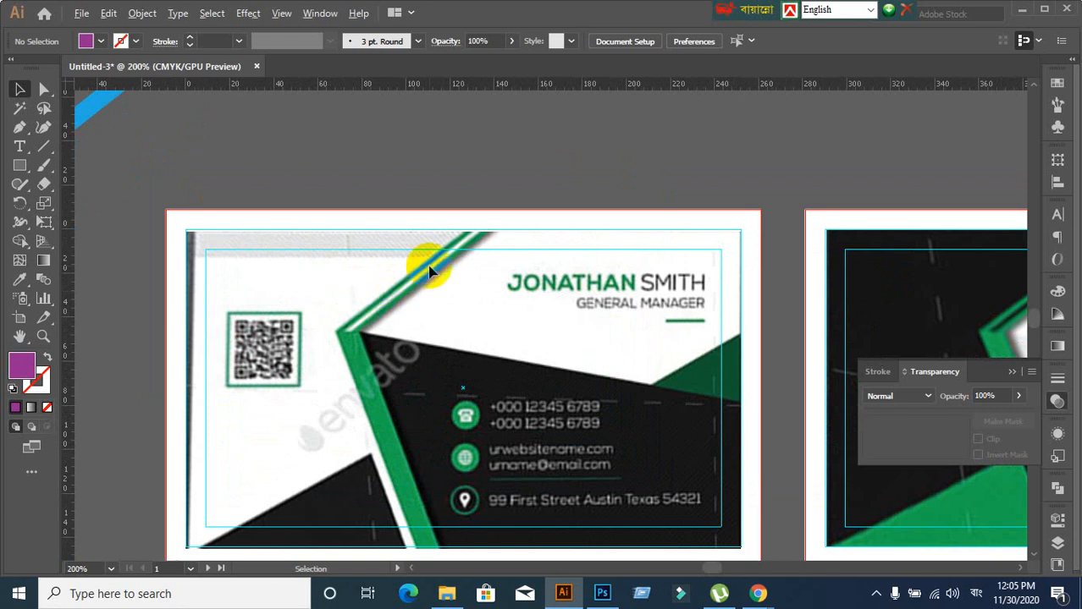
scroll(429, 270, up, 2)
scroll(429, 270, up, 1)
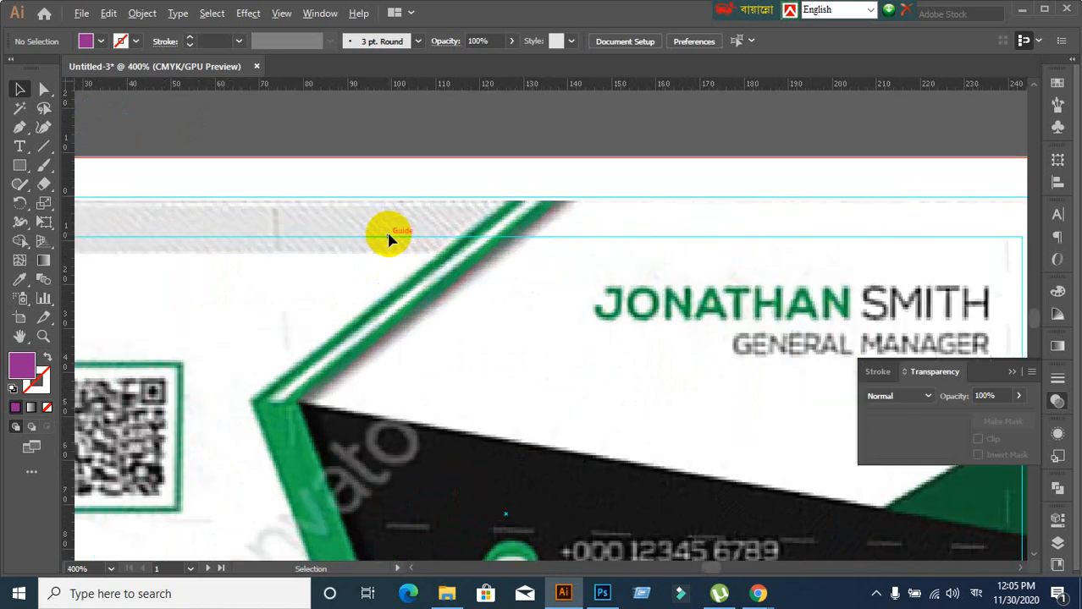
drag(326, 290, 623, 311)
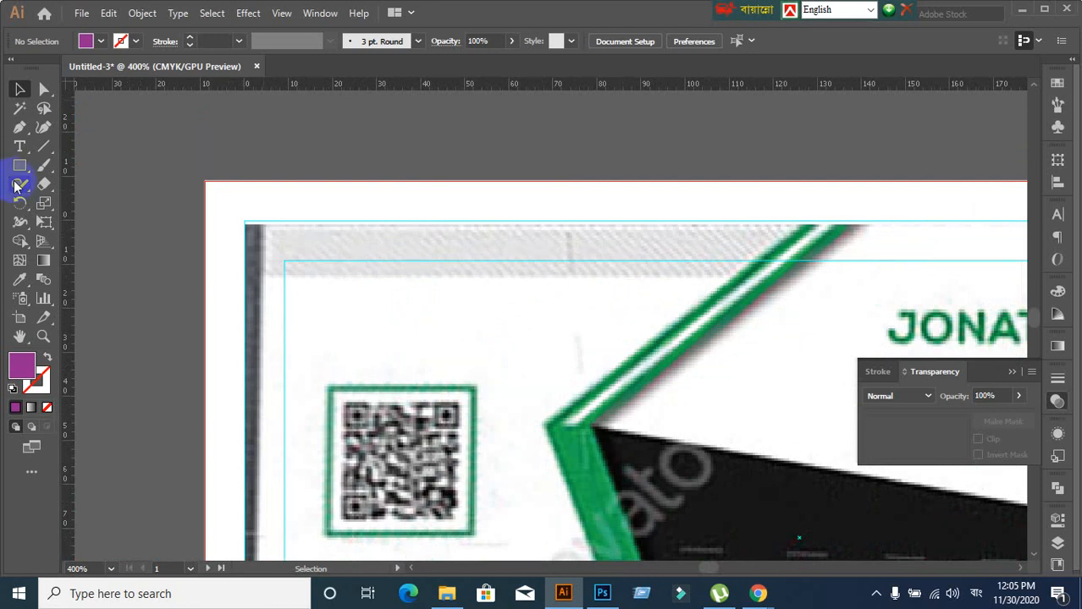
Draw a diagonal line near the card's top-left corner with a purple stroke
click(39, 151)
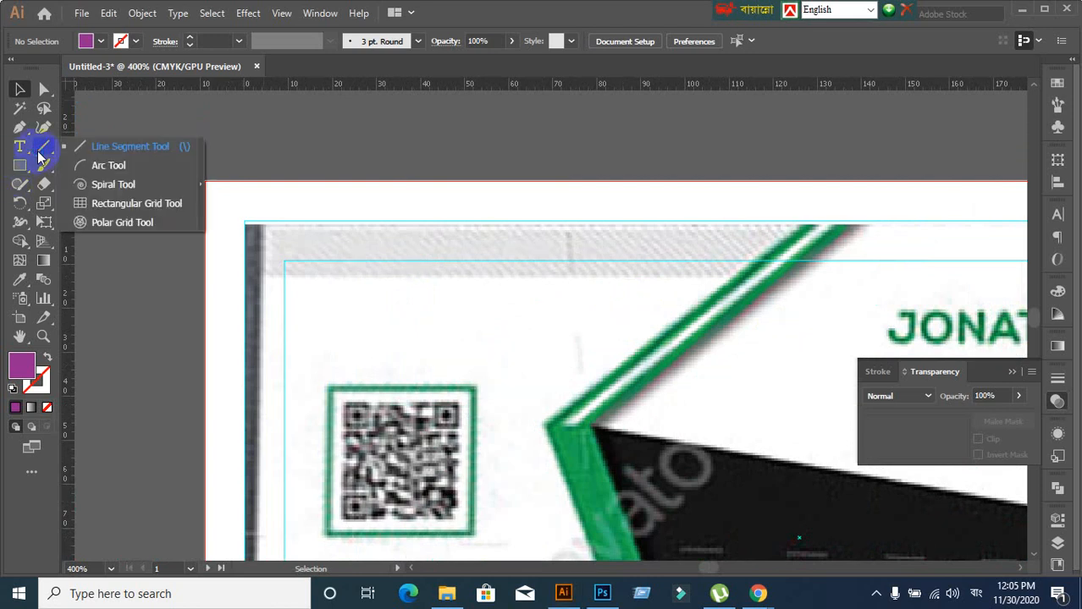
click(103, 146)
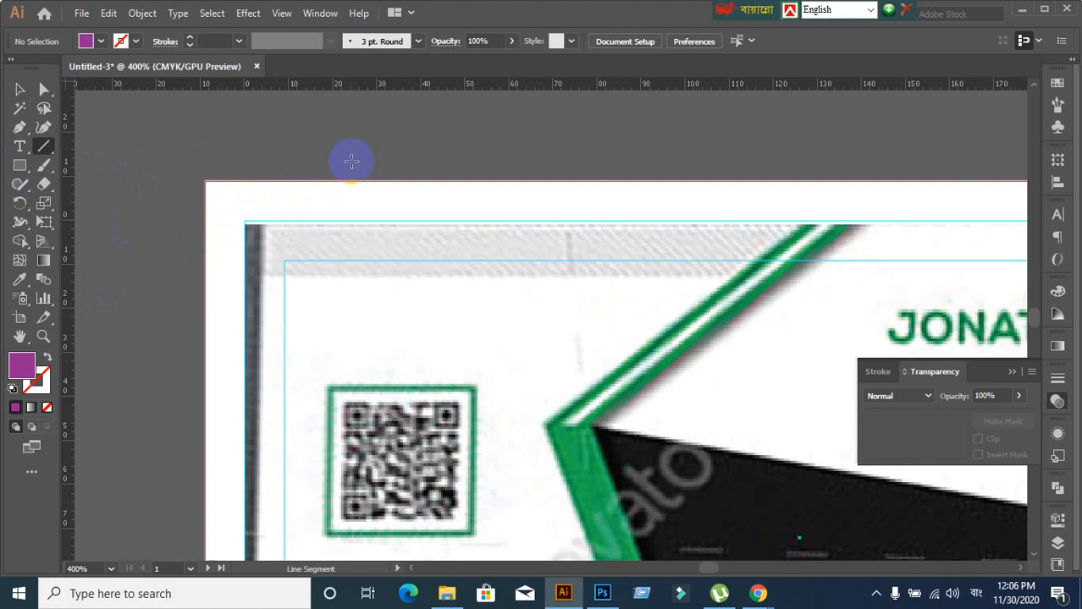
drag(337, 229, 434, 300)
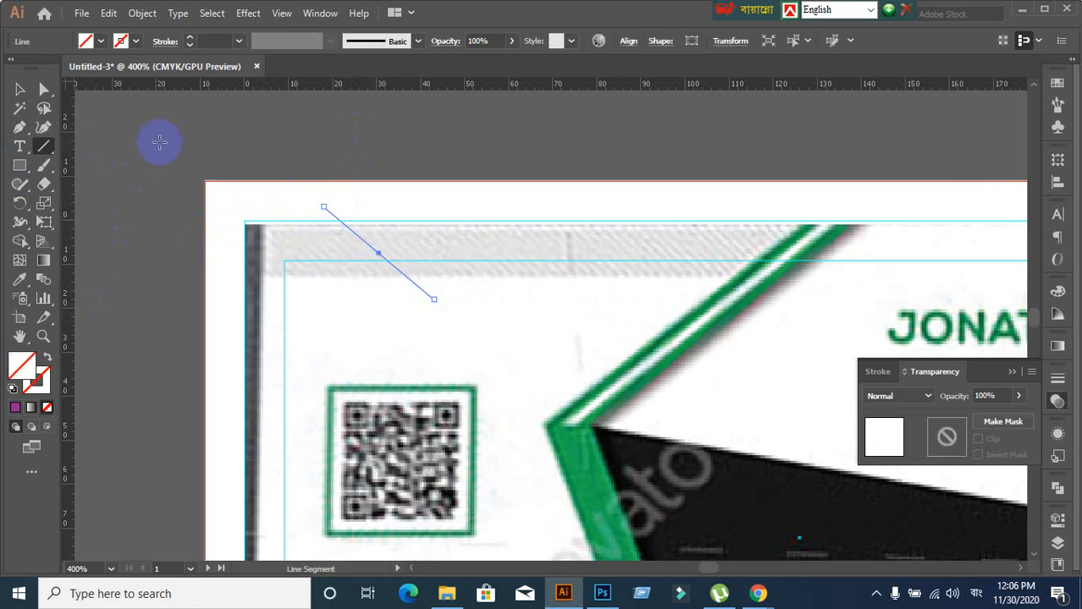
click(45, 385)
click(15, 409)
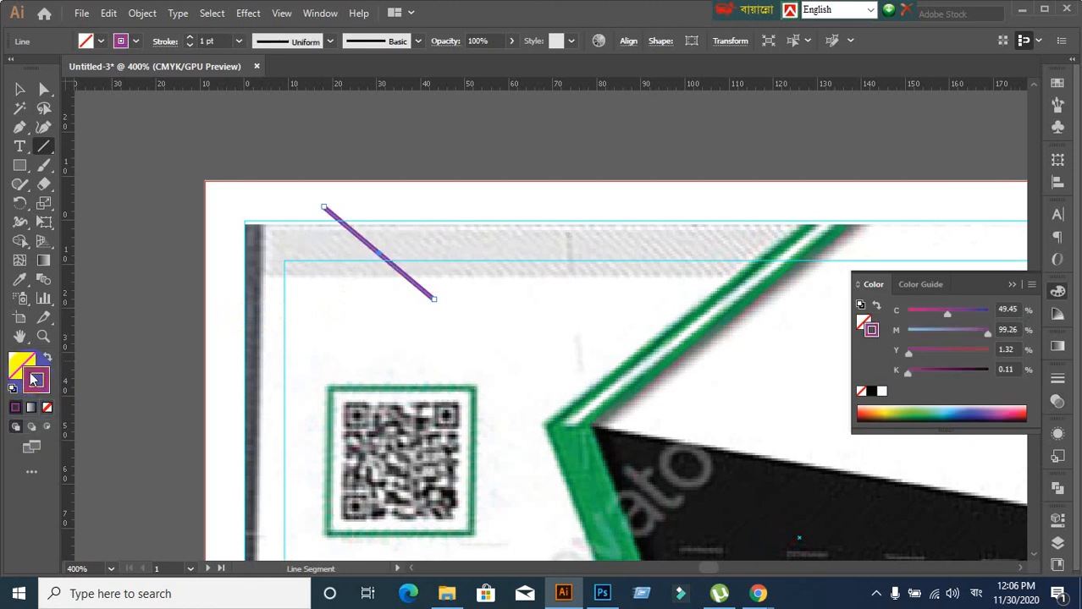
Set the line's stroke weight to 0.25 pt and move it upward above the card
click(19, 90)
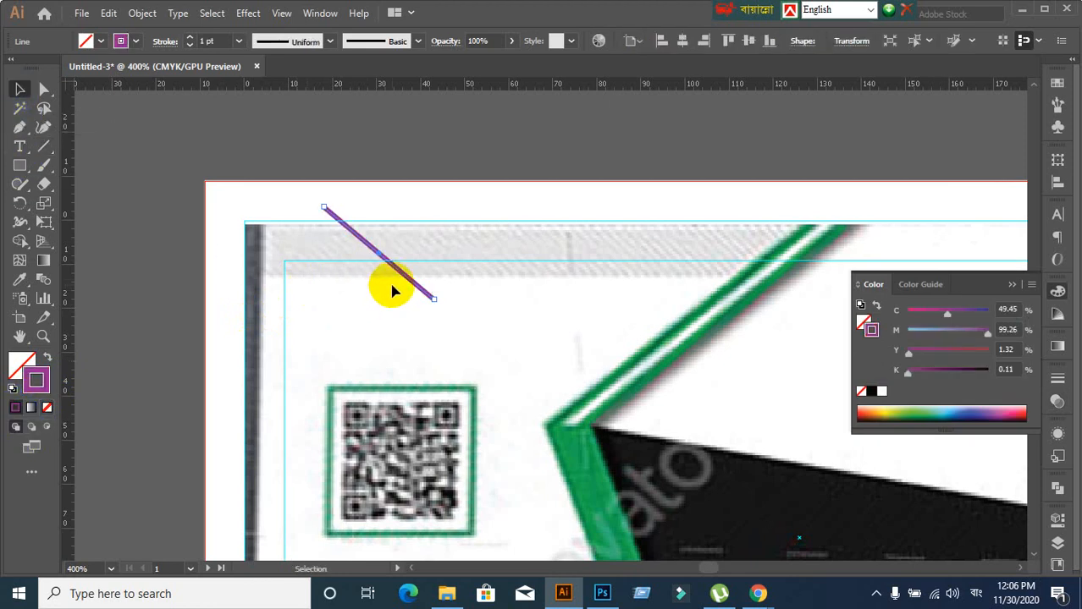
click(218, 42)
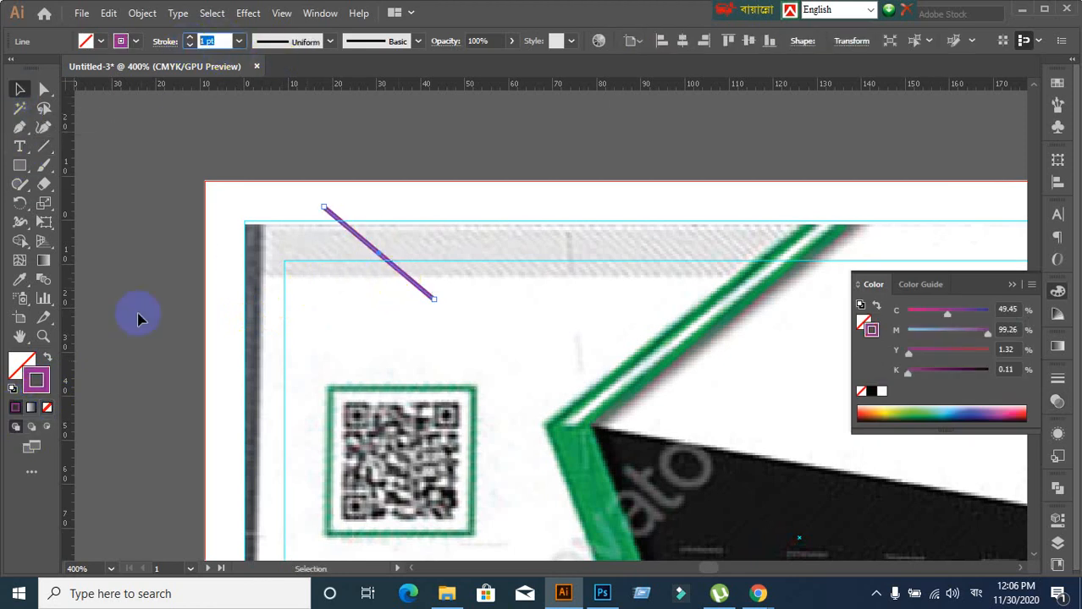
text(0.25)
key(Return)
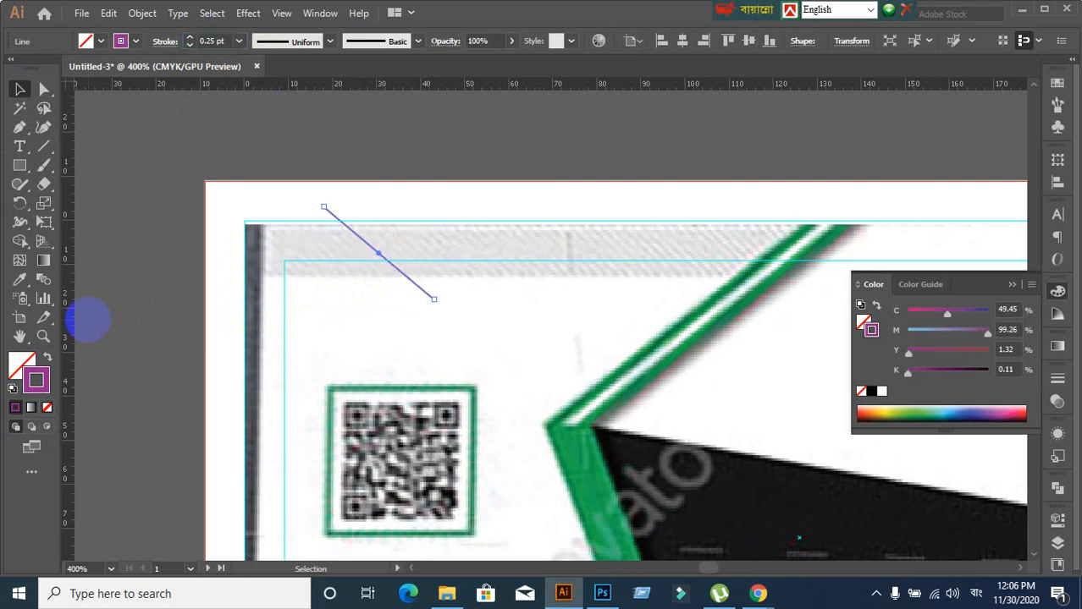
click(282, 347)
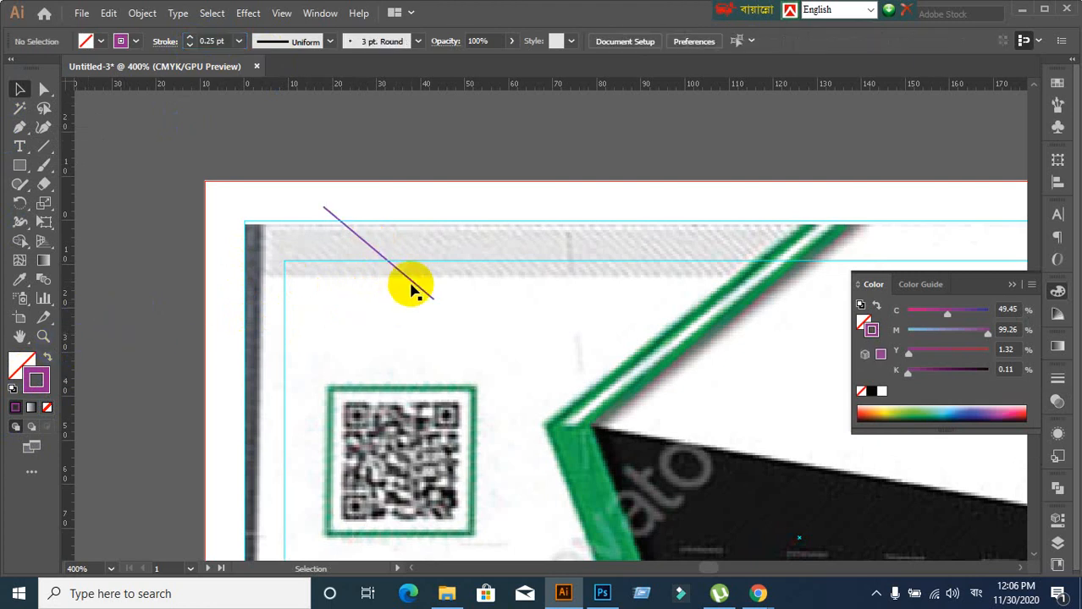
drag(410, 279, 371, 171)
scroll(452, 300, down, 1)
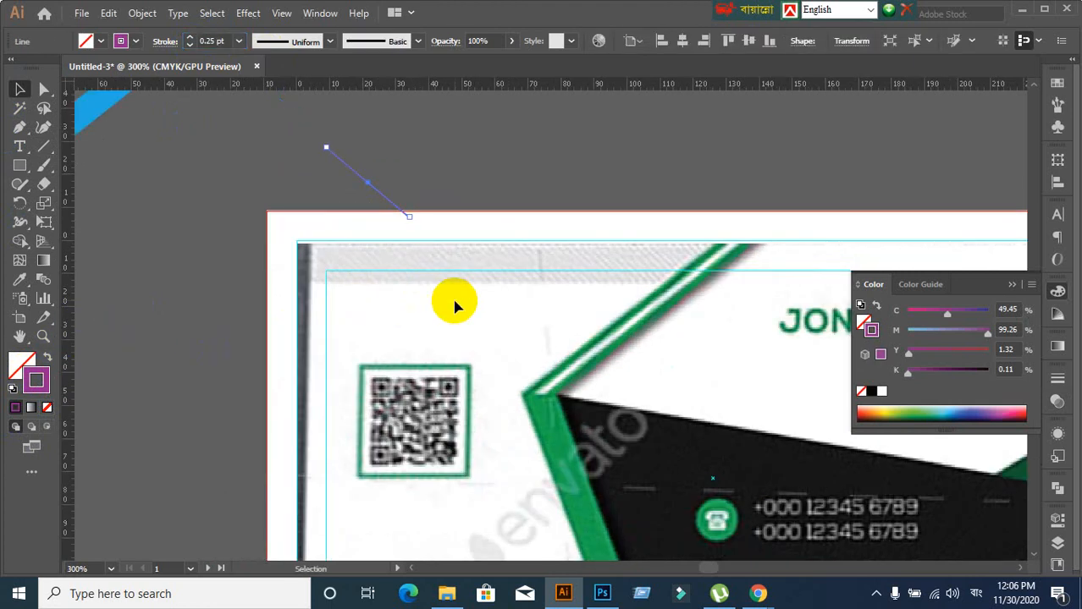
Move the line back onto the card's top-left area and give it a dark grey #282828 stroke
drag(452, 300, 457, 334)
click(390, 246)
drag(389, 246, 415, 356)
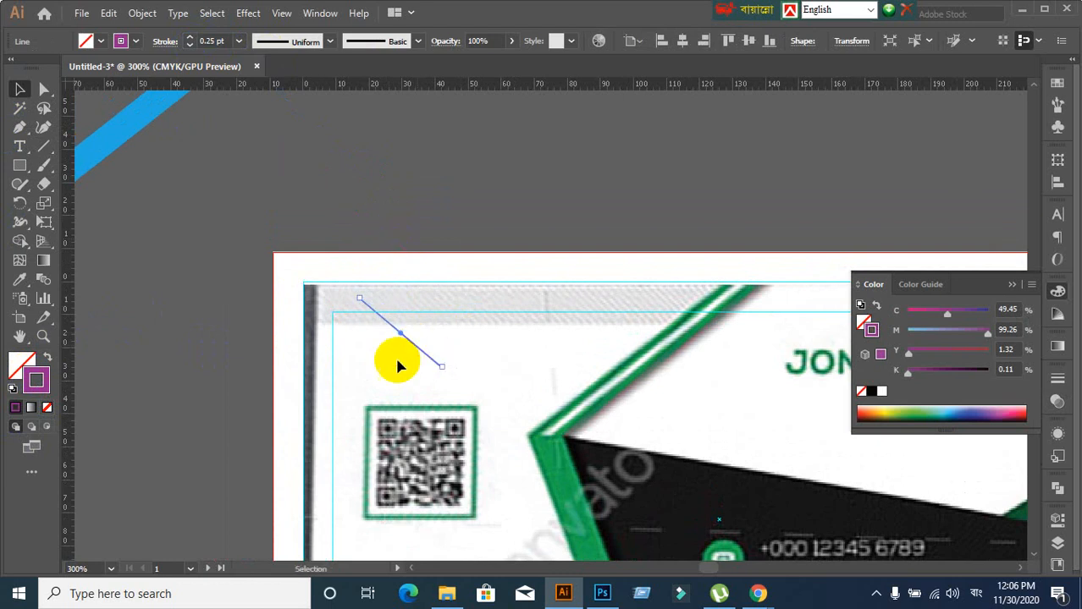
double_click(42, 388)
click(689, 360)
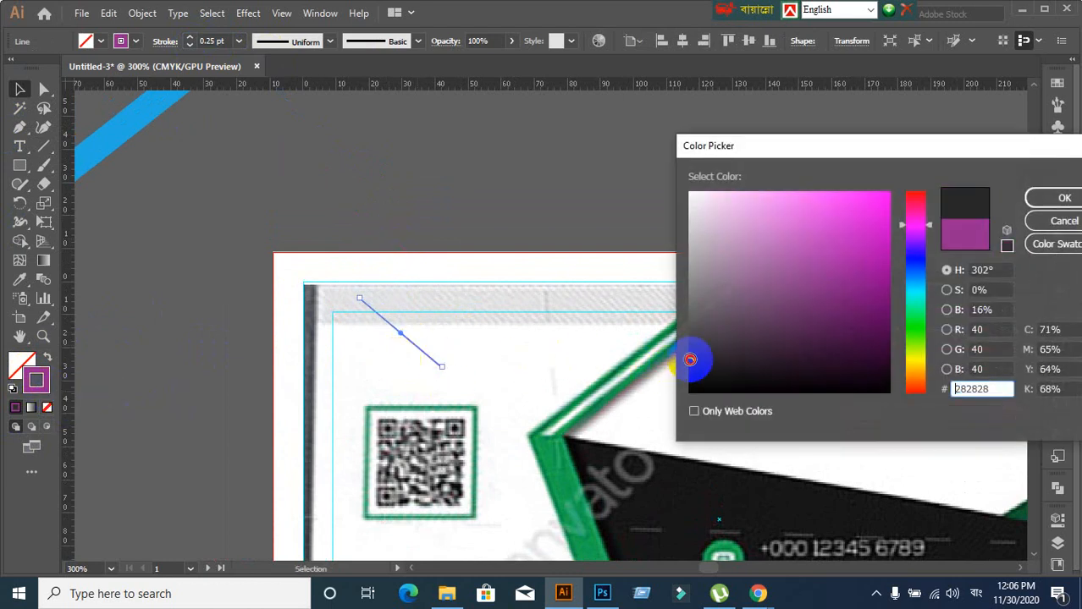
click(1063, 198)
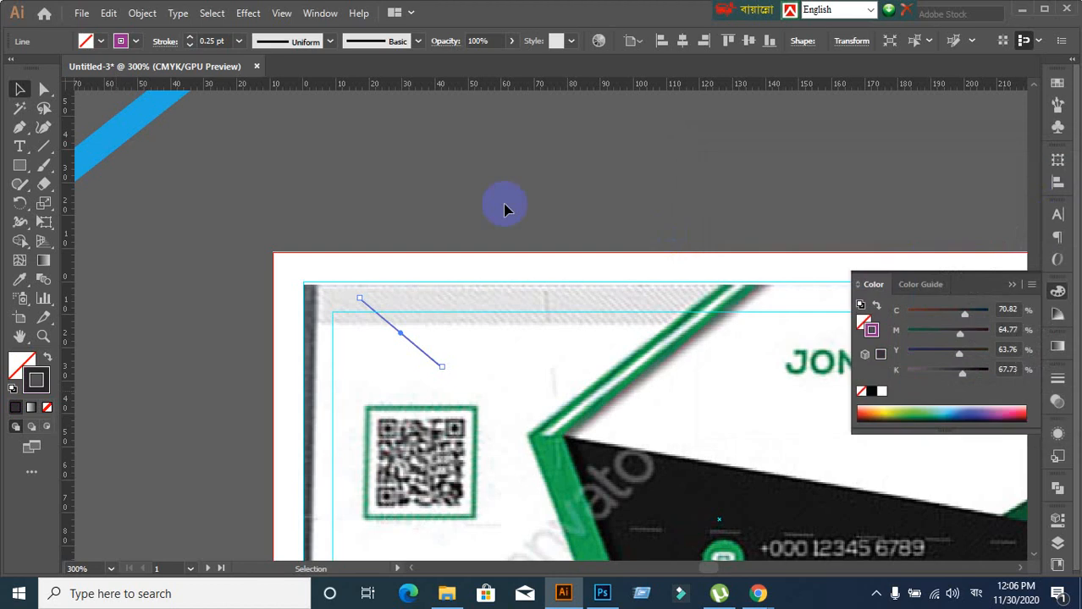
Set the line's stroke weight to 0.125 pt
click(476, 356)
scroll(476, 356, up, 1)
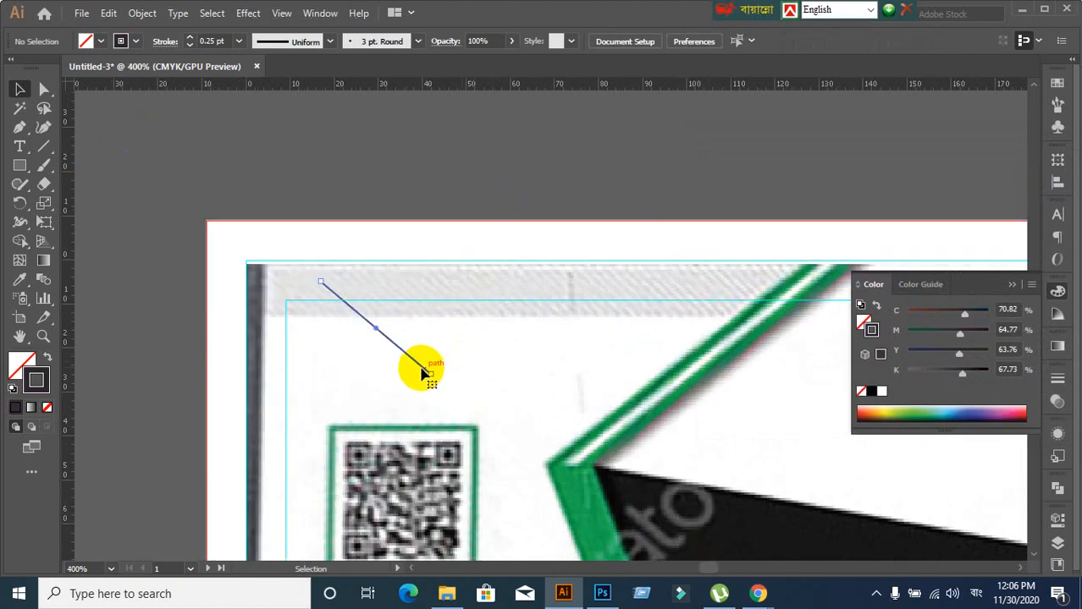
click(422, 367)
click(211, 41)
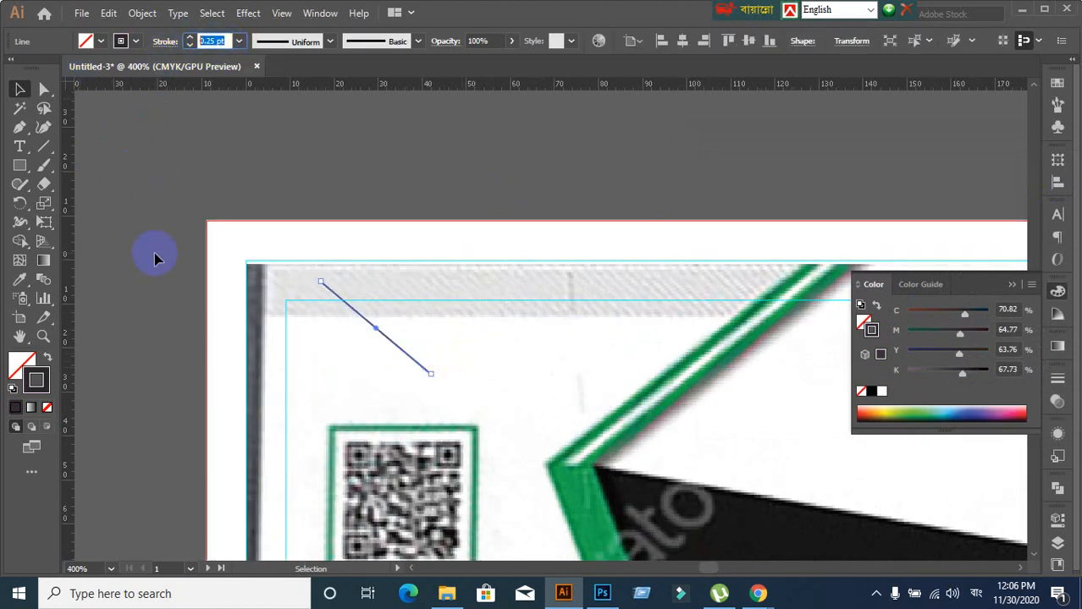
key(Return)
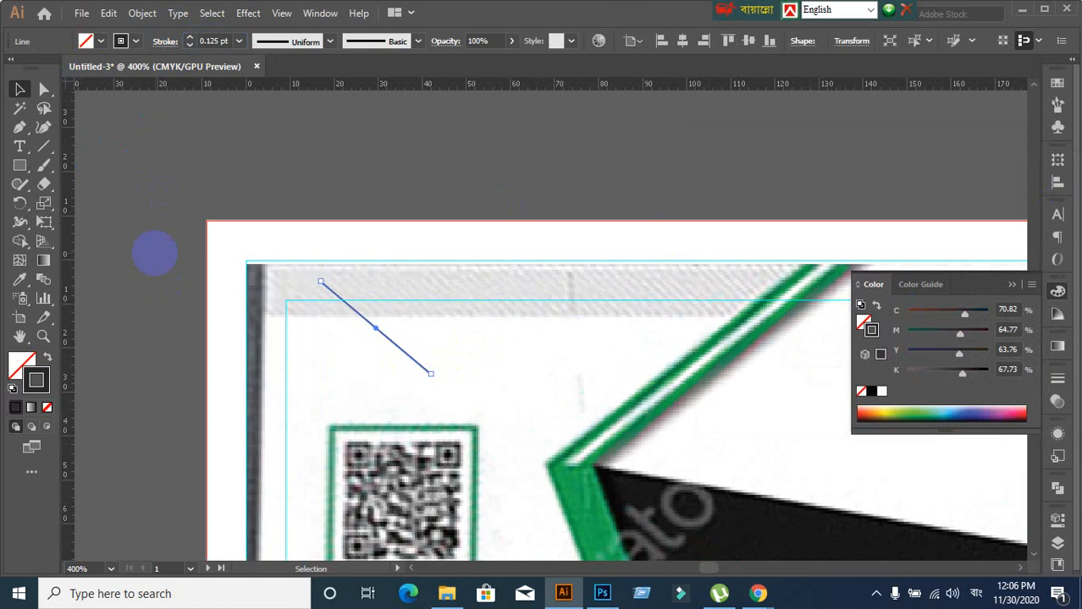
click(383, 374)
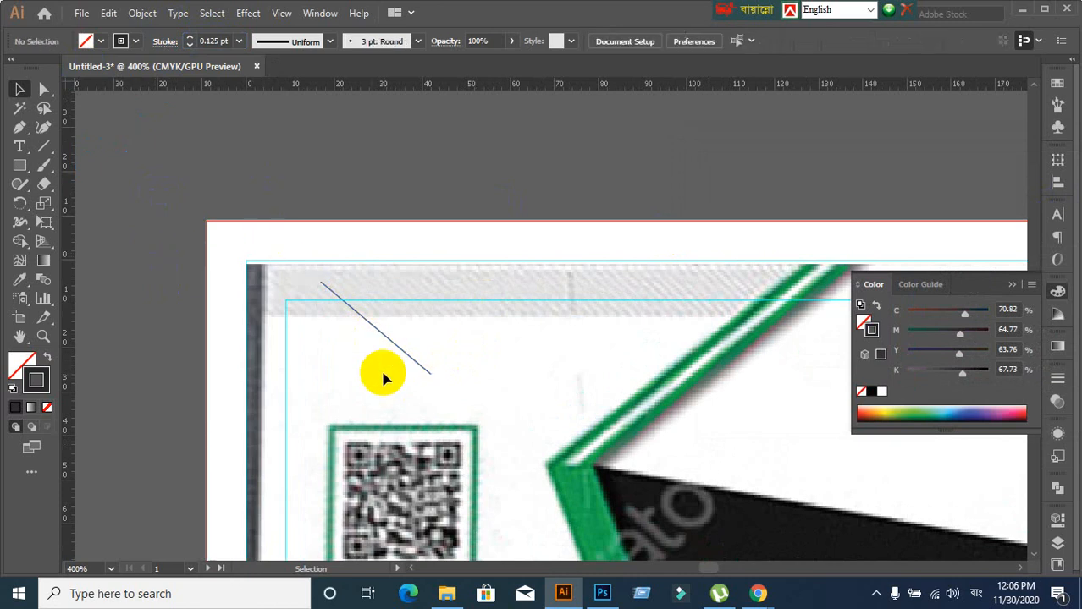
Change the line's stroke to a lighter grey in the Color Picker
drag(387, 383, 440, 359)
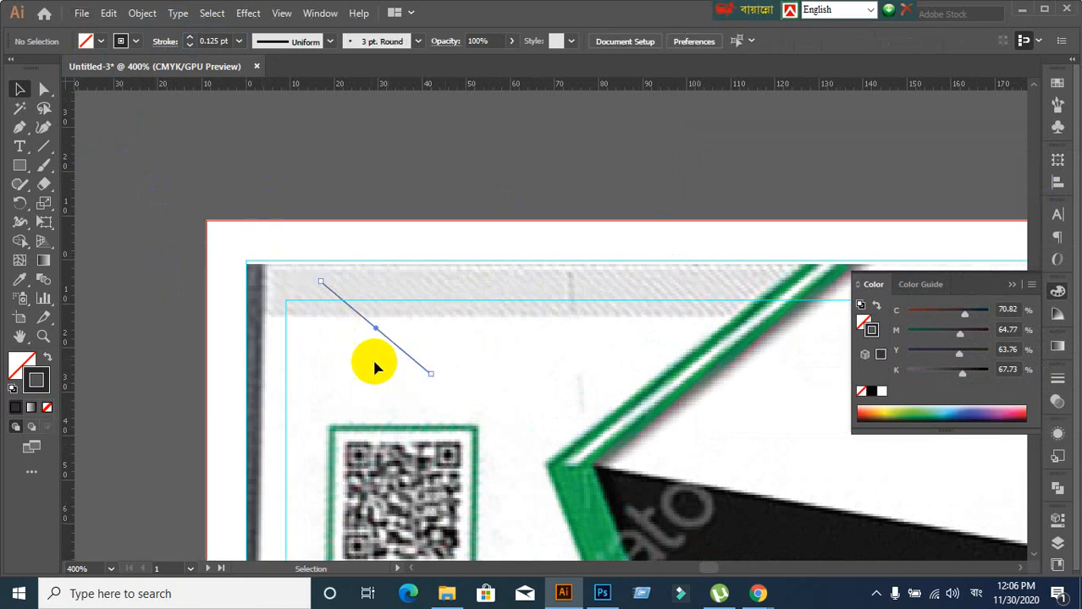
double_click(43, 389)
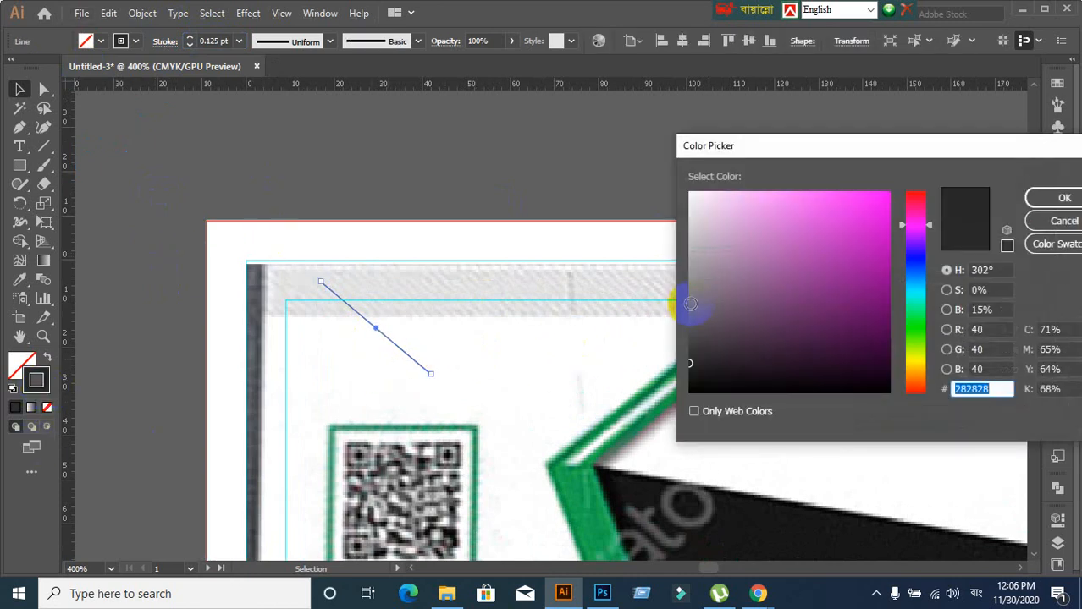
click(690, 297)
click(1062, 197)
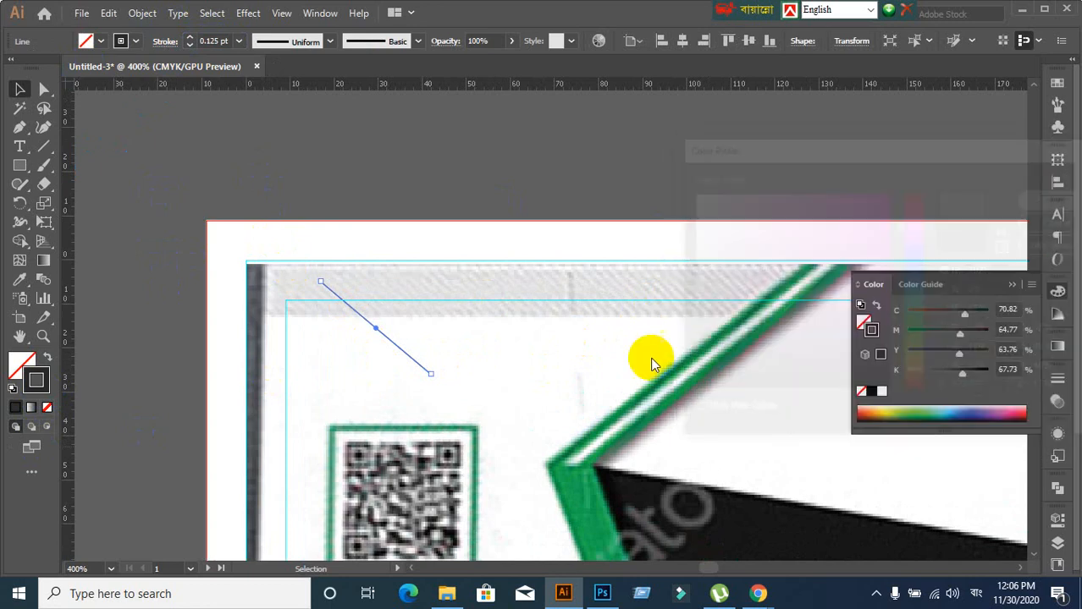
click(592, 368)
Move the grey line onto the pasteboard and copy it a short step to the right
click(425, 366)
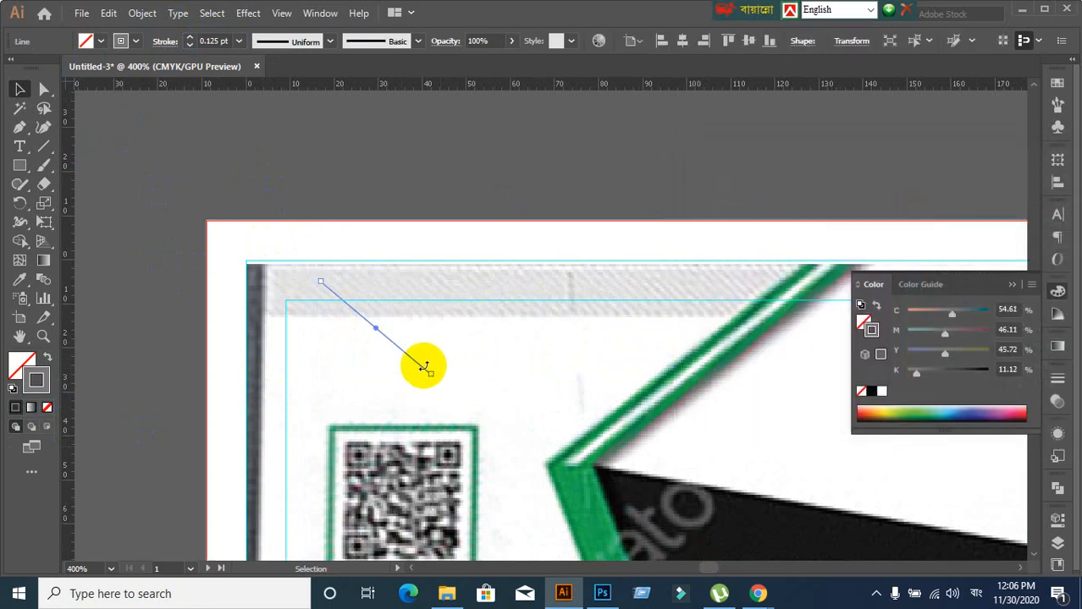
drag(409, 364, 337, 182)
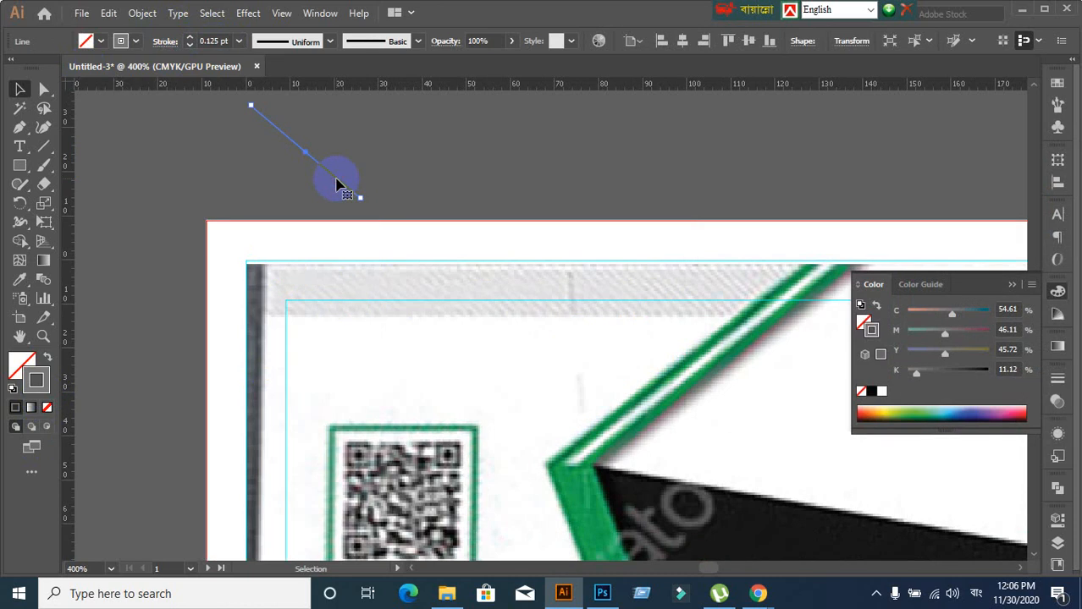
drag(337, 183, 348, 182)
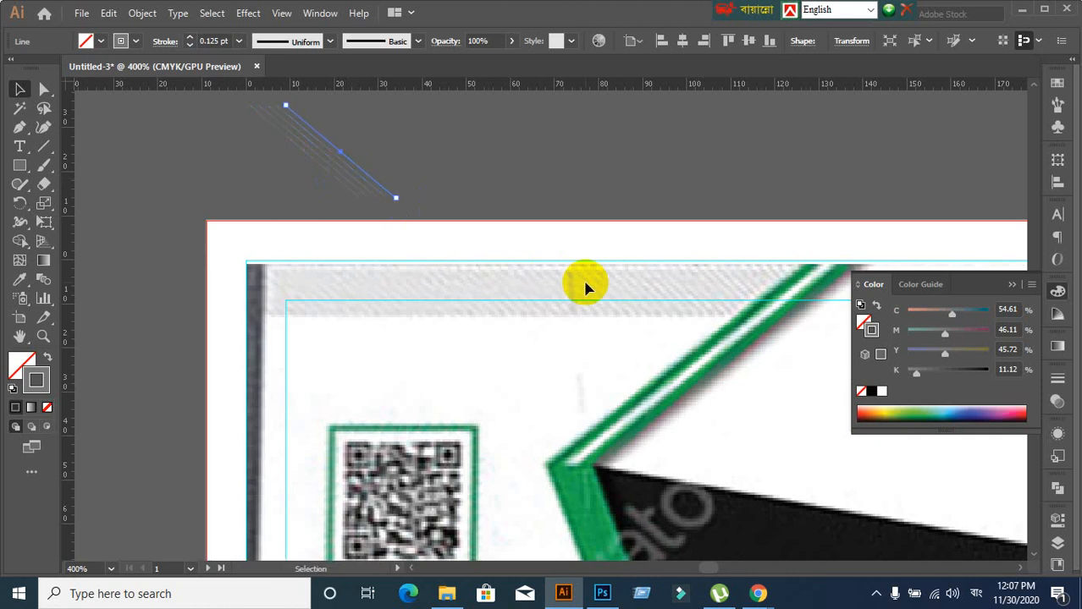
click(524, 152)
Repeat the copy with Ctrl+D to build a band of parallel hatch lines
scroll(397, 218, up, 1)
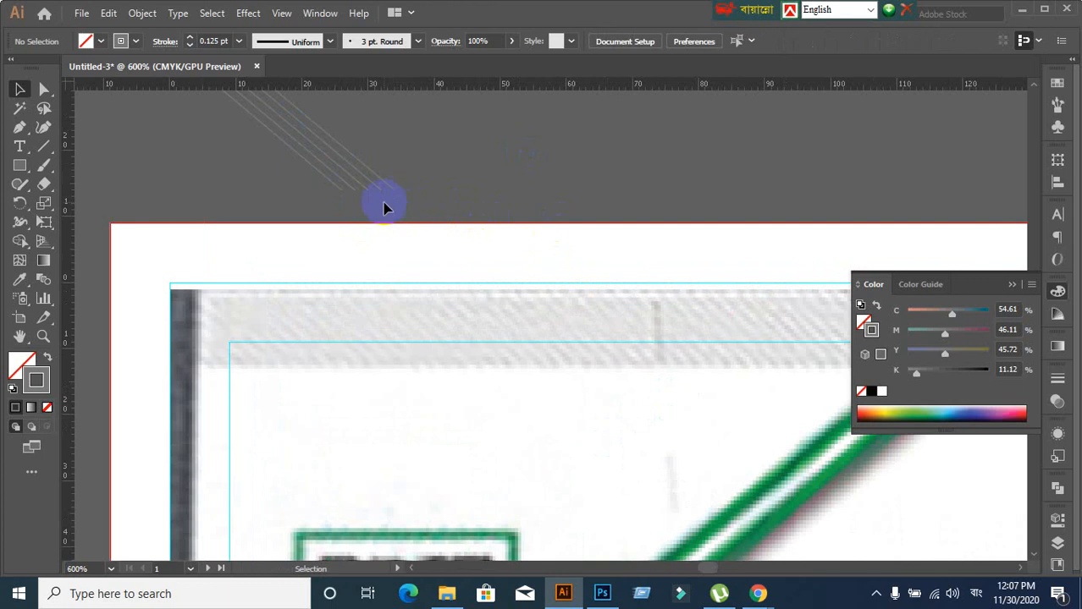
click(392, 194)
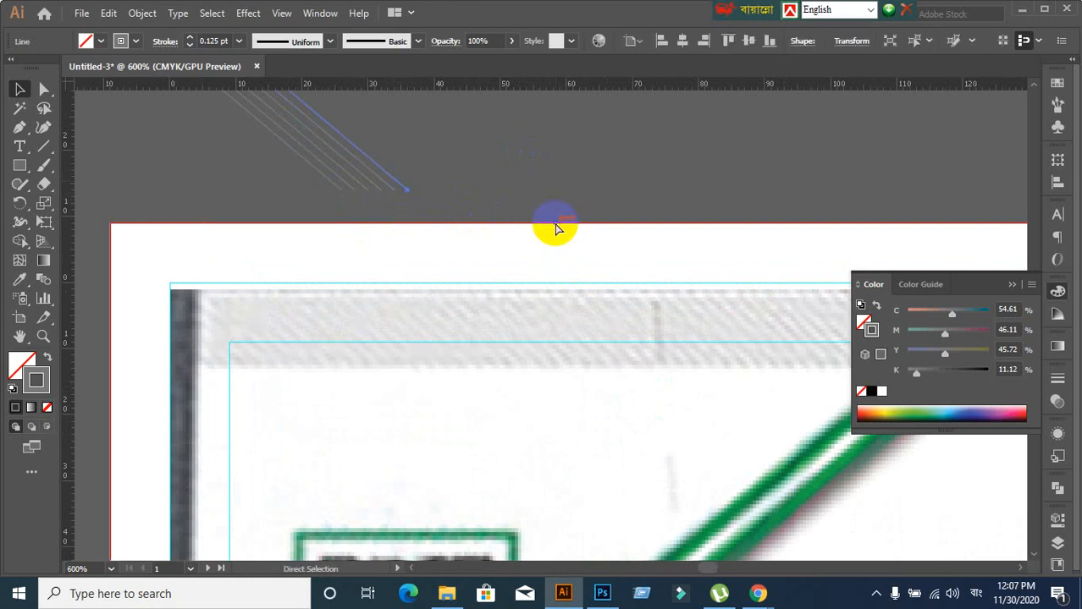
key(ctrl+d)
key(ctrl+d)
key(ctrl+d)
key(ctrl+d)
key(ctrl+d)
key(ctrl+d)
key(ctrl+d)
key(ctrl+d)
key(ctrl+d)
key(ctrl+d)
key(ctrl+d)
key(ctrl+d)
key(ctrl+d)
key(ctrl+d)
key(ctrl+d)
key(ctrl+d)
key(ctrl+d)
key(ctrl+d)
key(ctrl+d)
key(ctrl+d)
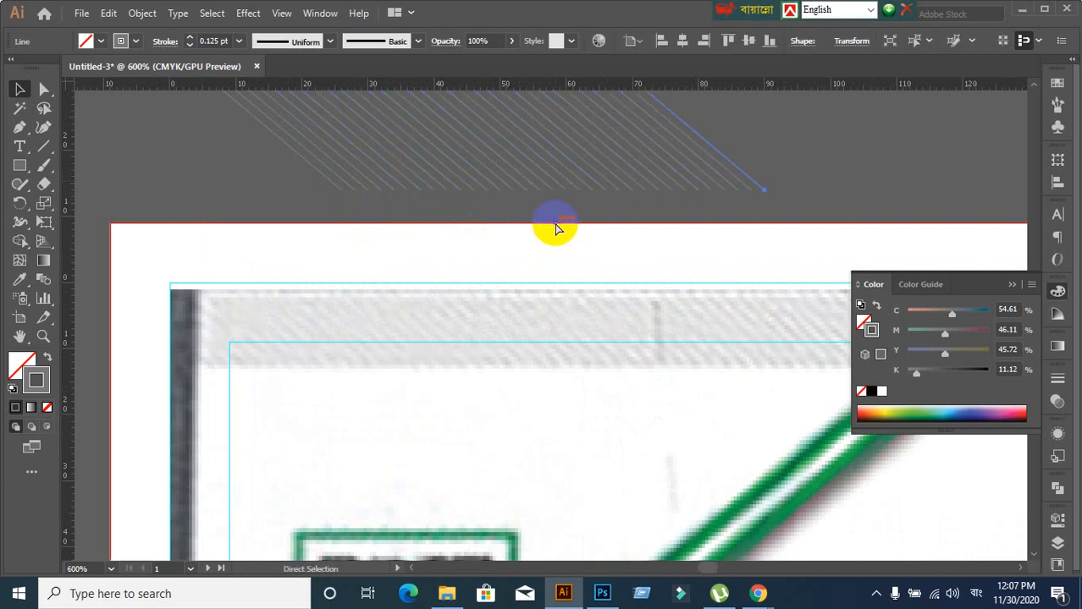
key(ctrl+d)
key(ctrl+d)
key(ctrl+d)
key(ctrl+d)
key(ctrl+d)
key(ctrl+d)
key(ctrl+d)
key(ctrl+d)
key(ctrl+d)
key(ctrl+d)
key(ctrl+d)
key(ctrl+d)
key(ctrl+d)
key(ctrl+d)
key(ctrl+d)
key(ctrl+d)
key(ctrl+d)
key(ctrl+d)
key(ctrl+d)
key(ctrl+d)
key(ctrl+minus)
key(ctrl+minus)
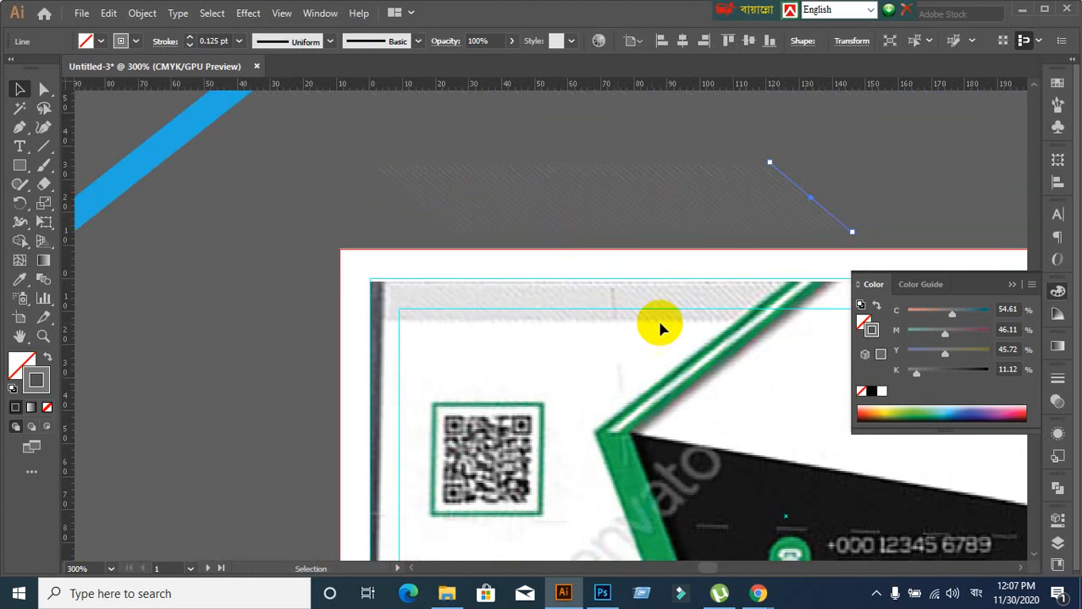
scroll(694, 316, up, 1)
click(309, 187)
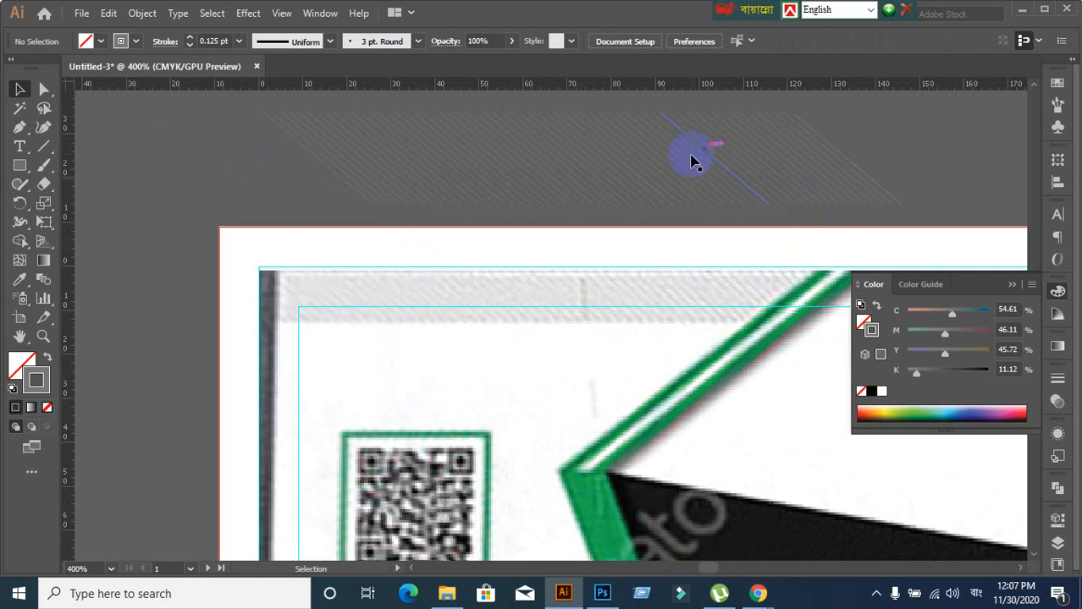
Nudge the last hatch line right to match the spacing, then select all hatch lines
click(872, 184)
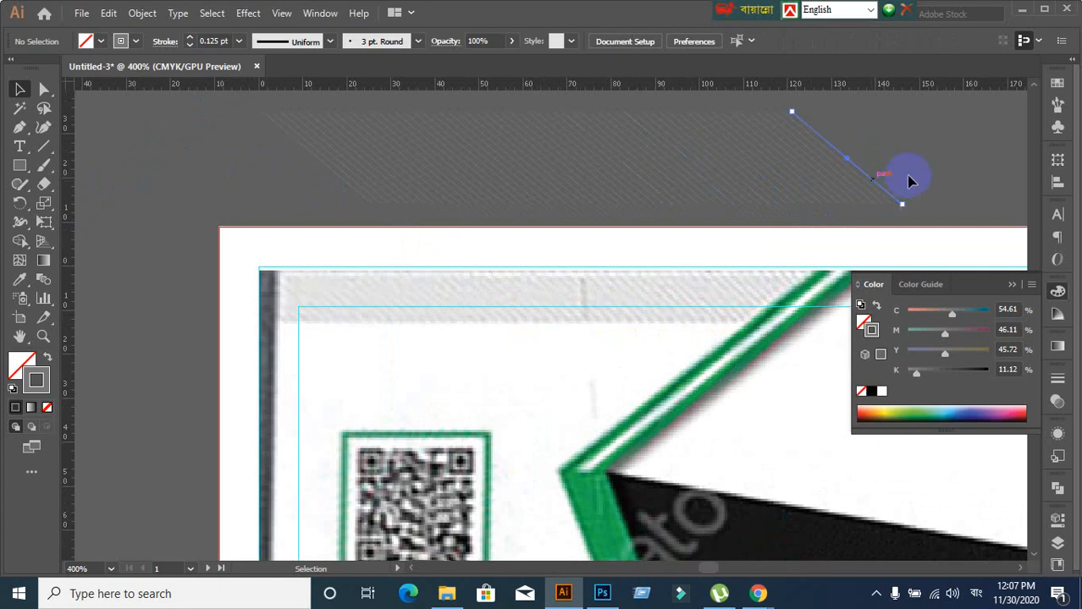
drag(921, 184, 920, 184)
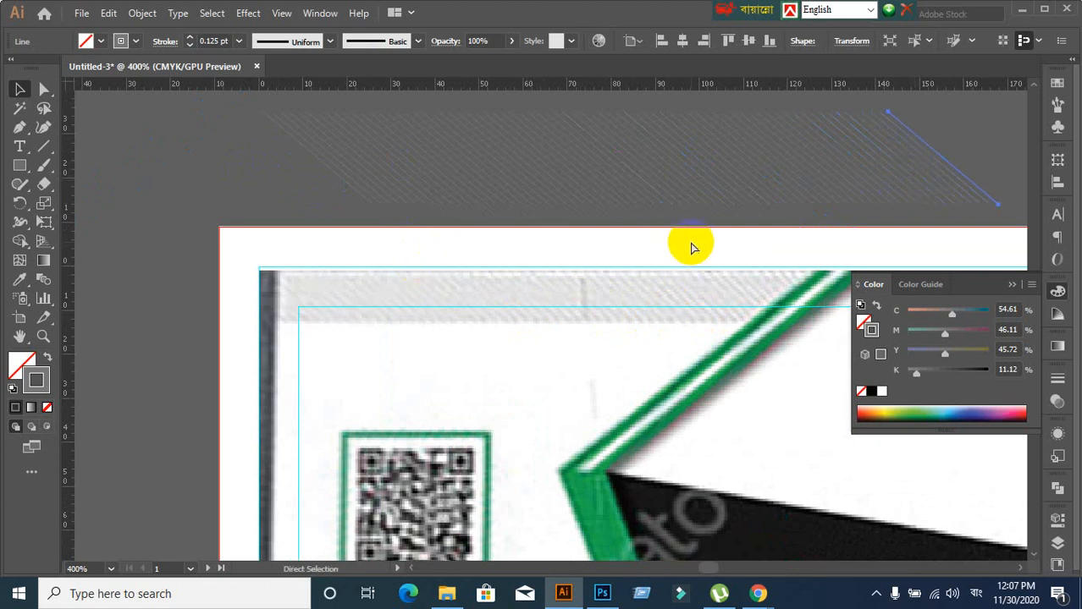
scroll(682, 254, down, 1)
drag(671, 288, 503, 310)
click(393, 144)
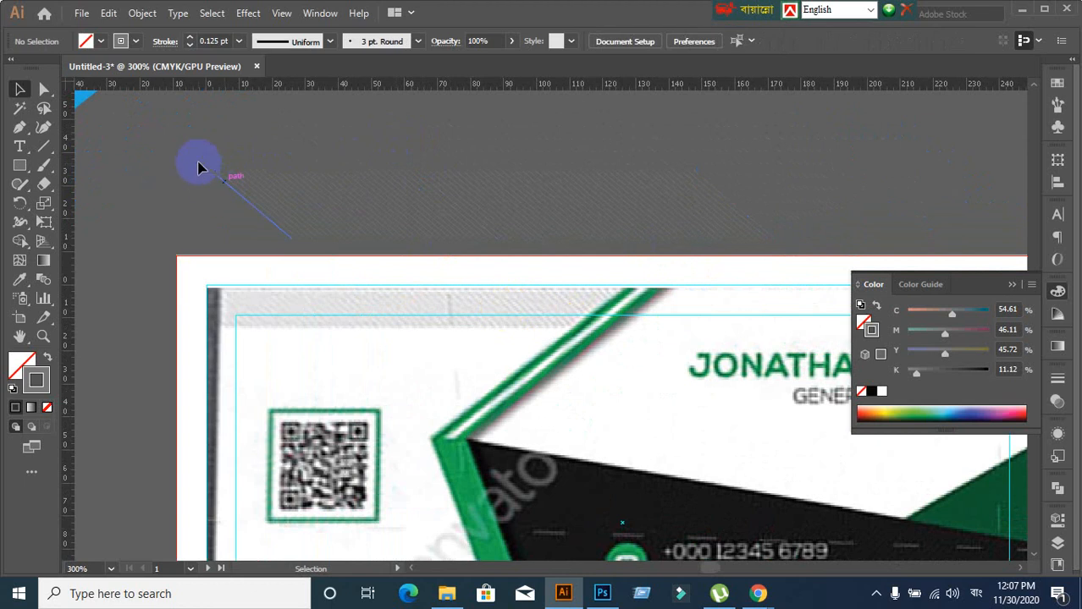
click(712, 238)
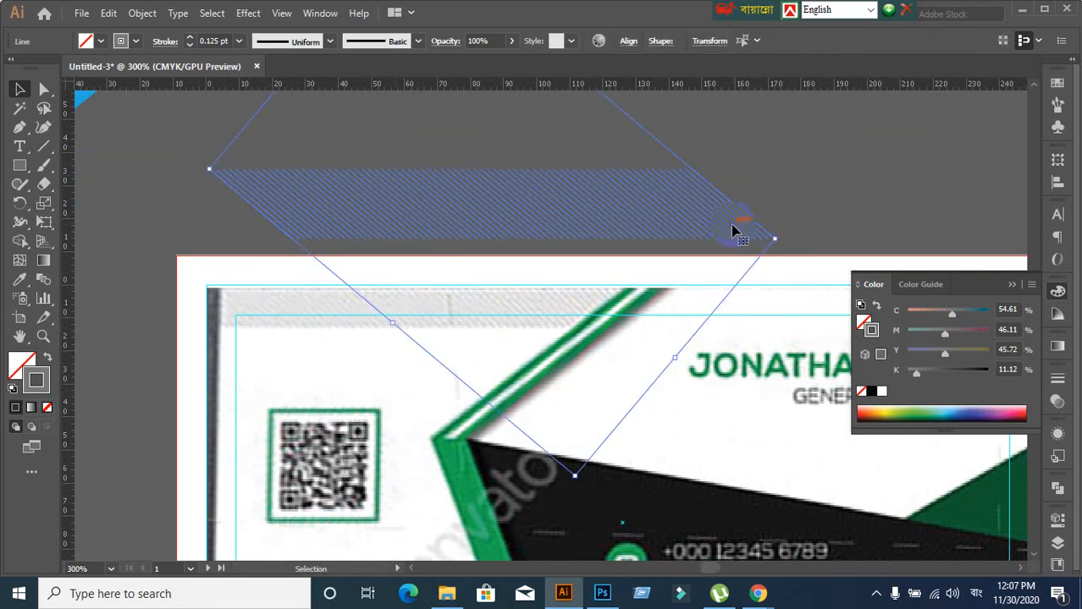
Move the hatch lines down onto the card's top edge
click(367, 325)
scroll(368, 321, down, 2)
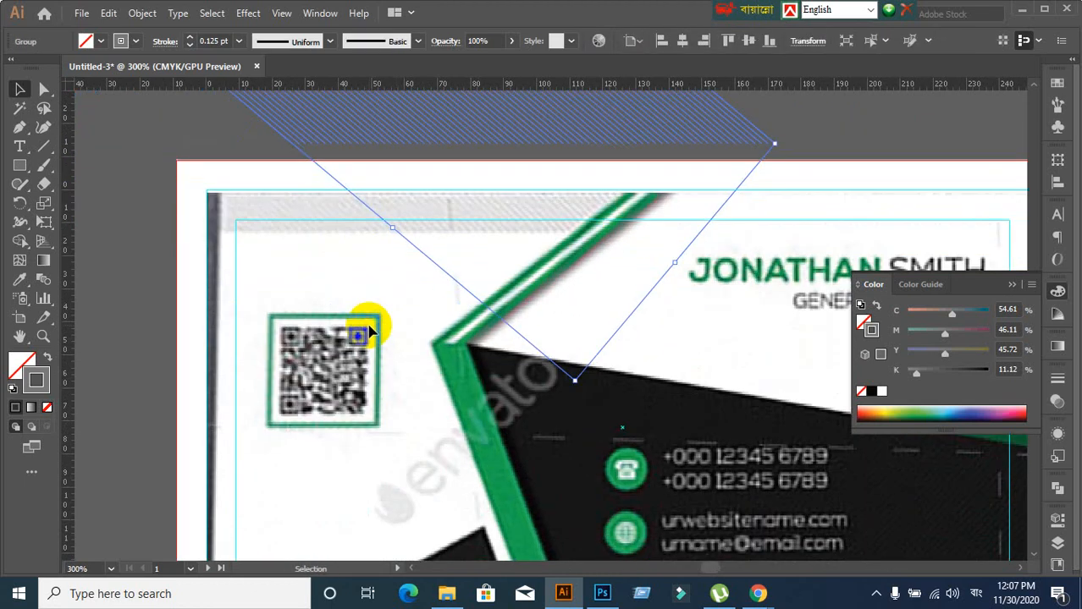
alt+scroll(360, 318, up, 1)
scroll(360, 318, down, 2)
mouse_move(399, 144)
mouse_down()
mouse_move(314, 302)
mouse_move(229, 347)
mouse_up()
click(628, 374)
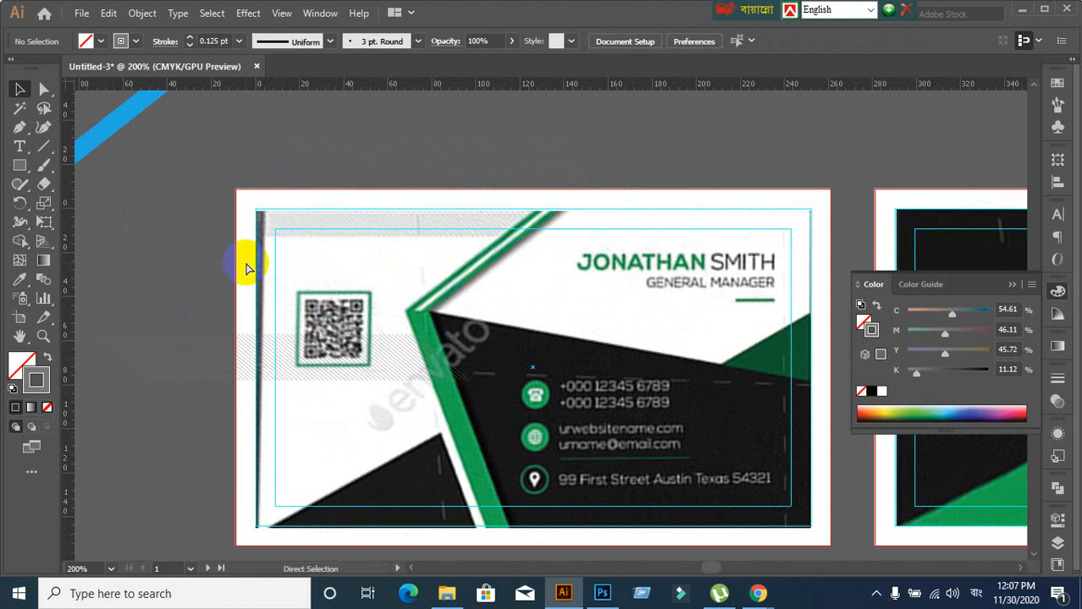
Show All with Ctrl+Alt+3 to reveal the hidden blue, yellow and purple shapes
key(ctrl+alt+3)
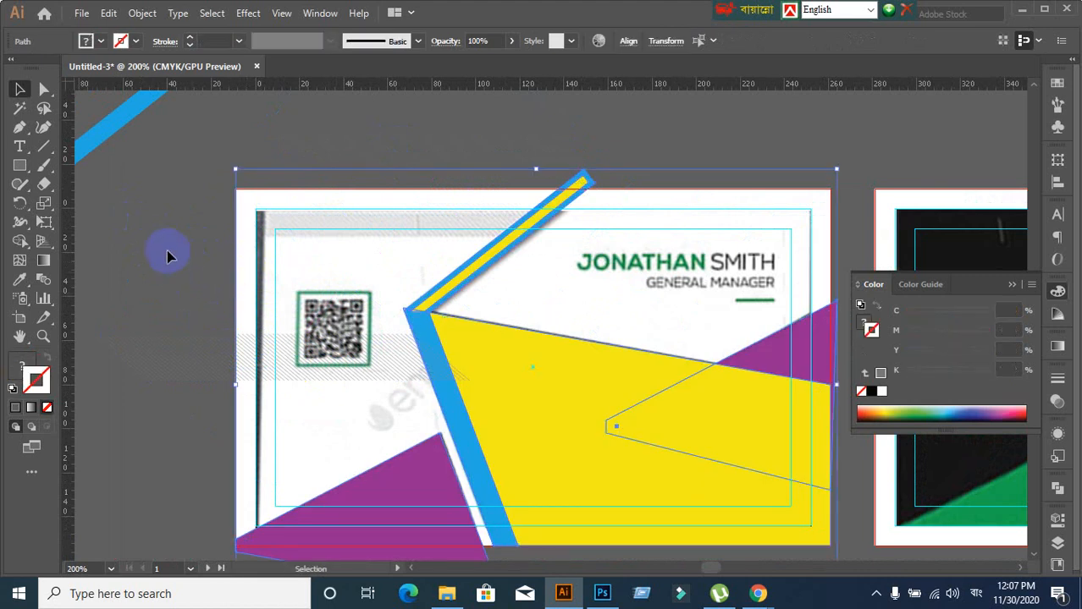
click(172, 239)
scroll(174, 240, up, 1)
drag(468, 240, 405, 232)
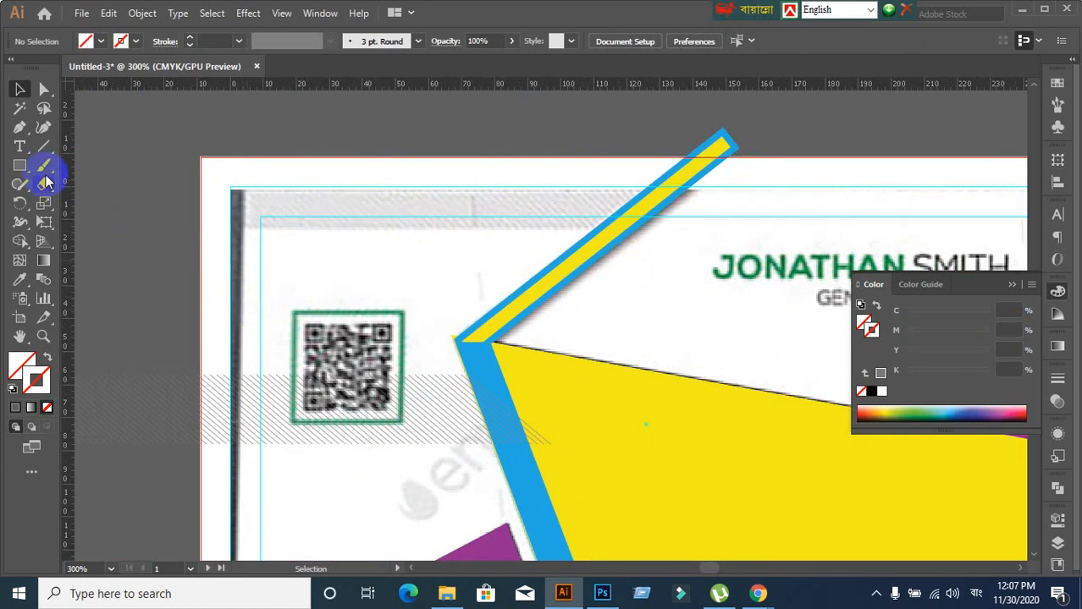
Draw a thin grey-filled rectangle along the card's top edge
click(20, 166)
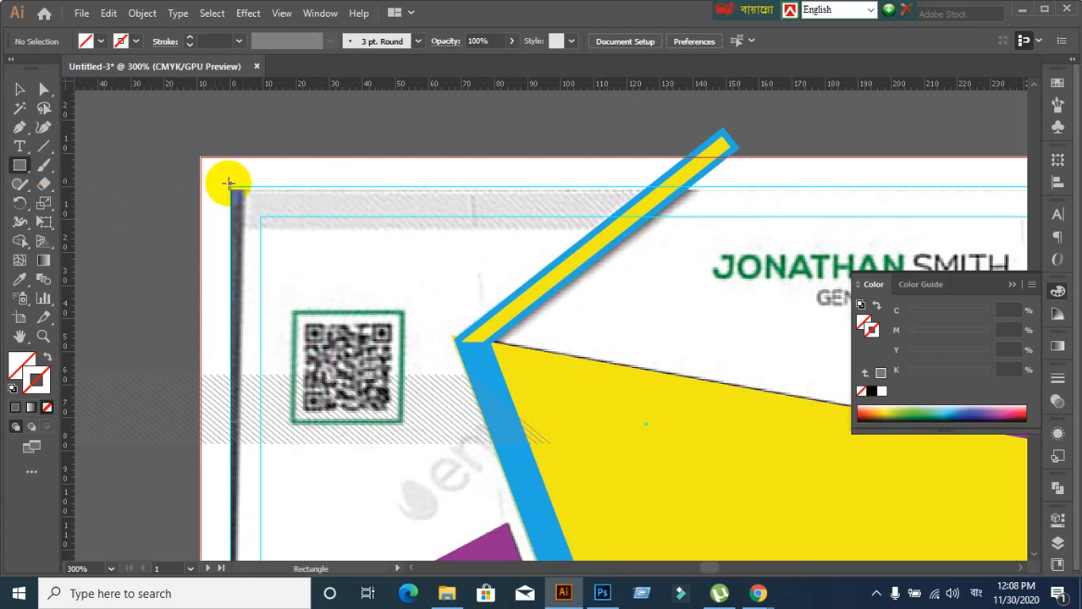
drag(230, 184, 686, 230)
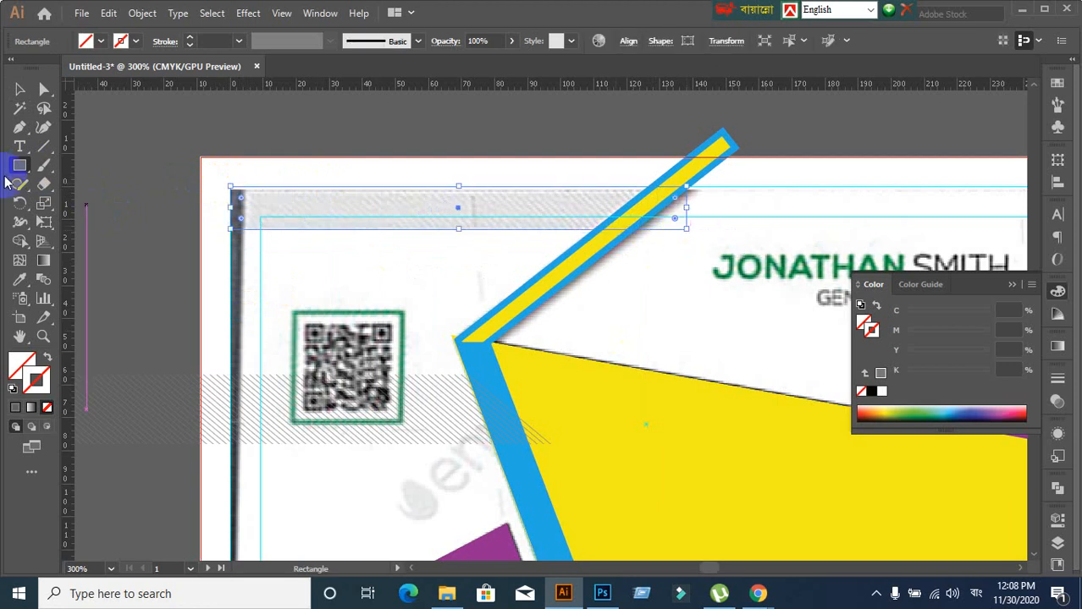
click(15, 409)
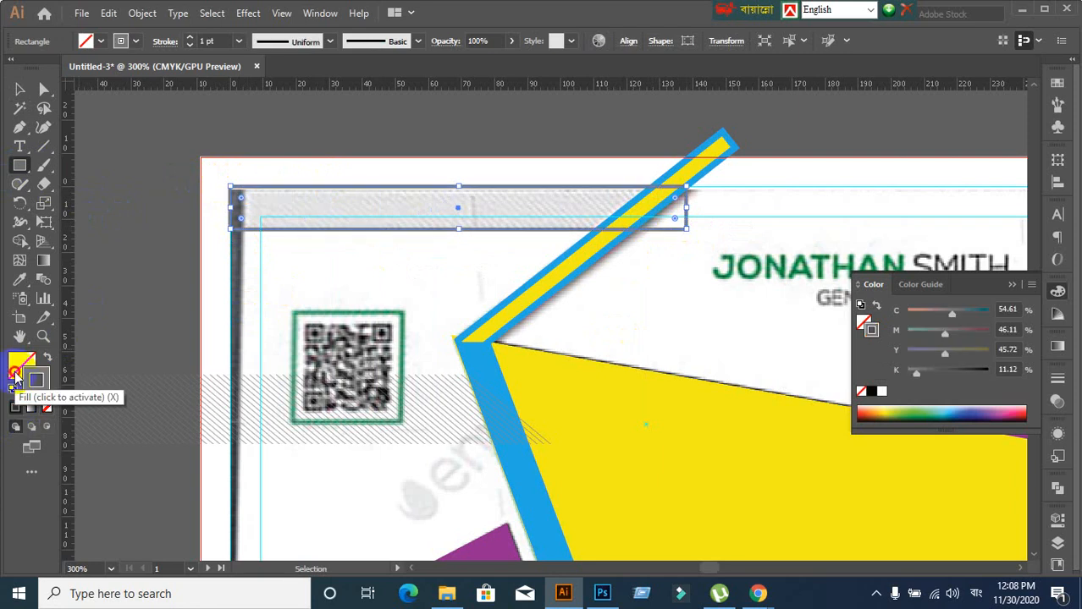
click(16, 379)
click(15, 408)
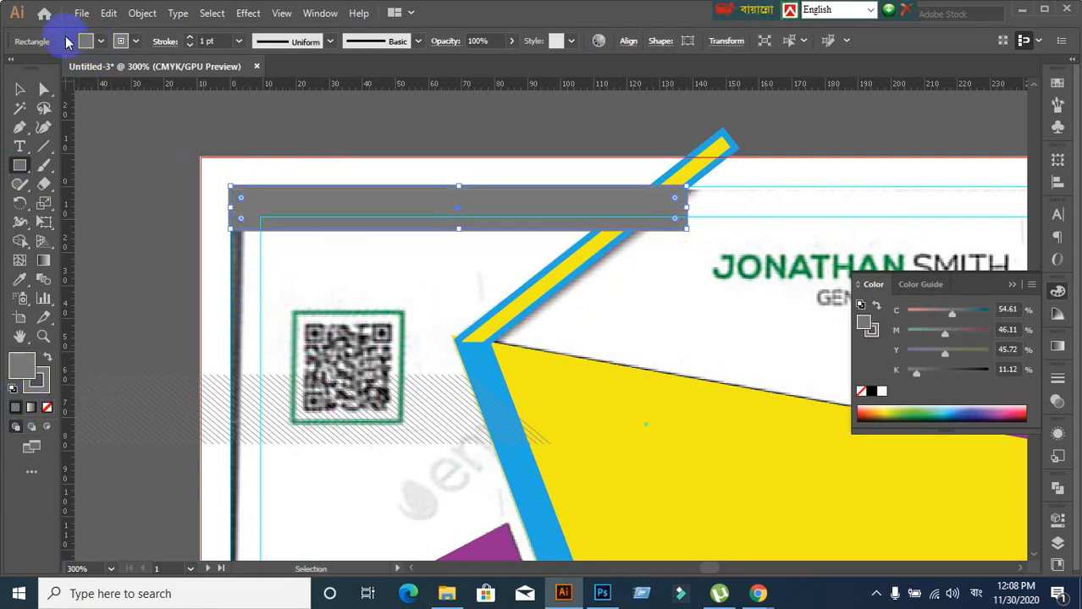
click(19, 89)
Drag the rectangle's right corner anchors to slant its end against the blue stripe
click(43, 90)
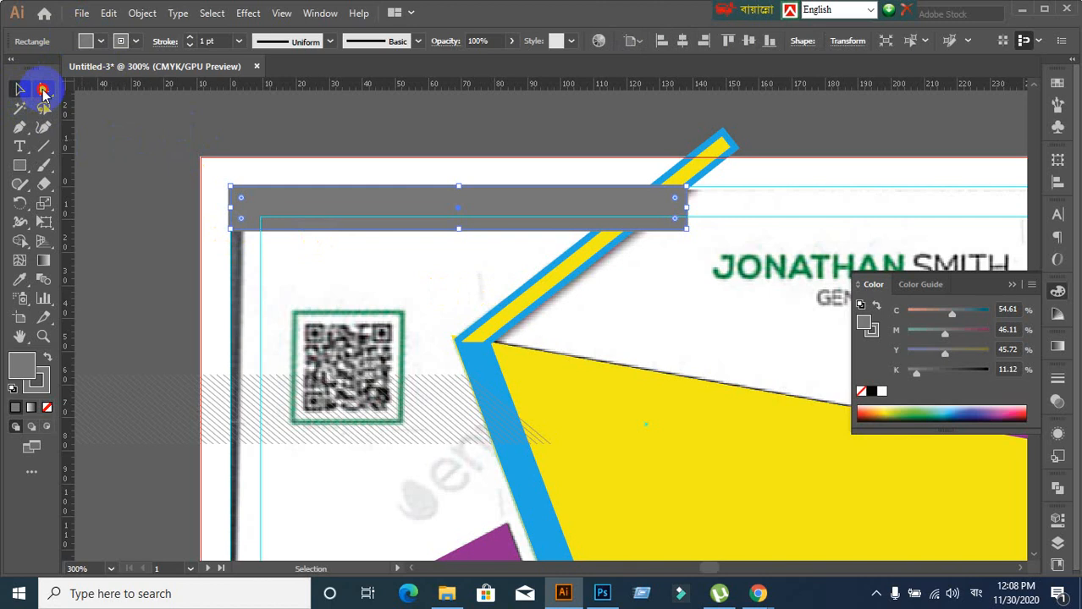
click(686, 230)
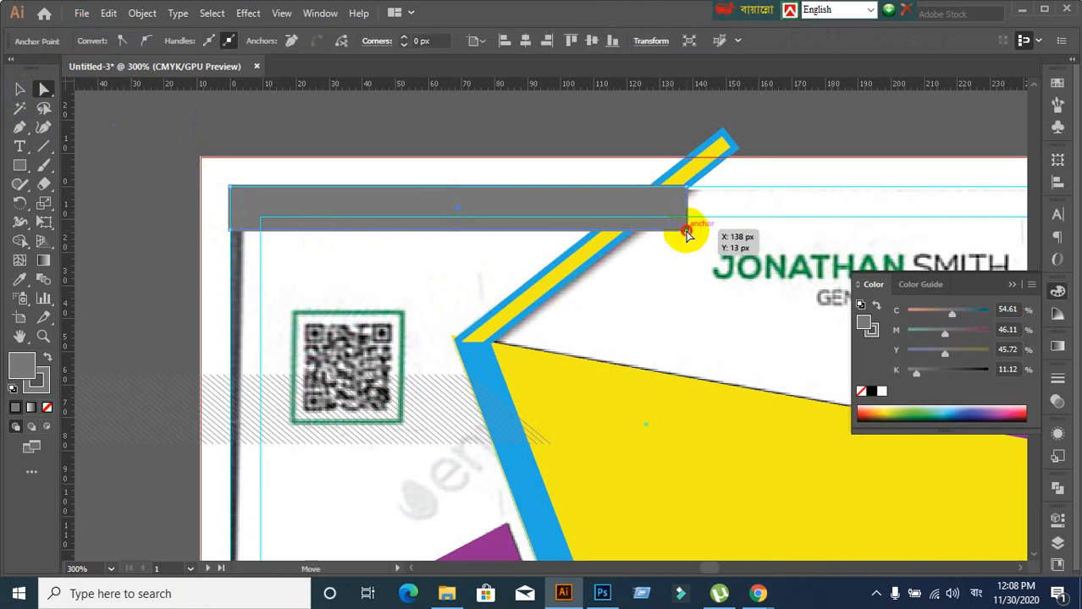
drag(686, 229, 624, 234)
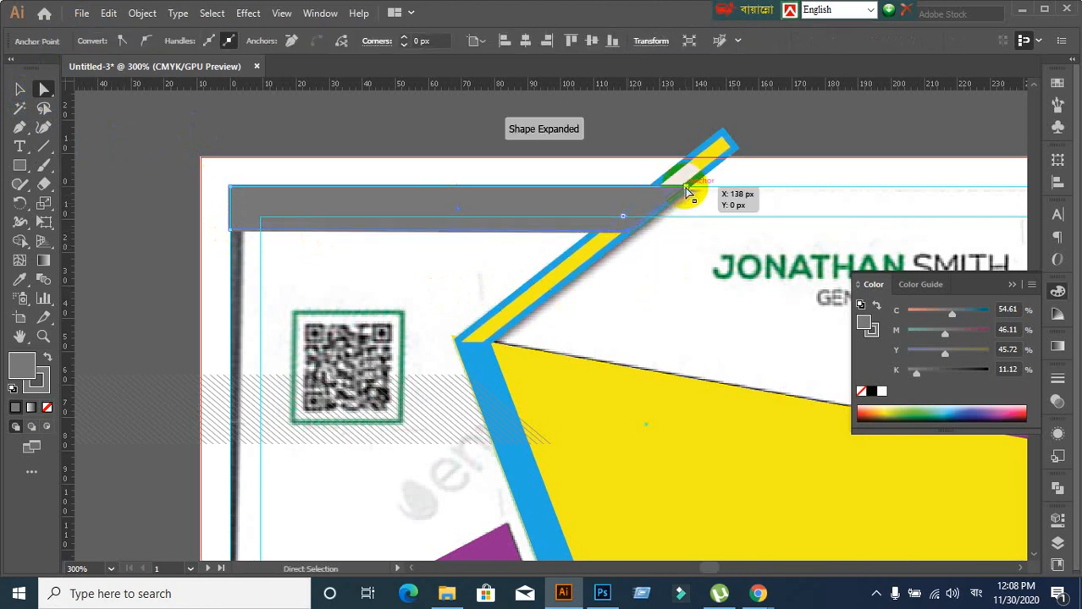
drag(685, 187, 681, 188)
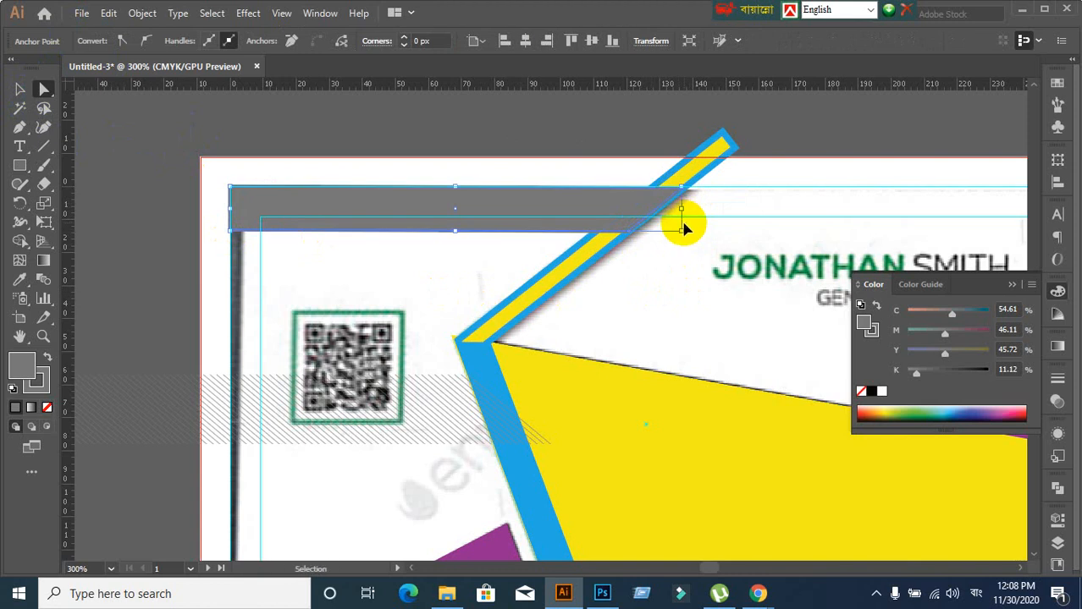
scroll(707, 203, up, 3)
click(807, 127)
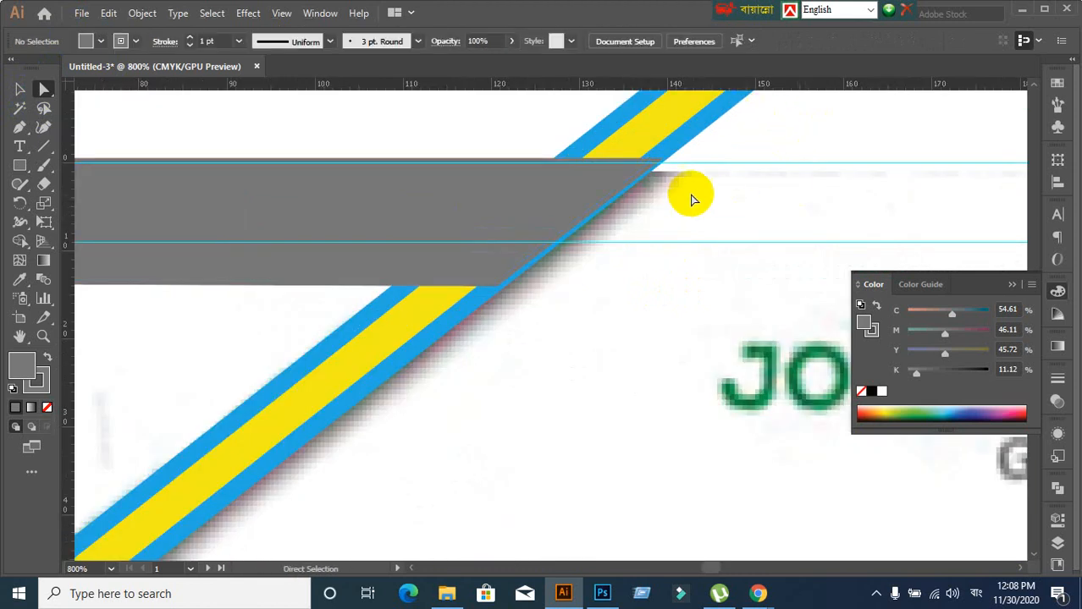
drag(644, 165, 634, 166)
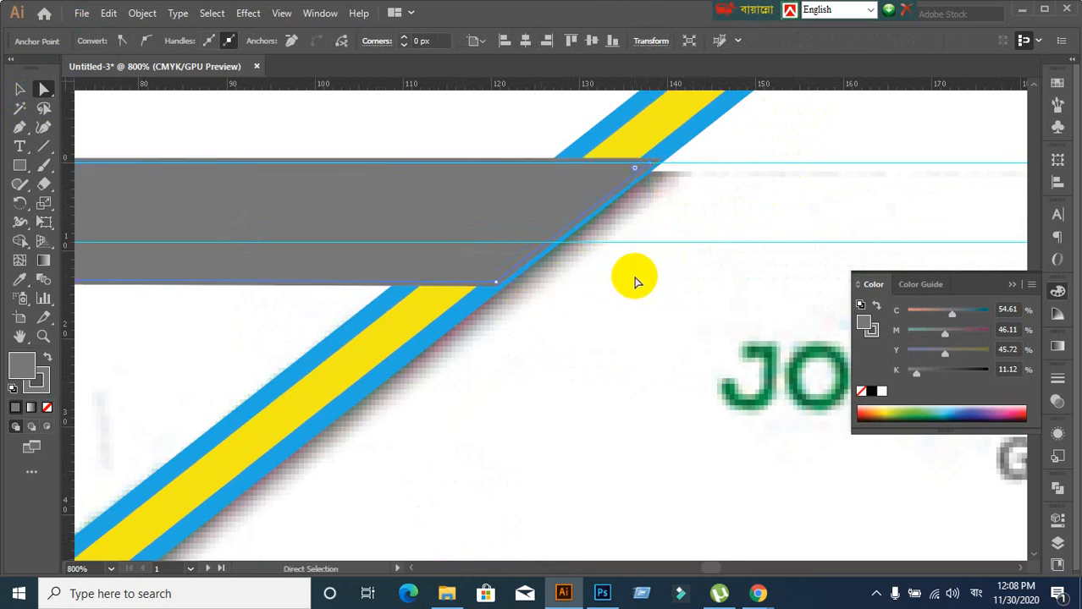
scroll(637, 281, down, 5)
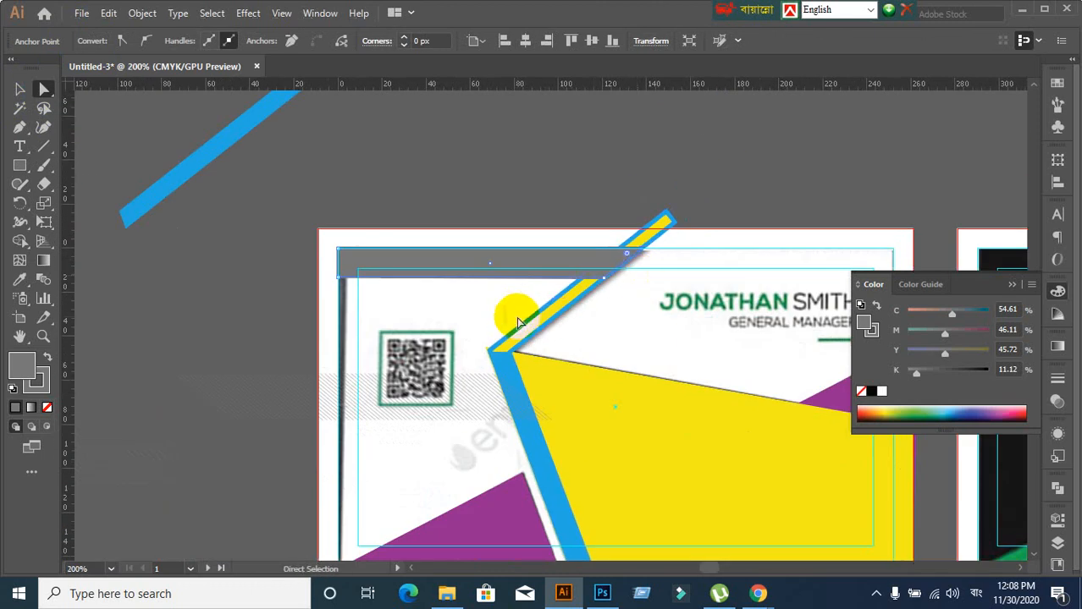
click(19, 89)
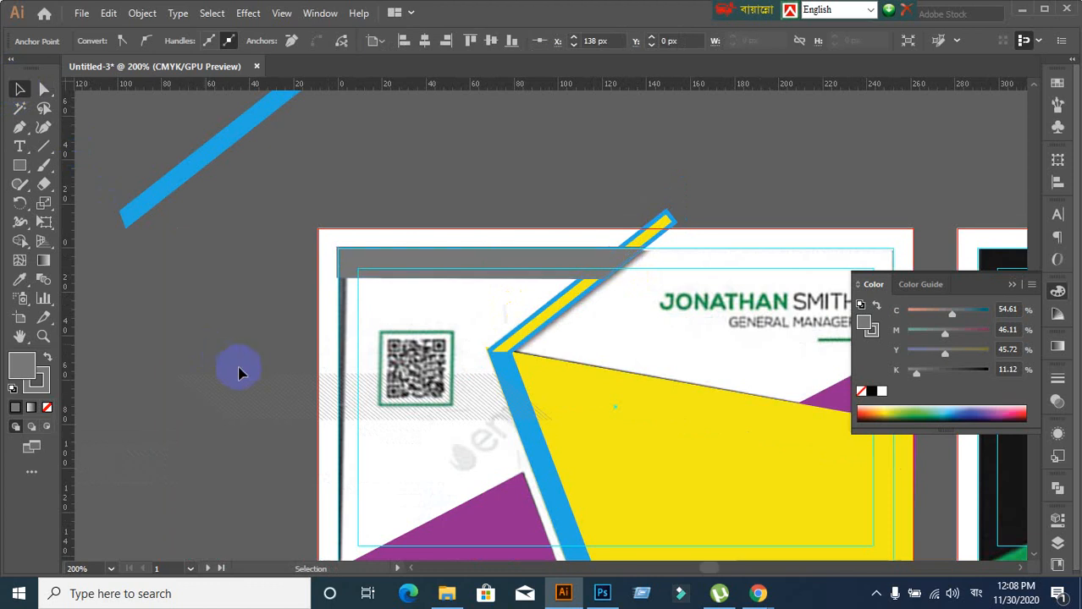
Move the diagonal hatch line group up-left onto the card's top edge
click(239, 371)
scroll(238, 370, down, 1)
scroll(210, 413, up, 1)
click(306, 369)
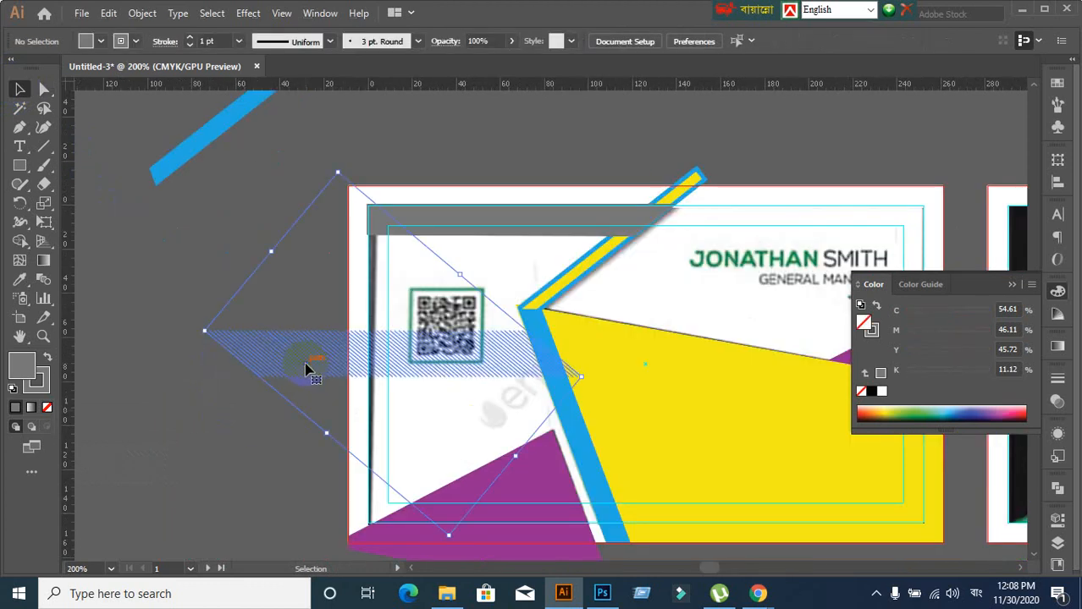
double_click(372, 259)
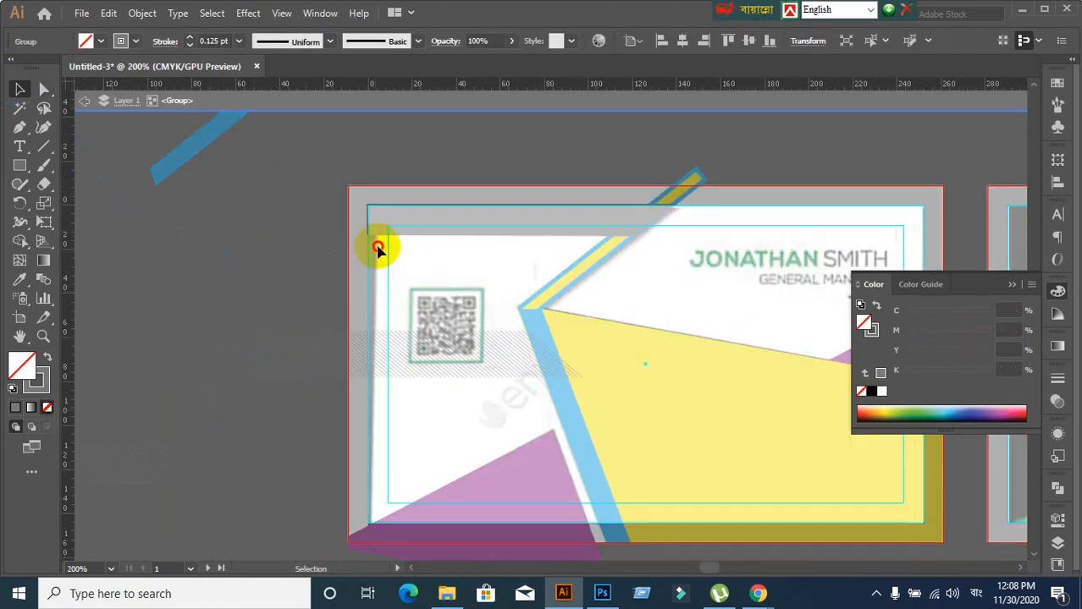
click(82, 103)
mouse_move(290, 367)
mouse_down()
mouse_move(352, 317)
mouse_move(401, 221)
mouse_up()
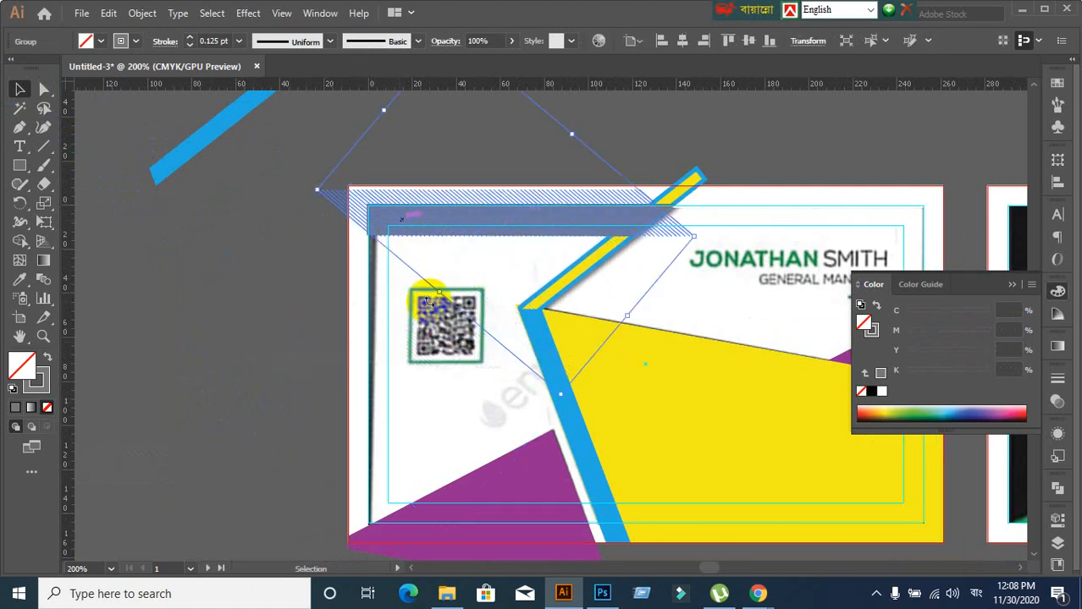
scroll(399, 306, up, 1)
drag(410, 289, 407, 412)
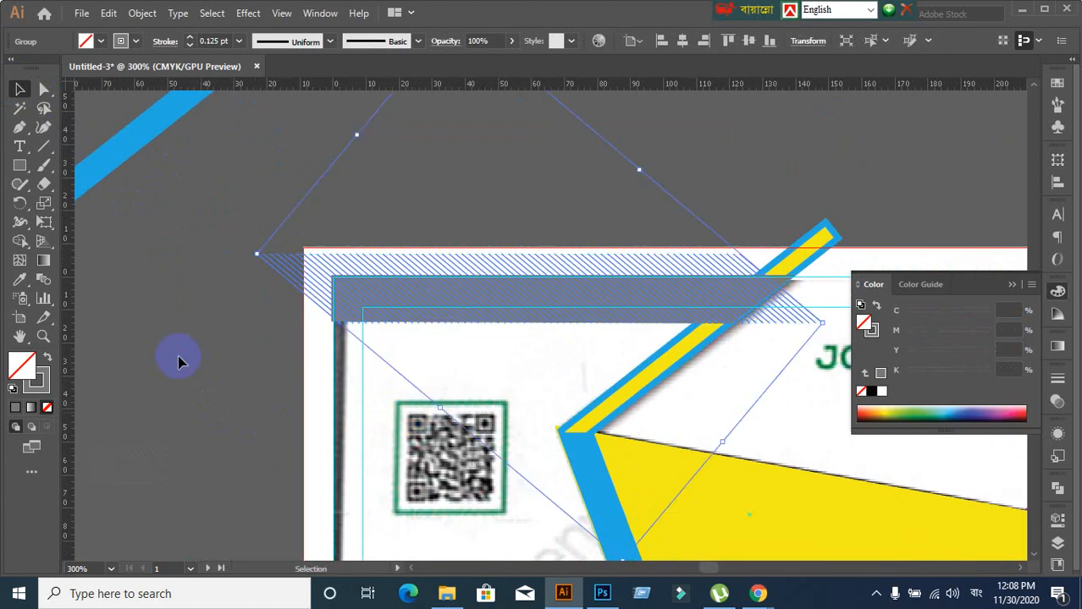
drag(242, 229, 281, 348)
key(v)
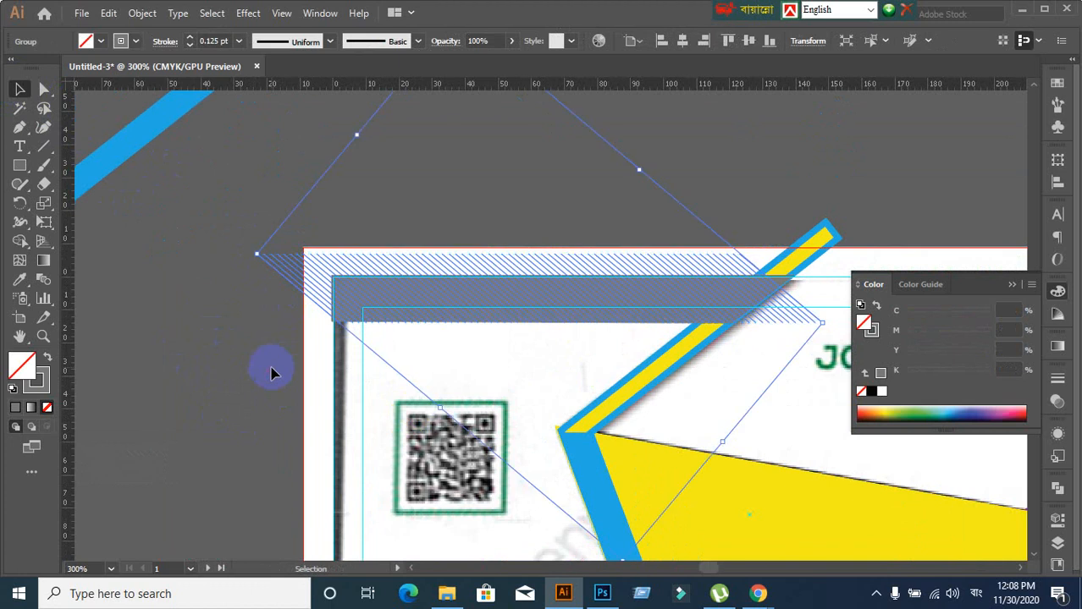
Nudge the hatch lines down slightly so they sit over the grey top bar
click(271, 370)
scroll(553, 371, up, 1)
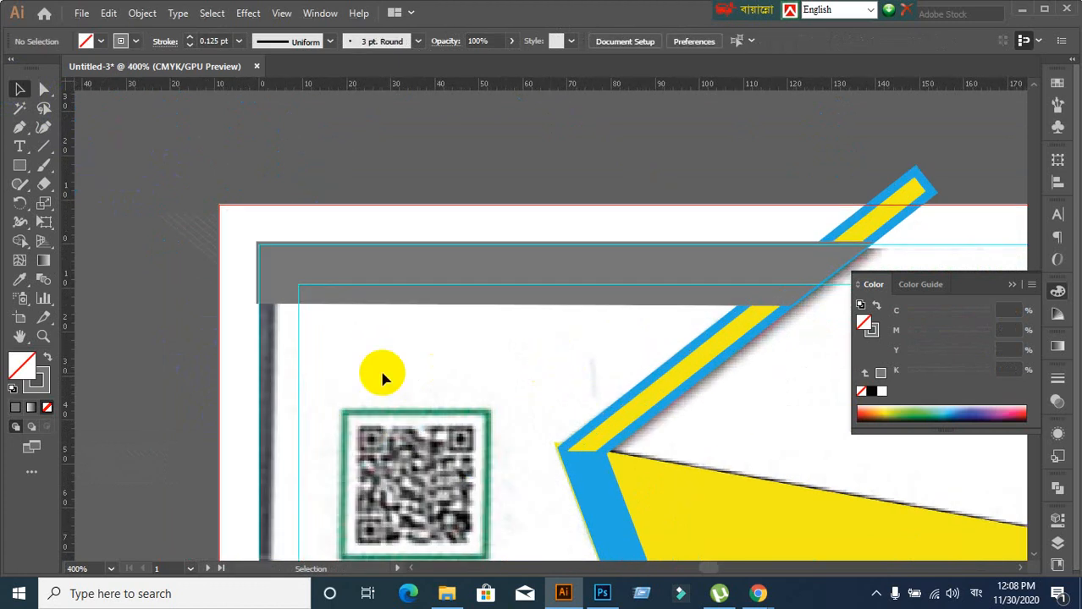
click(191, 215)
key(Delete)
click(281, 294)
click(96, 341)
click(191, 215)
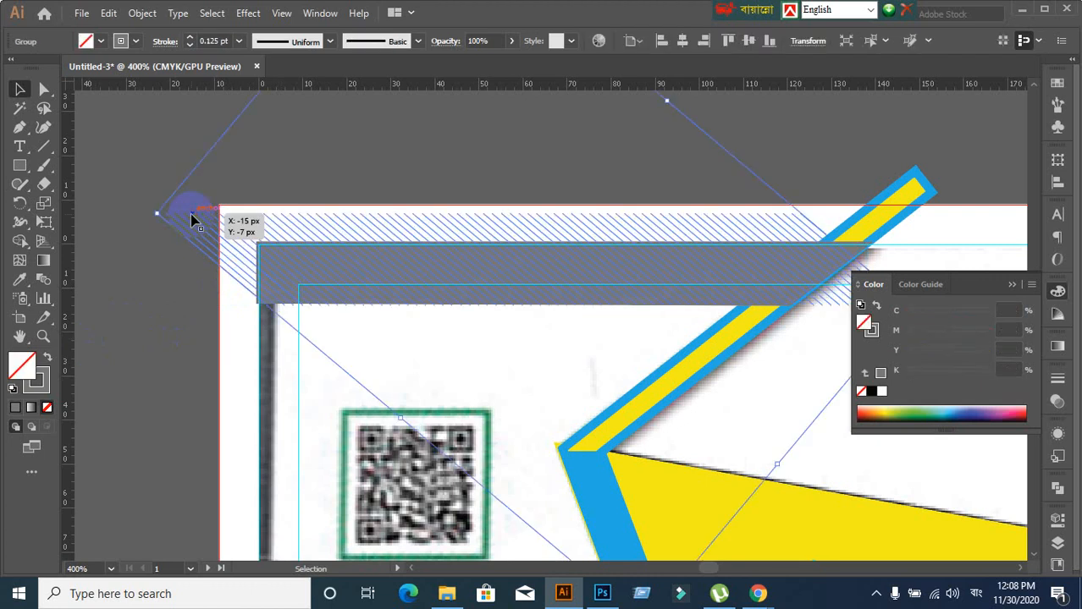
key(Down)
key(Down)
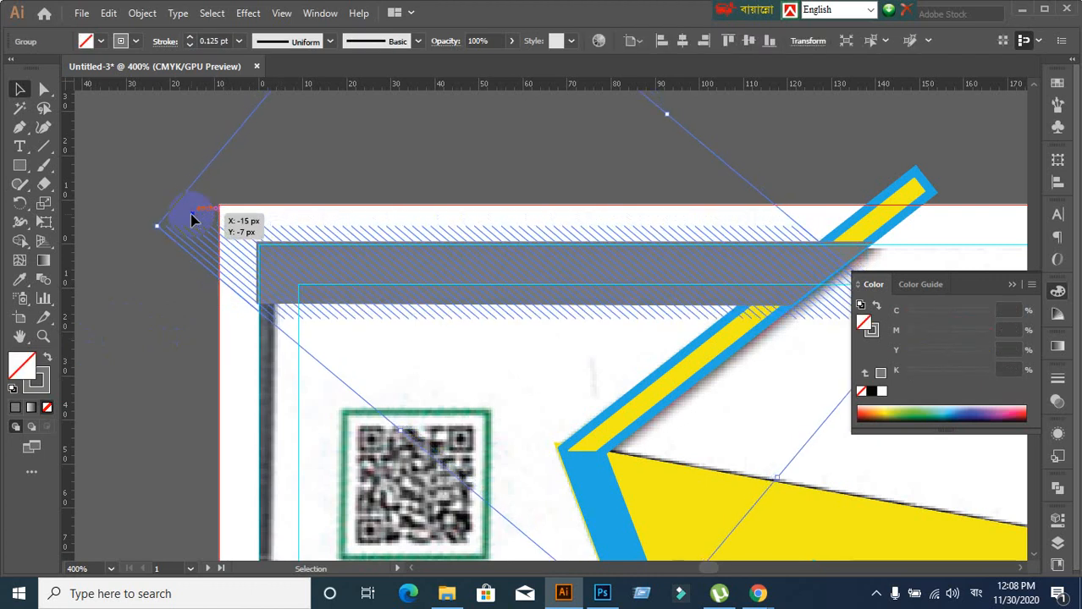
key(Delete)
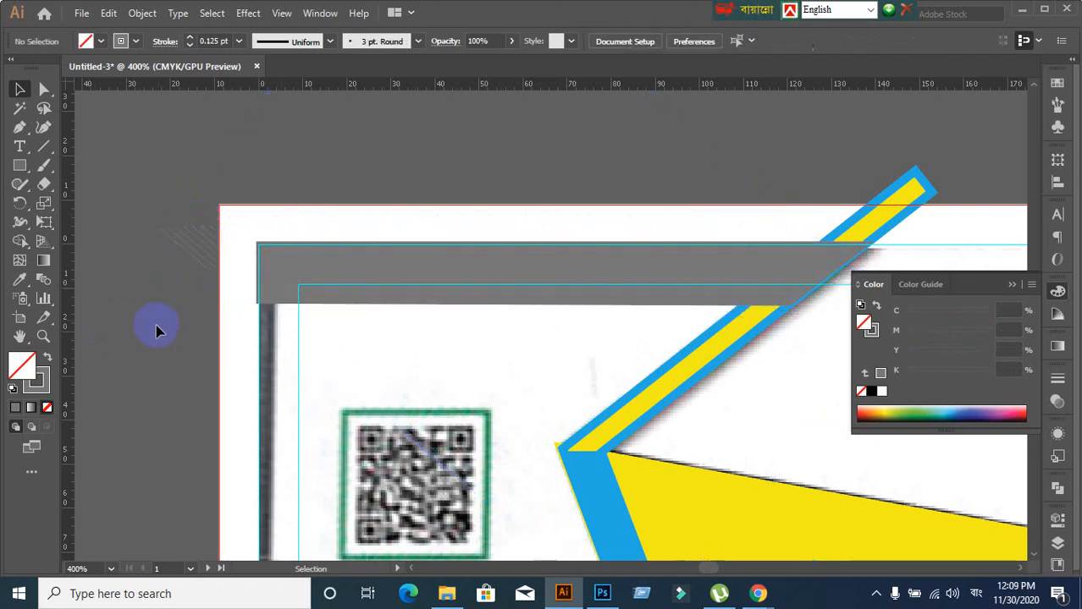
click(202, 342)
Clip the hatch lines inside the grey top bar with Make Clipping Mask
click(306, 283)
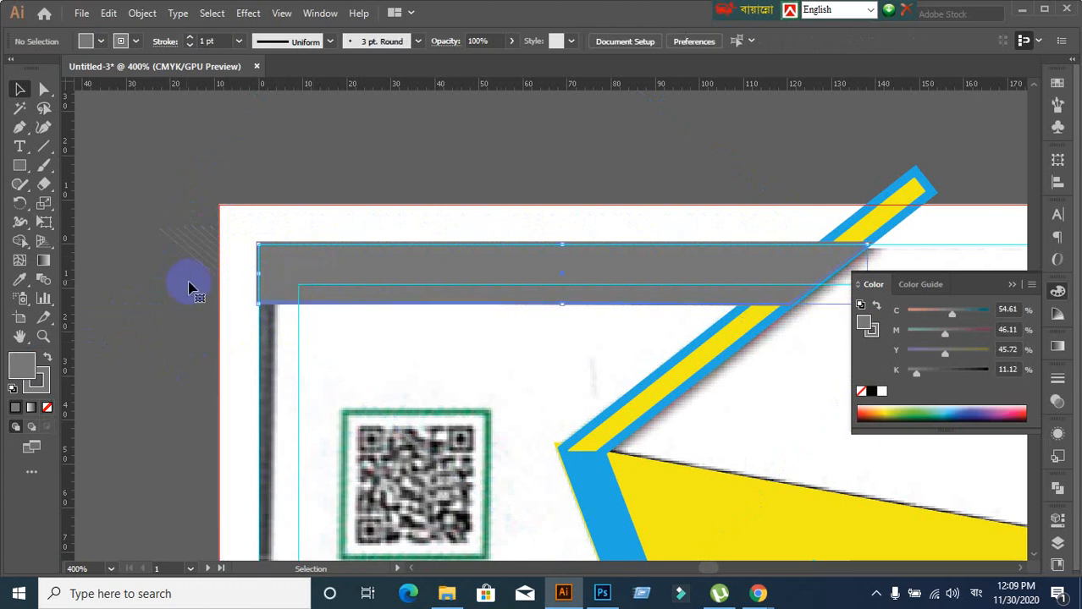
shift+click(200, 248)
right_click(309, 267)
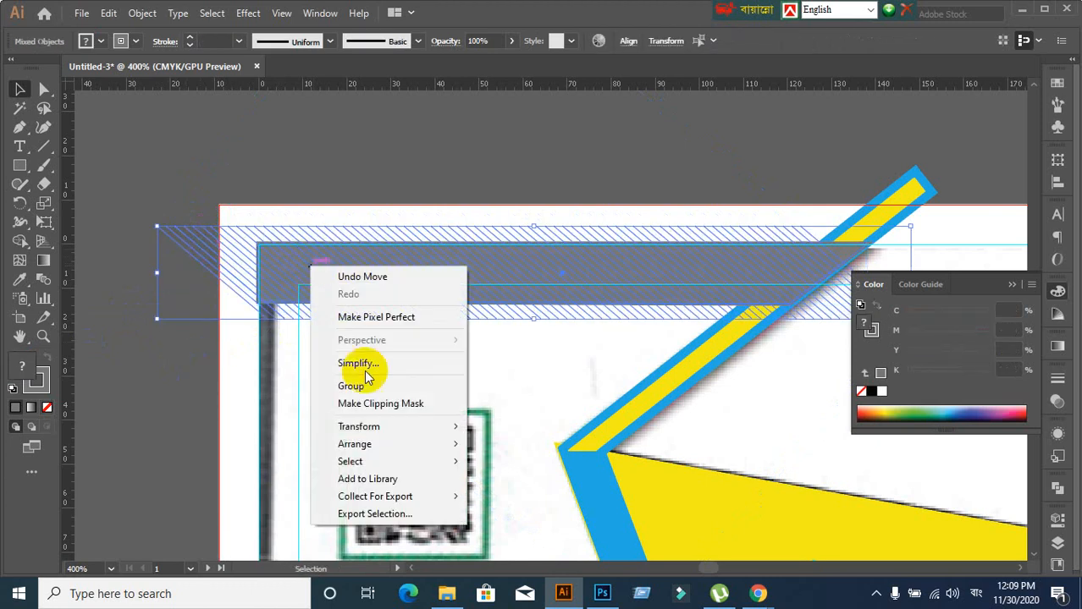
click(363, 402)
click(181, 426)
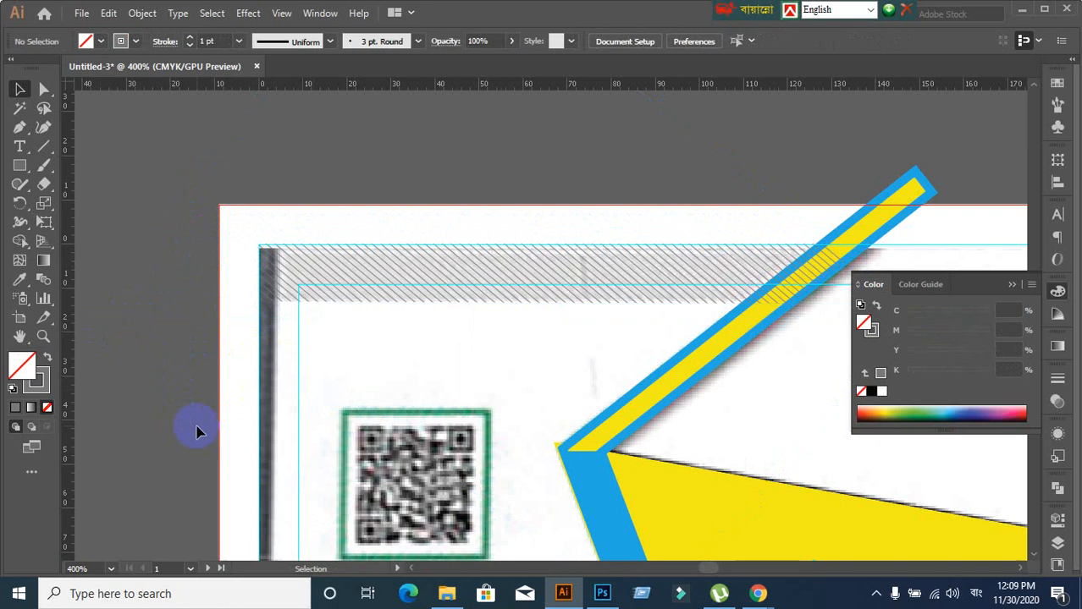
Check the new hatched top band on the card by selecting and deselecting it
click(350, 302)
click(412, 413)
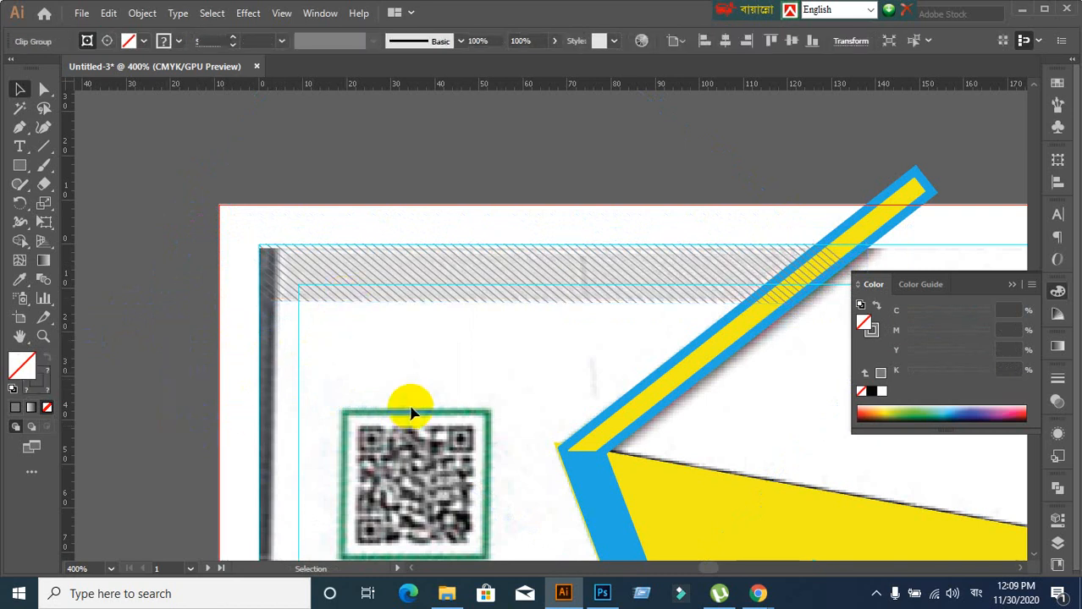
scroll(411, 409, down, 1)
drag(524, 410, 503, 300)
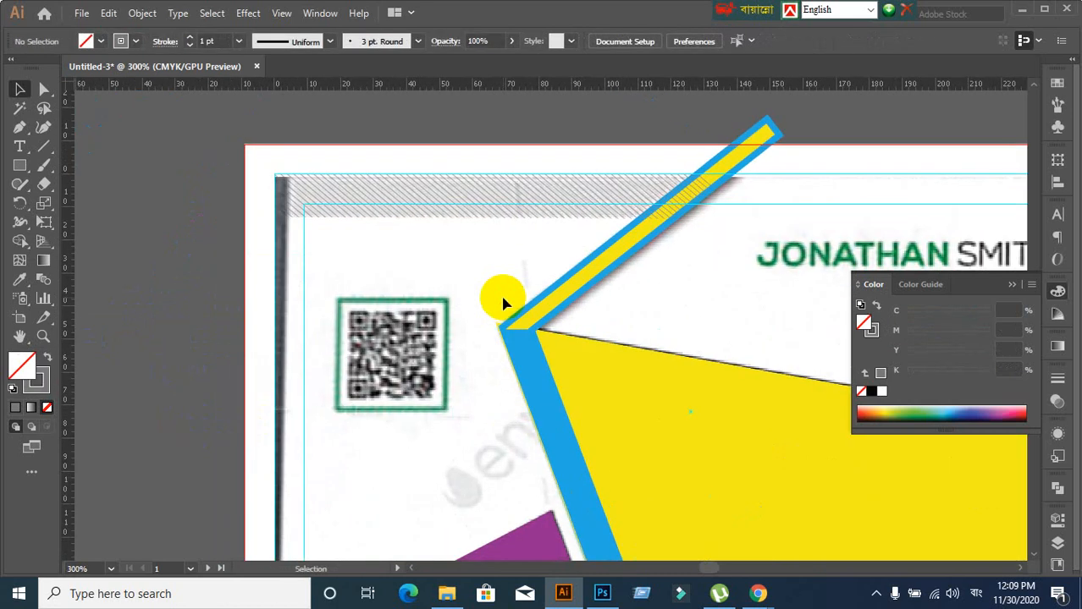
scroll(499, 300, down, 2)
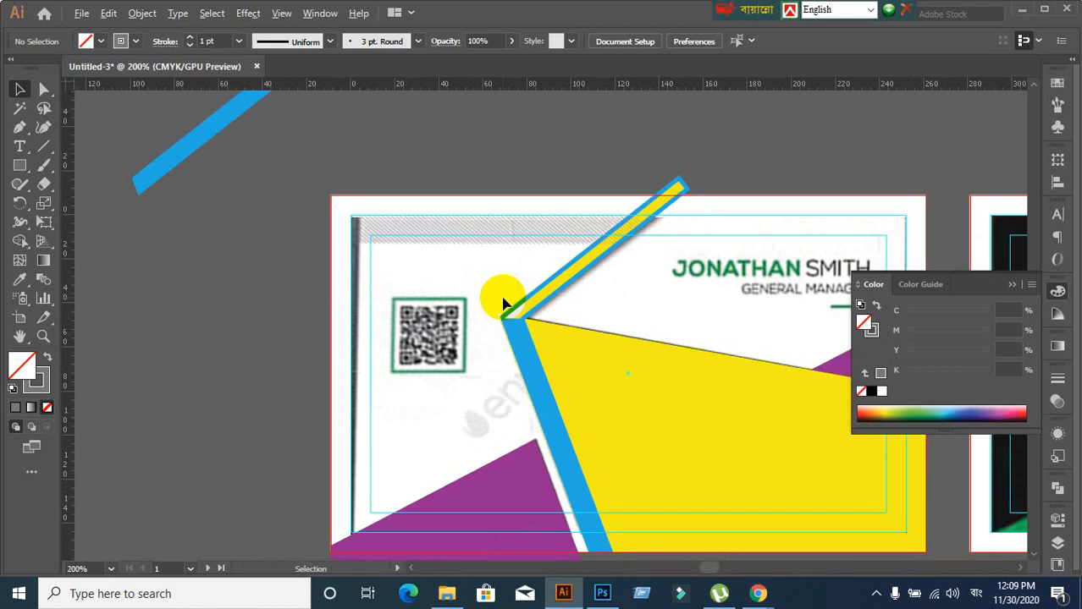
scroll(499, 300, up, 3)
click(475, 187)
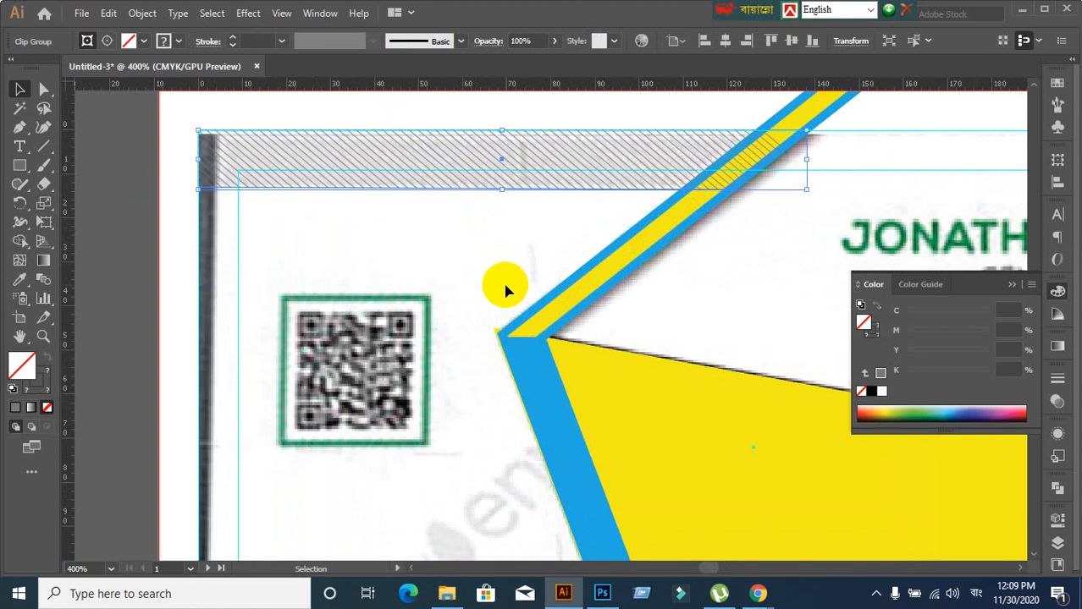
click(506, 288)
click(511, 178)
click(491, 294)
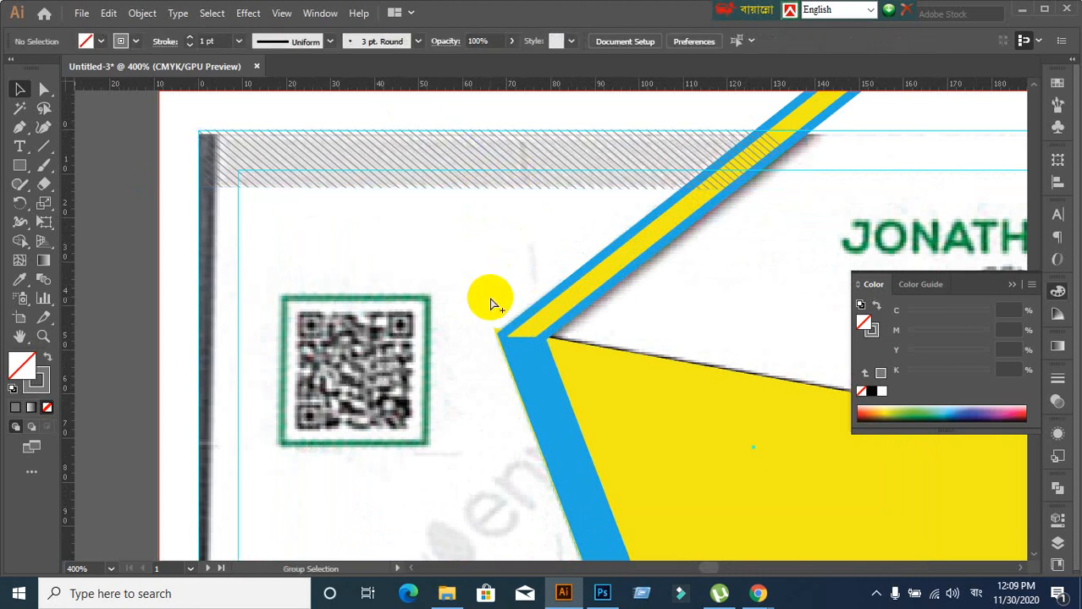
Send the hatched top band two layers backward with Arrange > Send Backward
scroll(496, 296, down, 1)
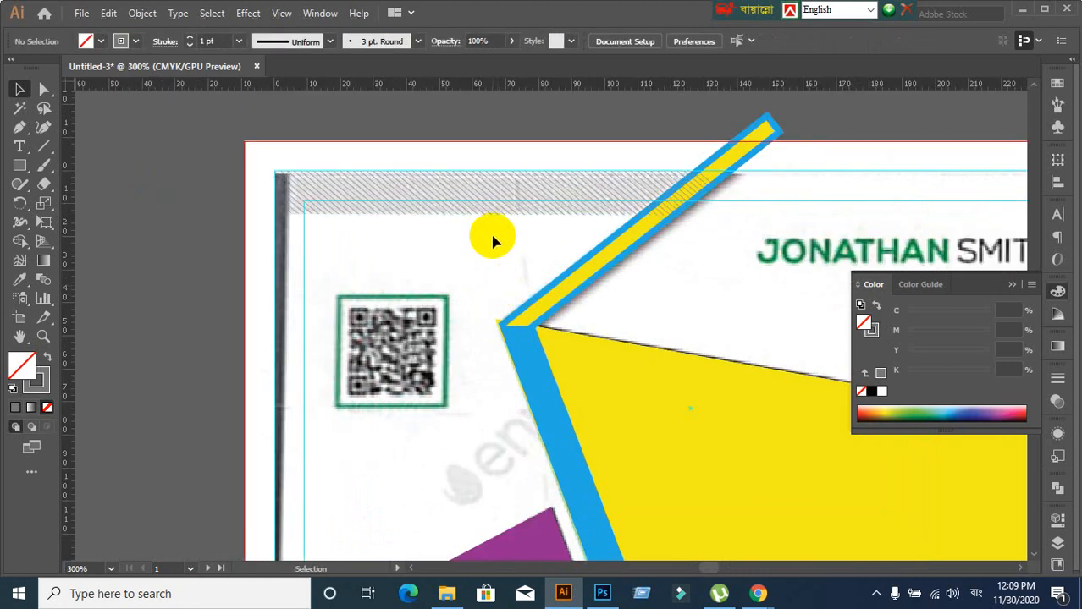
click(474, 213)
right_click(472, 213)
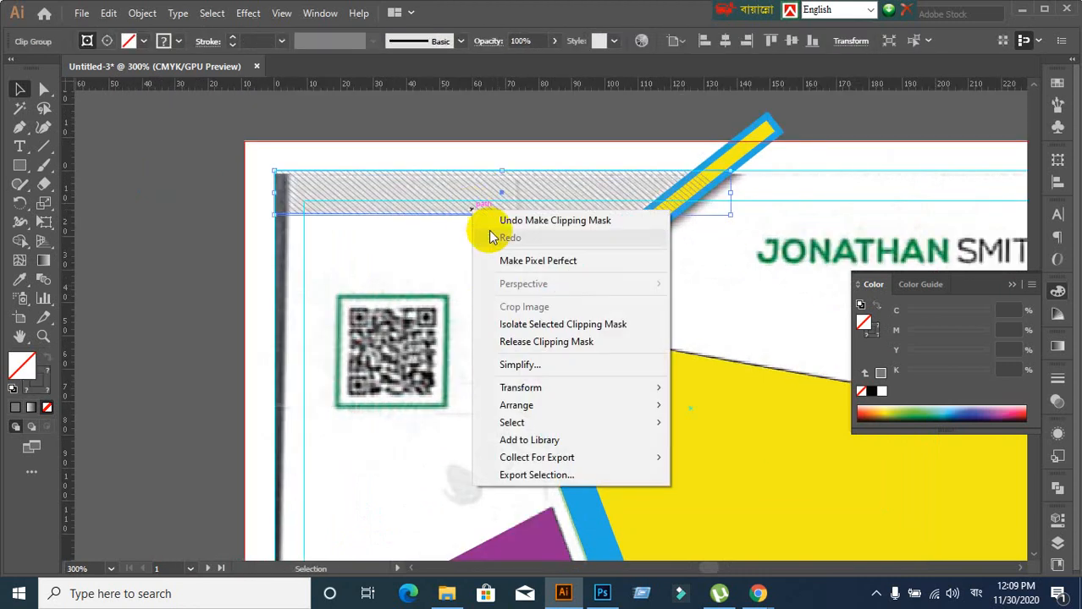
mouse_move(540, 406)
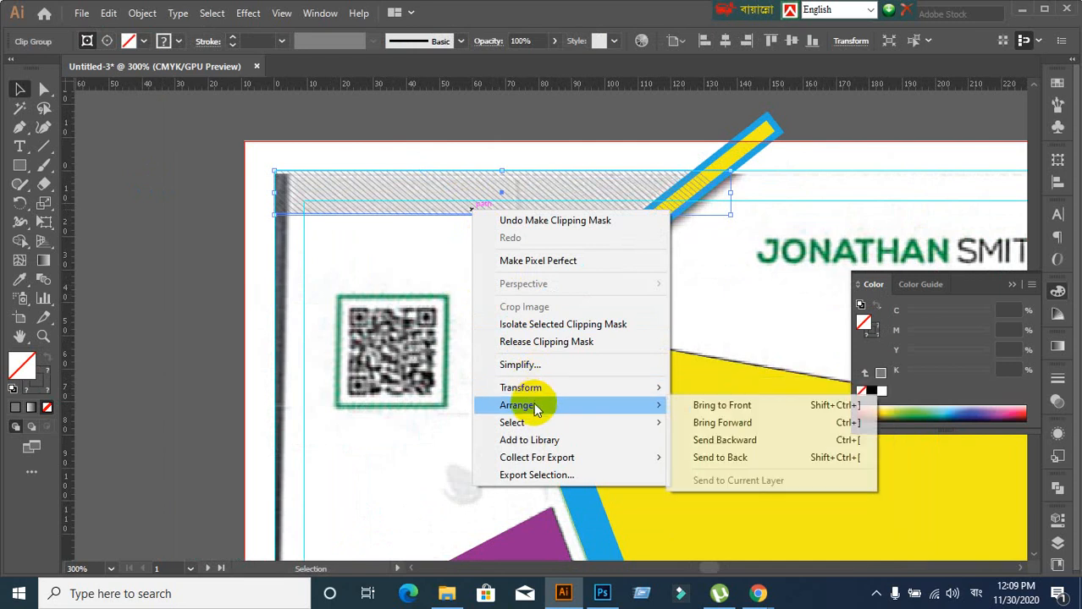
click(730, 440)
right_click(434, 205)
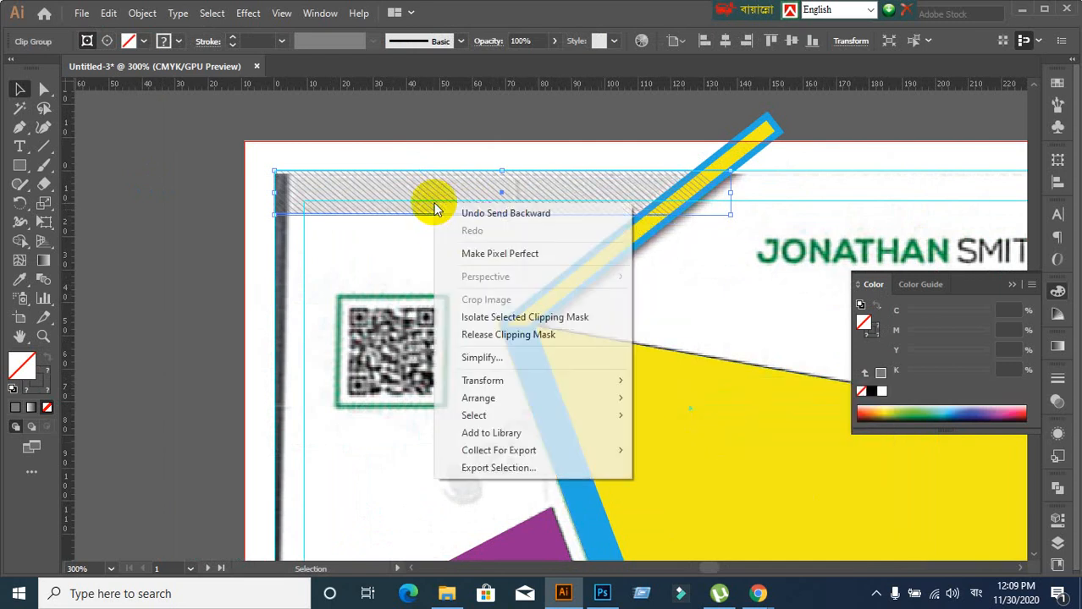
mouse_move(511, 396)
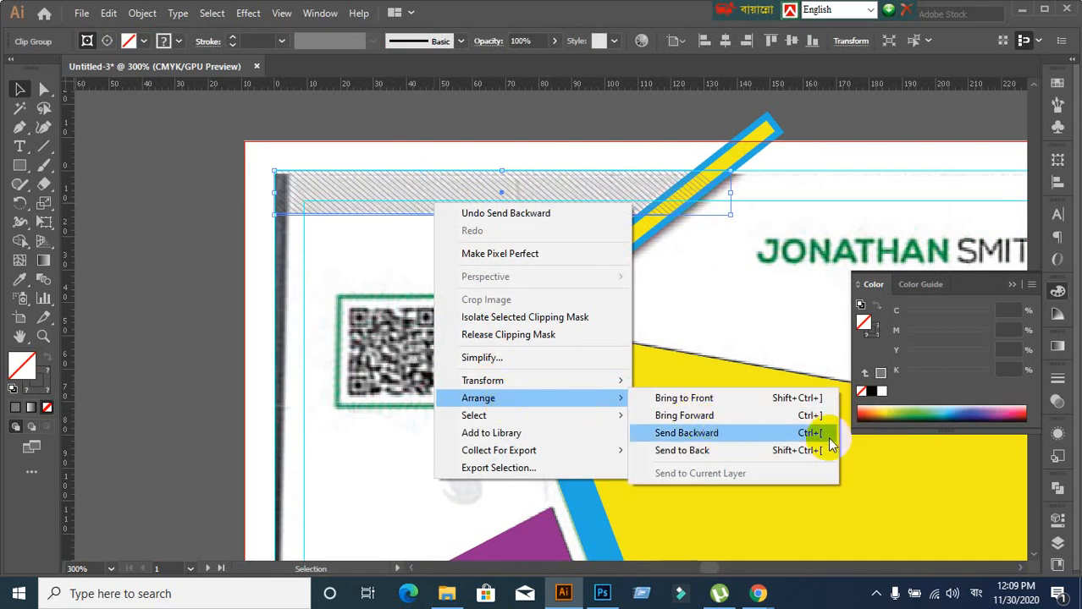
click(705, 433)
click(498, 271)
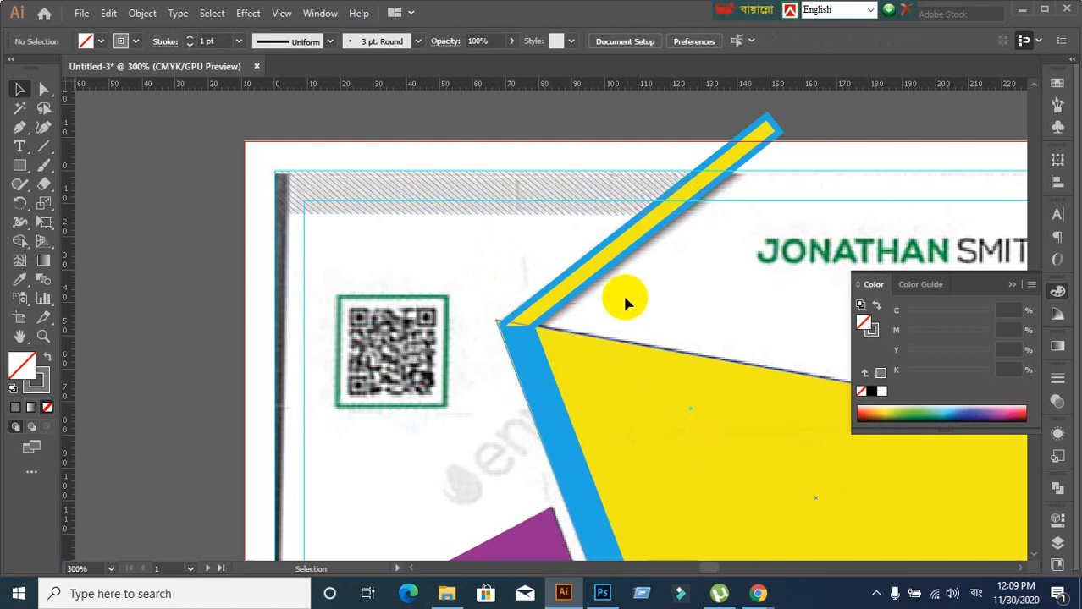
Send the hatched band back once more so it sits behind the blue/yellow stripe
right_click(503, 211)
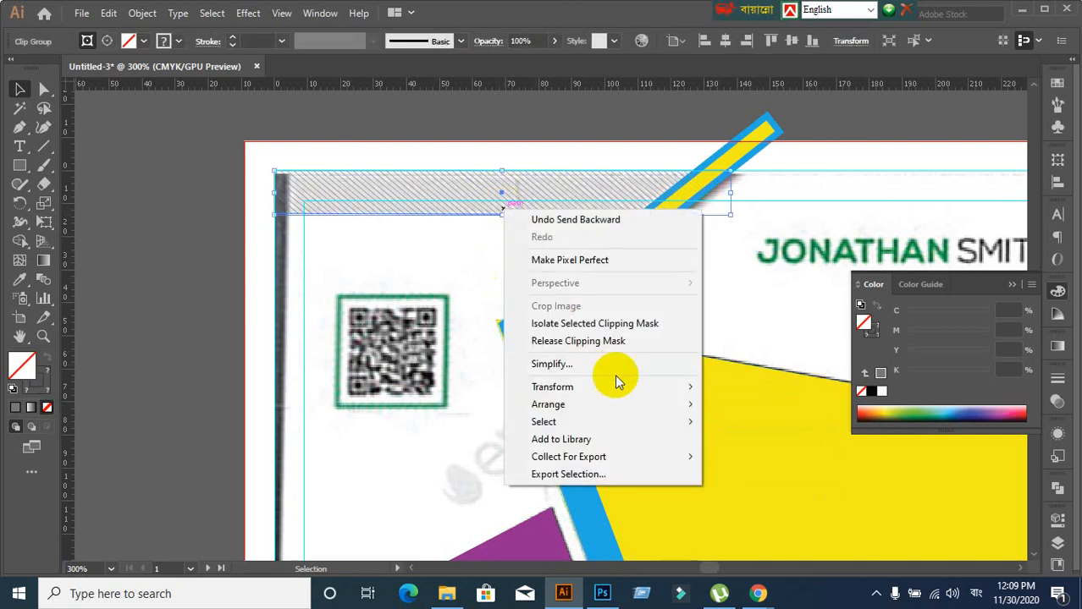
mouse_move(613, 405)
click(733, 437)
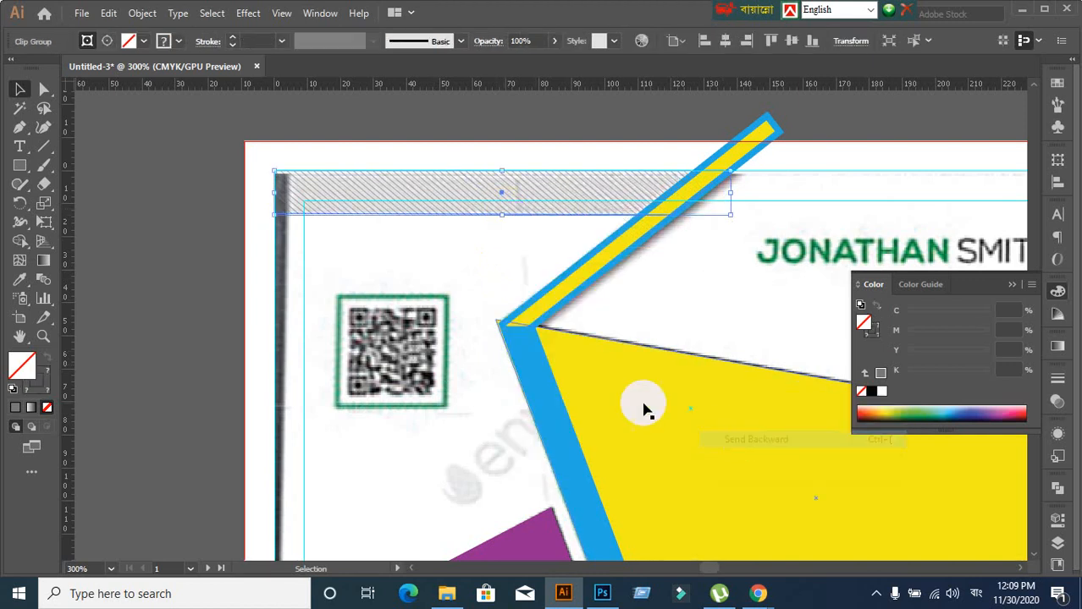
click(527, 310)
scroll(624, 332, down, 1)
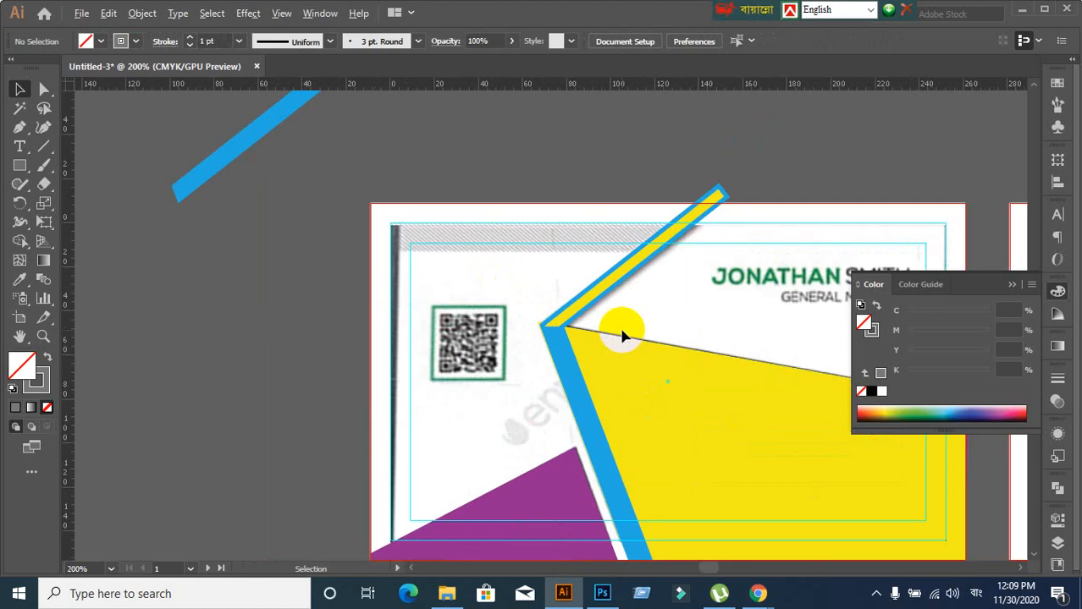
scroll(655, 354, down, 2)
drag(694, 415, 430, 365)
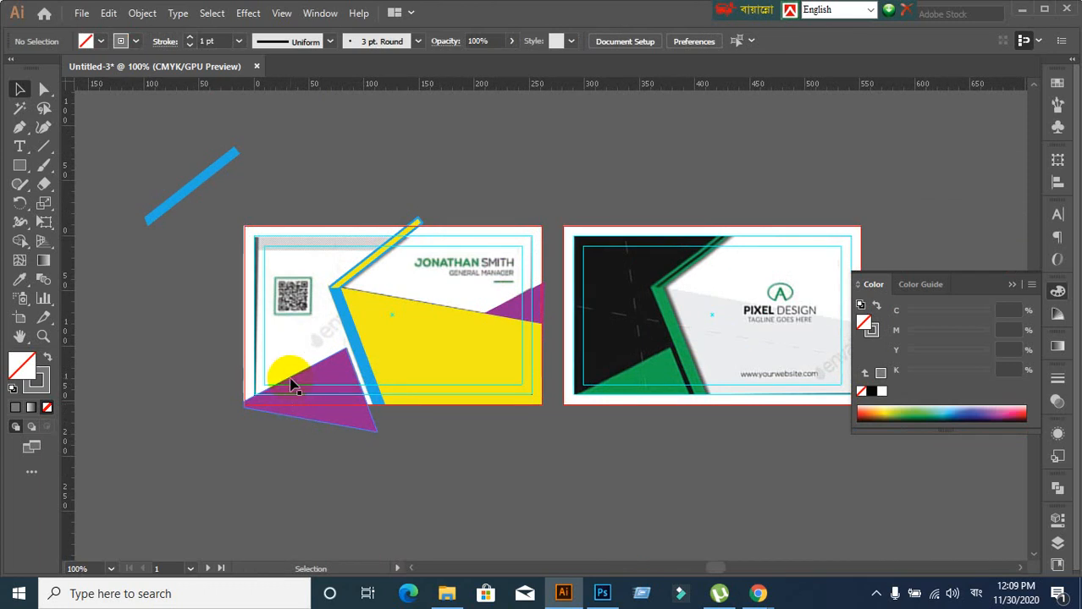
Inspect where the shapes meet, undoing an accidental move of the yellow shape
scroll(275, 344, up, 1)
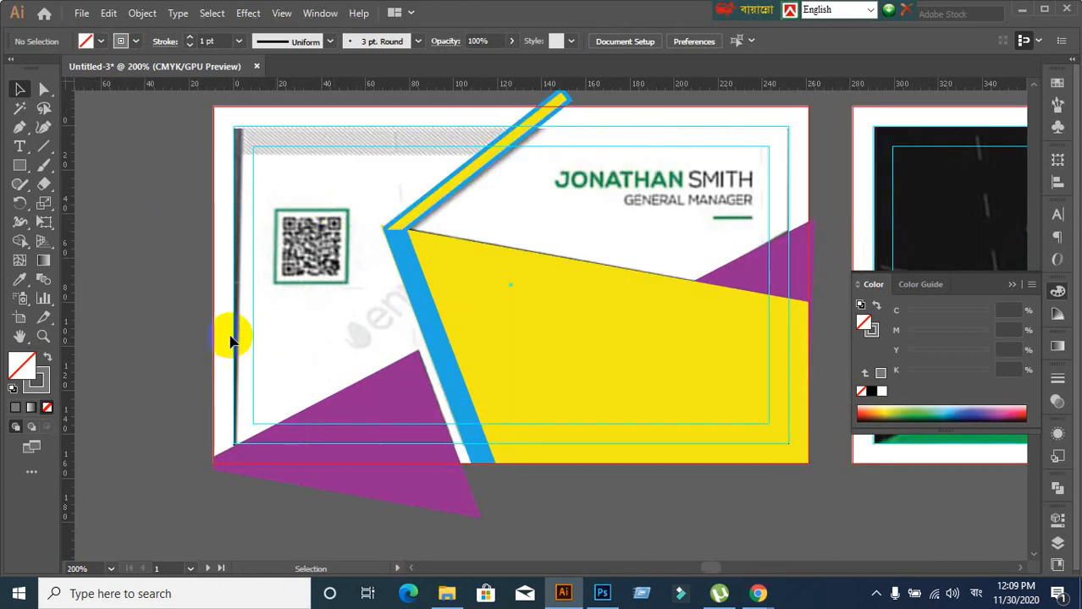
click(348, 155)
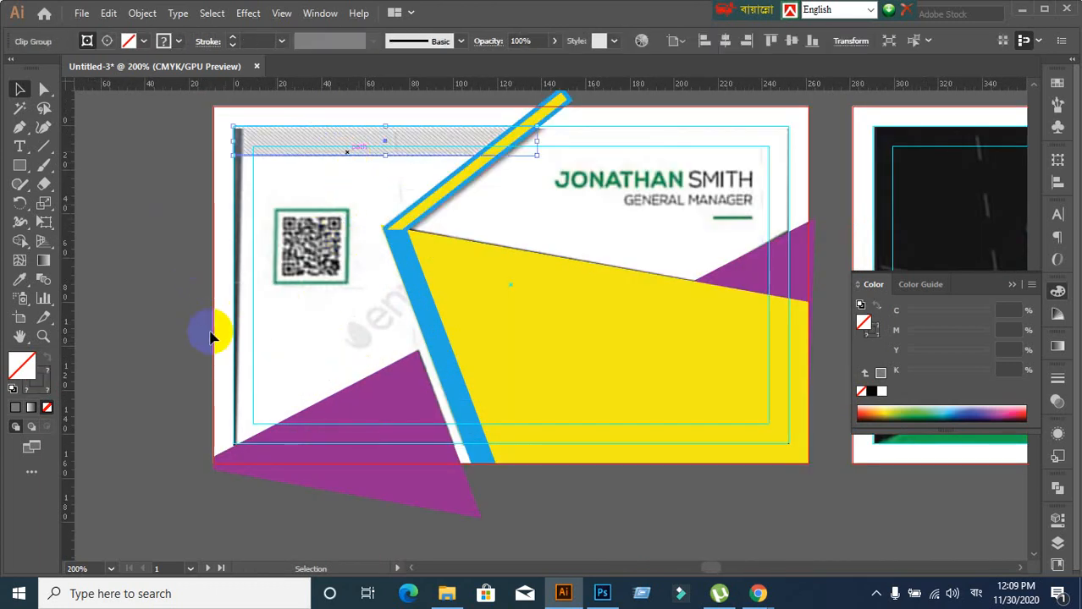
click(214, 361)
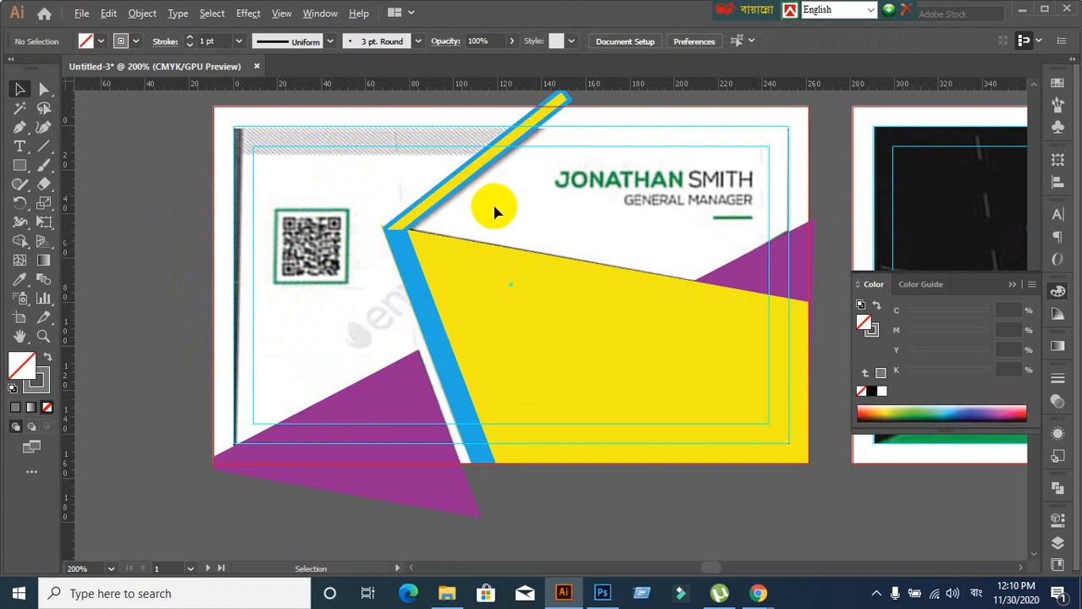
scroll(489, 229, up, 1)
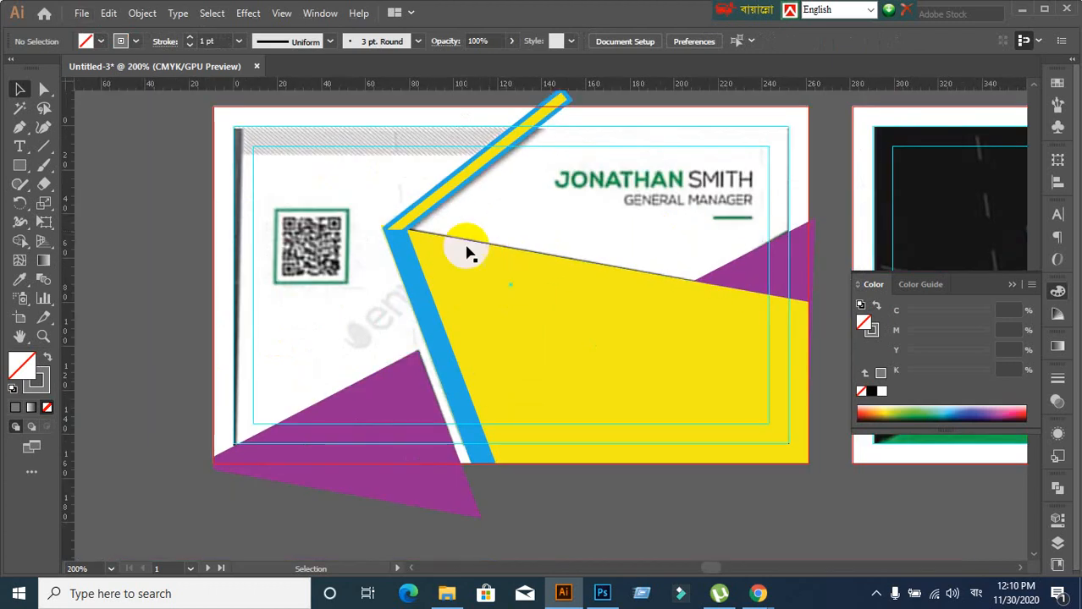
click(406, 226)
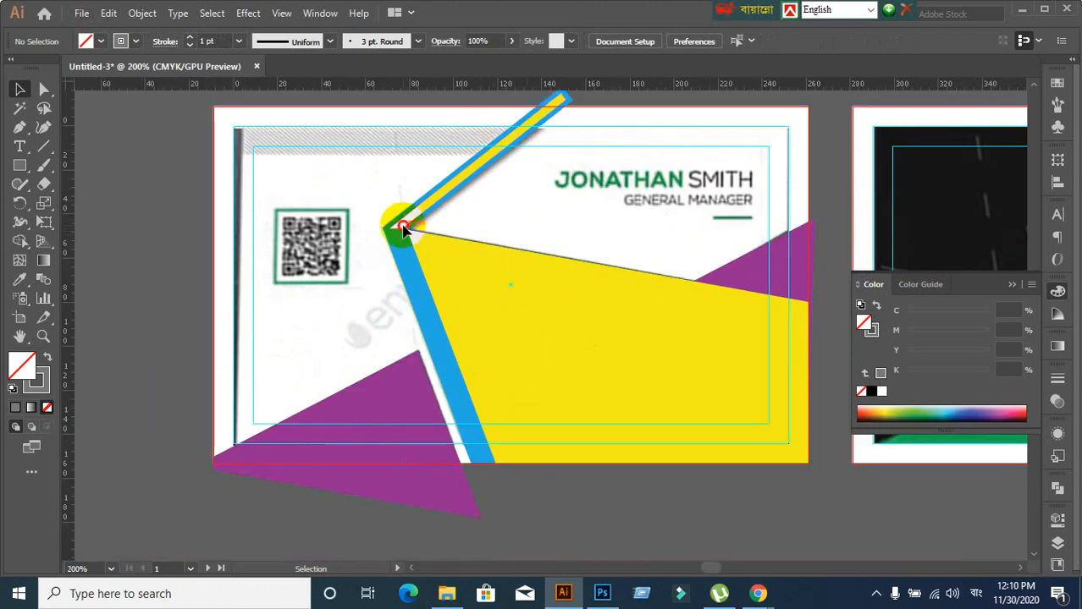
click(482, 300)
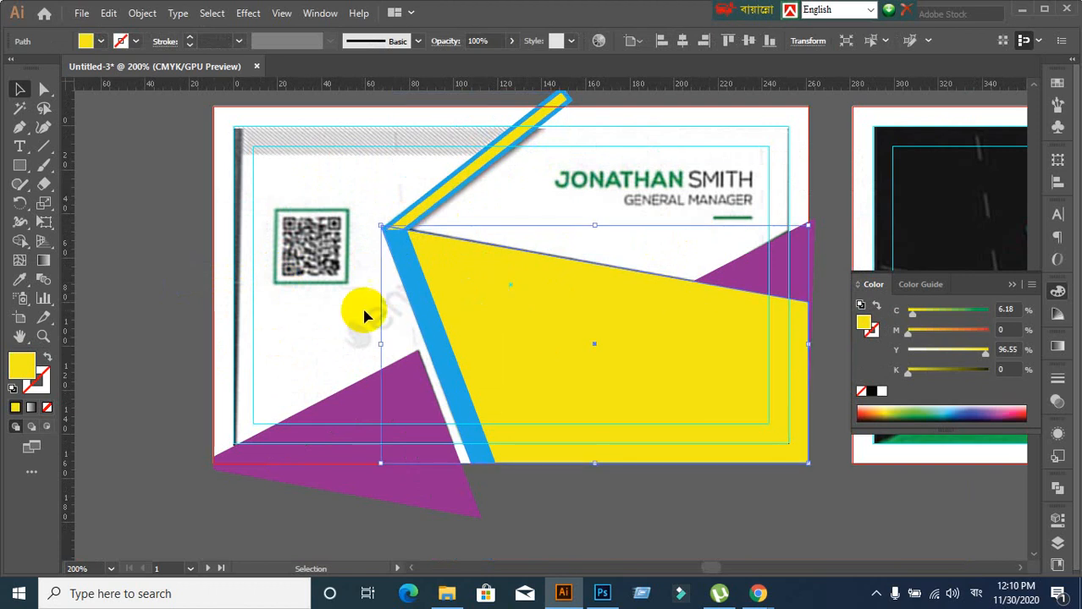
click(333, 304)
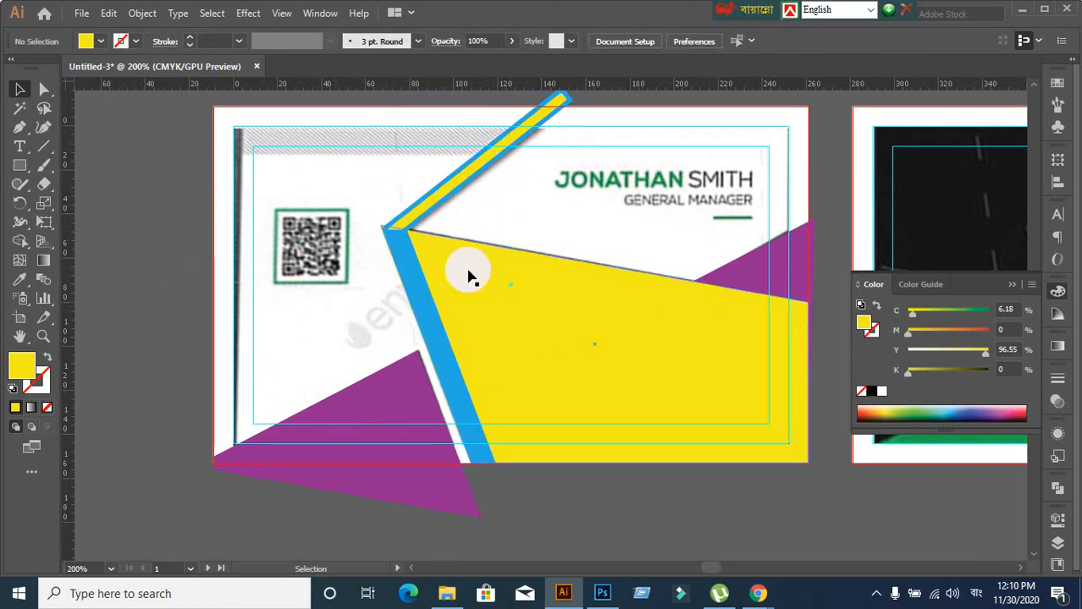
drag(468, 275, 570, 338)
key(ctrl+z)
click(369, 328)
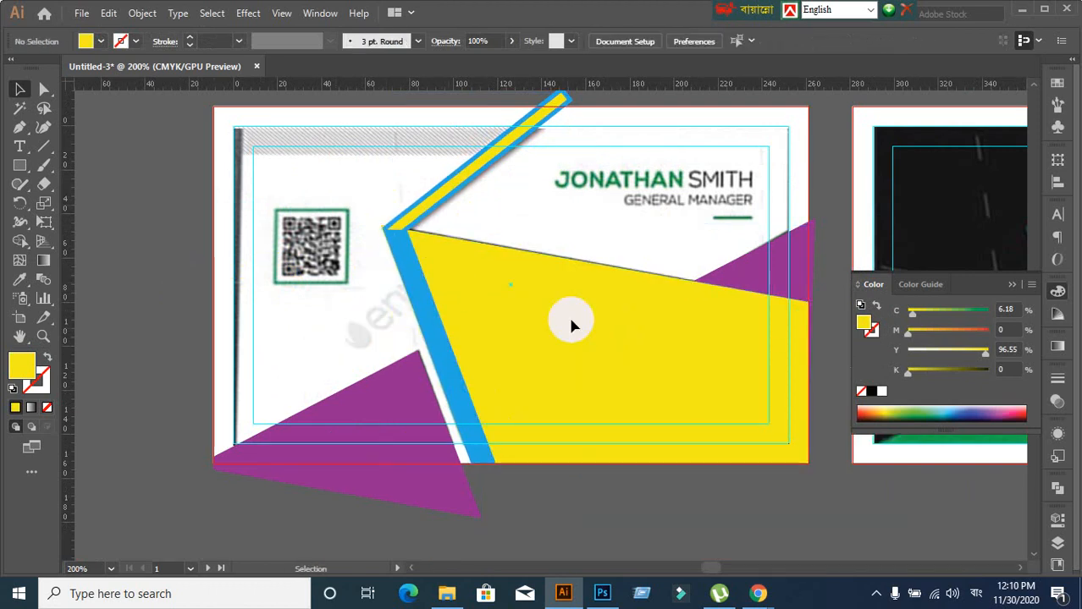
scroll(568, 316, up, 1)
drag(337, 272, 411, 329)
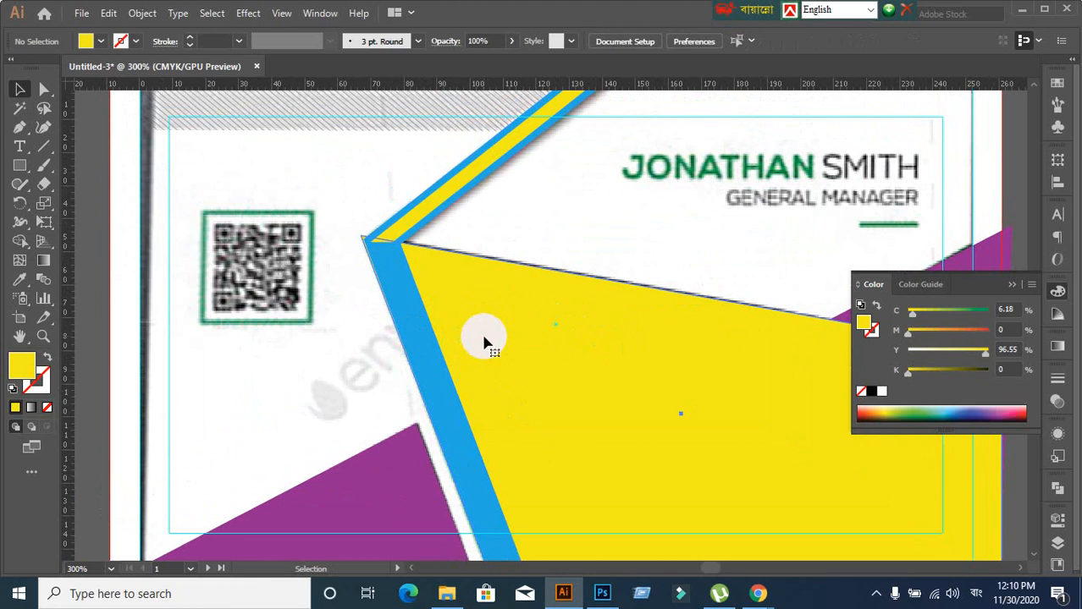
Drag the yellow shape's left corner anchor up-left onto the blue stripe's inner corner
click(484, 342)
click(44, 89)
click(372, 252)
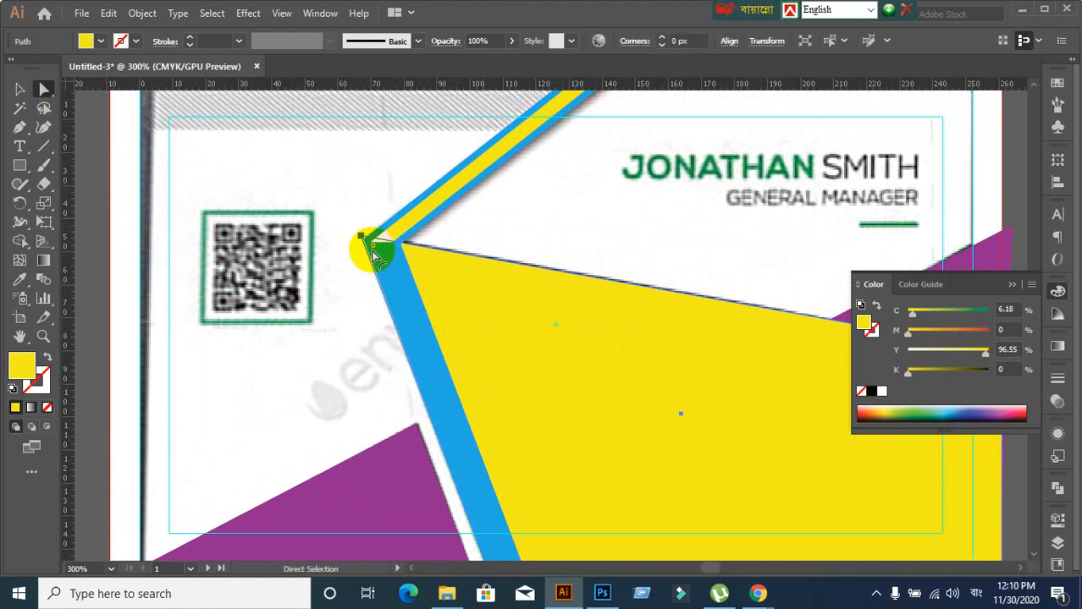
drag(373, 252, 364, 239)
scroll(410, 322, down, 3)
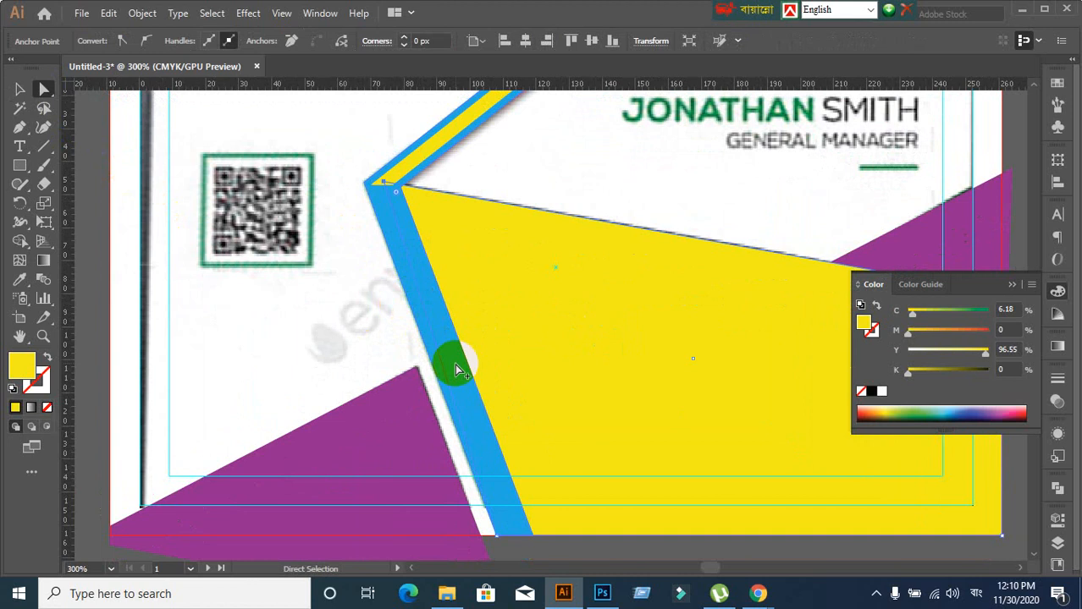
scroll(455, 364, down, 2)
drag(476, 451, 489, 441)
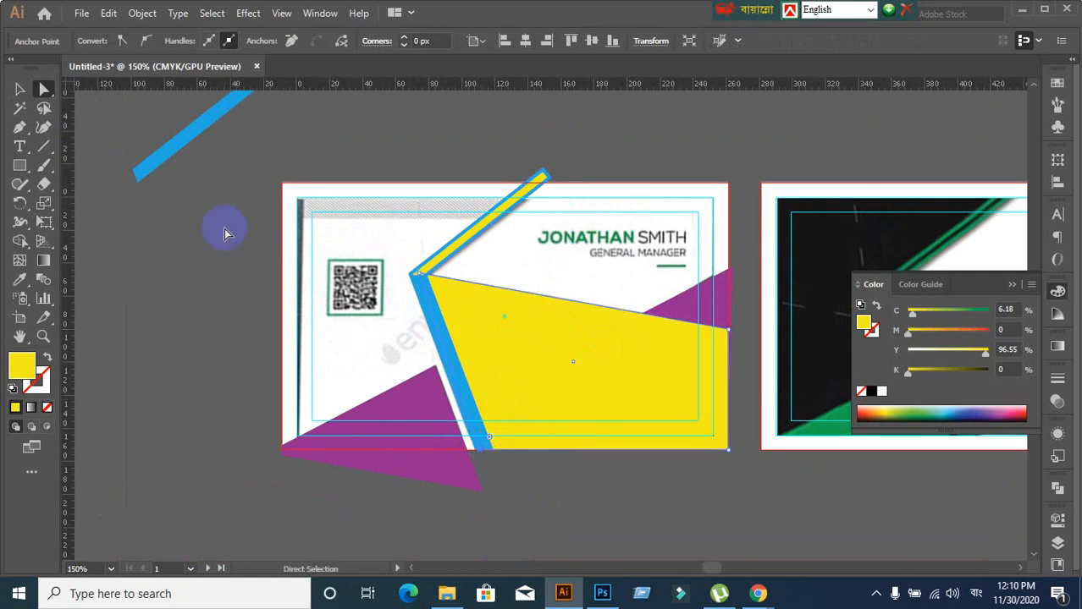
click(20, 88)
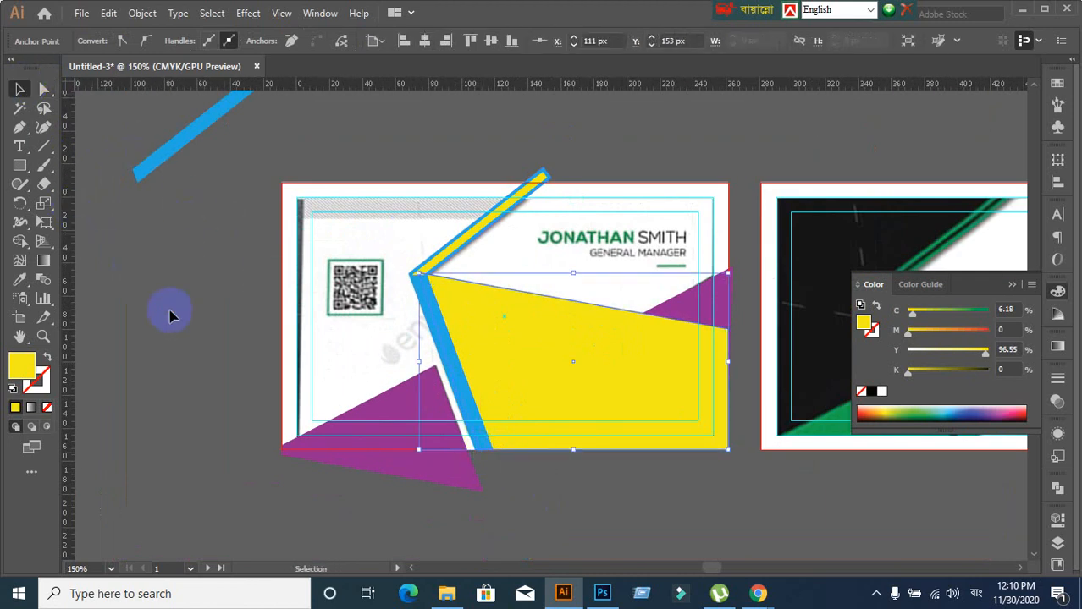
click(189, 327)
Verify the yellow shape and blue stripe now meet, then bring Google Meet to the front
scroll(474, 355, up, 2)
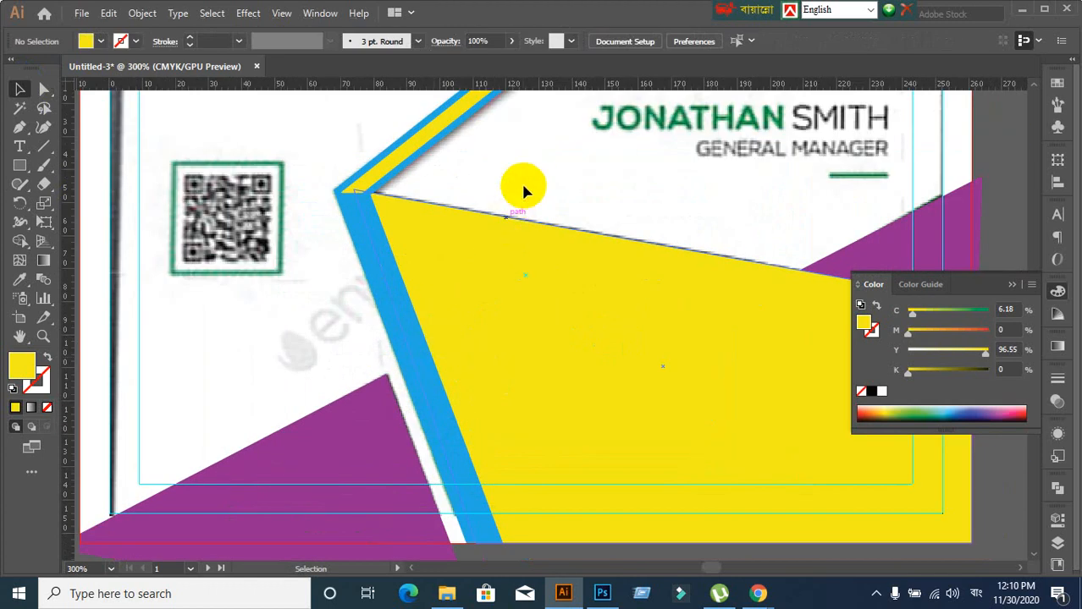
scroll(479, 241, down, 2)
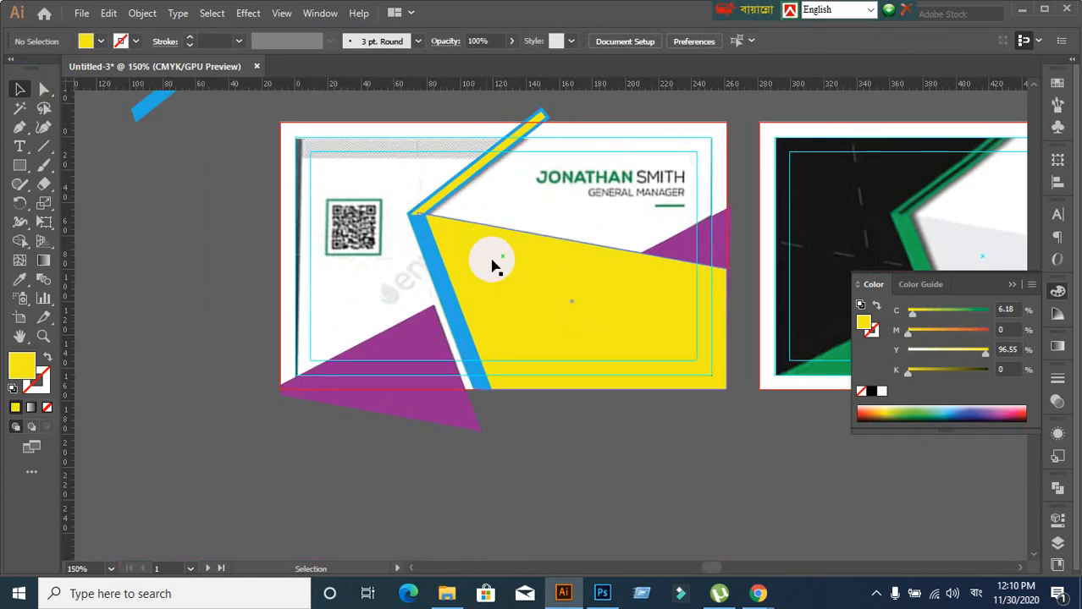
click(492, 264)
click(169, 283)
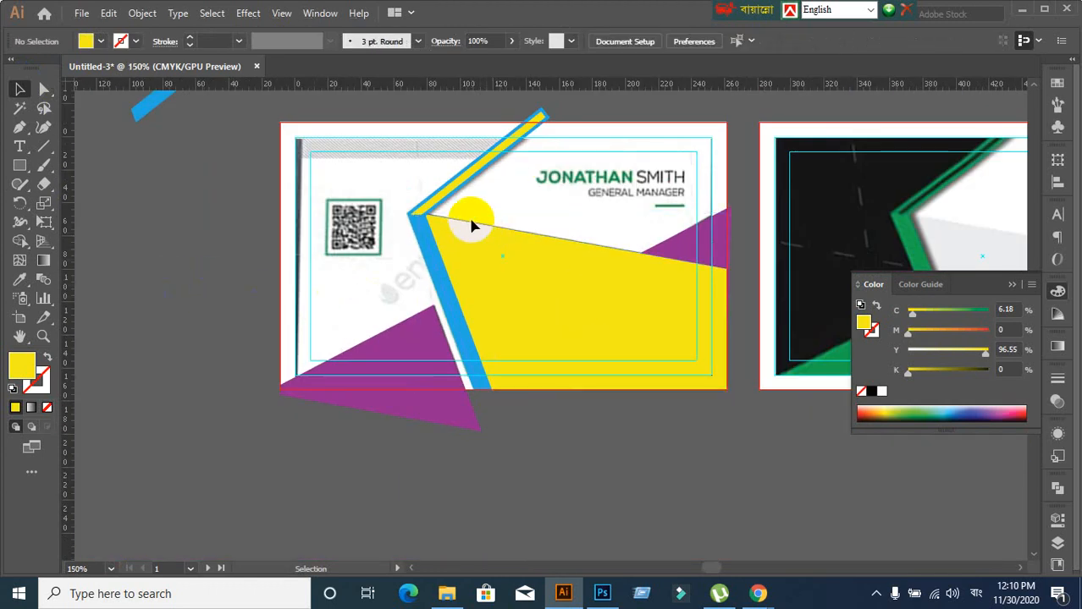
click(464, 193)
click(261, 295)
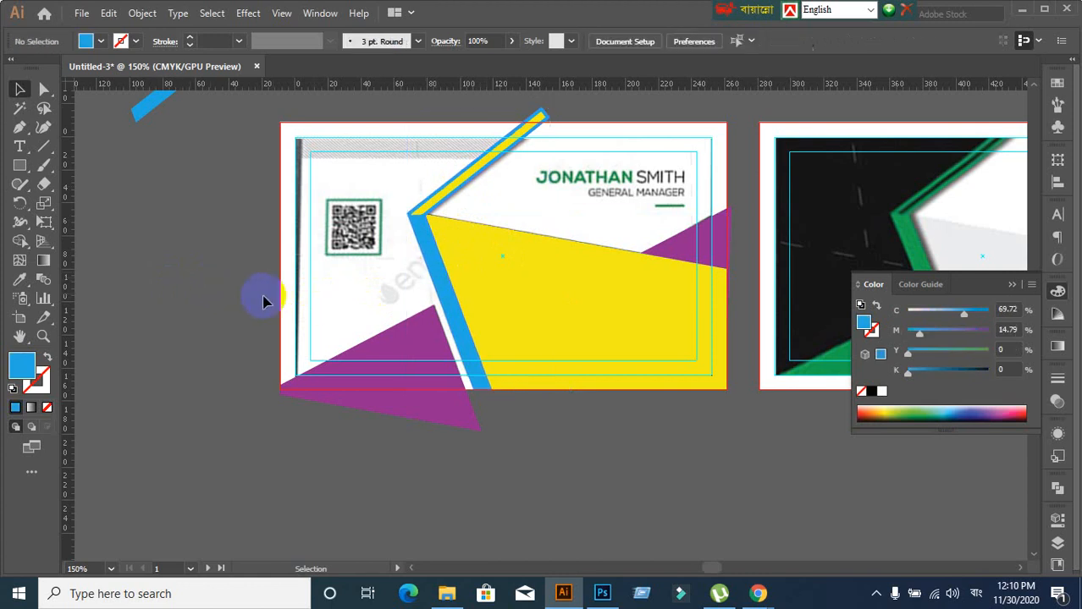
click(496, 310)
click(212, 288)
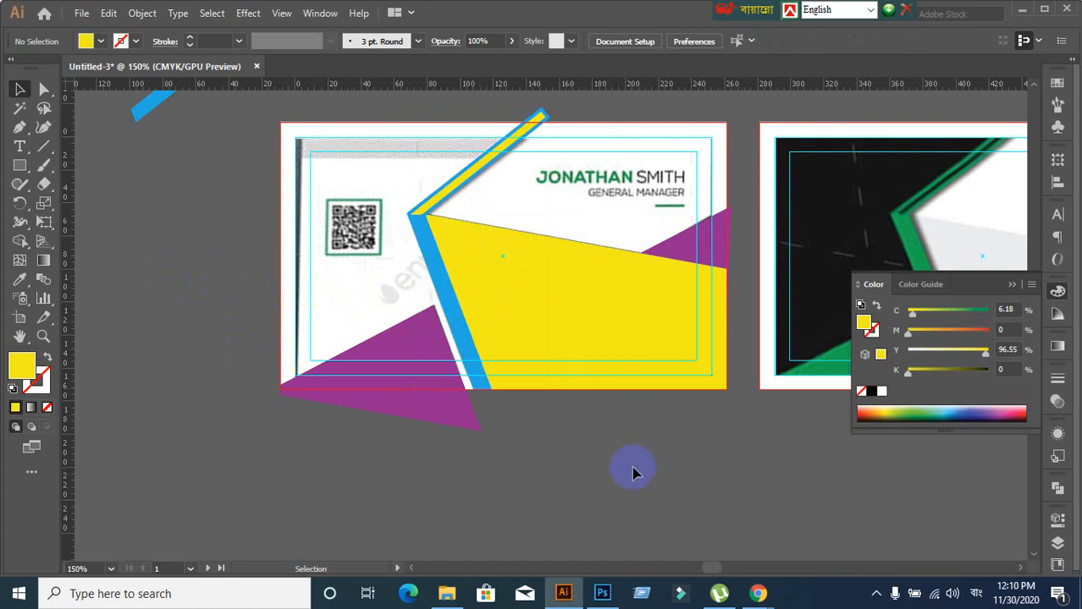
mouse_move(755, 592)
click(651, 559)
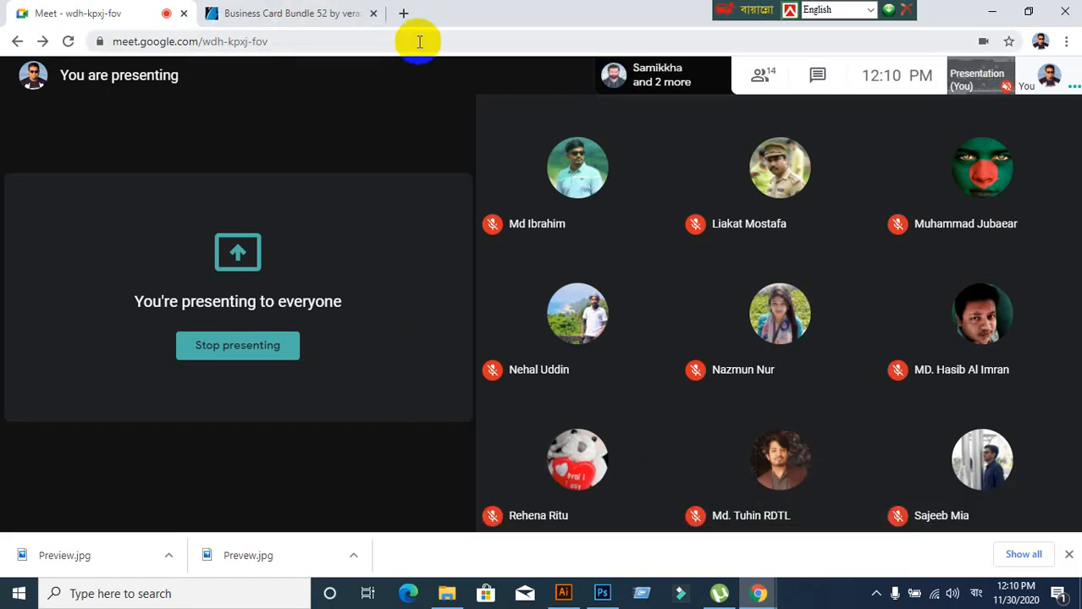
Open a new browser tab and switch the keyboard input to English
click(403, 13)
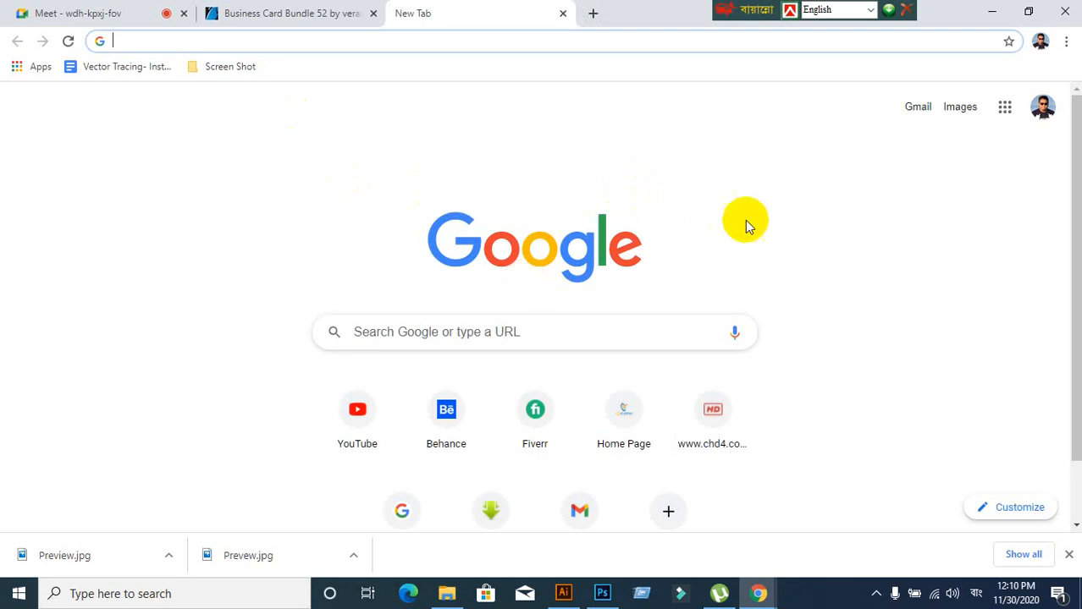
text(ৈৈৈ)
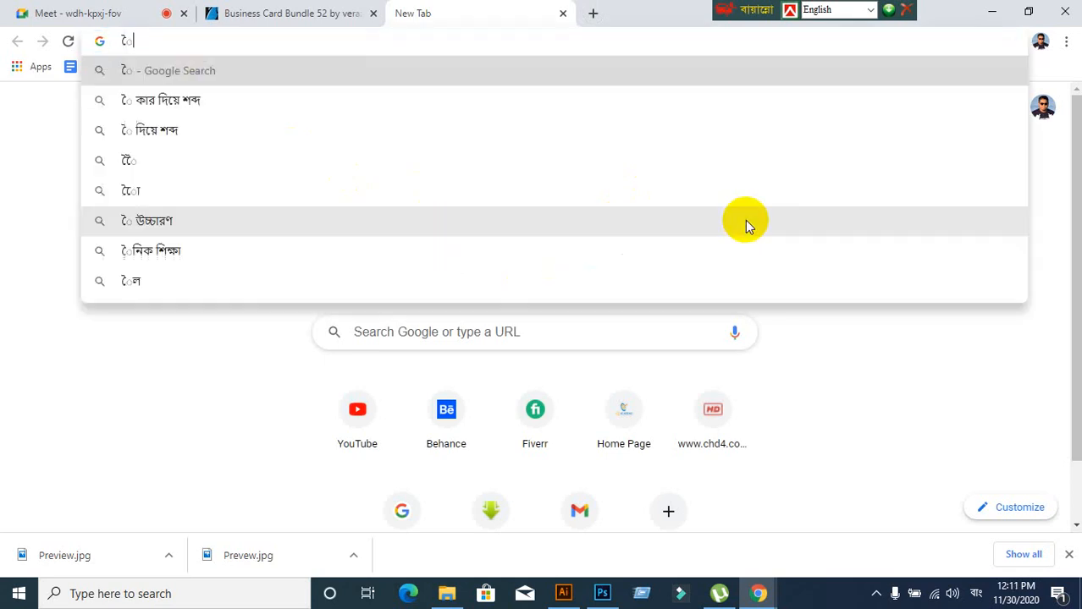
key(BackSpace)
key(BackSpace)
key(BackSpace)
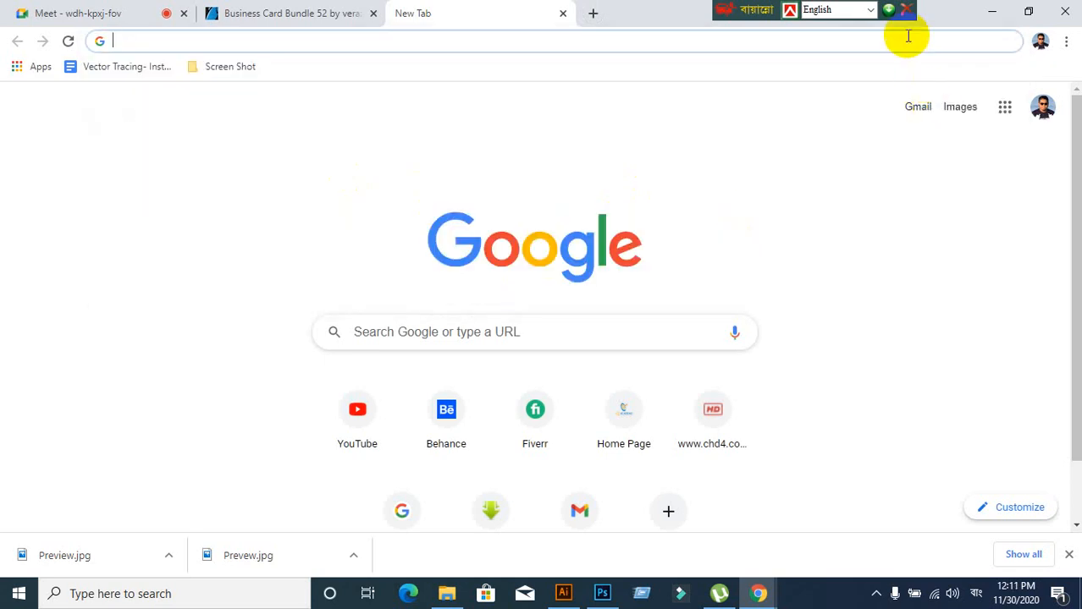
click(874, 14)
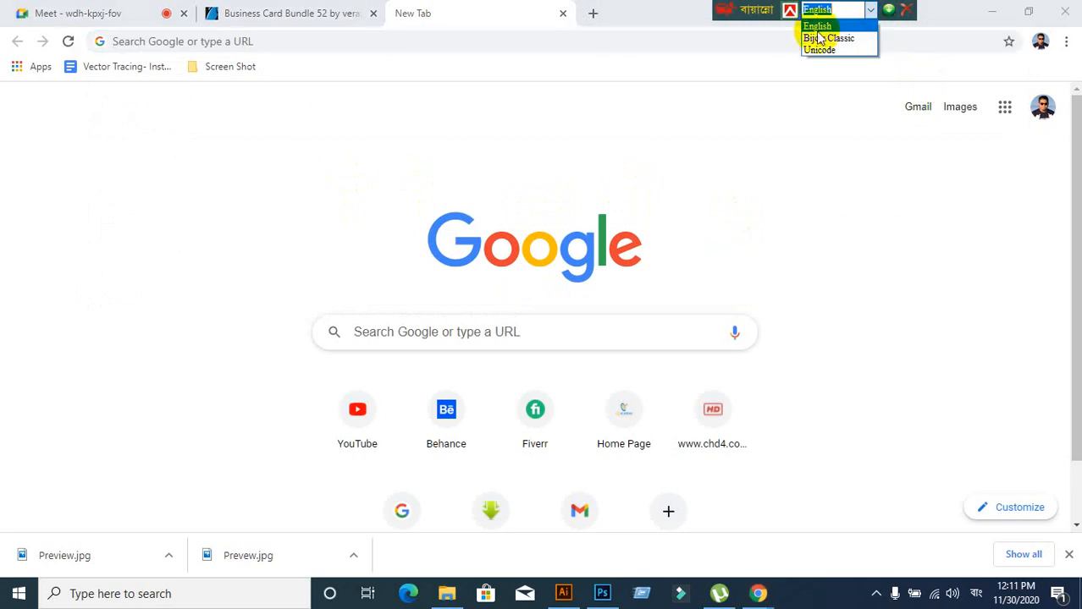
click(811, 25)
click(979, 598)
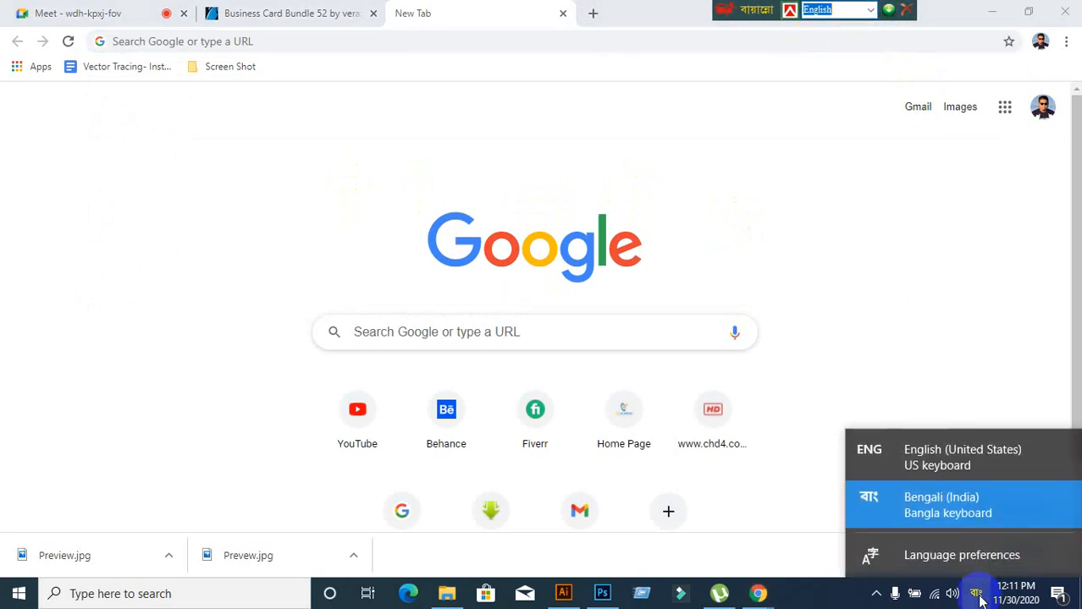
click(931, 457)
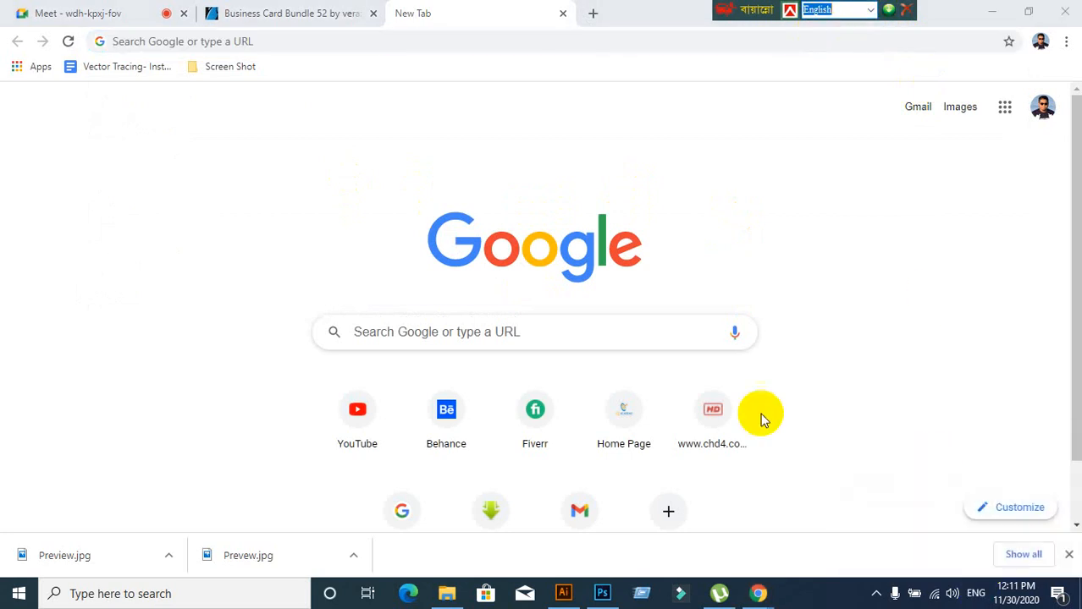
Search for goqr.me and open the QR Code Generator site
click(305, 39)
text(ww)
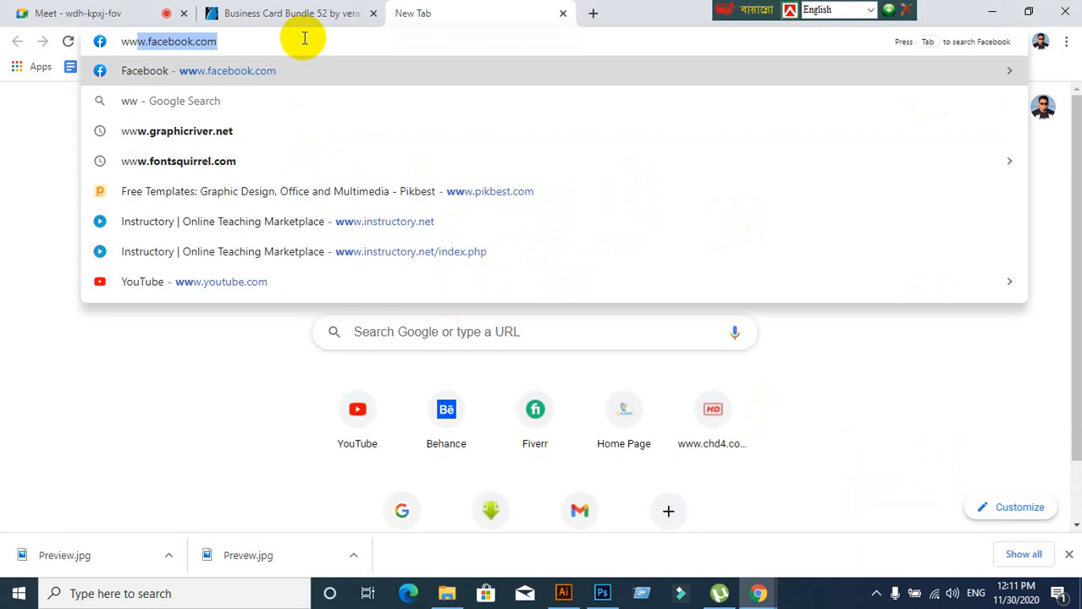
text(w.)
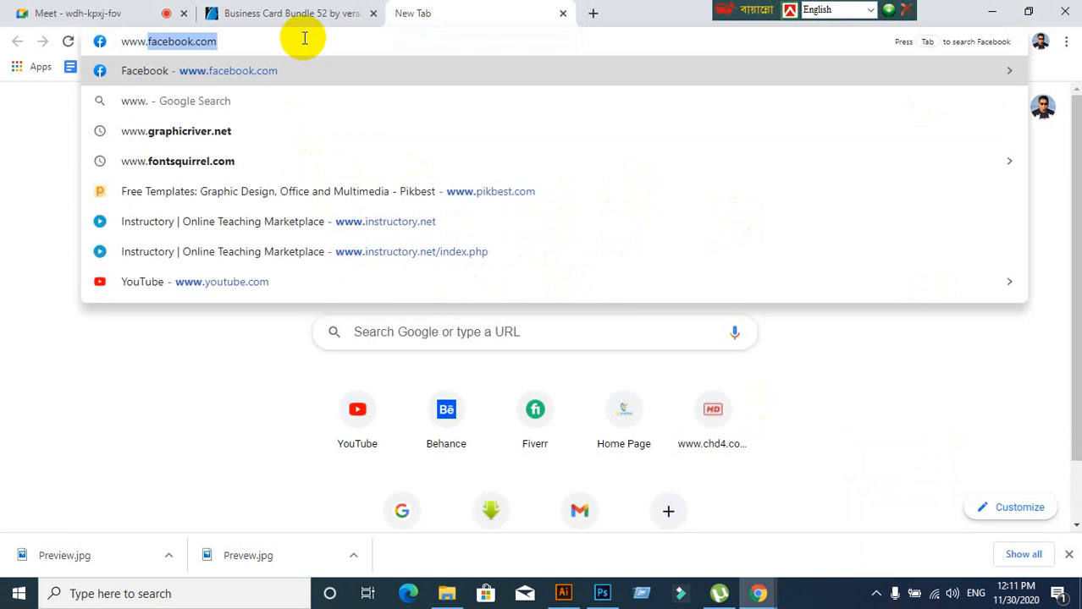
text(gr)
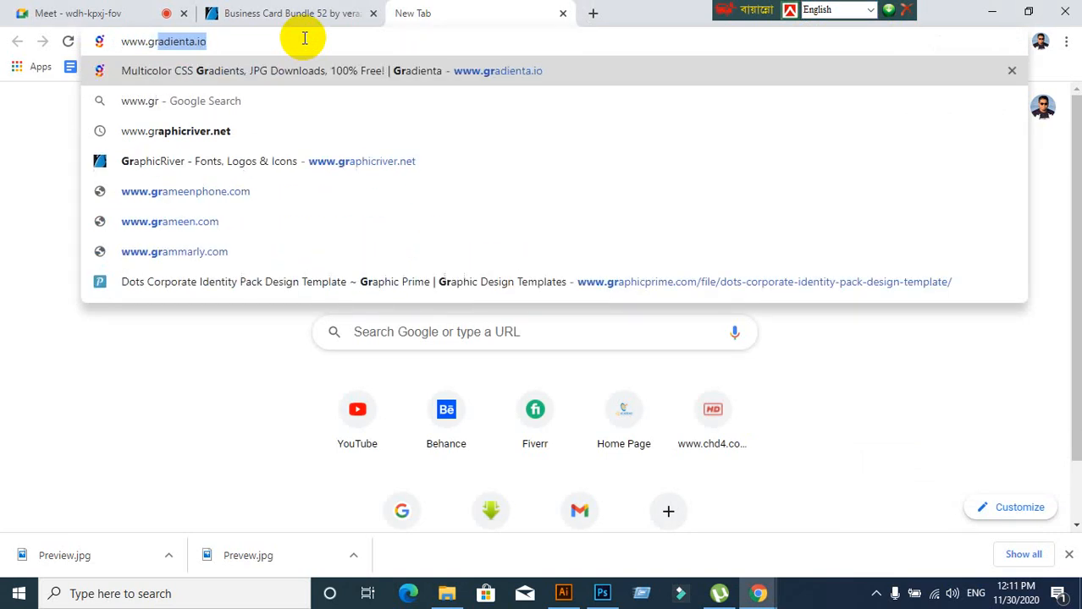
text(qr)
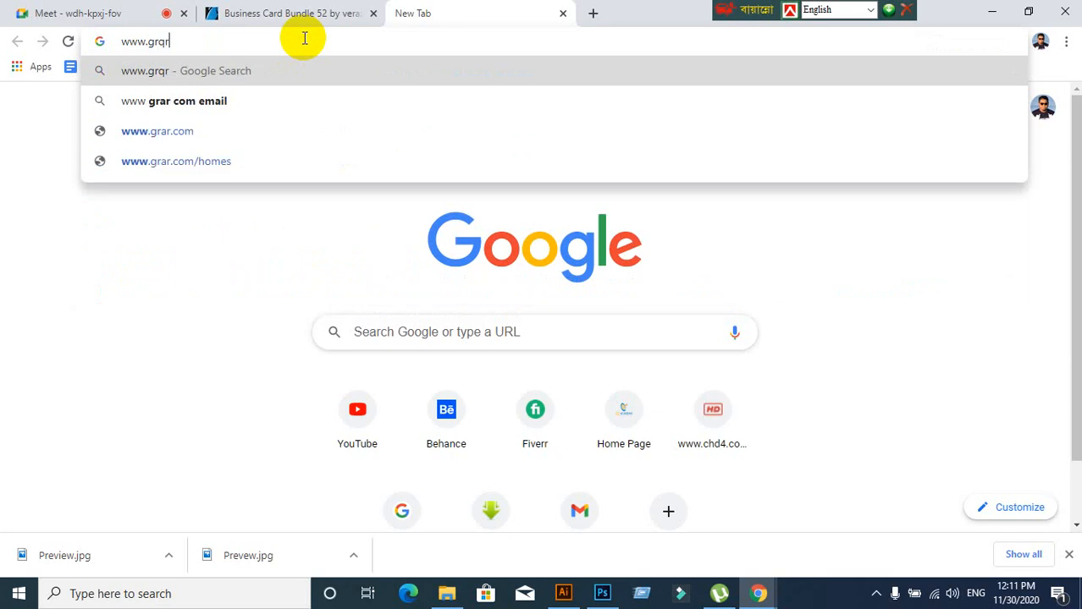
key(BackSpace)
key(BackSpace)
key(BackSpace)
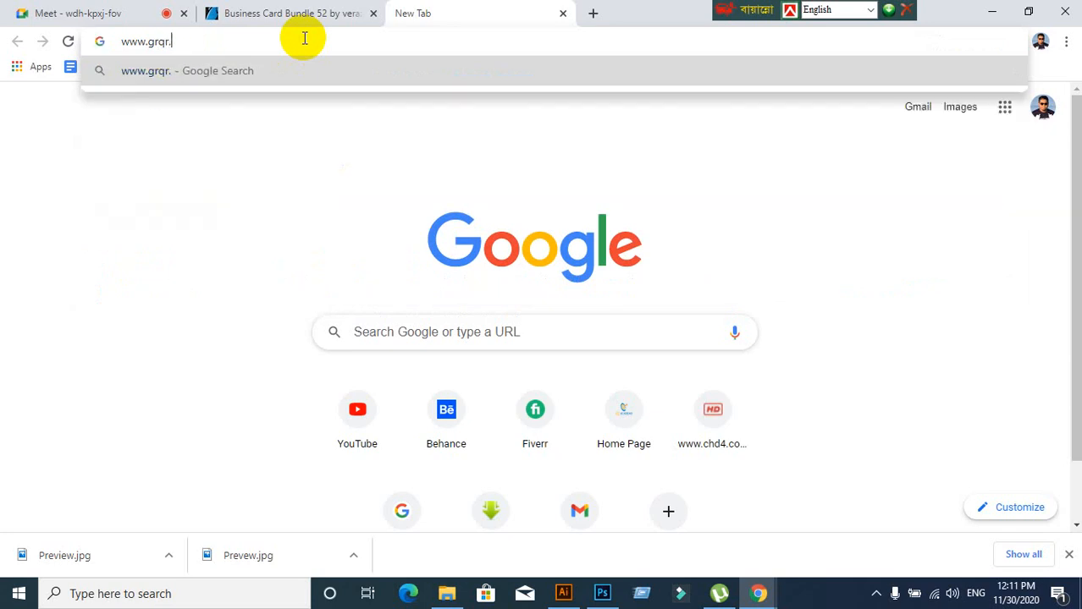
key(BackSpace)
key(BackSpace)
key(BackSpace)
key(BackSpace)
key(BackSpace)
key(BackSpace)
text(go)
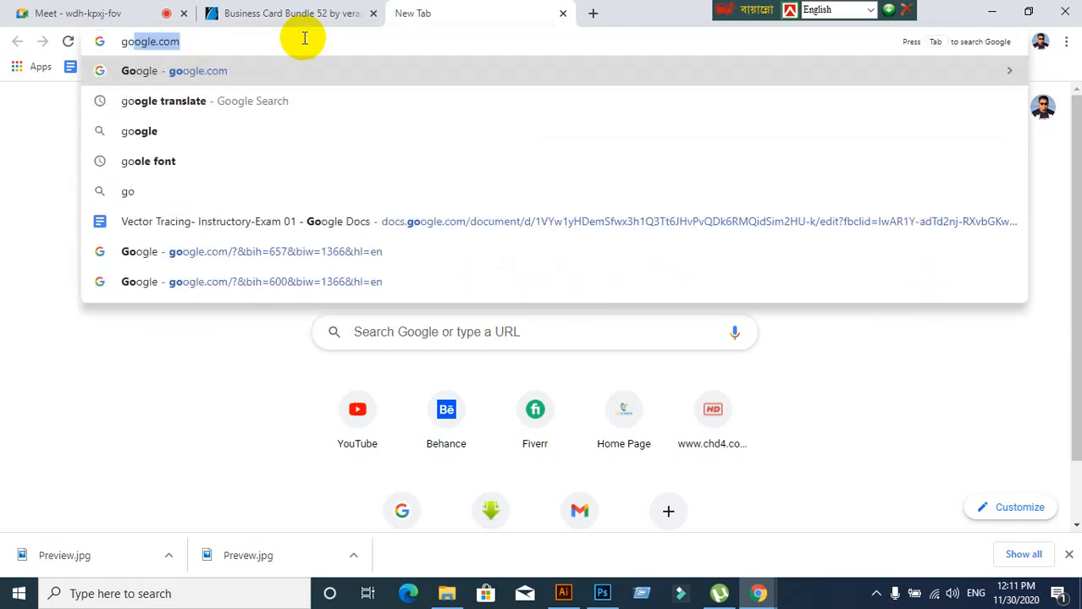
text(qe)
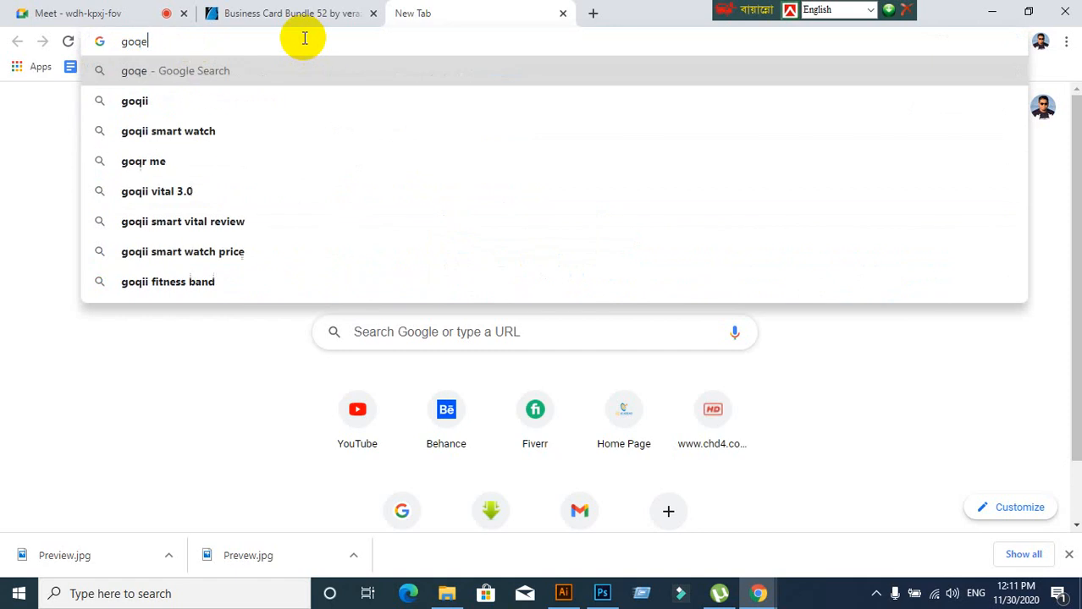
key(BackSpace)
text(r)
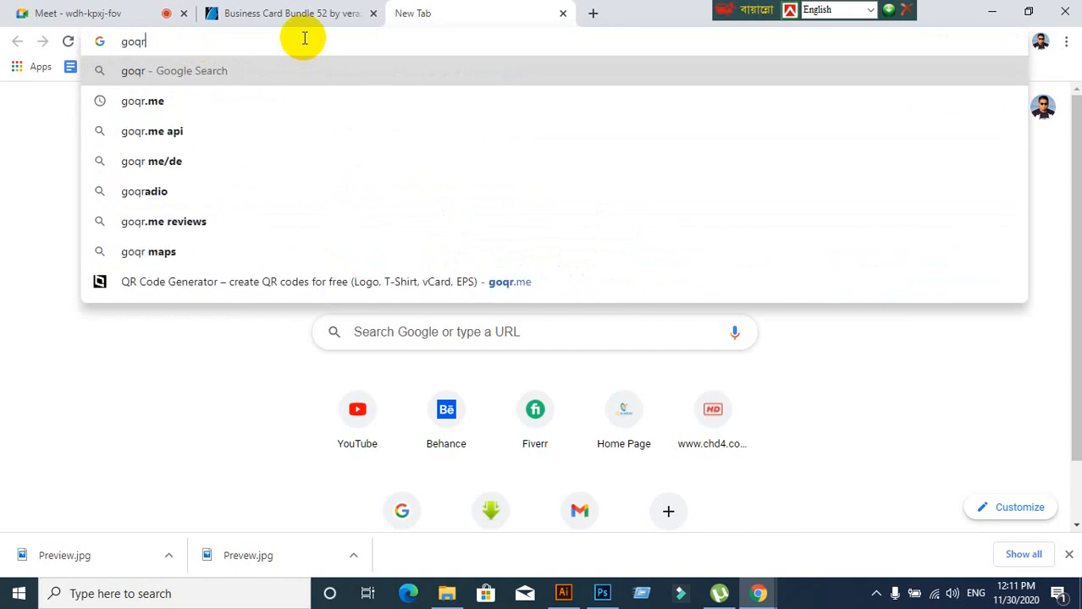
click(177, 101)
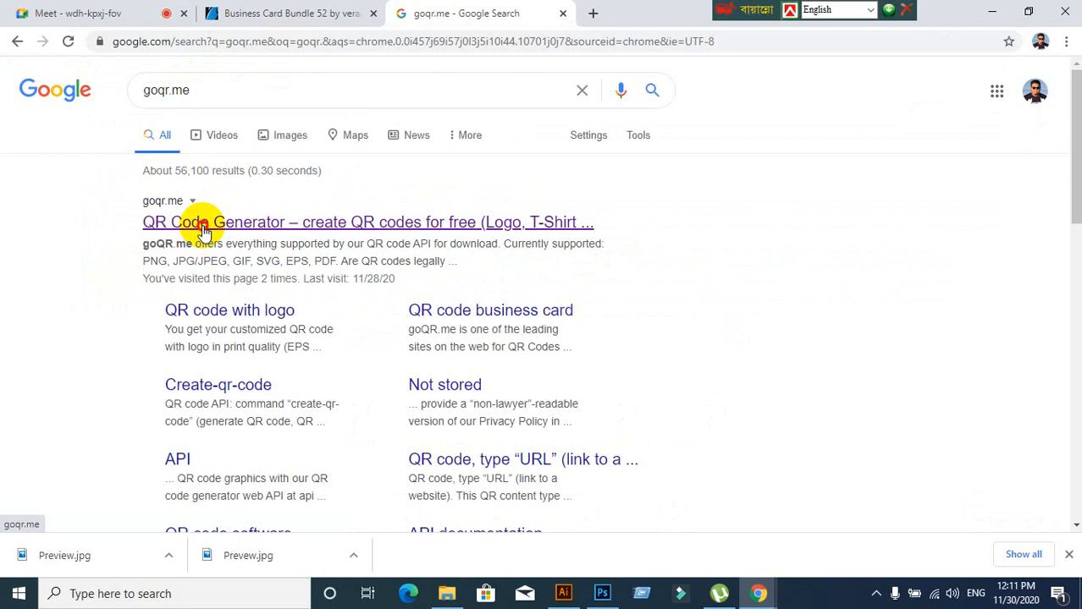
click(207, 222)
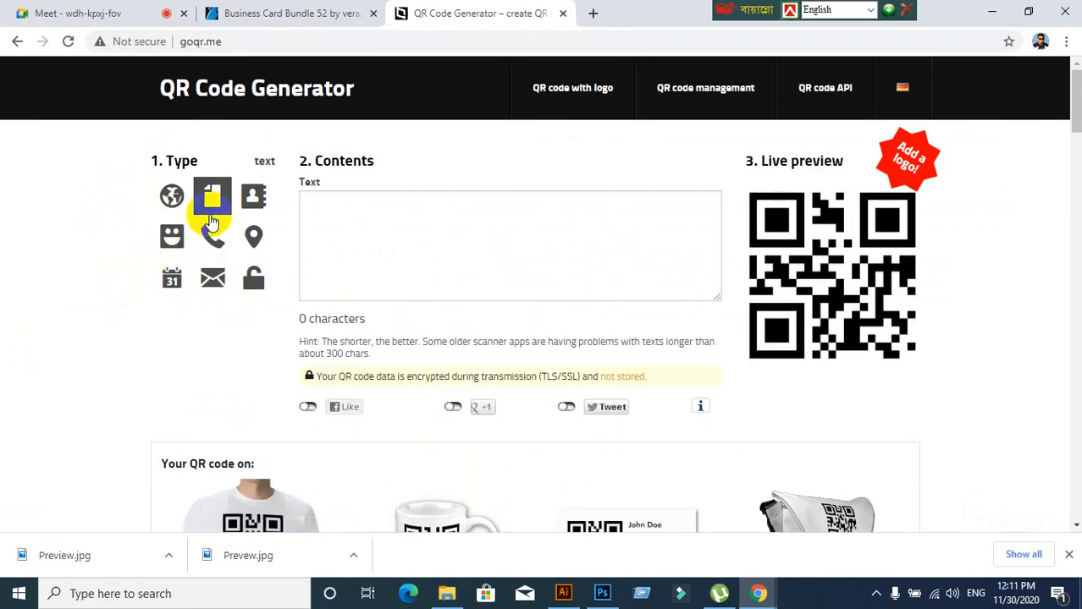
Choose the Text type and enter 'Corporate Business Card' with the card's phone number and e-mail
click(213, 203)
click(364, 221)
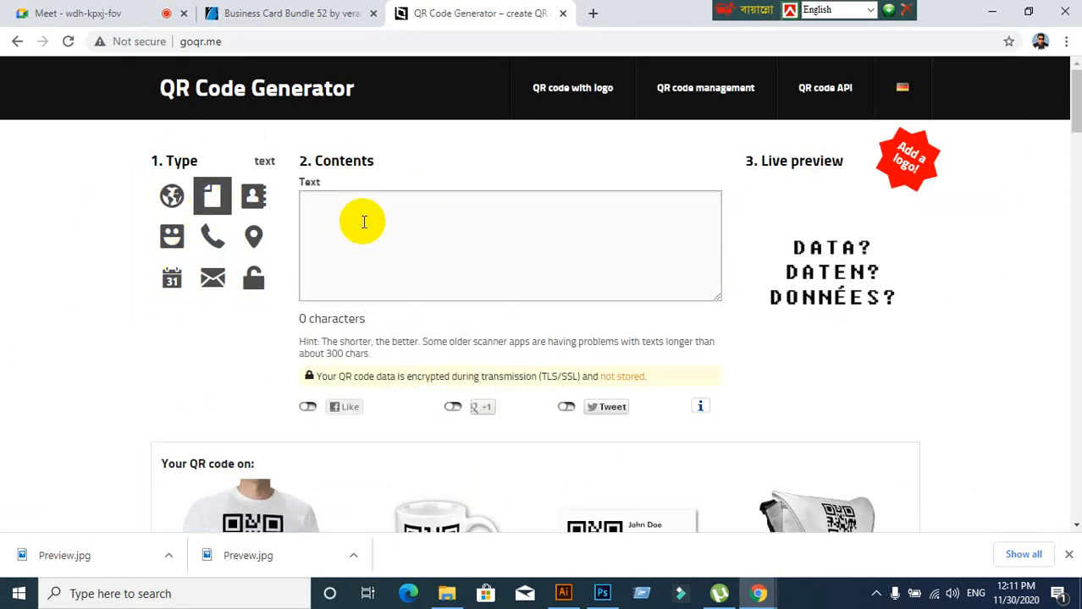
text(Corp)
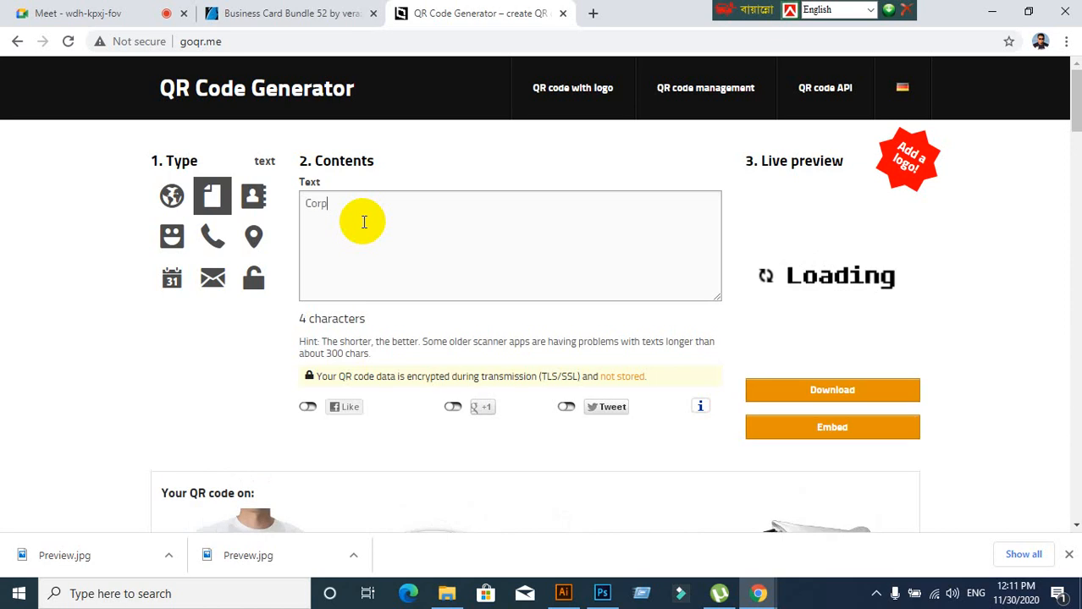
text(orate )
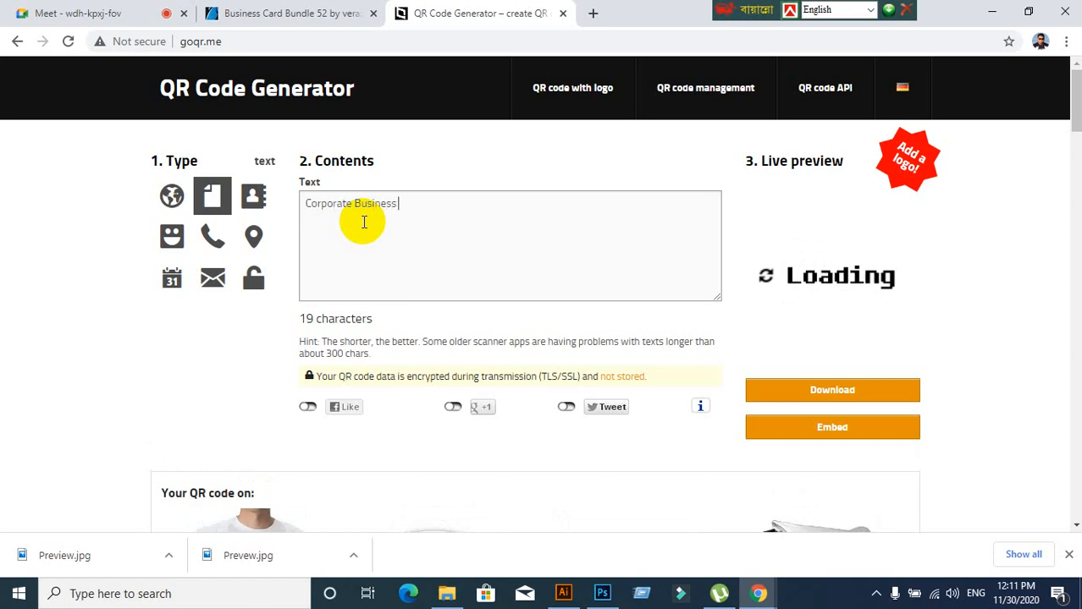
text(Business Ca)
text(5-63)
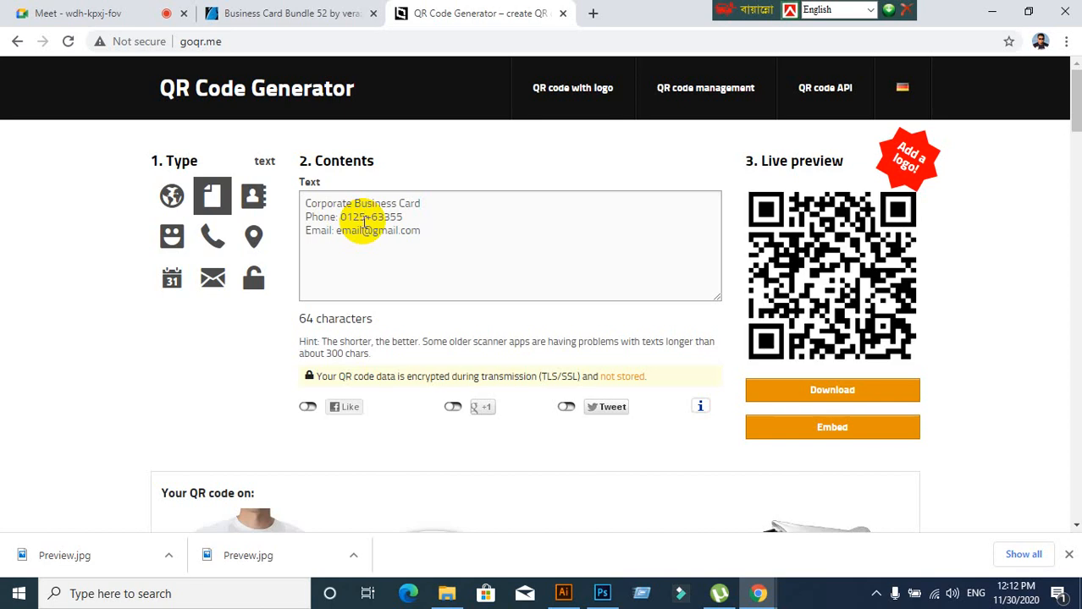
Download the QR code as EPS and show qrcode (1).eps in the Downloads folder
click(815, 390)
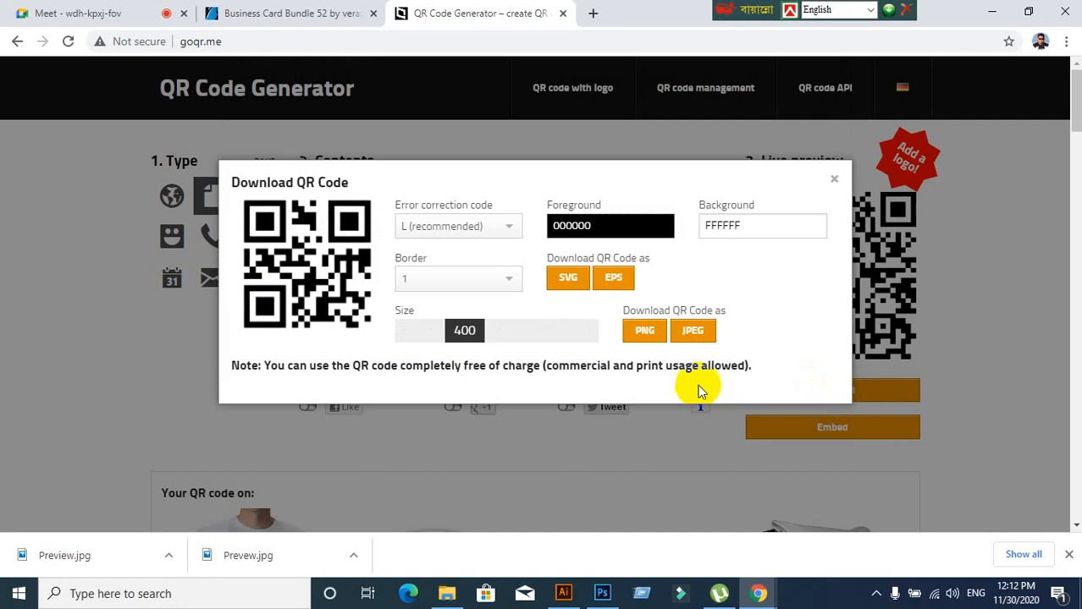
click(643, 337)
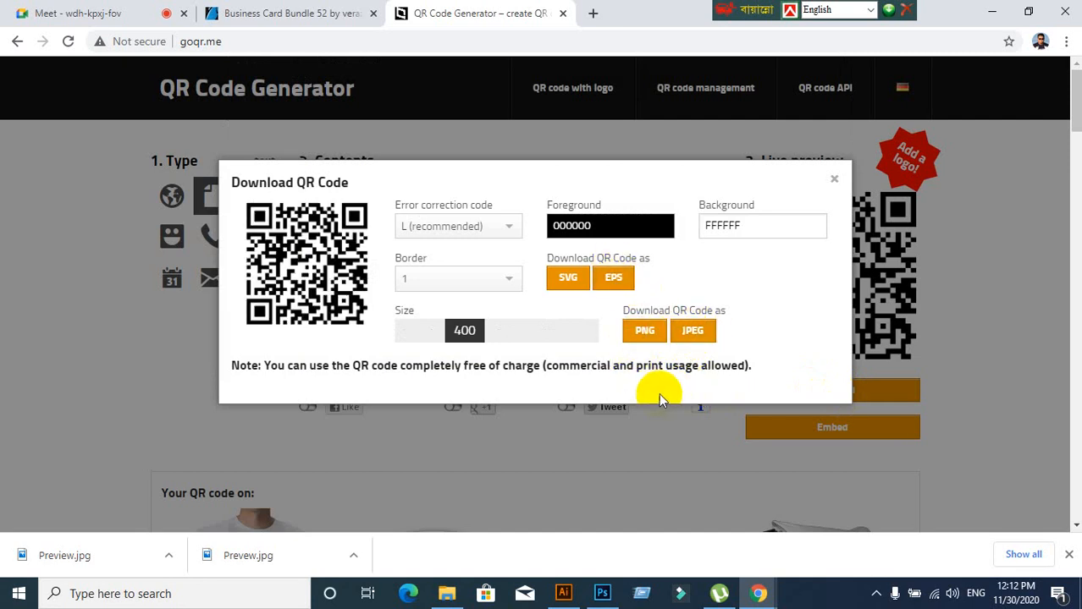
click(614, 280)
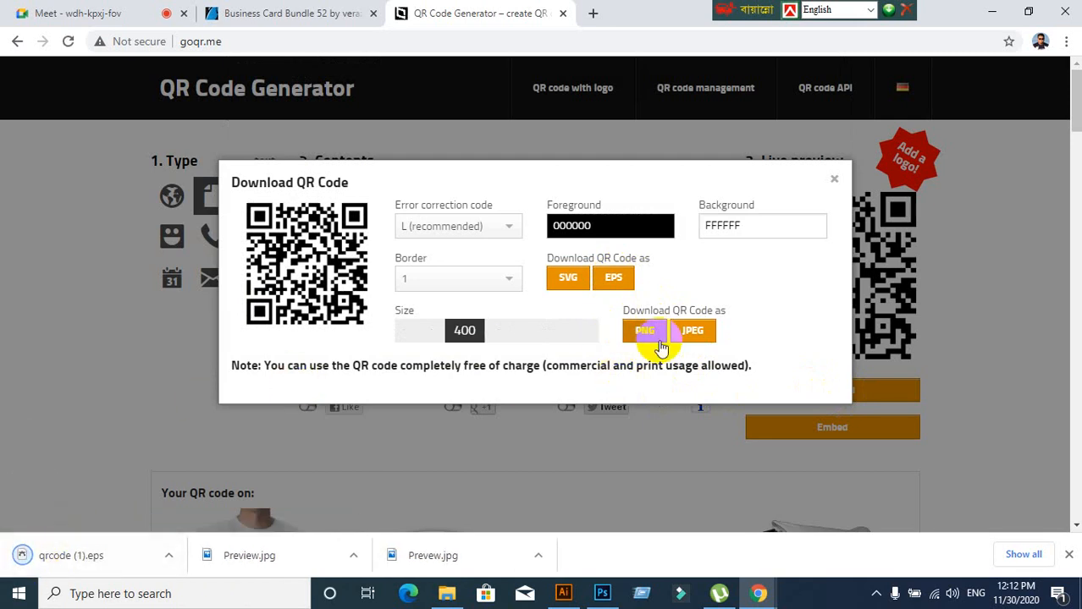
right_click(97, 551)
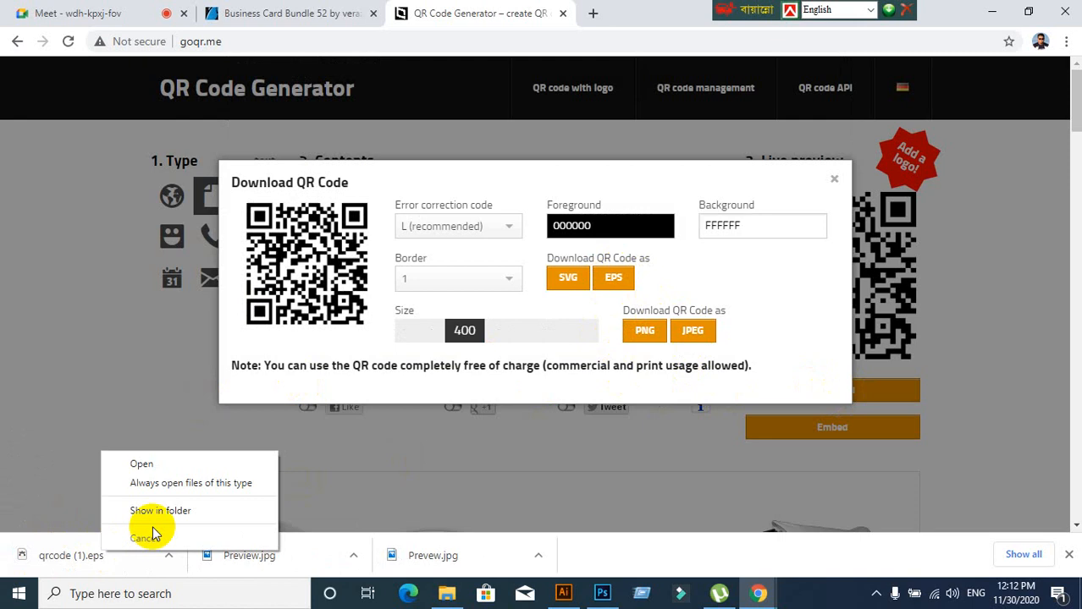
click(159, 517)
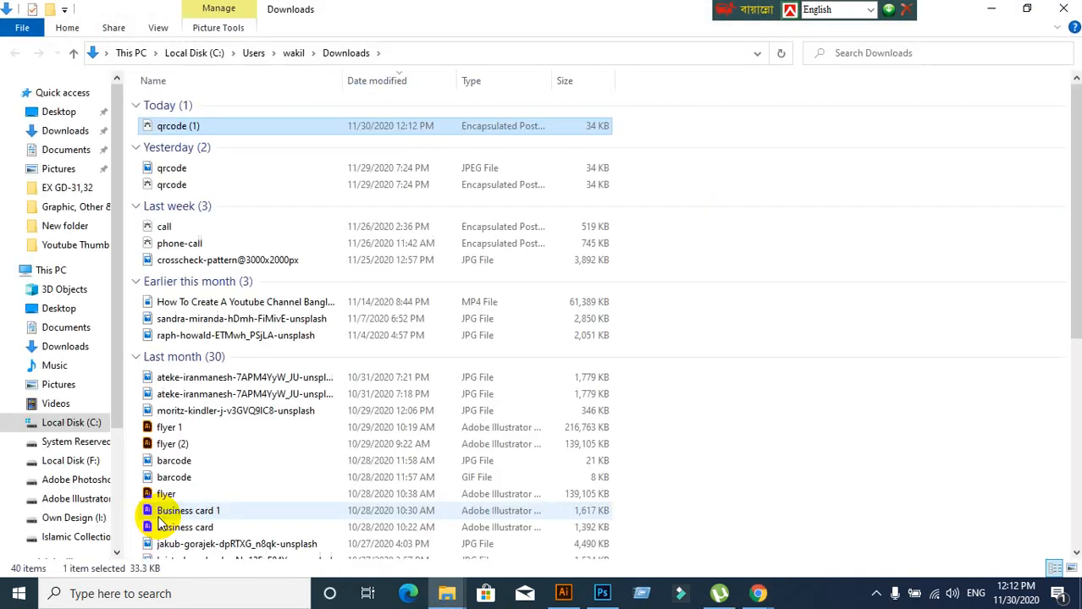
Copy qrcode (1).eps and minimize the open windows to reach the desktop
right_click(196, 126)
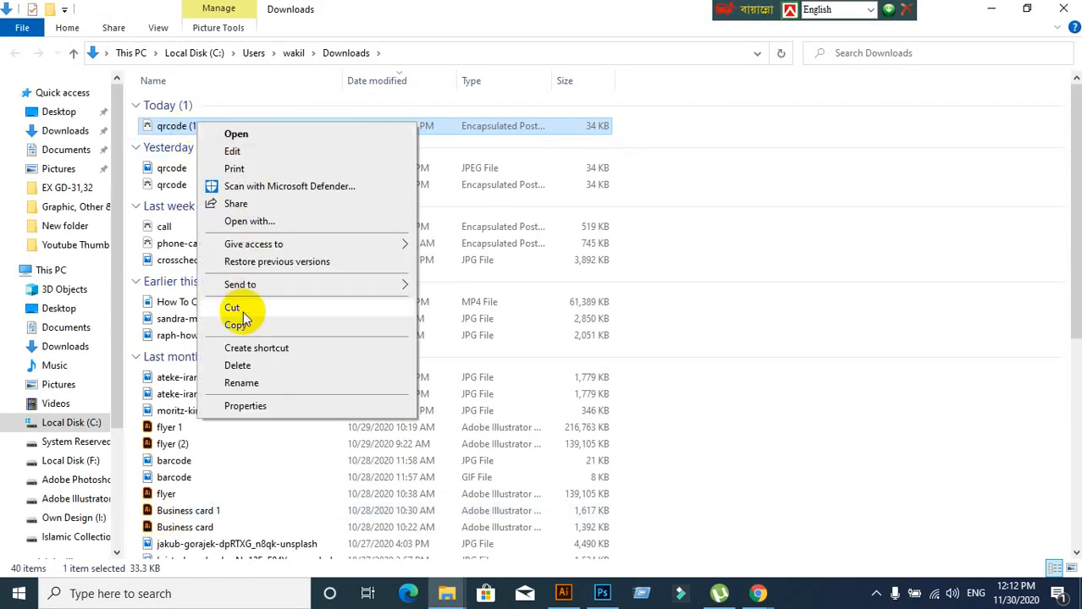
click(237, 323)
click(990, 8)
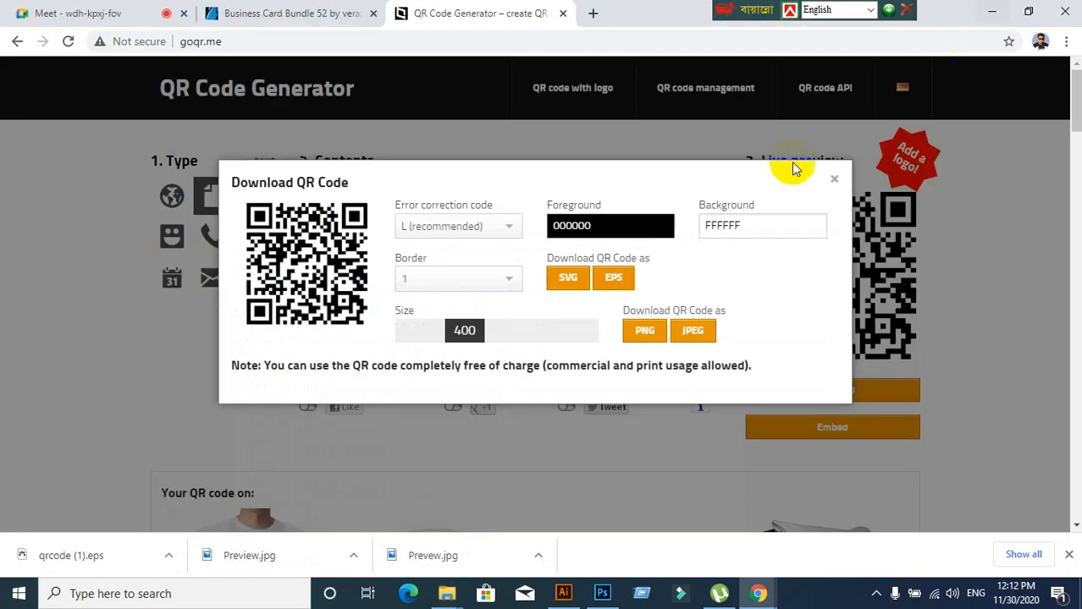
click(560, 15)
click(988, 12)
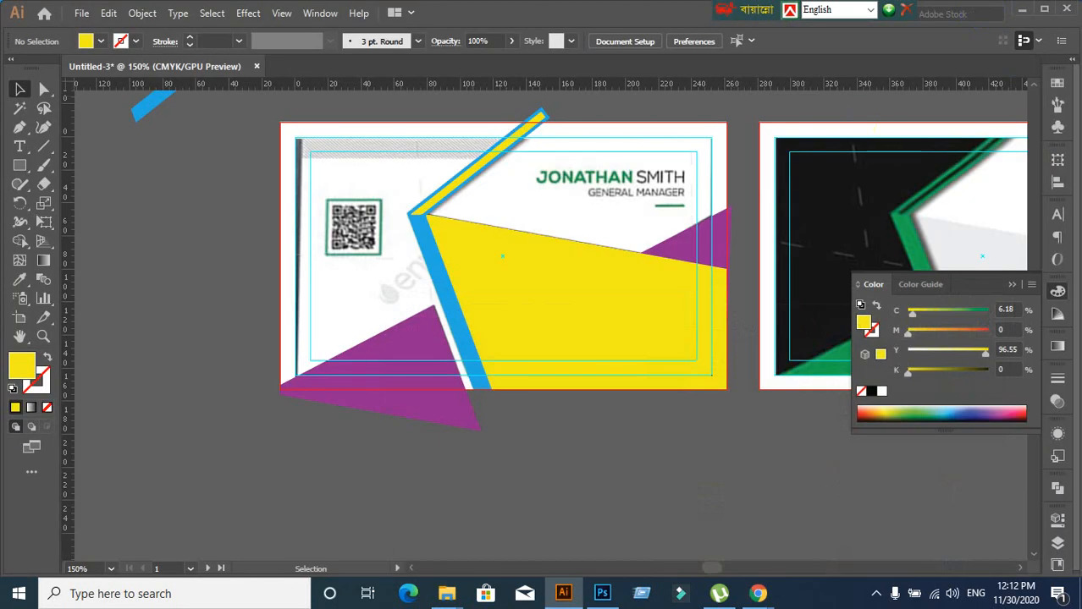
click(1024, 10)
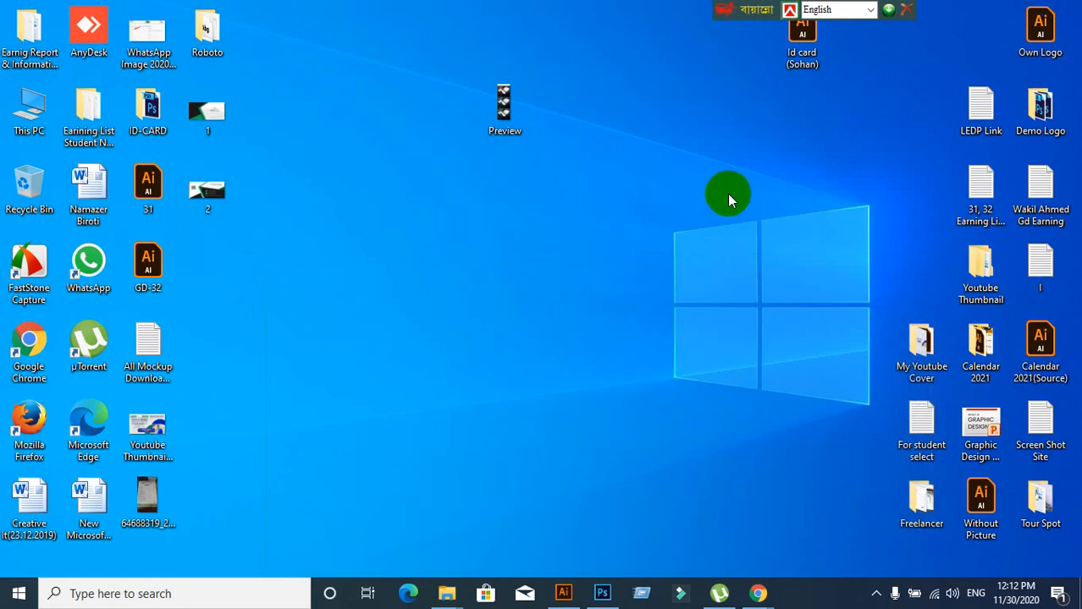
Paste qrcode (1).eps on the desktop and drag it into the Illustrator document
right_click(347, 178)
click(378, 247)
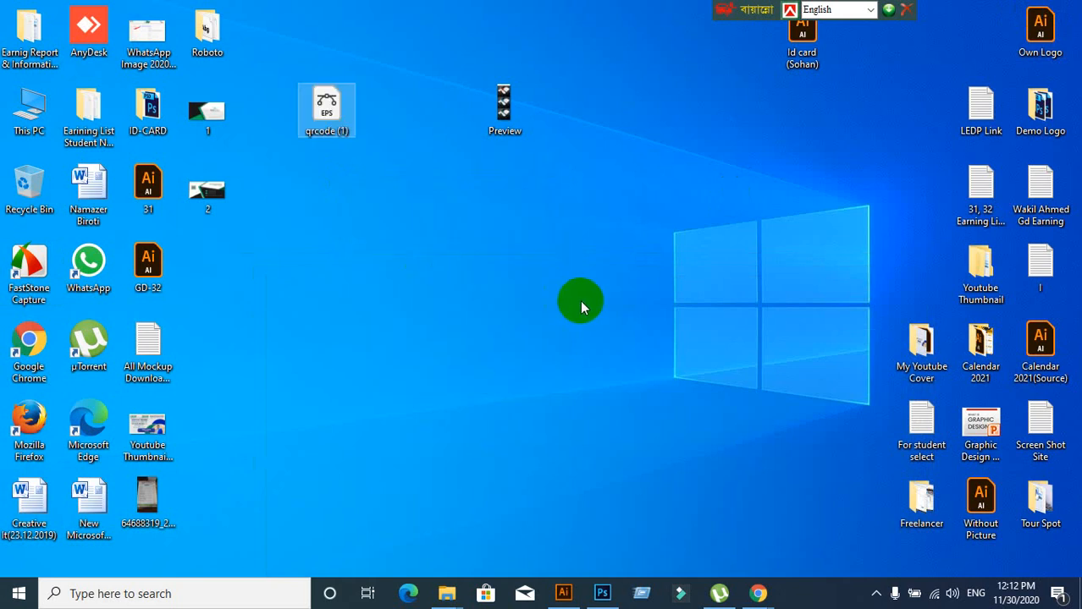
drag(342, 119, 347, 300)
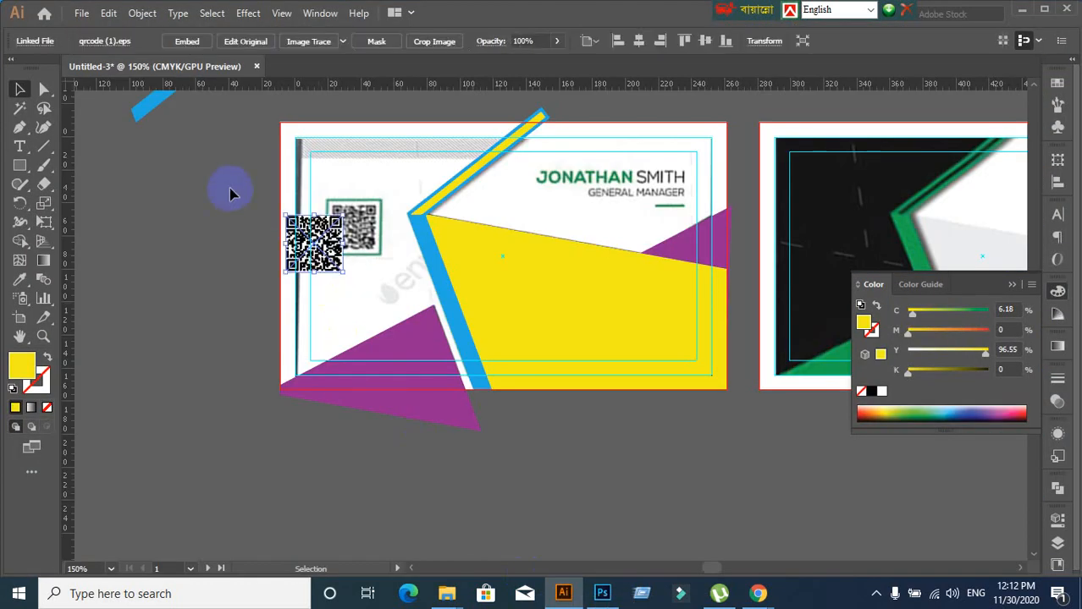
Embed the placed QR code and move it onto the pasteboard left of the card
click(188, 46)
click(296, 304)
scroll(303, 302, up, 3)
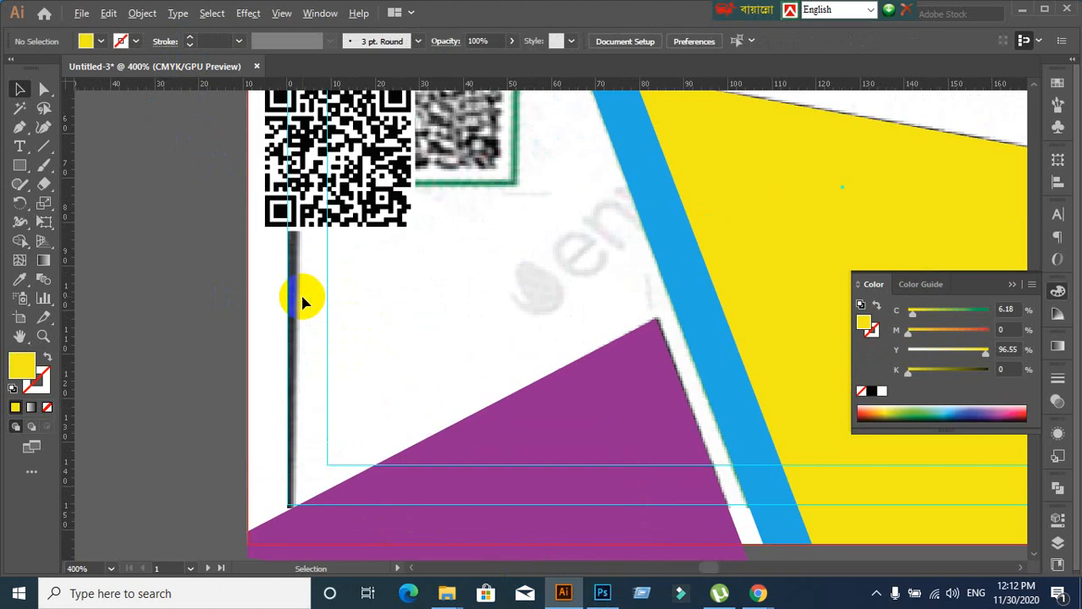
scroll(342, 291, down, 1)
click(341, 213)
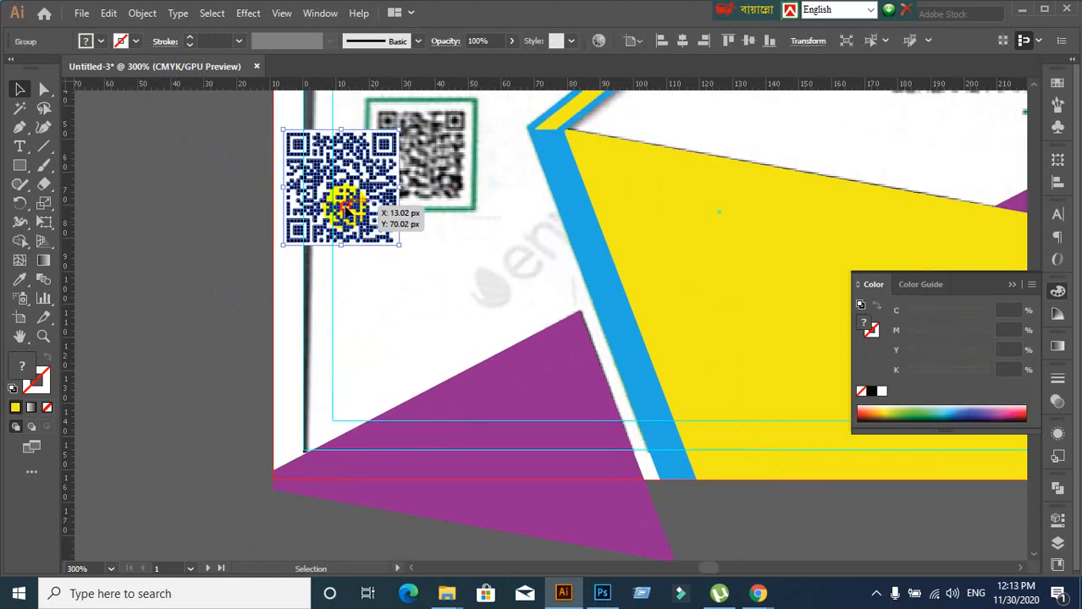
drag(347, 211, 200, 285)
click(181, 410)
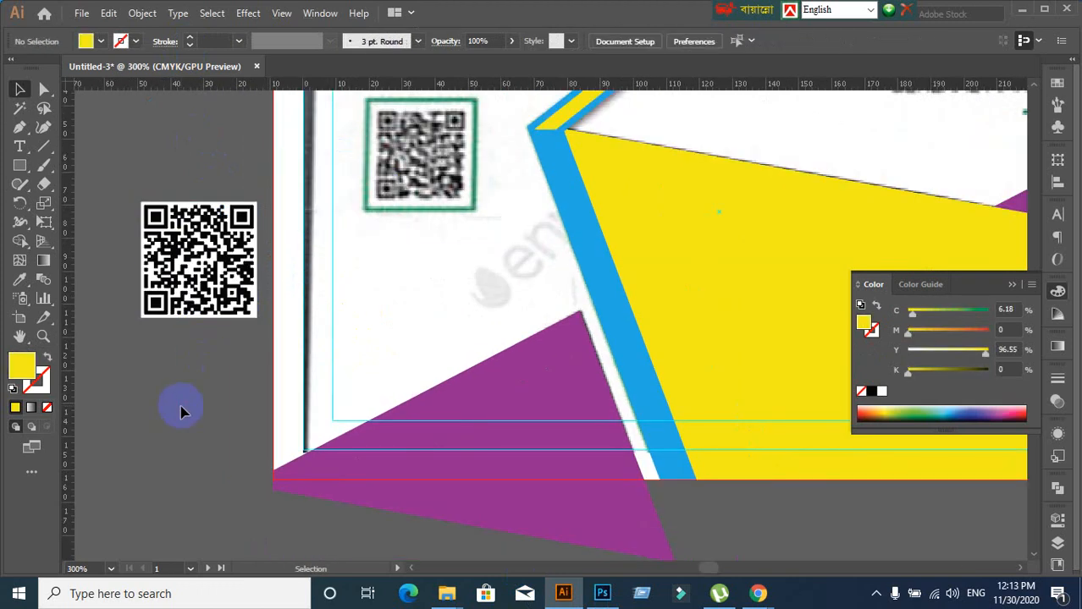
Try the QR code over the card's old QR placeholder, then return it to the left pasteboard
scroll(225, 383, up, 1)
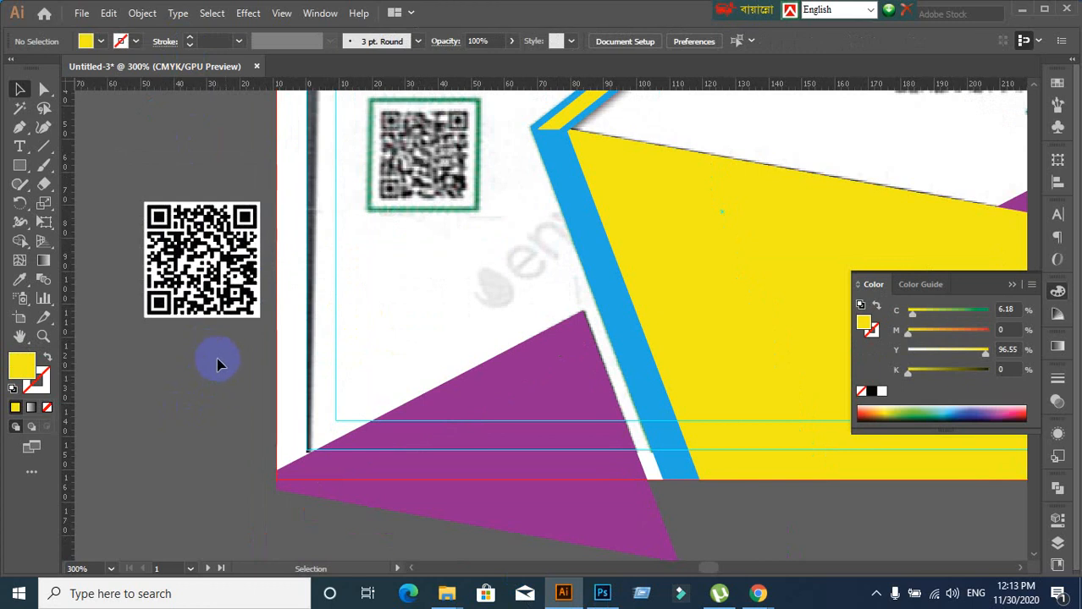
click(205, 273)
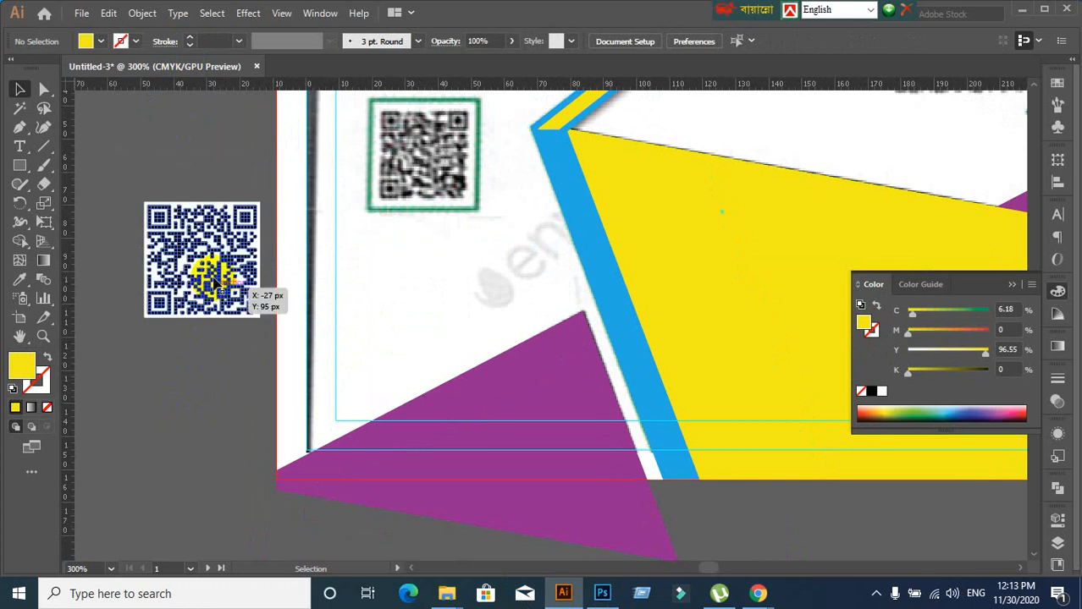
click(174, 401)
drag(206, 292, 482, 214)
click(127, 249)
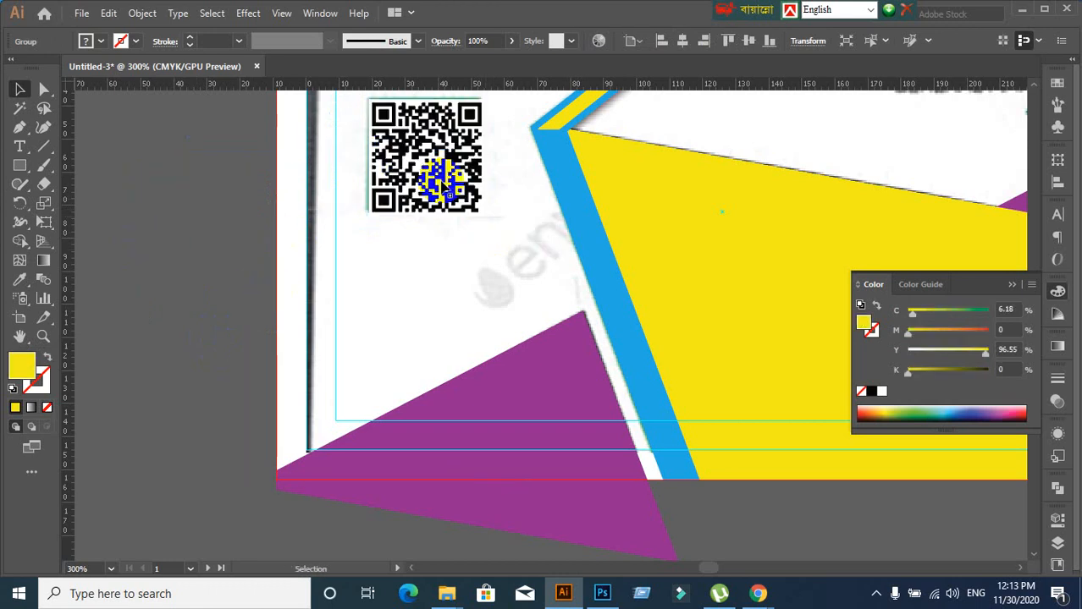
drag(444, 170, 157, 272)
click(194, 415)
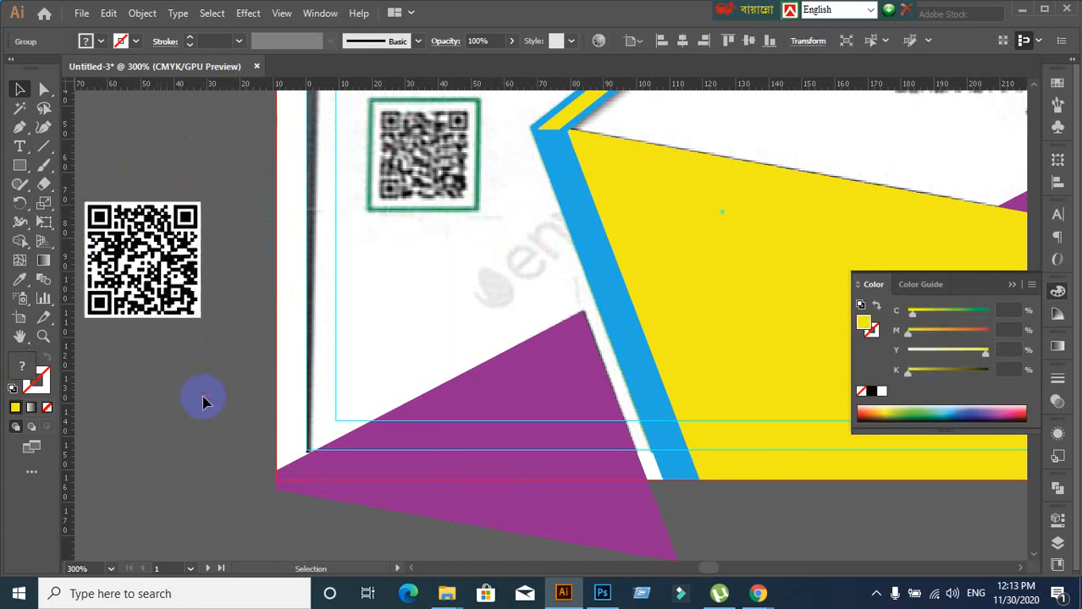
drag(197, 395, 361, 342)
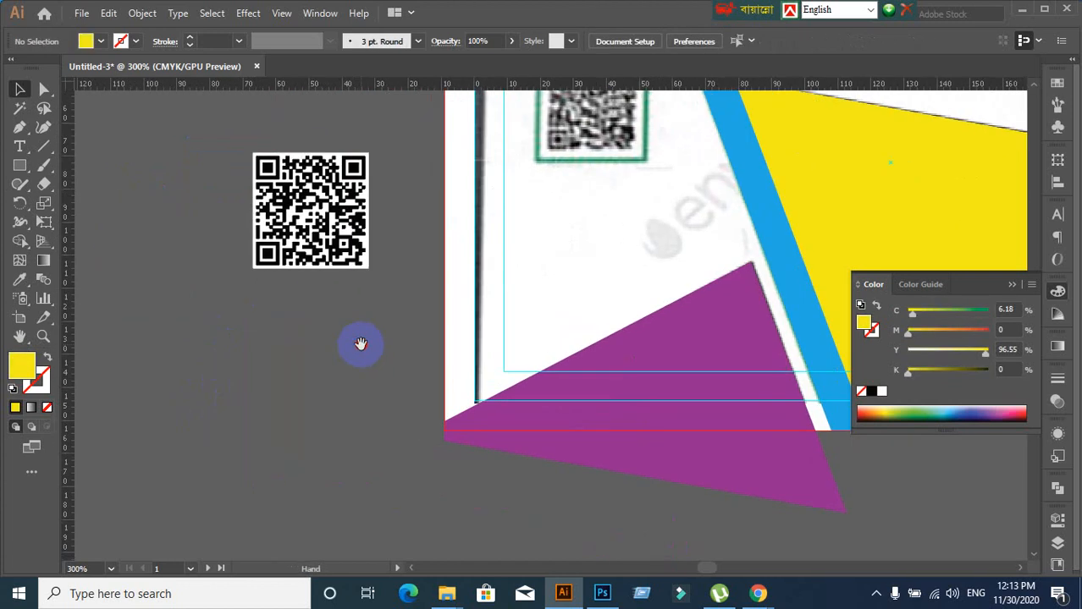
Draw a yellow square covering the QR code and send it to the back
click(20, 168)
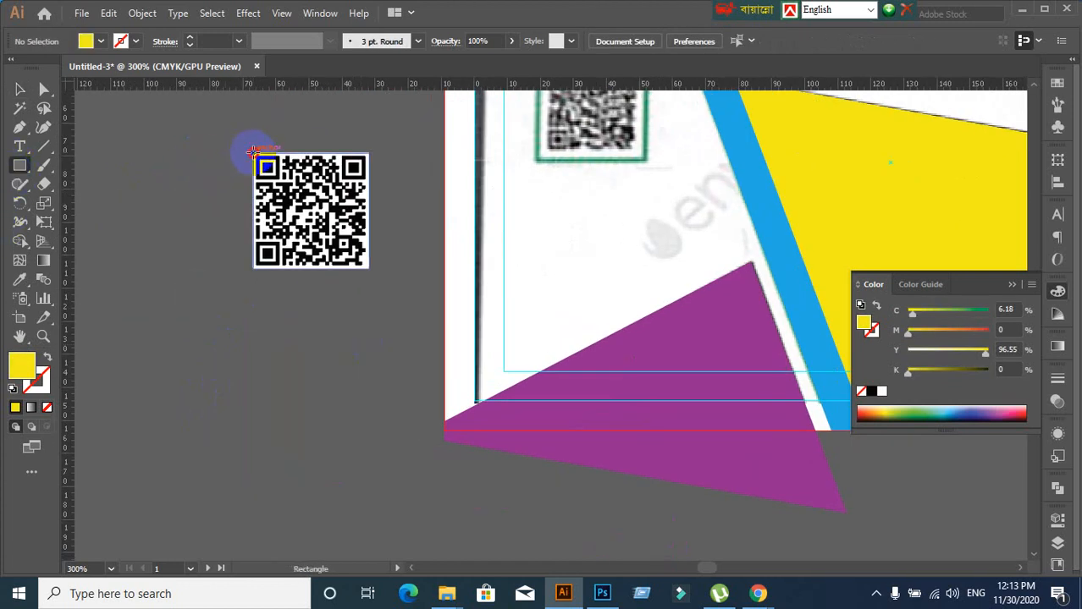
drag(252, 152, 367, 267)
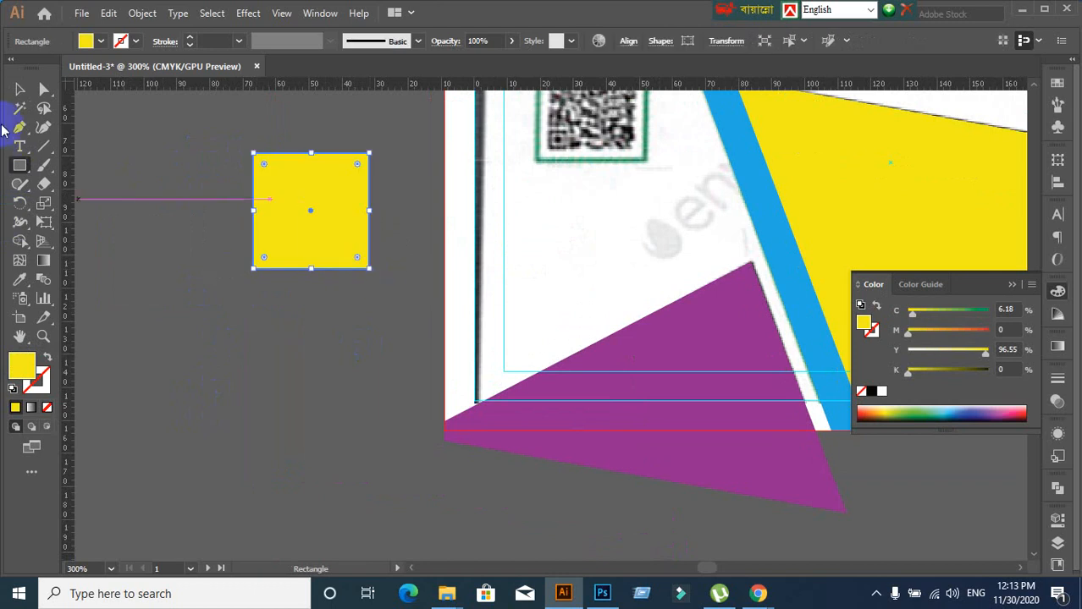
click(19, 89)
key(a)
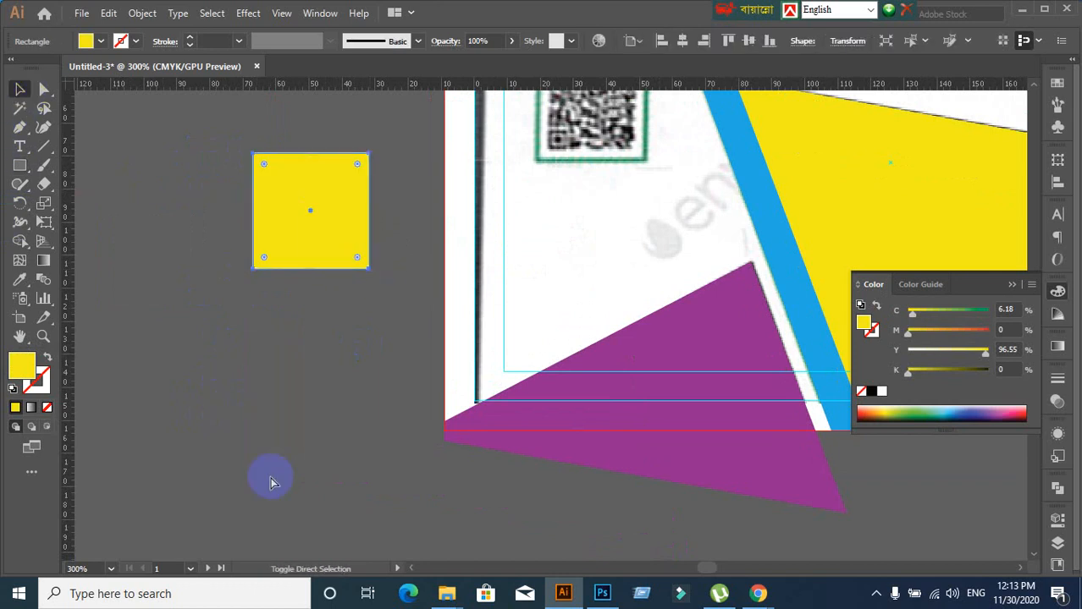
key(v)
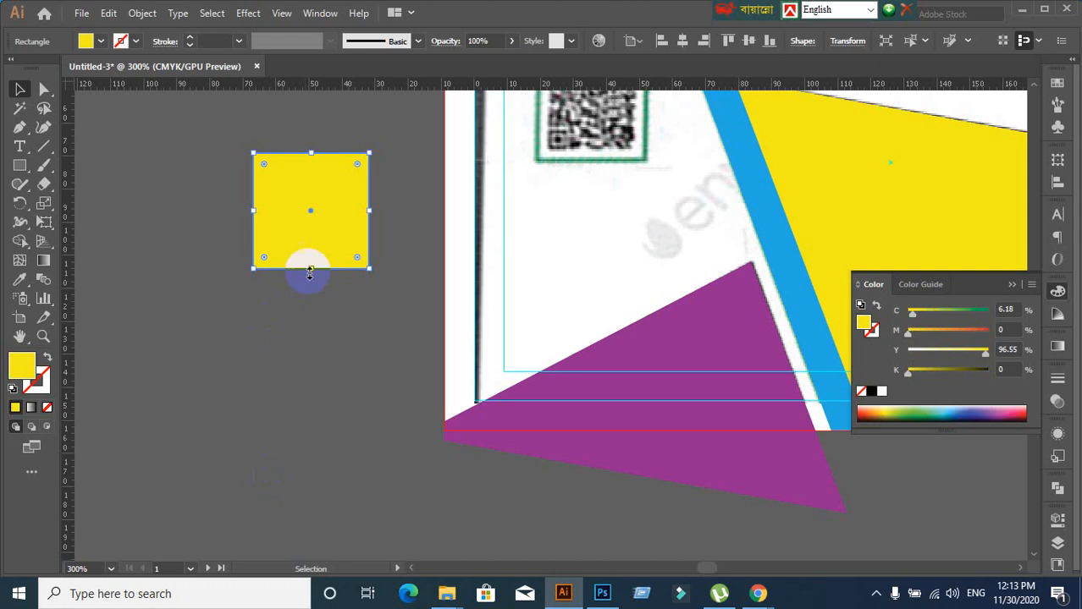
right_click(309, 250)
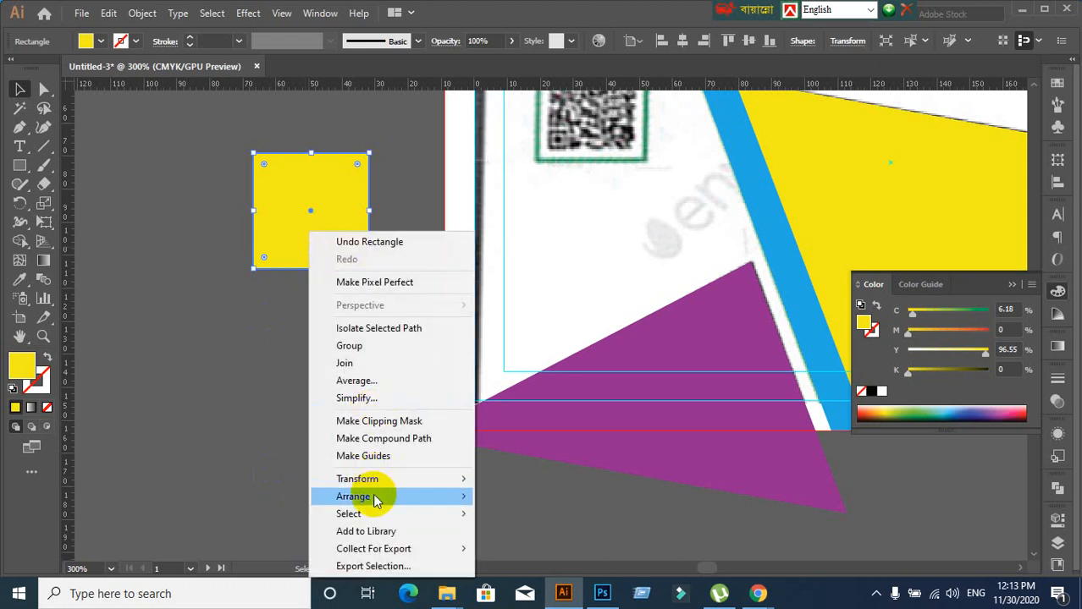
mouse_move(379, 498)
click(546, 548)
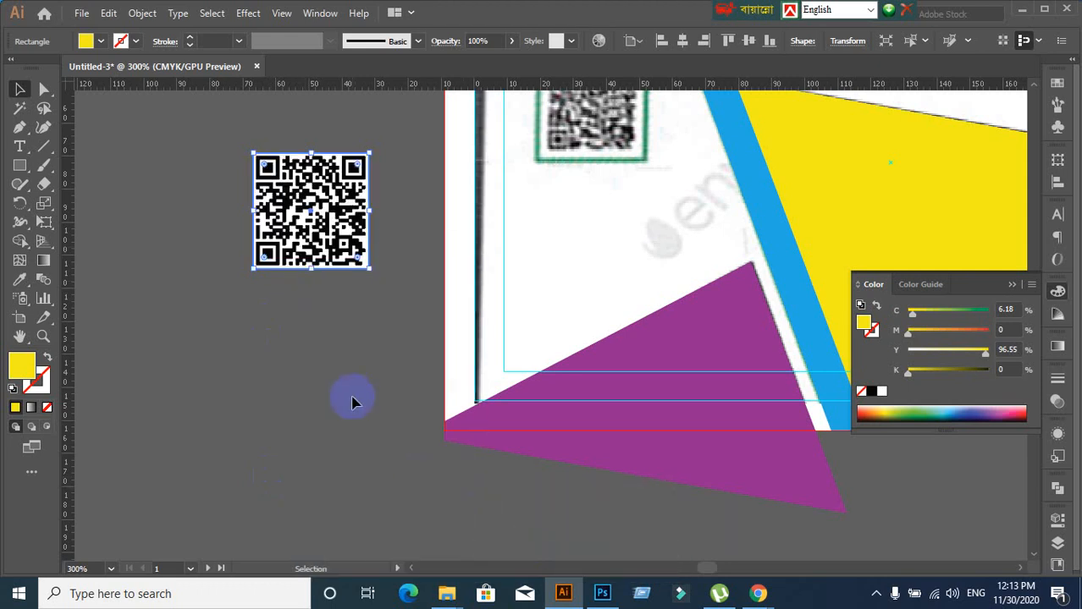
Lock the QR code with Ctrl+2, test-drag the yellow square out, then undo the move
click(307, 237)
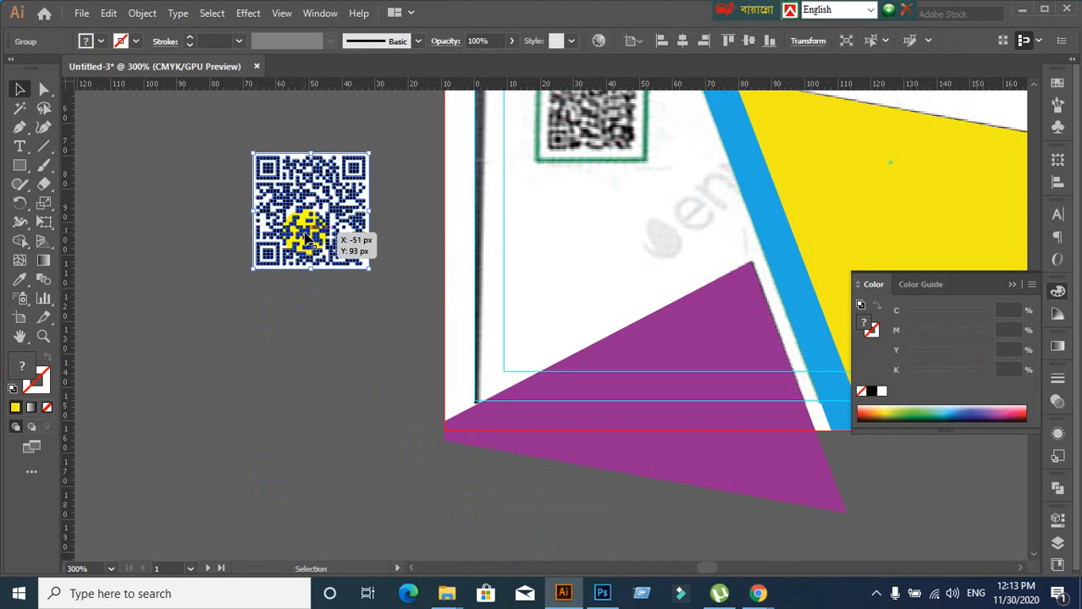
key(ctrl)
key(ctrl+2)
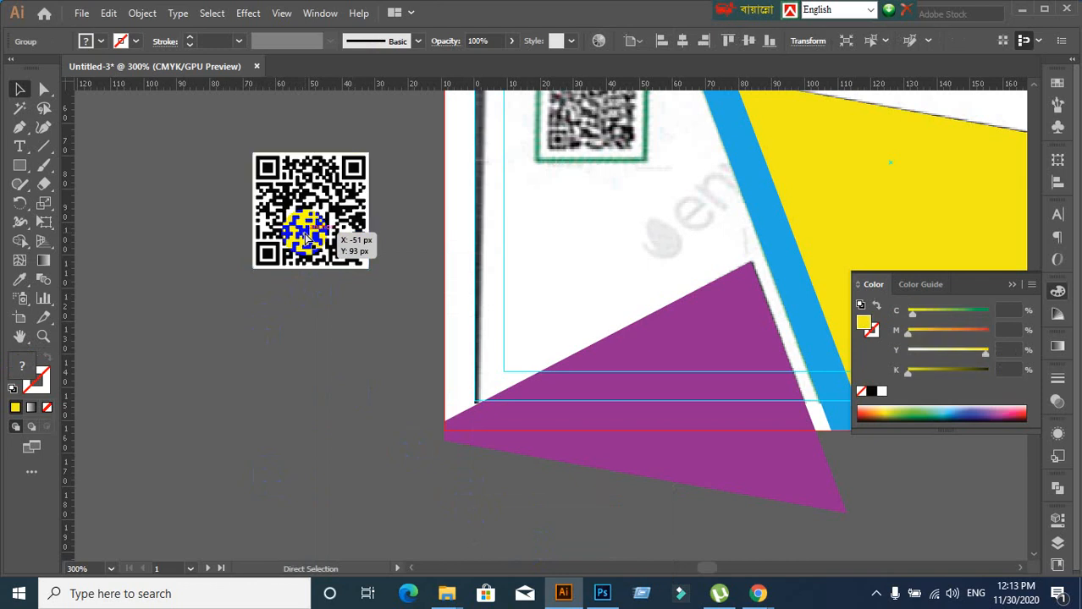
click(307, 228)
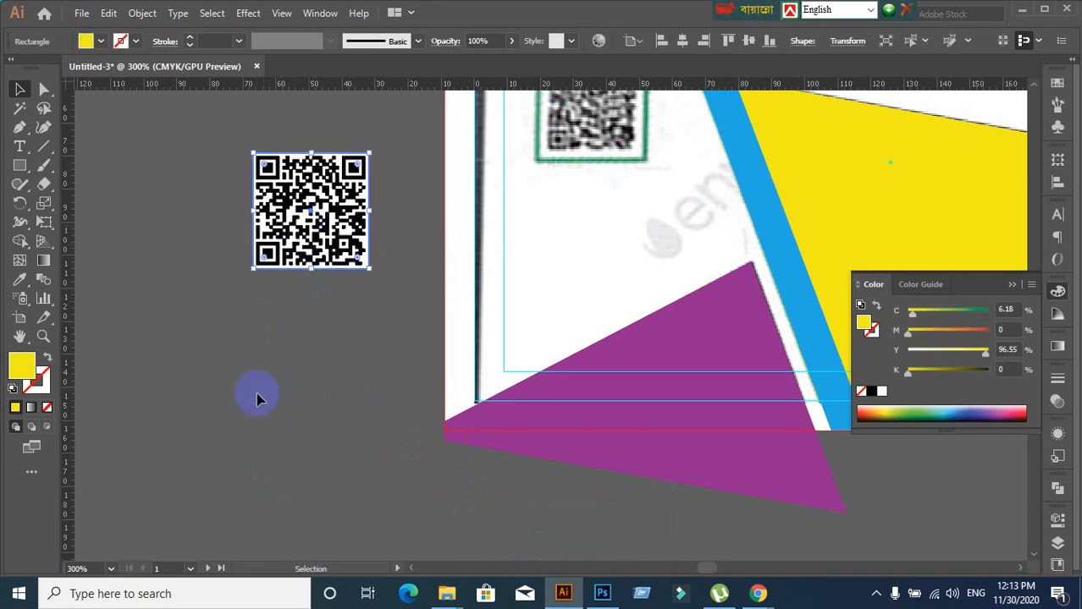
drag(326, 246, 324, 389)
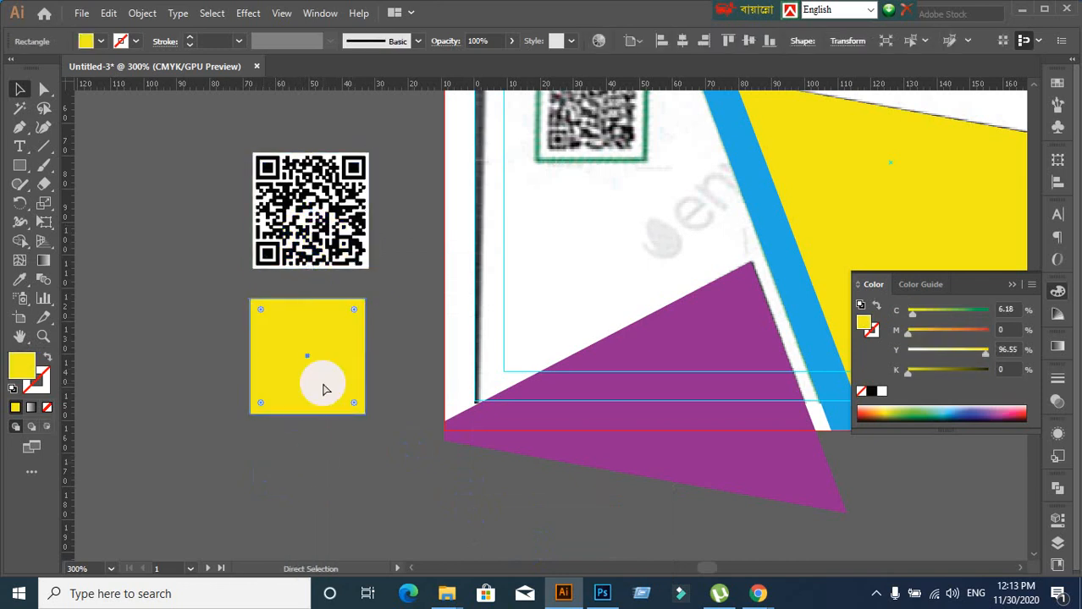
key(ctrl+z)
click(323, 385)
click(293, 224)
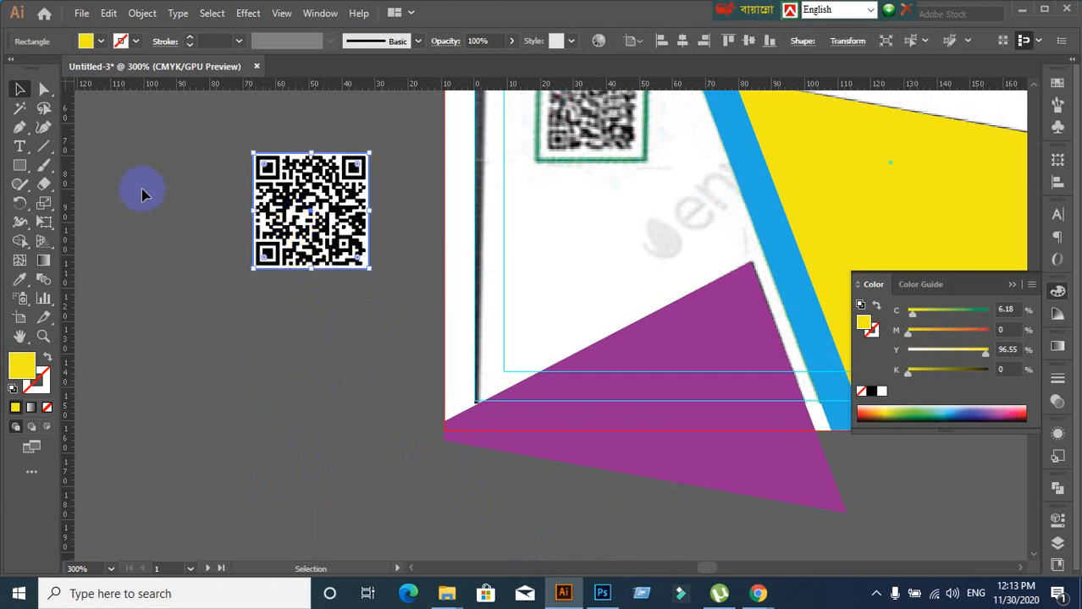
Offset the yellow square's path by 3 px with Preview on, then reselect the new frame
click(140, 13)
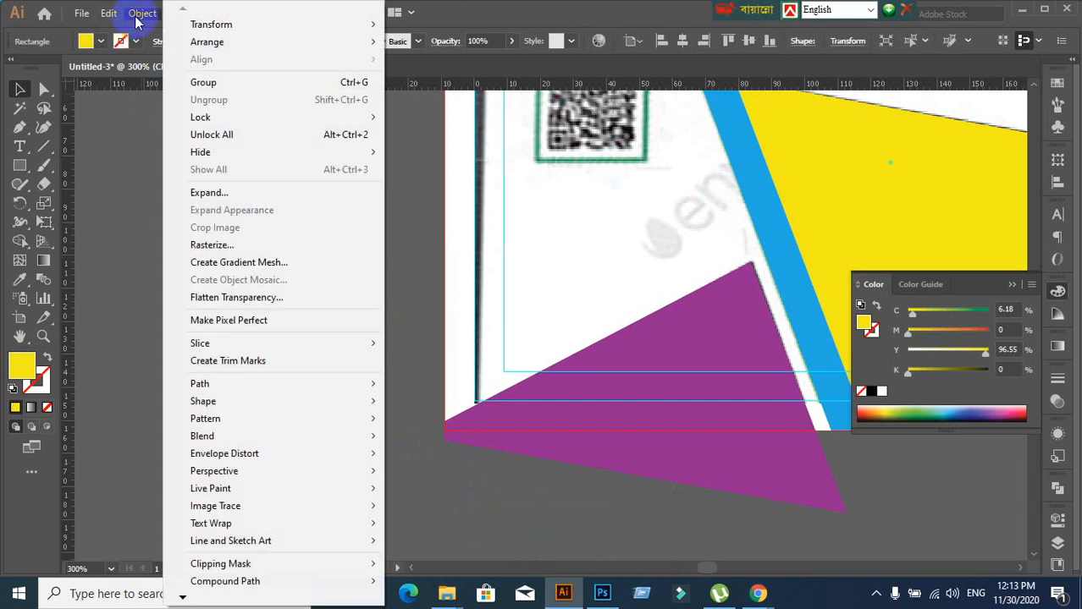
mouse_move(218, 385)
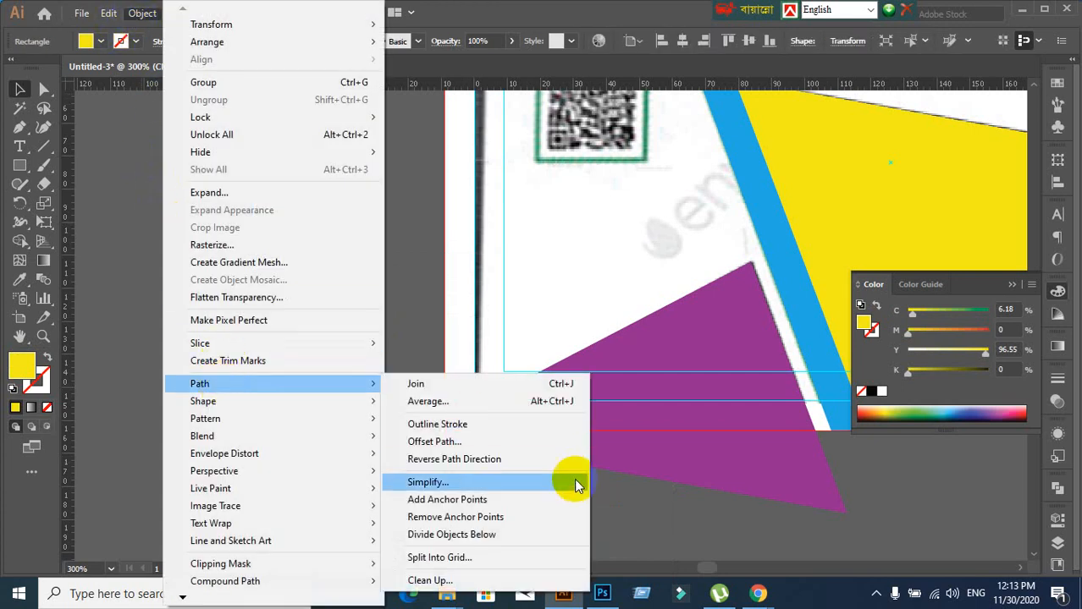
click(427, 443)
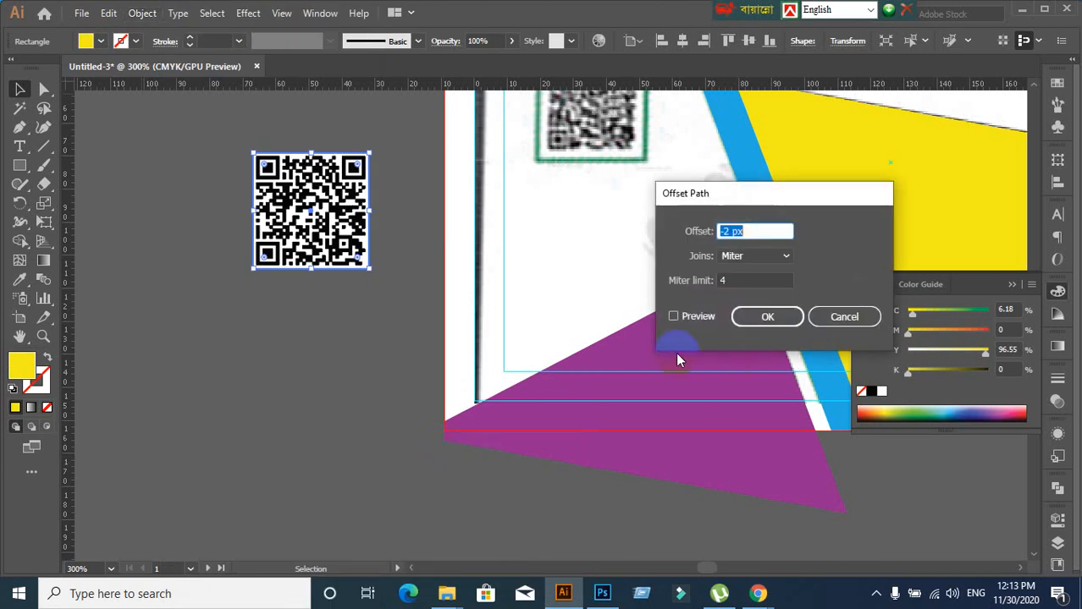
click(673, 317)
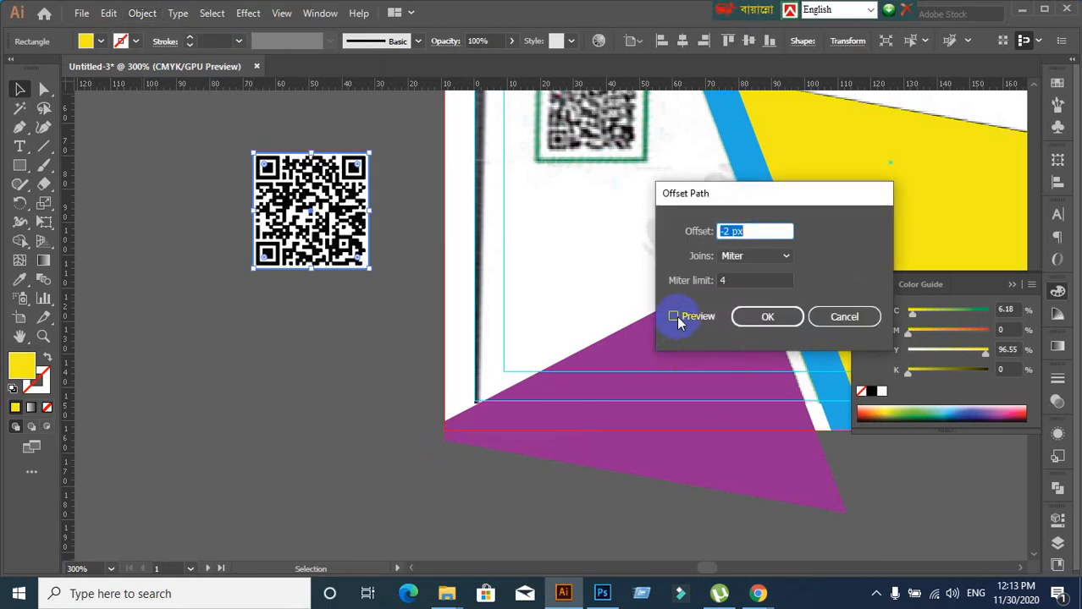
click(768, 233)
key(Up)
key(Up)
key(Up)
key(Up)
key(Up)
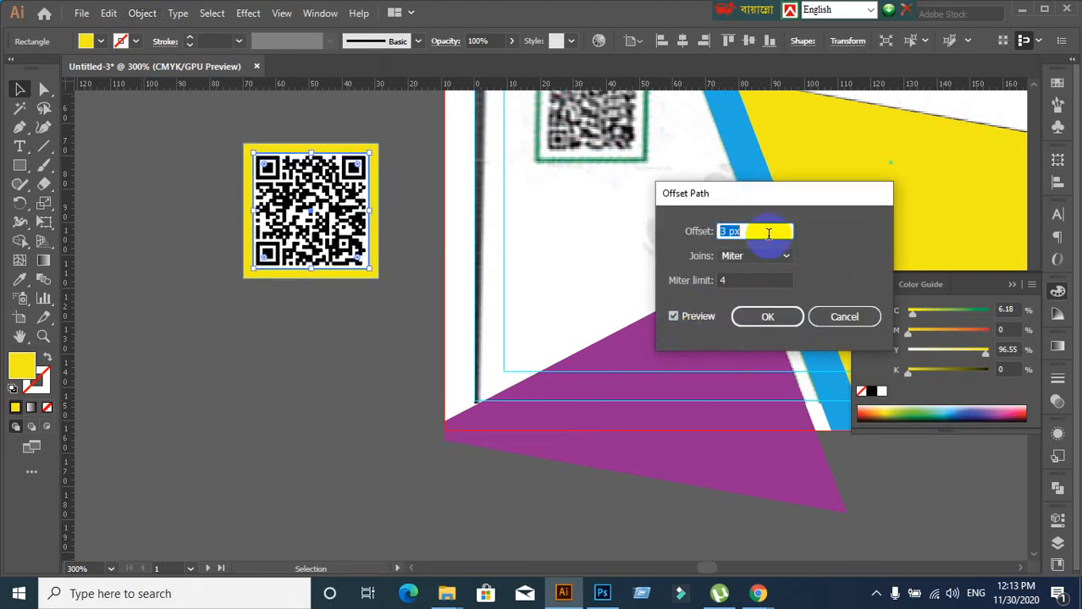
key(Down)
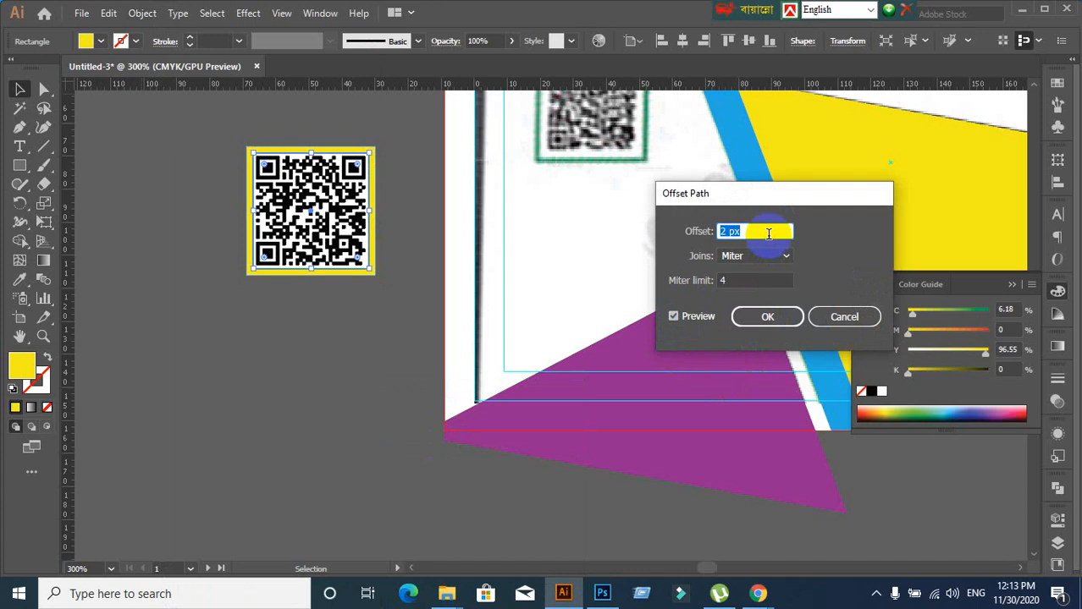
key(Up)
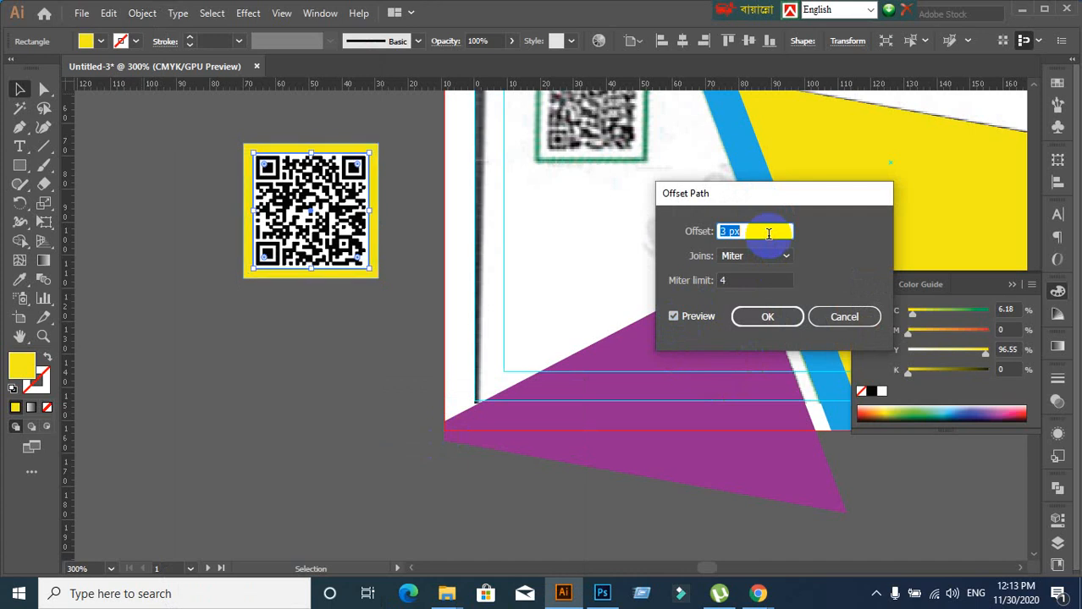
click(767, 316)
click(430, 385)
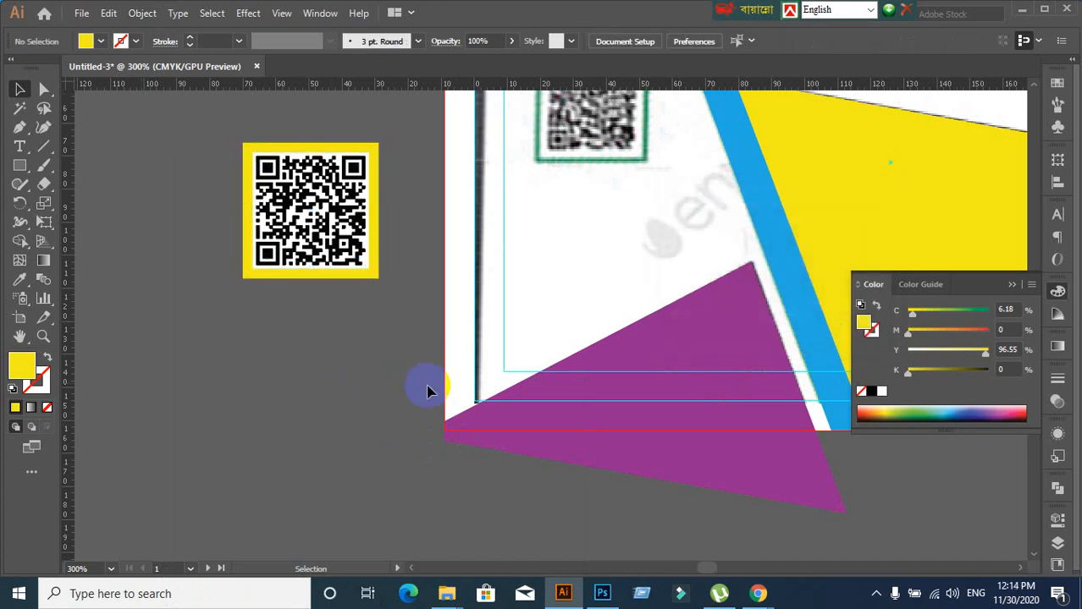
scroll(429, 364, down, 1)
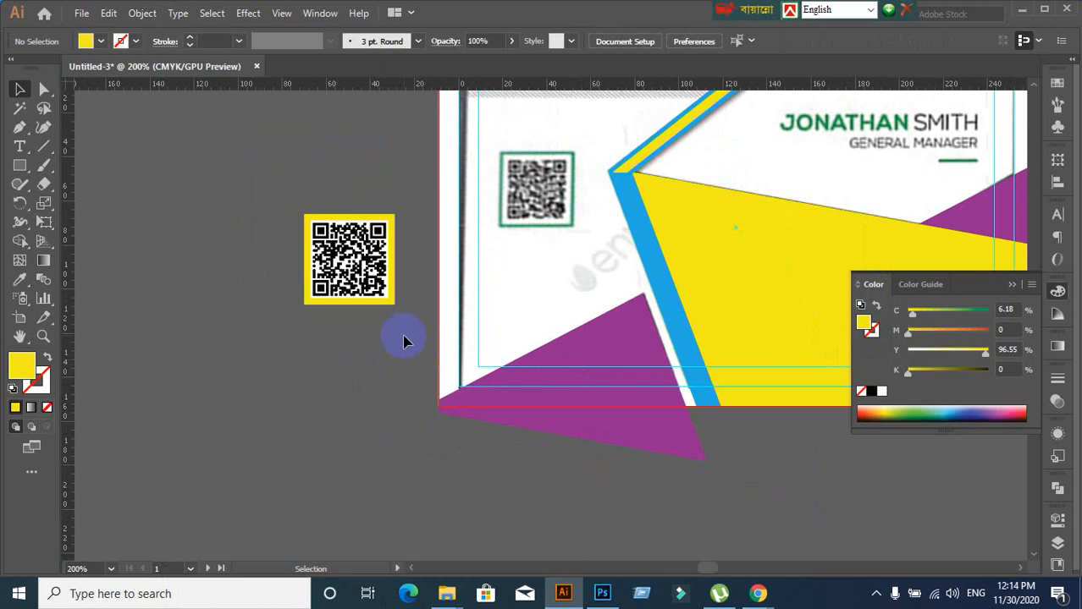
click(387, 300)
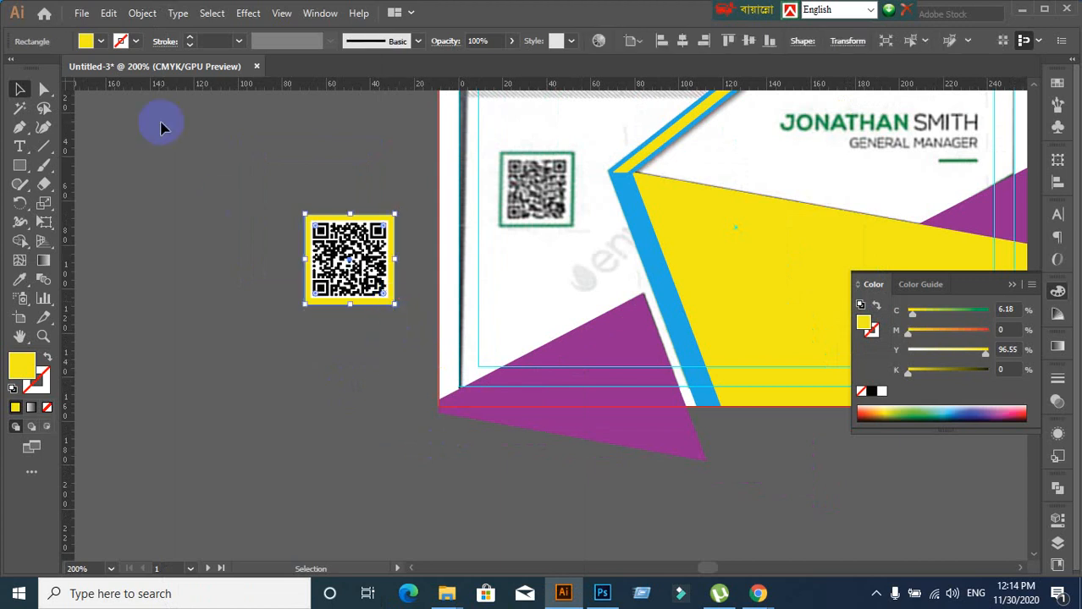
scroll(398, 355, up, 2)
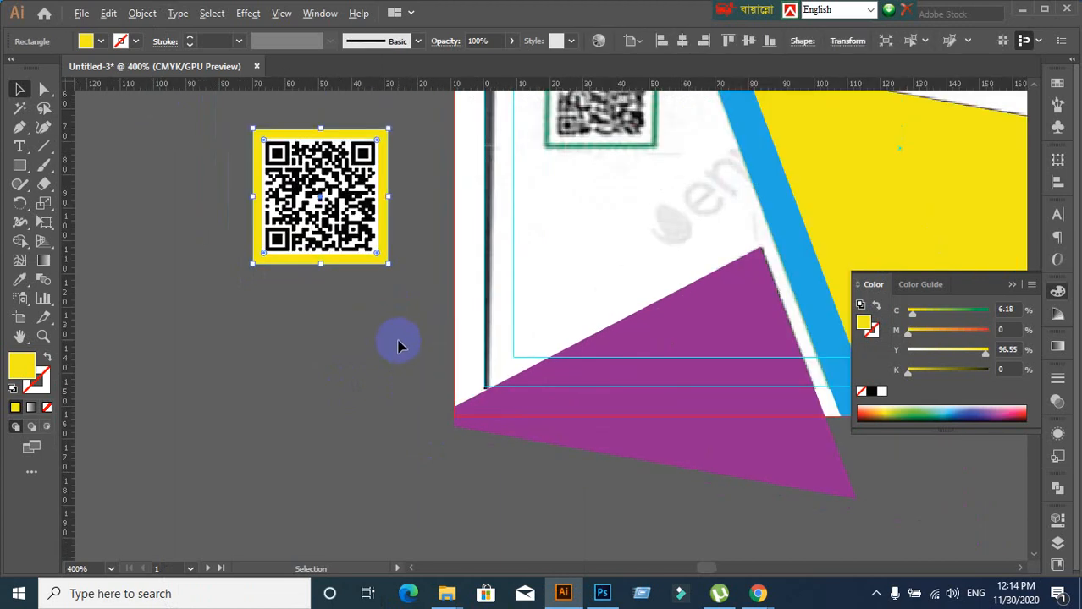
Apply a second Offset Path of 2 px to the yellow frame, then test-move it
click(140, 12)
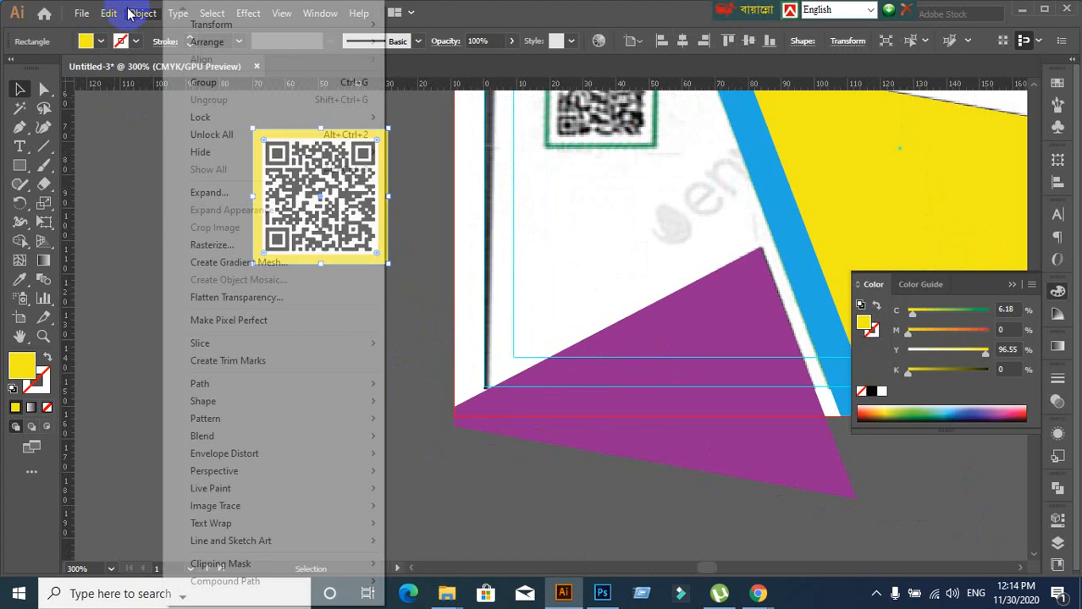
mouse_move(195, 383)
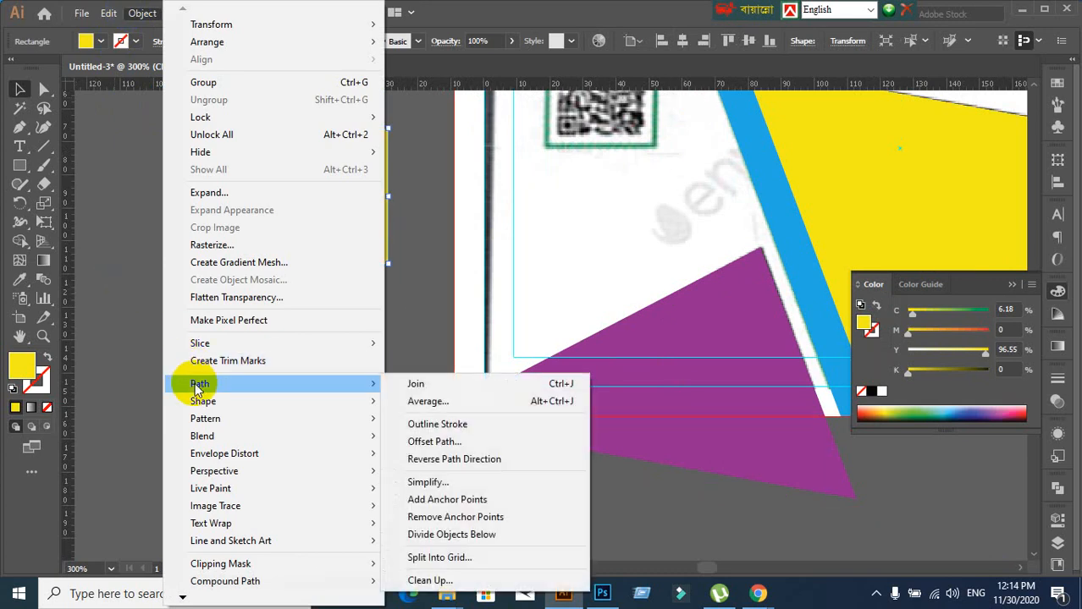
click(415, 441)
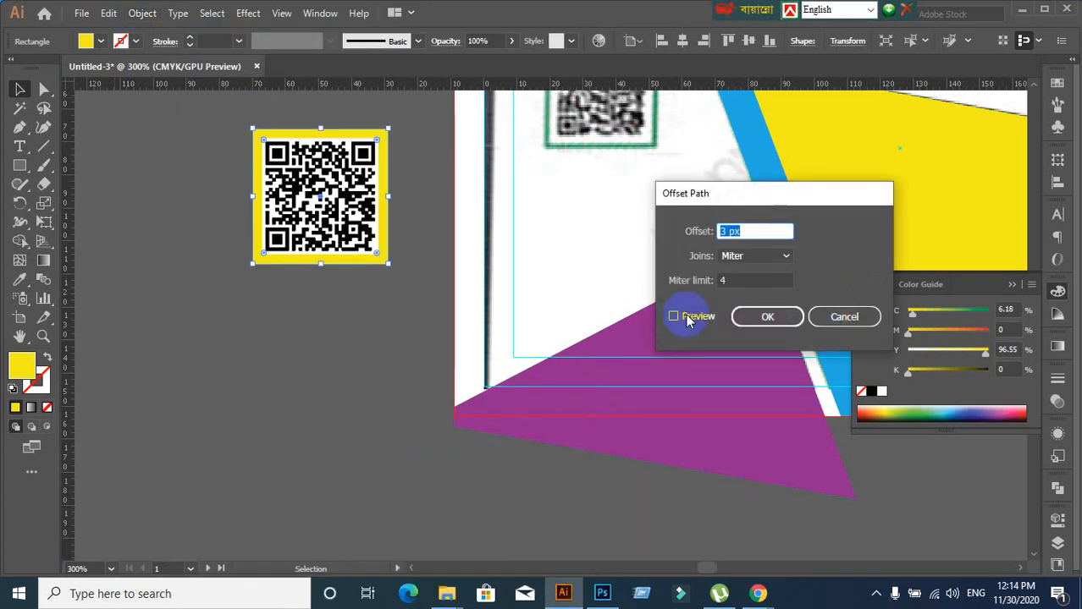
click(677, 315)
click(773, 231)
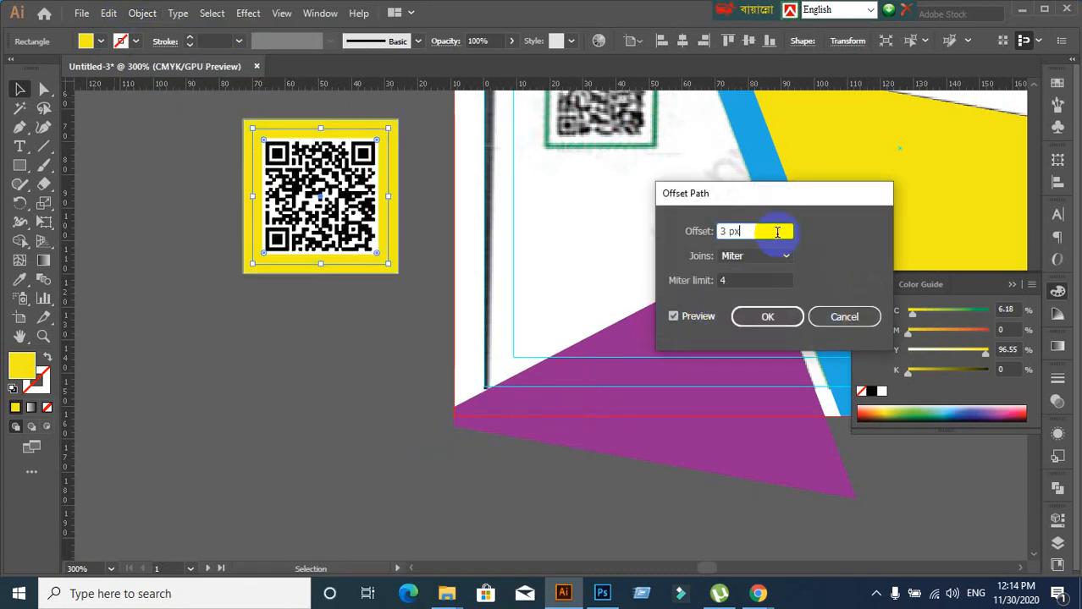
key(Down)
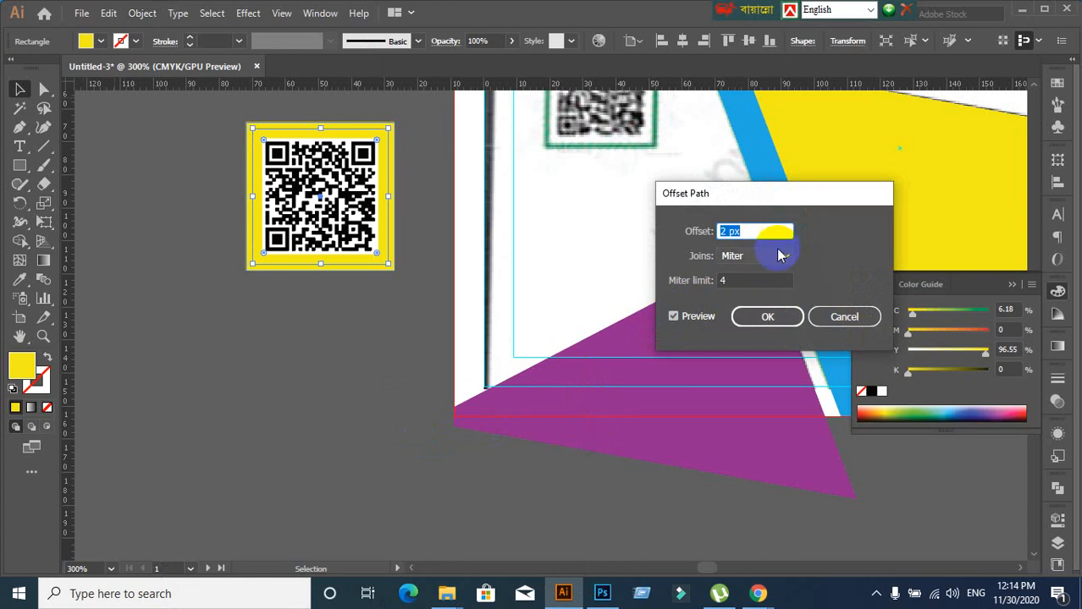
click(778, 316)
click(326, 334)
mouse_move(336, 237)
mouse_down()
mouse_move(373, 281)
mouse_move(345, 242)
mouse_up()
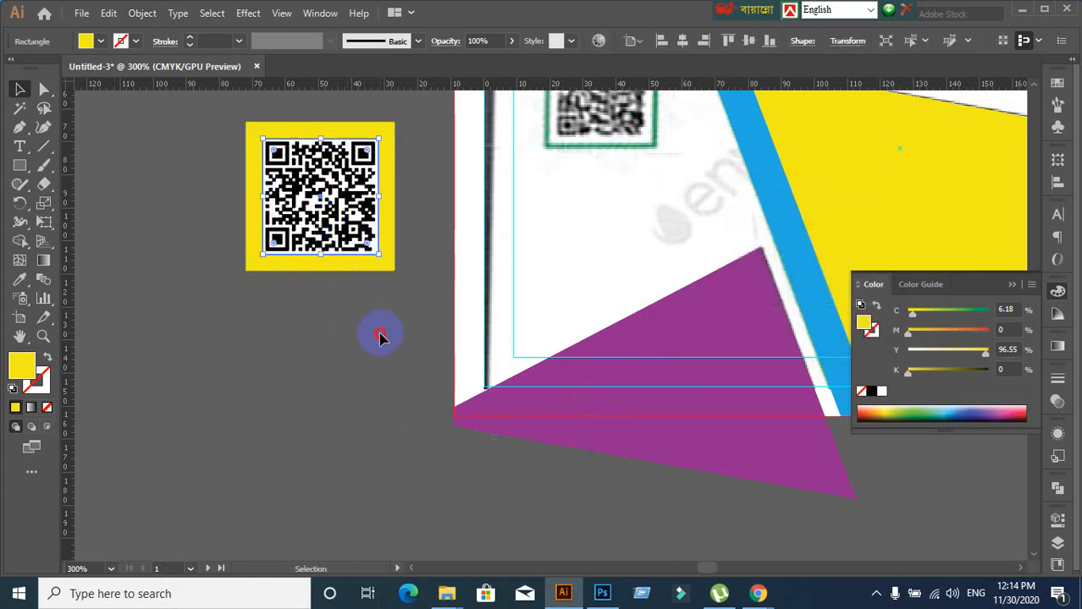
click(379, 334)
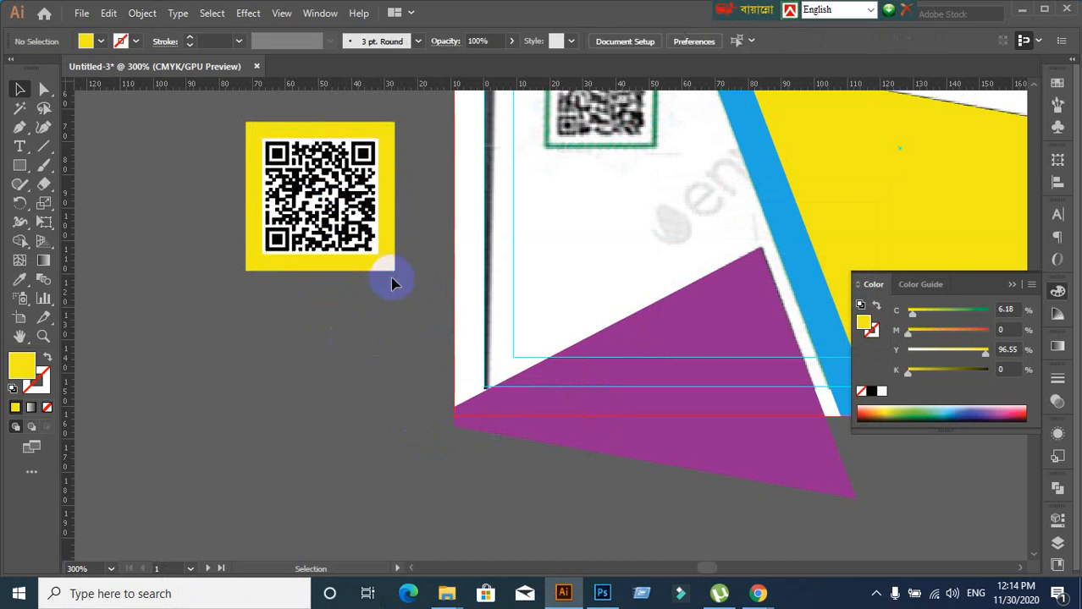
Pull the duplicate yellow squares out from behind the QR code and delete them
click(394, 270)
click(400, 327)
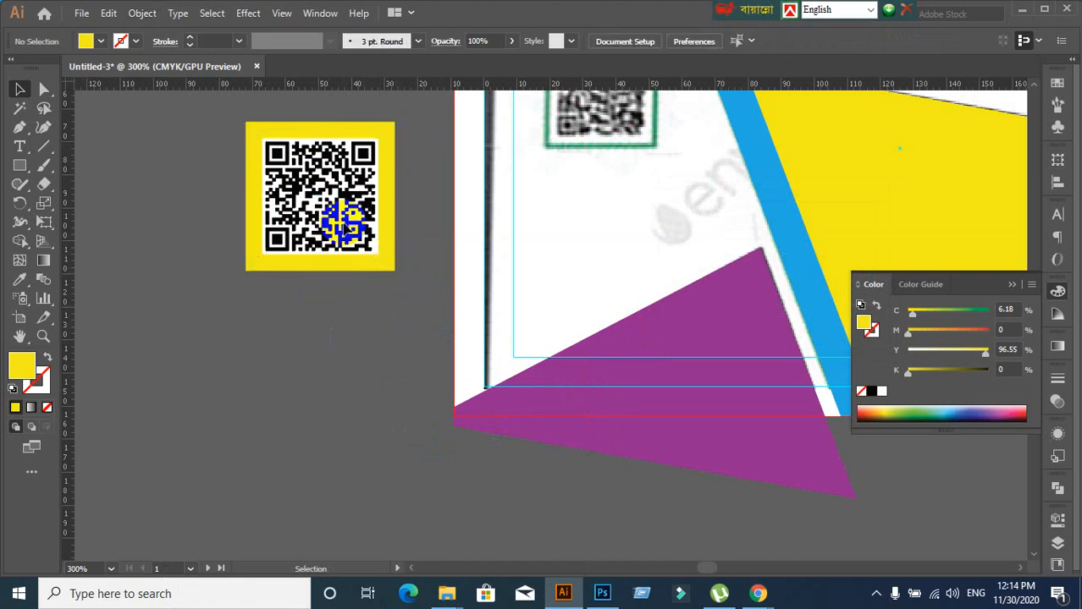
click(343, 223)
click(367, 317)
drag(355, 242, 323, 397)
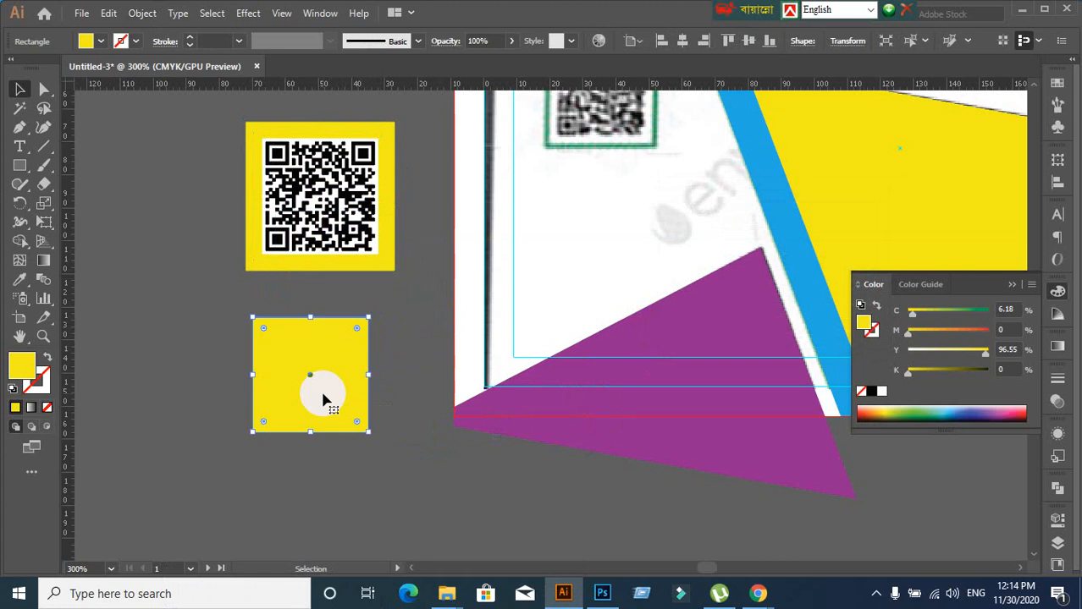
key(Delete)
drag(339, 208, 322, 349)
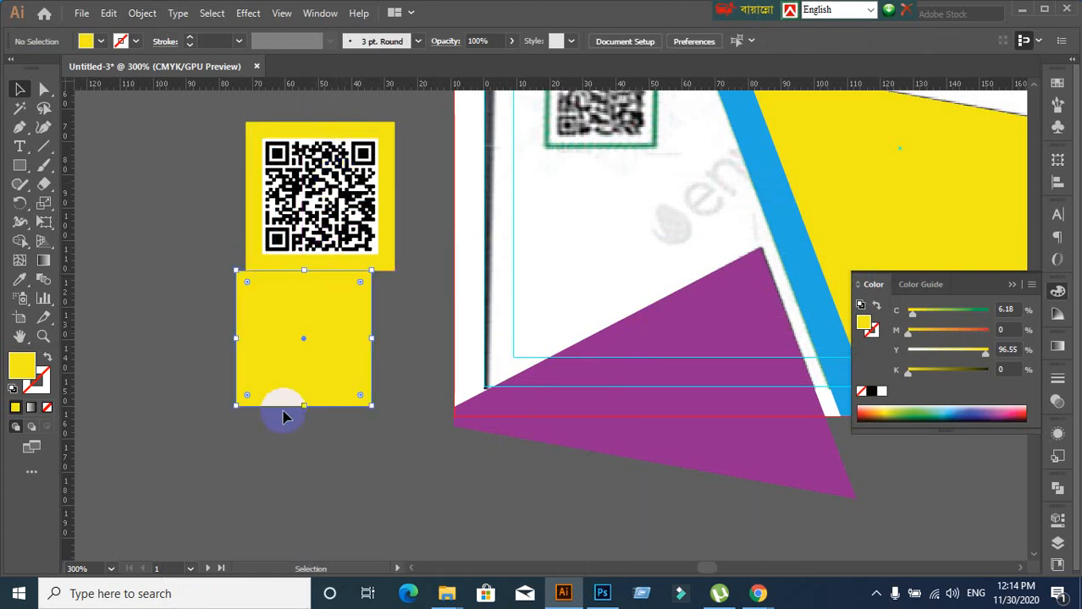
key(Delete)
drag(322, 245, 334, 428)
key(ctrl+z)
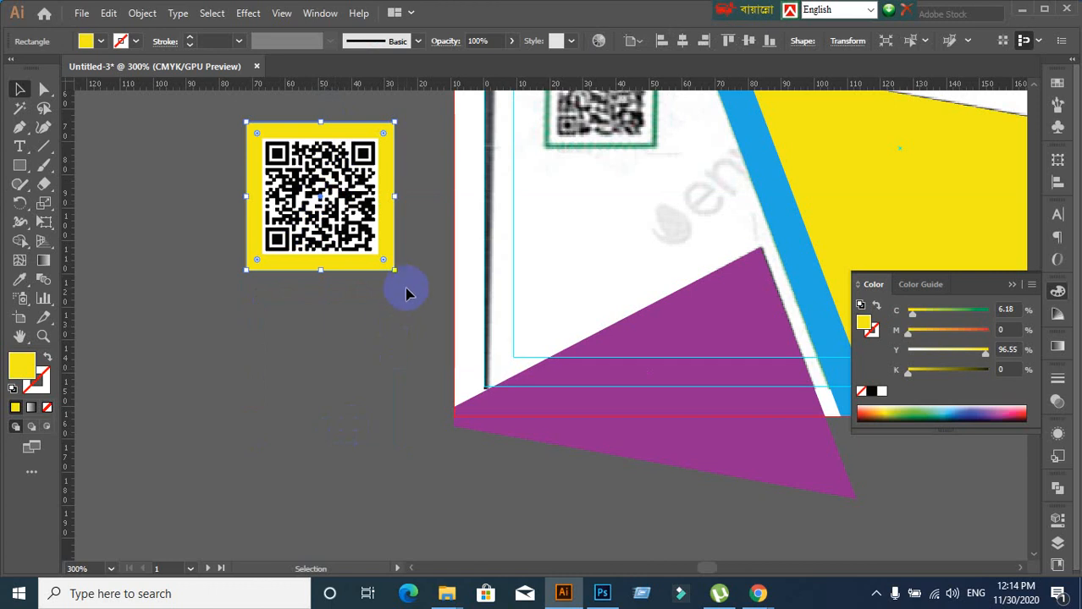
Shrink the yellow frame toward the QR code and nudge the framed code slightly left
drag(395, 270, 385, 261)
click(338, 361)
scroll(339, 363, down, 1)
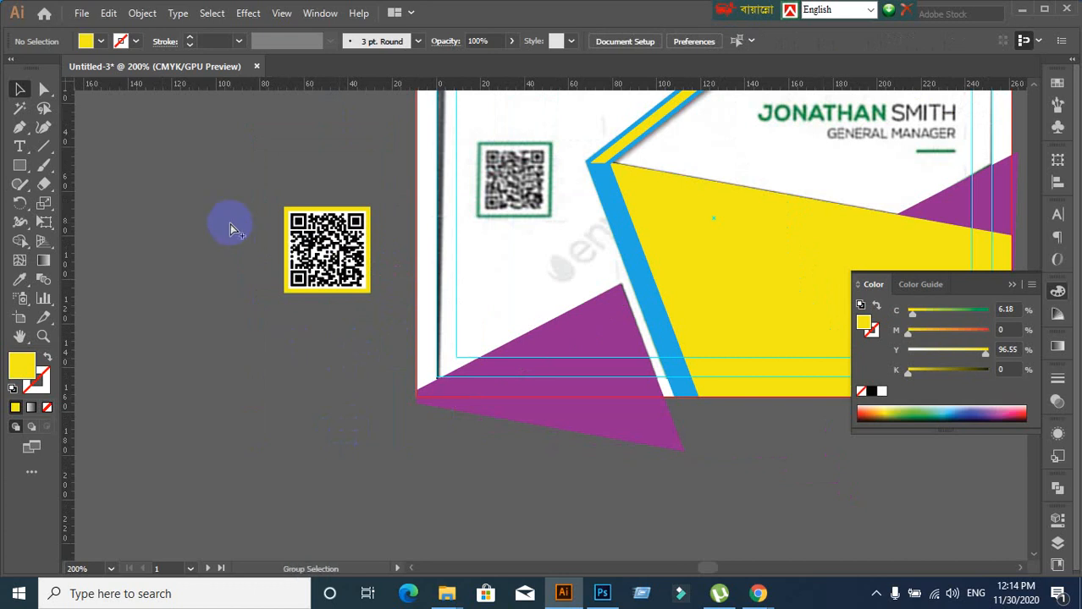
key(ctrl+a)
click(226, 344)
drag(234, 226, 359, 325)
drag(333, 270, 286, 270)
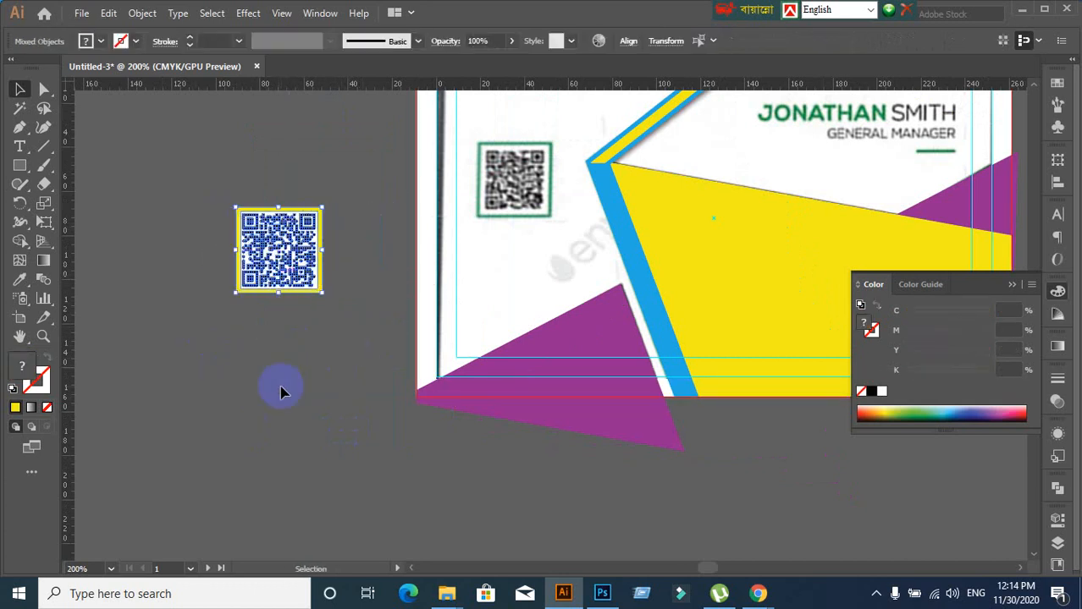
Move the QR code with its yellow frame onto the card's top-left QR spot, covering the green-framed one
click(282, 391)
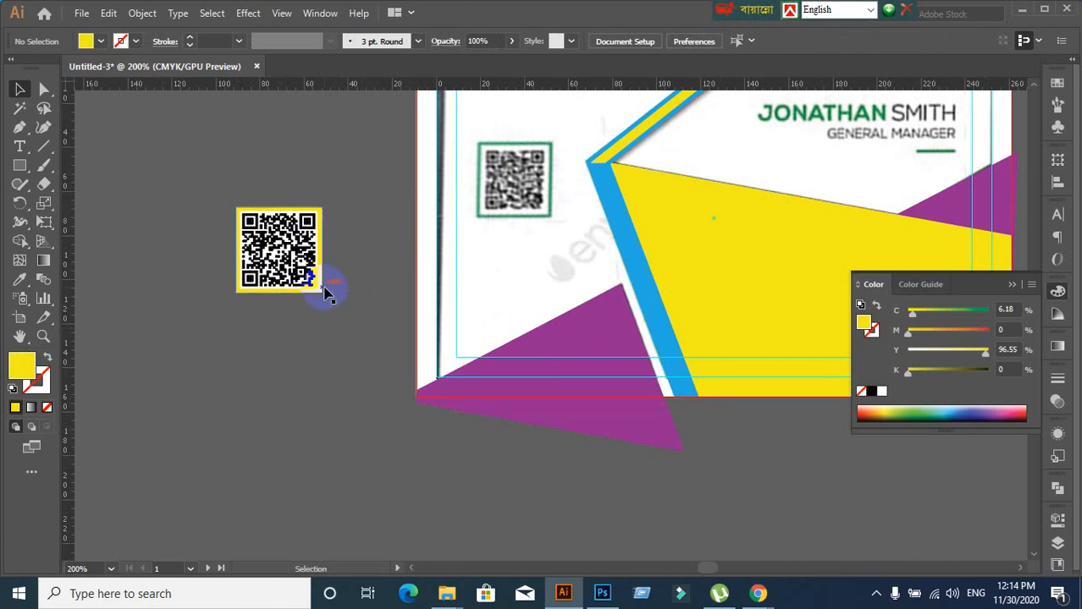
drag(193, 201, 345, 357)
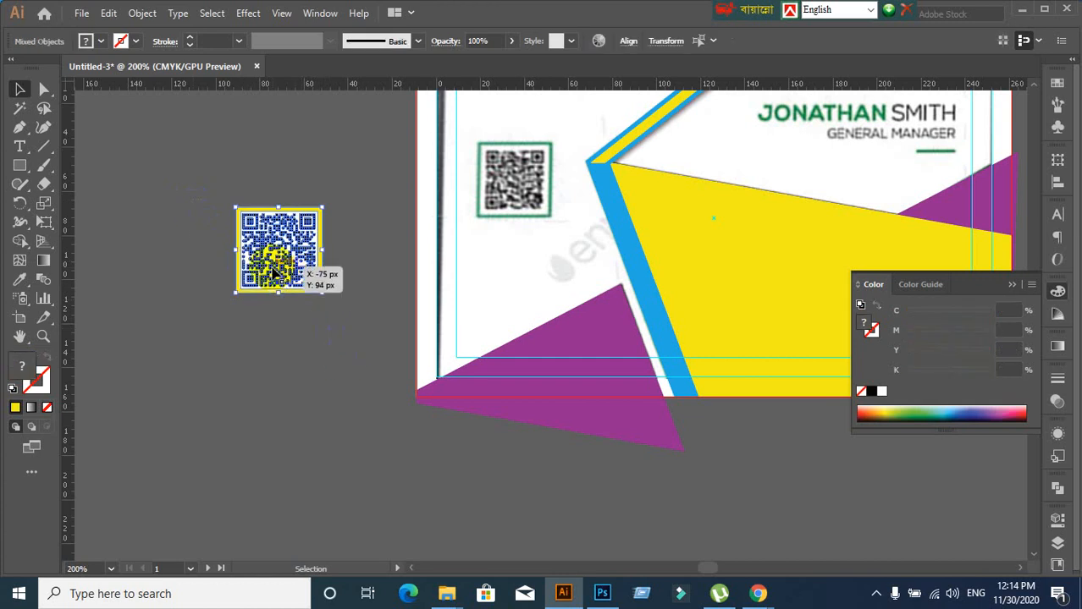
drag(273, 269, 515, 204)
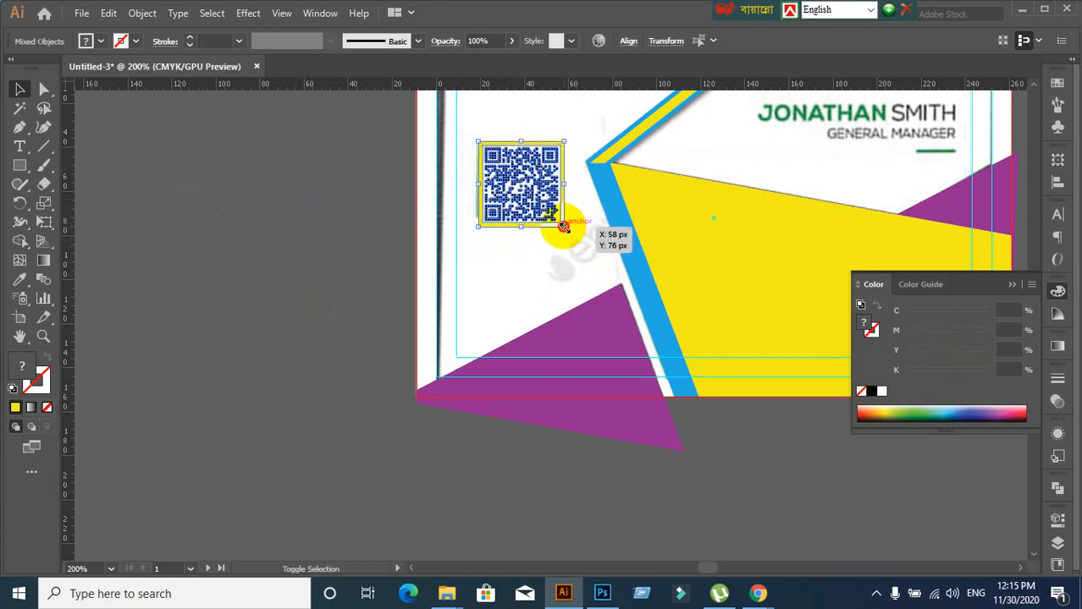
click(288, 247)
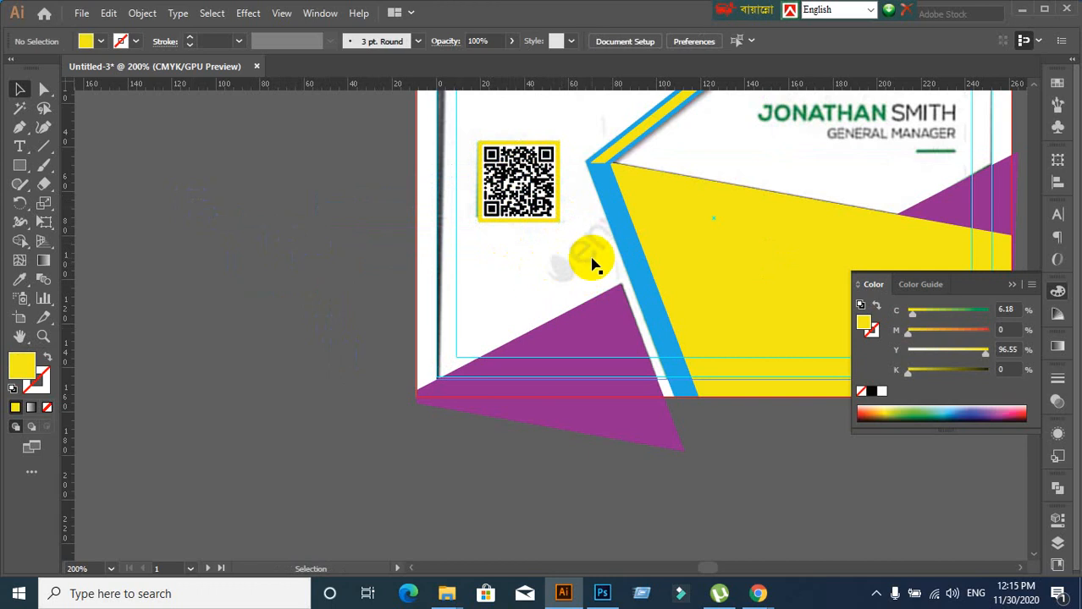
scroll(591, 262, down, 2)
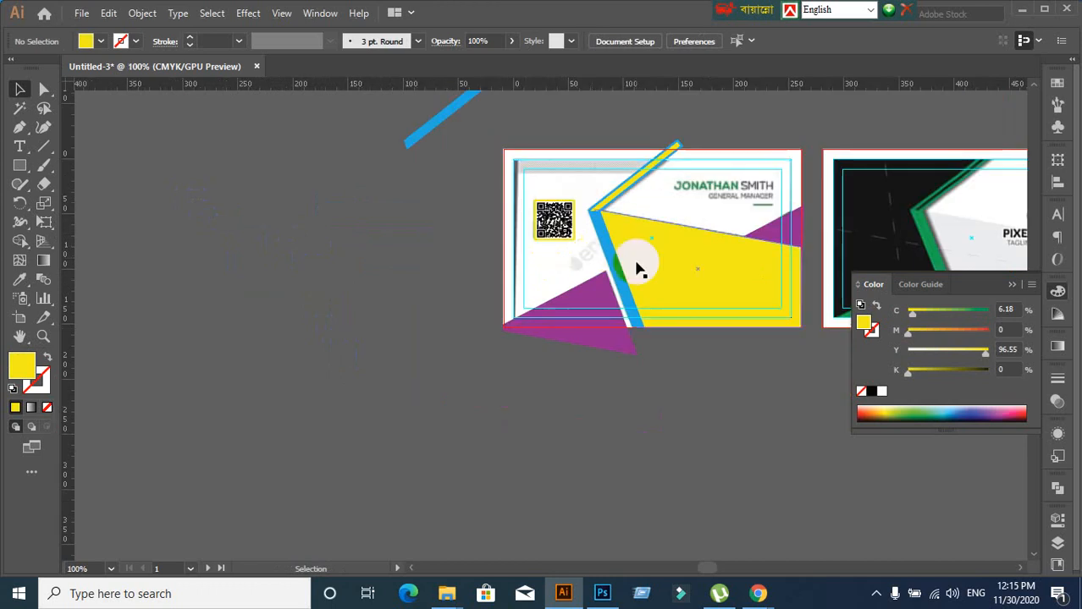
Draw a short horizontal Line Segment over the green underline beneath GENERAL MANAGER
drag(647, 263, 494, 277)
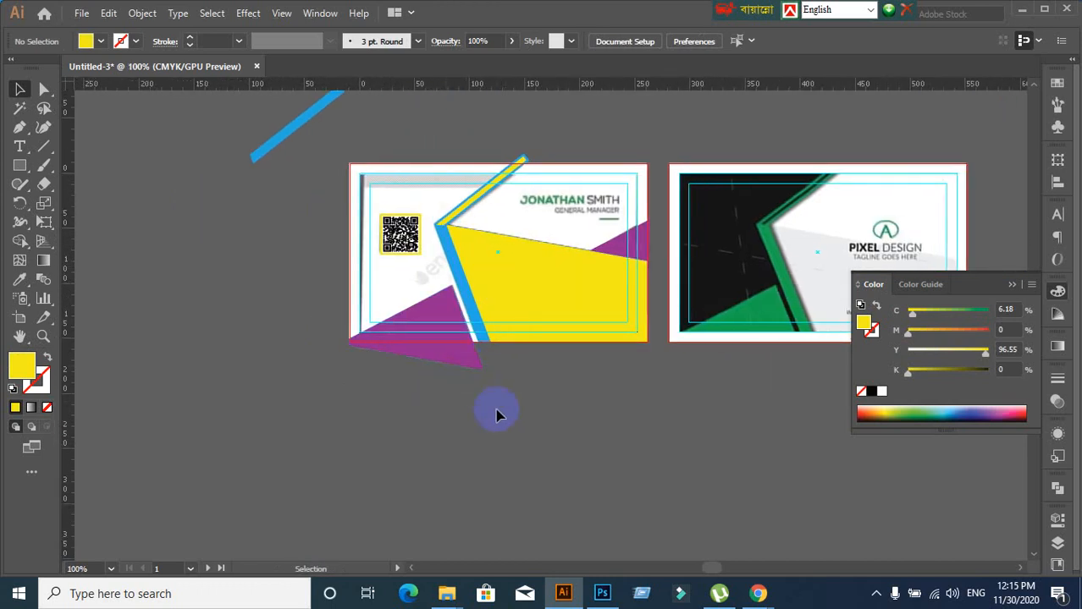
scroll(616, 253, up, 3)
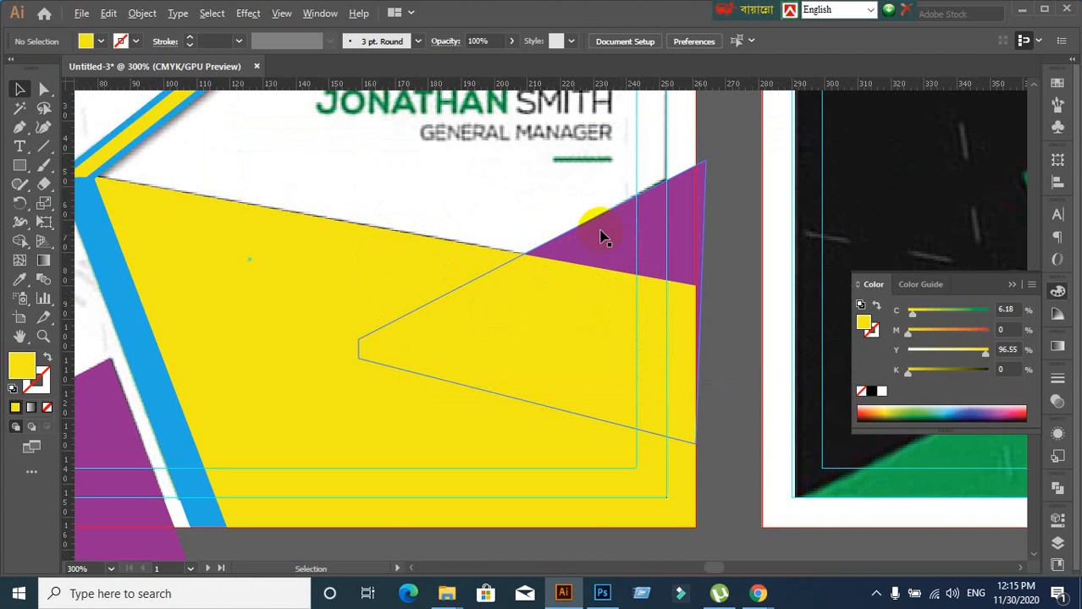
scroll(557, 212, down, 2)
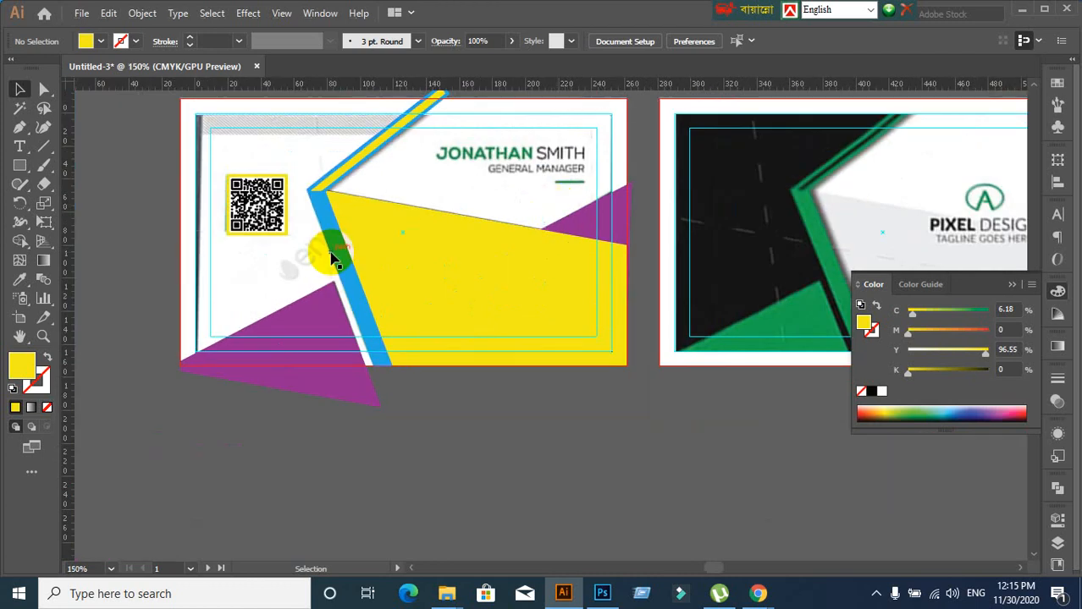
click(40, 149)
scroll(558, 203, up, 2)
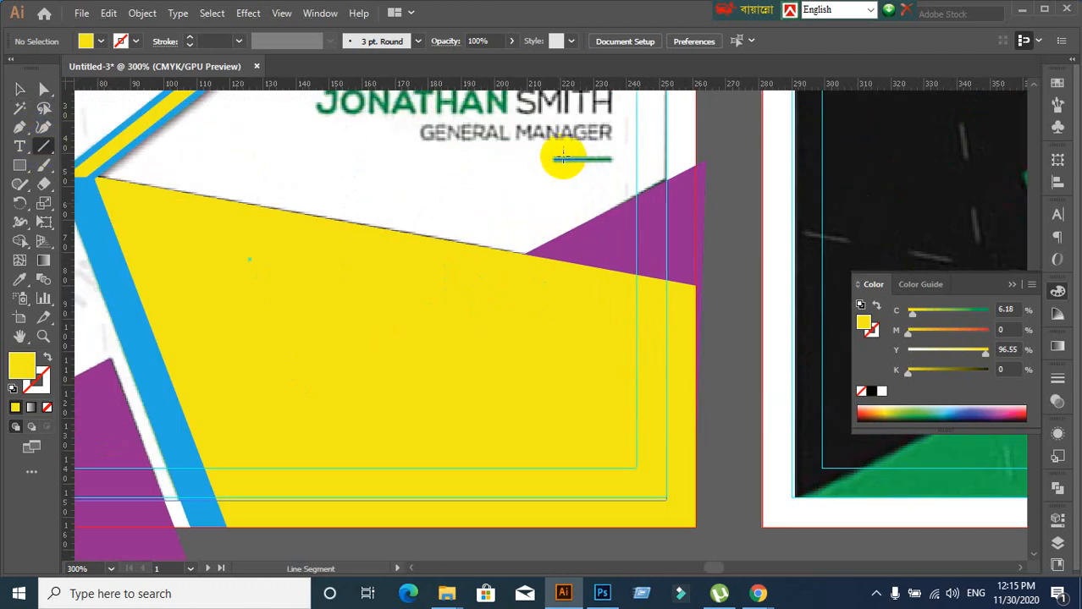
drag(554, 159, 611, 159)
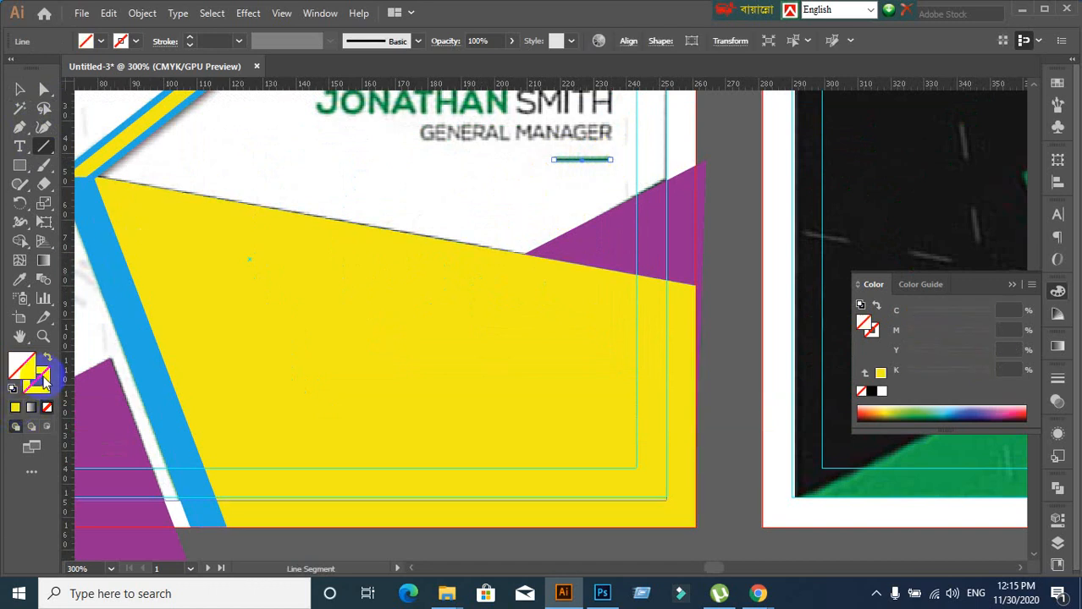
Give the underline no fill and a near-black #161616 stroke
click(17, 408)
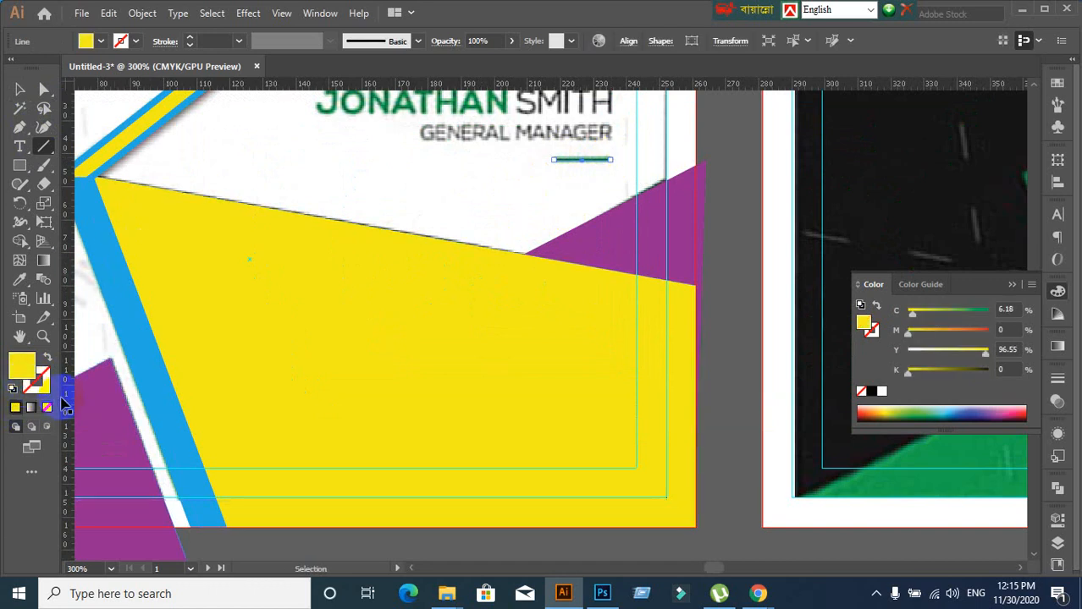
click(47, 407)
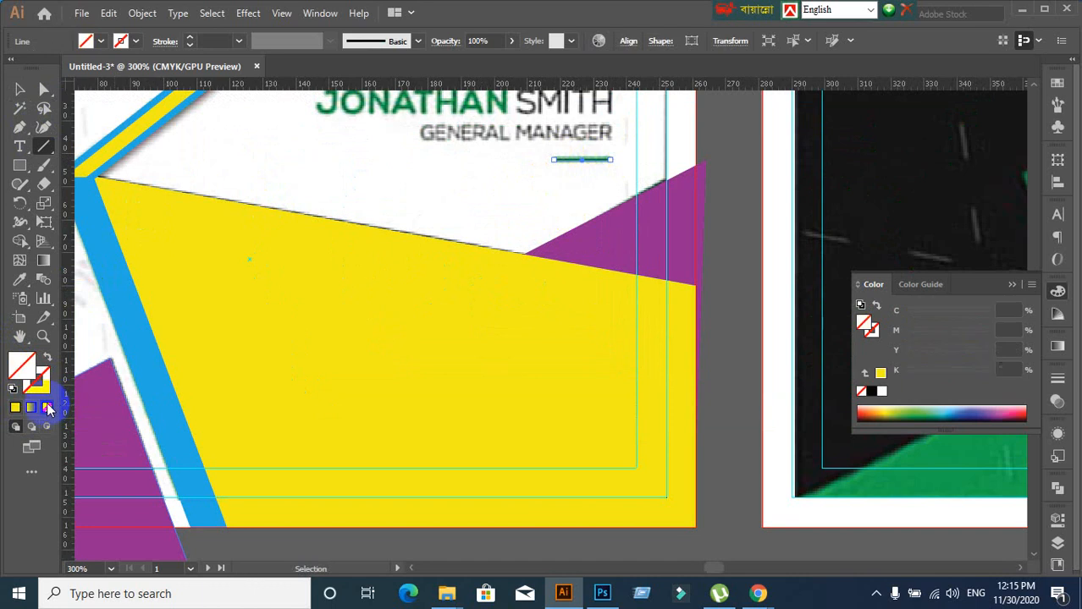
click(13, 408)
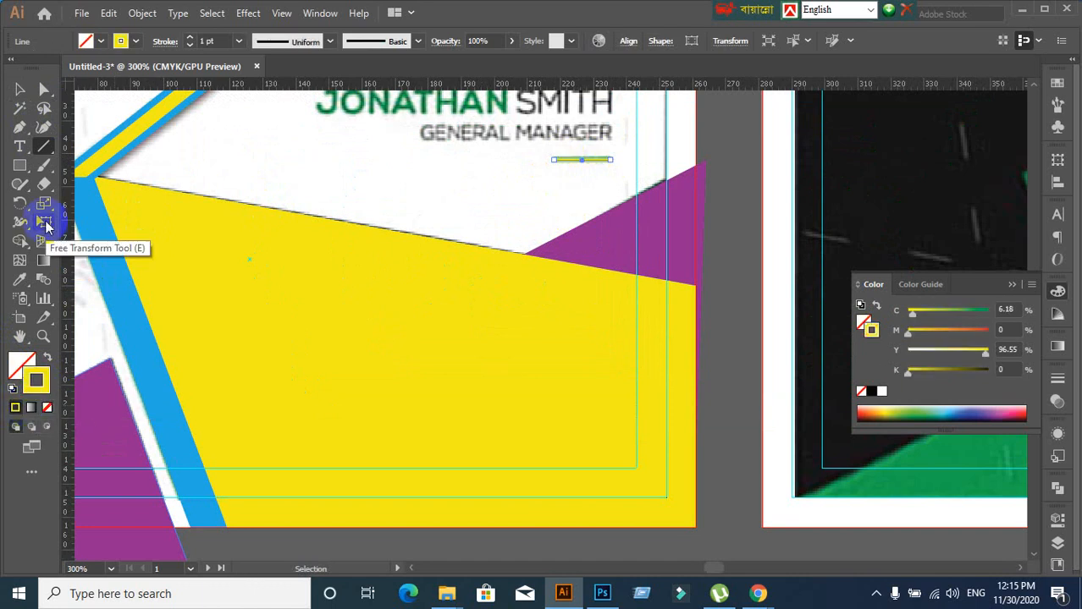
double_click(31, 394)
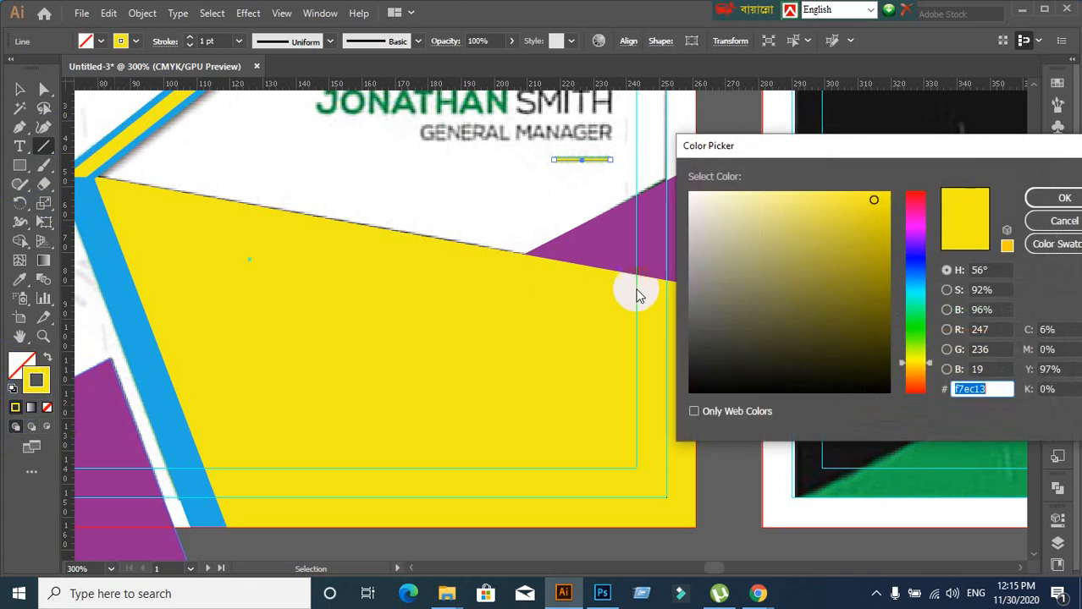
drag(703, 324, 673, 375)
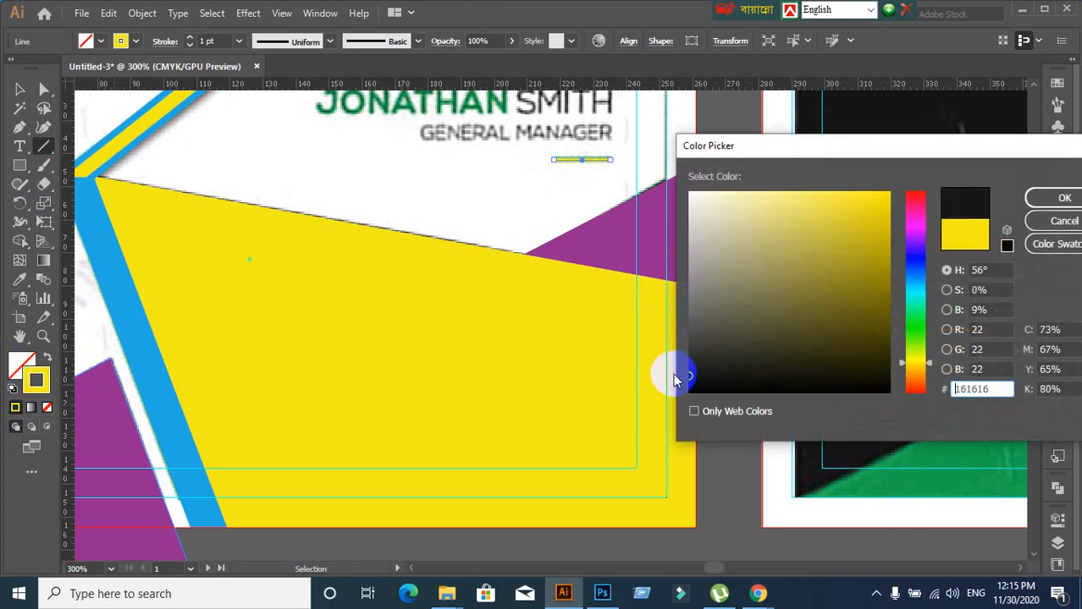
click(1064, 200)
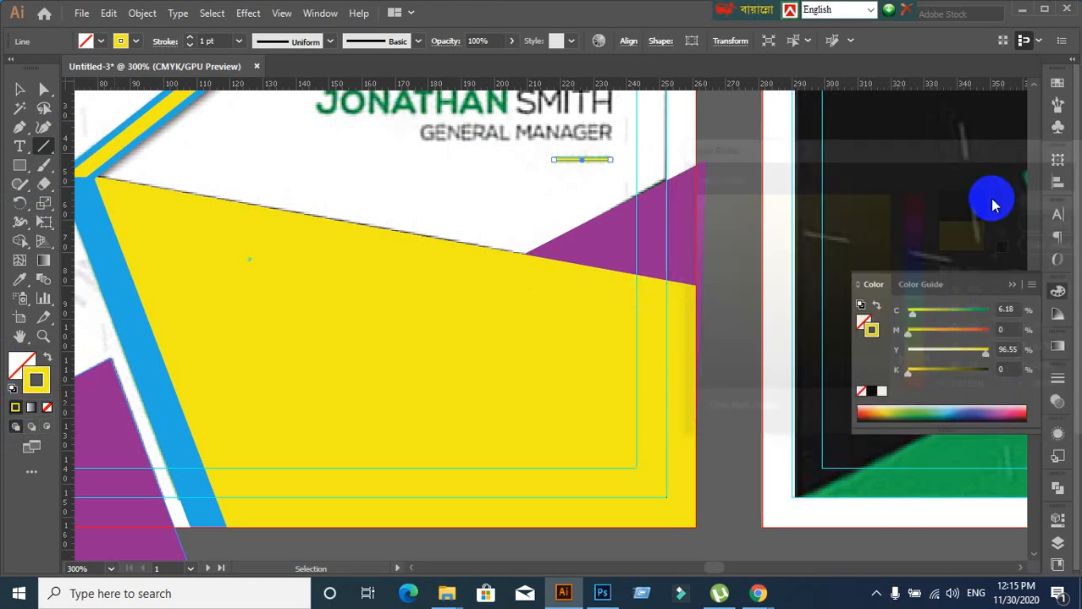
click(20, 89)
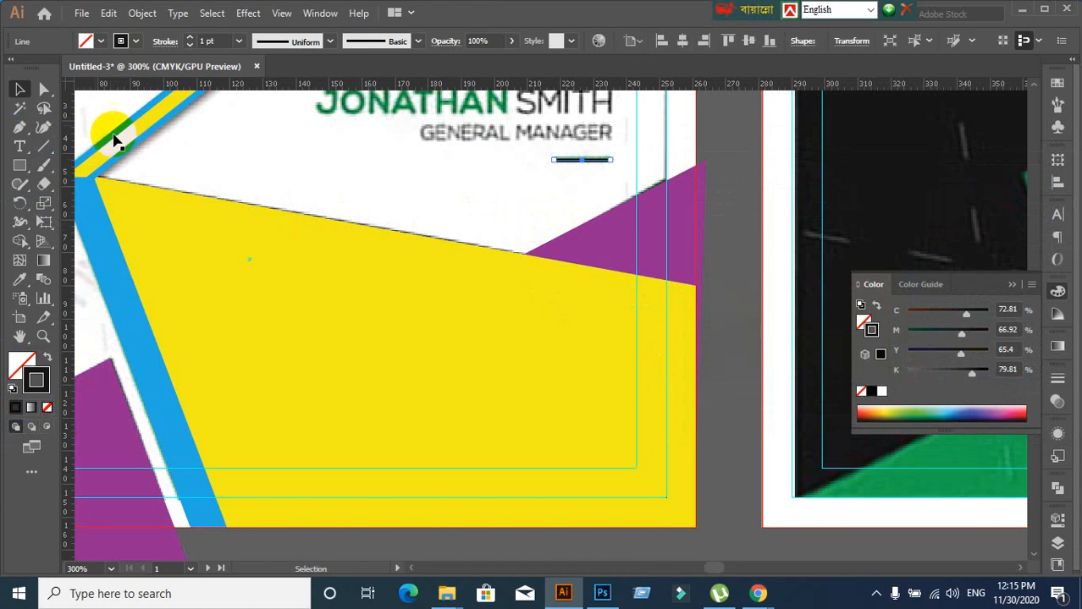
click(496, 188)
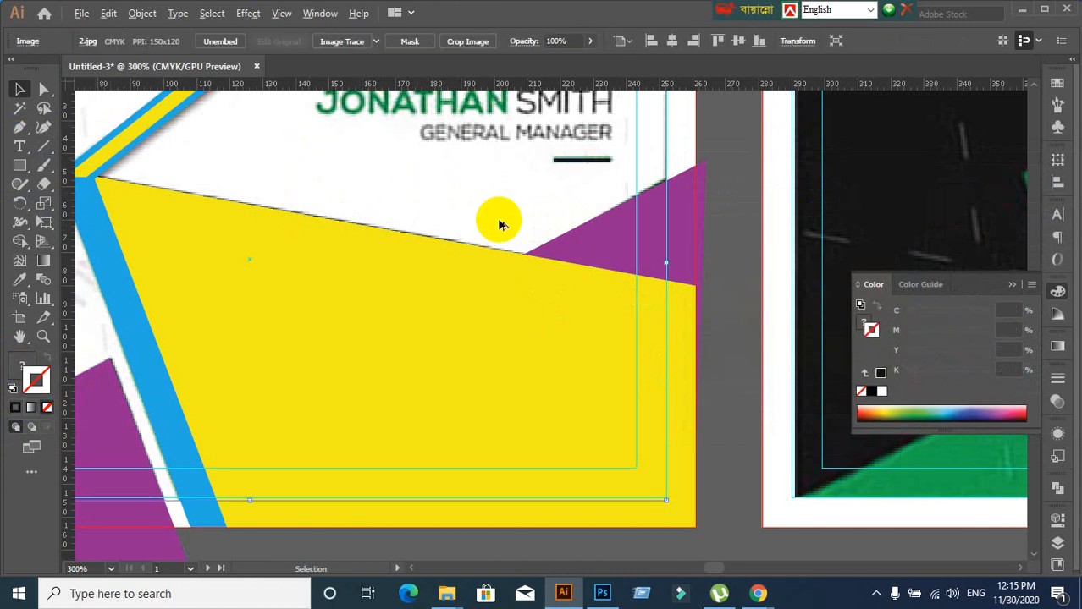
scroll(499, 223, down, 1)
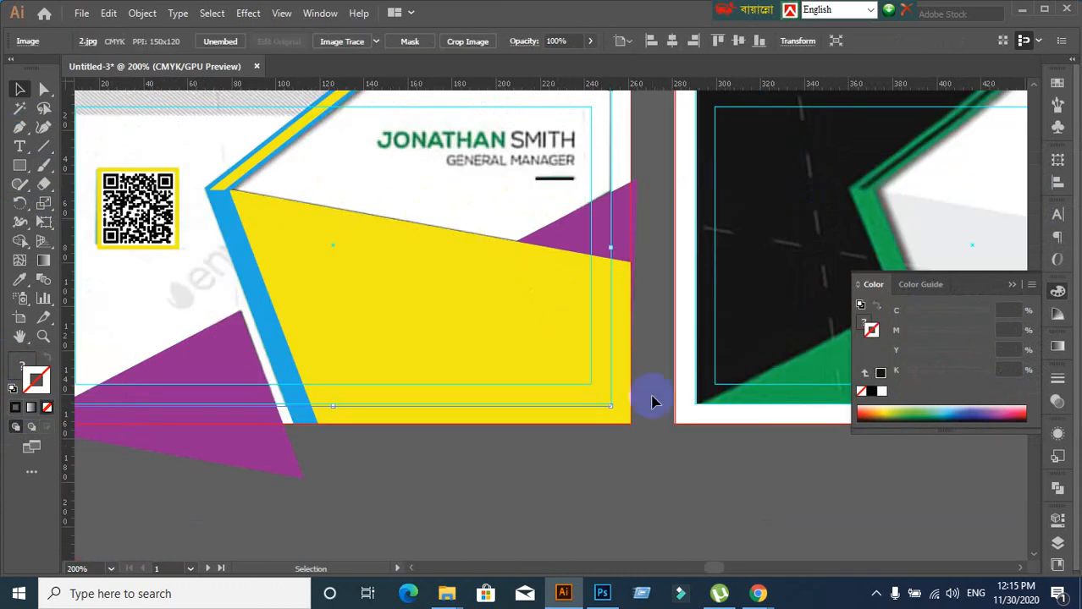
Switch to the Google Meet call window from the Chrome taskbar icon
mouse_move(758, 592)
click(682, 542)
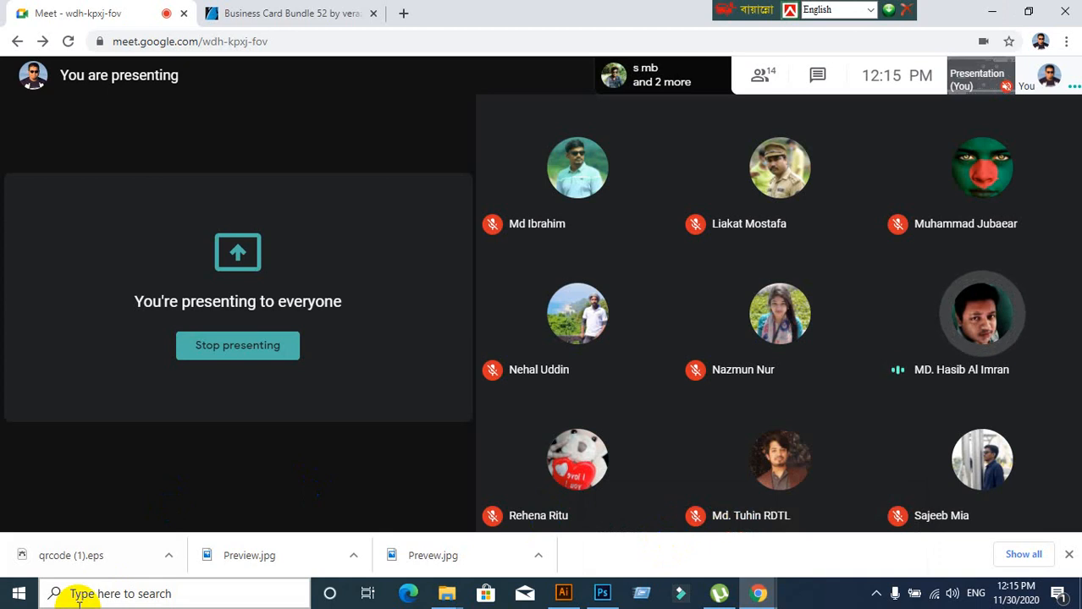
mouse_move(260, 501)
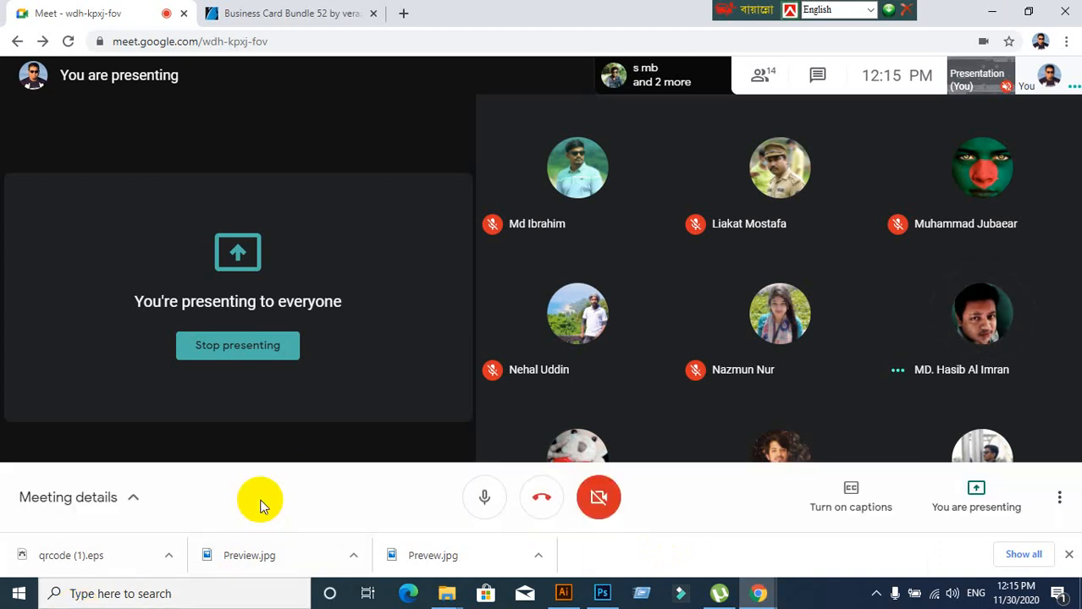
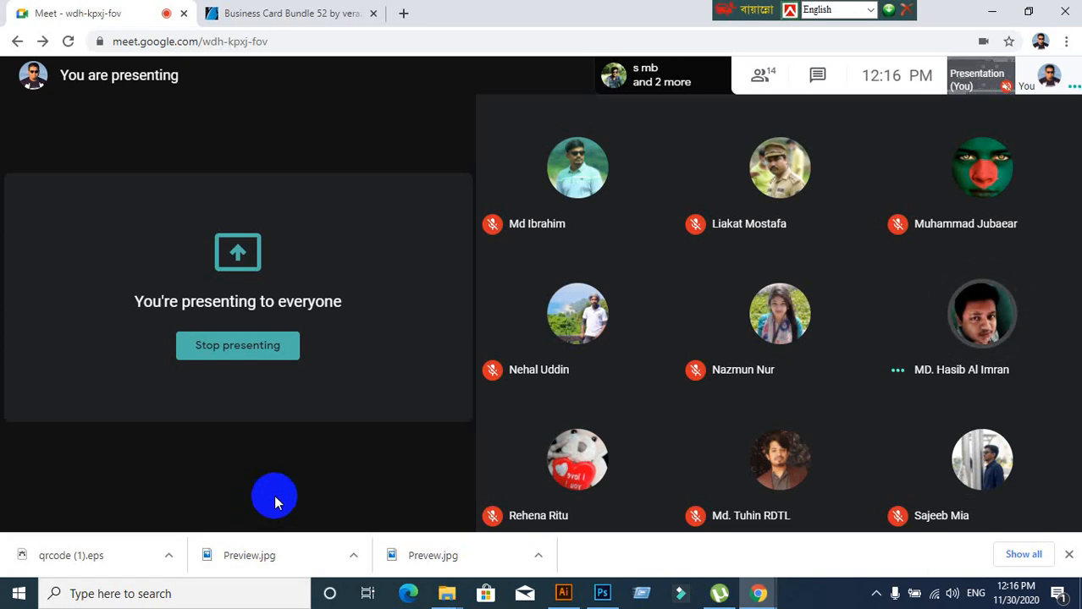
Bring the Illustrator business card document back in front of Google Meet
click(568, 597)
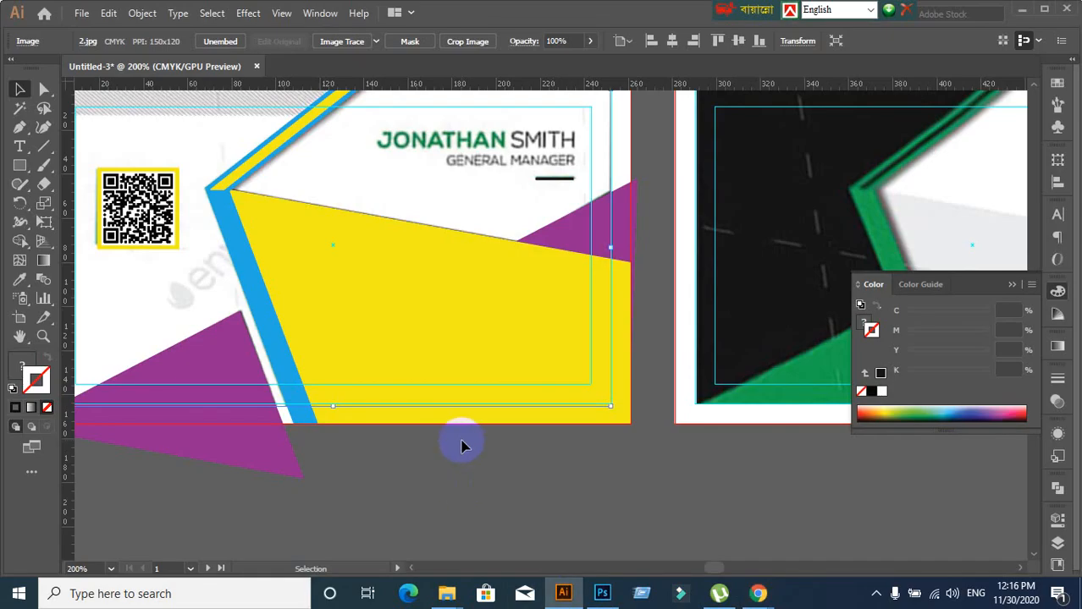
scroll(459, 442, down, 2)
drag(586, 468, 468, 380)
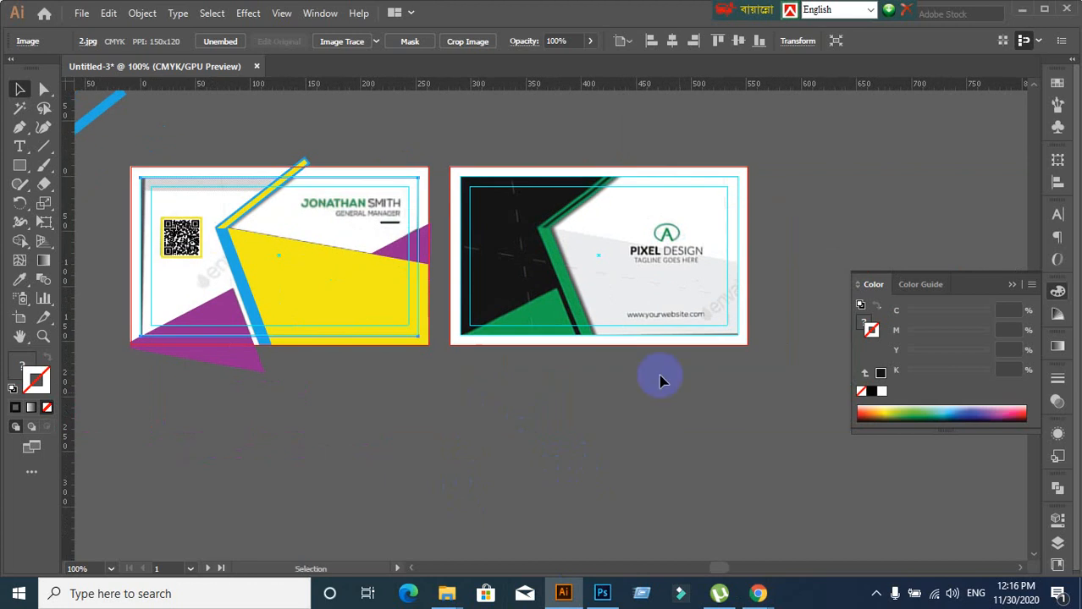
scroll(717, 336, up, 1)
drag(640, 282, 640, 357)
scroll(562, 383, up, 2)
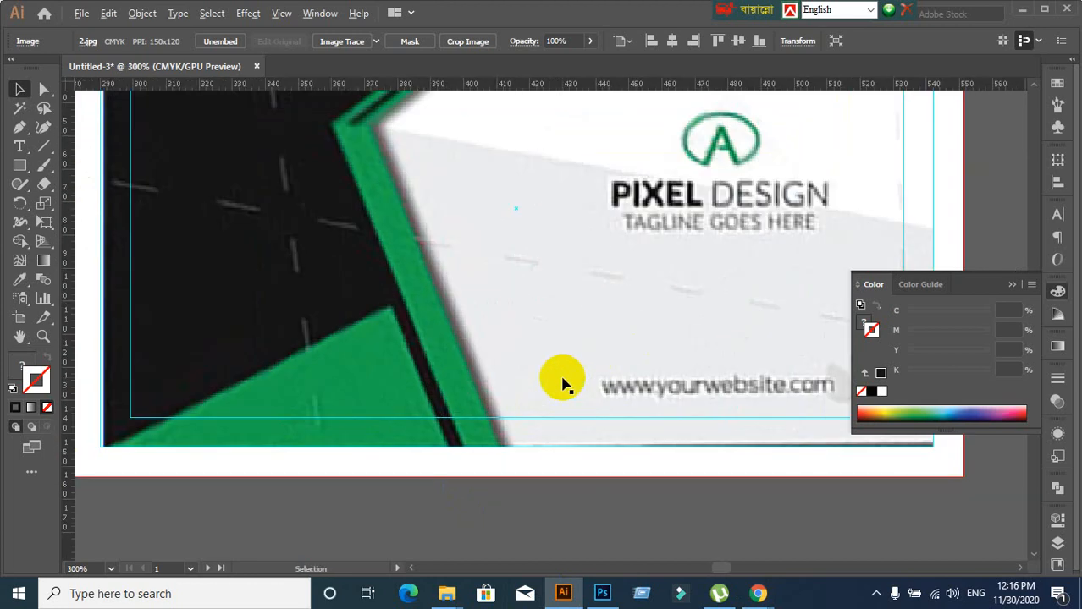
scroll(563, 383, down, 2)
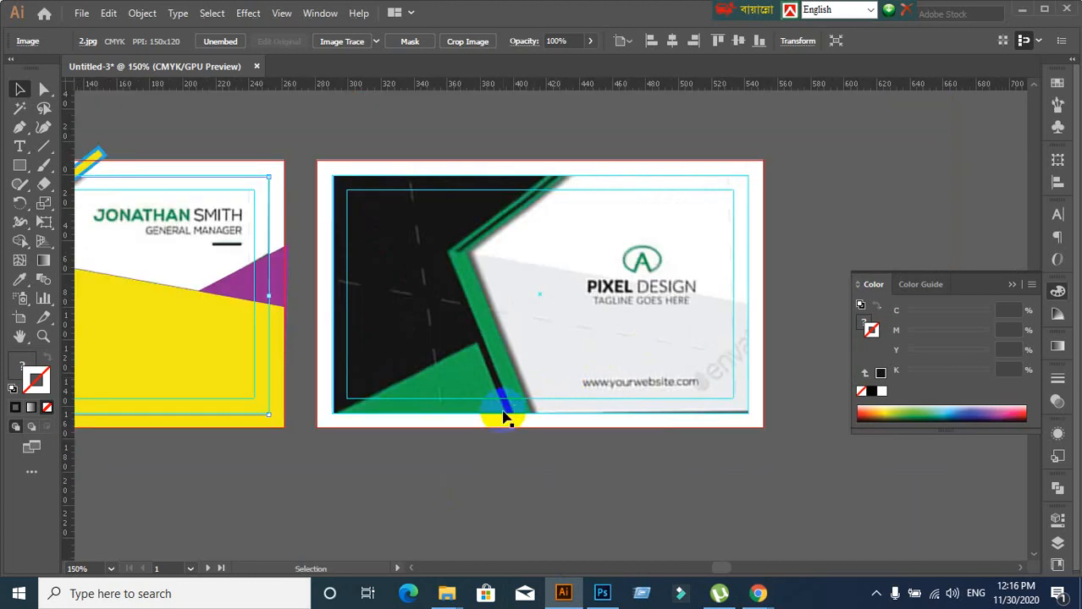
scroll(638, 337, up, 1)
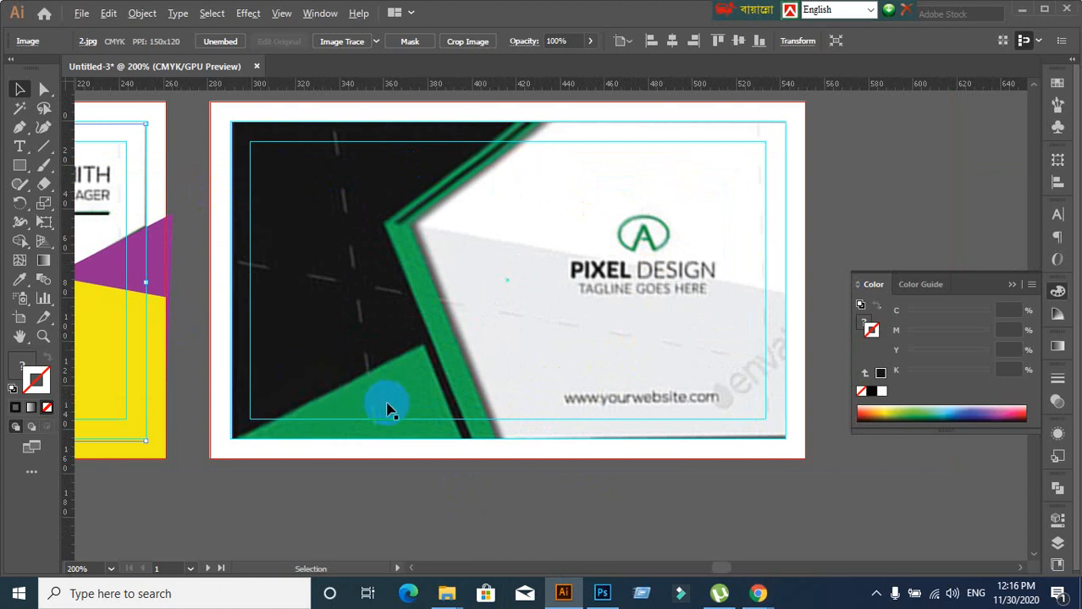
scroll(386, 406, down, 1)
drag(330, 411, 682, 343)
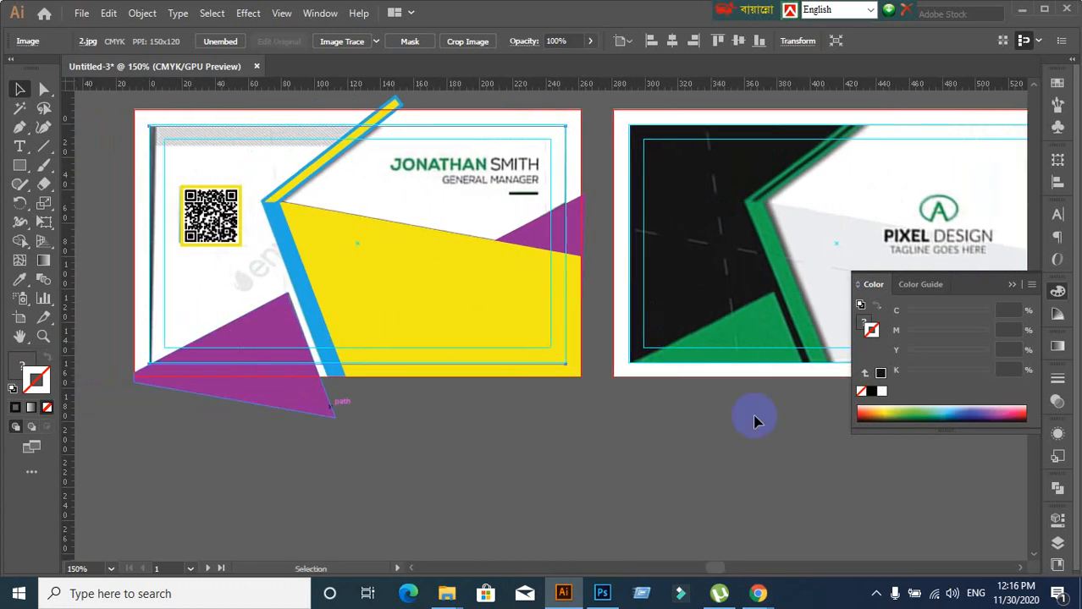
mouse_move(773, 595)
click(744, 508)
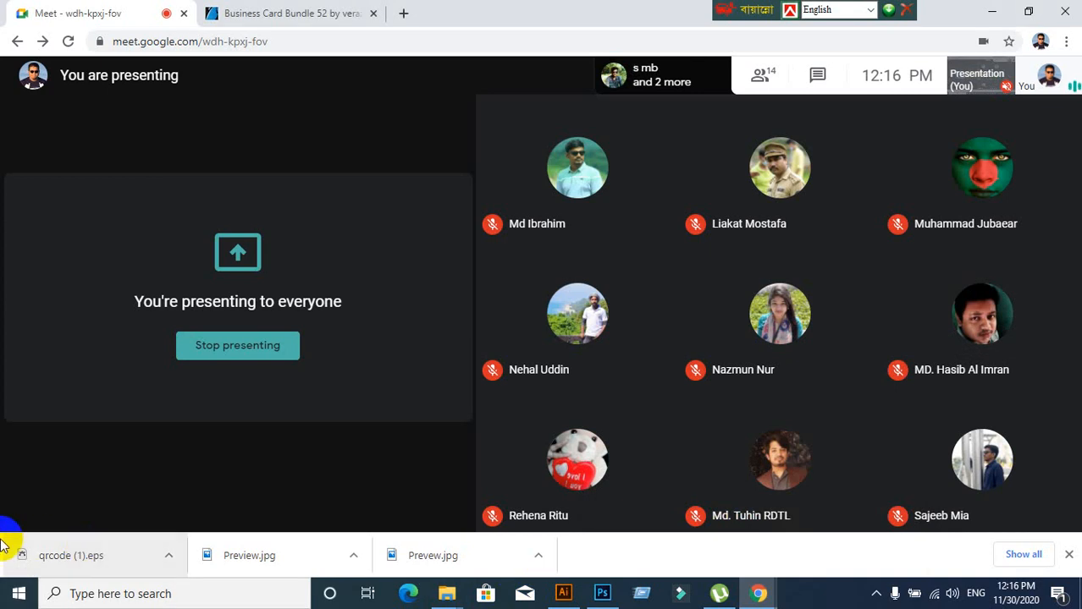
click(558, 594)
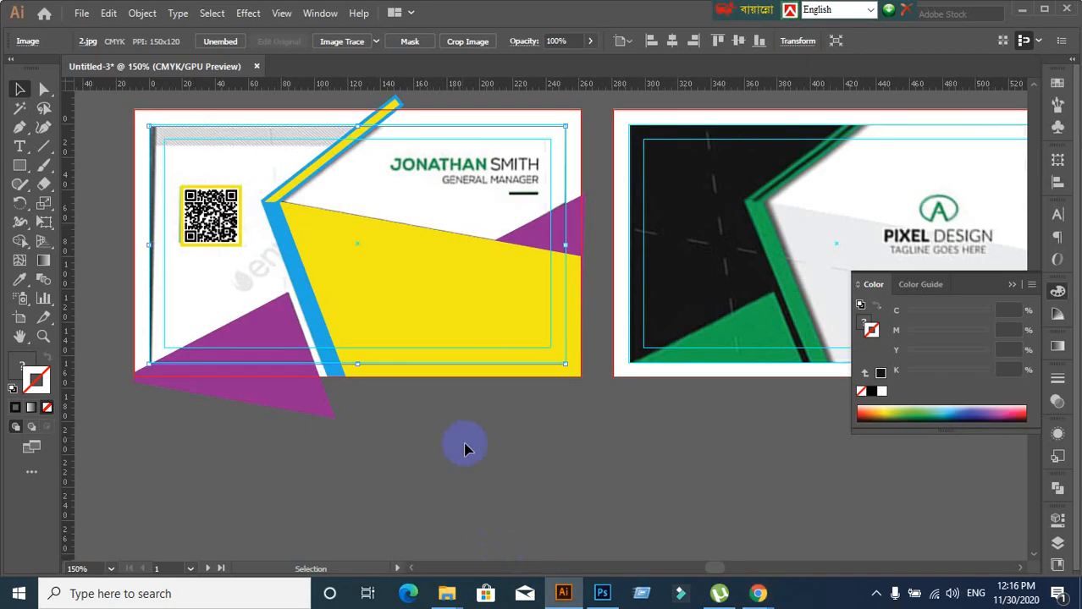
click(374, 464)
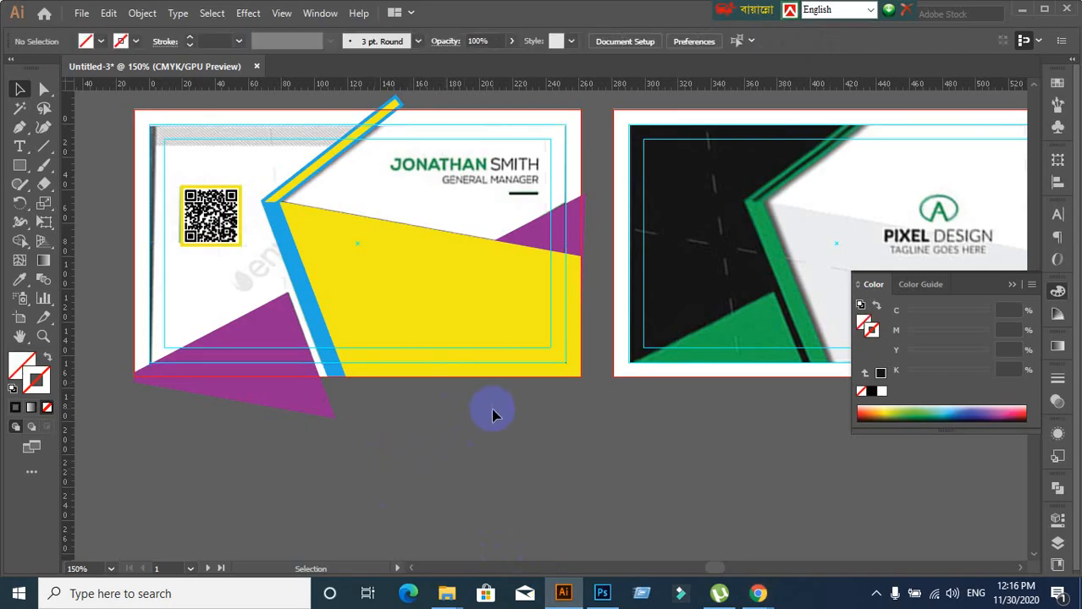
scroll(508, 438, down, 1)
scroll(508, 437, up, 1)
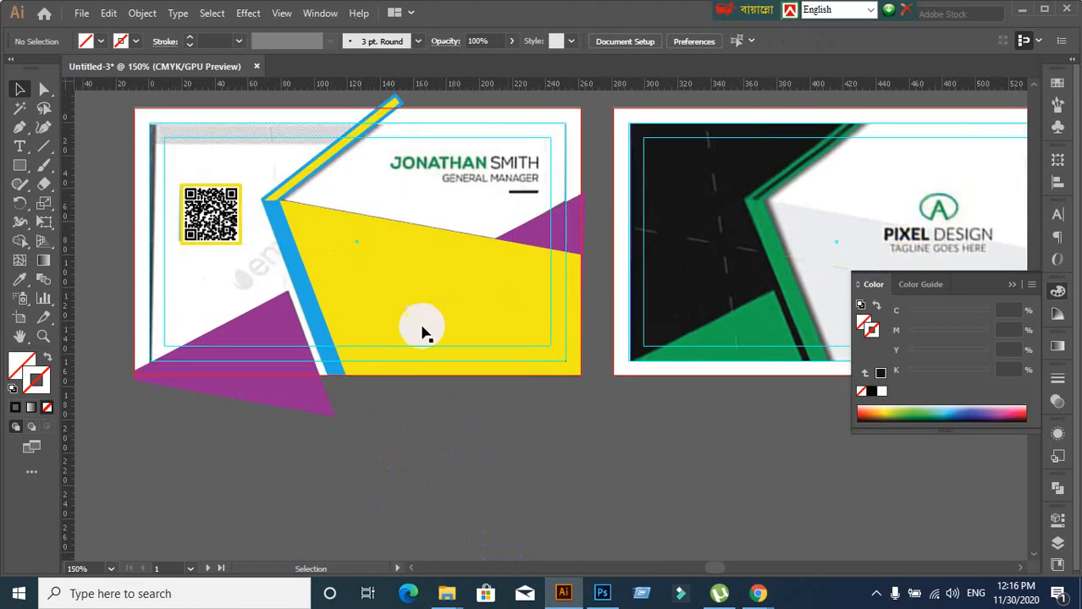
Test-select the yellow shape, purple triangles and underline, then bring the left card's name block into view
click(394, 288)
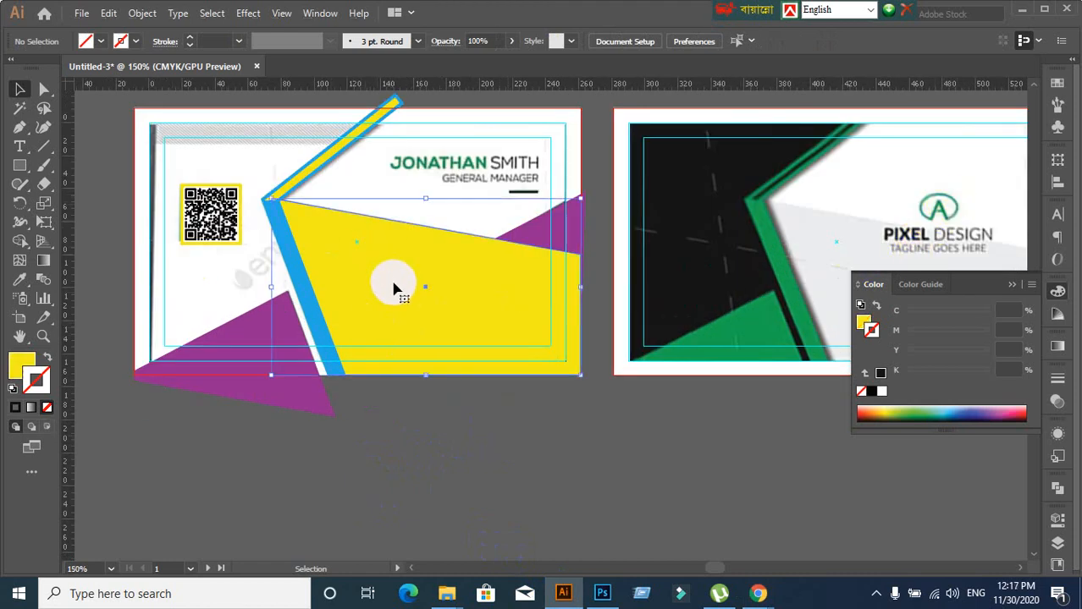
click(344, 438)
click(269, 394)
click(394, 502)
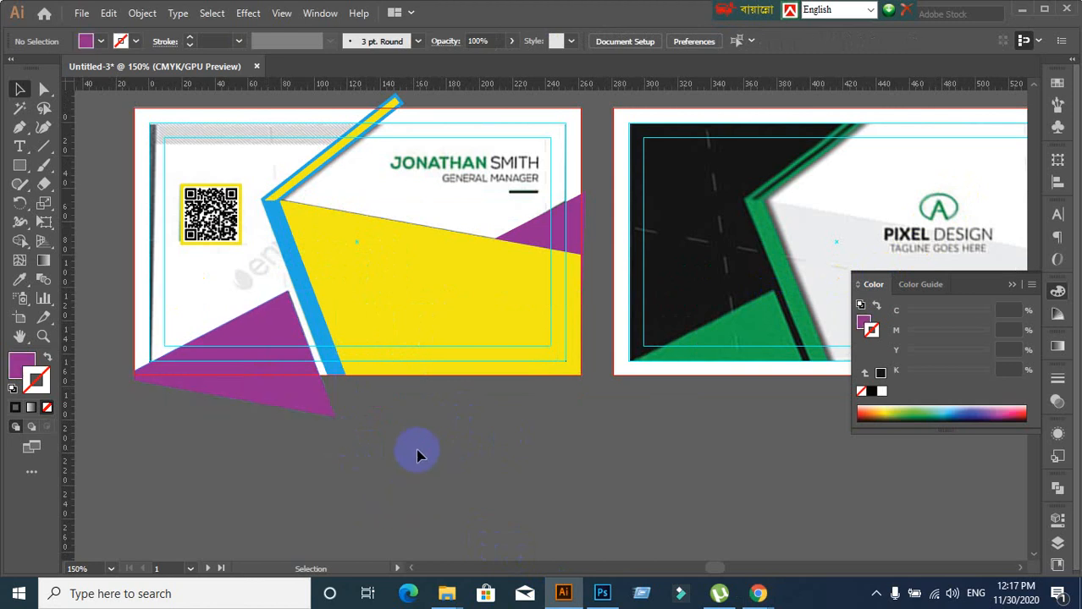
click(575, 252)
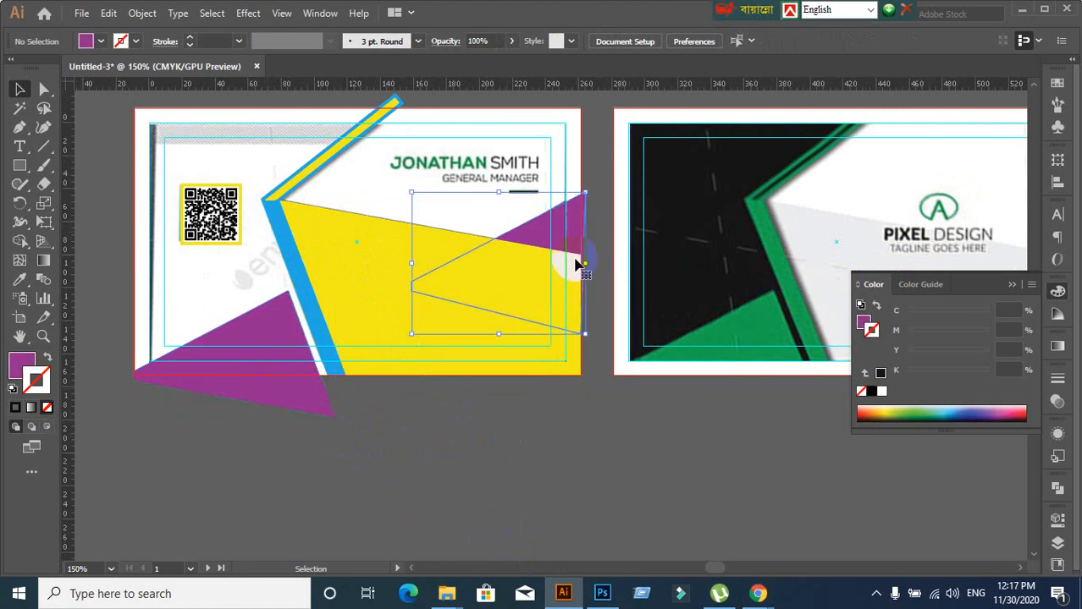
click(517, 202)
click(517, 192)
click(569, 412)
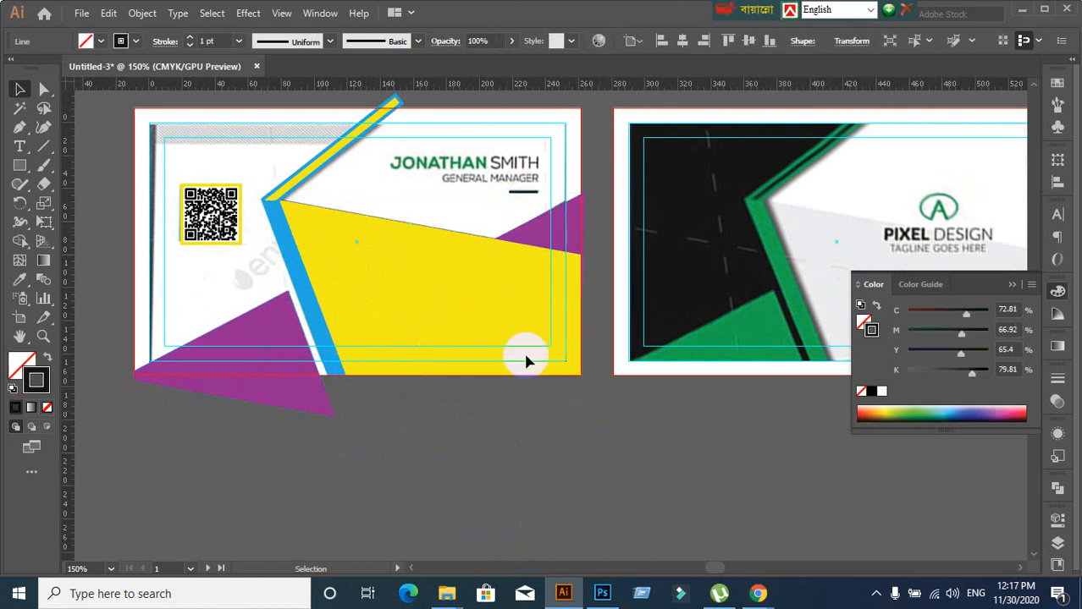
scroll(451, 194, up, 1)
scroll(451, 195, down, 1)
scroll(359, 190, up, 1)
scroll(360, 191, down, 1)
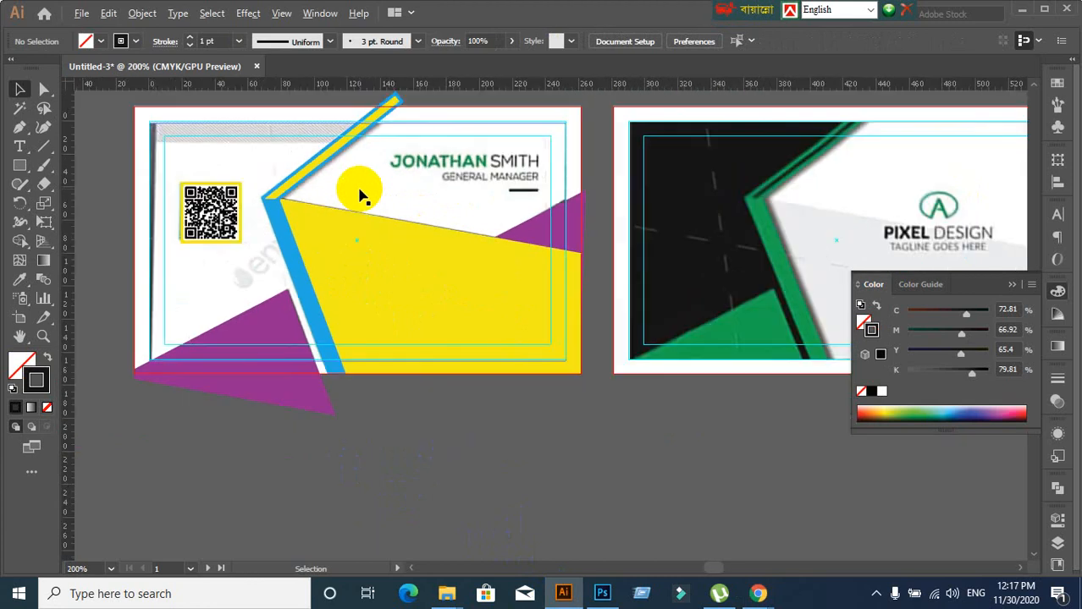
drag(444, 206, 397, 267)
scroll(400, 272, up, 1)
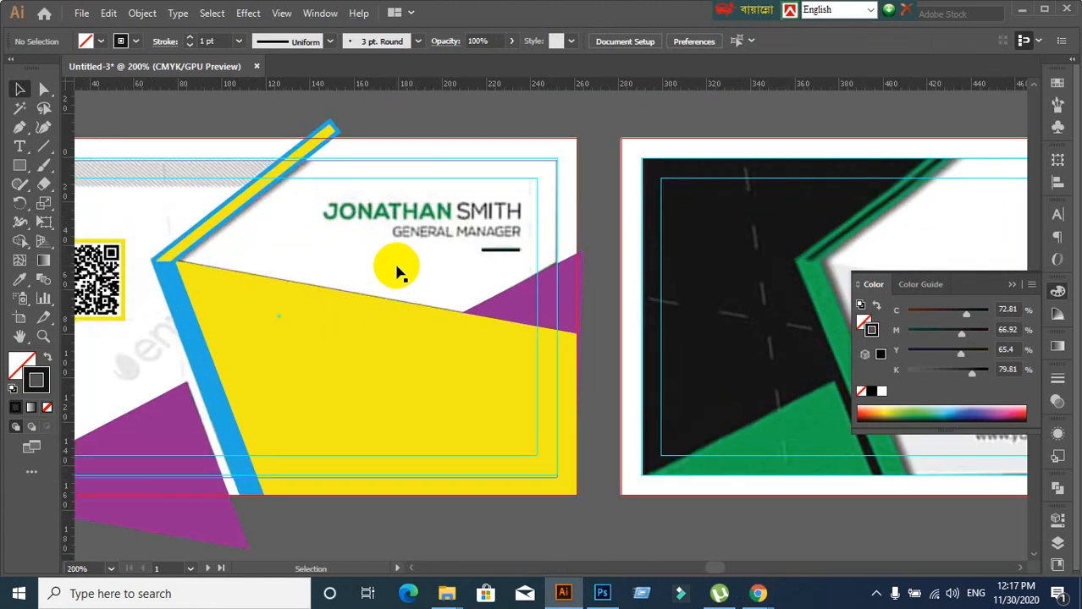
scroll(385, 267, down, 1)
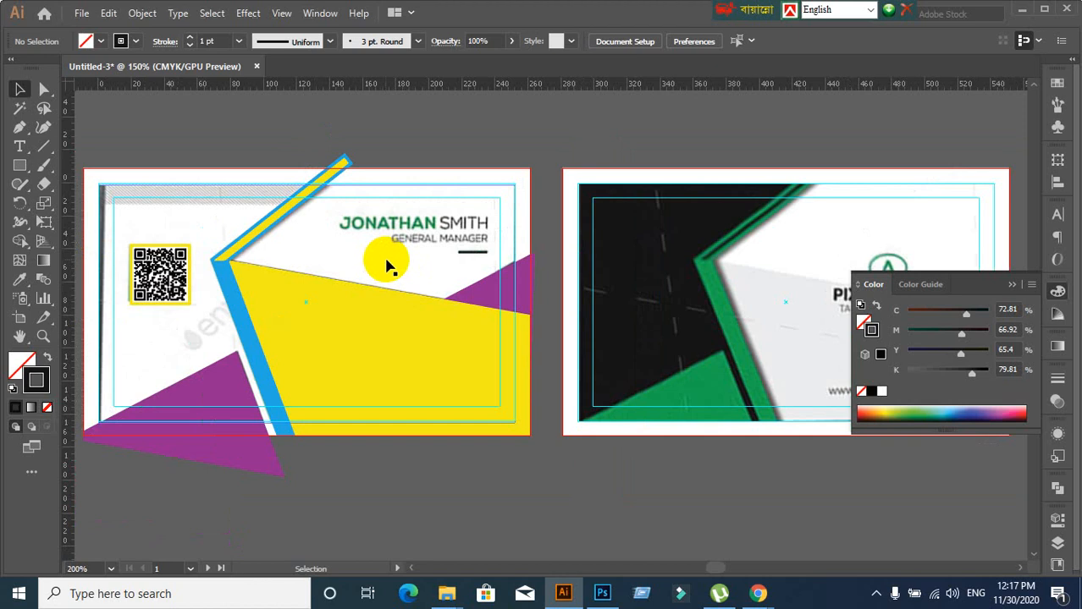
Expand the short line under GENERAL MANAGER into a filled shape, keeping Fill and Stroke checked
click(473, 251)
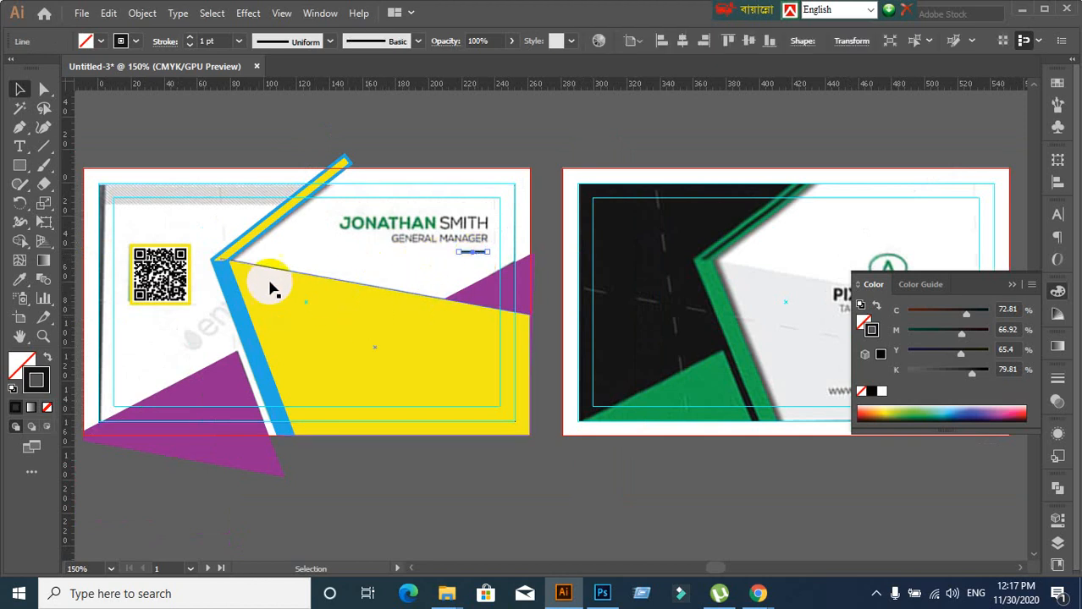
click(138, 13)
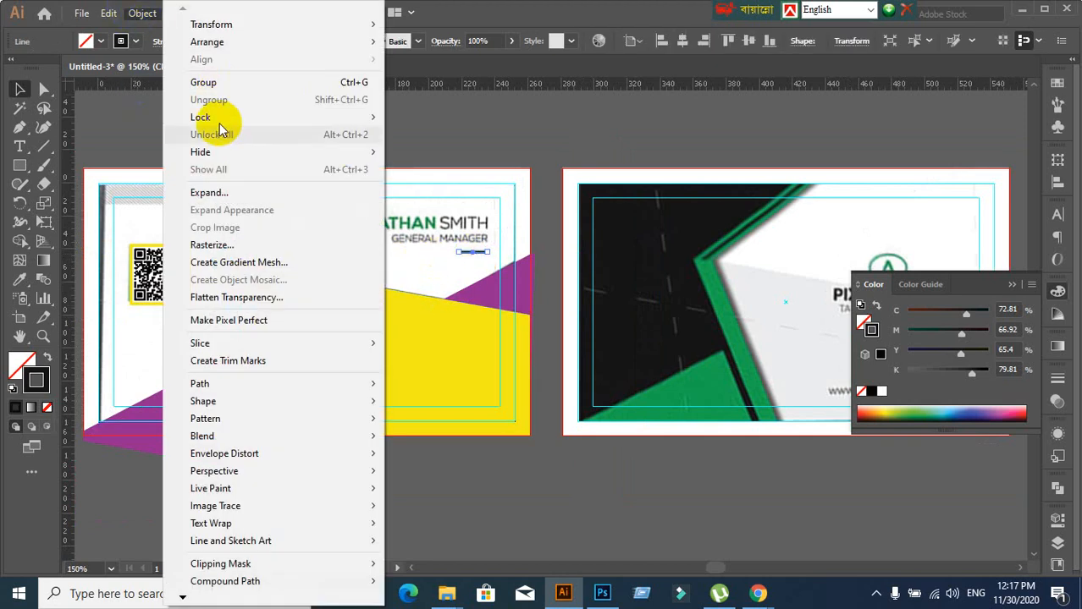
click(210, 191)
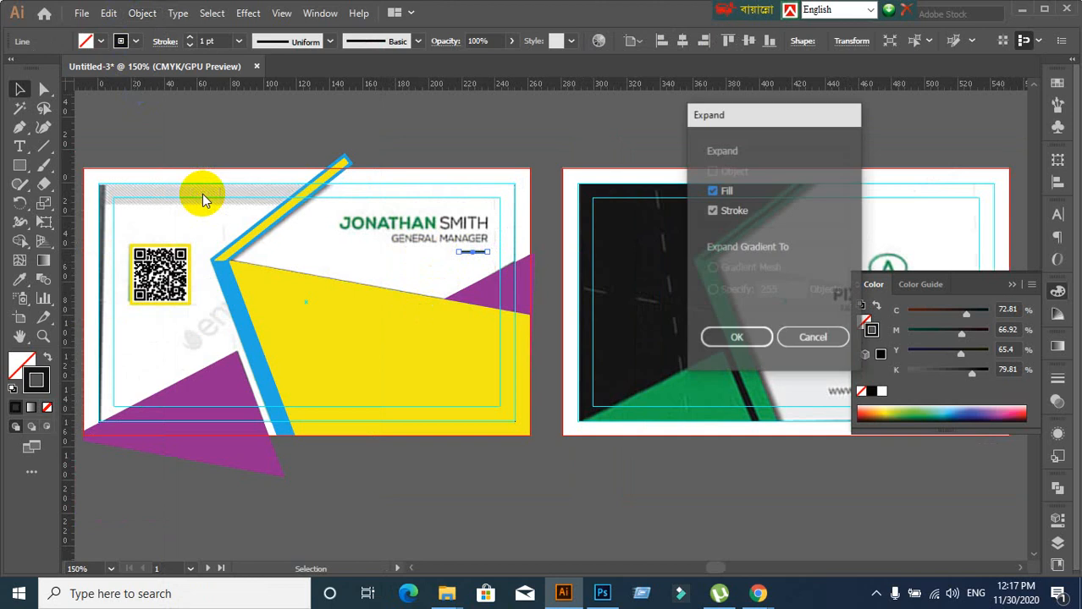
click(741, 340)
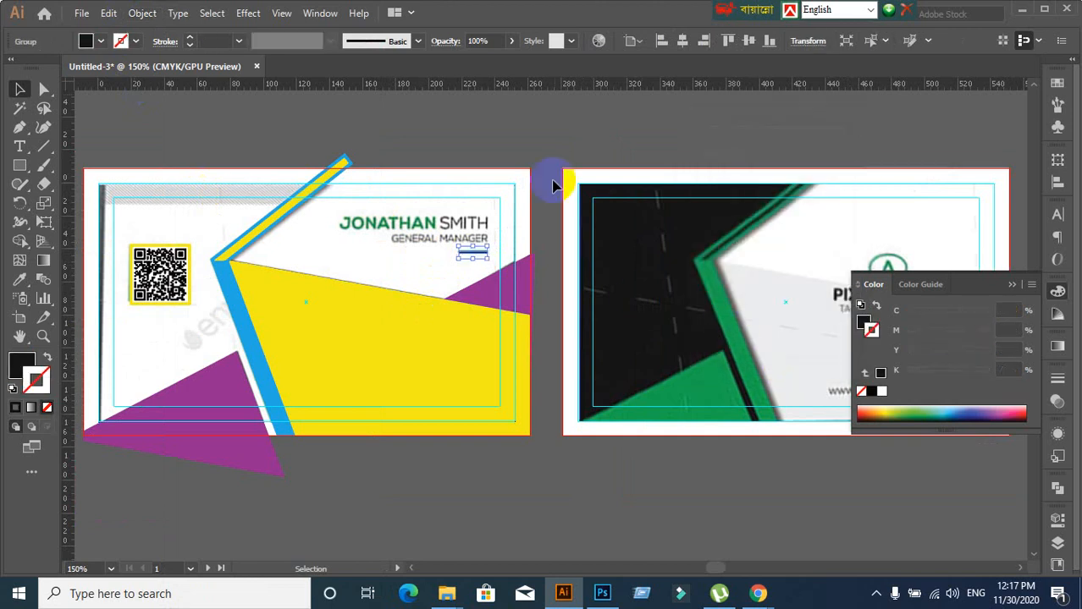
click(552, 119)
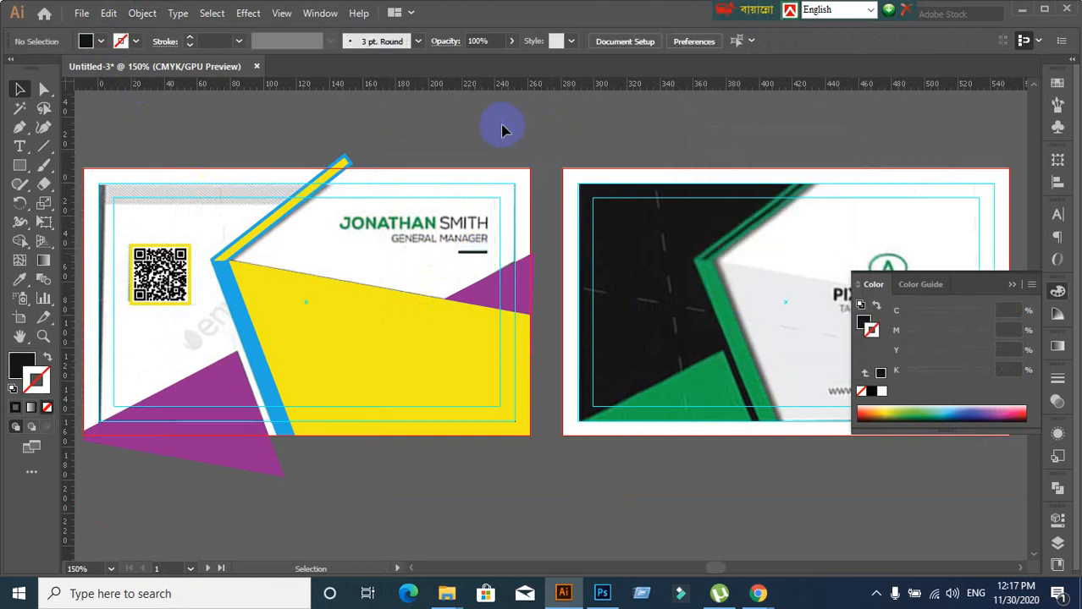
alt+scroll(511, 330, up, 1)
Reposition the view, then try deleting the left card's objects and undo the deletion
alt+scroll(510, 330, down, 1)
drag(512, 331, 538, 263)
alt+scroll(430, 331, down, 1)
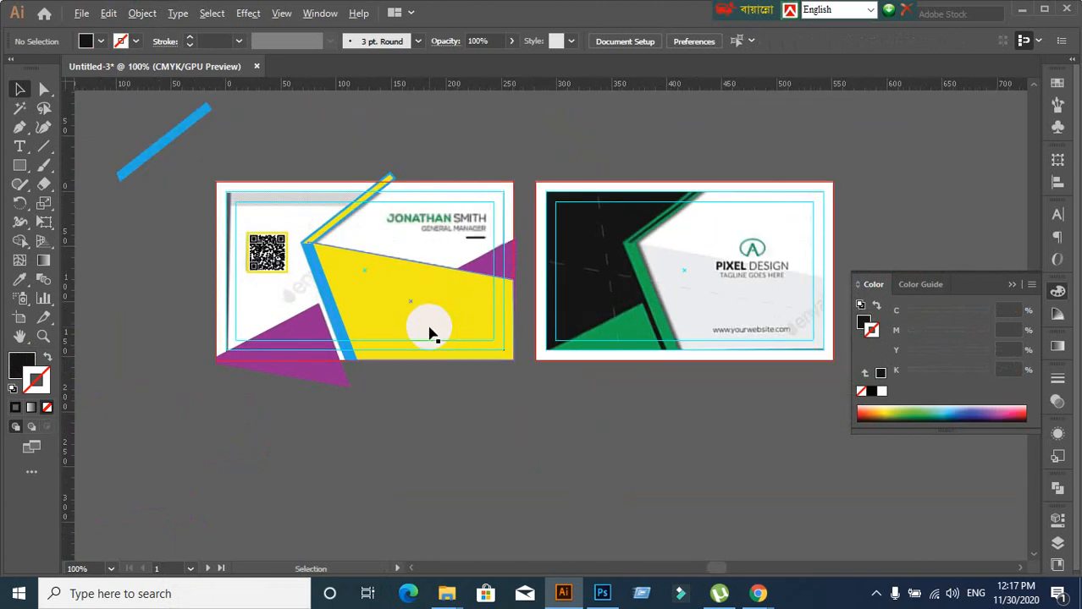
alt+scroll(449, 416, up, 1)
drag(429, 247, 419, 317)
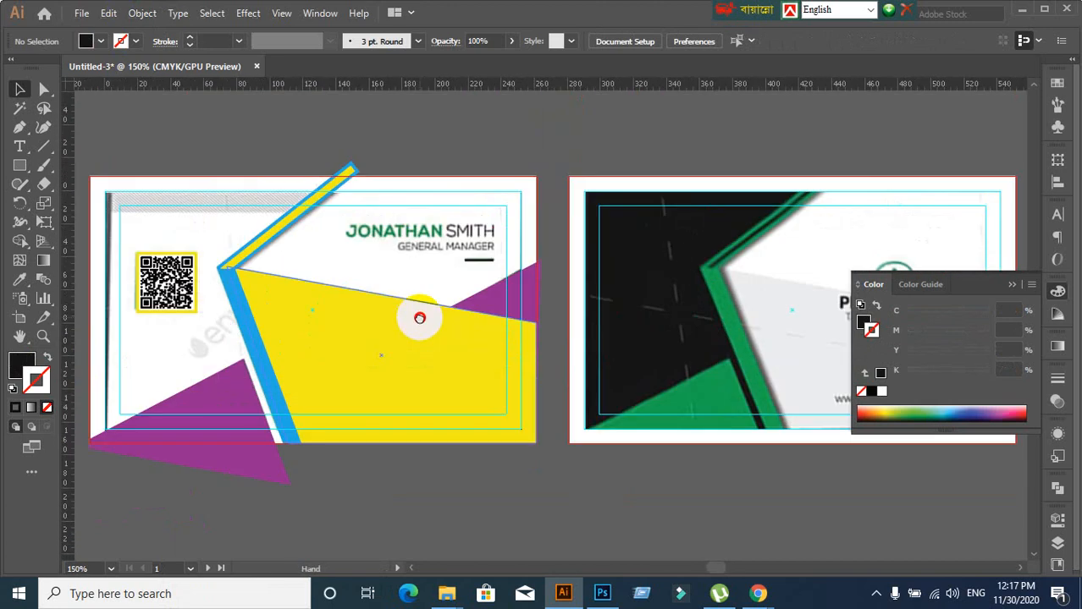
alt+scroll(374, 357, down, 1)
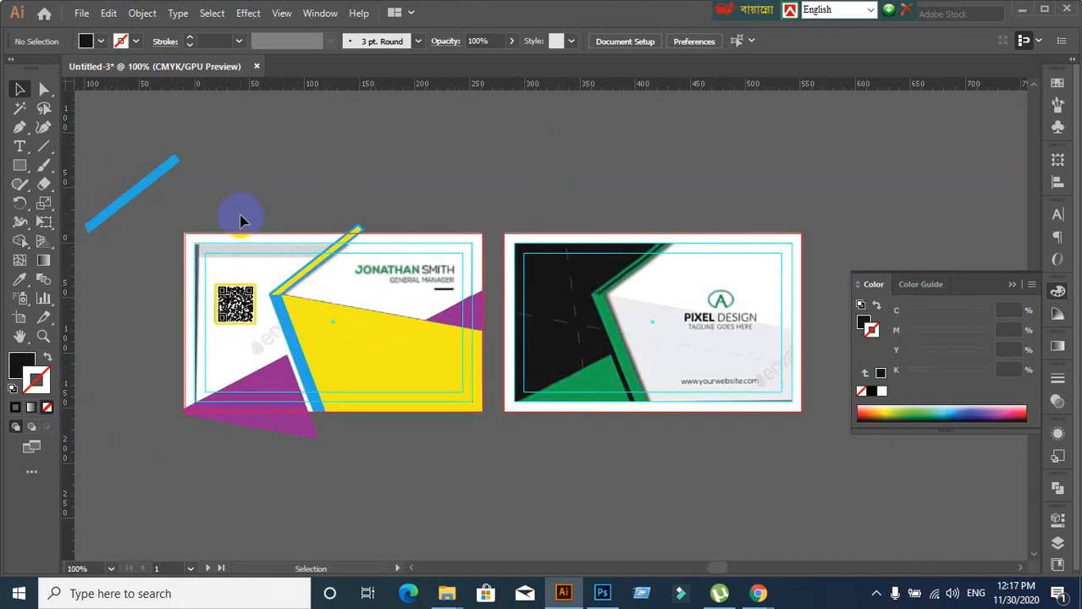
key(a)
drag(240, 221, 419, 435)
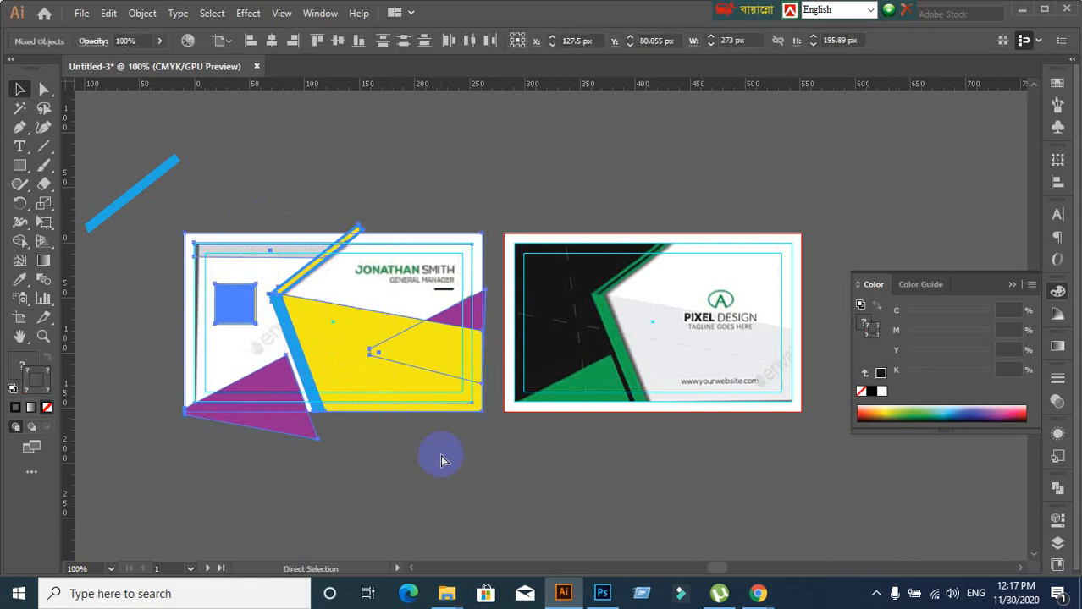
key(Delete)
key(ctrl+z)
key(v)
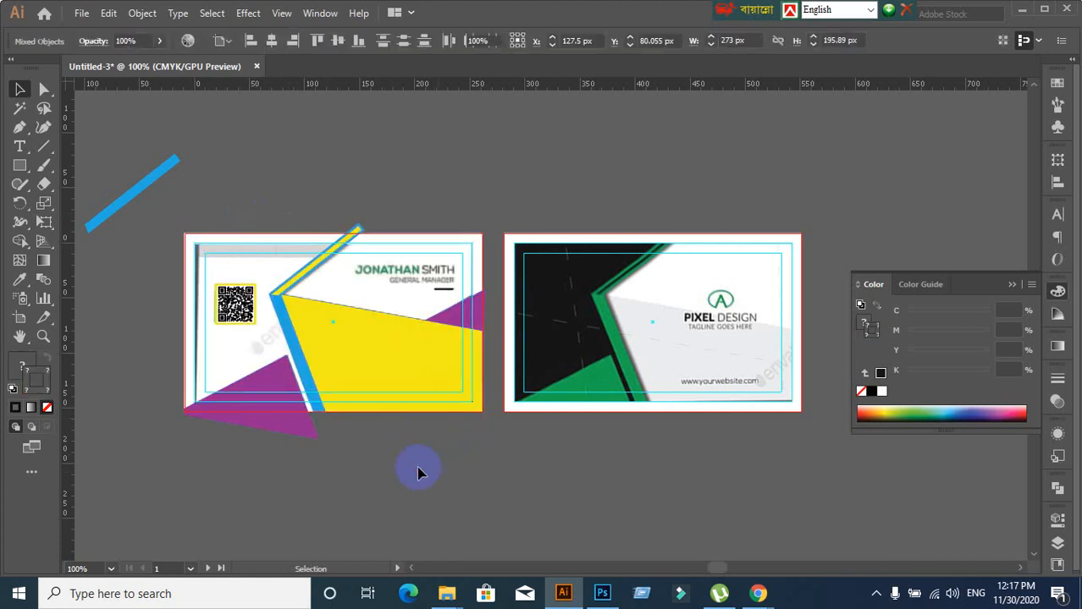
Lock the placed card image, the white background rectangle and the remaining left-card objects with Ctrl+2
click(362, 451)
alt+scroll(362, 451, up, 1)
click(403, 213)
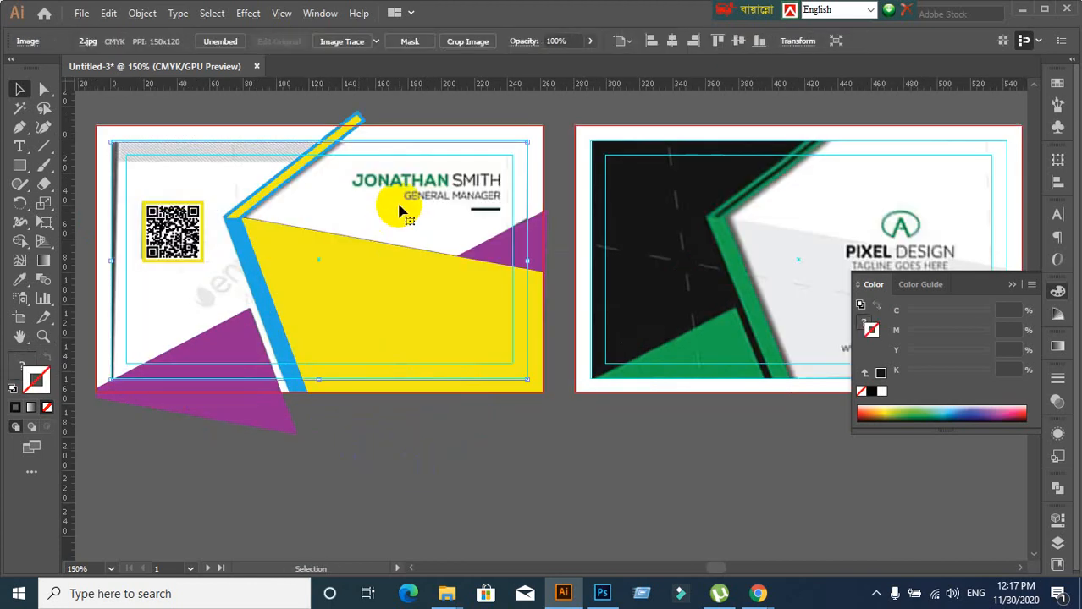
key(ctrl+2)
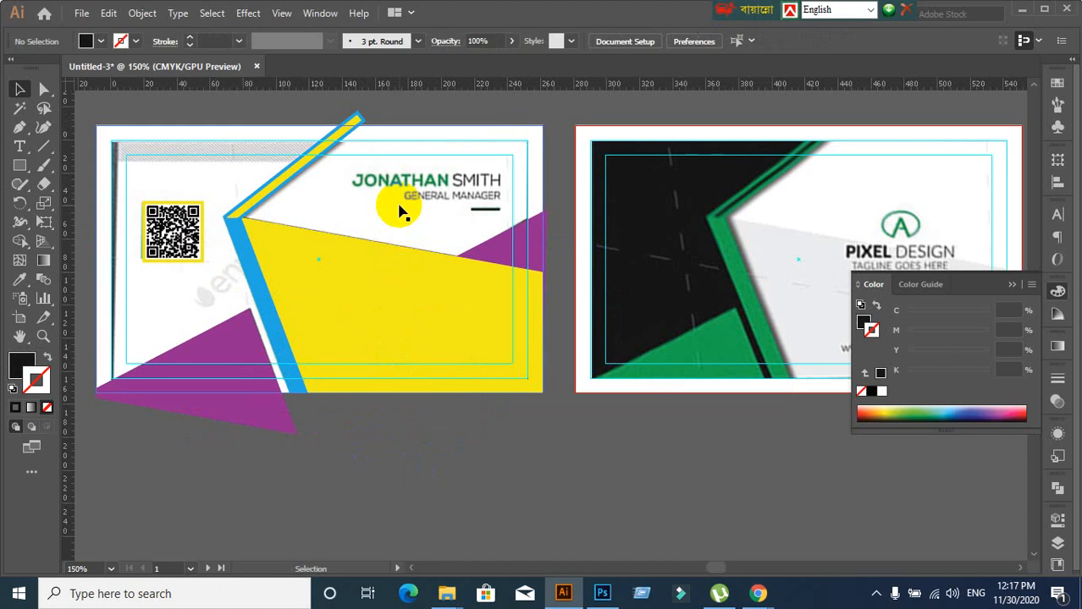
click(528, 134)
key(ctrl+2)
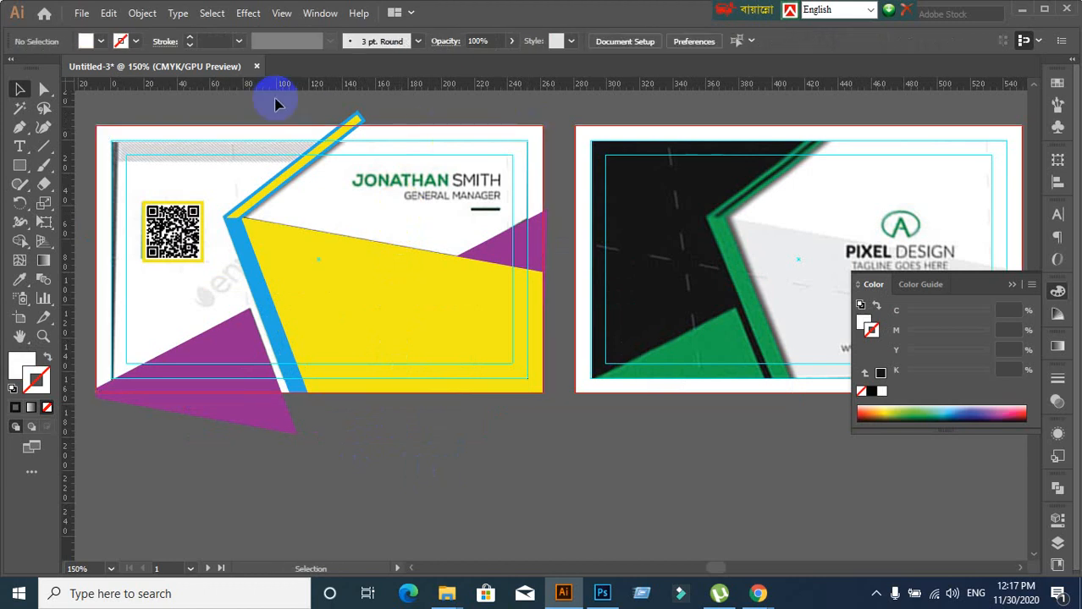
drag(106, 113, 447, 415)
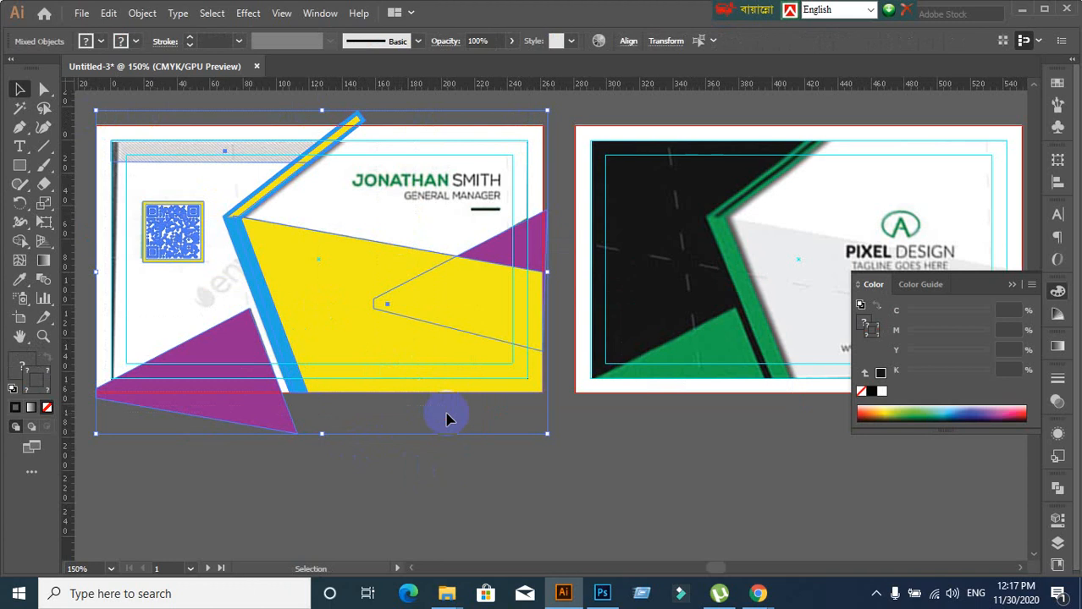
key(ctrl+2)
Zoom in on the front card's name area and make the Fill swatch active
scroll(389, 423, down, 1)
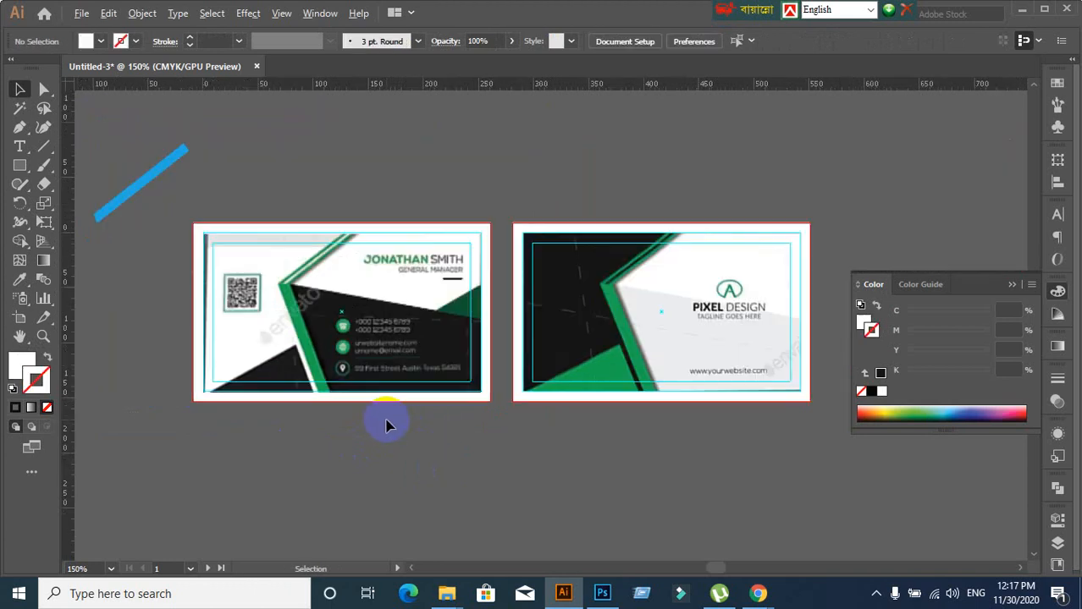
scroll(357, 435, up, 1)
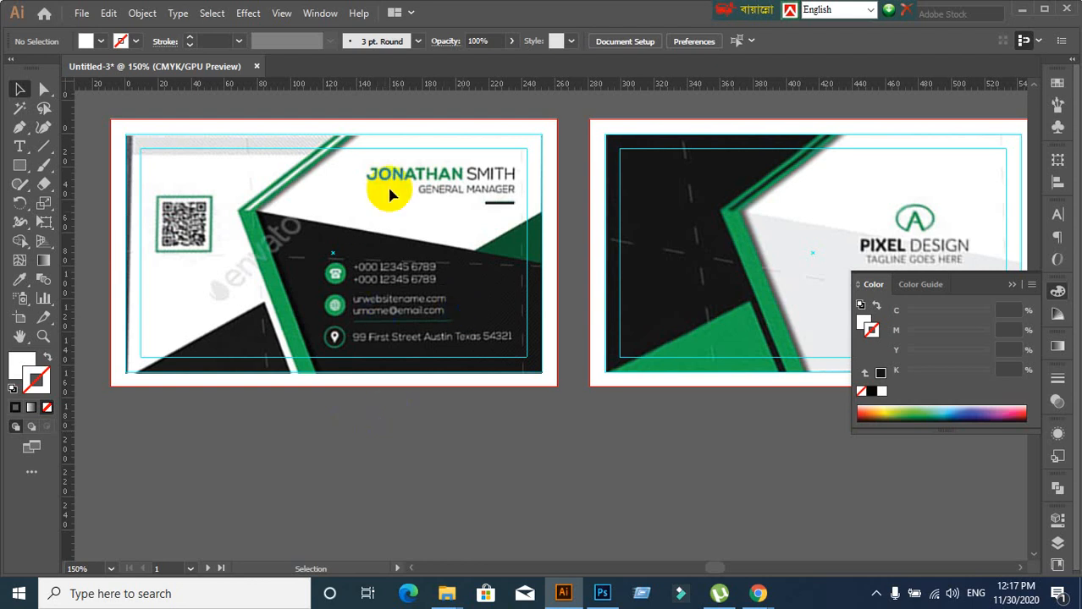
scroll(387, 184, up, 2)
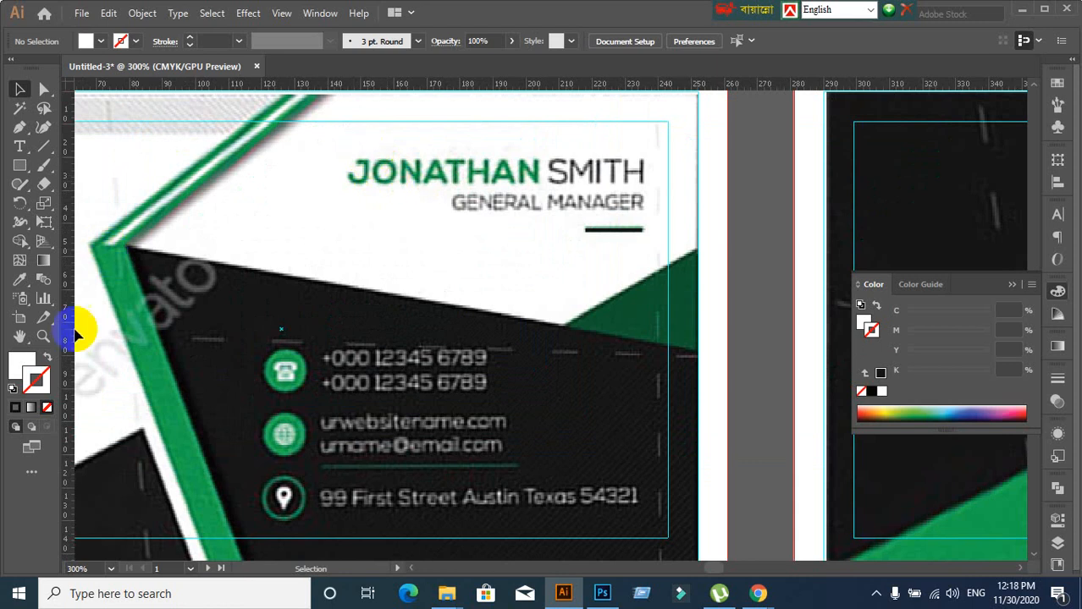
click(15, 379)
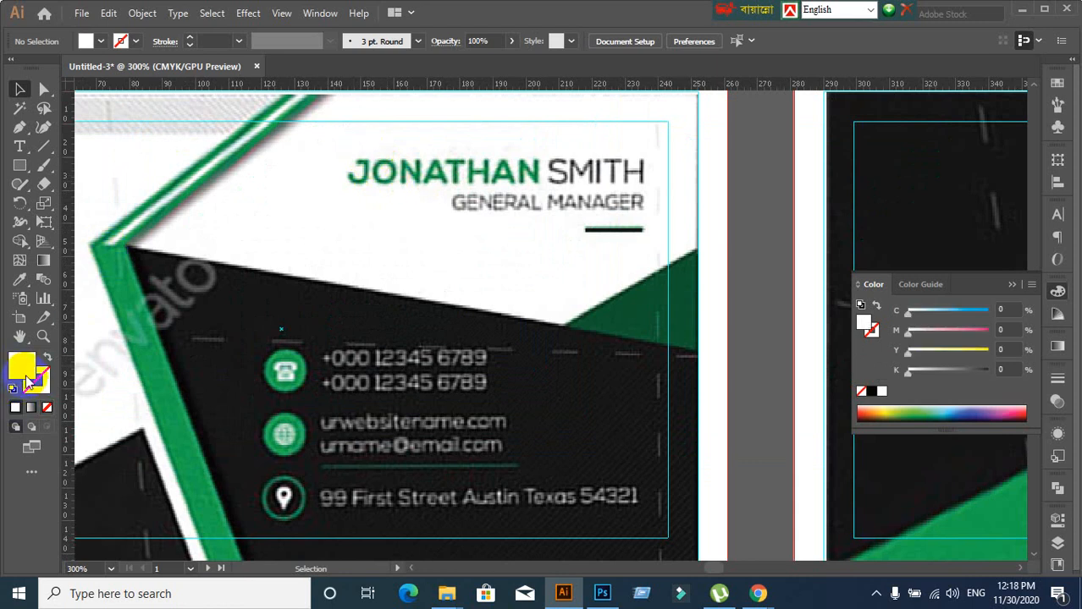
Type the cardholder's full name as a new text line on the front card
click(20, 146)
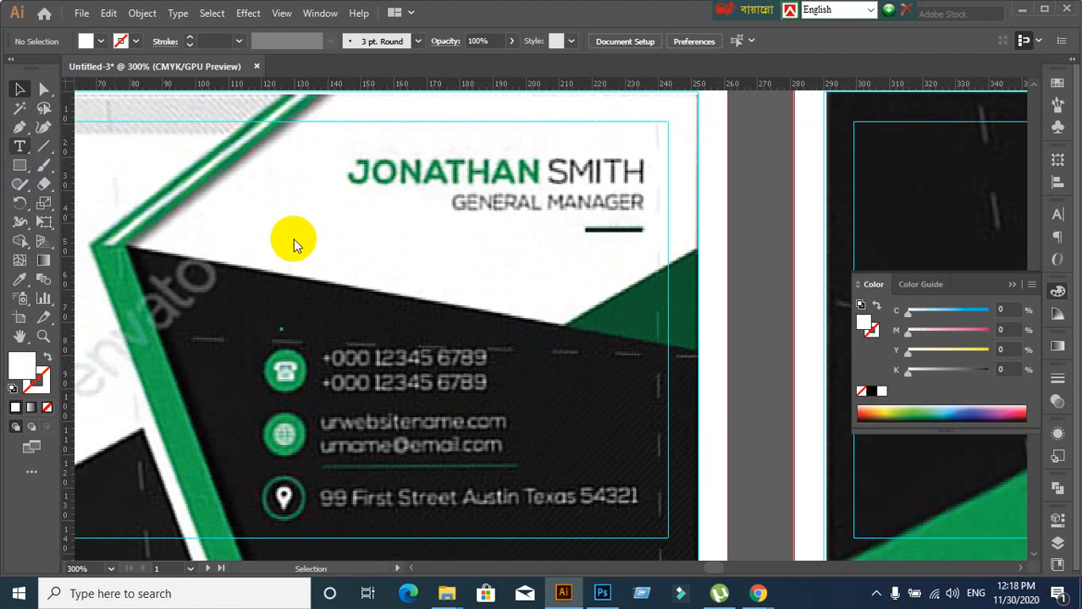
click(290, 205)
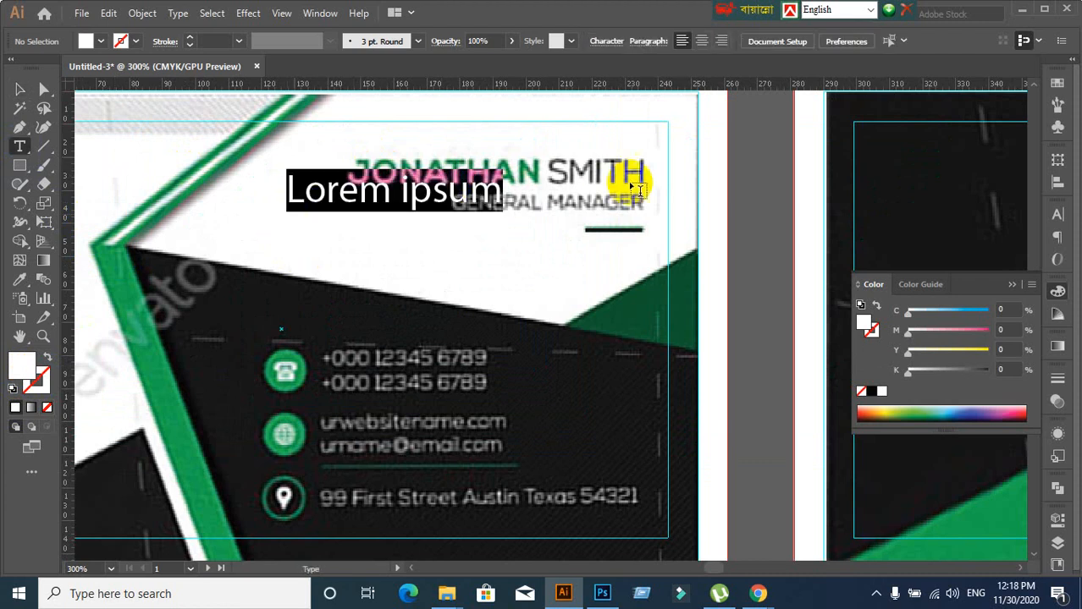
text(JOna)
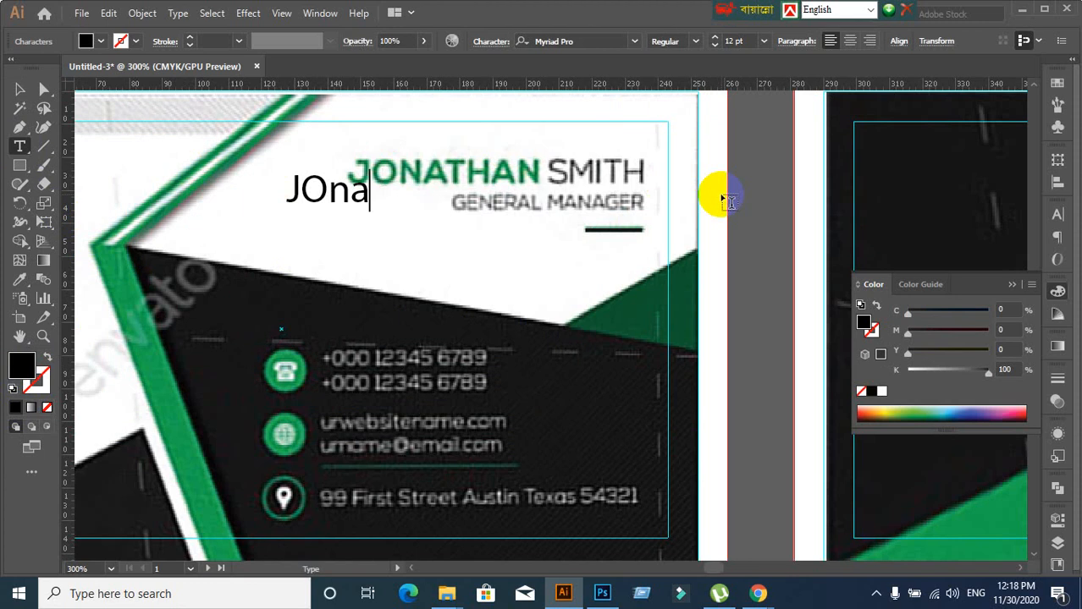
key(BackSpace)
key(BackSpace)
key(BackSpace)
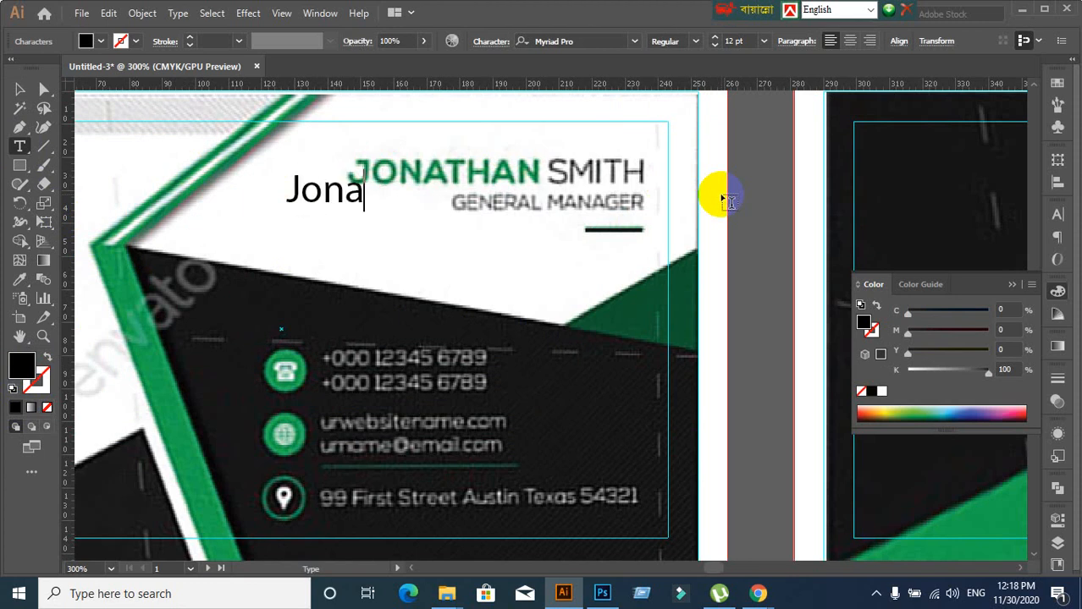
text(onathan )
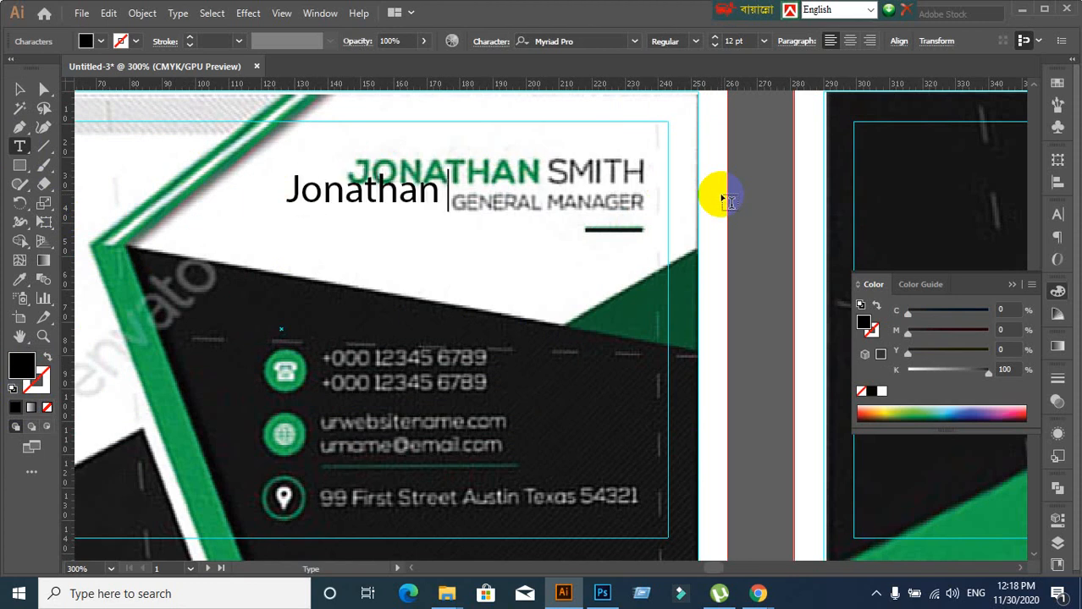
text(Smith)
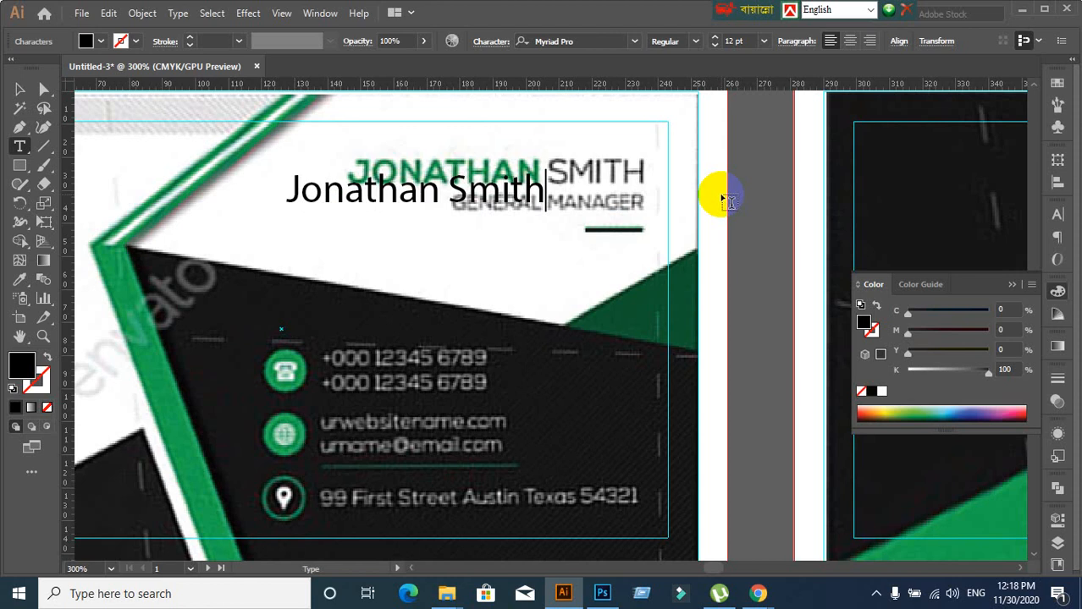
Move the new name text over the original name heading
click(19, 89)
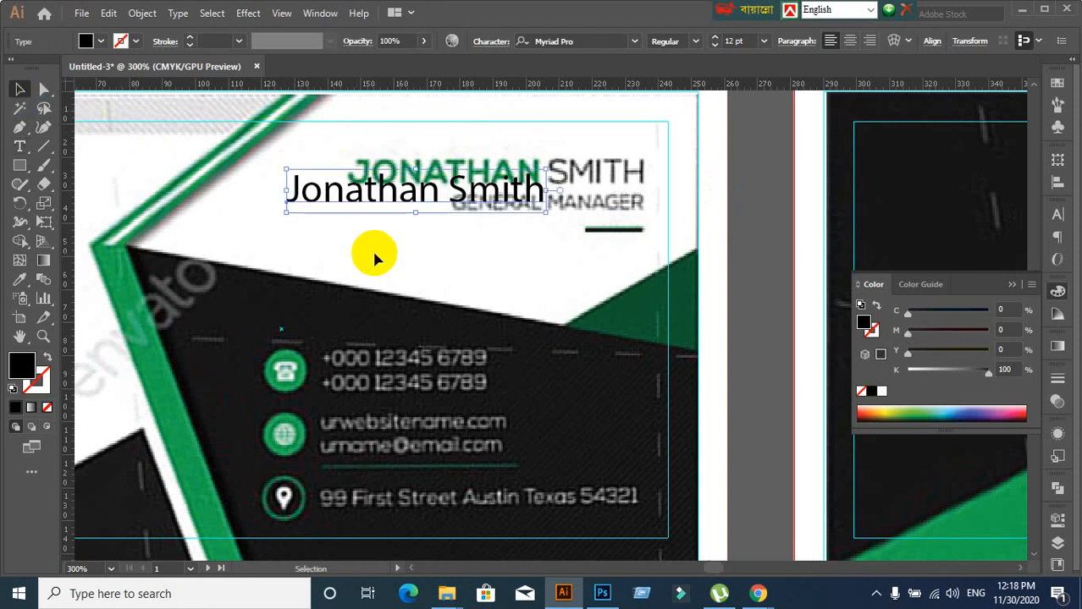
click(434, 261)
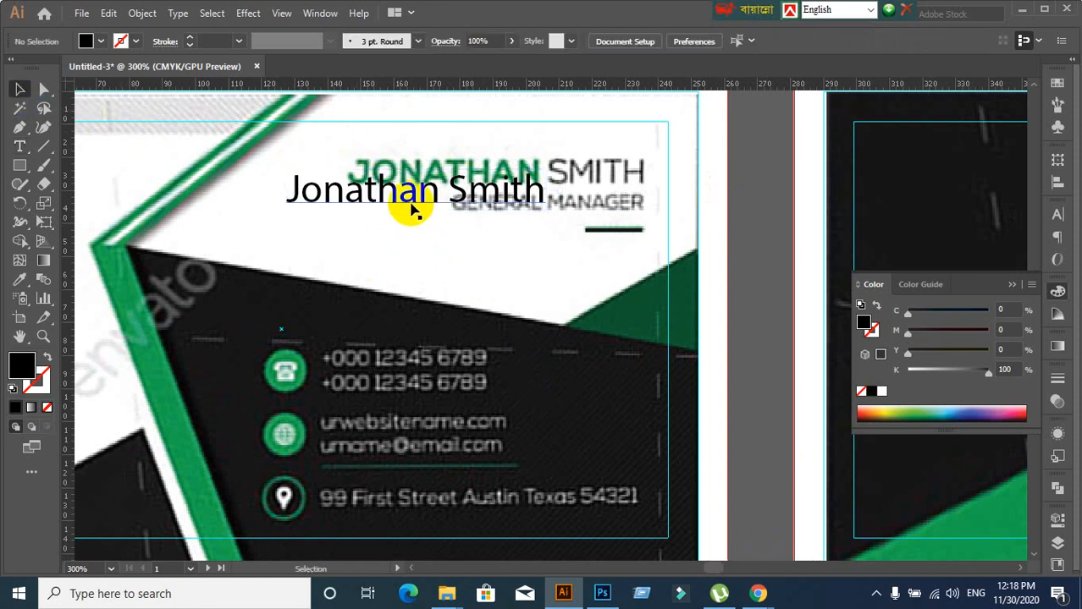
drag(413, 209, 479, 188)
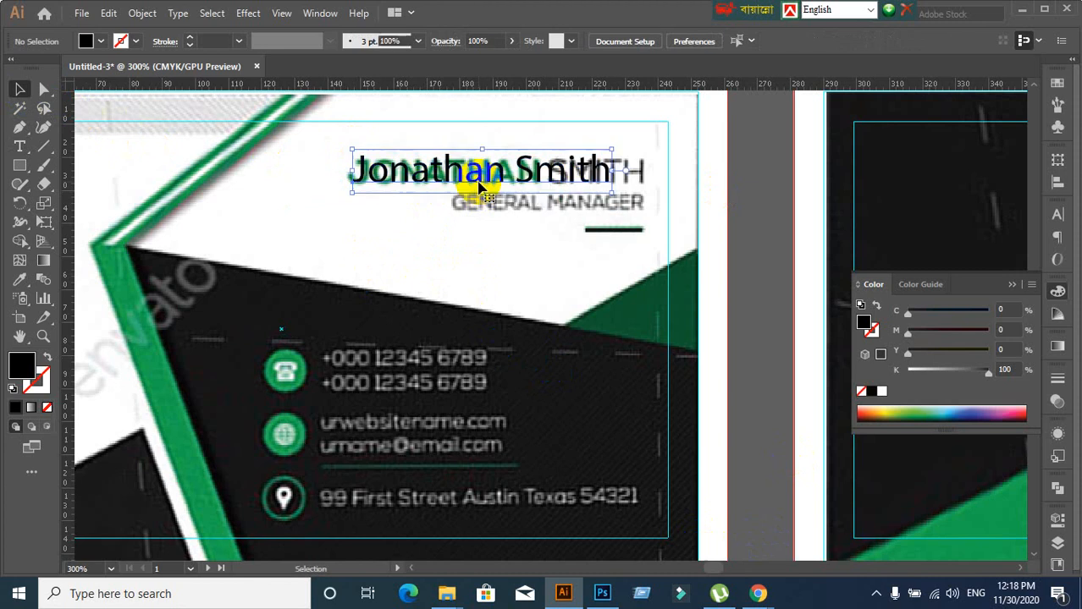
Set the new name text in Nexa Bold from the Character panel's font field
click(1056, 215)
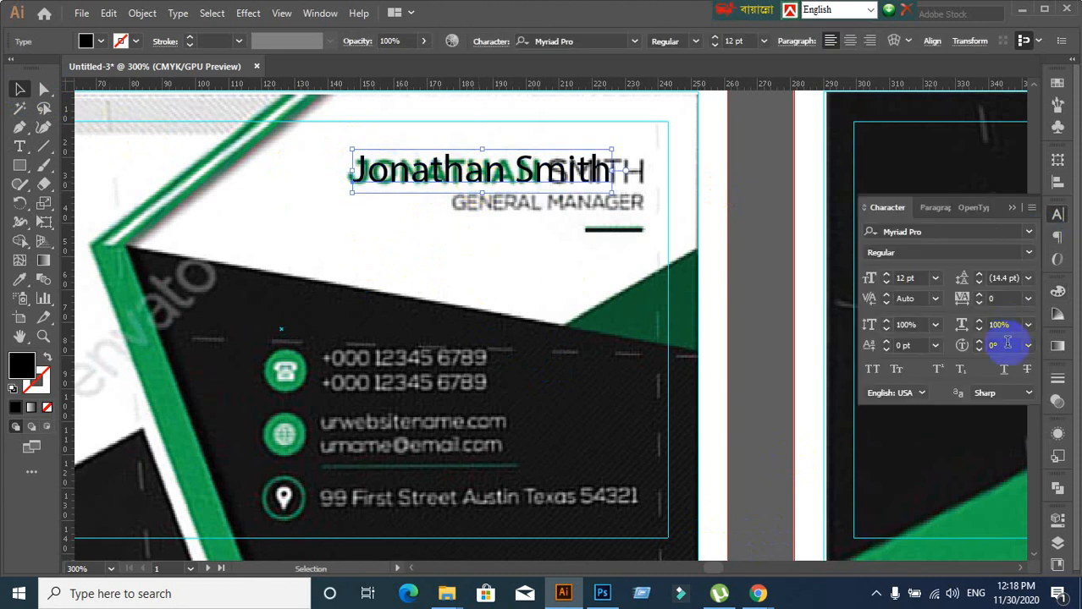
click(937, 232)
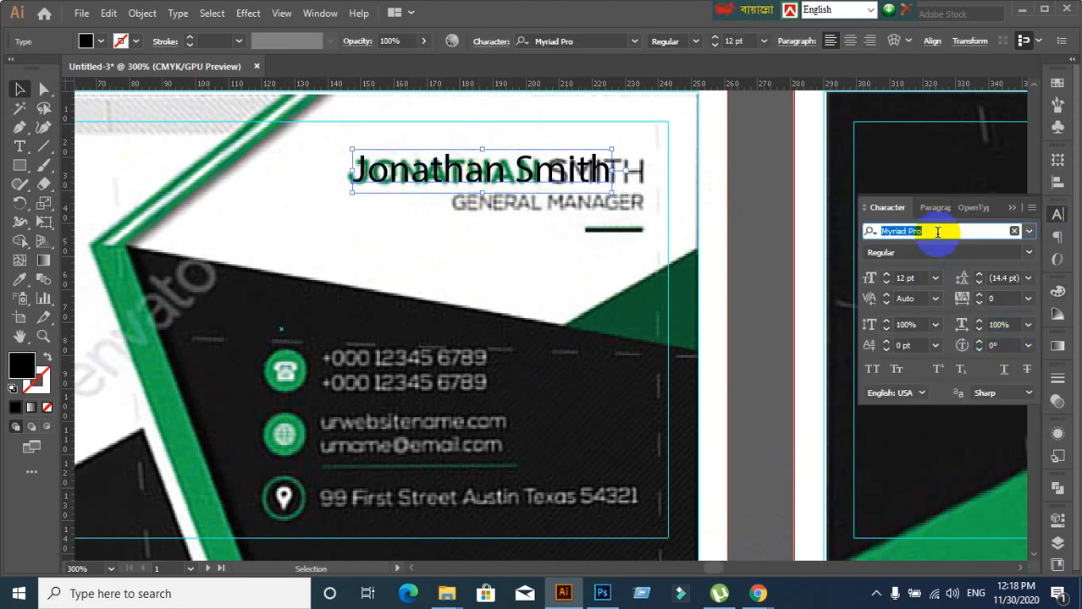
text(Lat)
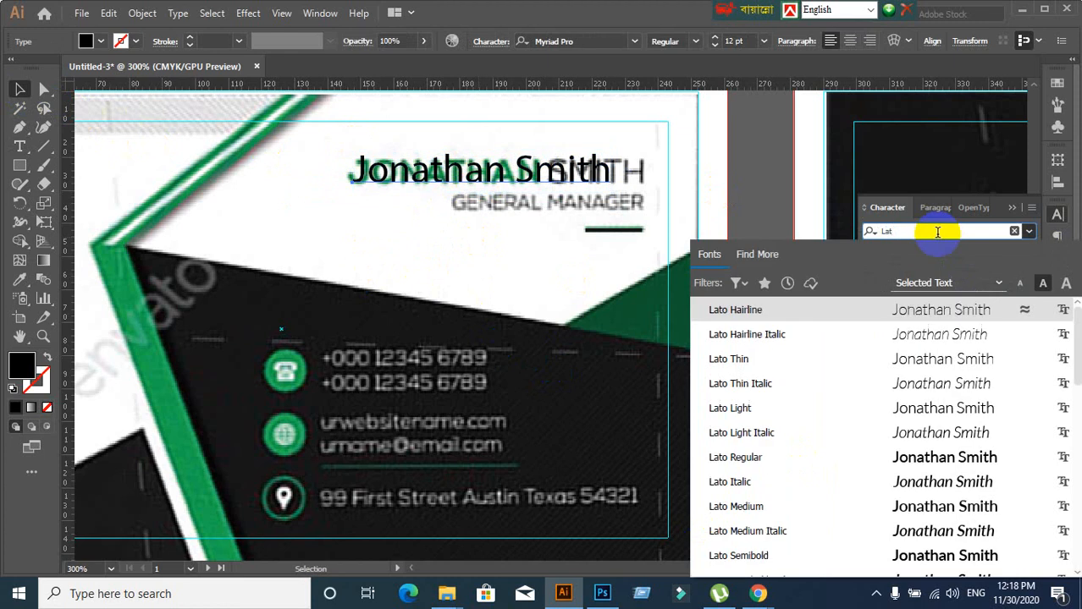
click(753, 457)
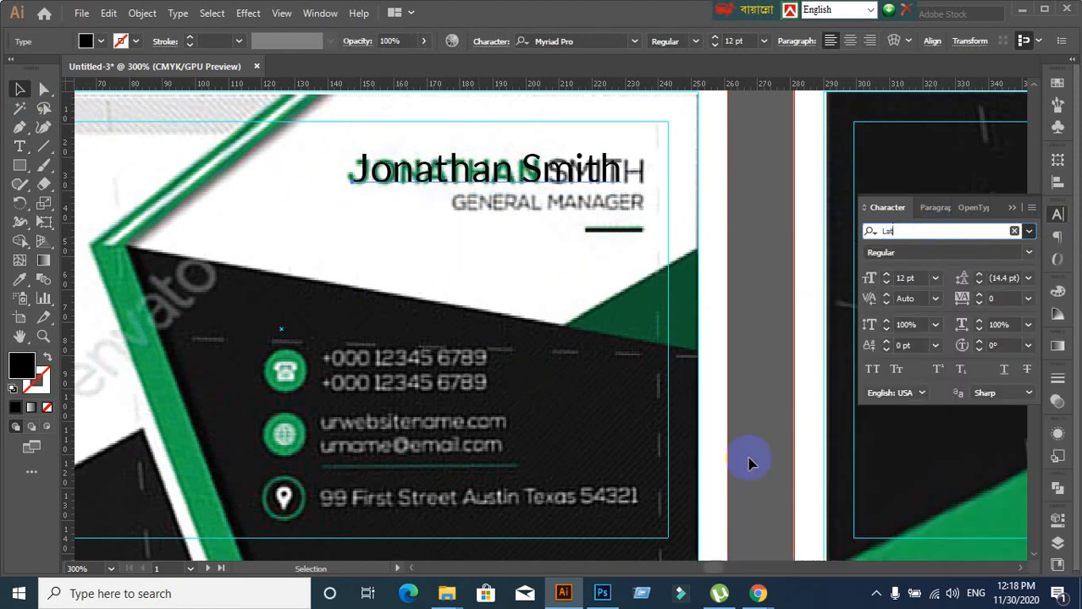
click(931, 237)
text(Nexa Bold)
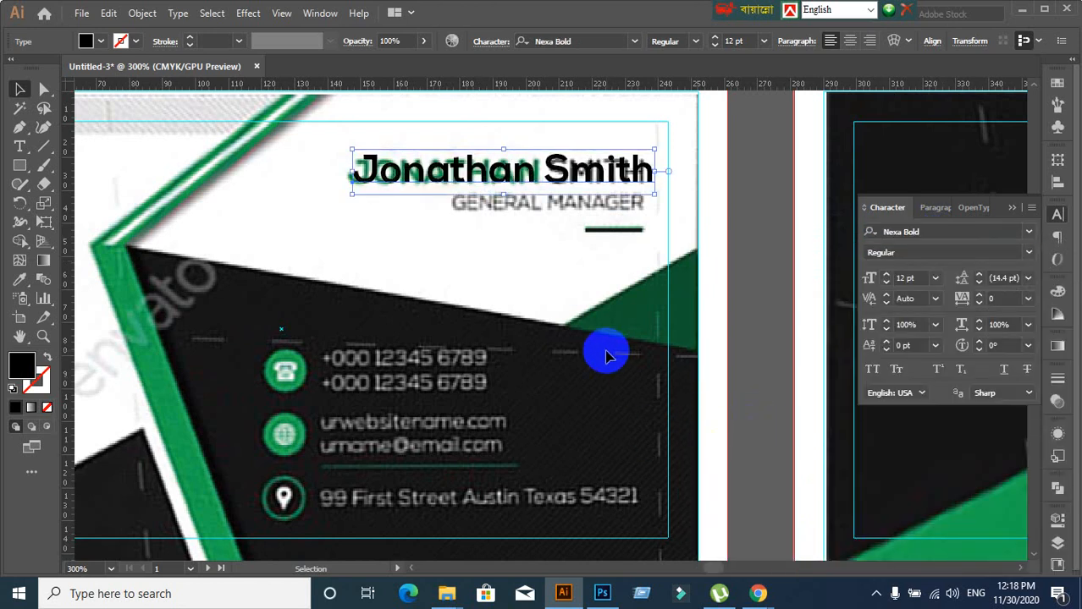
scroll(457, 236, up, 1)
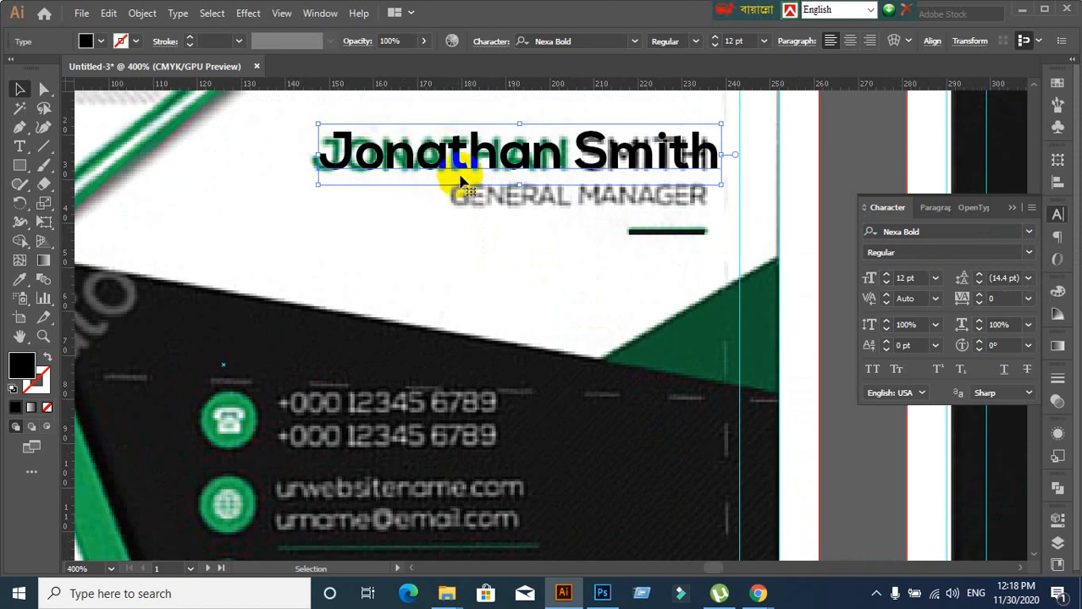
Nudge the name text slightly left into alignment, then switch to the Google Meet window
drag(469, 167, 460, 174)
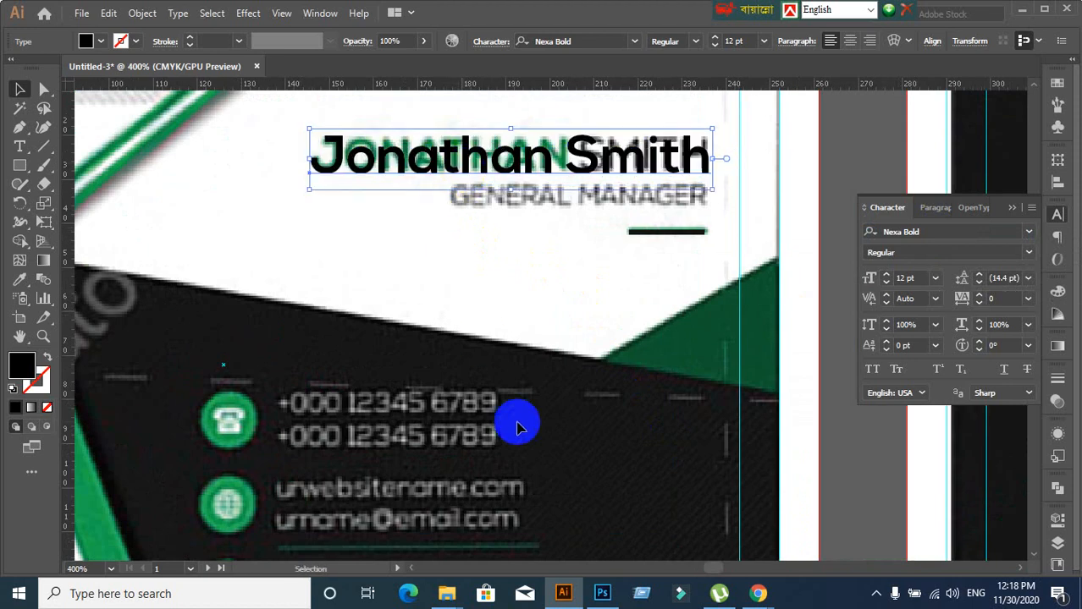
click(760, 596)
click(668, 512)
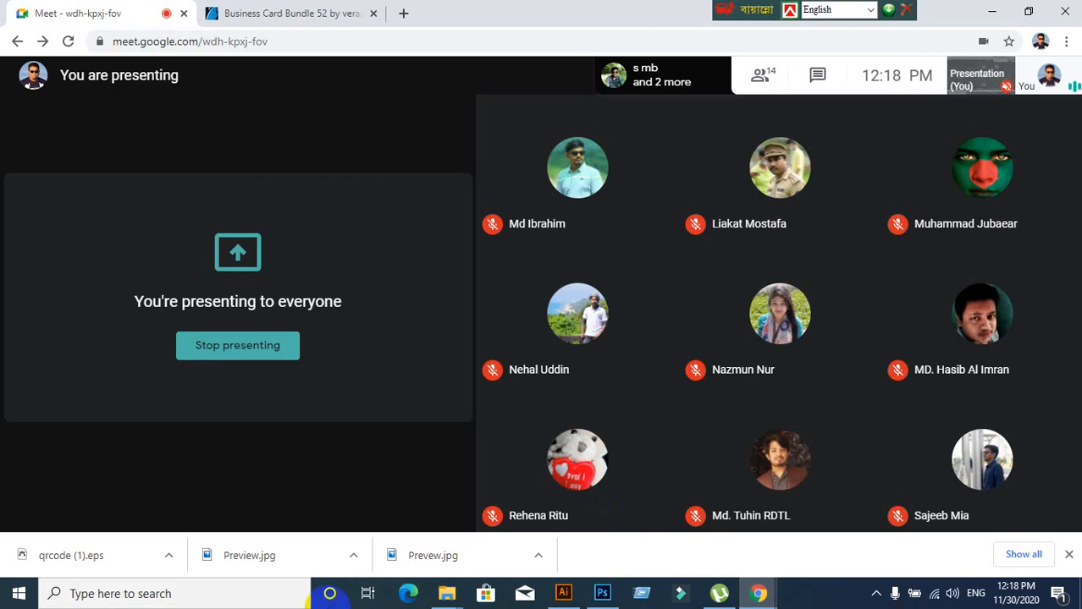
Check the Meet presenting view, then return to the Illustrator business card document
mouse_move(447, 594)
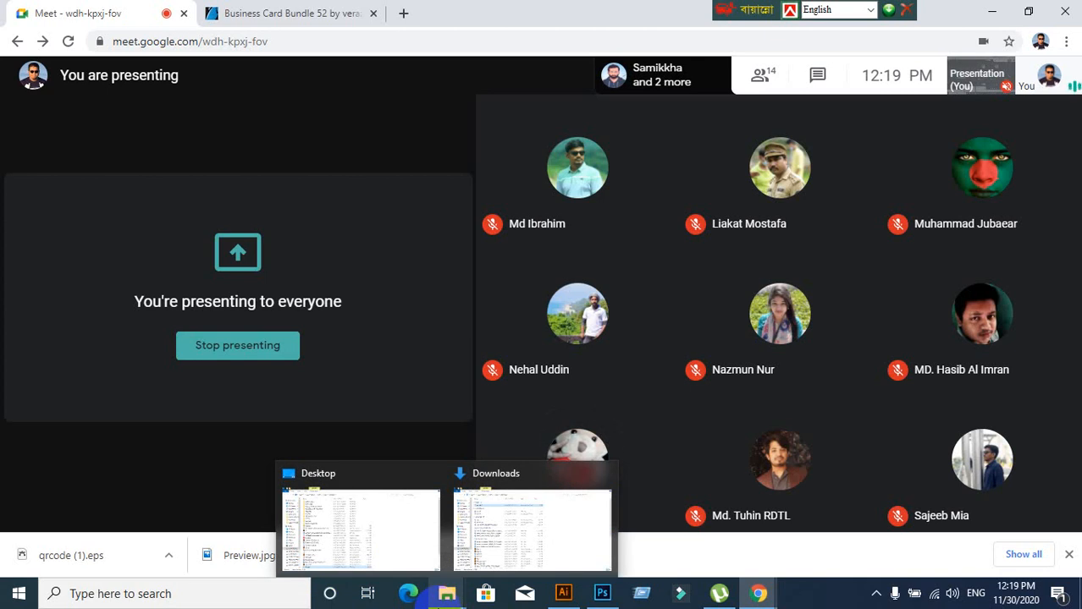
click(552, 597)
click(437, 297)
scroll(487, 284, up, 3)
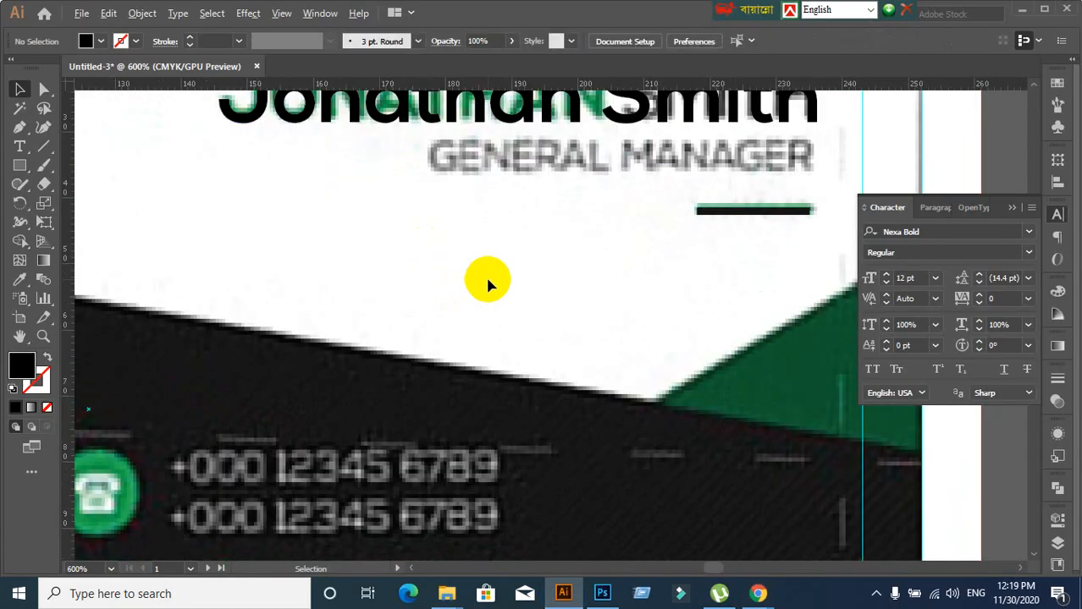
Set the new name text to all caps at 10 pt
scroll(486, 284, down, 2)
click(395, 169)
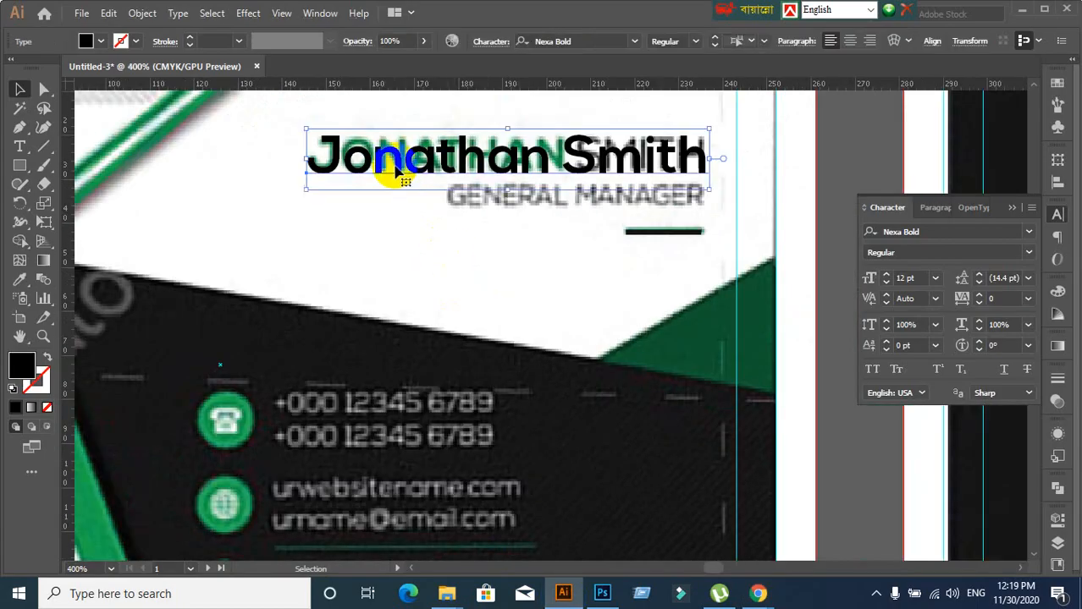
click(919, 280)
key(Down)
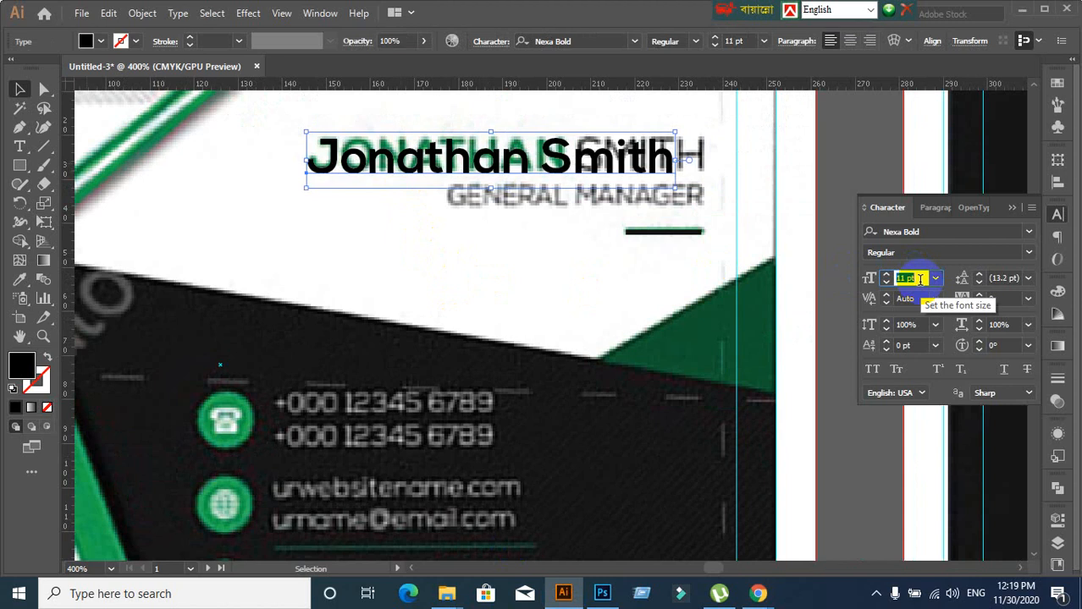
drag(606, 172, 668, 261)
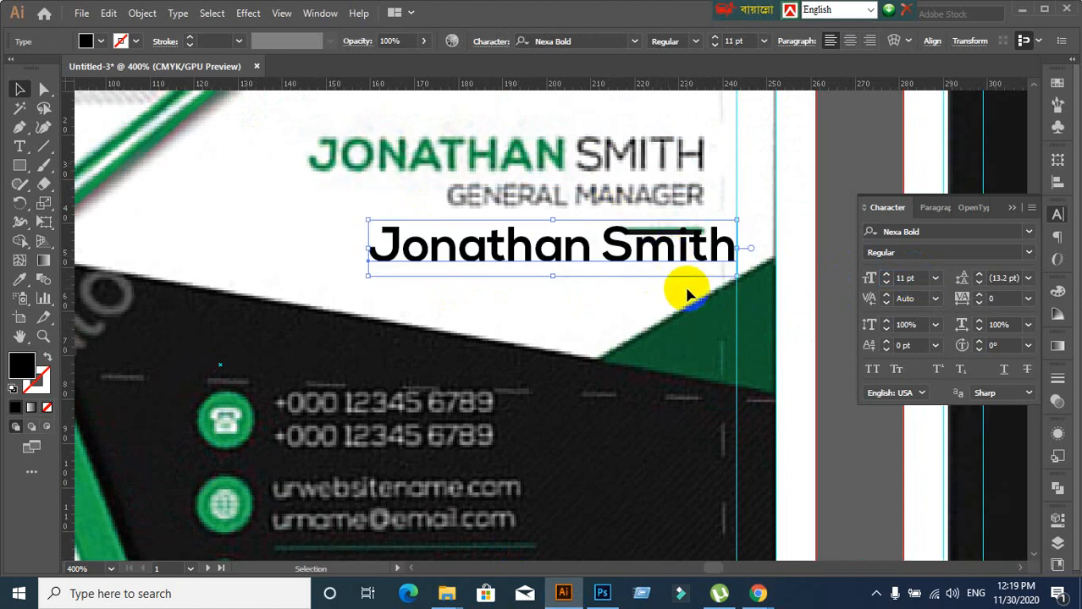
key(ctrl+z)
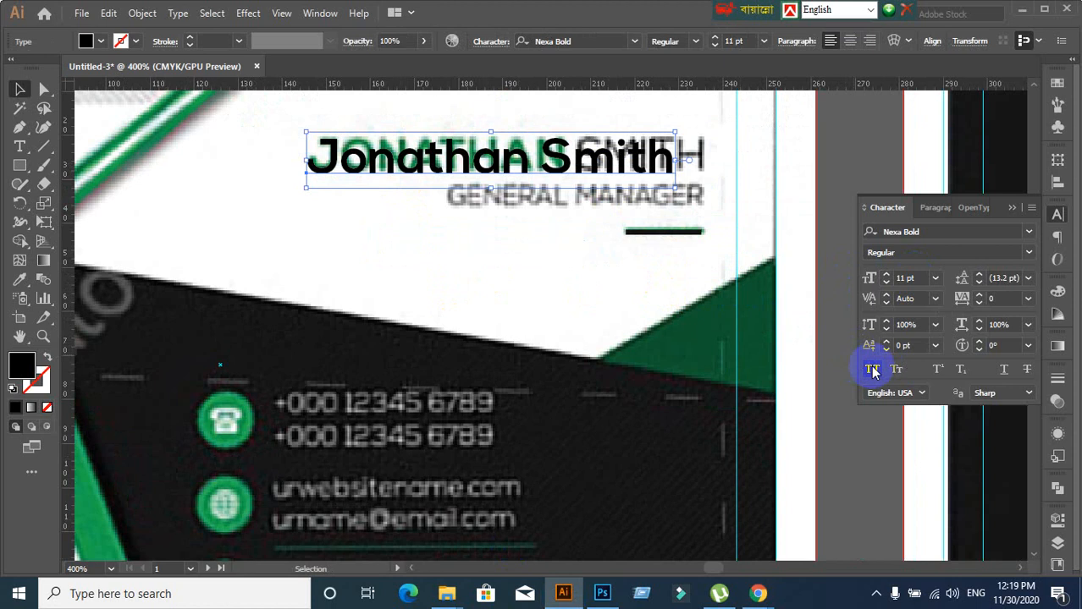
click(872, 370)
click(919, 280)
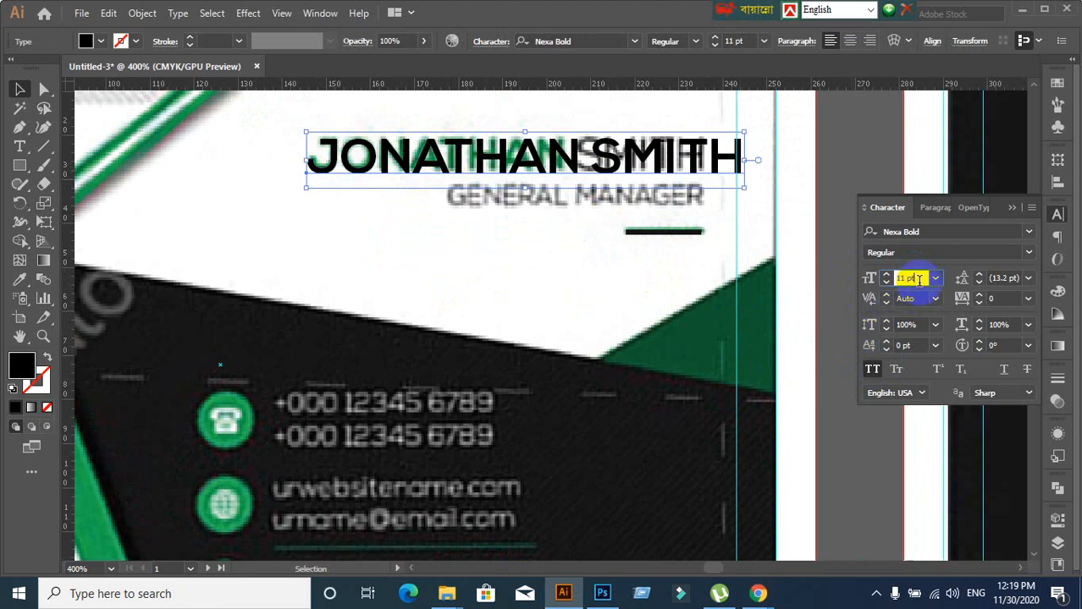
text(10)
key(Return)
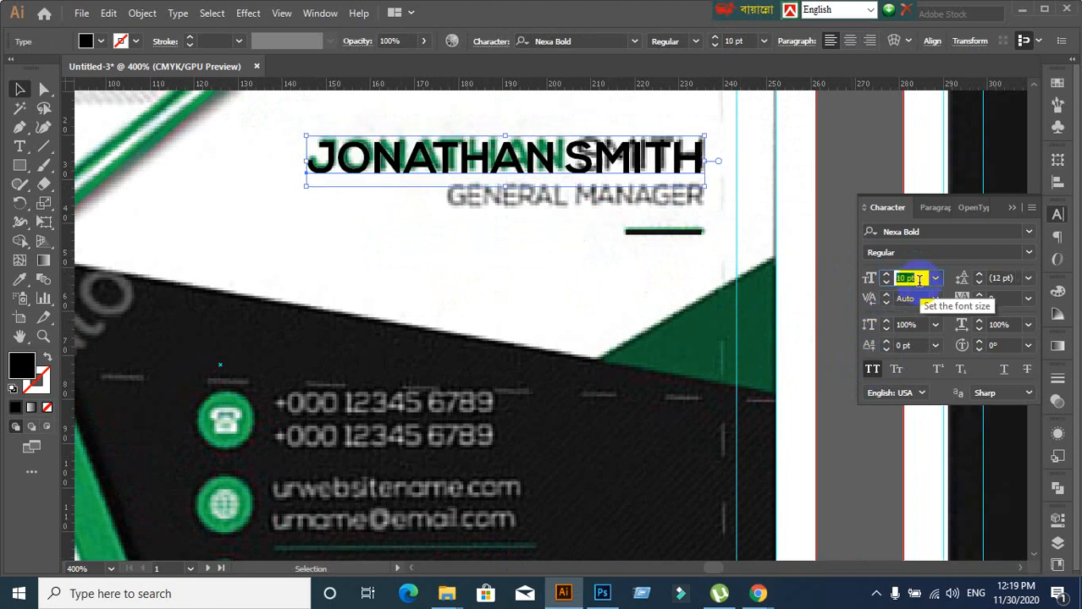
Alt-drag a copy of the name line just below the original
click(545, 280)
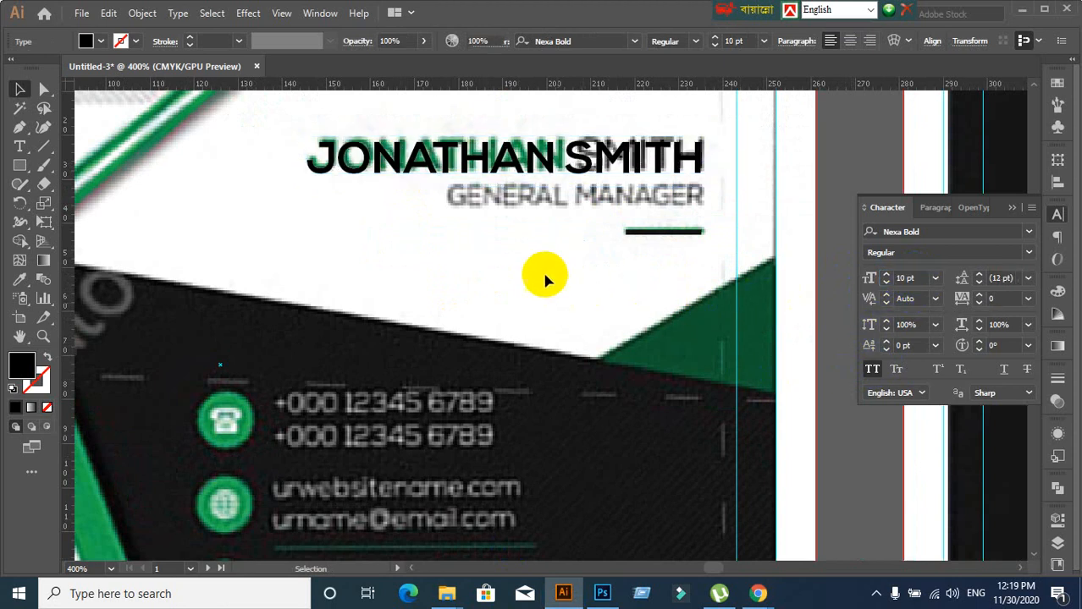
click(504, 173)
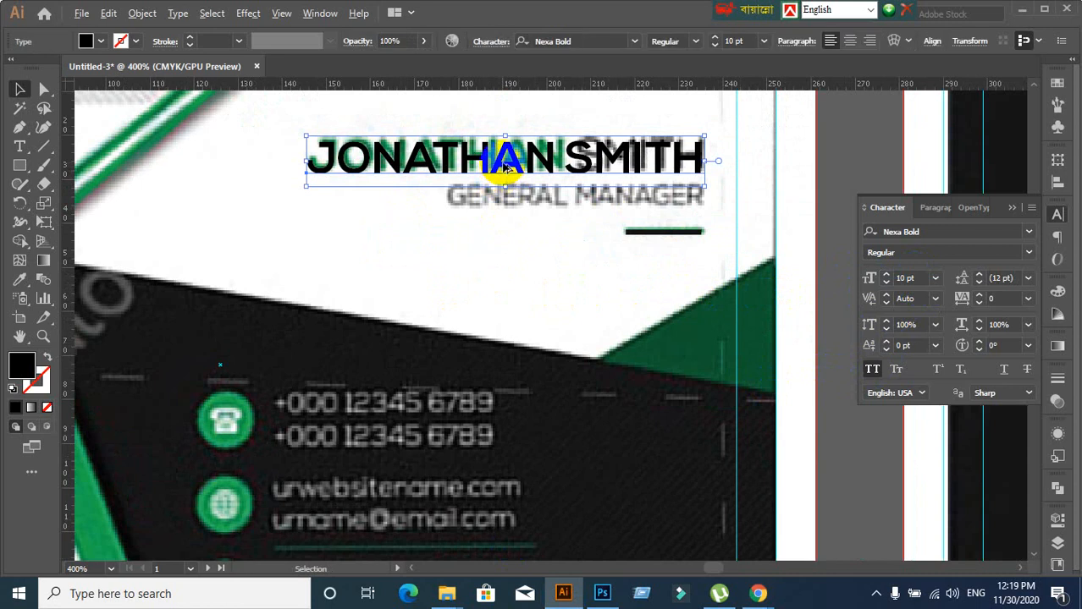
drag(505, 168, 515, 204)
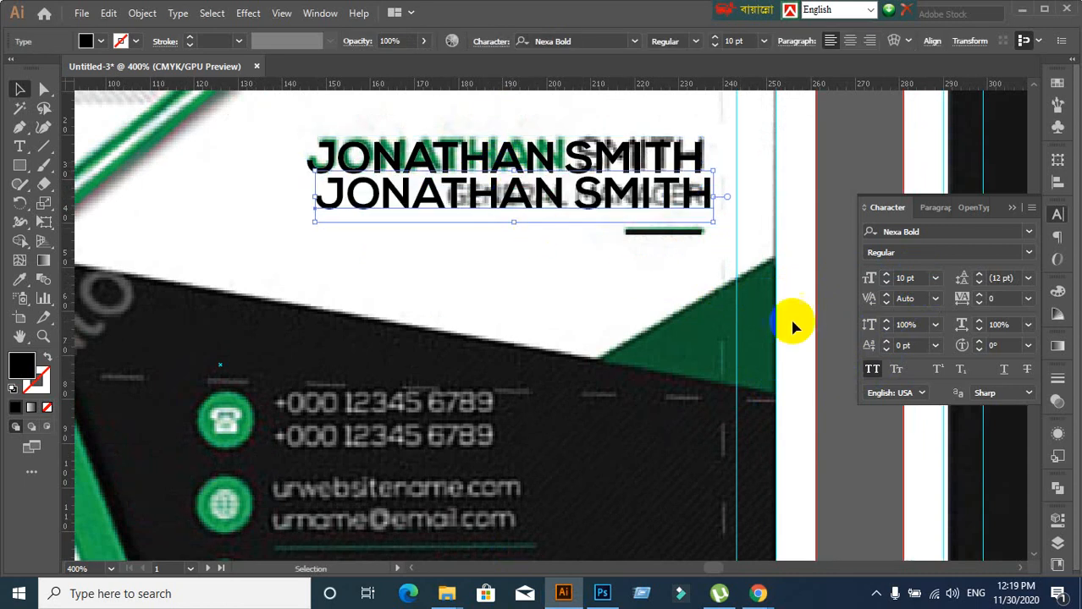
Replace the copied line's text with GENERAL MANAGER
double_click(506, 201)
triple_click(506, 193)
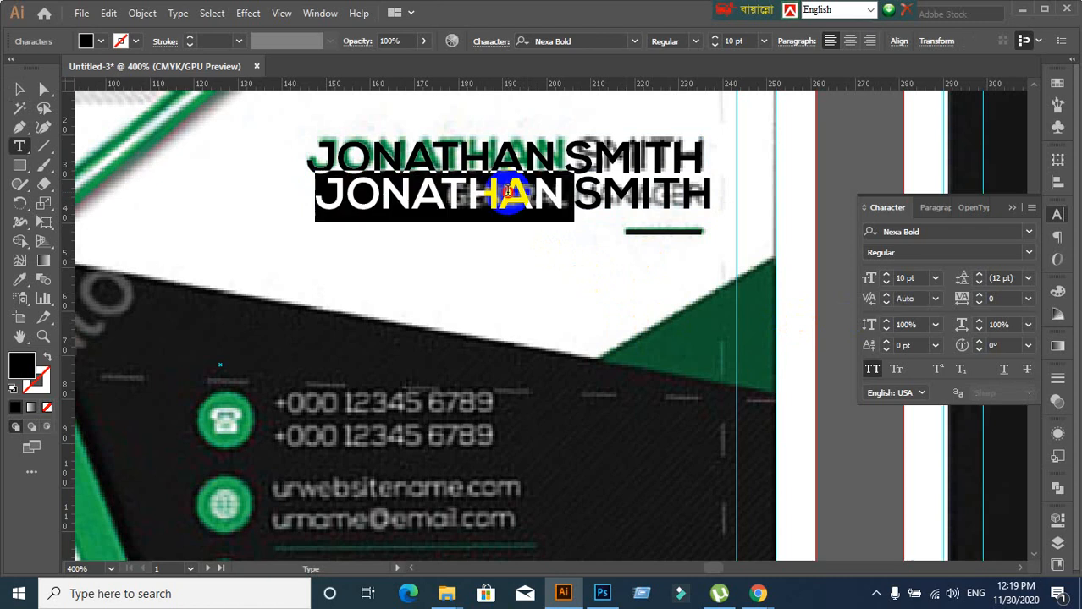
text(GE)
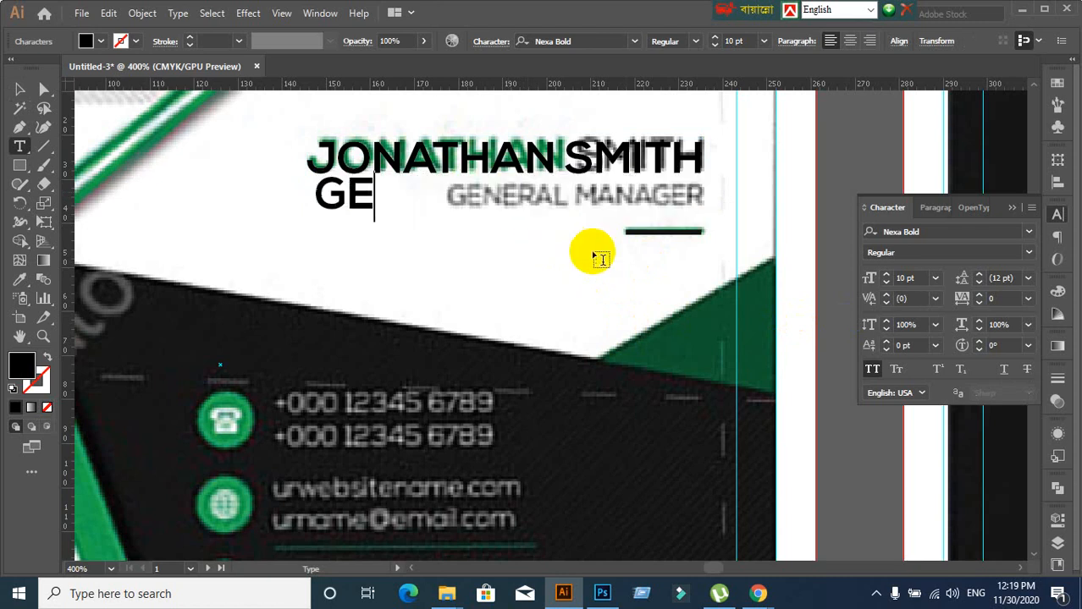
text(NERAL)
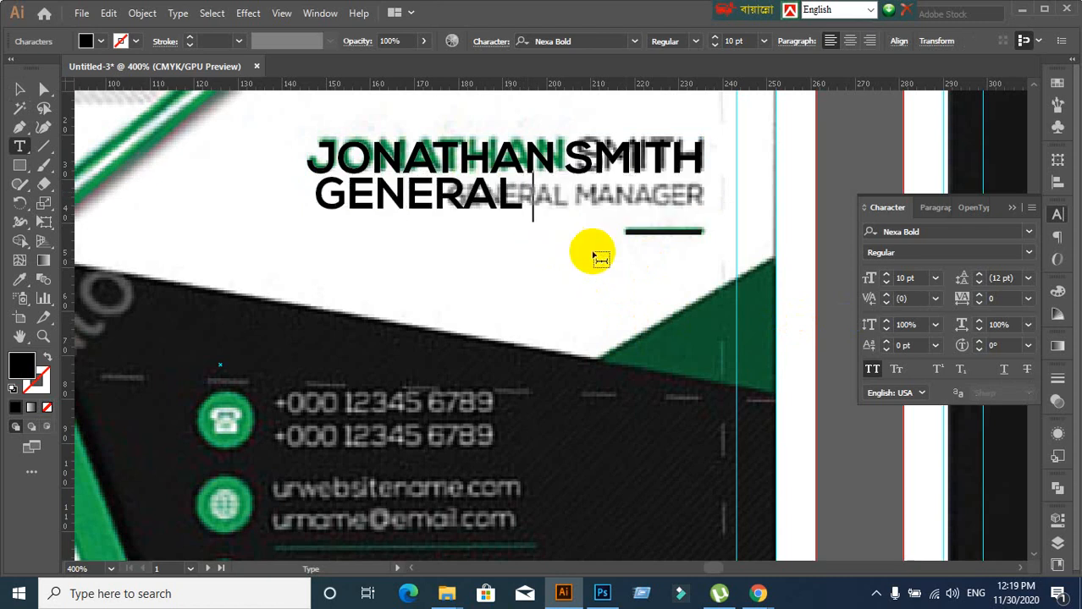
text( MANAGER)
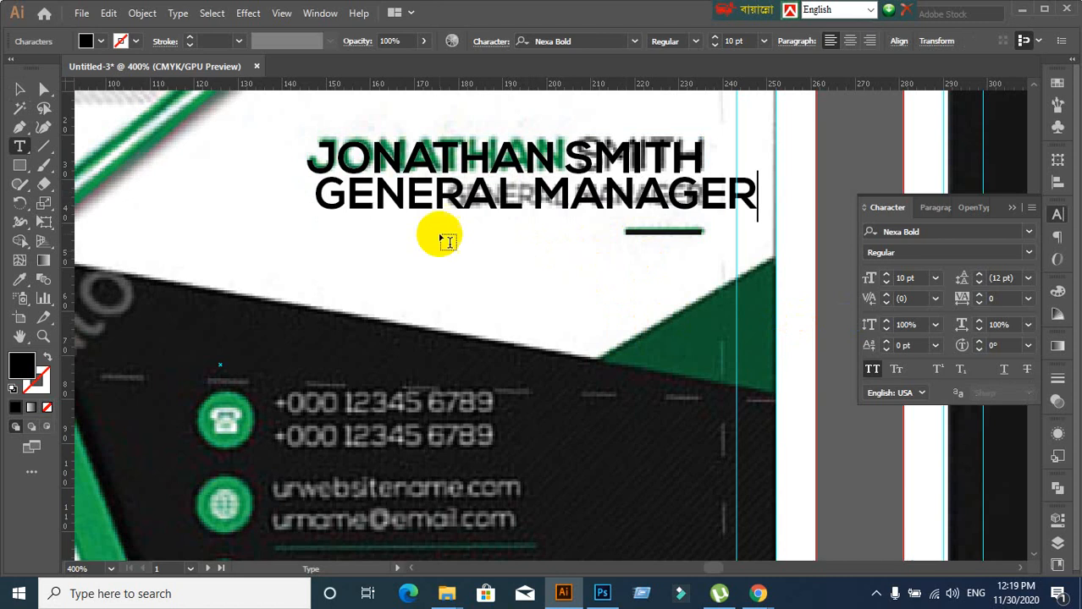
click(19, 108)
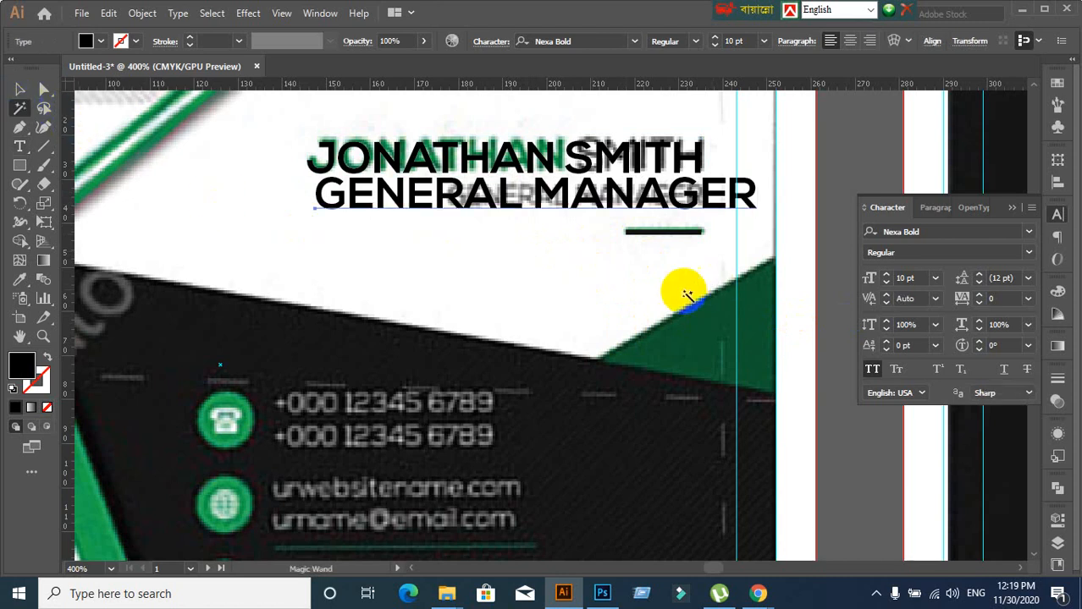
Set GENERAL MANAGER to 9 pt, comparing it against the name line's settings
click(20, 92)
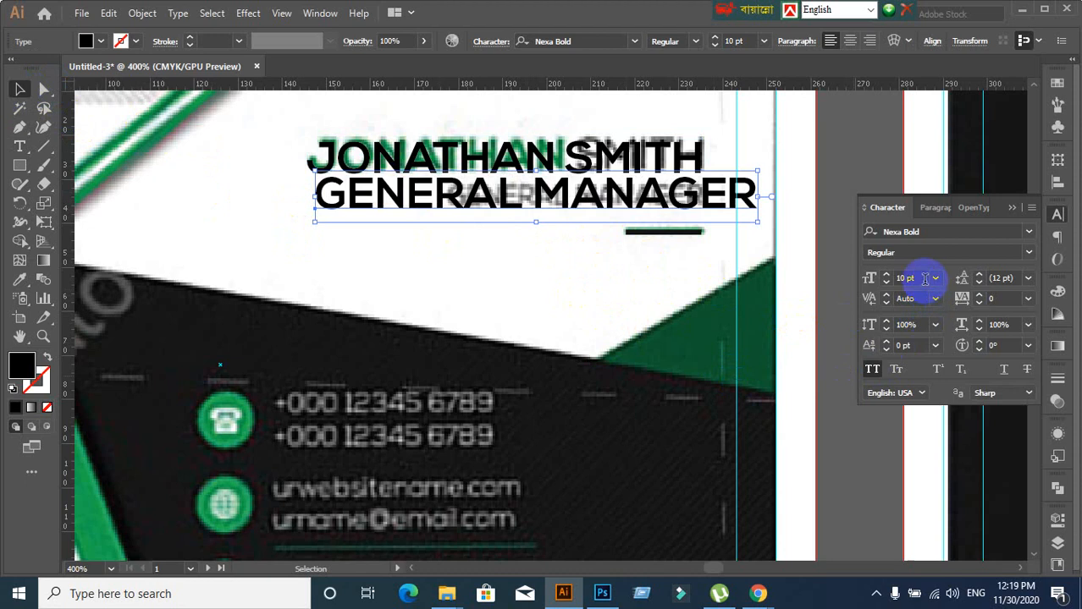
key(Down)
key(Down)
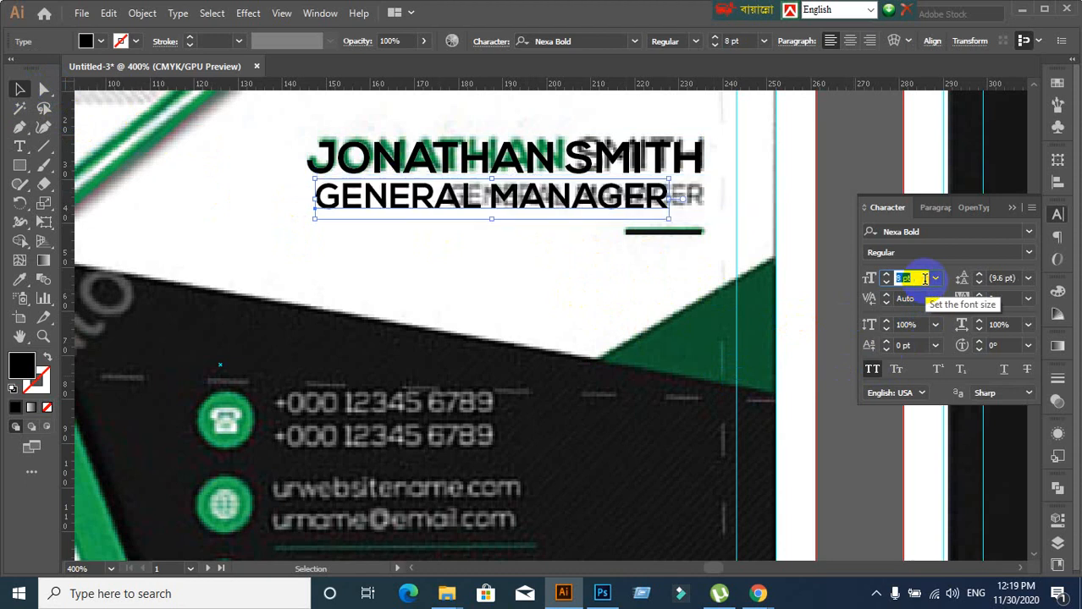
key(Up)
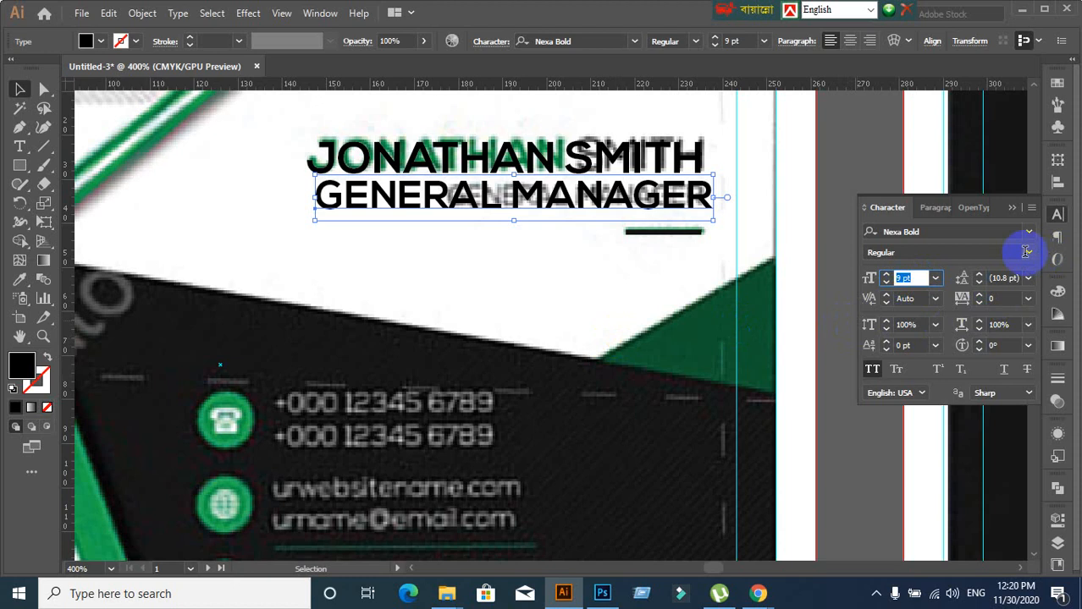
click(625, 272)
click(625, 164)
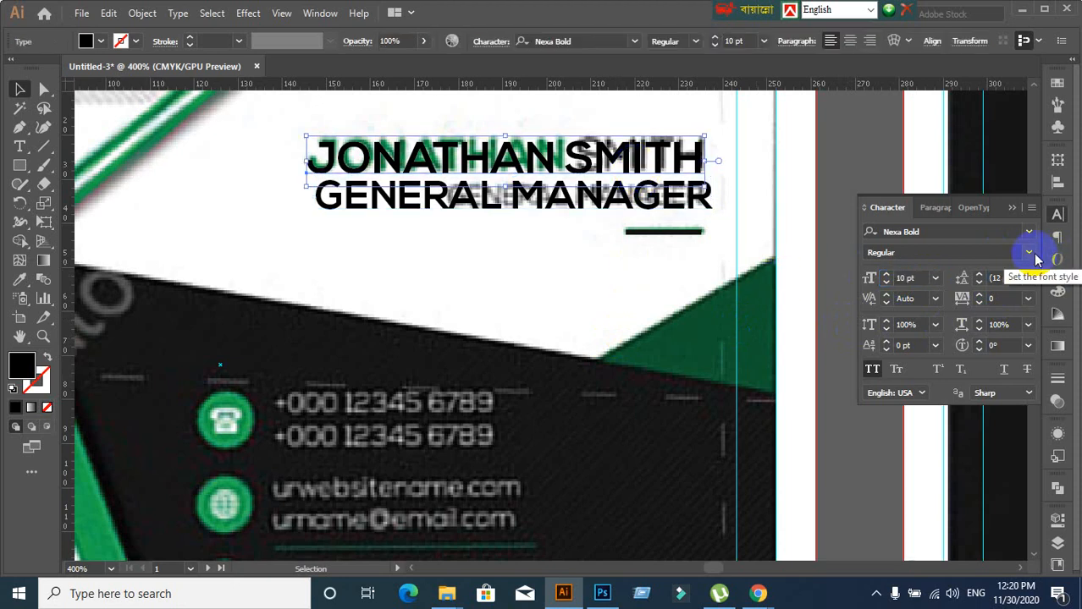
click(535, 213)
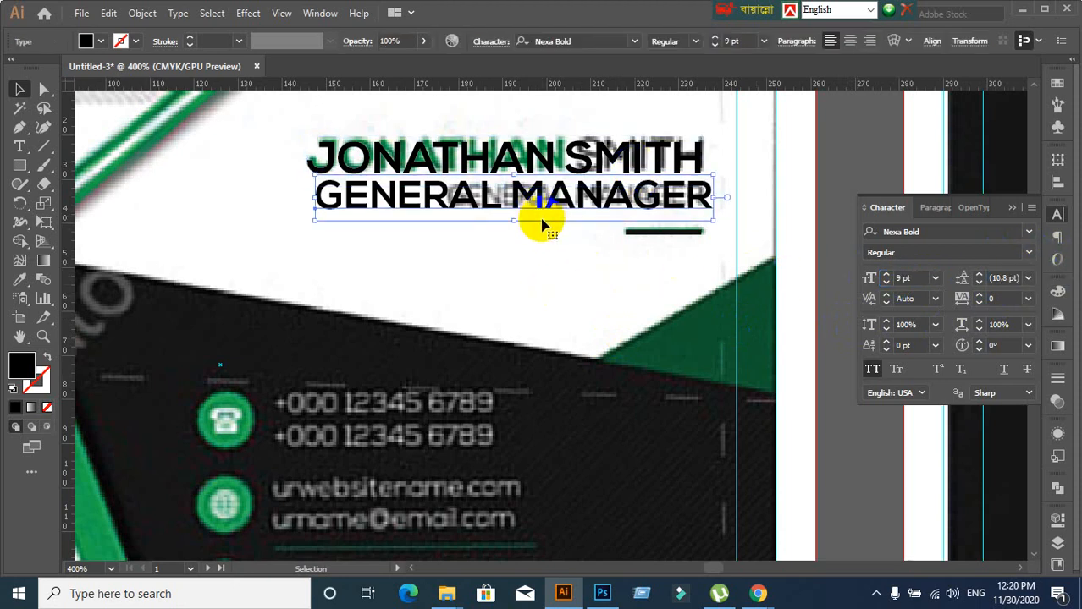
Set GENERAL MANAGER in Lato Regular at 5 pt and move it under the name
click(941, 232)
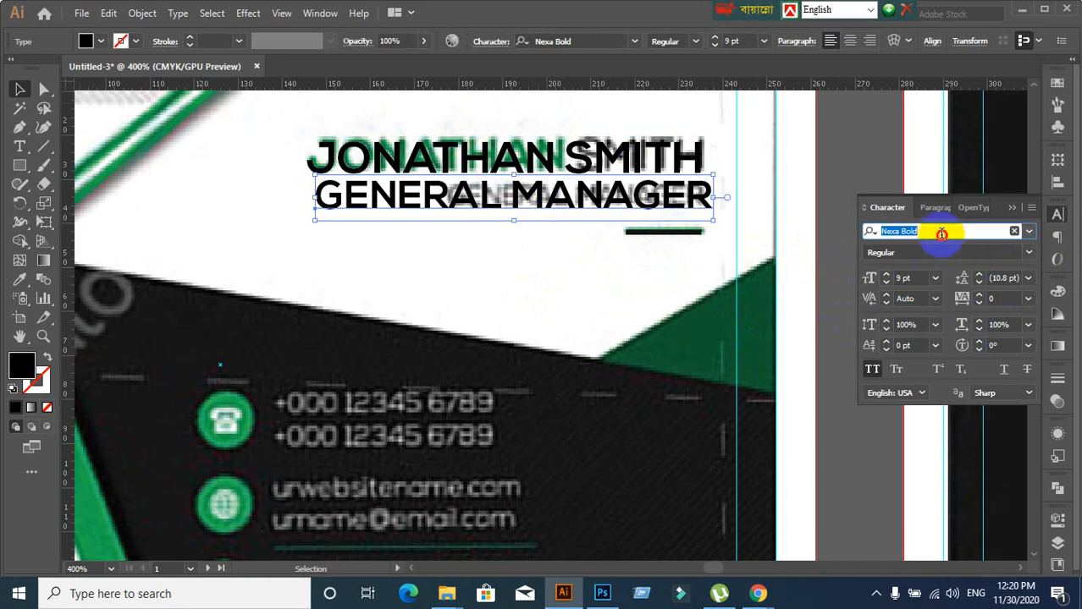
text(Lat)
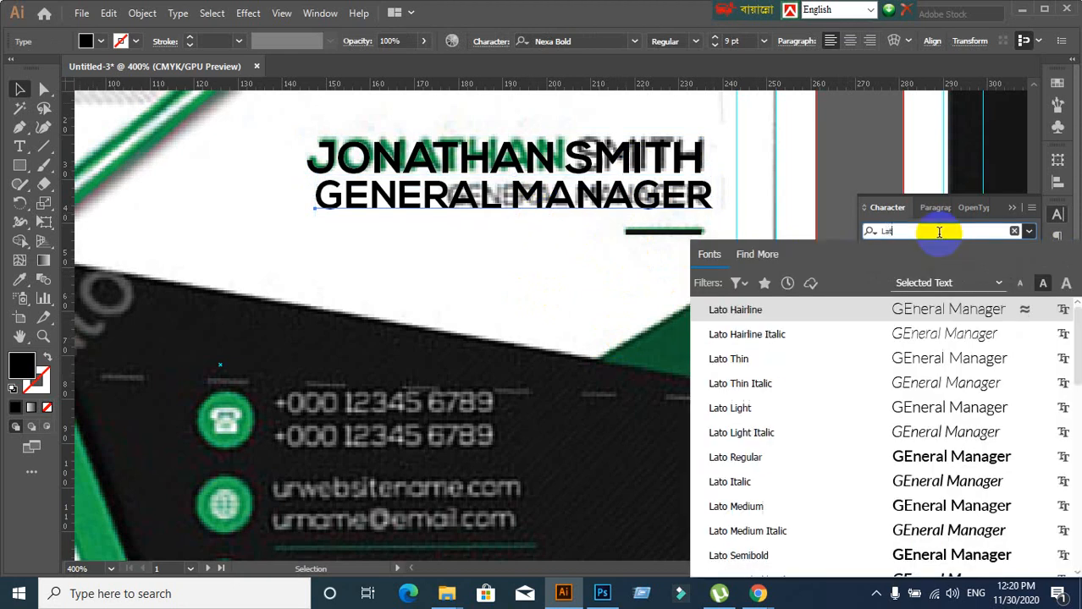
click(736, 458)
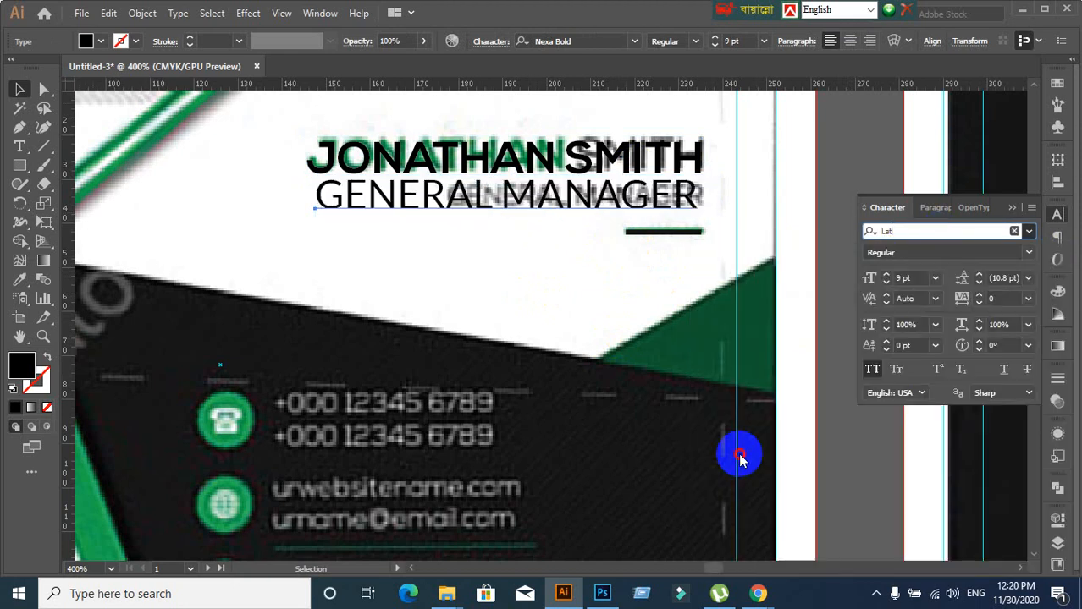
click(906, 278)
text(5)
key(Return)
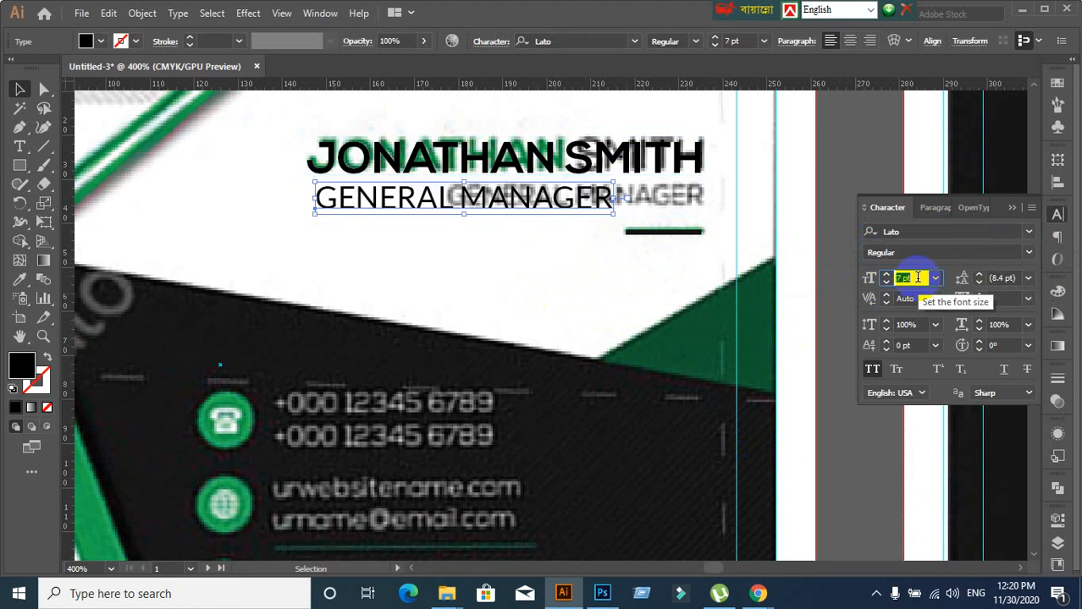
drag(455, 201, 561, 215)
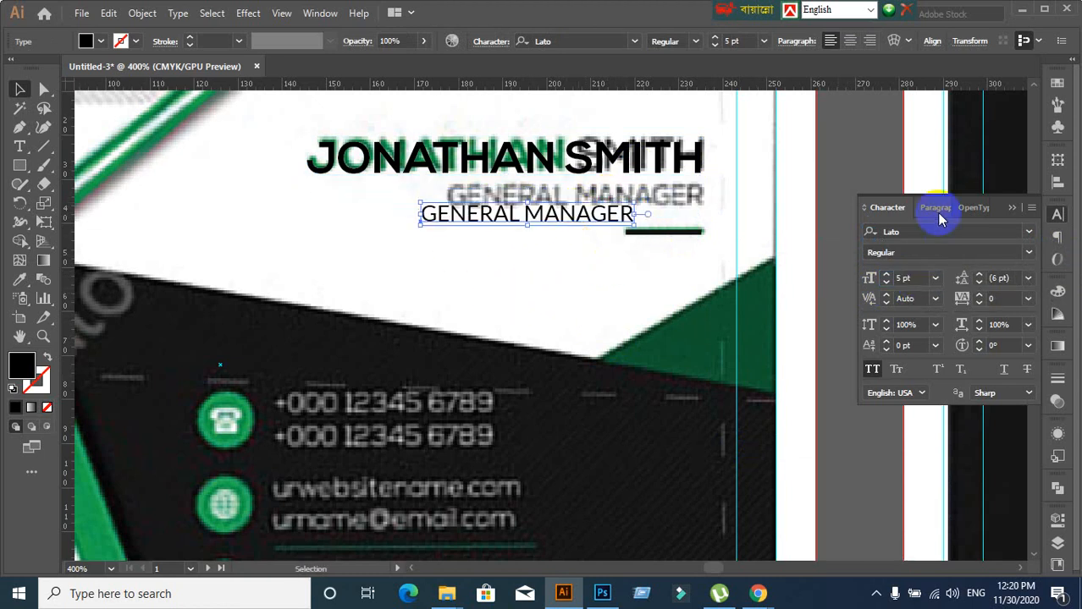
Right-align the name line at the card's right margin and move GENERAL MANAGER onto the old title line
click(936, 210)
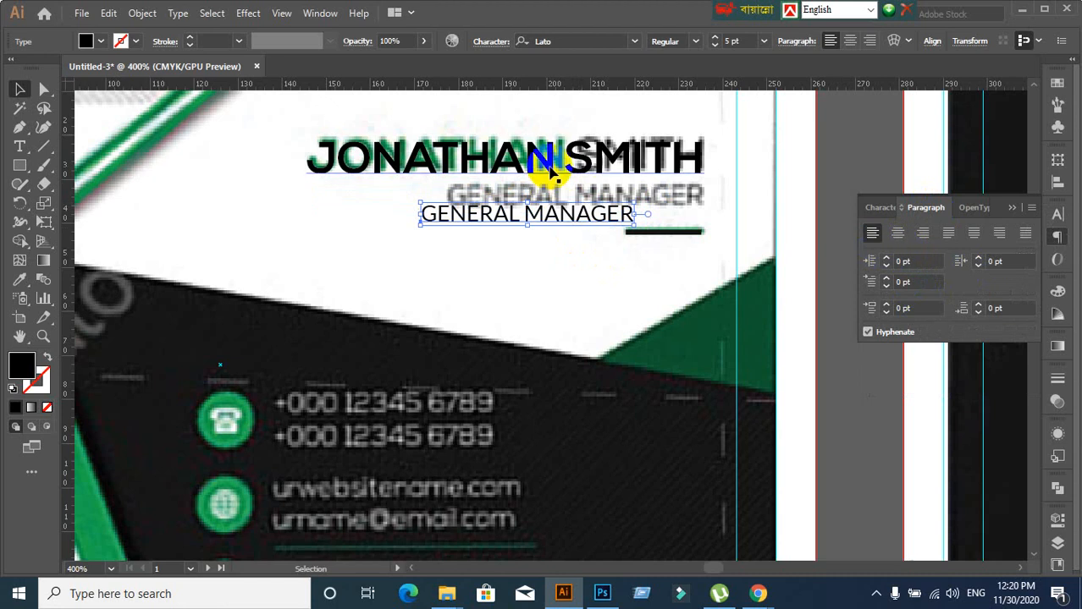
click(548, 165)
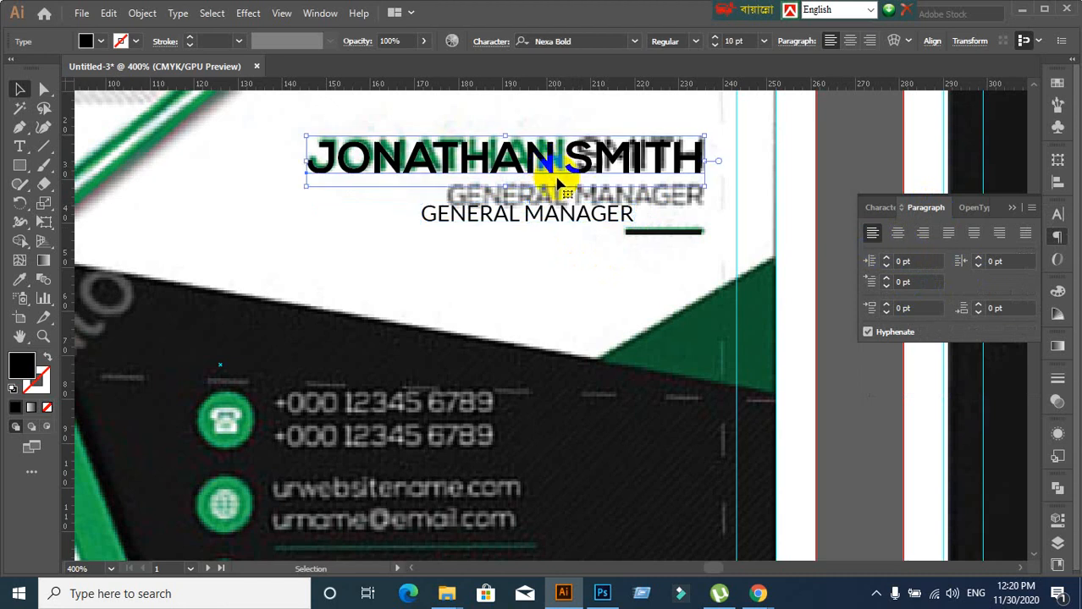
click(924, 235)
drag(285, 165, 688, 164)
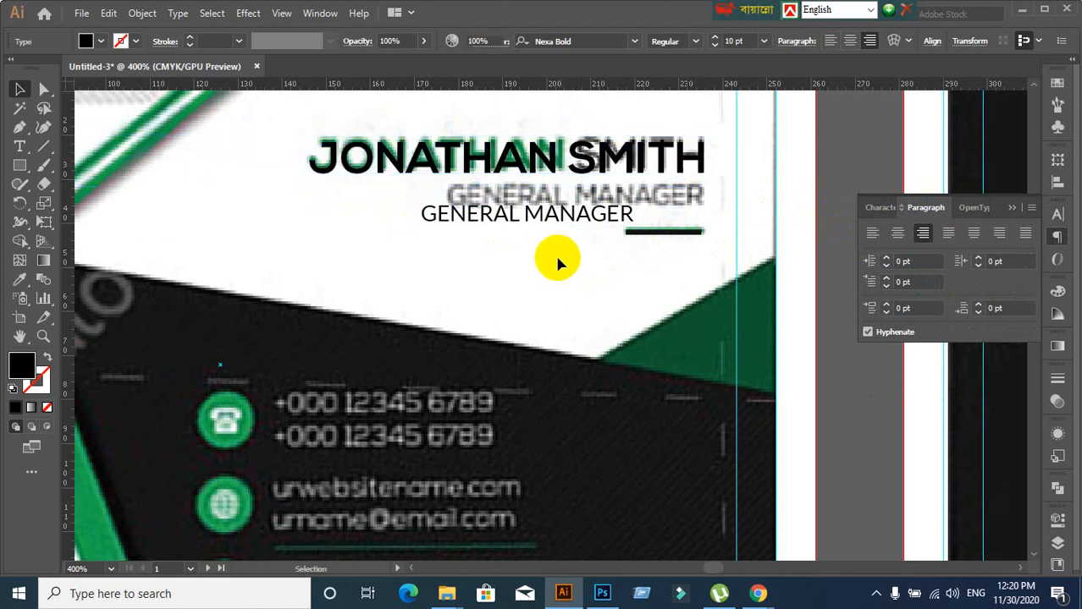
click(558, 264)
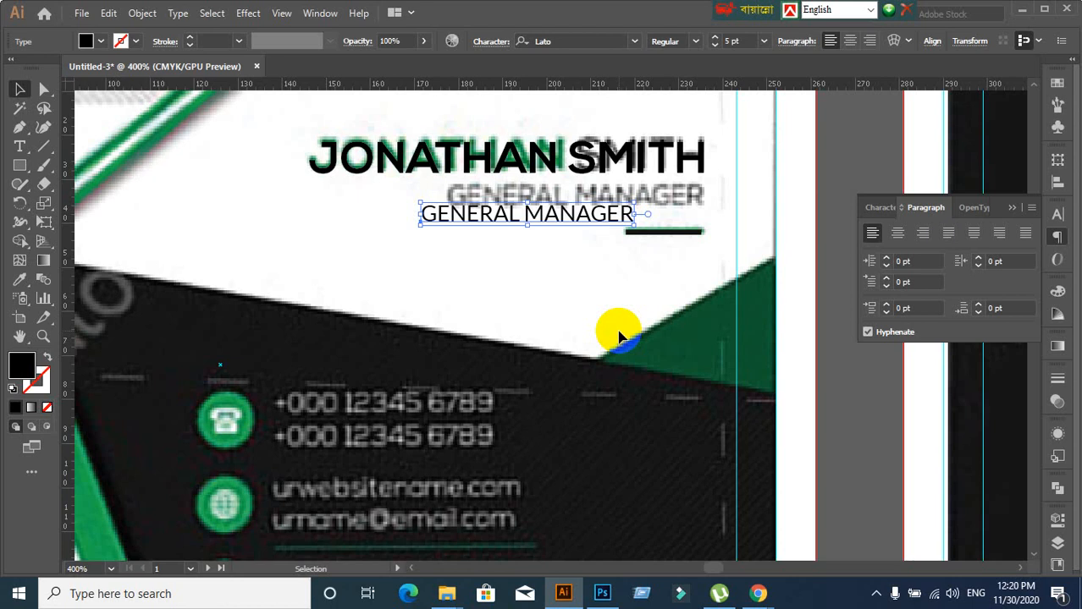
click(575, 292)
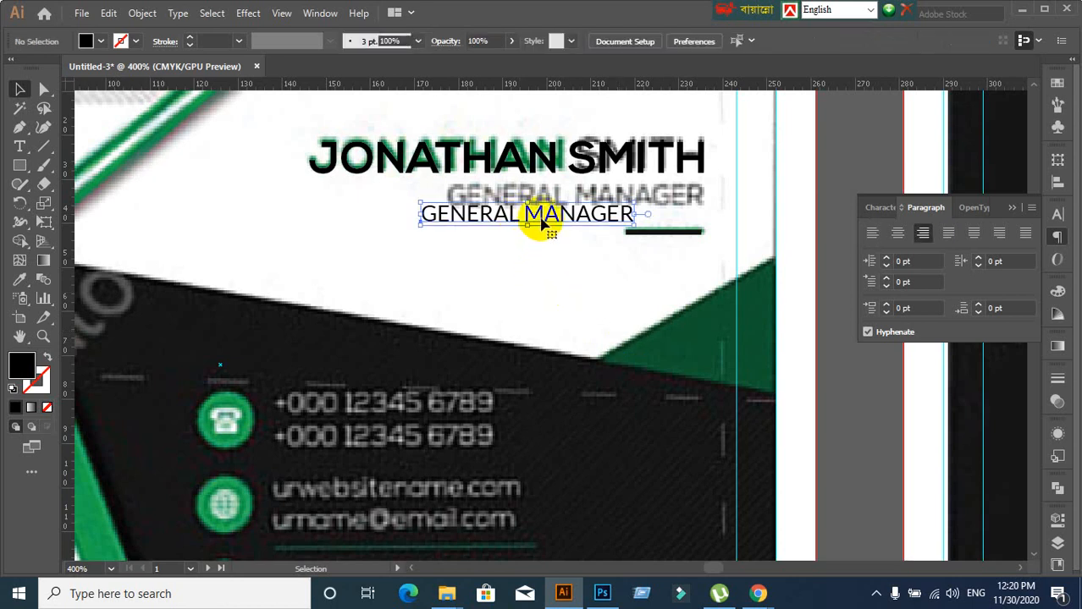
drag(541, 217, 611, 196)
scroll(664, 289, down, 2)
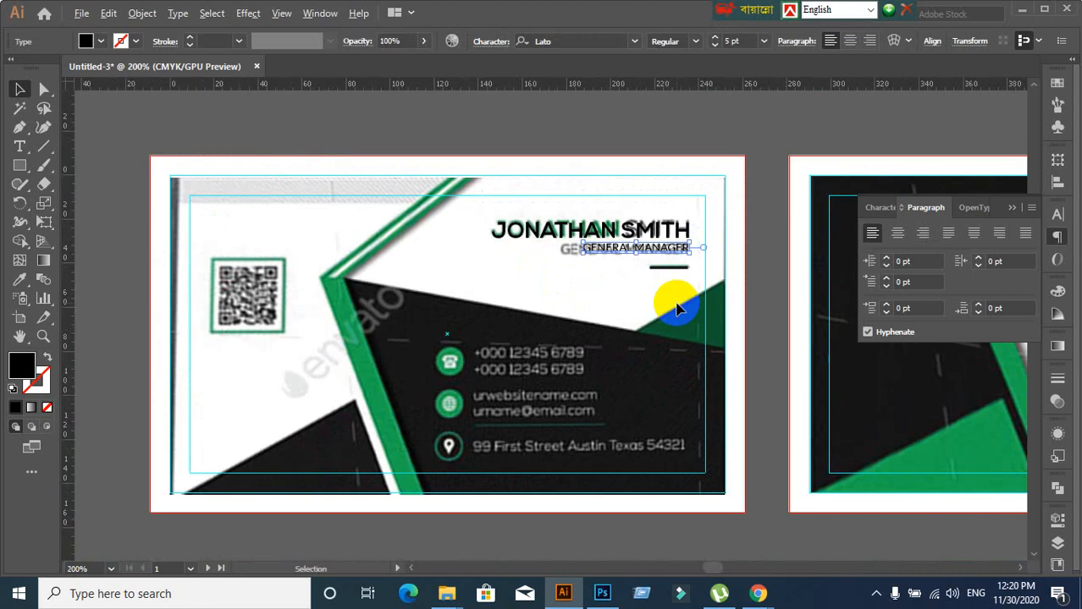
key(space)
drag(789, 378, 546, 353)
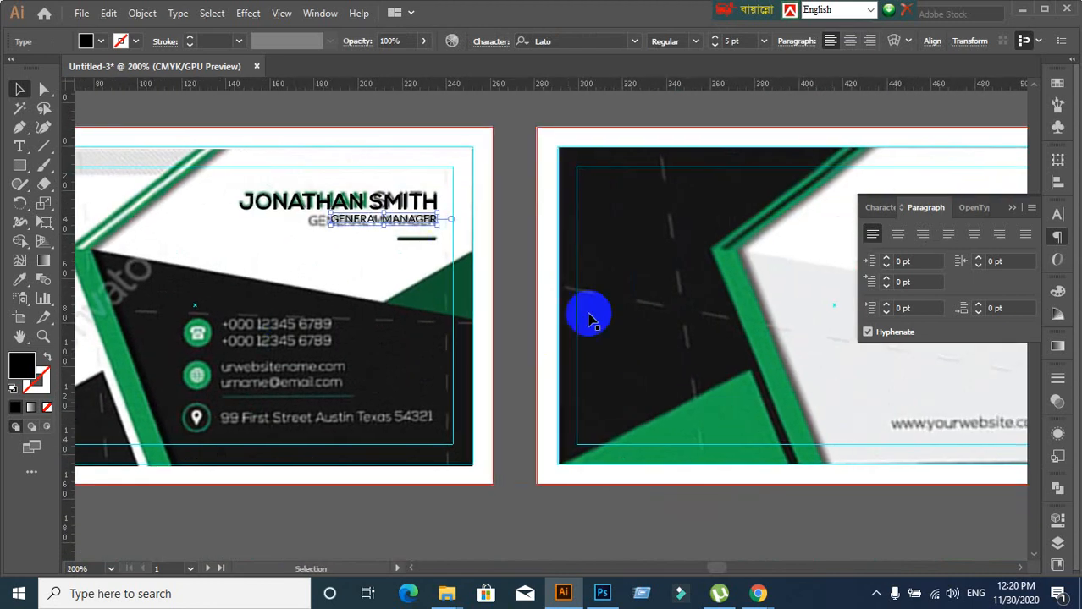
key(space)
drag(767, 395, 449, 393)
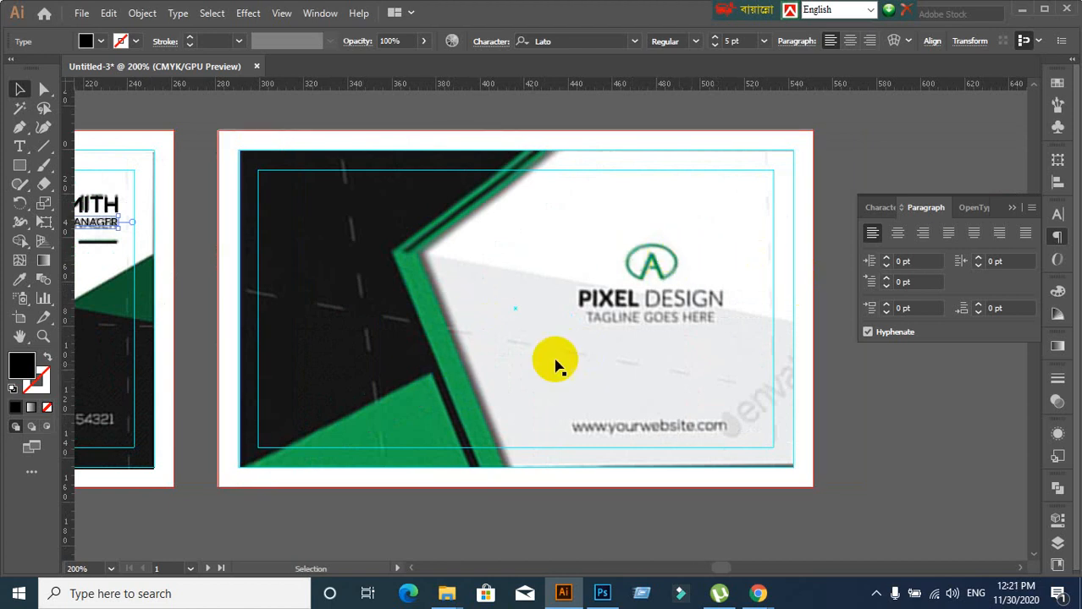
key(space)
drag(301, 398, 673, 391)
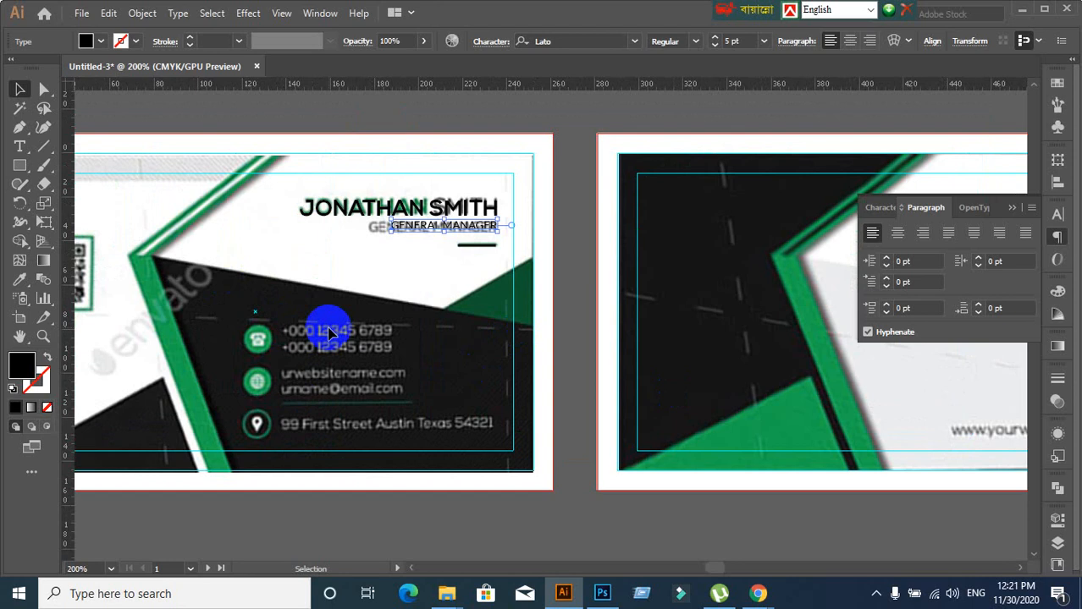
click(315, 287)
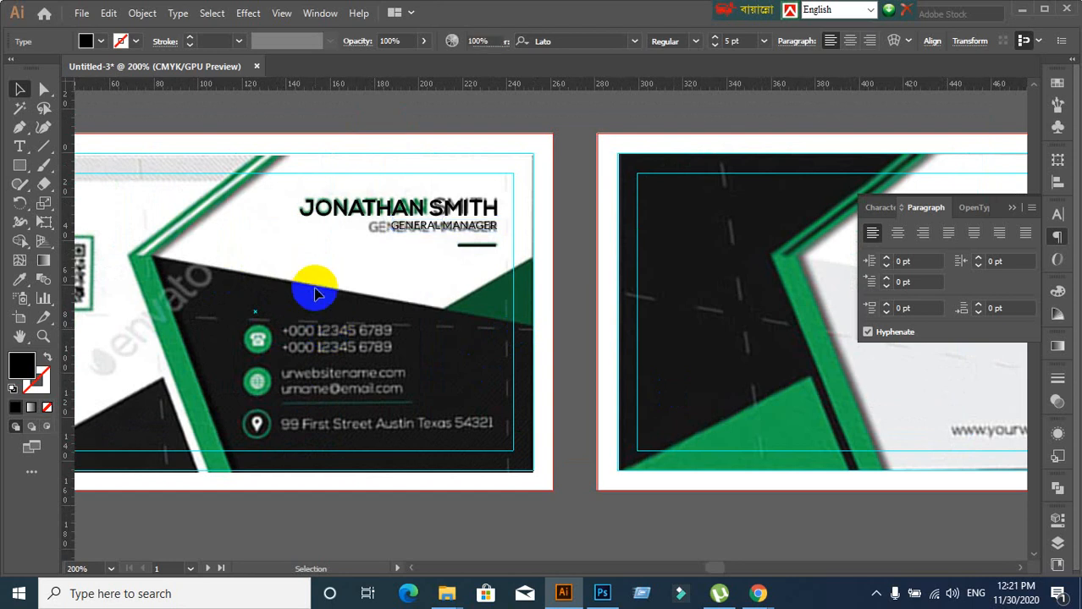
scroll(477, 296, up, 2)
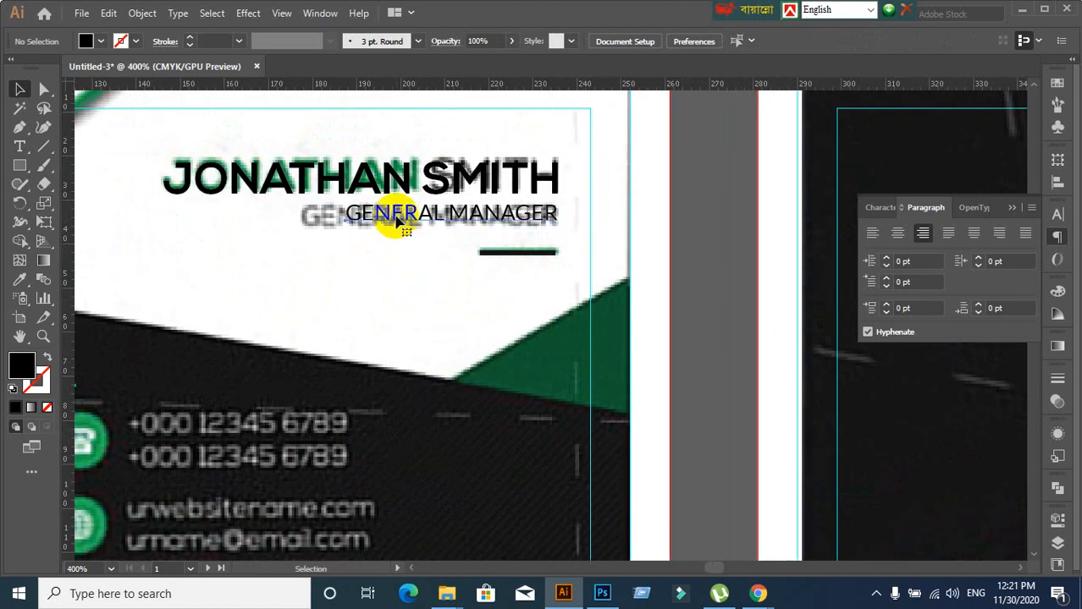
click(400, 217)
click(882, 209)
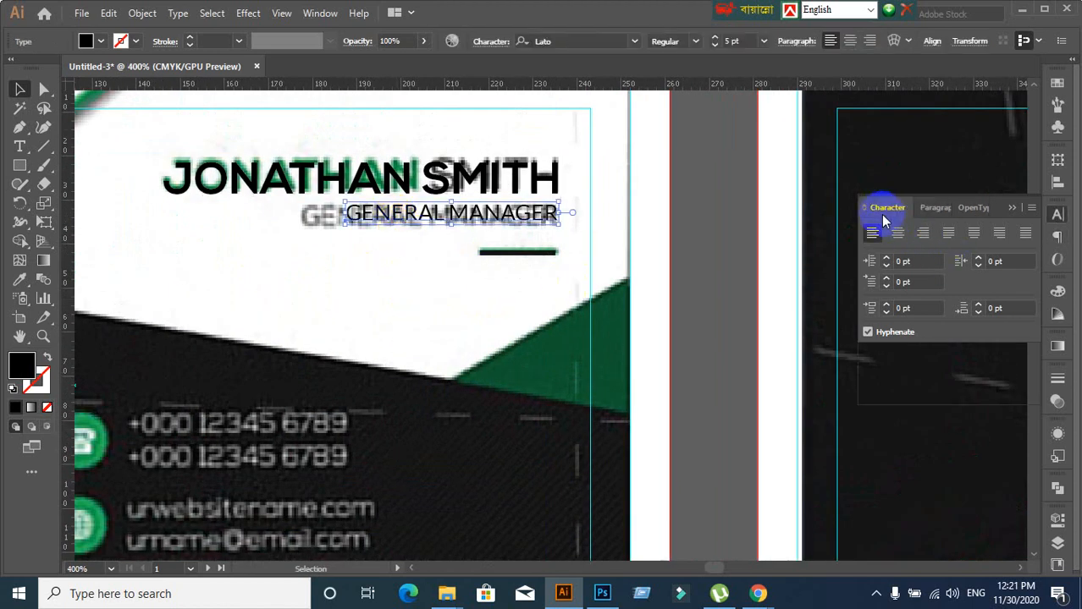
click(911, 280)
key(Up)
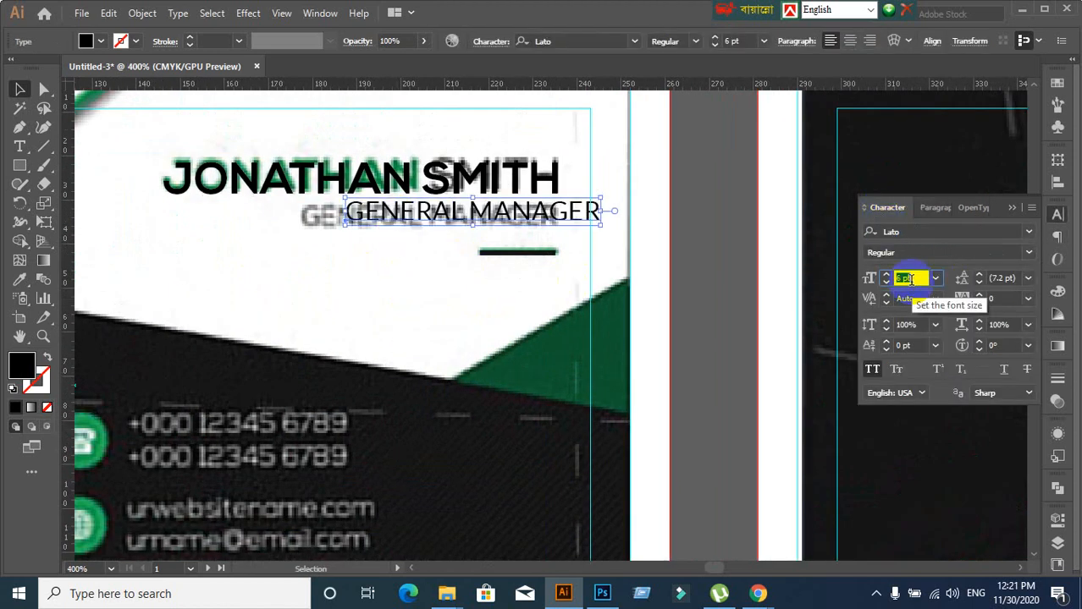
drag(541, 219, 484, 251)
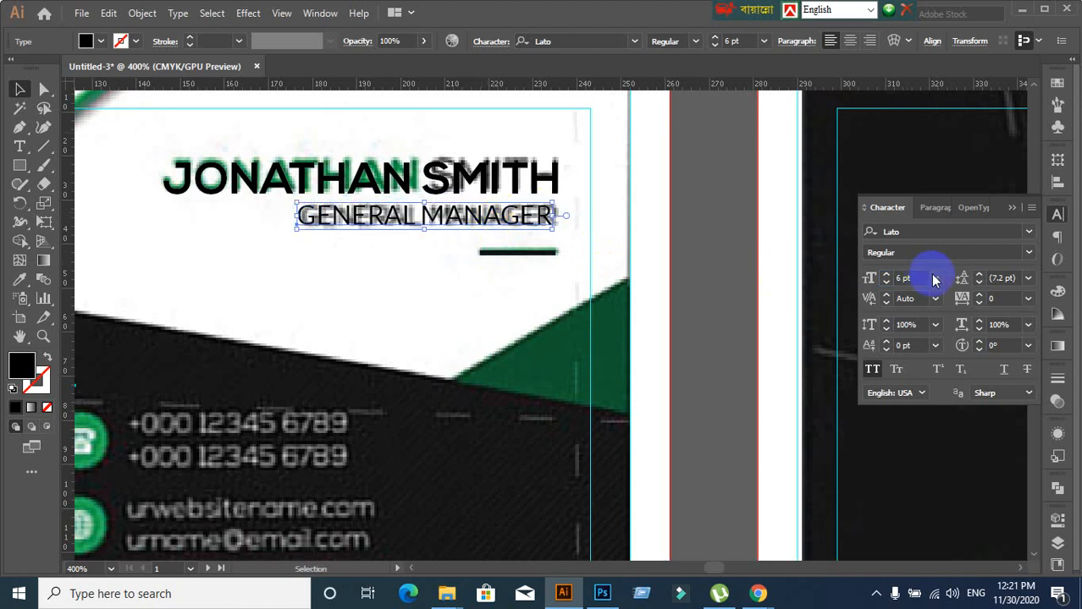
click(1028, 252)
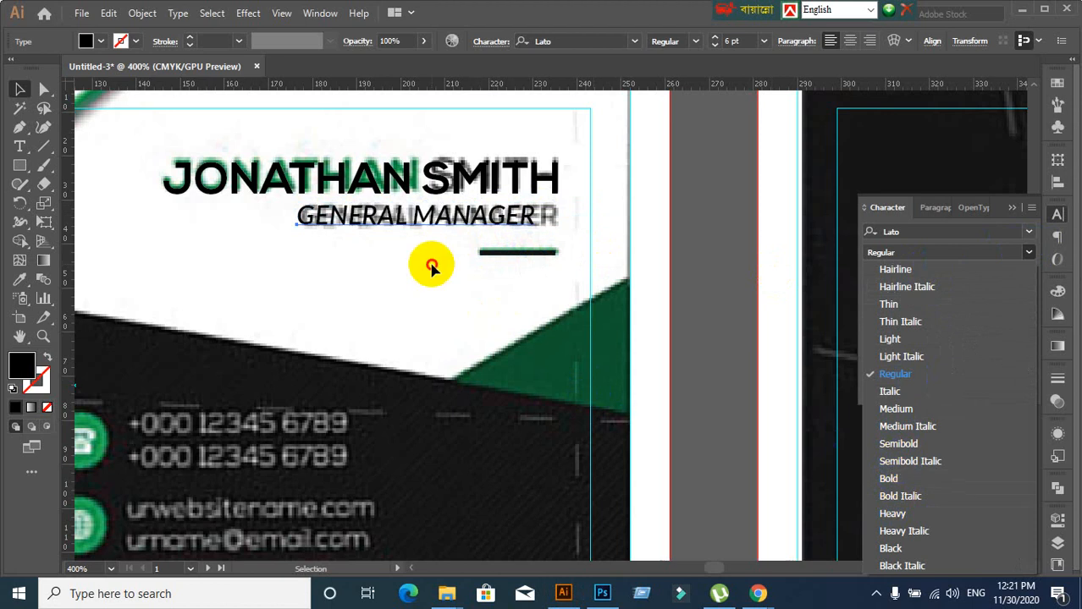
click(450, 213)
click(457, 193)
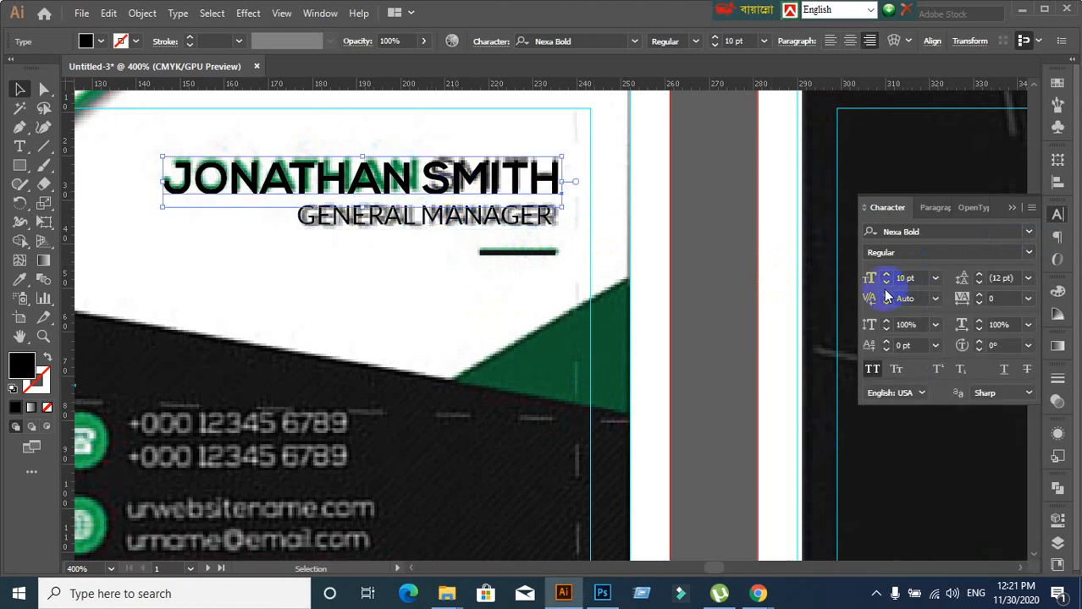
click(471, 218)
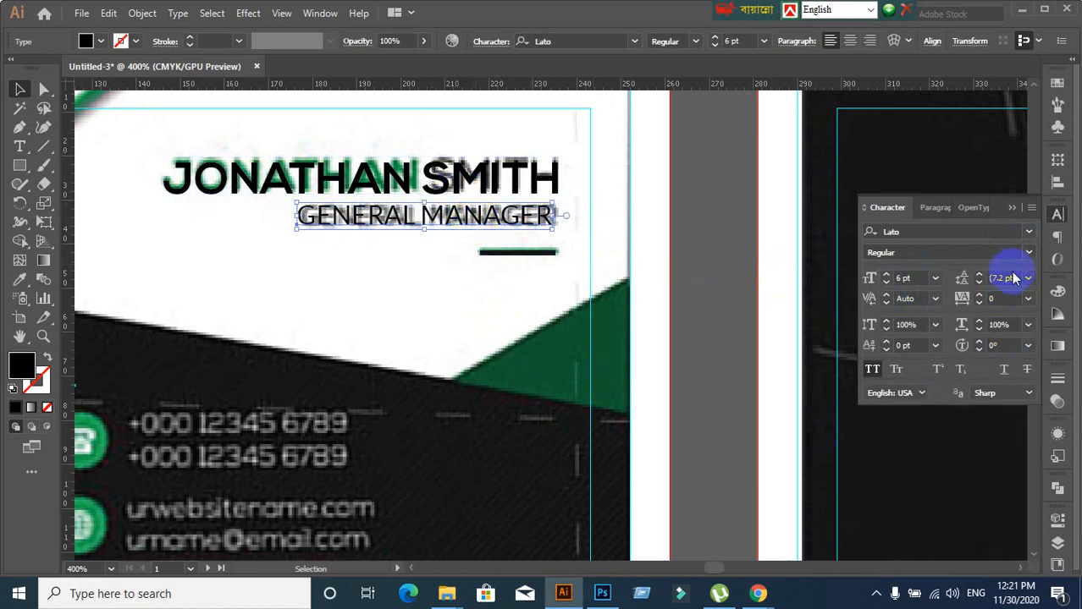
click(1029, 253)
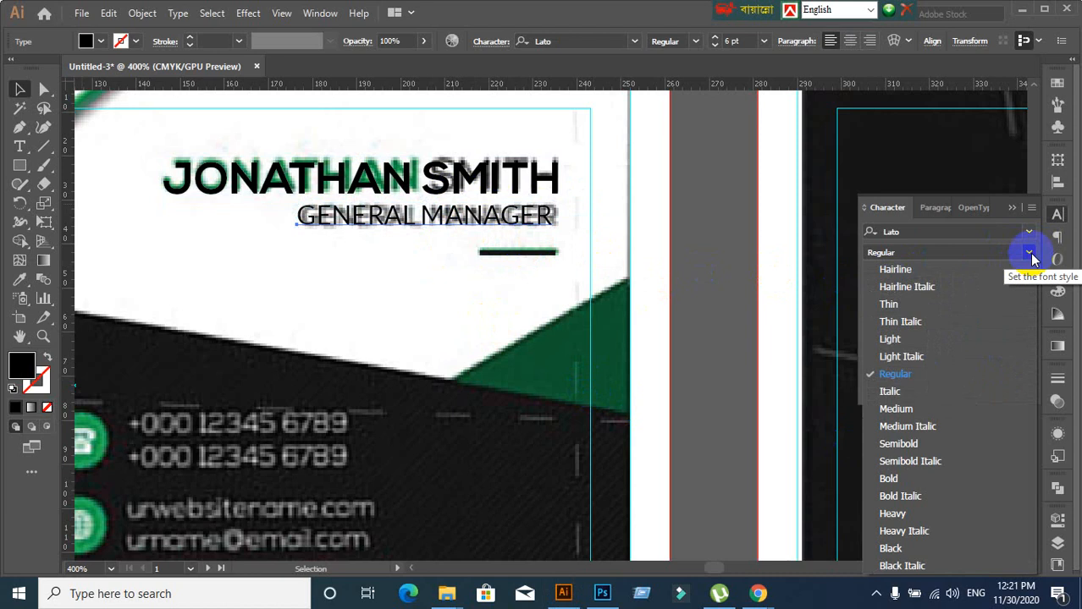
click(466, 310)
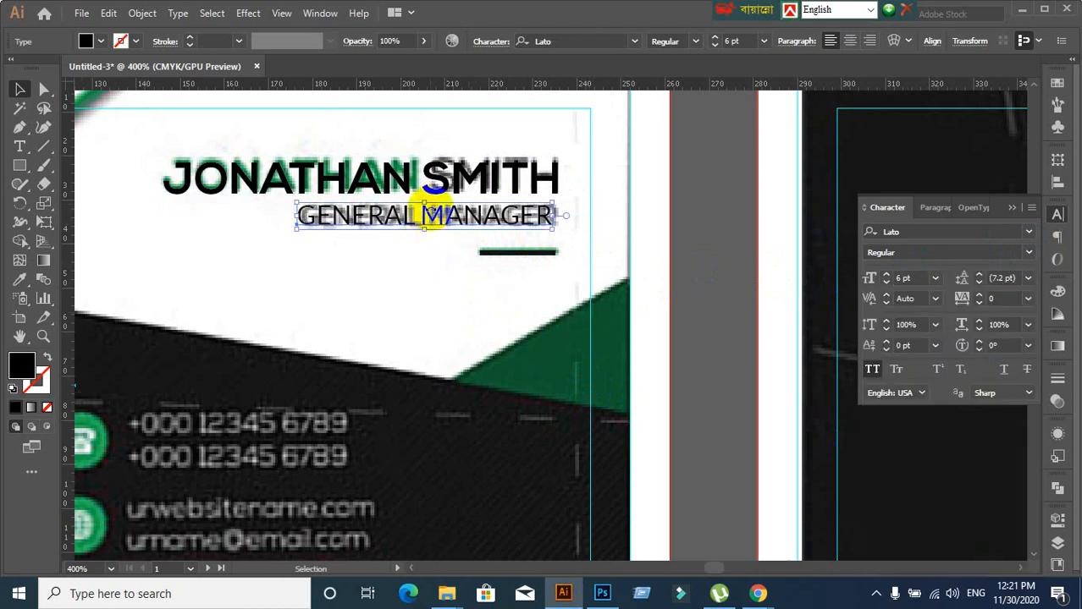
click(20, 279)
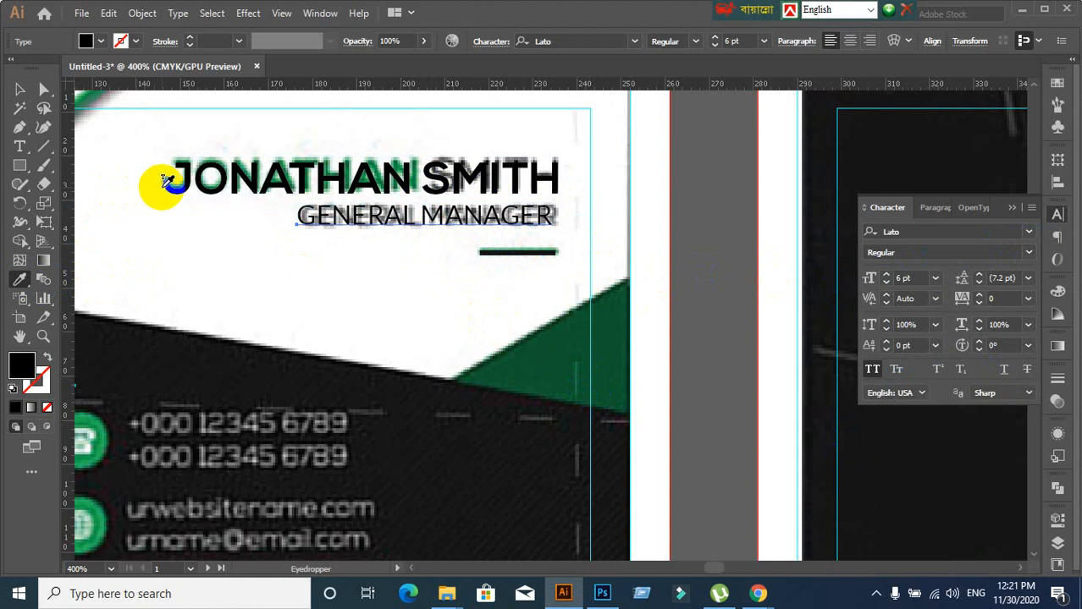
click(178, 180)
Move GENERAL MANAGER under the name line and set it in Nexa Regular
click(19, 88)
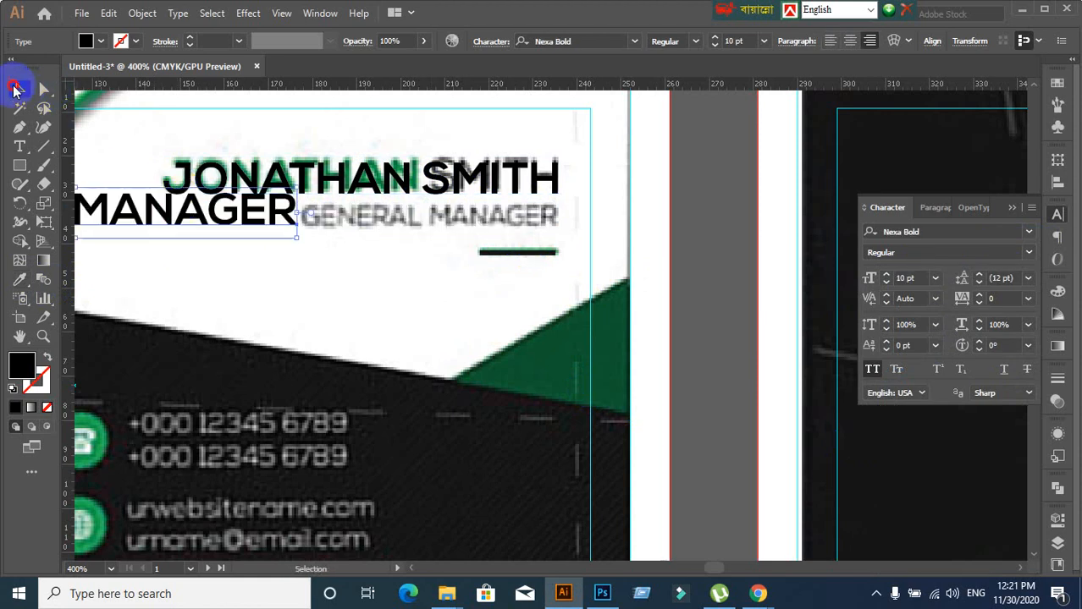
drag(254, 229, 518, 231)
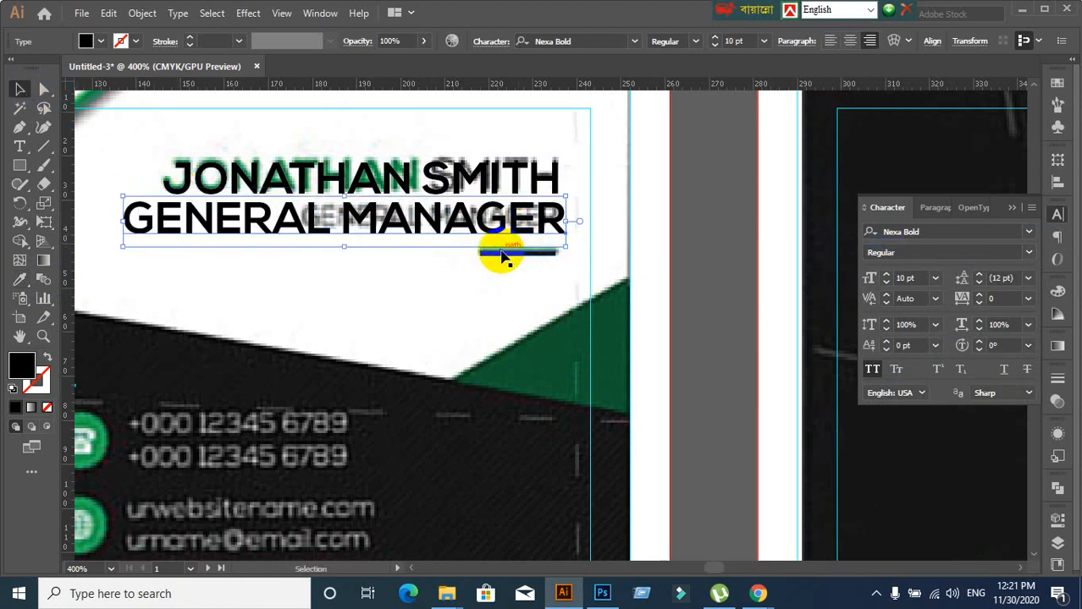
drag(319, 227, 320, 254)
key(ctrl+z)
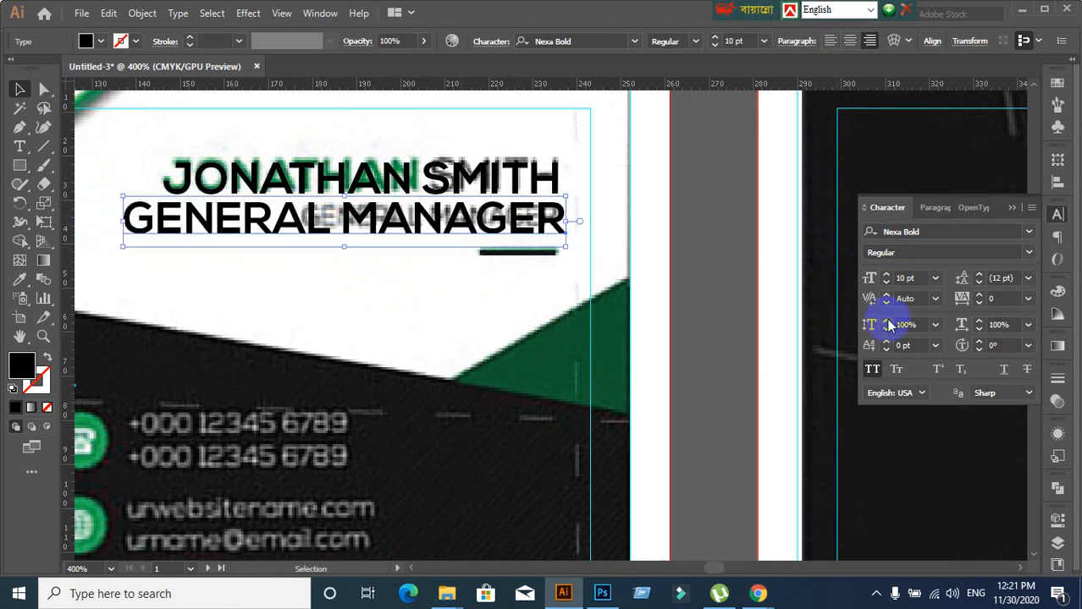
click(1029, 254)
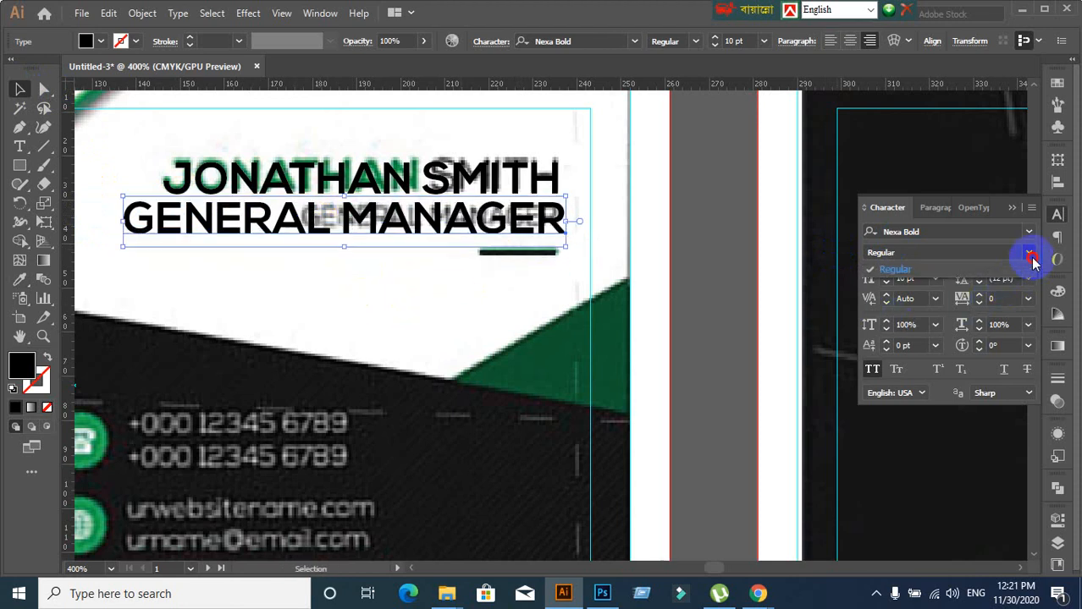
click(994, 230)
click(976, 230)
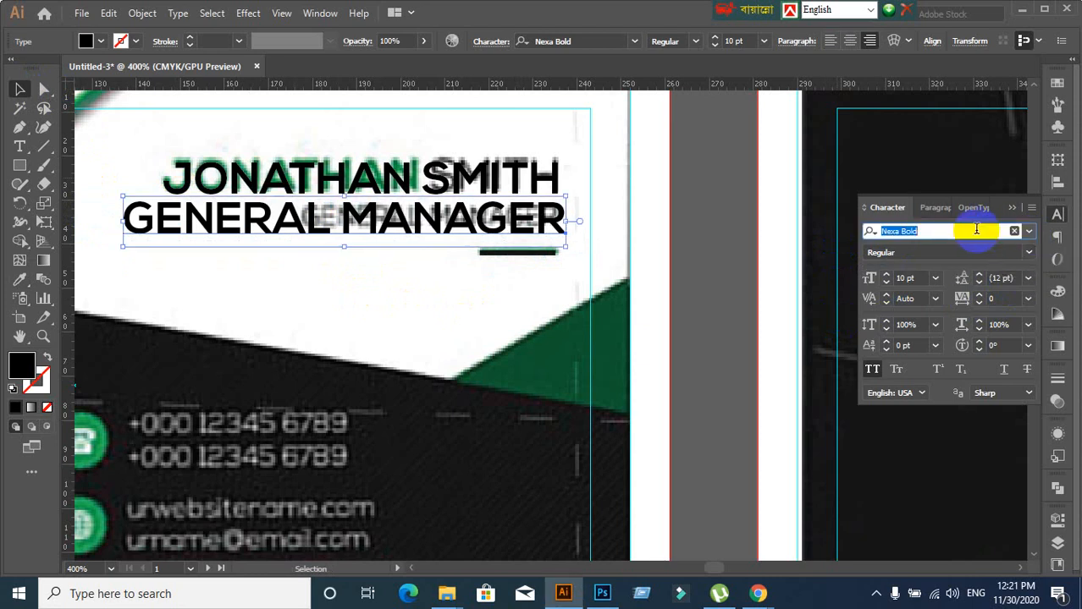
text(Nex)
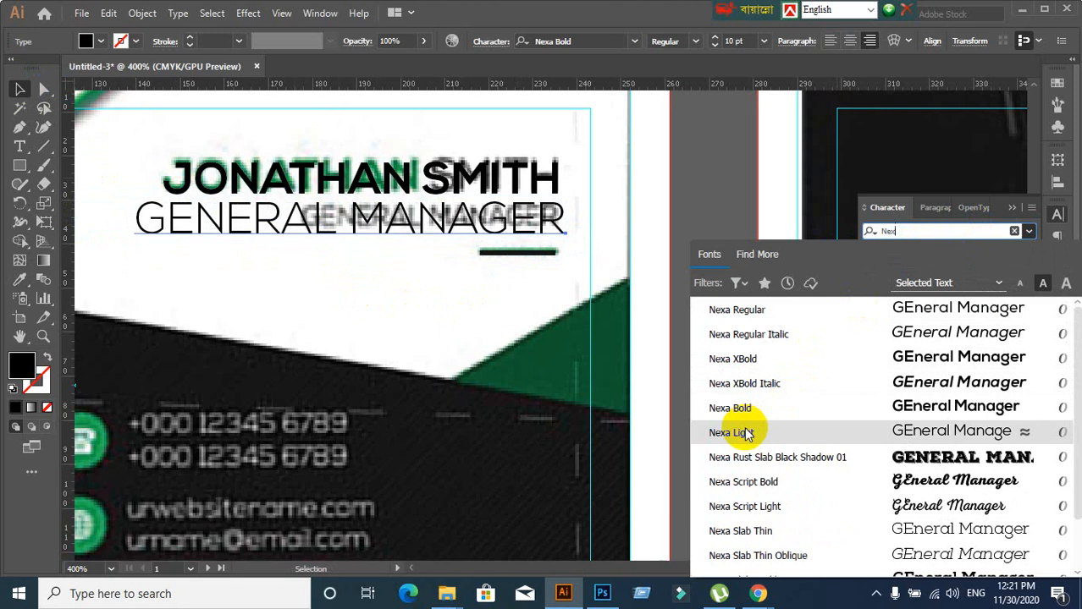
click(749, 319)
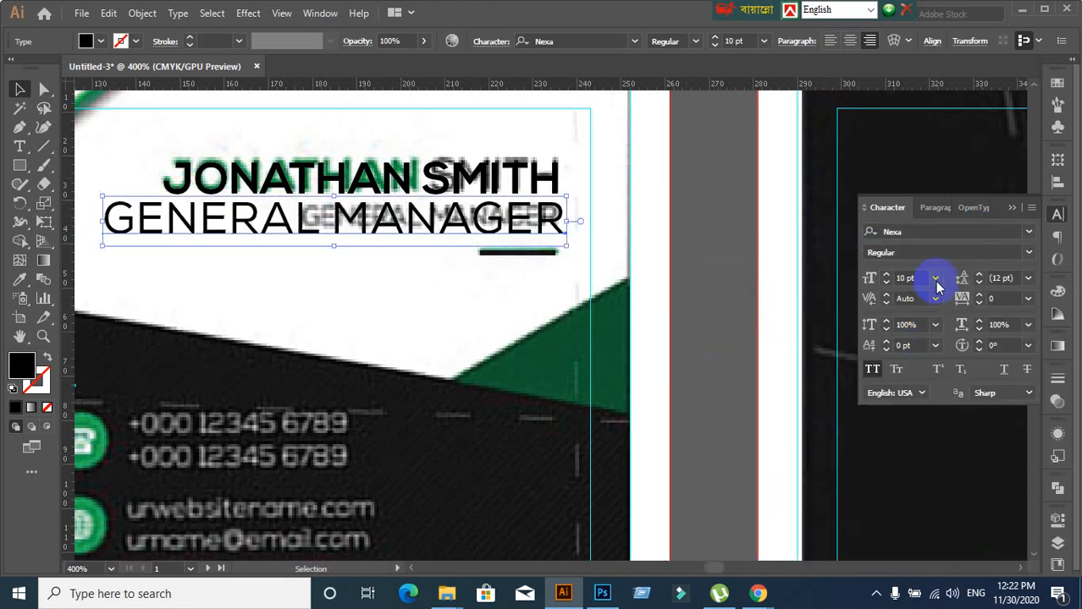
Nudge GENERAL MANAGER up to sit just beneath the name
scroll(914, 279, down, 2)
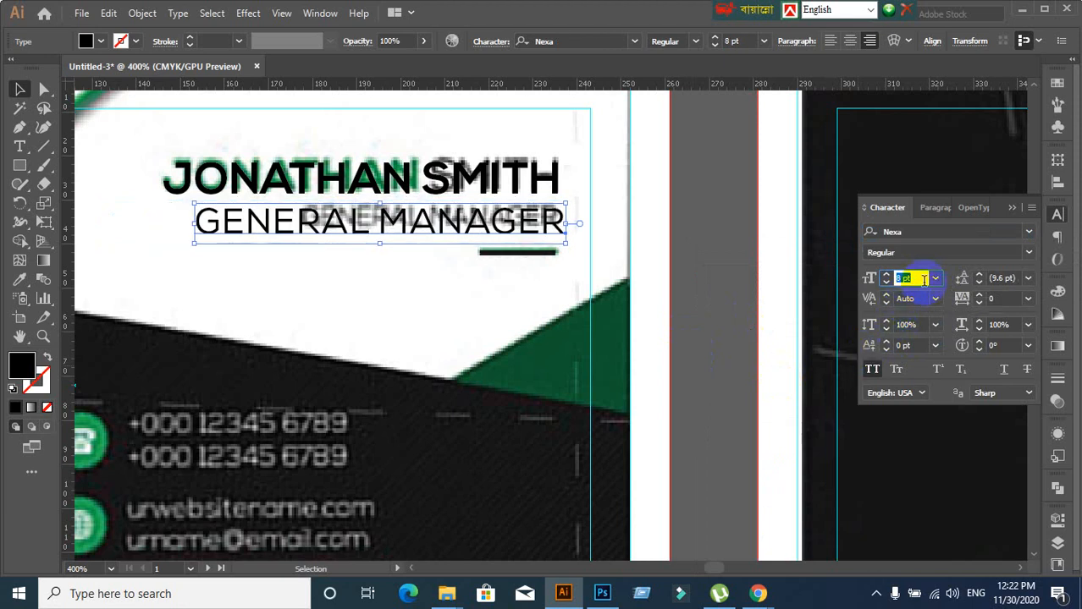
scroll(923, 279, down, 1)
scroll(923, 279, down, 1)
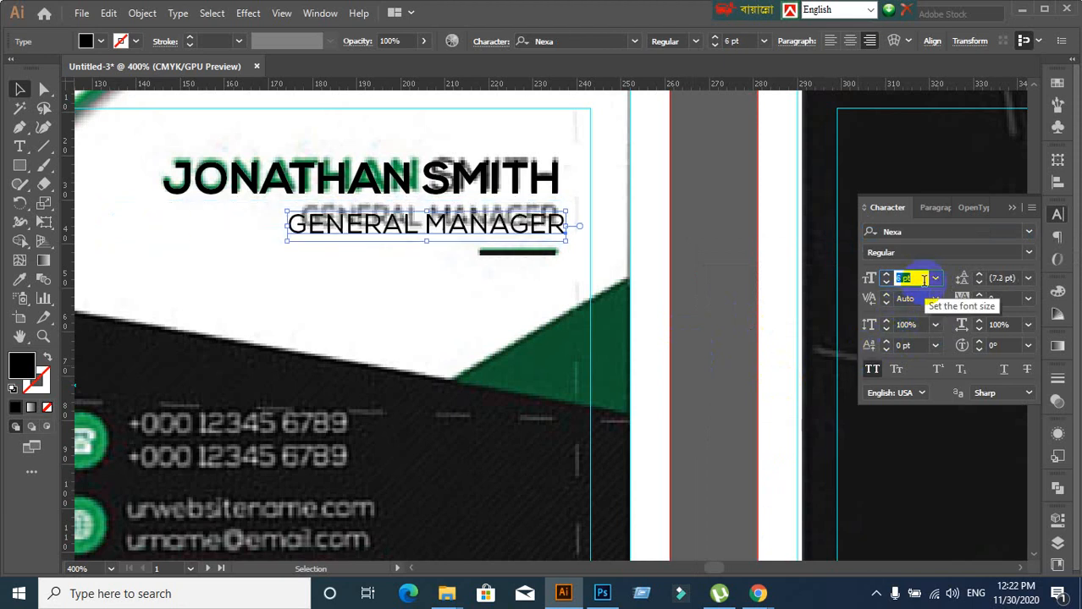
click(506, 293)
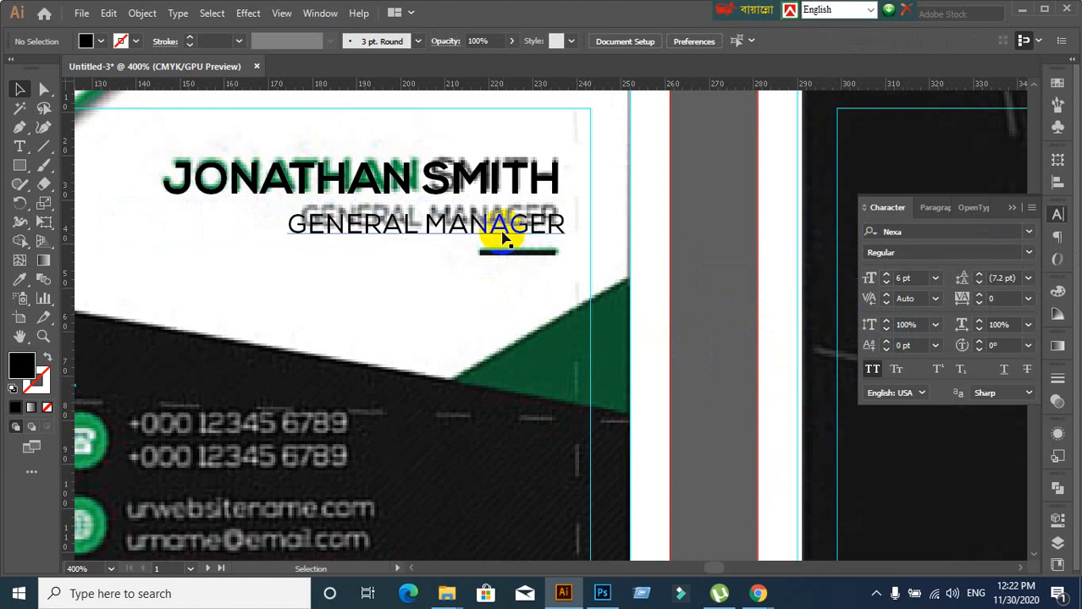
drag(503, 235, 500, 222)
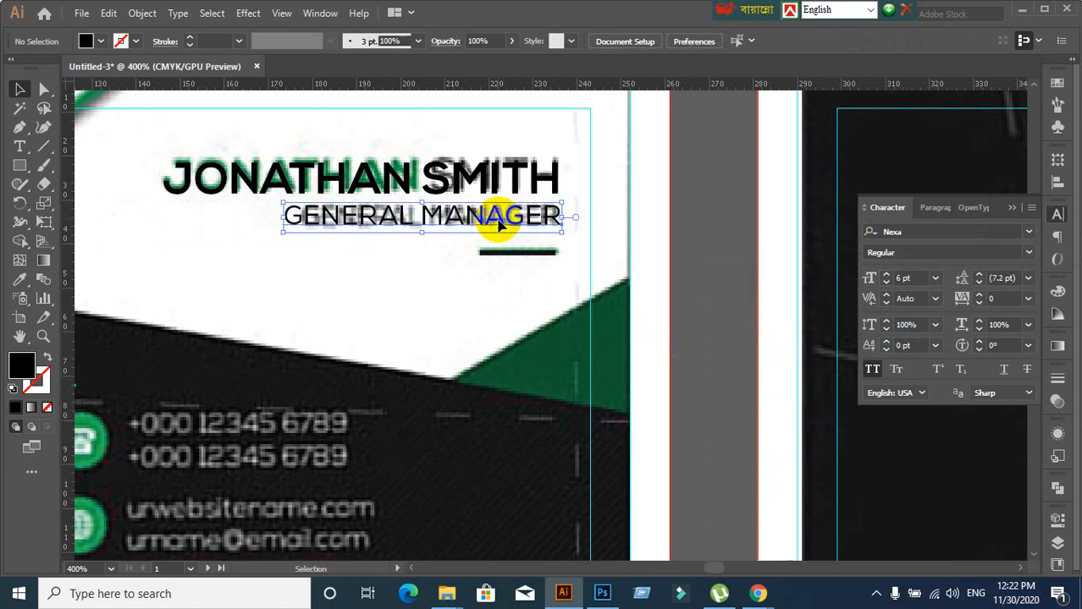
click(476, 309)
scroll(476, 309, down, 1)
scroll(476, 304, down, 1)
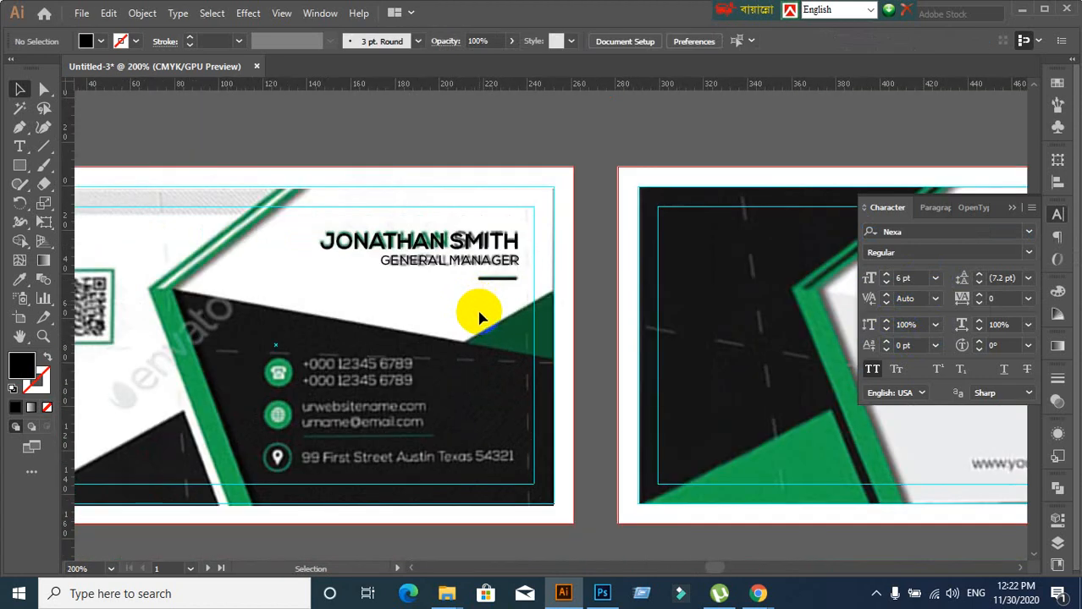
scroll(524, 294, up, 1)
scroll(512, 331, down, 1)
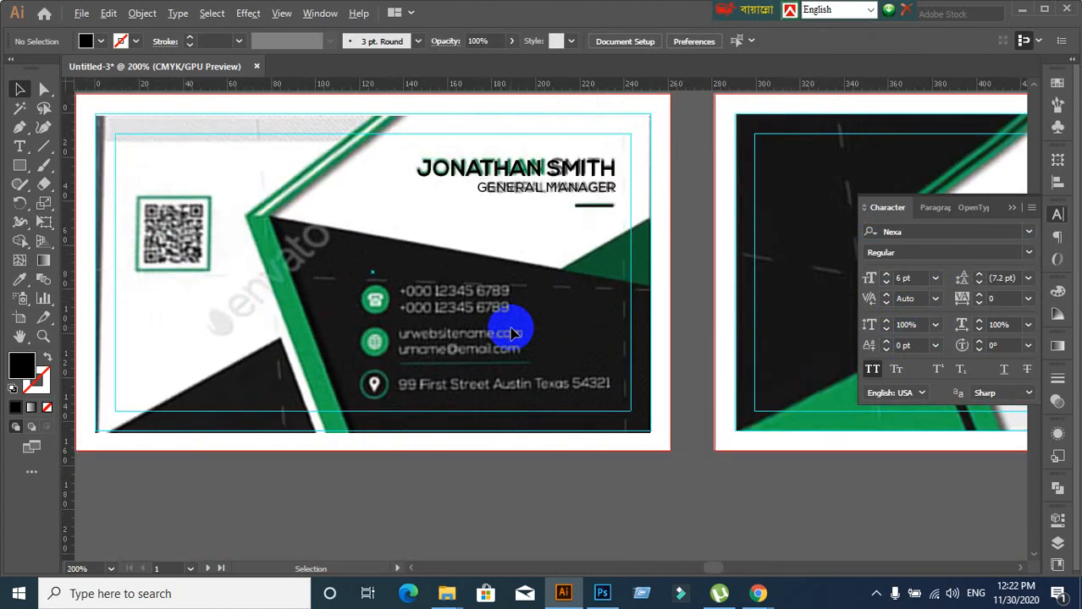
scroll(442, 333, up, 1)
scroll(475, 350, down, 1)
scroll(401, 366, up, 1)
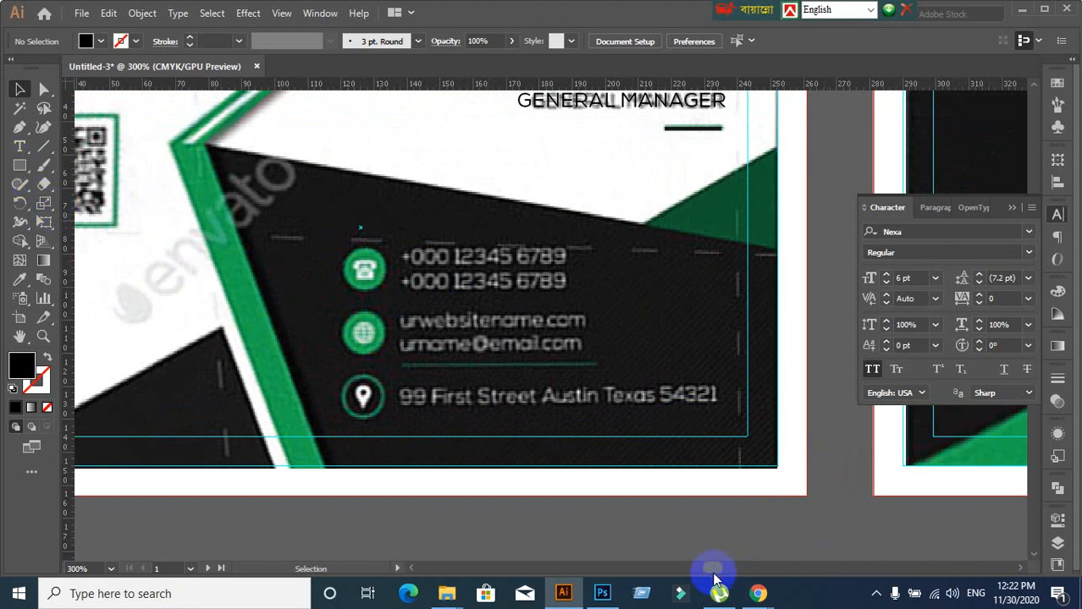
Bring Chrome forward and load flaticon.com in a new tab
mouse_move(756, 592)
click(694, 540)
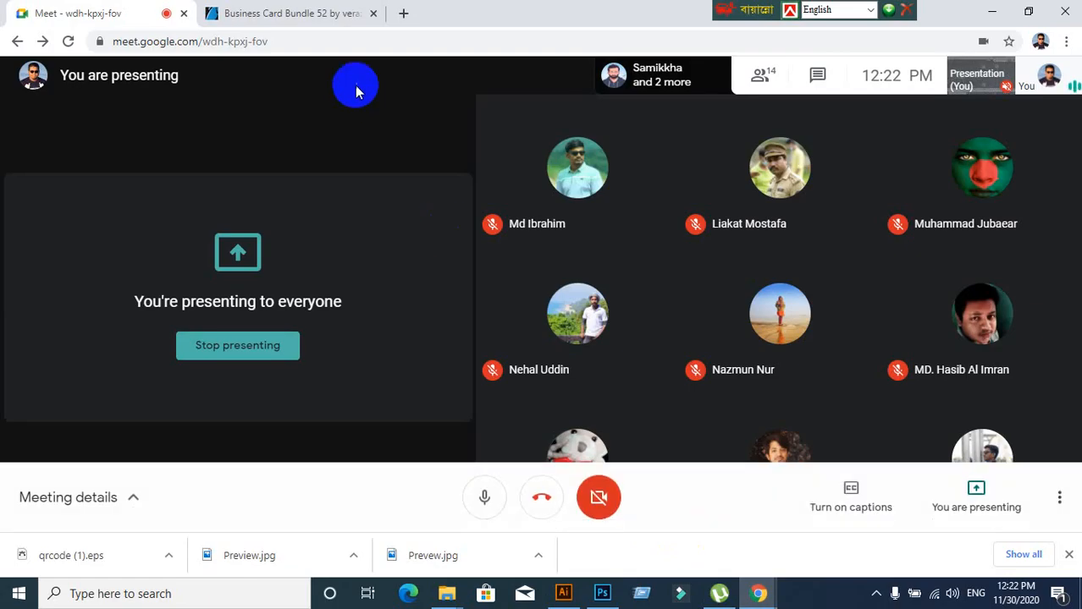
click(403, 13)
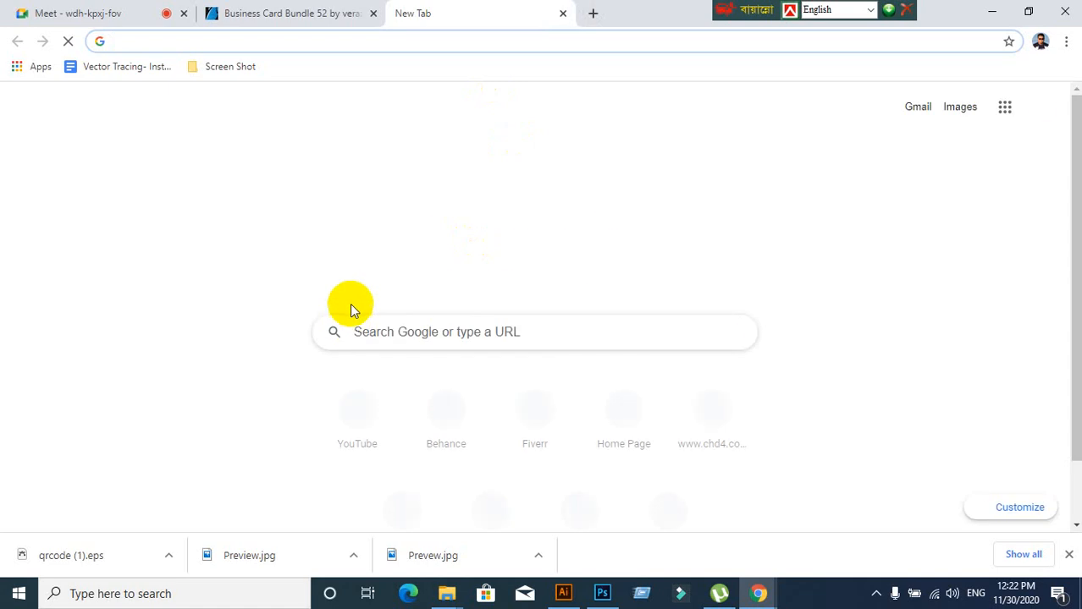
text(www.)
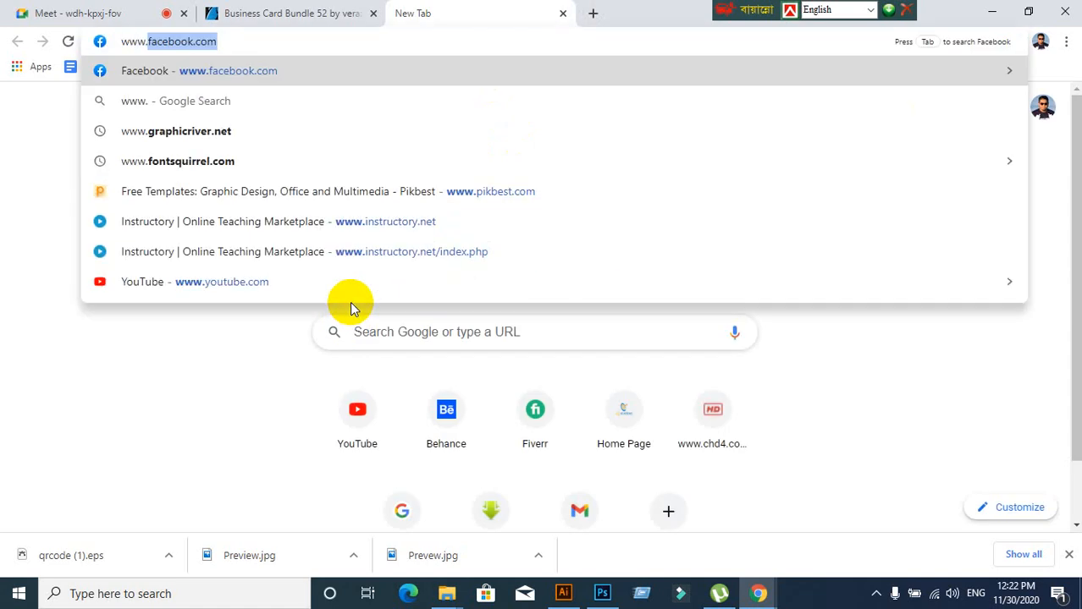
text(l)
key(BackSpace)
key(BackSpace)
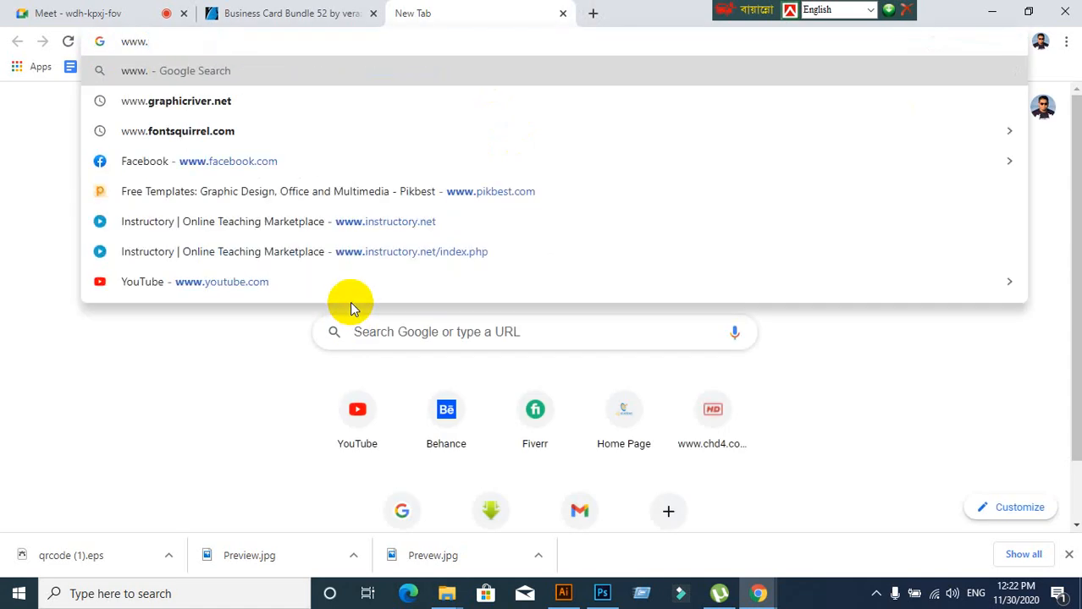
text(fla)
key(Return)
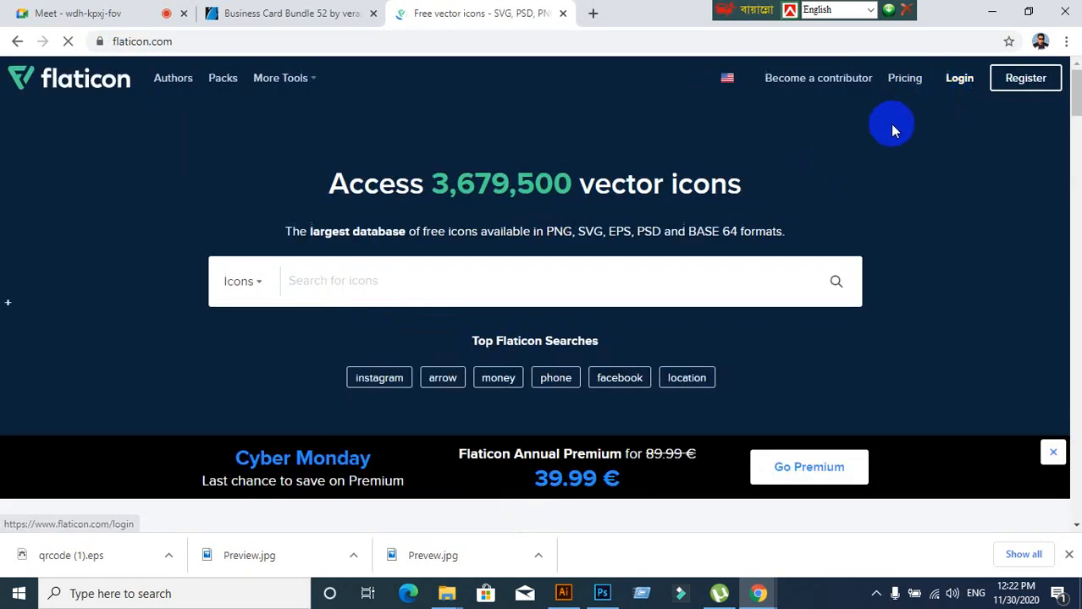
Log in to Flaticon with the saved account through 'Sign in with another account'
click(957, 77)
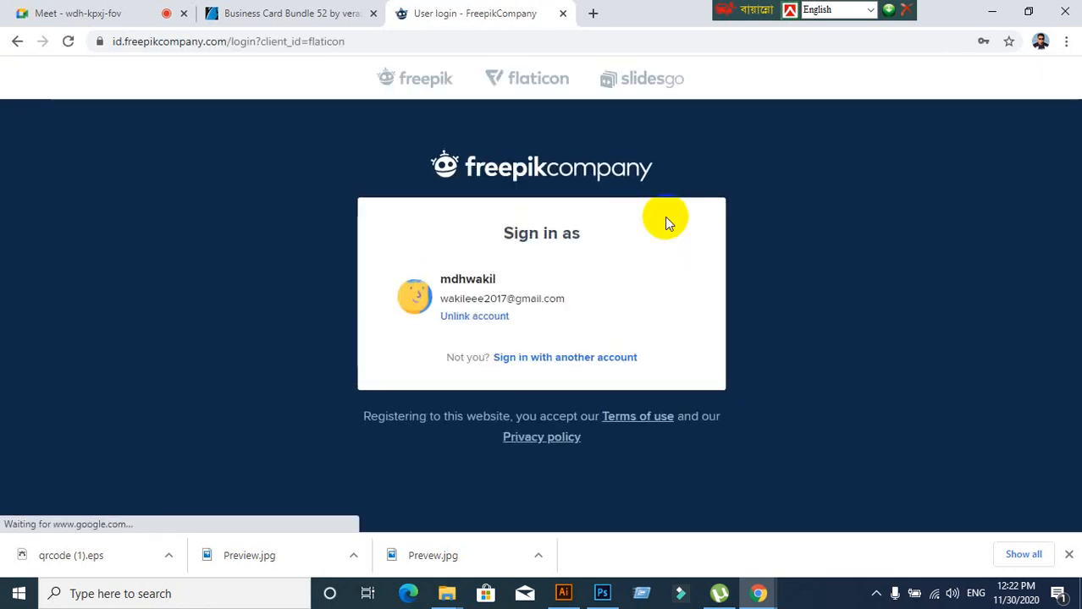
click(22, 43)
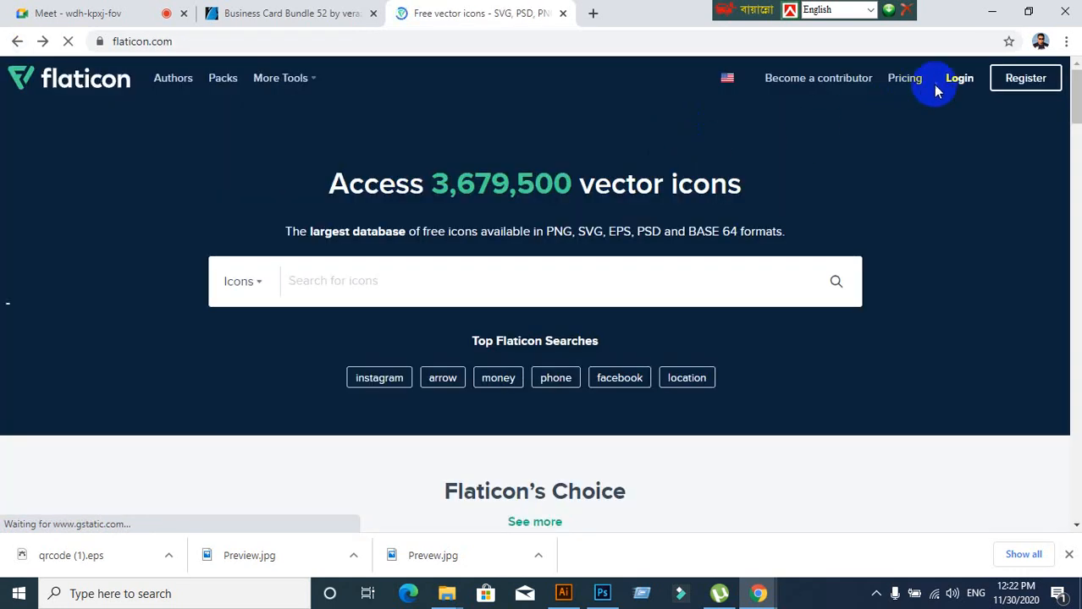
click(961, 85)
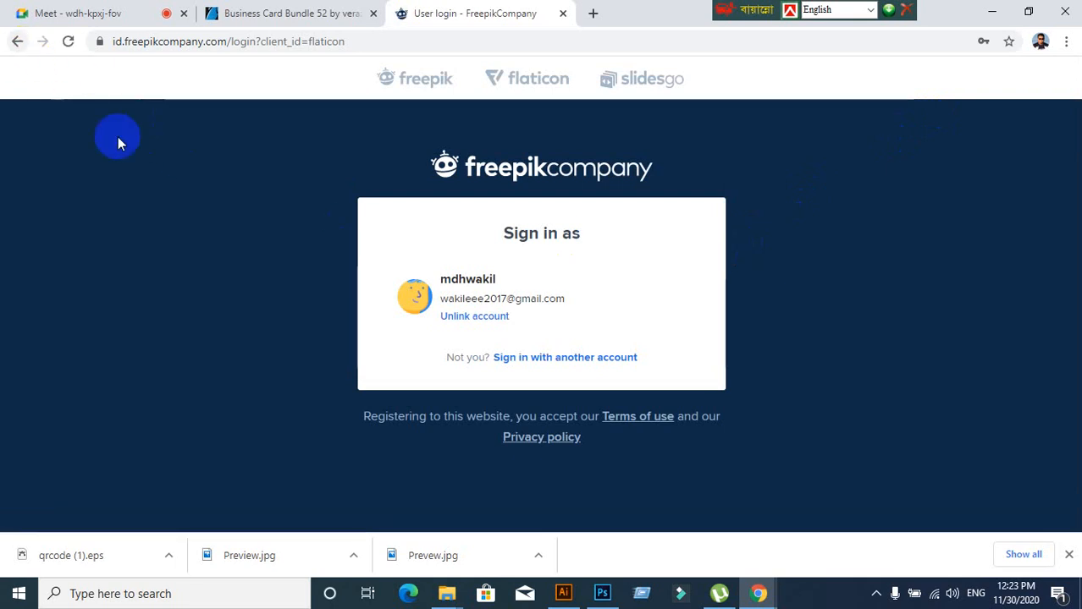
click(558, 360)
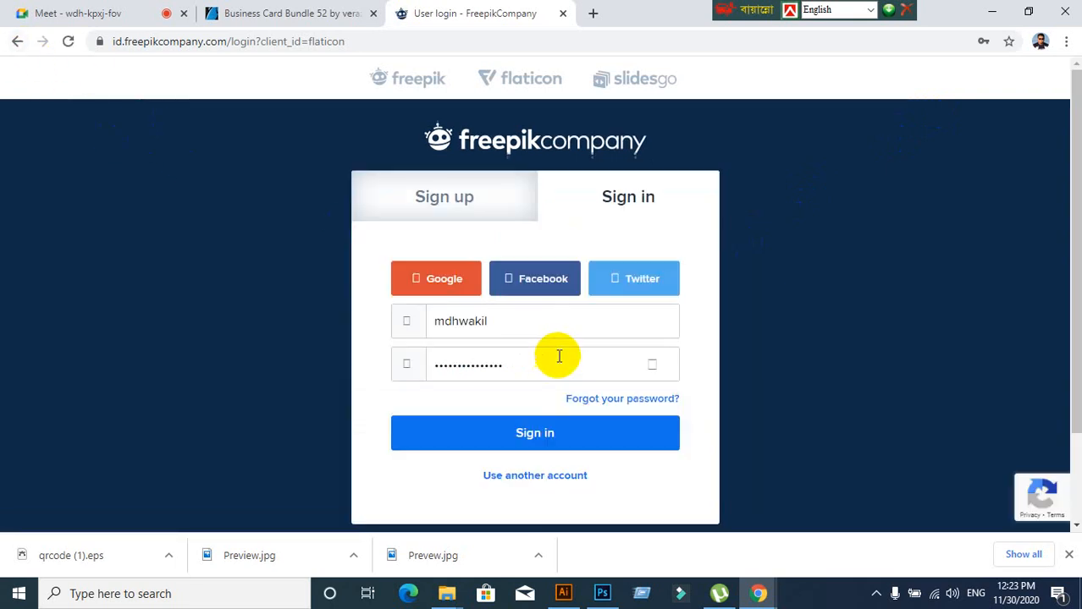
click(519, 433)
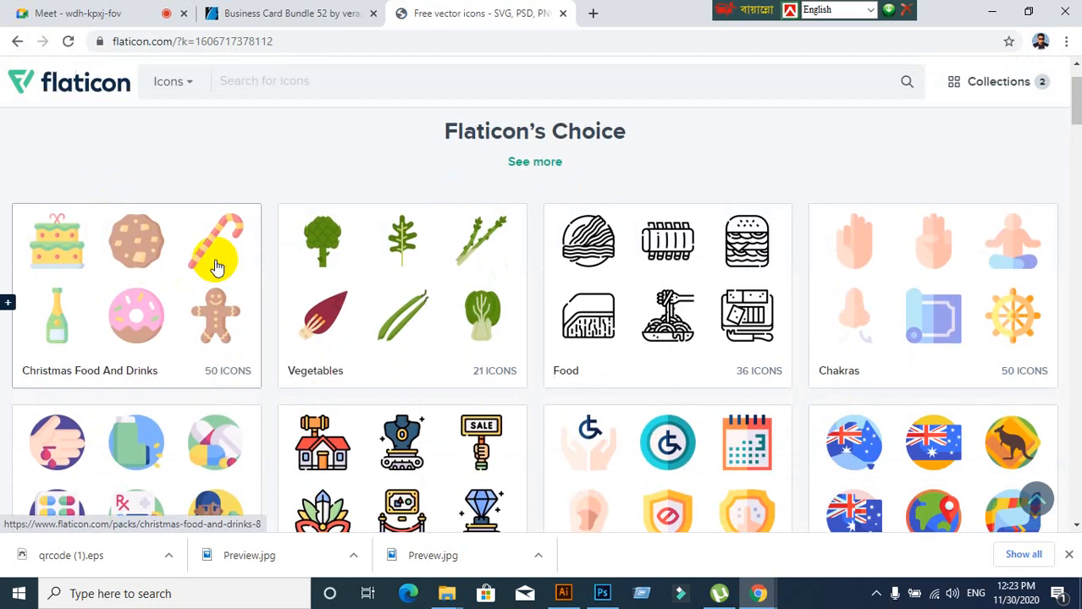
click(188, 128)
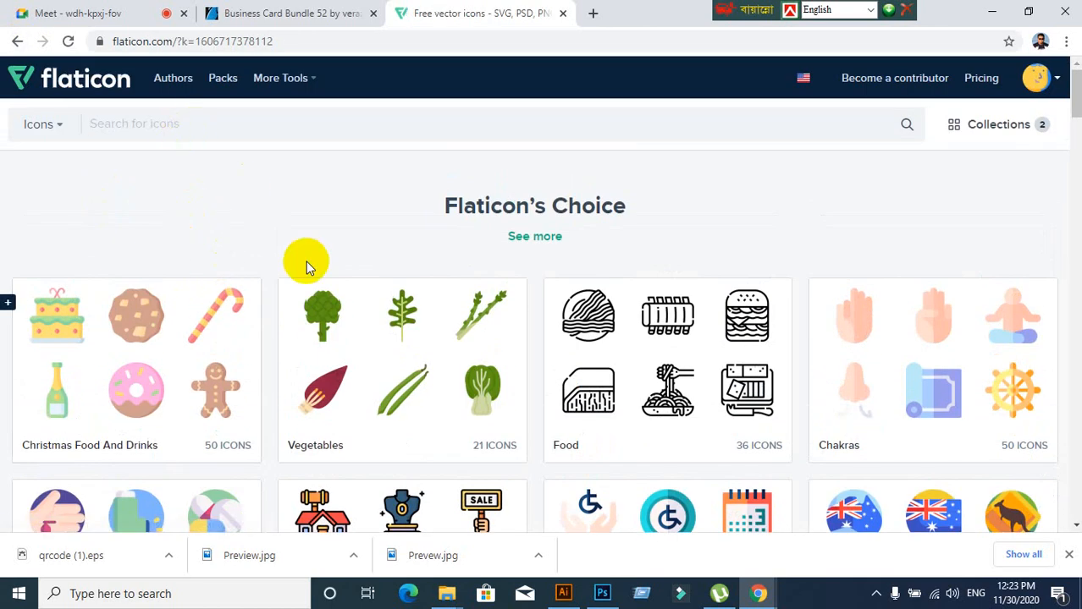
Search Flaticon for 'phone' icons
scroll(345, 289, down, 6)
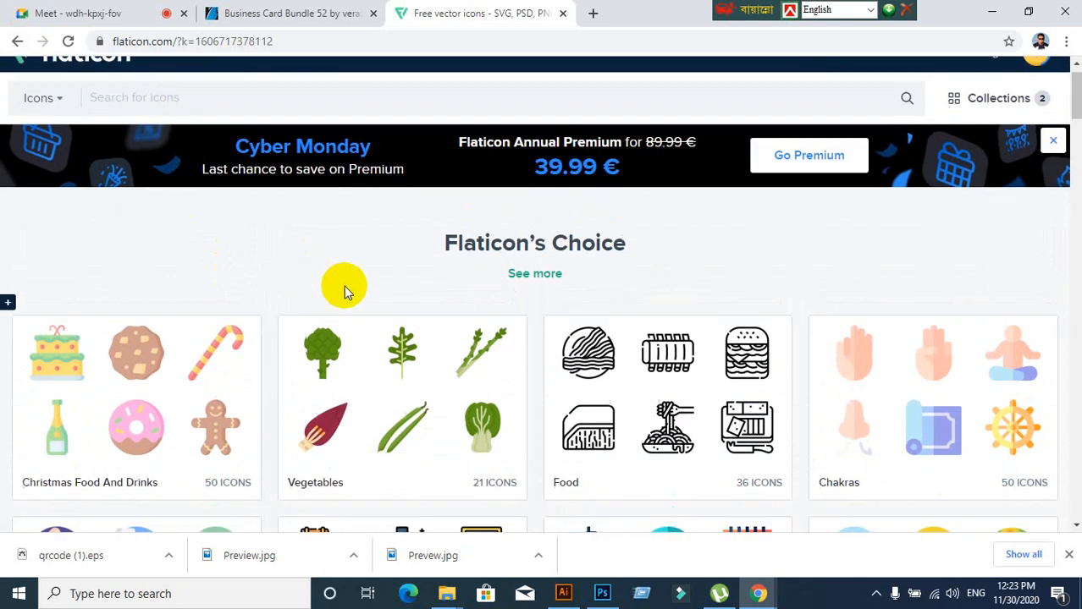
scroll(346, 288, up, 6)
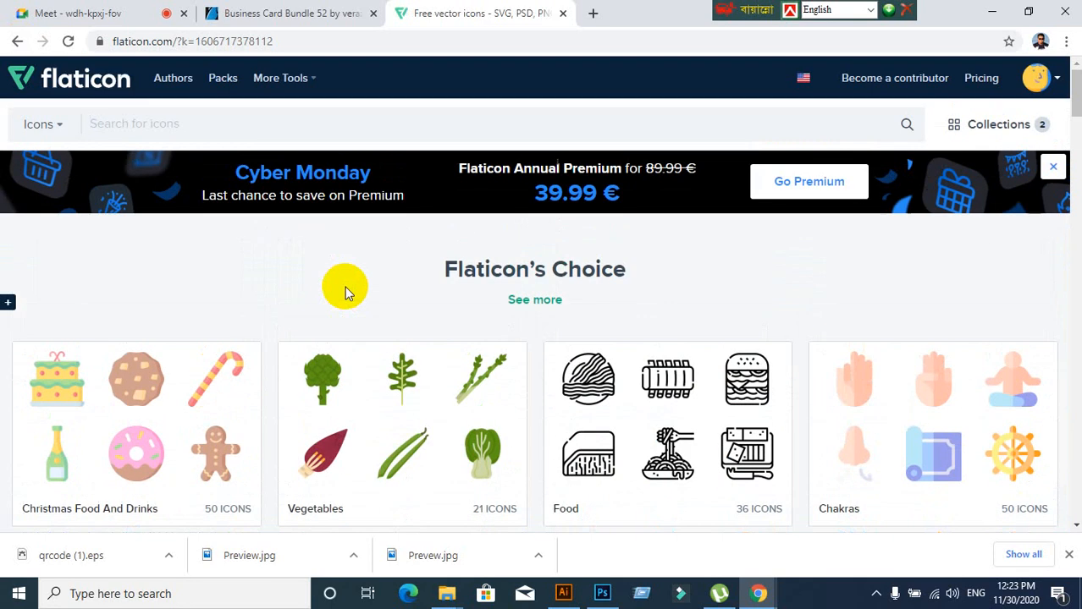
text(phone)
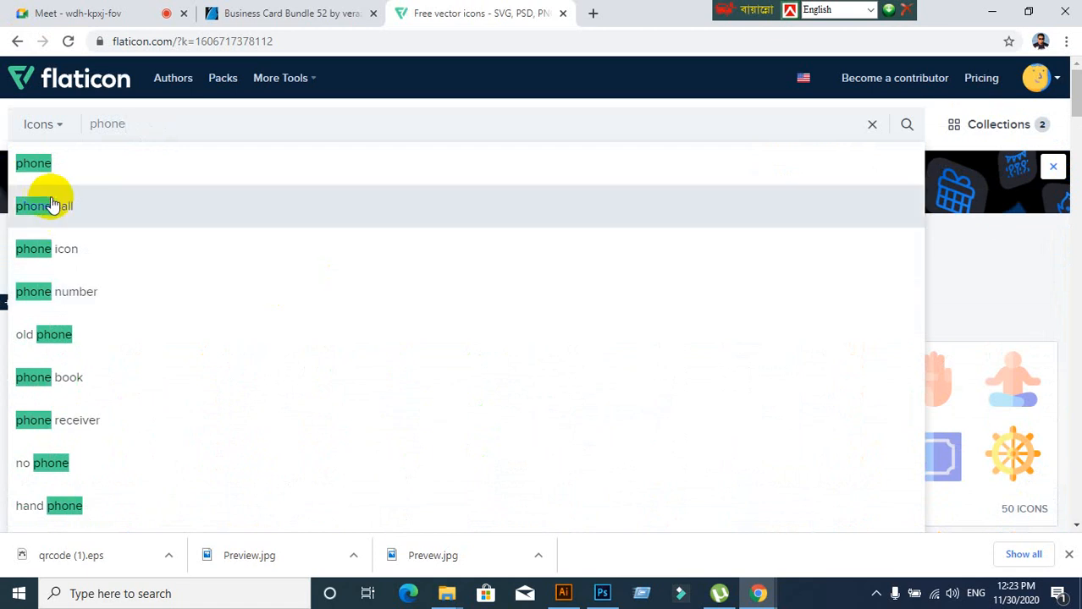
click(42, 165)
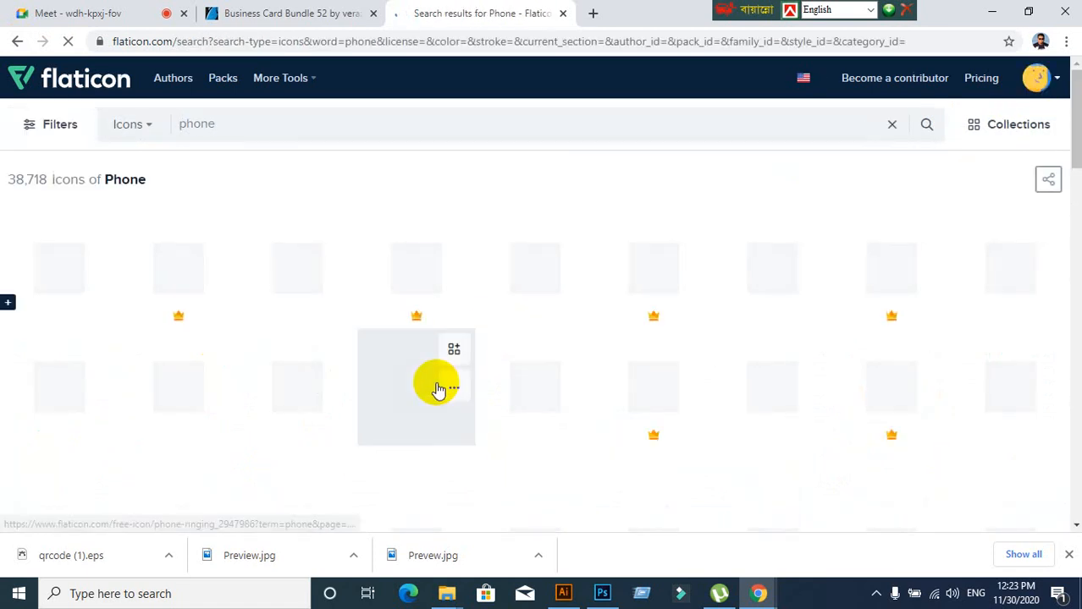
Open the Old Typical Phone icon and start its free EPS download
scroll(437, 388, down, 5)
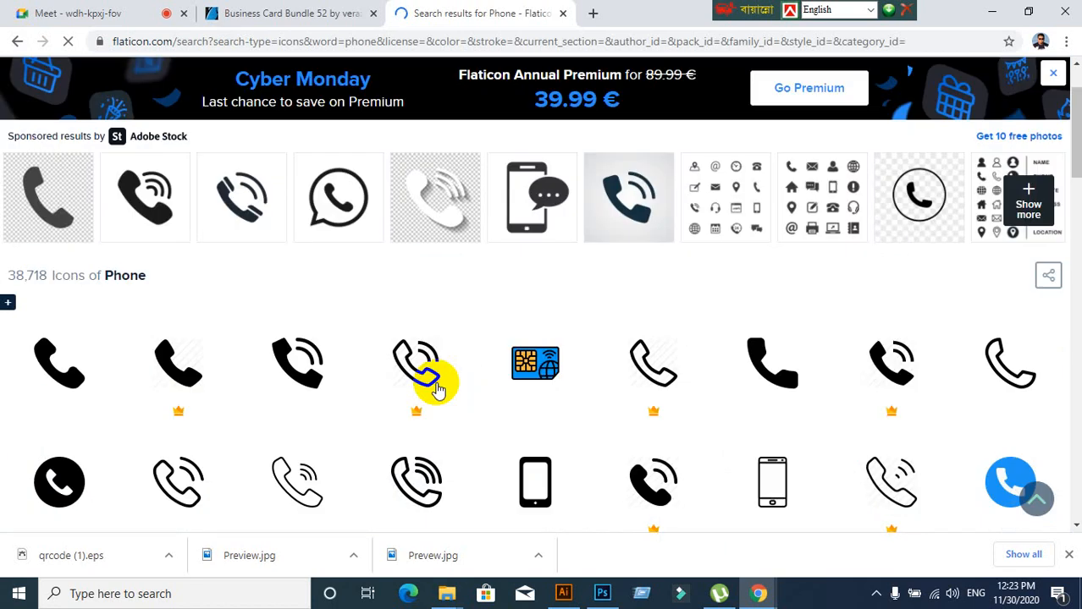
scroll(437, 387, down, 5)
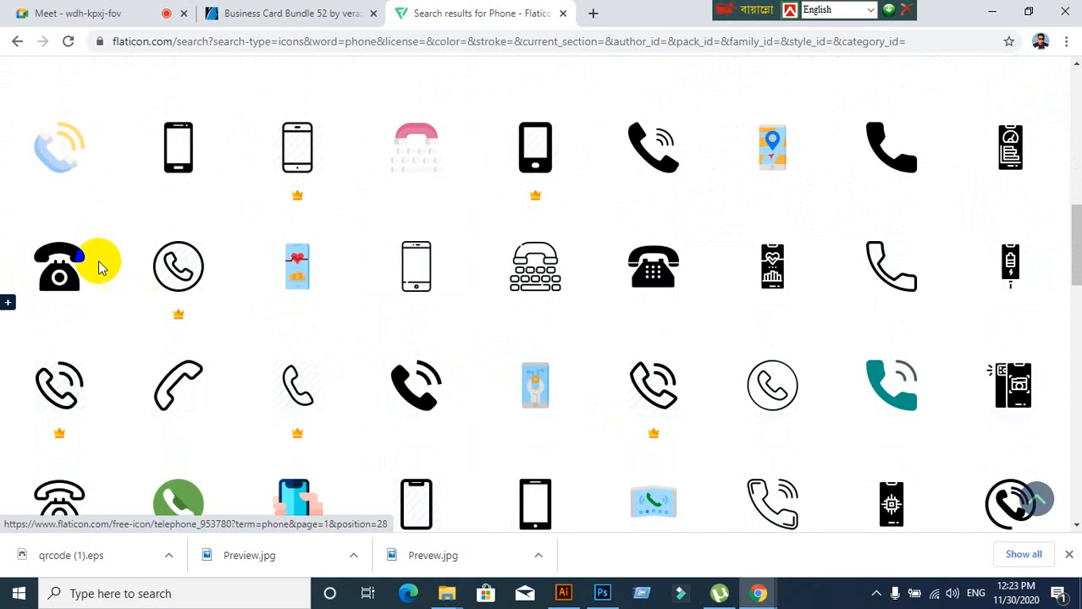
scroll(76, 309, down, 1)
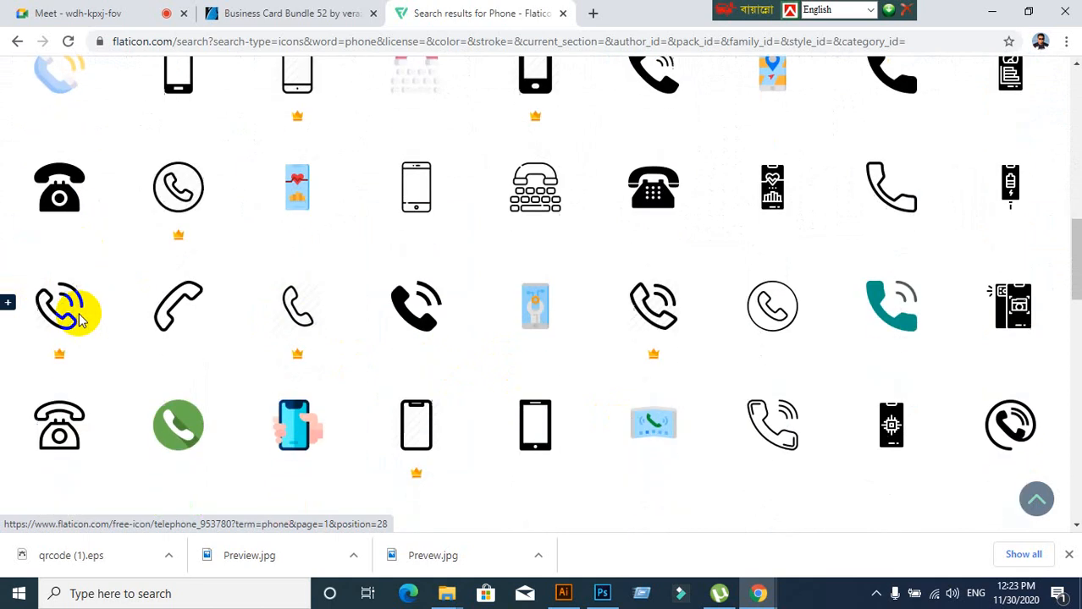
scroll(63, 330, up, 2)
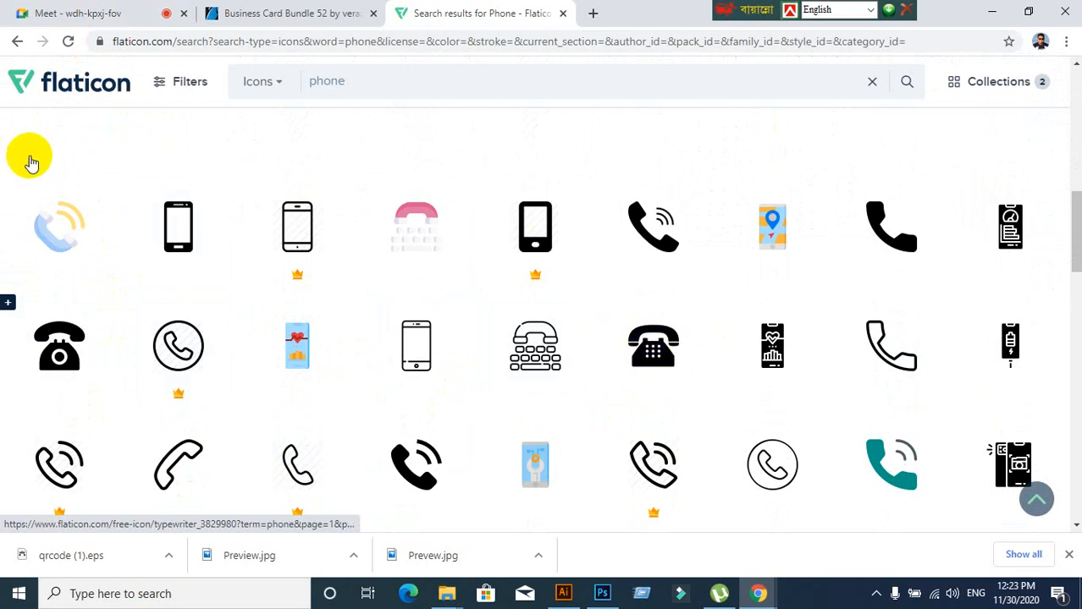
click(336, 278)
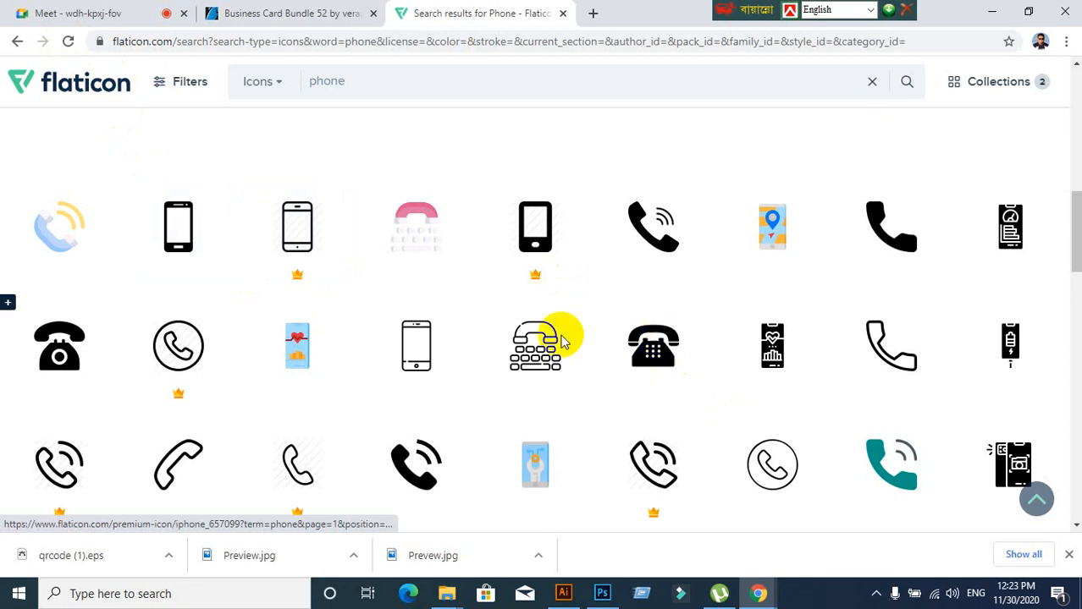
click(627, 347)
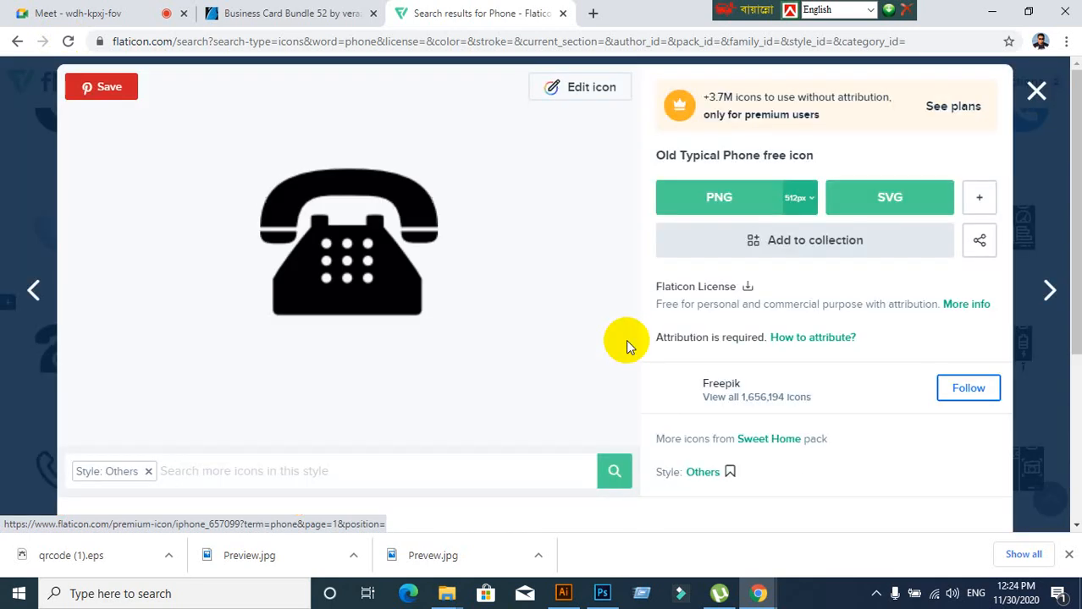
click(979, 199)
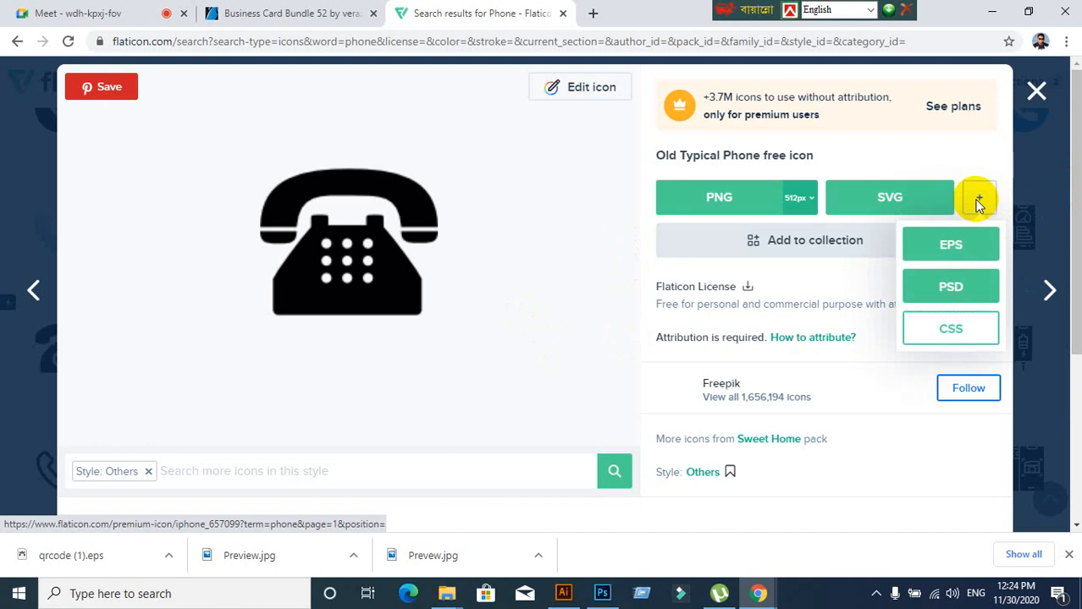
click(955, 247)
click(875, 274)
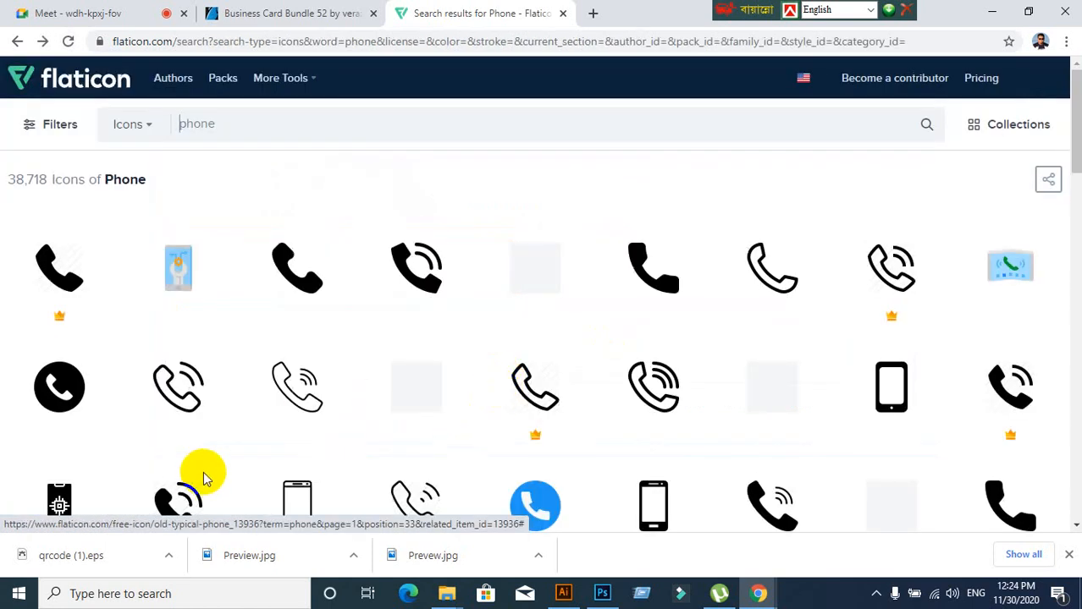
Show the downloaded qrcode (1).eps in Downloads and cut it
right_click(61, 555)
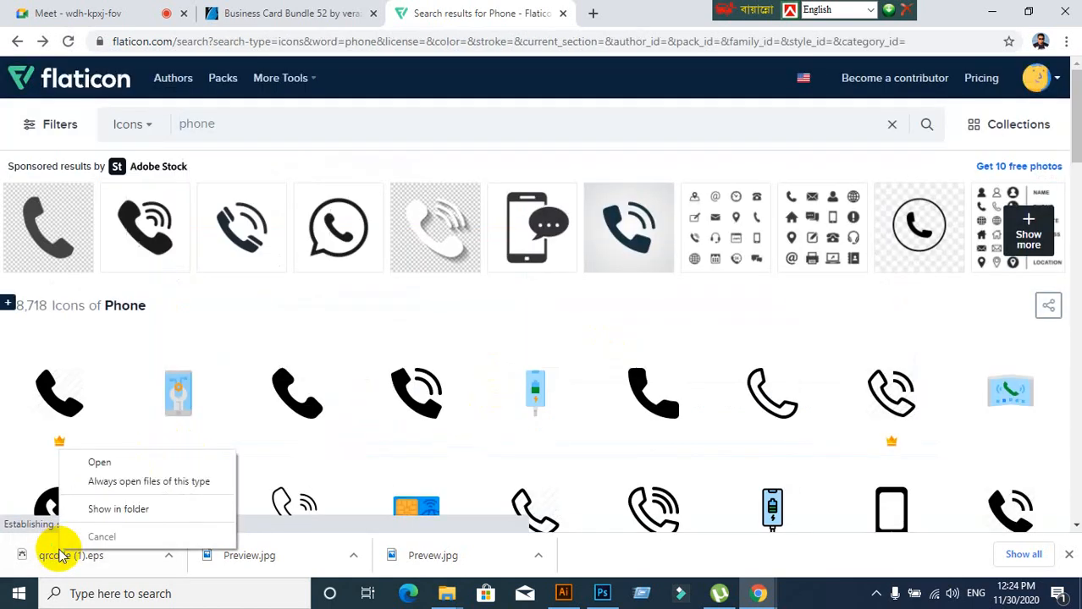
click(96, 509)
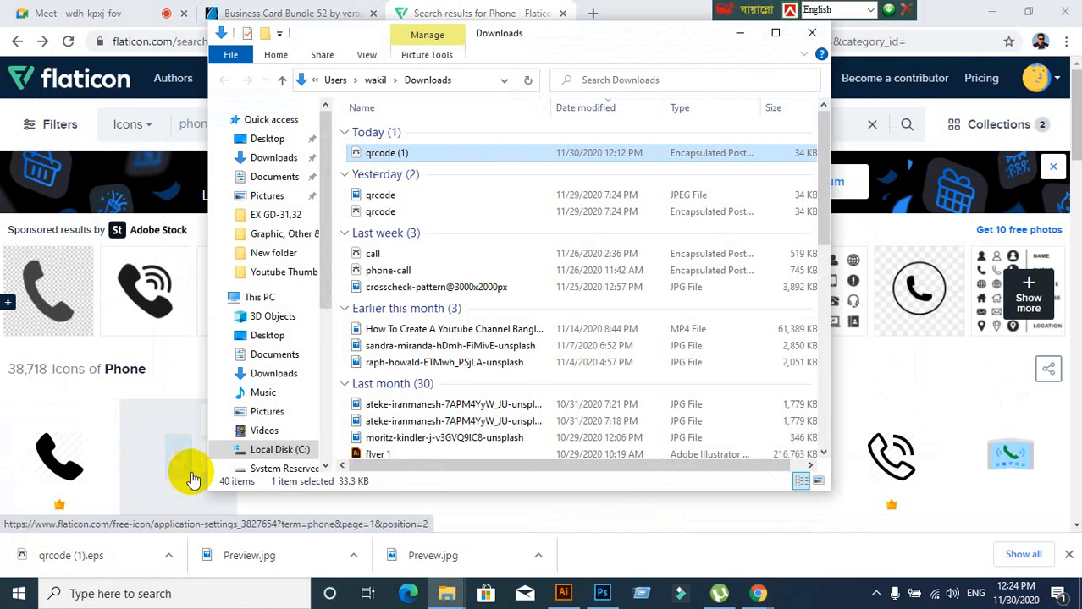
right_click(418, 158)
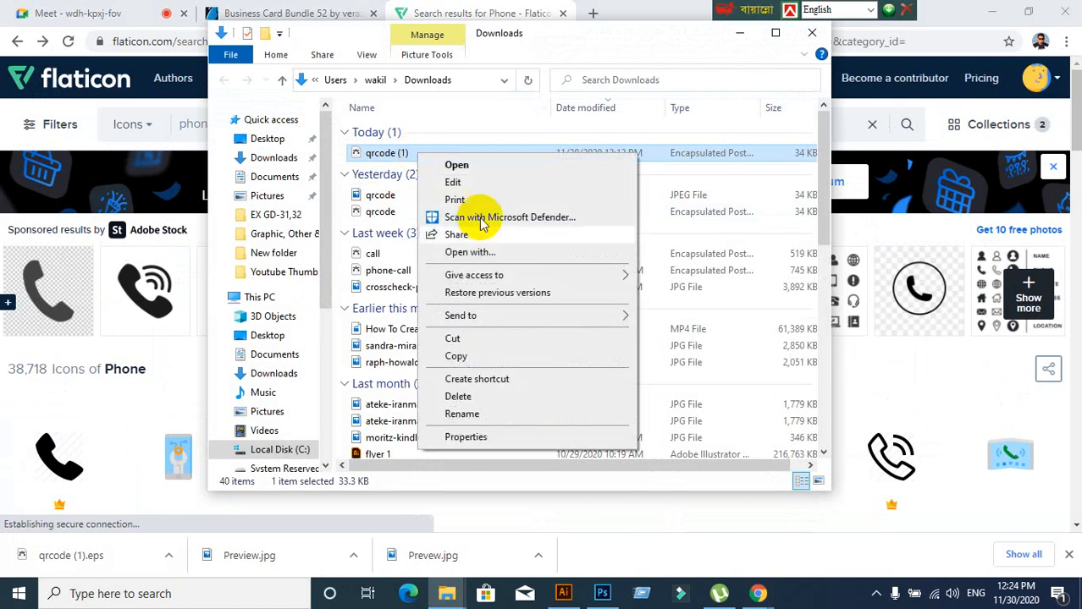
click(453, 339)
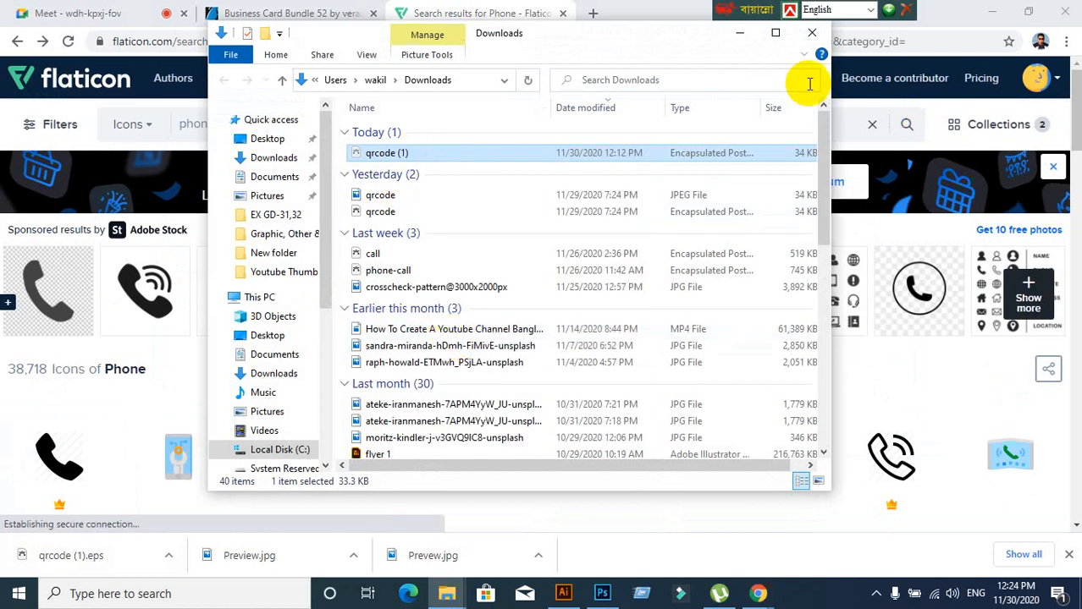
Paste qrcode (1).eps onto the desktop, replace the existing copy, and return to Flaticon
click(812, 33)
click(992, 12)
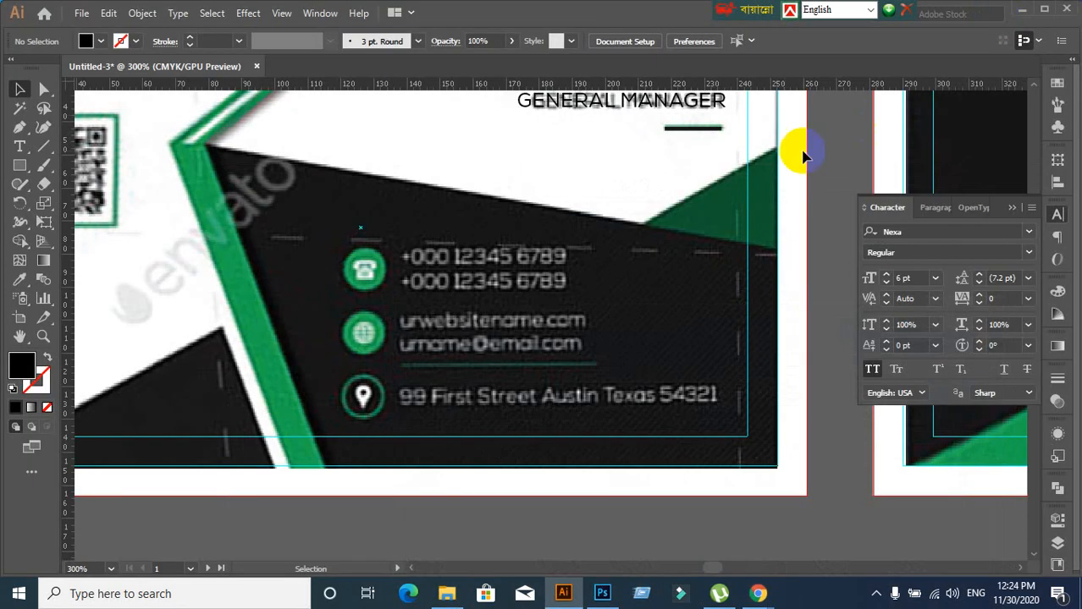
click(1025, 12)
right_click(587, 227)
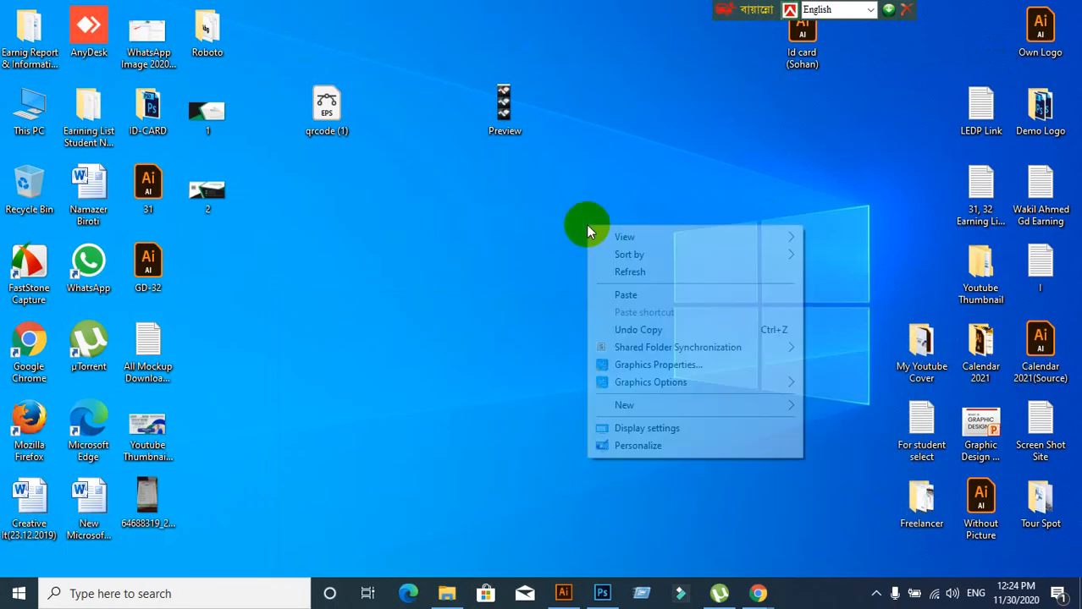
click(625, 294)
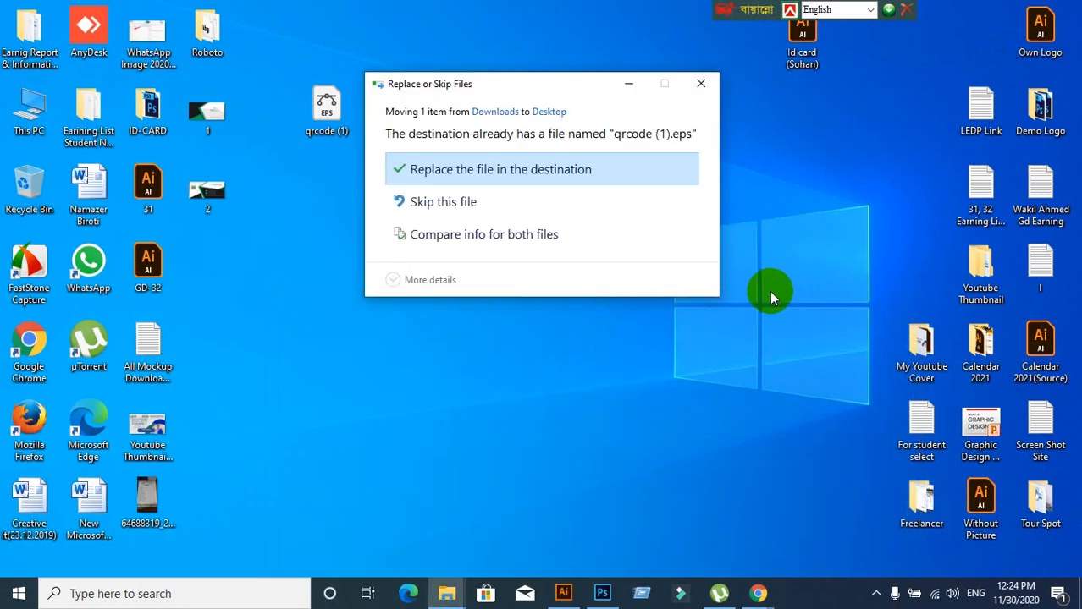
click(528, 172)
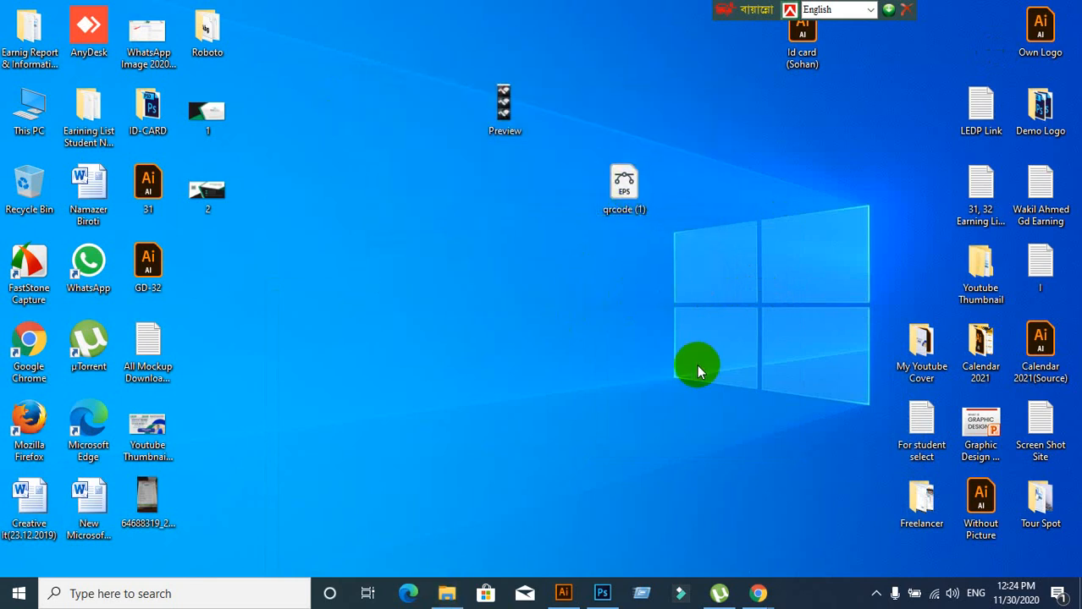
mouse_move(758, 593)
click(680, 547)
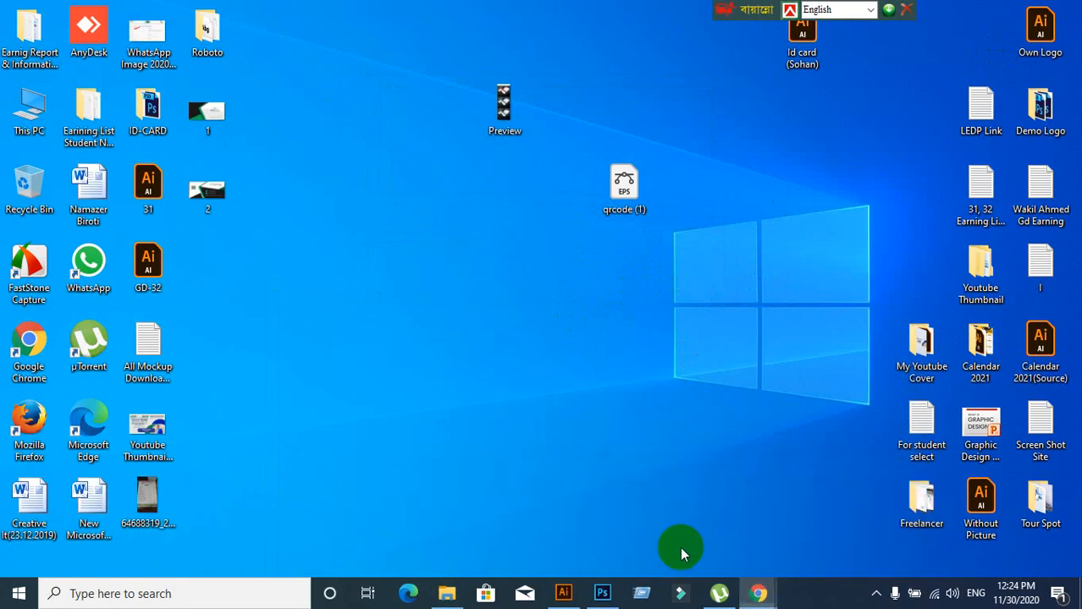
click(232, 458)
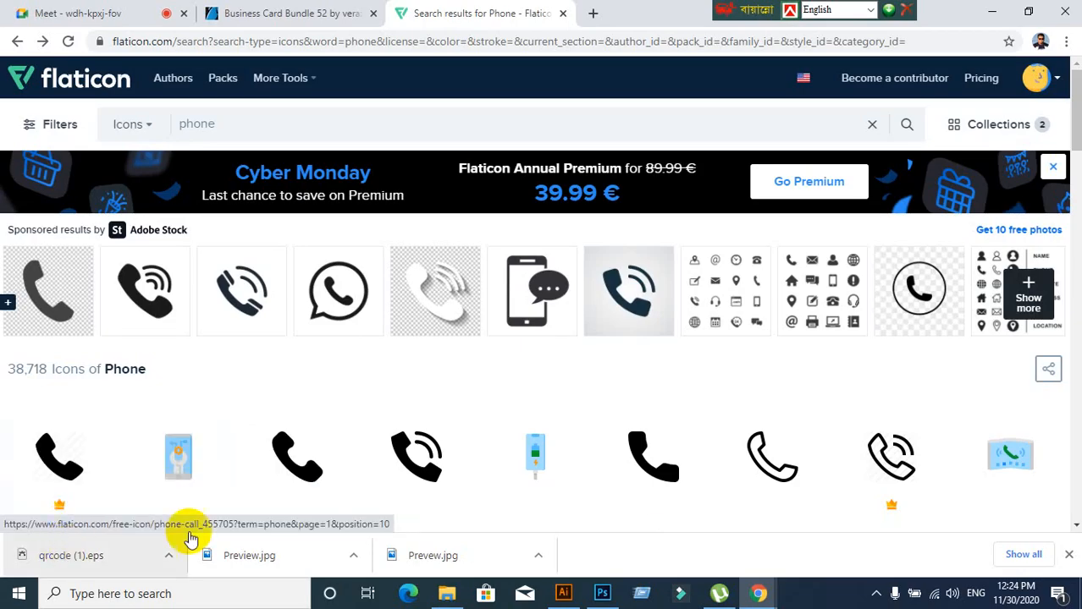
Check the Google Meet presentation, then bring the Illustrator business card back to front
scroll(536, 442, down, 4)
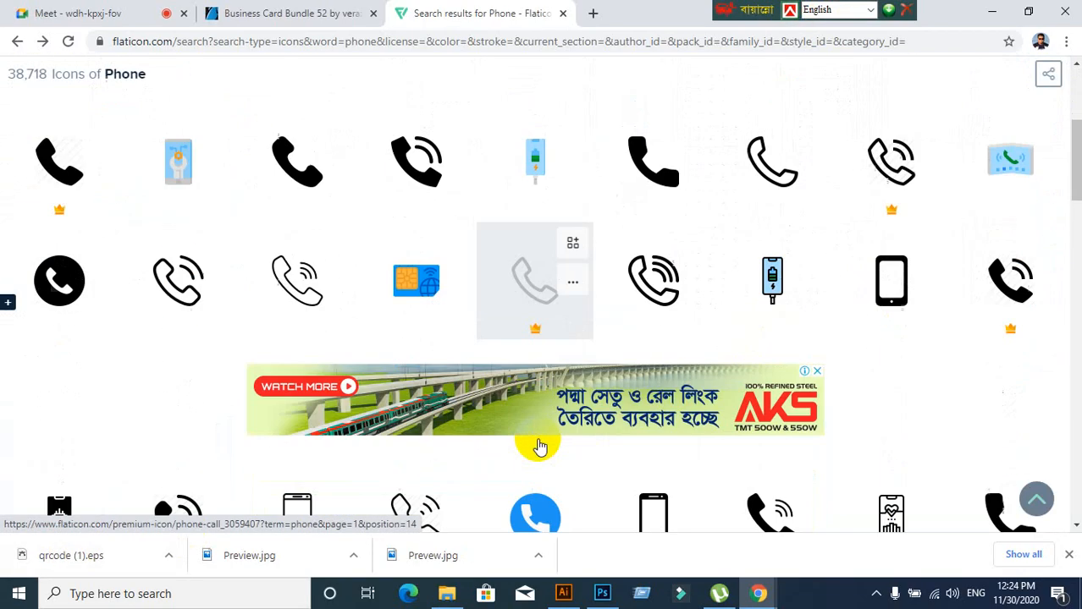
scroll(537, 437, up, 4)
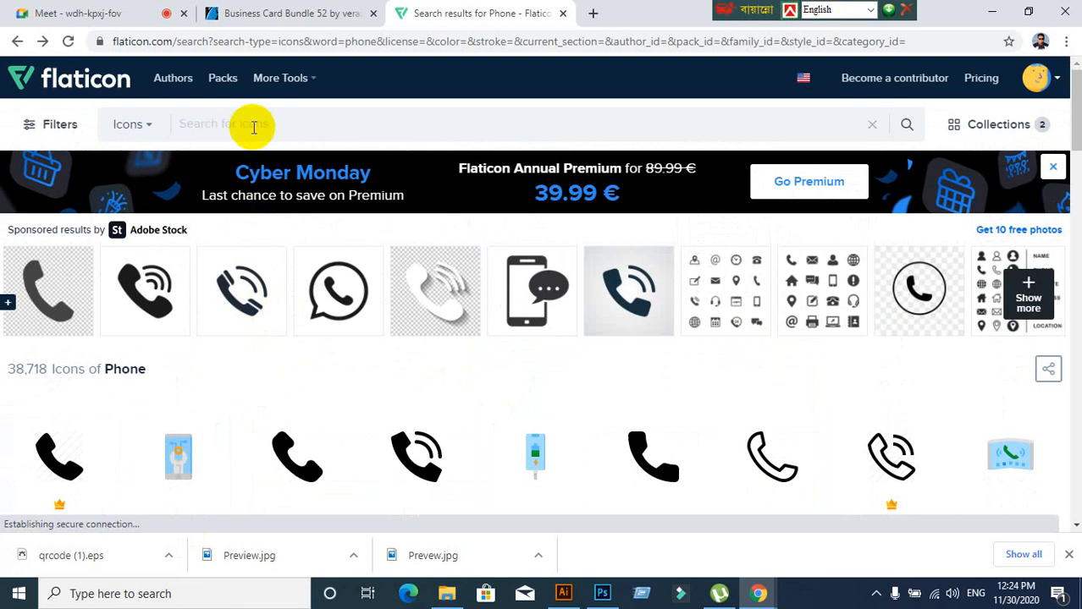
click(74, 11)
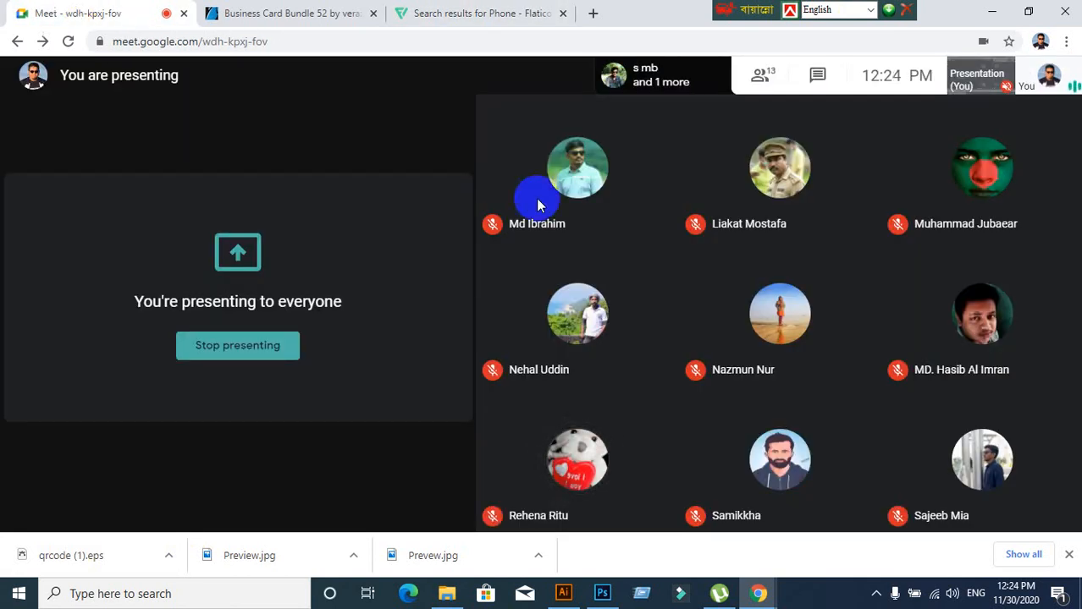
click(563, 593)
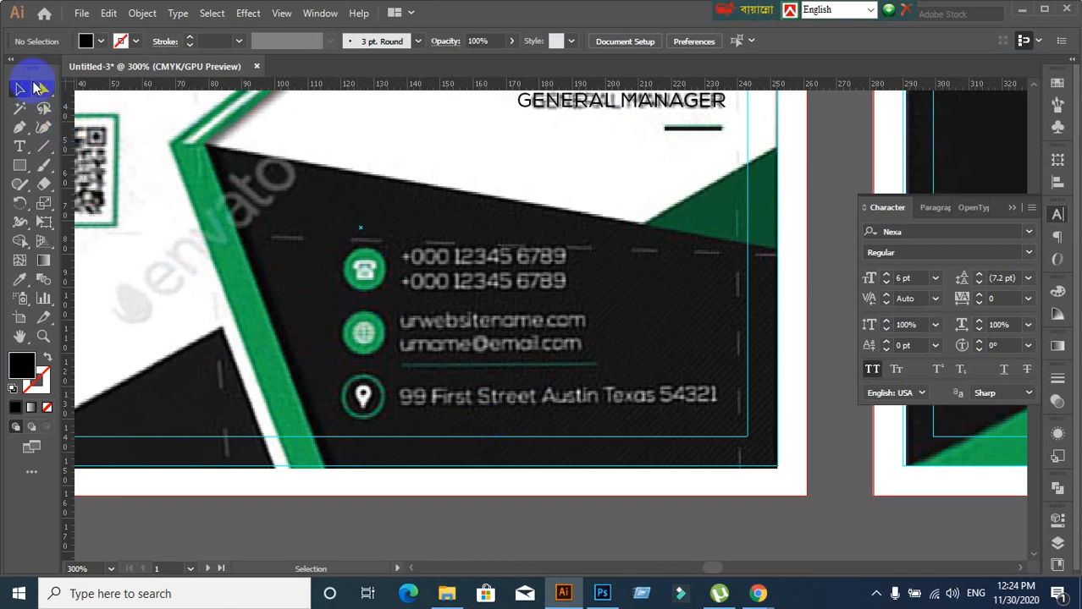
Add a new text label just left of the card's phone icon
scroll(309, 369, down, 1)
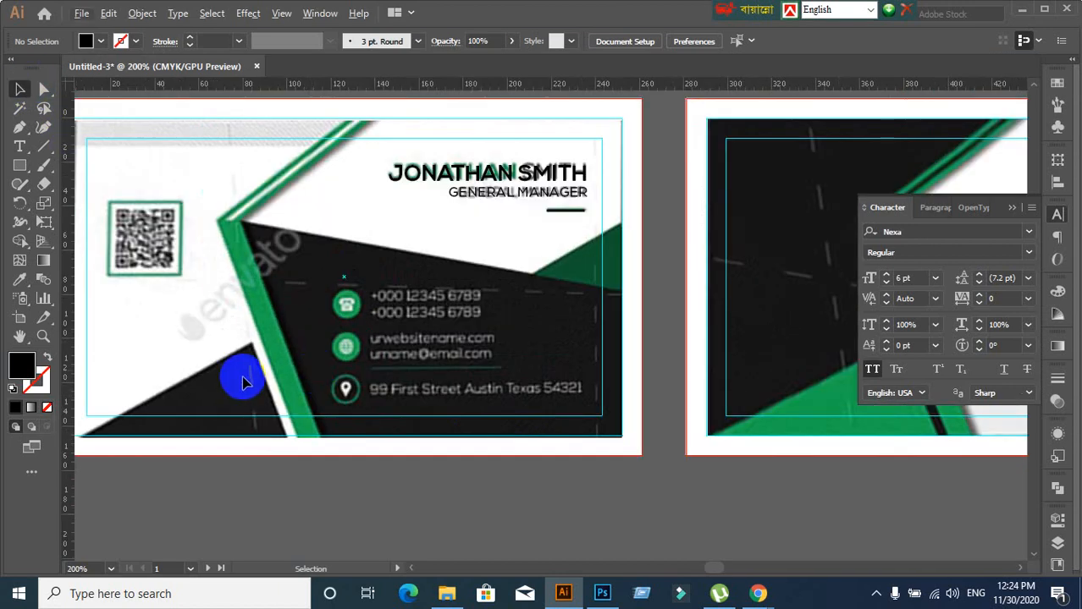
drag(209, 370, 307, 361)
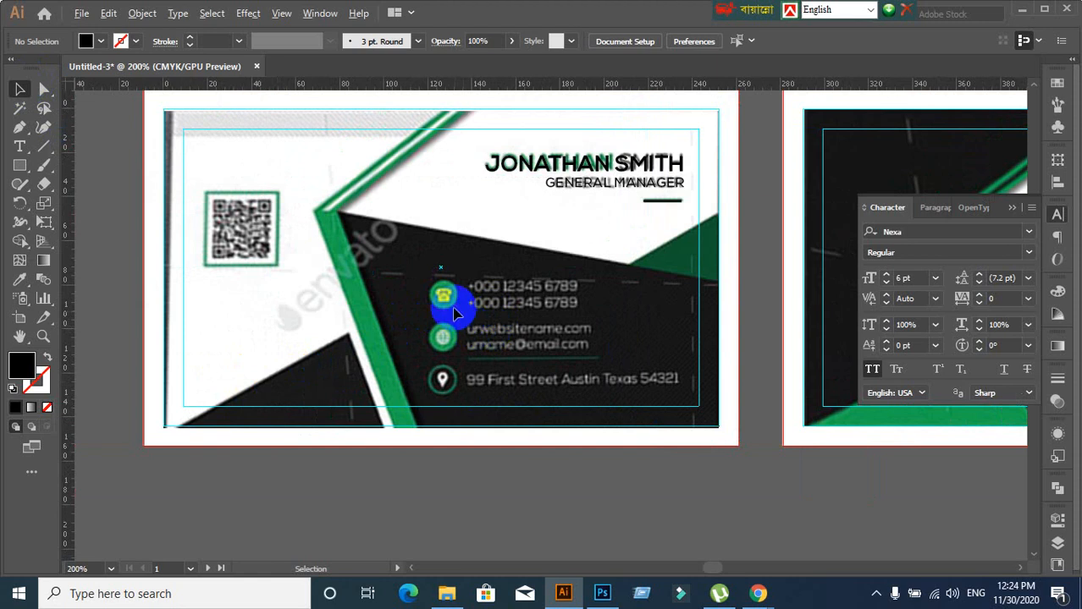
scroll(453, 315, up, 1)
click(20, 149)
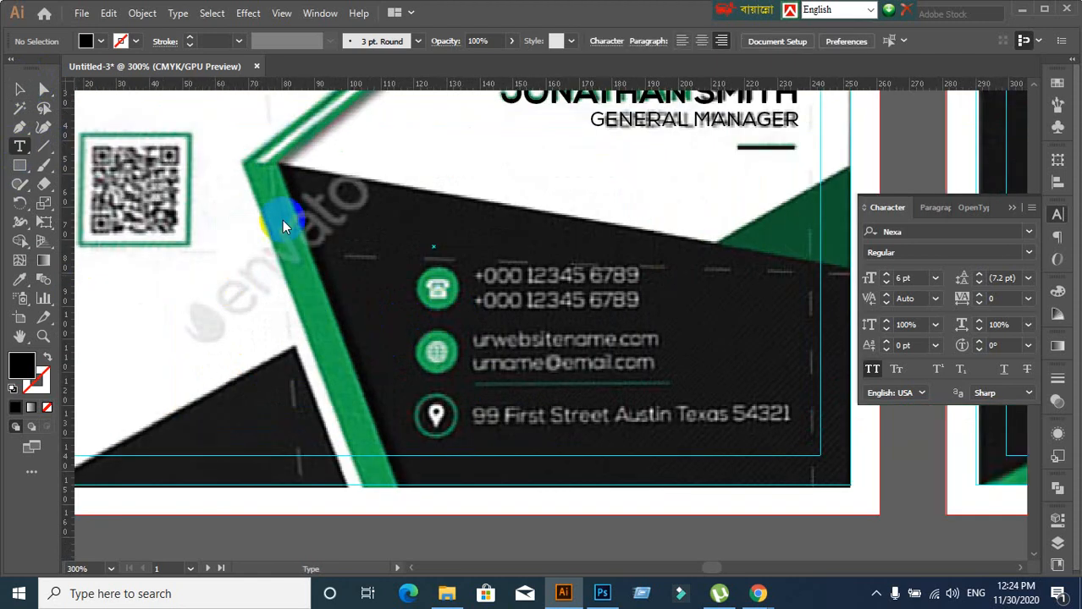
click(378, 295)
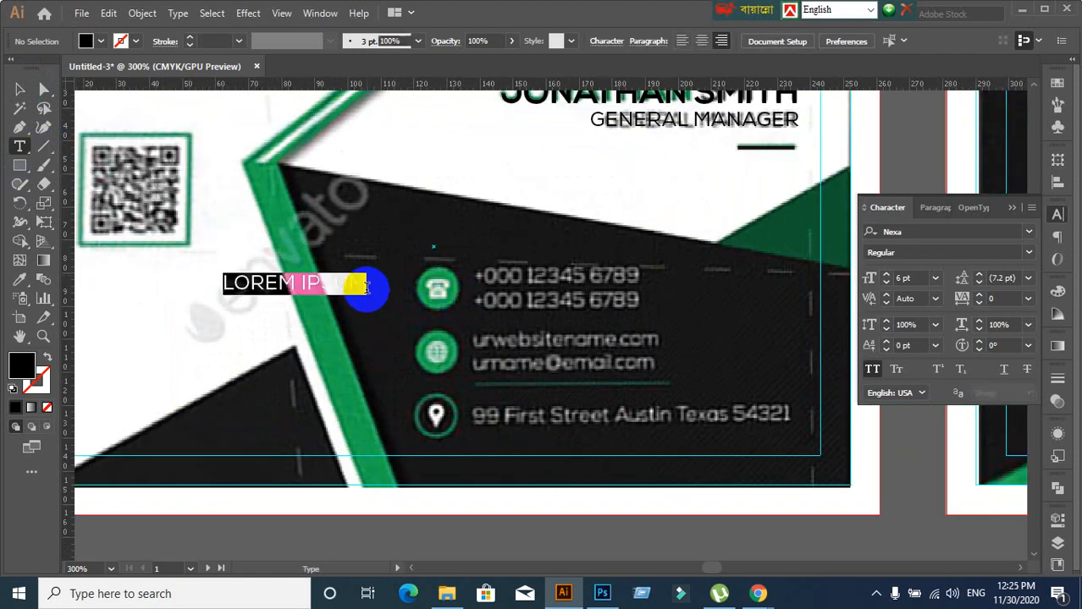
text(F)
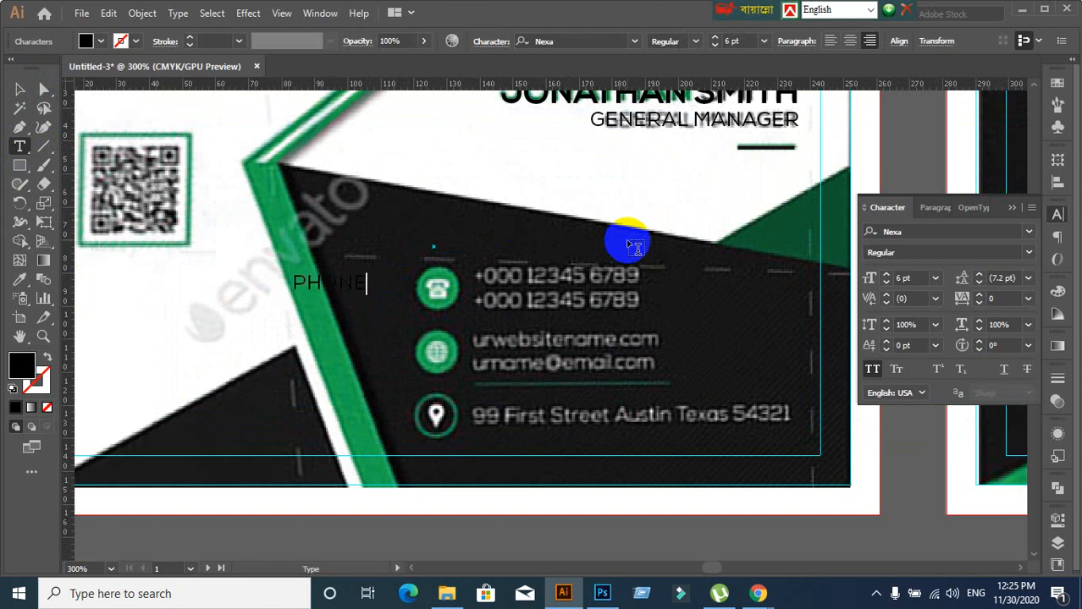
Drag the PHONE label onto the white area and bring Google Meet forward
click(23, 91)
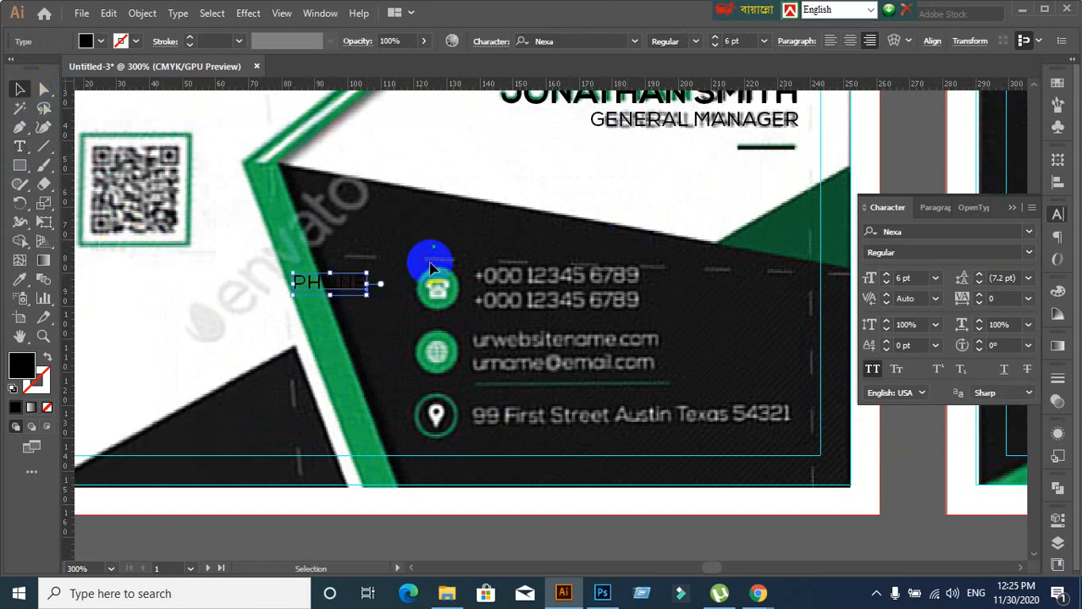
drag(346, 280, 258, 295)
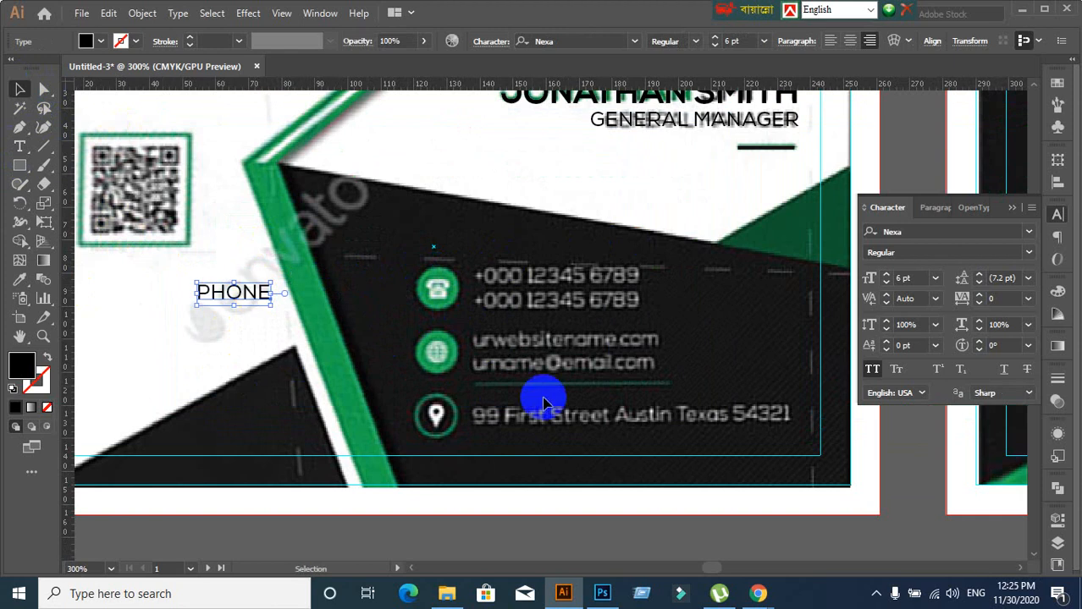
mouse_move(756, 594)
click(674, 539)
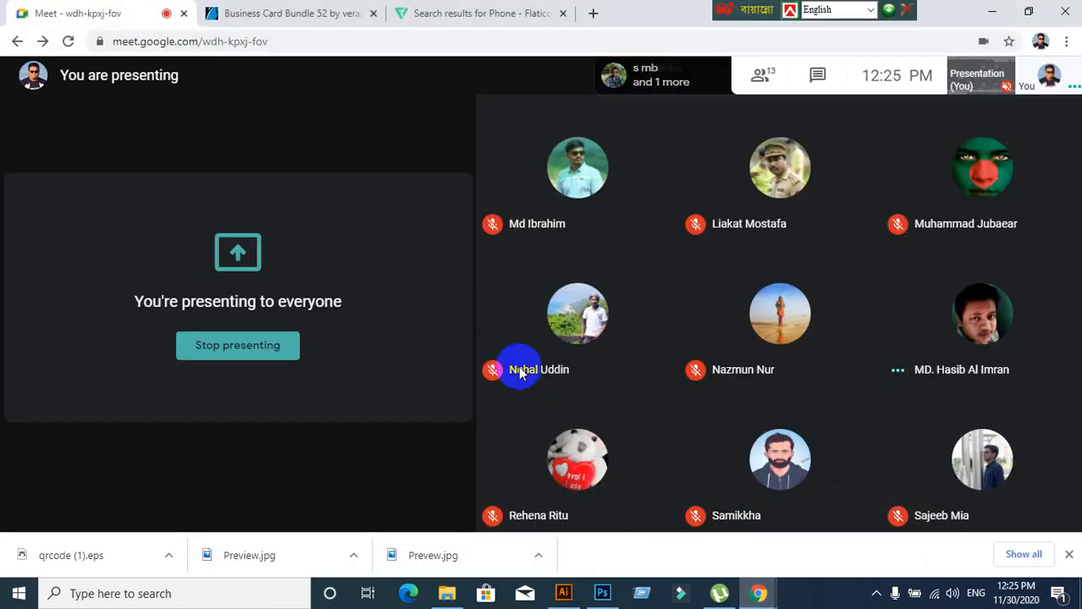
Mute and unmute the Meet microphone, then switch back to the Illustrator card
click(484, 499)
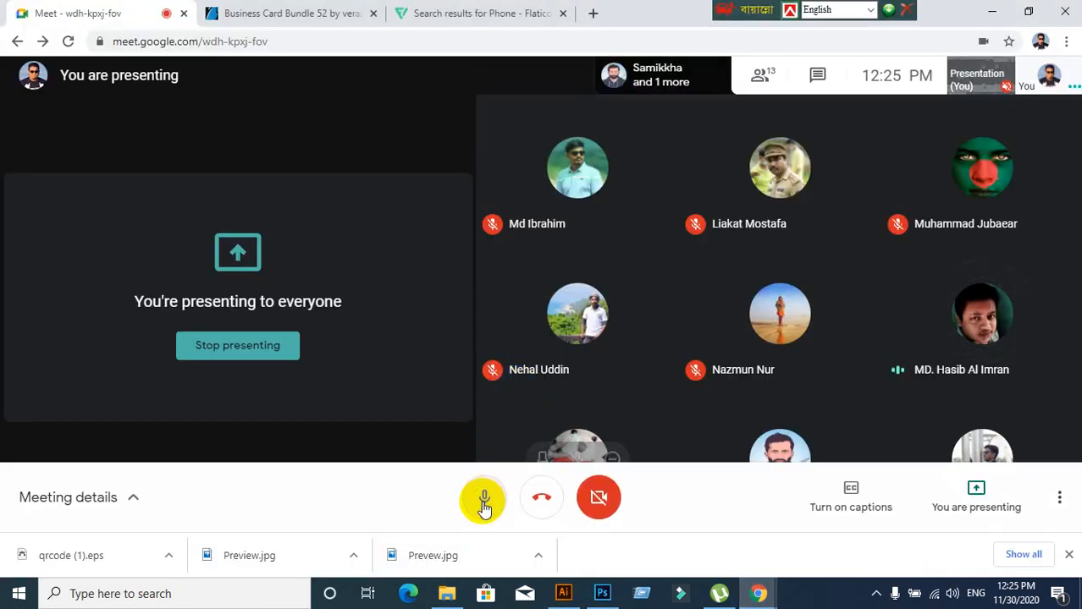
click(990, 12)
click(1023, 13)
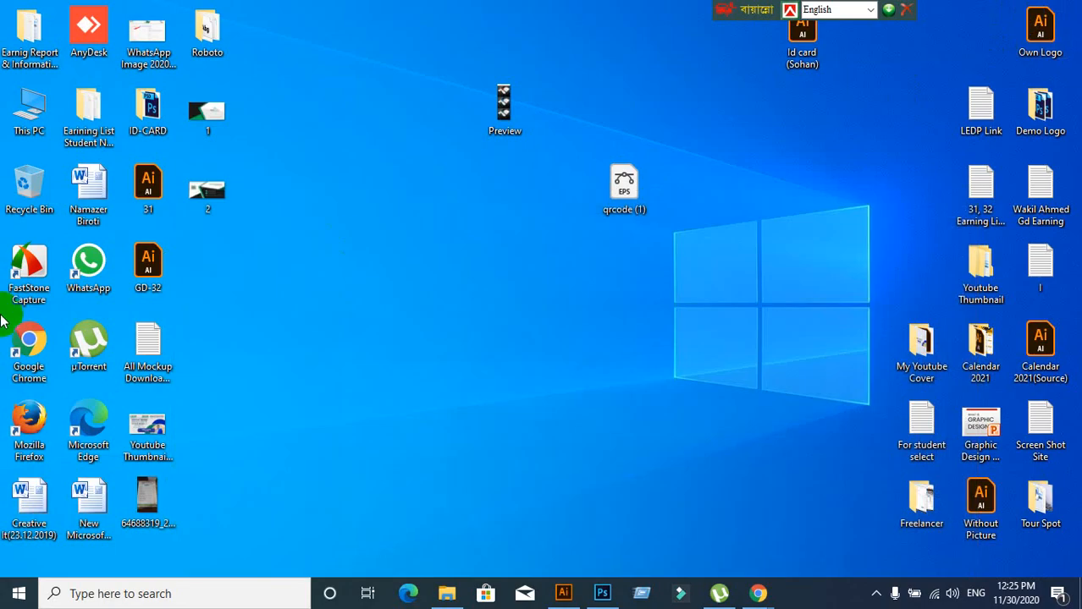
click(759, 597)
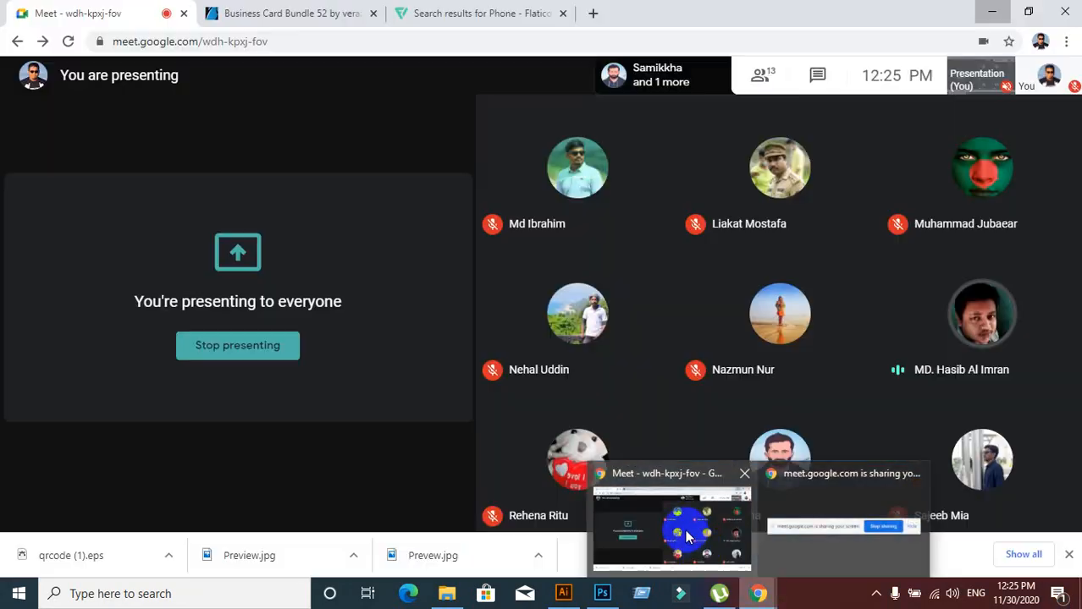
click(494, 503)
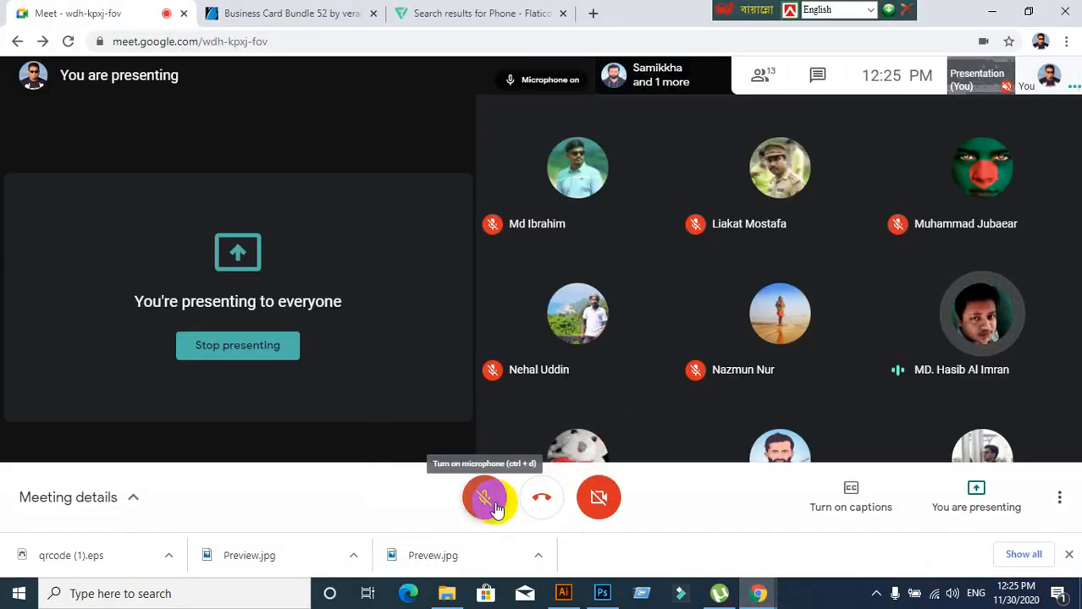
mouse_move(553, 597)
click(552, 597)
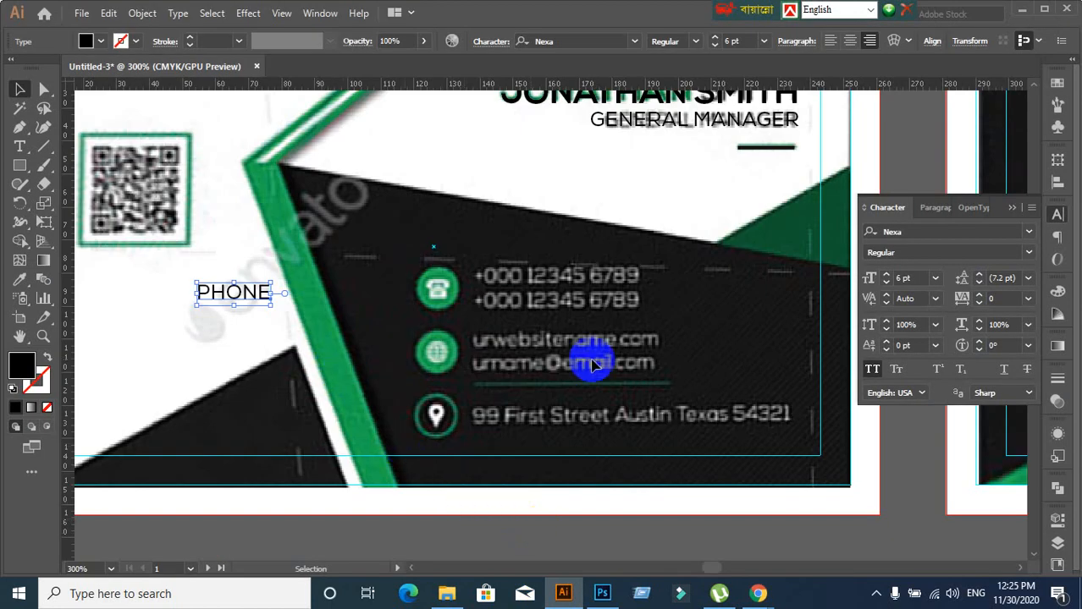
Turn off All Caps and set the phone text to Font Awesome 5 Free Solid, showing a handset icon
click(872, 369)
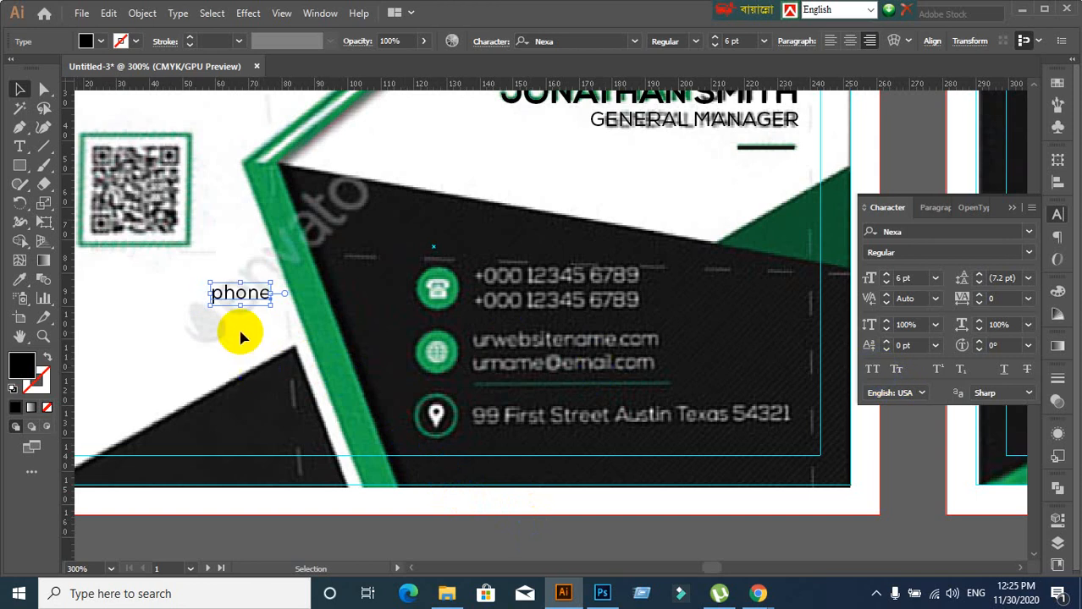
click(192, 264)
drag(259, 324, 259, 345)
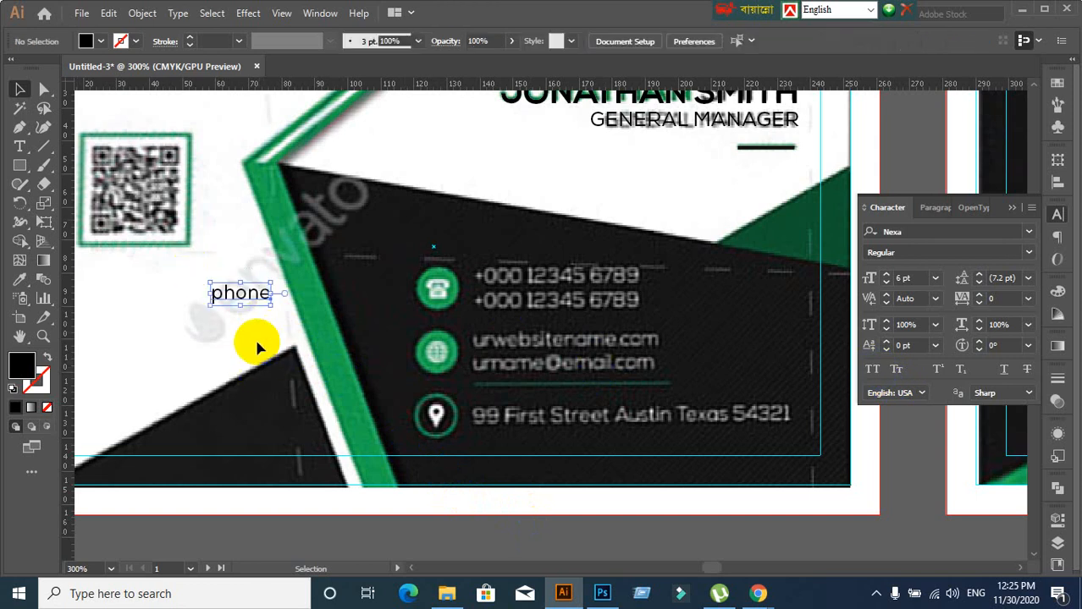
alt+scroll(258, 347, up, 2)
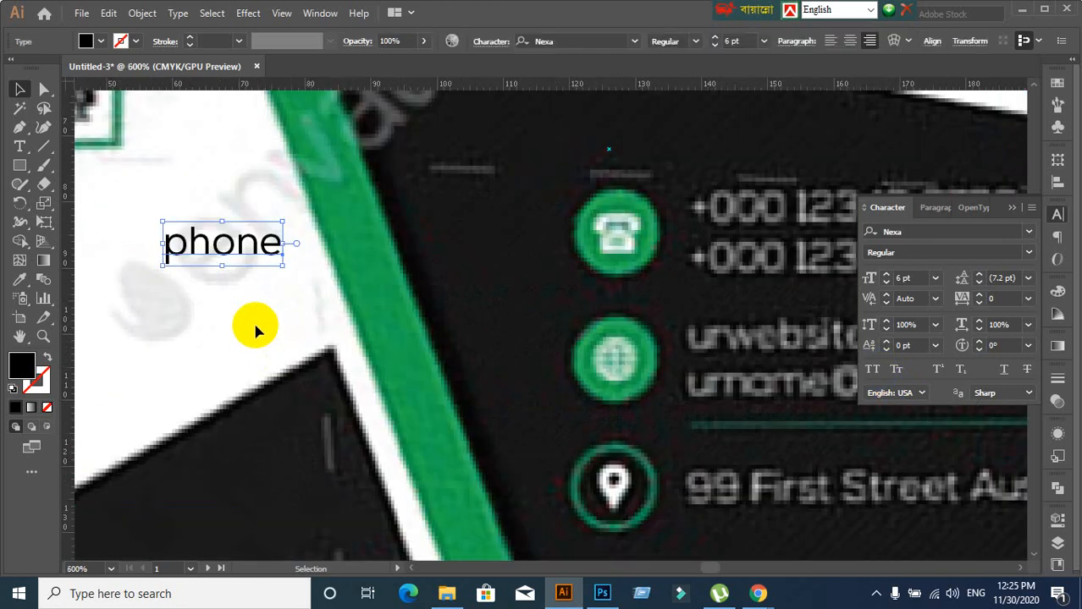
click(909, 231)
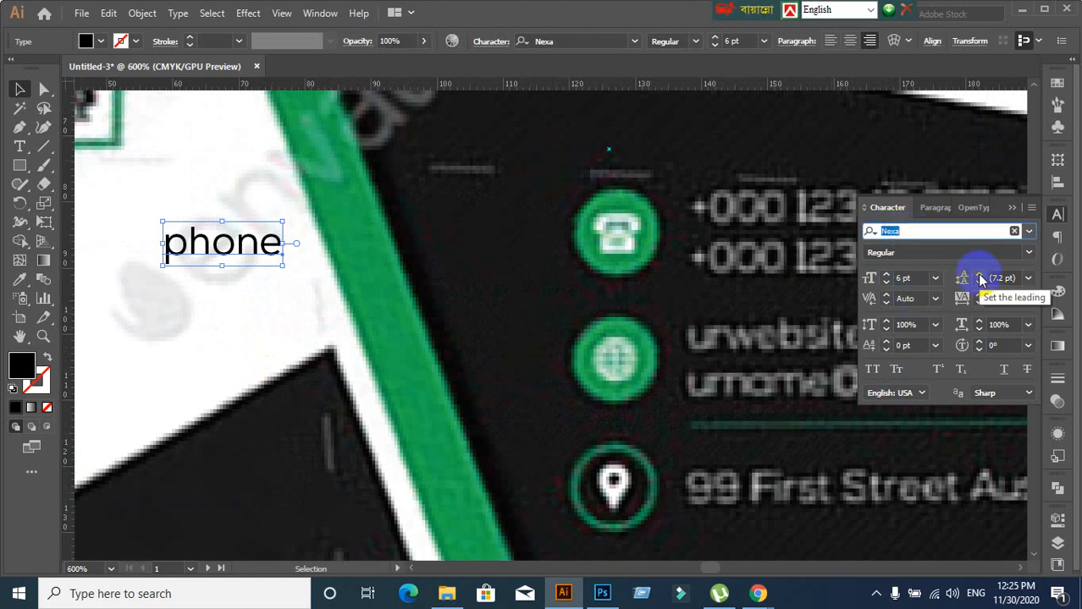
text(fon)
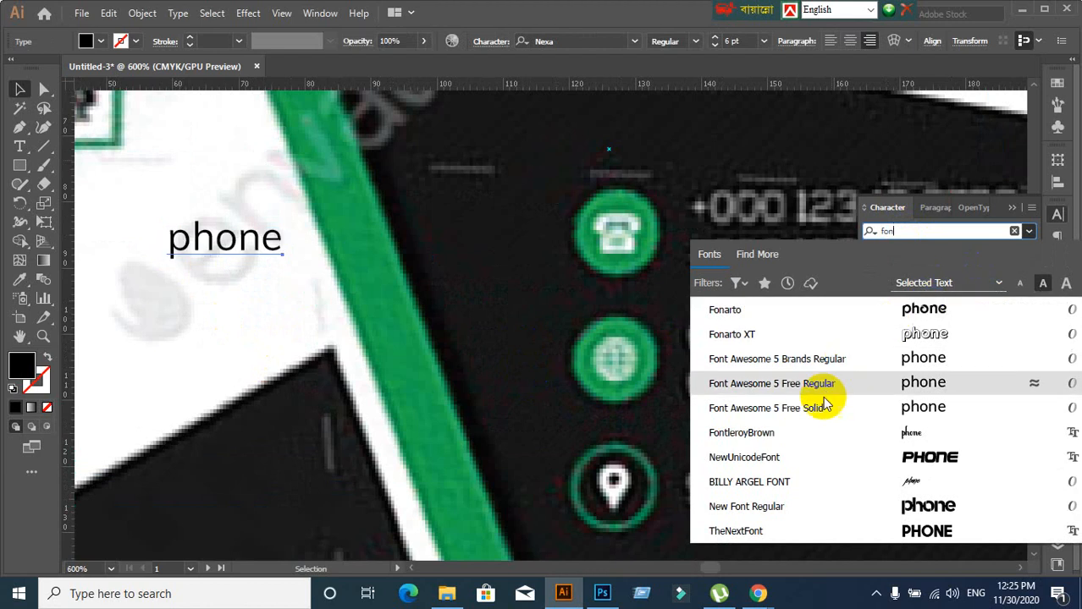
click(825, 409)
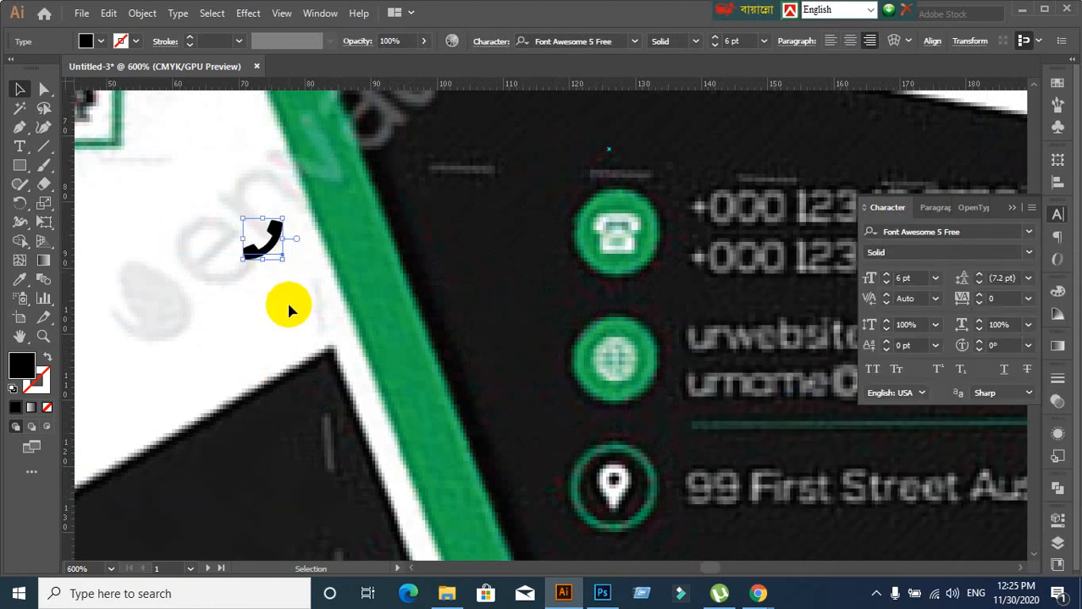
click(275, 279)
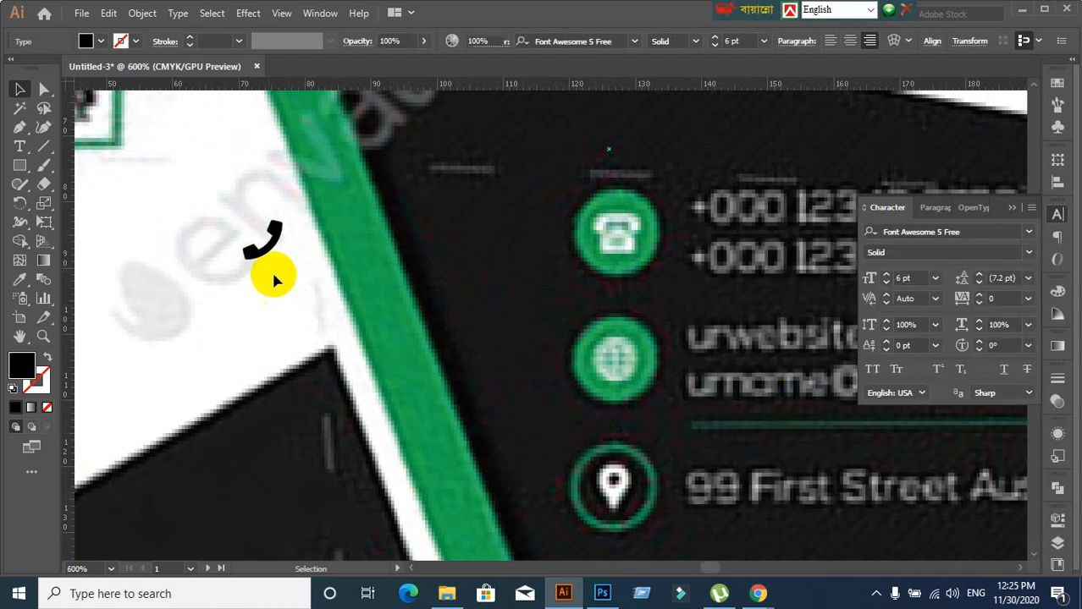
click(308, 335)
scroll(254, 337, down, 2)
click(20, 149)
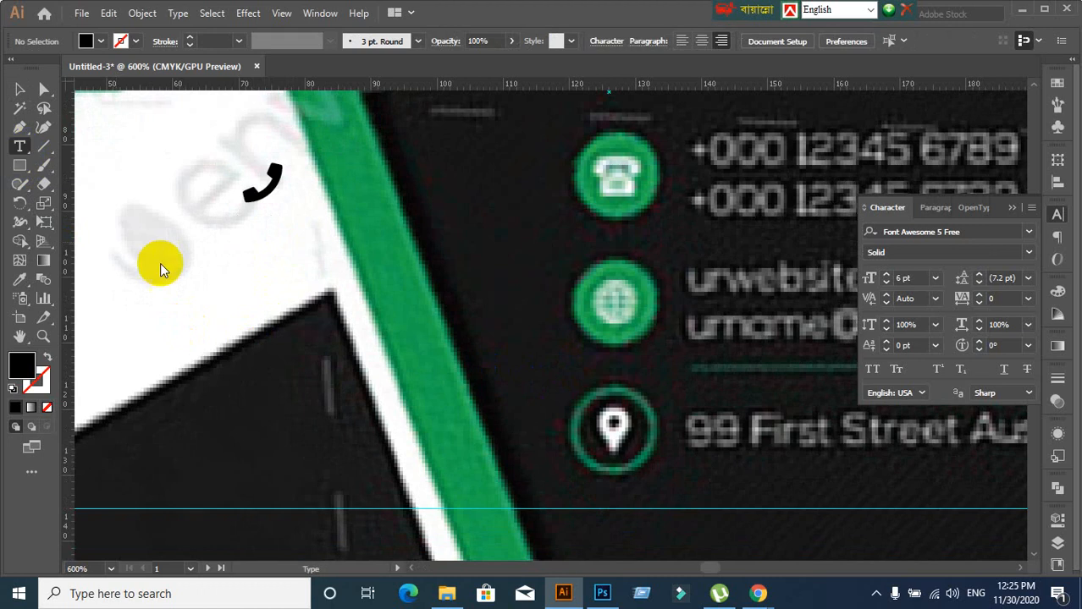
Type 'globe' as a new glyph and move the globe icon below the handset
click(187, 309)
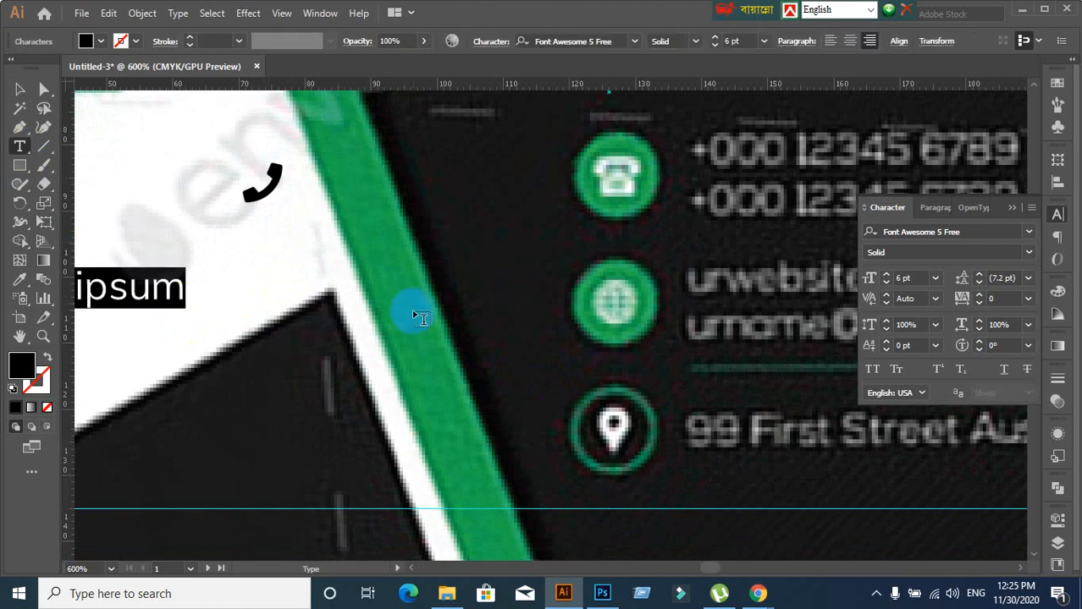
text(globe)
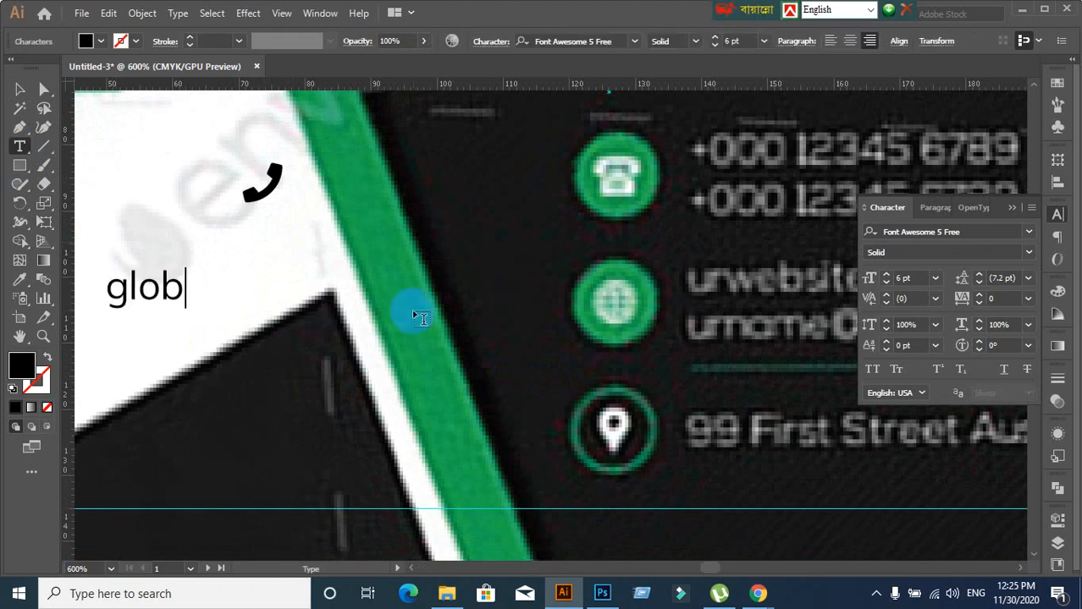
click(20, 89)
click(169, 286)
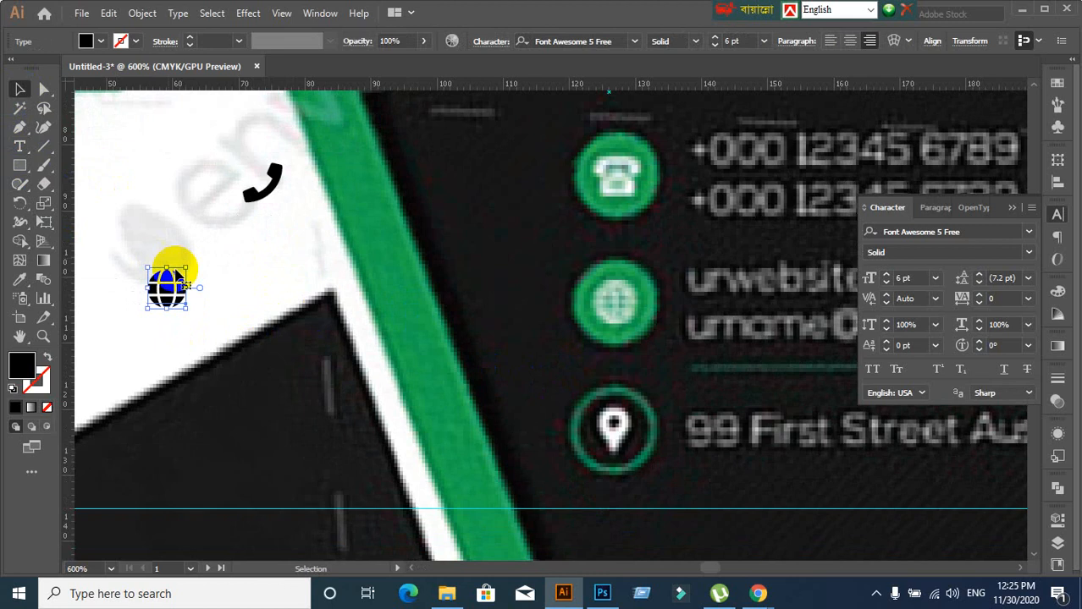
drag(169, 288, 248, 262)
scroll(668, 461, down, 1)
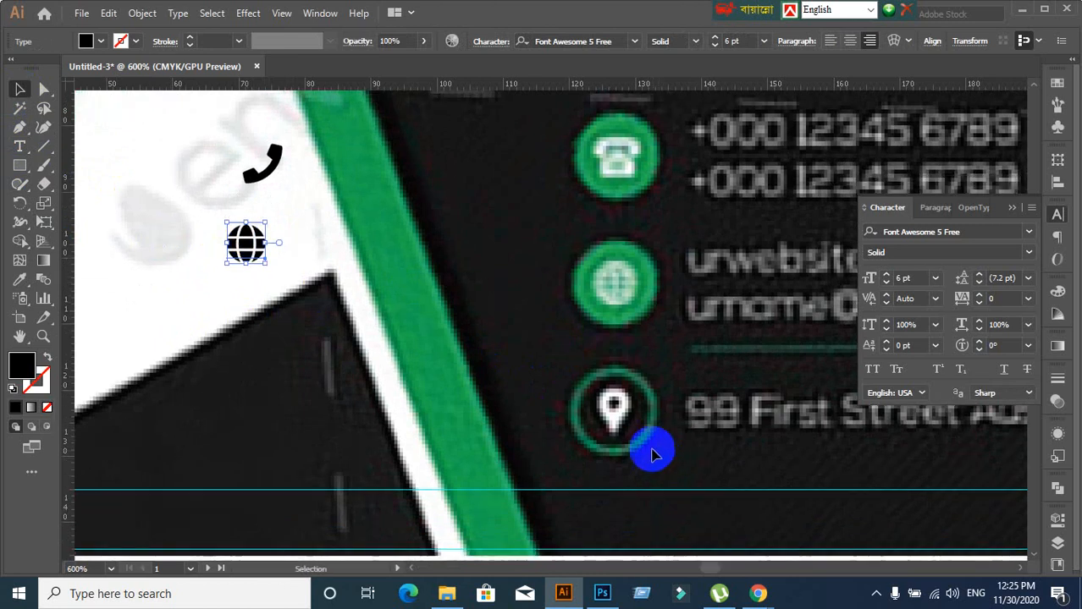
scroll(625, 421, down, 2)
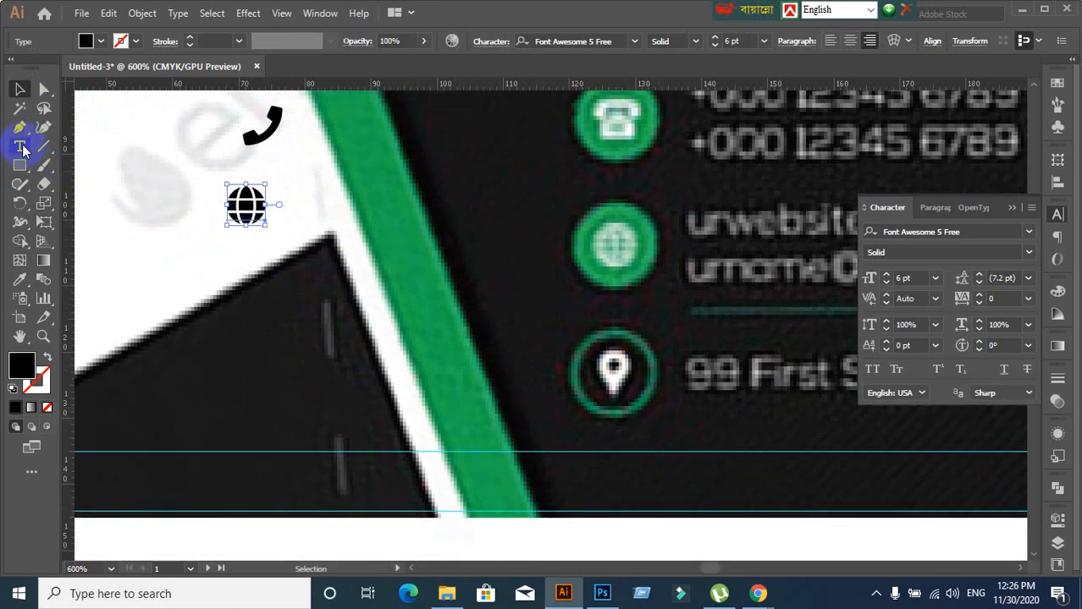
Try a 'map-alt' glyph below the globe, then delete it
click(20, 146)
click(146, 291)
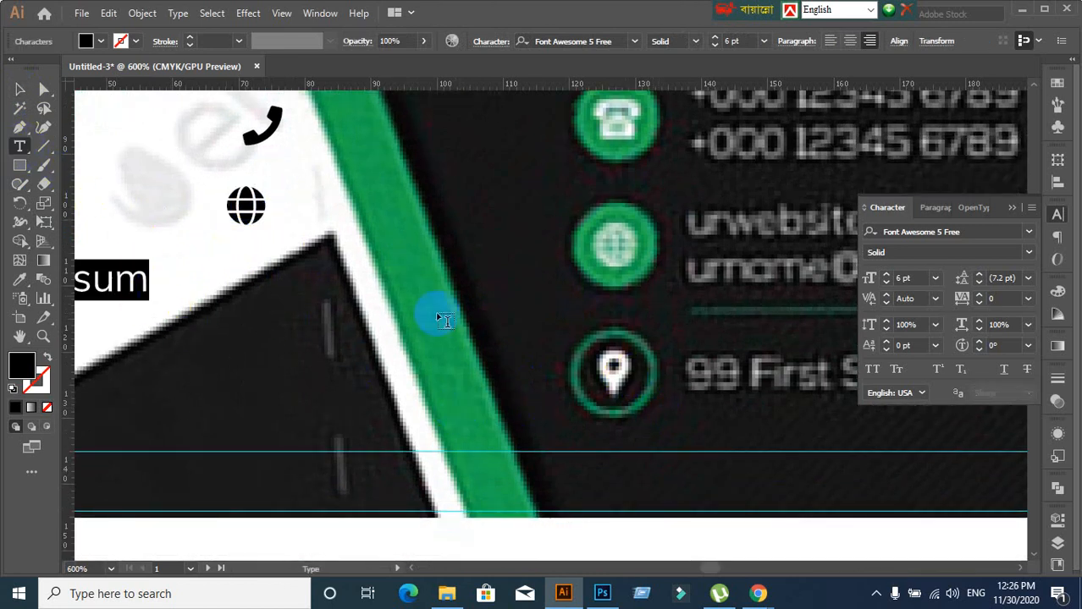
text(pin)
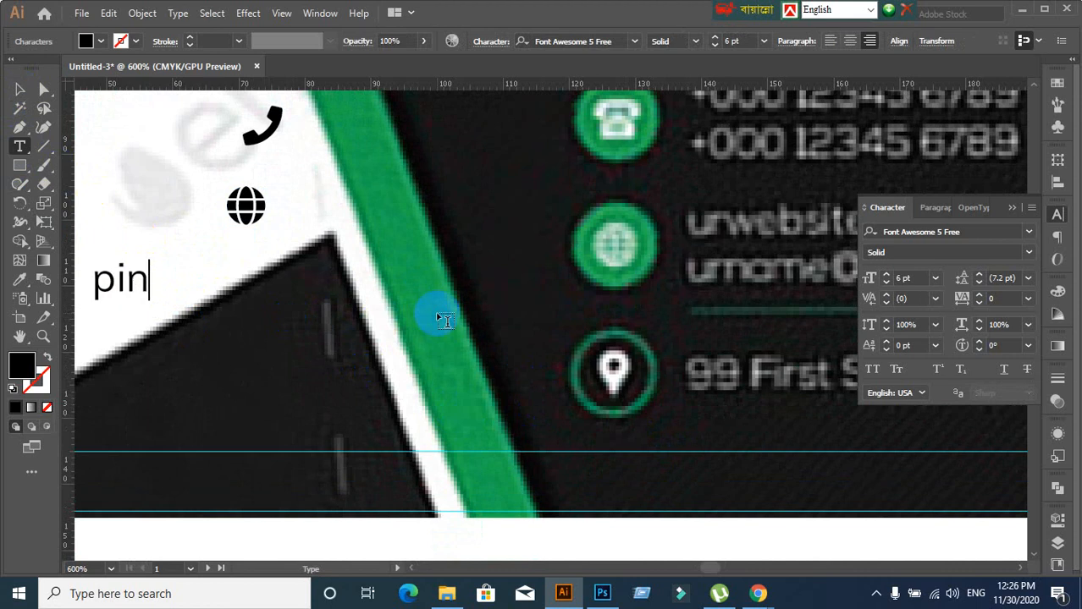
key(BackSpace)
key(BackSpace)
key(BackSpace)
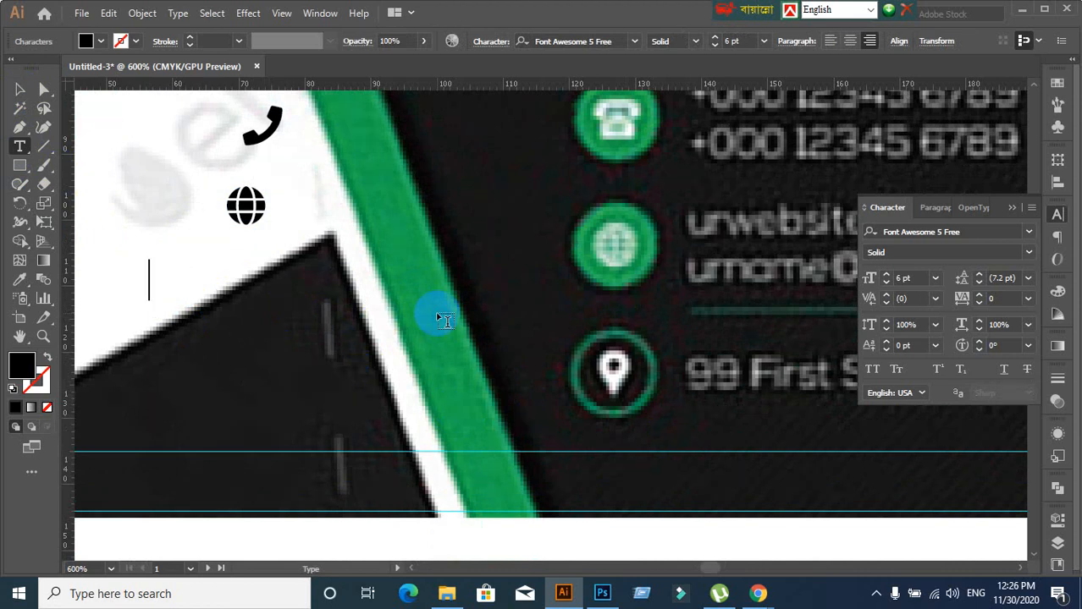
text(map)
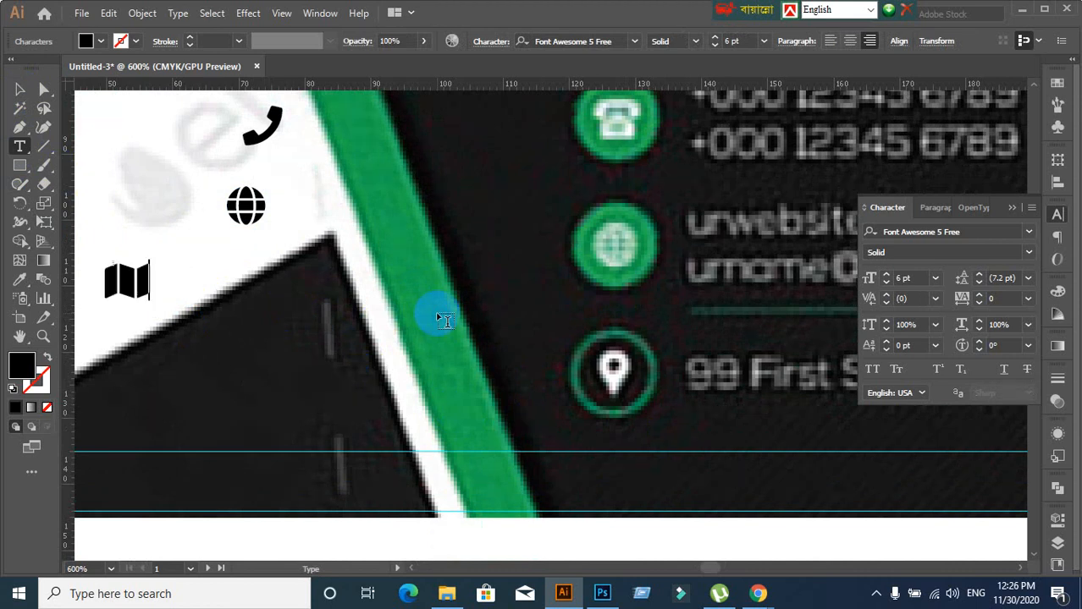
text(-alt)
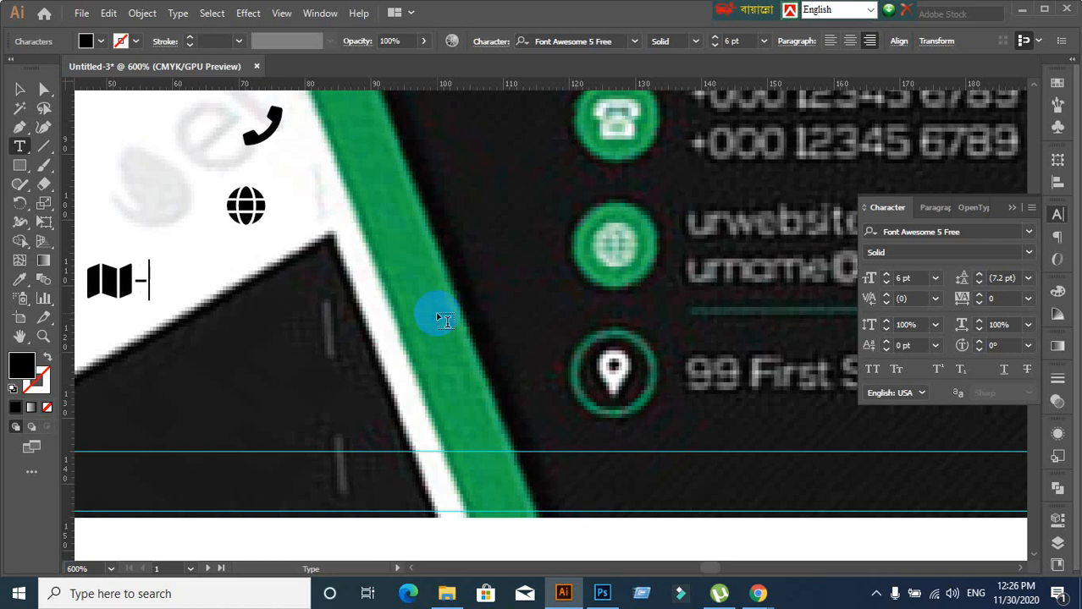
key(BackSpace)
key(BackSpace)
key(BackSpace)
key(BackSpace)
key(BackSpace)
key(BackSpace)
key(BackSpace)
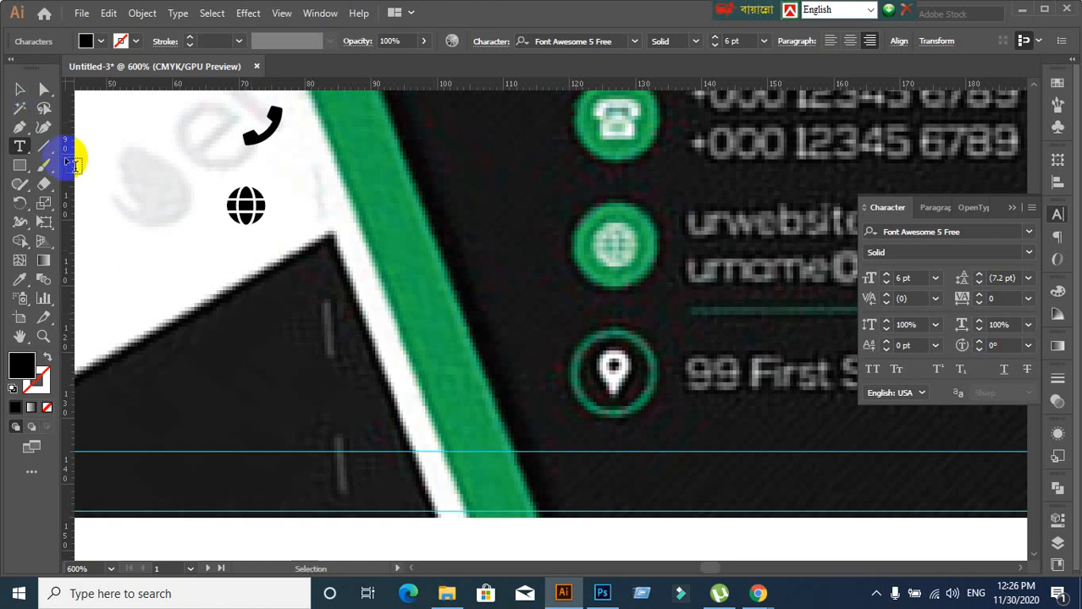
click(20, 91)
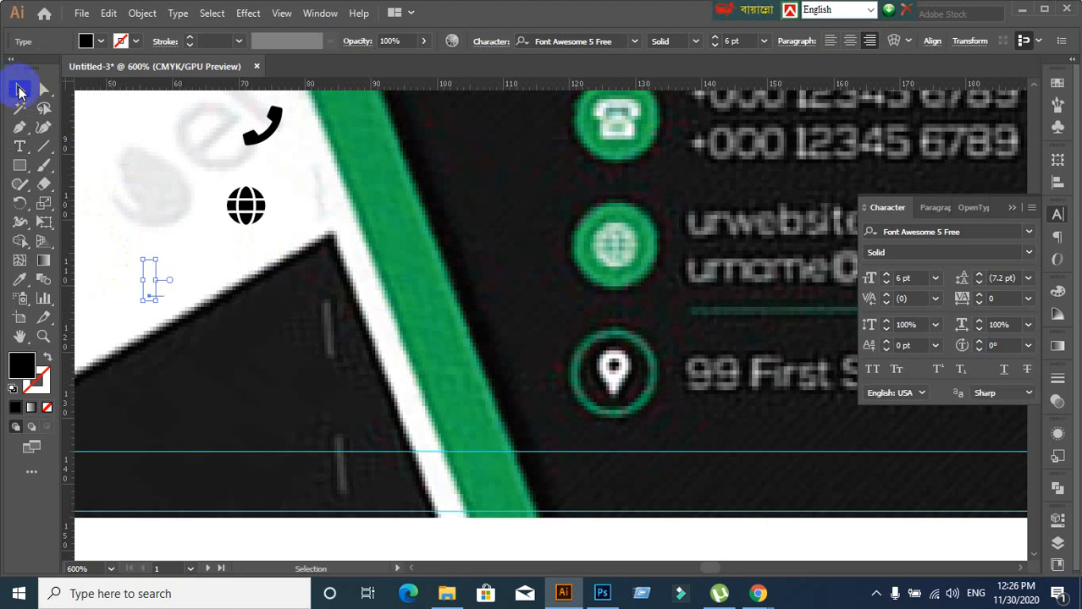
click(106, 220)
click(796, 469)
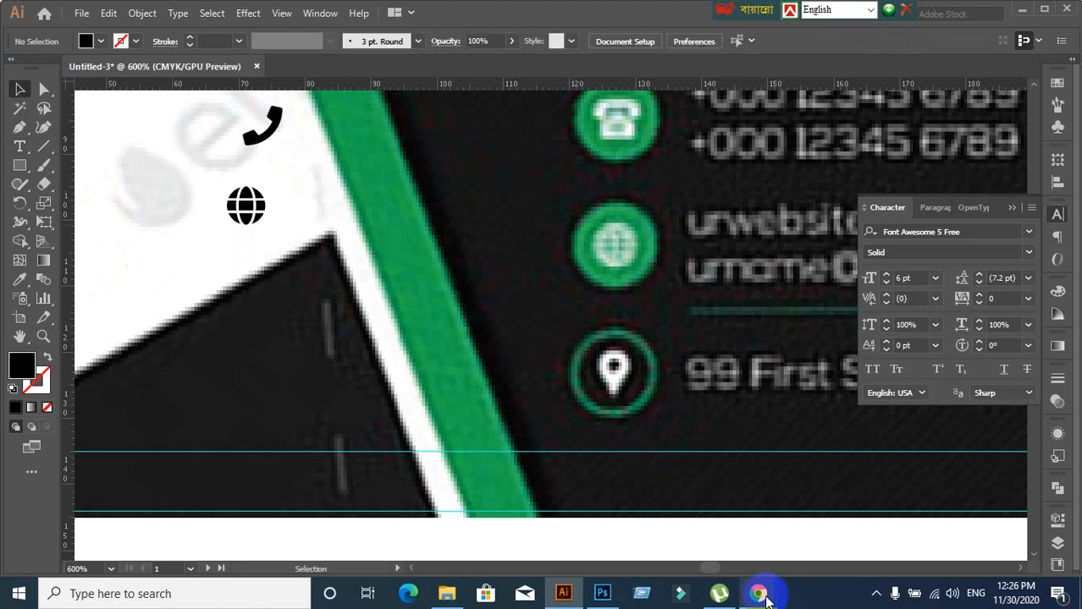
Close the Flaticon tab and open fontawesome.com/cheatsheet via a Google search for 'font awesome cheatsheet'
click(679, 520)
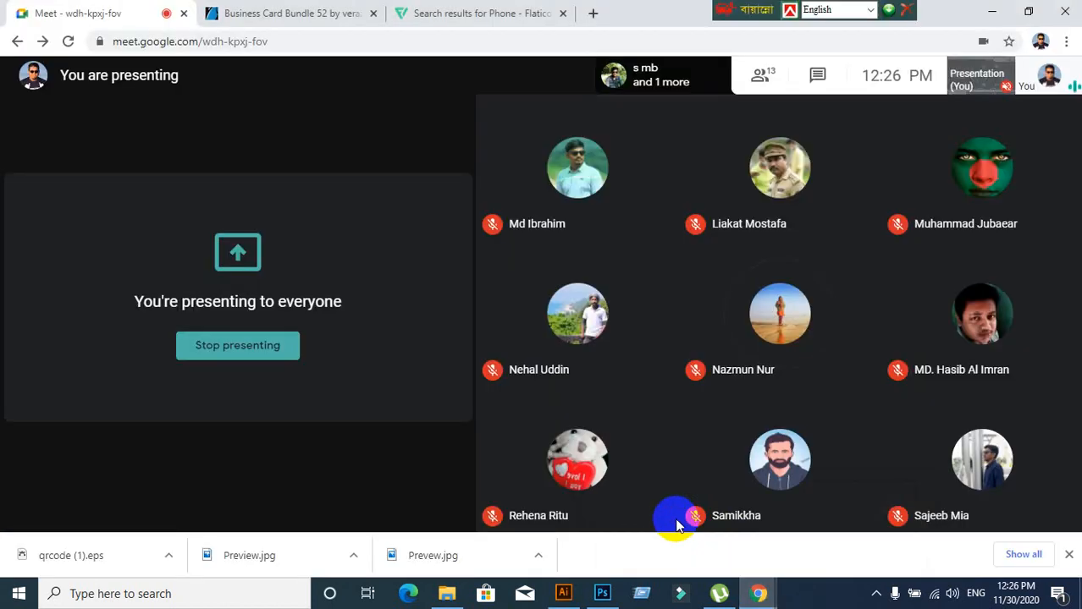
click(562, 13)
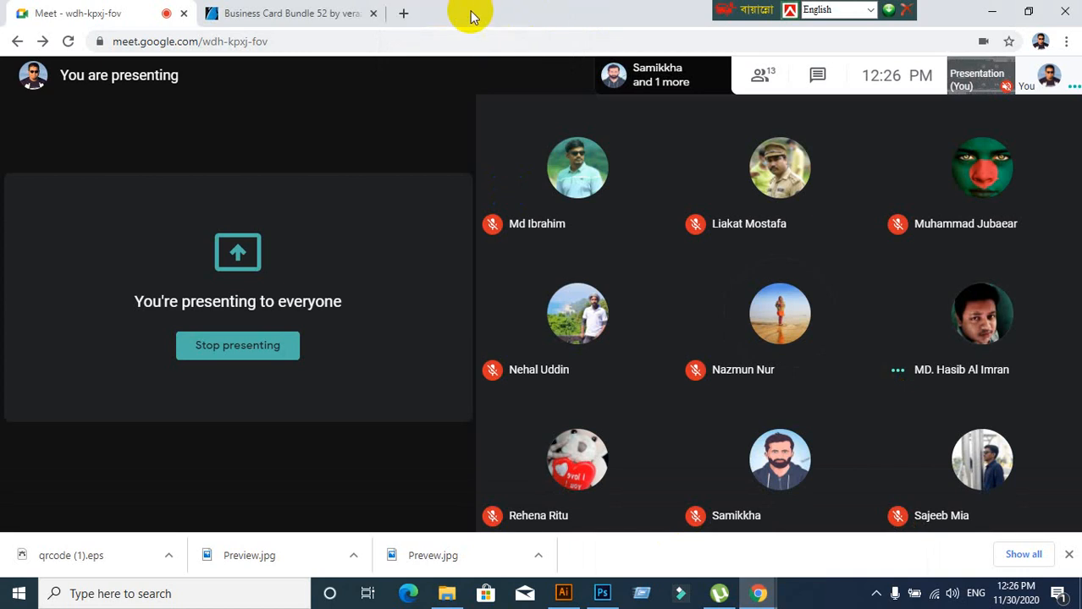
click(405, 14)
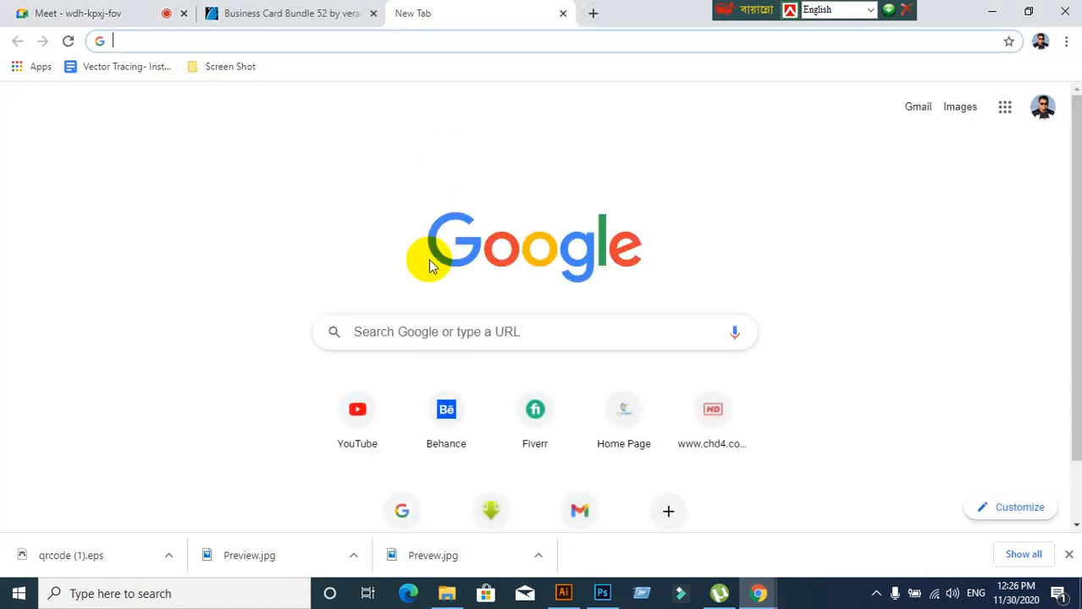
click(401, 511)
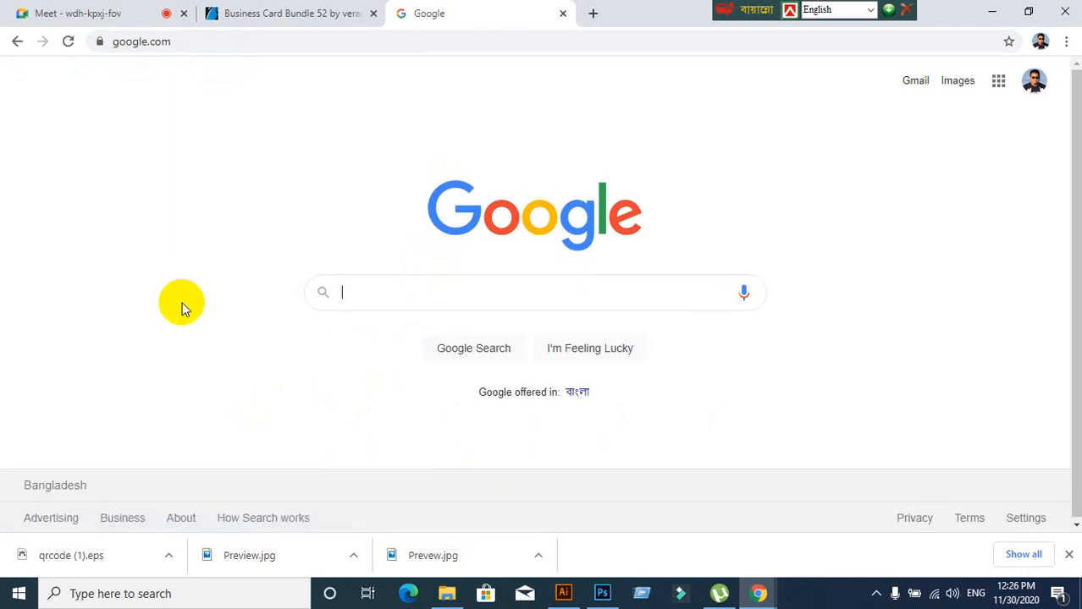
text(fon)
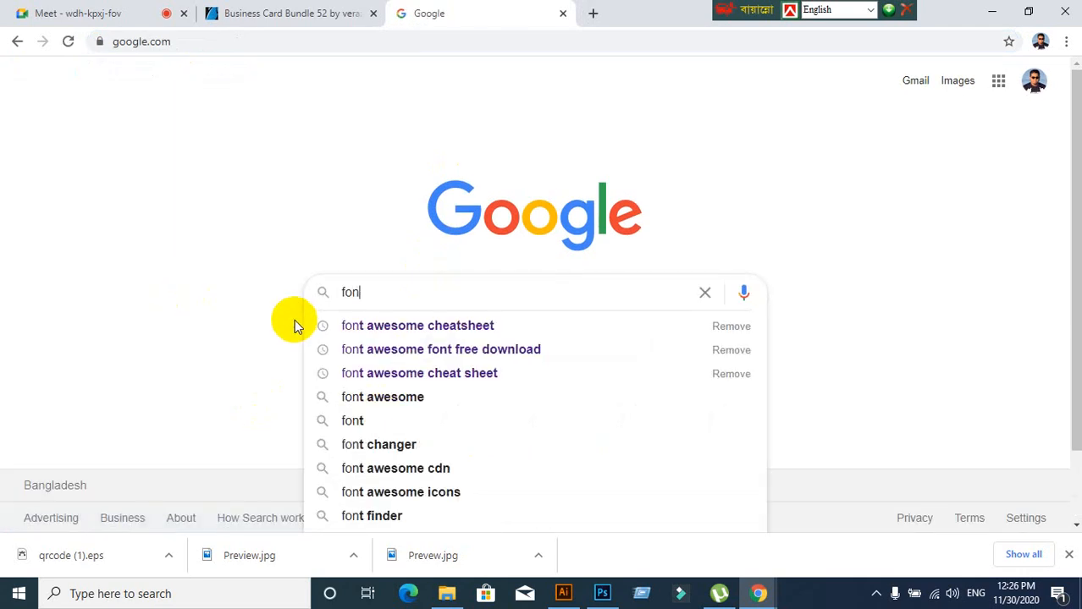
click(347, 327)
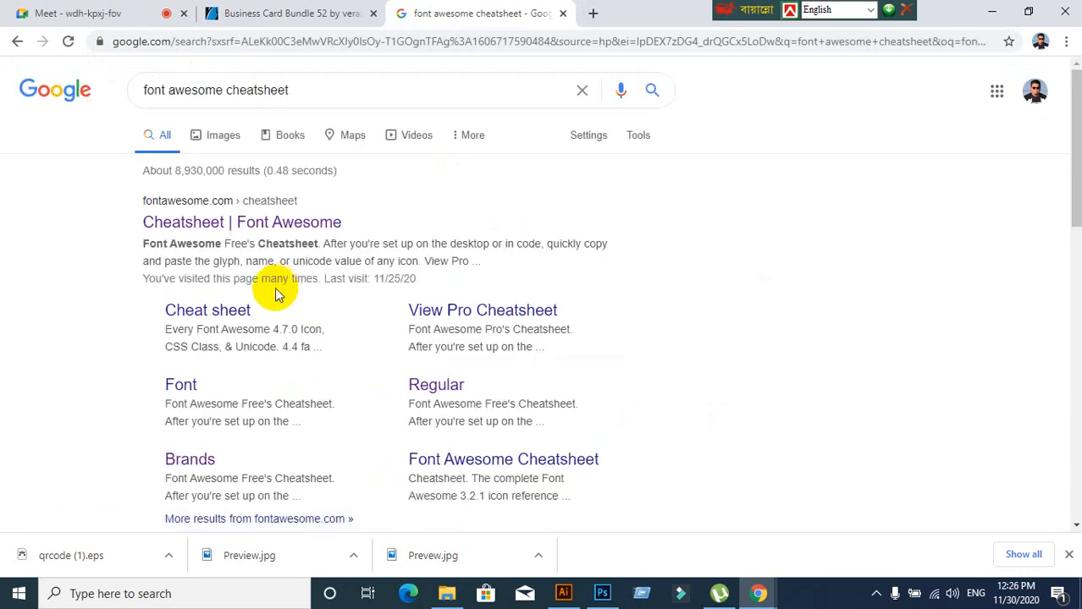
click(163, 225)
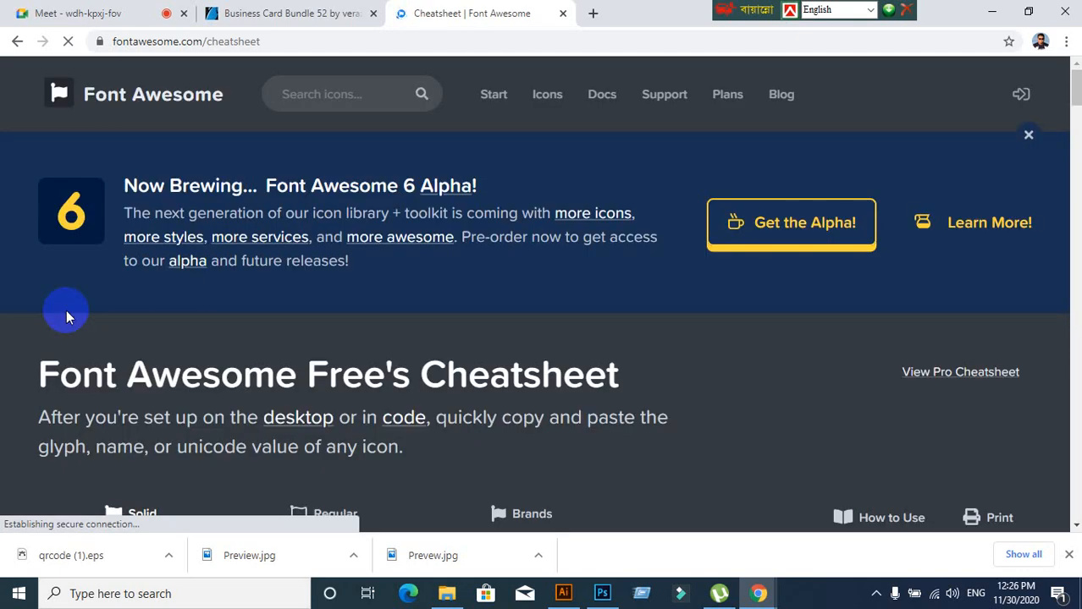
Browse the Font Awesome cheatsheet and search it for 'pin'
scroll(592, 286, down, 4)
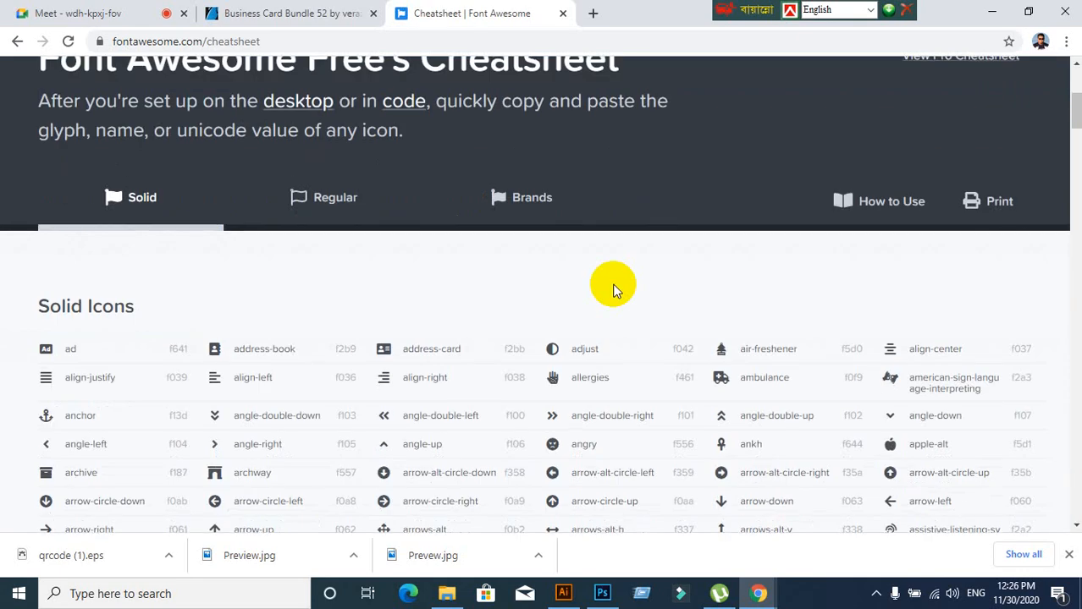
scroll(614, 290, up, 4)
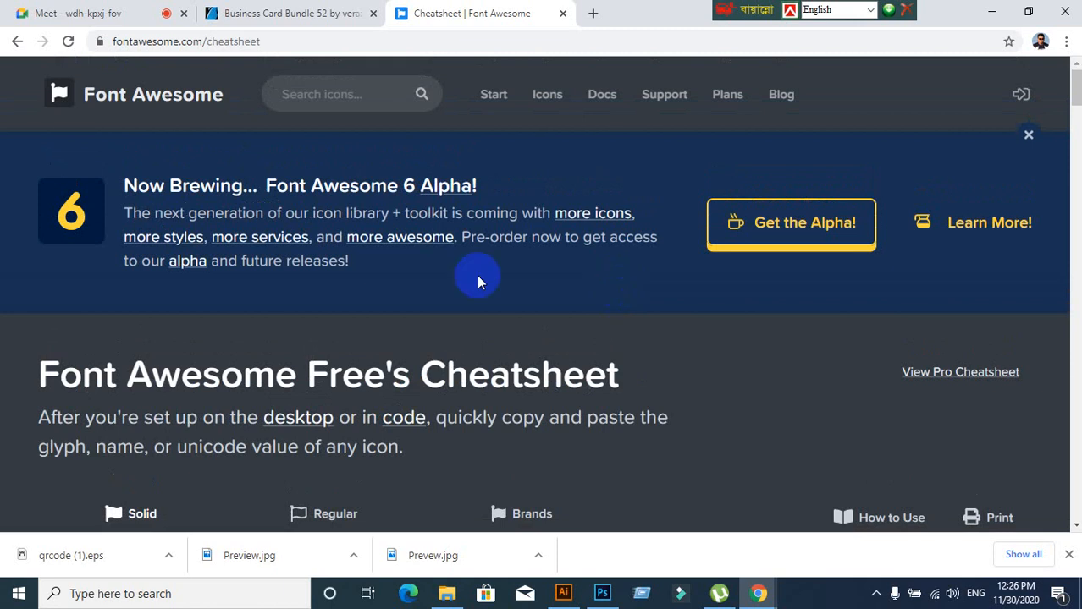
scroll(478, 278, down, 2)
scroll(618, 371, down, 2)
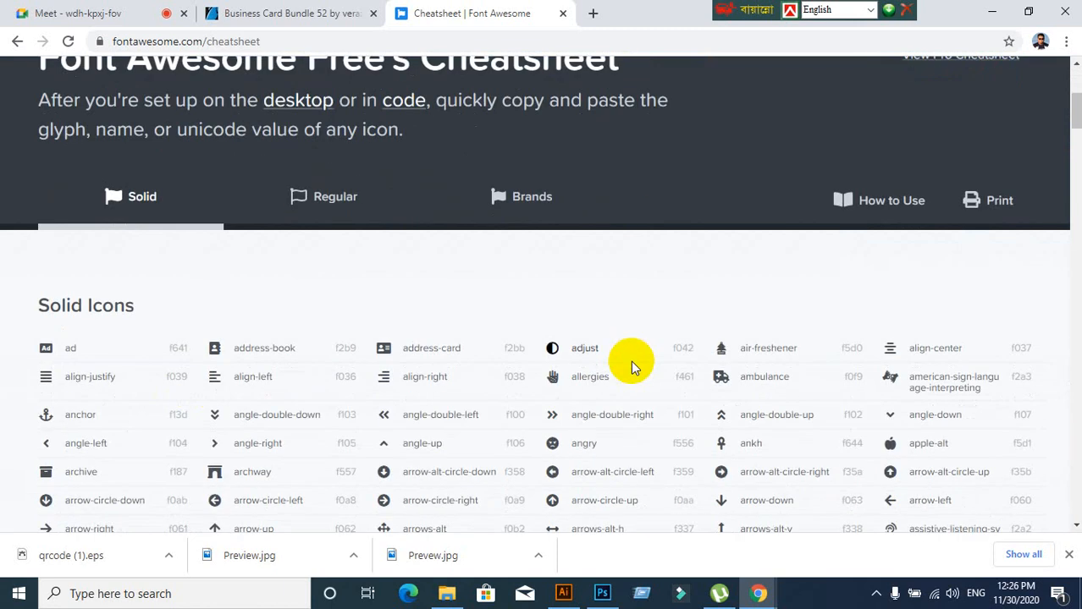
key(ctrl+f)
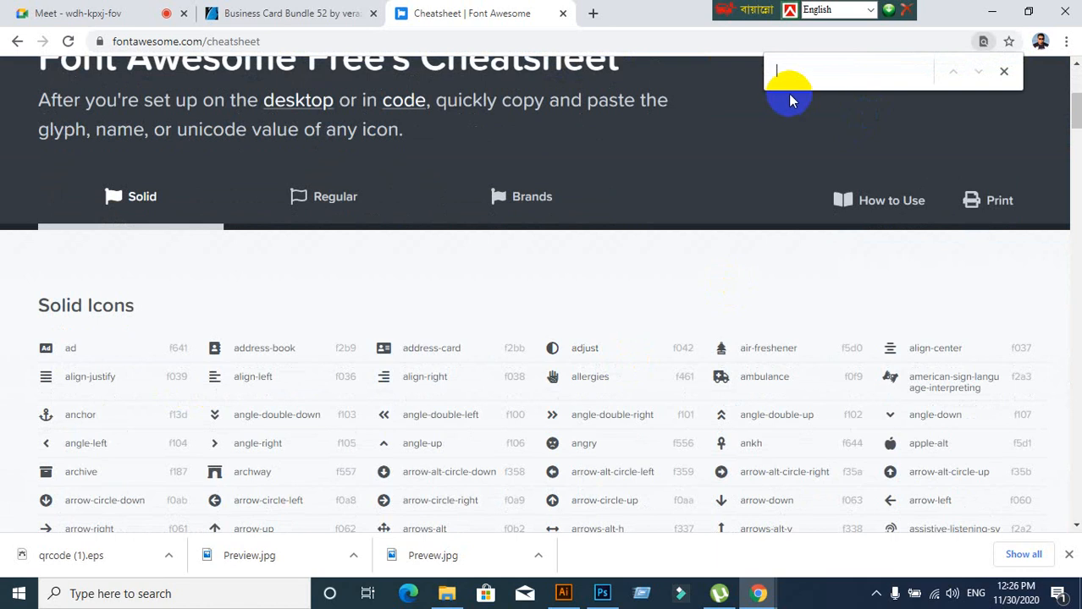
text(pin)
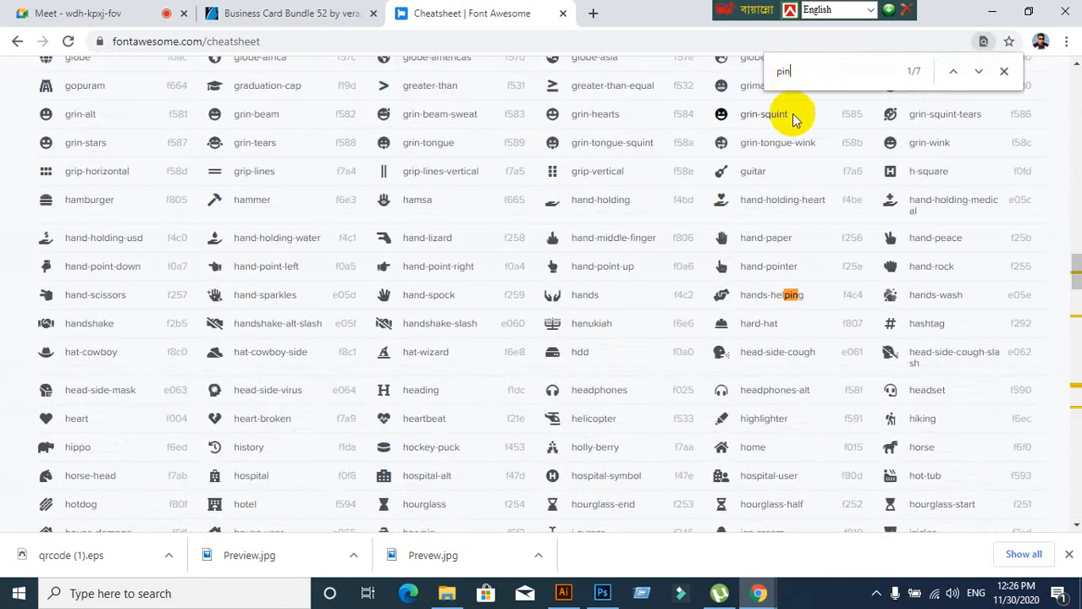
scroll(797, 340, down, 9)
scroll(796, 350, down, 15)
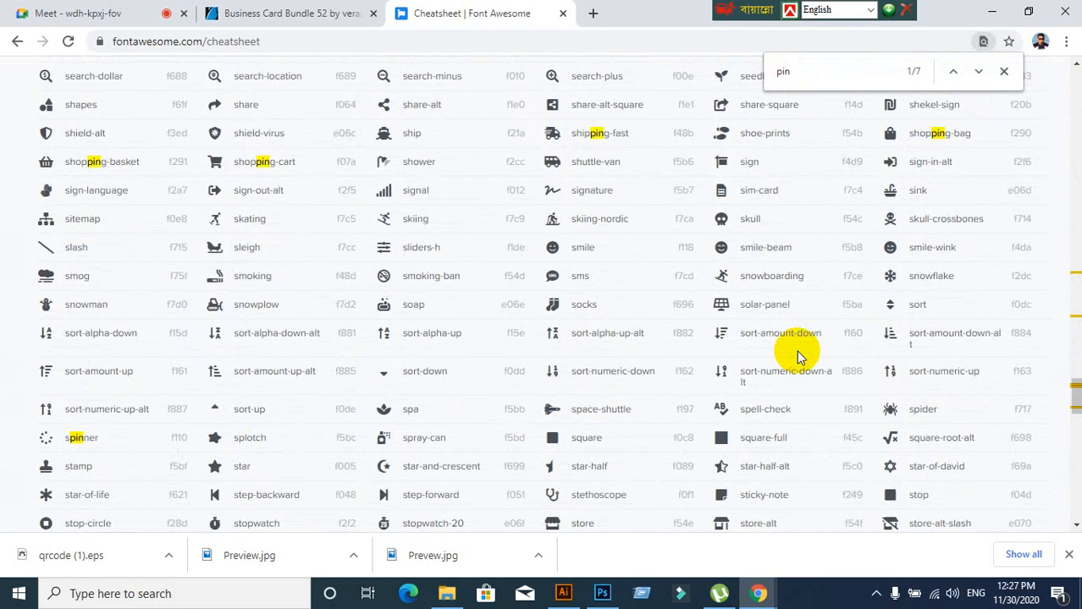
scroll(796, 355, down, 5)
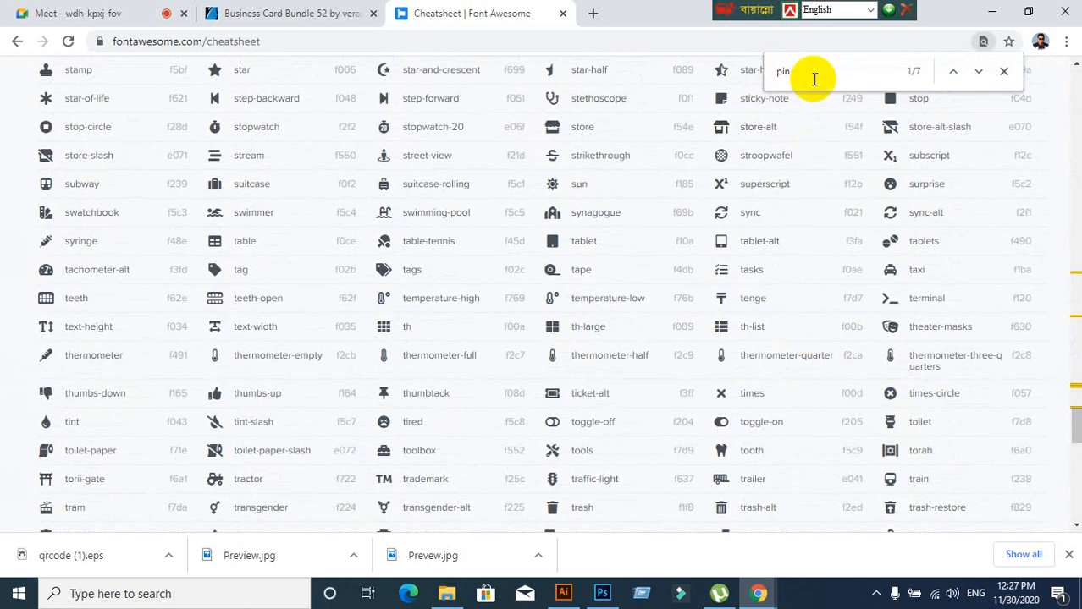
Search for 'map' instead, copy the map-marker-alt glyph, and return to Illustrator
key(BackSpace)
key(BackSpace)
text(map)
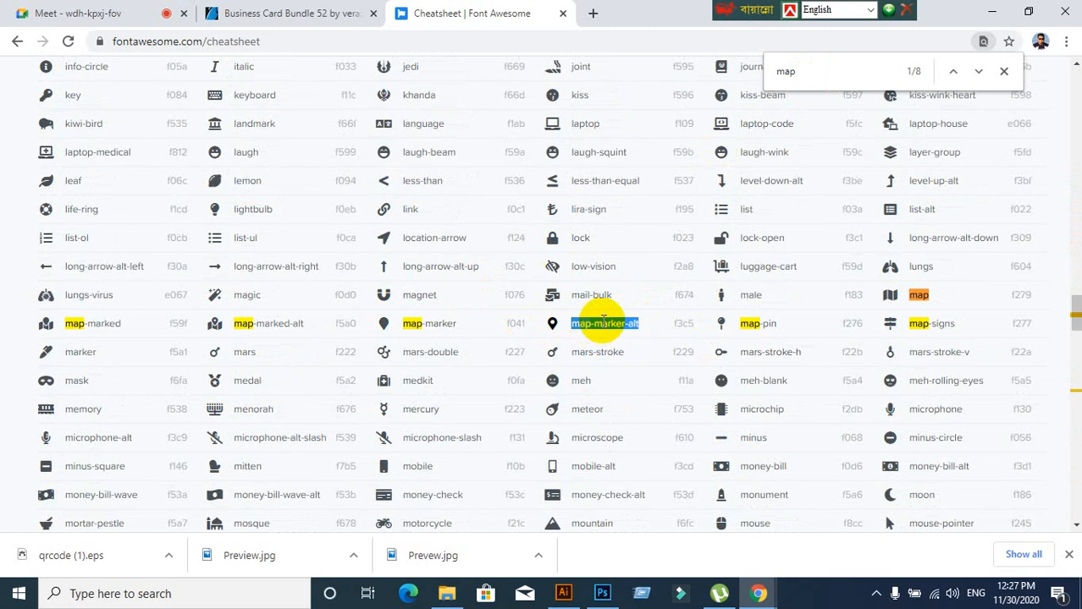
right_click(602, 322)
click(620, 336)
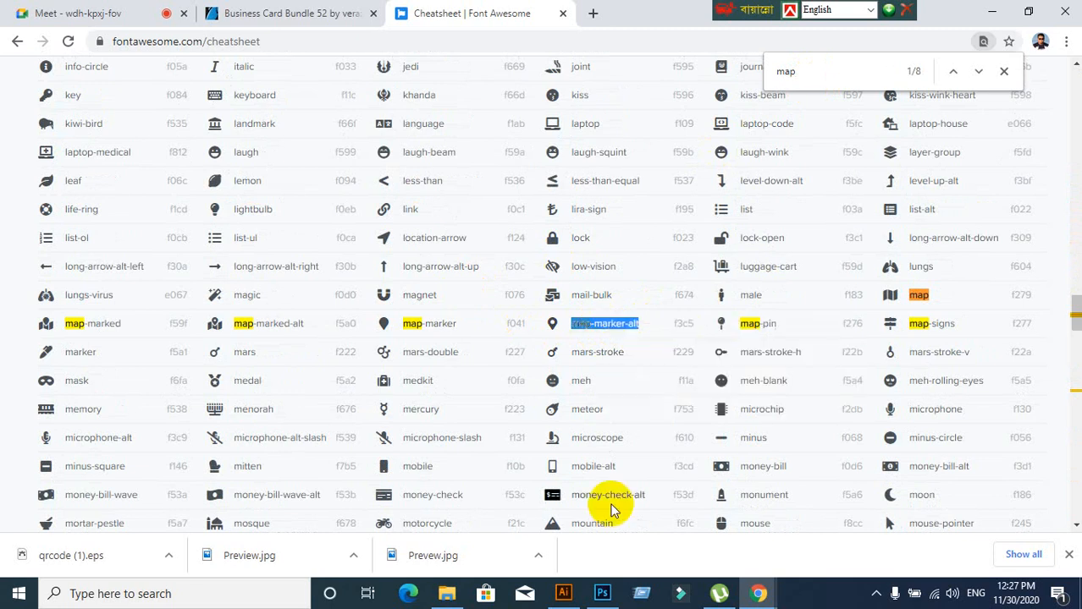
click(558, 591)
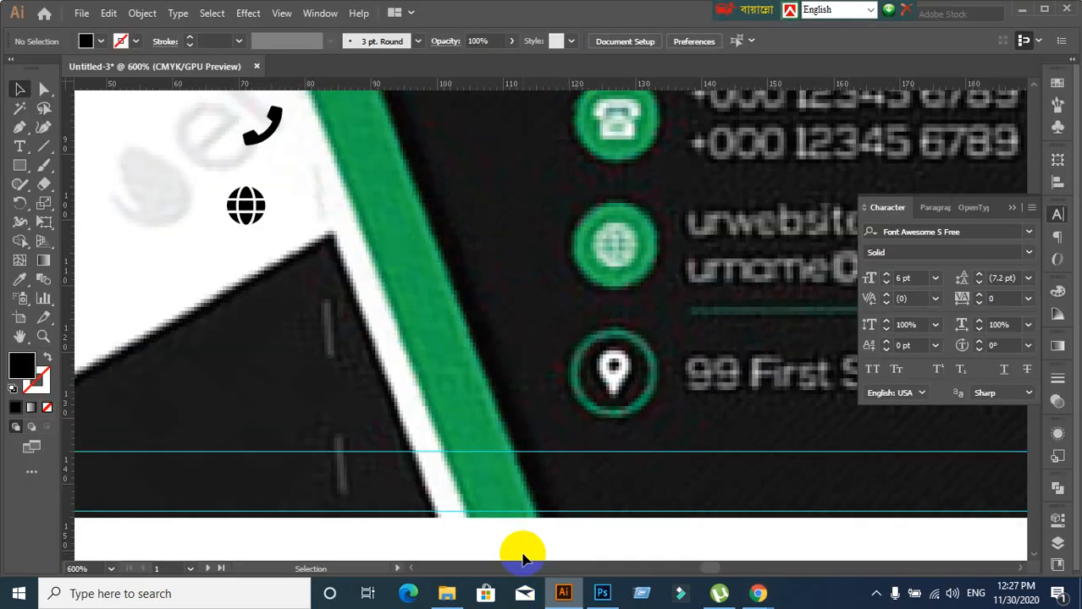
Paste the map-marker glyph as a new text object on the artboard
click(20, 148)
click(164, 287)
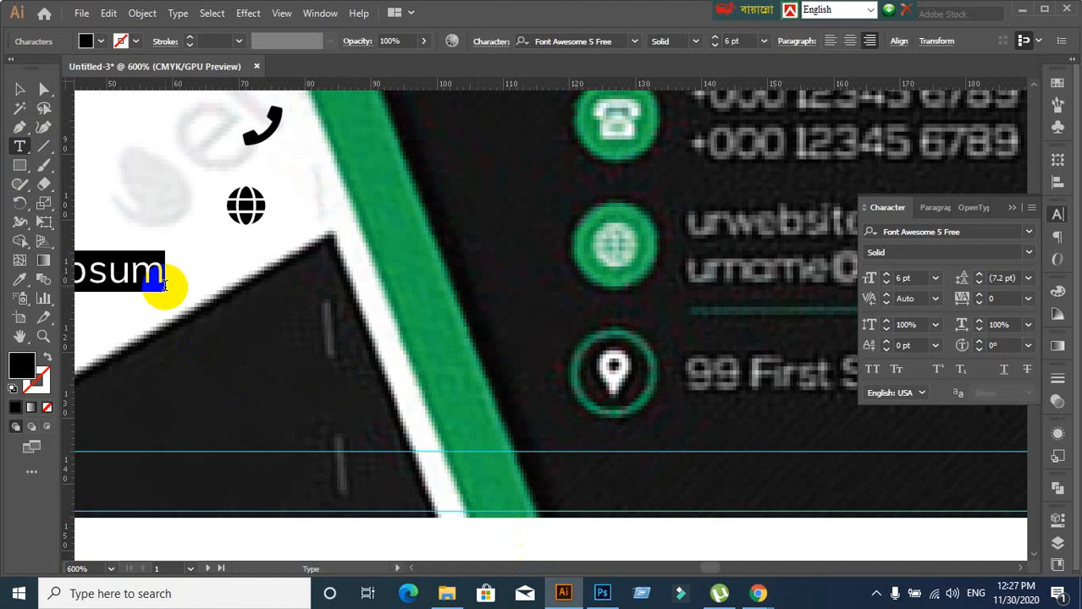
key(ctrl+v)
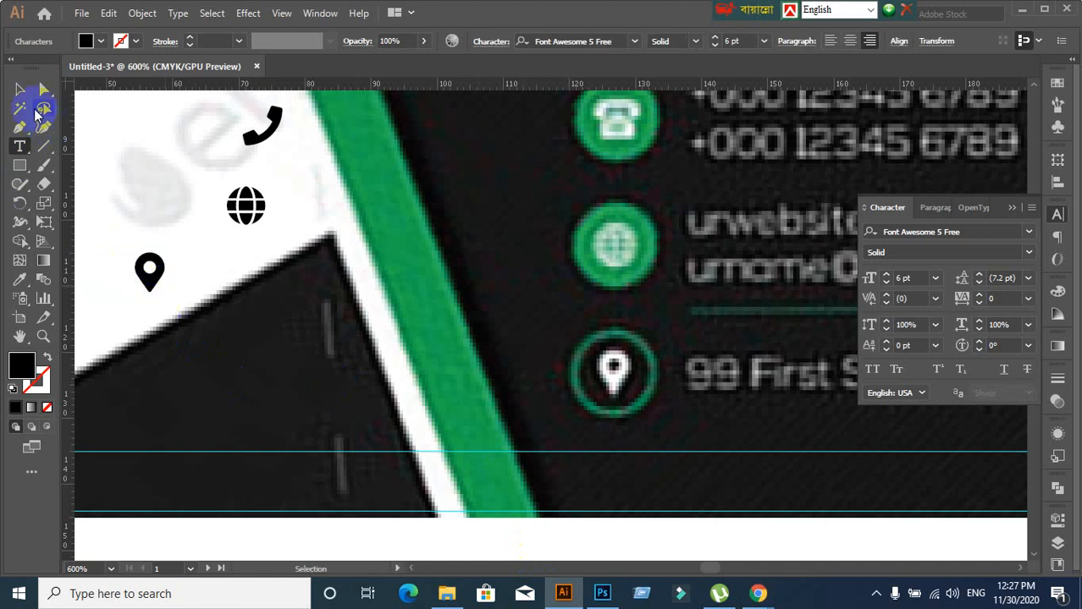
Move the phone, globe and map-pin glyphs onto the first, second and third green circles
click(21, 92)
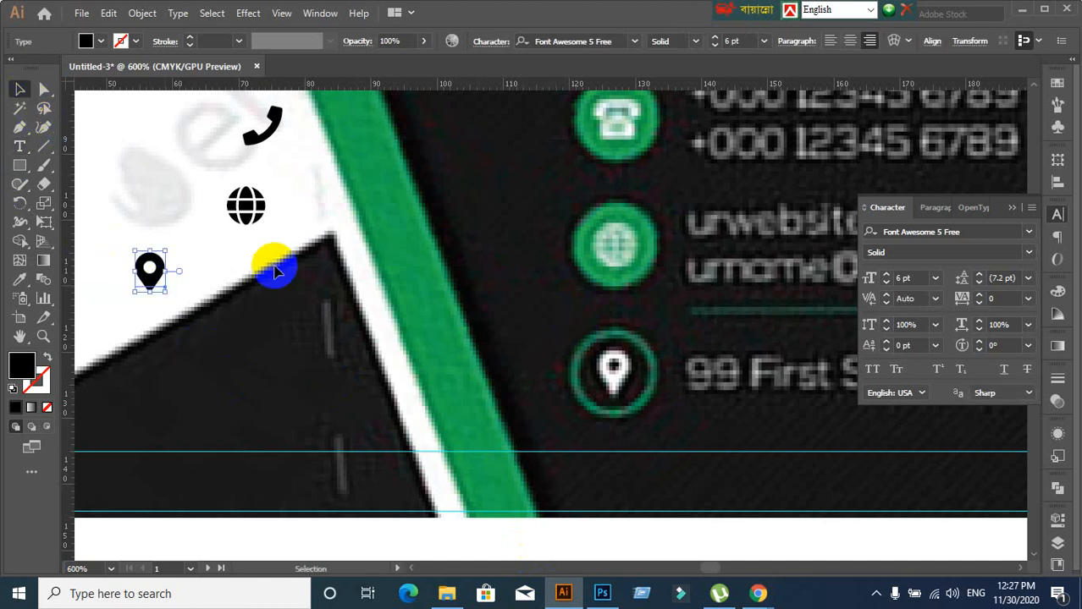
click(251, 218)
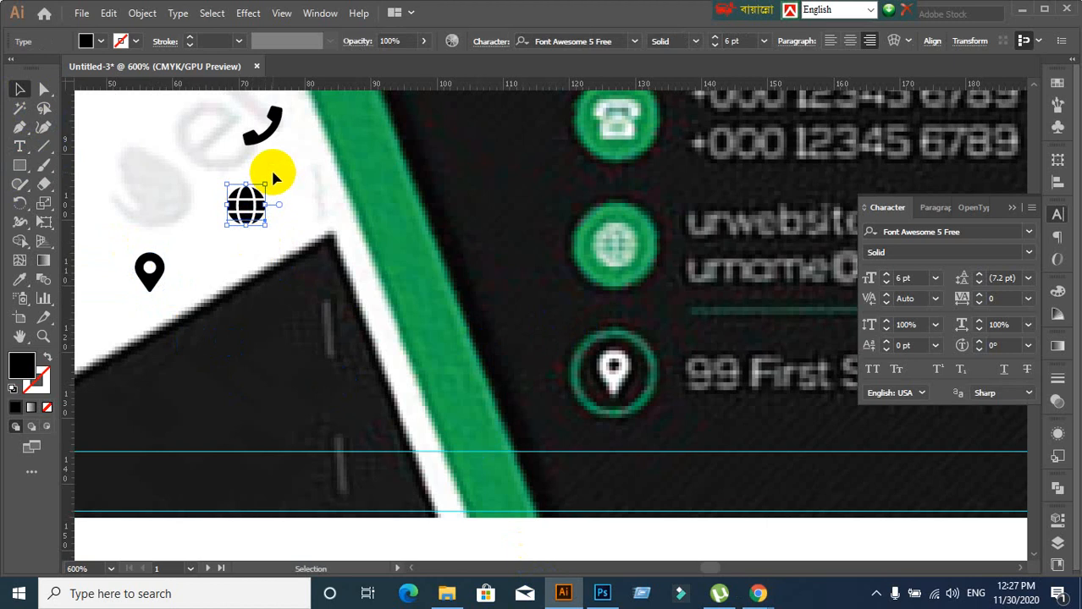
click(258, 141)
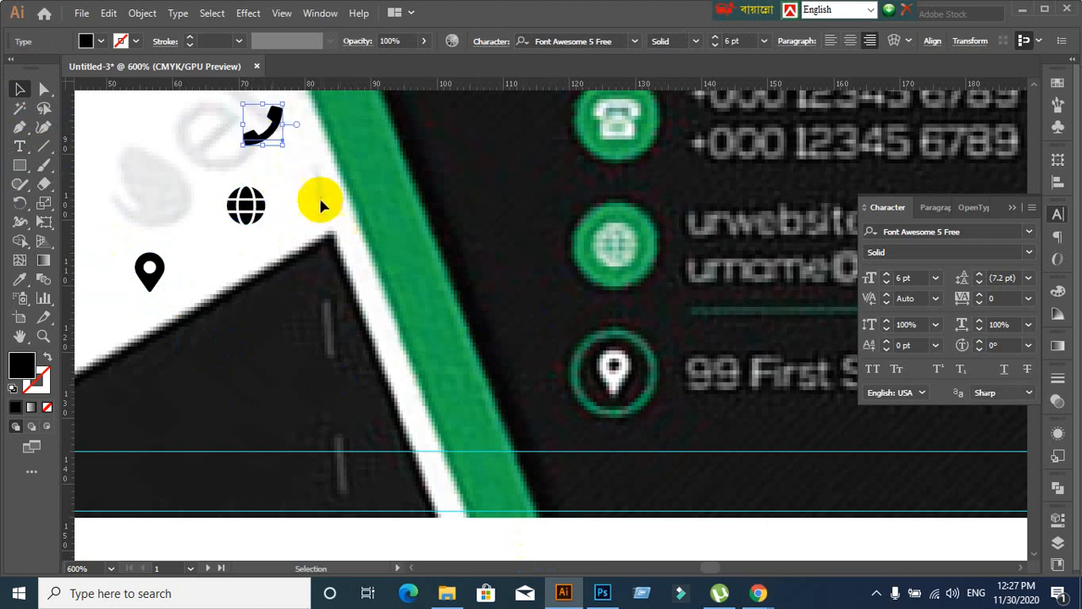
click(278, 242)
scroll(277, 246, down, 2)
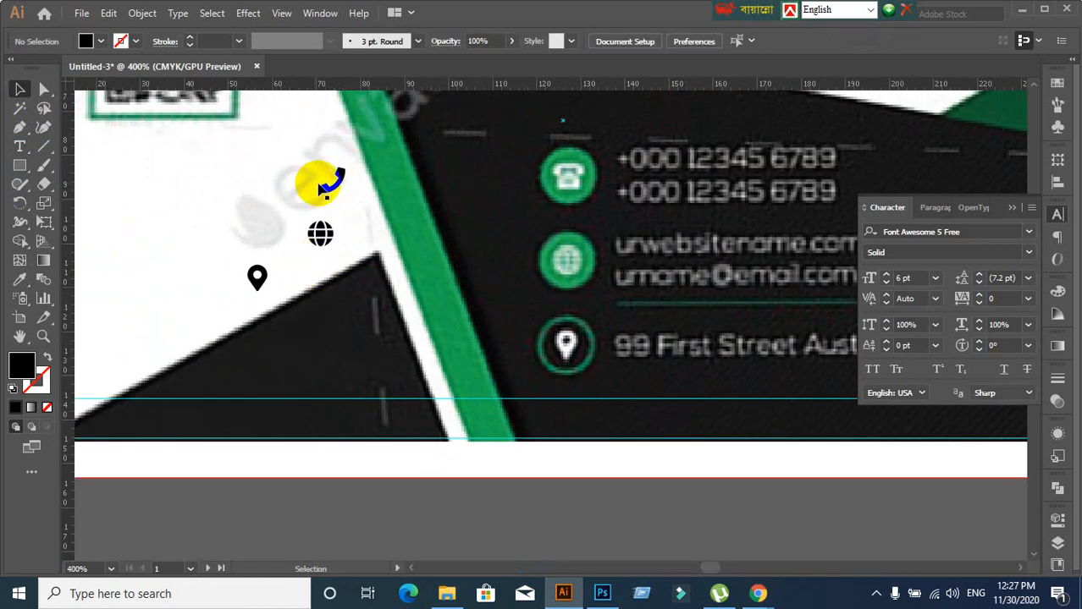
drag(326, 188, 563, 183)
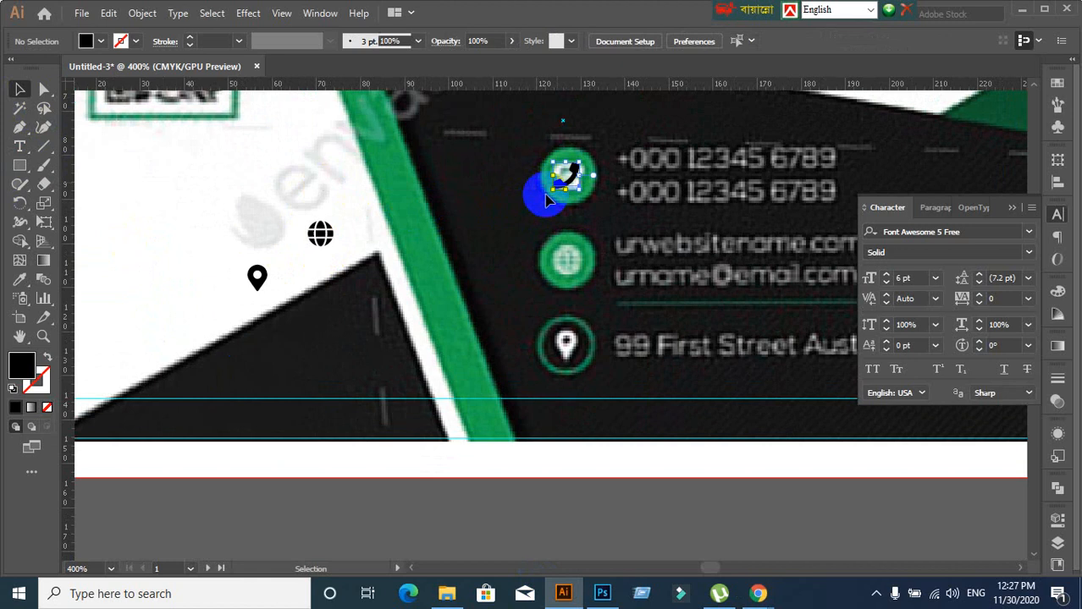
drag(326, 236, 569, 264)
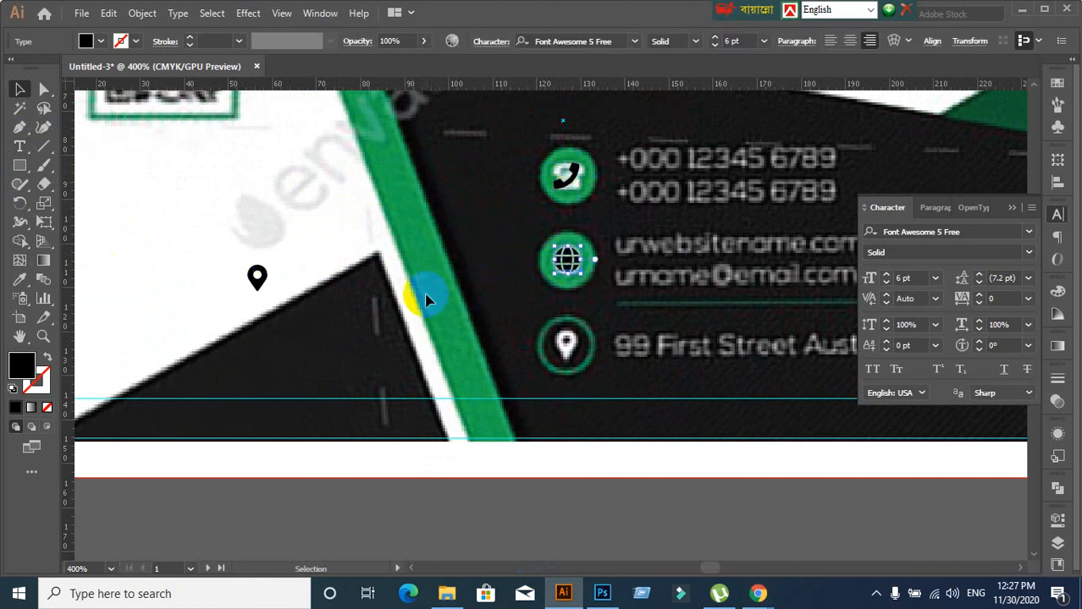
drag(262, 292, 572, 358)
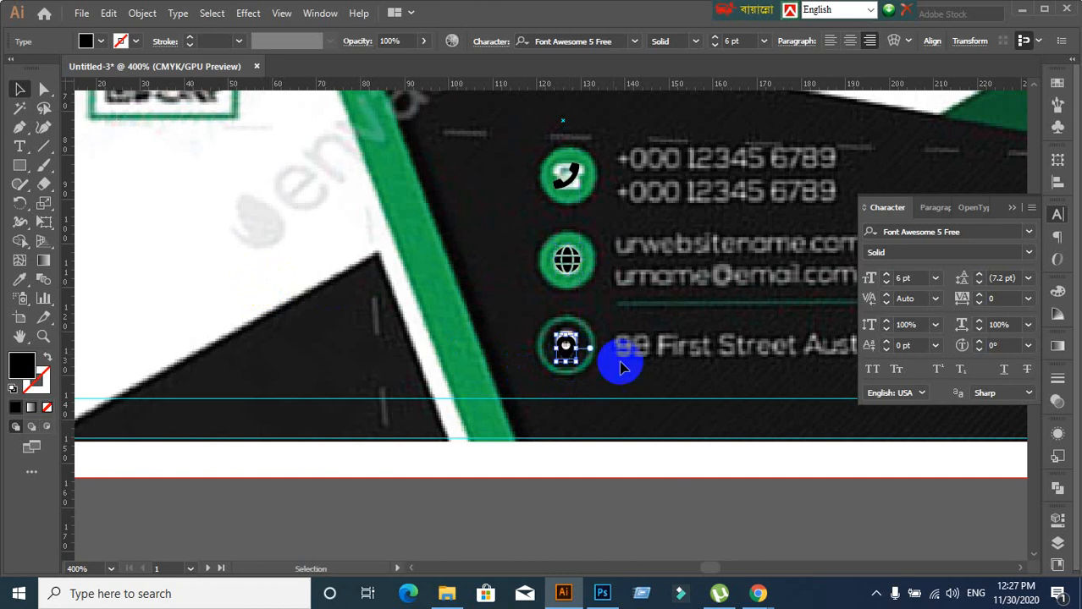
Reselect the phone glyph sitting on the first green circle
click(577, 184)
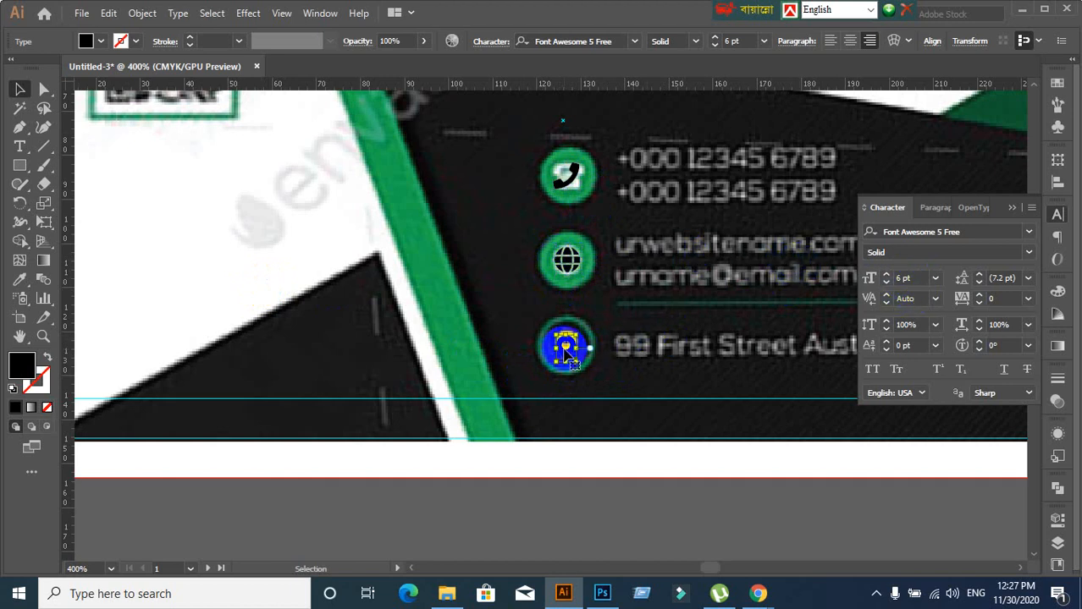
click(572, 201)
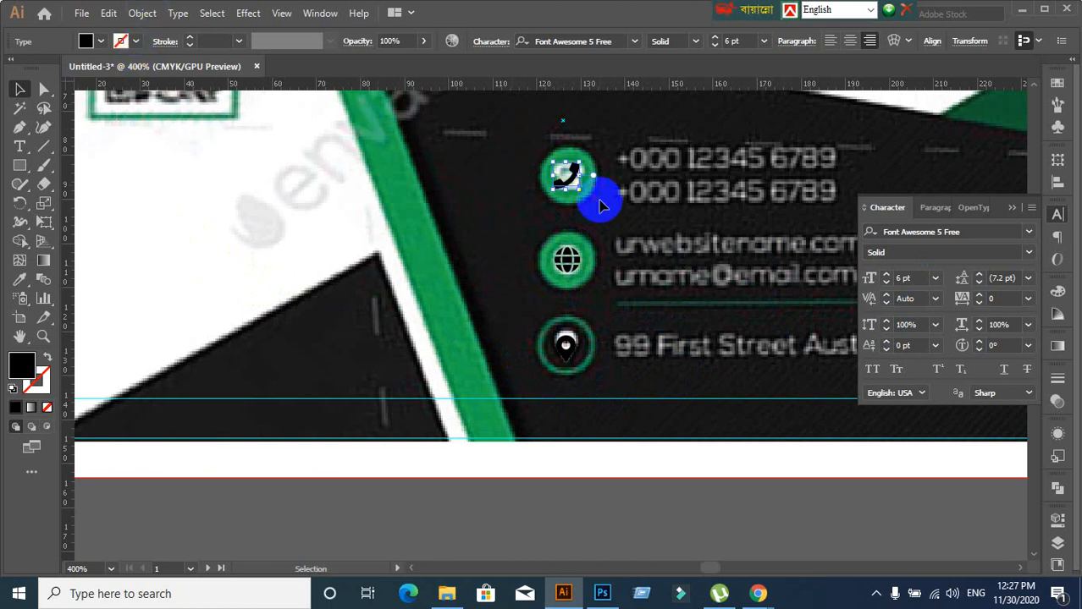
right_click(558, 177)
click(506, 217)
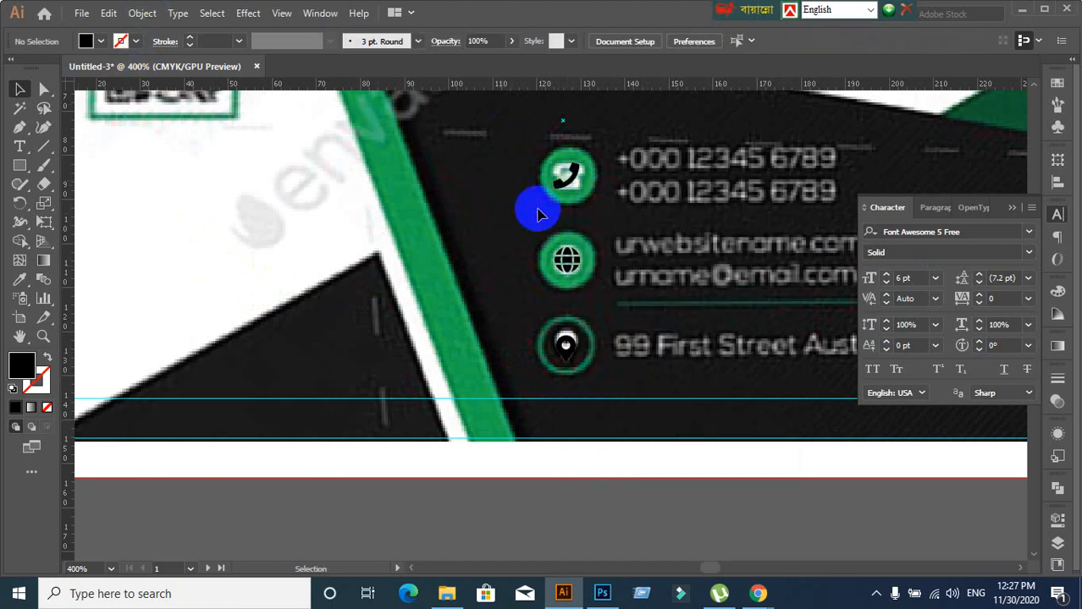
click(563, 183)
Convert the phone, globe and map-pin glyphs to outlines
right_click(565, 188)
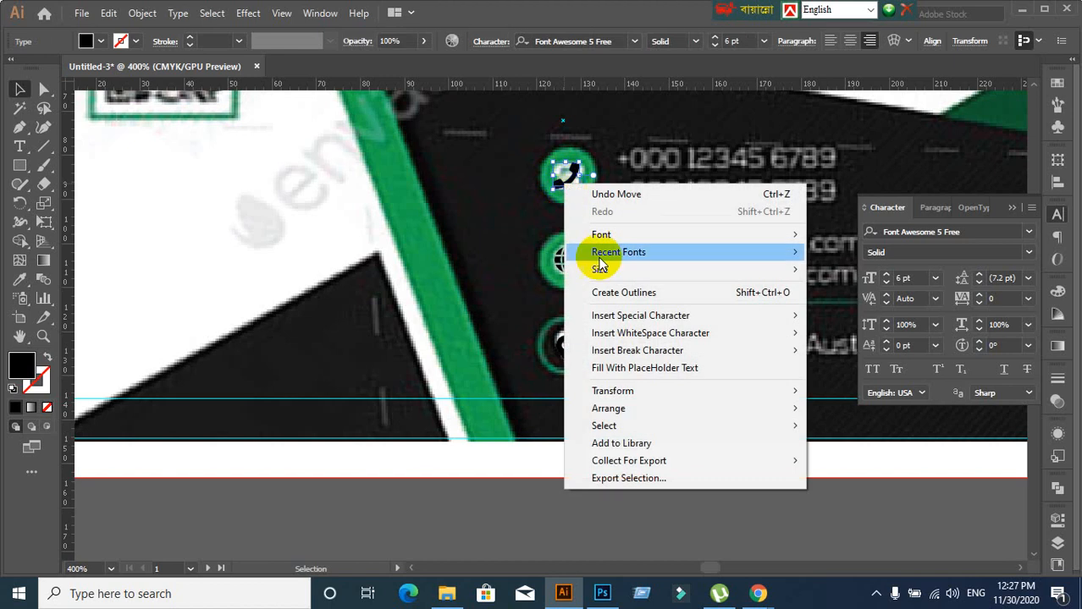
click(598, 289)
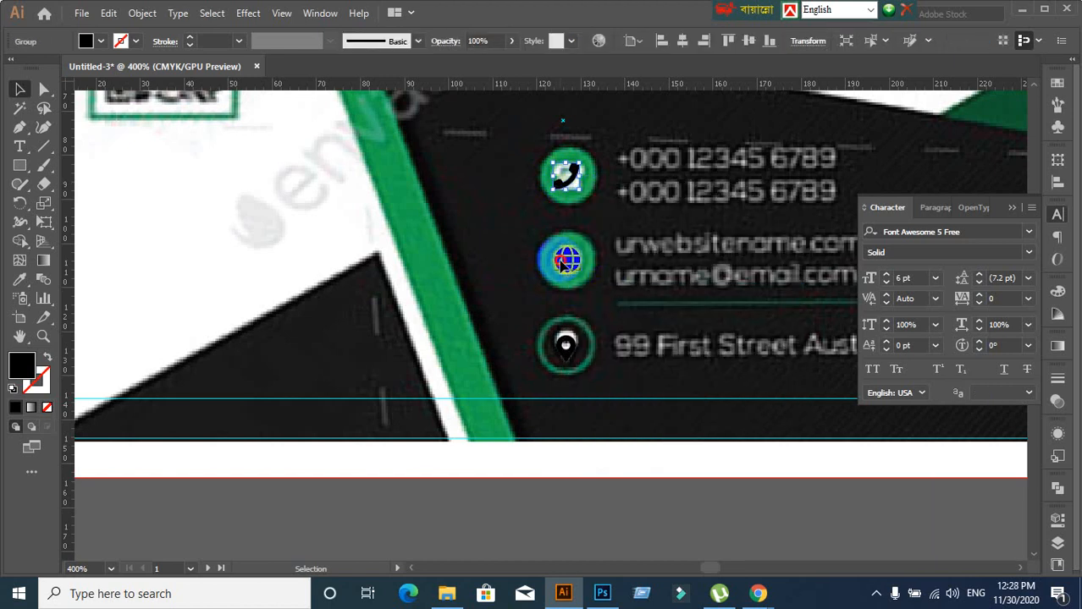
click(562, 262)
right_click(560, 261)
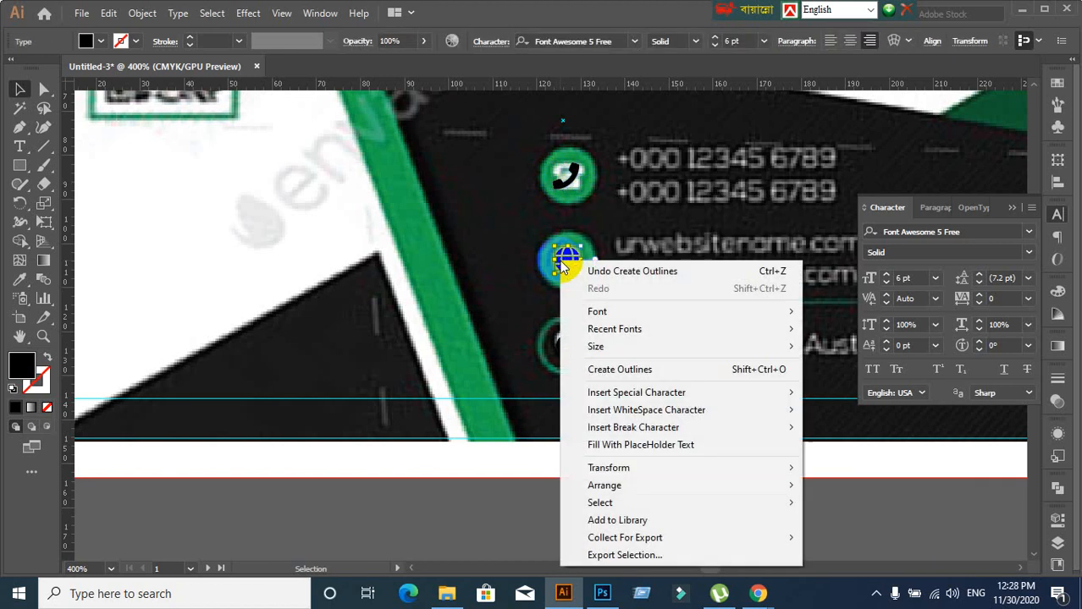
click(615, 369)
click(565, 349)
right_click(568, 362)
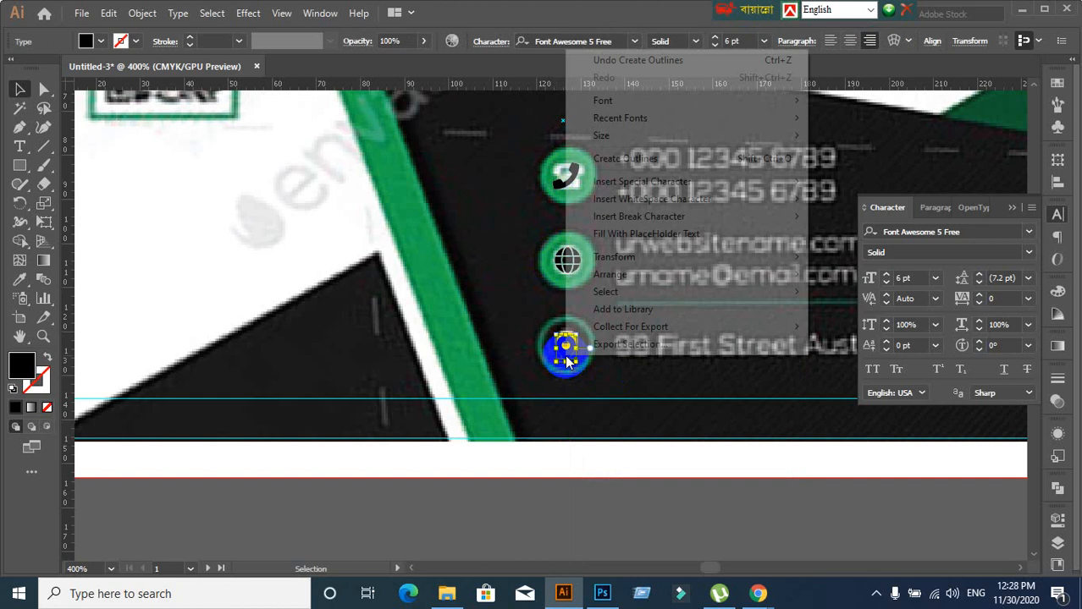
click(626, 159)
Bring the contact icons into view and pick the Ellipse Tool from the Rectangle flyout
click(601, 434)
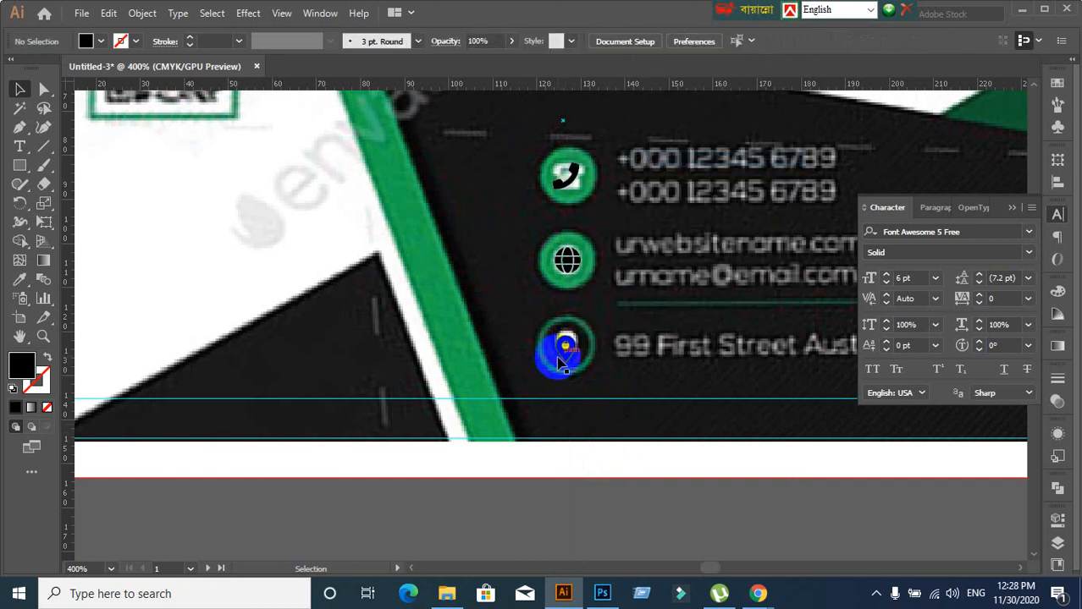
click(566, 361)
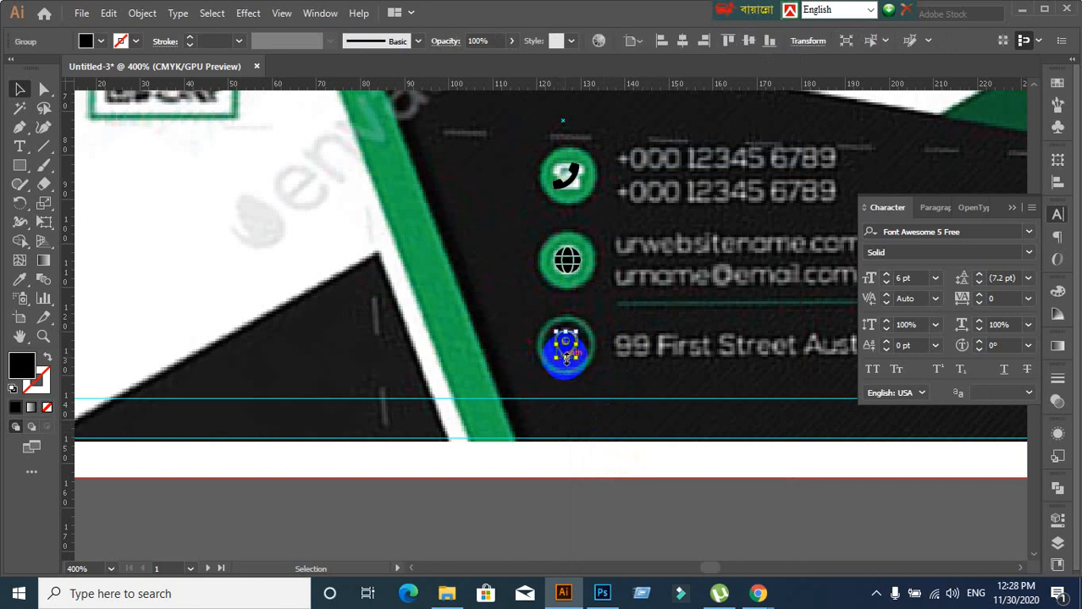
click(525, 273)
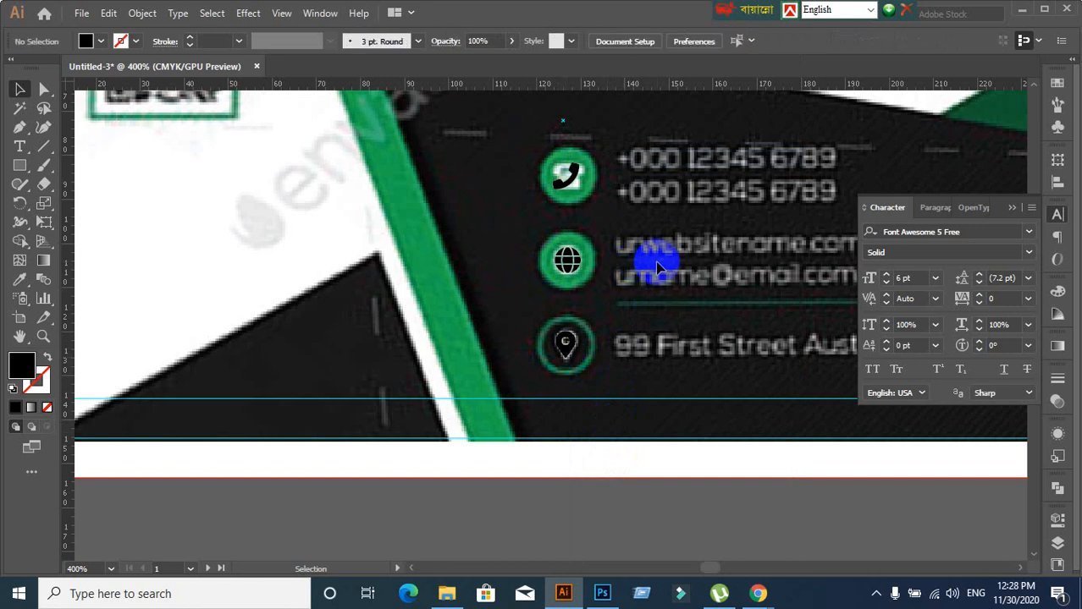
drag(649, 243, 591, 243)
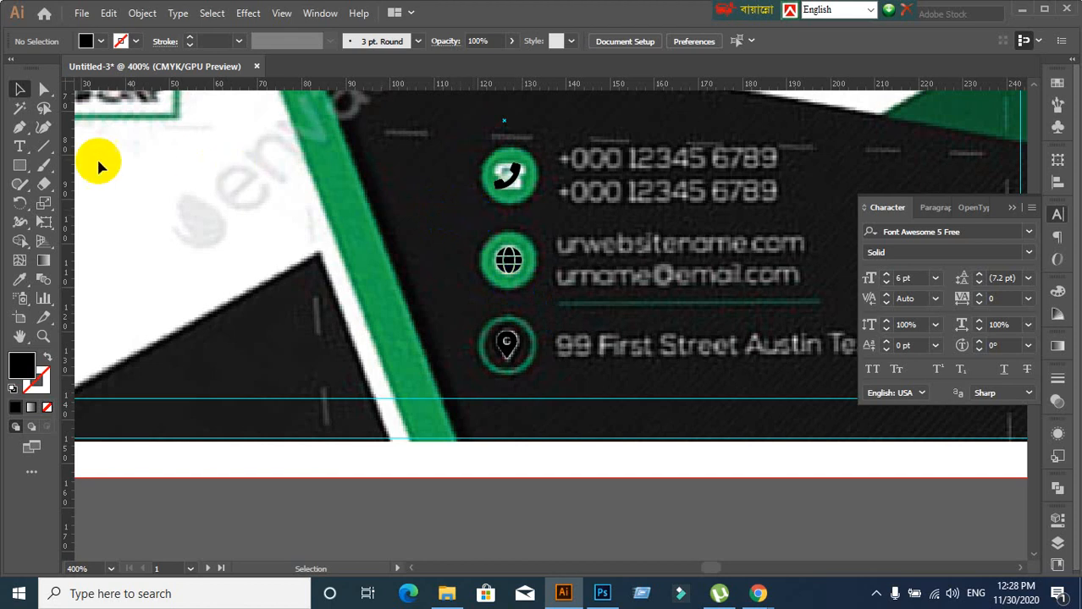
click(20, 166)
click(90, 204)
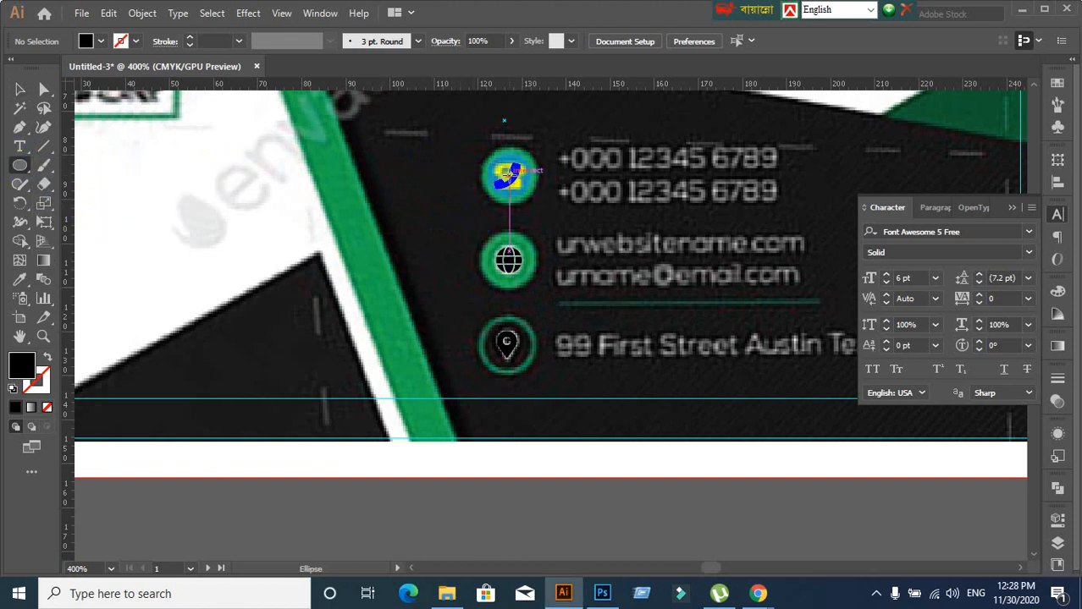
Draw a circle over the phone icon and fill it orange
drag(506, 174, 537, 189)
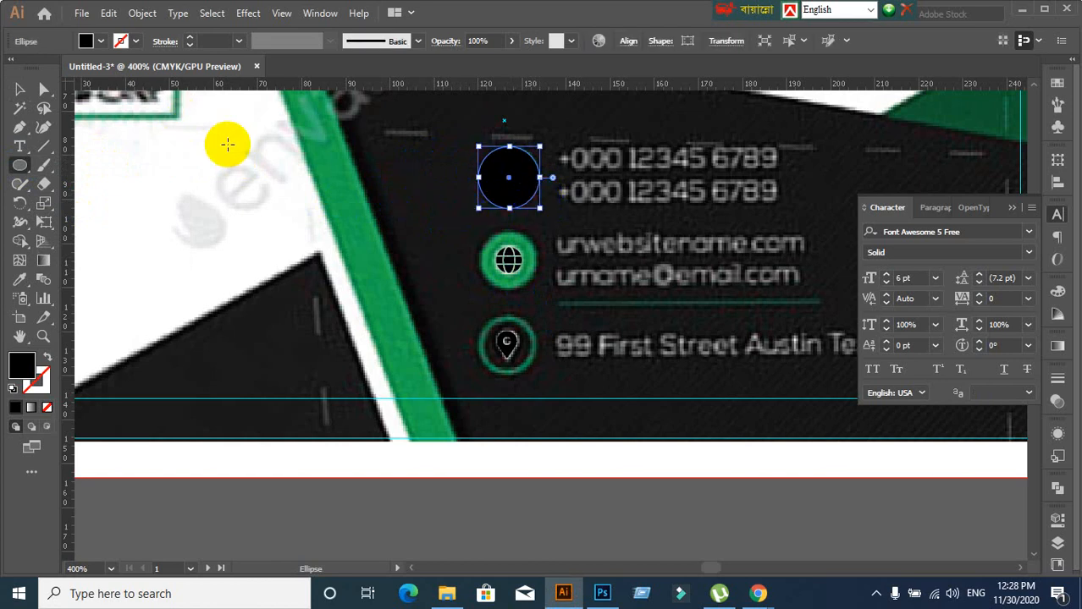
click(99, 41)
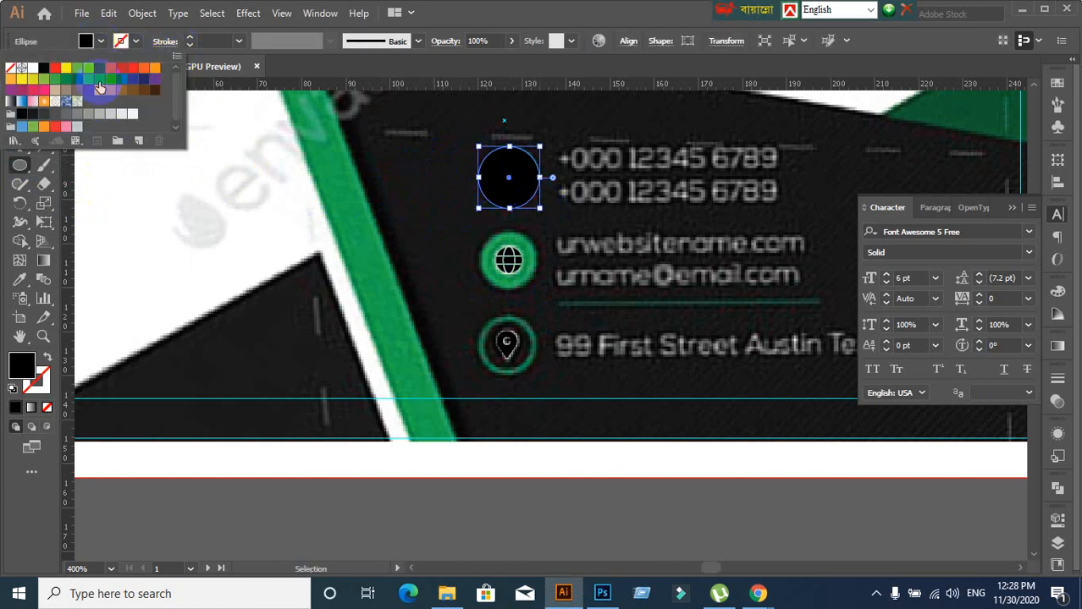
click(143, 68)
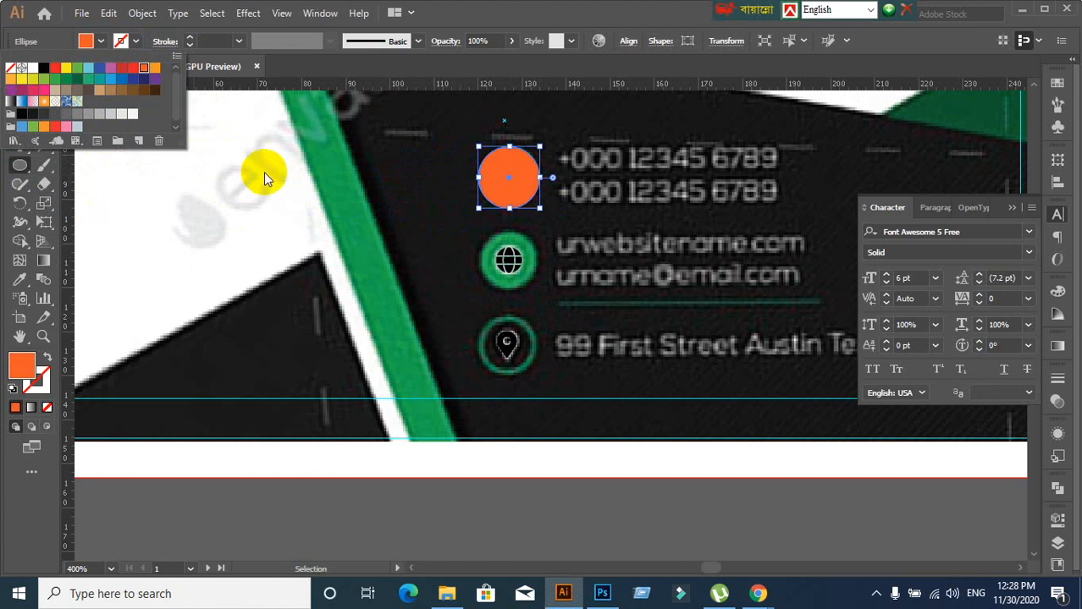
click(643, 8)
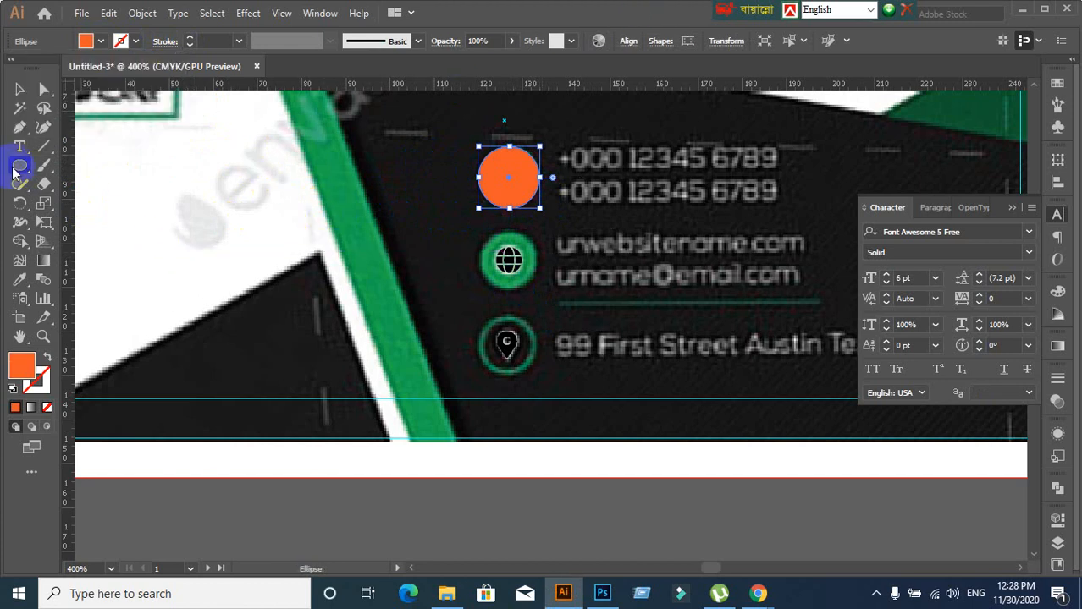
click(21, 91)
Send the orange circle backward until it sits behind the phone glyph
right_click(514, 177)
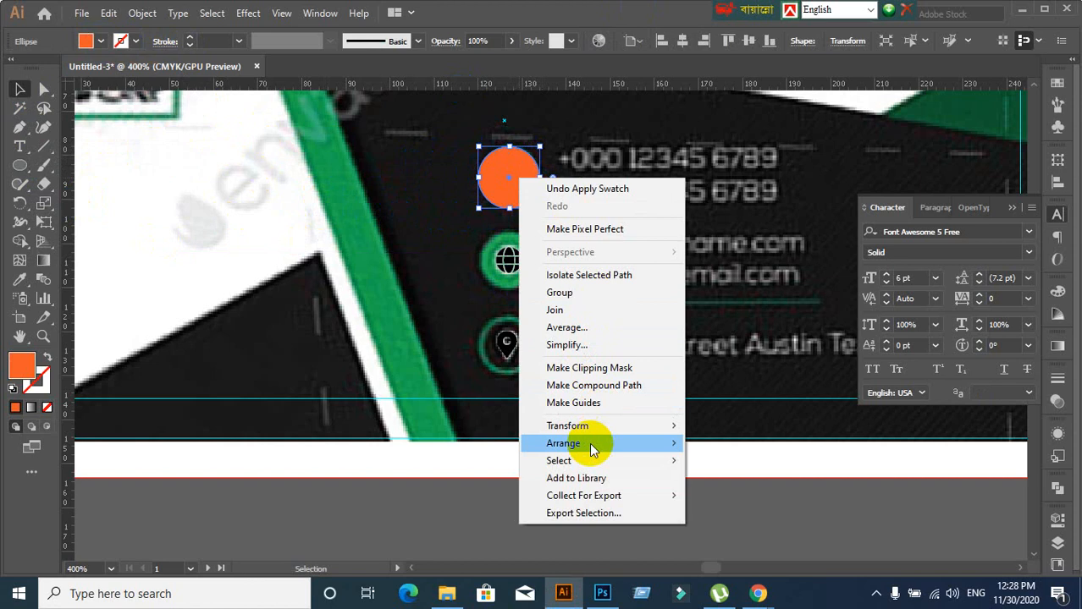
mouse_move(590, 443)
click(740, 479)
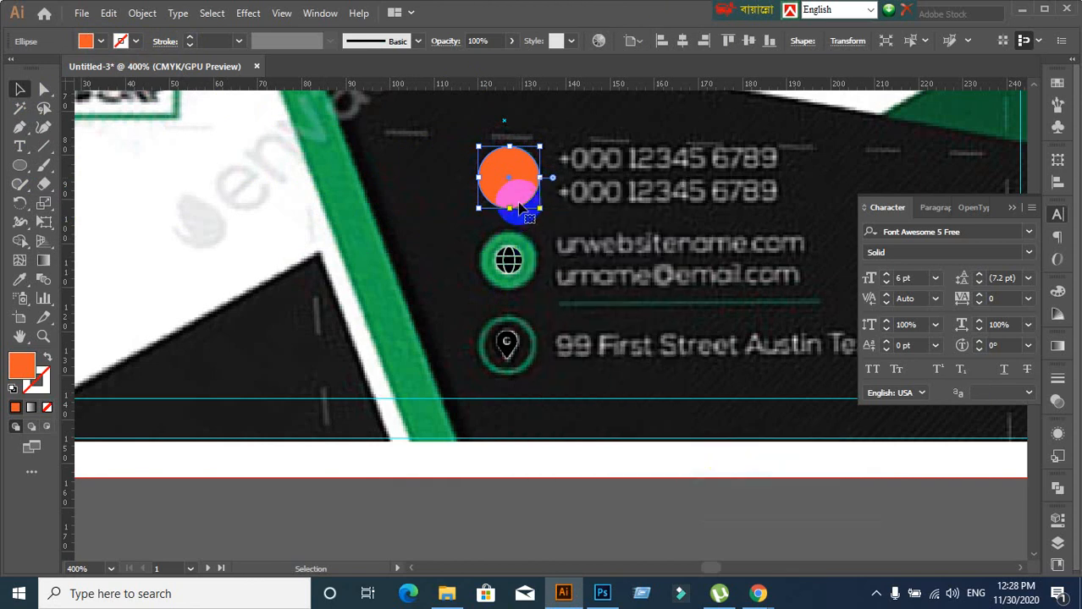
right_click(515, 202)
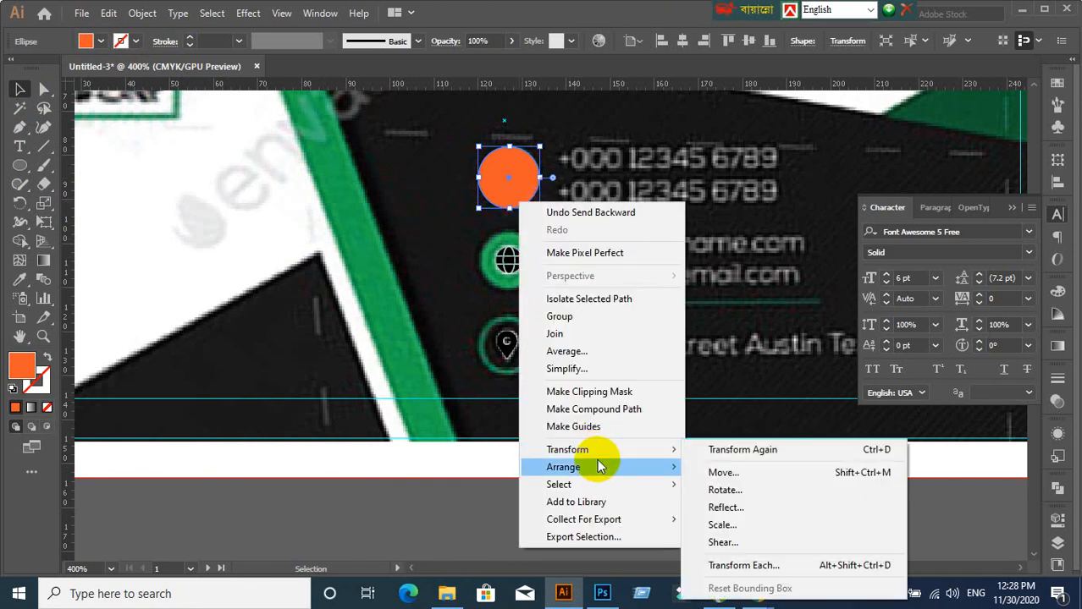
mouse_move(603, 466)
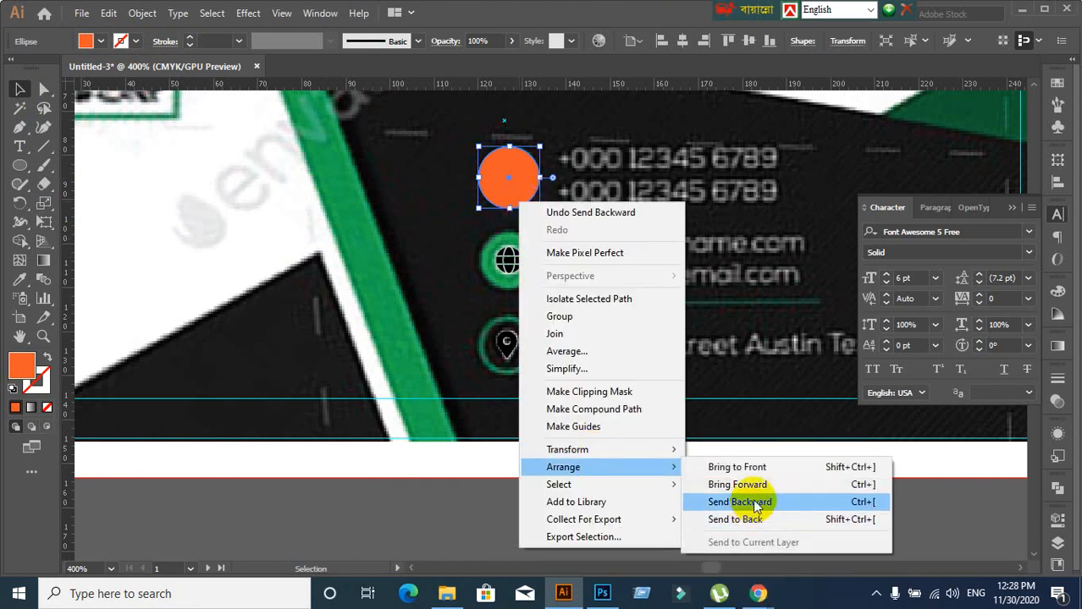
click(726, 501)
right_click(504, 179)
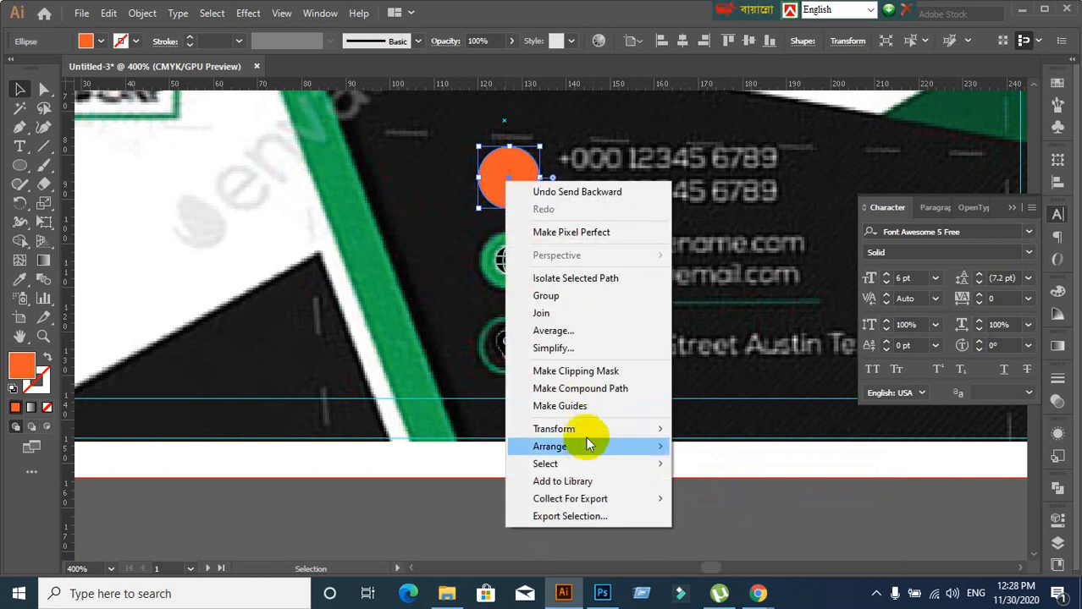
mouse_move(594, 449)
click(699, 481)
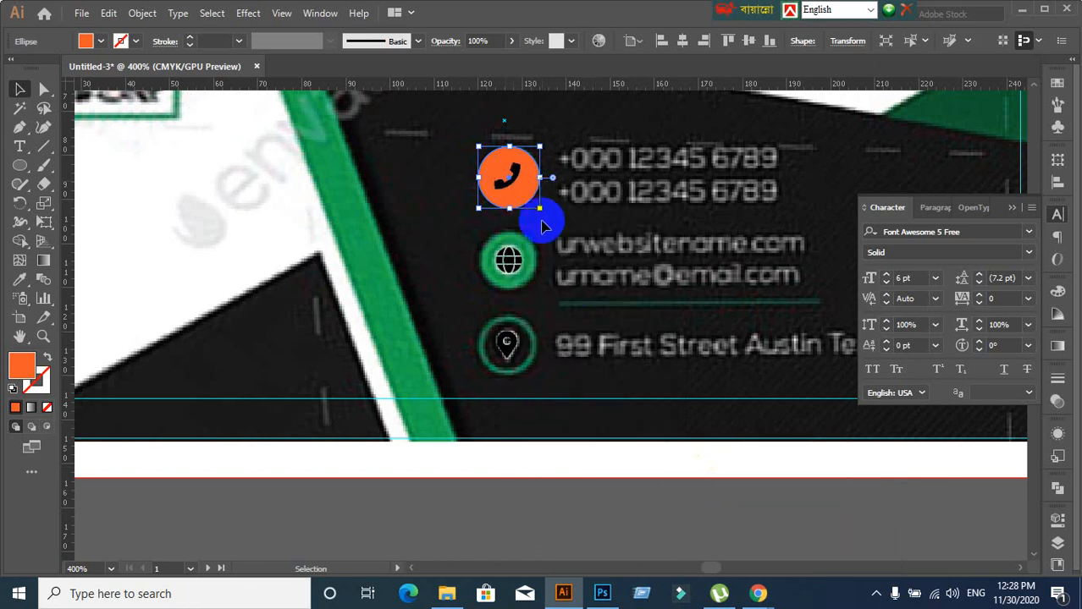
click(448, 207)
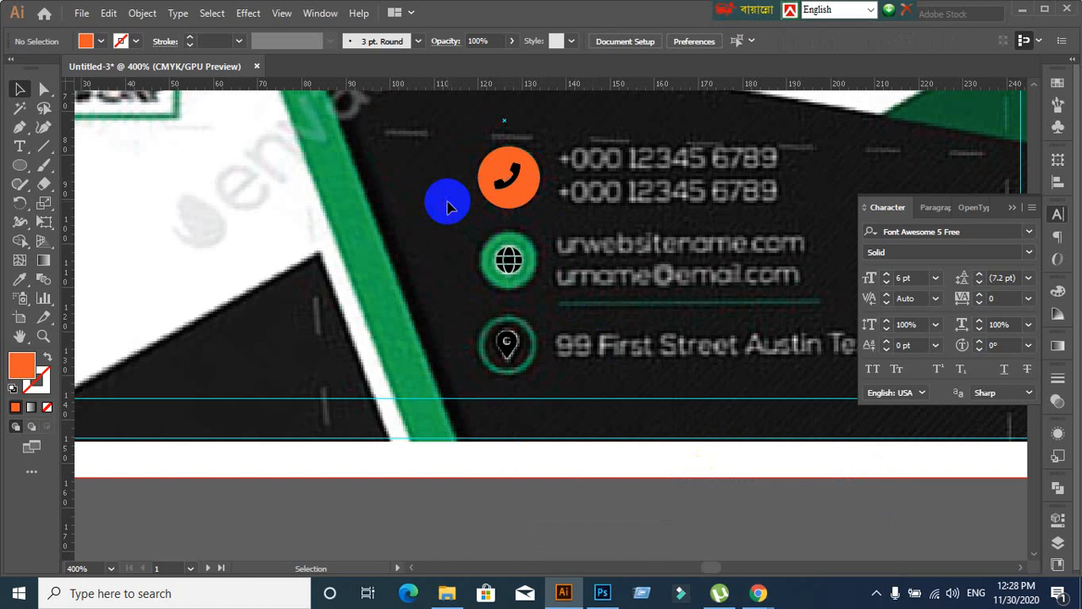
Shift-scale the orange circle to fit the phone badge
click(518, 176)
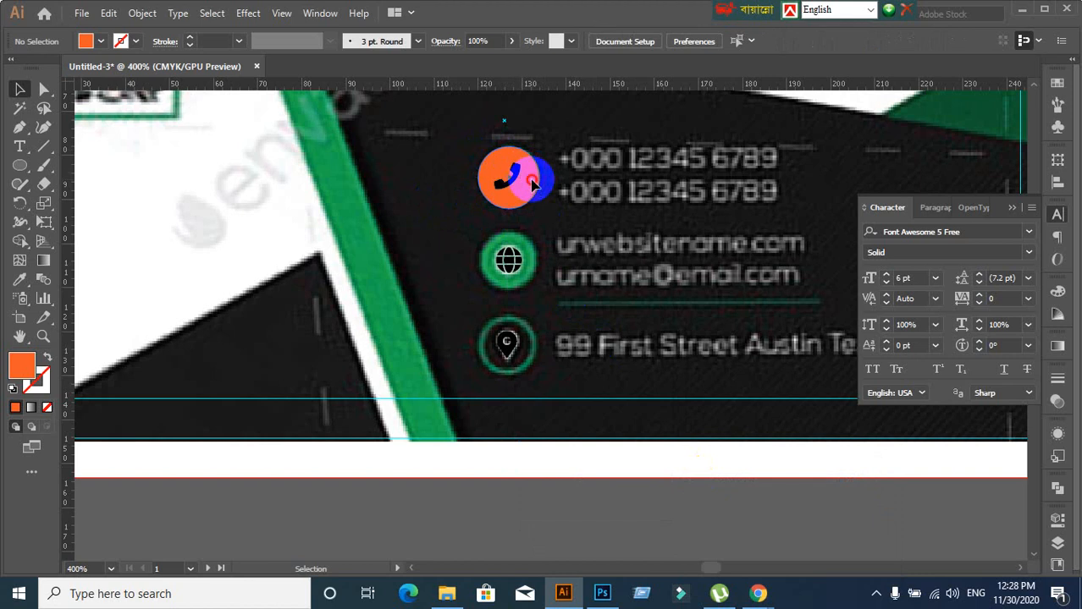
key(shift)
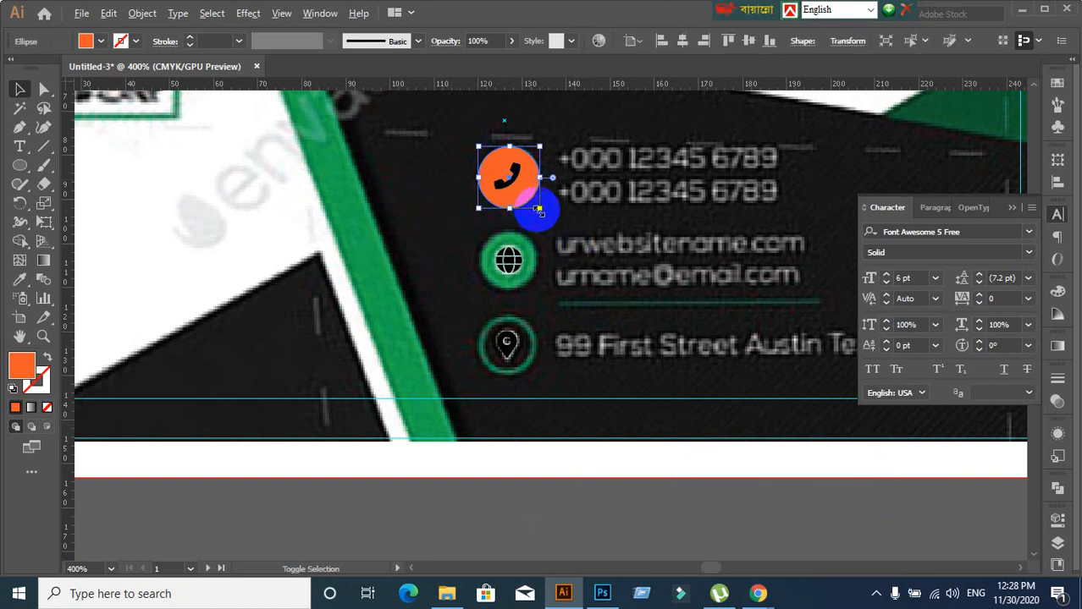
drag(538, 209, 538, 207)
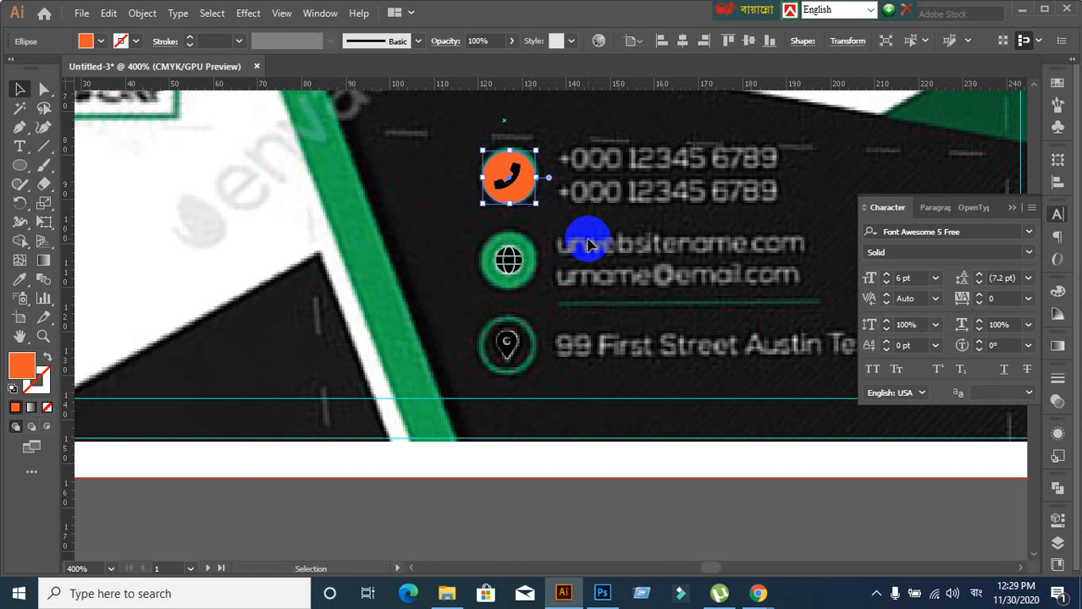
Reselect the orange phone circle, undoing an accidental rotation
click(470, 241)
scroll(467, 241, down, 1)
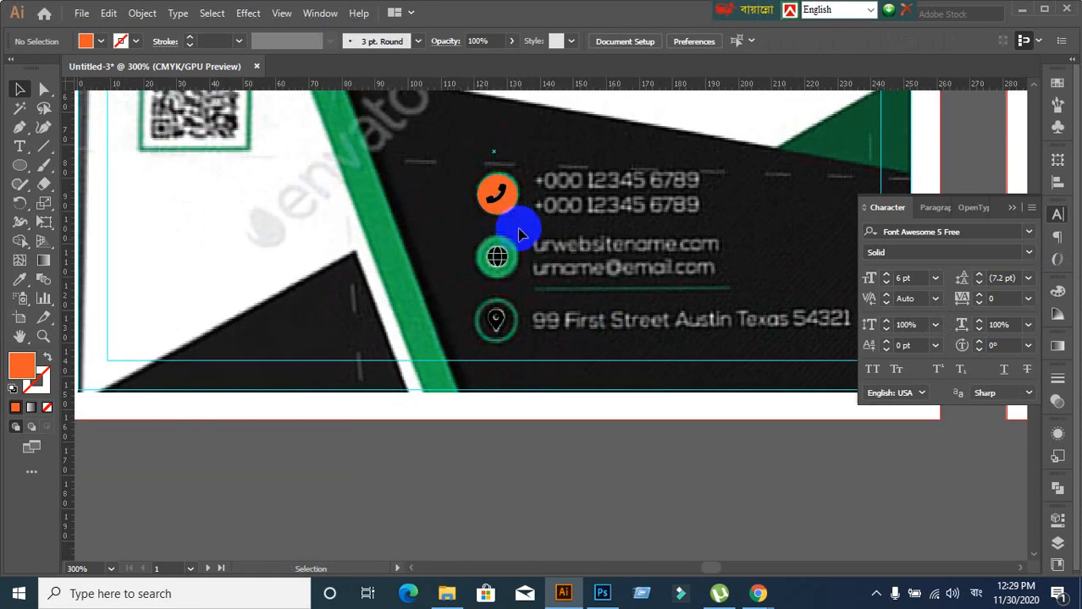
scroll(518, 229, down, 1)
click(505, 168)
drag(494, 179, 509, 188)
key(ctrl+z)
Alt-drag a copy of the orange circle onto the globe icon, then repeat it onto the map-pin
click(556, 196)
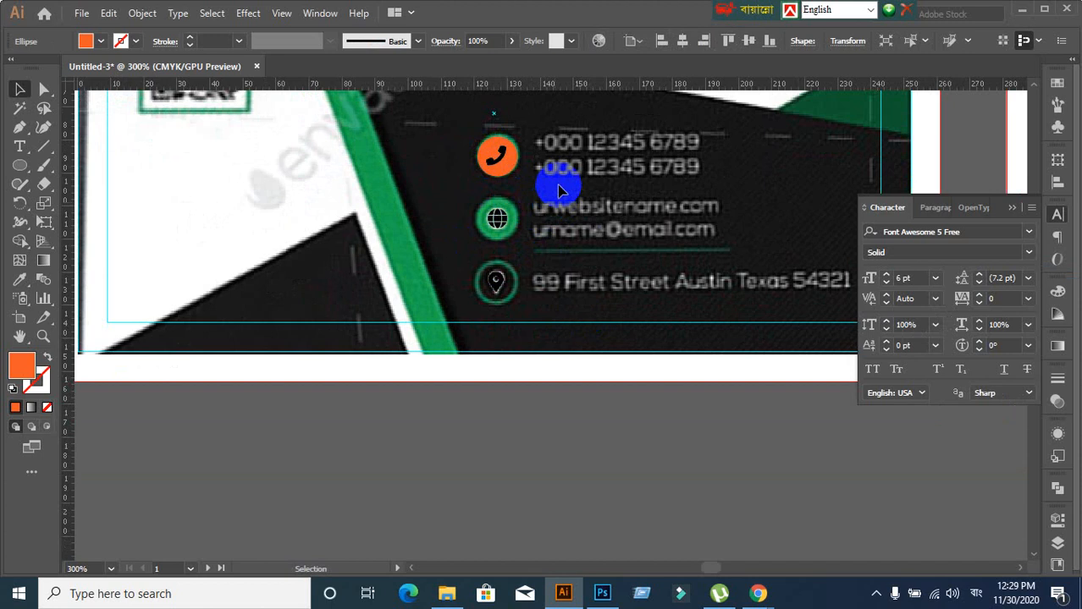
scroll(558, 188, up, 2)
click(460, 159)
drag(461, 157, 469, 286)
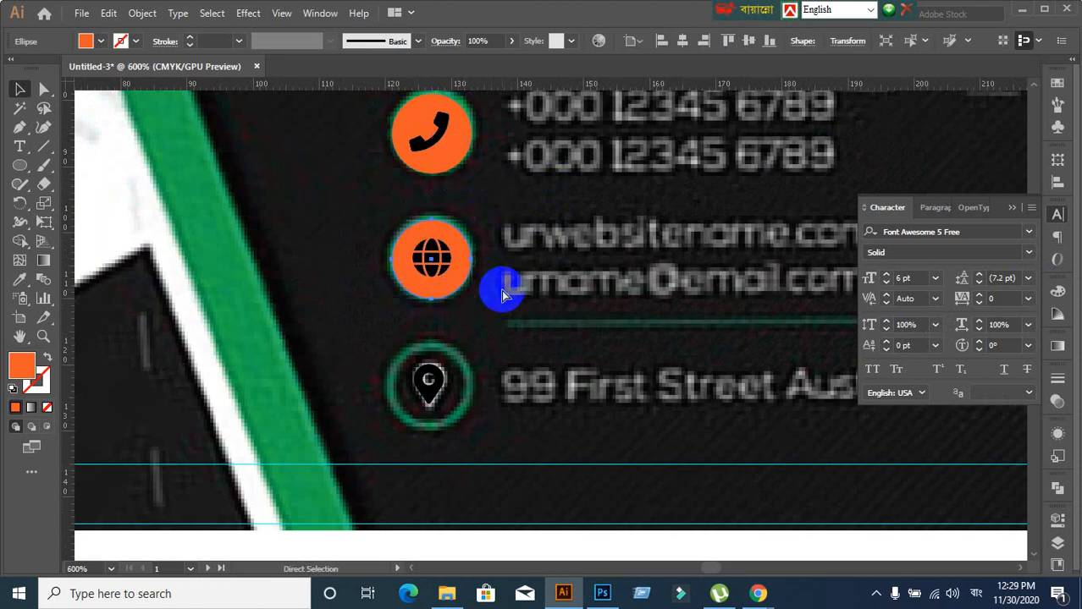
key(ctrl+d)
click(598, 302)
scroll(621, 290, down, 2)
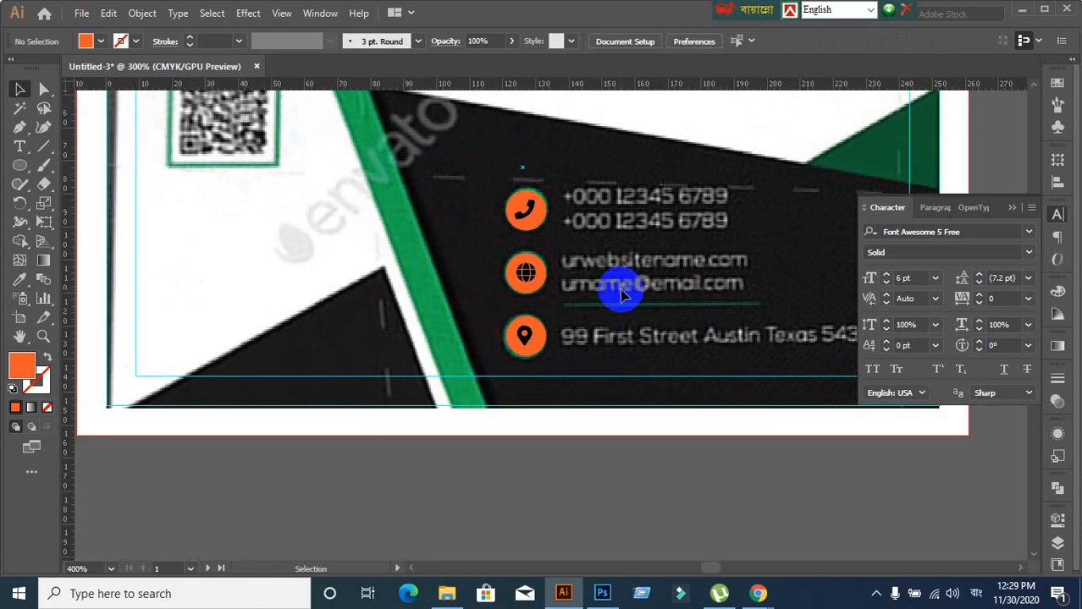
drag(501, 227, 342, 278)
scroll(422, 304, up, 3)
scroll(421, 307, down, 3)
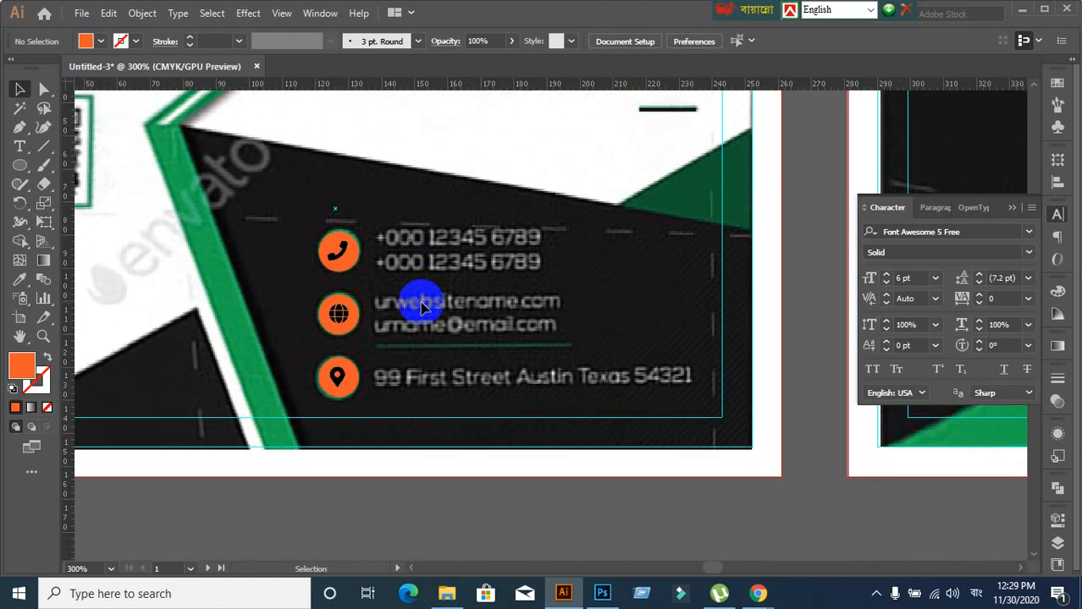
Add a left-aligned text object beside the phone number containing '+'
click(22, 147)
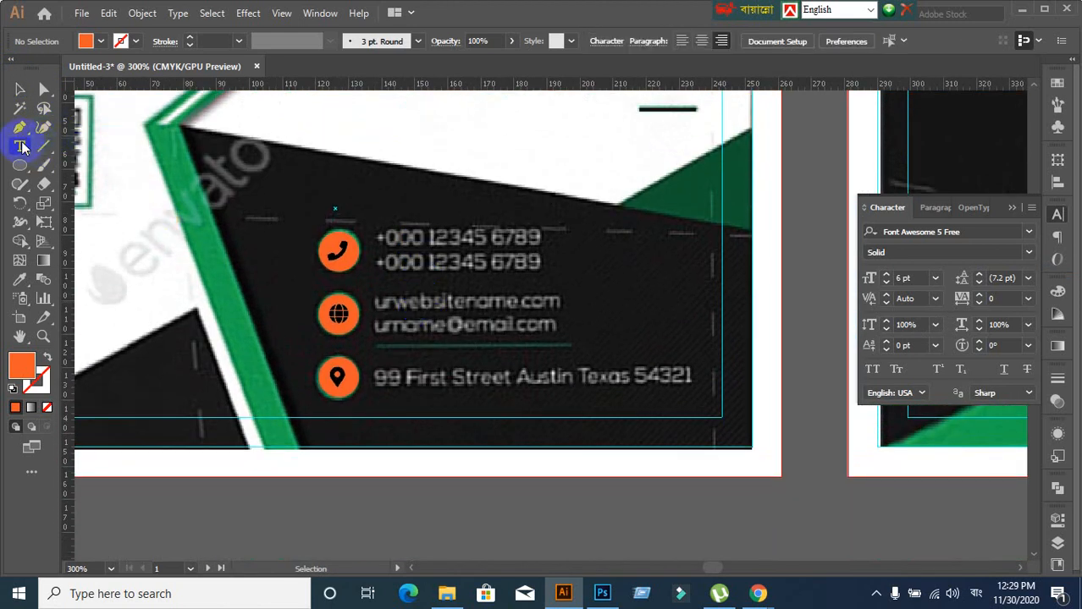
click(393, 239)
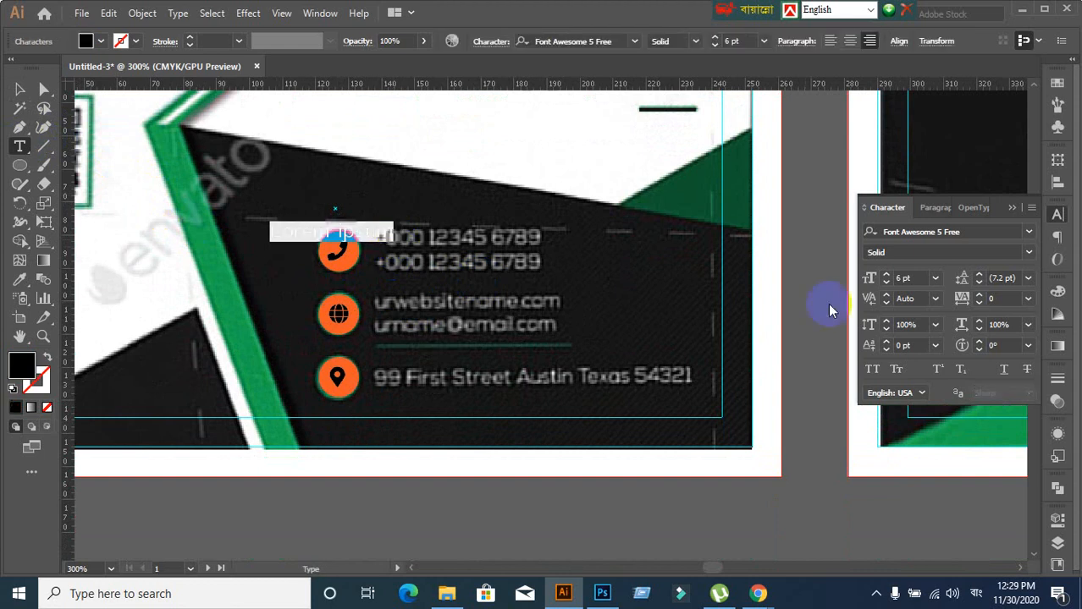
click(941, 209)
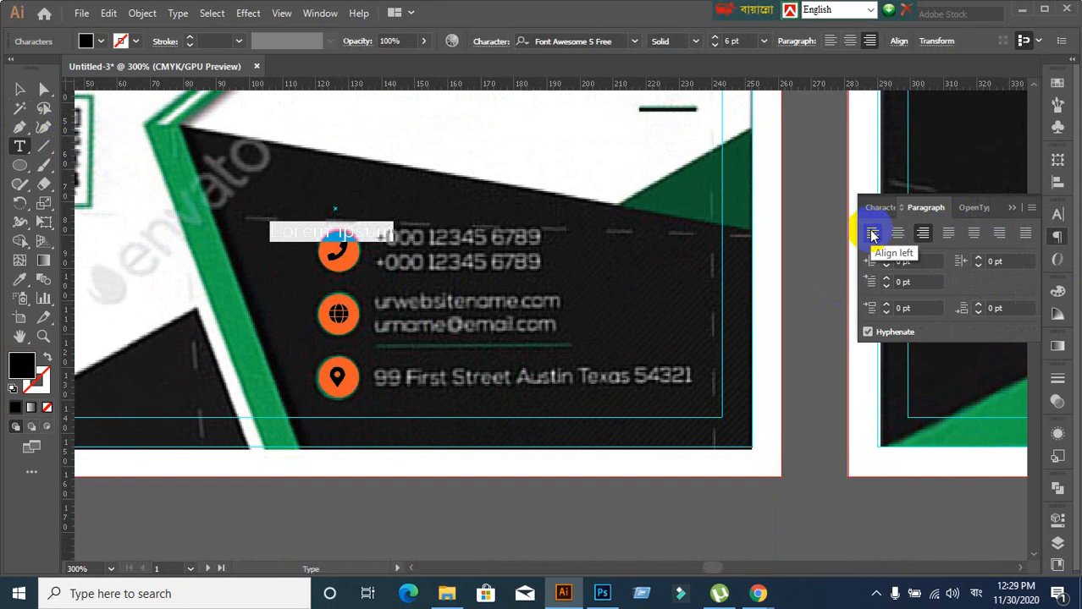
click(871, 234)
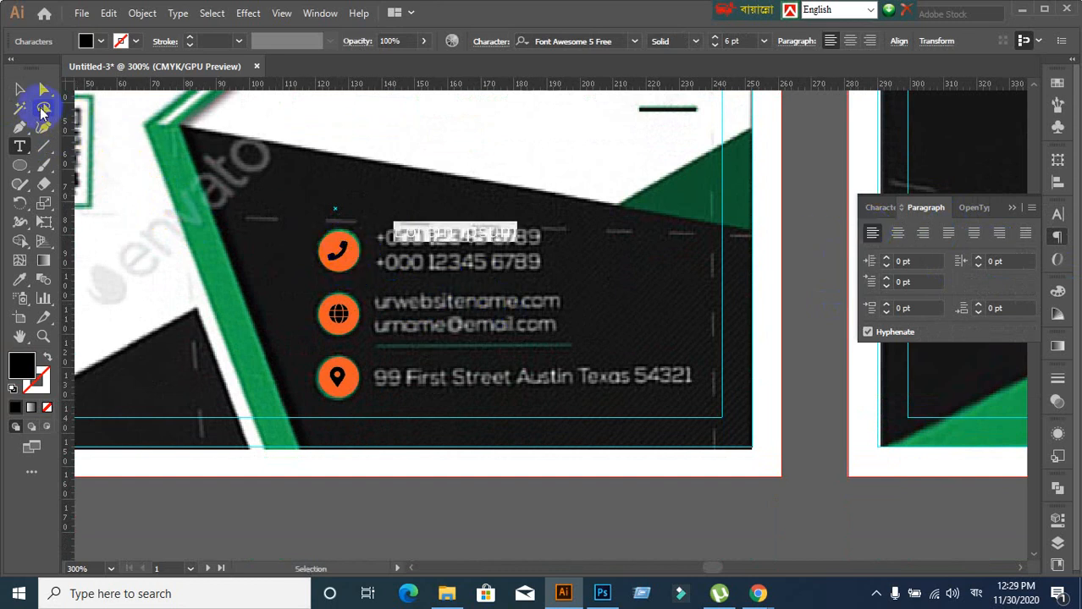
text(+)
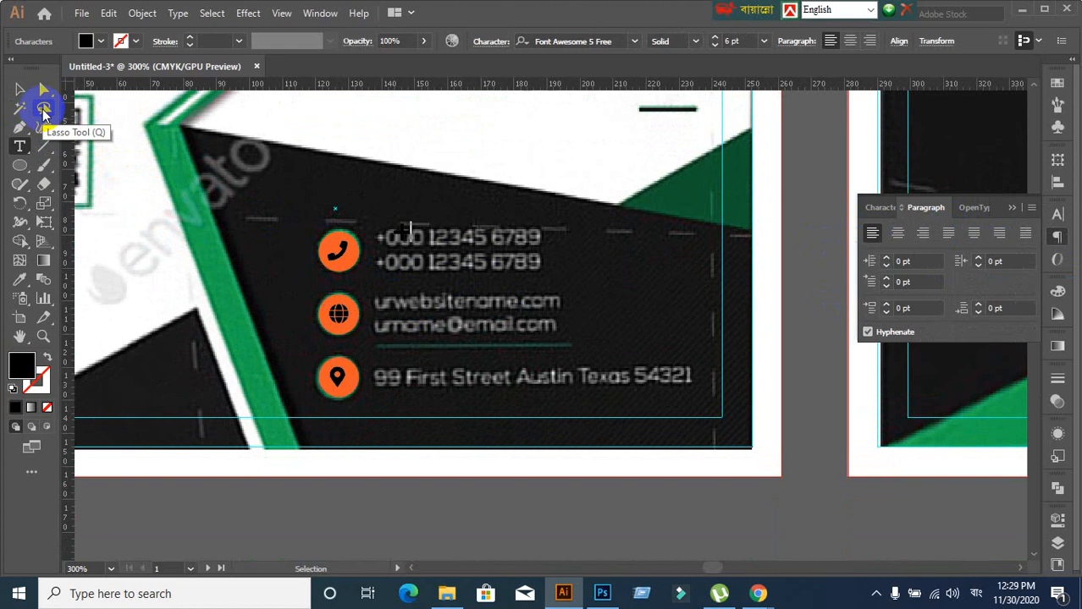
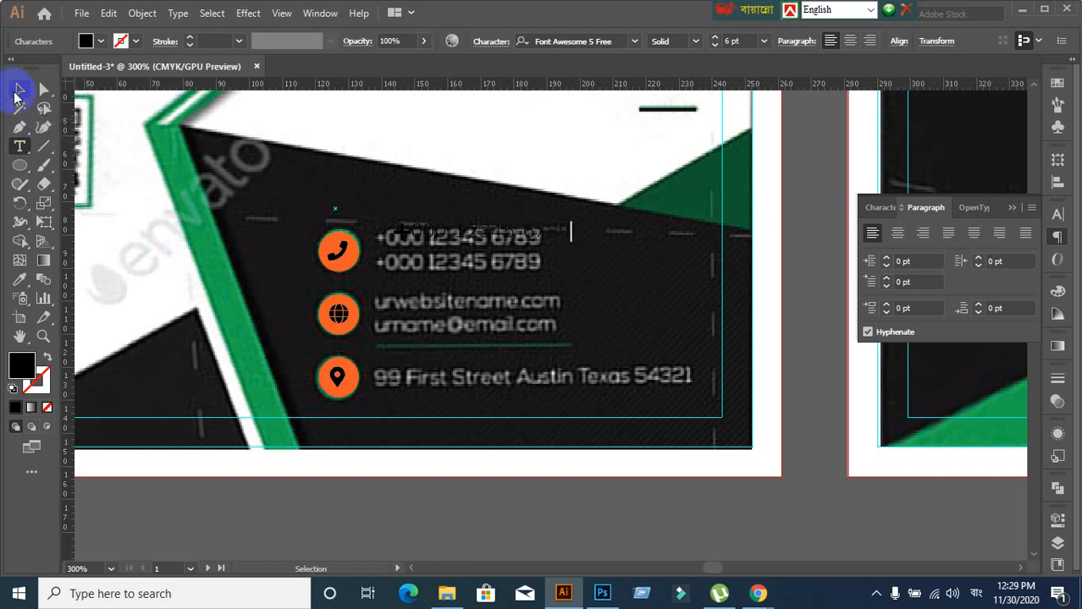
Make the new phone-number text white from the fill swatches
click(19, 90)
click(100, 40)
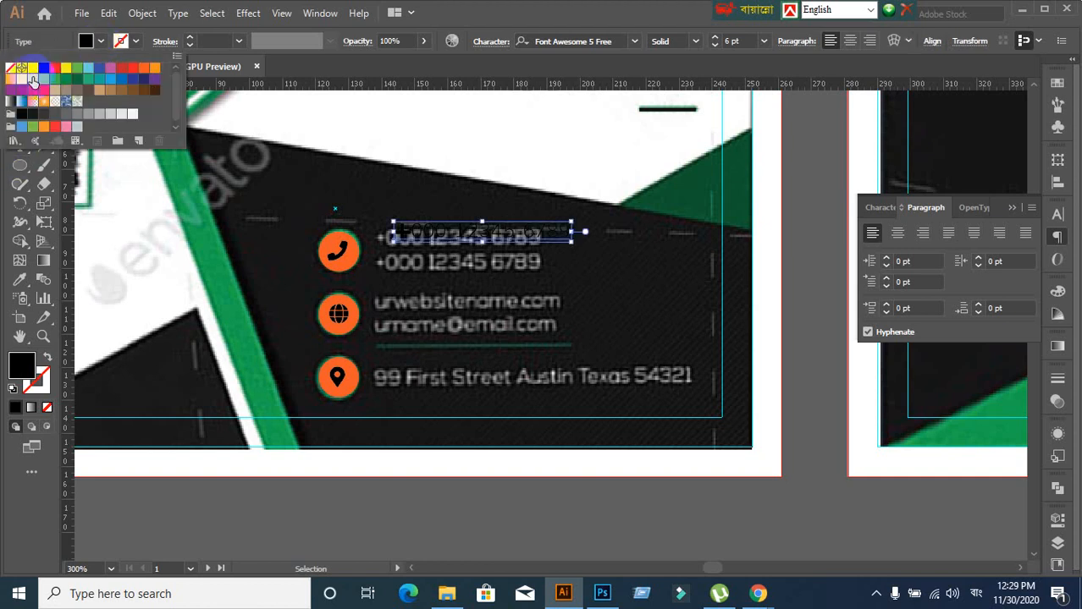
click(33, 68)
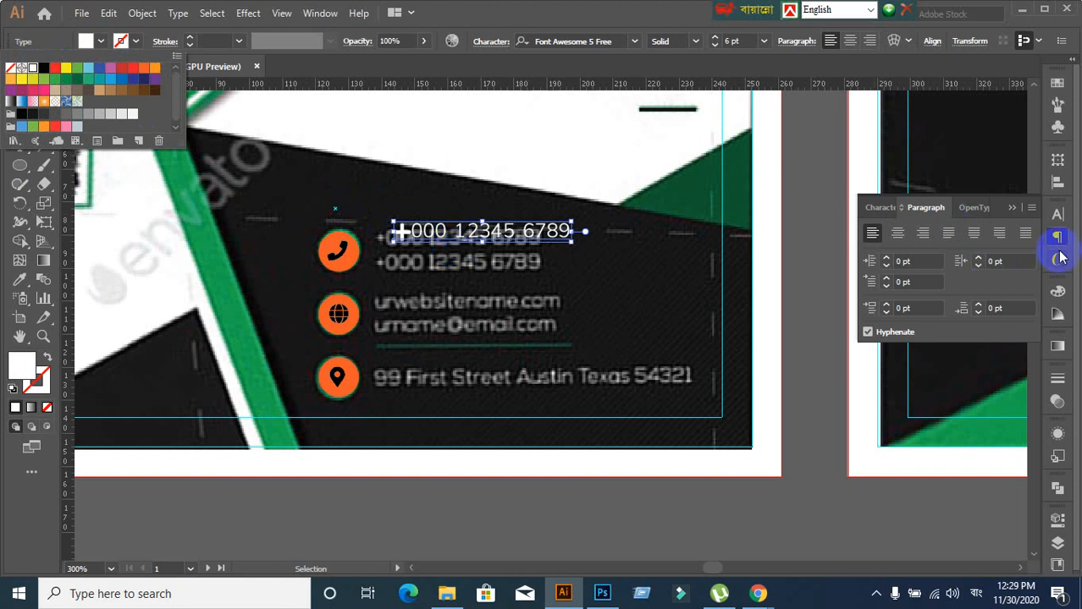
click(878, 220)
Set the phone-number text's font to Lato Regular in the Character settings
click(878, 218)
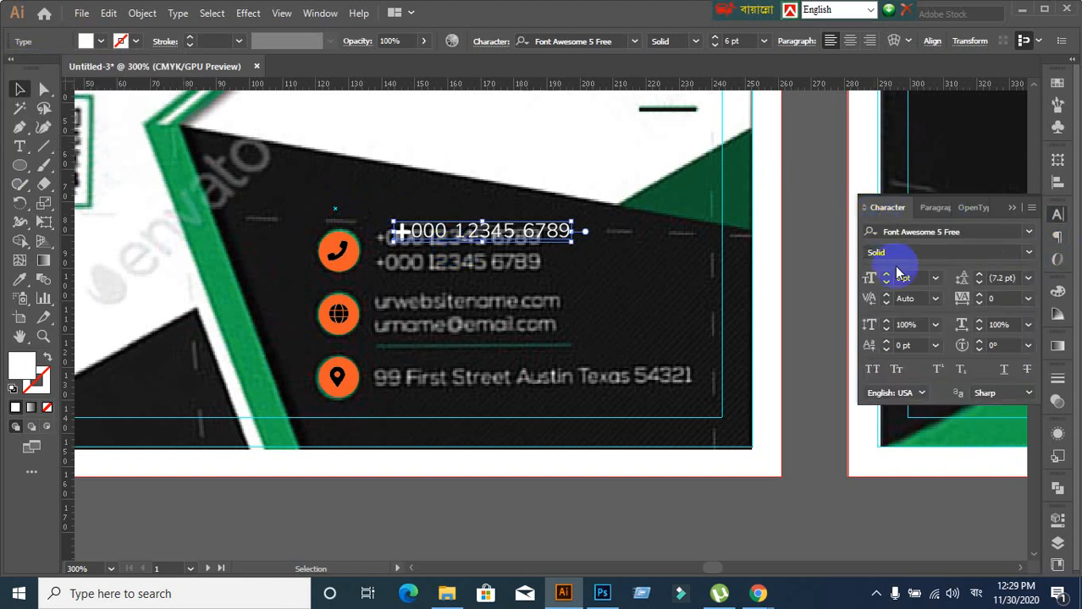
click(927, 238)
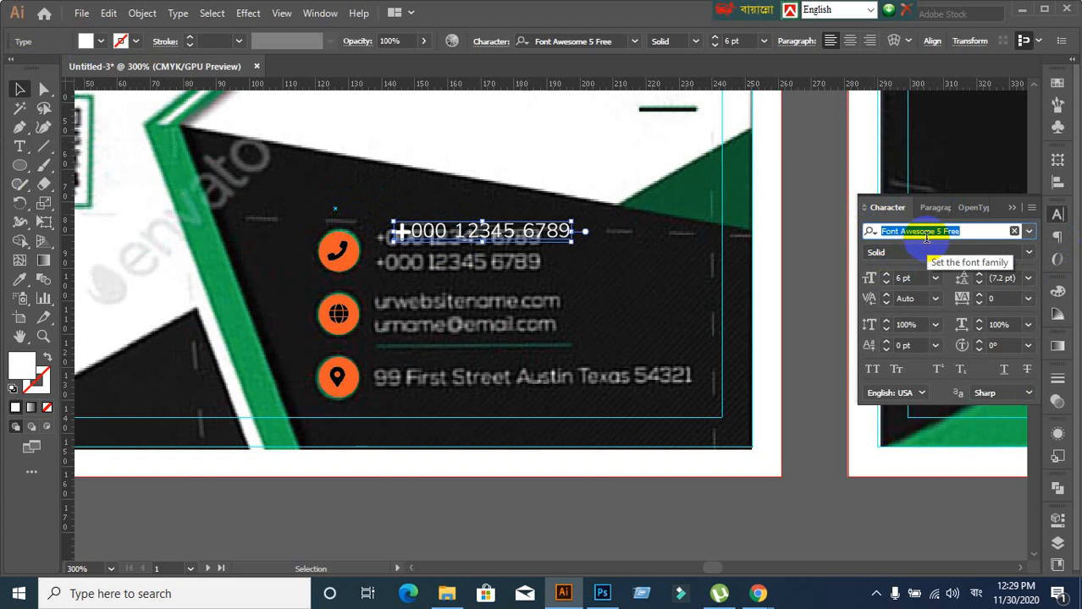
text(বো)
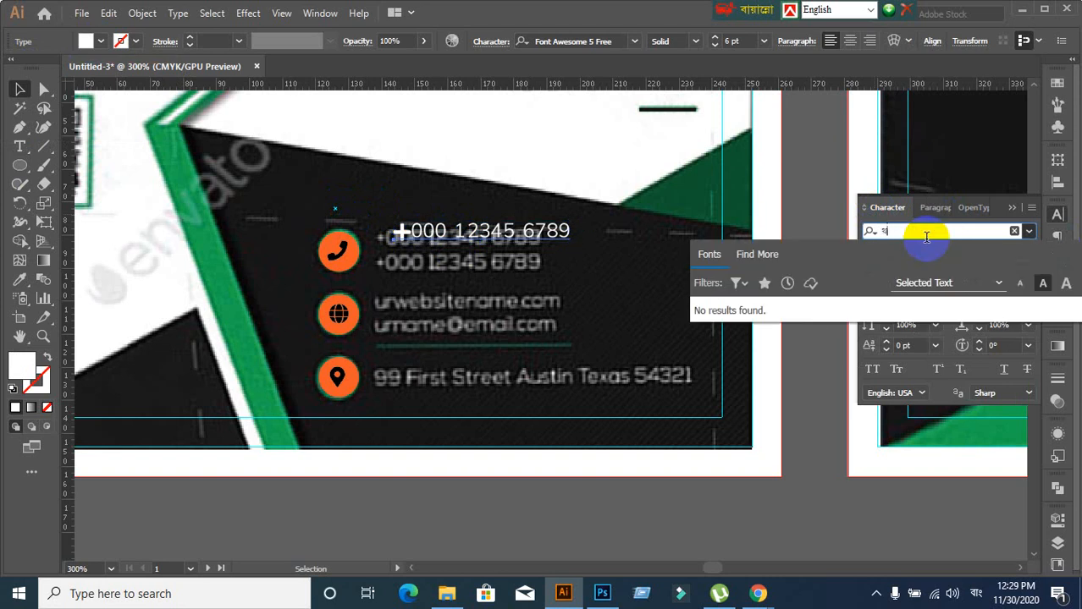
key(BackSpace)
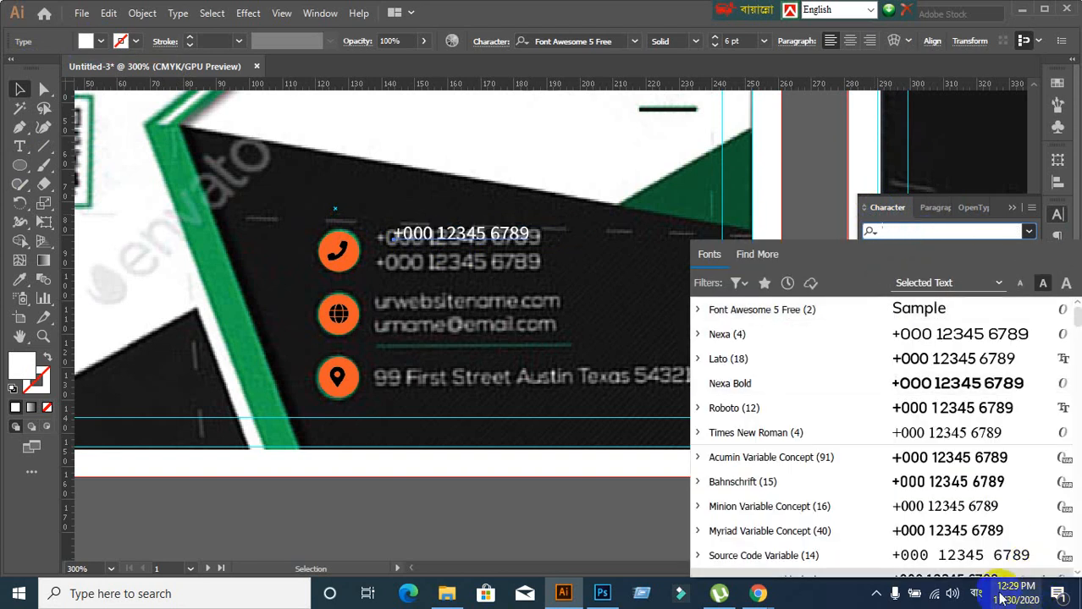
click(975, 594)
click(975, 457)
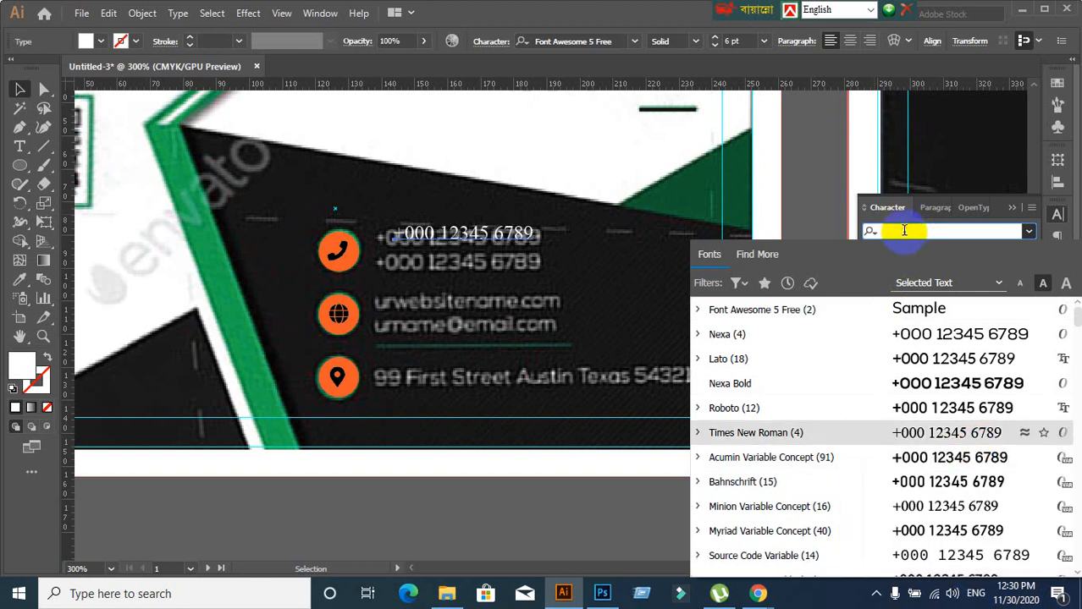
text(Lat)
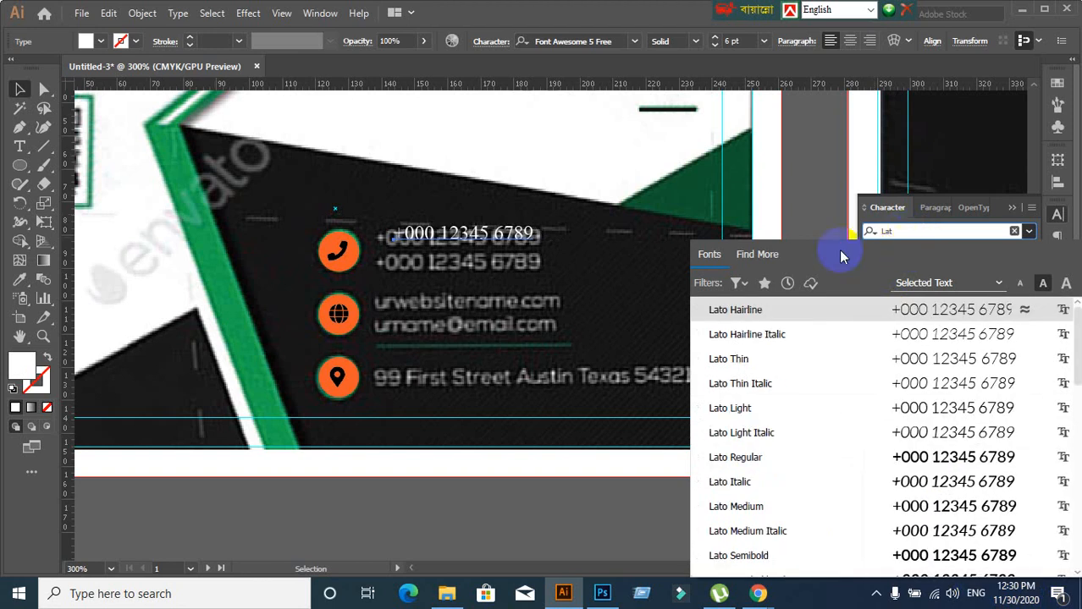
click(735, 456)
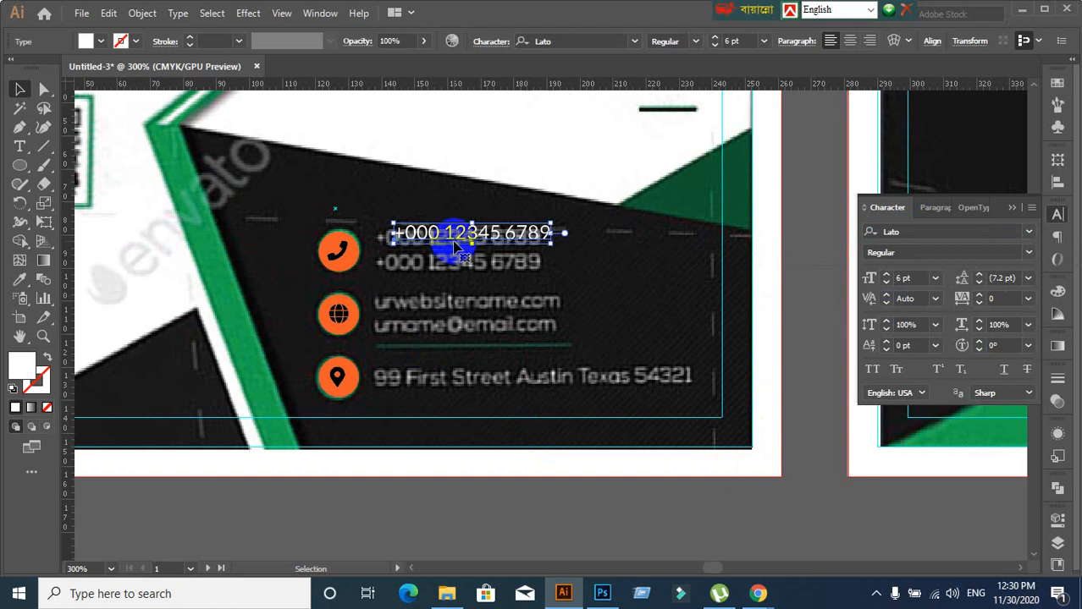
Nudge the phone-number text into place beside the phone icon
key(Down)
key(Left)
key(Left)
key(Left)
key(Left)
key(Left)
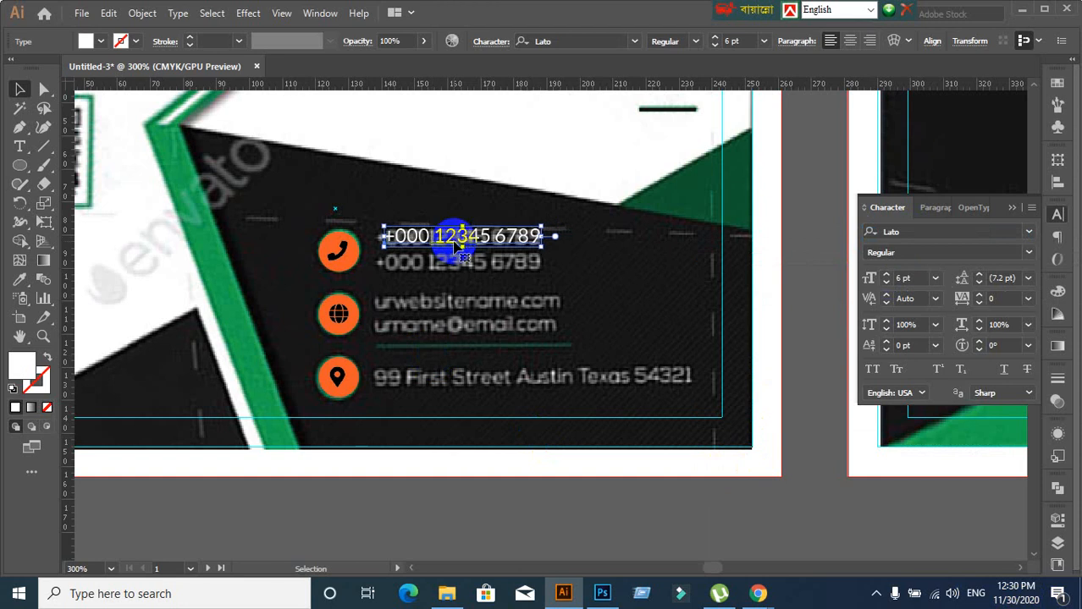
key(Down)
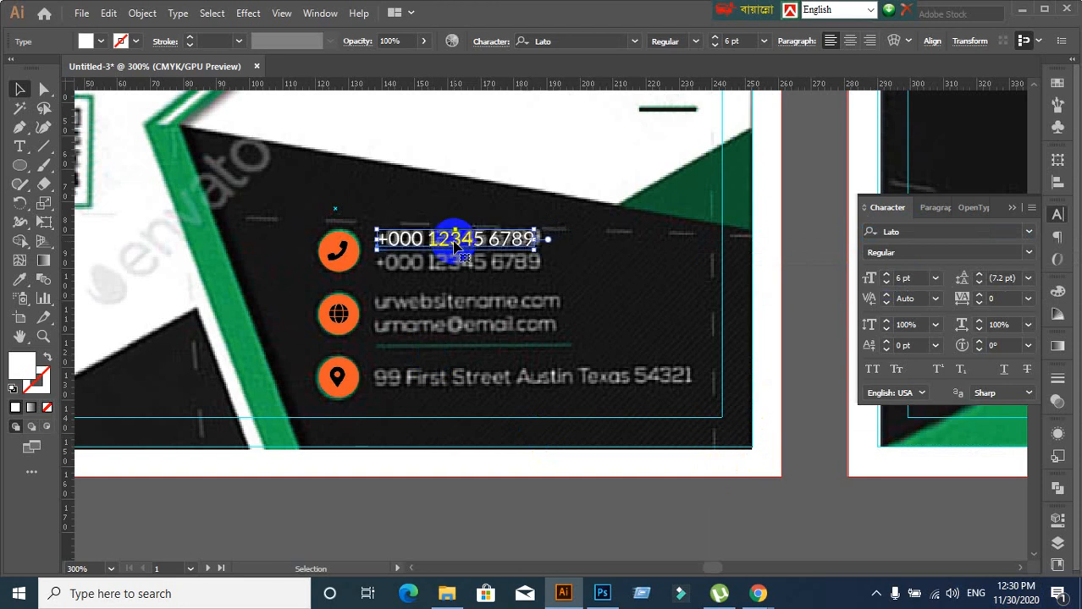
key(Down)
key(Up)
key(Up)
key(Down)
drag(455, 240, 456, 260)
scroll(441, 341, down, 2)
scroll(442, 340, down, 1)
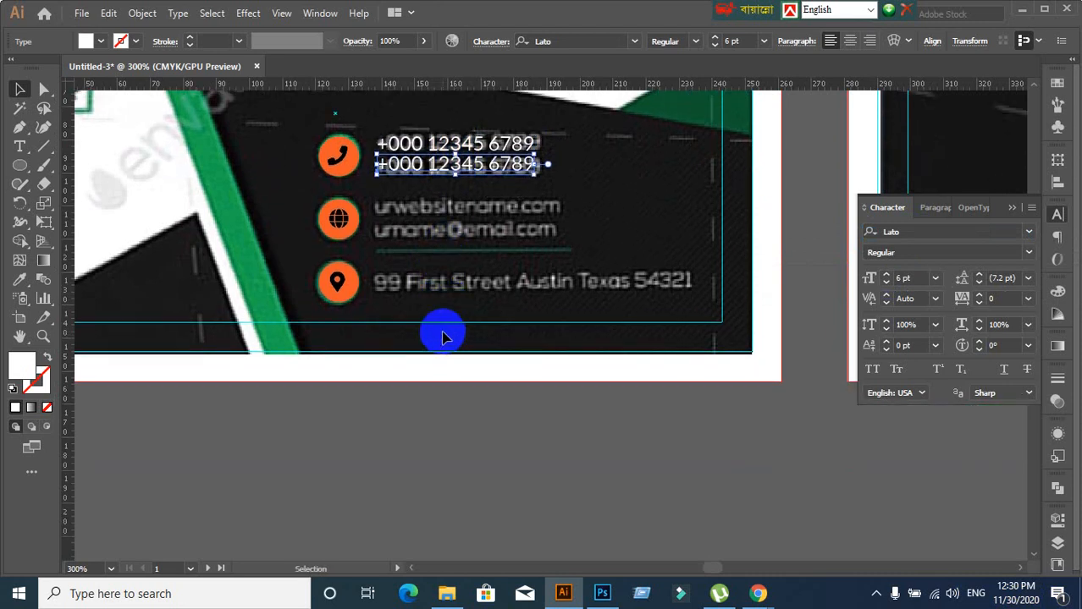
click(437, 294)
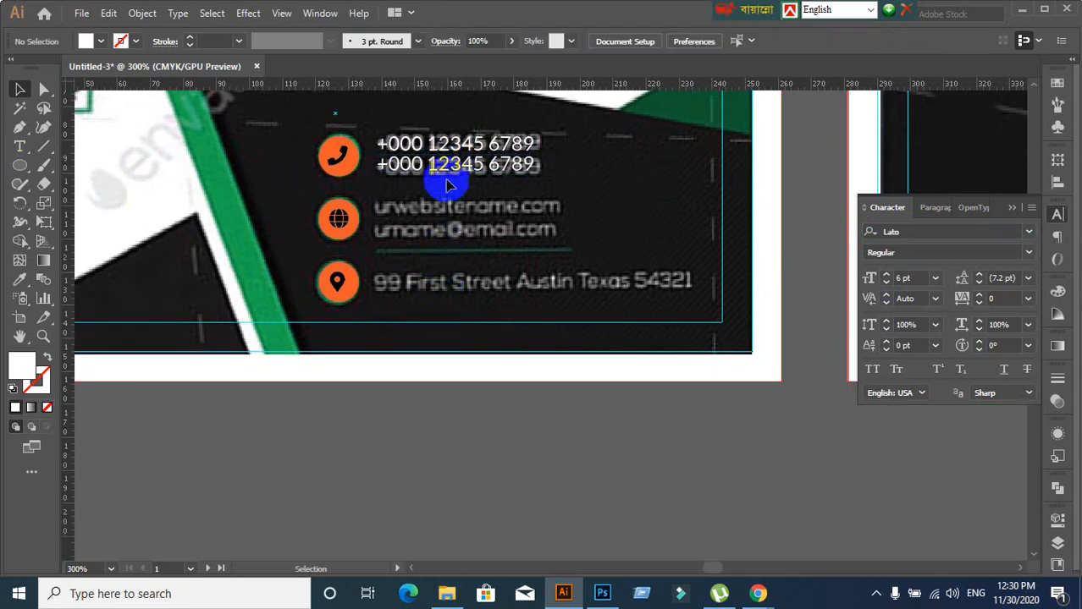
Duplicate the phone number below, delete the extra copy, and lower the two lines
drag(448, 174, 451, 211)
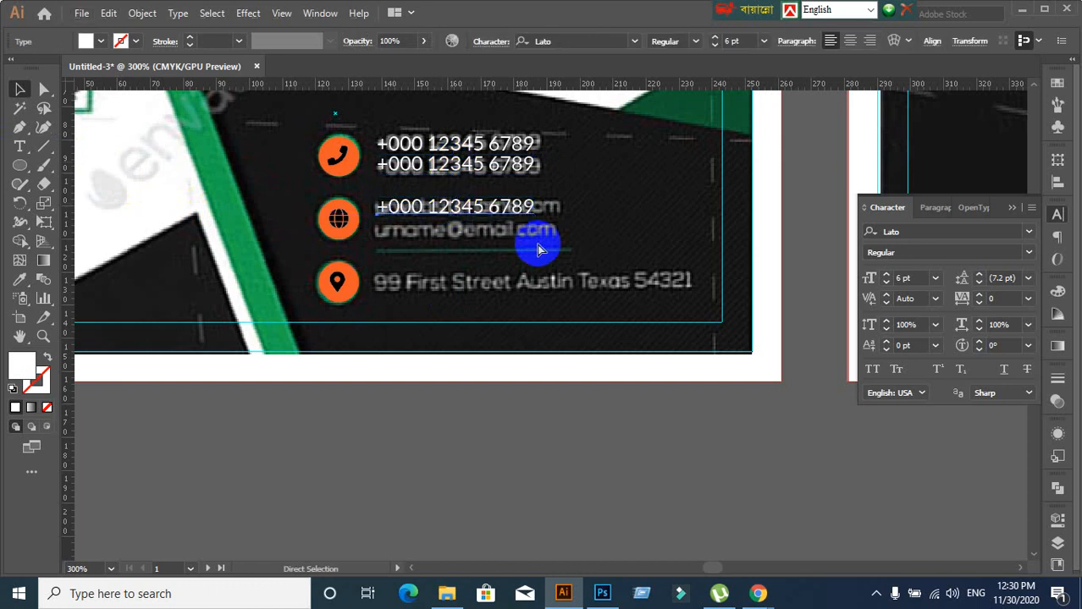
key(ctrl+z)
click(530, 282)
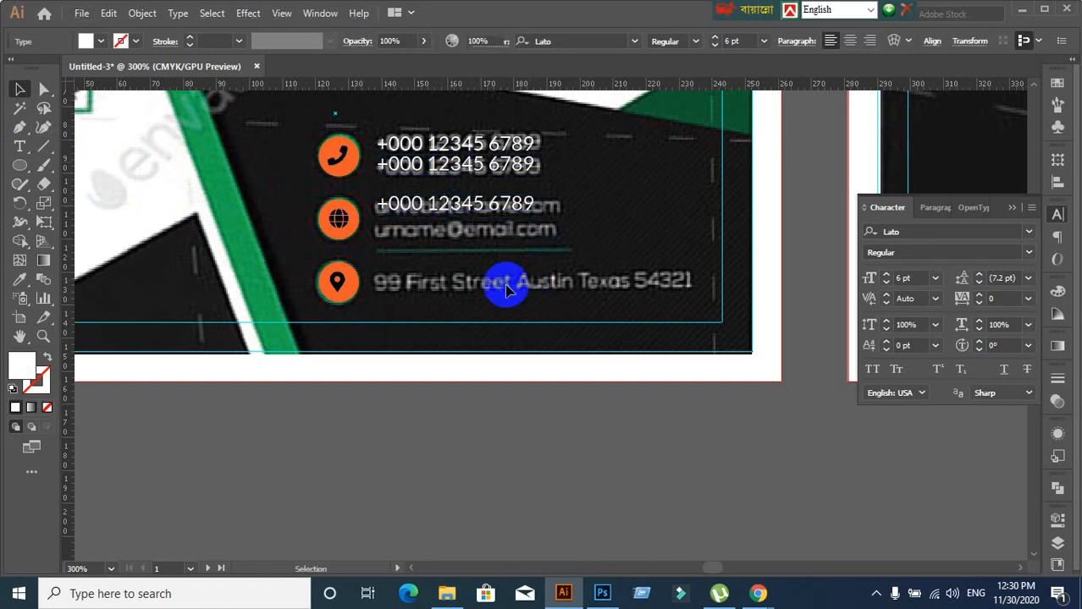
click(485, 205)
key(Delete)
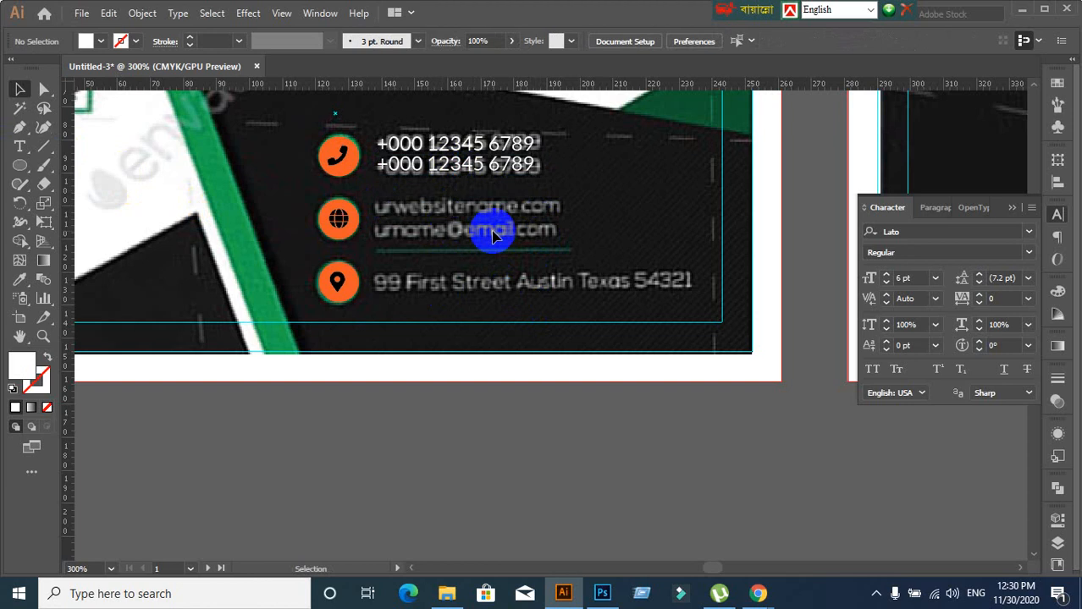
click(481, 178)
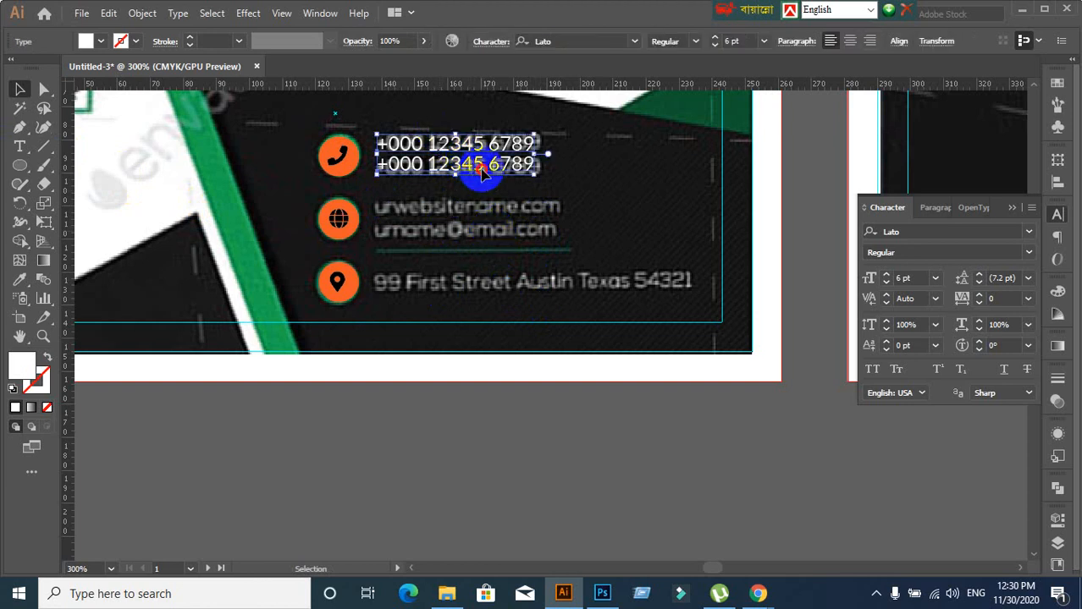
drag(484, 181, 485, 185)
click(494, 214)
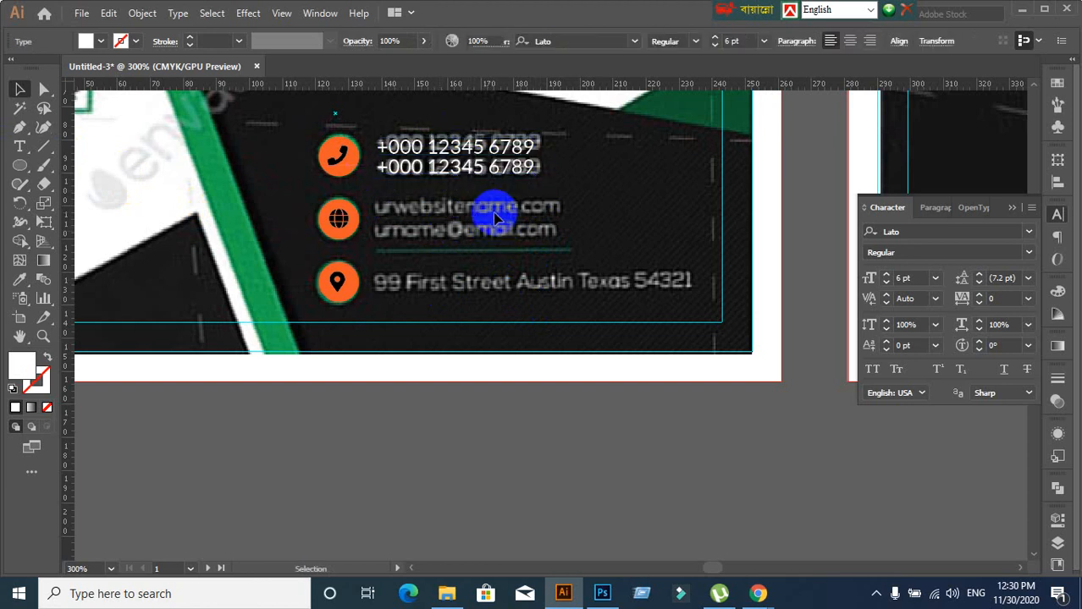
Nudge the top phone line up, trying 7 pt before keeping it at 6 pt
double_click(448, 145)
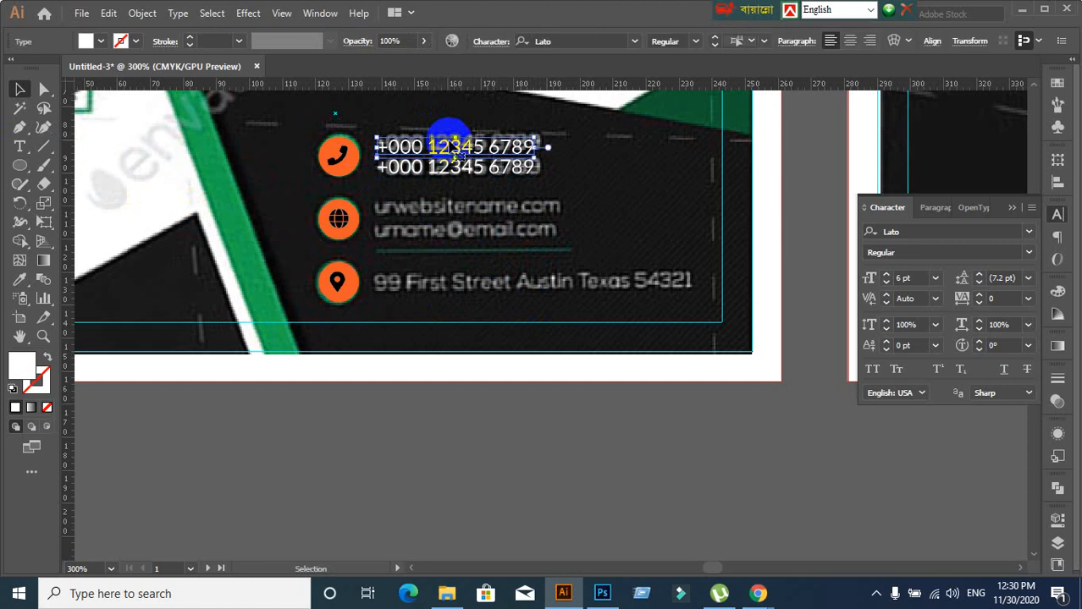
key(Up)
key(Up)
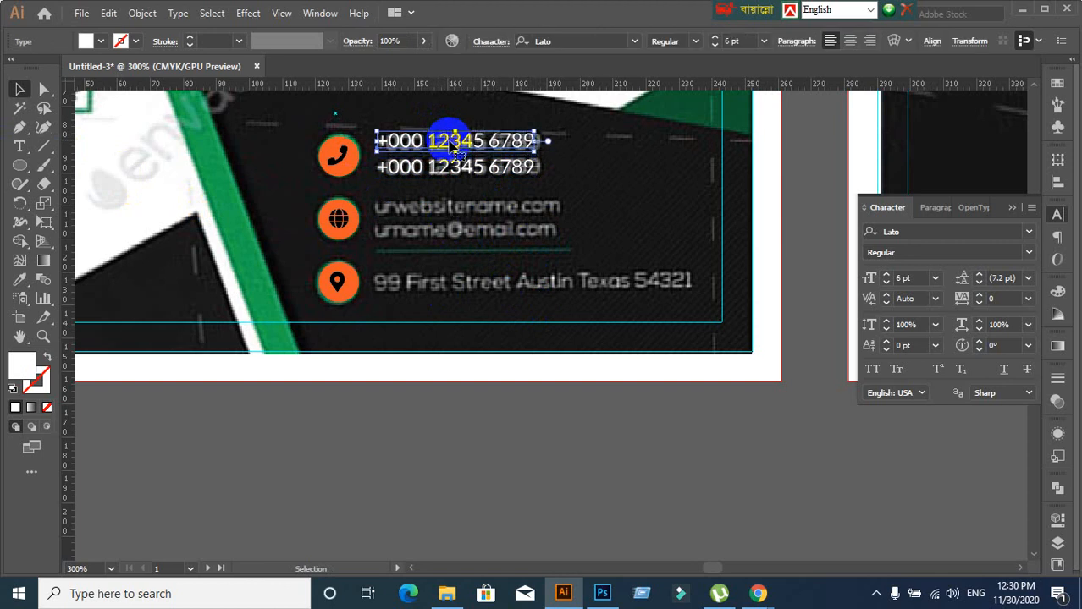
click(907, 279)
key(Up)
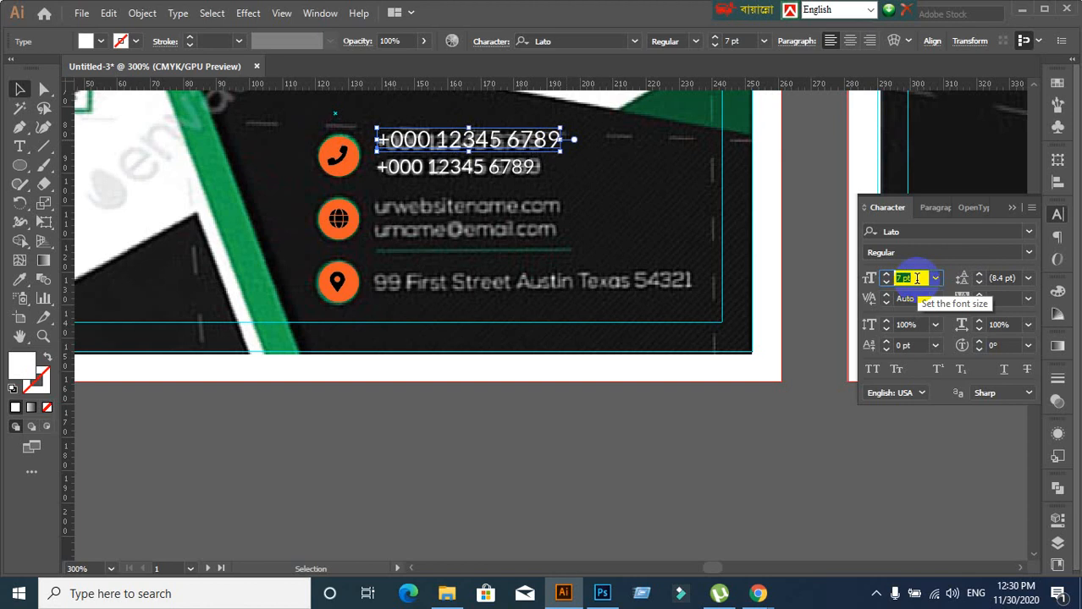
click(640, 259)
click(515, 134)
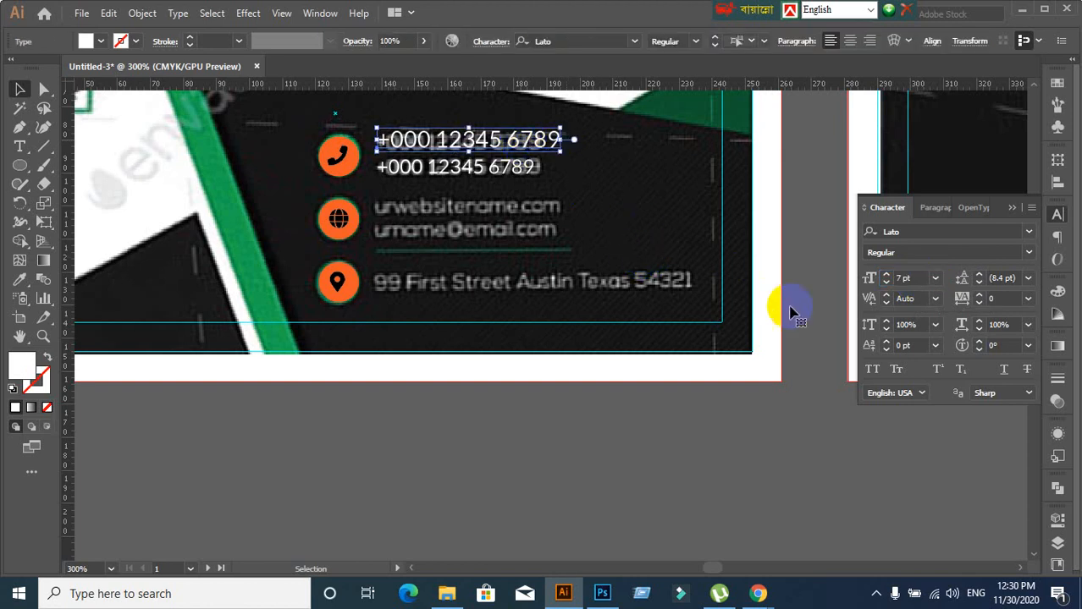
click(901, 278)
key(Down)
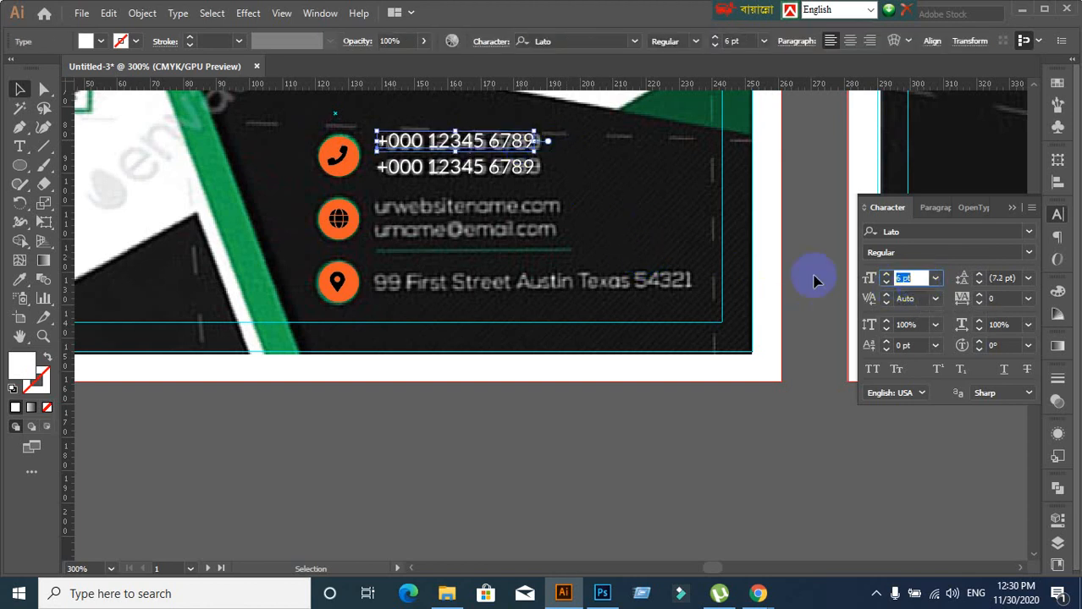
click(476, 193)
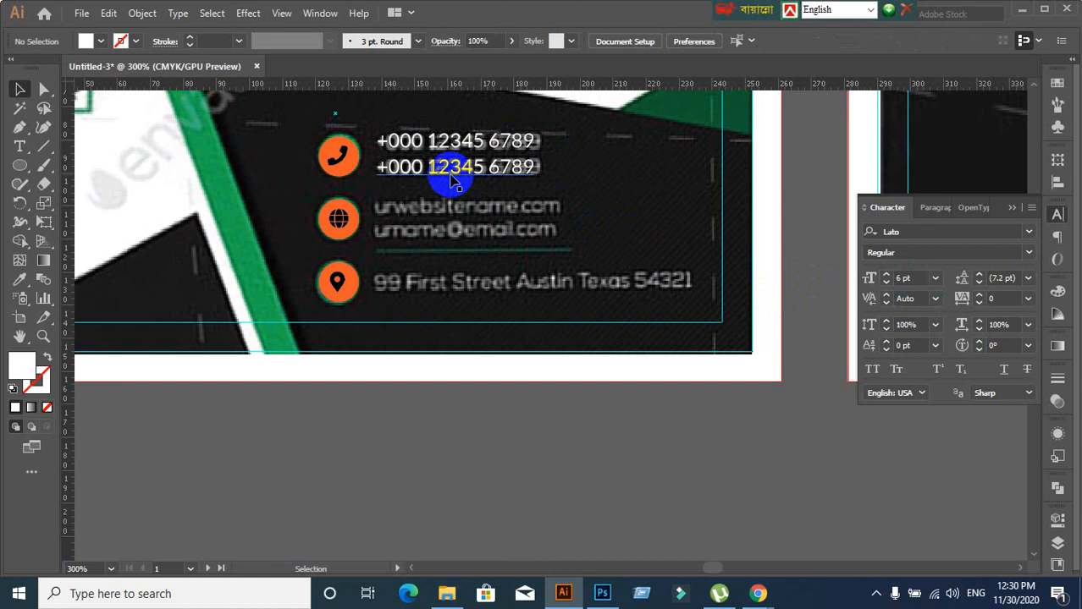
Move the second phone line up slightly and select both lines together
click(452, 179)
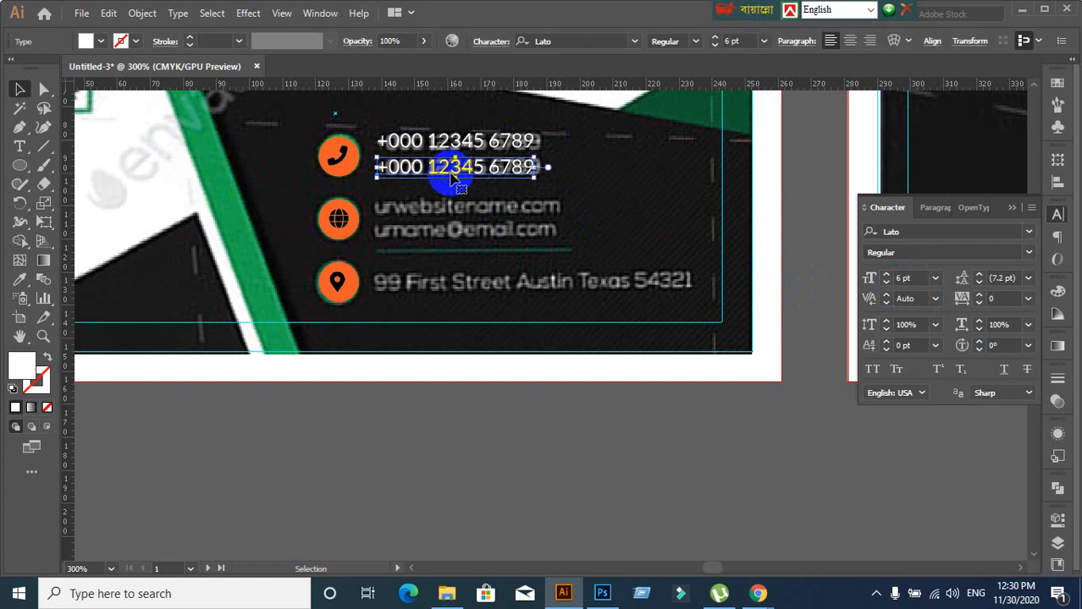
drag(455, 175, 453, 174)
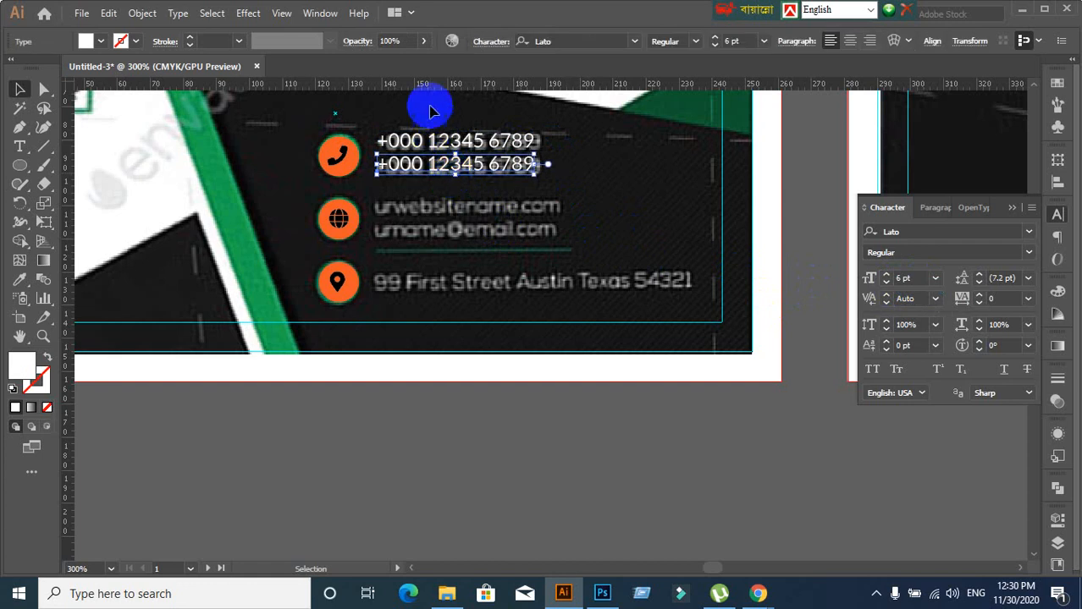
drag(430, 107, 477, 231)
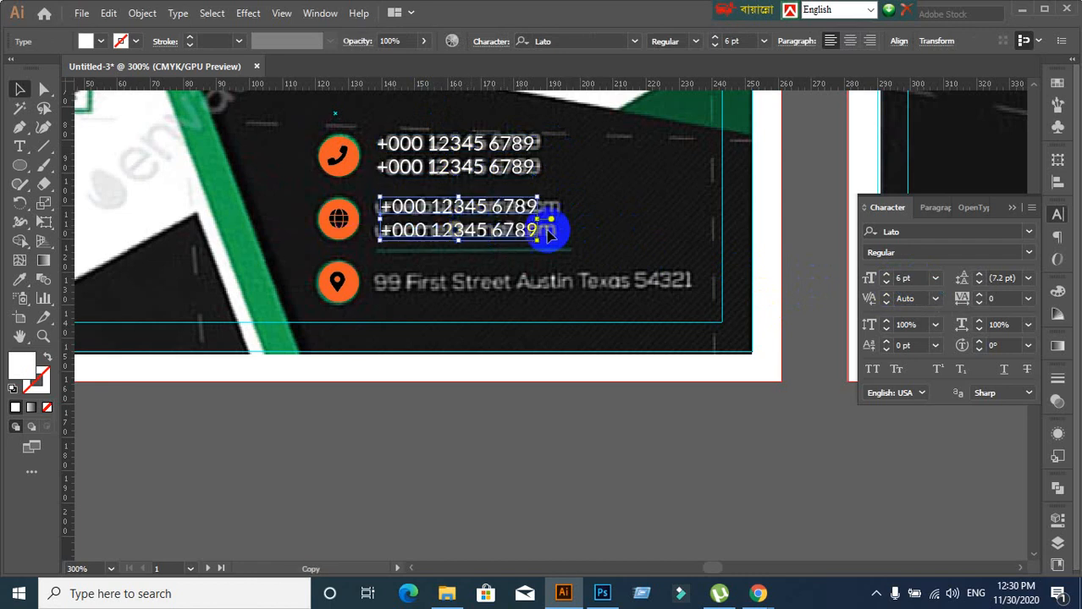
Place copies of the phone line over the website and email lines
click(634, 226)
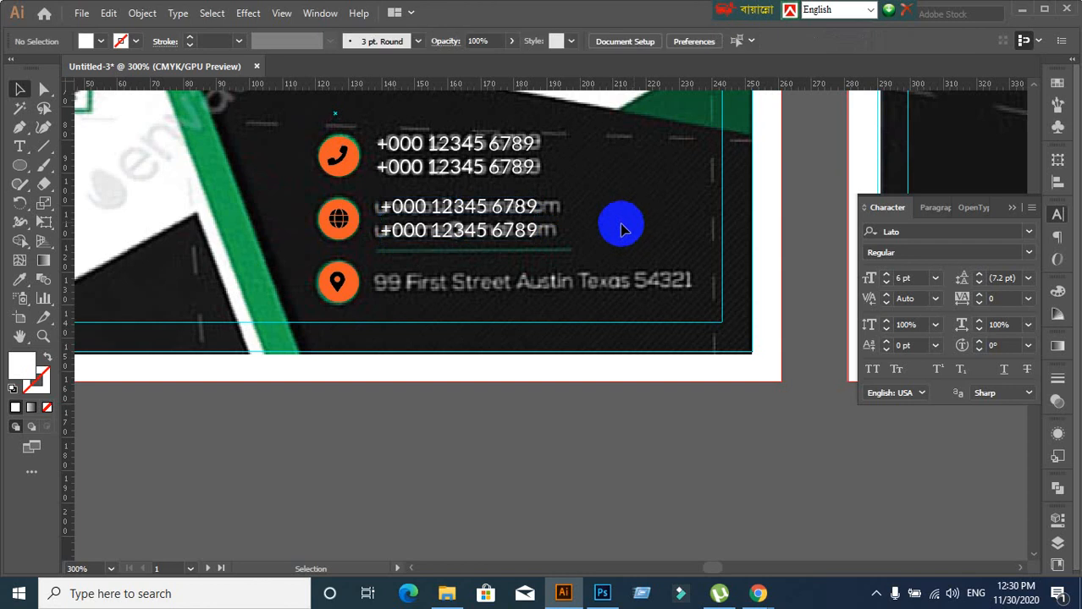
drag(495, 212, 580, 200)
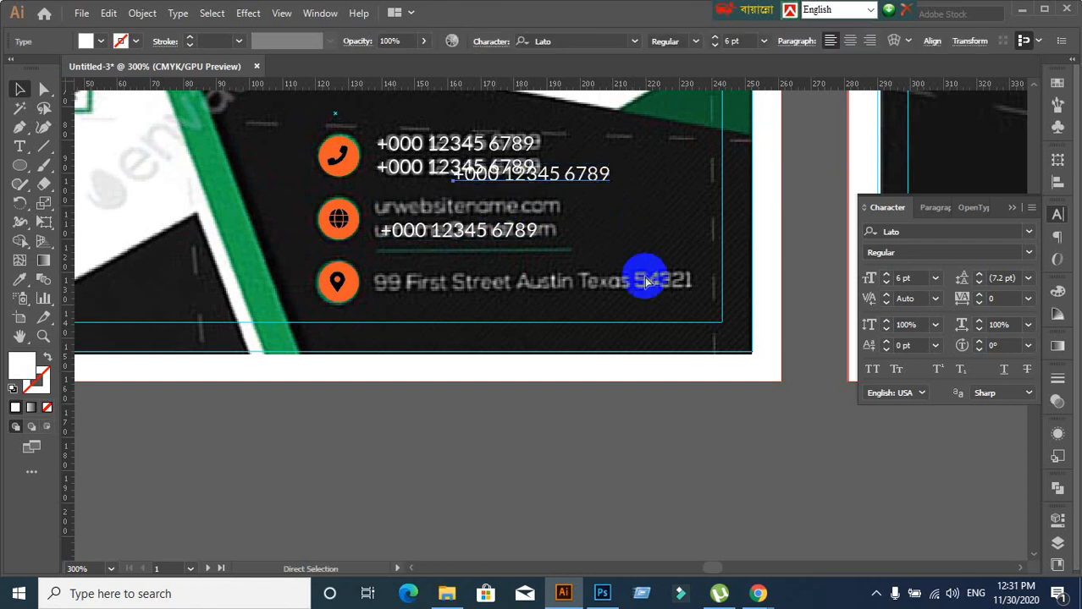
key(ctrl+z)
double_click(439, 203)
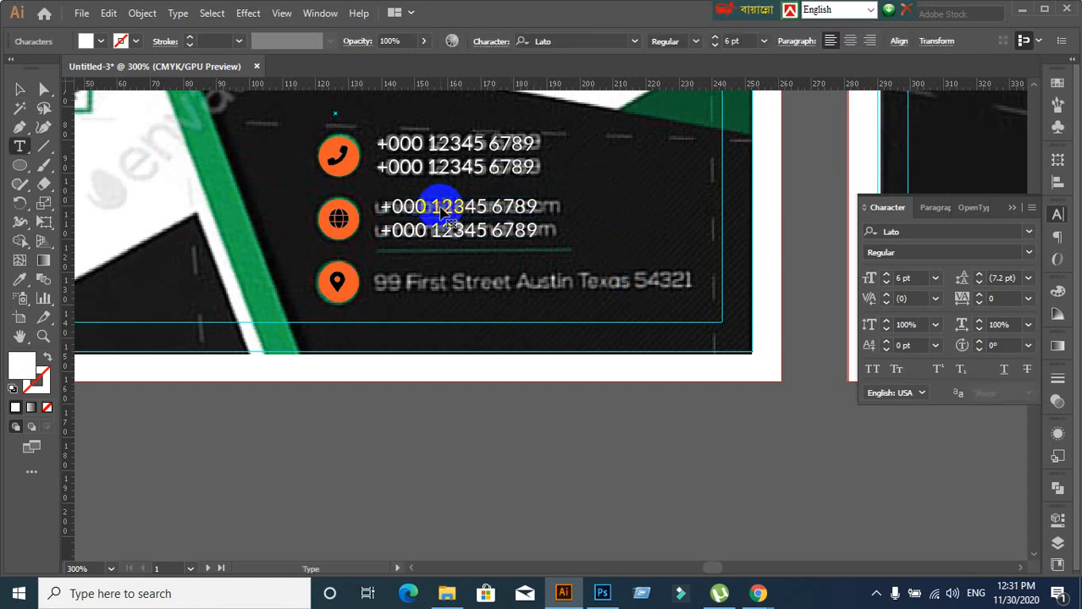
drag(407, 207, 589, 240)
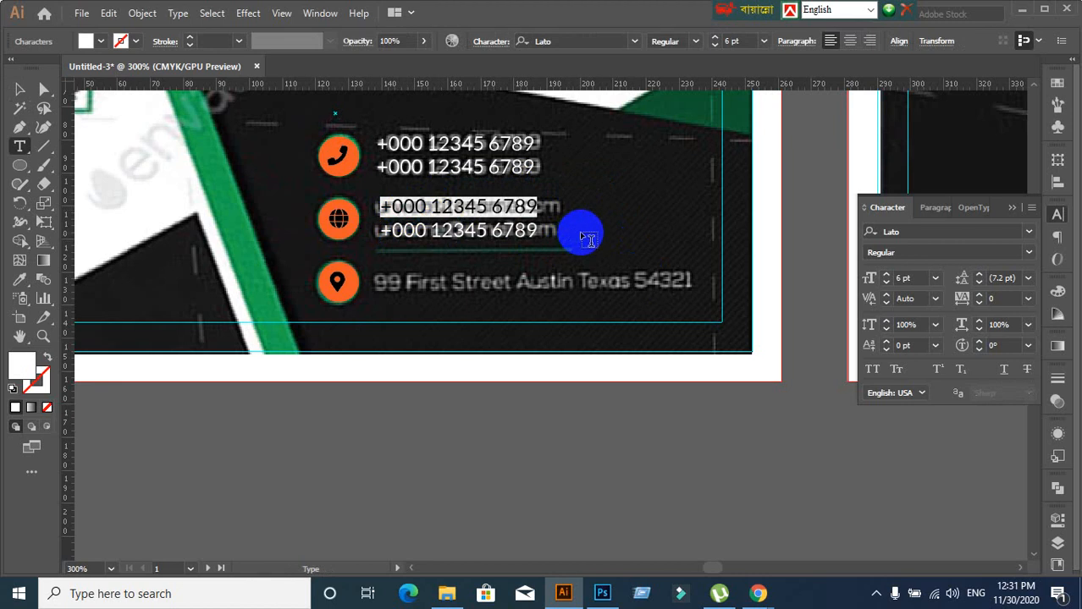
text(urwebsitename.com)
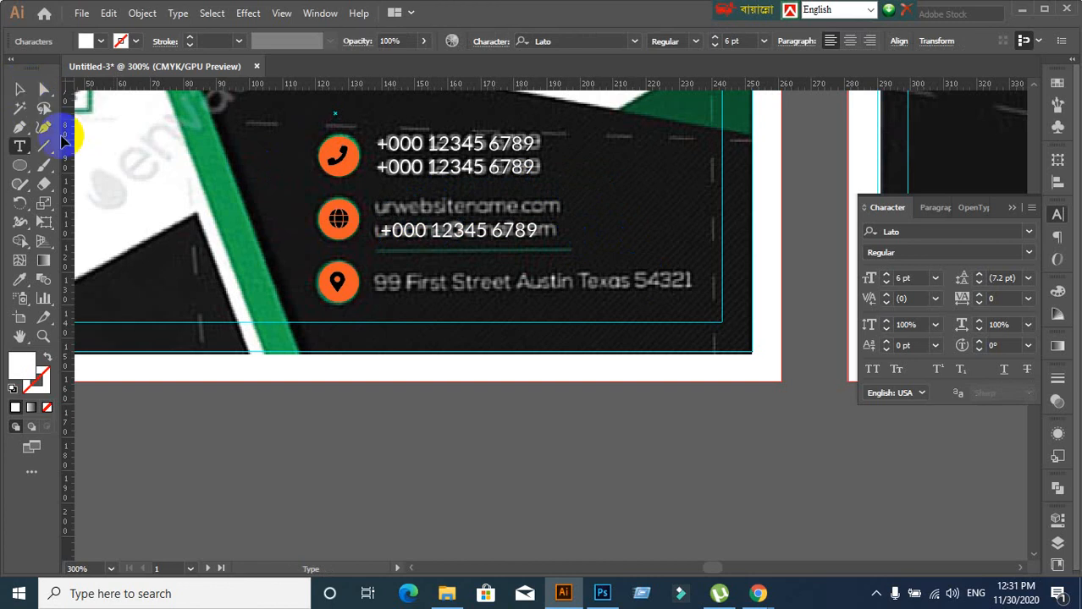
click(19, 90)
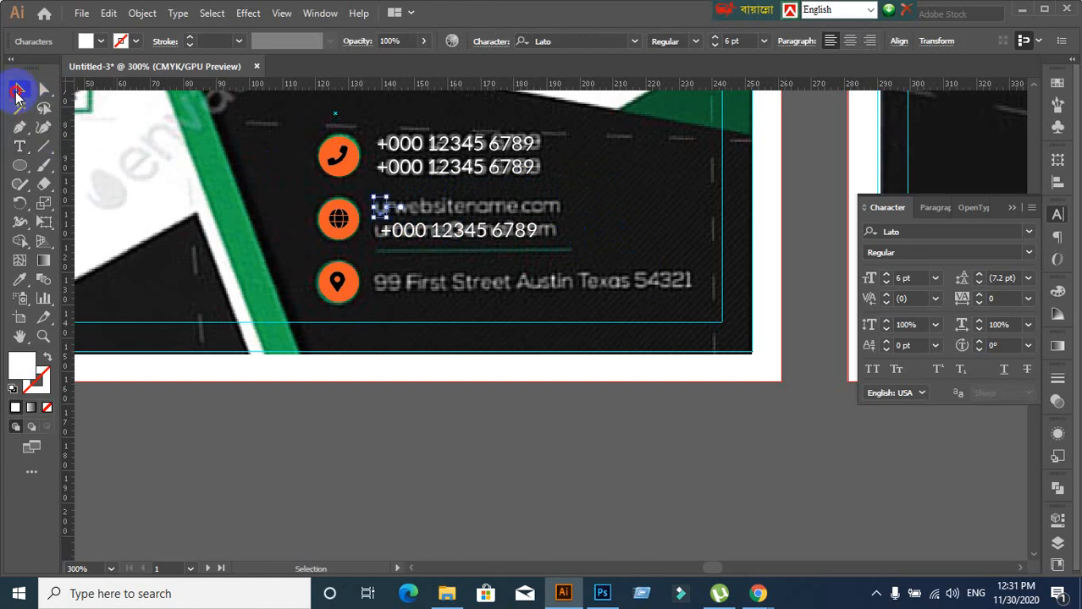
click(362, 212)
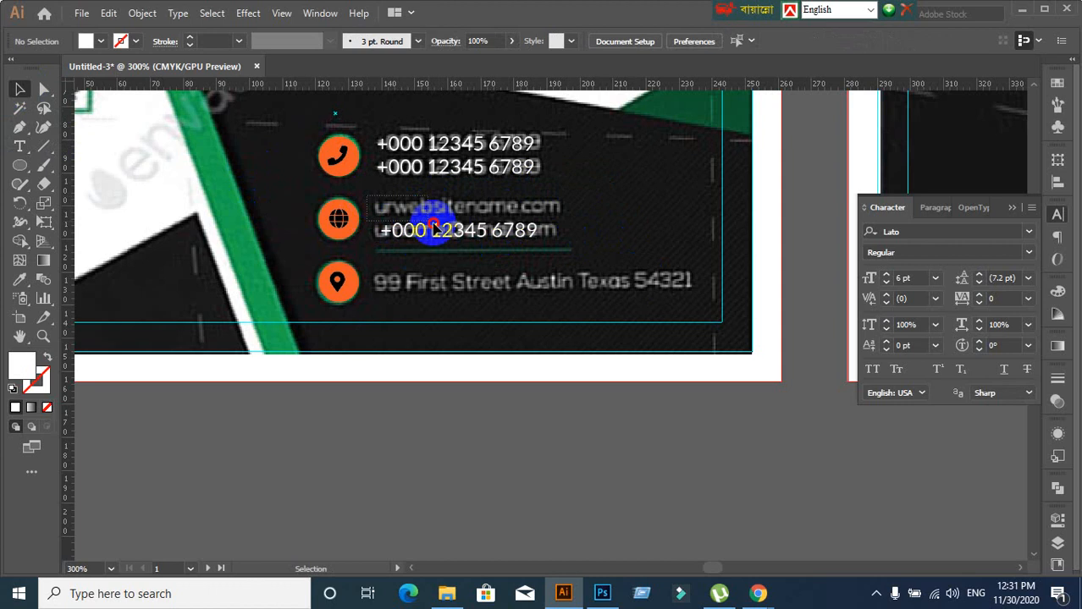
click(458, 243)
drag(458, 243, 458, 180)
drag(453, 142, 457, 213)
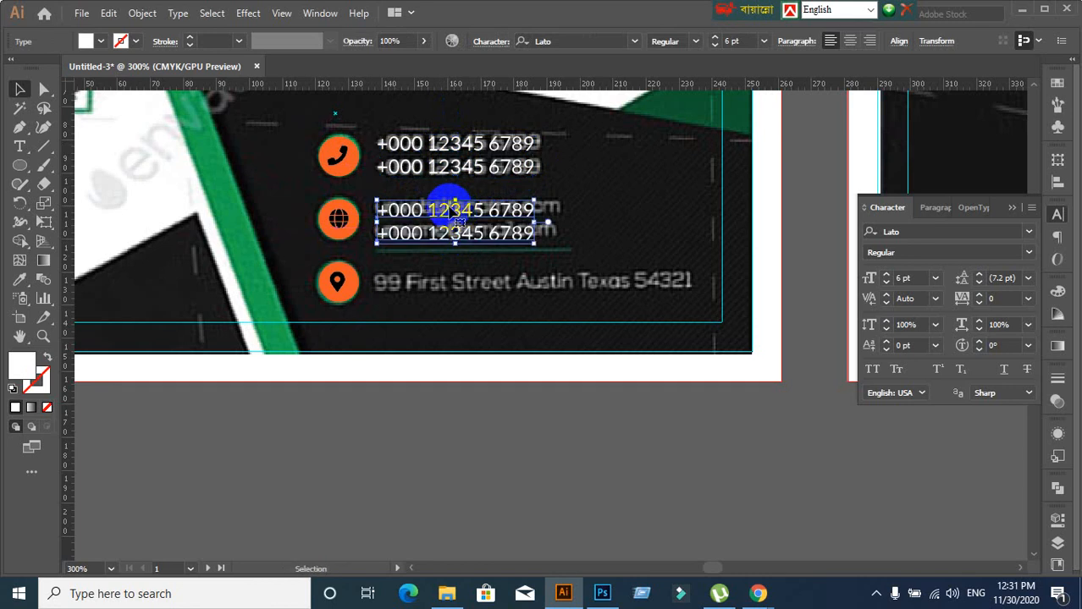
click(590, 216)
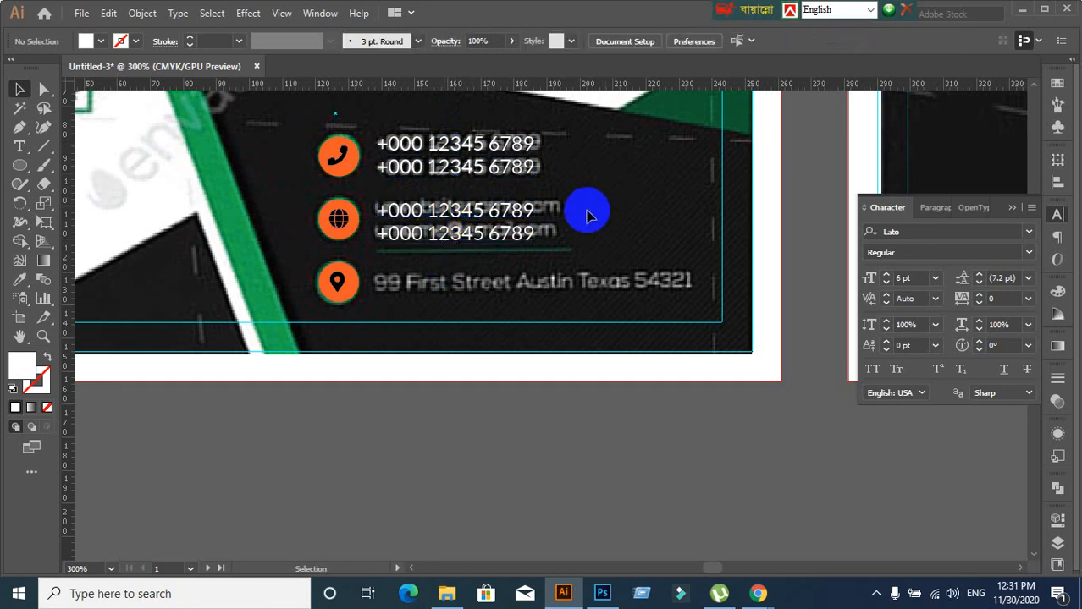
click(476, 217)
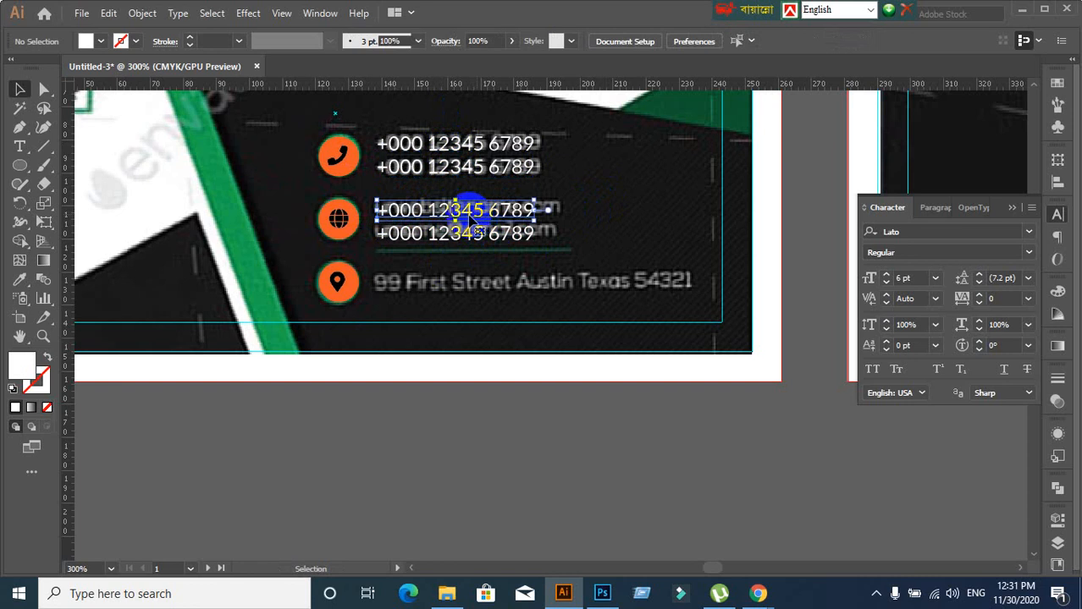
double_click(447, 208)
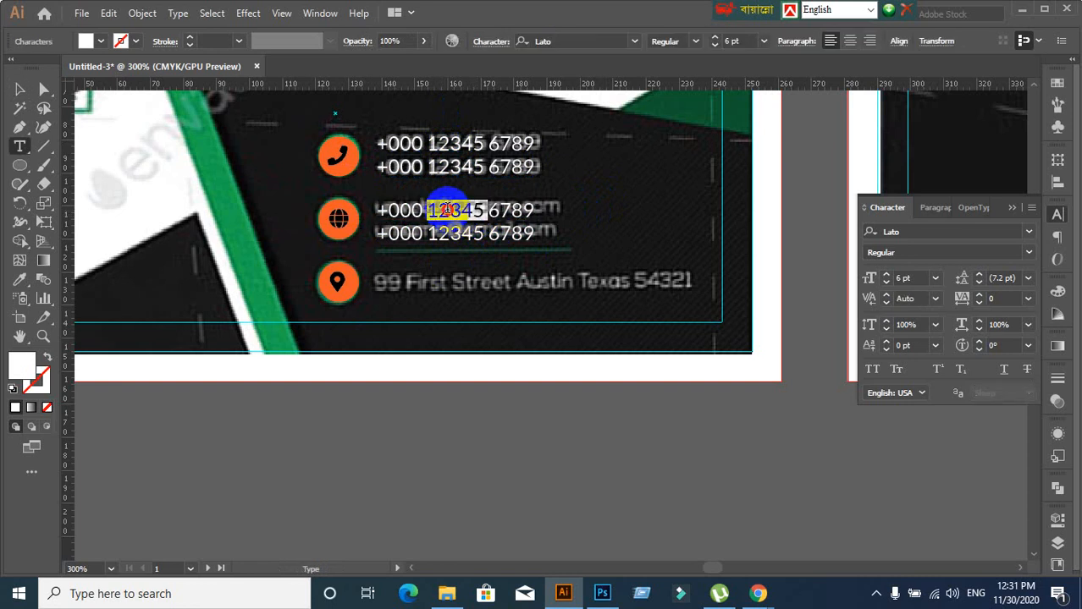
triple_click(447, 208)
text(urwebsite)
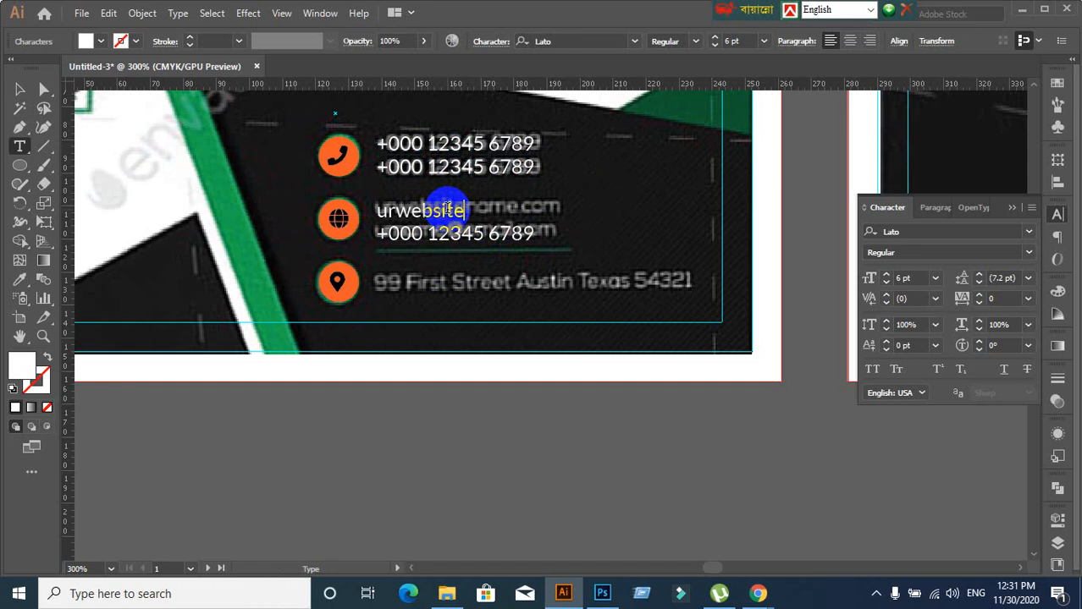
key(BackSpace)
key(BackSpace)
key(BackSpace)
key(BackSpace)
key(BackSpace)
key(BackSpace)
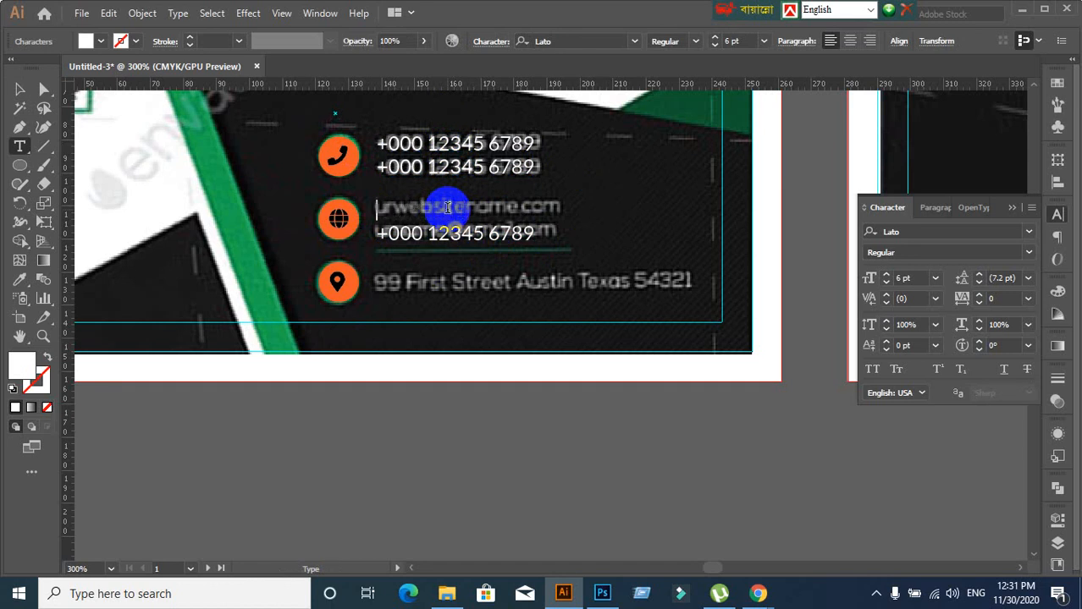
text(ww)
key(BackSpace)
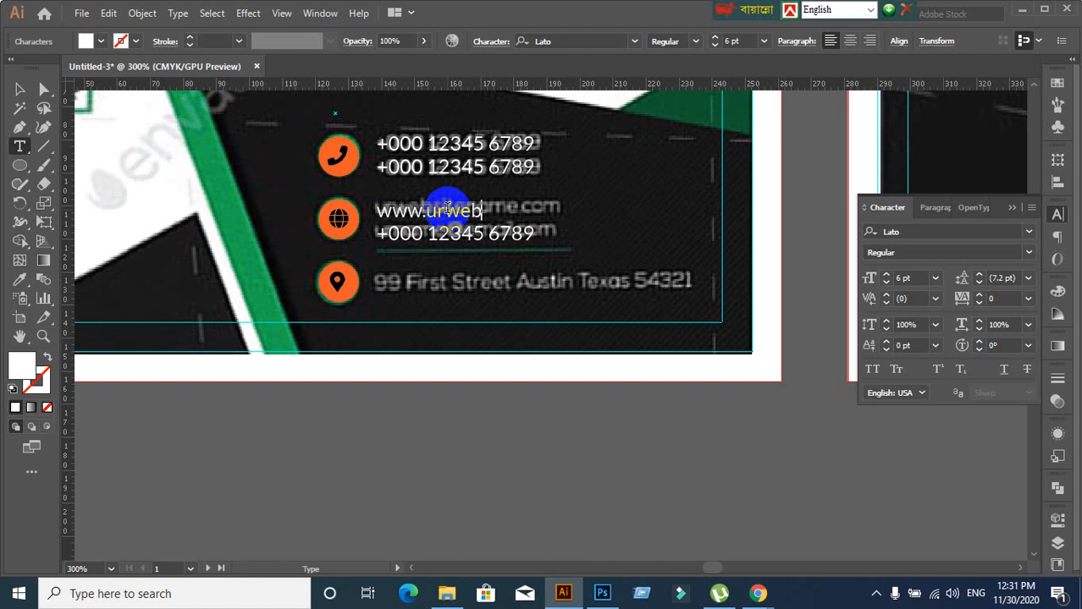
text(website.com)
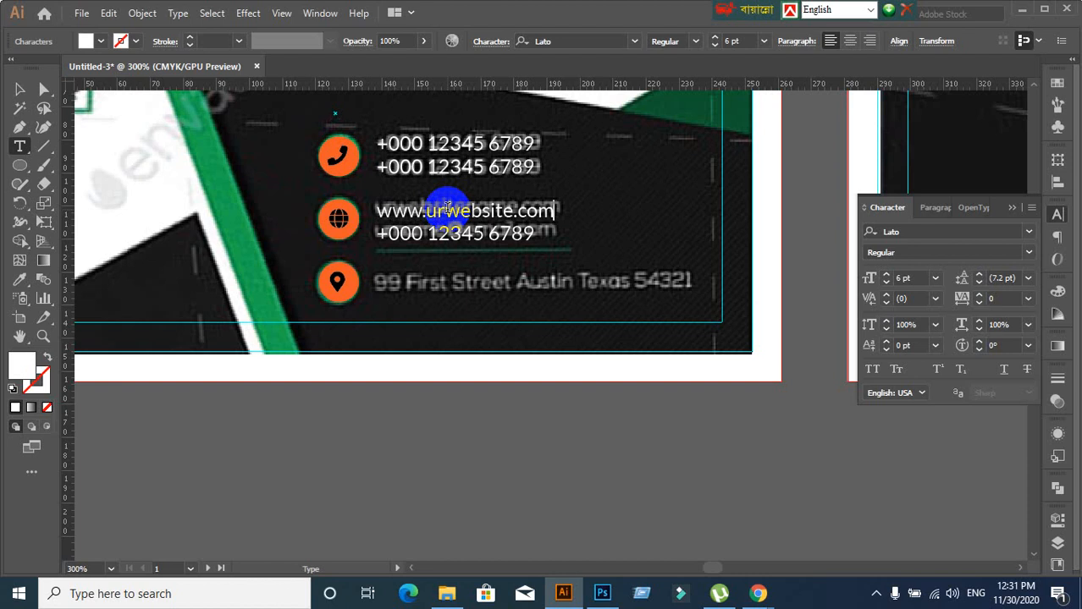
Replace the lower copy's text with the placeholder e-mail address
triple_click(450, 234)
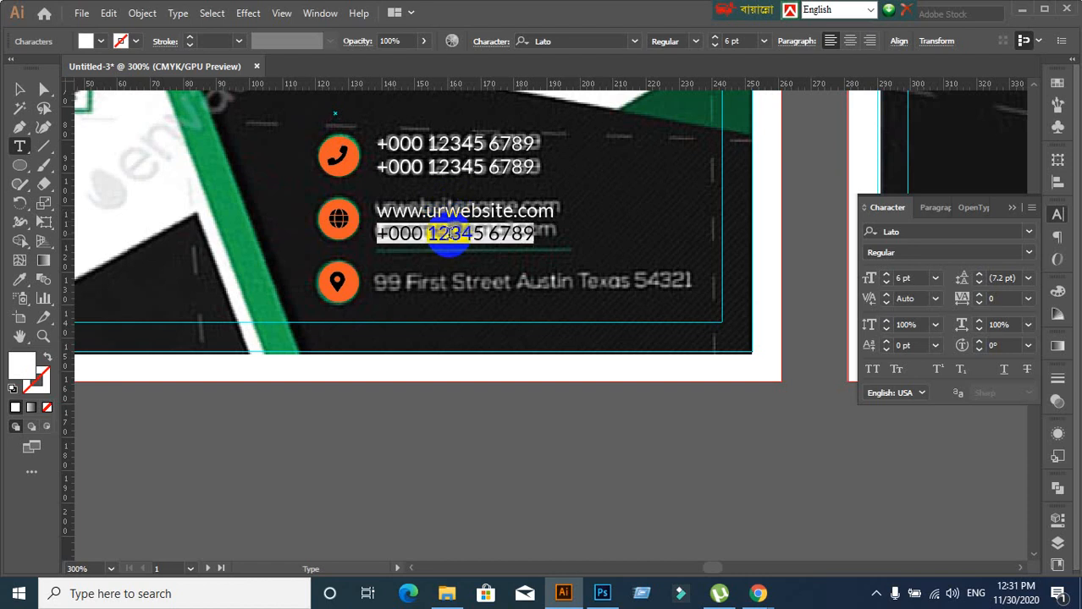
text(urmai)
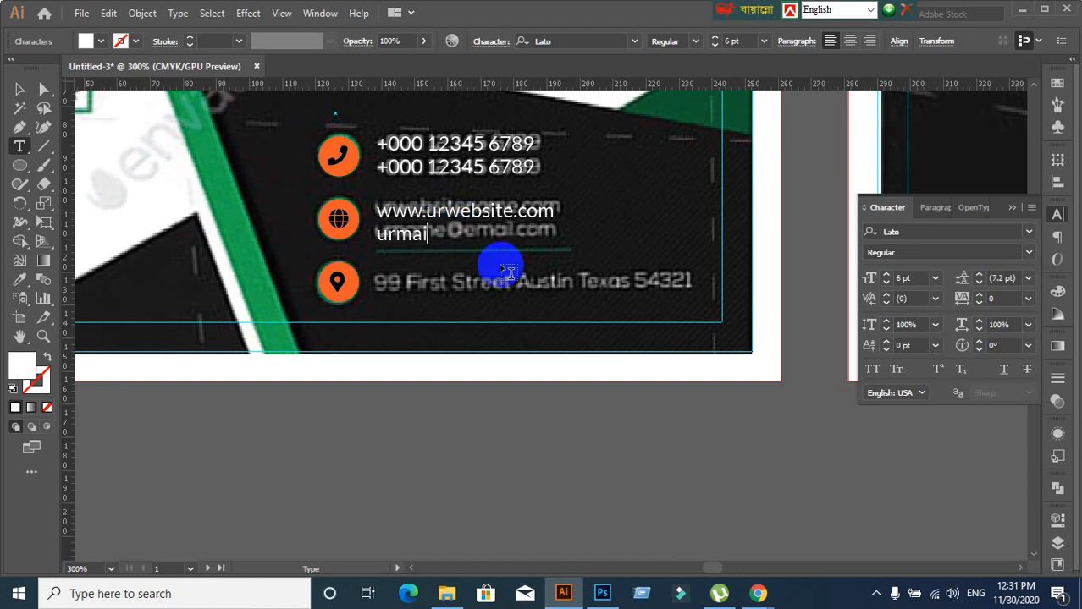
text(l@email)
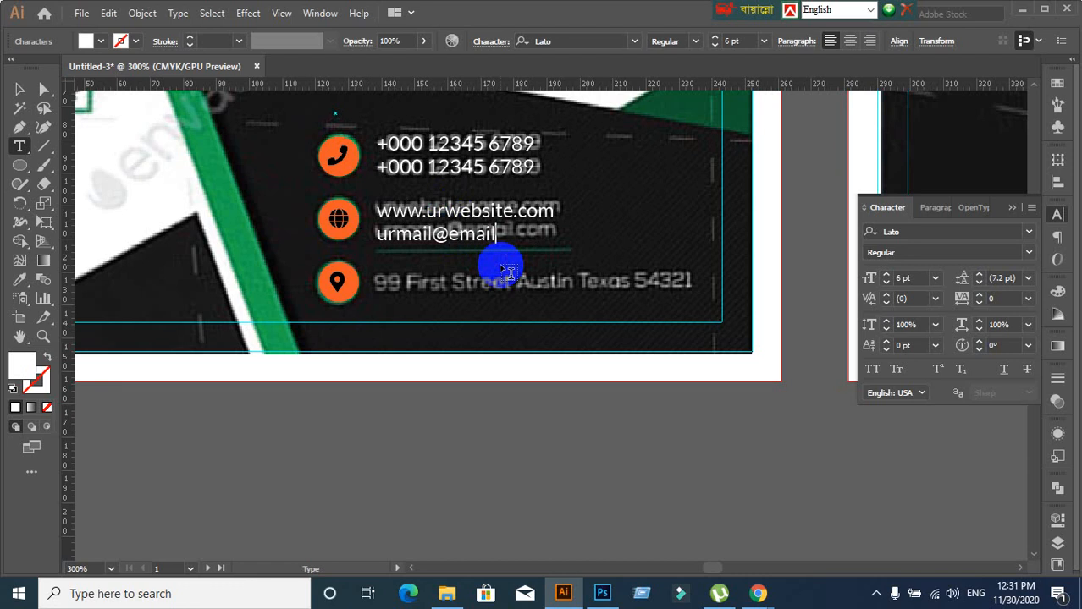
text(.com)
click(20, 89)
scroll(381, 251, down, 1)
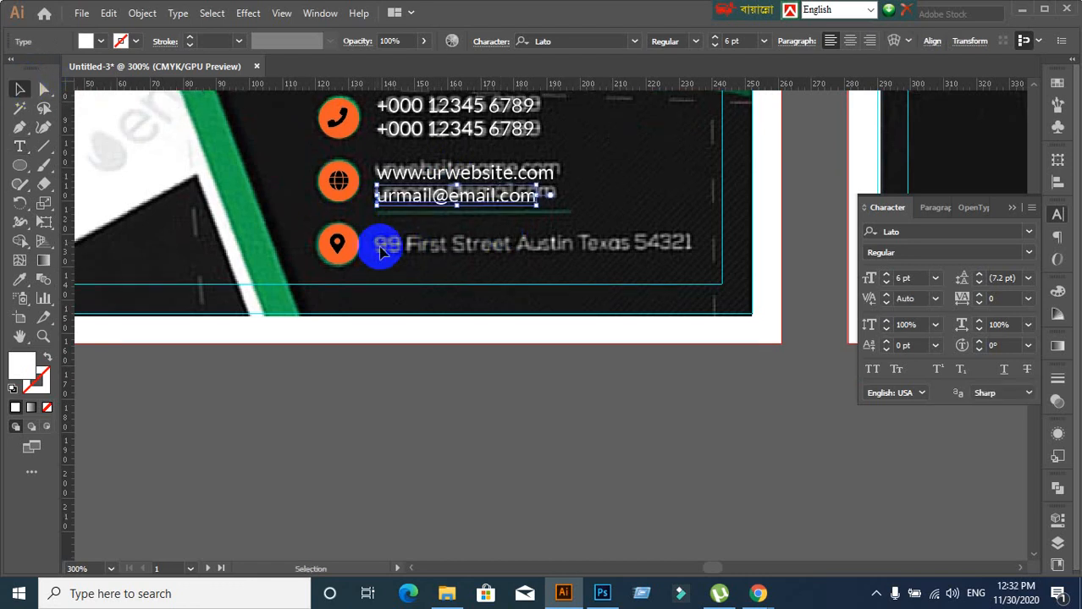
scroll(381, 251, down, 1)
click(434, 336)
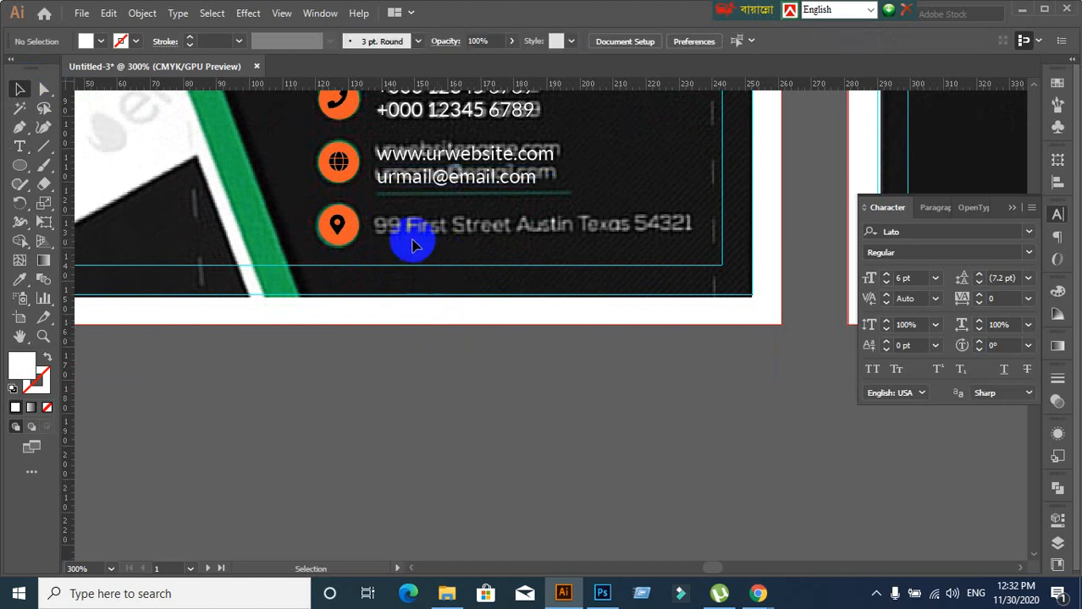
Duplicate the email line onto the location-pin row and type the street address there
click(470, 188)
drag(471, 200, 472, 228)
double_click(441, 225)
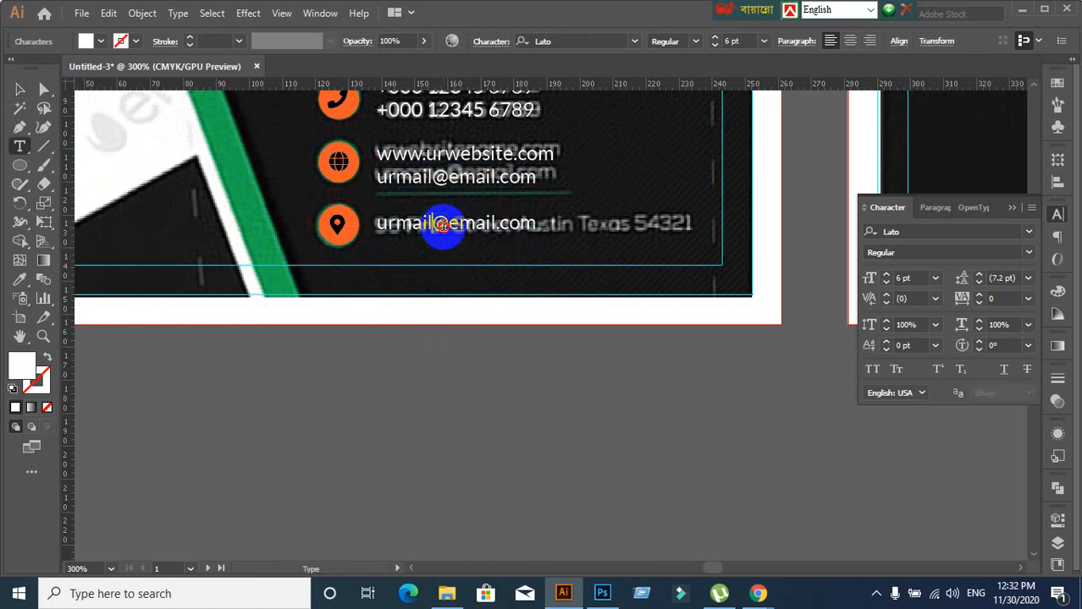
key(ctrl+a)
text(99)
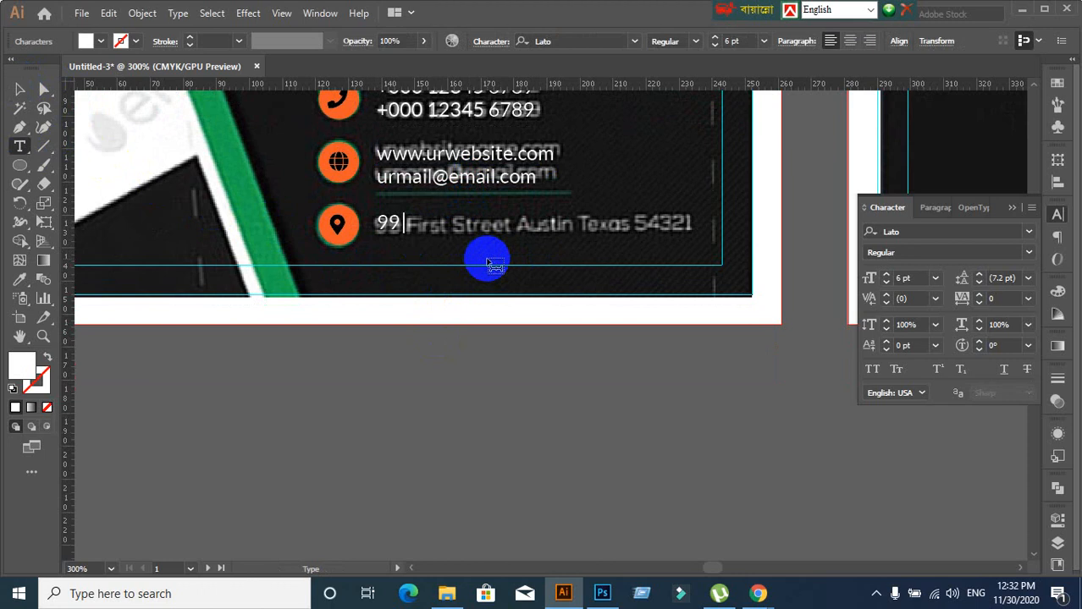
text( Firse4)
key(BackSpace)
key(BackSpace)
key(BackSpace)
text(st)
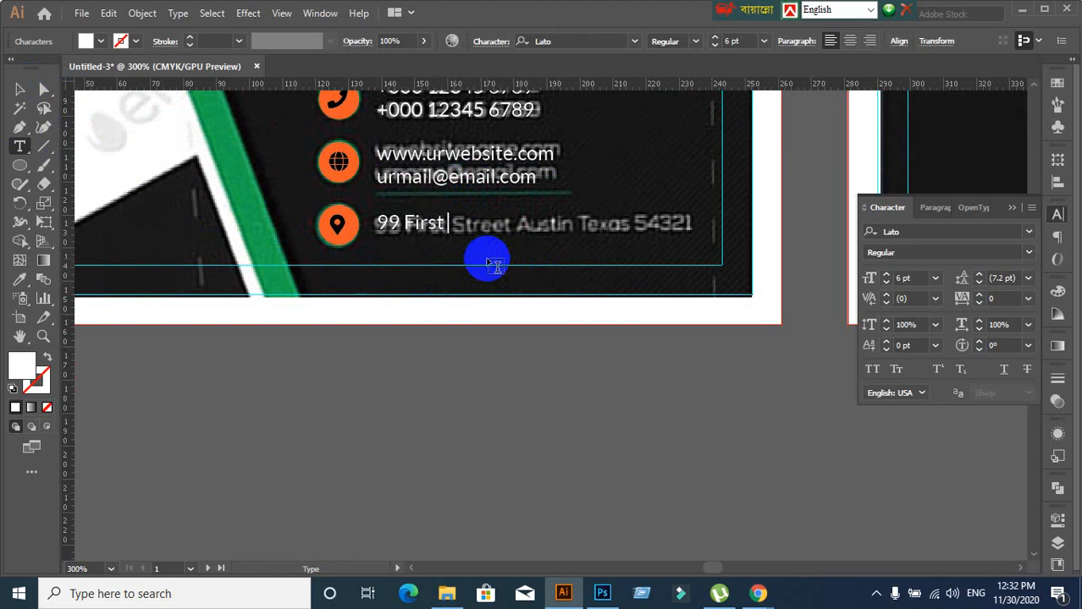
text( Street )
text(Aus)
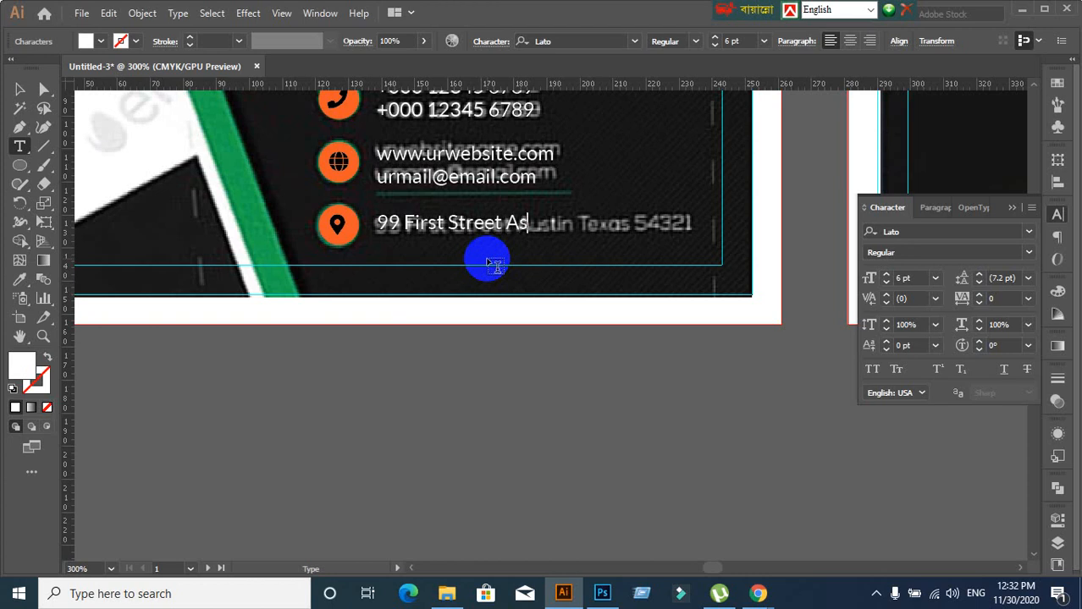
text(tin taza)
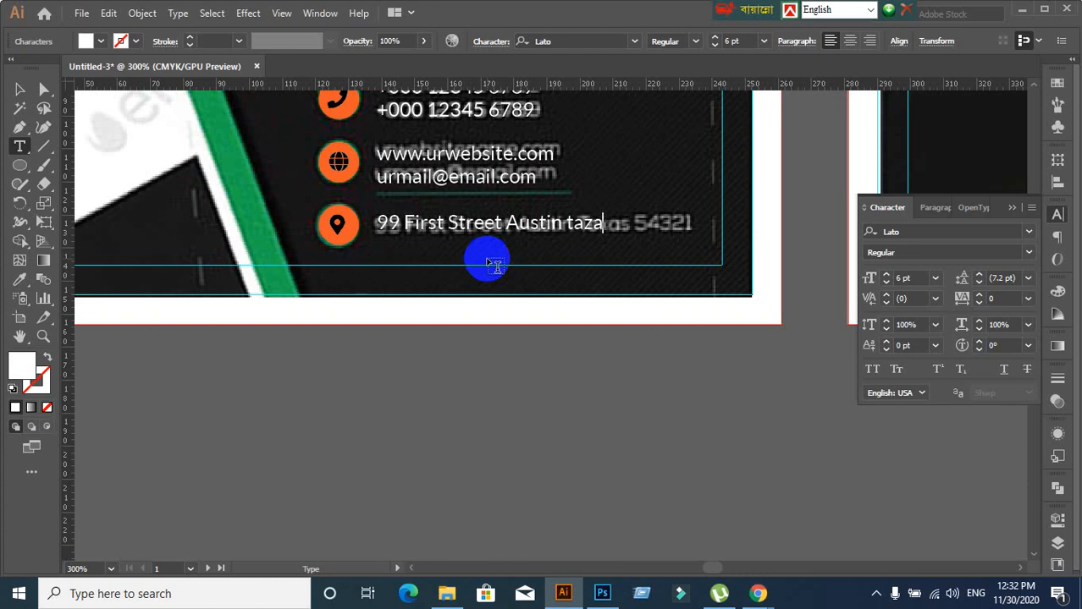
key(BackSpace)
key(BackSpace)
key(BackSpace)
key(BackSpace)
text(Tazas ,NY)
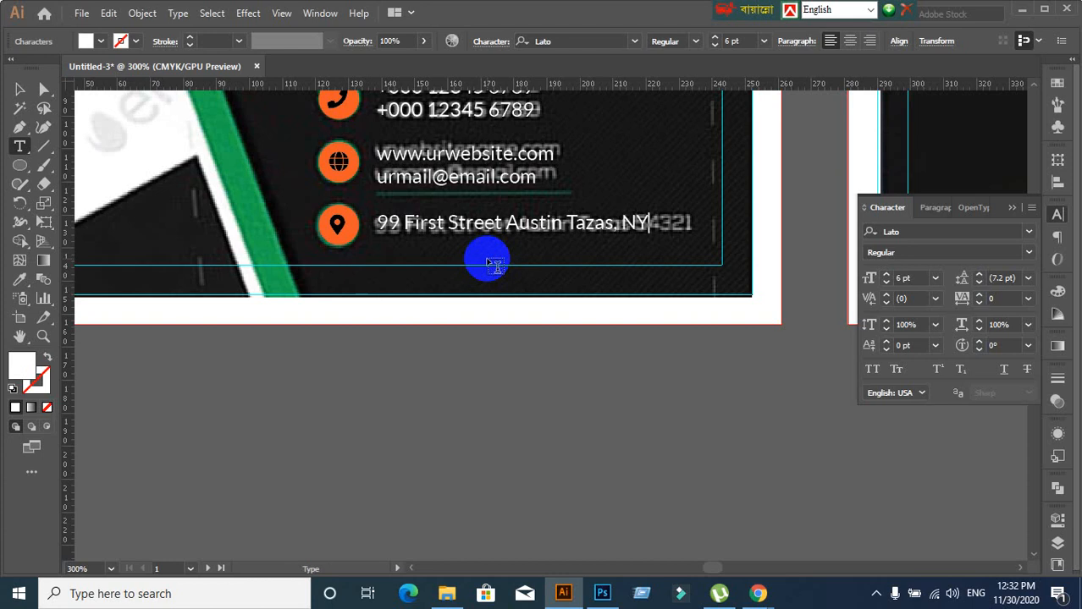
text(-1234)
ctrl+click(422, 290)
click(25, 86)
click(156, 169)
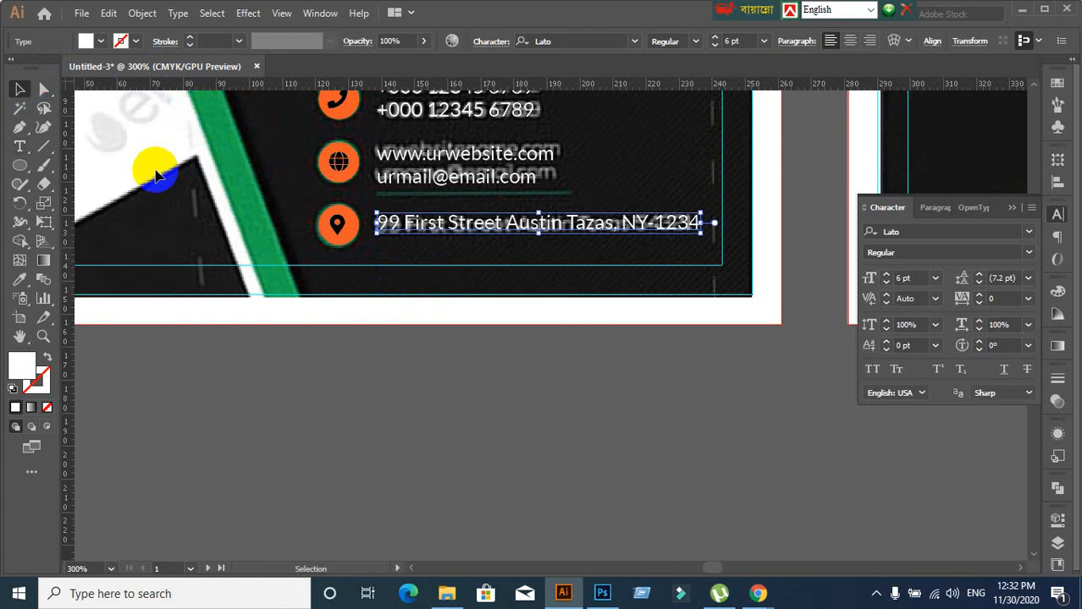
Unlock all artwork and move the green reference card image off the artboard
scroll(489, 314, up, 2)
scroll(489, 313, up, 1)
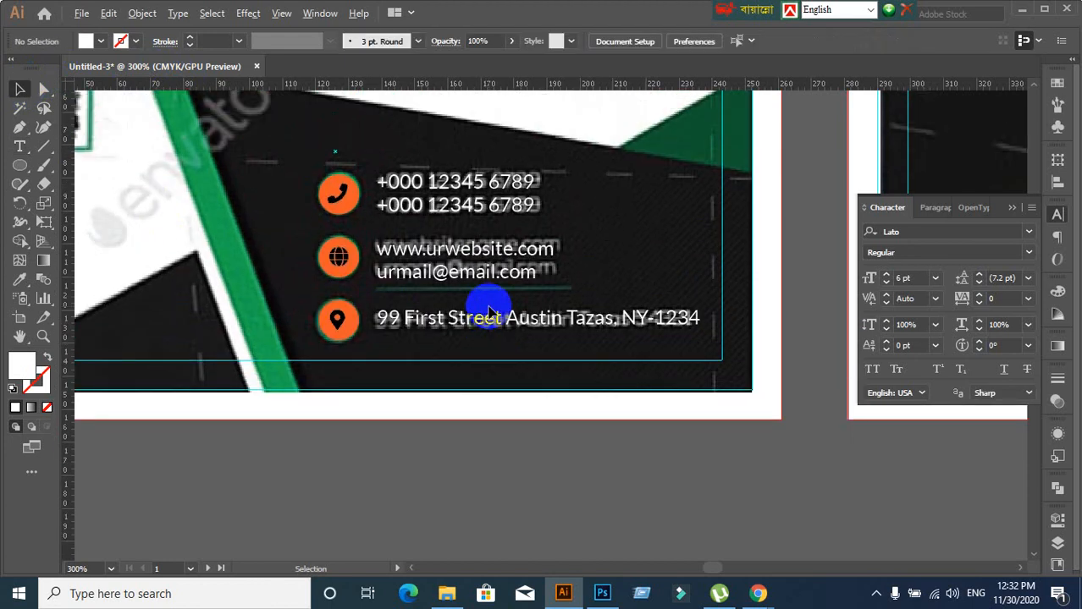
scroll(489, 313, down, 1)
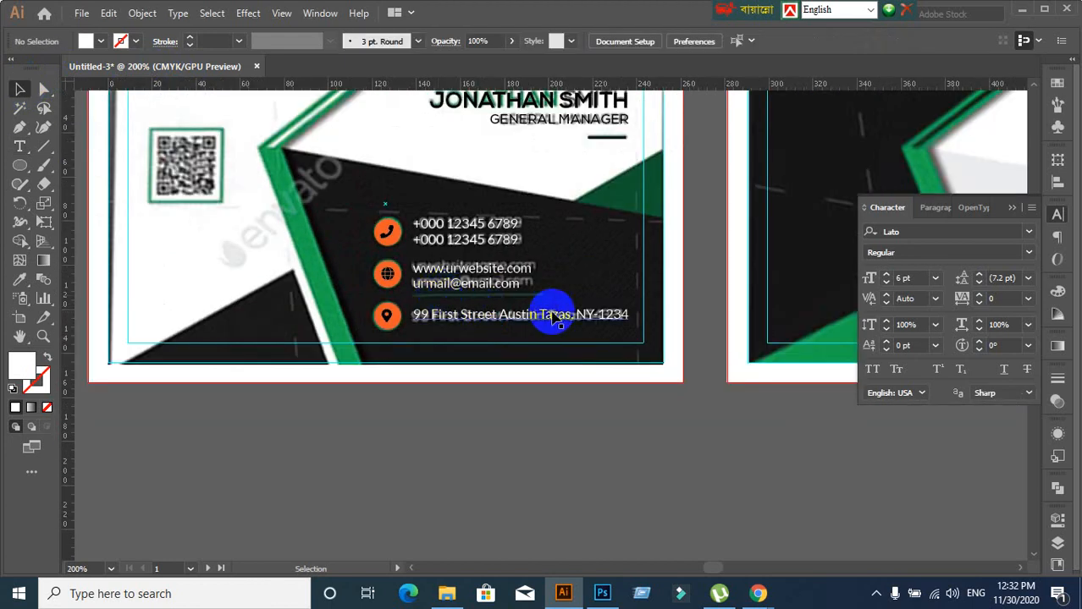
scroll(552, 315, down, 1)
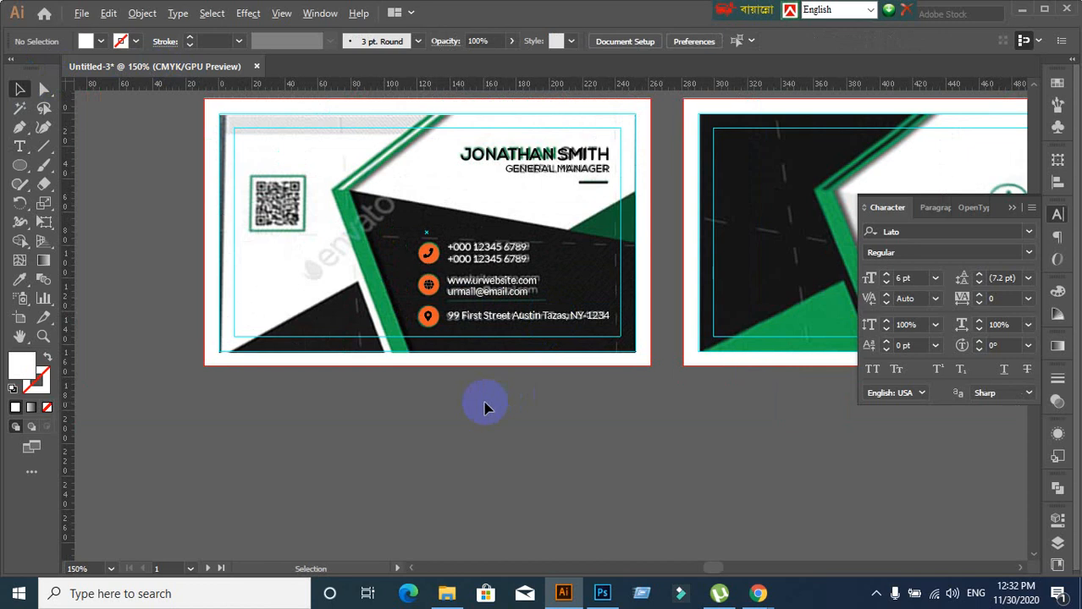
scroll(436, 410, down, 1)
scroll(329, 423, up, 1)
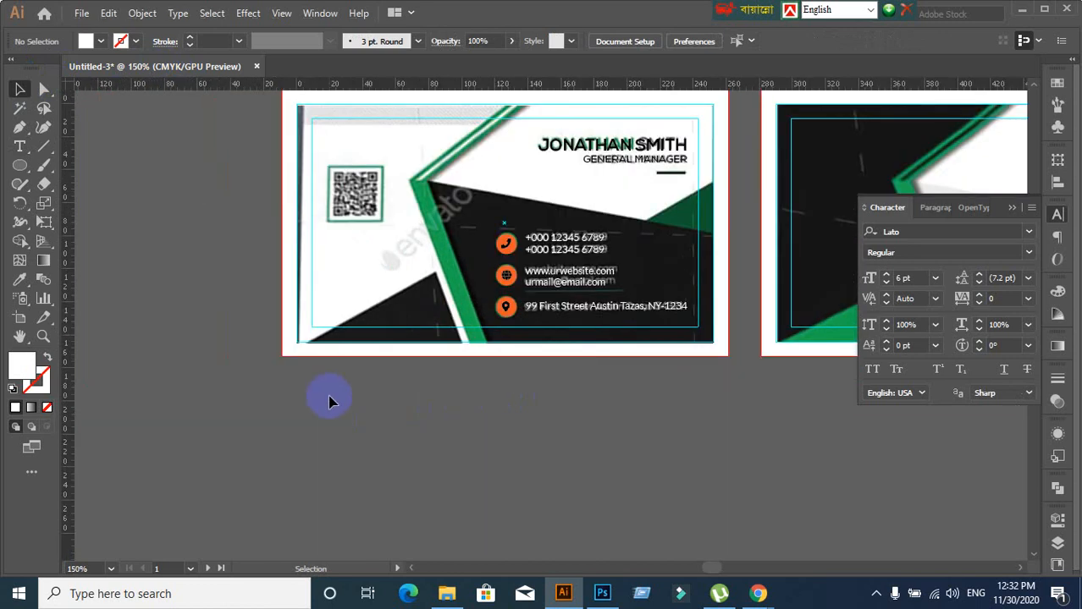
key(ctrl+alt+2)
click(329, 397)
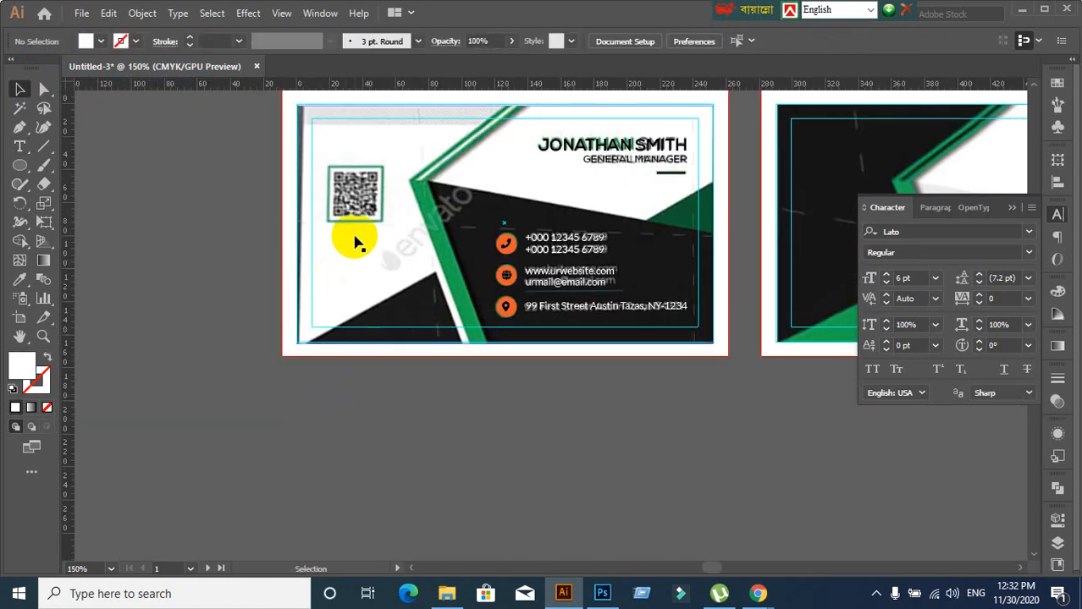
drag(355, 245, 280, 430)
key(ctrl+z)
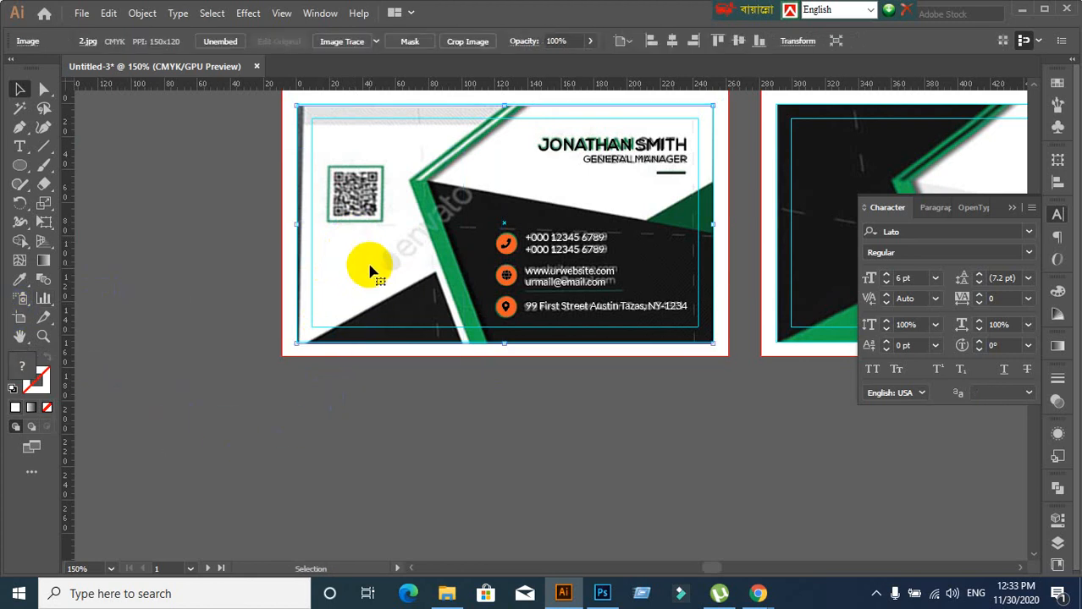
drag(370, 271, 295, 406)
scroll(295, 404, down, 1)
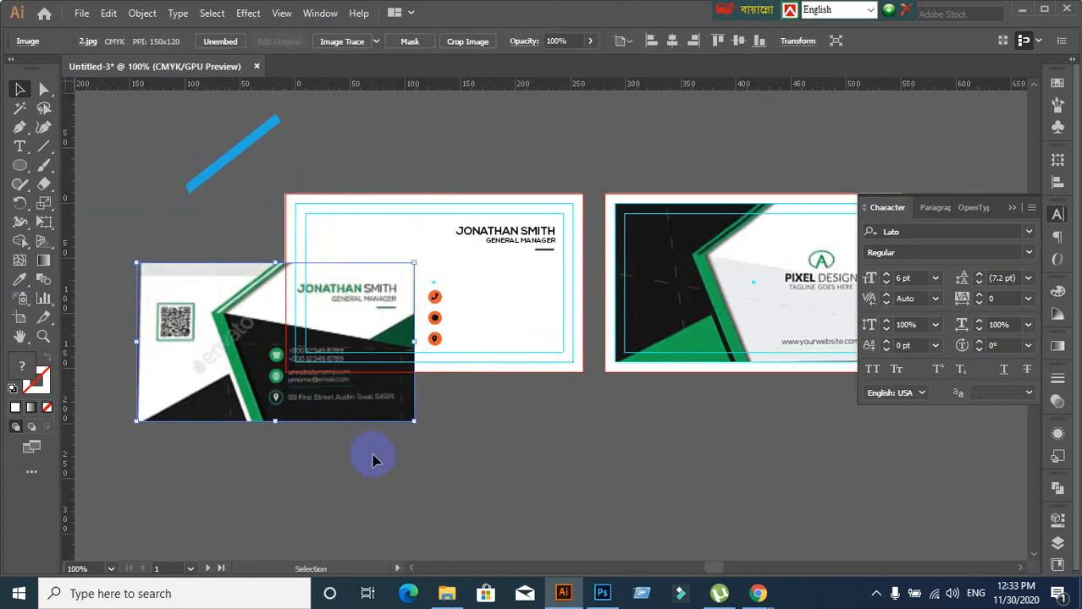
drag(372, 455, 565, 371)
drag(356, 295, 131, 350)
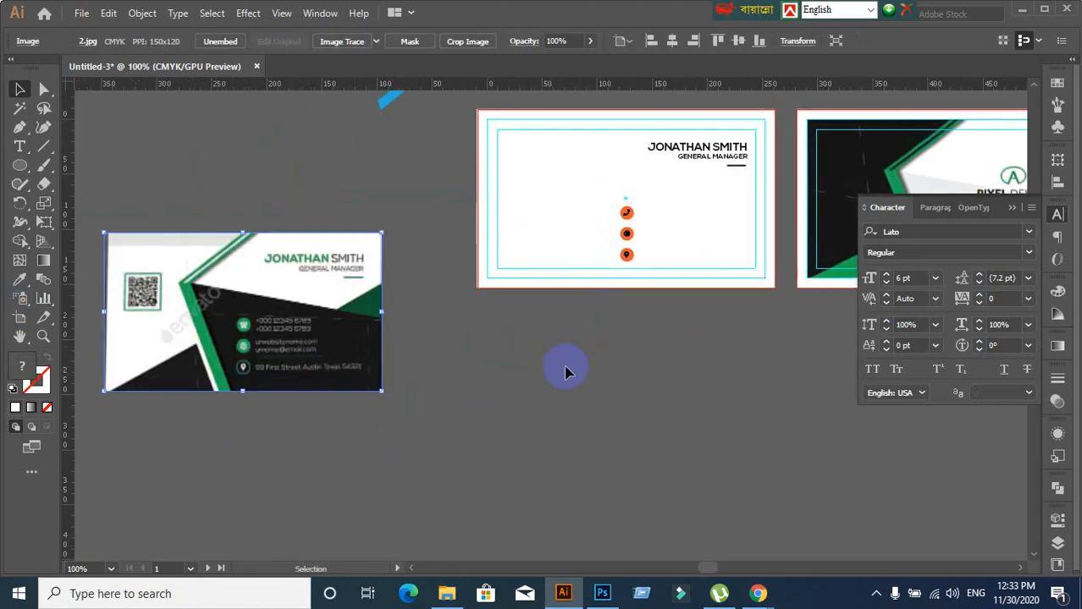
click(613, 371)
Paste the yellow, purple and blue card design onto the artboard
key(ctrl+f)
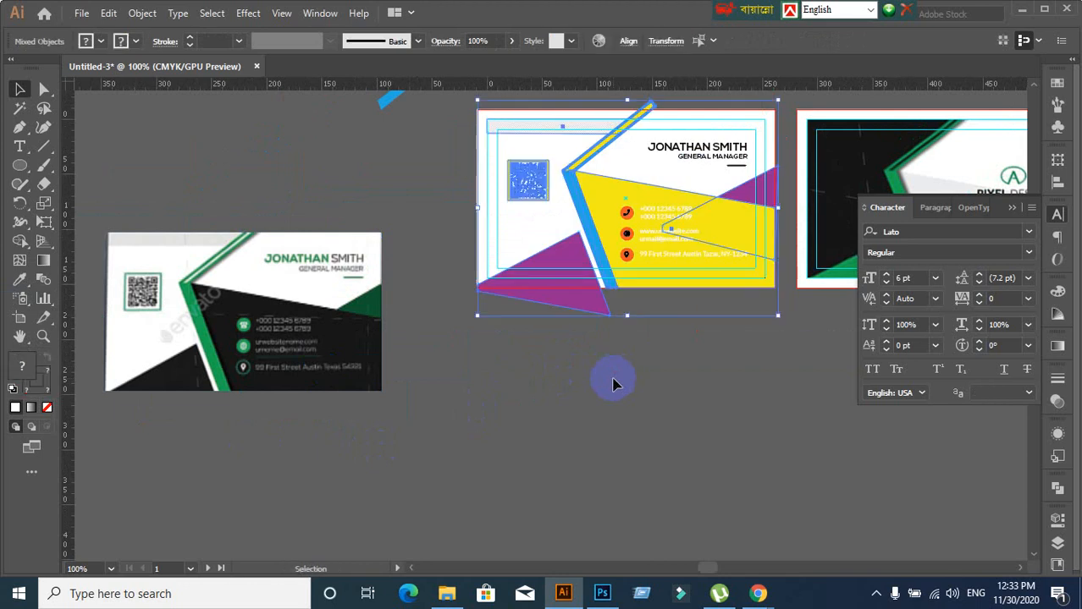
click(612, 382)
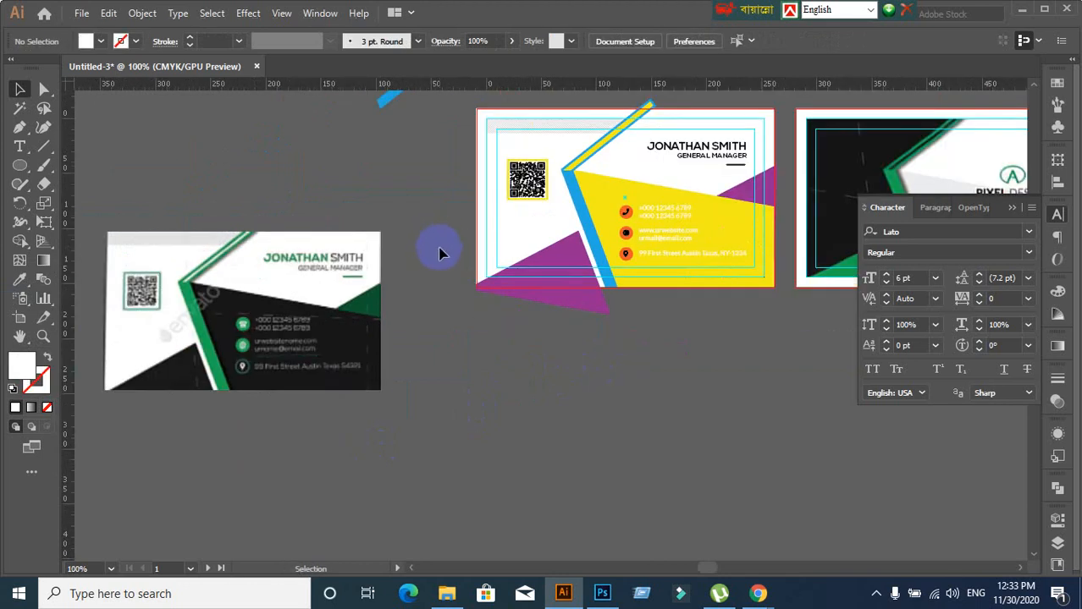
click(1021, 10)
click(986, 15)
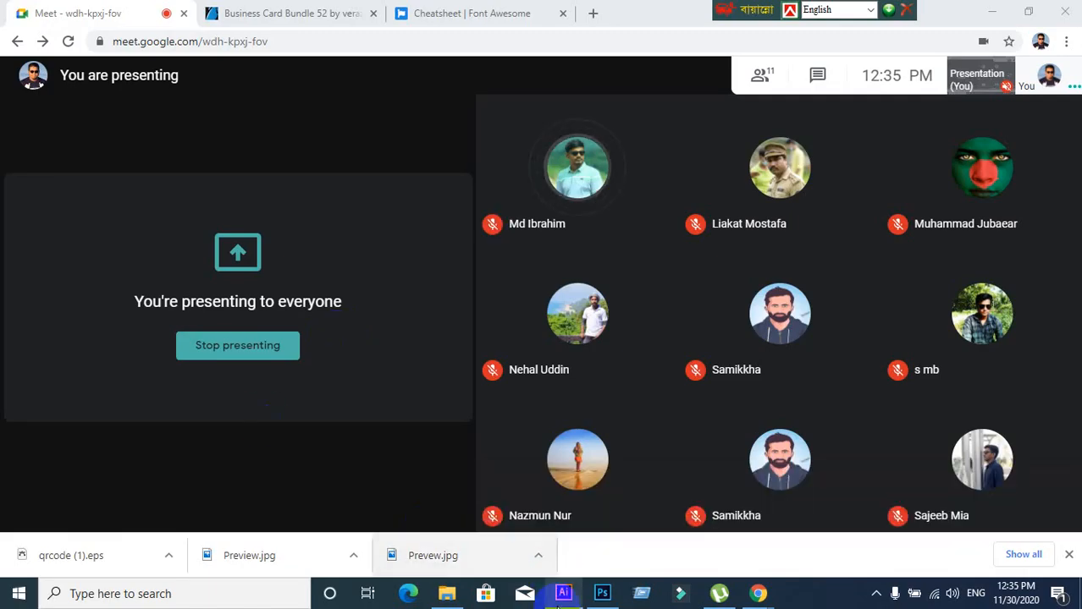
click(552, 584)
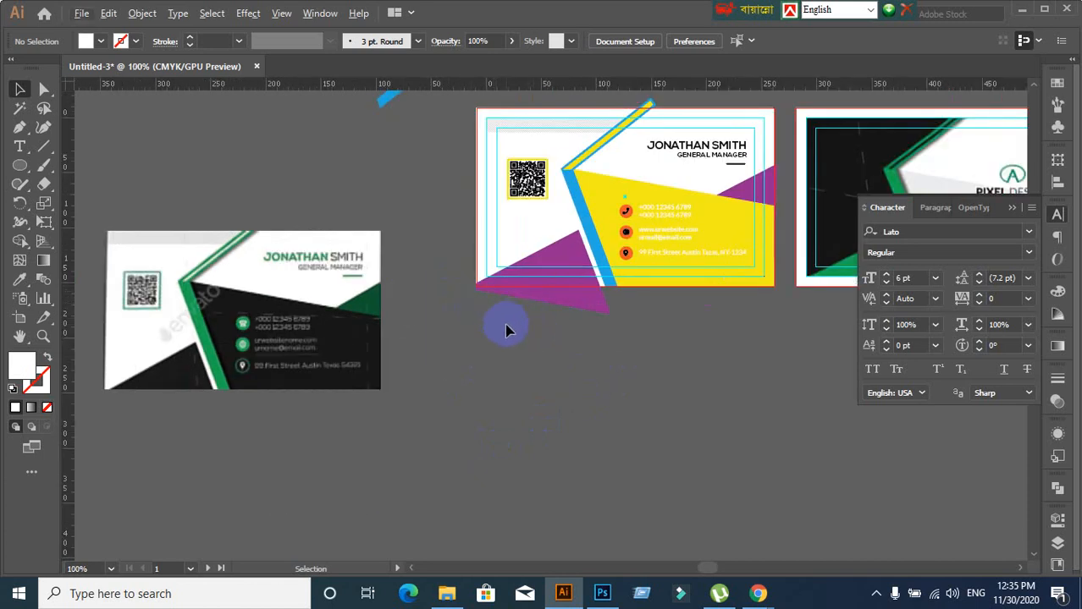
Sample the reference card's black onto the purple lower-left triangle
click(578, 295)
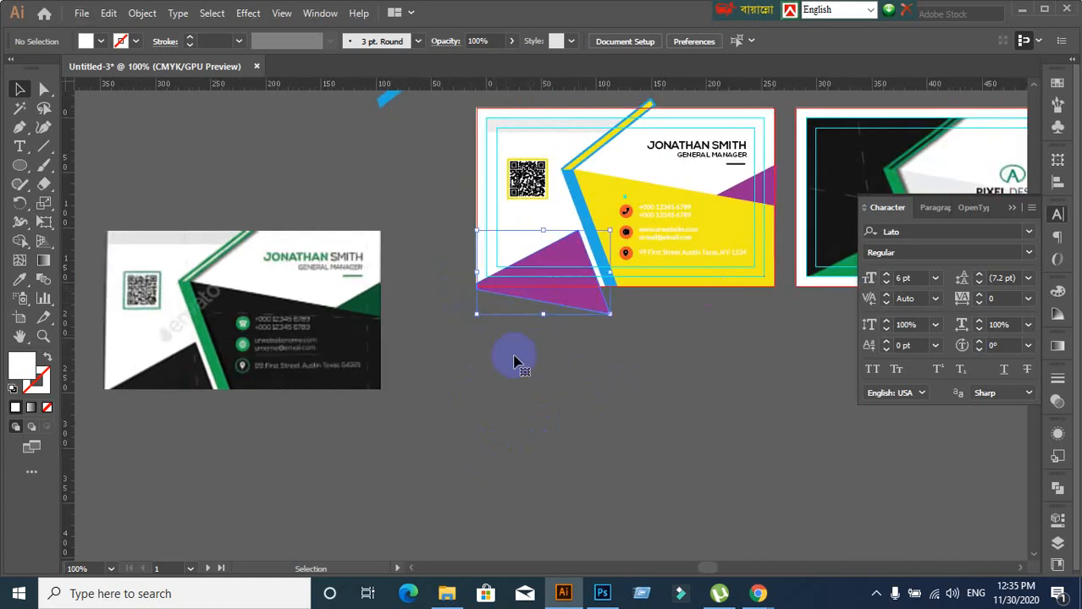
click(19, 280)
click(174, 372)
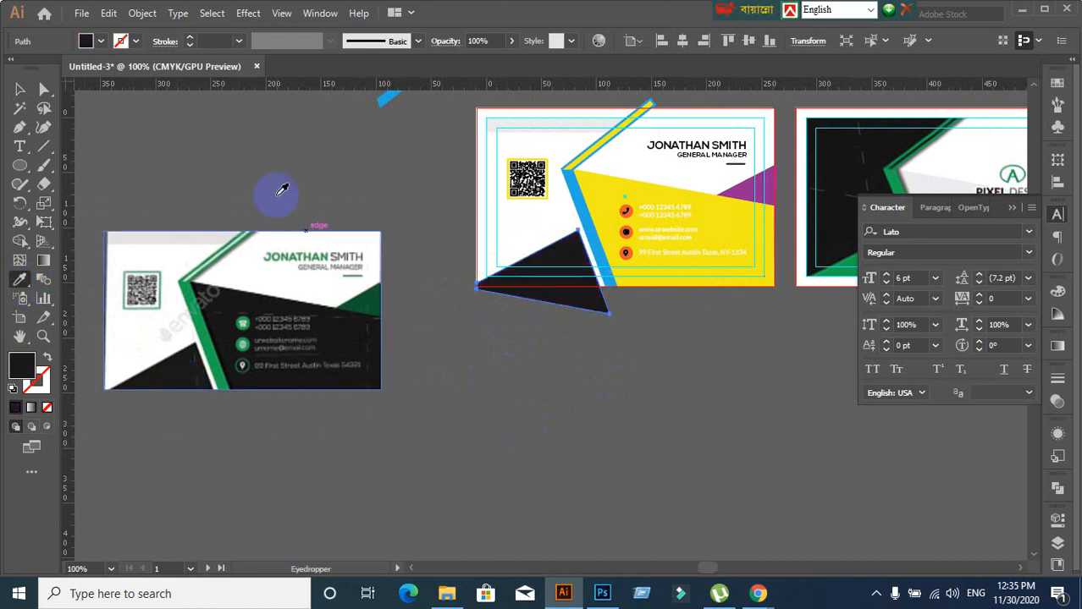
click(22, 92)
click(745, 236)
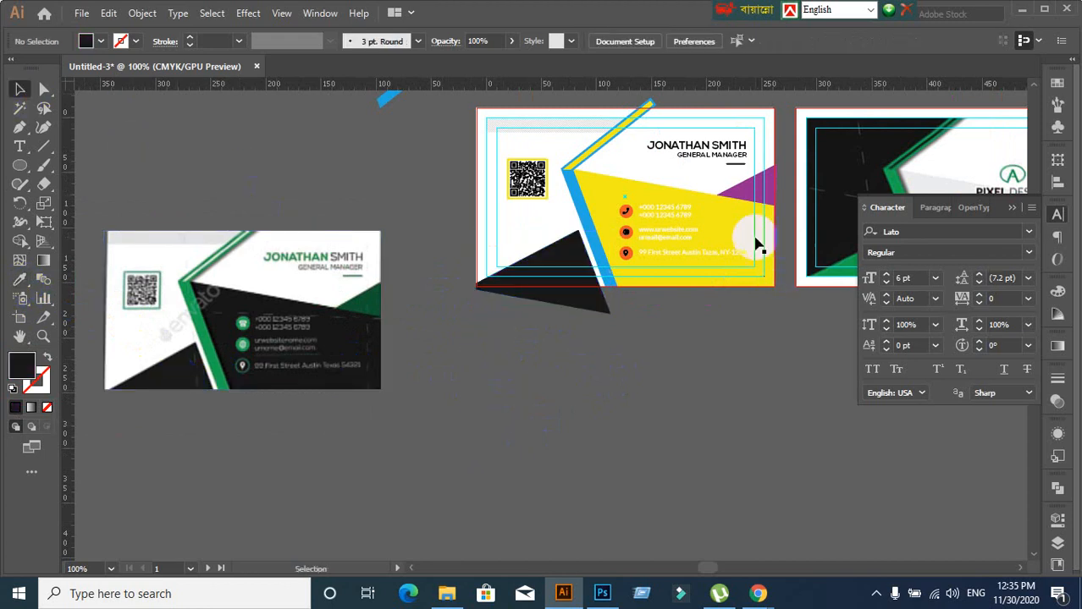
Recolour the large yellow shape with the same black as the triangle
click(19, 280)
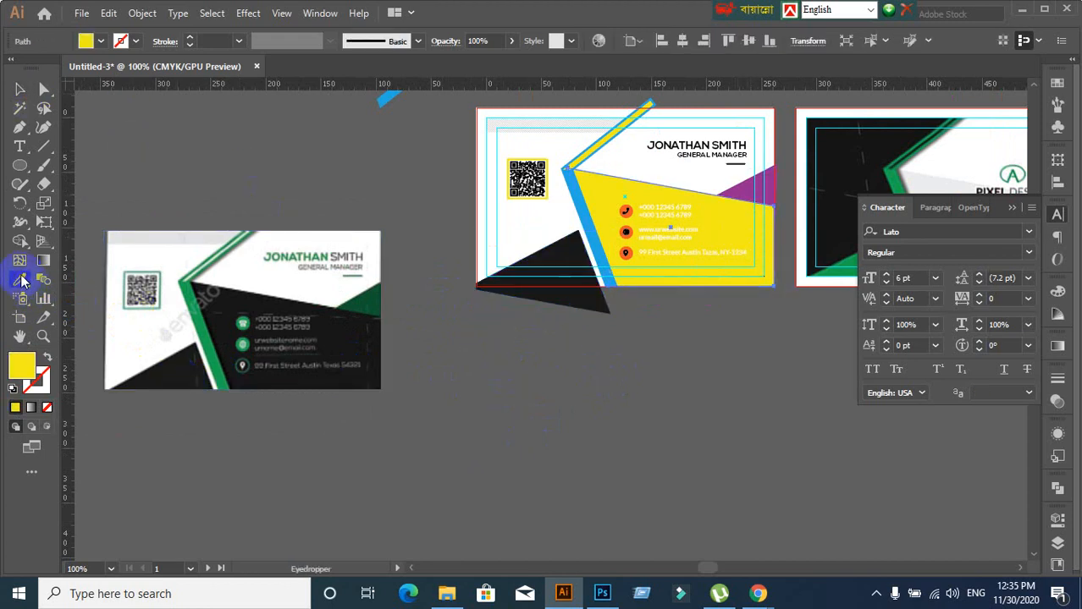
click(570, 250)
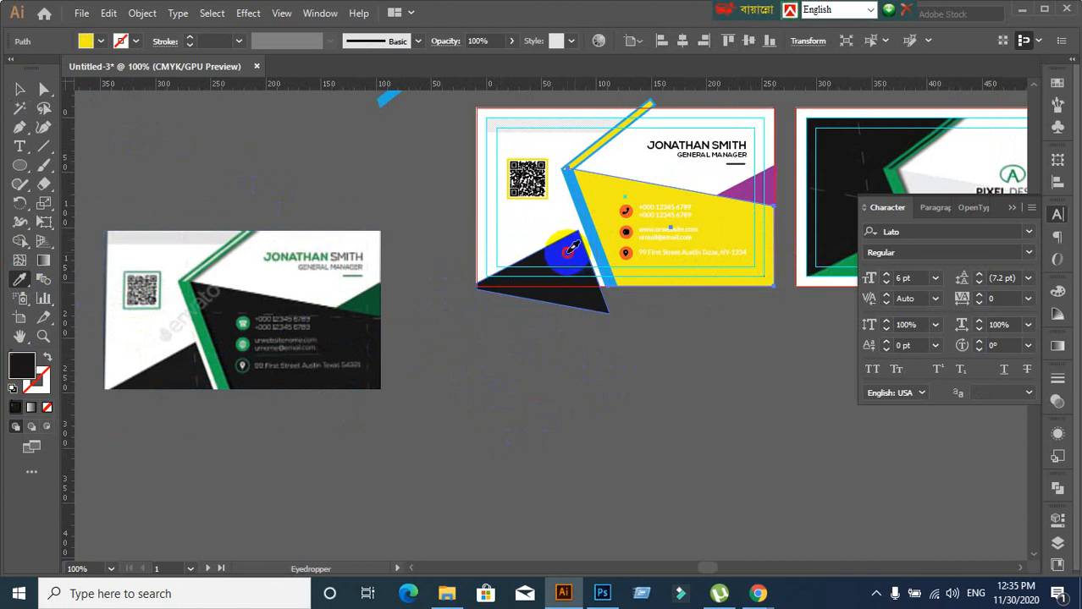
click(20, 90)
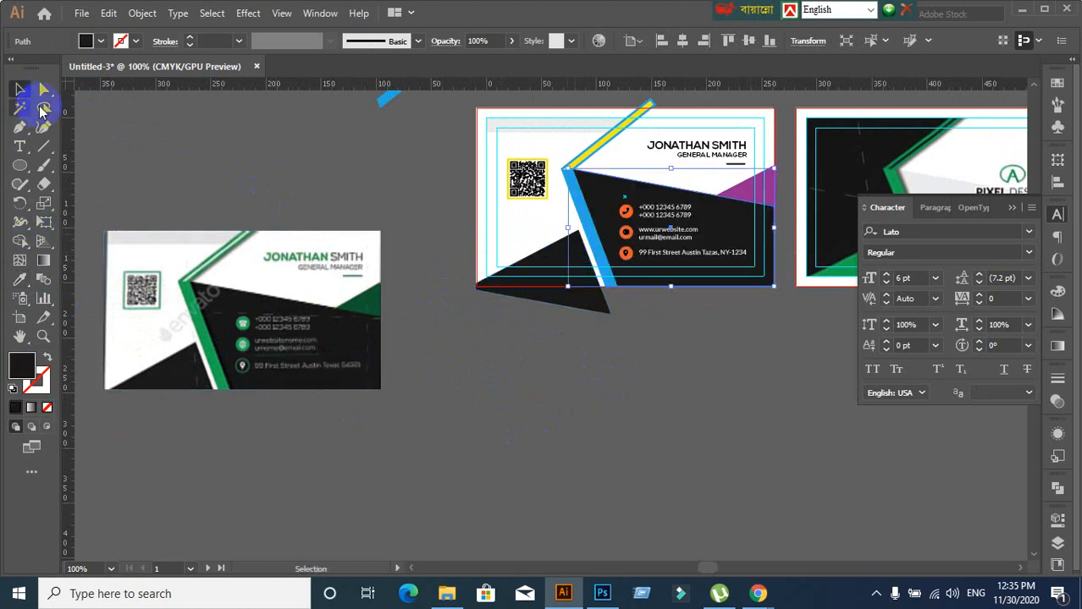
click(508, 392)
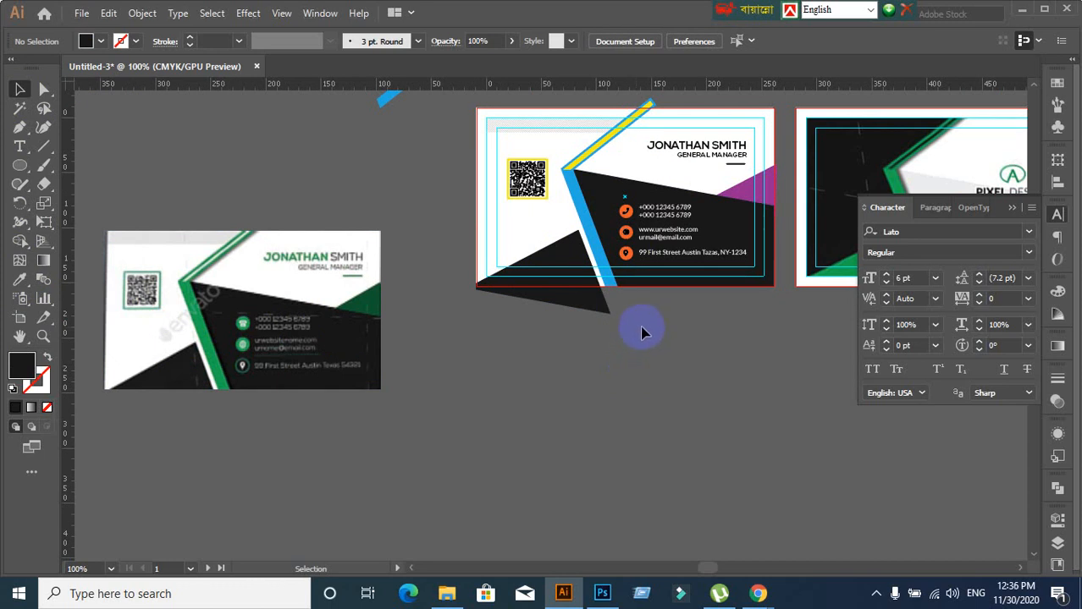
scroll(635, 326, up, 1)
scroll(596, 346, down, 1)
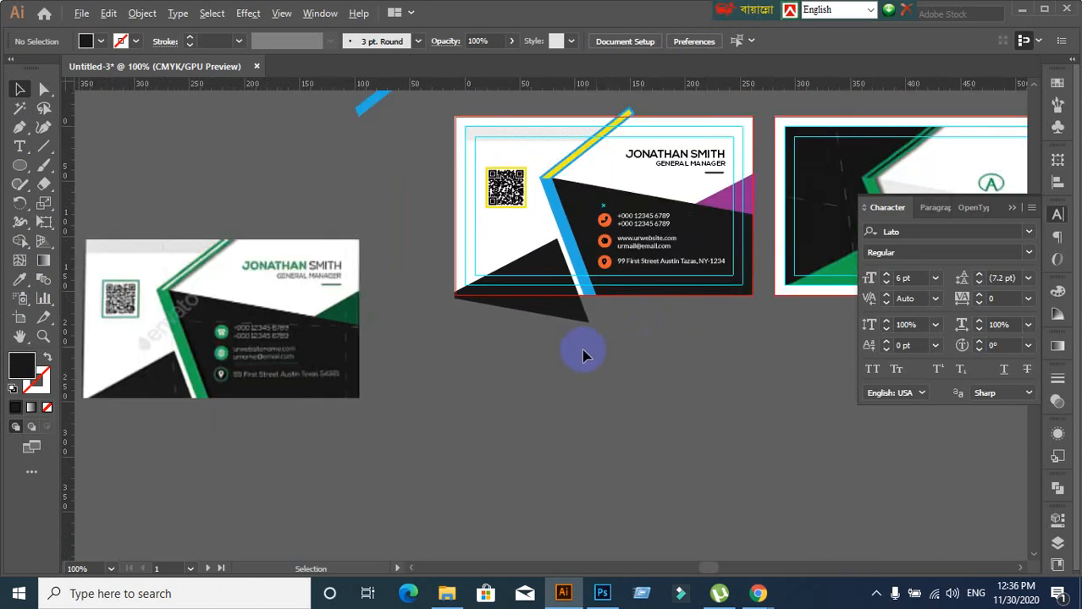
drag(507, 364, 567, 356)
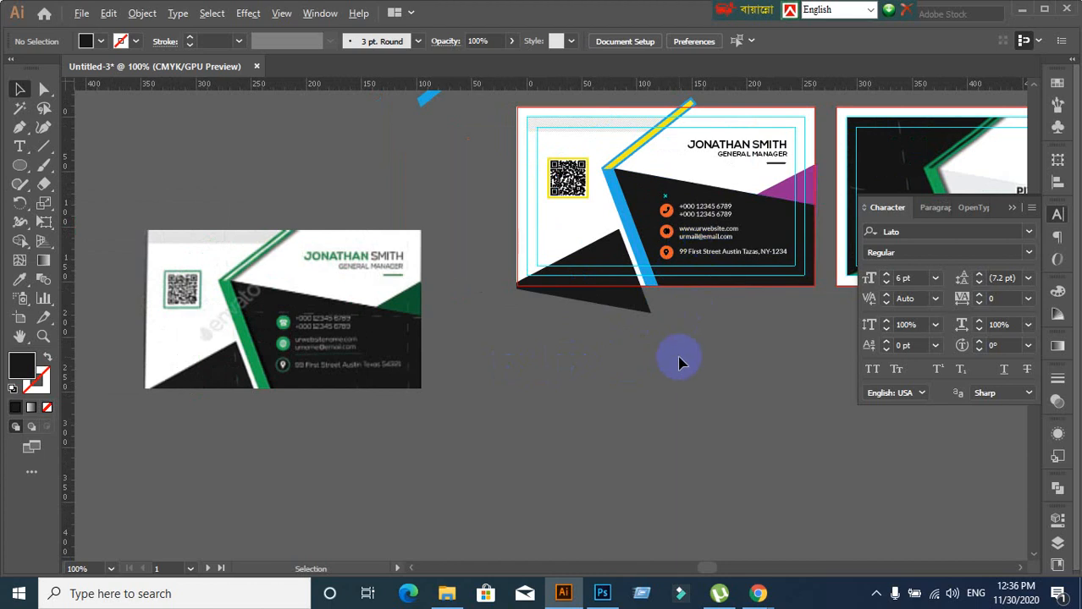
scroll(682, 361, up, 1)
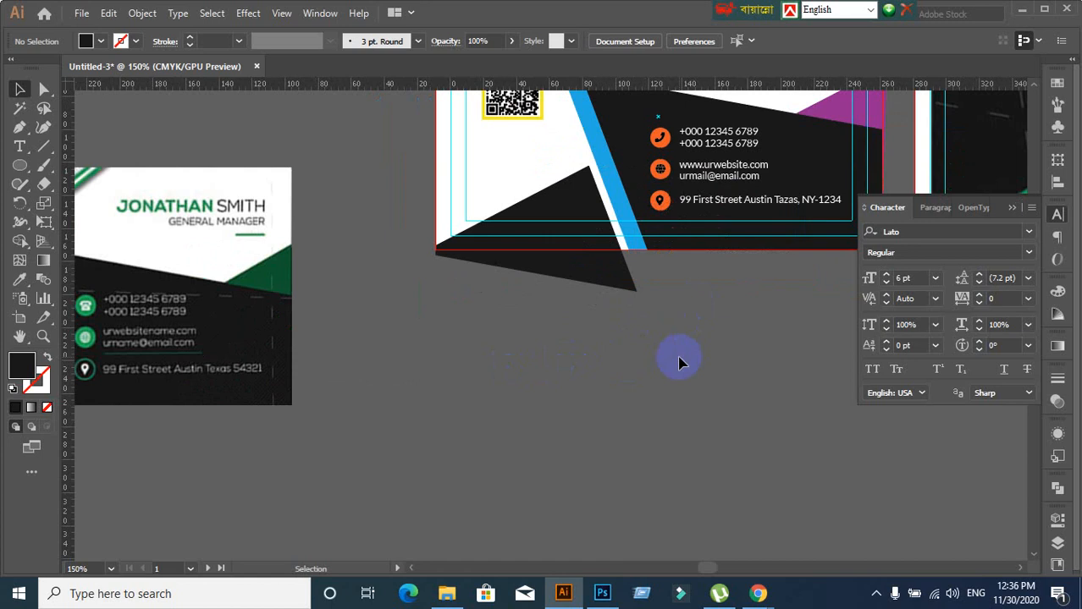
scroll(682, 362, up, 3)
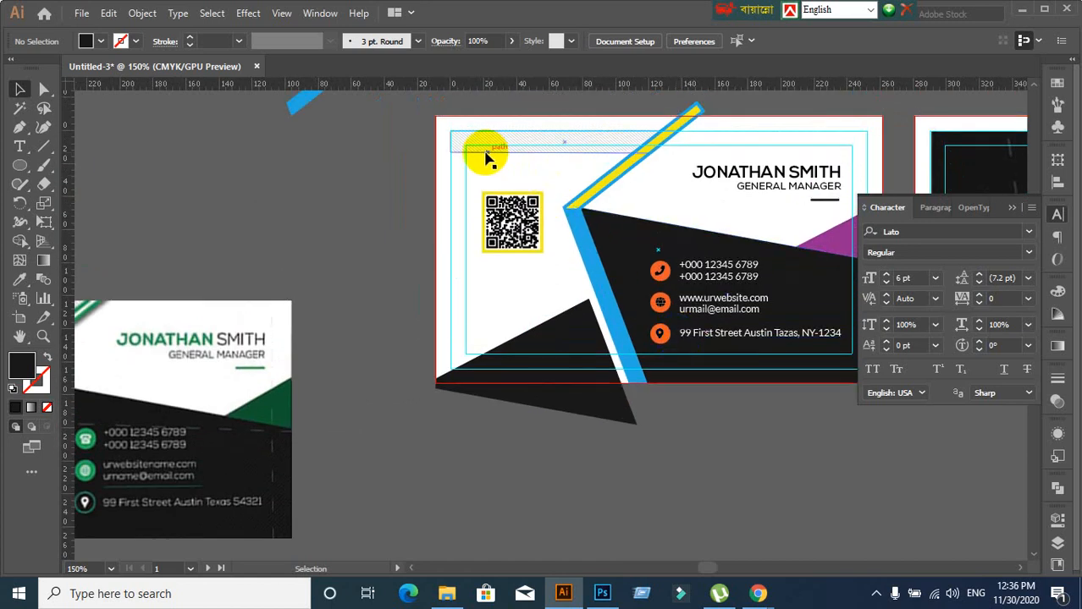
click(802, 353)
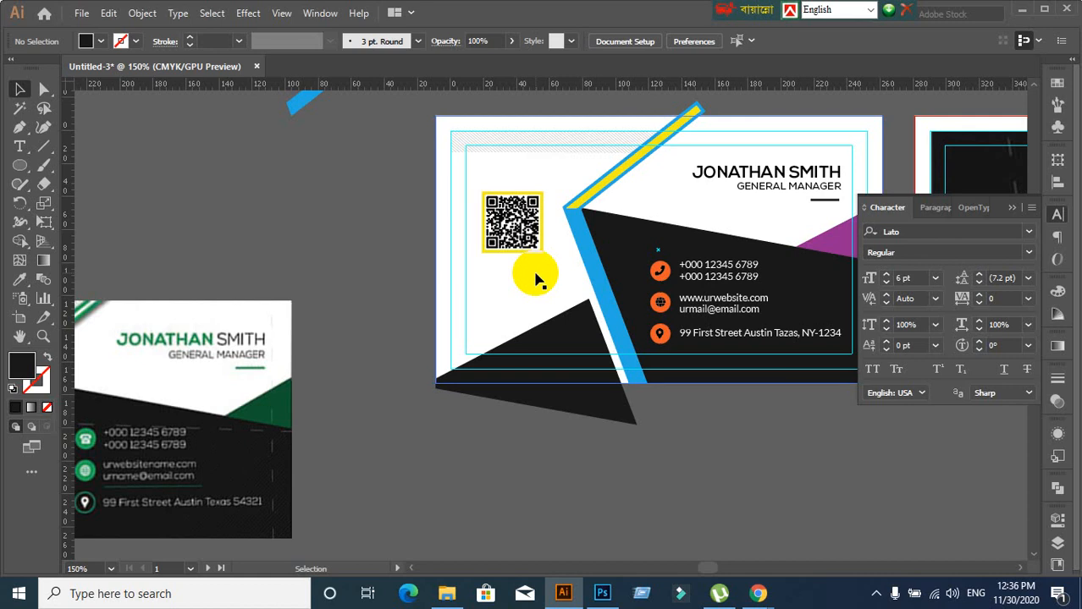
drag(534, 279, 409, 269)
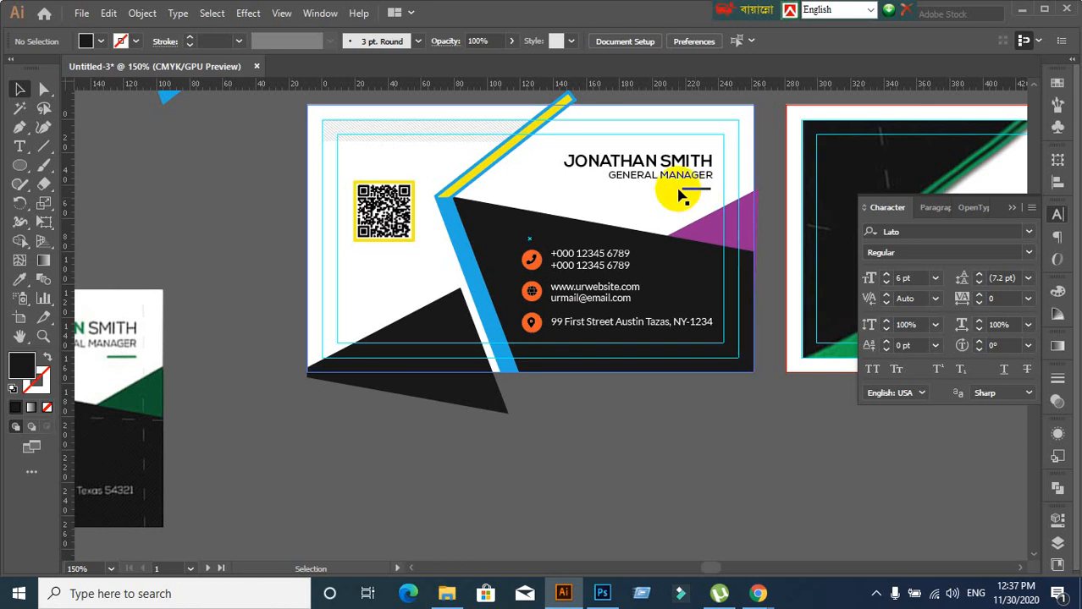
Shift the name heading right, fine-tune its position, and zoom in on the contact details
scroll(680, 199, up, 1)
drag(678, 193, 632, 214)
click(634, 183)
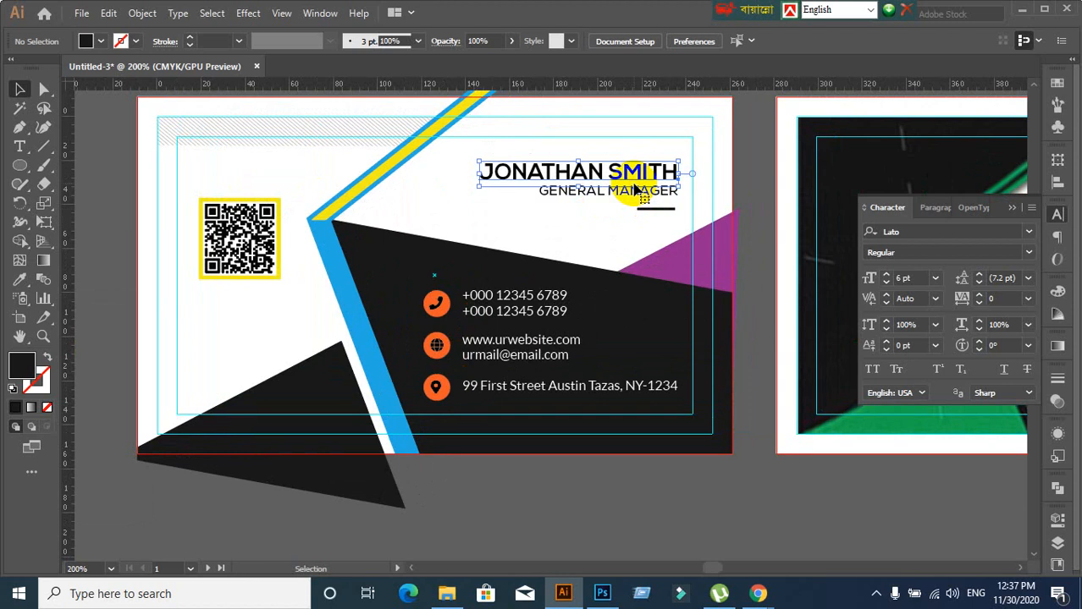
drag(627, 175, 666, 170)
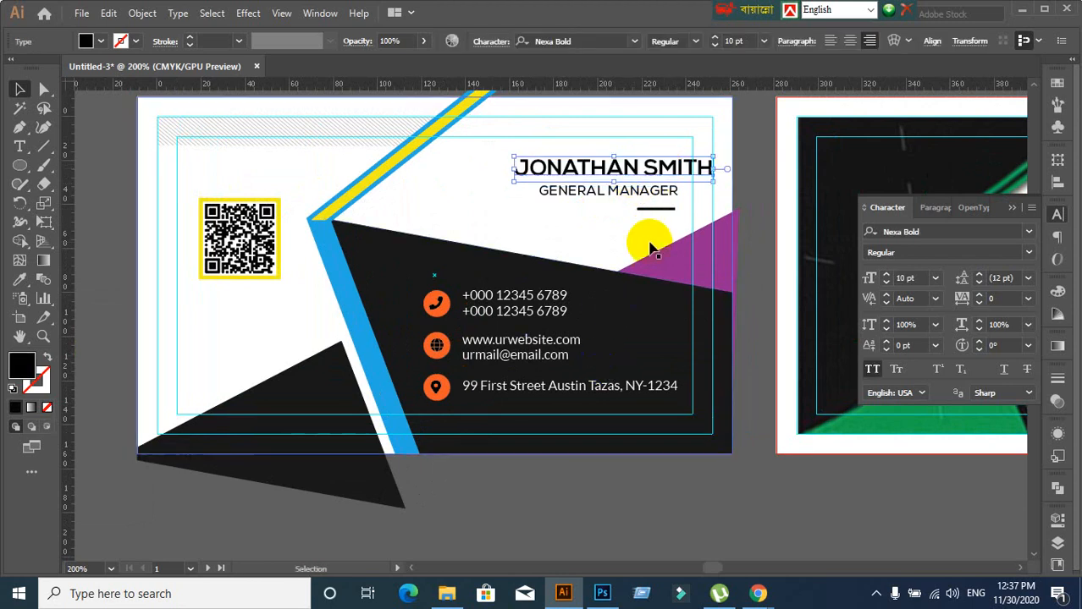
key(Left)
key(Left)
key(Left)
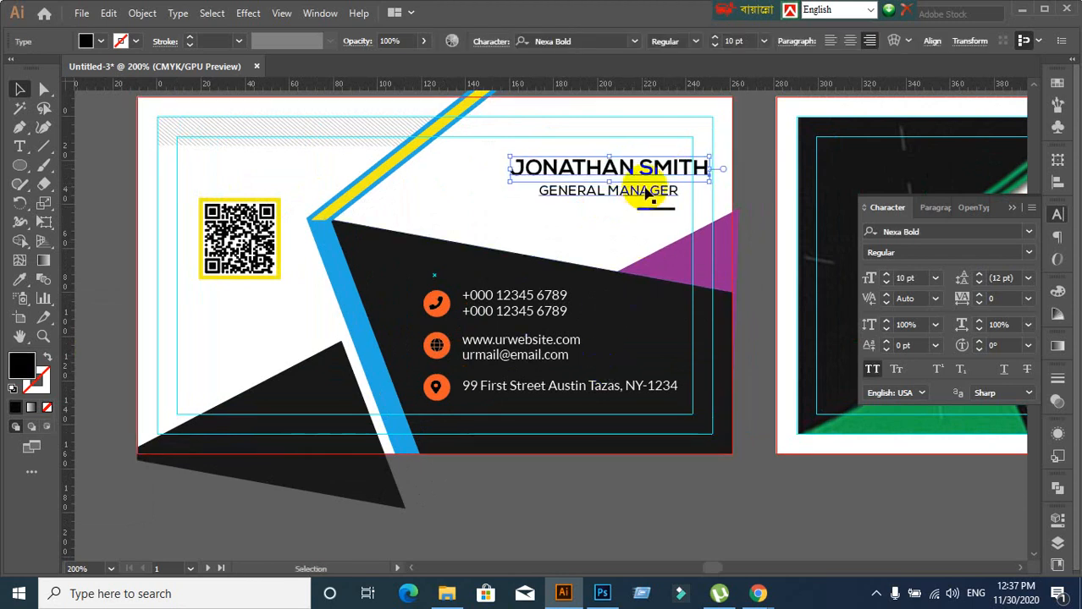
click(764, 165)
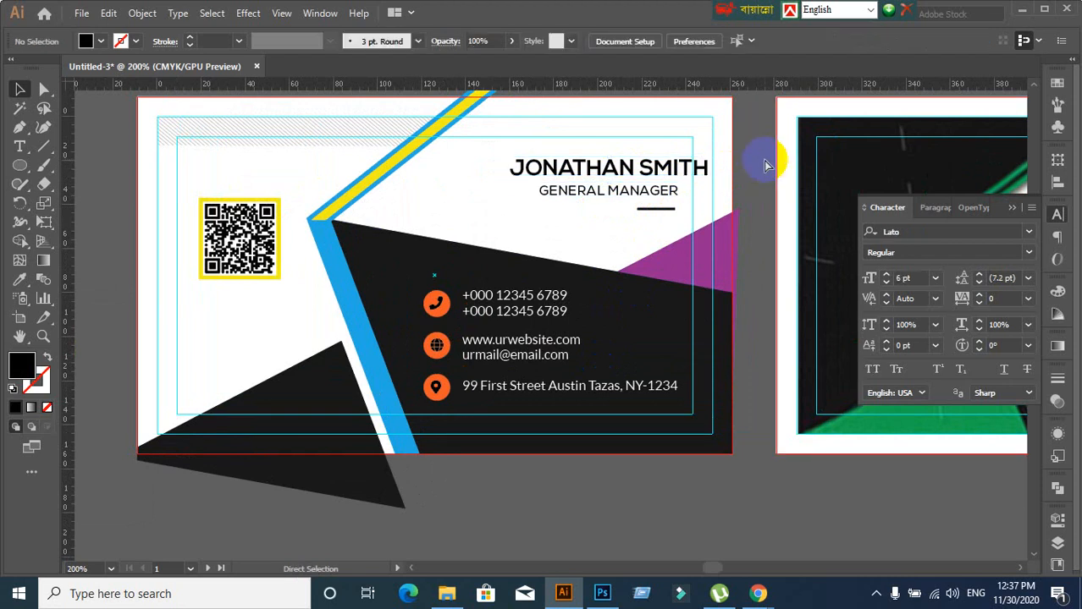
key(ctrl+z)
key(ctrl+z)
key(ctrl+z)
key(ctrl+z)
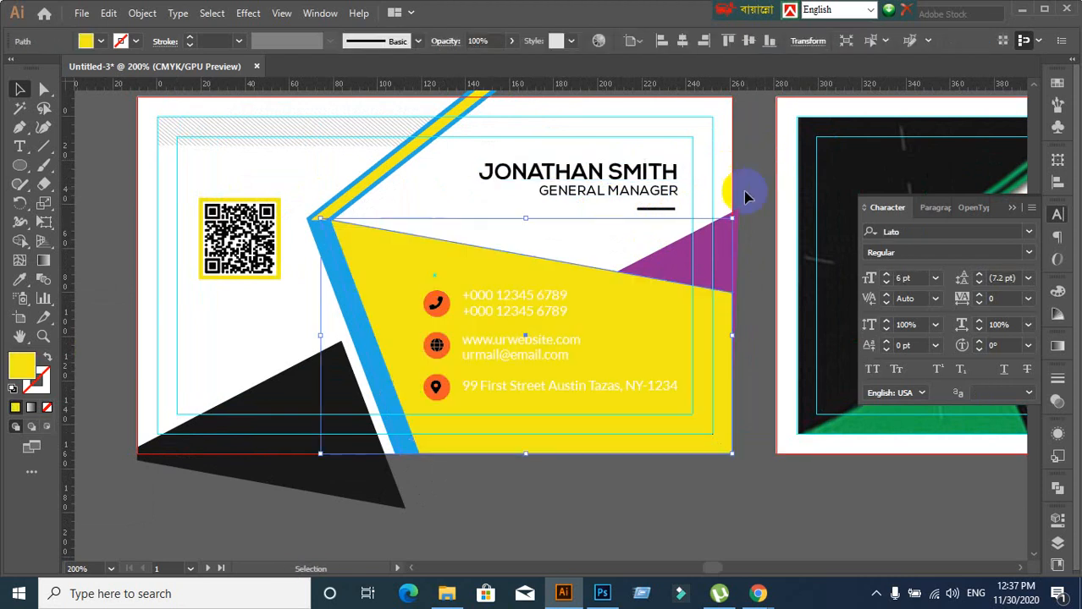
key(ctrl+shift+z)
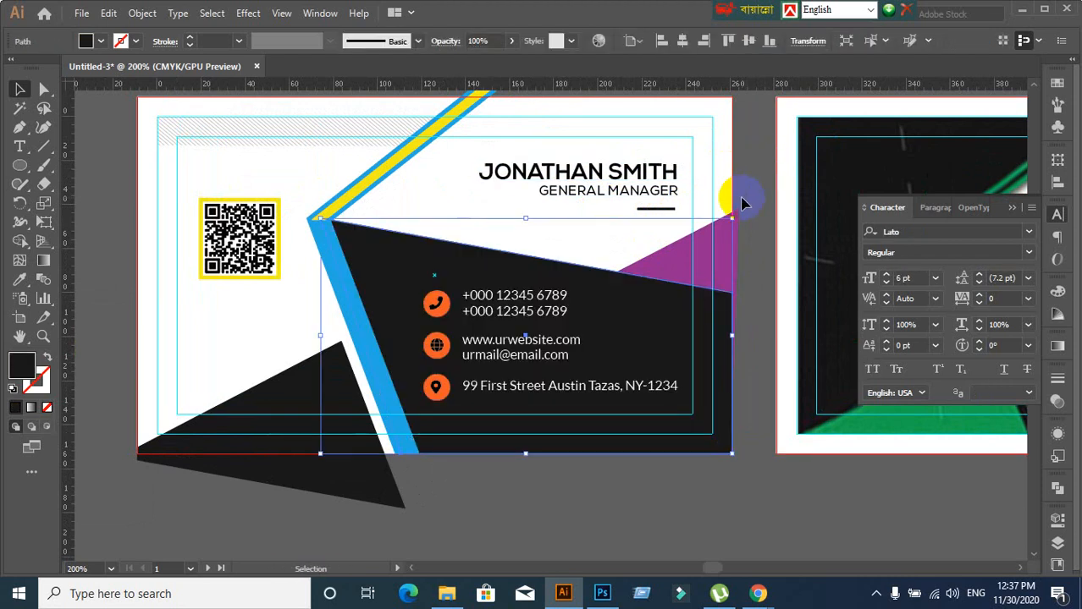
key(ctrl+shift+z)
scroll(506, 323, down, 2)
scroll(450, 347, down, 2)
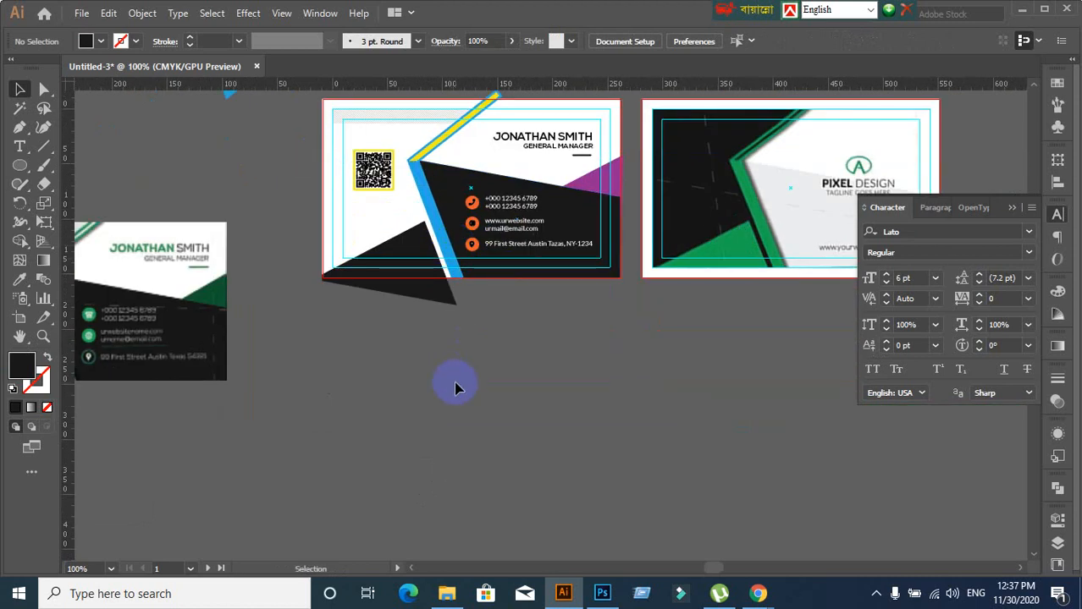
scroll(520, 179, up, 1)
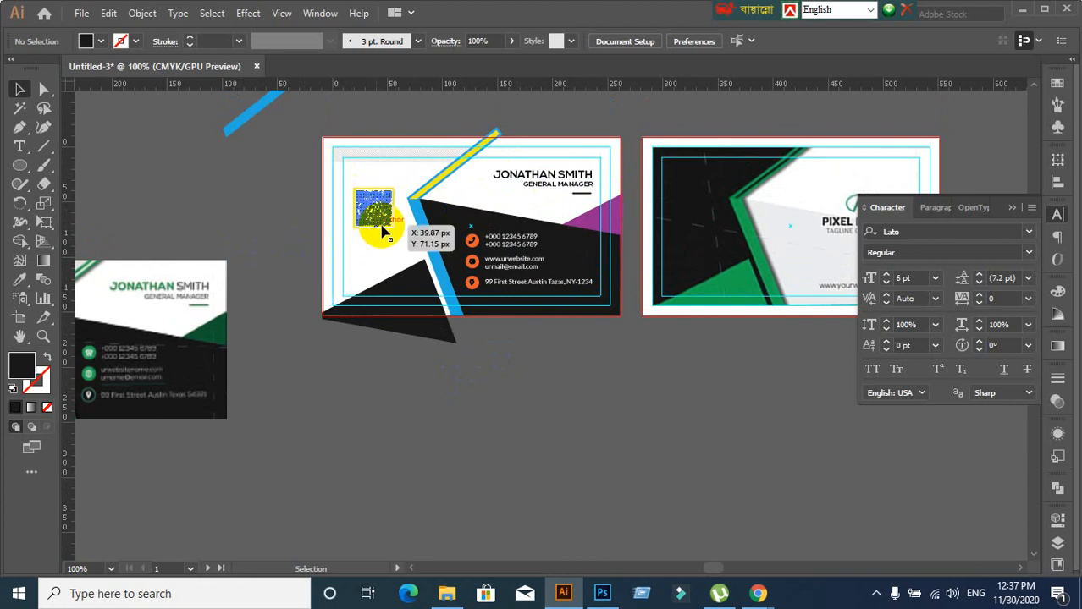
scroll(374, 218, up, 1)
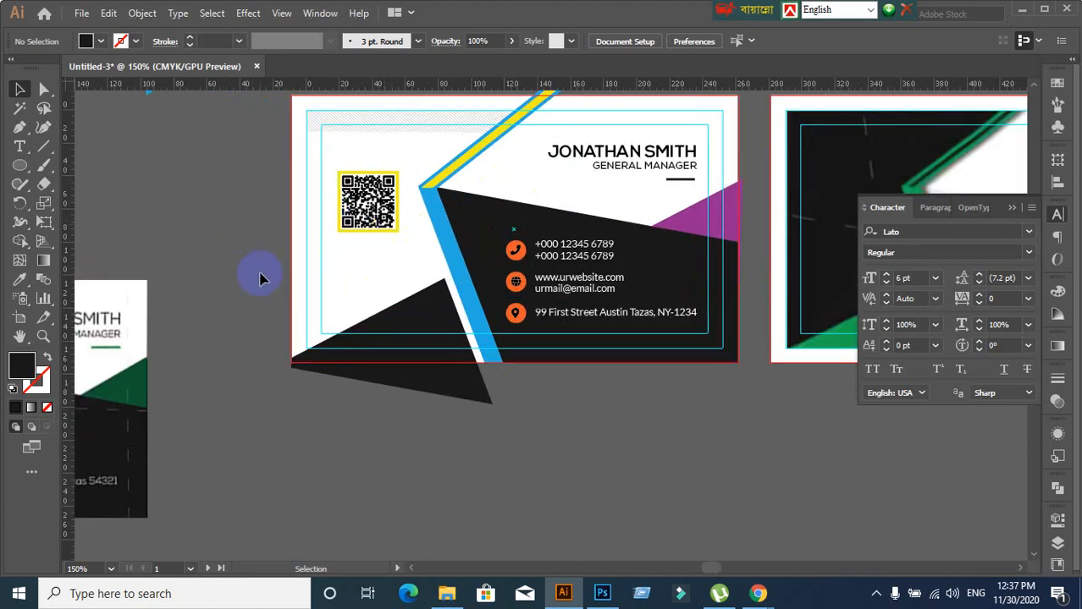
scroll(280, 271, down, 2)
scroll(305, 283, up, 1)
scroll(465, 337, up, 2)
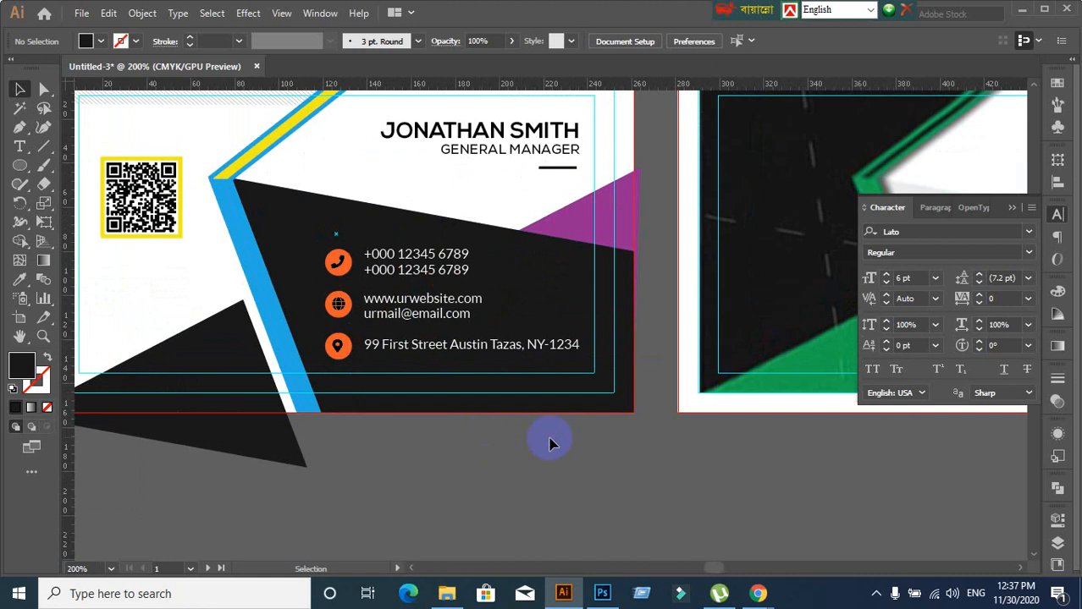
Open the Layers panel with the large black background shape selected
click(575, 313)
click(639, 453)
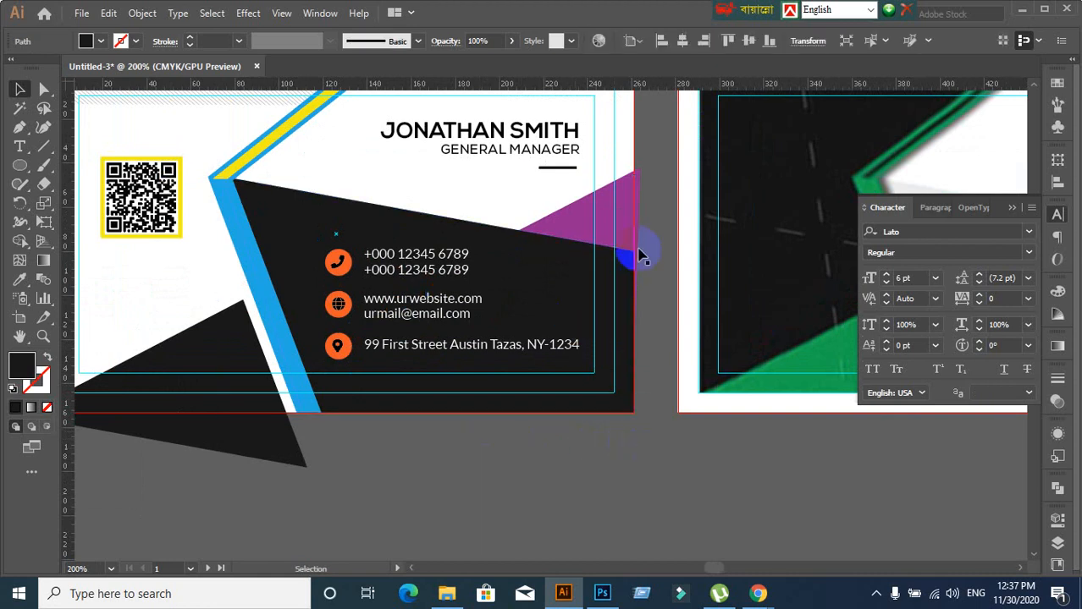
click(657, 212)
click(589, 282)
click(640, 471)
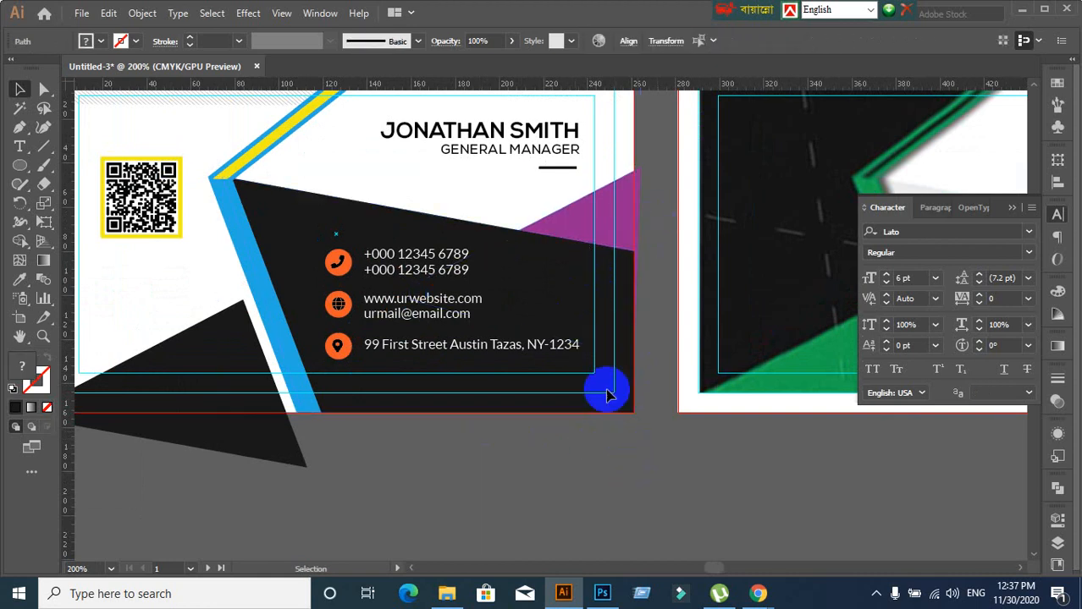
click(576, 325)
click(1056, 536)
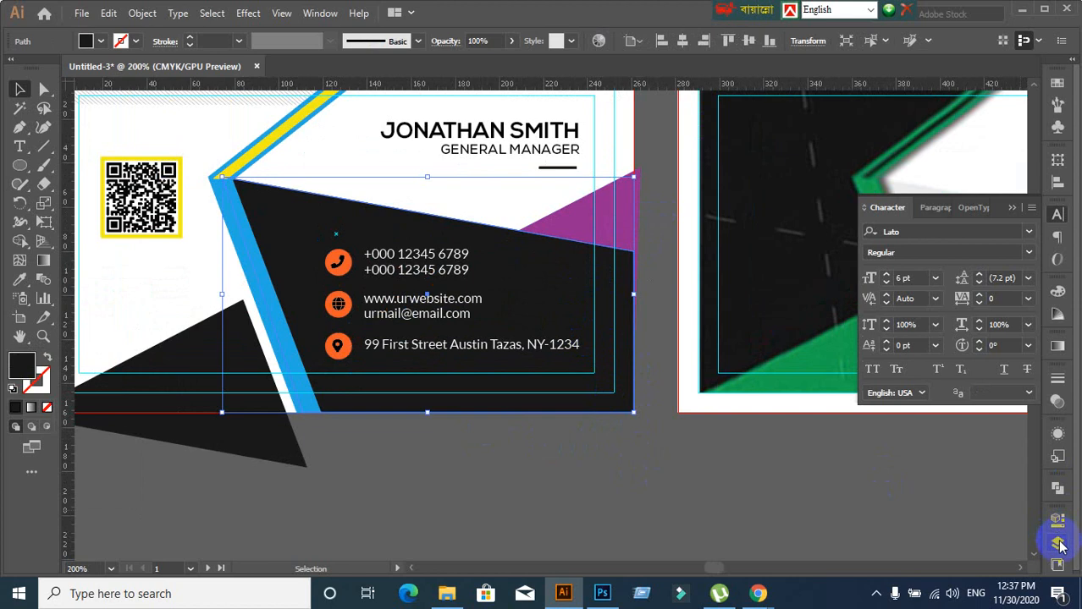
click(574, 311)
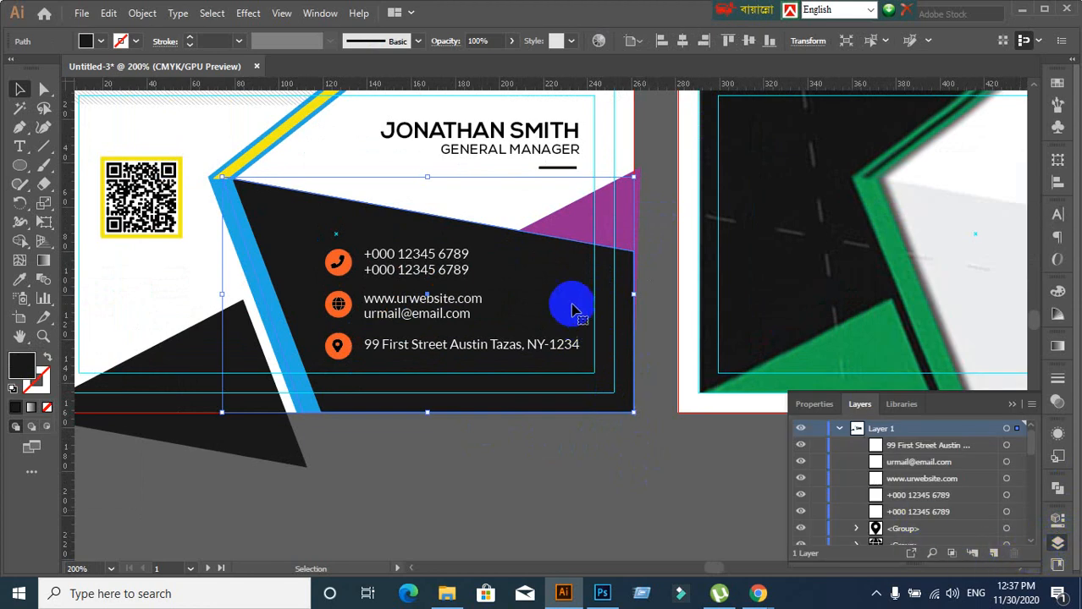
Lock Layer 1 as a test, then unlock it again
click(818, 430)
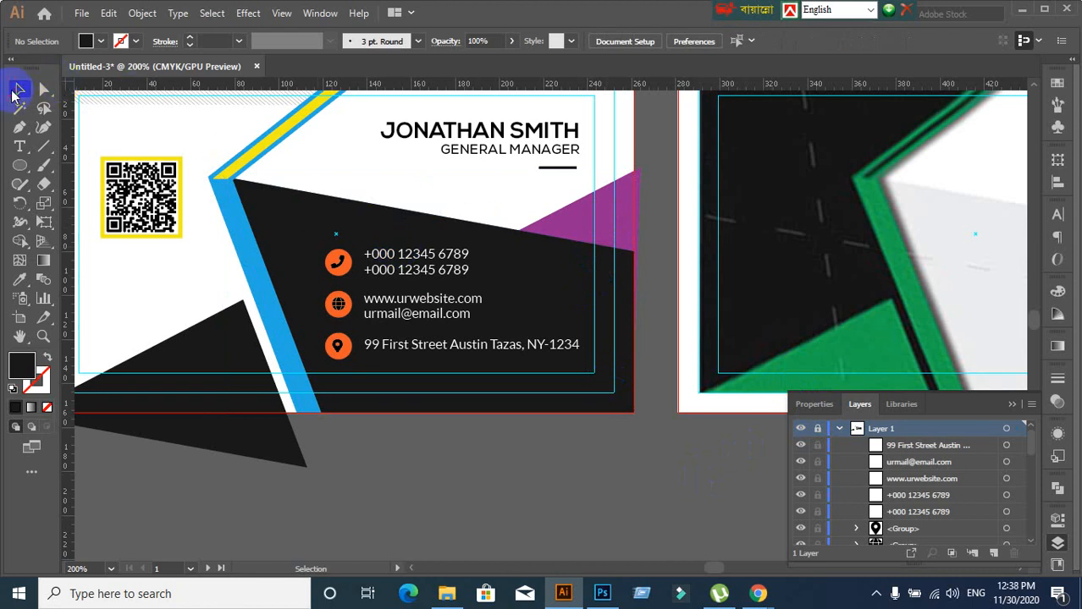
click(708, 325)
click(815, 430)
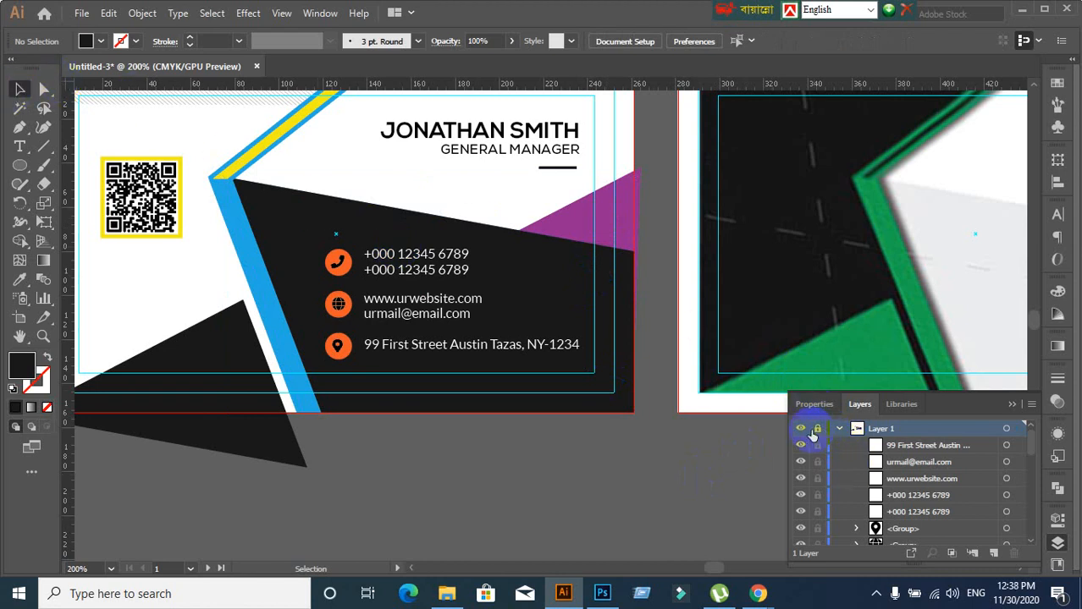
click(818, 430)
Locate the address text's row in the layers list and toggle its visibility off and on
click(623, 392)
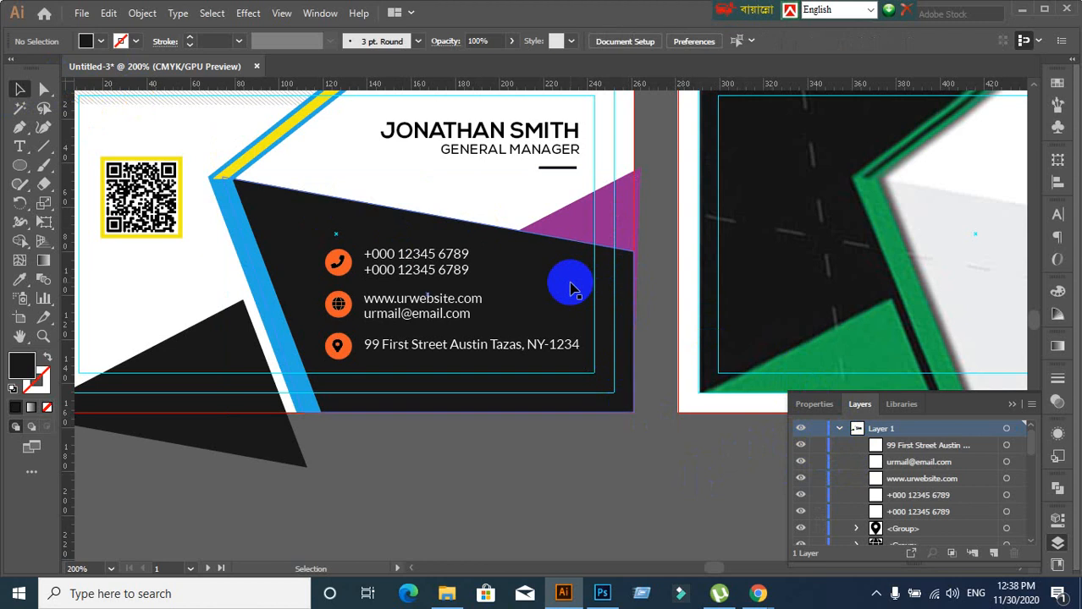
click(977, 452)
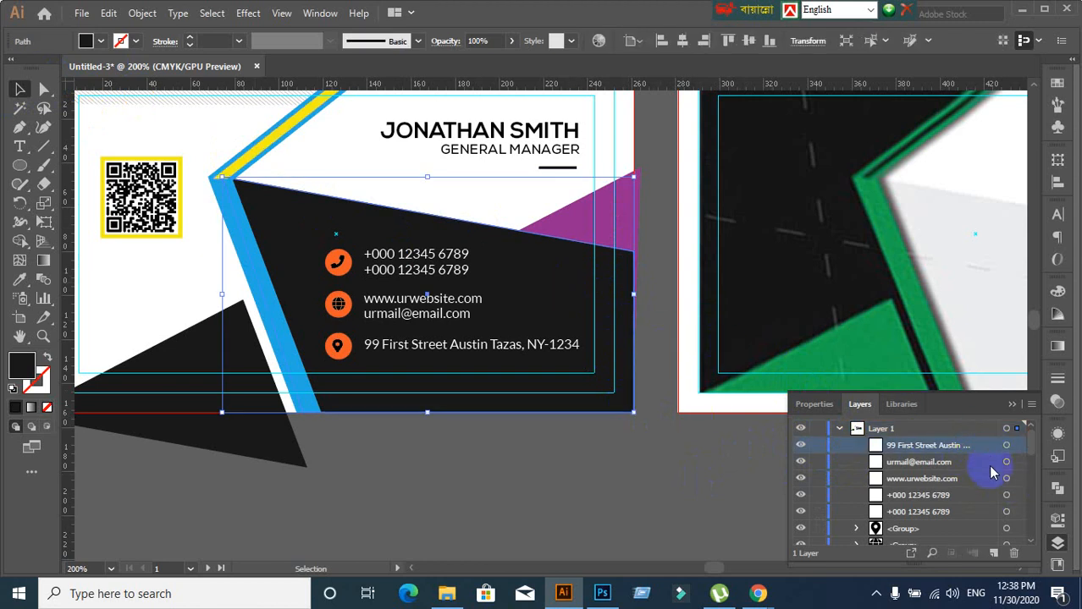
click(1018, 447)
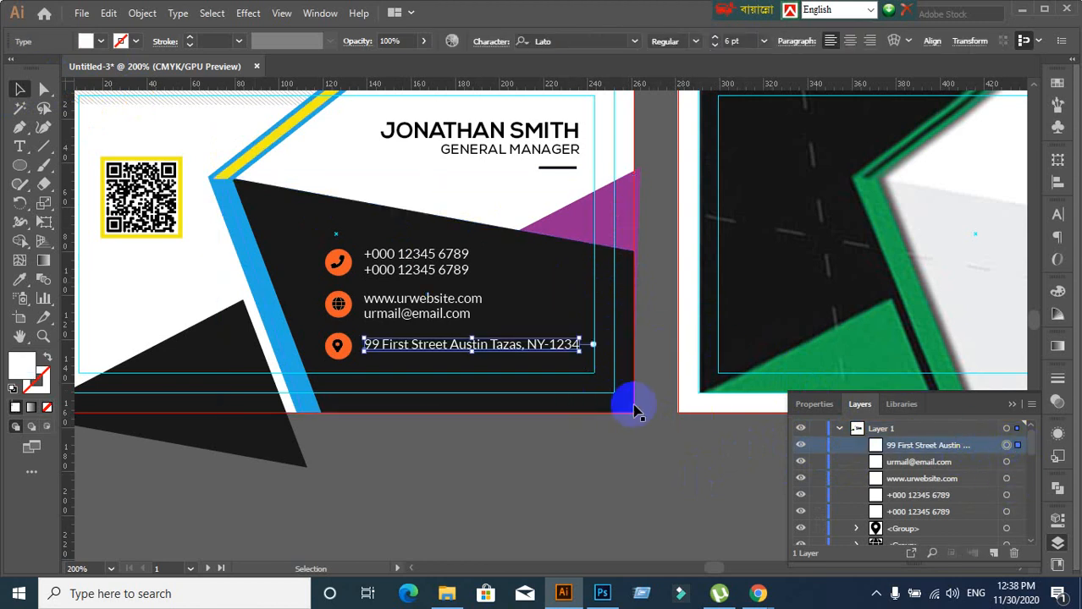
click(574, 227)
scroll(972, 524, down, 6)
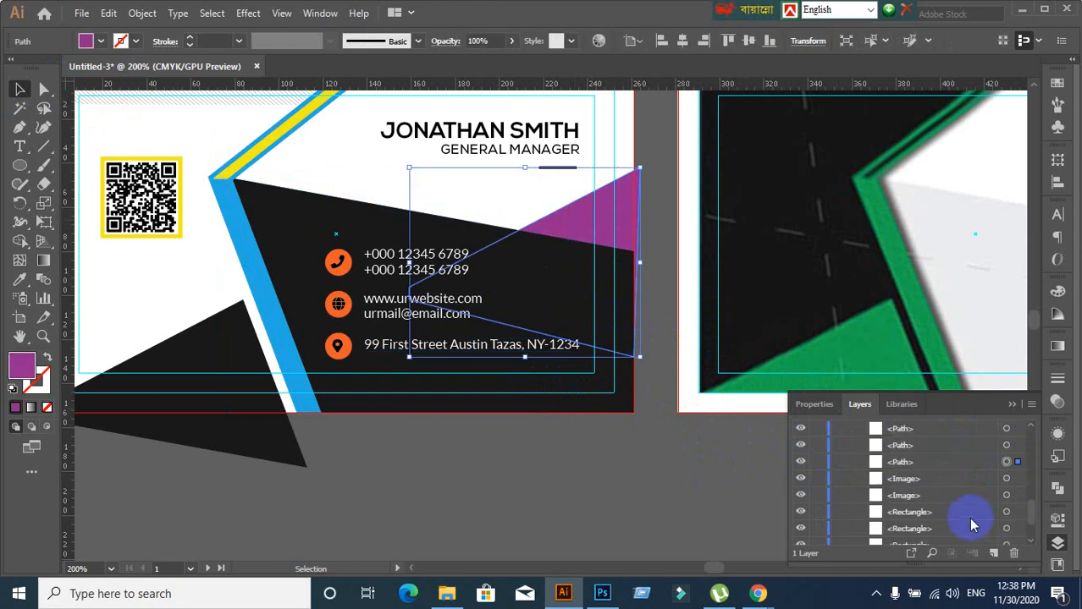
scroll(972, 524, up, 5)
scroll(972, 524, up, 3)
click(724, 367)
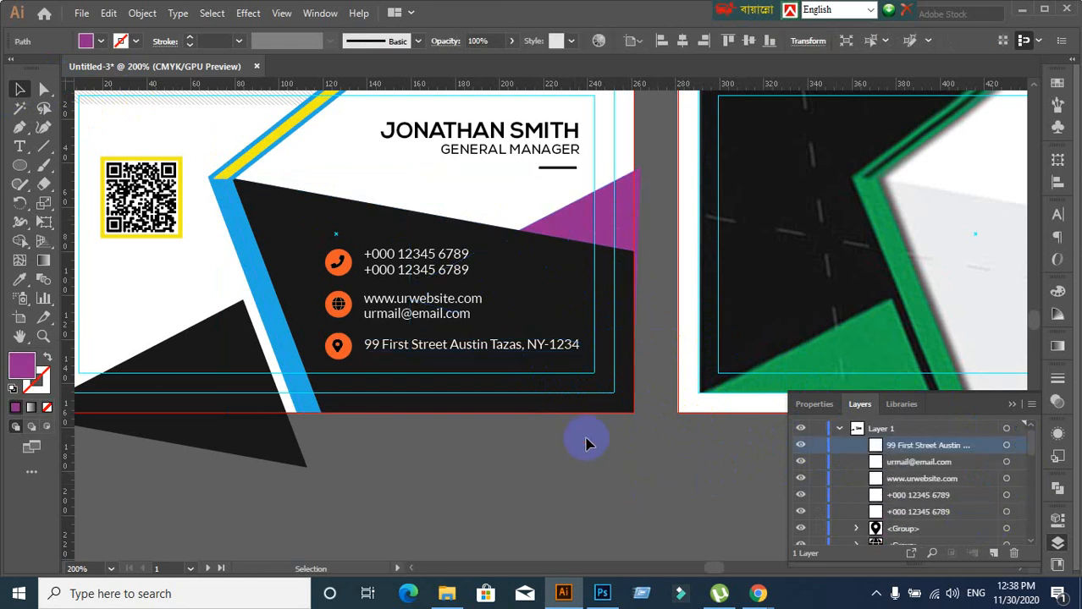
click(550, 302)
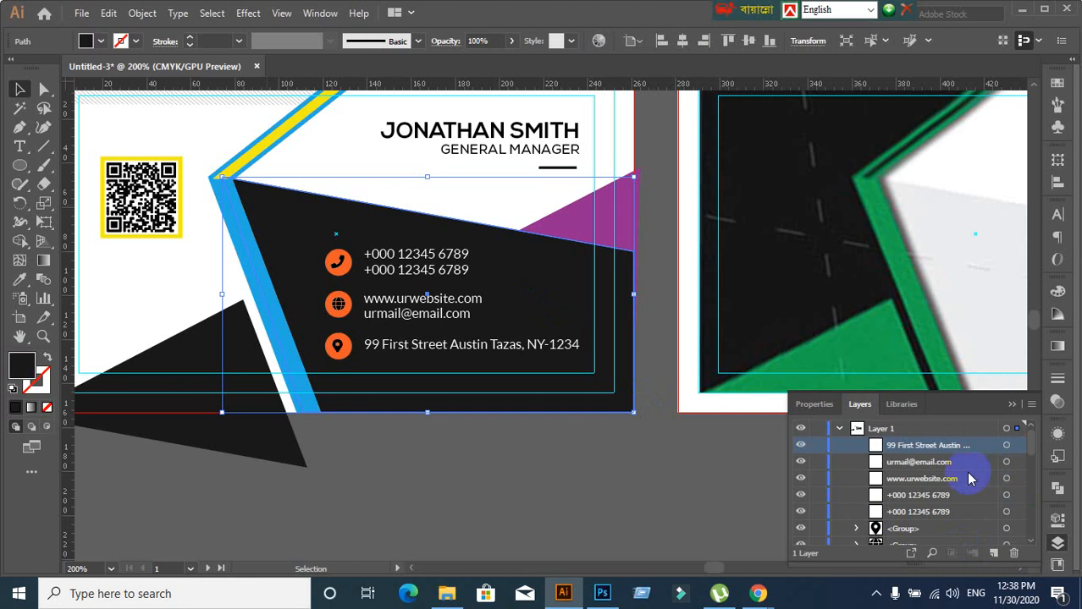
click(797, 447)
click(797, 445)
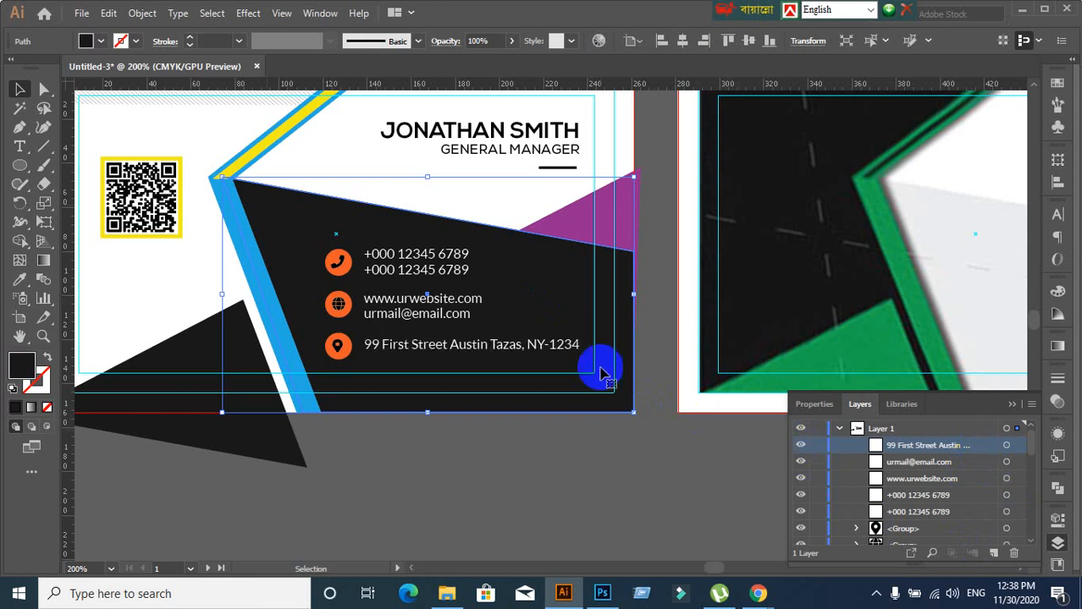
Try moving the white background rectangle, then undo the move
click(699, 466)
click(542, 288)
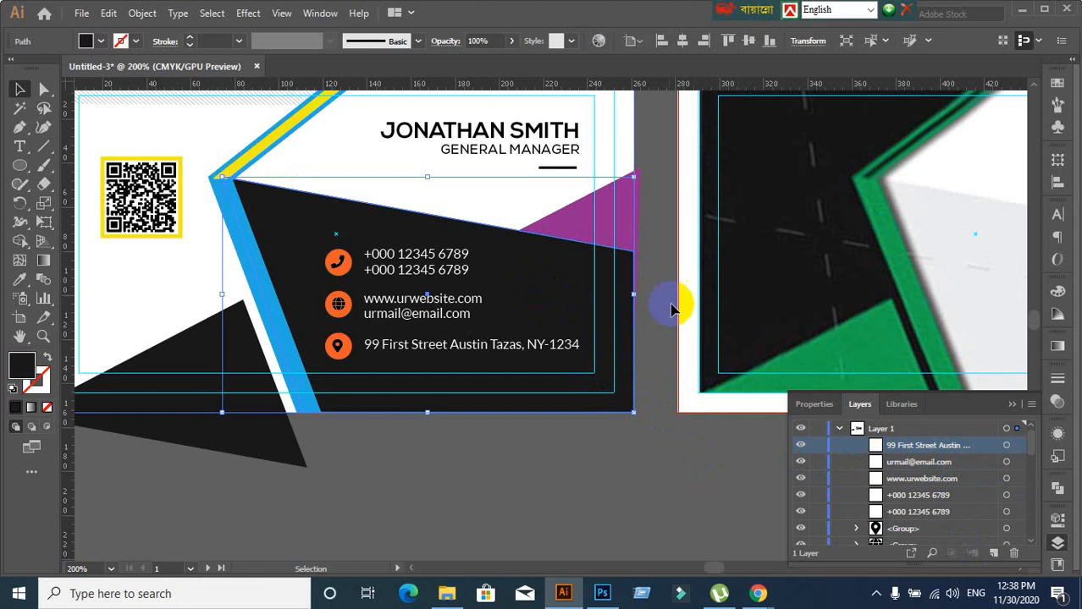
click(656, 333)
drag(521, 200, 583, 171)
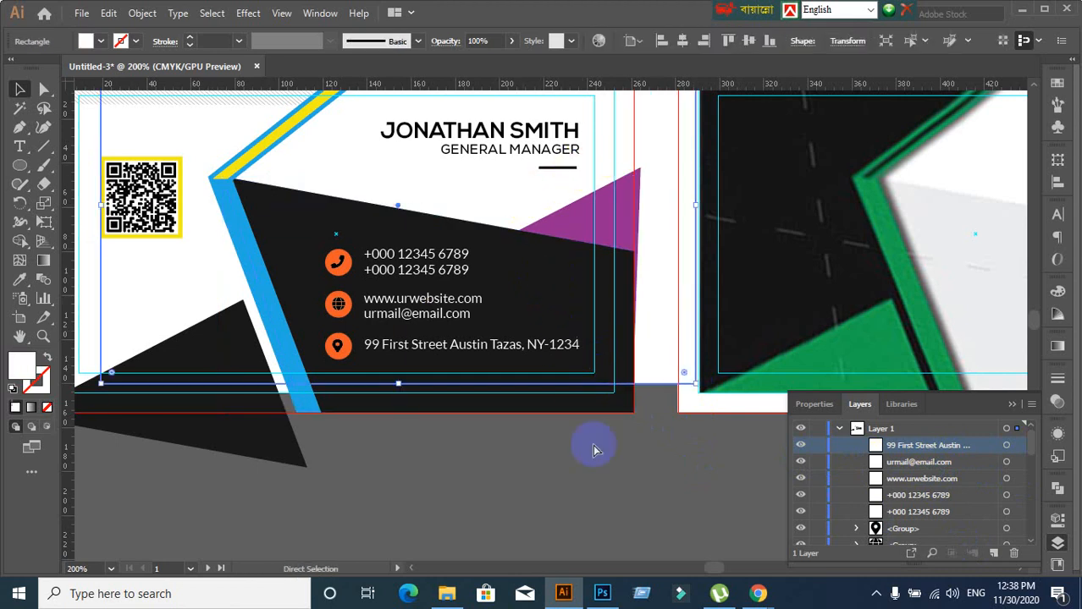
key(ctrl+z)
click(599, 480)
Lock the purple triangle through its <Path> row in the Layers panel
click(606, 222)
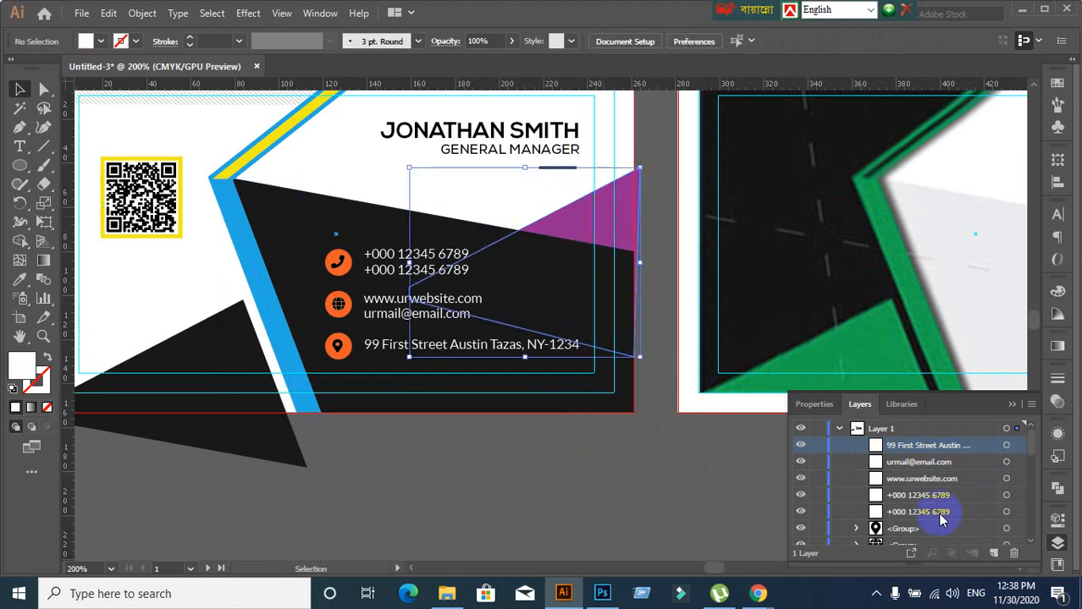
scroll(1008, 515, down, 10)
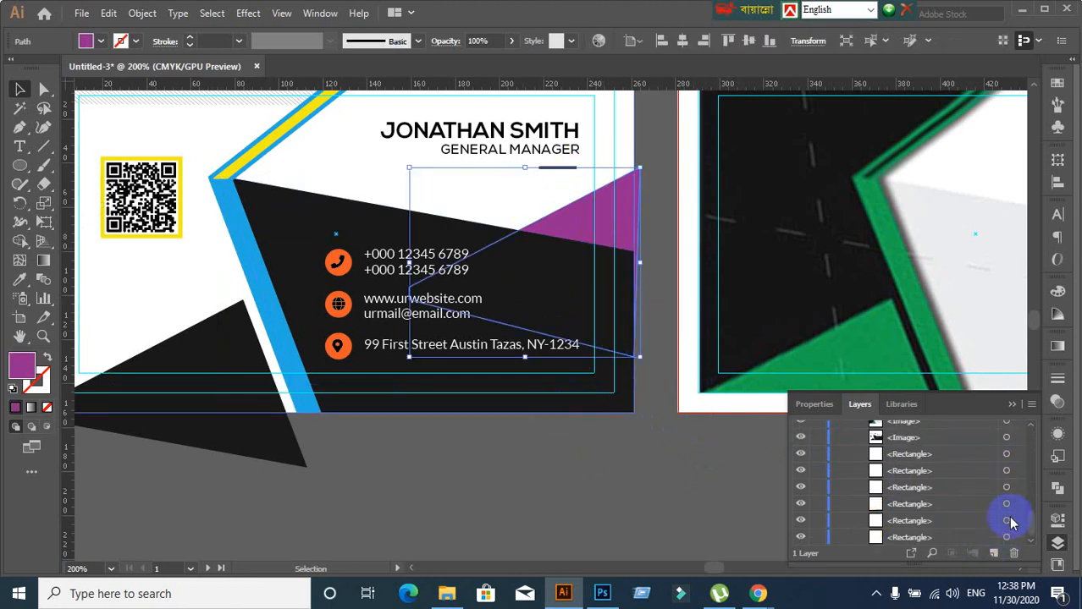
scroll(1008, 516, up, 5)
scroll(1008, 516, down, 5)
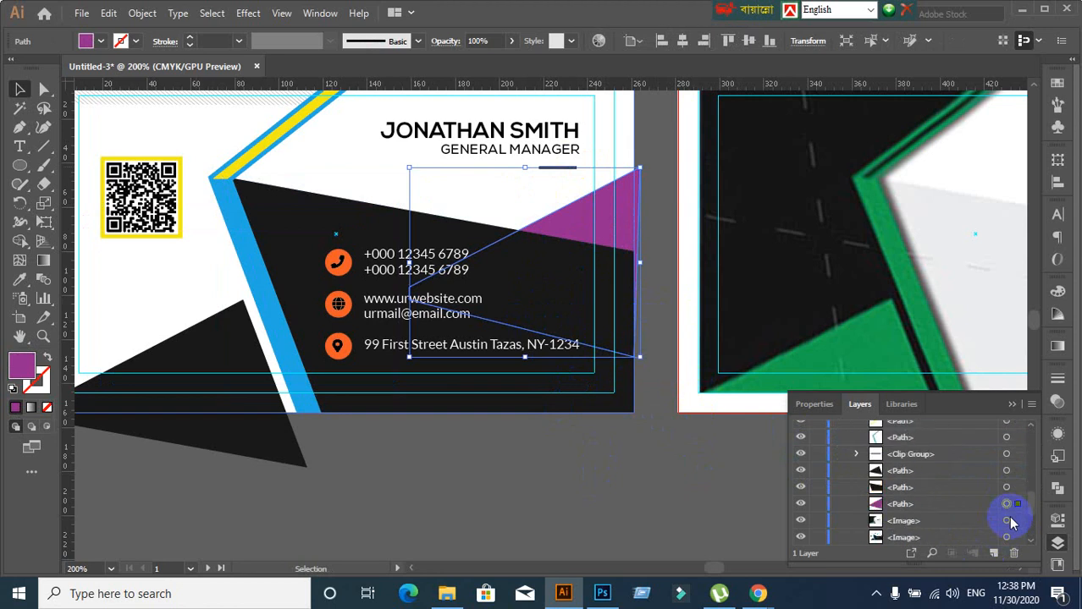
click(956, 507)
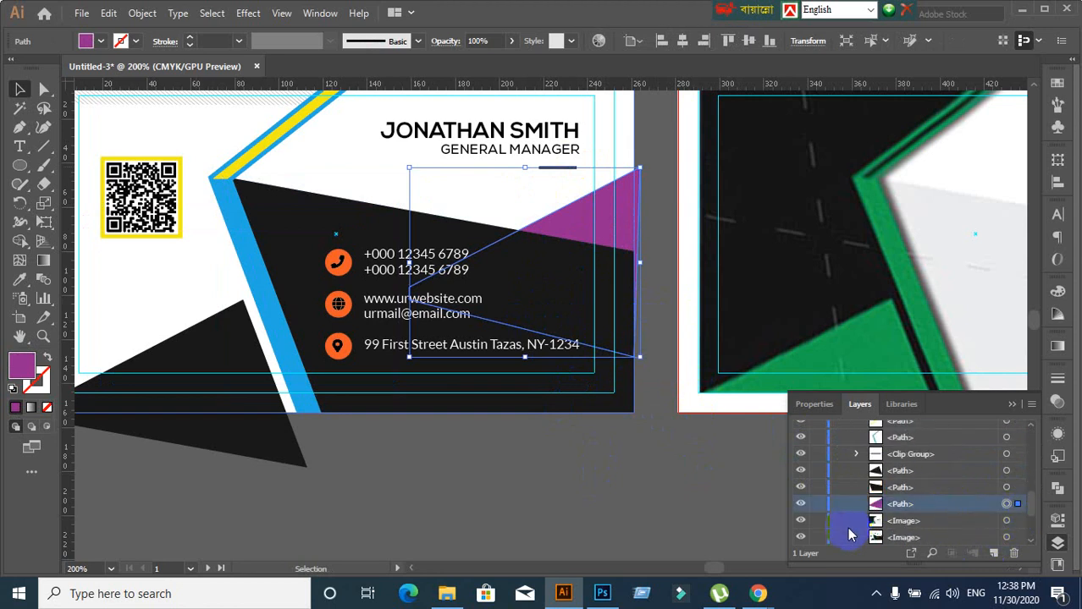
click(817, 506)
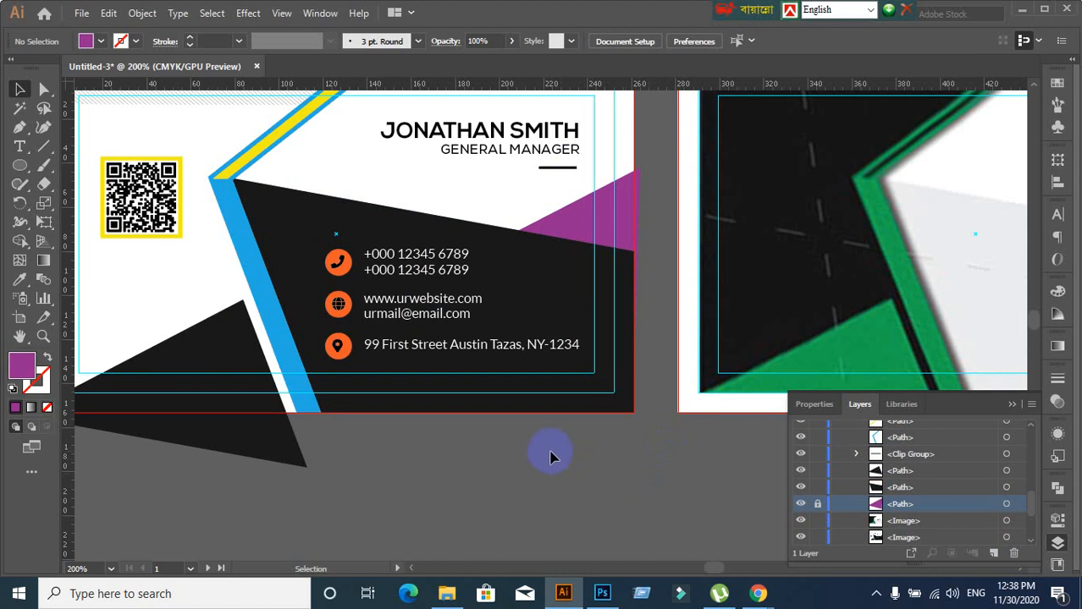
Lock the black triangle at the lower left via its row in the Layers panel
click(224, 451)
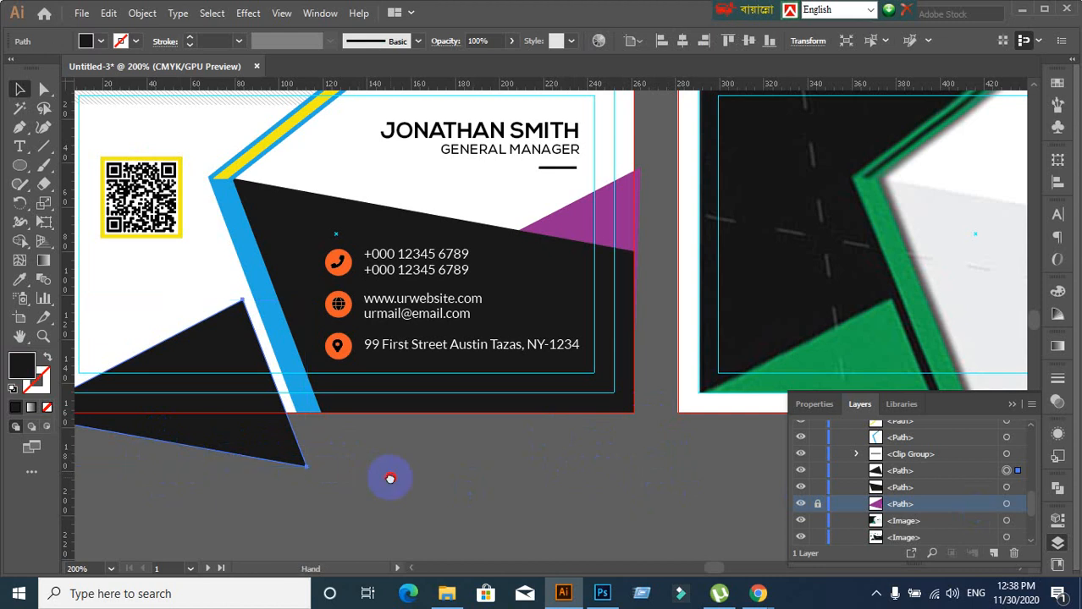
drag(387, 478, 483, 437)
click(334, 411)
click(335, 411)
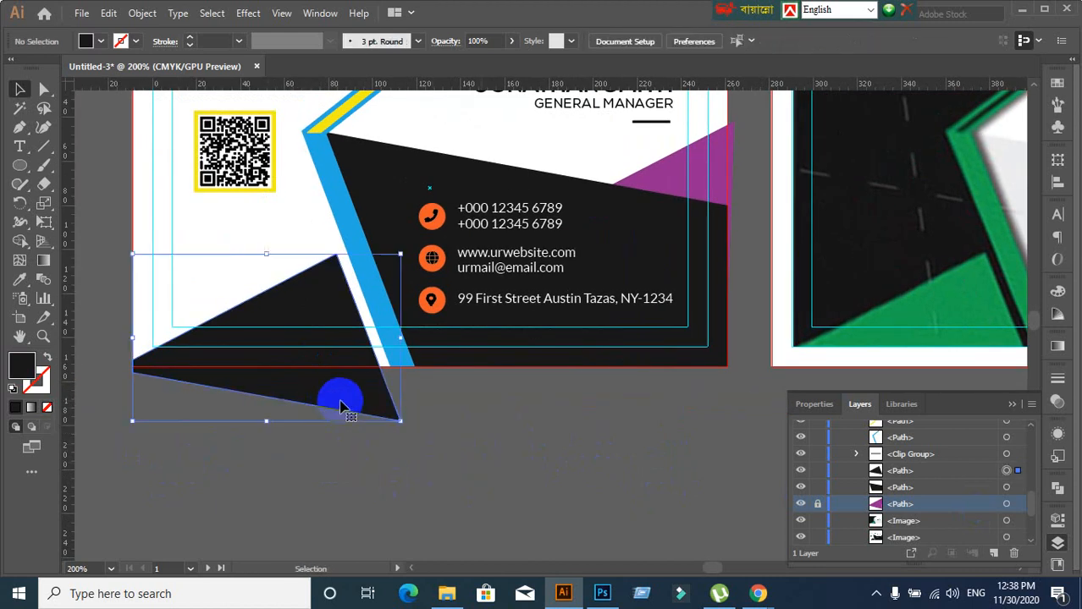
click(818, 471)
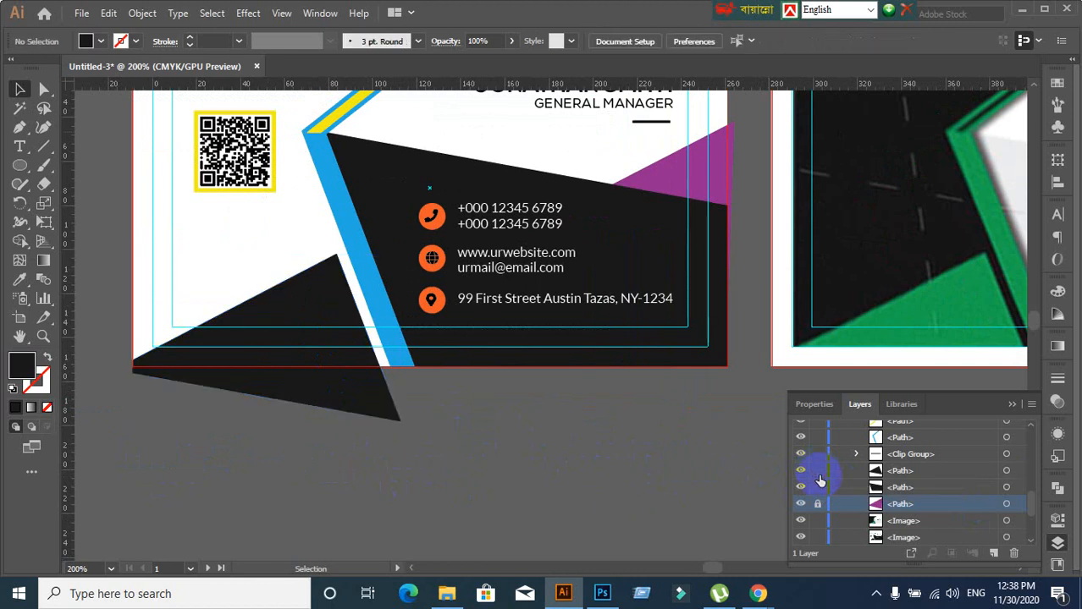
click(818, 470)
click(368, 414)
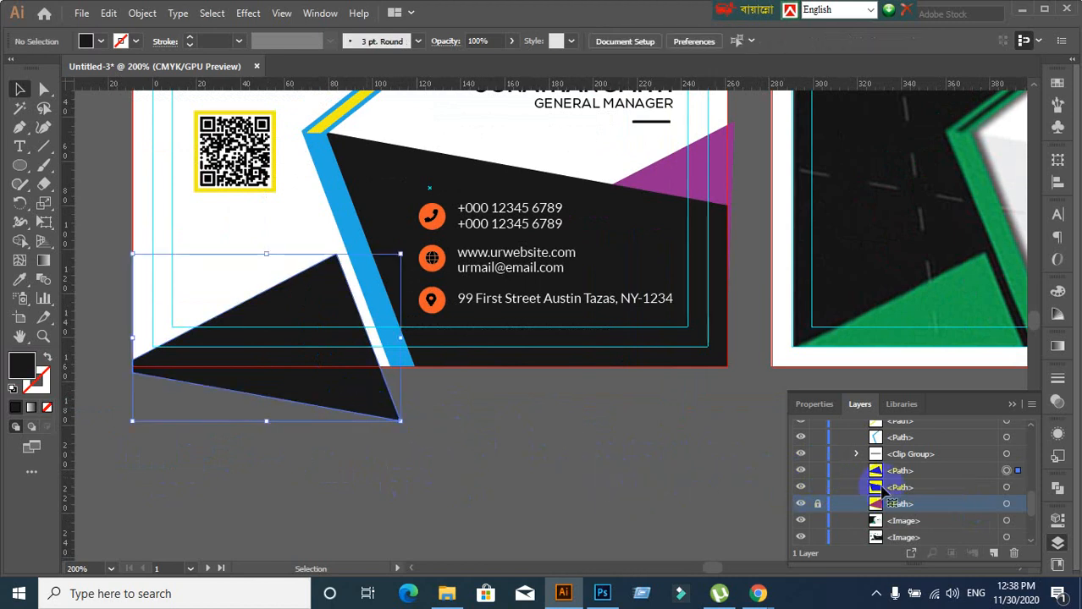
click(962, 472)
click(818, 472)
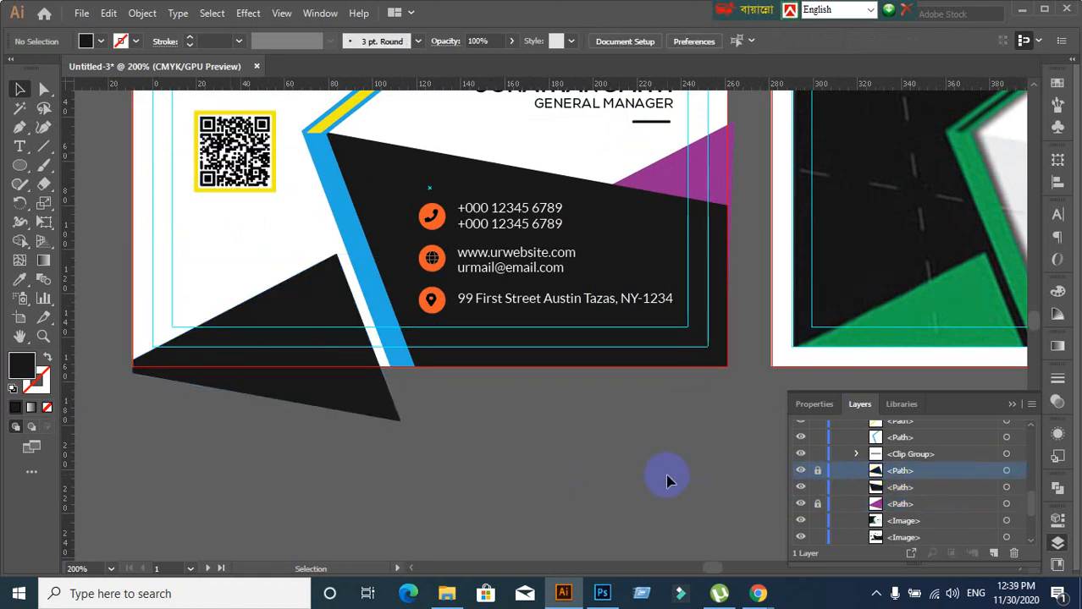
Lock the white card background through its <Rectangle> row at the bottom of Layers
scroll(618, 482, up, 3)
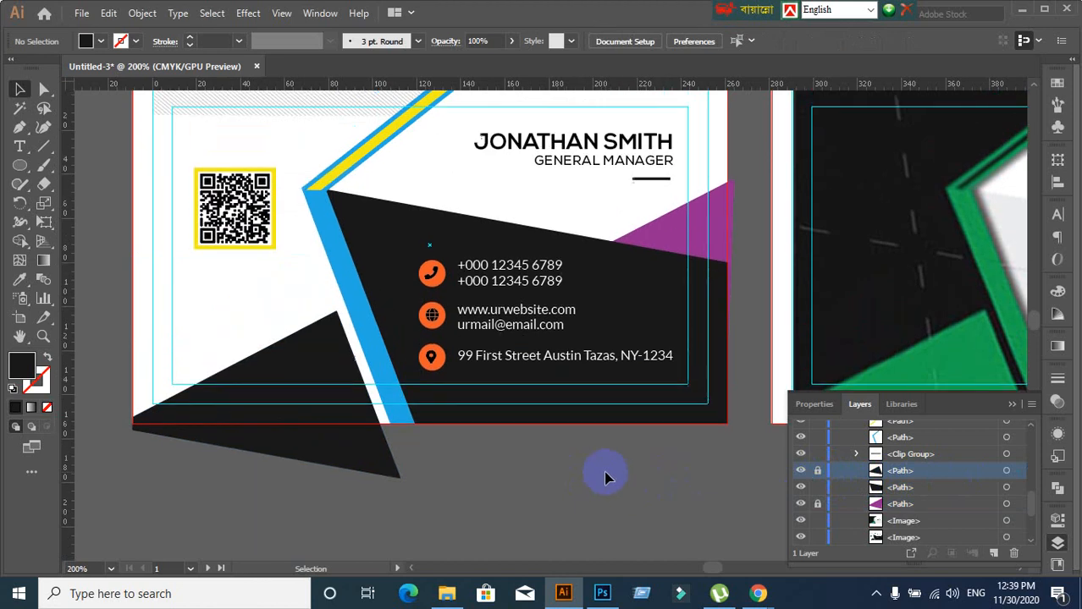
click(685, 301)
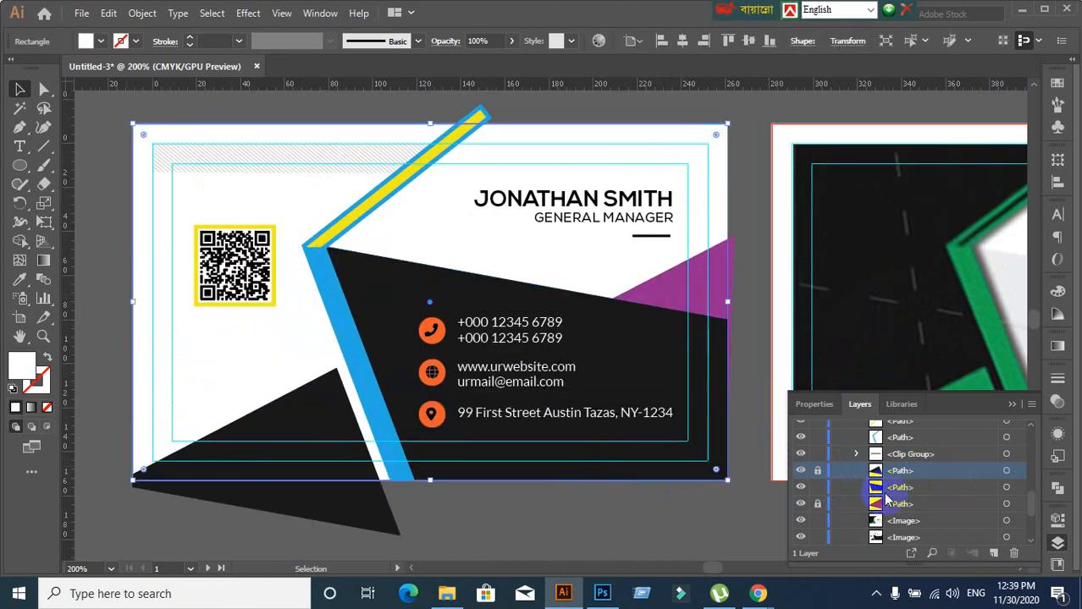
click(758, 283)
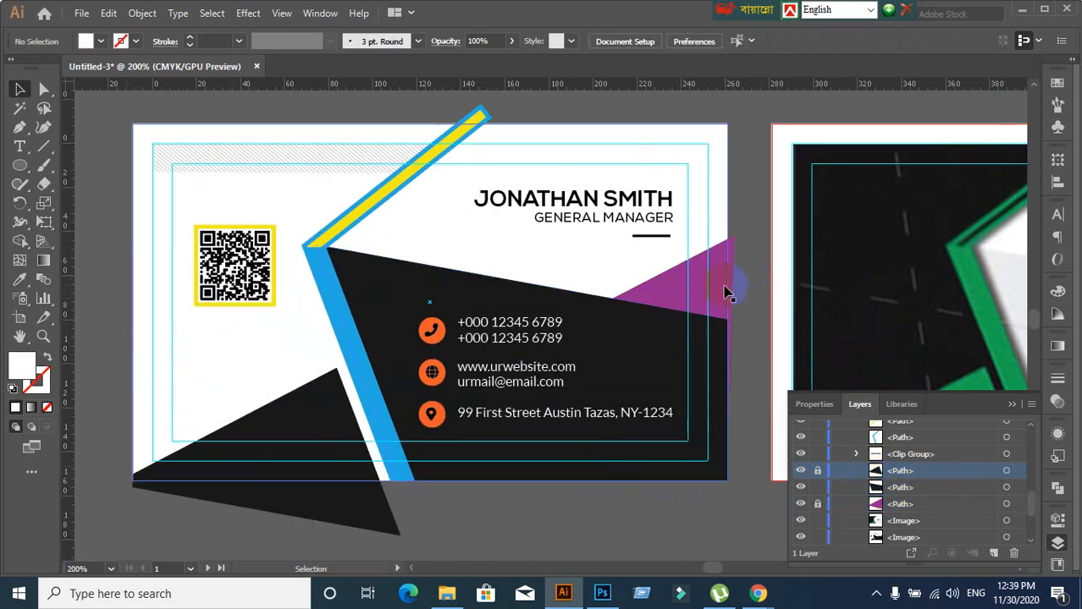
click(724, 291)
scroll(978, 518, down, 3)
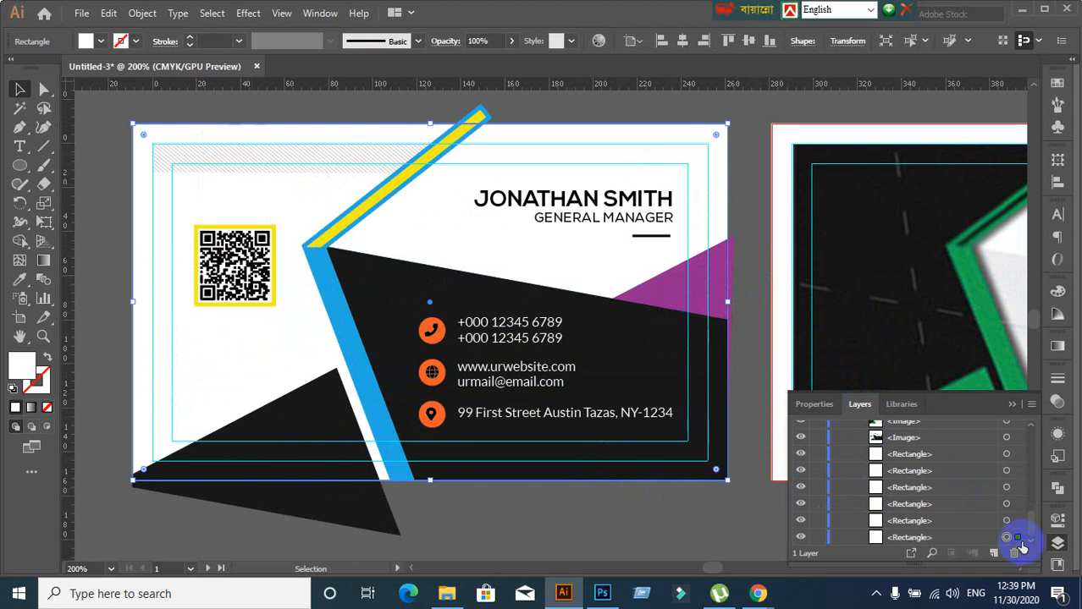
click(974, 539)
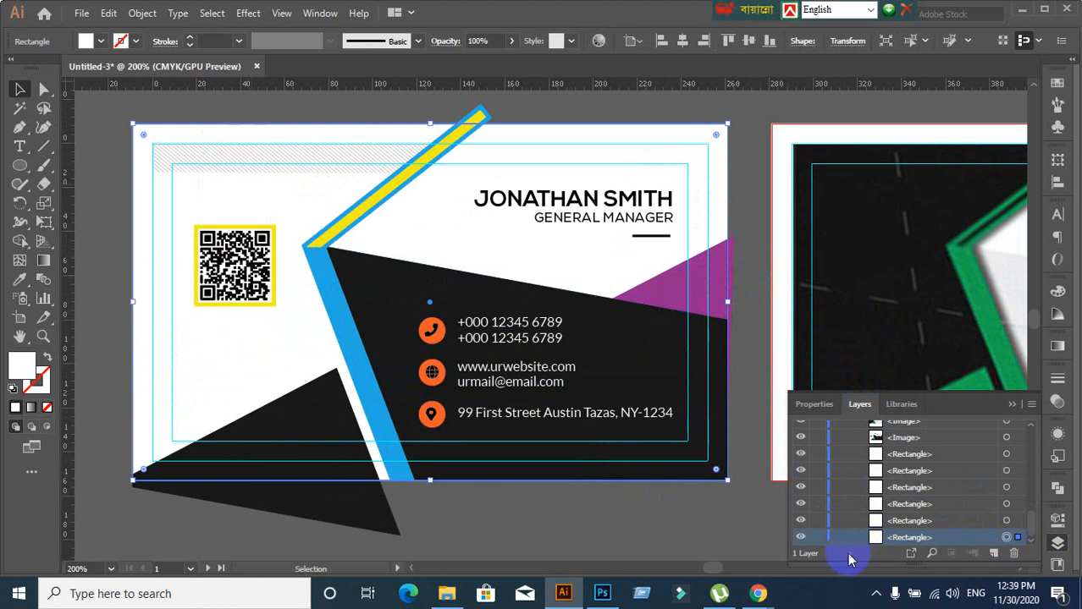
click(817, 538)
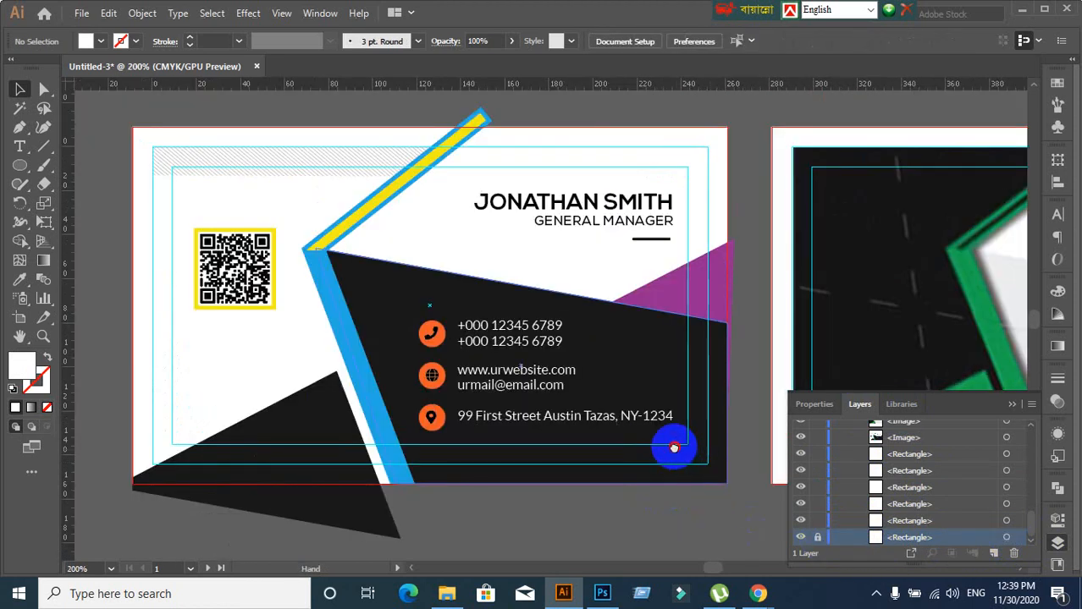
Confirm the black shape and blue diagonal stripe are still selectable
drag(674, 449, 643, 396)
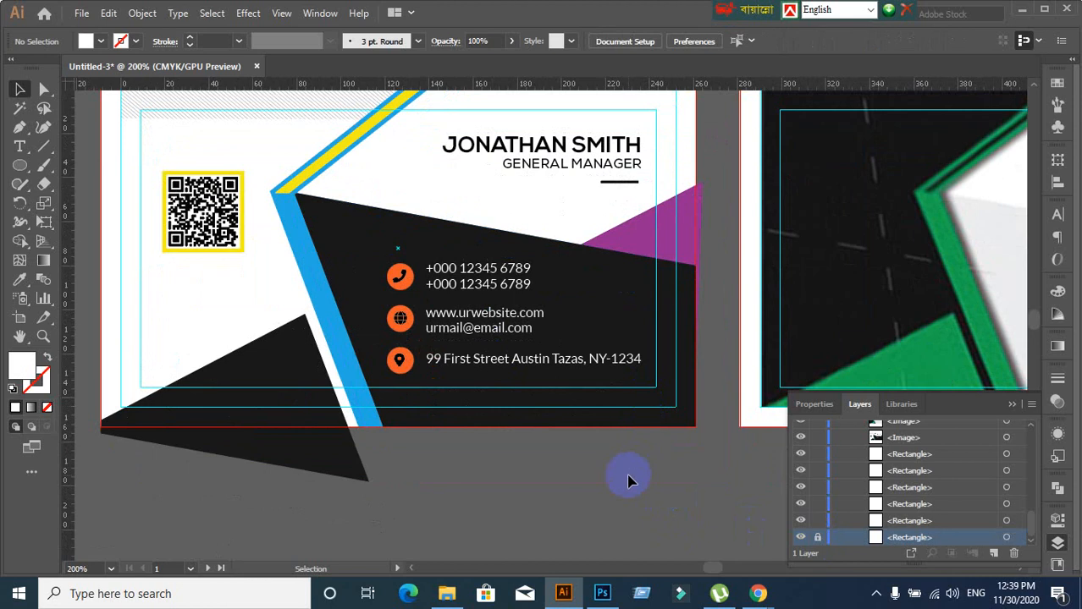
scroll(628, 481, up, 2)
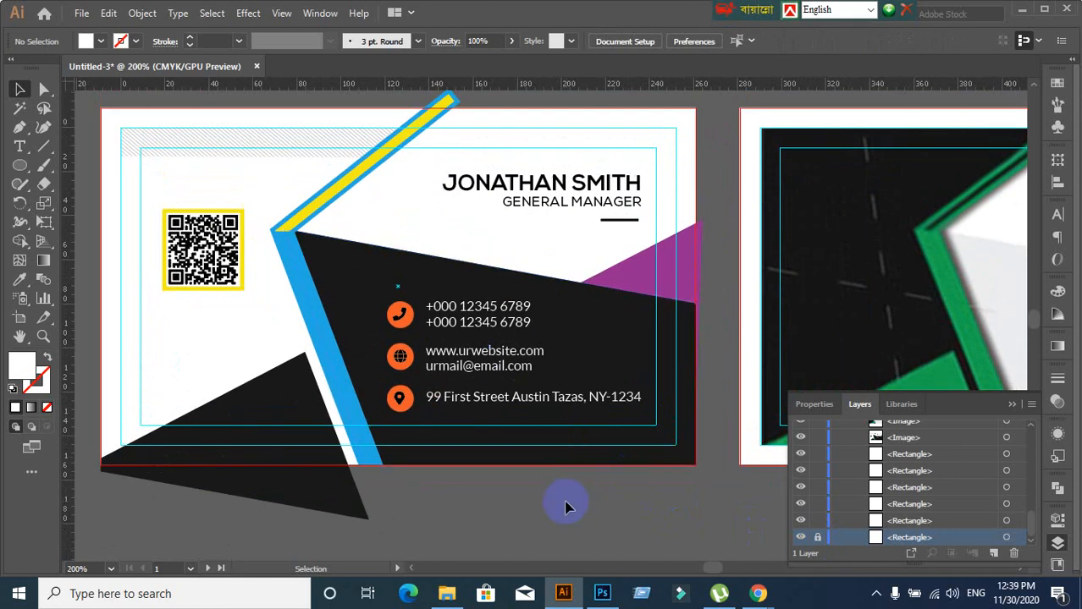
ctrl+click(608, 447)
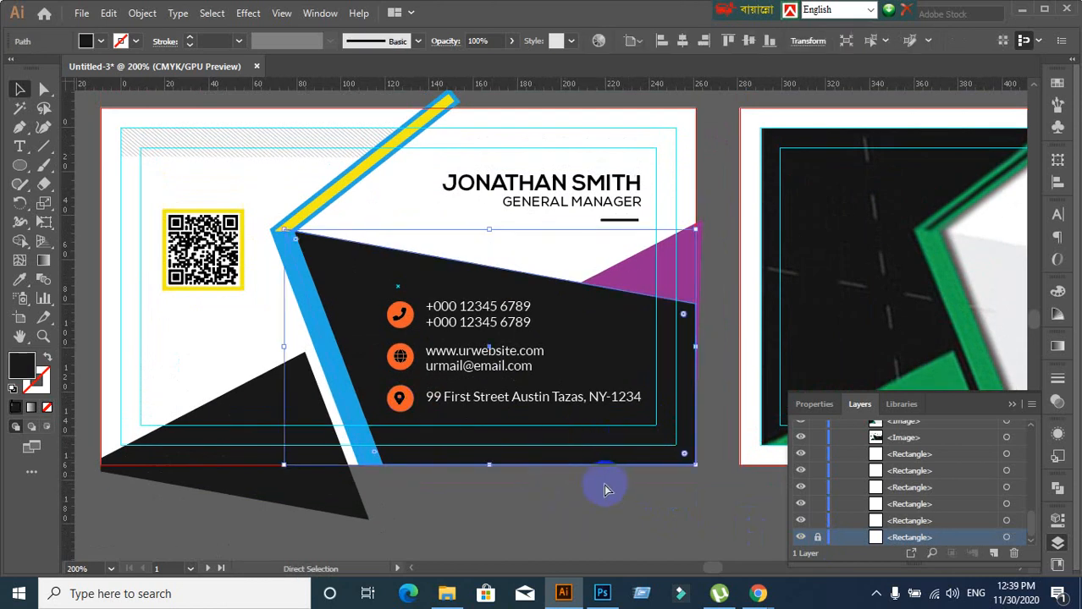
ctrl+click(604, 489)
ctrl+click(367, 442)
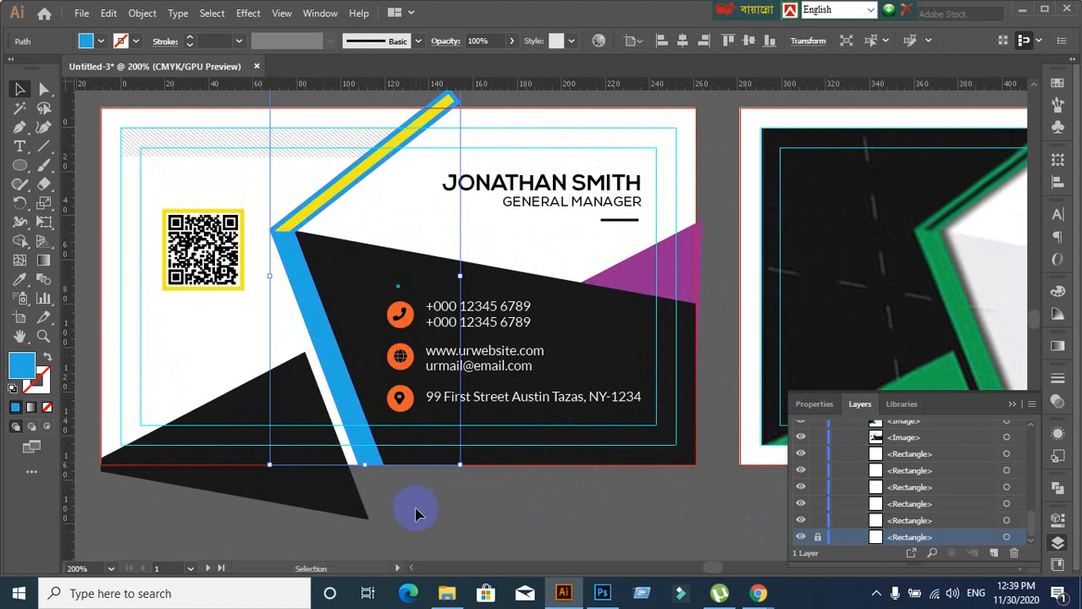
ctrl+click(412, 514)
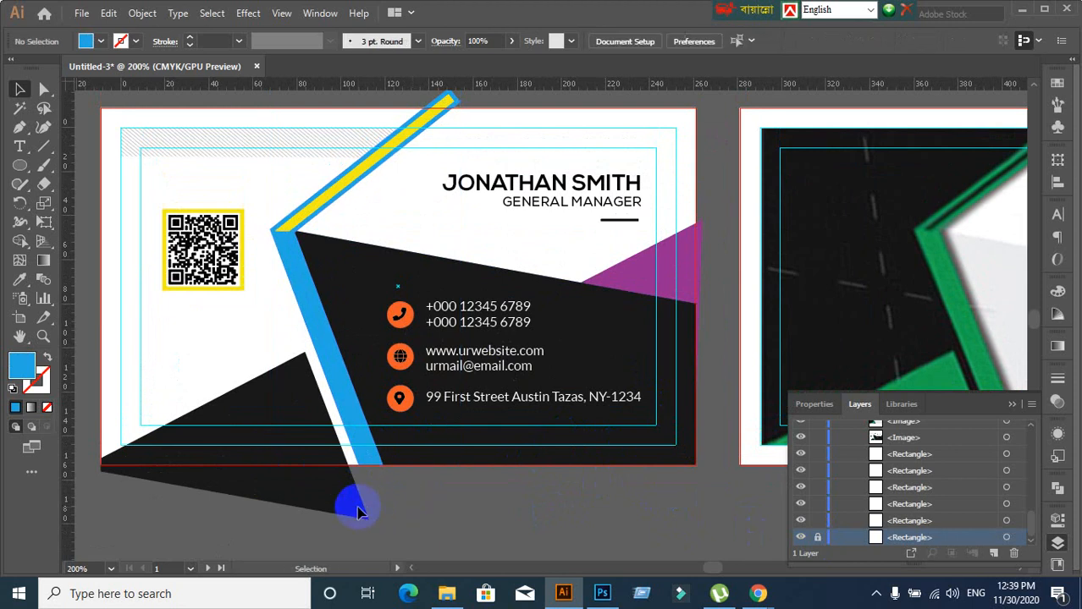
Vertically centre the phone glyph on its orange circle with the Align panel
scroll(542, 495, up, 1)
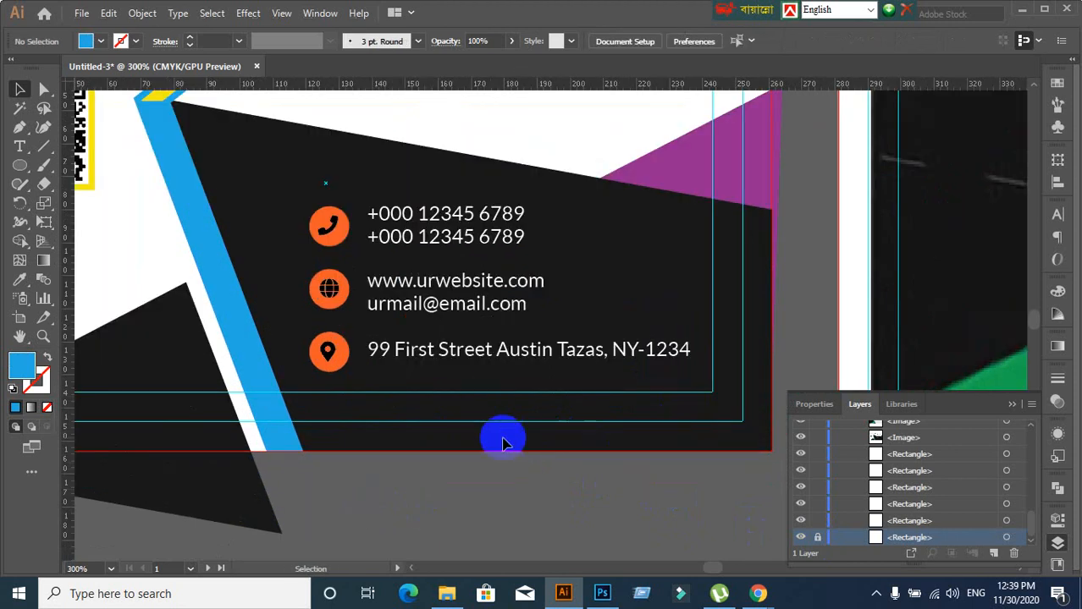
scroll(470, 396, up, 1)
click(278, 166)
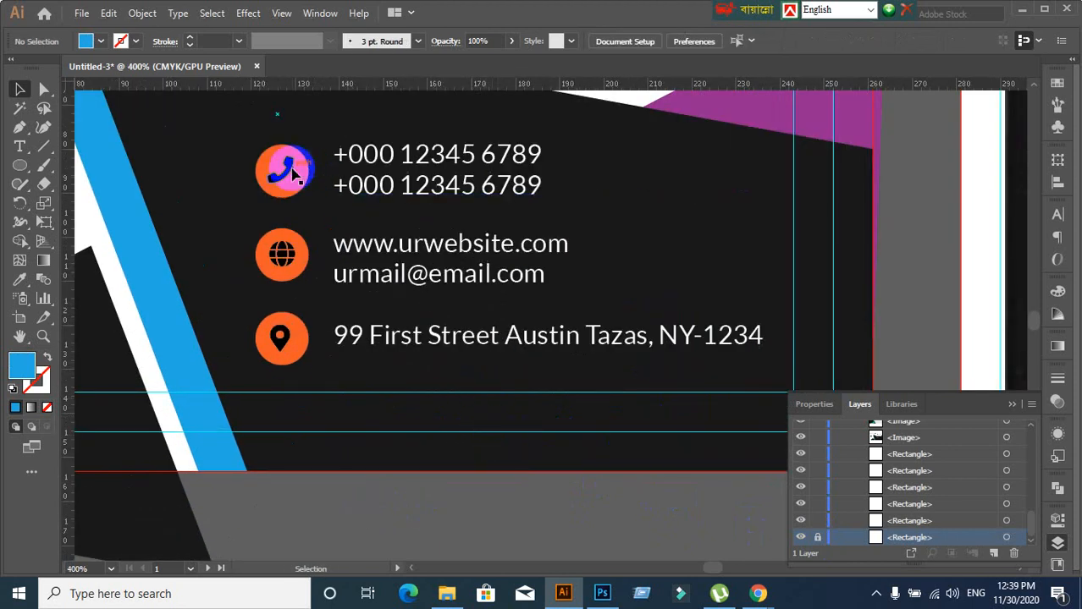
click(247, 197)
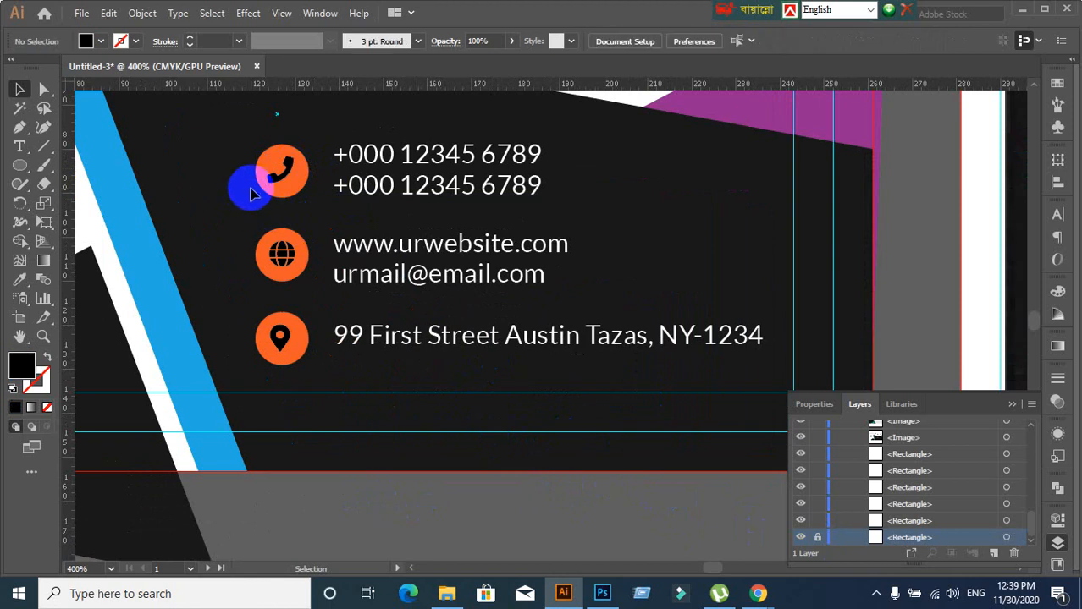
click(257, 180)
click(236, 204)
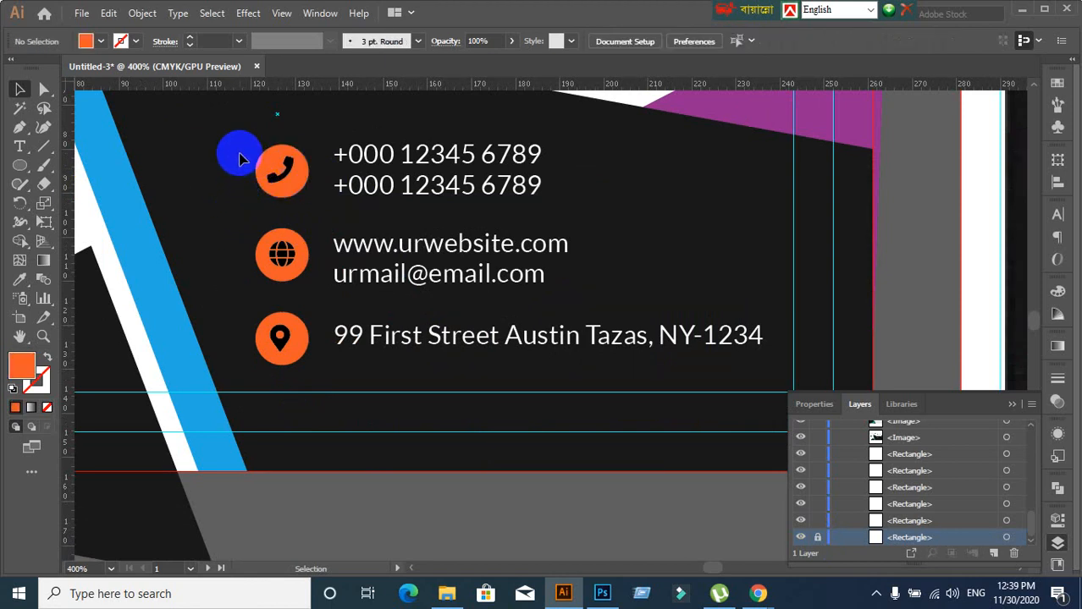
drag(240, 153, 297, 213)
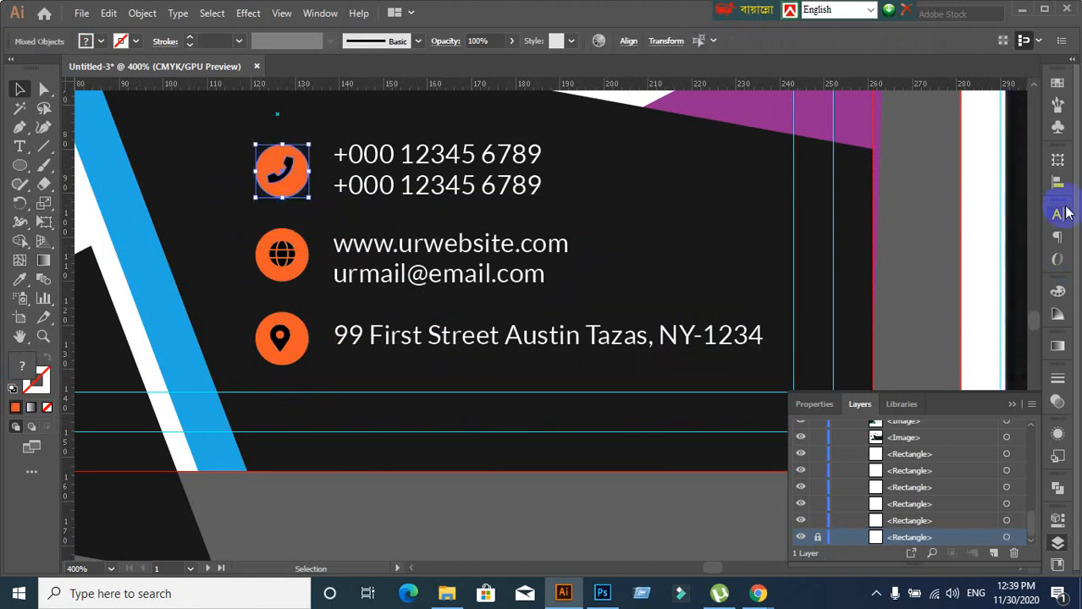
click(1057, 182)
click(999, 204)
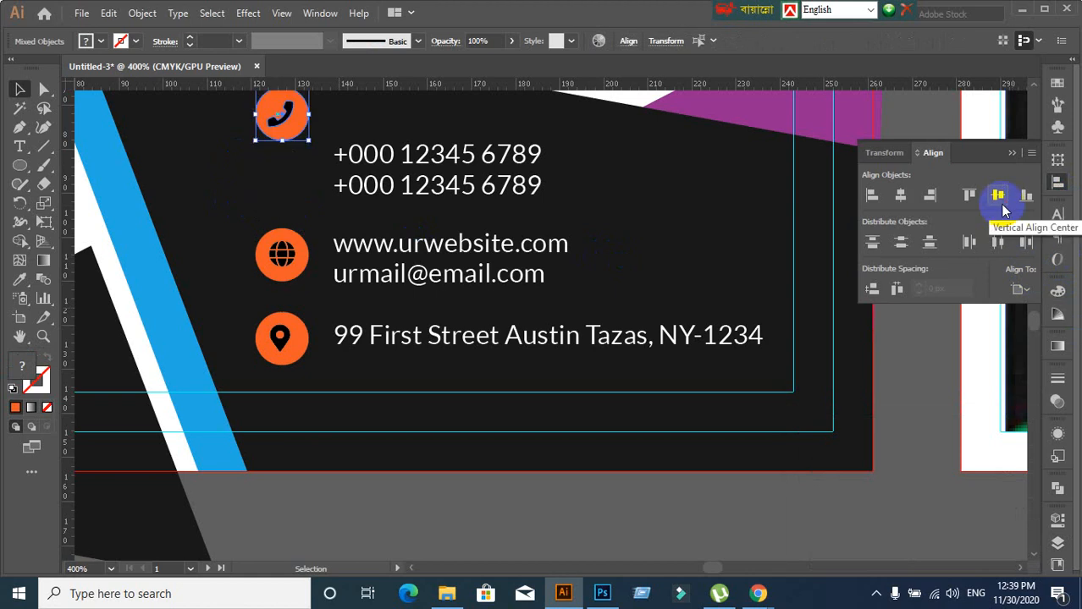
click(1022, 290)
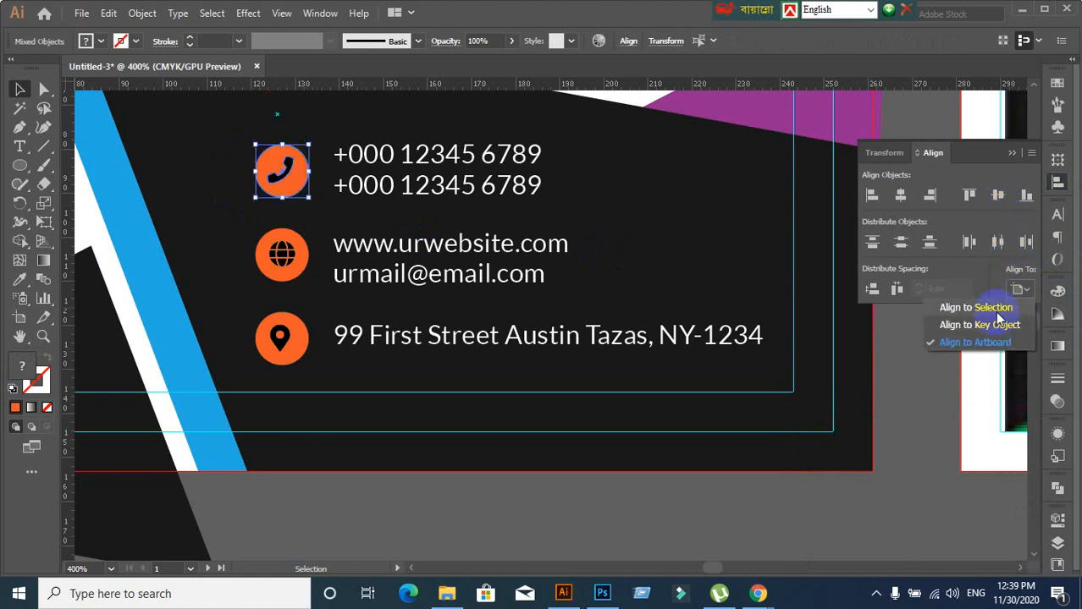
click(920, 389)
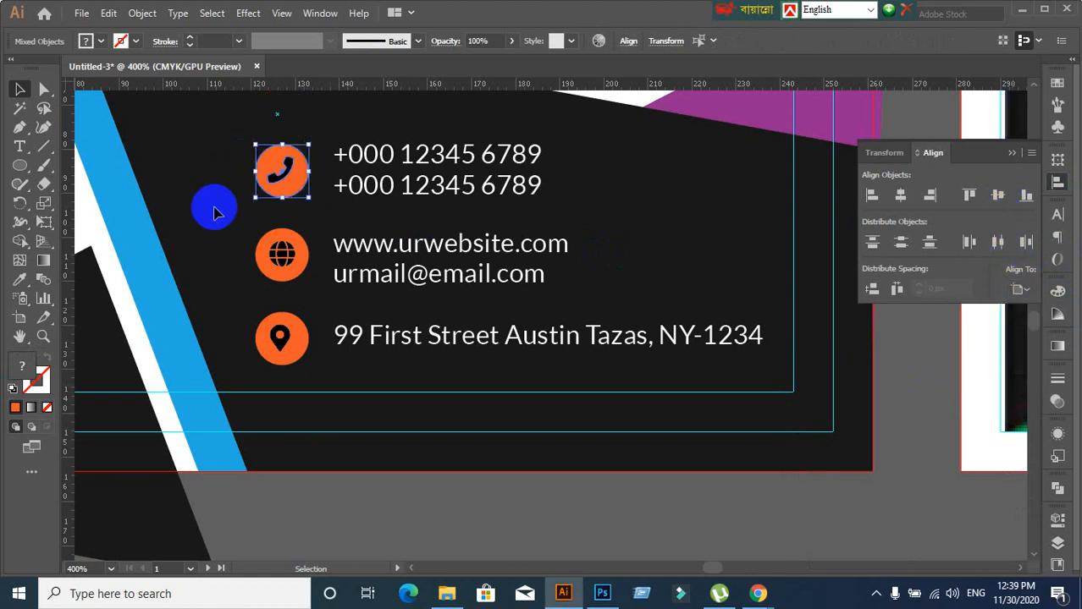
Set alignment to Align to Selection and re-centre the phone glyph vertically in its circle
click(213, 206)
click(283, 180)
click(233, 162)
drag(235, 168, 304, 203)
click(988, 280)
click(1018, 289)
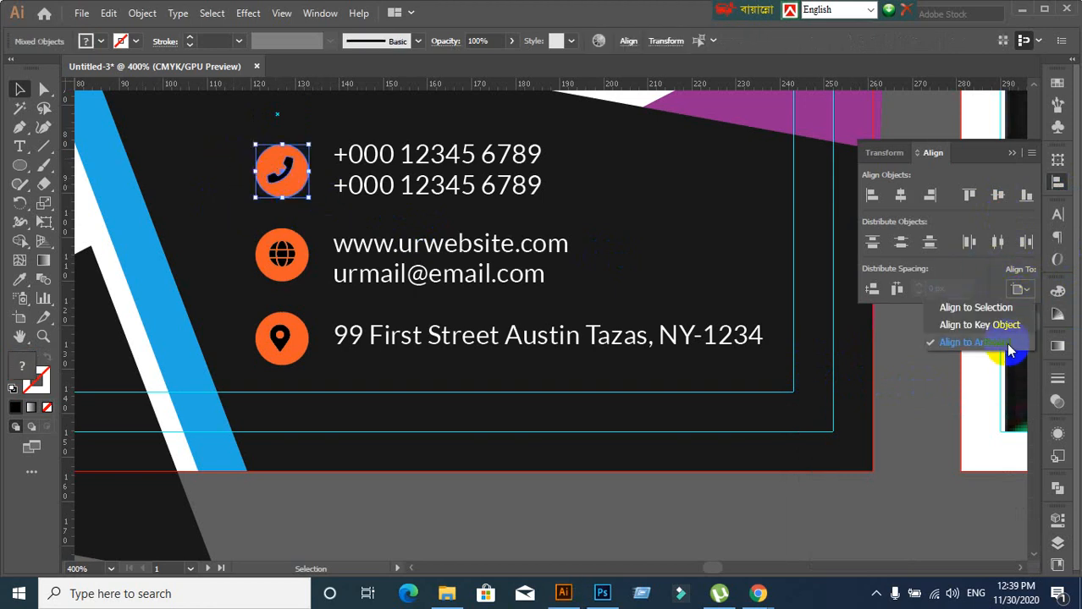
click(977, 308)
click(998, 197)
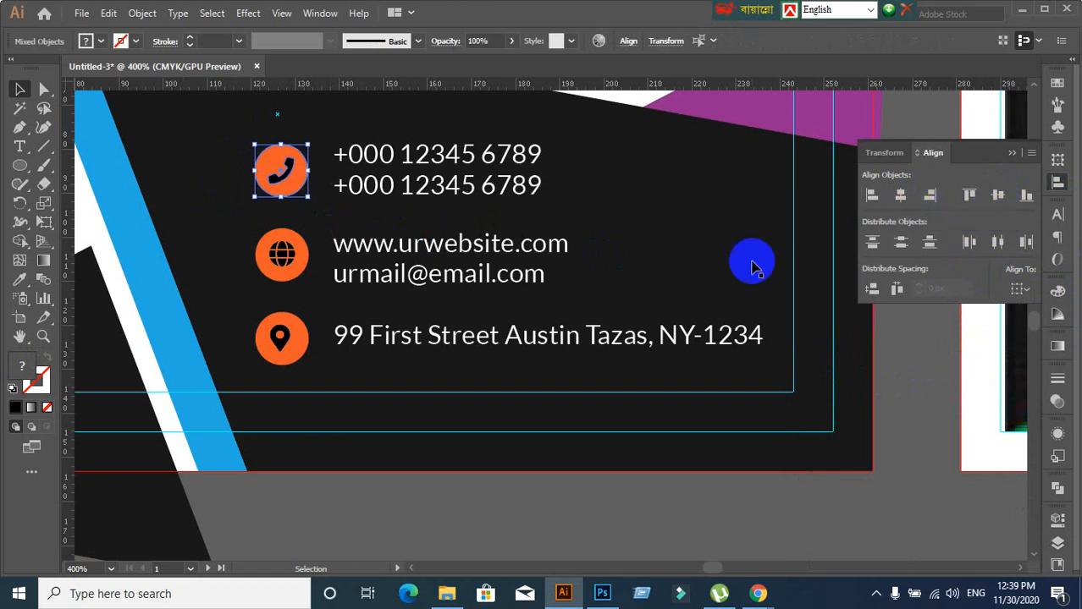
Centre the globe vertically, and the location pin both ways, within their orange circles
click(536, 462)
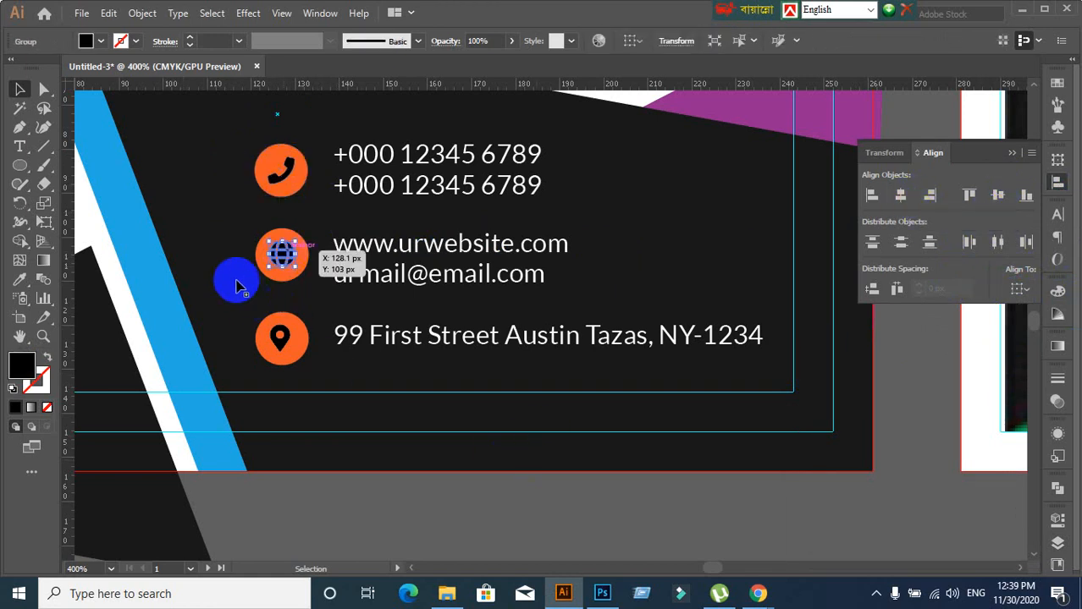
click(264, 272)
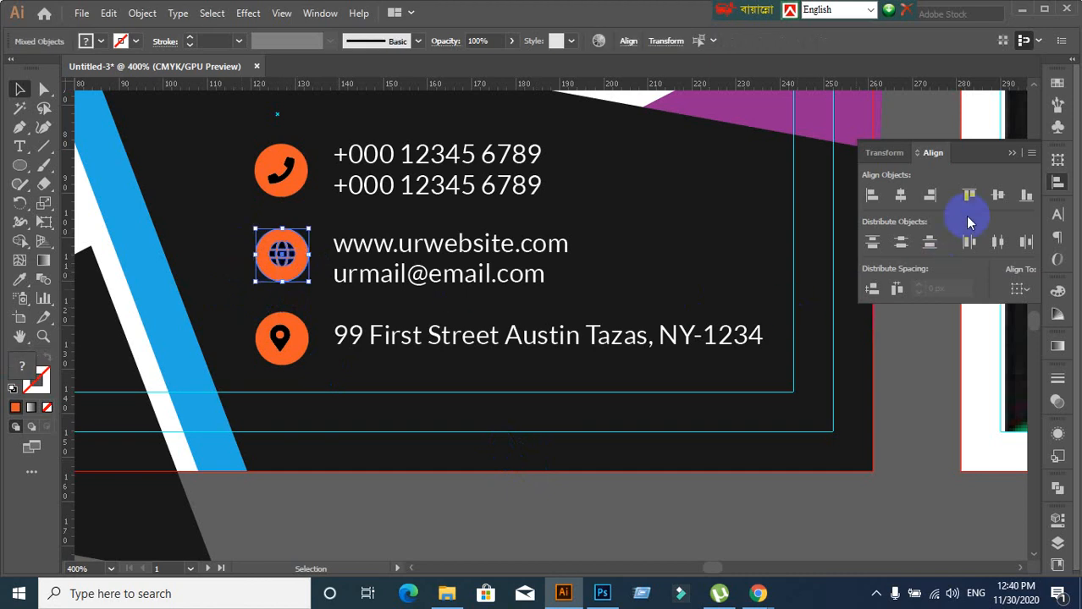
click(997, 198)
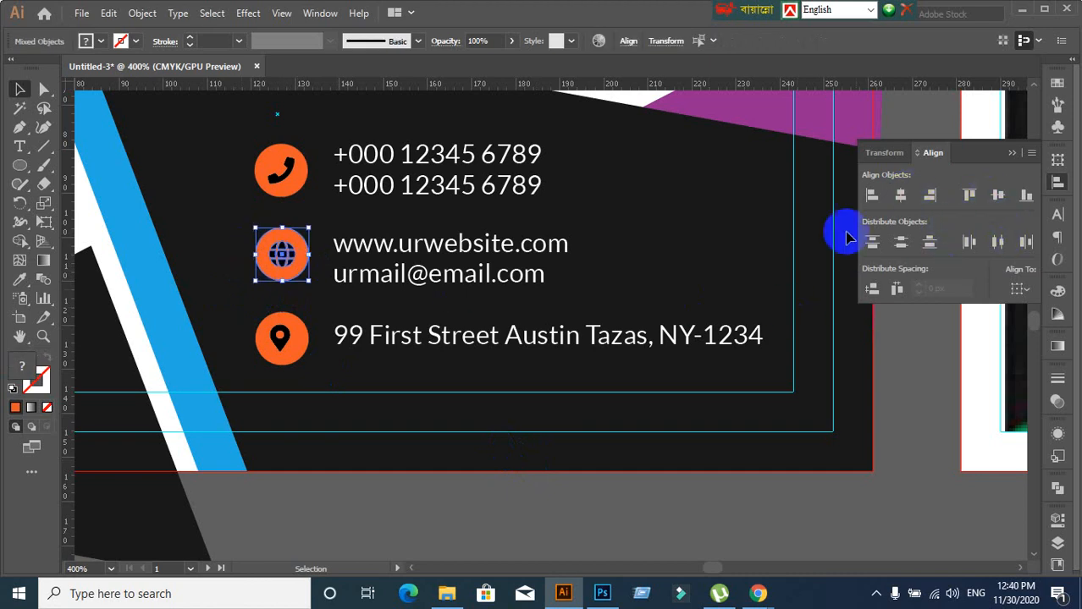
click(148, 337)
drag(239, 337, 296, 366)
click(999, 195)
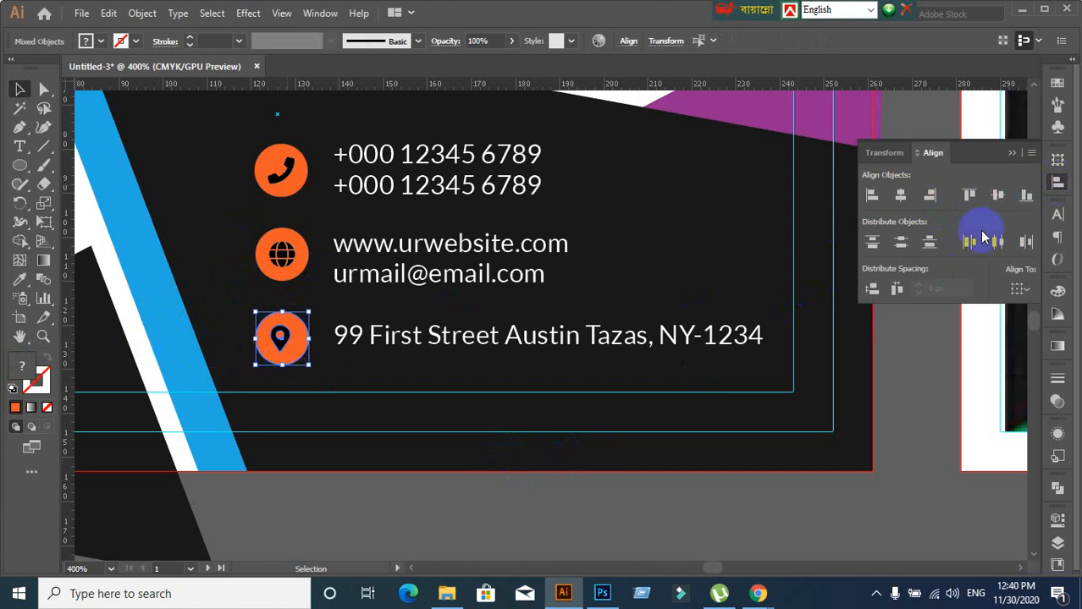
click(907, 194)
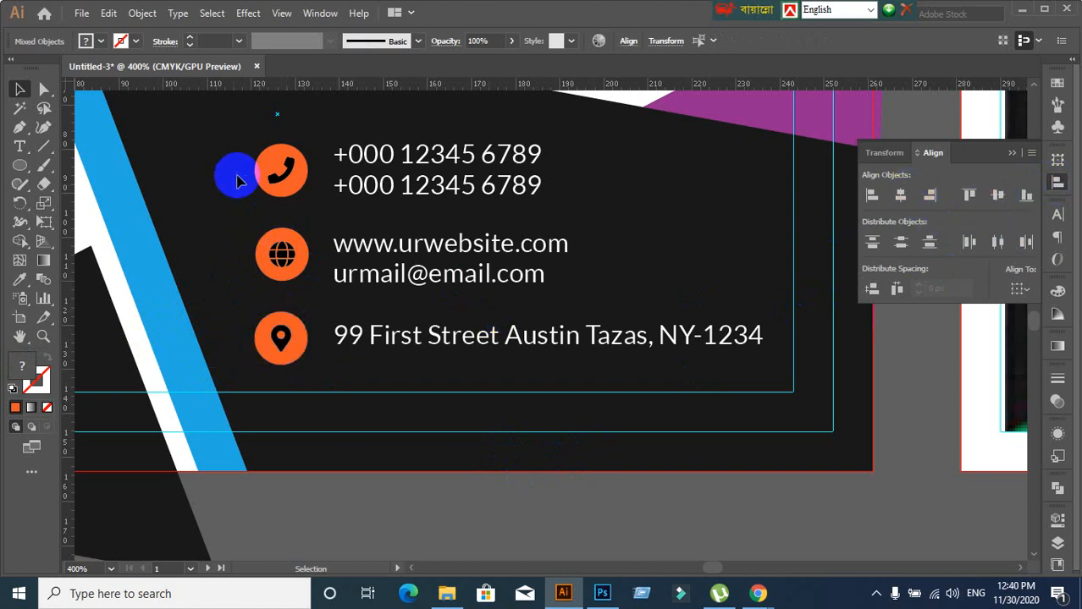
Group the phone icon and centre the two phone-number lines vertically on it
drag(241, 138, 286, 195)
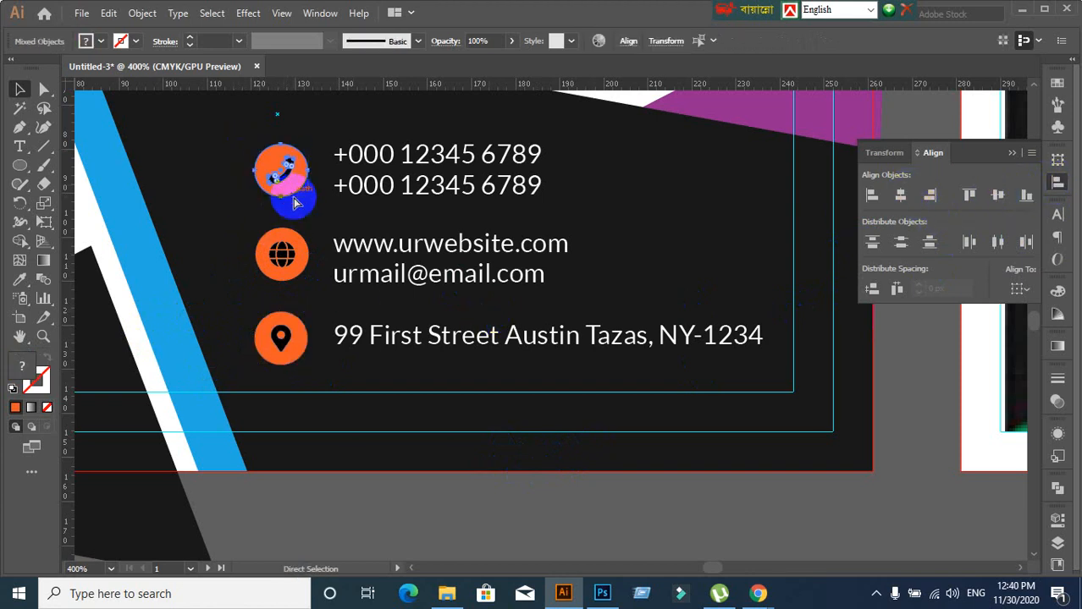
key(ctrl+g)
click(226, 203)
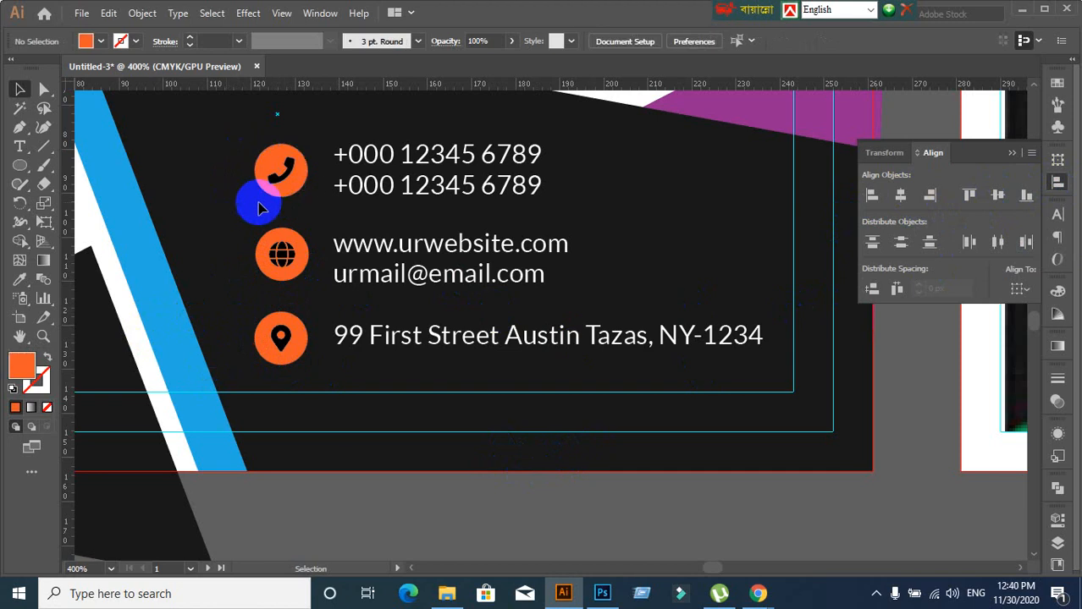
click(365, 162)
drag(421, 118, 470, 206)
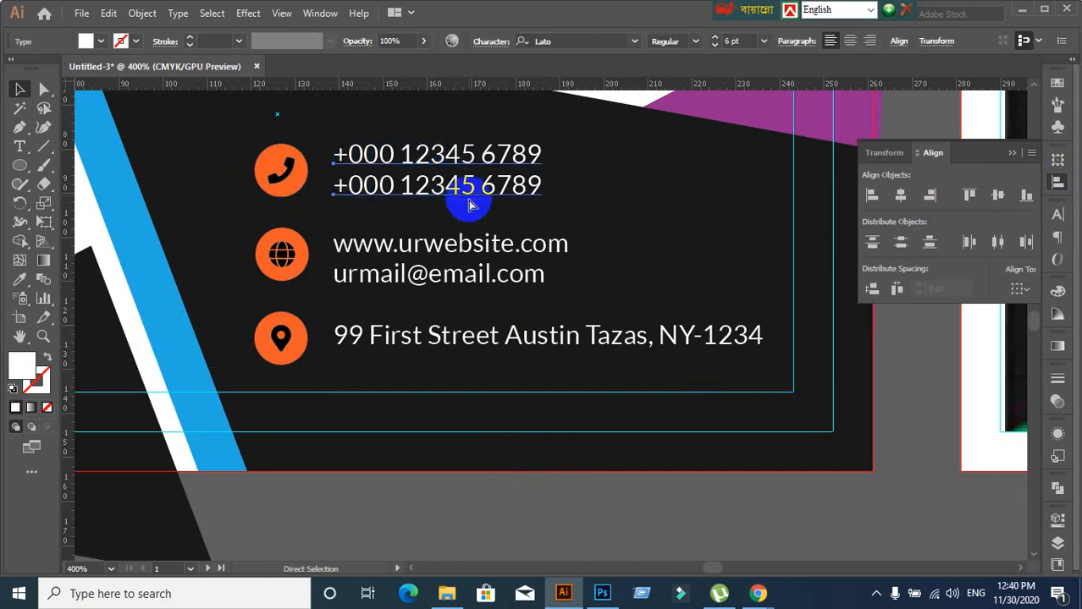
click(282, 178)
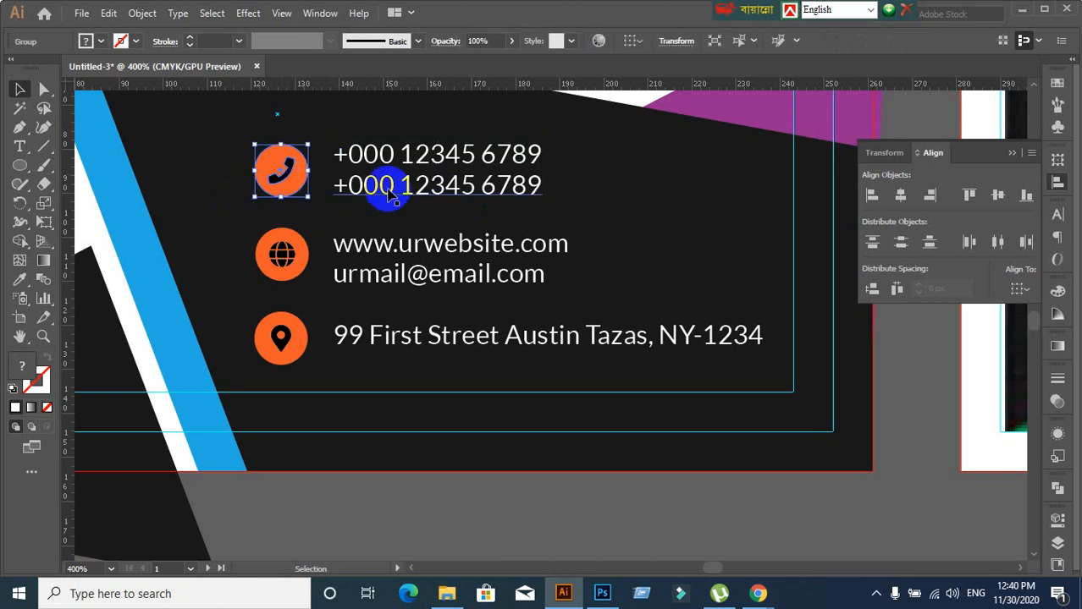
shift+click(386, 187)
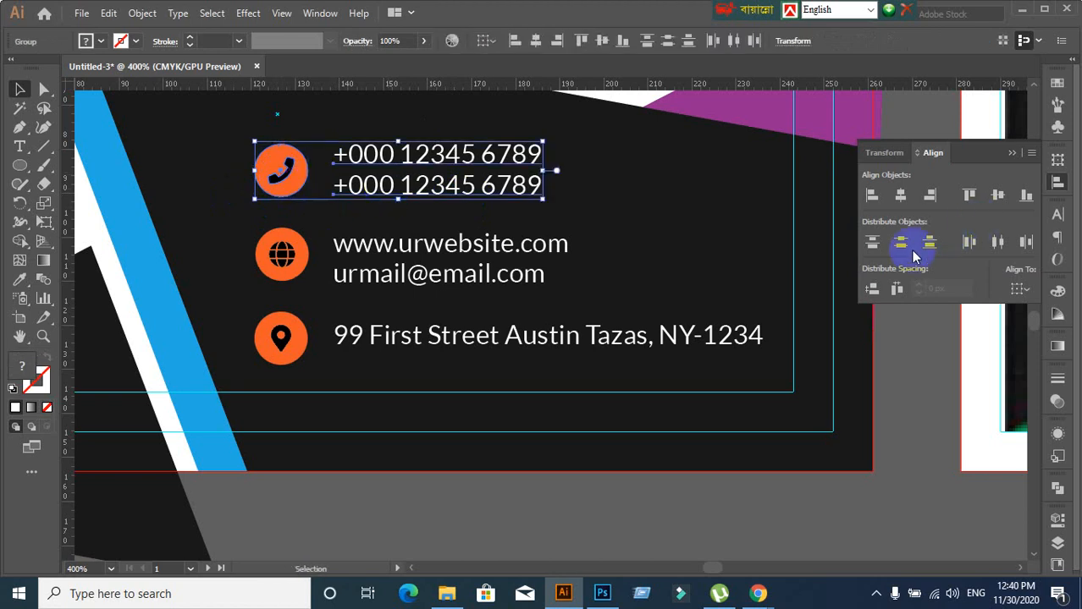
click(996, 201)
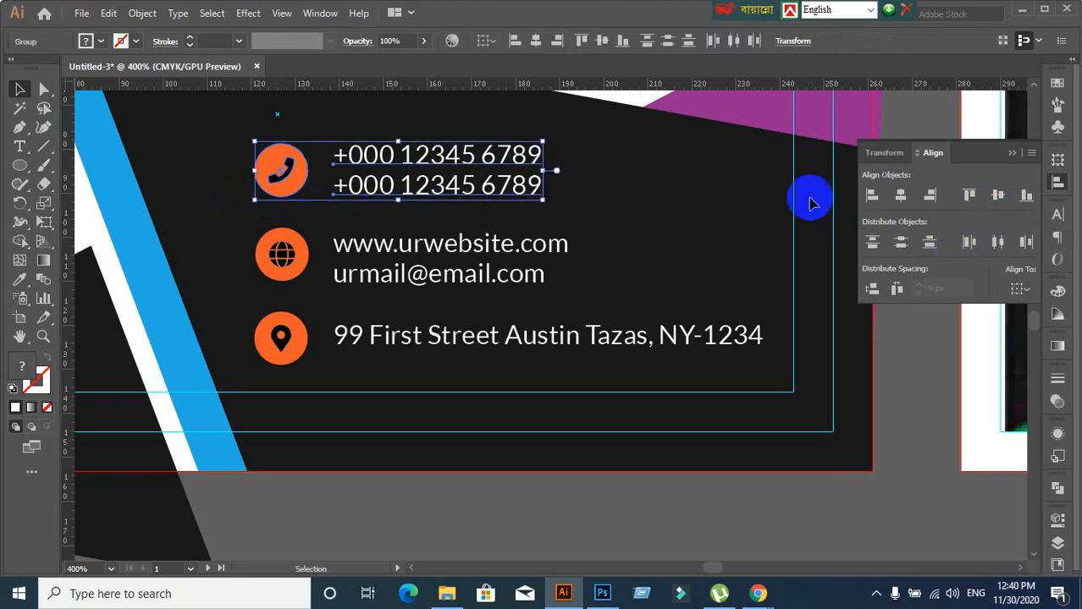
click(690, 214)
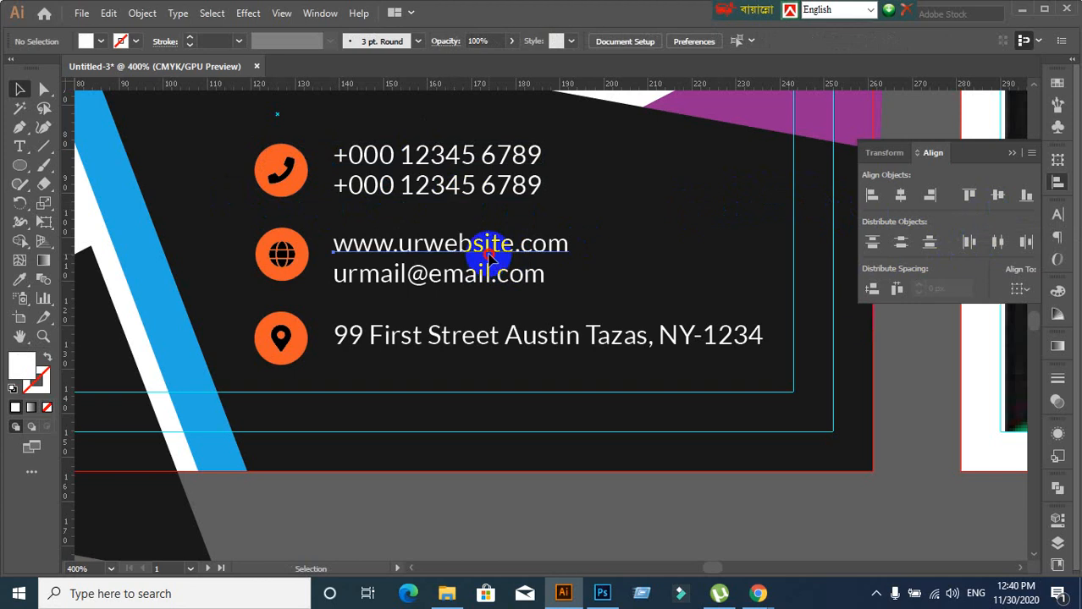
Group the website and email lines together
click(486, 251)
click(496, 222)
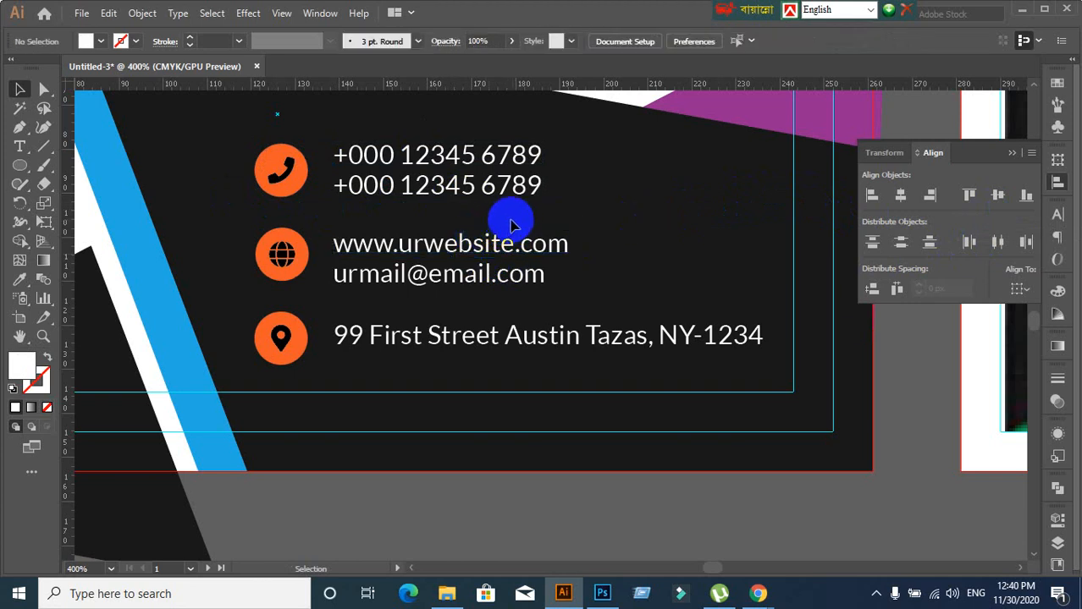
drag(507, 212, 595, 298)
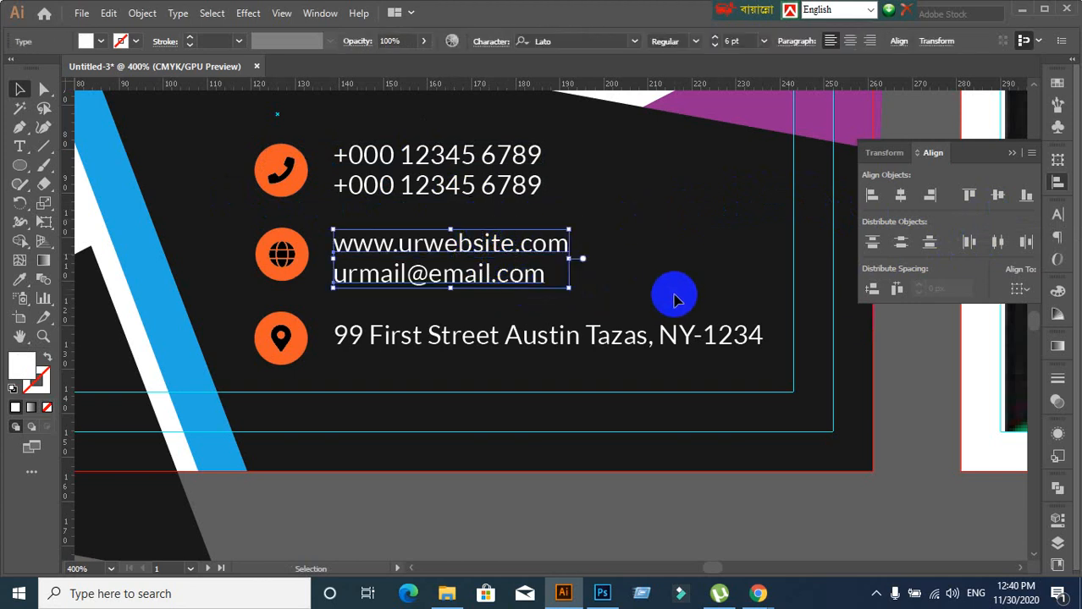
key(ctrl+g)
click(682, 248)
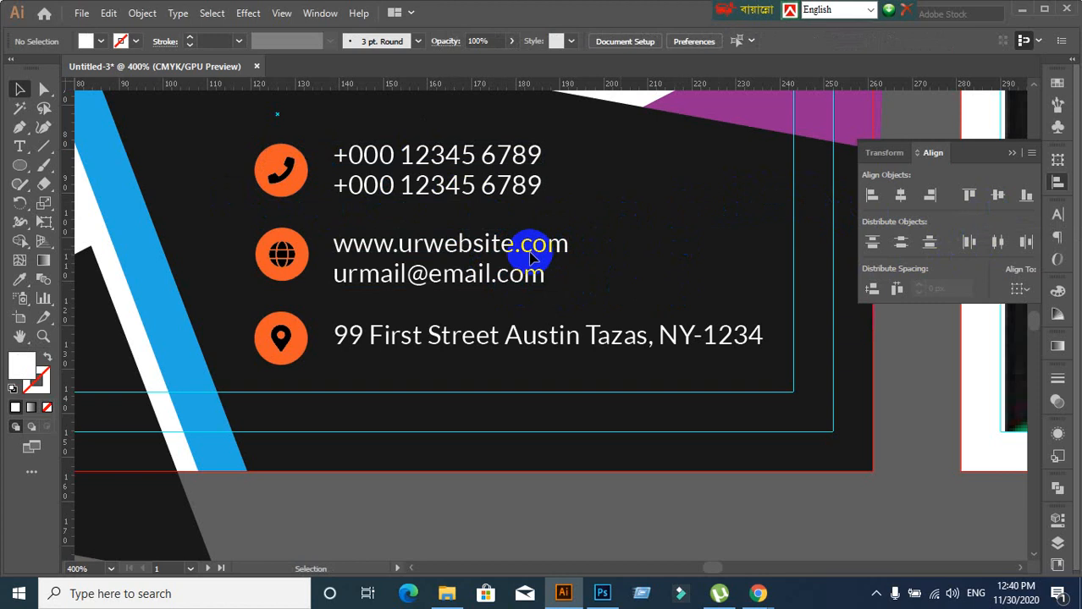
click(532, 242)
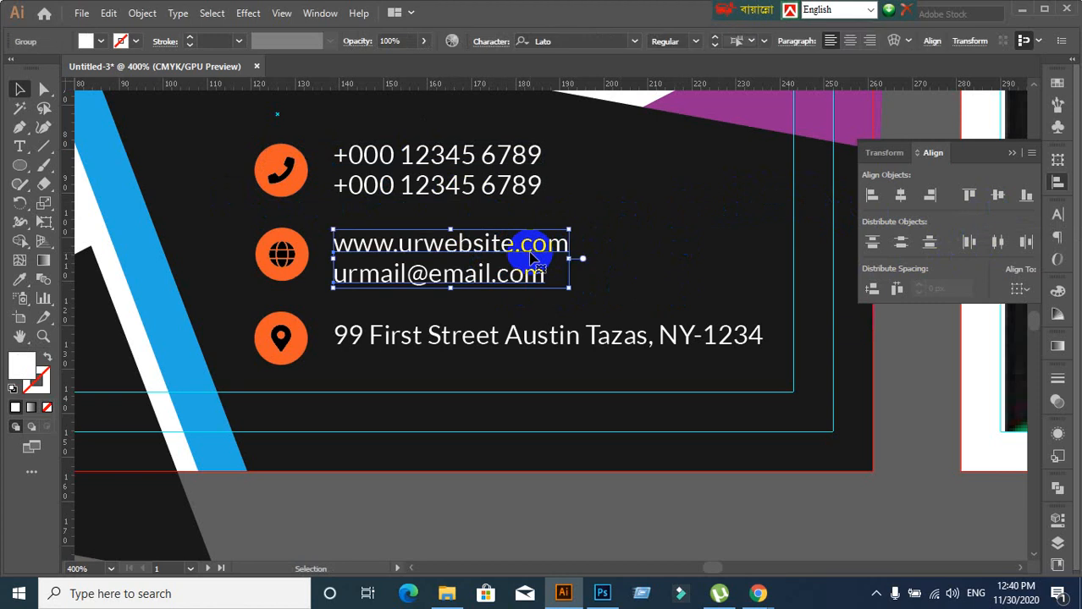
Centre the website and email group vertically on the orange globe icon
click(268, 273)
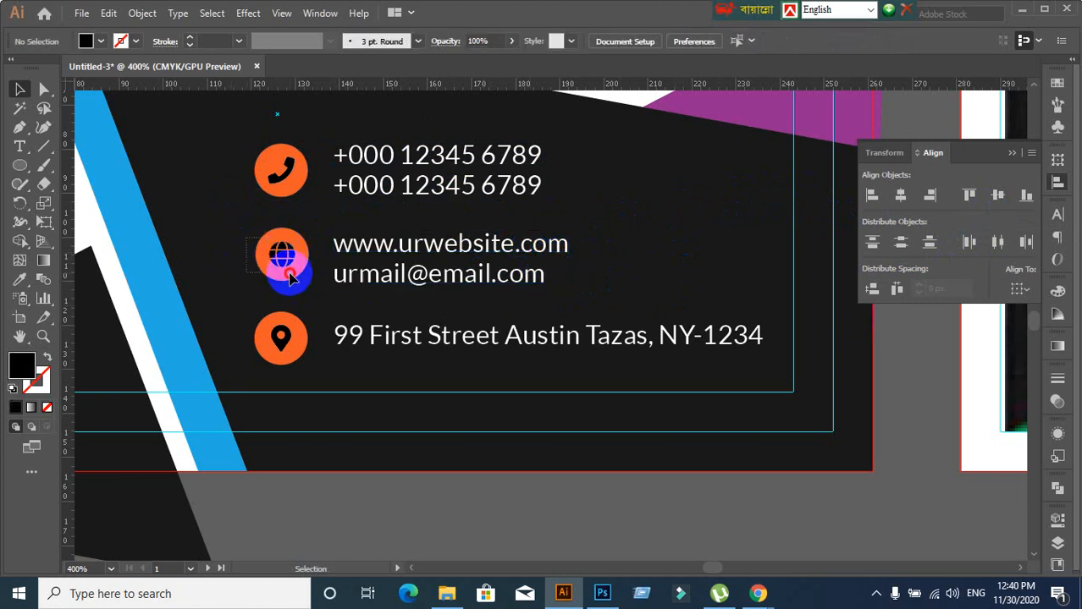
click(280, 256)
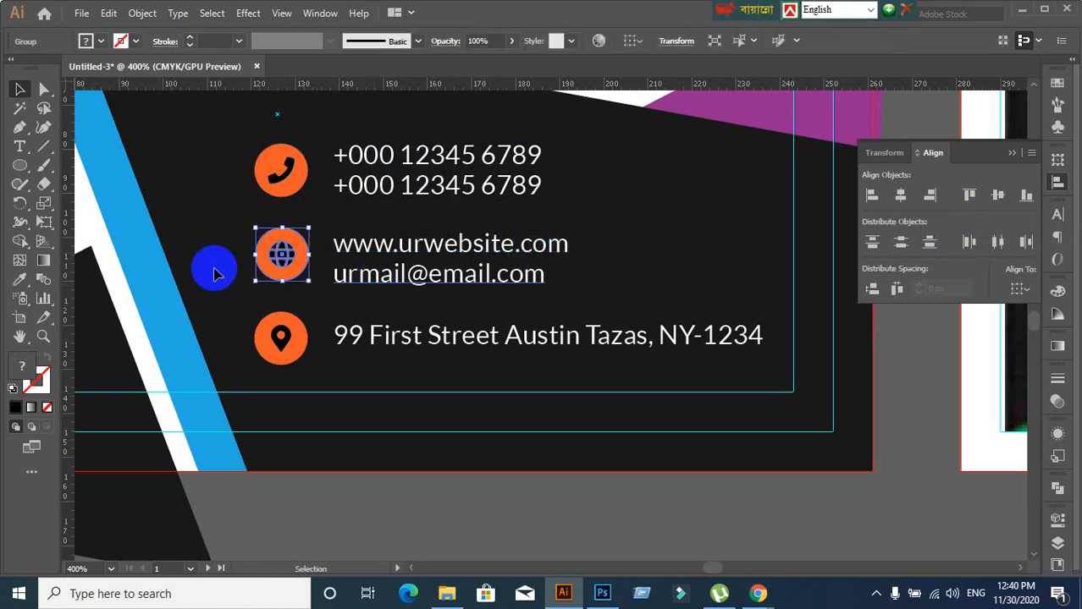
click(288, 259)
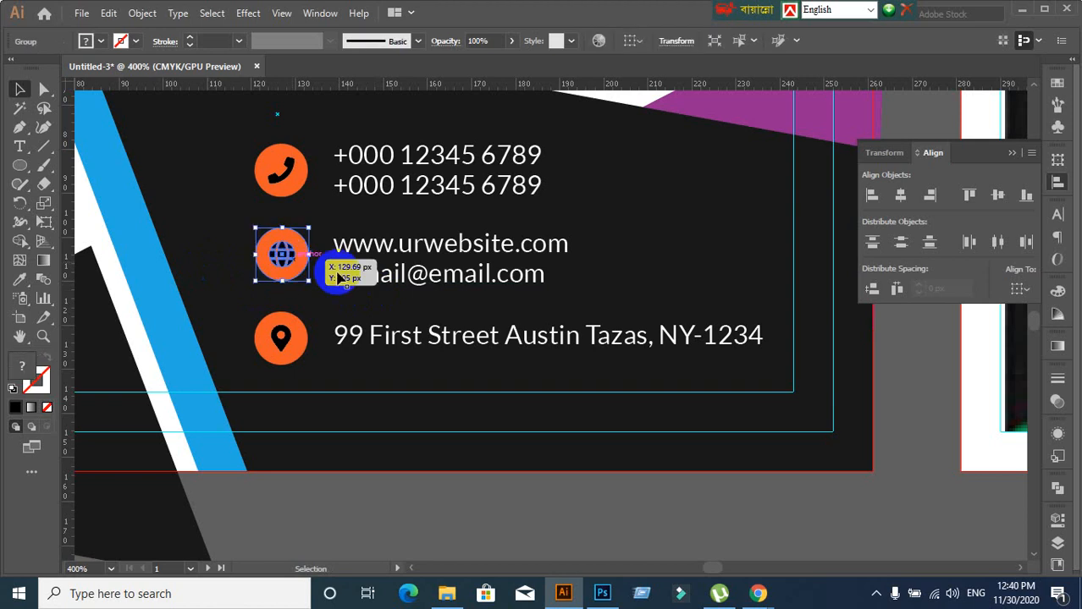
shift+click(398, 278)
click(997, 196)
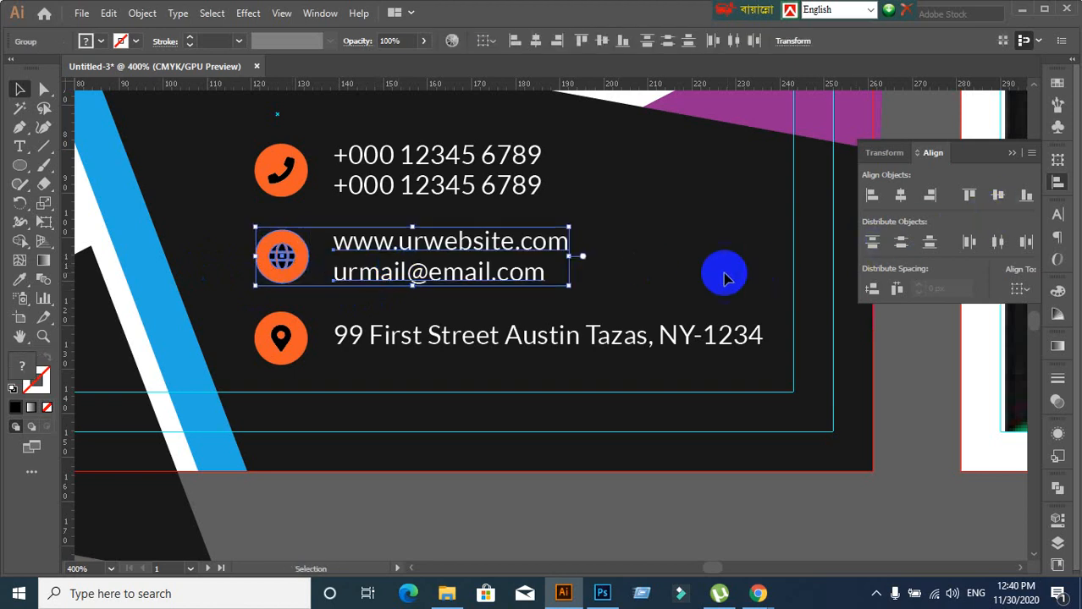
click(721, 271)
Select the address line together with the pin's orange circle, then deselect
click(407, 357)
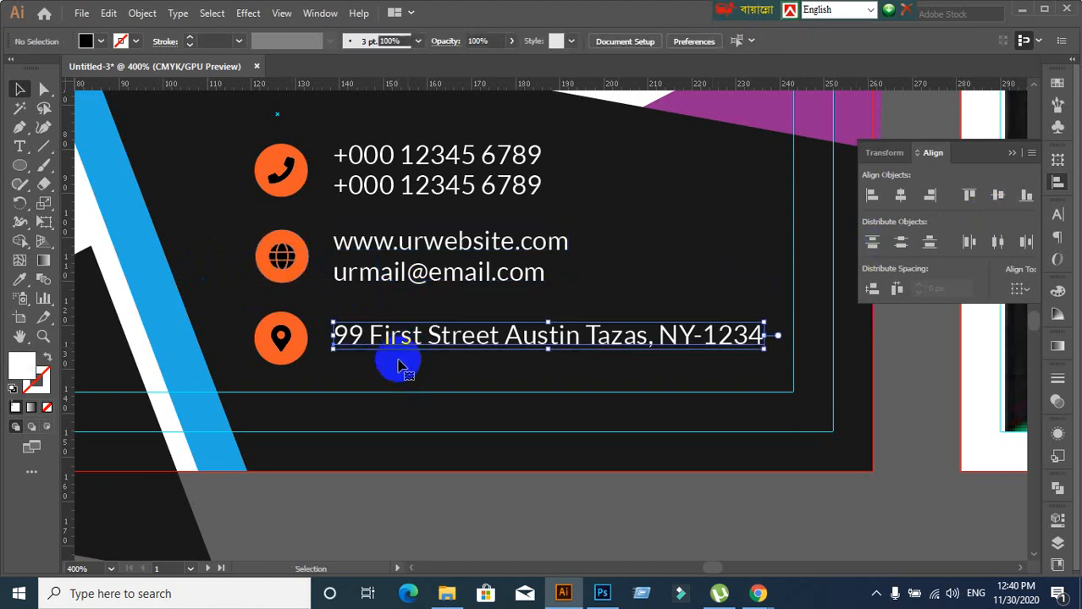
click(282, 342)
click(256, 338)
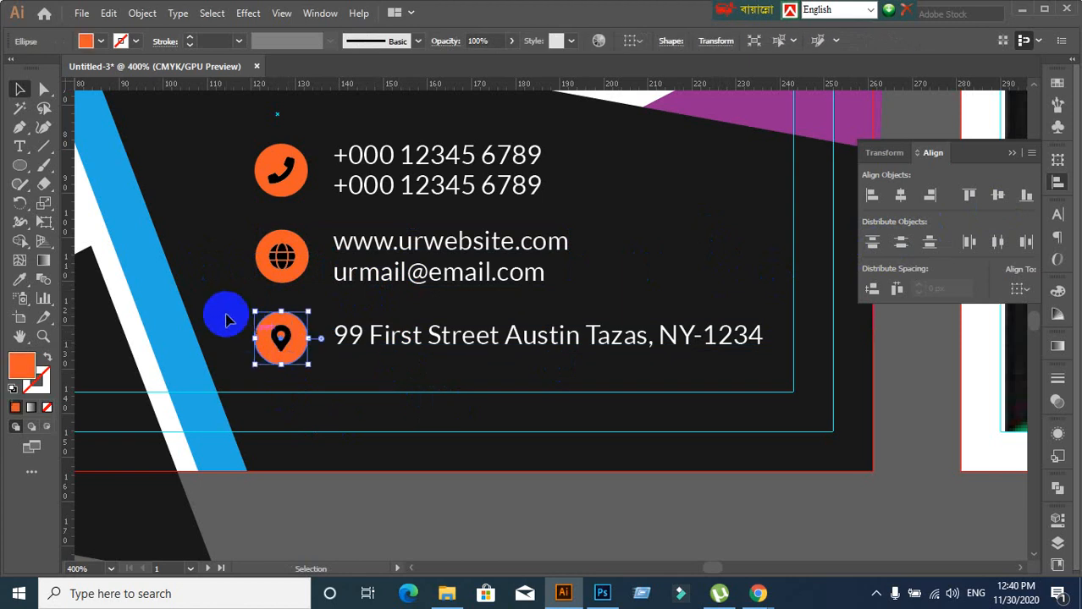
shift+click(427, 345)
click(357, 500)
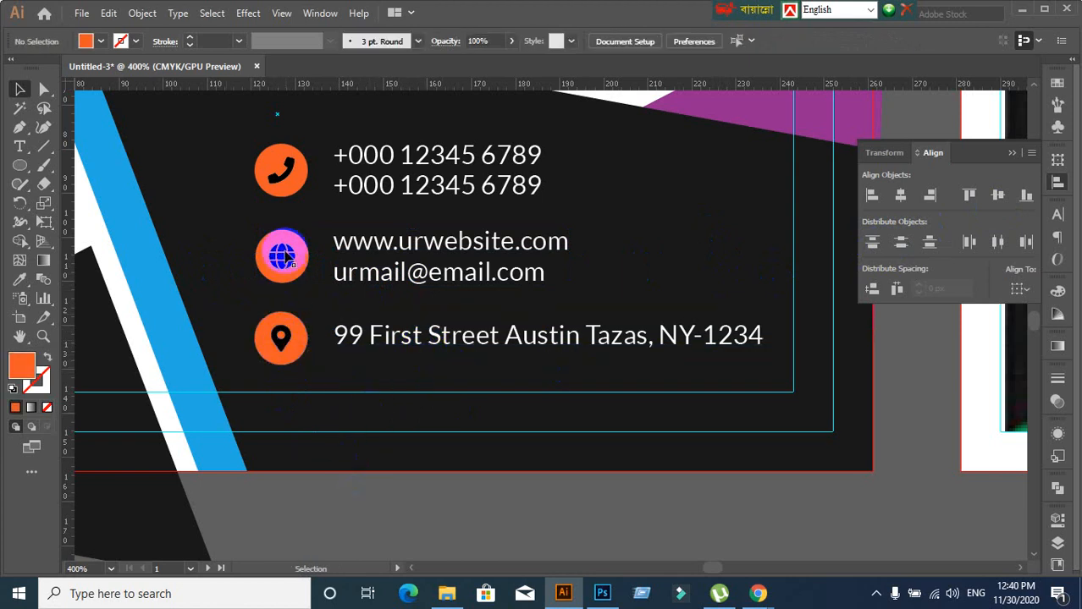
Ungroup the globe icon and regroup the globe symbol with its orange circle
click(284, 255)
right_click(287, 256)
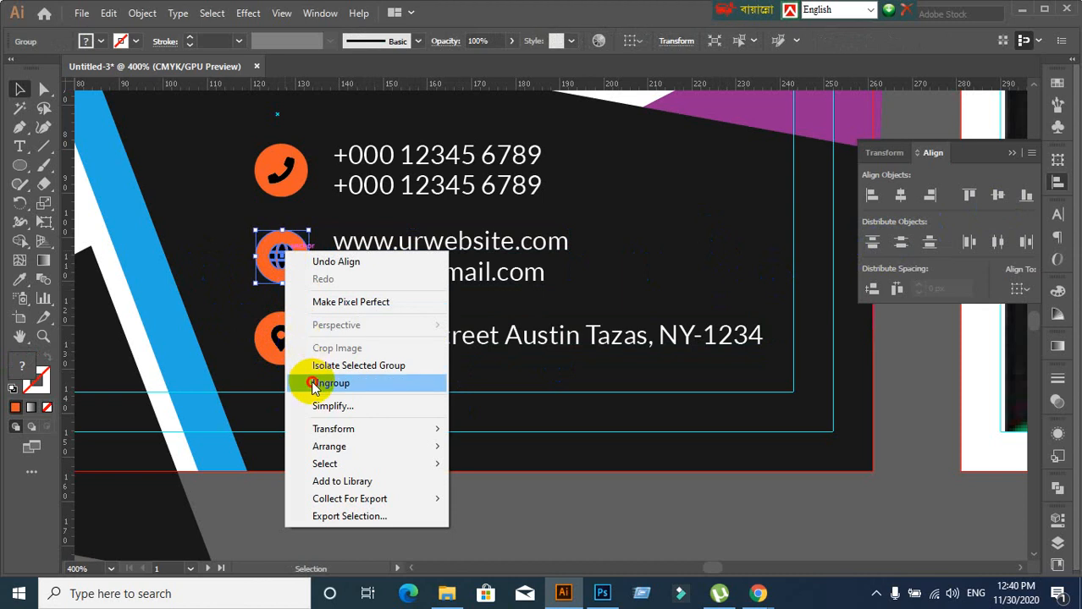
click(304, 381)
click(210, 268)
click(277, 254)
click(253, 278)
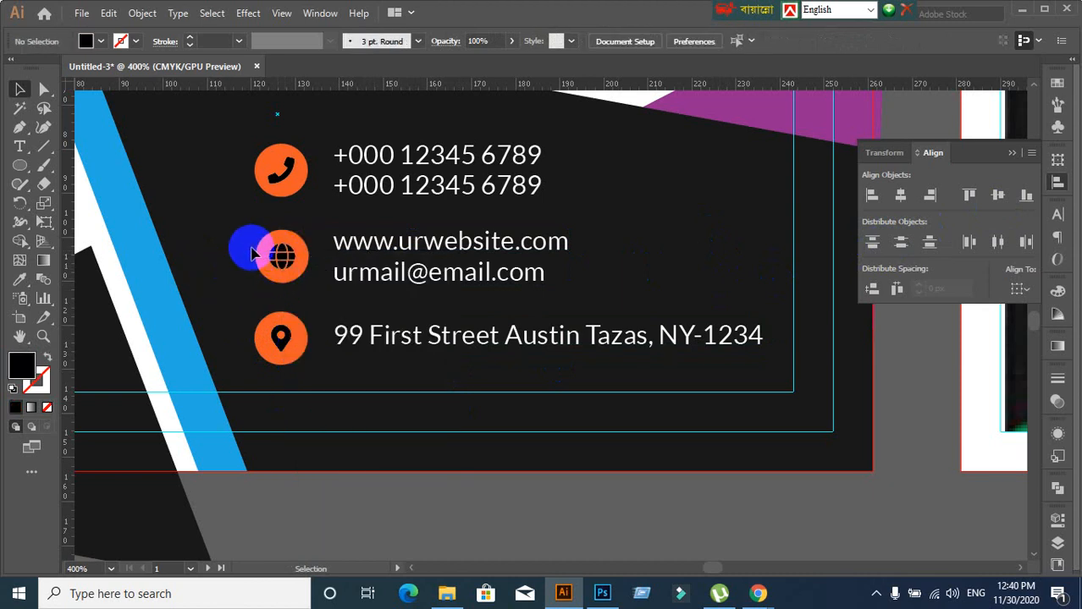
click(261, 255)
click(232, 266)
drag(237, 221, 303, 281)
key(ctrl+g)
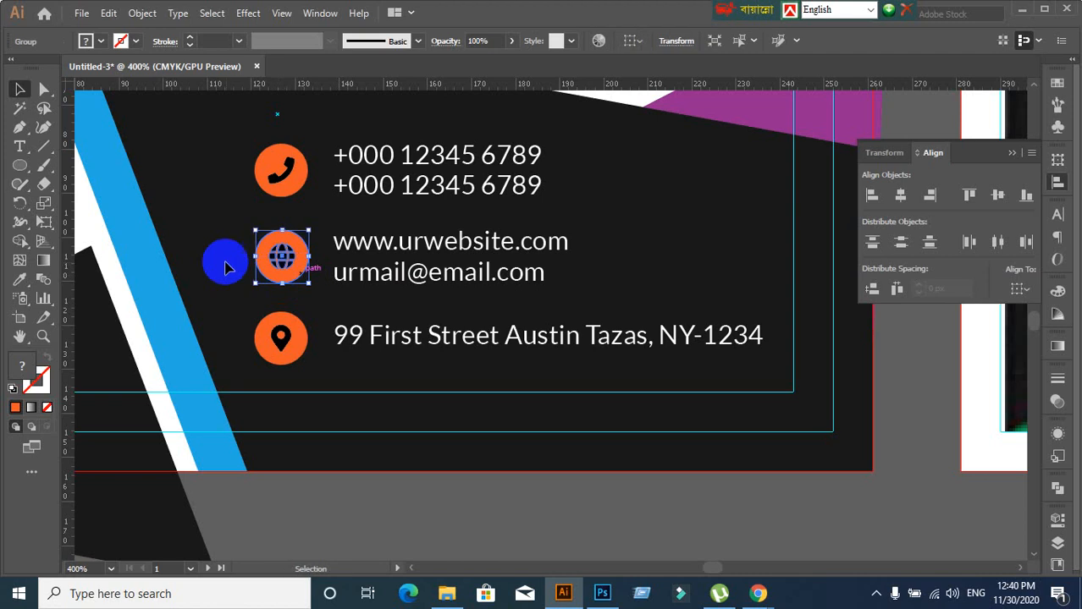
Group the location pin glyph with its orange circle
click(215, 256)
click(295, 269)
shift+click(403, 286)
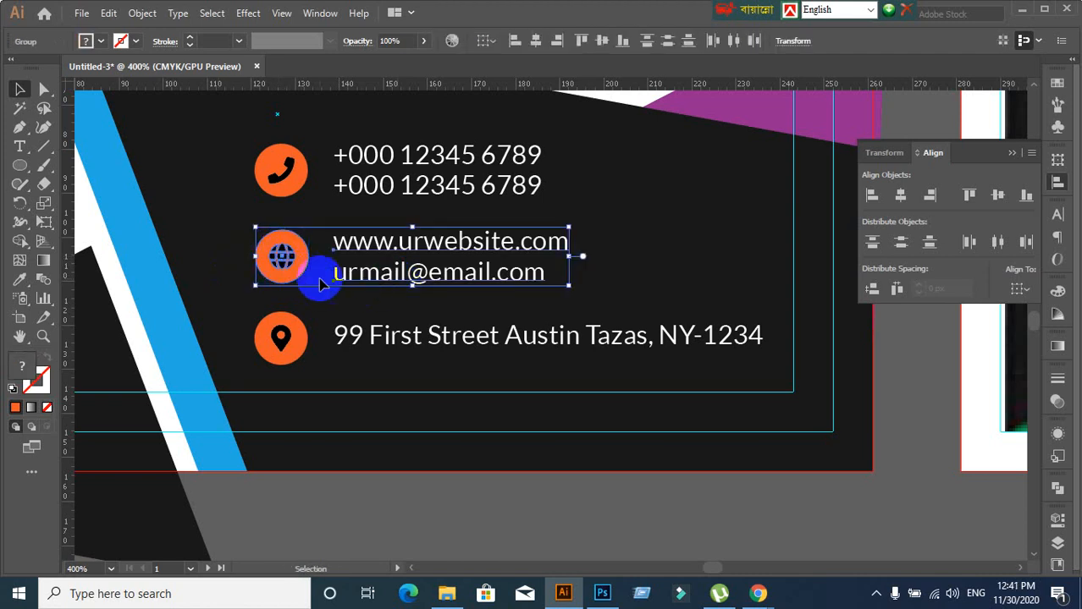
click(372, 466)
drag(282, 351, 267, 356)
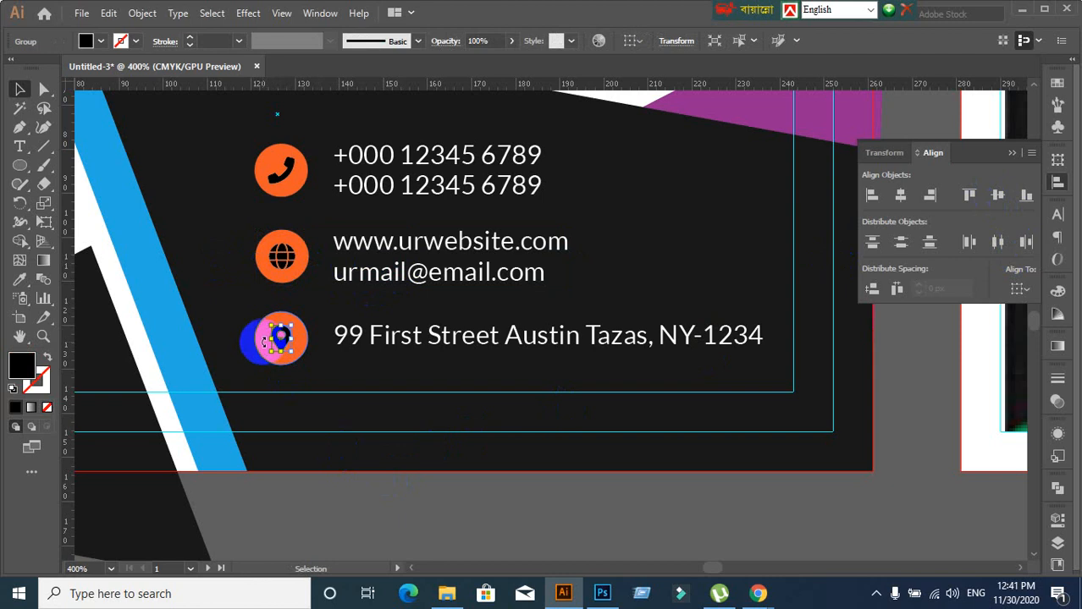
scroll(258, 398, up, 2)
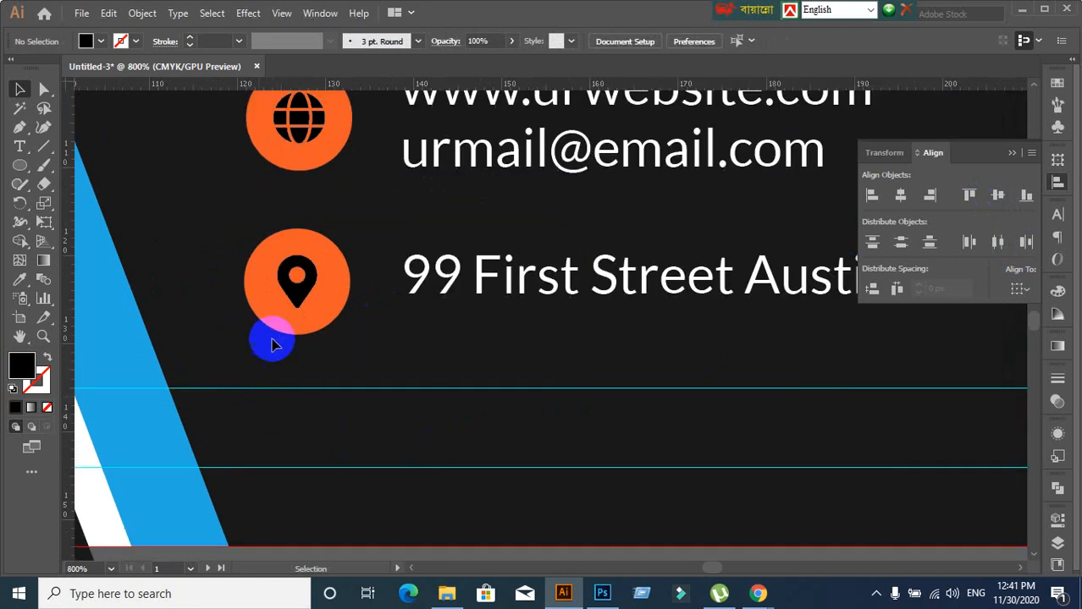
click(275, 309)
click(231, 335)
drag(209, 254, 331, 307)
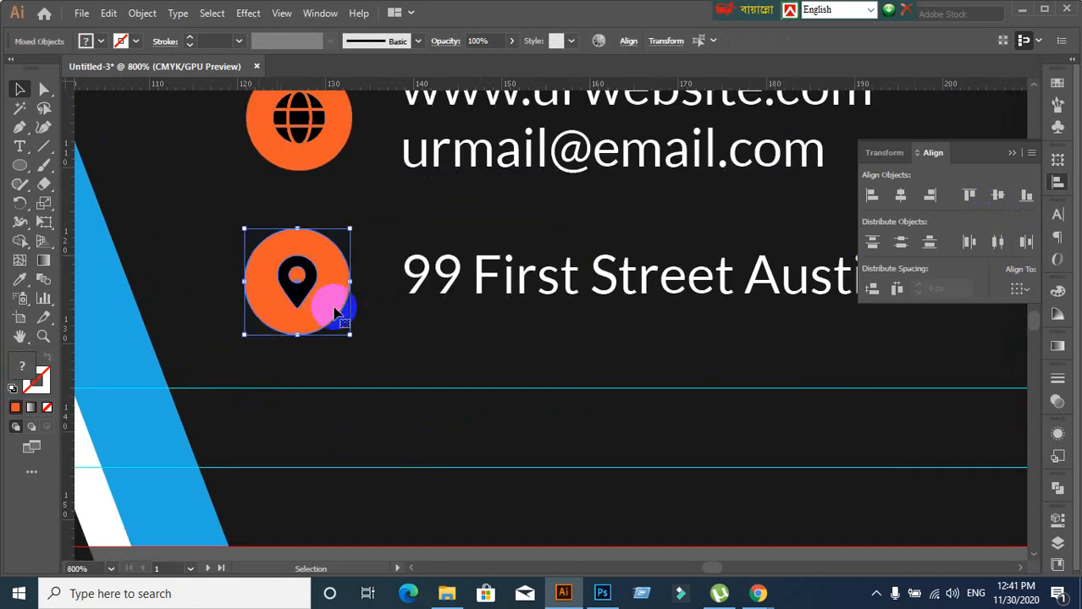
key(ctrl+g)
Centre the street-address line vertically on the grouped pin icon
scroll(401, 371, down, 1)
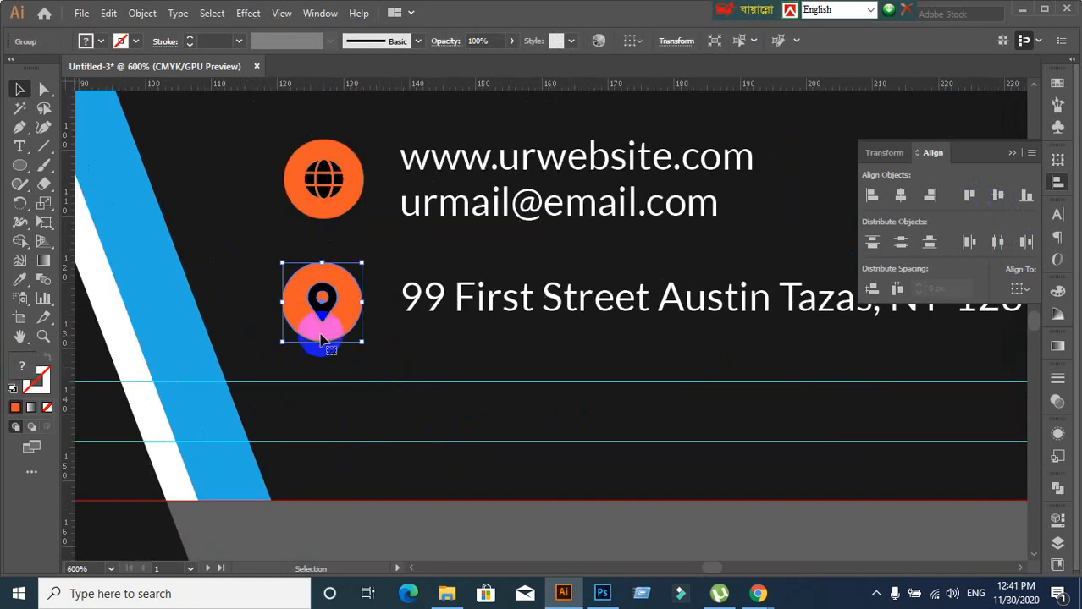
click(278, 297)
click(314, 297)
shift+click(468, 309)
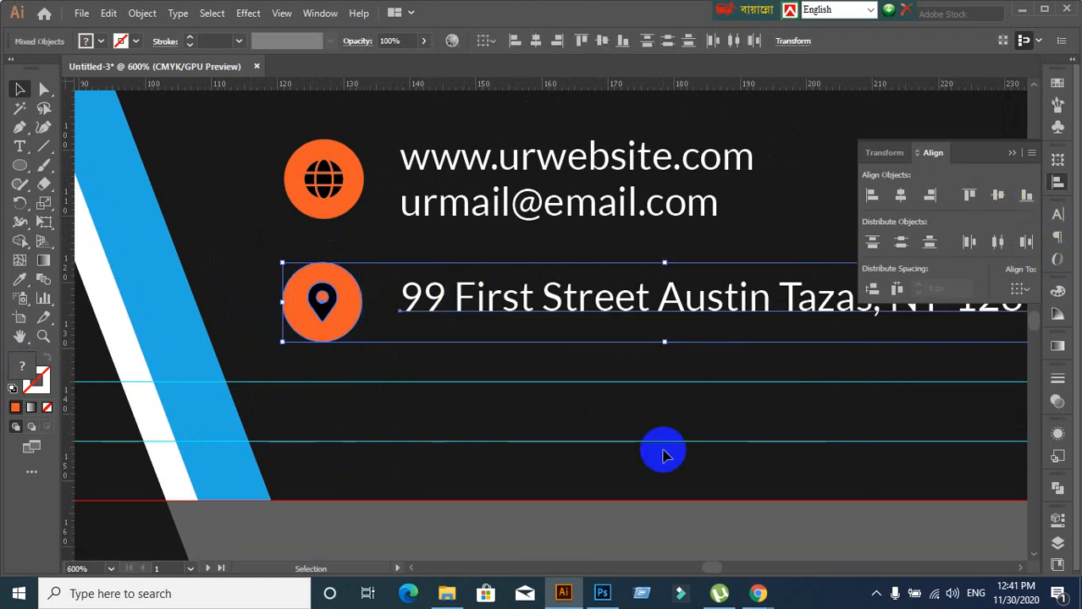
click(272, 319)
click(304, 302)
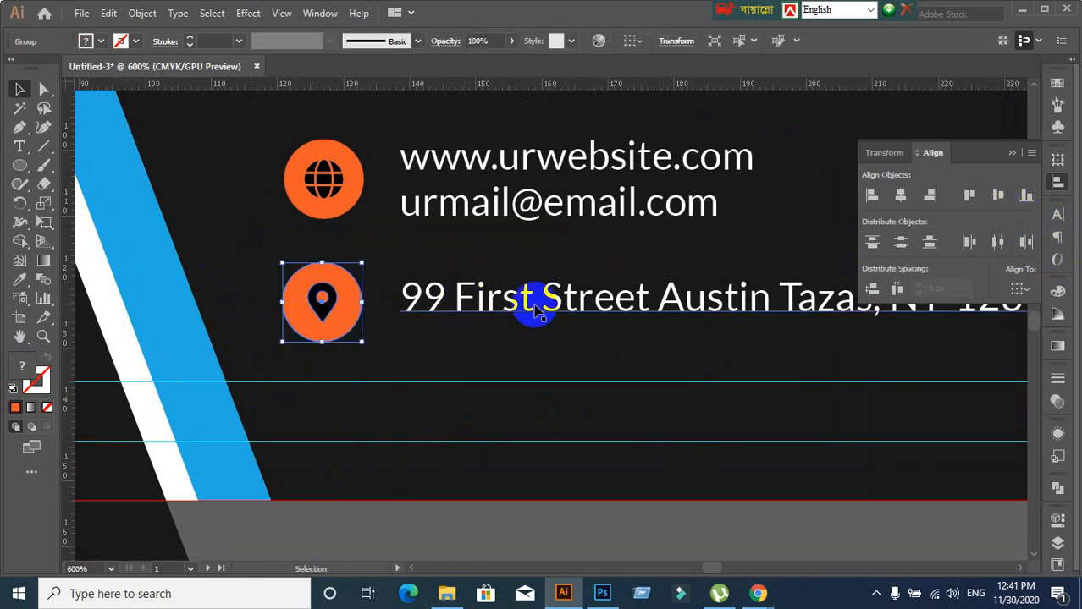
shift+click(642, 302)
click(1008, 199)
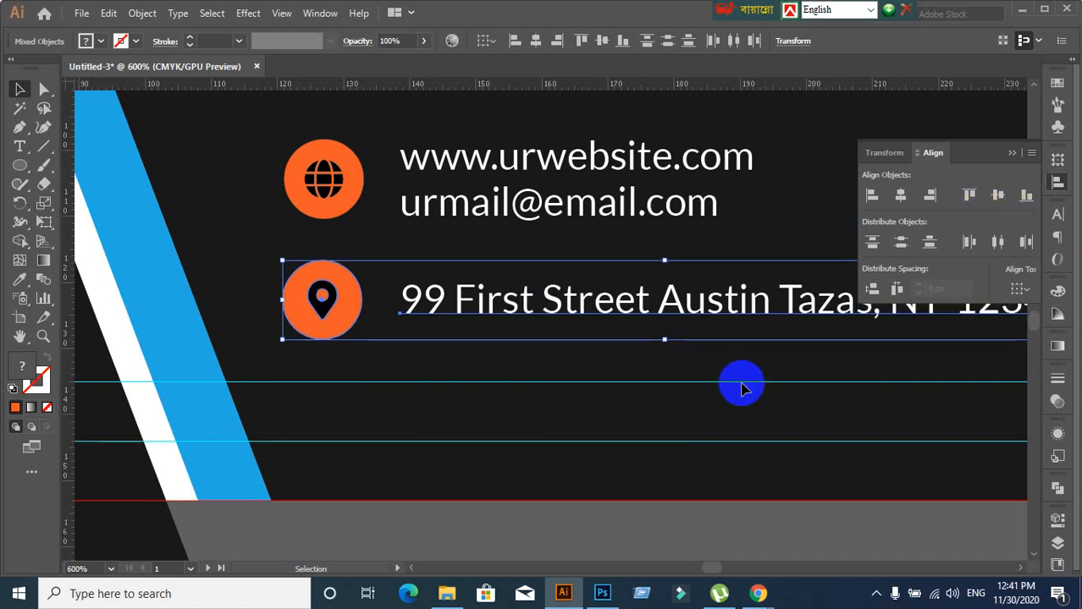
scroll(472, 513, down, 1)
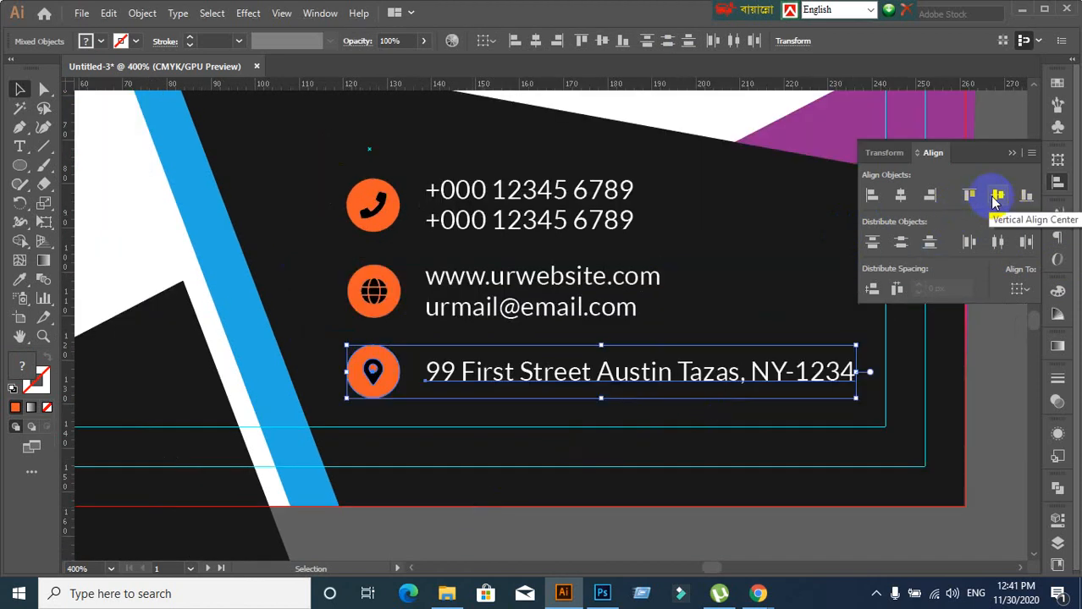
Inspect the three orange contact icons by selecting them singly and together
click(521, 468)
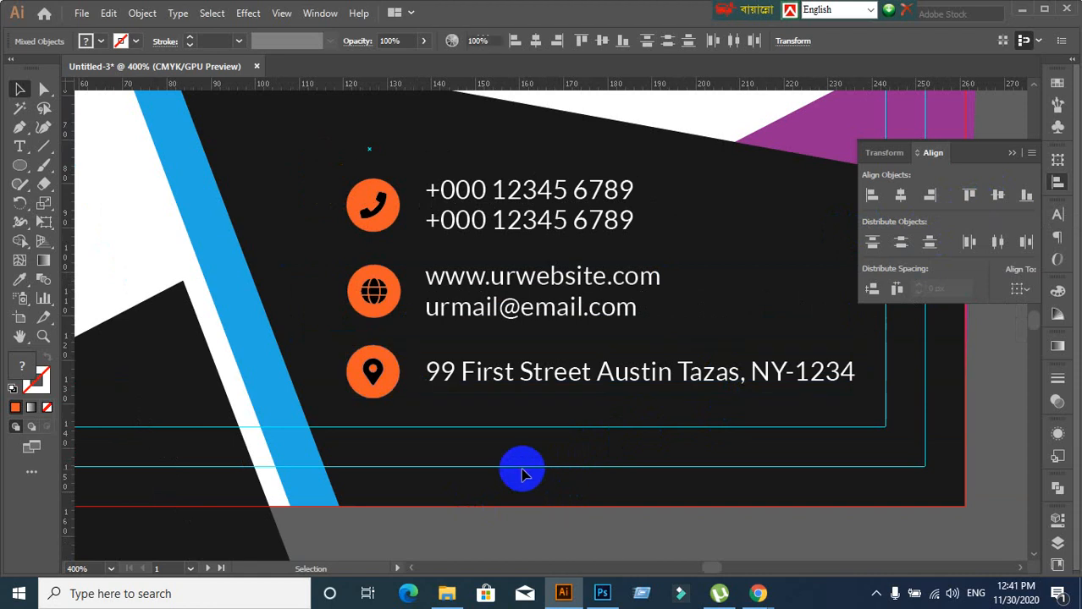
scroll(523, 468, down, 2)
scroll(523, 468, up, 2)
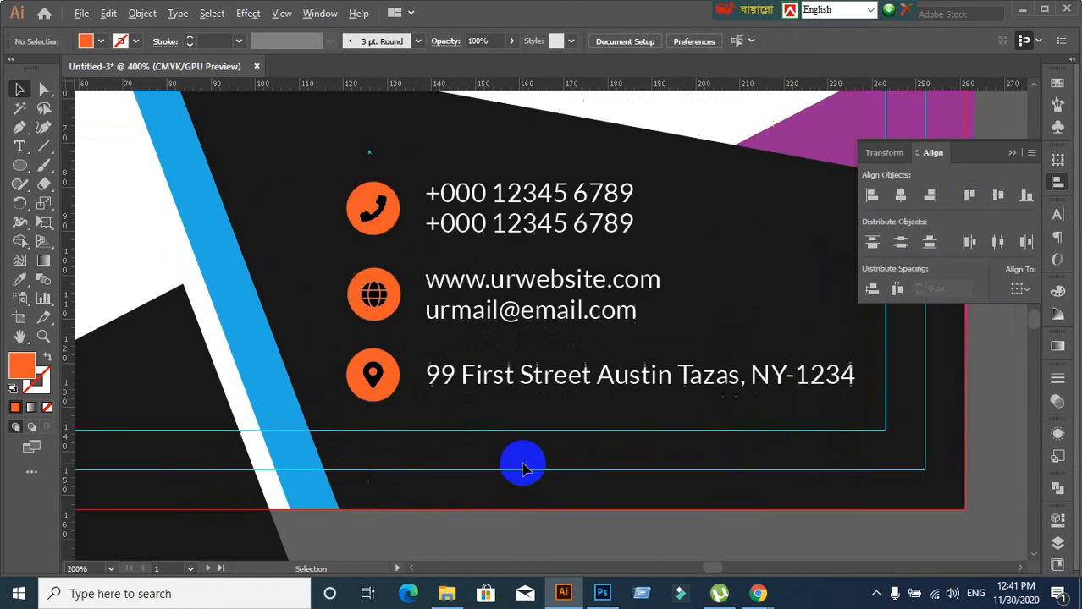
click(382, 222)
click(377, 376)
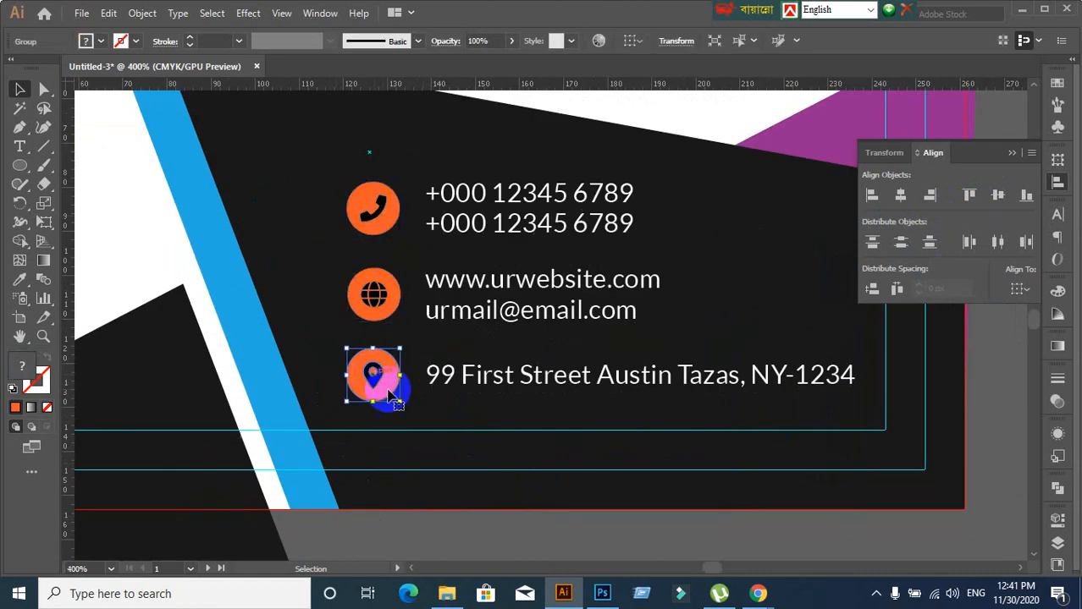
click(338, 382)
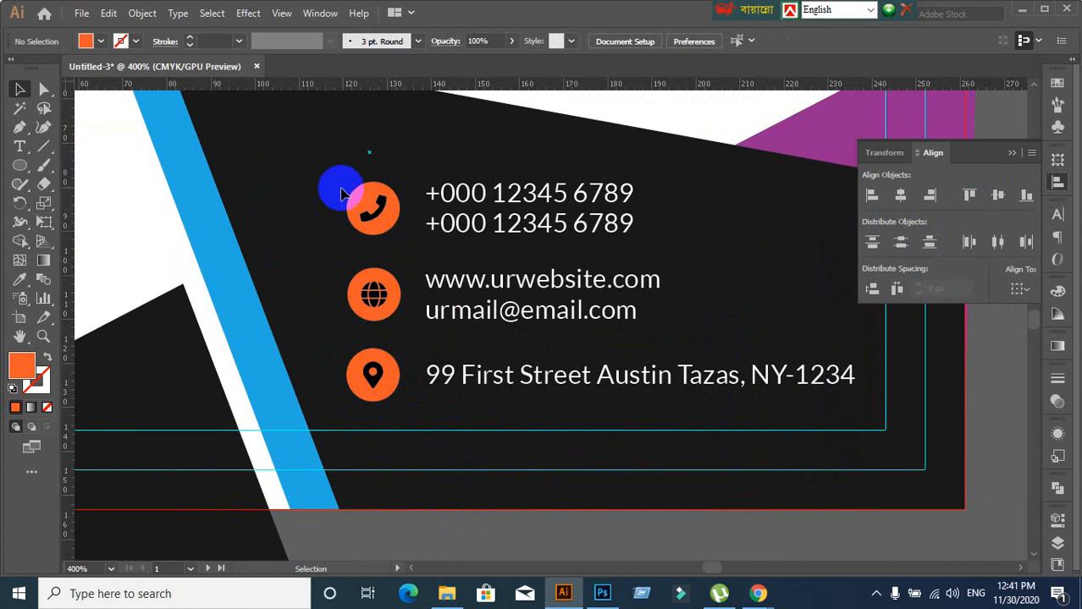
drag(340, 187, 399, 403)
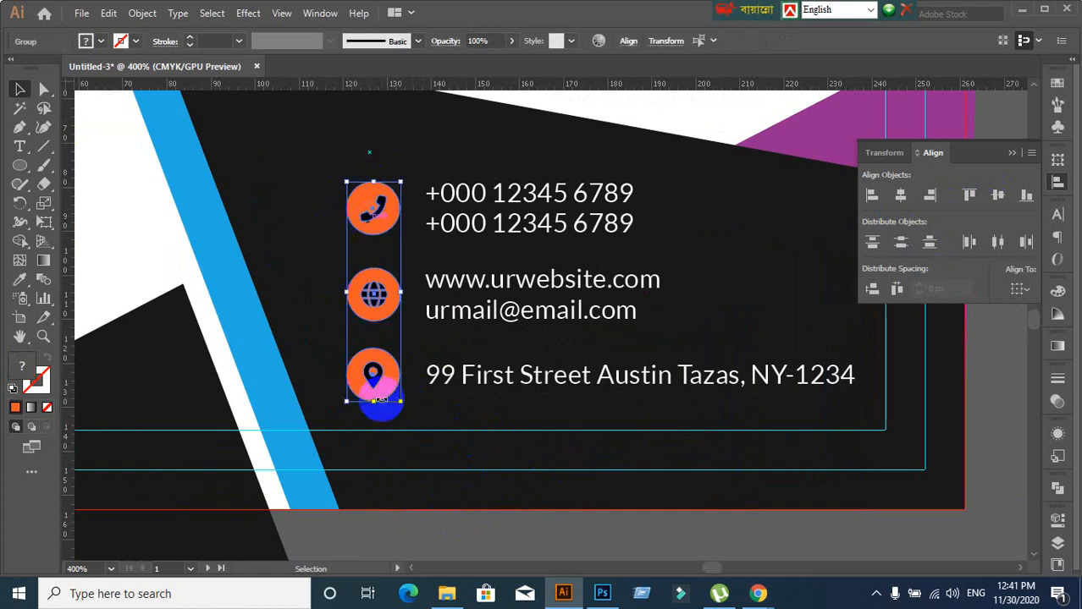
click(376, 379)
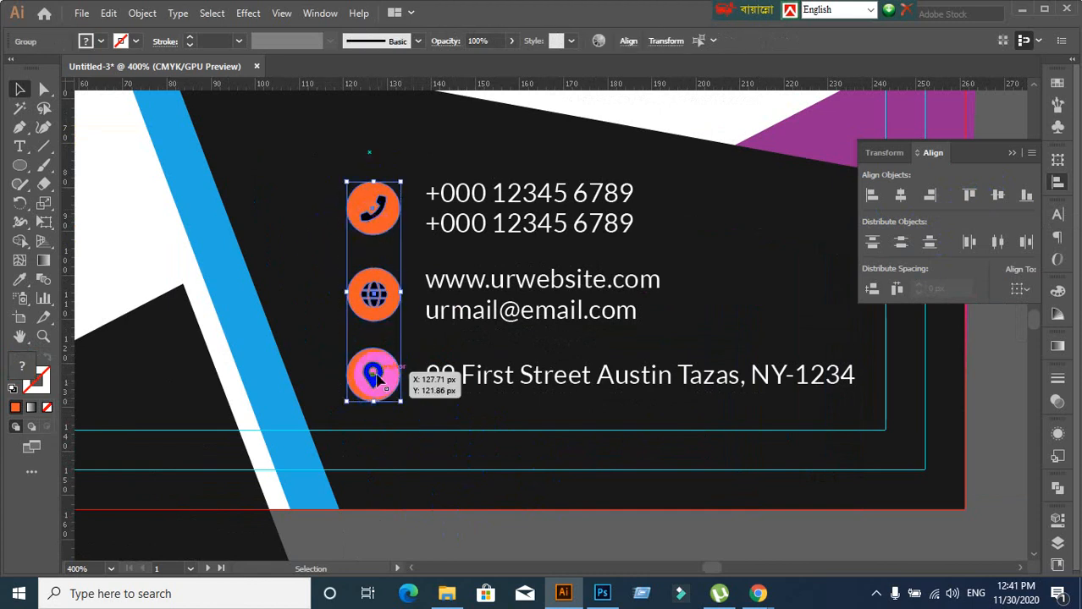
click(552, 419)
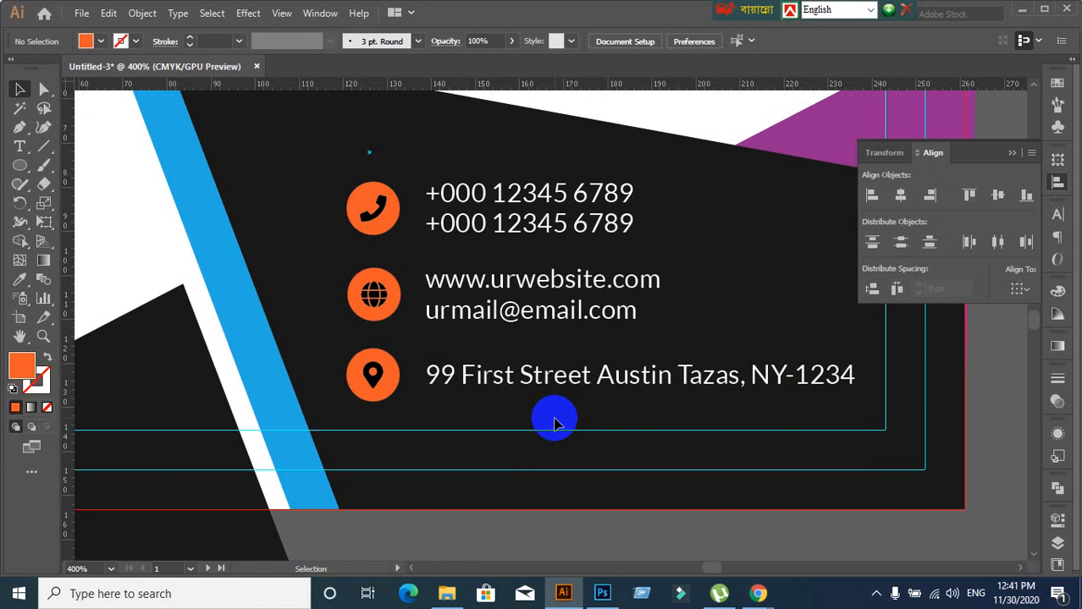
Select the phone, globe and pin icons with all contact text and group them with Ctrl+G
click(382, 211)
click(392, 289)
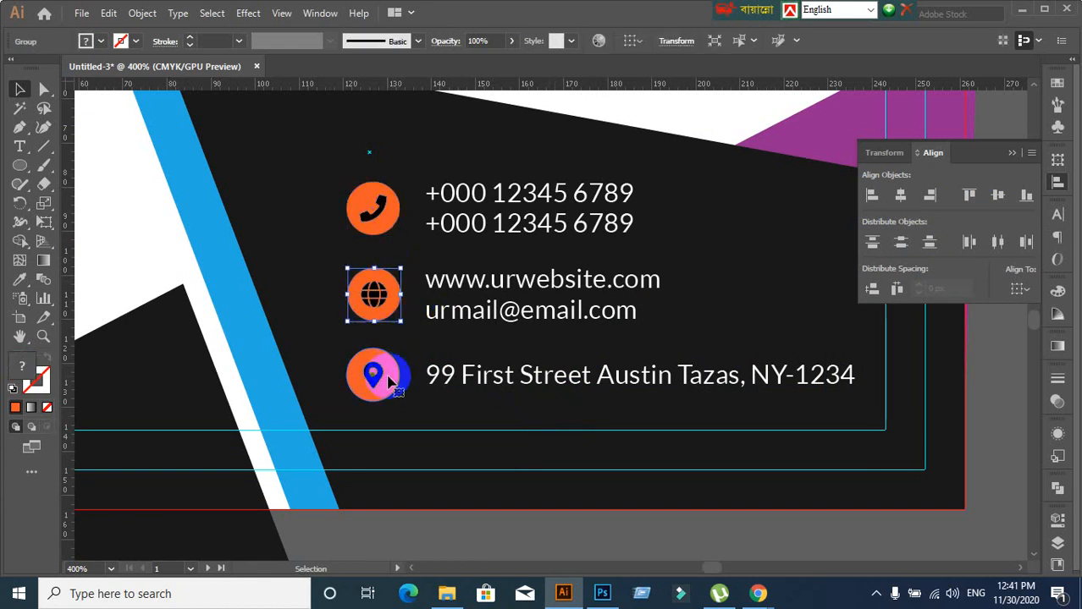
click(374, 374)
click(519, 374)
click(505, 333)
click(495, 306)
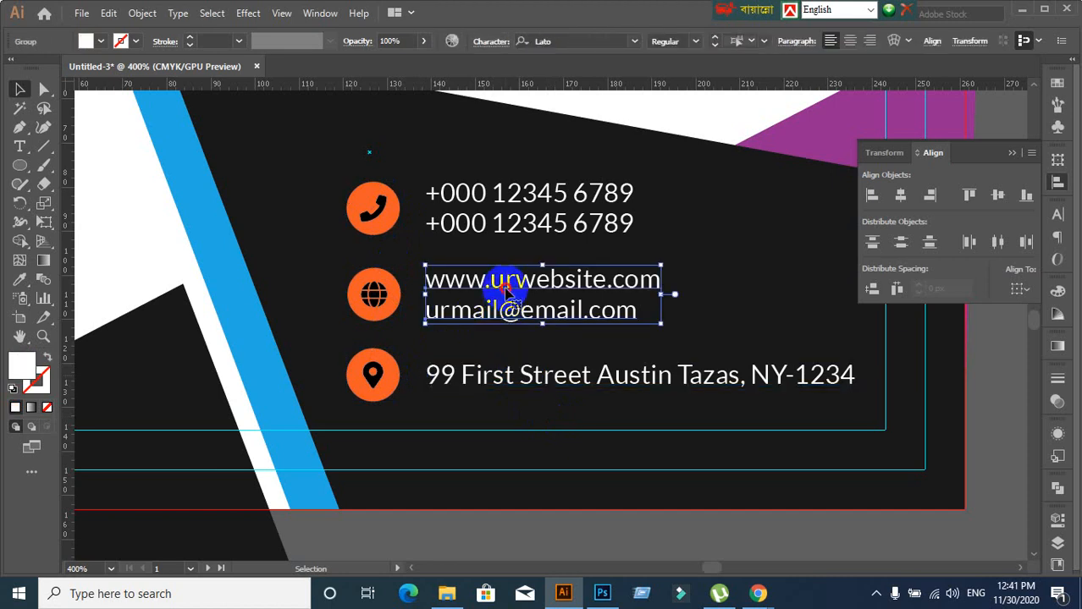
click(489, 221)
drag(318, 182, 665, 400)
key(ctrl+g)
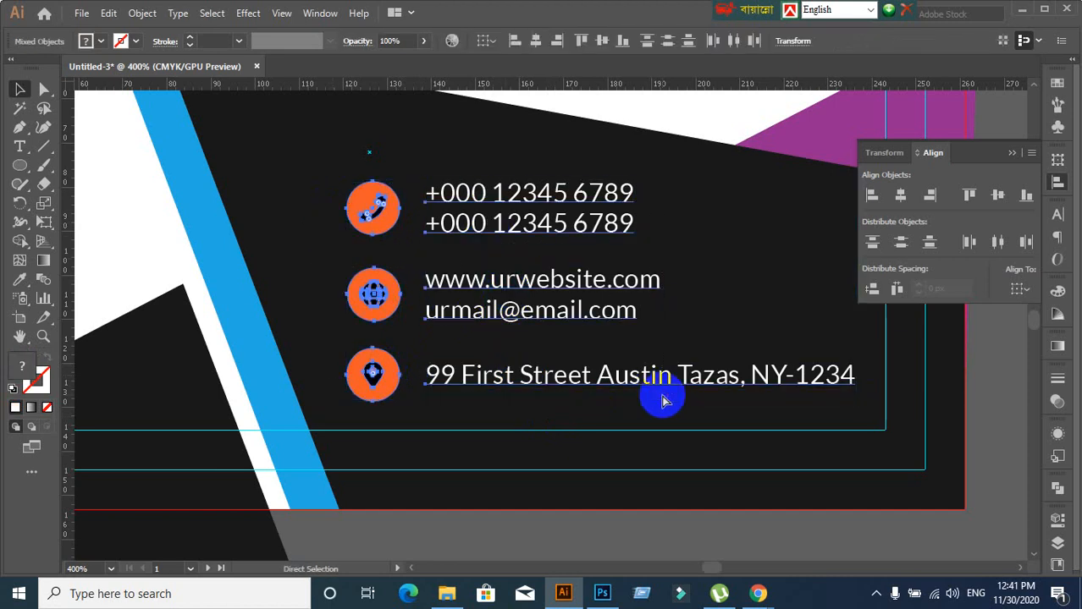
click(285, 218)
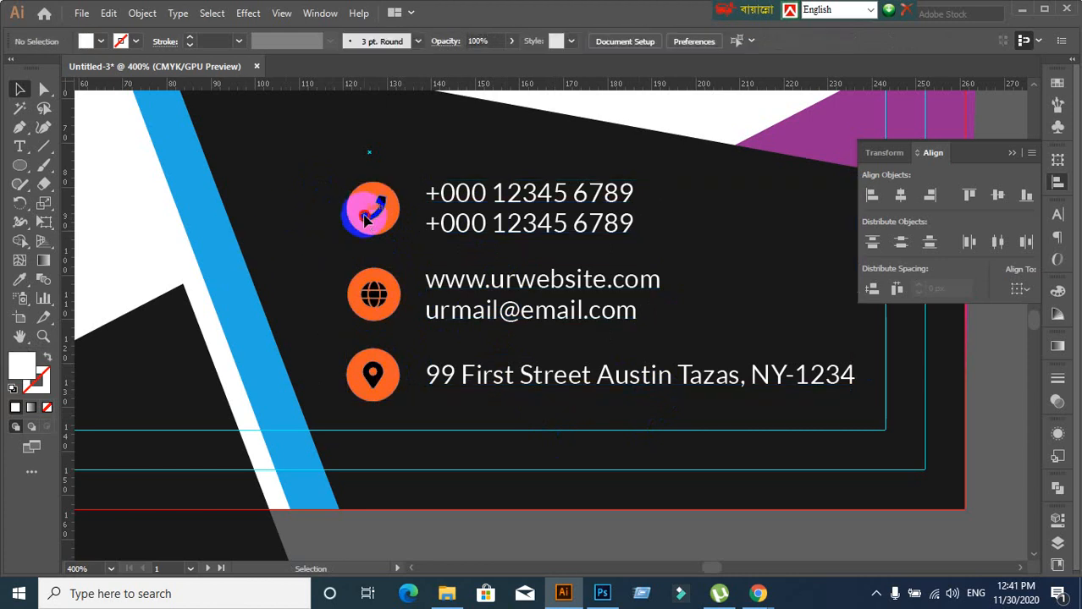
click(364, 212)
click(296, 236)
scroll(535, 406, down, 4)
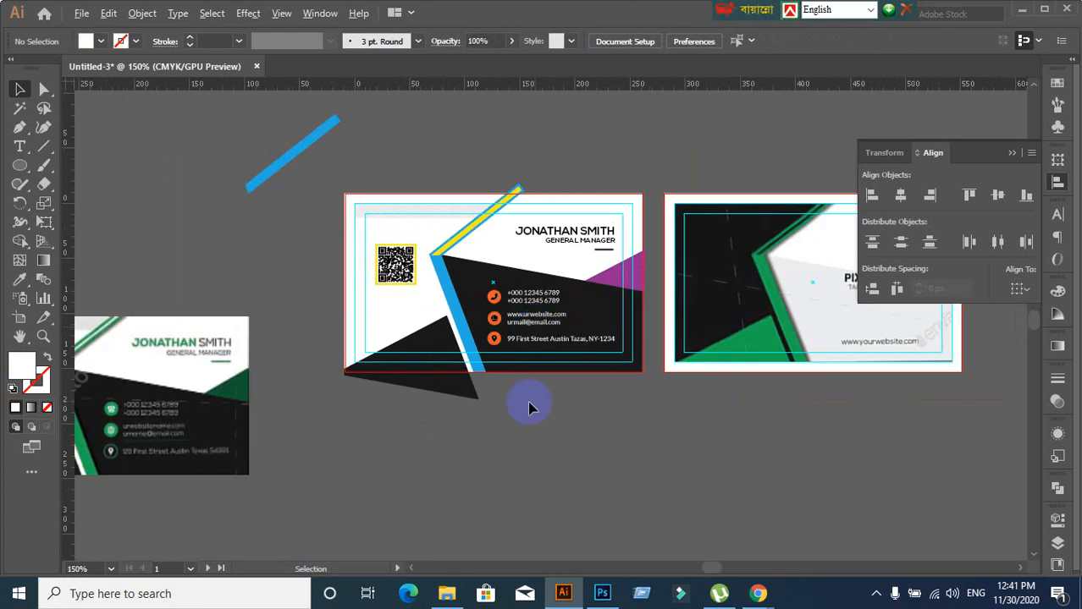
scroll(531, 414, up, 1)
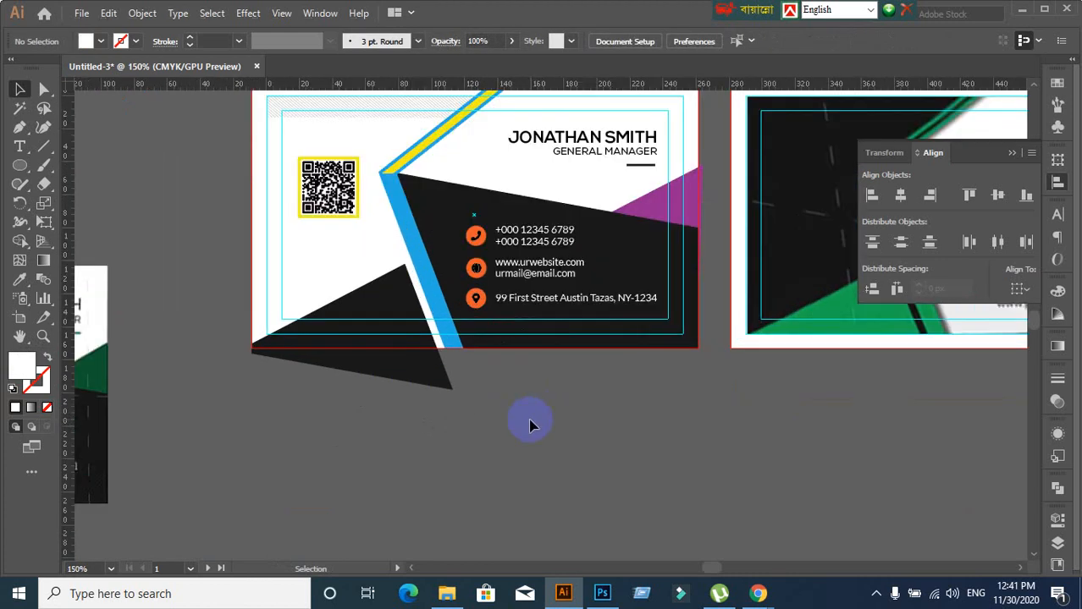
scroll(531, 425, up, 1)
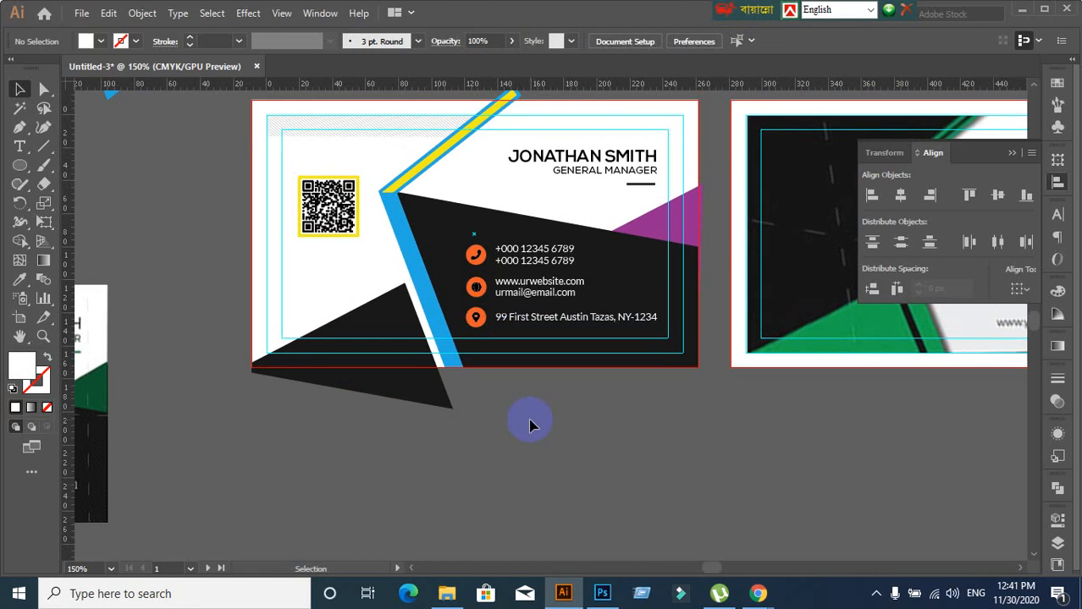
scroll(529, 425, down, 3)
scroll(242, 470, up, 3)
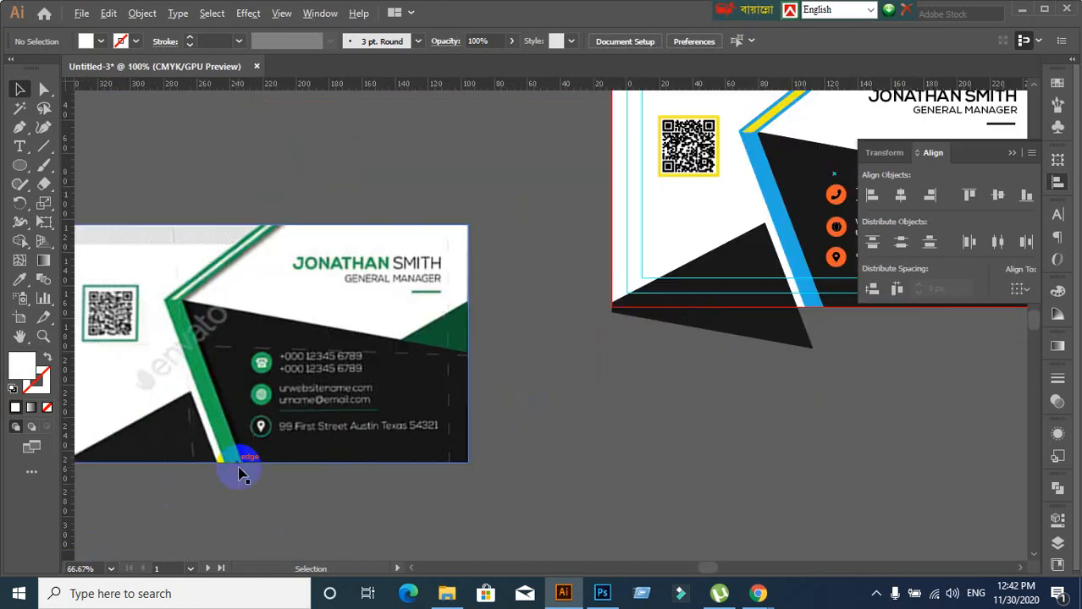
scroll(623, 451, down, 1)
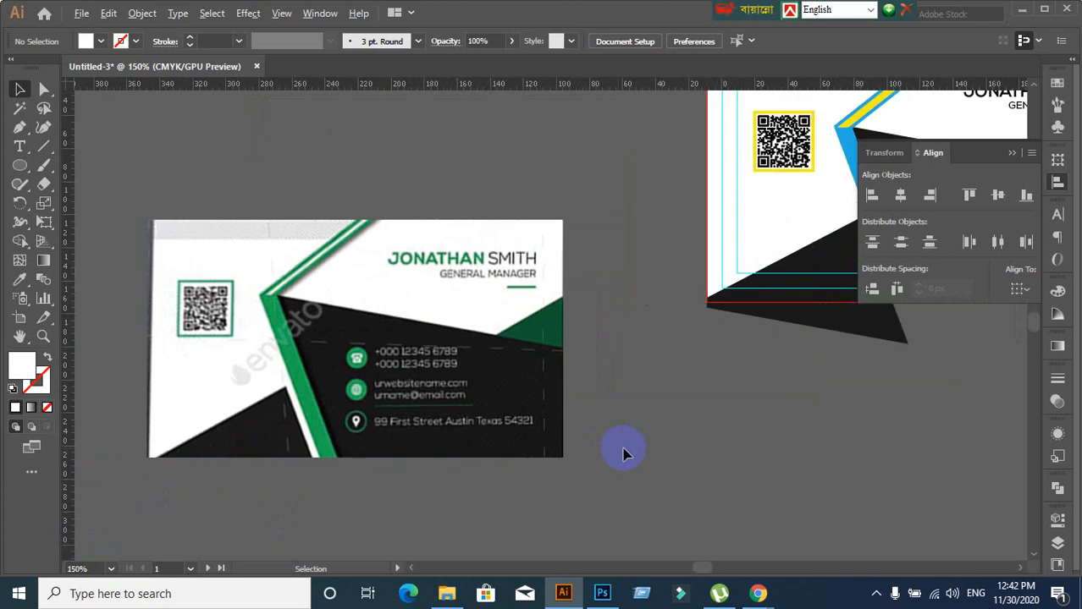
drag(765, 435, 595, 425)
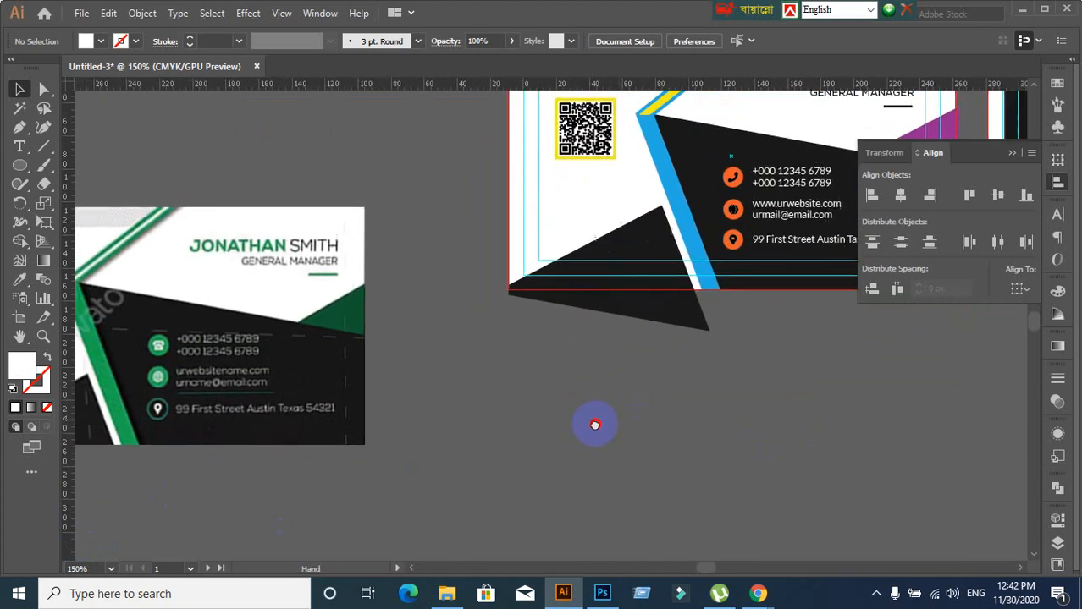
scroll(688, 318, up, 2)
Swap the location pin's solid orange circle from fill to stroke, making an orange ring
click(744, 177)
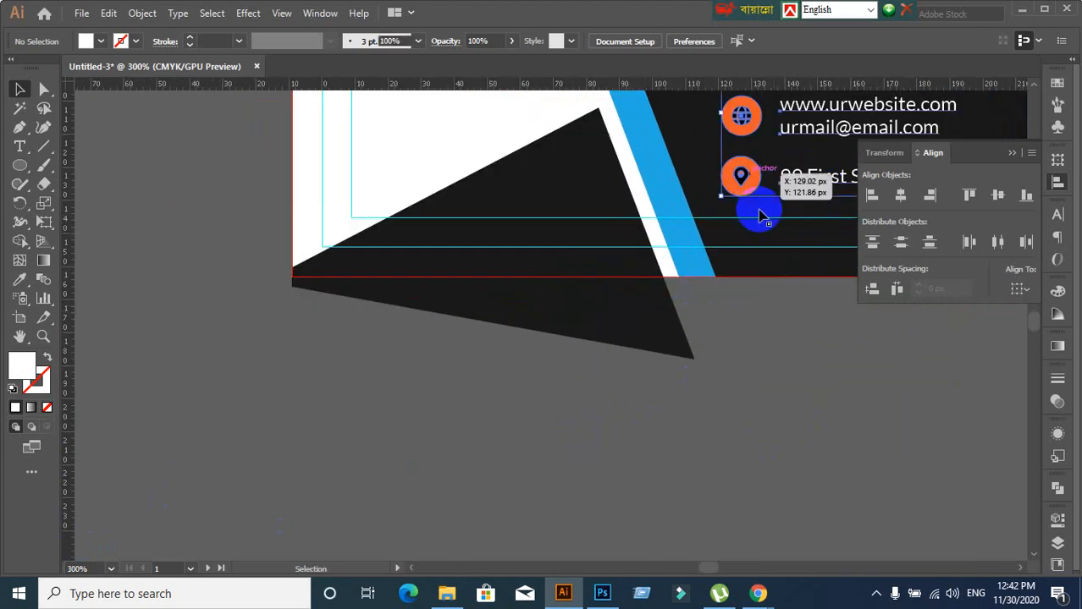
click(775, 313)
drag(679, 303, 441, 435)
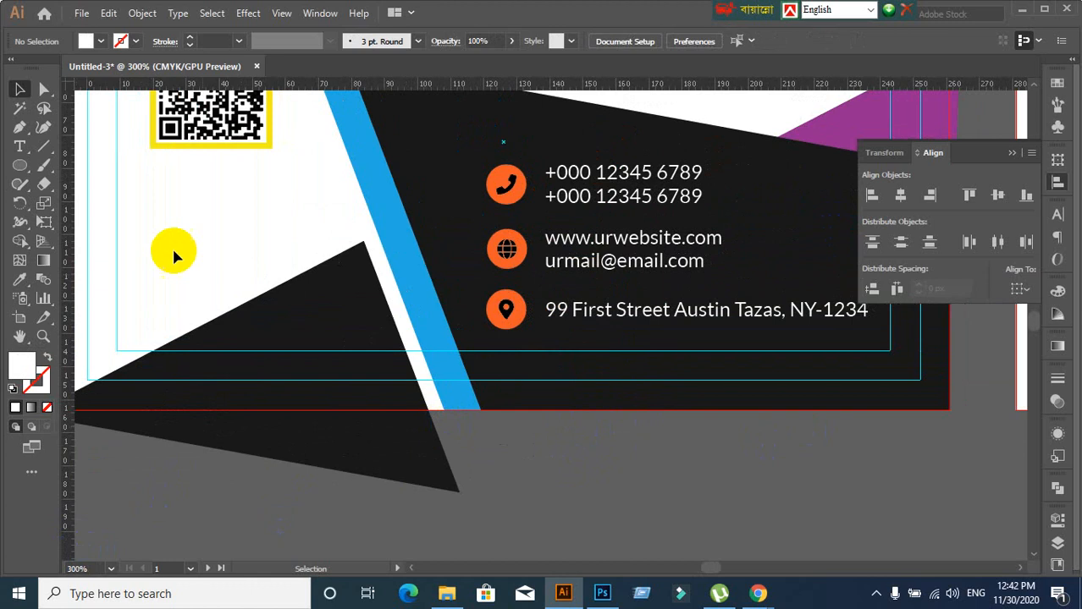
click(44, 89)
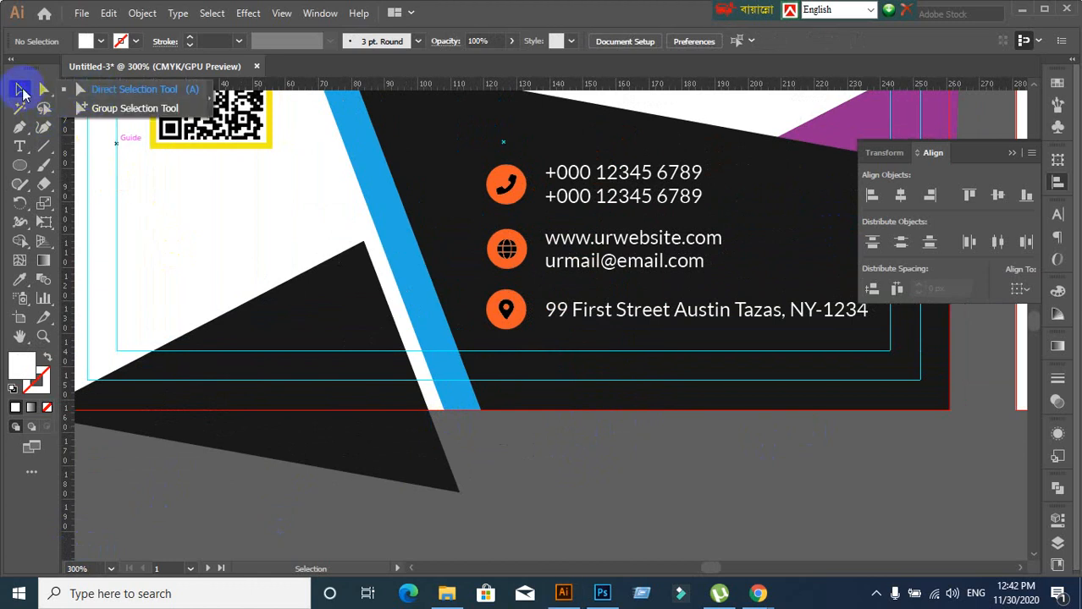
click(83, 110)
click(506, 311)
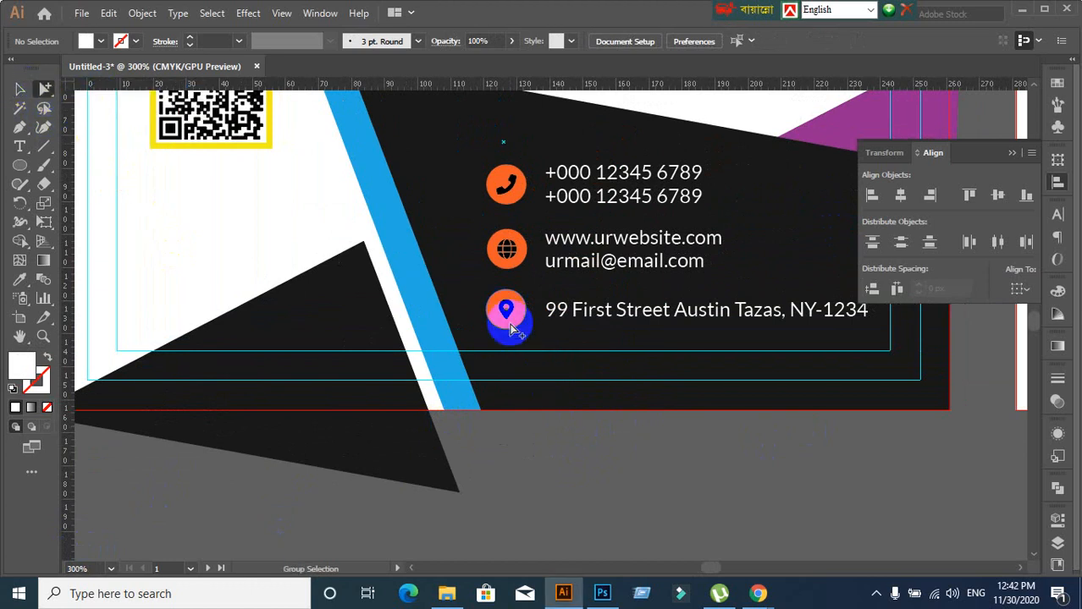
click(18, 90)
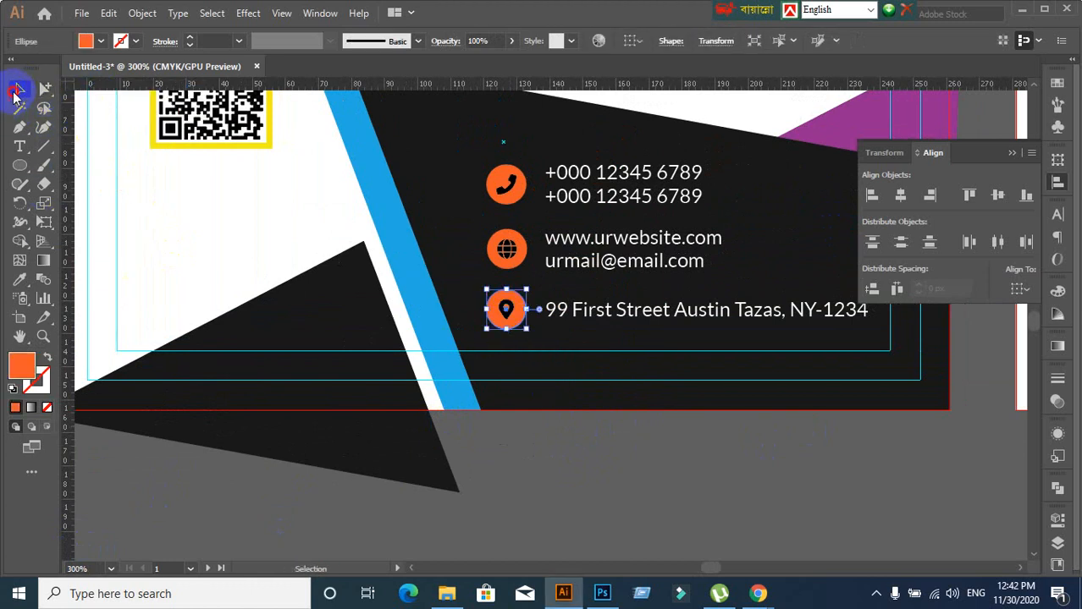
click(47, 362)
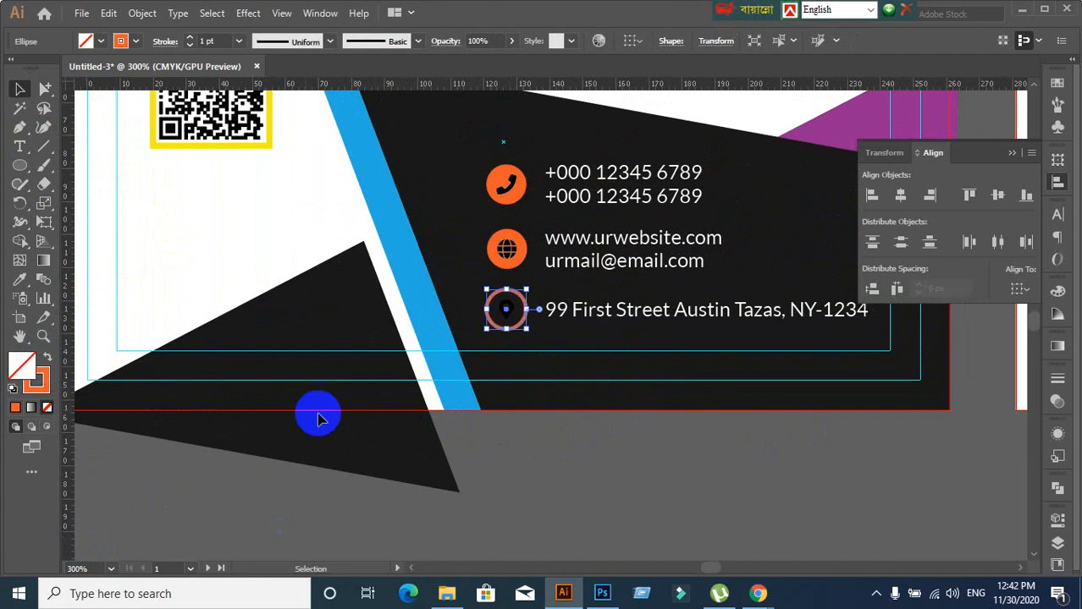
click(517, 450)
Expand the orange ring's stroke into a filled shape via Object > Expand
scroll(542, 413, down, 3)
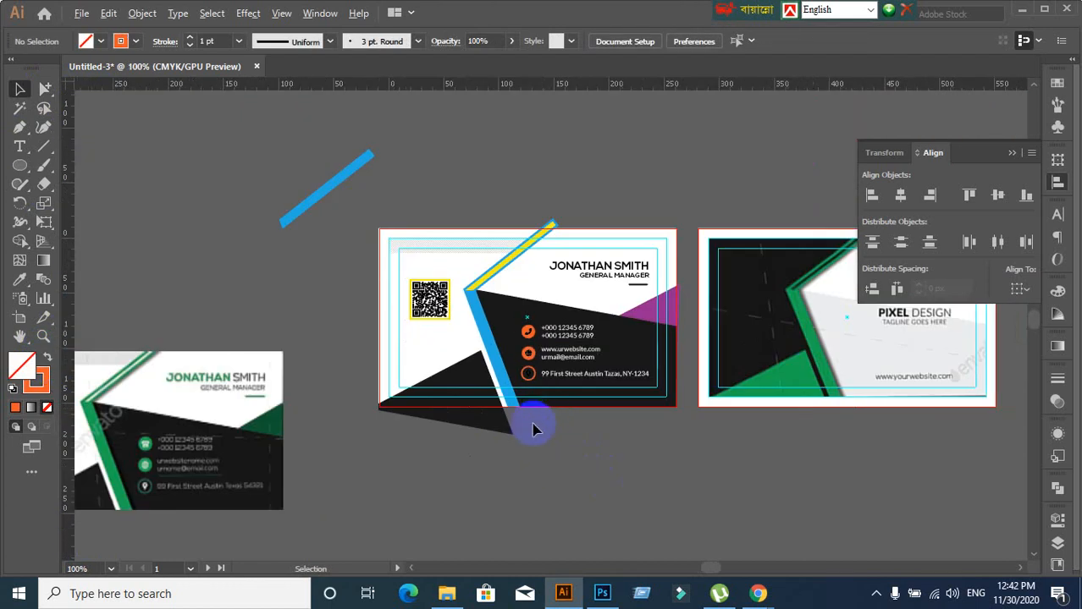
scroll(404, 487, up, 1)
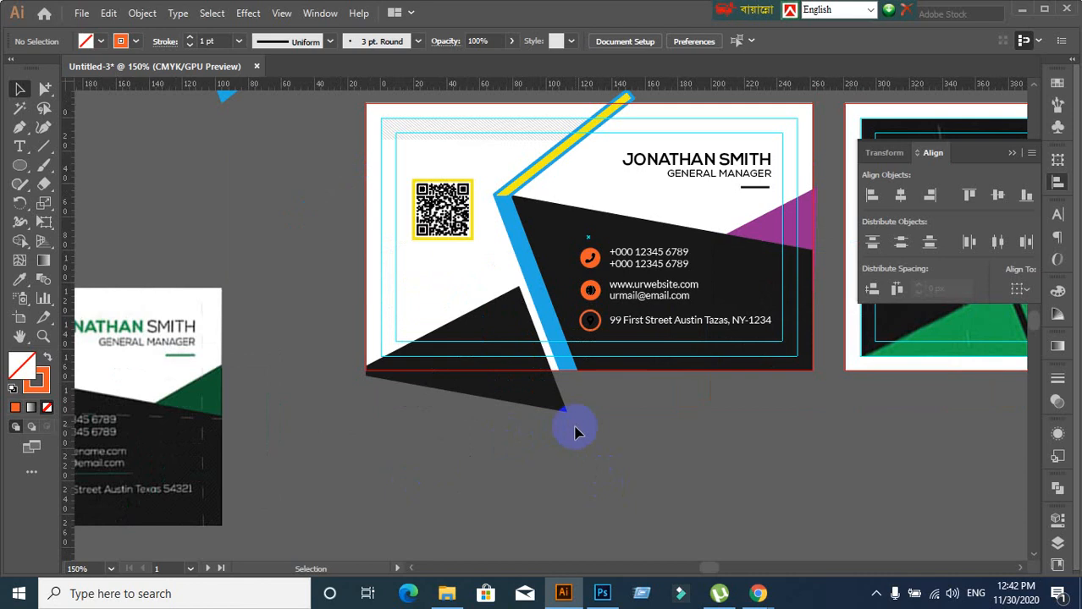
scroll(574, 434, up, 3)
click(47, 106)
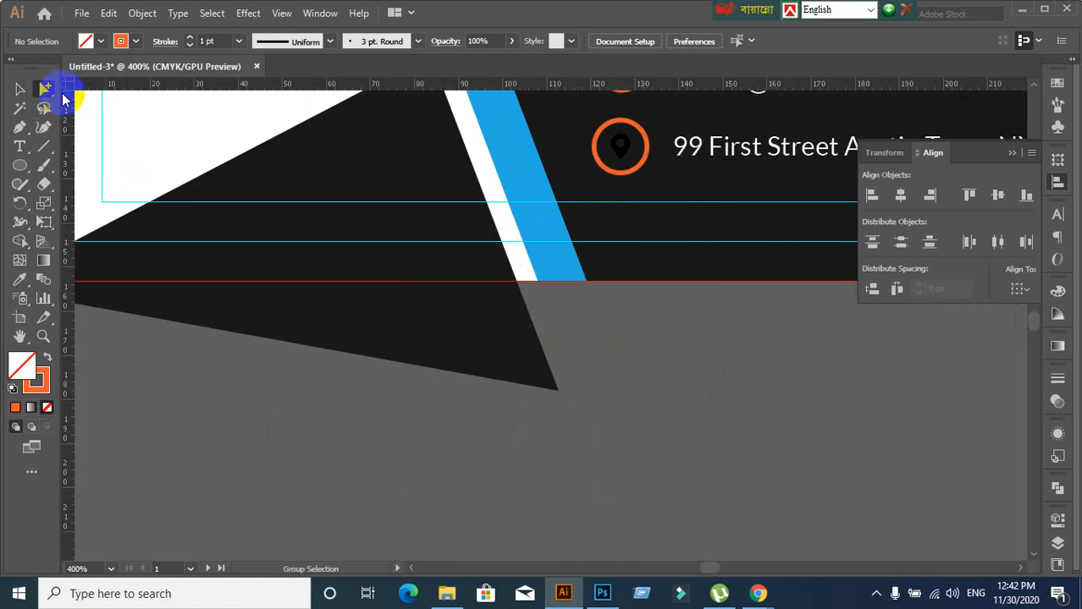
click(633, 172)
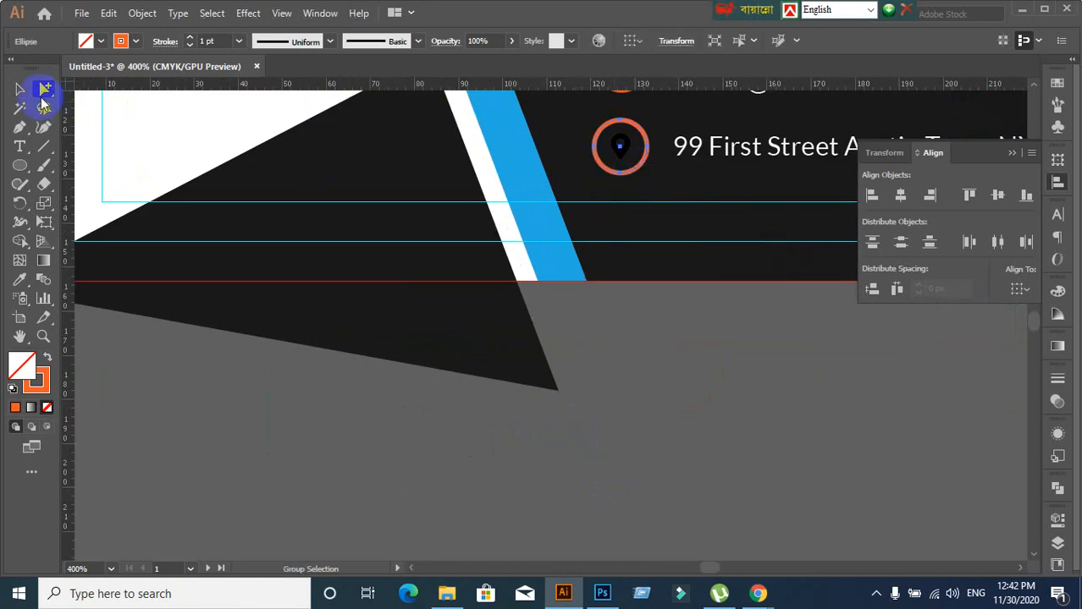
click(19, 88)
click(136, 12)
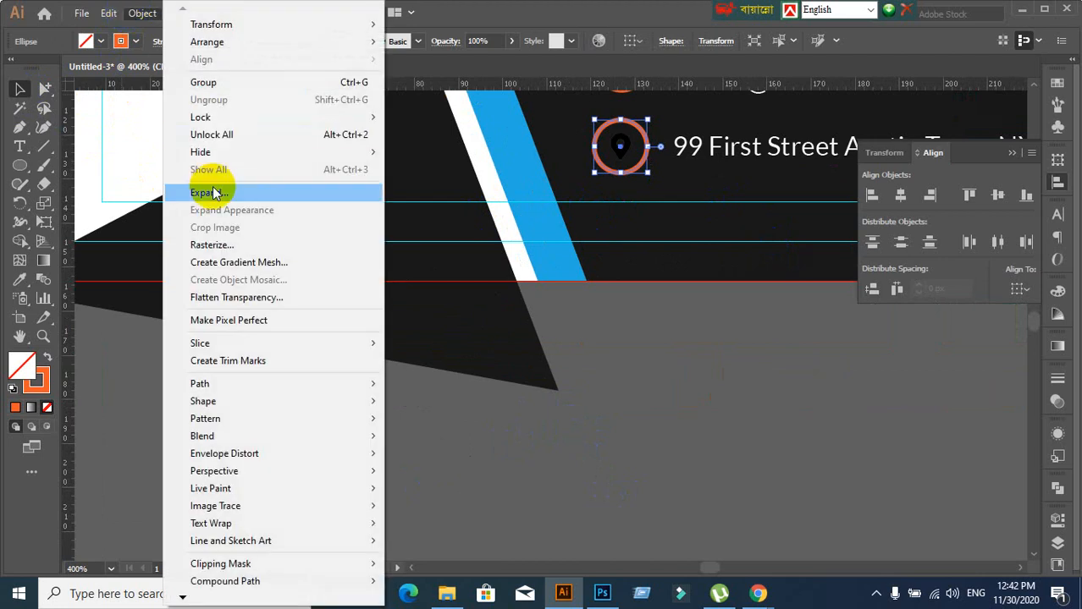
click(210, 192)
click(736, 338)
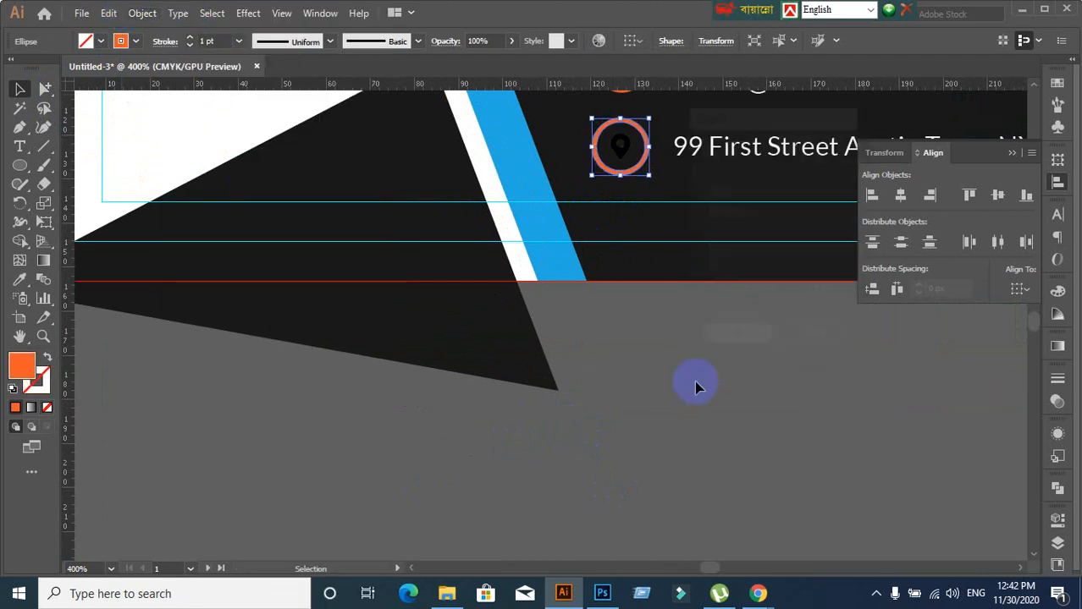
click(690, 388)
scroll(689, 372, down, 2)
scroll(692, 349, down, 1)
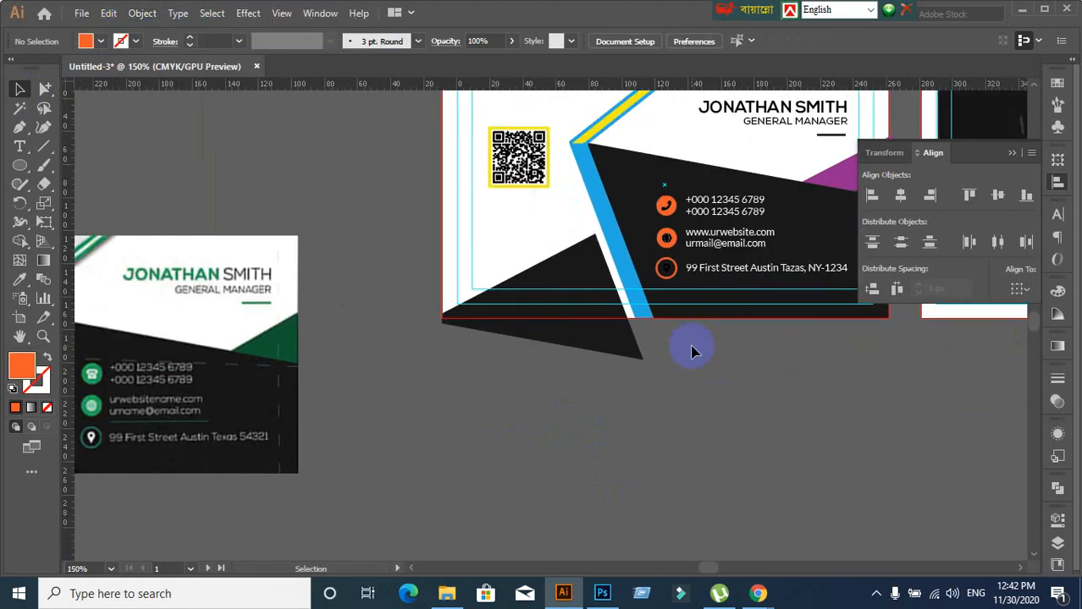
Right-align the name, GENERAL MANAGER title and underline using Horizontal Align Right
drag(693, 351, 556, 427)
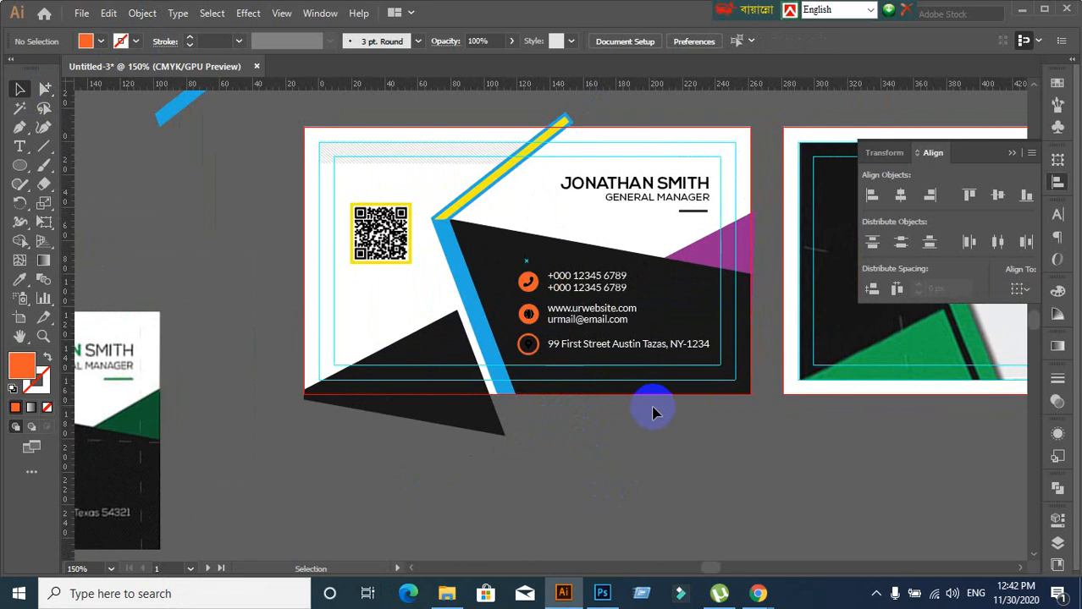
scroll(673, 226, up, 2)
drag(674, 225, 575, 253)
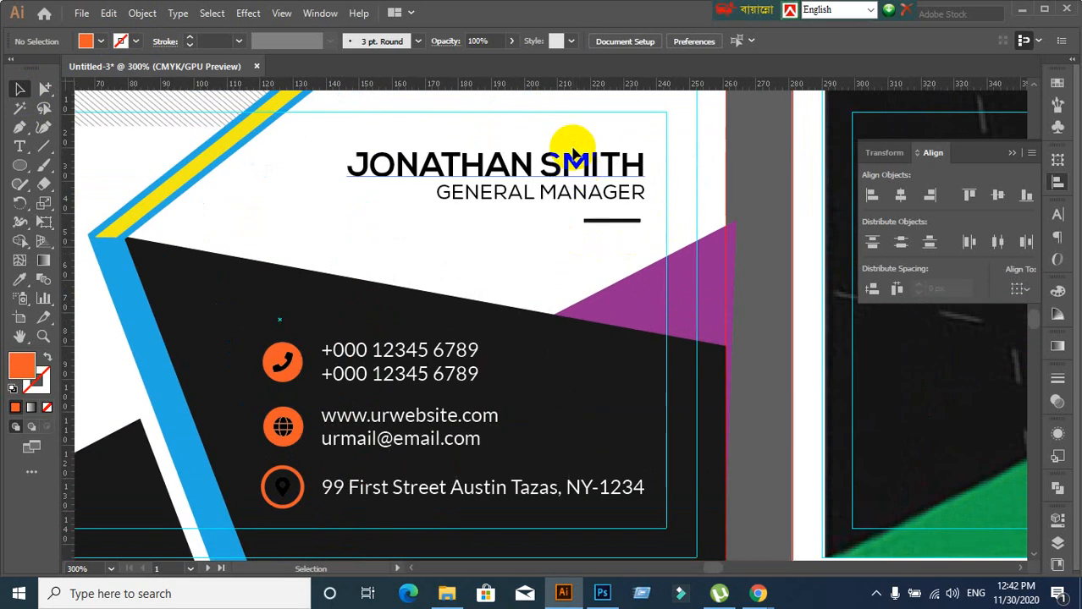
drag(580, 145, 618, 222)
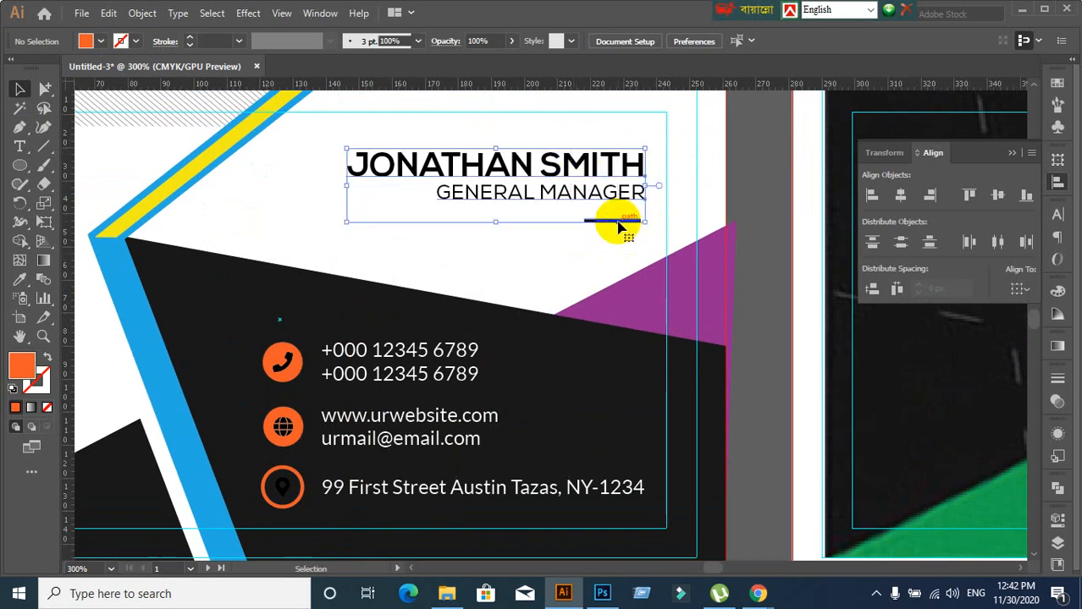
click(568, 271)
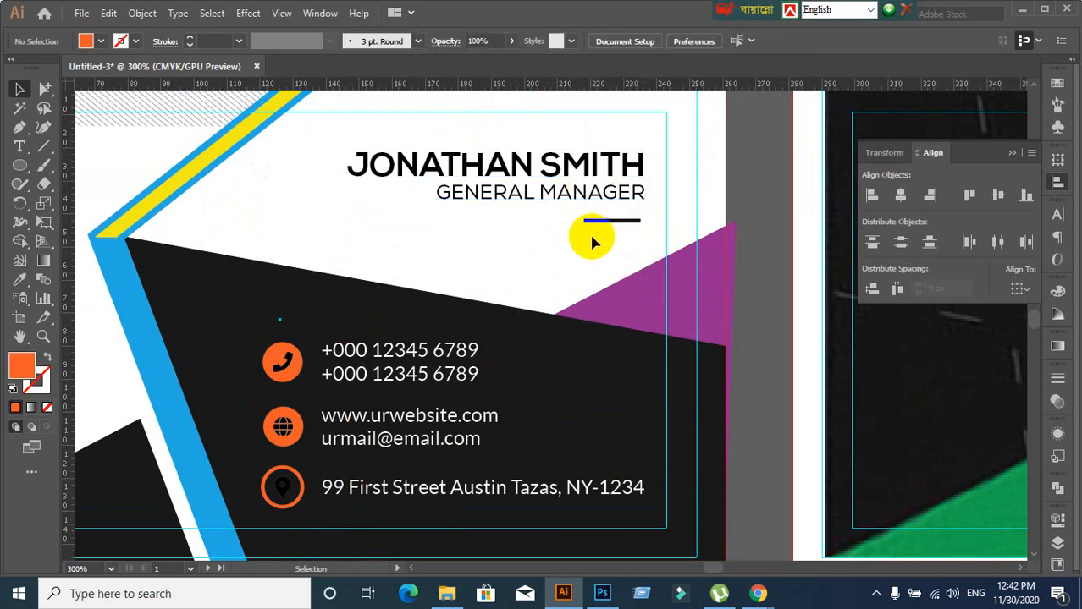
key(ctrl+1)
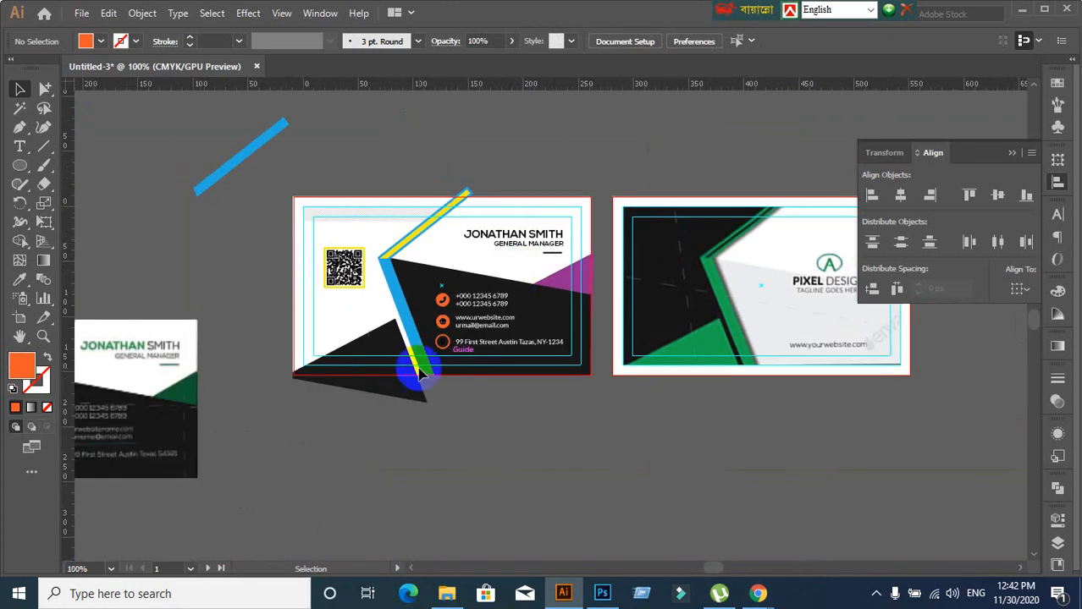
scroll(595, 262, up, 2)
drag(464, 181, 515, 265)
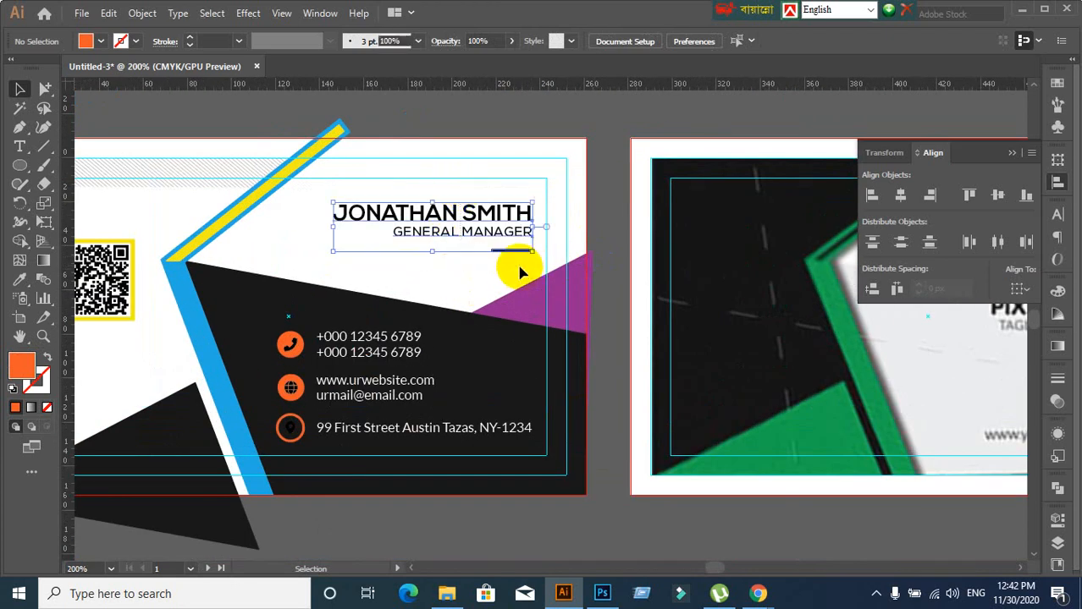
click(931, 200)
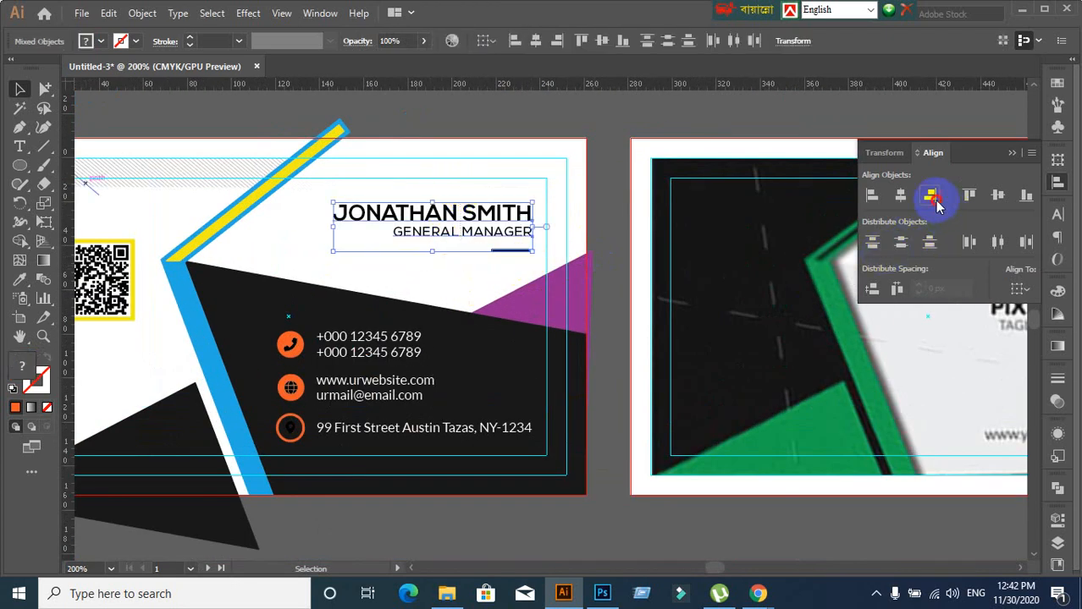
click(936, 206)
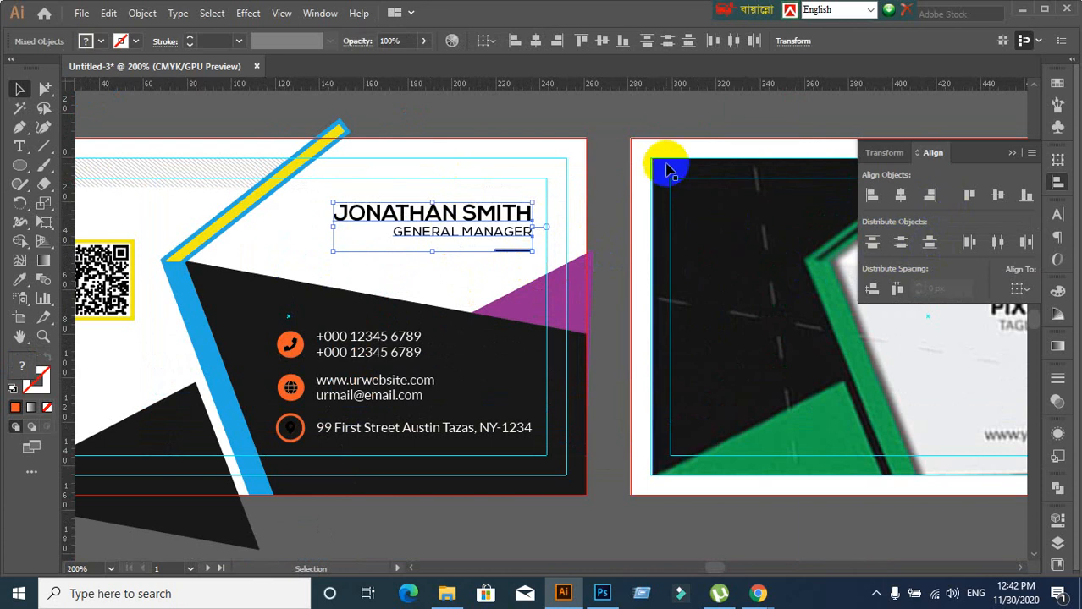
click(616, 246)
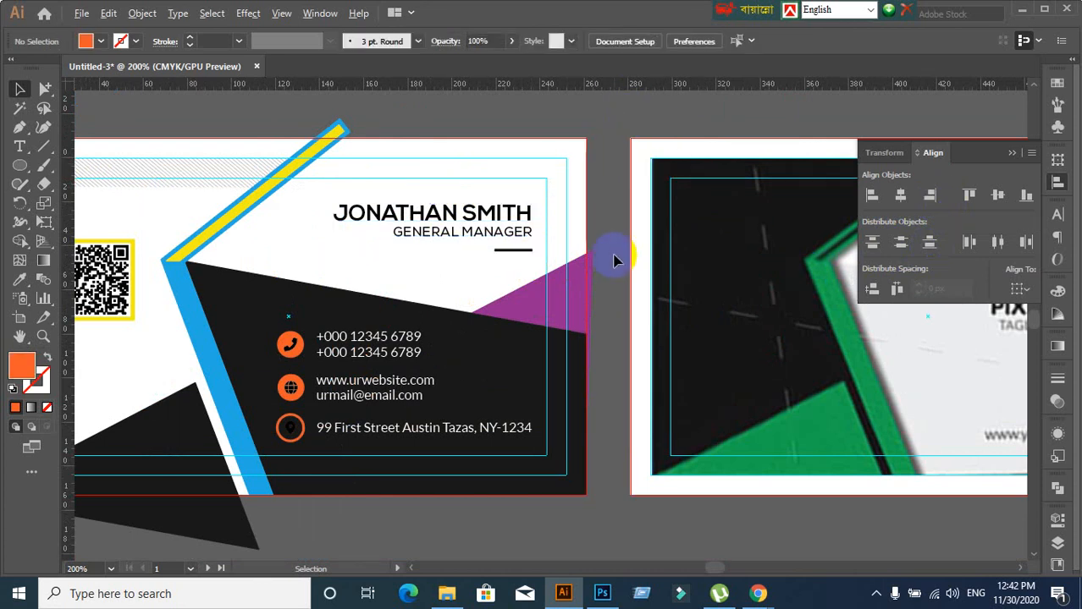
scroll(615, 262, down, 2)
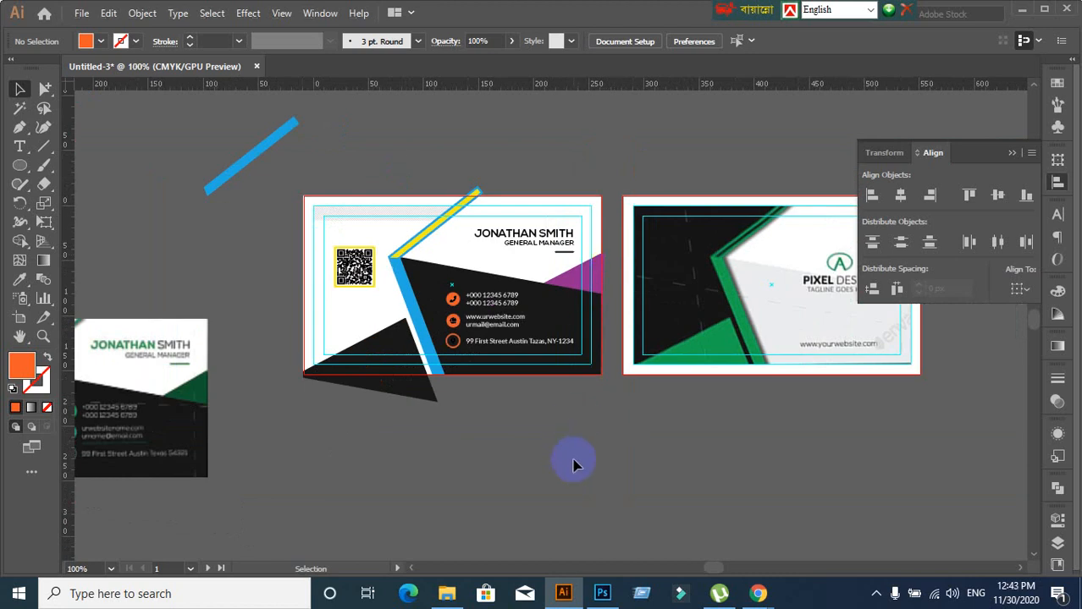
Move the name and title heading group about 6 px right and 13 px up
drag(572, 458, 621, 400)
scroll(599, 293, up, 2)
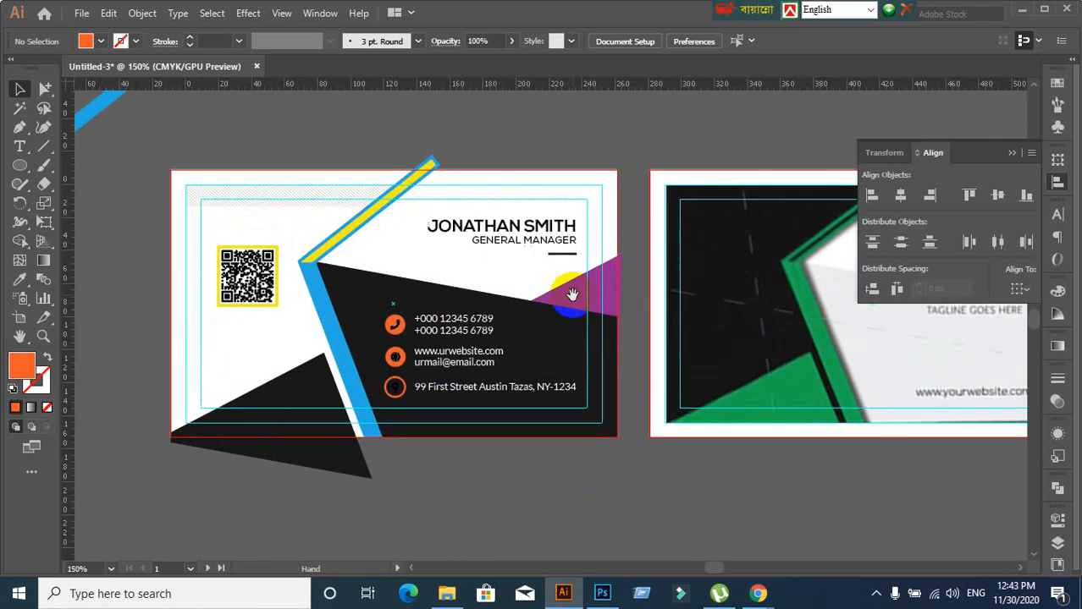
click(555, 225)
scroll(570, 269, up, 2)
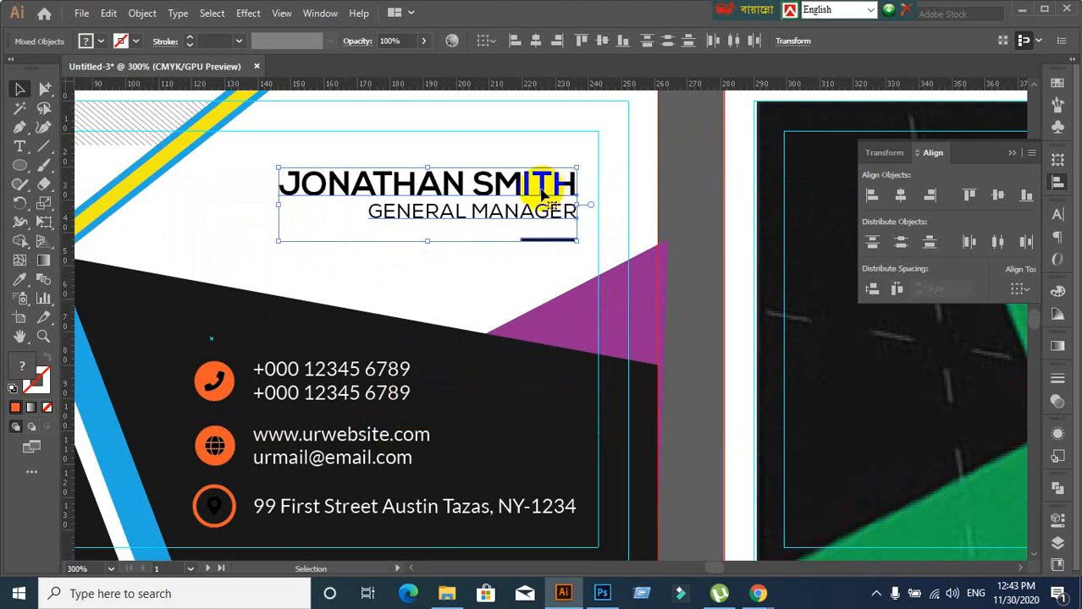
drag(544, 194, 567, 194)
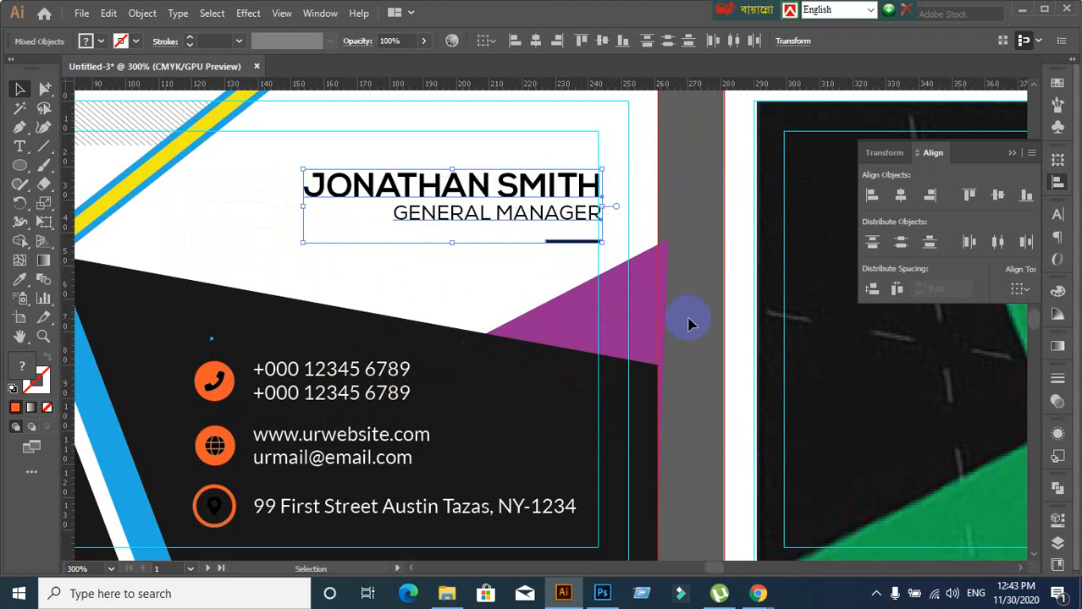
scroll(559, 201, down, 4)
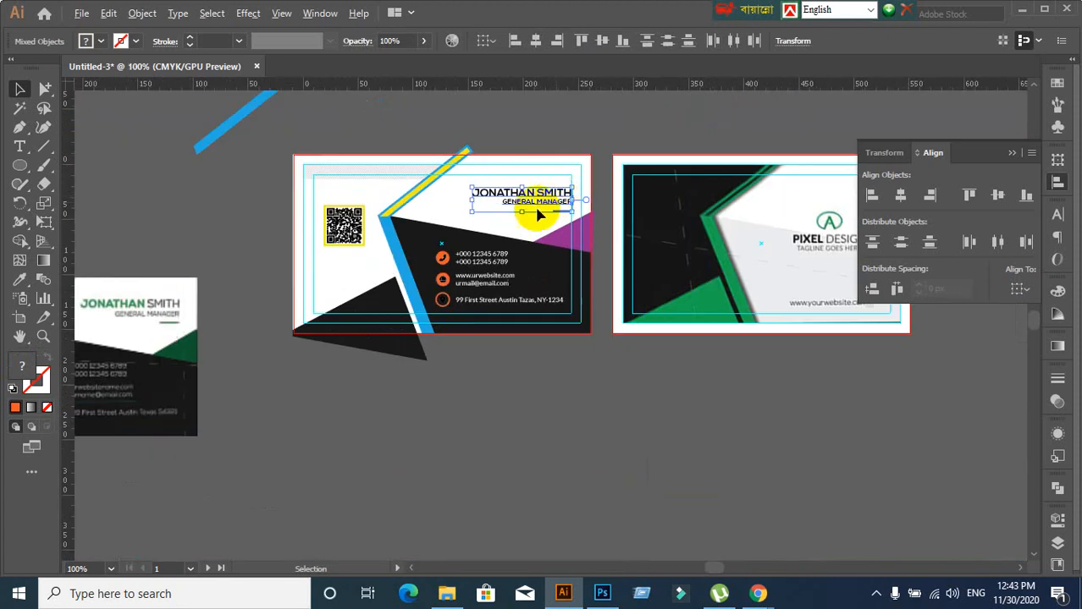
scroll(521, 219, up, 1)
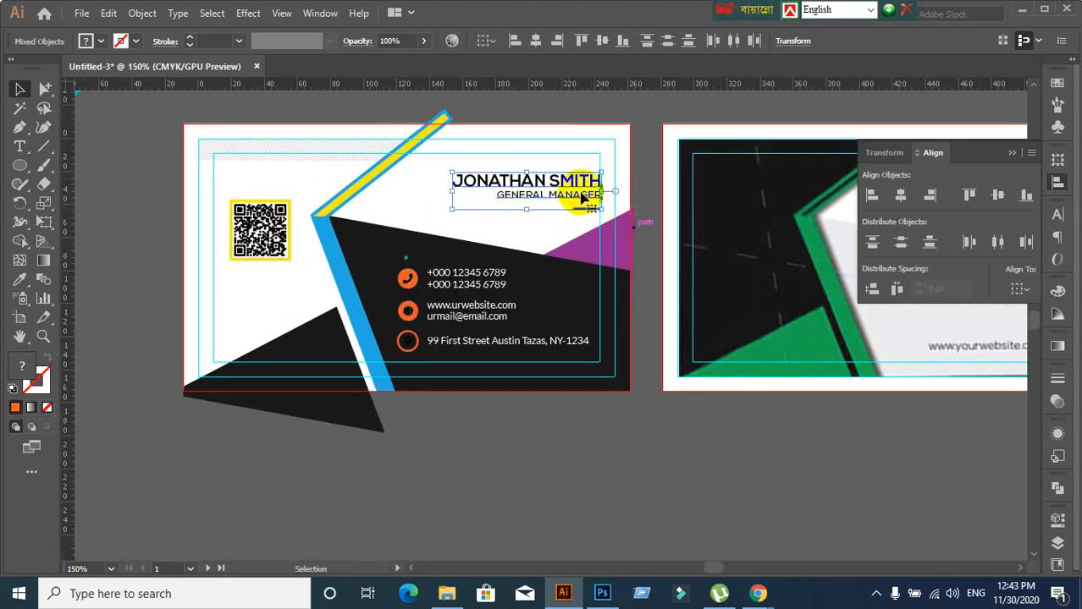
drag(571, 181, 577, 181)
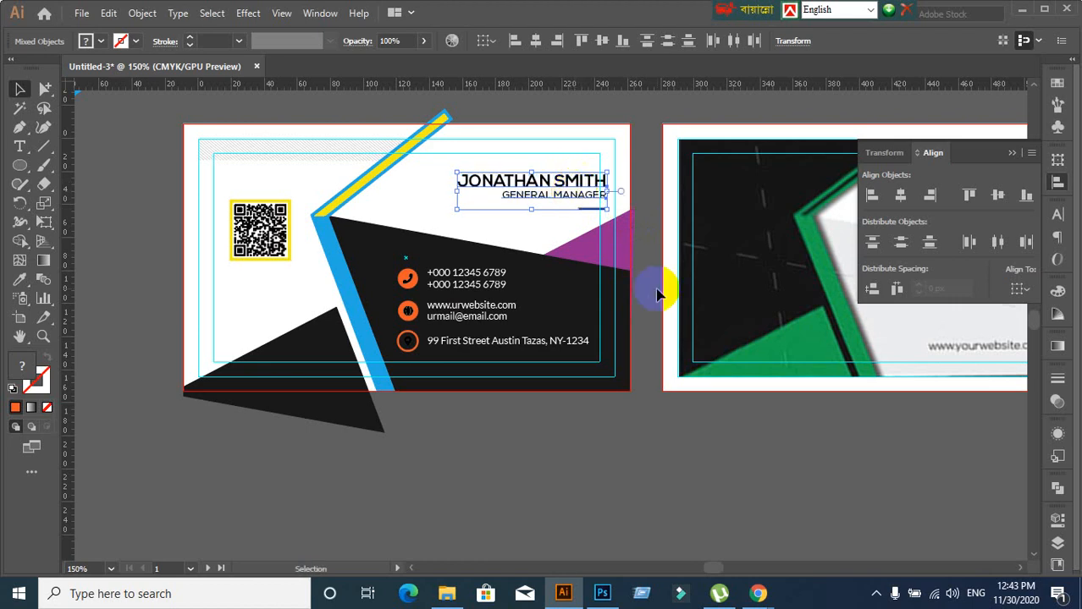
scroll(580, 230, up, 2)
scroll(657, 219, up, 1)
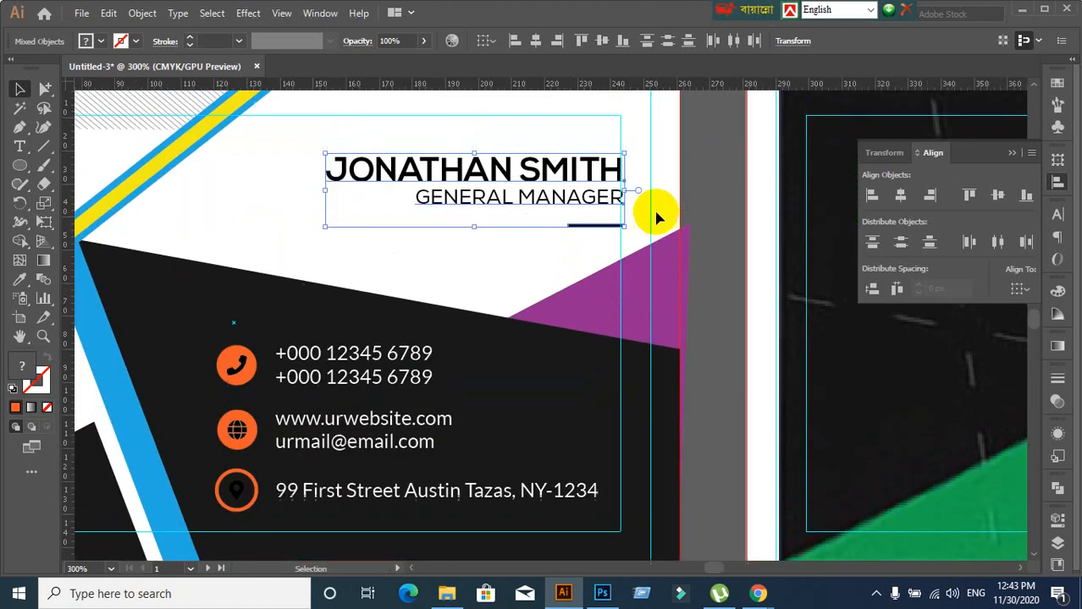
drag(573, 175, 561, 121)
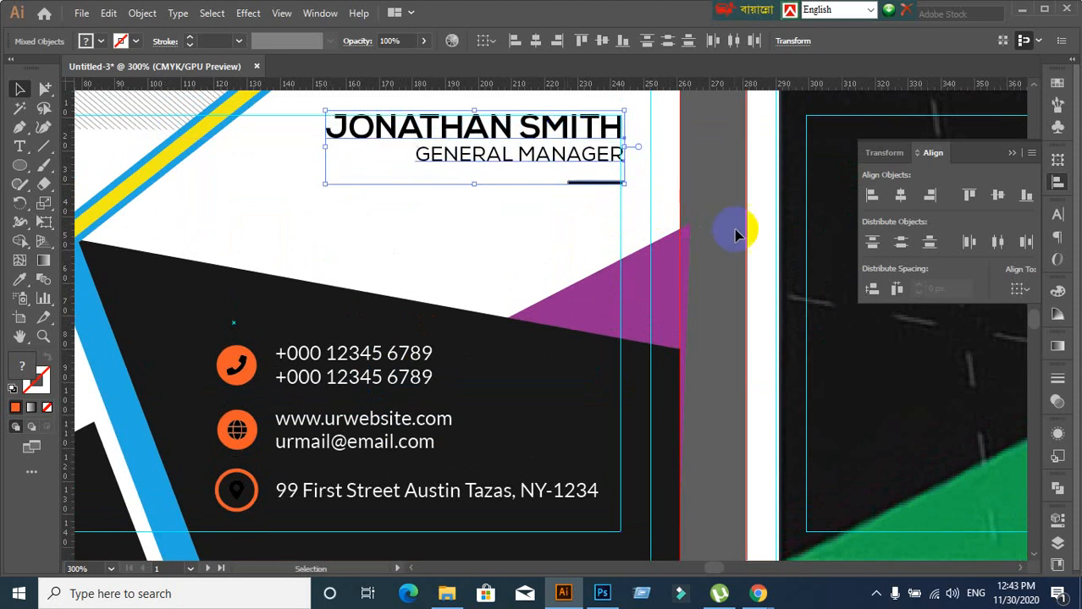
scroll(736, 237, down, 2)
scroll(723, 251, down, 2)
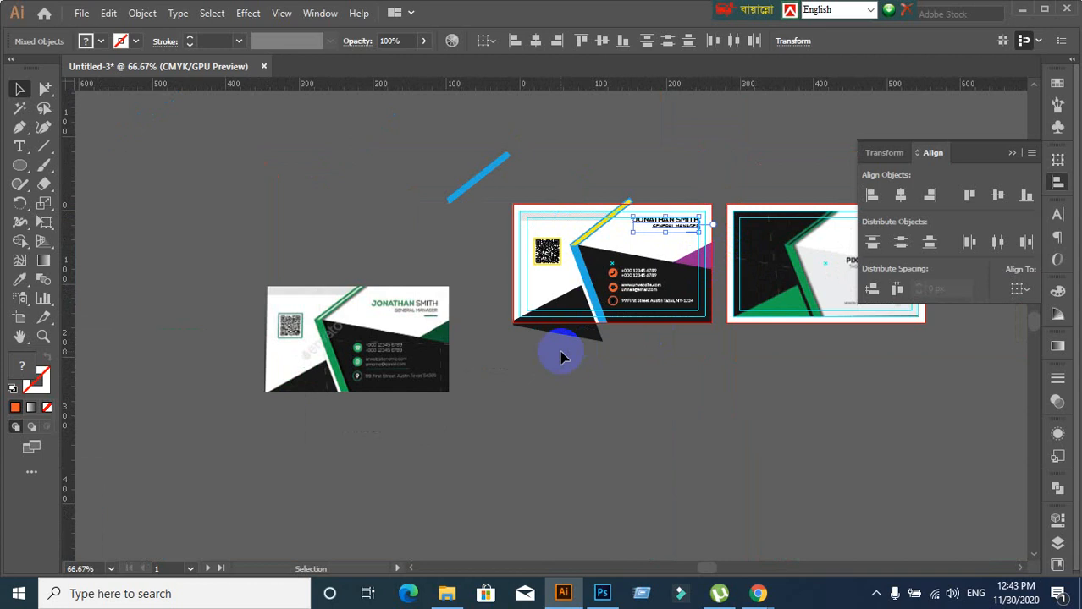
click(676, 336)
scroll(702, 296, up, 1)
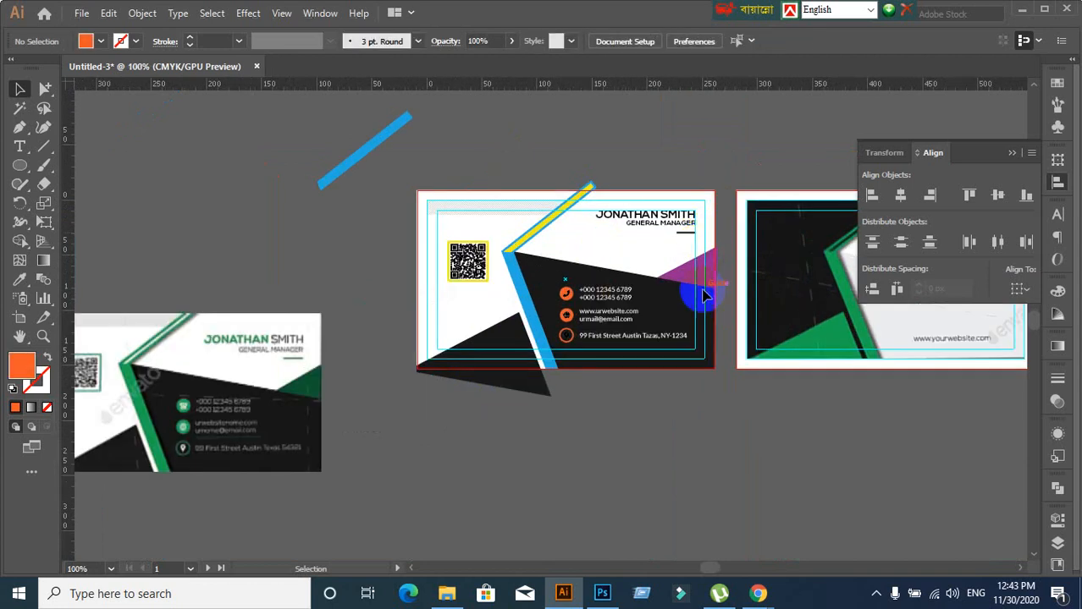
scroll(591, 413, down, 1)
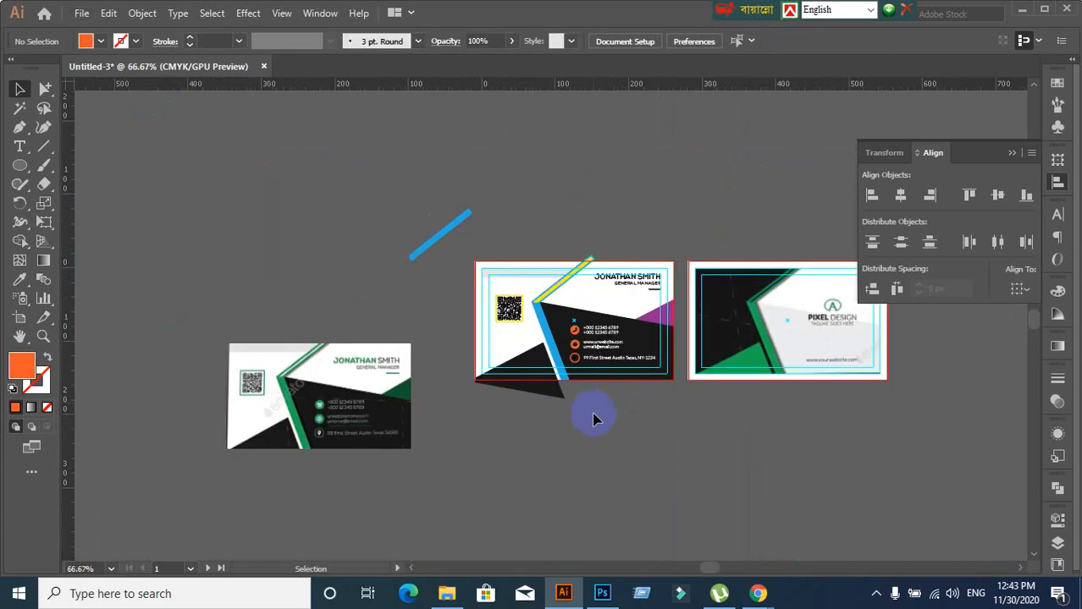
scroll(542, 330, up, 2)
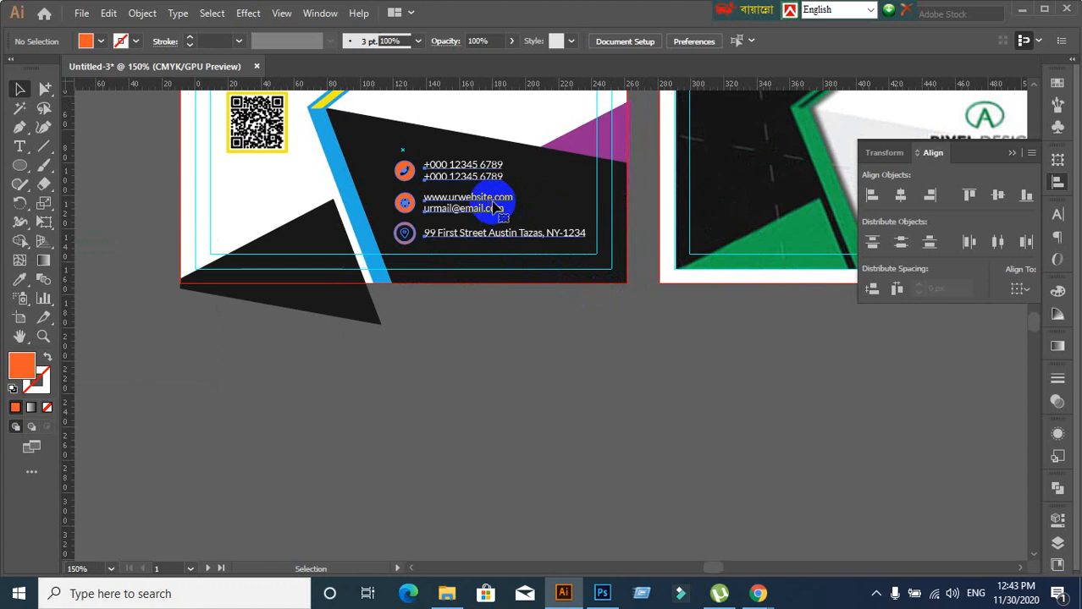
scroll(449, 329, down, 1)
scroll(313, 365, down, 2)
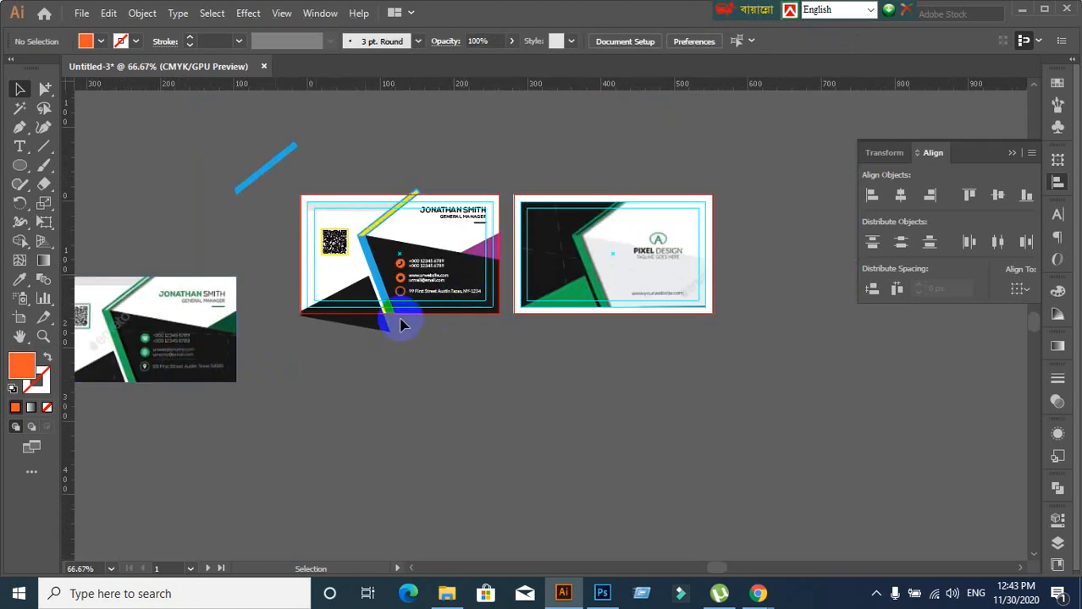
scroll(364, 330, up, 2)
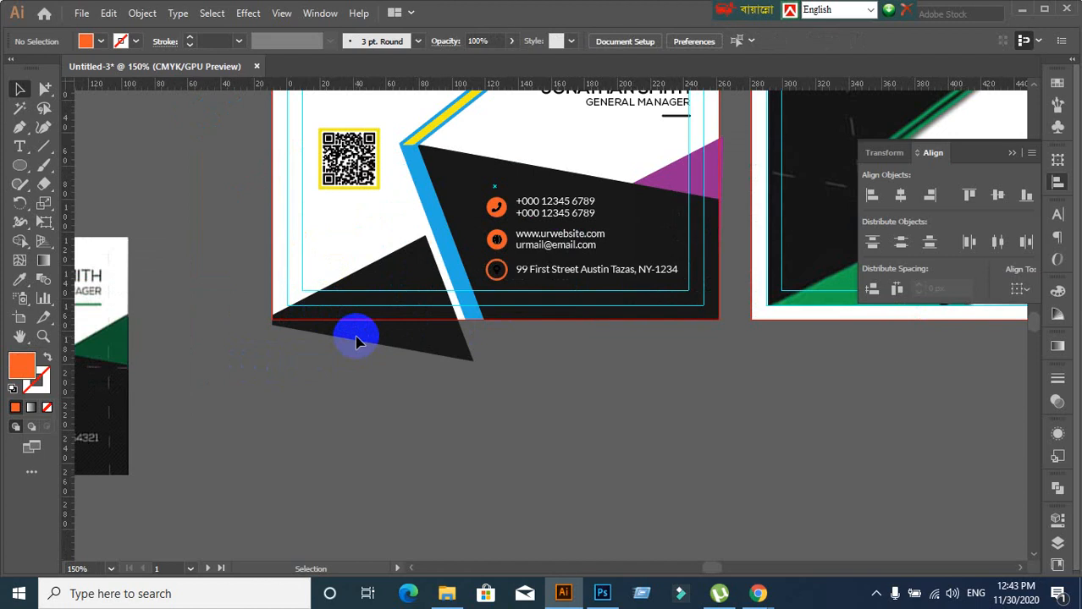
scroll(355, 341, down, 1)
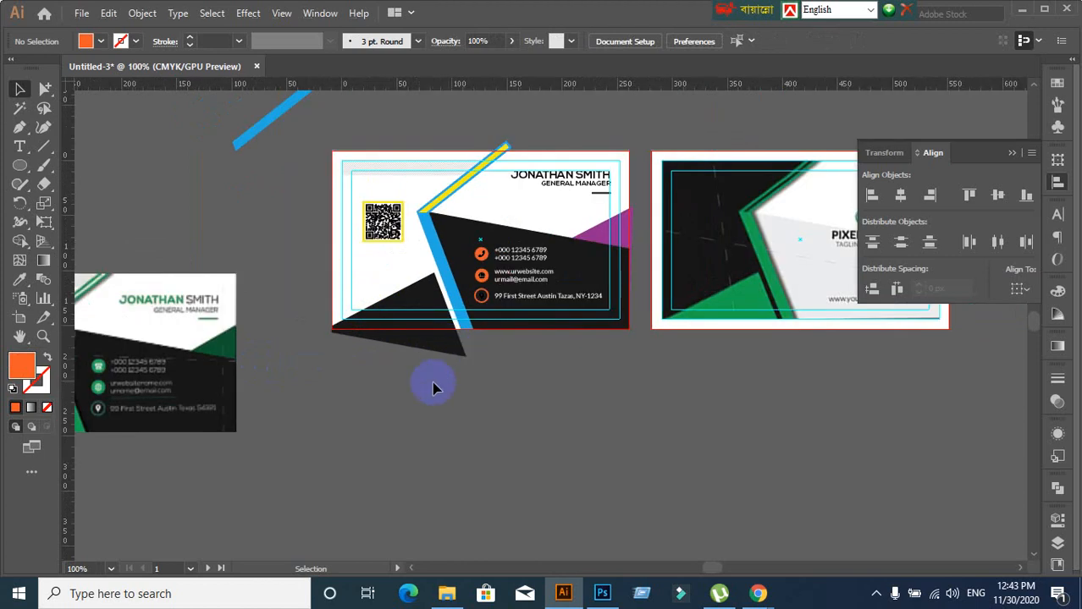
scroll(312, 379, down, 1)
drag(281, 367, 386, 333)
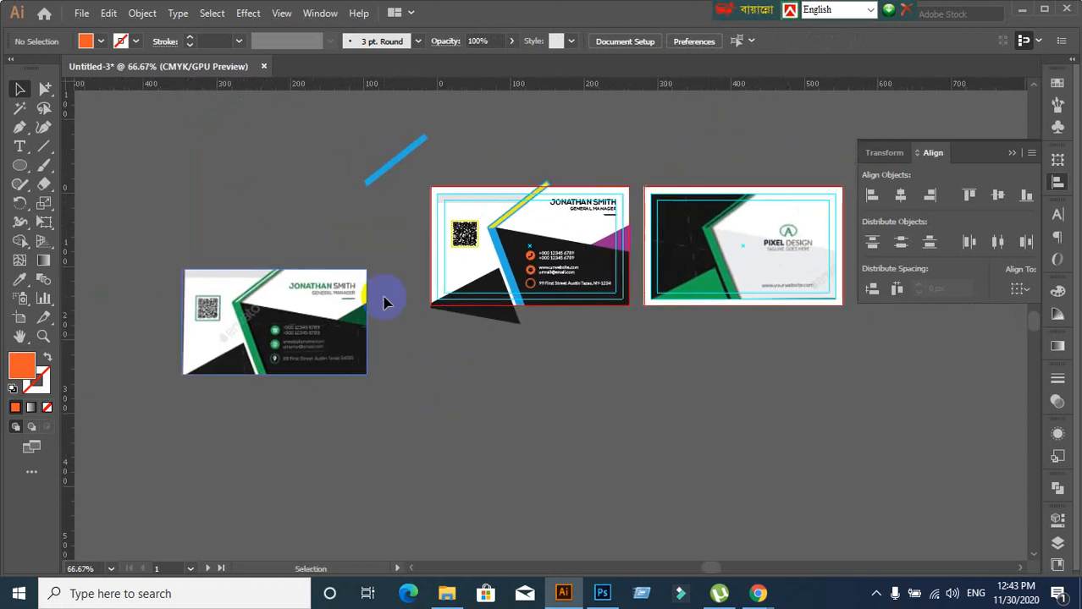
scroll(390, 292, up, 1)
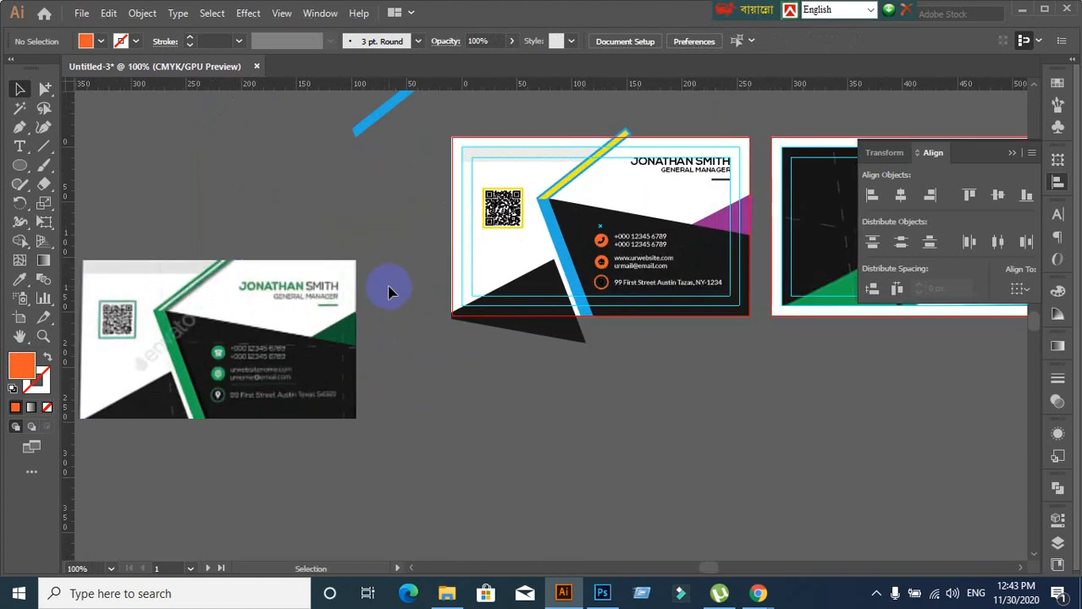
drag(433, 276, 483, 271)
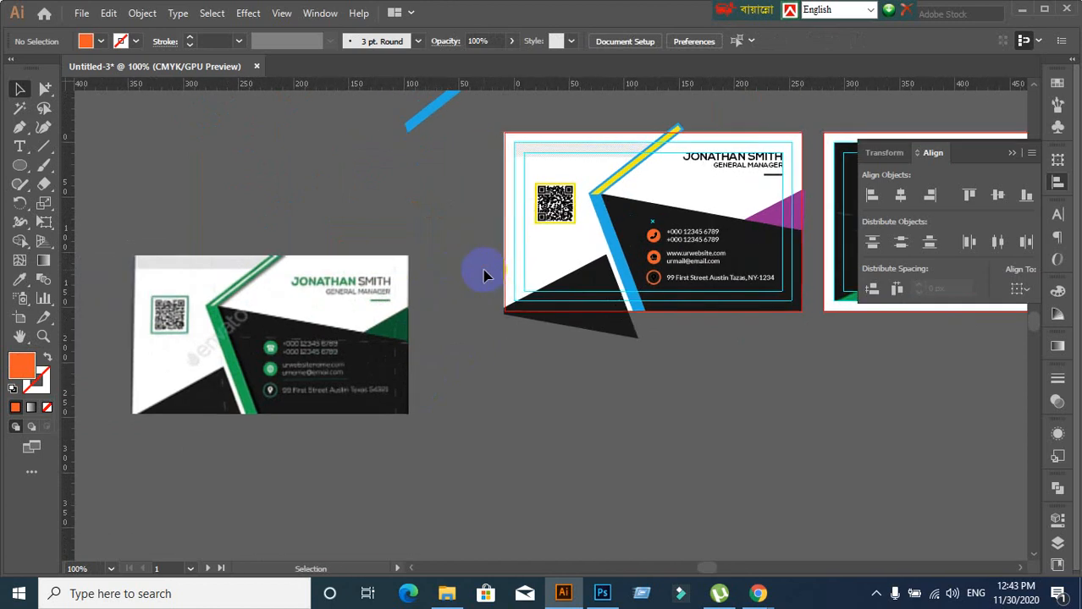
scroll(567, 229, up, 2)
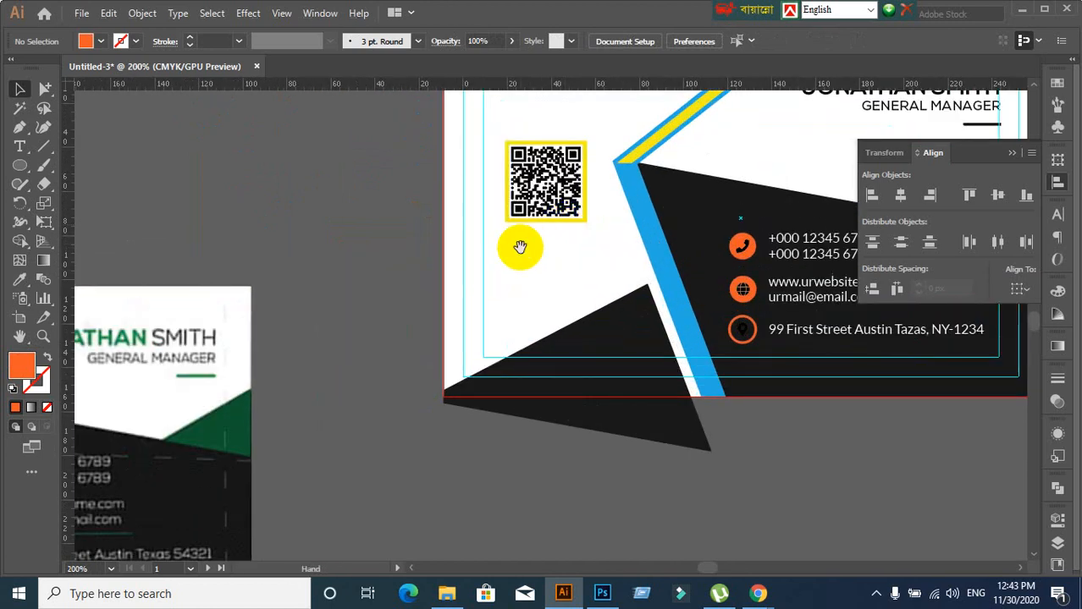
drag(539, 248, 516, 302)
scroll(517, 302, up, 2)
scroll(516, 302, down, 2)
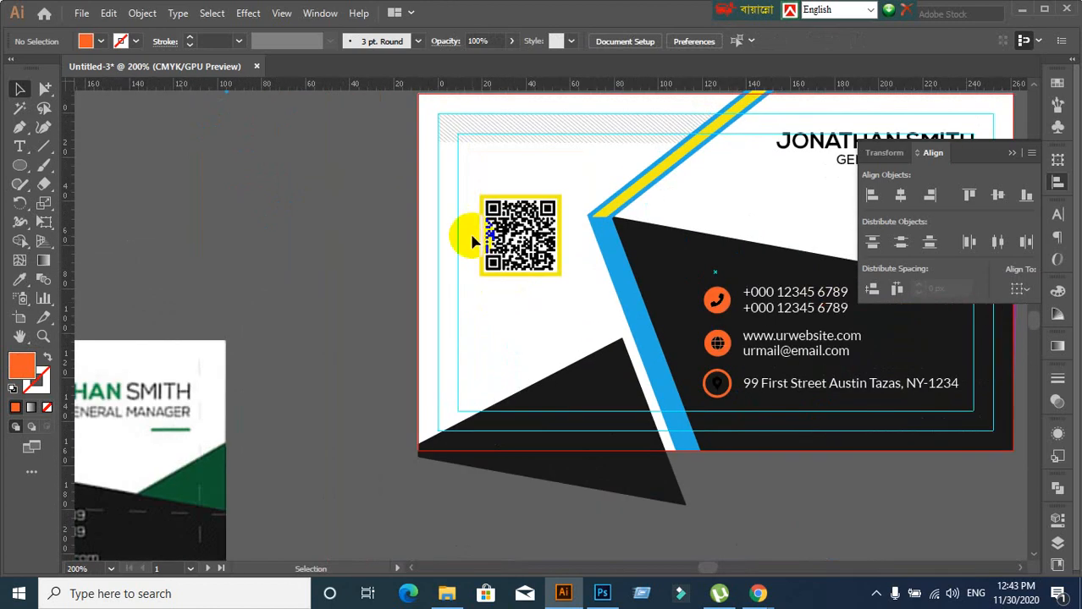
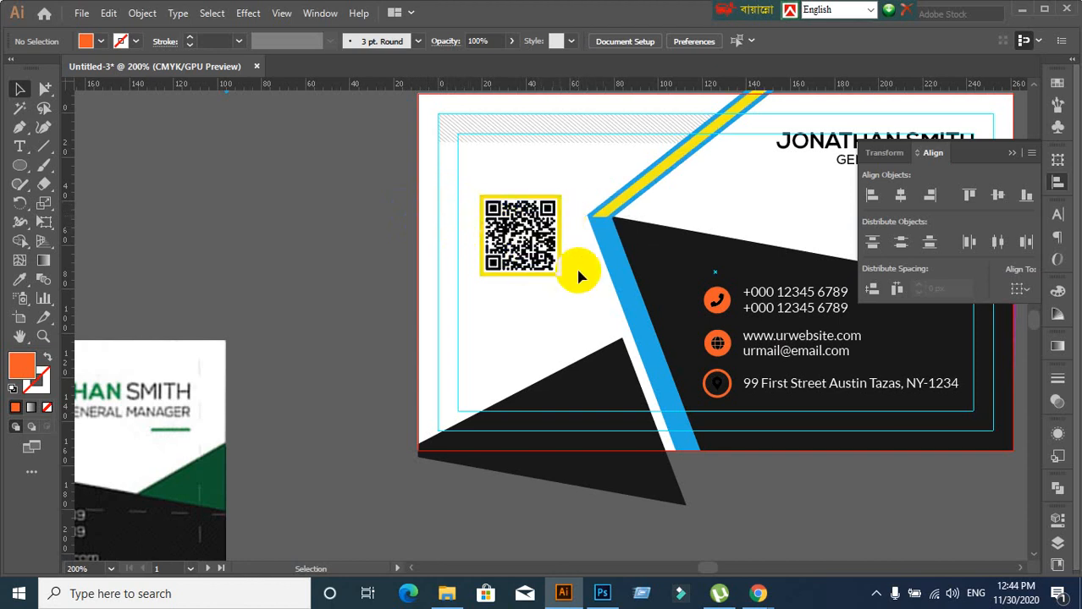
Pan to show the reference beside the card and check the QR code group's extent
drag(514, 310, 483, 307)
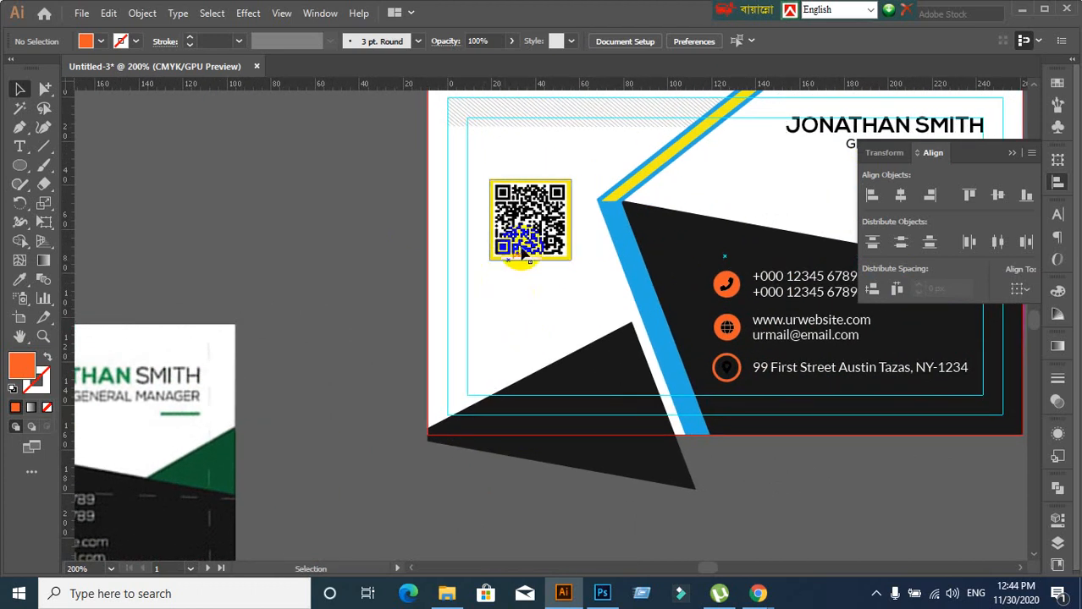
click(538, 235)
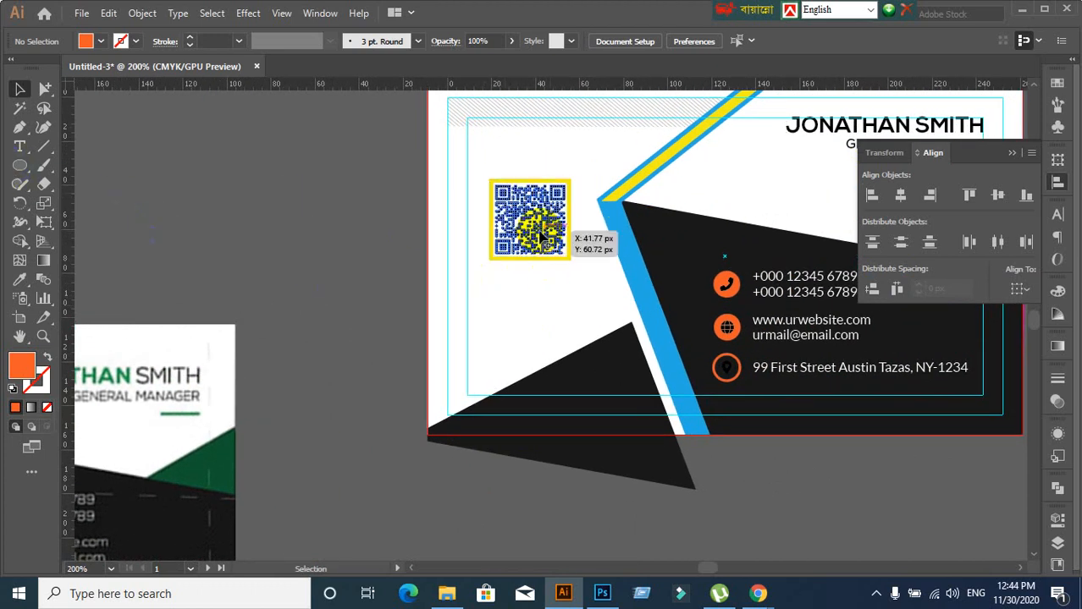
click(382, 292)
click(561, 236)
click(404, 317)
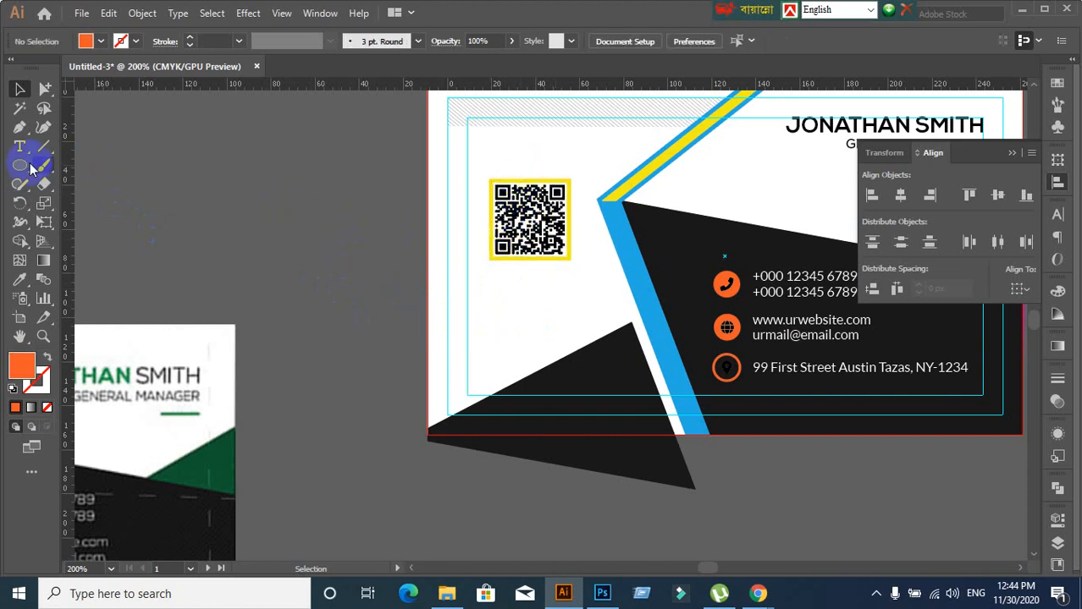
Draw an orange rectangle from the left guide to the blue stripe across the QR code
drag(29, 167, 74, 166)
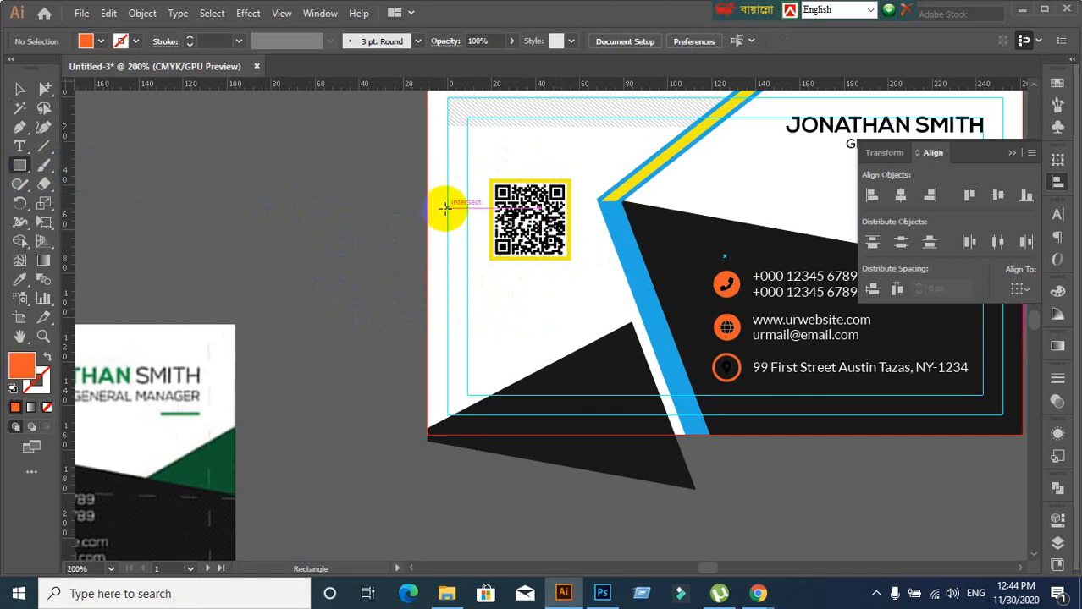
drag(445, 207, 628, 220)
key(ctrl+z)
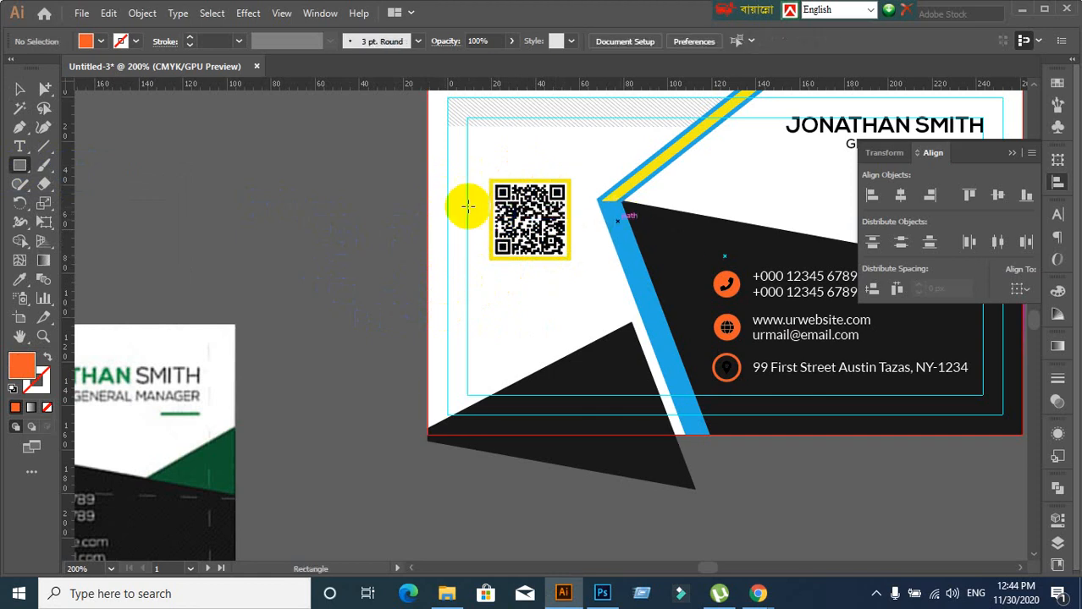
drag(452, 202, 596, 209)
key(ctrl+z)
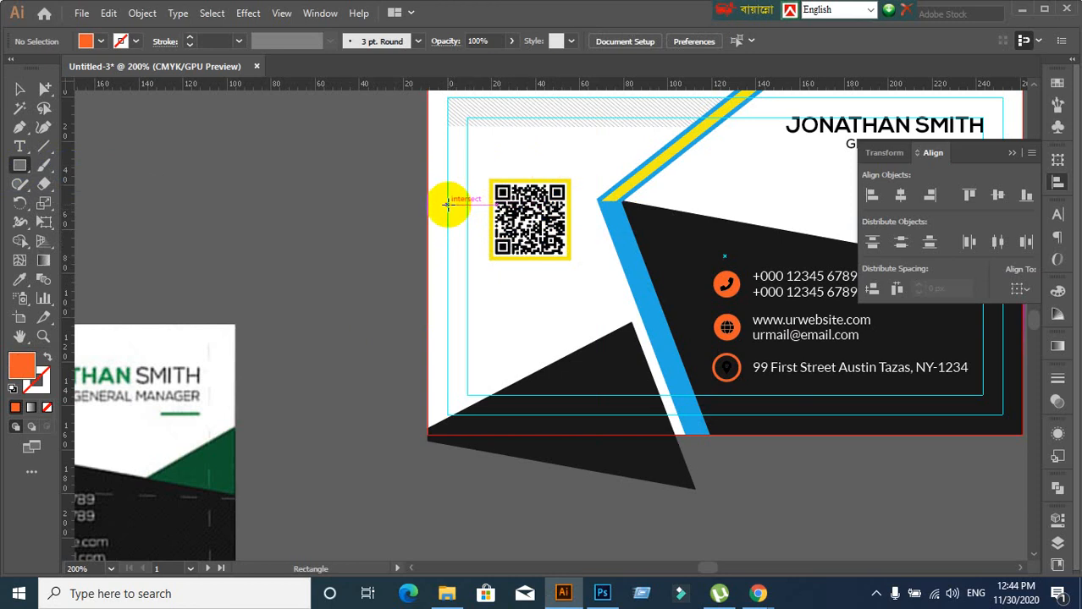
drag(446, 204, 613, 223)
key(ctrl+z)
scroll(599, 248, up, 2)
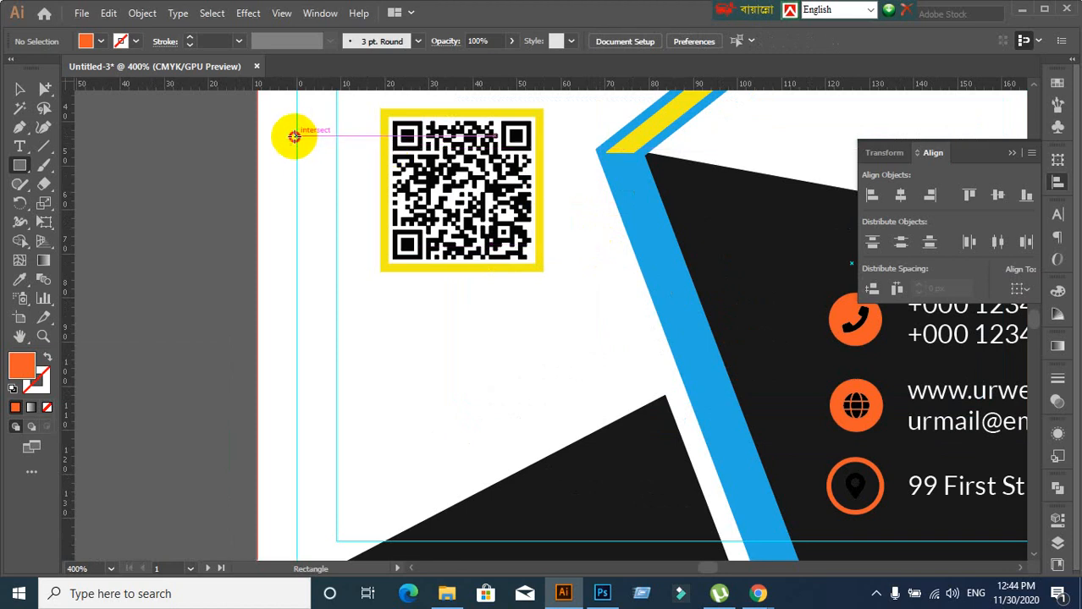
mouse_move(294, 136)
mouse_down()
mouse_move(594, 176)
mouse_move(581, 193)
mouse_up()
click(21, 96)
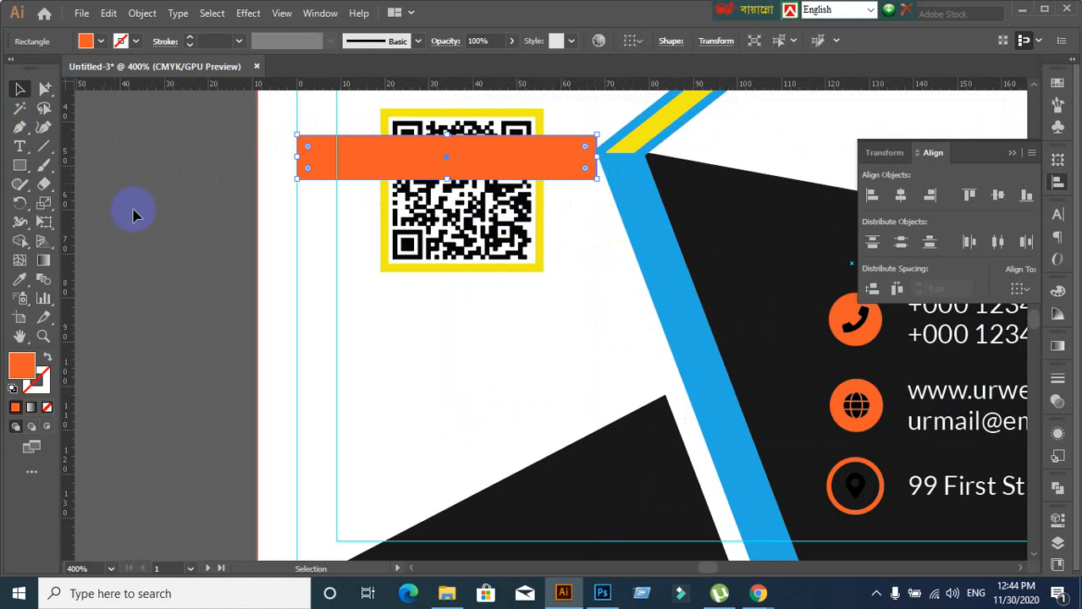
click(189, 267)
mouse_move(758, 595)
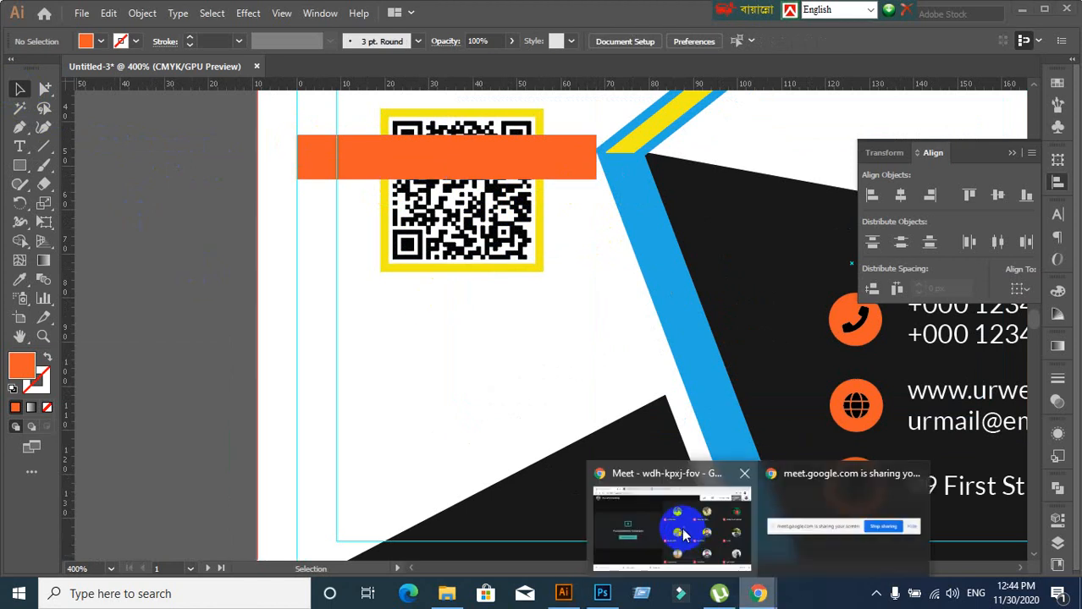
click(657, 519)
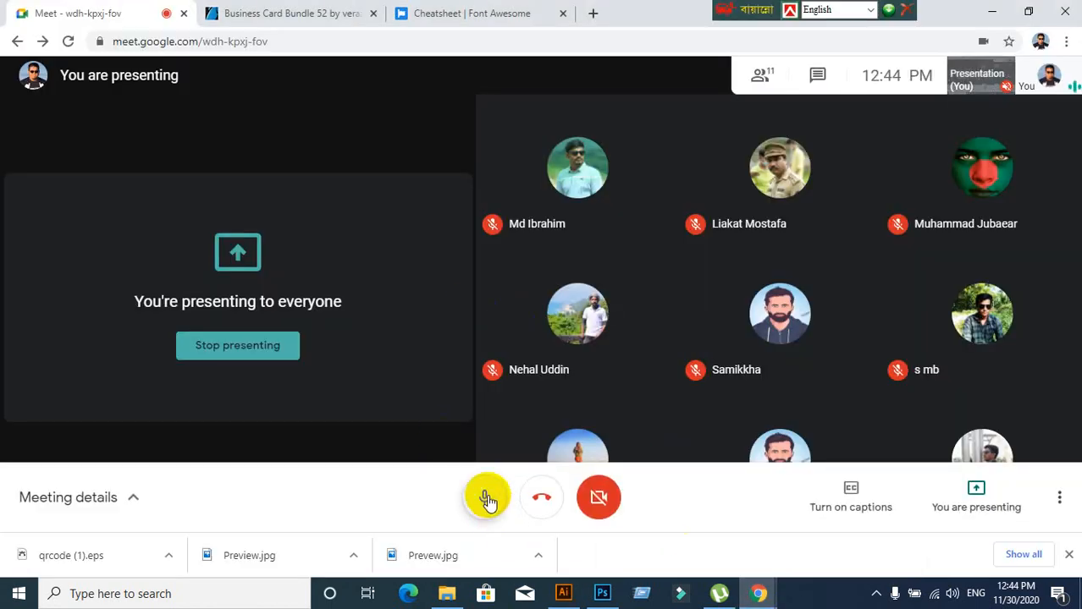
click(487, 500)
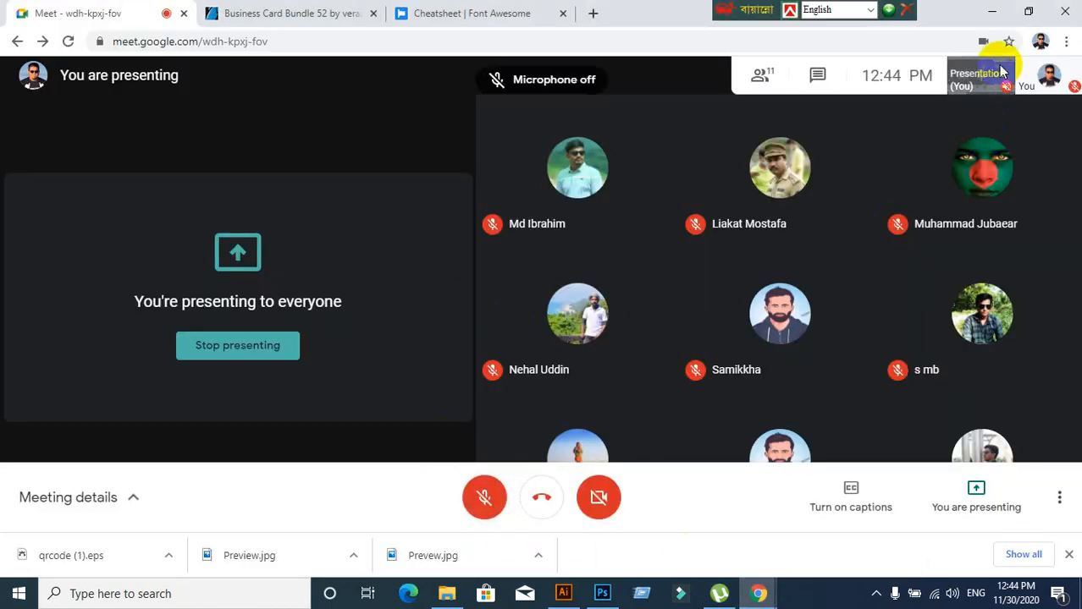
click(996, 14)
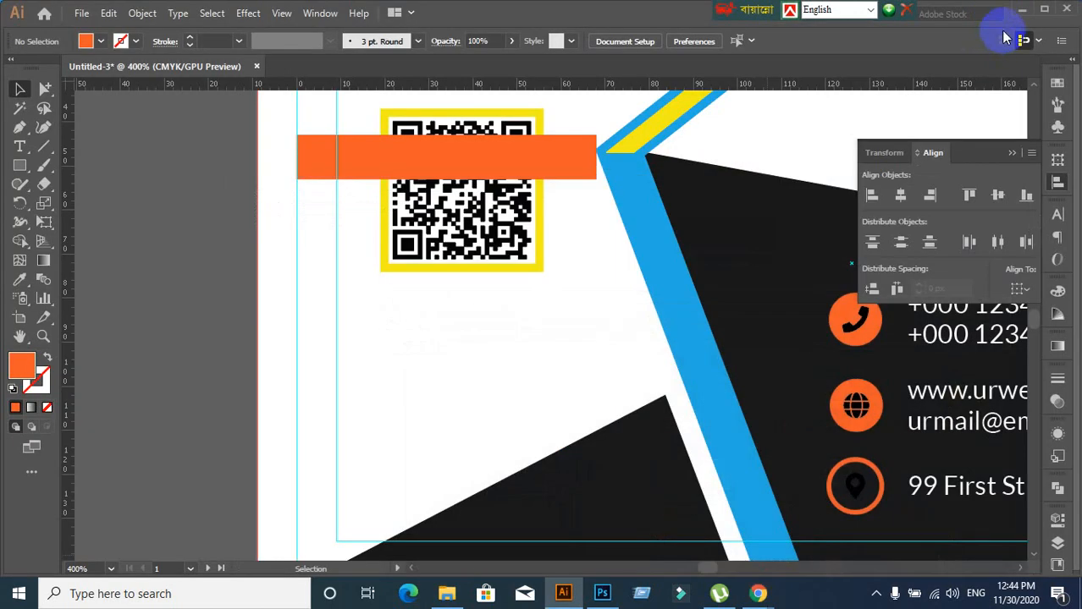
click(1020, 12)
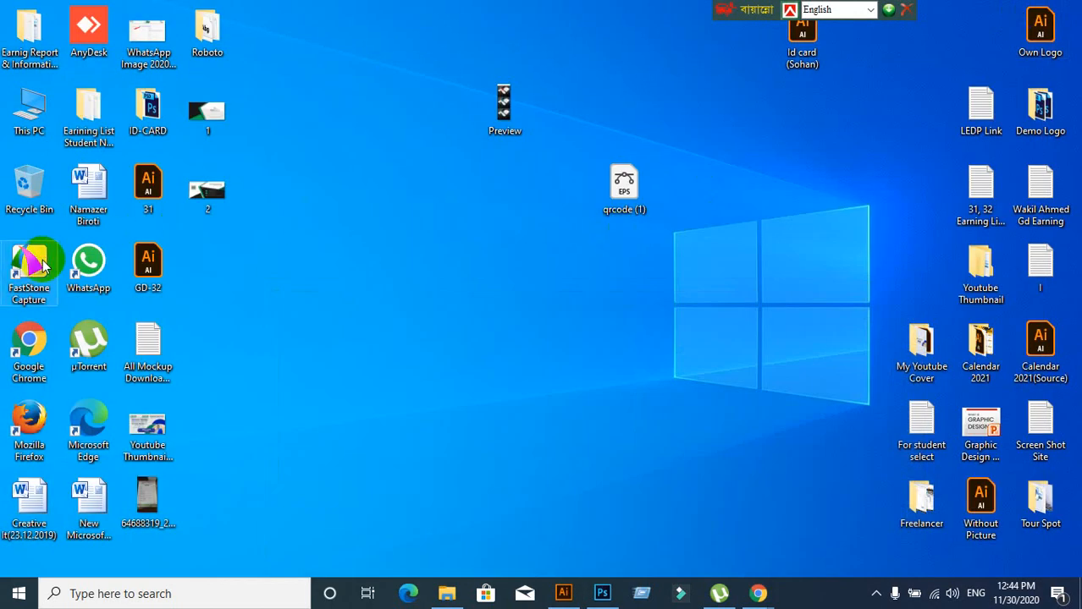
mouse_move(757, 593)
click(647, 525)
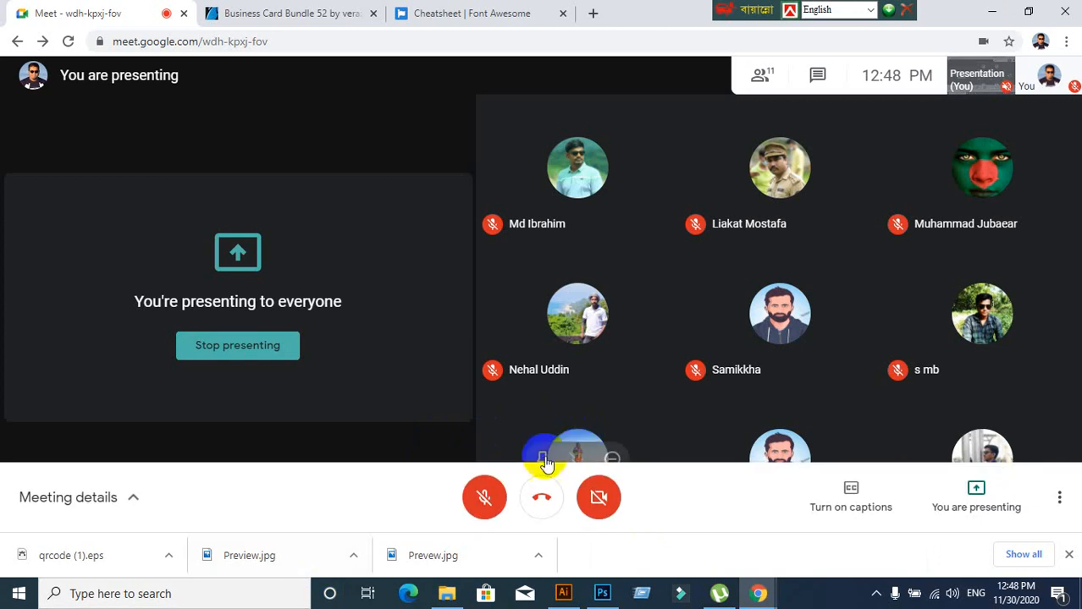
click(484, 500)
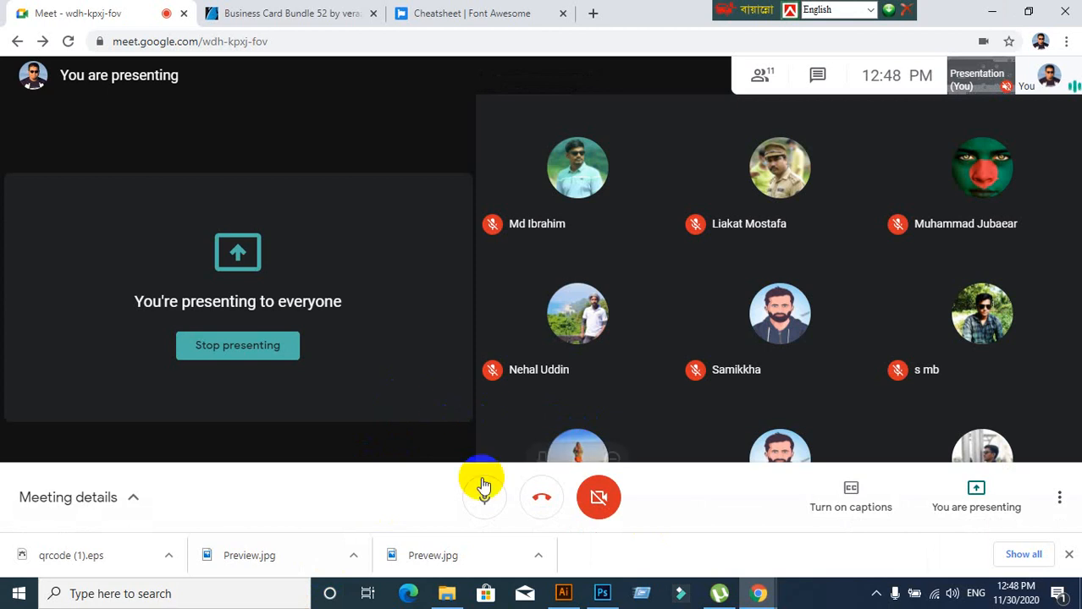
click(562, 591)
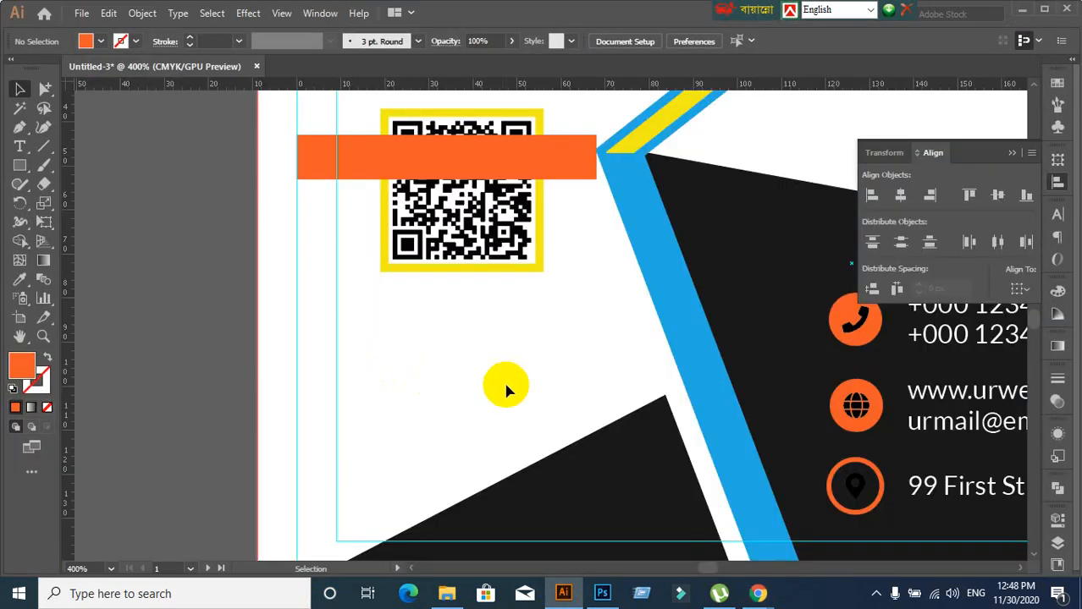
Try centring the QR code group alone on the orange bar, then undo it
scroll(462, 172, up, 1)
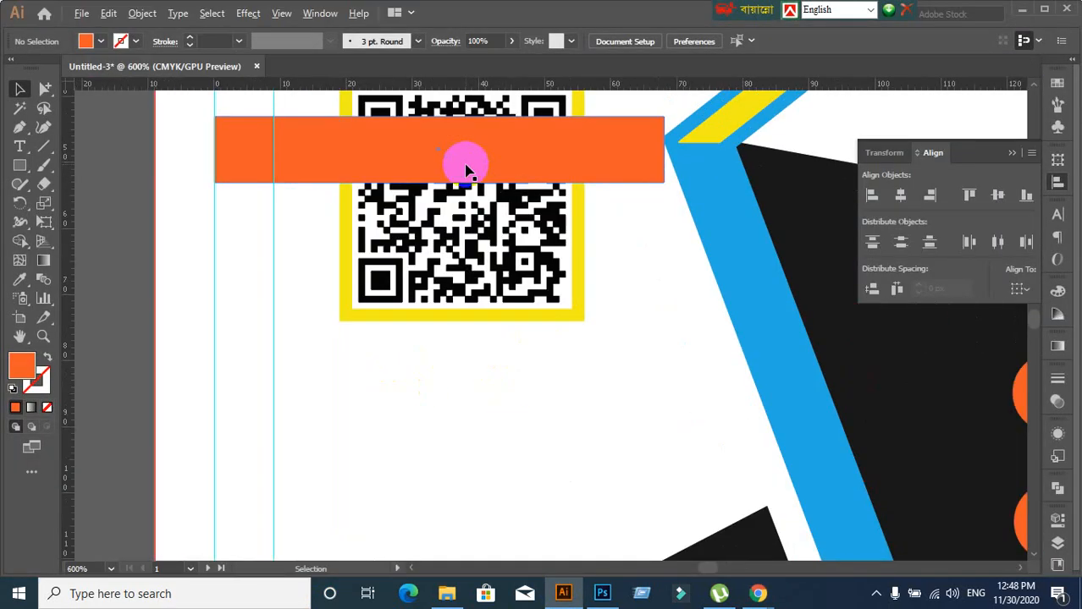
scroll(514, 213, down, 1)
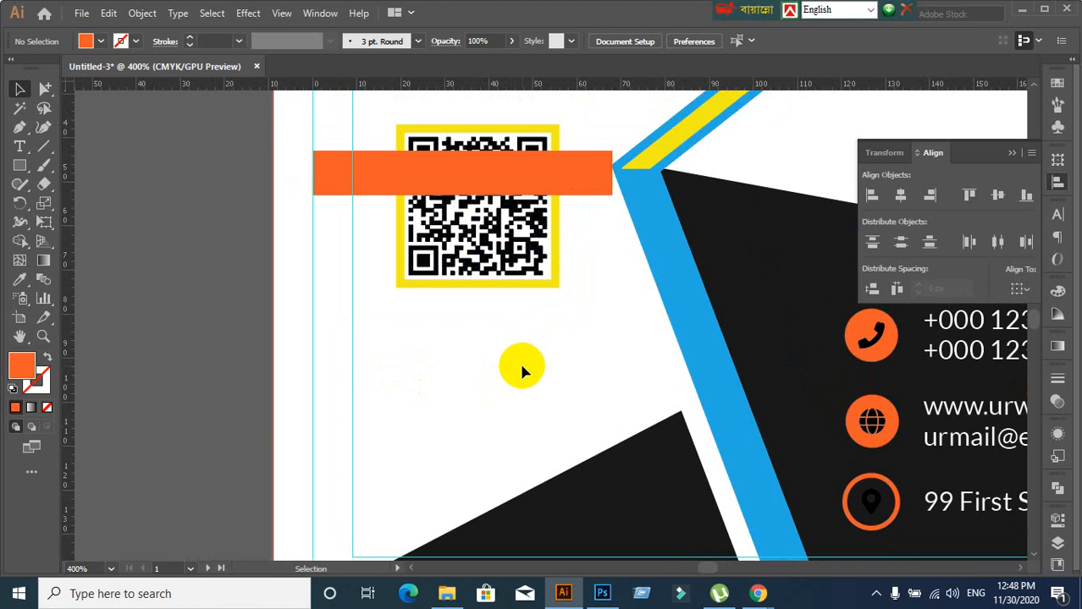
click(446, 268)
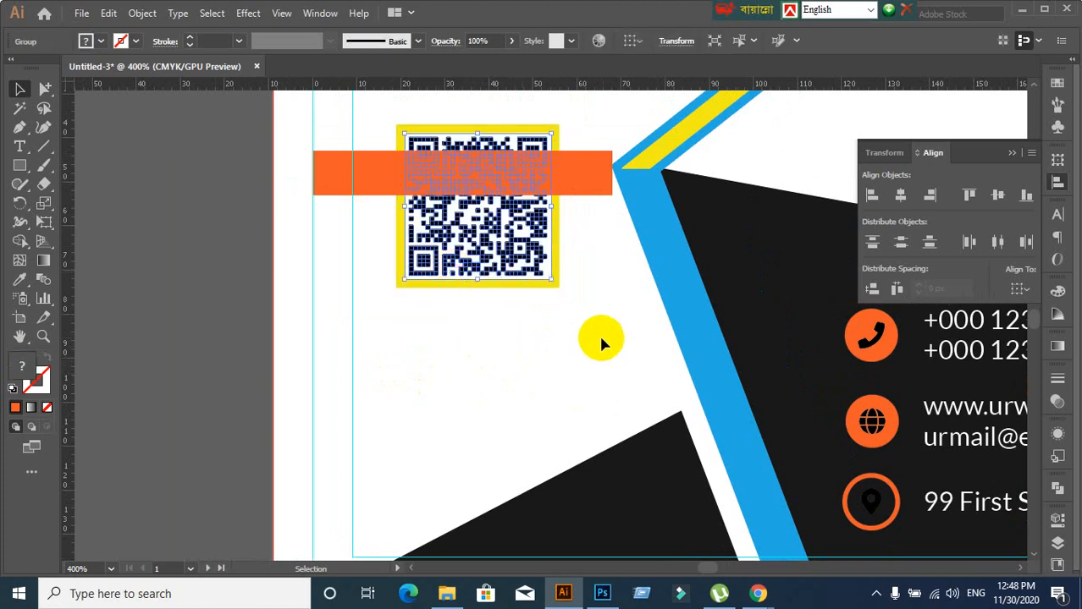
shift+click(592, 180)
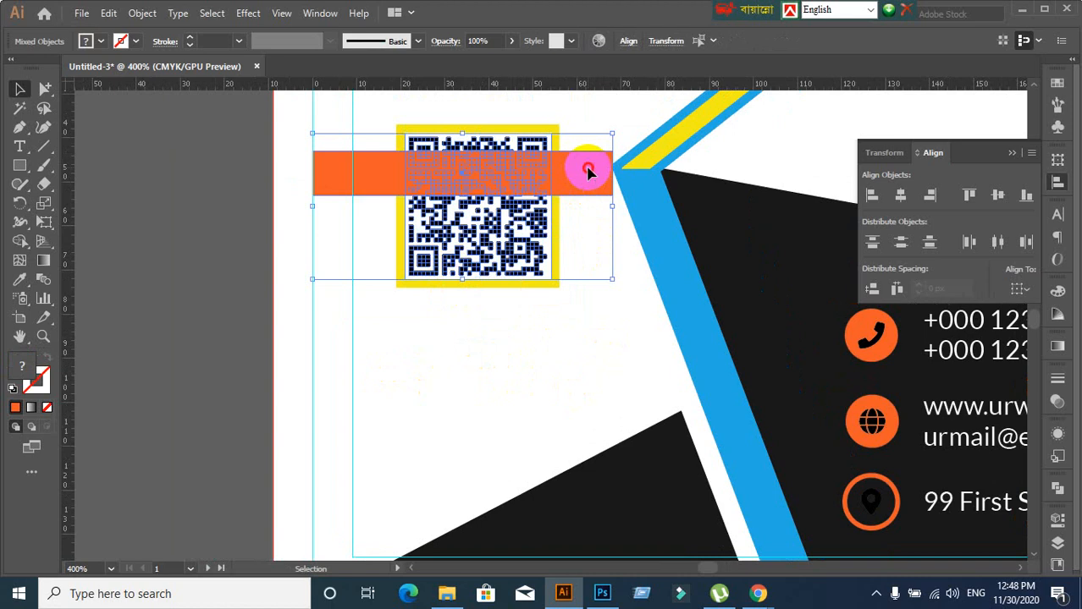
click(590, 173)
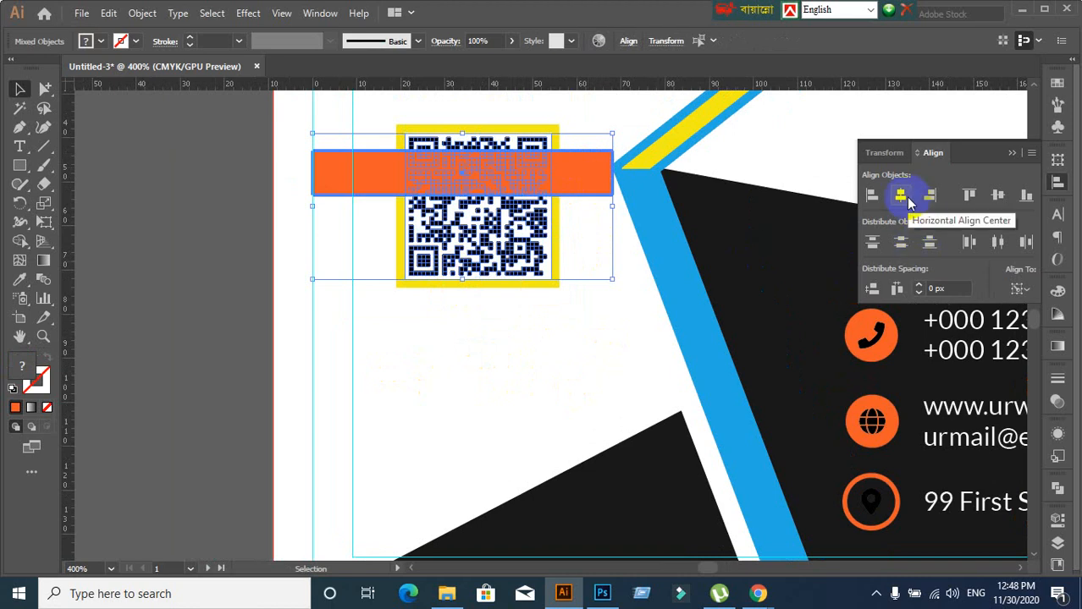
click(908, 203)
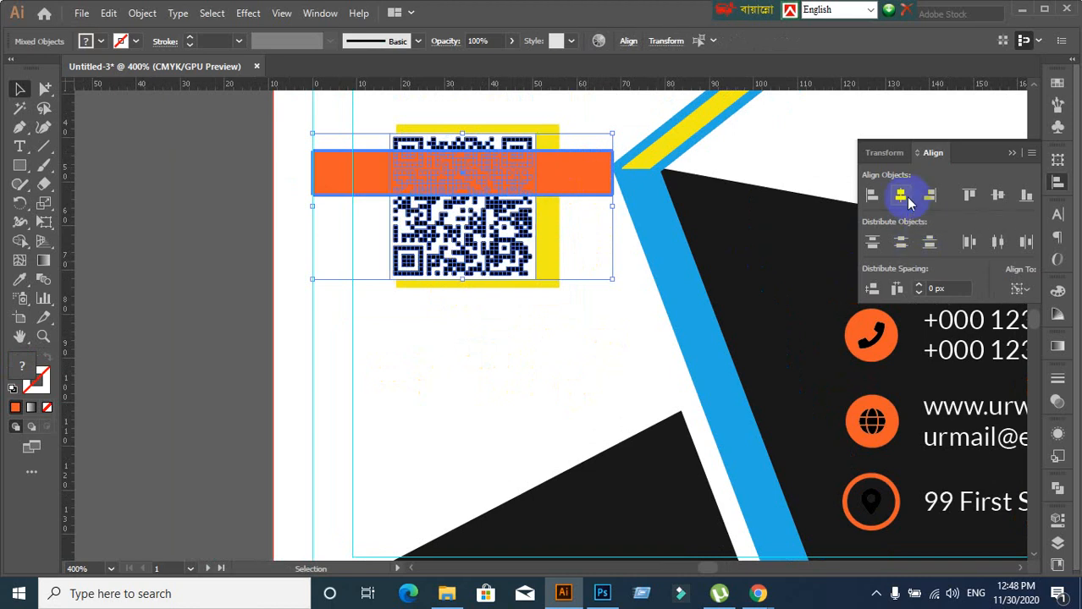
key(ctrl+z)
click(447, 366)
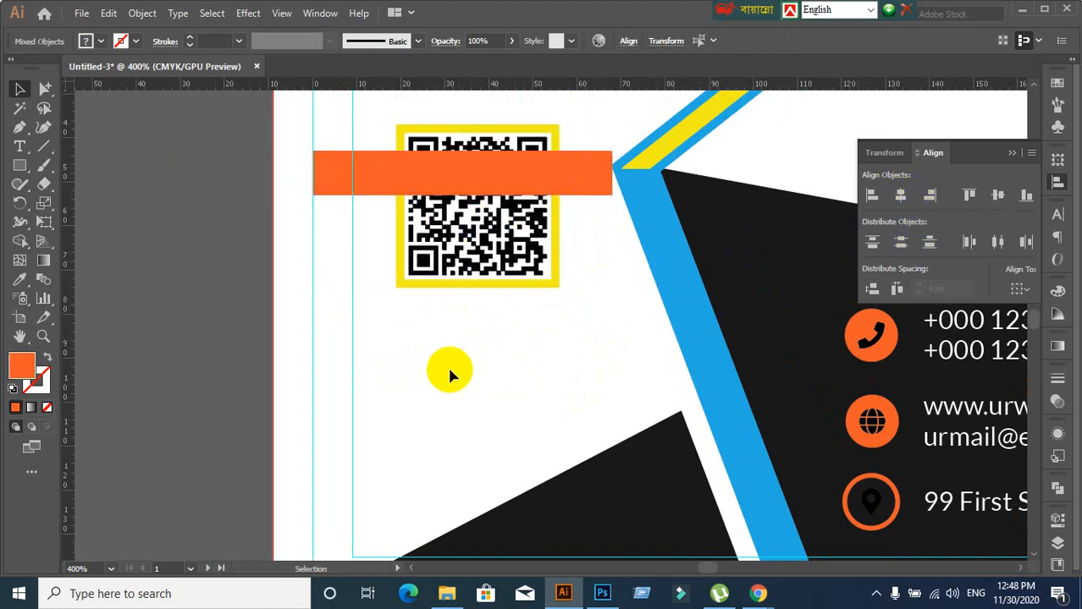
Centre the QR code and yellow square horizontally on the orange bar as key object
click(435, 285)
click(431, 313)
drag(431, 314, 477, 261)
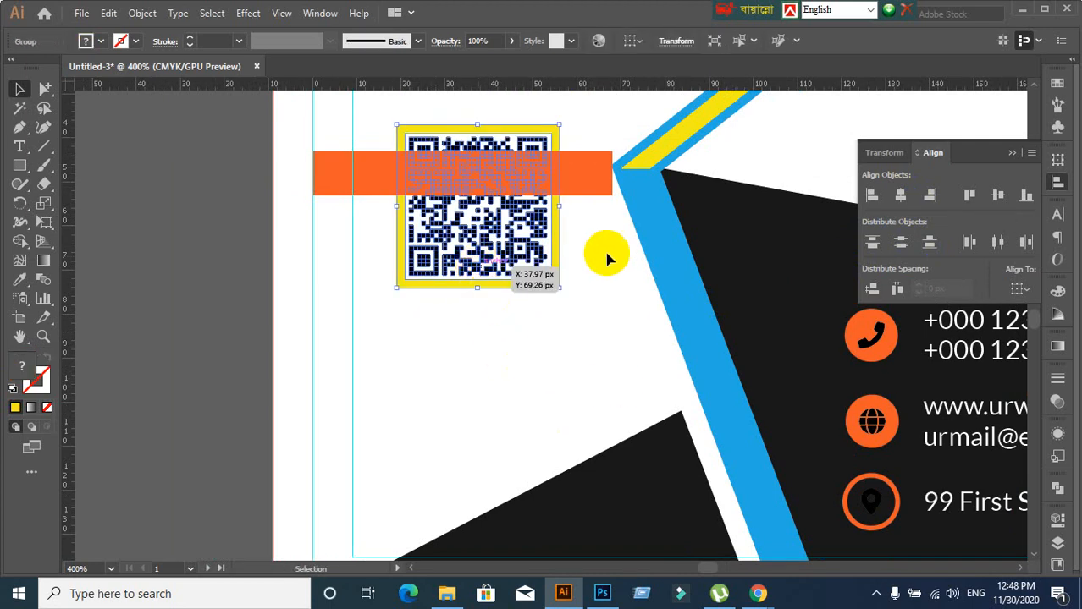
shift+click(592, 178)
click(592, 178)
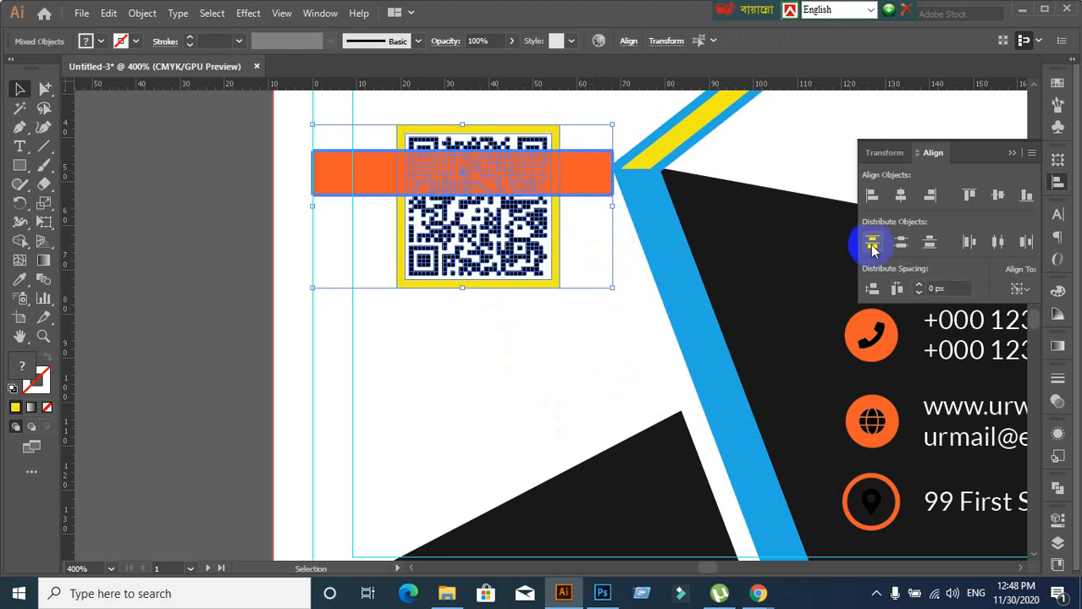
click(899, 195)
Delete the temporary orange bar
click(554, 351)
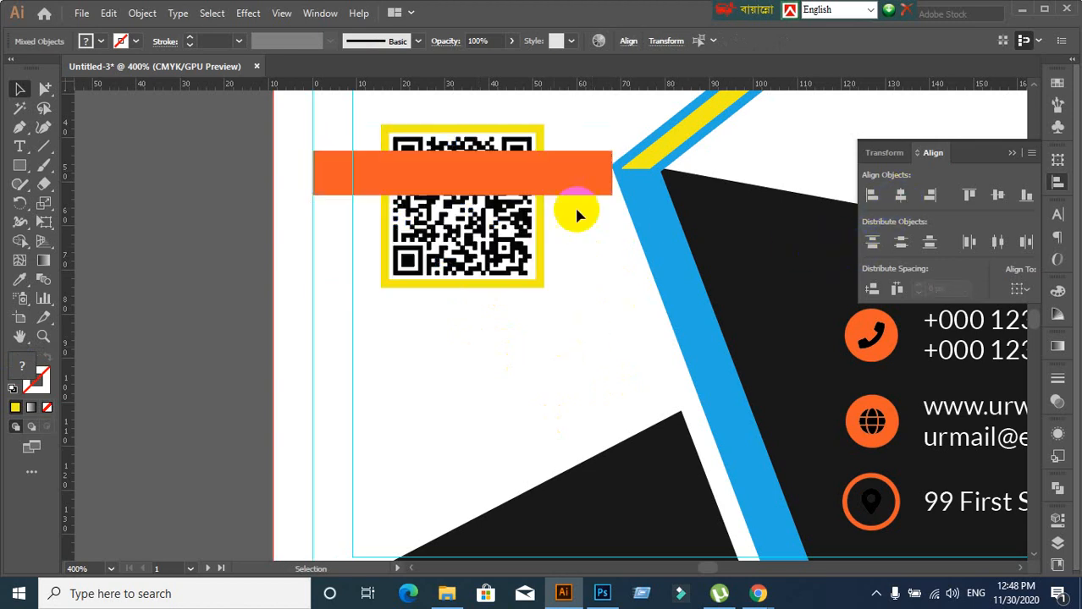
click(575, 169)
key(Delete)
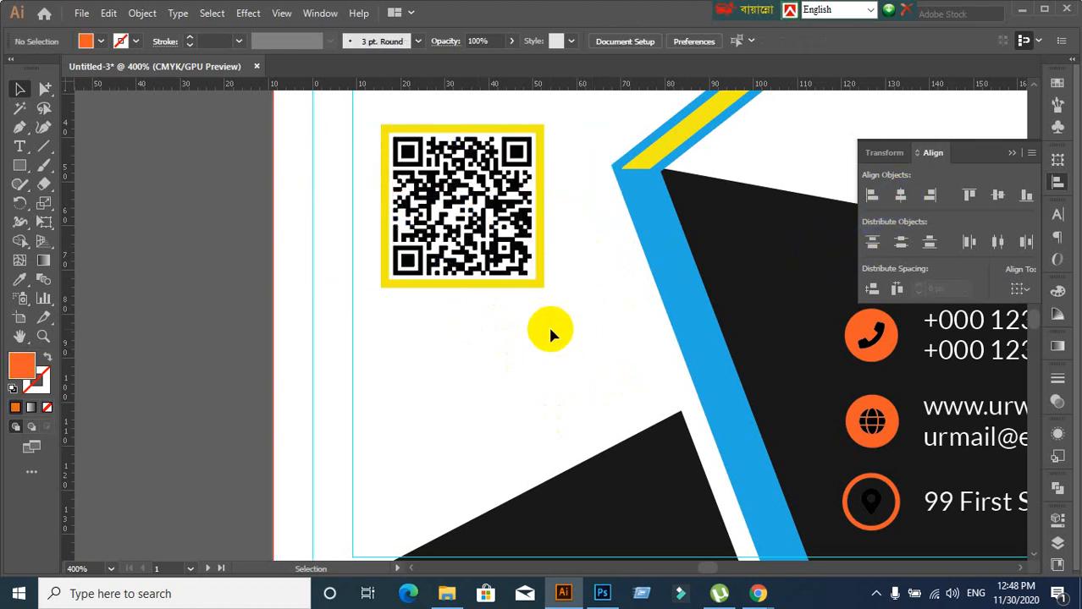
alt+scroll(579, 254, down, 1)
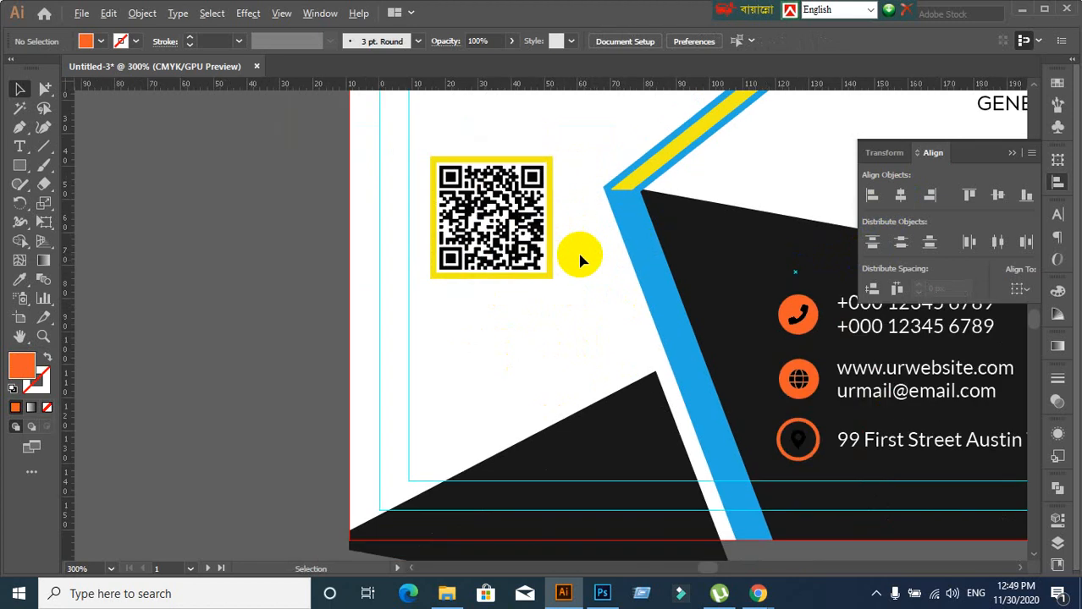
Pan and zoom around the business card, including its lower half
scroll(573, 368, up, 3)
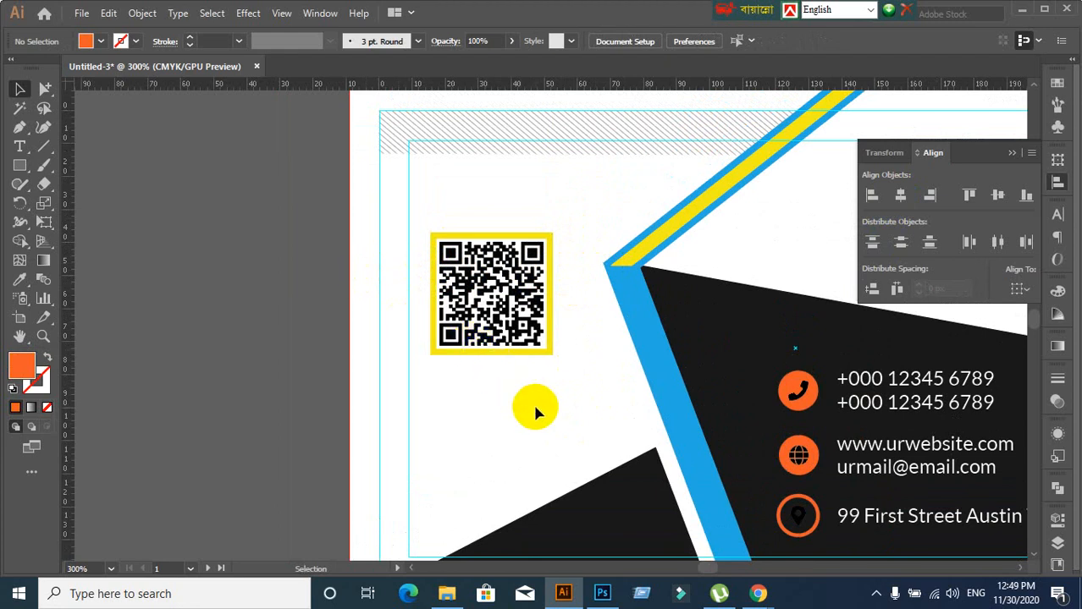
scroll(532, 401, down, 2)
drag(533, 401, 541, 299)
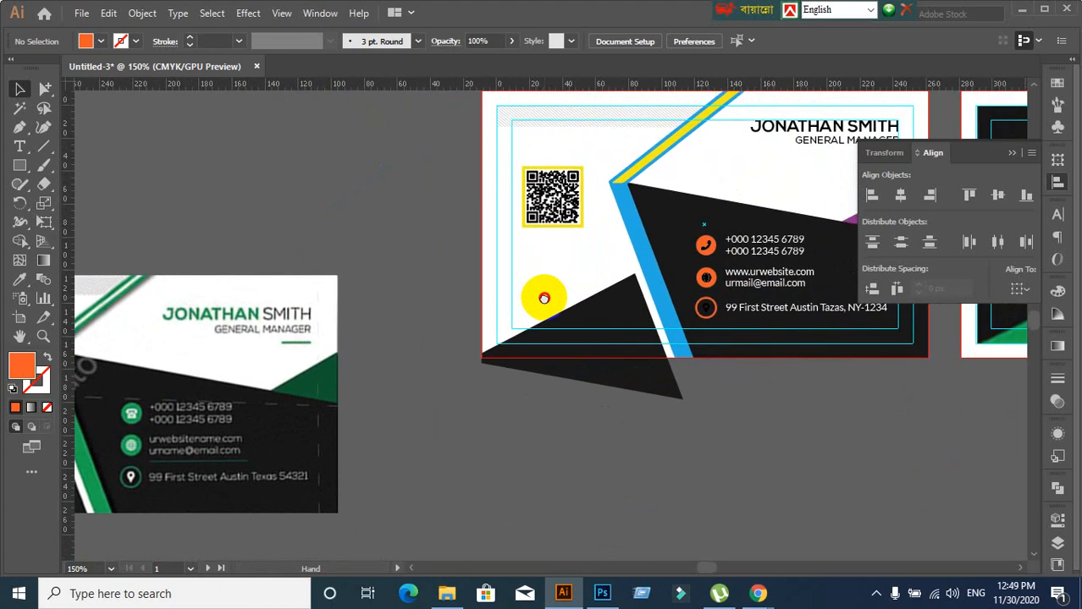
click(788, 309)
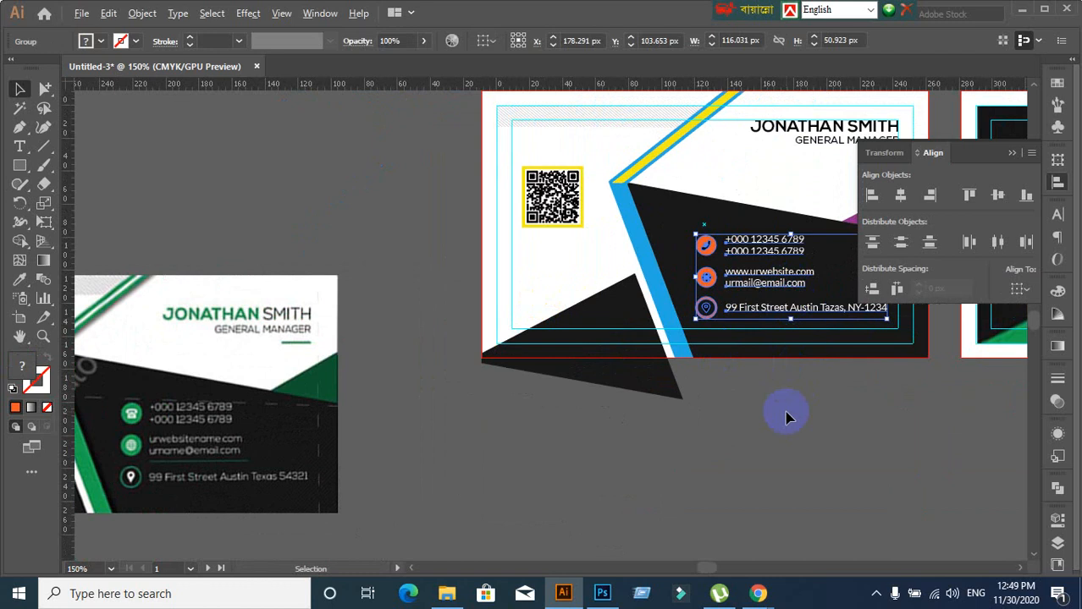
scroll(786, 416, up, 1)
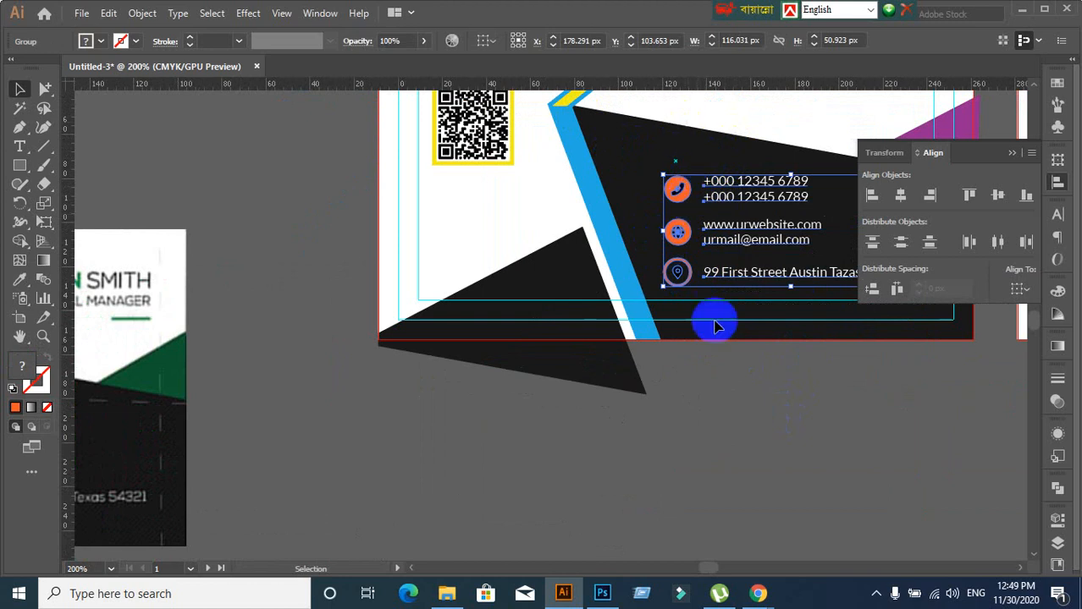
drag(728, 375, 527, 391)
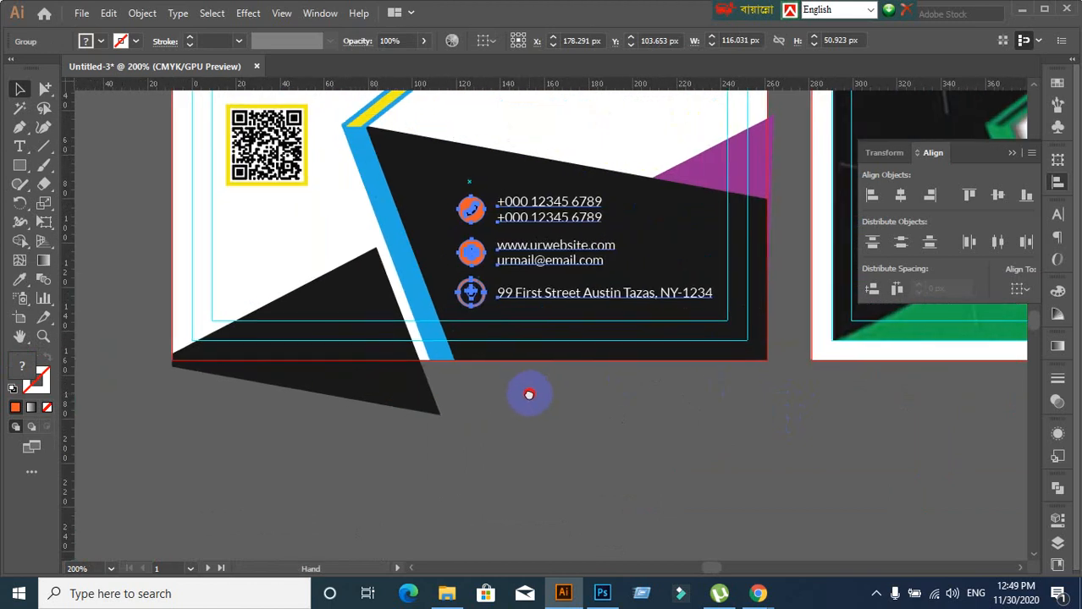
click(563, 404)
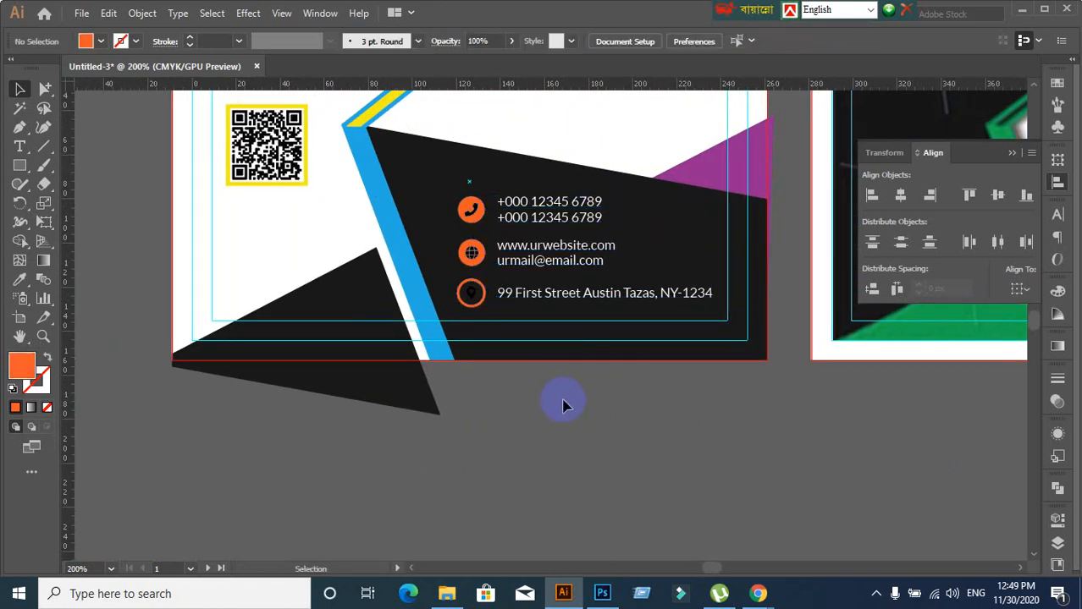
scroll(561, 423, up, 3)
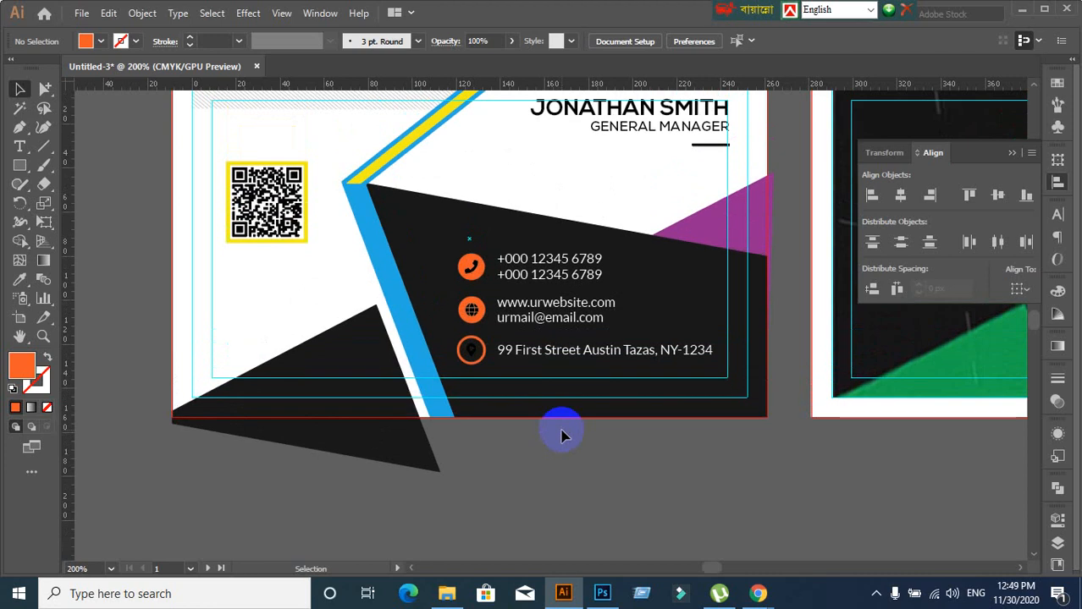
scroll(567, 434, down, 3)
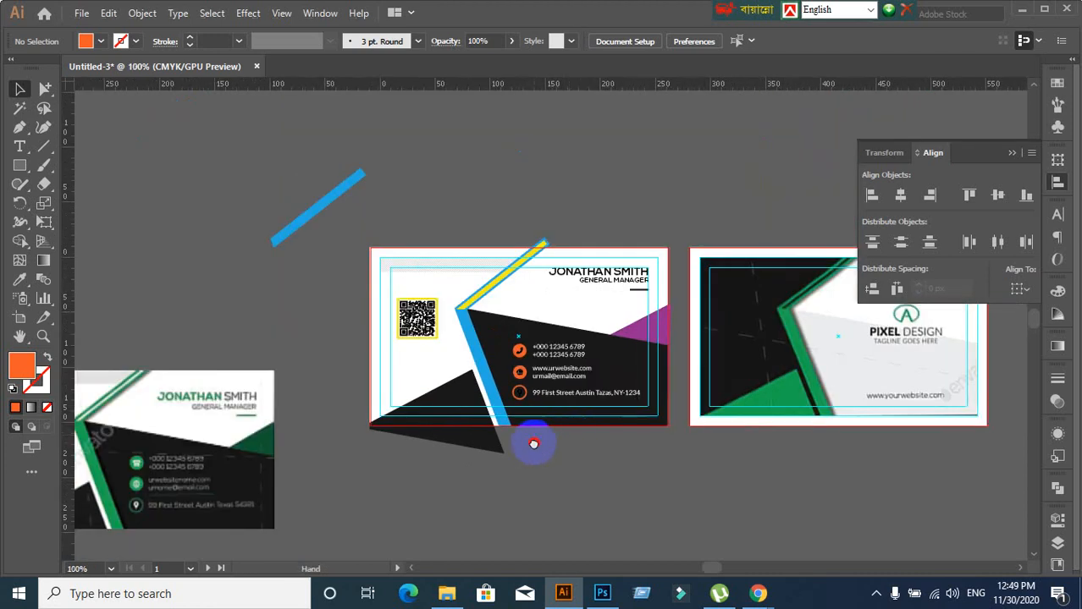
Pan out across the artboards to locate the green reference card
drag(536, 442, 669, 325)
scroll(717, 399, up, 1)
scroll(717, 398, down, 1)
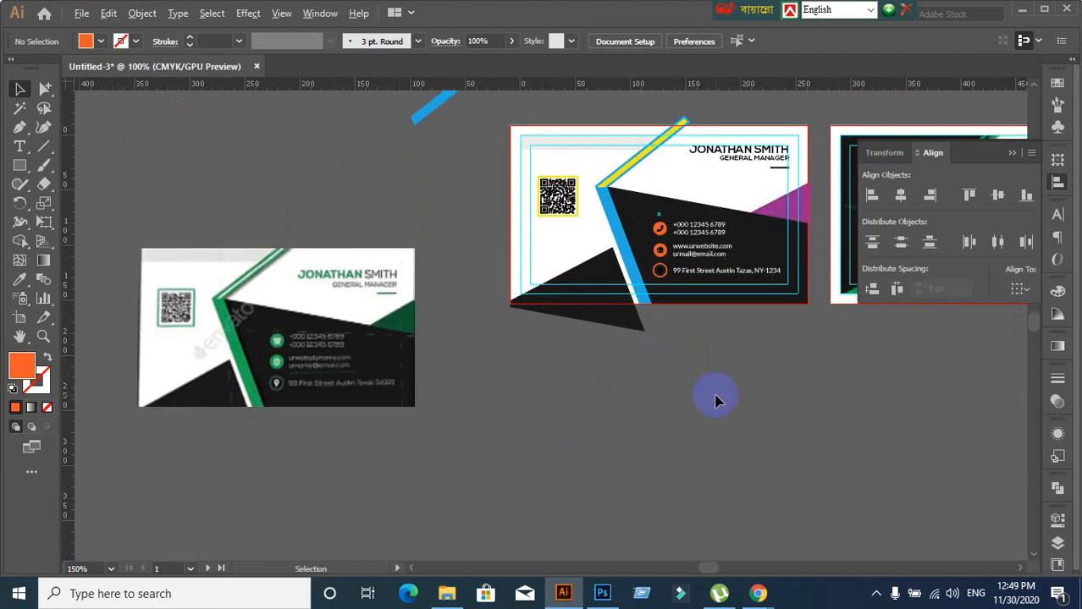
drag(717, 398, 467, 434)
scroll(623, 406, up, 1)
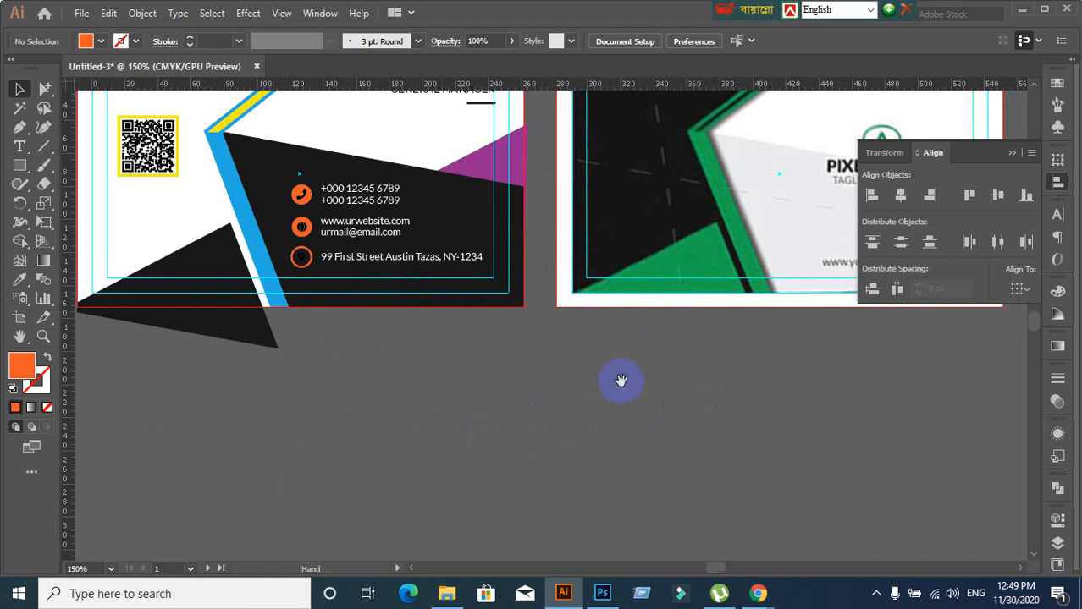
drag(621, 381, 416, 435)
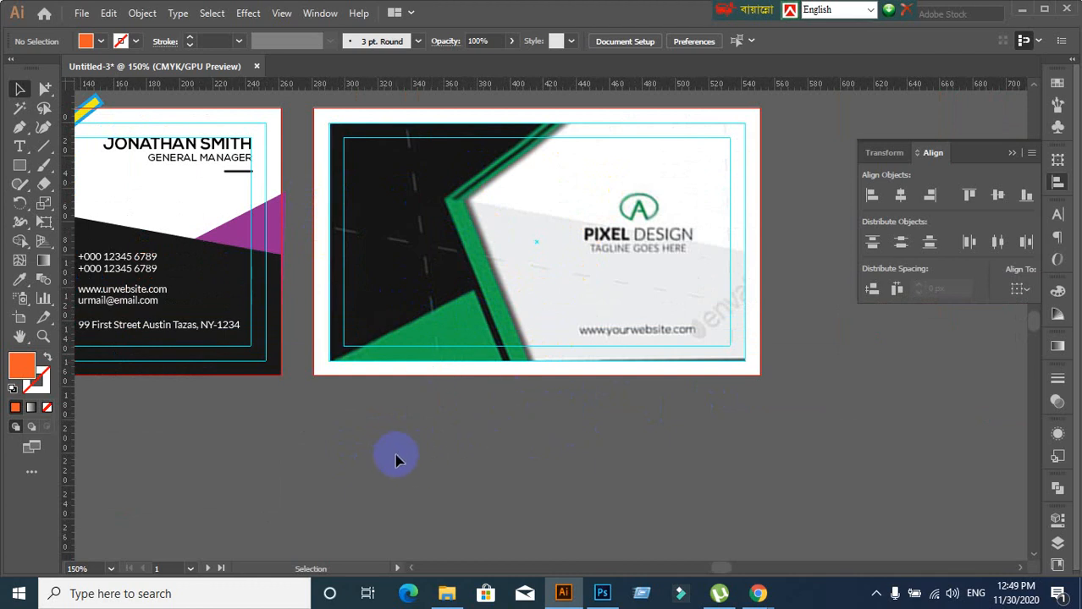
scroll(434, 398, down, 1)
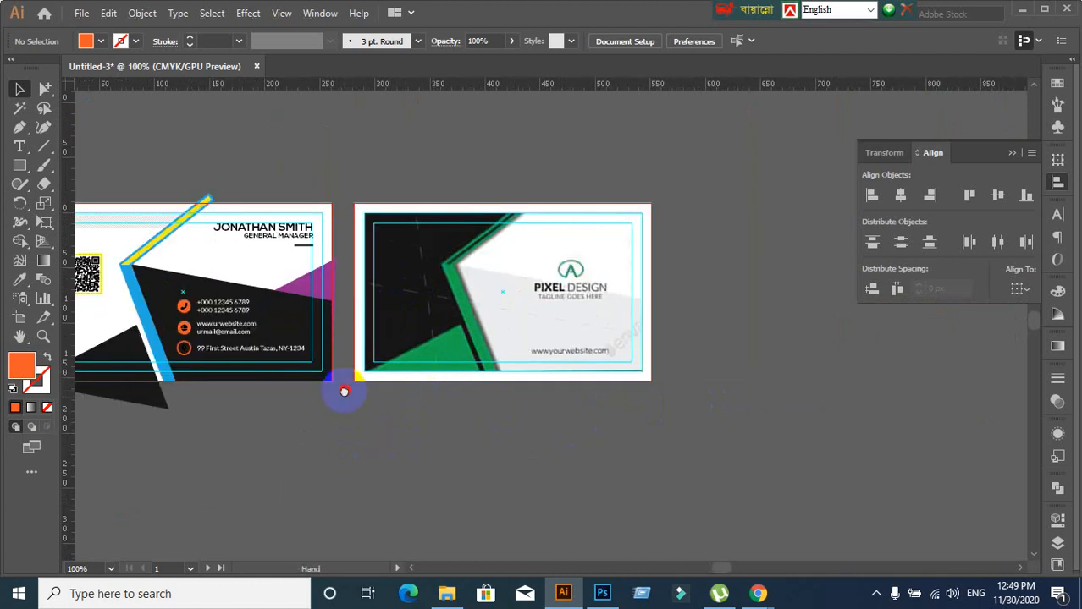
drag(346, 386, 652, 283)
Move the green reference card just left of the business card
drag(260, 278, 698, 439)
scroll(524, 315, up, 2)
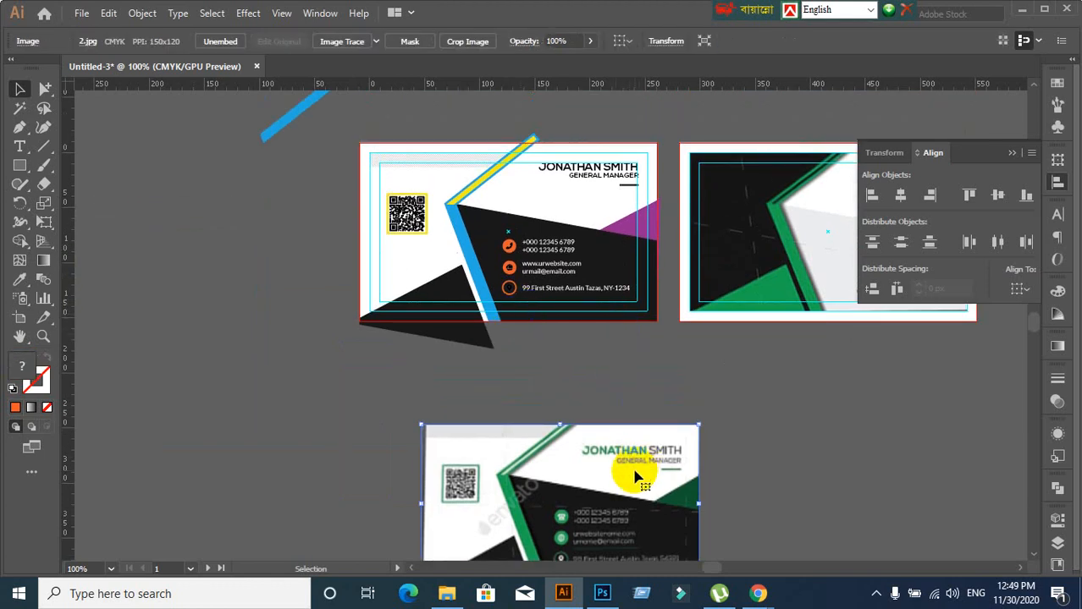
drag(634, 476, 286, 234)
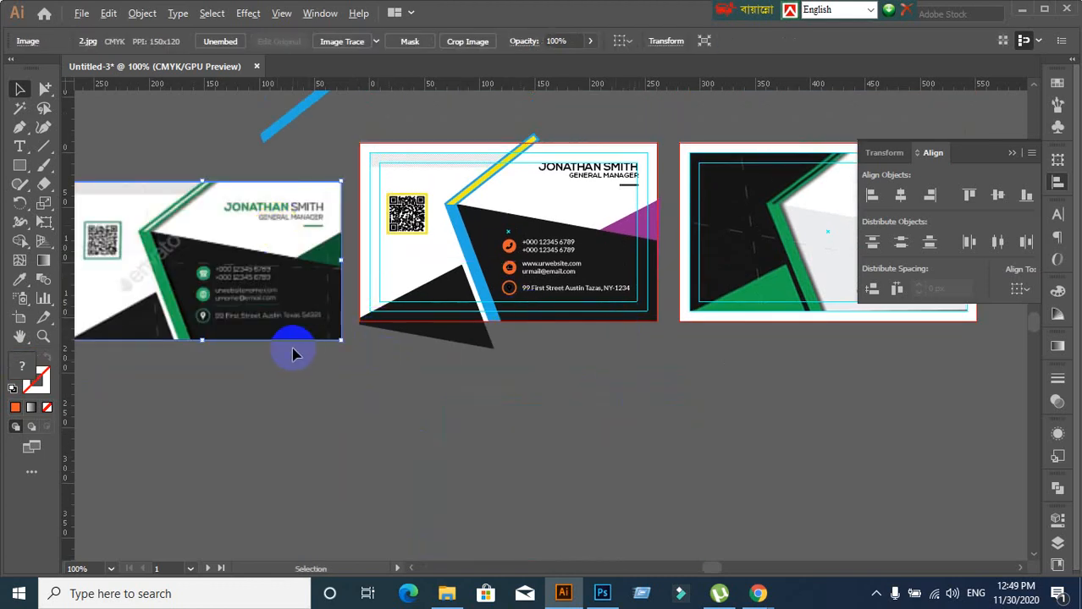
scroll(305, 355, up, 2)
scroll(341, 404, up, 3)
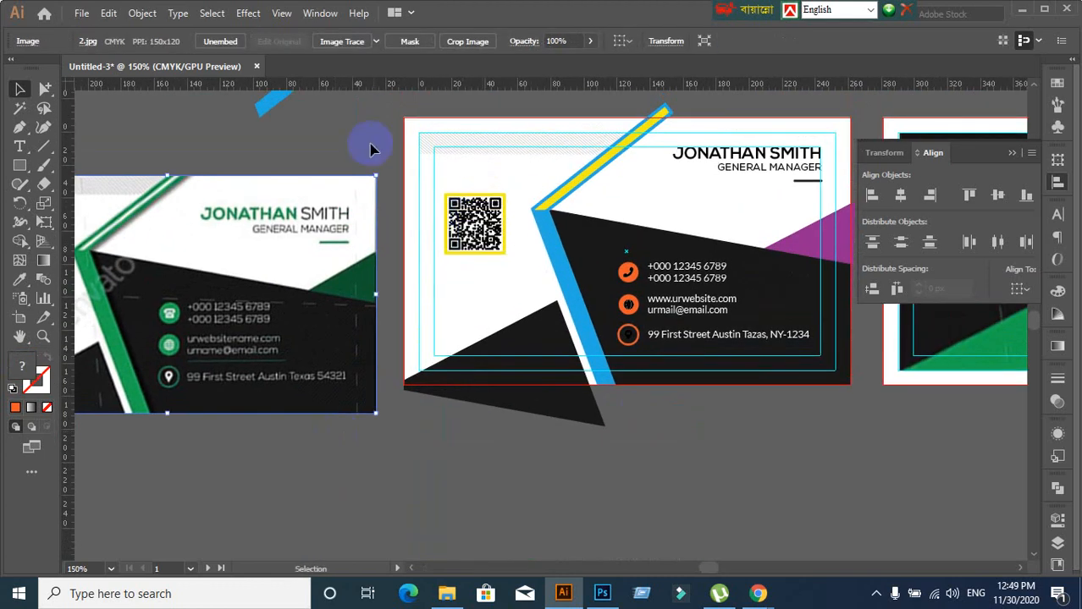
Fill the yellow diagonal stripe with white
click(370, 143)
click(564, 186)
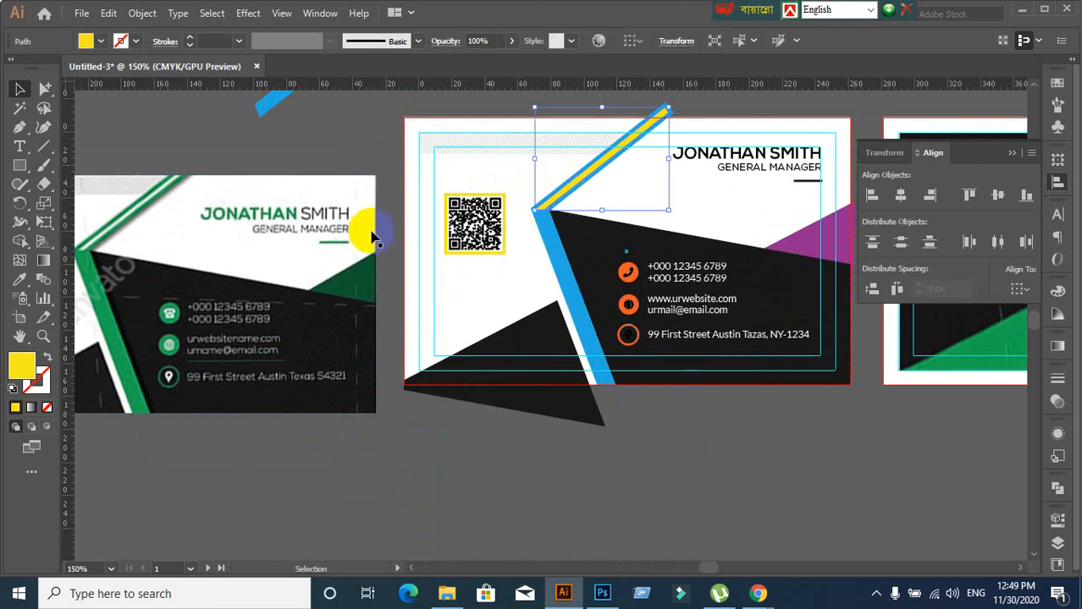
click(97, 41)
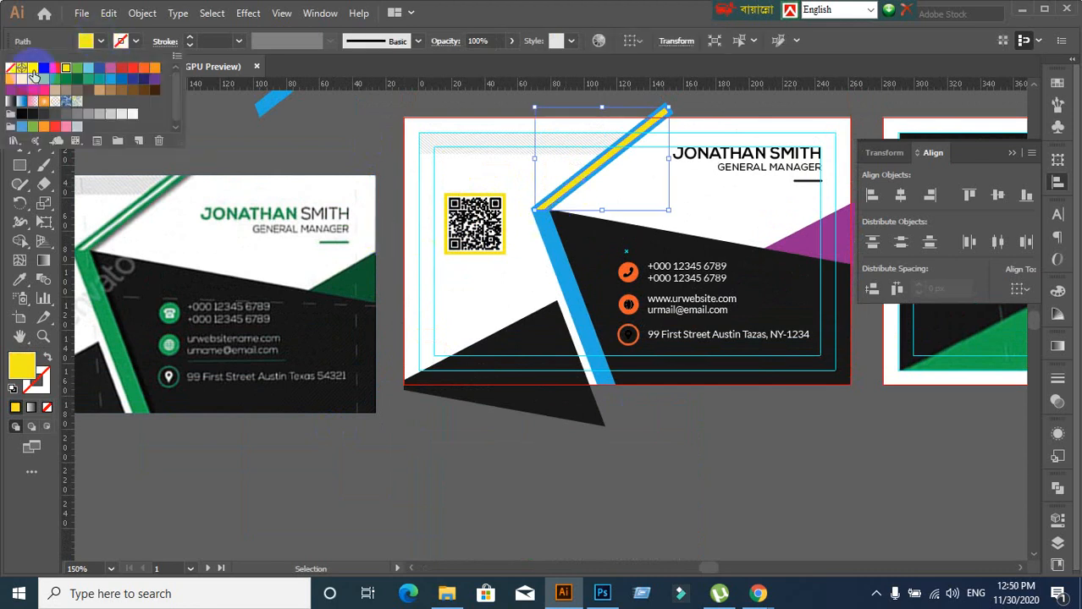
click(32, 76)
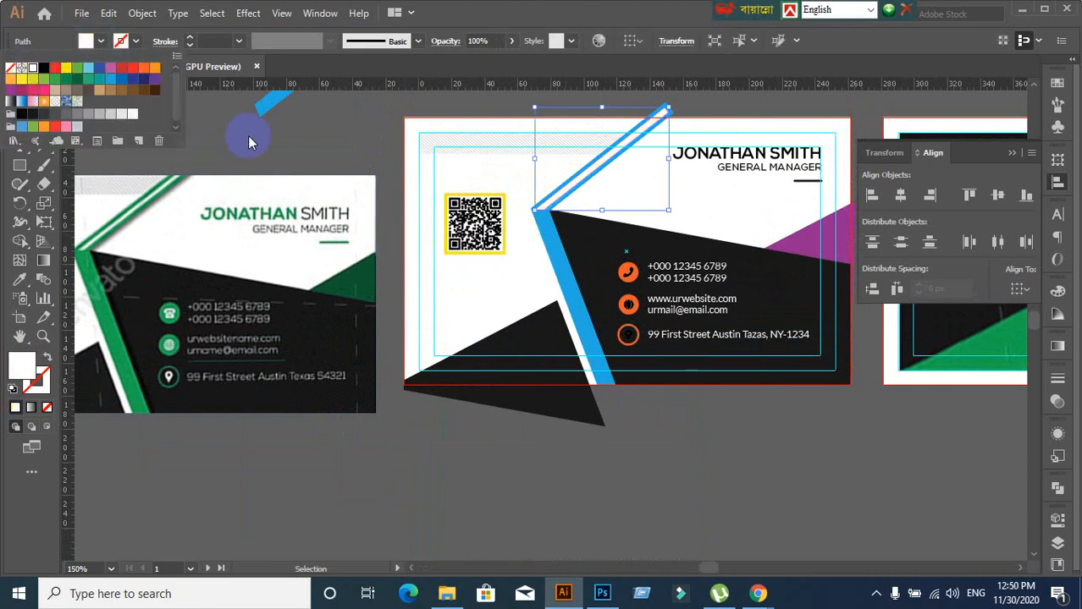
Unlock all shapes and recolour the blue diagonal strip with the reference card's green
click(592, 338)
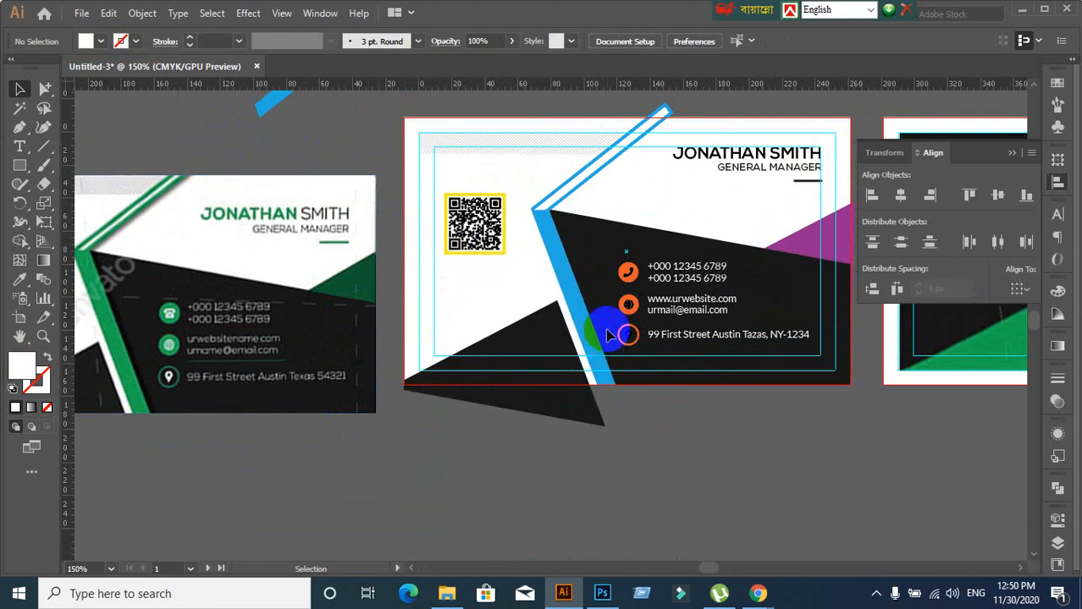
key(ctrl+alt+2)
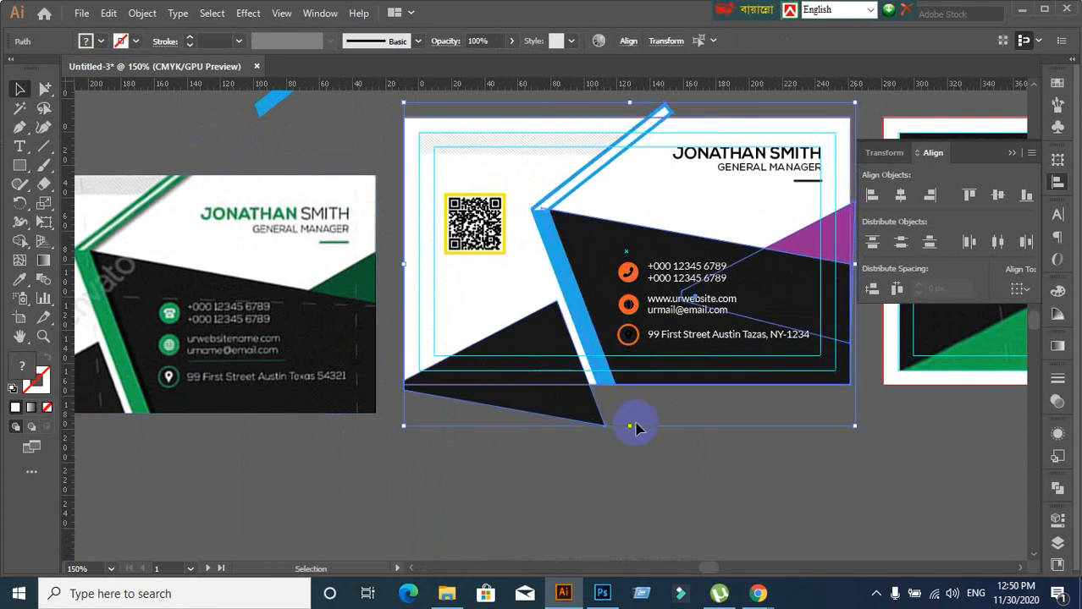
click(699, 506)
click(588, 347)
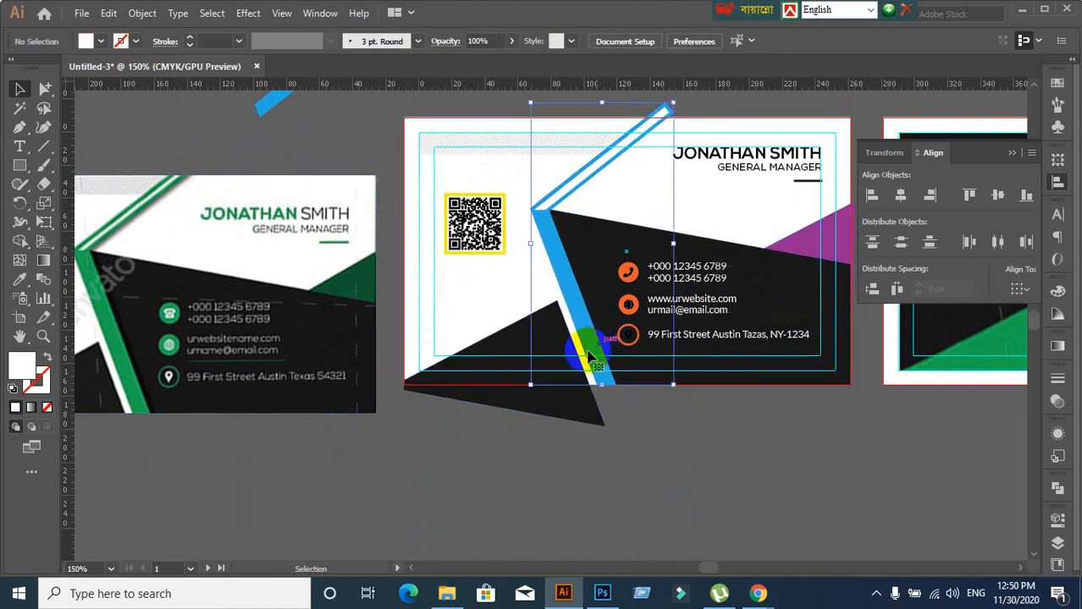
key(i)
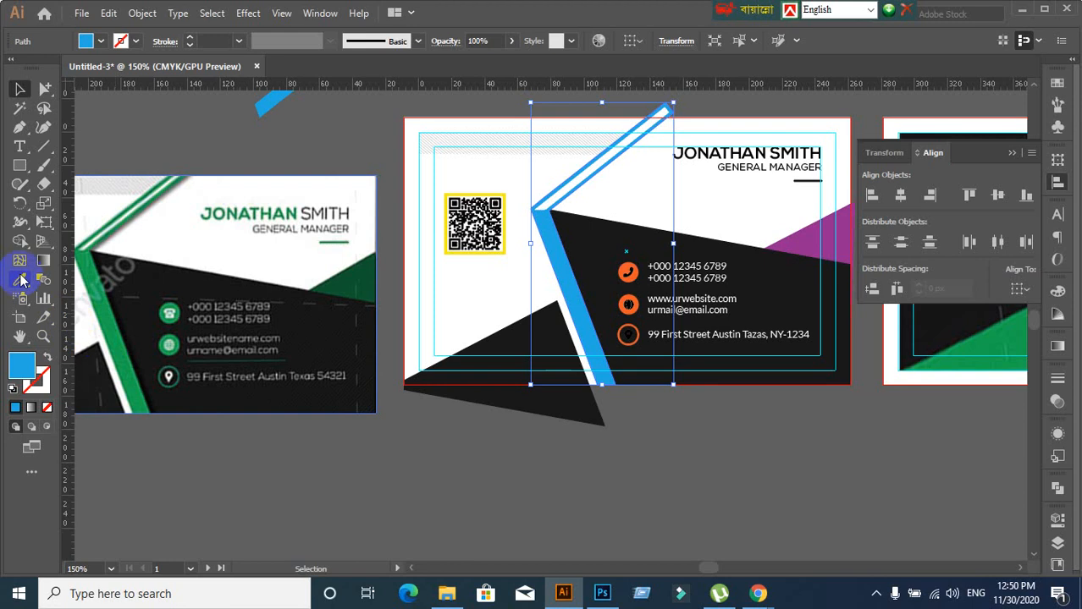
click(106, 316)
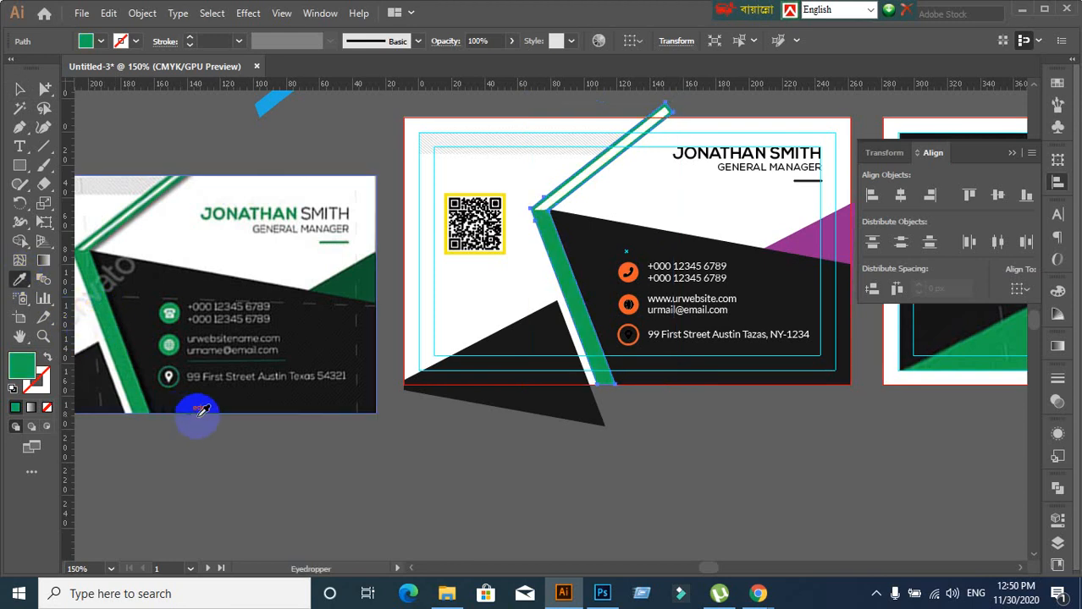
click(19, 89)
click(582, 494)
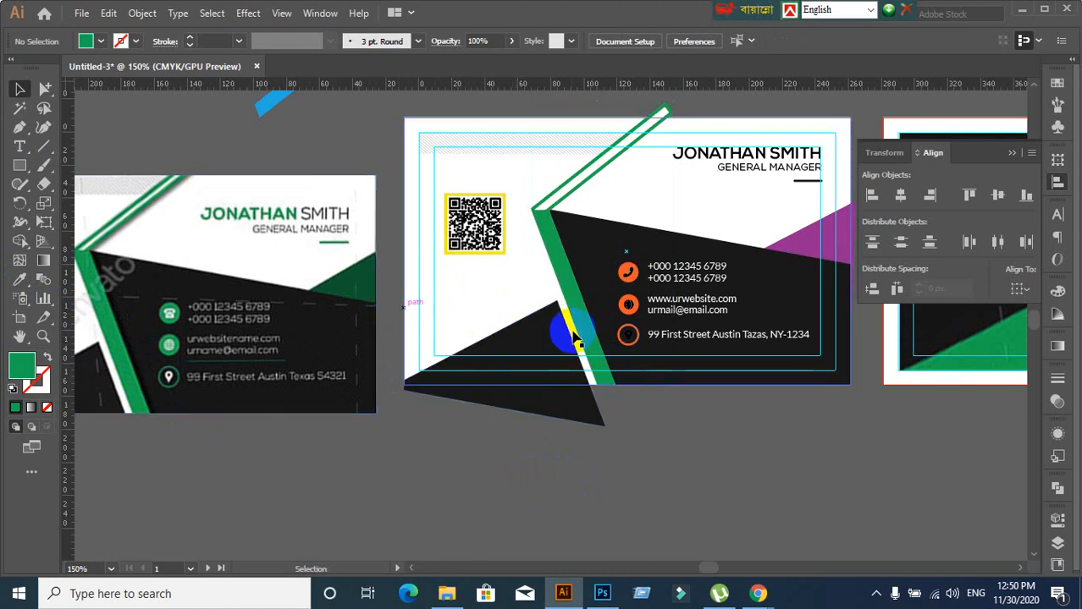
Turn the purple corner triangle the reference card's dark green
click(829, 236)
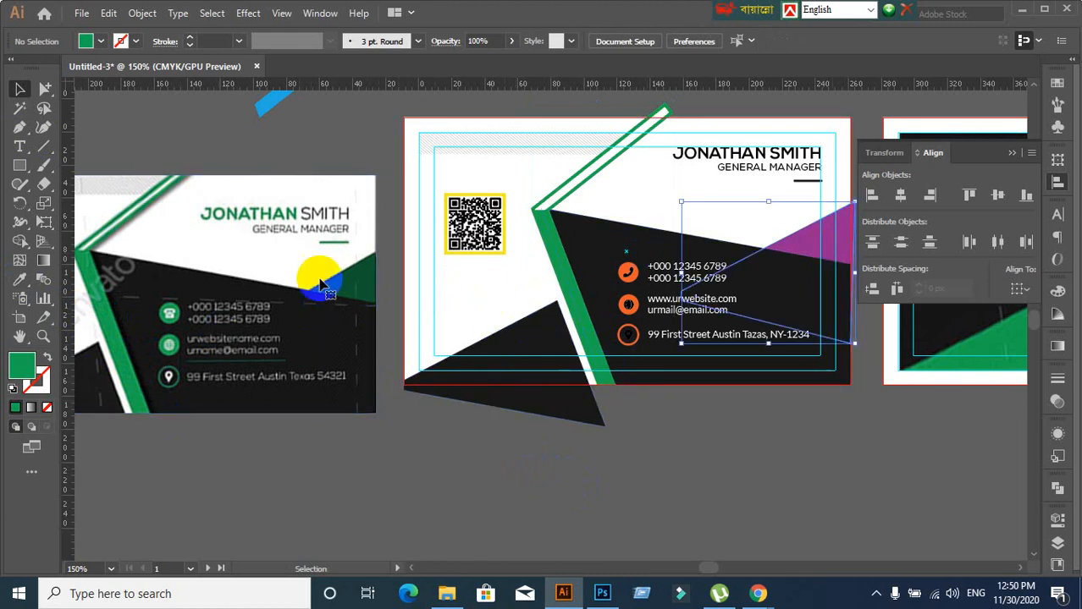
click(20, 279)
click(363, 271)
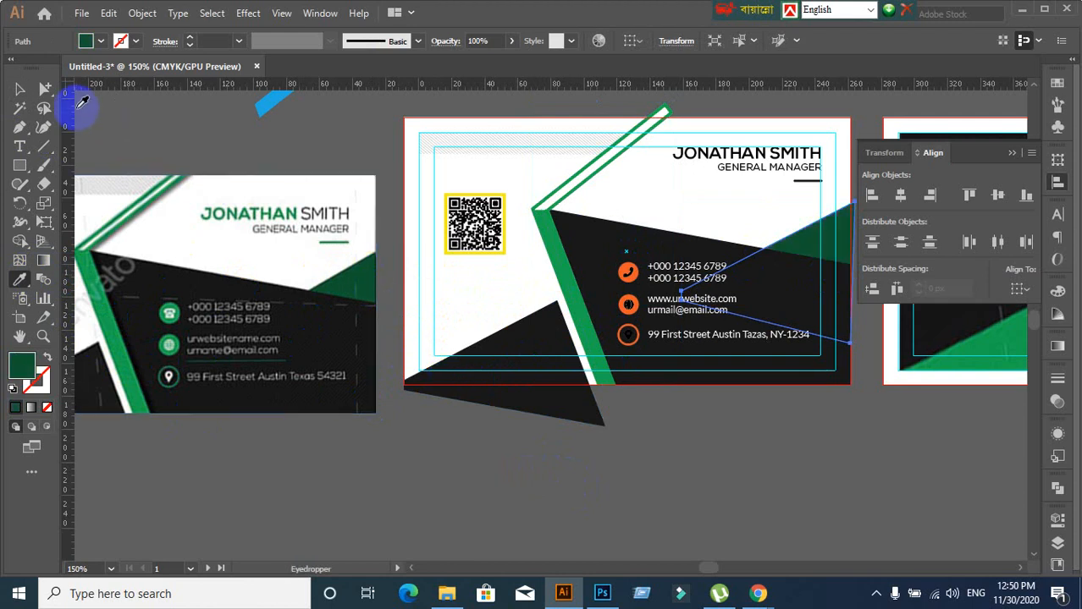
click(21, 89)
click(309, 138)
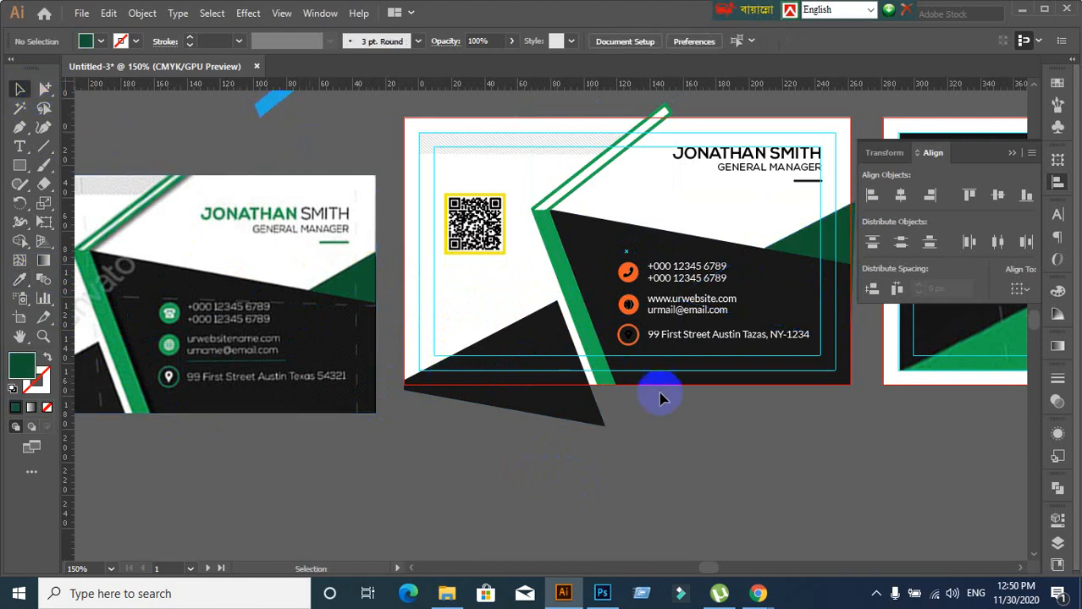
Zoom to the name area, undoing an accidental move of the white card background
scroll(712, 427, down, 1)
scroll(714, 429, up, 2)
scroll(712, 428, down, 1)
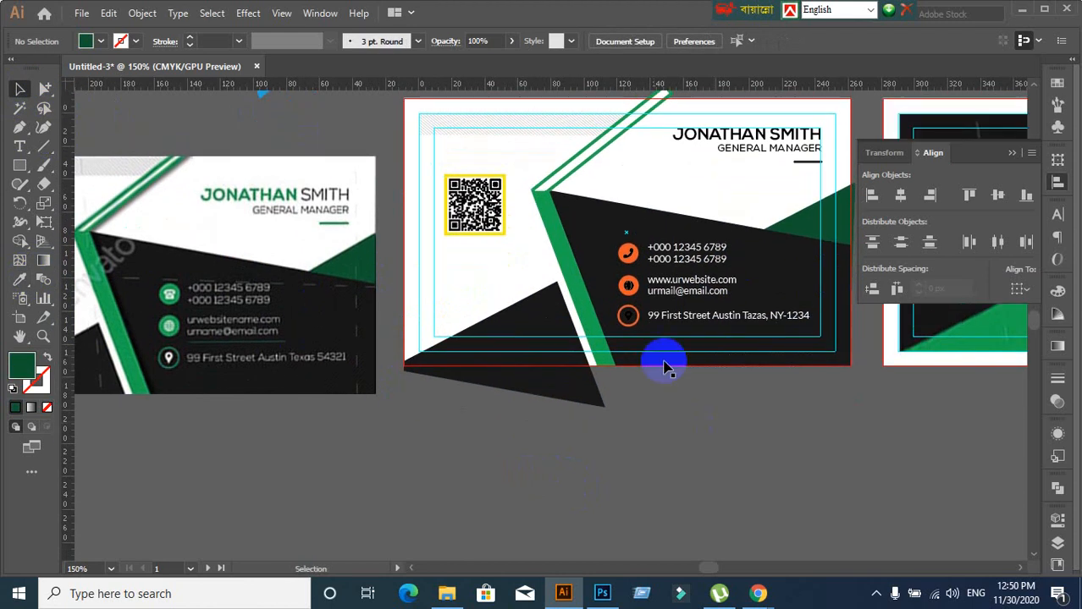
drag(743, 203, 686, 247)
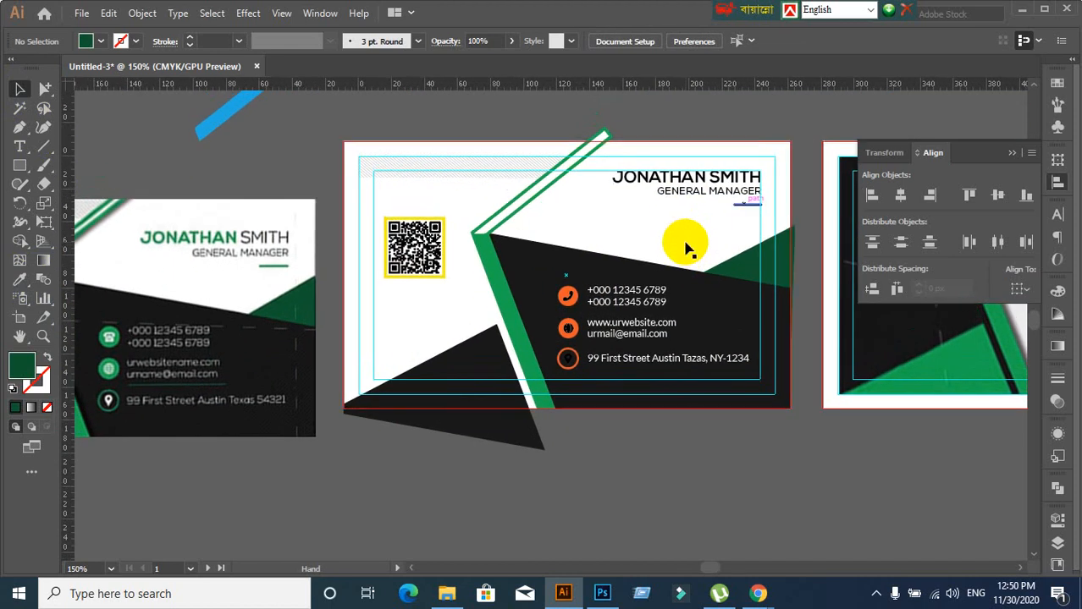
click(639, 182)
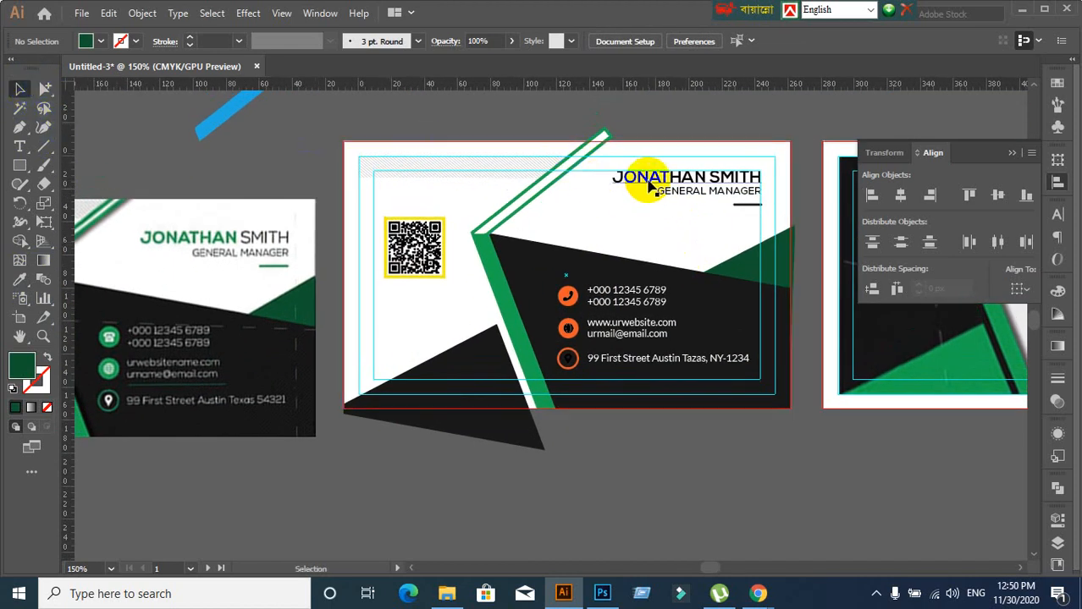
click(670, 220)
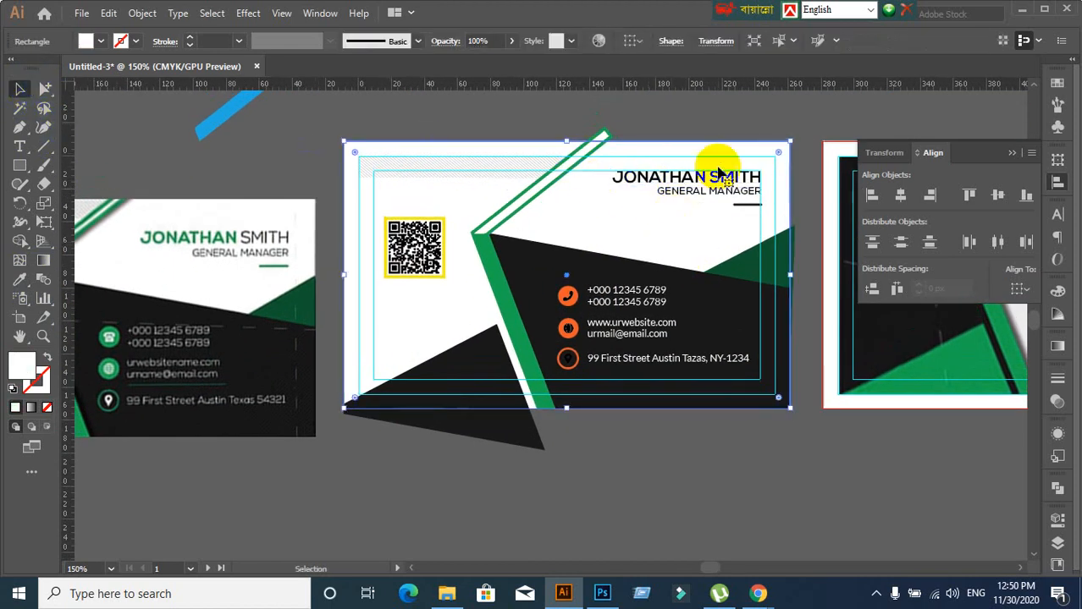
drag(717, 165, 742, 213)
key(ctrl+z)
click(778, 127)
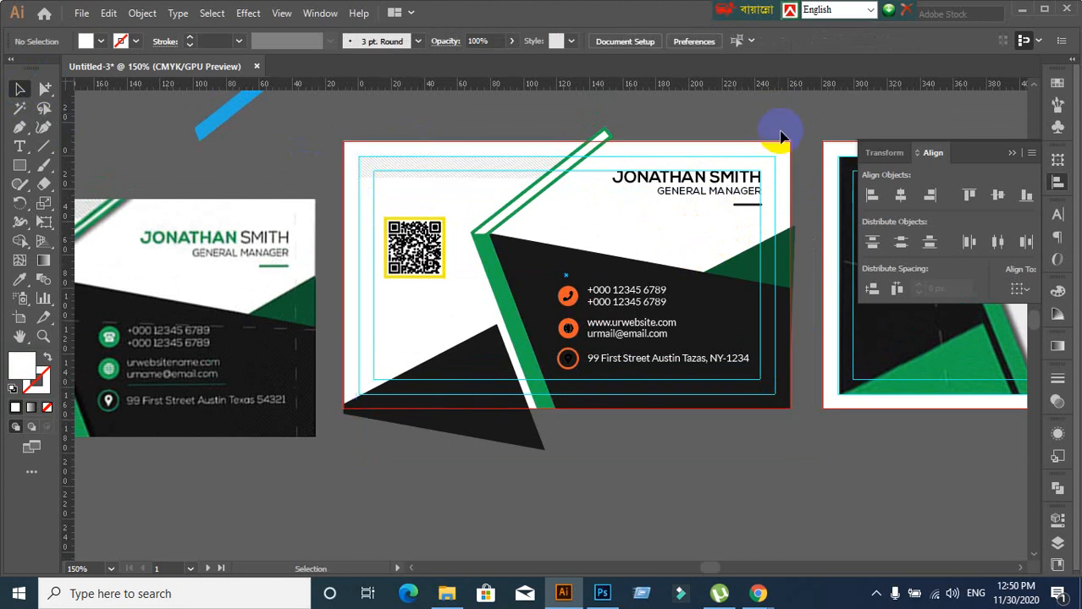
Right-align the JONATHAN SMITH name and the dash line beneath GENERAL MANAGER
scroll(785, 194, up, 2)
click(688, 172)
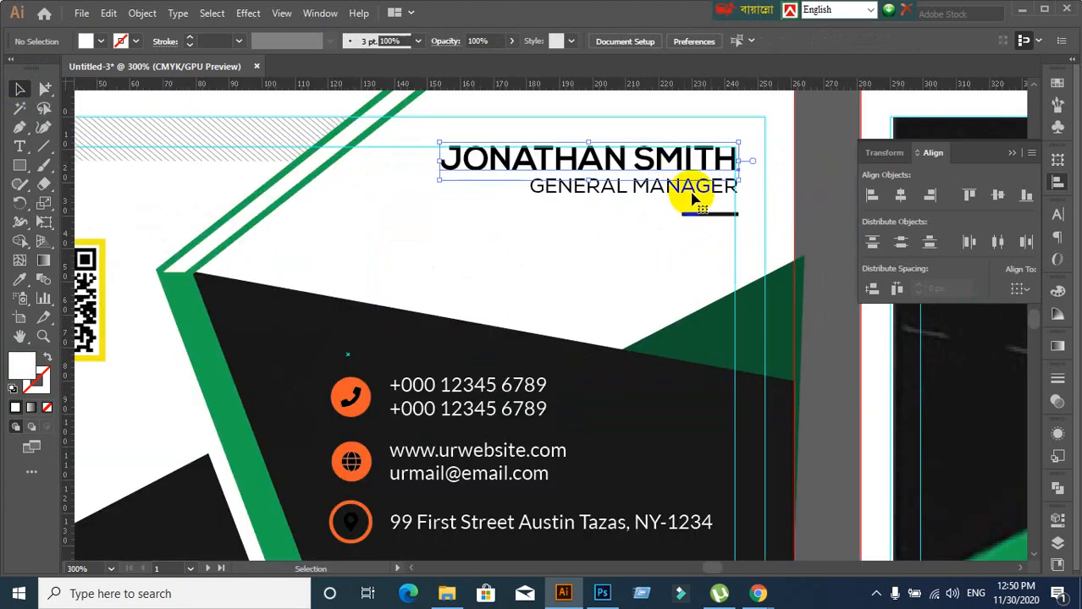
shift+click(701, 215)
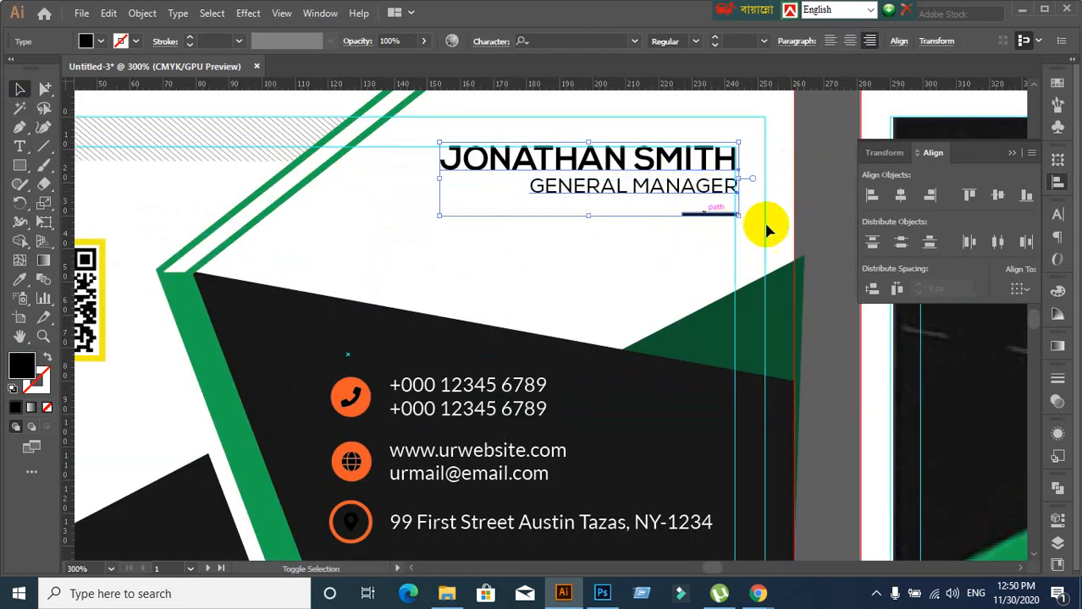
click(931, 199)
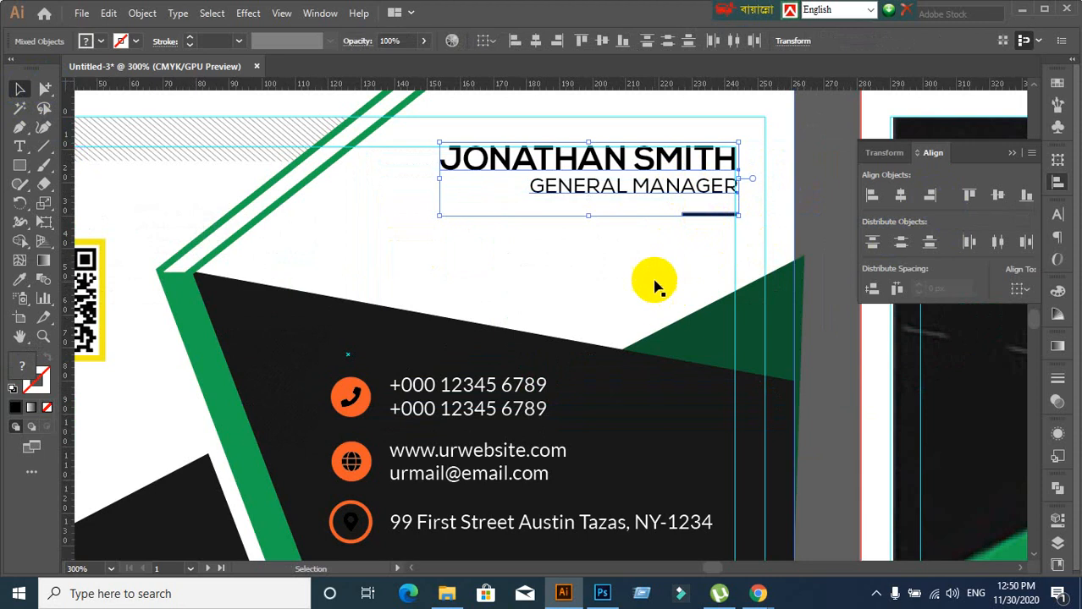
click(651, 284)
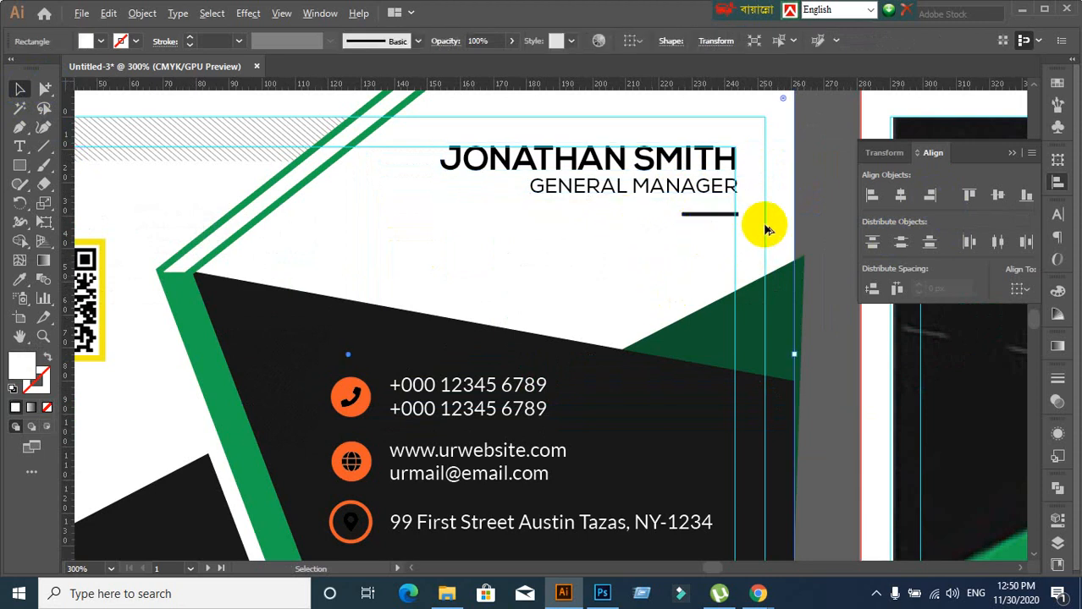
Check the GENERAL MANAGER and name text selections after the alignment
scroll(762, 224, up, 2)
click(684, 147)
scroll(727, 170, up, 1)
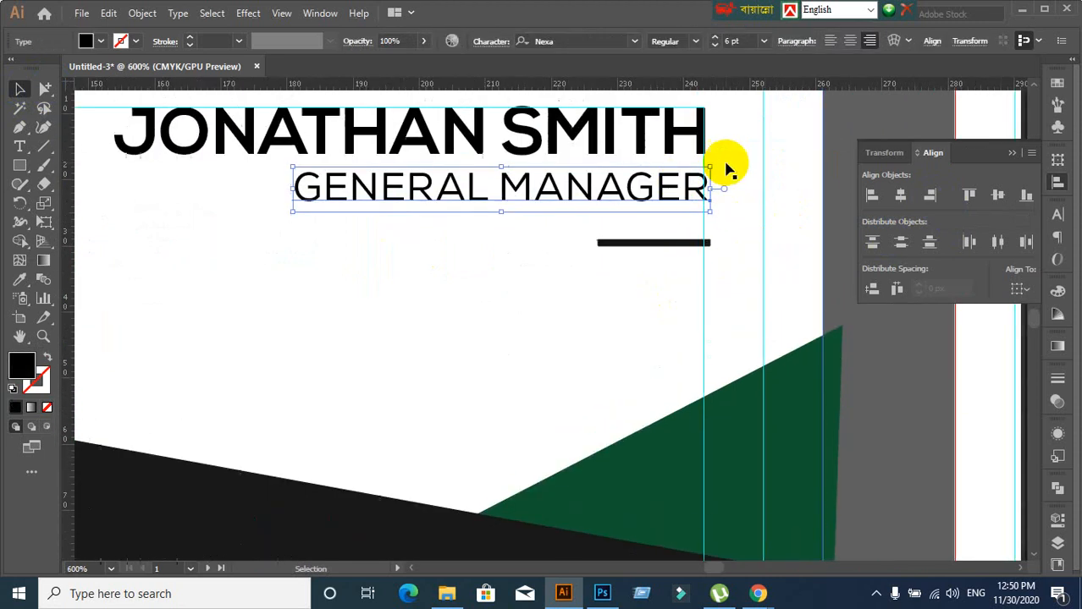
click(699, 129)
scroll(744, 233, down, 3)
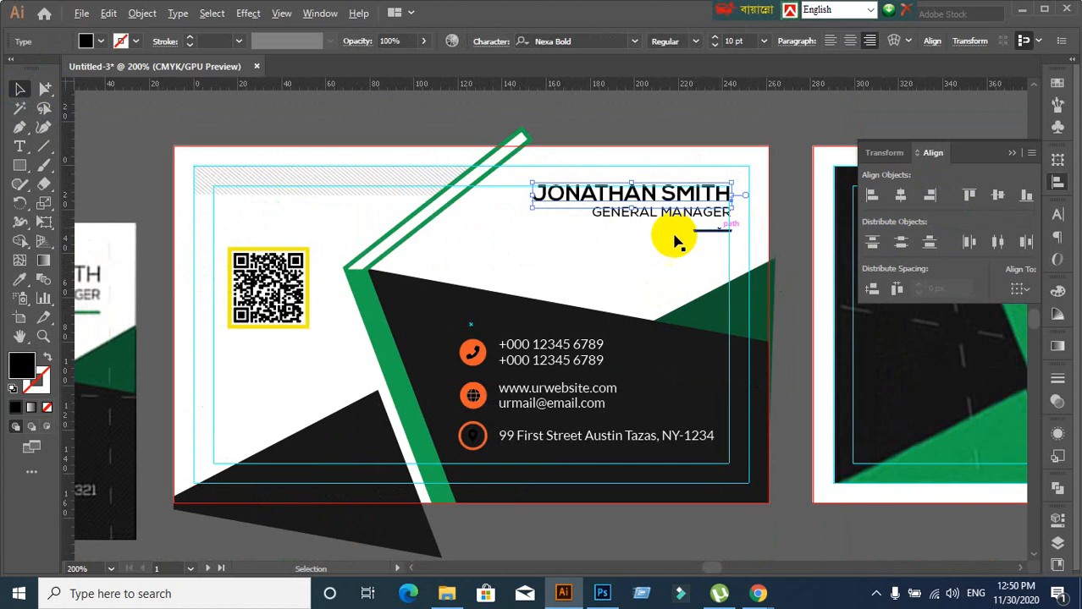
click(632, 127)
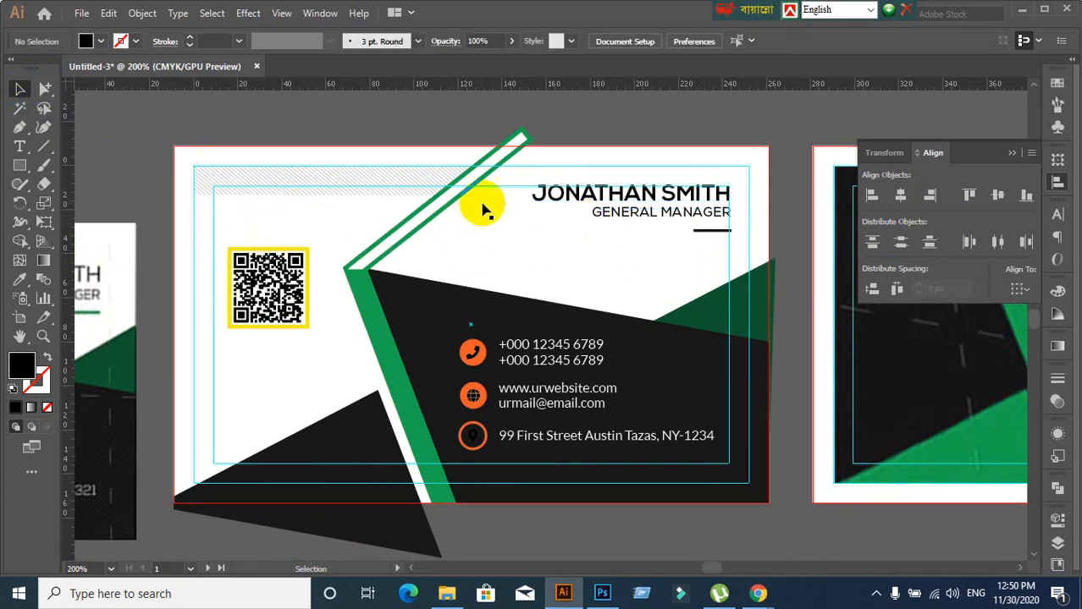
Try highlighting the word JONATHAN inside the name, then zoom in on the name
click(530, 269)
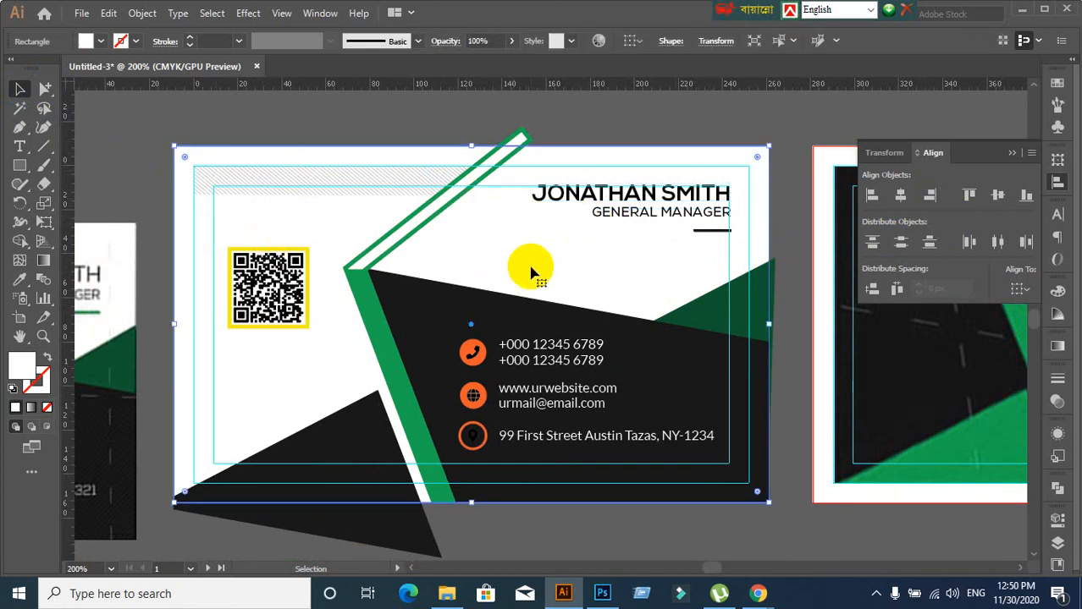
key(ctrl+shift+a)
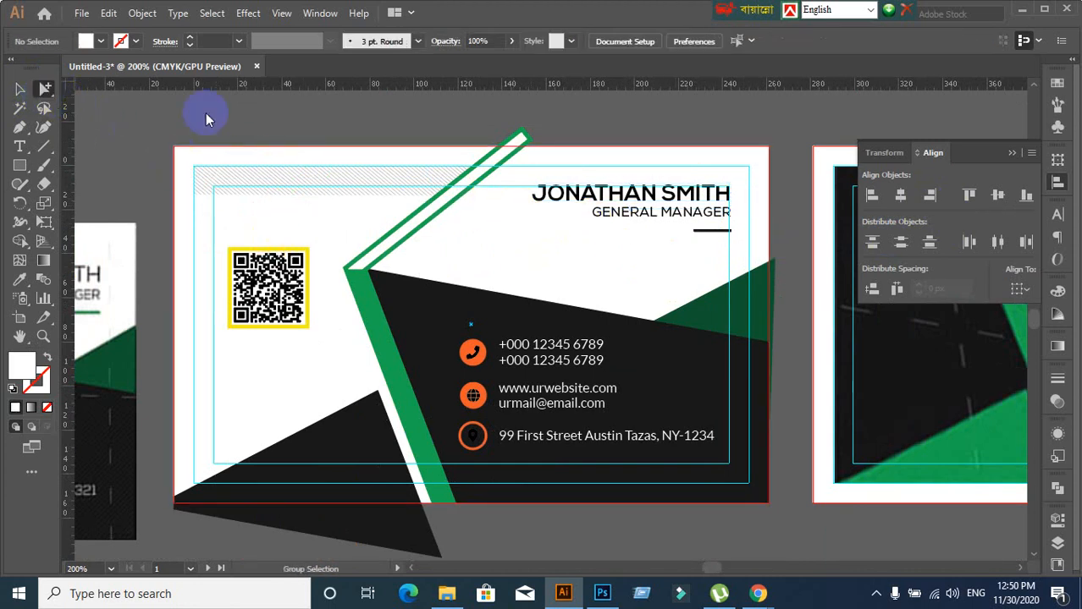
drag(522, 182, 659, 199)
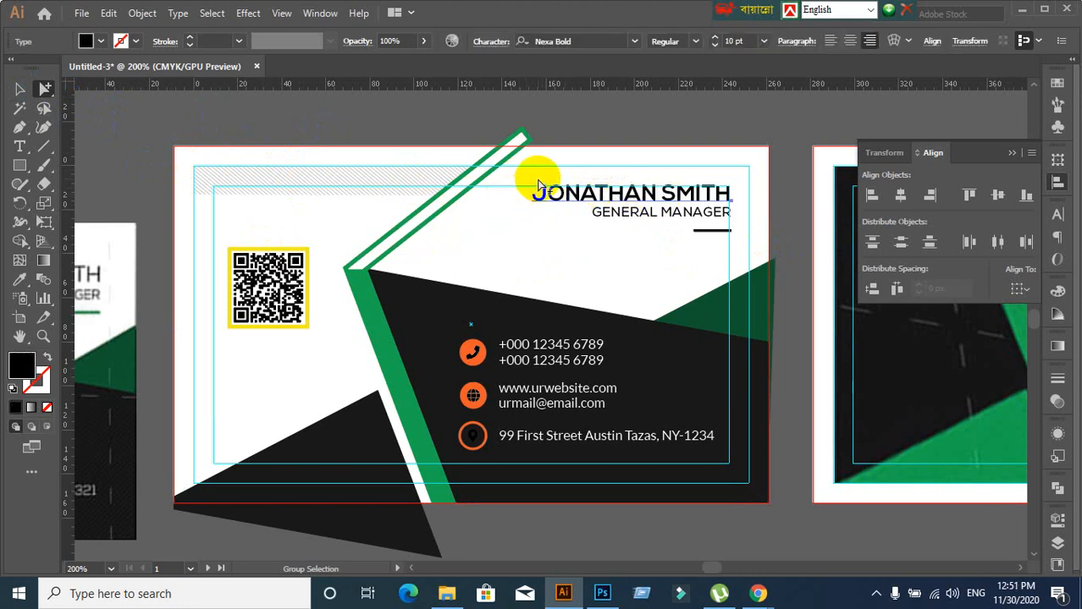
drag(538, 183, 636, 196)
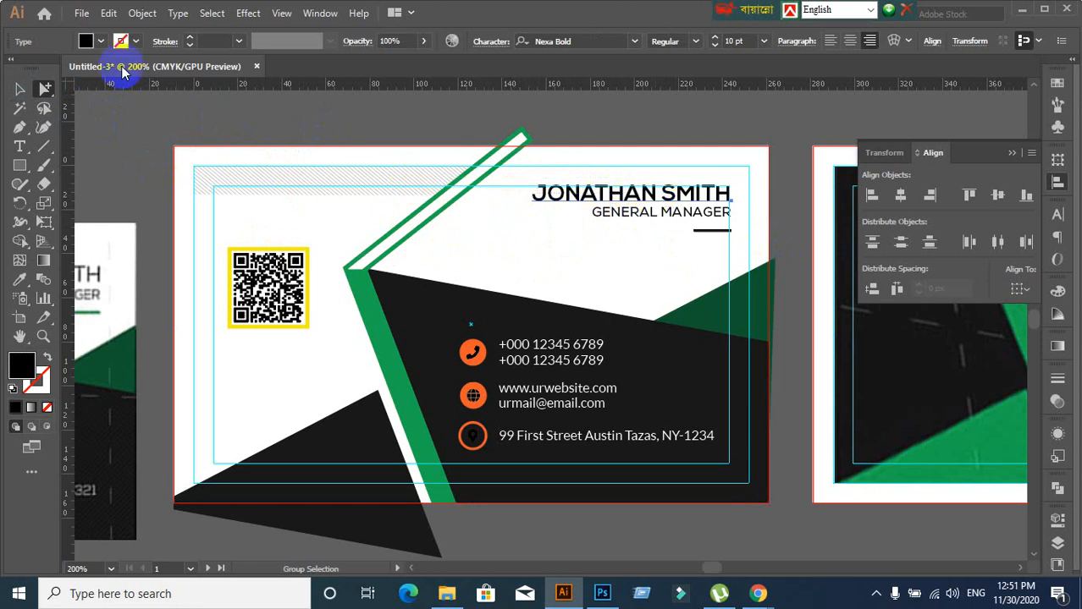
click(20, 89)
click(478, 249)
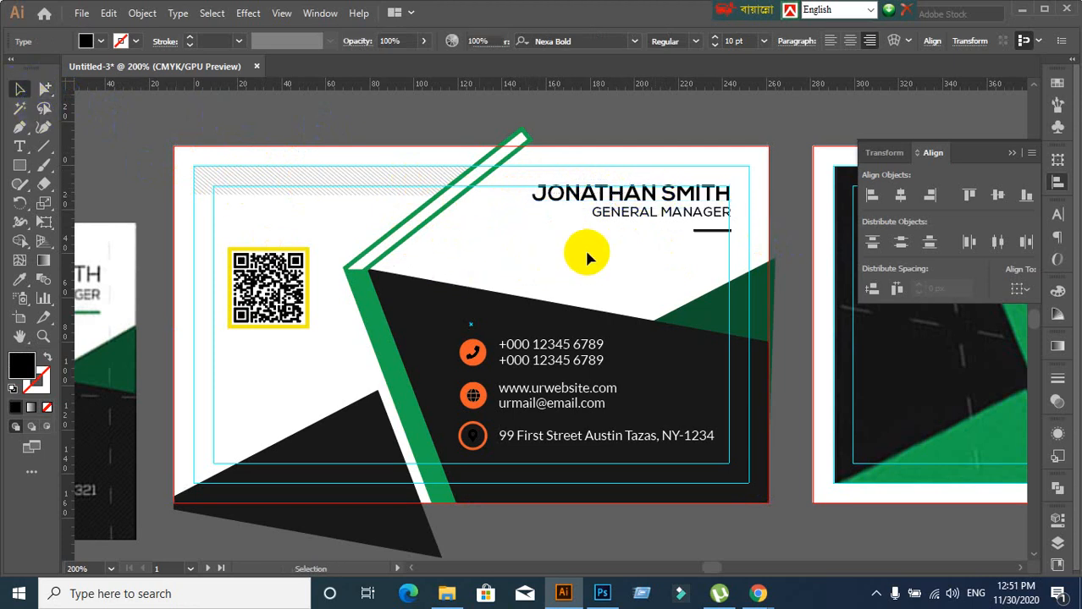
scroll(584, 248, up, 2)
drag(559, 239, 401, 294)
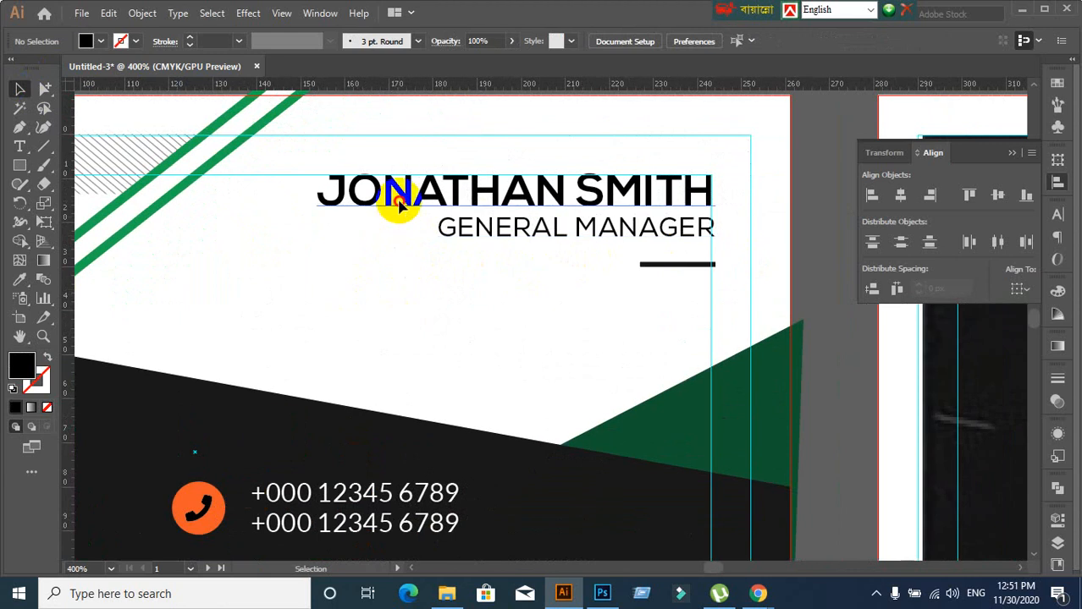
Highlight the word JONATHAN in the name, then leave text editing
click(403, 207)
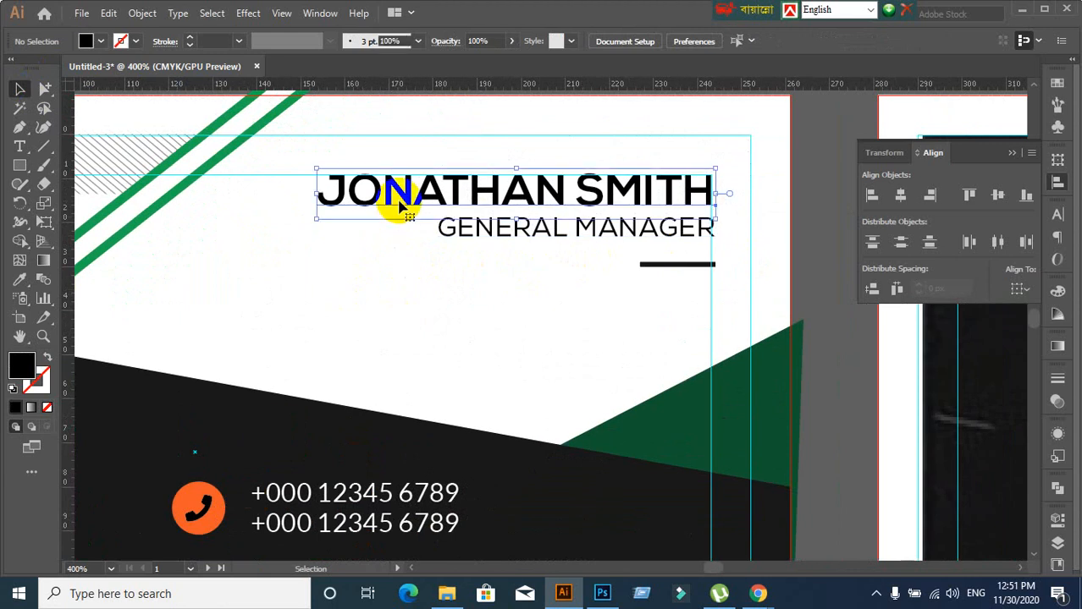
double_click(548, 192)
drag(564, 183, 307, 203)
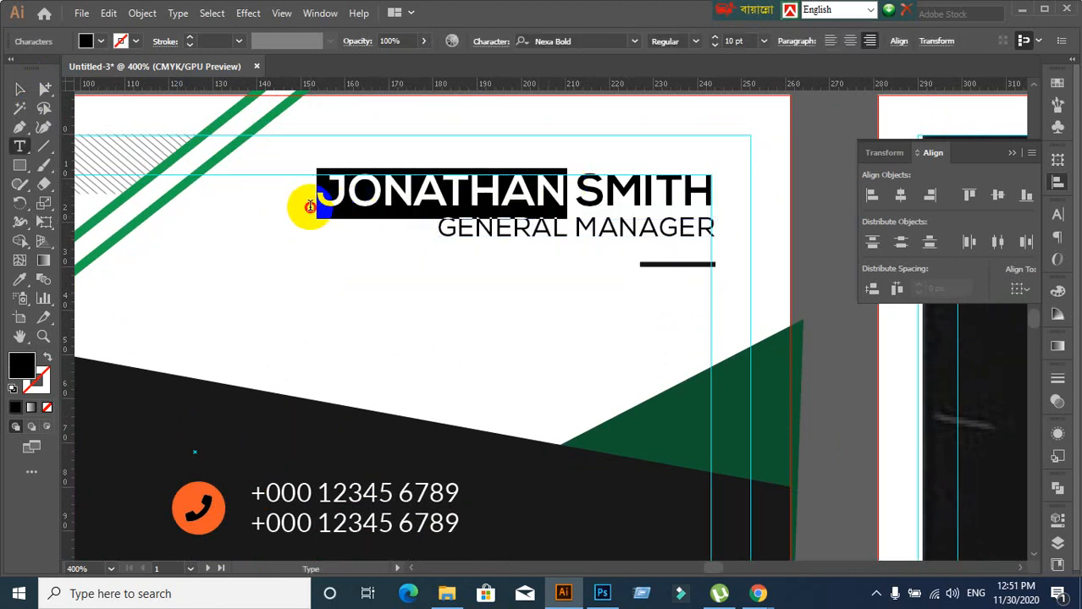
scroll(427, 290, down, 1)
scroll(427, 289, down, 1)
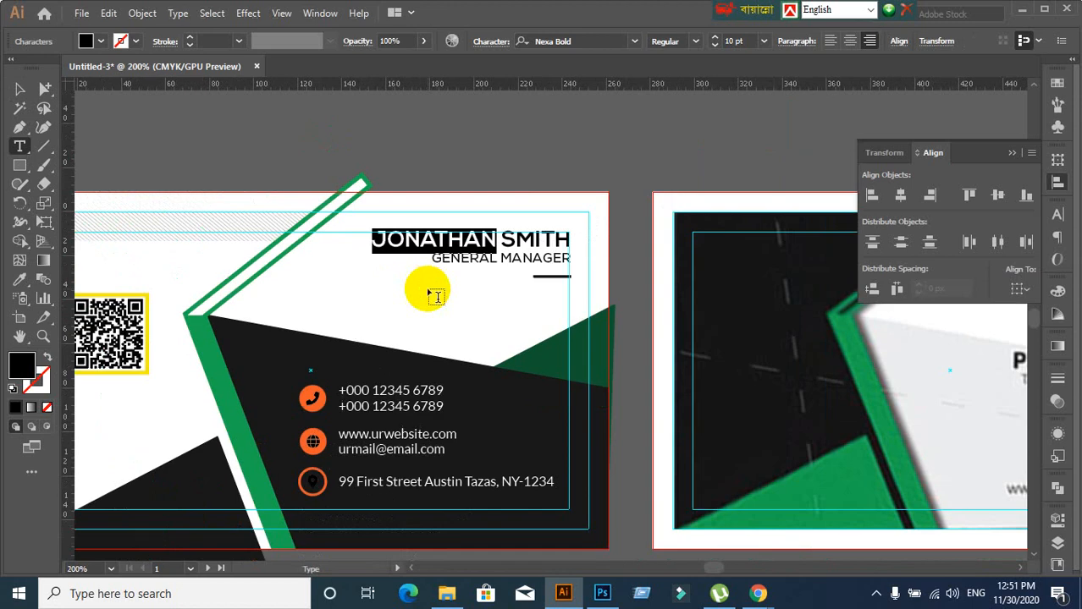
click(20, 89)
click(306, 299)
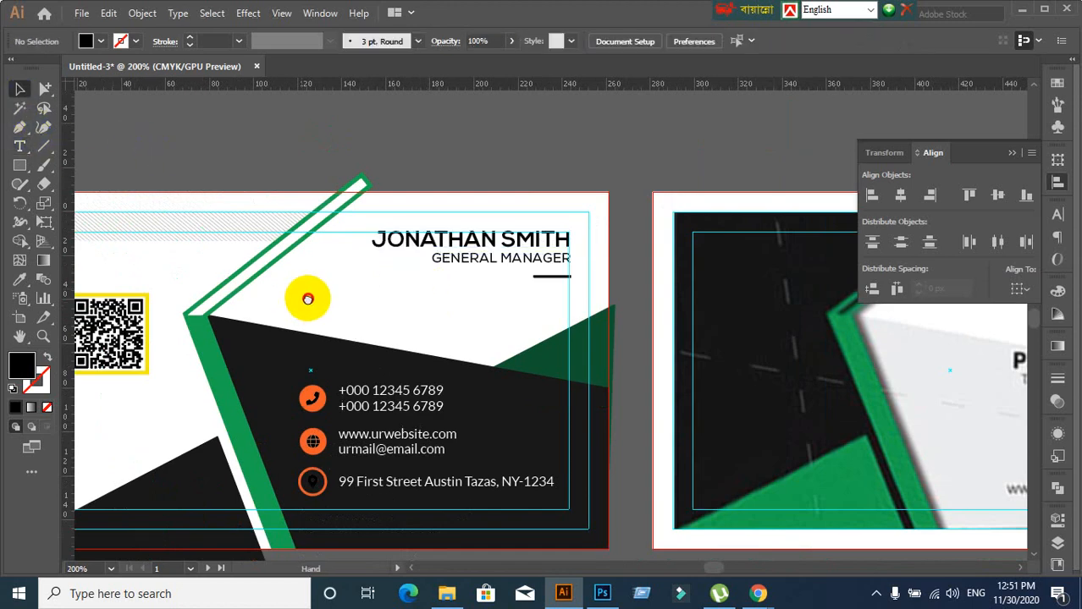
Read the green strip's fill colour in the Color Picker without changing it
drag(306, 298, 457, 183)
click(384, 314)
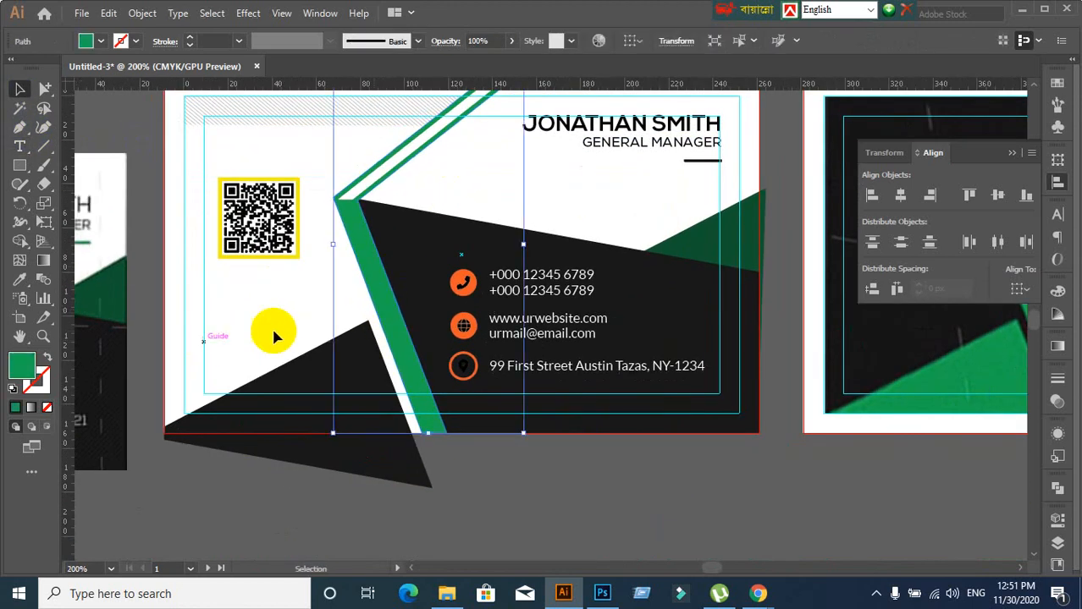
double_click(24, 373)
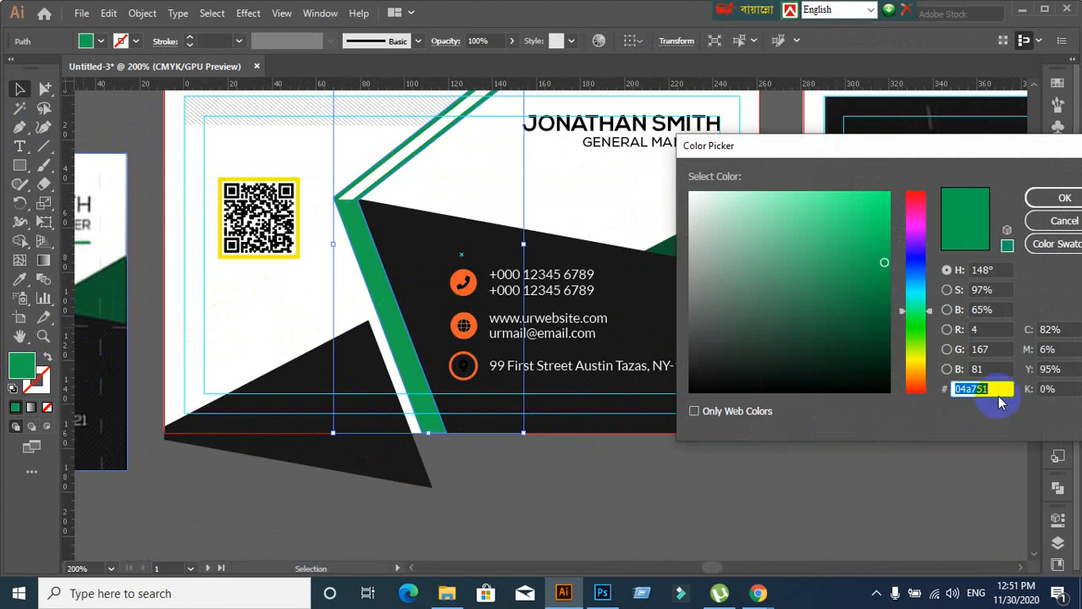
click(1039, 246)
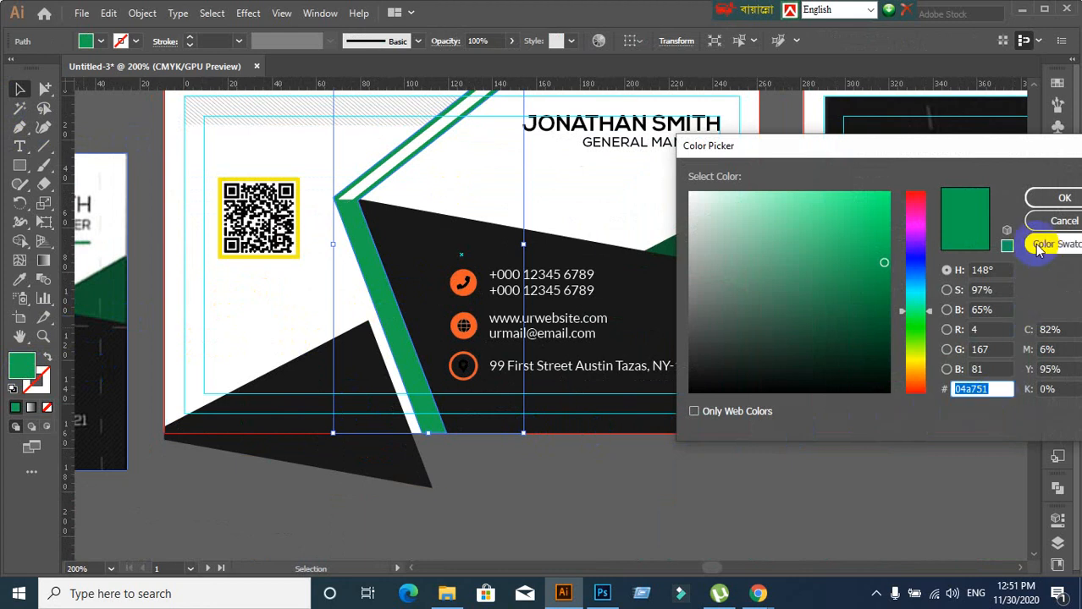
click(1043, 224)
click(631, 202)
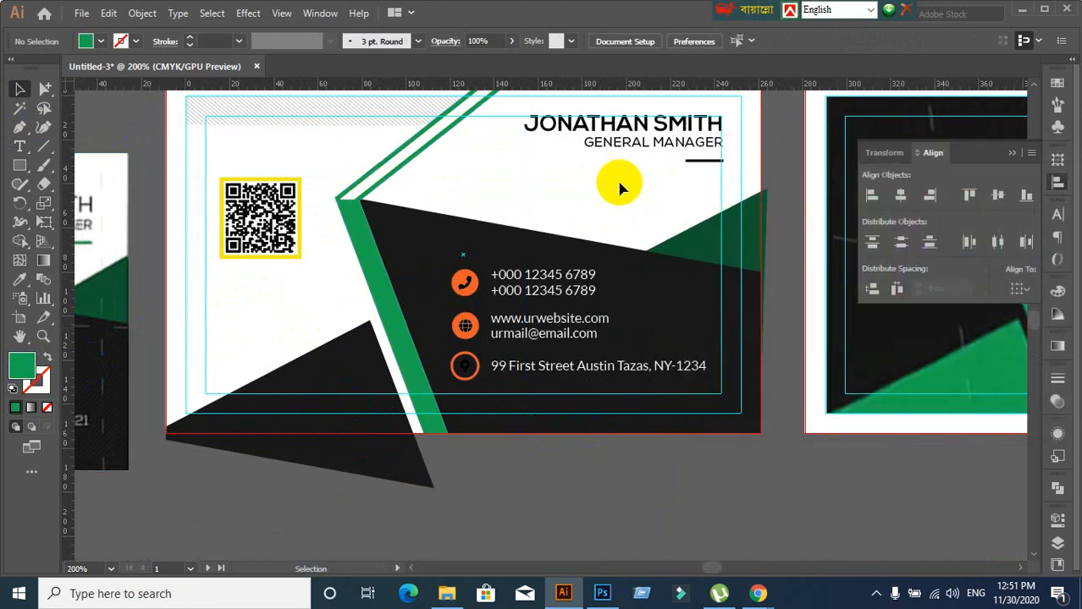
Colour the word JONATHAN green 04a751, leaving SMITH black
scroll(616, 178, up, 1)
drag(563, 189, 565, 222)
scroll(592, 220, up, 2)
click(664, 190)
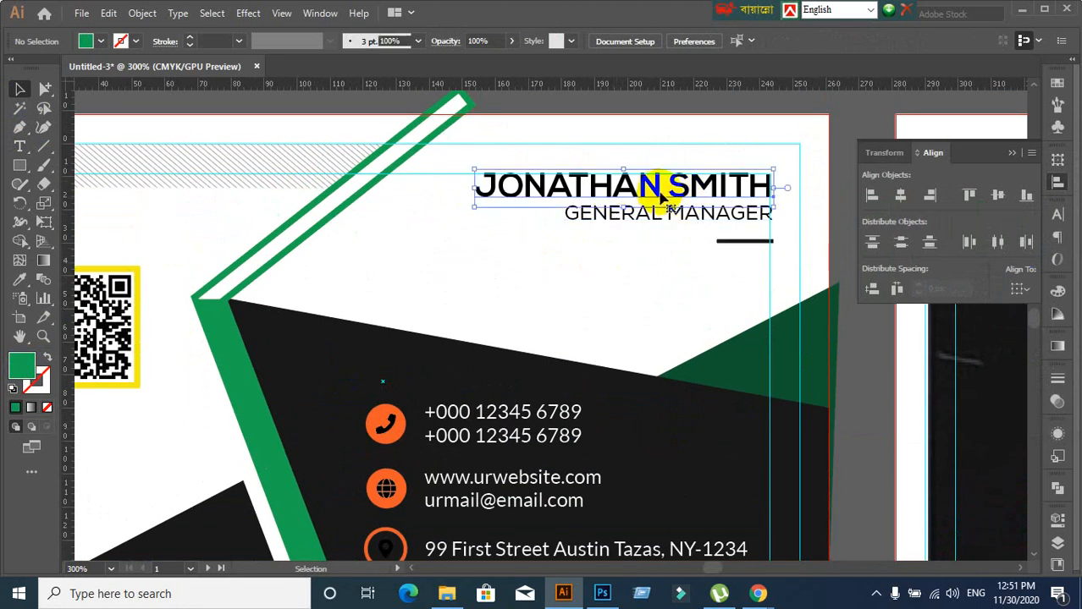
double_click(657, 190)
drag(655, 184, 471, 183)
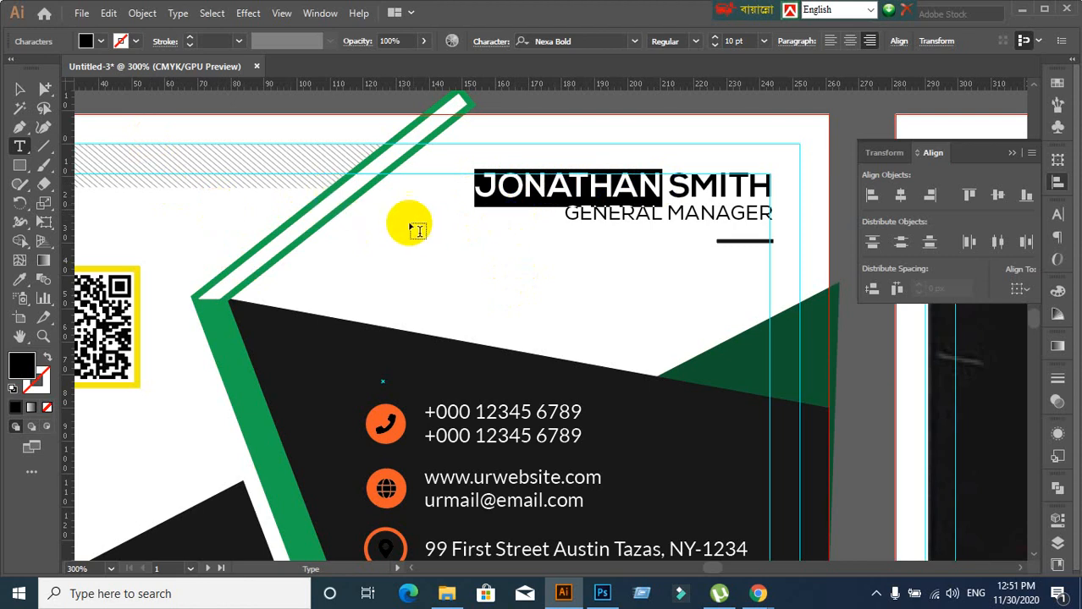
double_click(22, 377)
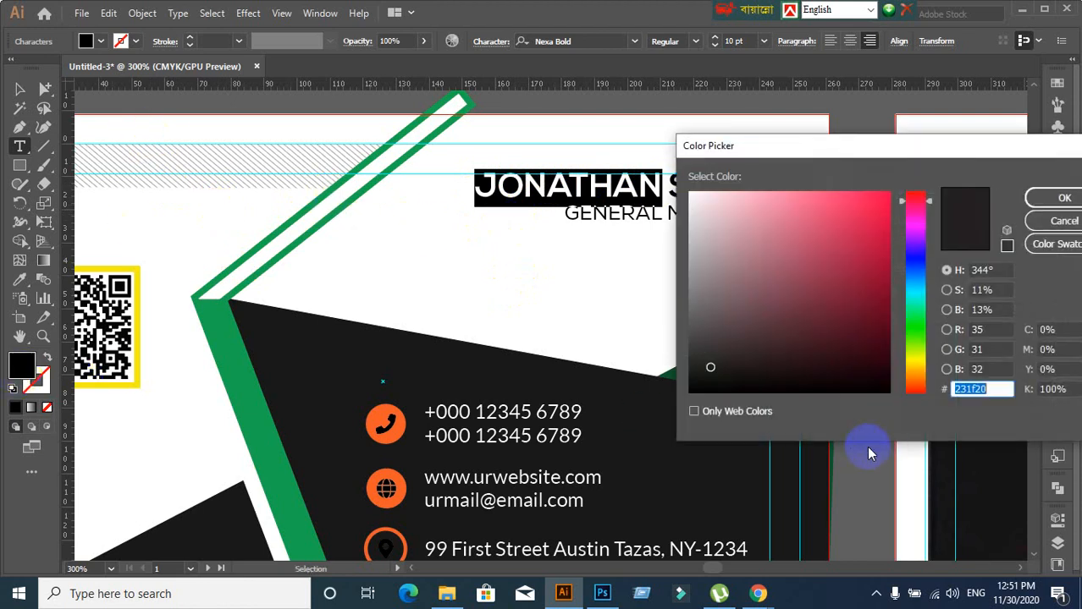
click(1064, 197)
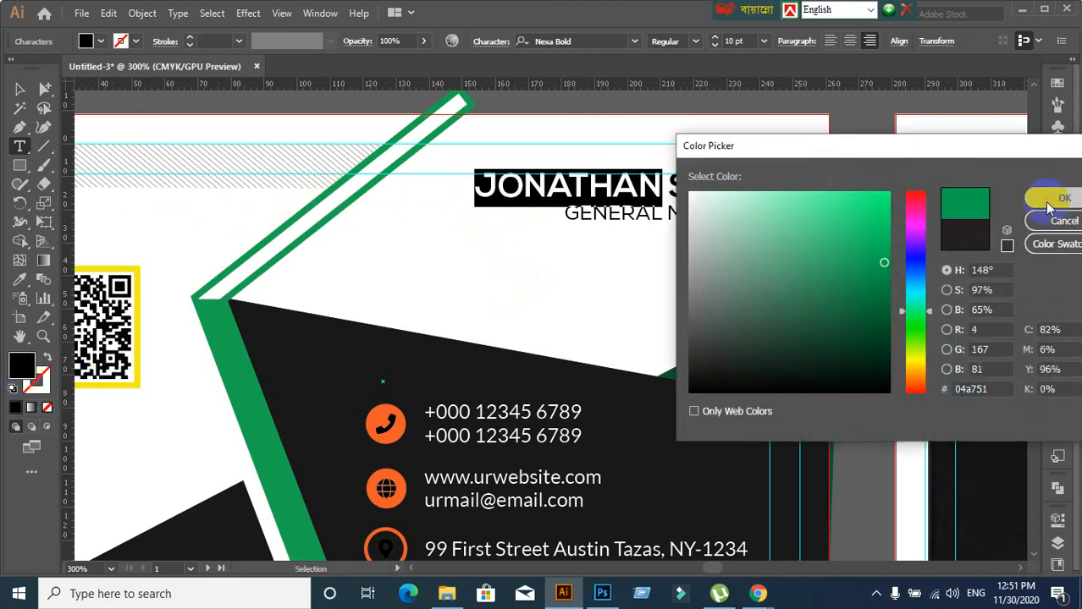
click(12, 90)
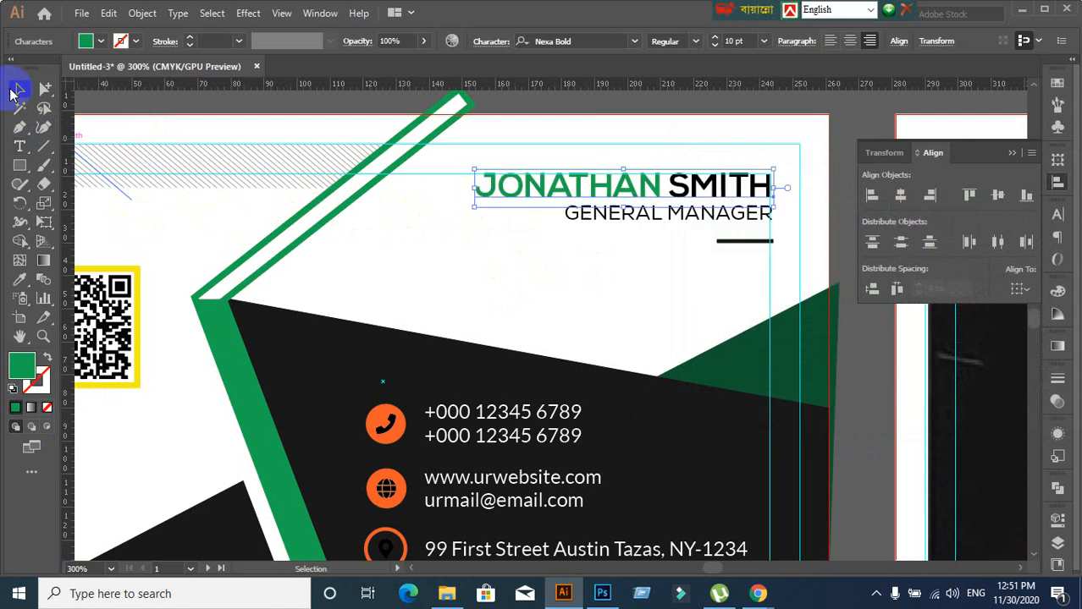
click(531, 272)
scroll(531, 273, down, 2)
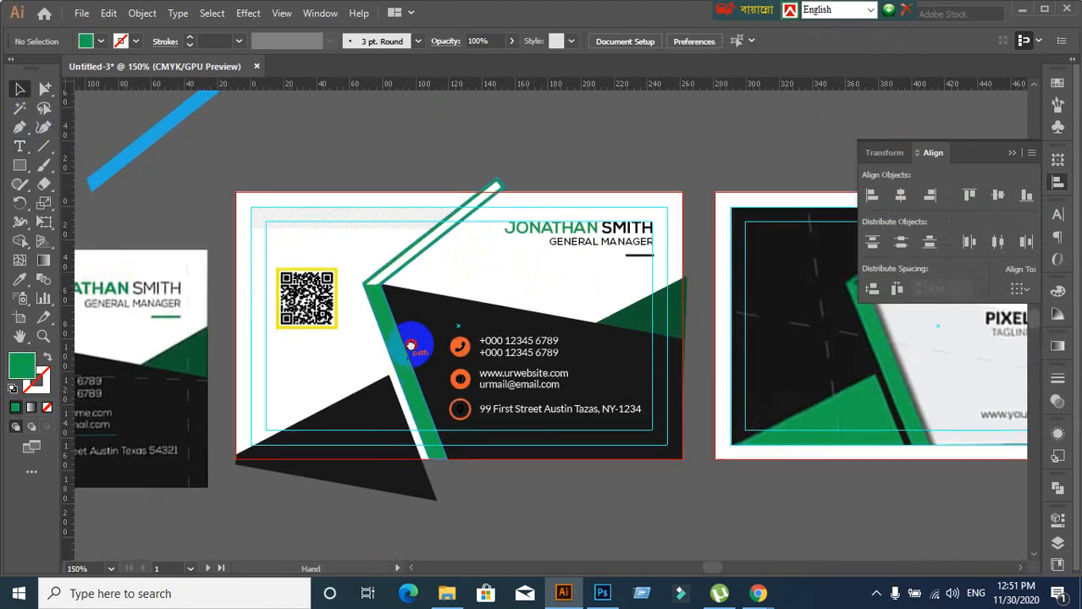
drag(416, 346, 495, 213)
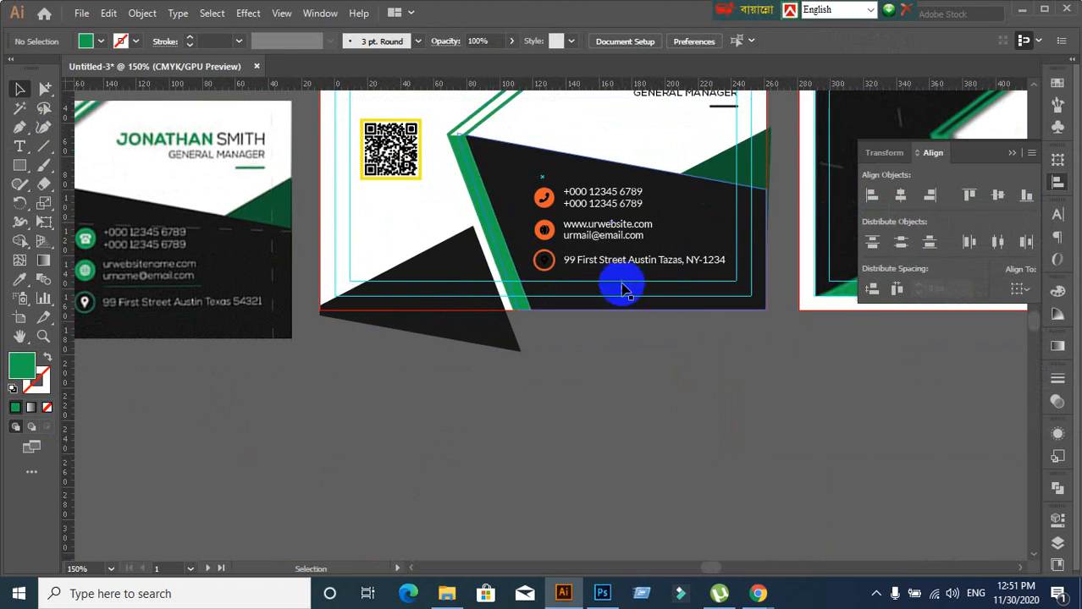
scroll(569, 265, up, 2)
drag(569, 265, 804, 374)
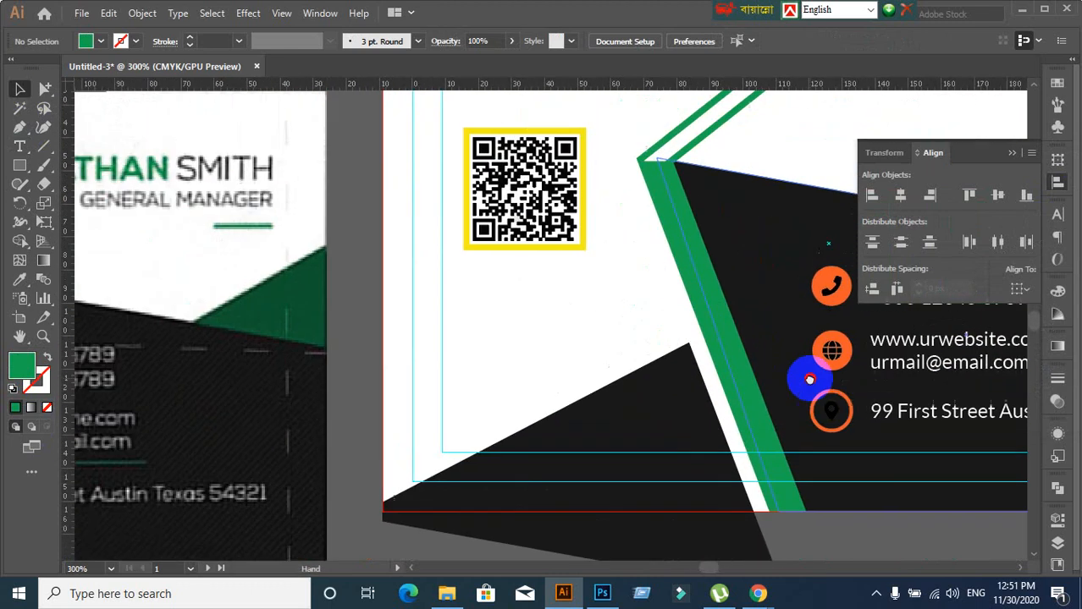
scroll(762, 355, down, 2)
drag(738, 382, 619, 359)
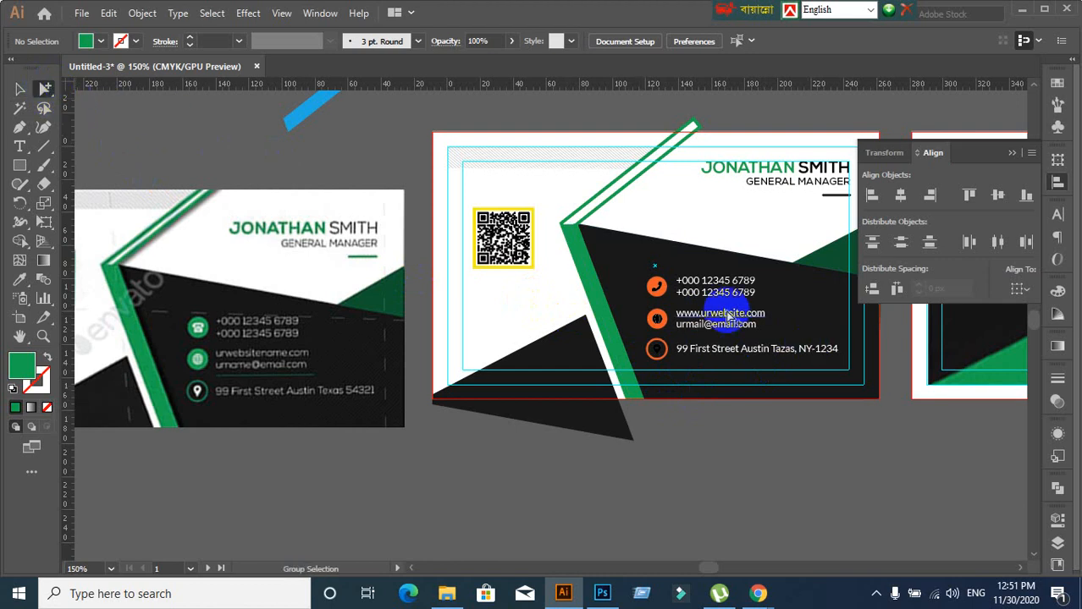
click(659, 292)
scroll(677, 326, up, 2)
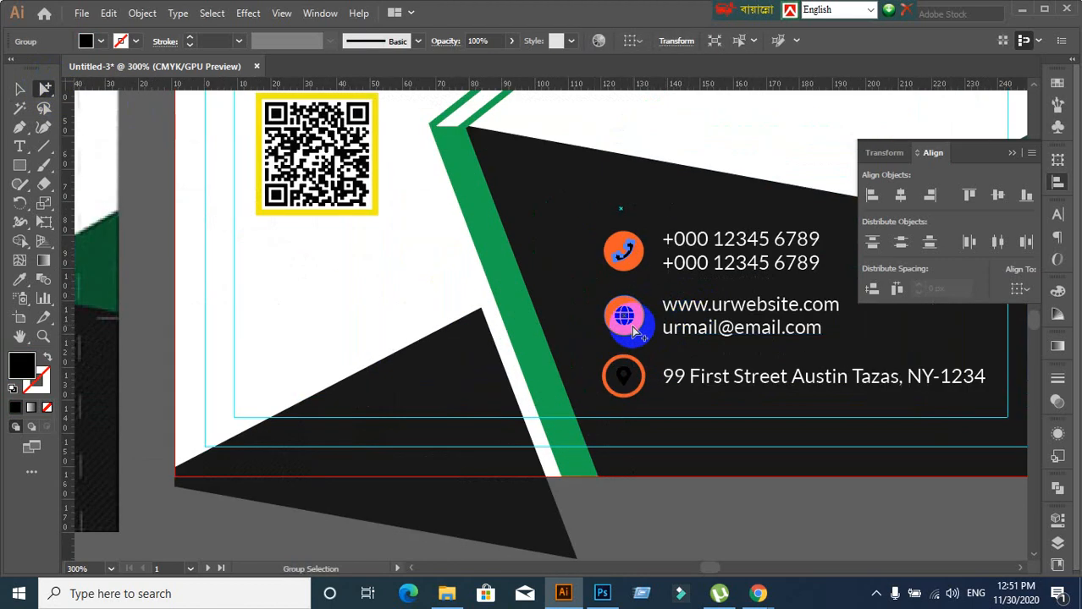
scroll(702, 328, down, 1)
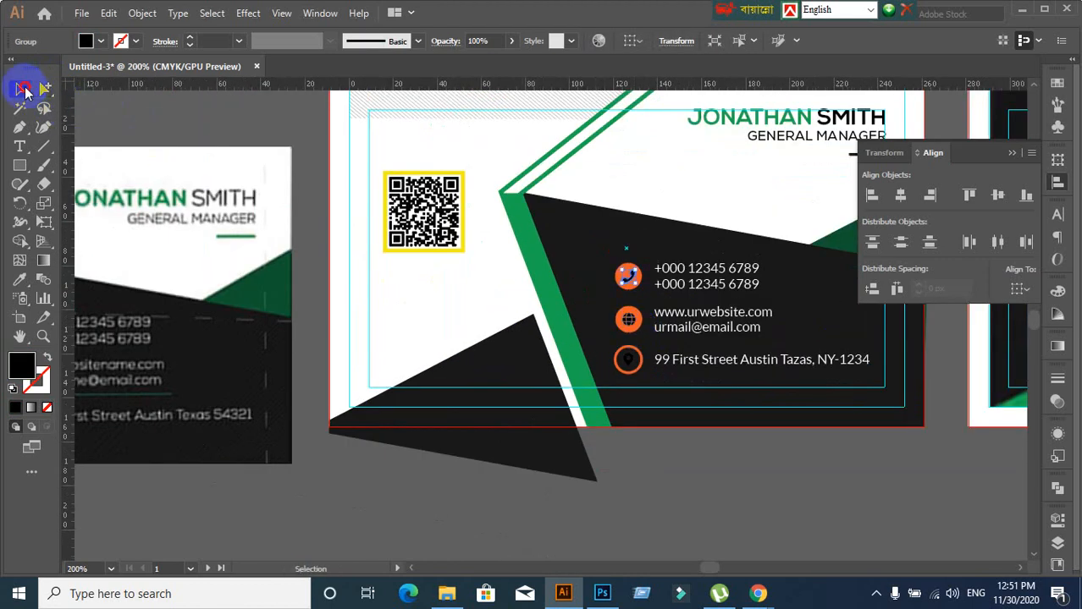
Select the phone and globe icon circles and eyedropper the diagonal stripe's green onto them
click(321, 199)
scroll(668, 288, up, 2)
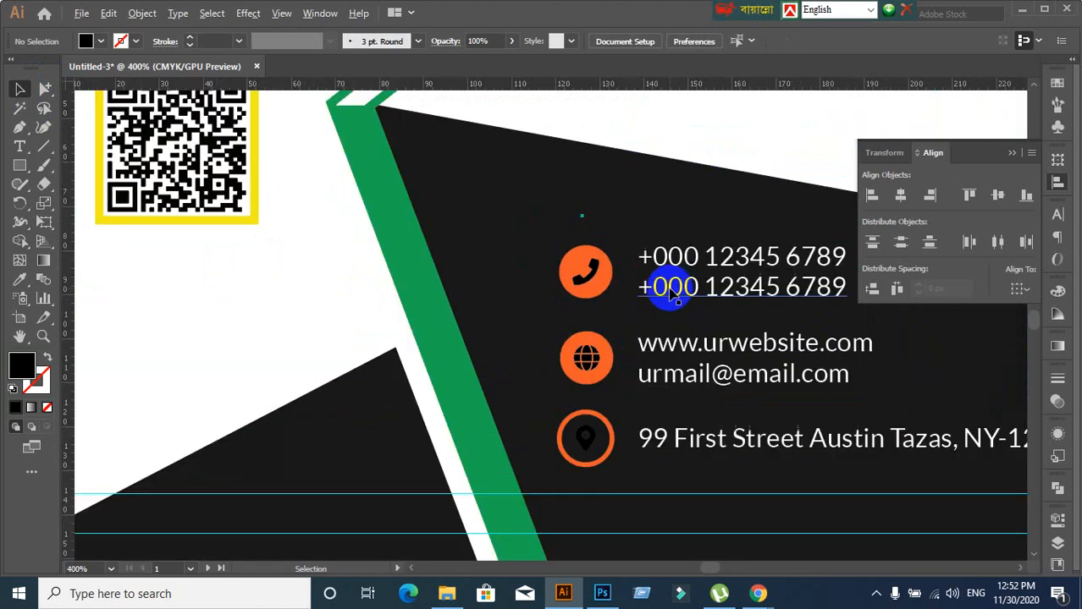
click(41, 90)
click(602, 295)
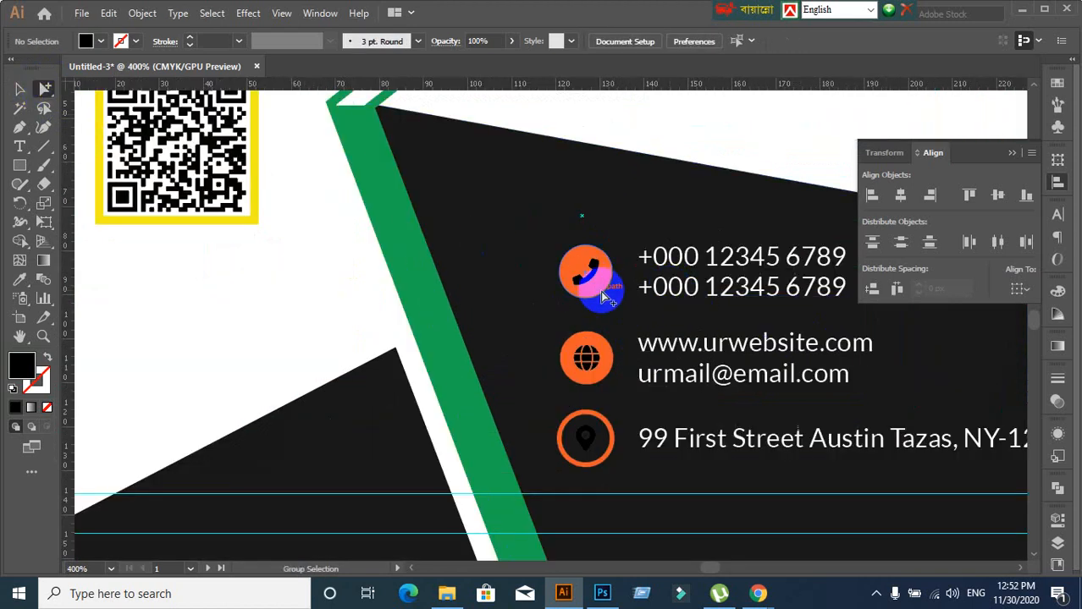
click(19, 90)
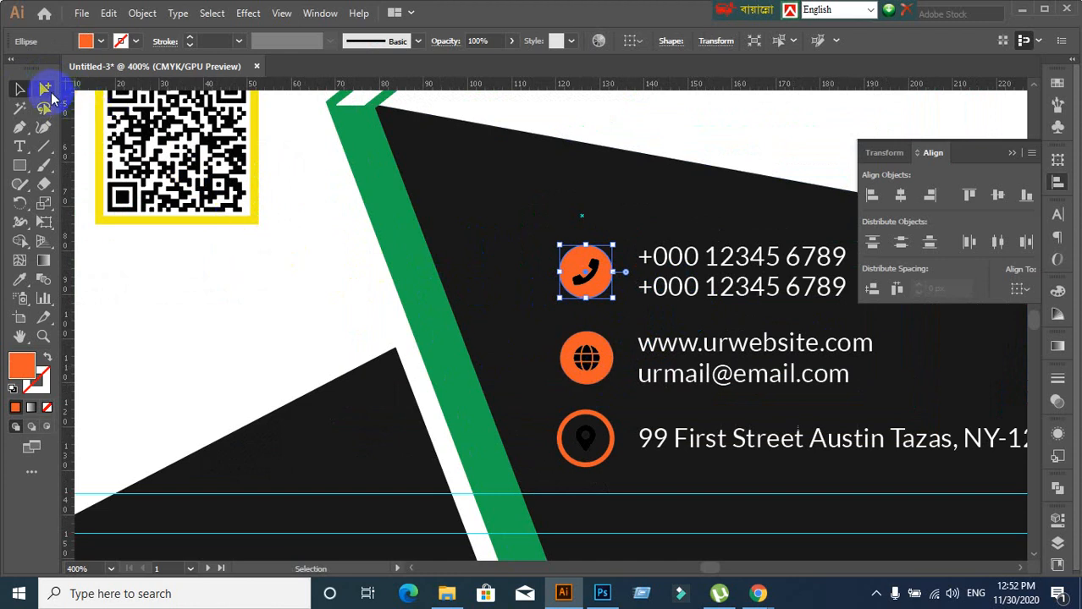
click(45, 88)
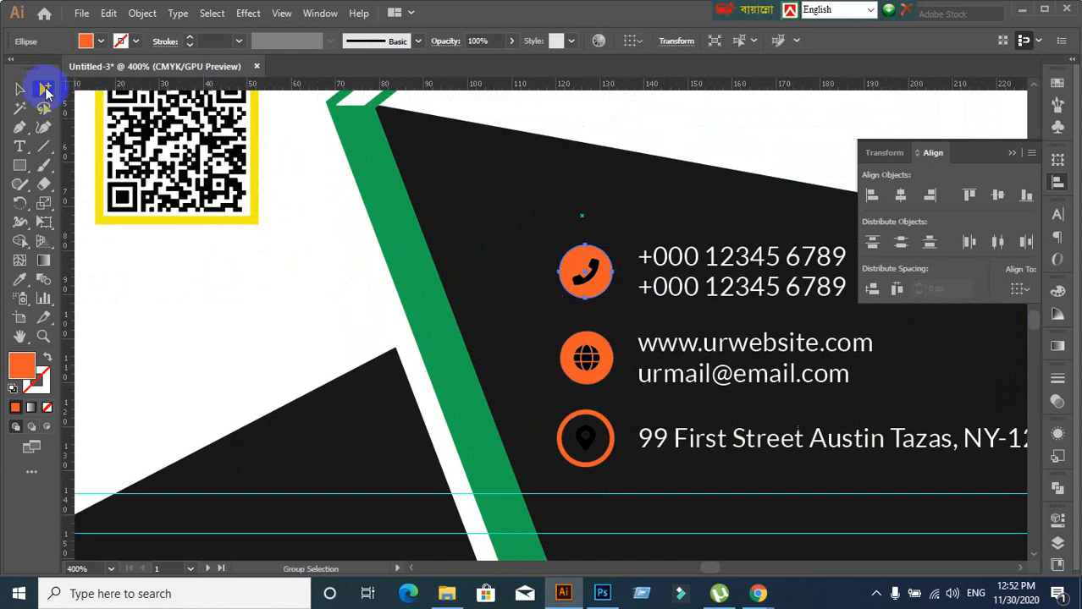
shift+click(602, 372)
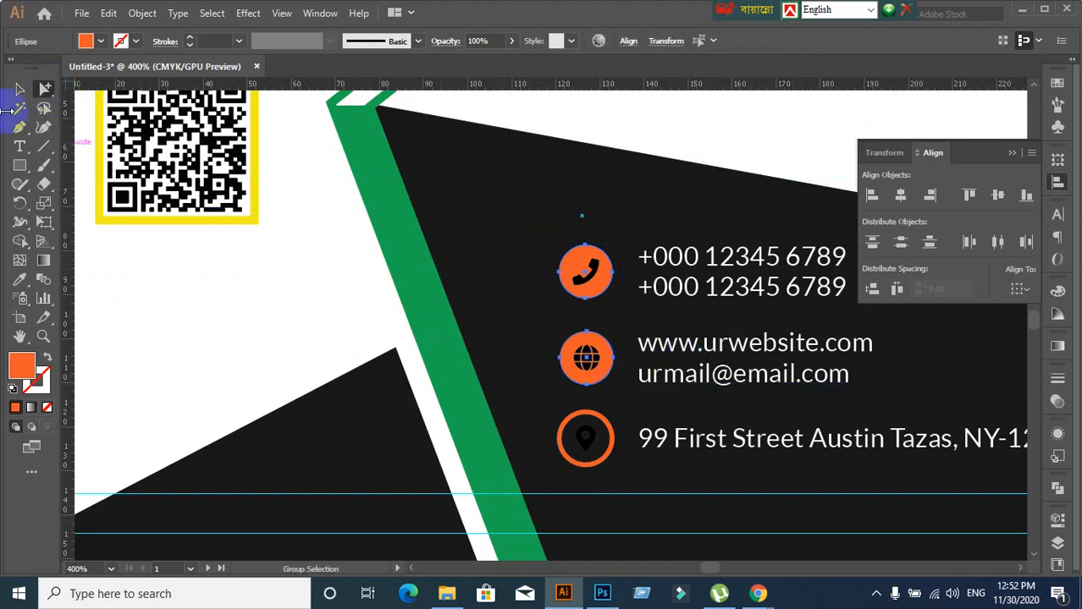
click(21, 279)
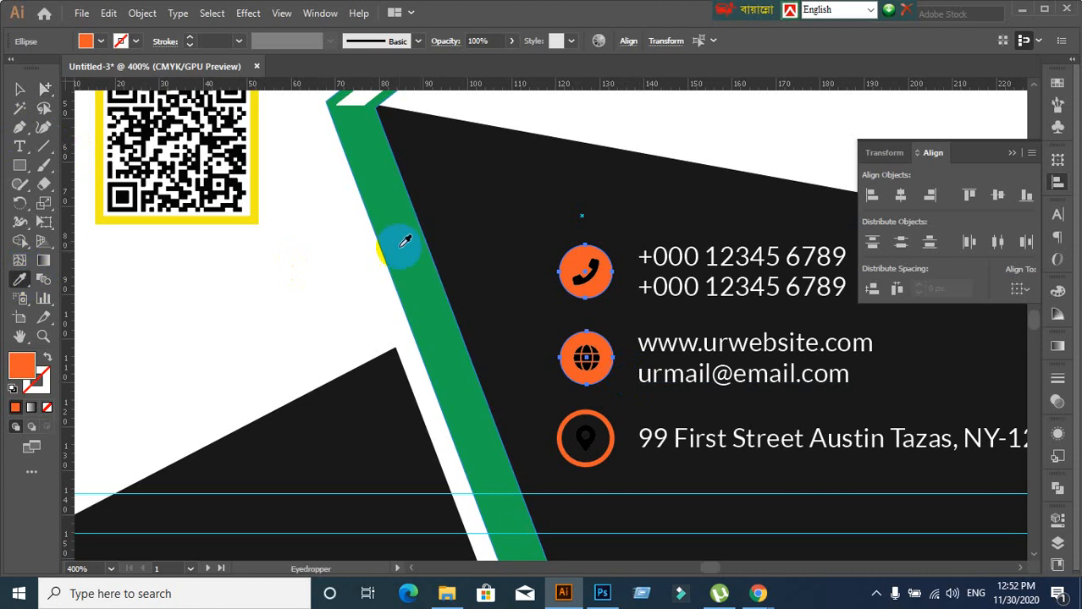
click(406, 242)
click(20, 87)
click(453, 225)
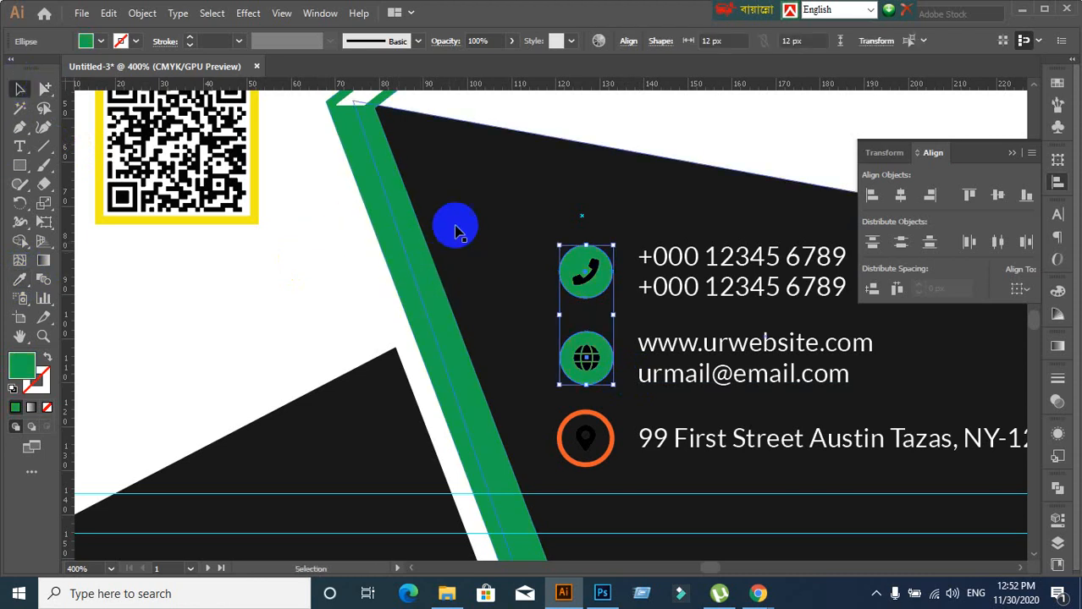
click(46, 90)
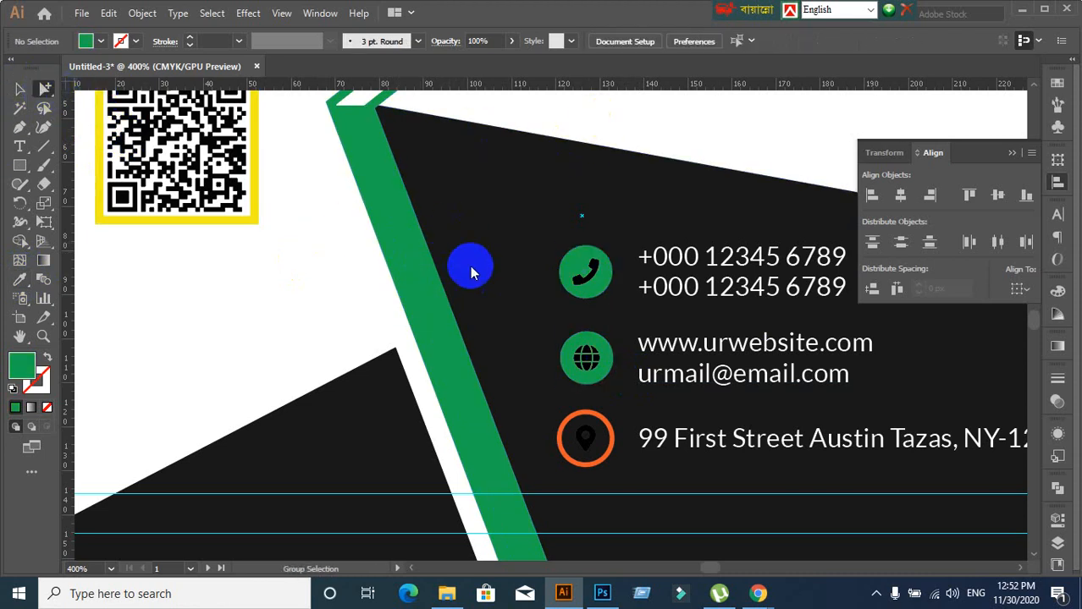
Select the phone and globe glyphs inside the contact block group
click(581, 289)
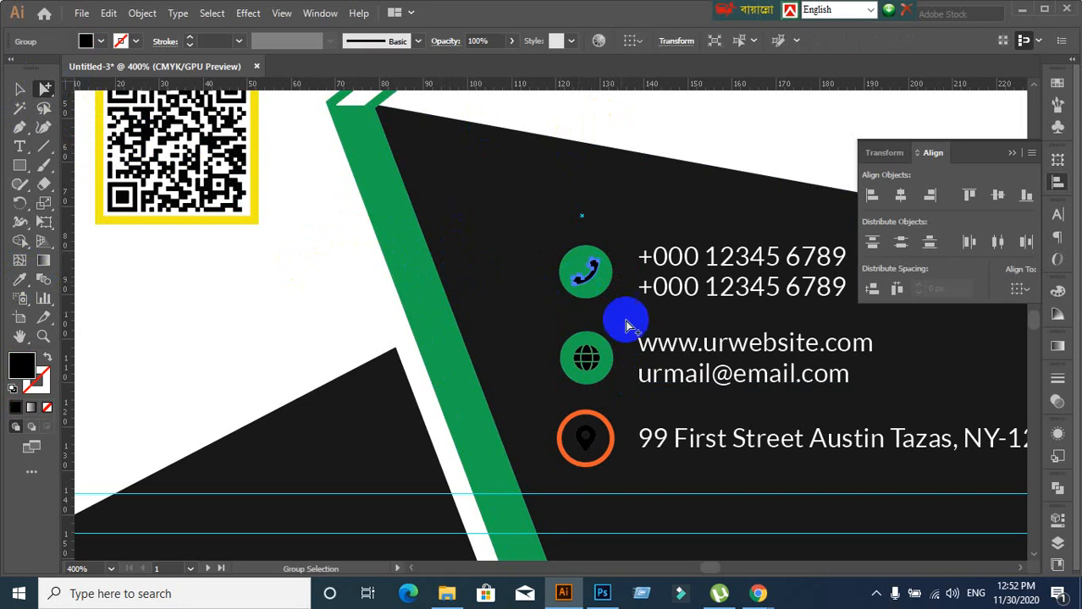
shift+click(589, 362)
scroll(592, 372, up, 3)
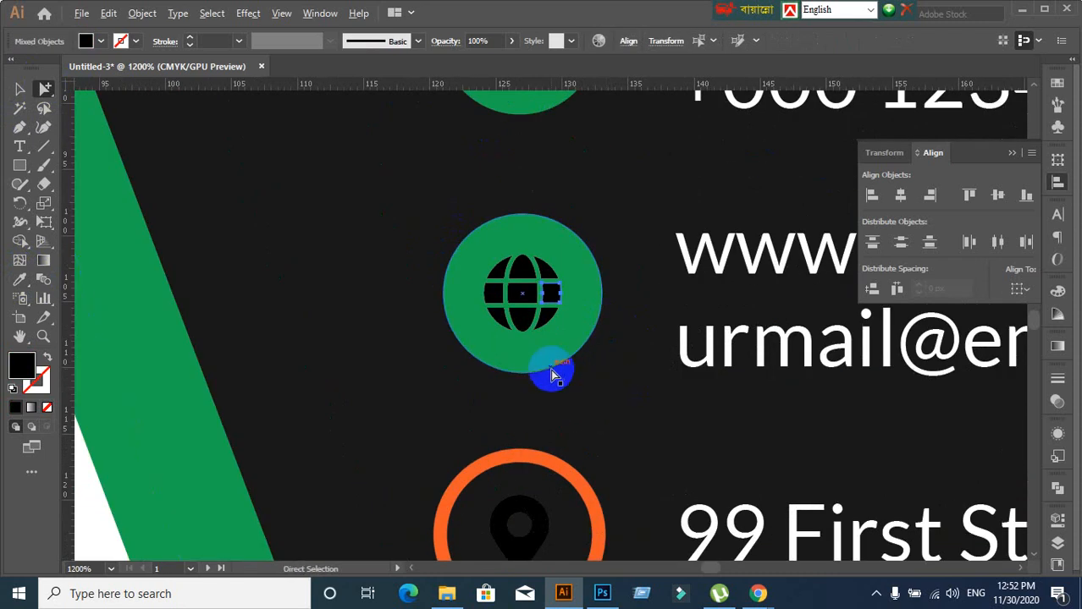
click(19, 88)
click(427, 339)
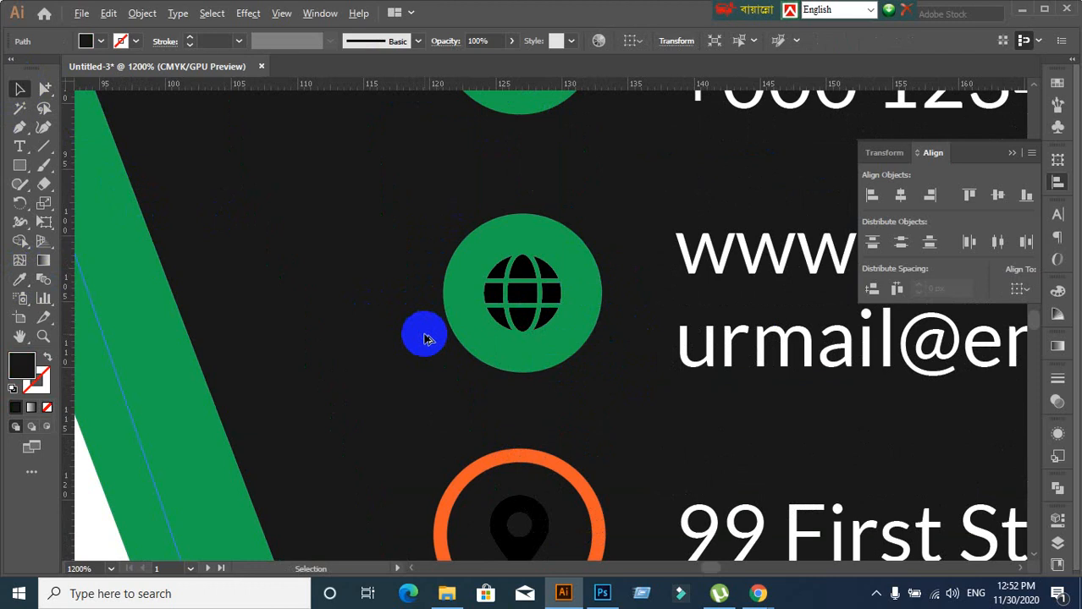
scroll(427, 339, down, 2)
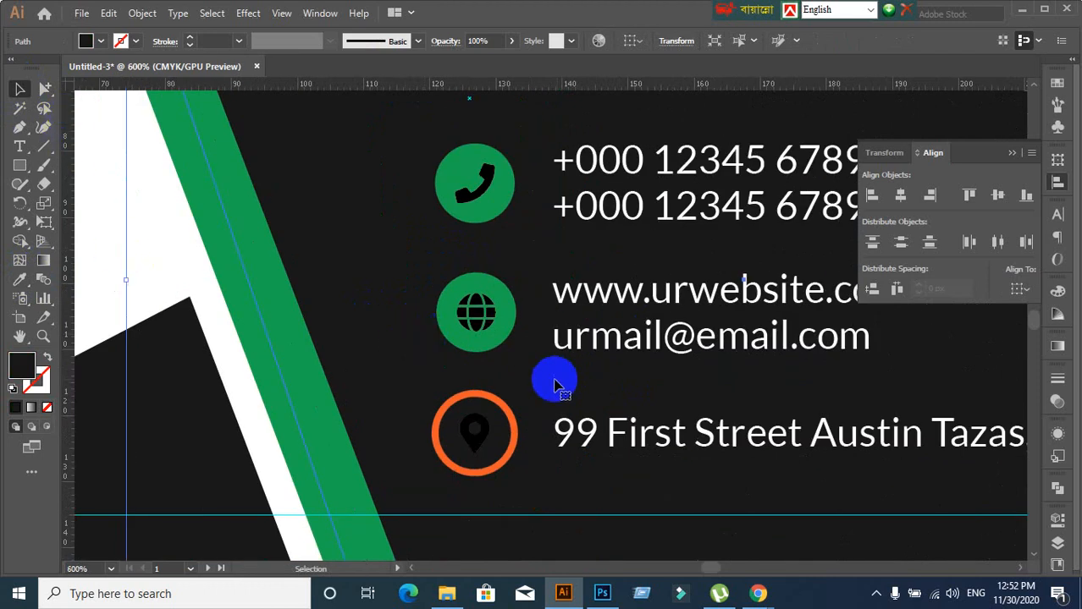
click(476, 314)
click(548, 271)
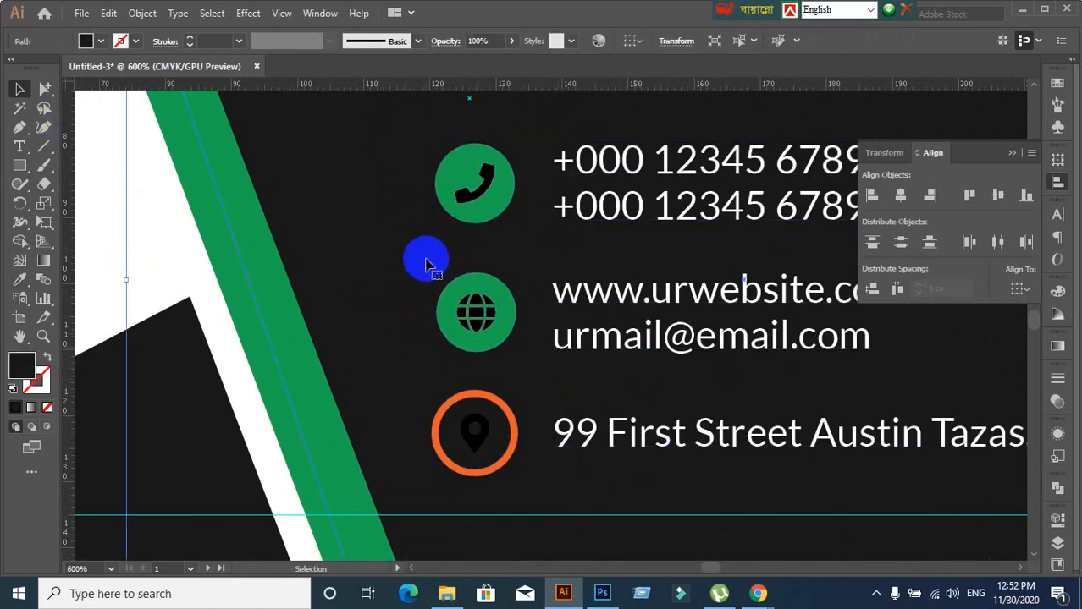
click(76, 93)
click(47, 88)
scroll(559, 354, up, 3)
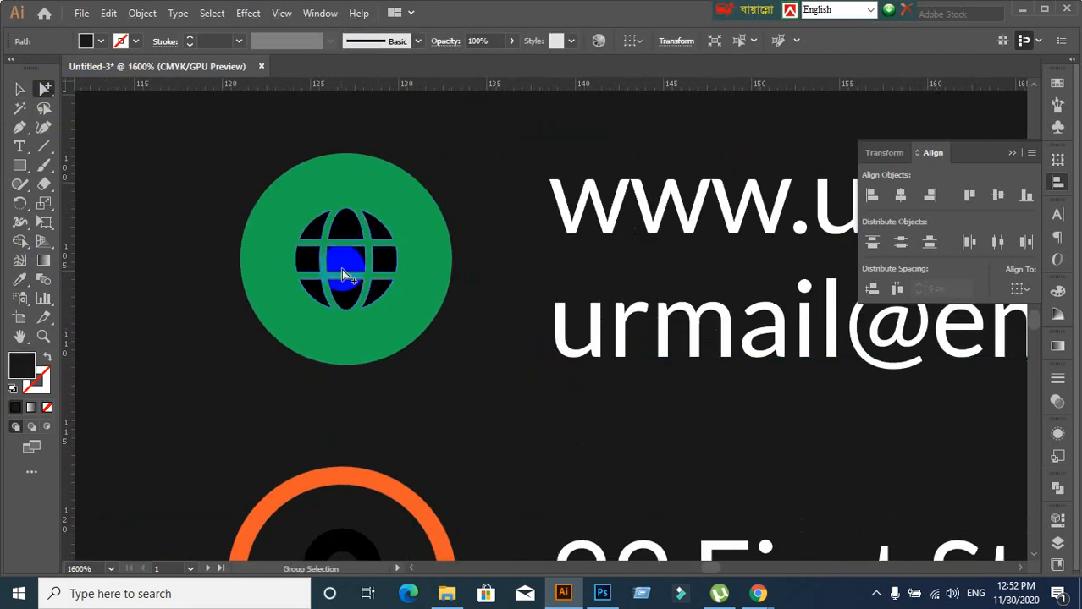
Fill the globe glyph with white from the Fill swatches
click(343, 250)
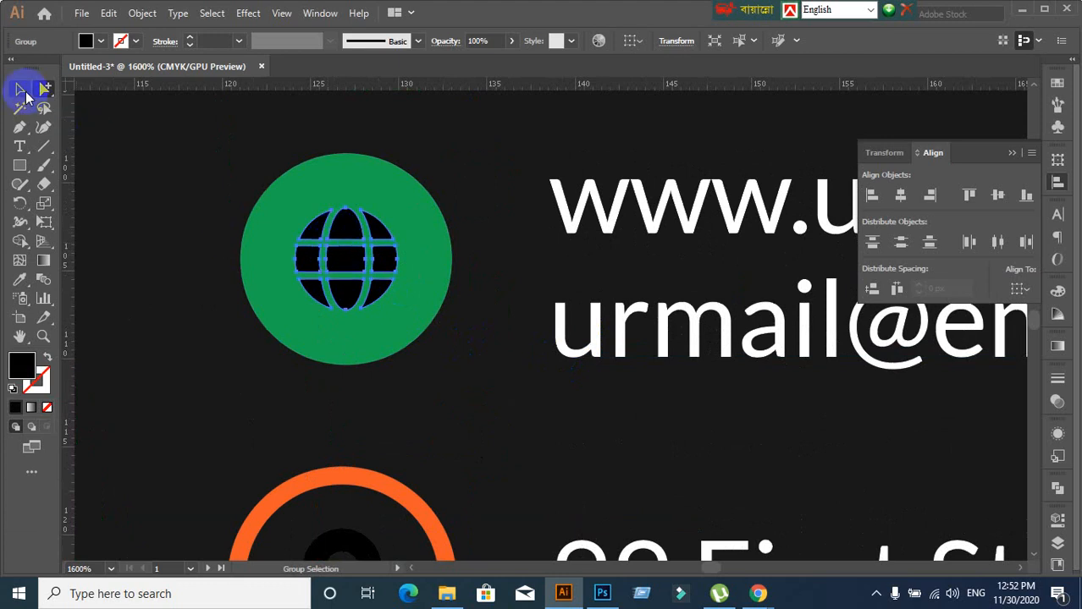
scroll(391, 313, down, 5)
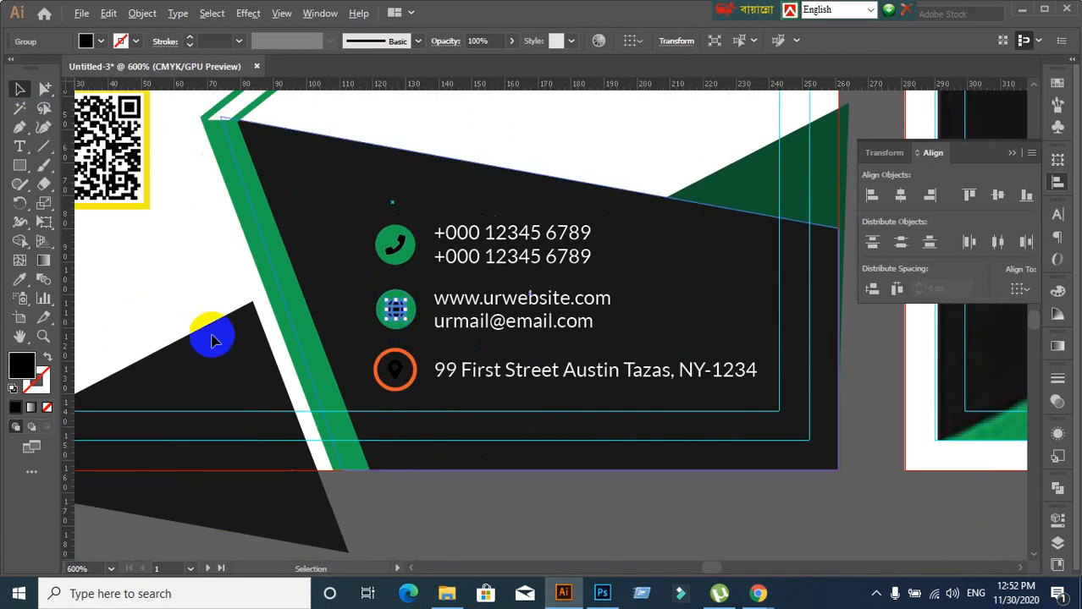
click(101, 43)
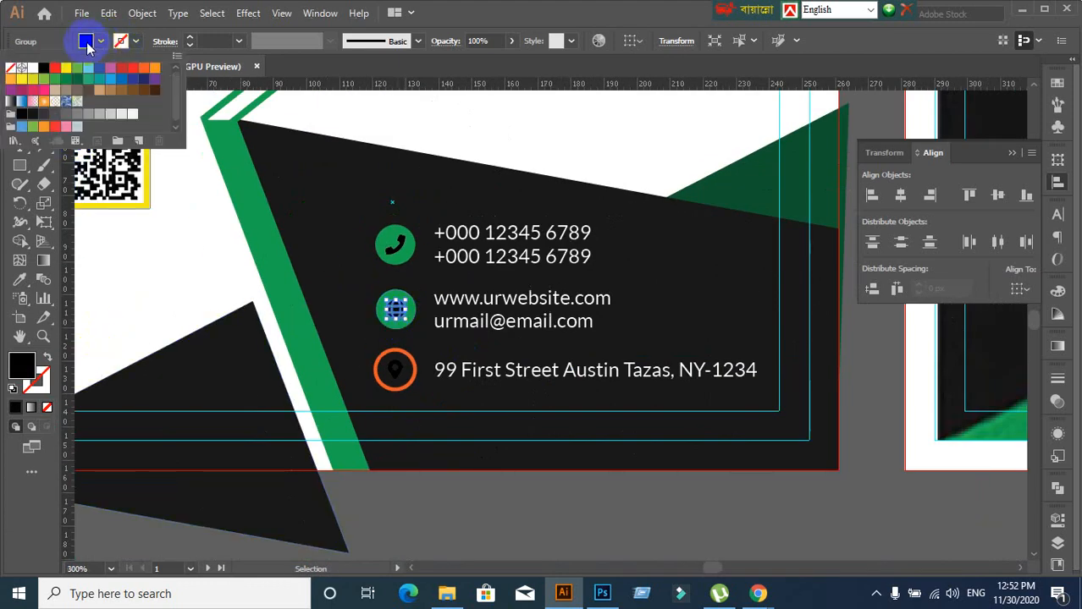
click(35, 69)
click(551, 117)
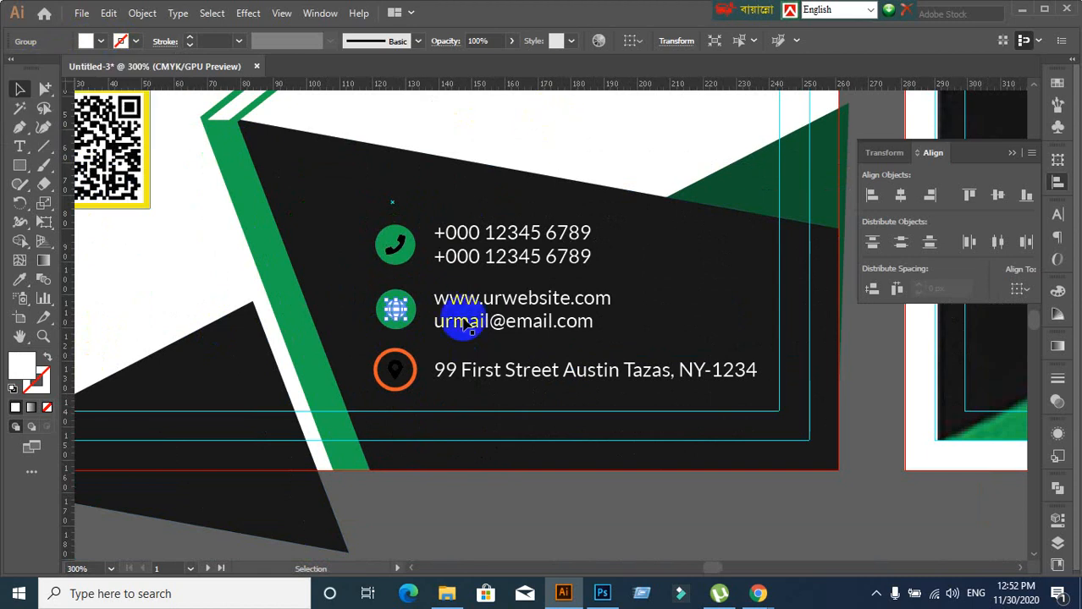
click(430, 242)
click(347, 216)
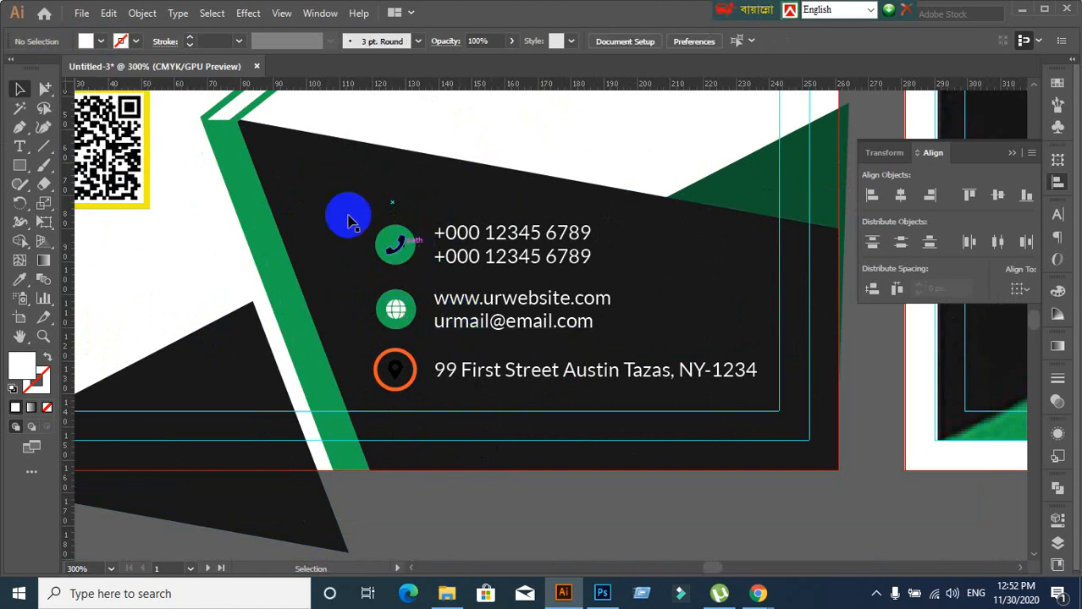
Fill the phone glyph with white as well
click(45, 88)
click(394, 244)
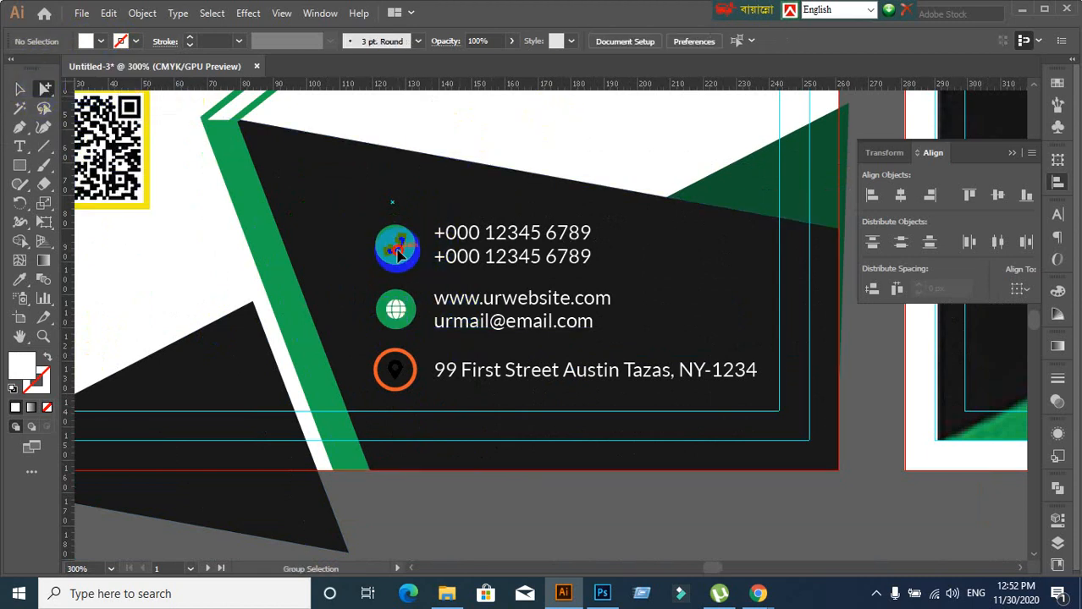
click(102, 42)
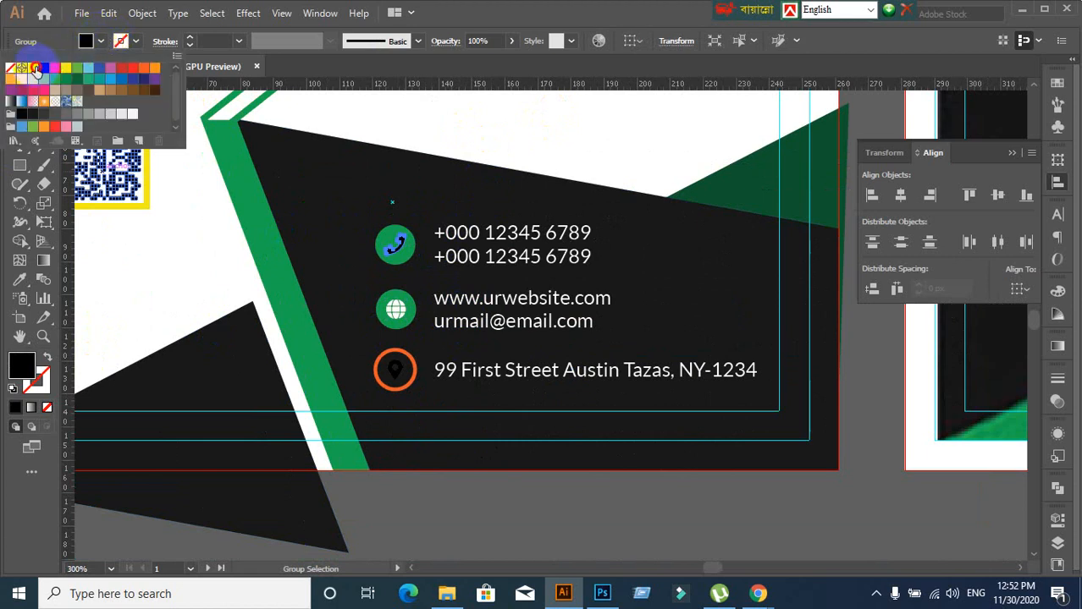
click(35, 69)
click(530, 36)
key(ctrl+1)
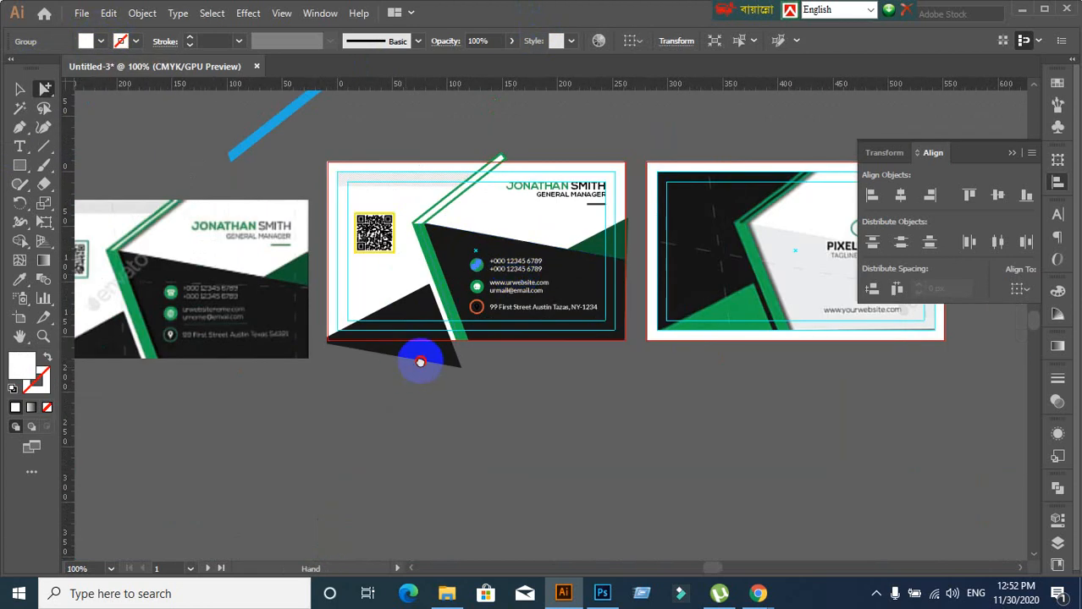
Eyedrop the globe icon's green onto the orange ring around the pin icon
drag(419, 362, 345, 351)
scroll(454, 306, up, 3)
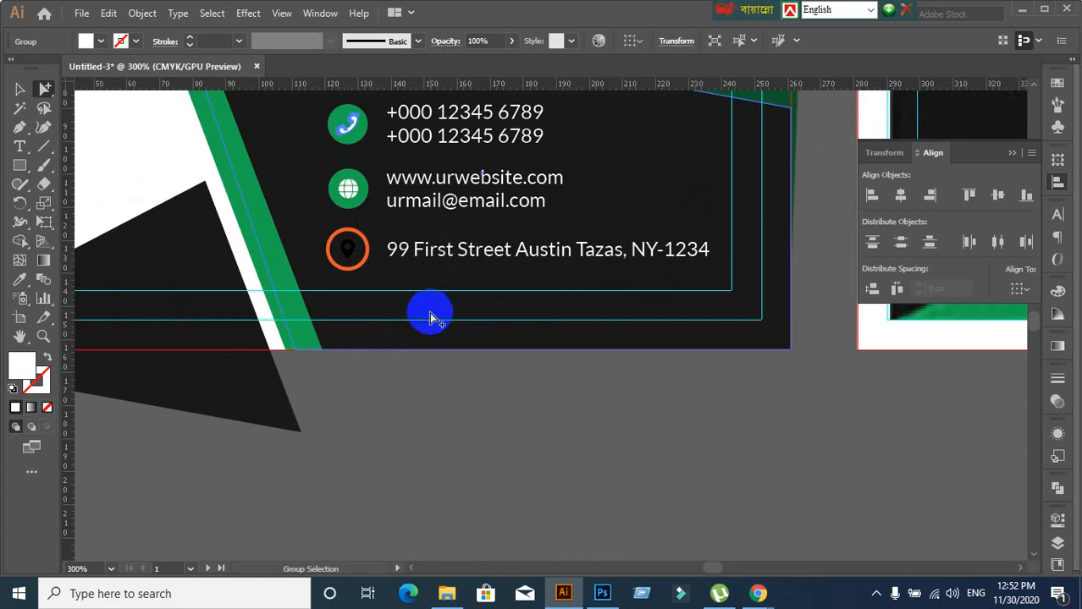
click(366, 265)
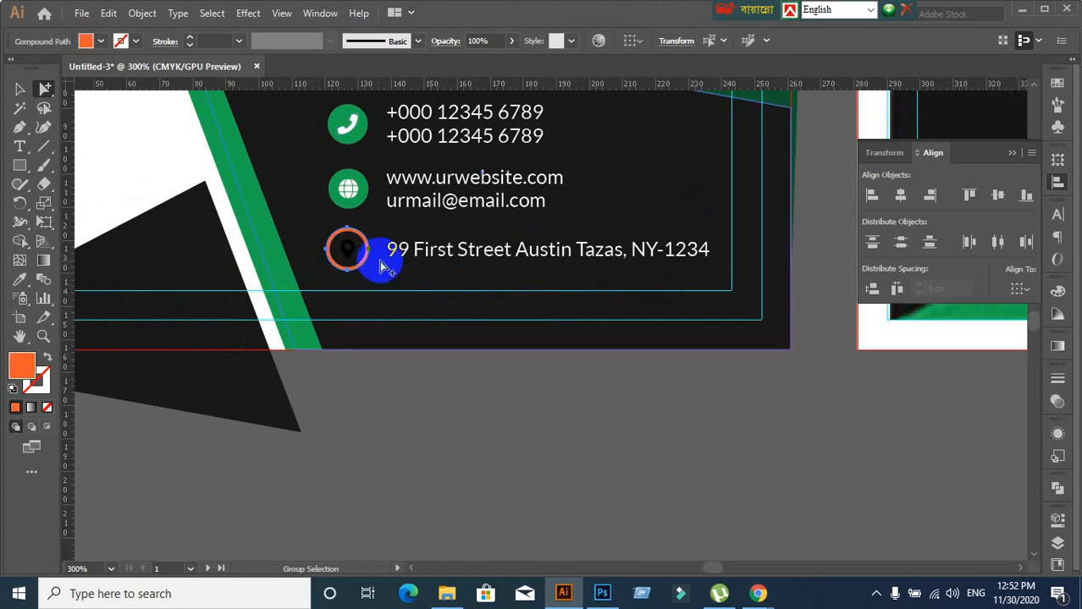
click(20, 279)
click(350, 186)
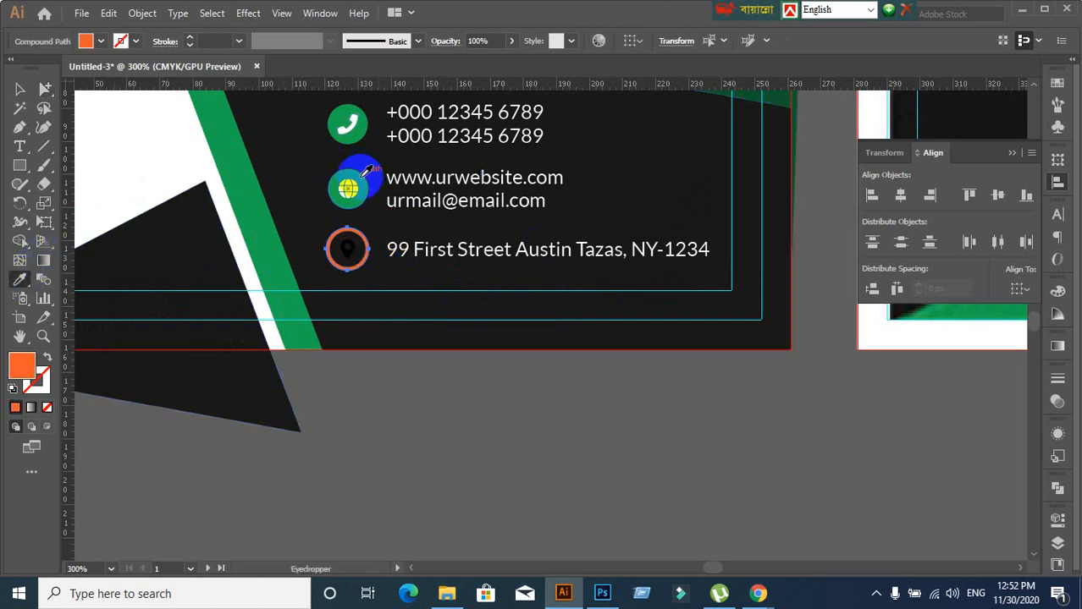
click(342, 251)
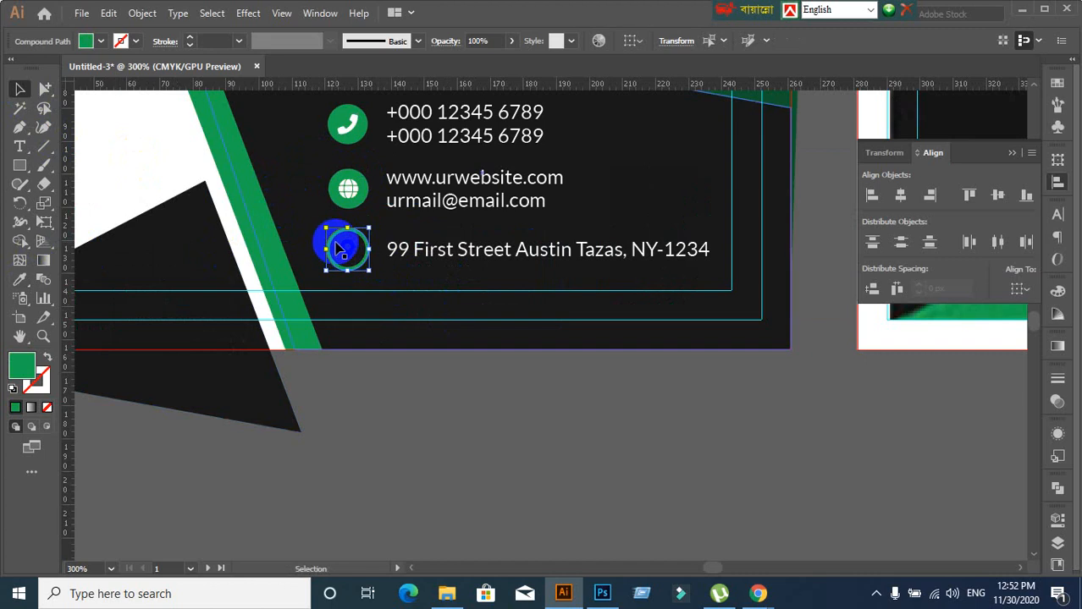
Fill the inner location-pin shape with white
click(45, 89)
click(342, 263)
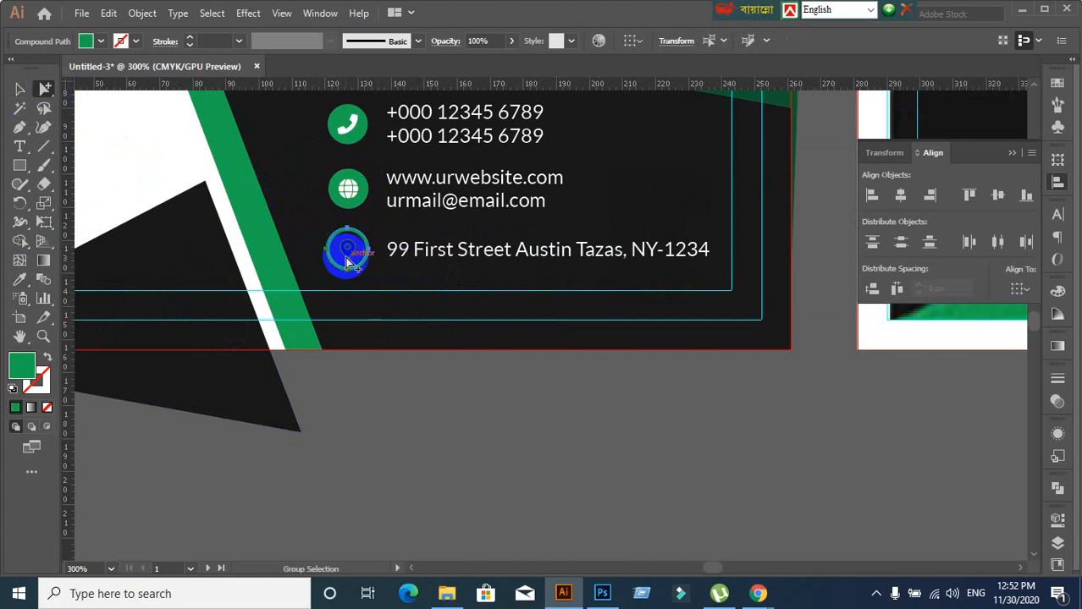
click(346, 247)
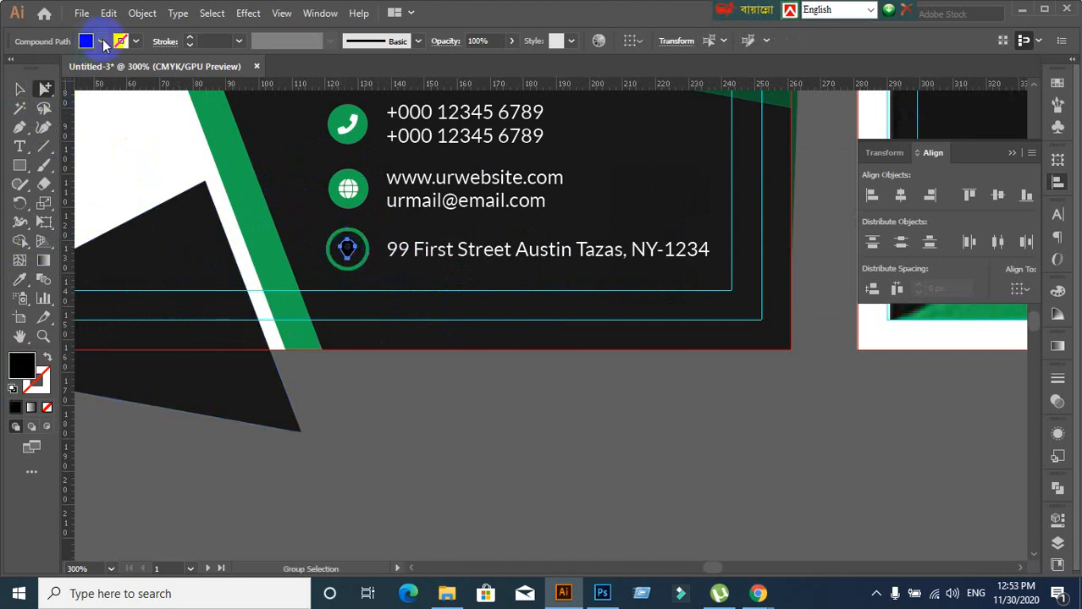
click(101, 42)
click(32, 69)
click(478, 407)
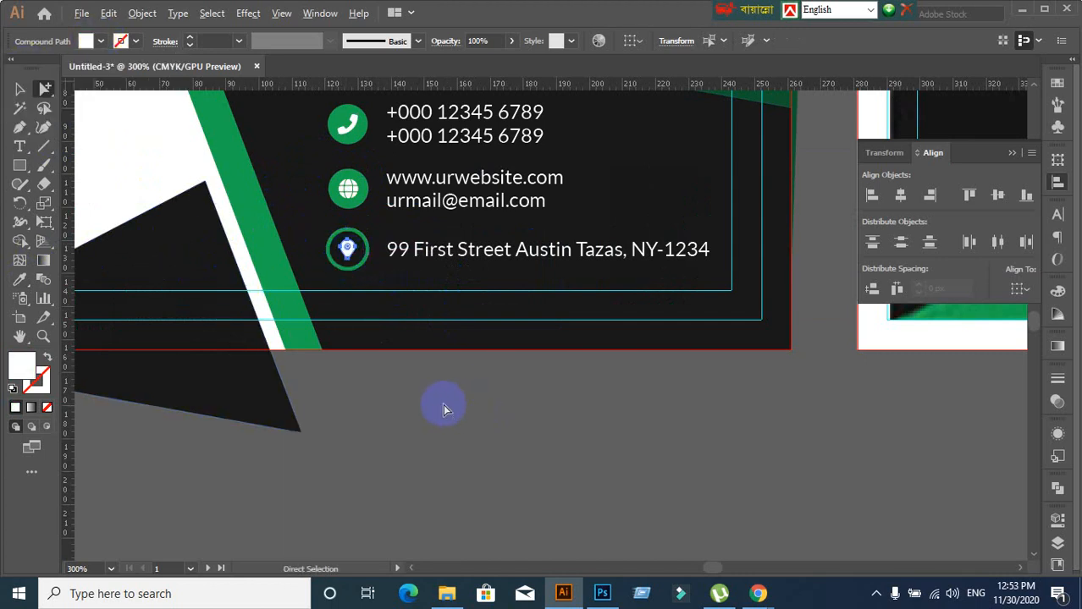
scroll(443, 409, down, 3)
drag(374, 448, 645, 410)
scroll(557, 282, up, 1)
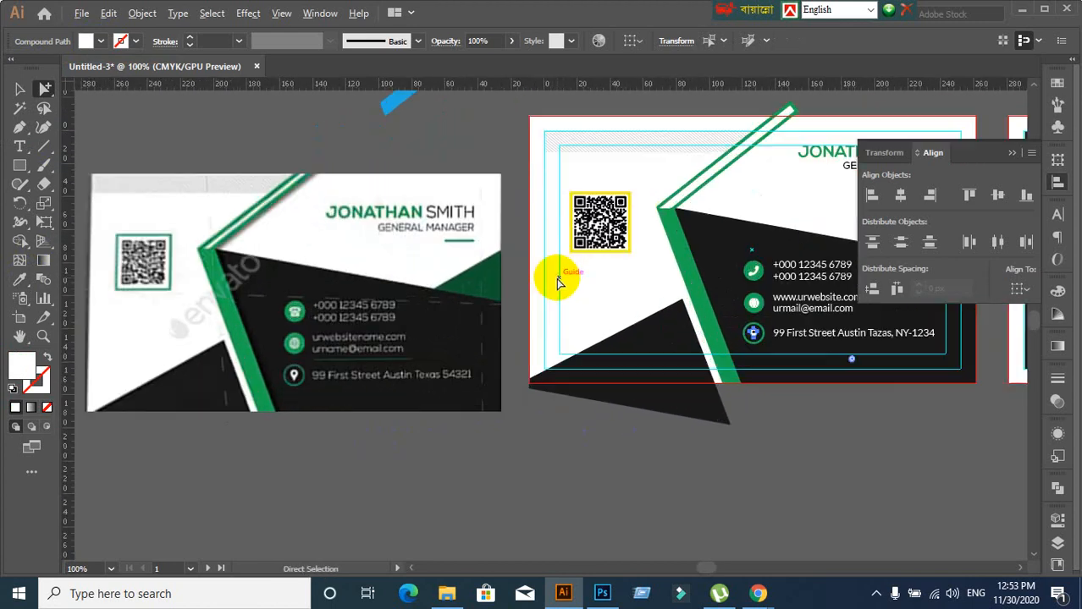
Eyedrop the diagonal stripe's green onto the yellow rectangle framing the QR code
drag(561, 287, 627, 277)
scroll(699, 266, up, 1)
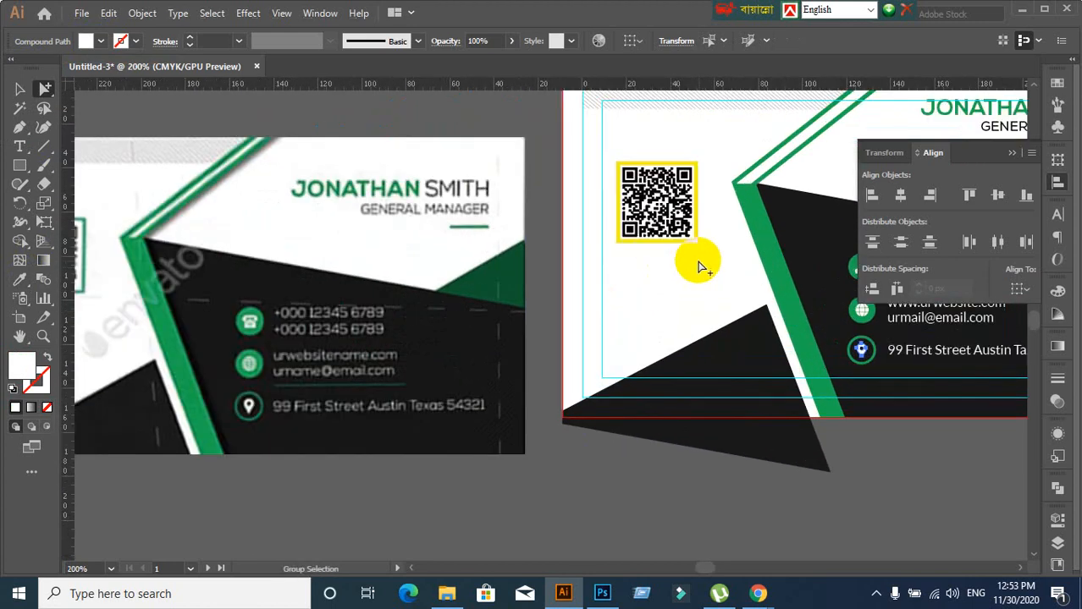
click(699, 245)
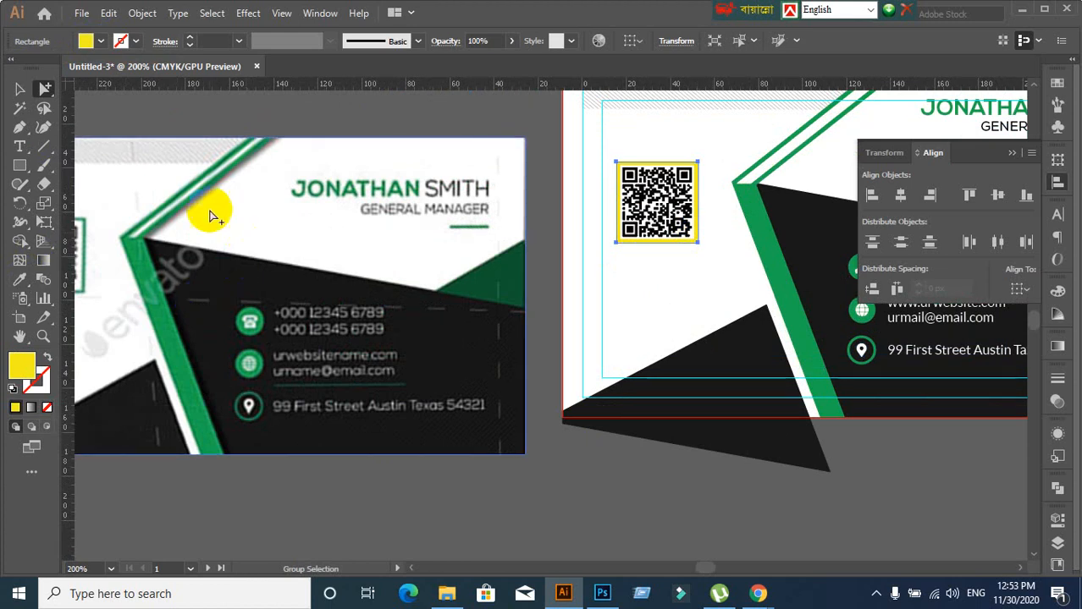
click(31, 282)
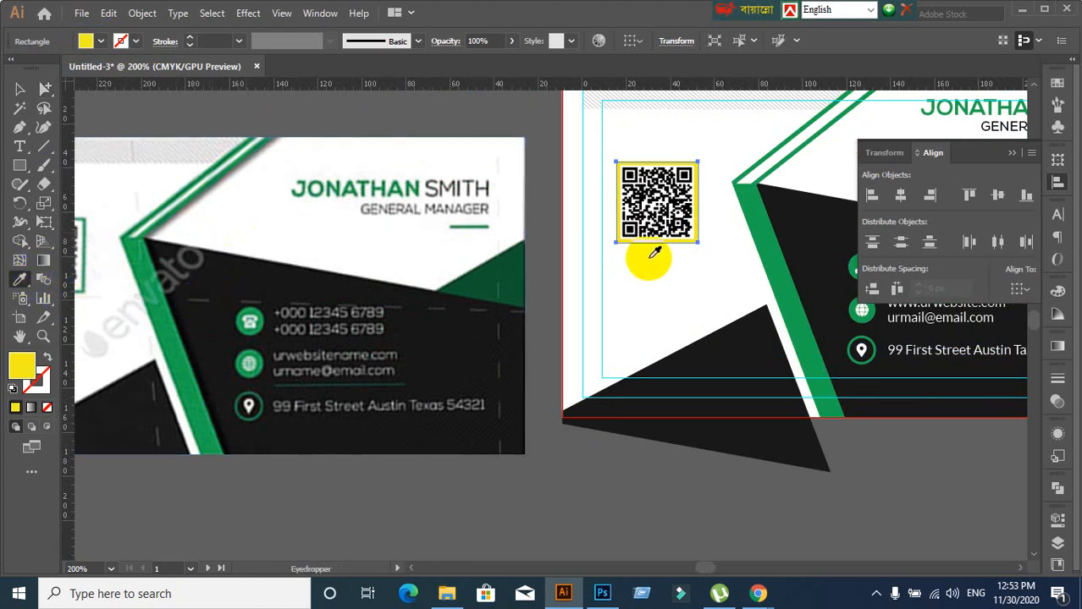
click(771, 254)
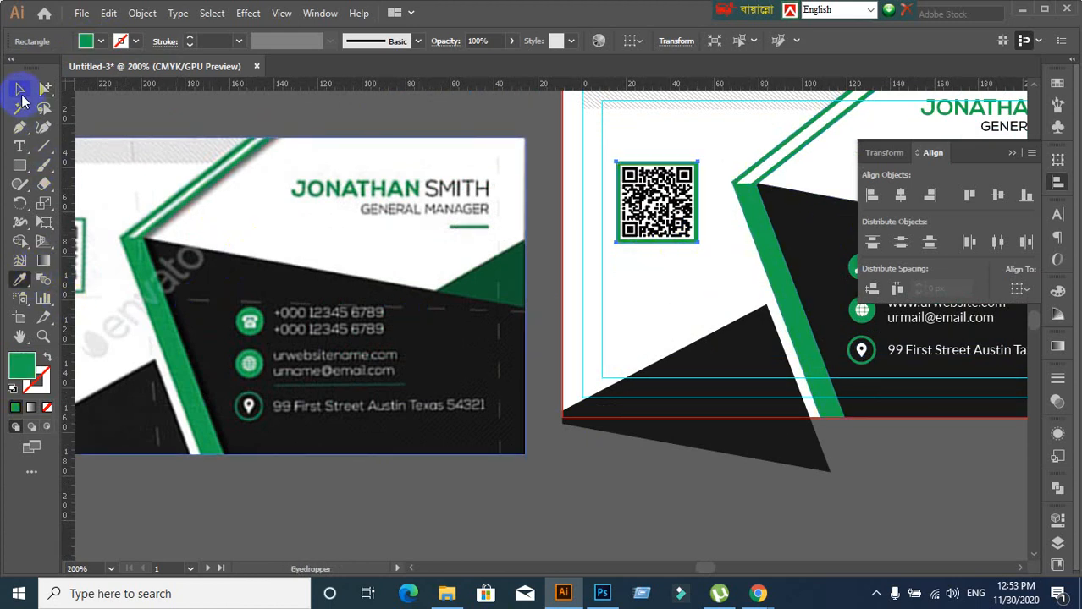
click(21, 89)
click(683, 495)
scroll(704, 491, down, 3)
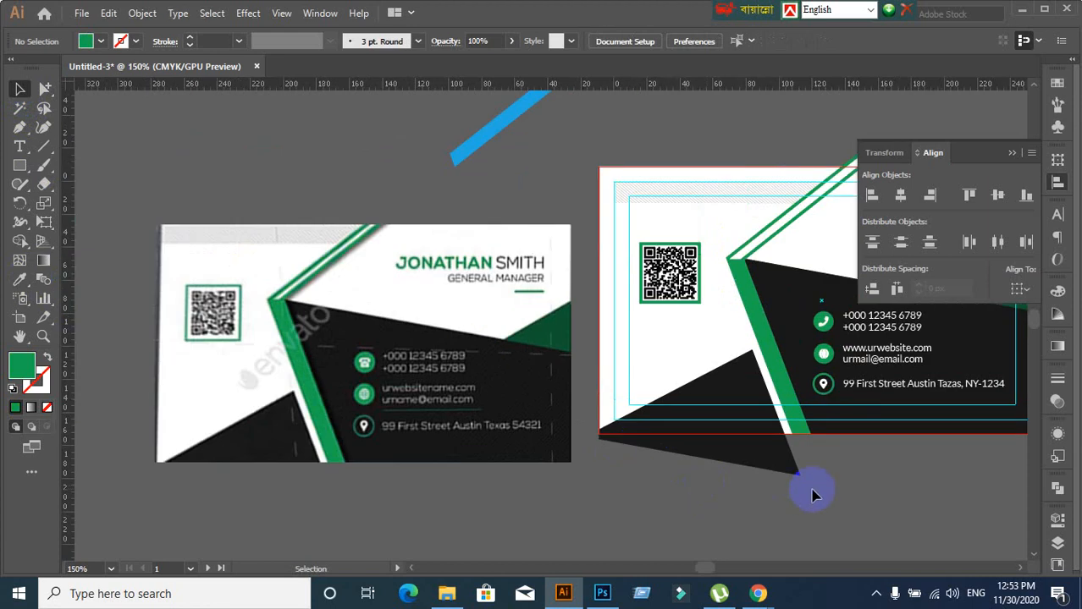
drag(840, 493, 581, 402)
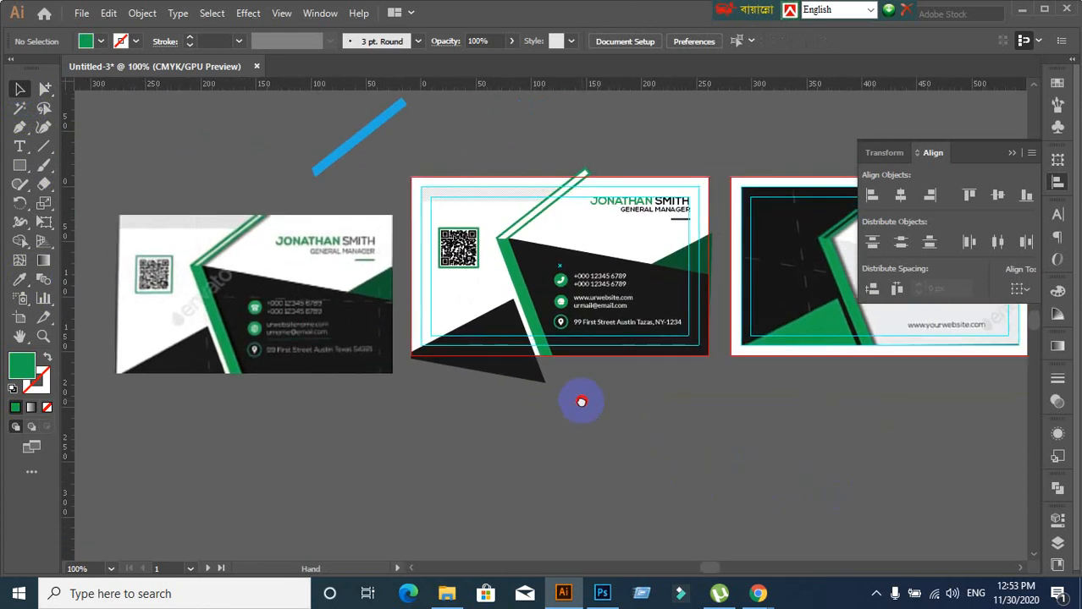
scroll(616, 421, up, 1)
drag(656, 286, 566, 393)
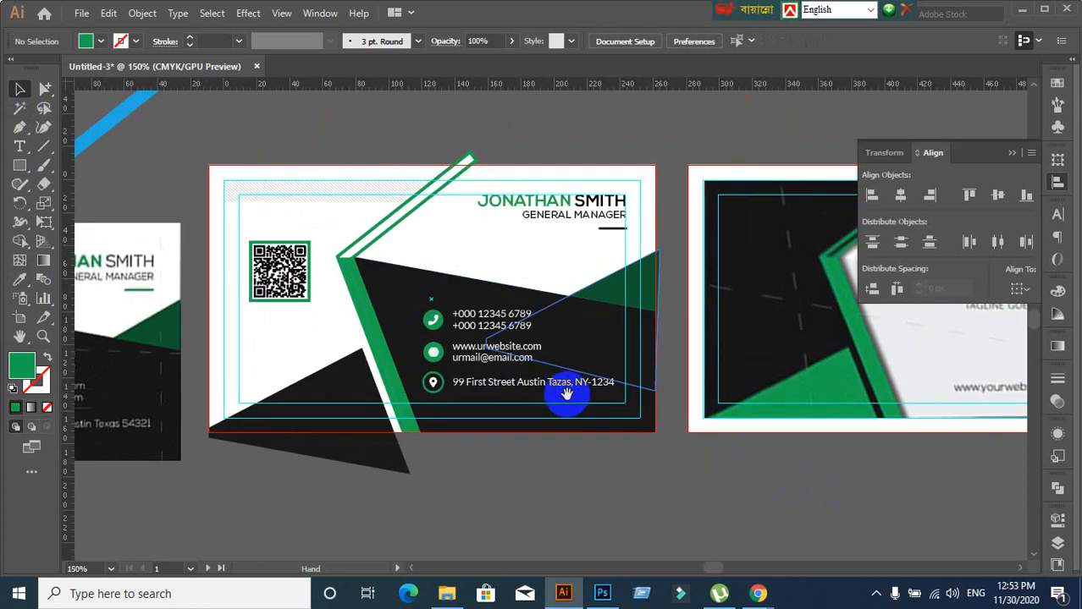
scroll(582, 264, up, 2)
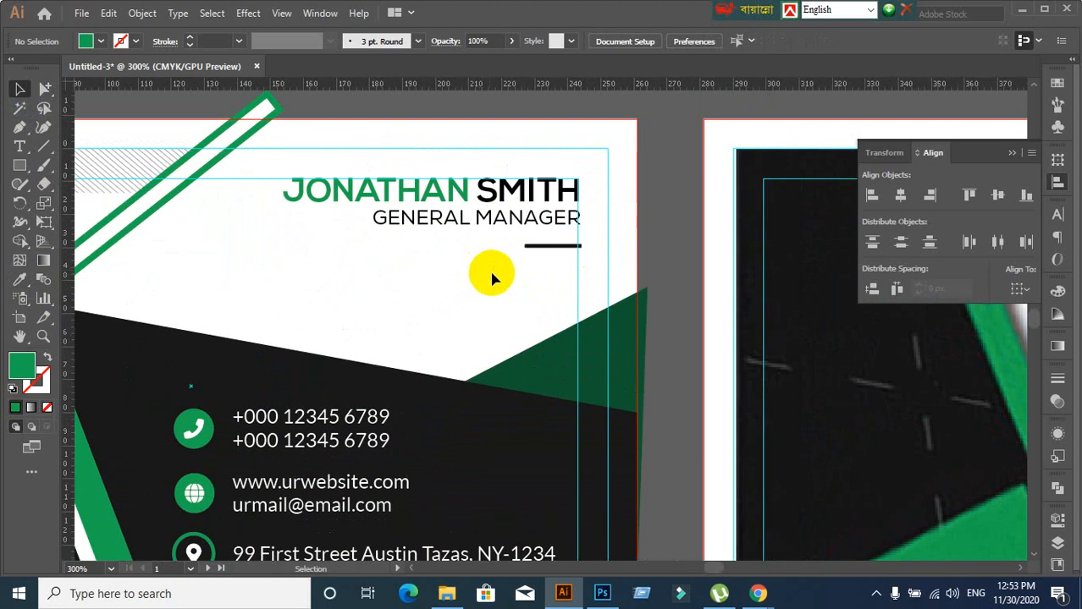
Check the black background shape's fill colour in the Color Picker
click(435, 414)
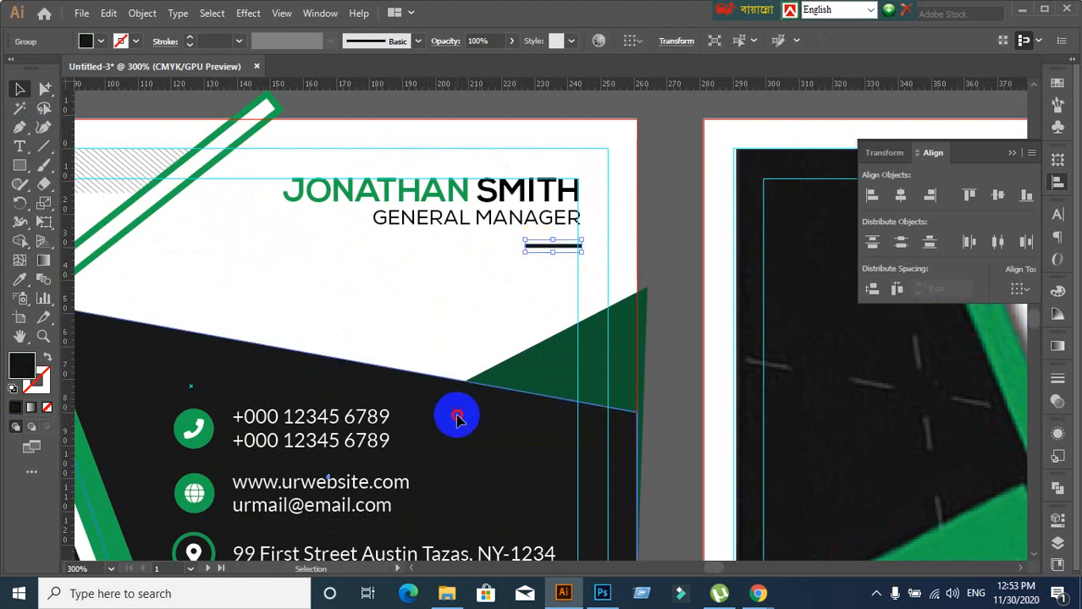
double_click(21, 372)
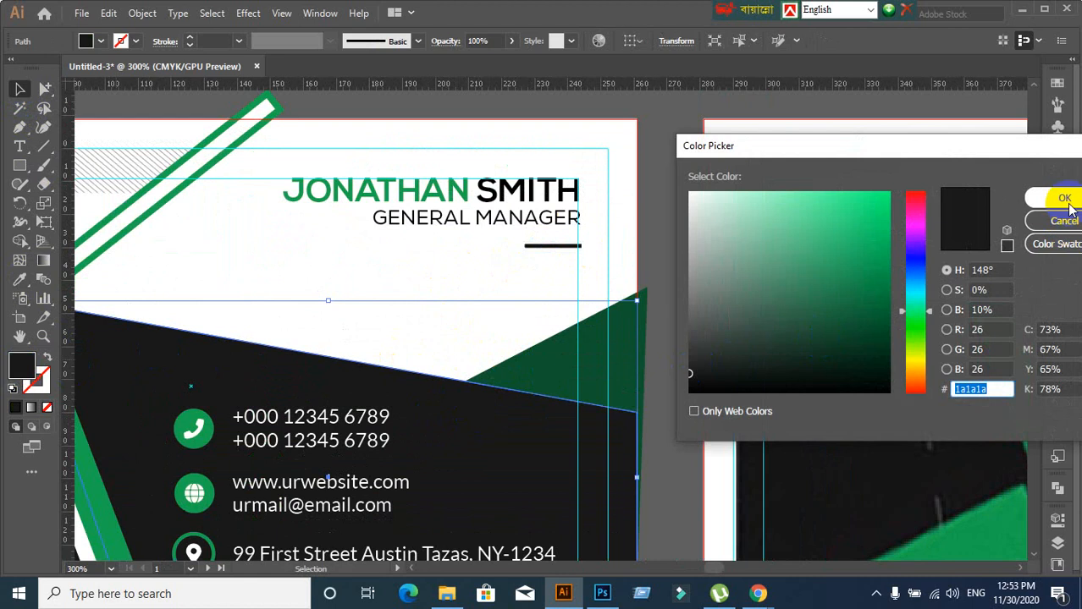
click(1069, 204)
click(551, 247)
click(487, 272)
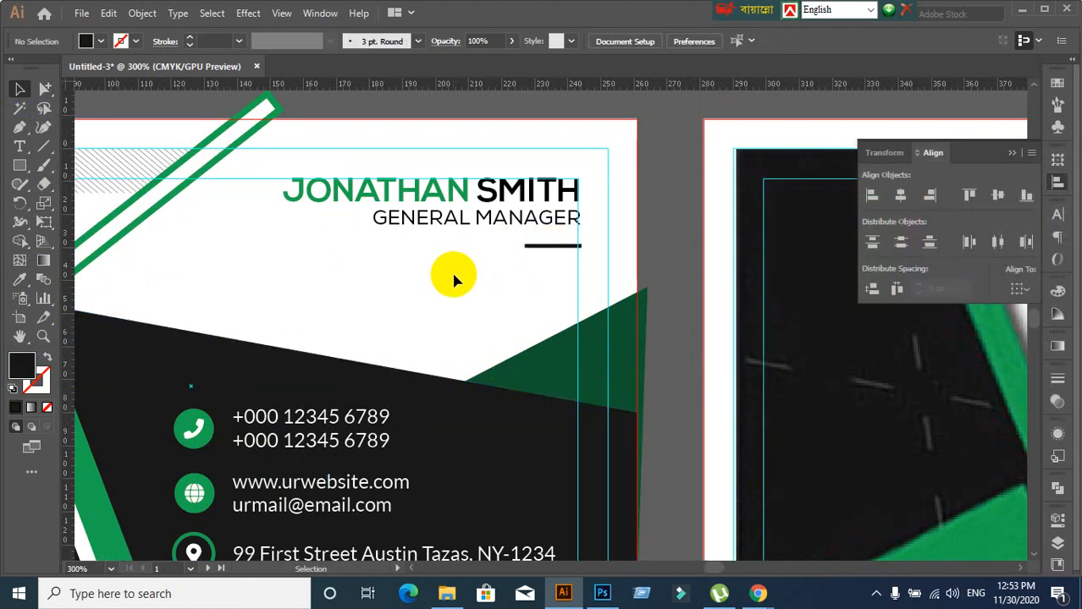
Recolour the word SMITH in the name to #1a1a1a
click(495, 198)
double_click(487, 191)
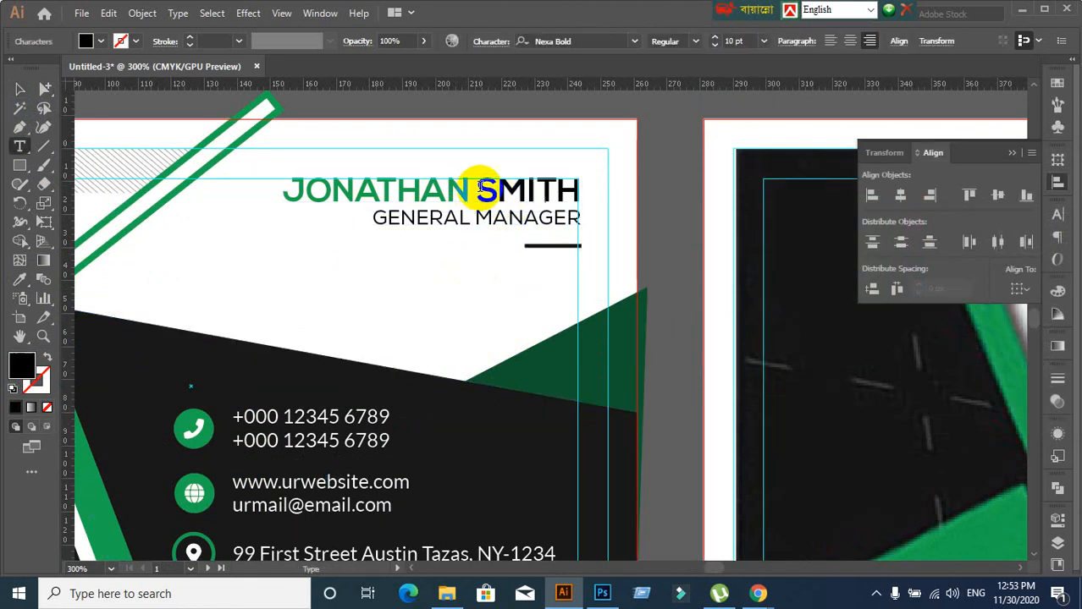
drag(476, 188, 614, 179)
double_click(11, 369)
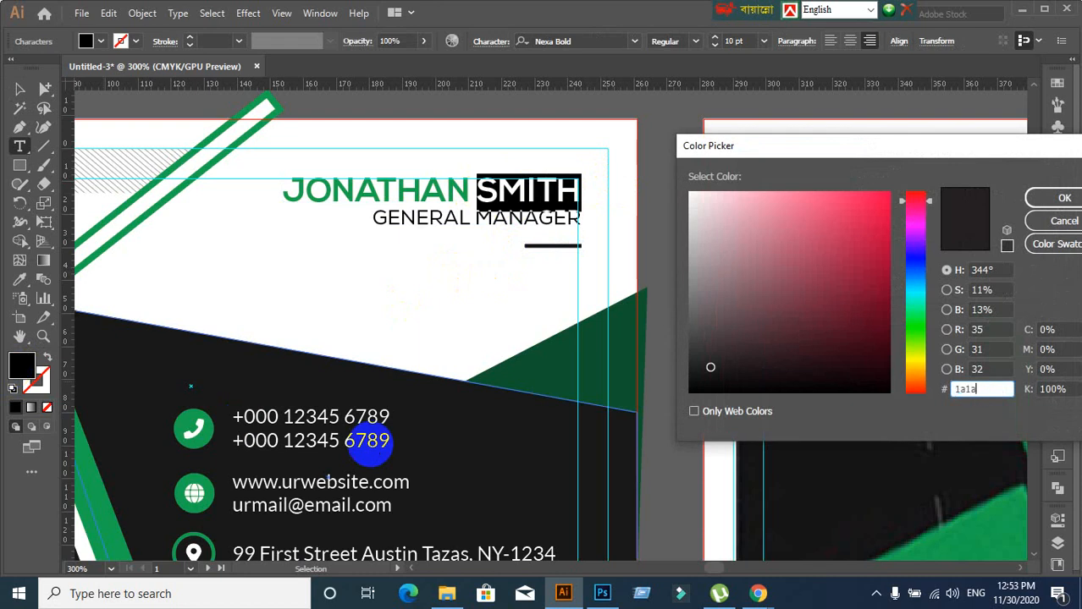
text(1a1a1a)
key(Return)
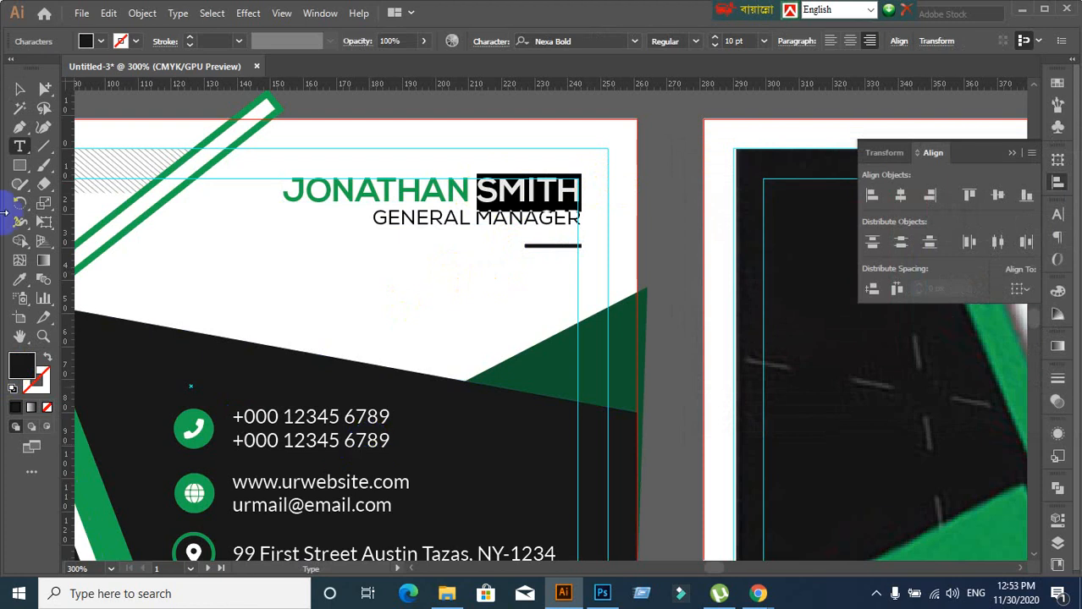
click(22, 91)
click(386, 275)
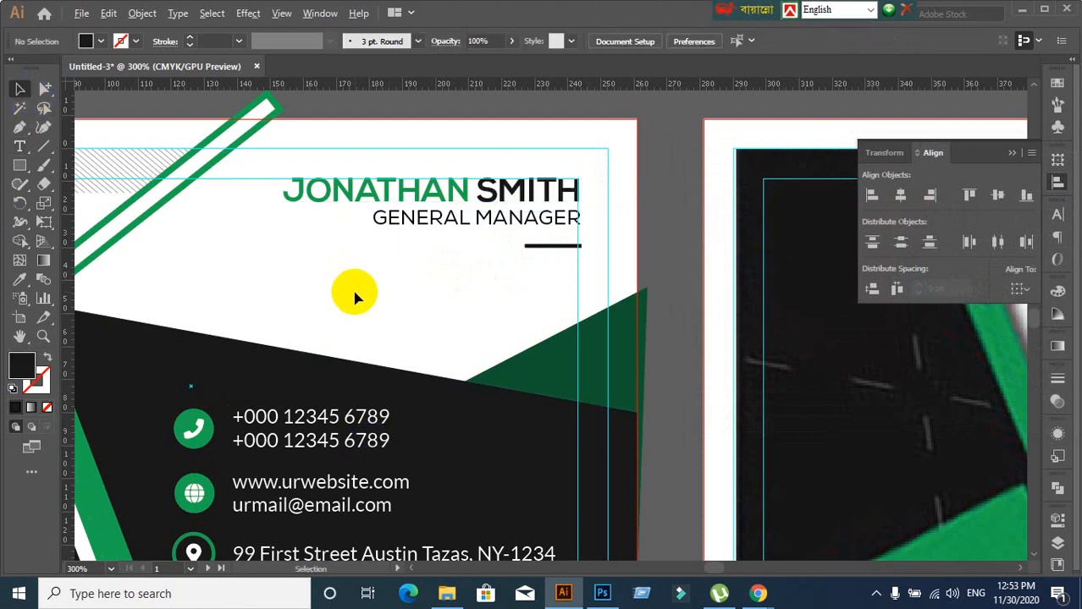
Recolour the GENERAL MANAGER title to #1a1a1a
scroll(355, 295, down, 2)
scroll(386, 302, up, 2)
click(423, 172)
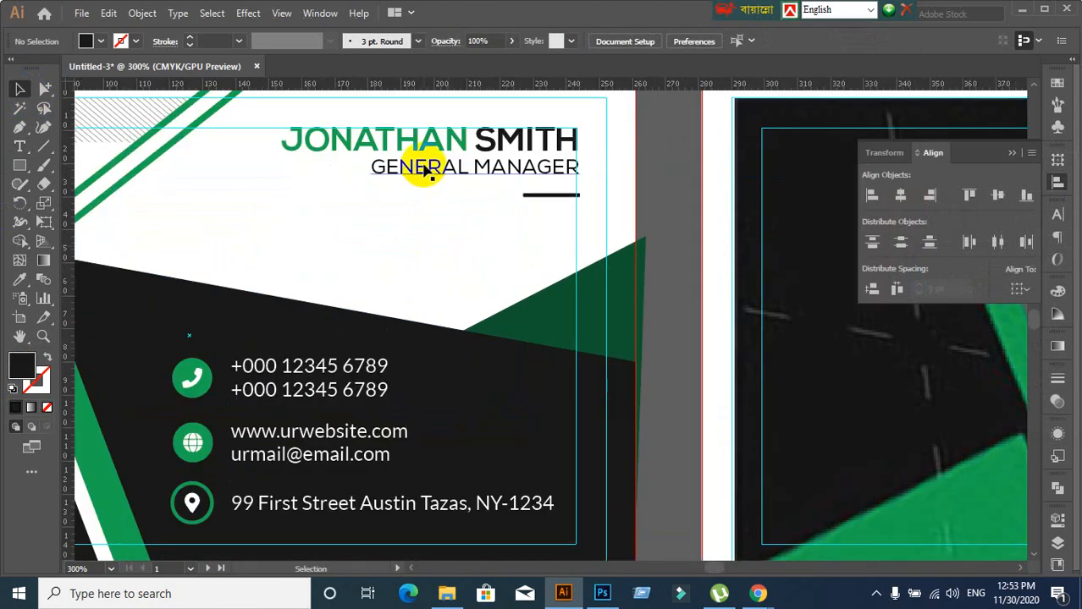
double_click(24, 364)
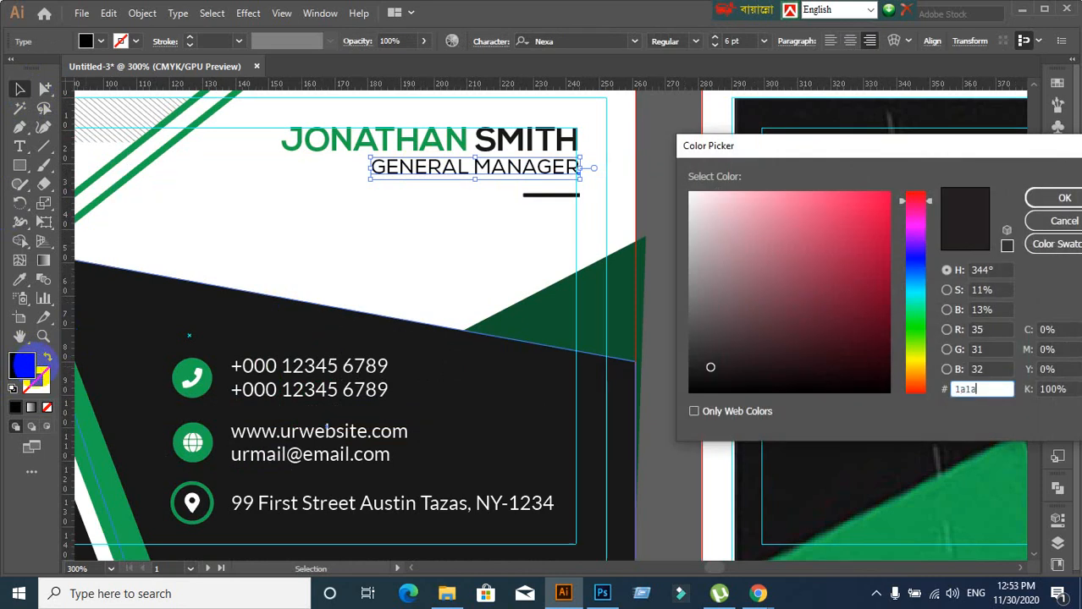
text(1a1a1a)
key(Return)
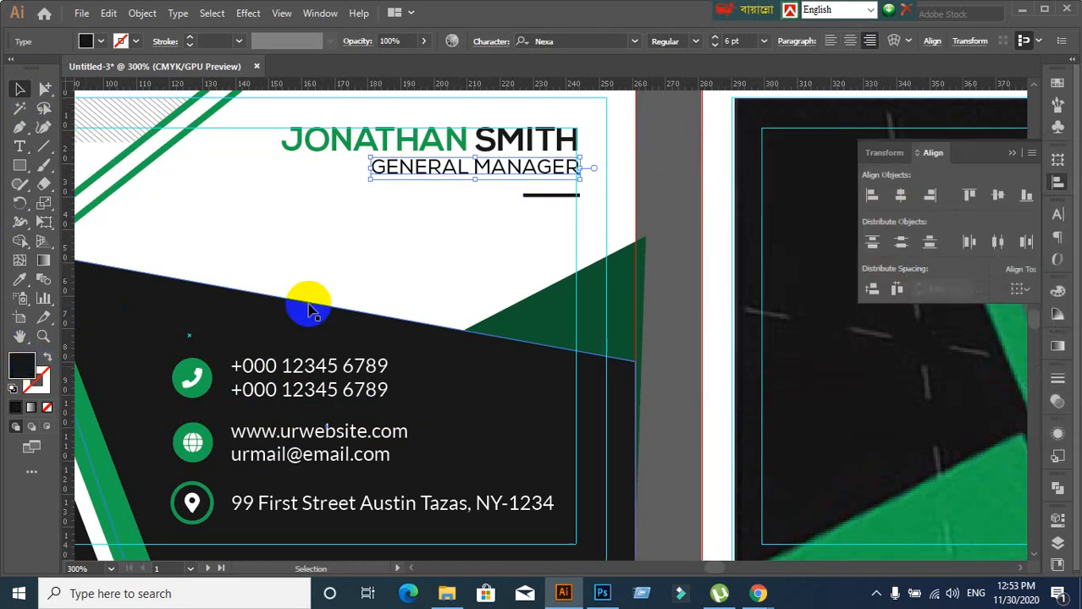
click(340, 265)
scroll(340, 265, down, 2)
drag(357, 314, 511, 284)
scroll(578, 439, down, 1)
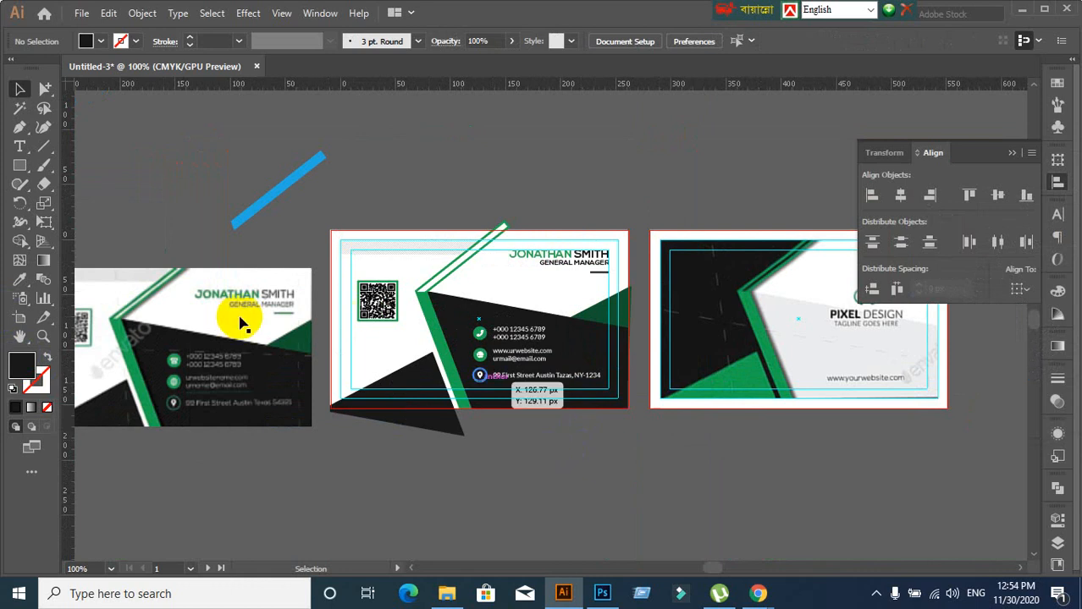
Give the short line under GENERAL MANAGER the stripe's green with the Eyedropper
scroll(288, 377, up, 1)
scroll(582, 318, down, 1)
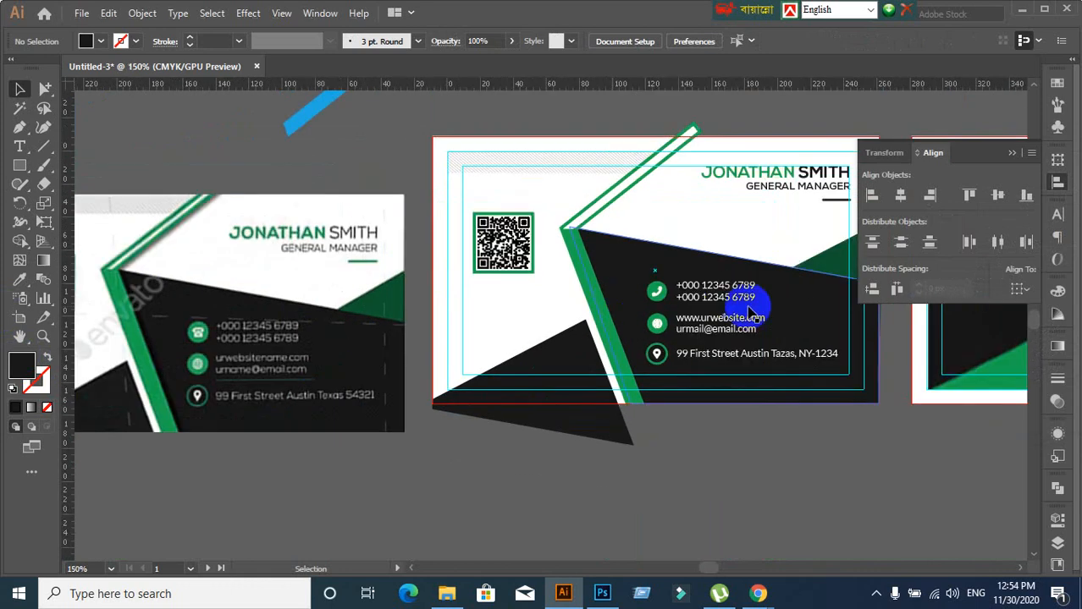
click(829, 205)
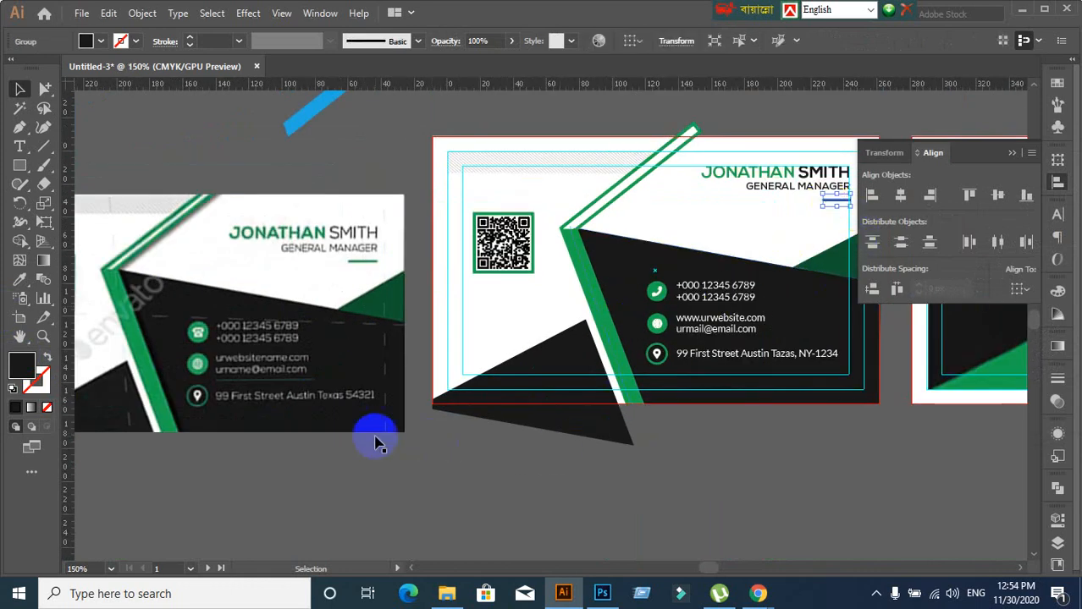
click(20, 280)
click(596, 259)
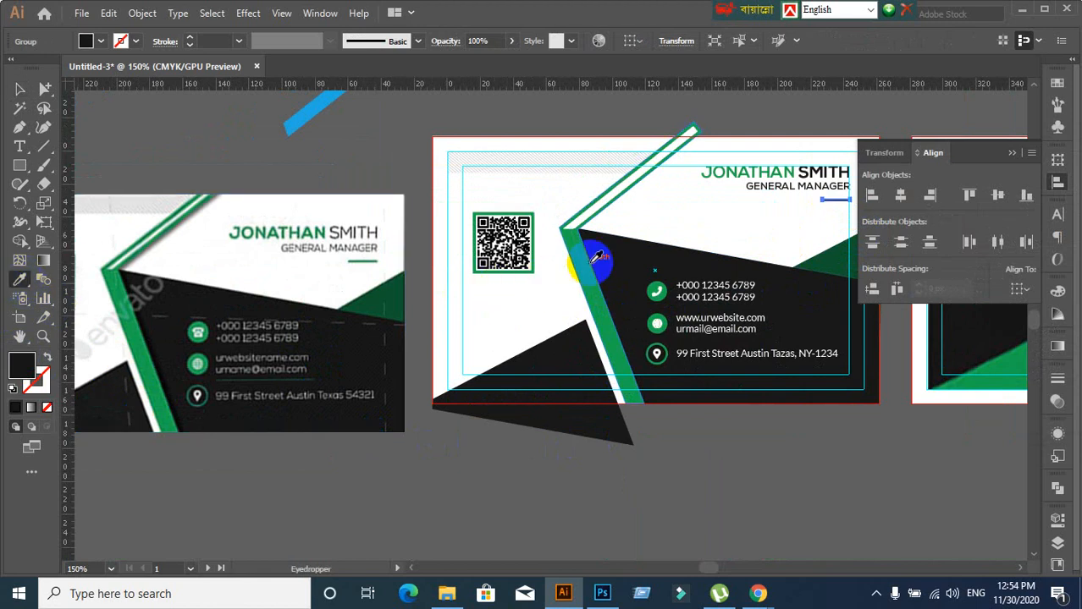
click(592, 268)
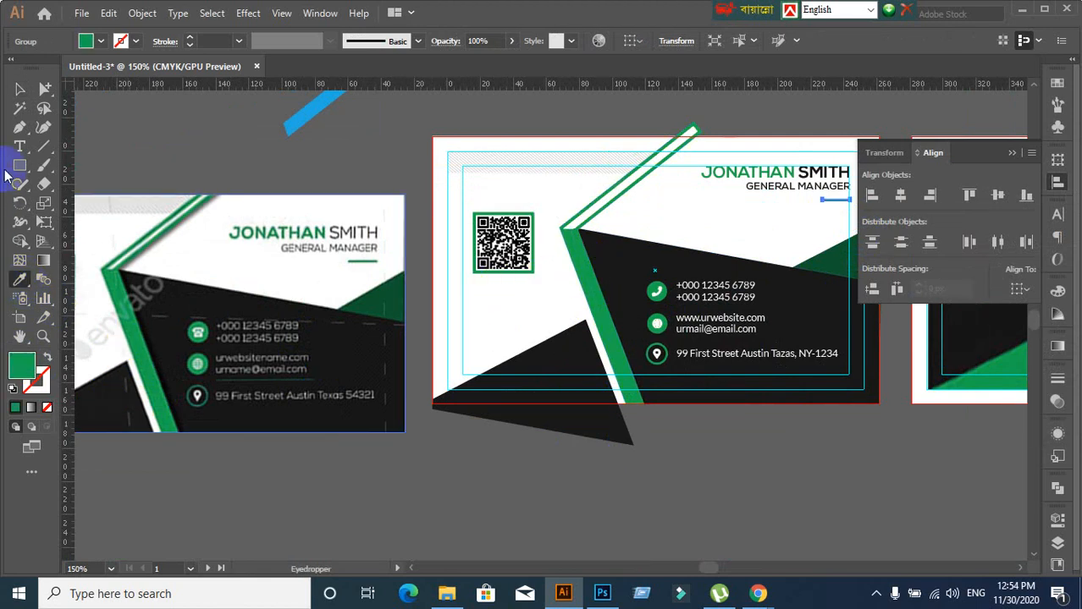
click(18, 93)
click(213, 238)
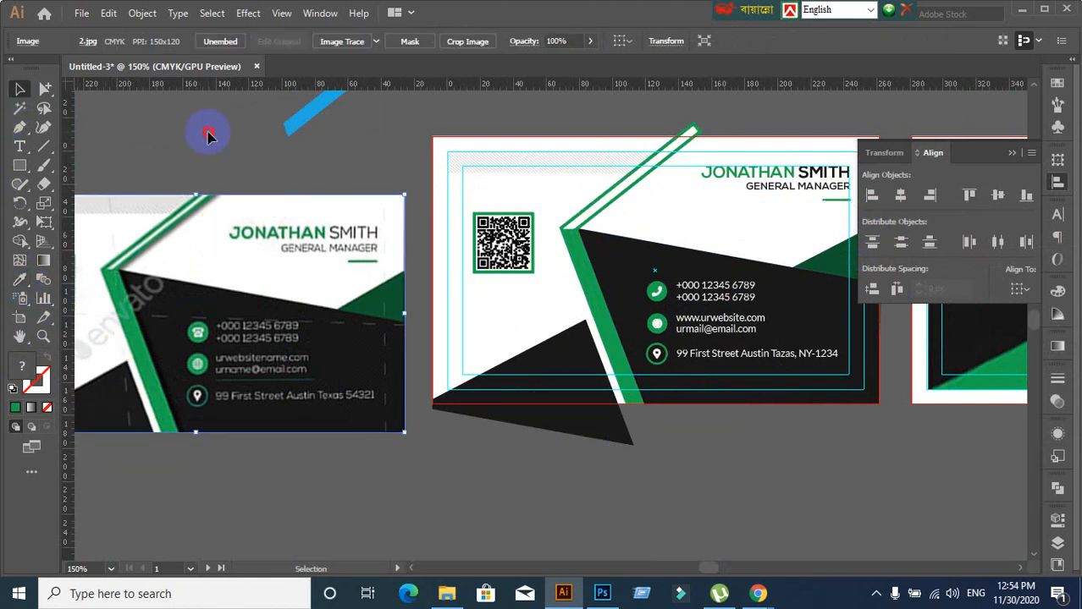
click(207, 136)
Select the green diagonal stripe, restoring it after an accidental delete
scroll(129, 328, up, 3)
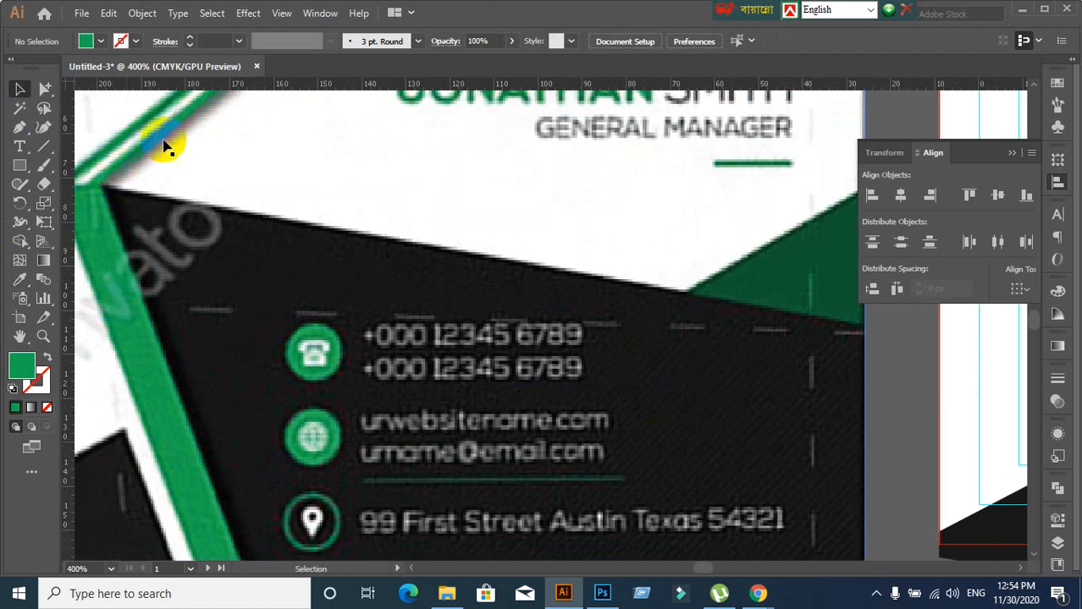
scroll(241, 273, down, 3)
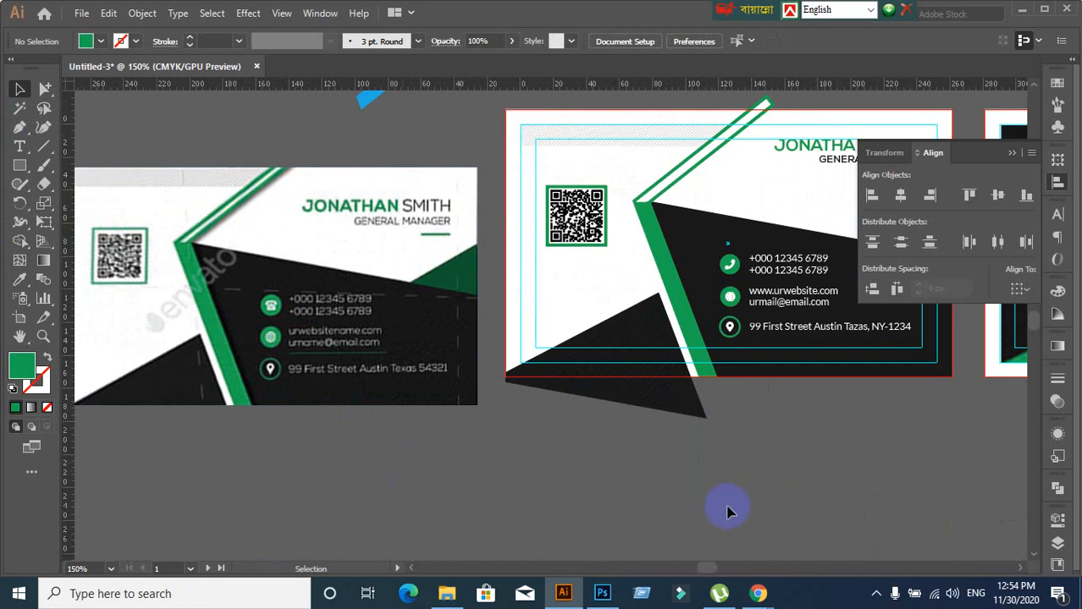
drag(727, 507, 657, 514)
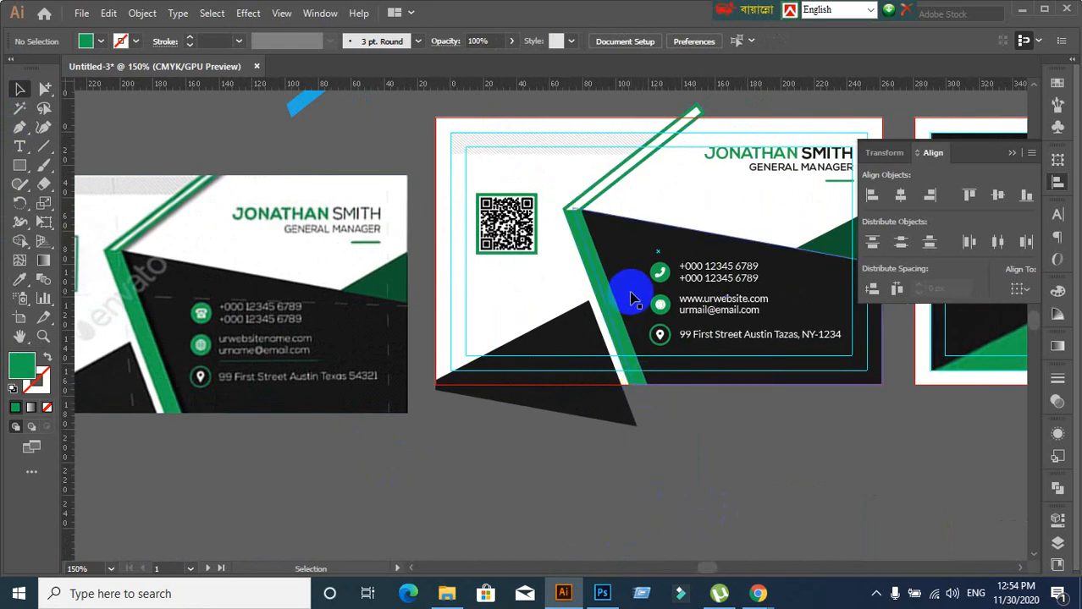
scroll(631, 298, up, 1)
drag(610, 317, 556, 337)
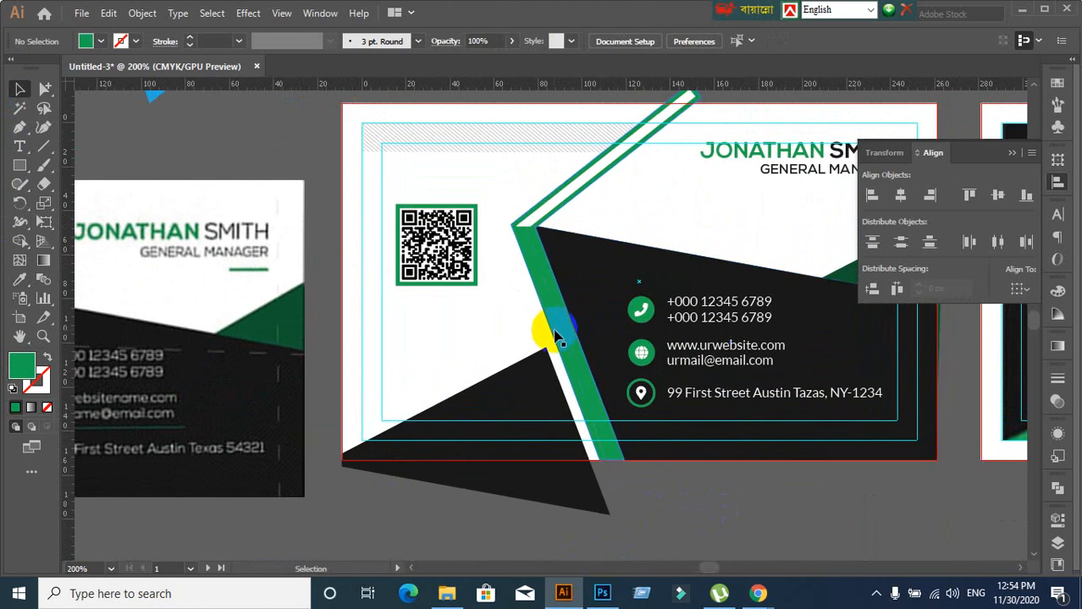
click(555, 334)
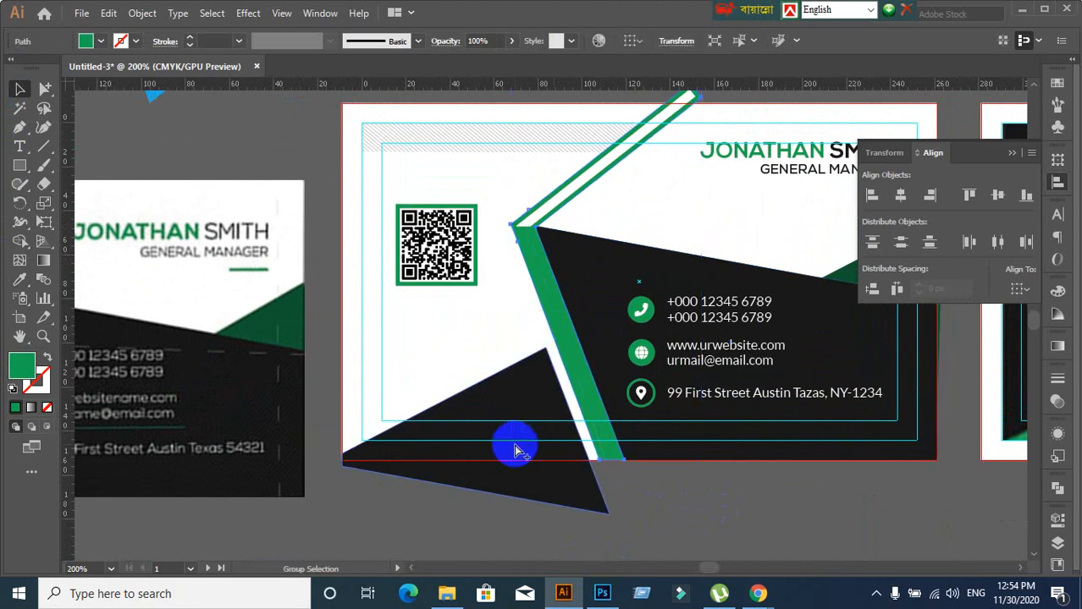
key(Delete)
key(ctrl+z)
click(596, 557)
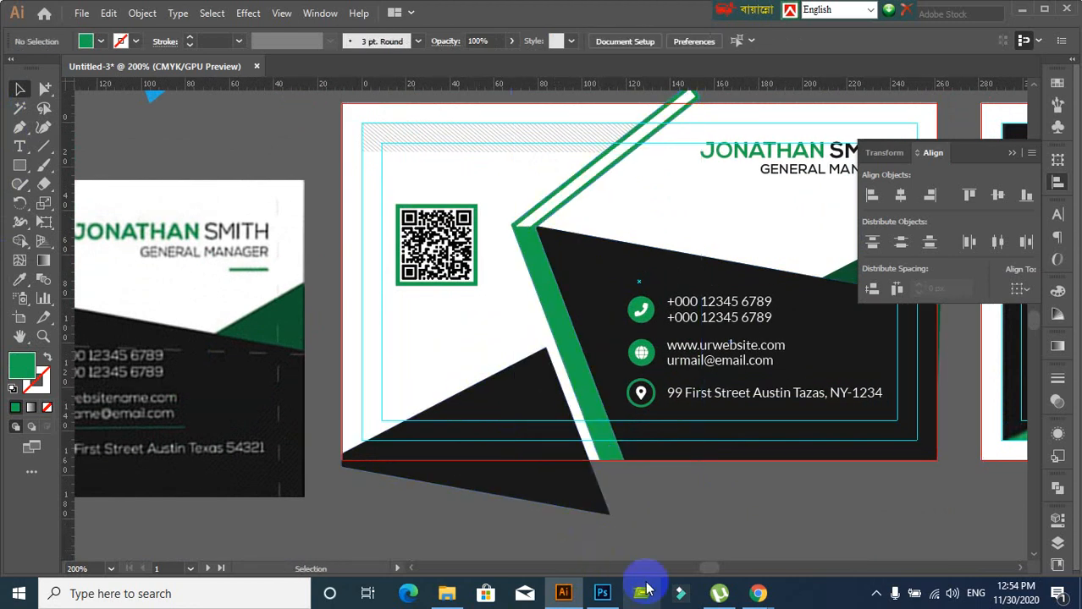
click(577, 365)
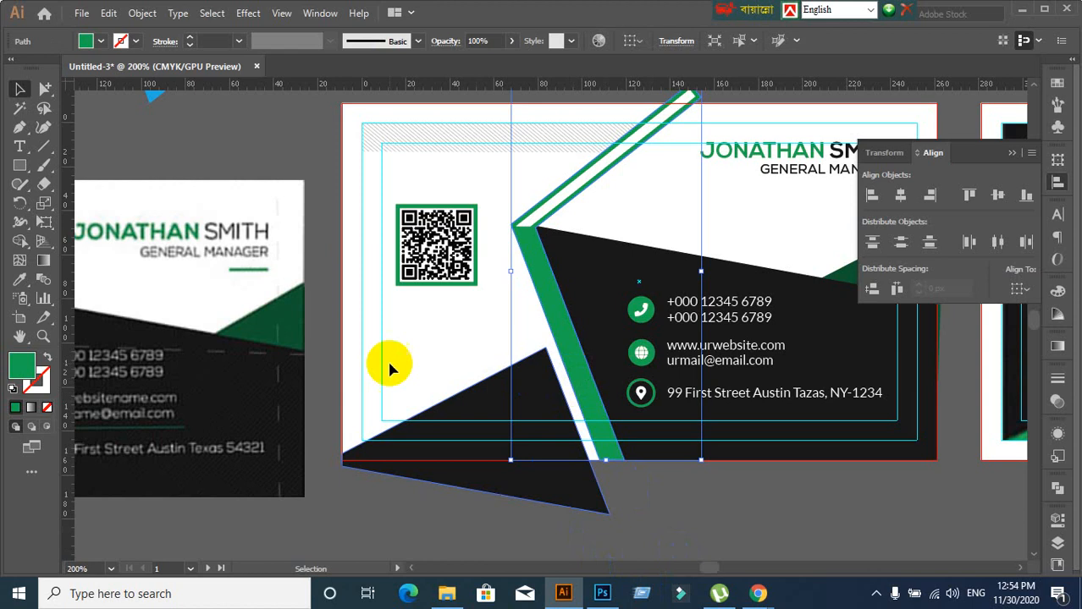
Open Effect > Stylize > Drop Shadow for the selected green stripe
click(248, 13)
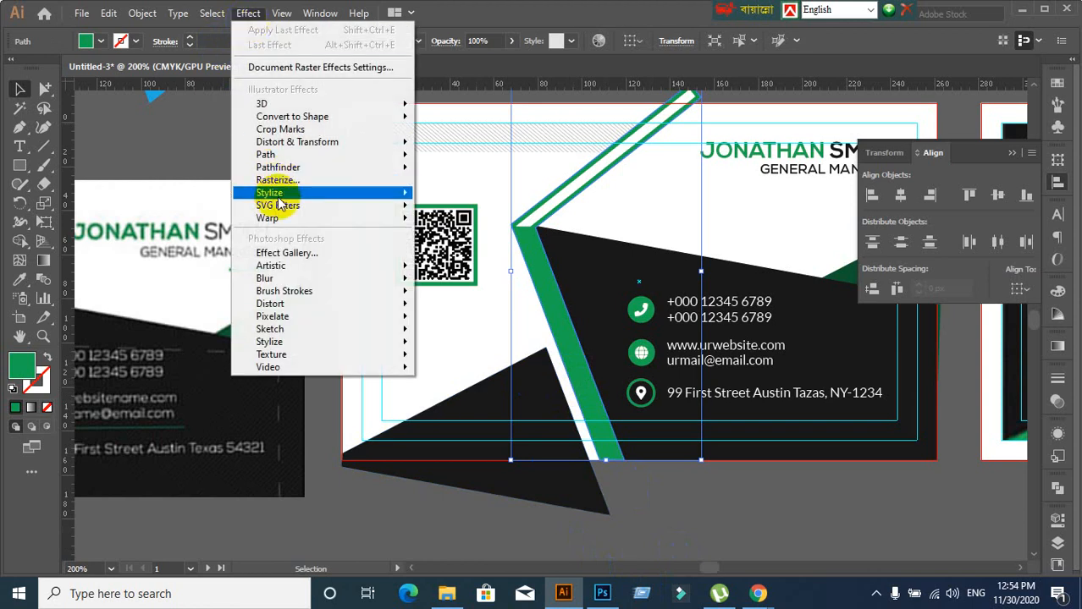
mouse_move(277, 199)
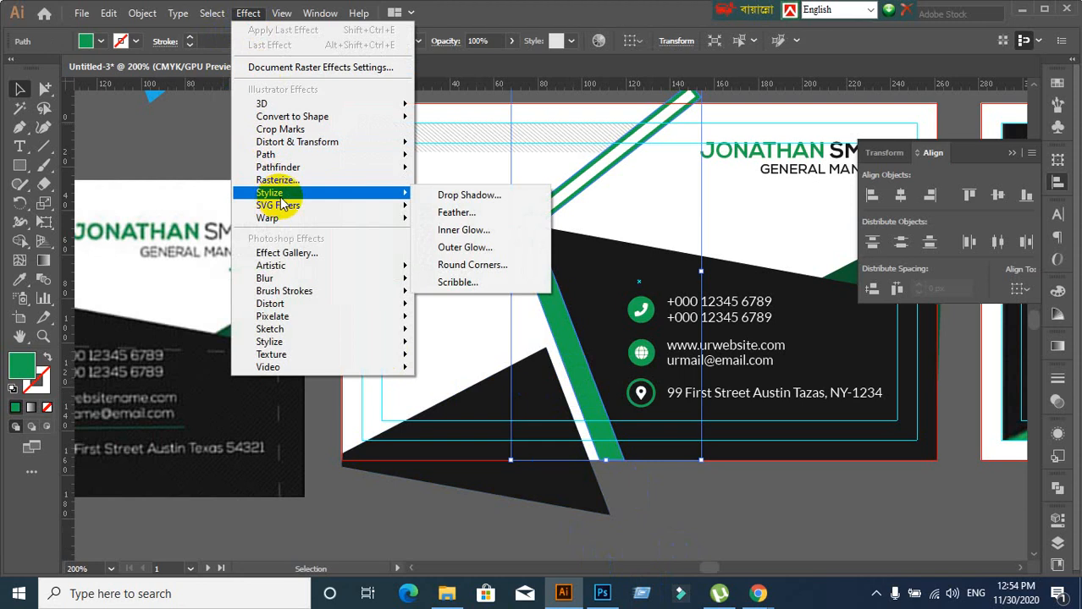
click(477, 197)
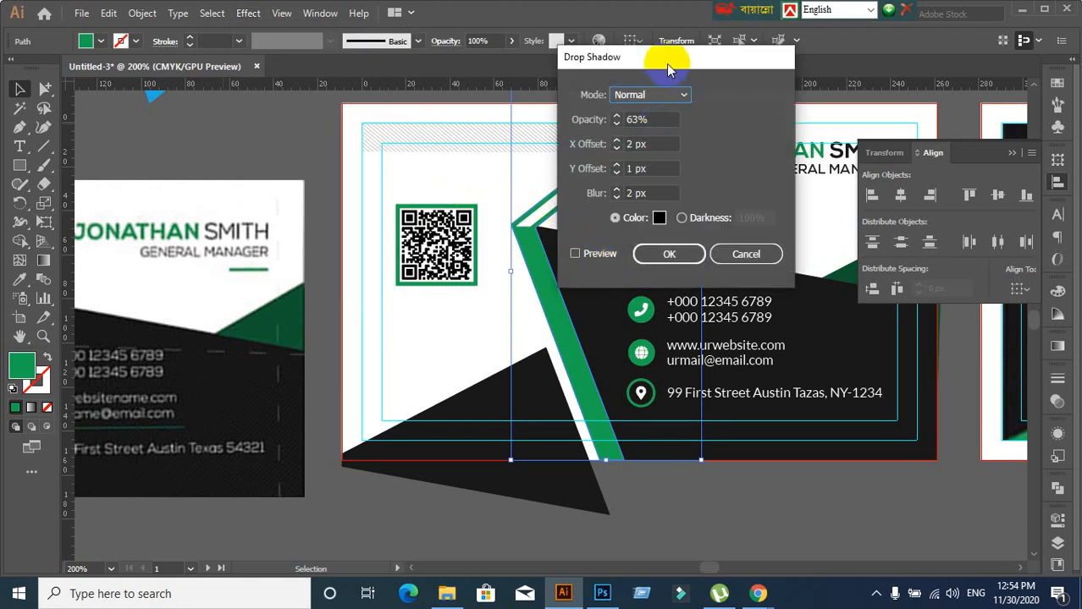
Turn on preview and set the shadow offsets to 1 px X and 2 px Y
drag(666, 64, 898, 91)
click(808, 280)
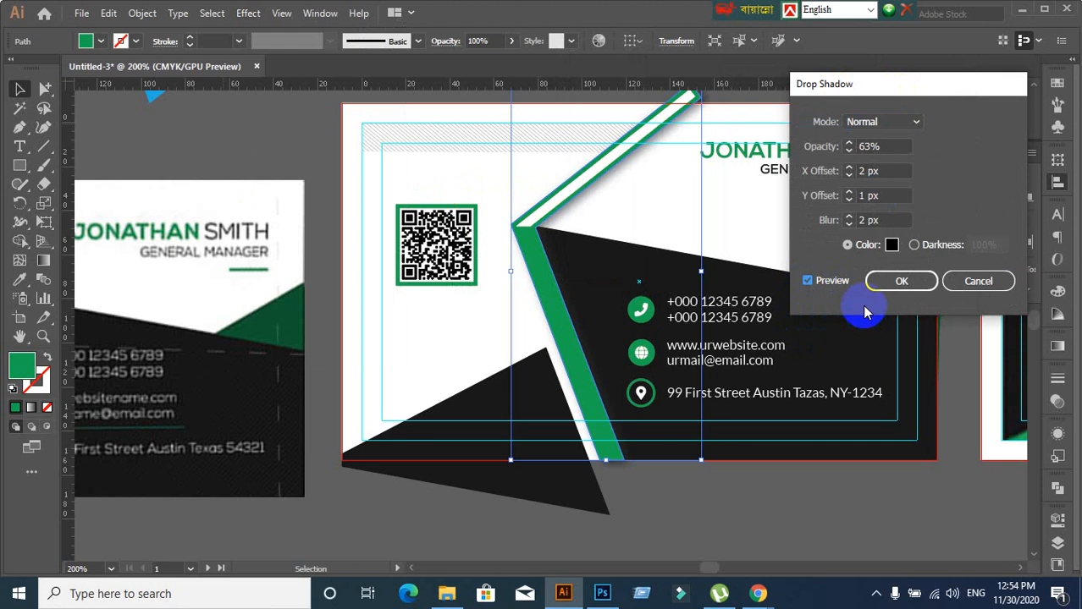
double_click(885, 195)
key(Up)
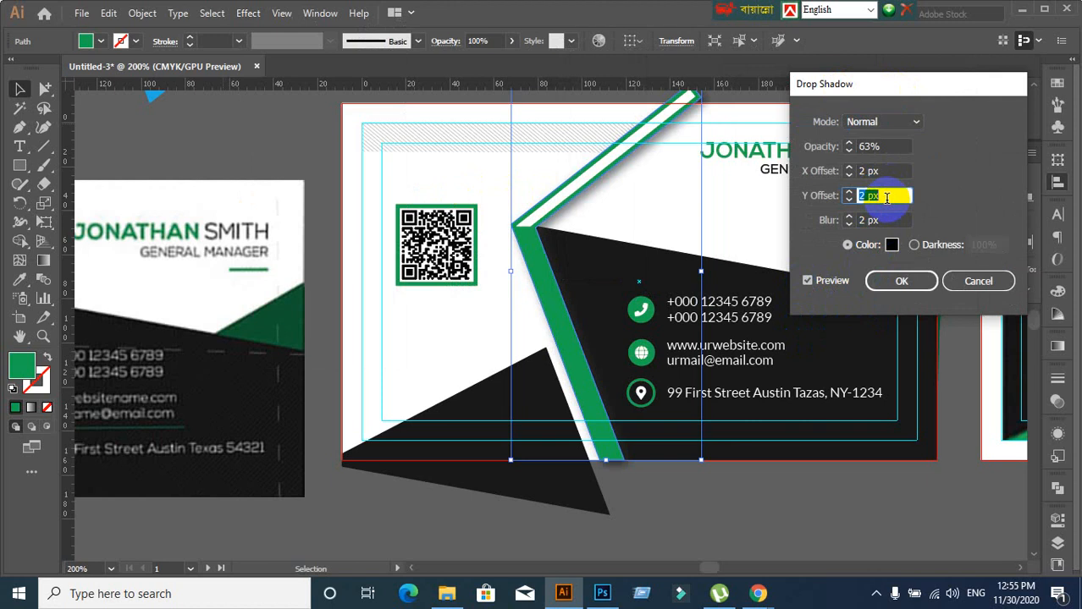
double_click(881, 145)
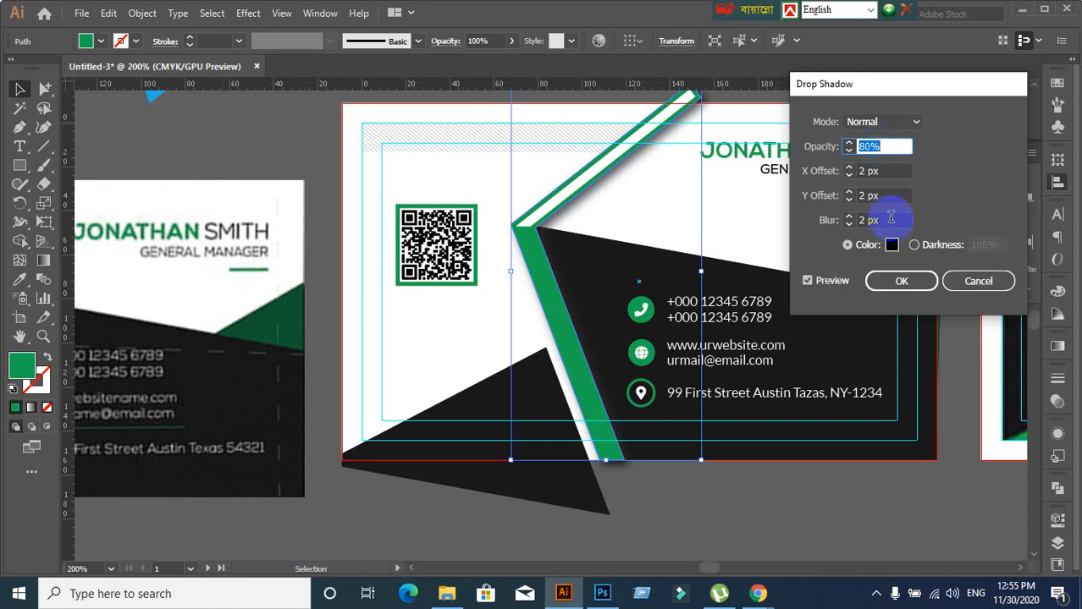
click(893, 173)
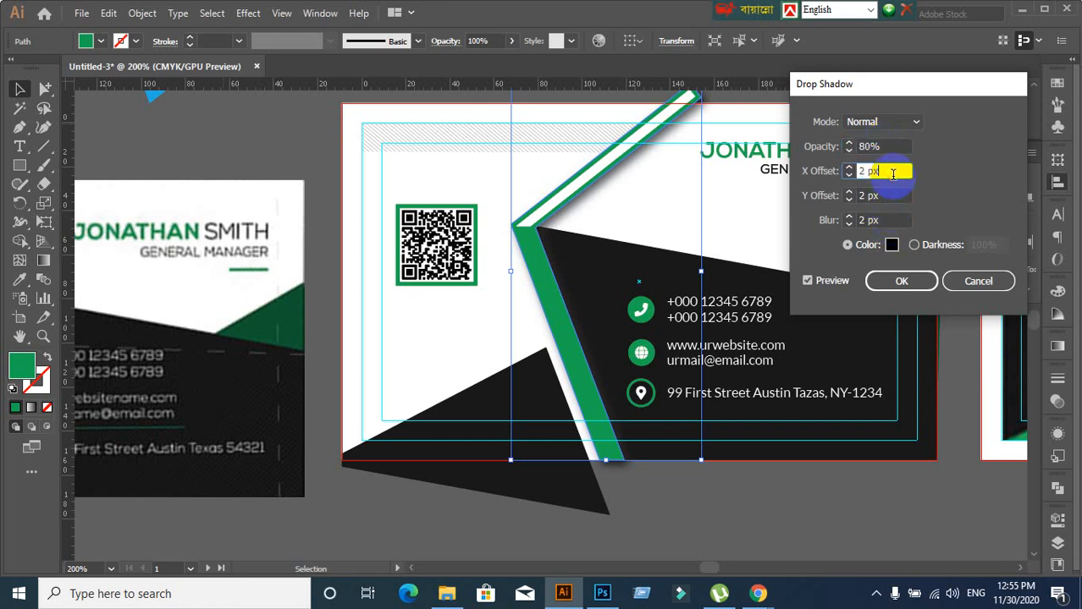
key(Down)
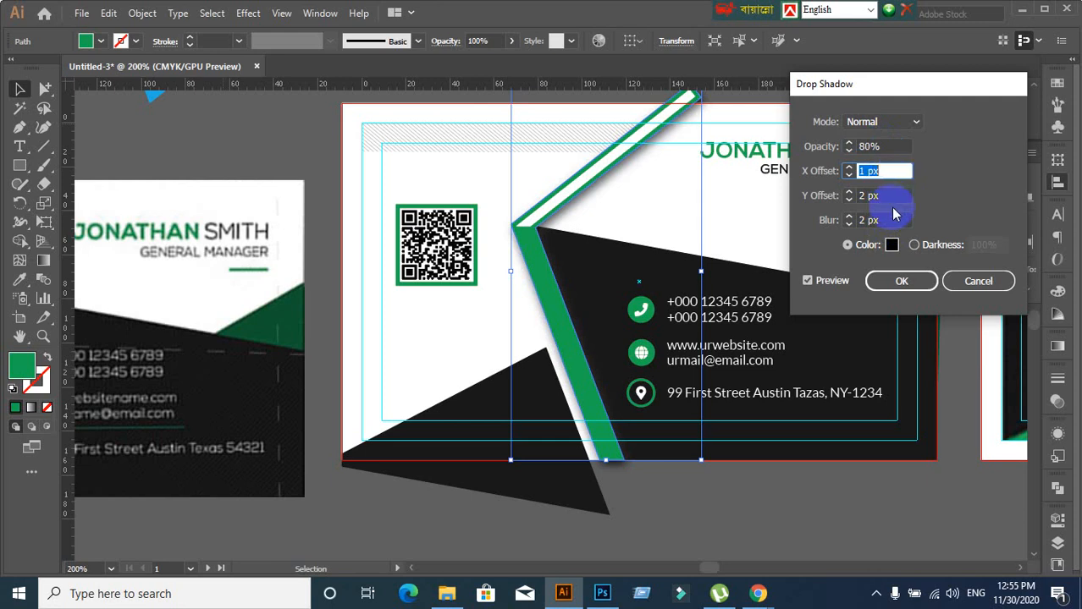
Set the shadow blend mode to Hard Light after trying Multiply, Screen, Overlay and Soft Light
click(911, 123)
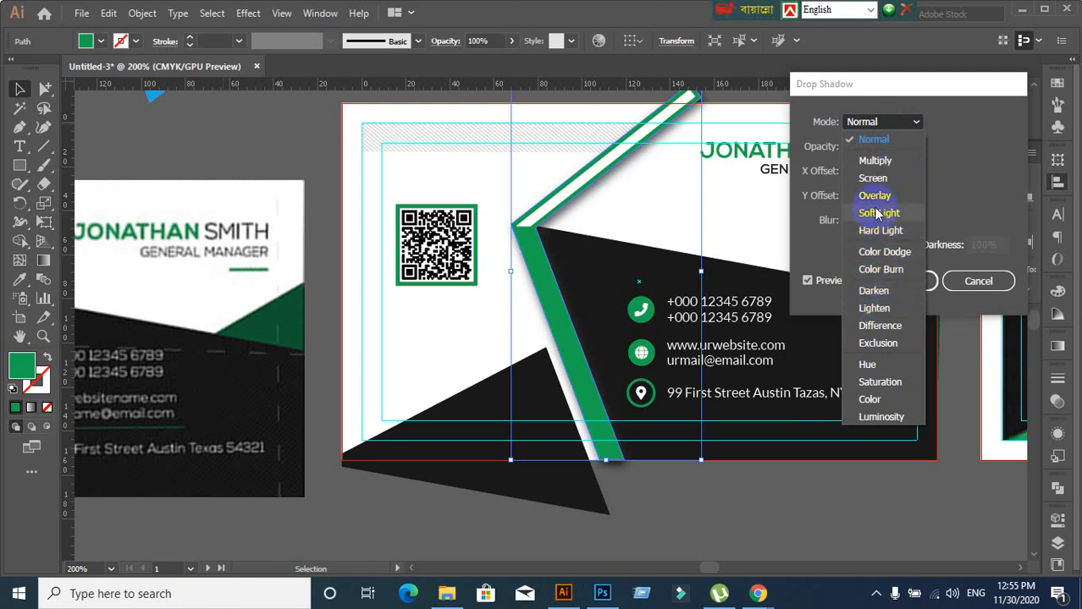
click(887, 160)
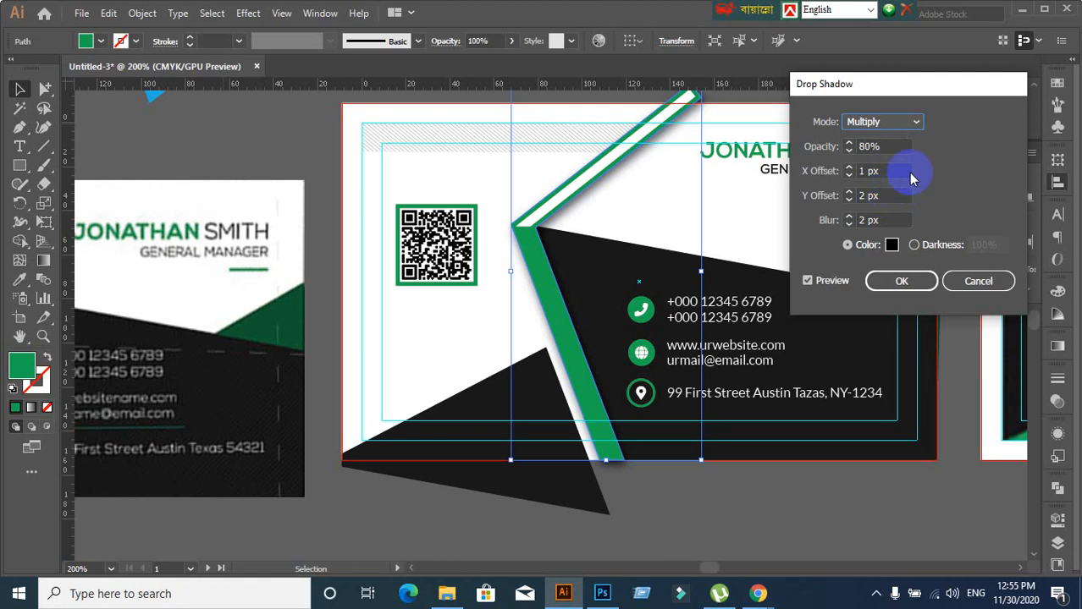
click(914, 124)
click(881, 176)
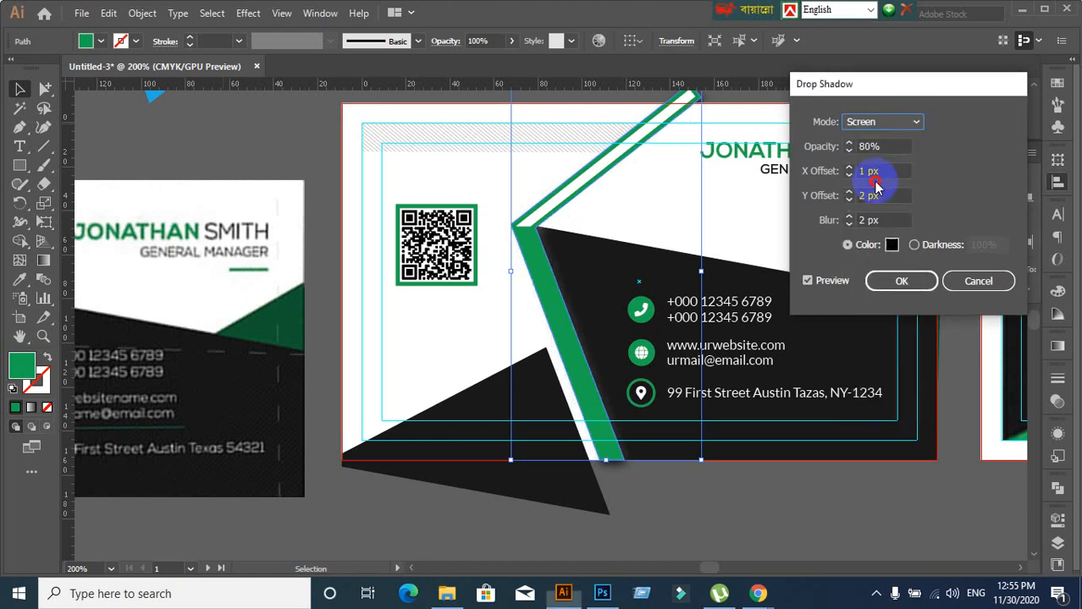
click(916, 123)
click(880, 195)
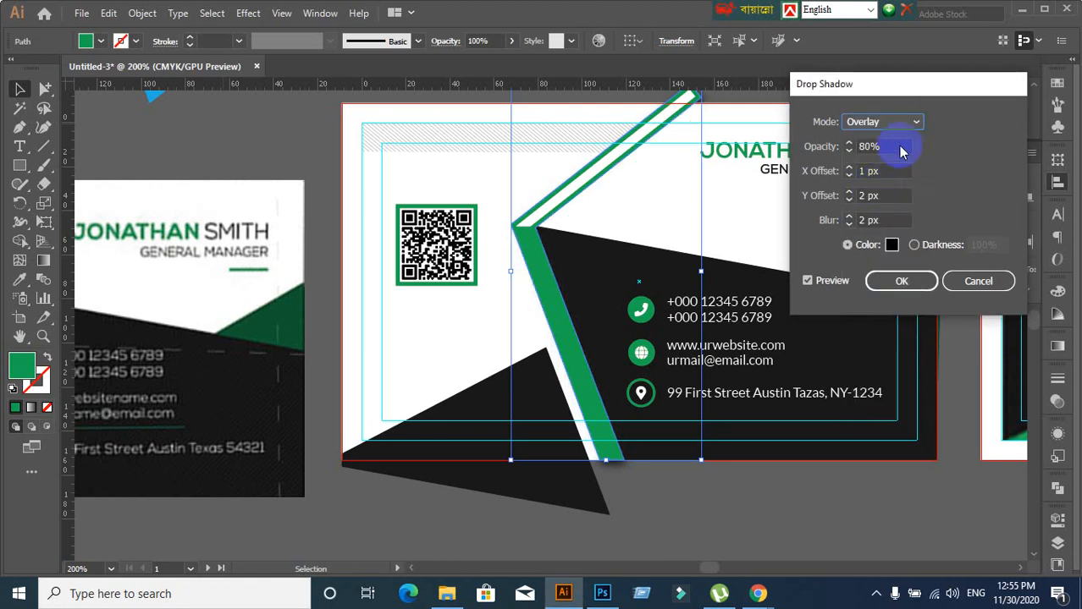
click(912, 124)
click(877, 212)
click(908, 127)
click(879, 232)
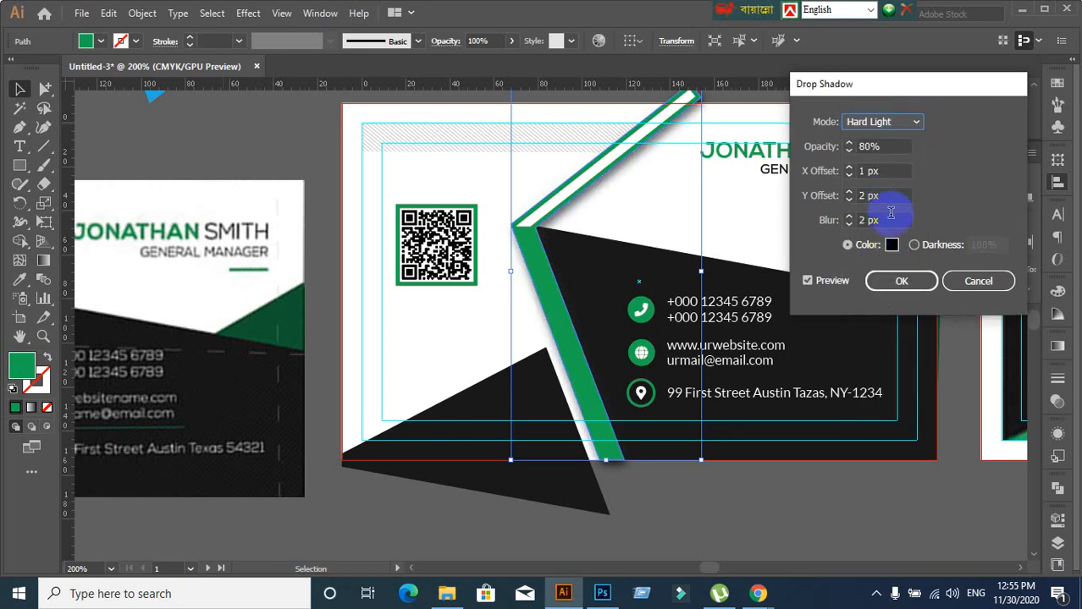
Set opacity to 61%, keep the 1 px X offset, and apply the shadow
click(887, 149)
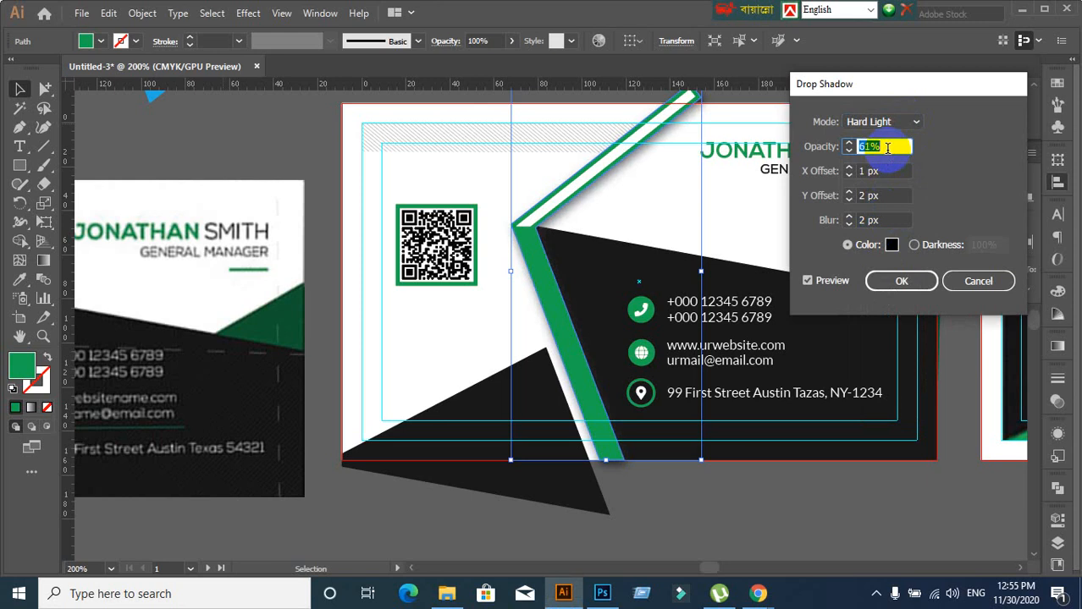
click(884, 173)
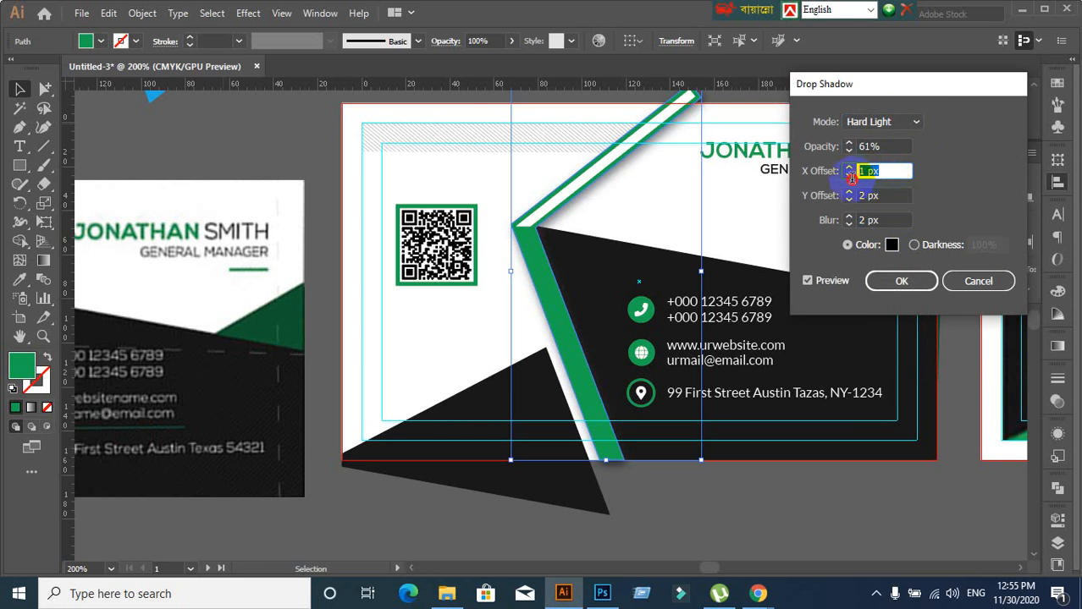
text(0.5)
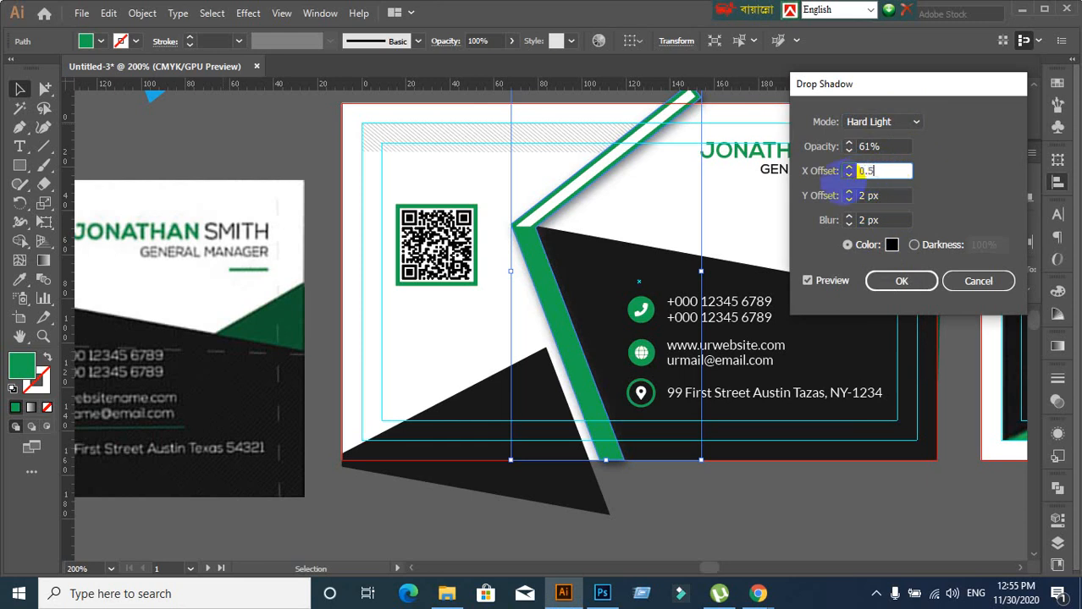
click(886, 195)
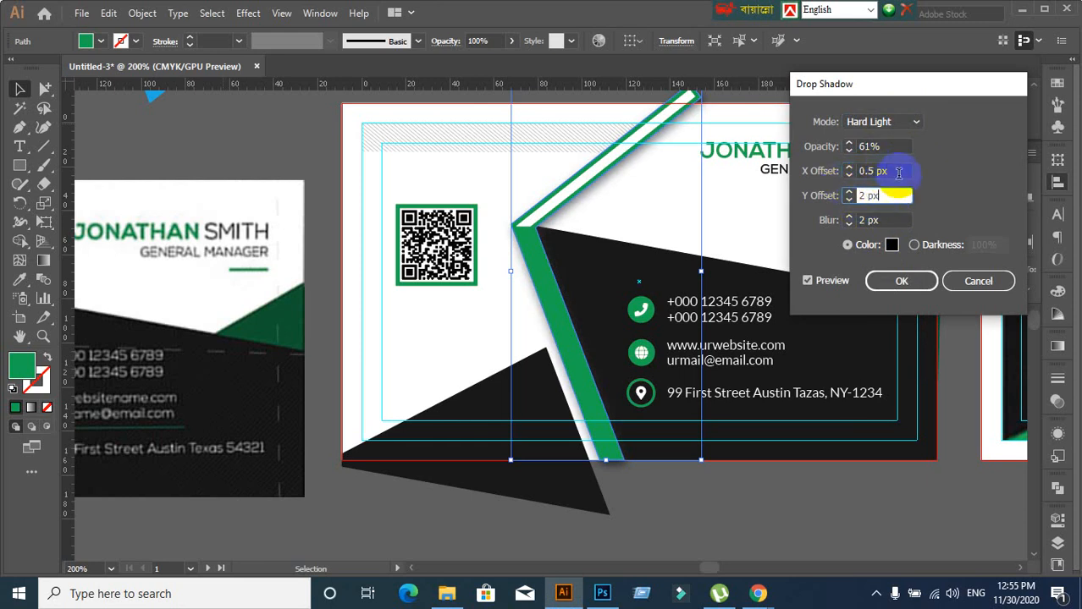
click(899, 172)
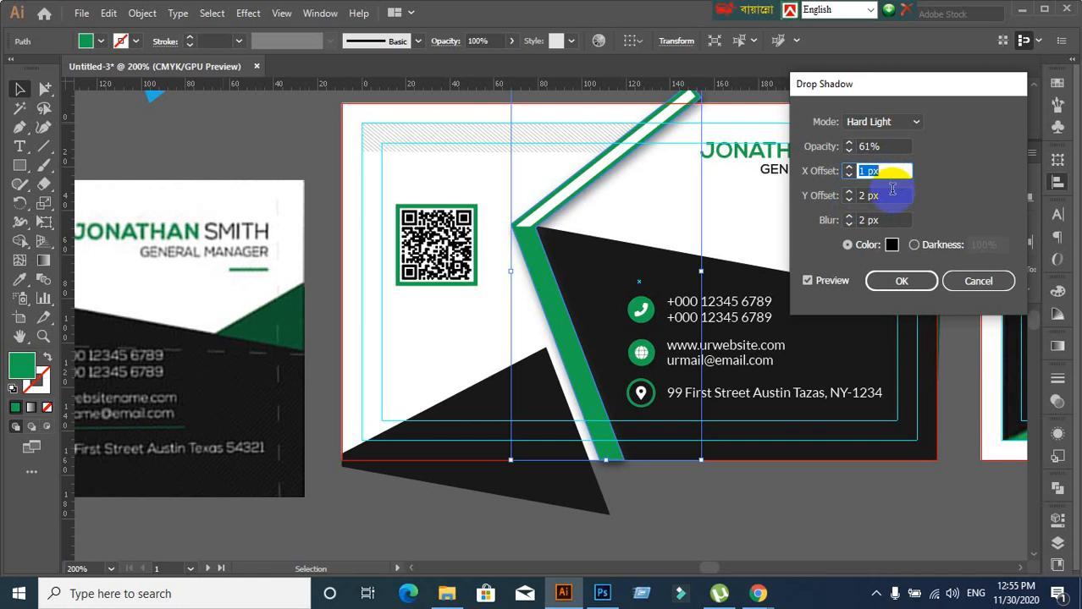
click(901, 280)
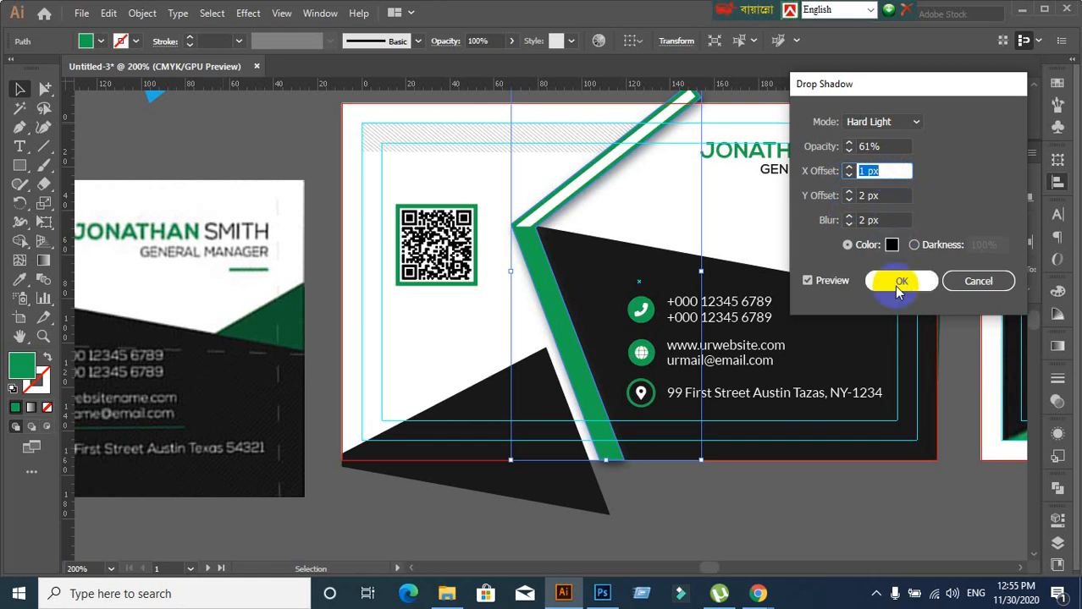
click(899, 285)
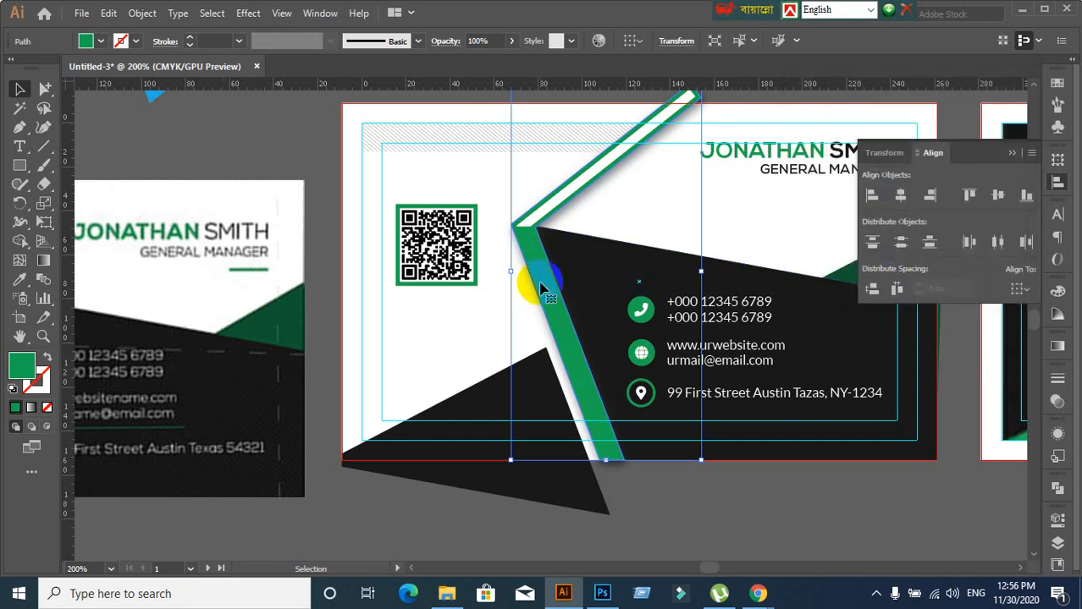
Deselect the stripe and pan the view to centre the card design
click(241, 140)
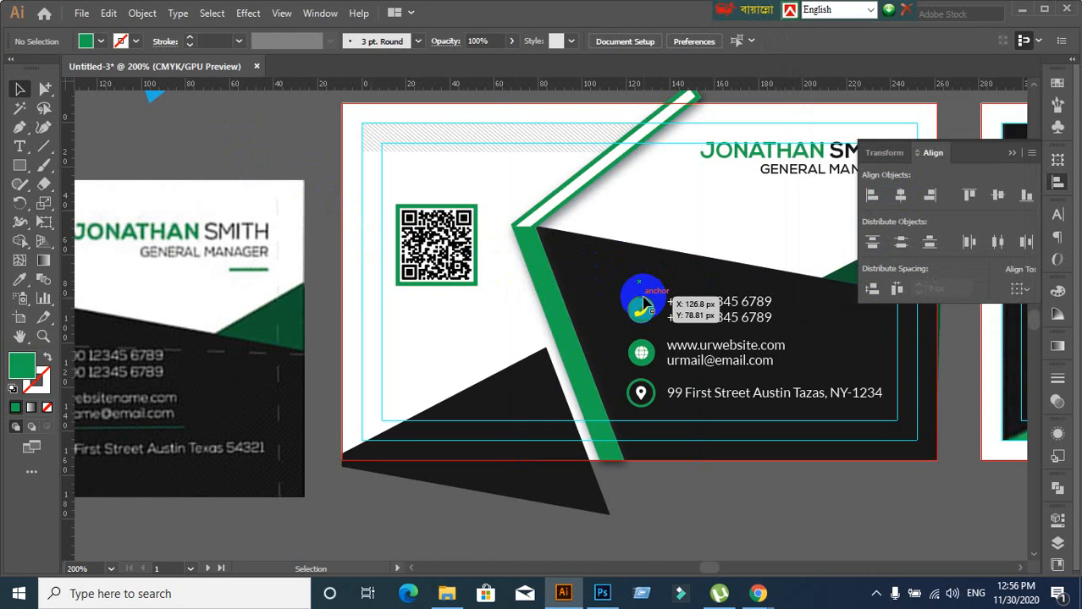
scroll(644, 303, down, 1)
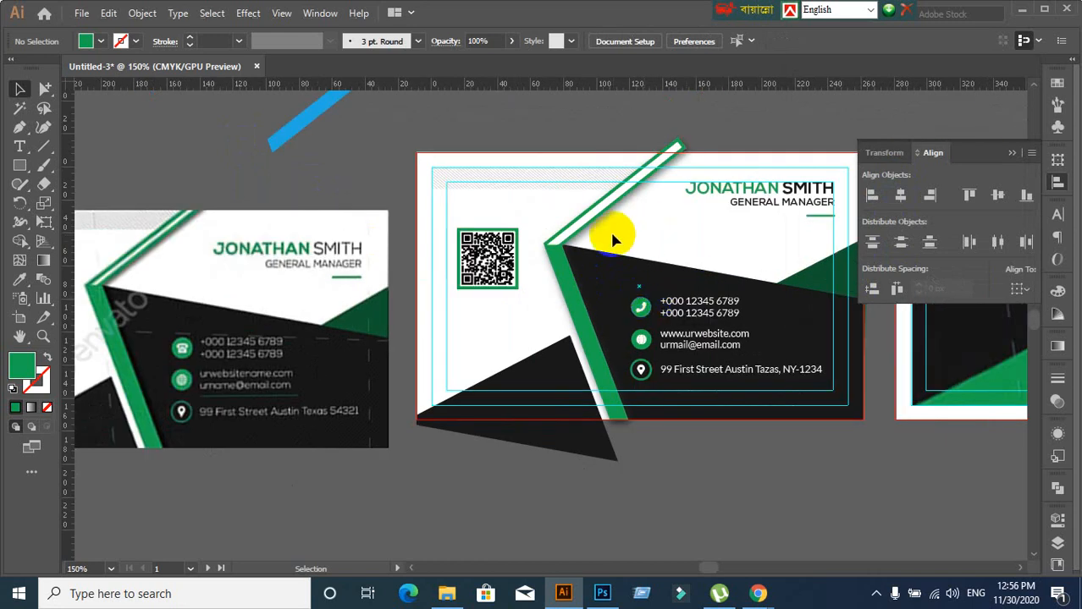
click(591, 220)
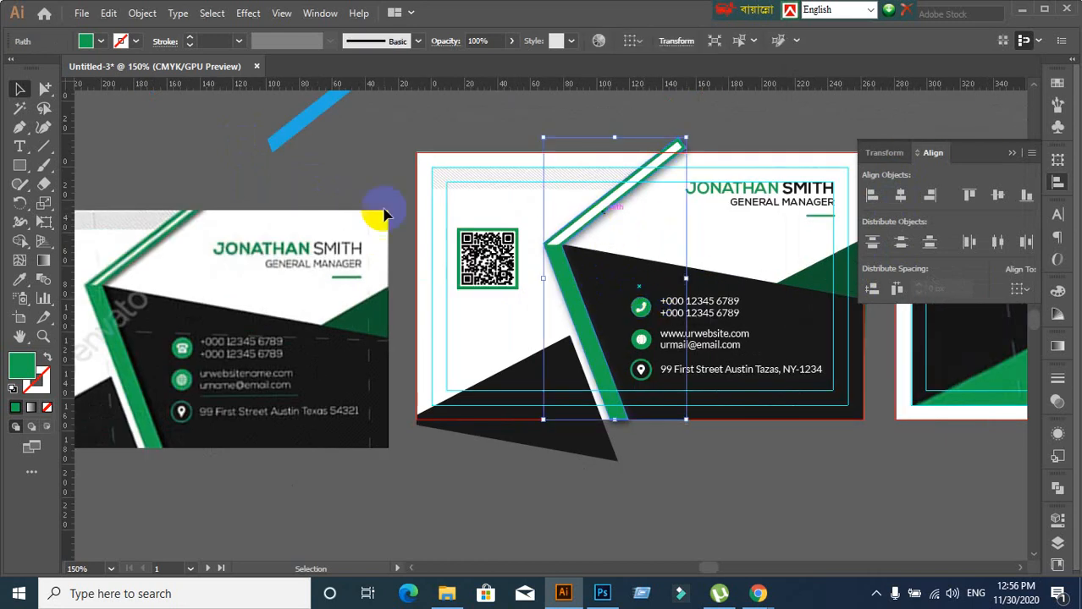
click(384, 212)
scroll(700, 496, down, 2)
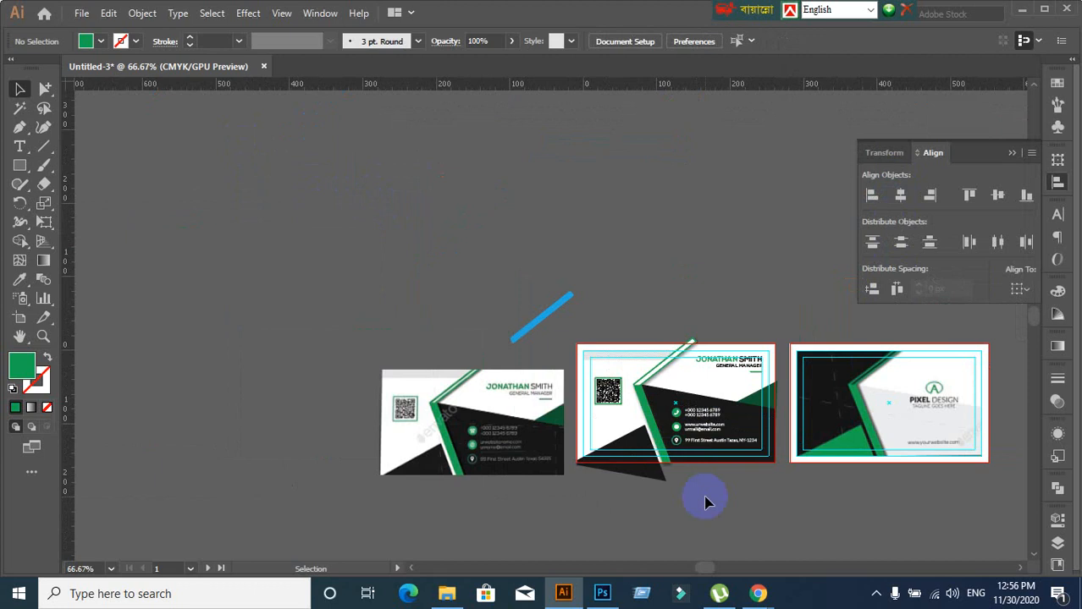
scroll(725, 508, up, 2)
drag(662, 464, 484, 449)
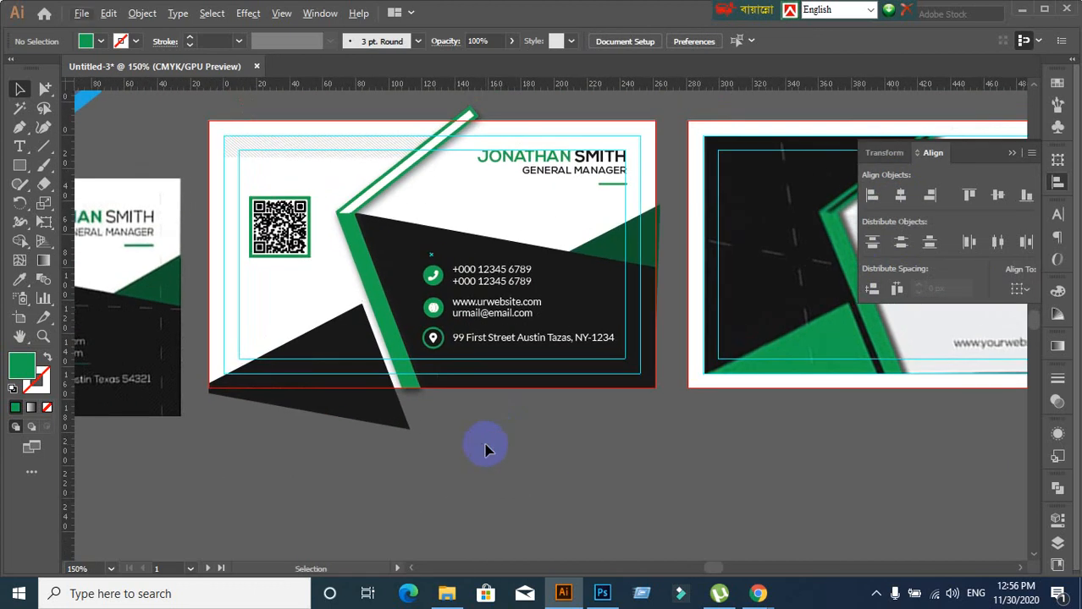
scroll(485, 450, down, 1)
scroll(485, 447, up, 2)
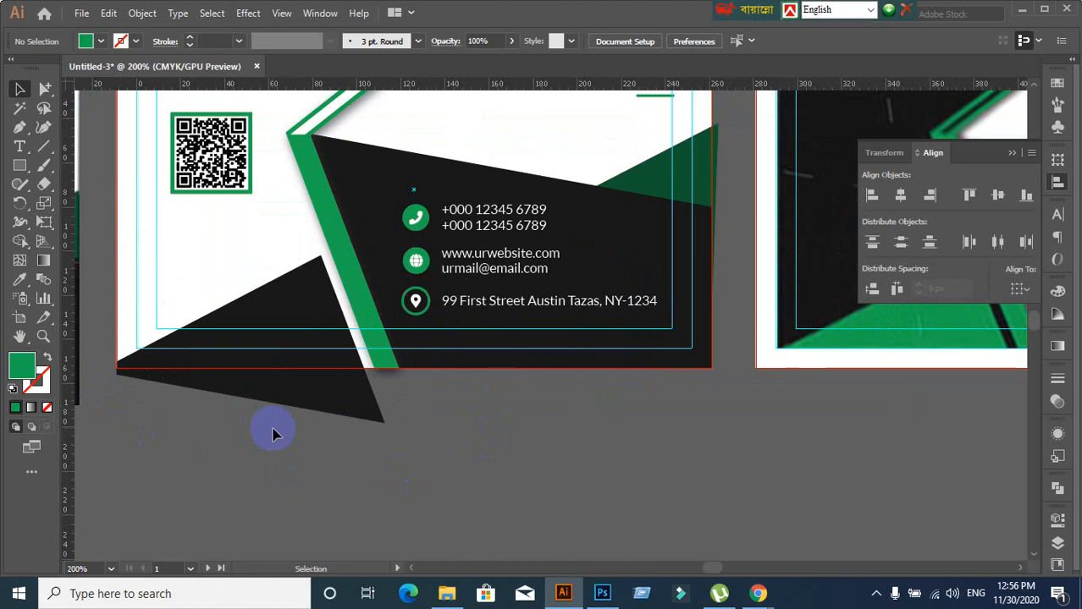
scroll(271, 461, down, 1)
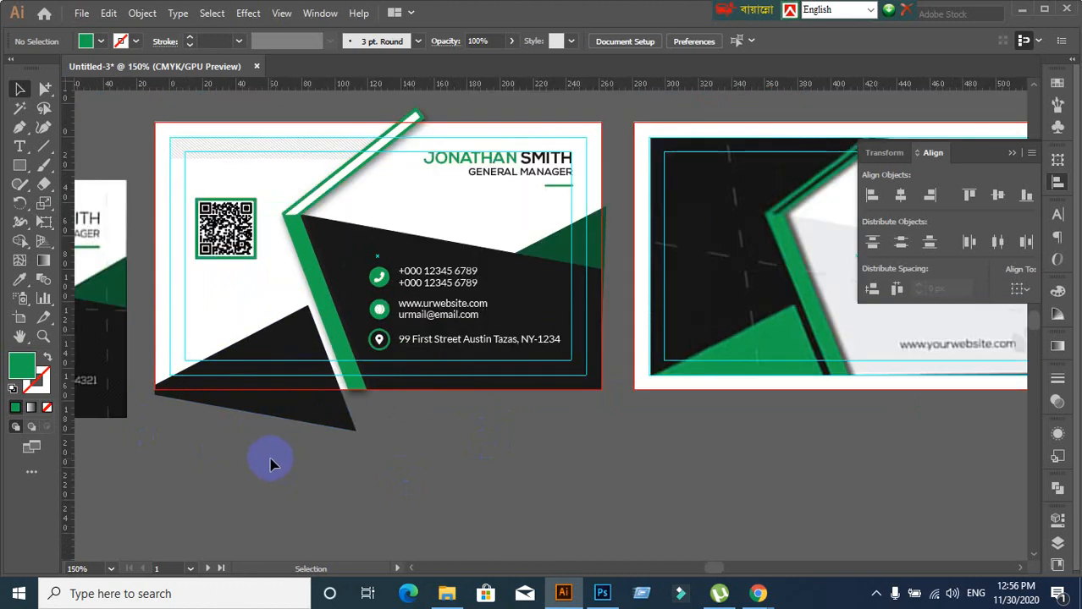
Drag the reference card image down and left, then deselect it
drag(271, 460, 338, 461)
drag(108, 373, 74, 413)
click(279, 480)
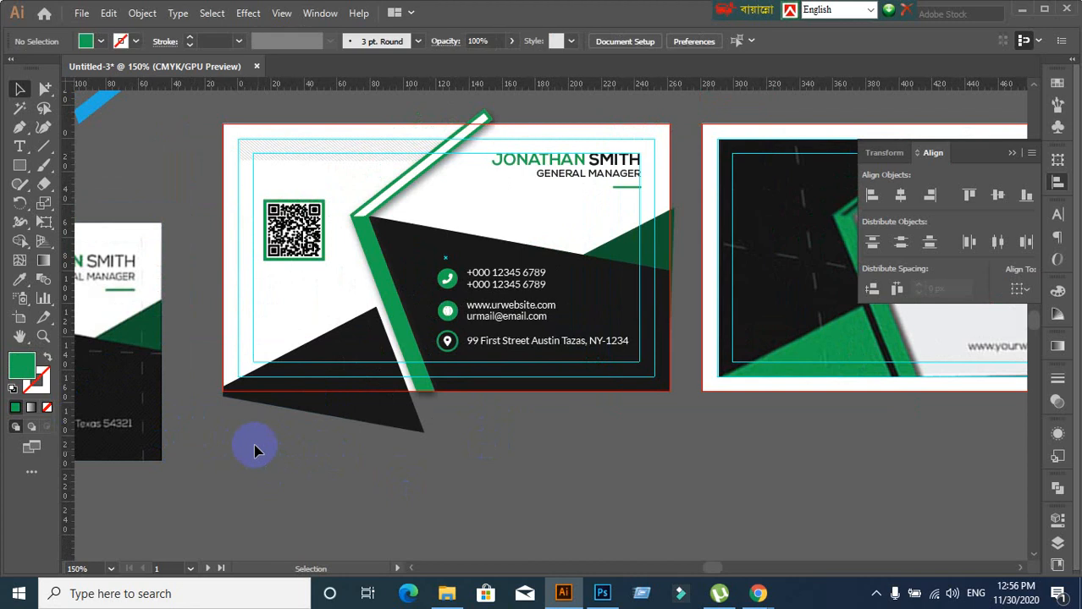
click(253, 250)
click(192, 179)
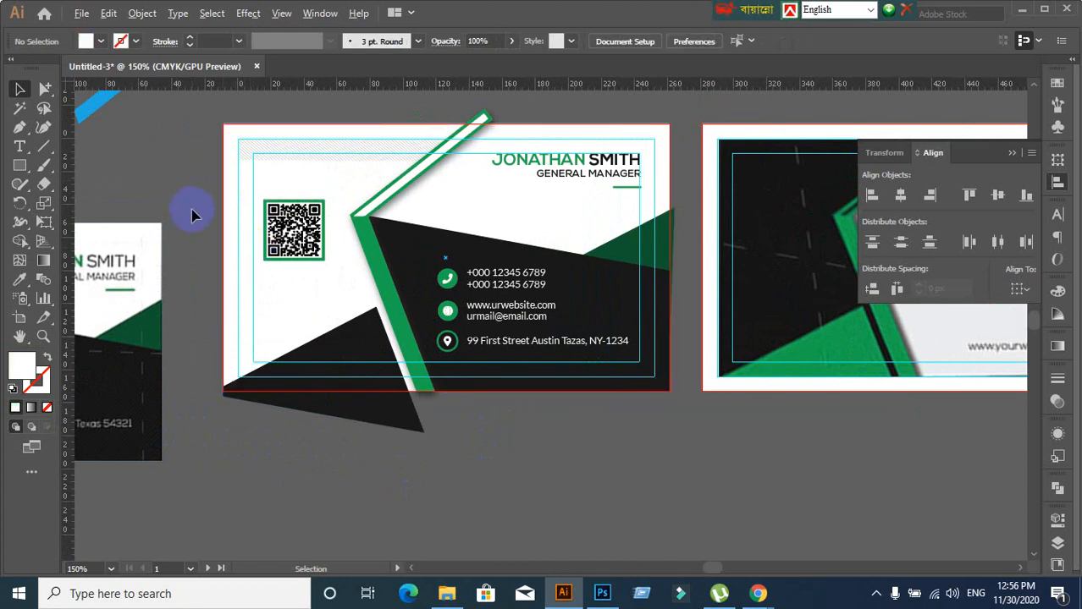
scroll(192, 215, down, 1)
drag(217, 241, 248, 261)
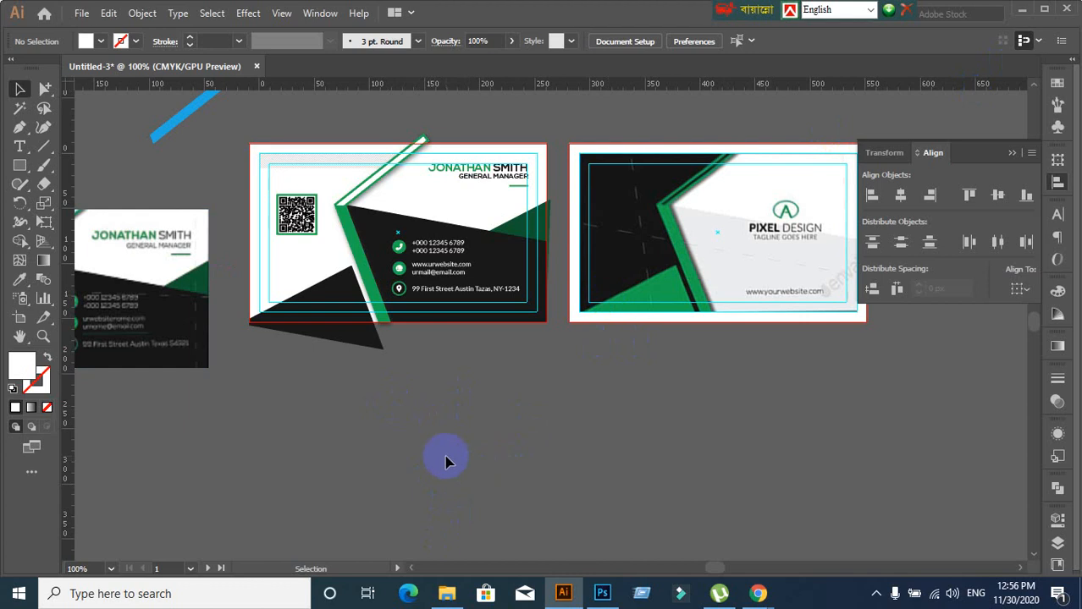
drag(446, 457, 378, 462)
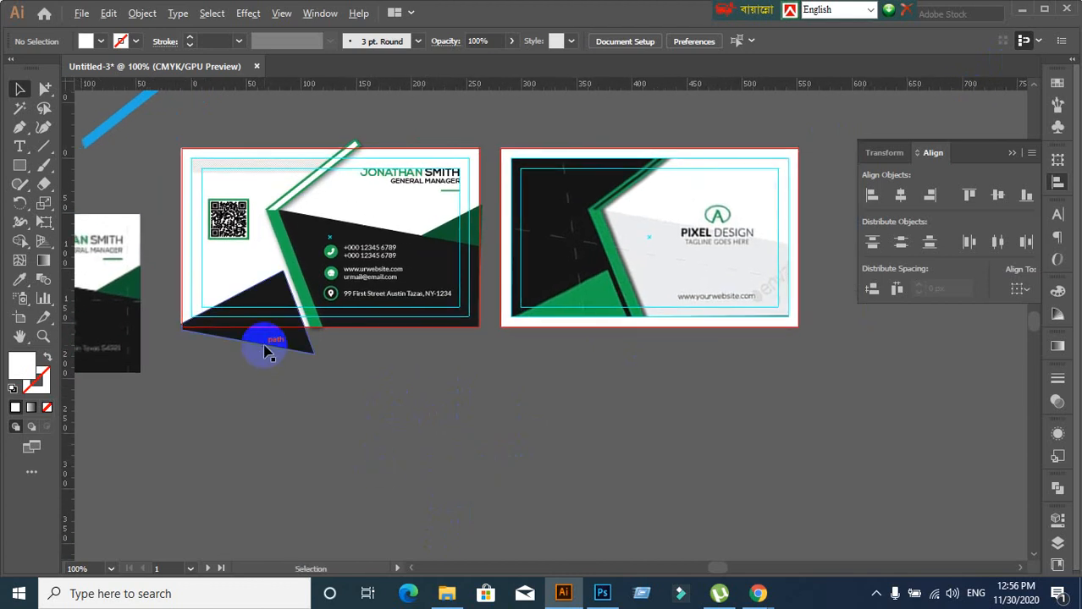
Bring the left card's bottom edge and the overhanging black triangle into view
scroll(252, 311, up, 1)
scroll(259, 309, down, 1)
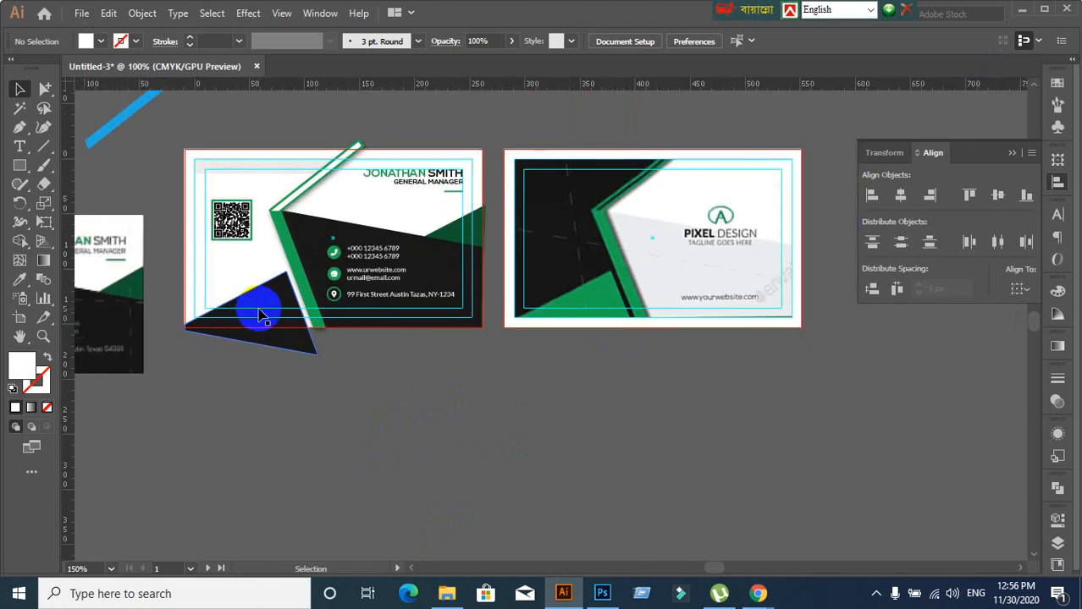
click(336, 394)
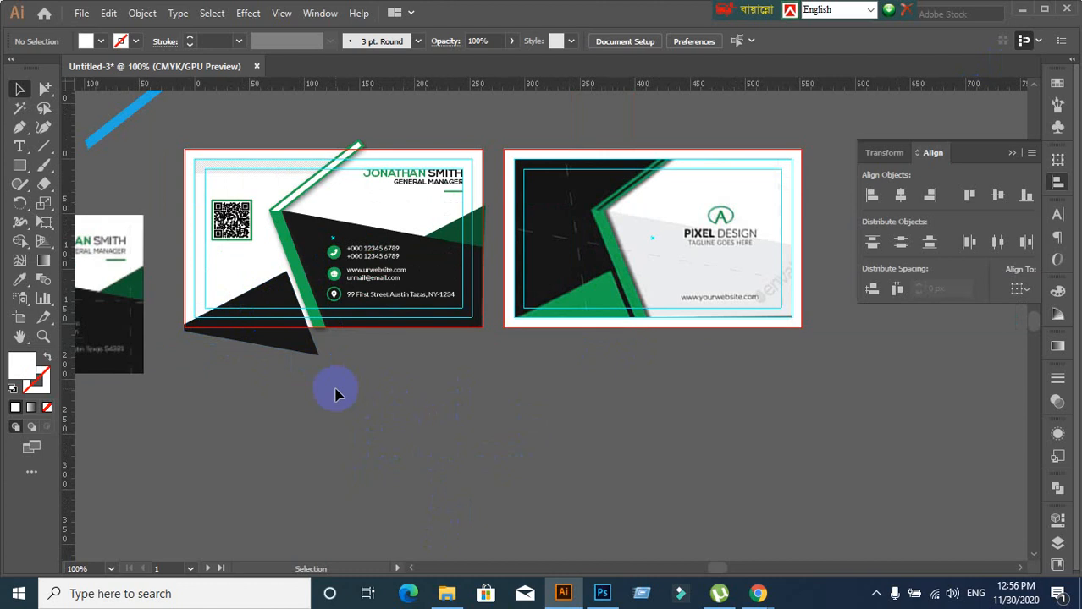
drag(335, 391, 309, 396)
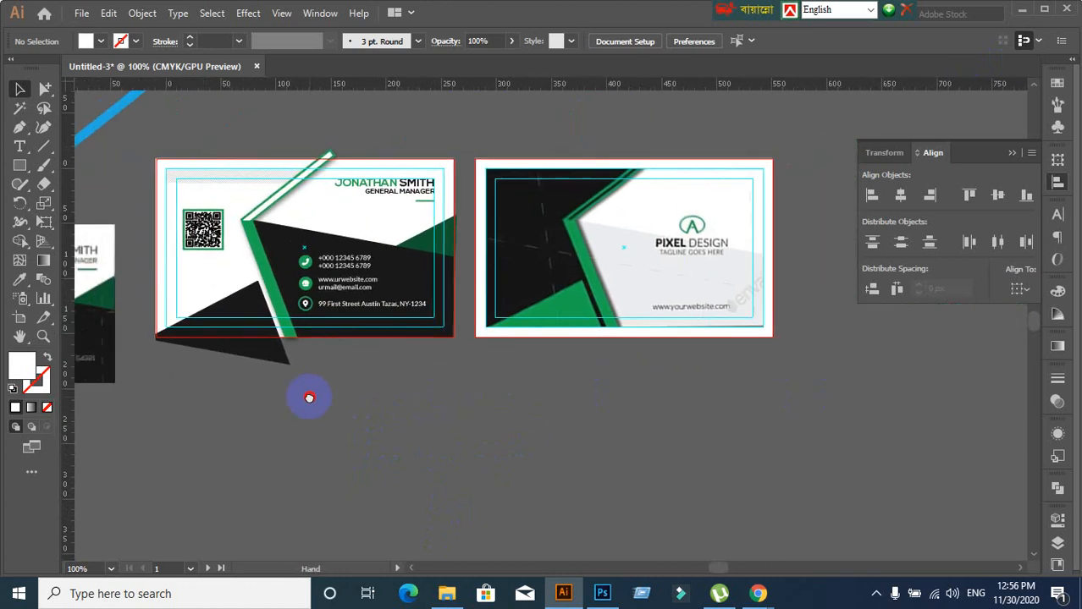
scroll(269, 324, up, 1)
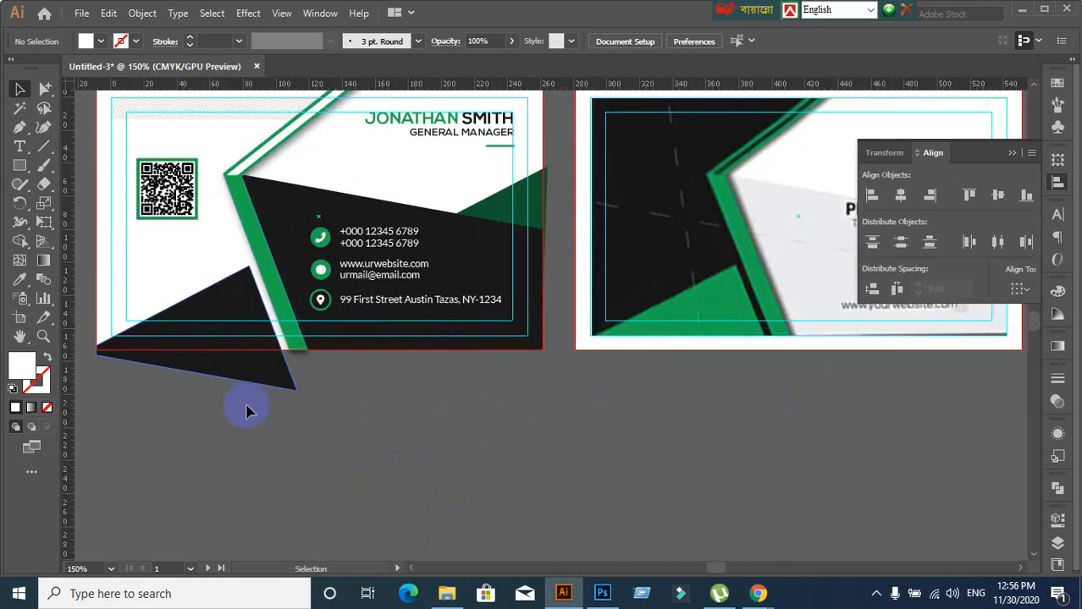
click(150, 267)
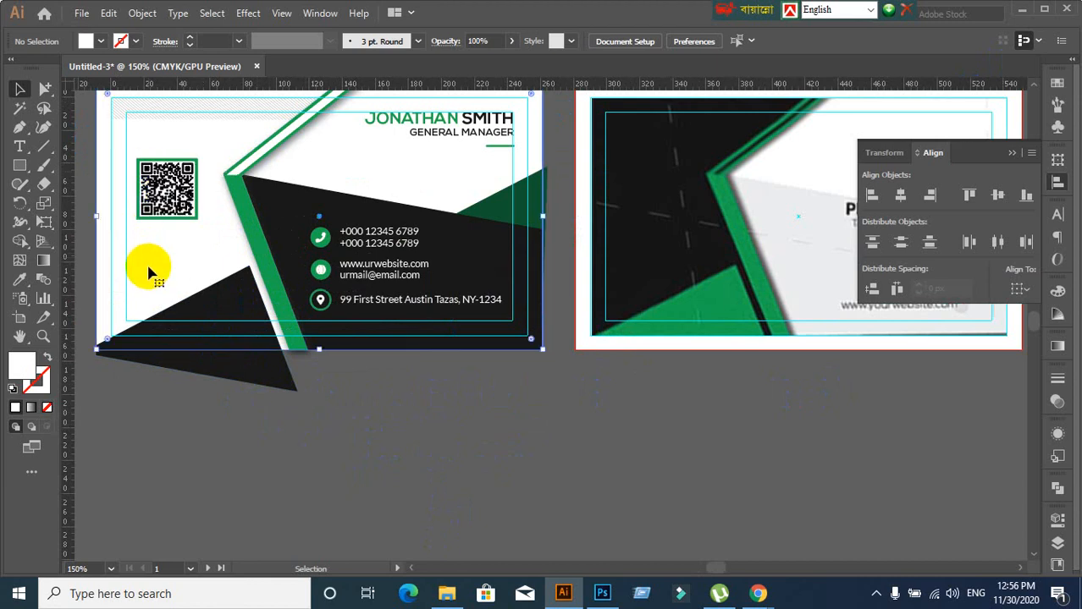
click(180, 433)
scroll(194, 428, down, 2)
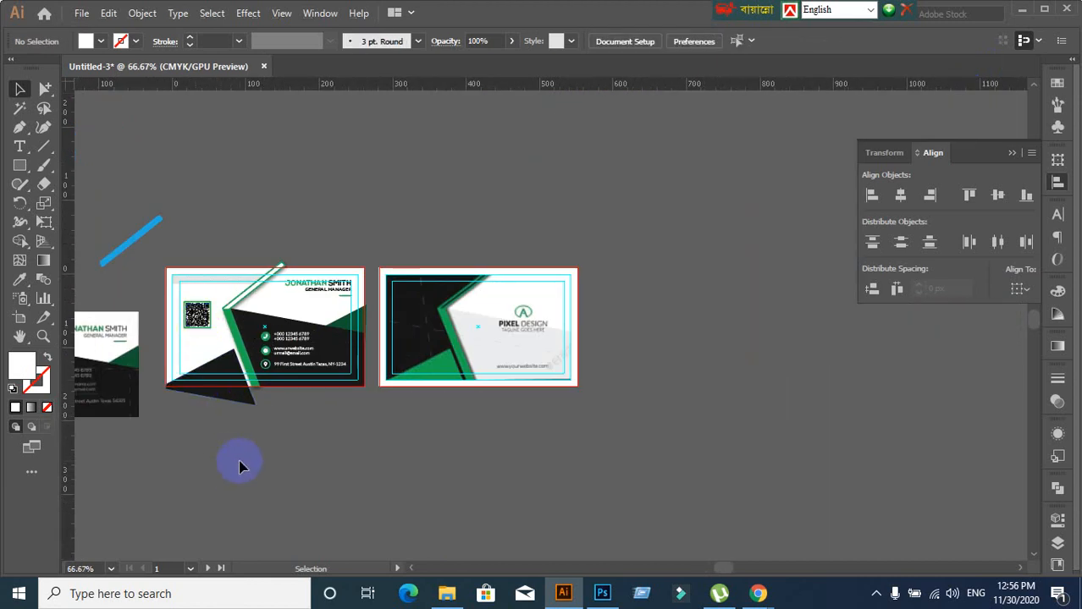
scroll(262, 441, up, 2)
drag(198, 397, 389, 419)
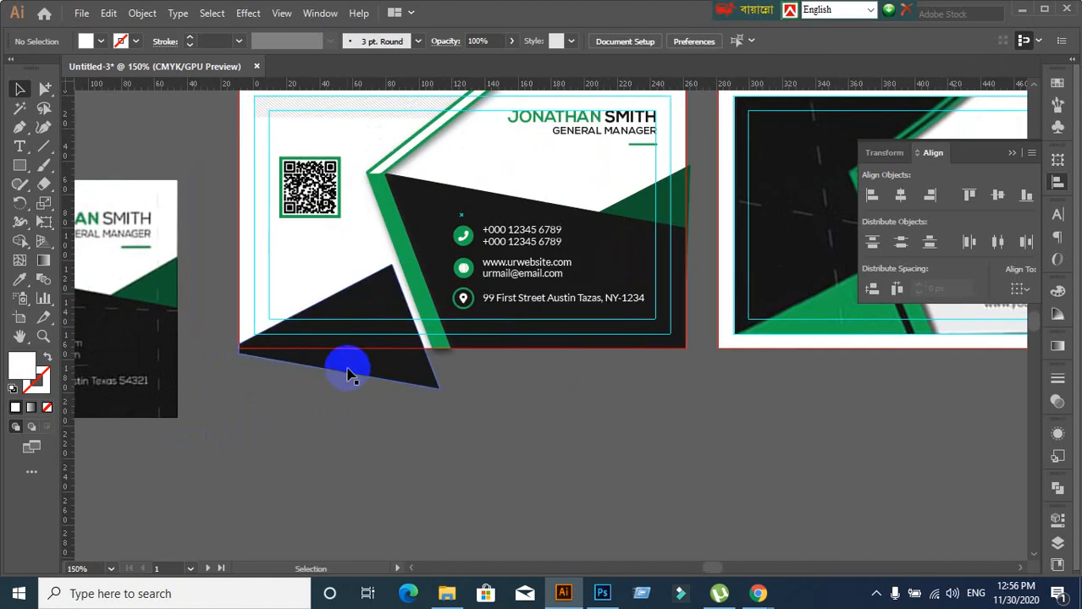
Select the black triangle and card background, then delete the part below the card using Shape Builder
click(348, 360)
shift+click(288, 255)
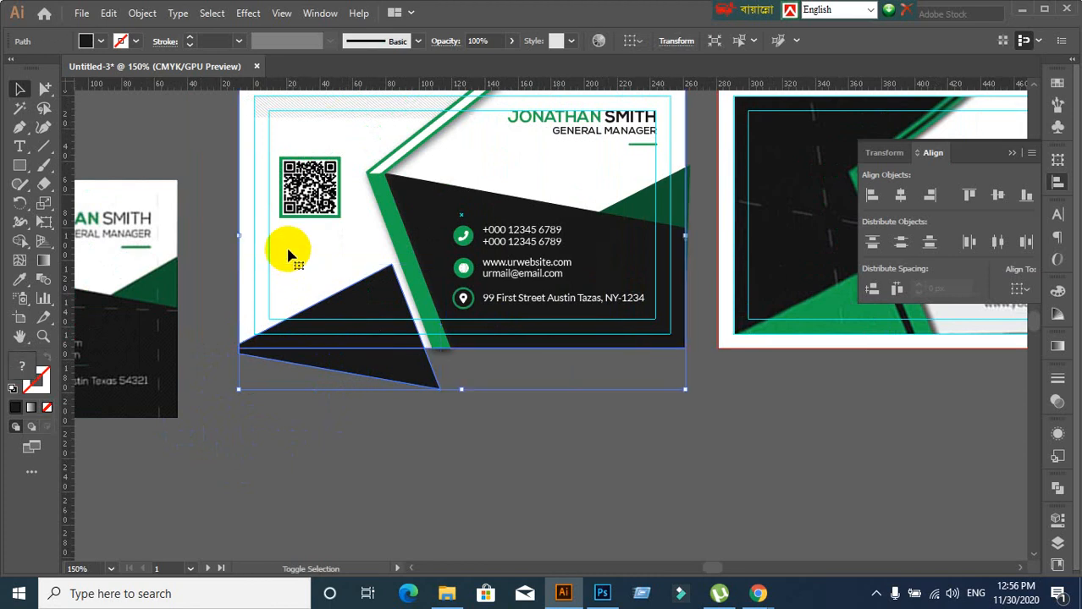
click(20, 240)
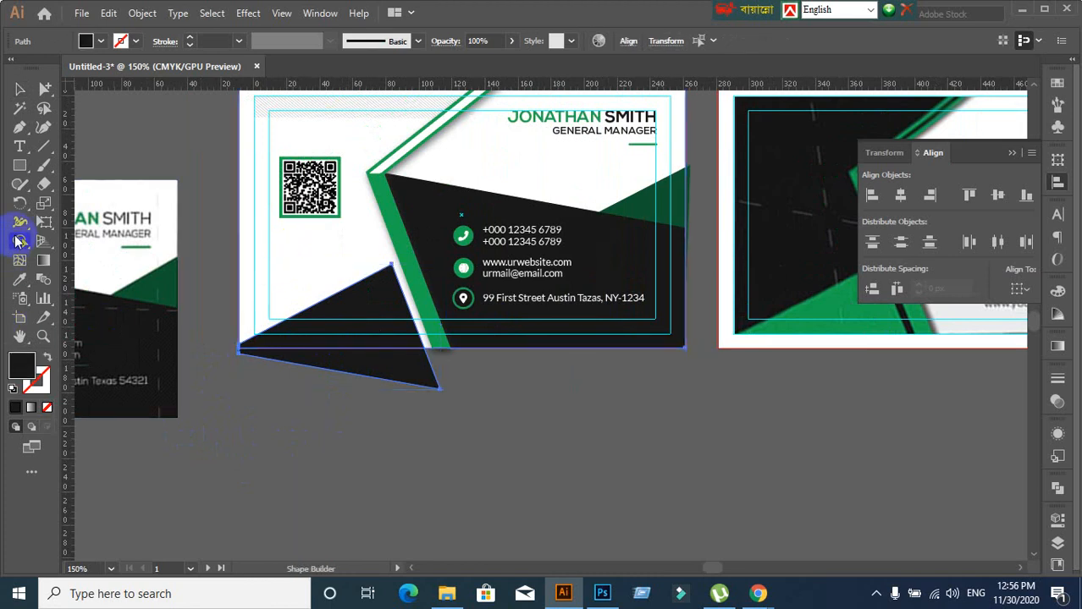
alt+click(386, 366)
scroll(556, 426, right, 5)
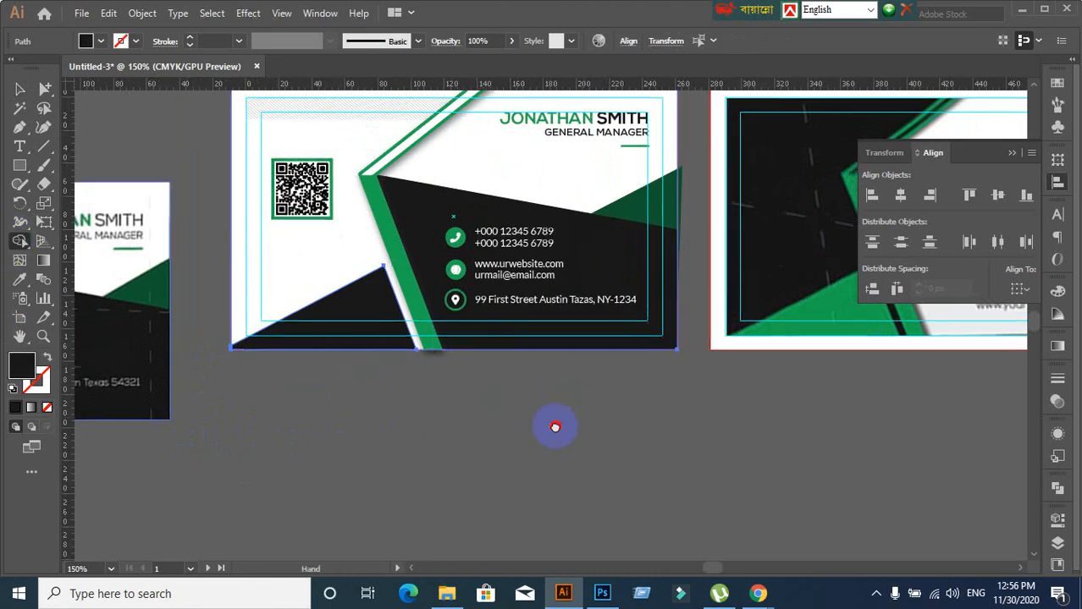
Select the black card shape and green triangle, then delete the sliver past the right edge using Shape Builder
scroll(546, 309, up, 1)
scroll(537, 292, up, 2)
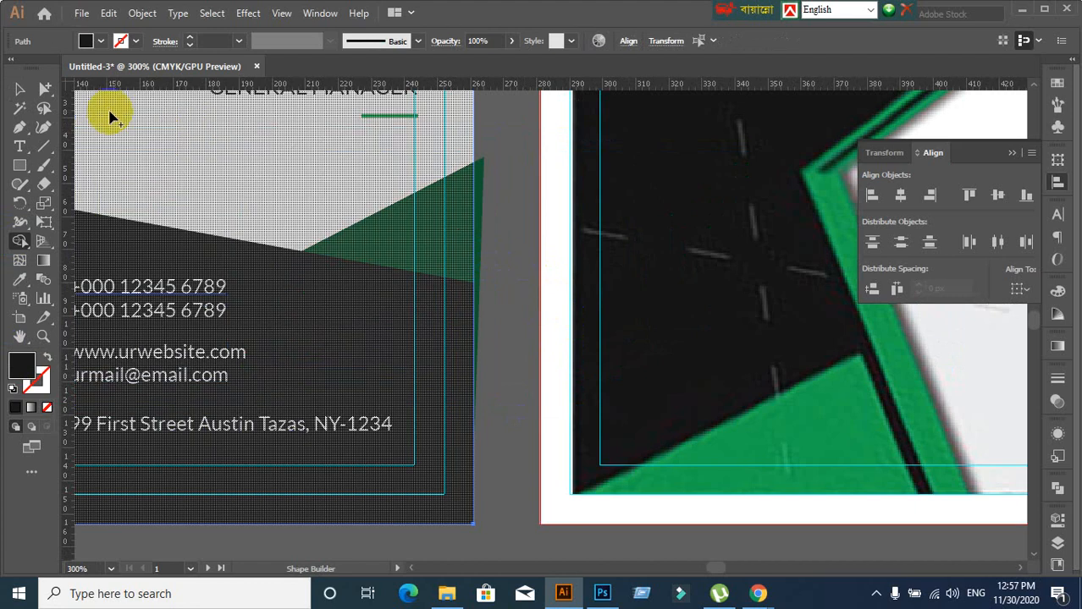
click(20, 90)
click(222, 160)
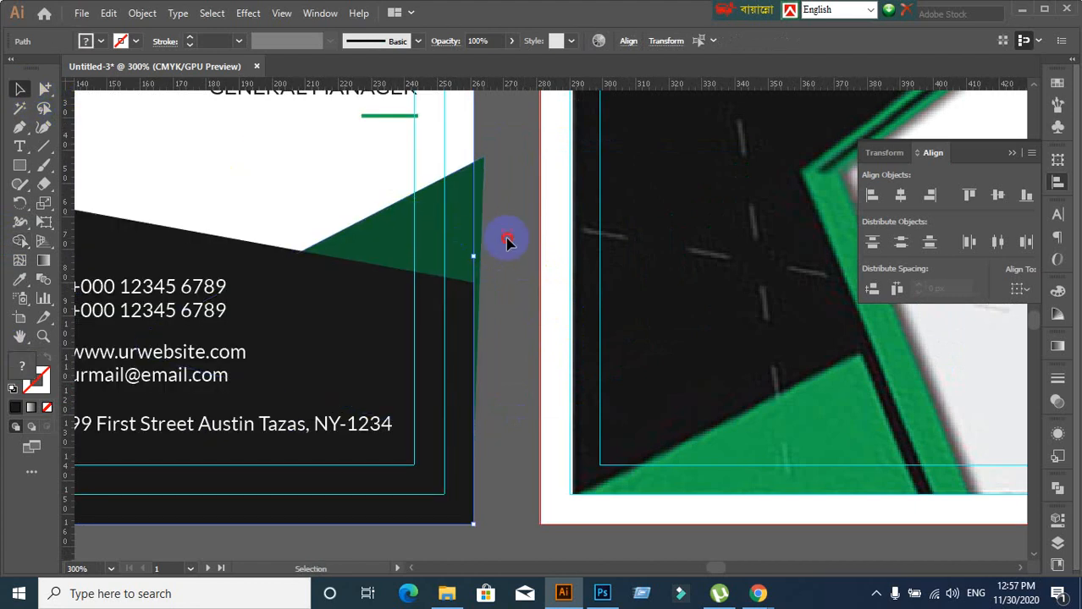
click(443, 298)
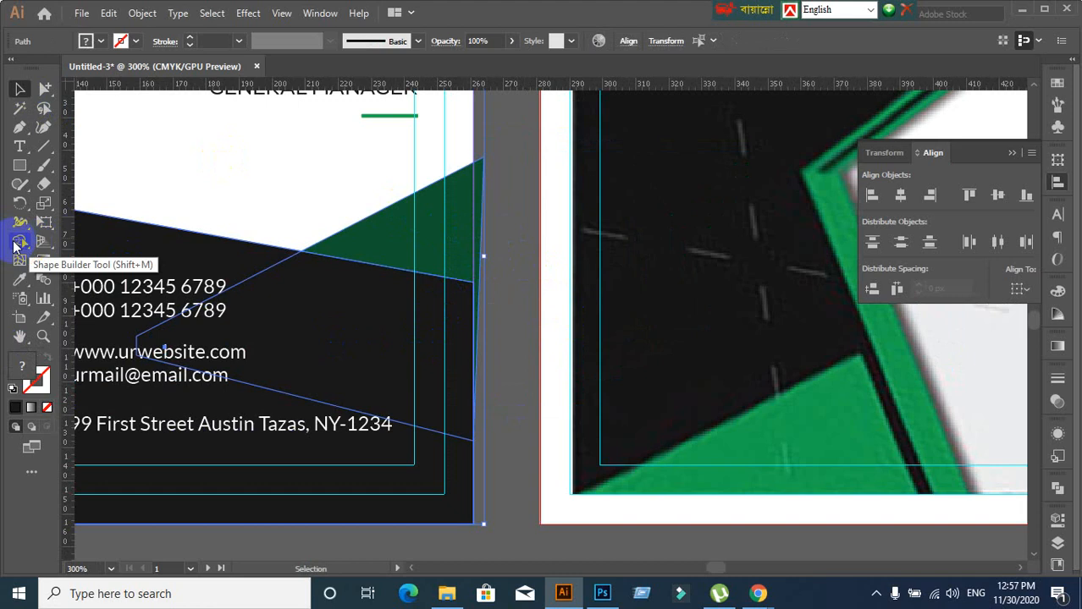
click(15, 244)
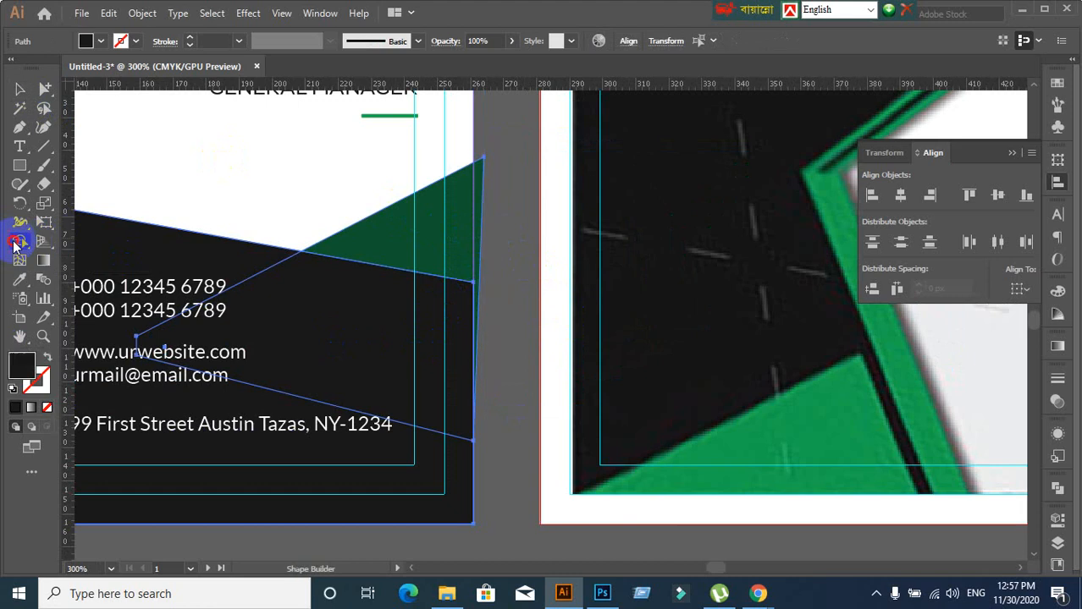
alt+click(479, 186)
scroll(515, 354, up, 5)
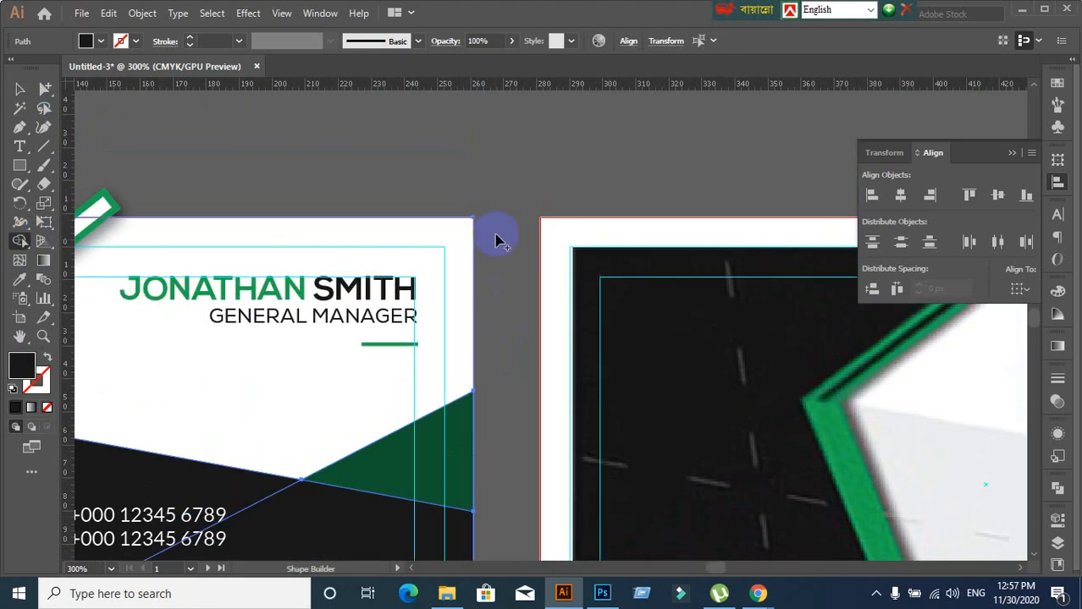
scroll(355, 167, down, 3)
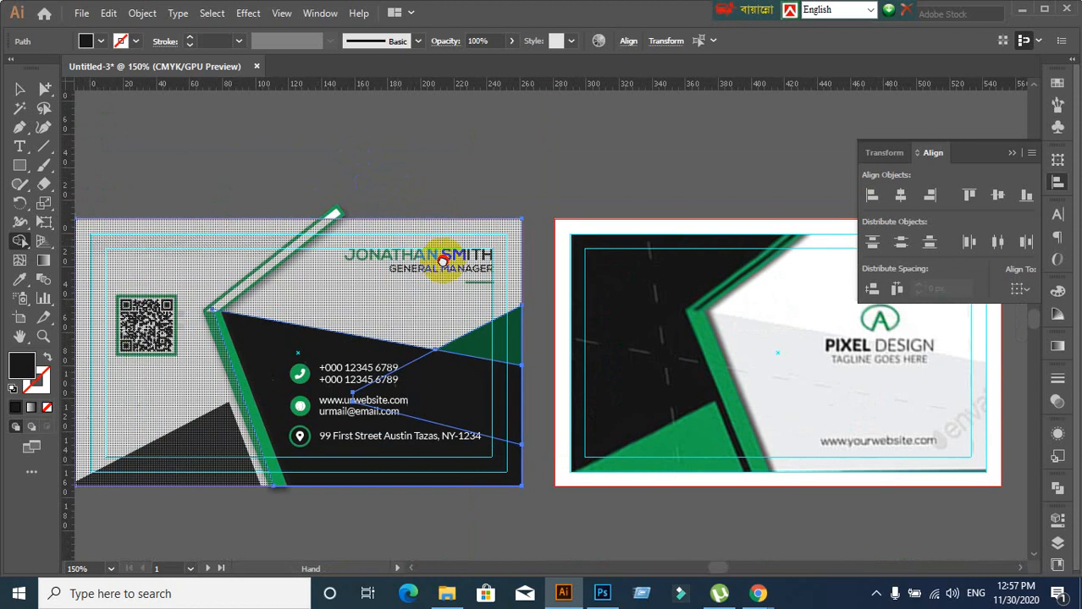
Select the diagonal strip poking above the card, undoing an accidental stretch of its corner
click(19, 88)
click(145, 126)
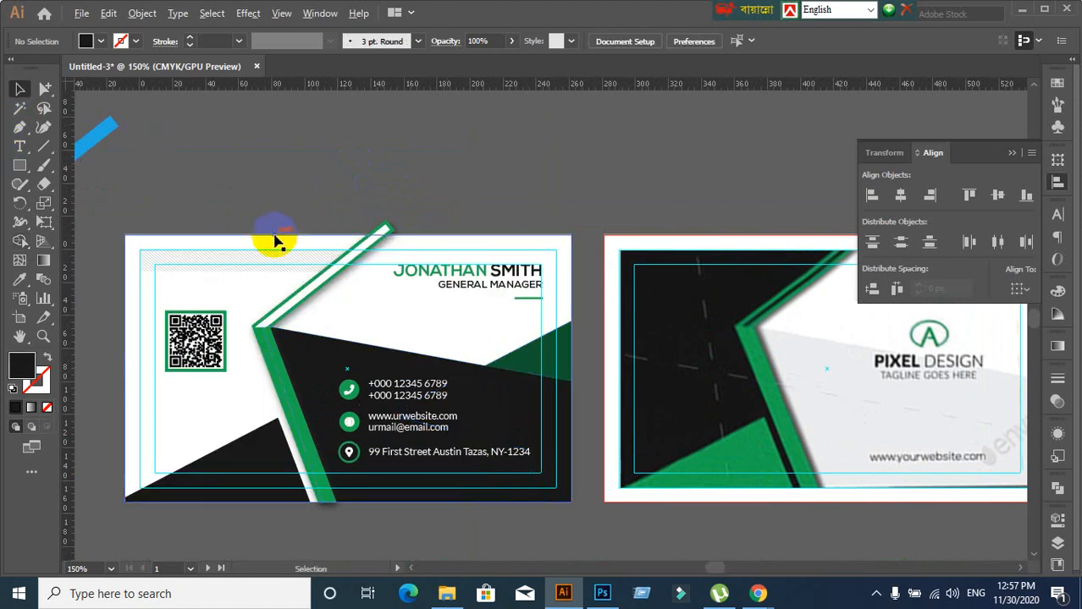
scroll(370, 235, up, 4)
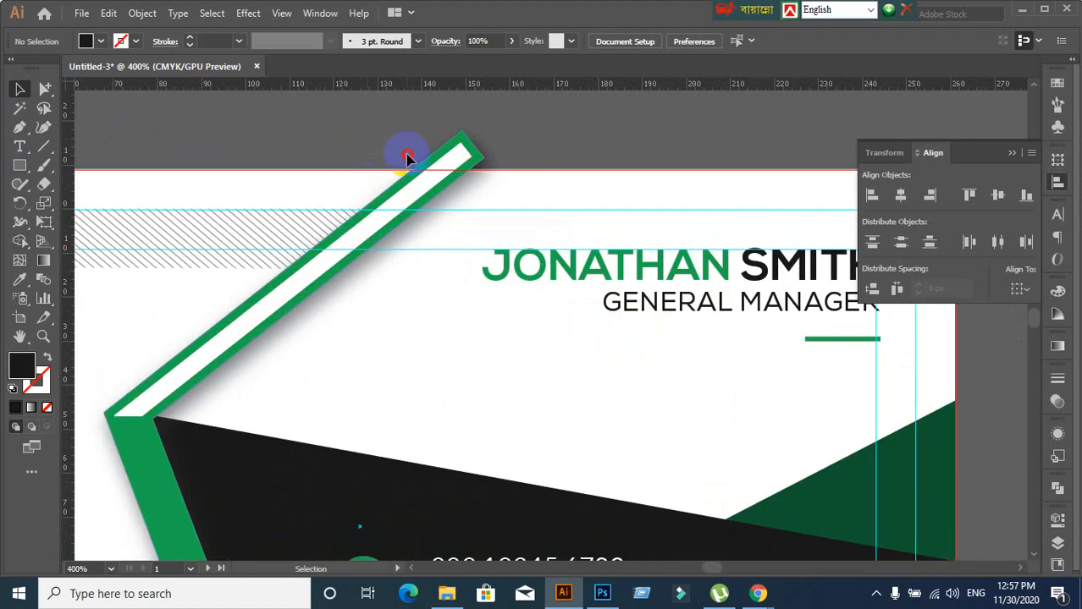
click(502, 241)
click(570, 125)
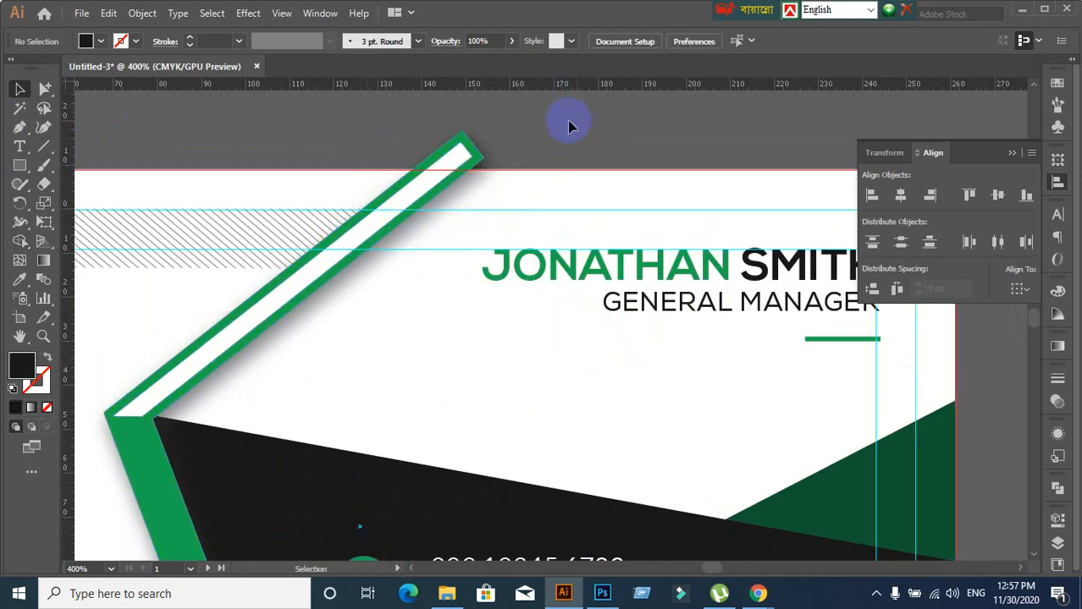
scroll(498, 216, up, 2)
drag(418, 108, 491, 165)
key(ctrl+z)
click(598, 114)
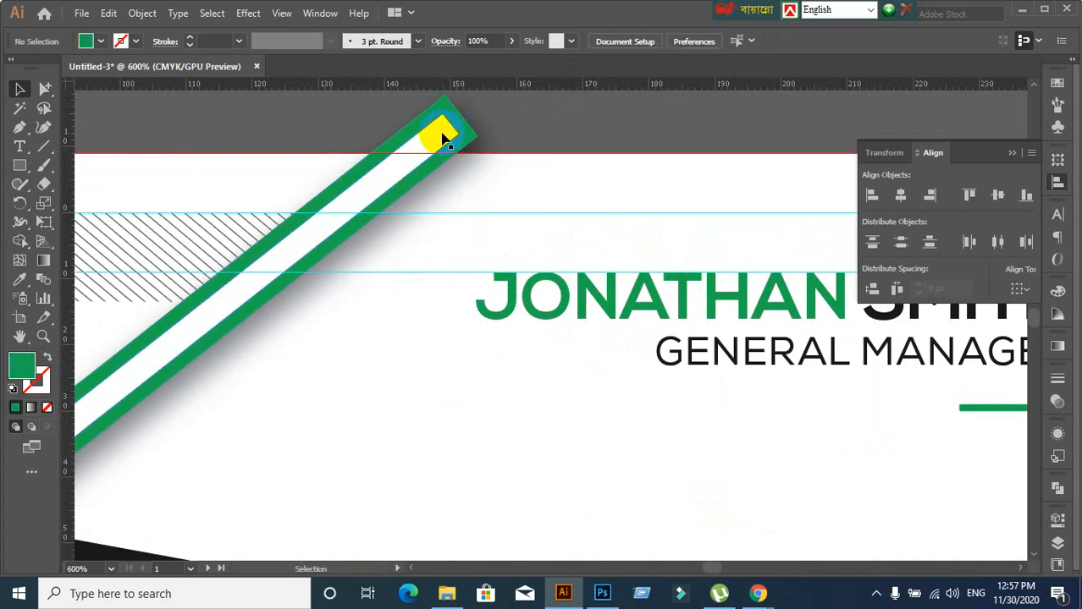
drag(442, 134, 472, 140)
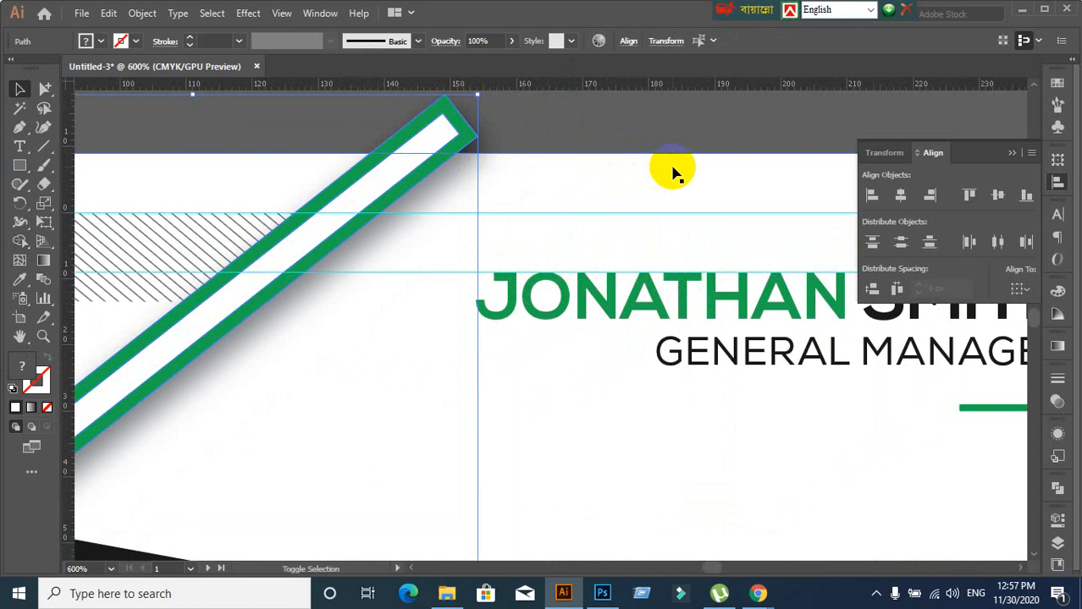
click(572, 109)
Select the white and green strips with the white background, and delete the tip above the card using Shape Builder
click(423, 133)
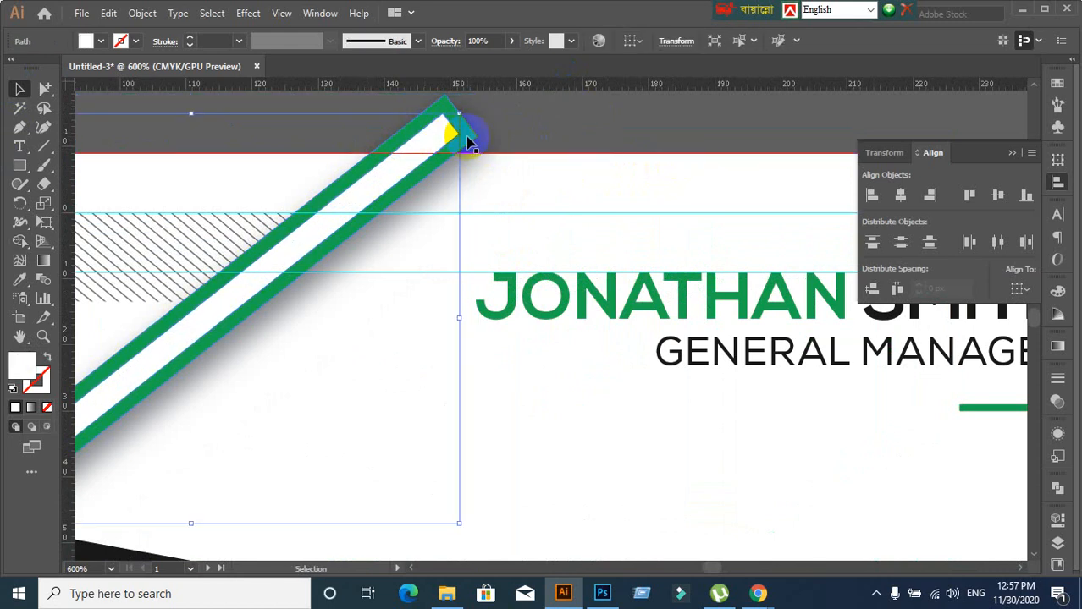
shift+click(467, 142)
shift+click(626, 174)
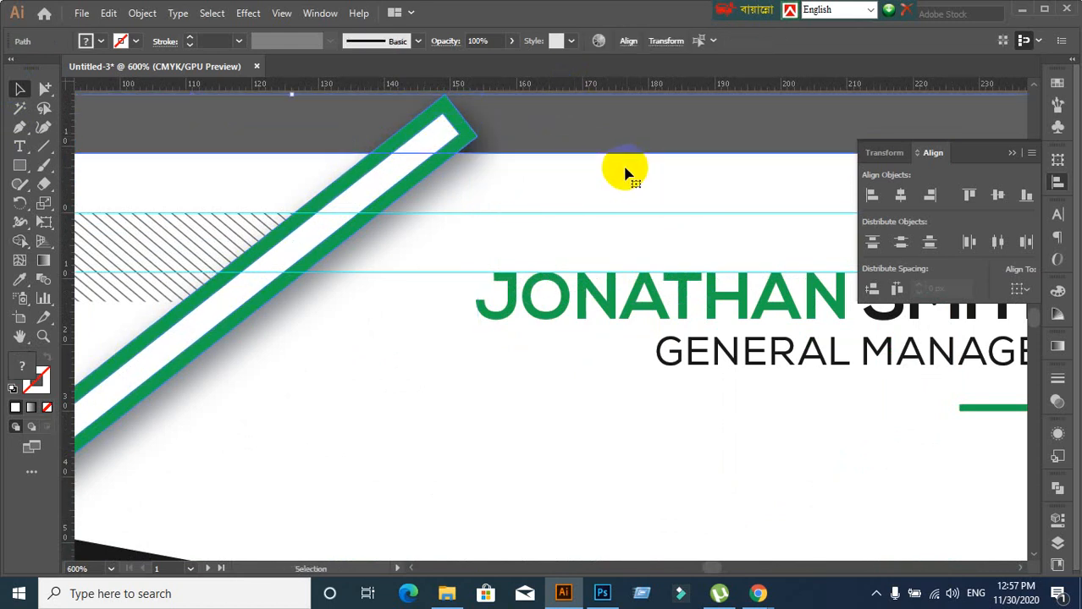
click(20, 242)
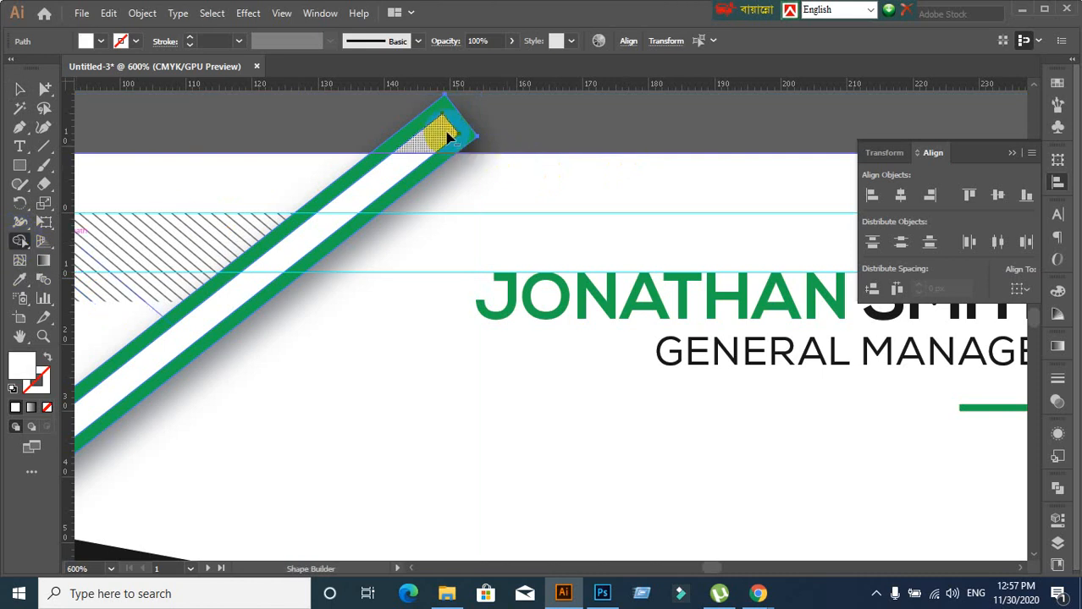
alt+click(395, 128)
drag(387, 118, 507, 132)
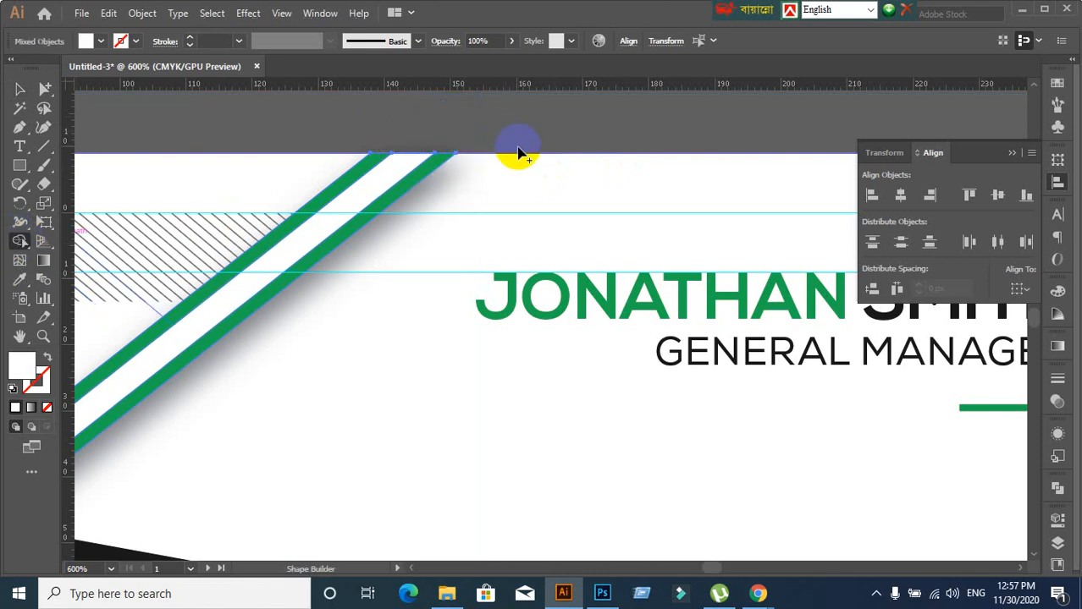
click(28, 87)
click(499, 125)
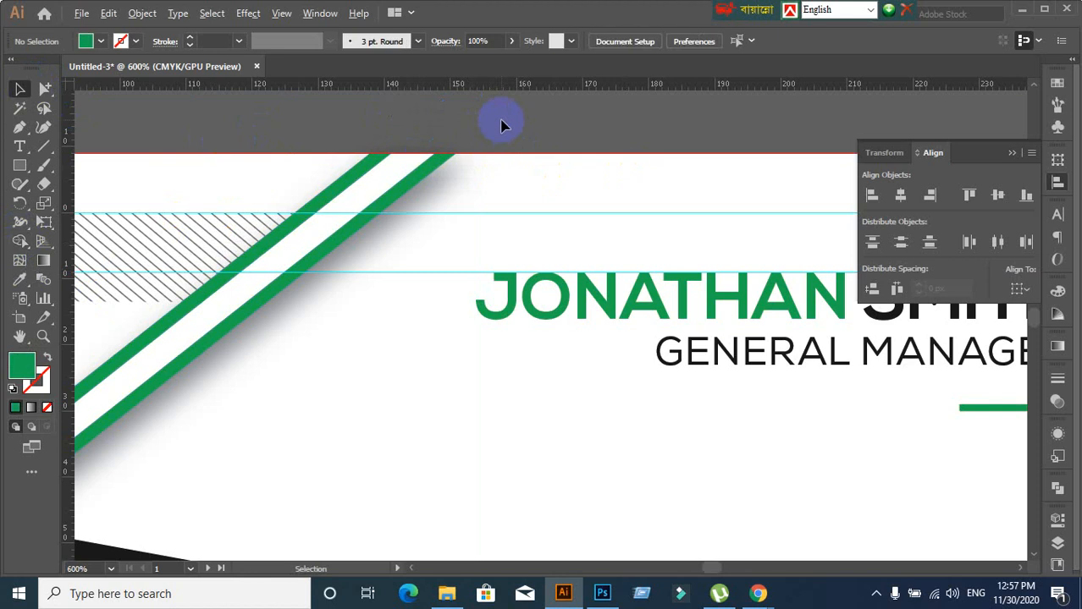
scroll(499, 126, down, 6)
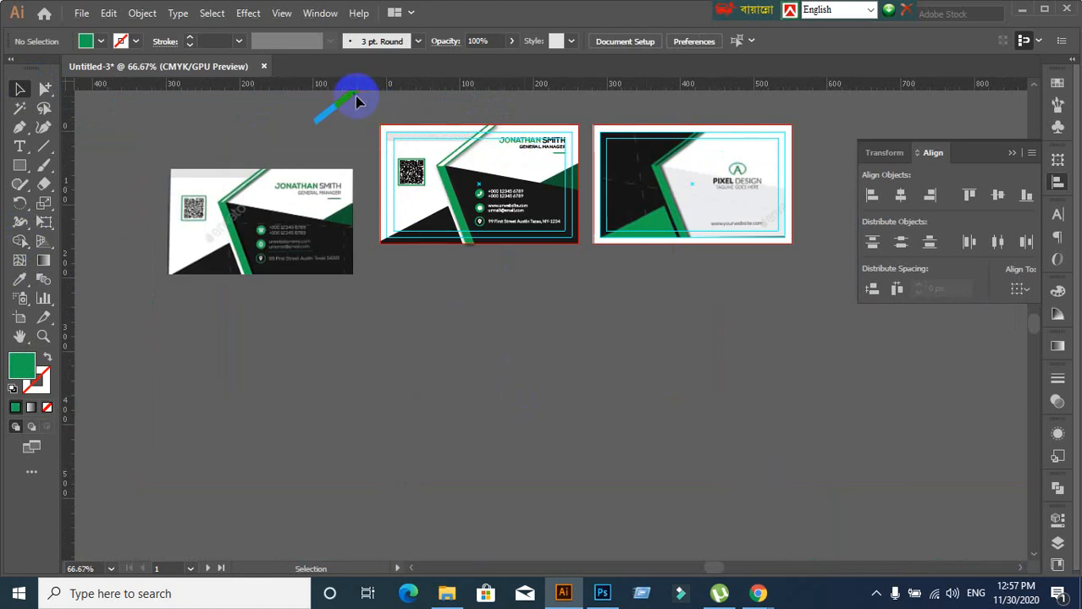
Drag the reference card image below the middle card and frame all three cards
drag(575, 247, 593, 271)
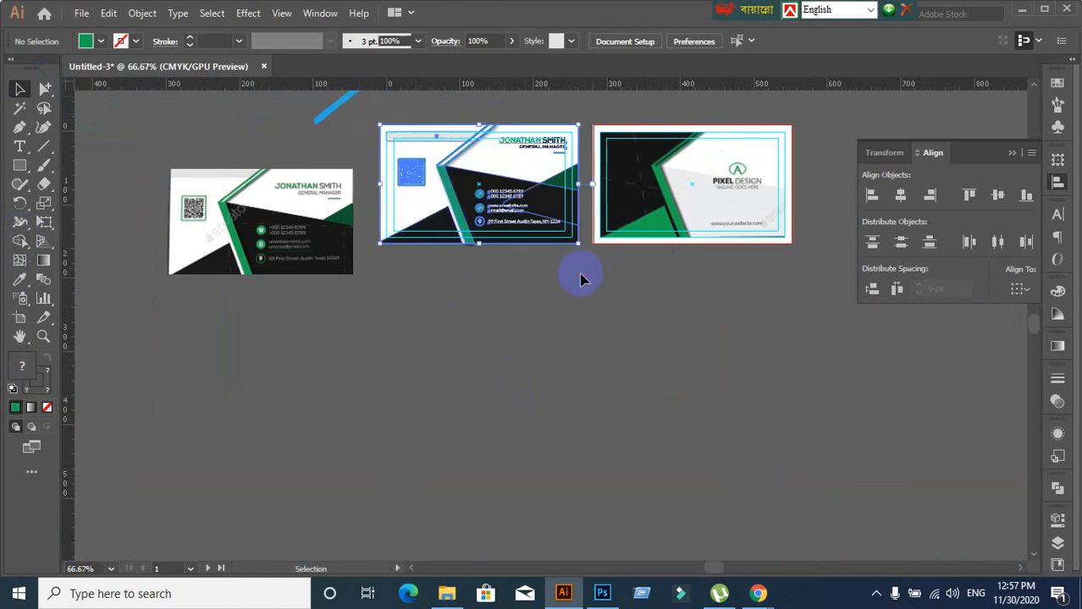
click(579, 285)
scroll(613, 283, up, 1)
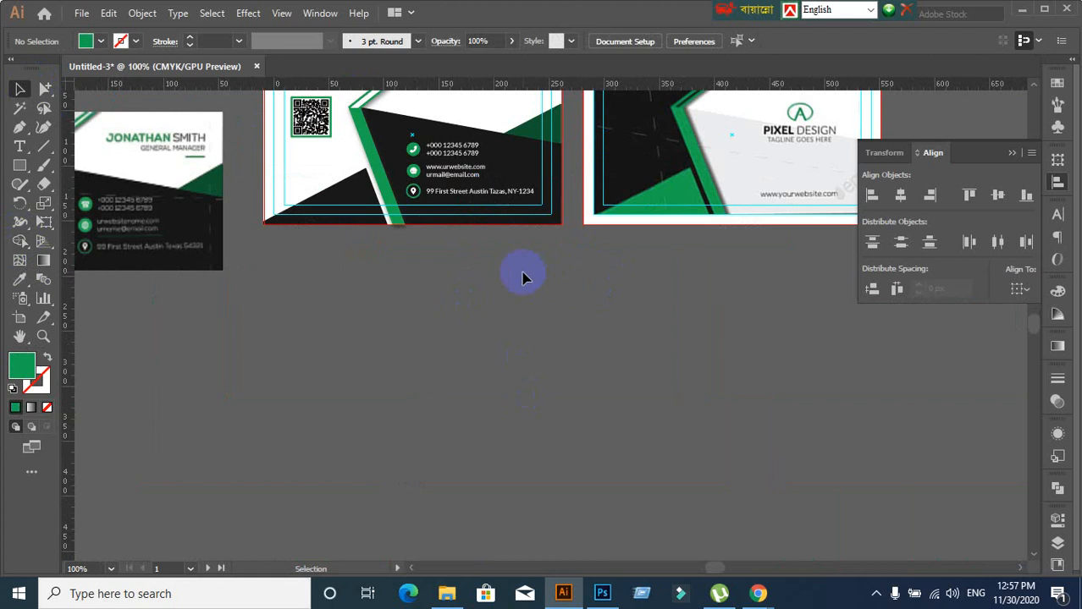
drag(521, 272, 612, 385)
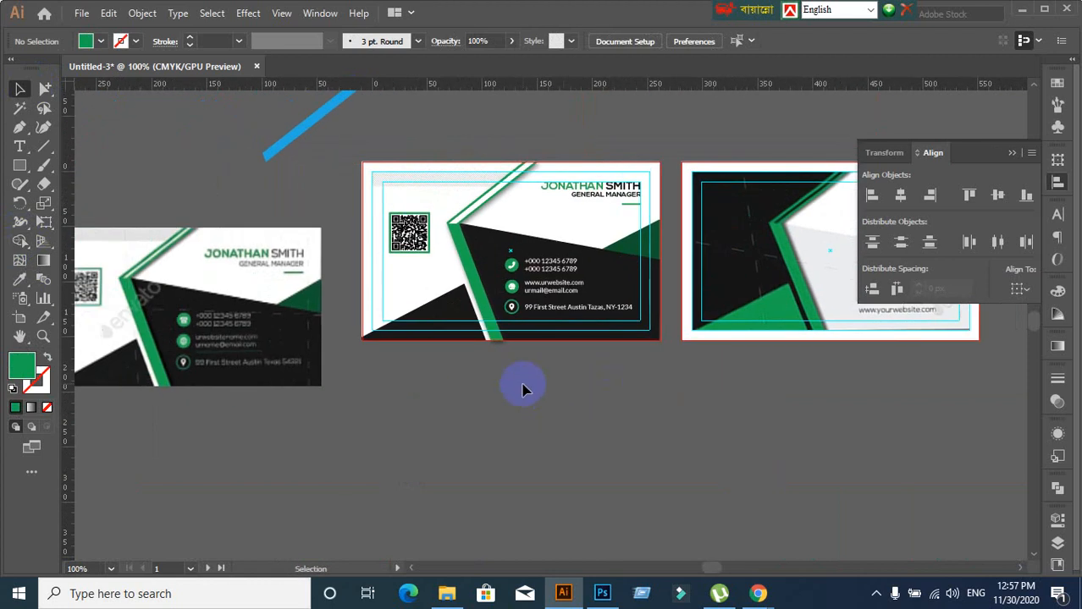
drag(237, 336, 559, 484)
click(753, 499)
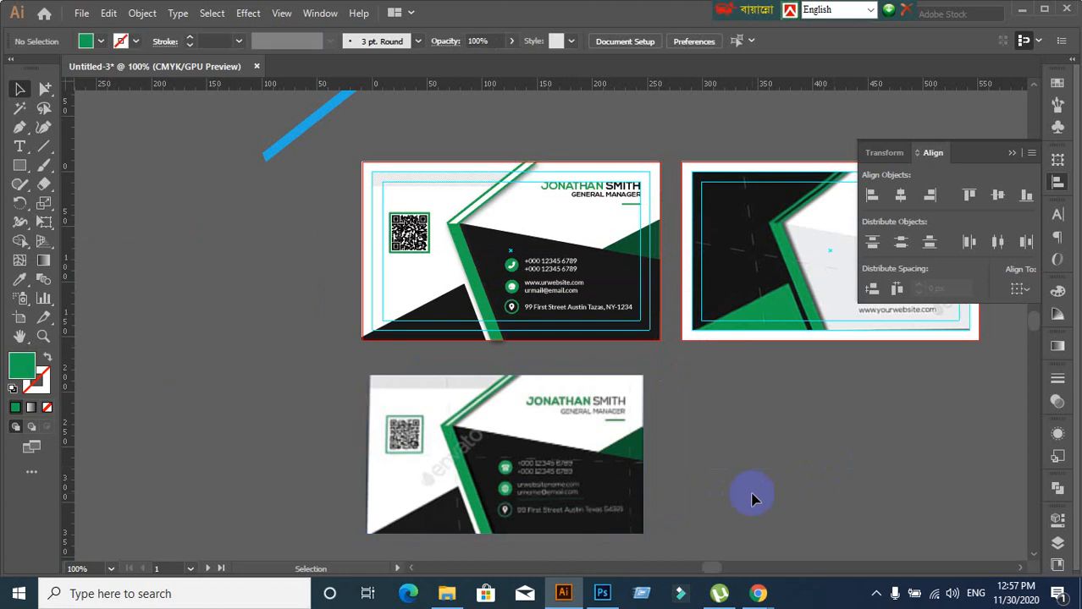
drag(756, 435, 531, 415)
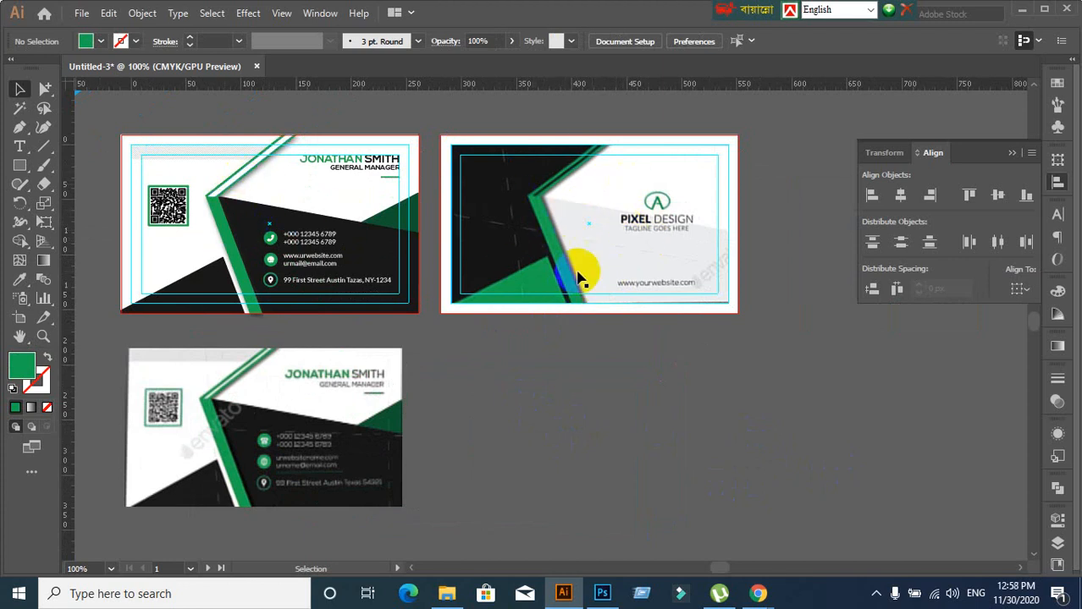
click(373, 264)
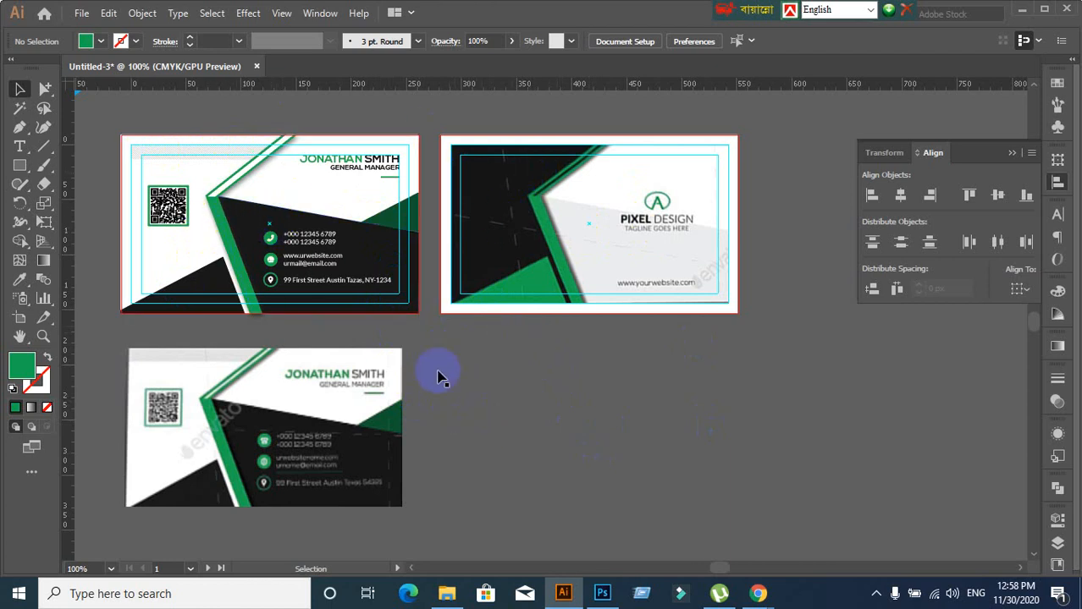
Try selecting the first card's artwork, then switch to wireframe outline view with Ctrl+Y
scroll(475, 342, up, 1)
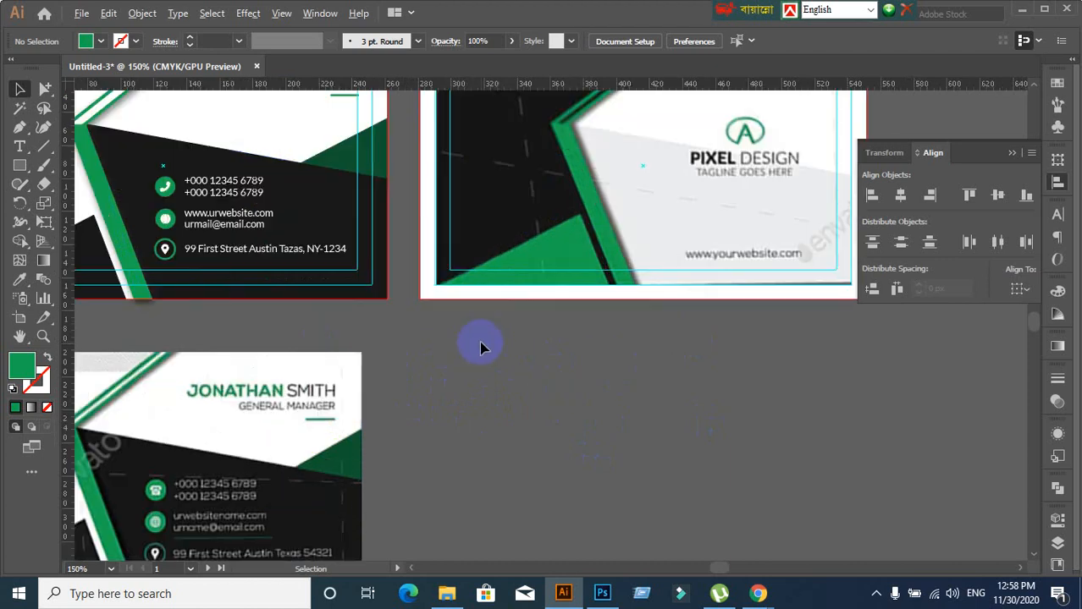
scroll(466, 285, down, 1)
scroll(412, 144, up, 3)
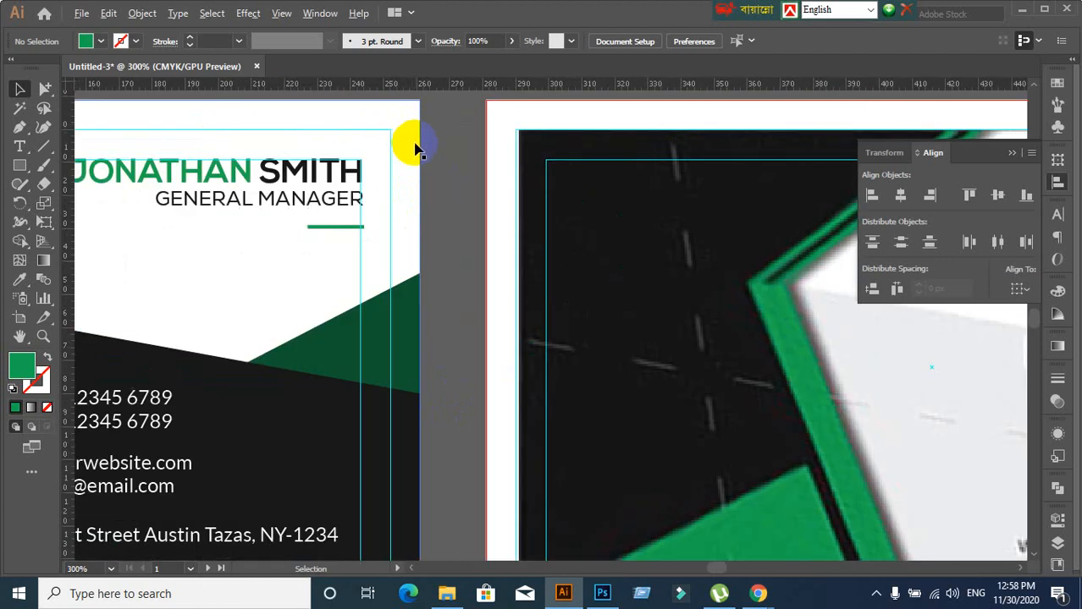
click(413, 129)
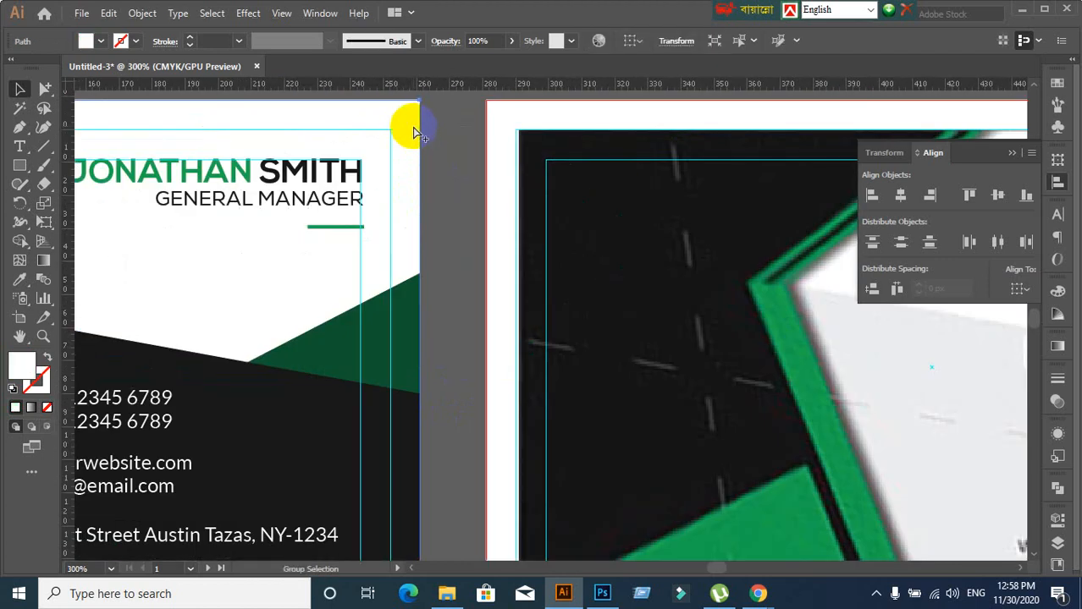
key(ctrl+2)
scroll(425, 141, down, 3)
click(546, 466)
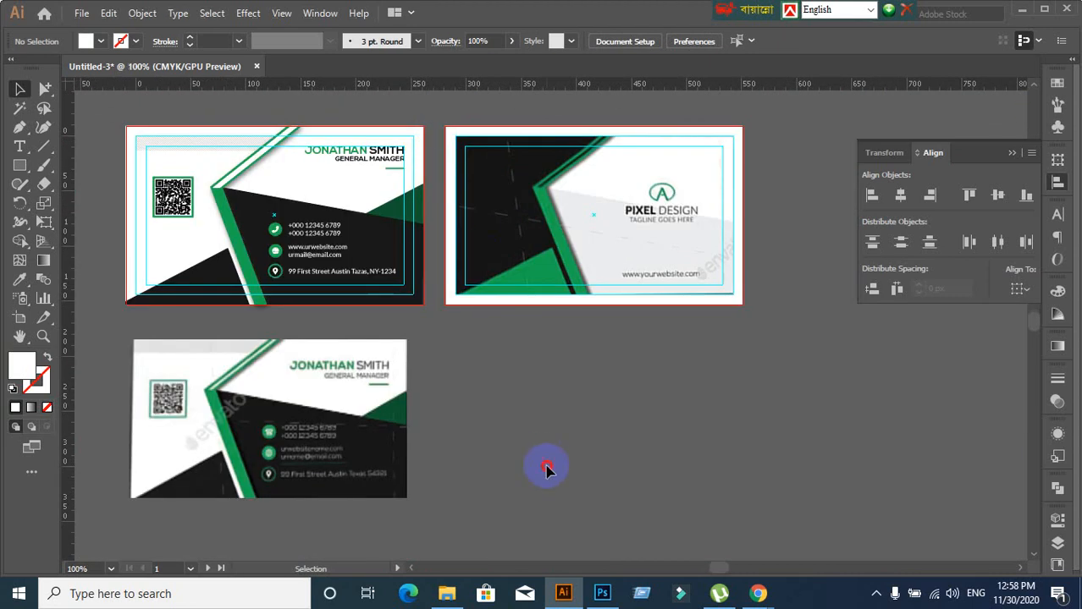
click(313, 281)
click(519, 413)
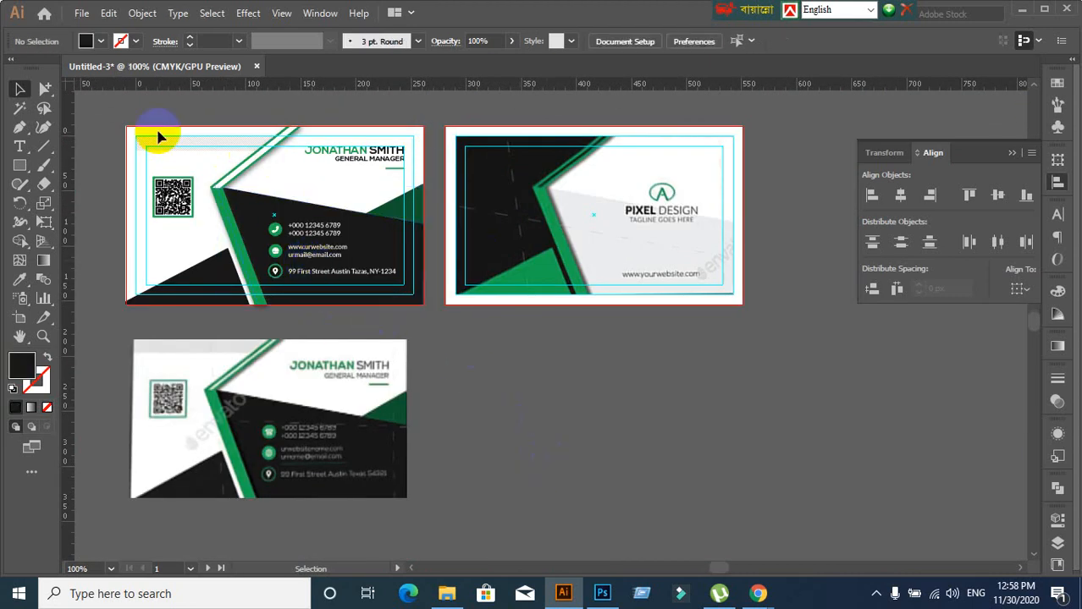
drag(129, 124, 435, 307)
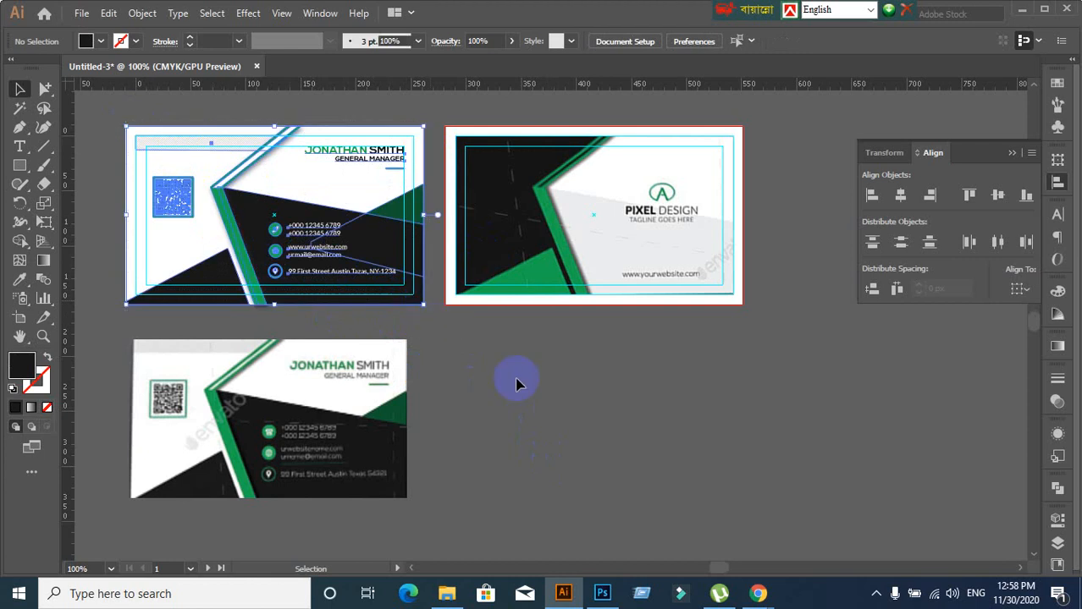
click(524, 391)
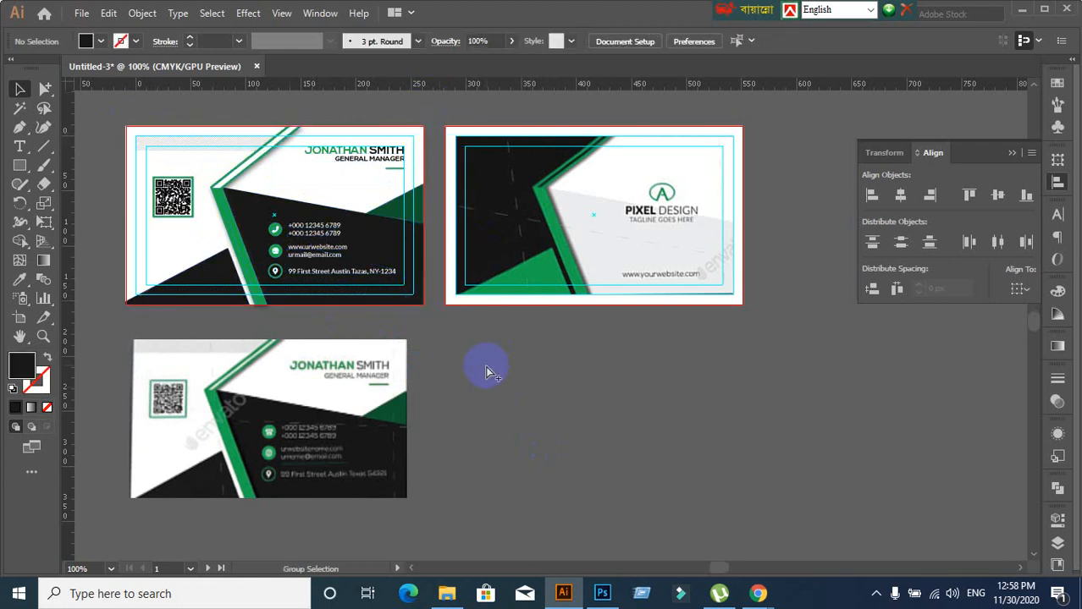
key(ctrl+y)
key(ctrl+y)
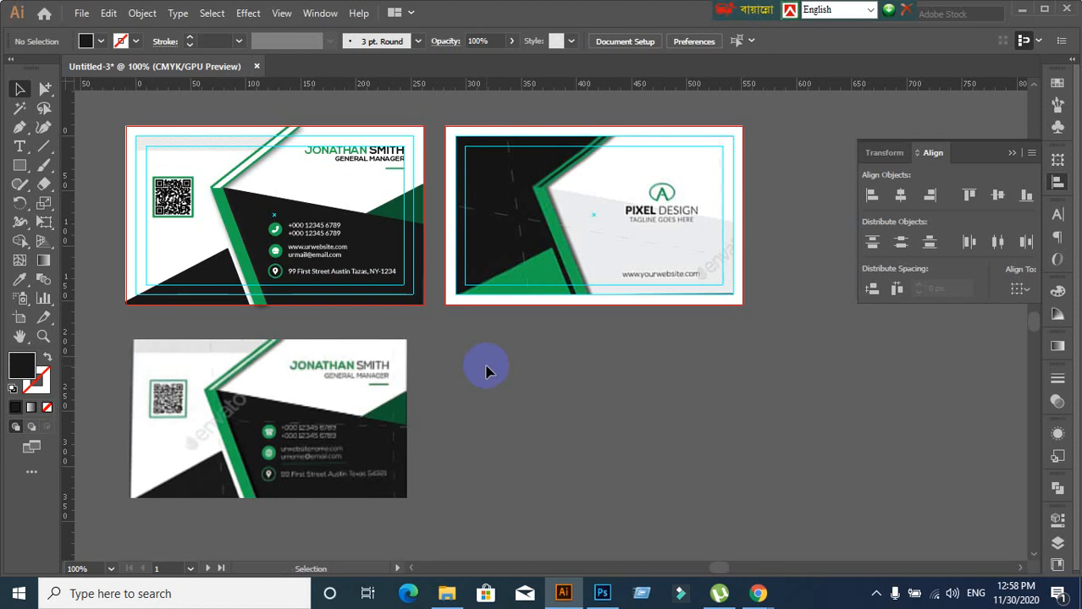
drag(440, 338, 490, 316)
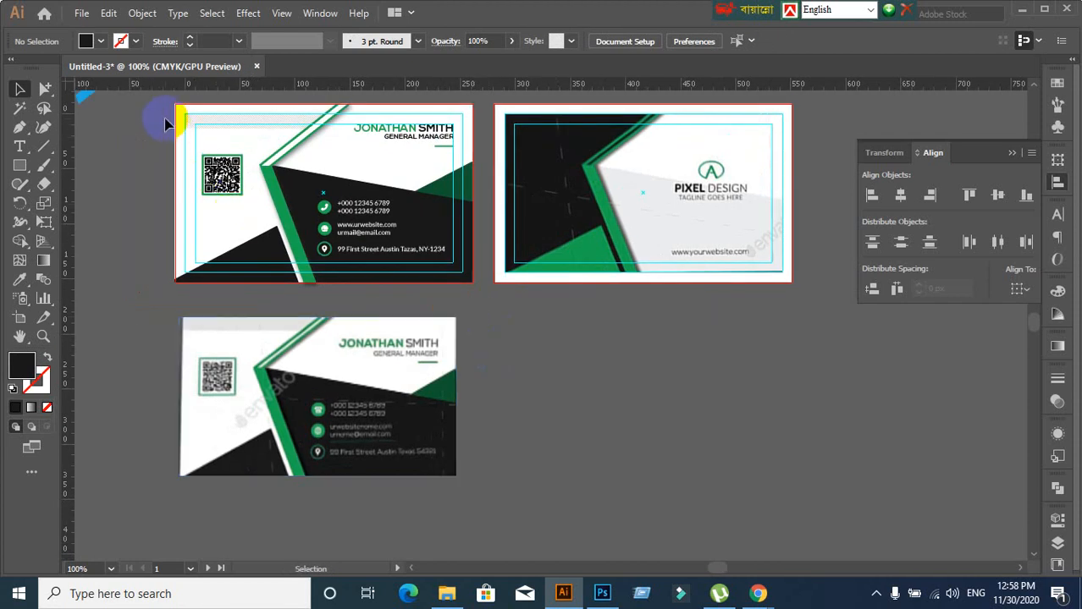
Group all of the first card's objects with Ctrl+G and duplicate the group at lower right
click(385, 237)
click(370, 231)
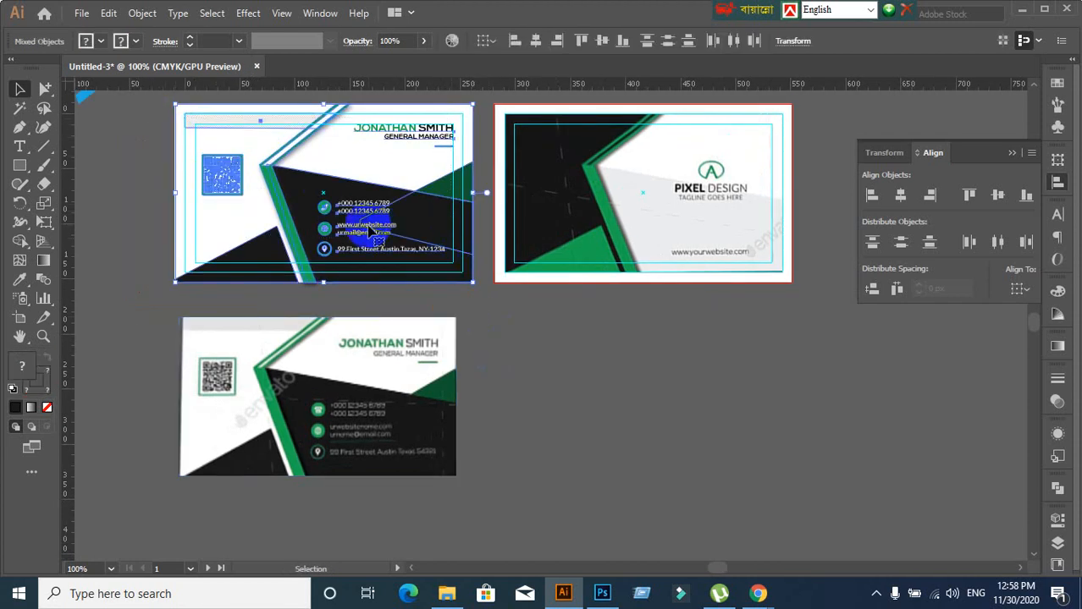
key(ctrl+g)
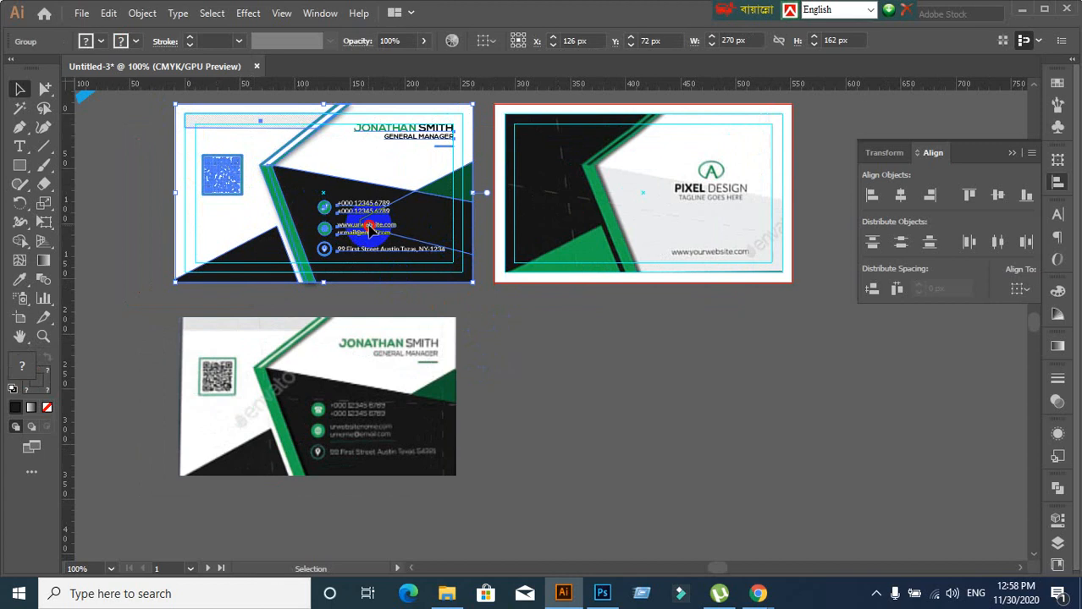
drag(370, 230, 844, 409)
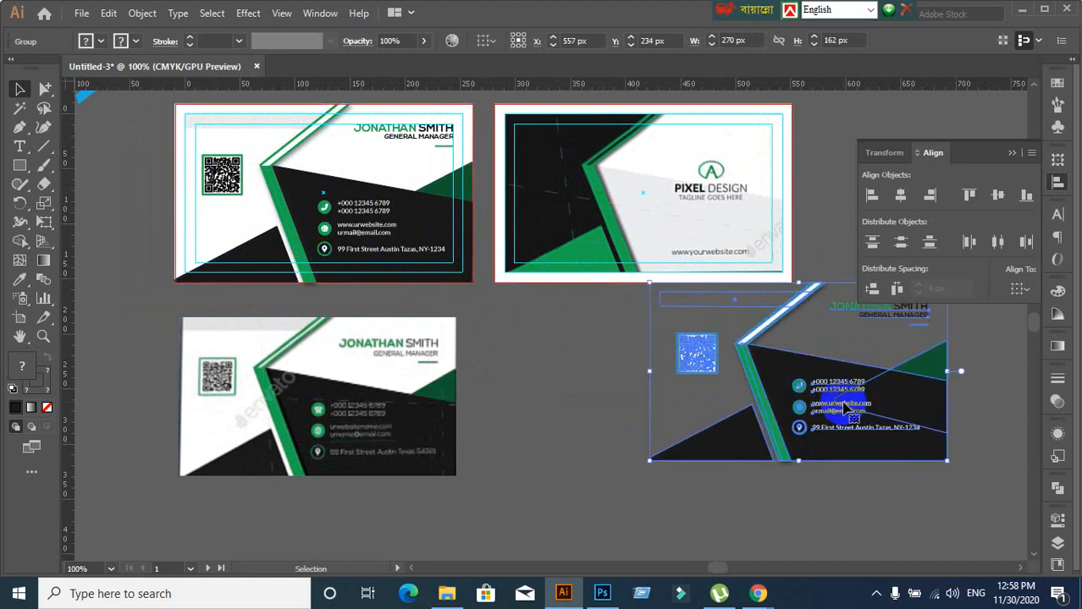
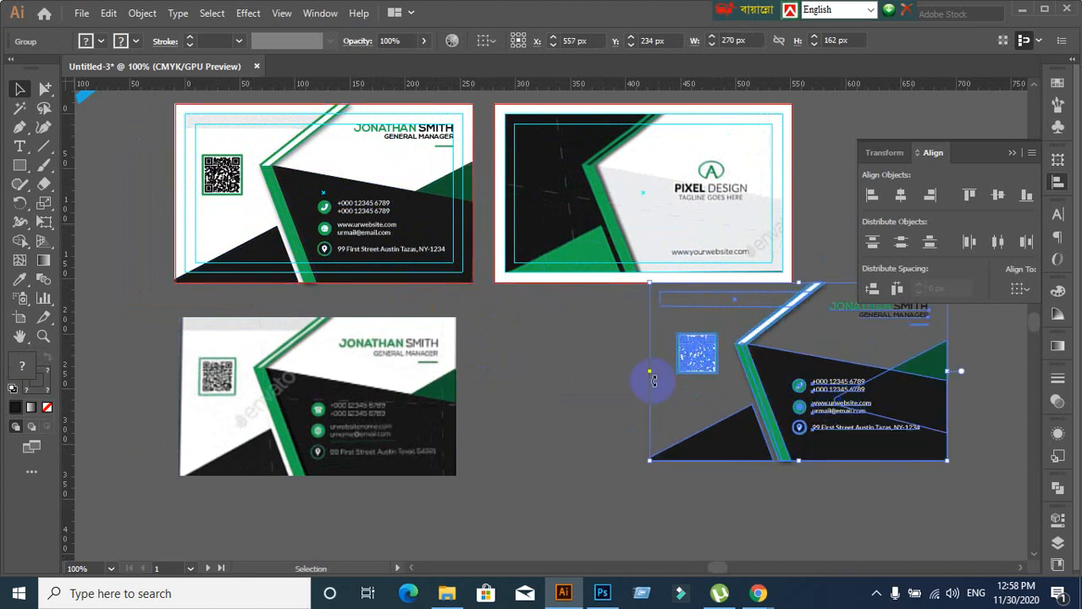
Select the white front card and the dark card, then align their top edges and horizontal centres so they overlap
drag(563, 362, 444, 379)
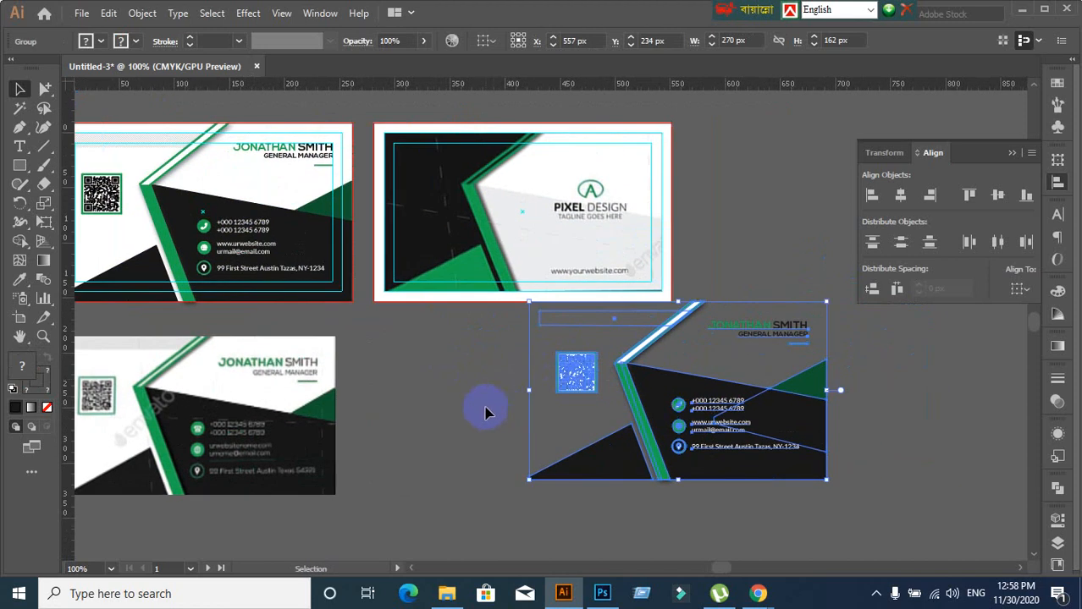
click(425, 404)
click(820, 452)
click(717, 161)
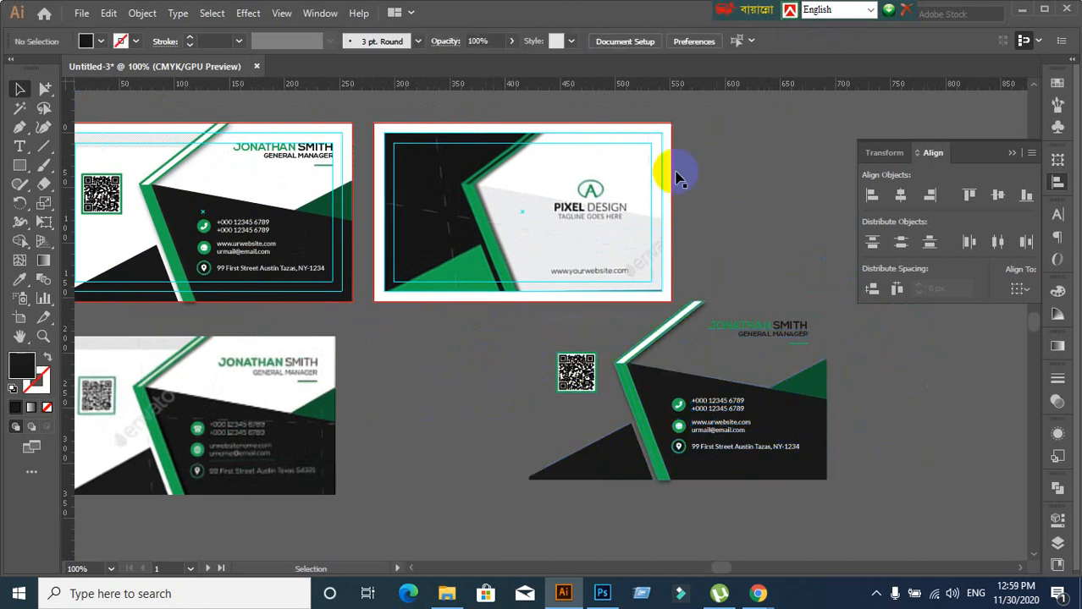
click(668, 169)
click(756, 211)
scroll(673, 130, up, 2)
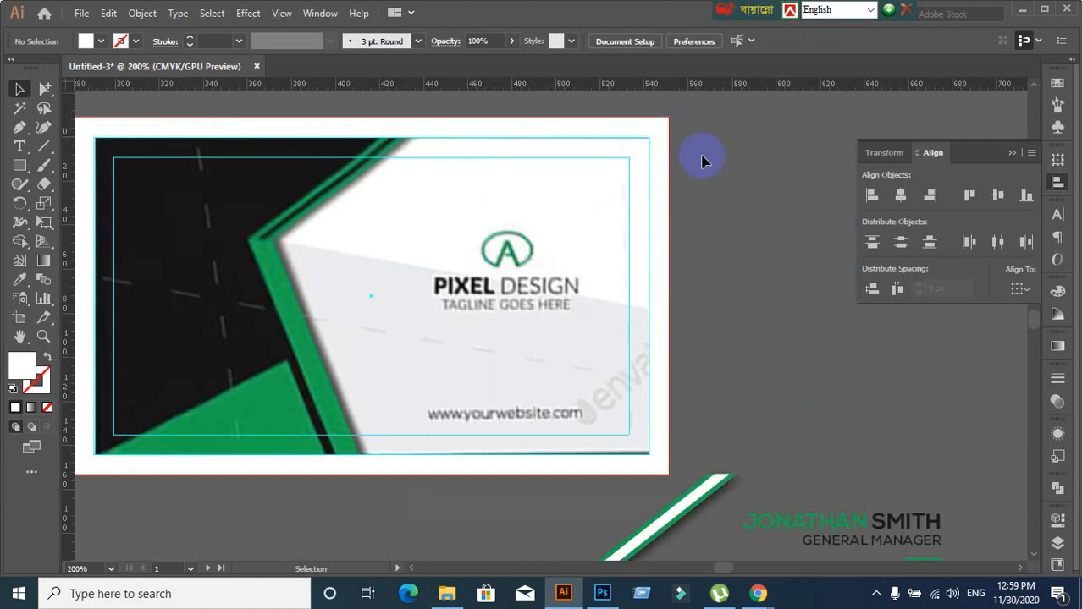
click(656, 136)
scroll(770, 347, down, 3)
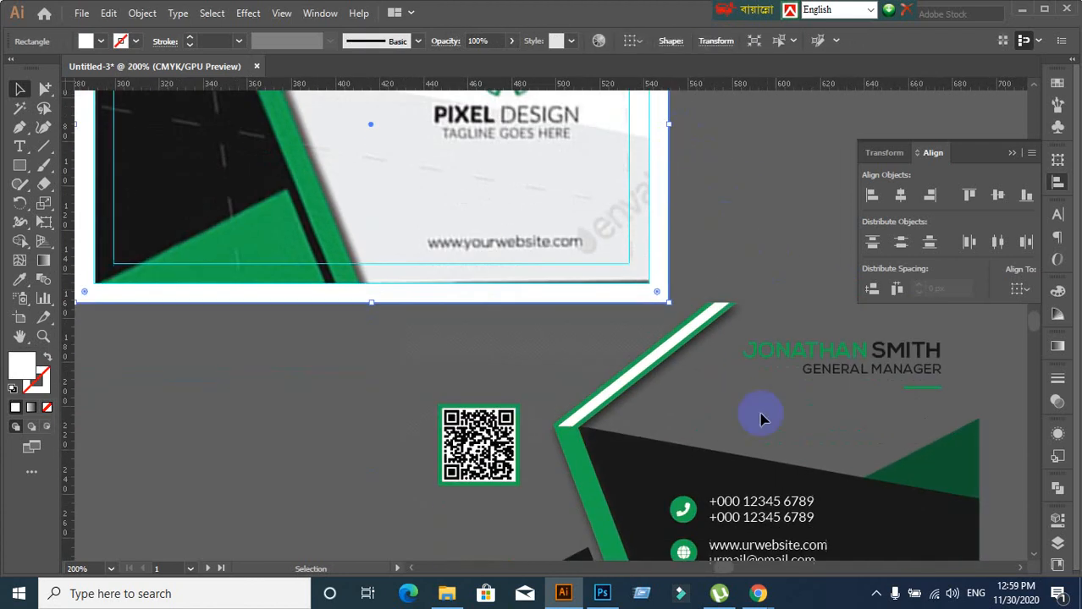
click(716, 490)
scroll(719, 343, up, 3)
shift+click(660, 127)
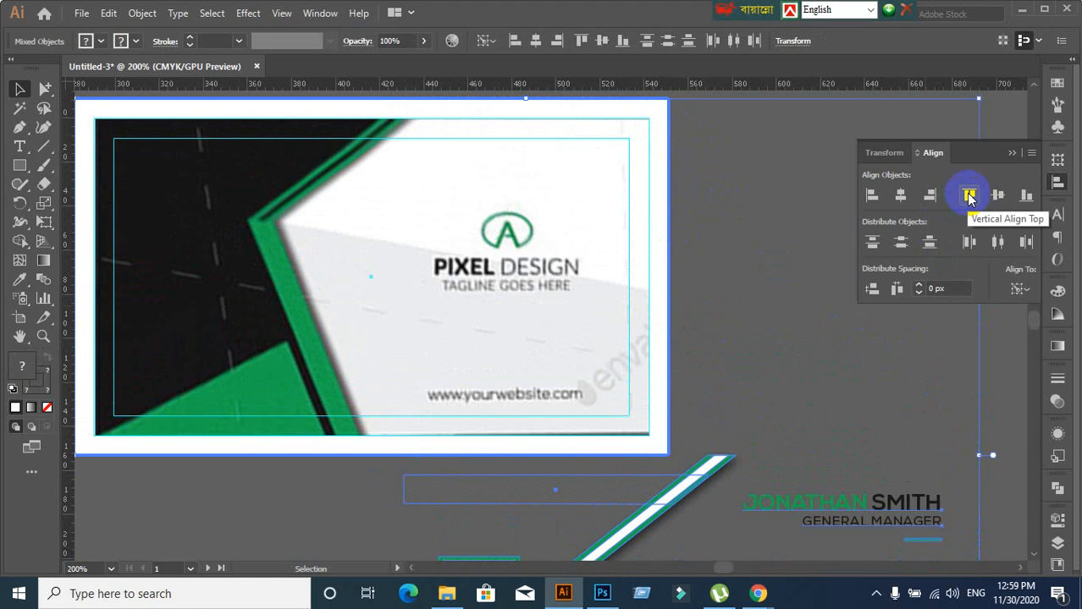
click(969, 196)
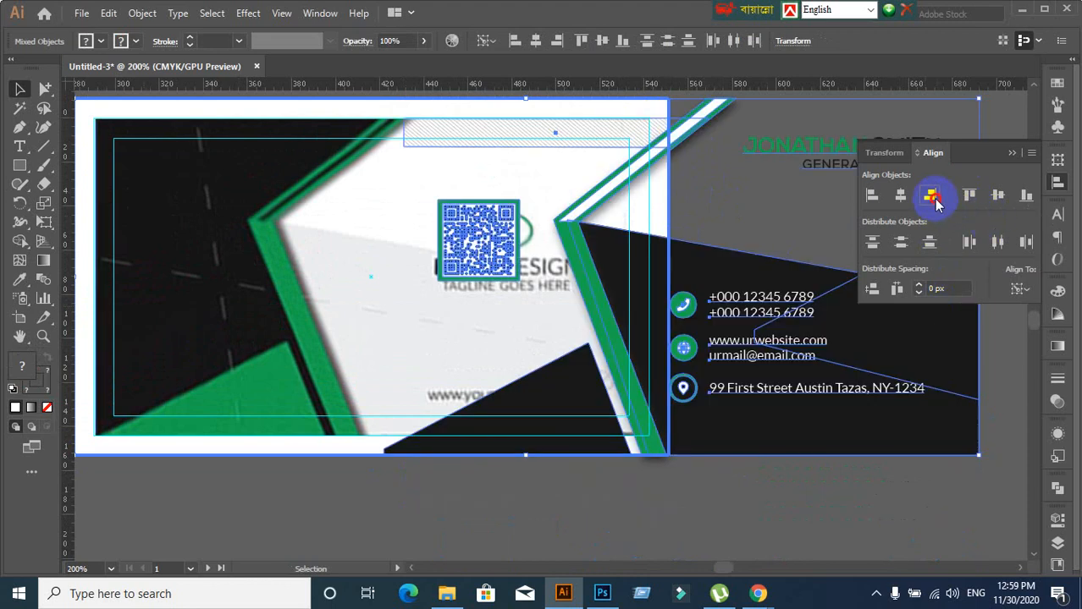
click(929, 195)
Drag the front card back down below the Pixel Design card
click(762, 457)
scroll(764, 429, down, 1)
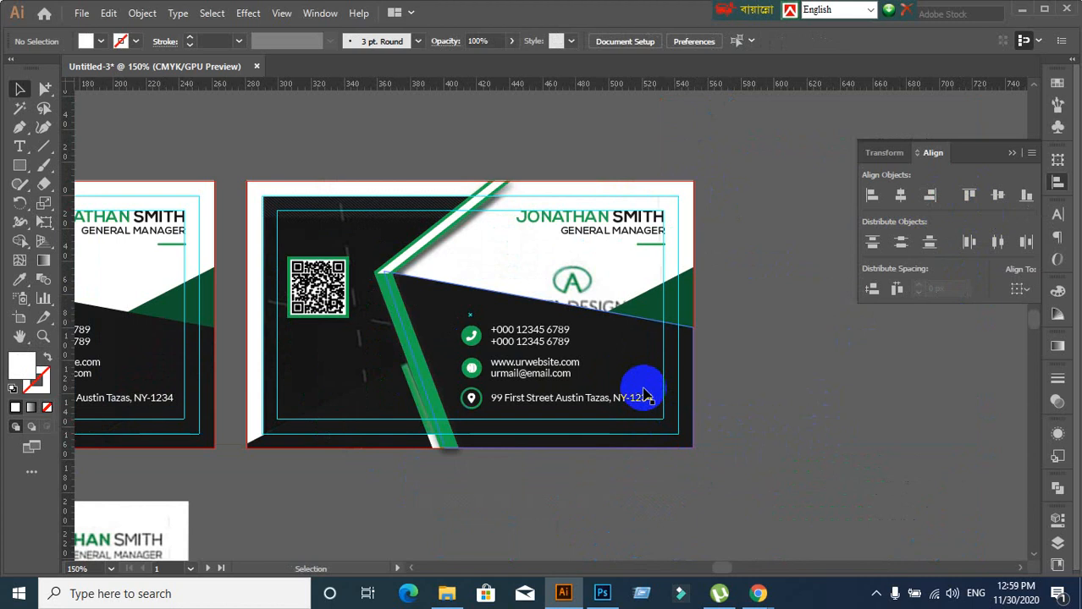
scroll(647, 394, down, 5)
scroll(588, 398, down, 1)
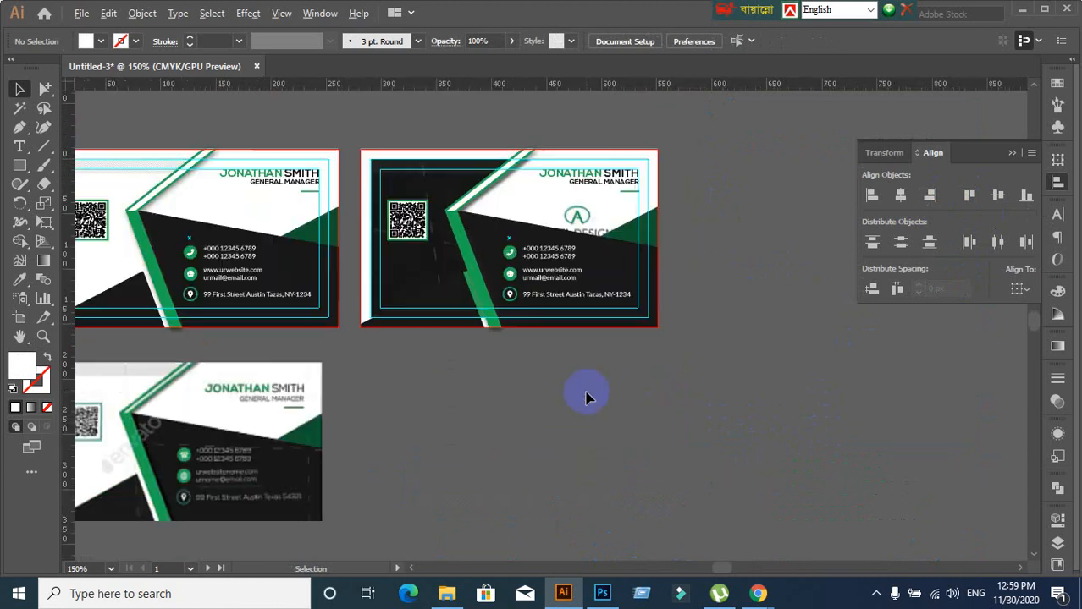
scroll(589, 398, down, 2)
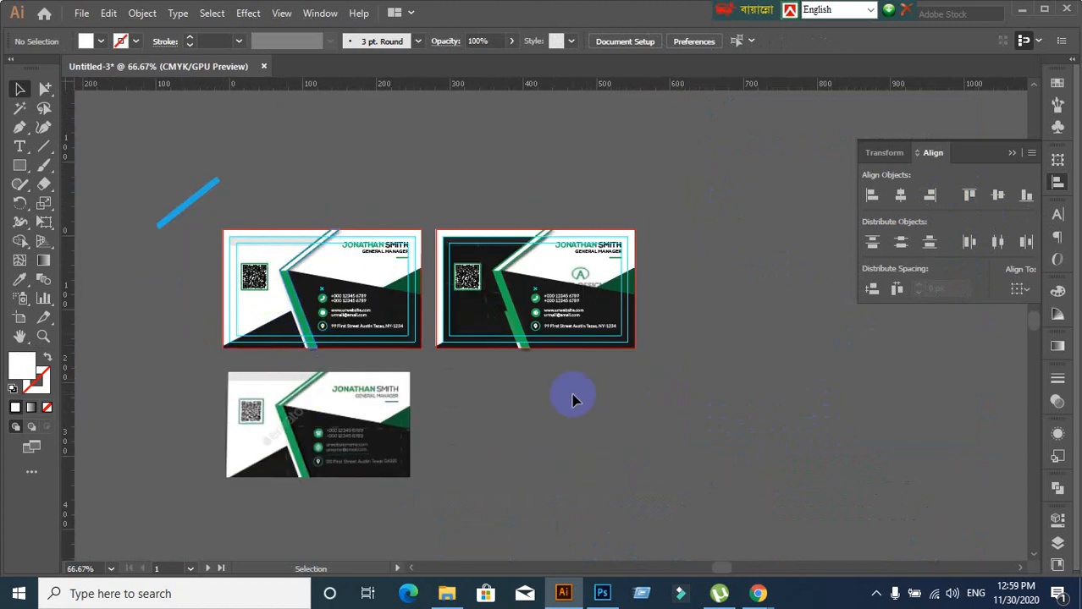
scroll(592, 394, down, 1)
scroll(634, 364, up, 2)
drag(625, 325, 714, 505)
click(819, 415)
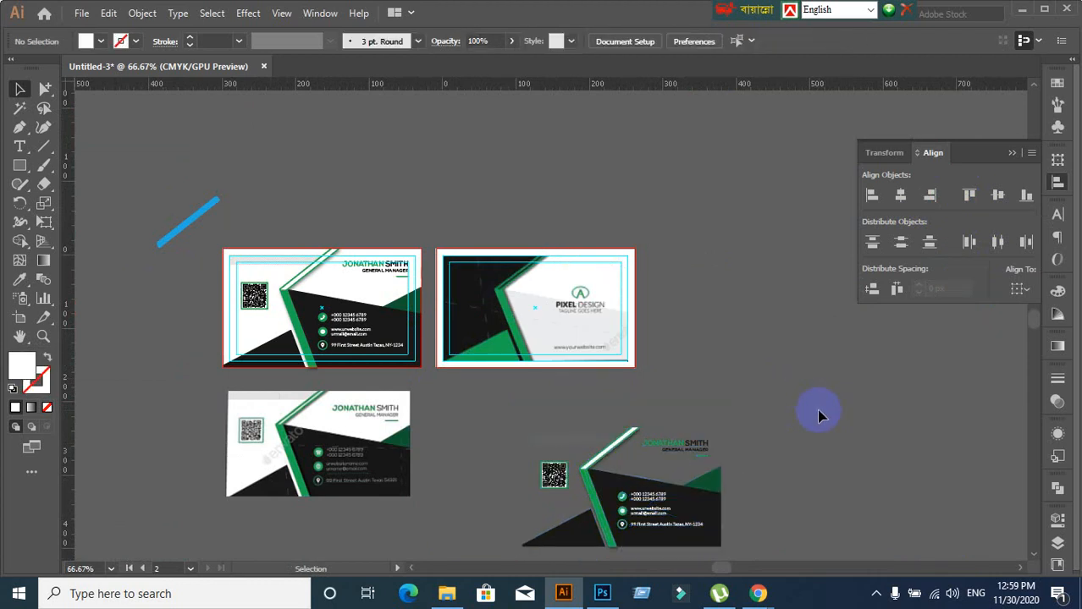
scroll(820, 415, down, 2)
Undo the move so the dark card returns to the artboard, and select its group
key(ctrl+z)
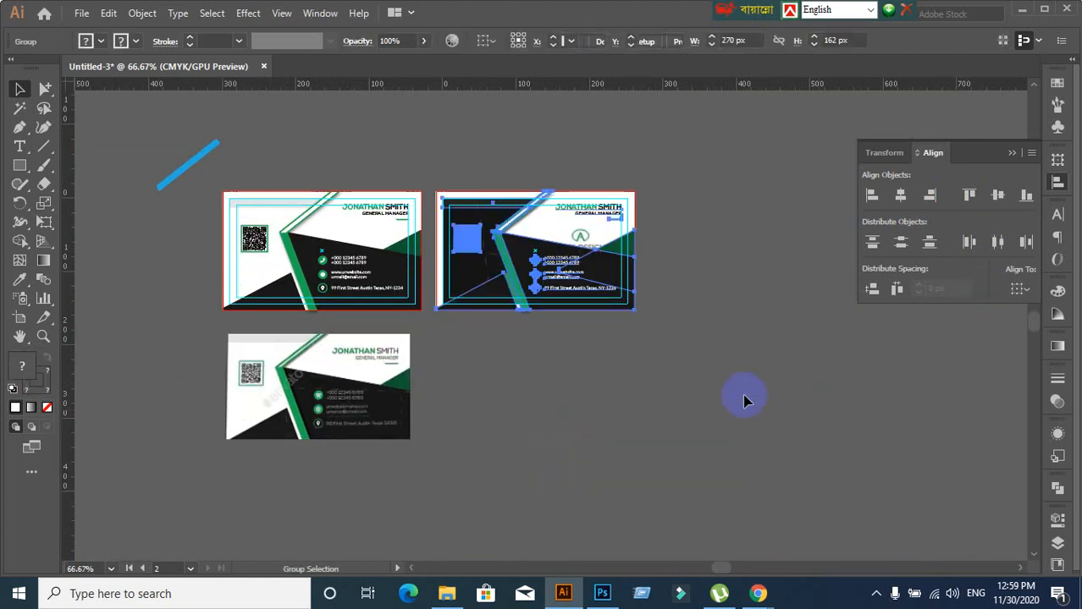
click(598, 317)
scroll(598, 317, up, 3)
scroll(583, 338, down, 2)
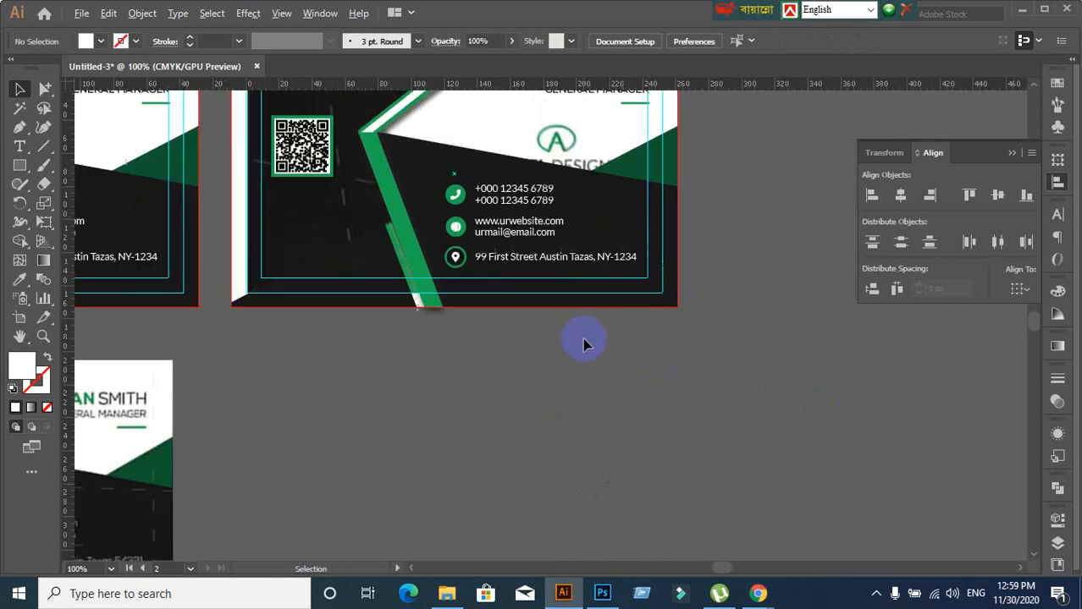
click(612, 269)
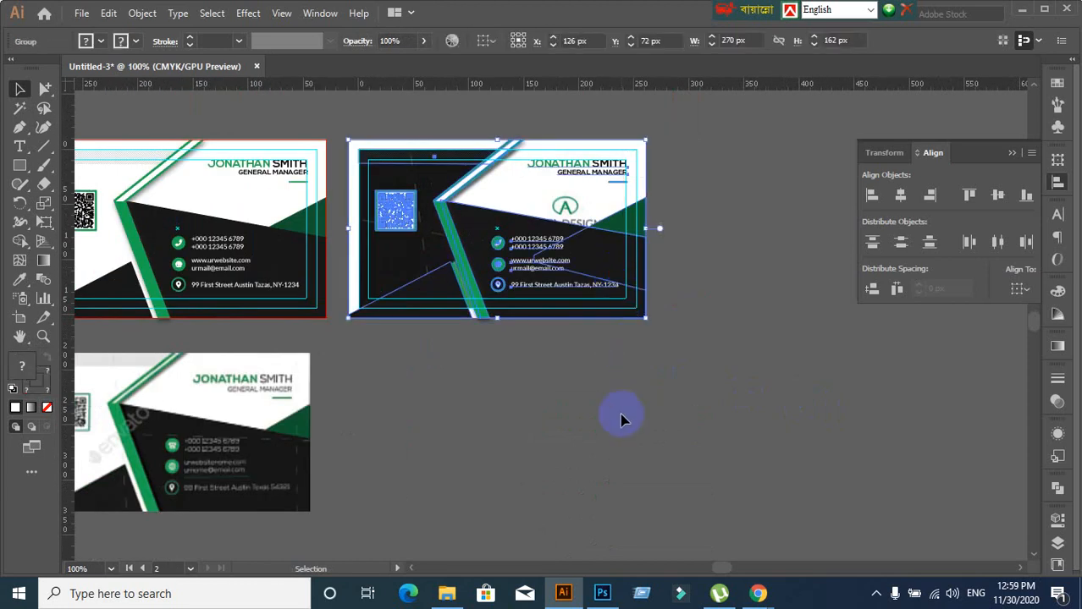
click(1057, 401)
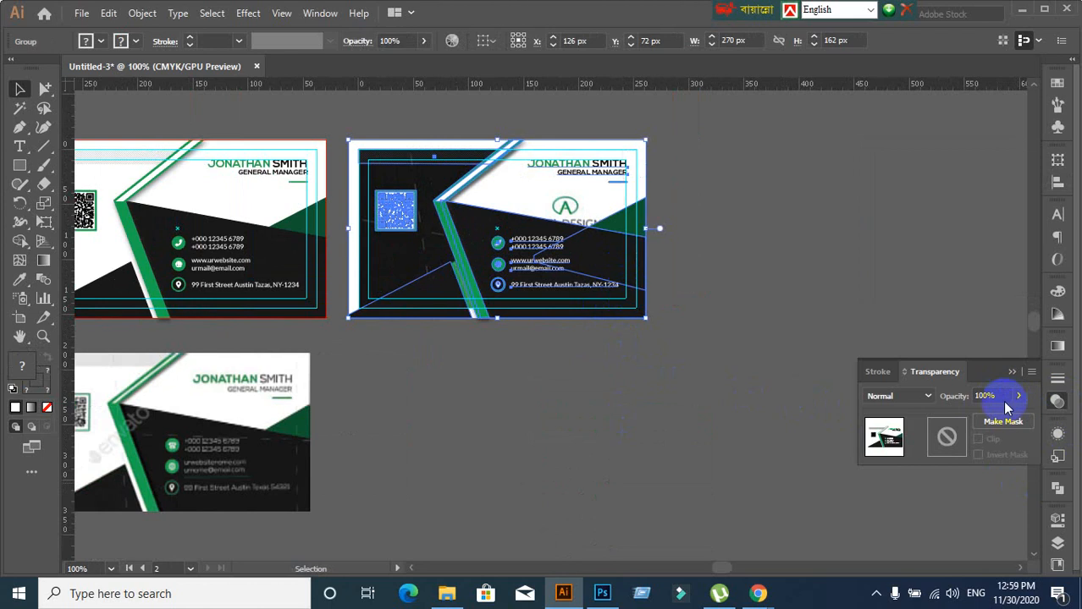
Ungroup the card's objects and check the QR codes on both cards
right_click(584, 283)
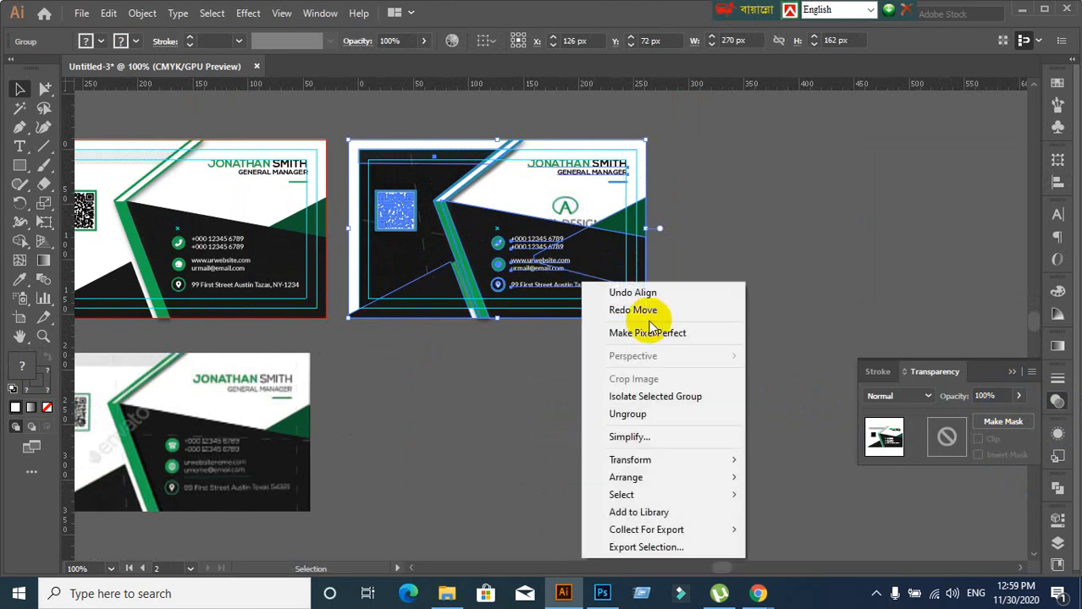
click(627, 414)
click(603, 367)
click(391, 222)
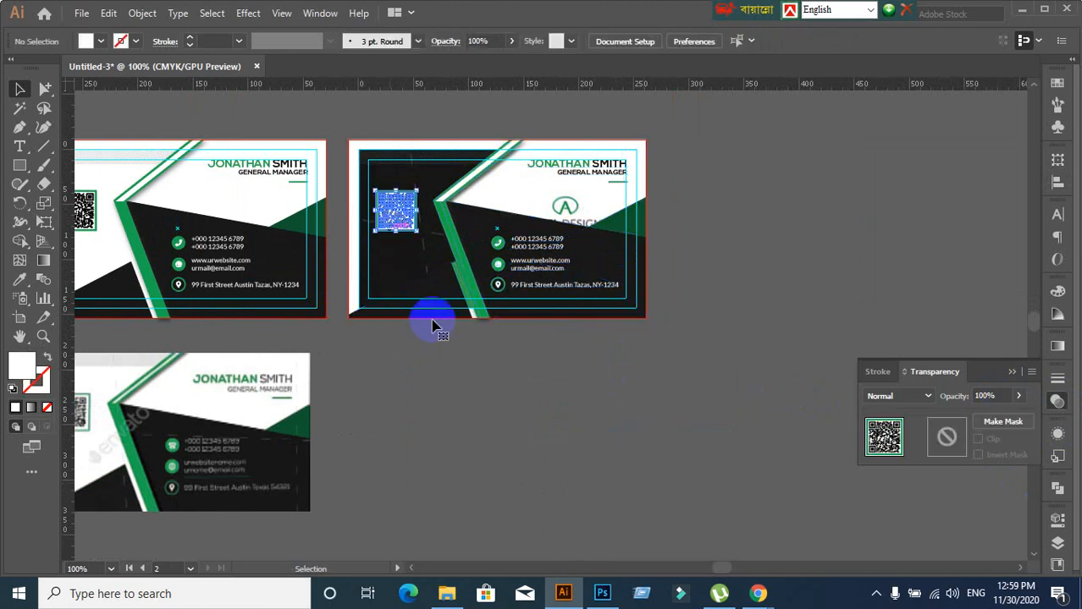
click(391, 215)
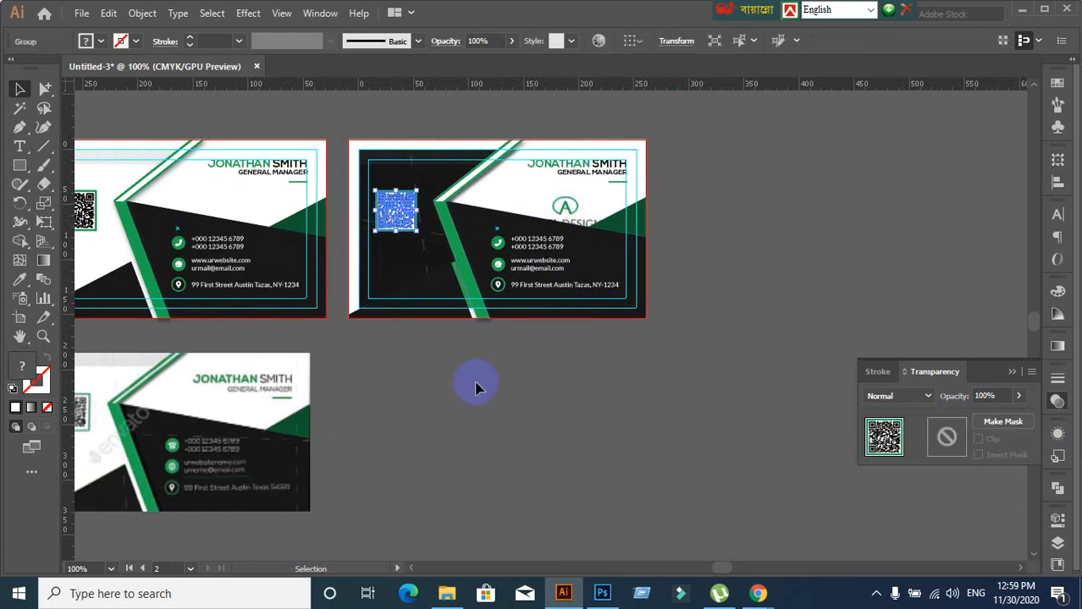
click(476, 388)
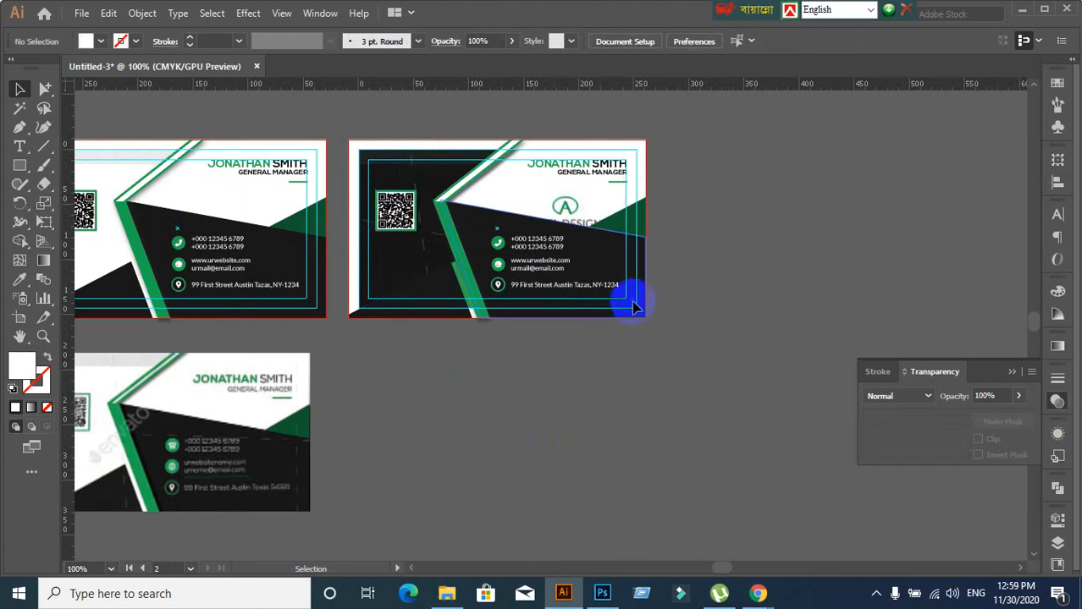
Move the 1.jpg reference image up and to the right, clear of the cards
scroll(711, 133, up, 2)
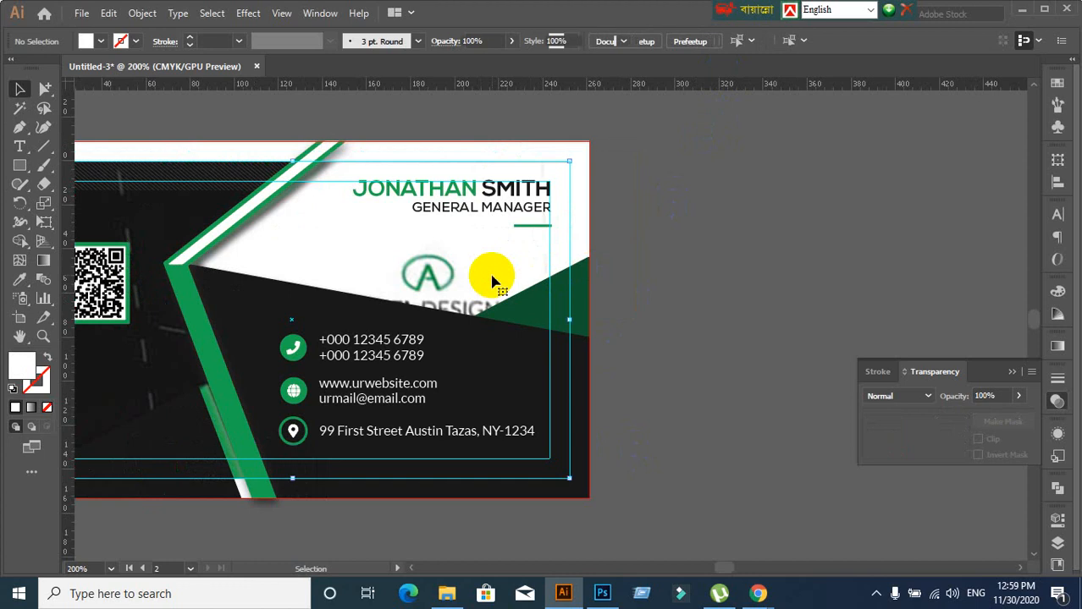
drag(492, 276, 1002, 203)
scroll(700, 330, down, 1)
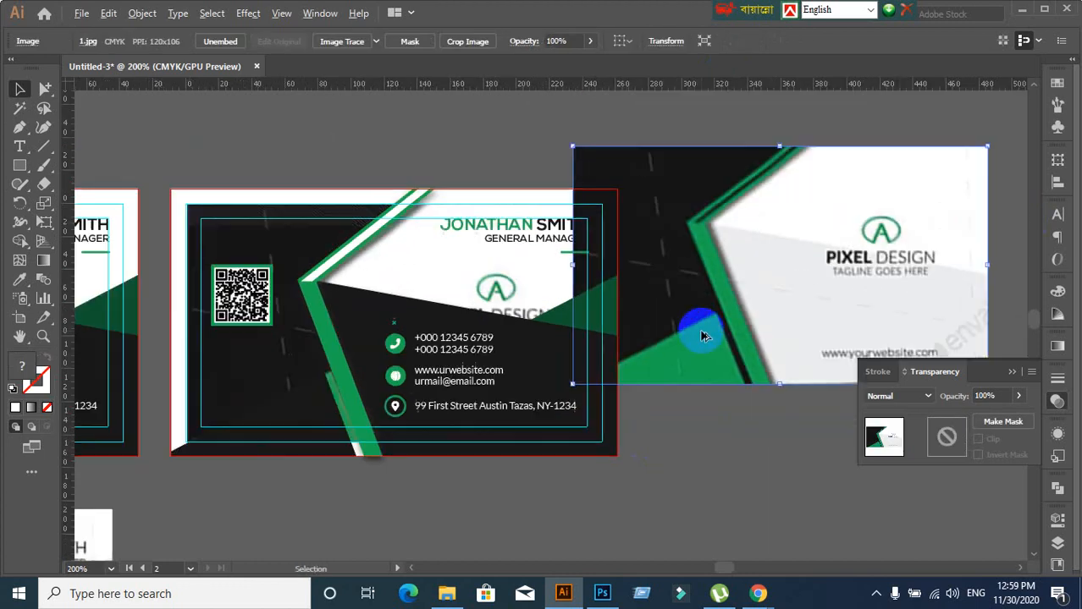
scroll(701, 336, down, 3)
drag(725, 331, 835, 239)
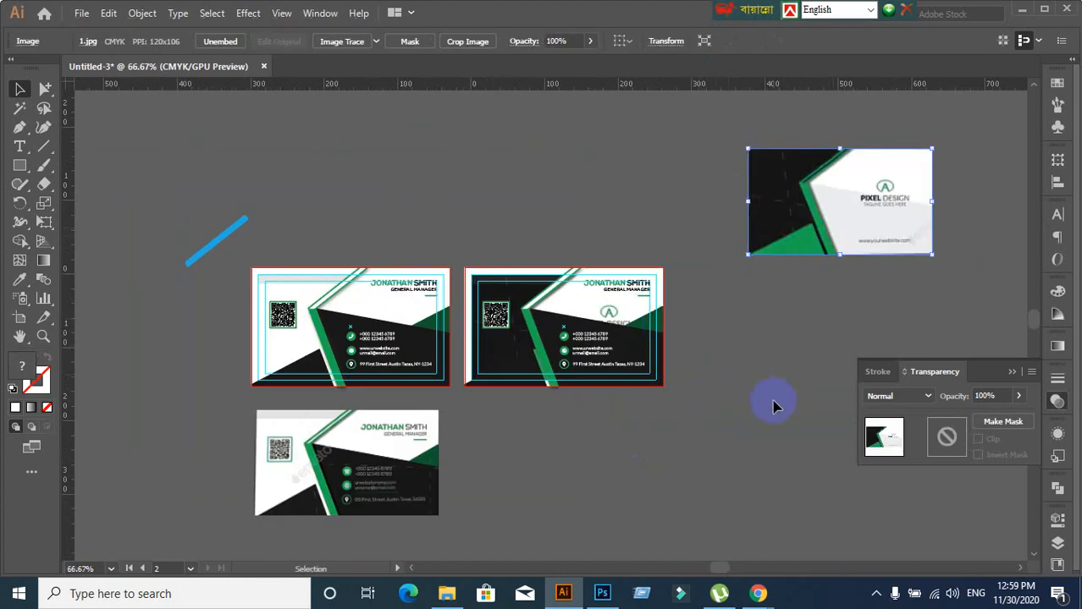
click(771, 402)
scroll(577, 447, up, 2)
scroll(675, 391, down, 2)
drag(773, 341, 607, 371)
scroll(516, 414, up, 1)
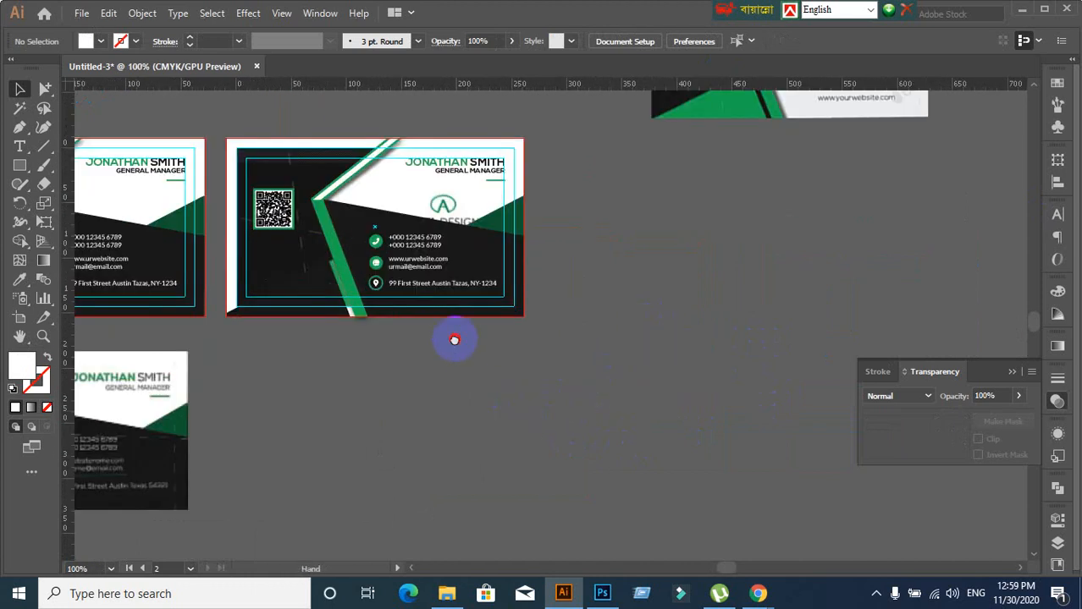
drag(454, 340, 409, 404)
drag(488, 380, 490, 430)
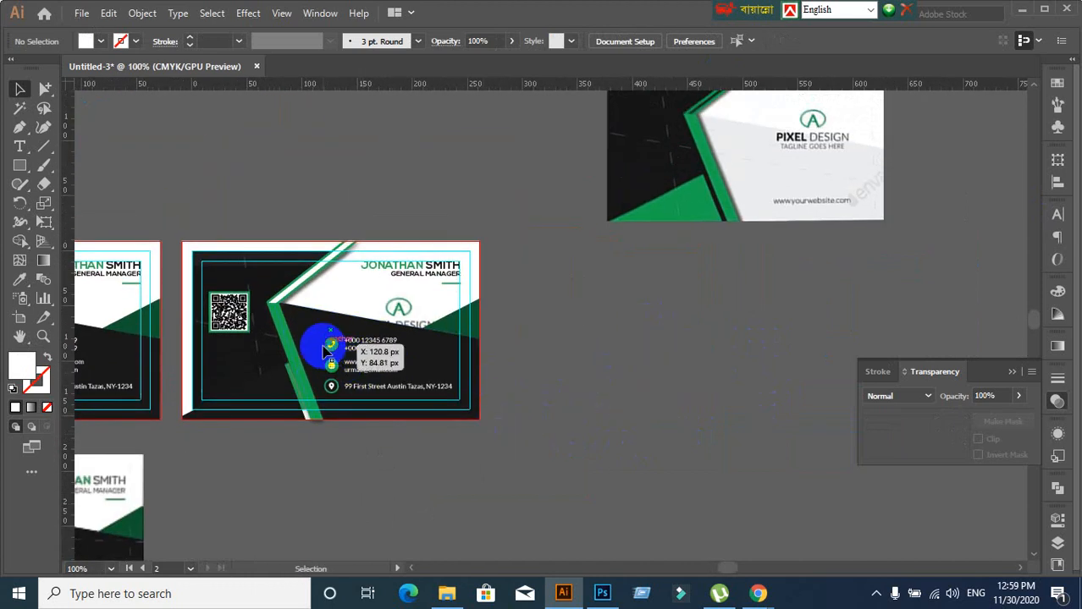
Delete the contact-info group and give the dark background shape the top card's light grey fill
click(334, 349)
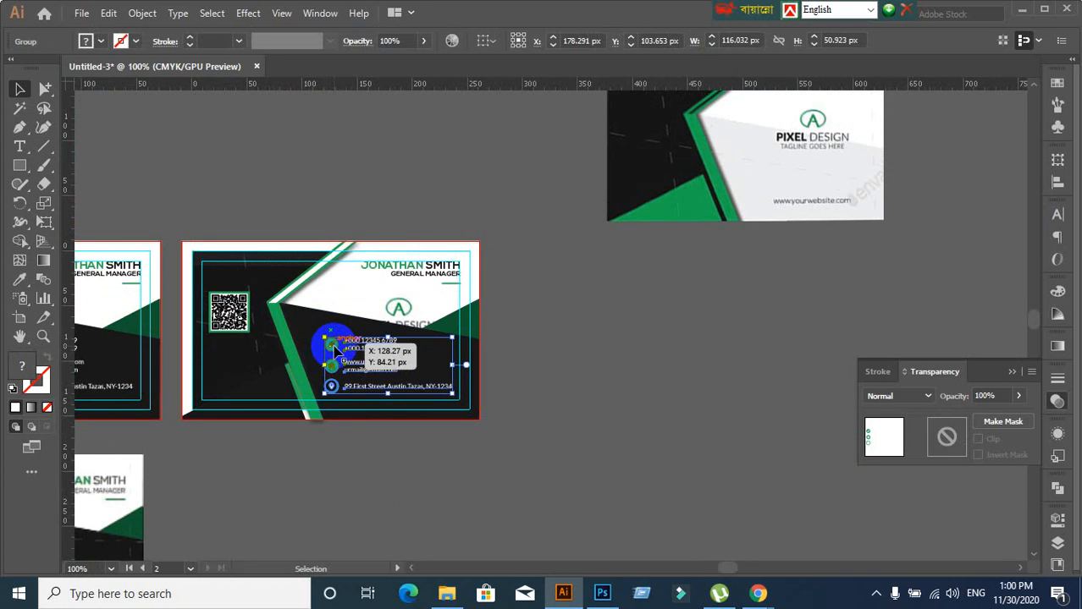
key(Delete)
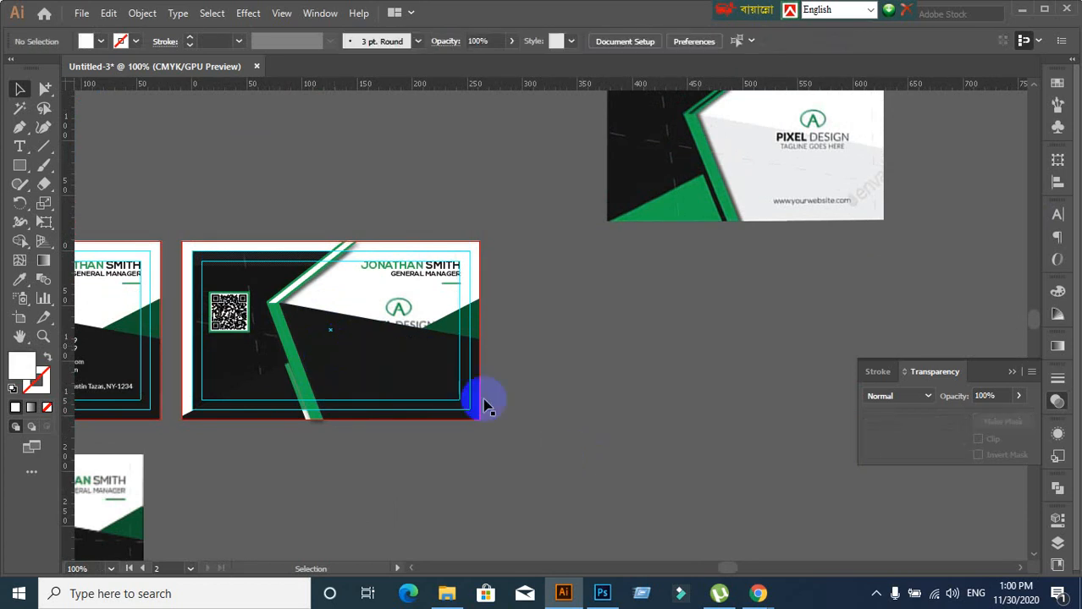
click(407, 362)
click(20, 279)
click(633, 209)
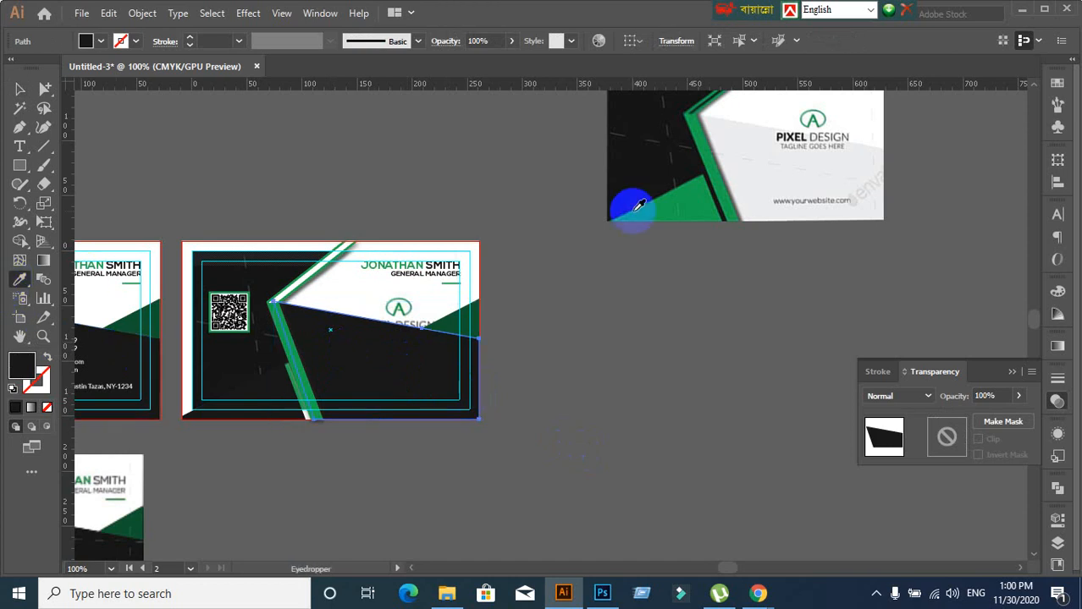
click(764, 155)
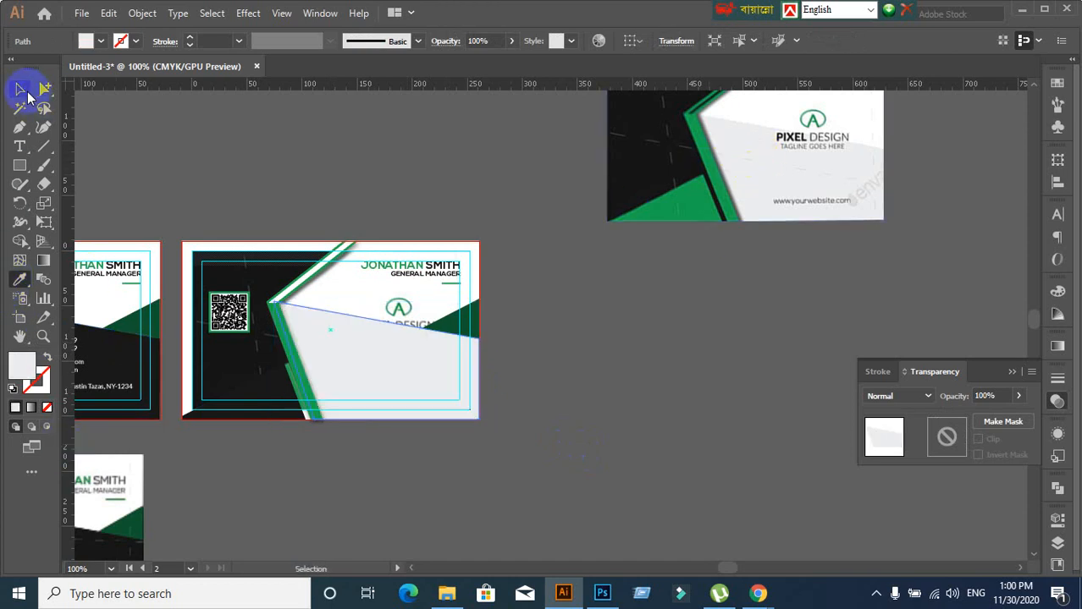
click(23, 92)
click(565, 380)
Fill the dark bottom-left triangle with the diagonal stripe's green using the Eyedropper
scroll(584, 398, up, 2)
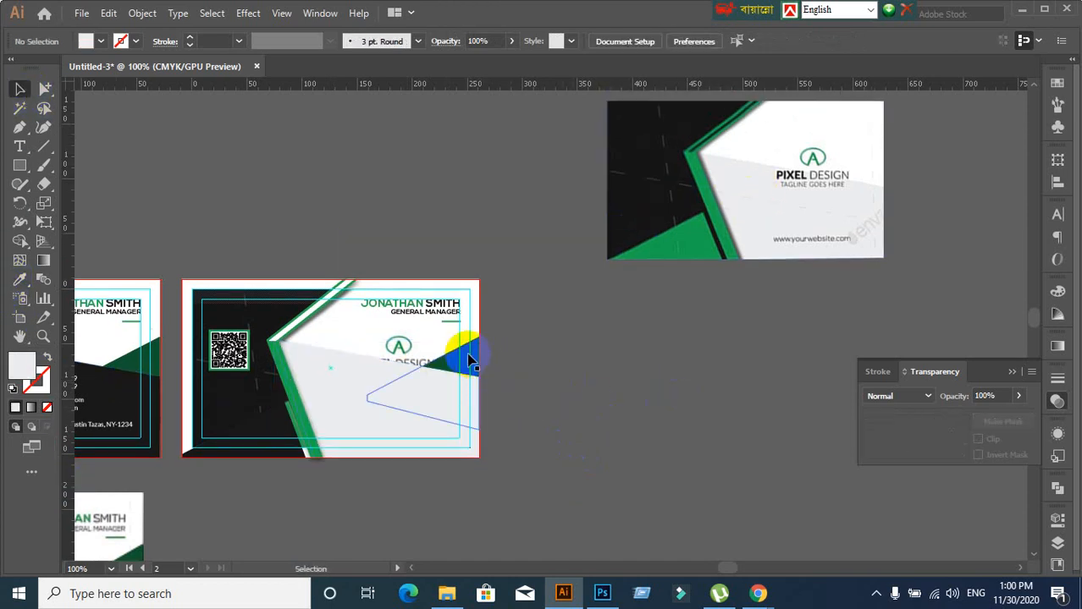
click(470, 362)
click(721, 513)
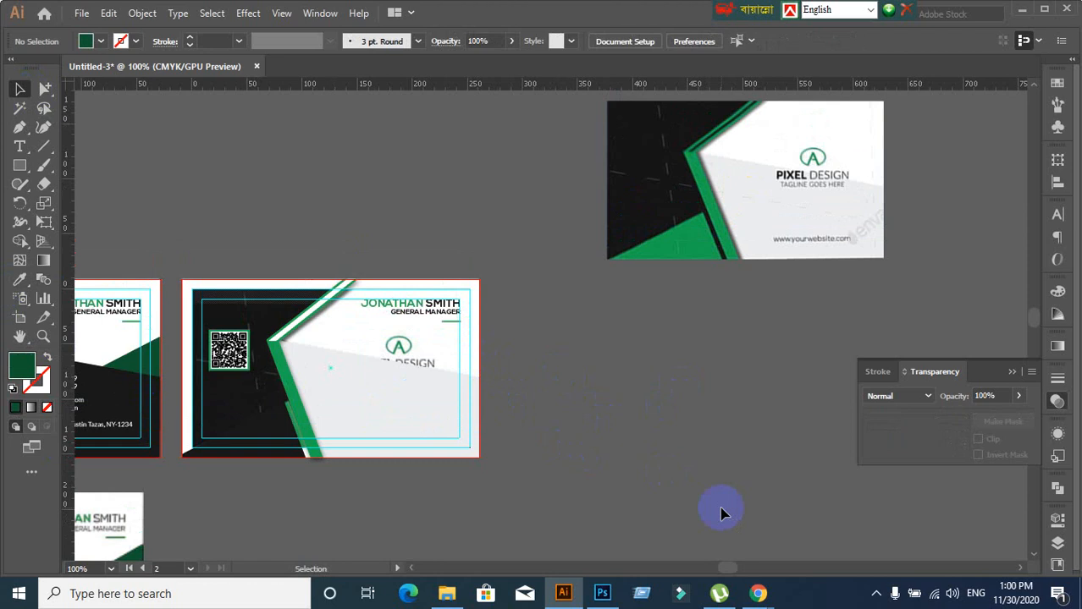
scroll(664, 374, down, 2)
scroll(656, 369, down, 2)
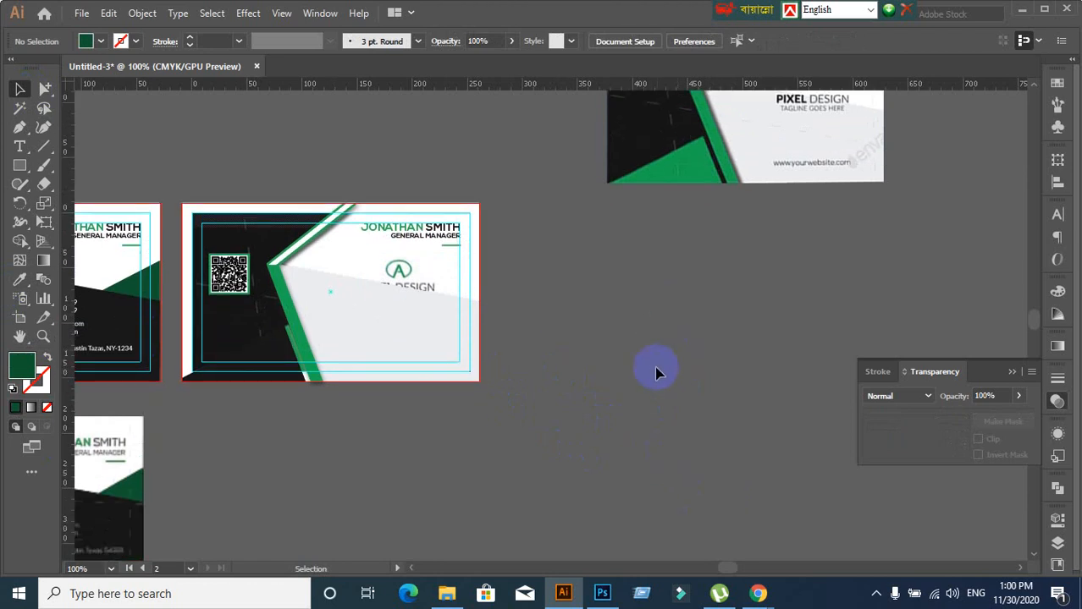
scroll(657, 369, up, 2)
click(271, 414)
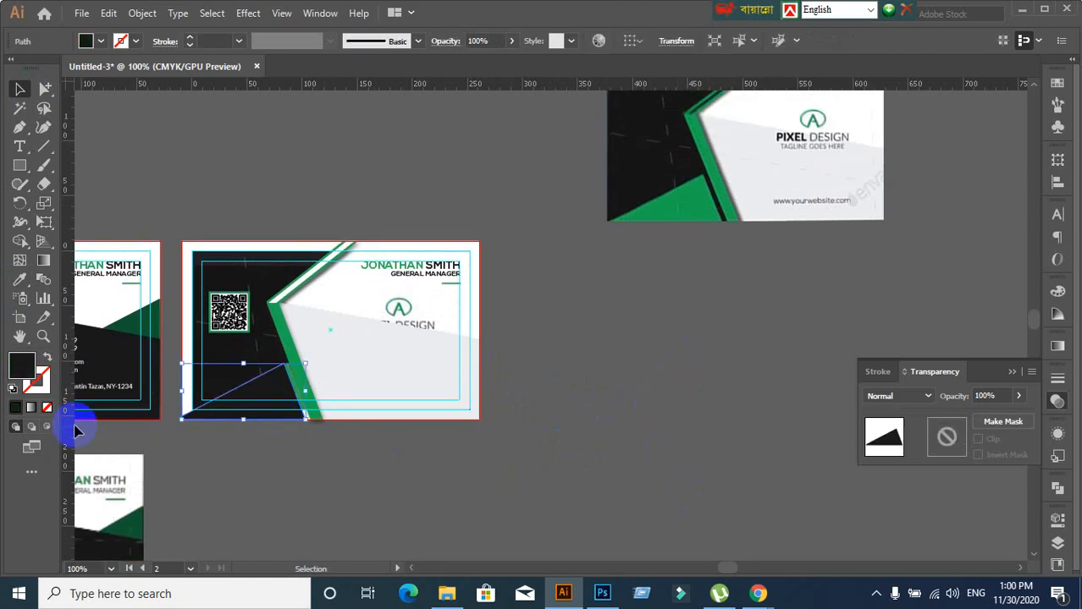
click(16, 283)
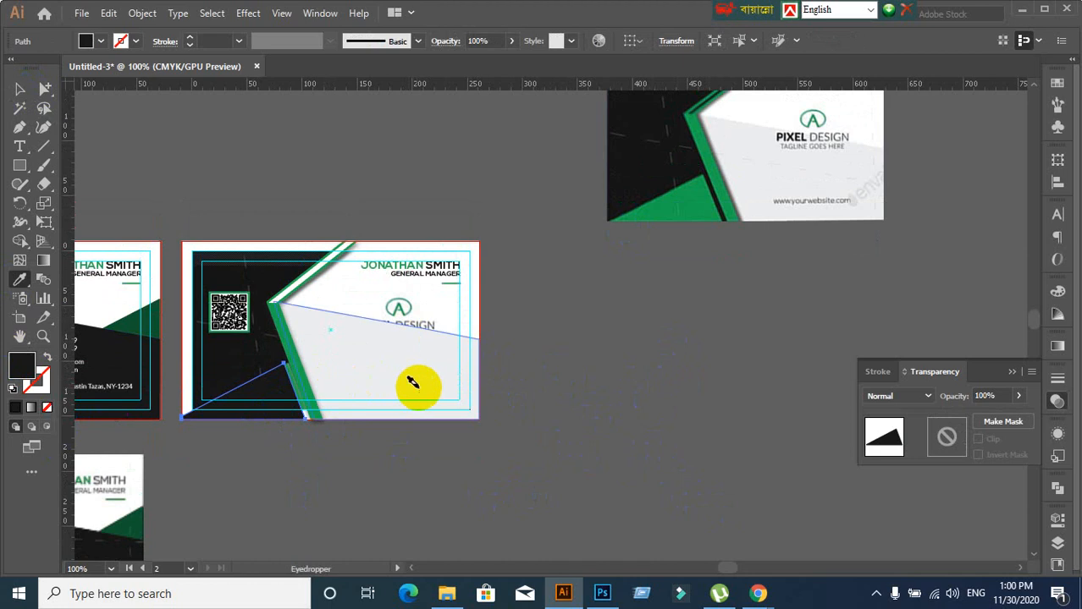
scroll(415, 381, down, 1)
drag(254, 419, 496, 357)
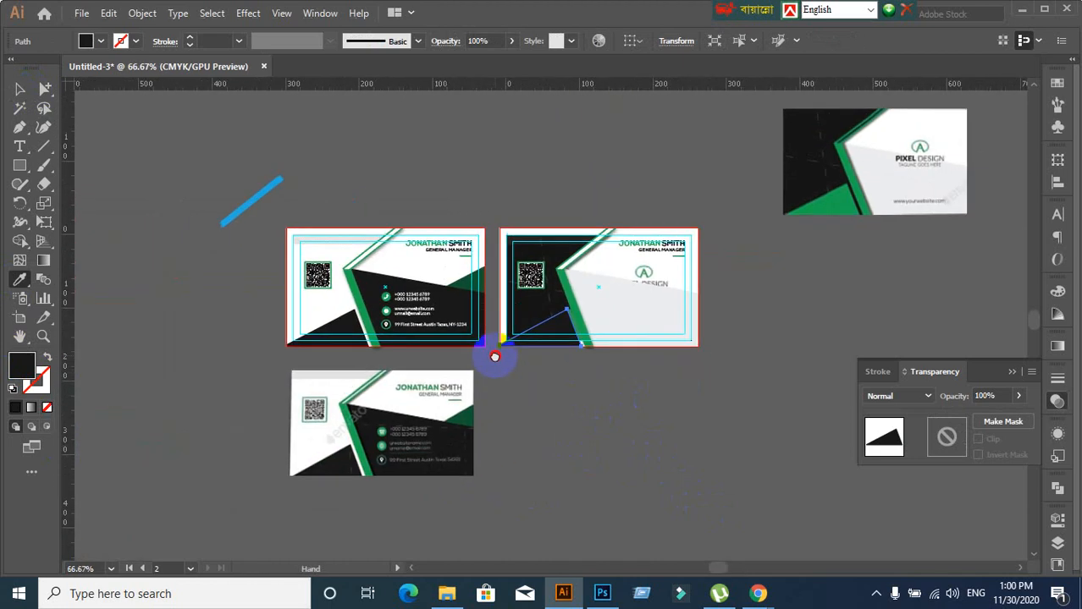
scroll(497, 361, up, 1)
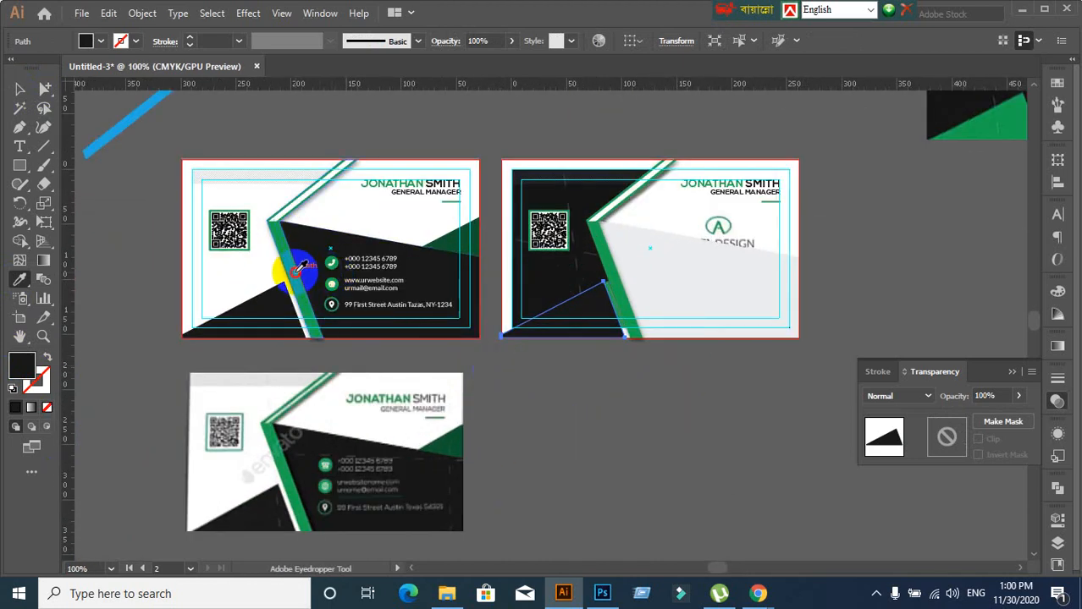
click(297, 270)
scroll(747, 426, down, 1)
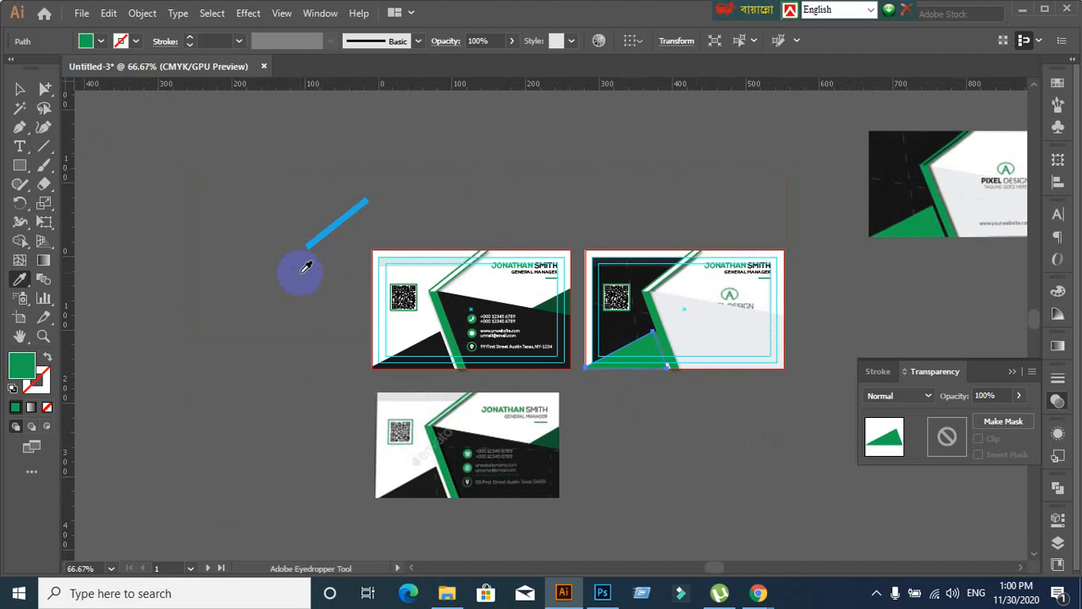
click(20, 91)
click(782, 407)
Pull the light grey shape off the logo card to inspect it, then undo it back into place
scroll(730, 392, up, 1)
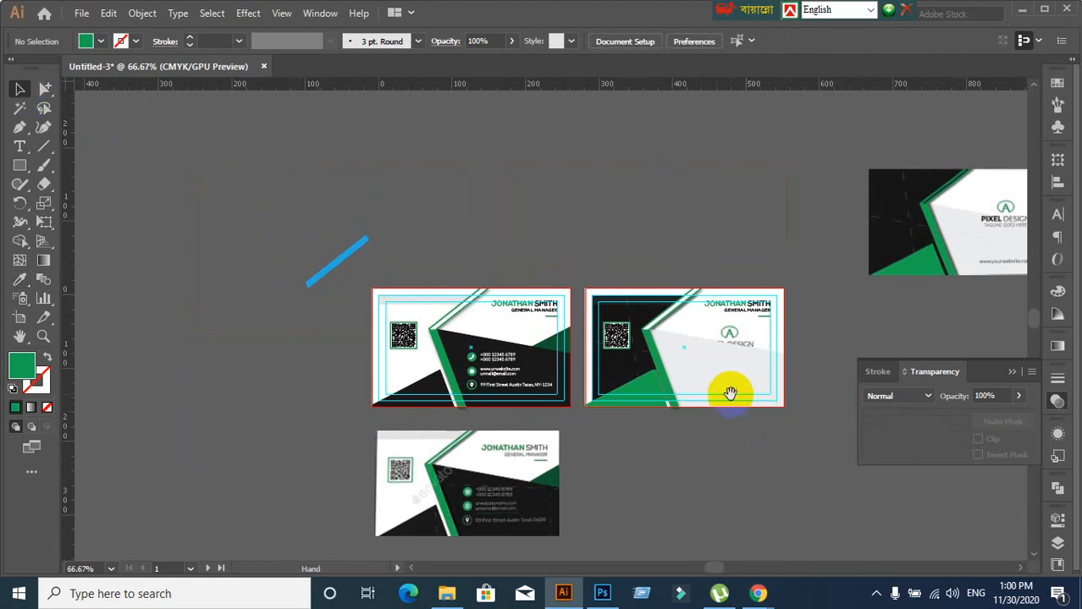
scroll(782, 446, up, 2)
drag(784, 397, 555, 459)
scroll(635, 417, down, 1)
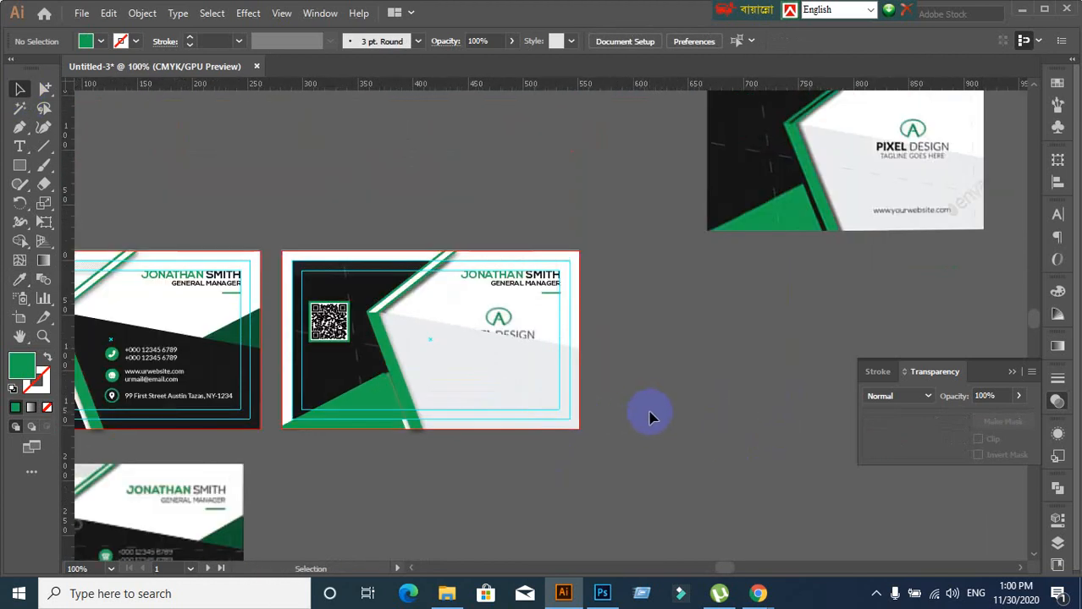
click(514, 382)
click(685, 452)
click(505, 408)
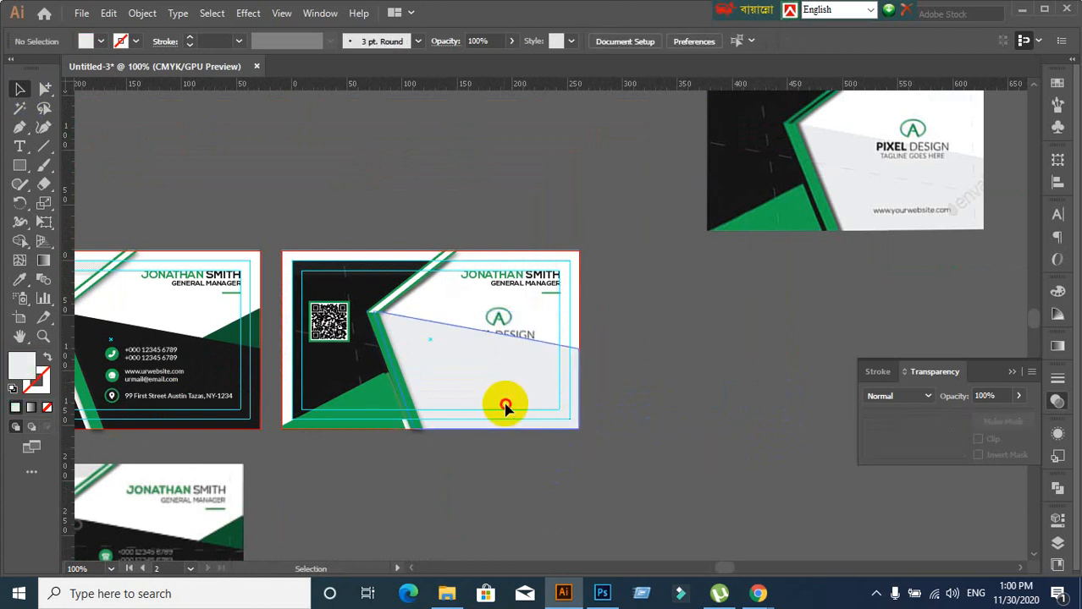
drag(506, 406, 678, 525)
key(ctrl+z)
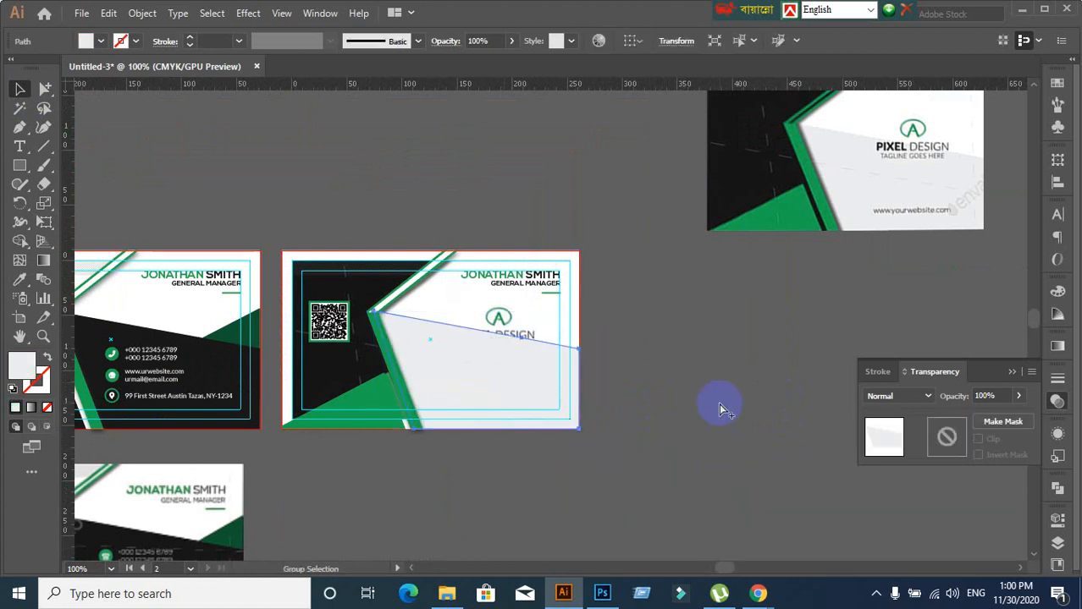
click(720, 409)
Inspect the green triangle and the green stripe, restoring the stripe to its place
click(360, 423)
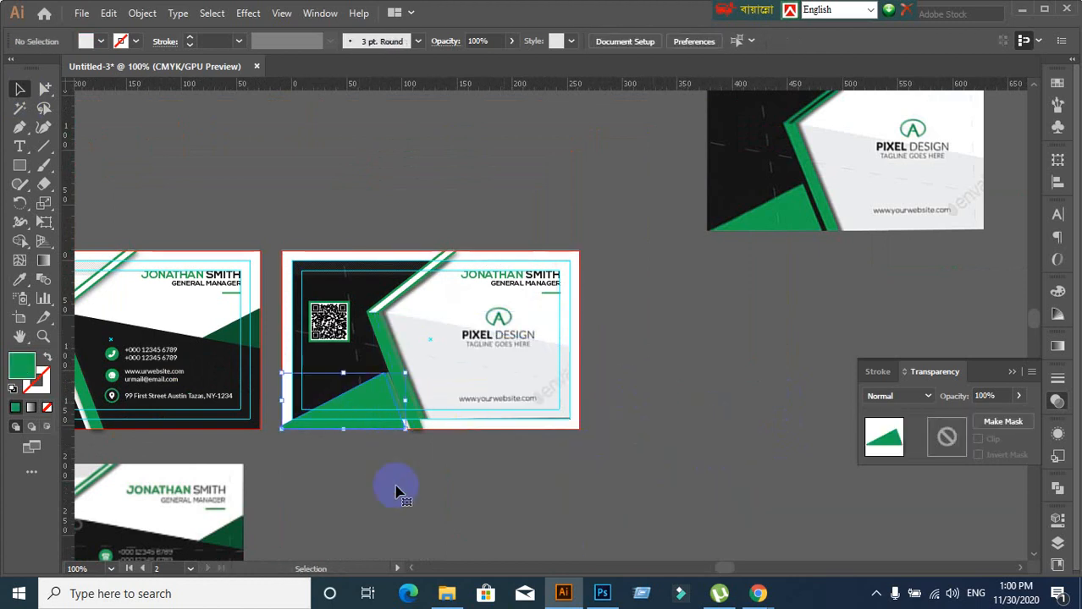
click(398, 492)
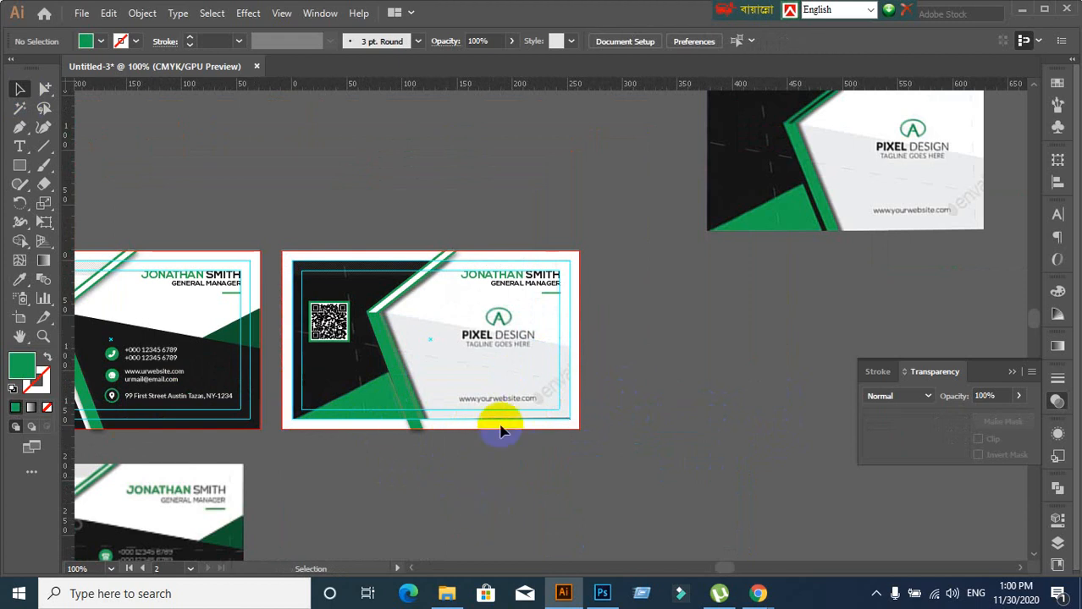
click(401, 385)
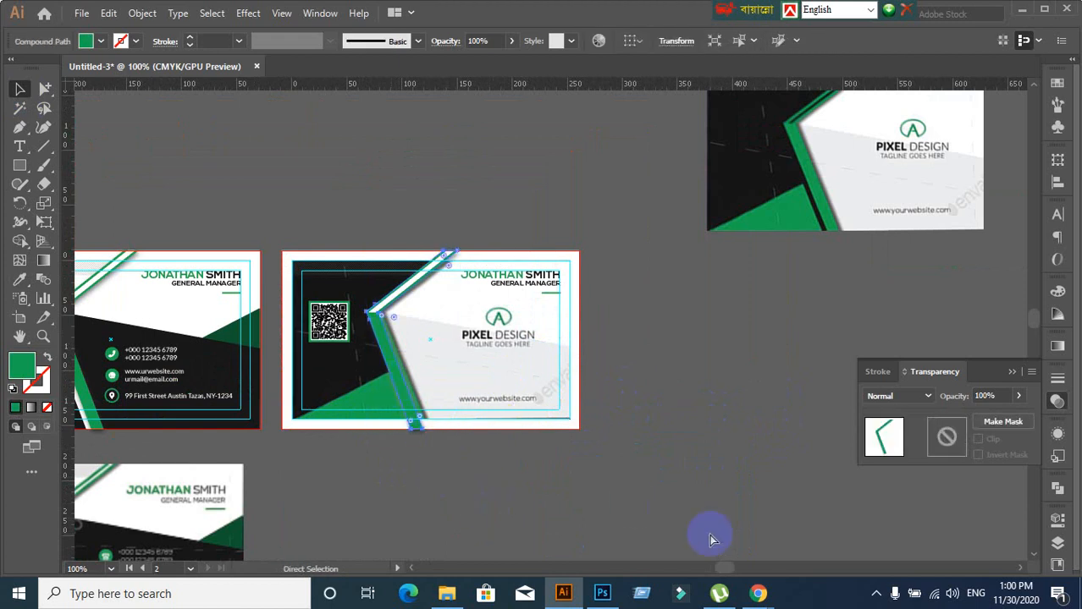
click(481, 491)
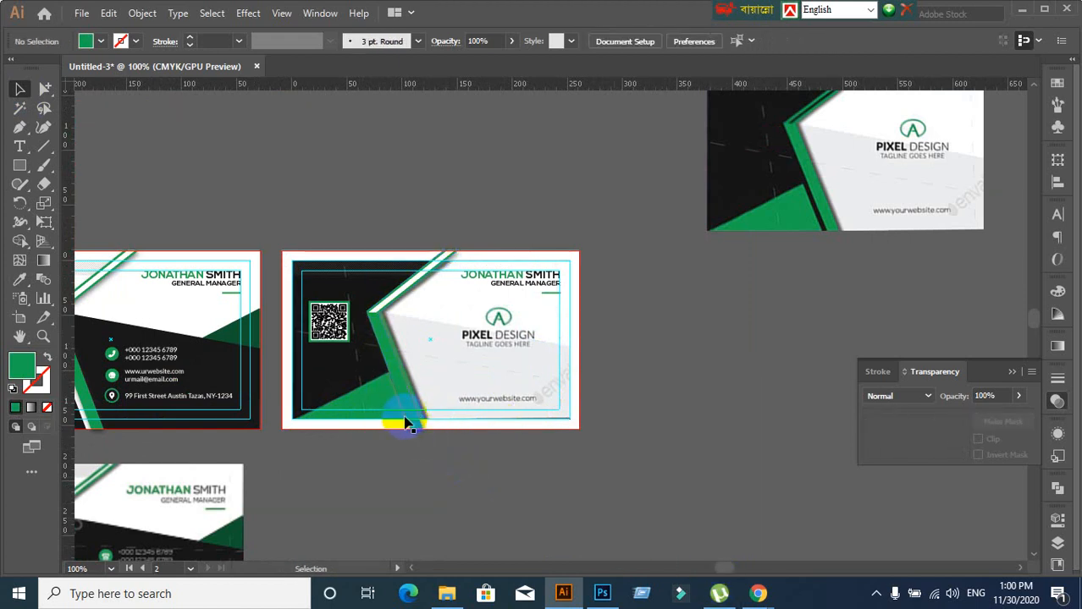
drag(408, 420, 422, 489)
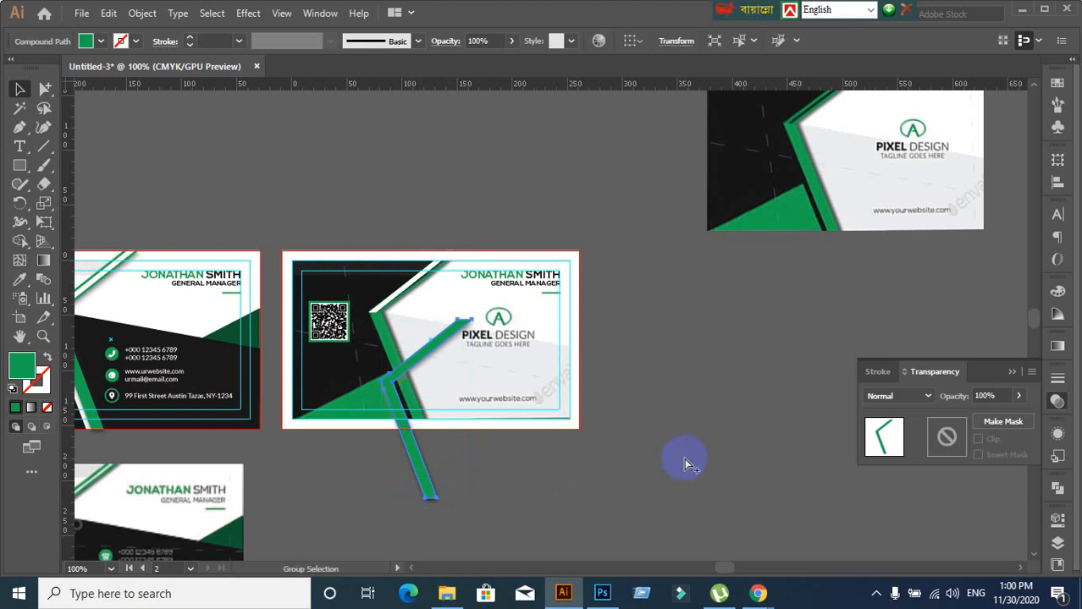
key(ctrl+z)
click(539, 489)
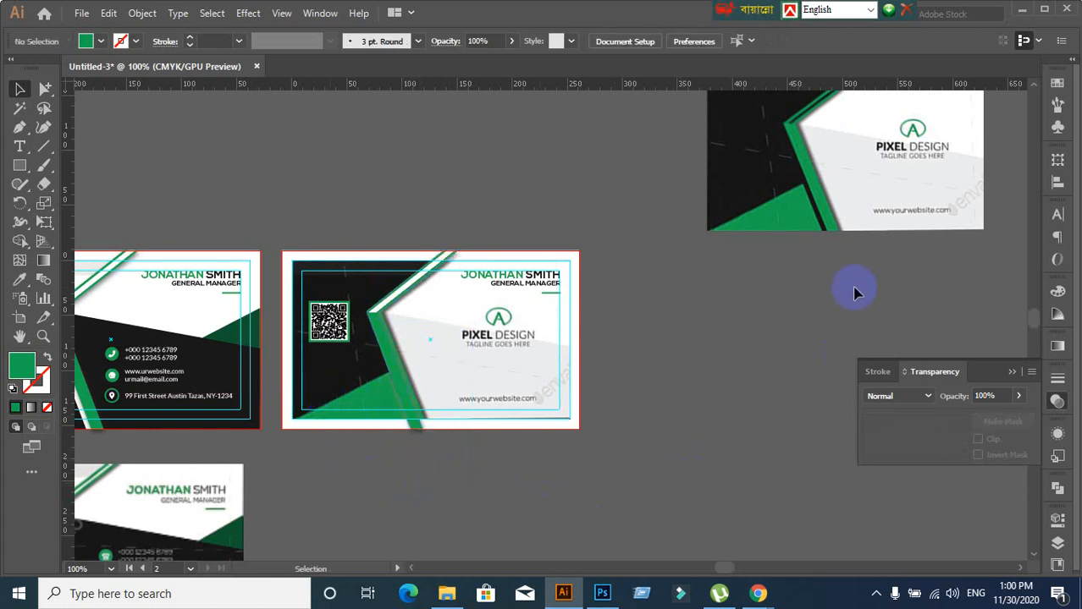
scroll(854, 292, up, 1)
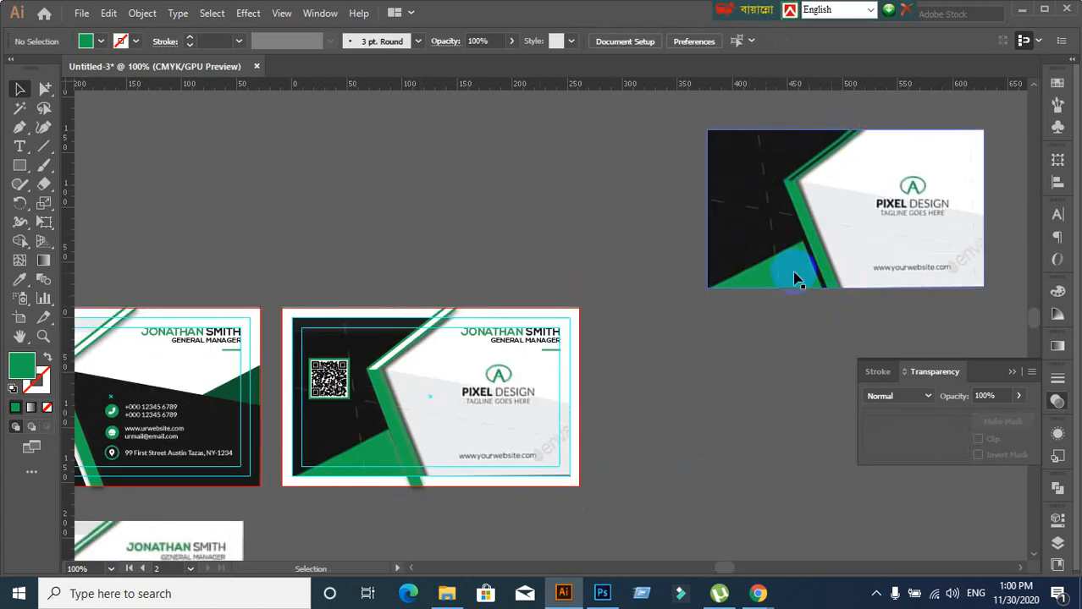
scroll(322, 497, up, 1)
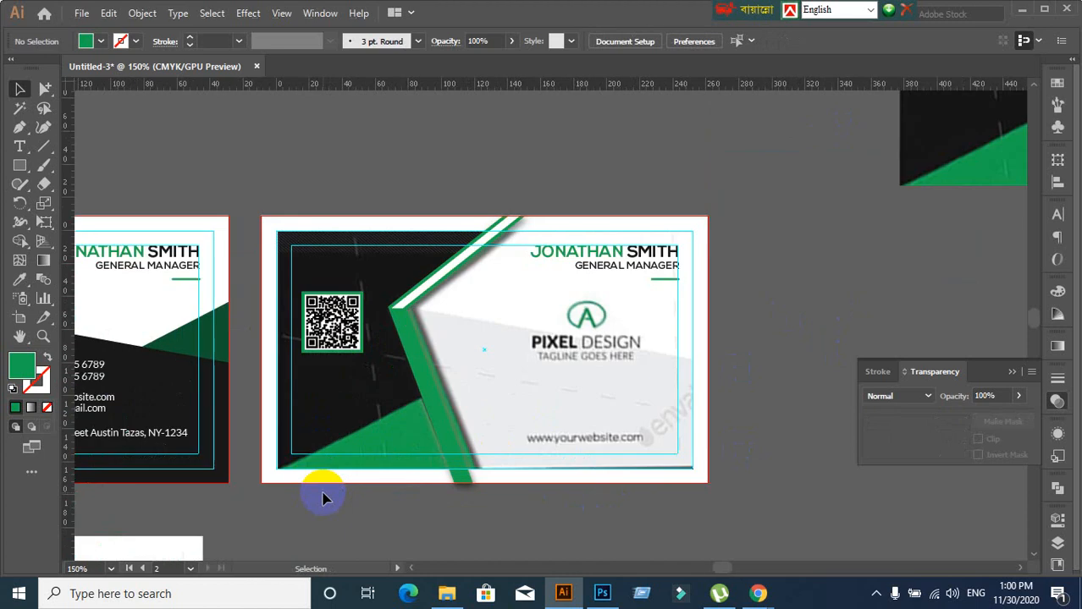
scroll(340, 479, down, 1)
drag(248, 469, 554, 425)
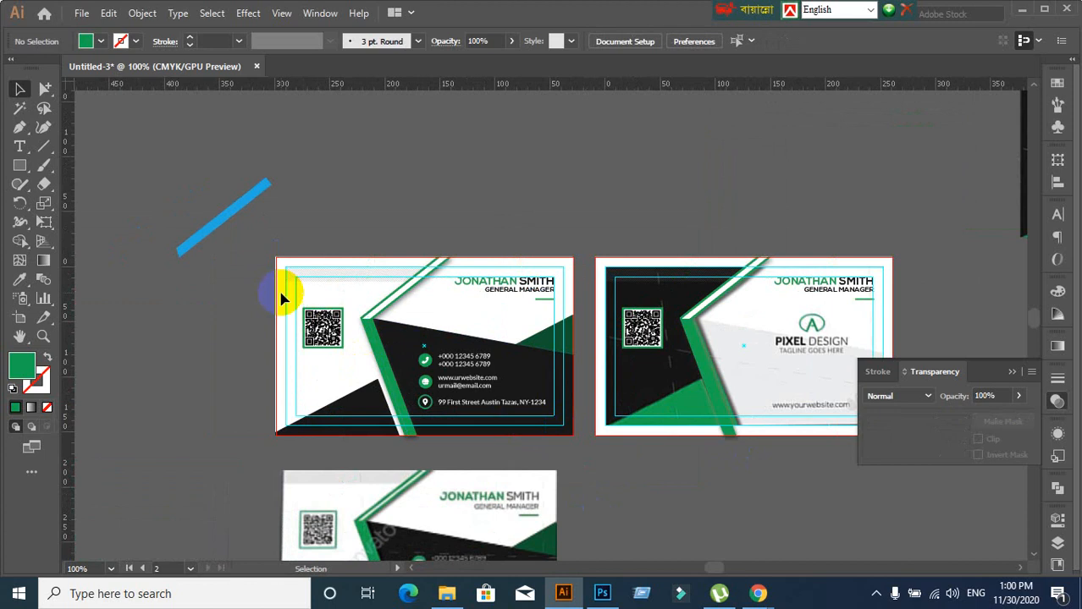
scroll(310, 410, up, 2)
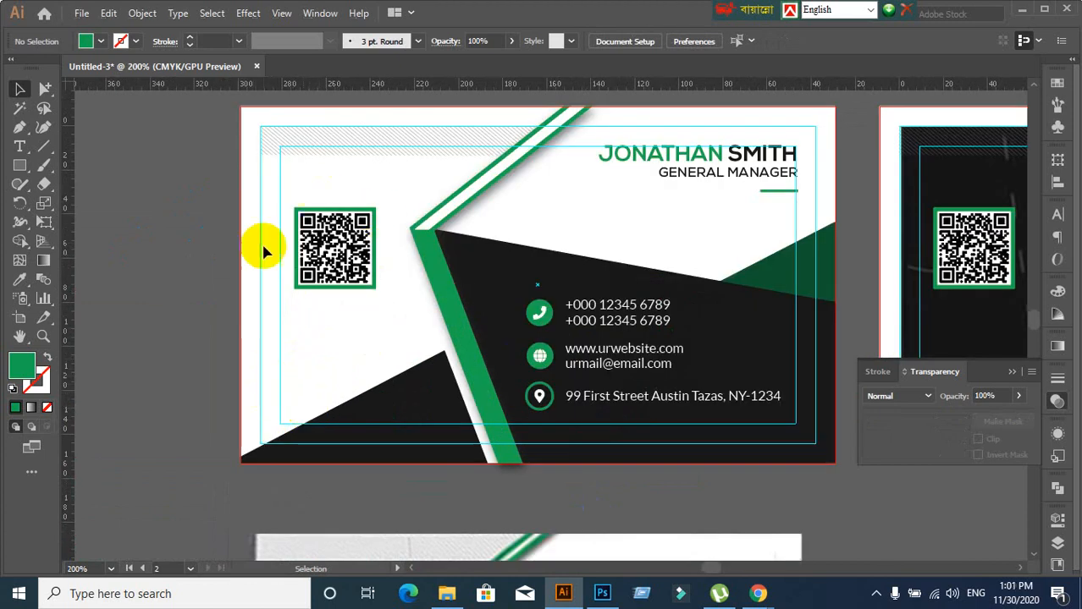
click(288, 357)
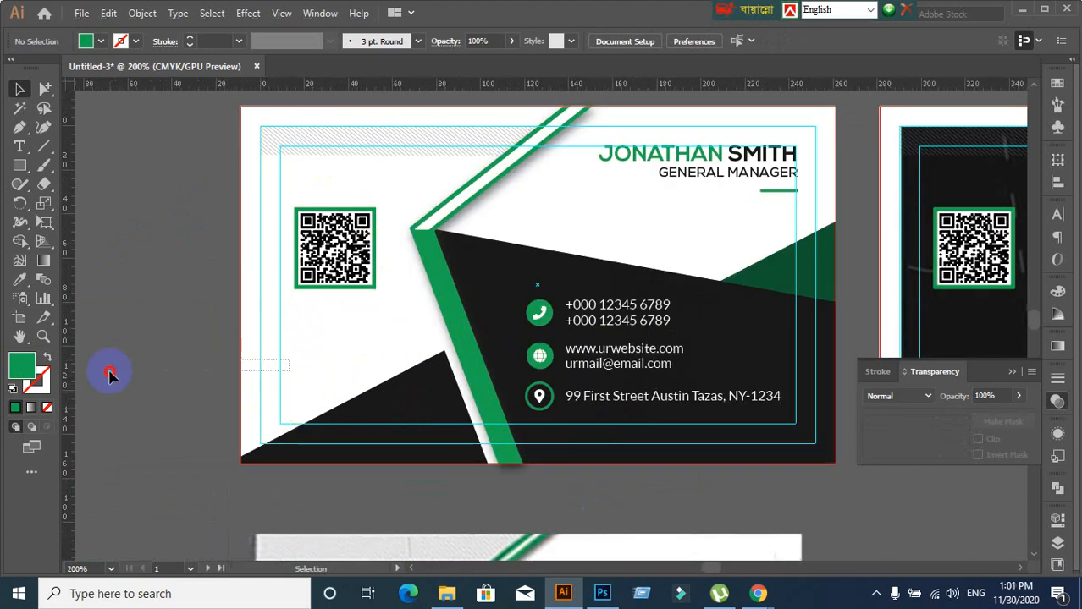
click(243, 379)
click(182, 380)
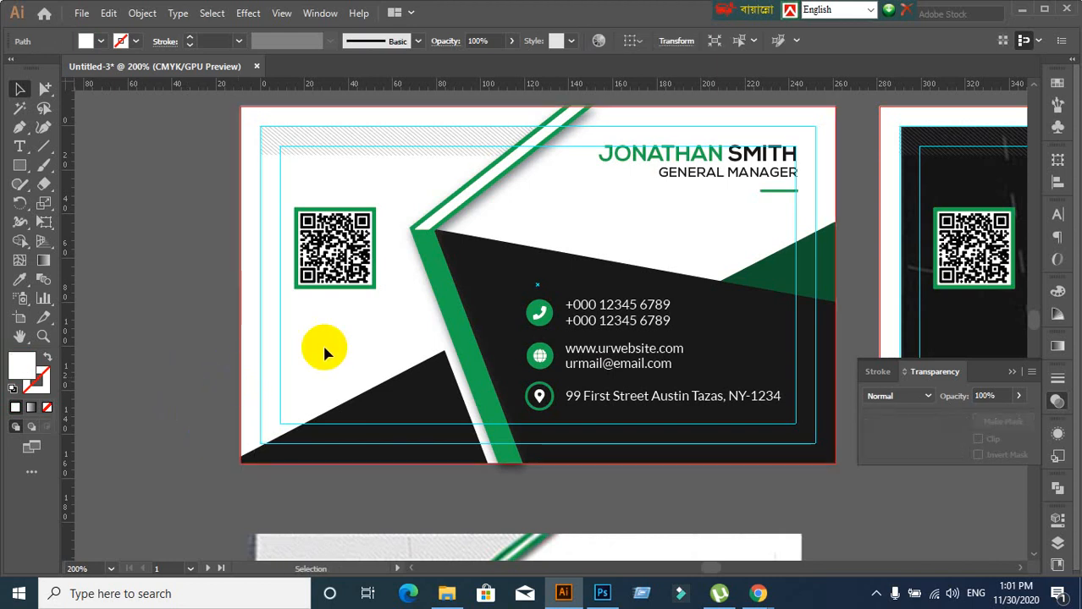
drag(324, 348, 76, 397)
key(ctrl+z)
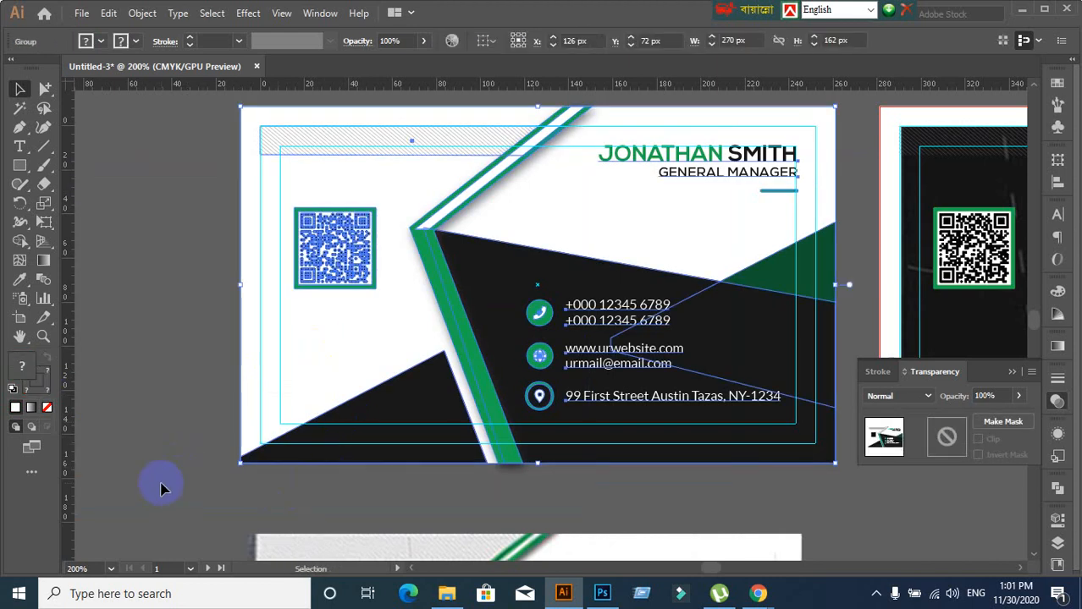
click(159, 487)
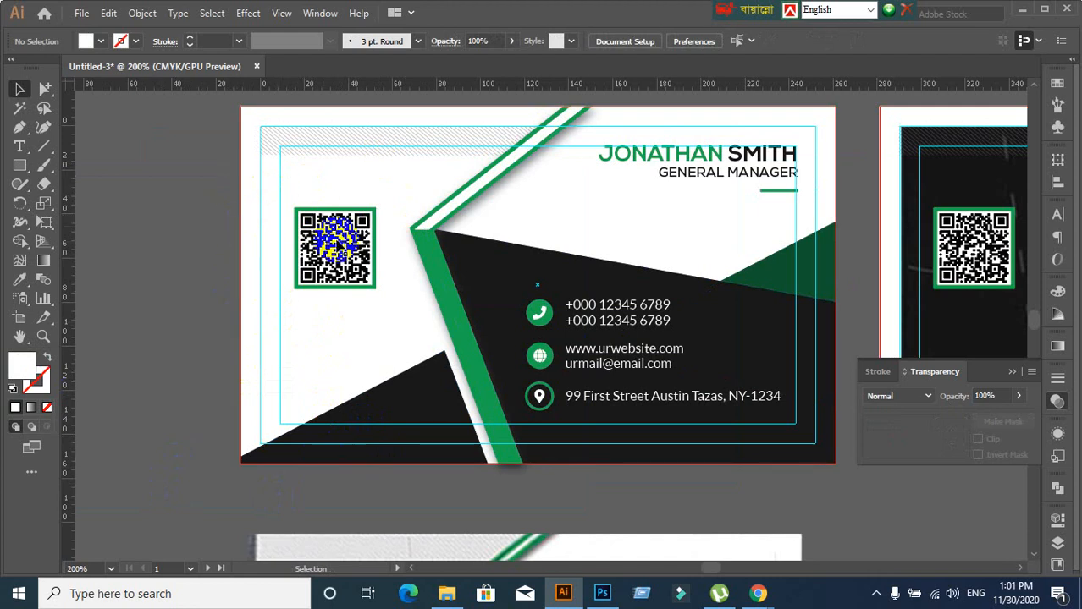
scroll(145, 416, down, 2)
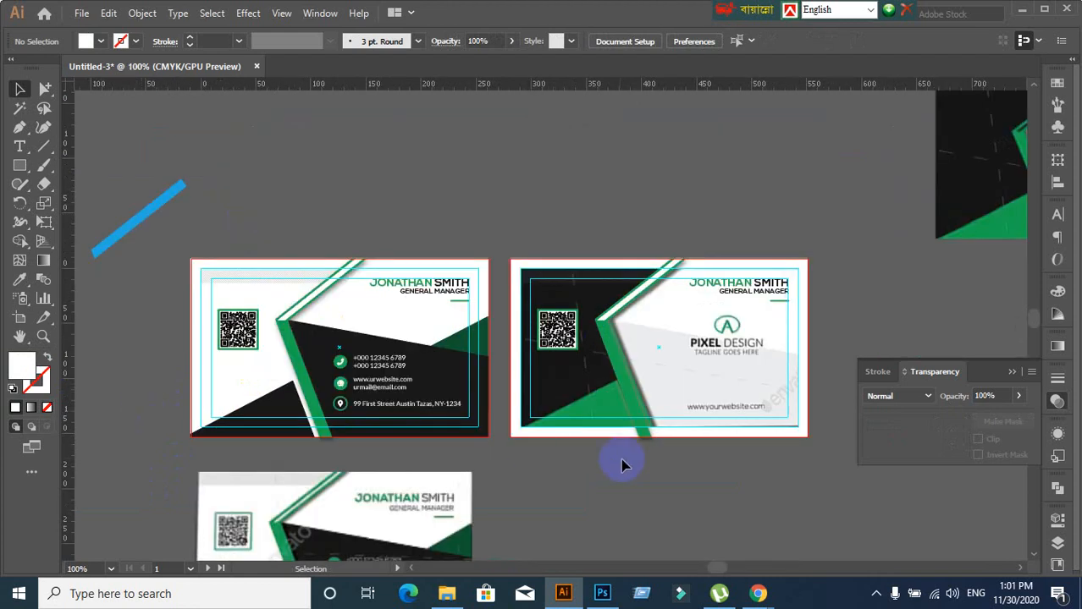
scroll(643, 501, up, 1)
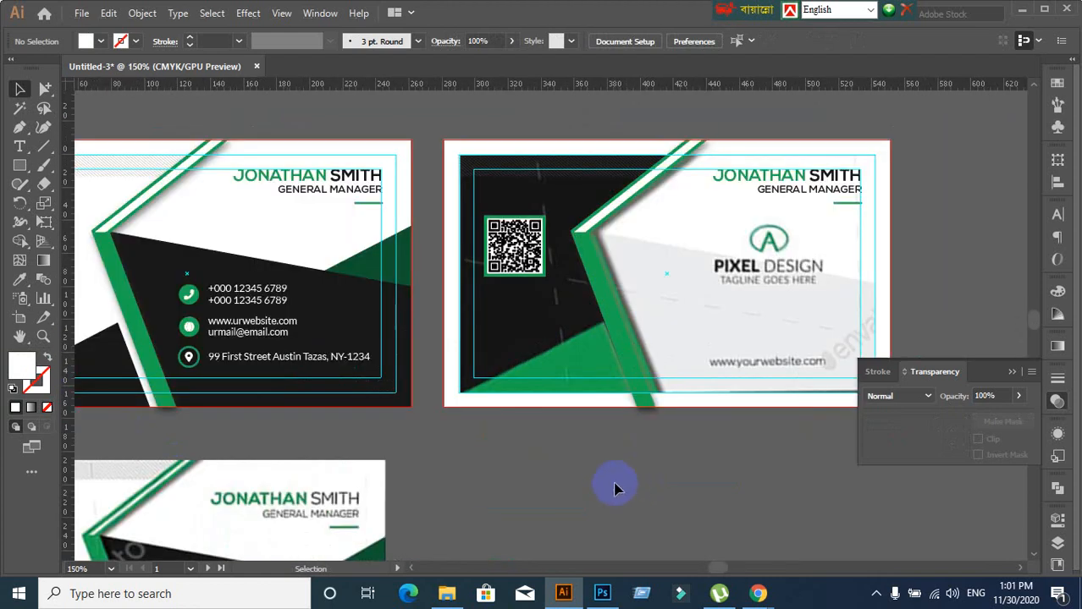
scroll(467, 477, right, 3)
scroll(461, 421, up, 1)
scroll(461, 421, down, 2)
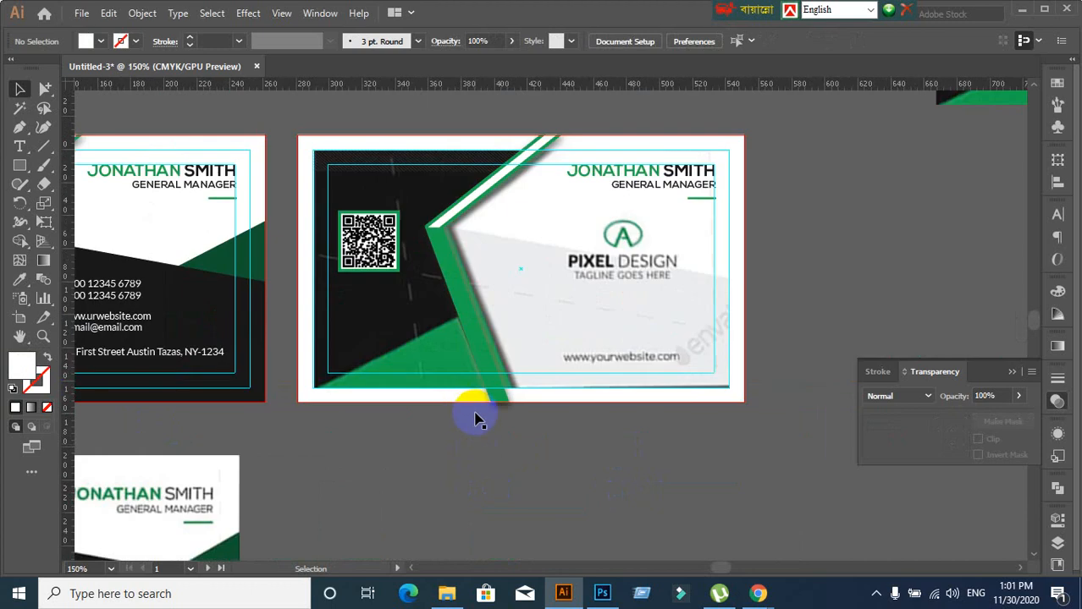
click(489, 380)
click(490, 537)
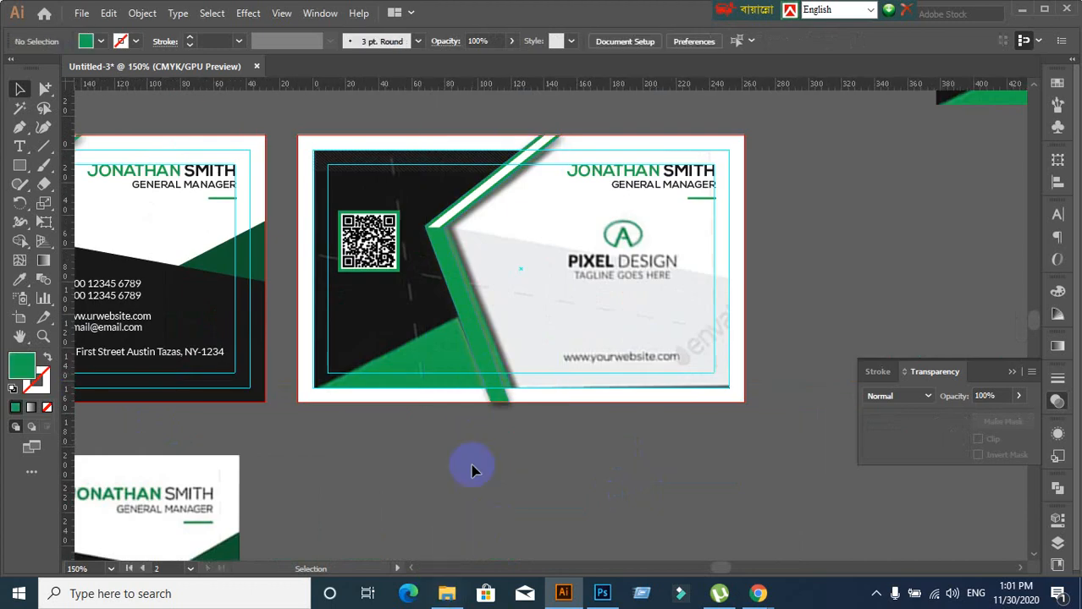
scroll(480, 462, down, 1)
scroll(480, 463, up, 1)
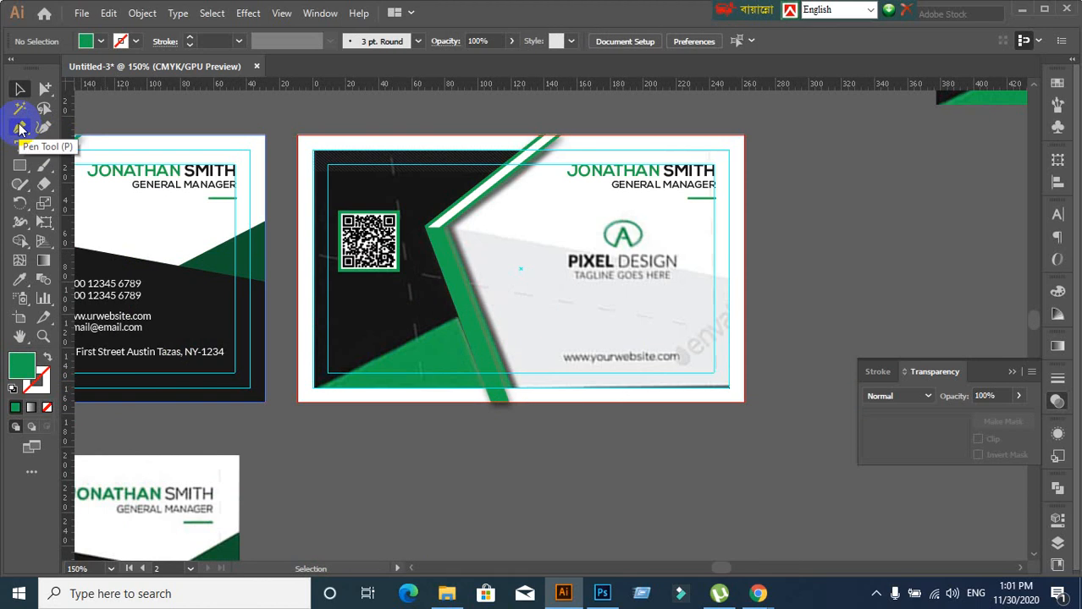
Pick the Pen tool and set the fill colour to RGB Red
drag(19, 127, 38, 125)
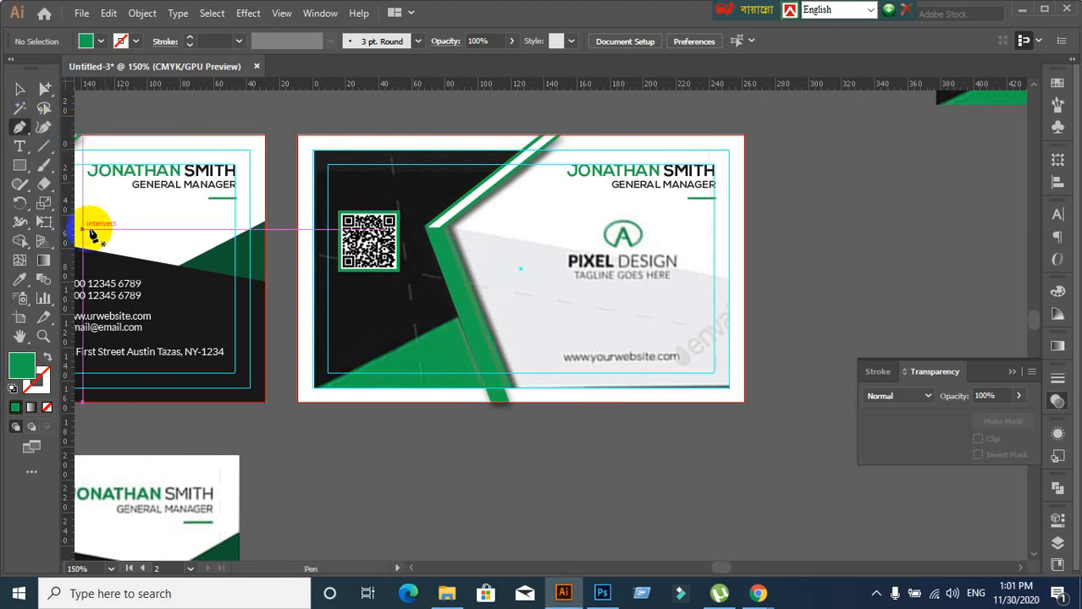
click(101, 40)
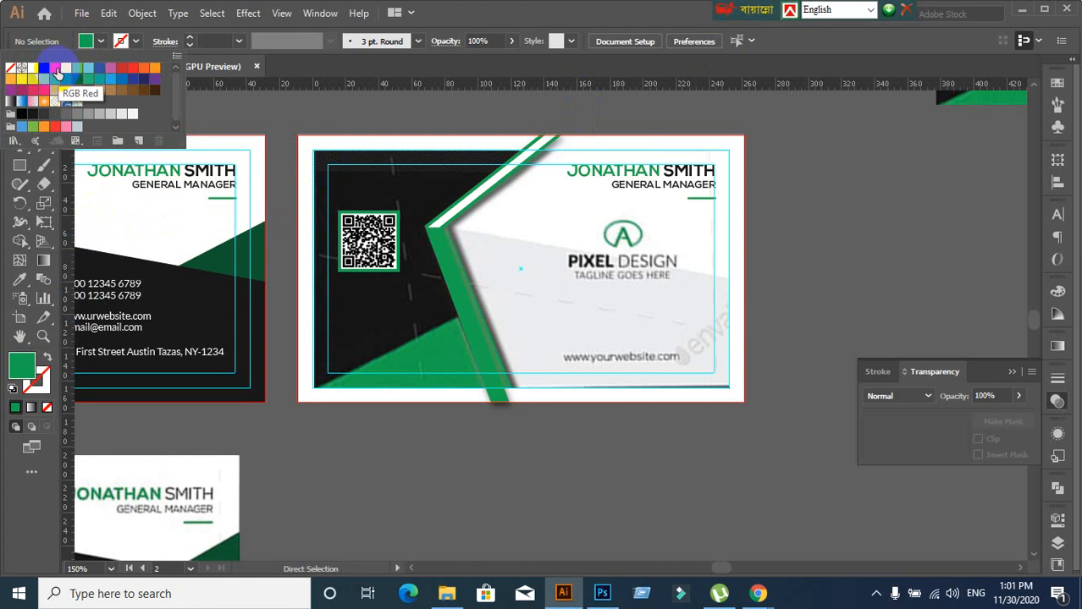
click(56, 70)
click(613, 6)
Trace trial paths from the stripe's top point toward its inner corner and the card's bottom edge
click(554, 143)
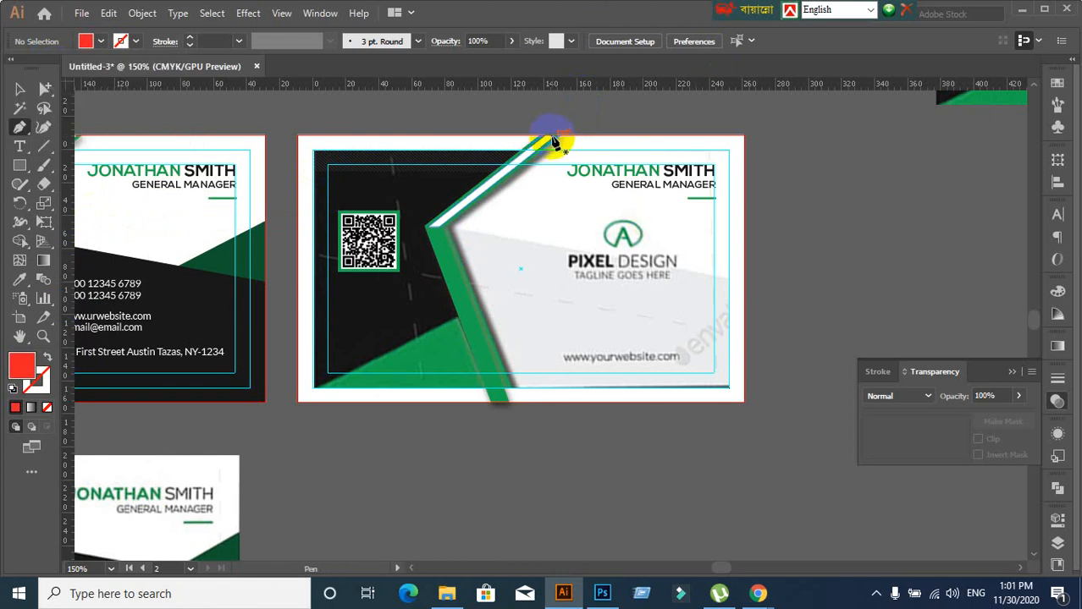
click(425, 228)
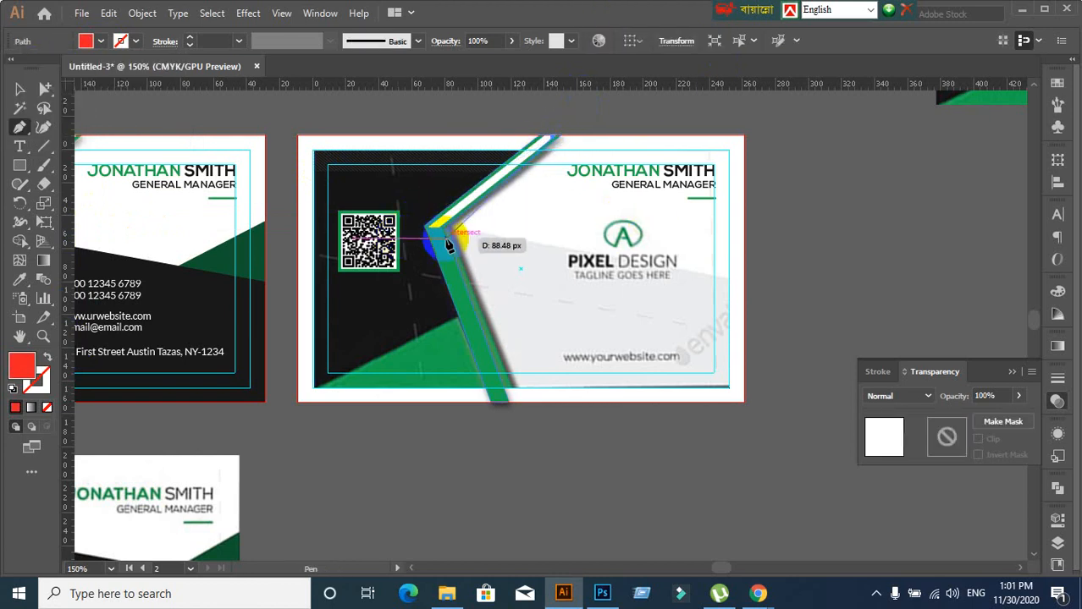
click(429, 228)
click(433, 227)
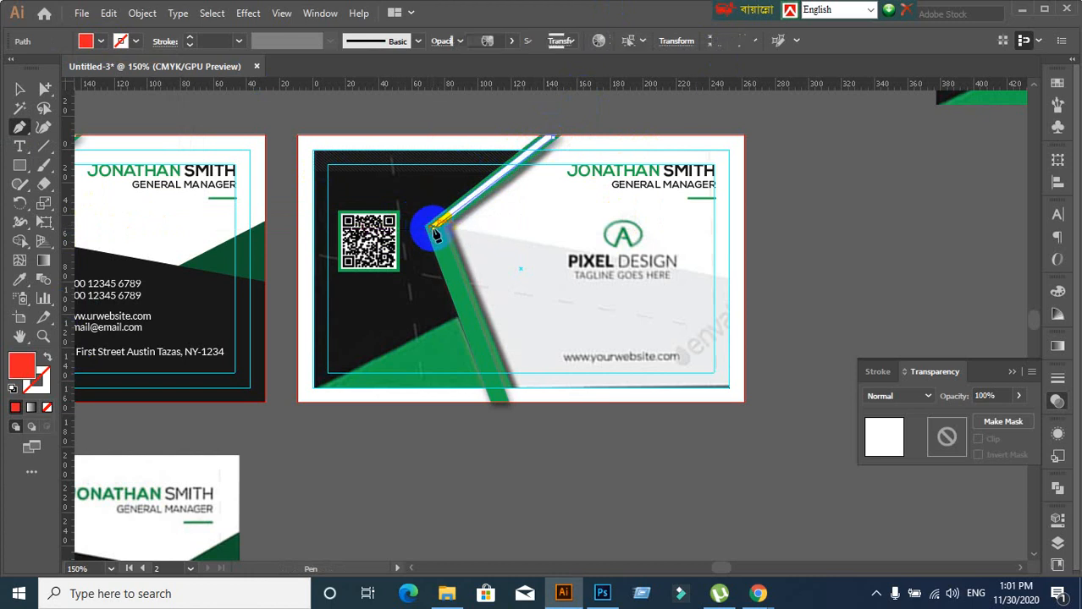
click(499, 407)
ctrl+click(499, 406)
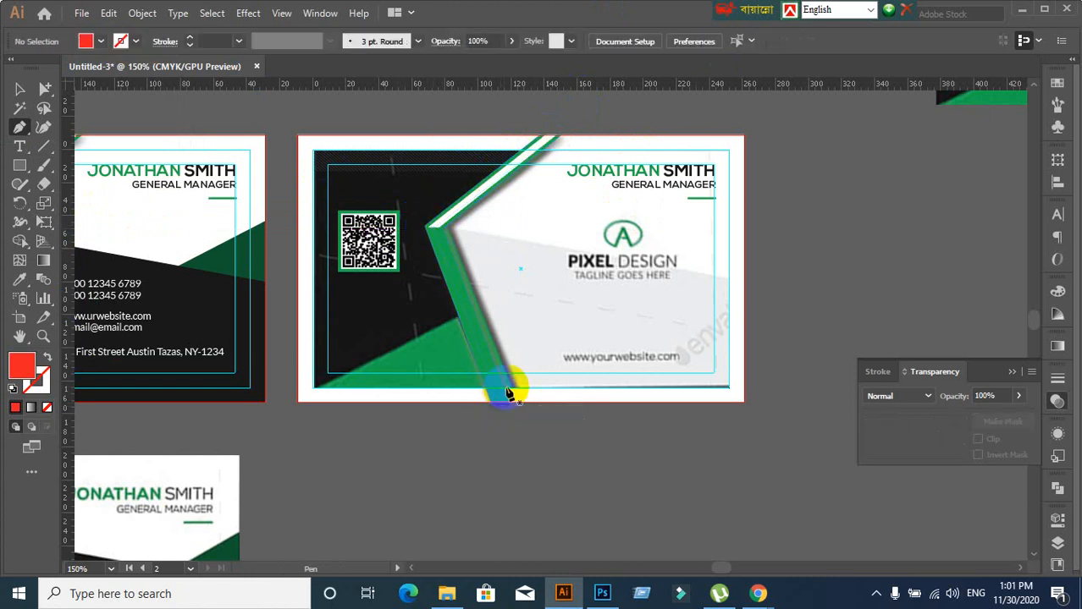
click(557, 120)
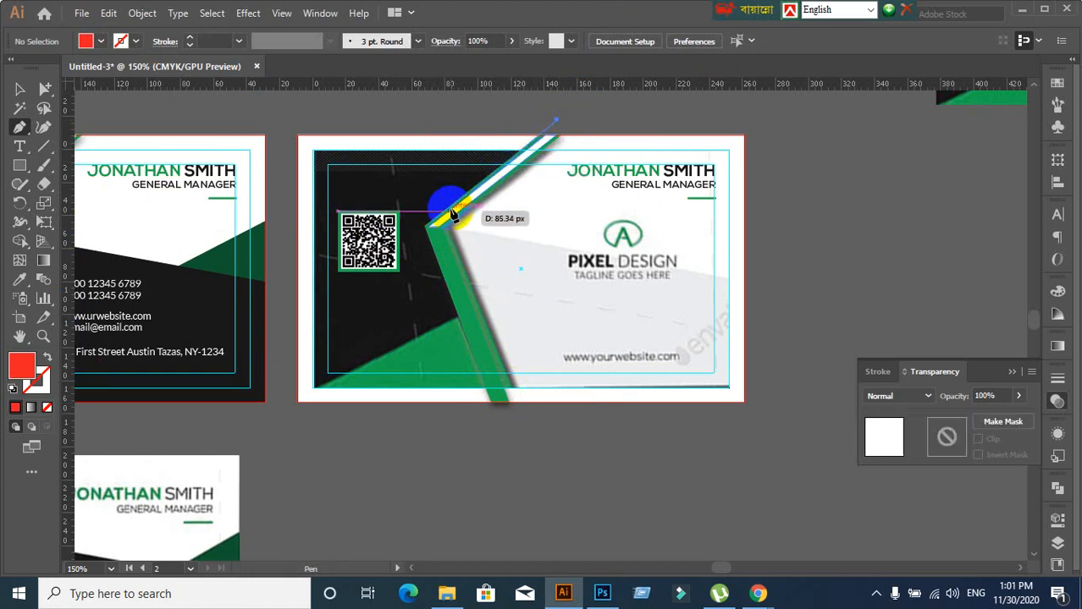
click(431, 227)
ctrl+click(476, 219)
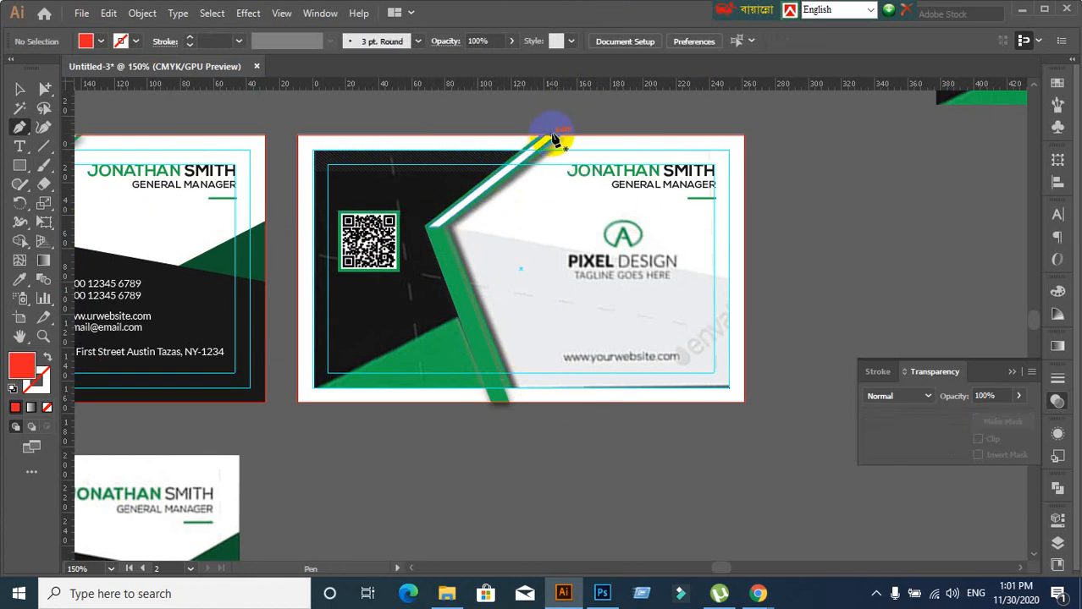
Draw the closed red shape through the stripe's top, inner corner, bottom edge, and left corners
click(555, 137)
click(437, 234)
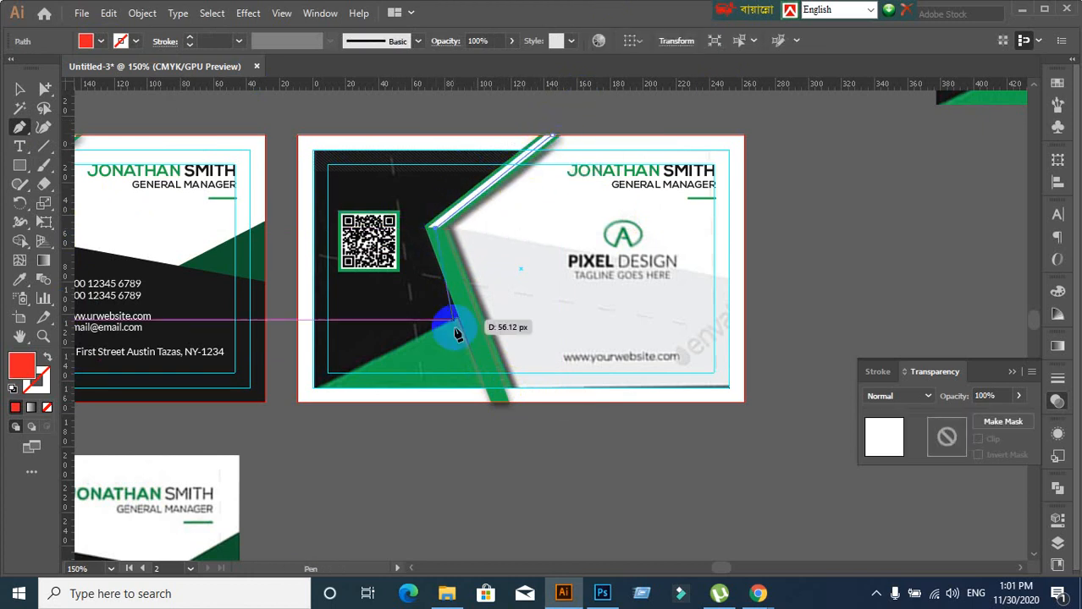
click(501, 403)
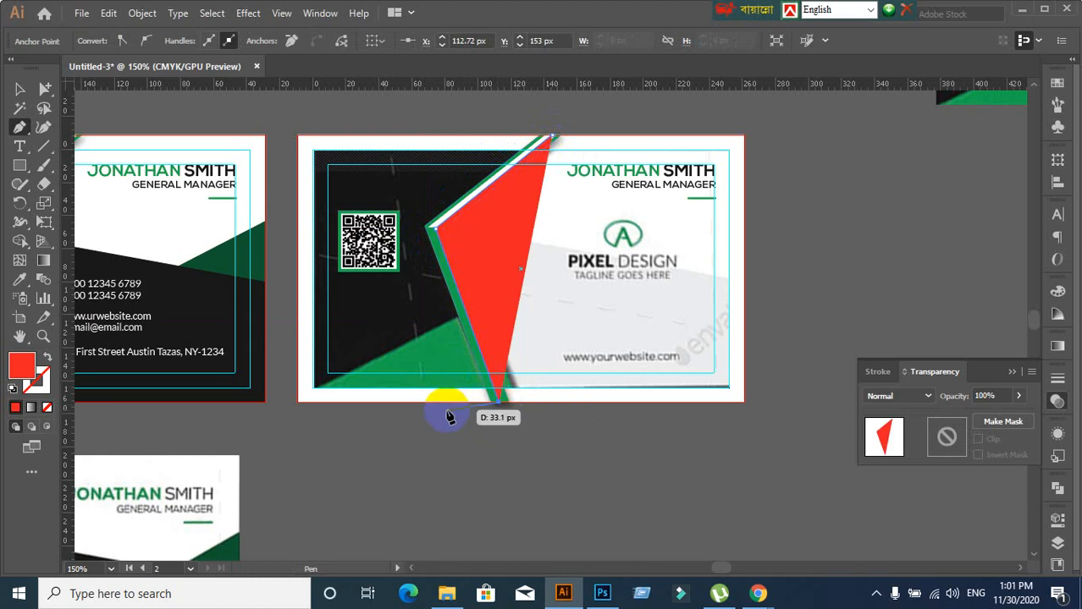
click(299, 402)
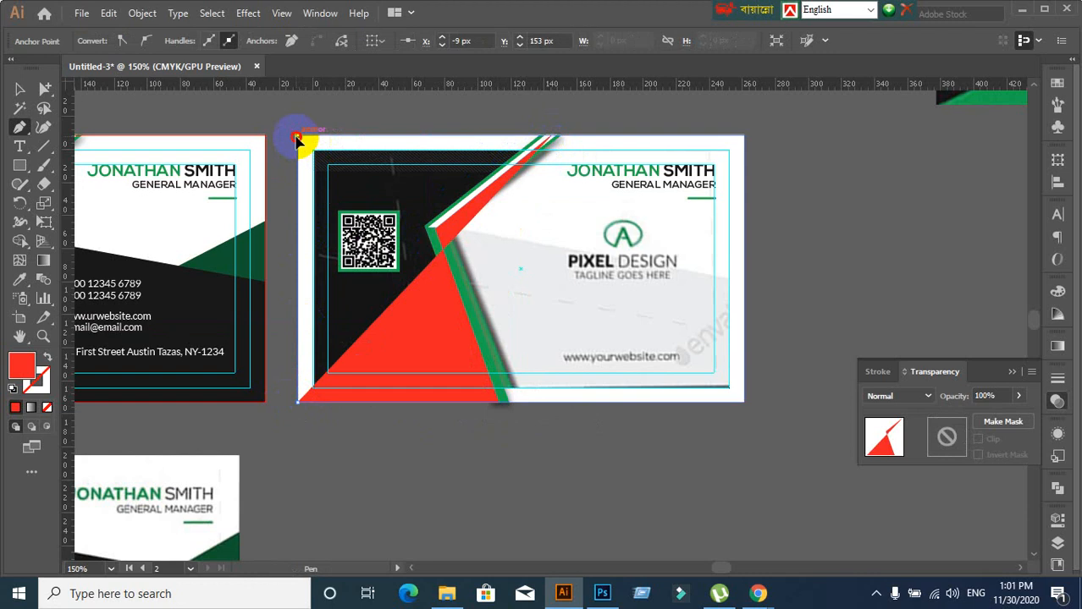
click(299, 136)
click(553, 137)
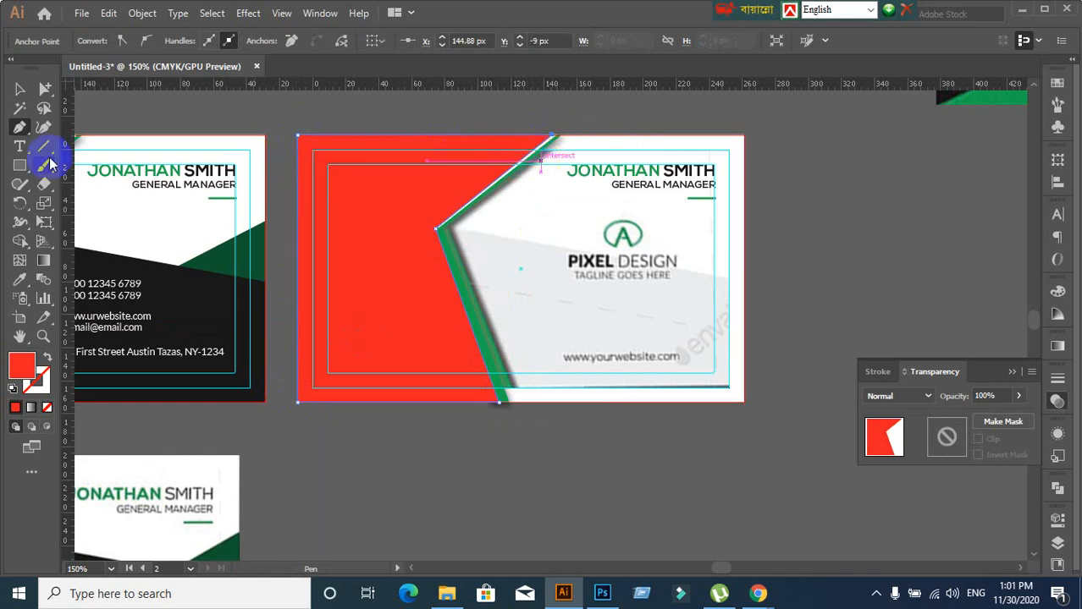
click(19, 89)
Send the red shape backward three steps with Arrange > Send Backward
right_click(336, 222)
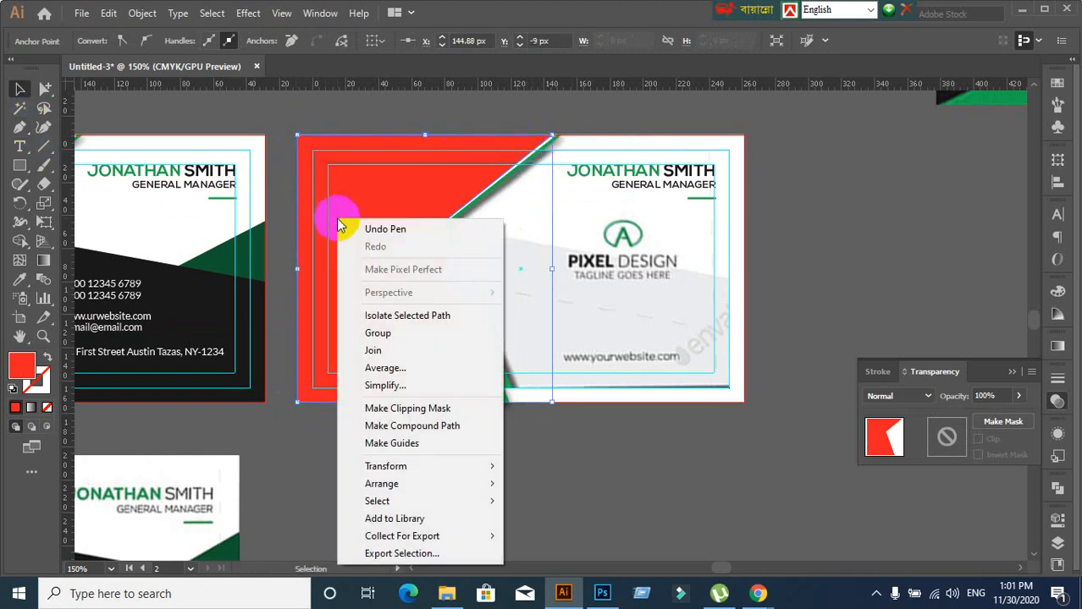
mouse_move(396, 472)
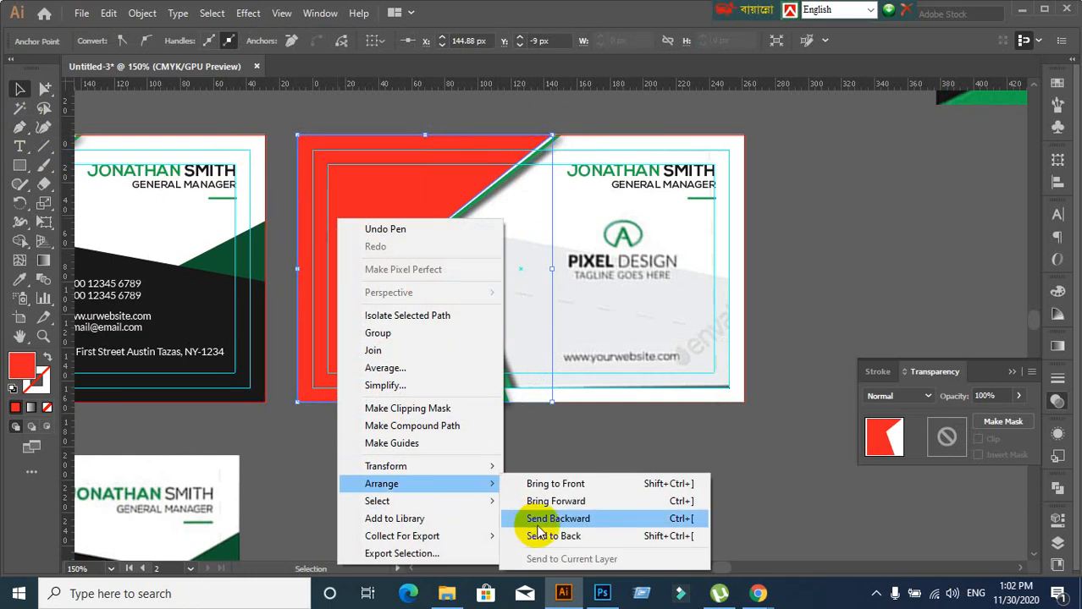
click(530, 519)
right_click(428, 336)
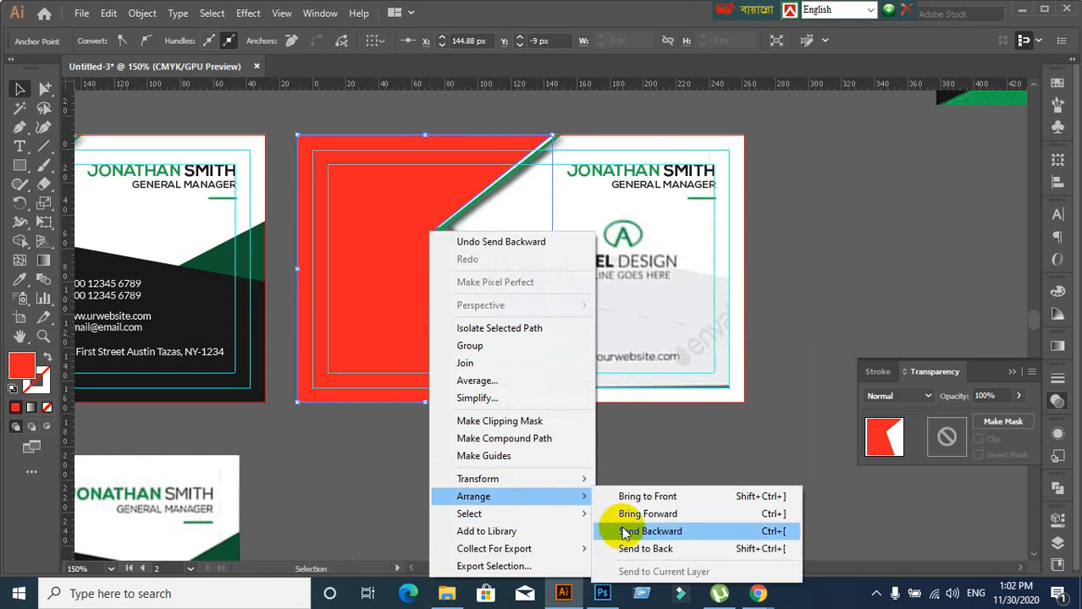
click(624, 532)
right_click(392, 319)
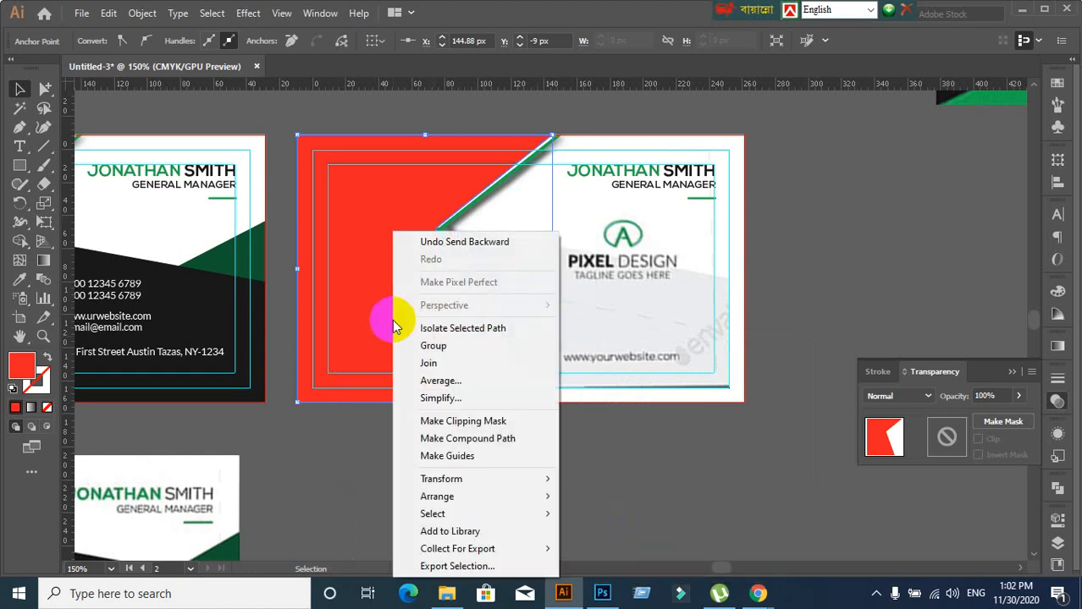
mouse_move(474, 498)
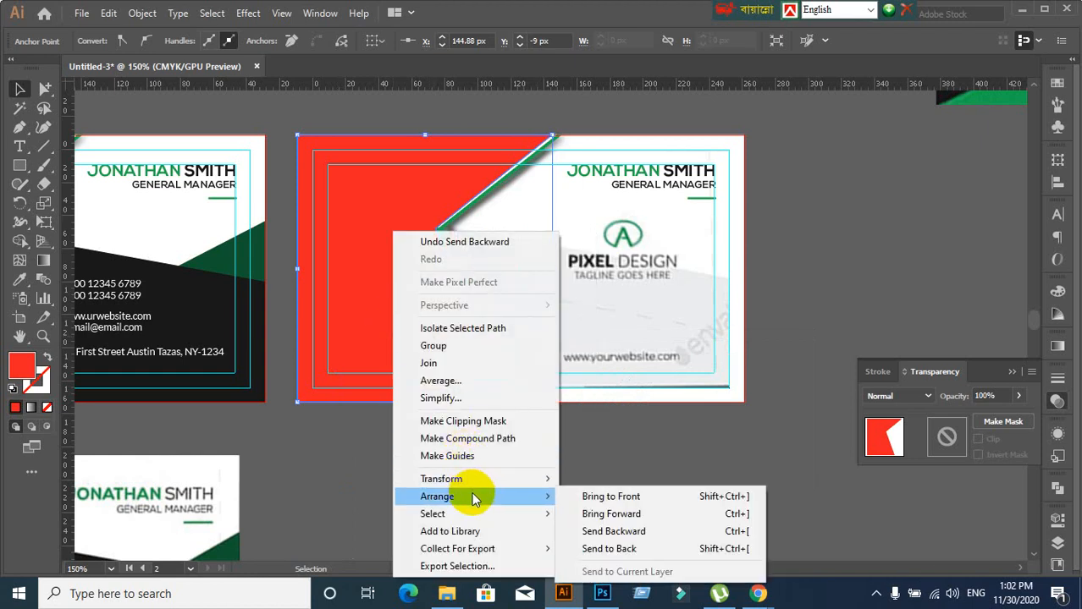
click(625, 531)
Send the red shape to the back, compare using undo and redo, then send it to the back again
right_click(379, 290)
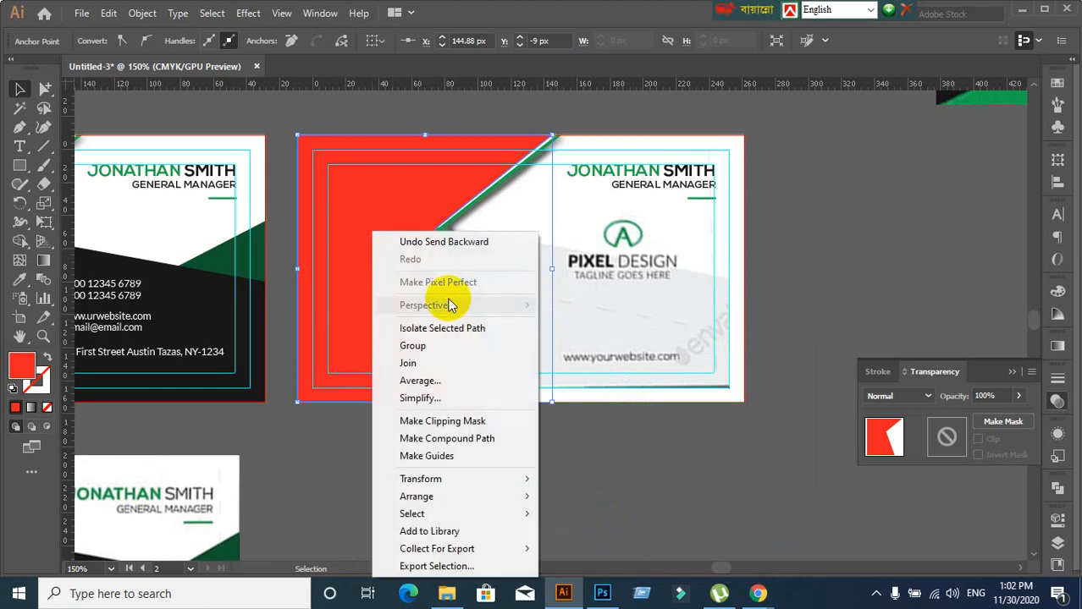
mouse_move(442, 497)
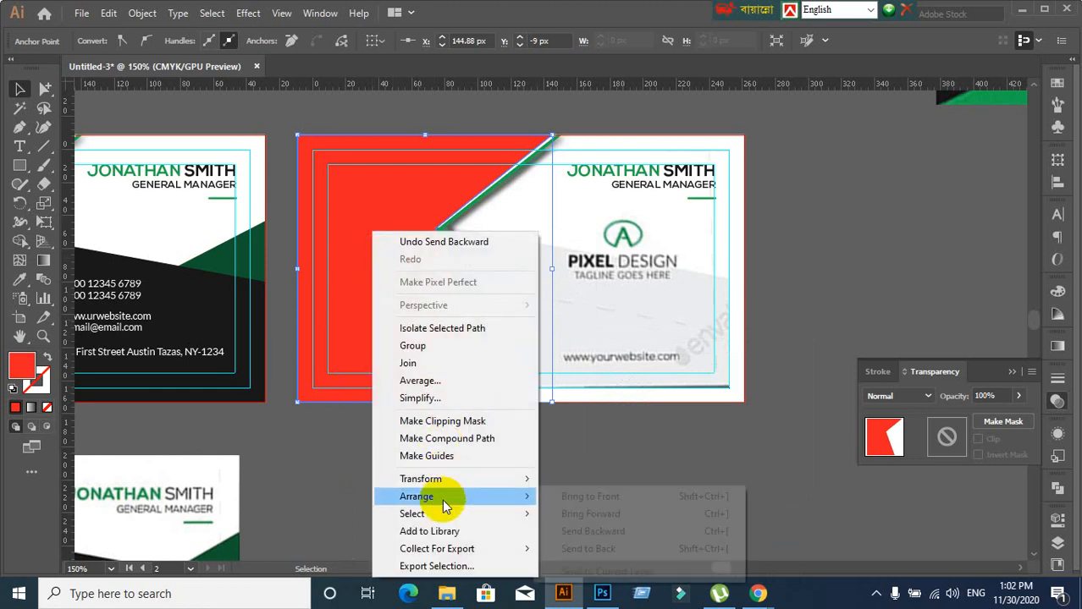
click(583, 553)
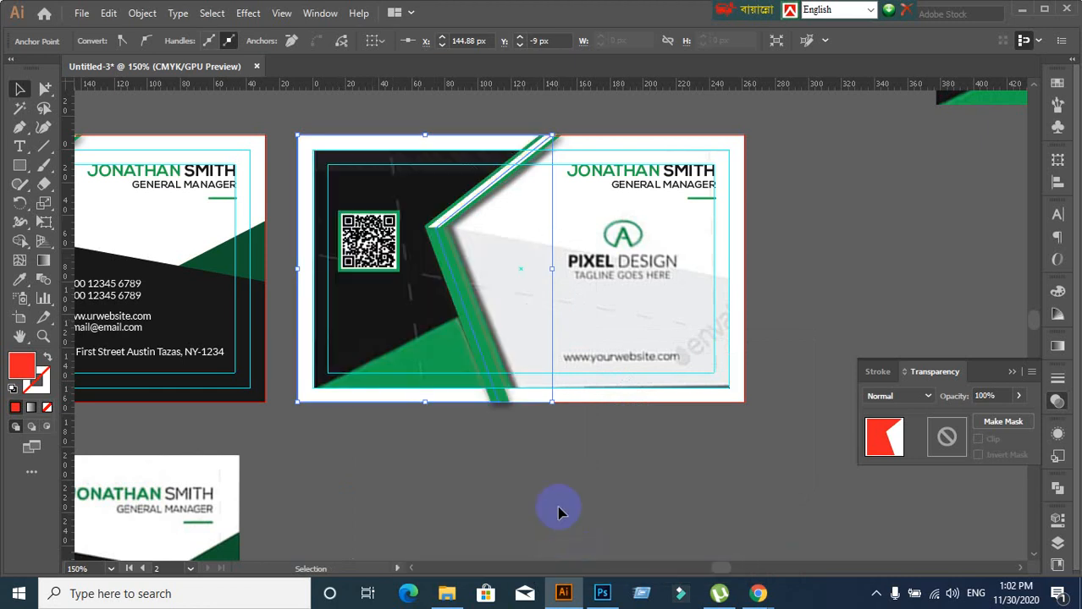
key(ctrl+z)
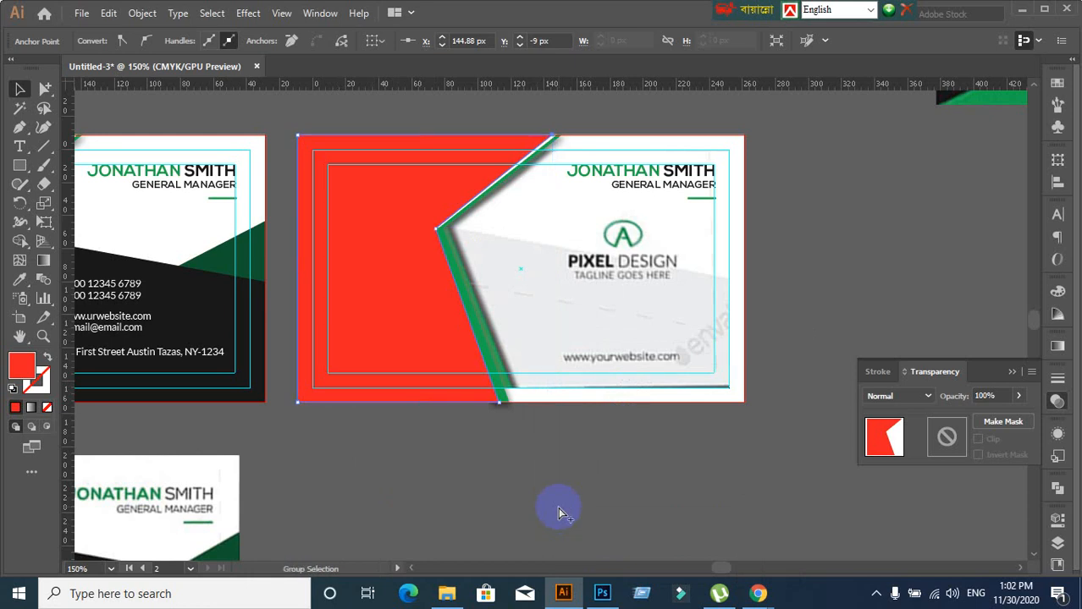
key(ctrl+shift+z)
key(ctrl+z)
right_click(423, 303)
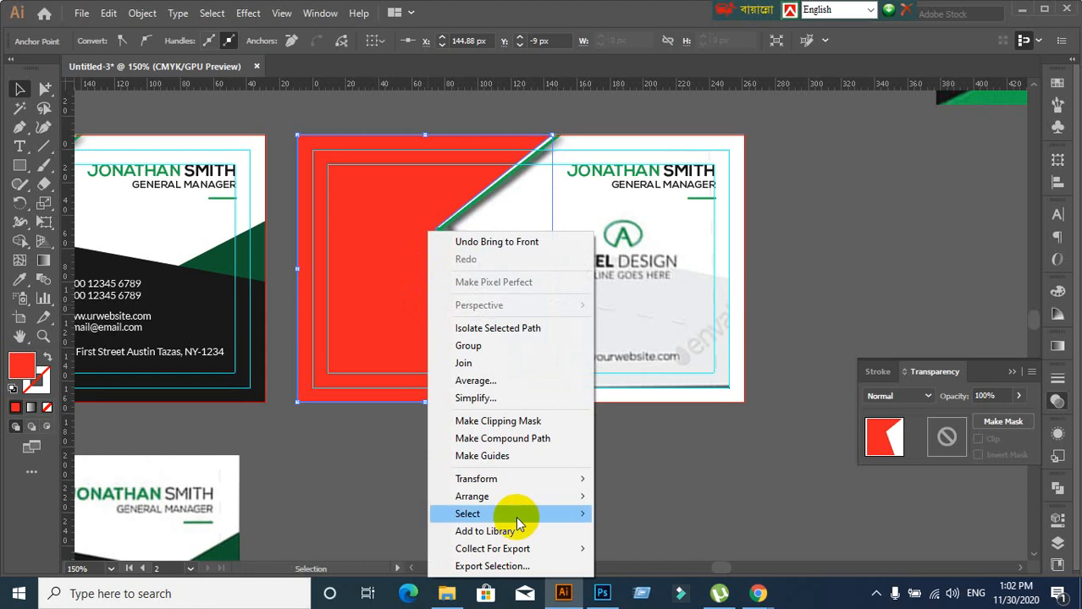
mouse_move(495, 499)
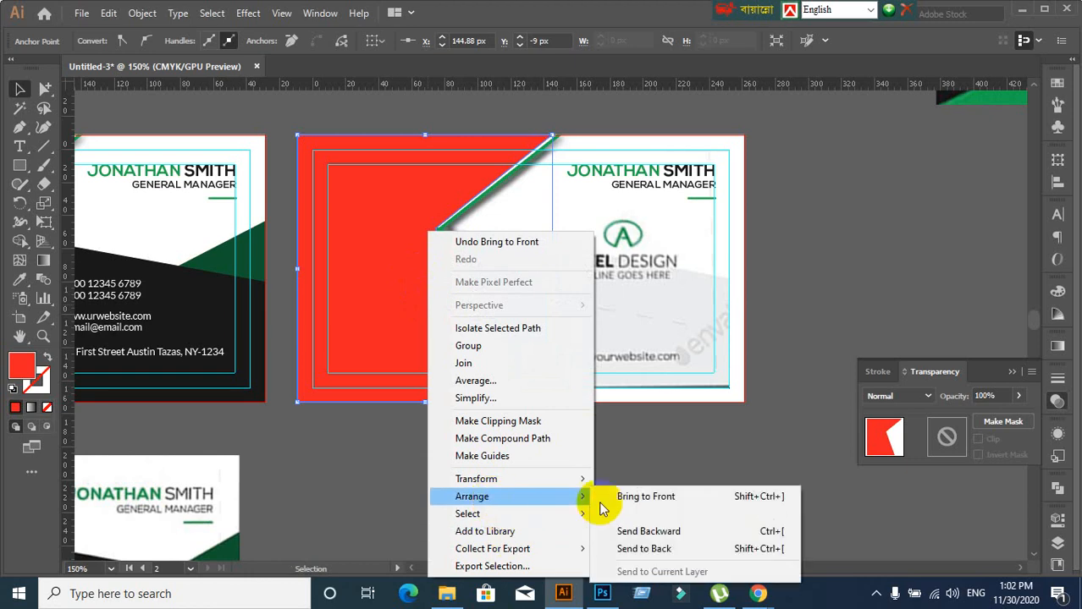
click(627, 550)
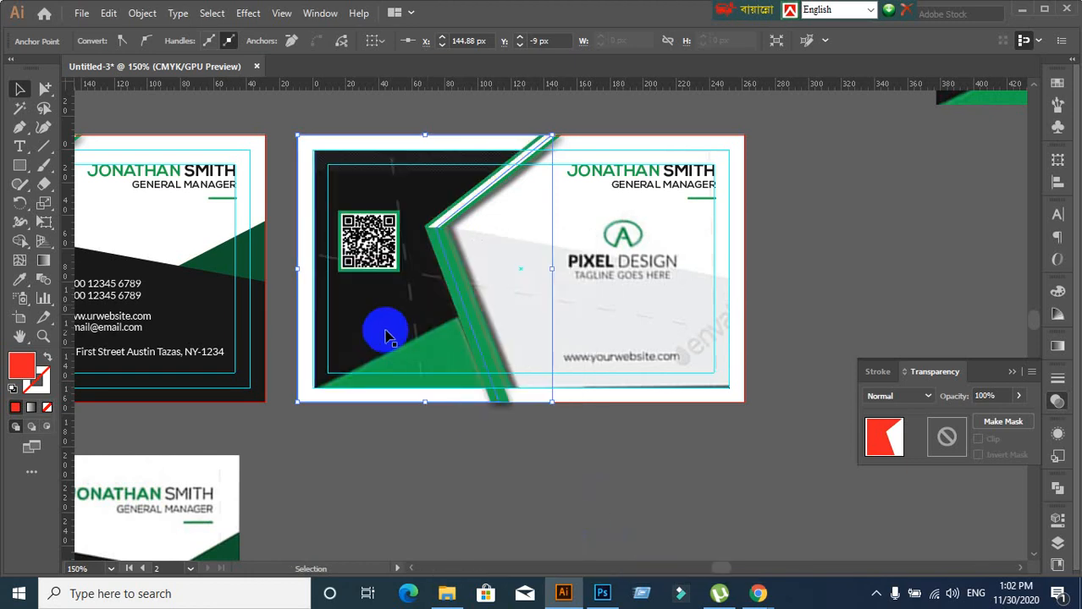
Bring the red shape forward three steps with Arrange > Bring Forward
right_click(400, 324)
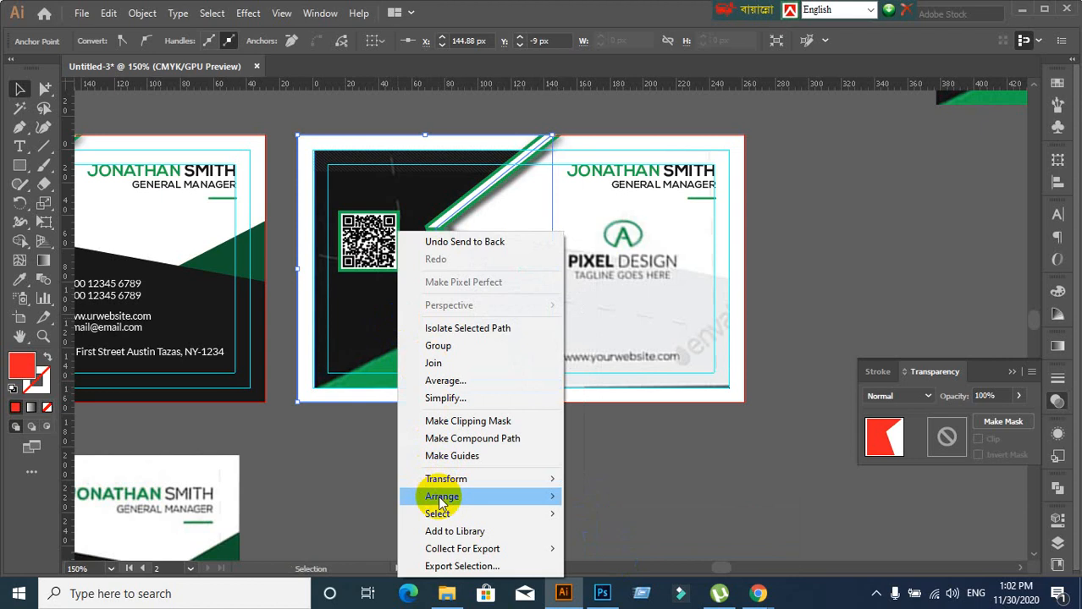
mouse_move(442, 497)
click(650, 518)
right_click(420, 347)
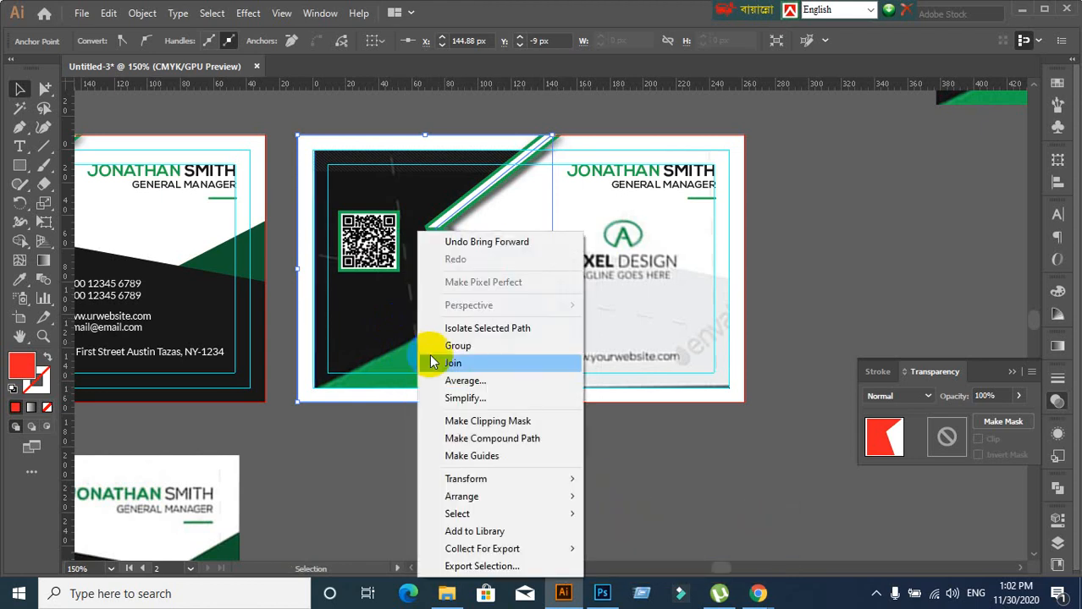
mouse_move(495, 497)
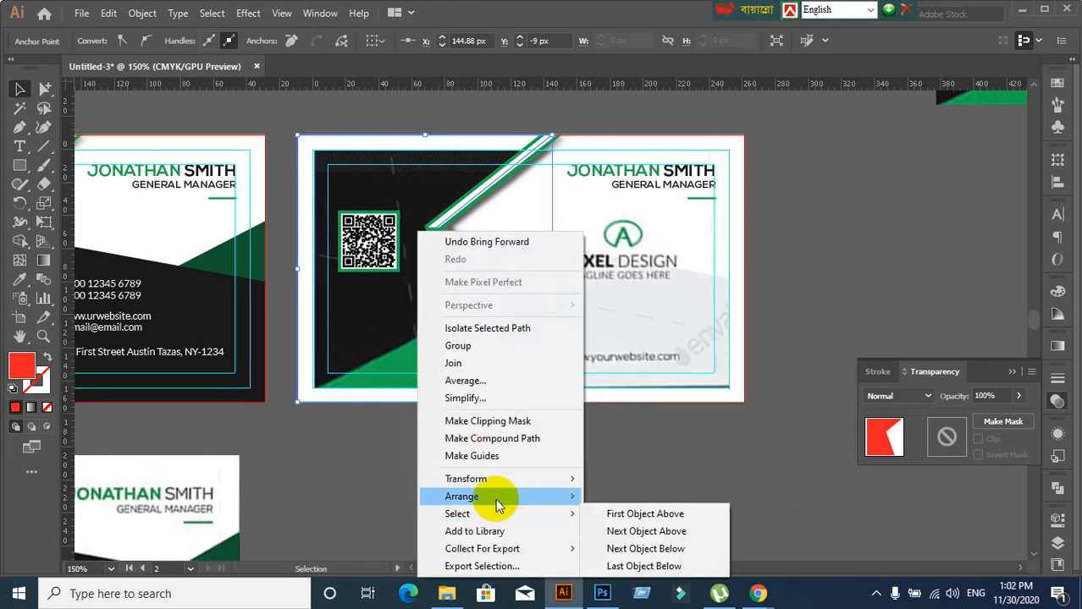
click(619, 514)
right_click(398, 358)
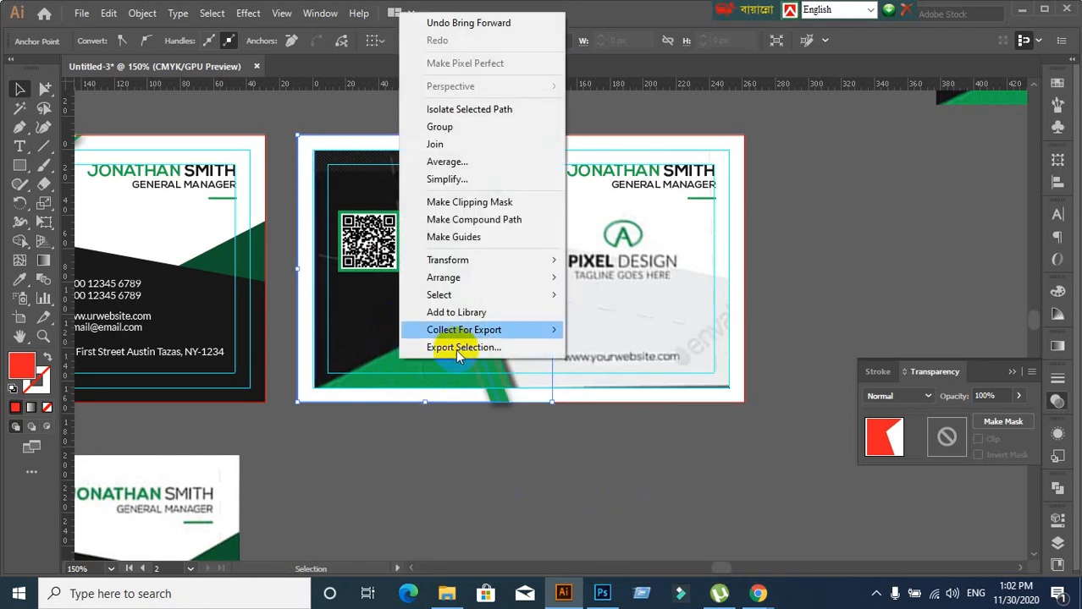
mouse_move(451, 279)
click(606, 296)
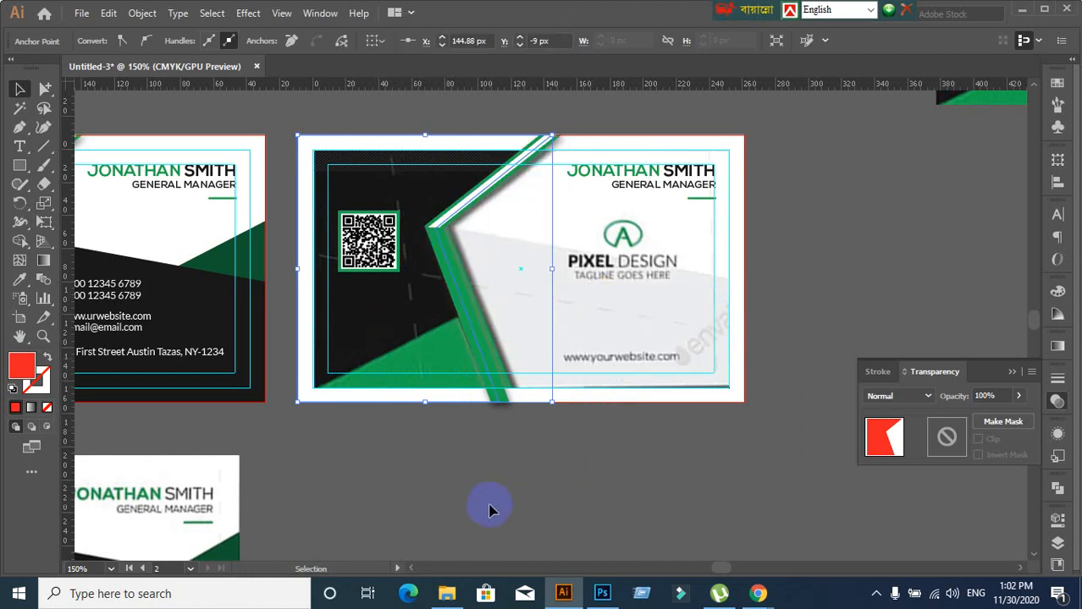
Bring the red shape in front of the black area and reveal all hidden shapes
key(ctrl+])
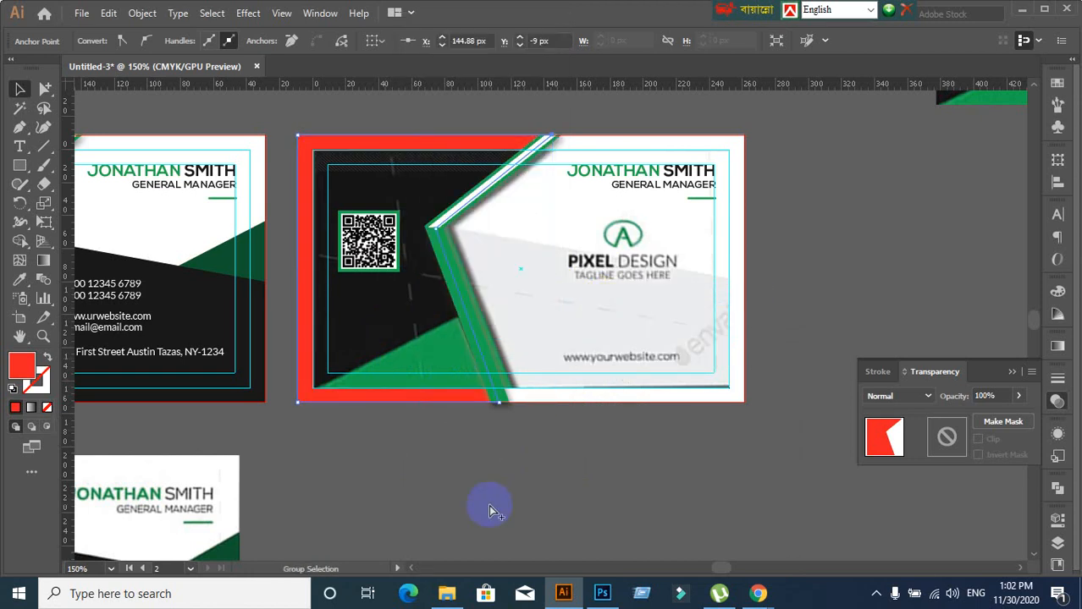
key(ctrl+])
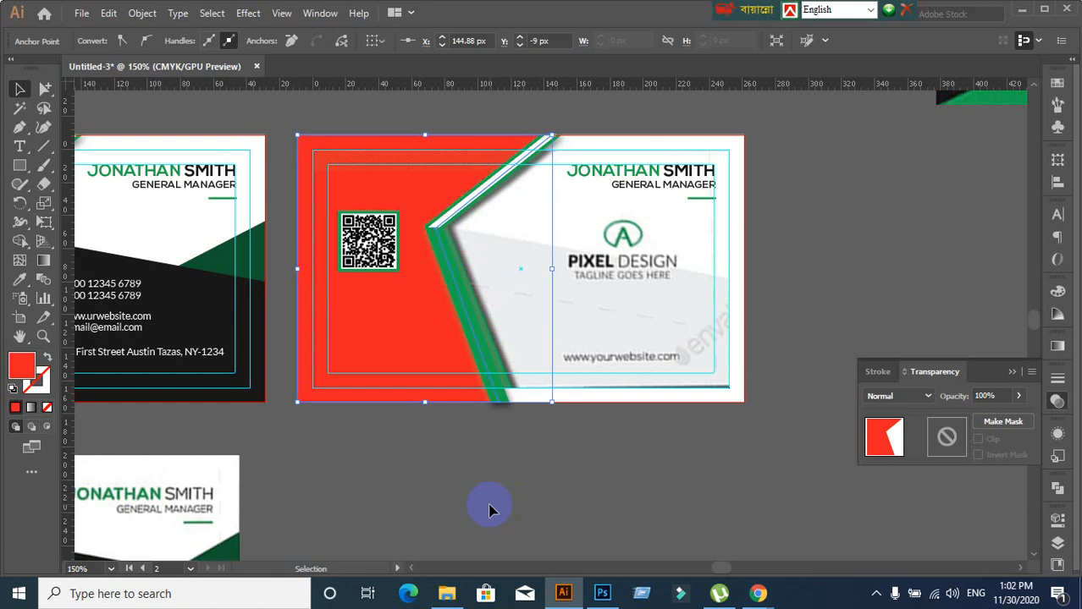
key(ctrl+[)
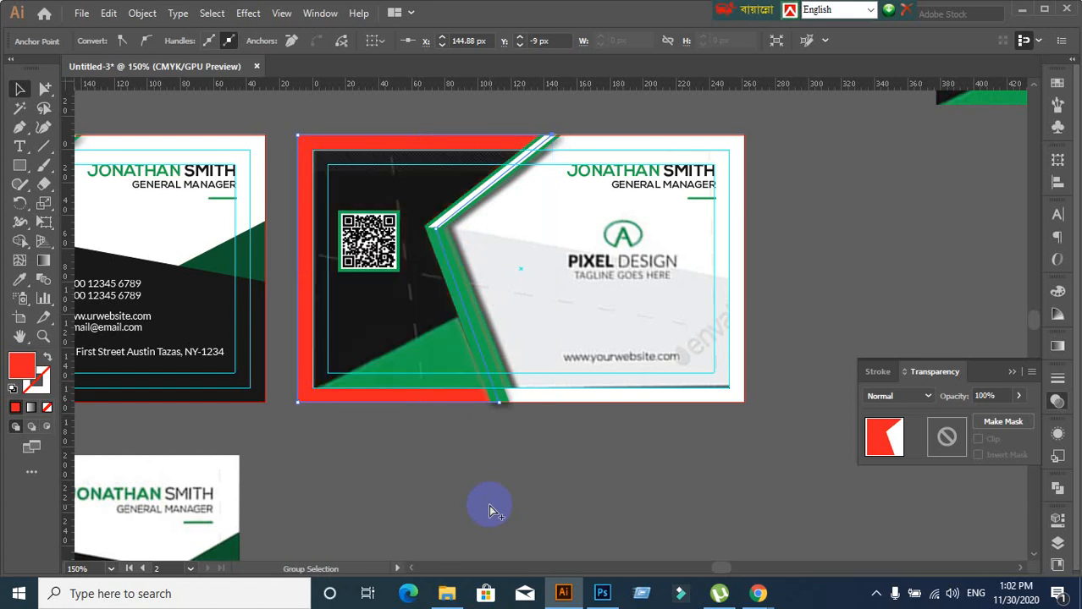
key(ctrl+])
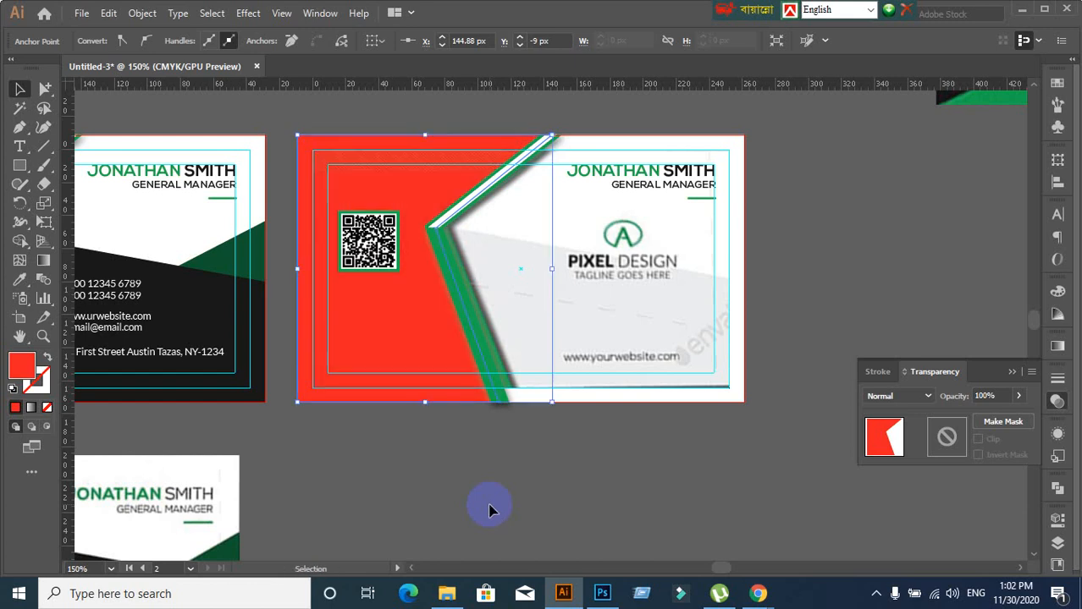
click(510, 505)
key(ctrl+alt+3)
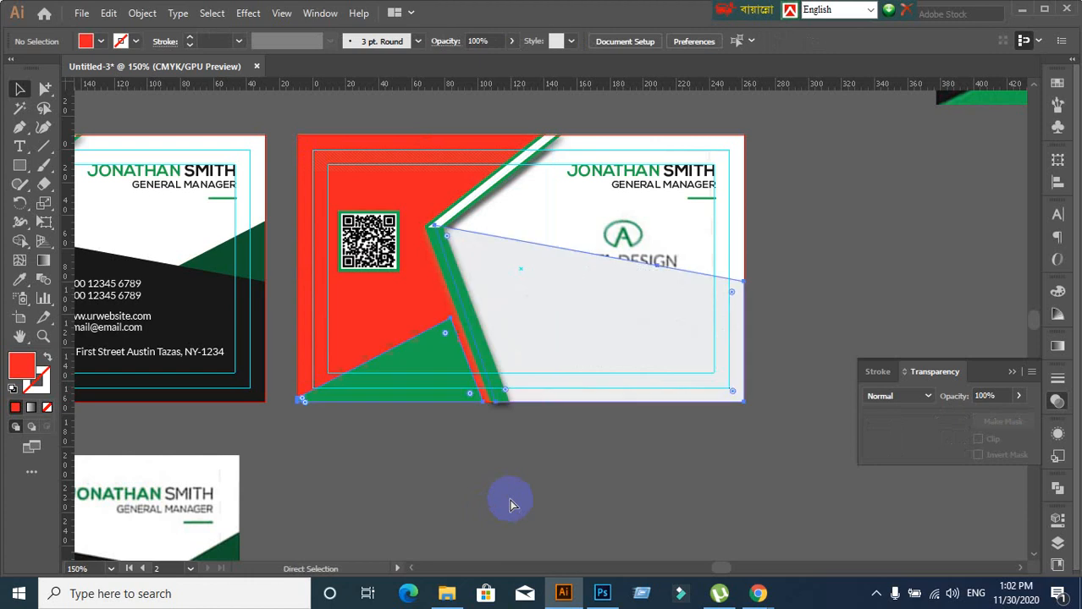
click(515, 455)
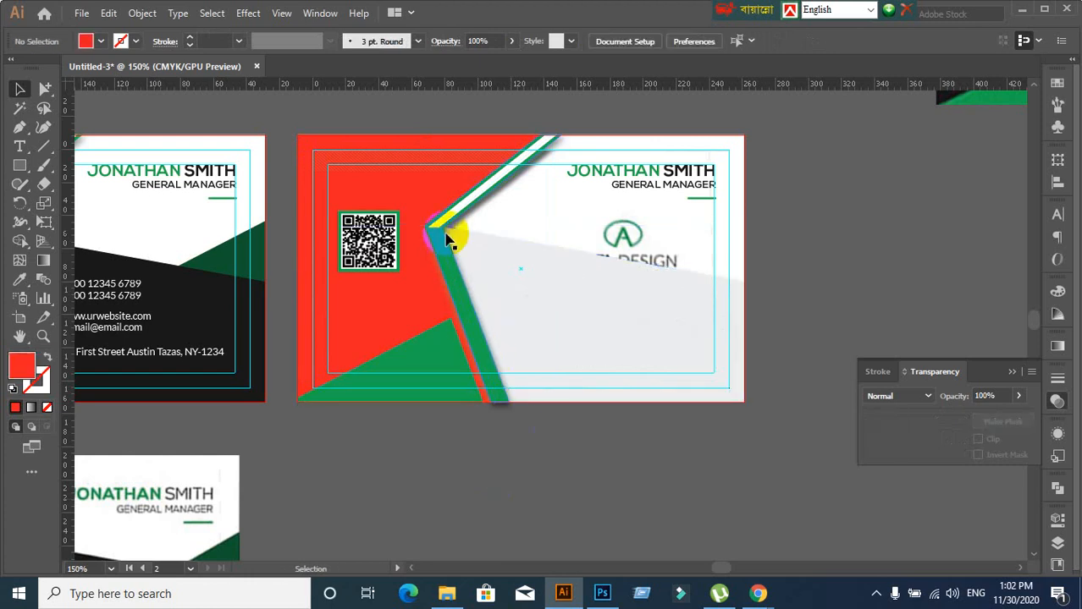
click(425, 191)
click(493, 478)
Move the green diagonal stripe in front of the white stripe and select both stripes as a group
click(494, 383)
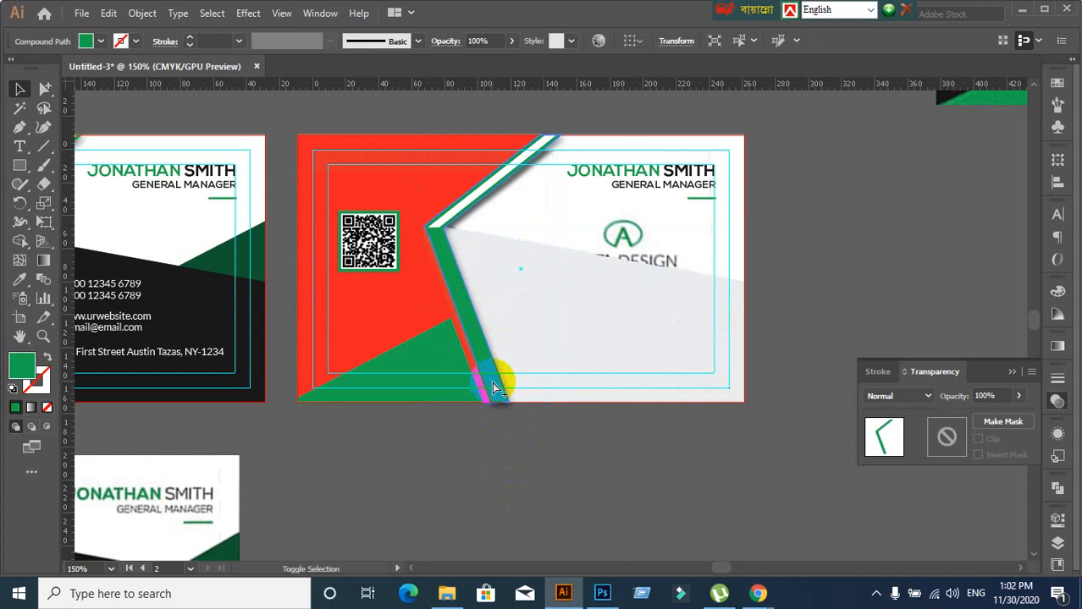
key(ctrl+shift+])
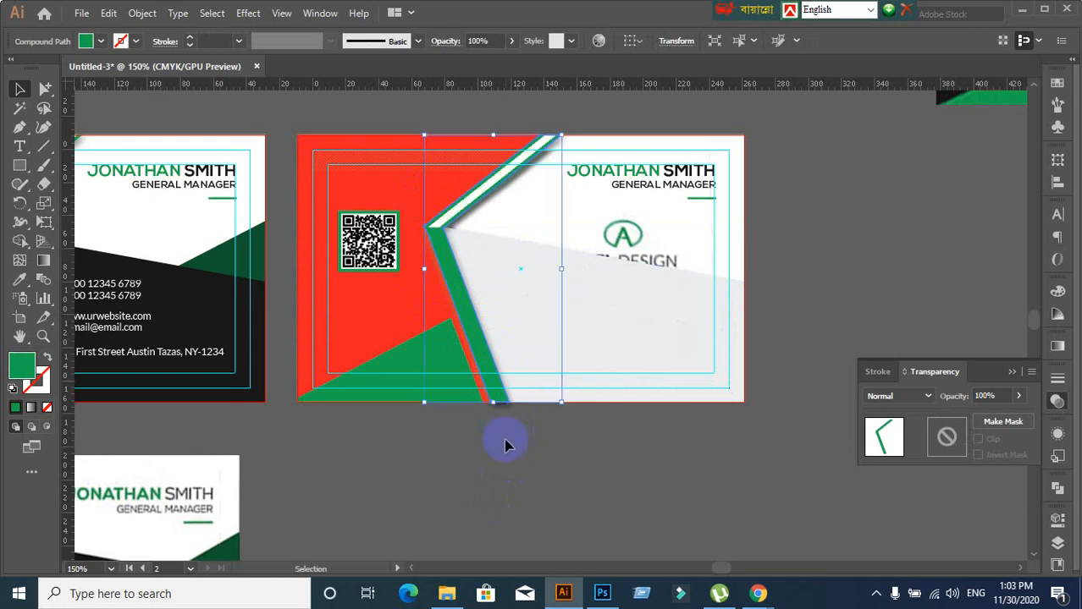
click(501, 431)
click(441, 225)
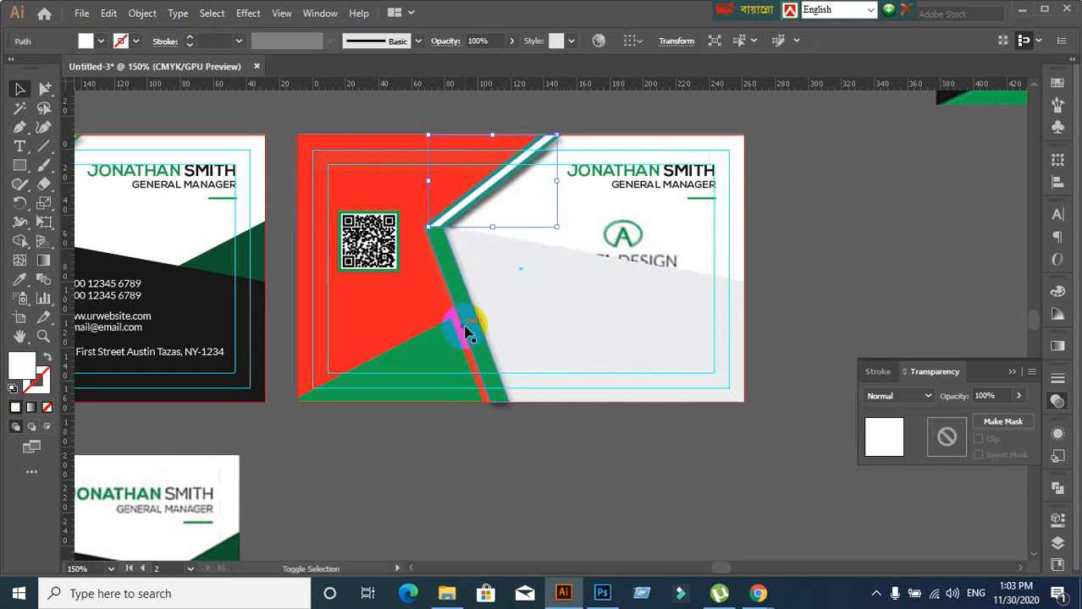
shift+click(471, 347)
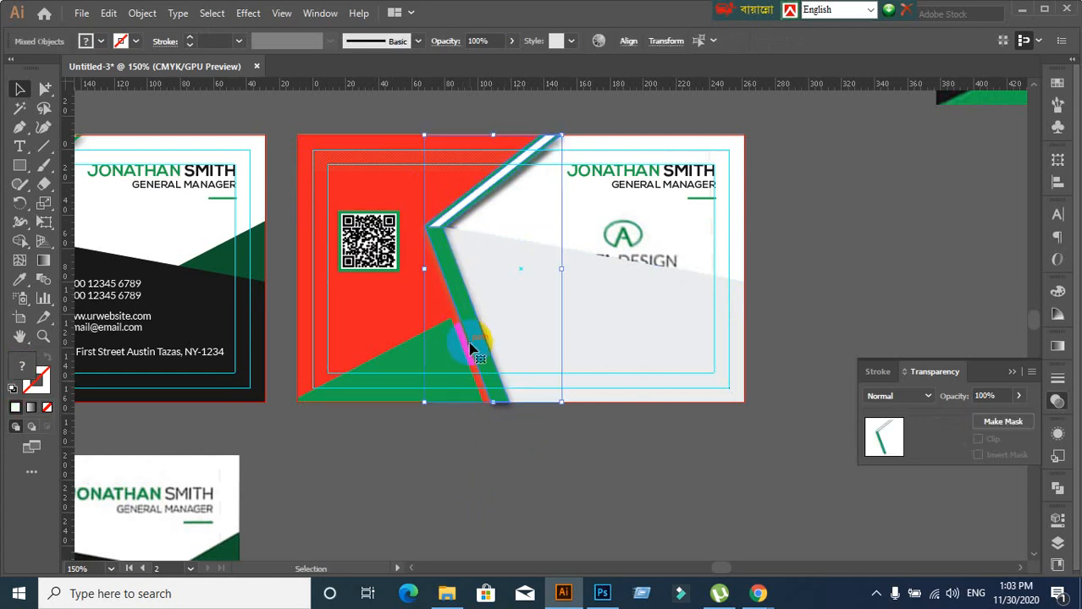
click(451, 424)
click(476, 353)
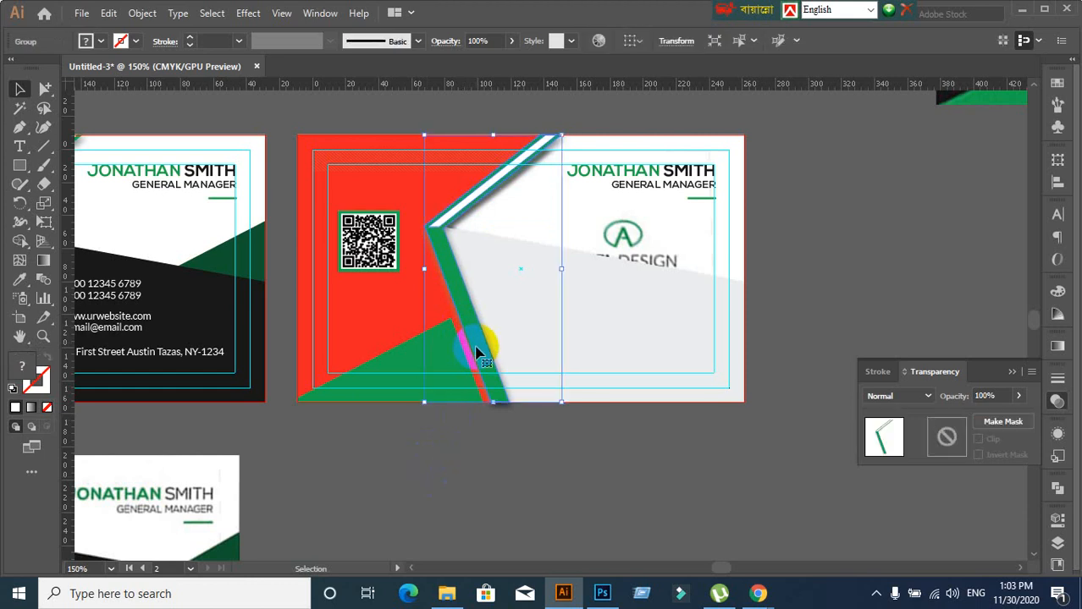
click(458, 478)
click(483, 372)
Bring the striped group to the front using Arrange > Bring to Front
right_click(477, 362)
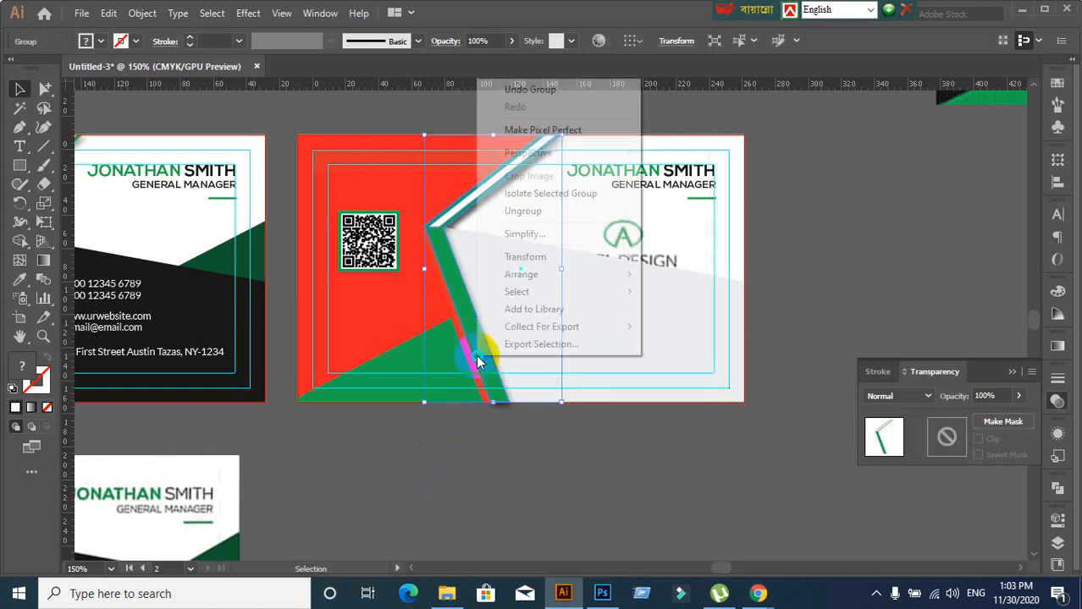
mouse_move(522, 282)
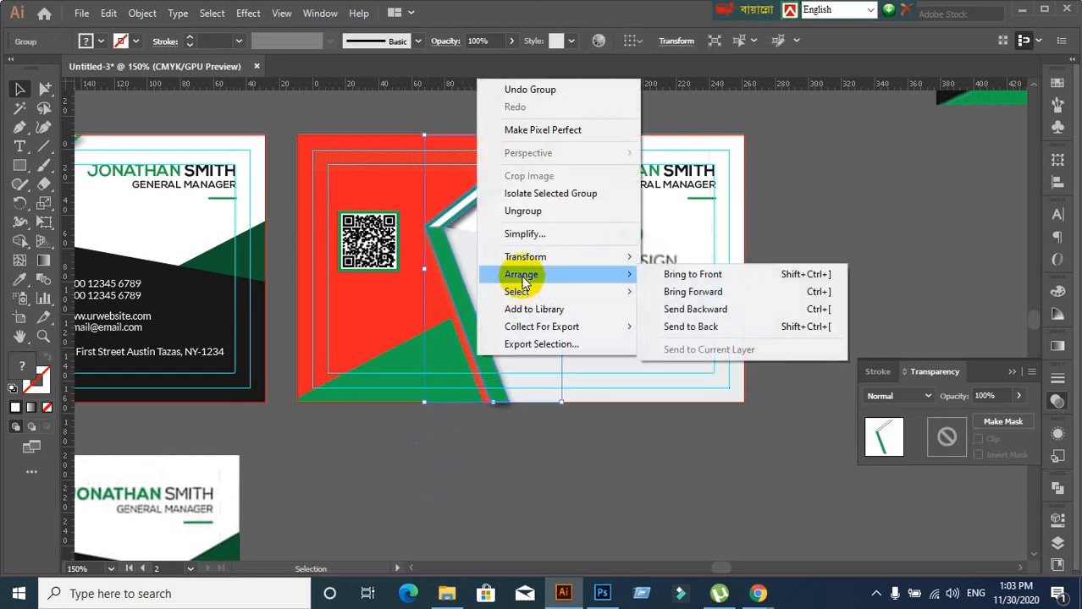
click(531, 483)
click(488, 363)
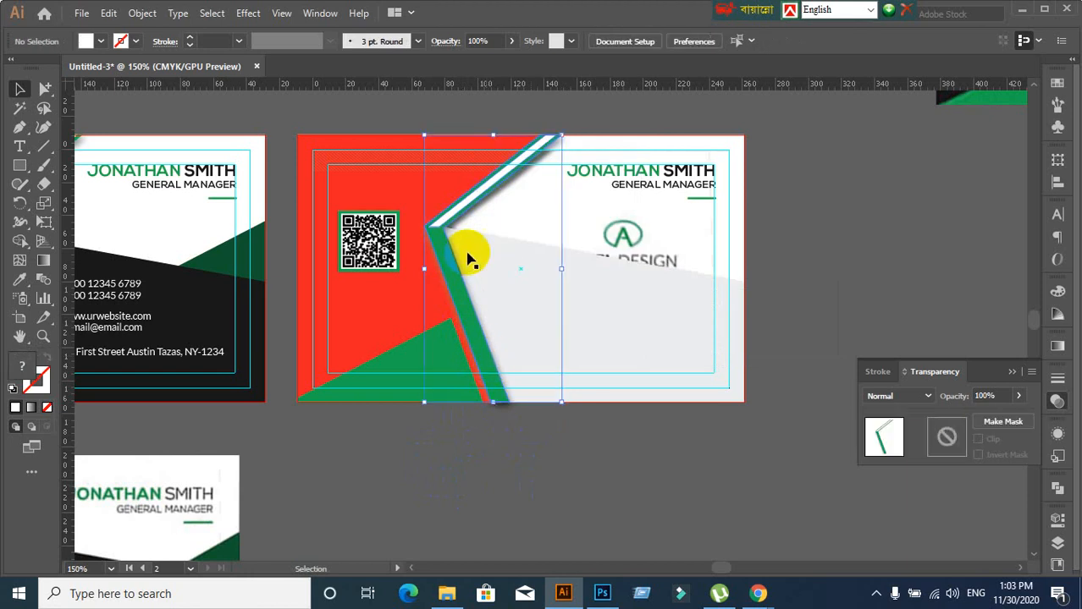
click(463, 214)
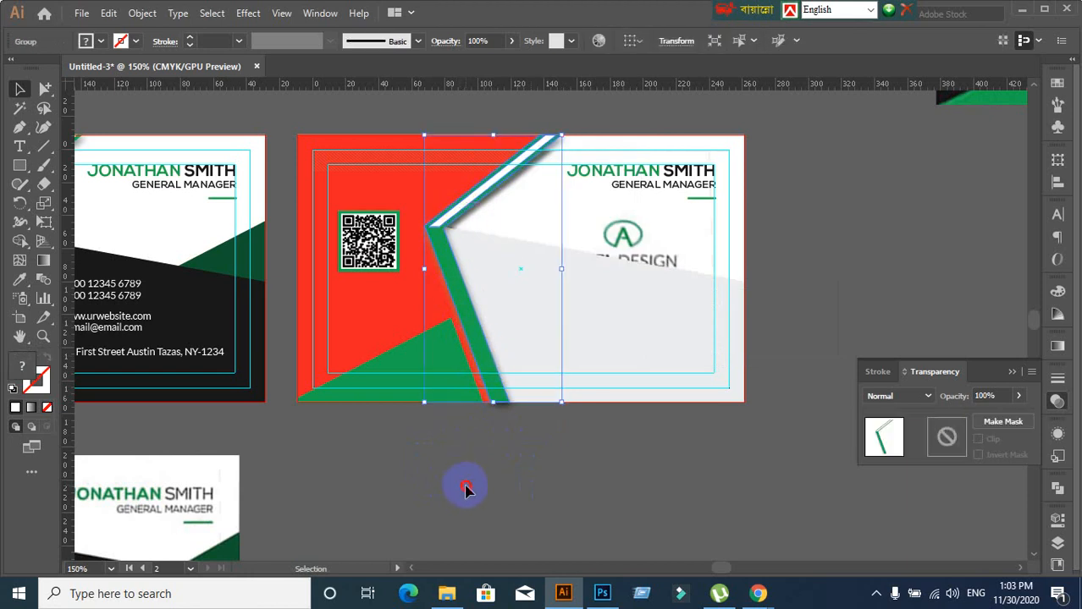
right_click(483, 350)
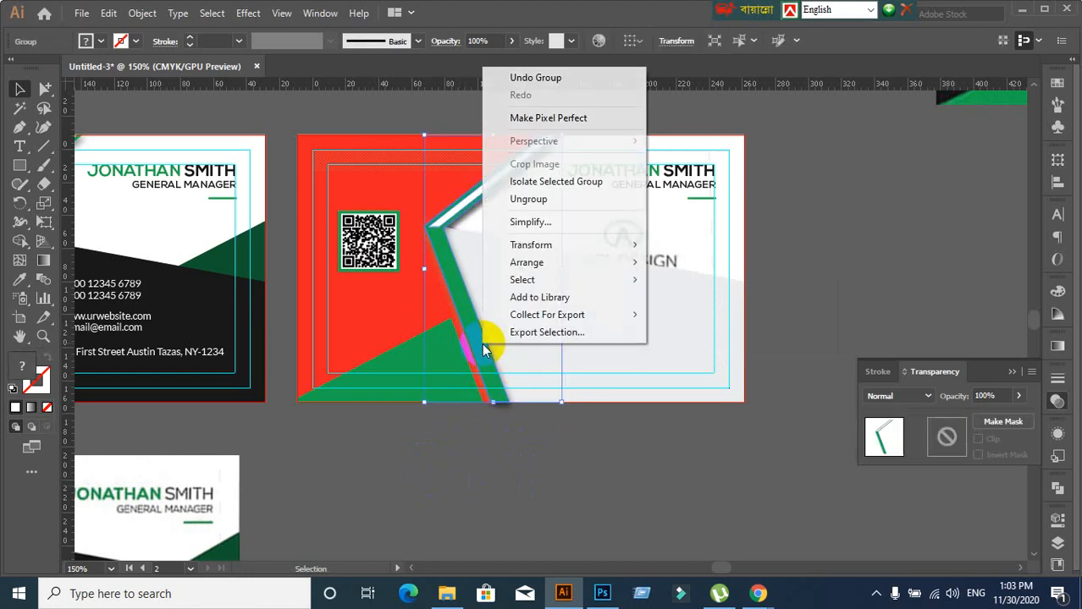
mouse_move(525, 265)
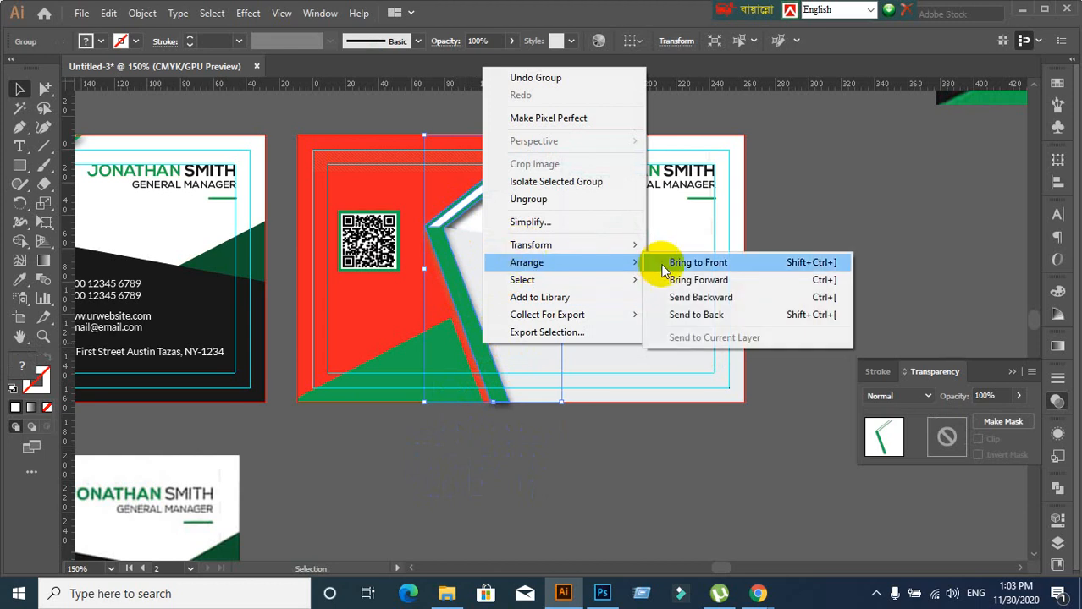
click(664, 270)
click(351, 296)
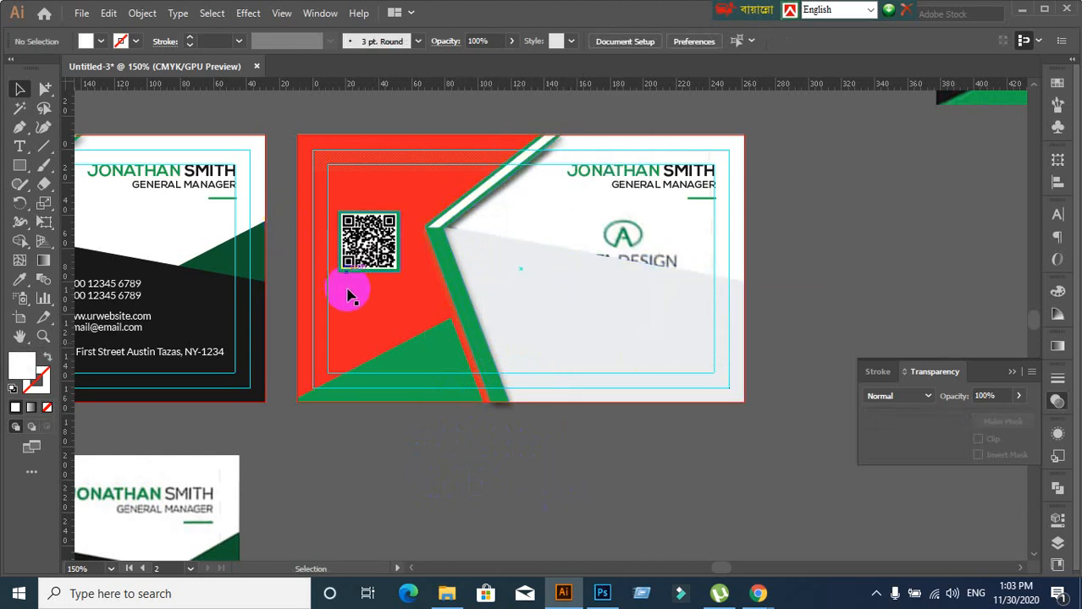
Use the Eyedropper to give the red background shape the left card's black fill
click(352, 344)
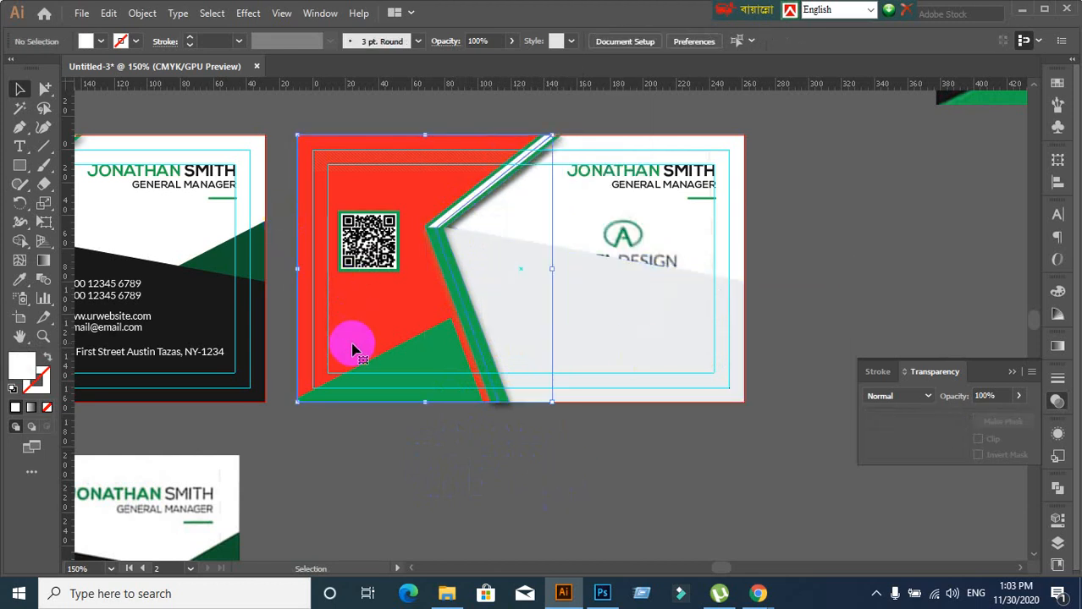
click(19, 280)
click(222, 303)
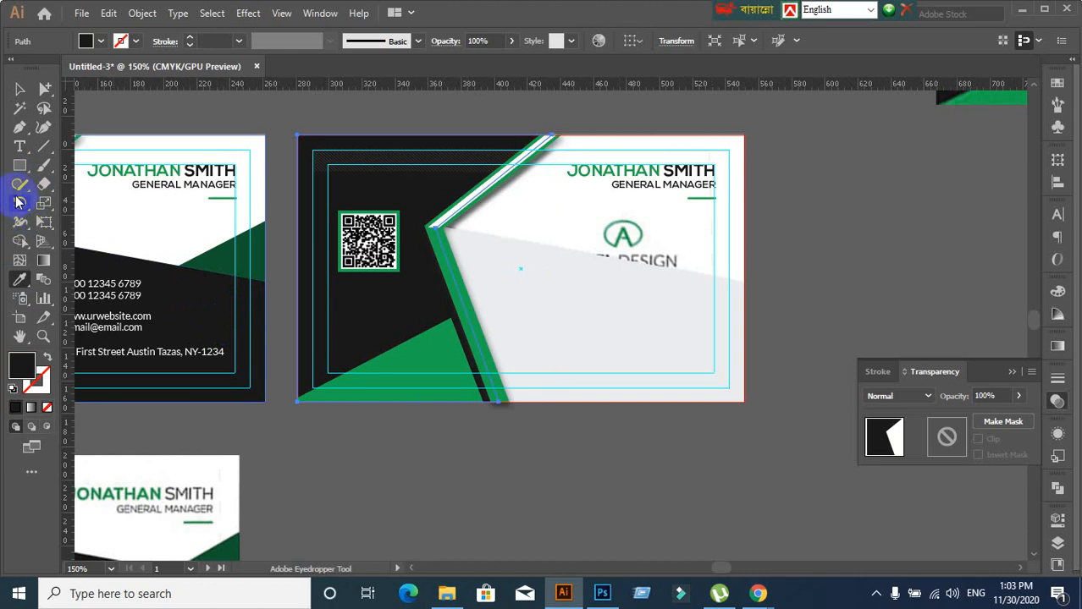
click(20, 90)
Drag the reference card image further down the canvas
drag(313, 266, 273, 169)
scroll(442, 289, down, 1)
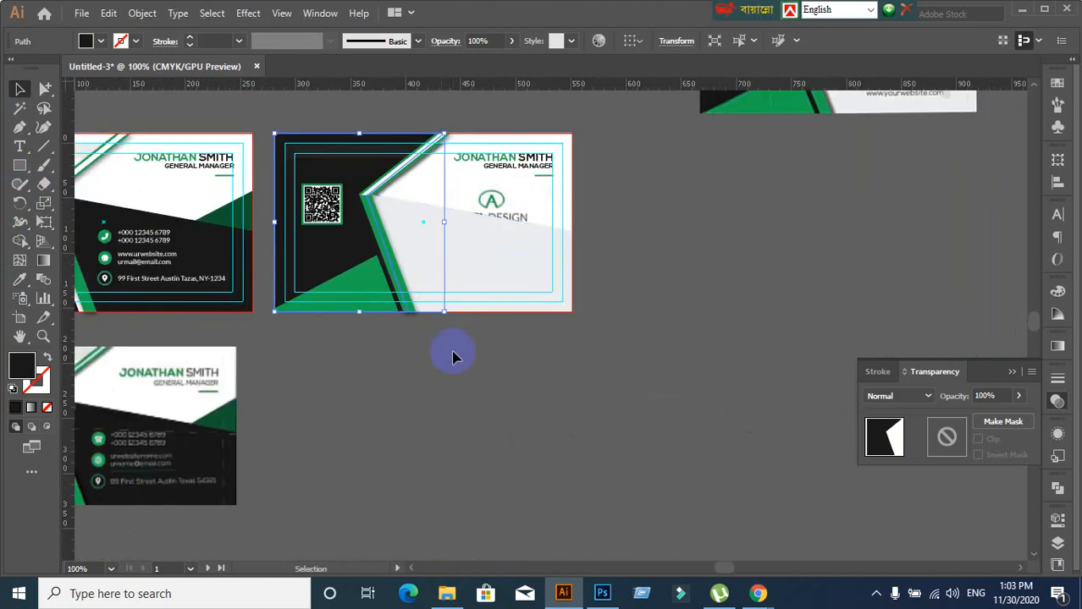
scroll(694, 198, up, 1)
drag(777, 149, 537, 329)
click(151, 357)
scroll(152, 335, up, 1)
scroll(728, 295, down, 1)
Select the top strip and then the QR code on the middle card
click(285, 171)
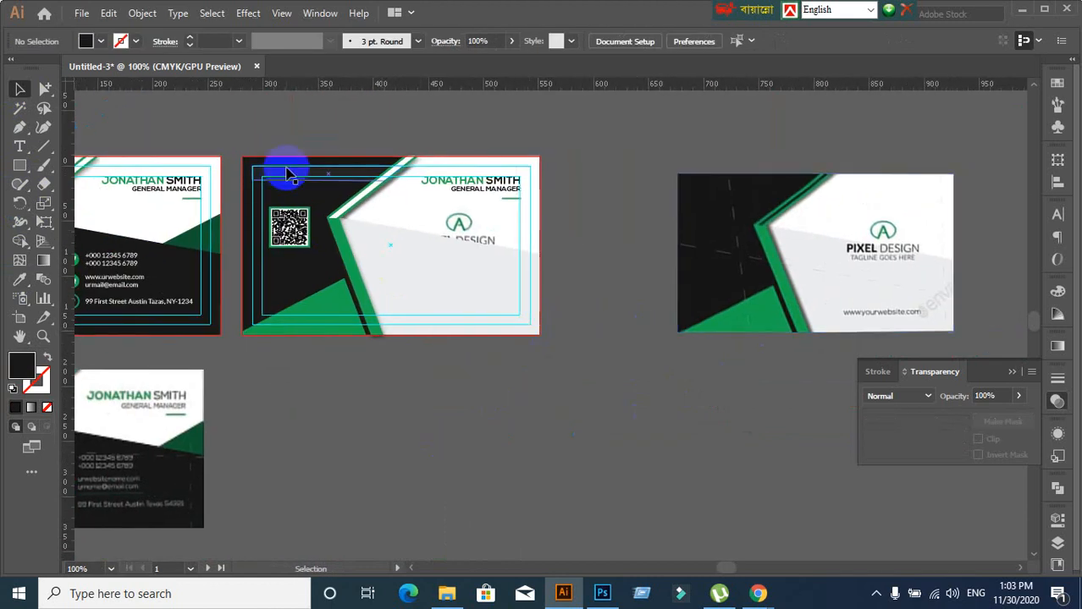
click(297, 154)
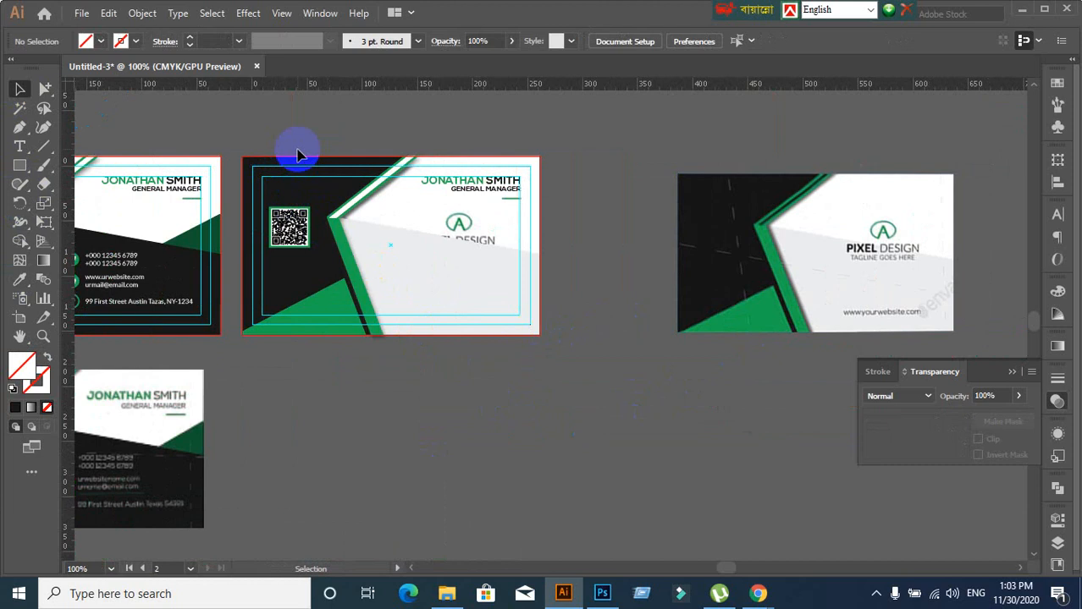
click(286, 234)
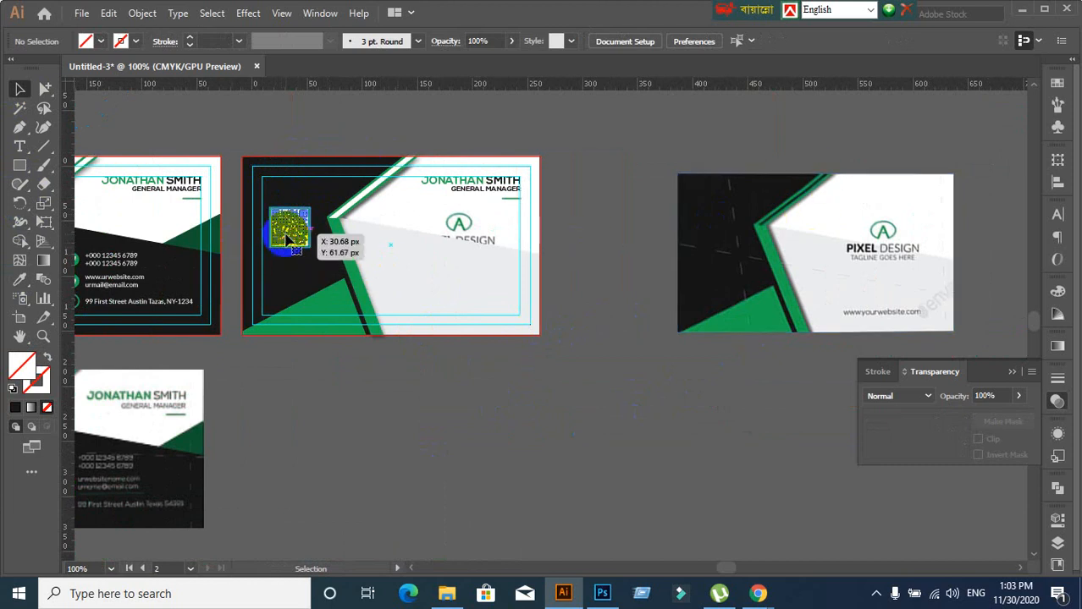
click(315, 377)
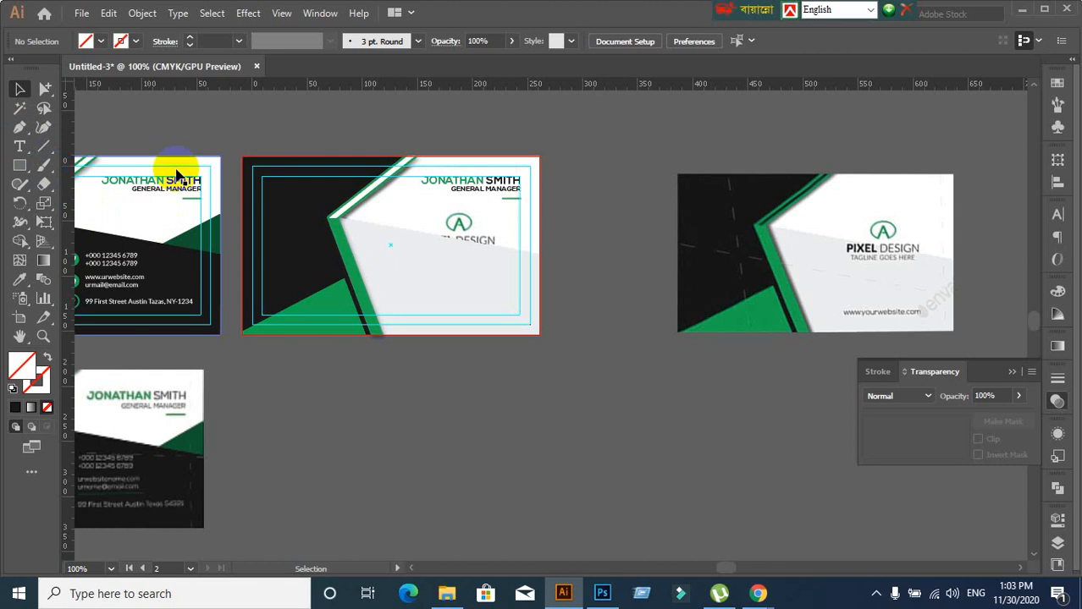
Pick the white diagonal stripe with Group Selection and eyedropper it to the card's black
click(44, 89)
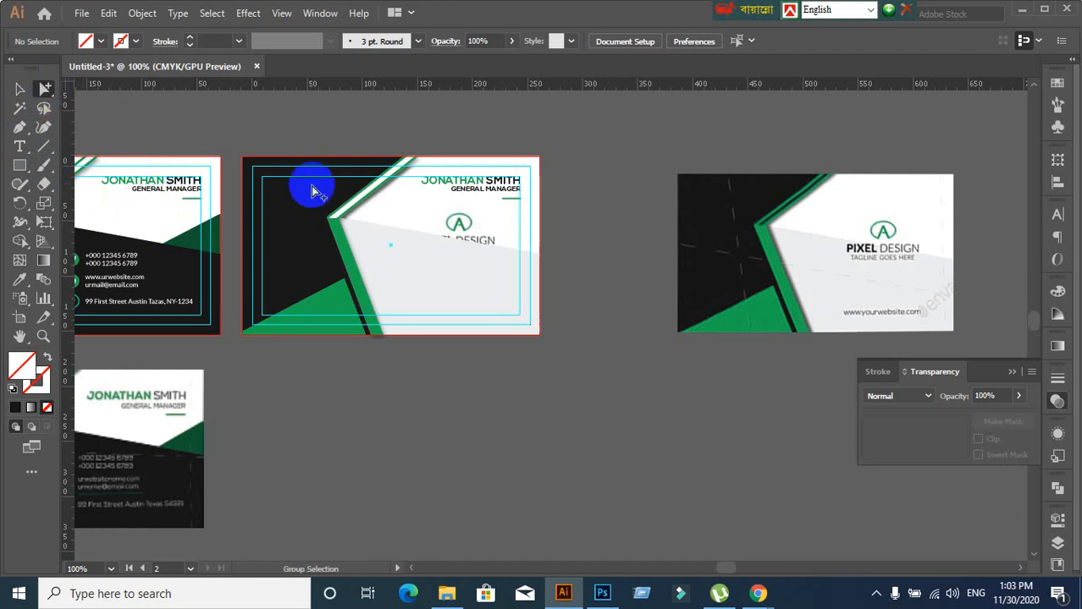
click(378, 186)
click(20, 280)
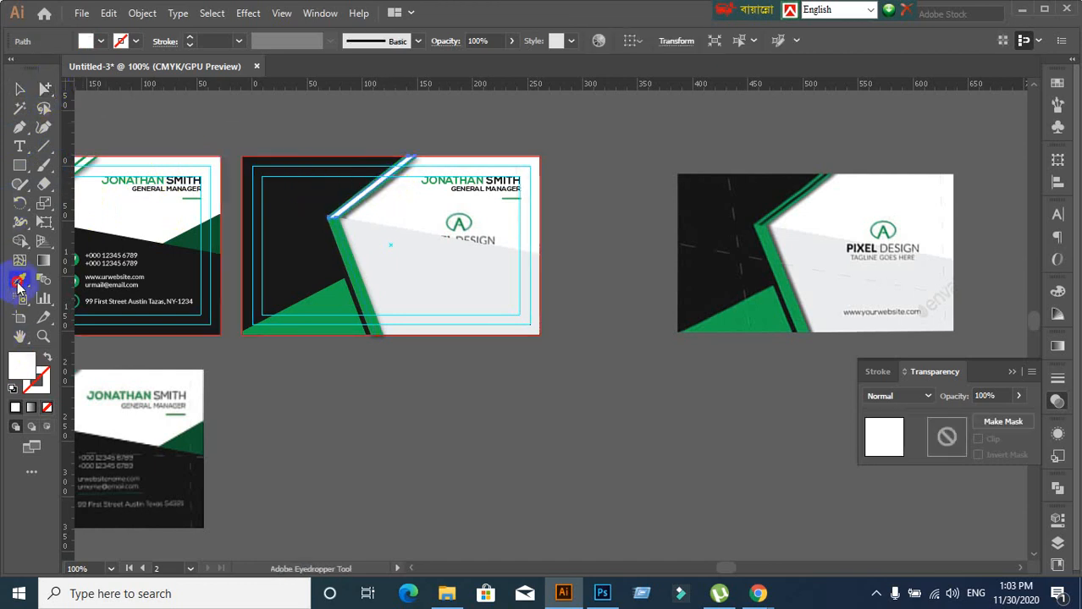
click(270, 230)
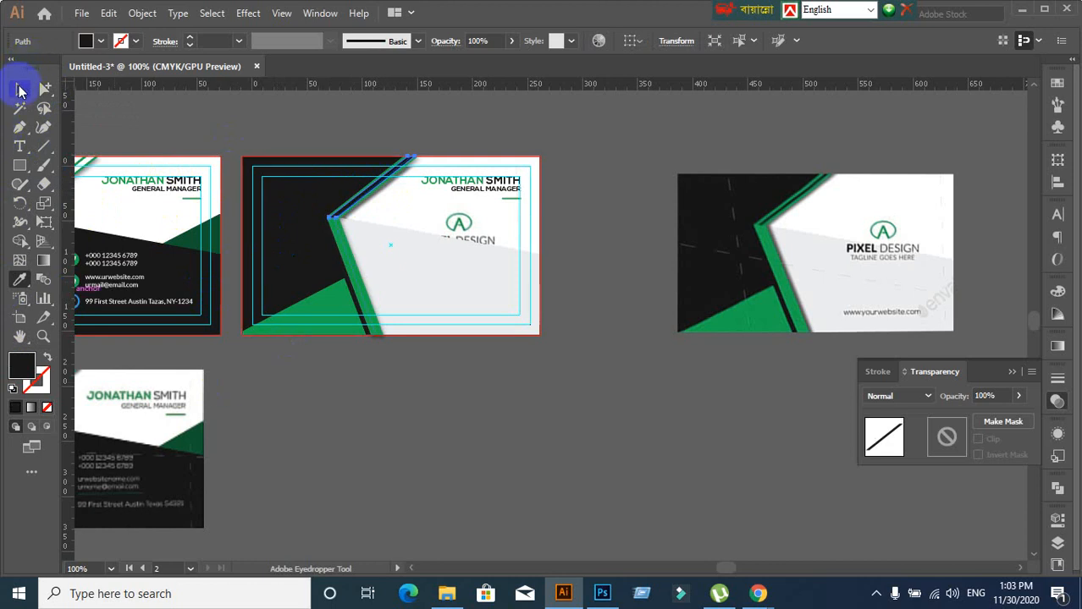
click(20, 88)
click(407, 421)
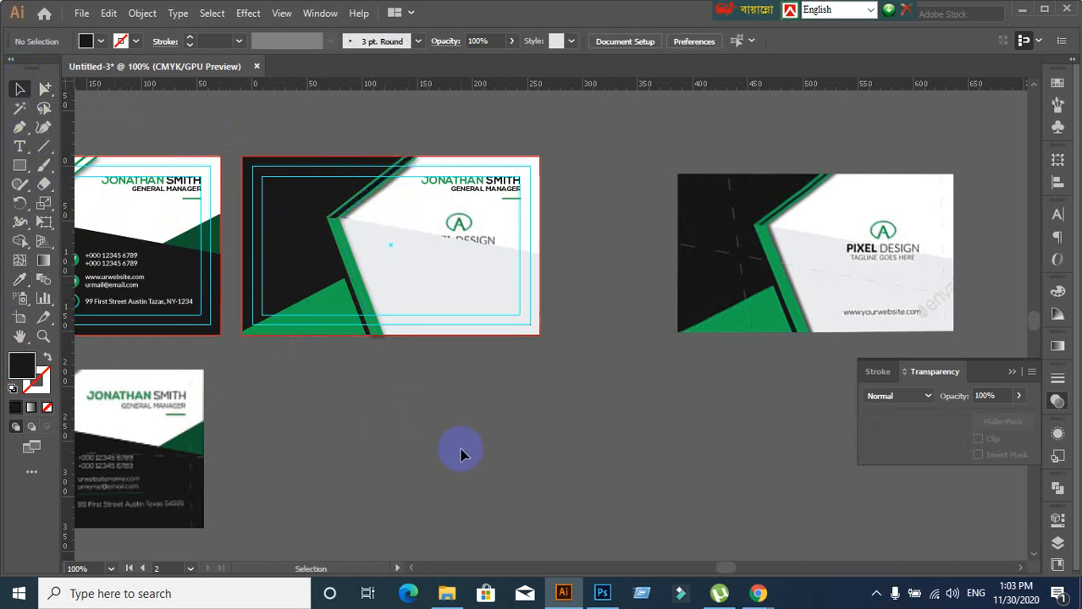
scroll(460, 454, down, 1)
scroll(460, 454, up, 1)
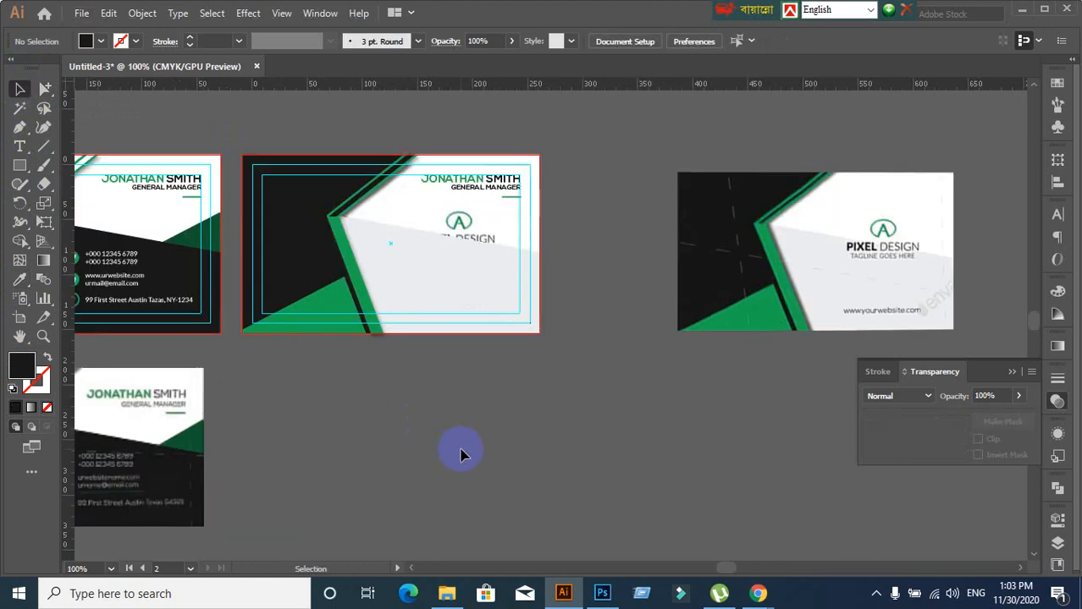
Delete the JONATHAN SMITH name and GENERAL MANAGER title text
click(468, 193)
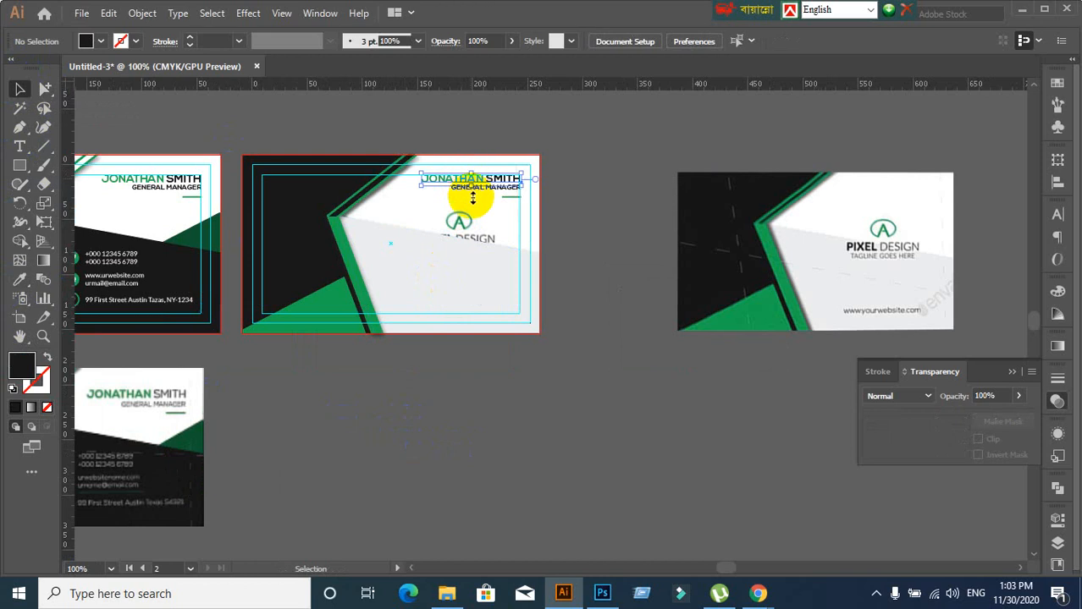
click(487, 181)
key(Delete)
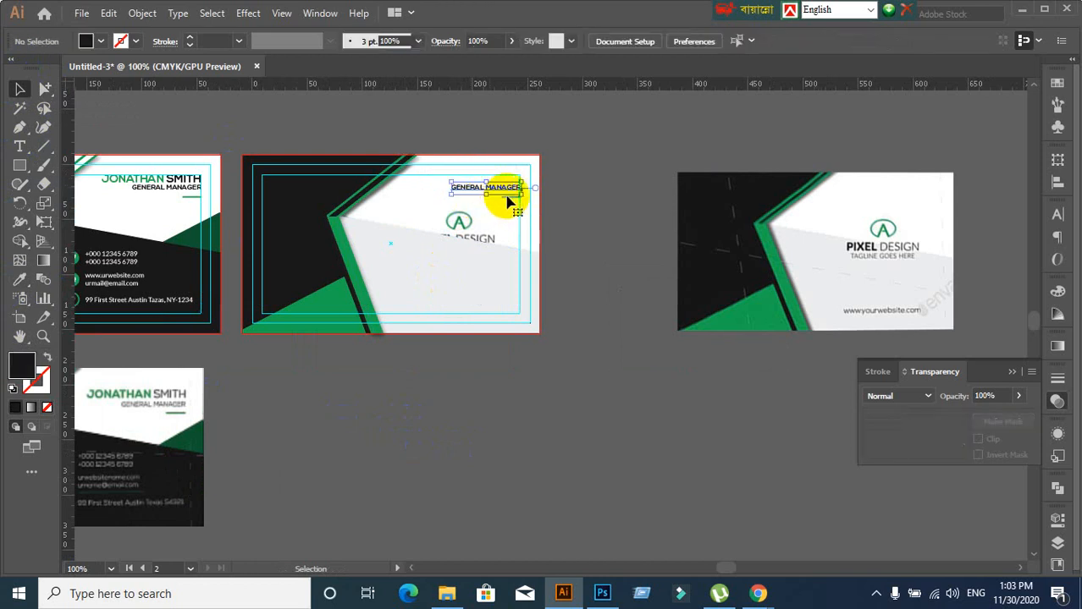
key(Delete)
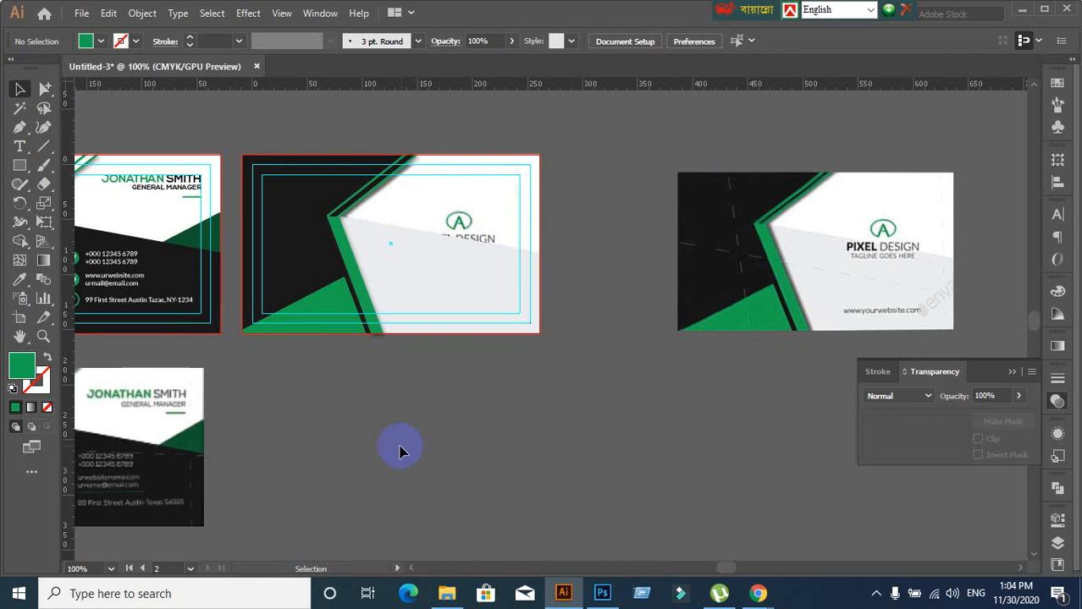
scroll(364, 415, down, 1)
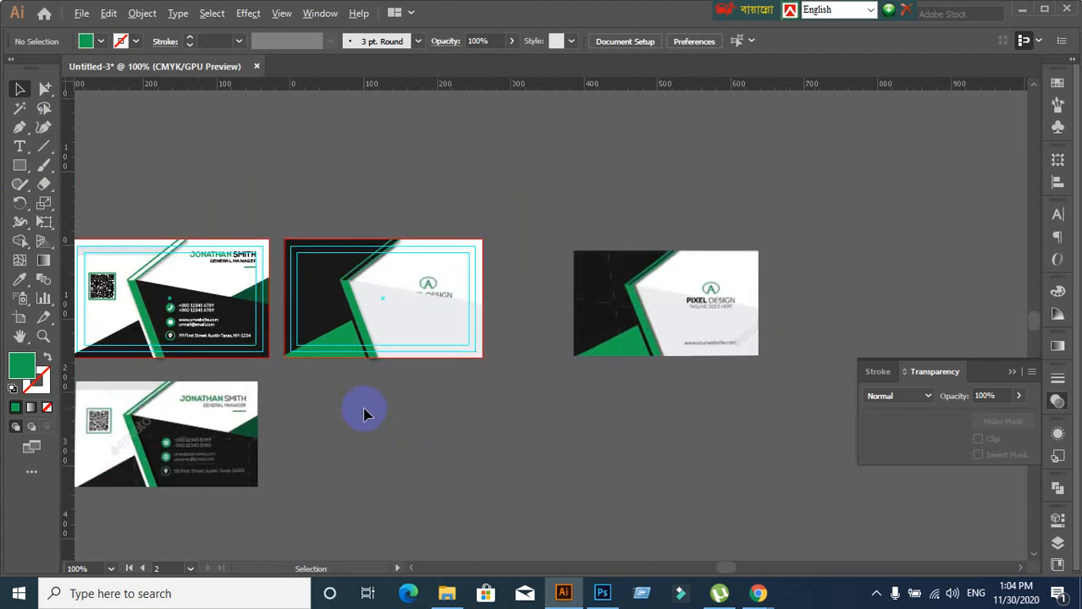
Add the website text and increase its font size to 11 pt
drag(362, 412, 401, 372)
scroll(511, 339, up, 1)
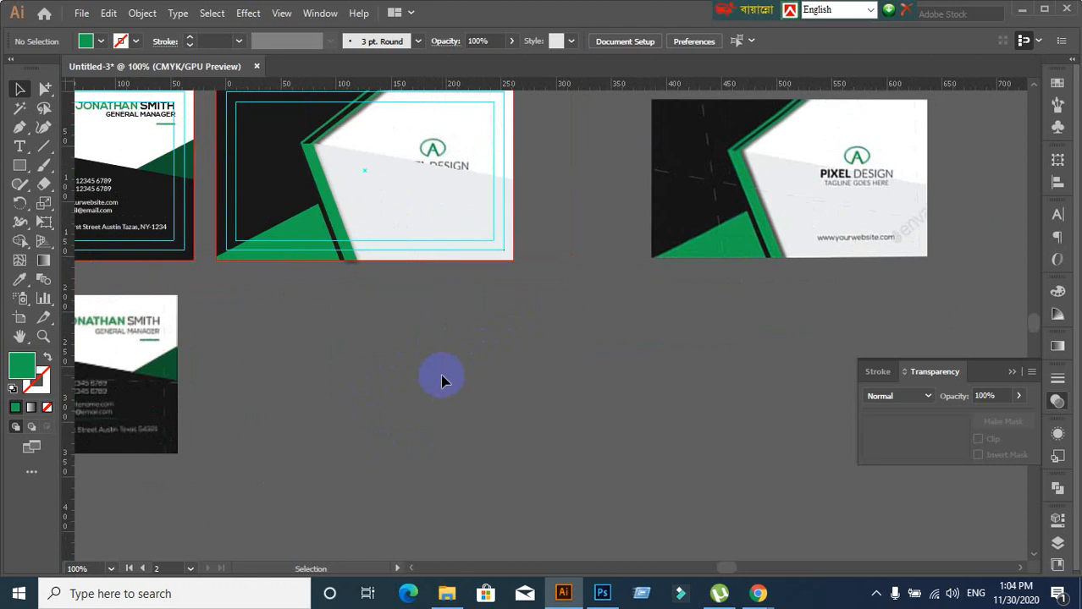
click(17, 148)
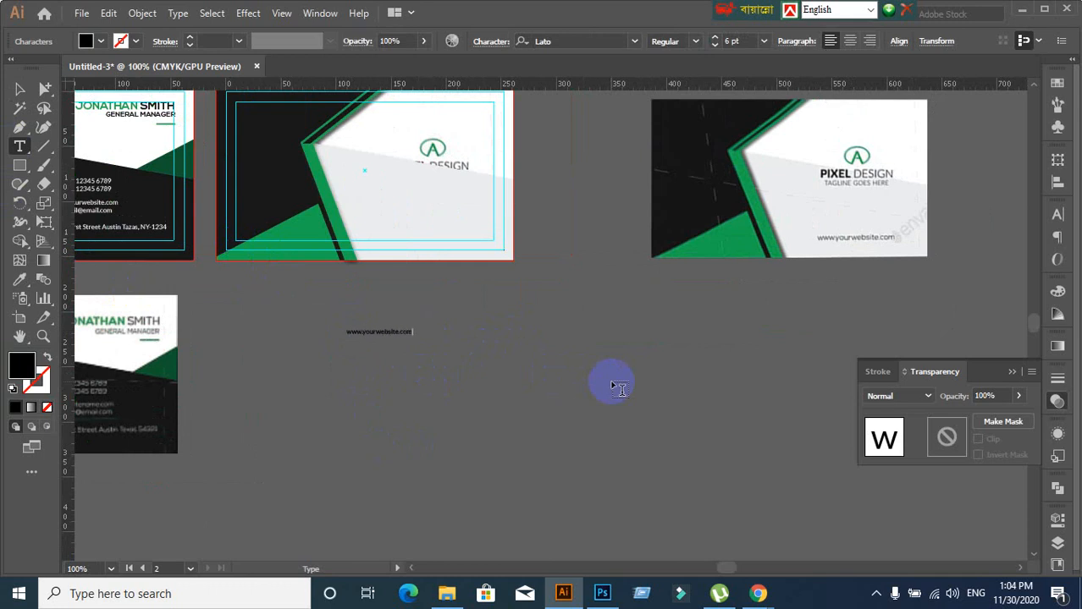
click(19, 88)
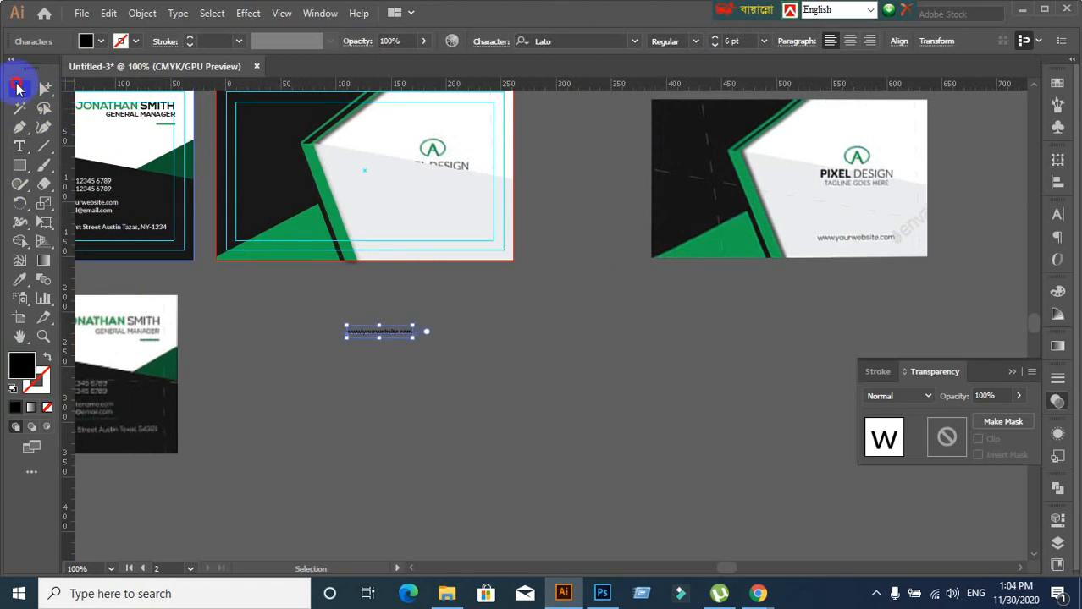
click(1055, 214)
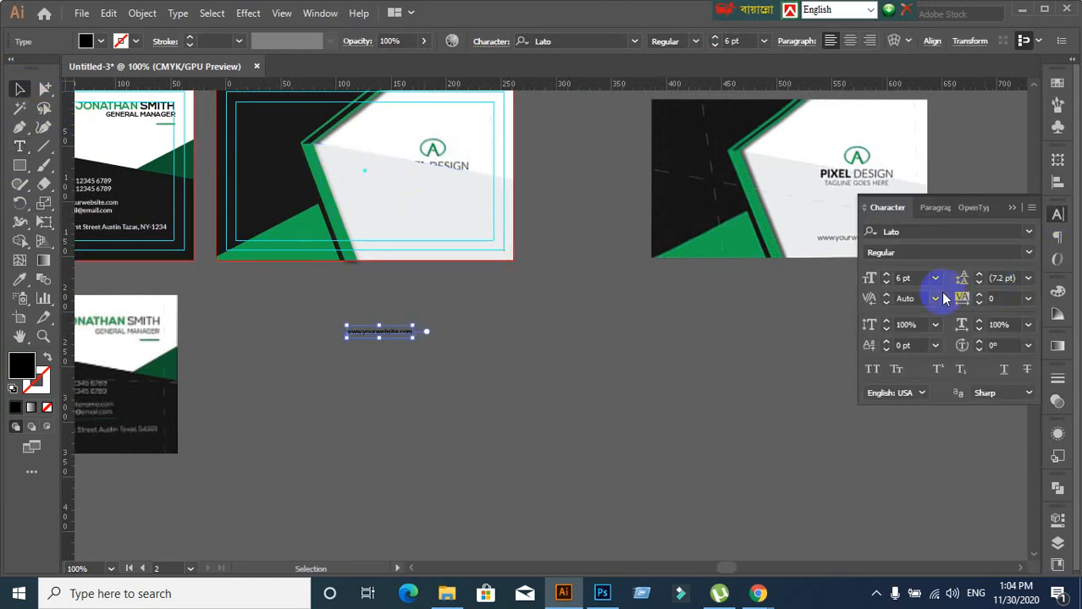
key(Up)
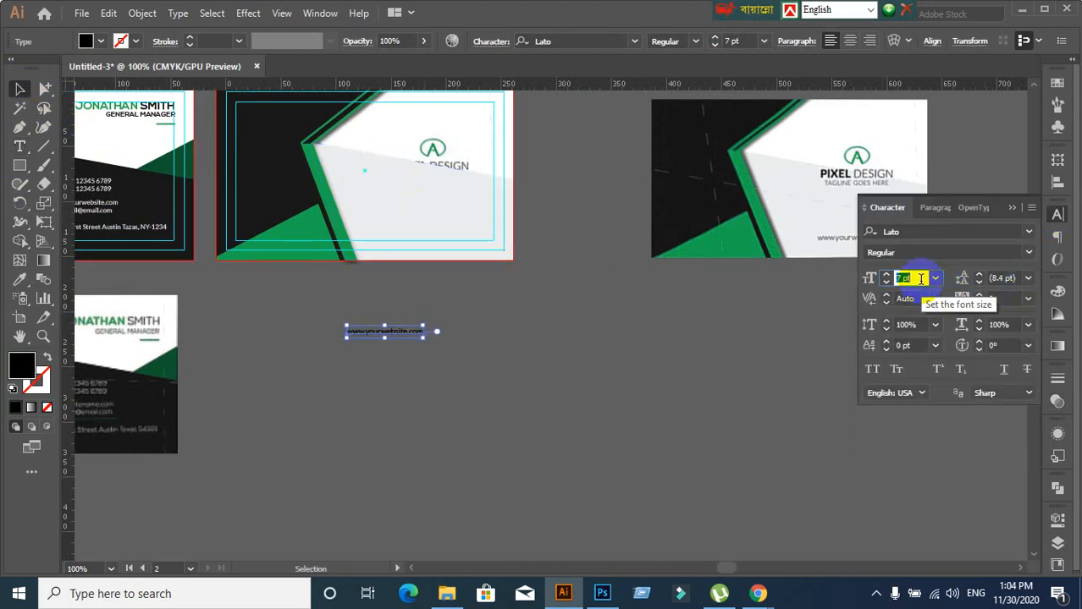
key(Up)
key(Up)
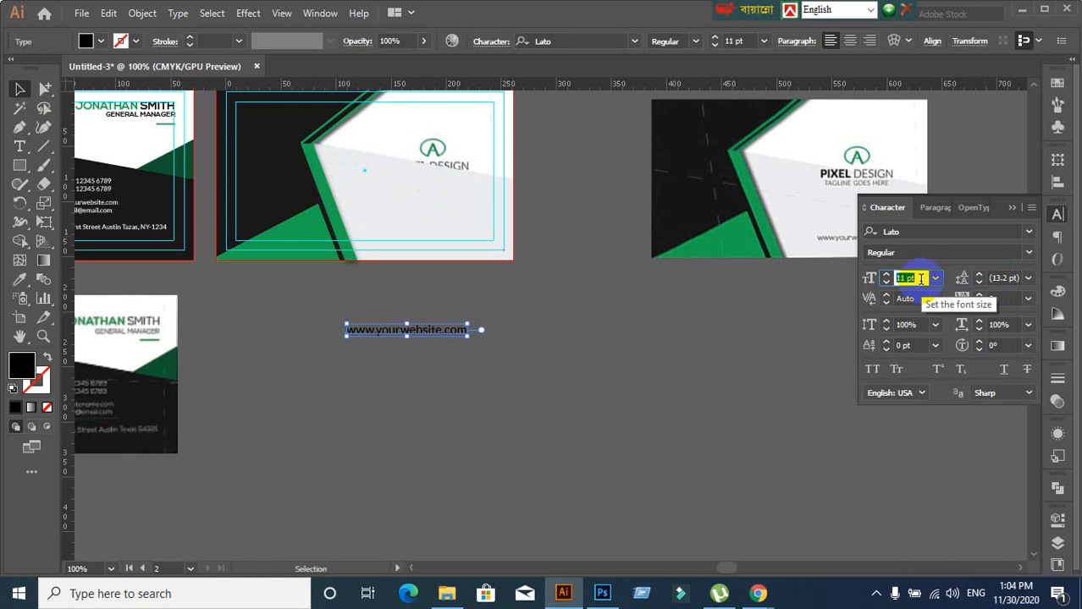
click(631, 335)
Move the website text up onto the middle card and select it
drag(441, 335, 453, 240)
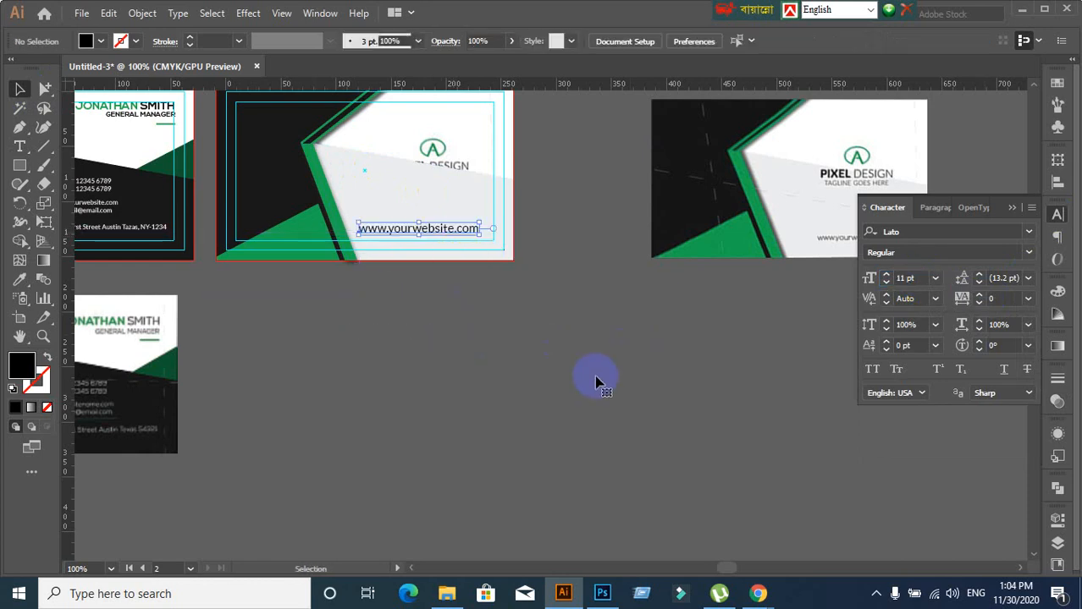
scroll(487, 237, up, 1)
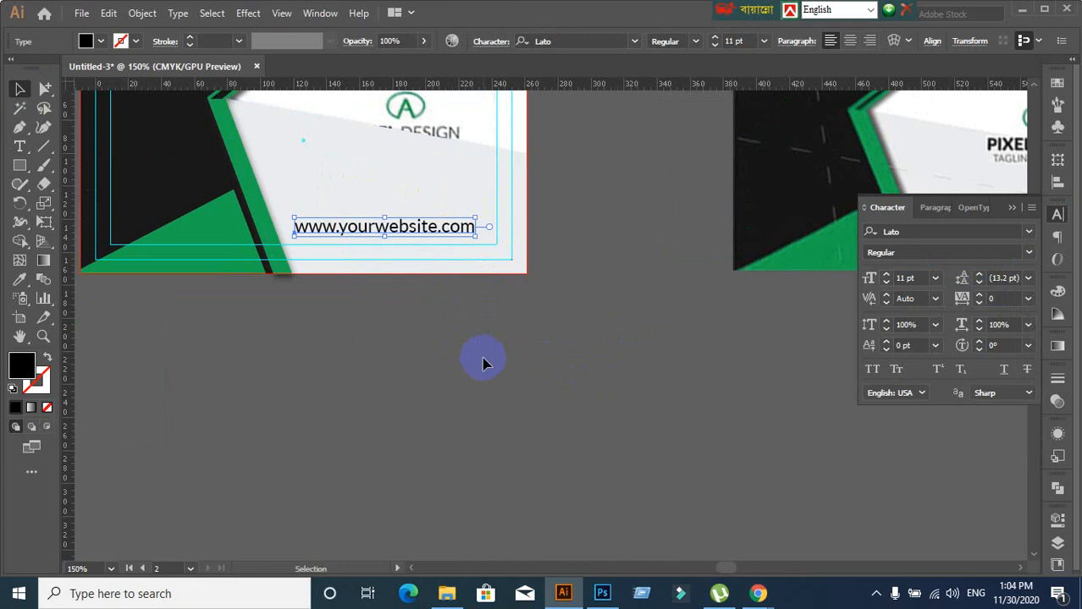
scroll(484, 364, down, 1)
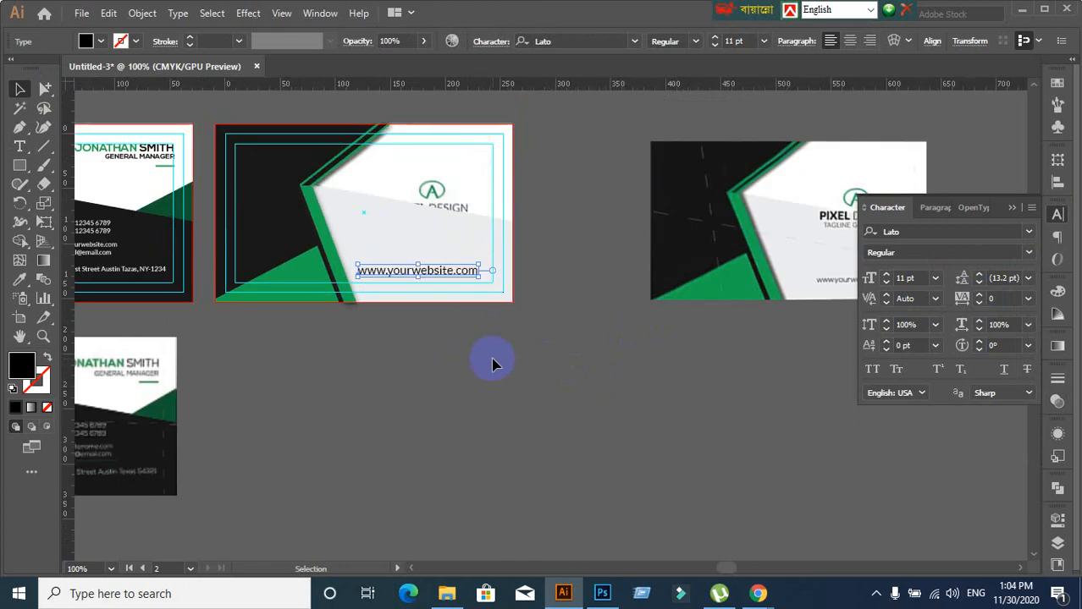
drag(494, 360, 367, 338)
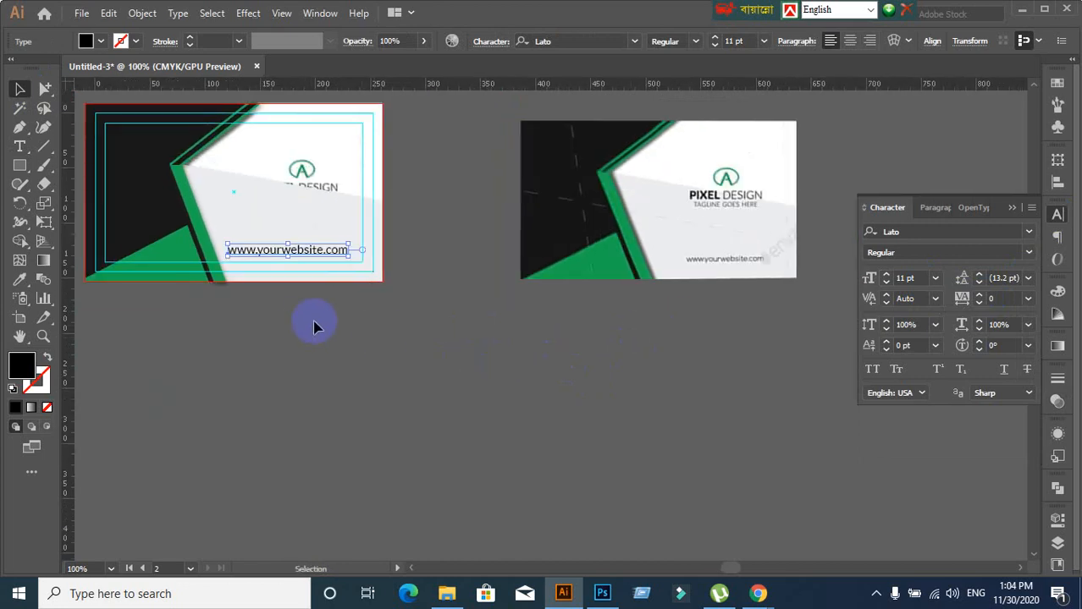
click(286, 264)
click(287, 252)
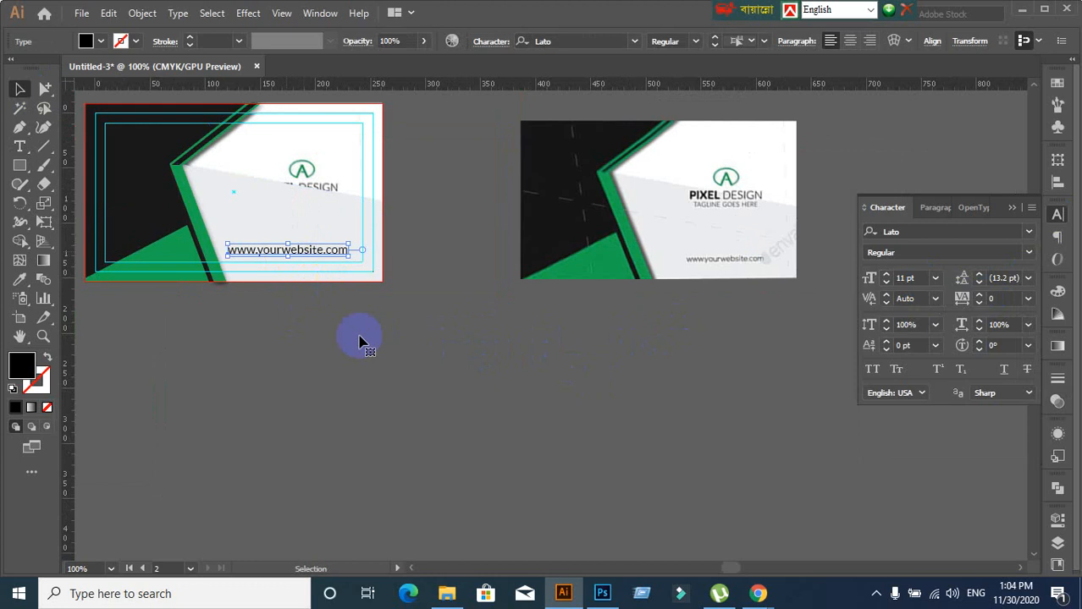
click(933, 208)
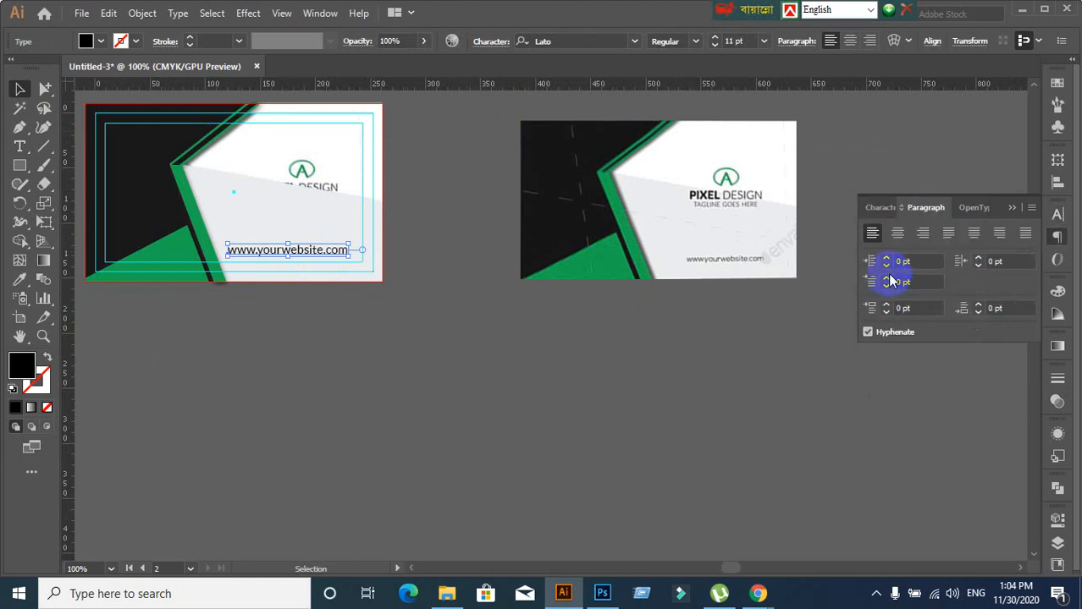
click(898, 233)
click(268, 269)
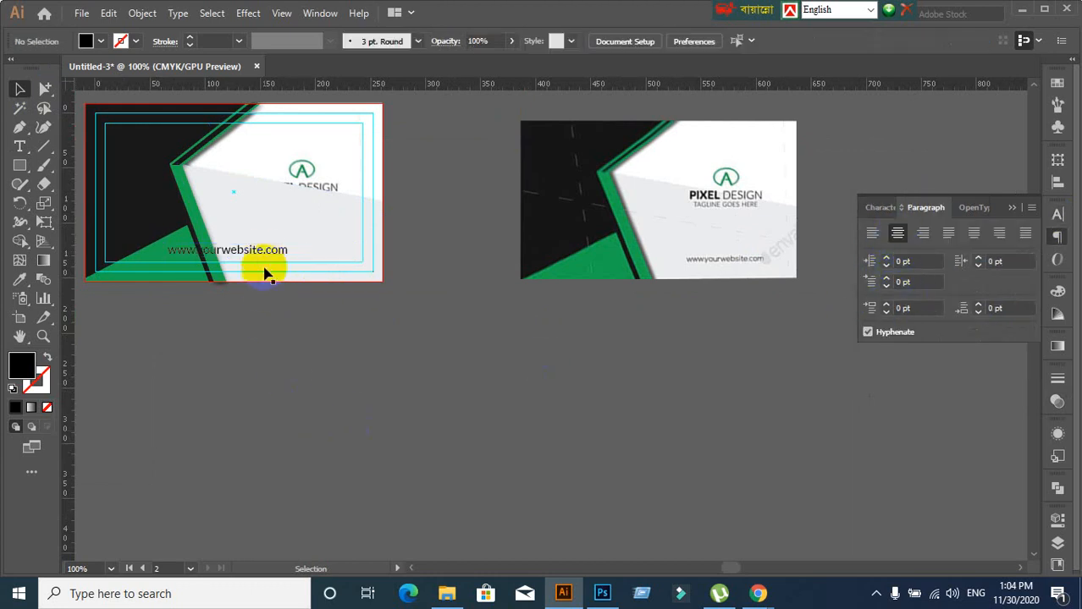
drag(265, 258, 334, 255)
click(190, 312)
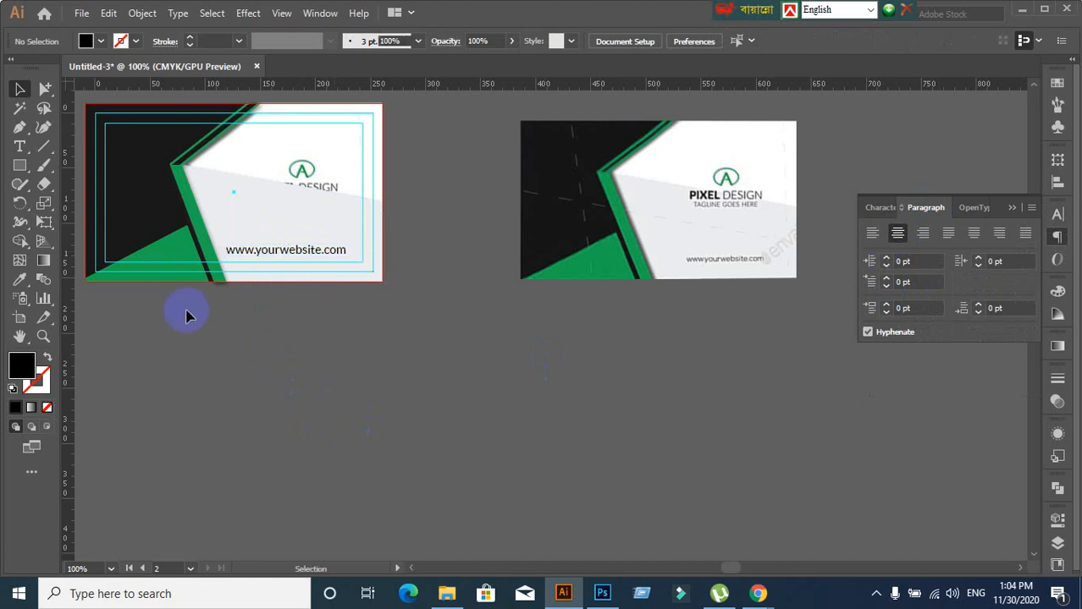
scroll(193, 318, up, 3)
drag(289, 354, 213, 461)
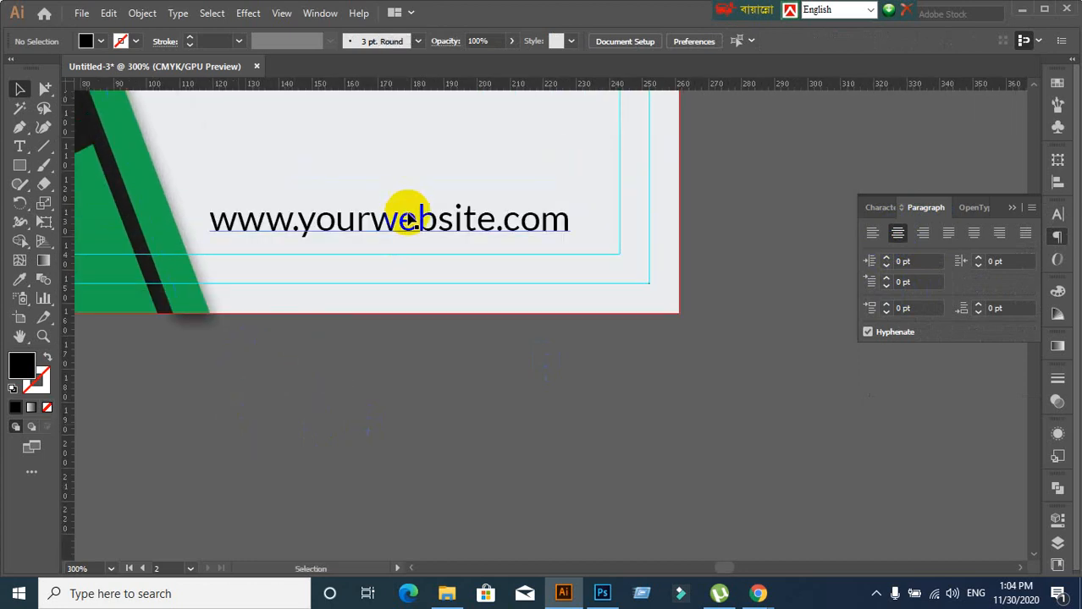
mouse_move(405, 213)
mouse_down()
mouse_move(437, 212)
mouse_move(421, 209)
mouse_up()
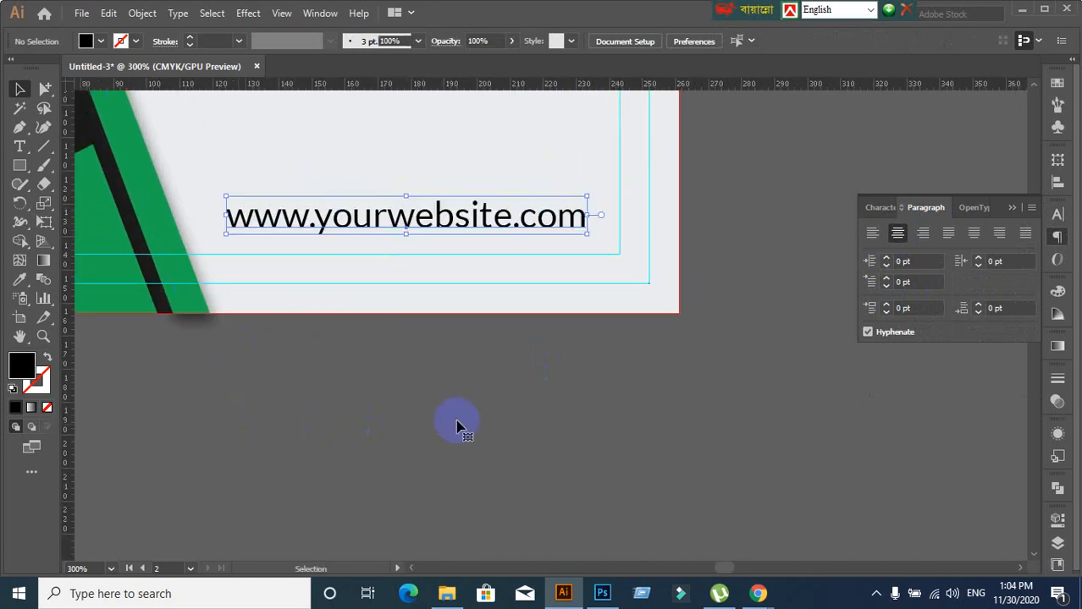
click(233, 246)
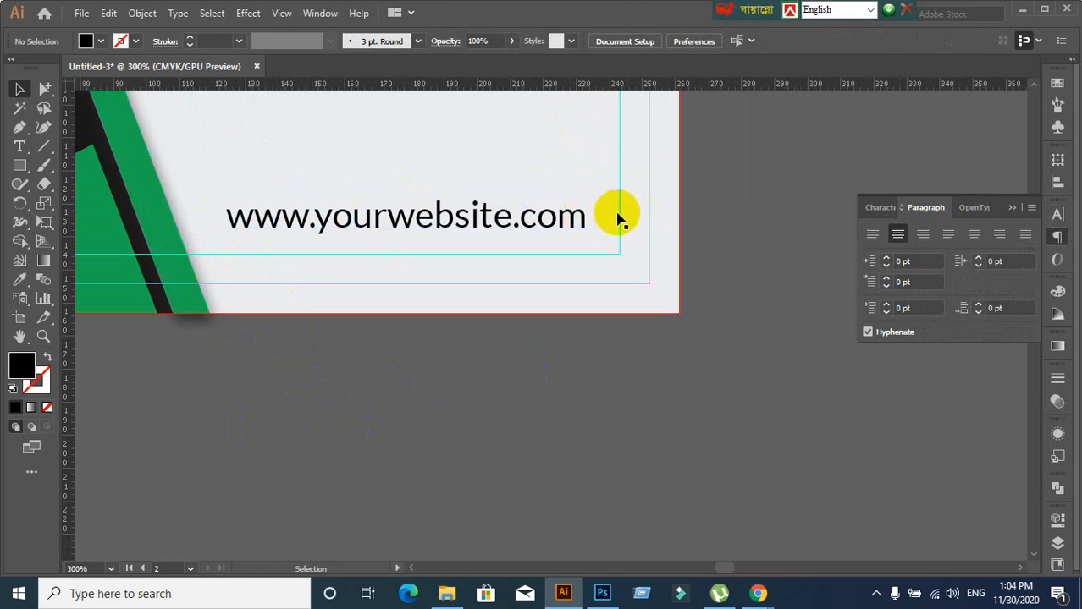
Create a 68 by 10 rectangle with the Rectangle tool, then delete it
click(24, 166)
scroll(446, 407, down, 2)
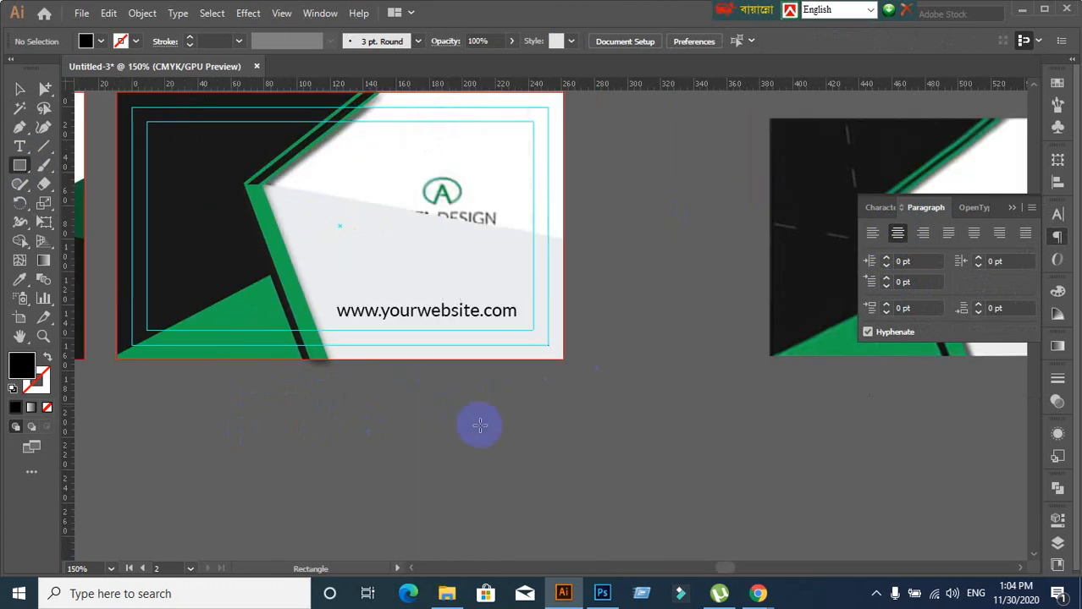
click(19, 89)
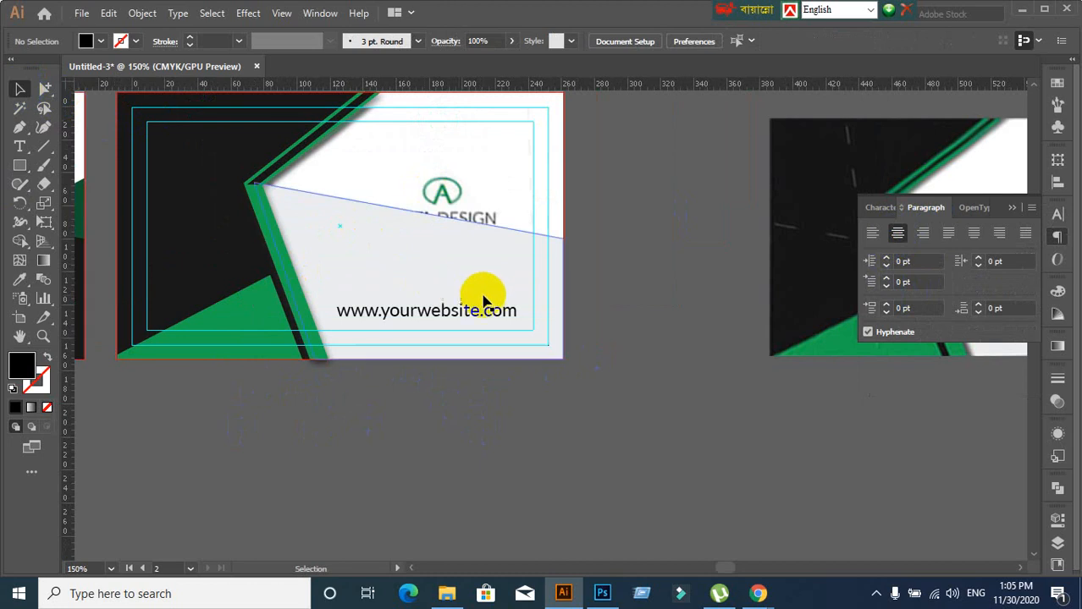
drag(482, 300, 254, 302)
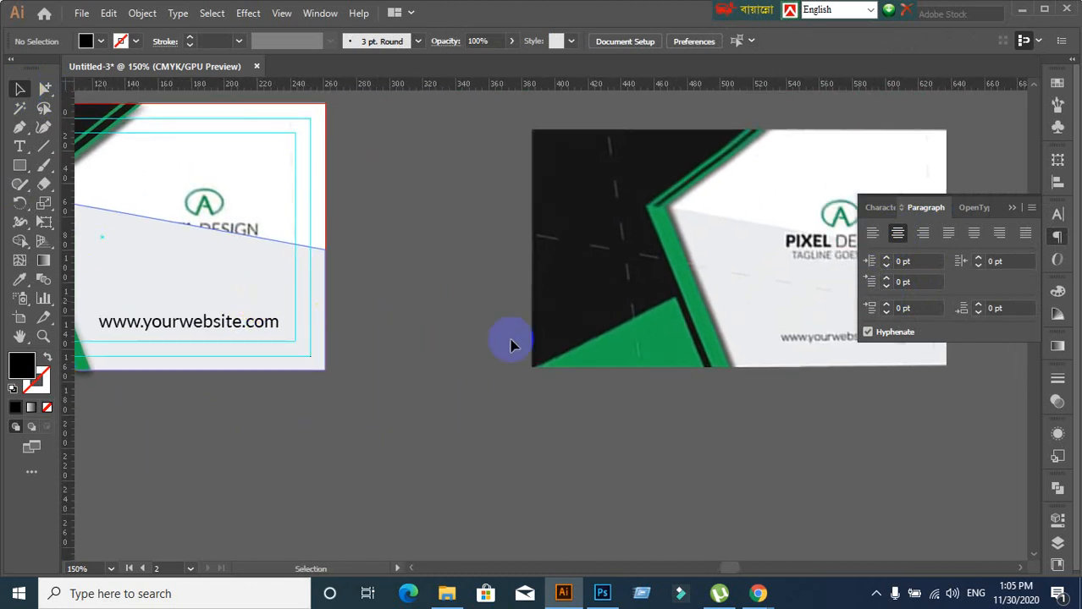
click(23, 167)
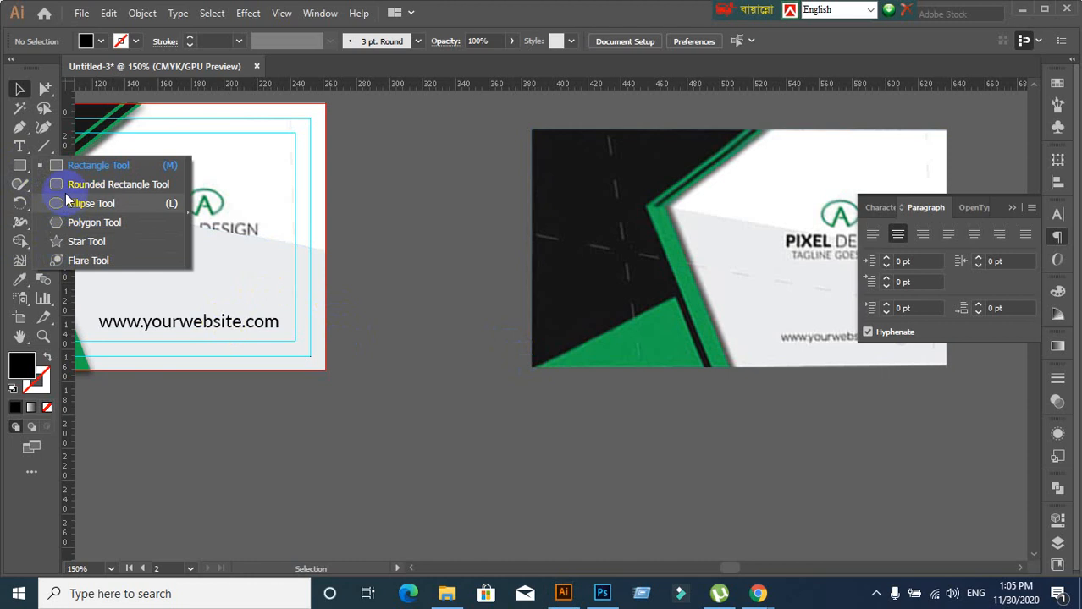
click(72, 165)
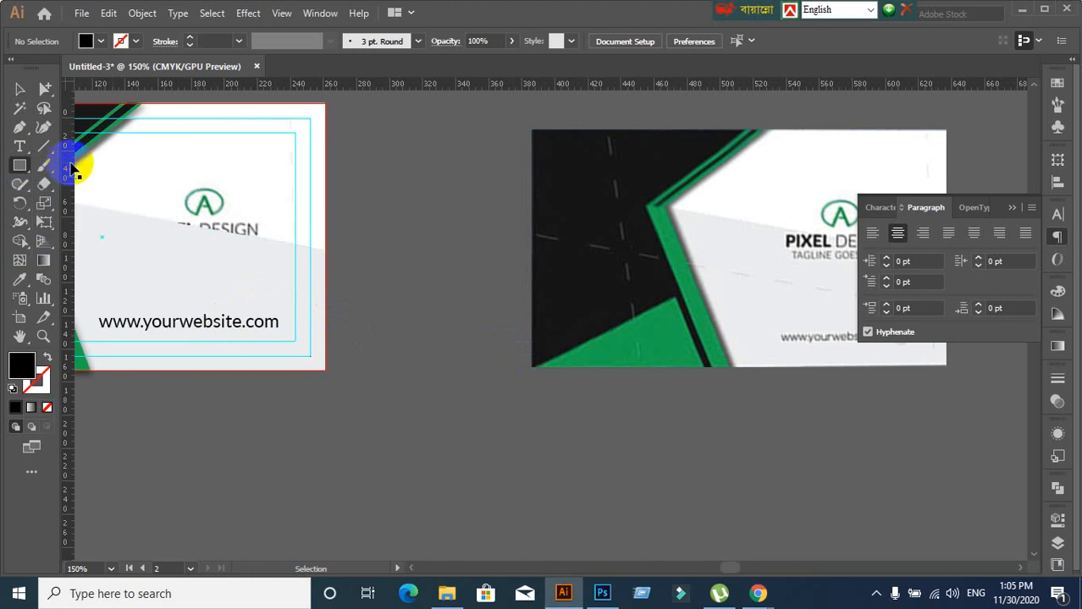
click(435, 184)
click(440, 299)
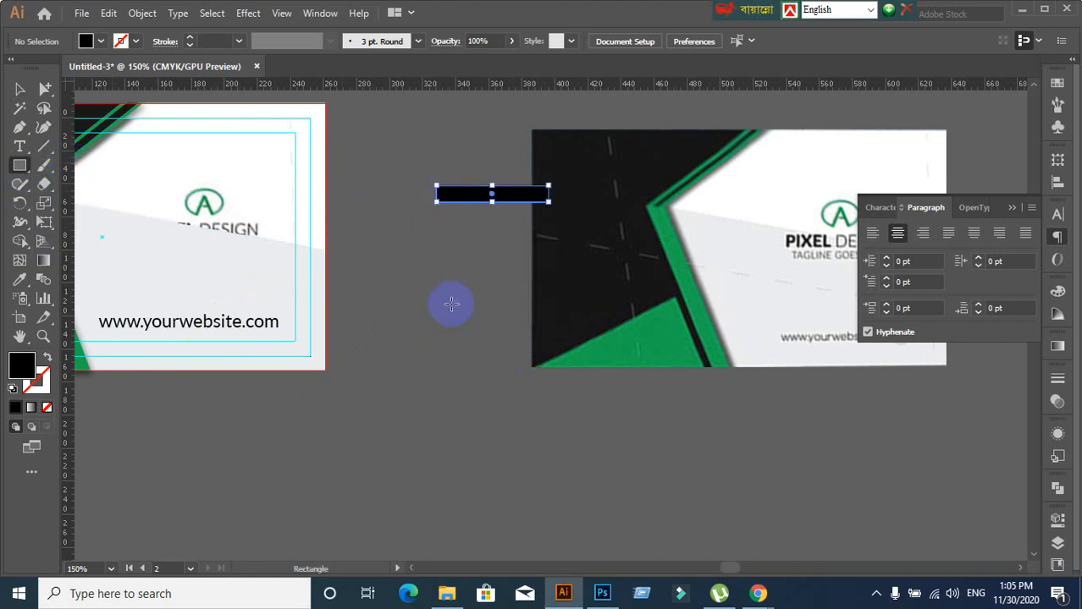
key(Delete)
Draw a black-outlined square, shrink it, and Alt-drag an offset duplicate
drag(383, 195, 455, 266)
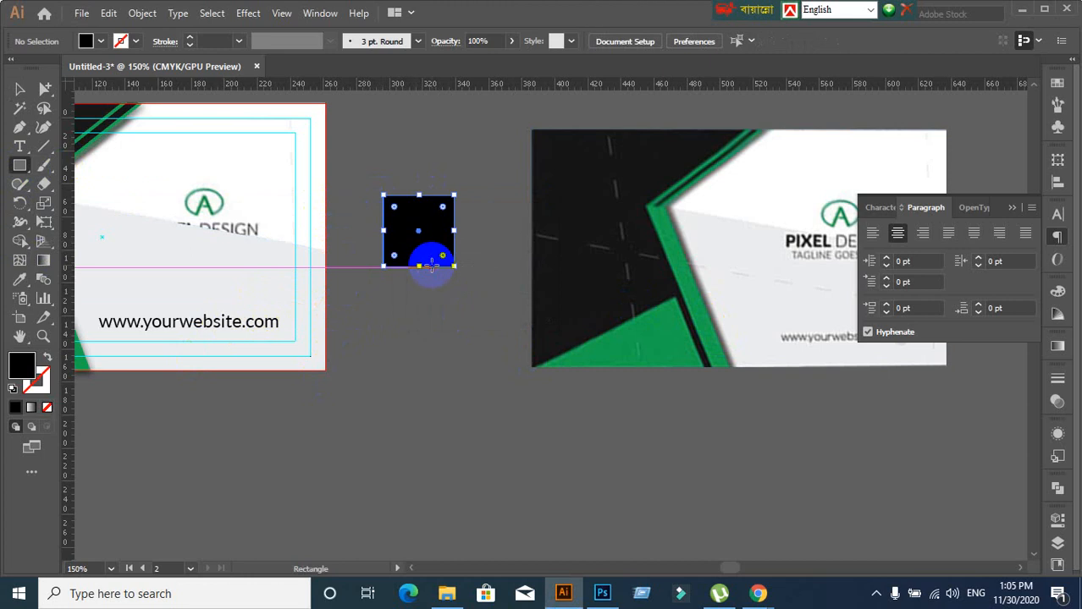
click(47, 356)
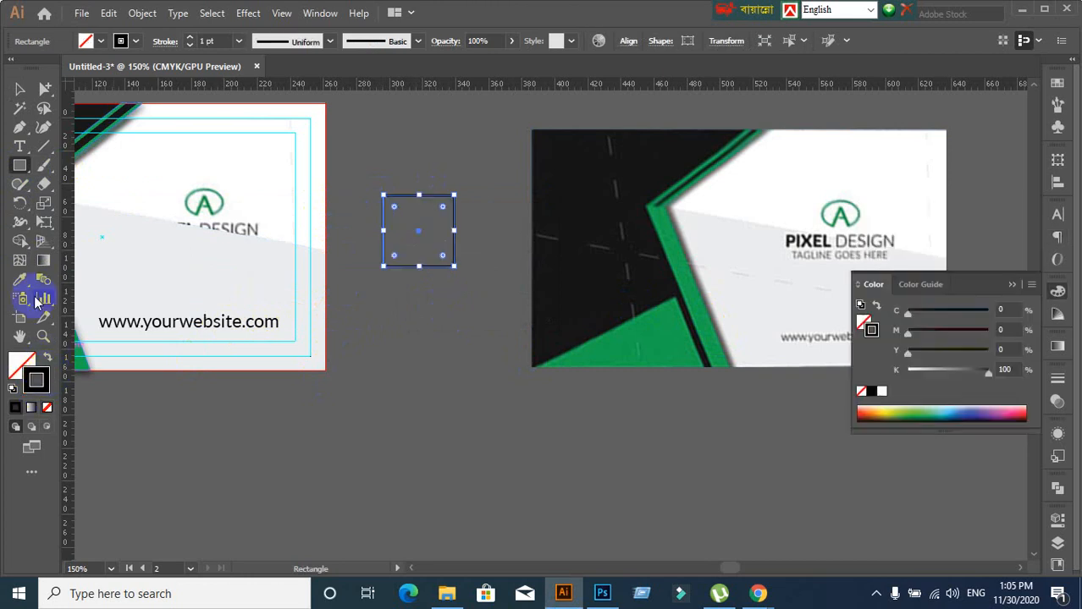
click(19, 90)
drag(454, 267, 410, 223)
click(453, 344)
scroll(441, 322, up, 1)
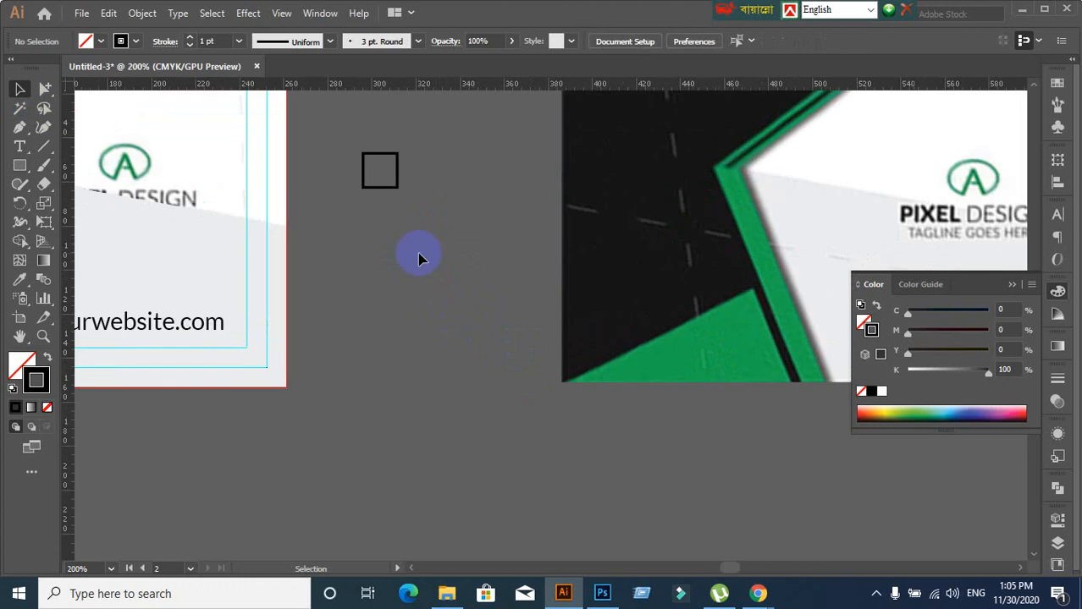
click(389, 190)
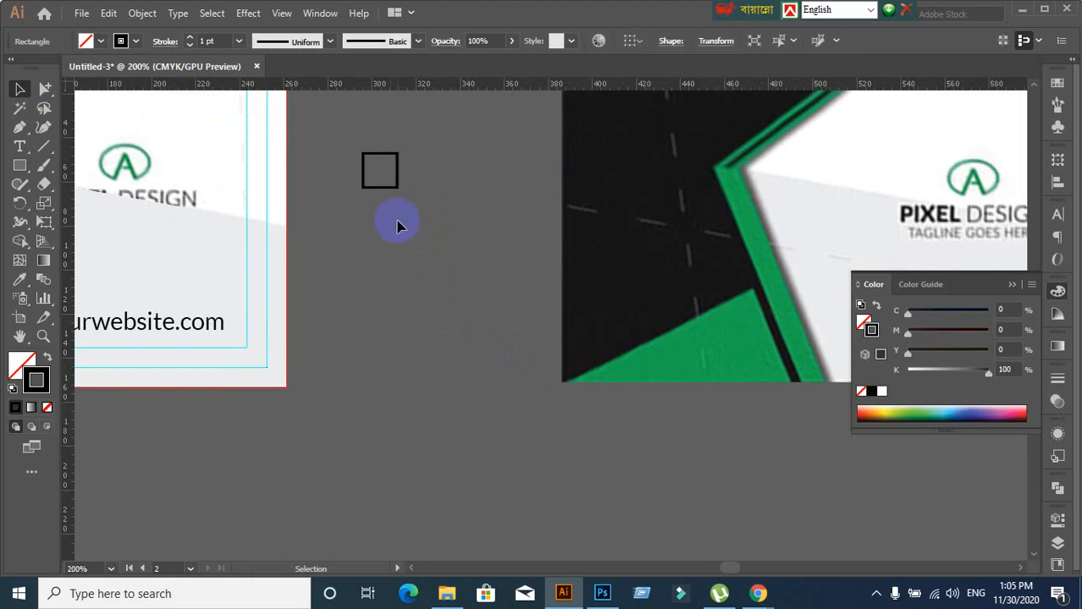
click(399, 227)
click(402, 196)
scroll(391, 202, up, 3)
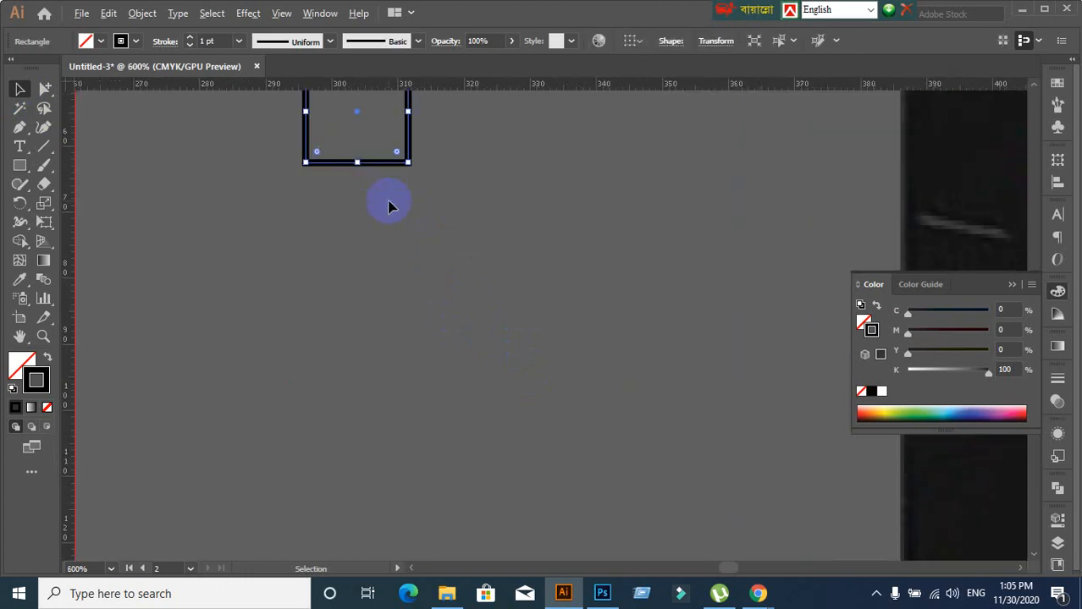
drag(394, 166, 436, 219)
Scale both squares down together and move them onto the card's logo circle
scroll(499, 317, down, 2)
click(505, 327)
drag(350, 194, 503, 315)
drag(478, 268, 453, 242)
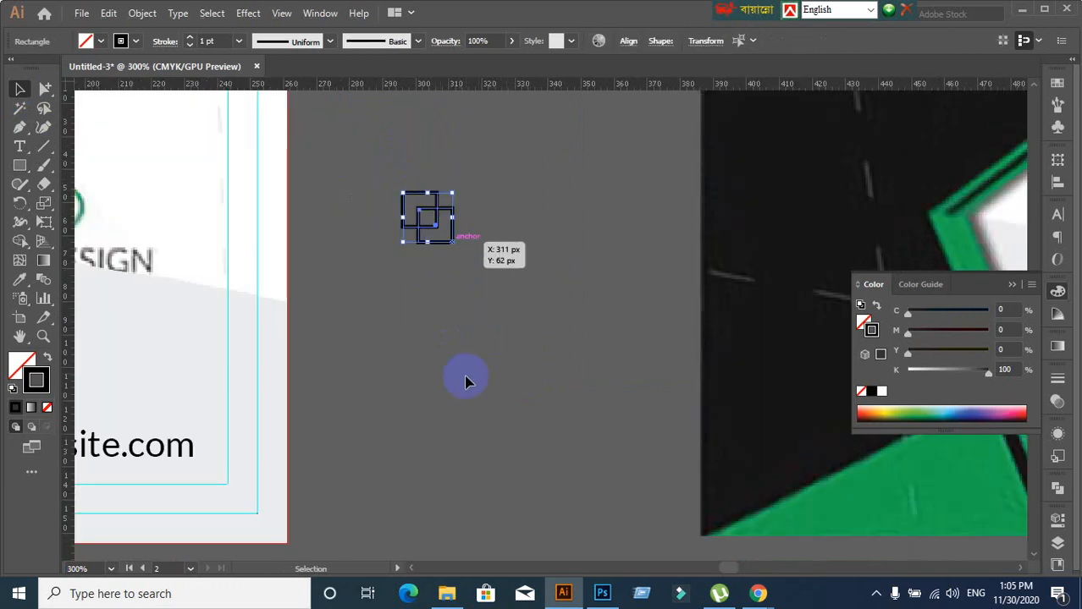
scroll(466, 382, down, 2)
drag(455, 412, 482, 331)
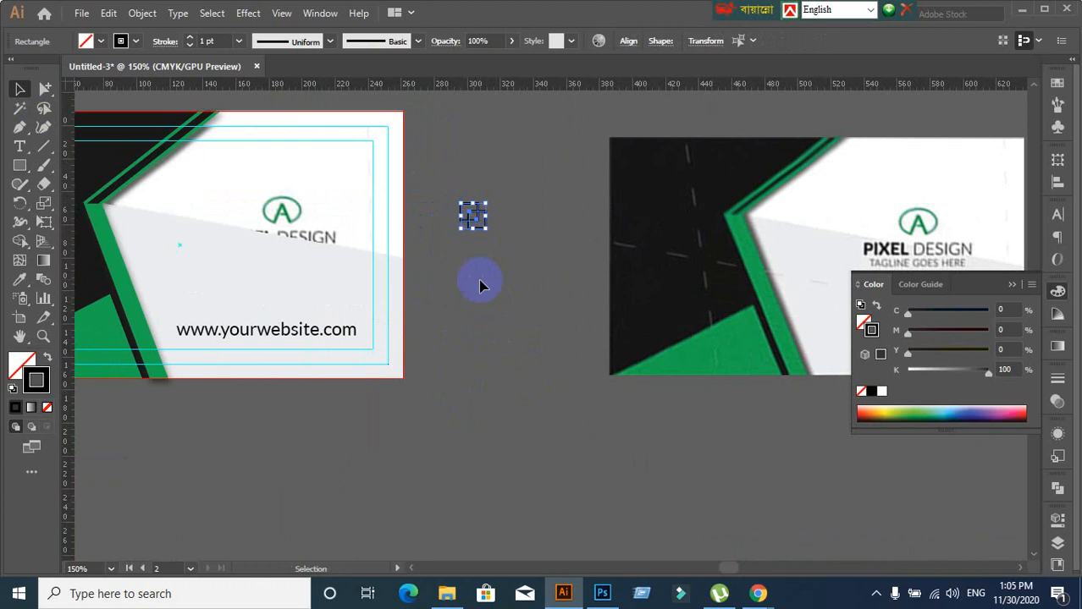
scroll(479, 286, up, 1)
drag(434, 273, 499, 307)
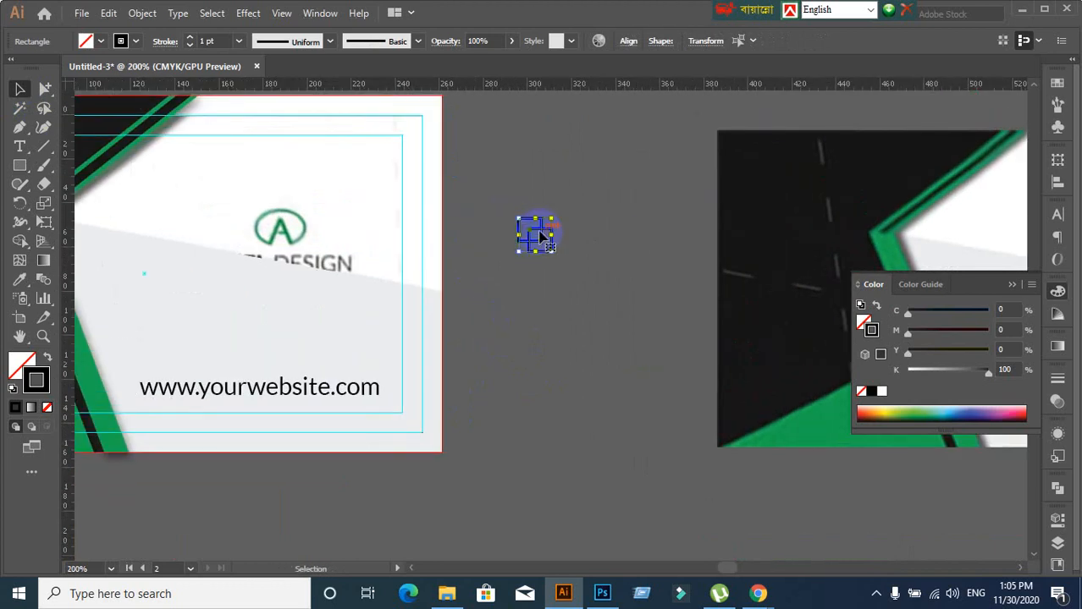
drag(542, 237, 282, 227)
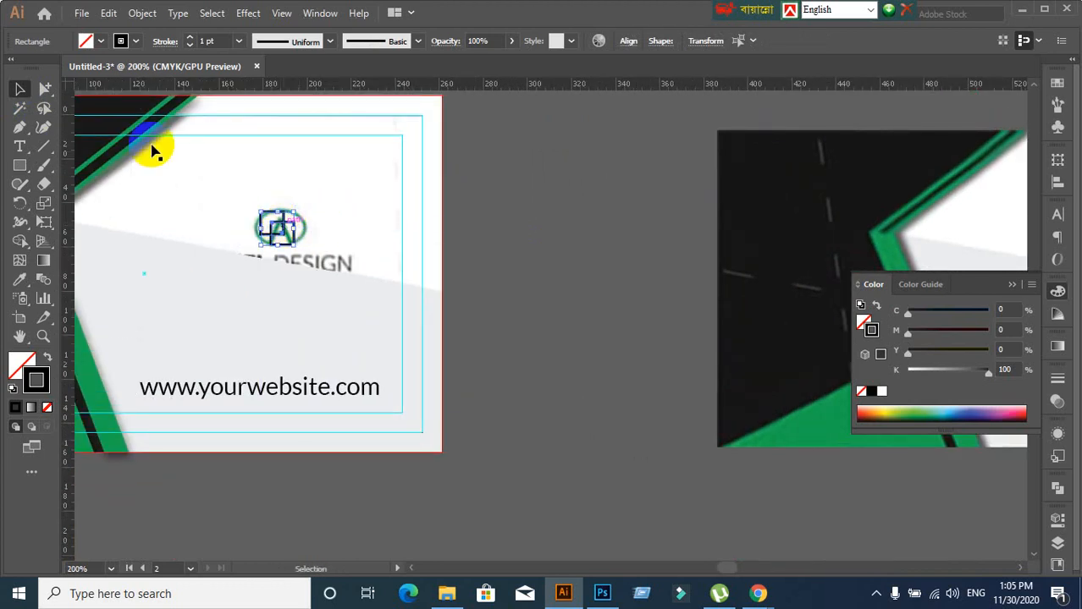
Expand the two squares' fill and stroke into solid shapes via Object > Expand
click(141, 13)
click(200, 192)
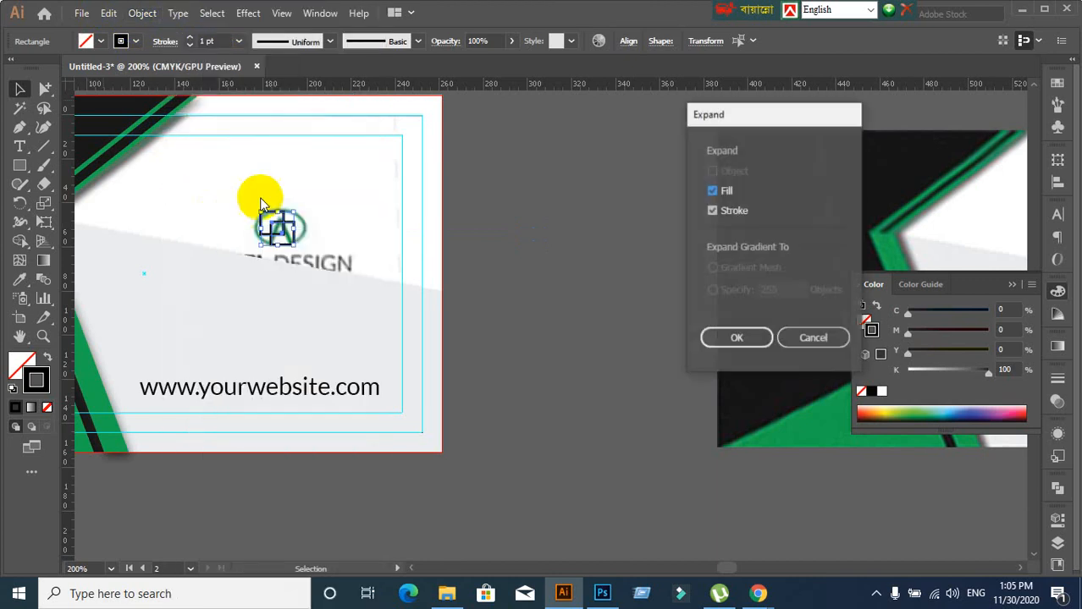
click(721, 336)
click(508, 347)
scroll(215, 371, up, 2)
scroll(343, 336, down, 3)
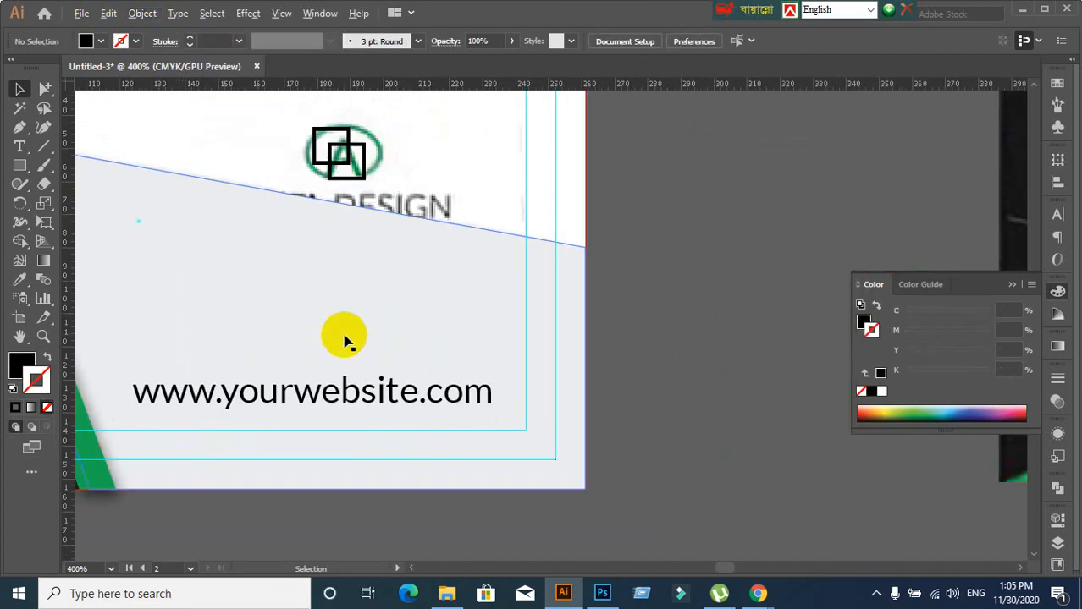
scroll(560, 351, down, 3)
scroll(394, 314, up, 2)
Delete the gray overlay shape covering the card
click(280, 314)
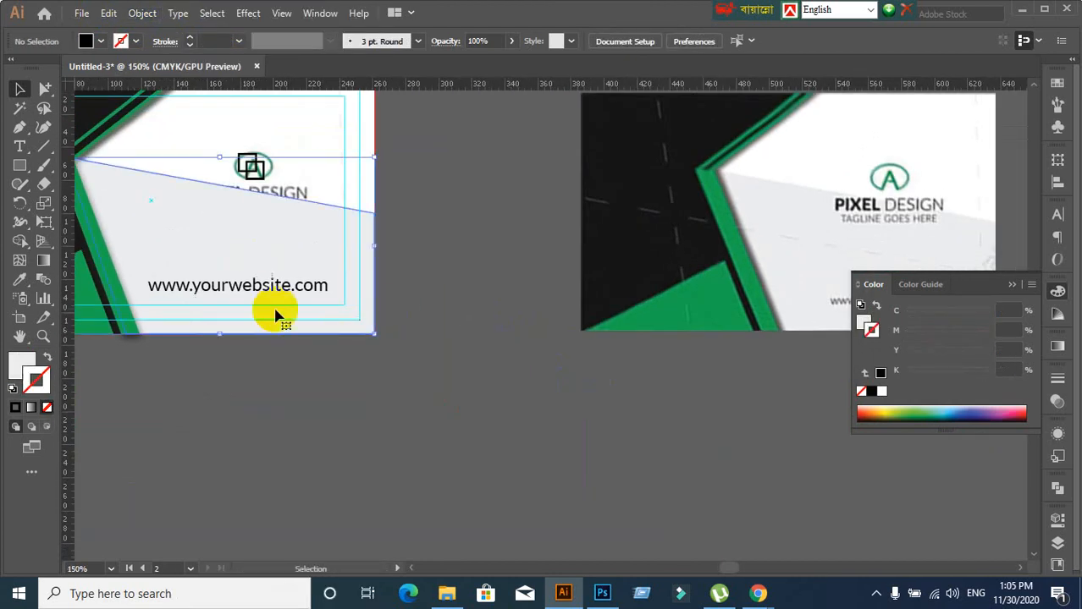
key(Delete)
scroll(293, 325, down, 1)
scroll(234, 385, up, 1)
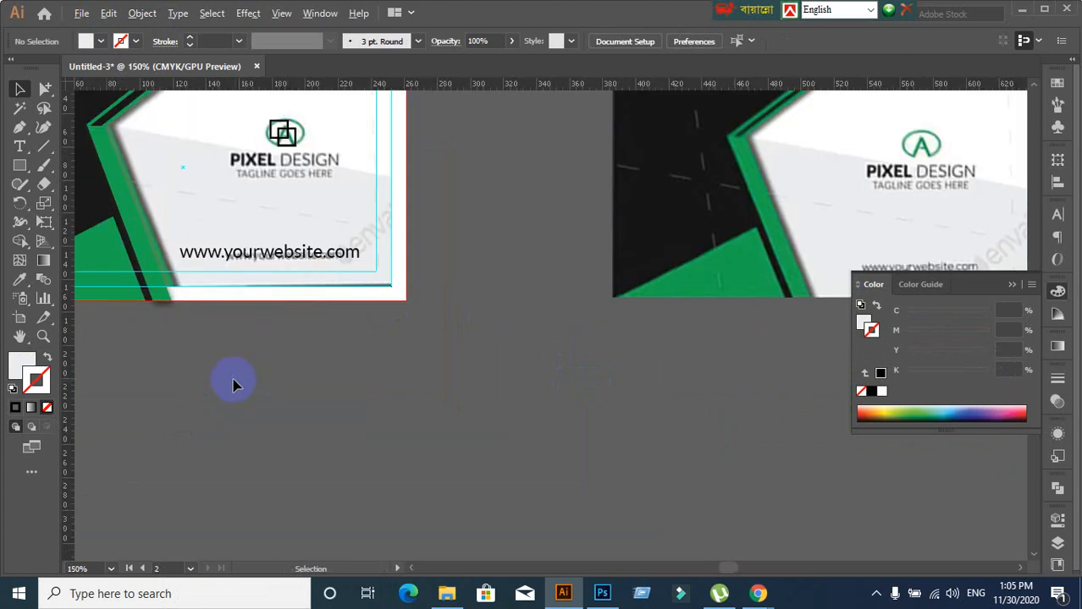
drag(206, 317, 334, 391)
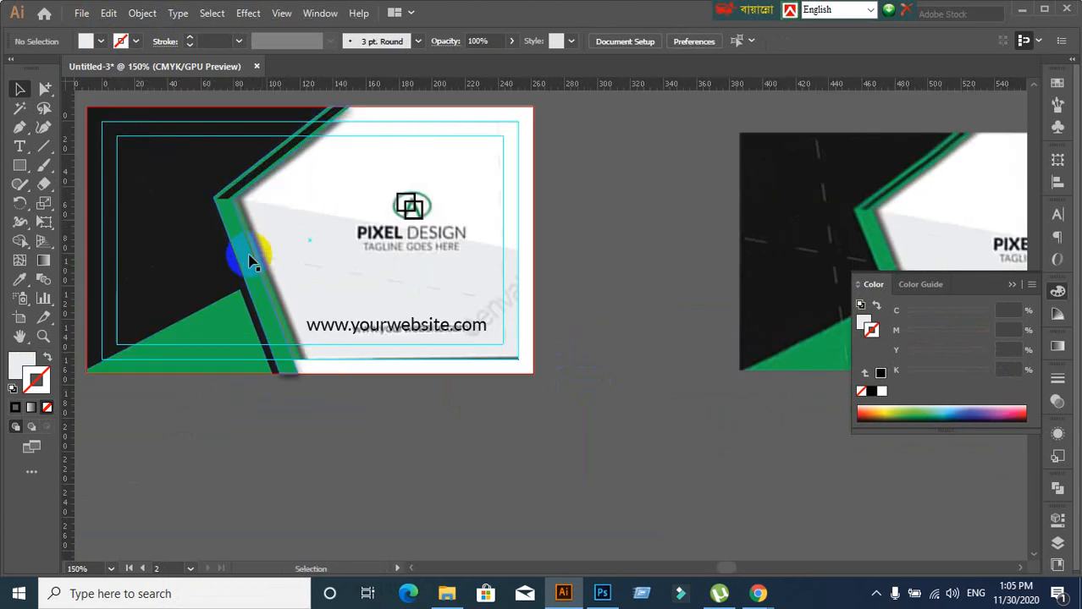
click(44, 130)
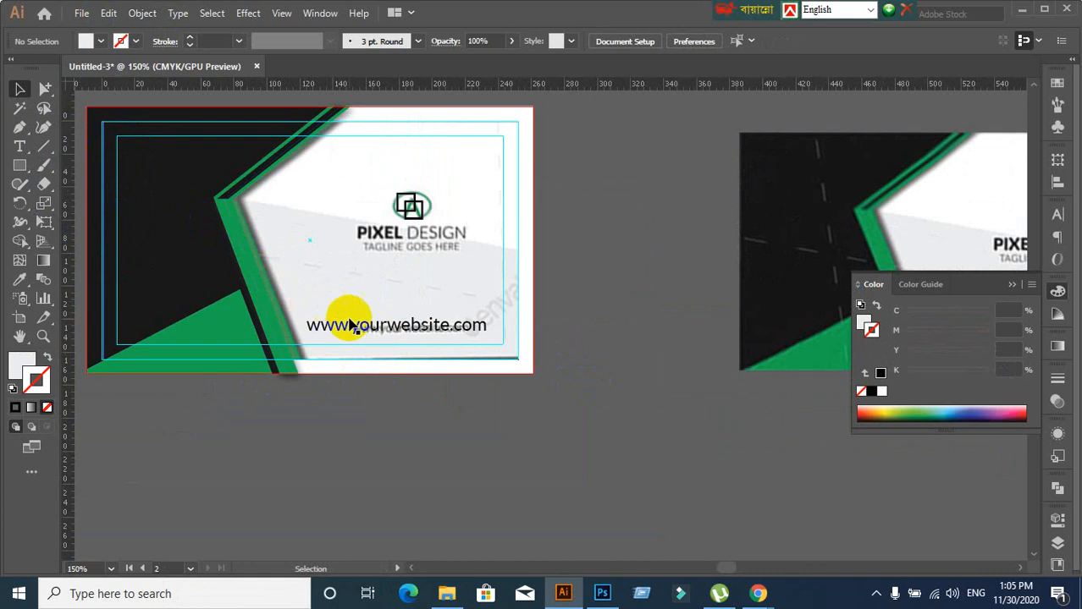
Type a new 'pixel design' text line on the card
click(20, 147)
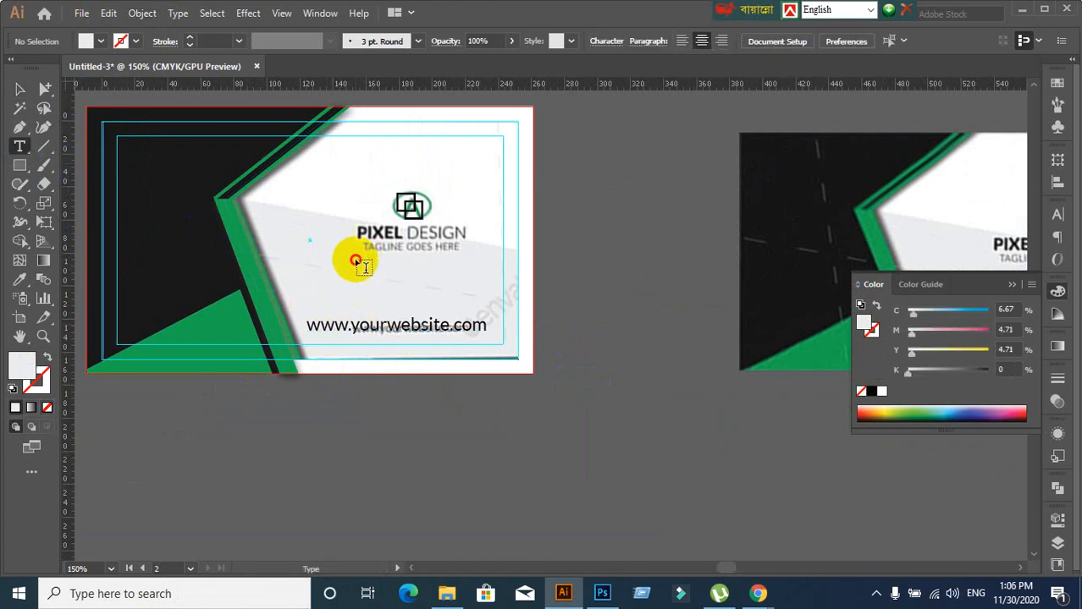
click(306, 258)
text(p)
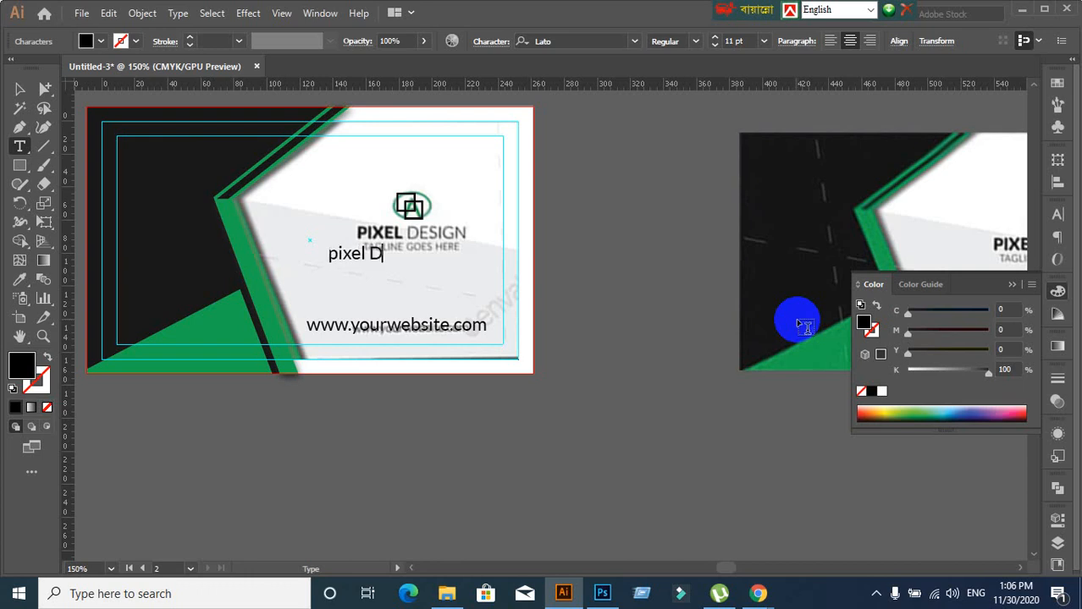
text(ixel design)
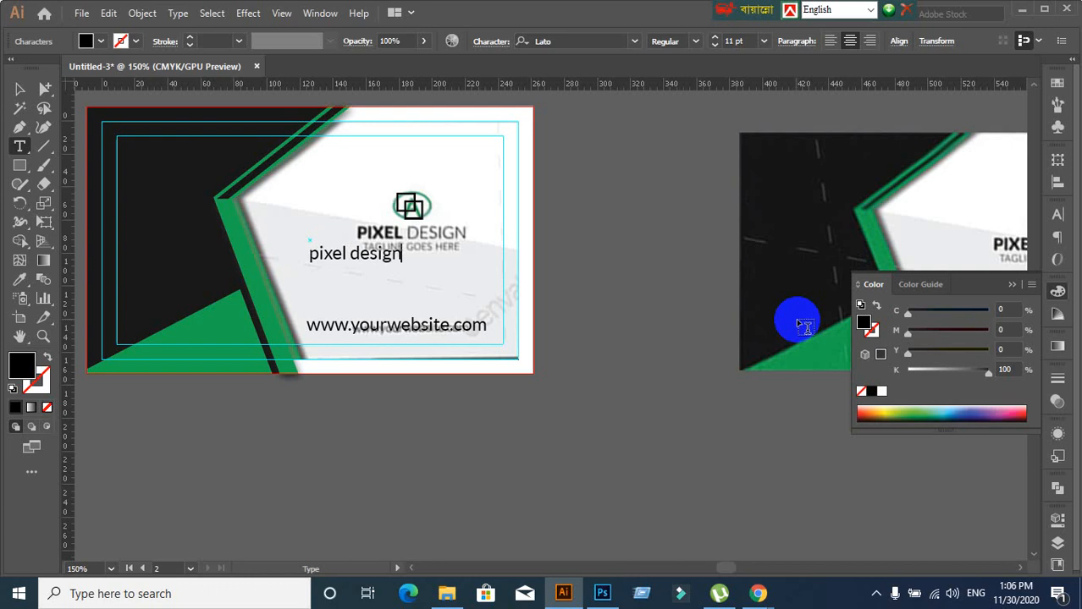
click(20, 89)
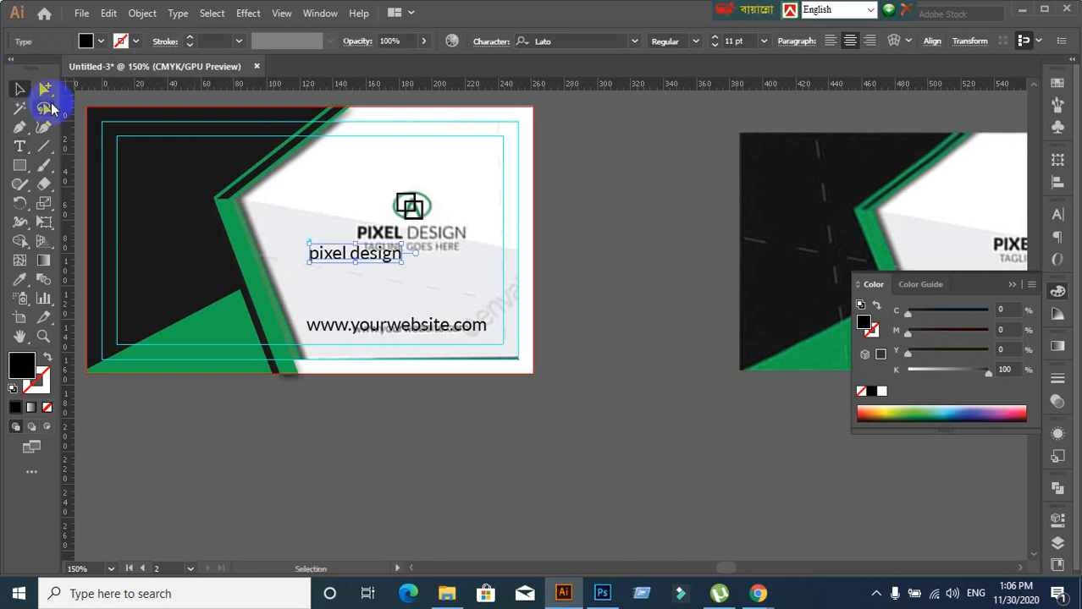
Set the text to Lato Heavy, All Caps, at 9 pt
click(1059, 216)
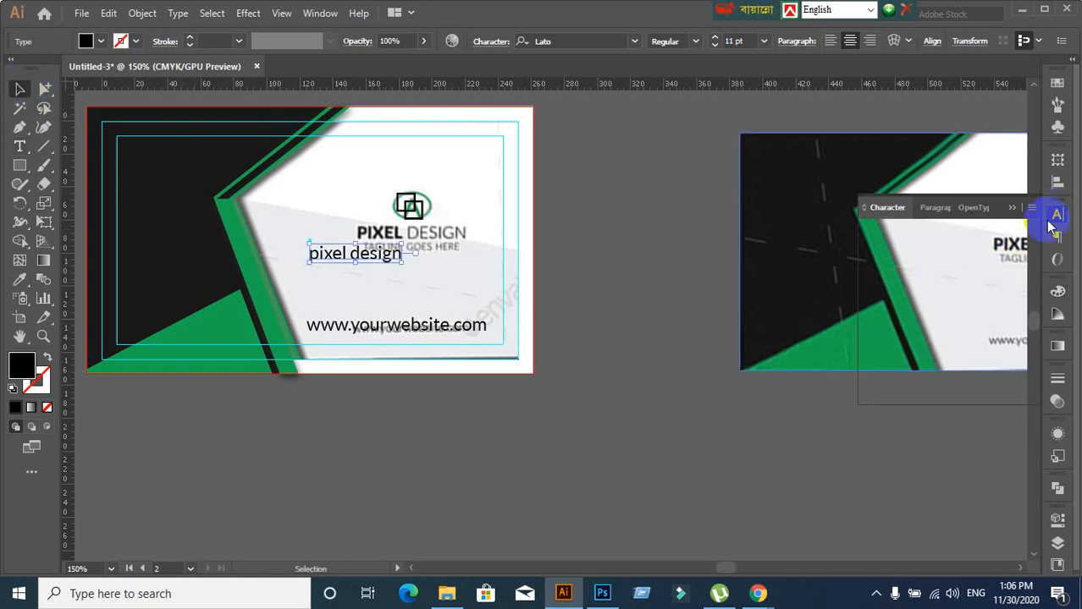
click(913, 231)
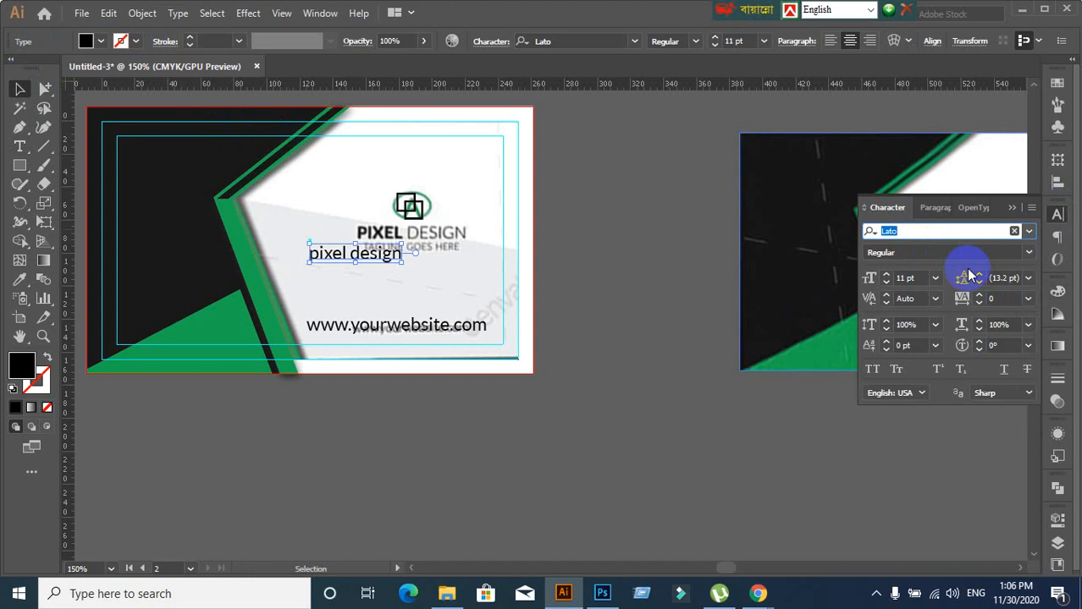
click(1029, 253)
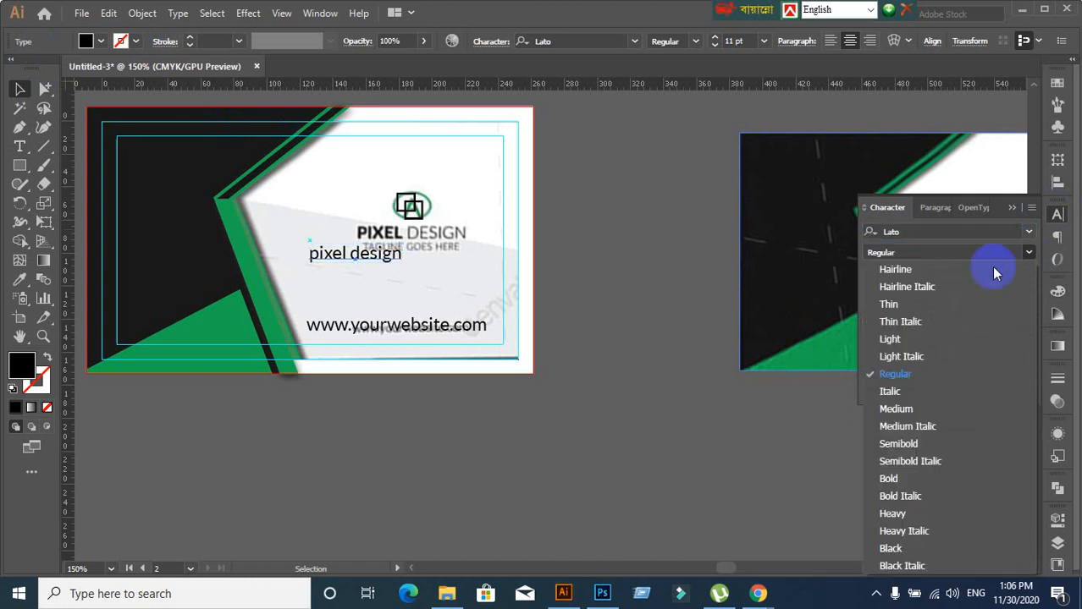
click(899, 479)
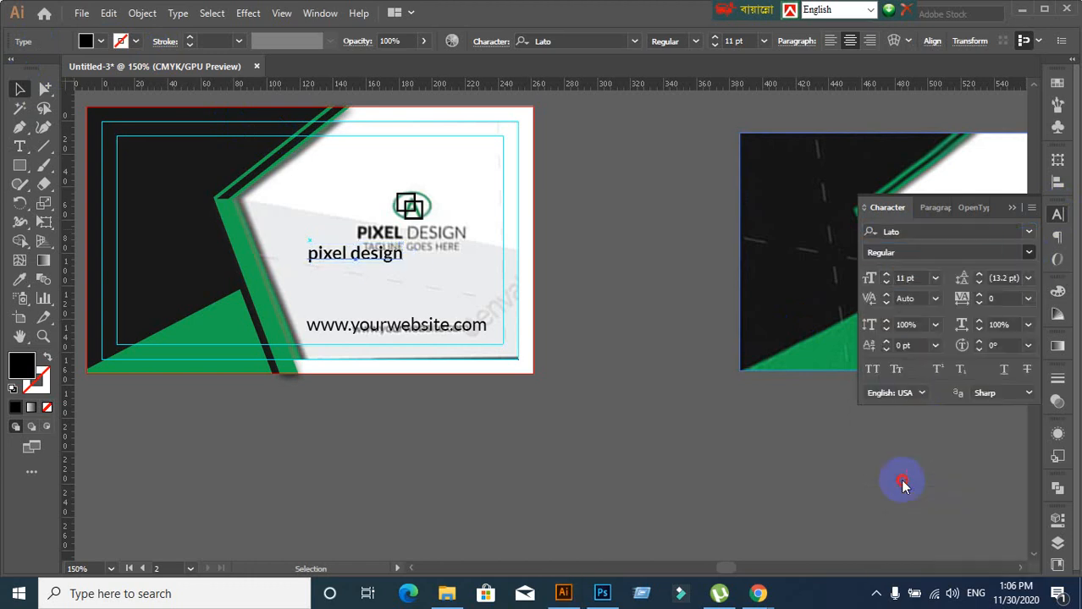
click(872, 368)
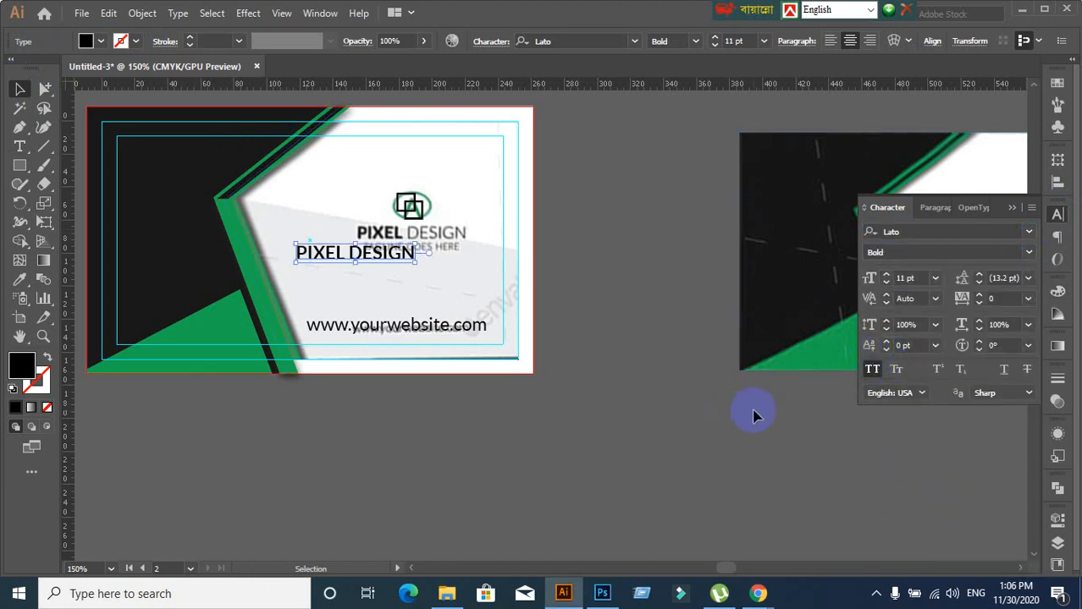
click(1035, 255)
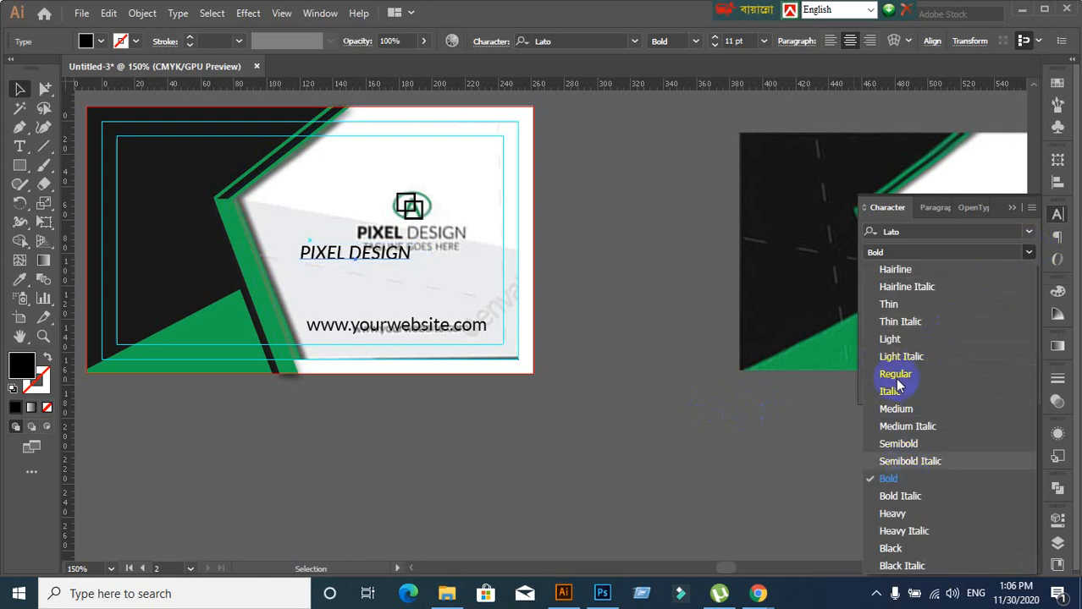
click(893, 514)
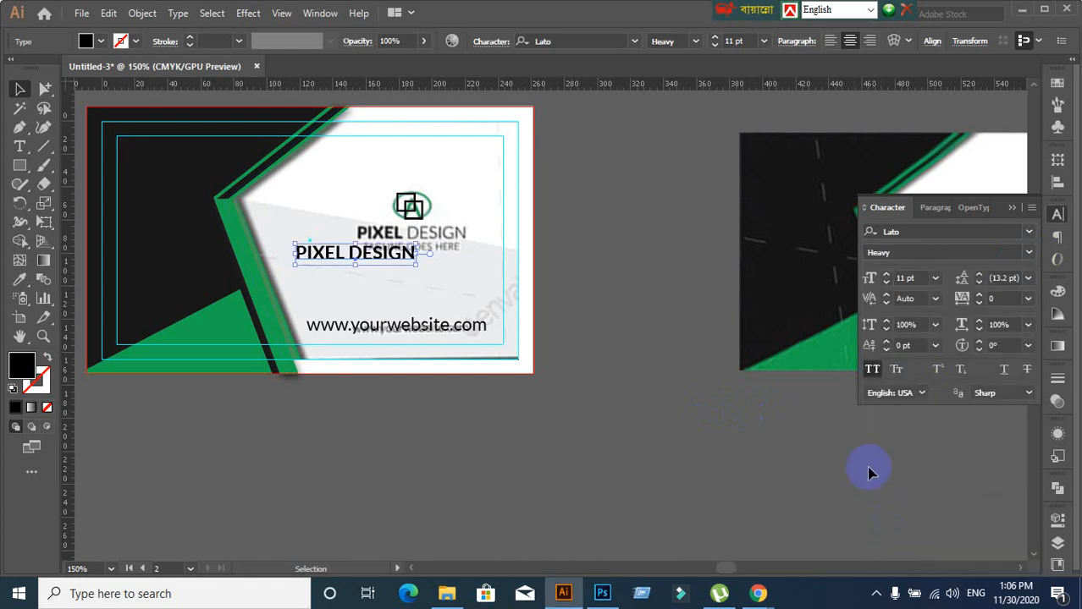
click(924, 233)
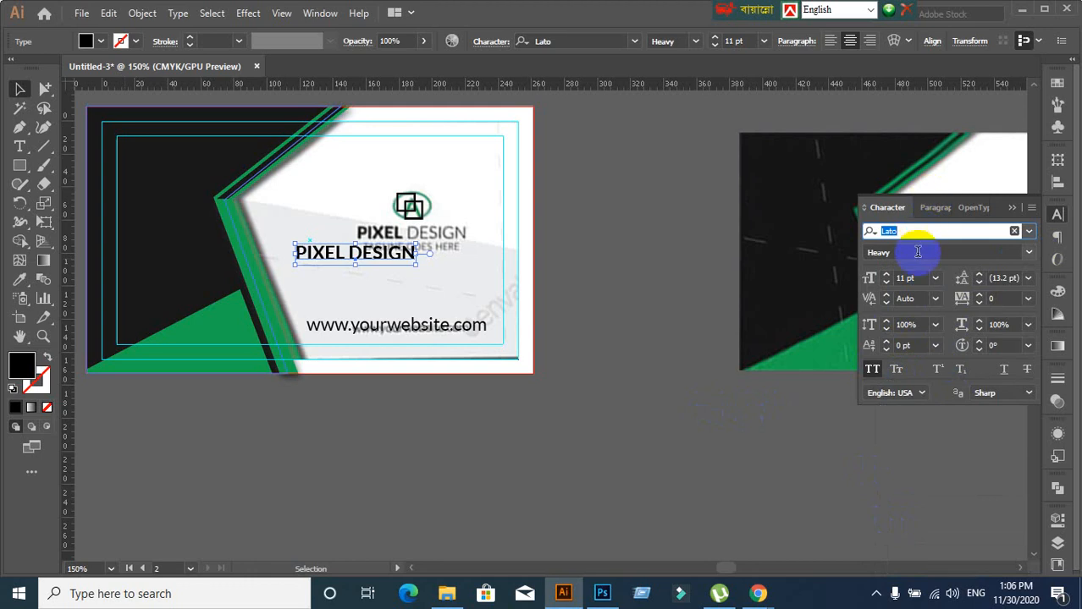
click(912, 278)
text(9)
key(Return)
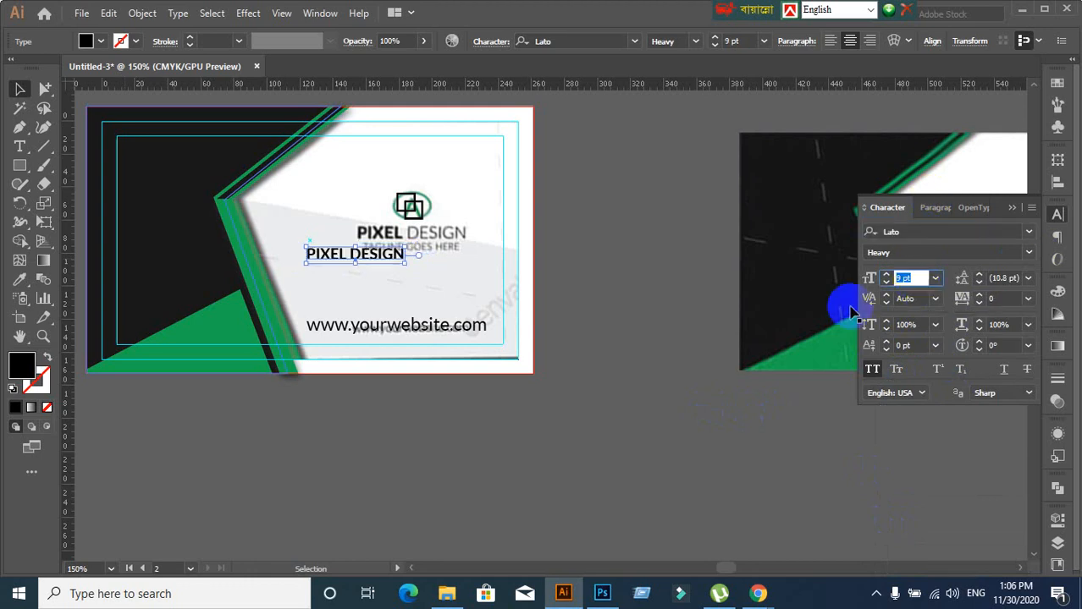
click(628, 424)
scroll(247, 362, up, 1)
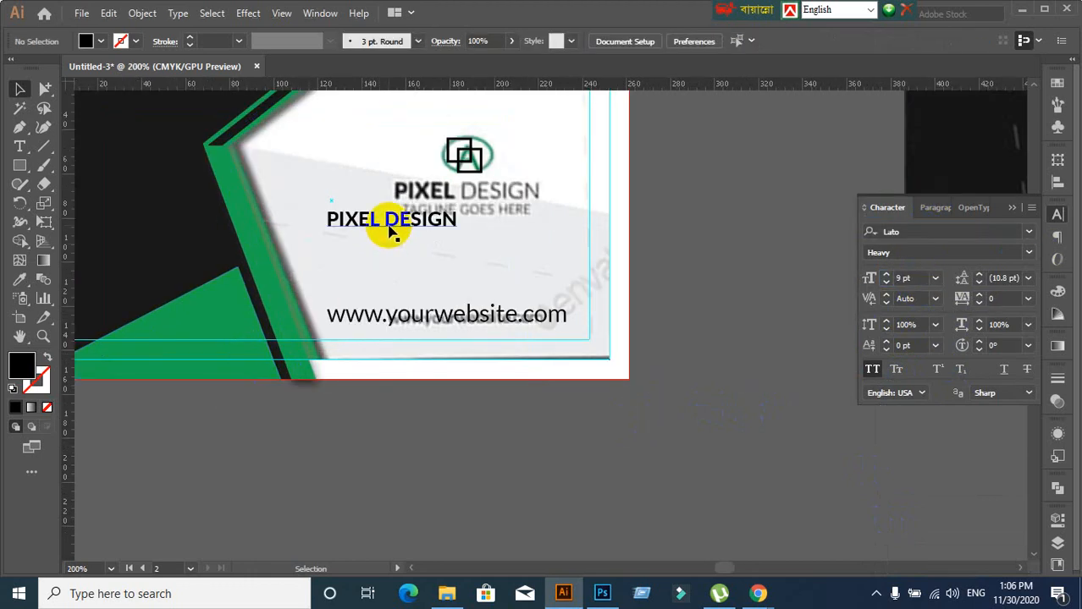
Move PIXEL DESIGN onto the logo text under the icon, raise its size toward 10 pt and align it
drag(390, 228, 460, 203)
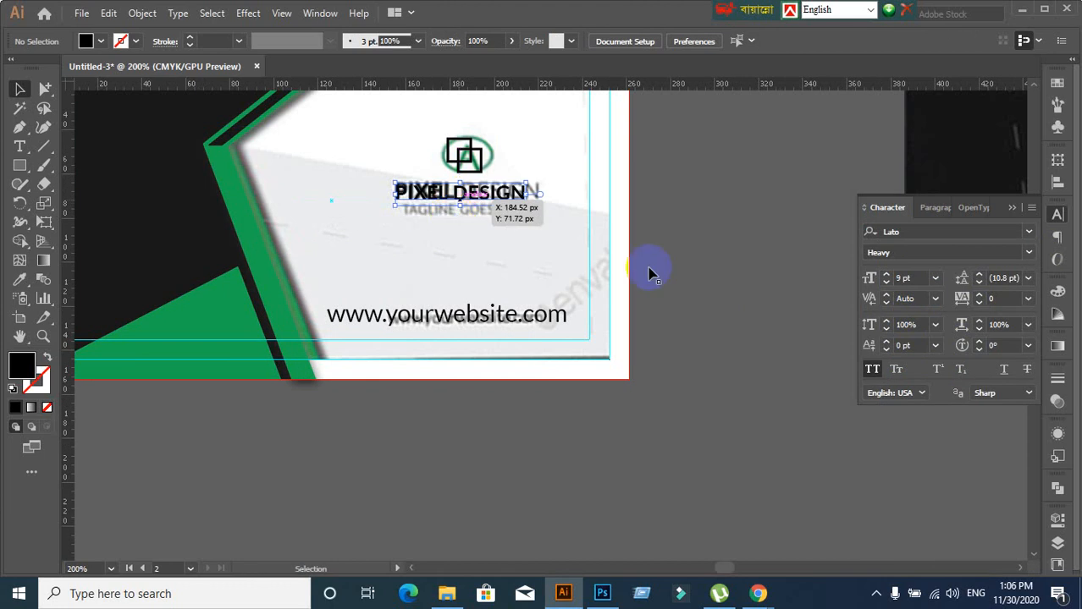
click(925, 208)
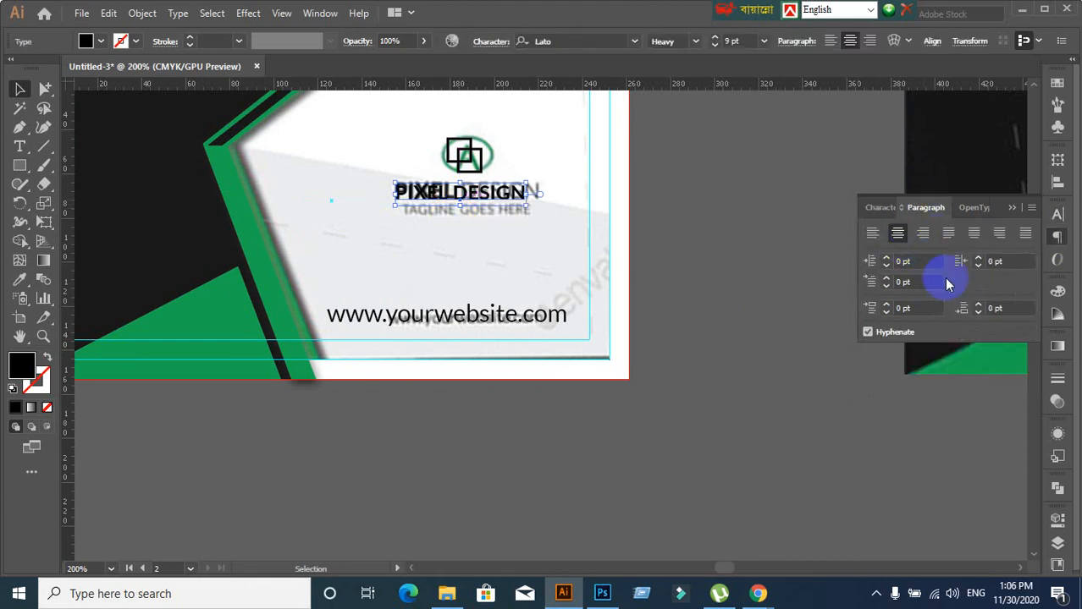
click(881, 207)
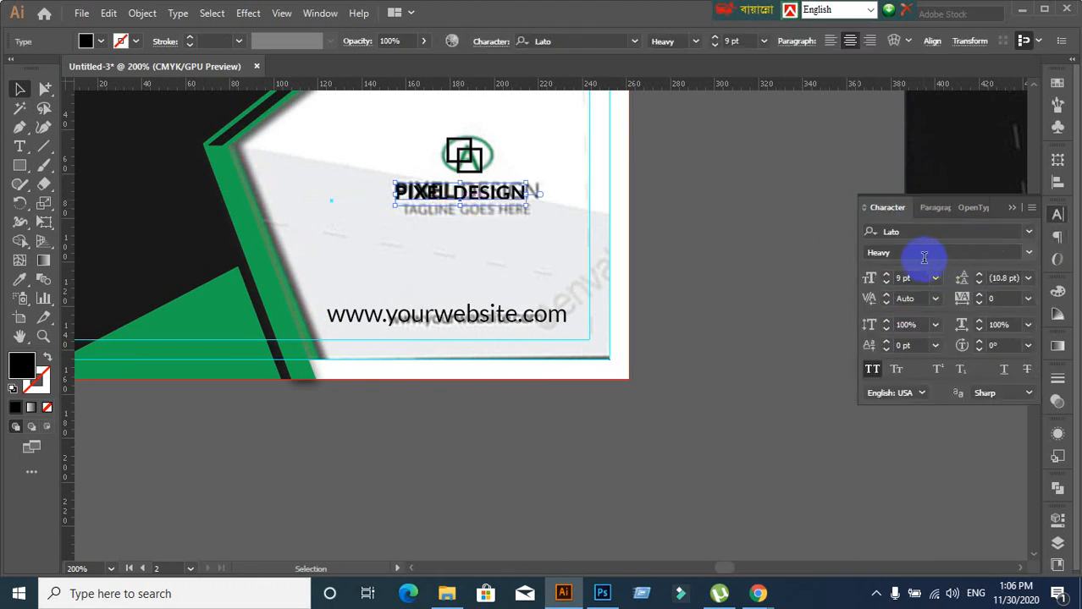
key(Up)
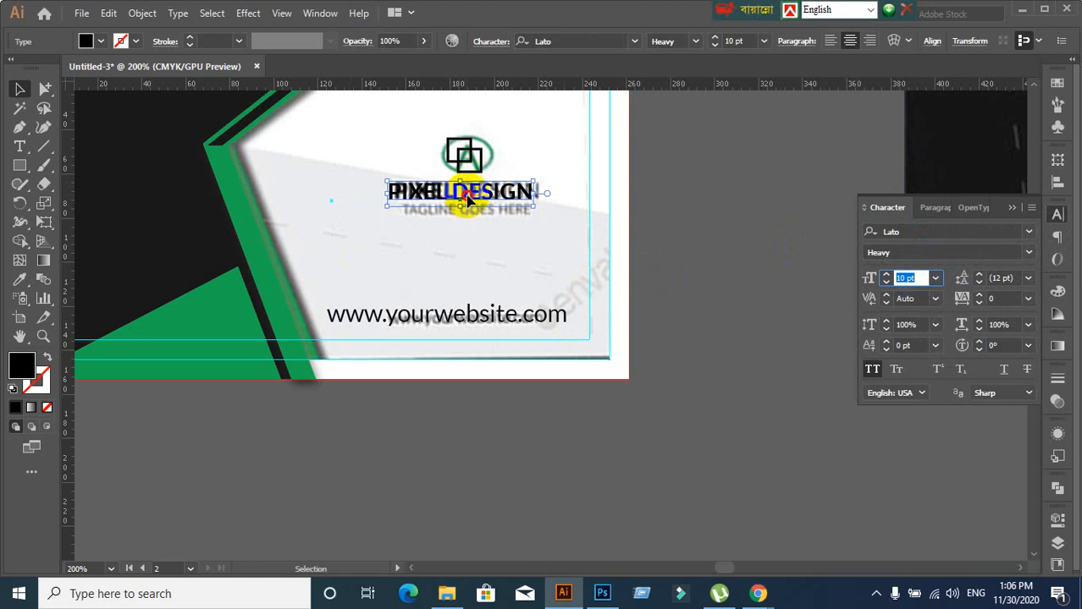
drag(468, 199, 474, 199)
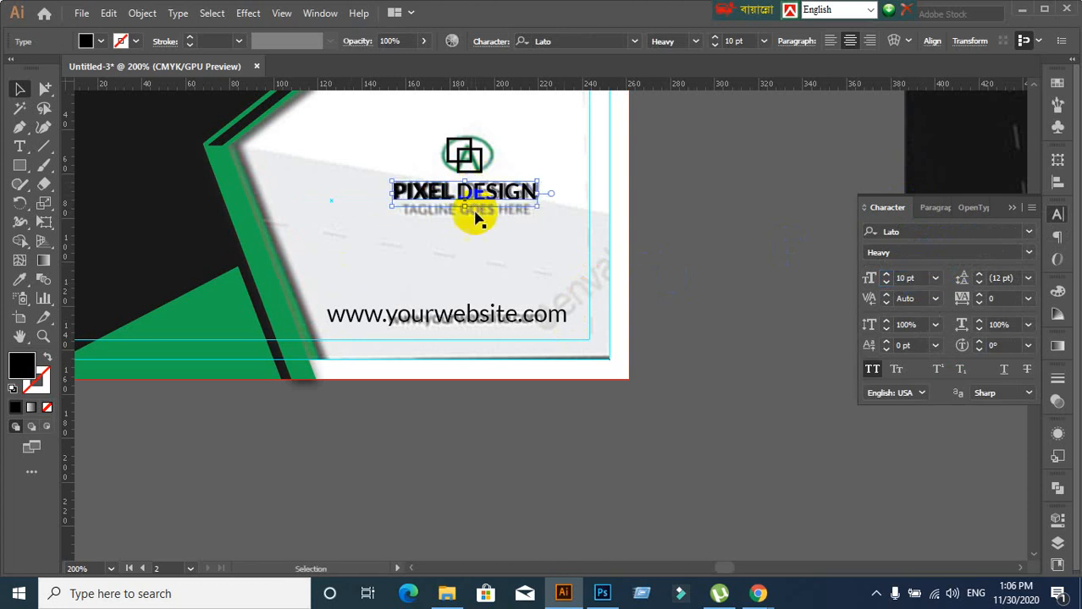
Set PIXEL DESIGN in Nexa Bold and lower its font size
click(922, 230)
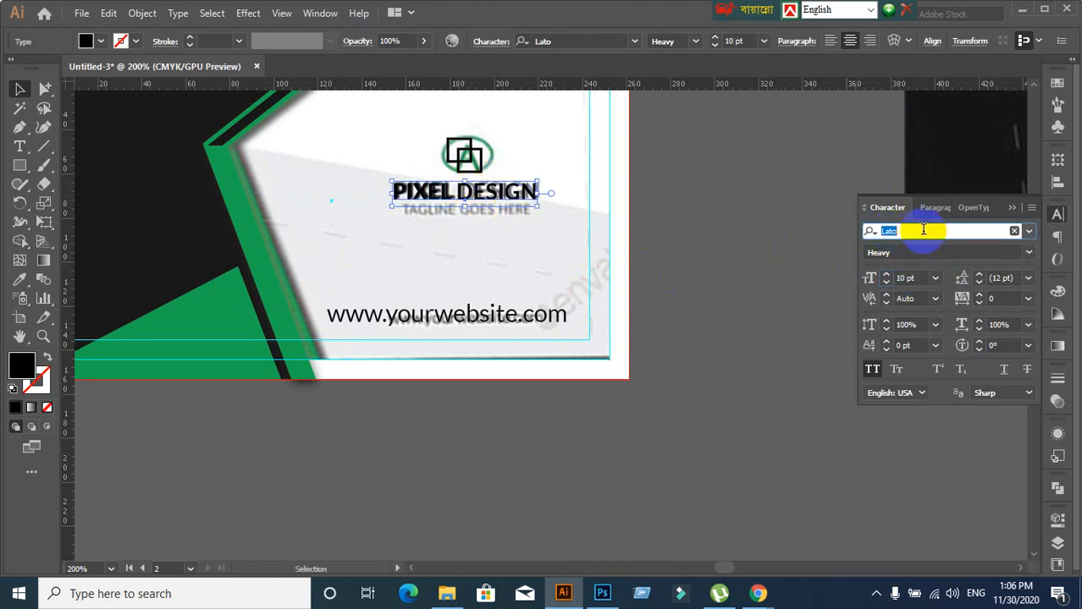
text(Nex)
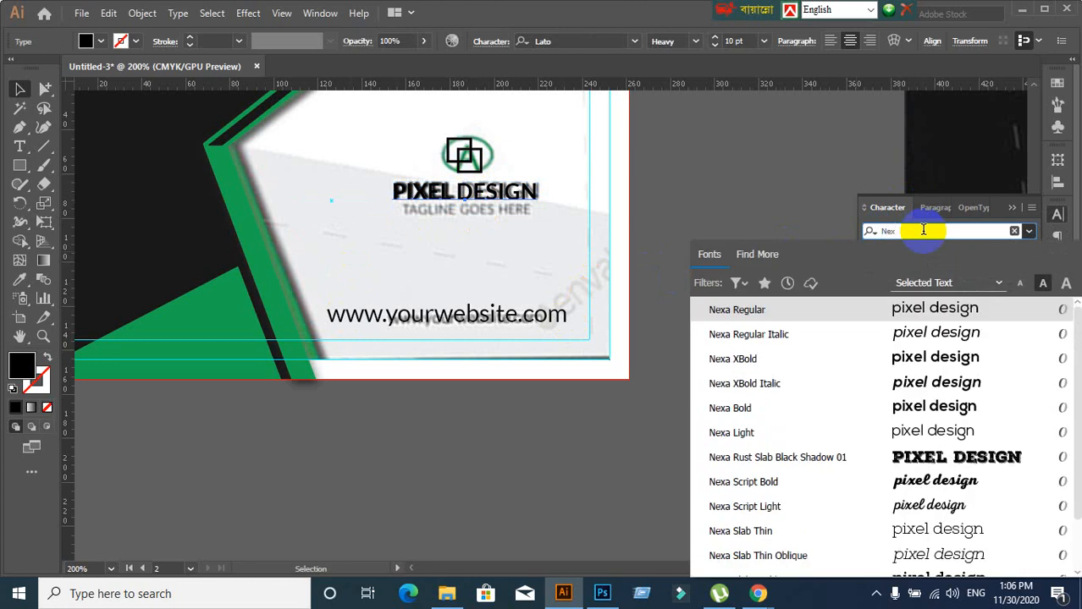
click(751, 409)
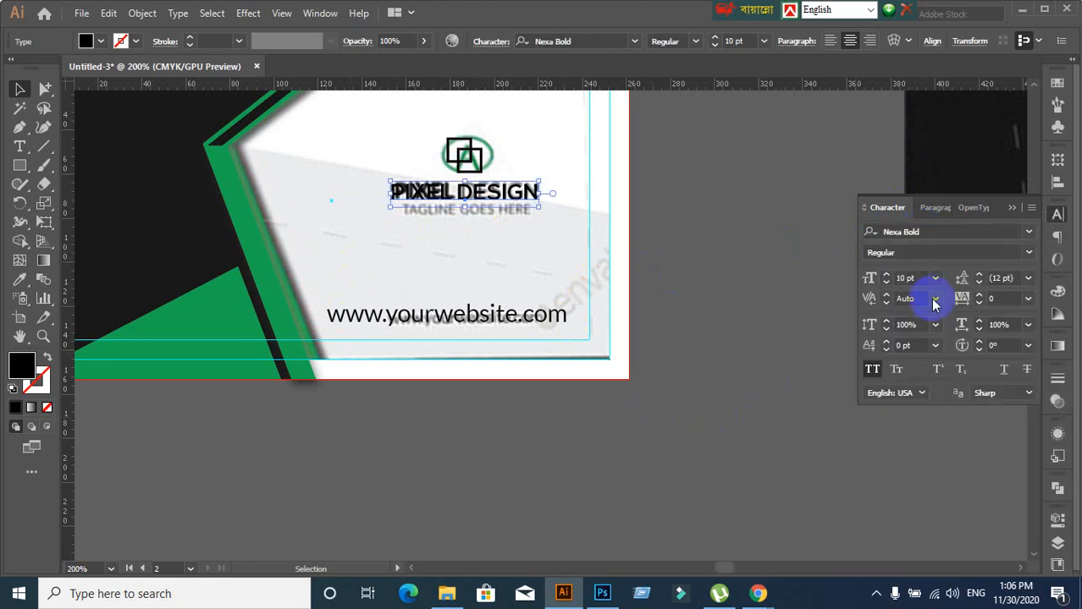
click(949, 232)
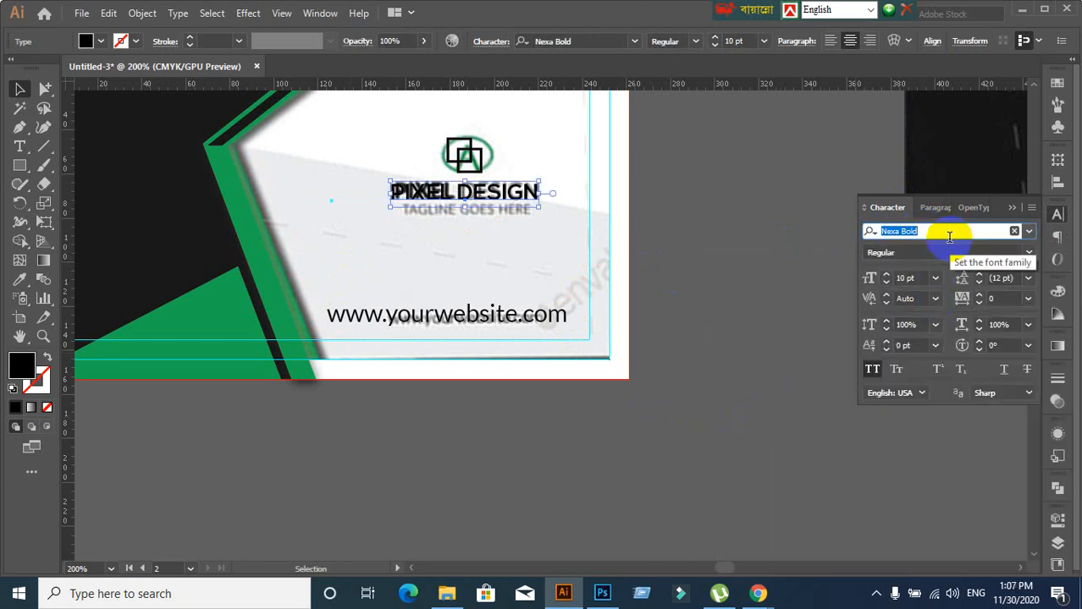
text(Ne)
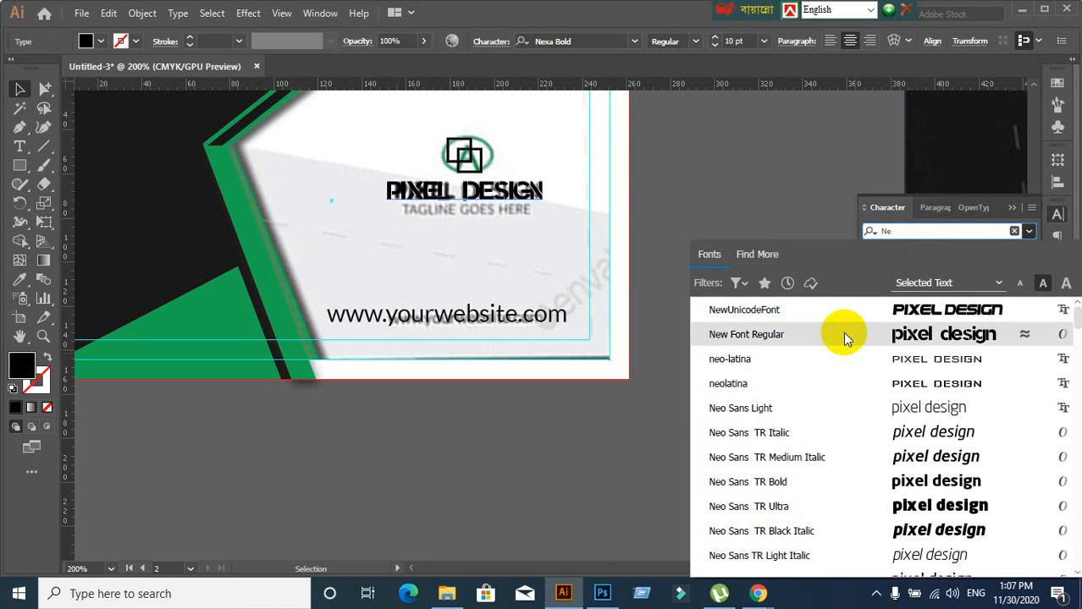
text(x)
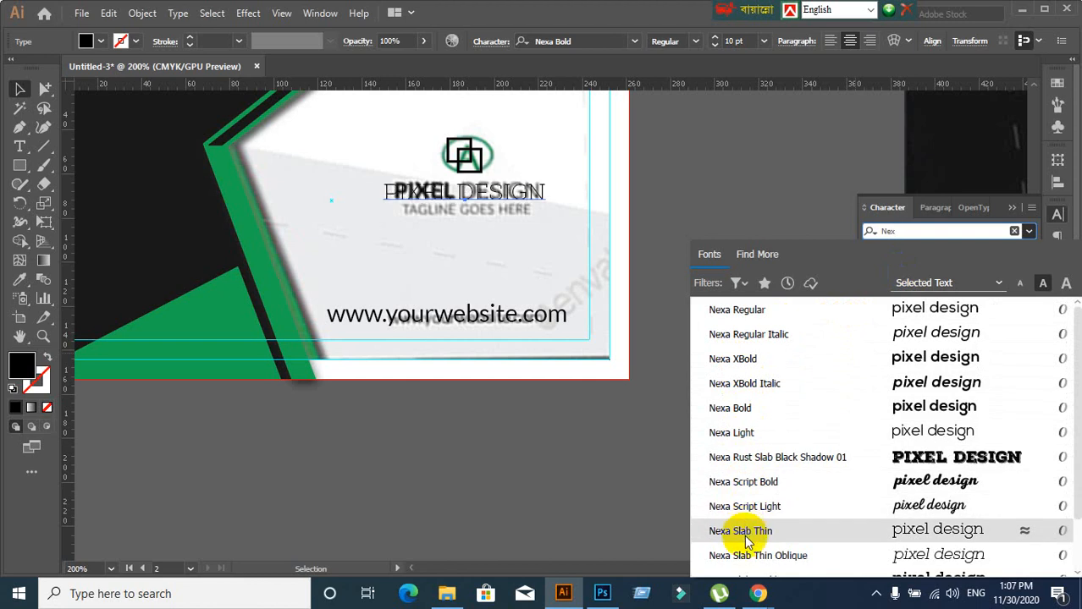
click(647, 473)
click(616, 410)
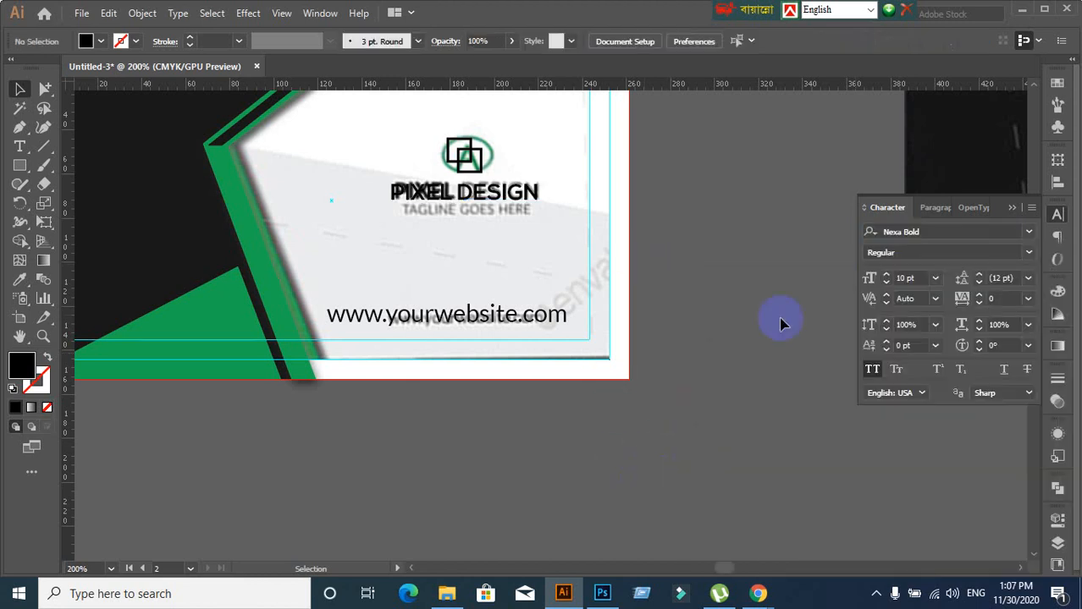
text(8)
key(Return)
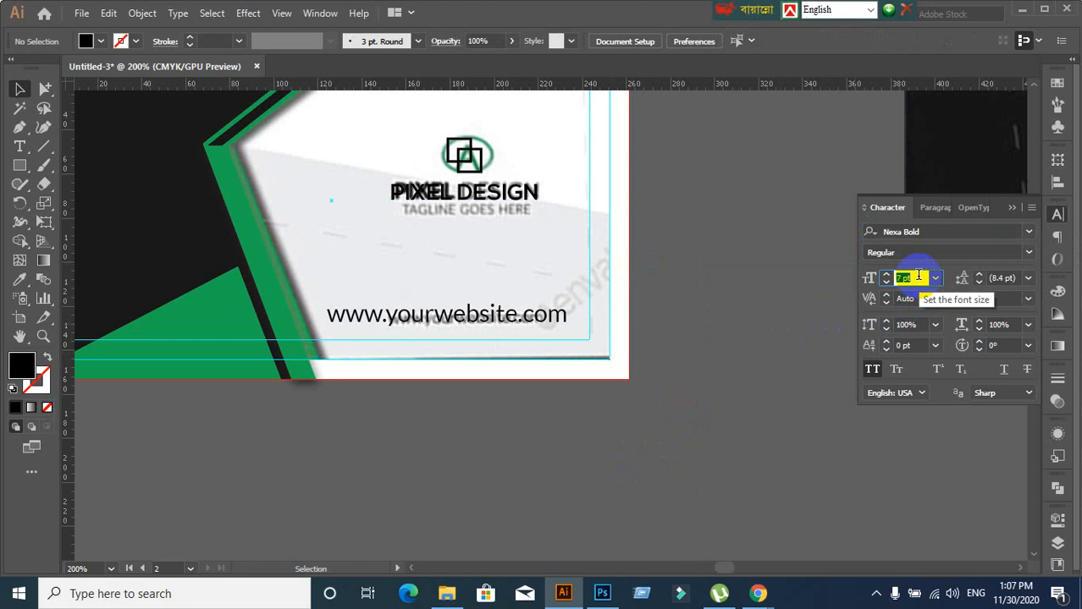
click(512, 198)
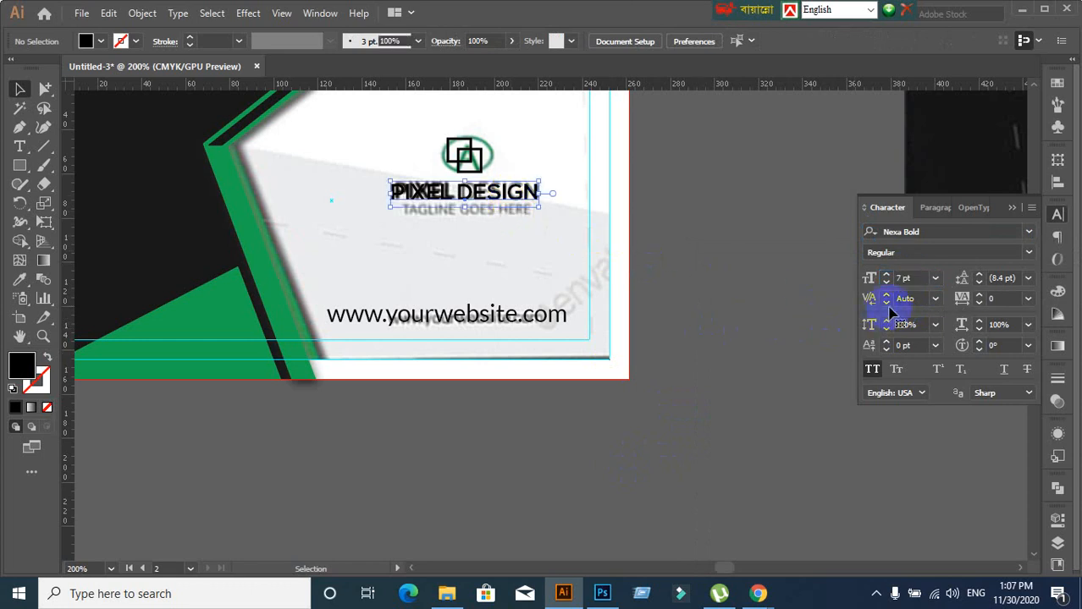
click(912, 278)
click(713, 357)
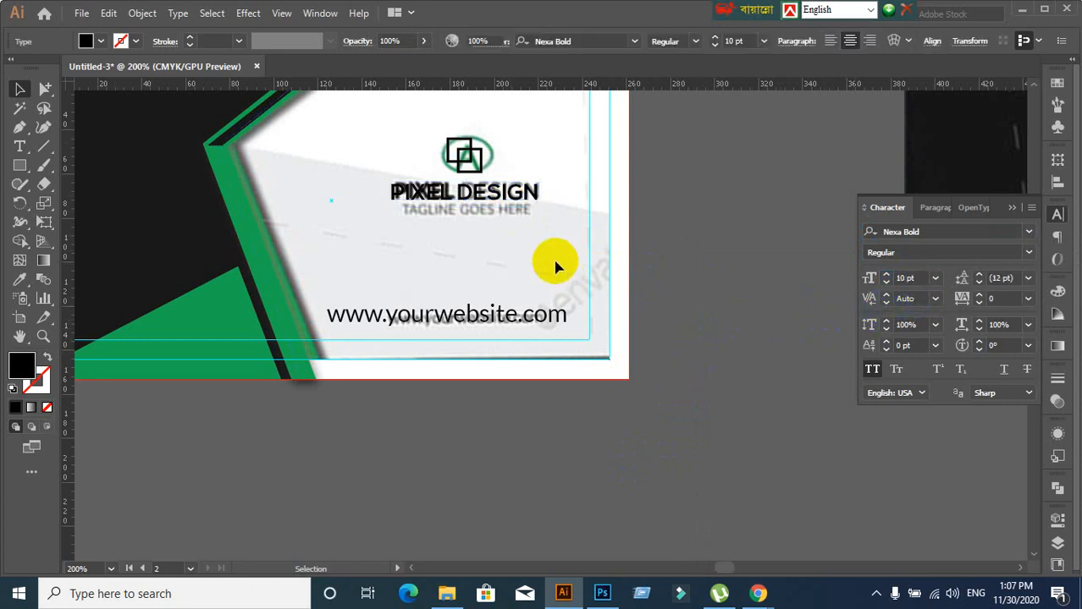
Duplicate PIXEL DESIGN just below itself and retype the copy as TAGLINE HERE
double_click(496, 213)
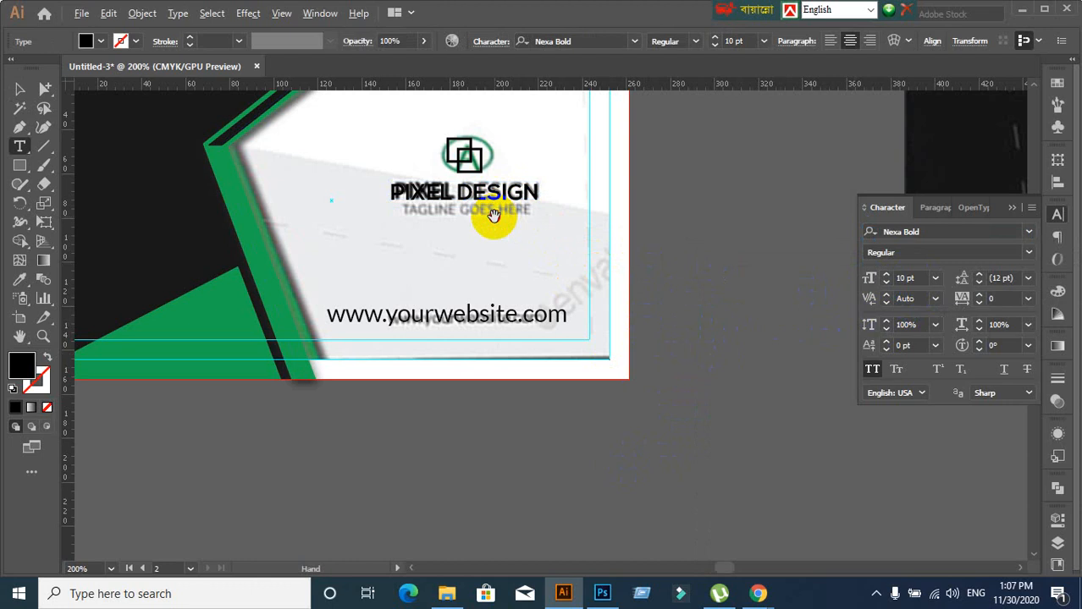
click(19, 89)
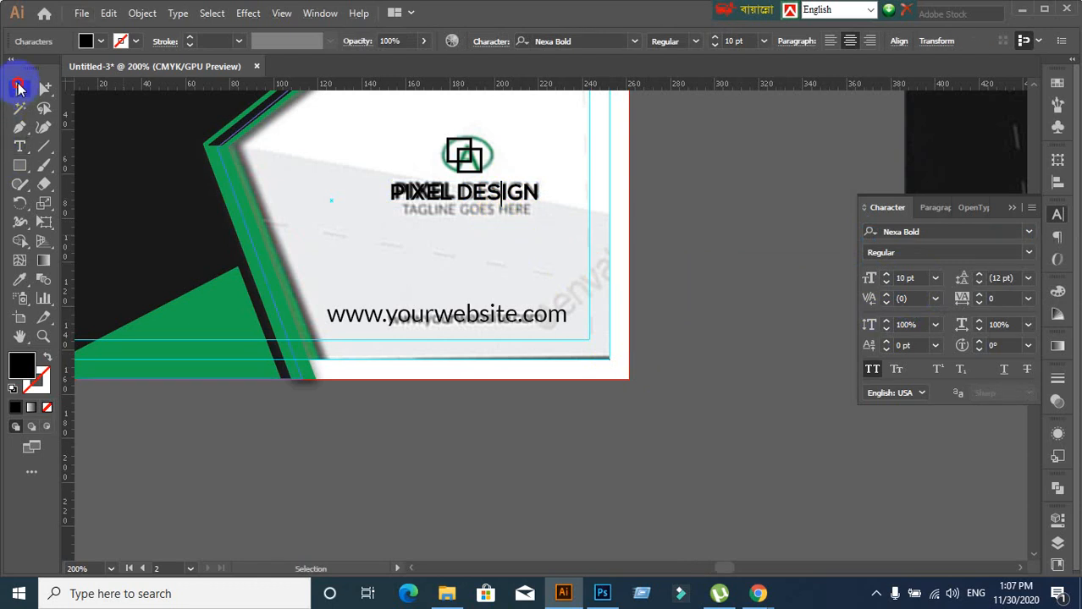
click(506, 204)
drag(505, 204, 493, 226)
double_click(491, 221)
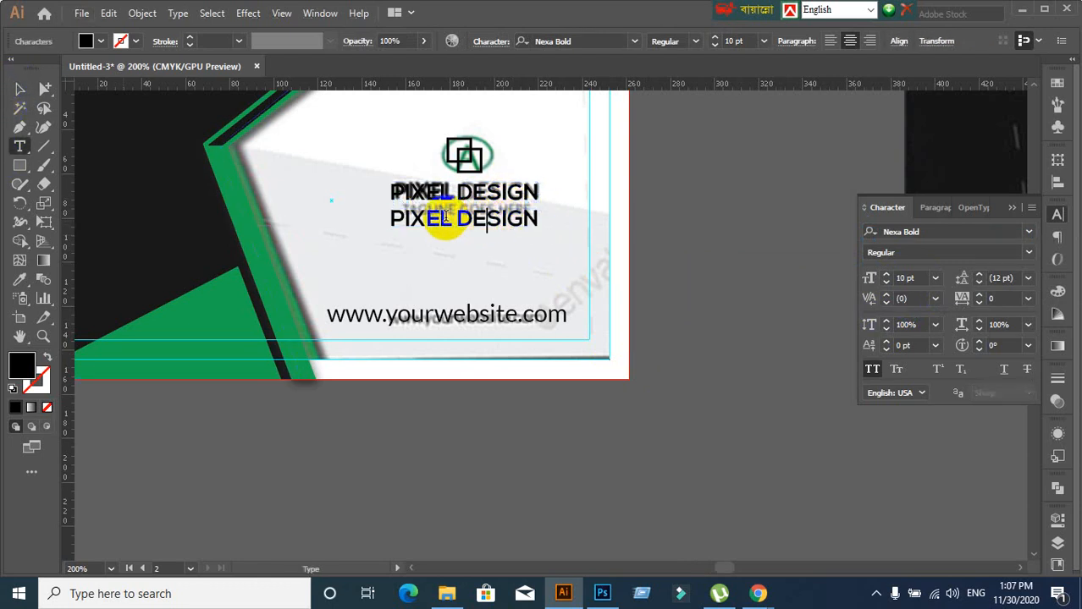
triple_click(447, 222)
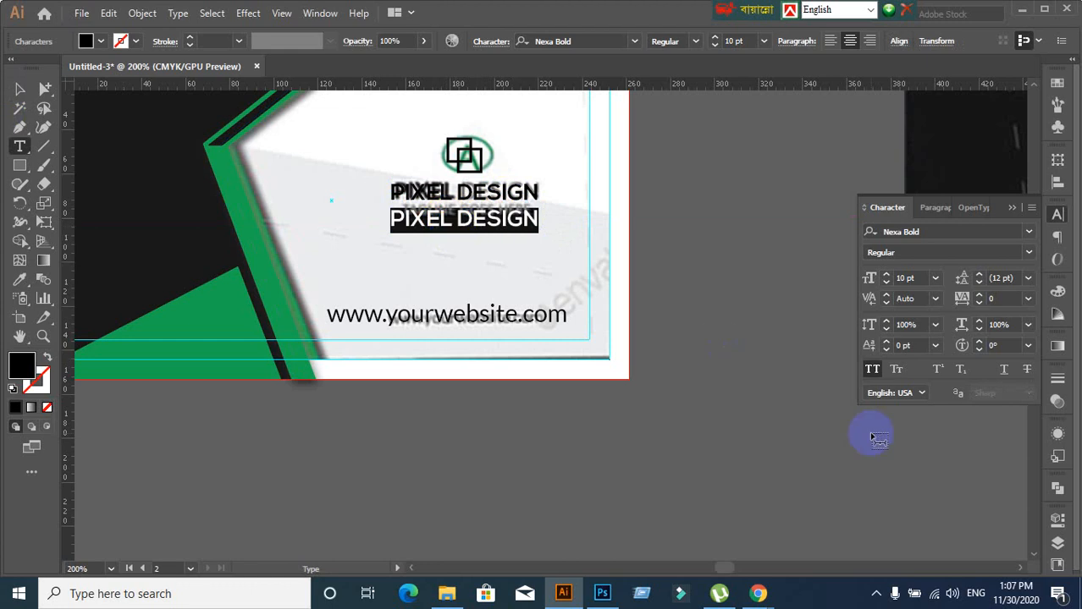
text(TAGLINE HERE)
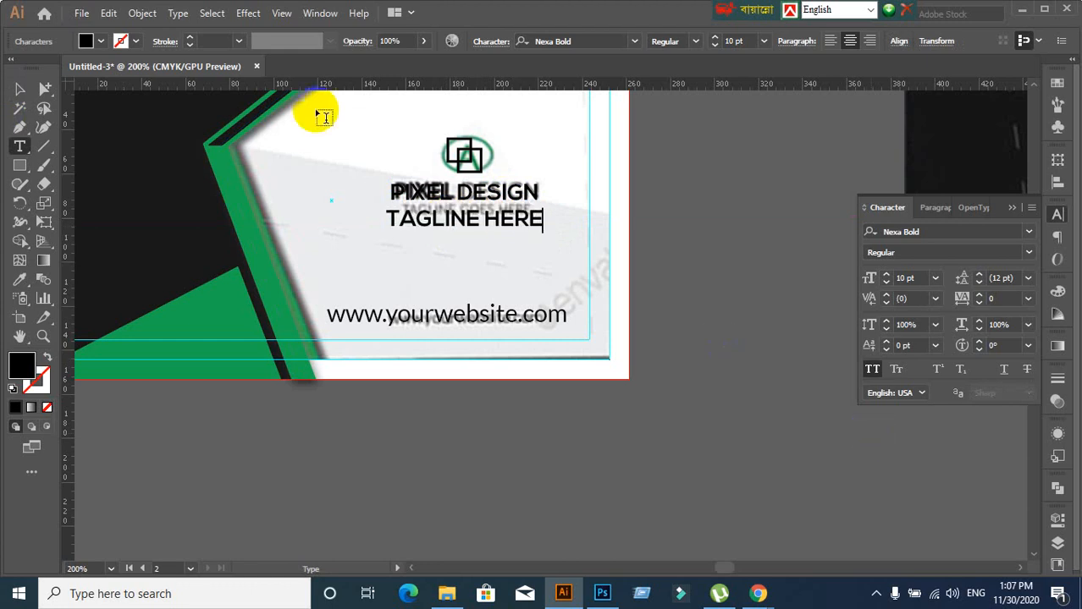
Set TAGLINE HERE in Nexa Regular at 7 pt and move it up beneath PIXEL DESIGN
click(21, 91)
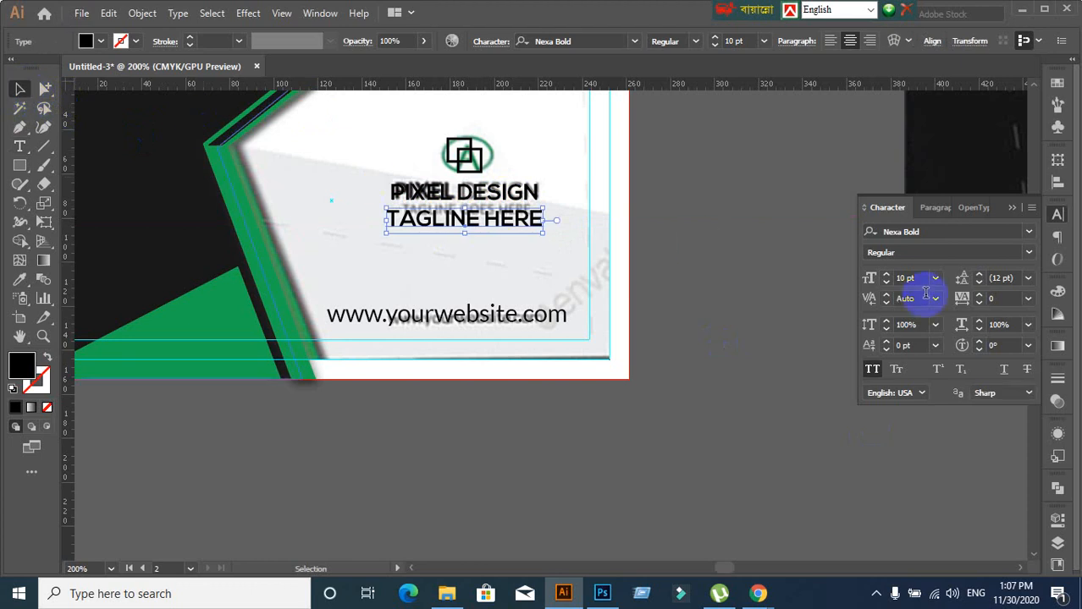
click(942, 231)
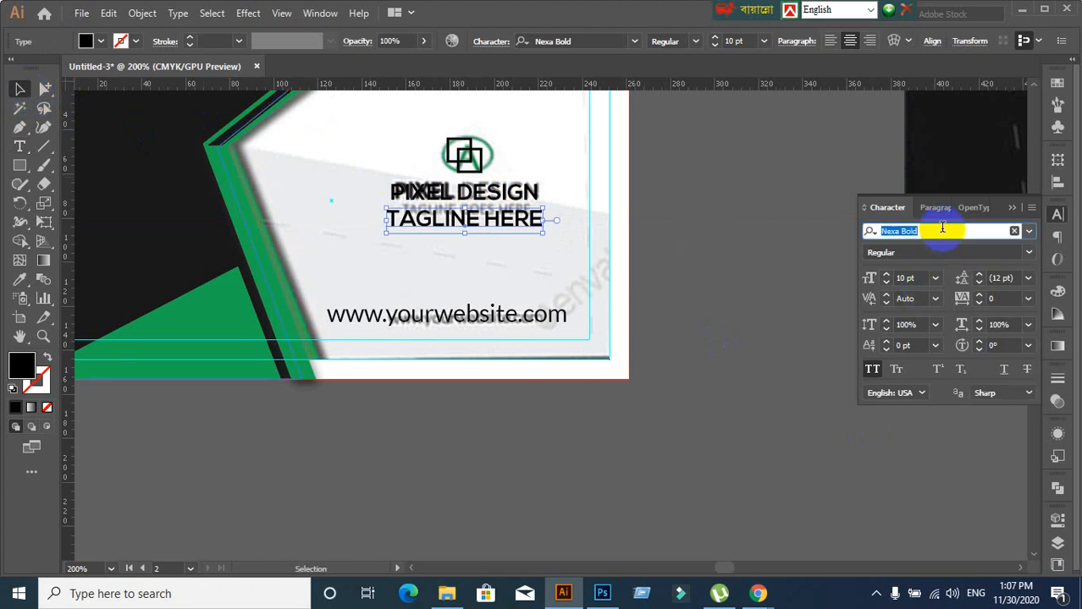
text(Ne)
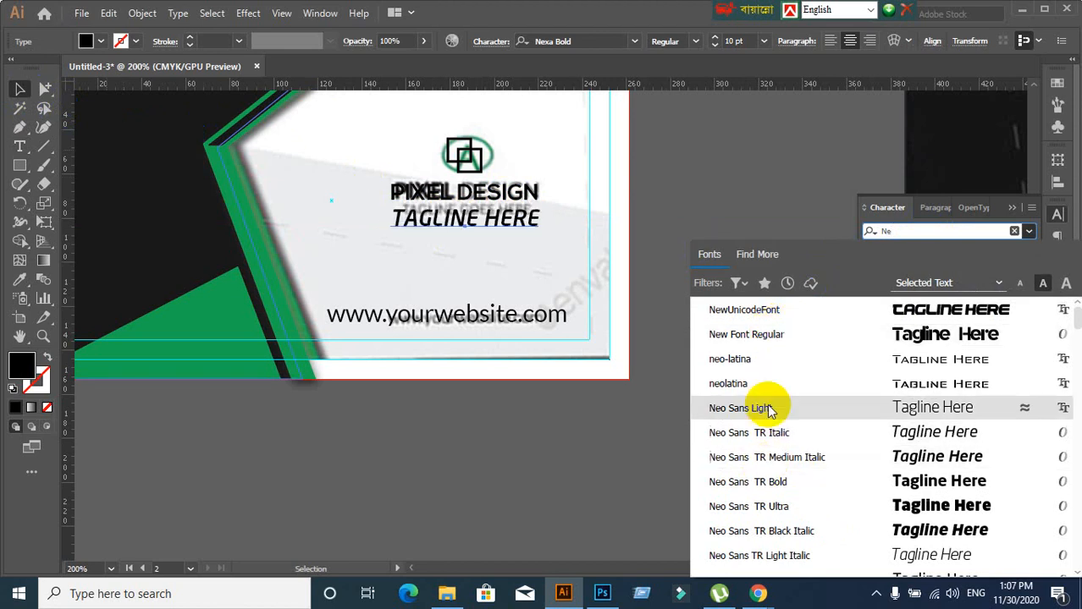
text(x)
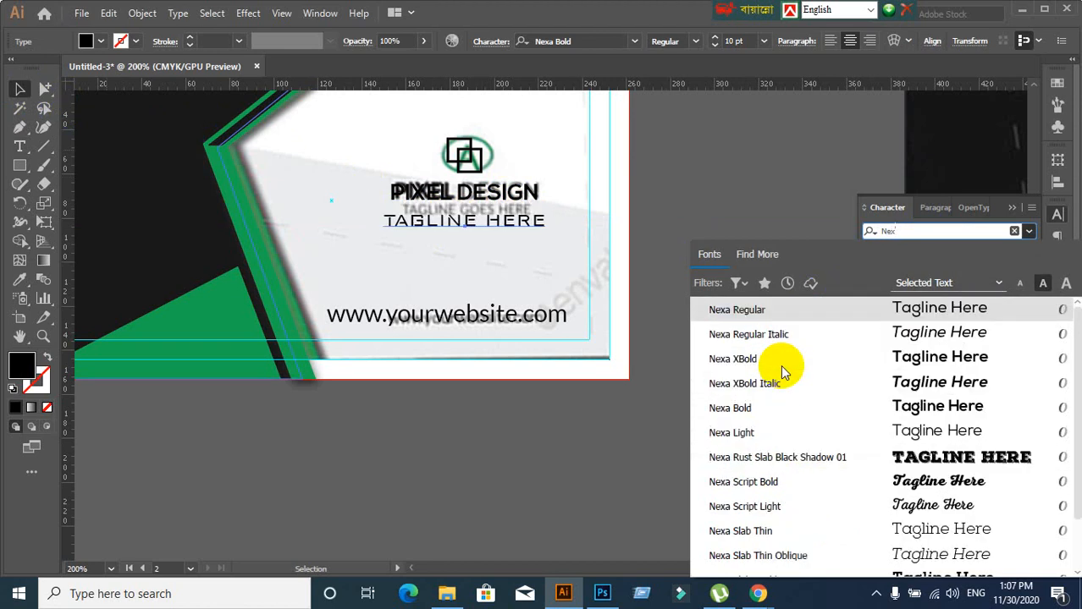
click(757, 322)
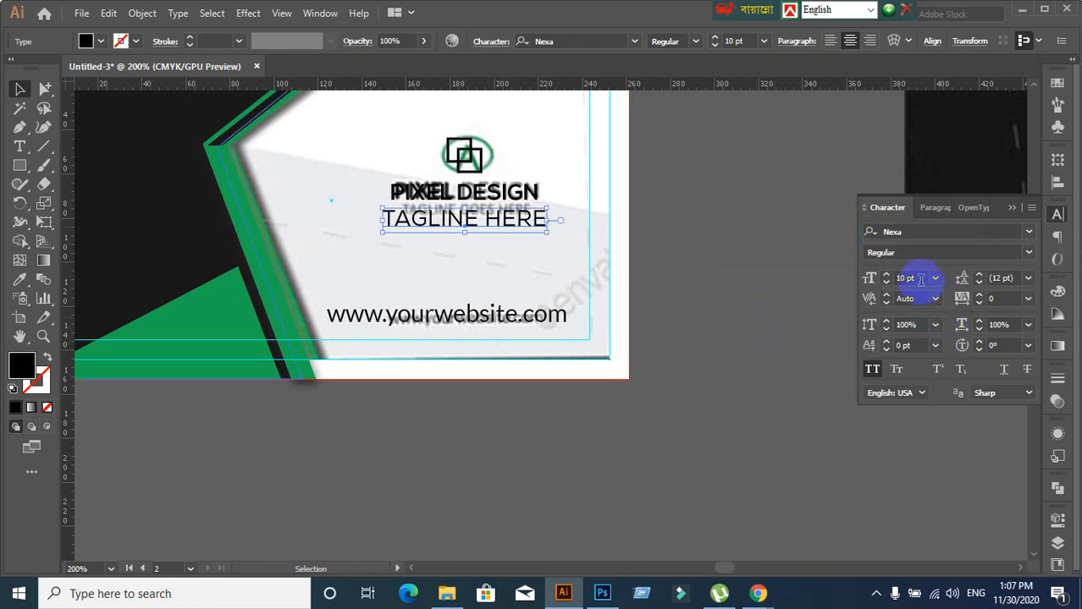
text(6)
key(Return)
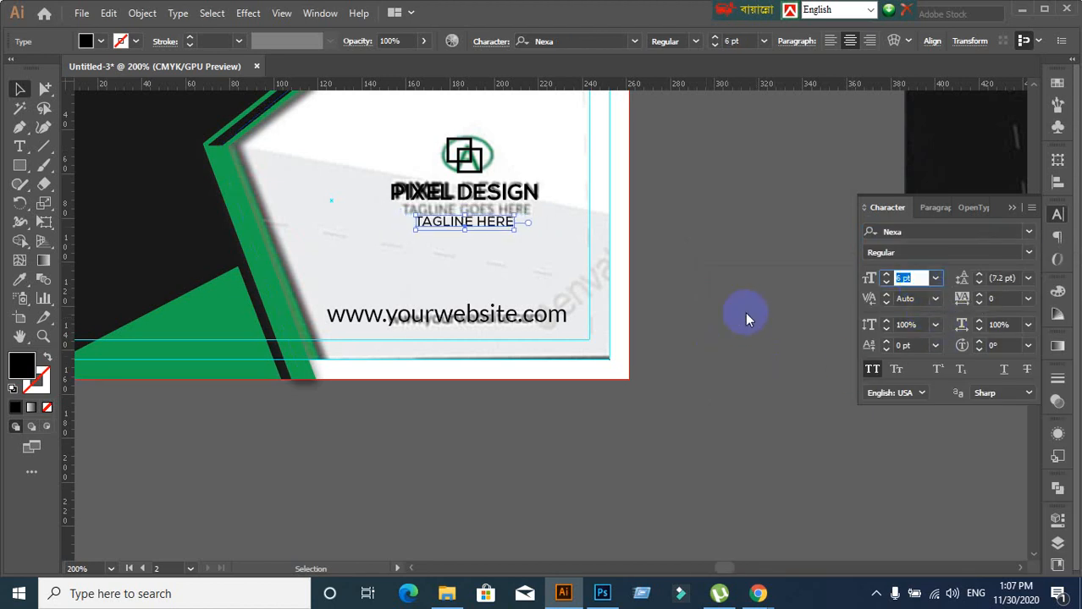
text(7)
key(Return)
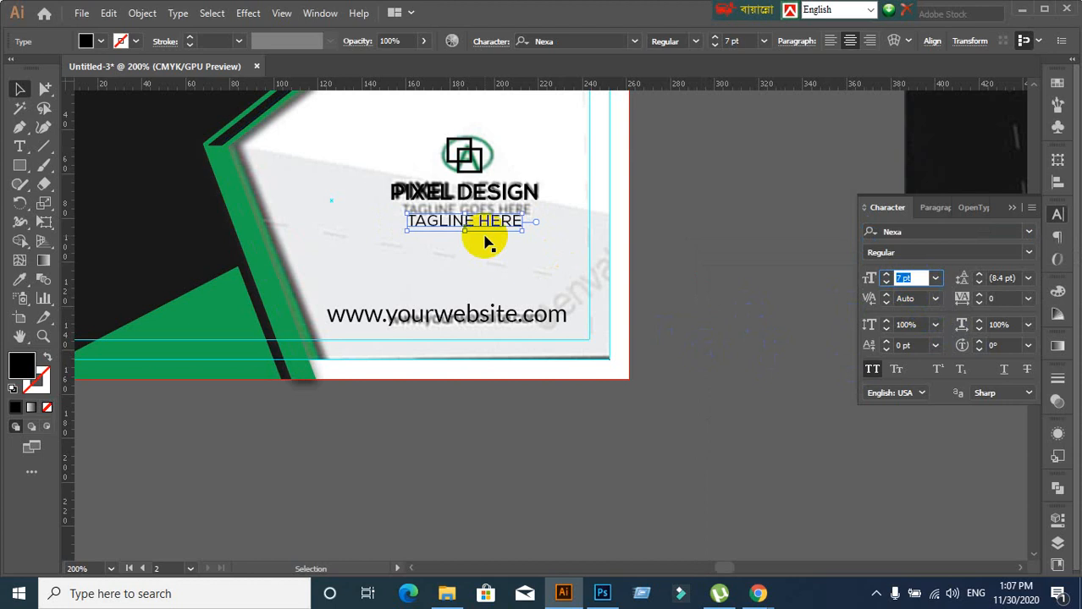
drag(489, 229, 485, 207)
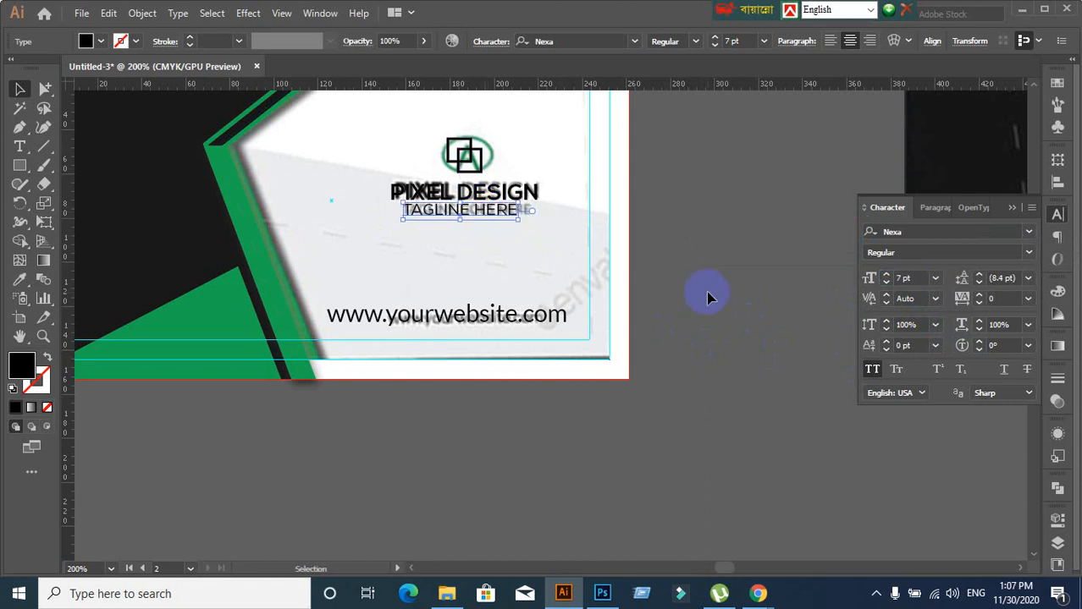
click(697, 350)
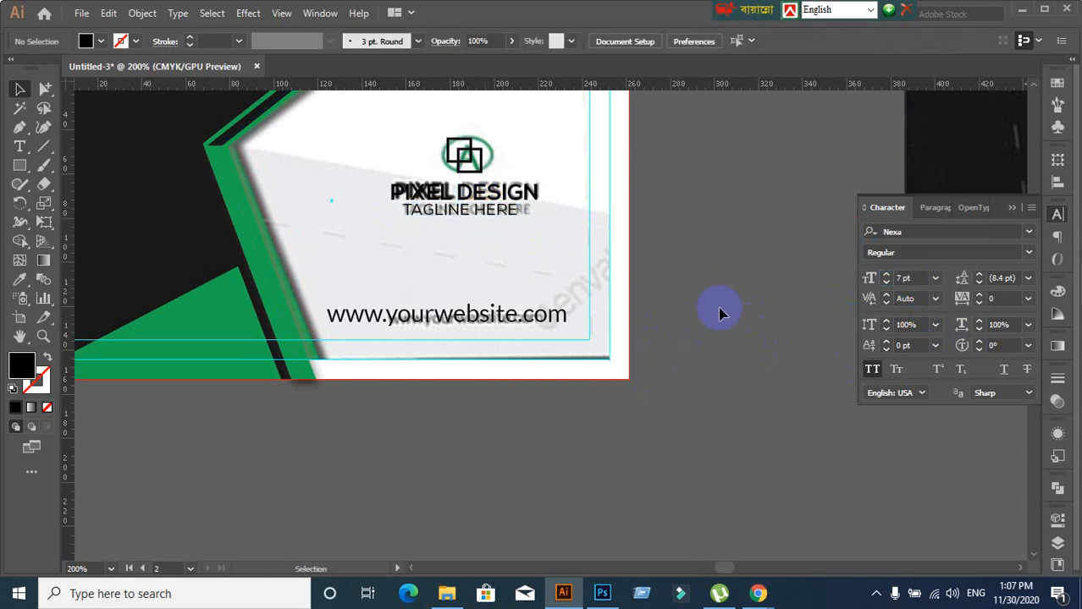
Lock the background mockup image with Ctrl+2, undoing the accidental moves
drag(435, 144, 484, 162)
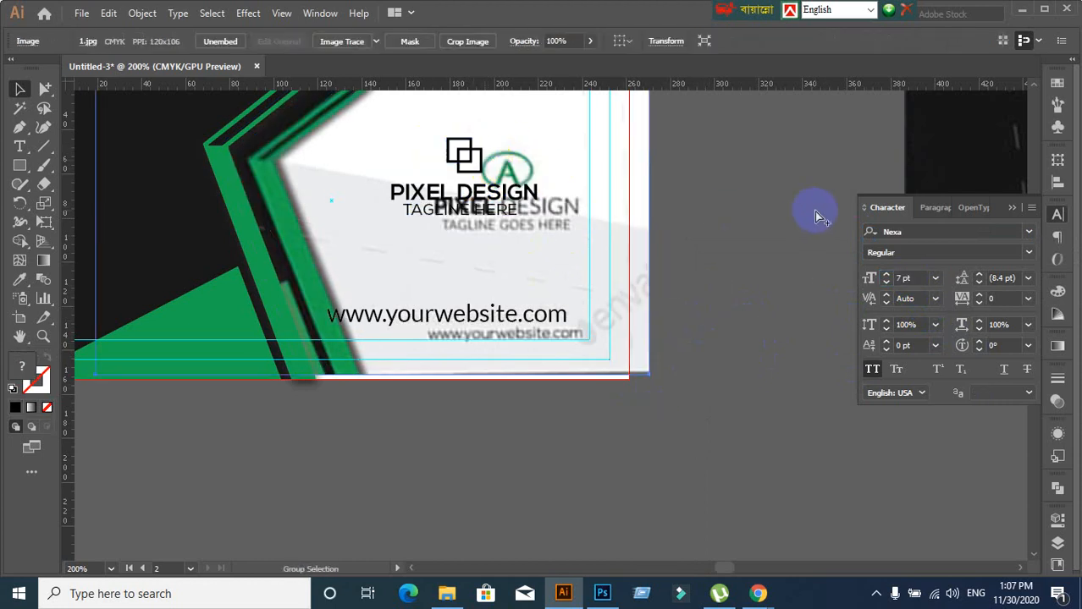
key(ctrl+z)
click(779, 210)
click(570, 138)
key(ctrl+2)
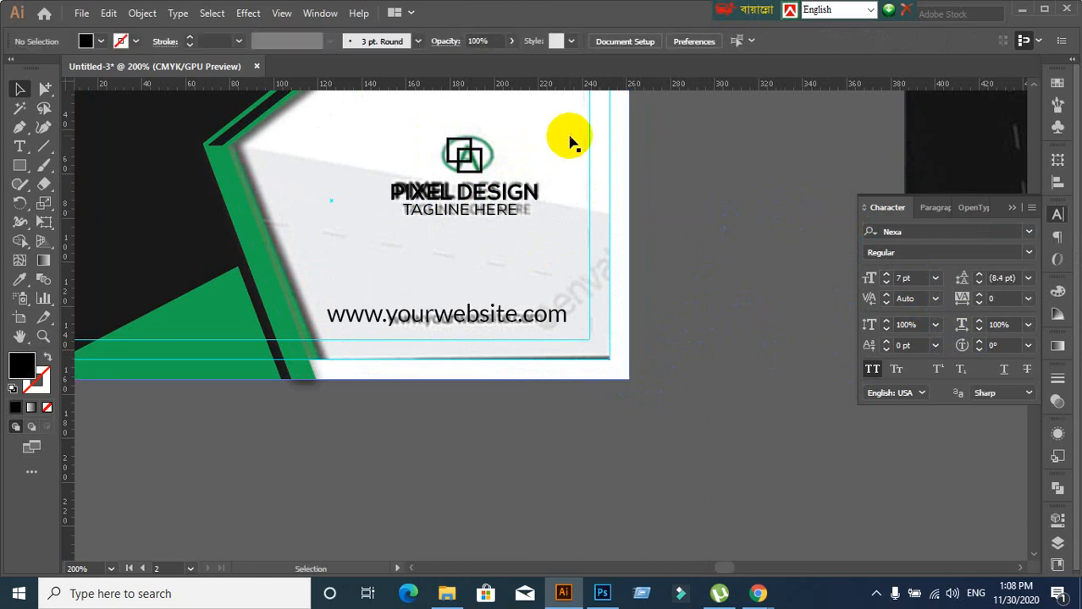
drag(435, 136, 457, 155)
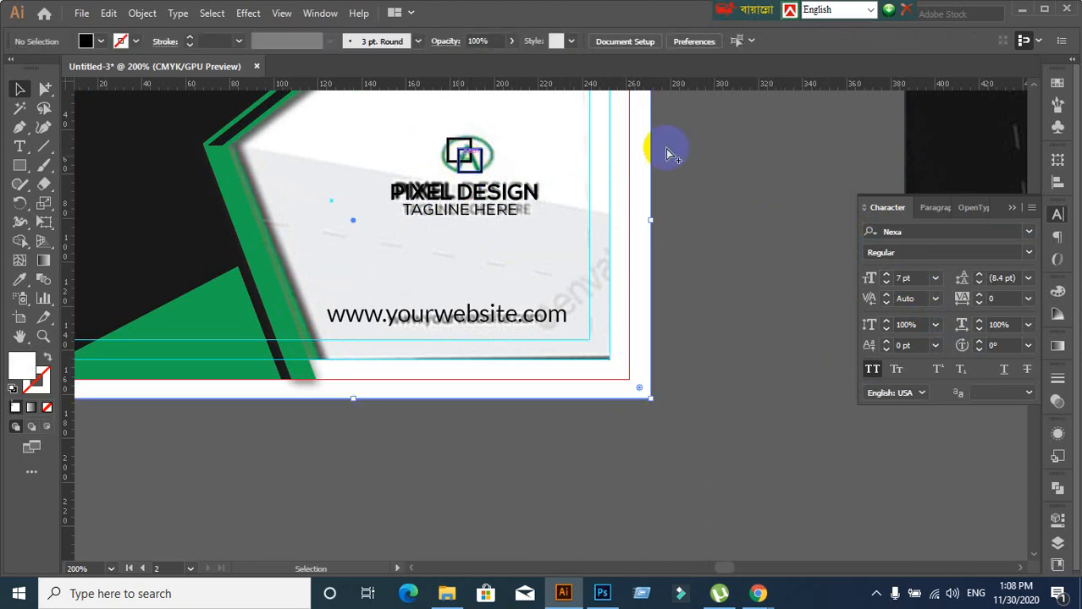
key(ctrl+z)
click(527, 145)
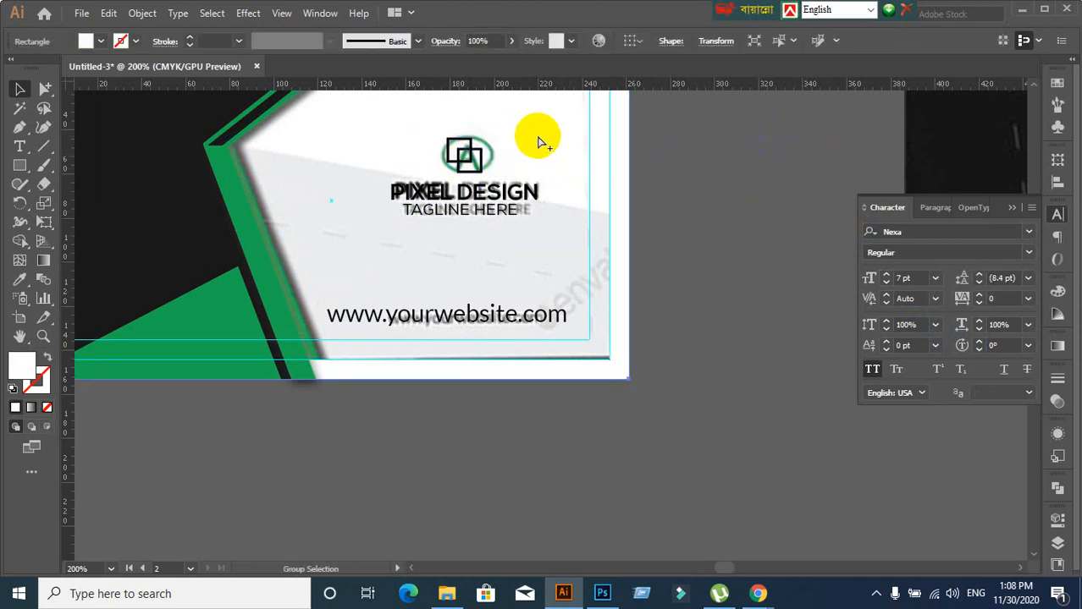
key(ctrl+2)
Expand the selected logo into plain shapes with Object > Expand
drag(435, 129, 479, 161)
click(107, 13)
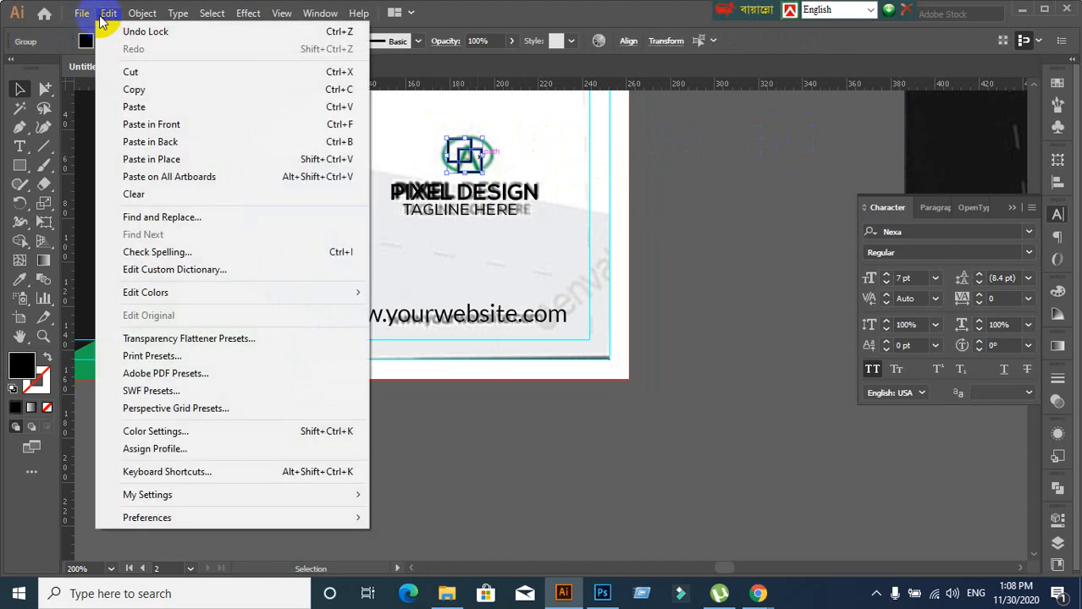
click(140, 13)
click(140, 13)
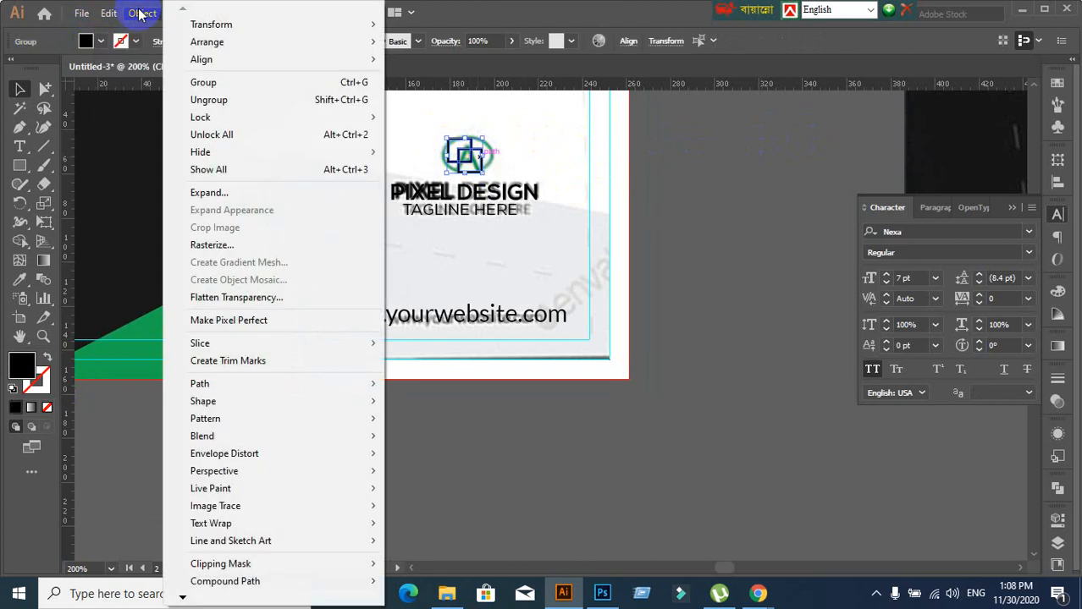
click(209, 193)
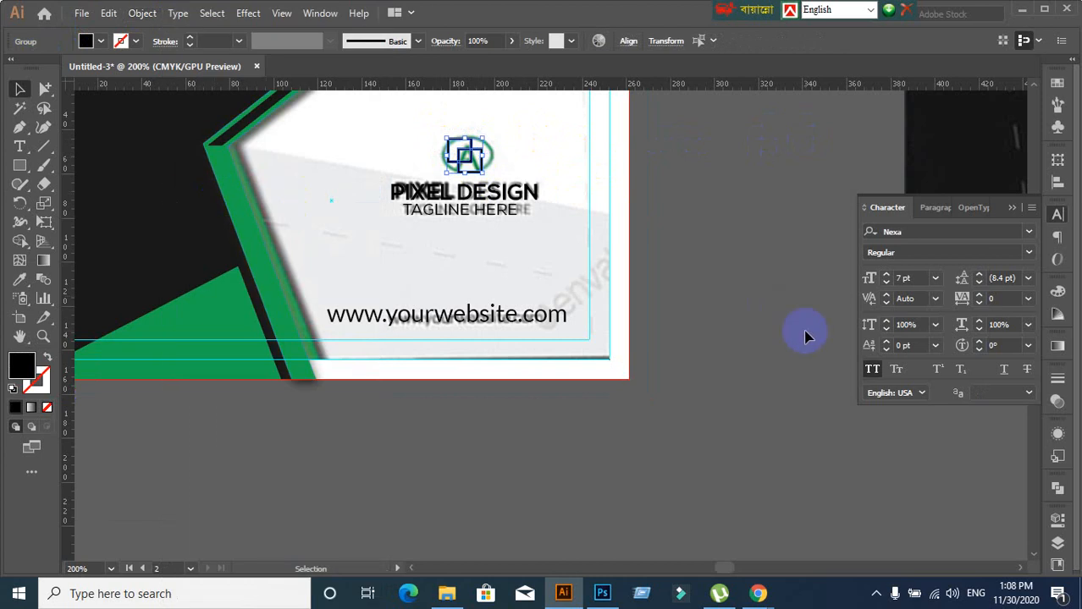
click(716, 238)
Fill the logo's lower-right square with the stripe's green using the Eyedropper
scroll(559, 184, up, 1)
scroll(555, 181, down, 1)
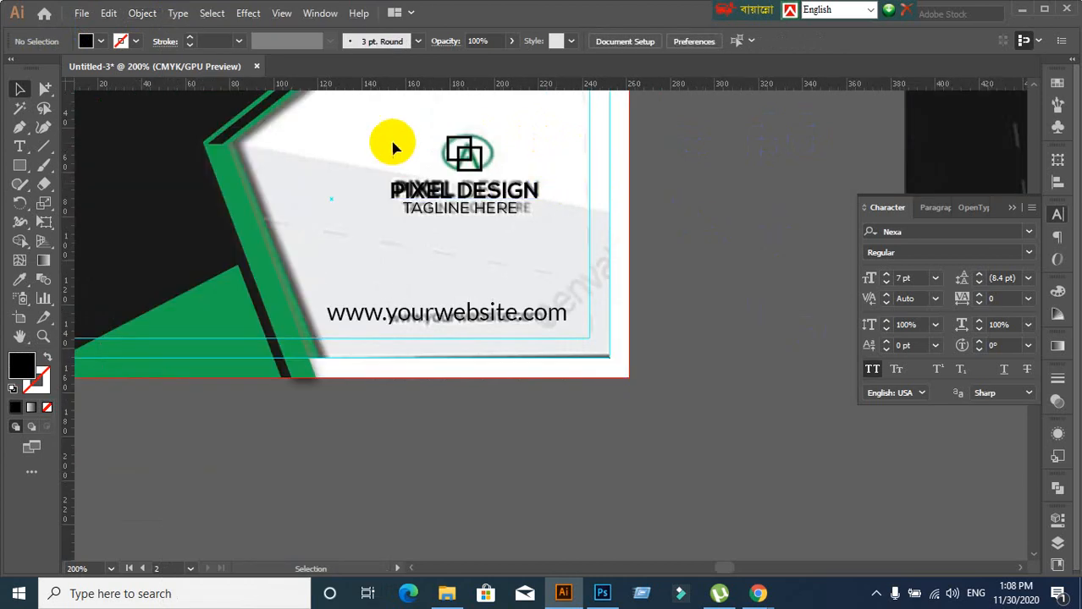
drag(442, 136, 474, 178)
click(472, 172)
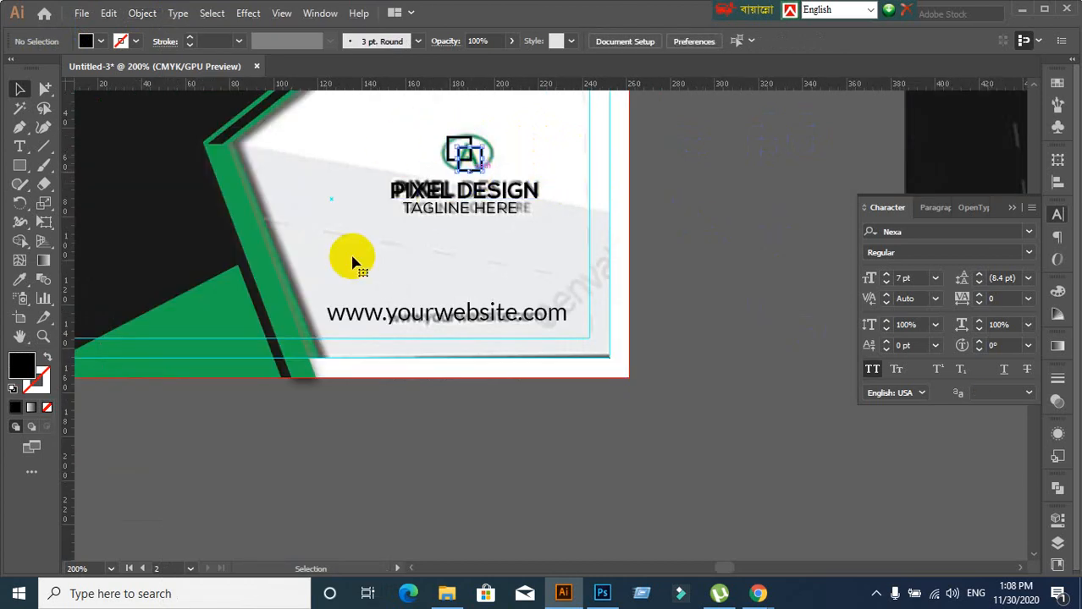
click(20, 281)
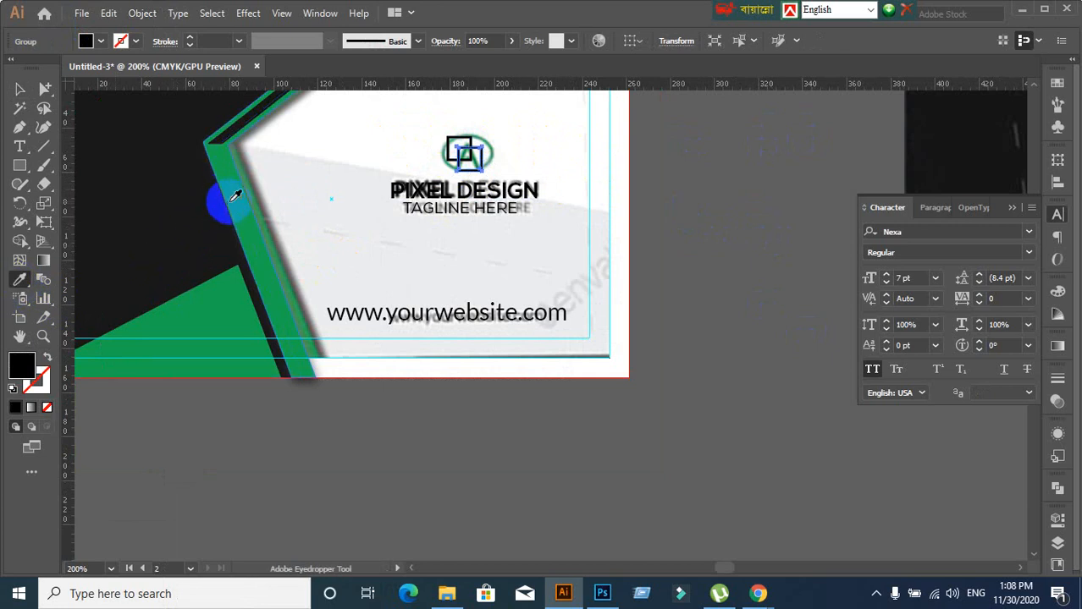
click(235, 196)
click(20, 89)
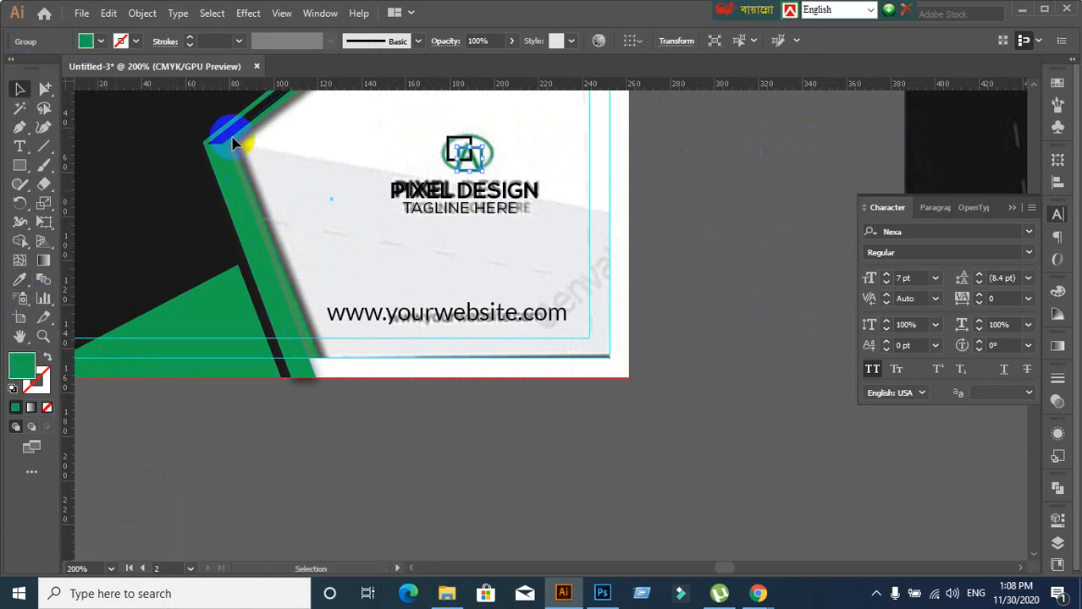
Check the logo parts, then marquee-select the icon together with PIXEL DESIGN
click(630, 146)
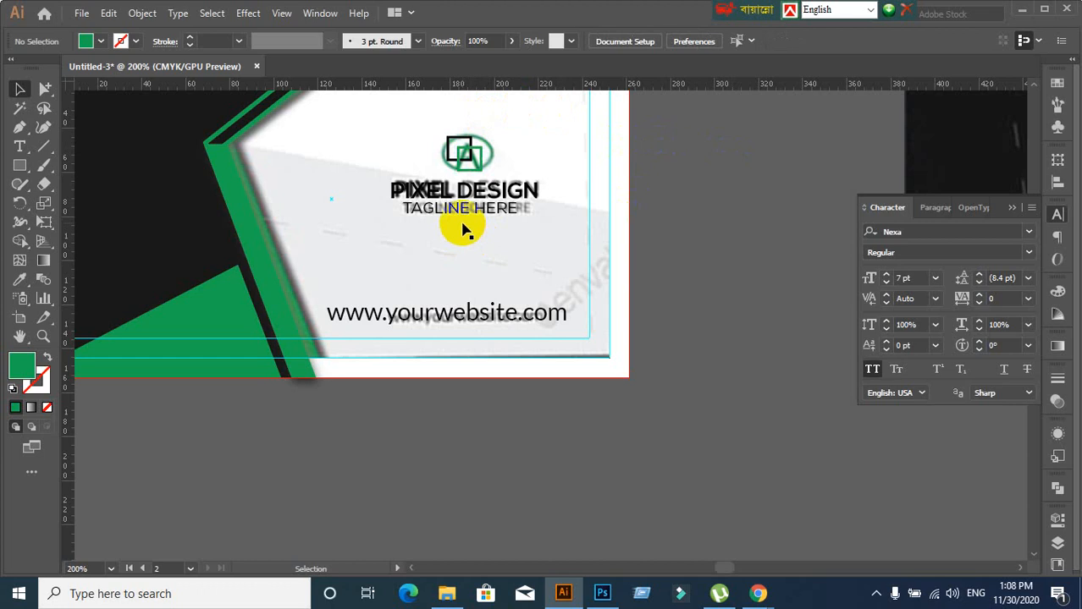
click(479, 211)
click(753, 187)
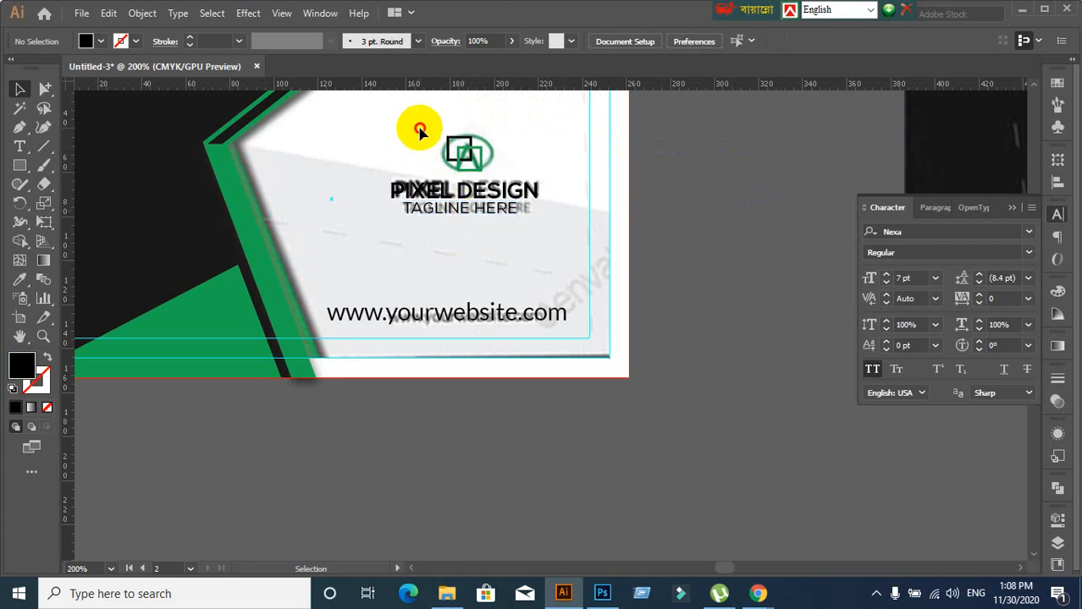
click(471, 142)
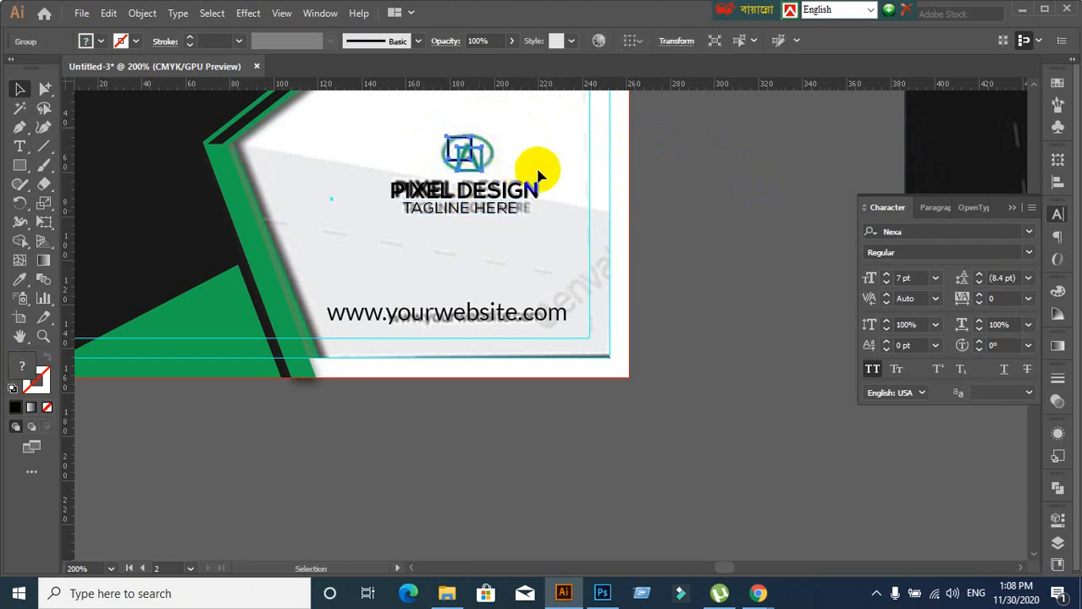
click(736, 157)
click(463, 200)
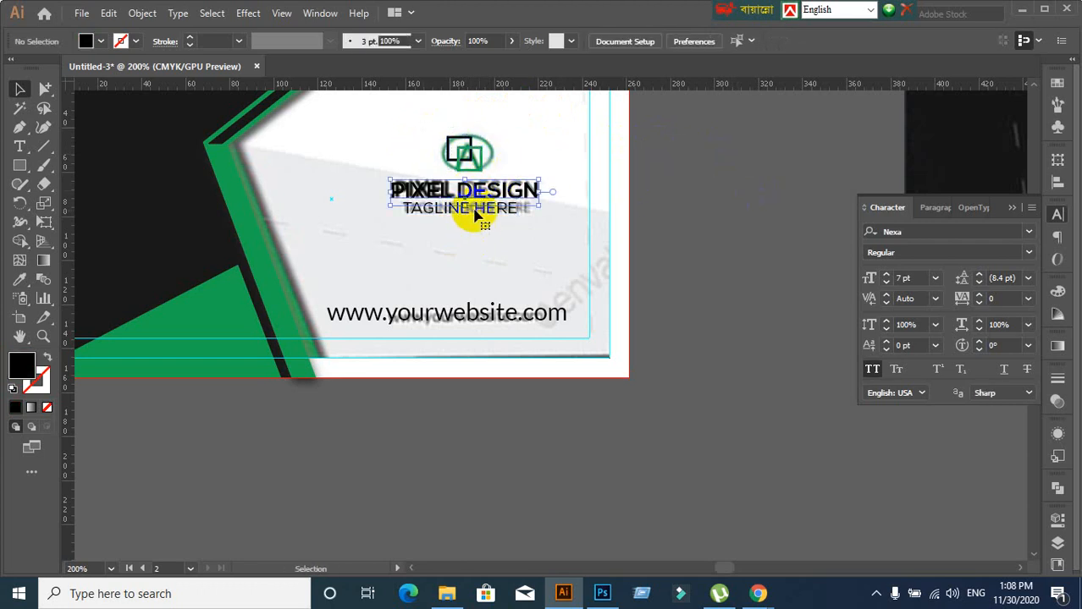
click(713, 166)
drag(437, 148, 499, 219)
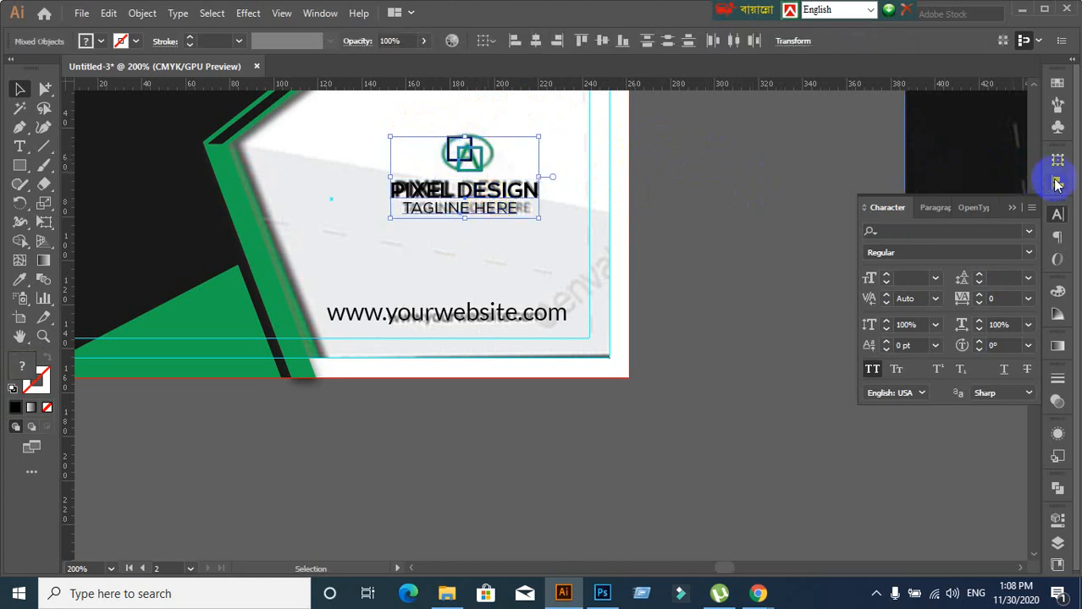
Horizontally centre the logo icon with the PIXEL DESIGN title
click(1056, 180)
click(901, 196)
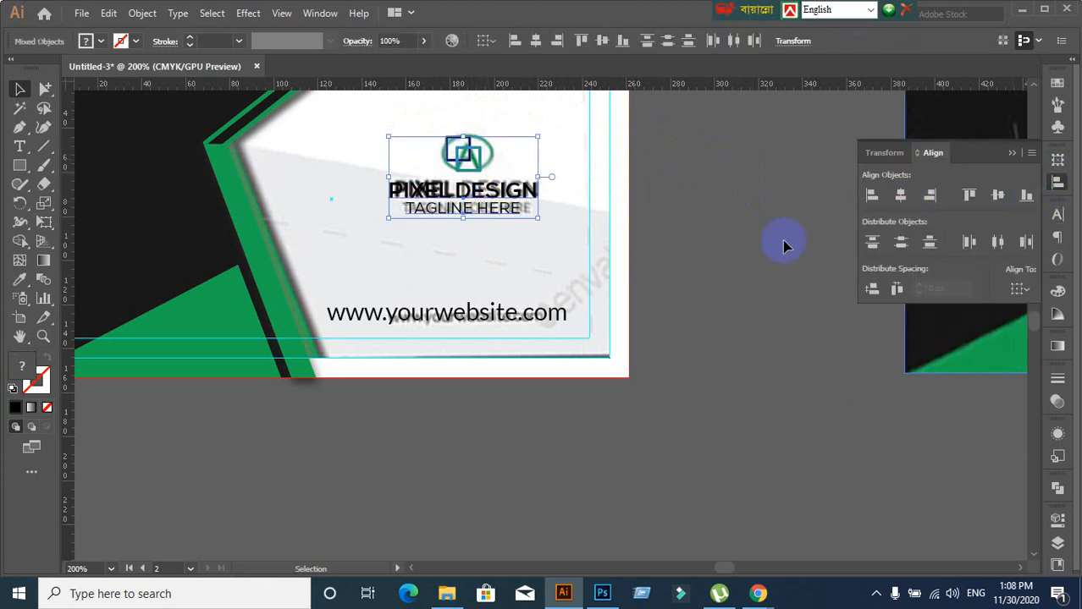
click(690, 257)
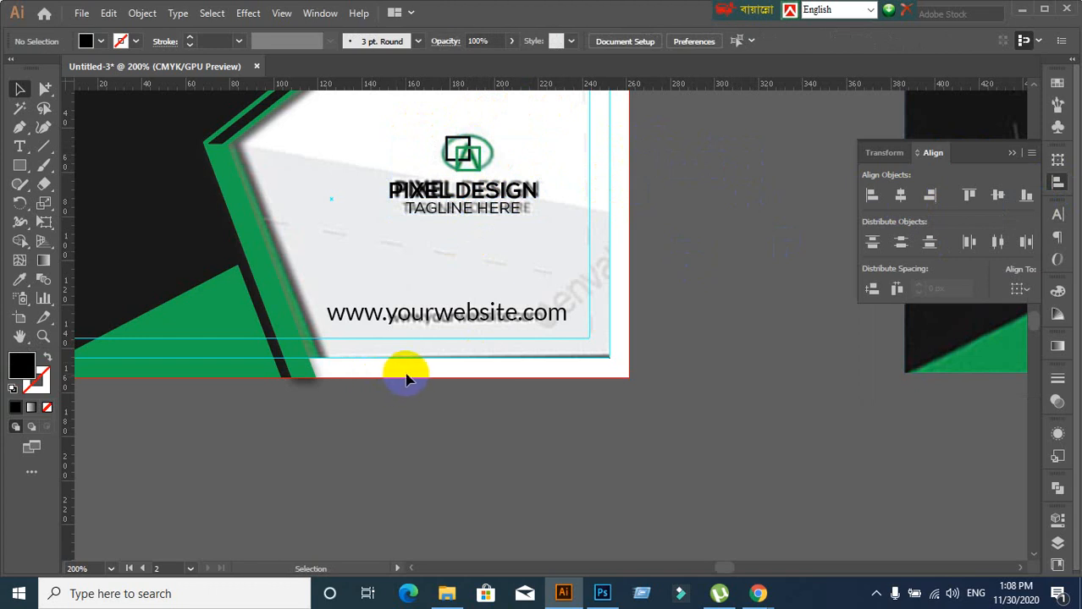
click(488, 216)
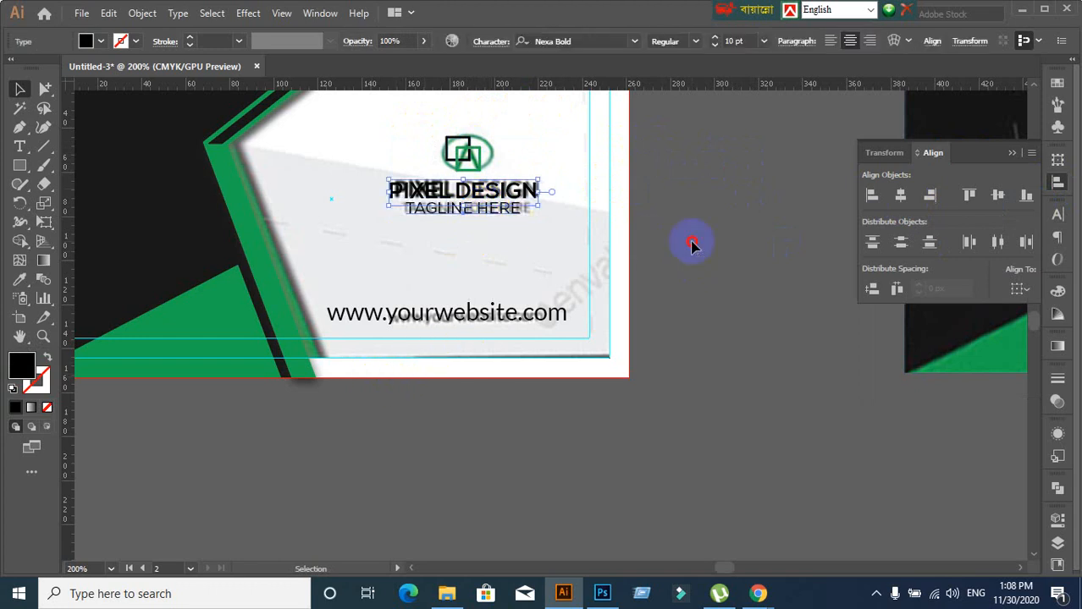
click(693, 241)
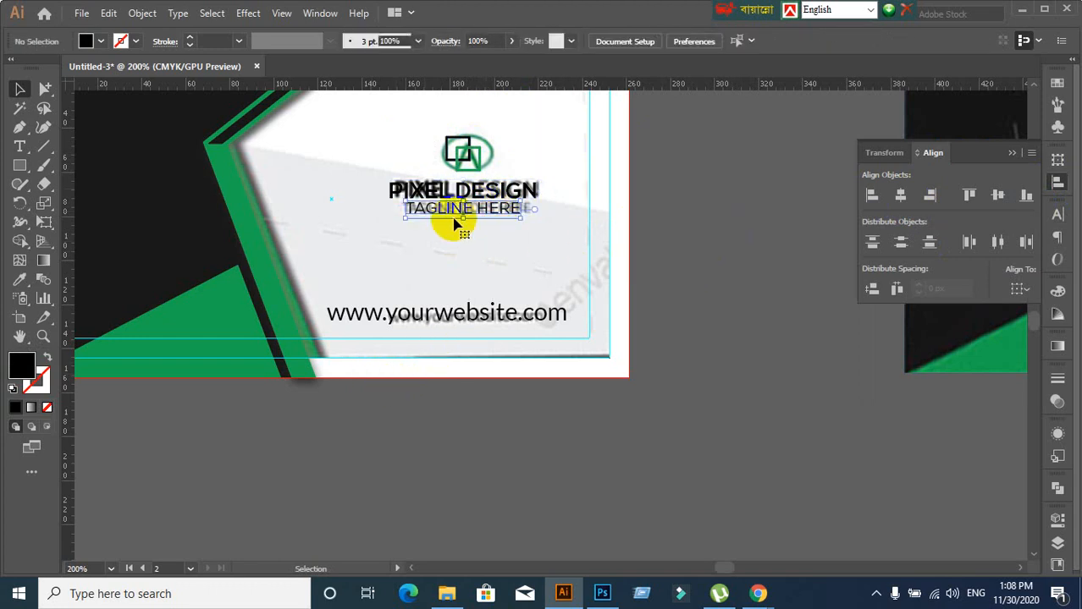
drag(405, 137, 482, 225)
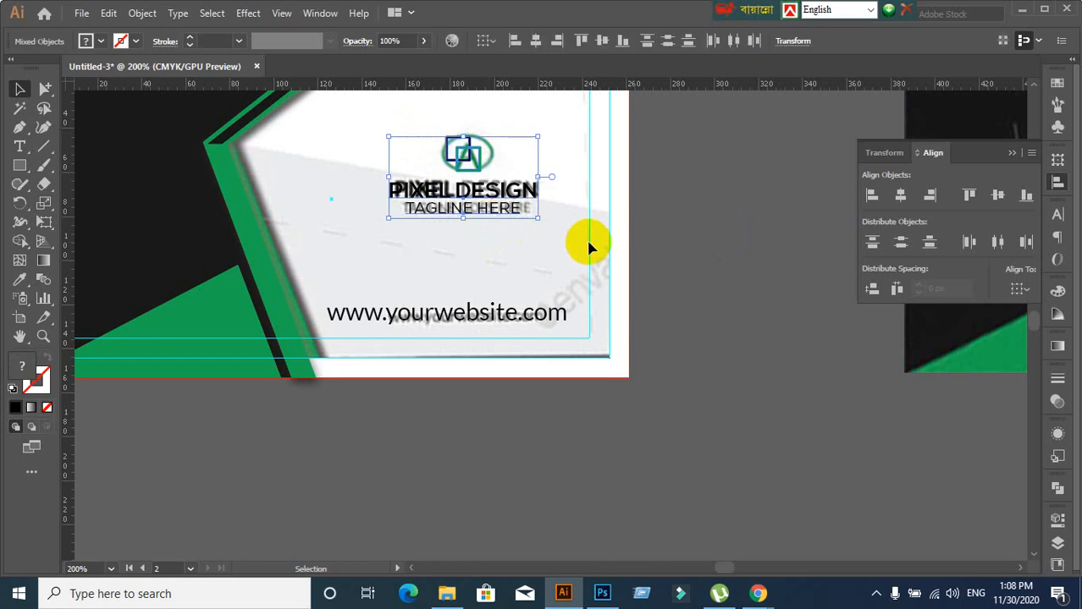
click(745, 235)
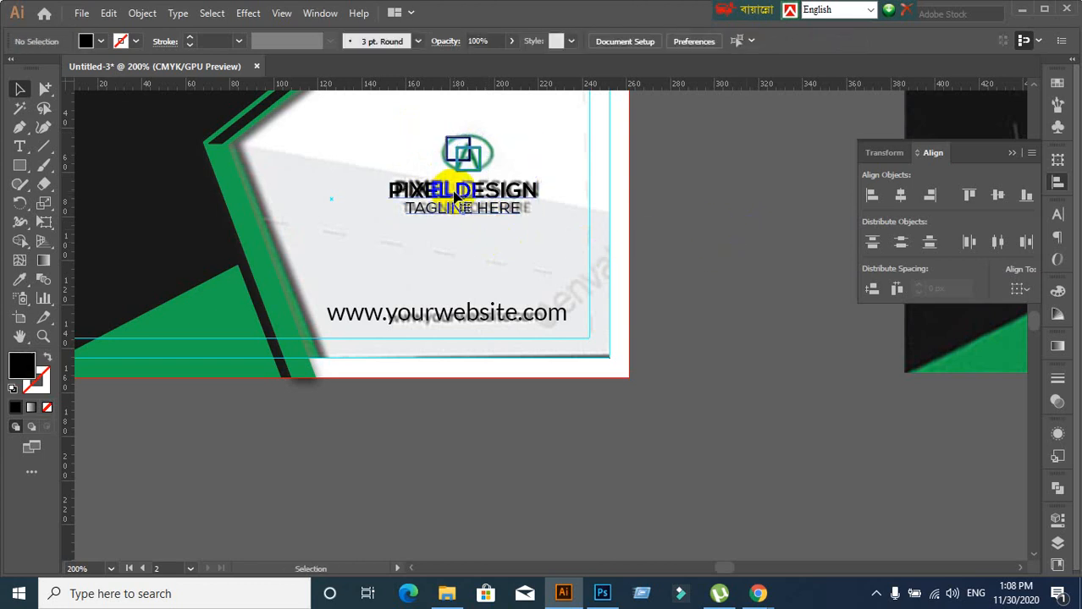
click(452, 203)
shift+click(482, 312)
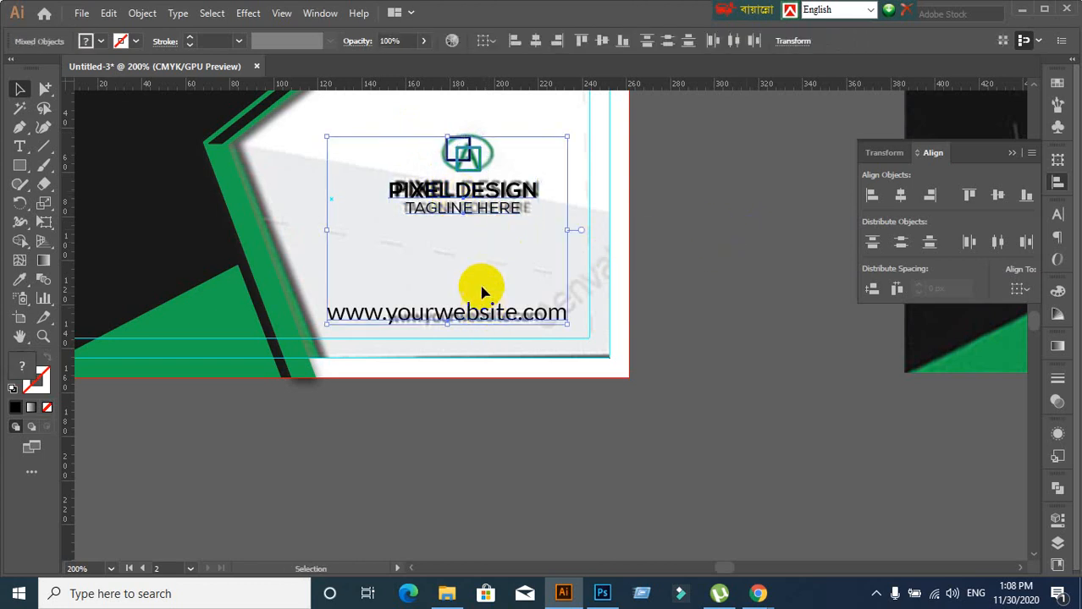
click(900, 195)
click(715, 359)
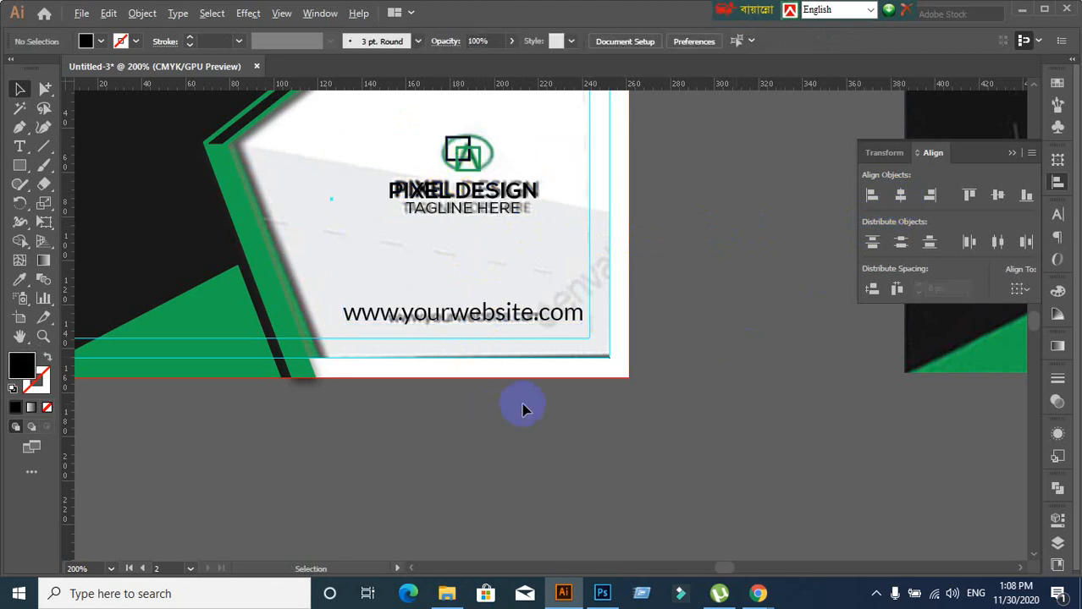
scroll(522, 409, down, 2)
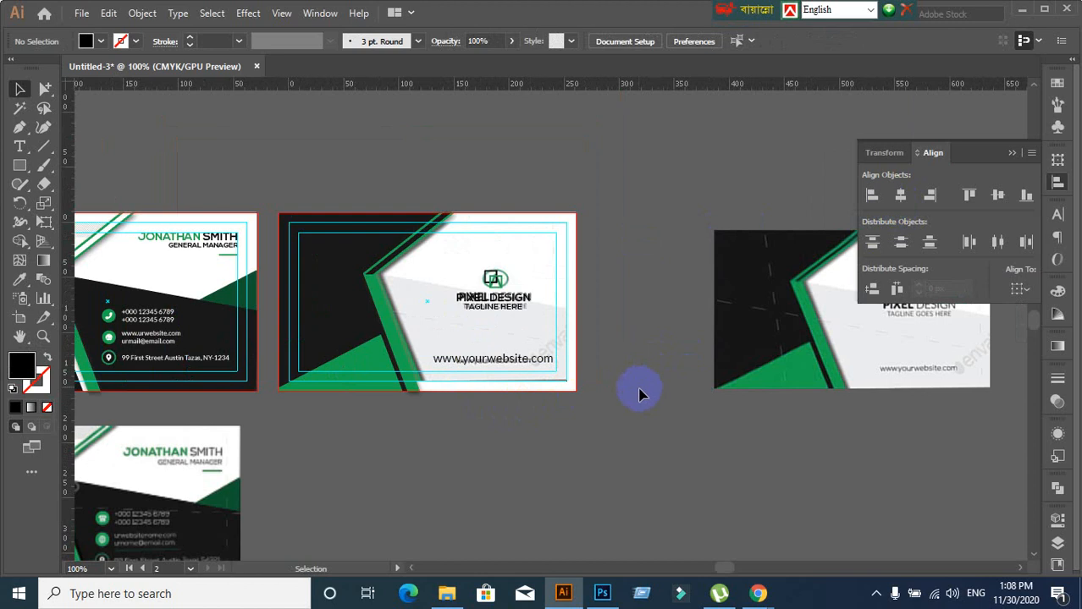
Unlock all and show all items, then drag the reference card image off the card
key(ctrl+alt+2)
click(635, 344)
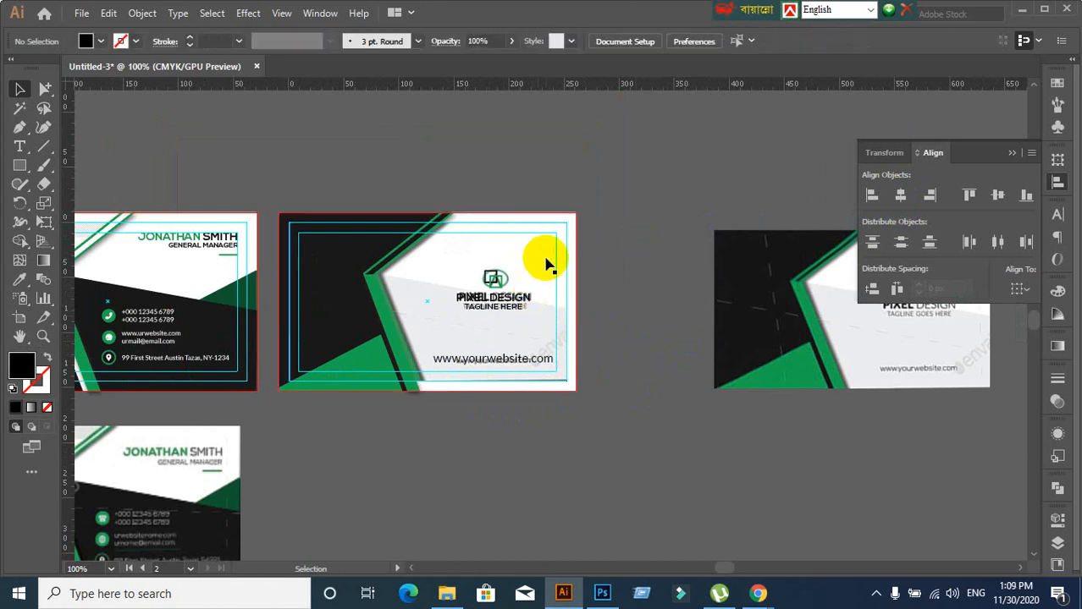
drag(545, 258, 748, 85)
click(701, 209)
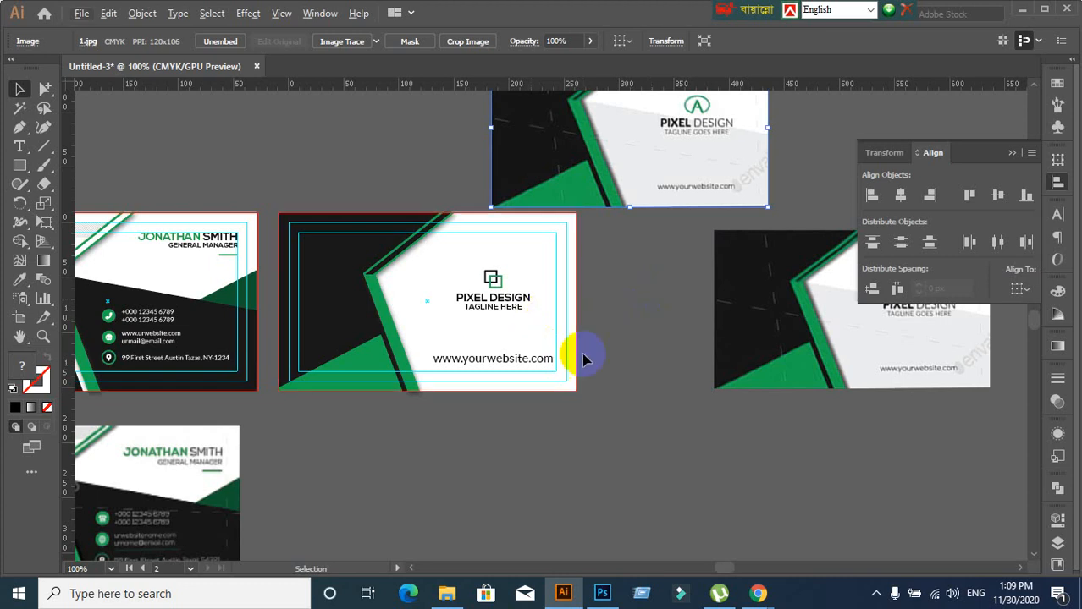
key(ctrl+alt+3)
click(604, 468)
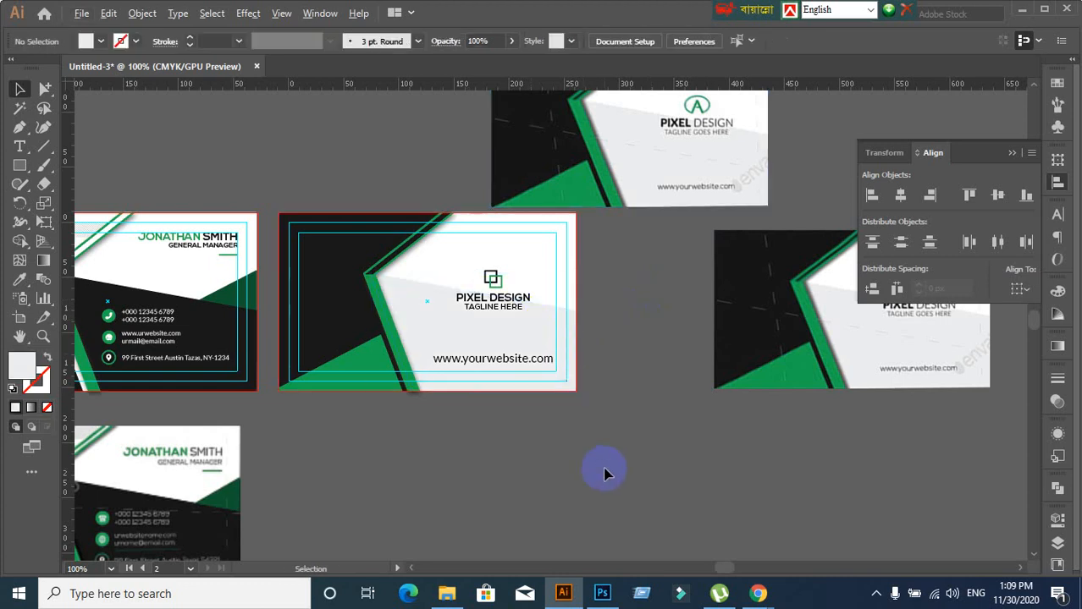
Delete the moved reference card image, leaving the clean PIXEL DESIGN side
scroll(604, 473, down, 1)
drag(604, 474, 584, 394)
click(634, 186)
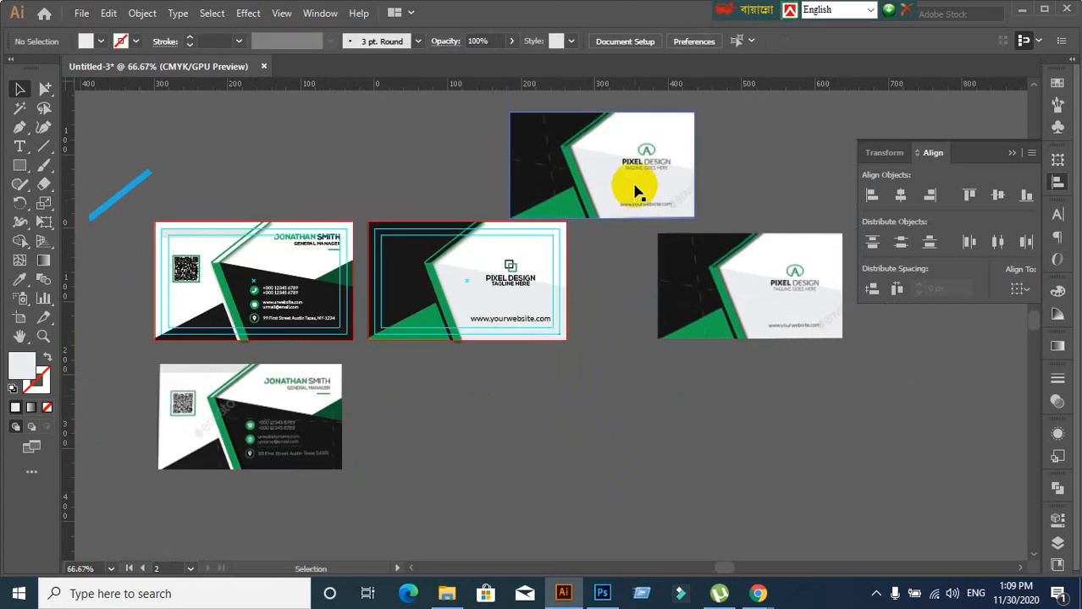
key(Delete)
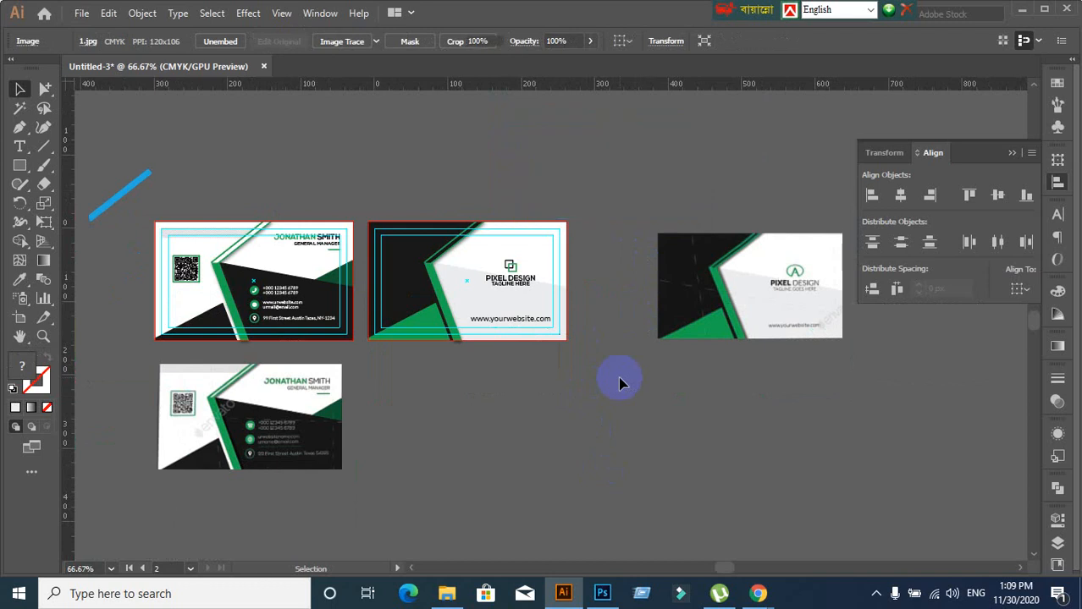
scroll(429, 408, down, 2)
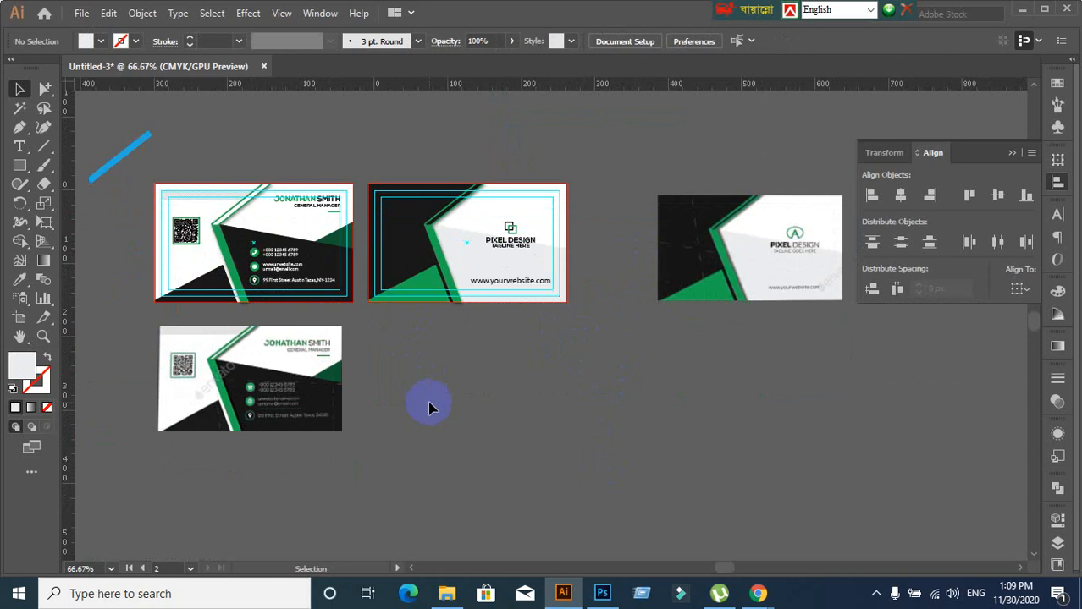
scroll(446, 391, up, 1)
scroll(446, 391, down, 1)
Save the document to the Desktop as Business card31.ai with the Illustrator CC options
key(ctrl+s)
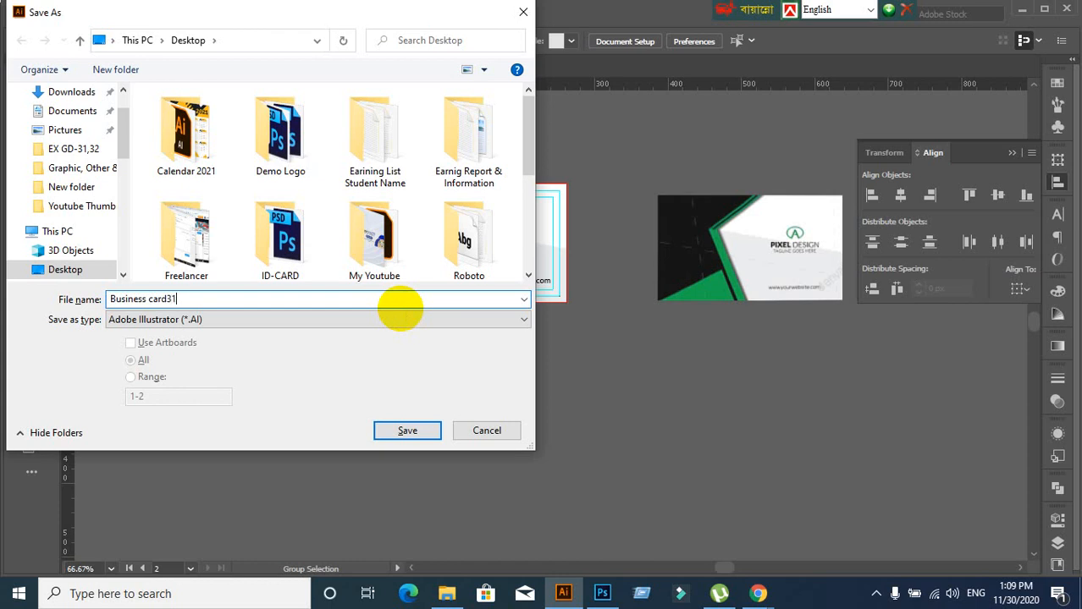
click(62, 114)
scroll(62, 113, up, 1)
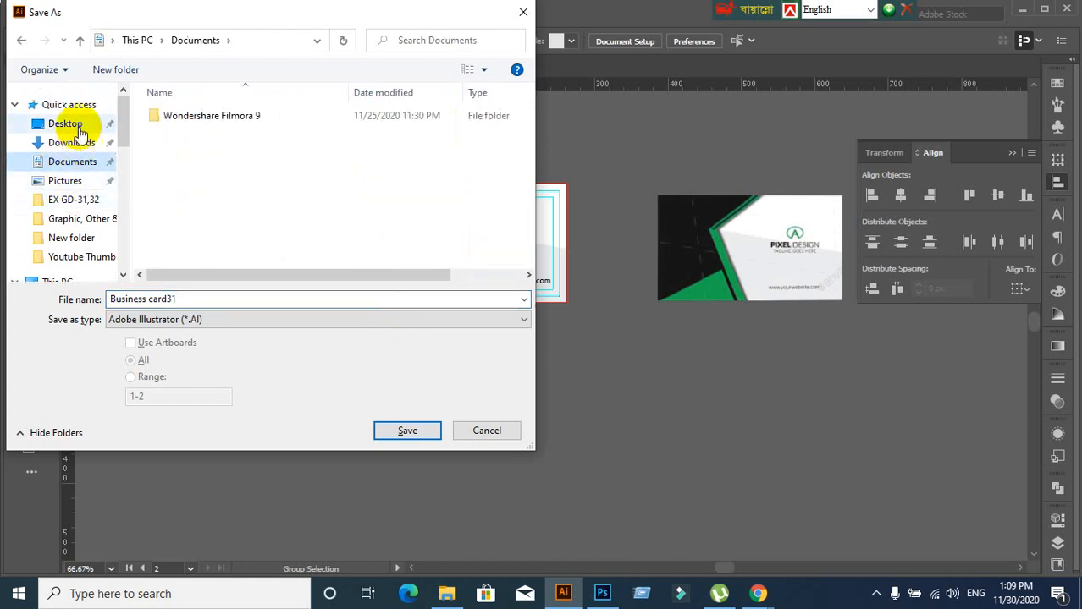
click(66, 124)
click(410, 430)
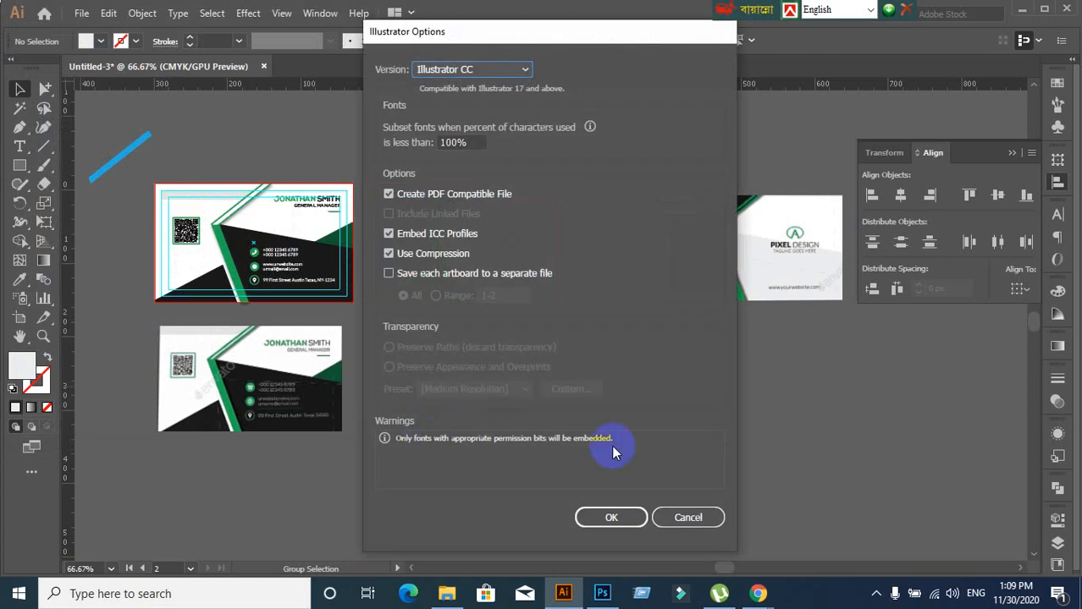
click(616, 513)
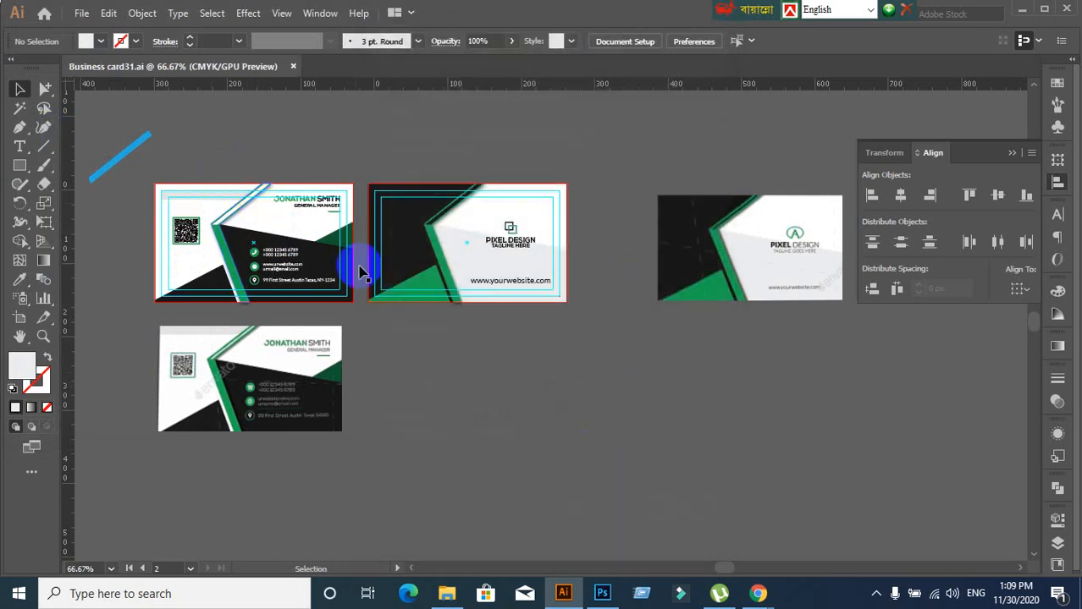
Delete the bottom and right leftover reference card images
click(274, 259)
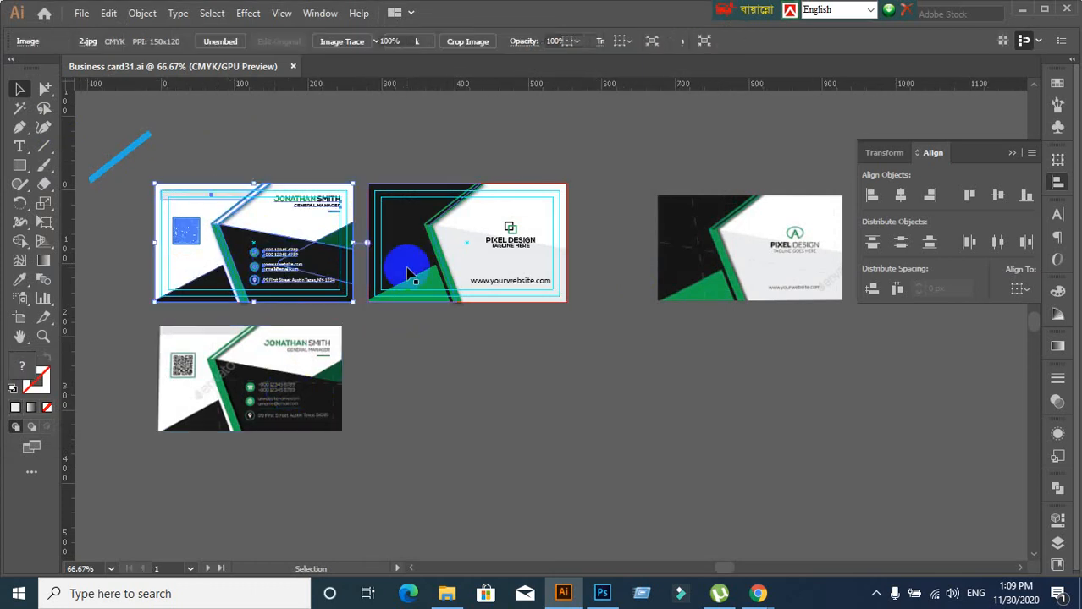
click(335, 430)
key(Delete)
drag(662, 170, 787, 375)
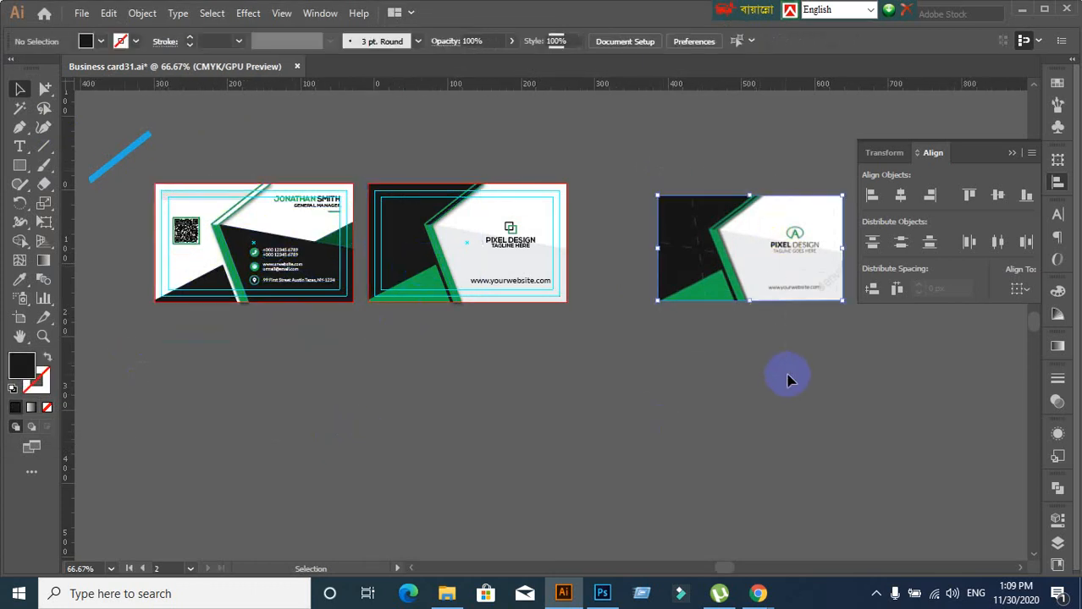
key(Delete)
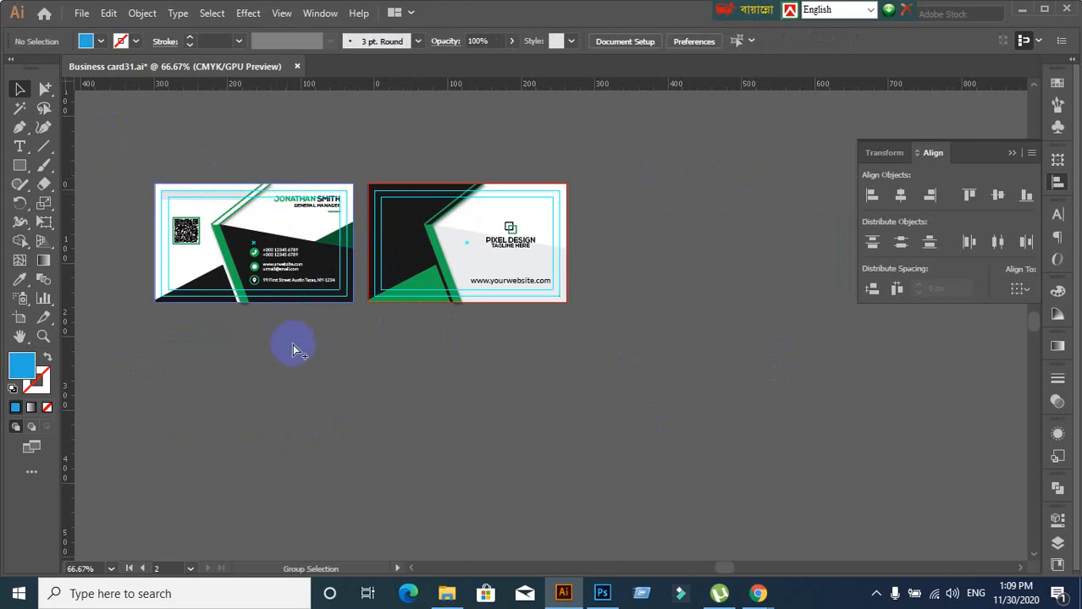
Save Business card31.ai again and close the document
key(ctrl+s)
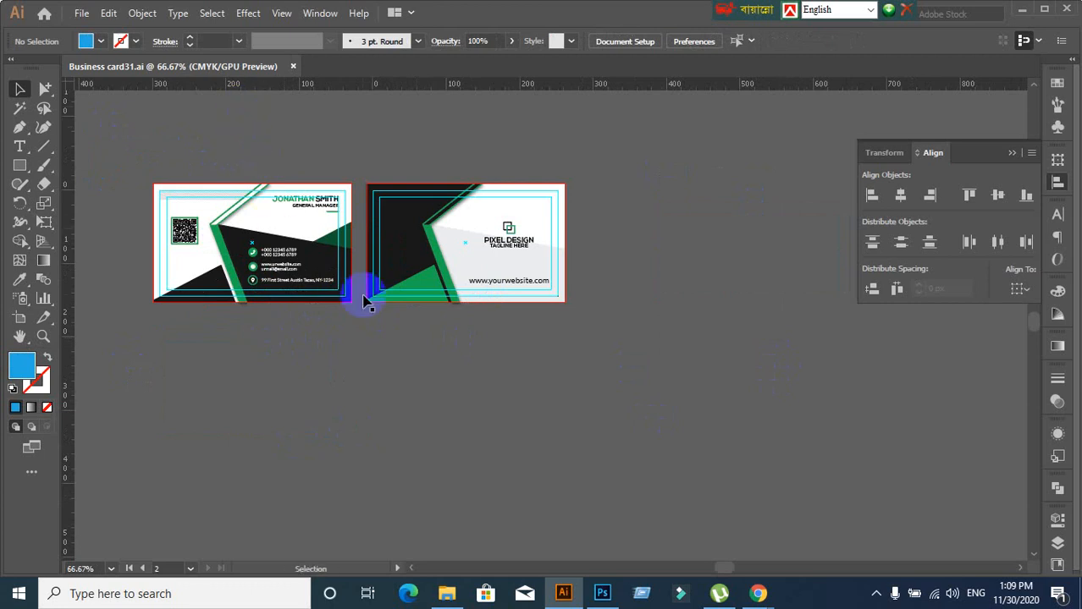
scroll(240, 303, up, 2)
scroll(343, 347, down, 2)
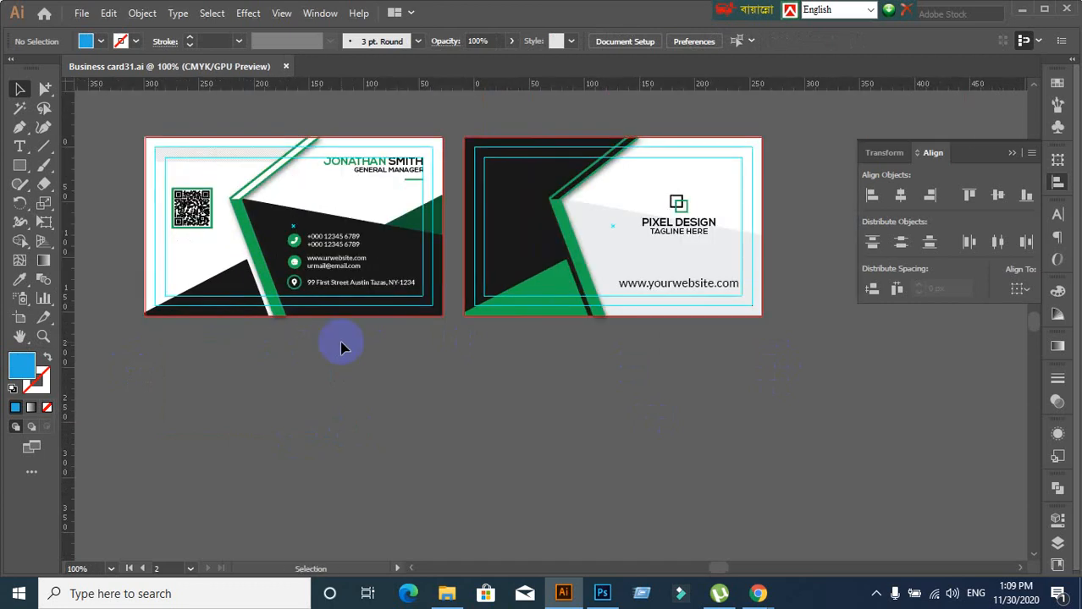
drag(343, 345, 403, 398)
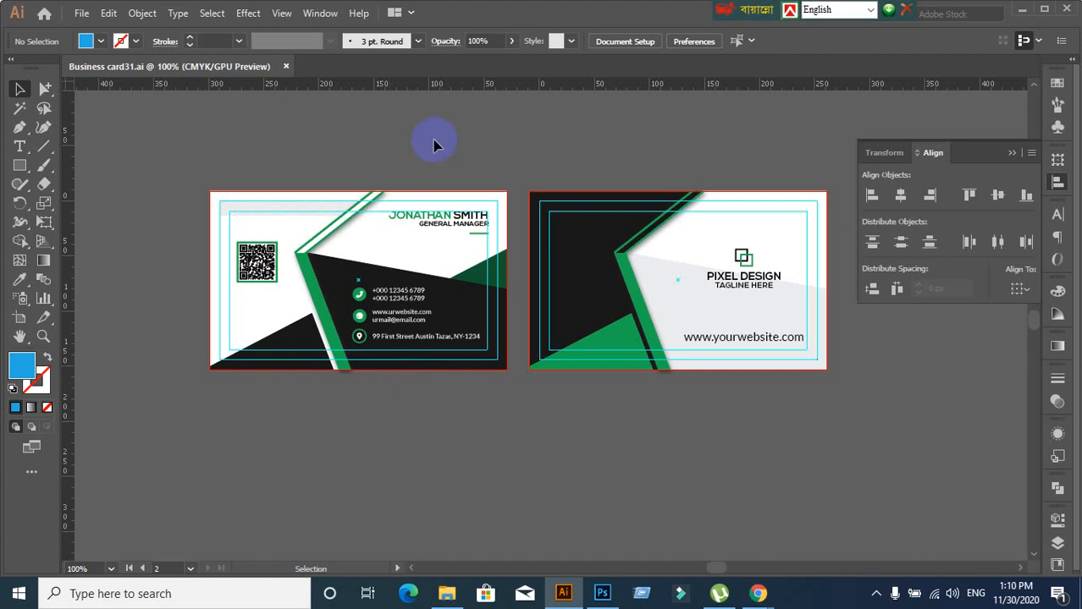
click(285, 68)
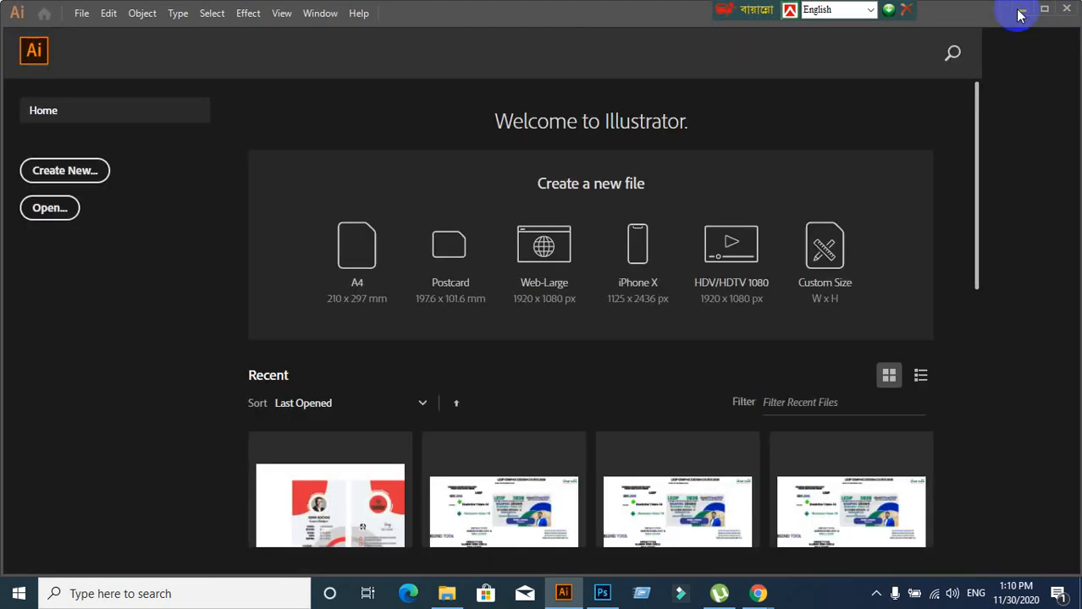
Minimize Illustrator and the Google Meet window, leaving the Windows desktop visible
click(1021, 9)
click(992, 7)
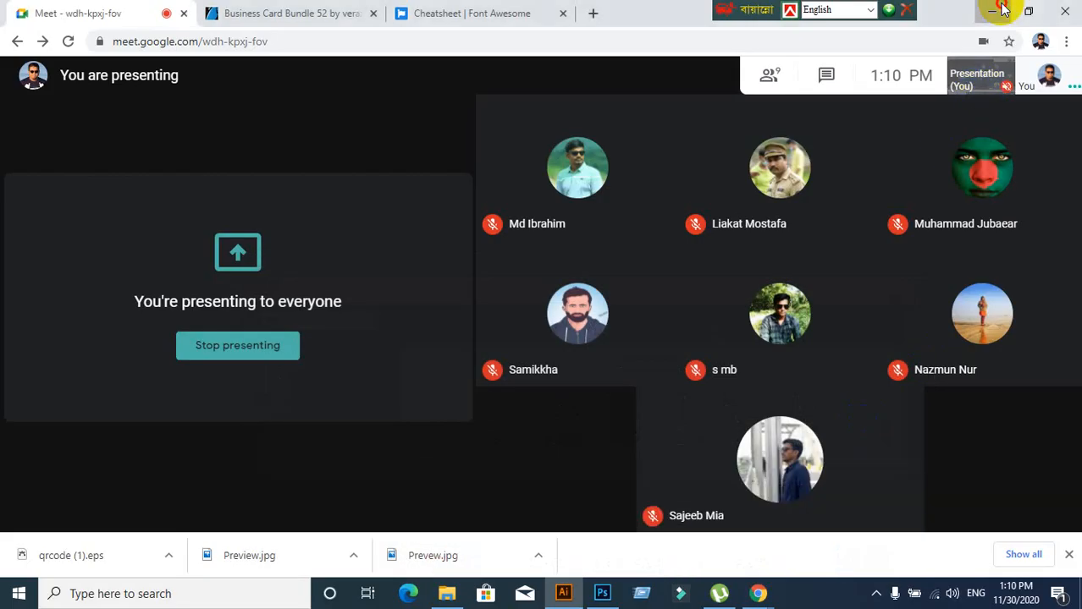
mouse_move(757, 594)
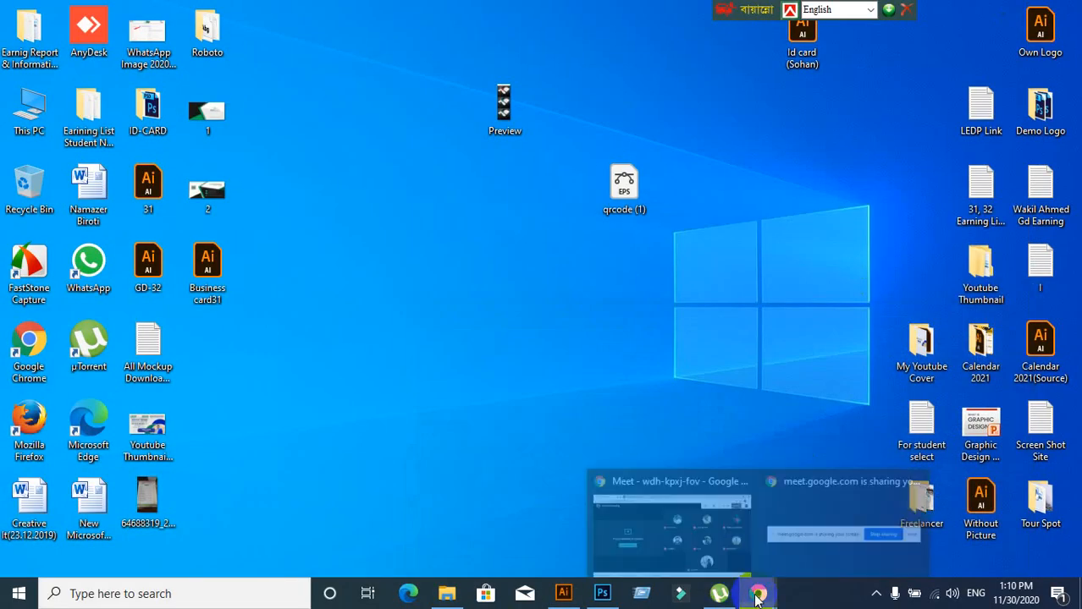
click(675, 541)
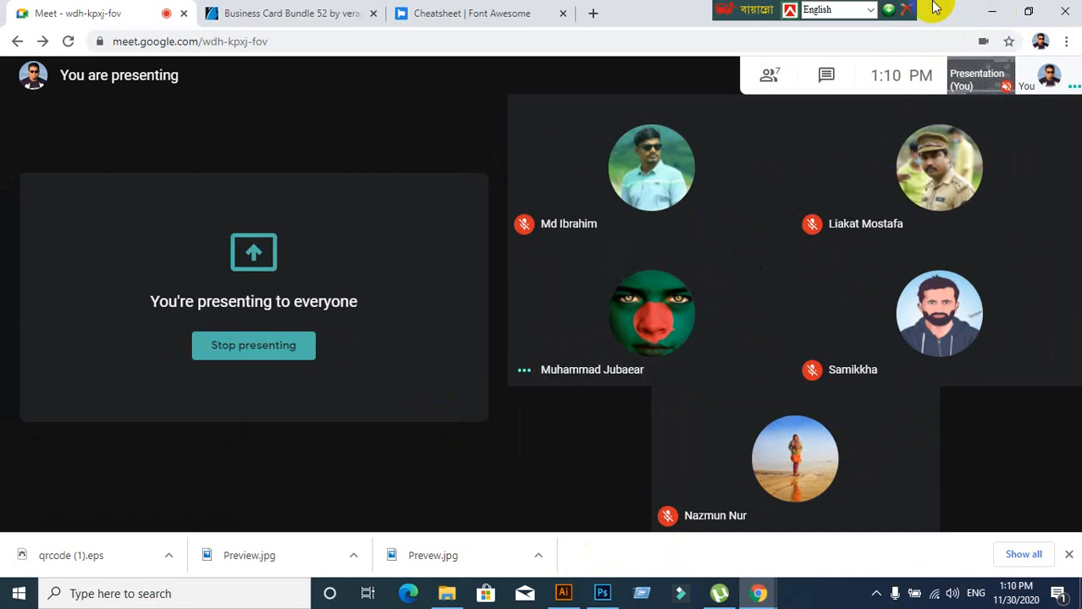
click(994, 15)
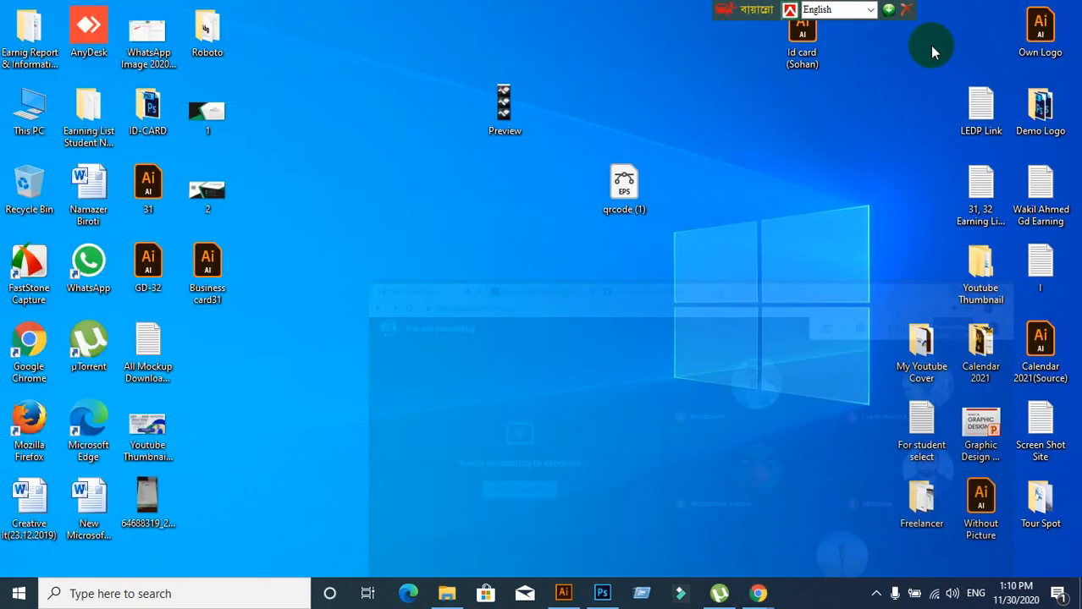